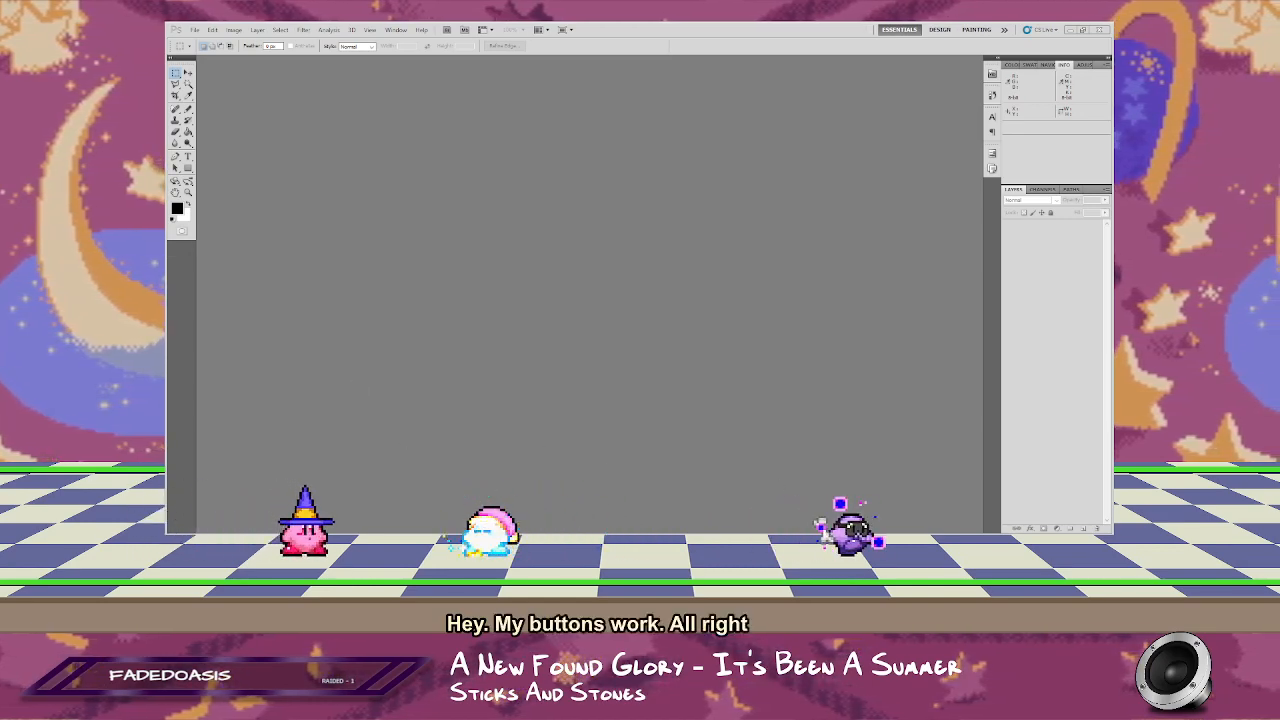
# Step: Switch to VLC media player, restart the track "It's Been A Summer" from the beginning, and minimize the player
pyautogui.click(590, 543)
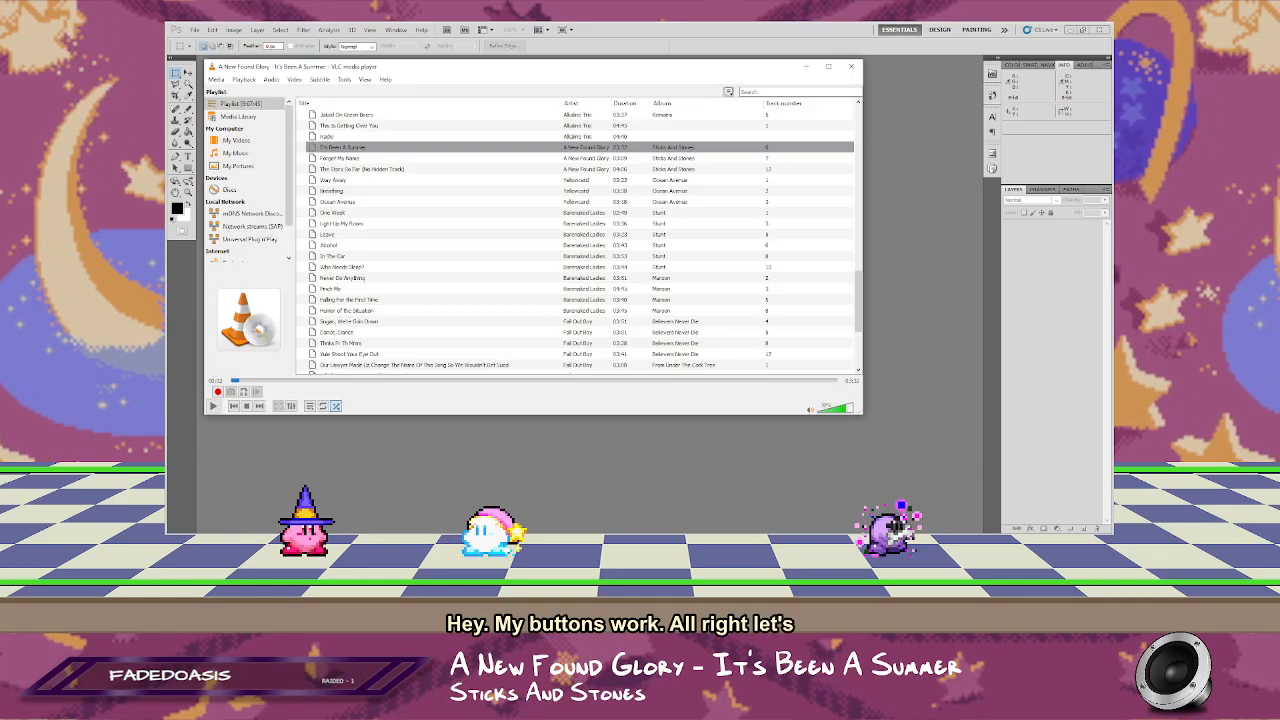
pyautogui.click(230, 381)
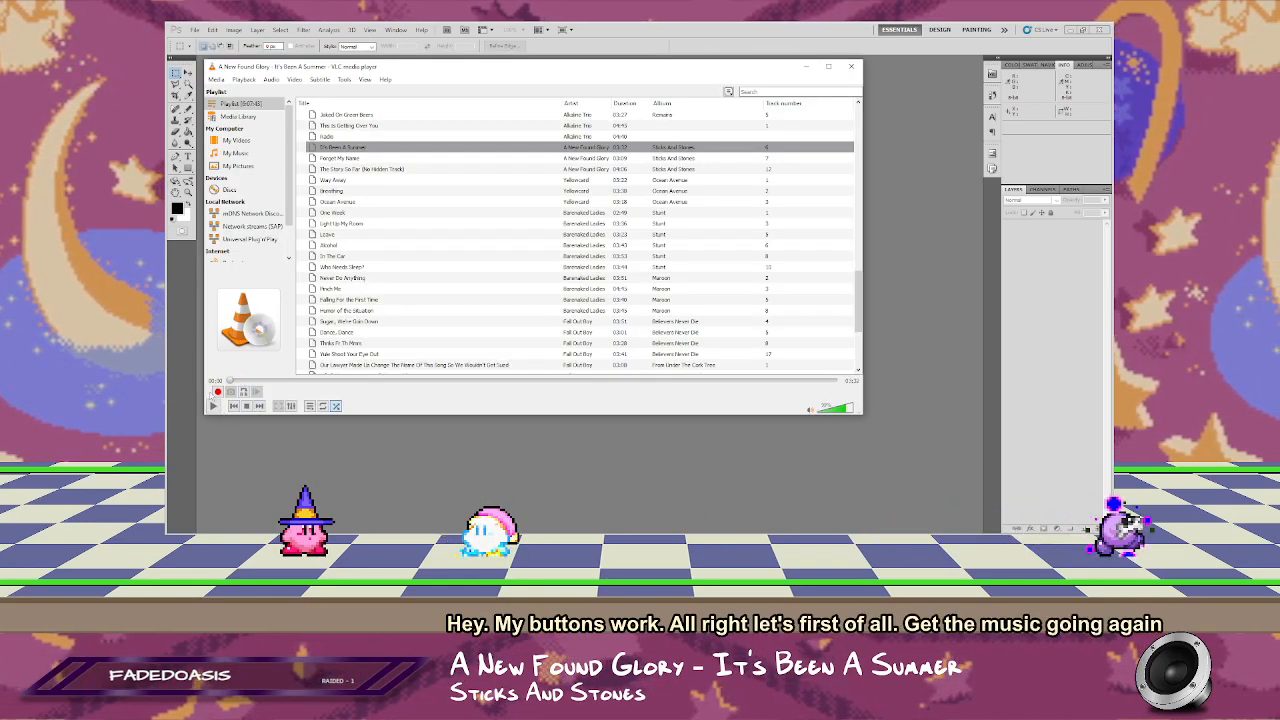
pyautogui.click(213, 406)
pyautogui.click(803, 68)
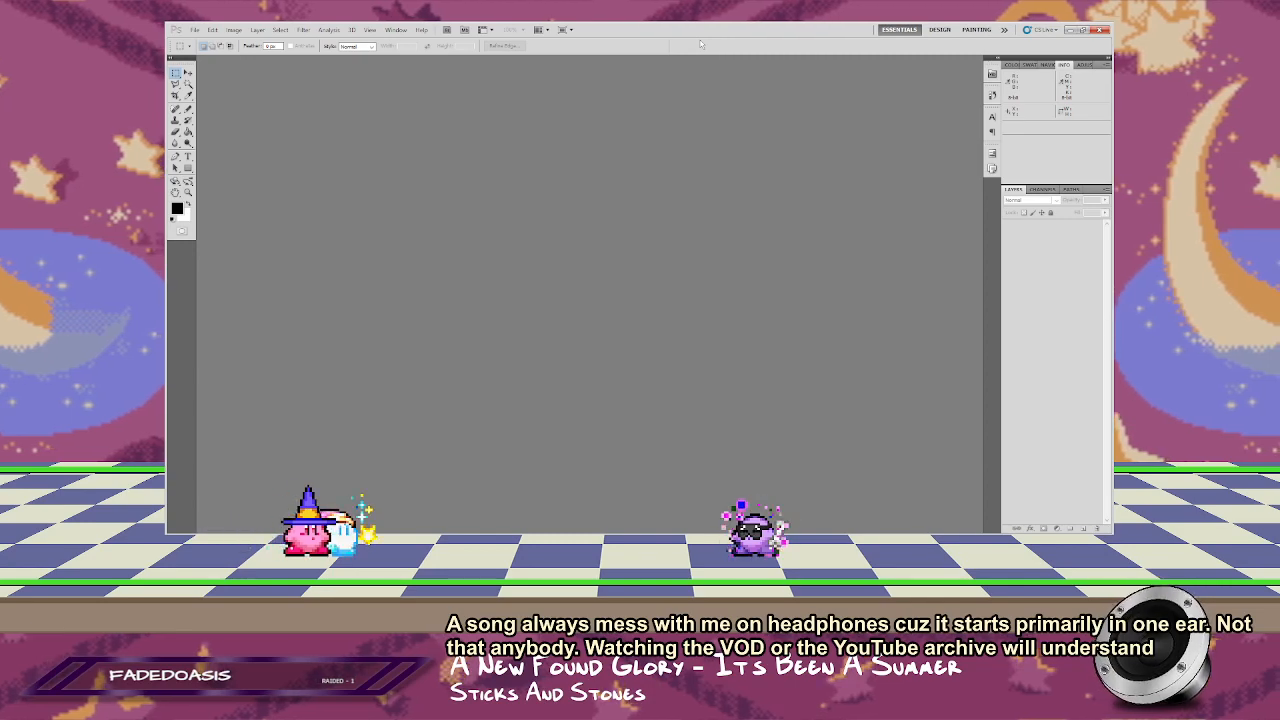
# Step: Start a WIA Support import in Photoshop and set its destination folder to the 2024-03 folder inside doodles
pyautogui.click(196, 30)
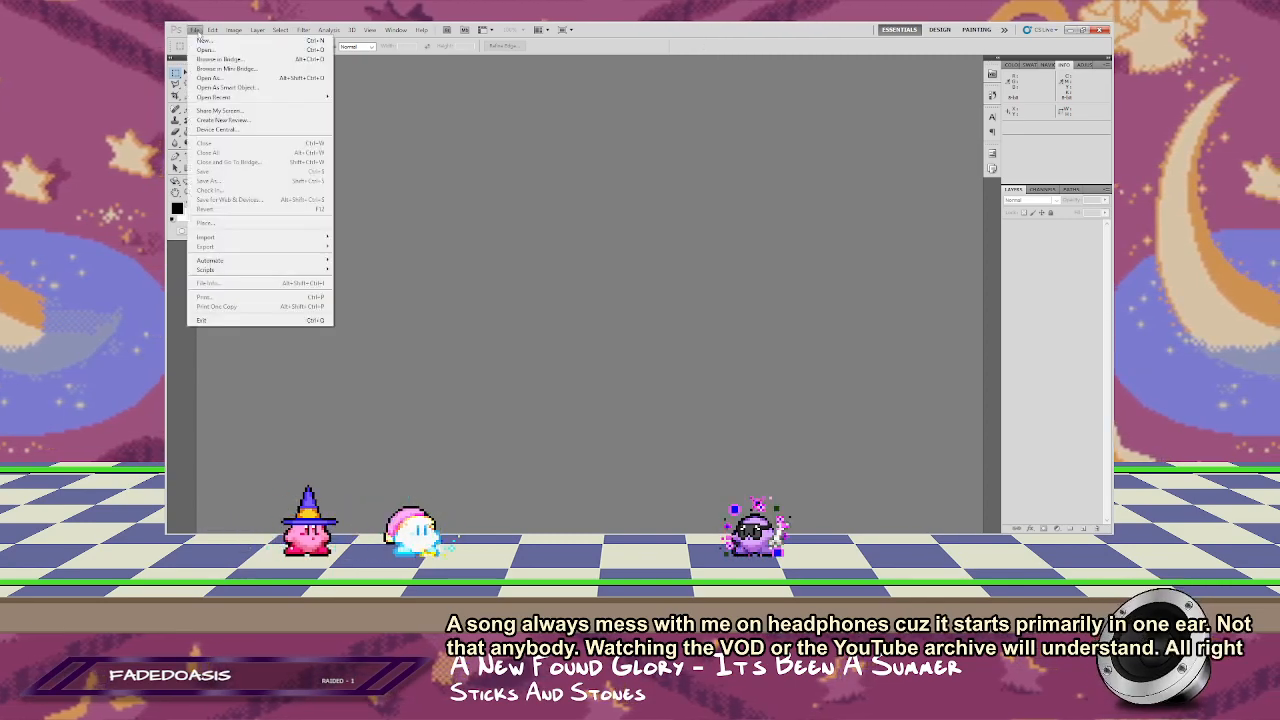
pyautogui.moveTo(318, 237)
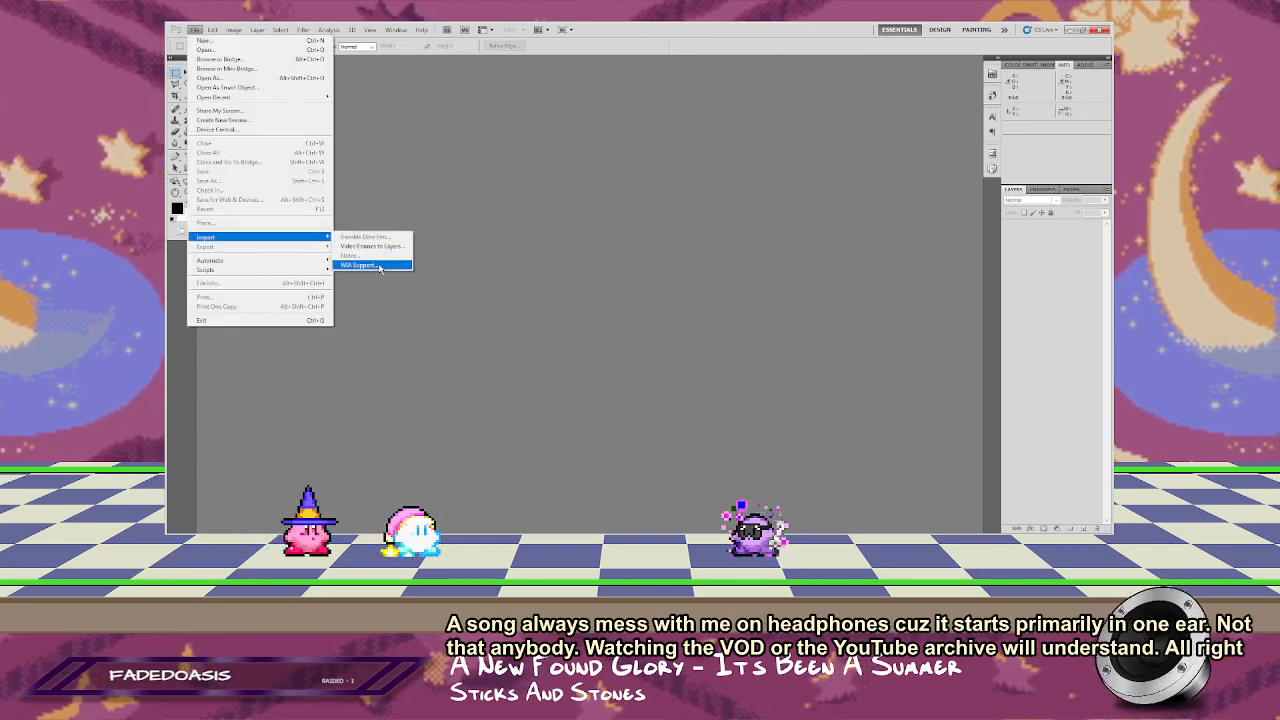
pyautogui.click(362, 265)
pyautogui.click(716, 270)
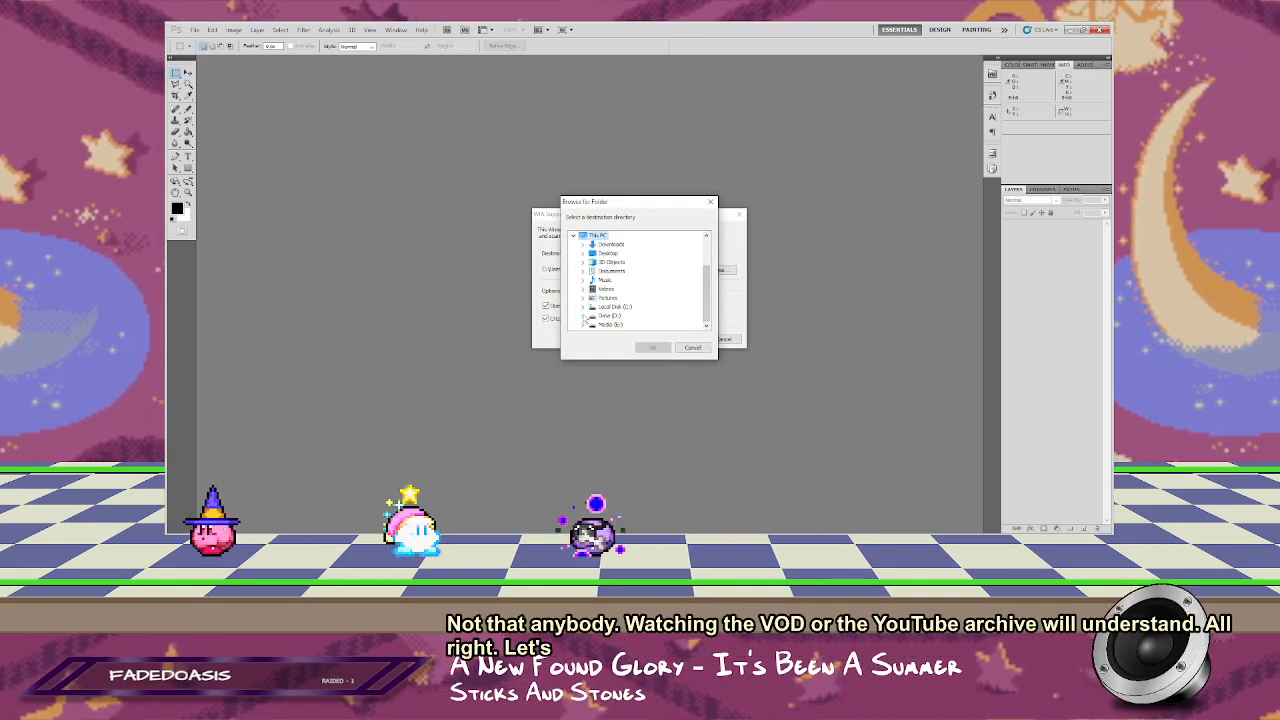
pyautogui.doubleClick(608, 315)
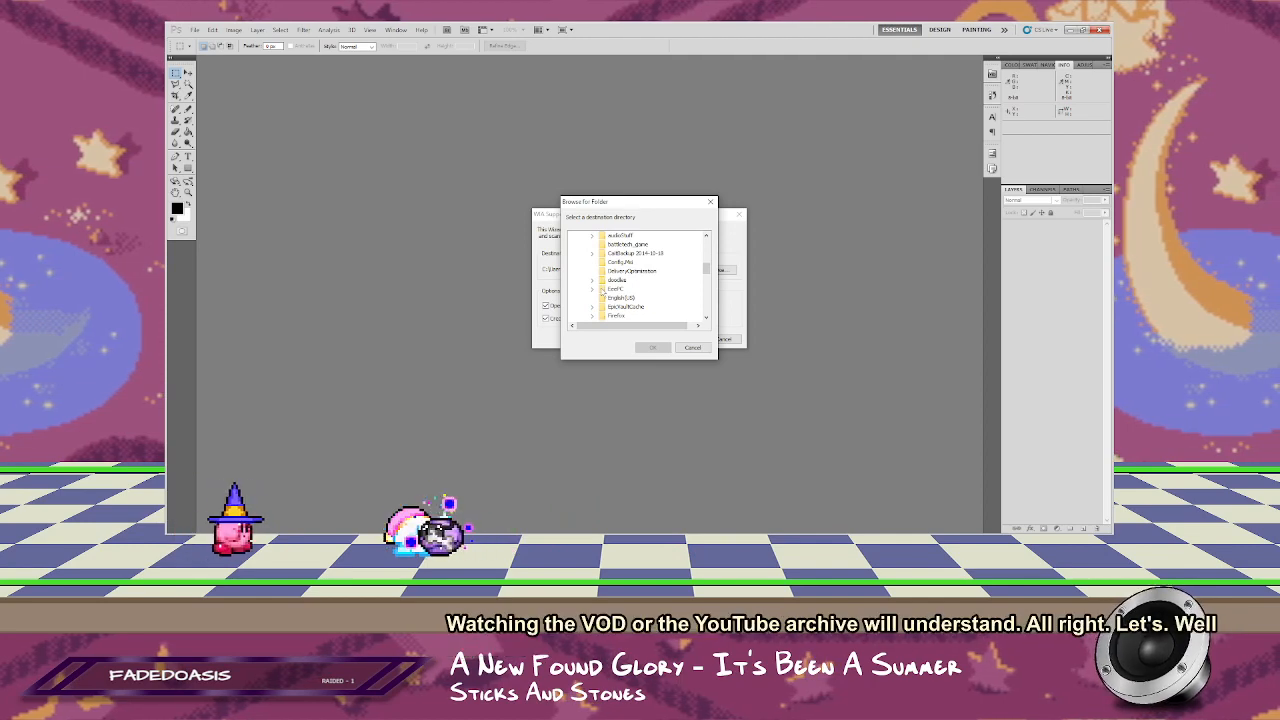
pyautogui.doubleClick(604, 280)
pyautogui.scroll(-1, 628, 284)
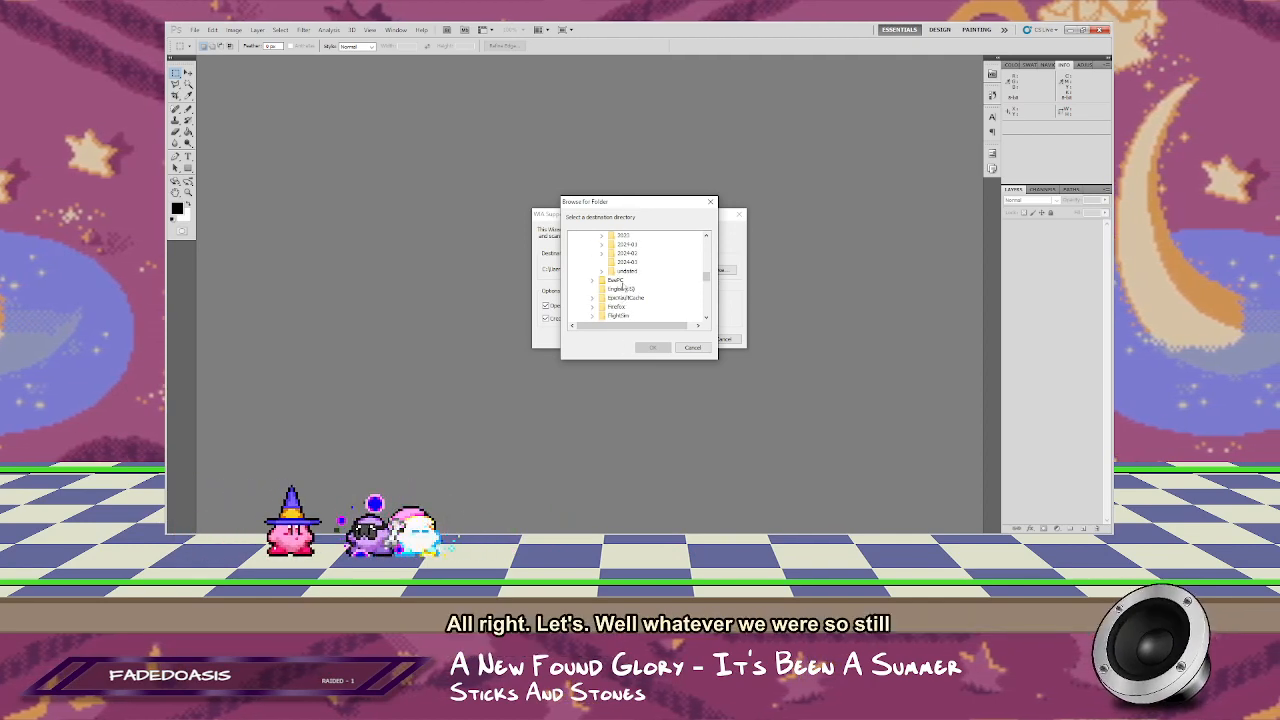
pyautogui.click(656, 350)
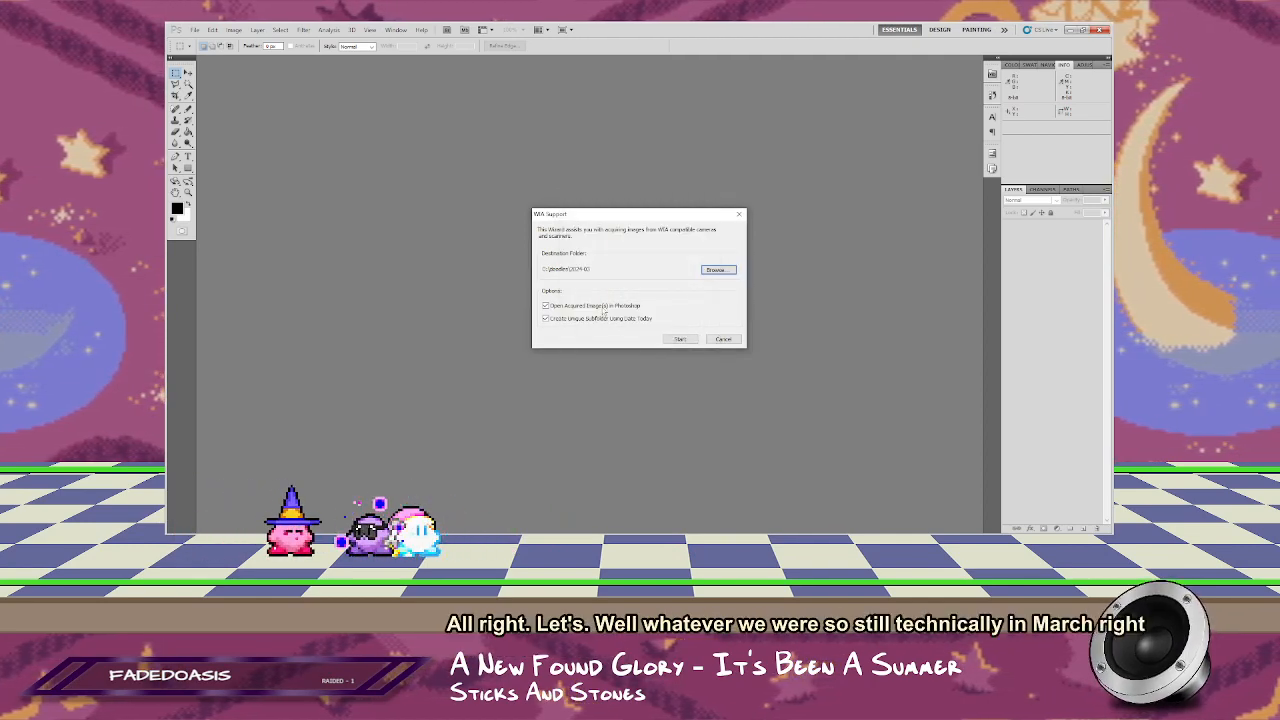
# Step: Scan the comic page with the CanoScan 4400F as a color picture at 300 DPI
pyautogui.click(680, 340)
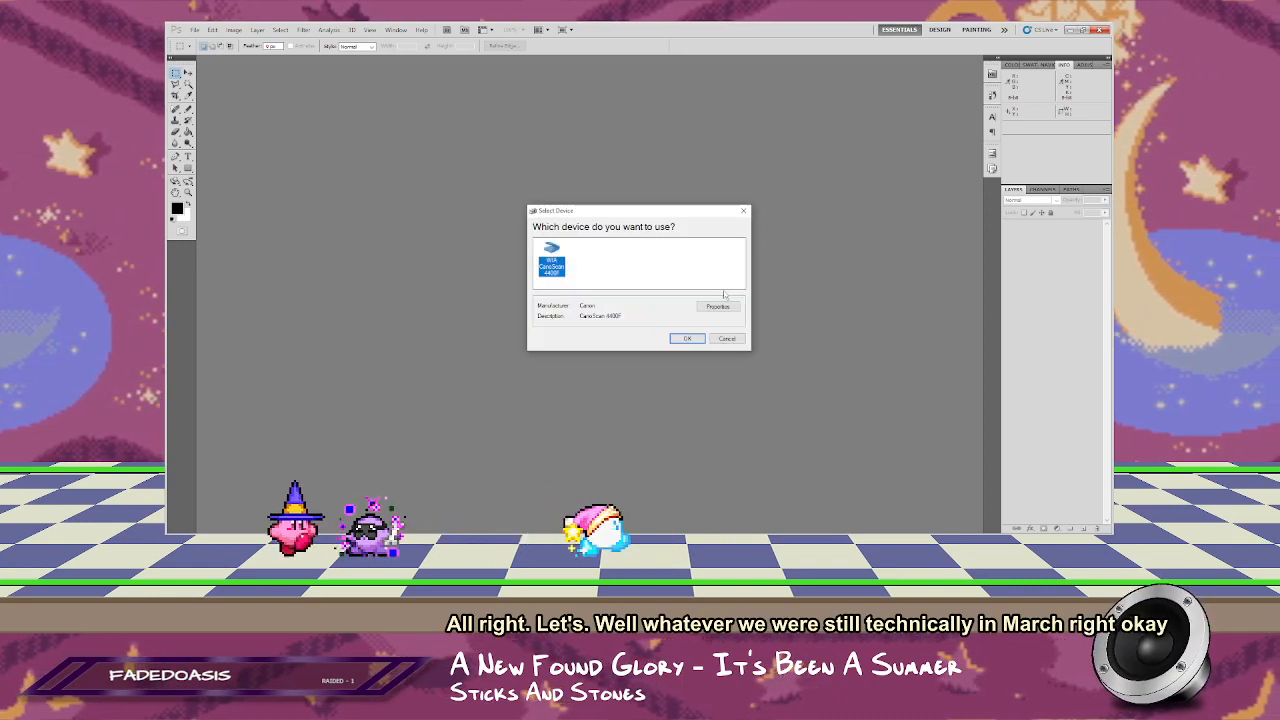
pyautogui.click(688, 340)
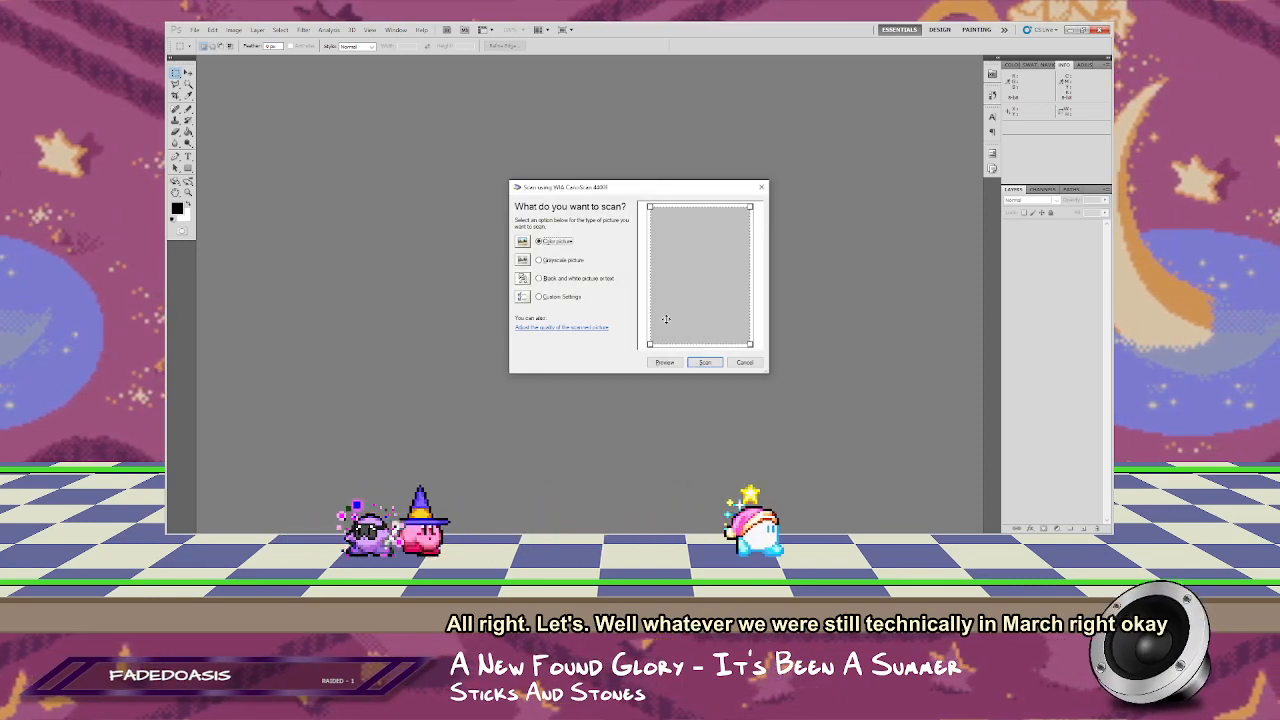
pyautogui.click(565, 328)
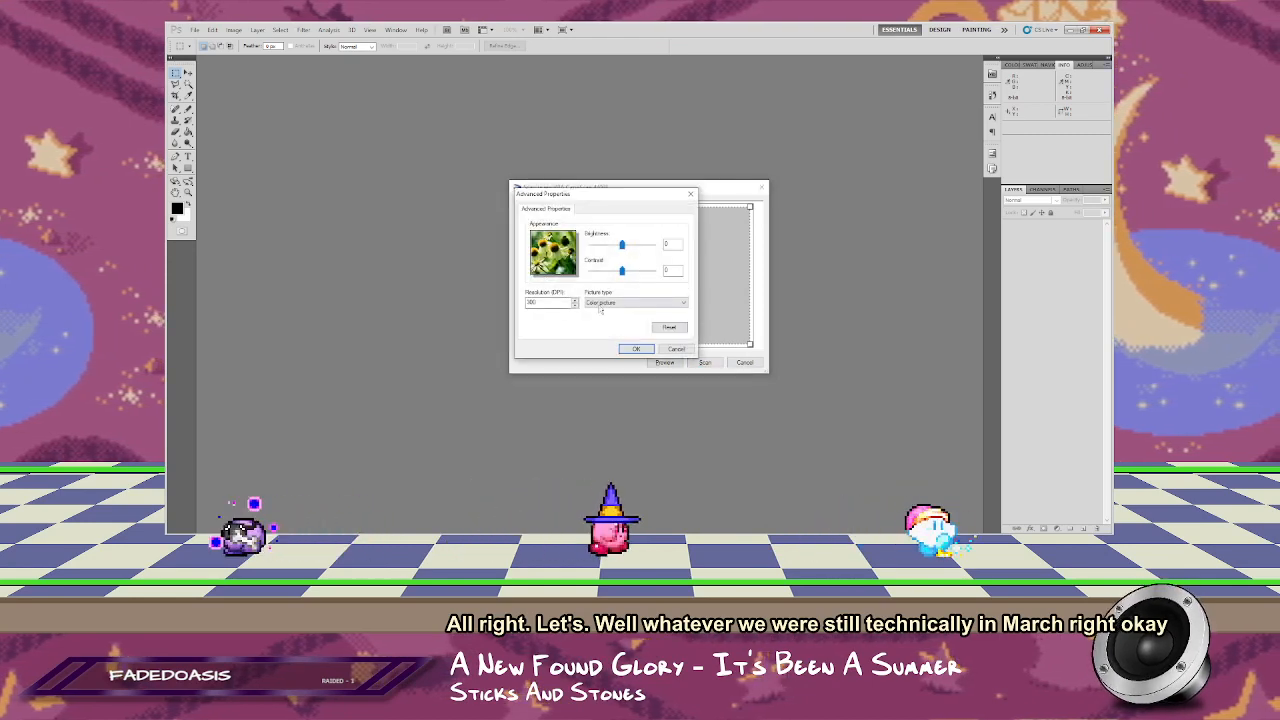
pyautogui.click(636, 348)
pyautogui.click(705, 363)
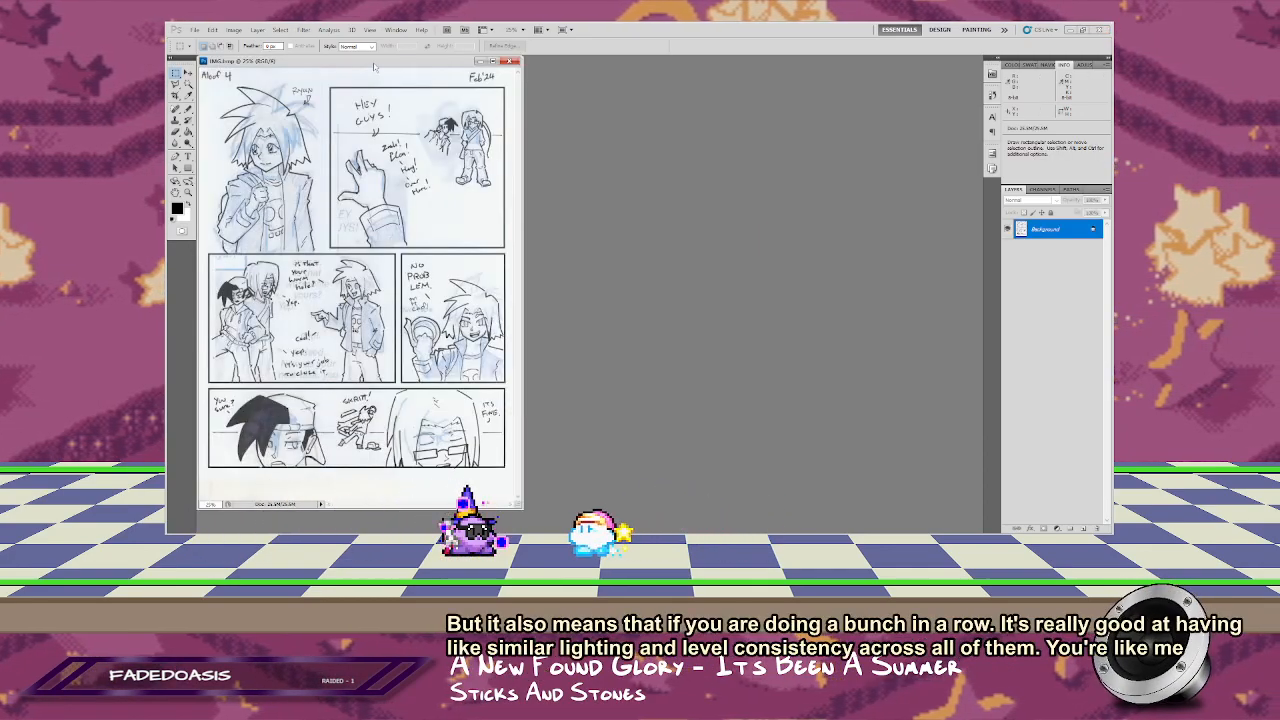
# Step: Display the scanned page in full-screen mode at actual pixels and examine the line art and blue pencil shading in its panels
pyautogui.moveTo(374, 66); pyautogui.dragTo(643, 83)
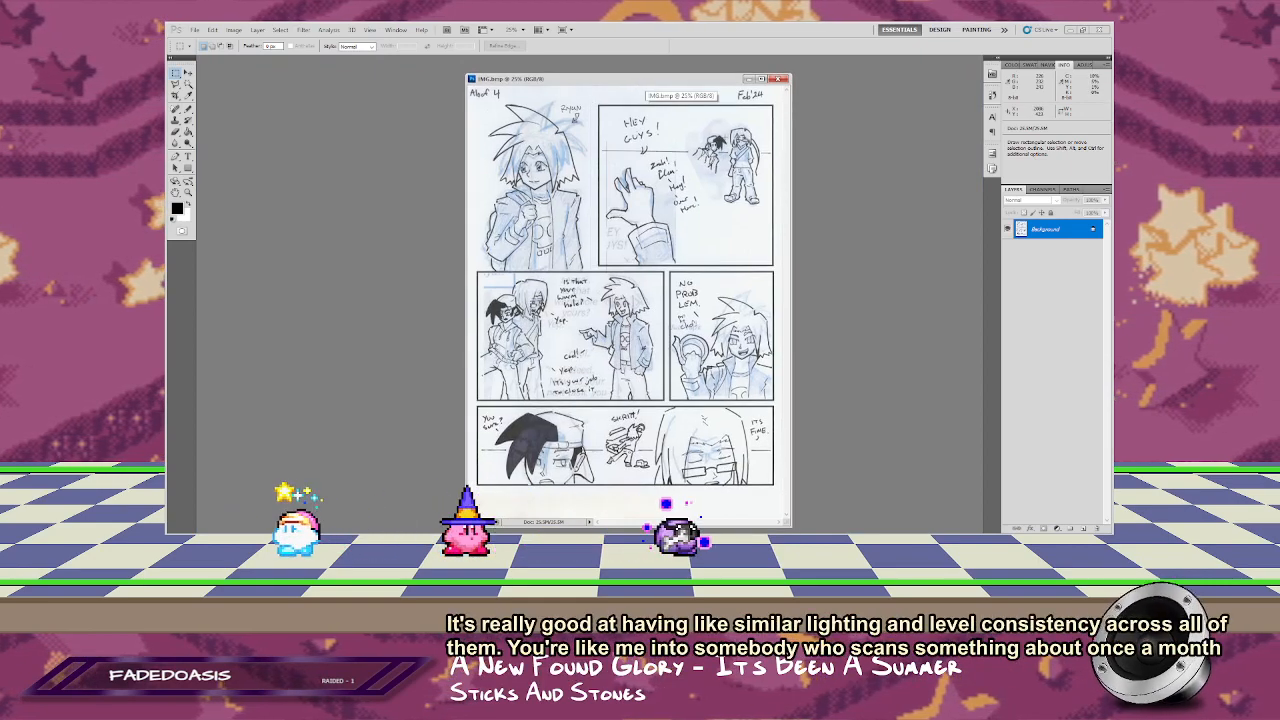
pyautogui.press('f')
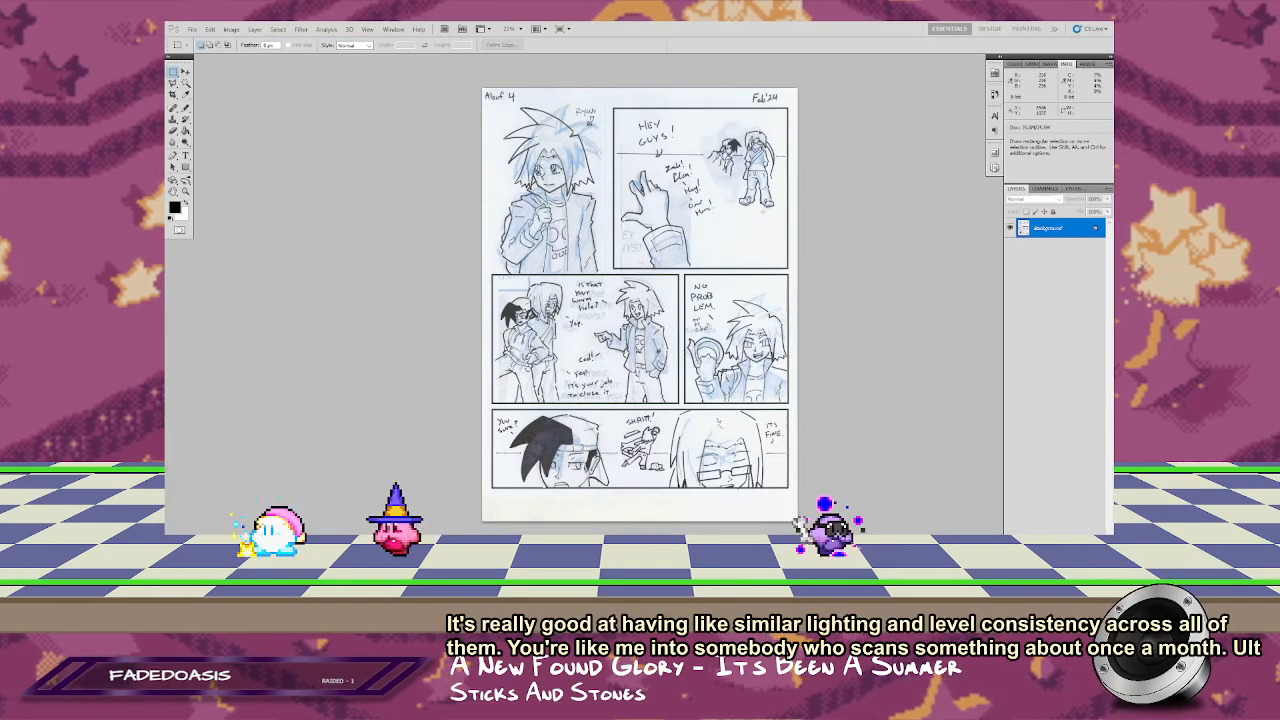
pyautogui.press('z')
pyautogui.rightClick(658, 192)
pyautogui.click(695, 207)
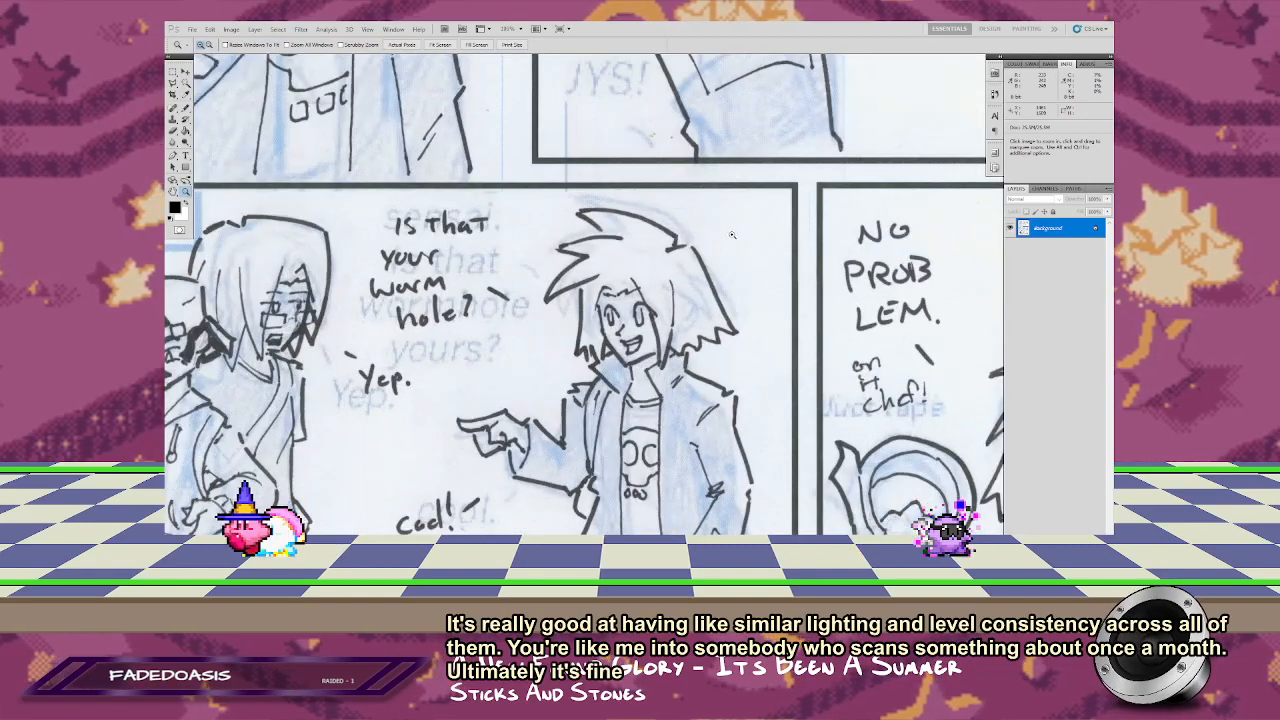
pyautogui.rightClick(687, 221)
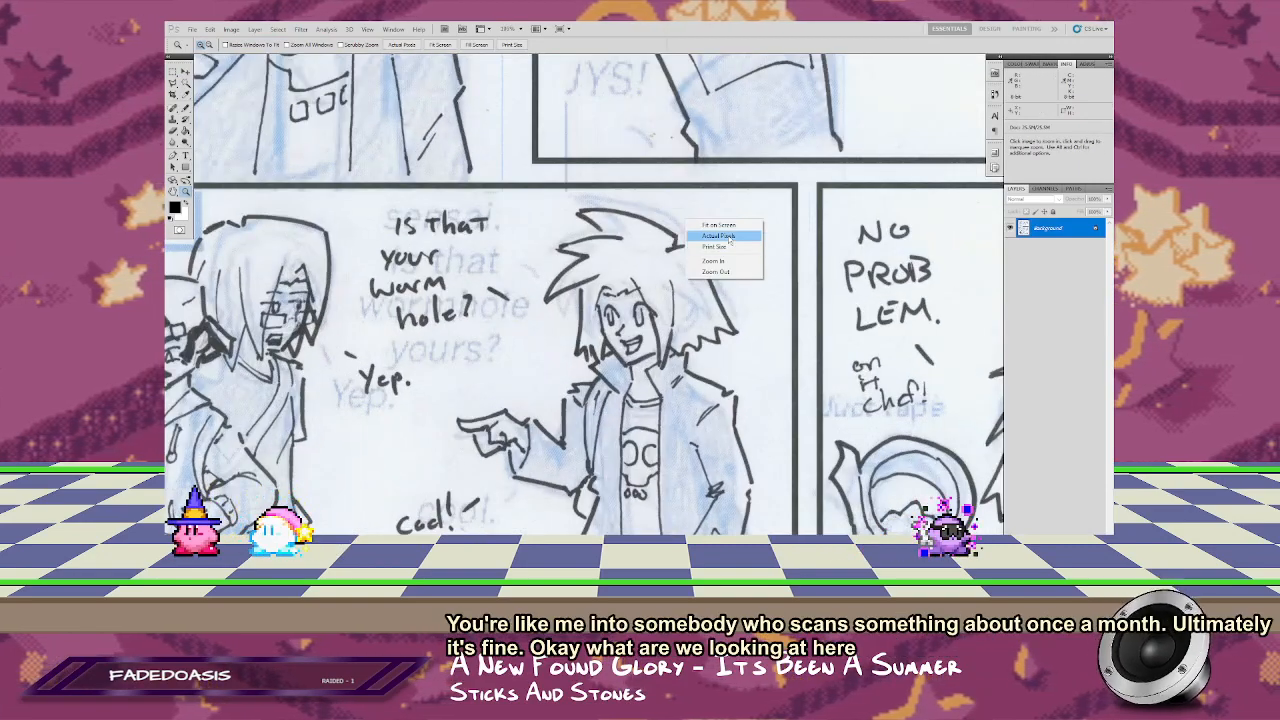
pyautogui.moveTo(732, 200); pyautogui.dragTo(787, 327)
pyautogui.moveTo(623, 457); pyautogui.dragTo(756, 246)
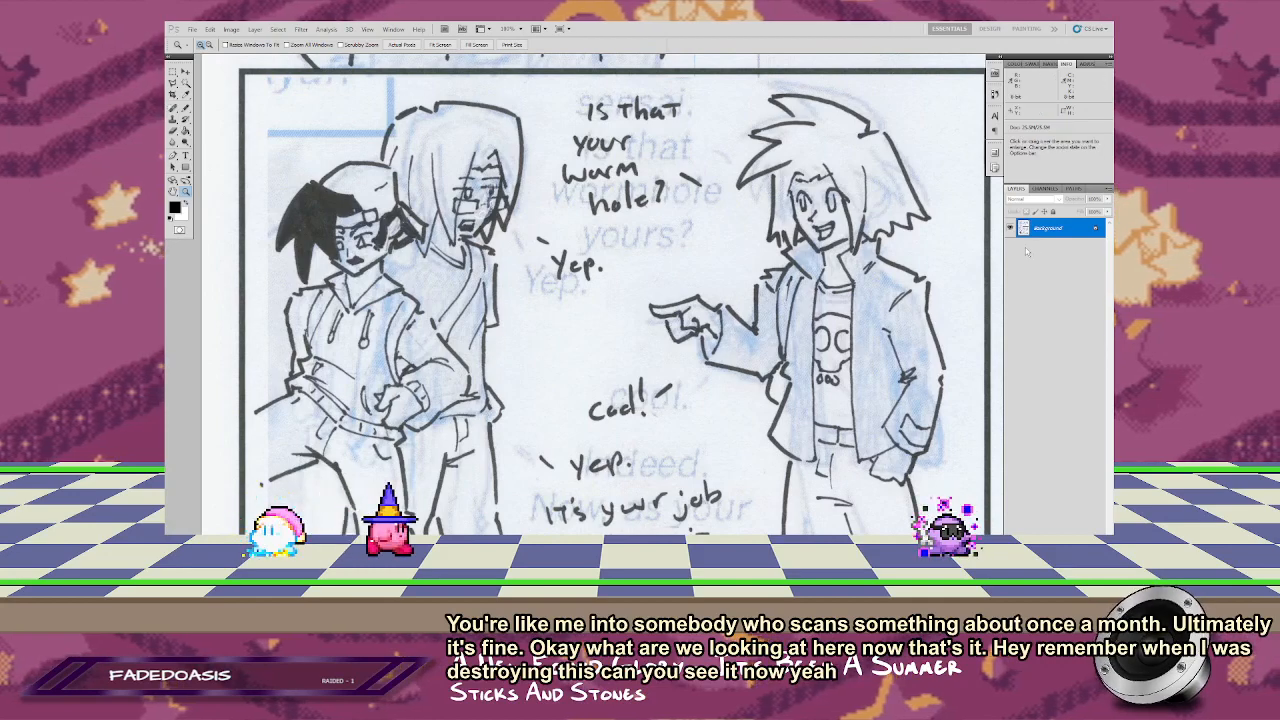
pyautogui.moveTo(810, 160); pyautogui.dragTo(667, 446)
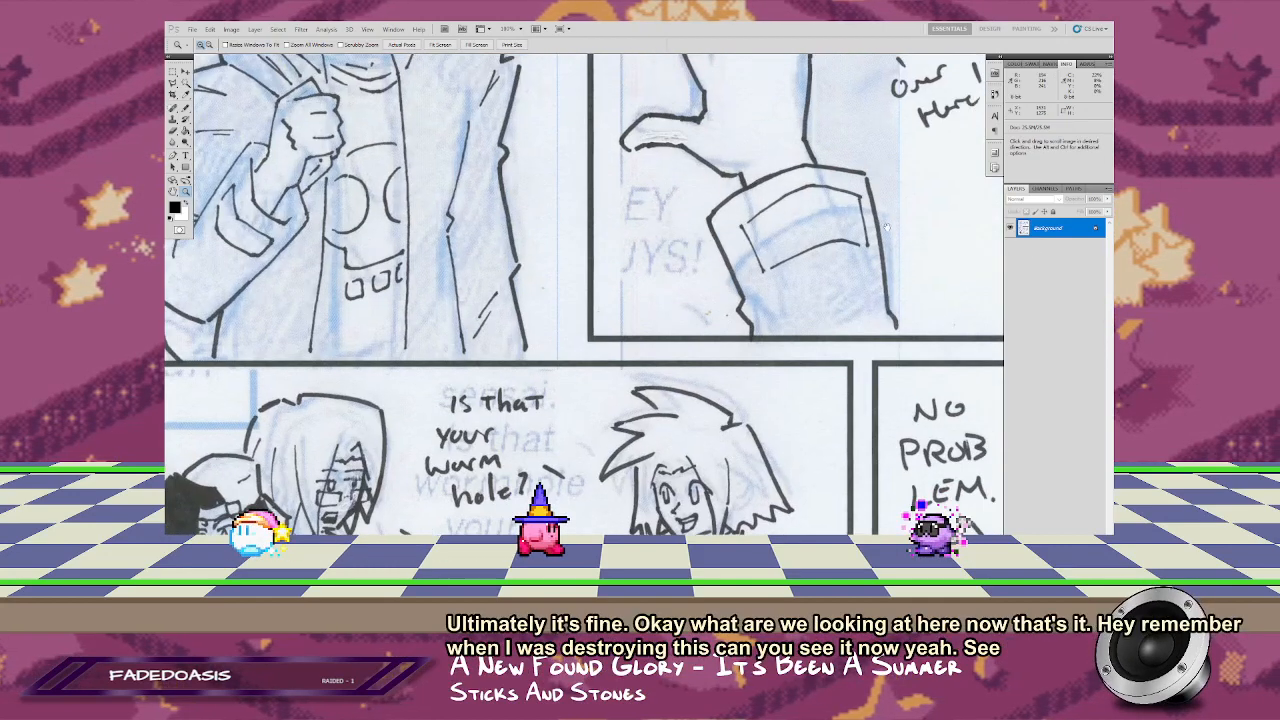
pyautogui.moveTo(835, 180); pyautogui.dragTo(600, 429)
pyautogui.moveTo(788, 185)
pyautogui.mouseDown()
pyautogui.moveTo(716, 400)
pyautogui.moveTo(763, 173)
pyautogui.moveTo(829, 255)
pyautogui.mouseUp()
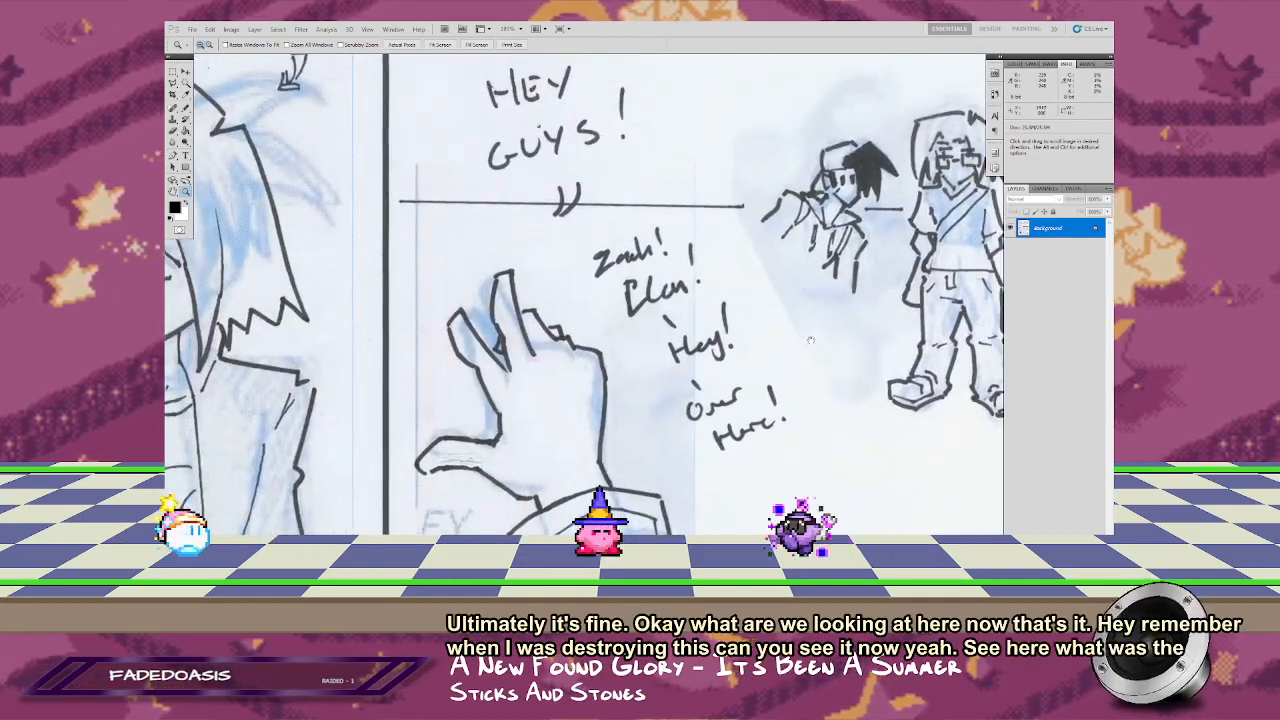
pyautogui.moveTo(711, 343)
pyautogui.mouseDown()
pyautogui.moveTo(747, 292)
pyautogui.moveTo(719, 311)
pyautogui.mouseUp()
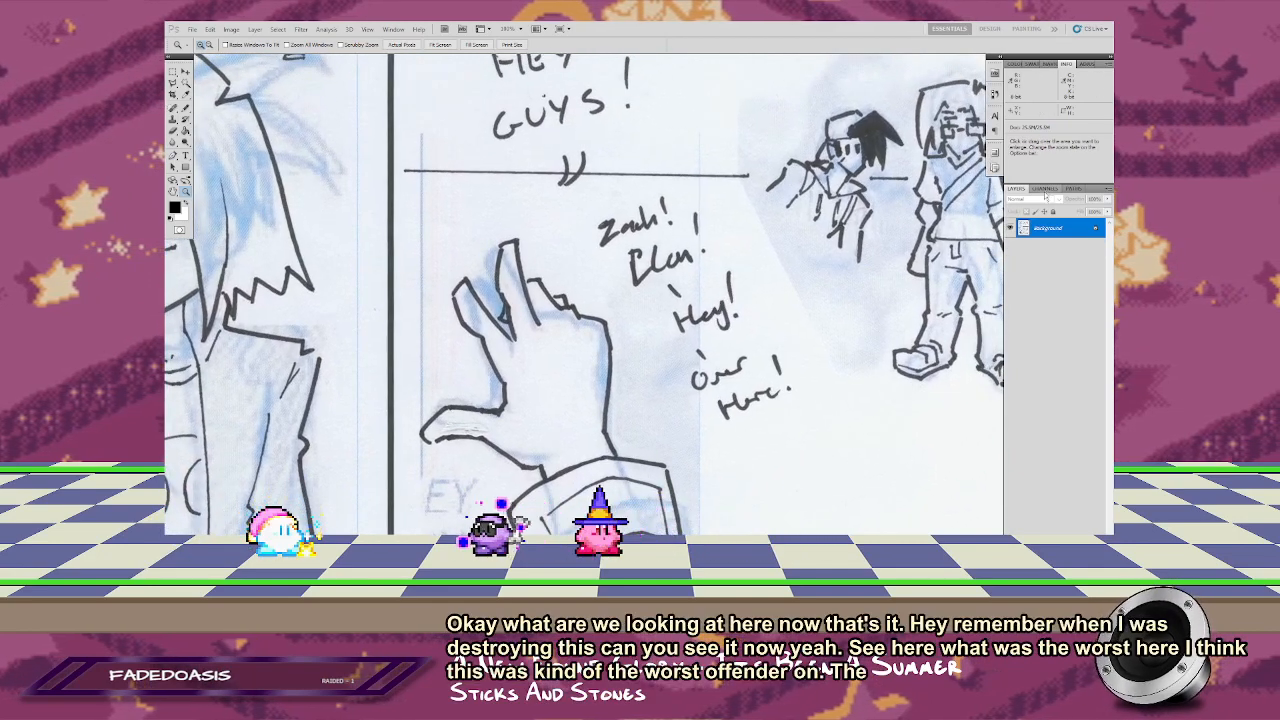
# Step: Compare the Red, Green and Blue channels, then duplicate the Blue channel and invert the copy
pyautogui.click(1046, 190)
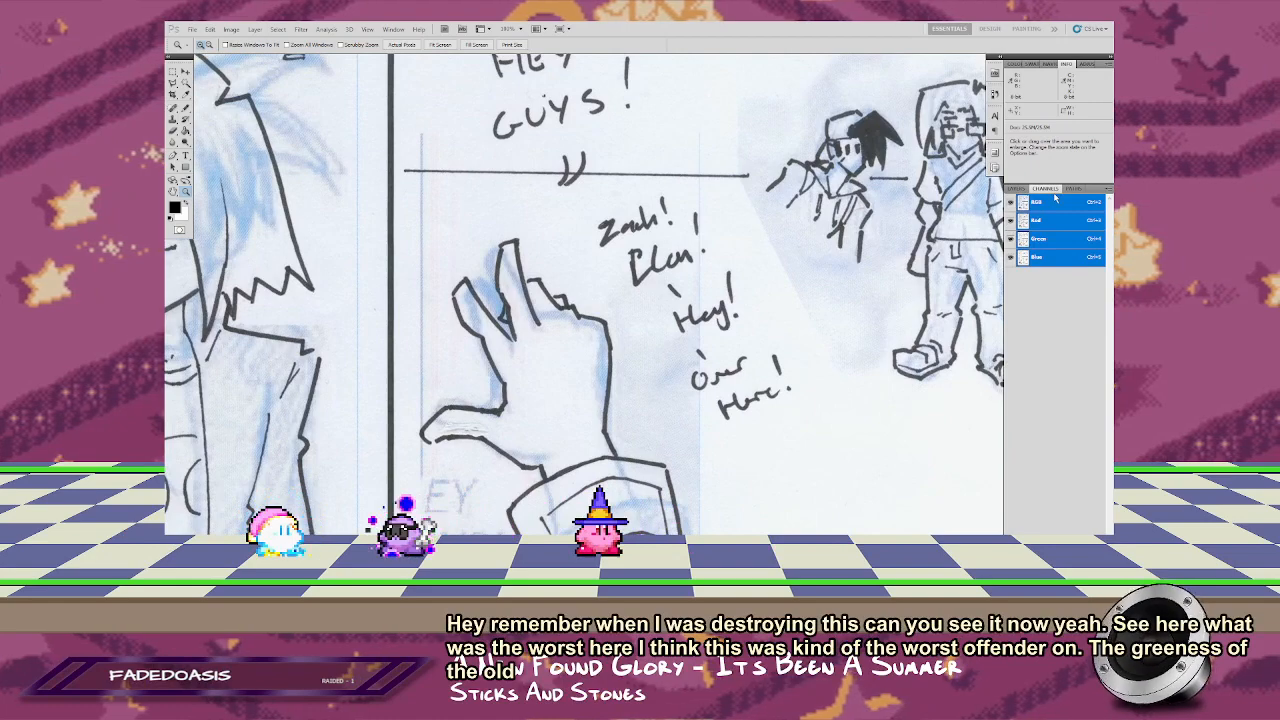
pyautogui.click(1040, 256)
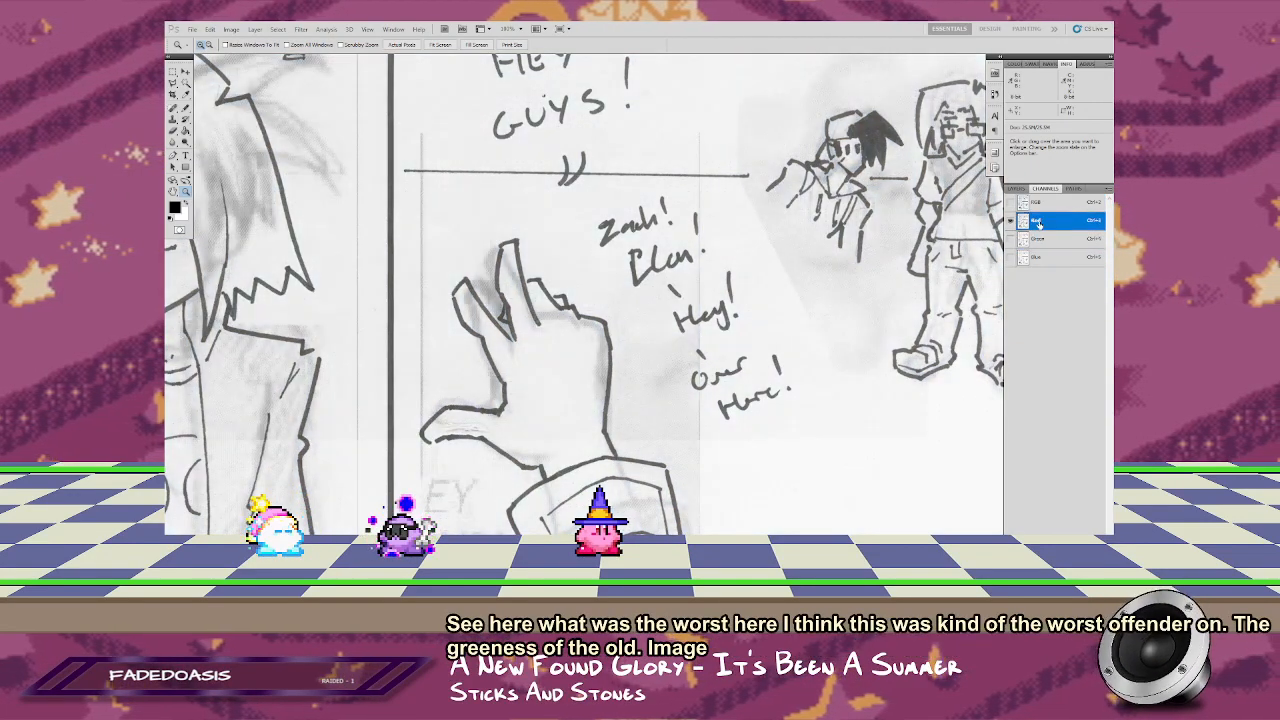
pyautogui.click(1038, 240)
pyautogui.click(1036, 258)
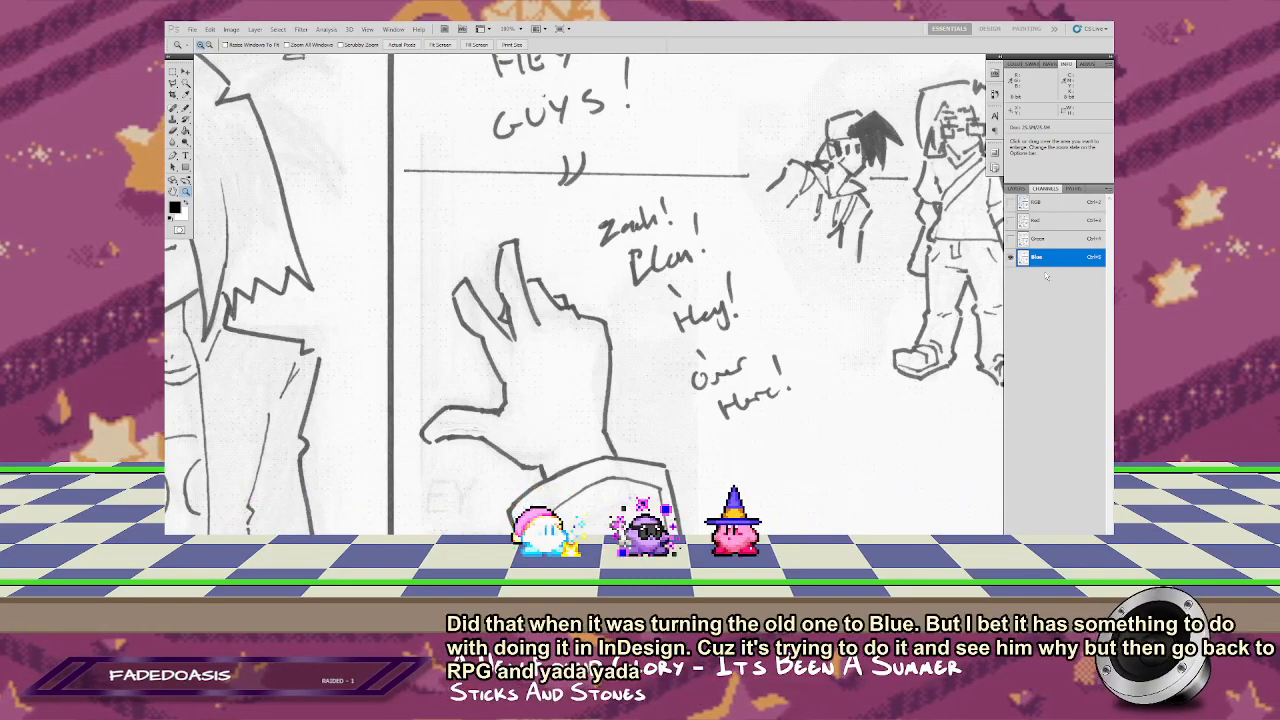
pyautogui.moveTo(1034, 260); pyautogui.dragTo(1083, 541)
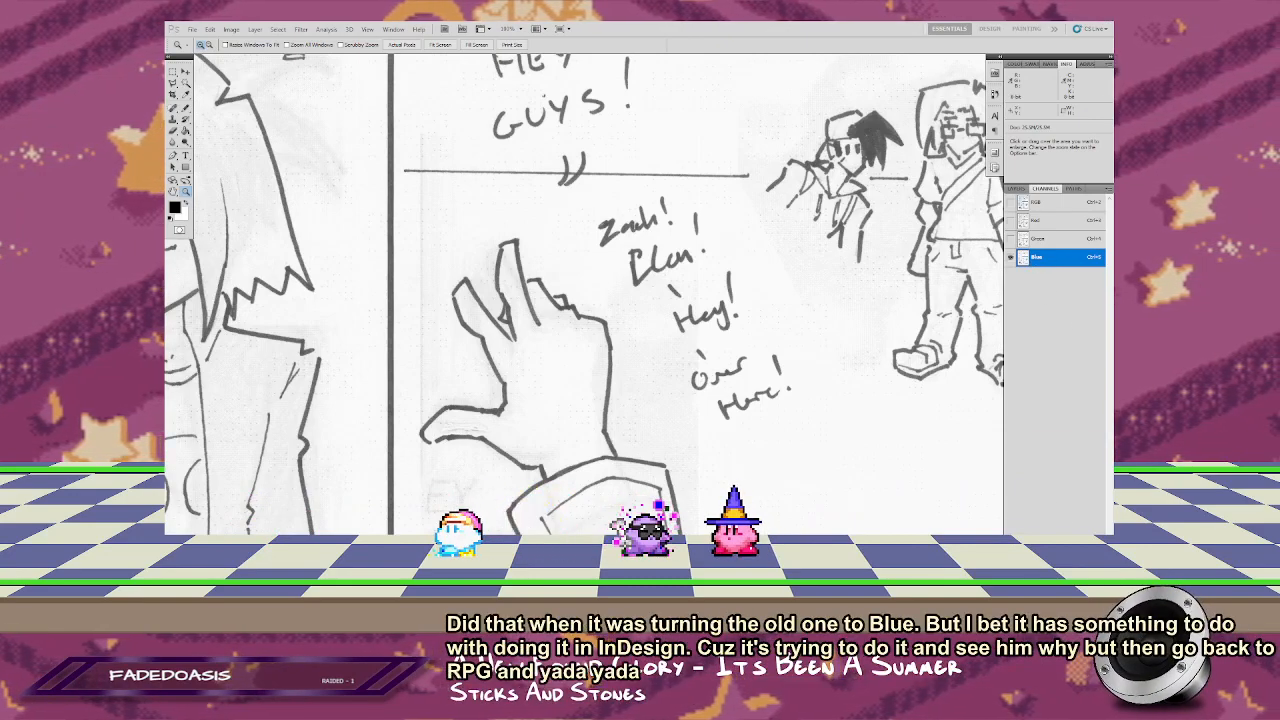
pyautogui.hotkey('ctrl', 'i')
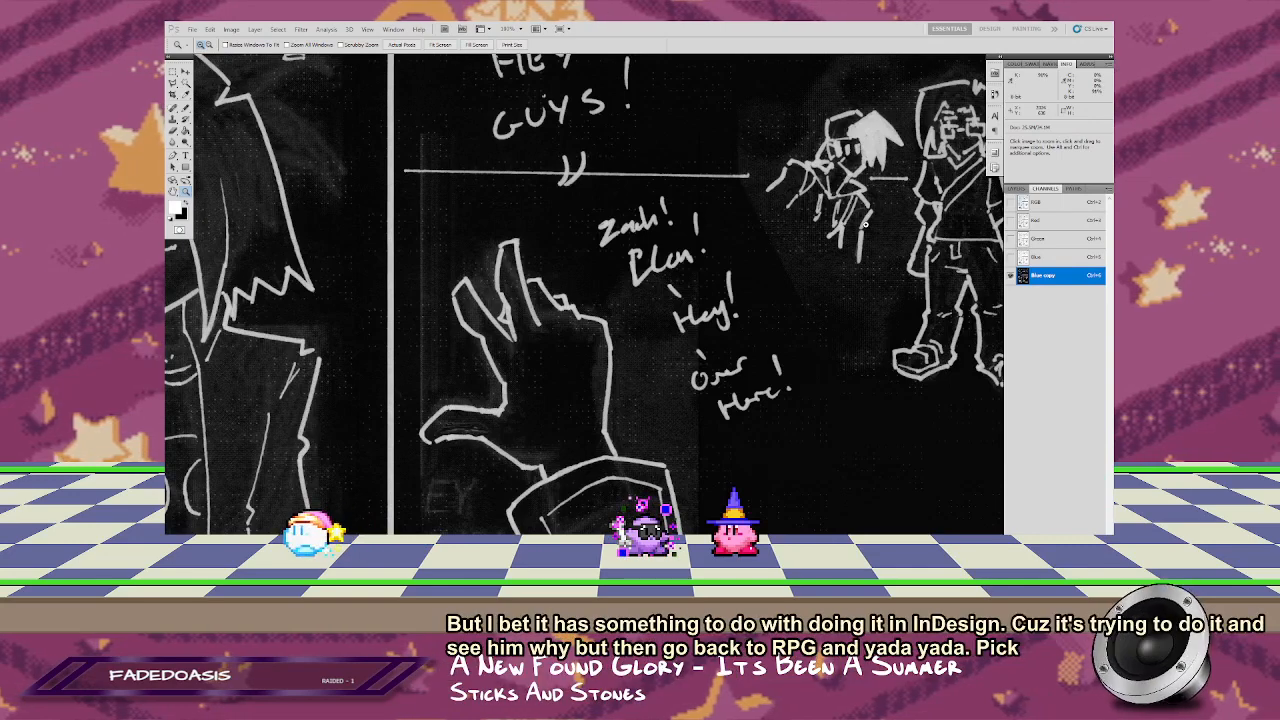
# Step: Brighten the channel copy's midtones strongly in Levels and raise the black input slightly to inspect faint background artifacts
pyautogui.hotkey('ctrl', 'l')
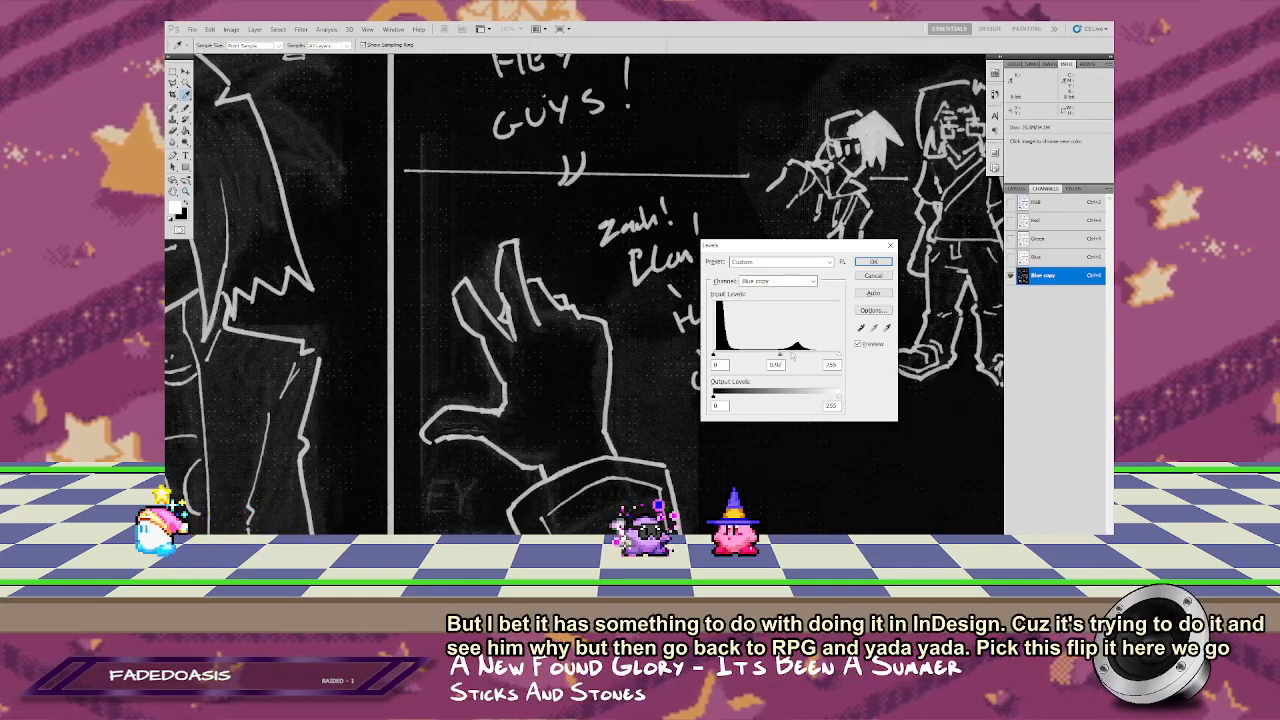
pyautogui.moveTo(776, 355)
pyautogui.mouseDown()
pyautogui.moveTo(838, 356)
pyautogui.moveTo(718, 356)
pyautogui.mouseUp()
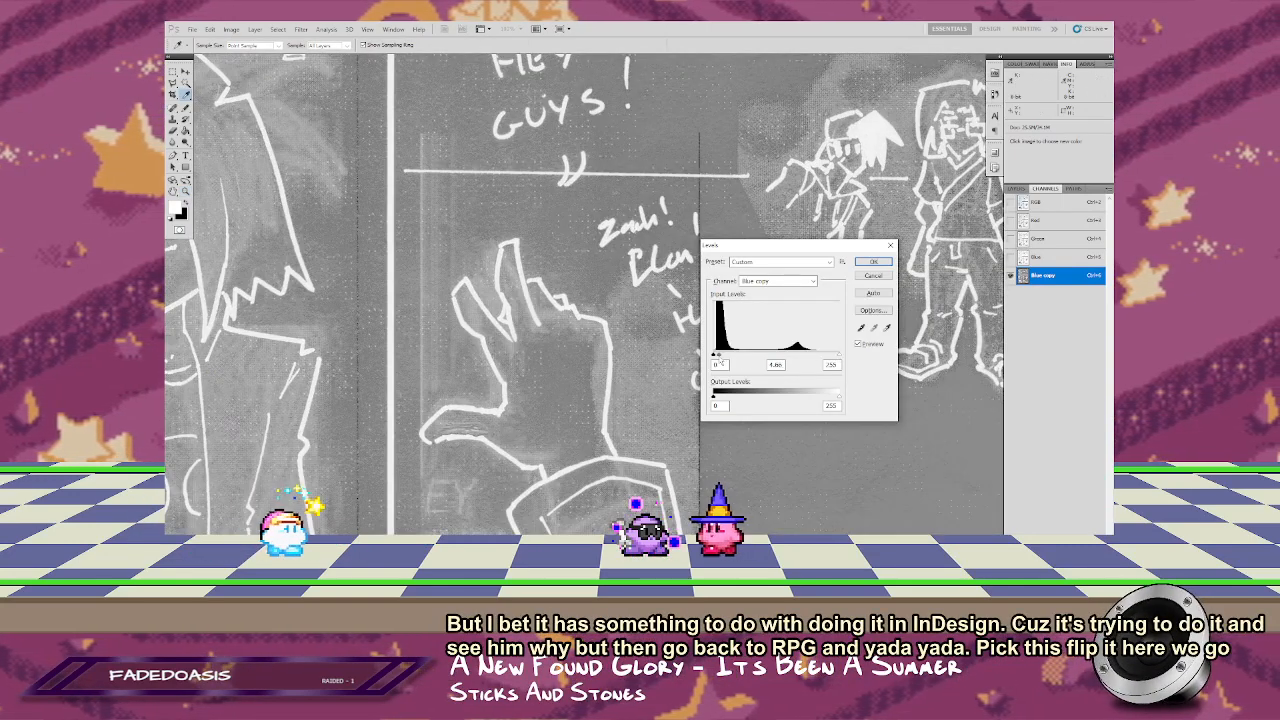
pyautogui.moveTo(760, 245); pyautogui.dragTo(859, 231)
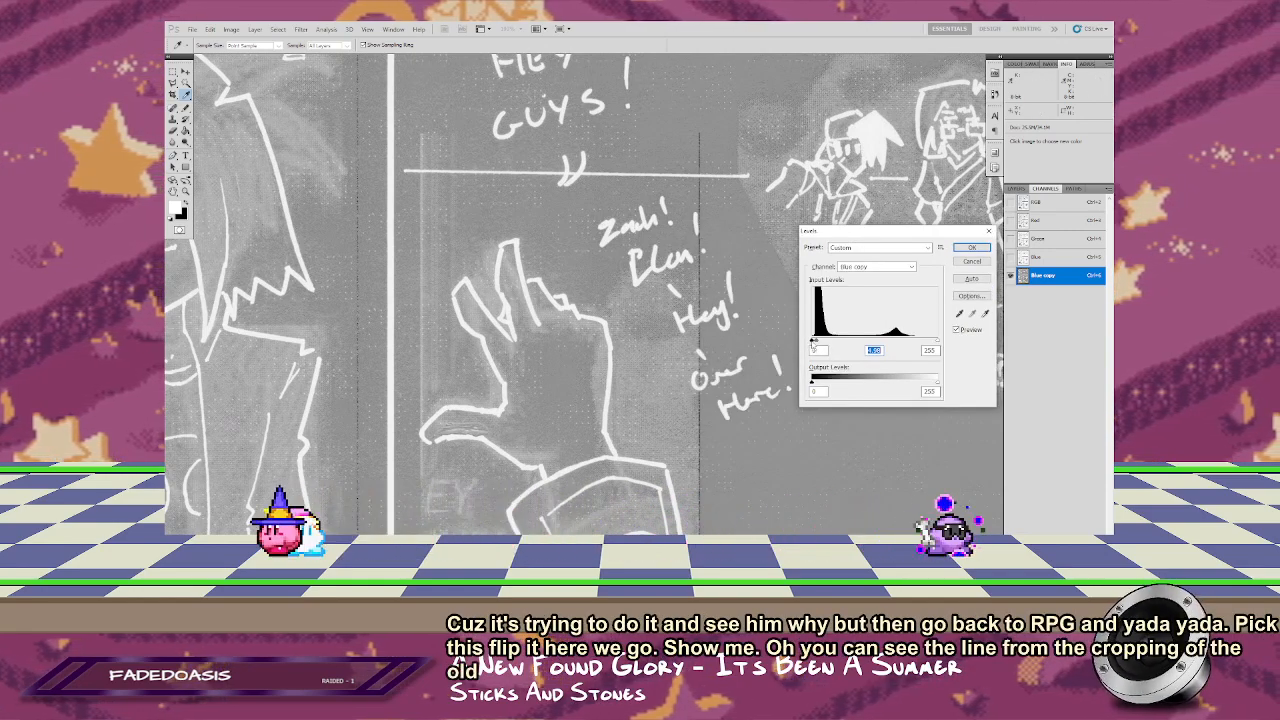
pyautogui.moveTo(812, 341); pyautogui.dragTo(820, 341)
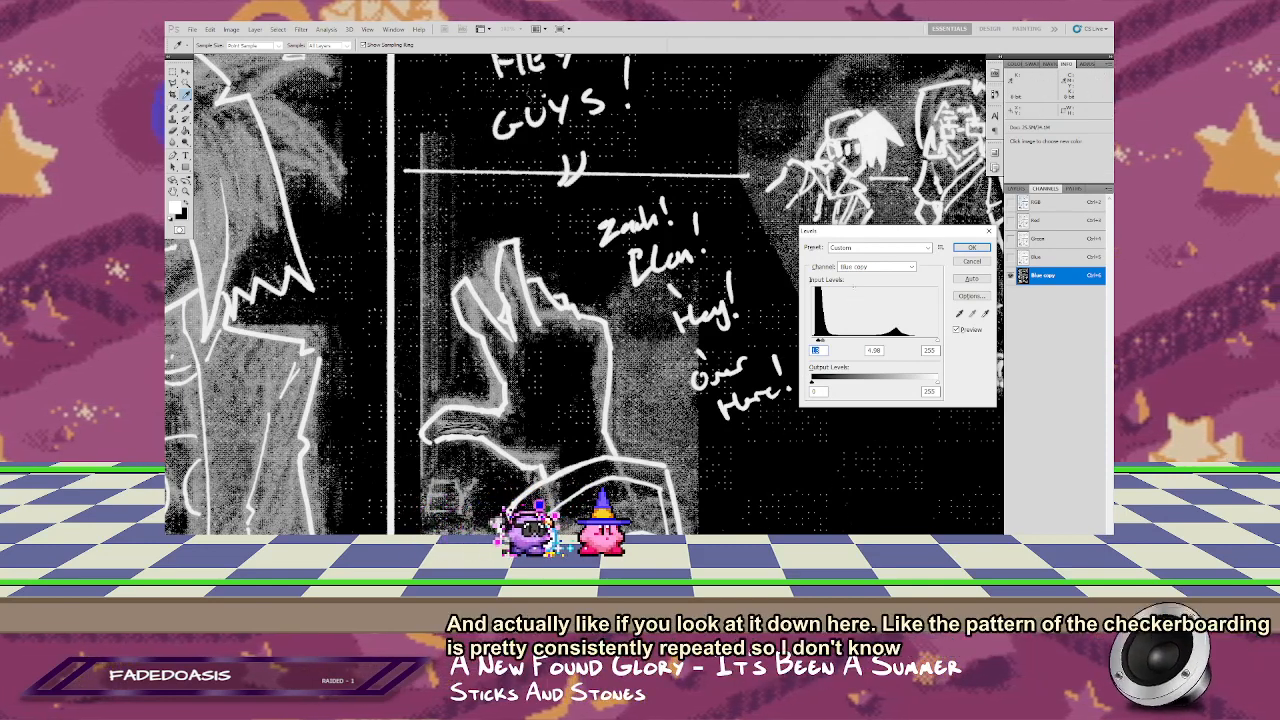
# Step: Apply Levels to the inverted channel copy with input black 100, midtone 1.00 and input white 183
pyautogui.moveTo(820, 341); pyautogui.dragTo(862, 342)
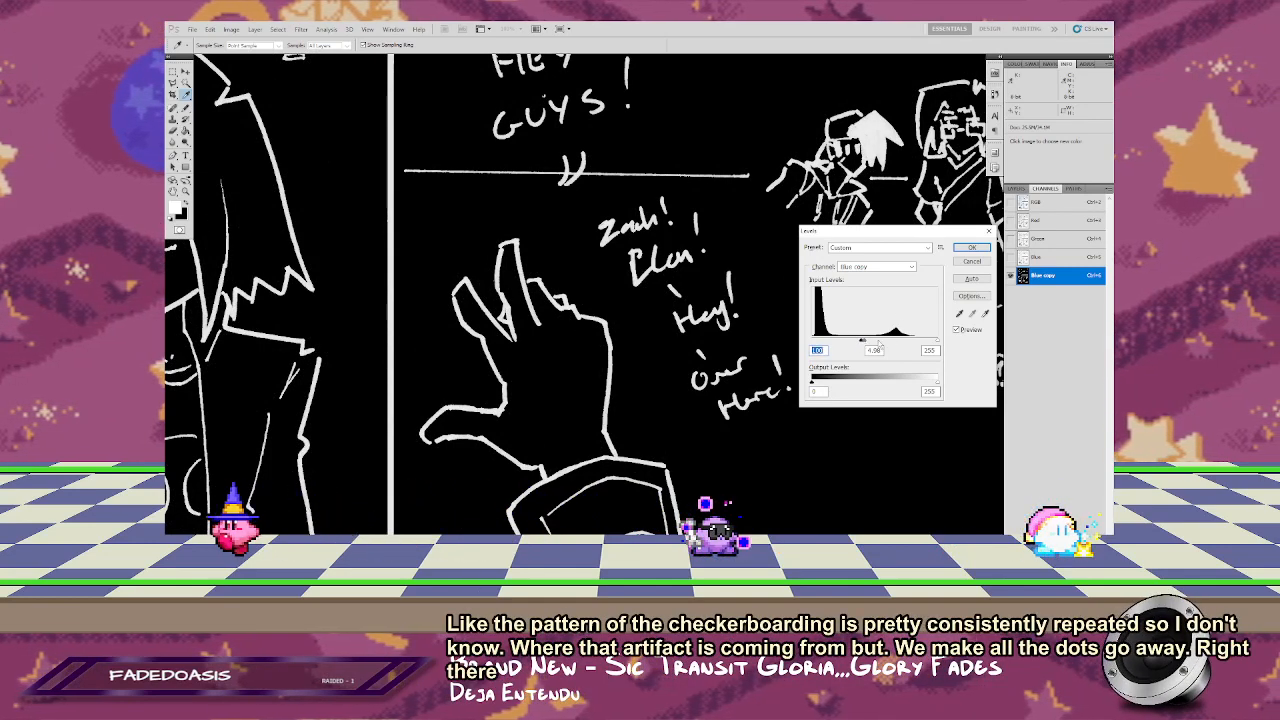
pyautogui.moveTo(877, 342); pyautogui.dragTo(903, 345)
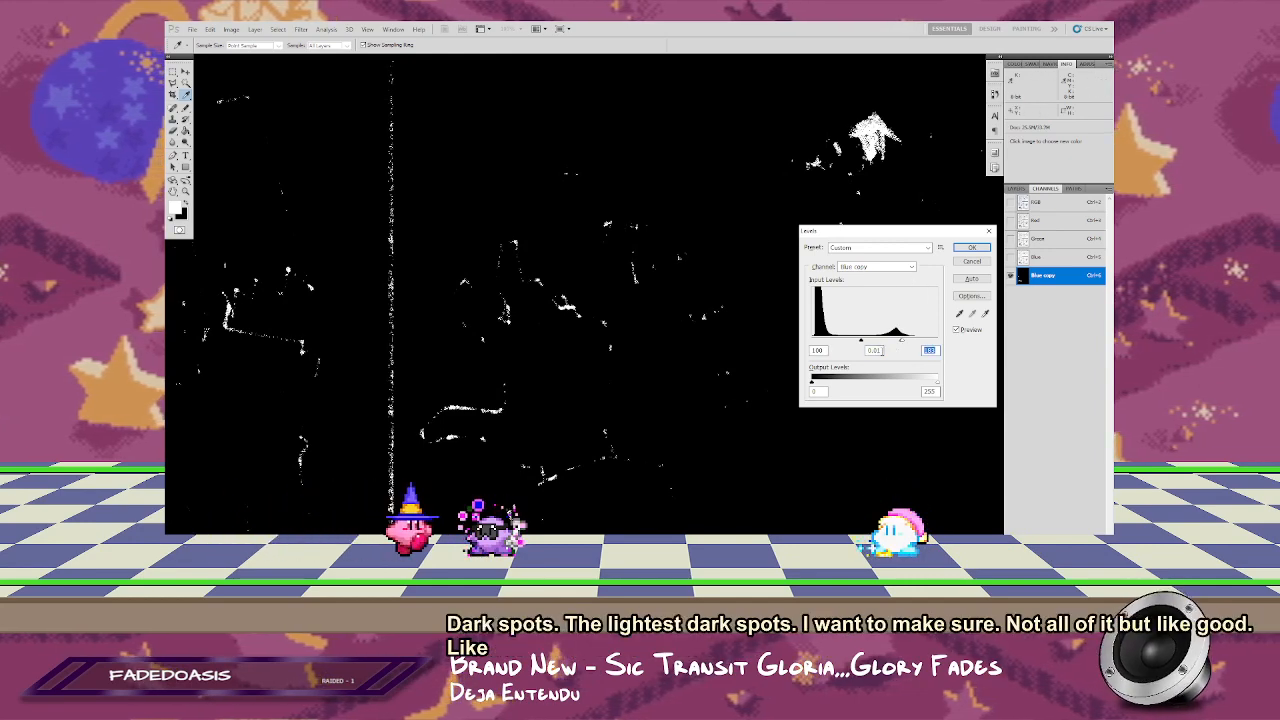
pyautogui.write('1.59')
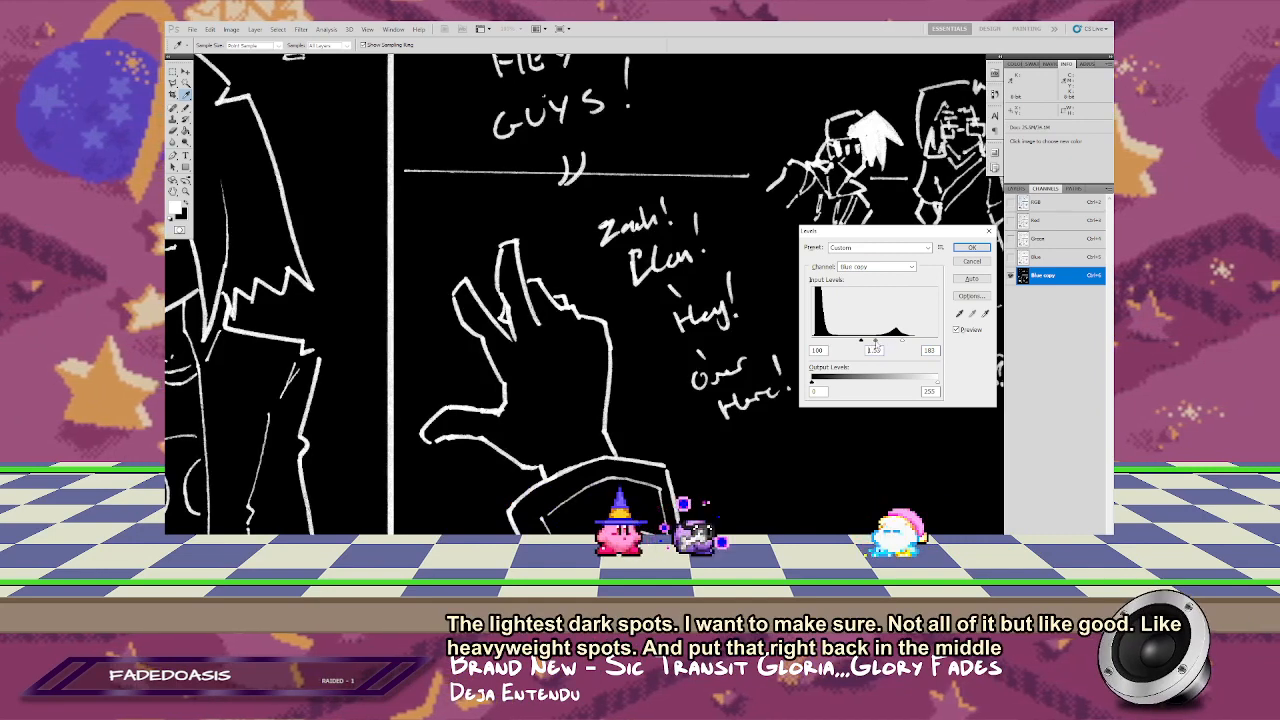
pyautogui.moveTo(881, 340); pyautogui.dragTo(883, 347)
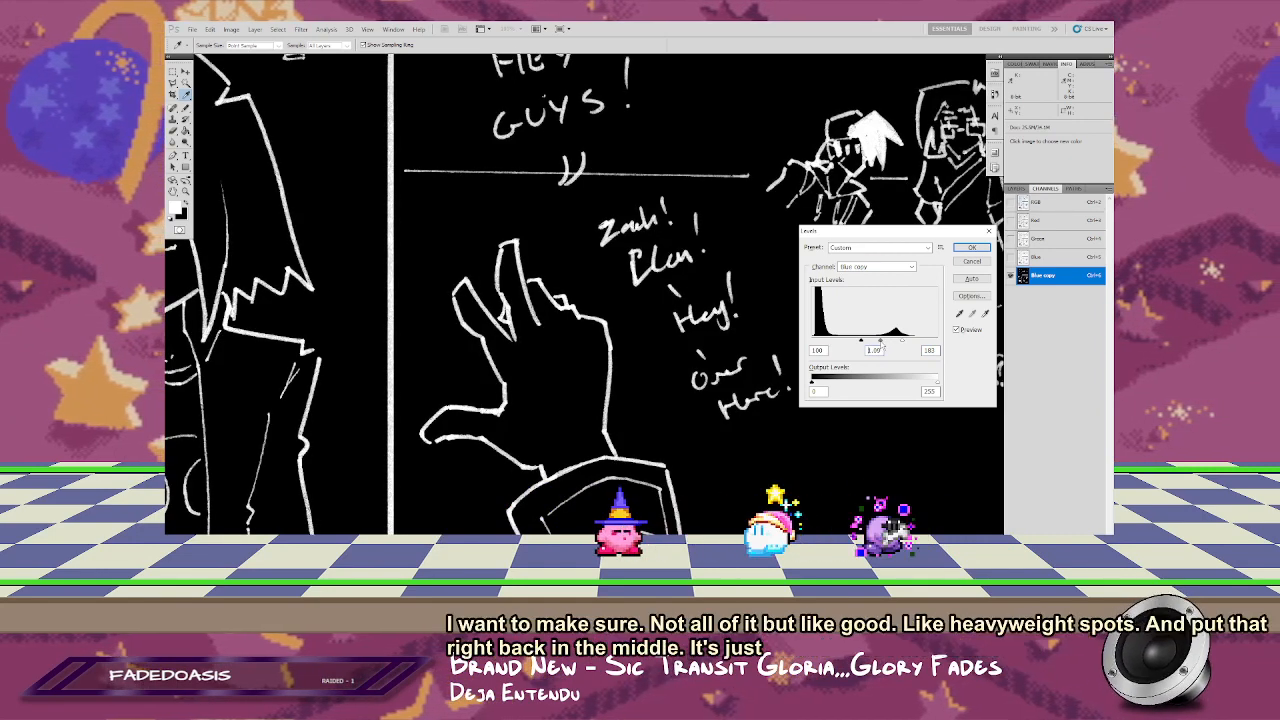
pyautogui.click(970, 246)
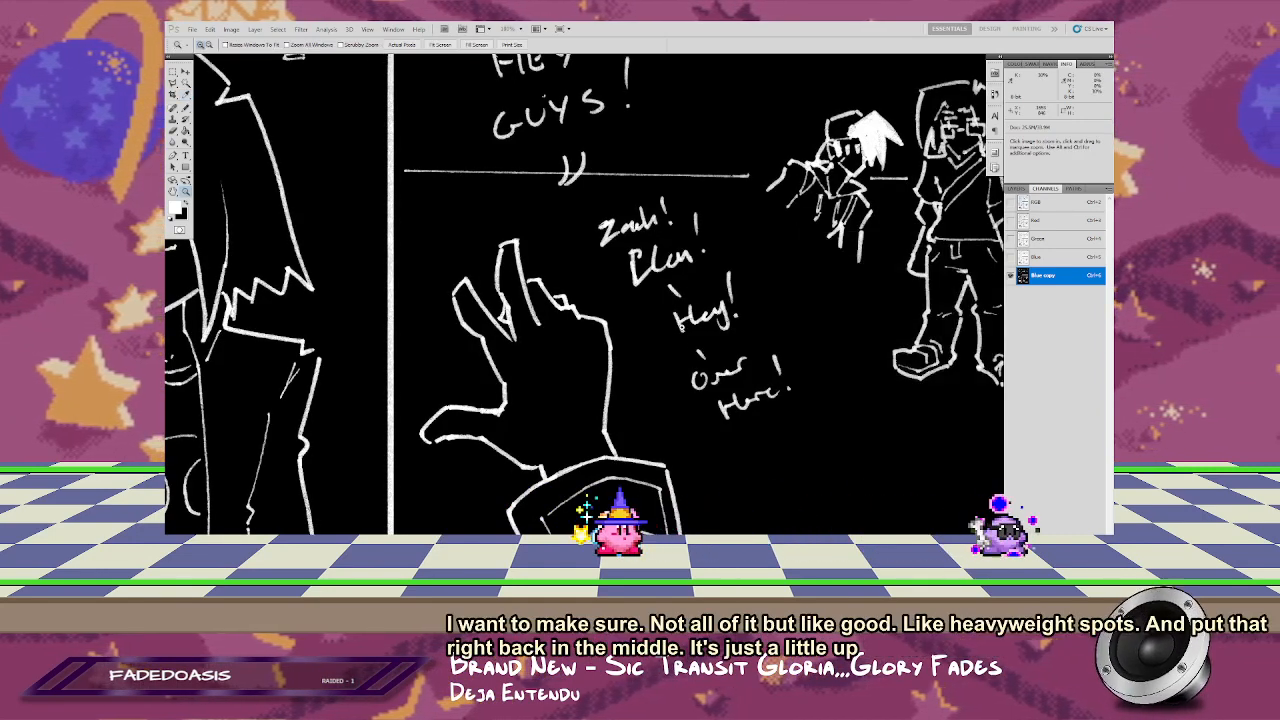
# Step: Lasso the handwritten name and arrow beside the first panel's character and fill the selection with the black background color
pyautogui.hotkey('ctrl', '0')
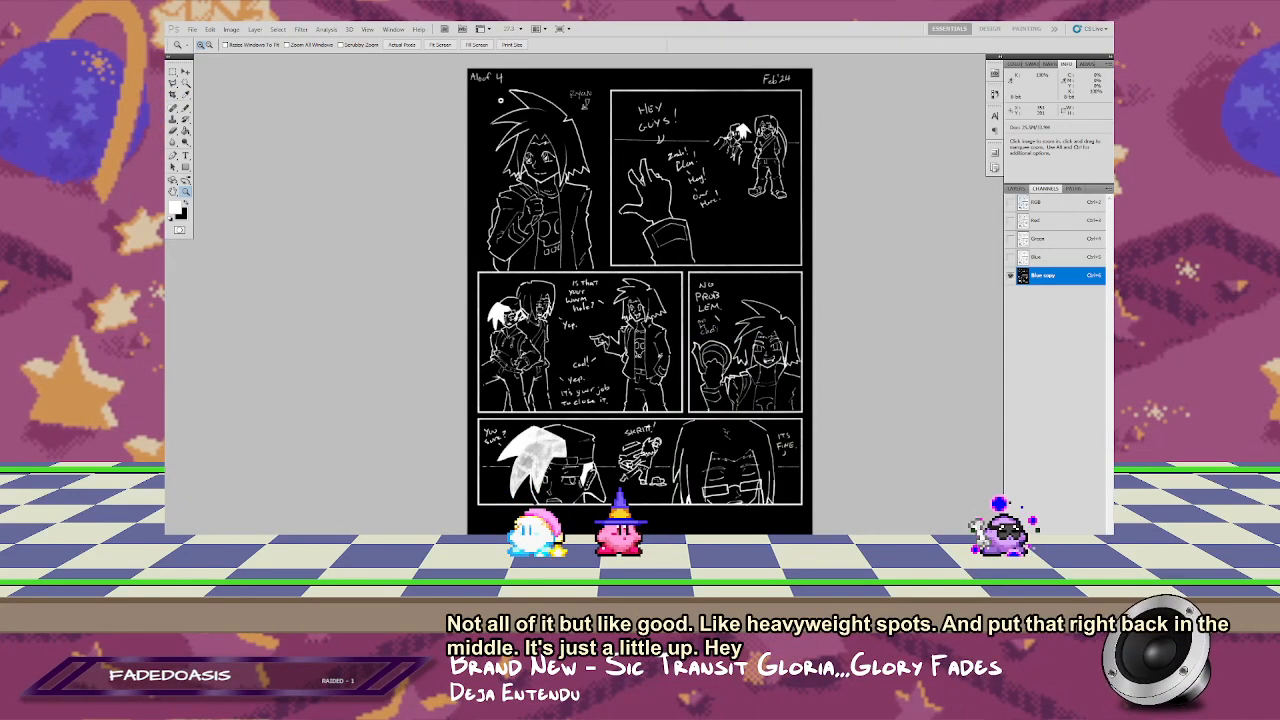
pyautogui.moveTo(671, 184); pyautogui.dragTo(753, 230)
pyautogui.press('l')
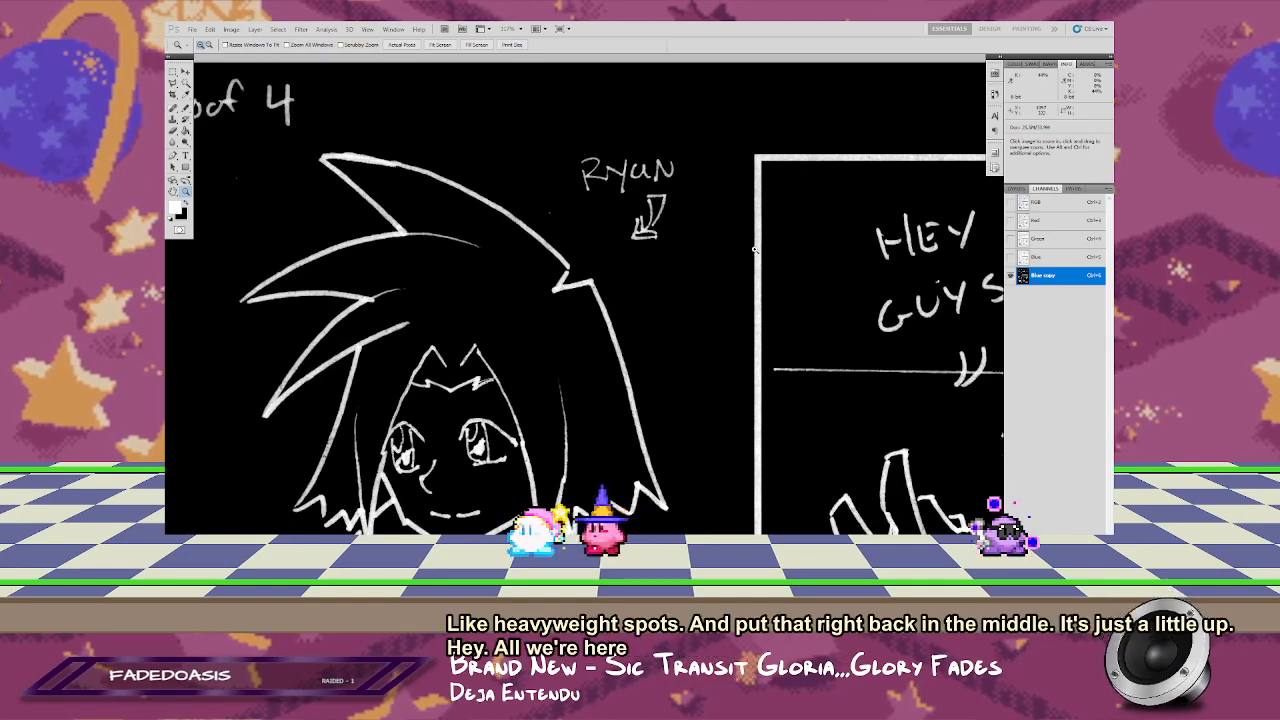
pyautogui.moveTo(652, 129)
pyautogui.mouseDown()
pyautogui.moveTo(561, 141)
pyautogui.moveTo(545, 172)
pyautogui.mouseUp()
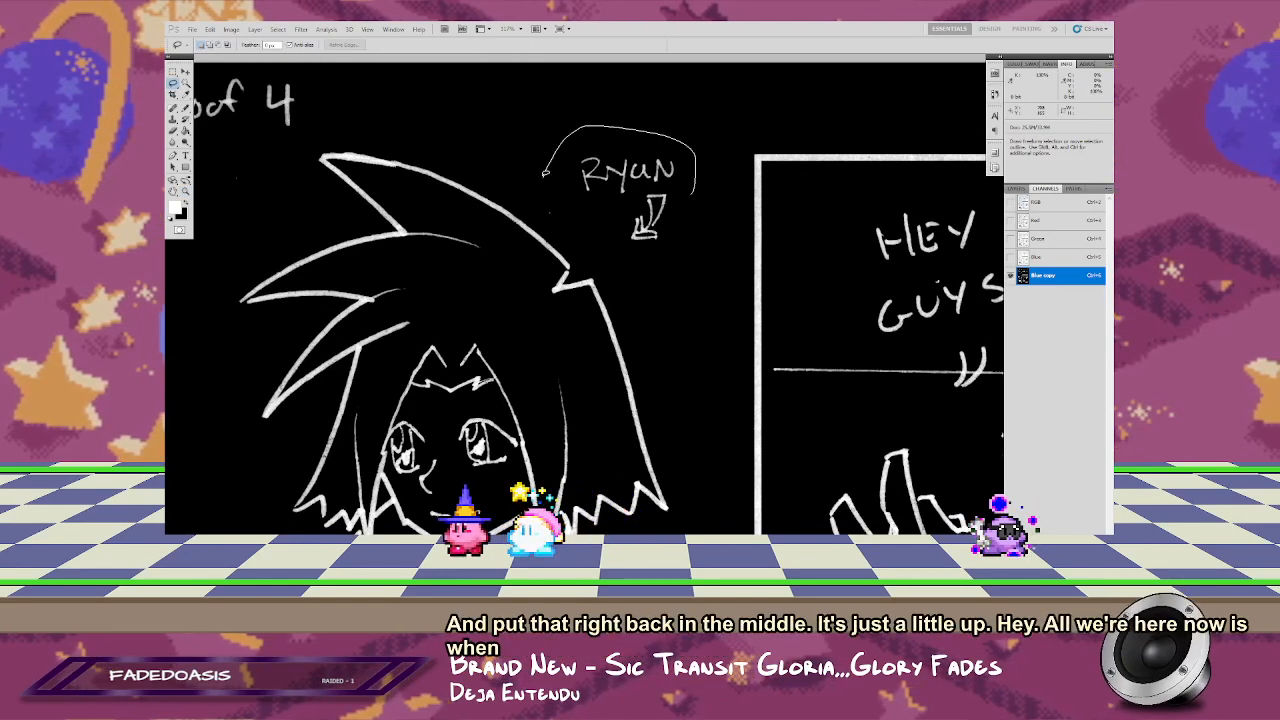
pyautogui.hotkey('shift', 'BackSpace')
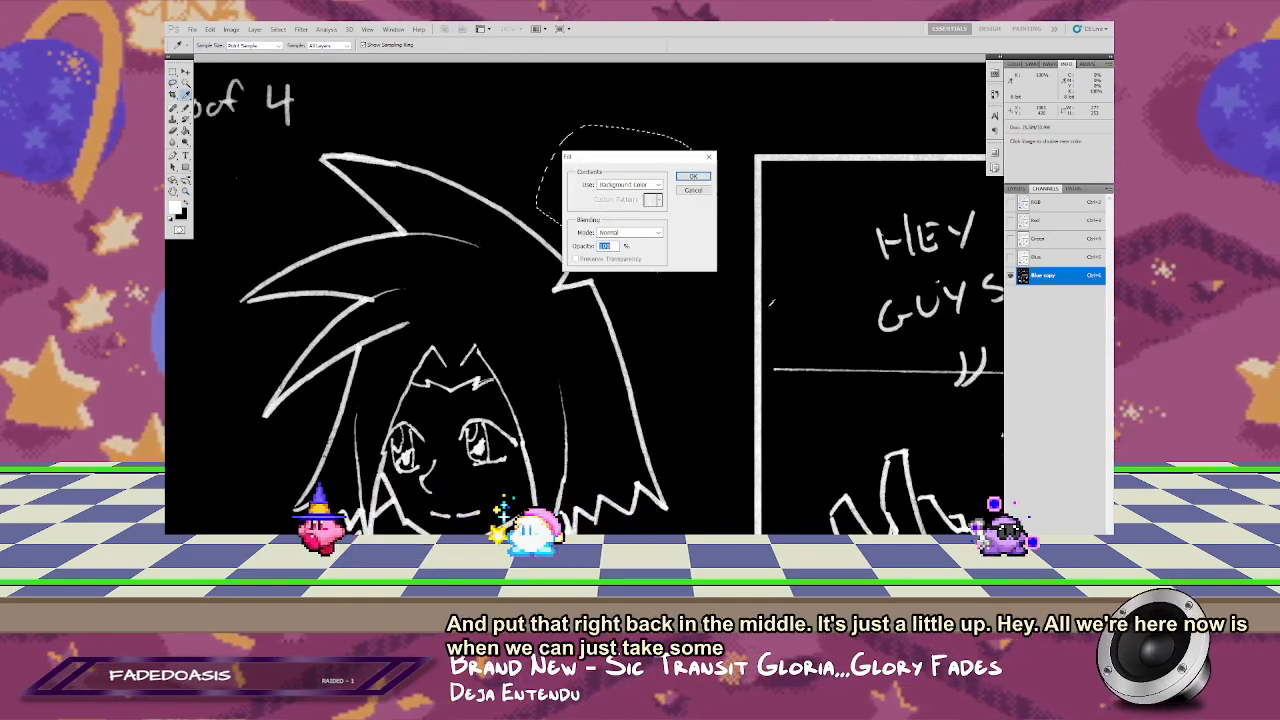
pyautogui.click(696, 190)
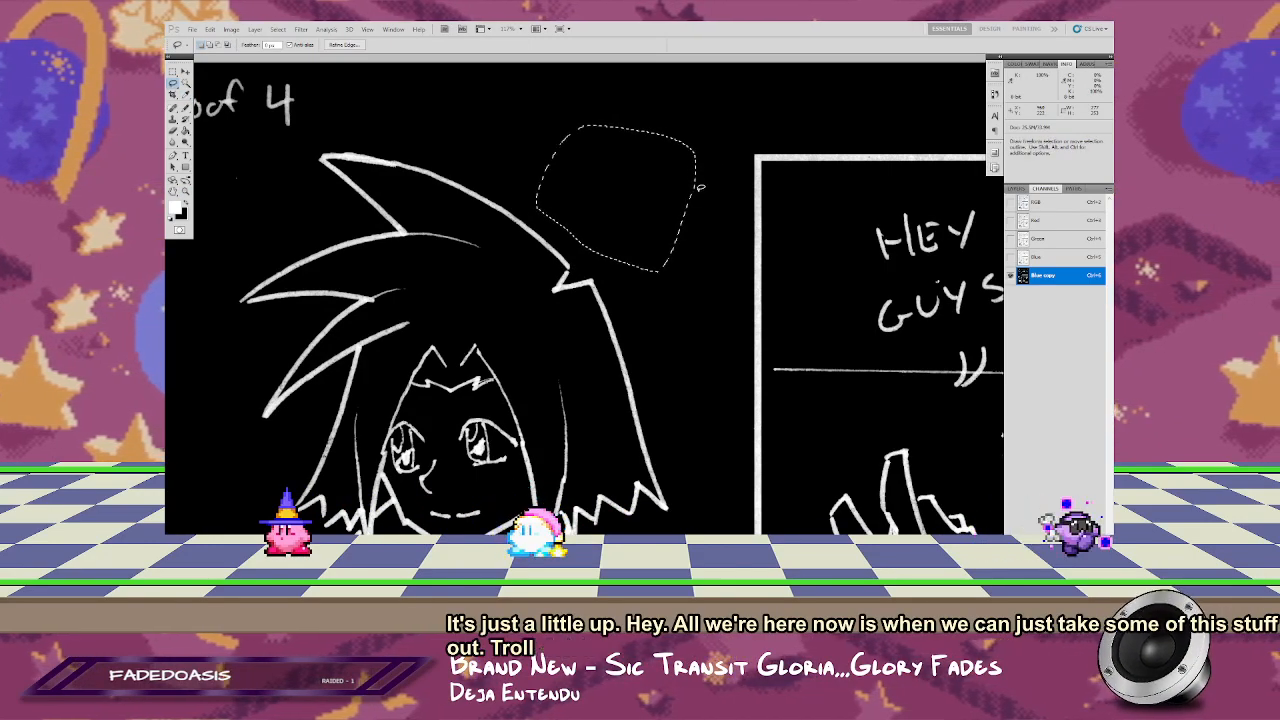
# Step: Lasso the "HEY GUYS!" lettering and the shouted notes running beside the raised hand in the second panel, and clear them to black
pyautogui.moveTo(376, 446)
pyautogui.mouseDown()
pyautogui.moveTo(411, 251)
pyautogui.moveTo(503, 159)
pyautogui.mouseUp()
pyautogui.moveTo(500, 350); pyautogui.dragTo(491, 178)
pyautogui.moveTo(749, 326); pyautogui.dragTo(429, 357)
pyautogui.moveTo(742, 215)
pyautogui.mouseDown()
pyautogui.moveTo(437, 430)
pyautogui.moveTo(404, 573)
pyautogui.moveTo(423, 528)
pyautogui.mouseUp()
pyautogui.moveTo(540, 134)
pyautogui.mouseDown()
pyautogui.moveTo(491, 96)
pyautogui.moveTo(353, 97)
pyautogui.moveTo(320, 150)
pyautogui.moveTo(352, 225)
pyautogui.mouseUp()
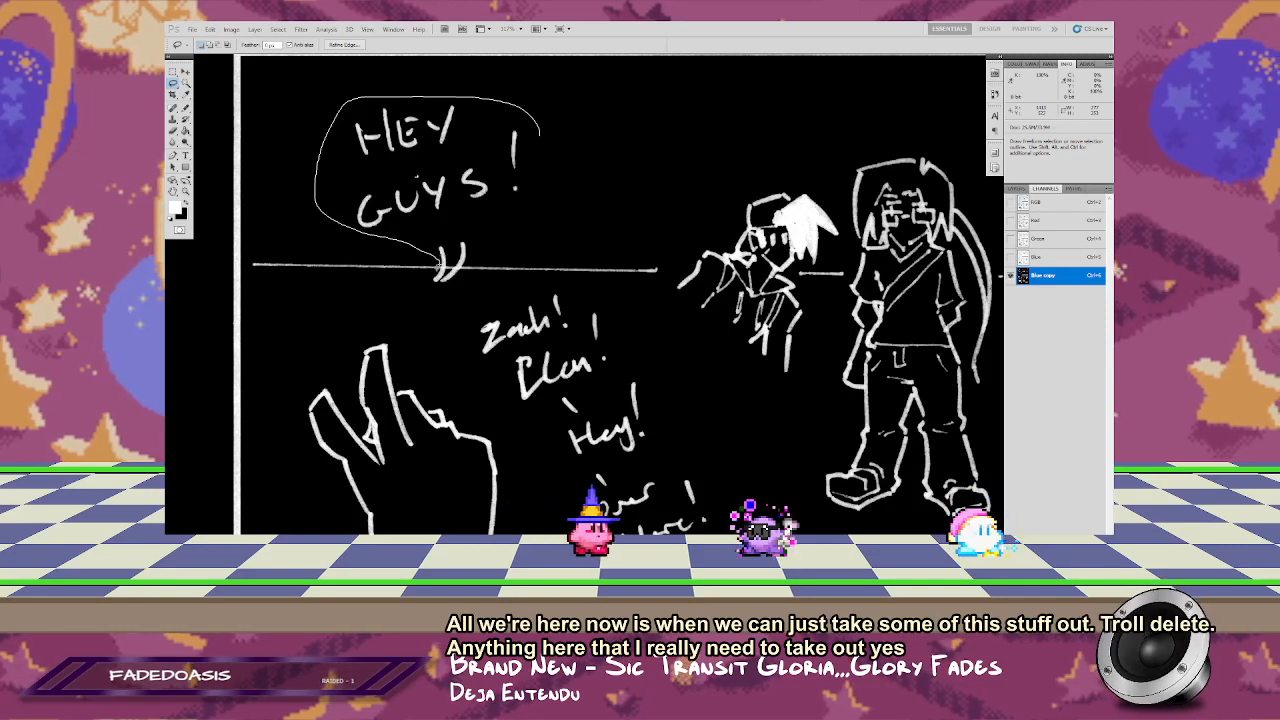
pyautogui.moveTo(436, 292); pyautogui.dragTo(512, 423)
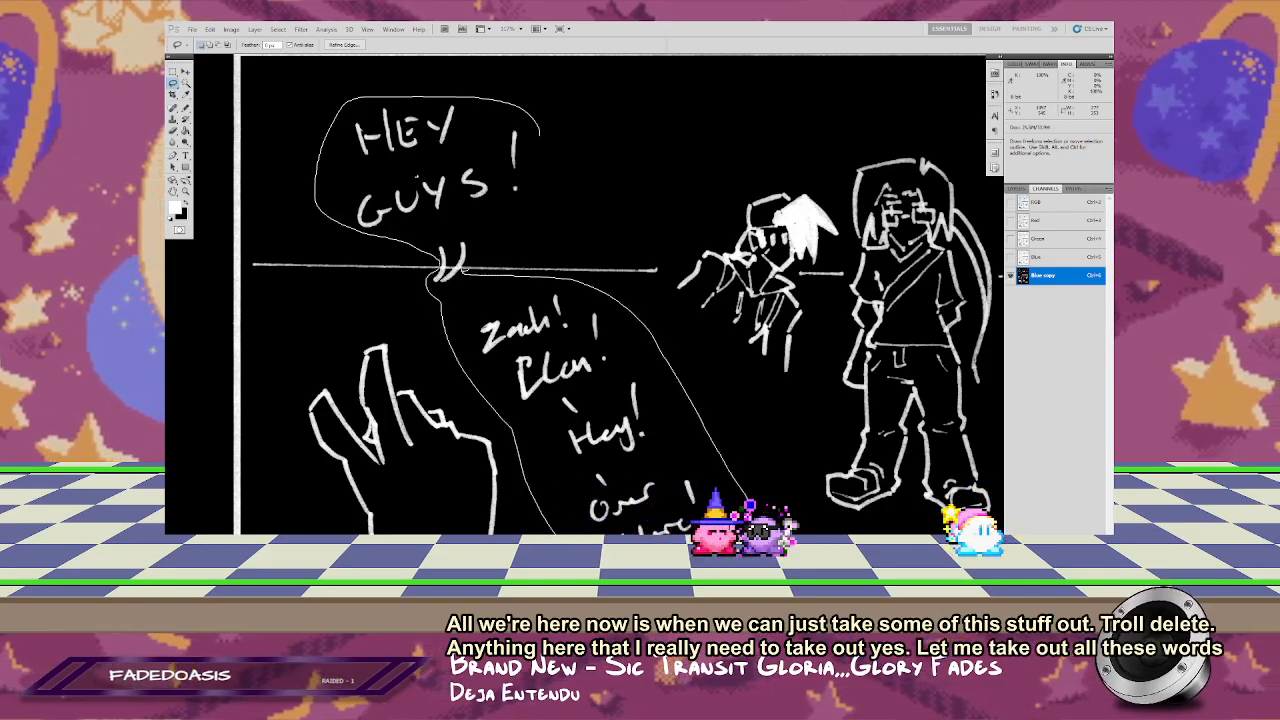
pyautogui.moveTo(514, 216); pyautogui.dragTo(540, 137)
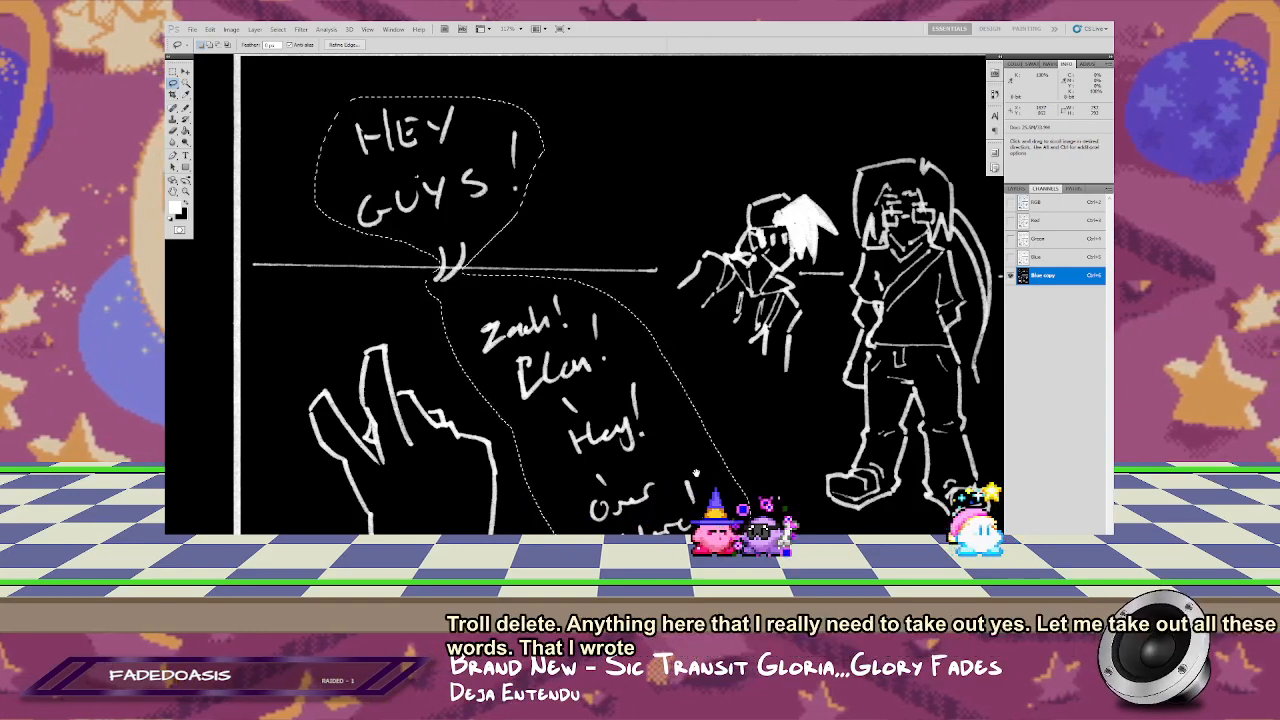
pyautogui.moveTo(592, 500); pyautogui.dragTo(554, 338)
pyautogui.moveTo(560, 384); pyautogui.dragTo(643, 328)
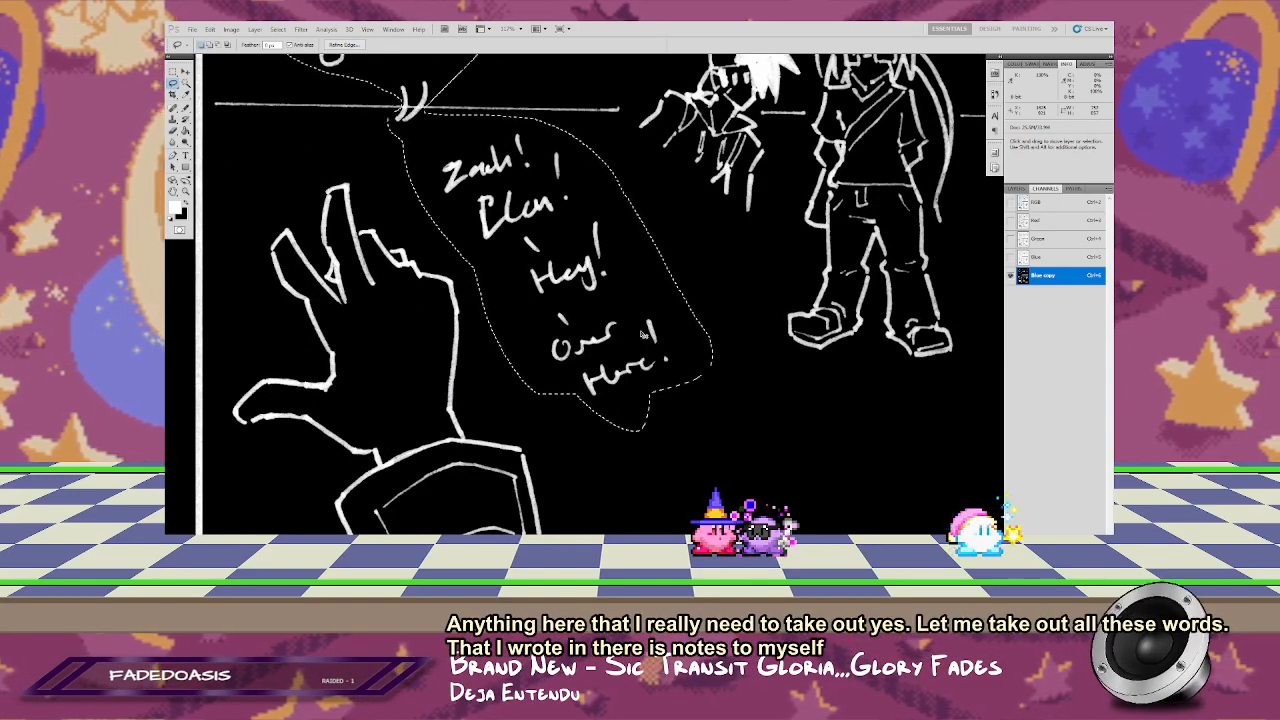
pyautogui.press('Delete')
# Step: Lasso the "NO PROBLEM." and "on it chef!" notes in the second row's narrow panel and clear them to black
pyautogui.moveTo(650, 440)
pyautogui.mouseDown()
pyautogui.moveTo(640, 299)
pyautogui.moveTo(605, 231)
pyautogui.mouseUp()
pyautogui.moveTo(599, 453); pyautogui.dragTo(659, 296)
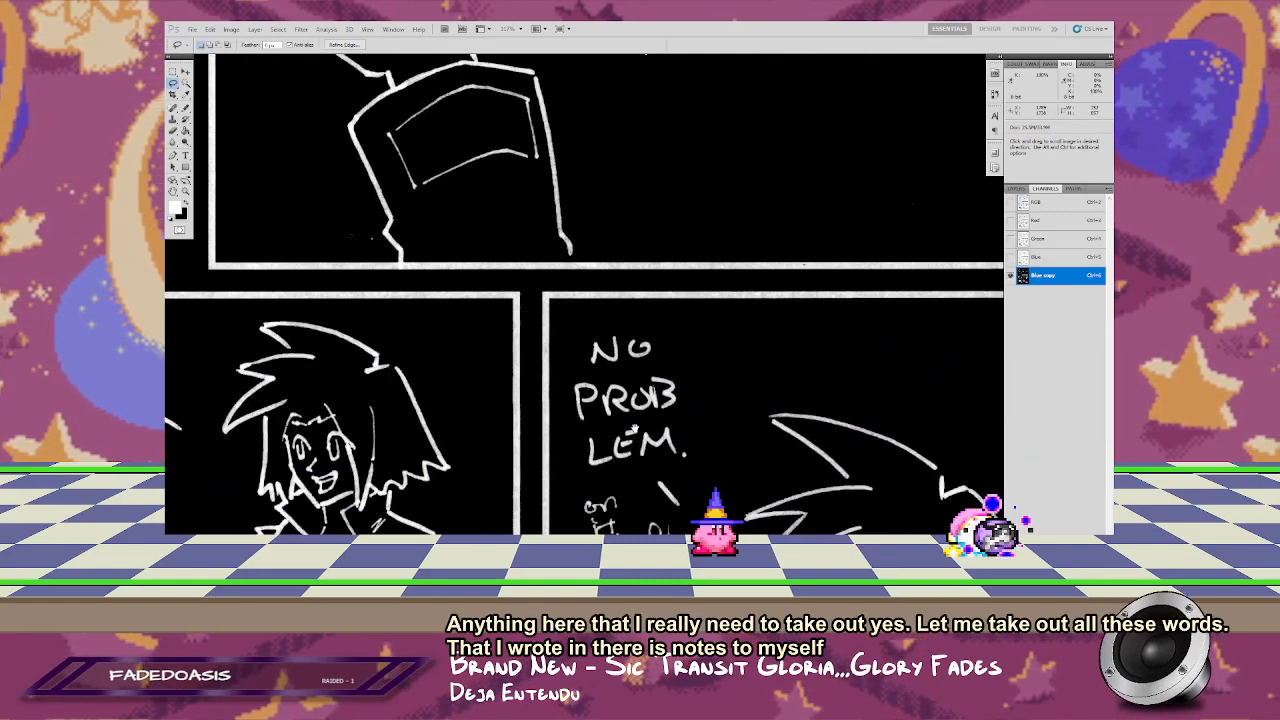
pyautogui.moveTo(633, 428)
pyautogui.mouseDown()
pyautogui.moveTo(517, 209)
pyautogui.moveTo(547, 255)
pyautogui.mouseUp()
pyautogui.moveTo(497, 315)
pyautogui.mouseDown()
pyautogui.moveTo(502, 389)
pyautogui.moveTo(554, 394)
pyautogui.moveTo(607, 366)
pyautogui.mouseUp()
pyautogui.moveTo(607, 170)
pyautogui.mouseDown()
pyautogui.moveTo(558, 143)
pyautogui.moveTo(506, 150)
pyautogui.mouseUp()
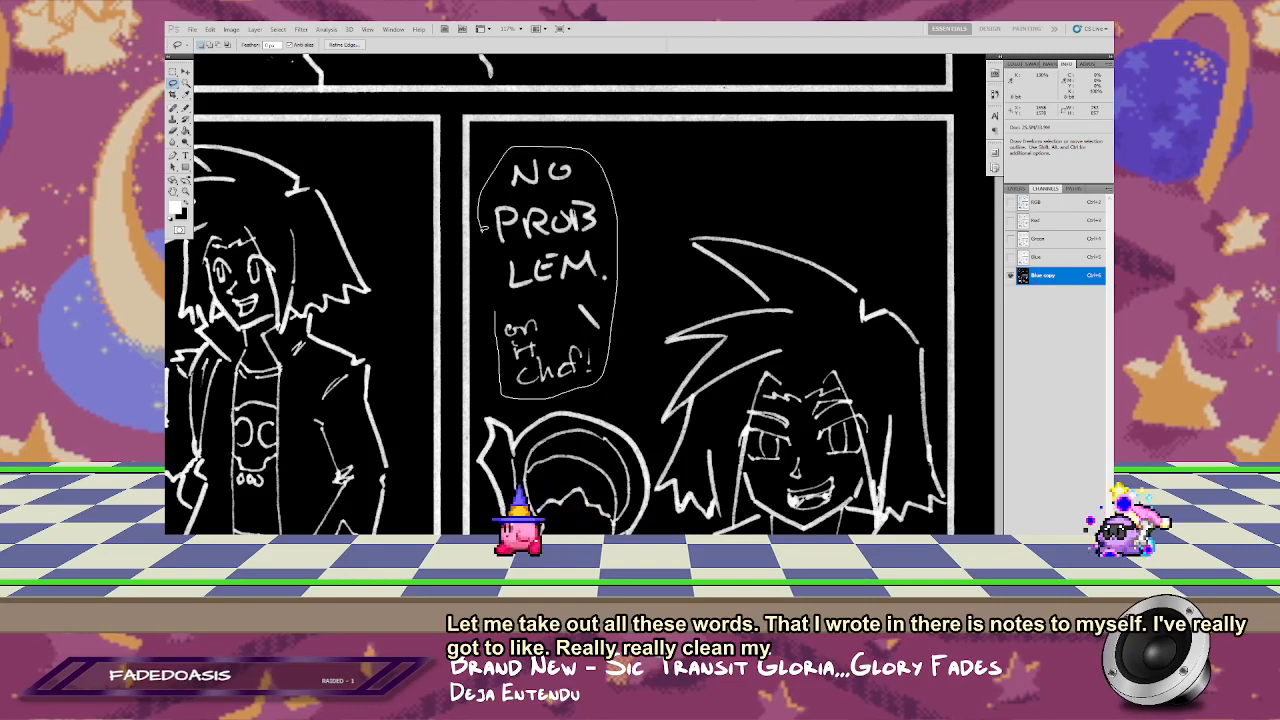
pyautogui.moveTo(482, 228)
pyautogui.mouseDown()
pyautogui.moveTo(496, 312)
pyautogui.moveTo(757, 294)
pyautogui.mouseUp()
pyautogui.press('Delete')
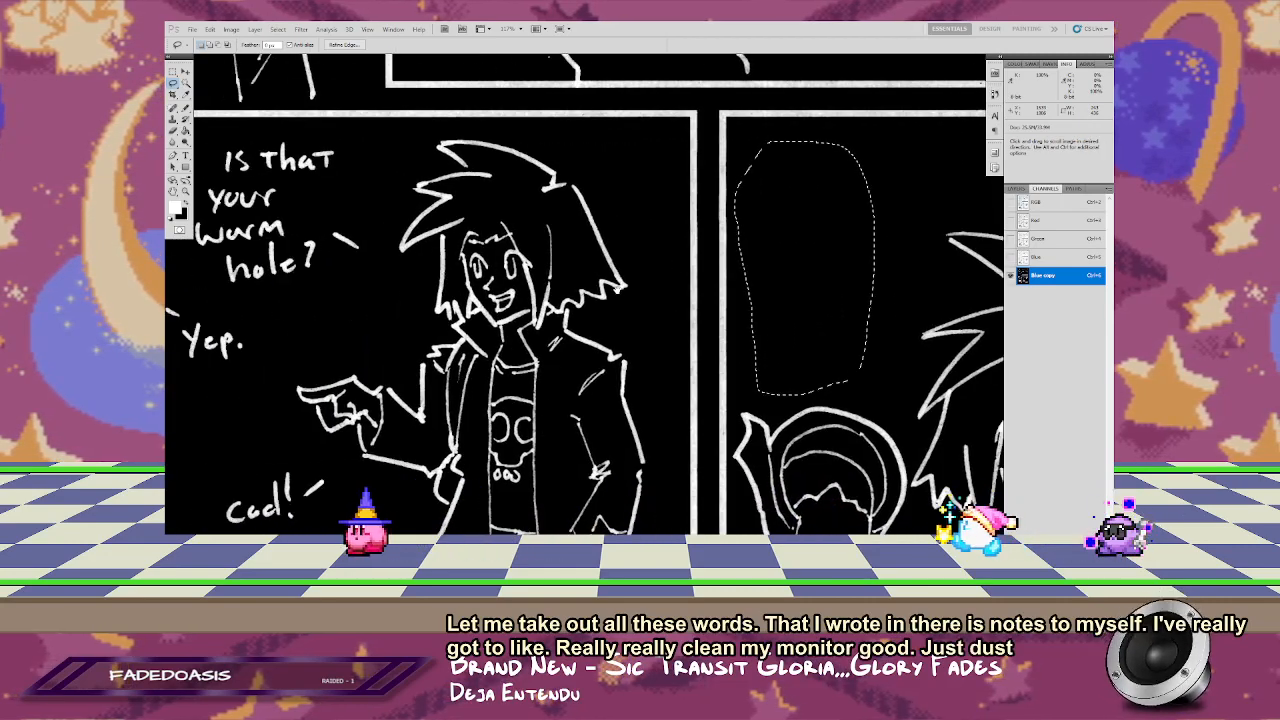
# Step: Lasso and clear the handwritten dialogue between the figures in the second row's wide panel, from "Is that your" down to "to close it."
pyautogui.moveTo(500, 300); pyautogui.dragTo(765, 305)
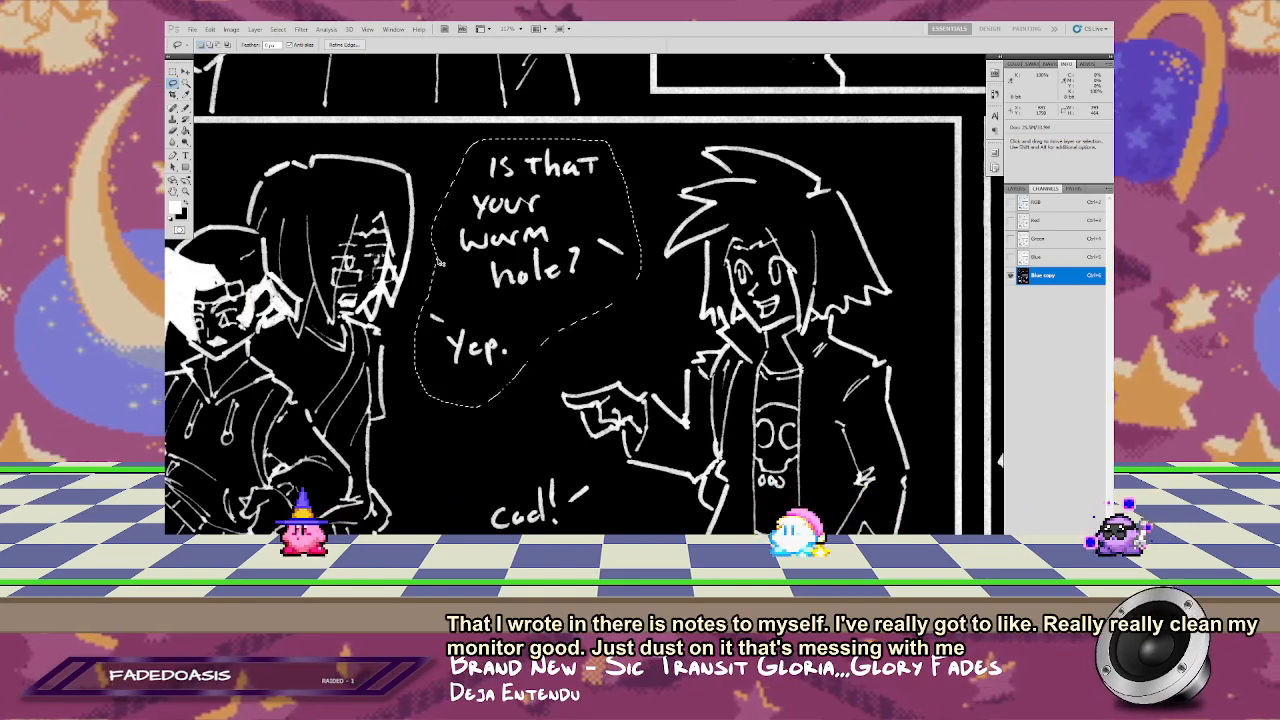
pyautogui.press('Delete')
pyautogui.scroll(-5, 505, 383)
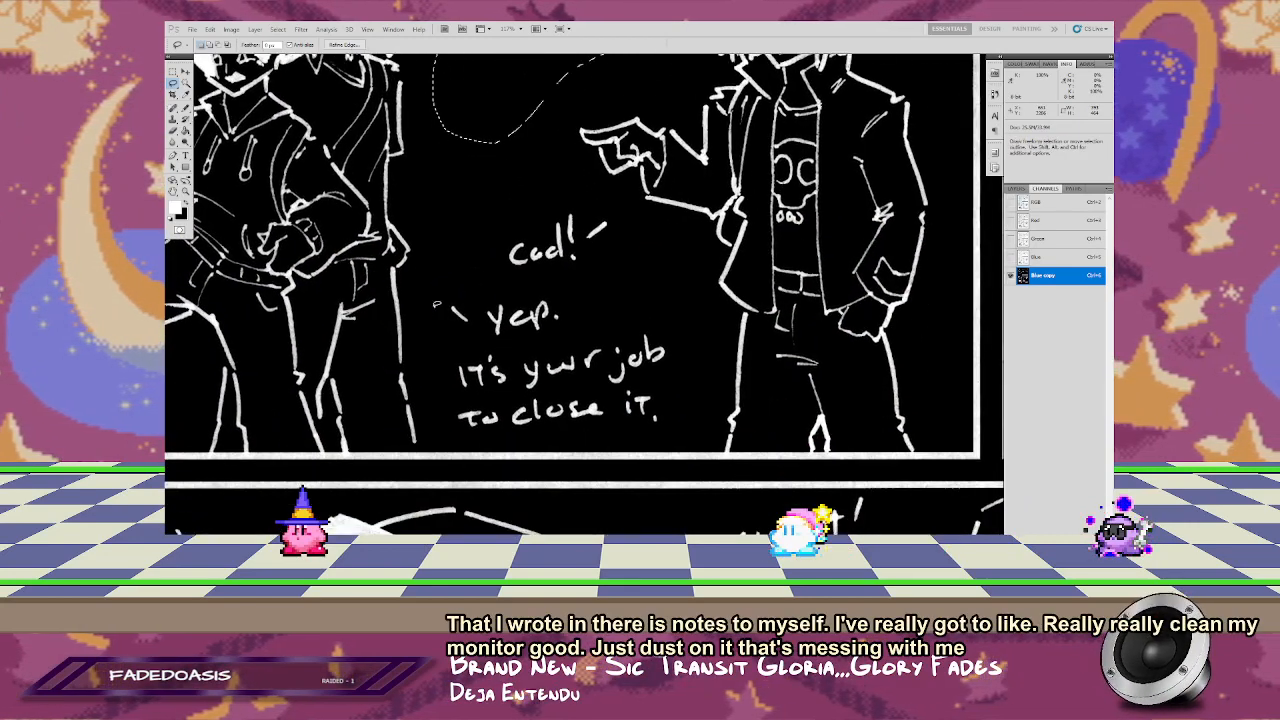
pyautogui.moveTo(683, 425); pyautogui.dragTo(574, 434)
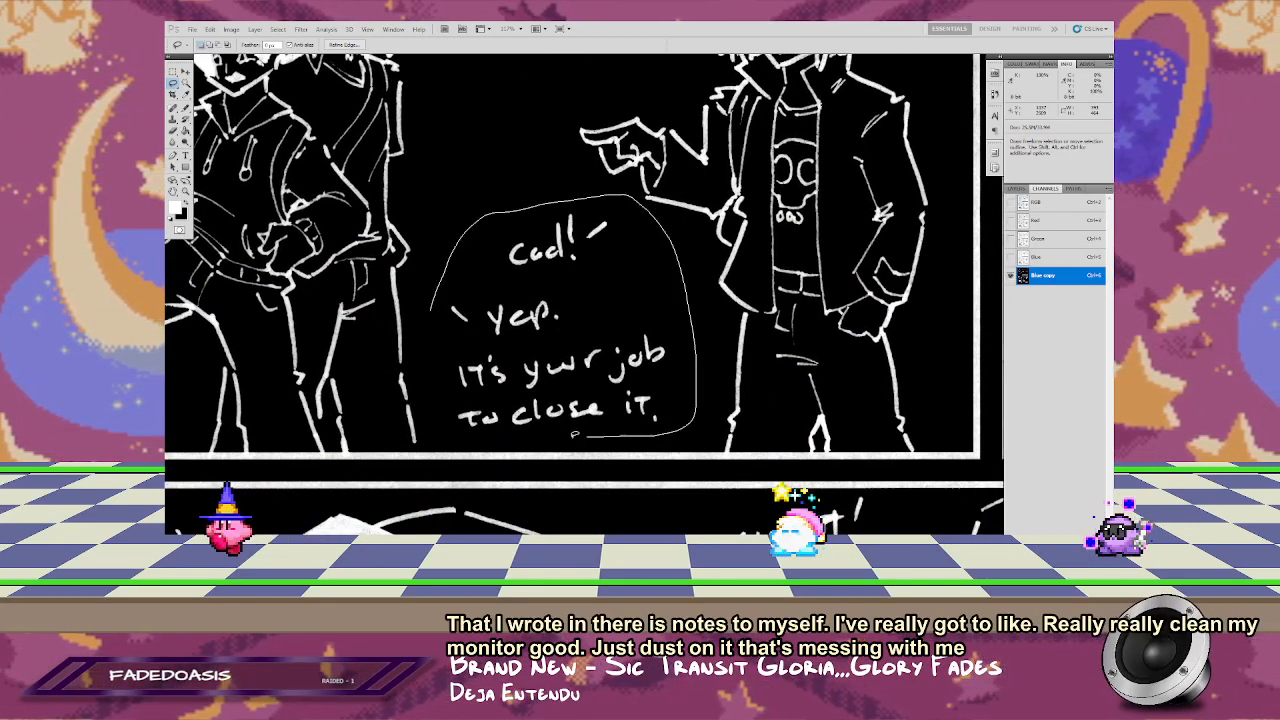
pyautogui.moveTo(440, 421); pyautogui.dragTo(438, 419)
pyautogui.press('Delete')
# Step: Lasso the "SKRITT!" sound effect above the small running figure in the bottom panel and clear it to black
pyautogui.moveTo(439, 364)
pyautogui.mouseDown()
pyautogui.moveTo(524, 344)
pyautogui.moveTo(447, 359)
pyautogui.mouseUp()
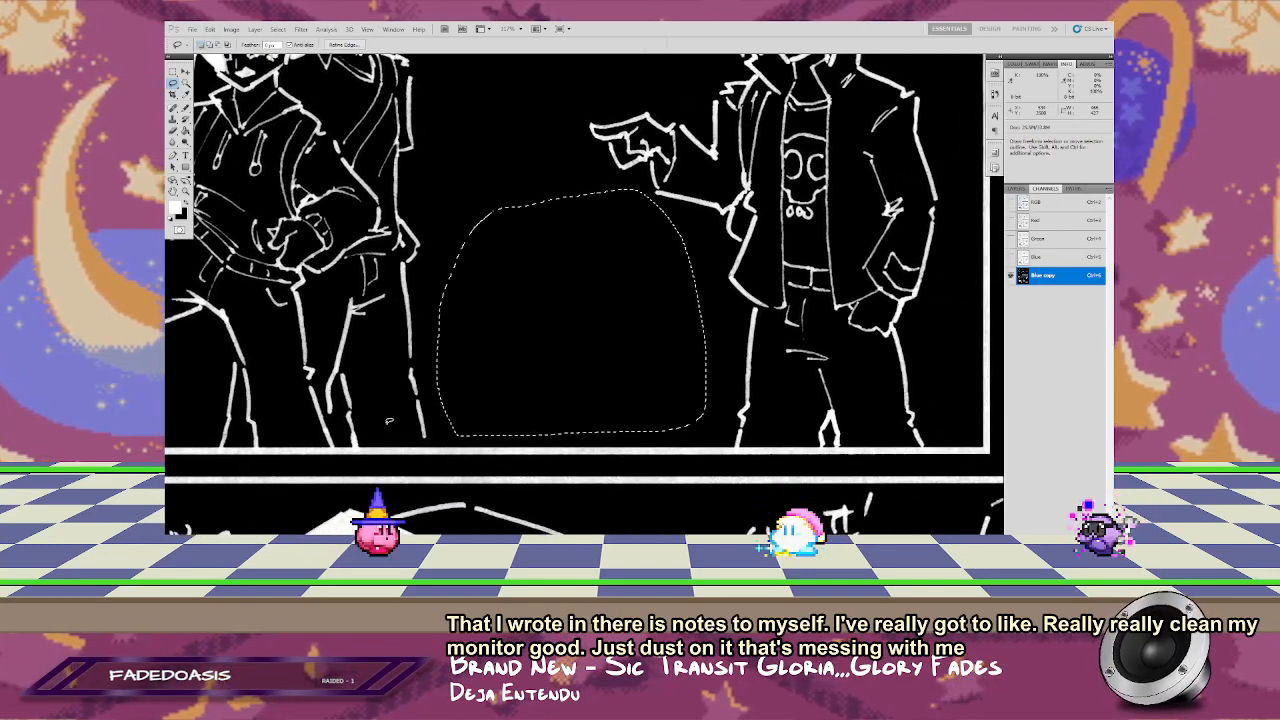
pyautogui.moveTo(412, 439)
pyautogui.mouseDown()
pyautogui.moveTo(453, 412)
pyautogui.moveTo(439, 433)
pyautogui.mouseUp()
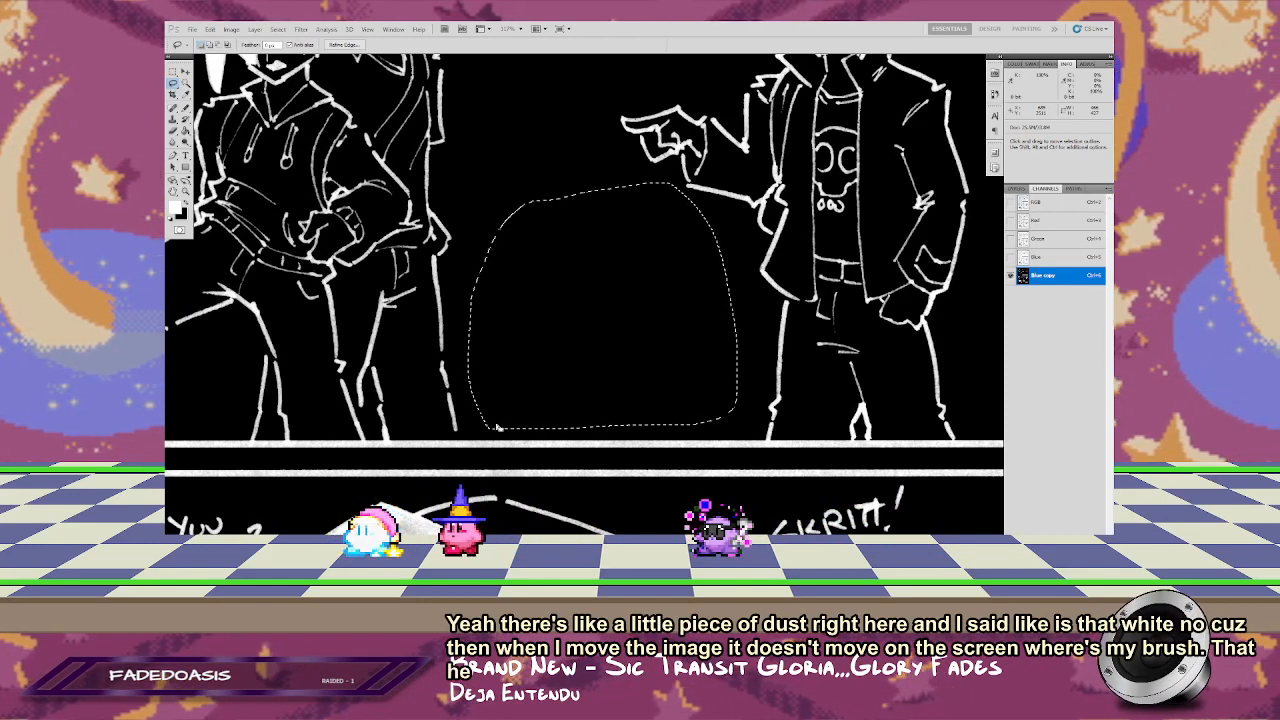
pyautogui.moveTo(438, 183); pyautogui.dragTo(548, 238)
pyautogui.scroll(-3, 548, 238)
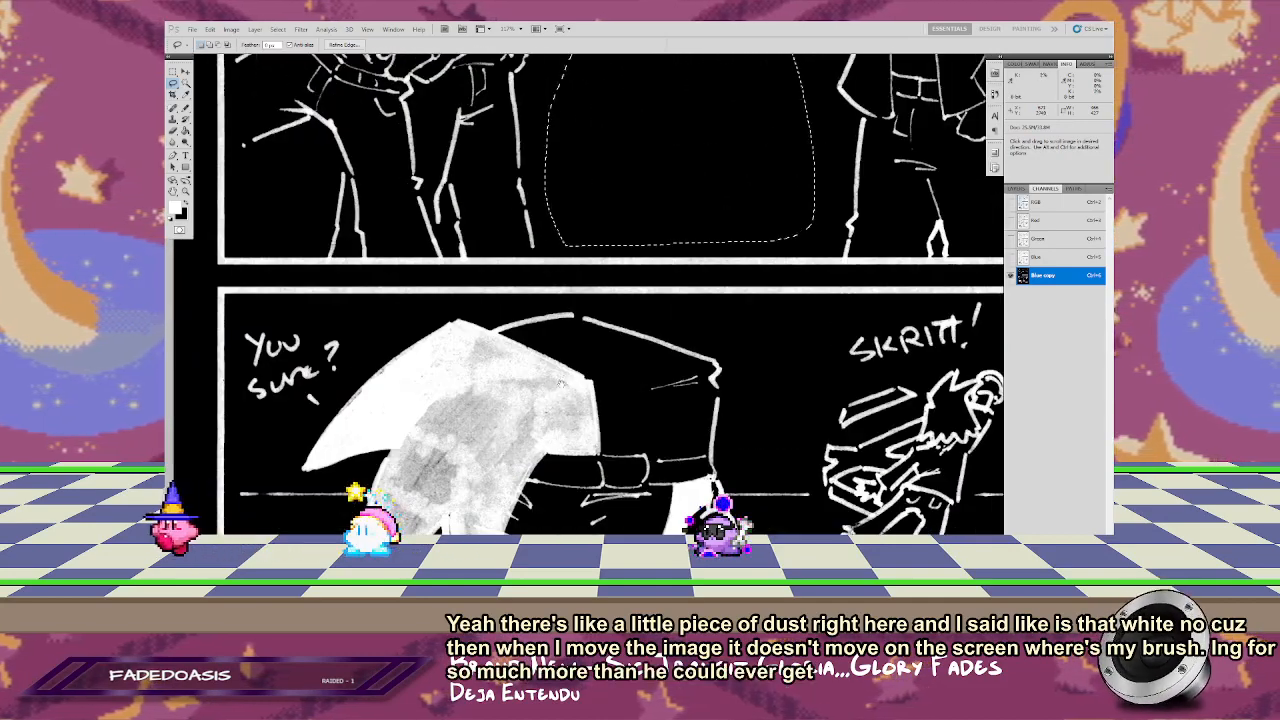
pyautogui.scroll(-3, 553, 328)
pyautogui.moveTo(553, 328); pyautogui.dragTo(517, 316)
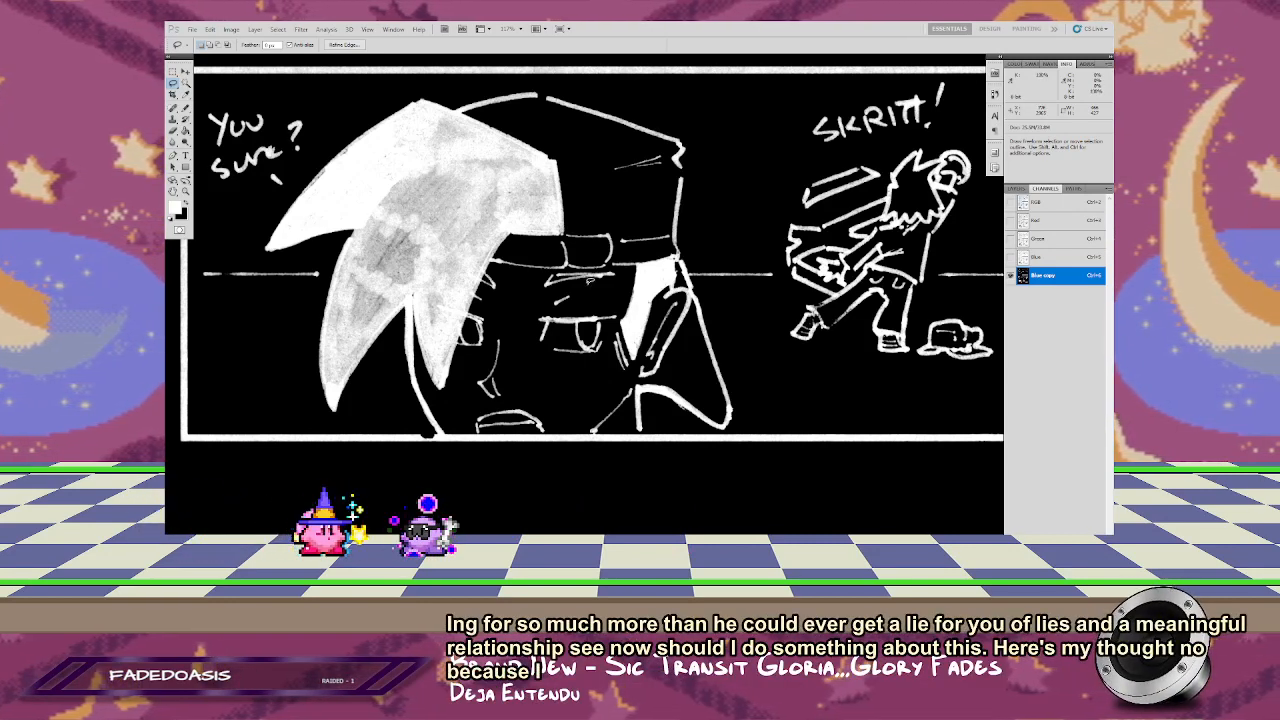
pyautogui.moveTo(743, 203); pyautogui.dragTo(567, 263)
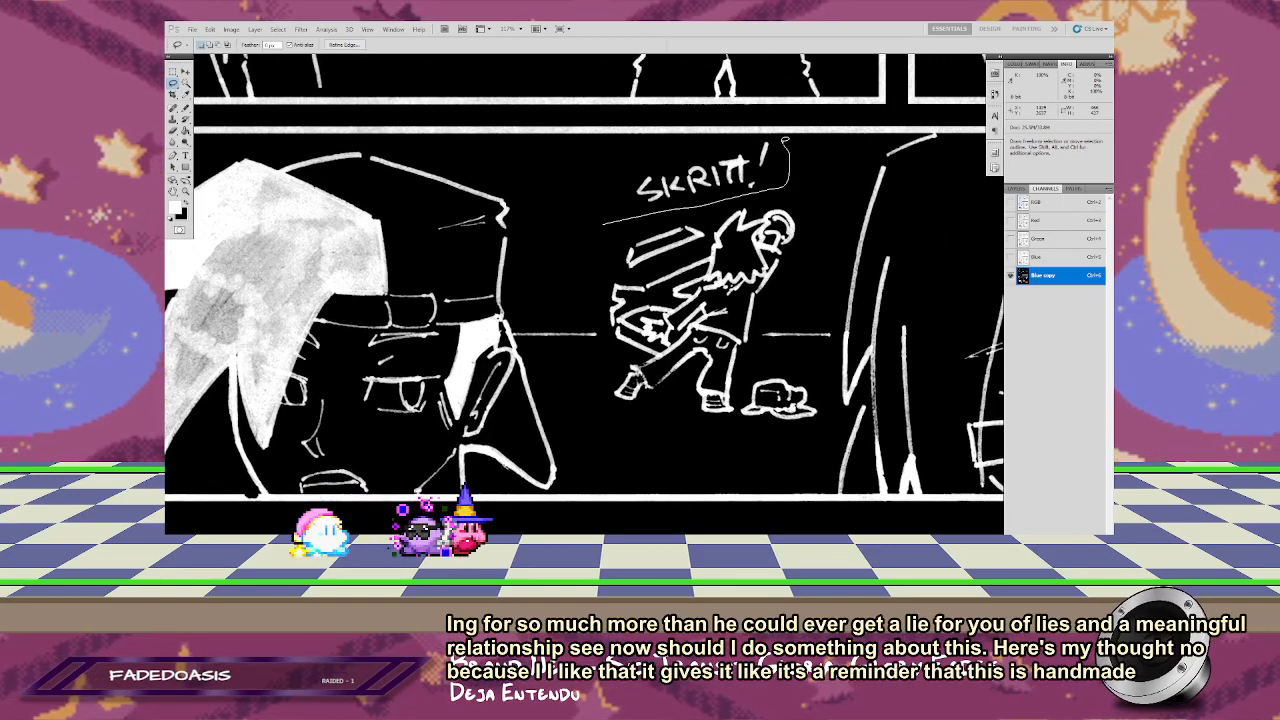
pyautogui.moveTo(602, 222); pyautogui.dragTo(604, 166)
pyautogui.press('Delete')
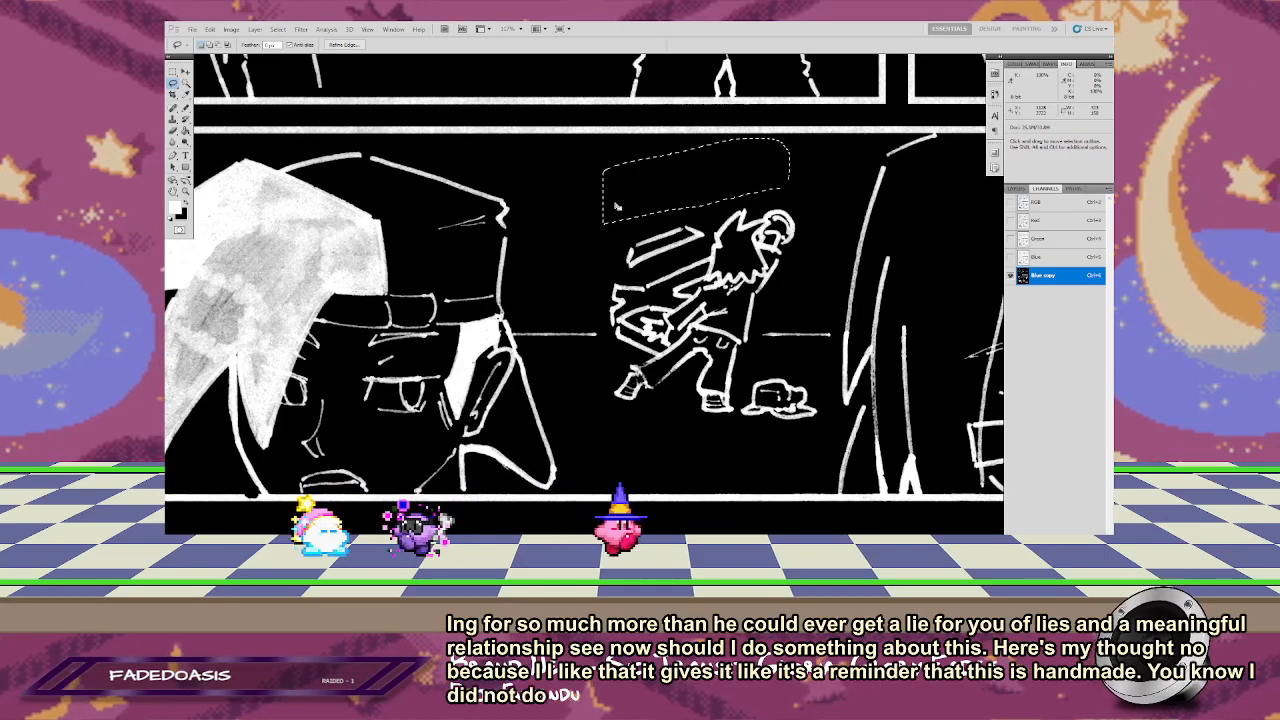
# Step: Lasso and clear the "IT'S FINE." note at the bottom panel's right end, then deselect and check the whole page
pyautogui.moveTo(935, 262); pyautogui.dragTo(578, 230)
pyautogui.moveTo(890, 258); pyautogui.dragTo(659, 285)
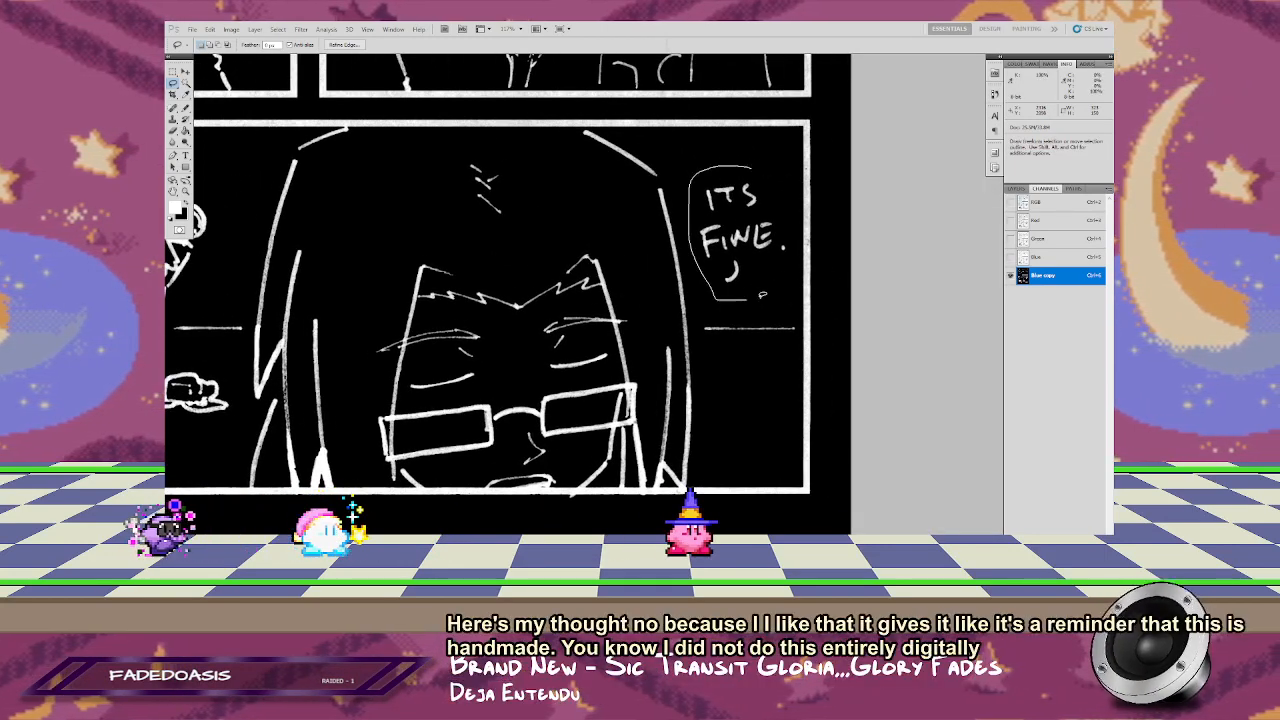
pyautogui.press('z')
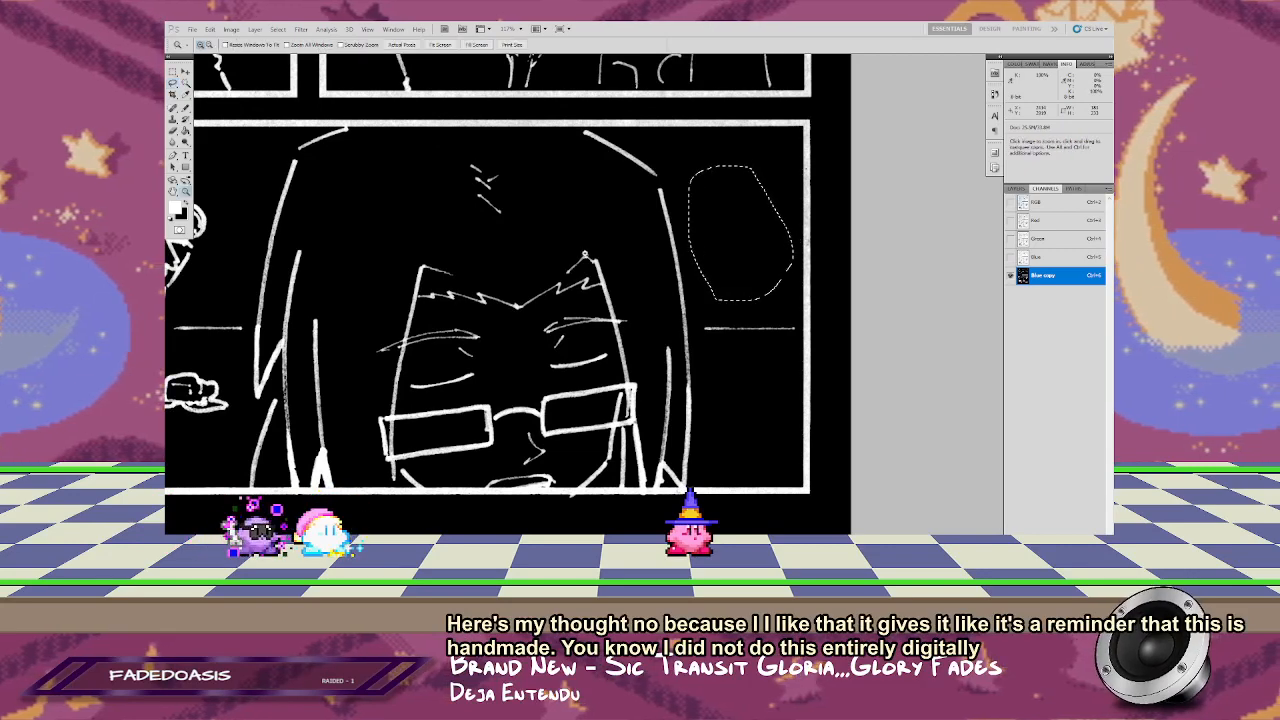
pyautogui.rightClick(584, 254)
pyautogui.click(621, 272)
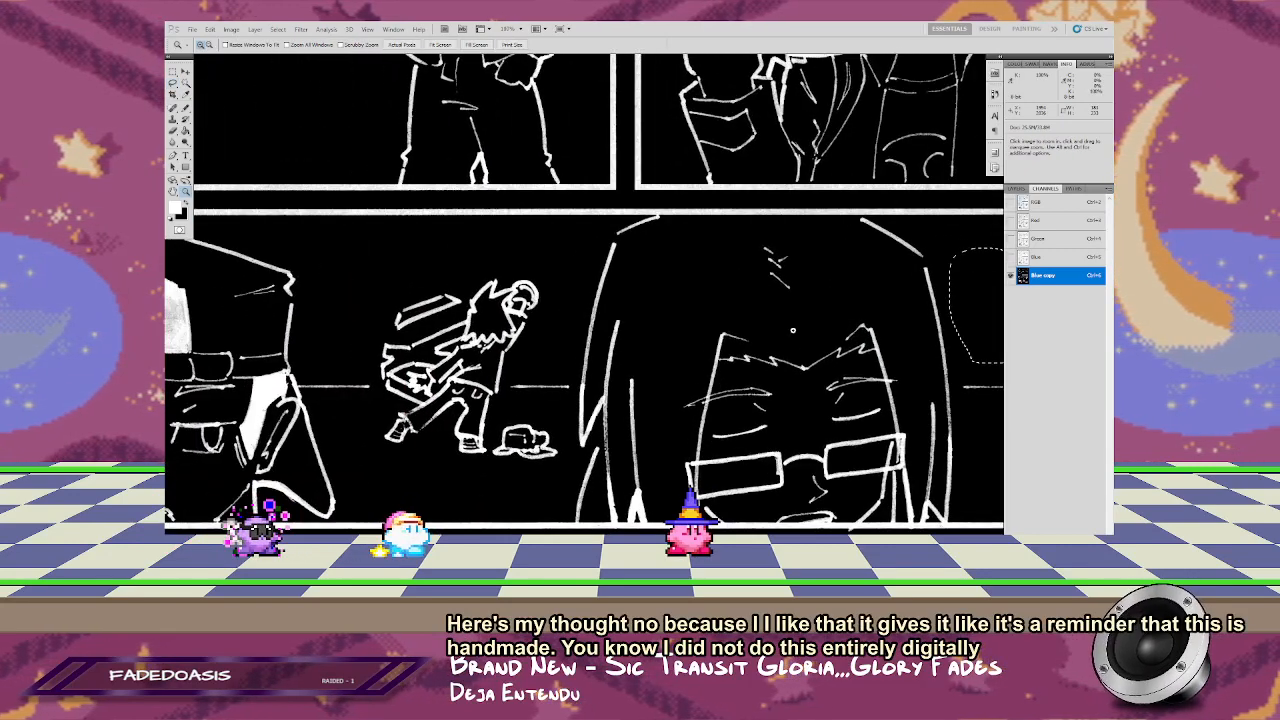
pyautogui.rightClick(634, 350)
pyautogui.click(640, 341)
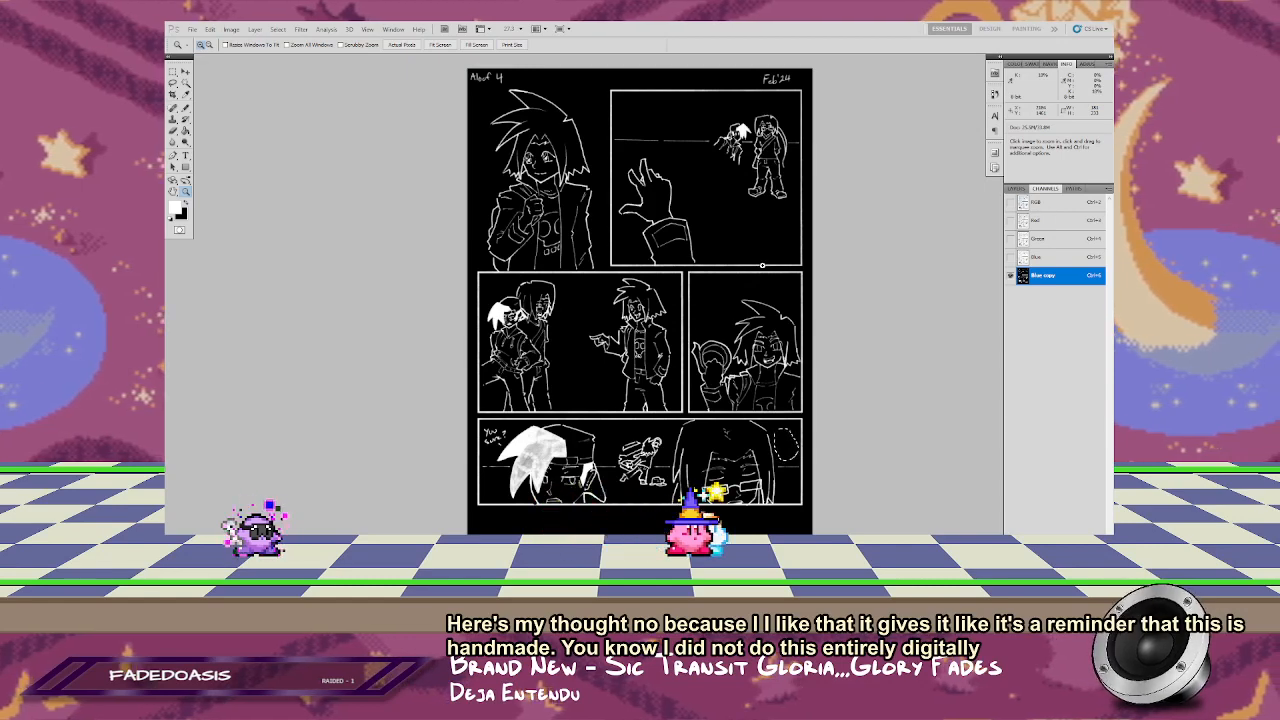
pyautogui.moveTo(606, 105); pyautogui.dragTo(602, 107)
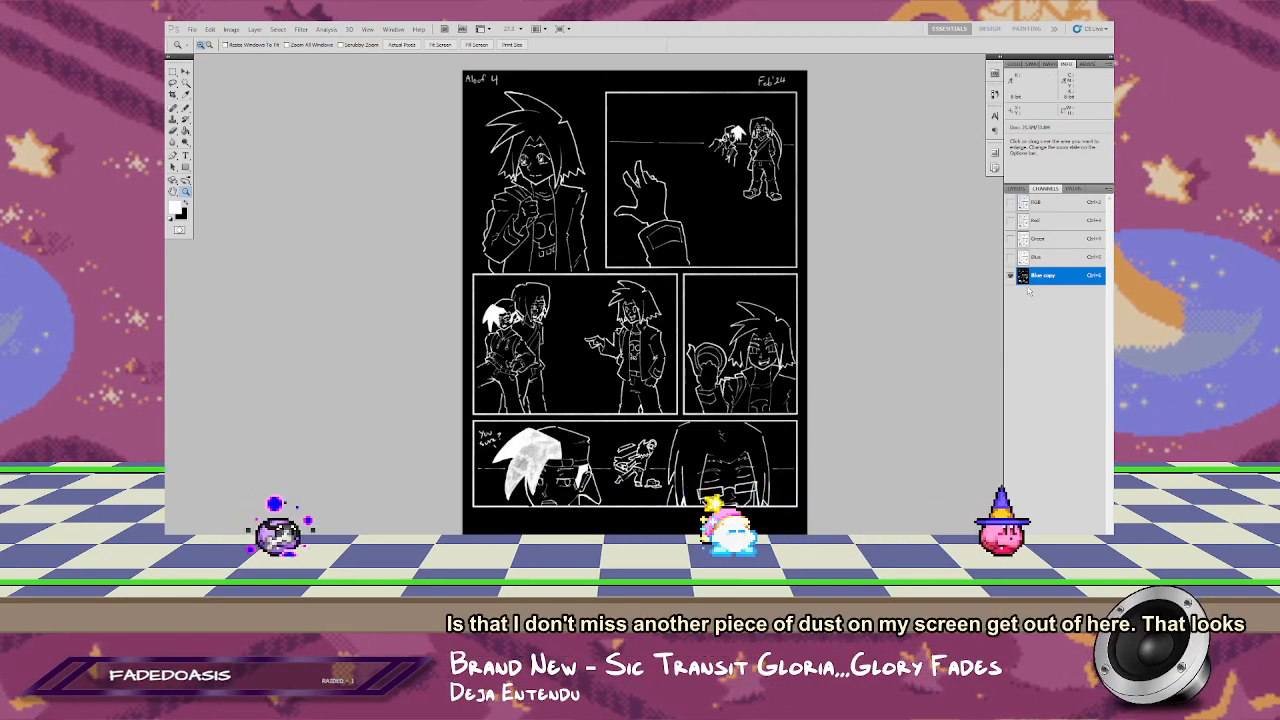
# Step: Add a new empty layer above the Background layer and hide the Background
pyautogui.click(1017, 189)
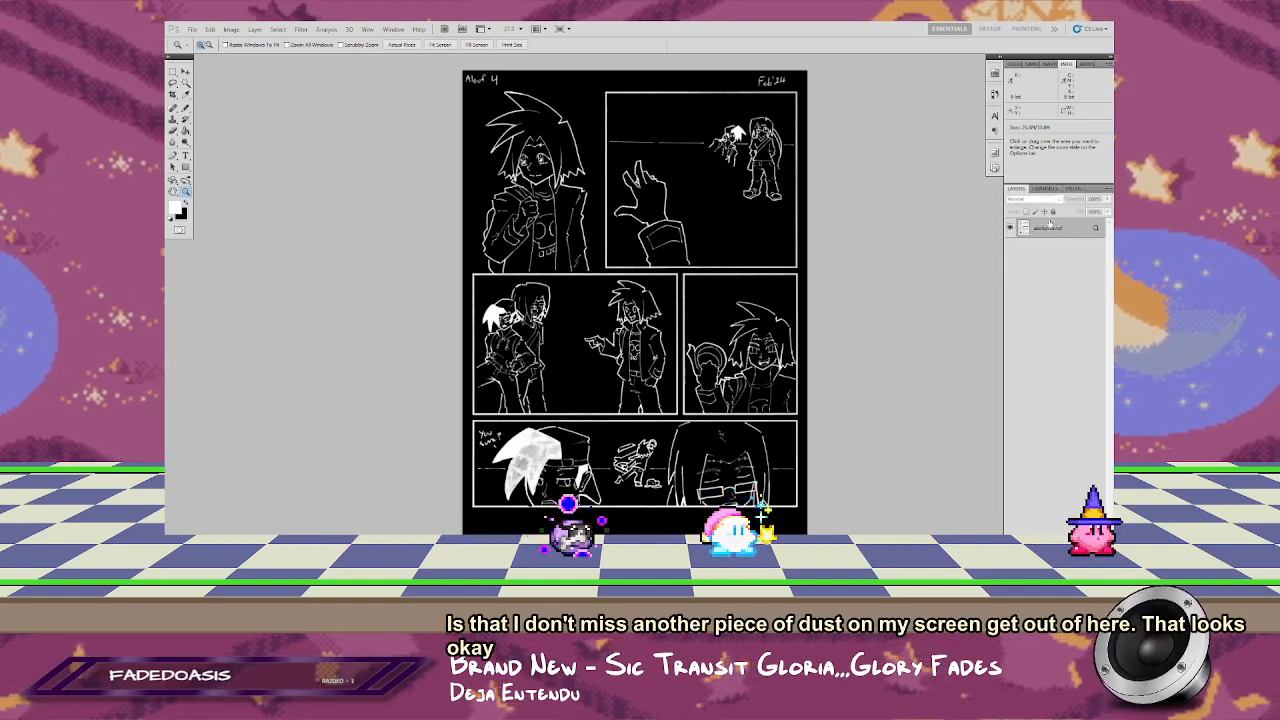
pyautogui.click(1085, 548)
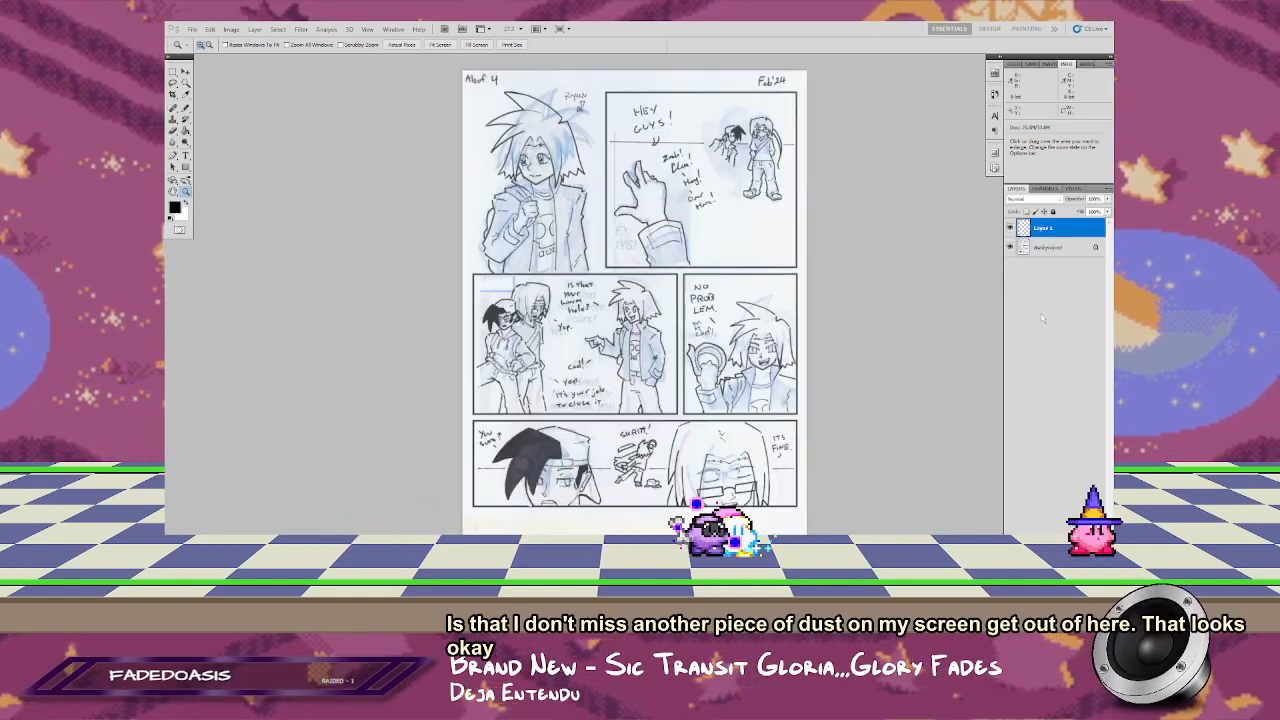
pyautogui.click(1010, 248)
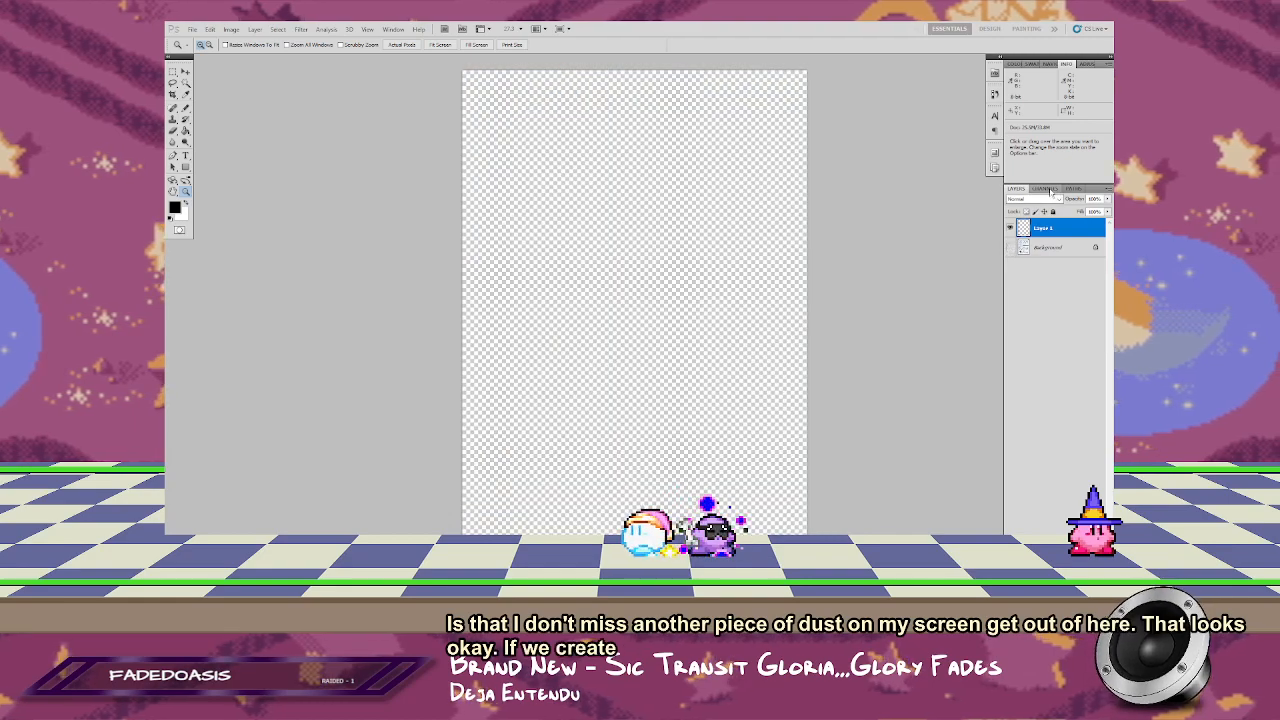
# Step: Load the Blue copy channel as a selection and make Layer 1 active
pyautogui.click(1045, 189)
pyautogui.click(1041, 277)
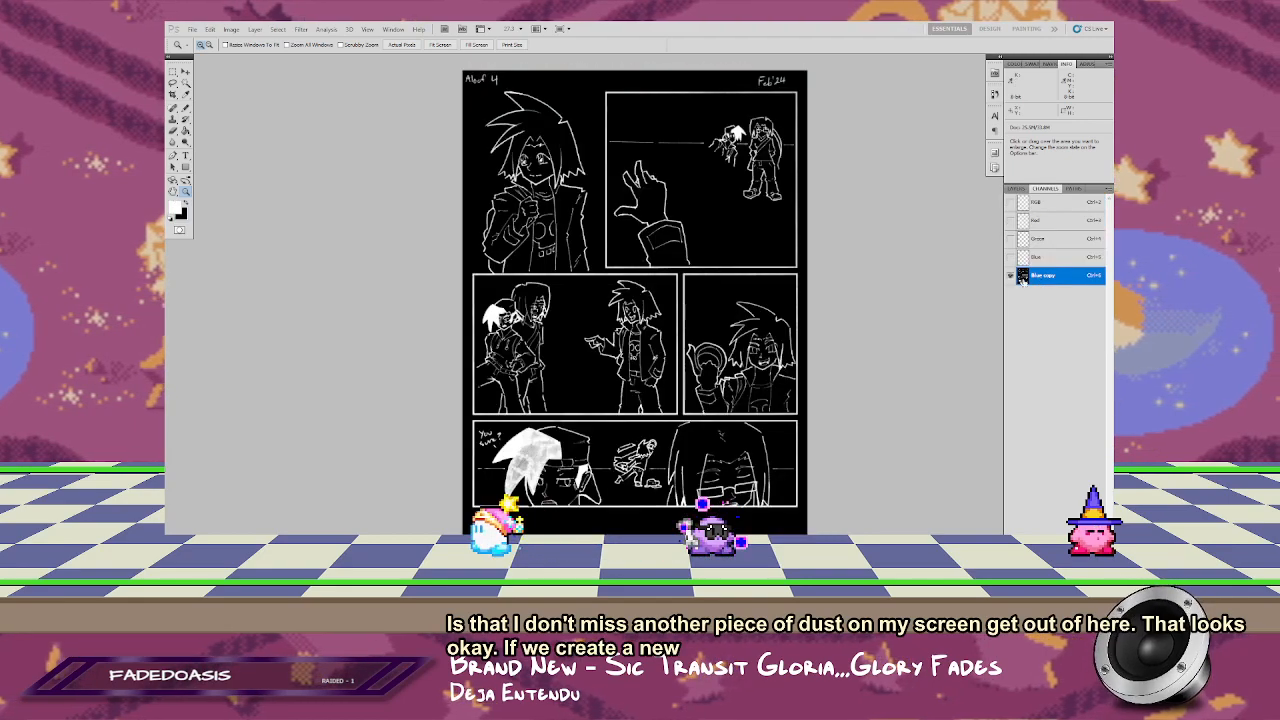
pyautogui.keyDown('ctrl'); pyautogui.click(1022, 279); pyautogui.keyUp('ctrl')
pyautogui.click(1016, 189)
pyautogui.click(1043, 228)
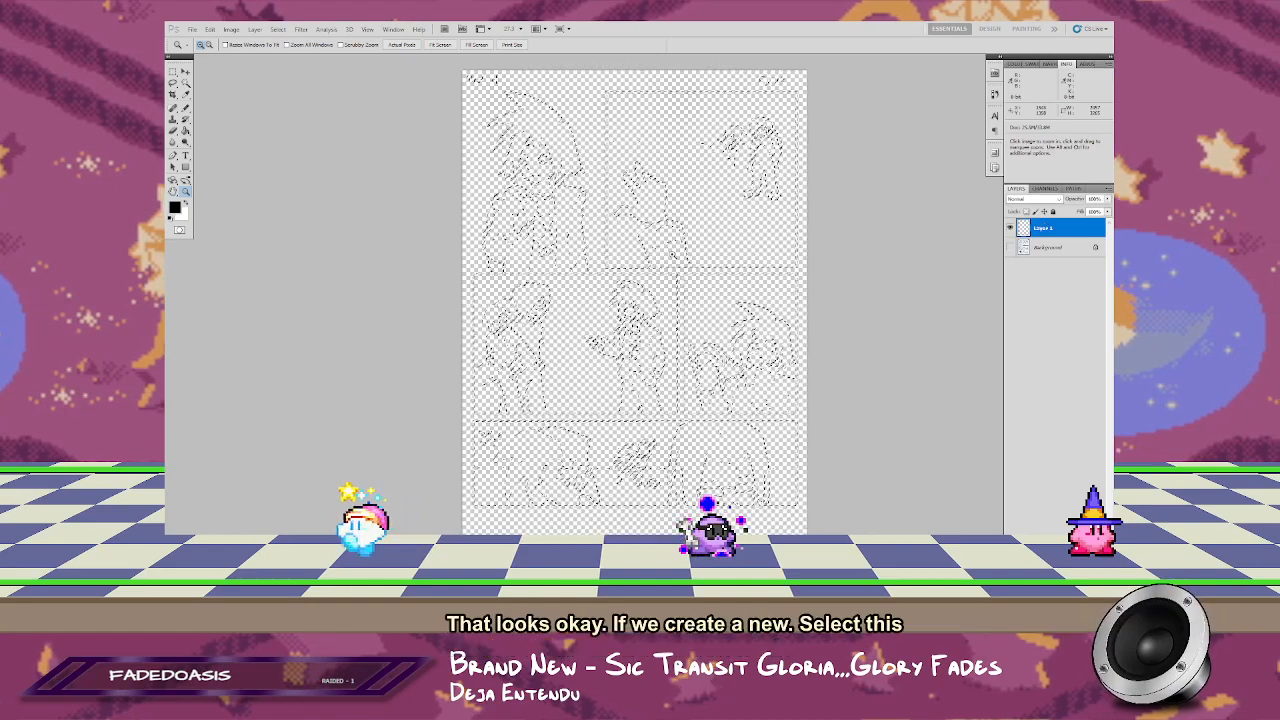
# Step: Fill the line art selection on Layer 1 with black using the Paint Bucket tool and duplicate the layer
pyautogui.press('b')
pyautogui.press('f')
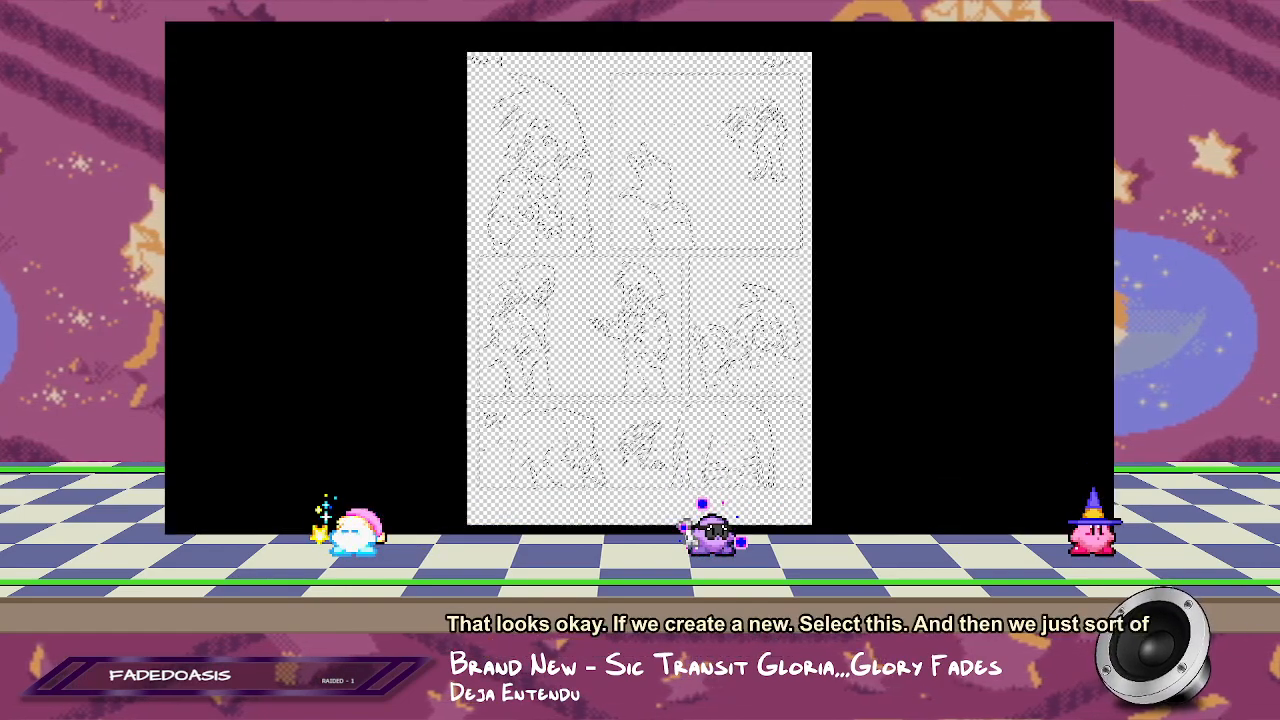
pyautogui.press('f')
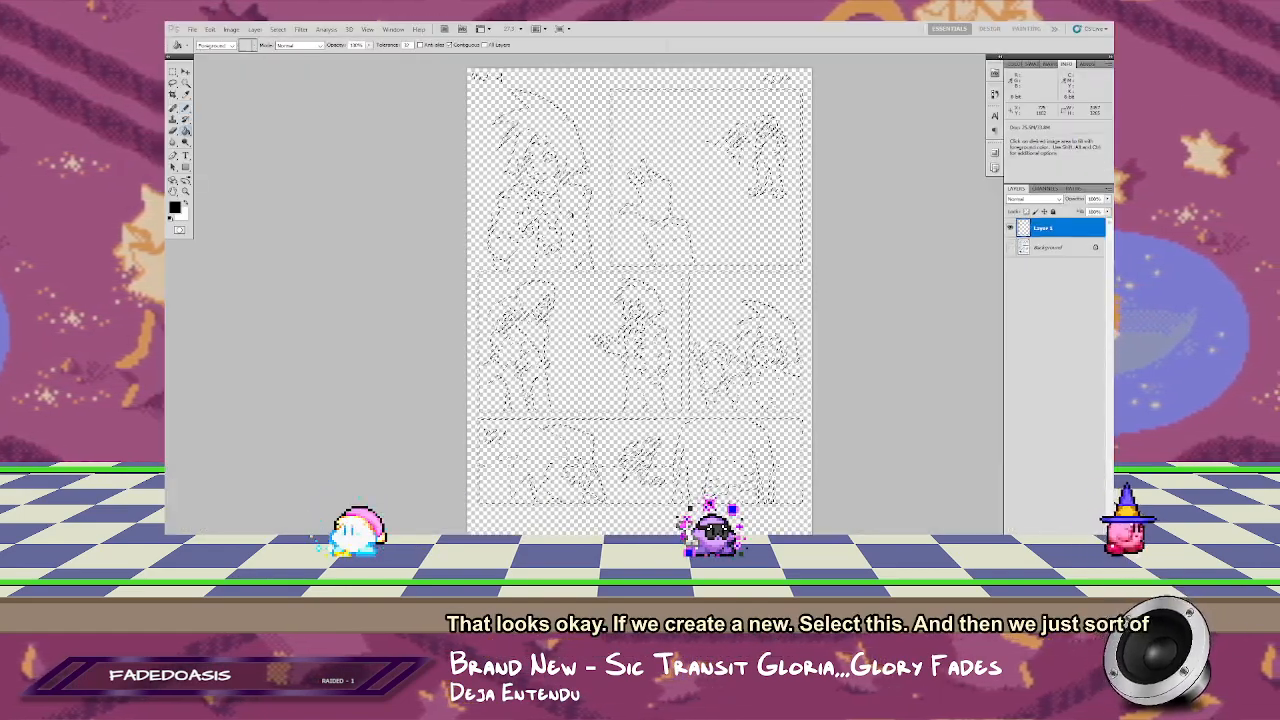
pyautogui.click(491, 434)
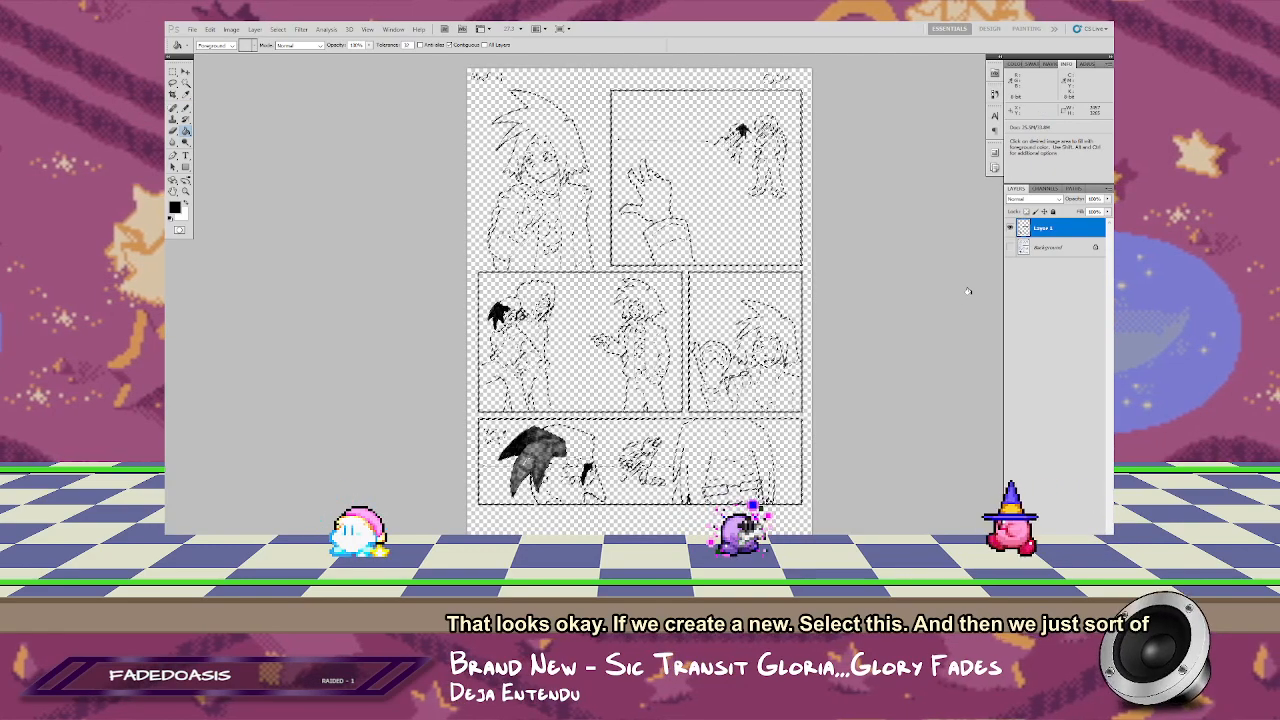
pyautogui.hotkey('ctrl', 'j')
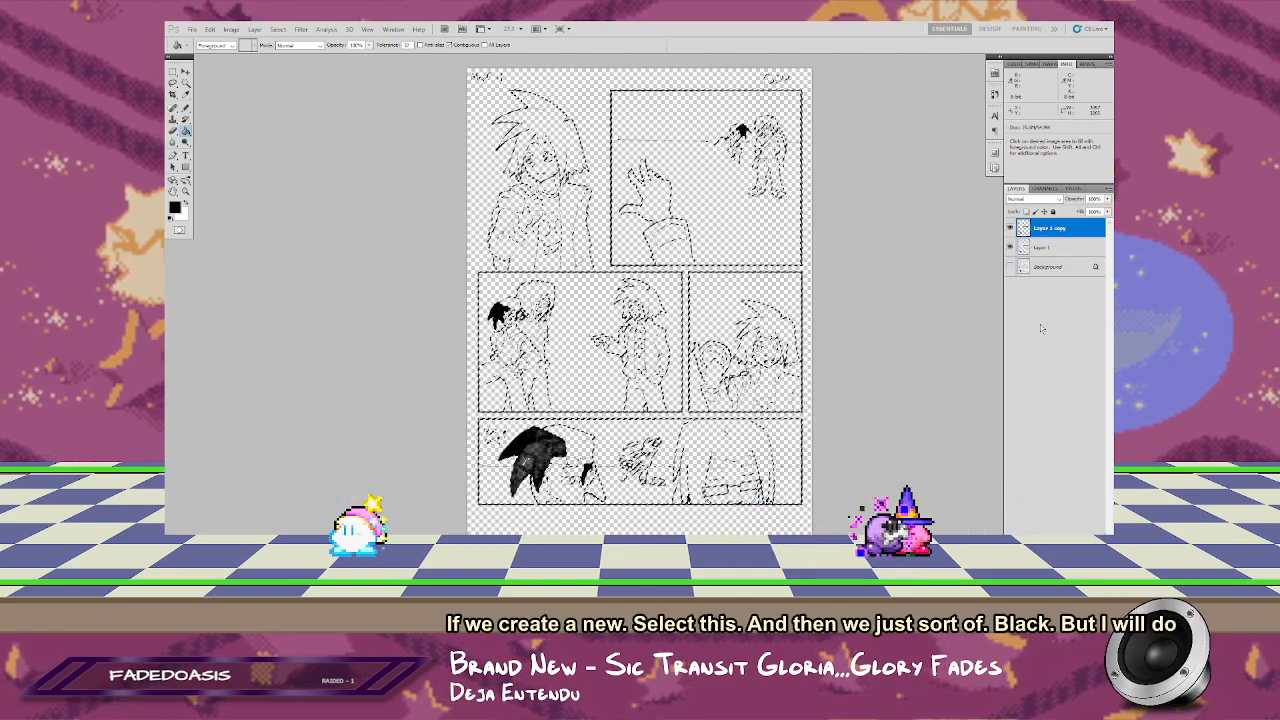
# Step: Merge the duplicated line art down into Layer 1, then place a new white-filled layer beneath it, above the Background
pyautogui.hotkey('ctrl', 'e')
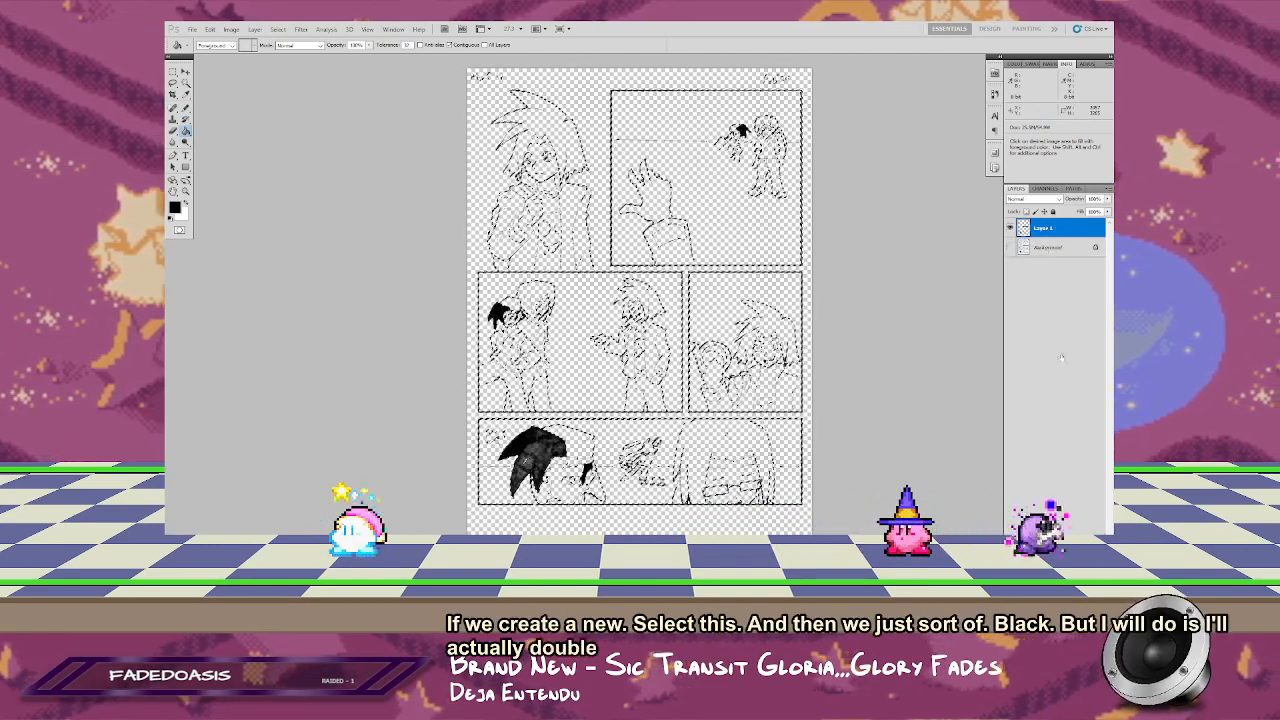
pyautogui.click(1056, 247)
pyautogui.hotkey('ctrl', 'alt', 'shift', 'n')
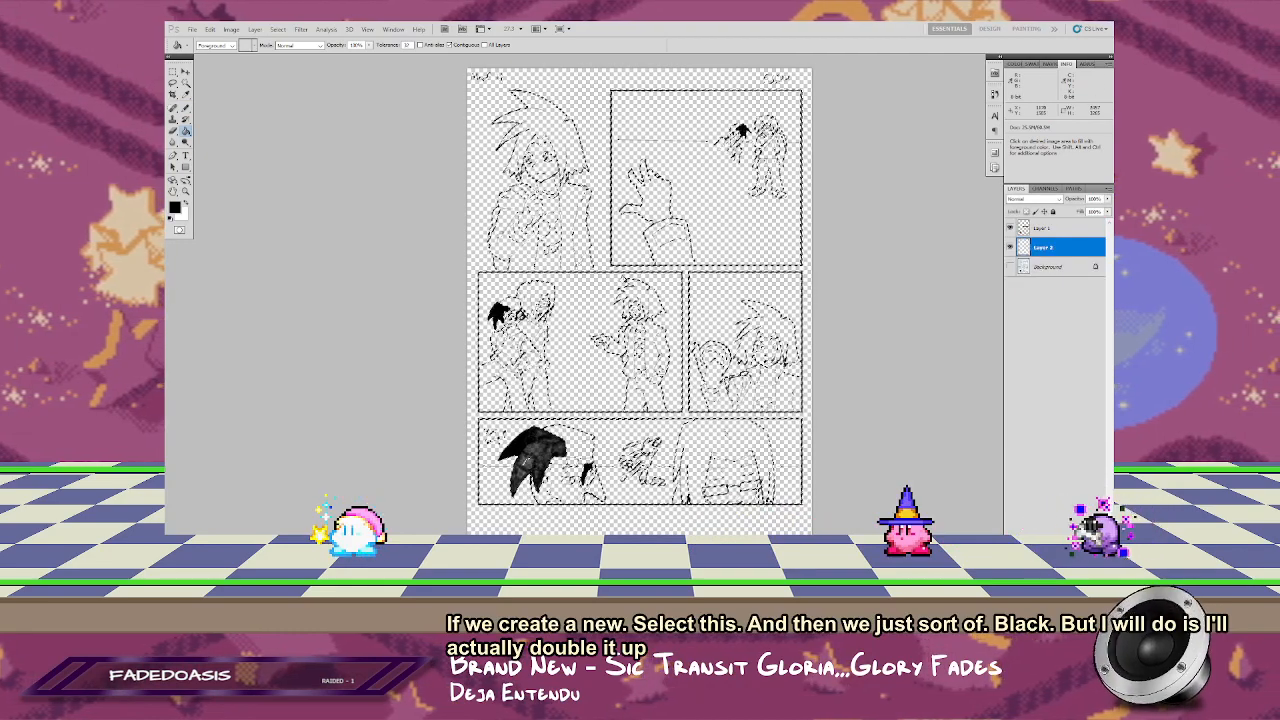
pyautogui.hotkey('ctrl', 'd')
pyautogui.click(810, 349)
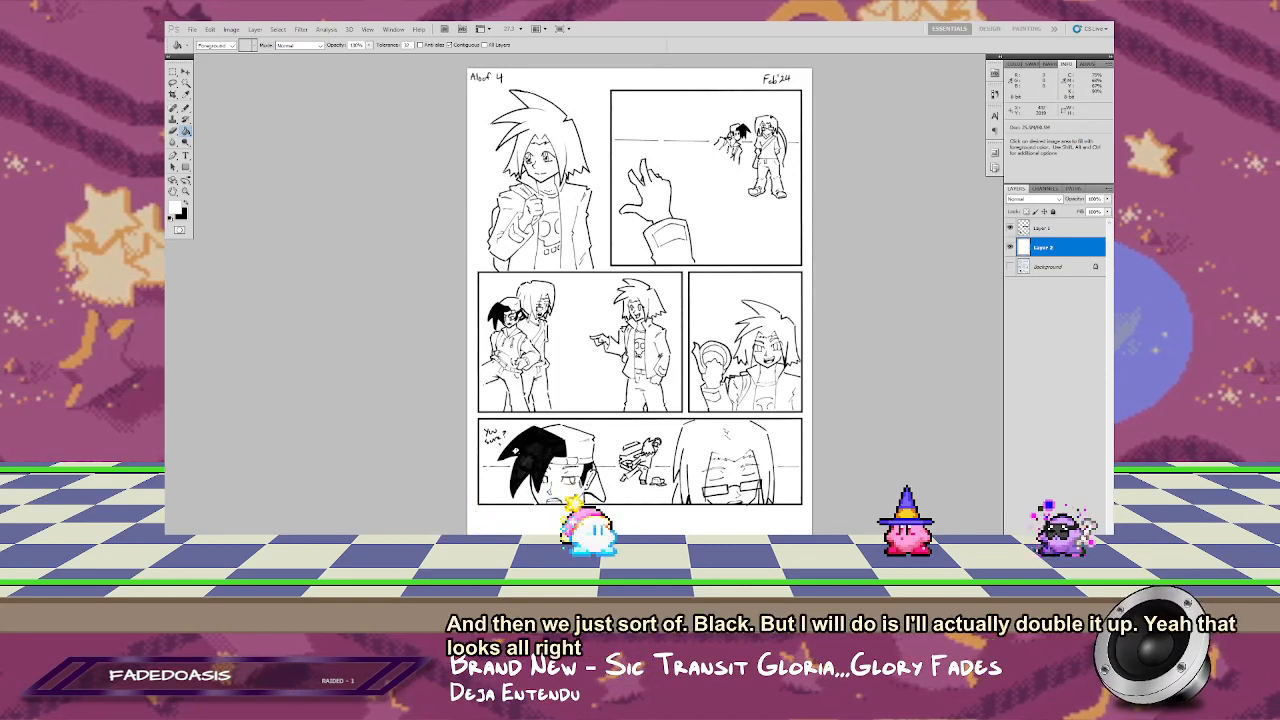
# Step: Examine the black hair fill and line quality in the comic page's bottom panel up close
pyautogui.moveTo(529, 423); pyautogui.dragTo(599, 303)
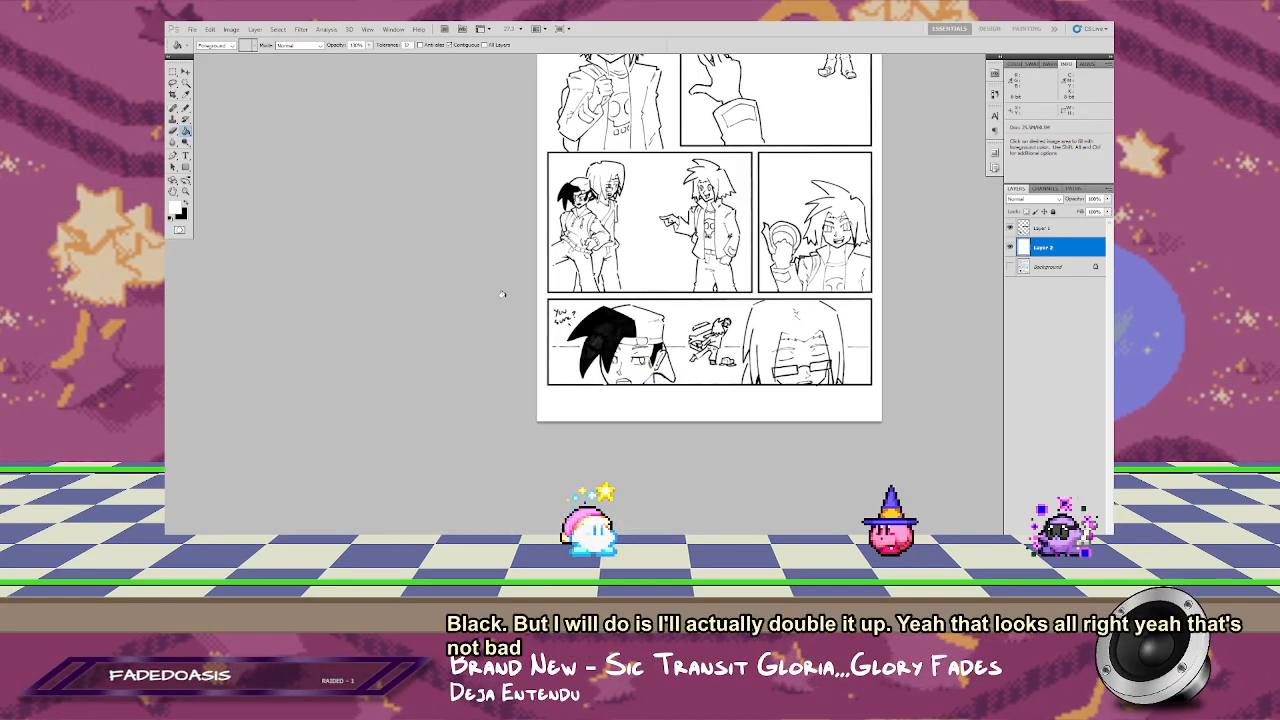
pyautogui.press('z')
pyautogui.moveTo(469, 225); pyautogui.dragTo(714, 434)
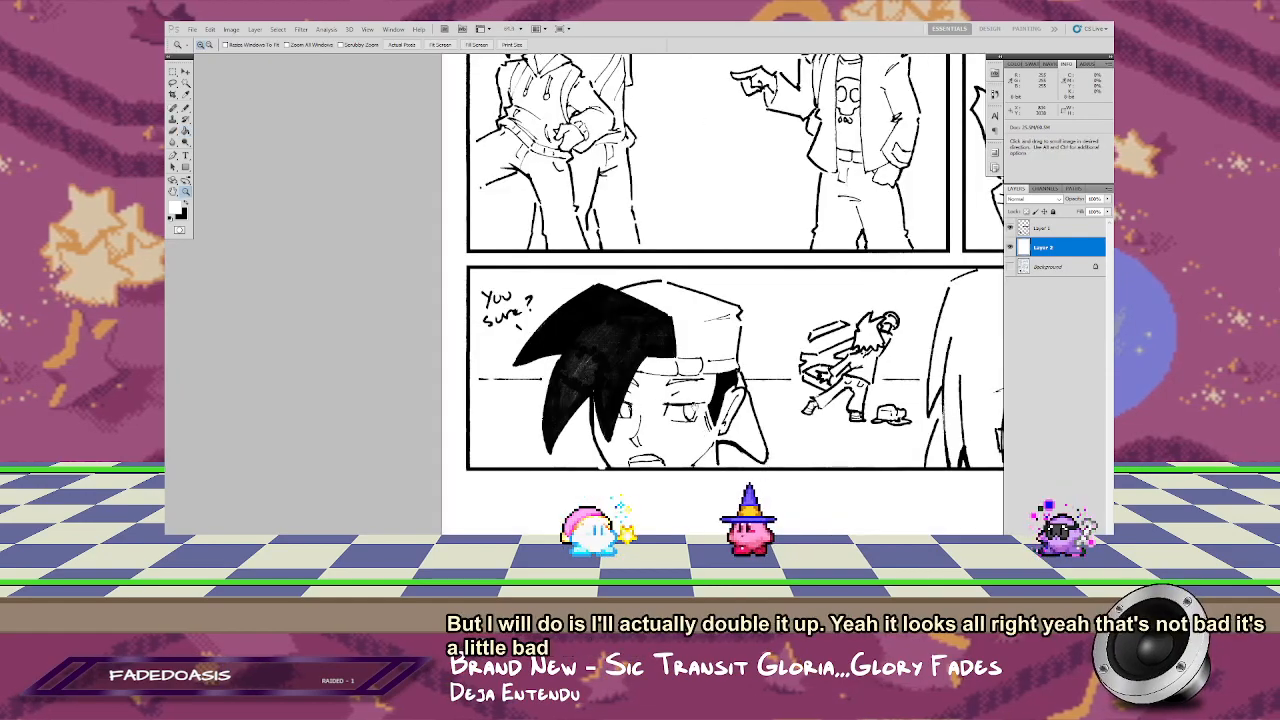
pyautogui.moveTo(598, 414); pyautogui.dragTo(613, 391)
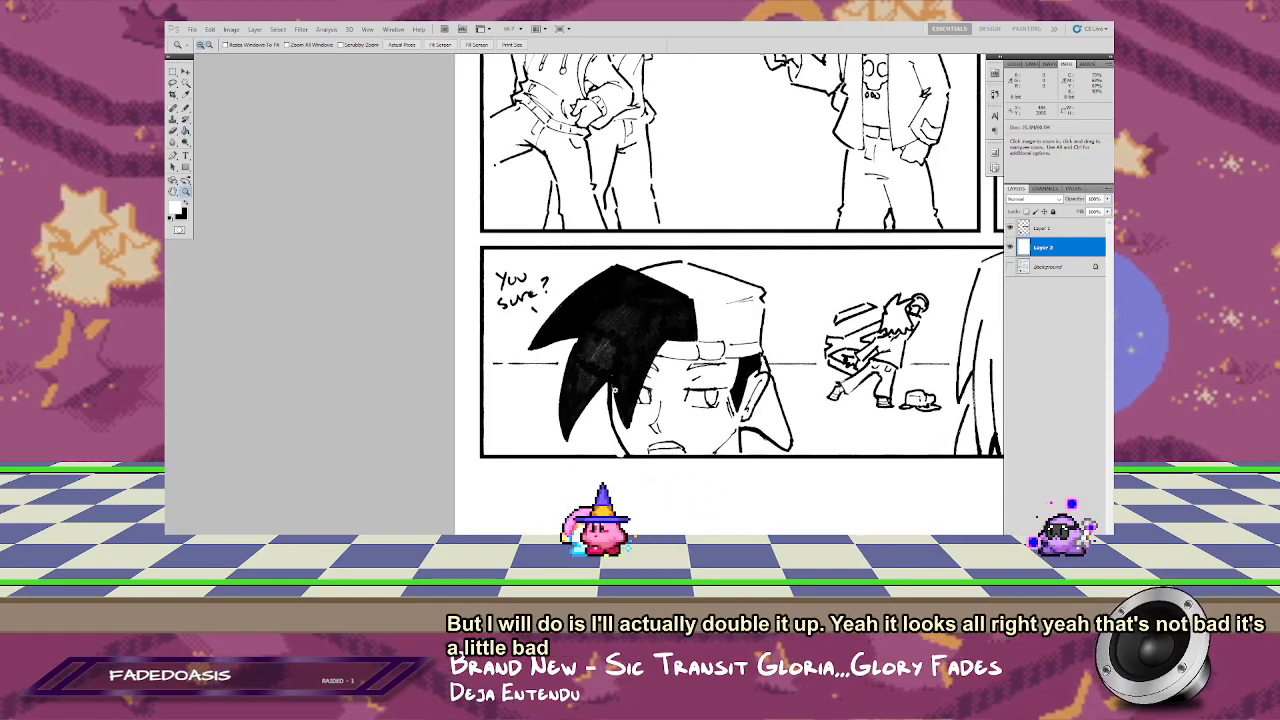
pyautogui.moveTo(629, 476); pyautogui.dragTo(585, 383)
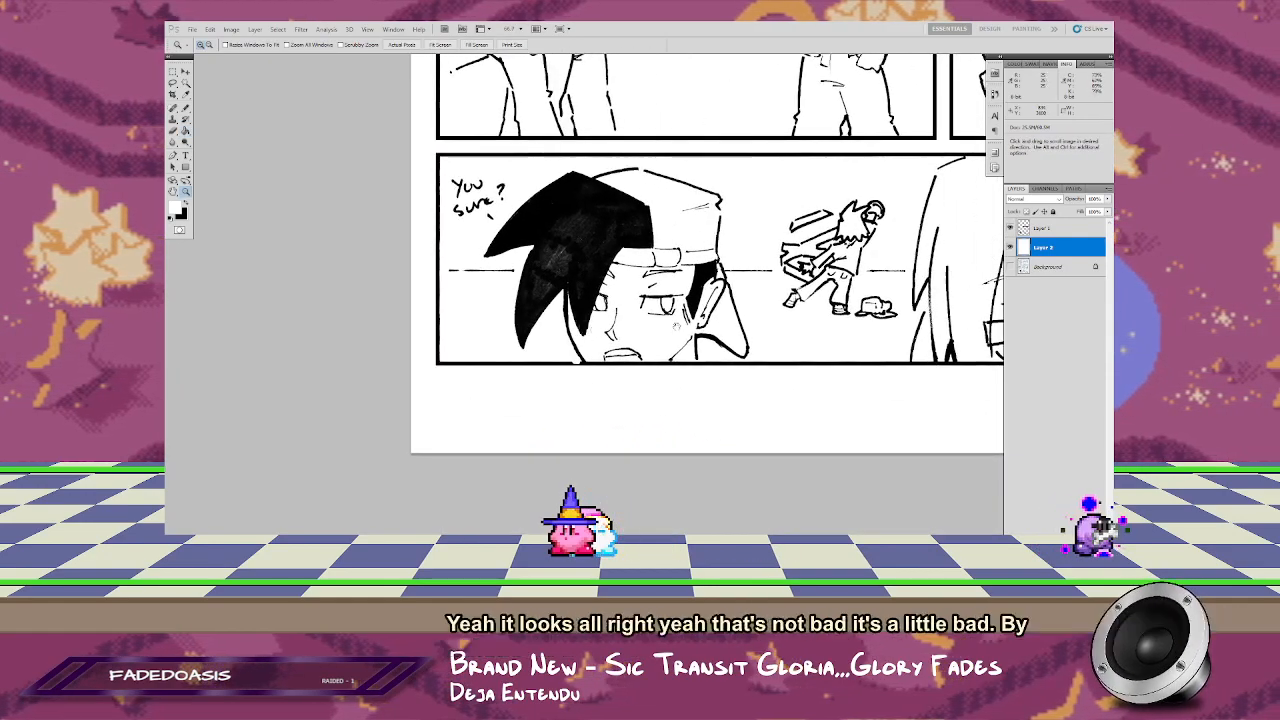
pyautogui.moveTo(704, 240); pyautogui.dragTo(561, 335)
pyautogui.rightClick(524, 296)
pyautogui.click(570, 311)
pyautogui.hotkey('ctrl', '0')
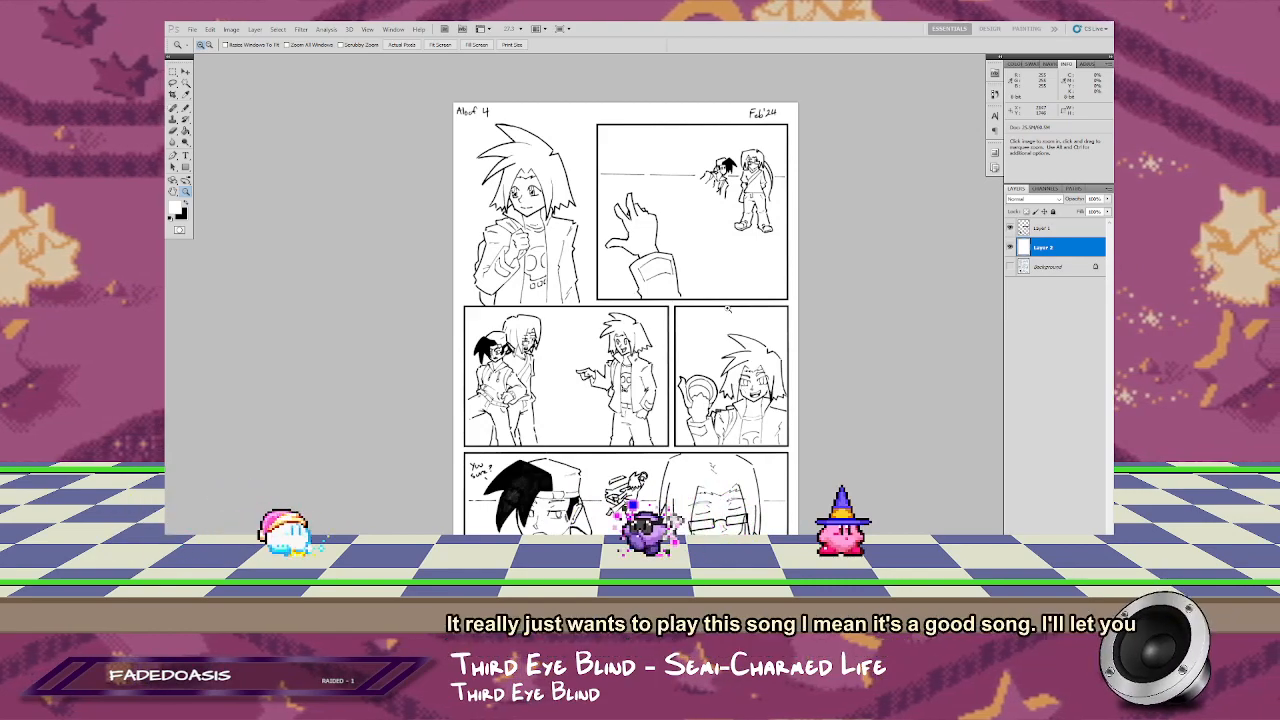
# Step: Inspect the line art of the pointing character and the grinning character in the middle row up close
pyautogui.moveTo(572, 313); pyautogui.dragTo(782, 436)
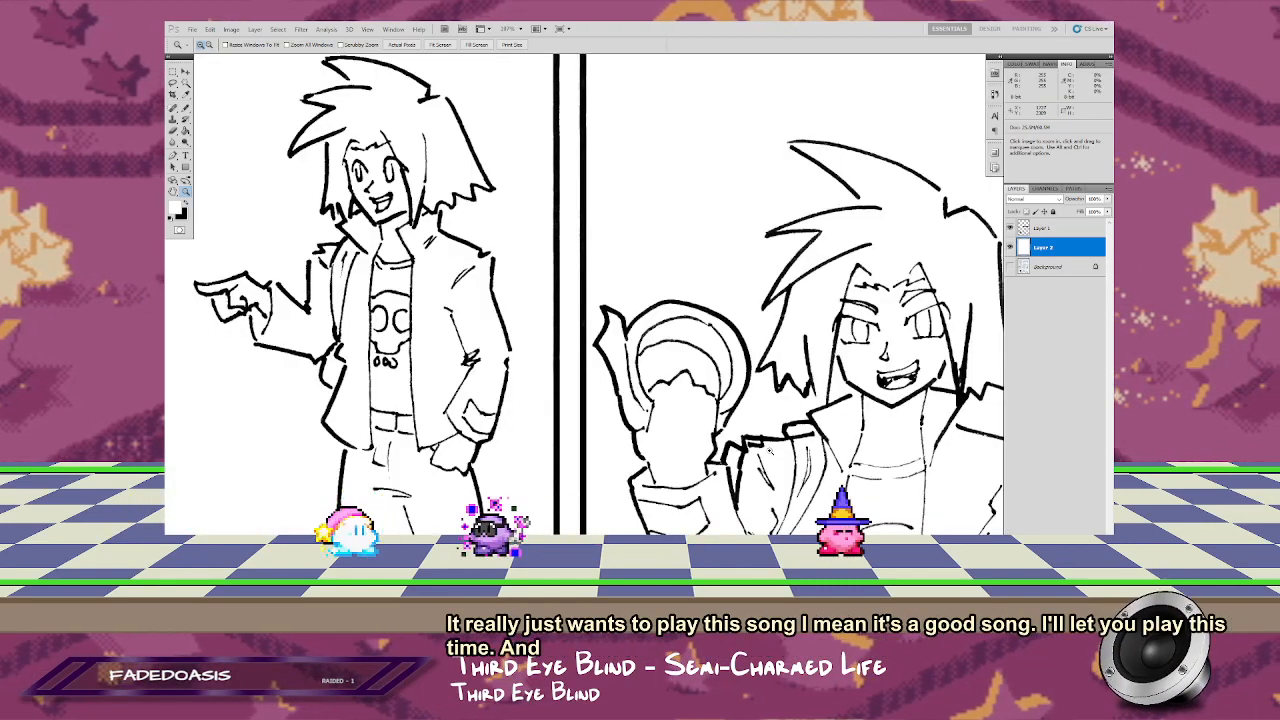
pyautogui.moveTo(778, 346); pyautogui.dragTo(653, 258)
pyautogui.rightClick(512, 296)
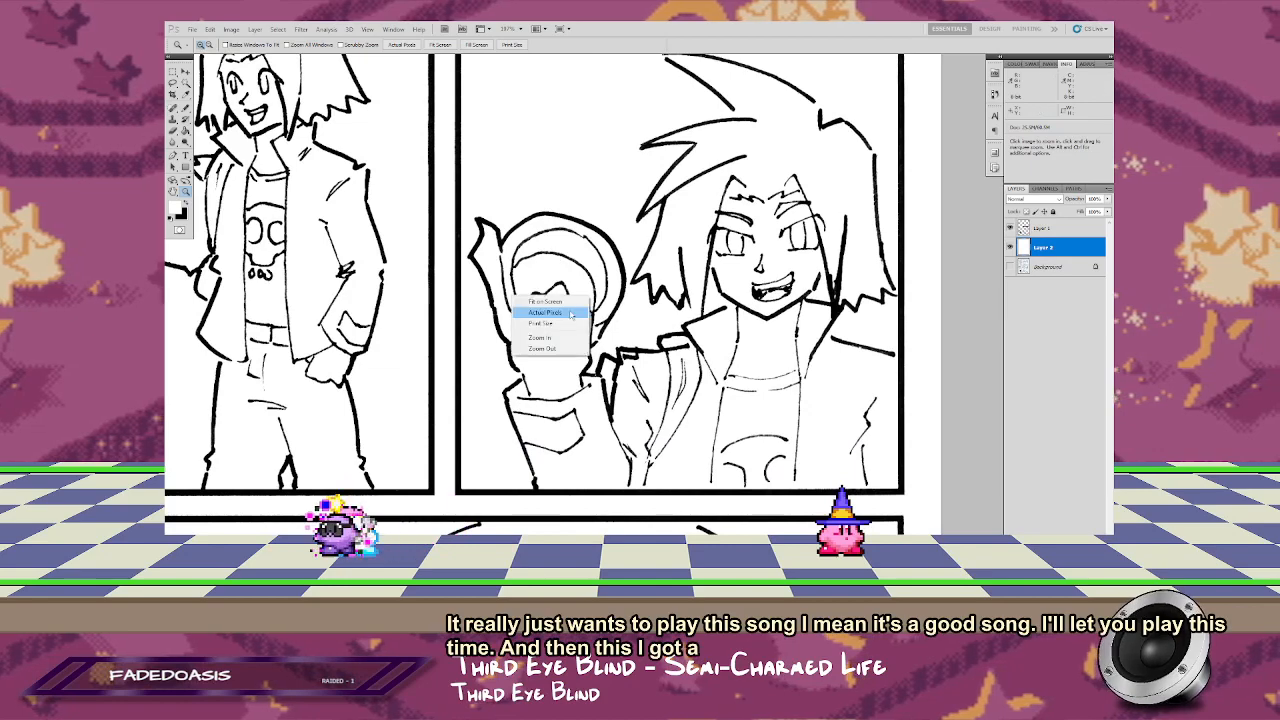
pyautogui.click(669, 353)
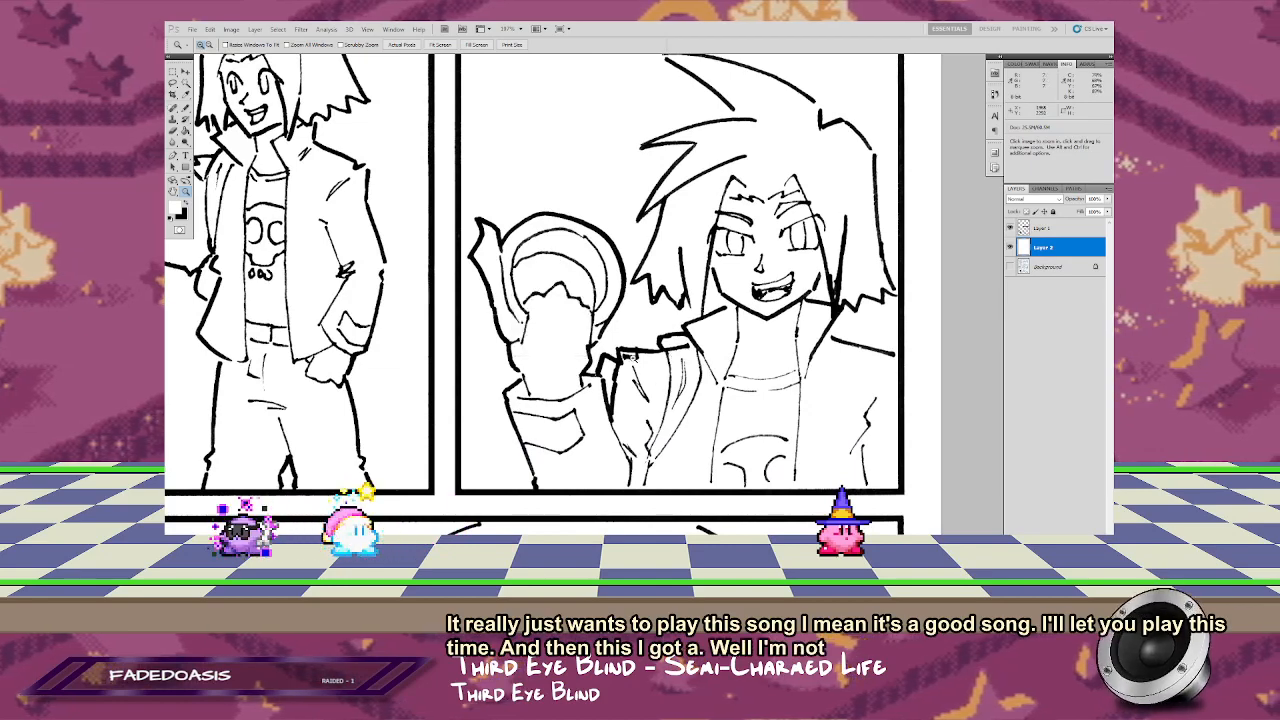
pyautogui.rightClick(638, 344)
pyautogui.click(655, 352)
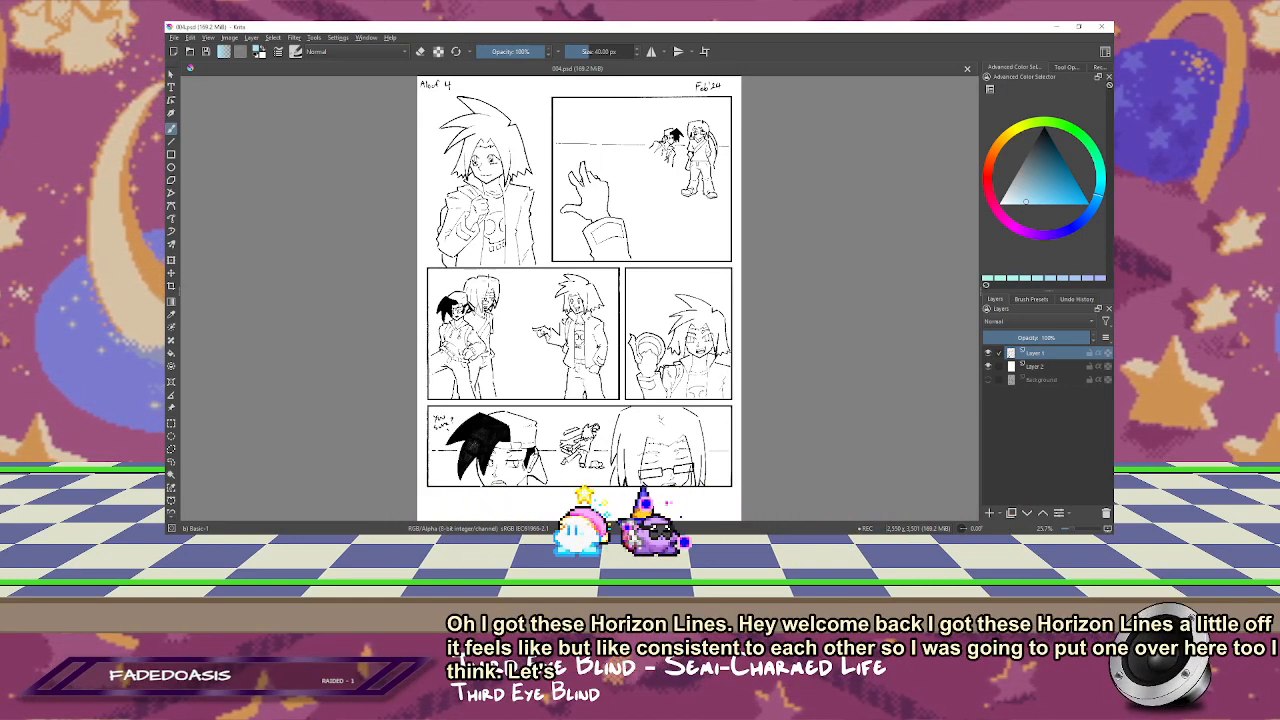
# Step: Switch to Krita, outline the left eye of the first panel's character freehand, and try nudging it slightly to the right
pyautogui.scroll(6, 428, 122)
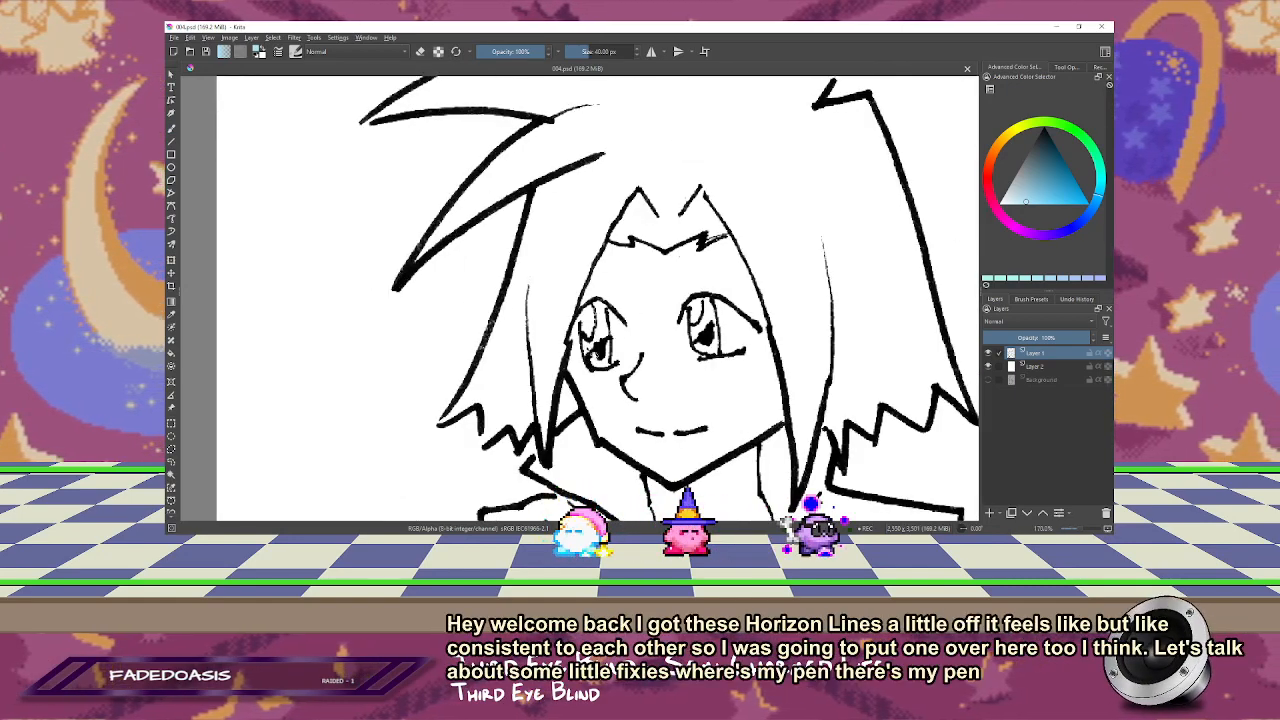
pyautogui.click(171, 462)
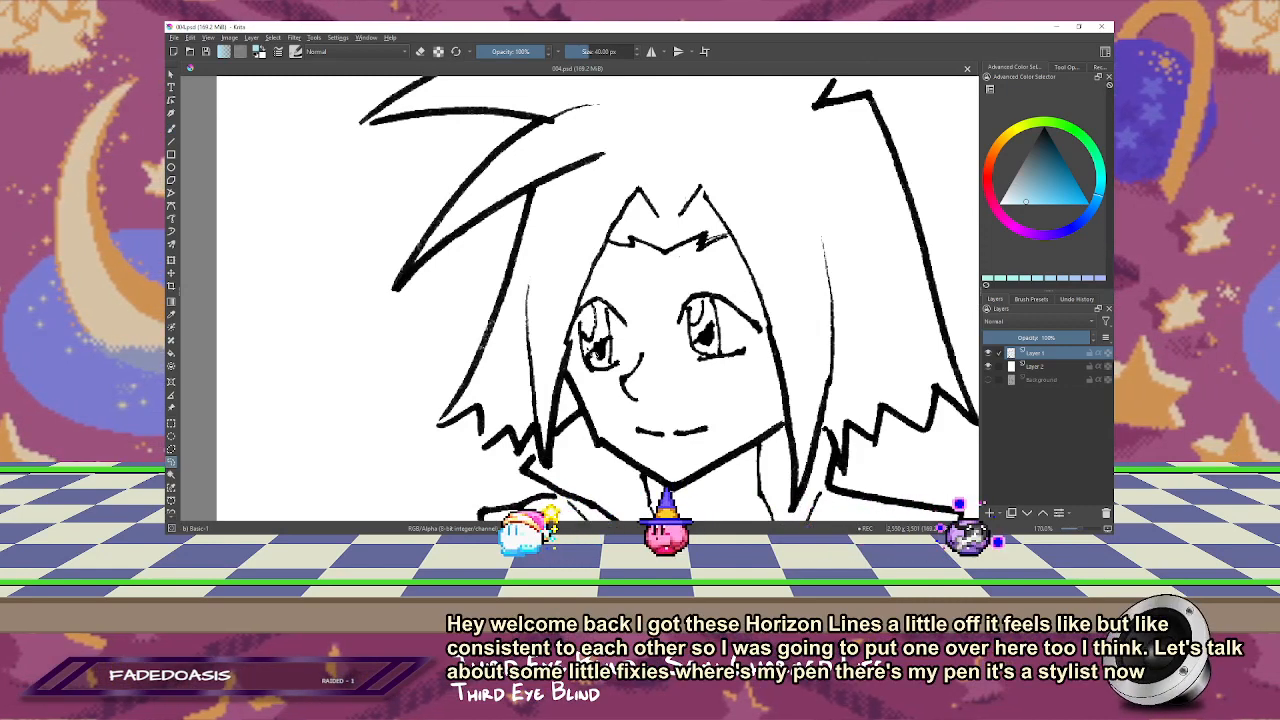
pyautogui.moveTo(621, 294); pyautogui.dragTo(585, 299)
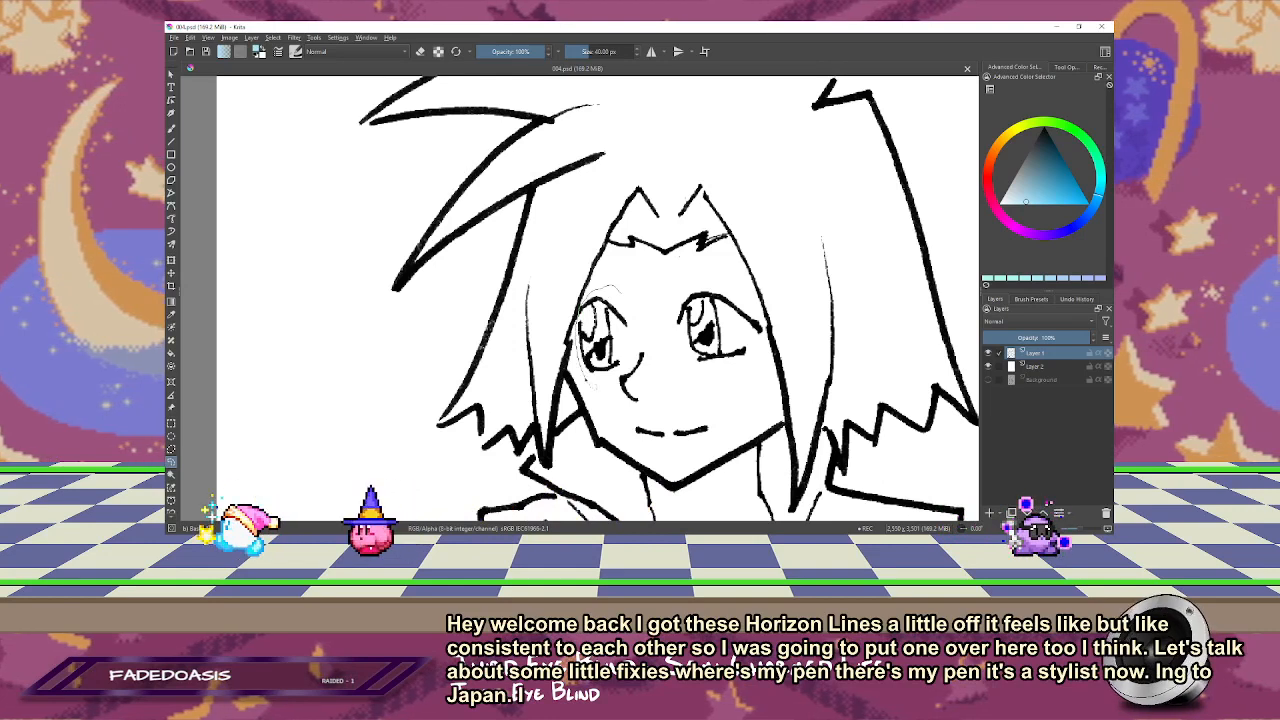
pyautogui.press('t')
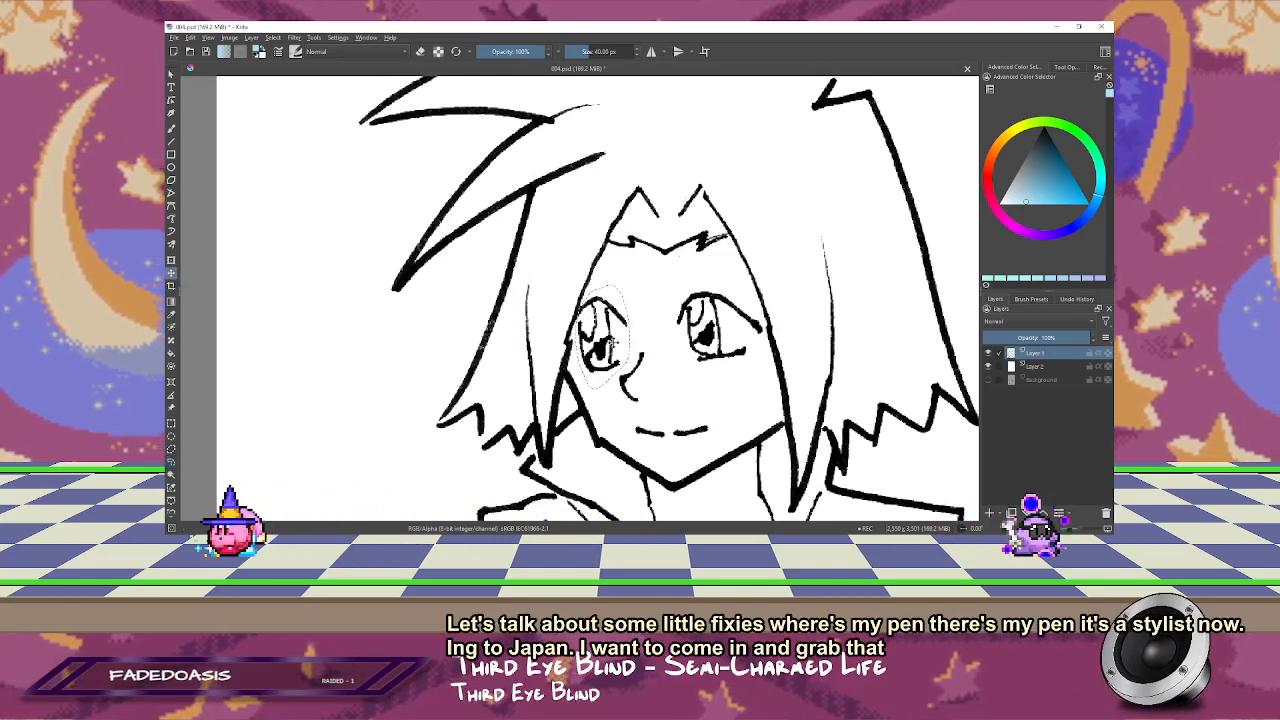
pyautogui.moveTo(611, 342); pyautogui.dragTo(617, 342)
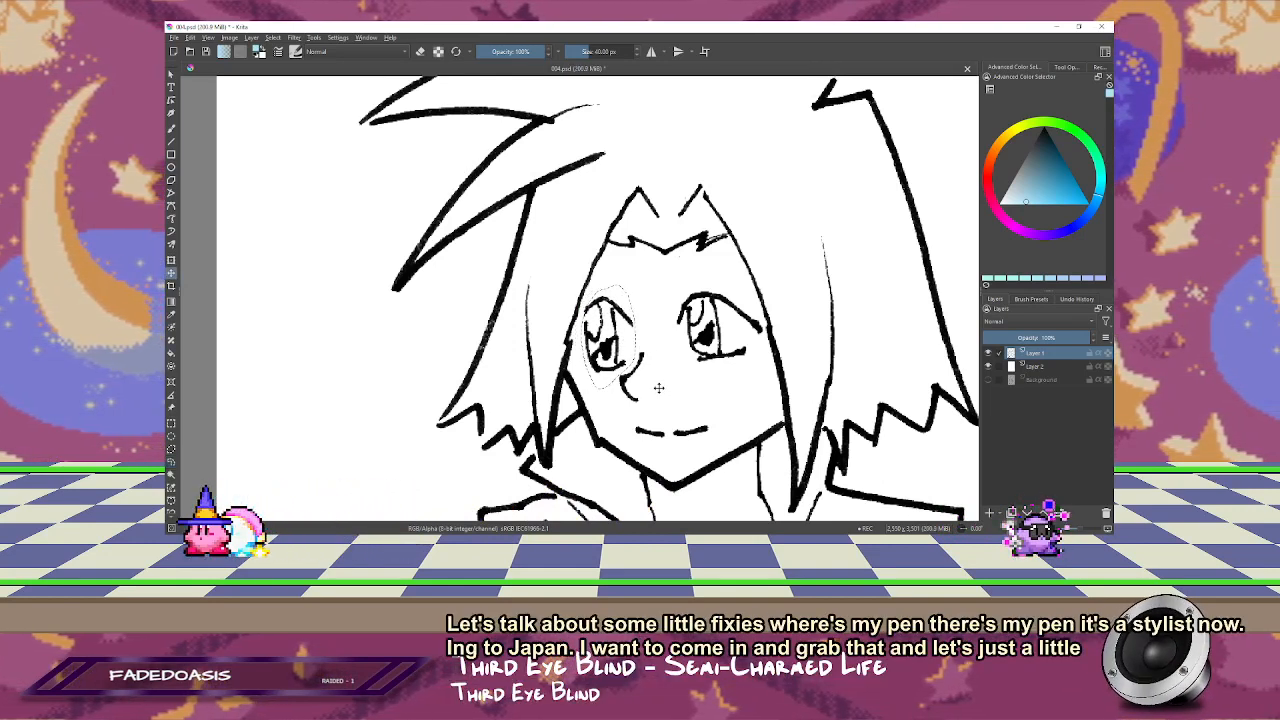
pyautogui.hotkey('ctrl', 'z')
# Step: Add the right eye to the freehand selection and shift both eyes together slightly to the right
pyautogui.moveTo(680, 375); pyautogui.dragTo(632, 352)
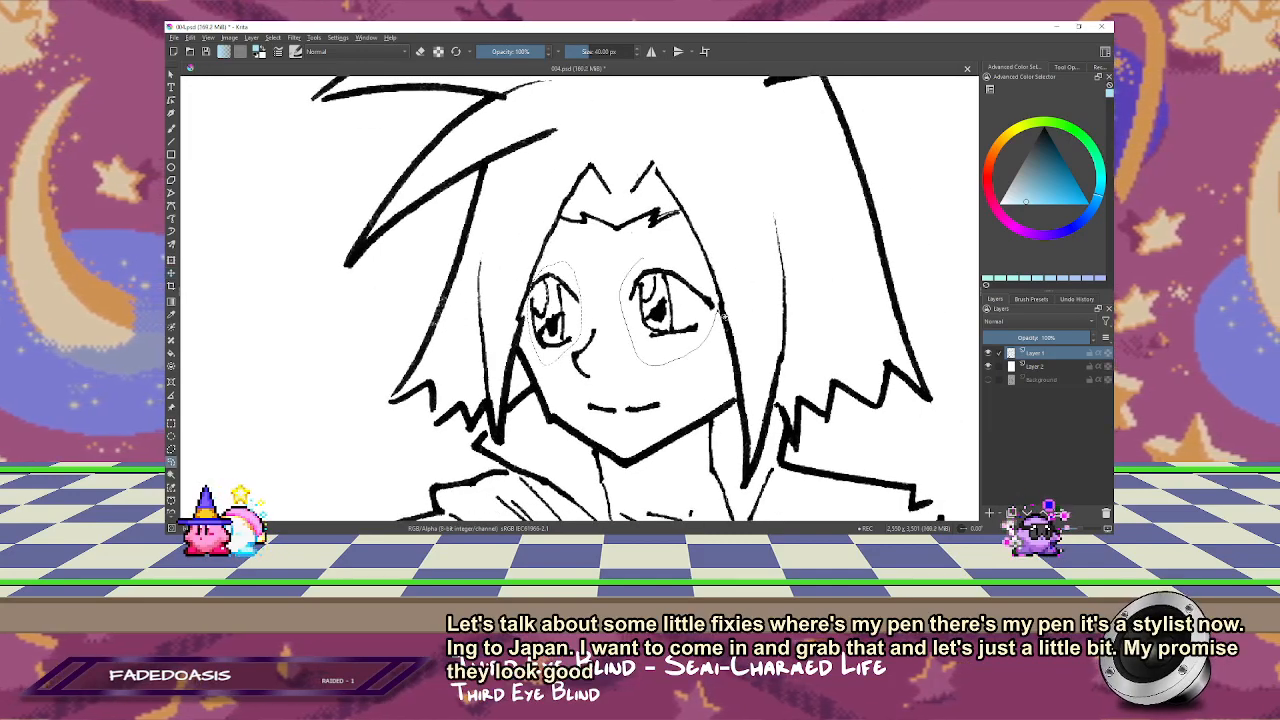
pyautogui.moveTo(722, 315); pyautogui.dragTo(652, 259)
pyautogui.press('t')
pyautogui.moveTo(684, 305); pyautogui.dragTo(690, 306)
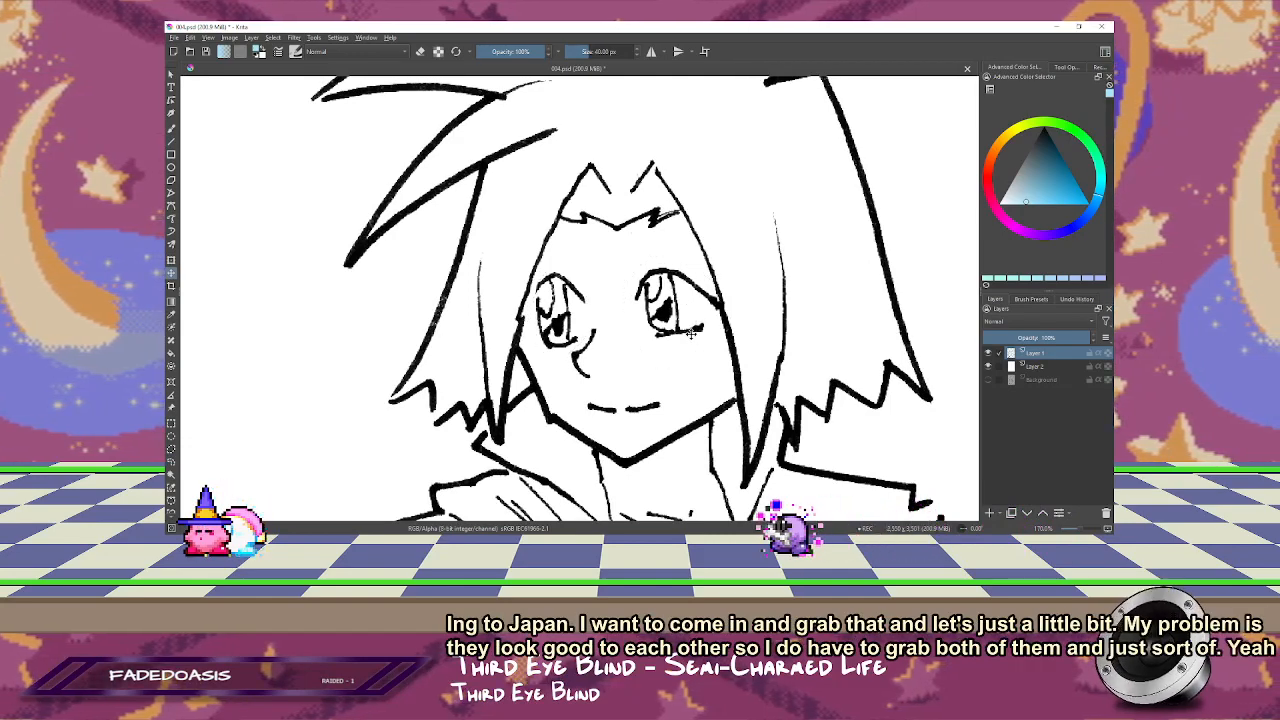
# Step: Outline the stray scan specks beside the raised arm's sleeve at the bottom of the second panel with a freehand selection
pyautogui.moveTo(750, 450); pyautogui.dragTo(697, 227)
pyautogui.press('-')
pyautogui.press('-')
pyautogui.moveTo(769, 317); pyautogui.dragTo(409, 348)
pyautogui.moveTo(846, 186); pyautogui.dragTo(576, 315)
pyautogui.moveTo(642, 377); pyautogui.dragTo(723, 139)
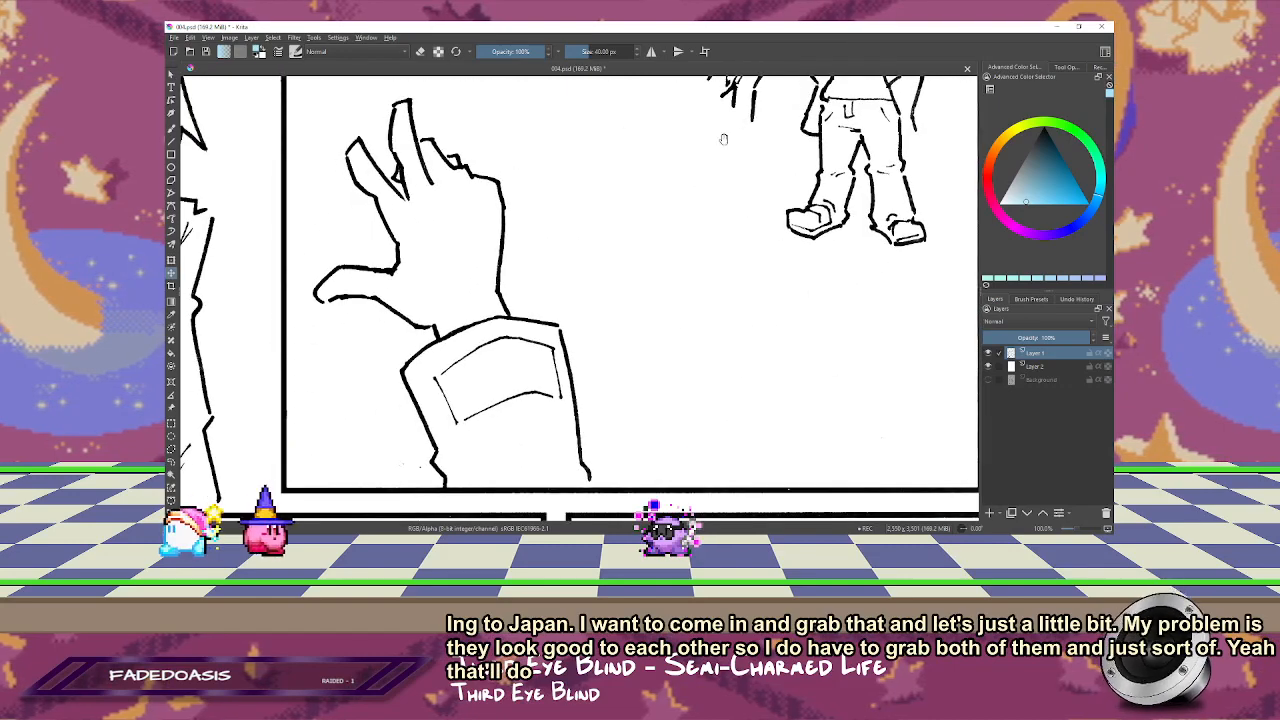
pyautogui.moveTo(531, 456); pyautogui.dragTo(643, 303)
pyautogui.moveTo(517, 305)
pyautogui.mouseDown()
pyautogui.moveTo(540, 278)
pyautogui.moveTo(508, 299)
pyautogui.mouseUp()
pyautogui.press('l')
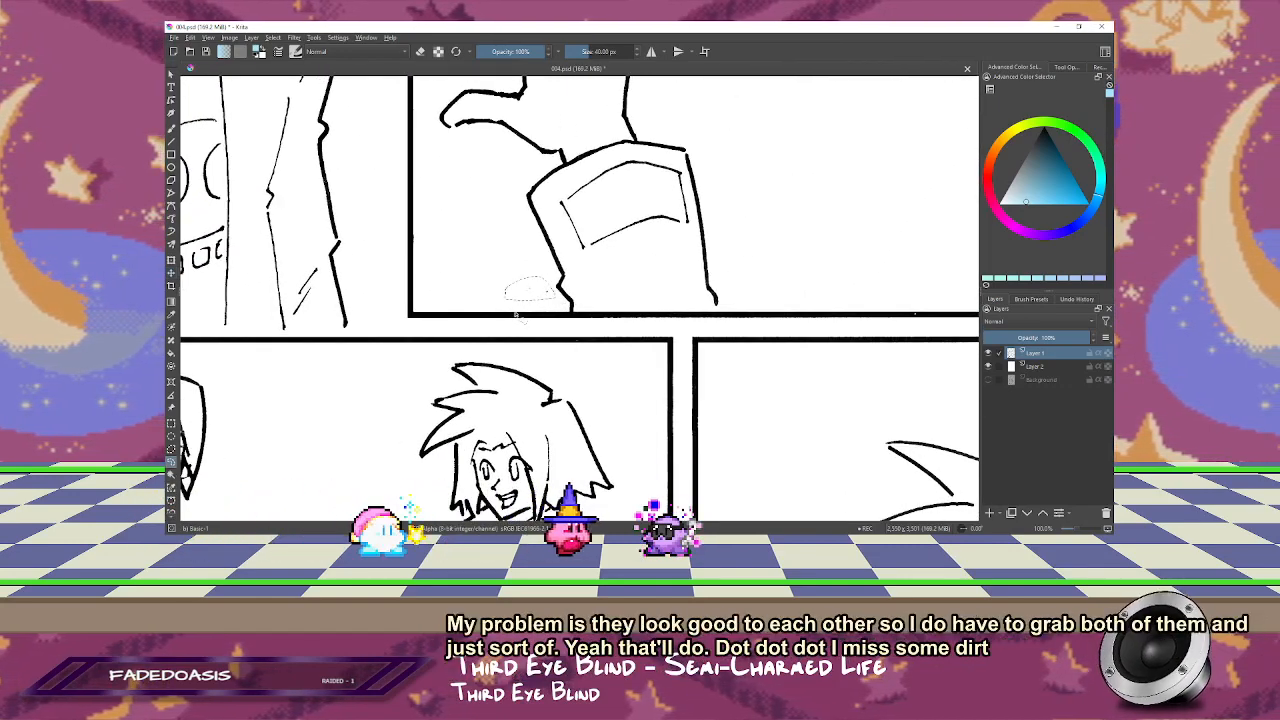
# Step: Fill the white gaps in the seated character's dark hair on Layer 1 with black using the Pencil-2 brush
pyautogui.moveTo(446, 395); pyautogui.dragTo(776, 197)
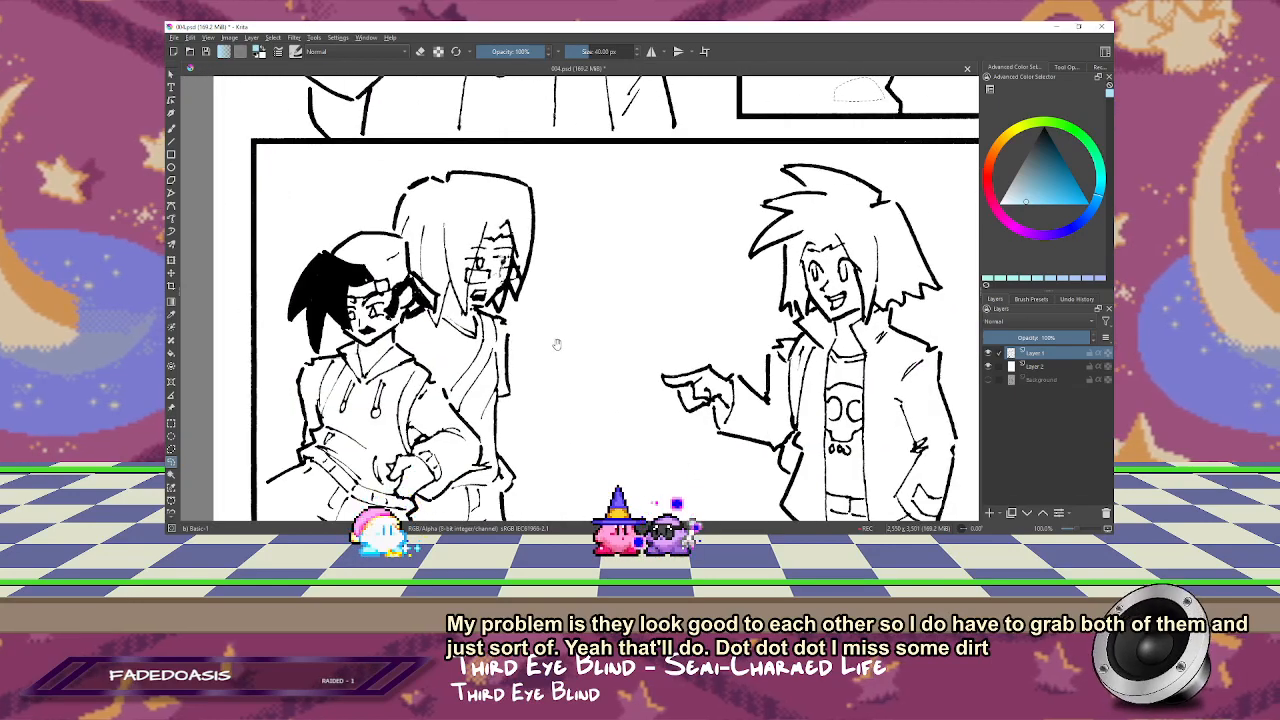
pyautogui.moveTo(557, 344); pyautogui.dragTo(759, 304)
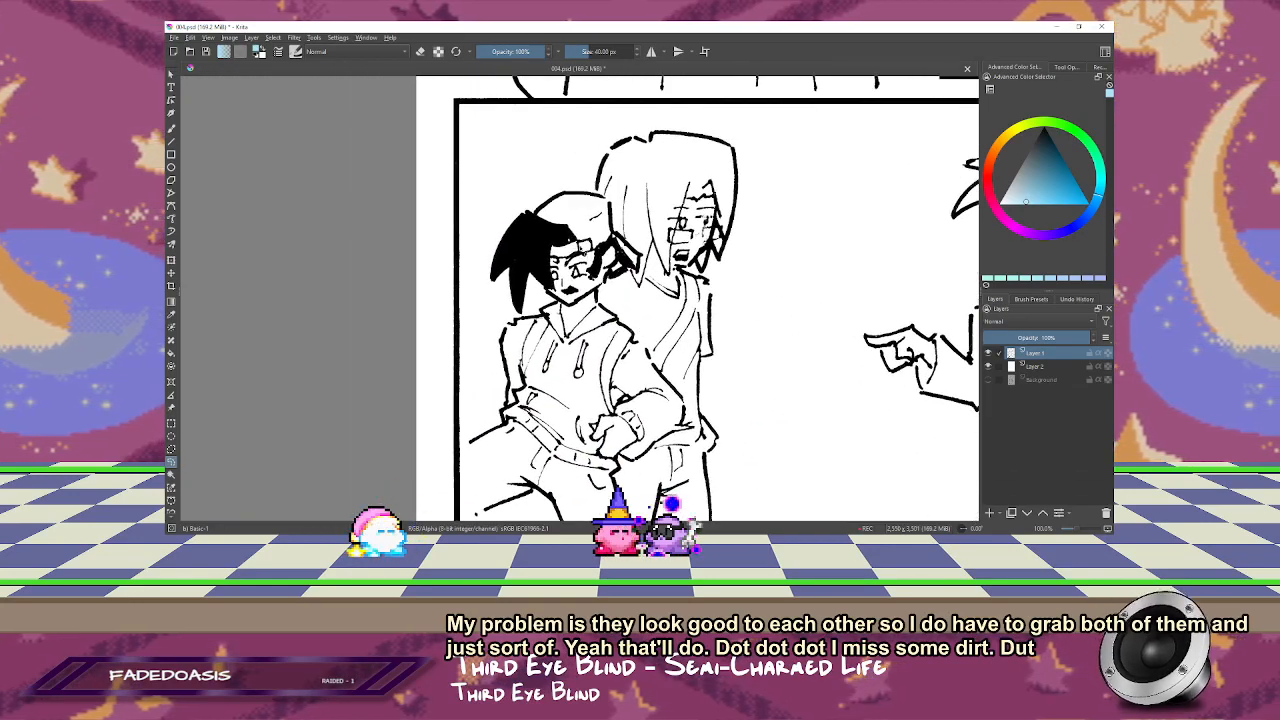
pyautogui.moveTo(627, 203); pyautogui.dragTo(534, 293)
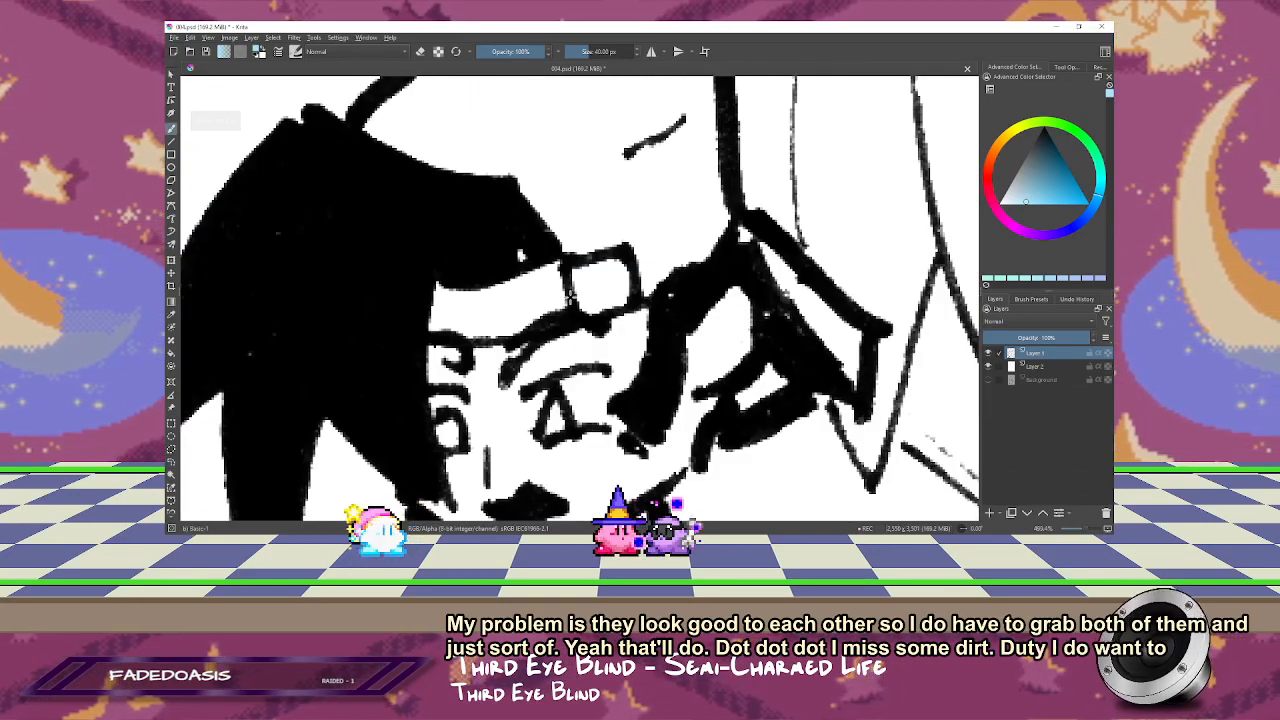
pyautogui.click(1016, 300)
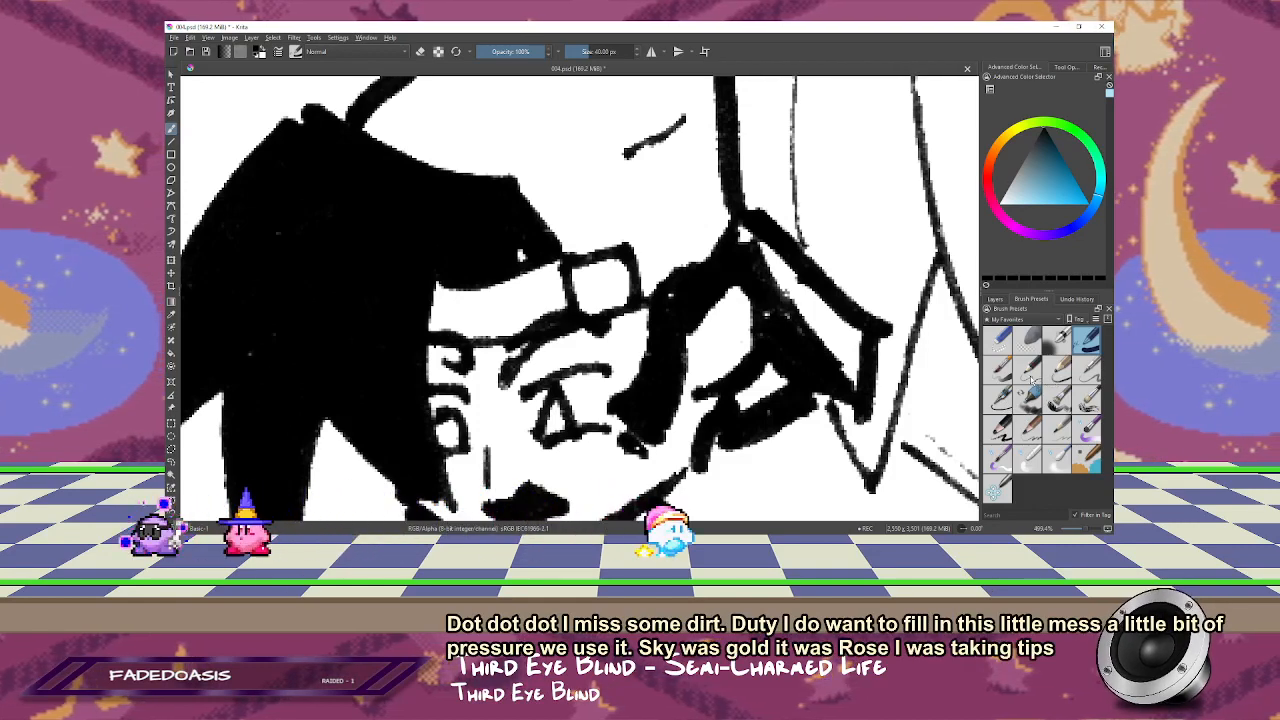
pyautogui.click(1027, 368)
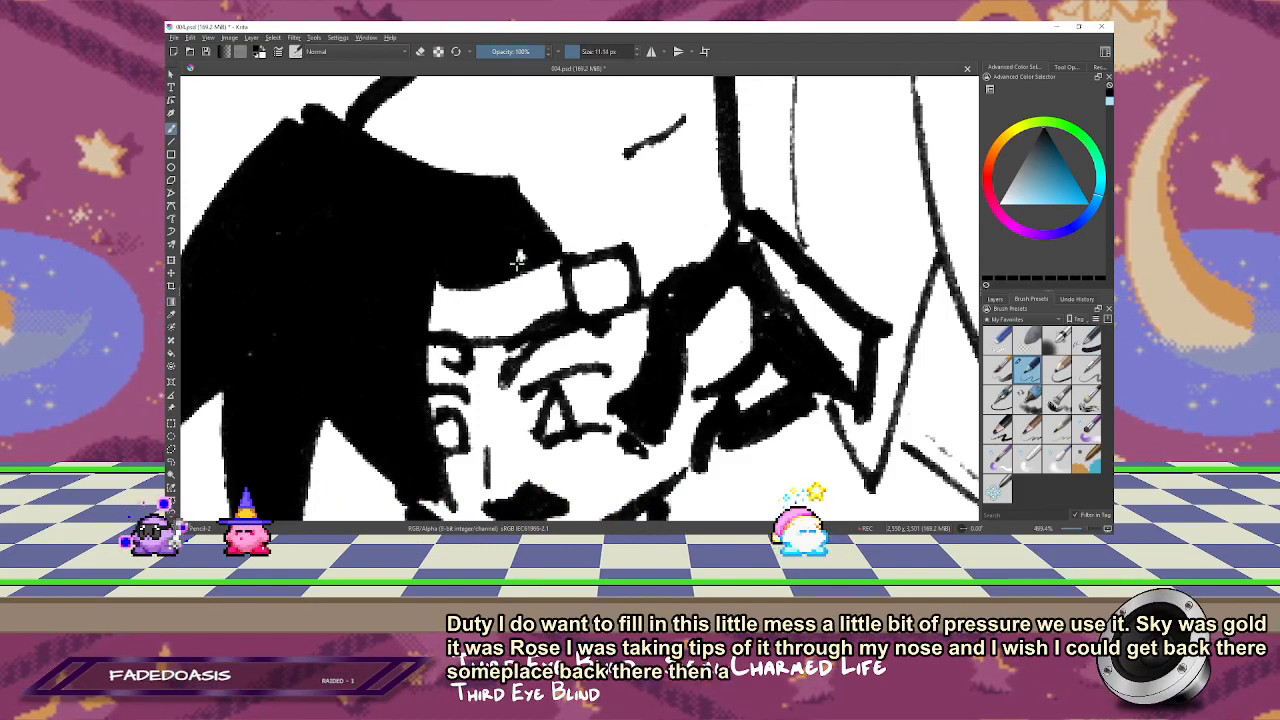
pyautogui.click(1000, 301)
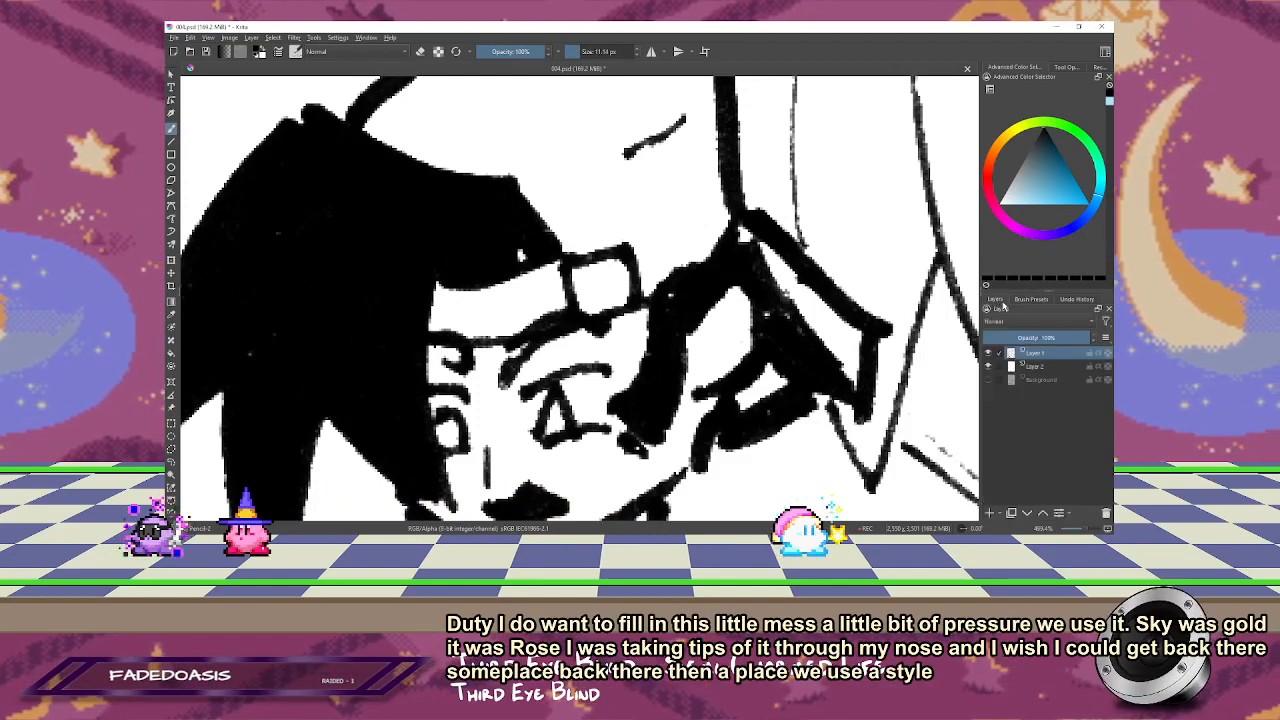
pyautogui.moveTo(520, 258); pyautogui.dragTo(523, 252)
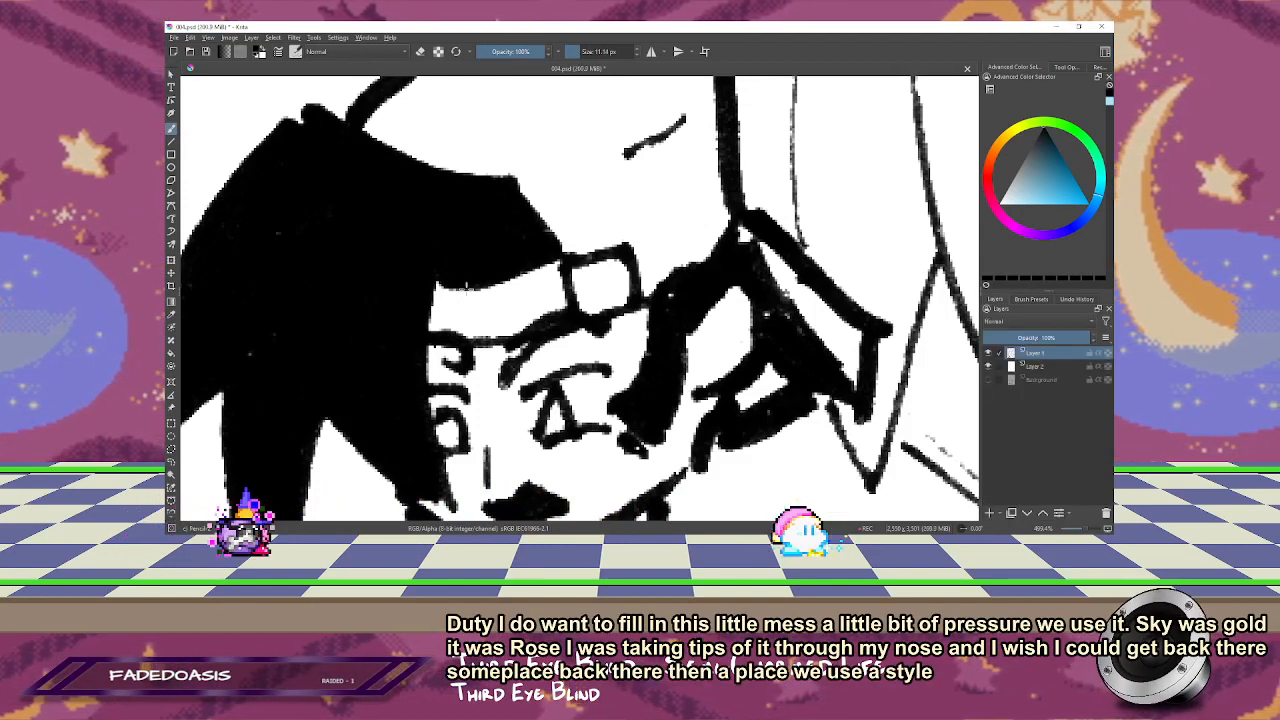
pyautogui.moveTo(397, 346); pyautogui.dragTo(341, 319)
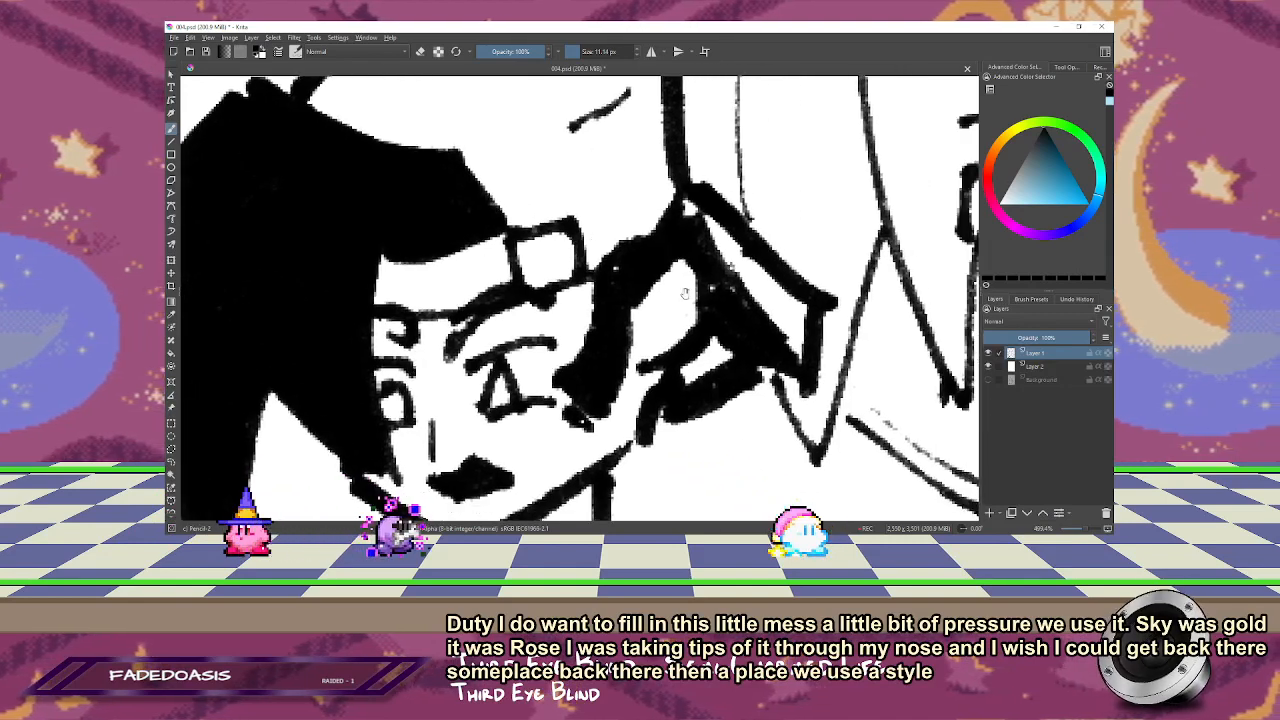
pyautogui.moveTo(699, 232)
pyautogui.mouseDown()
pyautogui.moveTo(717, 290)
pyautogui.moveTo(766, 328)
pyautogui.mouseUp()
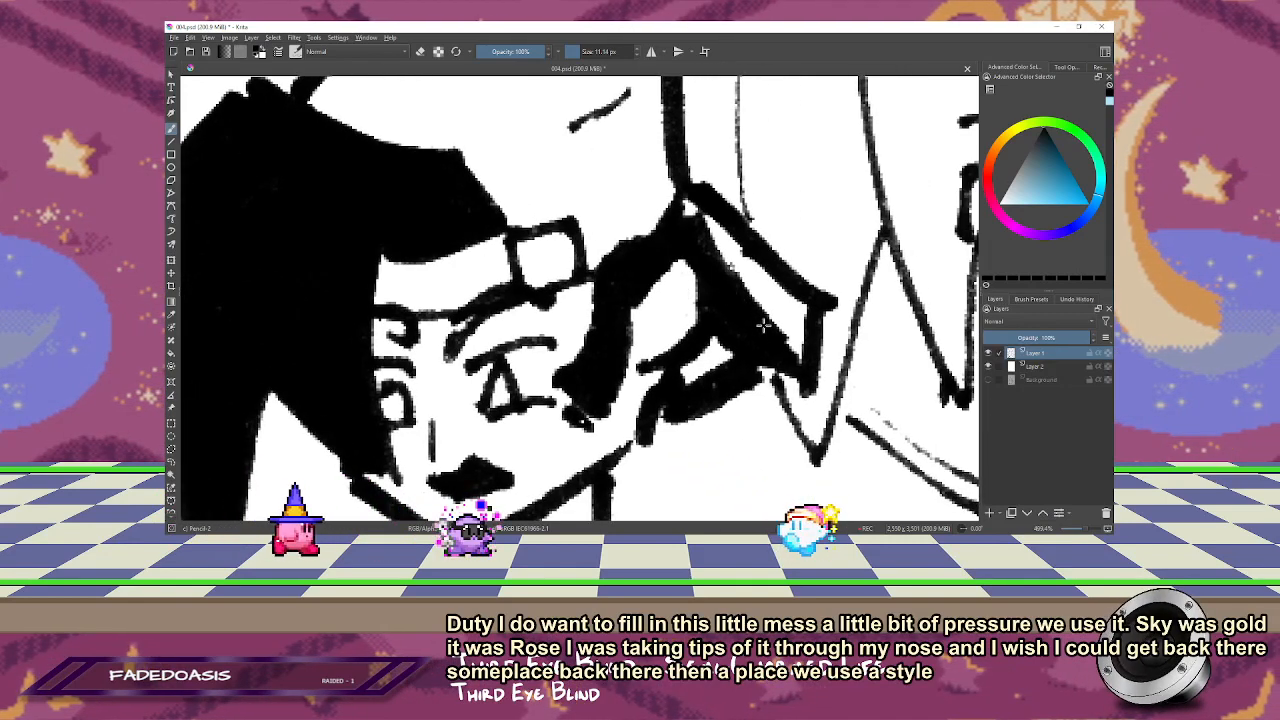
# Step: Erase a clean white gap along the dark hair edge behind the ear, then return to painting with the brush below 5 px
pyautogui.press('e')
pyautogui.moveTo(690, 207); pyautogui.dragTo(733, 260)
pyautogui.moveTo(690, 214); pyautogui.dragTo(733, 257)
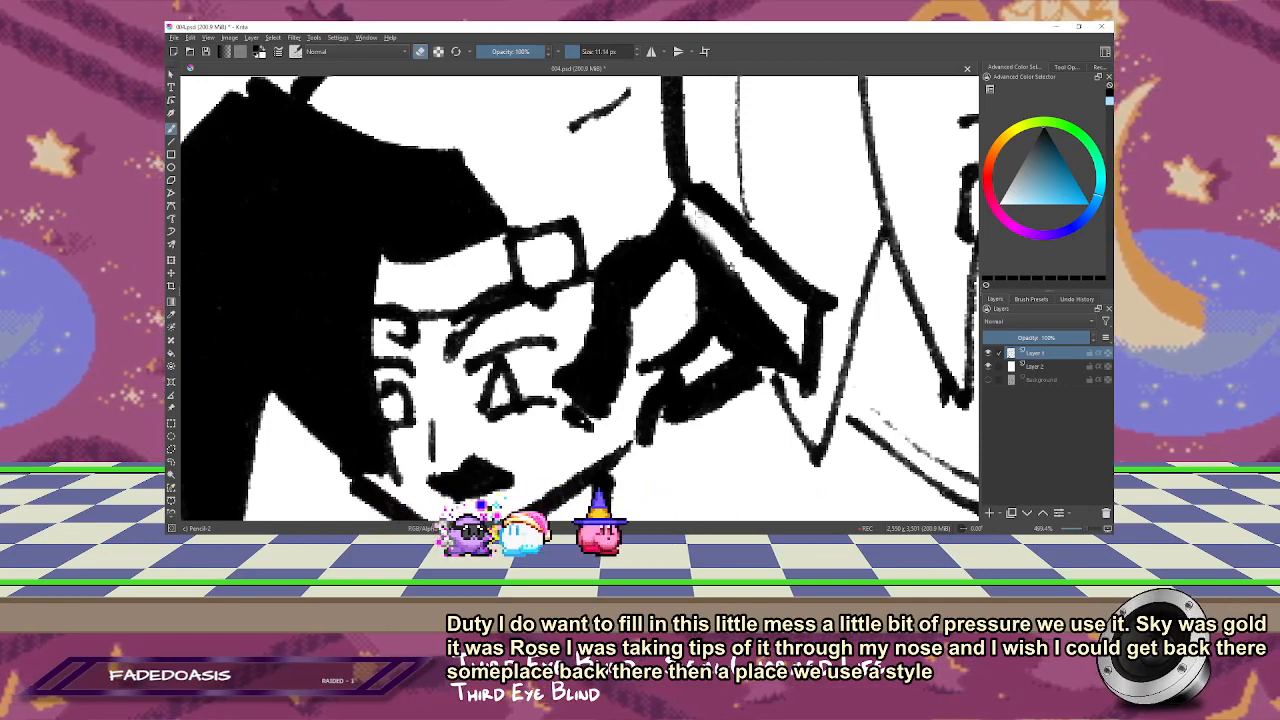
pyautogui.press('e')
pyautogui.press('[')
pyautogui.press('[')
pyautogui.press('[')
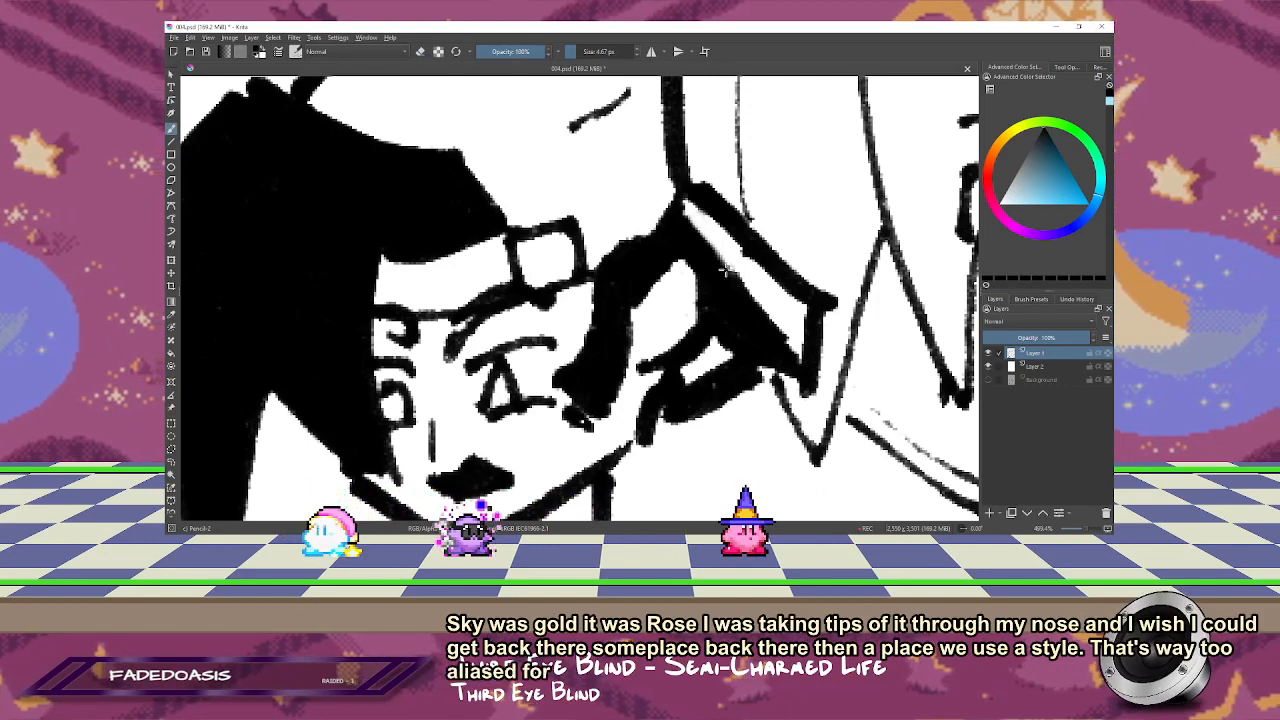
# Step: Switch to the Charcoal Pencil Thin brush, test it on the blank area beside the long-haired character, and undo the test strokes
pyautogui.press('1')
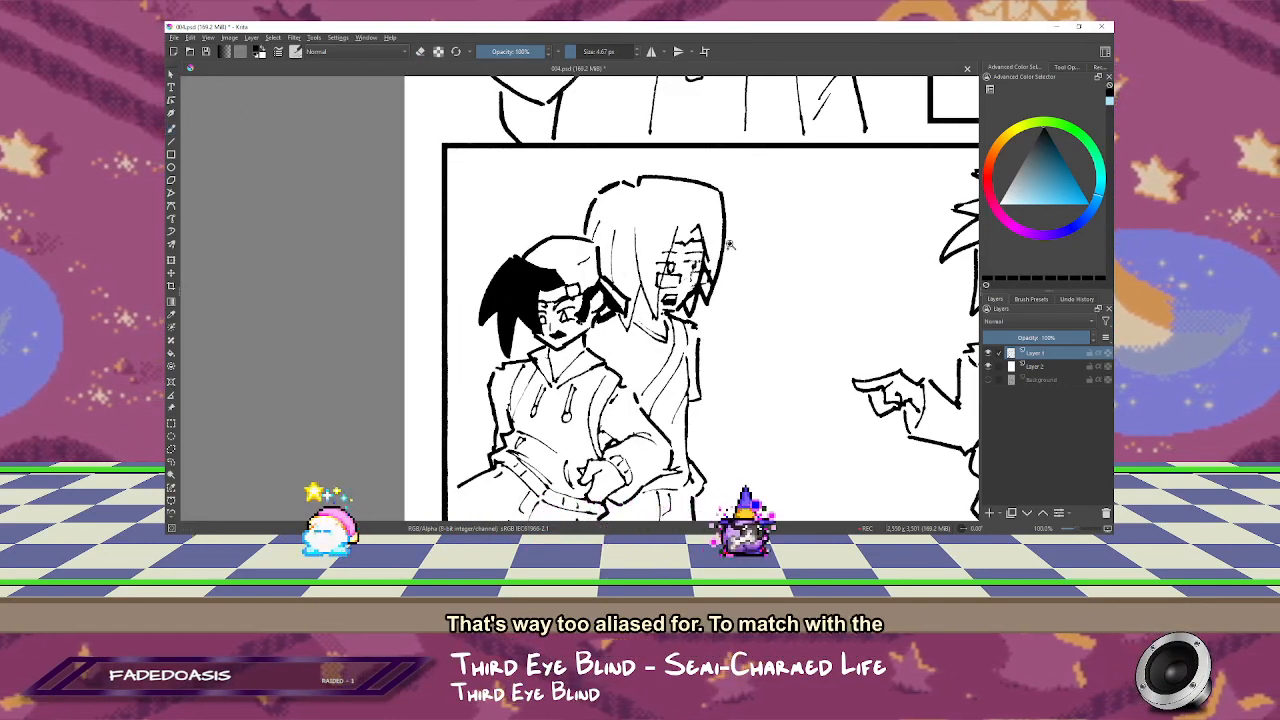
pyautogui.scroll(5, 729, 244)
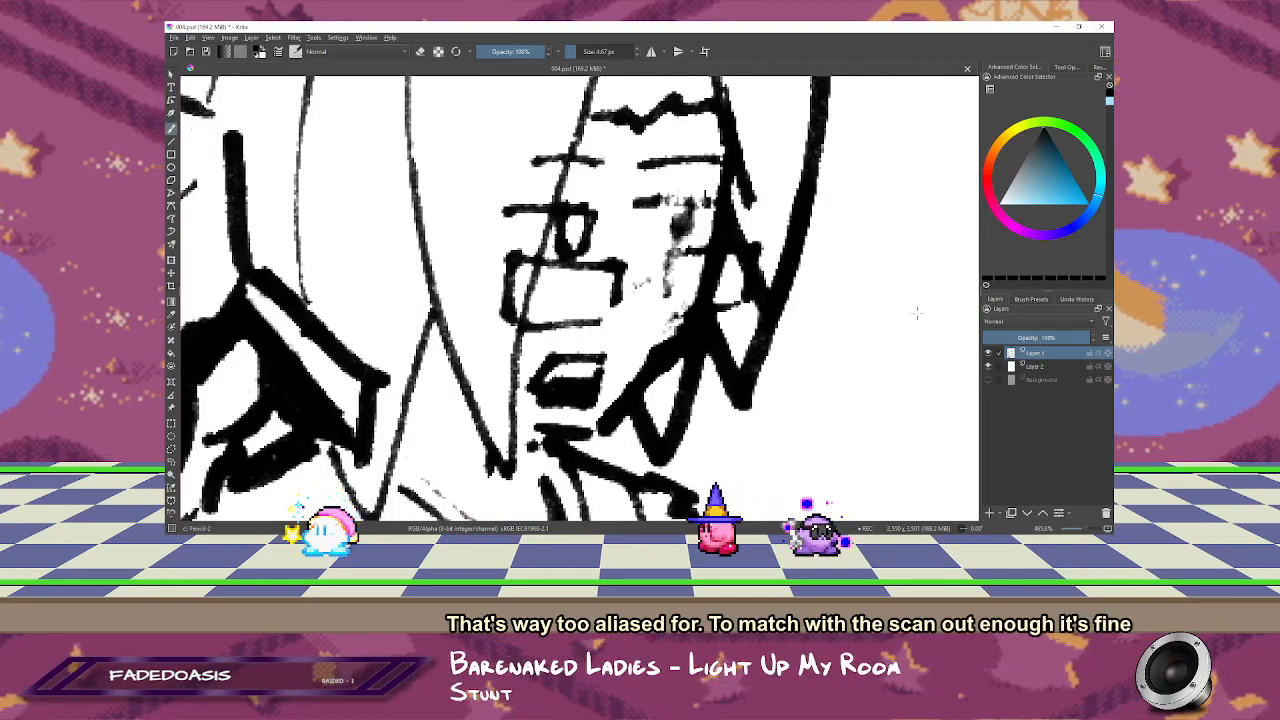
pyautogui.click(1031, 299)
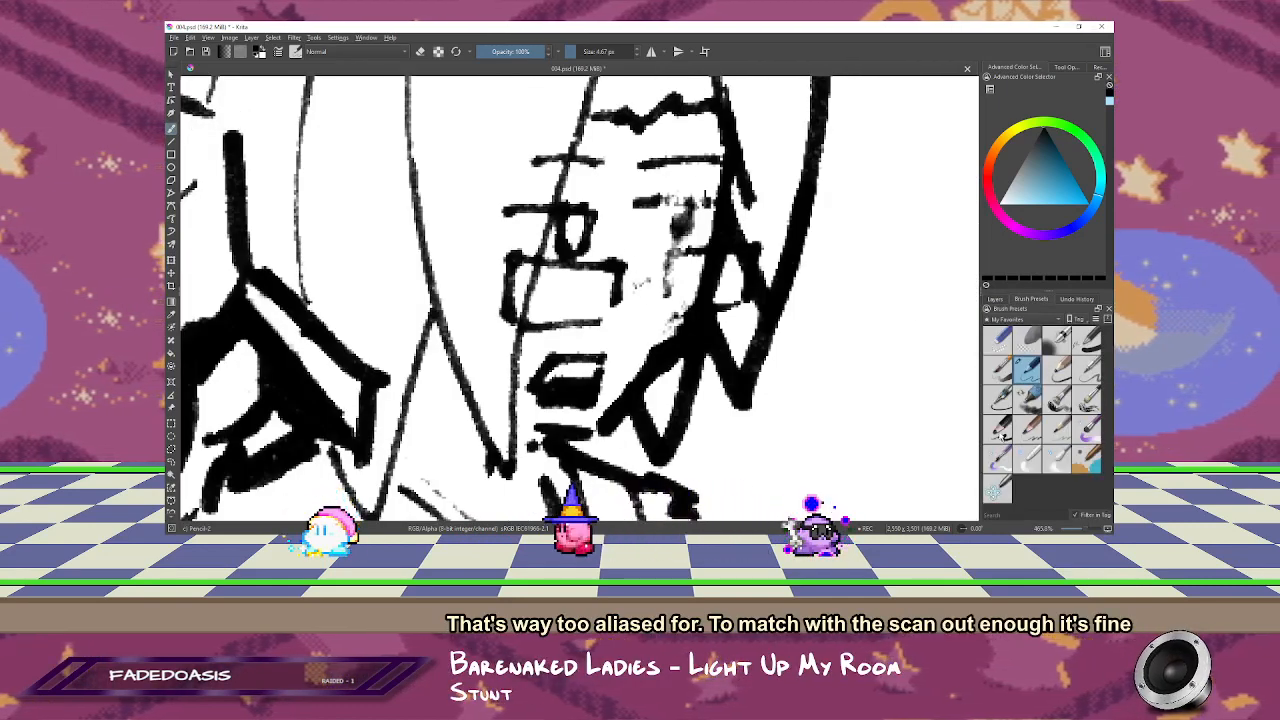
pyautogui.click(1047, 436)
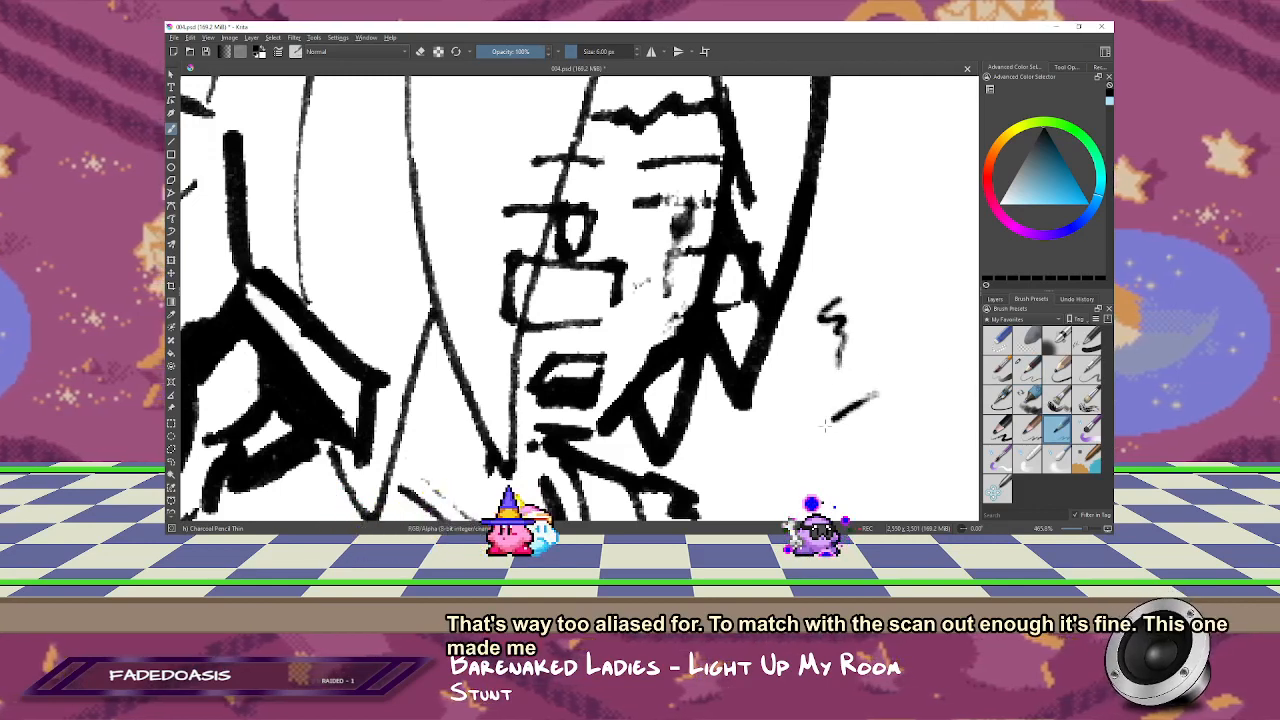
pyautogui.moveTo(825, 425); pyautogui.dragTo(850, 440)
pyautogui.hotkey('ctrl', 'z')
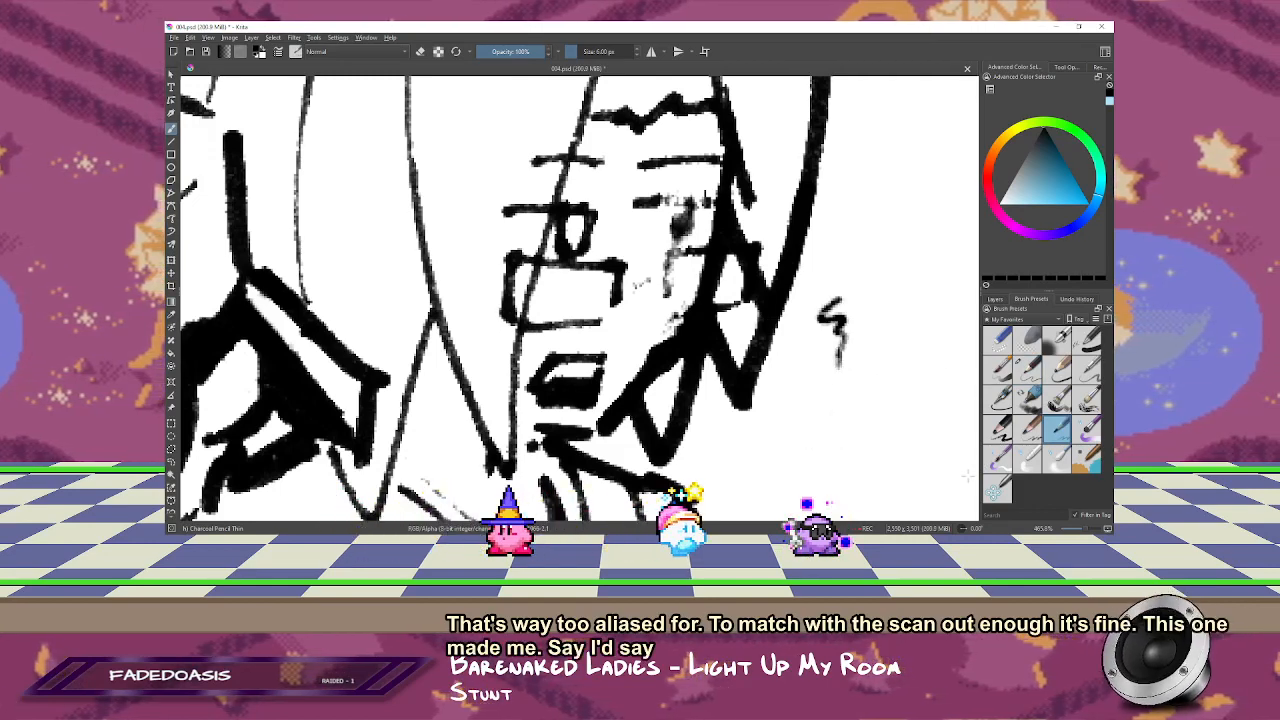
pyautogui.hotkey('ctrl', 'z')
# Step: Redraw the long-haired character's glasses bridge, right lens and right eye over the smudged scan, and erase the leftover smudges
pyautogui.moveTo(582, 324); pyautogui.dragTo(617, 263)
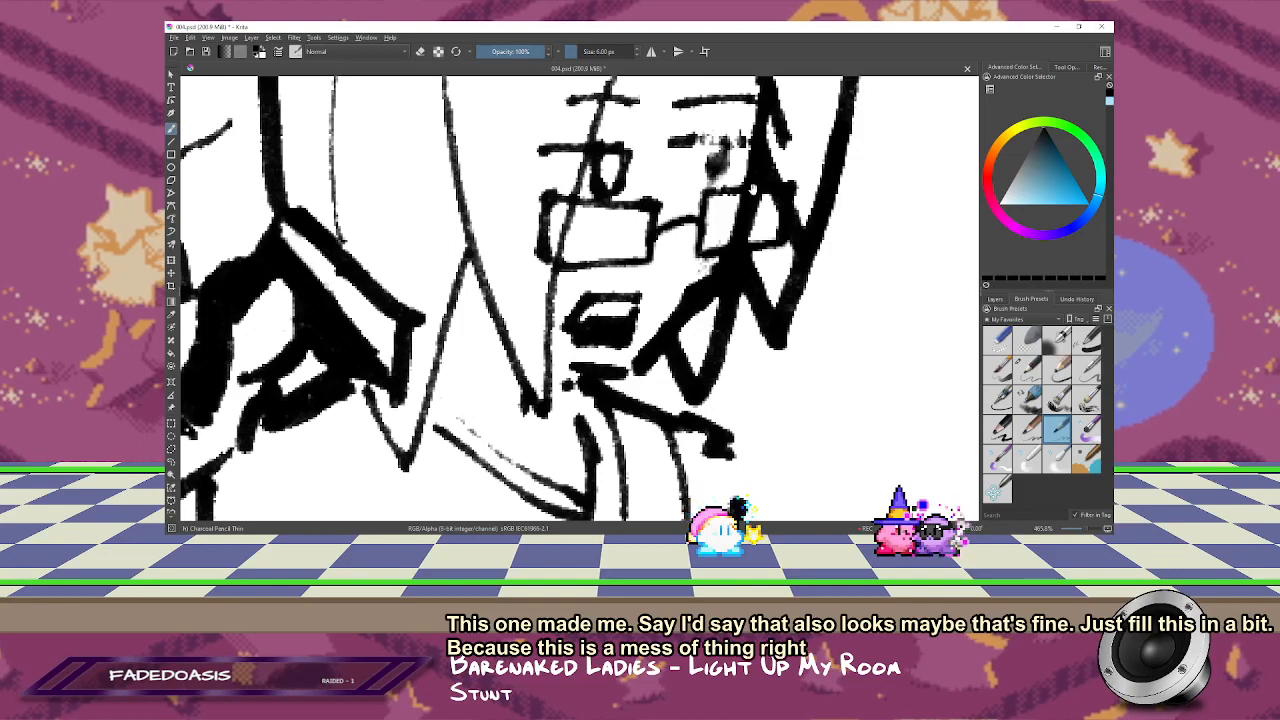
pyautogui.moveTo(752, 188); pyautogui.dragTo(762, 245)
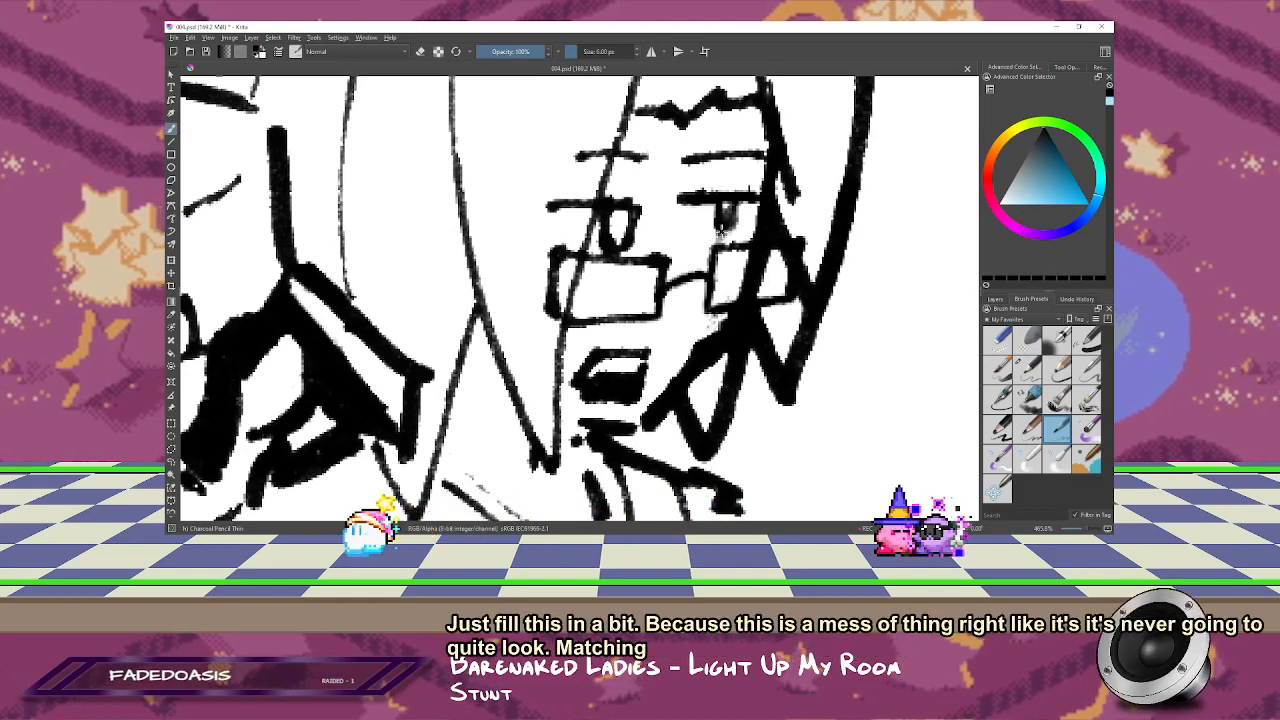
pyautogui.moveTo(721, 233); pyautogui.dragTo(732, 215)
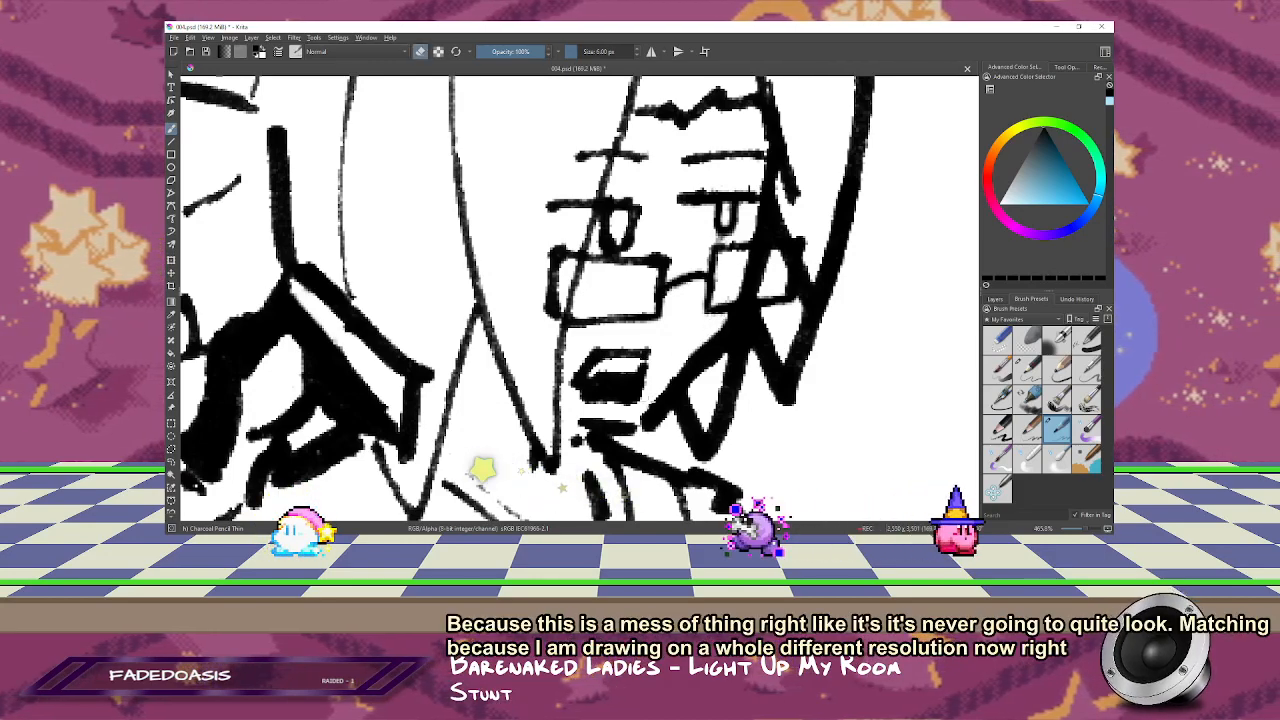
pyautogui.moveTo(682, 356); pyautogui.dragTo(636, 500)
pyautogui.moveTo(731, 240); pyautogui.dragTo(737, 190)
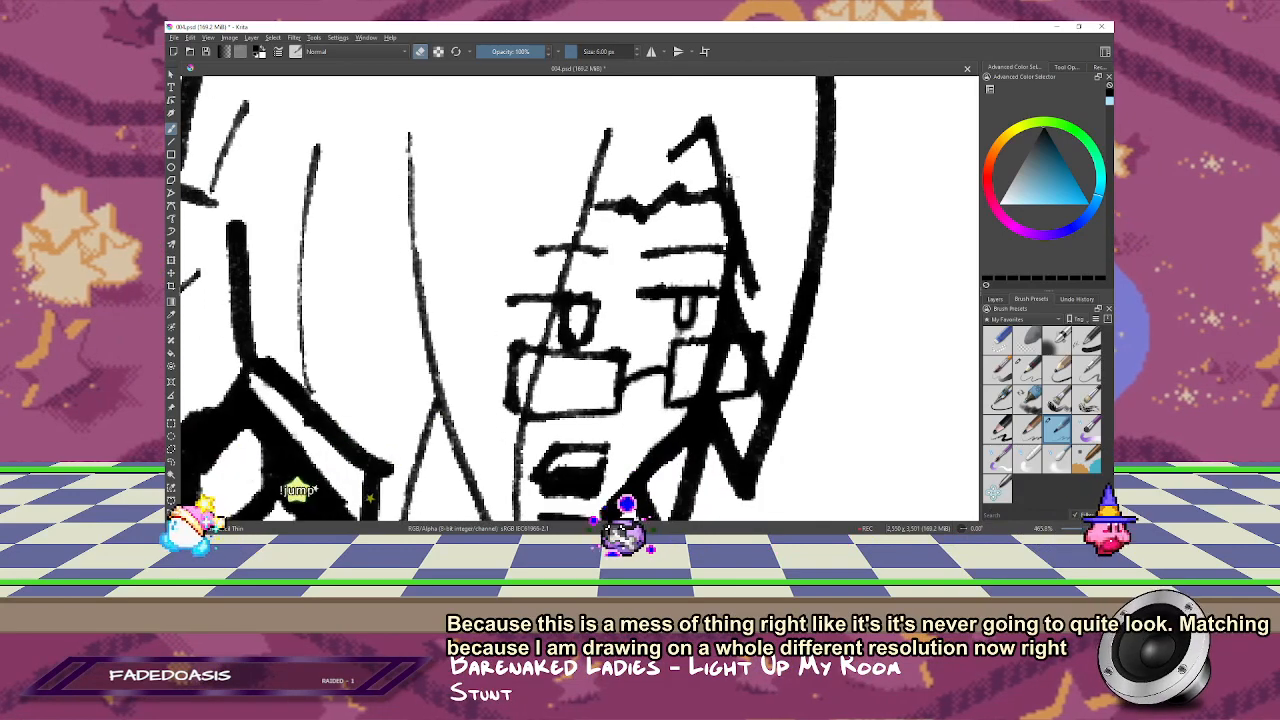
pyautogui.press('1')
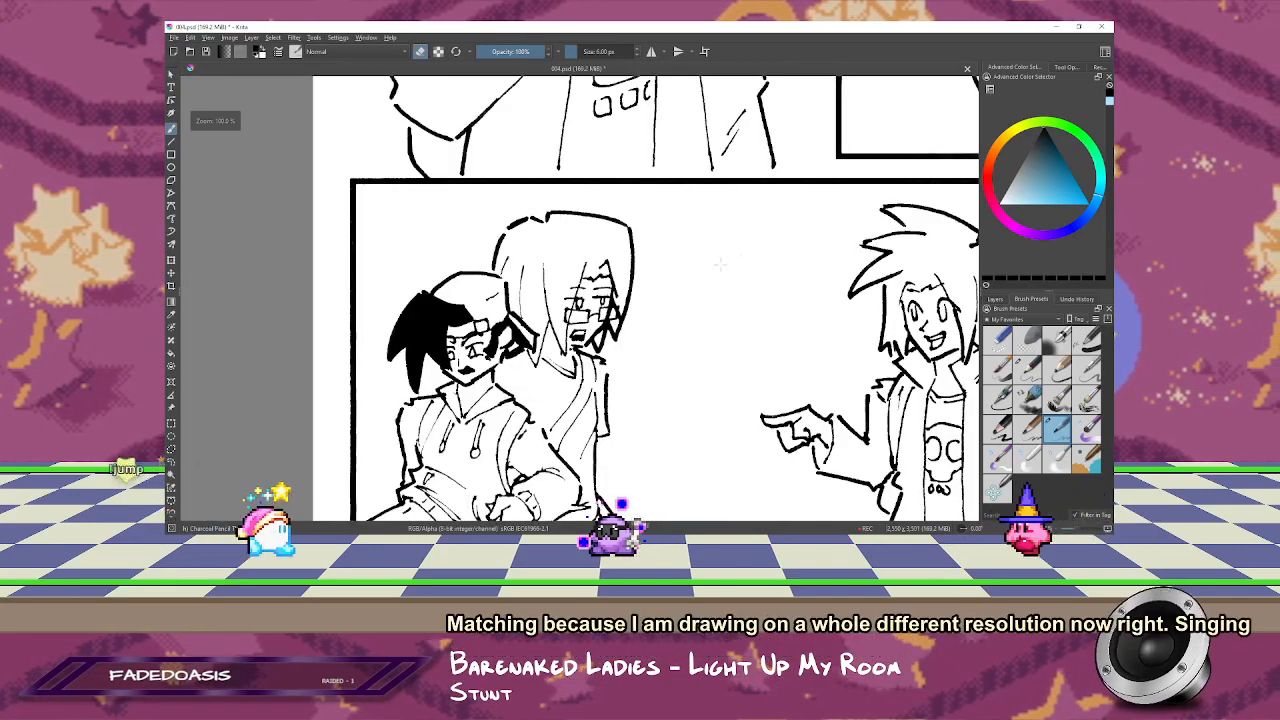
# Step: Mirror the canvas, extend the long-haired character's faded neckline strokes up to the hair, and erase the excess at the collar's corner
pyautogui.moveTo(626, 338); pyautogui.dragTo(538, 265)
pyautogui.press('m')
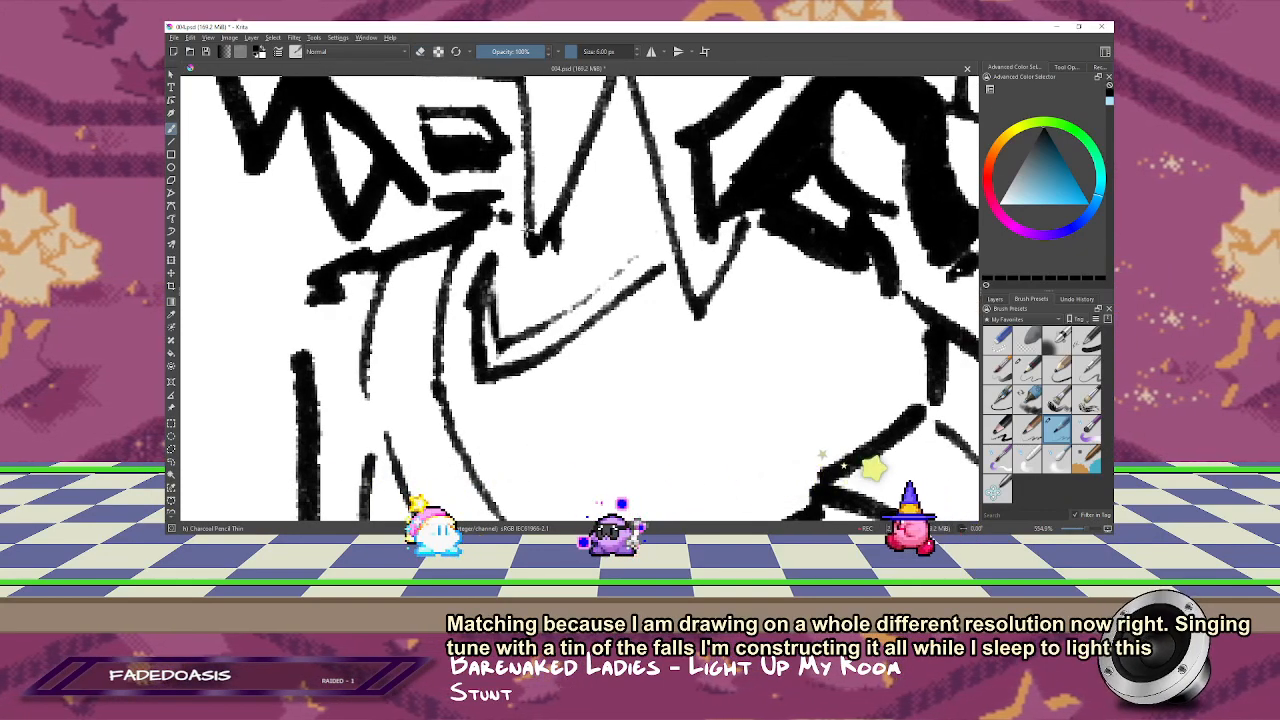
pyautogui.moveTo(606, 284)
pyautogui.mouseDown()
pyautogui.moveTo(668, 235)
pyautogui.moveTo(677, 261)
pyautogui.mouseUp()
pyautogui.press('e')
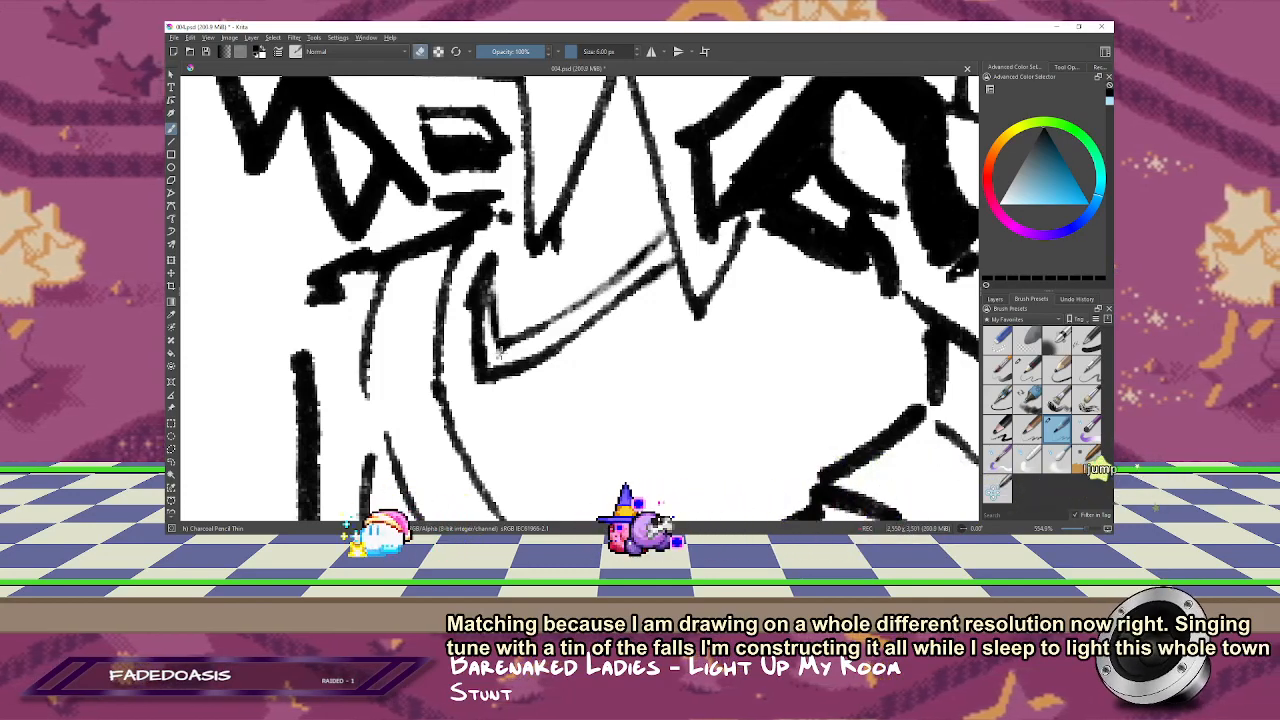
pyautogui.moveTo(502, 354); pyautogui.dragTo(530, 304)
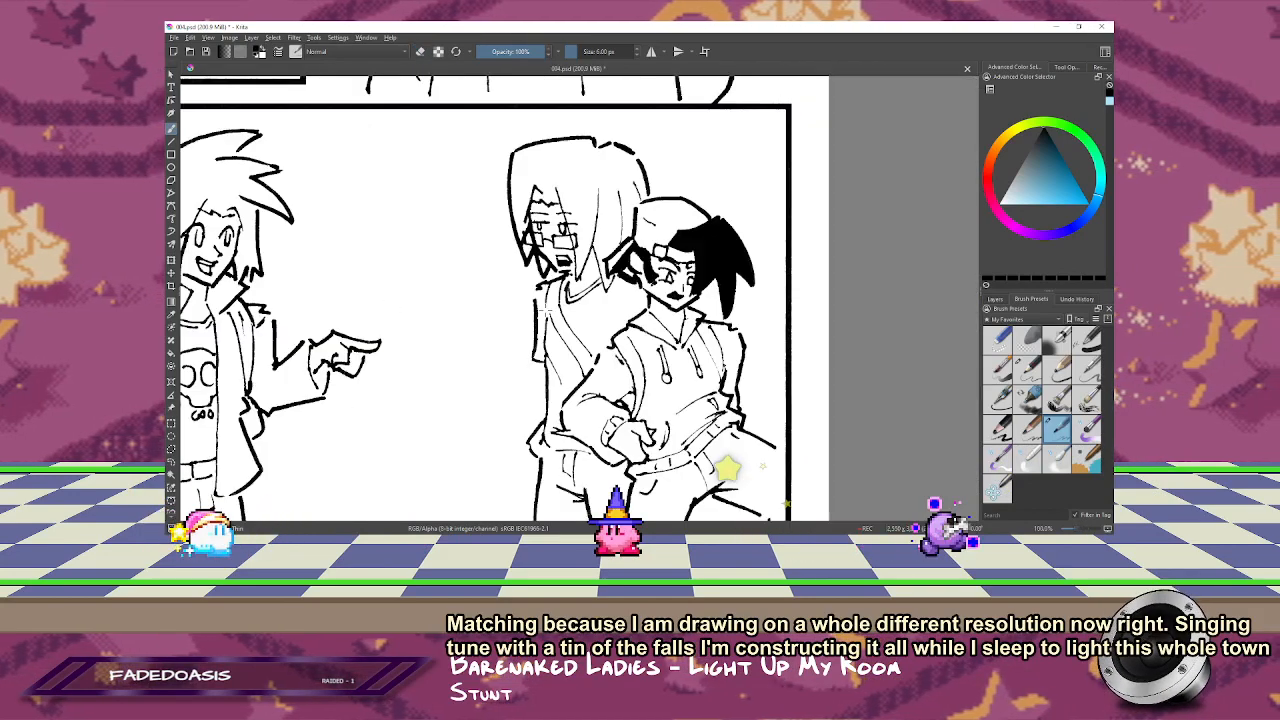
# Step: Turn off canvas mirroring and fill in the thin, broken edge line of the pointing character's open jacket
pyautogui.press('1')
pyautogui.moveTo(667, 418); pyautogui.dragTo(788, 382)
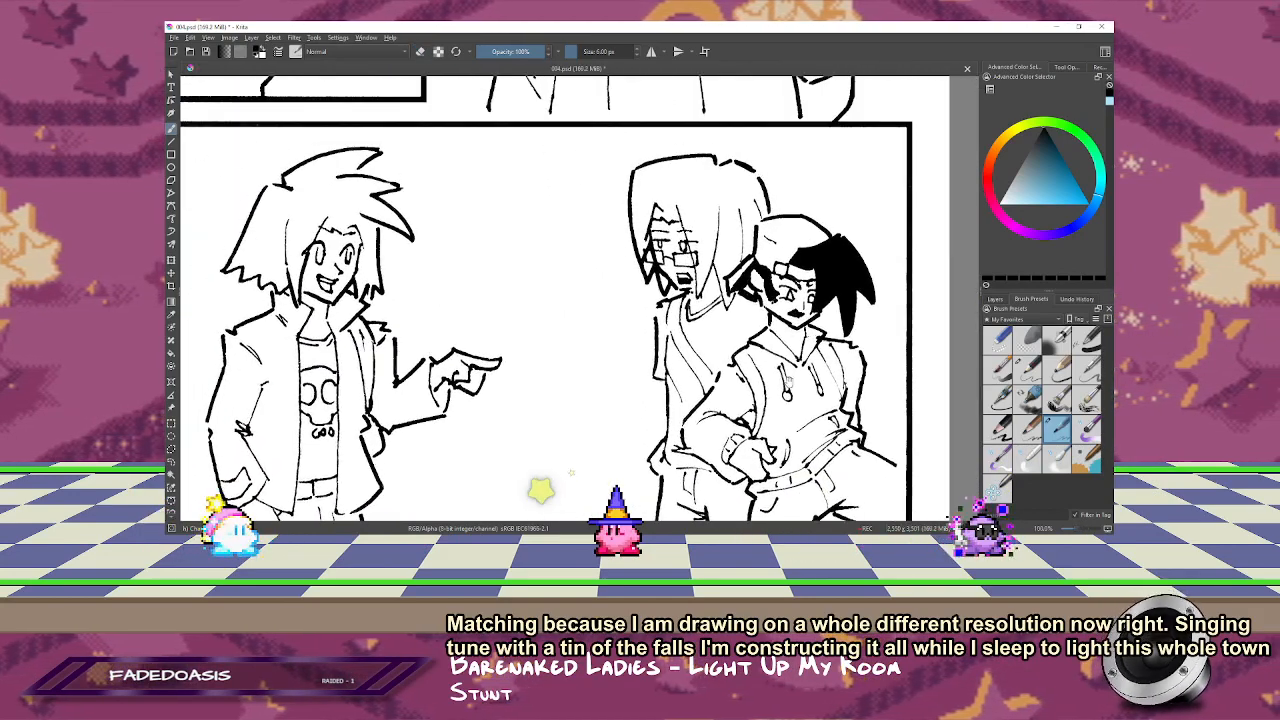
pyautogui.moveTo(522, 315); pyautogui.dragTo(724, 281)
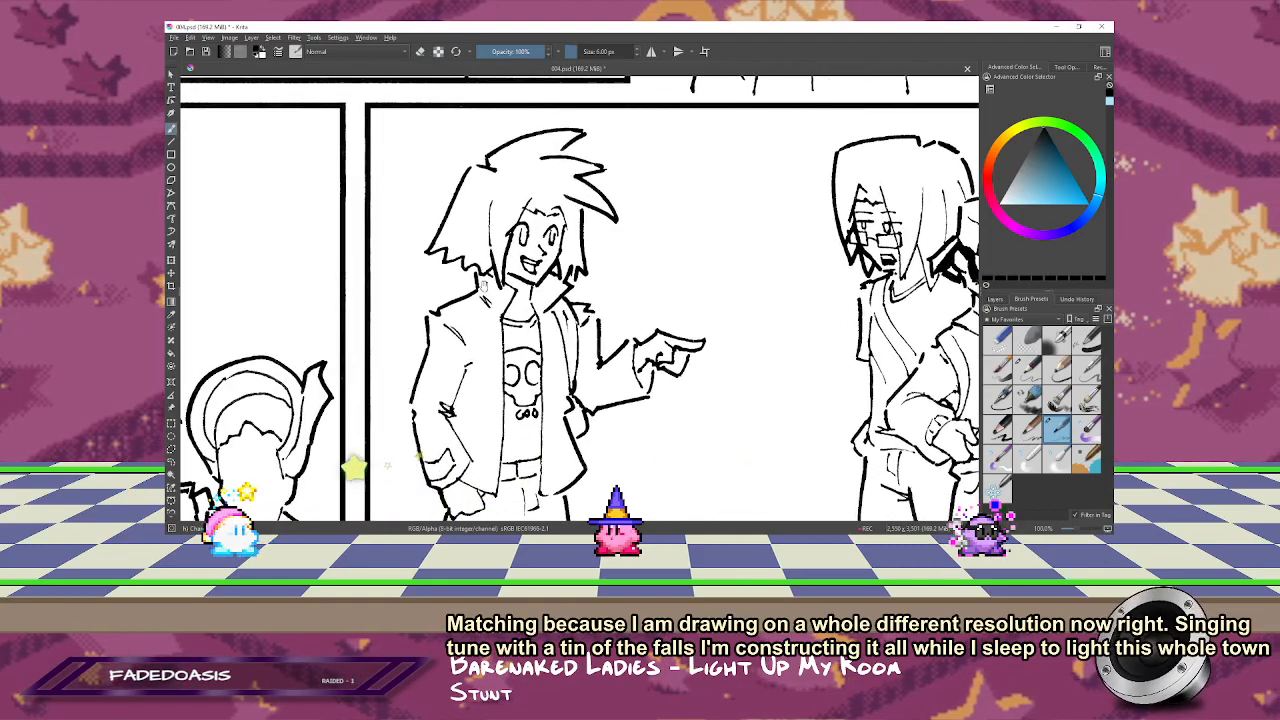
pyautogui.click(554, 350)
pyautogui.click(552, 350)
pyautogui.click(550, 349)
pyautogui.press('m')
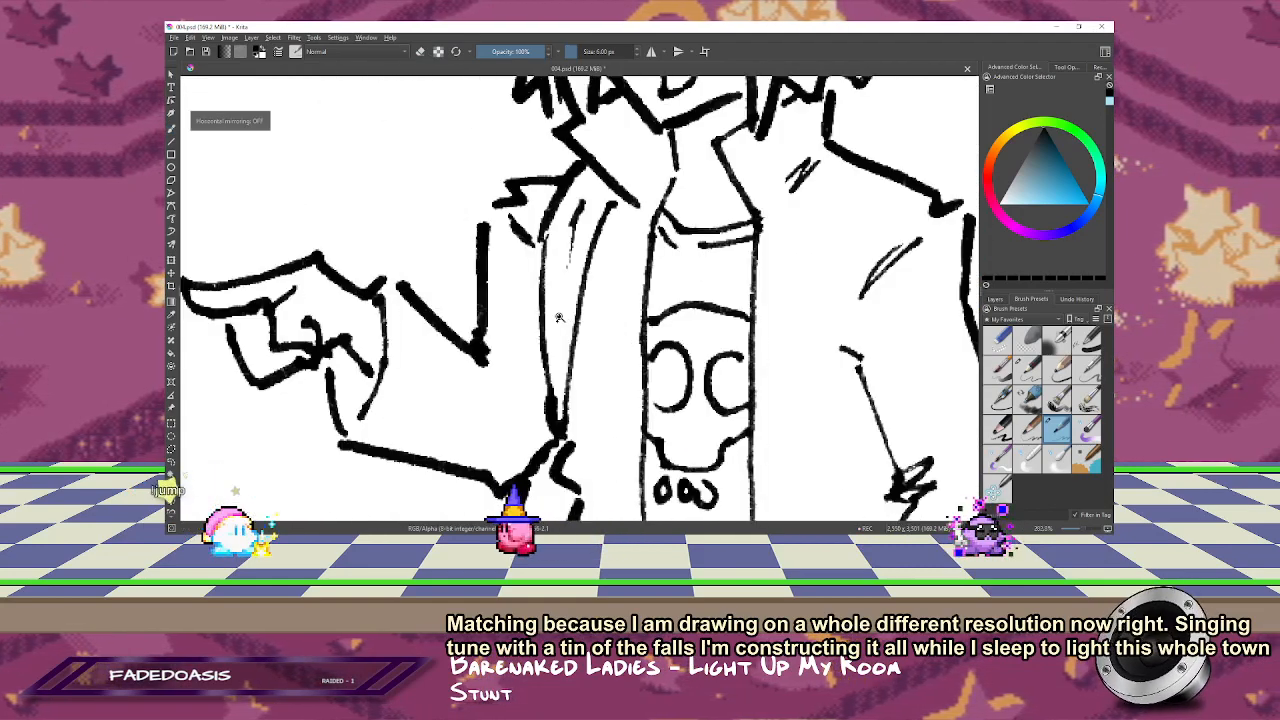
pyautogui.moveTo(535, 211); pyautogui.dragTo(541, 197)
pyautogui.press('b')
pyautogui.press('e')
pyautogui.press('e')
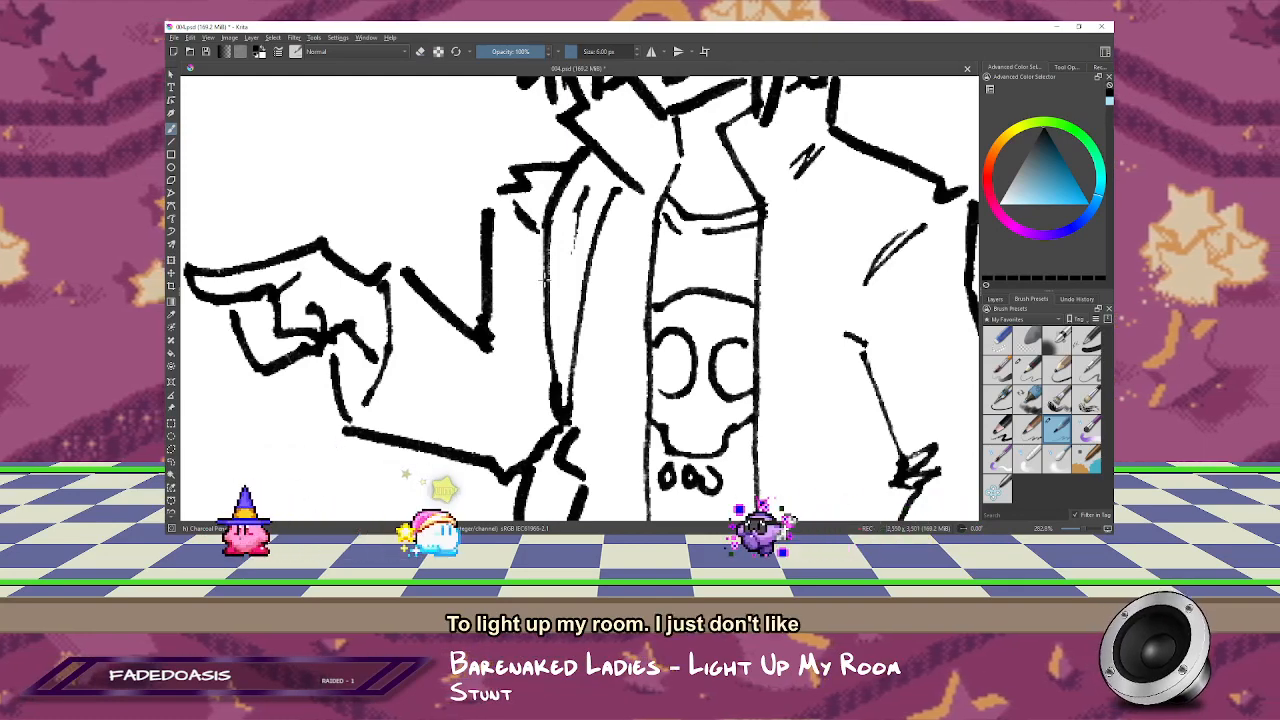
# Step: Connect the sleeve fold lines at the seated character's bent elbow and erase the overlapping segment between them
pyautogui.press('-')
pyautogui.press('-')
pyautogui.press('-')
pyautogui.press('-')
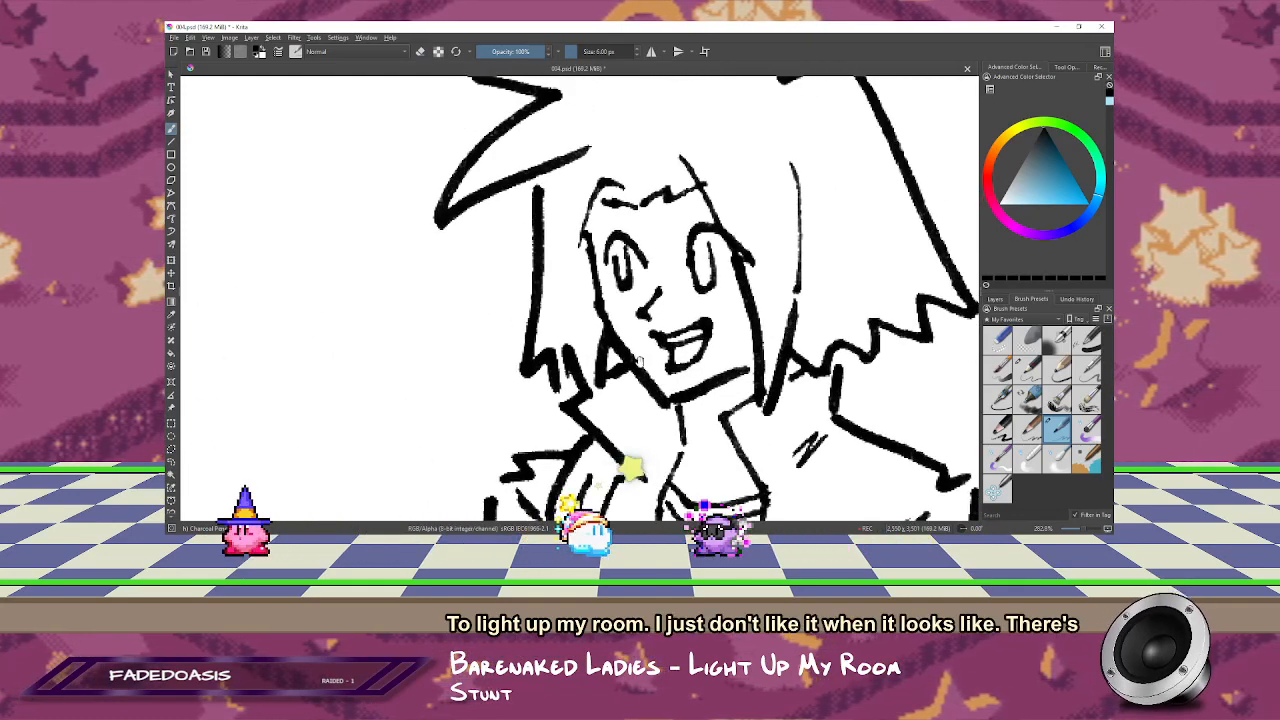
pyautogui.moveTo(592, 327); pyautogui.dragTo(820, 208)
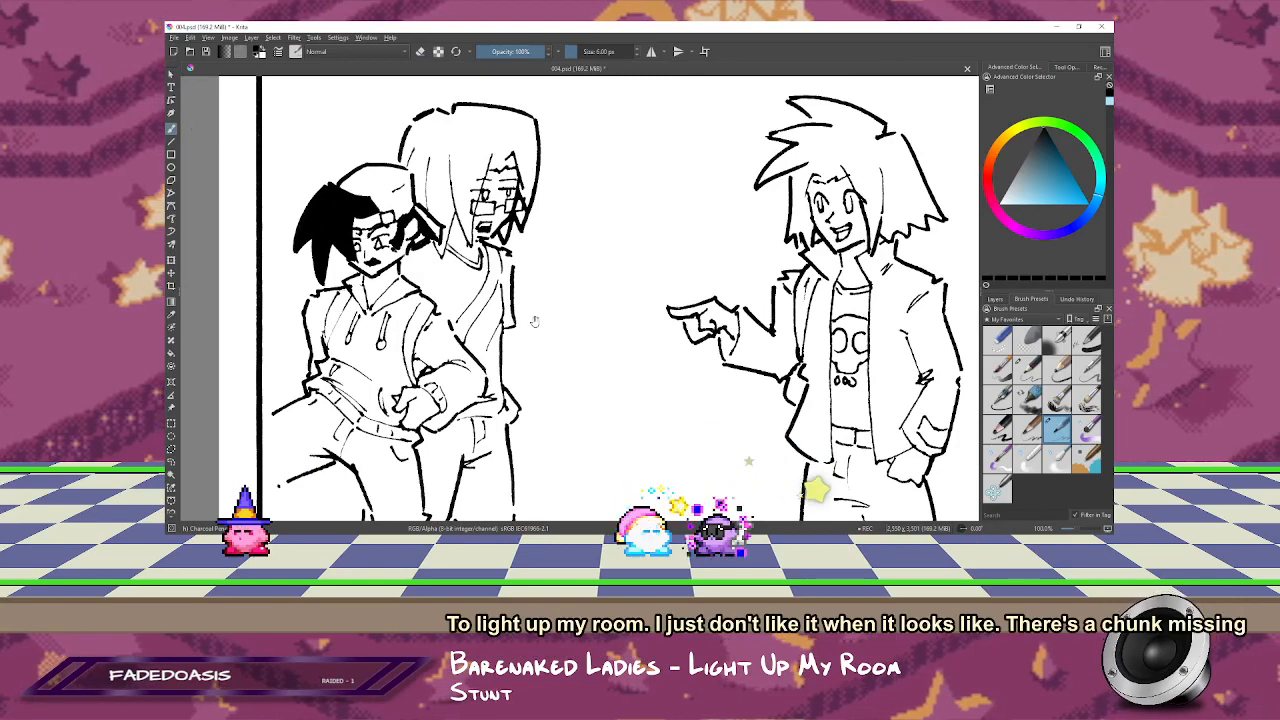
pyautogui.moveTo(612, 353); pyautogui.dragTo(614, 153)
pyautogui.moveTo(569, 351); pyautogui.dragTo(615, 373)
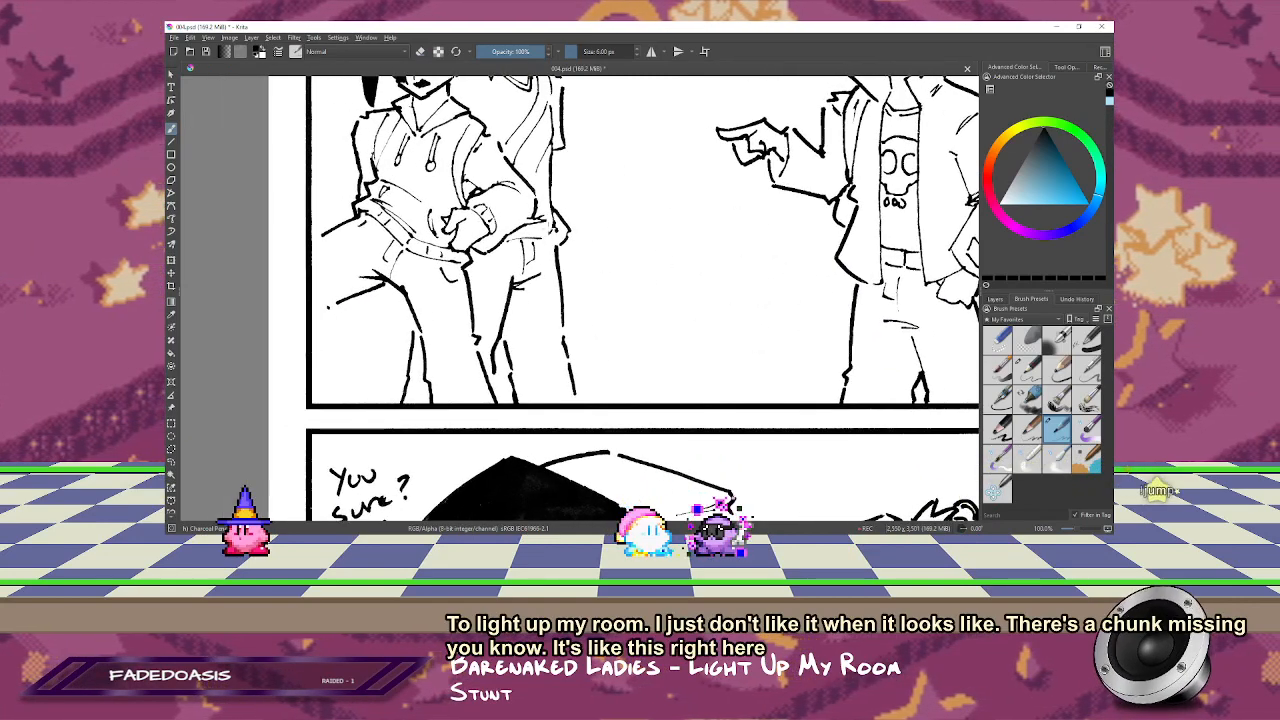
pyautogui.moveTo(544, 266); pyautogui.dragTo(563, 326)
pyautogui.moveTo(457, 234); pyautogui.dragTo(666, 254)
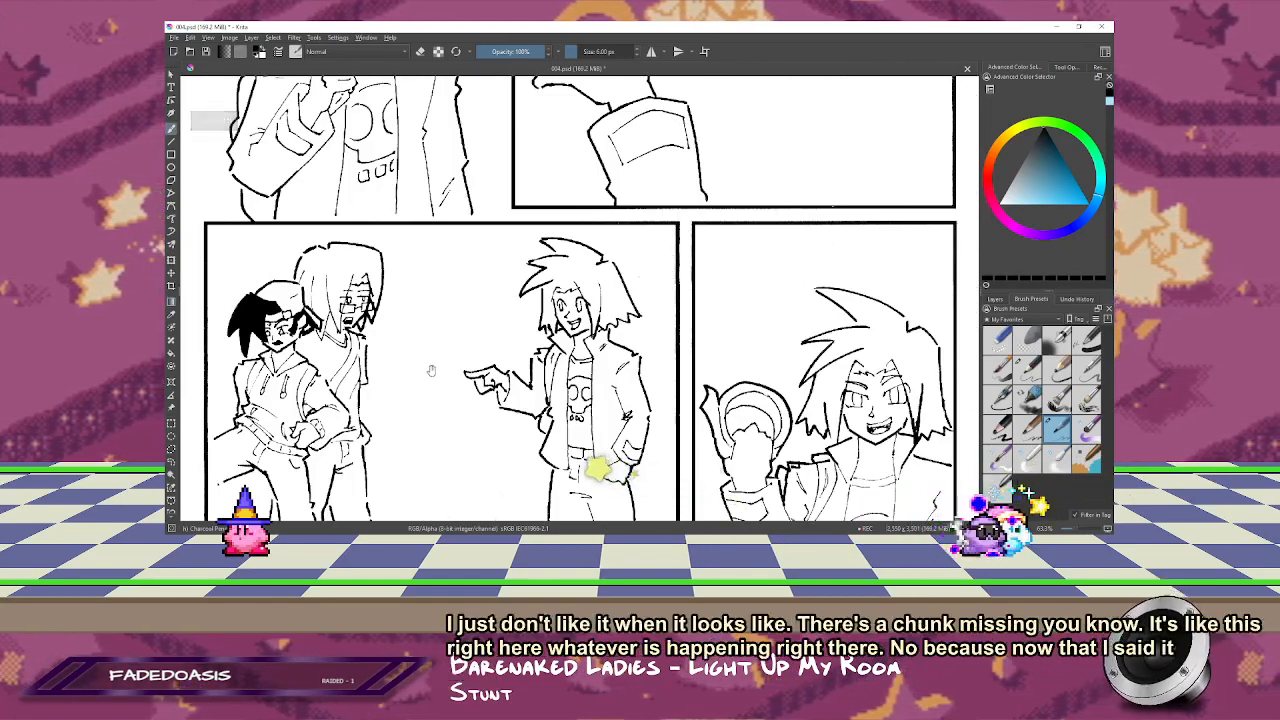
pyautogui.moveTo(431, 371); pyautogui.dragTo(722, 184)
pyautogui.moveTo(646, 238); pyautogui.dragTo(591, 282)
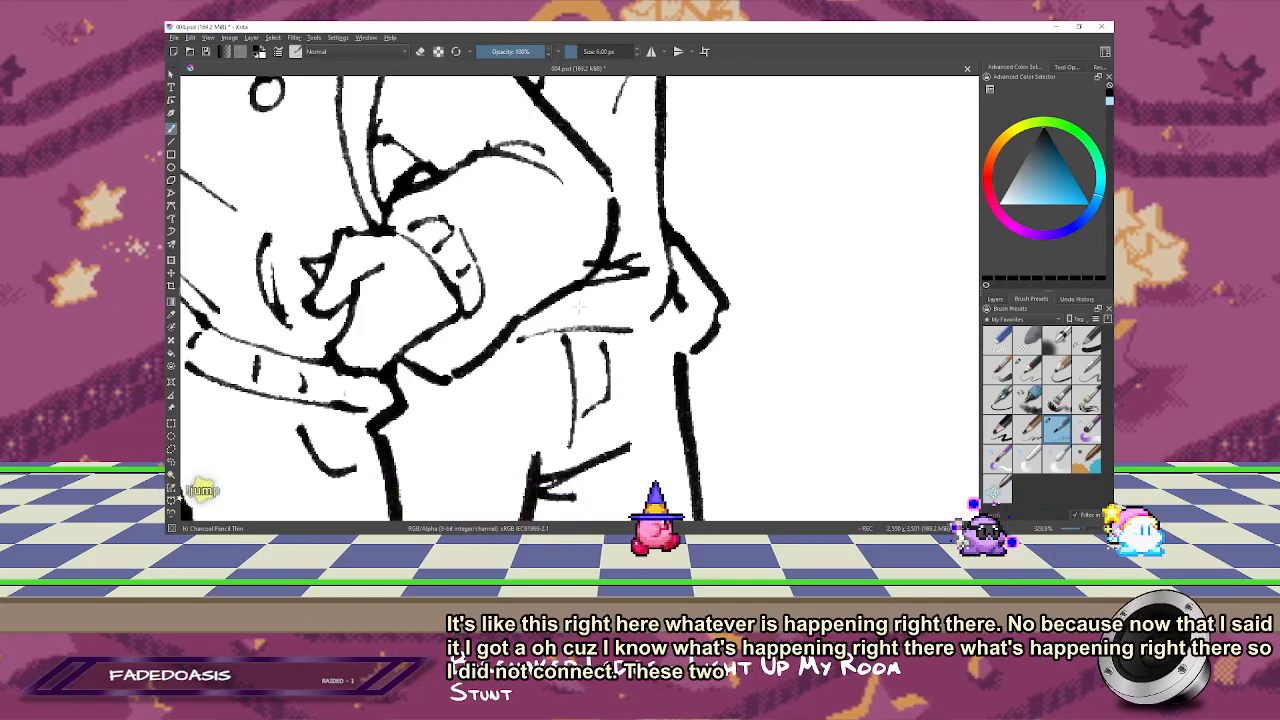
pyautogui.moveTo(598, 264)
pyautogui.mouseDown()
pyautogui.moveTo(602, 302)
pyautogui.moveTo(620, 220)
pyautogui.mouseUp()
pyautogui.press('e')
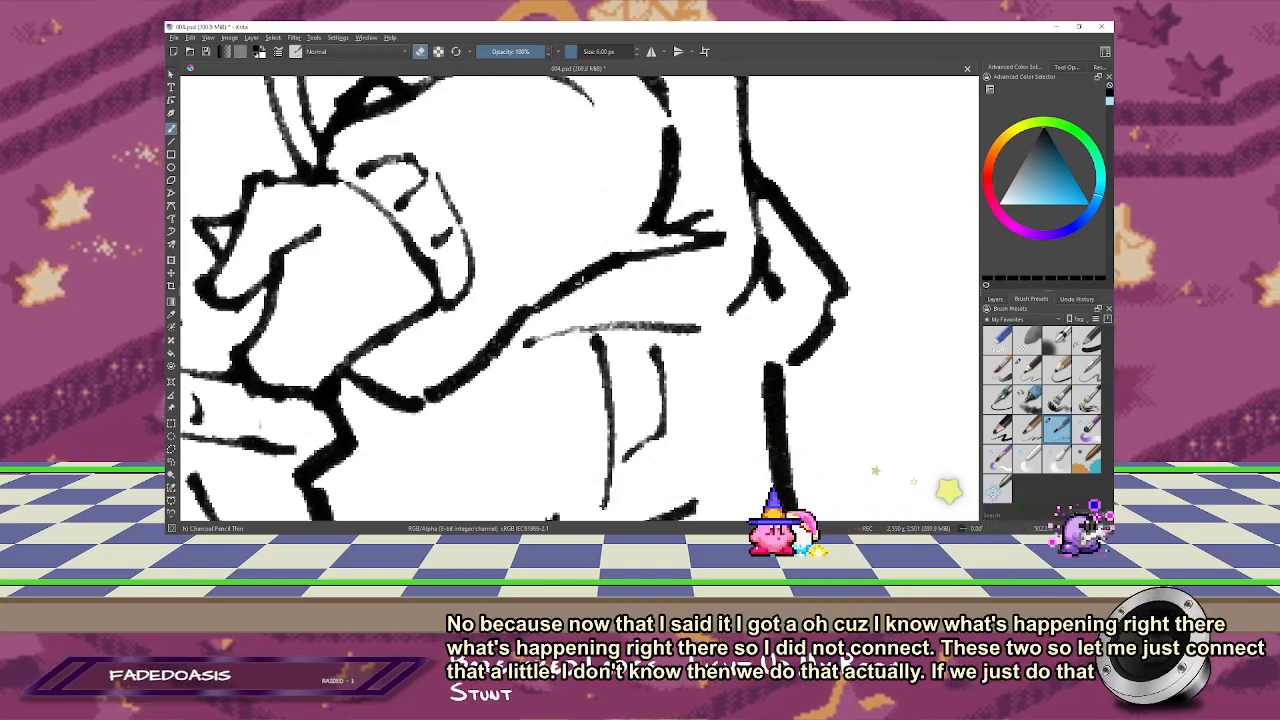
# Step: Try erasing inside the left eye of the smiling character with the raised fist, and undo the erasure
pyautogui.press('1')
pyautogui.moveTo(663, 227); pyautogui.dragTo(663, 383)
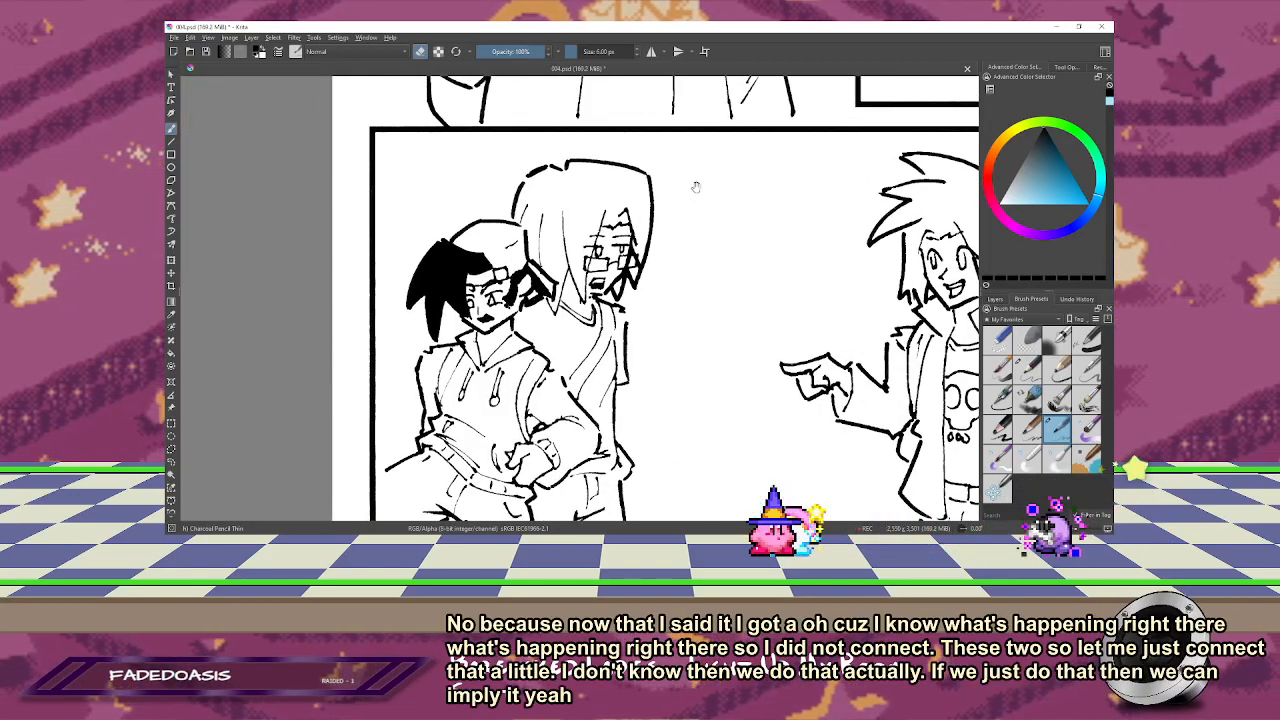
pyautogui.moveTo(696, 187); pyautogui.dragTo(618, 461)
pyautogui.moveTo(717, 167); pyautogui.dragTo(709, 330)
pyautogui.moveTo(493, 170); pyautogui.dragTo(602, 245)
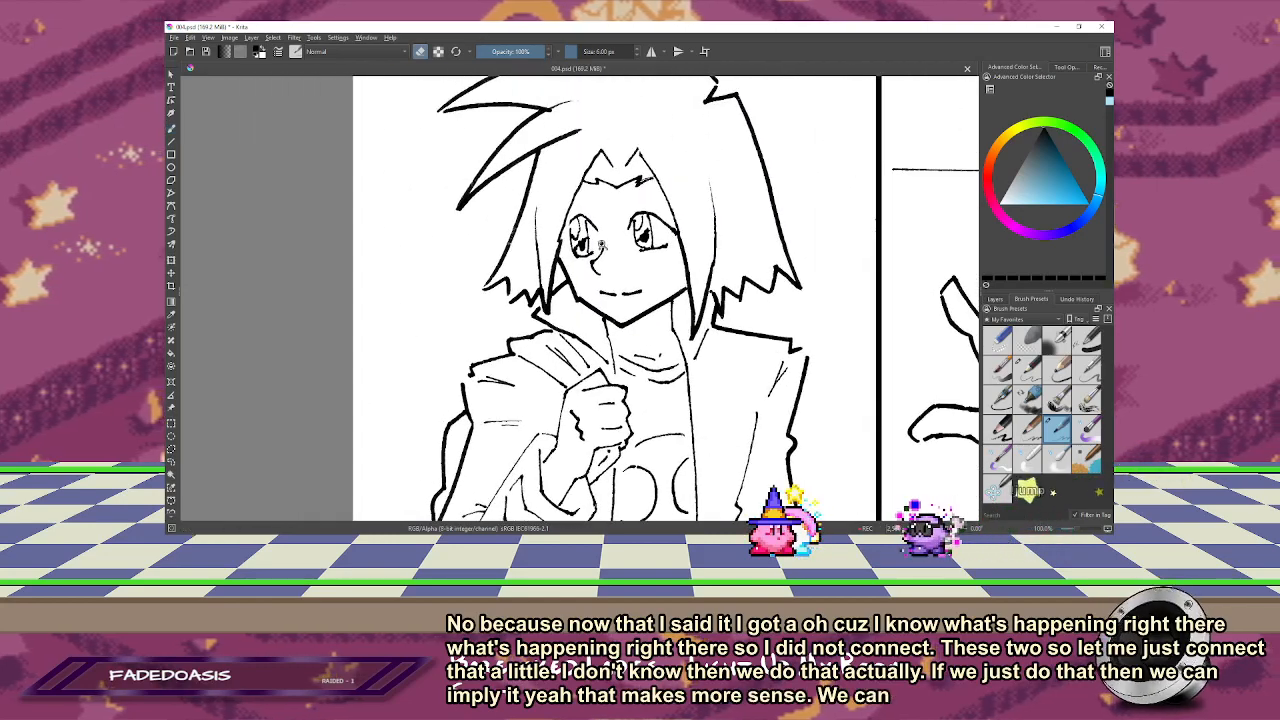
pyautogui.scroll(5, 601, 243)
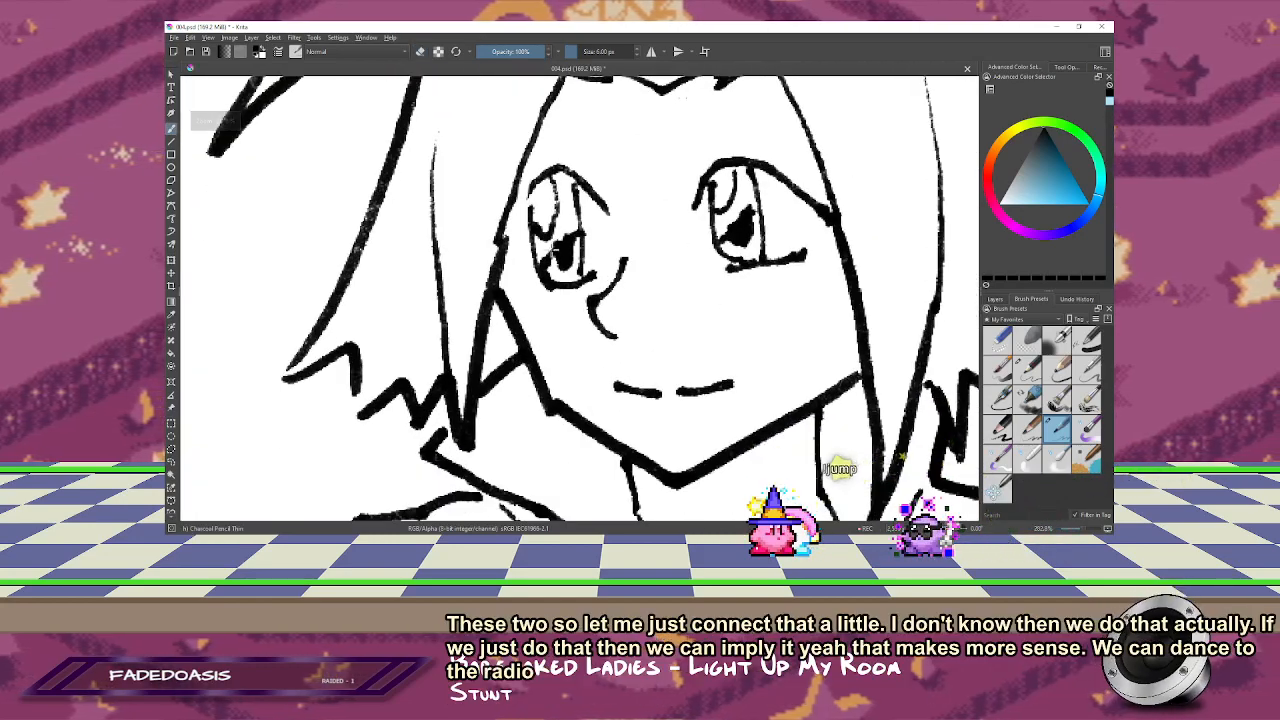
pyautogui.press('e')
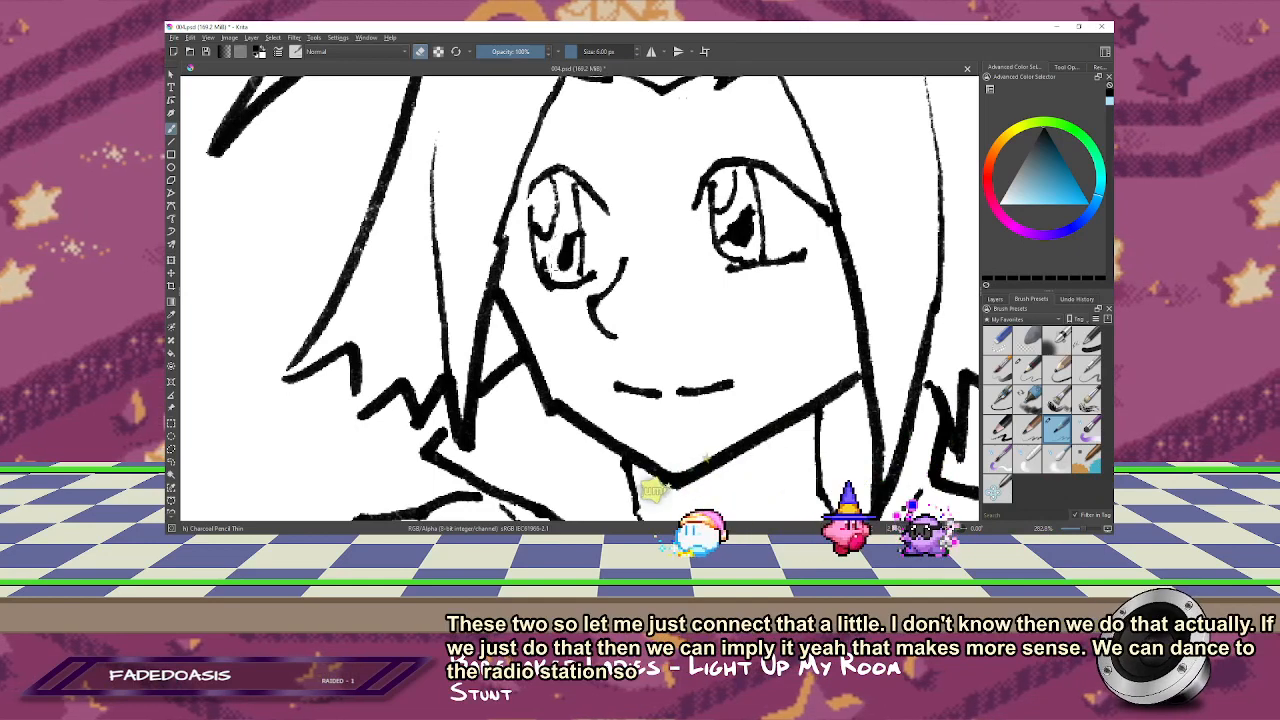
pyautogui.moveTo(570, 238)
pyautogui.mouseDown()
pyautogui.moveTo(567, 272)
pyautogui.moveTo(574, 240)
pyautogui.mouseUp()
pyautogui.hotkey('ctrl', 'z')
pyautogui.hotkey('ctrl', 'z')
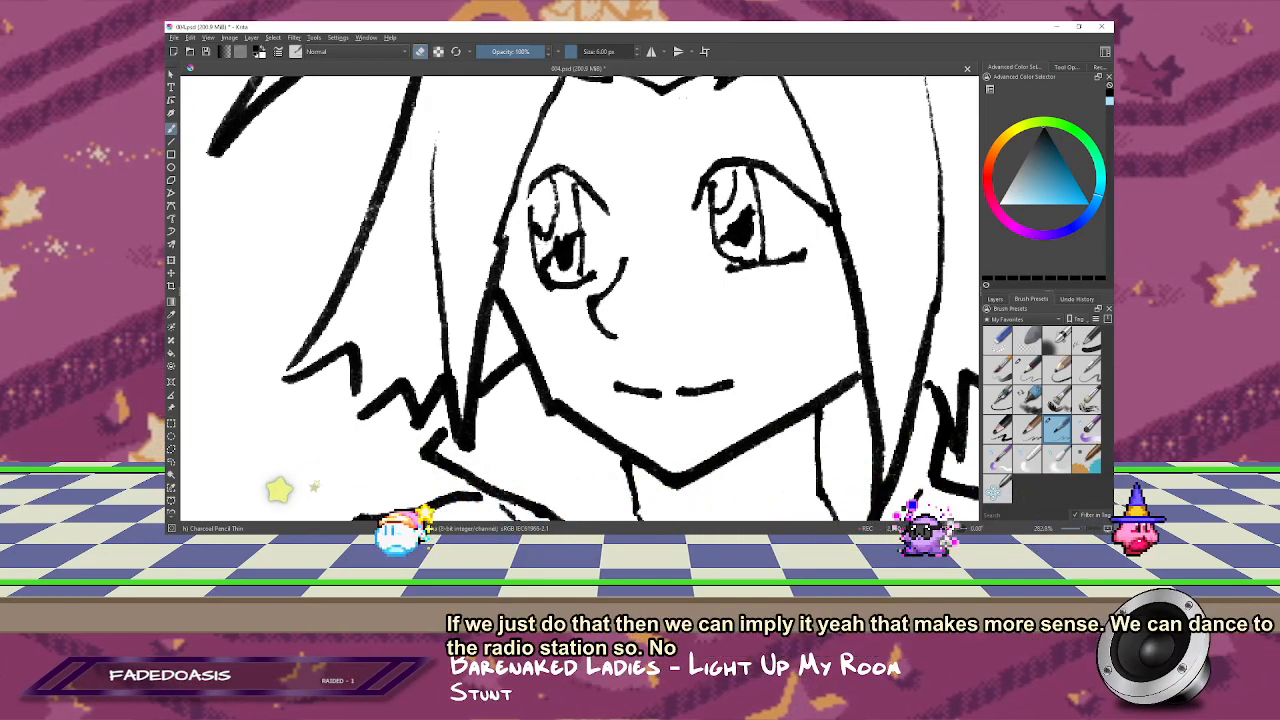
# Step: Fill the smiling character's irises with solid black using a larger brush, leaving white highlights in both eyes
pyautogui.press('e')
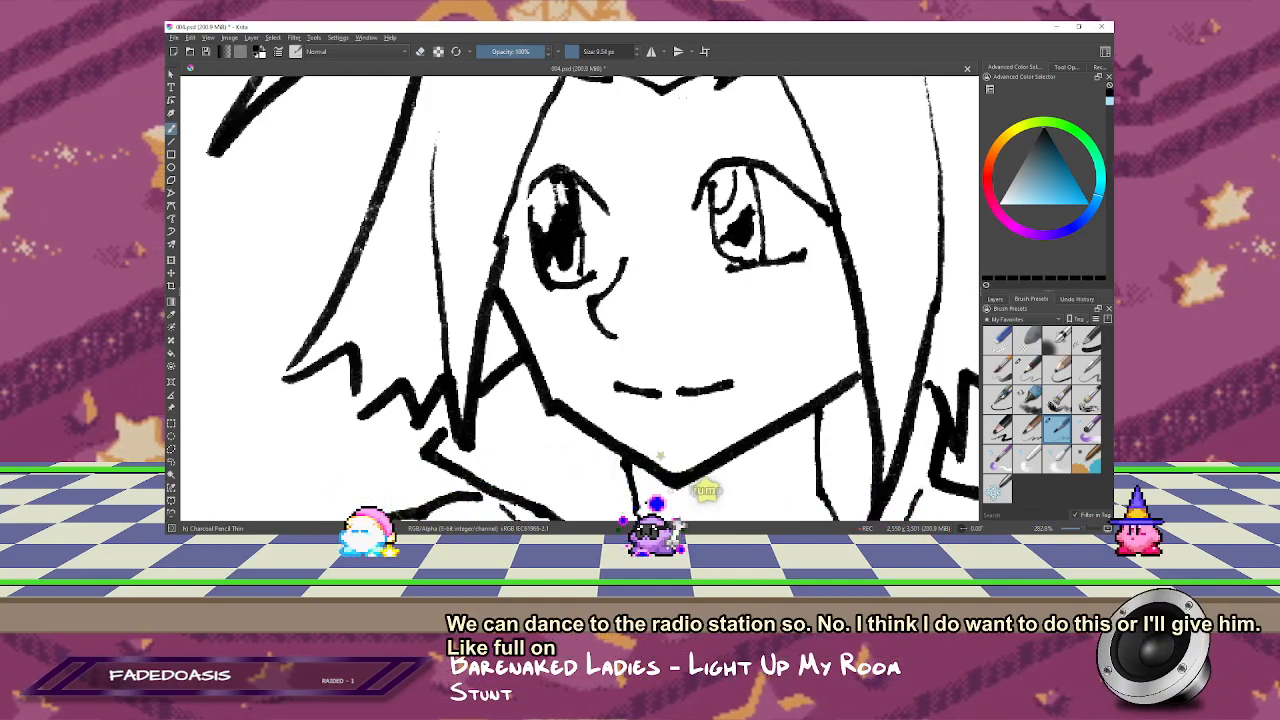
pyautogui.press('e')
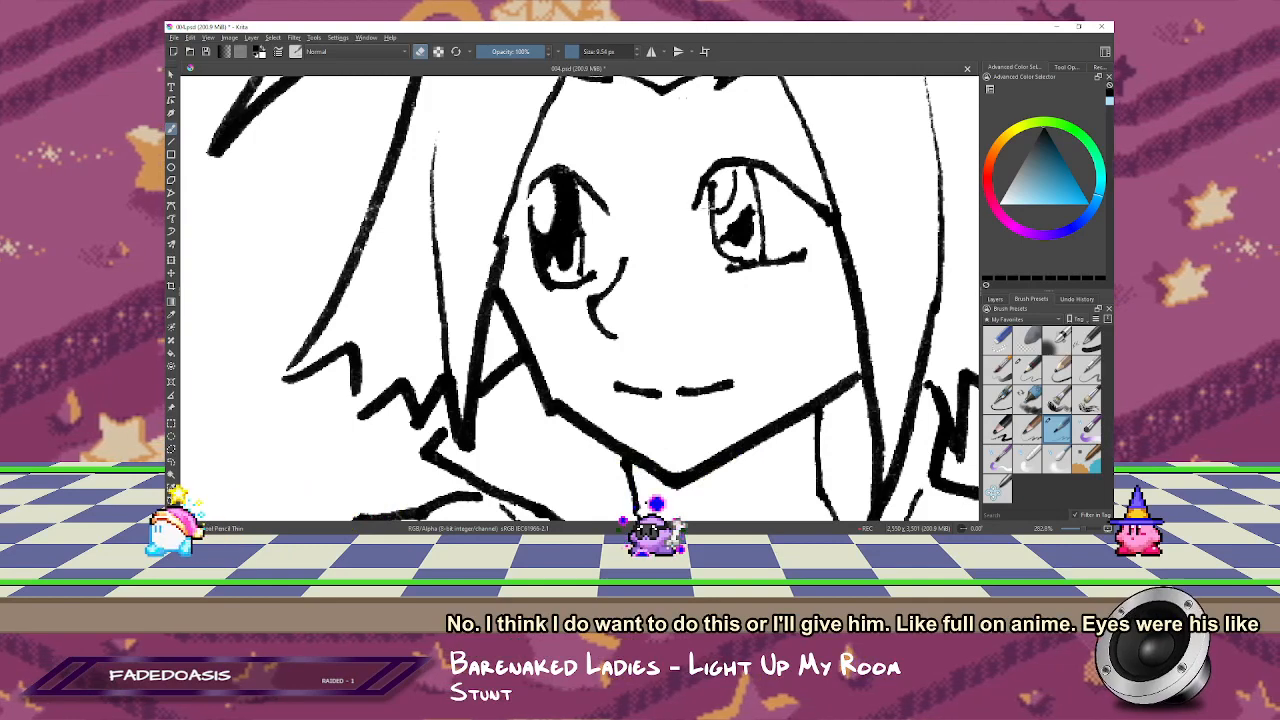
pyautogui.press('e')
pyautogui.moveTo(735, 230)
pyautogui.mouseDown()
pyautogui.moveTo(716, 214)
pyautogui.moveTo(746, 203)
pyautogui.mouseUp()
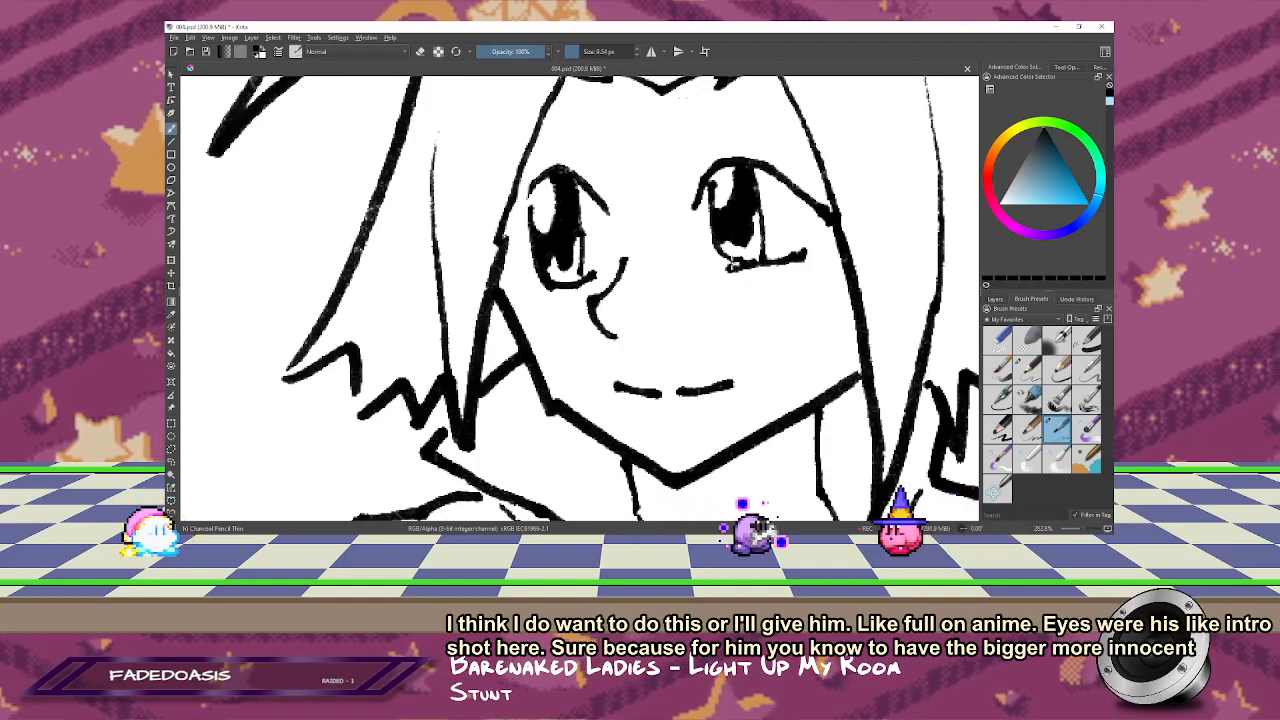
pyautogui.press('e')
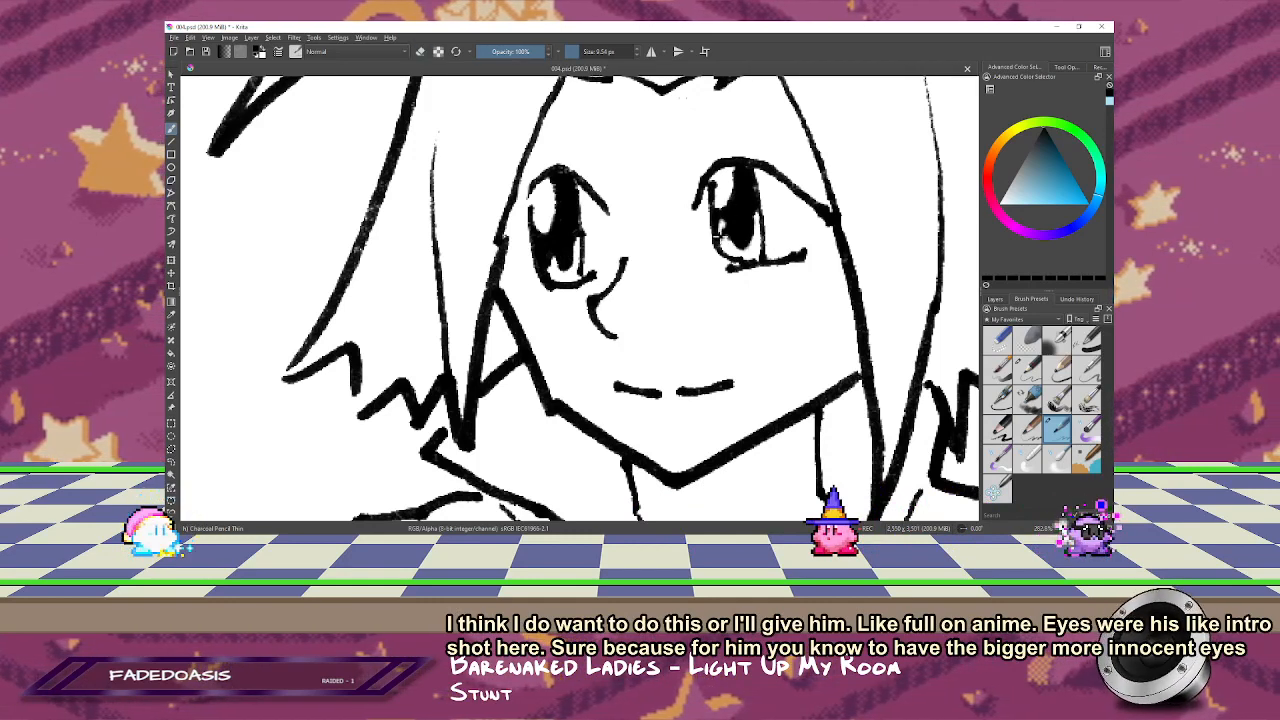
pyautogui.press('1')
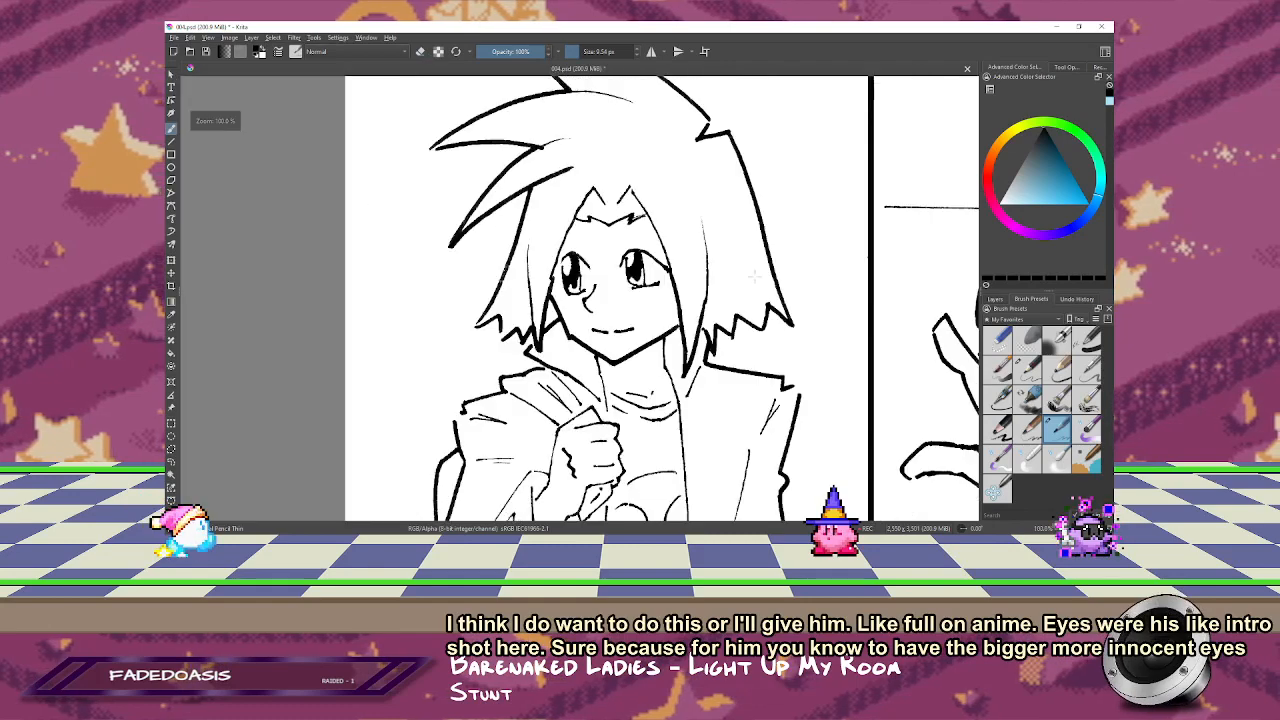
pyautogui.moveTo(731, 222); pyautogui.dragTo(786, 150)
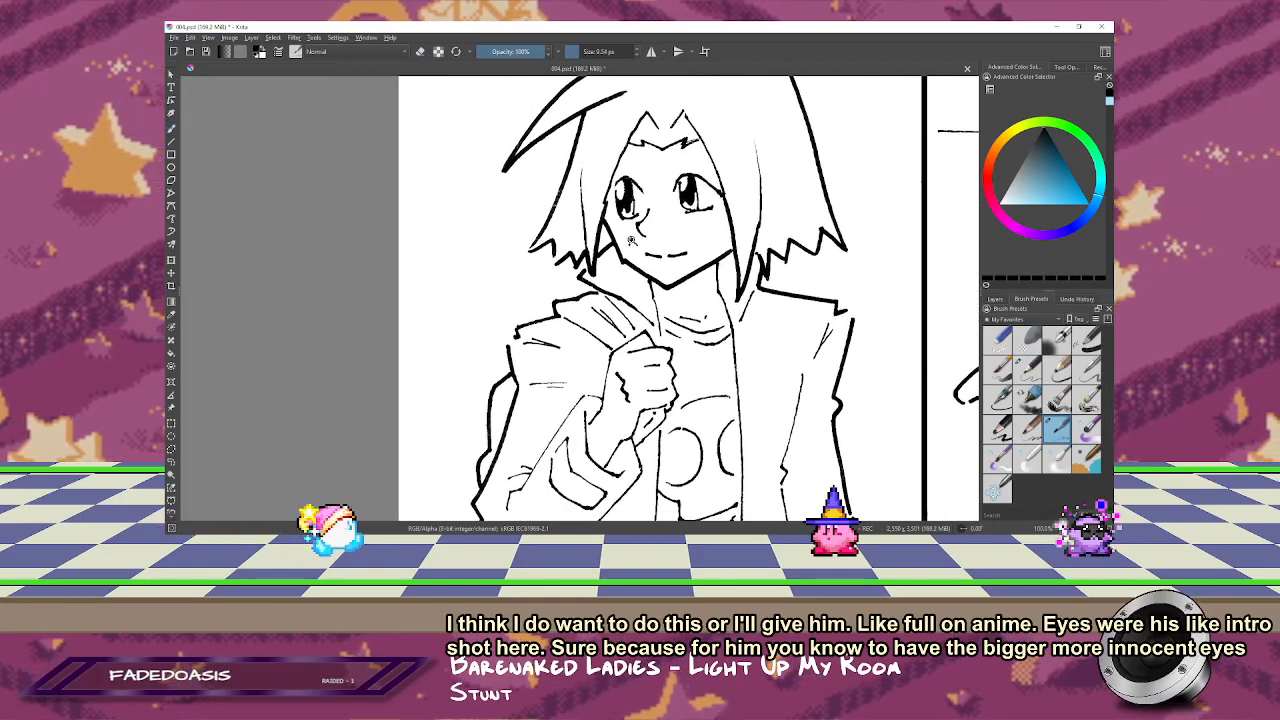
pyautogui.moveTo(631, 243); pyautogui.dragTo(740, 235)
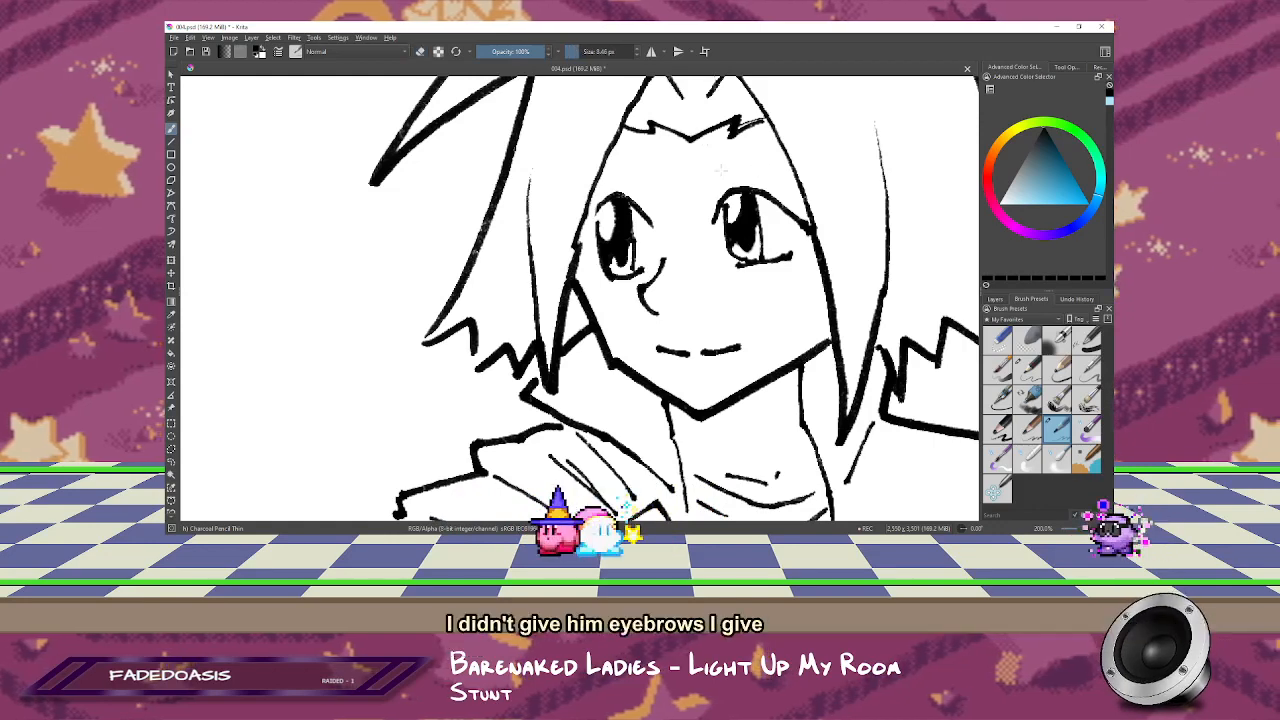
# Step: Draw eyebrows above both eyes of the smiling character with the raised fist, mirroring the canvas for the second one
pyautogui.press('e')
pyautogui.moveTo(702, 178); pyautogui.dragTo(785, 158)
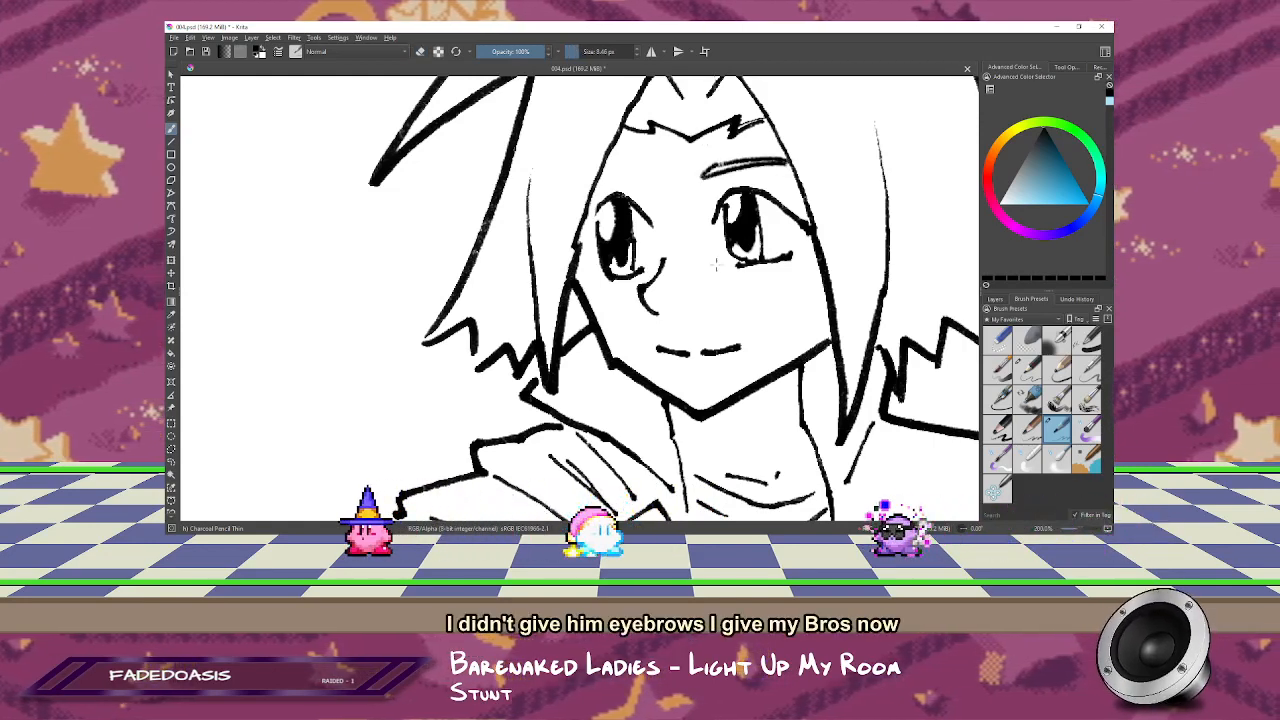
pyautogui.press('m')
pyautogui.moveTo(543, 184); pyautogui.dragTo(901, 151)
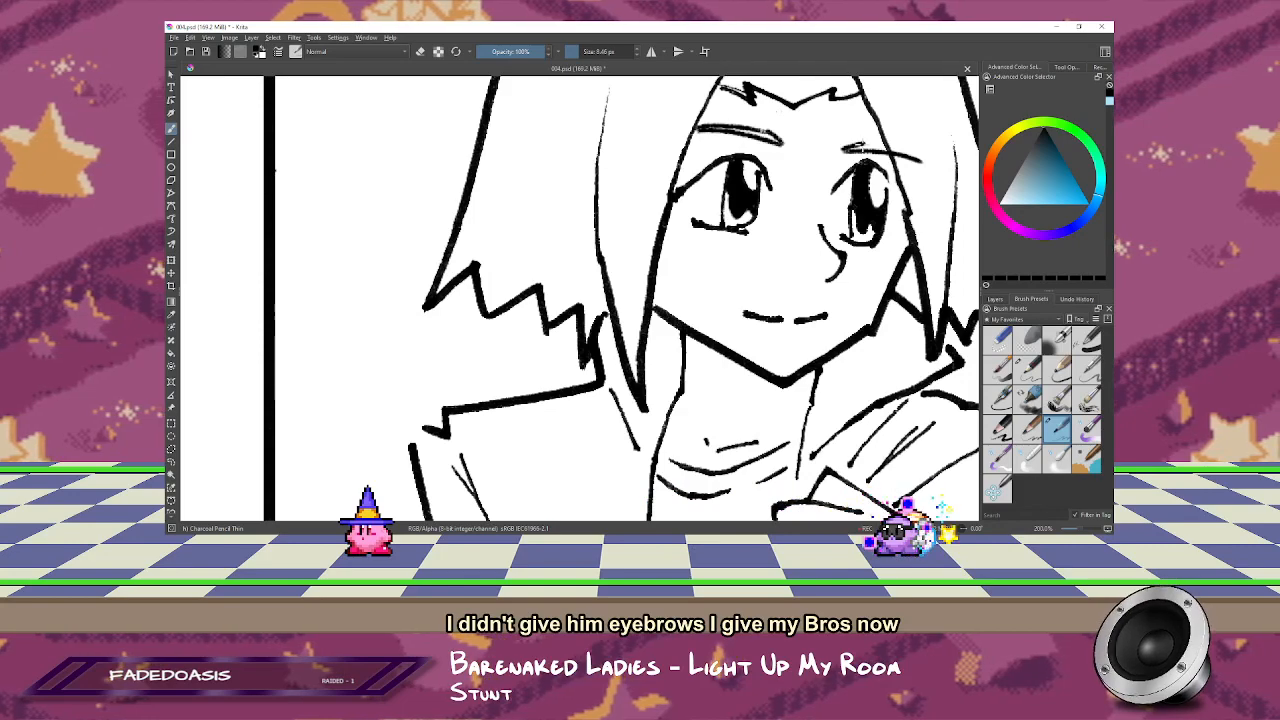
pyautogui.moveTo(876, 232); pyautogui.dragTo(788, 250)
pyautogui.hotkey('ctrl', '-')
pyautogui.hotkey('ctrl', '-')
pyautogui.press('m')
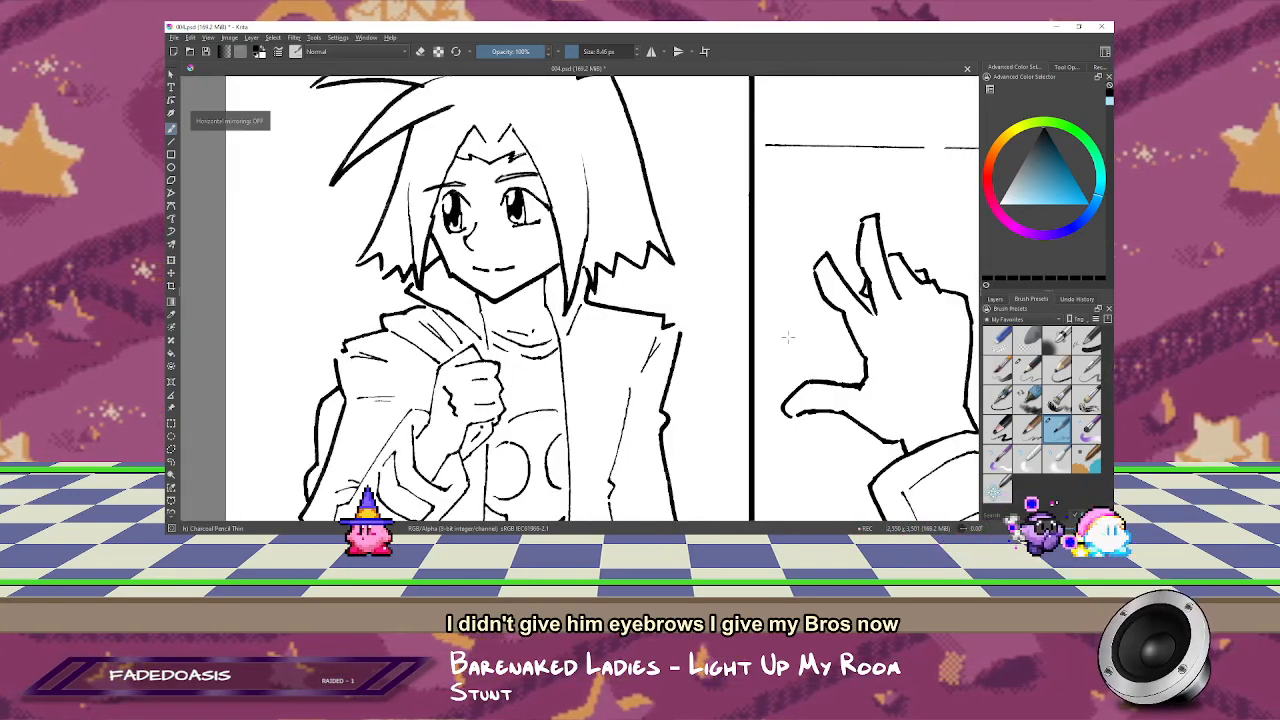
# Step: Inspect the smiling character's face up close, then the line art of the neighbouring panels at 100% zoom
pyautogui.hotkey('ctrl', '+')
pyautogui.hotkey('ctrl', '+')
pyautogui.moveTo(640, 201); pyautogui.dragTo(629, 160)
pyautogui.press('e')
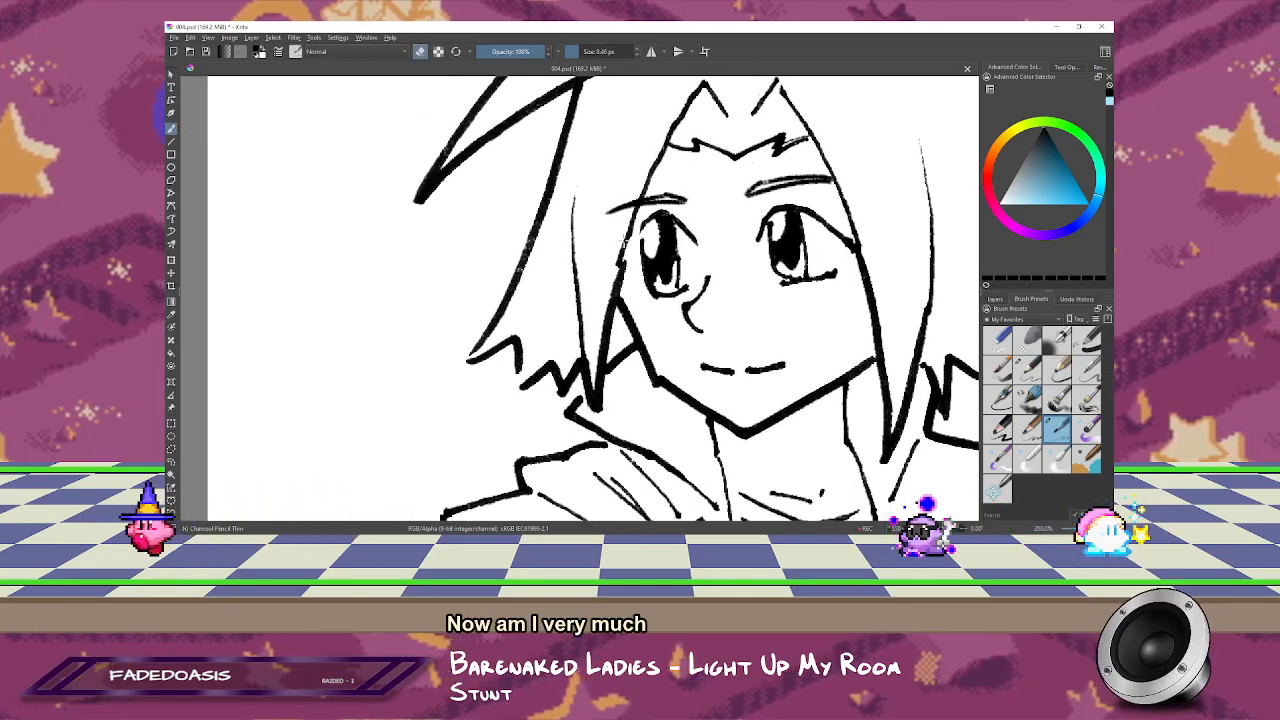
pyautogui.press('1')
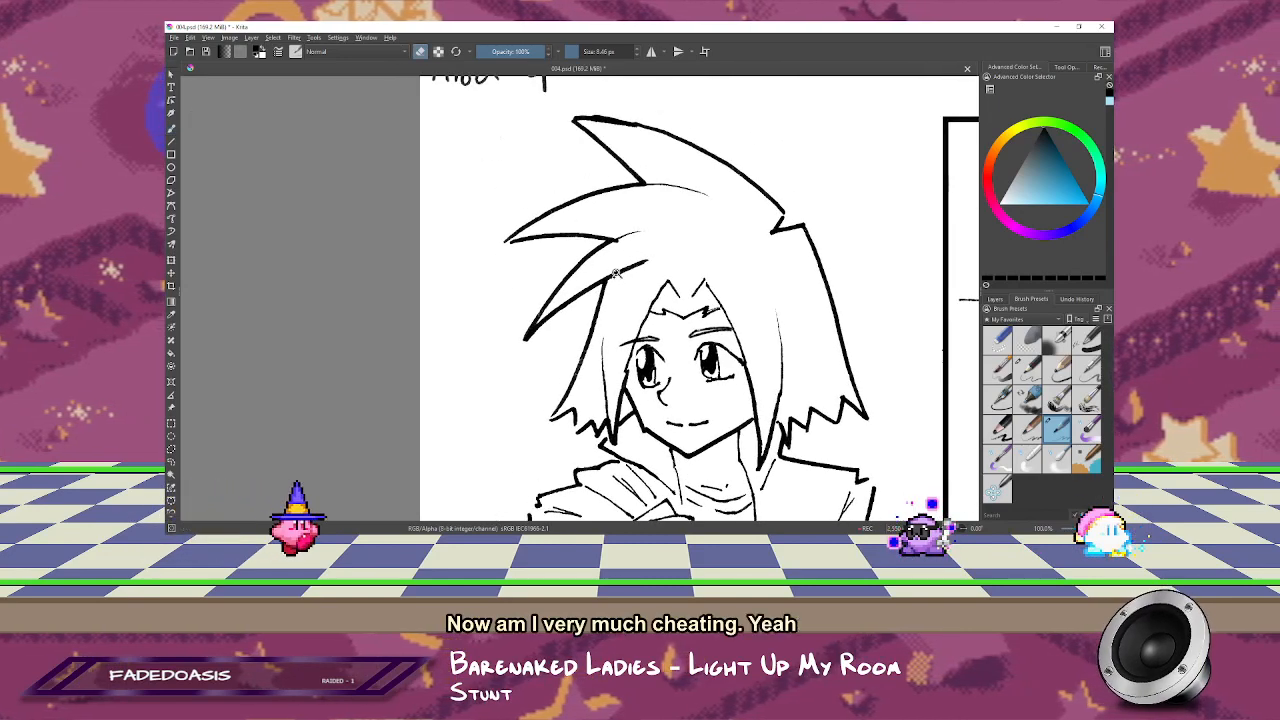
pyautogui.scroll(1, 694, 200)
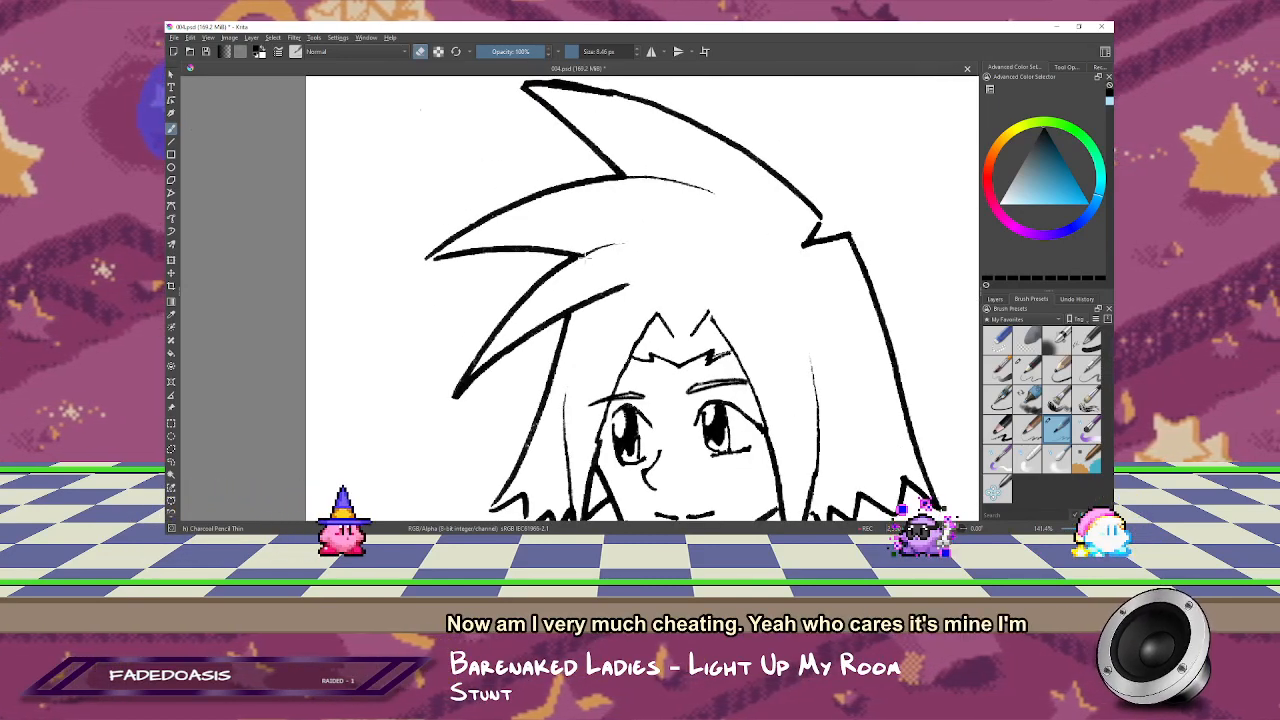
pyautogui.press('1')
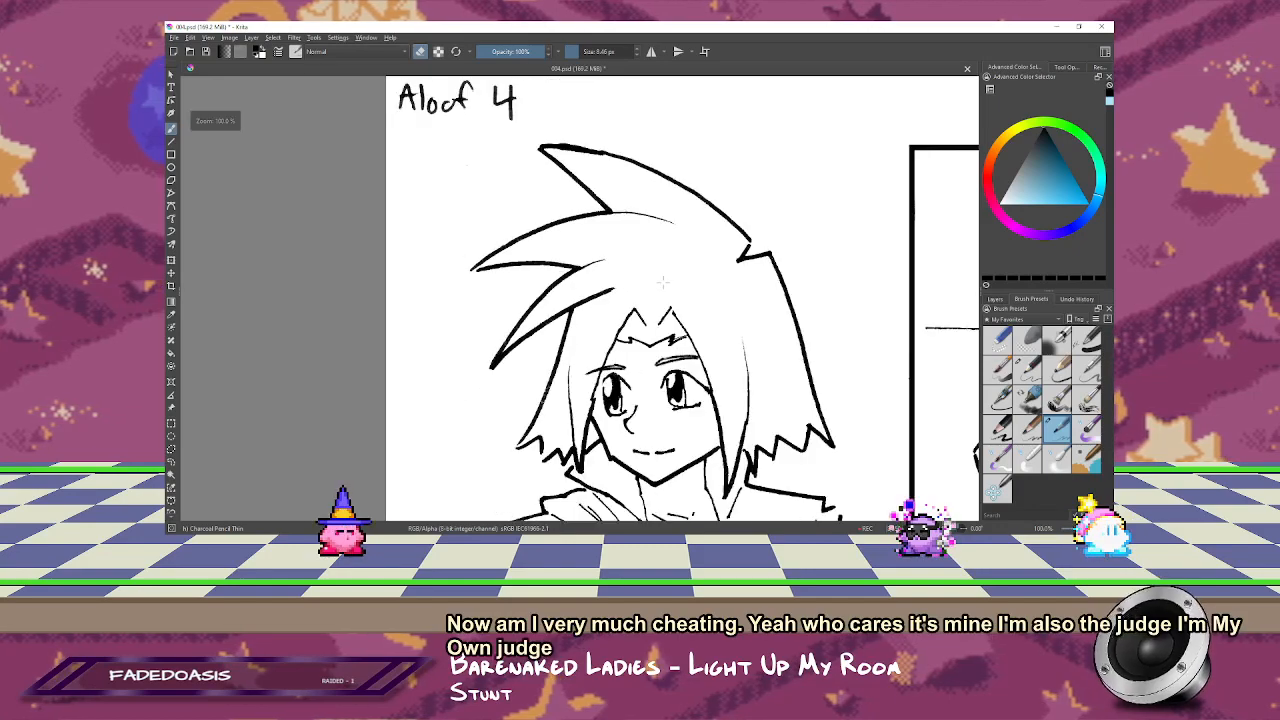
pyautogui.moveTo(721, 288); pyautogui.dragTo(685, 147)
pyautogui.moveTo(690, 300); pyautogui.dragTo(688, 150)
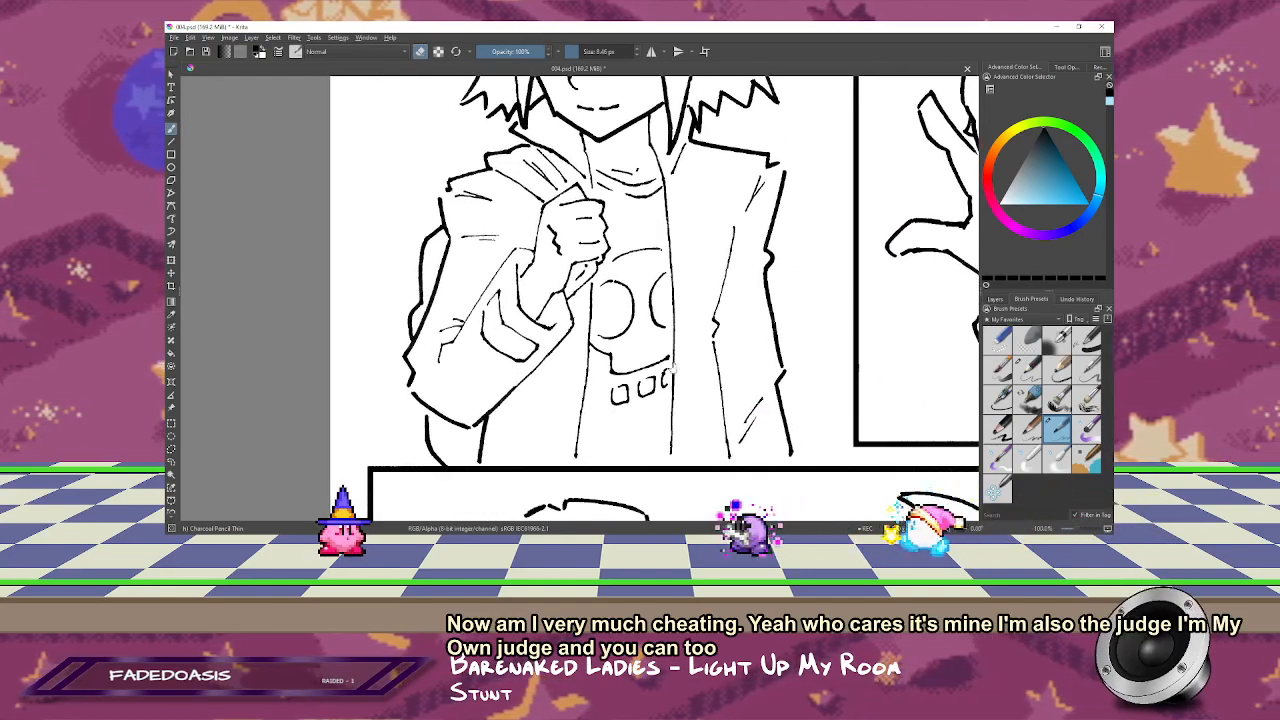
pyautogui.moveTo(700, 415); pyautogui.dragTo(726, 160)
pyautogui.moveTo(737, 364); pyautogui.dragTo(700, 192)
pyautogui.moveTo(709, 332); pyautogui.dragTo(695, 130)
pyautogui.moveTo(680, 177); pyautogui.dragTo(705, 400)
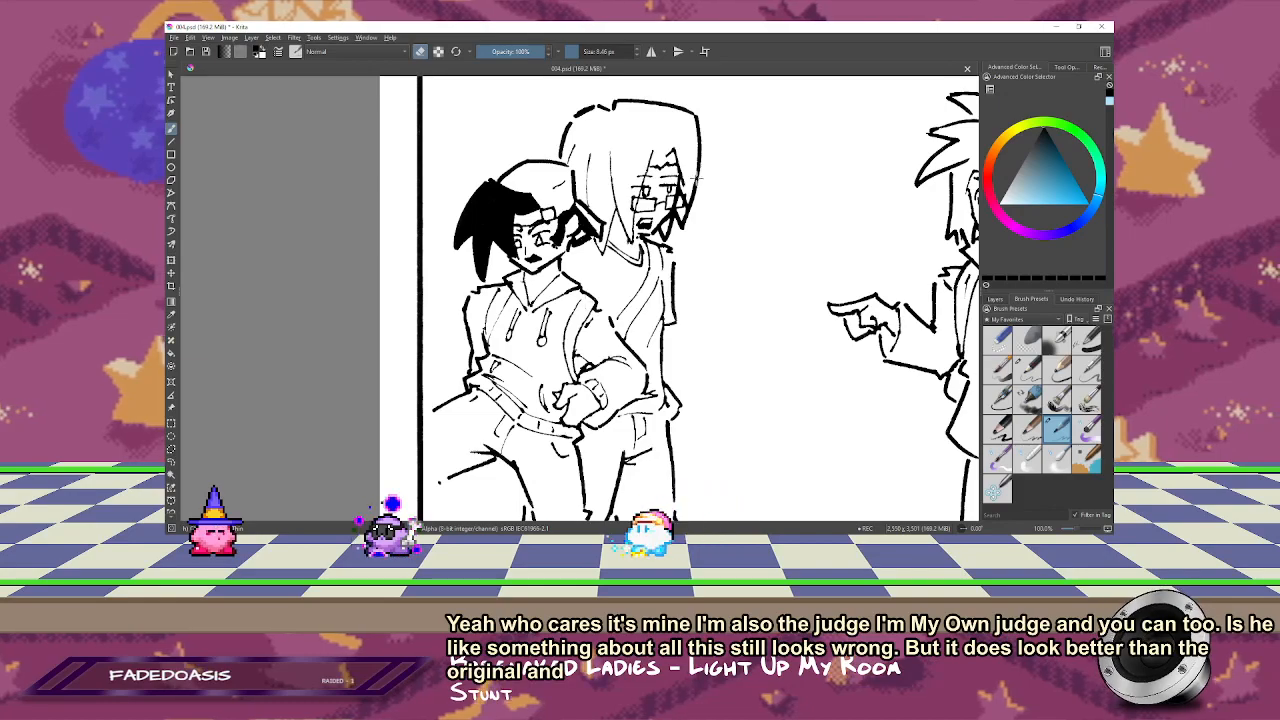
pyautogui.moveTo(751, 213); pyautogui.dragTo(492, 262)
pyautogui.moveTo(707, 230); pyautogui.dragTo(608, 188)
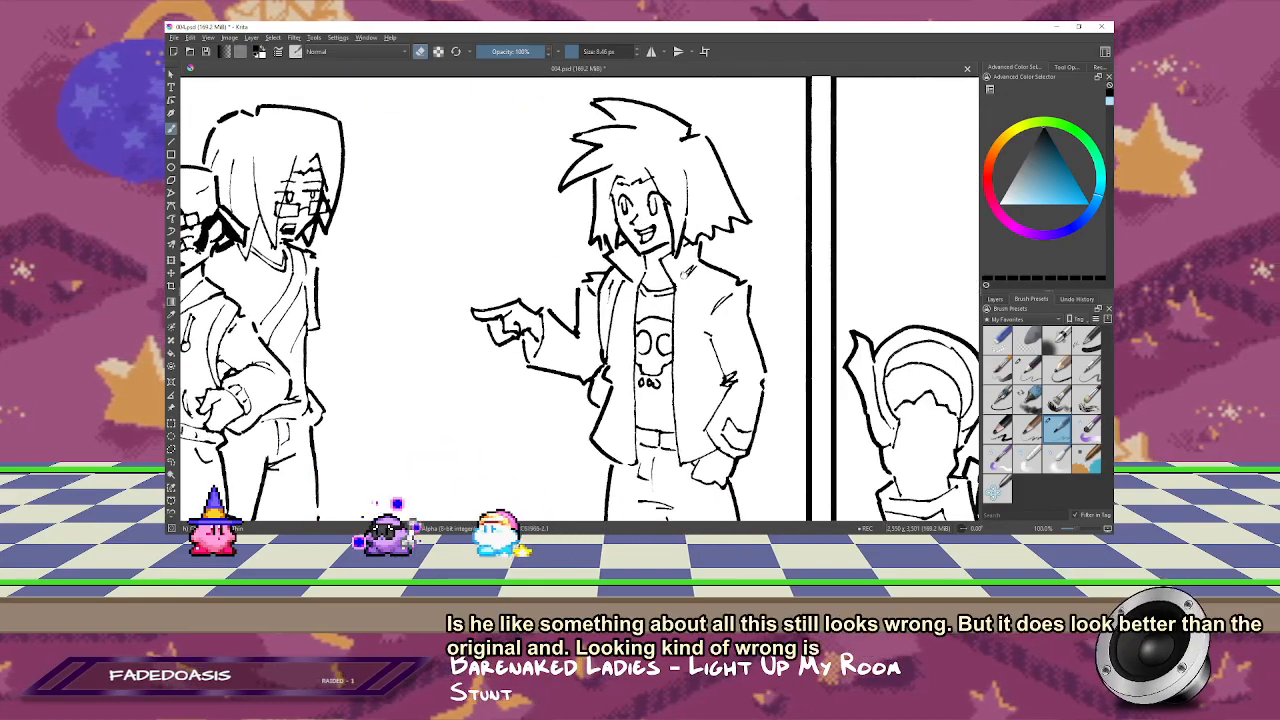
pyautogui.moveTo(688, 271); pyautogui.dragTo(636, 157)
pyautogui.moveTo(765, 211); pyautogui.dragTo(589, 263)
pyautogui.moveTo(730, 254); pyautogui.dragTo(580, 160)
# Step: Fill the dark inside of the grinning character's open mouth with black and clean up the teeth and tongue edges
pyautogui.keyDown('ctrl'); pyautogui.moveTo(791, 234); pyautogui.dragTo(785, 56); pyautogui.keyUp('ctrl')
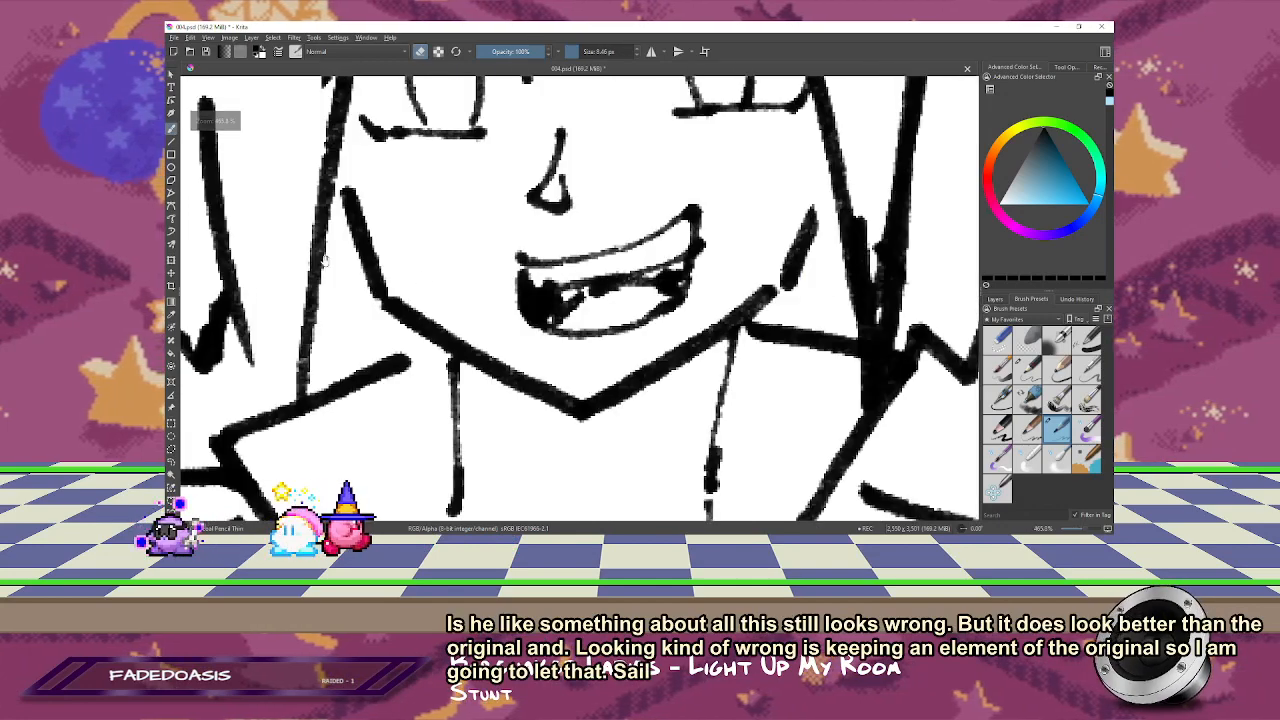
pyautogui.press('e')
pyautogui.moveTo(323, 260)
pyautogui.mouseDown()
pyautogui.moveTo(748, 247)
pyautogui.moveTo(537, 260)
pyautogui.moveTo(399, 288)
pyautogui.mouseUp()
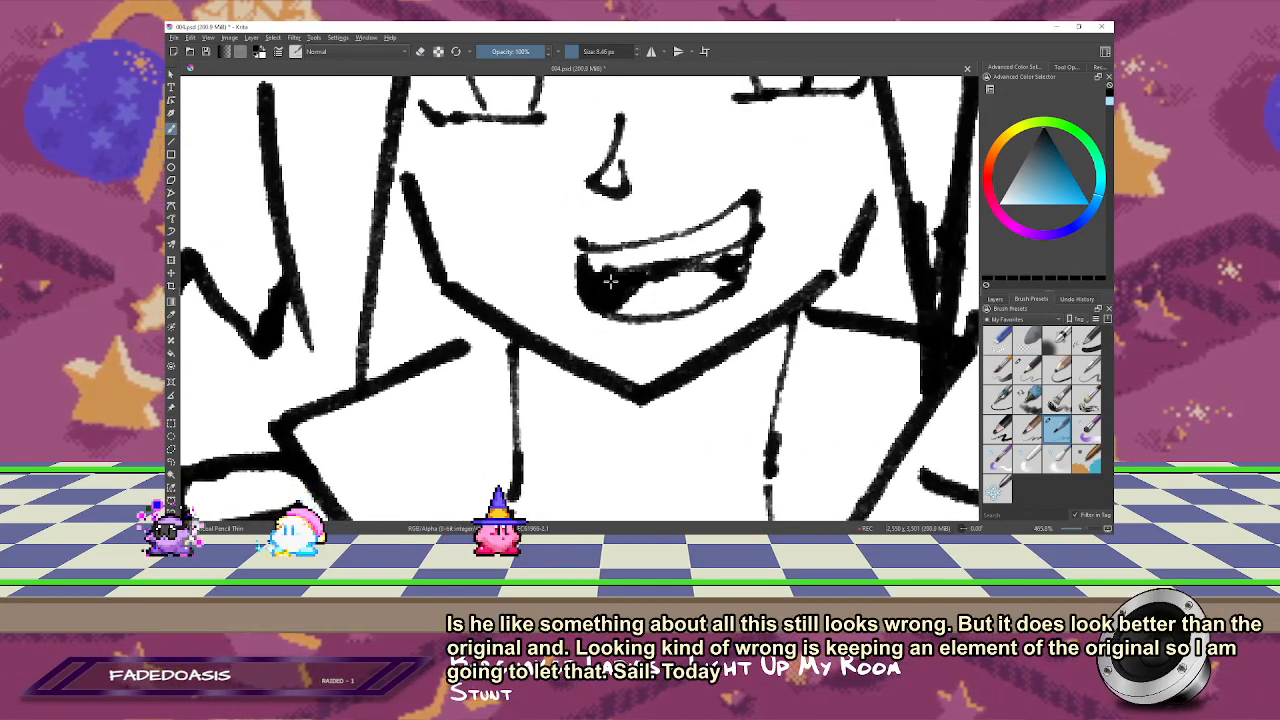
pyautogui.moveTo(618, 268); pyautogui.dragTo(670, 260)
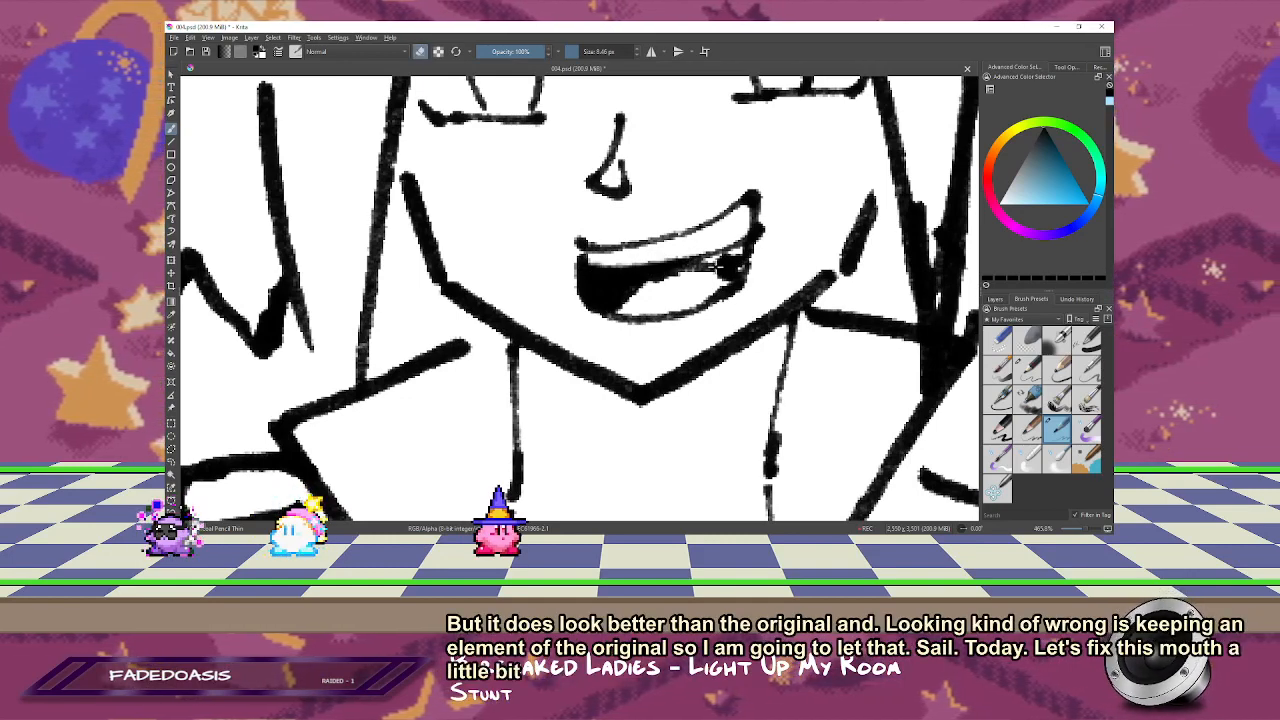
pyautogui.moveTo(682, 265); pyautogui.dragTo(740, 252)
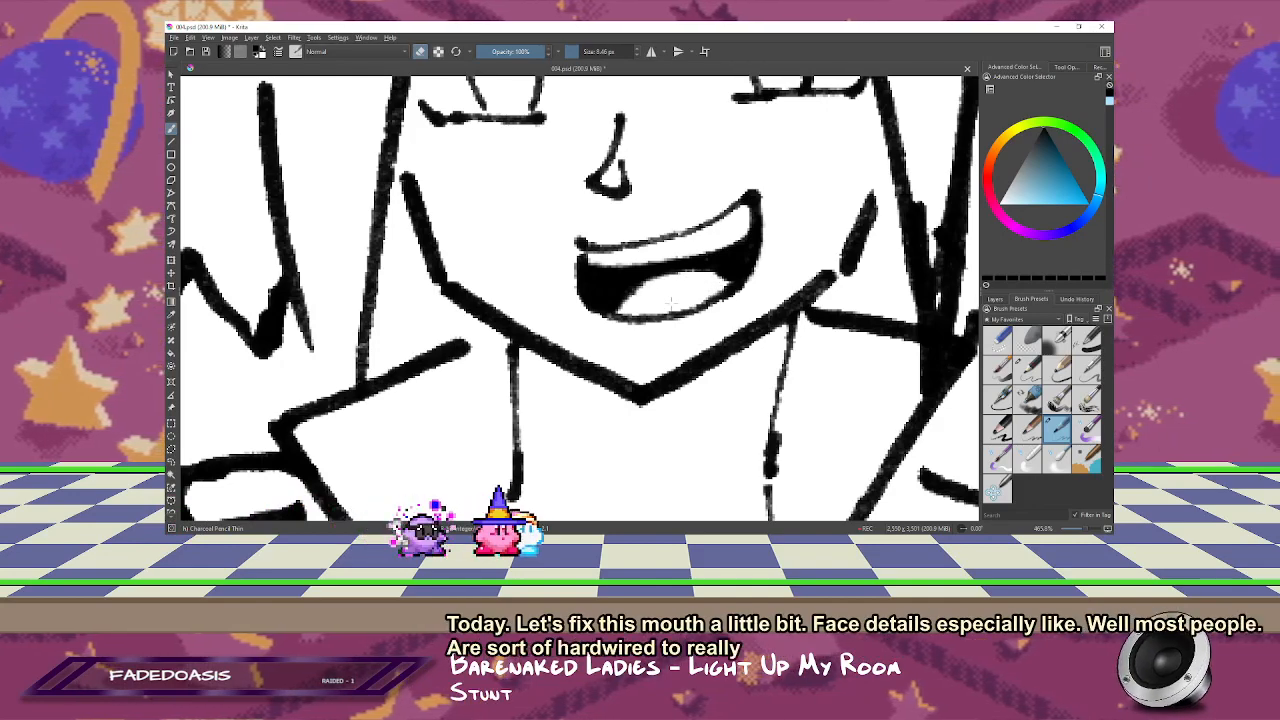
pyautogui.moveTo(691, 288); pyautogui.dragTo(686, 460)
pyautogui.press('1')
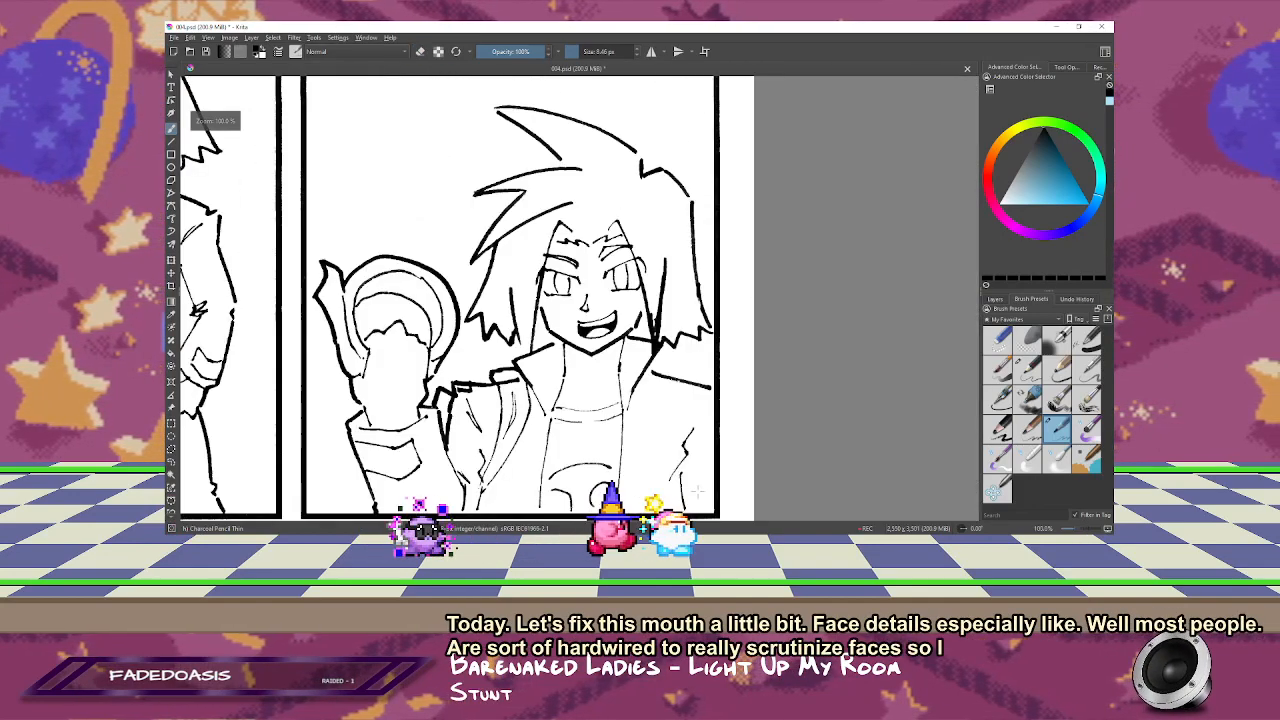
pyautogui.moveTo(606, 450); pyautogui.dragTo(777, 383)
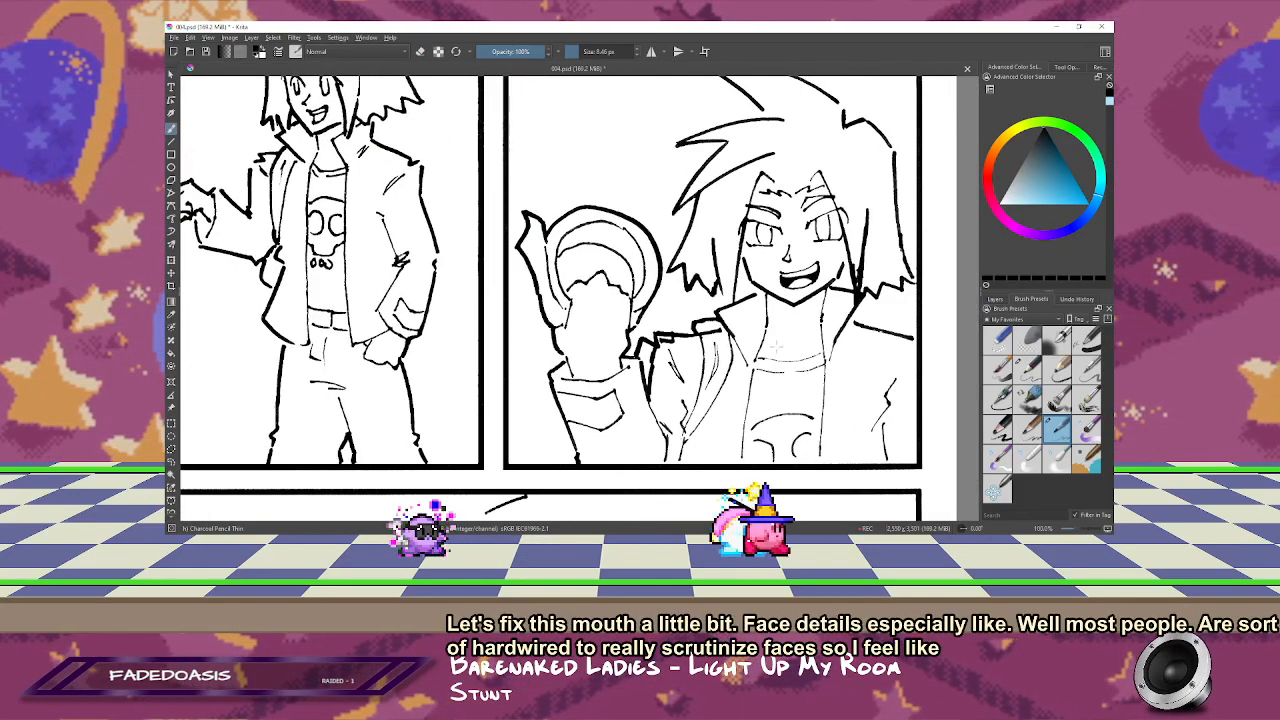
# Step: Erase the stray ink at the inner end of the grinning character's eyebrow on the right side of the face
pyautogui.press('+')
pyautogui.press('+')
pyautogui.press('+')
pyautogui.moveTo(489, 350); pyautogui.dragTo(1080, 306)
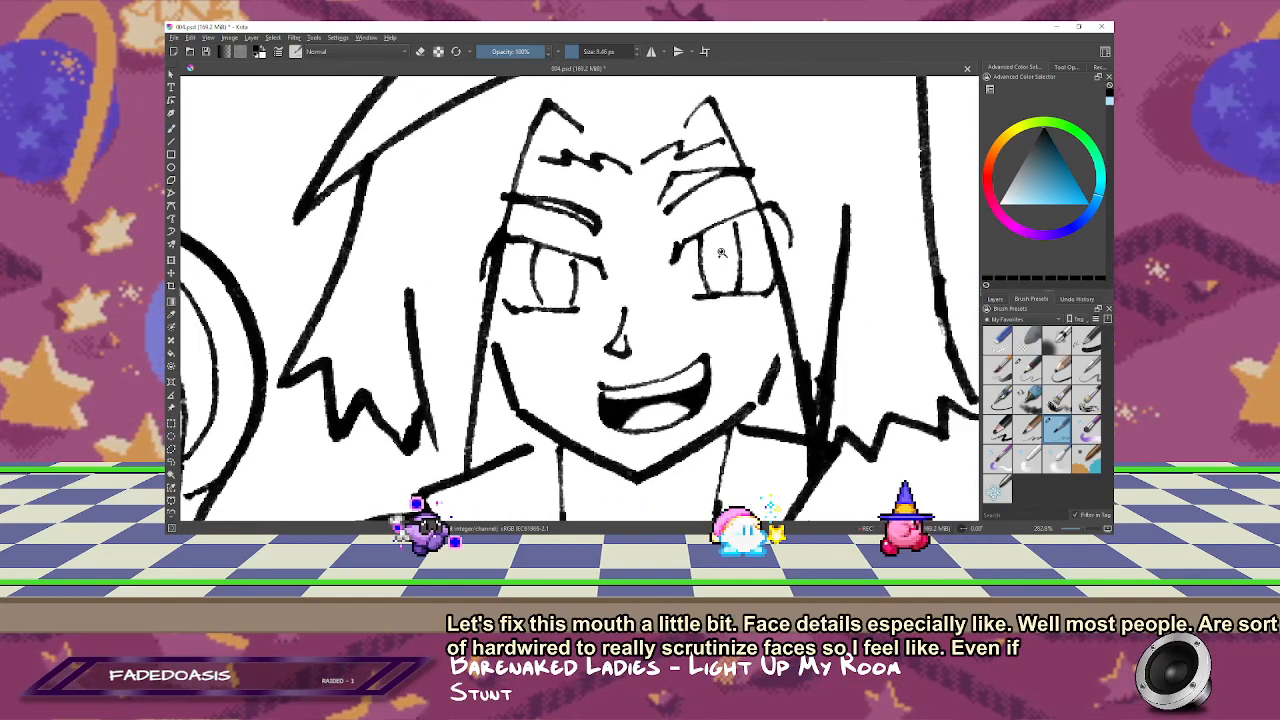
pyautogui.press('e')
pyautogui.moveTo(696, 172); pyautogui.dragTo(660, 203)
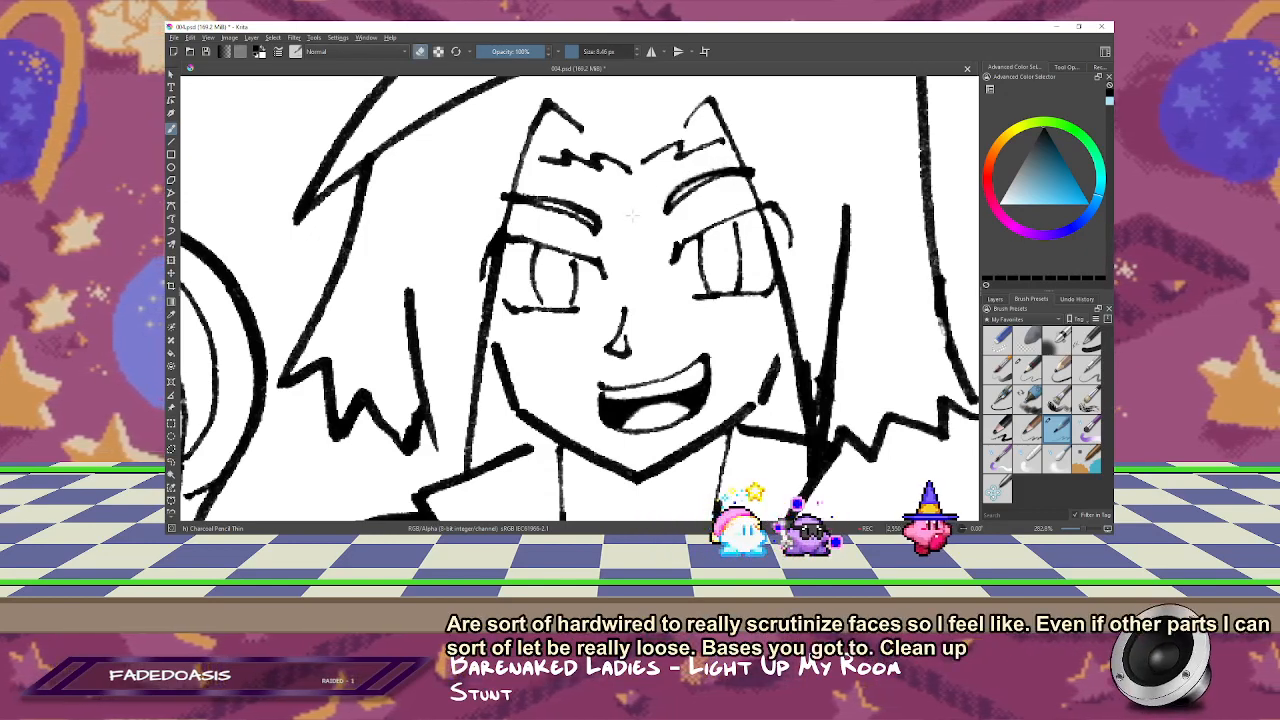
pyautogui.press('1')
pyautogui.moveTo(640, 300); pyautogui.dragTo(677, 213)
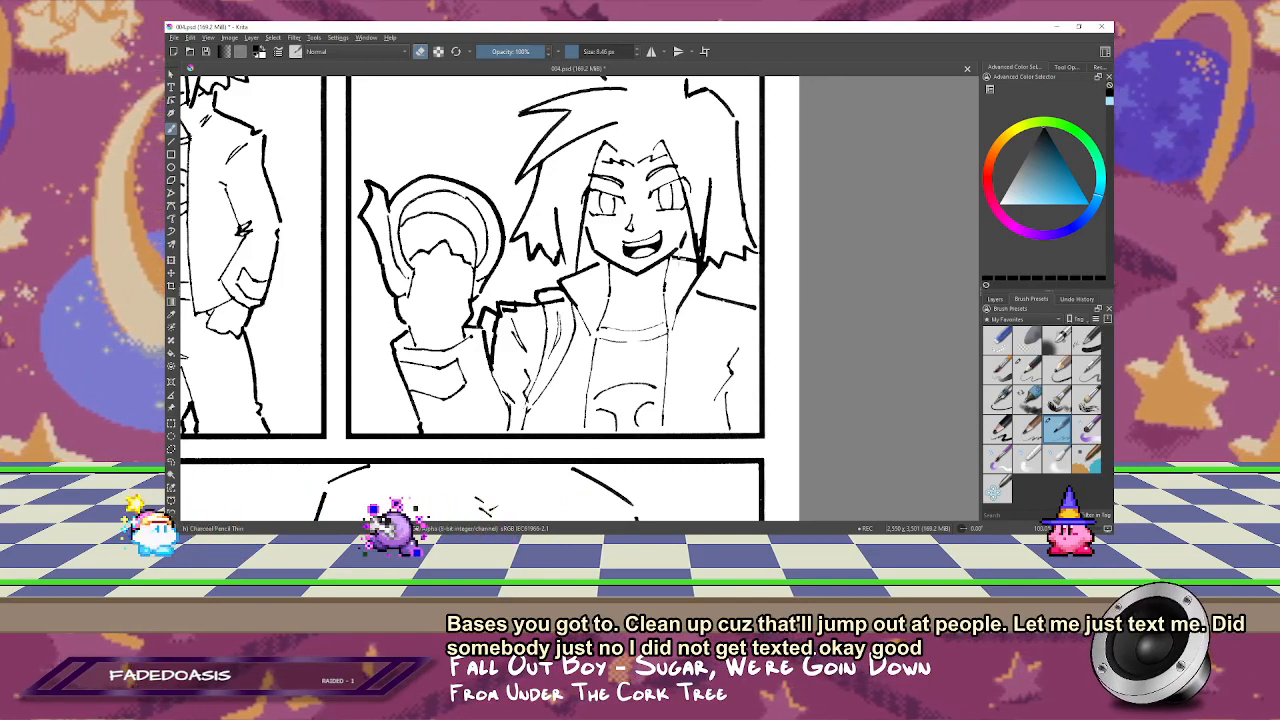
# Step: Erase the stray thick strokes at the grinning character's jacket shoulder next to the raised arm, checking the drawing in mirrored view
pyautogui.click(508, 351)
pyautogui.press('b')
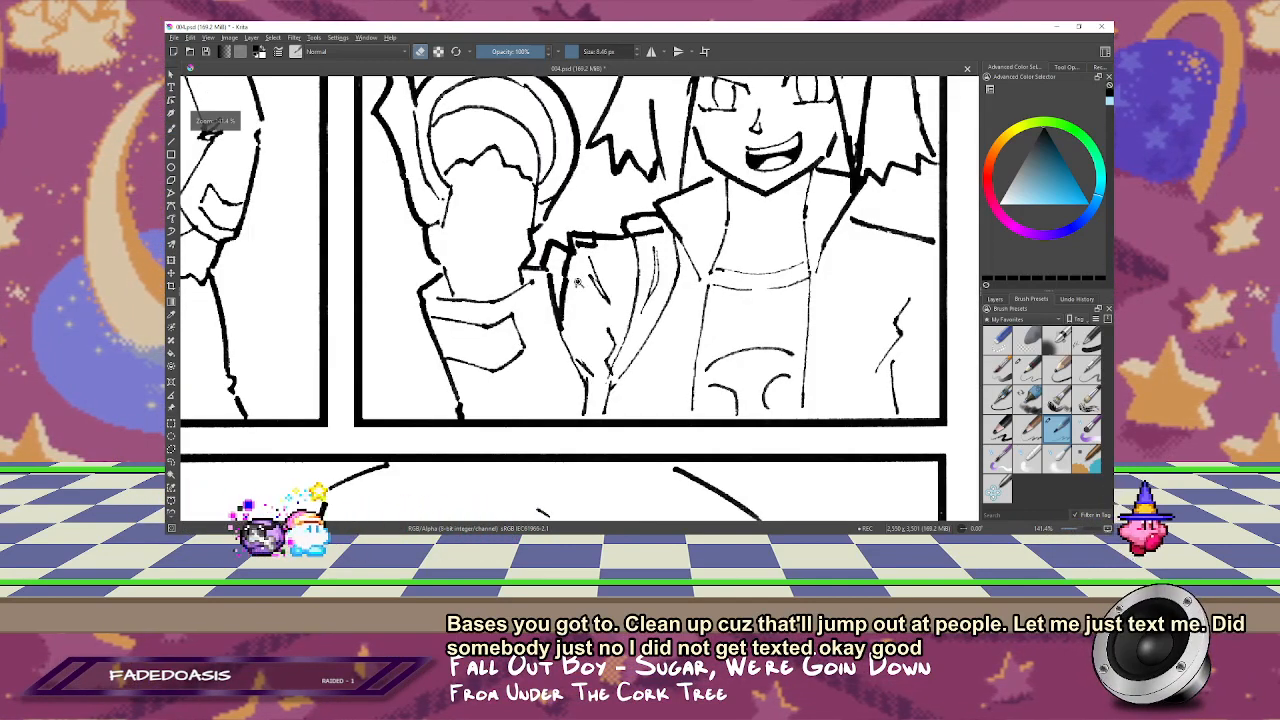
pyautogui.moveTo(566, 288); pyautogui.dragTo(562, 316)
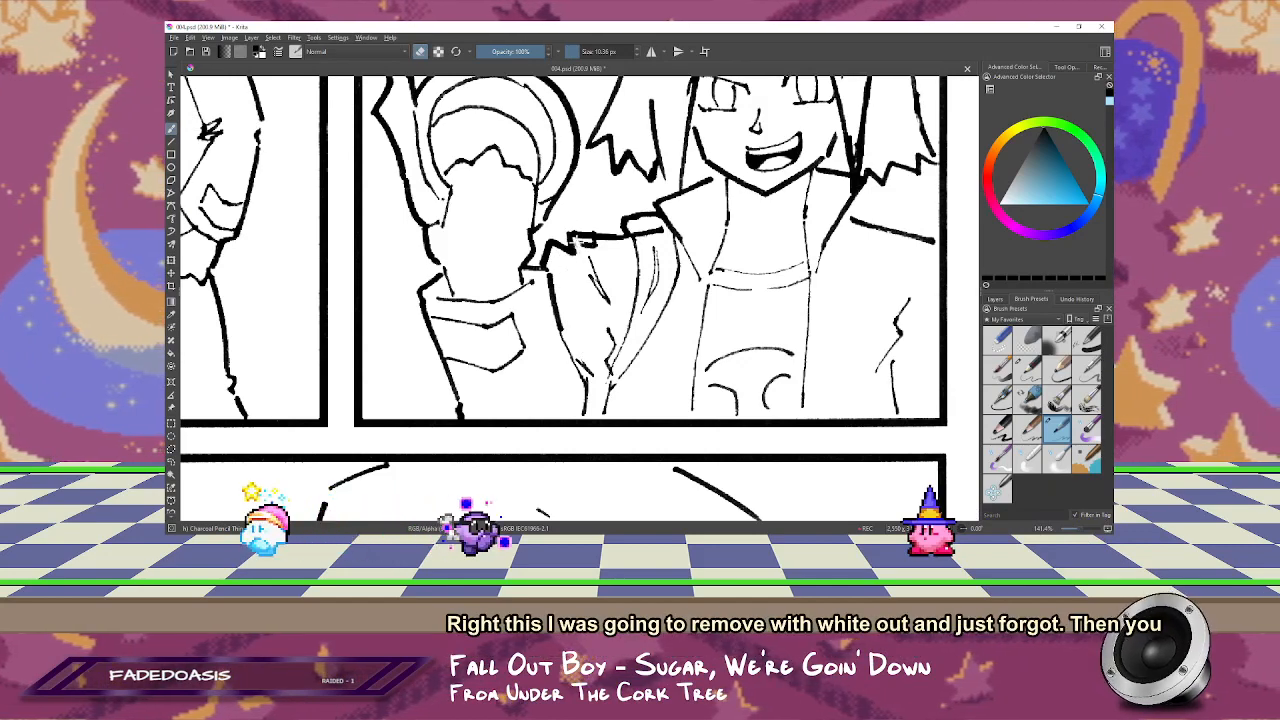
pyautogui.press('m')
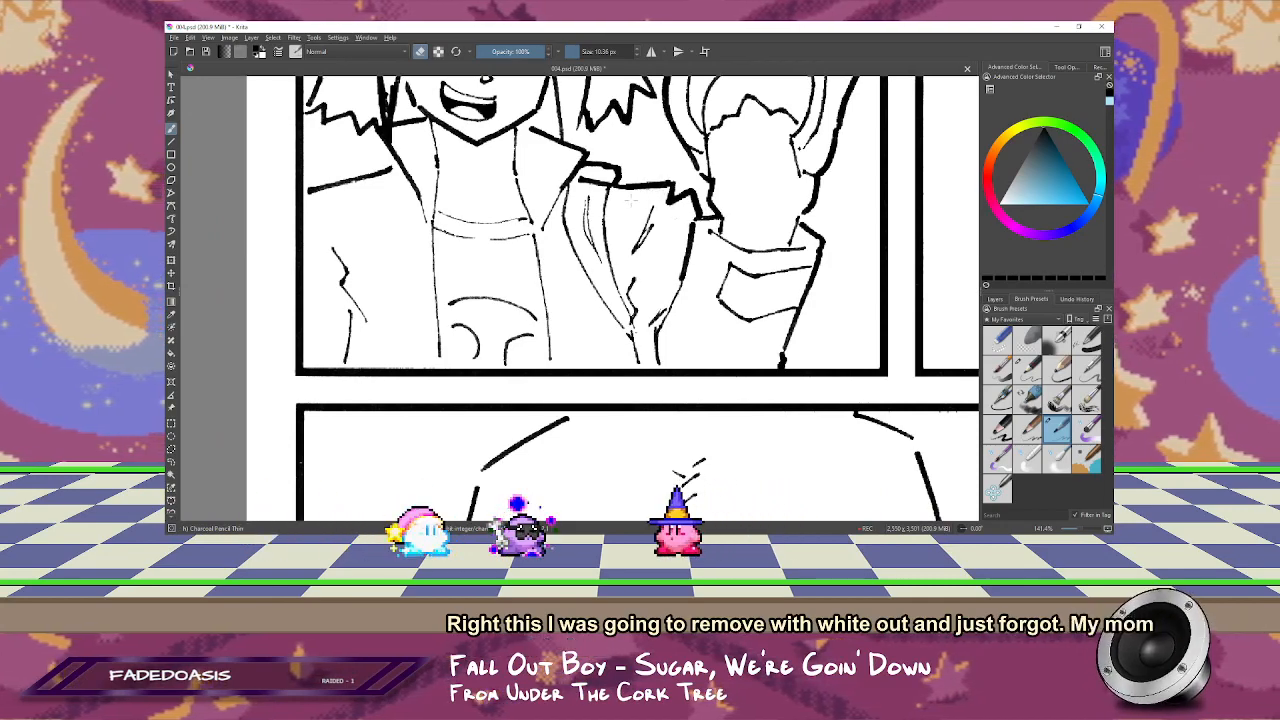
pyautogui.moveTo(631, 201); pyautogui.dragTo(754, 343)
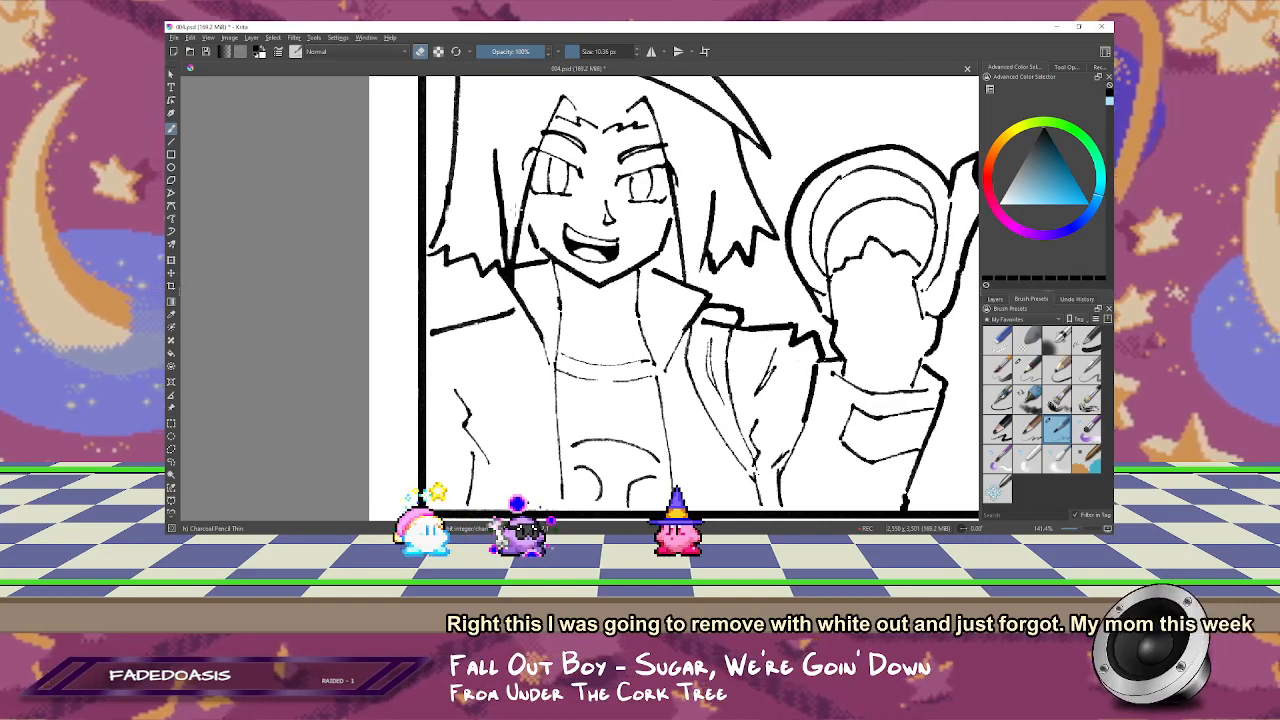
pyautogui.press('m')
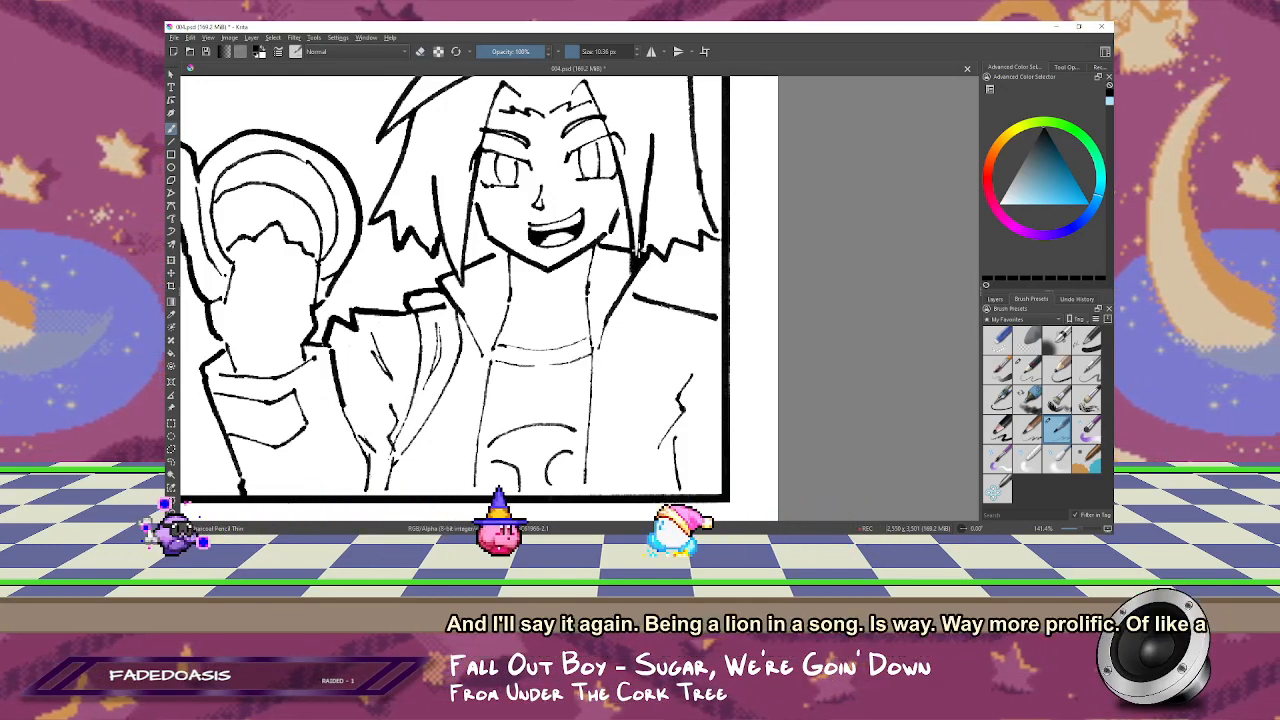
# Step: Erase stray ink with a smaller brush where the glasses-wearing character's hair strands meet the bottom panel border
pyautogui.moveTo(580, 170); pyautogui.dragTo(623, 338)
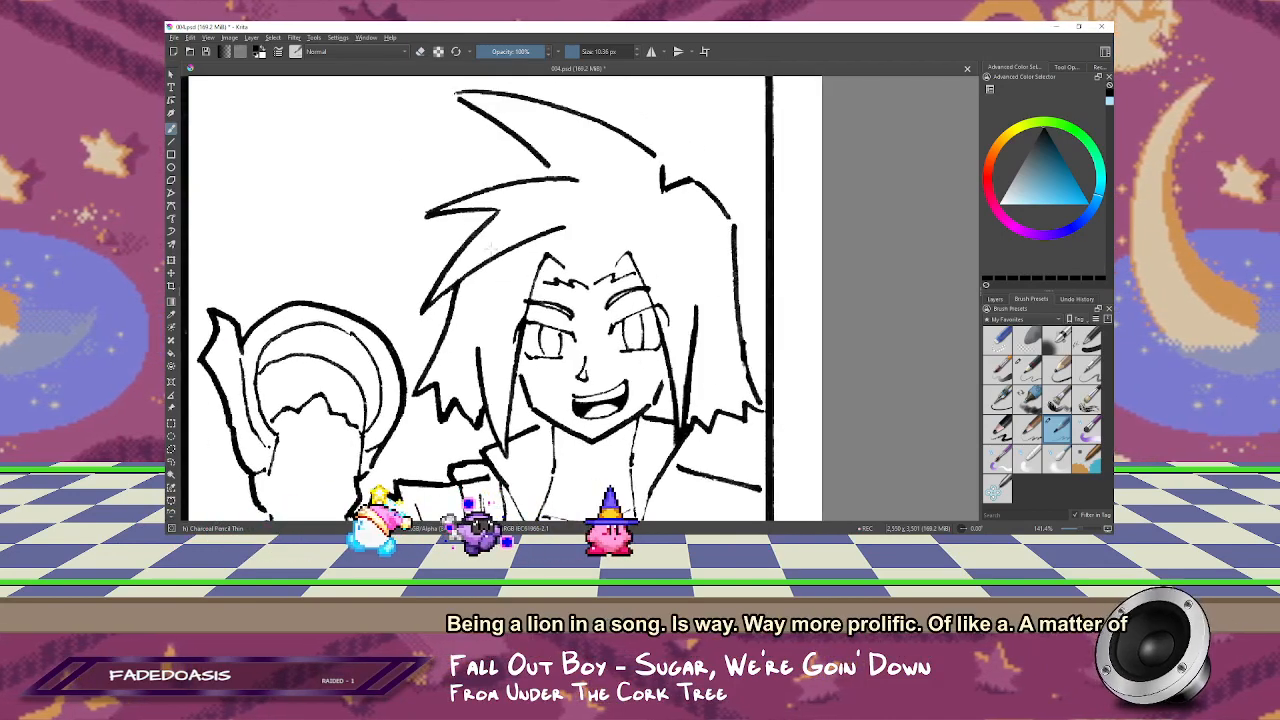
pyautogui.moveTo(522, 517)
pyautogui.mouseDown()
pyautogui.moveTo(610, 299)
pyautogui.moveTo(575, 215)
pyautogui.moveTo(546, 245)
pyautogui.mouseUp()
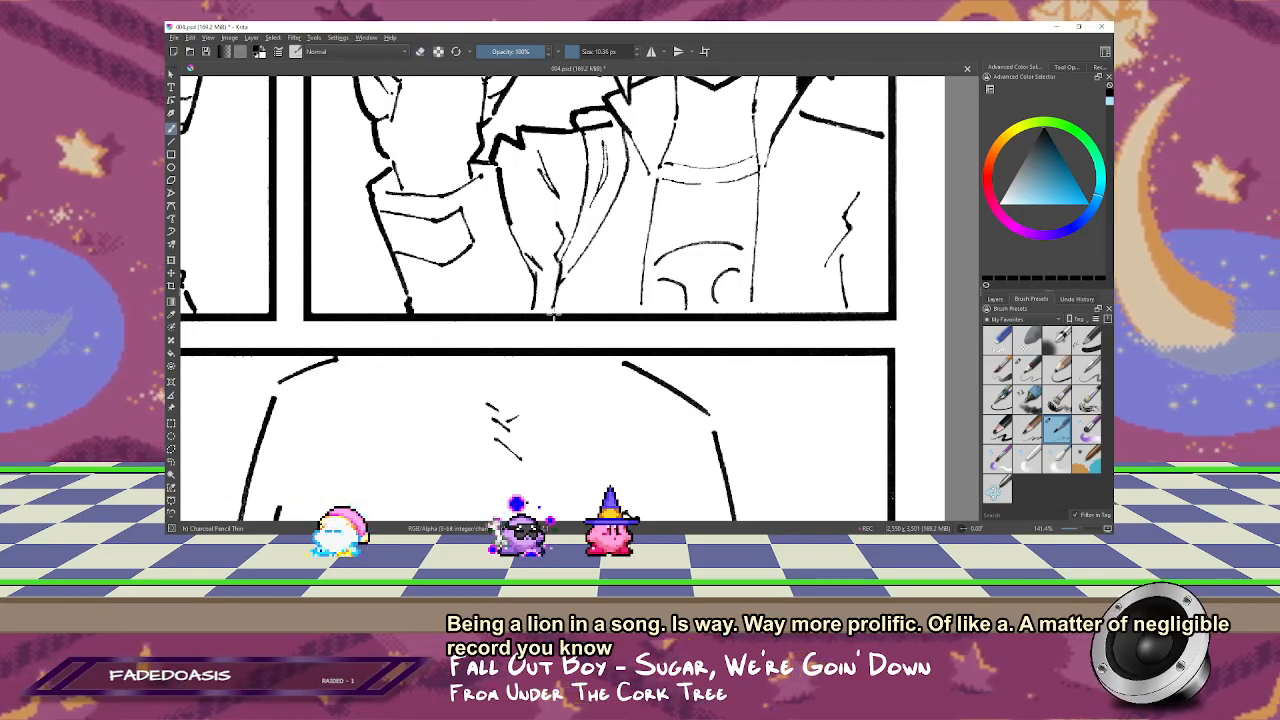
pyautogui.moveTo(755, 277); pyautogui.dragTo(769, 257)
pyautogui.moveTo(591, 260); pyautogui.dragTo(584, 260)
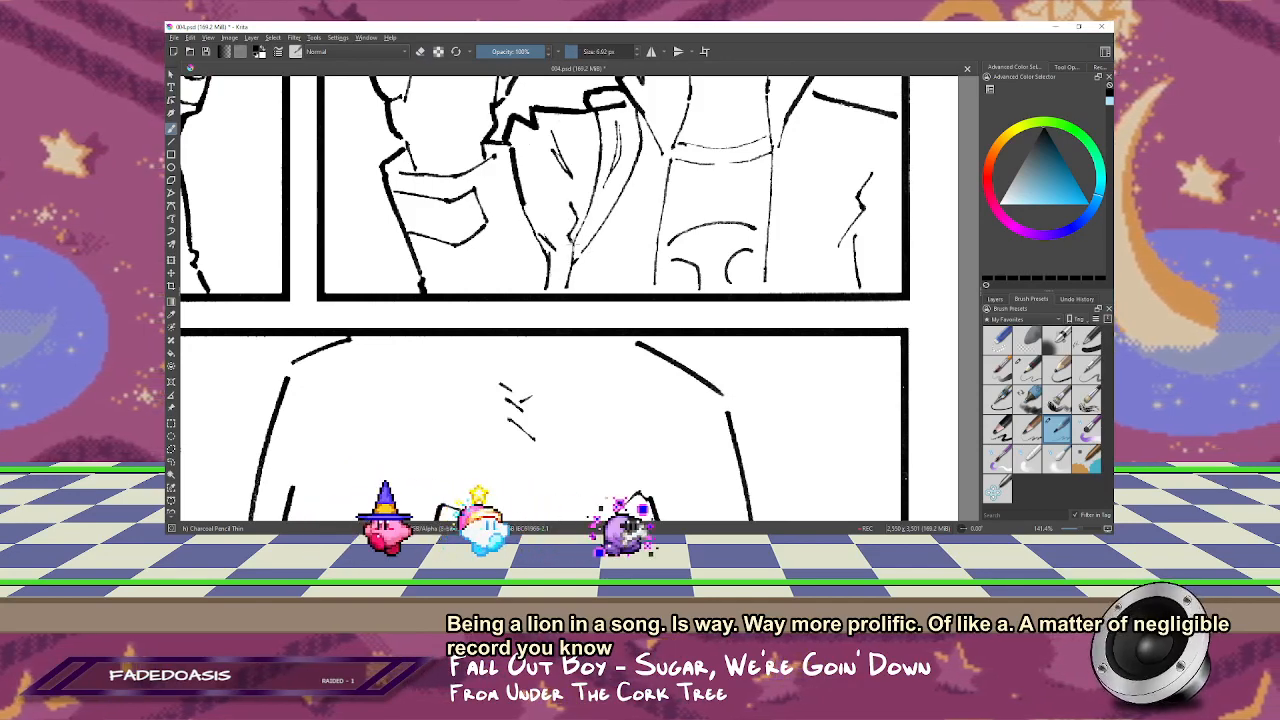
pyautogui.moveTo(618, 325); pyautogui.dragTo(742, 230)
pyautogui.scroll(-1, 623, 325)
pyautogui.moveTo(588, 467); pyautogui.dragTo(535, 290)
pyautogui.scroll(1, 677, 366)
pyautogui.moveTo(677, 366); pyautogui.dragTo(707, 252)
pyautogui.press('e')
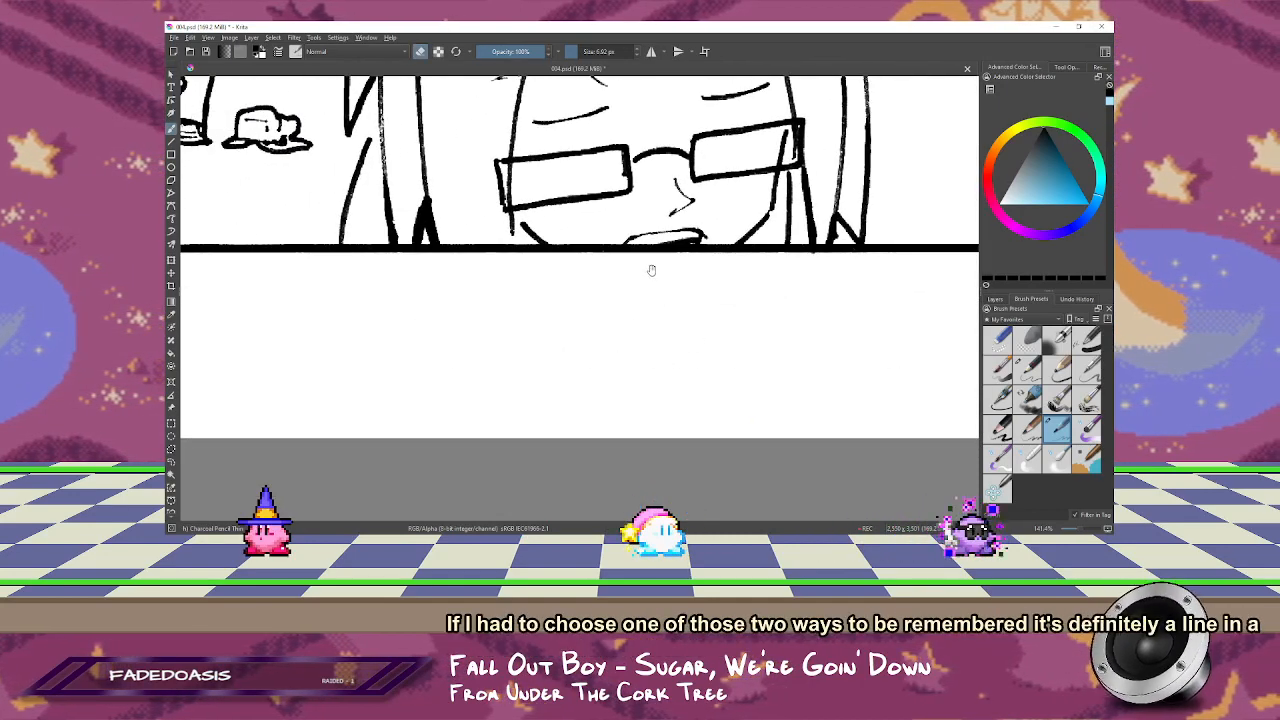
pyautogui.moveTo(651, 271); pyautogui.dragTo(586, 356)
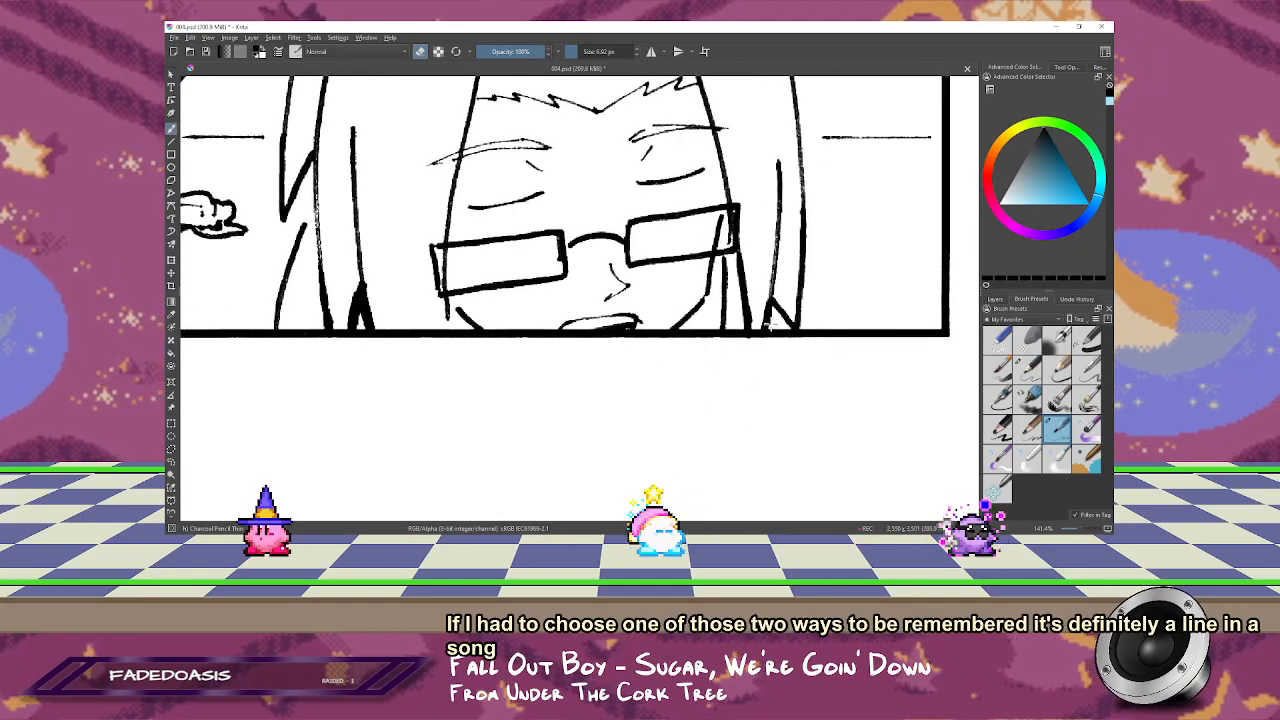
# Step: Fill in the faint, grainy long hair strand of the glasses-wearing character in the bottom panel with the black brush
pyautogui.moveTo(300, 262); pyautogui.dragTo(716, 314)
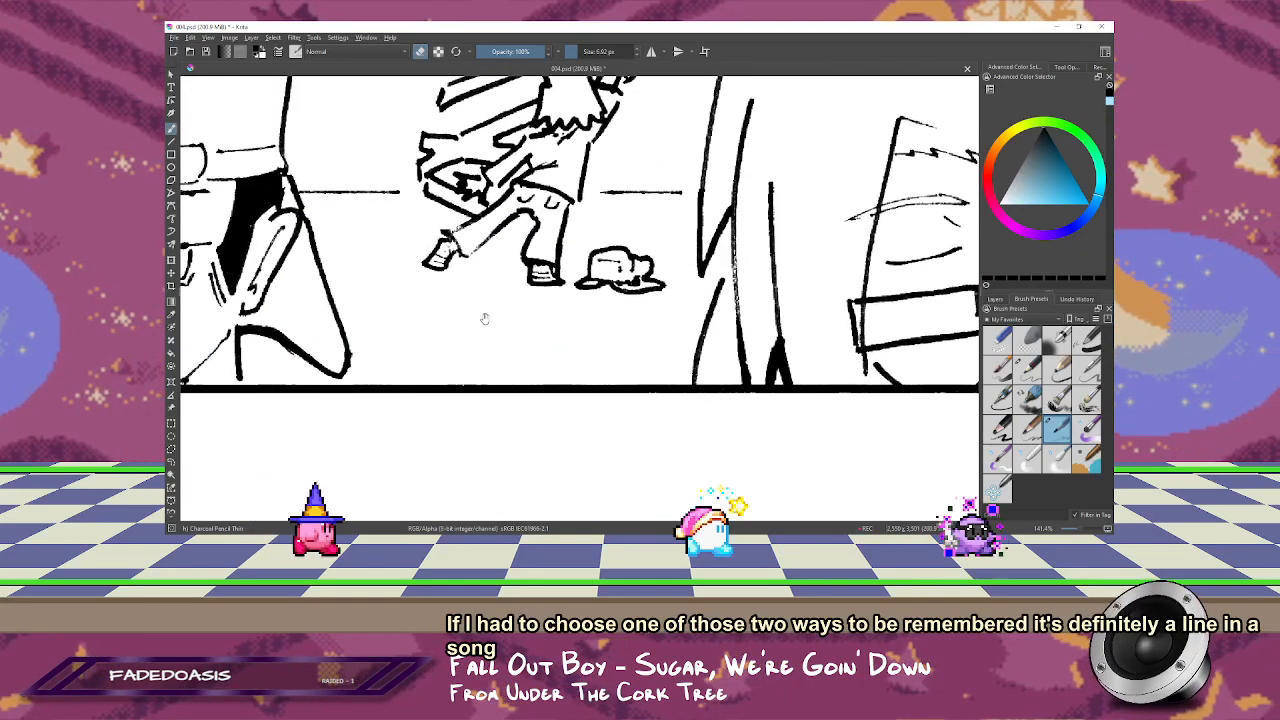
pyautogui.moveTo(483, 317); pyautogui.dragTo(465, 283)
pyautogui.press('e')
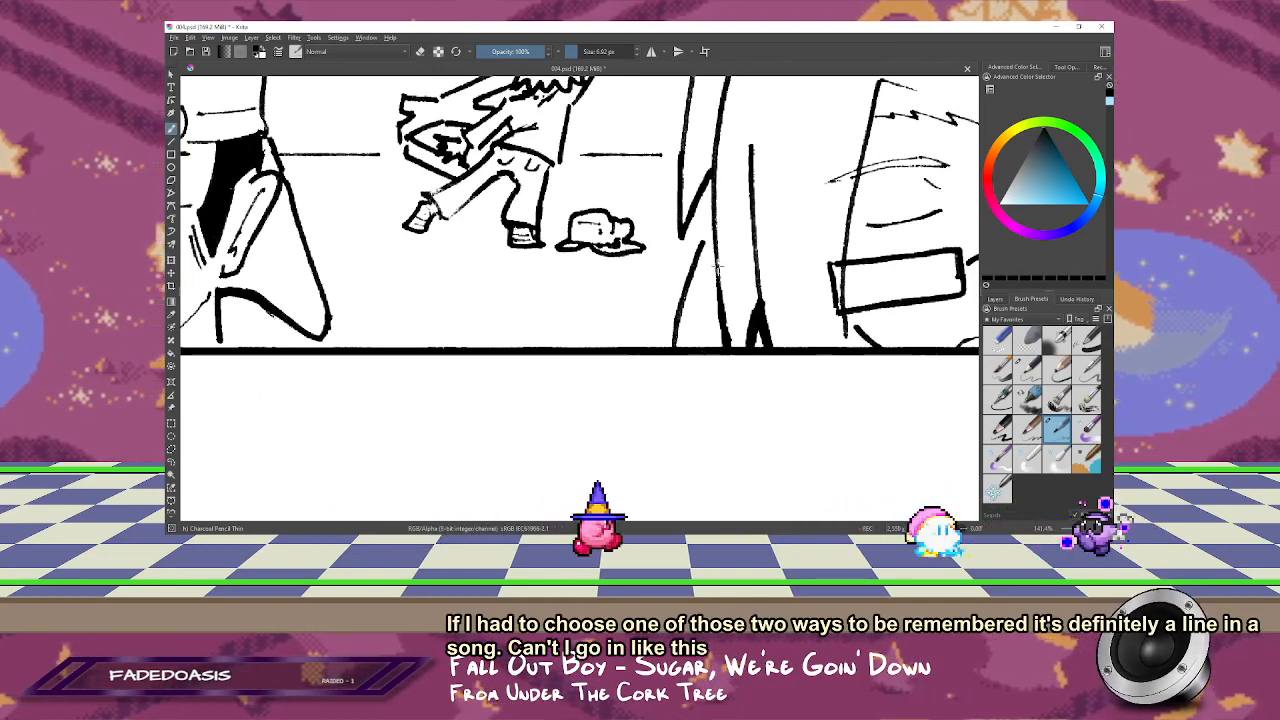
pyautogui.moveTo(632, 293); pyautogui.dragTo(597, 355)
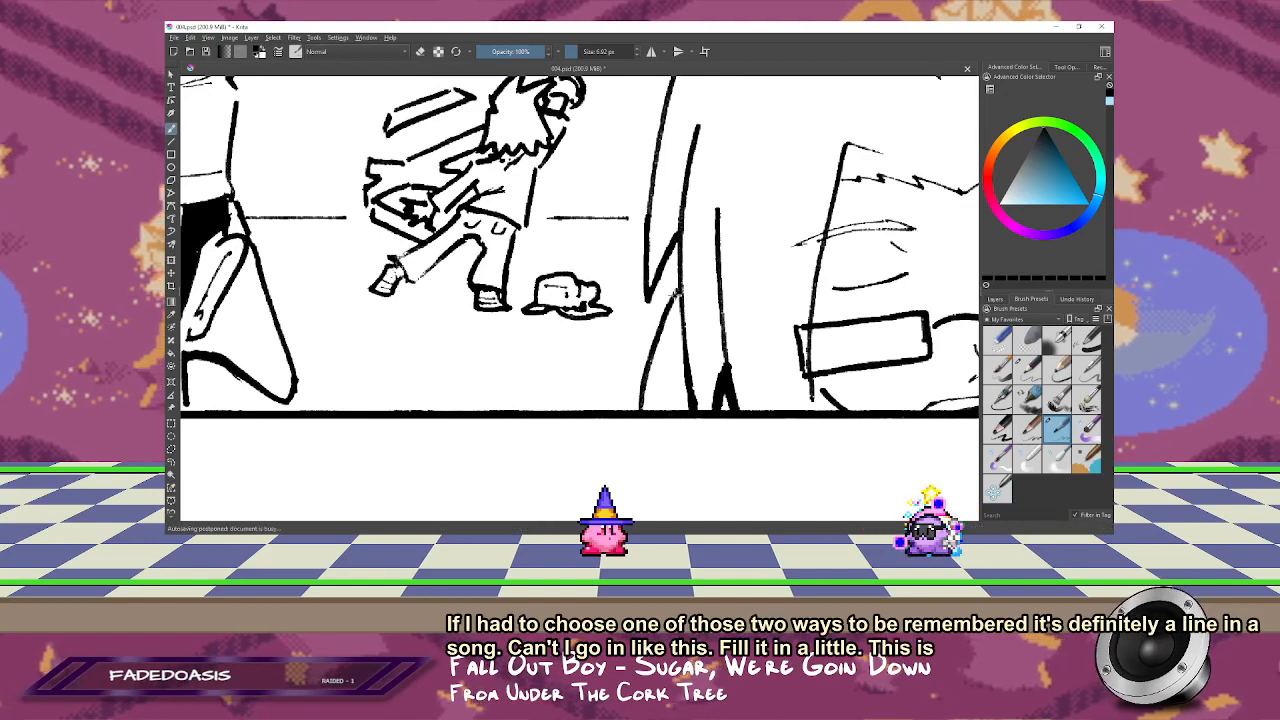
pyautogui.moveTo(597, 337); pyautogui.dragTo(862, 332)
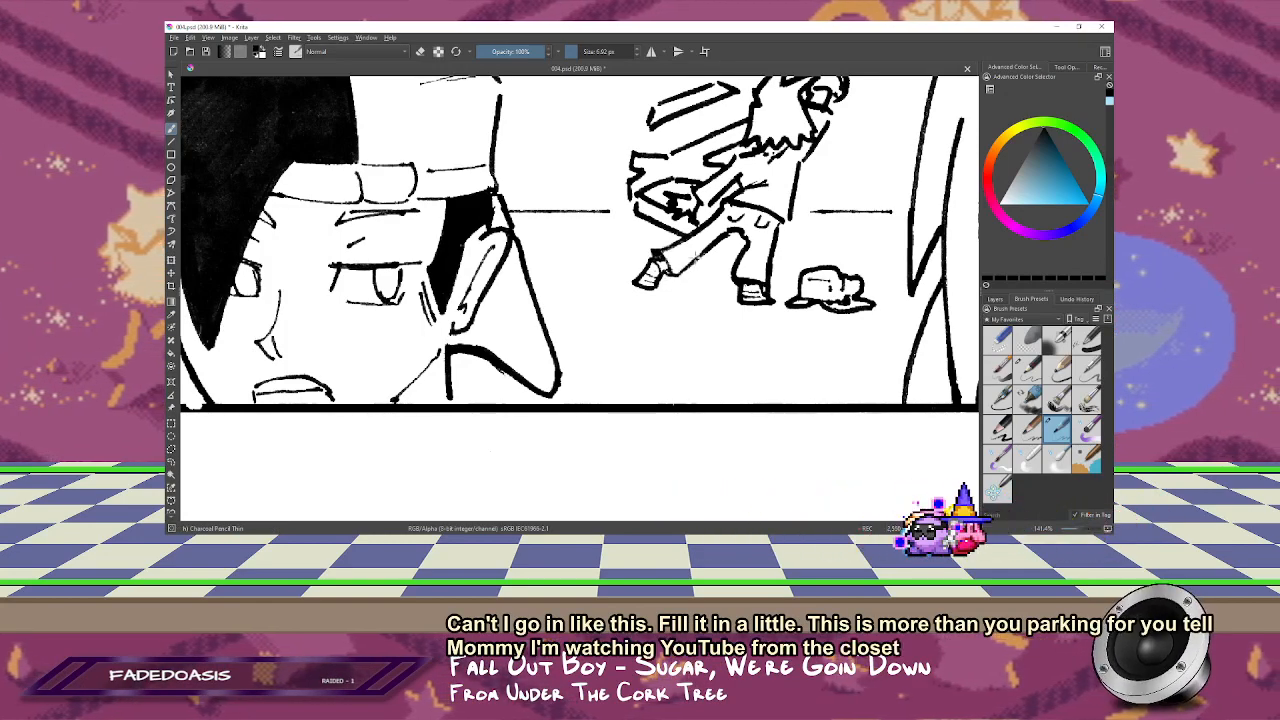
# Step: Mirror the canvas and retouch the capped, black-haired character's jaw lines where they meet the bottom panel's lower border
pyautogui.moveTo(745, 228); pyautogui.dragTo(669, 345)
pyautogui.moveTo(489, 314); pyautogui.dragTo(723, 243)
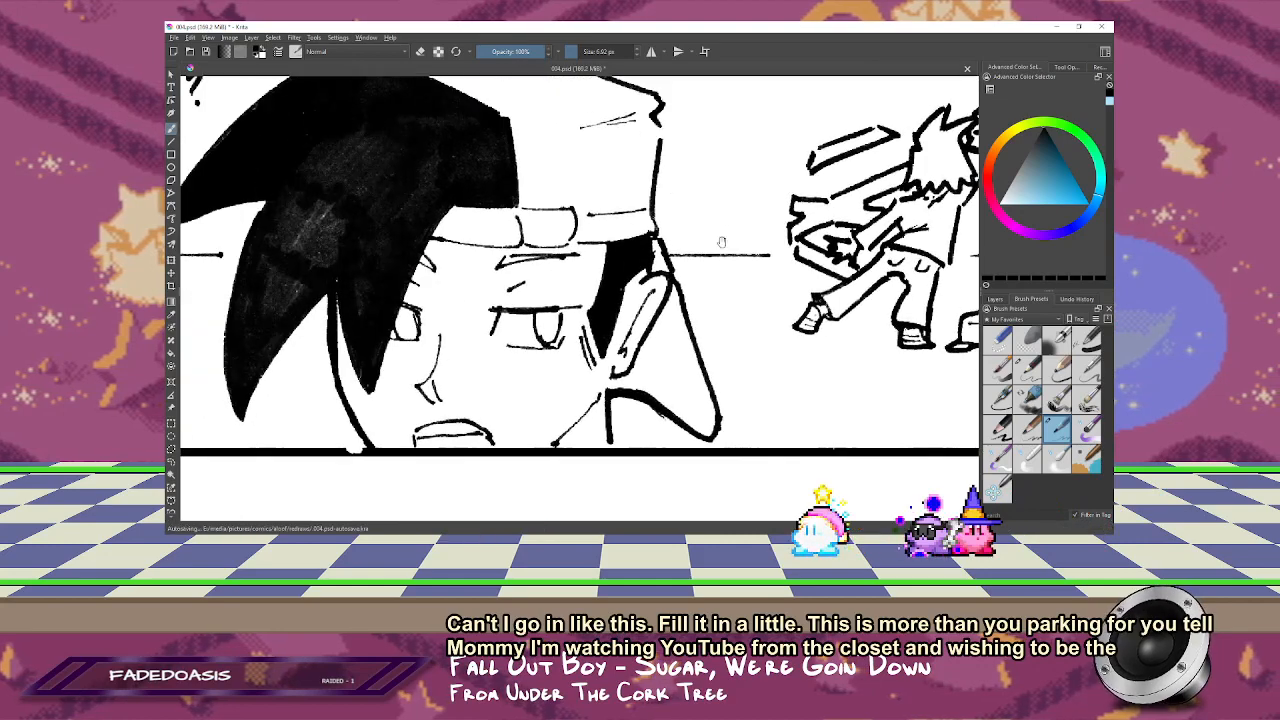
pyautogui.moveTo(627, 316); pyautogui.dragTo(815, 307)
pyautogui.moveTo(519, 331)
pyautogui.mouseDown()
pyautogui.moveTo(491, 271)
pyautogui.moveTo(543, 271)
pyautogui.mouseUp()
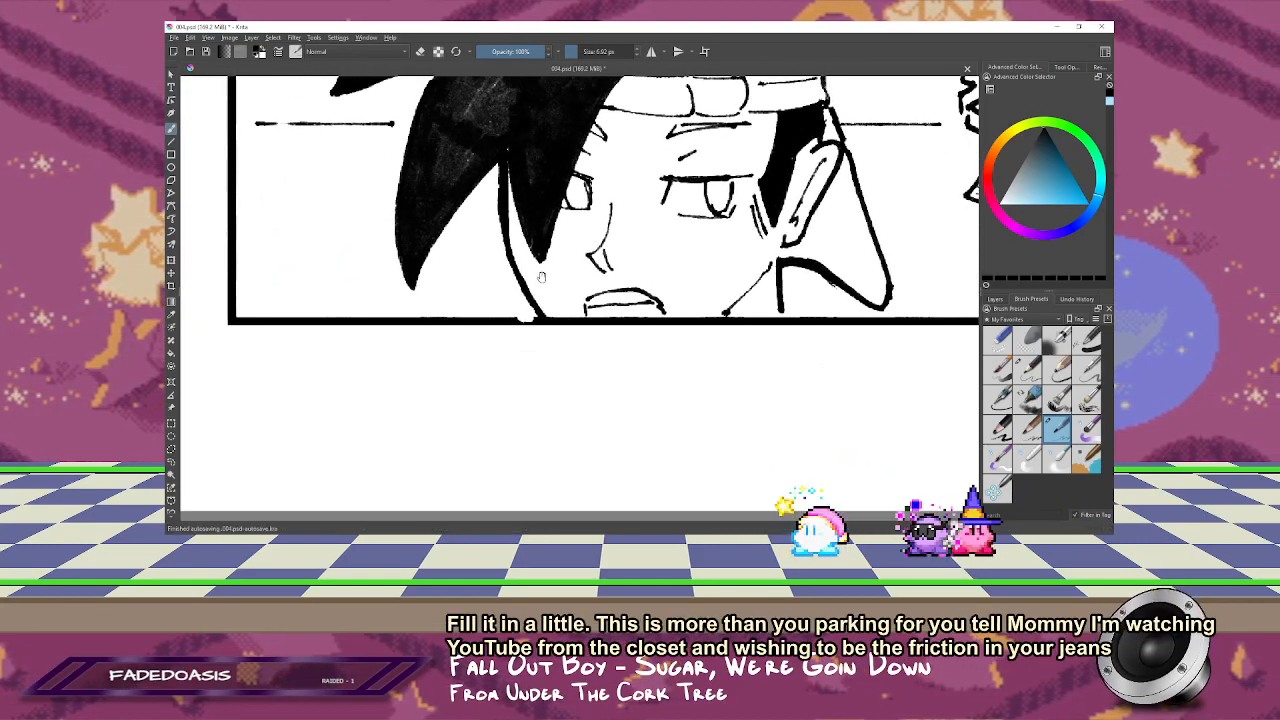
pyautogui.press('m')
pyautogui.moveTo(673, 271); pyautogui.dragTo(879, 146)
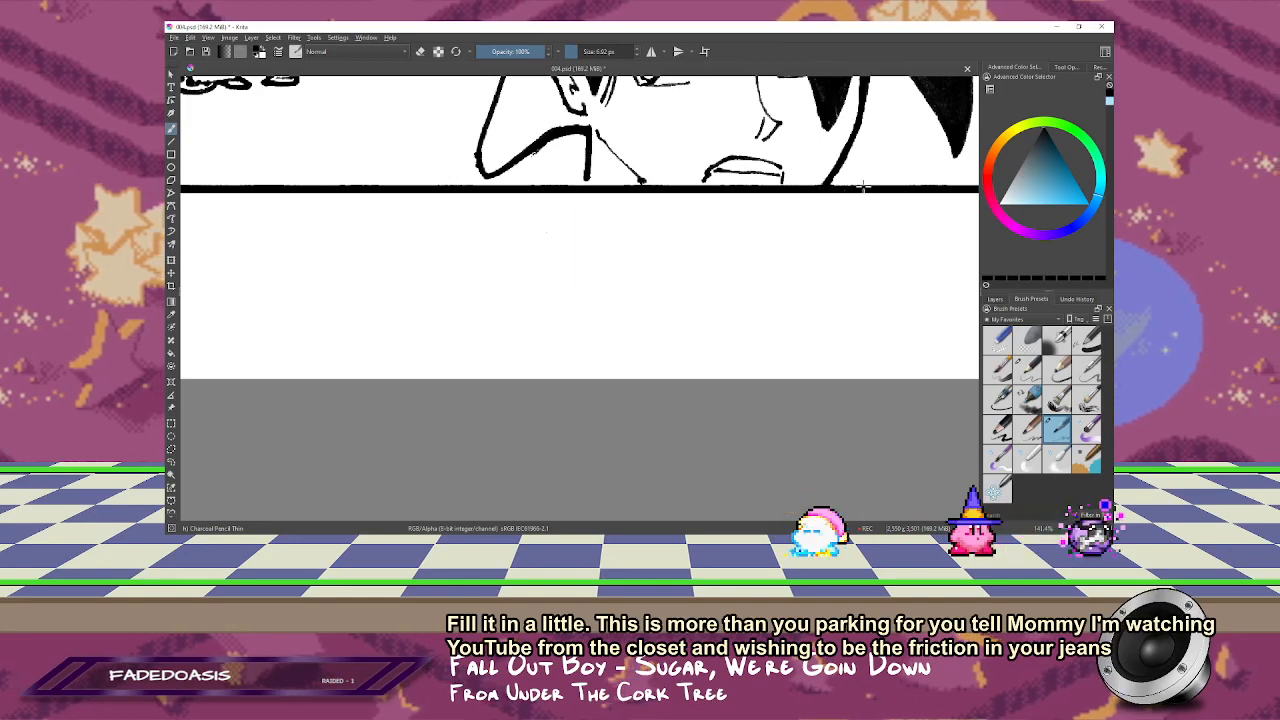
pyautogui.moveTo(653, 201)
pyautogui.mouseDown()
pyautogui.moveTo(603, 423)
pyautogui.moveTo(568, 409)
pyautogui.mouseUp()
pyautogui.press('e')
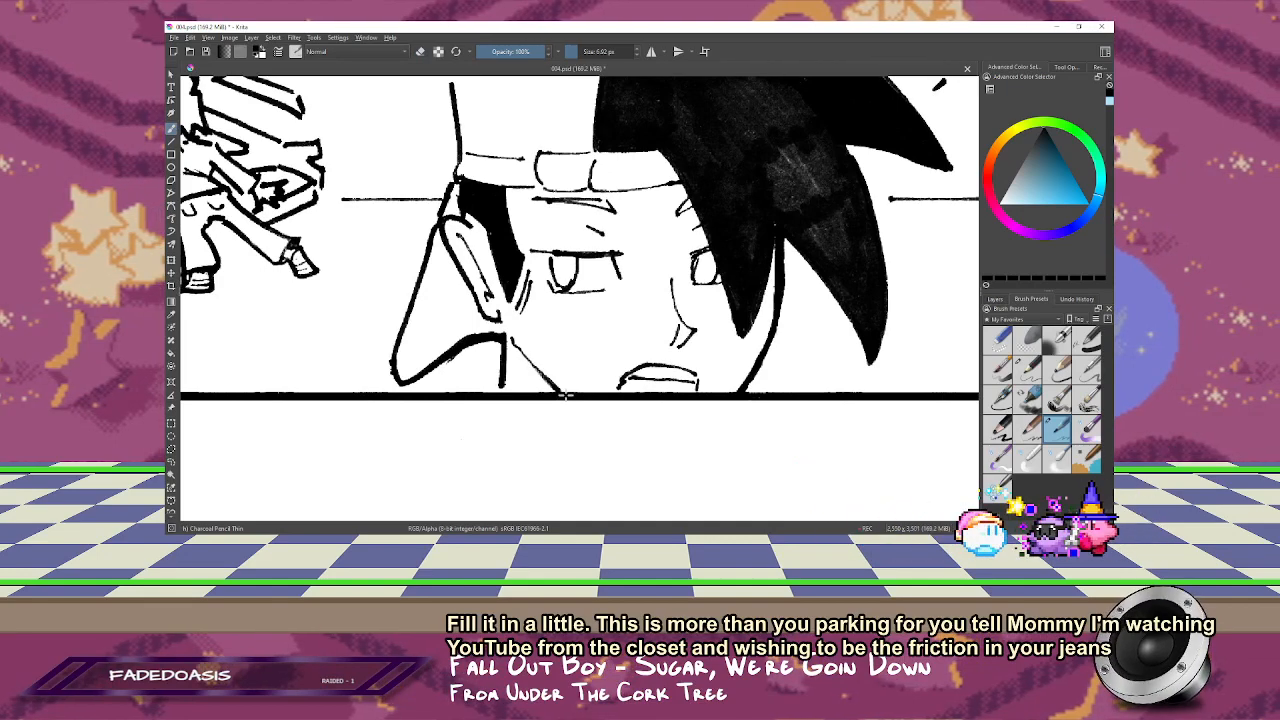
pyautogui.moveTo(666, 329); pyautogui.dragTo(732, 344)
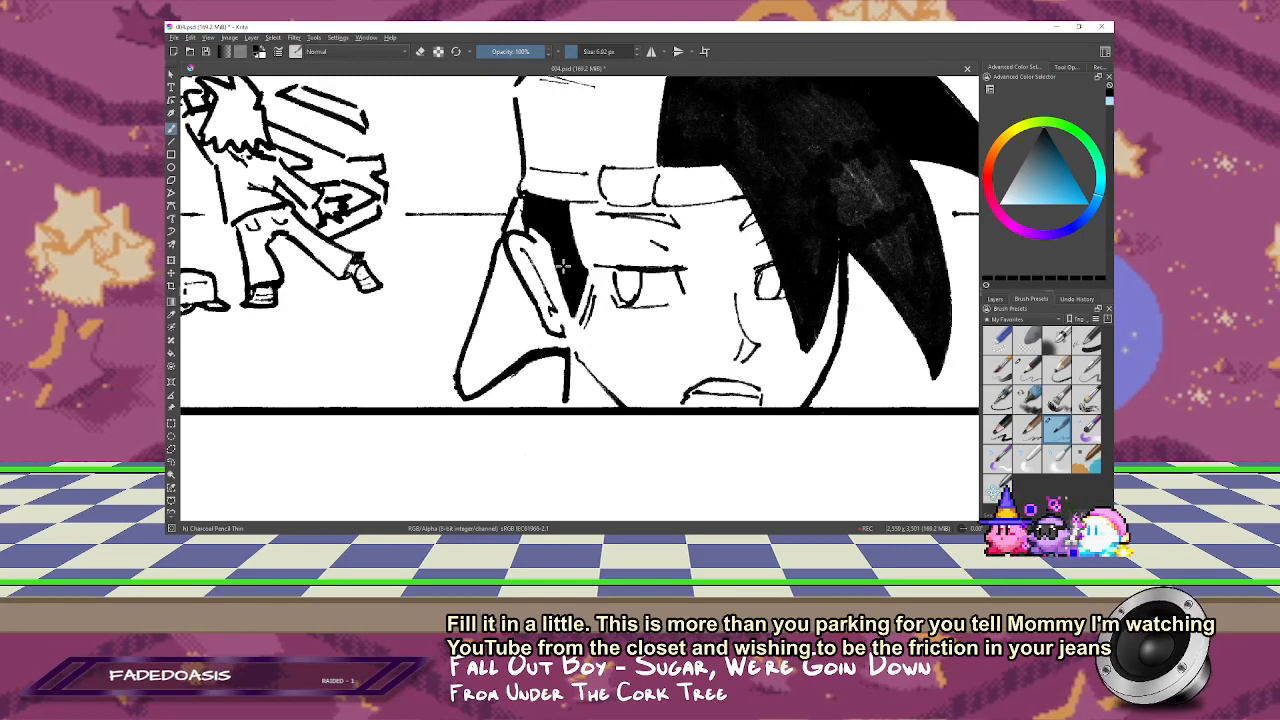
# Step: Close the gaps in the black-haired character's cap outline in the bottom panel and turn off the mirrored view
pyautogui.moveTo(589, 210); pyautogui.dragTo(627, 386)
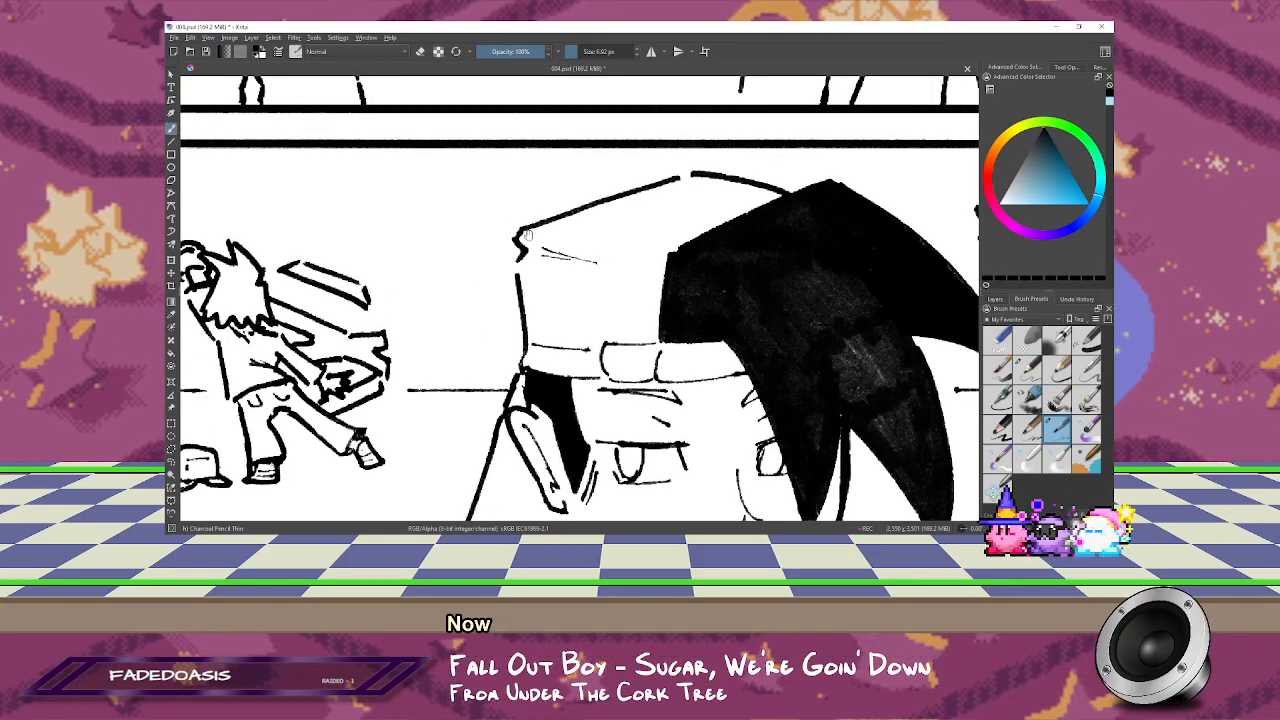
pyautogui.moveTo(527, 235); pyautogui.dragTo(558, 190)
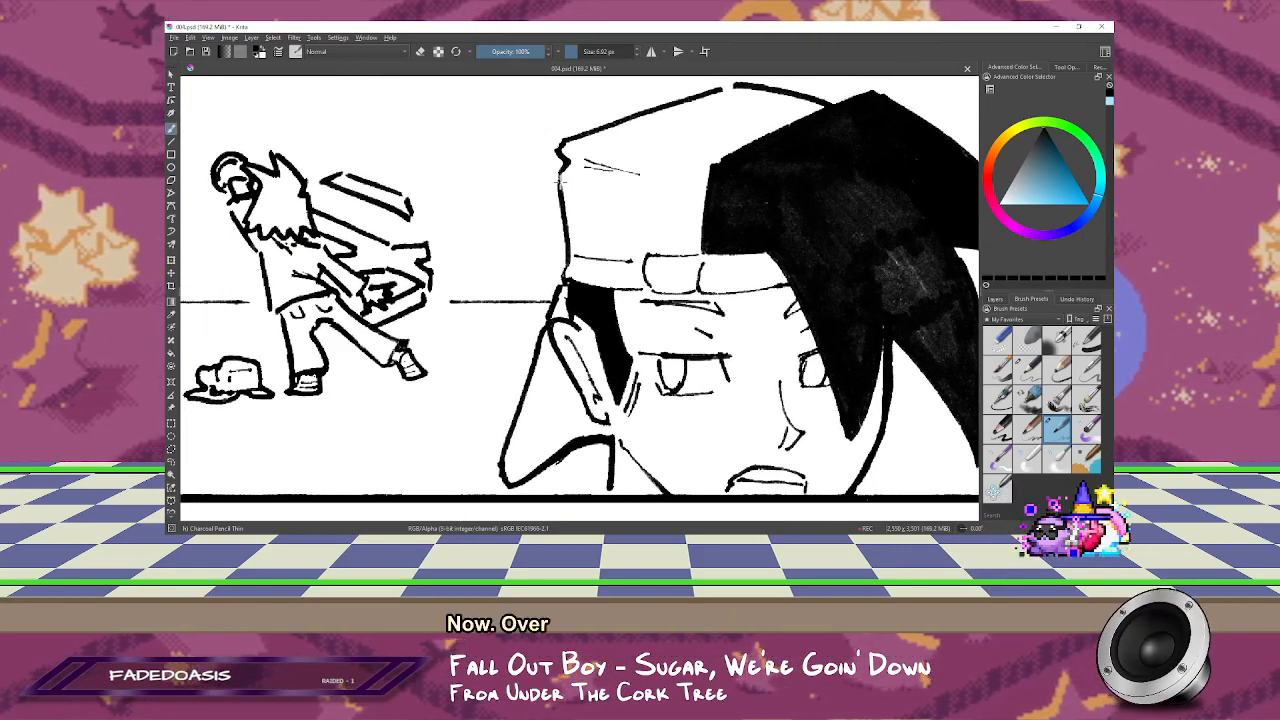
pyautogui.press('-')
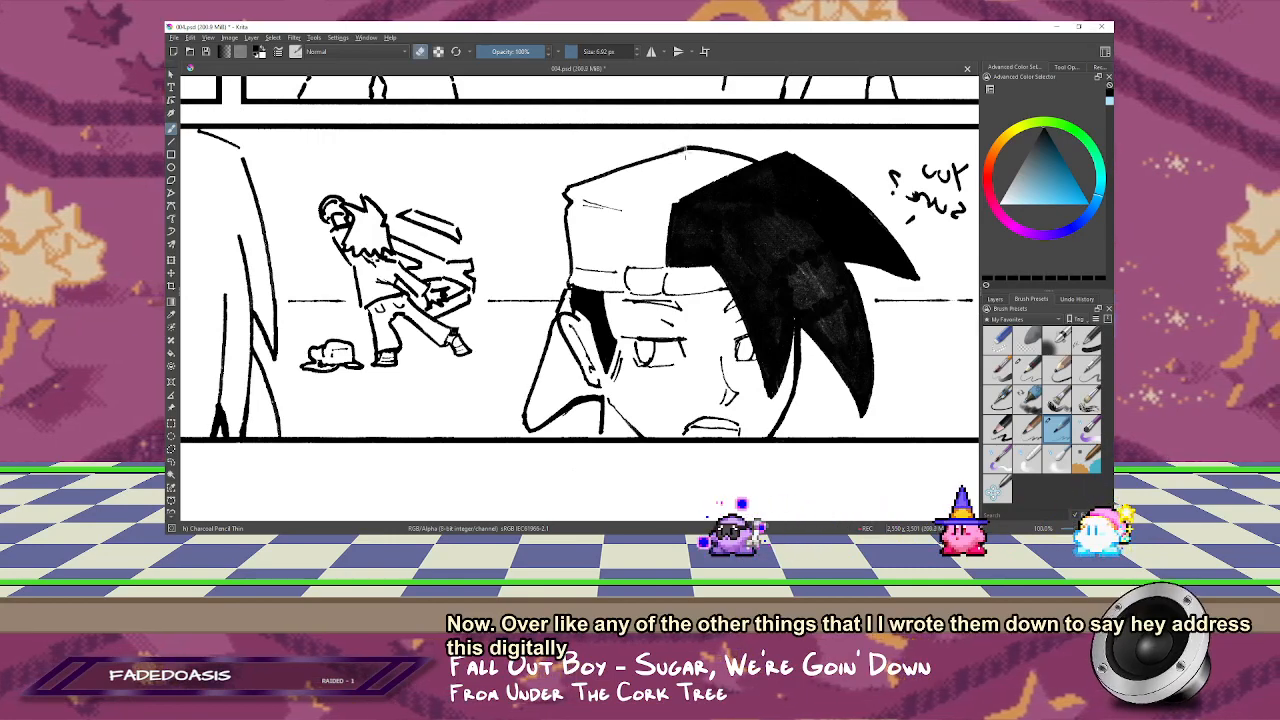
pyautogui.press('m')
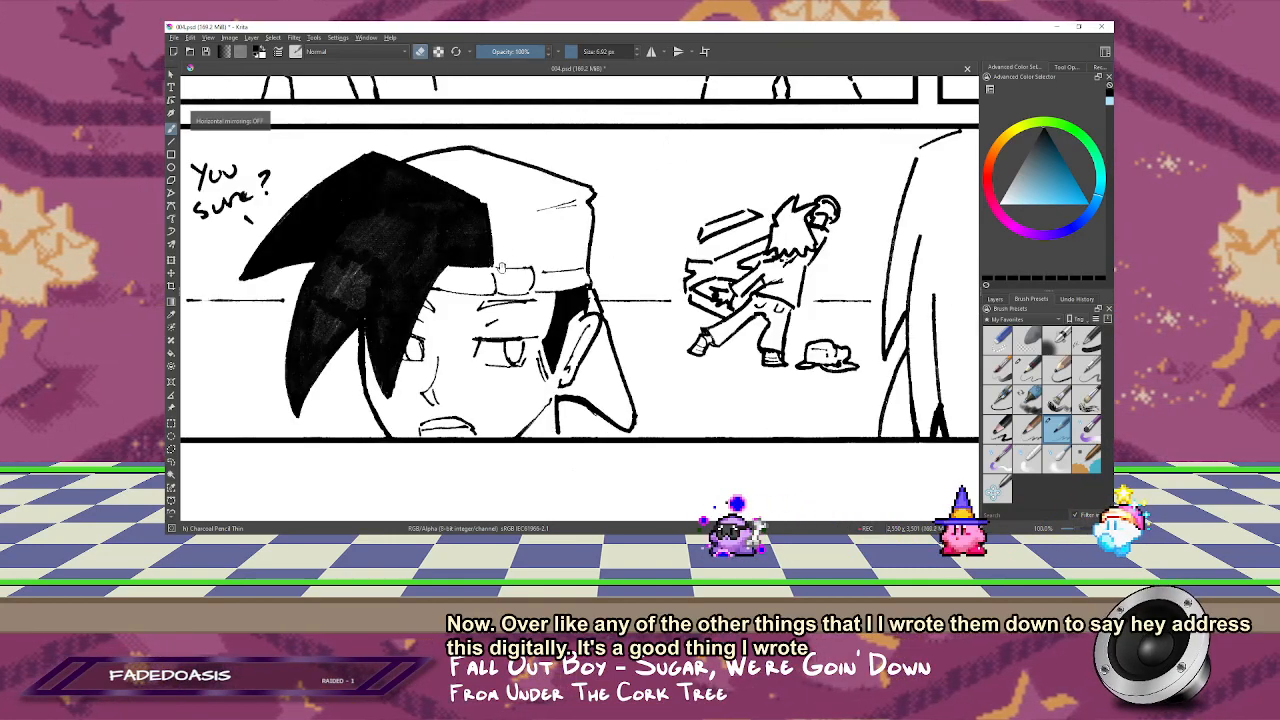
# Step: Select the handwritten "You sure?" text beside the black hair in the bottom panel, delete it and deselect
pyautogui.press('+')
pyautogui.moveTo(537, 166)
pyautogui.mouseDown()
pyautogui.moveTo(504, 183)
pyautogui.moveTo(516, 272)
pyautogui.moveTo(564, 259)
pyautogui.mouseUp()
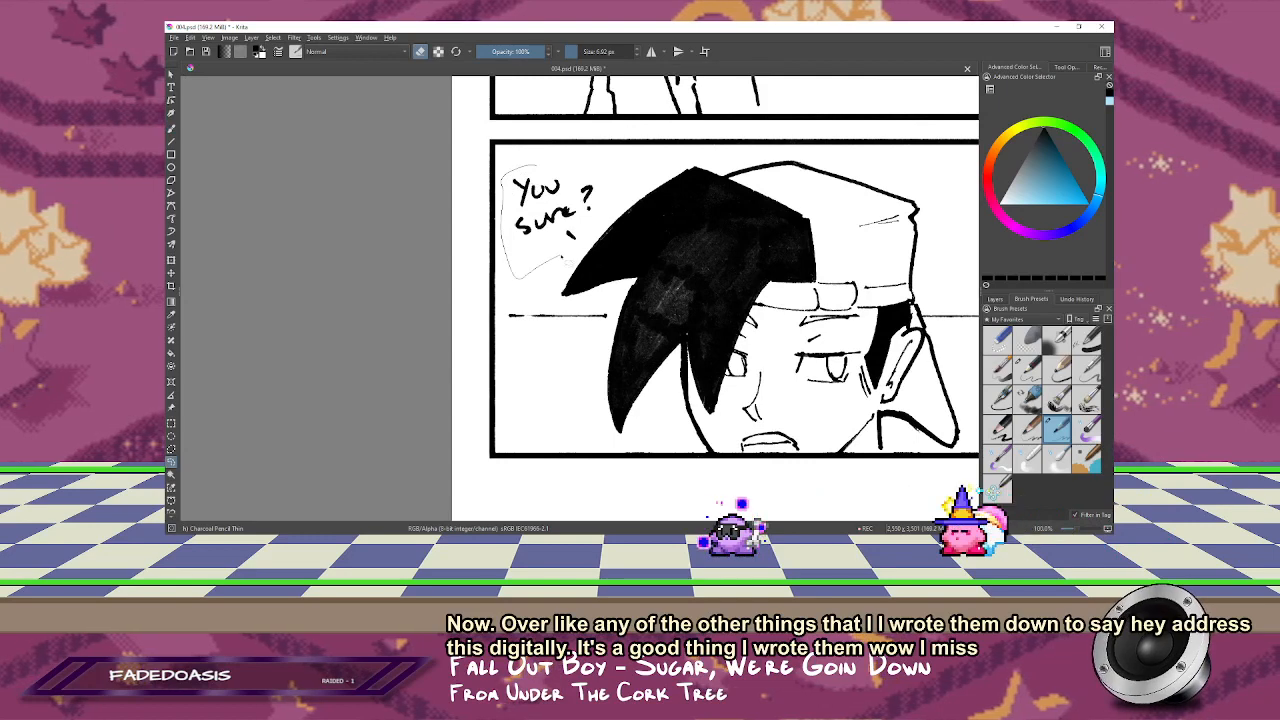
pyautogui.hotkey('ctrl', 'shift', 'a')
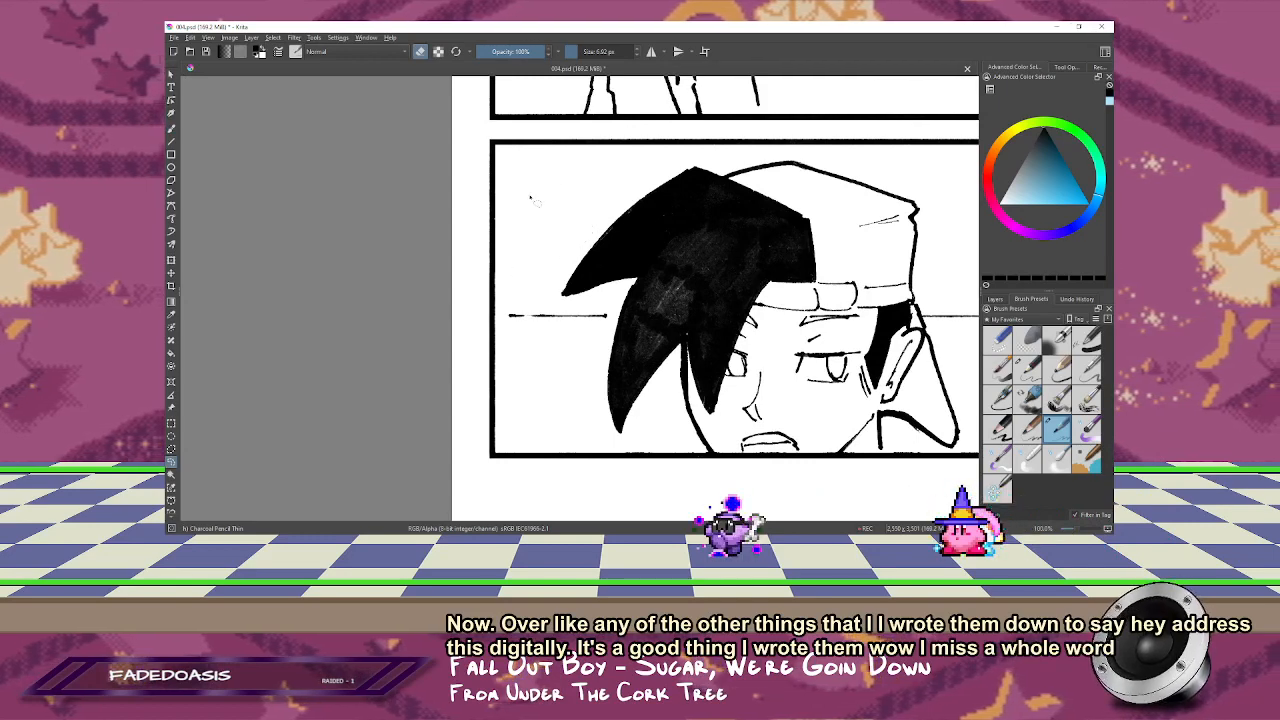
# Step: Retouch the ink where the cap edge meets the black-haired character's sideburn and raised arm, and save the page
pyautogui.press('2')
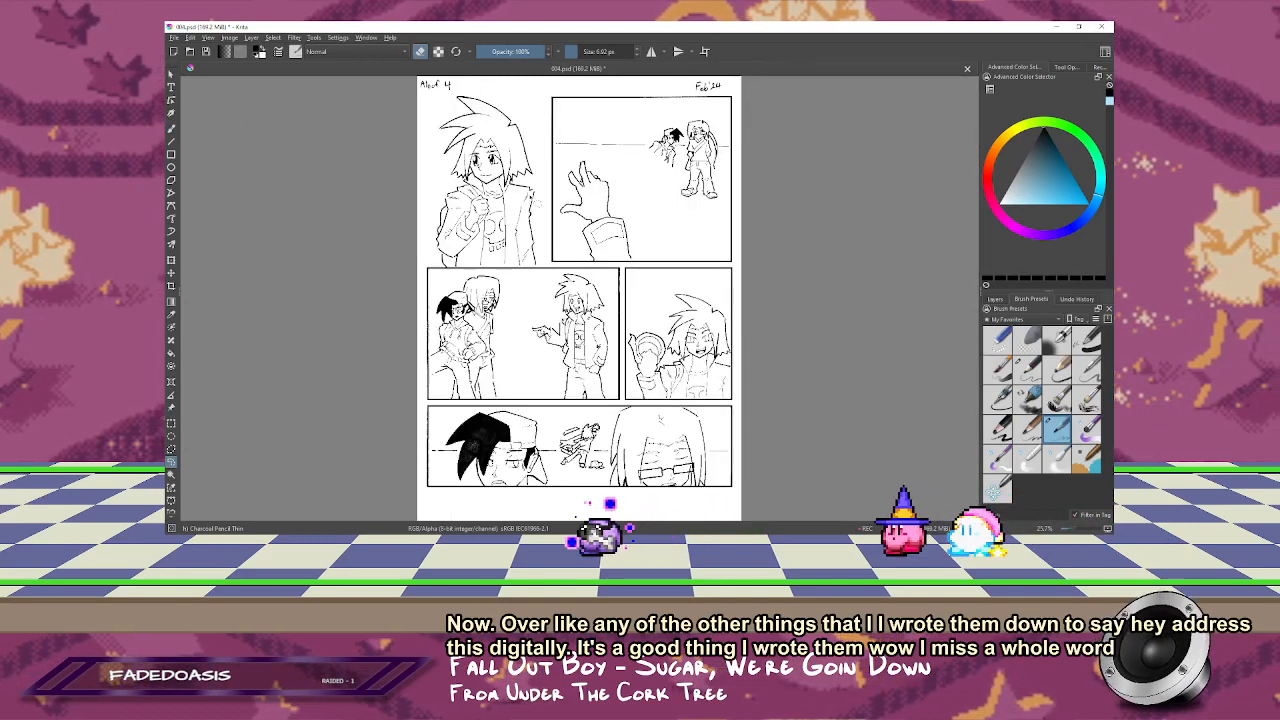
pyautogui.moveTo(538, 465); pyautogui.dragTo(604, 277)
pyautogui.press('b')
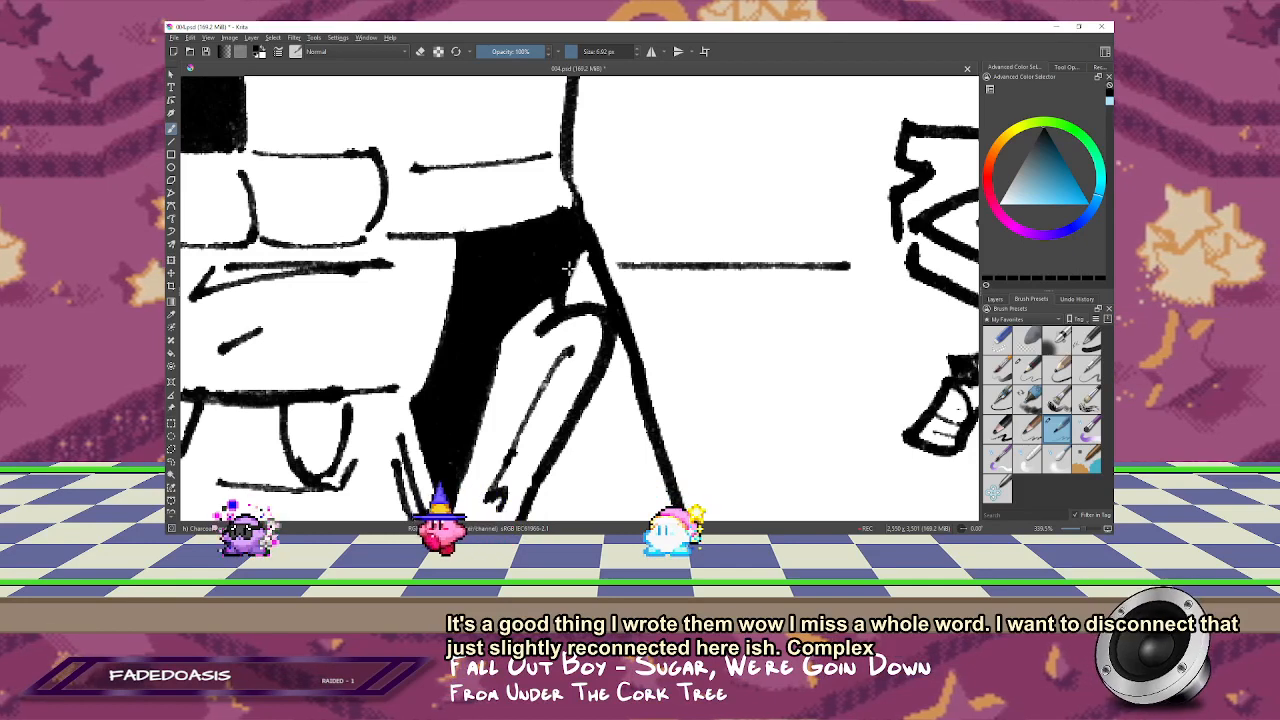
pyautogui.press('1')
pyautogui.press('2')
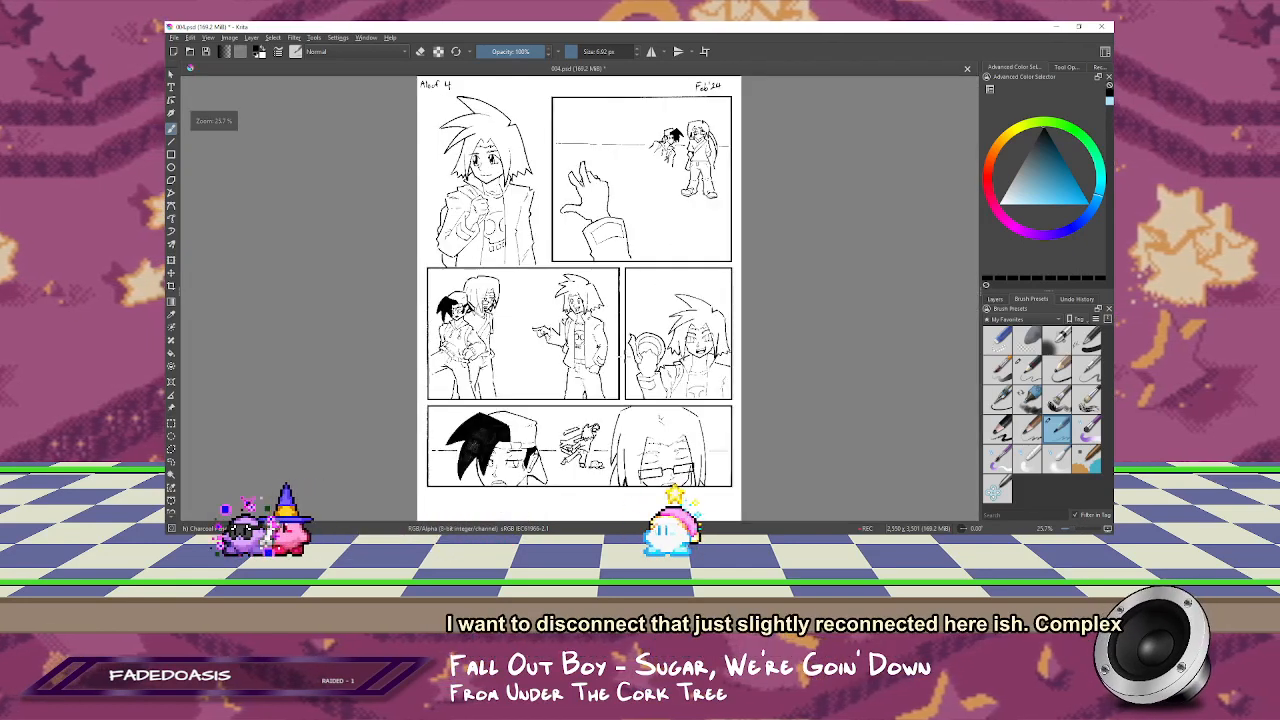
pyautogui.hotkey('ctrl', 's')
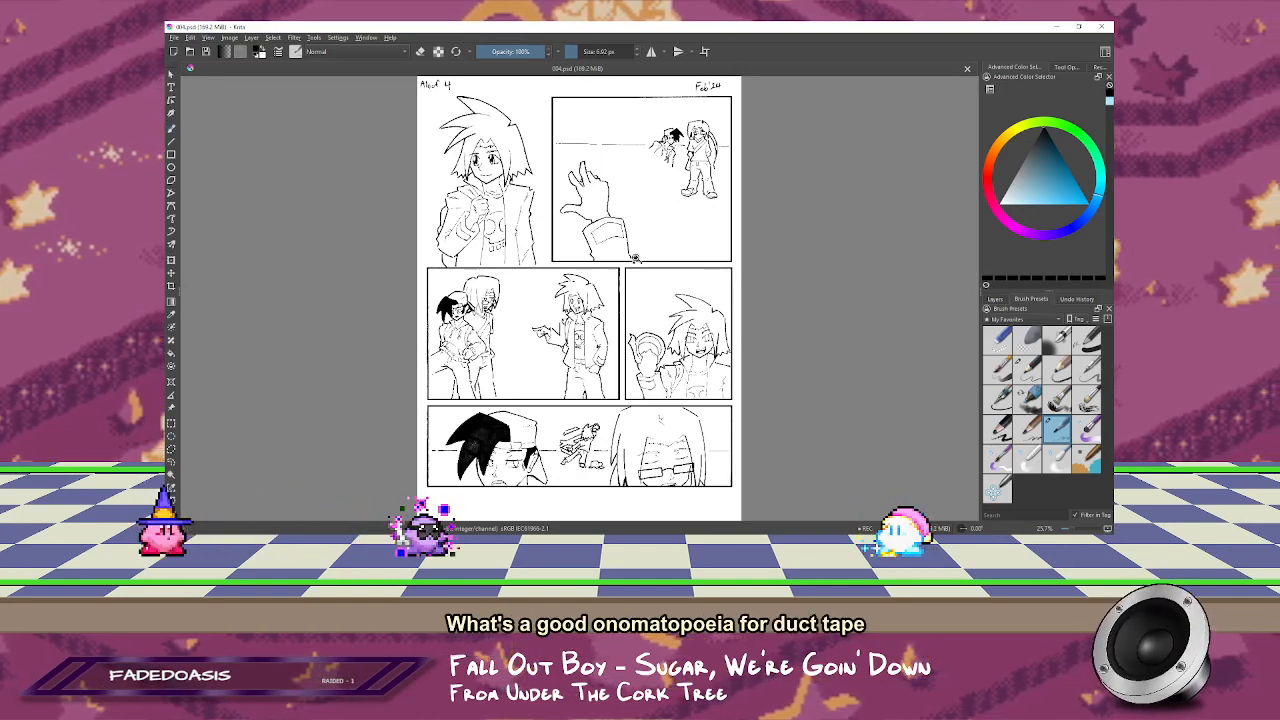
# Step: Select all three characters in the middle-row wide panel with a polygonal outline and shift them slightly to the right
pyautogui.moveTo(713, 206); pyautogui.dragTo(332, 504)
pyautogui.moveTo(436, 257); pyautogui.dragTo(436, 170)
pyautogui.moveTo(727, 286); pyautogui.dragTo(609, 325)
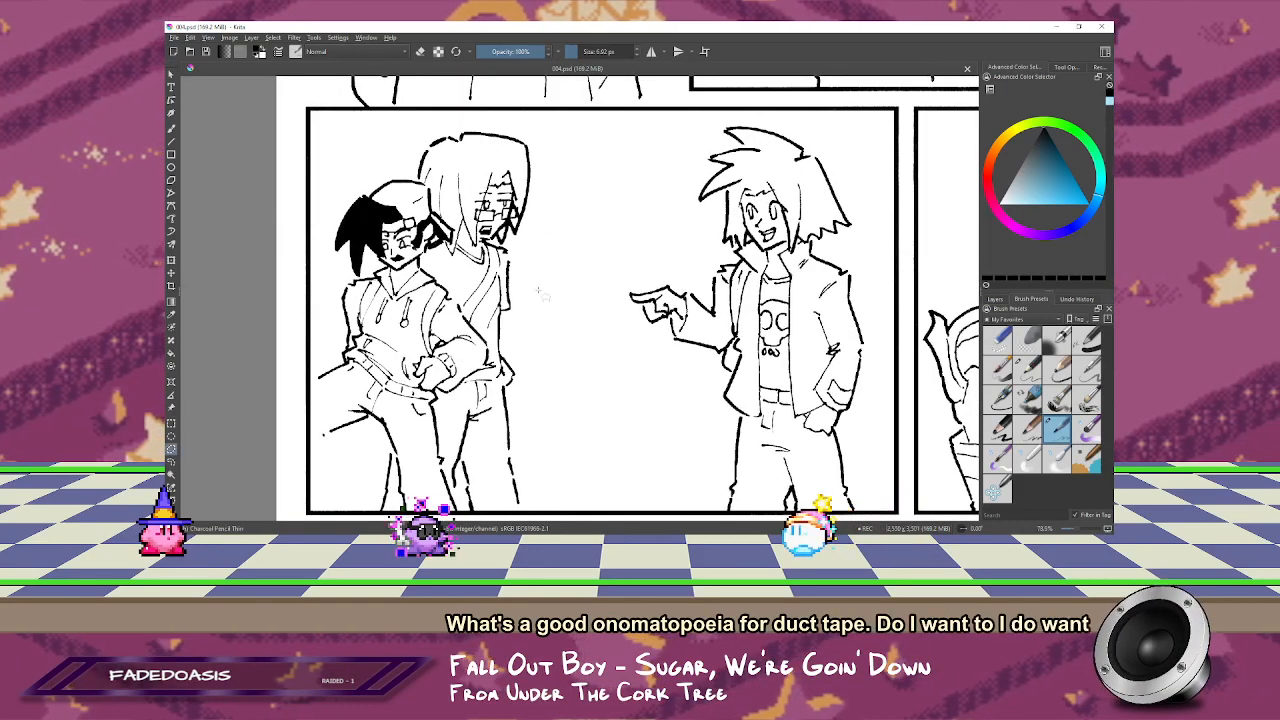
pyautogui.click(800, 120)
pyautogui.click(869, 159)
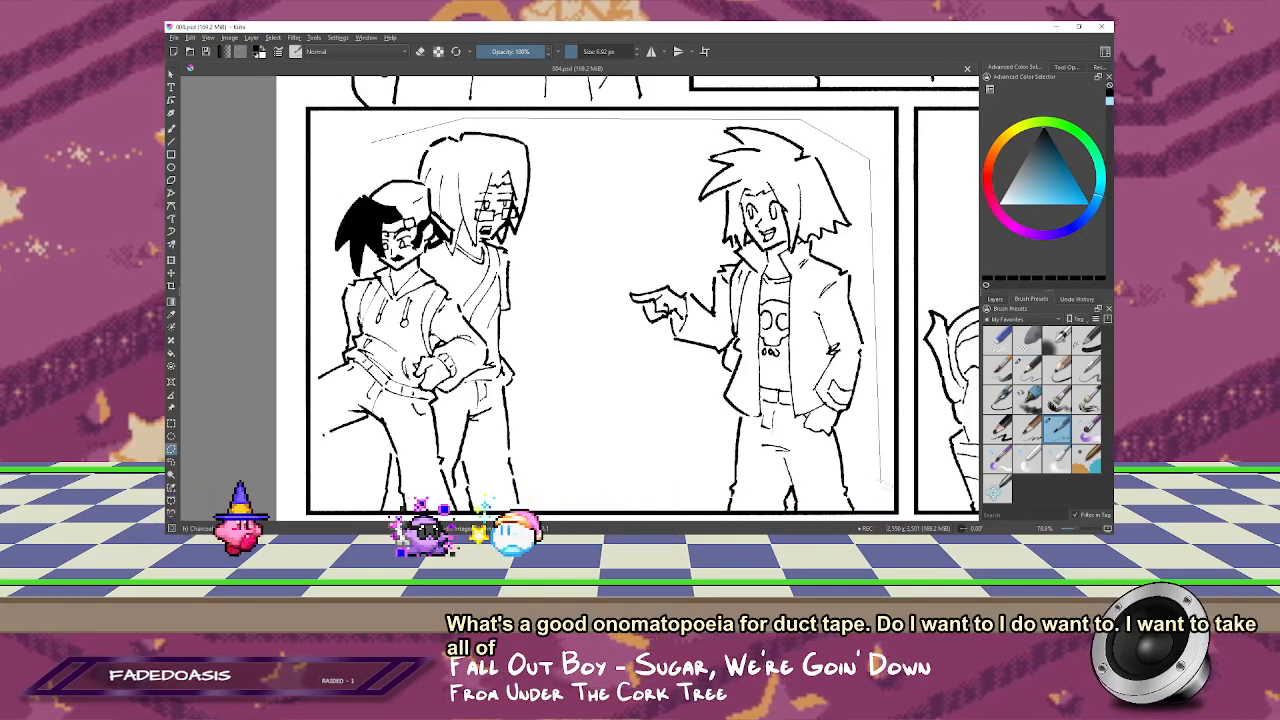
pyautogui.moveTo(880, 495); pyautogui.dragTo(912, 390)
pyautogui.click(910, 370)
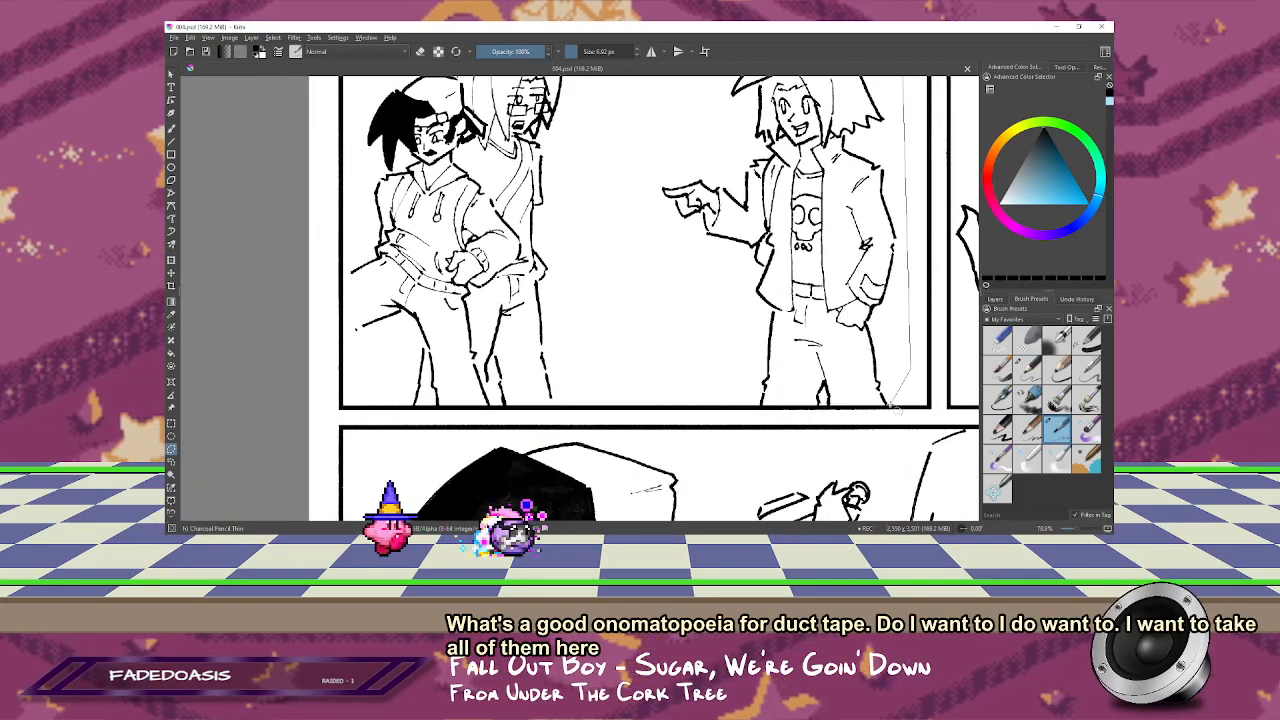
pyautogui.click(888, 405)
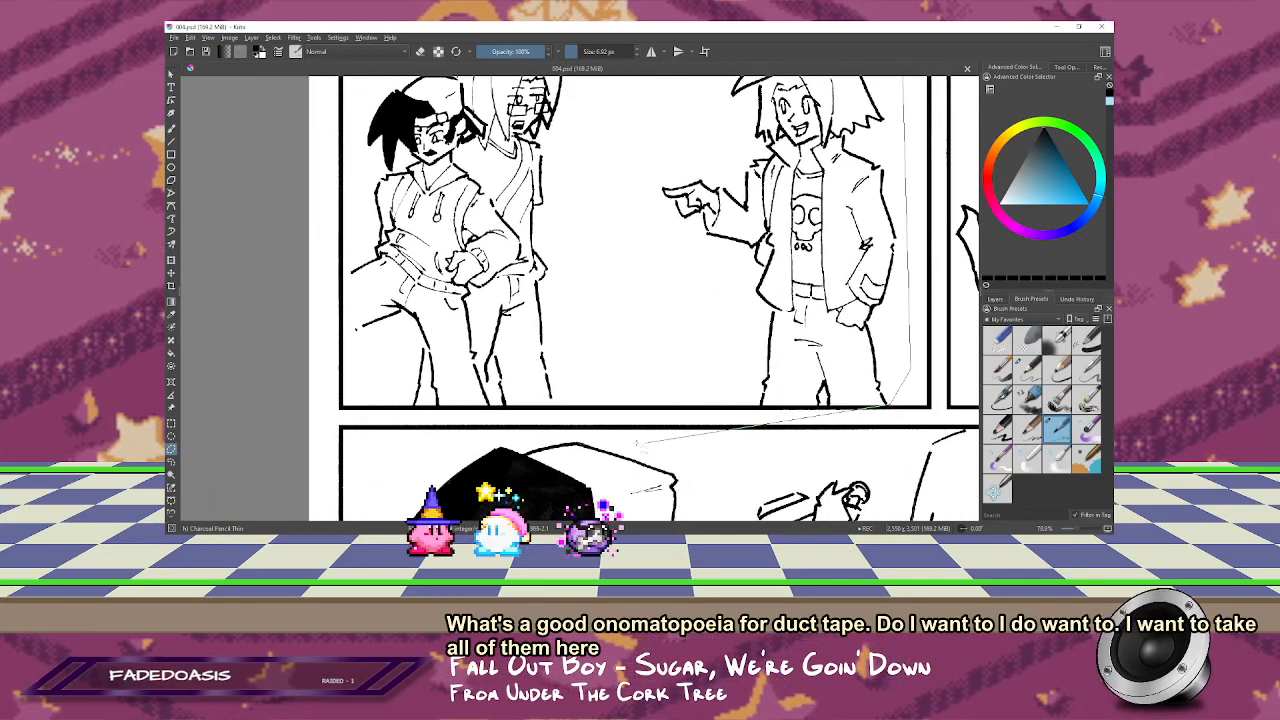
pyautogui.click(358, 404)
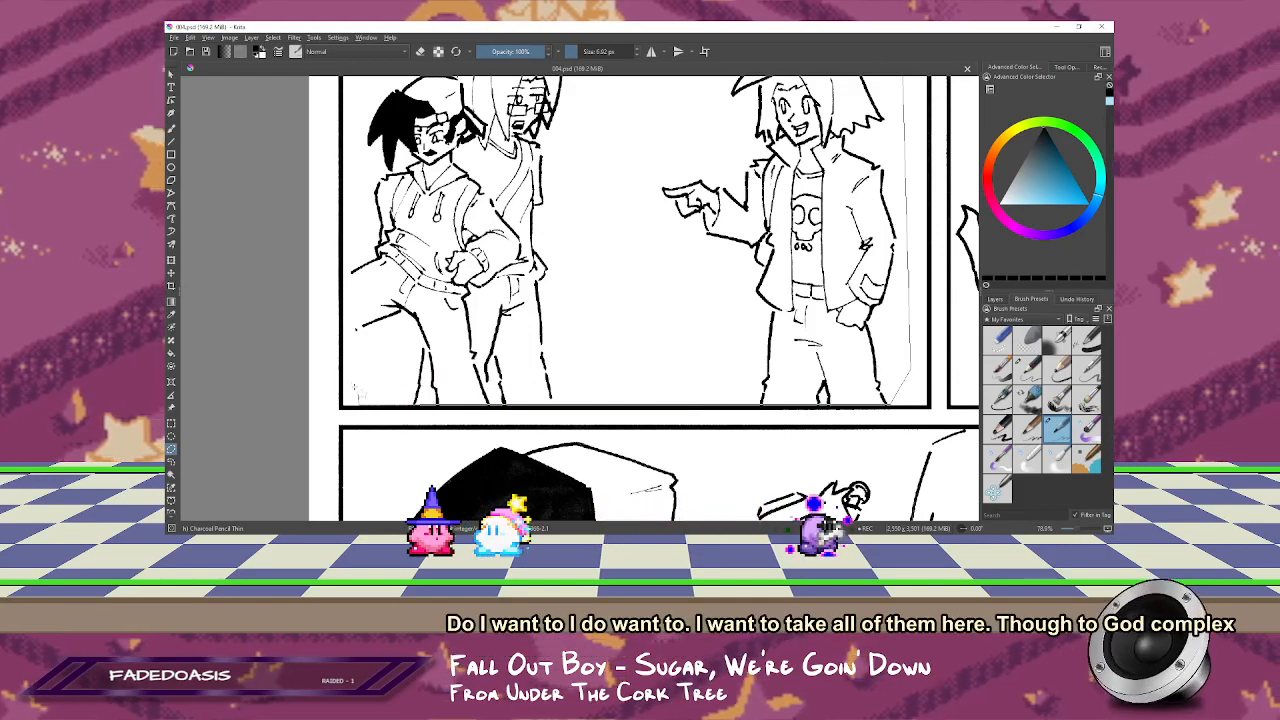
pyautogui.scroll(3, 365, 208)
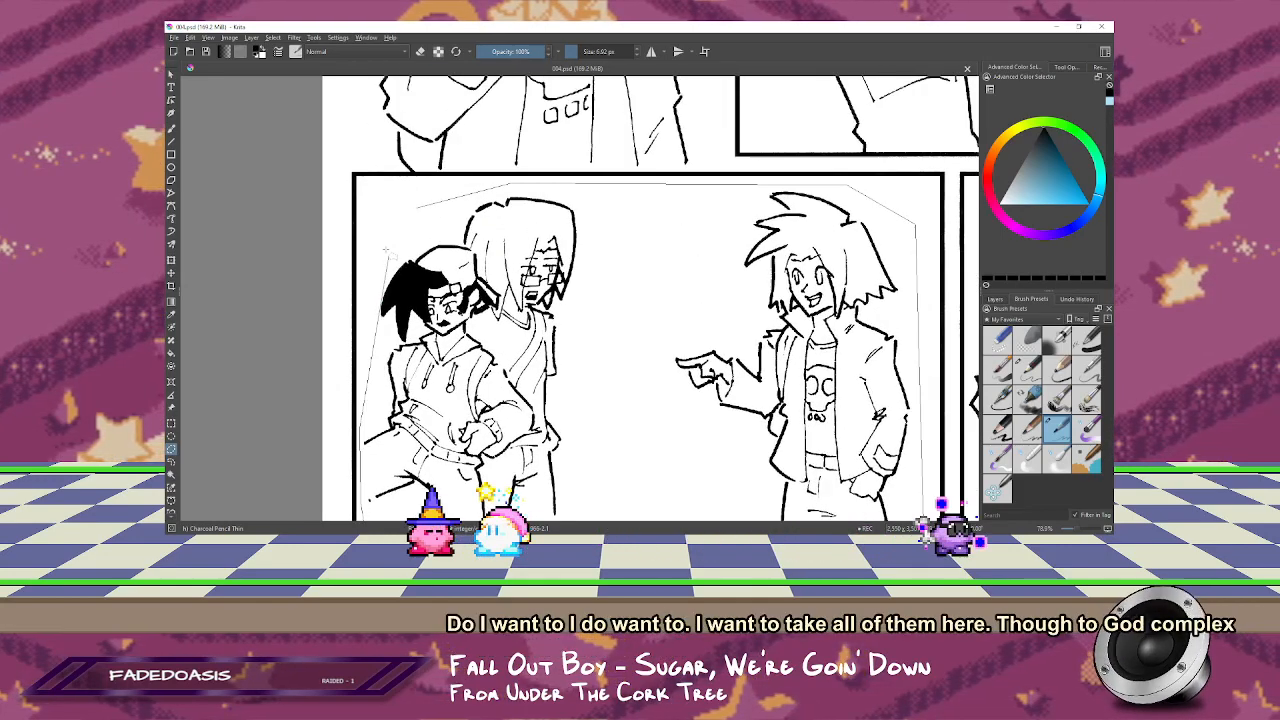
pyautogui.press('1')
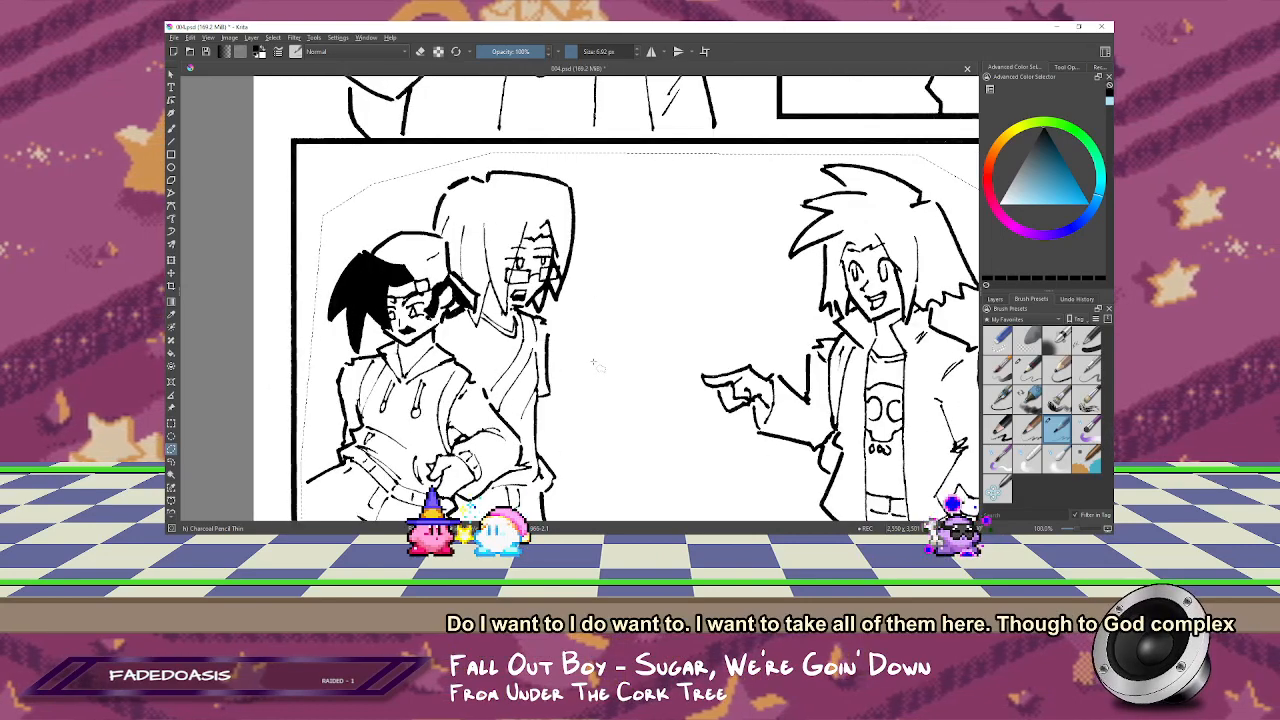
pyautogui.press('2')
pyautogui.moveTo(581, 358); pyautogui.dragTo(661, 296)
pyautogui.press('t')
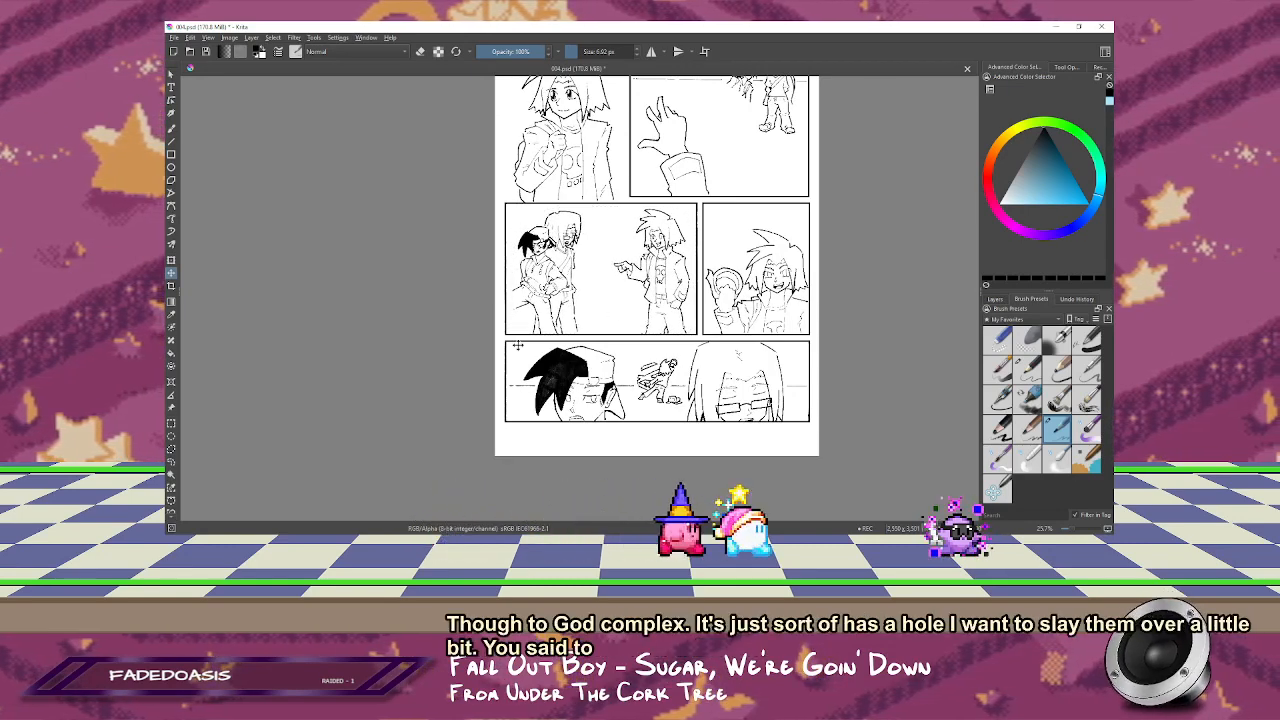
# Step: Outline the duct tape roll around the grinning character's raised hand and cut and paste it onto its own layer
pyautogui.moveTo(764, 289); pyautogui.dragTo(647, 357)
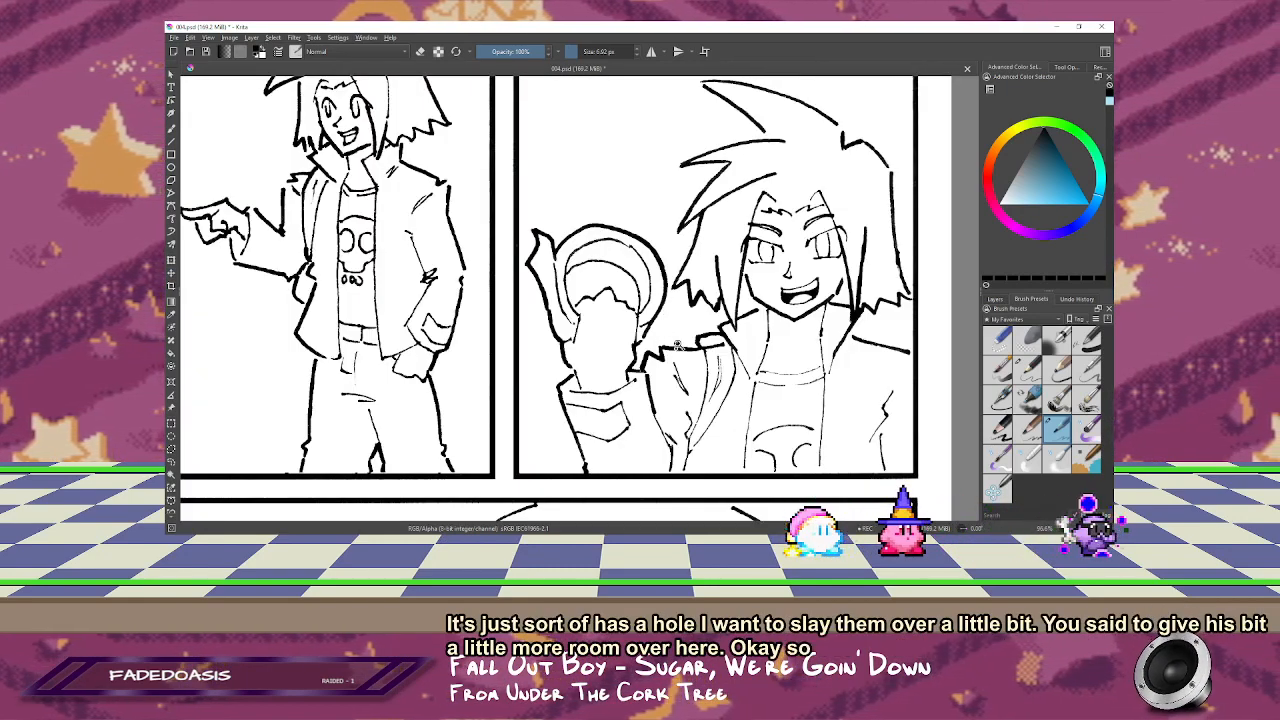
pyautogui.moveTo(678, 345); pyautogui.dragTo(696, 317)
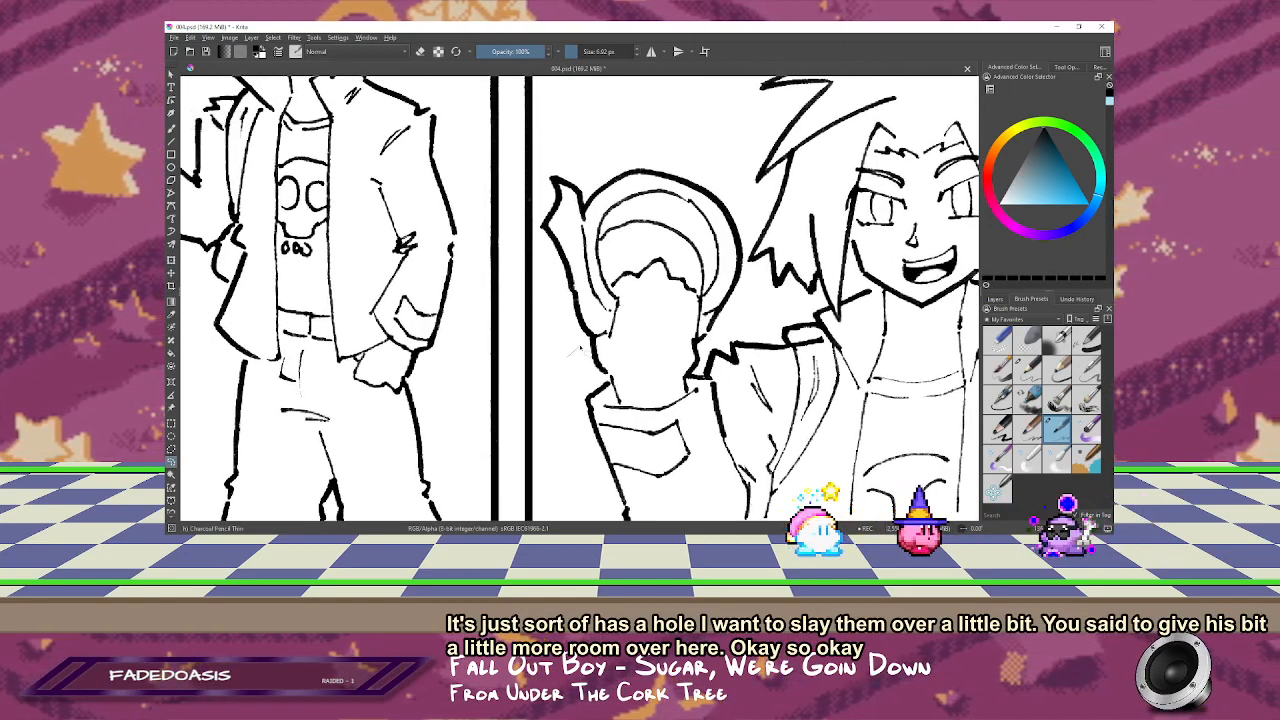
pyautogui.moveTo(631, 341); pyautogui.dragTo(625, 300)
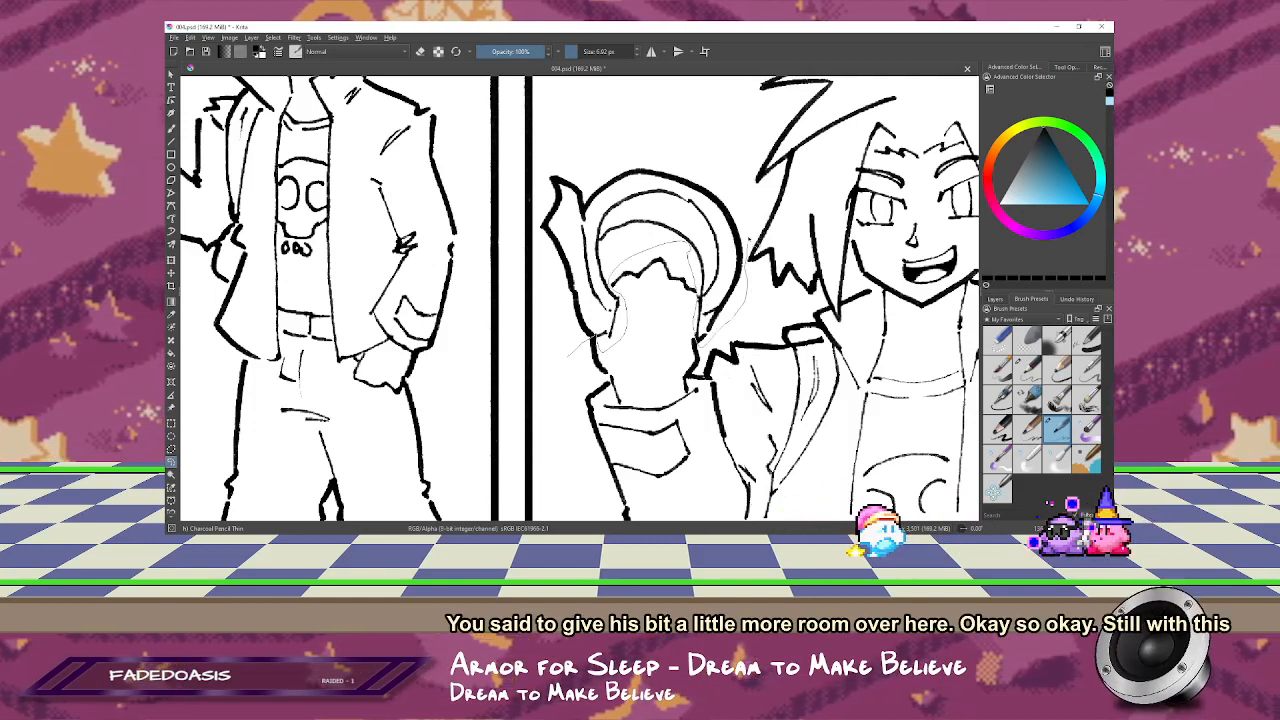
pyautogui.moveTo(596, 142)
pyautogui.mouseDown()
pyautogui.moveTo(556, 158)
pyautogui.moveTo(541, 186)
pyautogui.mouseUp()
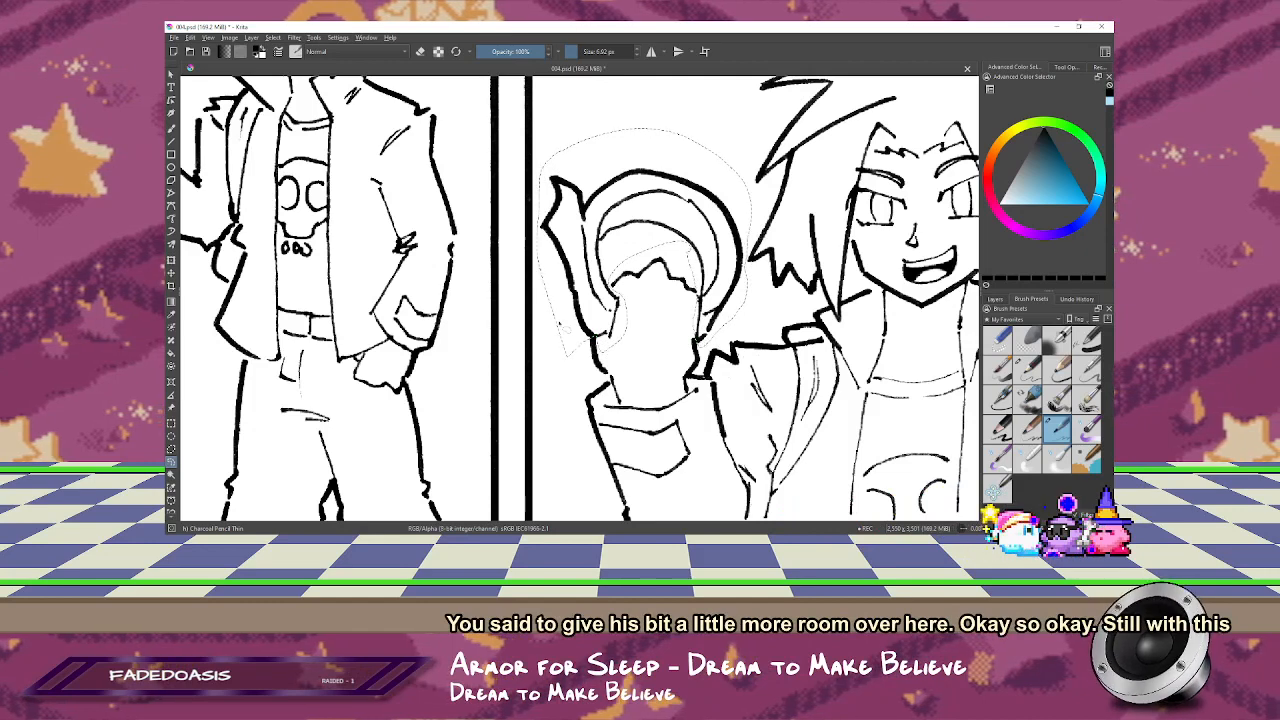
pyautogui.hotkey('ctrl', 'x')
pyautogui.hotkey('ctrl', 'v')
pyautogui.hotkey('ctrl', 'shift', 'a')
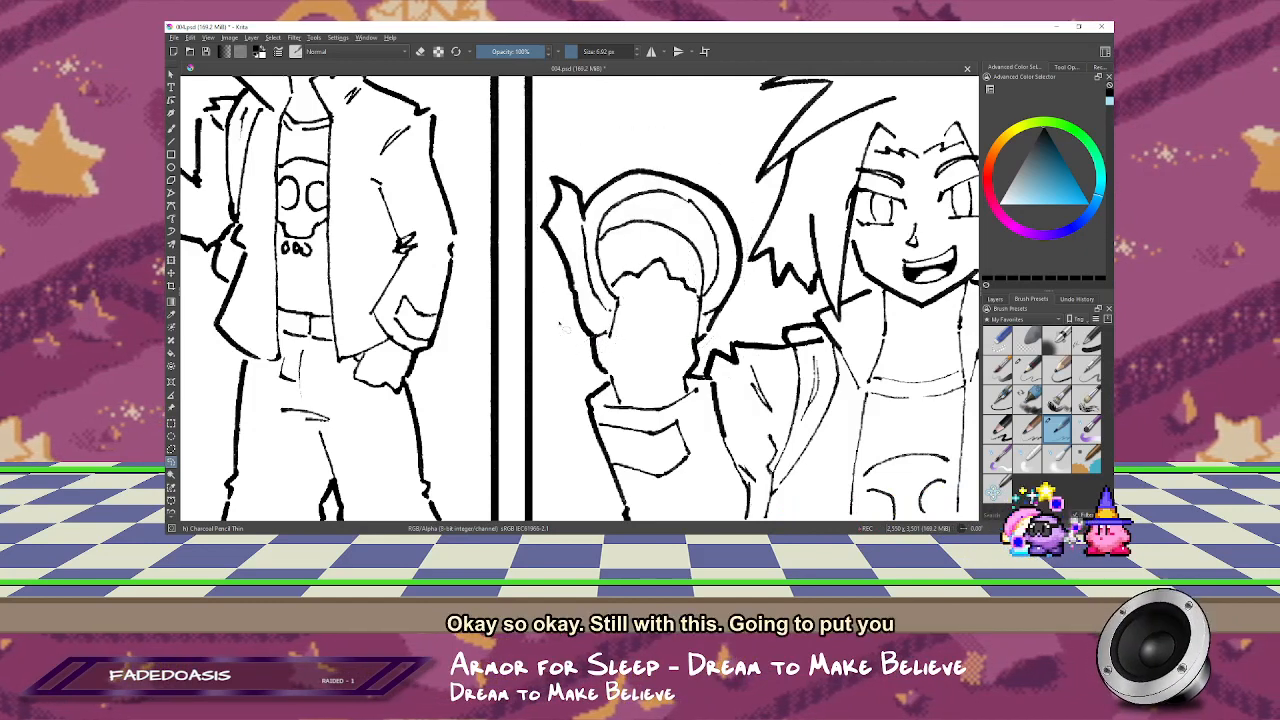
# Step: Flip the pasted duct tape roll horizontally so its loose end is on the side nearer the character's face
pyautogui.hotkey('ctrl', 't')
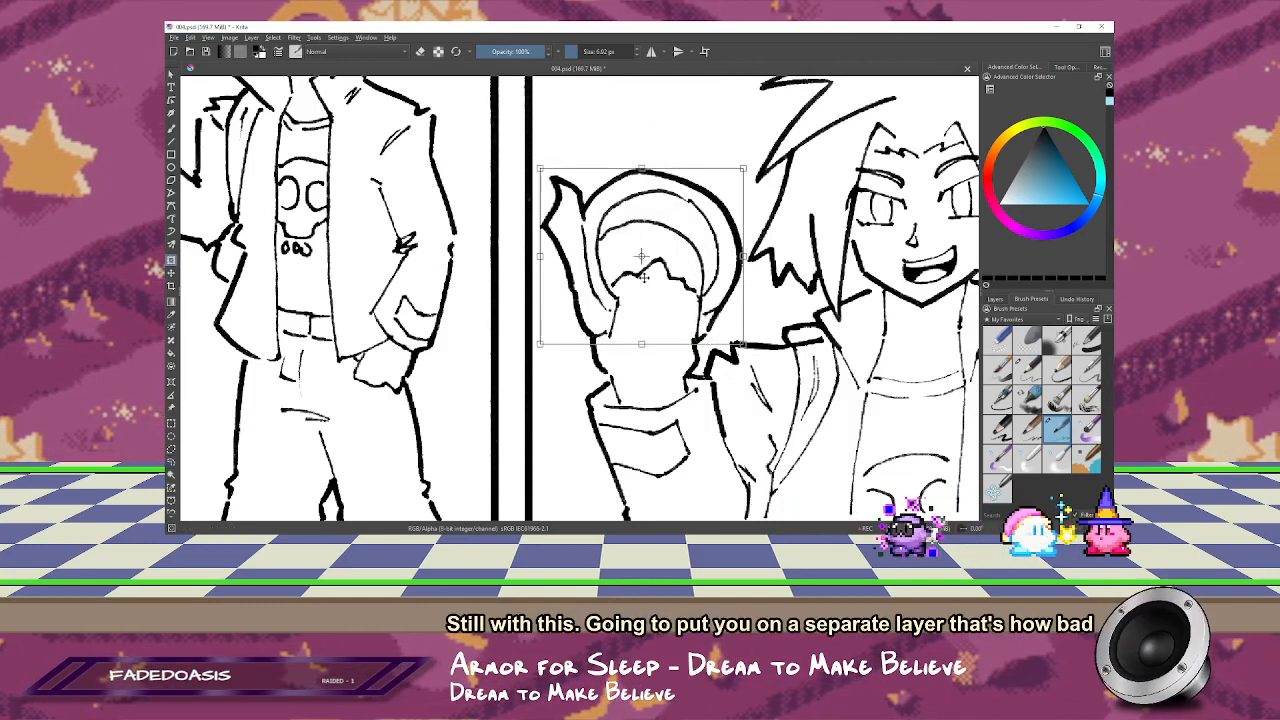
pyautogui.rightClick(662, 299)
pyautogui.click(710, 384)
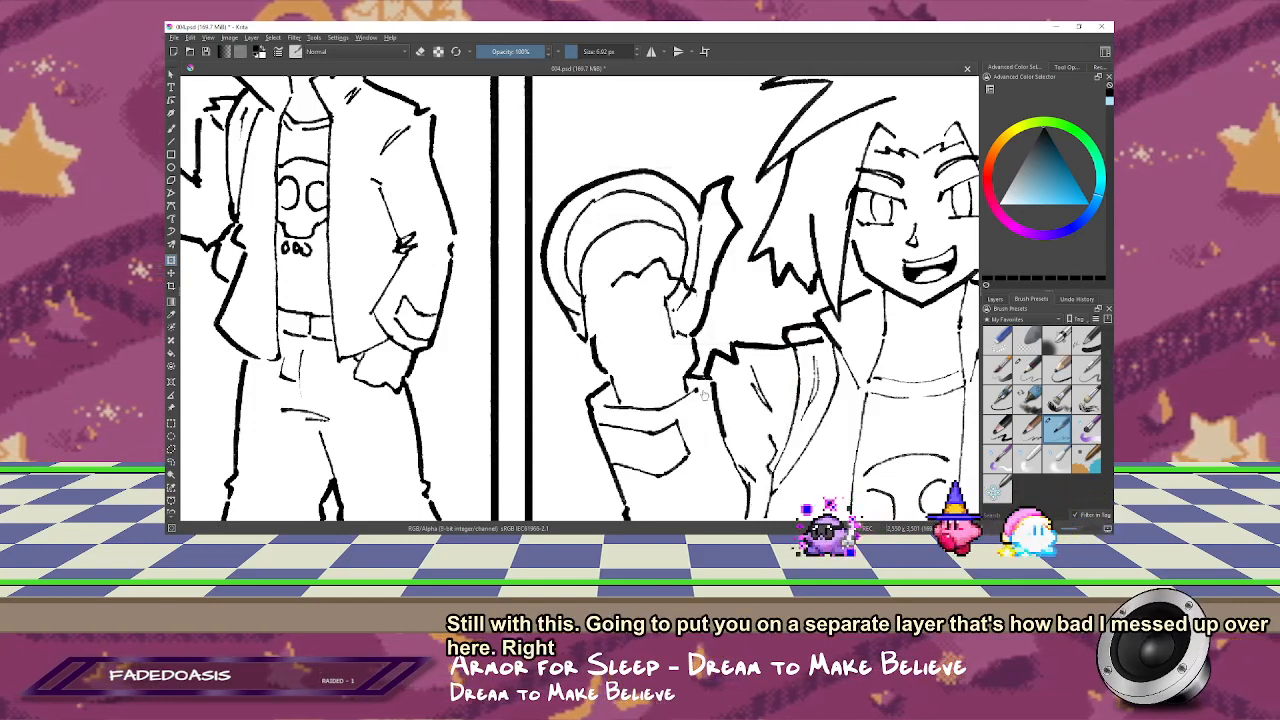
# Step: Nudge the flipped duct tape roll slightly to the right over the raised hand
pyautogui.press('t')
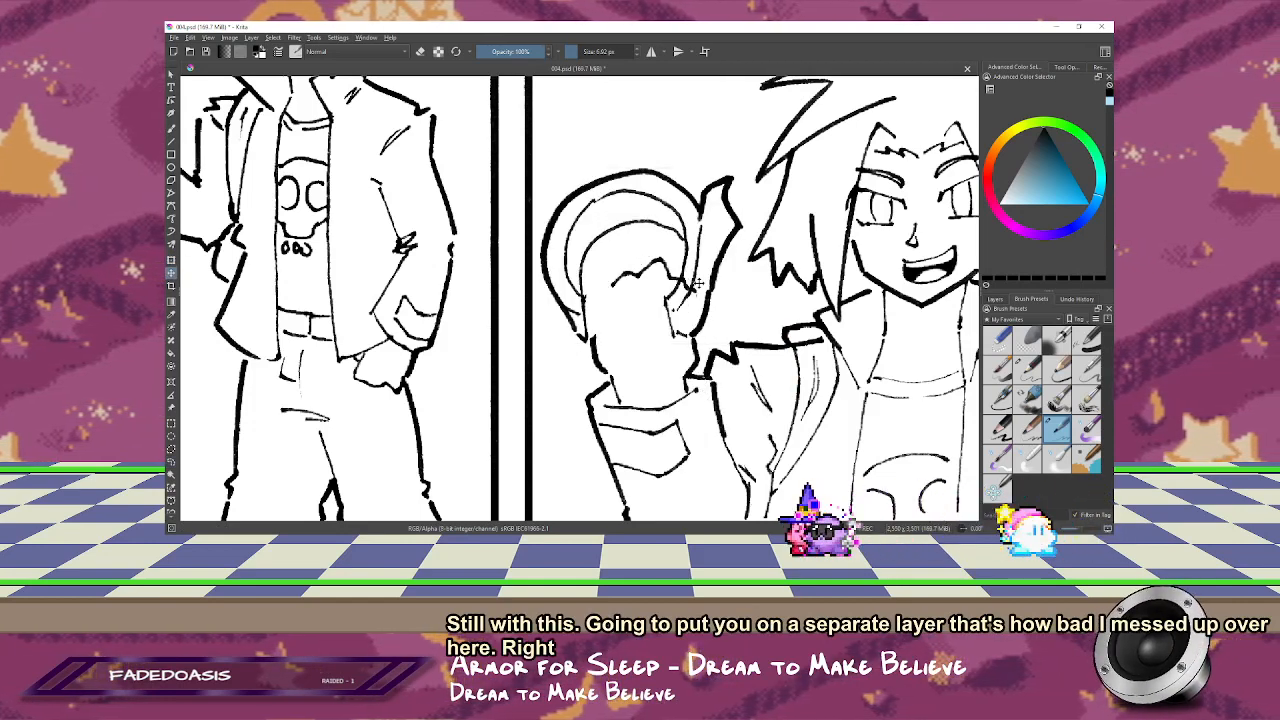
pyautogui.moveTo(698, 284); pyautogui.dragTo(698, 293)
pyautogui.hotkey('ctrl', 'z')
pyautogui.click(995, 299)
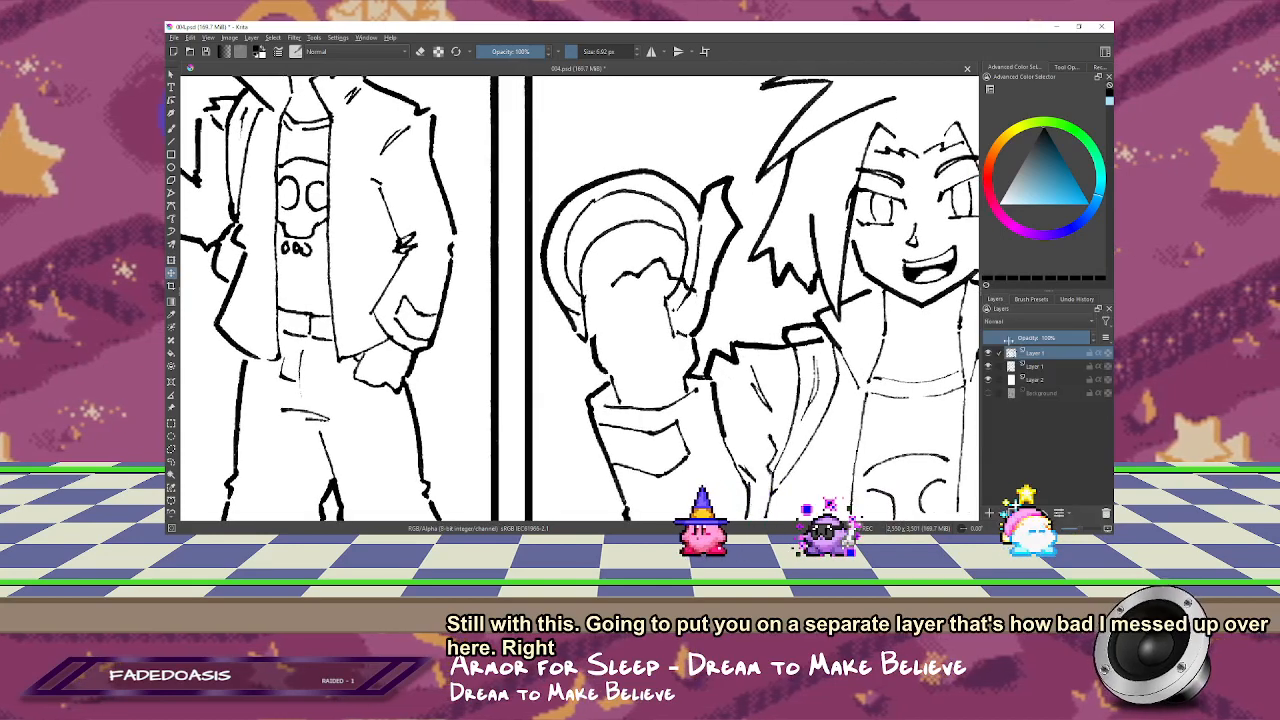
pyautogui.moveTo(688, 252); pyautogui.dragTo(697, 257)
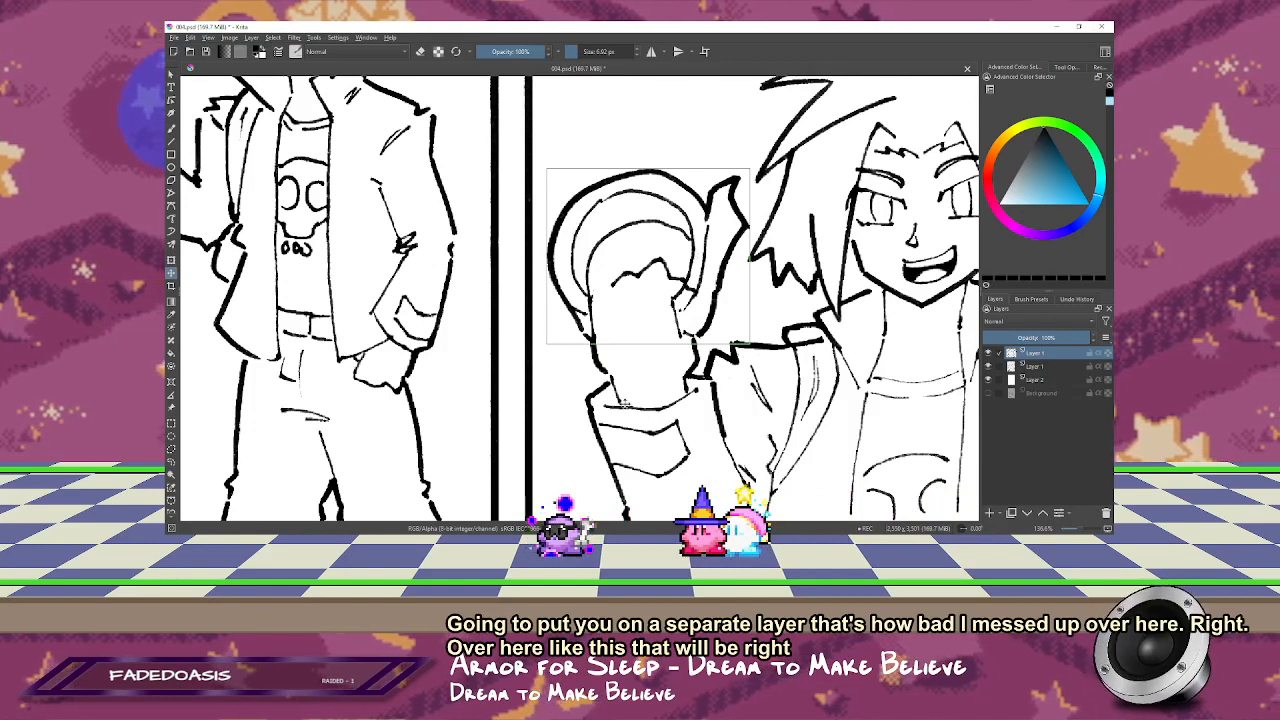
# Step: Lower the tape roll layer's opacity to about 50% and erase the leftover hand lines around the roll's open end
pyautogui.moveTo(1066, 338)
pyautogui.mouseDown()
pyautogui.moveTo(1035, 338)
pyautogui.moveTo(1046, 338)
pyautogui.mouseUp()
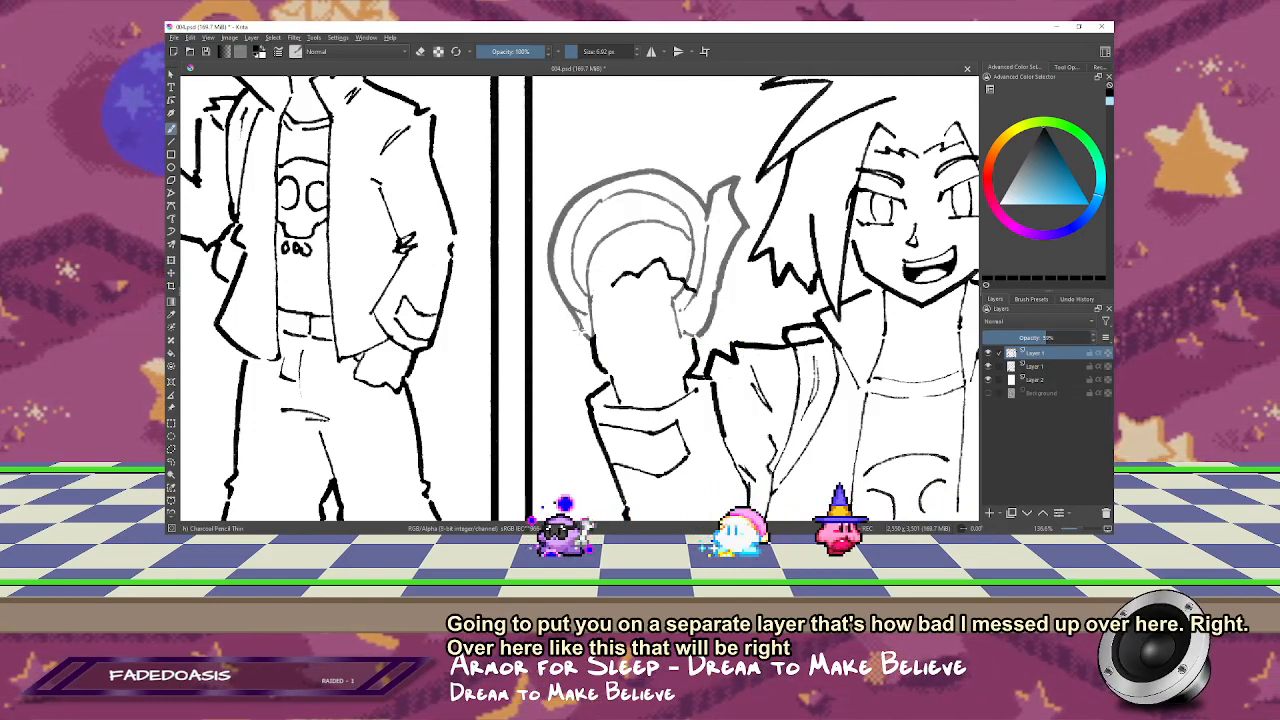
pyautogui.press('e')
pyautogui.moveTo(567, 259); pyautogui.dragTo(577, 259)
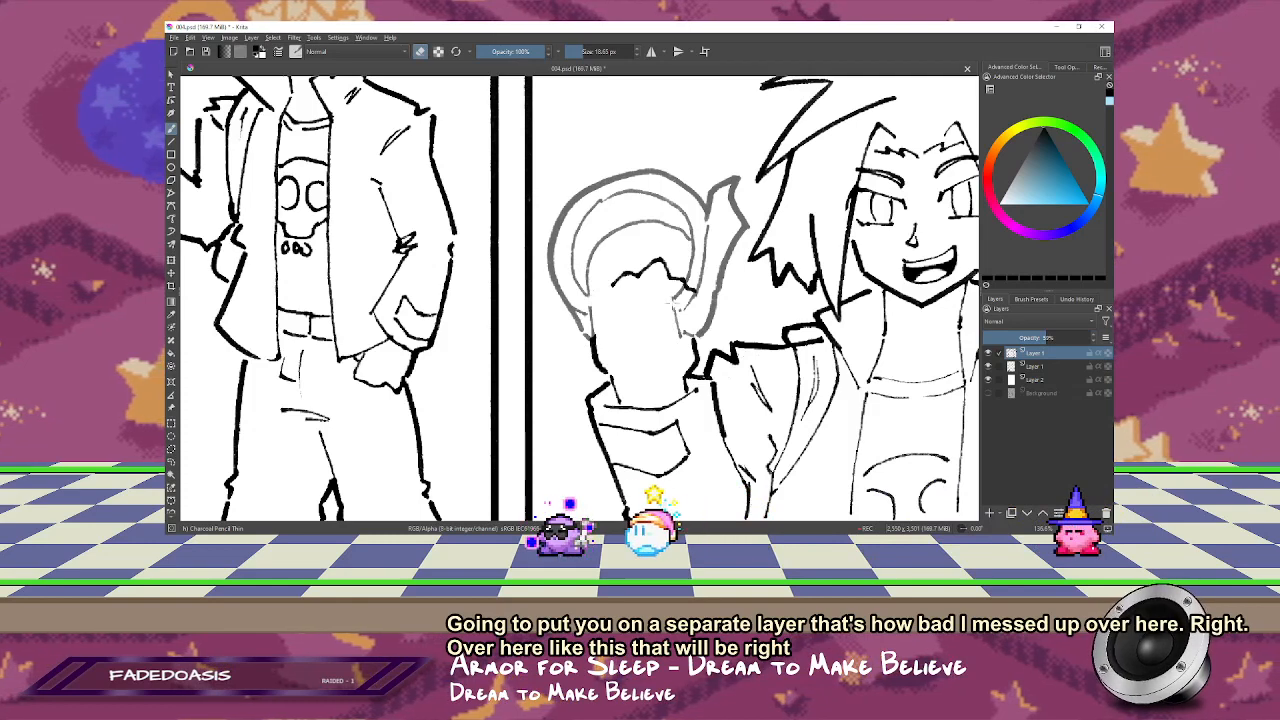
pyautogui.moveTo(674, 302); pyautogui.dragTo(676, 309)
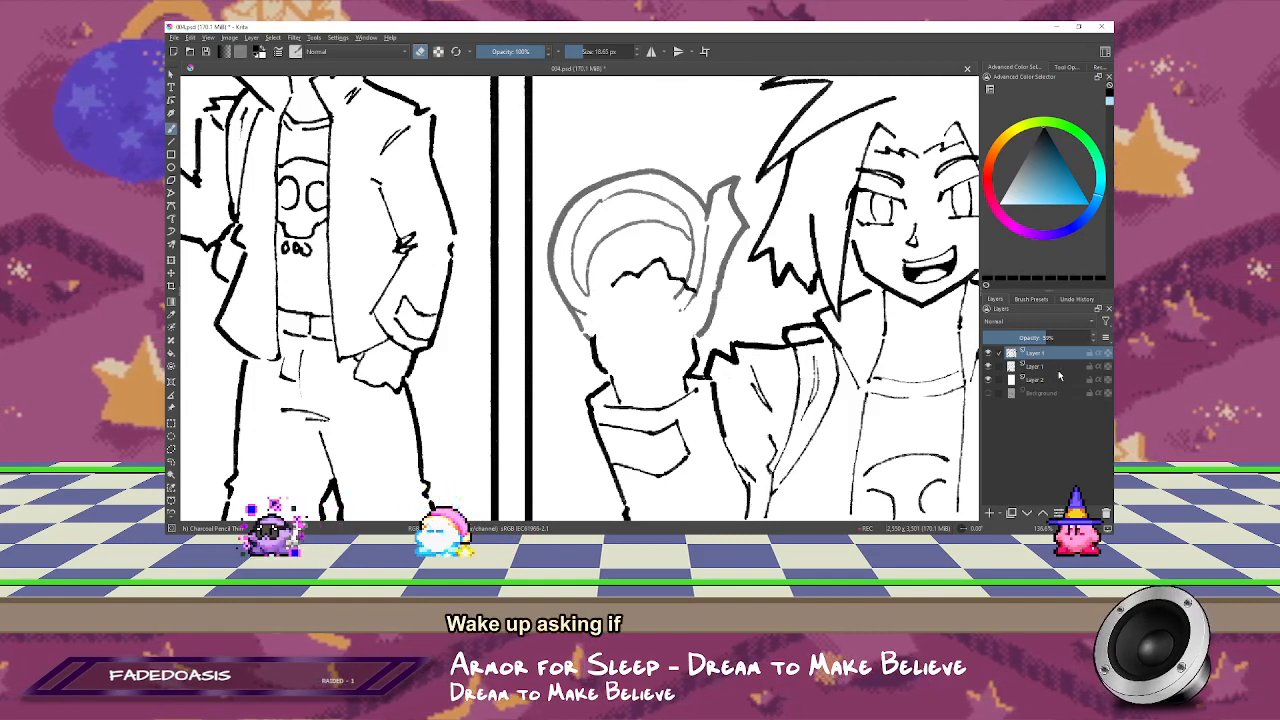
# Step: On the line art layer, erase the raised hand's old side outlines and shift the knuckle line slightly away from the face
pyautogui.click(1056, 367)
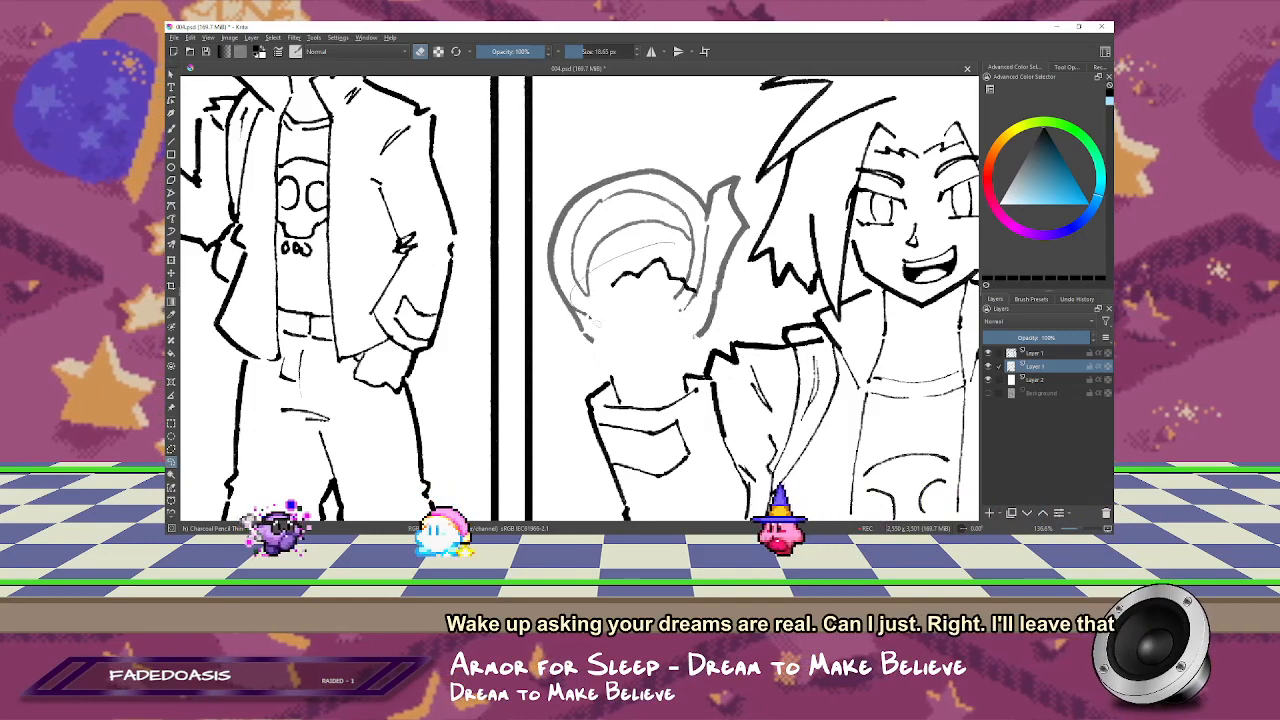
pyautogui.moveTo(597, 323)
pyautogui.mouseDown()
pyautogui.moveTo(710, 294)
pyautogui.moveTo(656, 284)
pyautogui.mouseUp()
pyautogui.press('t')
pyautogui.hotkey('ctrl', 'shift', 'a')
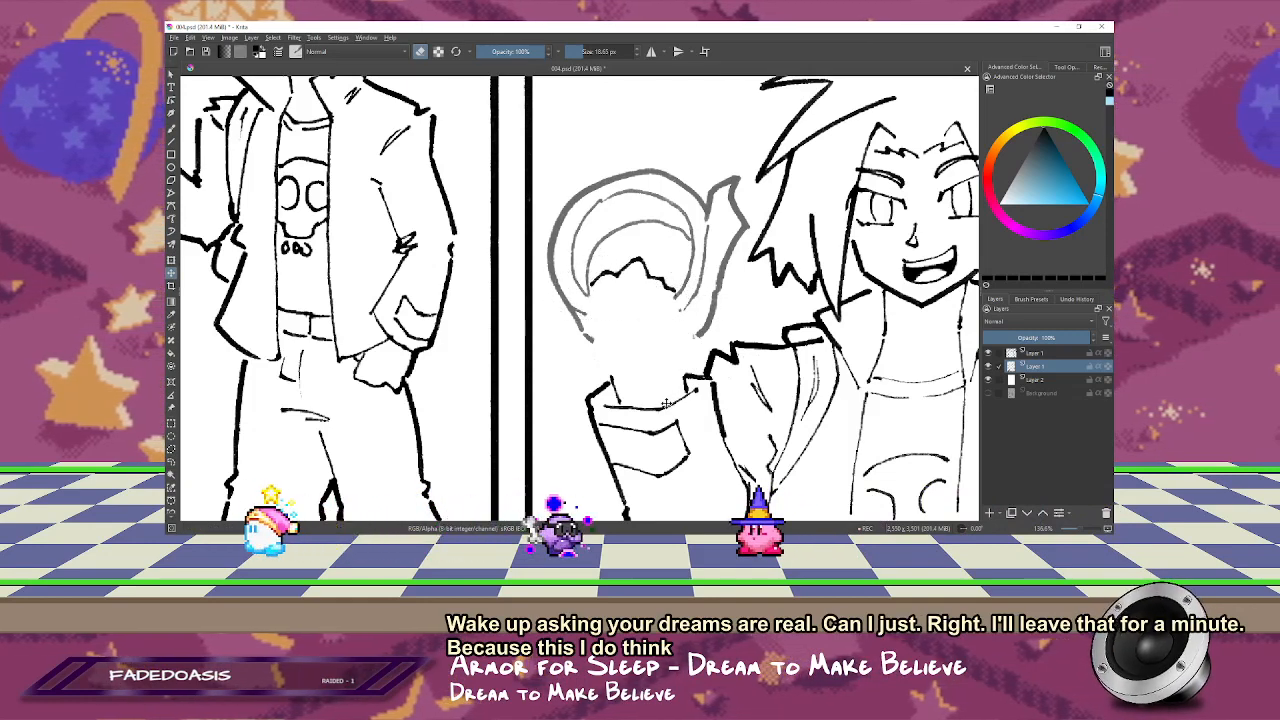
pyautogui.scroll(-2, 640, 330)
pyautogui.press('b')
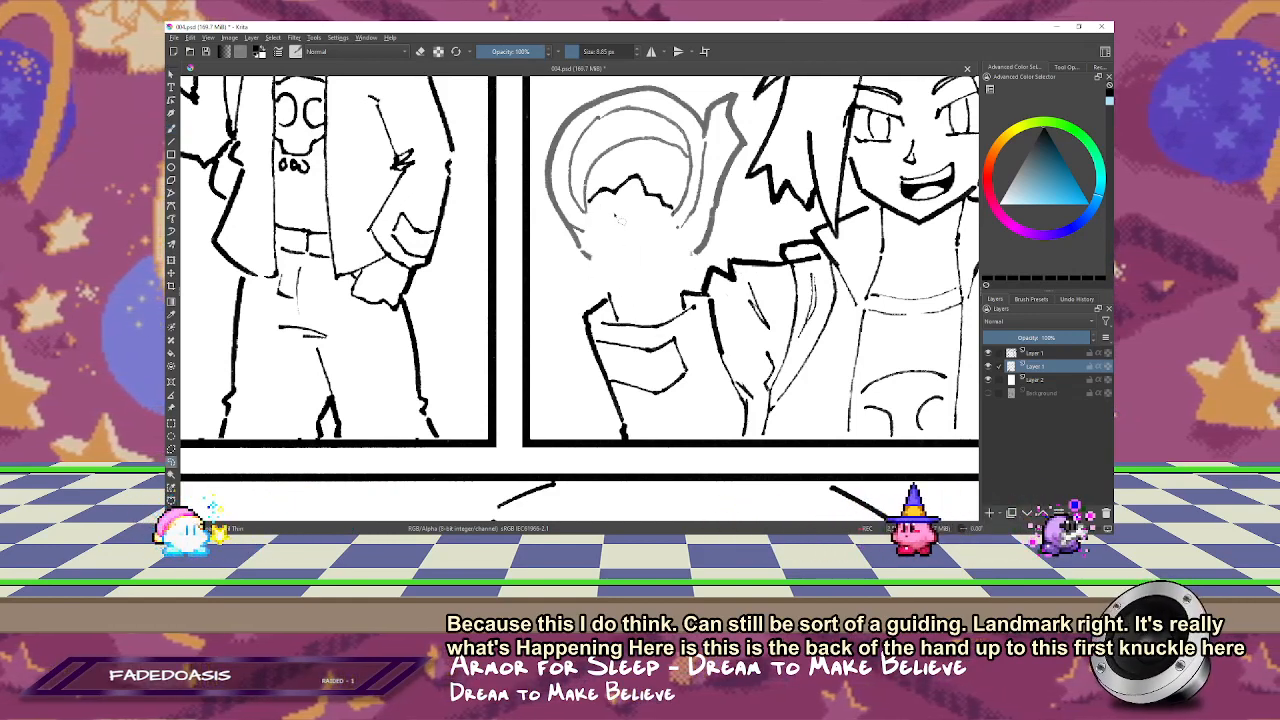
# Step: Reposition the knuckle line inside the tape roll and draw the hand's outer side from it down toward the cuff
pyautogui.moveTo(638, 155)
pyautogui.mouseDown()
pyautogui.moveTo(600, 219)
pyautogui.moveTo(645, 158)
pyautogui.mouseUp()
pyautogui.press('t')
pyautogui.moveTo(635, 210)
pyautogui.mouseDown()
pyautogui.moveTo(663, 207)
pyautogui.moveTo(650, 212)
pyautogui.mouseUp()
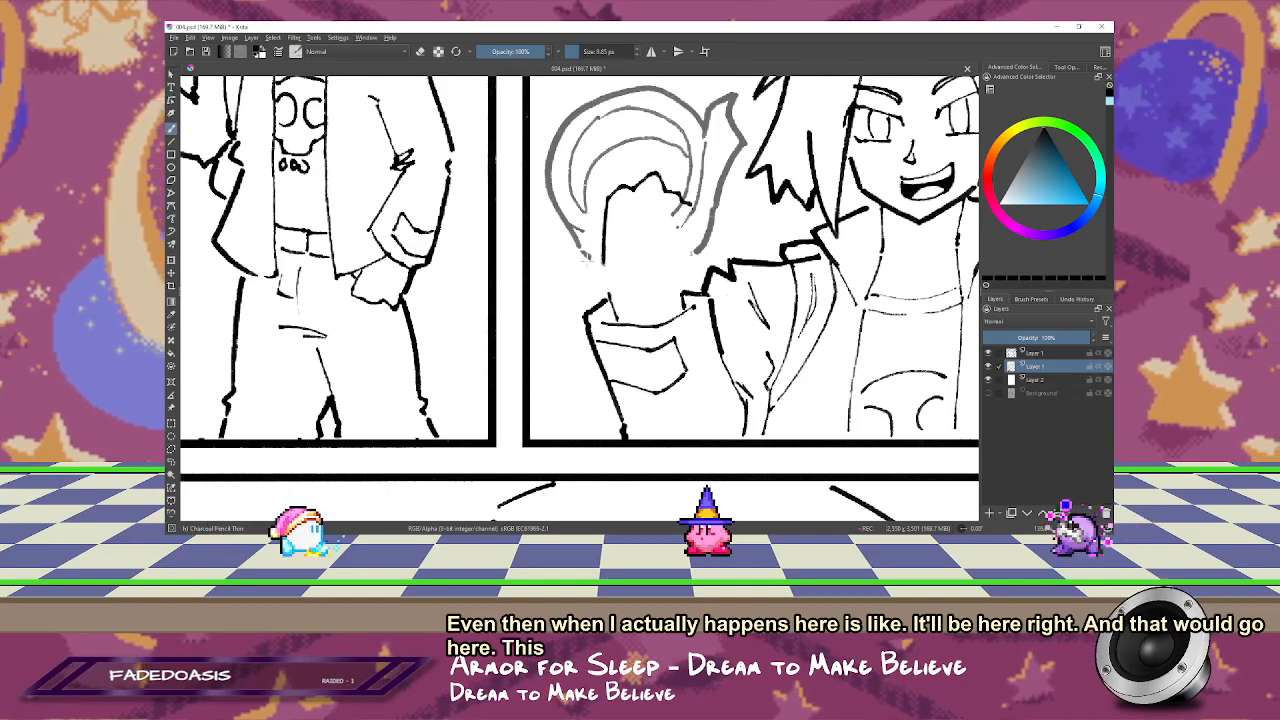
pyautogui.scroll(1, 575, 250)
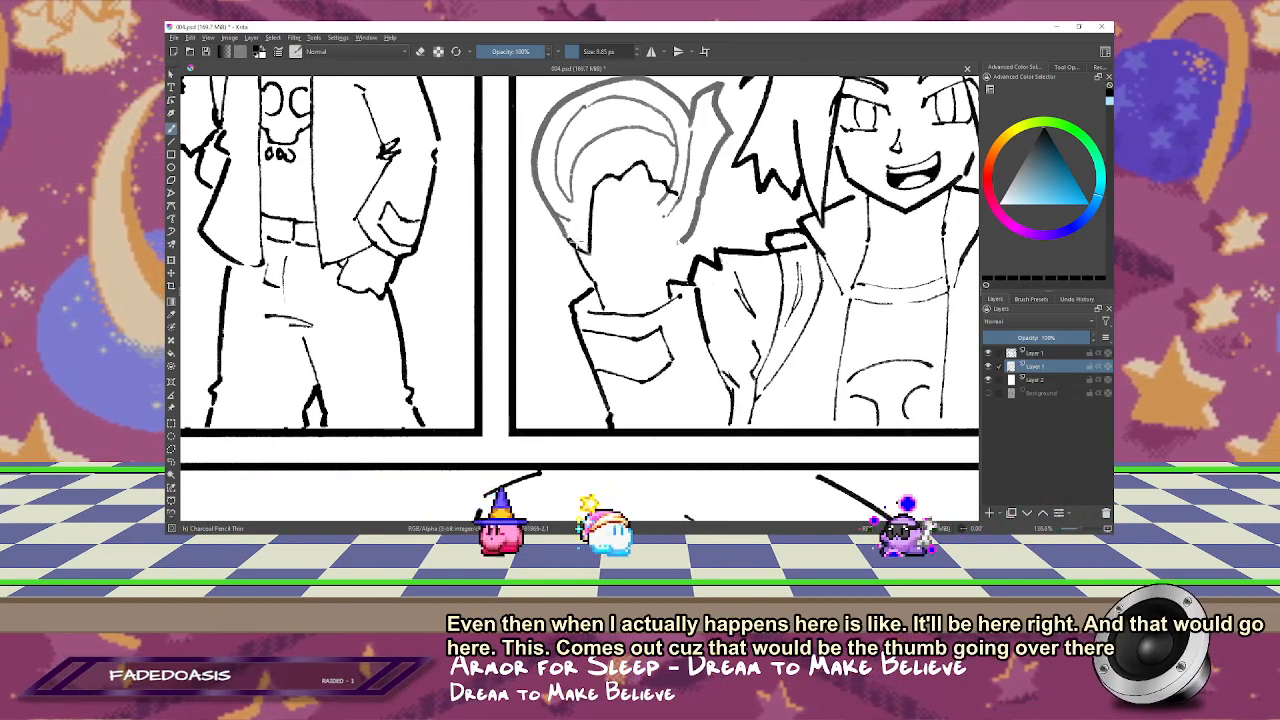
pyautogui.press('e')
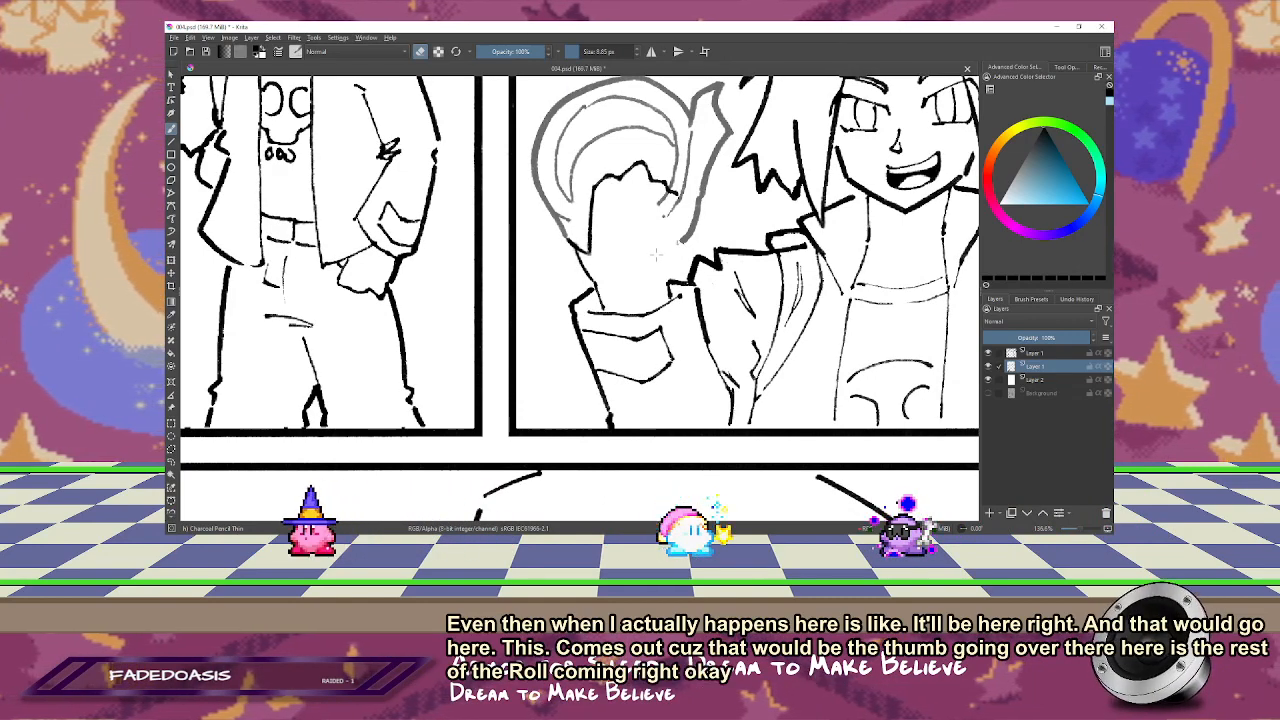
# Step: Tilt the tape roll layer slightly and move it closer to the character's hair, over the raised hand
pyautogui.press('m')
pyautogui.moveTo(493, 242); pyautogui.dragTo(609, 247)
pyautogui.scroll(2, 612, 248)
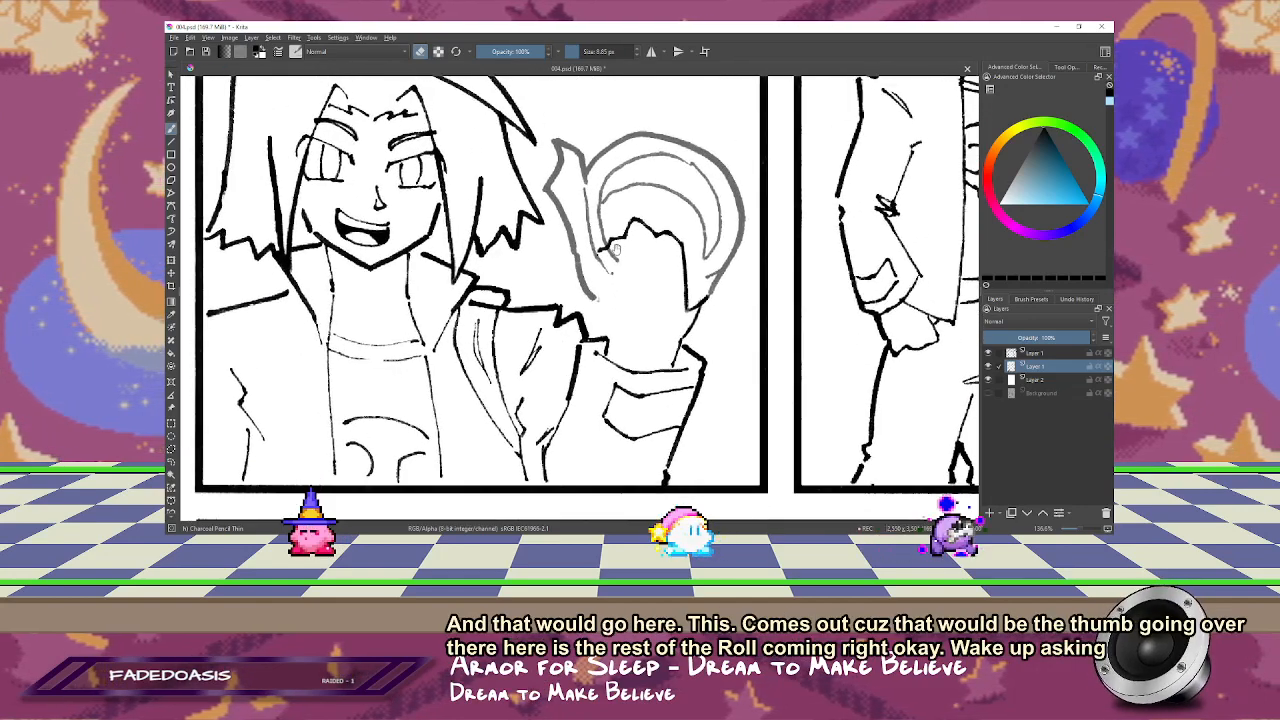
pyautogui.click(1034, 354)
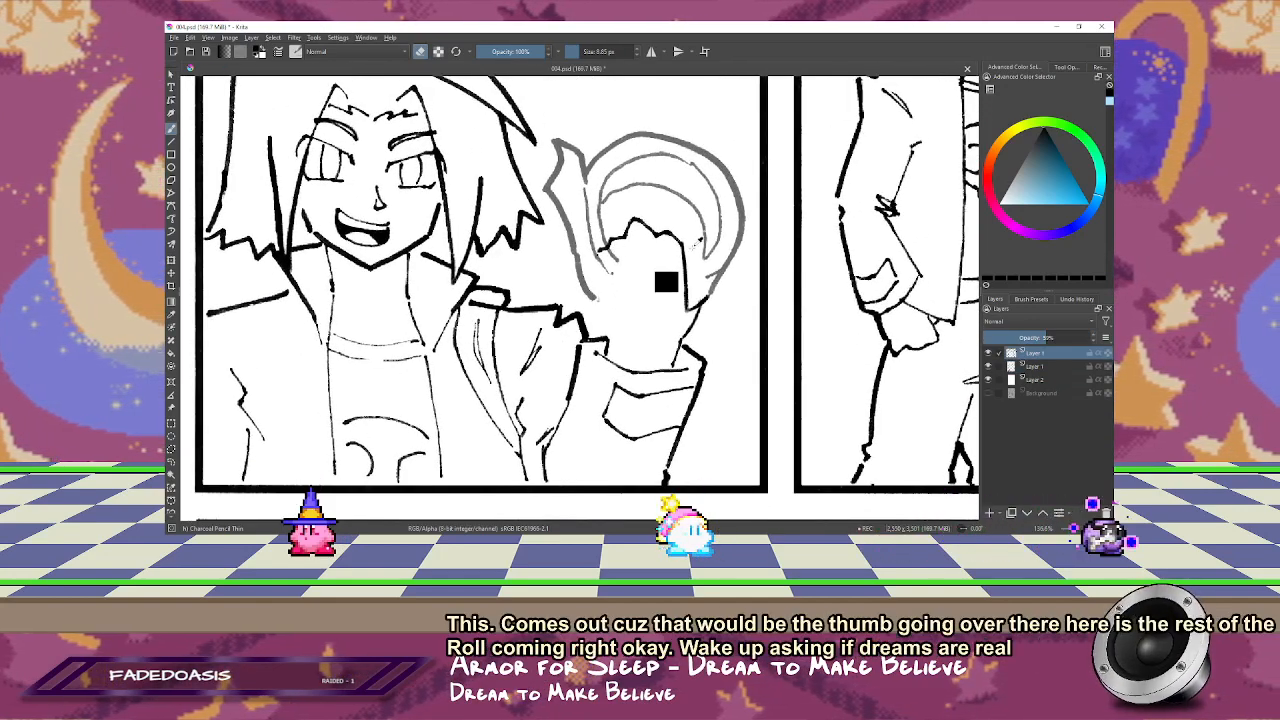
pyautogui.hotkey('ctrl', 't')
pyautogui.moveTo(756, 283)
pyautogui.mouseDown()
pyautogui.moveTo(764, 265)
pyautogui.moveTo(705, 245)
pyautogui.moveTo(757, 240)
pyautogui.moveTo(717, 236)
pyautogui.moveTo(713, 248)
pyautogui.mouseUp()
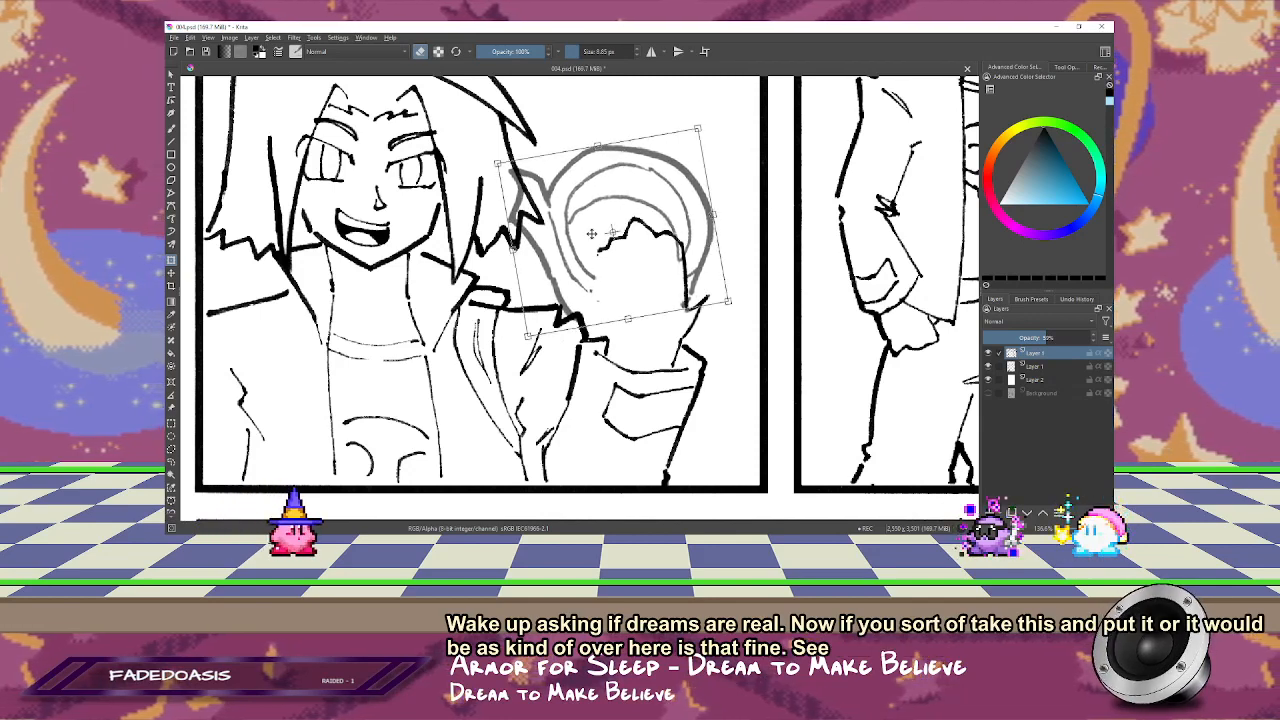
pyautogui.moveTo(743, 295); pyautogui.dragTo(730, 321)
pyautogui.moveTo(670, 284); pyautogui.dragTo(669, 277)
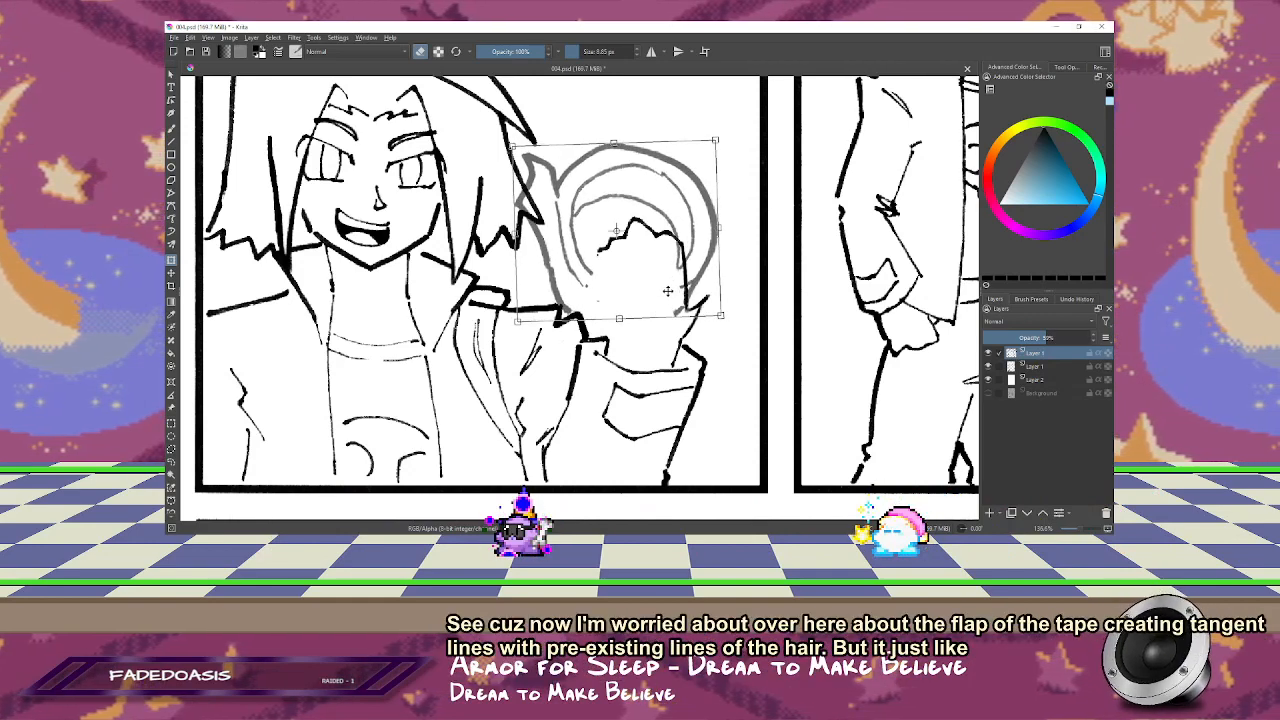
pyautogui.press('Return')
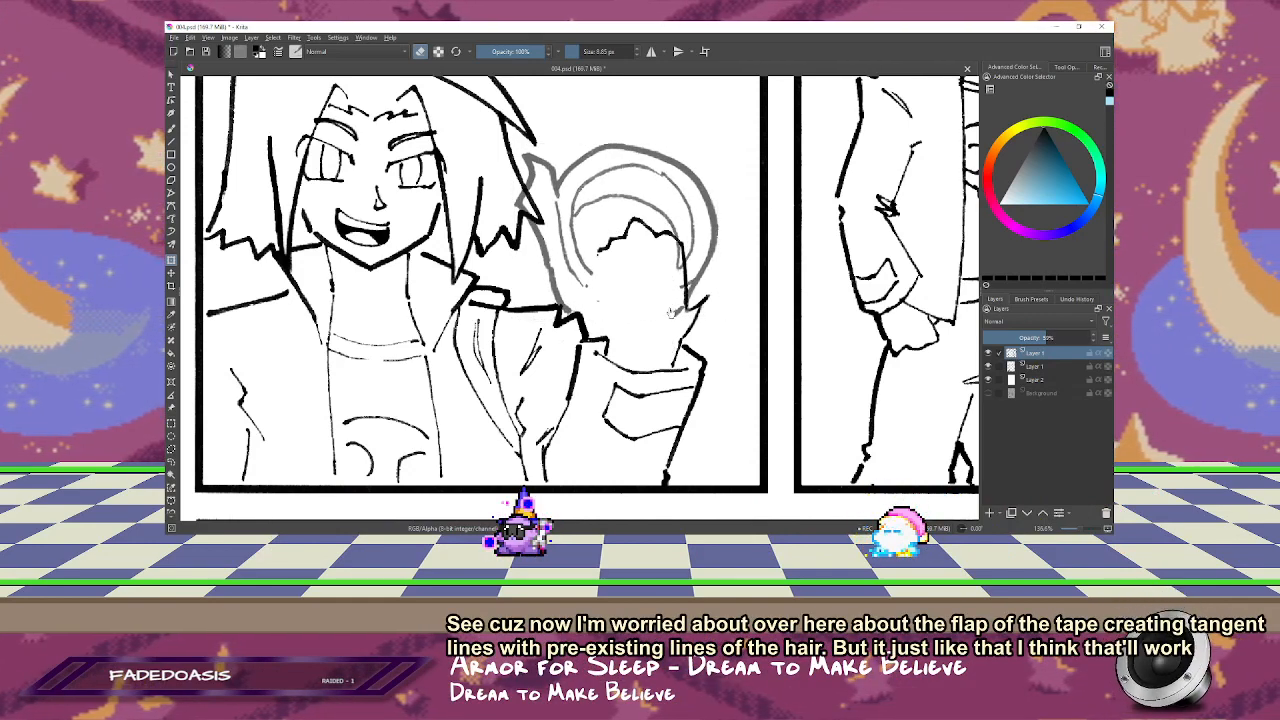
# Step: On the line art layer, rework the hand's outer outline so the back of the hand connects to the wrist and cuff
pyautogui.press('m')
pyautogui.press('b')
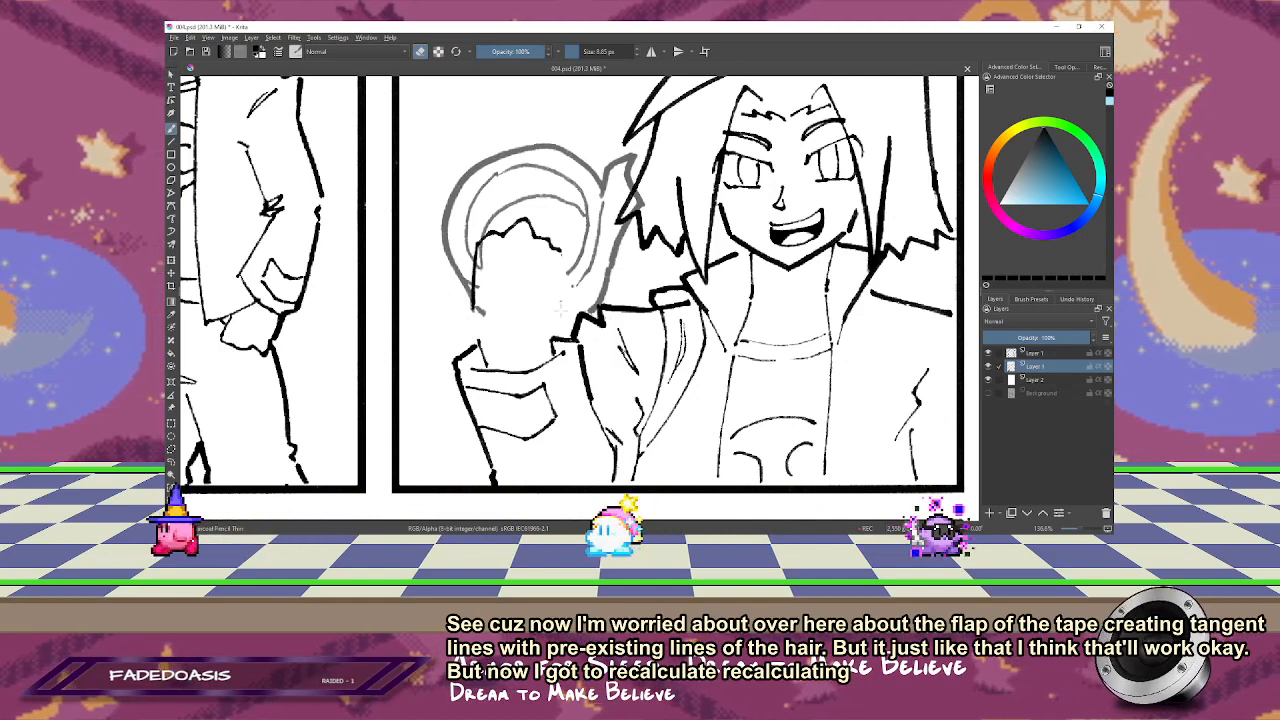
pyautogui.scroll(-1, 484, 262)
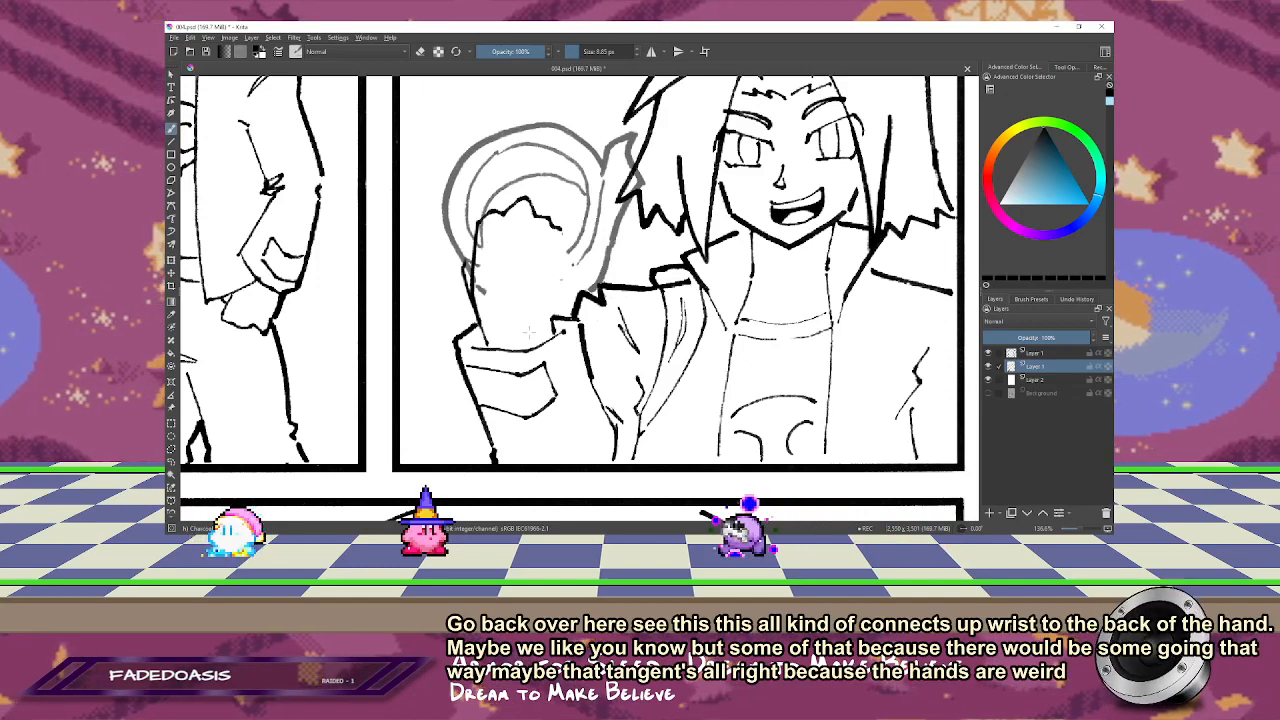
# Step: Round off the knuckles and draw the side of the hand nearer the face down to the cuff
pyautogui.press('m')
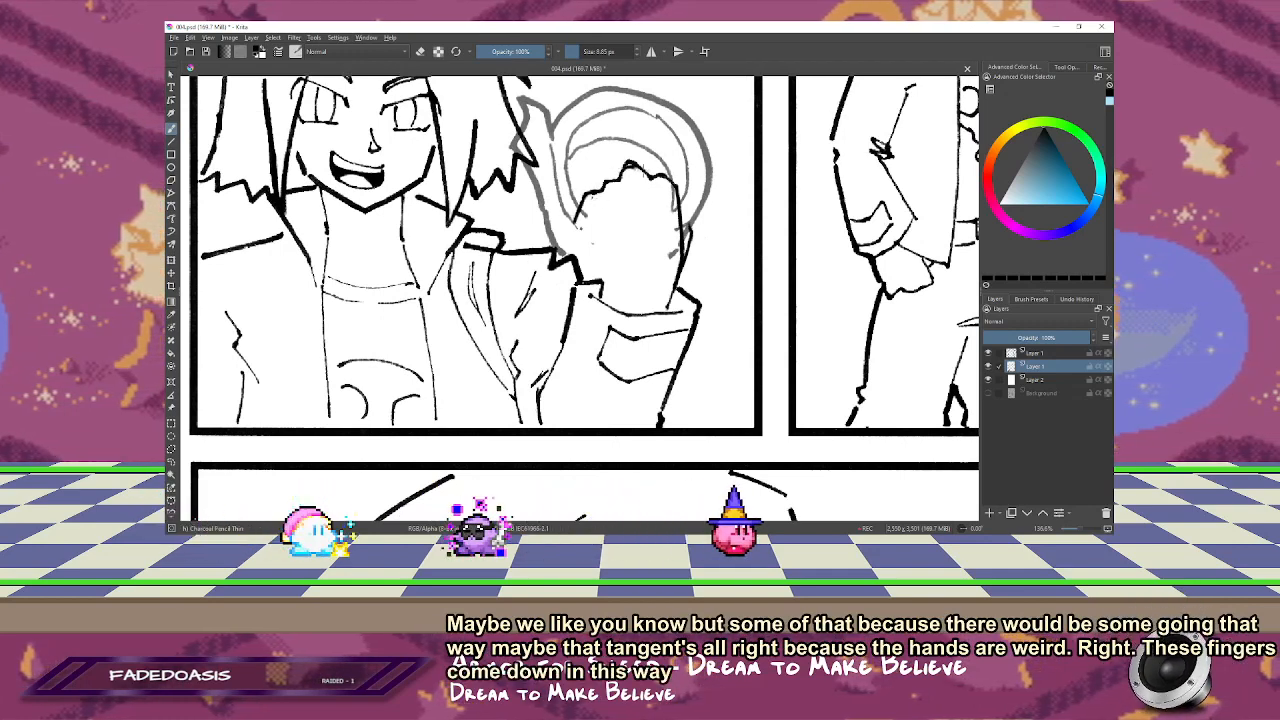
pyautogui.press('e')
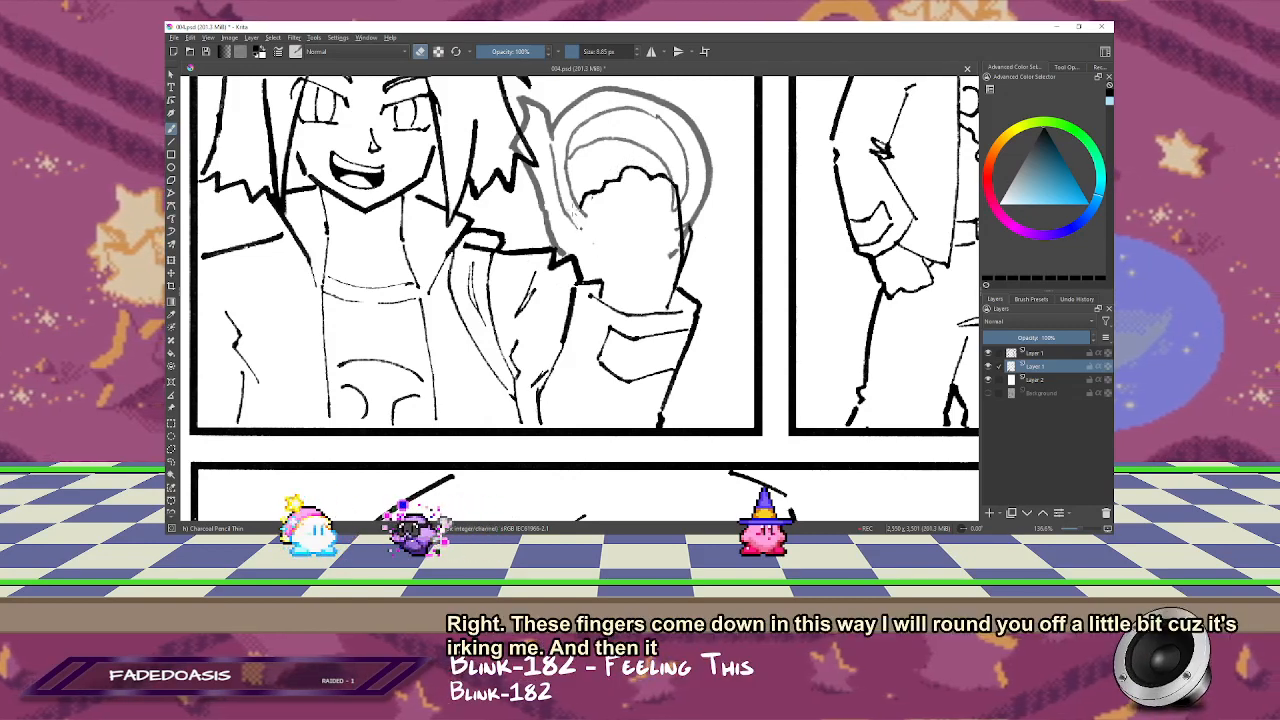
pyautogui.press('e')
pyautogui.moveTo(596, 270); pyautogui.dragTo(589, 258)
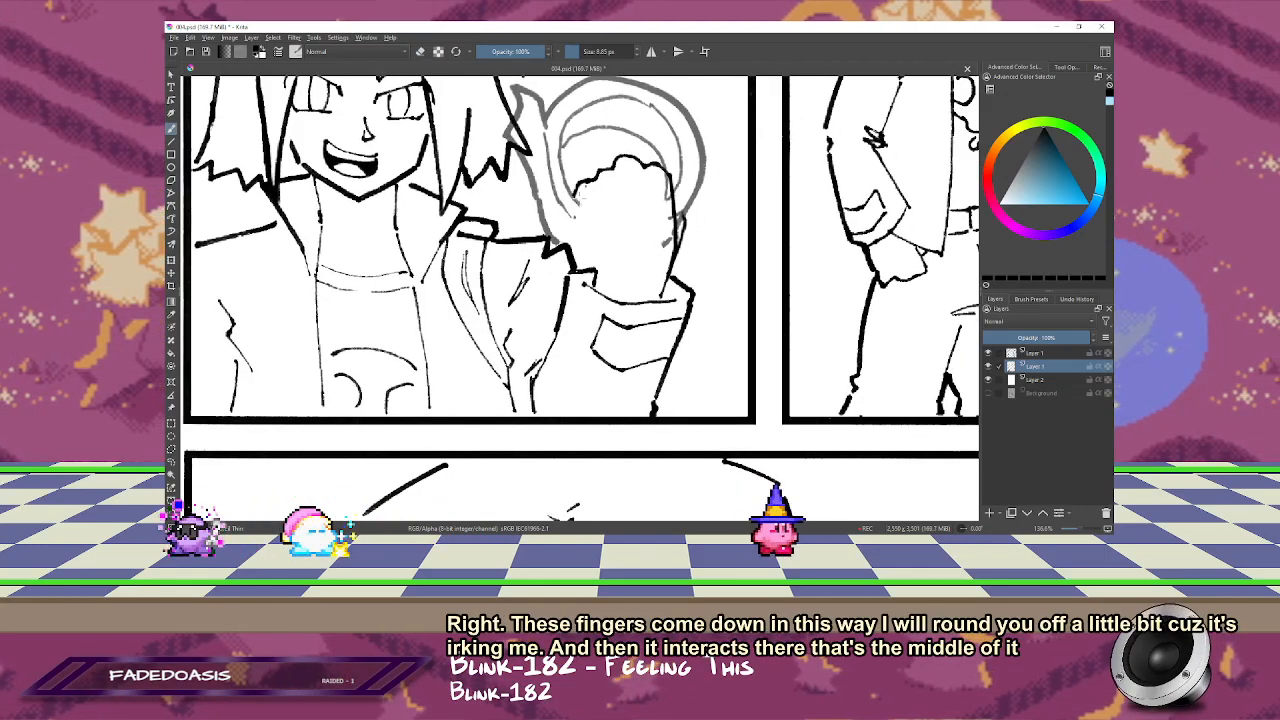
pyautogui.moveTo(594, 239)
pyautogui.mouseDown()
pyautogui.moveTo(596, 197)
pyautogui.moveTo(588, 226)
pyautogui.mouseUp()
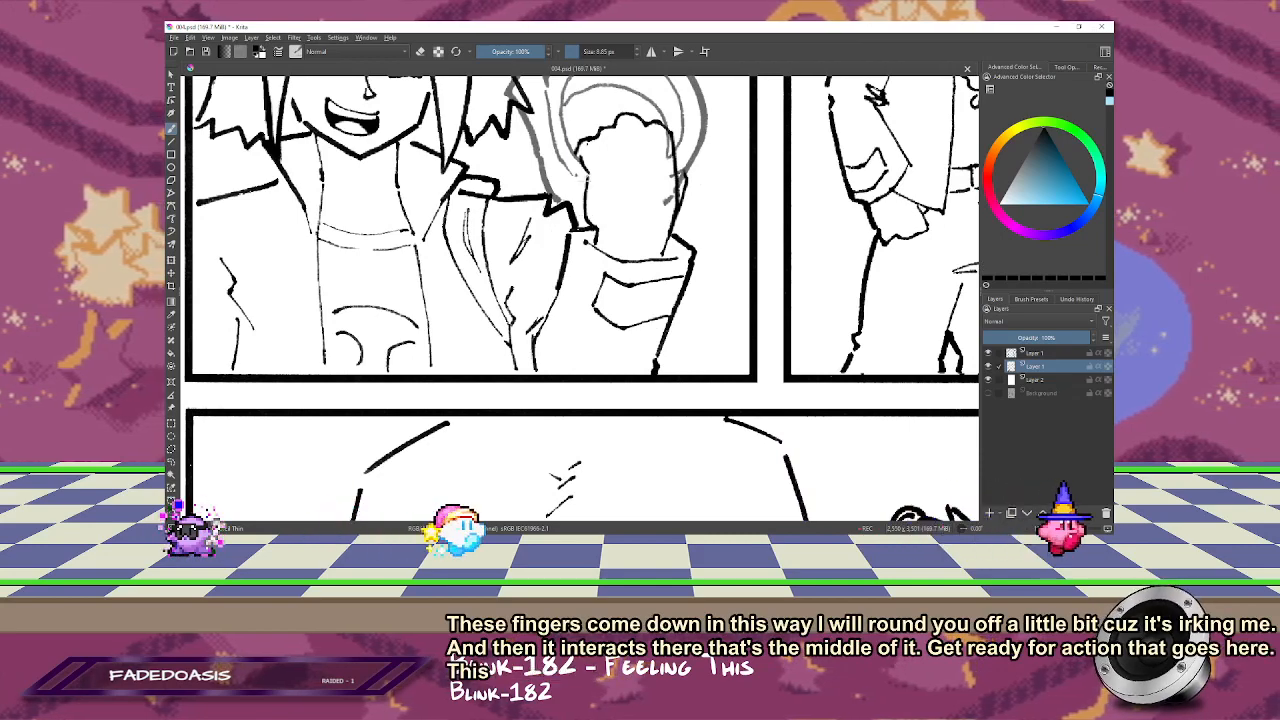
# Step: On the tape roll layer, erase the part of the roll's outline that overlaps the outer side of the hand
pyautogui.moveTo(605, 186); pyautogui.dragTo(629, 284)
pyautogui.press('m')
pyautogui.click(1036, 353)
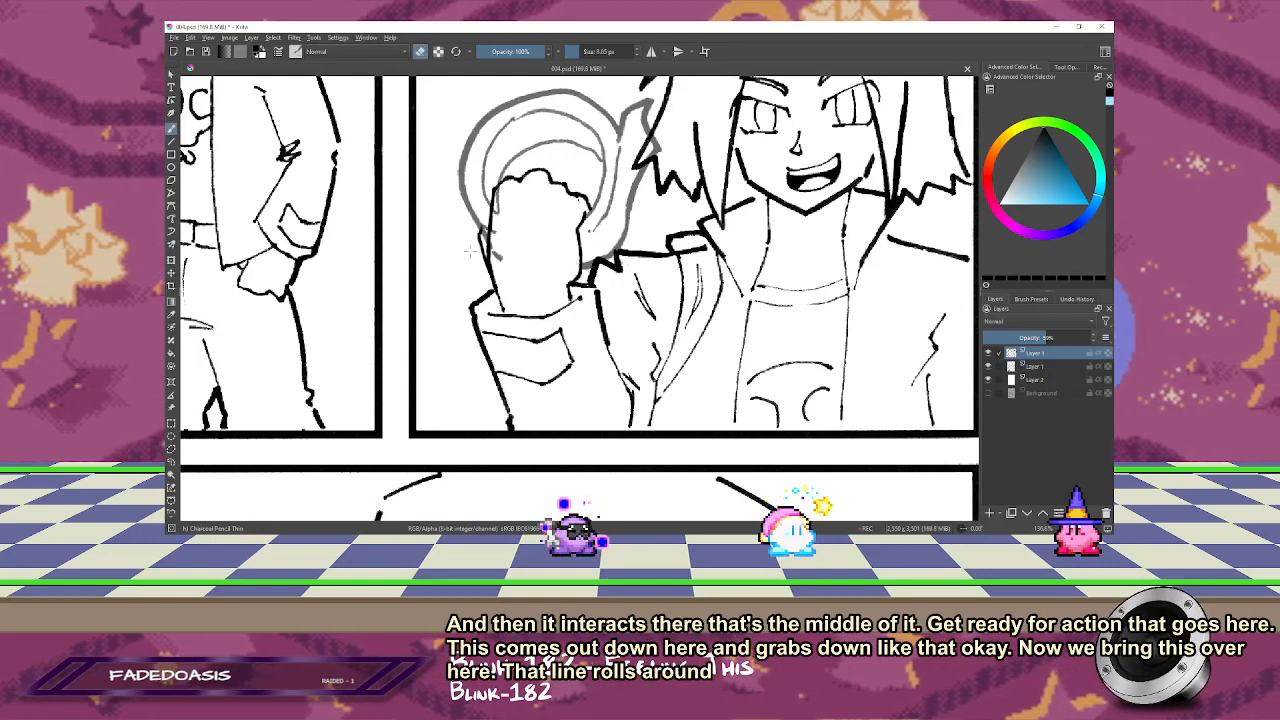
pyautogui.moveTo(498, 258); pyautogui.dragTo(490, 230)
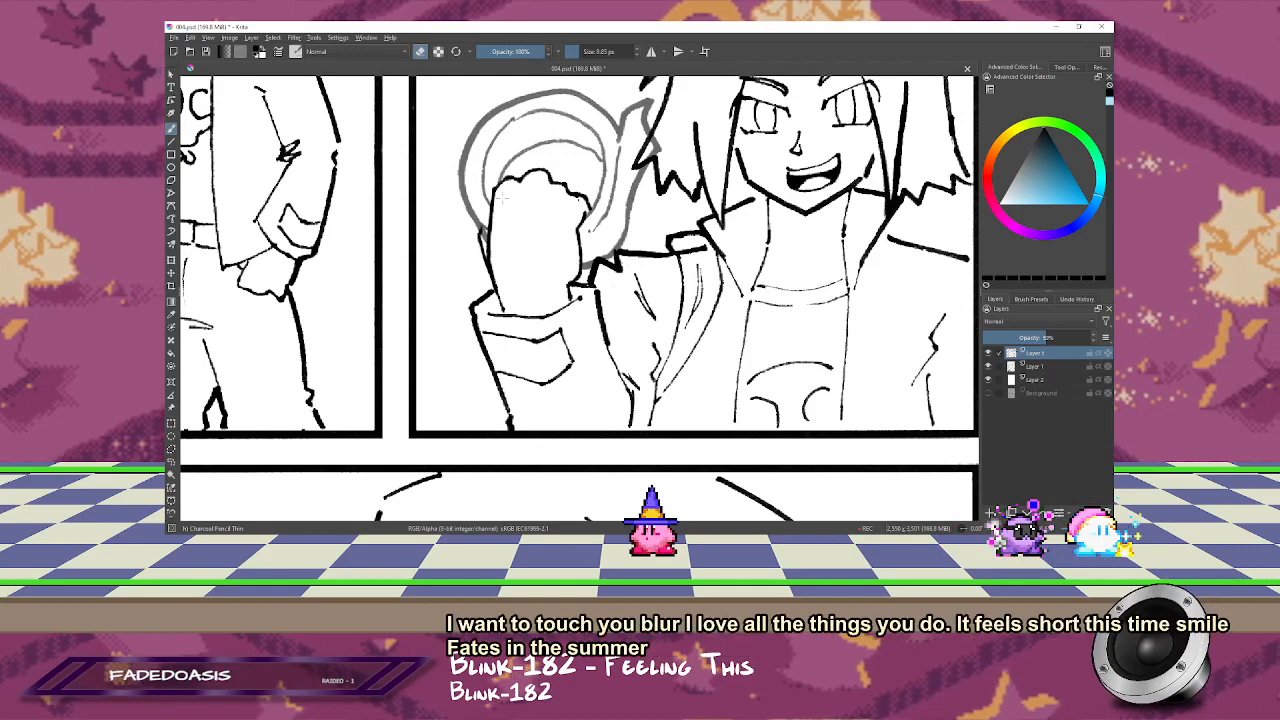
# Step: Redraw and clean up the curved inner ring lines of the tape roll above the knuckles
pyautogui.moveTo(545, 201); pyautogui.dragTo(517, 231)
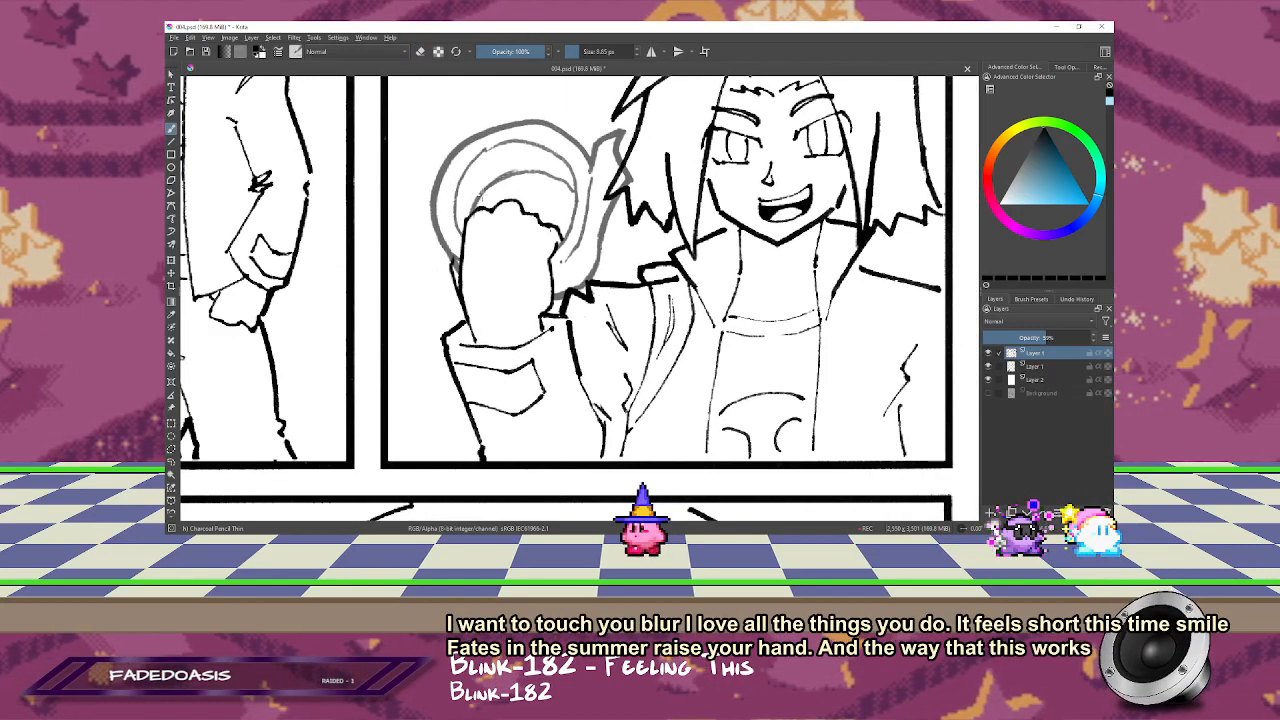
pyautogui.moveTo(487, 159); pyautogui.dragTo(458, 146)
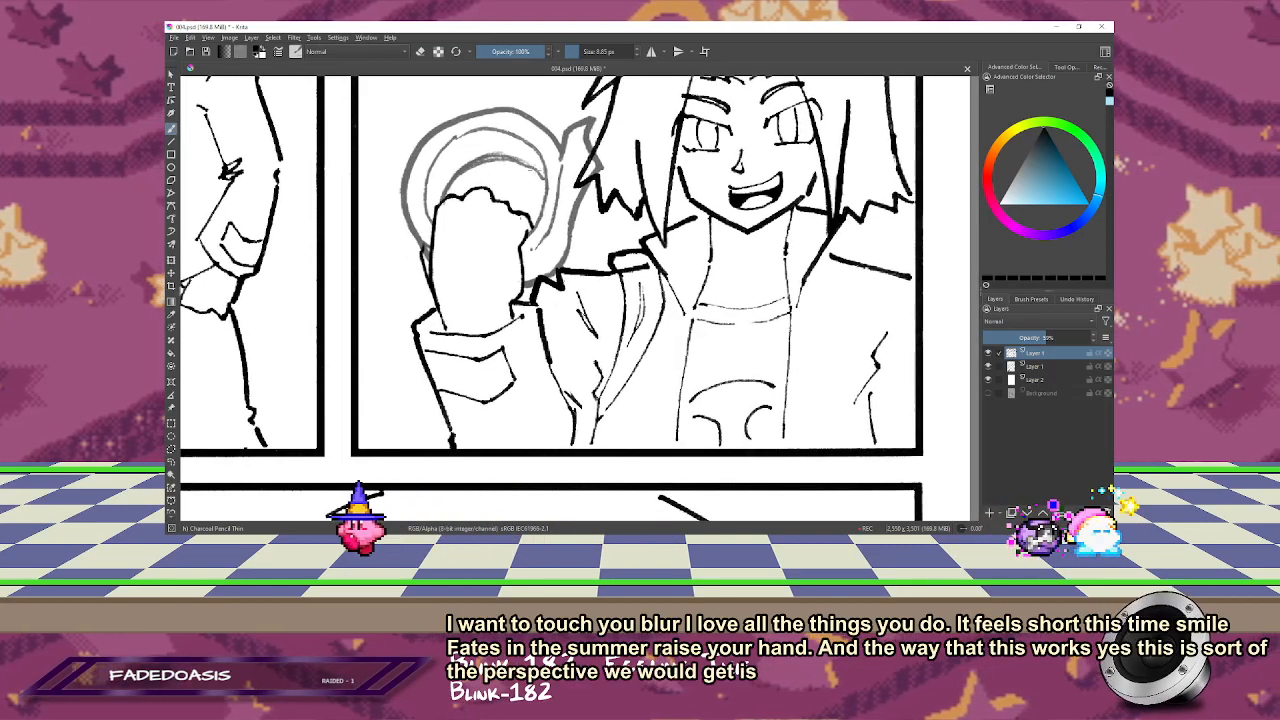
pyautogui.press('e')
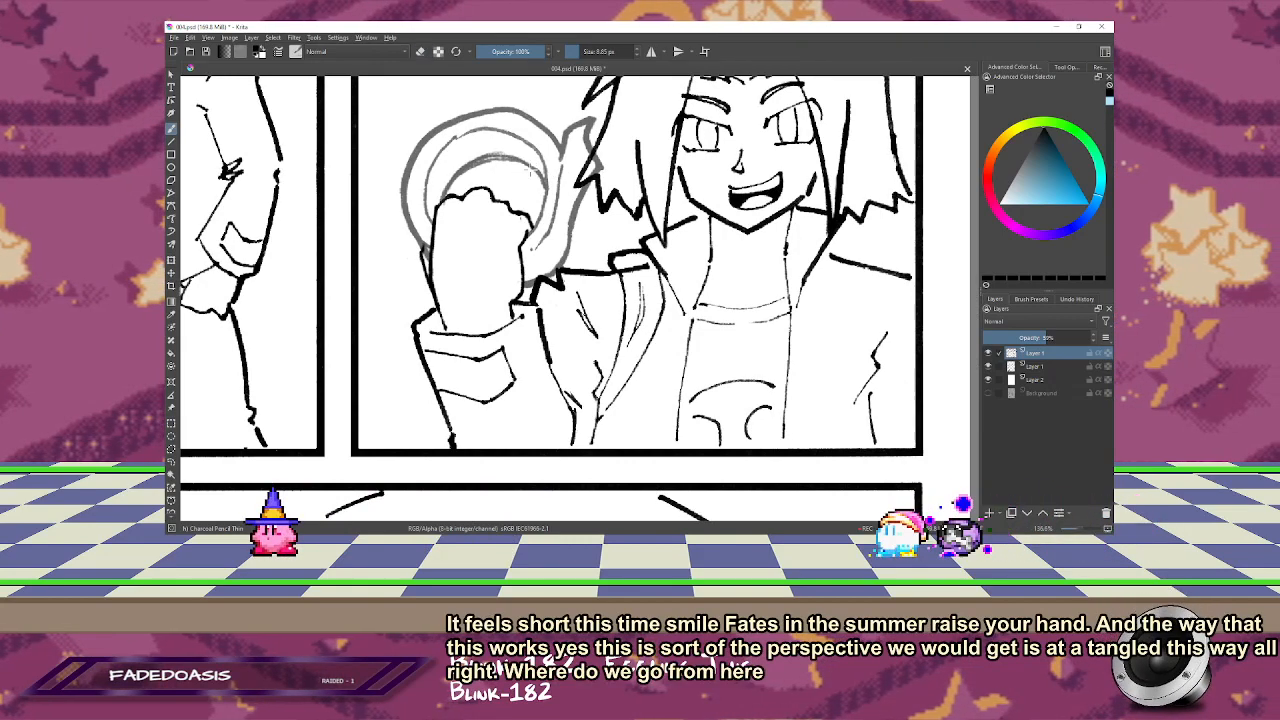
pyautogui.moveTo(515, 167); pyautogui.dragTo(638, 167)
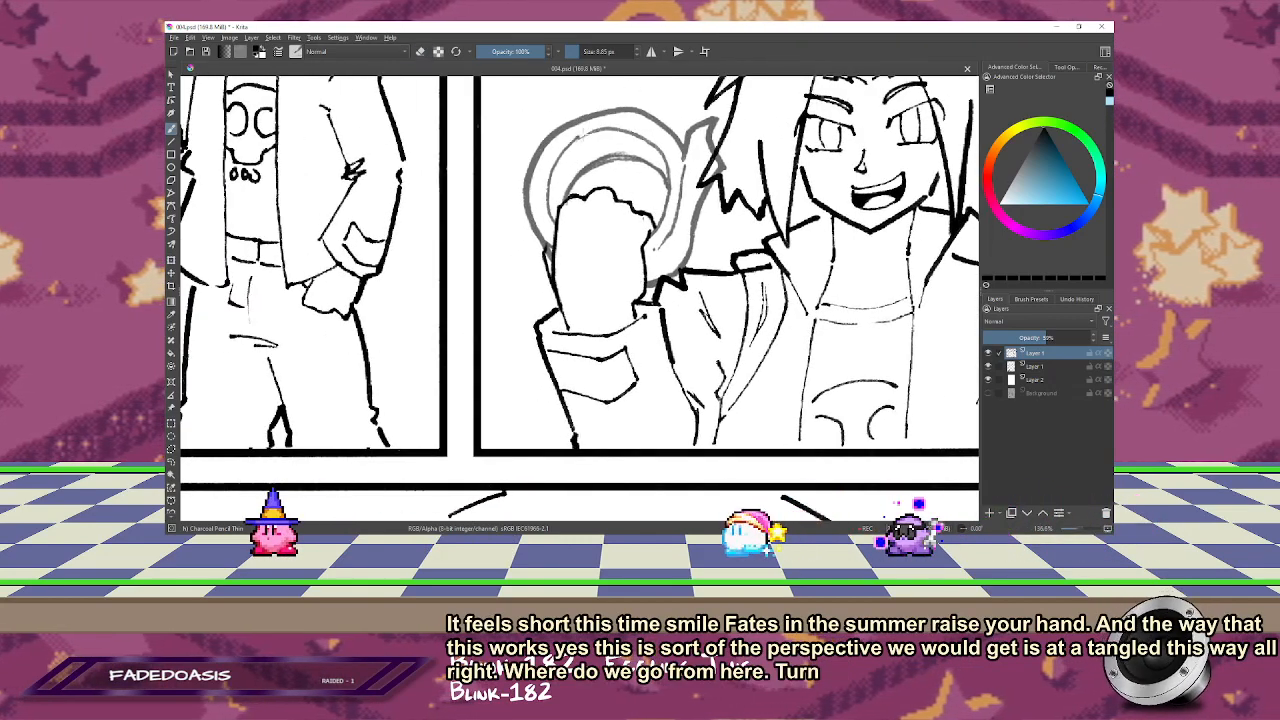
pyautogui.press('e')
pyautogui.moveTo(555, 133); pyautogui.dragTo(547, 156)
pyautogui.press('e')
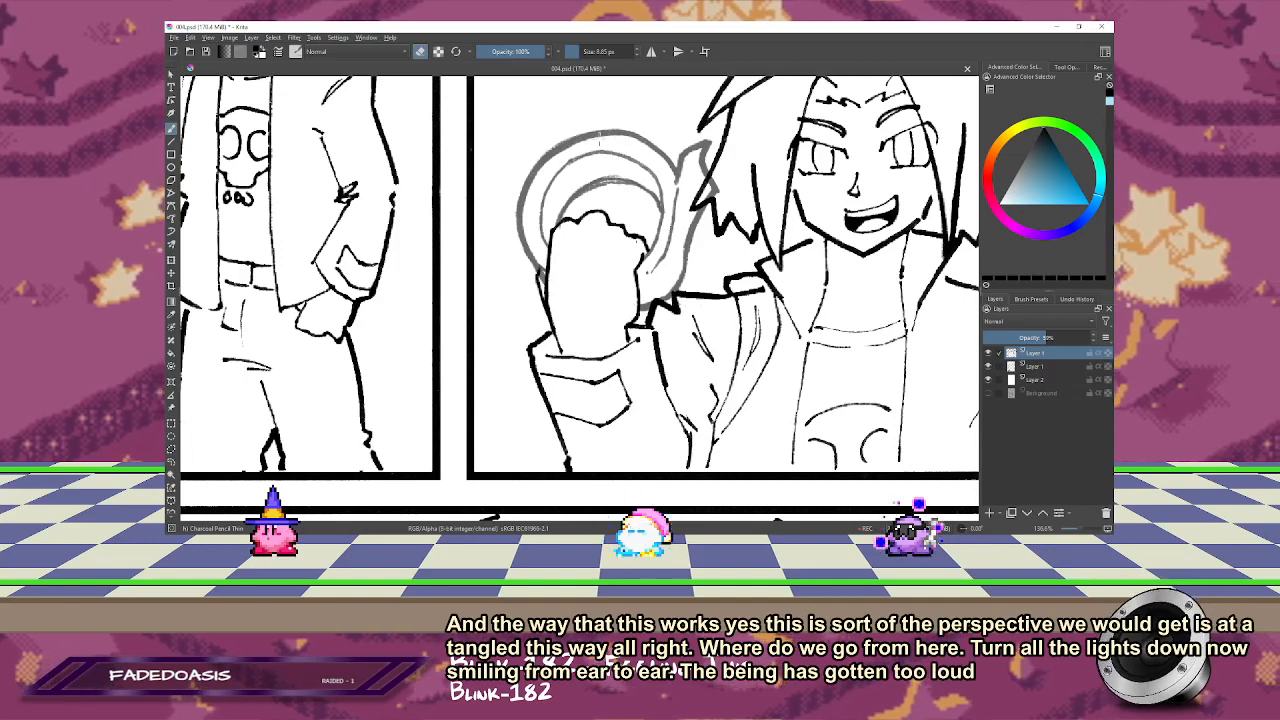
pyautogui.moveTo(548, 209); pyautogui.dragTo(556, 175)
pyautogui.press('e')
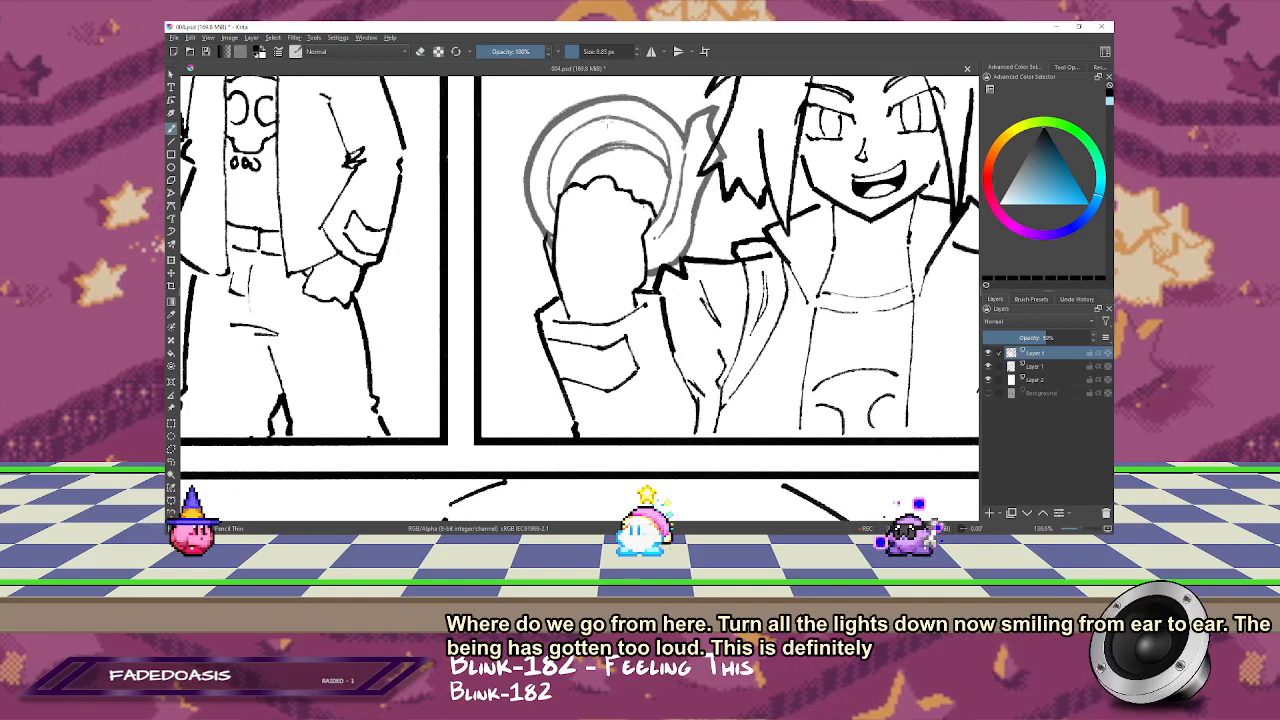
# Step: Smooth the tape roll's inner ring curves and erase the inner line between the loose flap and the hand
pyautogui.press('e')
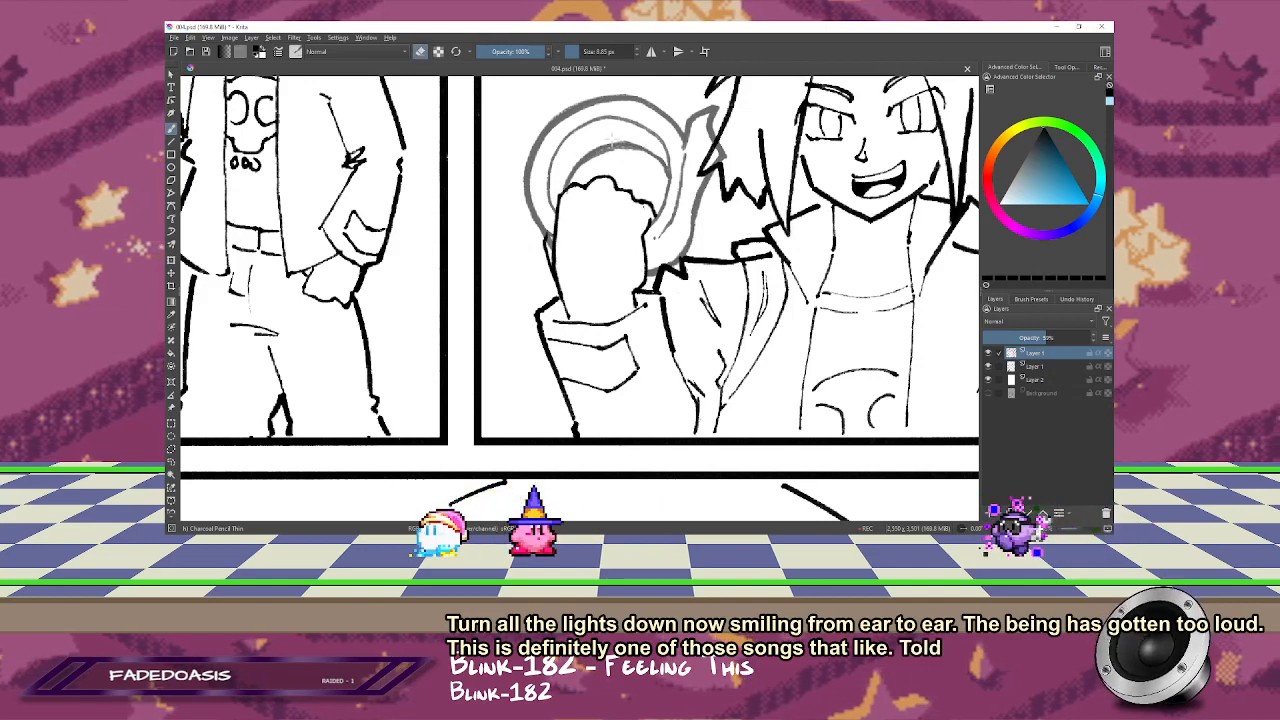
pyautogui.press('m')
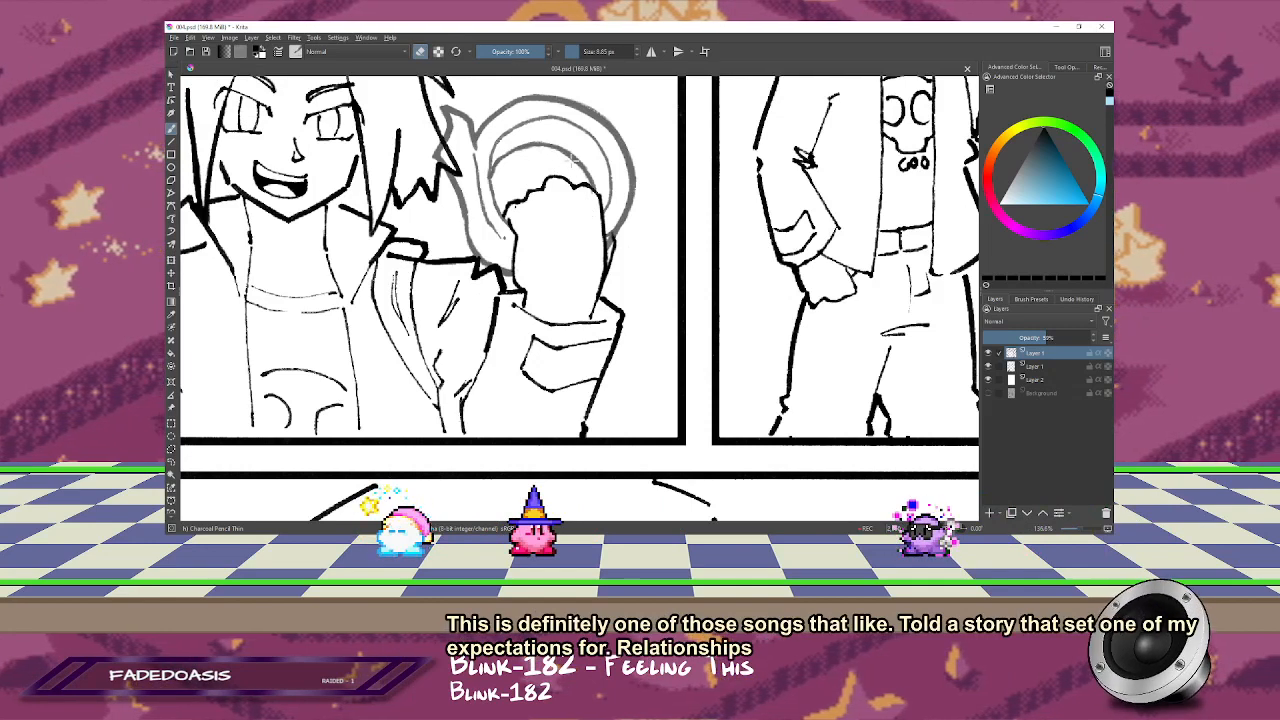
pyautogui.press('e')
pyautogui.moveTo(569, 212); pyautogui.dragTo(661, 167)
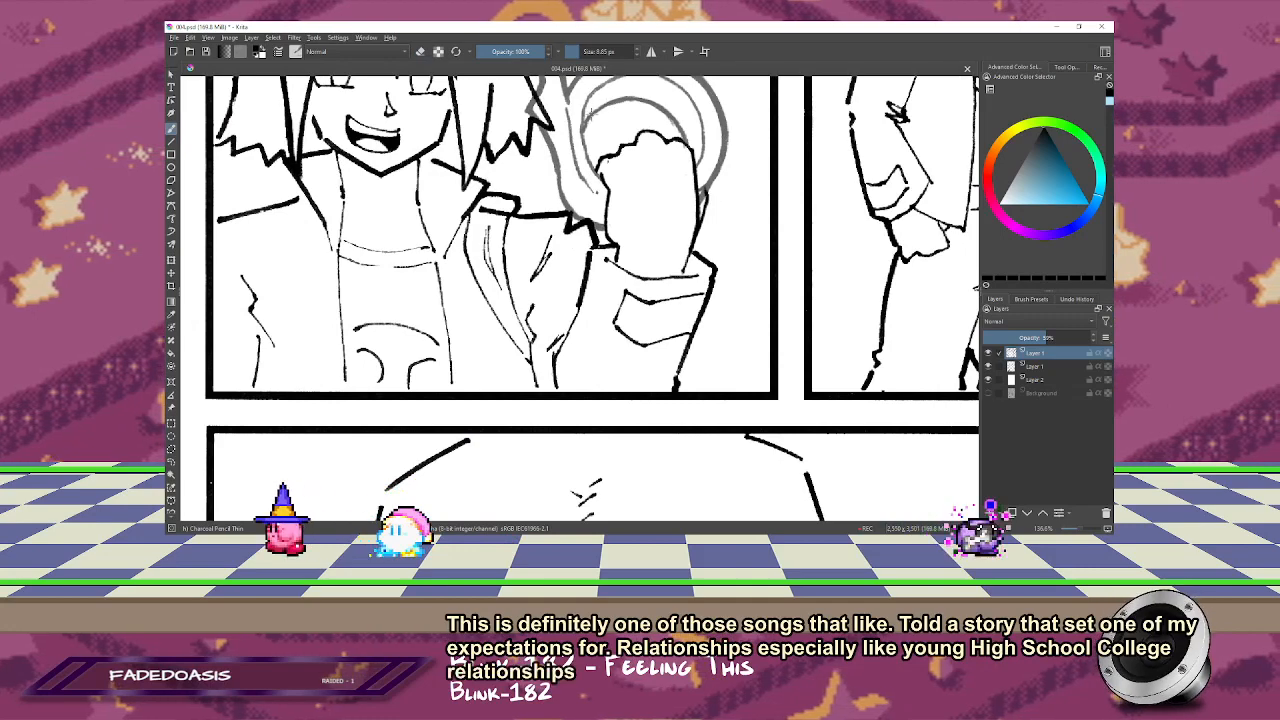
pyautogui.press('e')
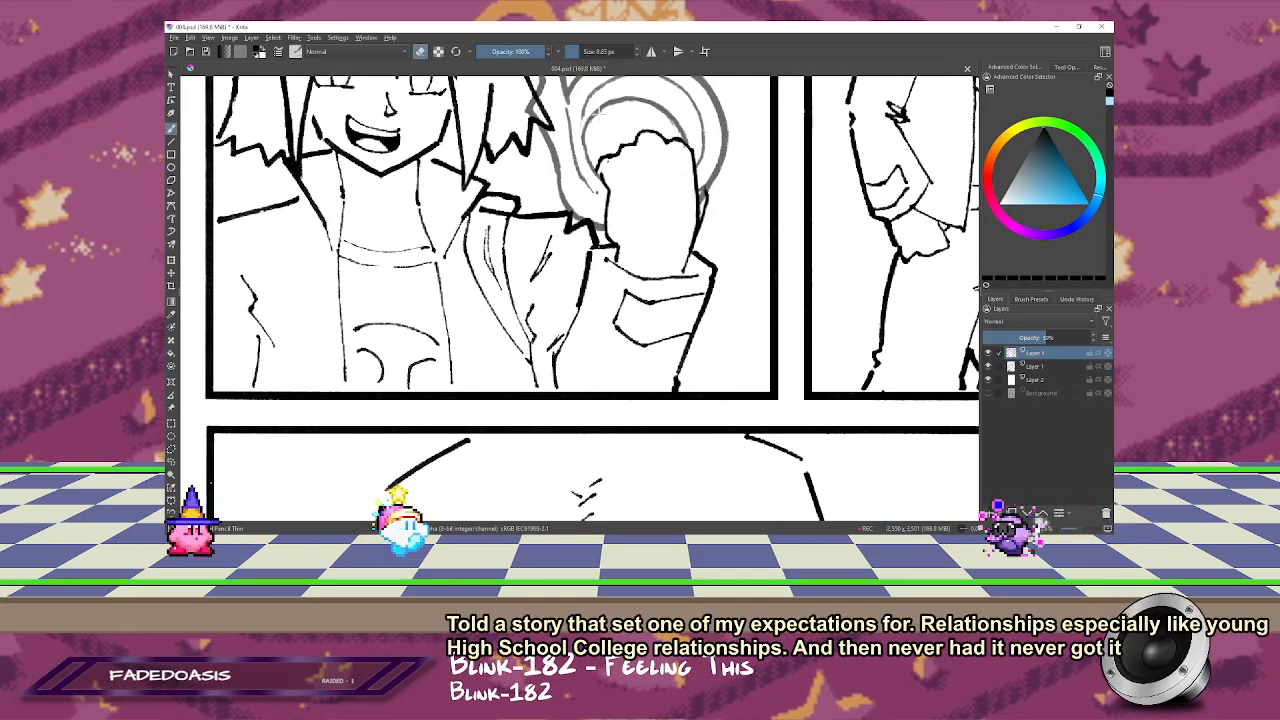
pyautogui.moveTo(600, 111); pyautogui.dragTo(588, 156)
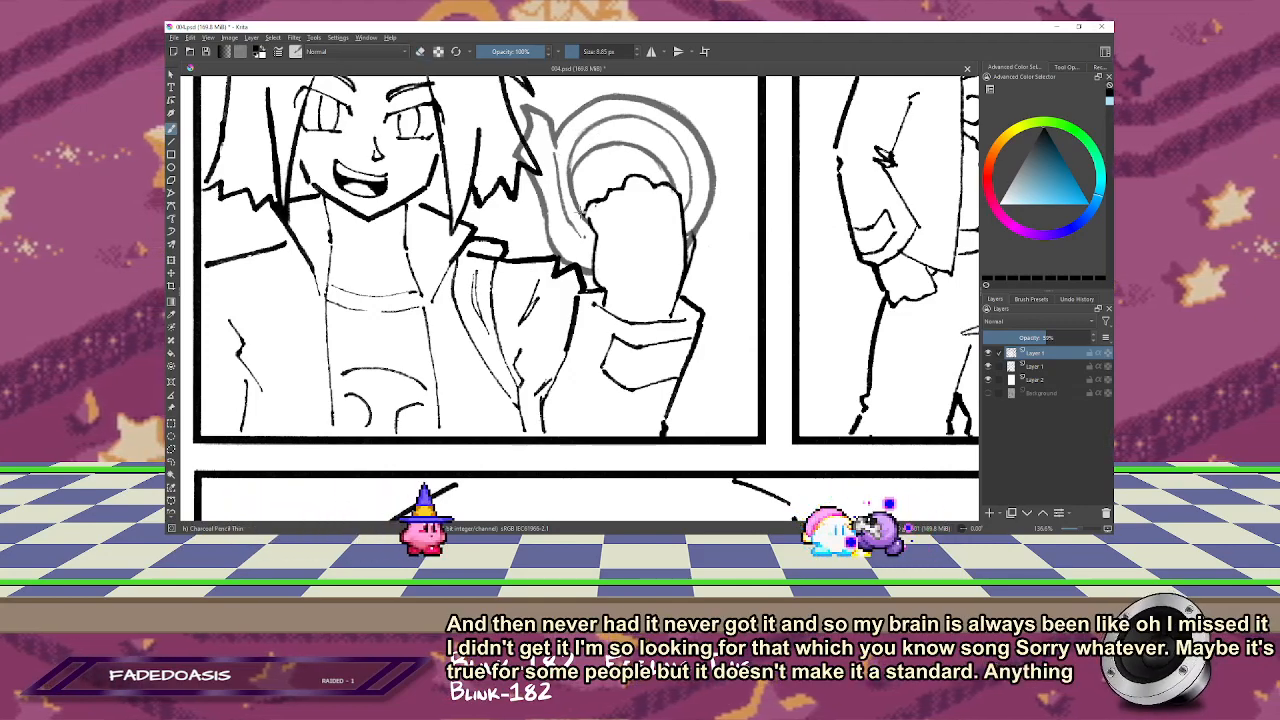
pyautogui.moveTo(517, 287); pyautogui.dragTo(510, 249)
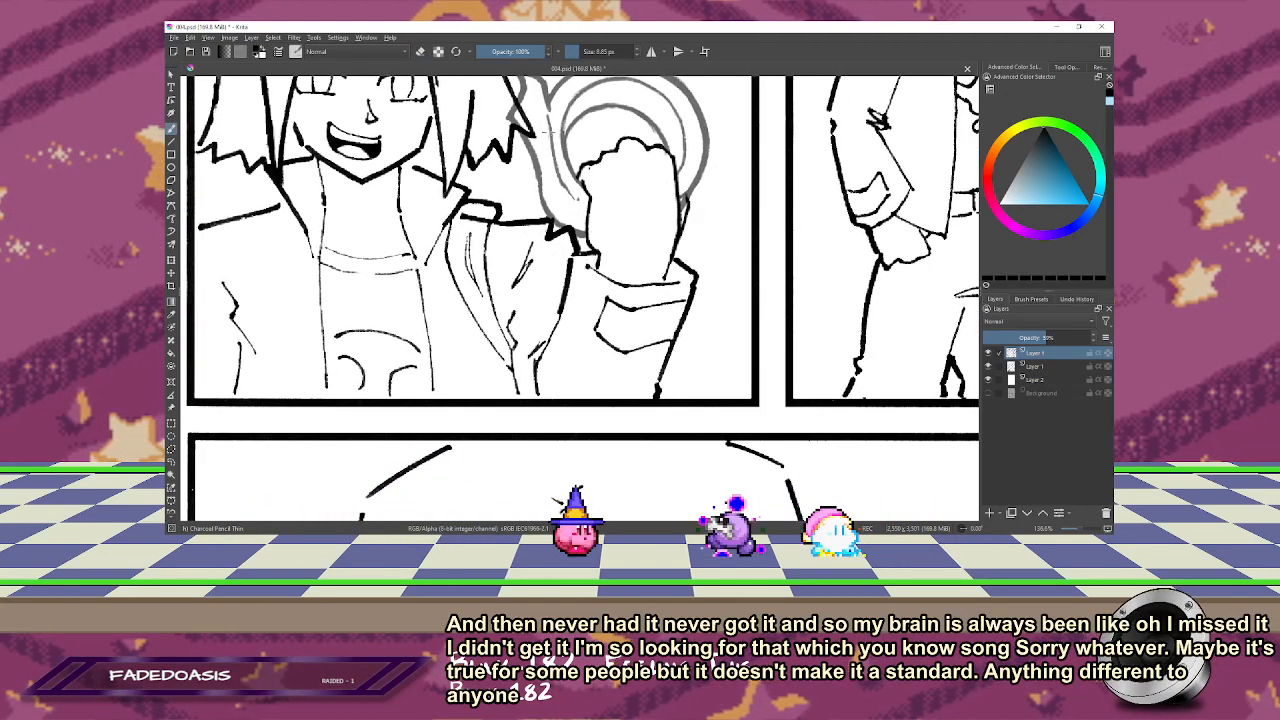
pyautogui.press('e')
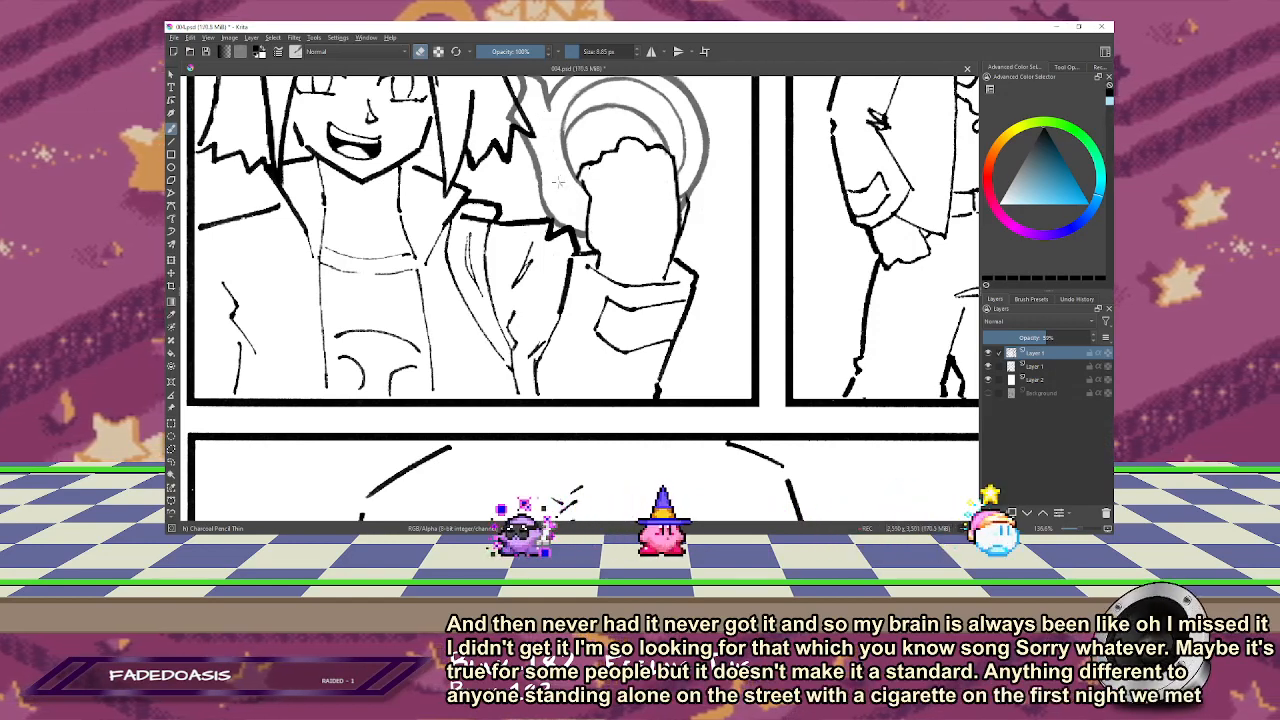
# Step: Touch up the tape roll's loose flap, redrawing and erasing the lines where it meets the outer ring
pyautogui.moveTo(554, 167); pyautogui.dragTo(581, 240)
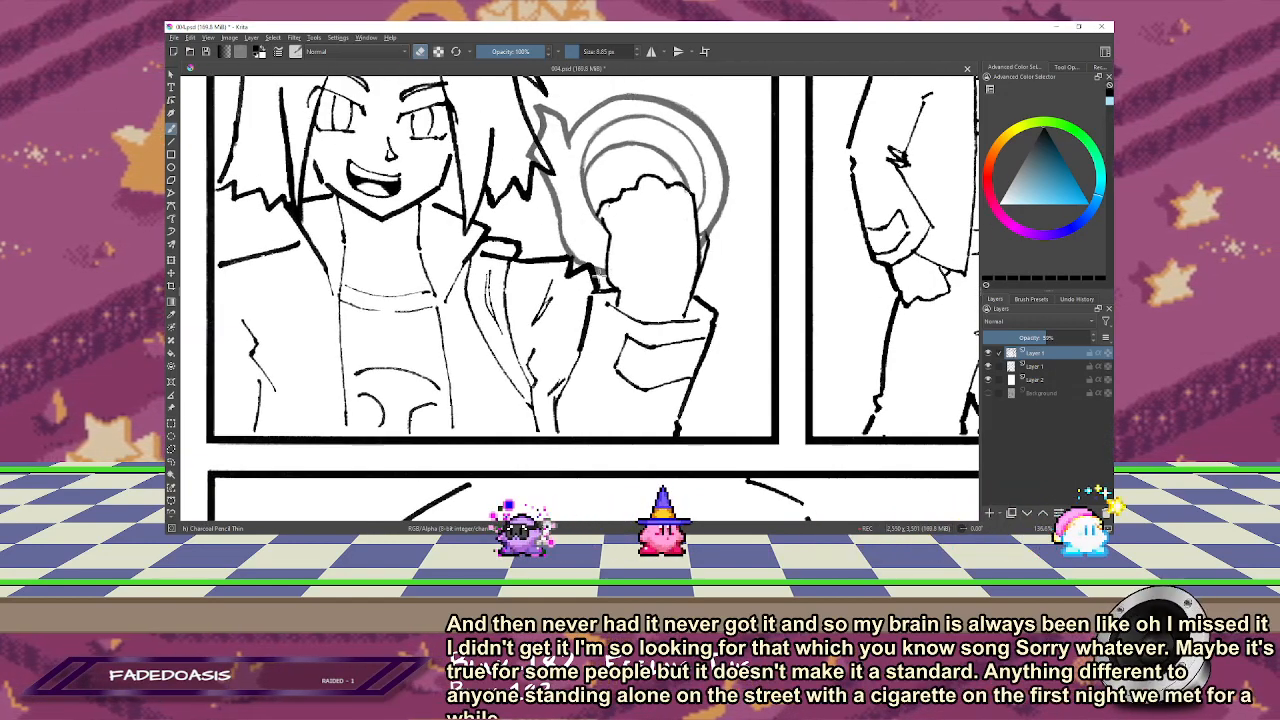
pyautogui.press('e')
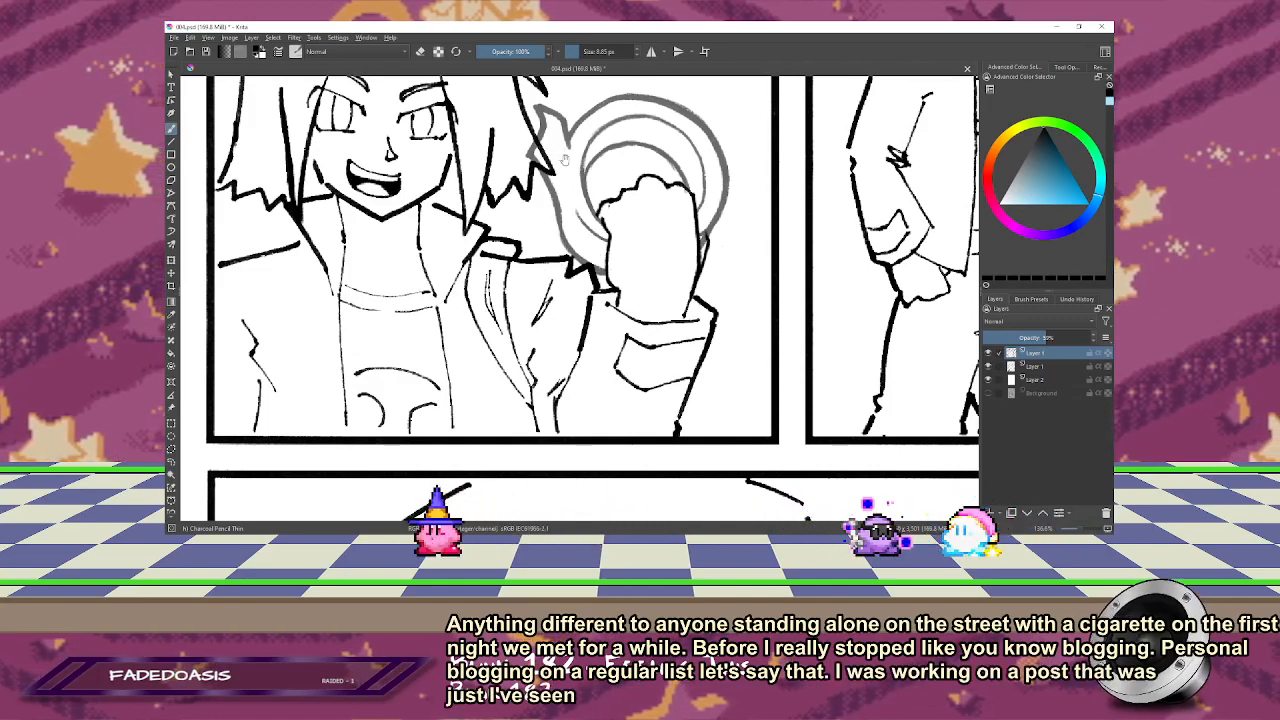
pyautogui.moveTo(565, 160)
pyautogui.mouseDown()
pyautogui.moveTo(563, 112)
pyautogui.moveTo(573, 133)
pyautogui.mouseUp()
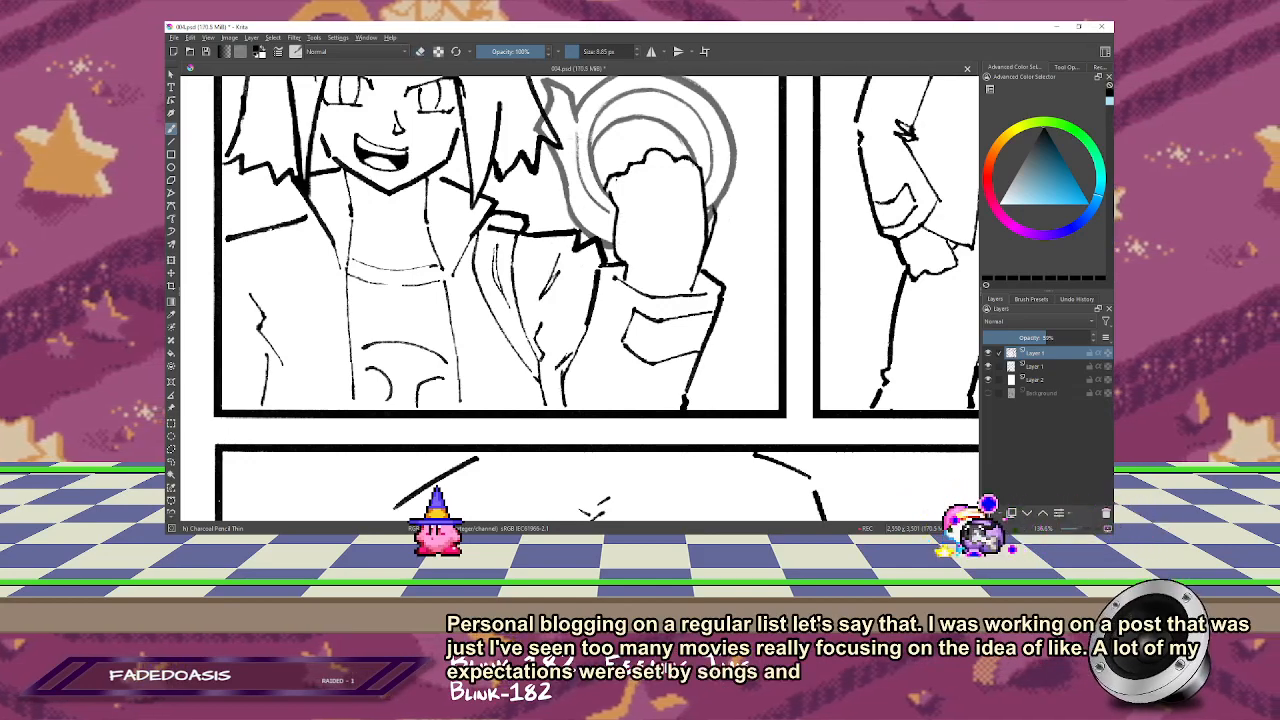
pyautogui.moveTo(578, 129); pyautogui.dragTo(578, 175)
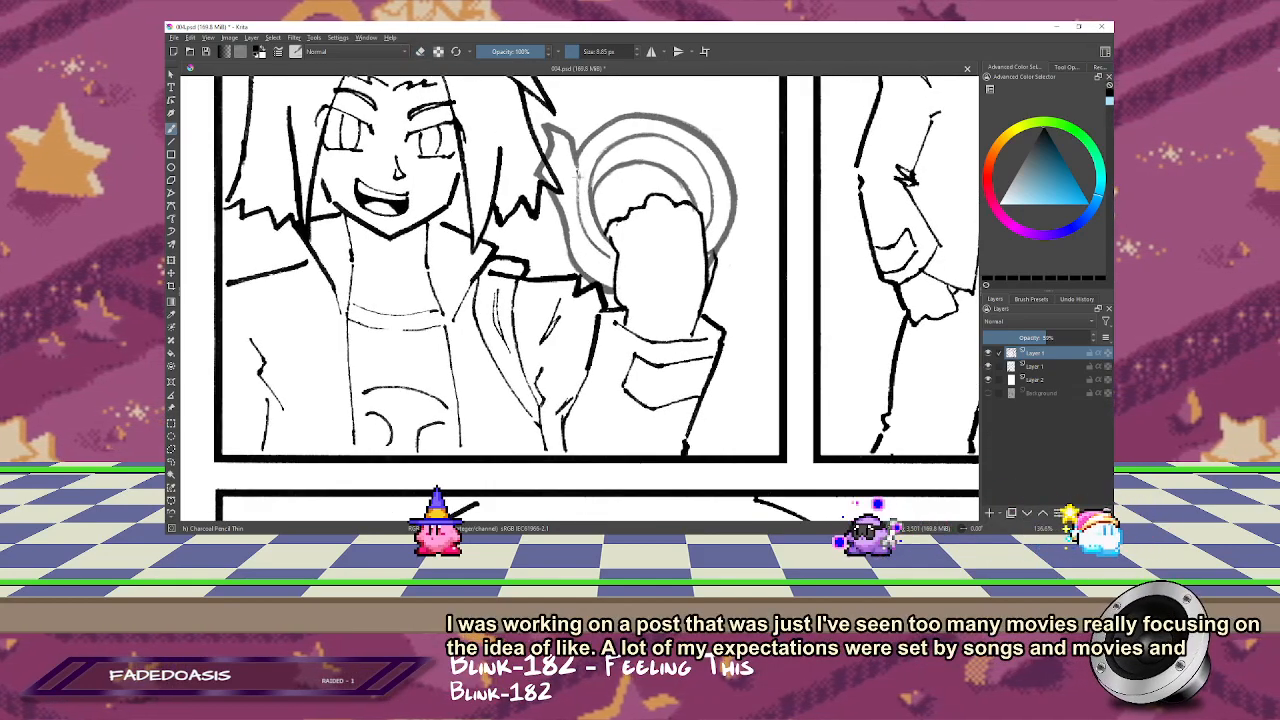
pyautogui.press('e')
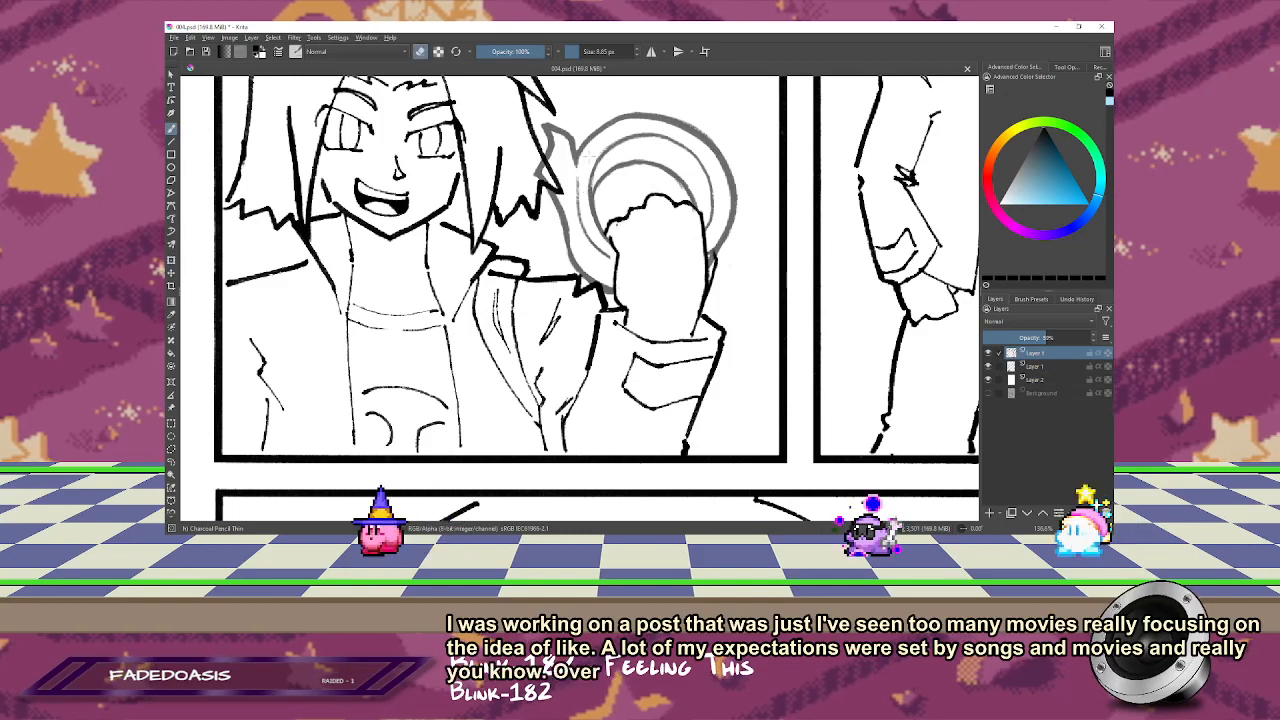
pyautogui.moveTo(625, 138); pyautogui.dragTo(629, 147)
pyautogui.press('e')
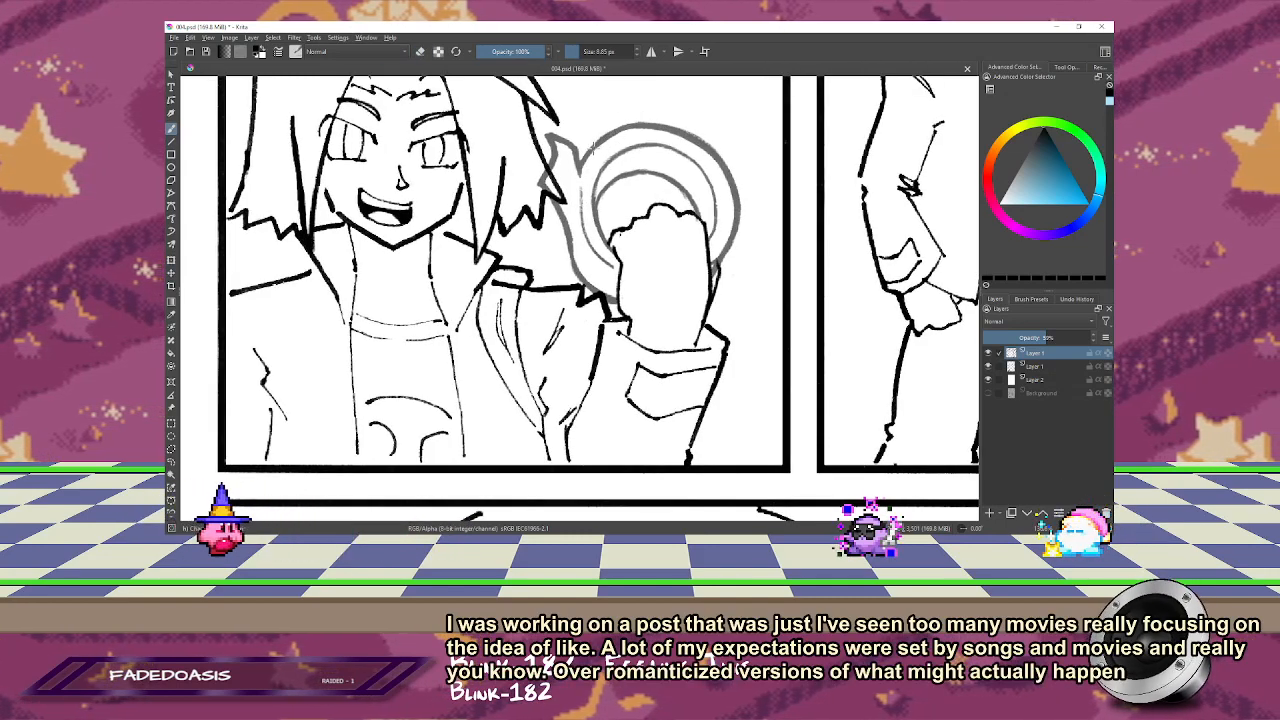
# Step: Check the hand and tape roll in mirrored view and clean up the outline of the loose flap
pyautogui.press('m')
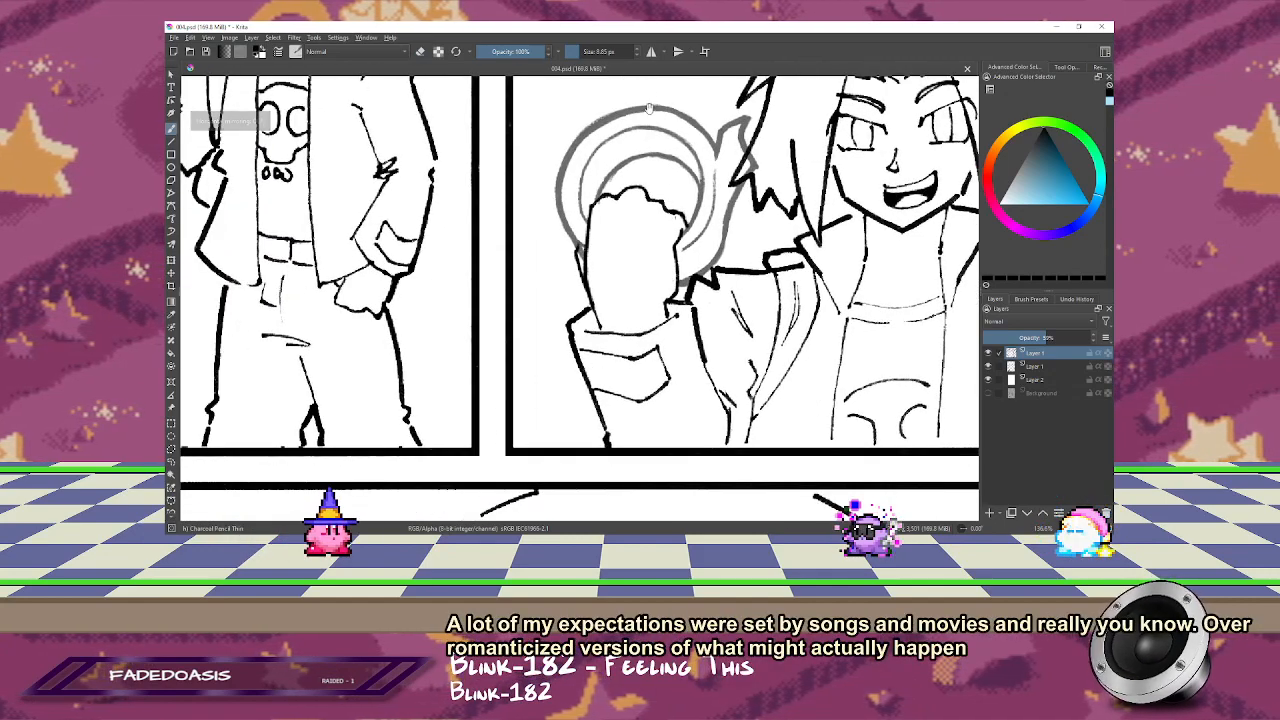
pyautogui.press('m')
pyautogui.moveTo(609, 132); pyautogui.dragTo(706, 137)
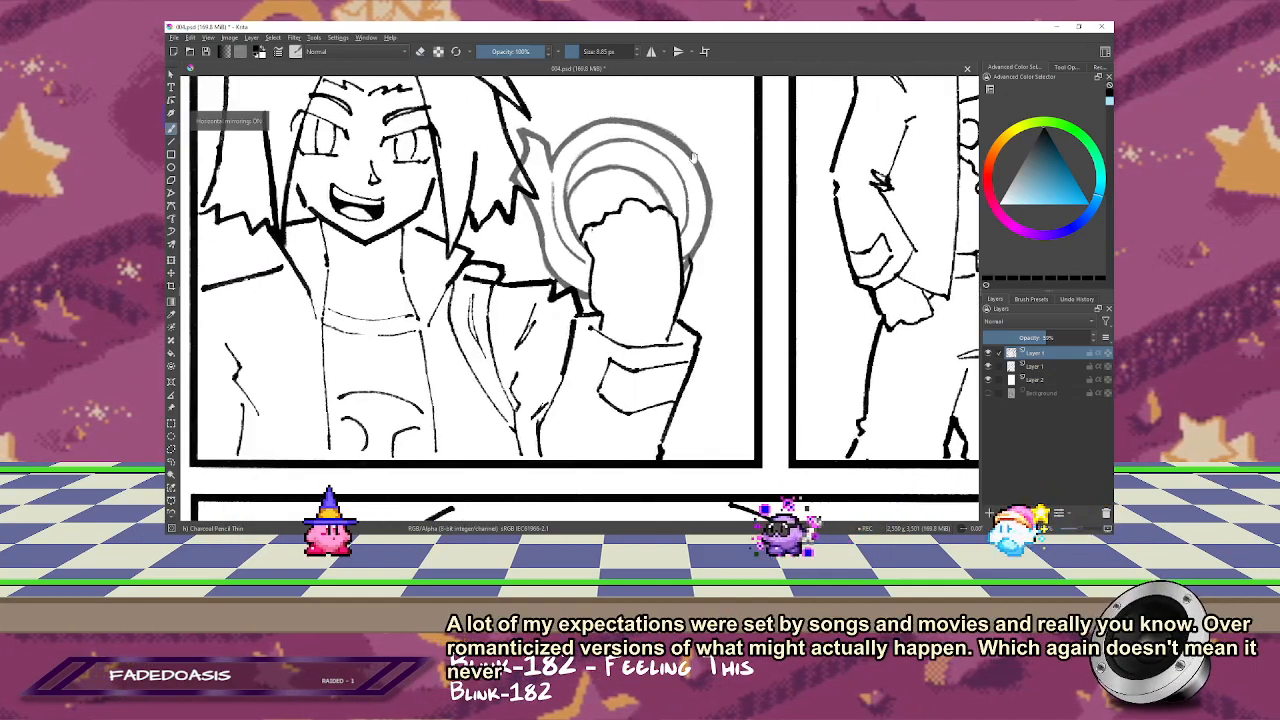
pyautogui.press('e')
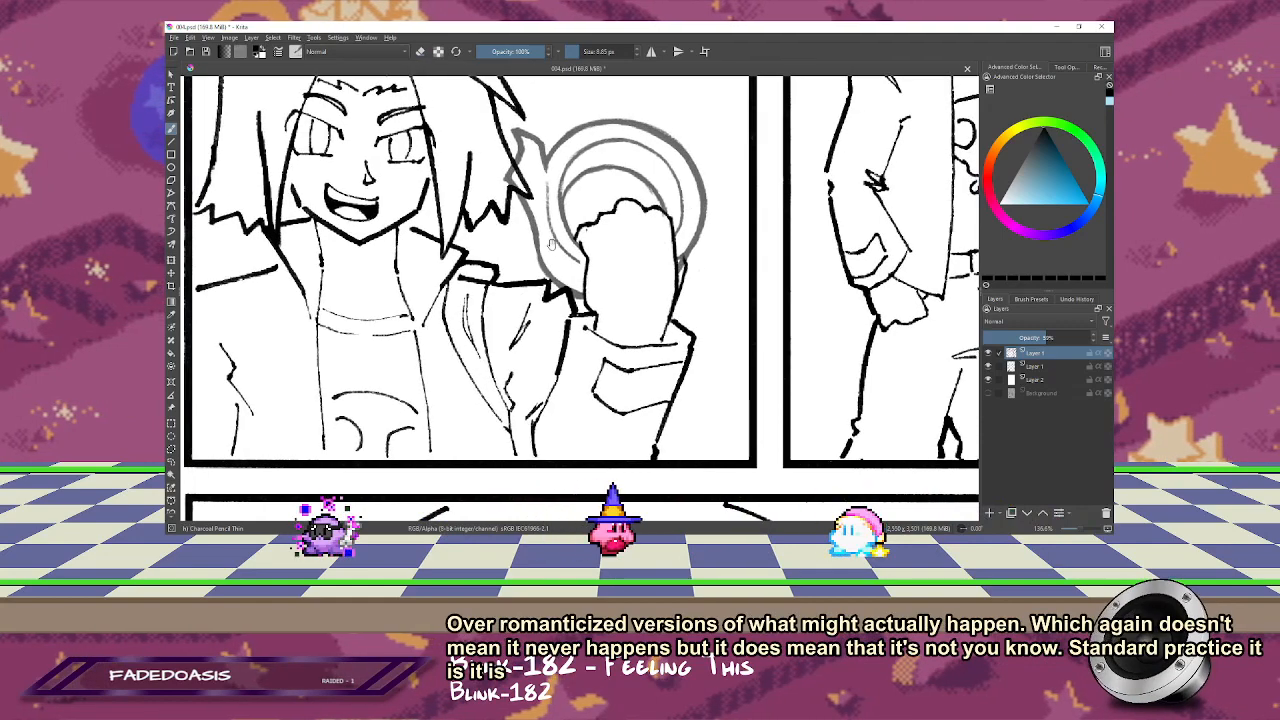
pyautogui.moveTo(514, 234); pyautogui.dragTo(494, 198)
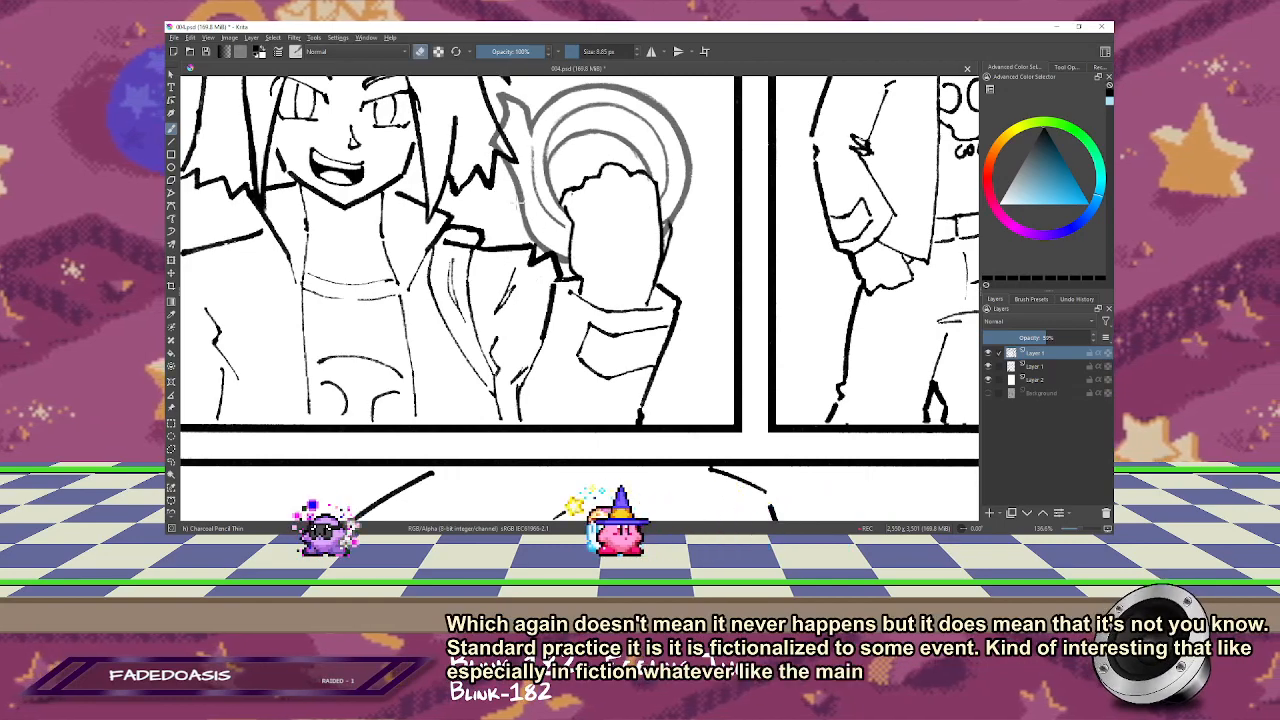
pyautogui.moveTo(533, 190)
pyautogui.mouseDown()
pyautogui.moveTo(538, 210)
pyautogui.moveTo(535, 199)
pyautogui.mouseUp()
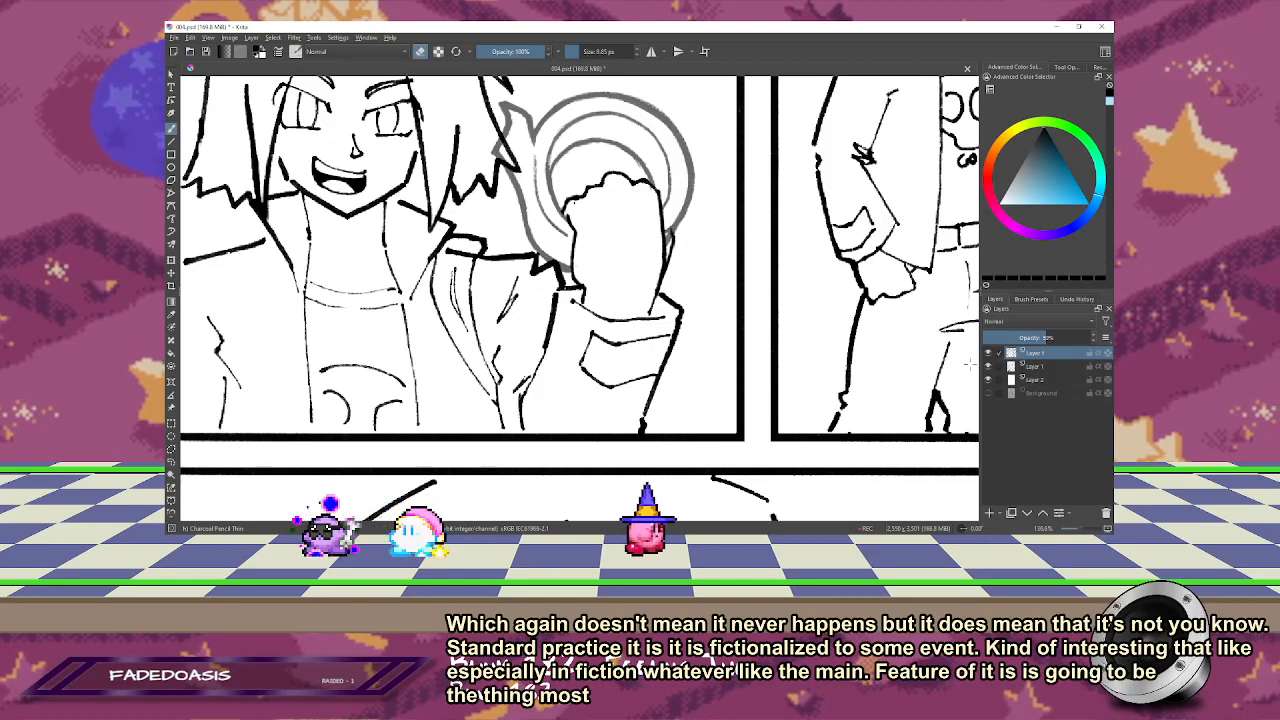
# Step: On the line art layer, erase the hair lines that overlap the tape roll's loose flap
pyautogui.click(1036, 367)
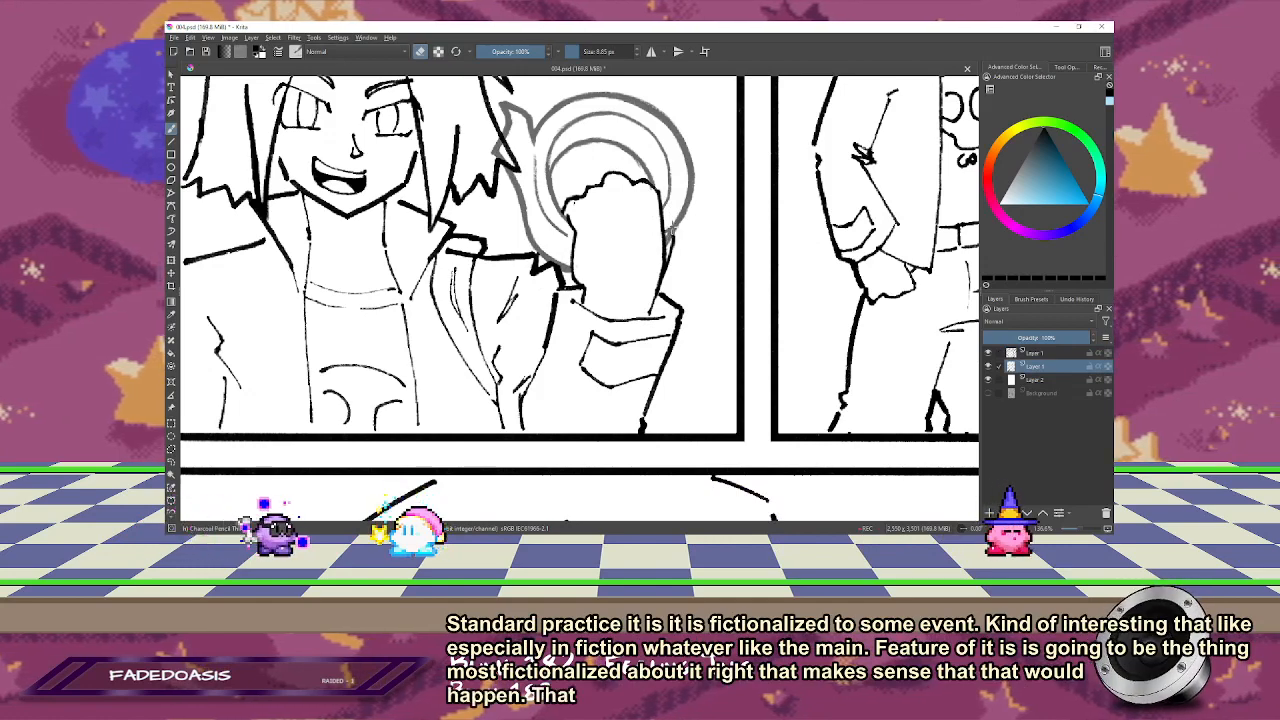
pyautogui.moveTo(524, 380); pyautogui.dragTo(535, 426)
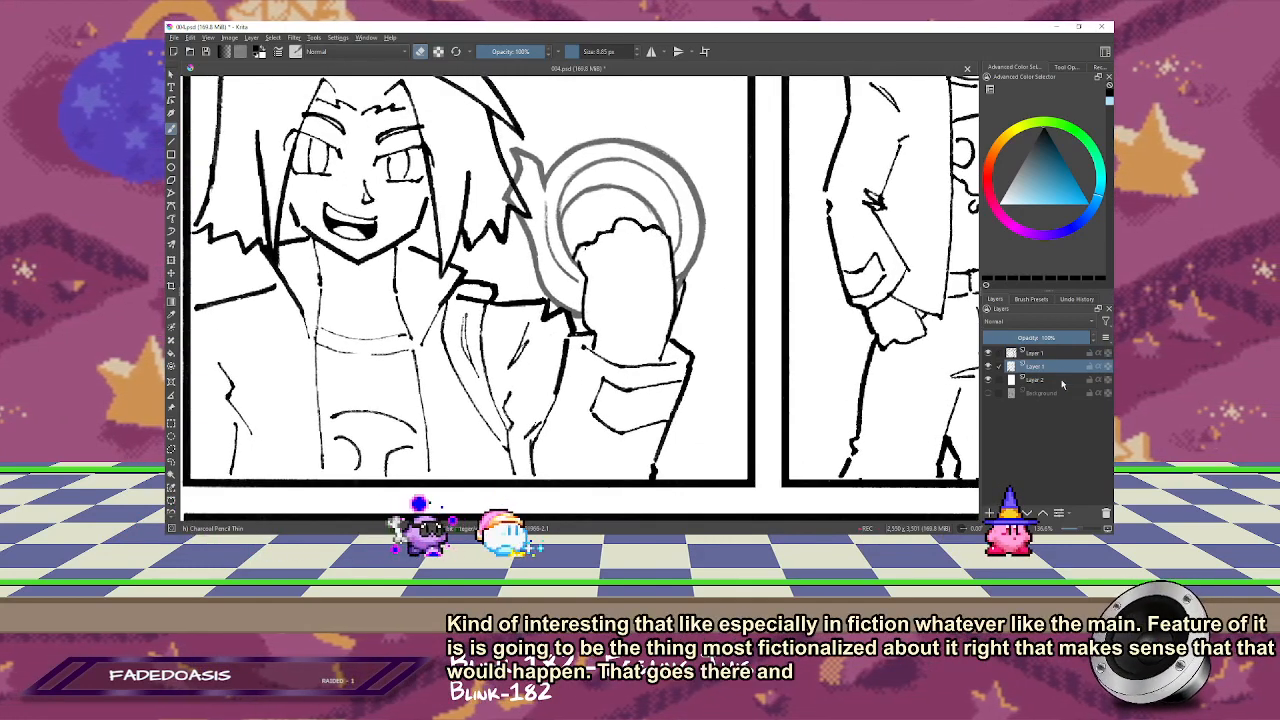
pyautogui.click(1040, 353)
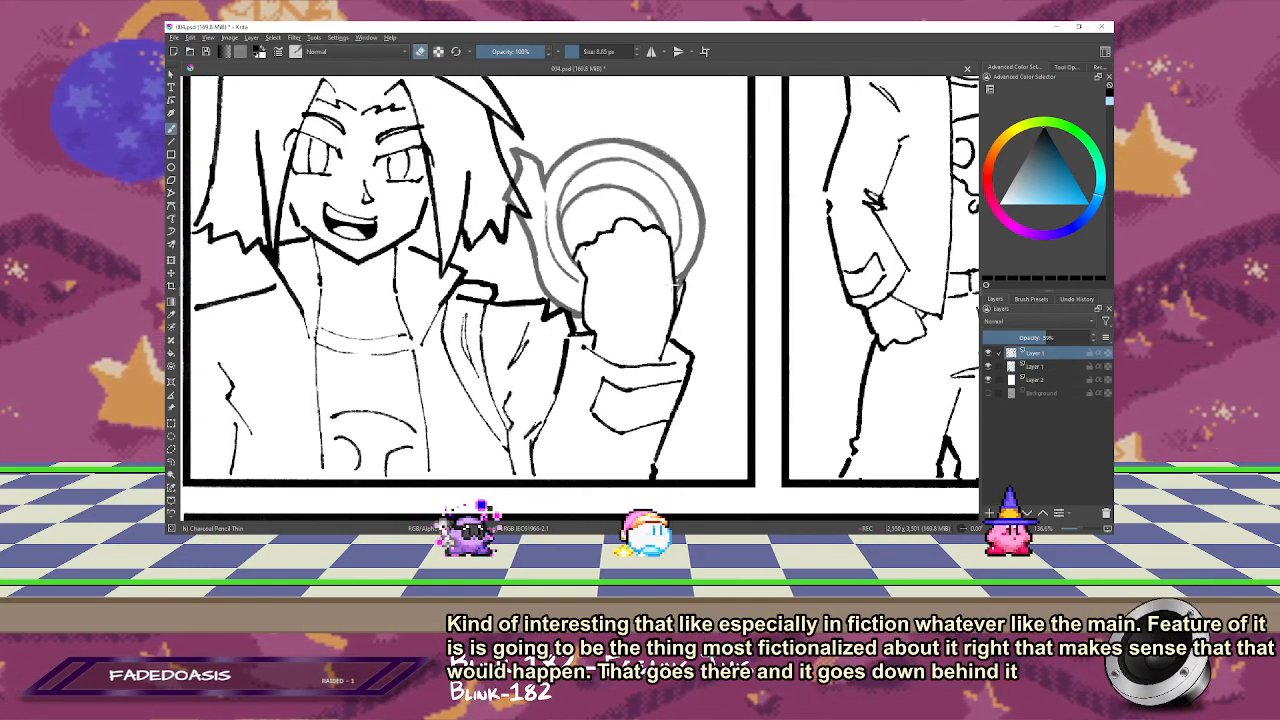
pyautogui.click(1031, 366)
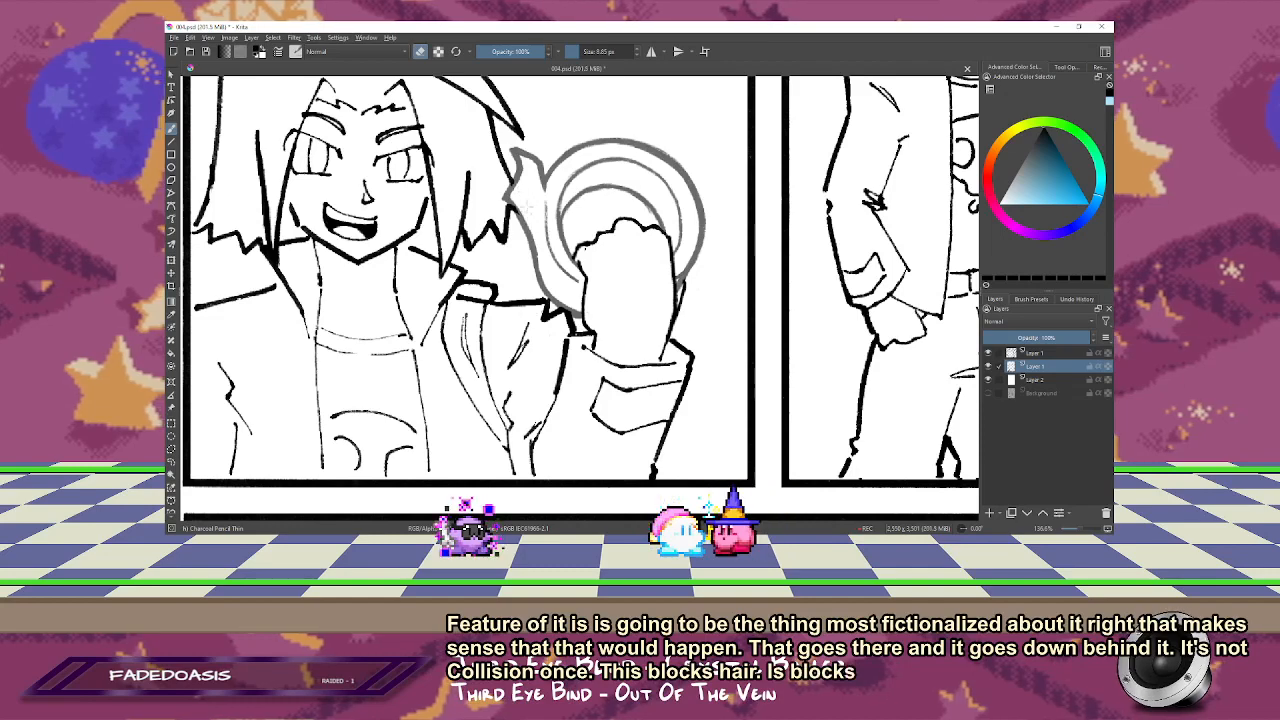
# Step: Unmirror the page view, raise the tape roll layer's opacity to 100% and merge it into the line art layer
pyautogui.press('1')
pyautogui.press('2')
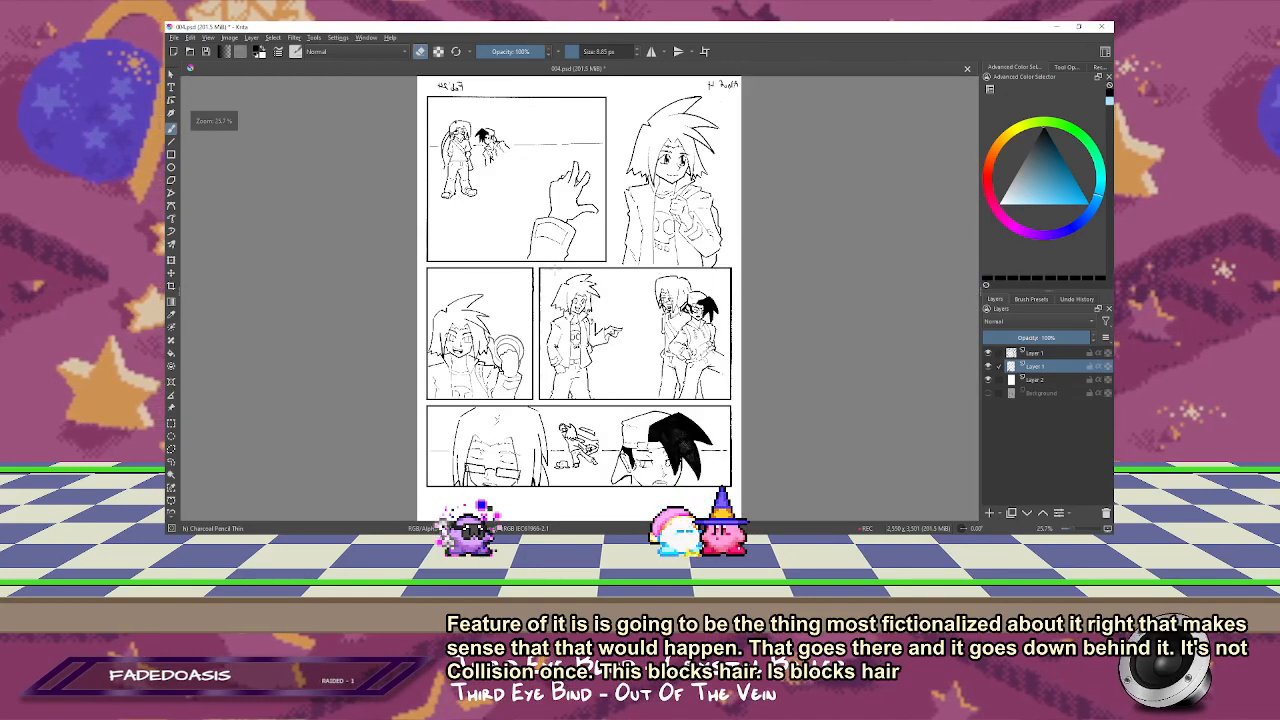
pyautogui.press('m')
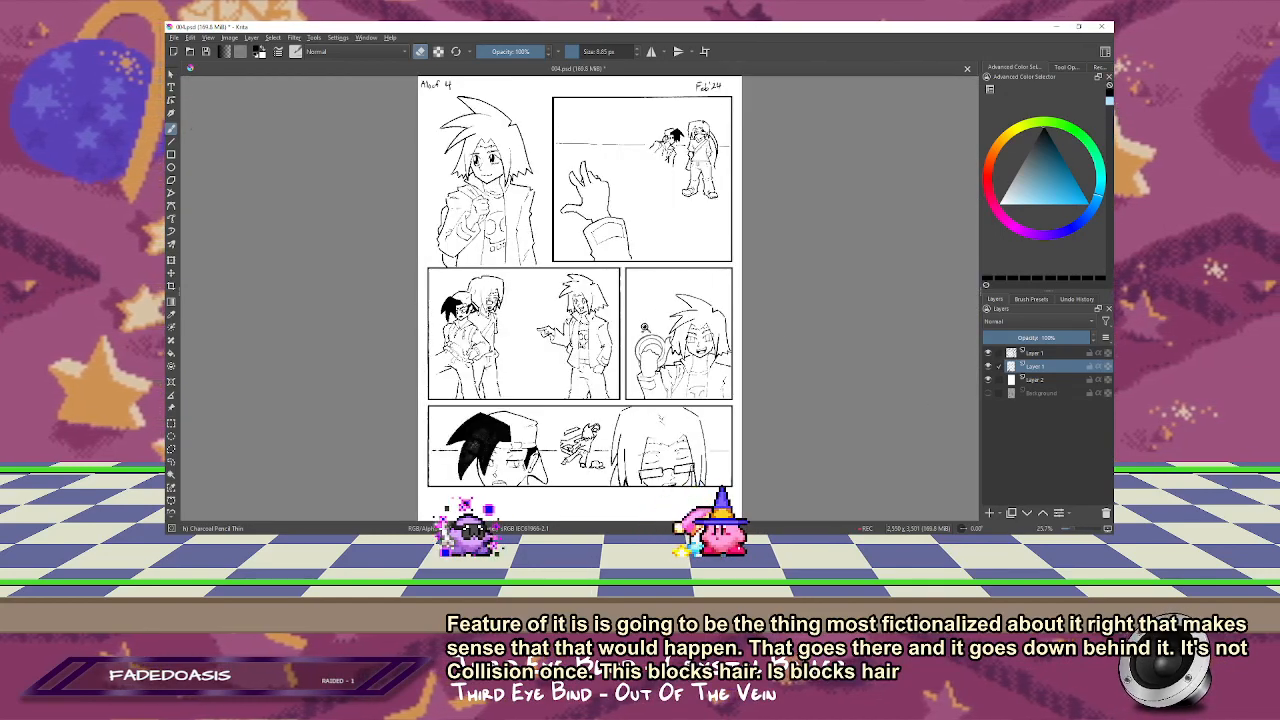
pyautogui.moveTo(595, 280); pyautogui.dragTo(780, 424)
pyautogui.moveTo(690, 335); pyautogui.dragTo(782, 324)
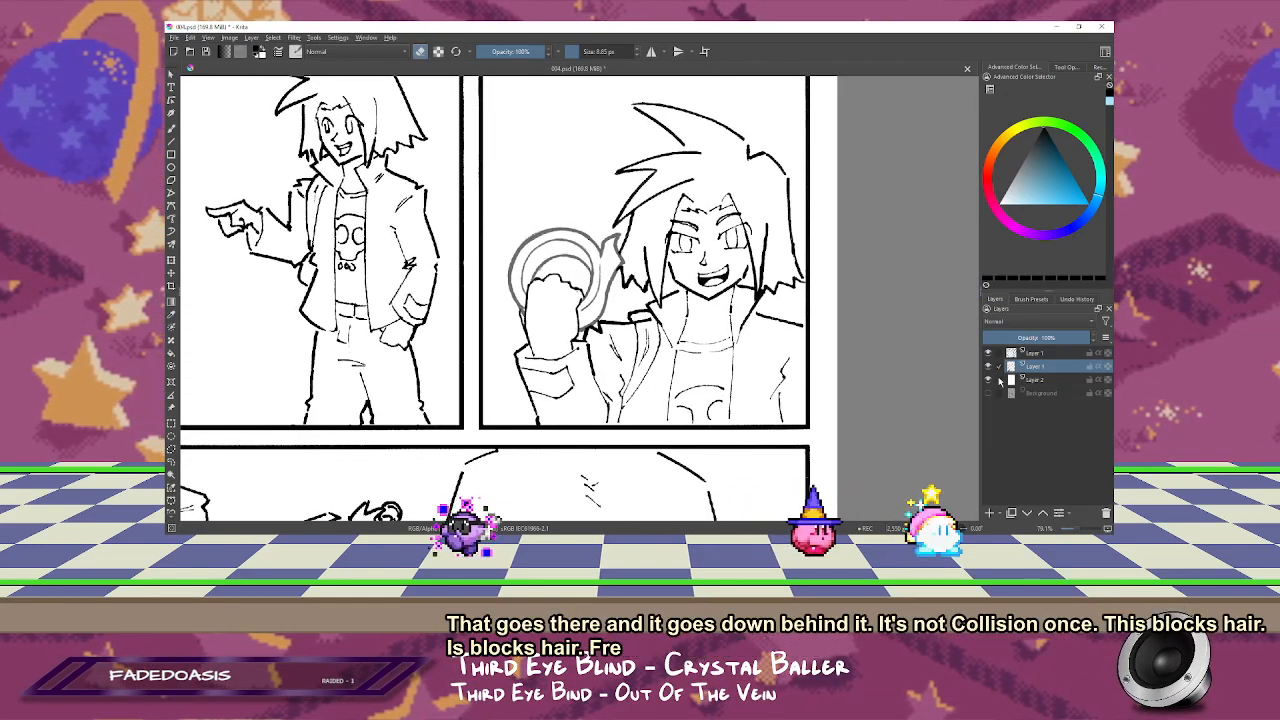
pyautogui.click(999, 353)
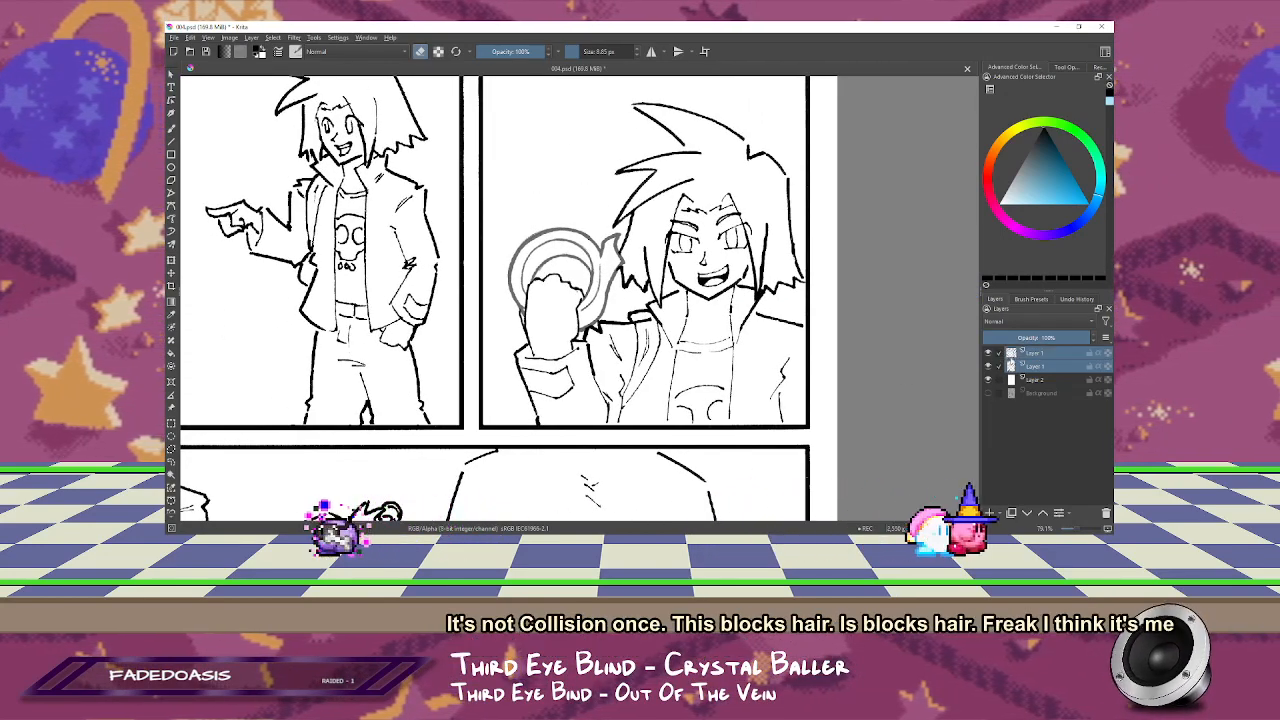
pyautogui.click(1040, 354)
pyautogui.moveTo(1047, 339); pyautogui.dragTo(1092, 339)
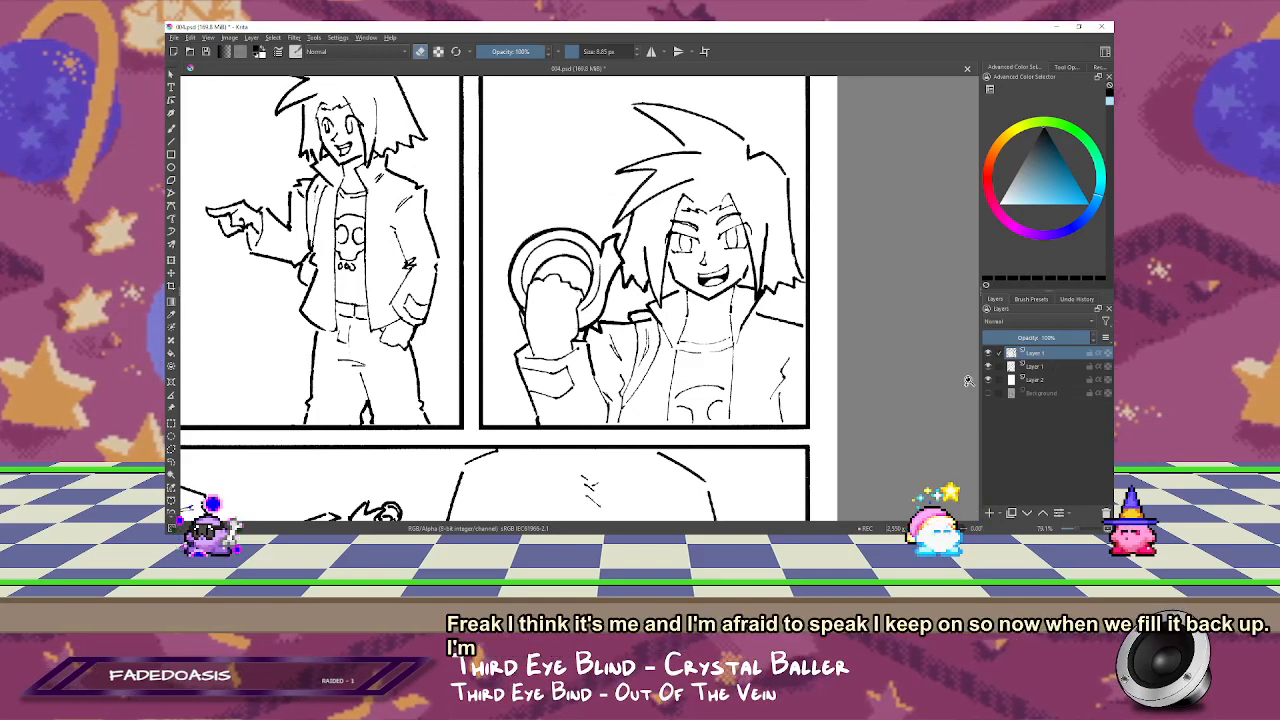
# Step: Draw thin detail lines on the tape roll's loose flap where it leaves the ring
pyautogui.click(628, 291)
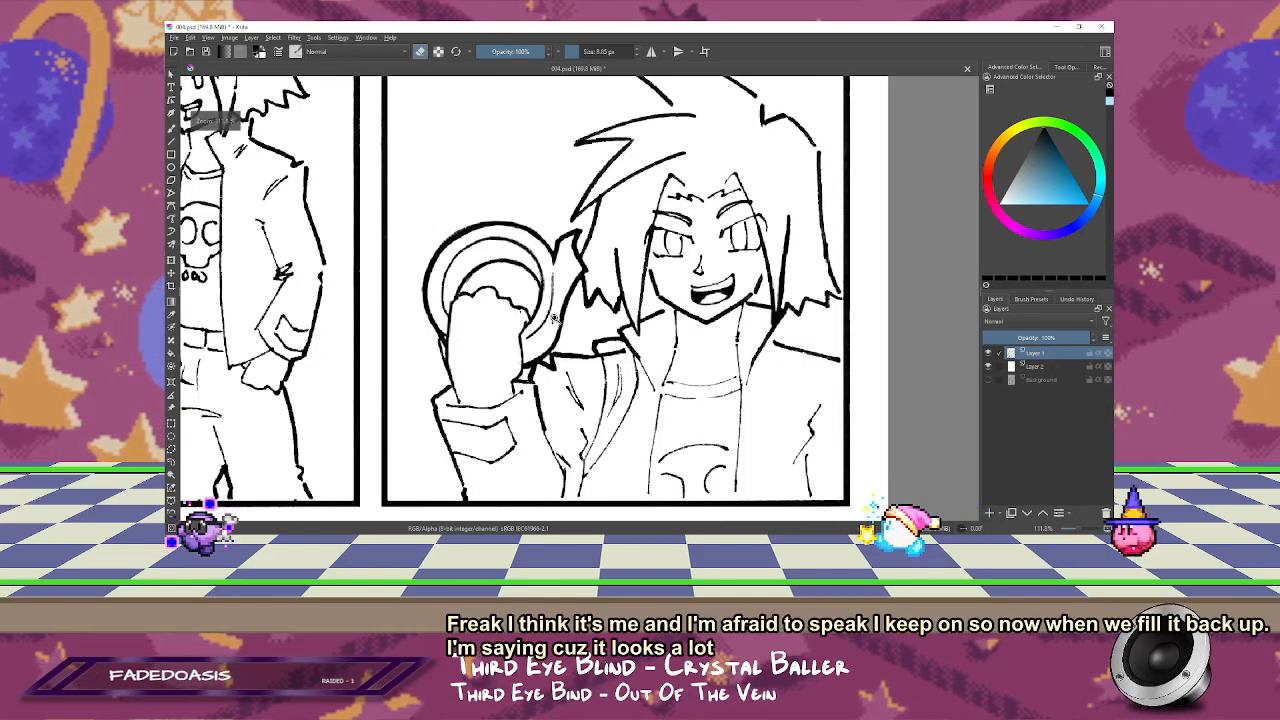
pyautogui.moveTo(628, 291); pyautogui.dragTo(681, 207)
pyautogui.press('b')
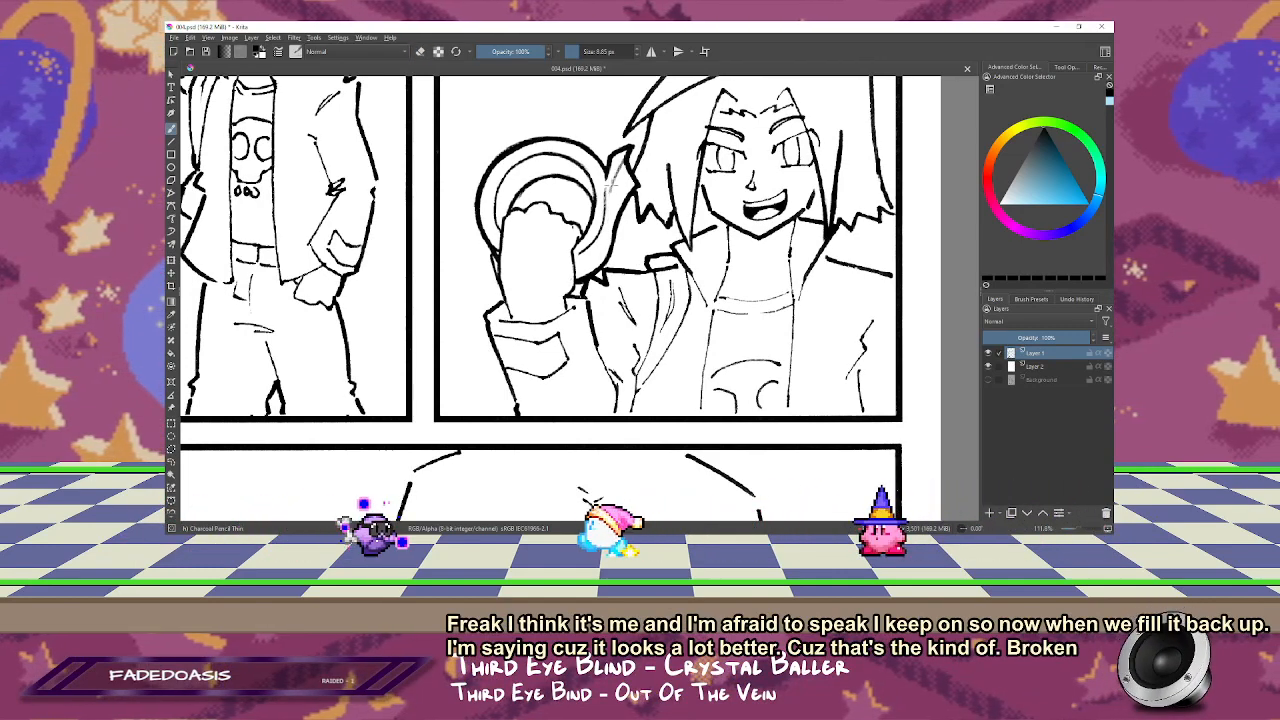
pyautogui.press('e')
pyautogui.moveTo(612, 179); pyautogui.dragTo(608, 187)
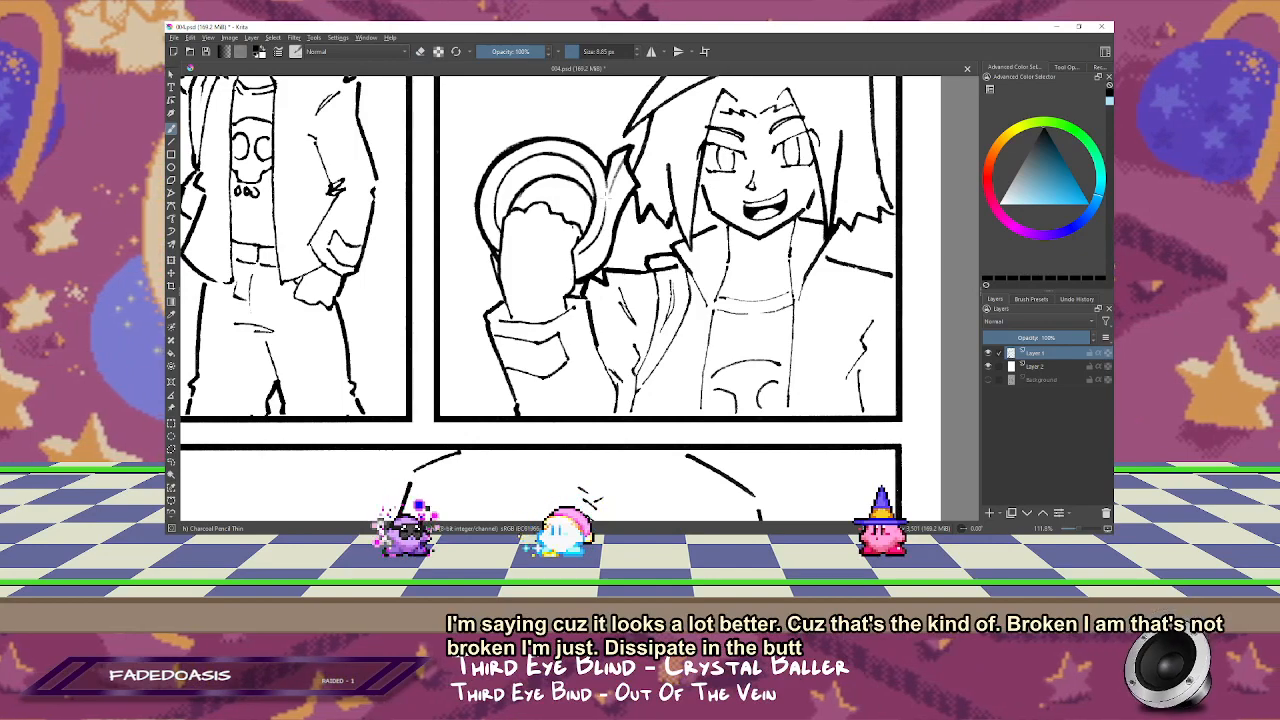
# Step: Add thin curved texture strokes around the tape roll's outer ring to suggest wound layers of tape
pyautogui.moveTo(591, 230)
pyautogui.mouseDown()
pyautogui.moveTo(626, 182)
pyautogui.moveTo(604, 281)
pyautogui.moveTo(583, 242)
pyautogui.moveTo(594, 223)
pyautogui.mouseUp()
pyautogui.moveTo(523, 184); pyautogui.dragTo(517, 238)
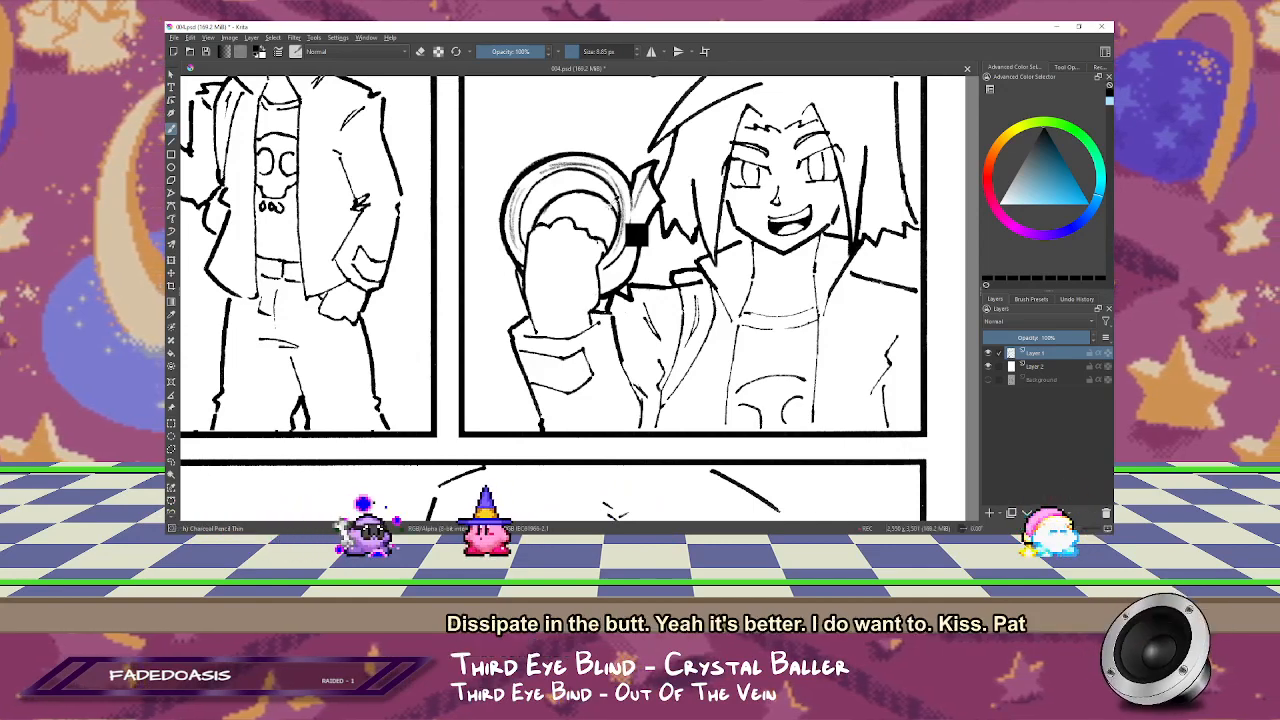
pyautogui.moveTo(600, 260)
pyautogui.mouseDown()
pyautogui.moveTo(617, 252)
pyautogui.moveTo(569, 261)
pyautogui.moveTo(539, 286)
pyautogui.mouseUp()
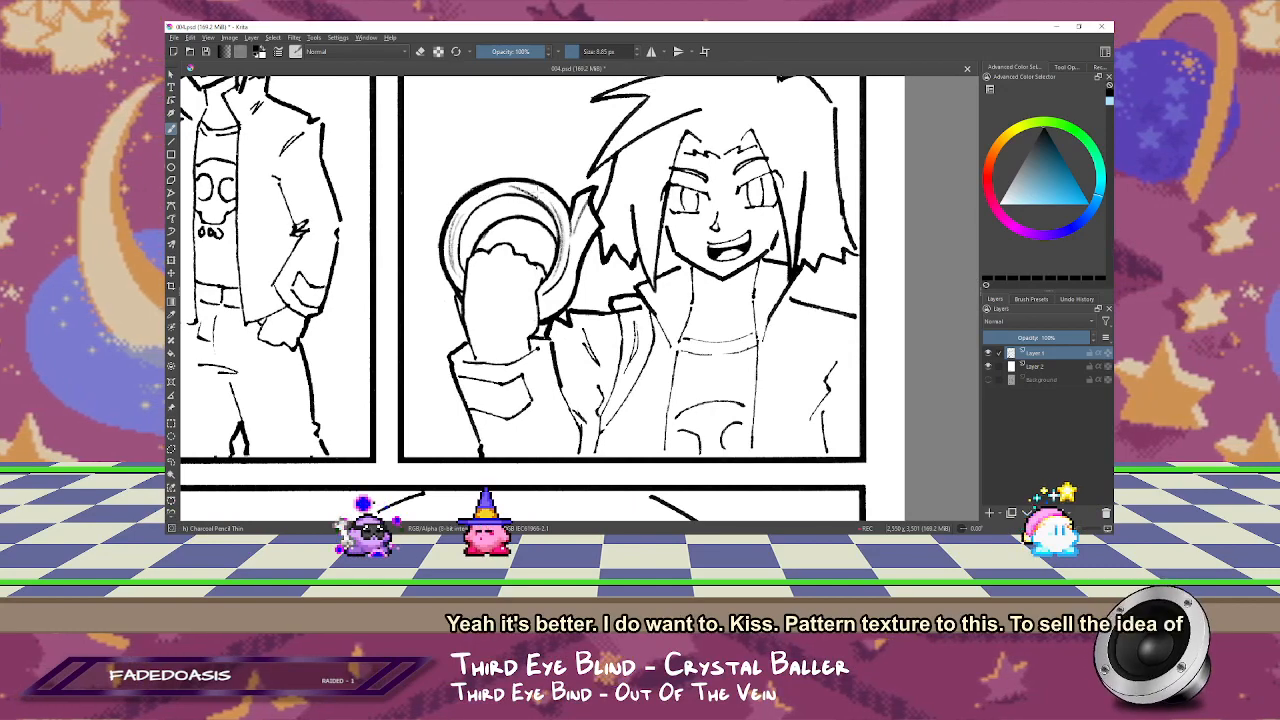
pyautogui.moveTo(455, 232)
pyautogui.mouseDown()
pyautogui.moveTo(591, 187)
pyautogui.moveTo(580, 291)
pyautogui.mouseUp()
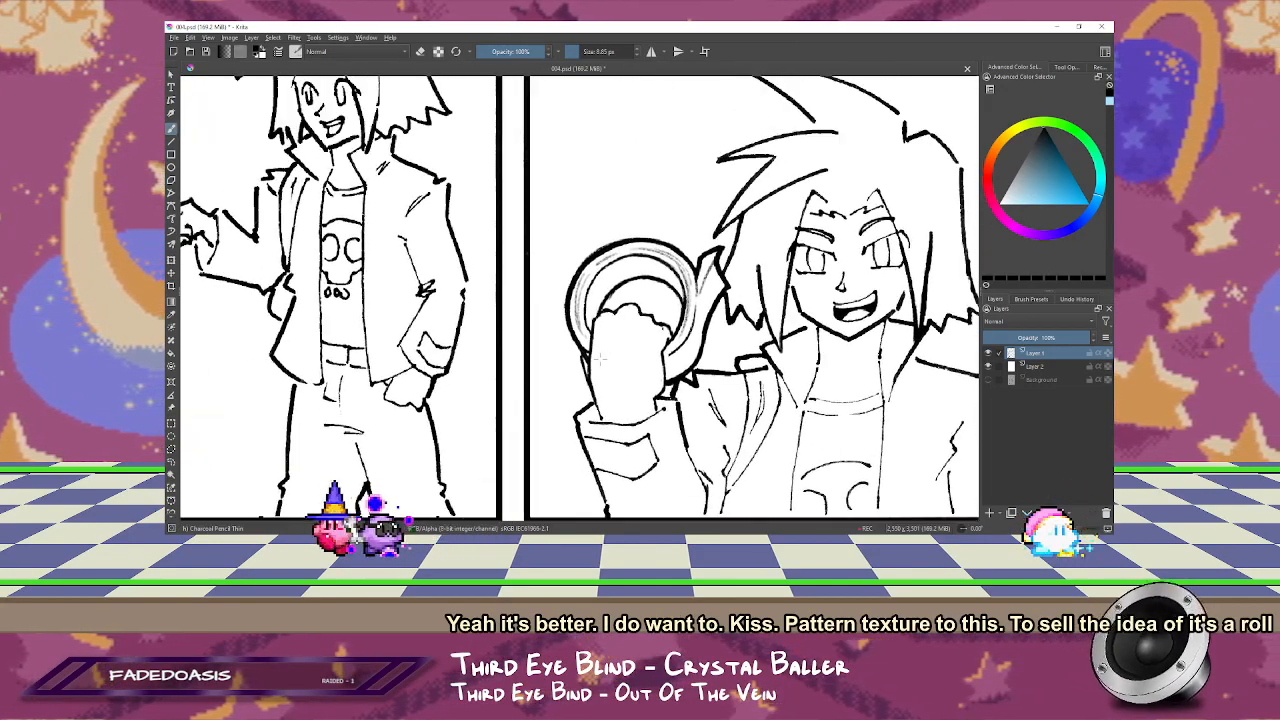
# Step: Refine the texture strokes on the tape roll's ring and flap, alternating between drawing and erasing
pyautogui.scroll(-1, 582, 294)
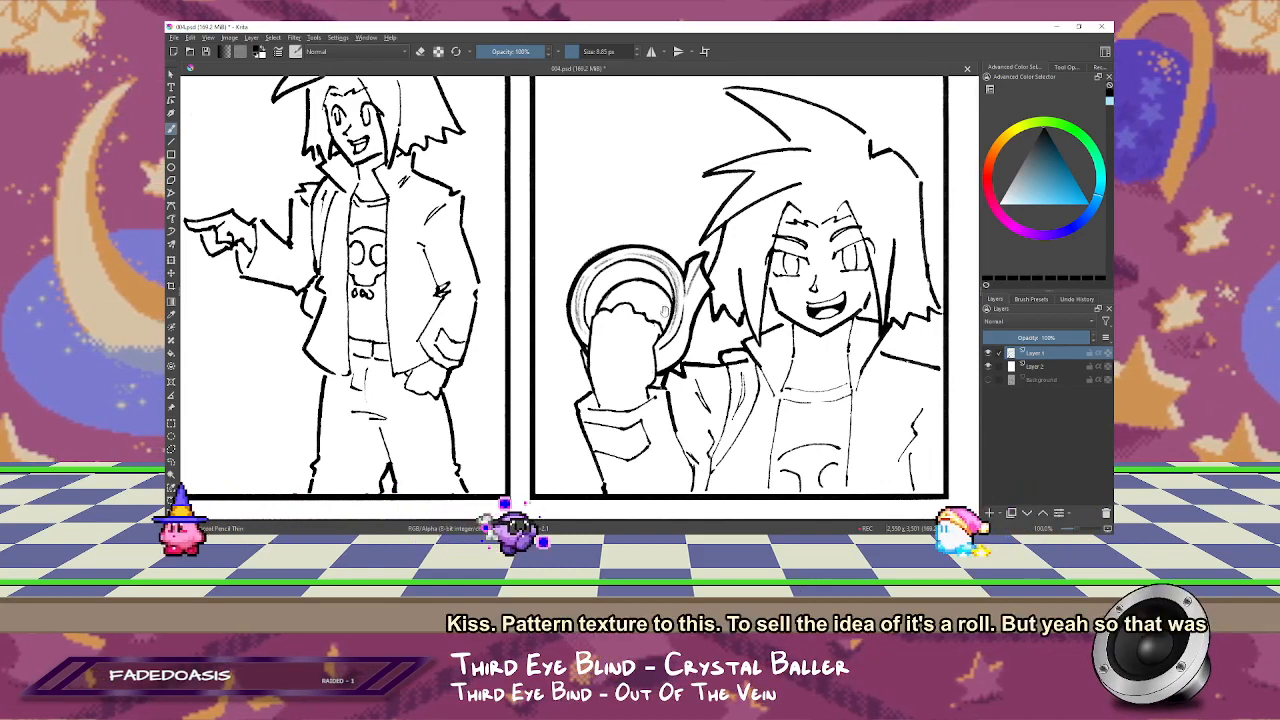
pyautogui.moveTo(603, 337); pyautogui.dragTo(608, 255)
pyautogui.press('e')
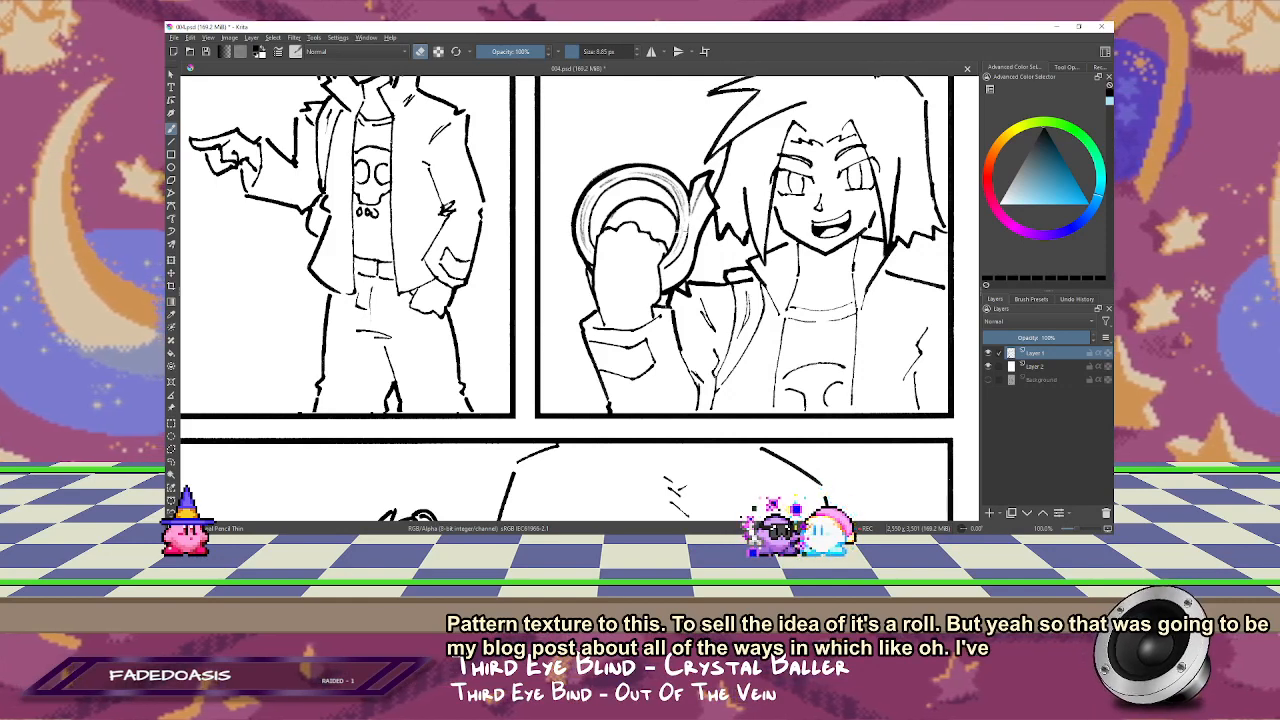
pyautogui.press('e')
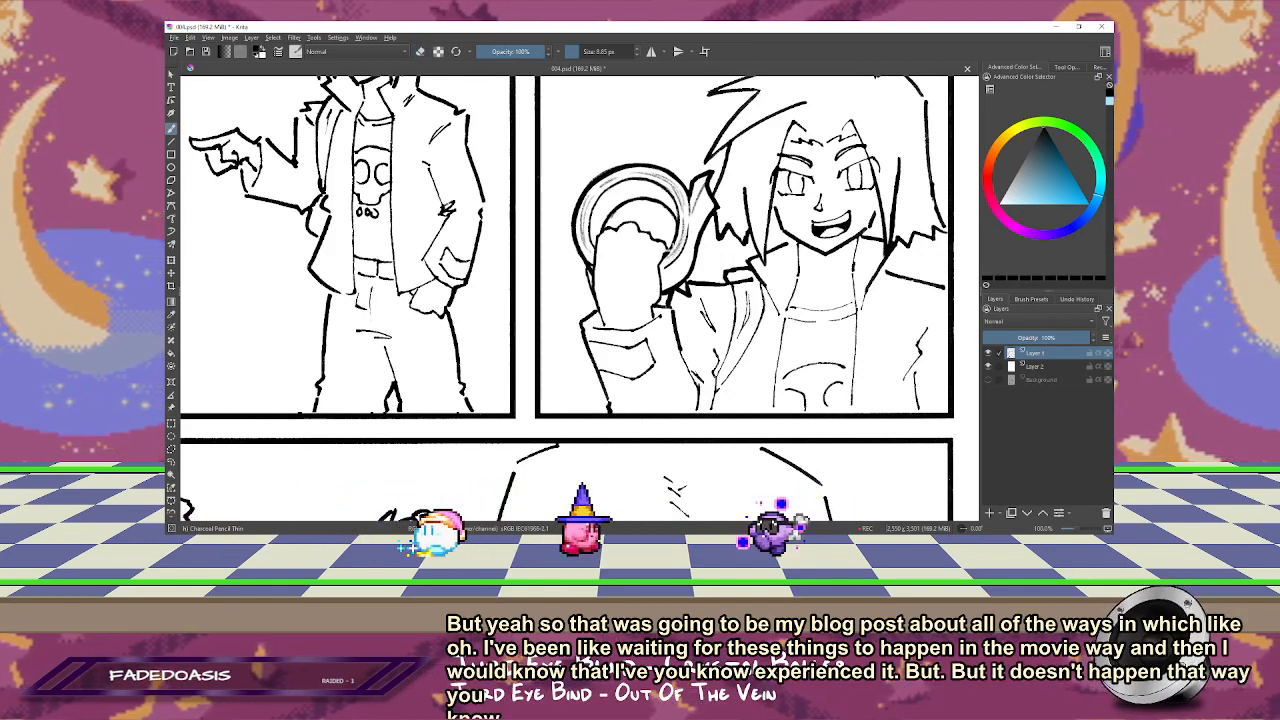
pyautogui.press('e')
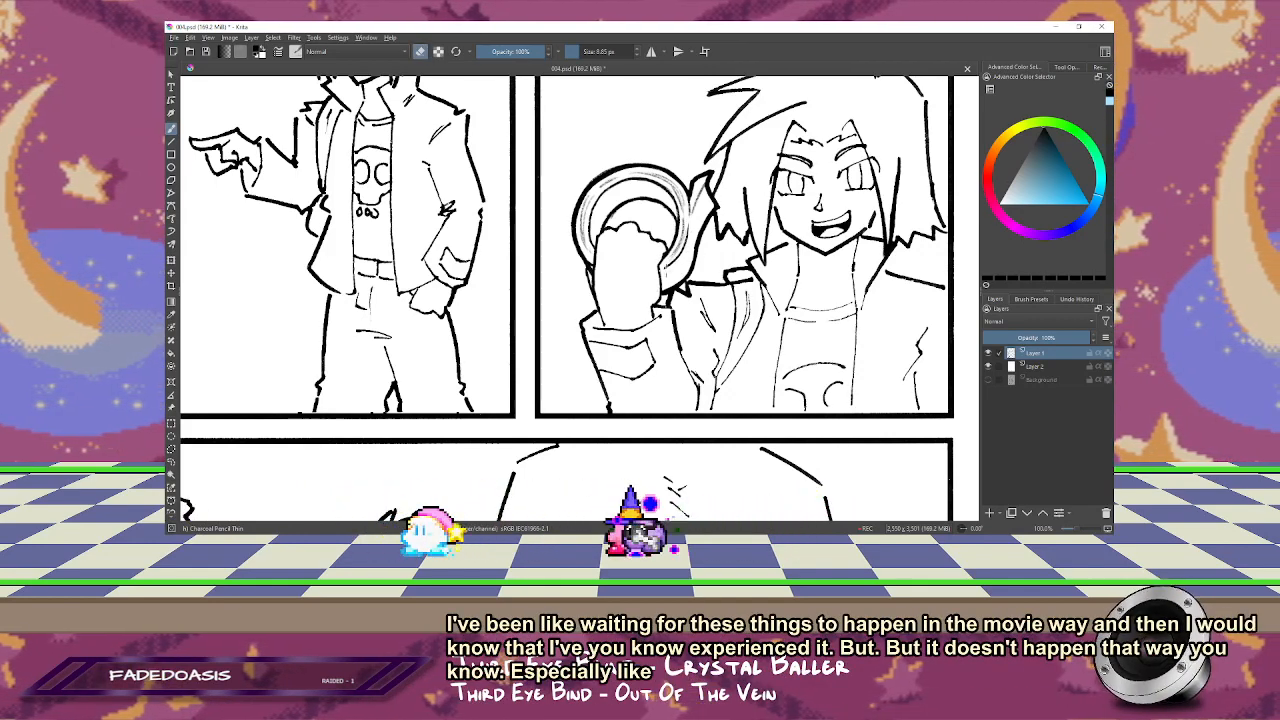
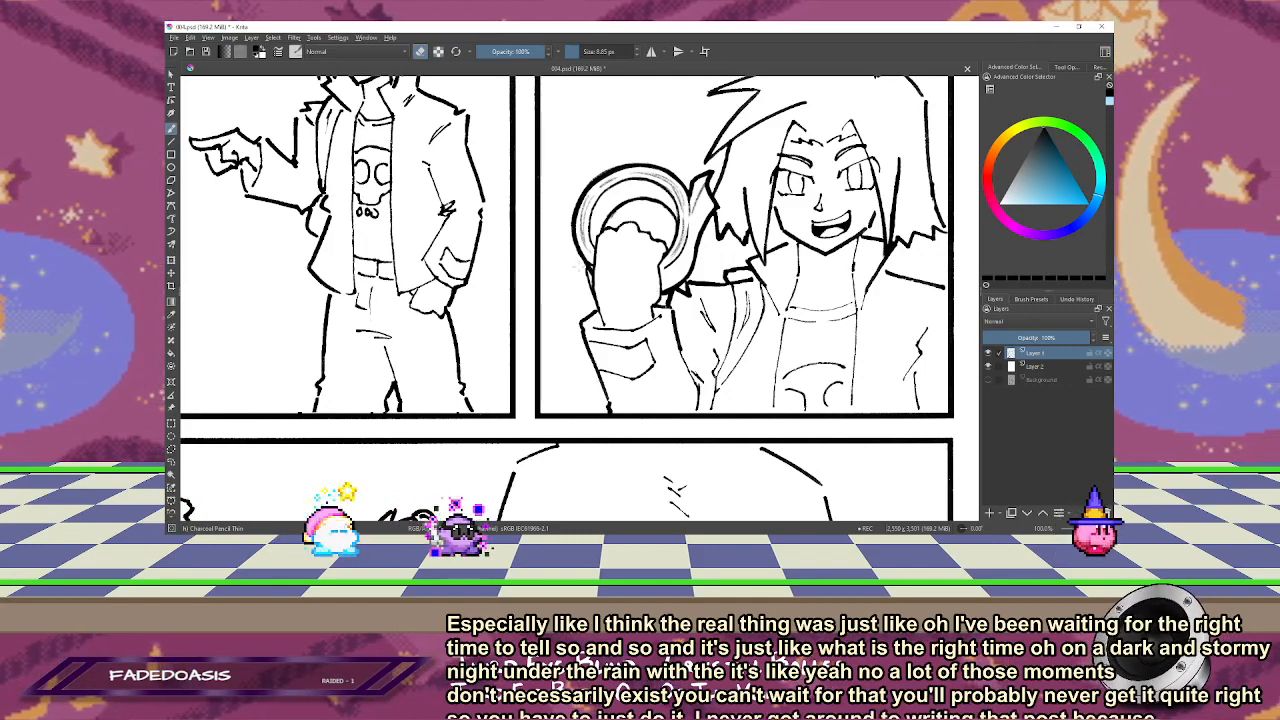
# Step: Outline the character in the tape roll panel with a polygonal selection from above the hair down along the panel's inner border
pyautogui.press('2')
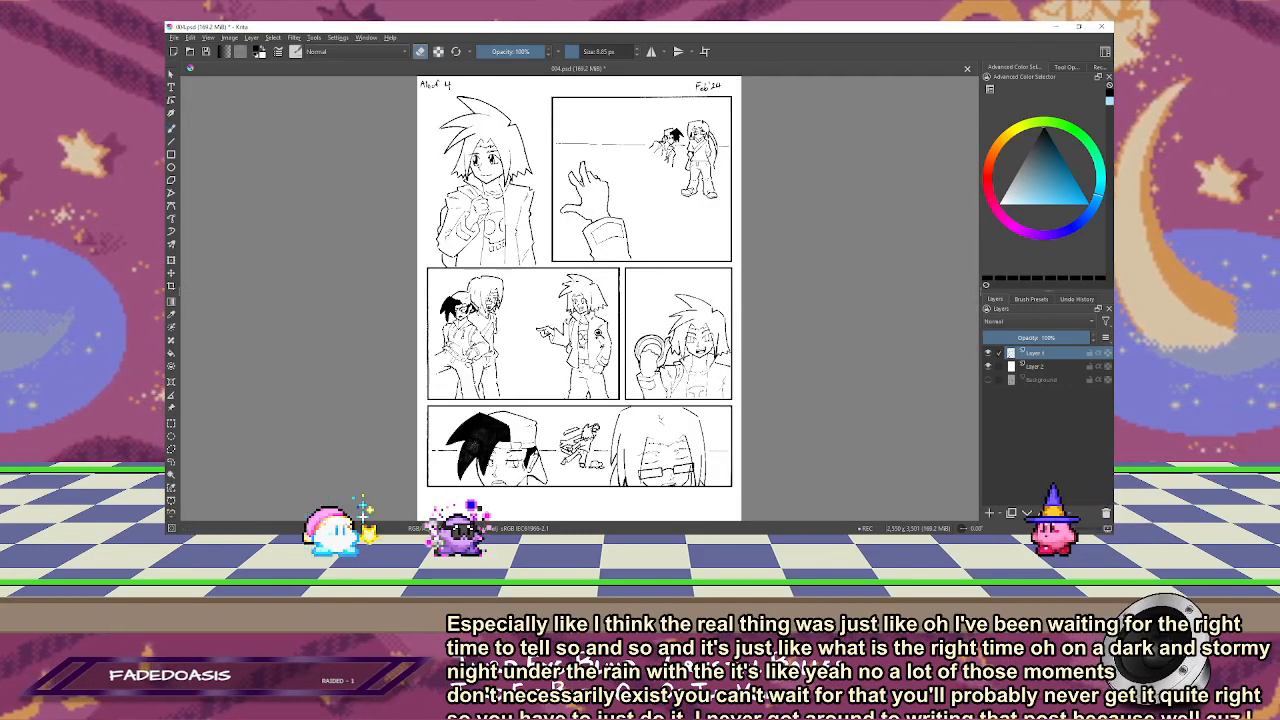
pyautogui.scroll(3, 780, 440)
pyautogui.moveTo(594, 257); pyautogui.dragTo(635, 290)
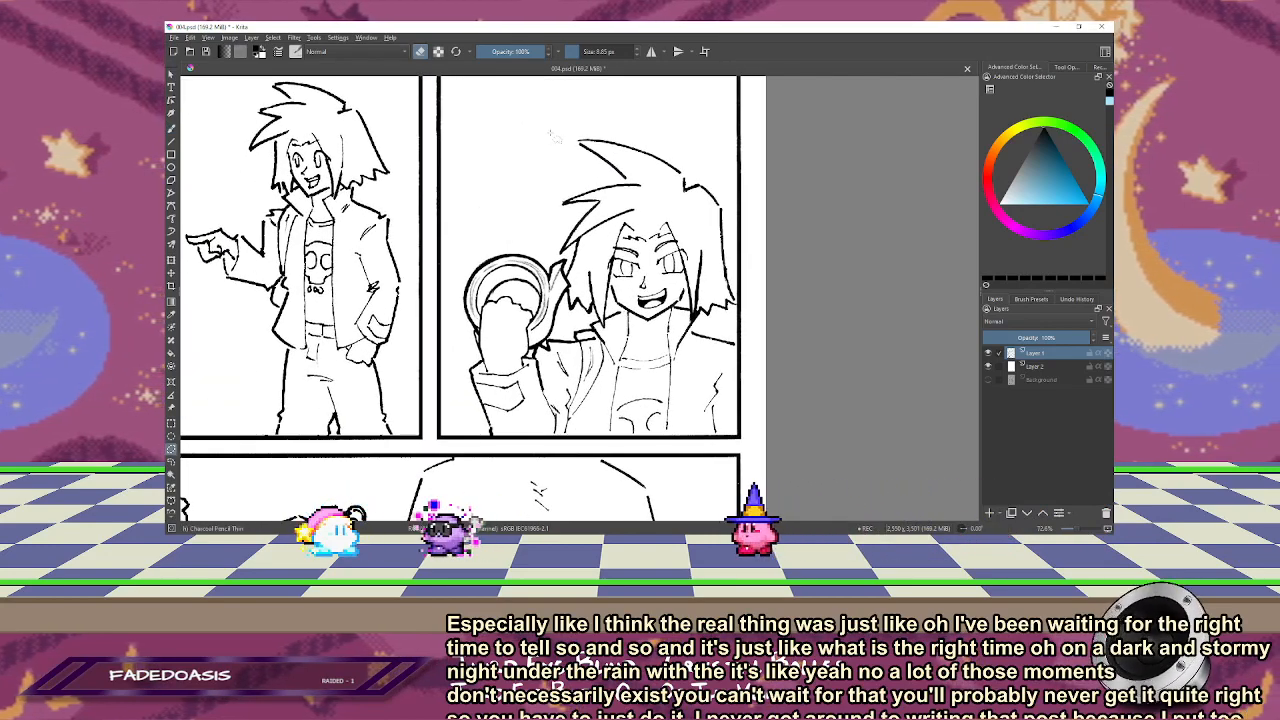
pyautogui.moveTo(530, 123); pyautogui.dragTo(709, 123)
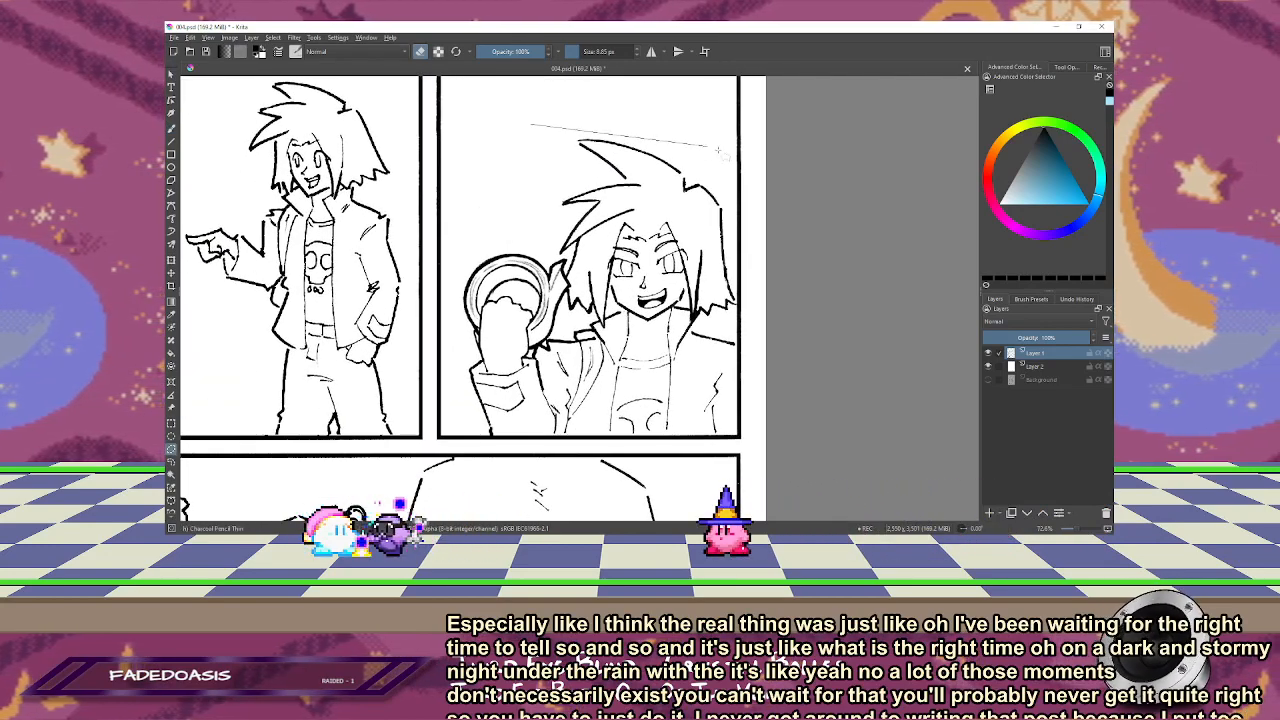
pyautogui.click(730, 213)
pyautogui.click(737, 303)
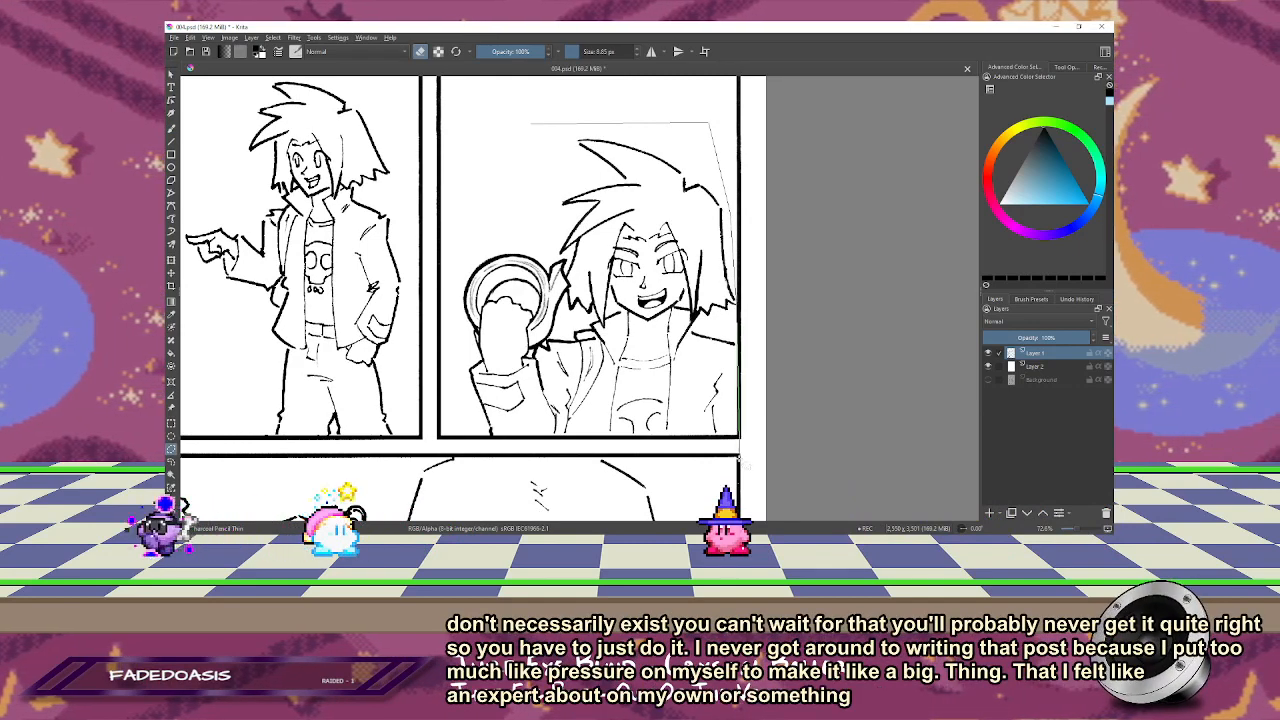
pyautogui.click(738, 436)
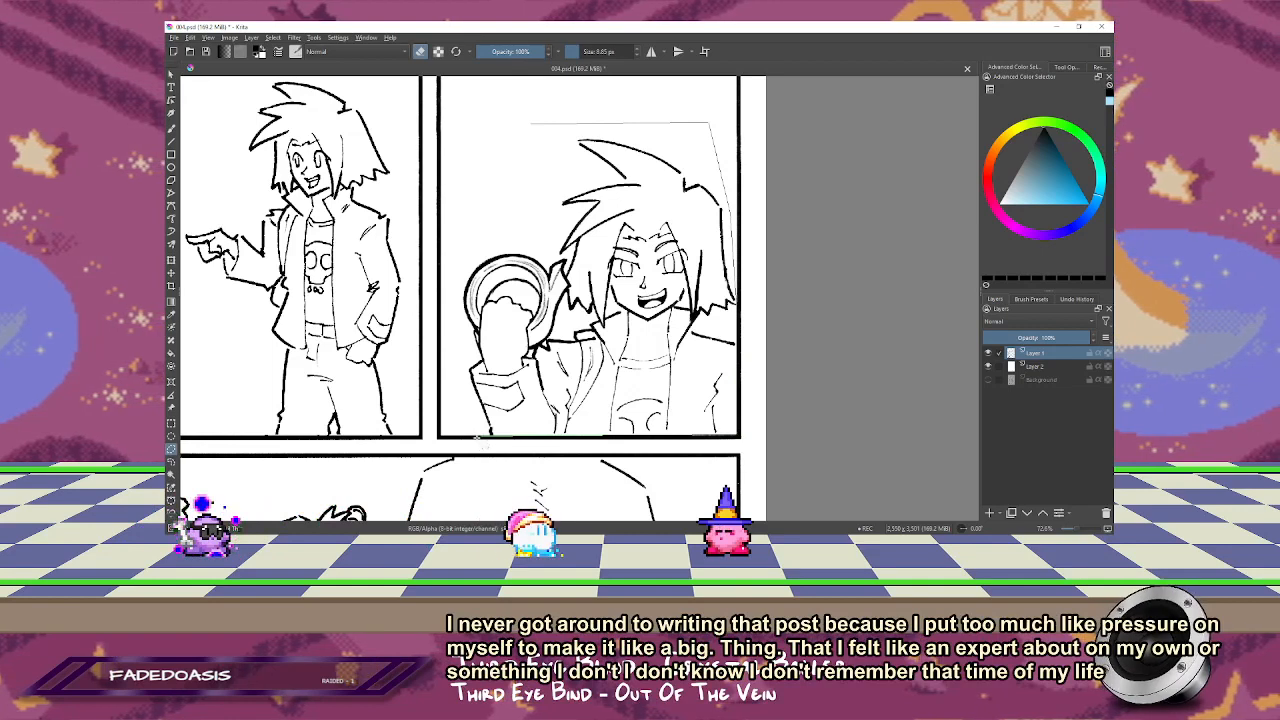
pyautogui.doubleClick(477, 437)
pyautogui.press('Delete')
pyautogui.hotkey('ctrl', 'z')
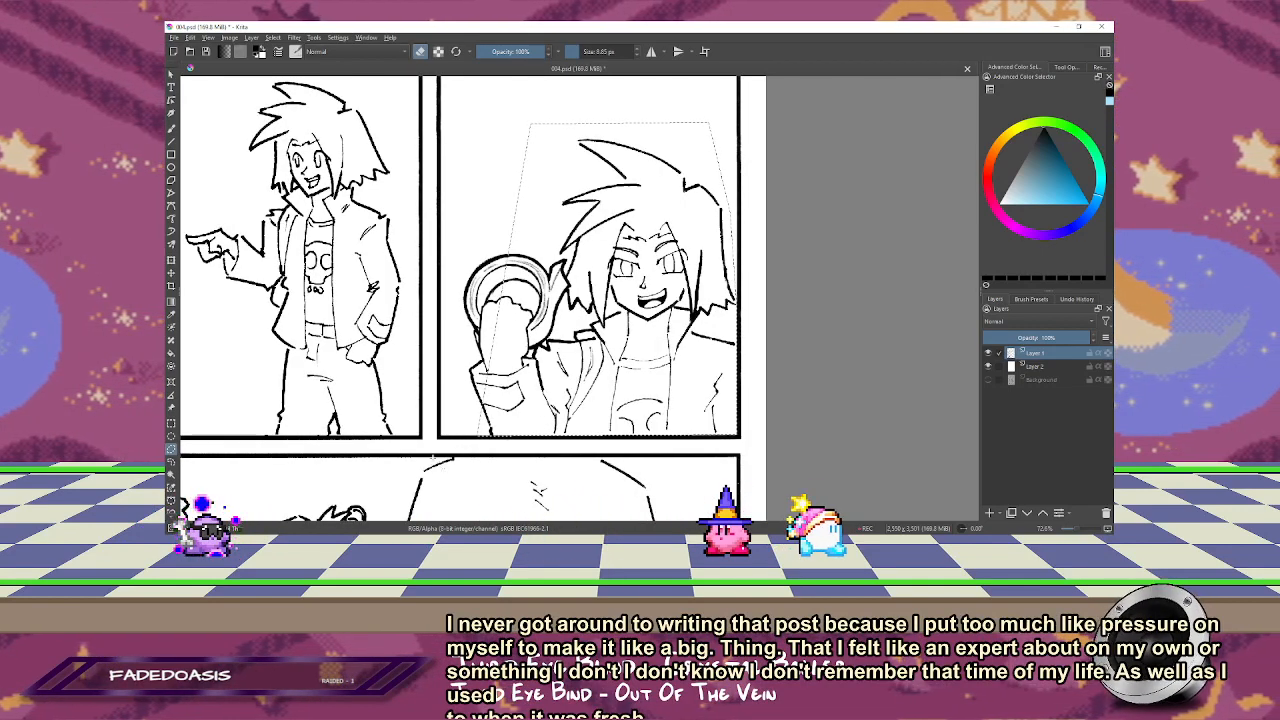
# Step: Adjust the selection along the panel's lower border and extend it around the raised hand and tape roll
pyautogui.click(766, 434)
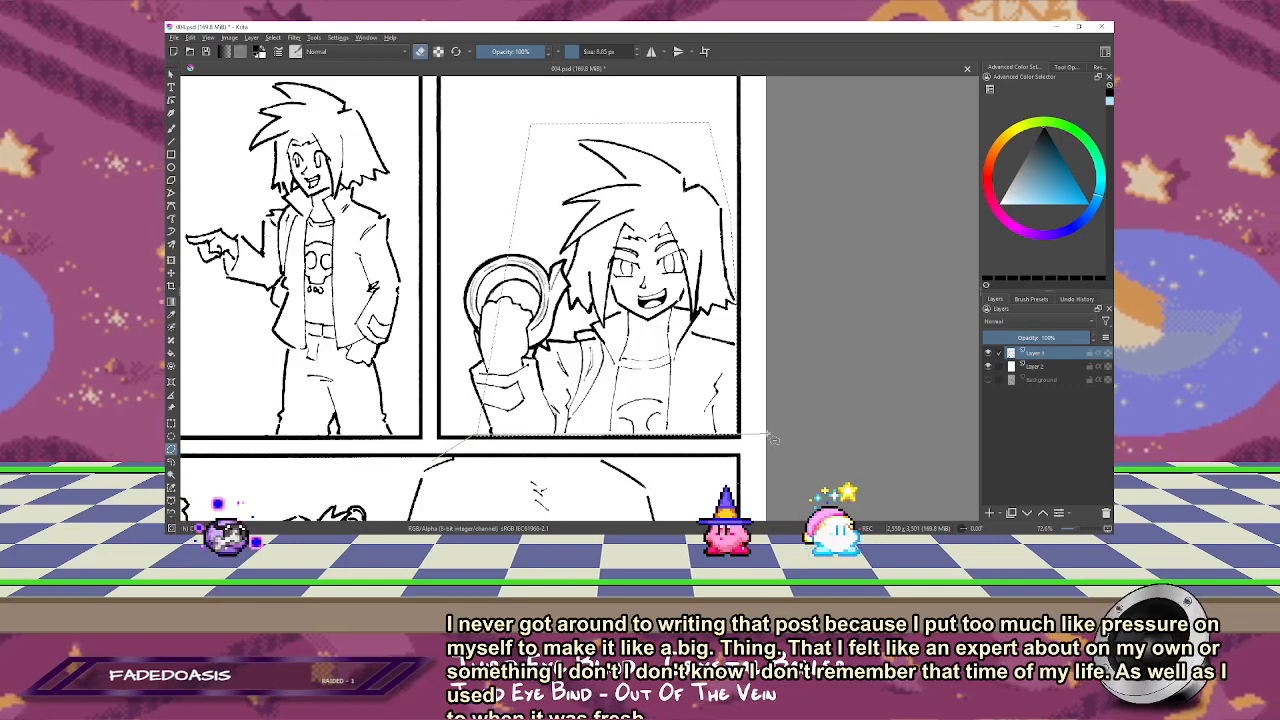
pyautogui.click(487, 497)
pyautogui.click(431, 461)
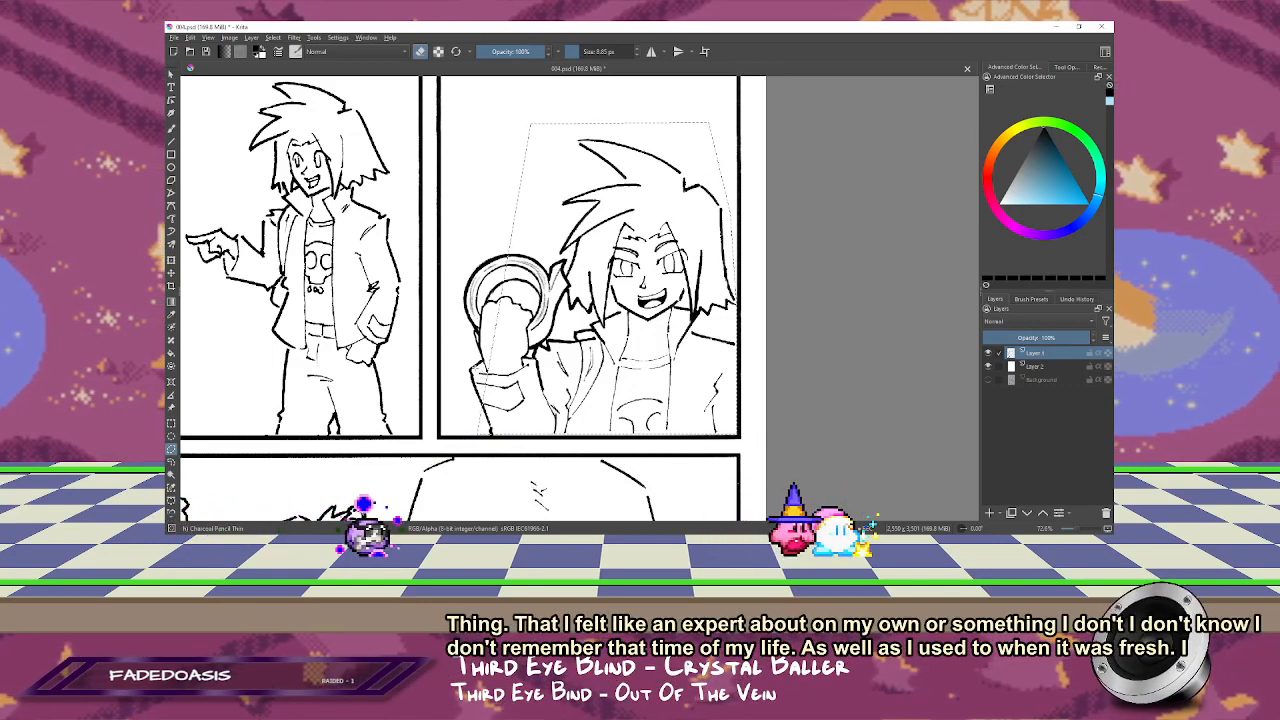
pyautogui.click(482, 417)
pyautogui.click(457, 405)
pyautogui.click(455, 248)
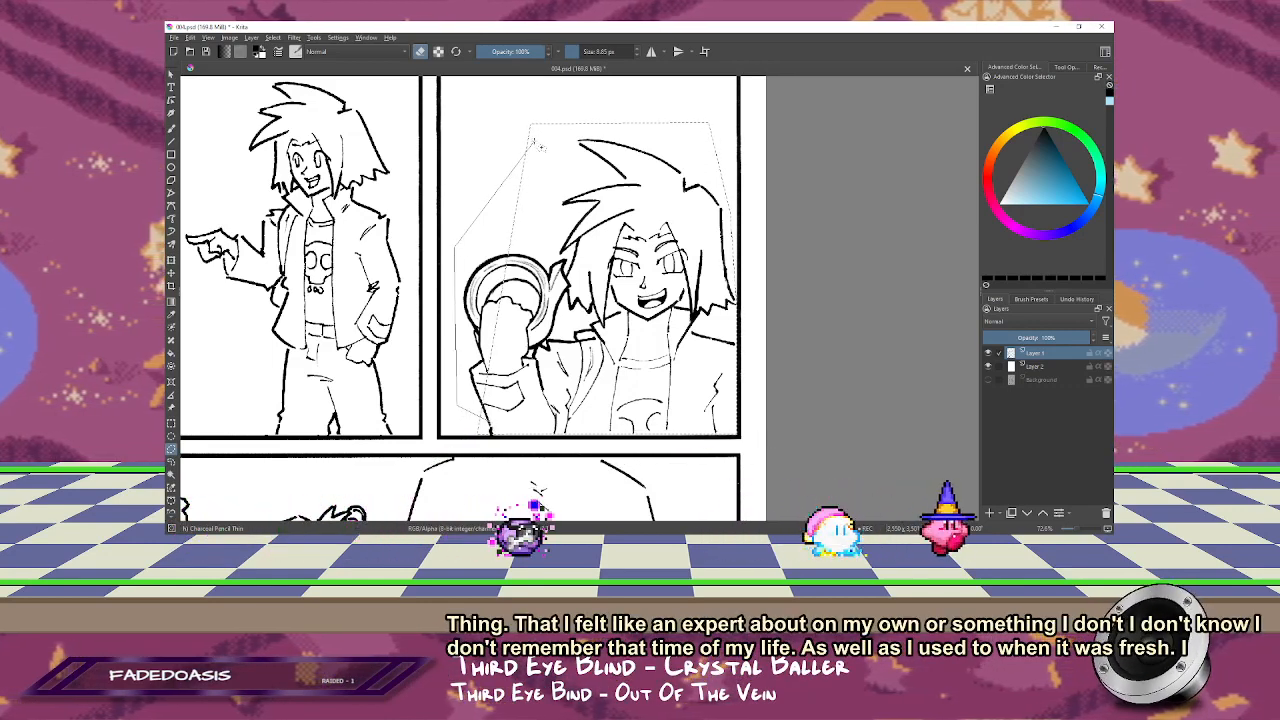
pyautogui.click(537, 136)
pyautogui.click(614, 147)
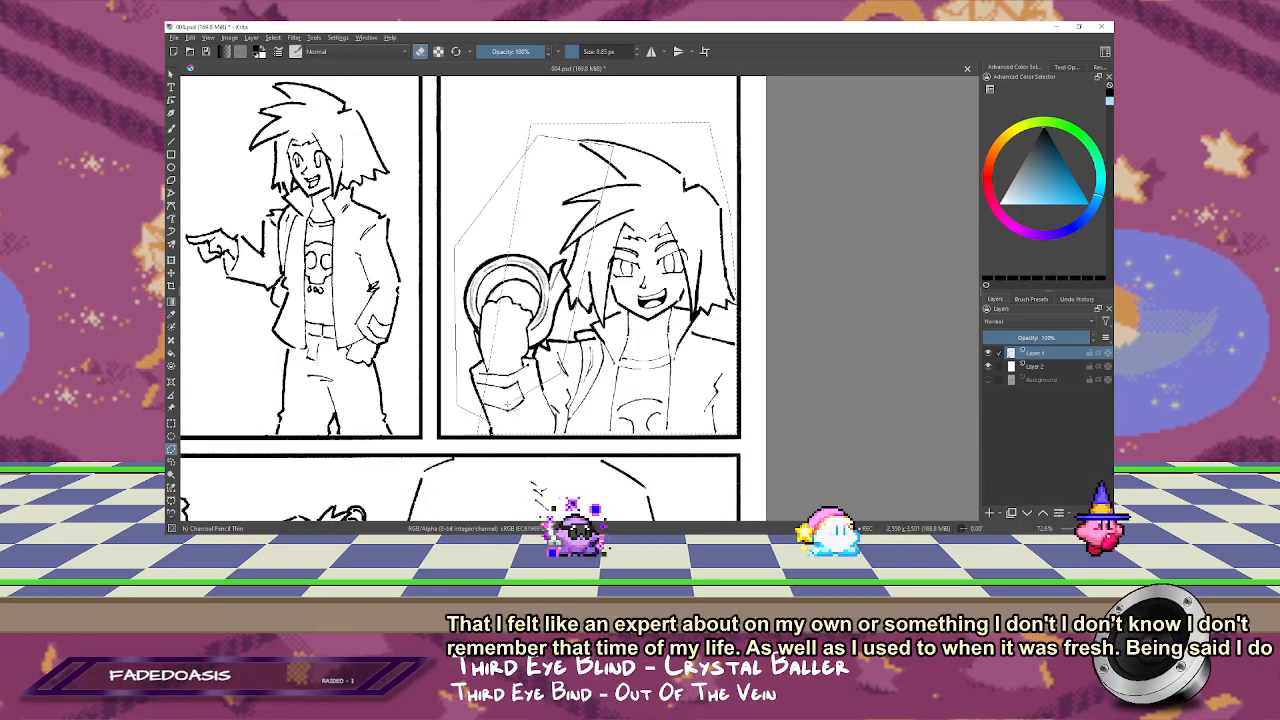
pyautogui.click(541, 398)
pyautogui.click(482, 417)
# Step: Shift the selected character slightly to the left within the panel and clear the selection
pyautogui.press('b')
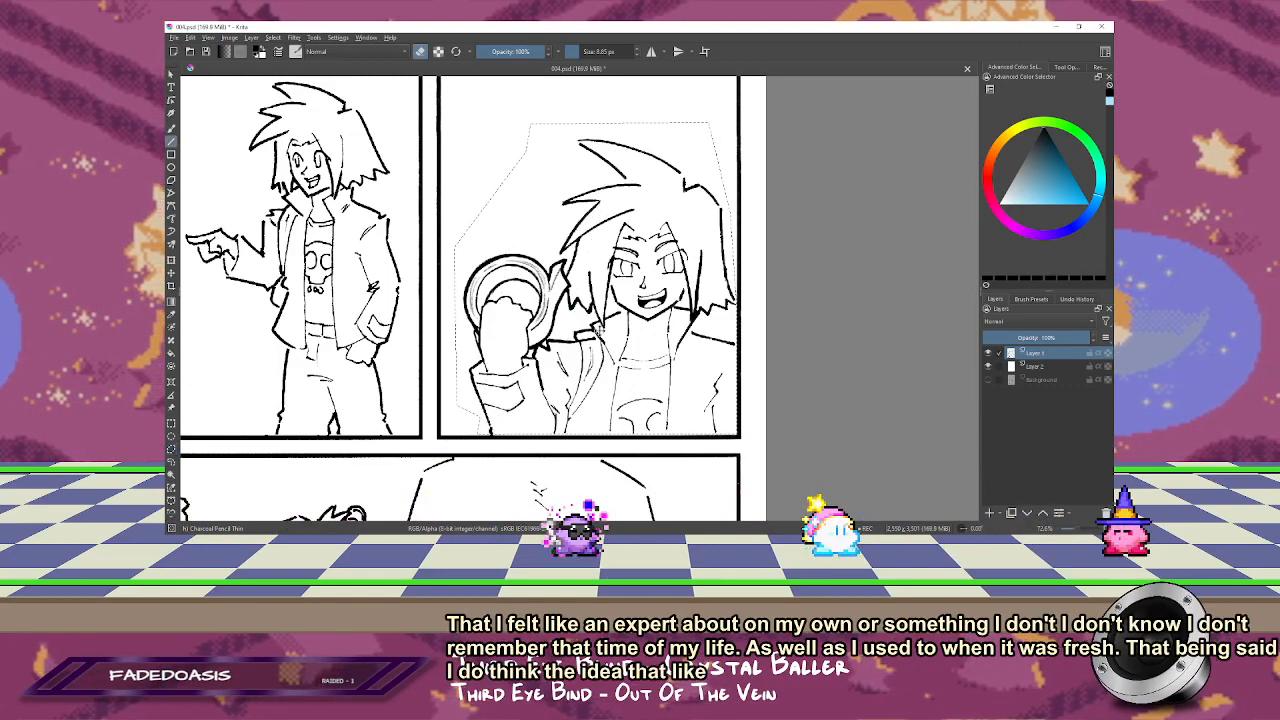
pyautogui.moveTo(681, 349); pyautogui.dragTo(673, 360)
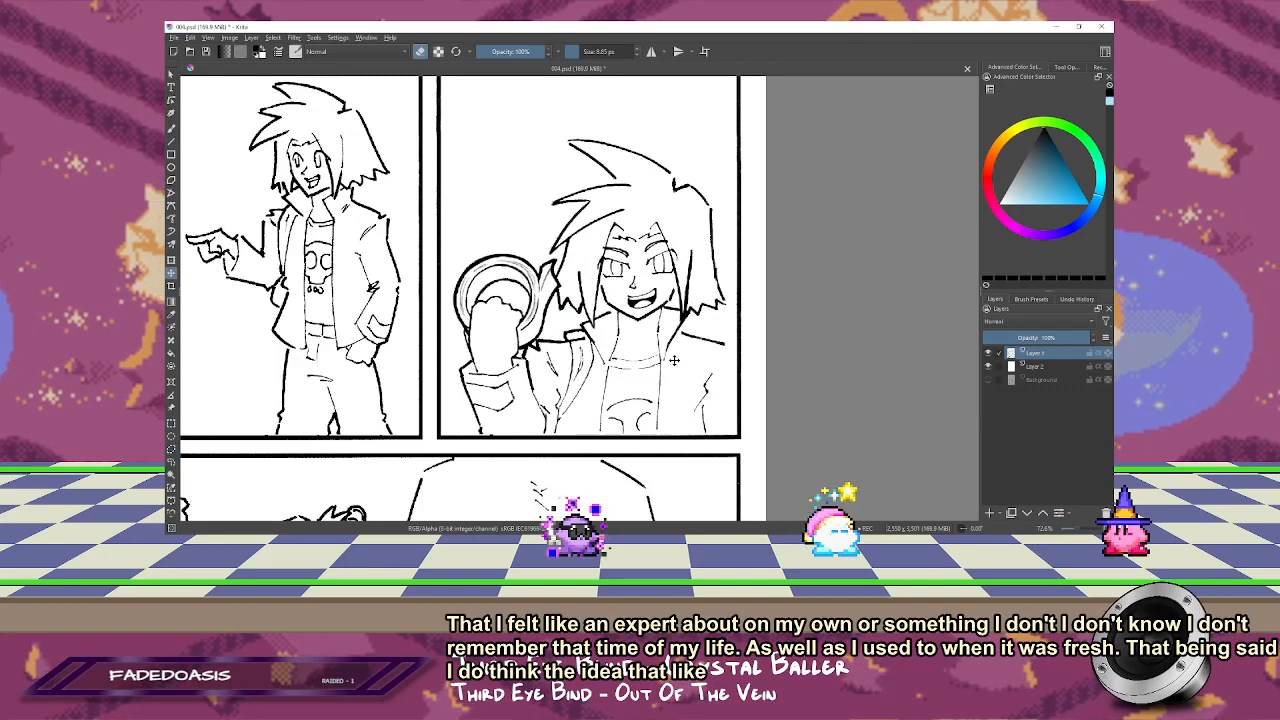
pyautogui.hotkey('ctrl', 'shift', 'a')
# Step: Mirror the page view and erase the thick stray ink at the character's jacket collar beside the raised arm
pyautogui.press('z')
pyautogui.click(632, 354)
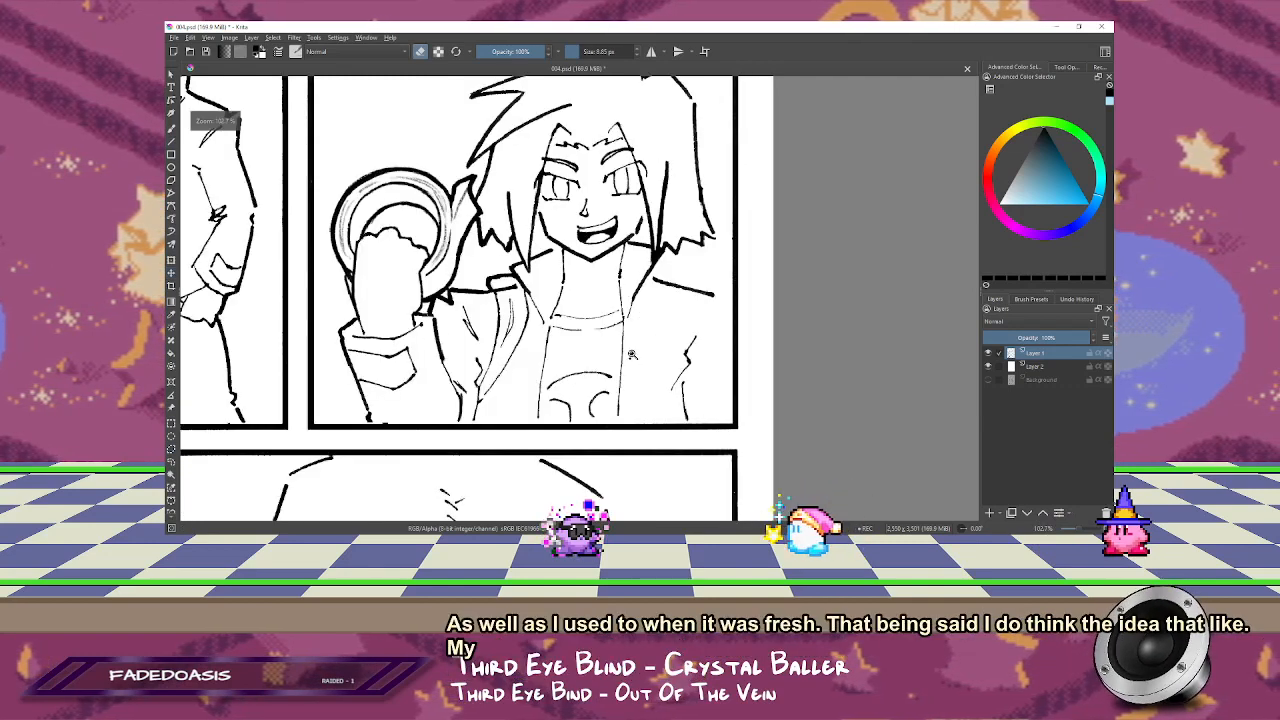
pyautogui.press('b')
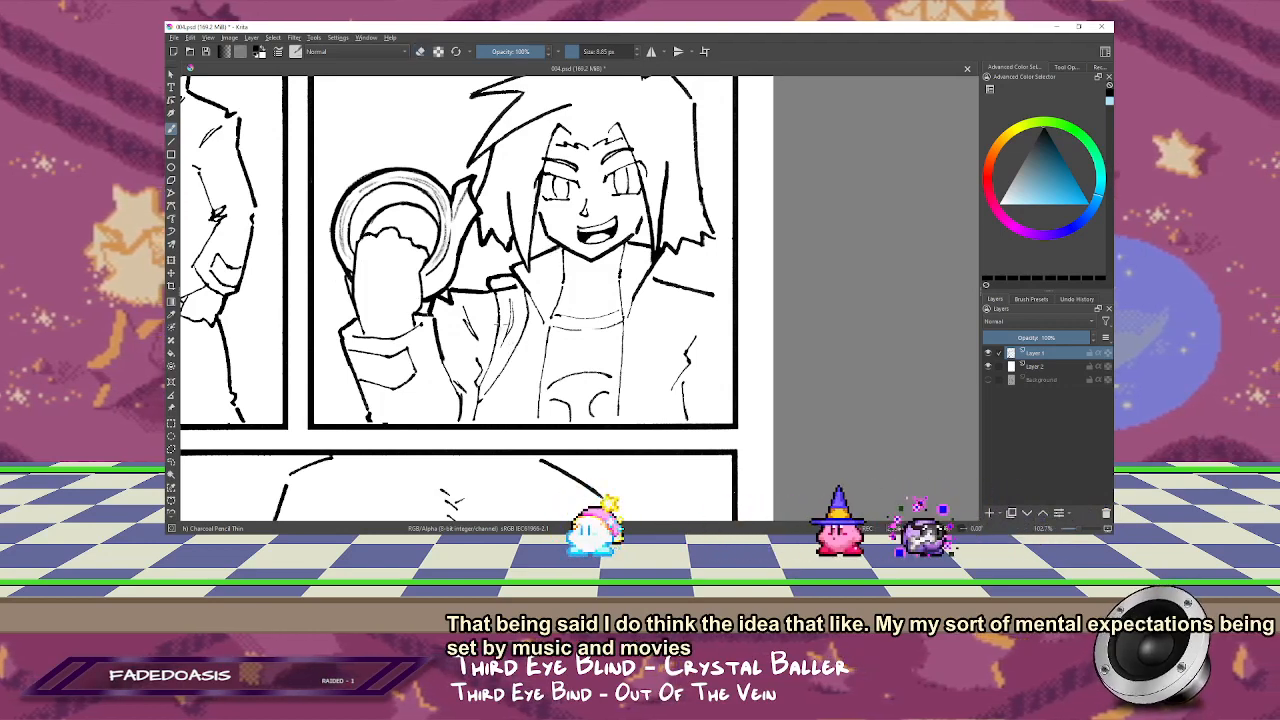
pyautogui.press('m')
pyautogui.moveTo(615, 287); pyautogui.dragTo(721, 239)
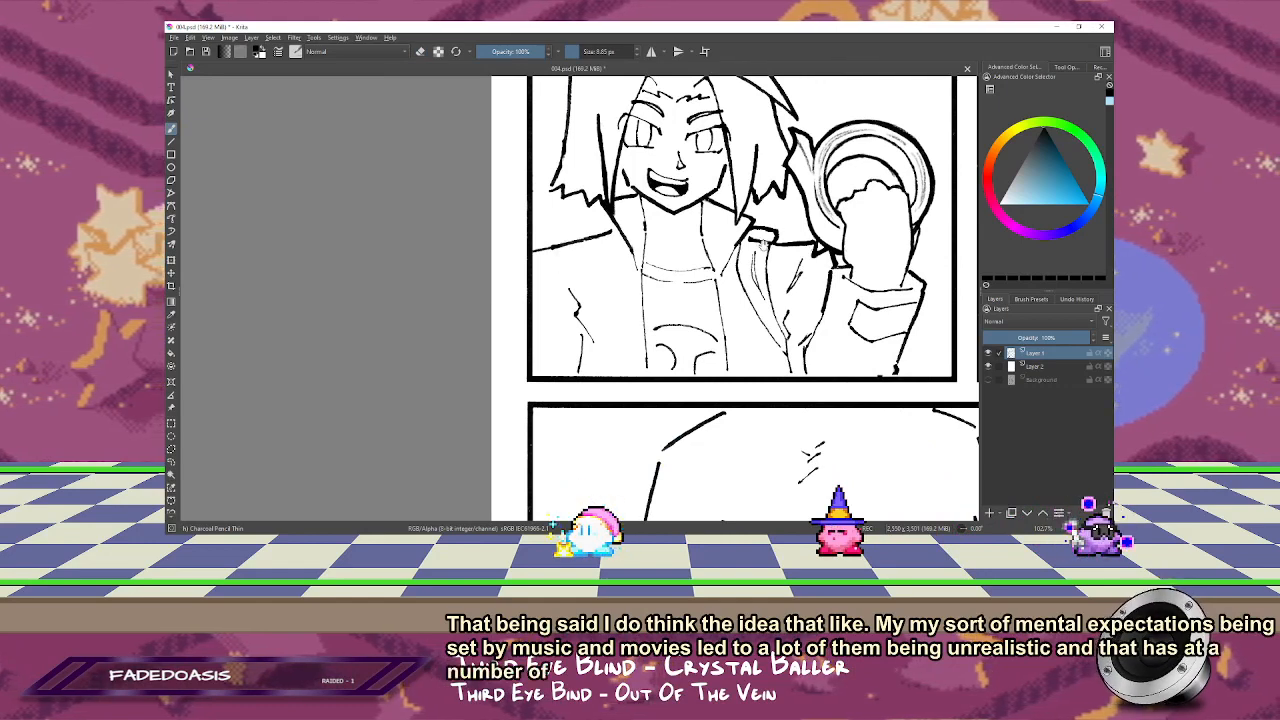
pyautogui.moveTo(762, 242); pyautogui.dragTo(728, 222)
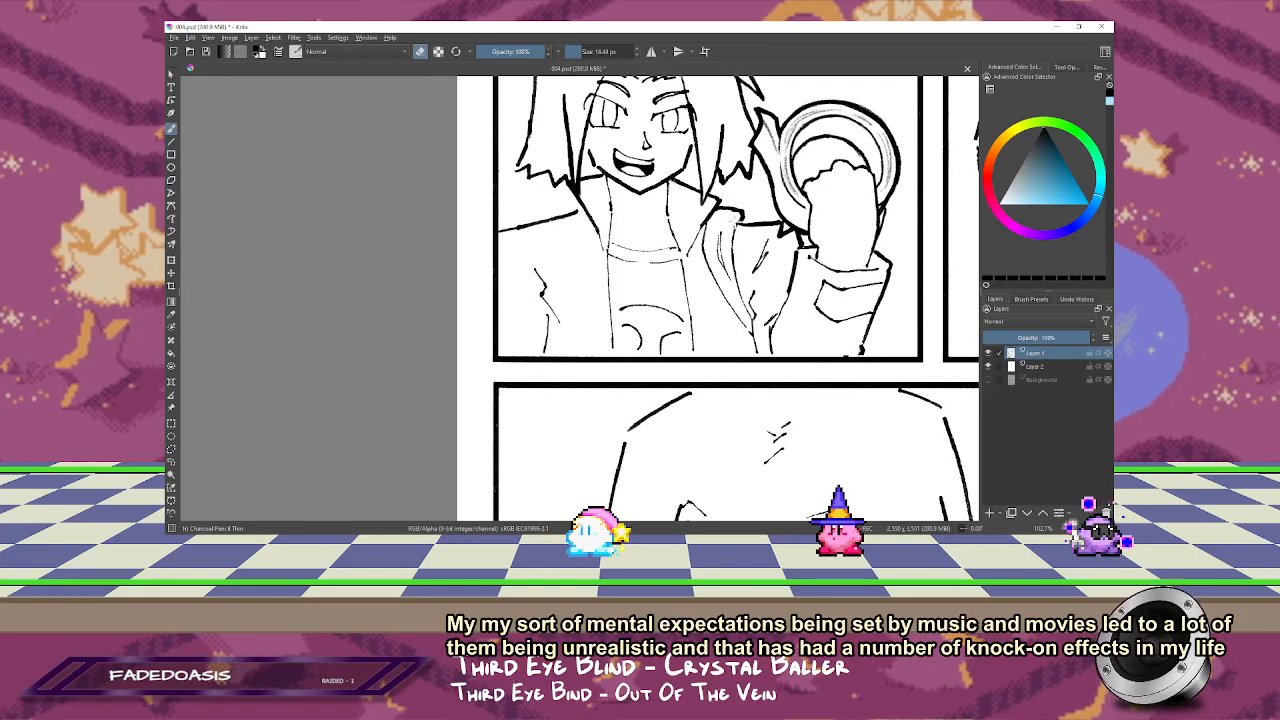
# Step: Unmirror the page view and extend the character's shoulder and sleeve lines to the panel border with a thinner brush
pyautogui.press('m')
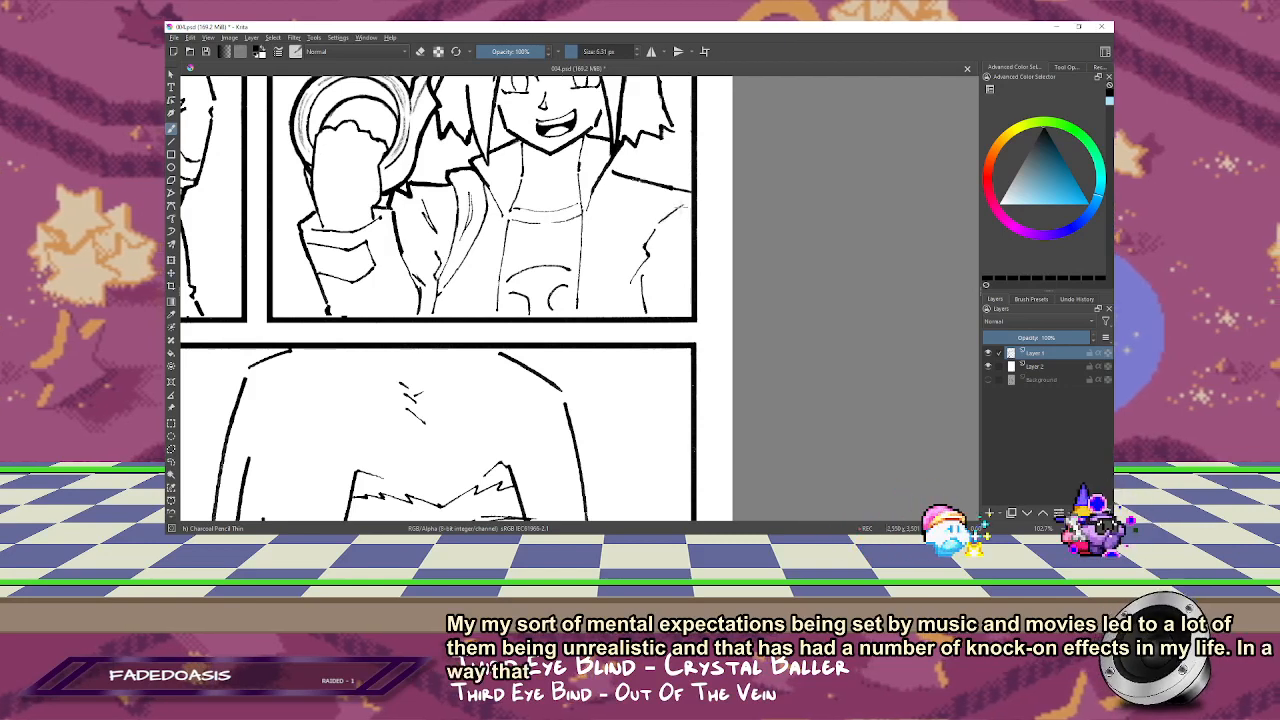
pyautogui.moveTo(665, 217)
pyautogui.keyDown('shift'); pyautogui.mouseDown()
pyautogui.moveTo(690, 206)
pyautogui.moveTo(689, 346)
pyautogui.mouseUp(); pyautogui.keyUp('shift')
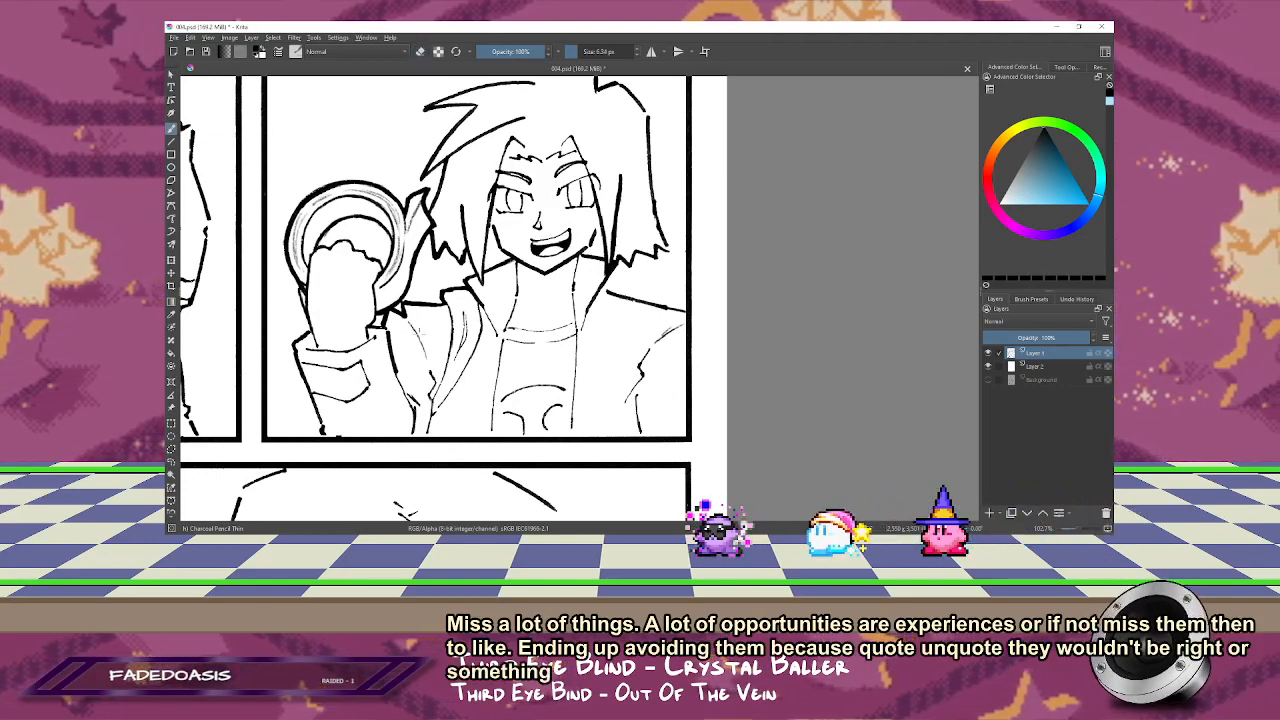
pyautogui.moveTo(443, 323); pyautogui.dragTo(475, 365)
# Step: Review the whole page and the panel with the reaching hand and distant figures for line art needing cleanup
pyautogui.press('2')
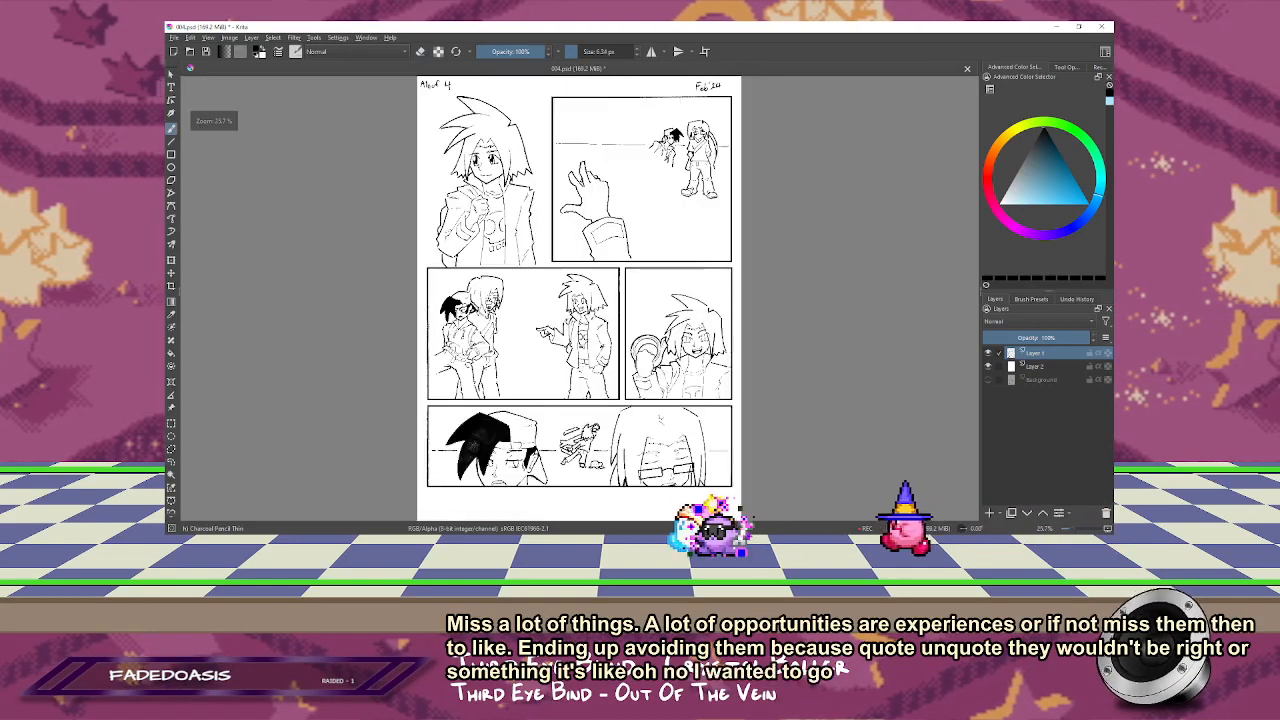
pyautogui.press('z')
pyautogui.moveTo(749, 260); pyautogui.dragTo(581, 430)
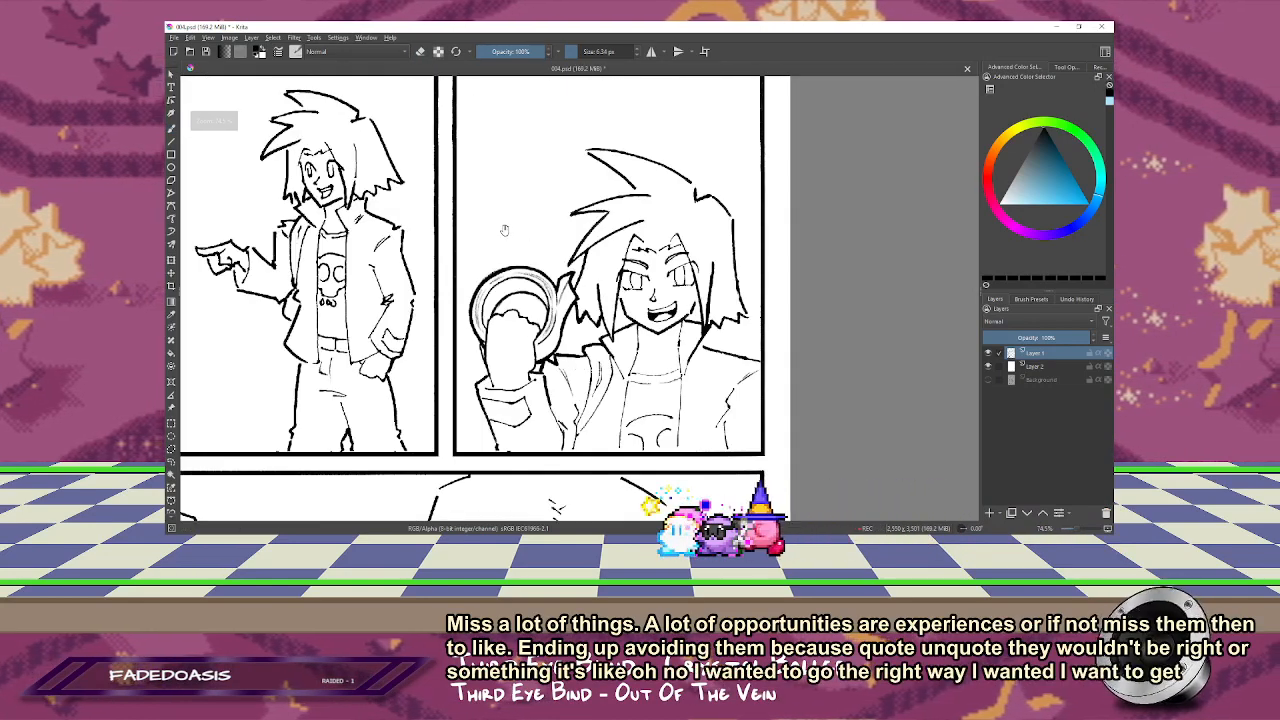
pyautogui.moveTo(505, 230); pyautogui.dragTo(558, 415)
pyautogui.moveTo(499, 275); pyautogui.dragTo(534, 390)
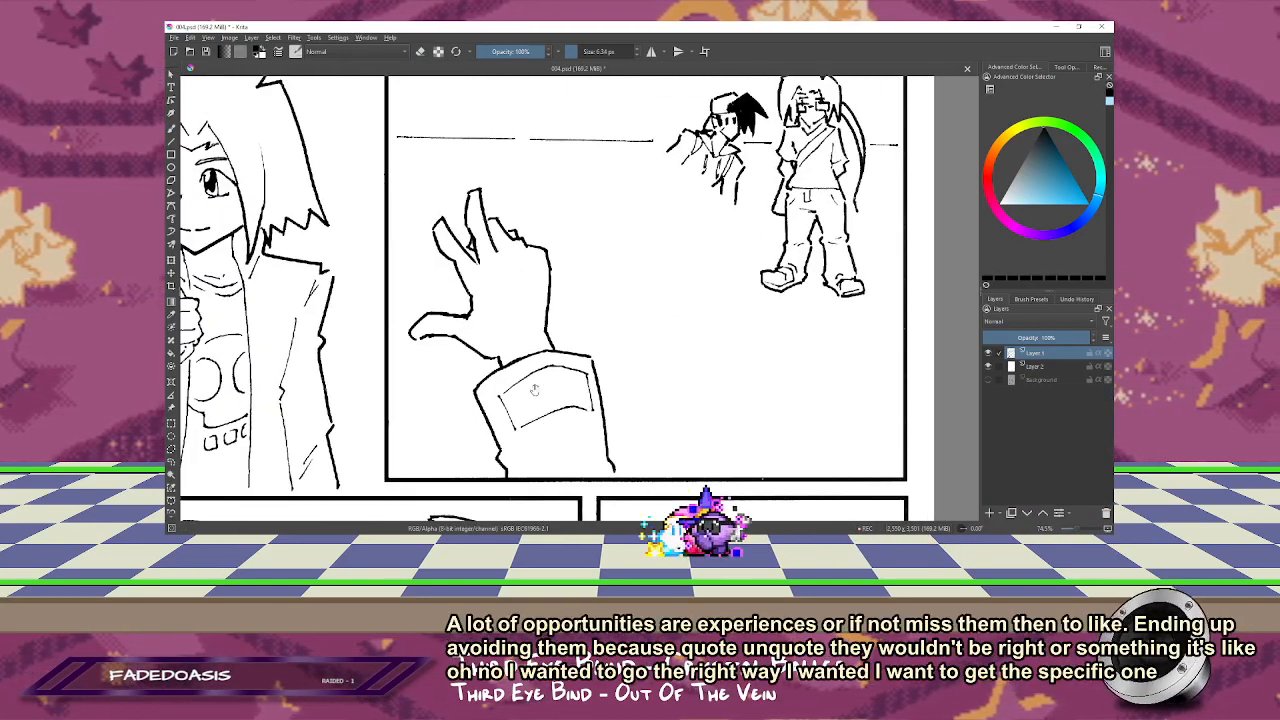
pyautogui.moveTo(617, 185); pyautogui.dragTo(540, 246)
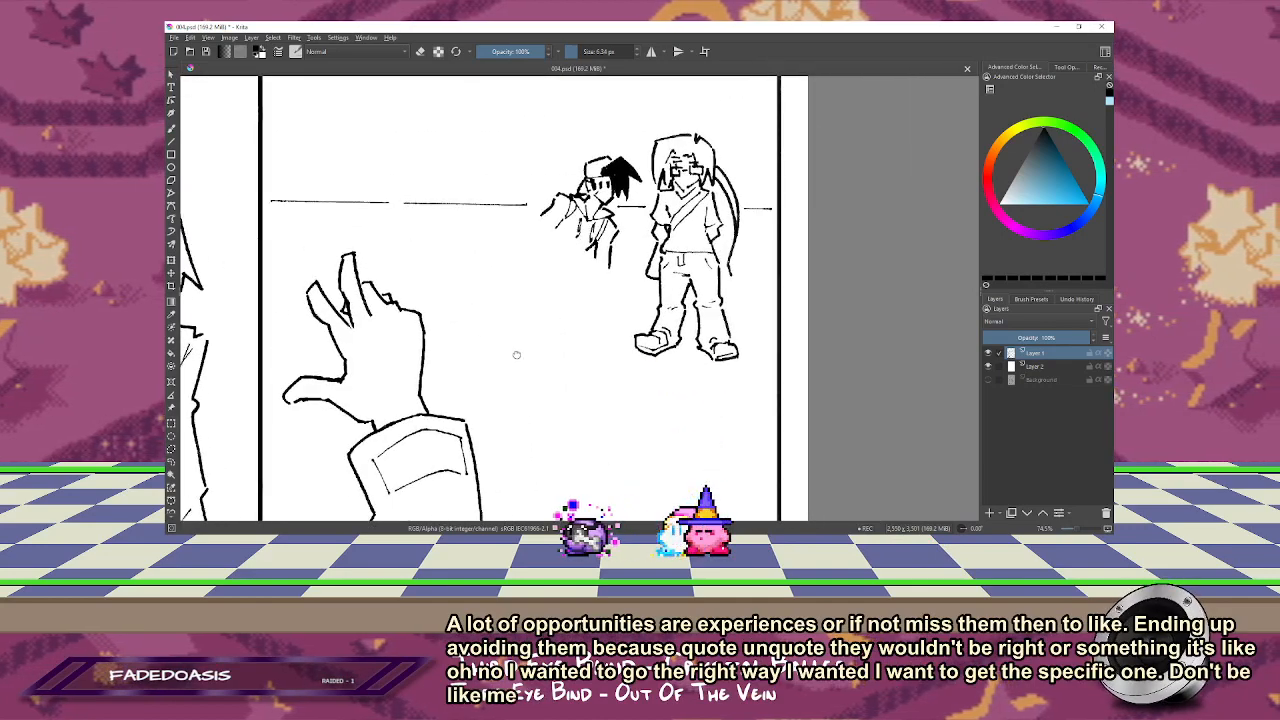
pyautogui.moveTo(517, 354); pyautogui.dragTo(638, 289)
pyautogui.moveTo(625, 188); pyautogui.dragTo(625, 218)
pyautogui.press('b')
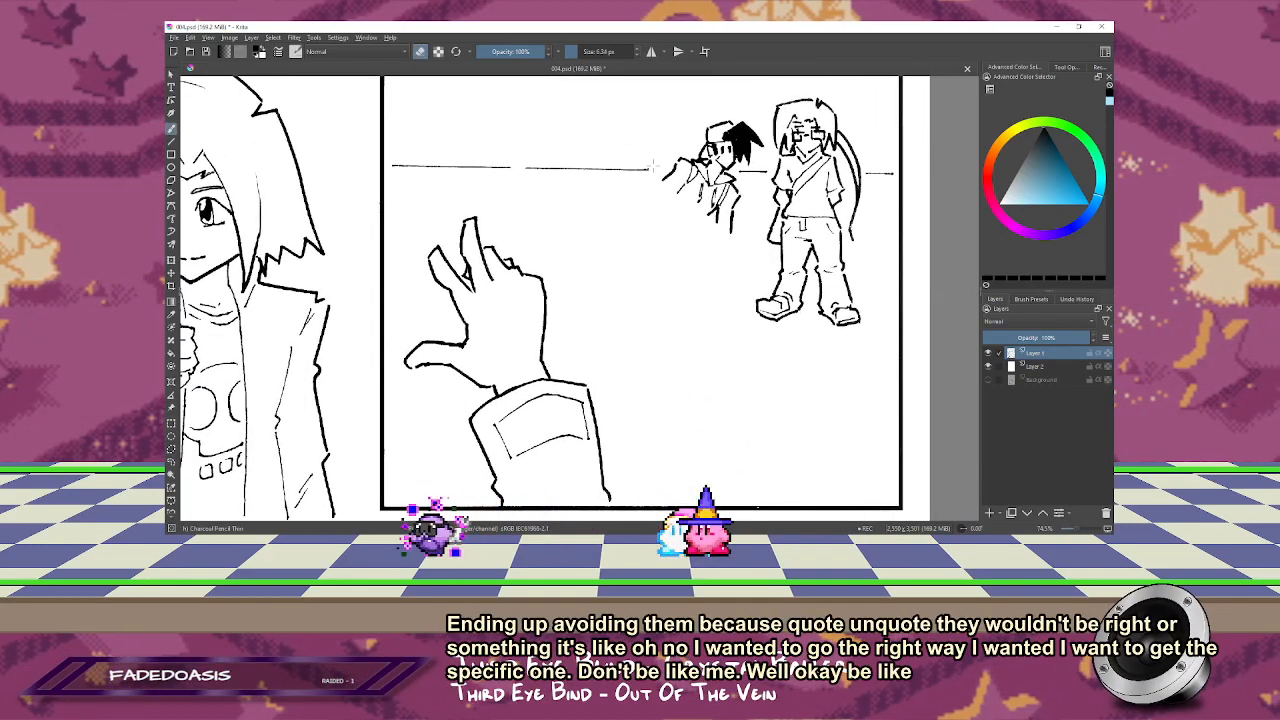
pyautogui.press('1')
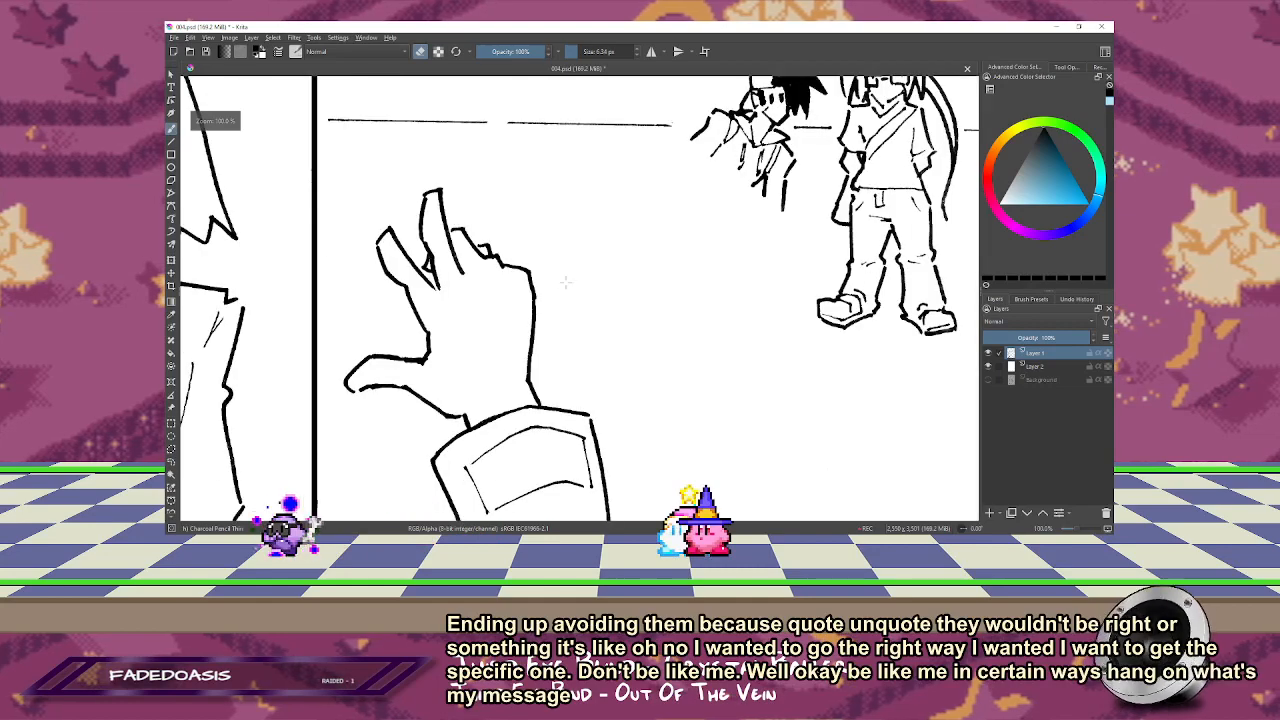
pyautogui.press('2')
pyautogui.moveTo(524, 376); pyautogui.dragTo(529, 287)
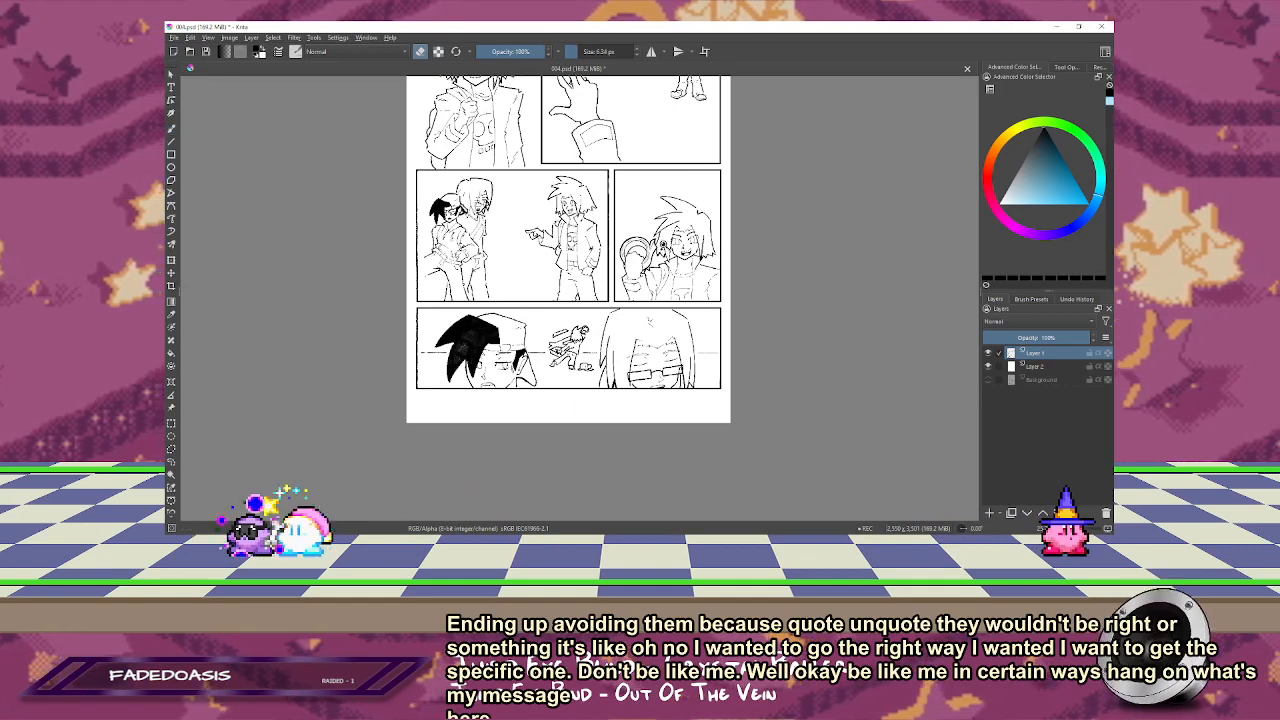
# Step: Retouch the small running figure in the bottom panel, reinforcing the crease lines on its shirt with a brush of about 11 px
pyautogui.scroll(5, 562, 343)
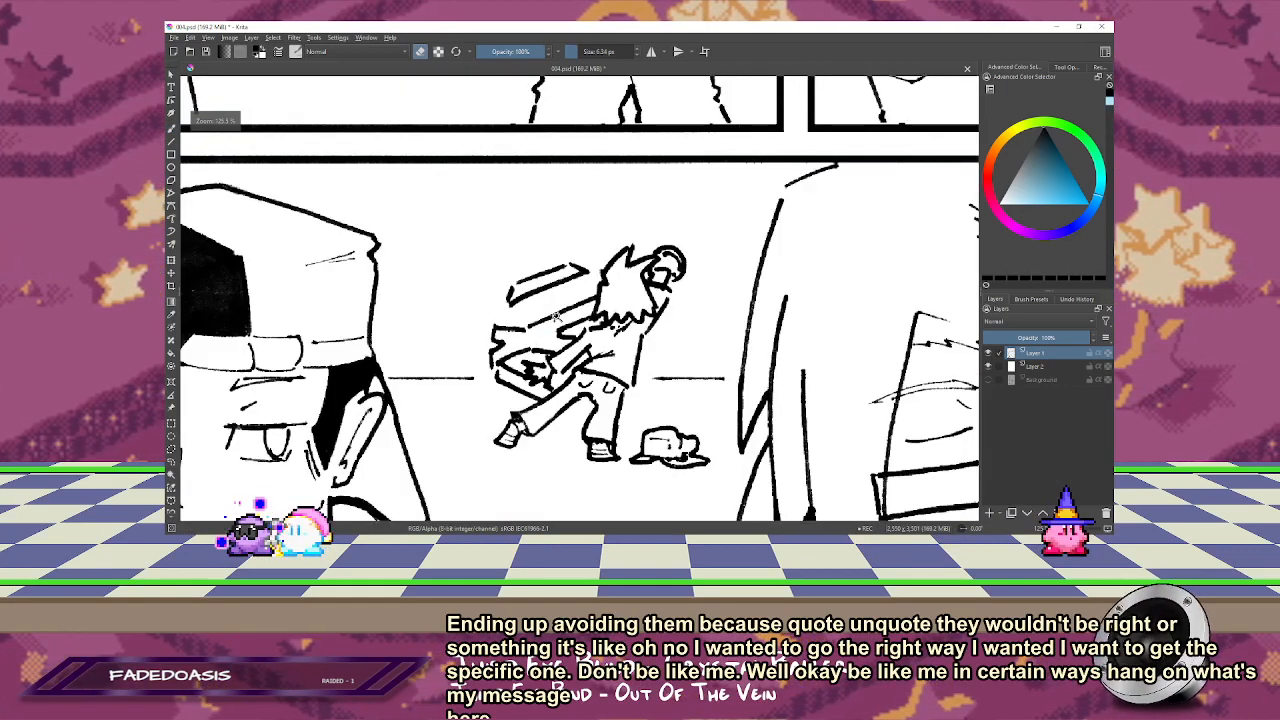
pyautogui.scroll(1, 562, 320)
pyautogui.press('b')
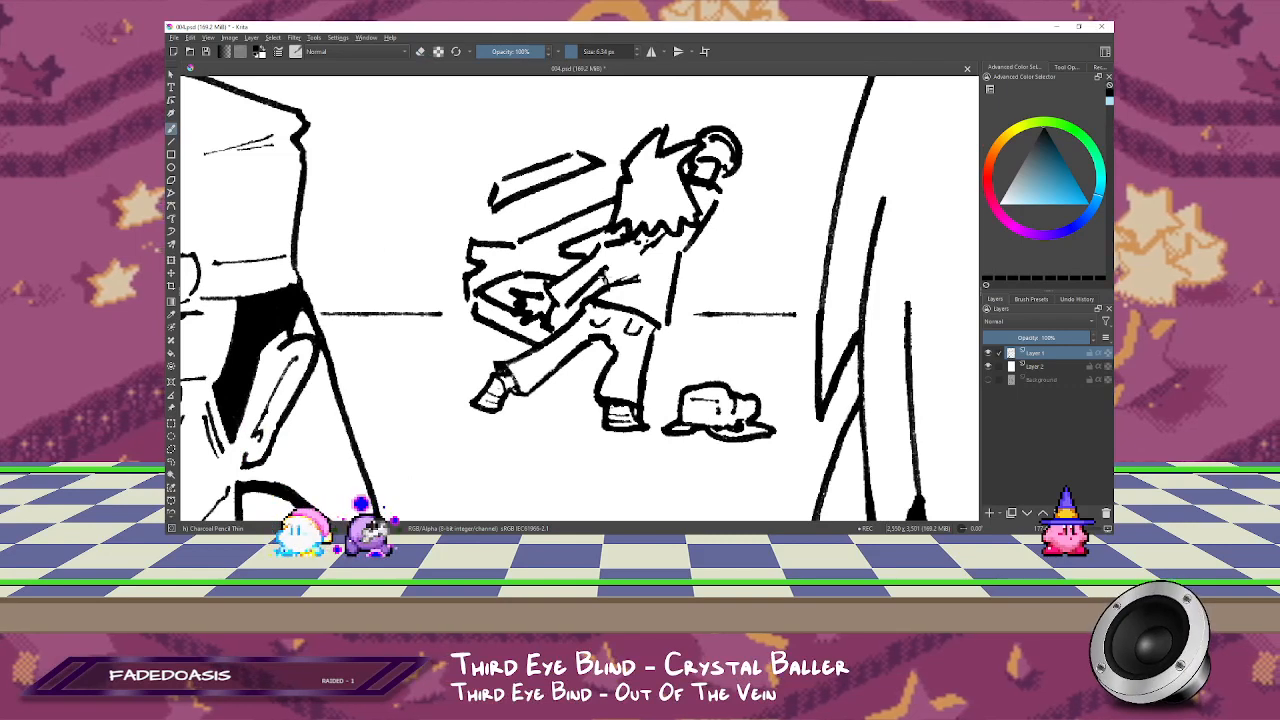
pyautogui.press('e')
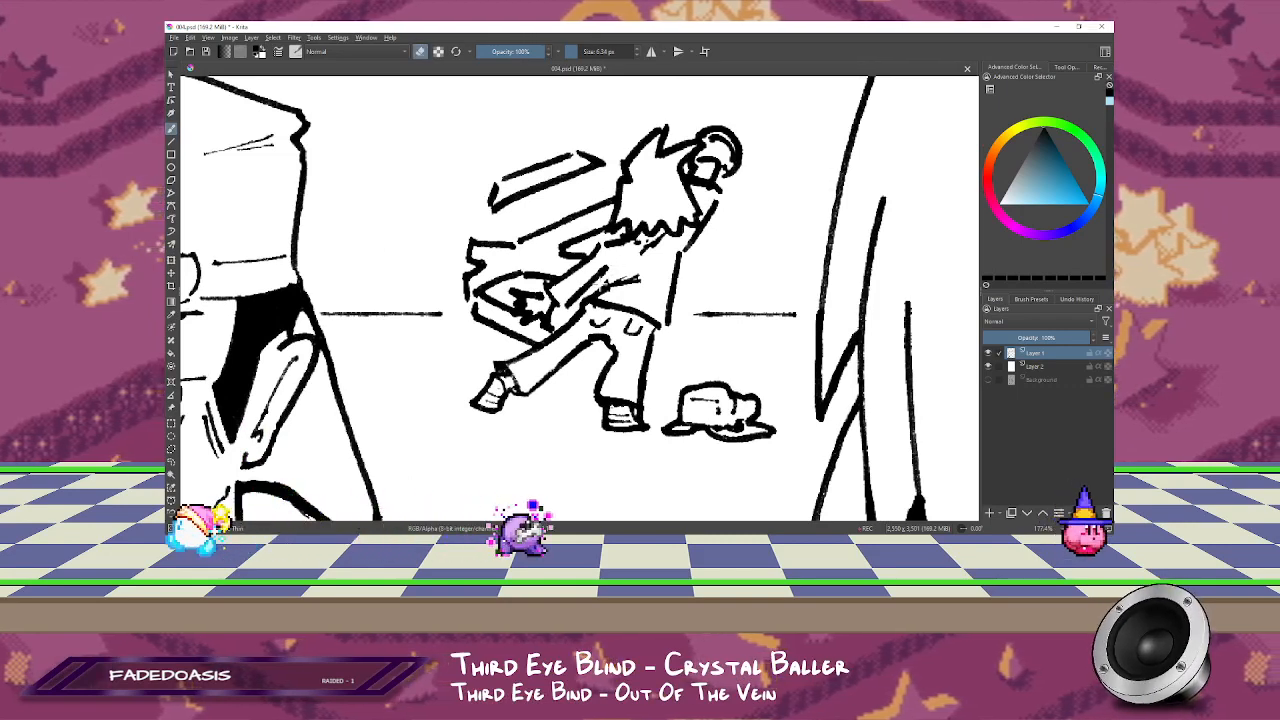
pyautogui.press('e')
pyautogui.moveTo(608, 262); pyautogui.dragTo(604, 286)
pyautogui.press(']')
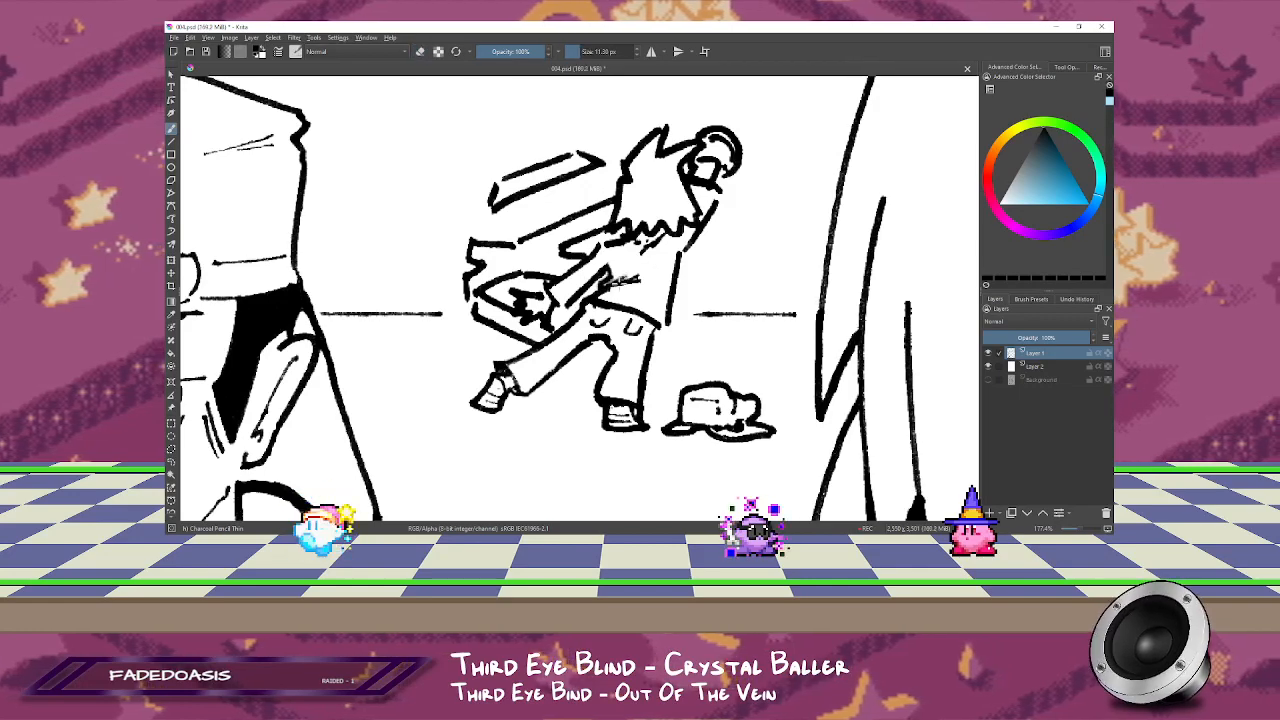
pyautogui.moveTo(634, 270); pyautogui.dragTo(619, 330)
# Step: Lasso the frowning capped character's eye and eyebrow nearest the ear in the bottom panel and move them slightly toward the nose
pyautogui.press('1')
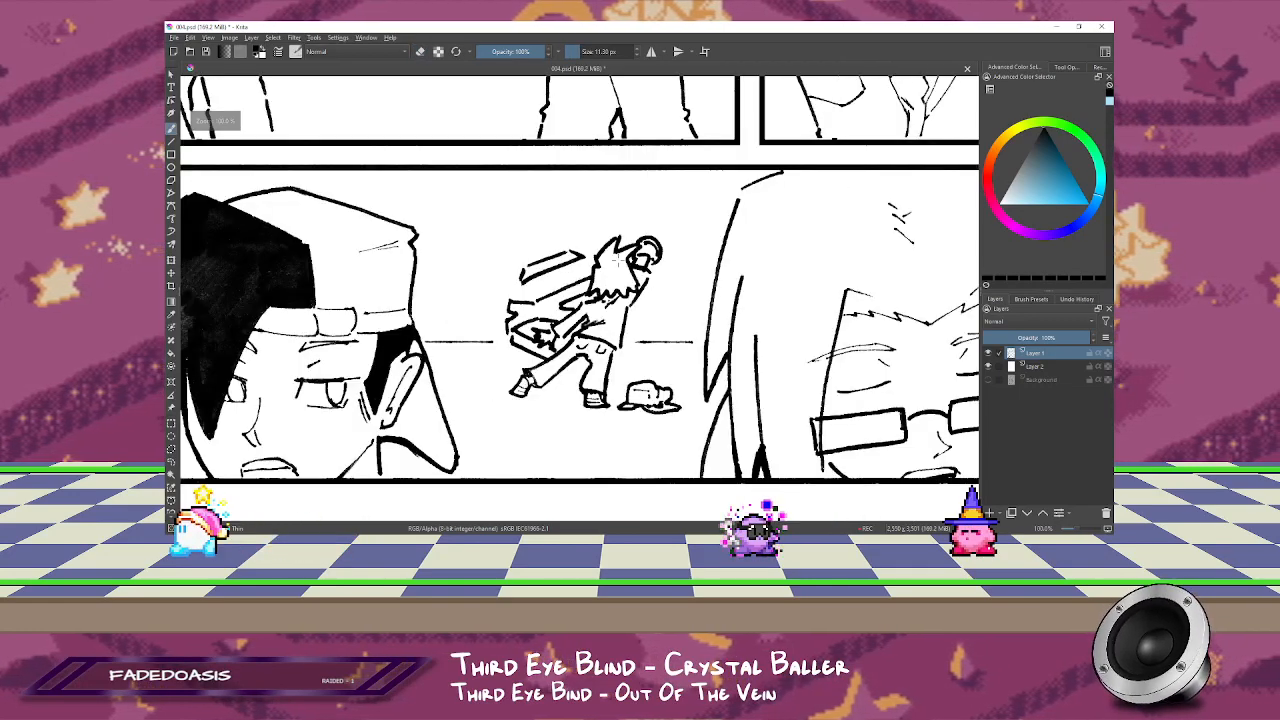
pyautogui.moveTo(711, 104); pyautogui.dragTo(465, 441)
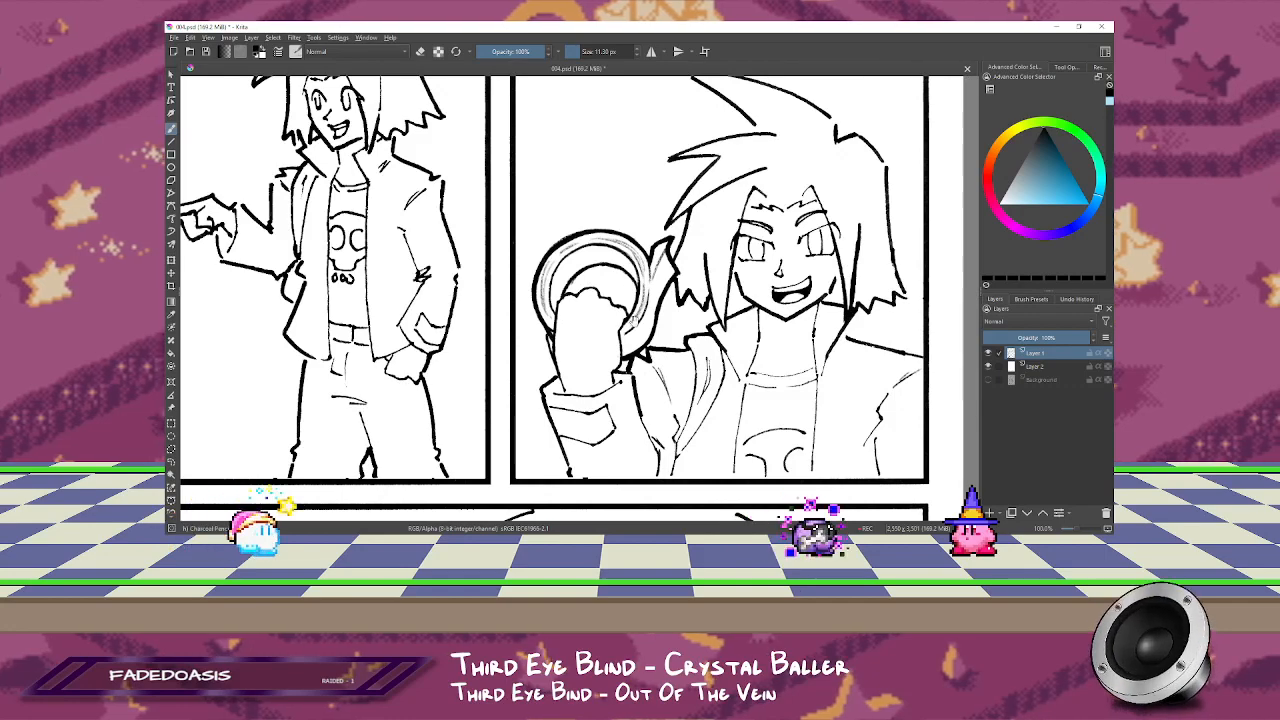
pyautogui.moveTo(638, 320); pyautogui.dragTo(623, 405)
pyautogui.press('2')
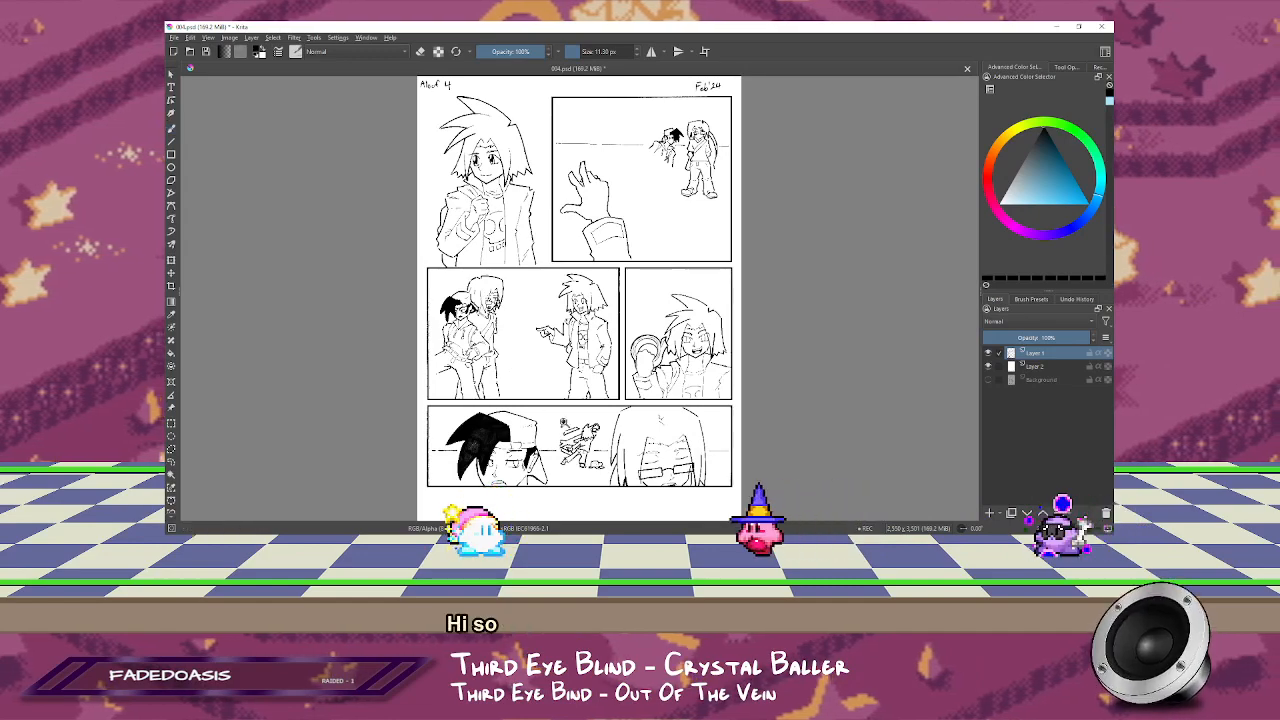
pyautogui.scroll(5, 478, 498)
pyautogui.moveTo(682, 291); pyautogui.dragTo(568, 260)
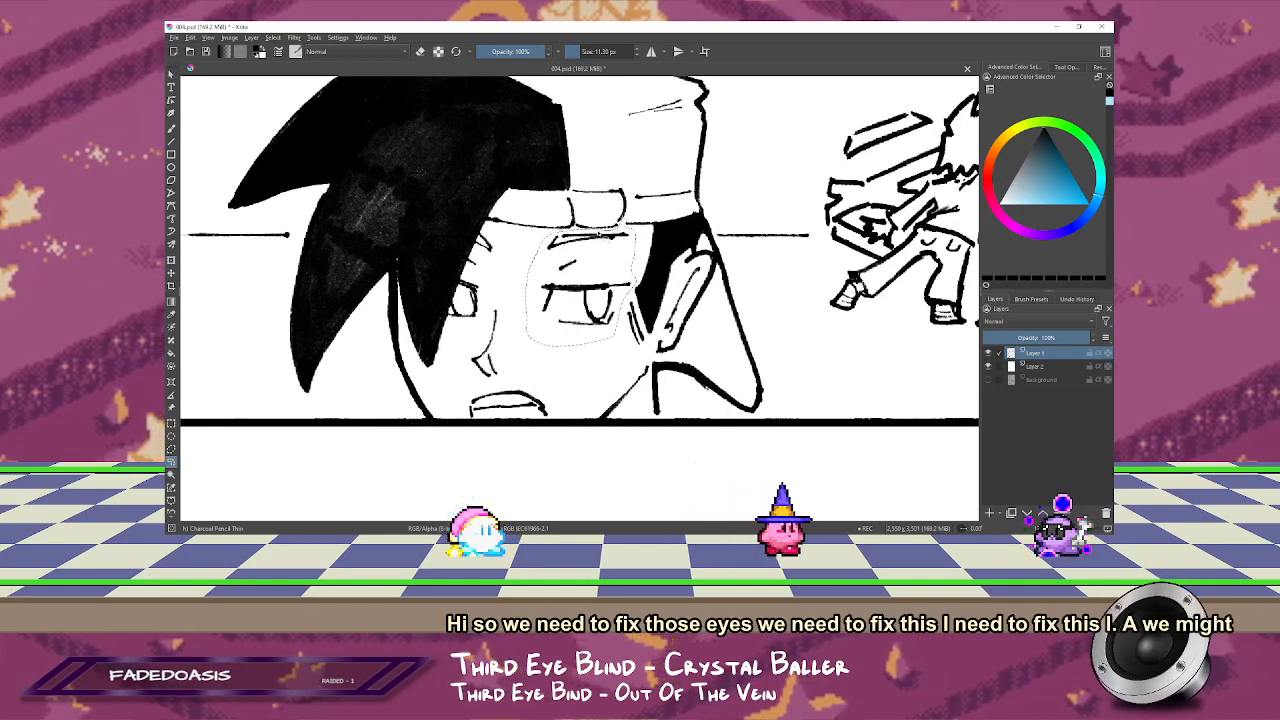
pyautogui.press('t')
pyautogui.moveTo(610, 305); pyautogui.dragTo(601, 307)
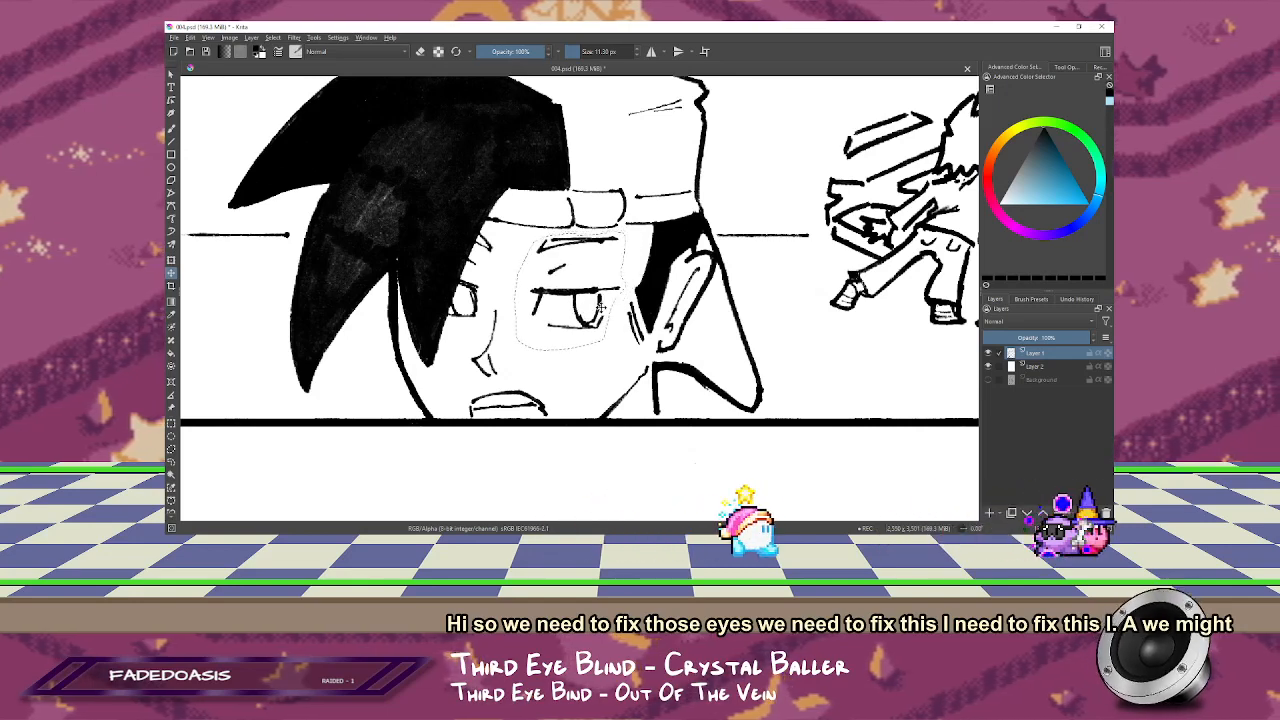
pyautogui.moveTo(763, 234); pyautogui.dragTo(722, 275)
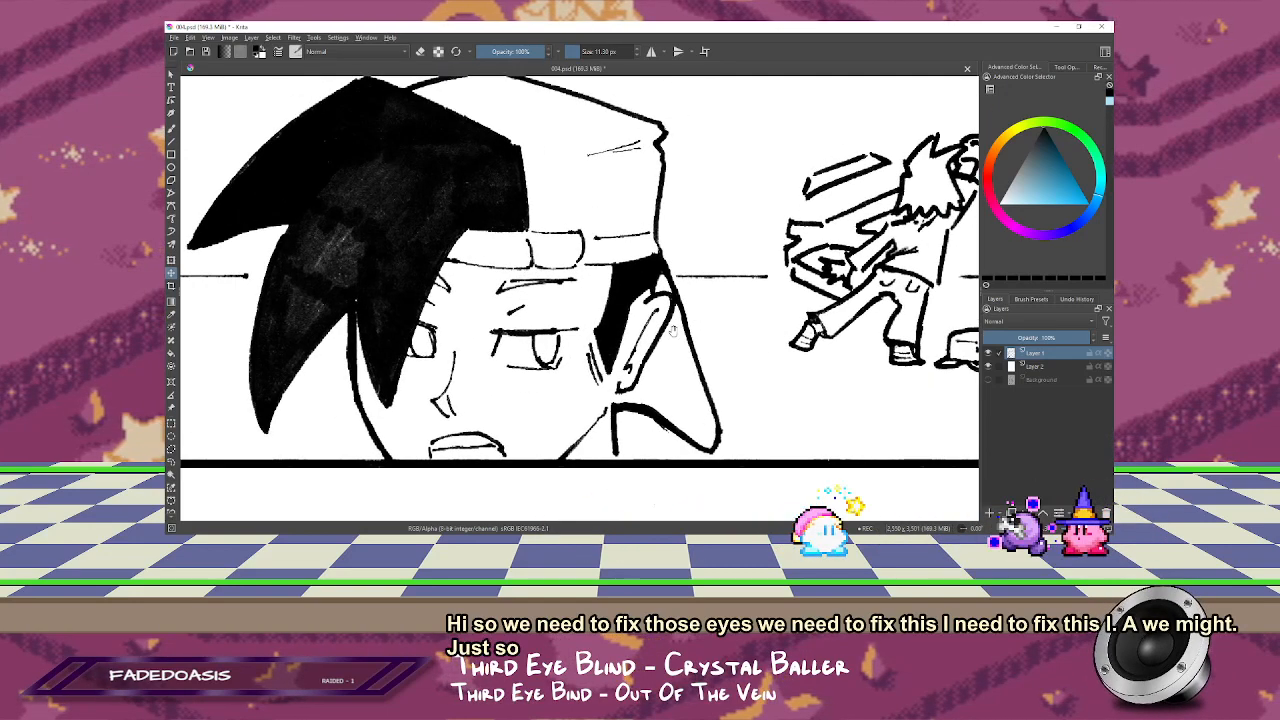
# Step: Thicken the capped character's eyebrow nearest the ear in the bottom panel with a thinner brush and clean its edges
pyautogui.press('b')
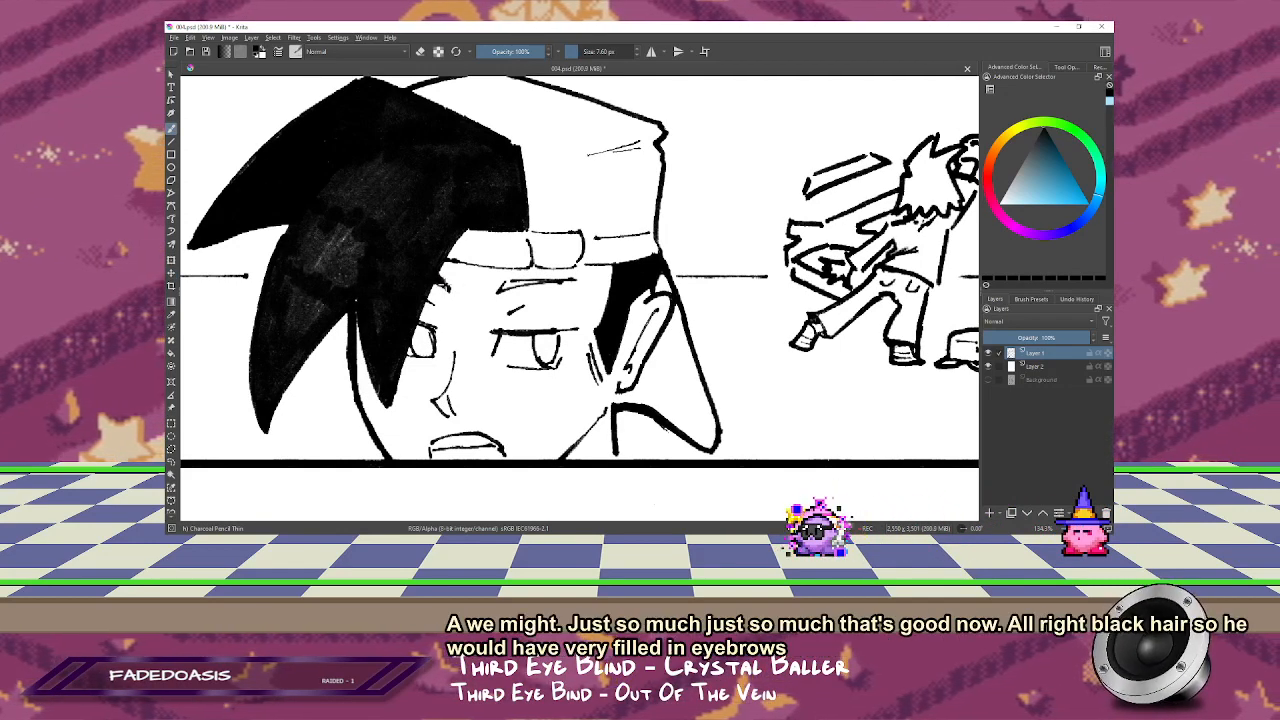
pyautogui.moveTo(539, 273)
pyautogui.mouseDown()
pyautogui.moveTo(585, 247)
pyautogui.moveTo(624, 164)
pyautogui.mouseUp()
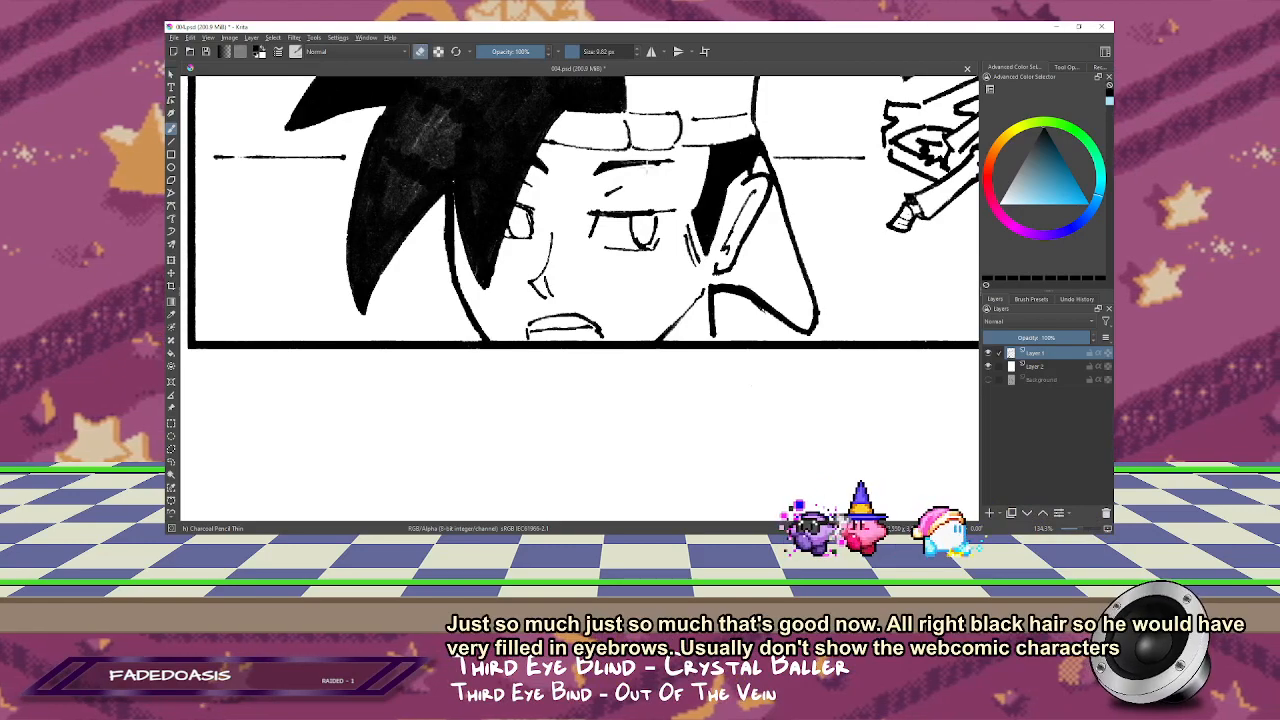
# Step: Review the faces in the middle panels and the distant figures in the reaching-hand panel for details needing fixes
pyautogui.moveTo(600, 185); pyautogui.dragTo(535, 334)
pyautogui.press('-')
pyautogui.moveTo(583, 196); pyautogui.dragTo(583, 359)
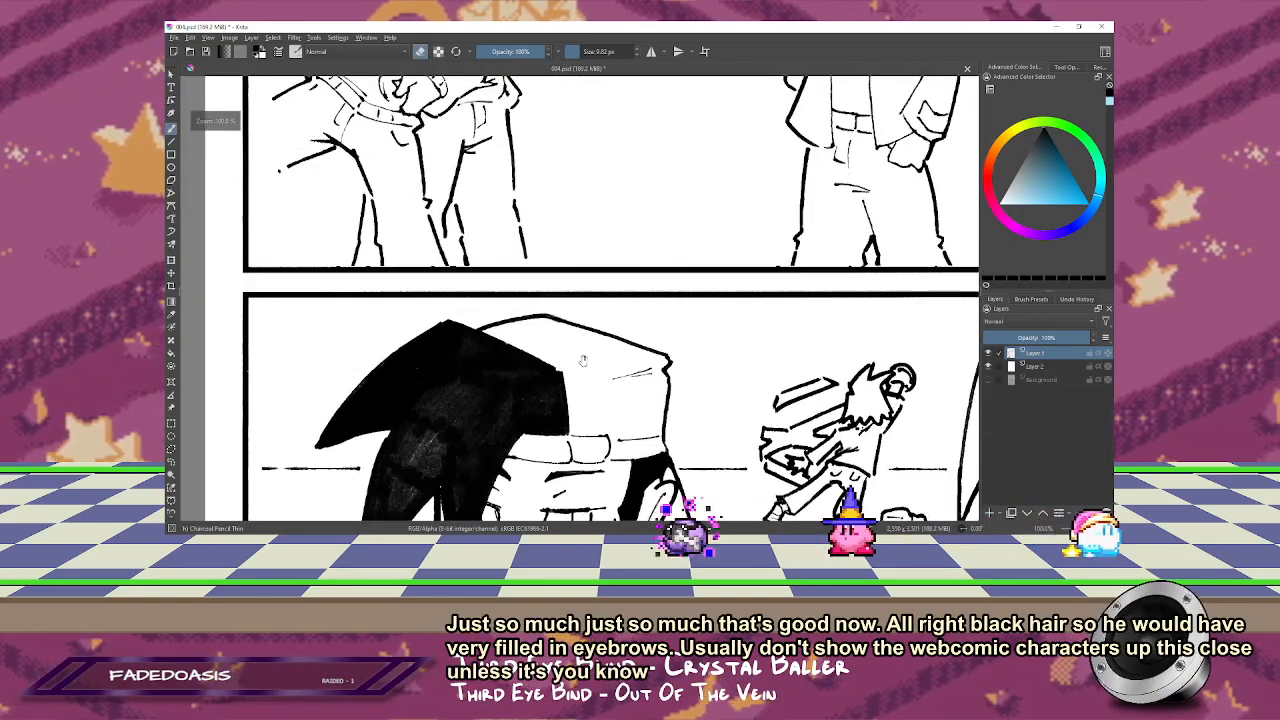
pyautogui.moveTo(556, 138); pyautogui.dragTo(549, 357)
pyautogui.moveTo(568, 272); pyautogui.dragTo(578, 439)
pyautogui.moveTo(555, 344); pyautogui.dragTo(592, 252)
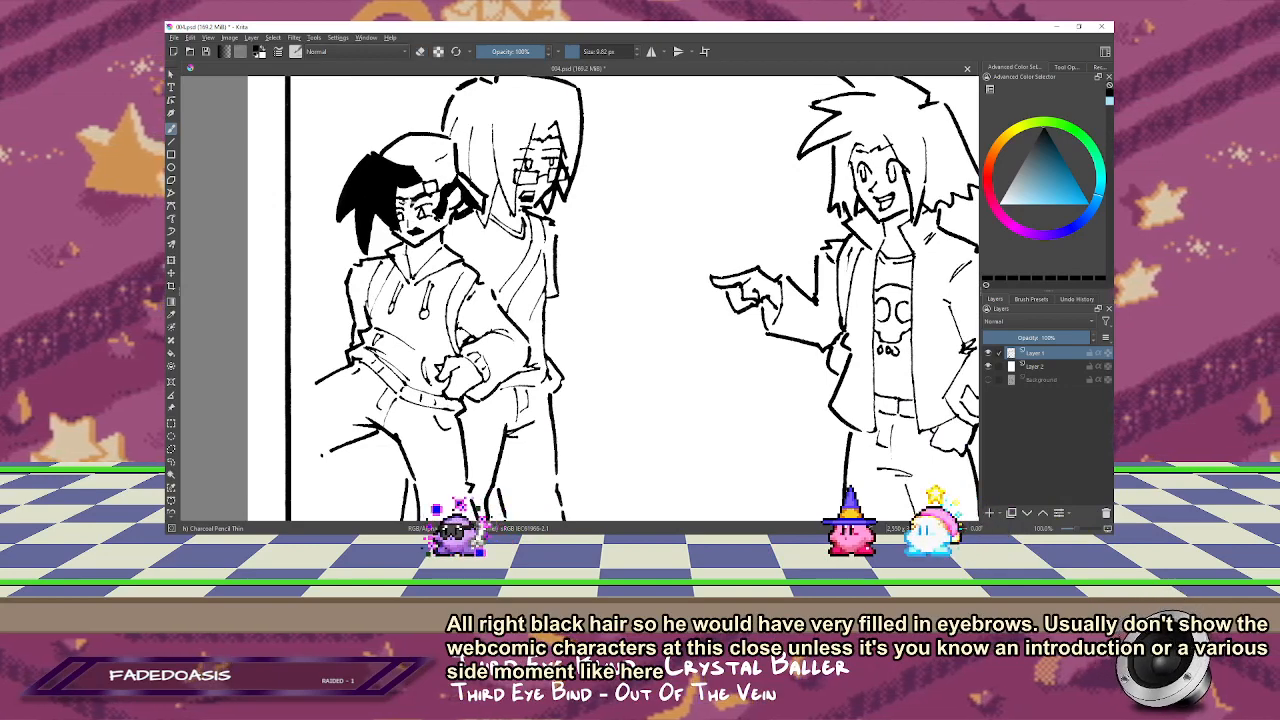
pyautogui.moveTo(710, 216); pyautogui.dragTo(480, 231)
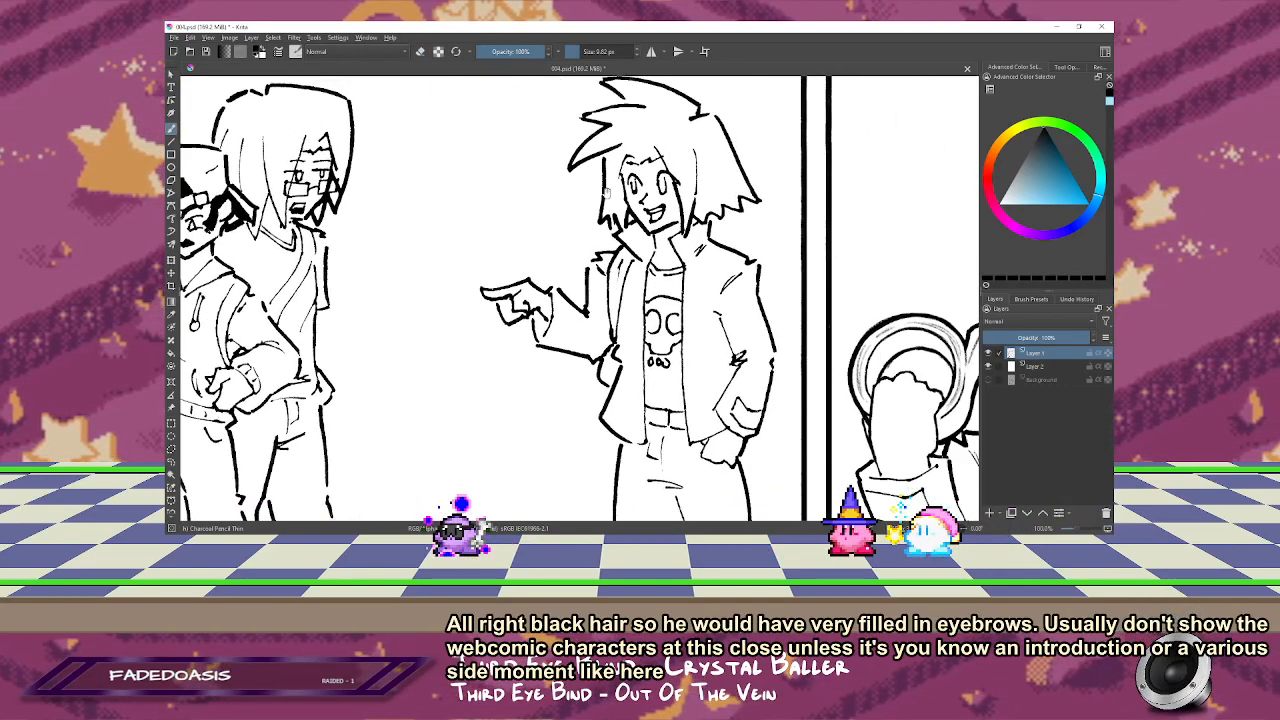
pyautogui.moveTo(673, 194); pyautogui.dragTo(684, 173)
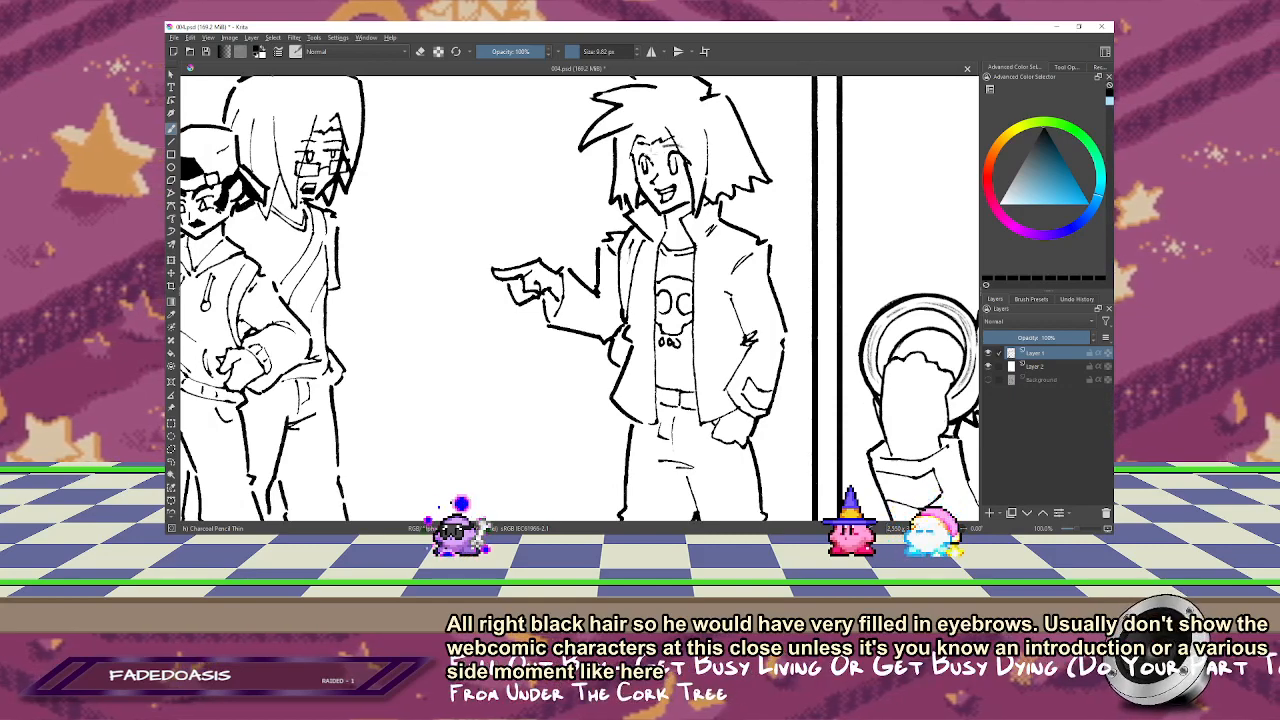
pyautogui.moveTo(748, 211); pyautogui.dragTo(563, 171)
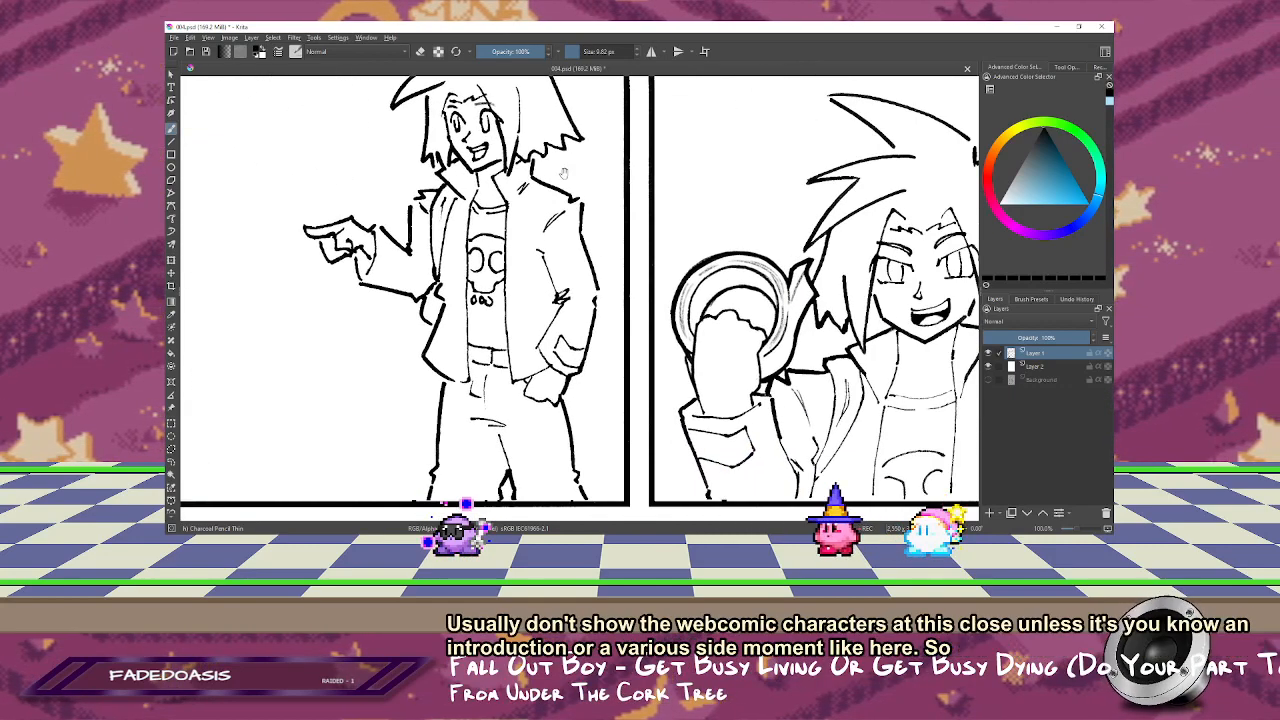
pyautogui.moveTo(685, 186); pyautogui.dragTo(577, 203)
pyautogui.moveTo(703, 126)
pyautogui.mouseDown()
pyautogui.moveTo(623, 151)
pyautogui.moveTo(627, 259)
pyautogui.moveTo(646, 280)
pyautogui.moveTo(609, 337)
pyautogui.mouseUp()
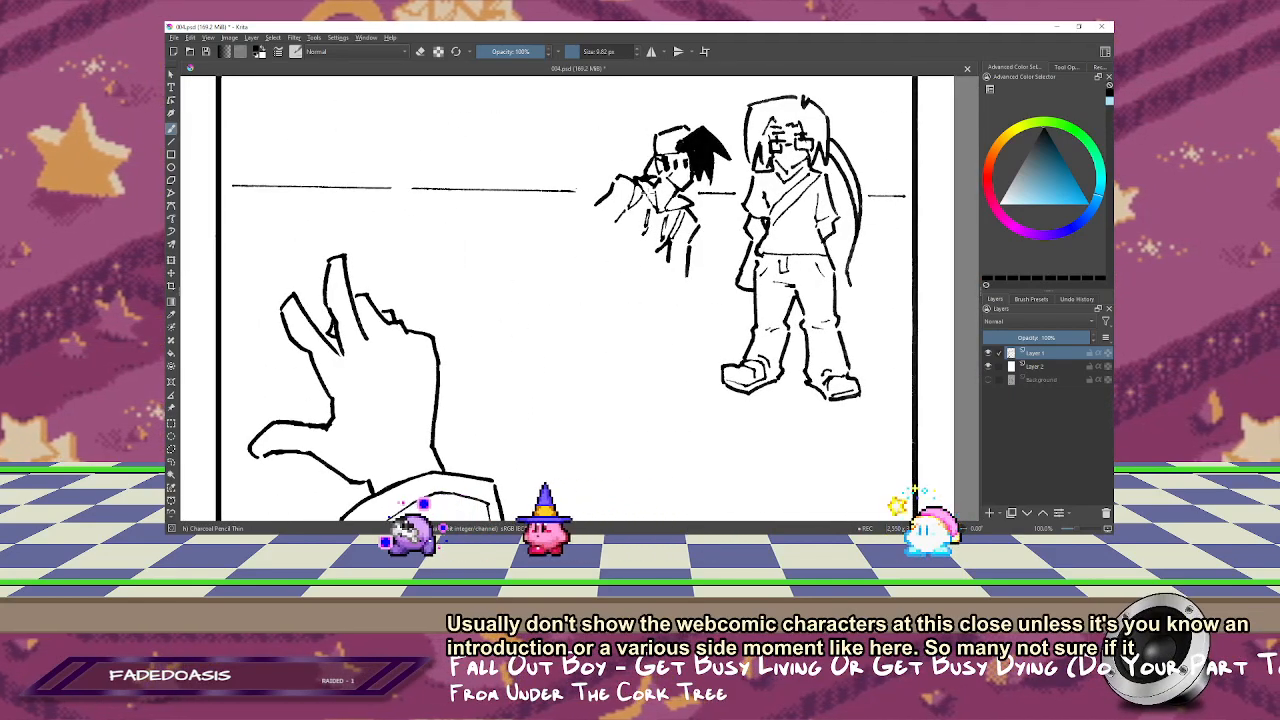
pyautogui.moveTo(703, 148)
pyautogui.mouseDown()
pyautogui.moveTo(791, 87)
pyautogui.moveTo(764, 51)
pyautogui.mouseUp()
# Step: Lasso the short line beside the distant capped figure's jaw in the reaching-hand panel and reposition it slightly
pyautogui.click(171, 462)
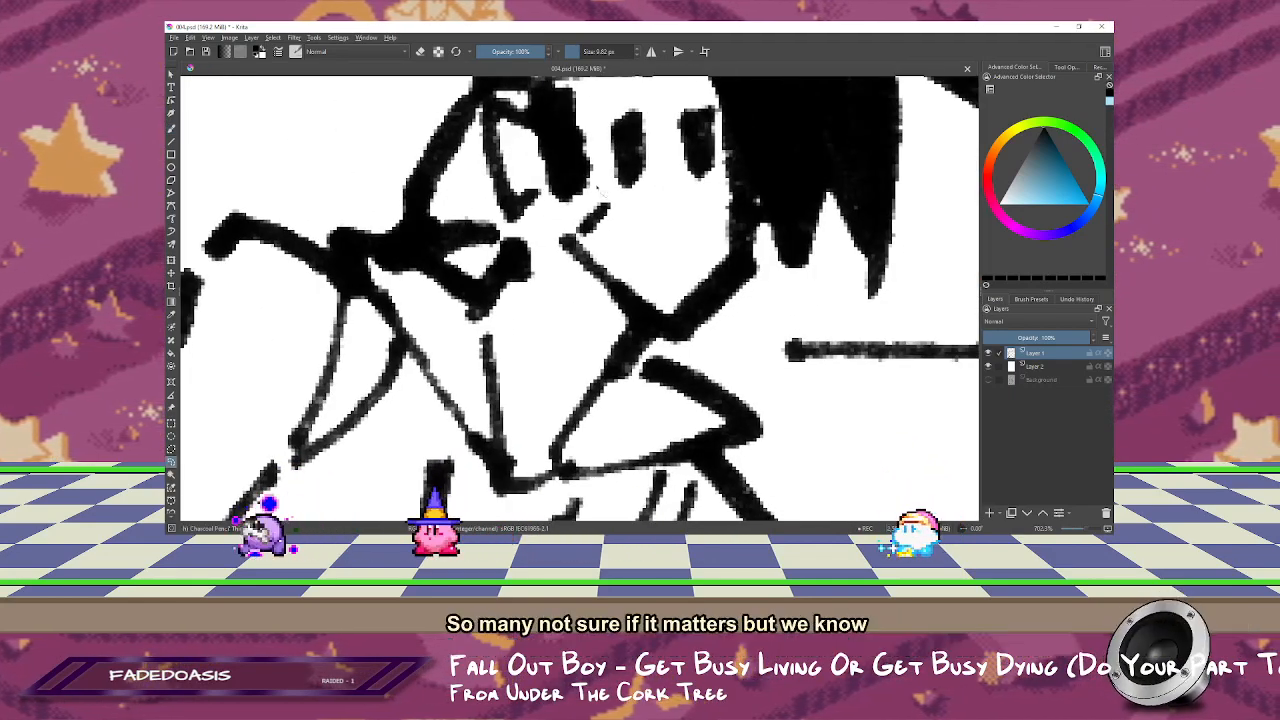
pyautogui.moveTo(603, 188)
pyautogui.mouseDown()
pyautogui.moveTo(576, 231)
pyautogui.moveTo(610, 252)
pyautogui.moveTo(594, 216)
pyautogui.mouseUp()
pyautogui.press('t')
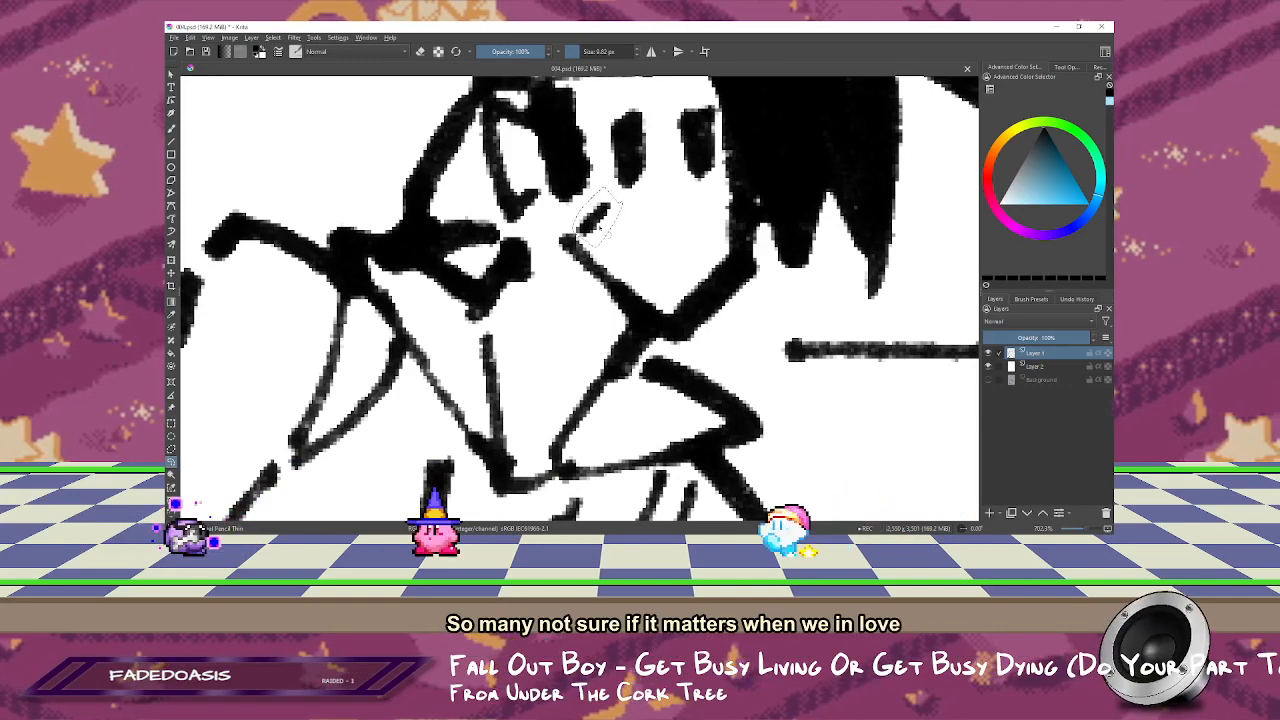
pyautogui.press('2')
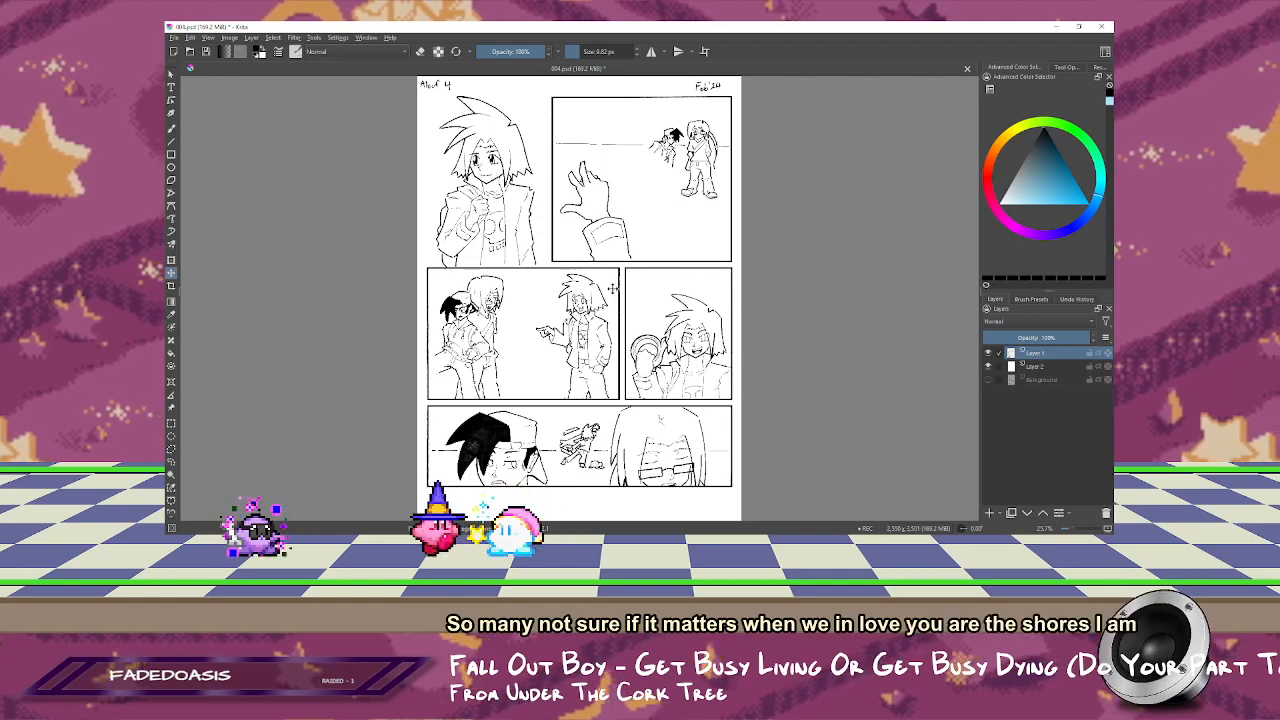
# Step: Clean up the outer hair line beside the face of the large smiling character in the first panel with the eraser
pyautogui.moveTo(443, 120); pyautogui.dragTo(504, 227)
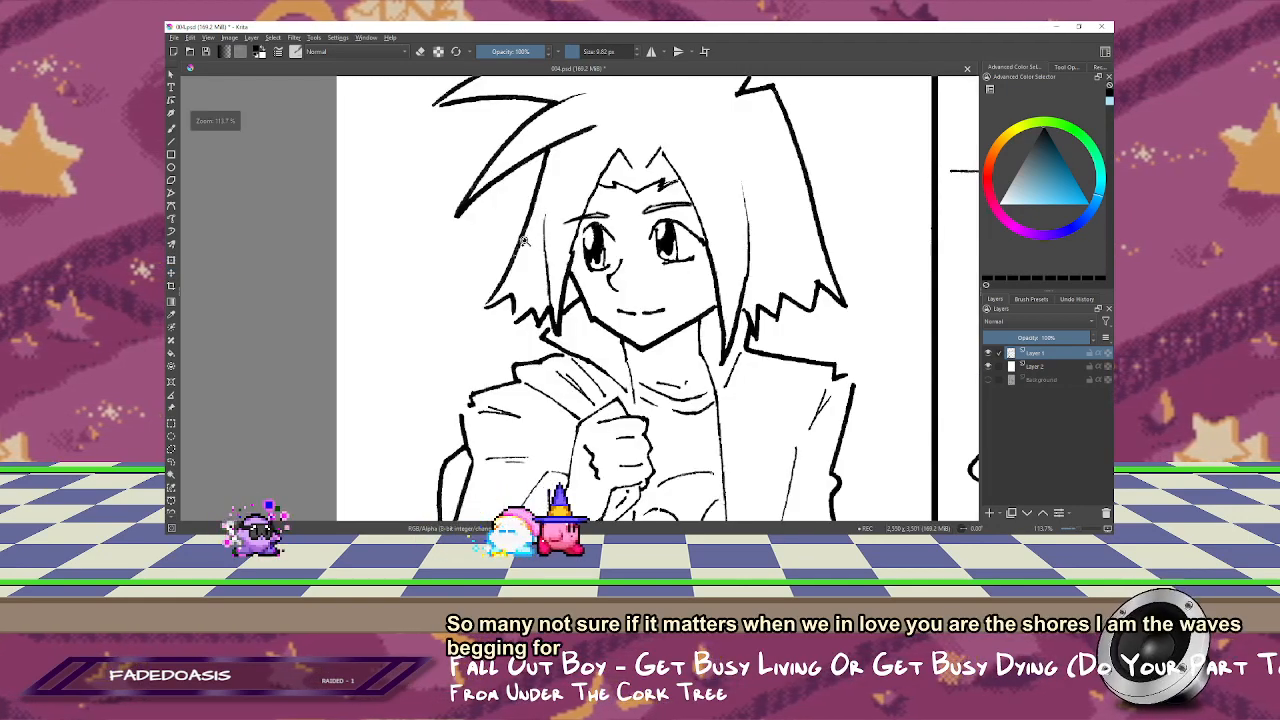
pyautogui.click(530, 245)
pyautogui.click(620, 292)
pyautogui.moveTo(676, 286); pyautogui.dragTo(630, 190)
pyautogui.press('b')
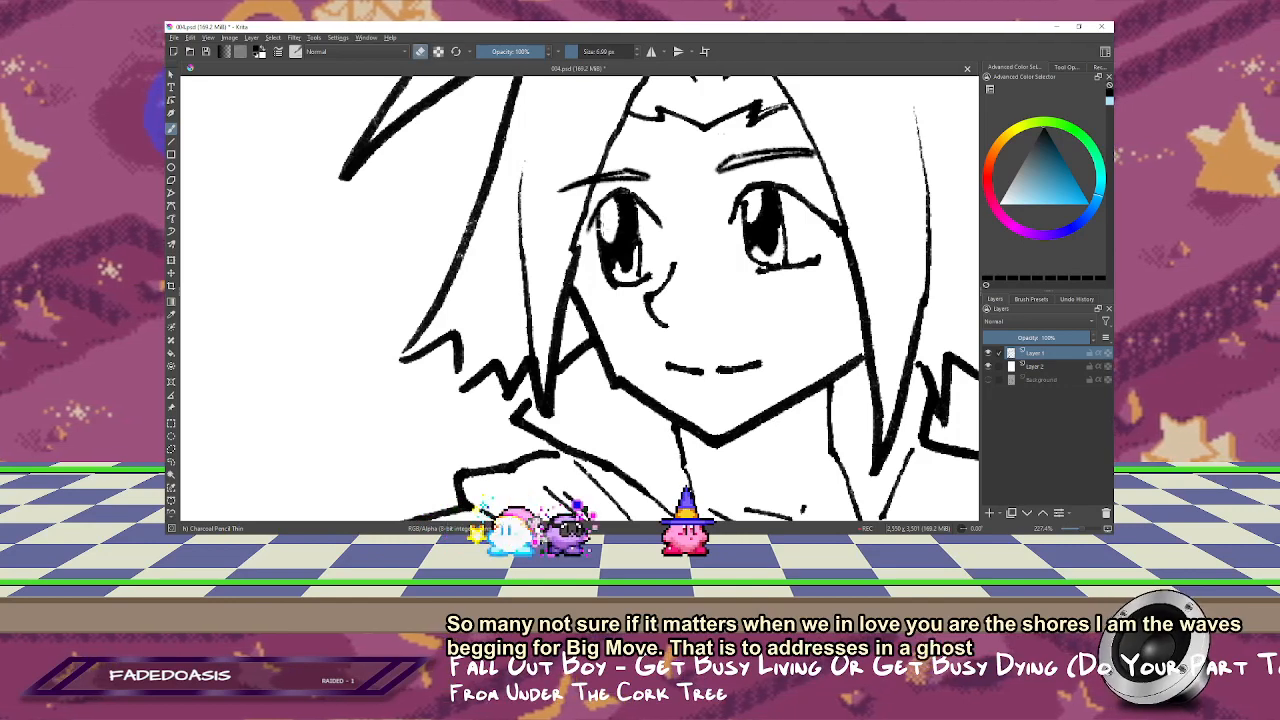
pyautogui.press('2')
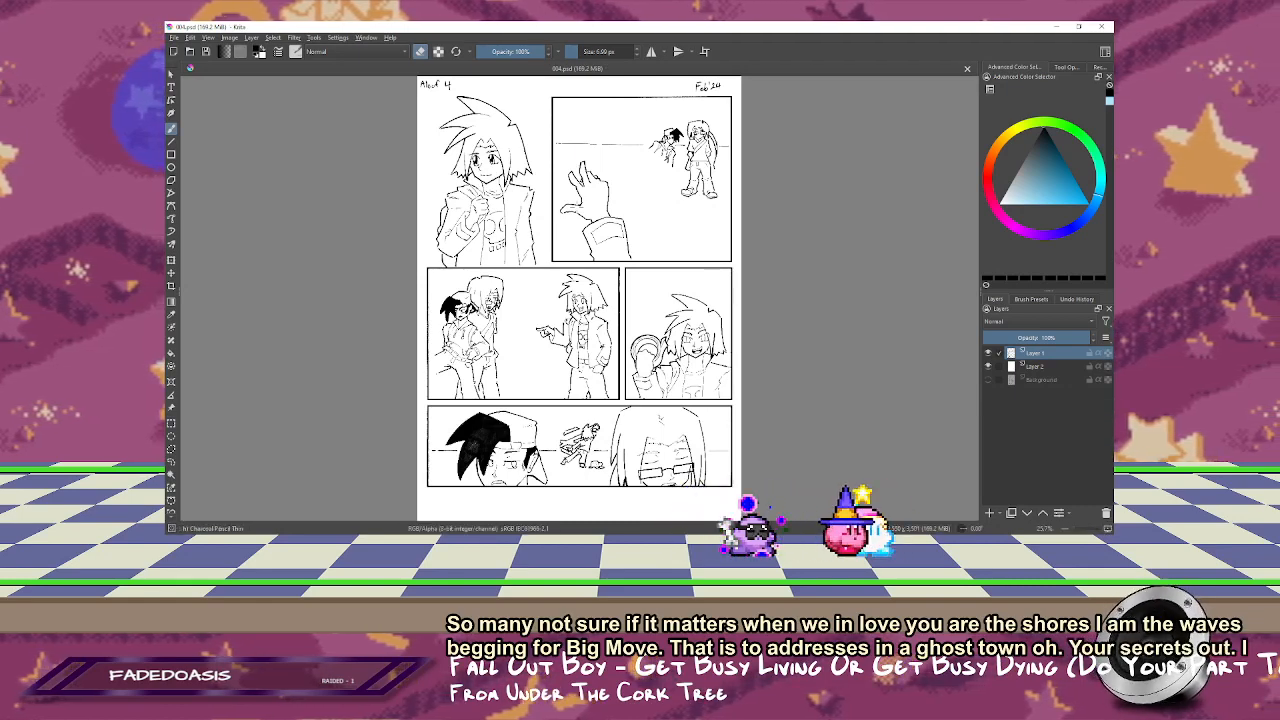
# Step: Extend the grinning character's shoulder line to the panel border in the ring panel and mirror the view to check it
pyautogui.click(726, 353)
pyautogui.doubleClick(541, 339)
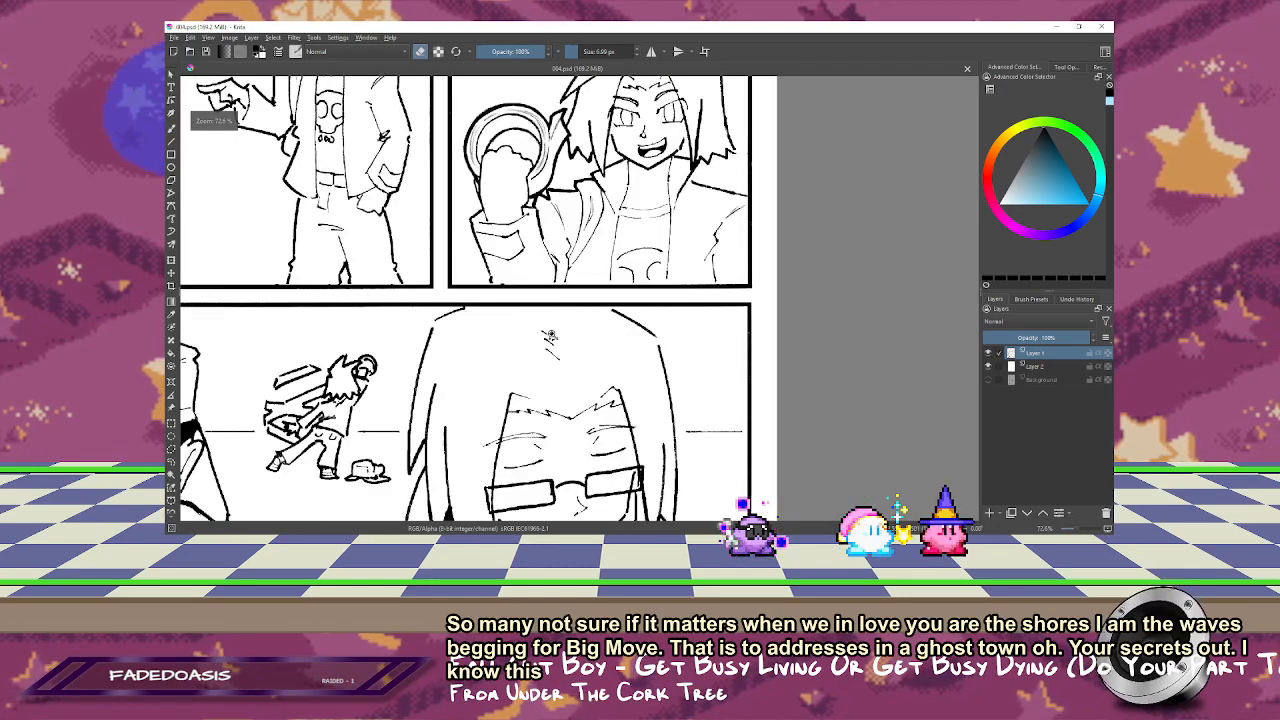
pyautogui.click(690, 220)
pyautogui.click(641, 262)
pyautogui.moveTo(637, 320)
pyautogui.mouseDown()
pyautogui.moveTo(684, 252)
pyautogui.moveTo(609, 251)
pyautogui.moveTo(601, 272)
pyautogui.mouseUp()
pyautogui.press('m')
pyautogui.press('m')
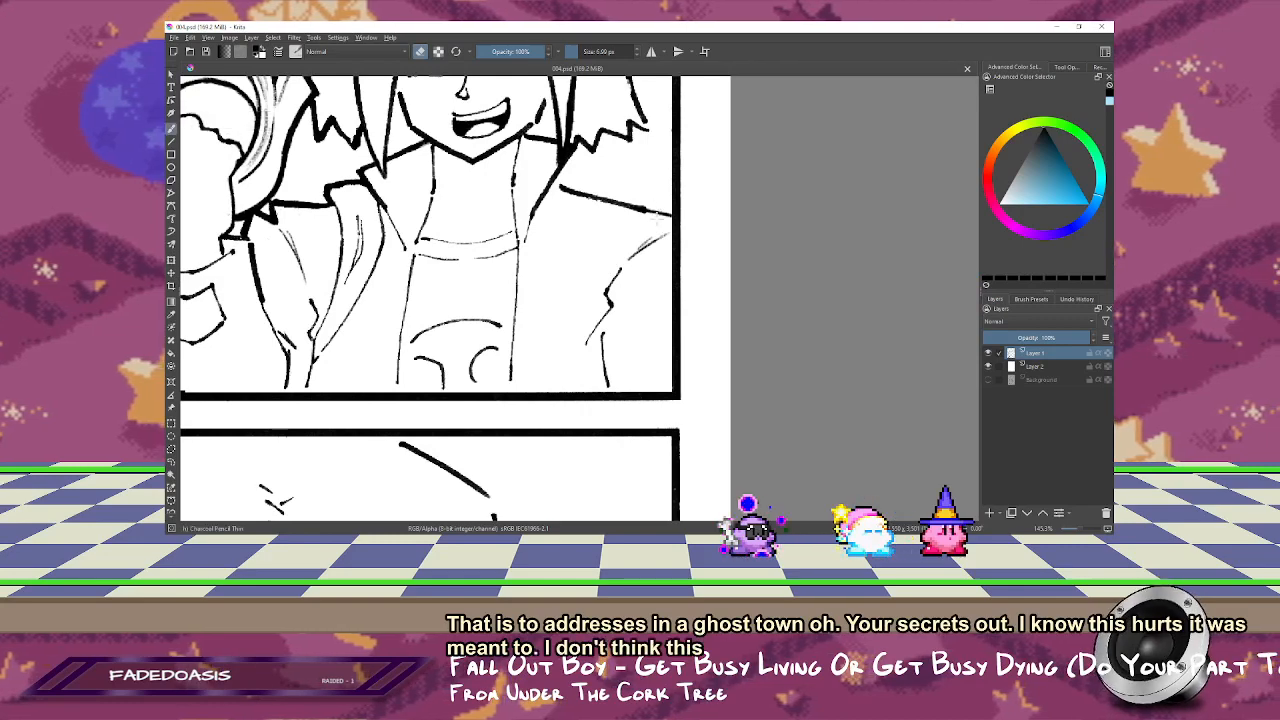
pyautogui.press('m')
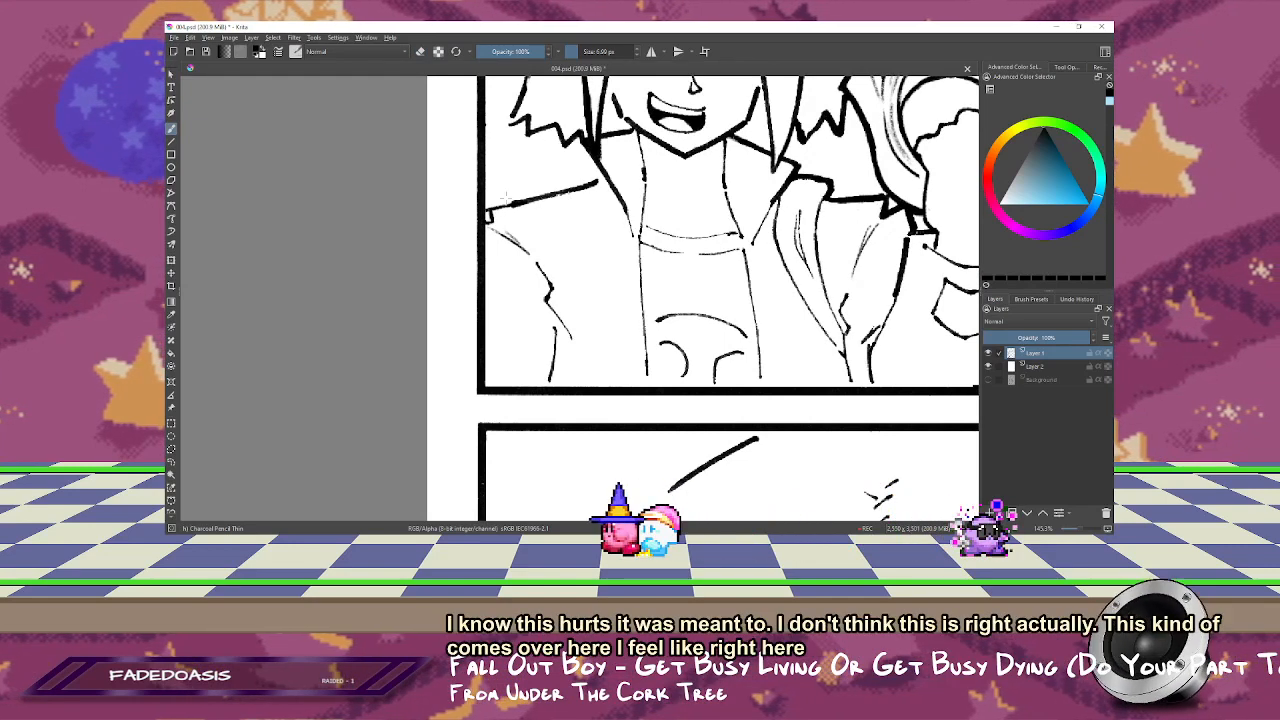
# Step: Erase the upper part of the grinning character's sleeve line near the border, redraw it as a lighter stroke, and save the page
pyautogui.press('e')
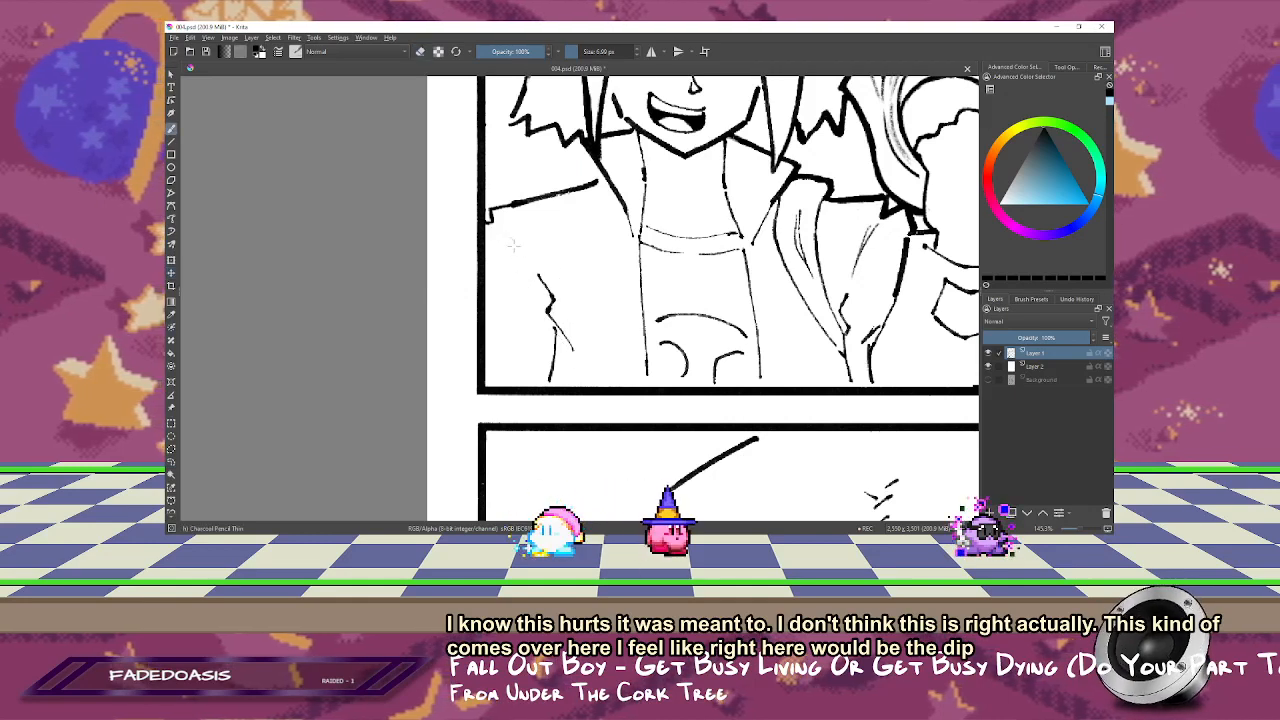
pyautogui.moveTo(498, 230); pyautogui.dragTo(525, 259)
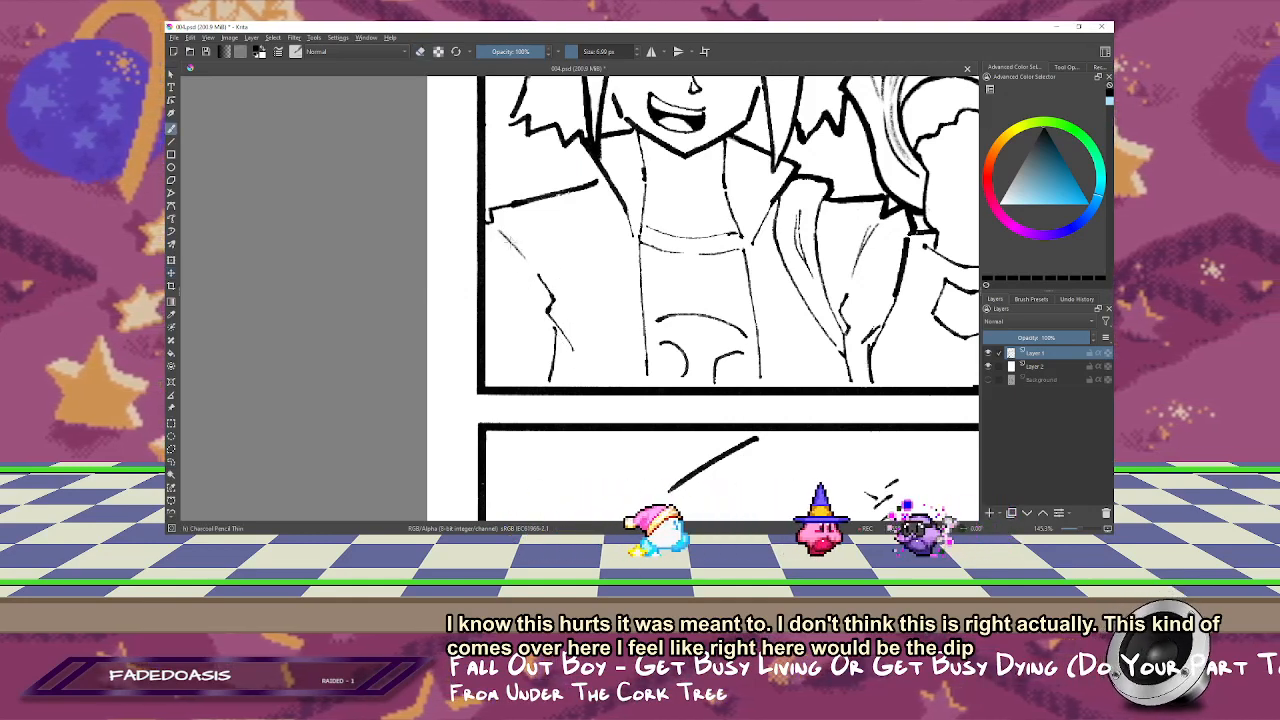
pyautogui.press('2')
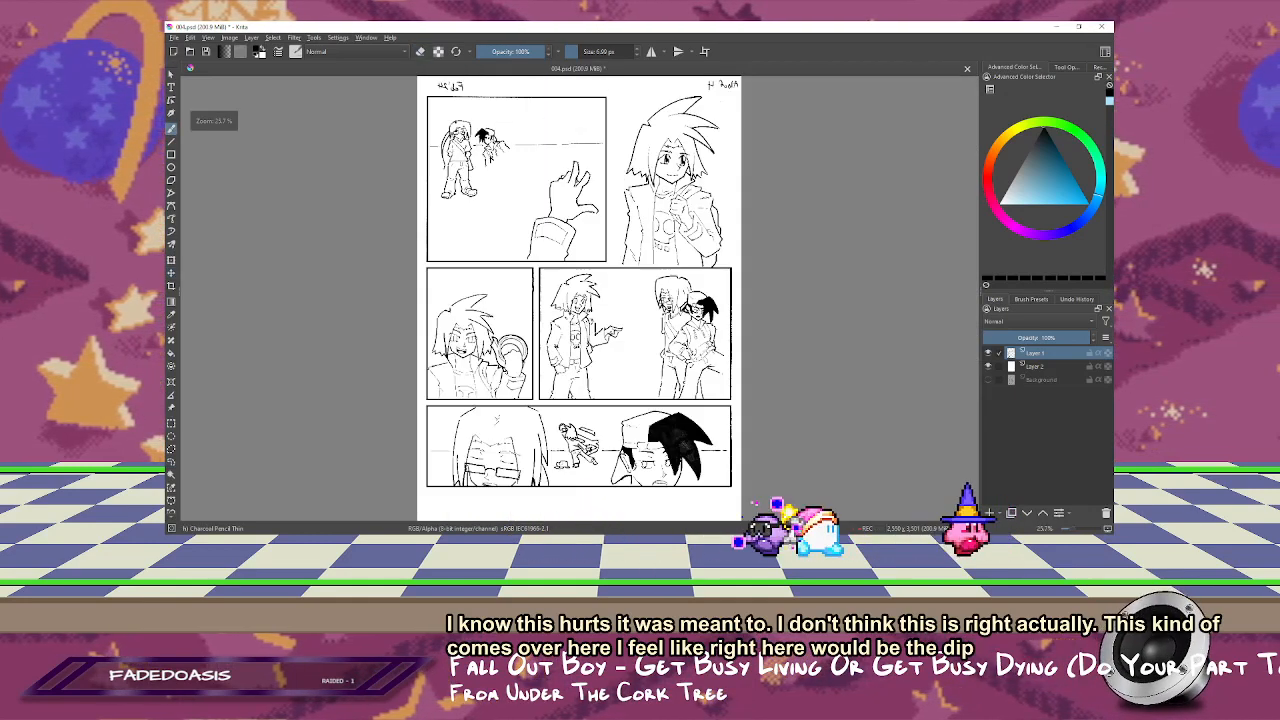
pyautogui.hotkey('ctrl', 's')
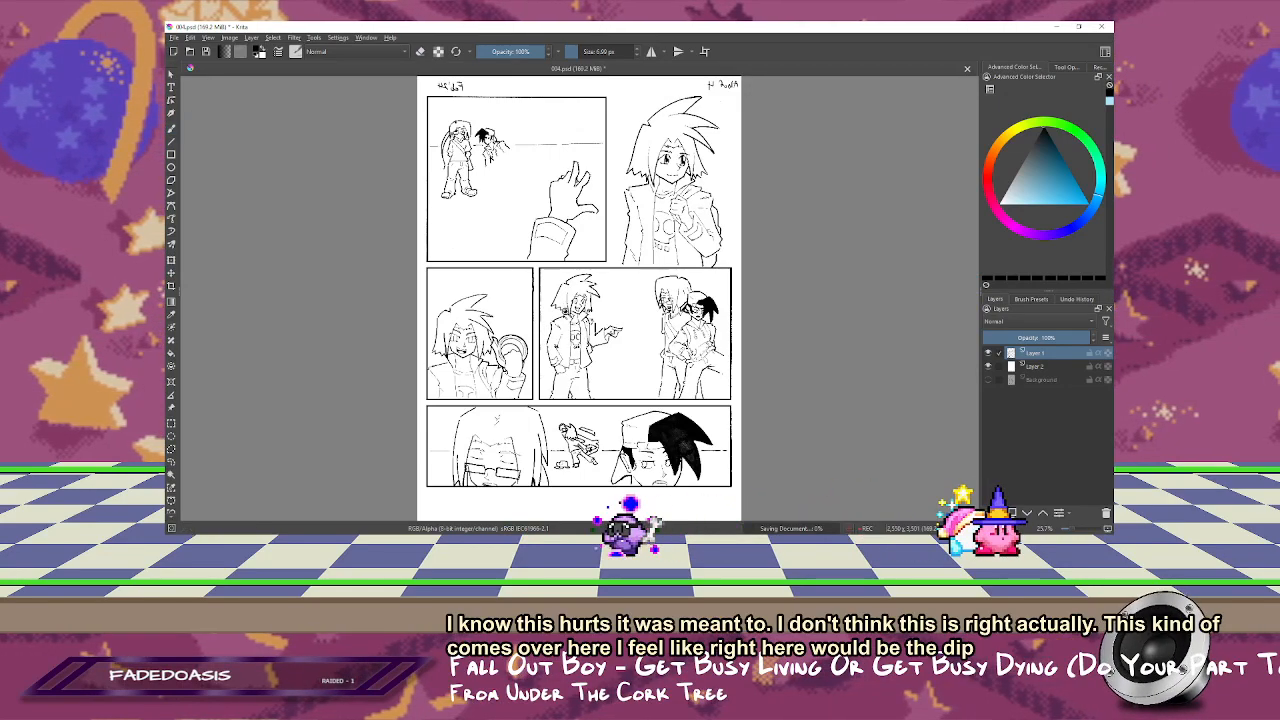
# Step: Unmirror the view, lasso both of the grinning character's eyes and scale them down slightly
pyautogui.press('m')
pyautogui.scroll(8, 638, 180)
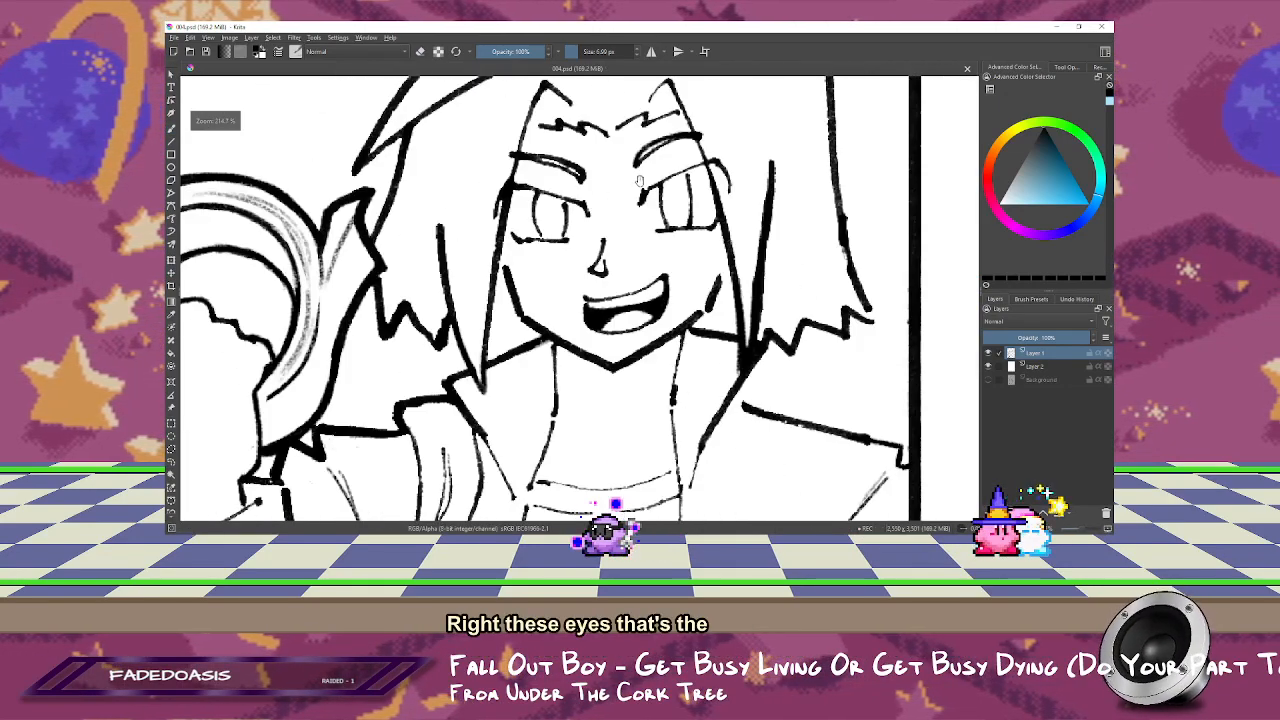
pyautogui.moveTo(574, 215); pyautogui.dragTo(580, 228)
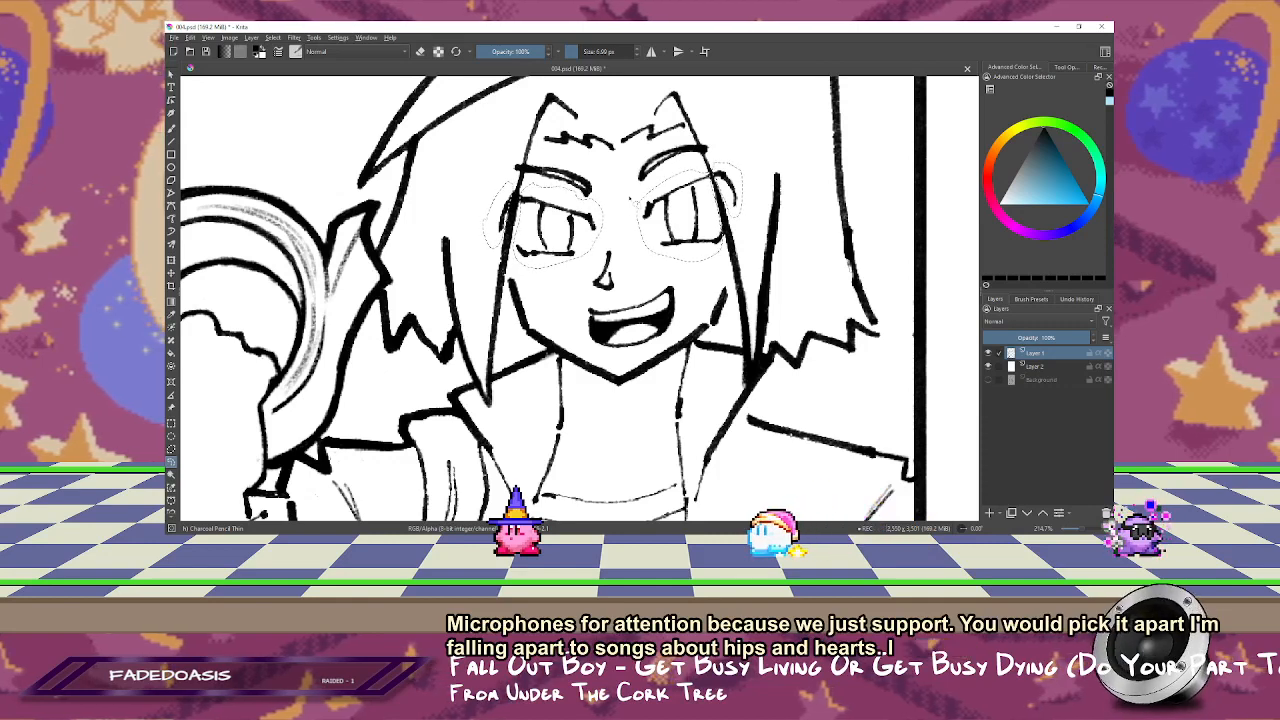
pyautogui.press('1')
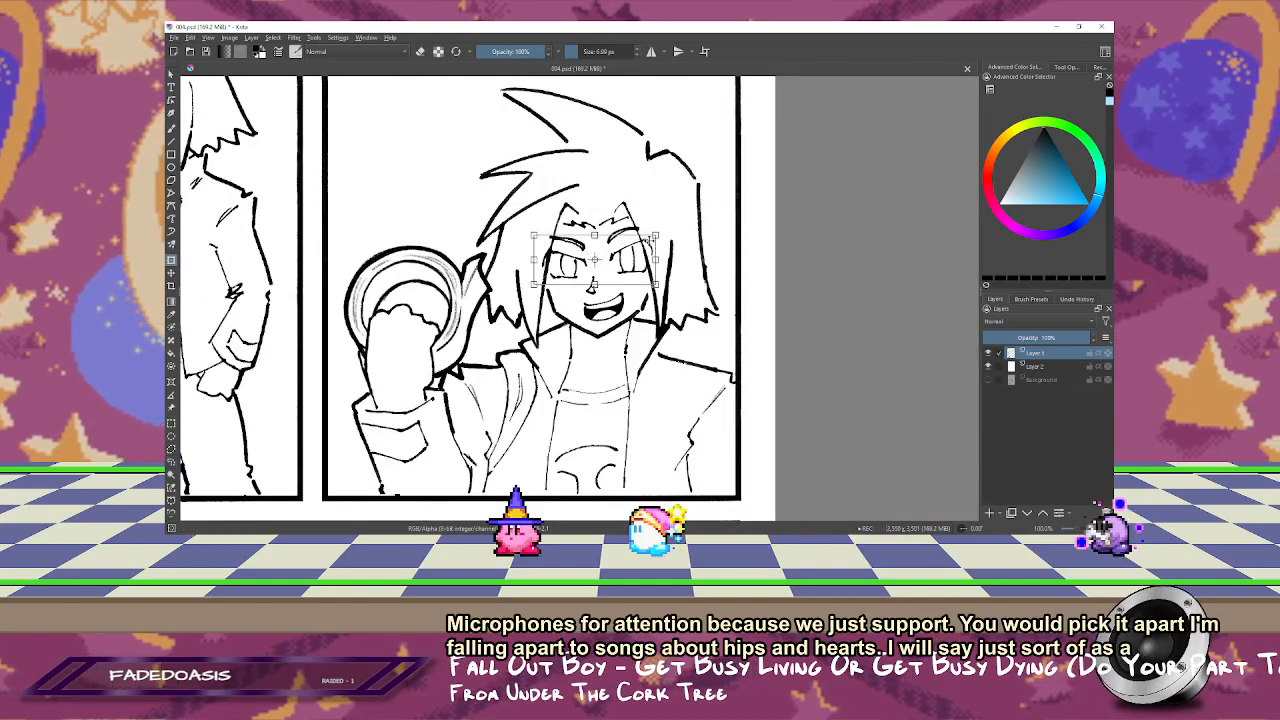
pyautogui.hotkey('ctrl', 't')
pyautogui.moveTo(656, 235); pyautogui.dragTo(638, 267)
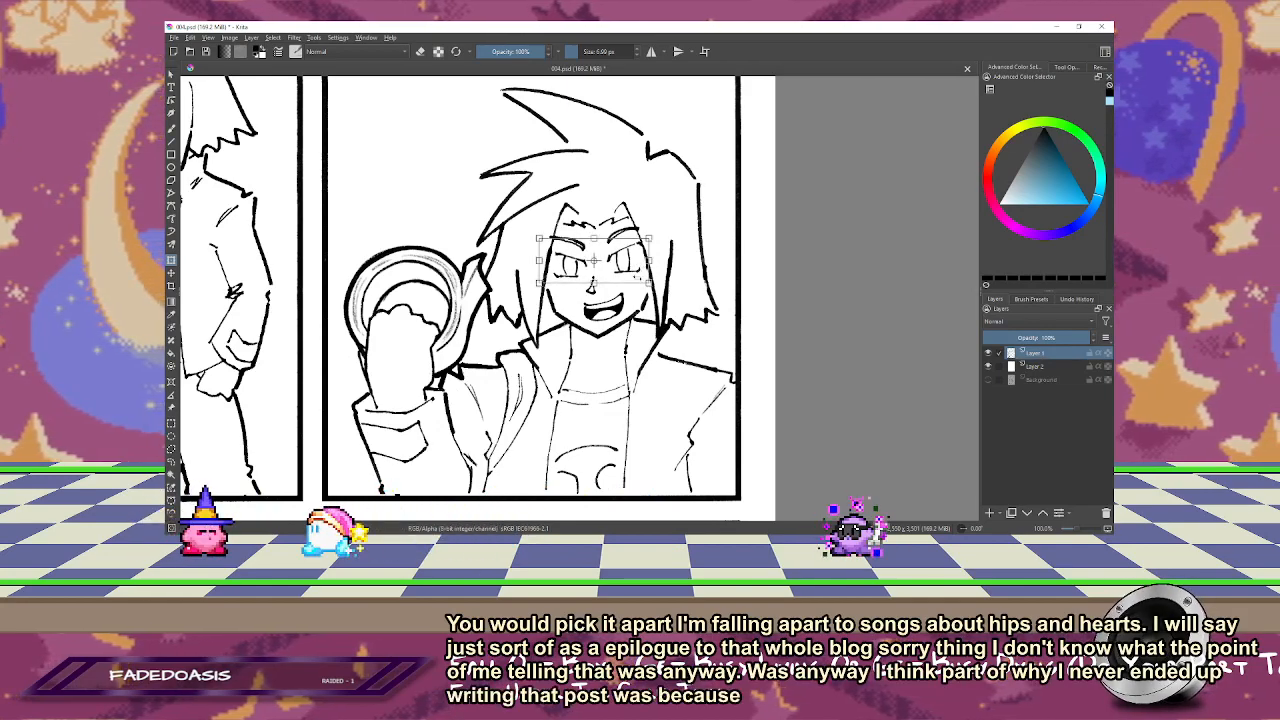
# Step: Redraw the upper eyelid of the grinning character's eye farther from the ring to meet the hair strand, using a brush of about 5 px
pyautogui.scroll(5, 629, 258)
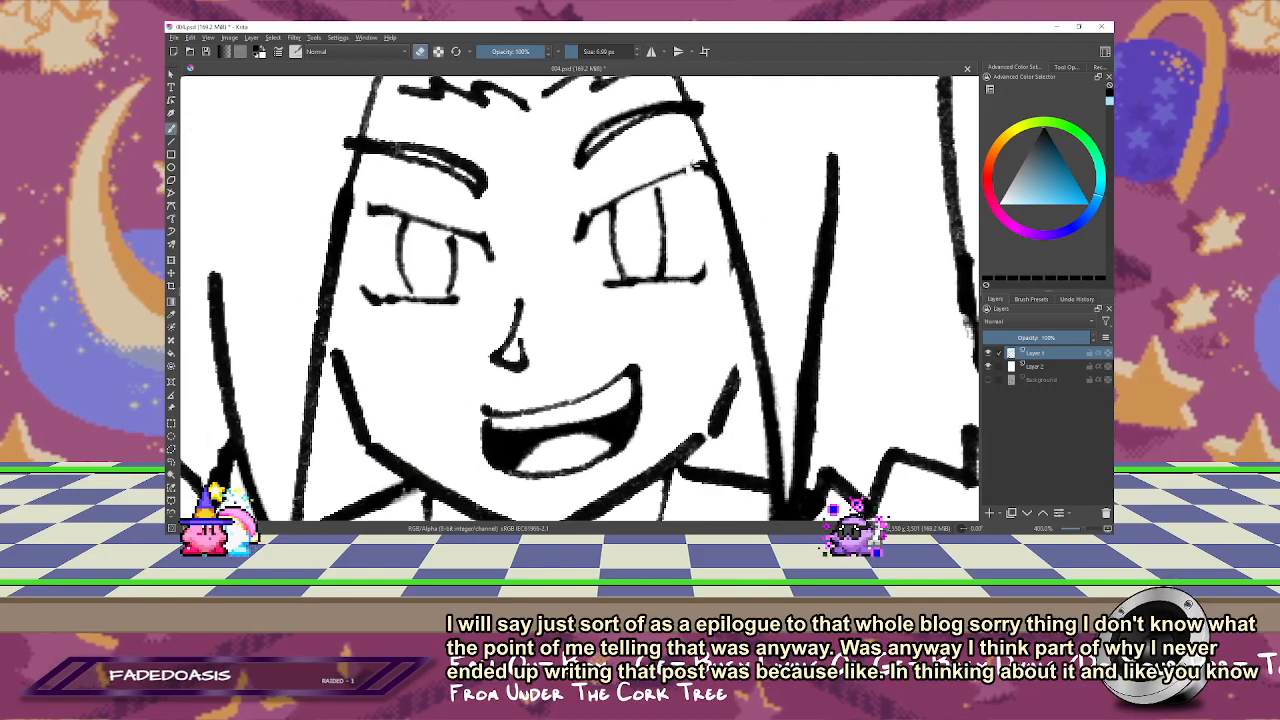
pyautogui.moveTo(701, 166); pyautogui.dragTo(636, 188)
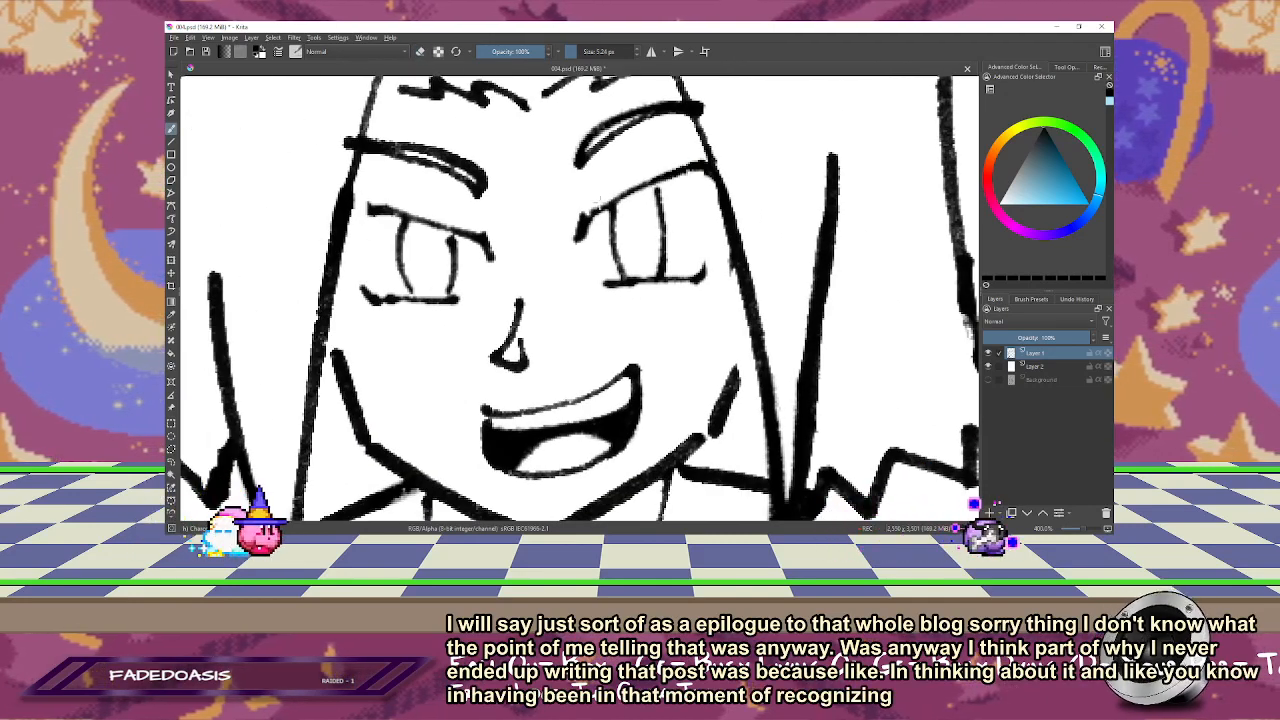
pyautogui.moveTo(436, 268); pyautogui.dragTo(549, 243)
# Step: Retouch the upper eyelid of the grinning character's eye nearest the ring, checking it mirrored, and extend it to the hair strand
pyautogui.press('m')
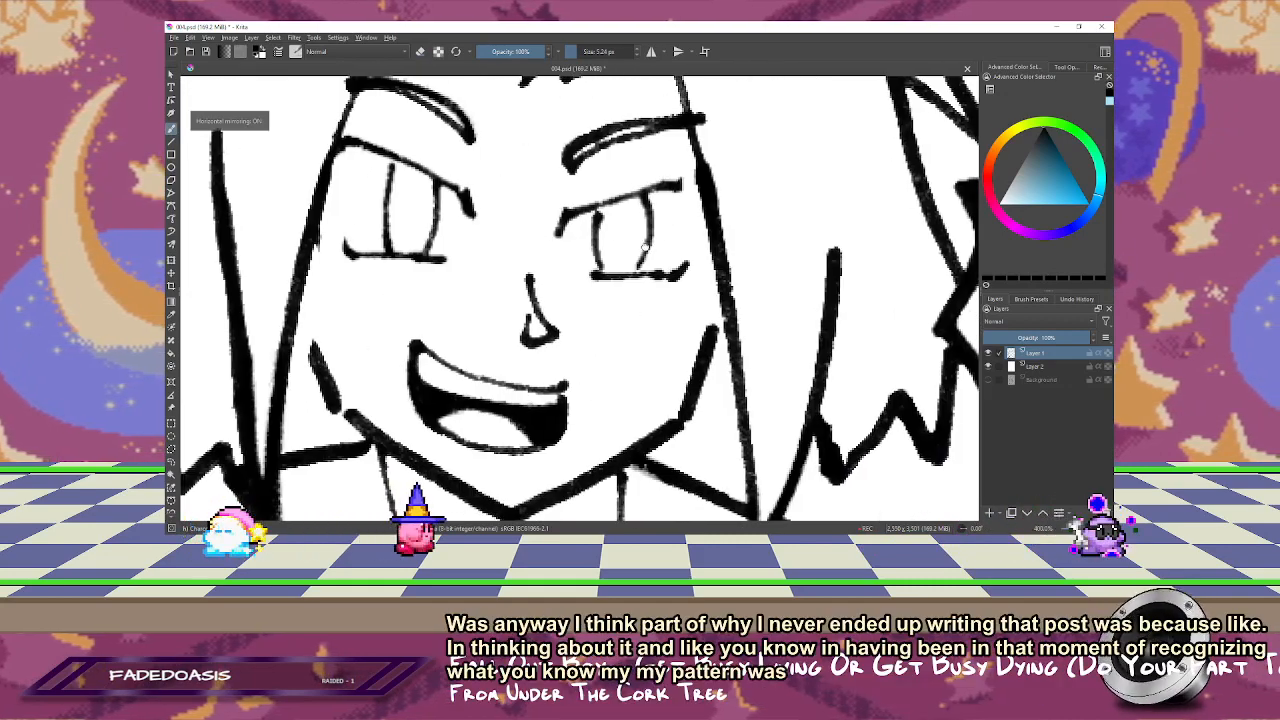
pyautogui.moveTo(598, 199); pyautogui.dragTo(655, 185)
pyautogui.press('e')
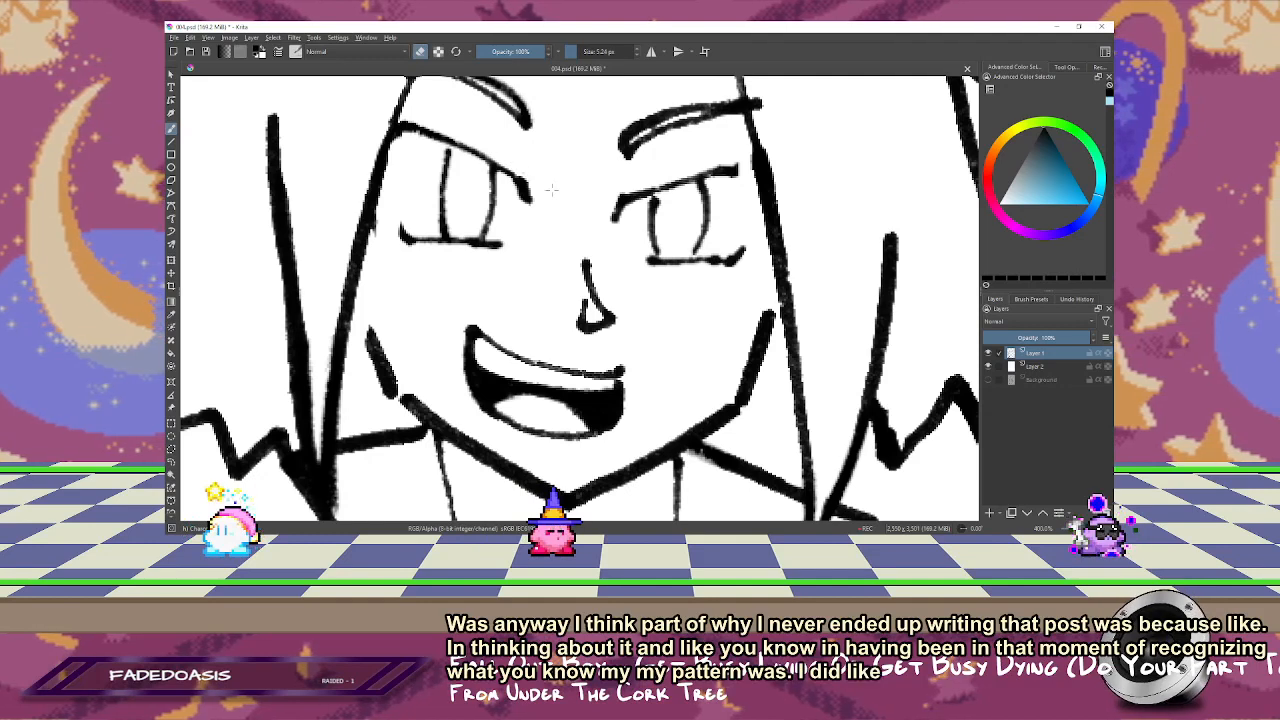
pyautogui.press('e')
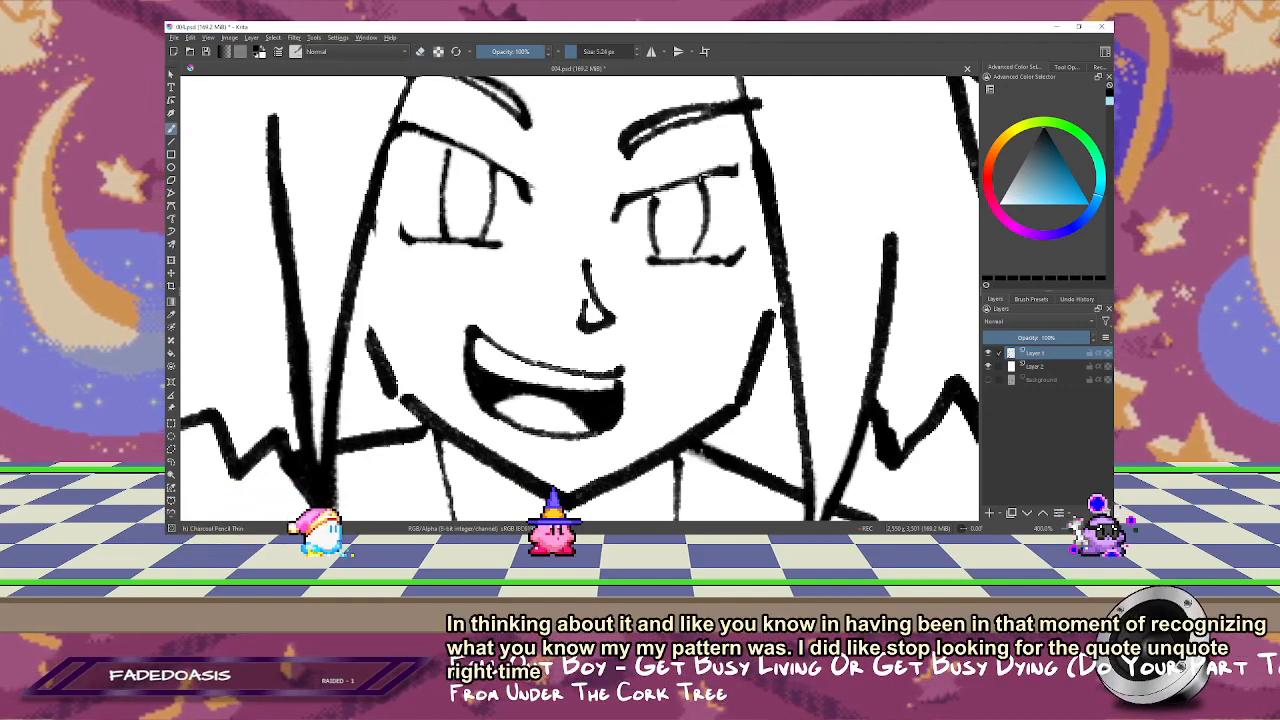
pyautogui.moveTo(656, 190)
pyautogui.mouseDown()
pyautogui.moveTo(744, 161)
pyautogui.moveTo(735, 172)
pyautogui.mouseUp()
pyautogui.press('e')
pyautogui.press('m')
pyautogui.moveTo(474, 221)
pyautogui.mouseDown()
pyautogui.moveTo(574, 217)
pyautogui.moveTo(550, 216)
pyautogui.mouseUp()
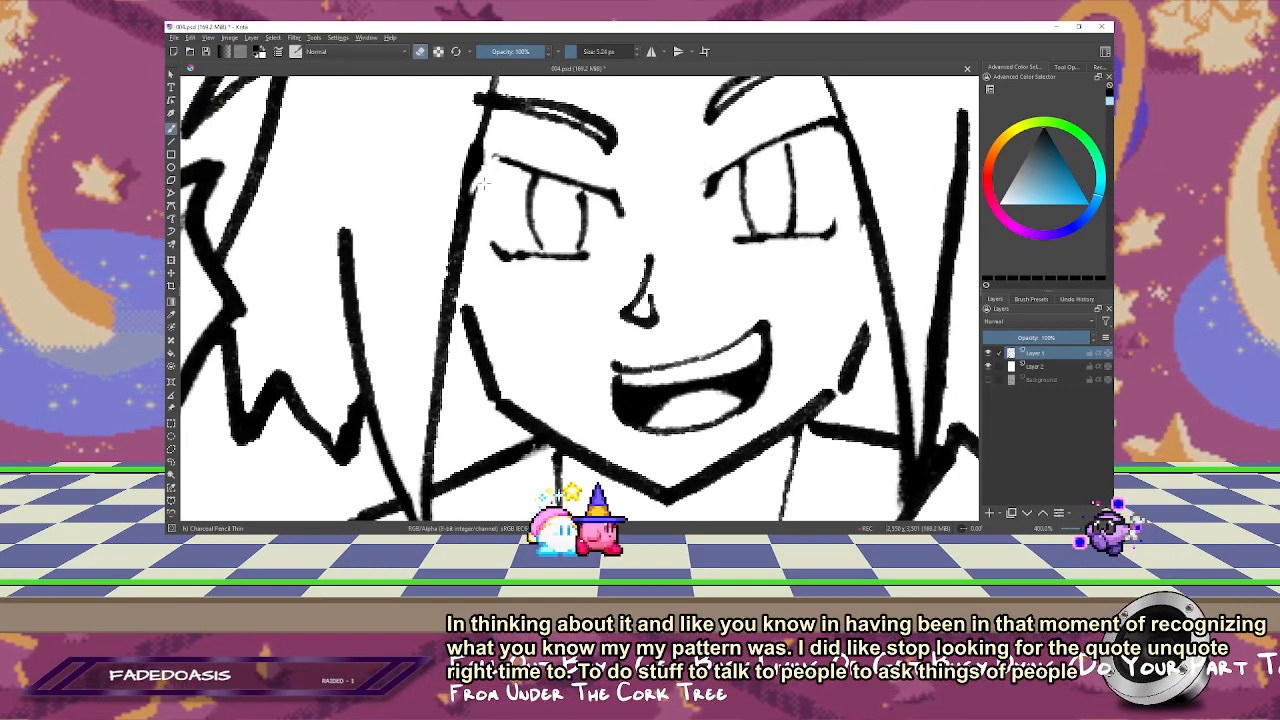
pyautogui.press('e')
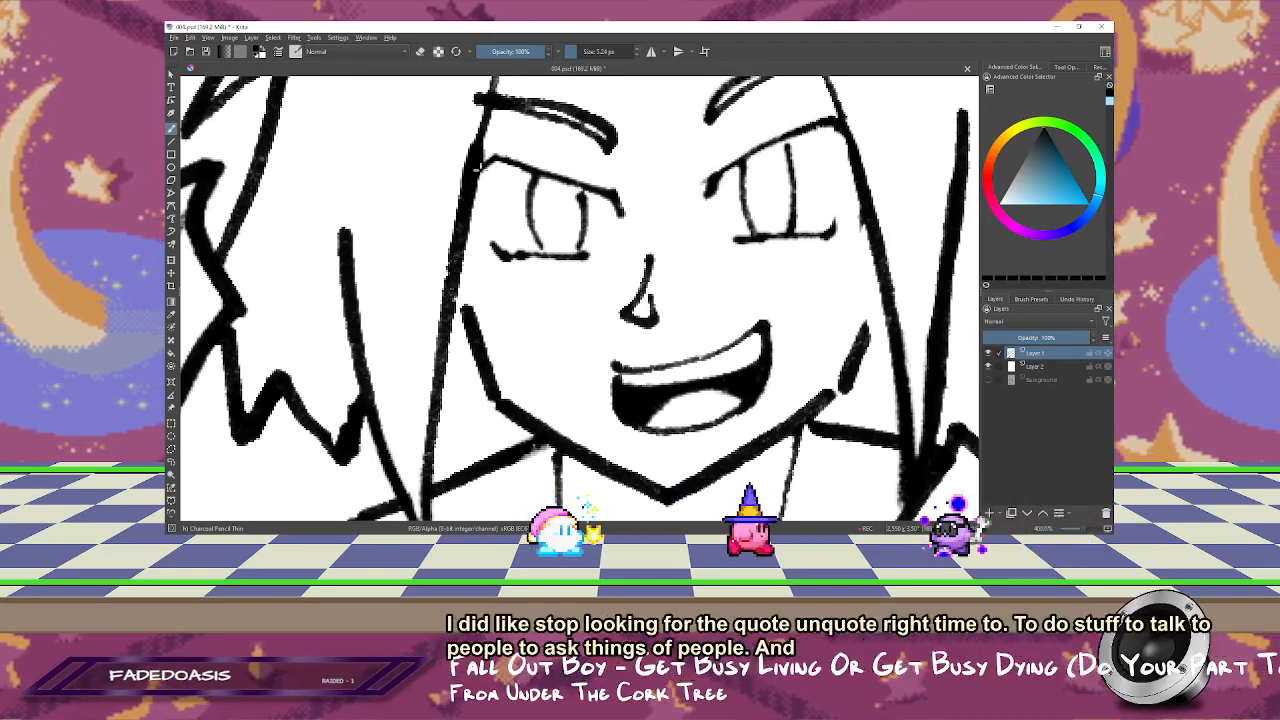
# Step: Clean up the hair strand line beside the grinning character's eye nearest the ring, alternating brush and eraser
pyautogui.moveTo(543, 185); pyautogui.dragTo(514, 223)
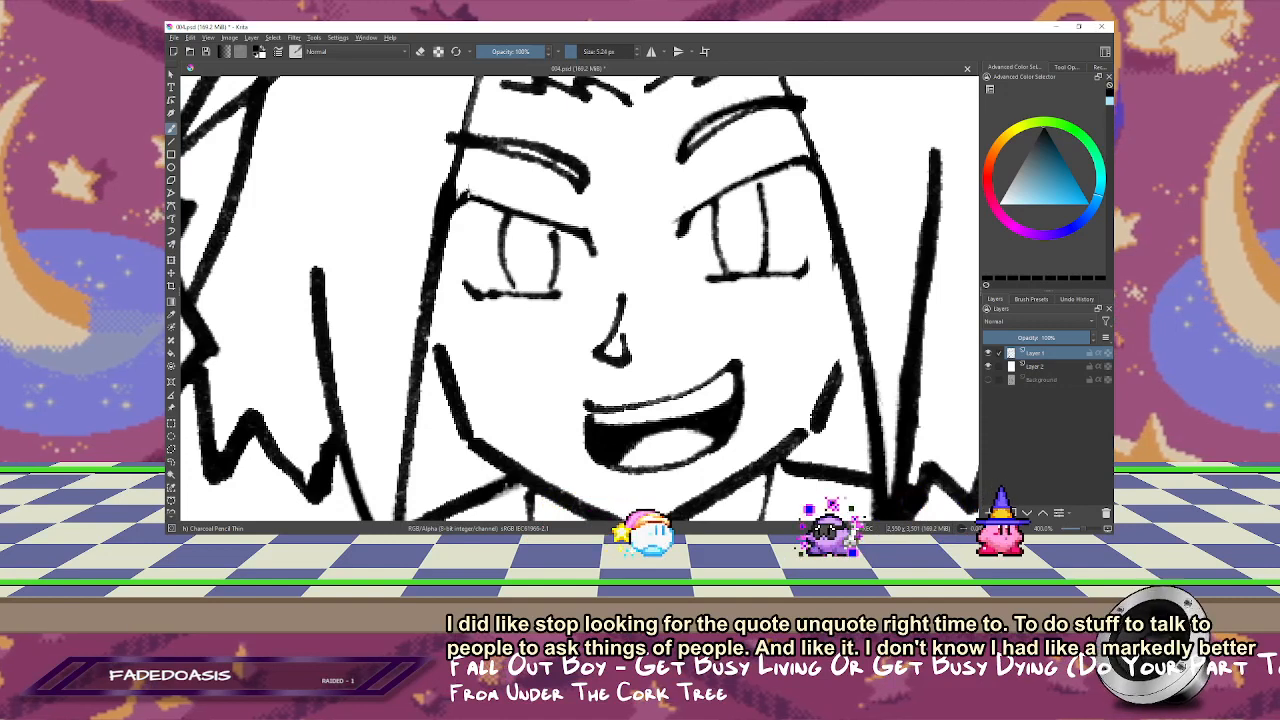
pyautogui.moveTo(623, 267); pyautogui.dragTo(593, 249)
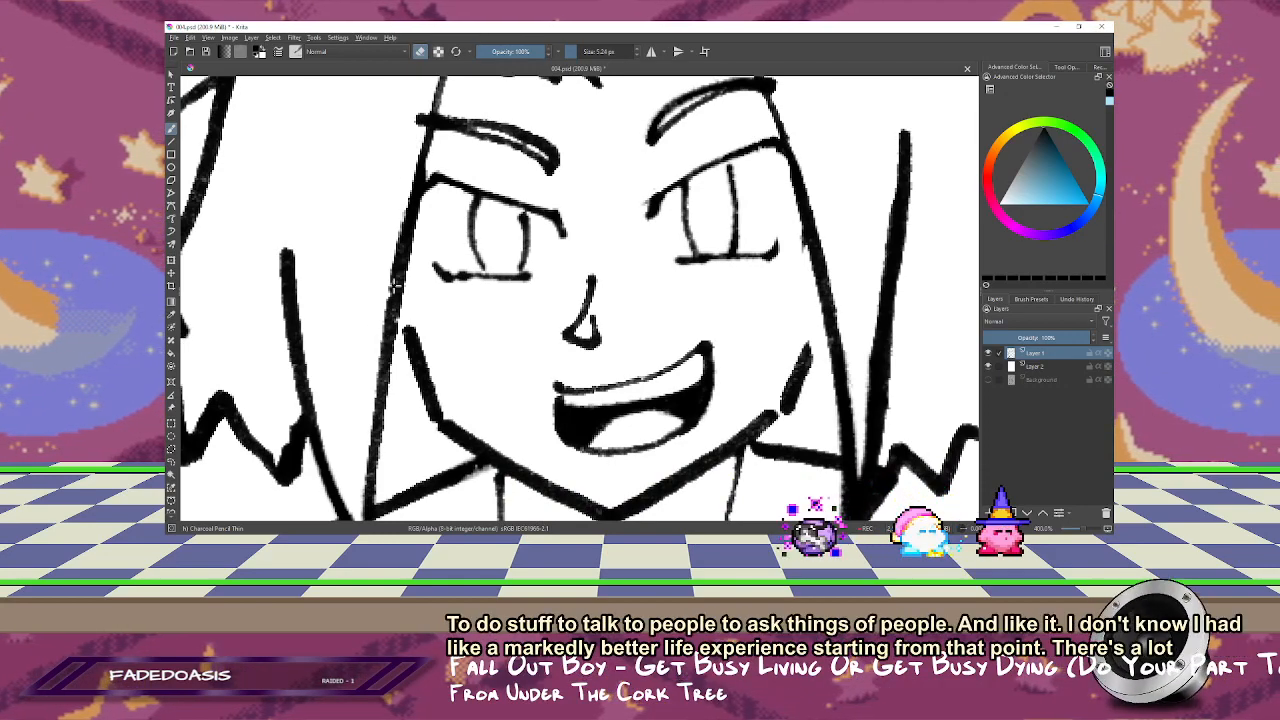
pyautogui.moveTo(417, 187); pyautogui.dragTo(405, 239)
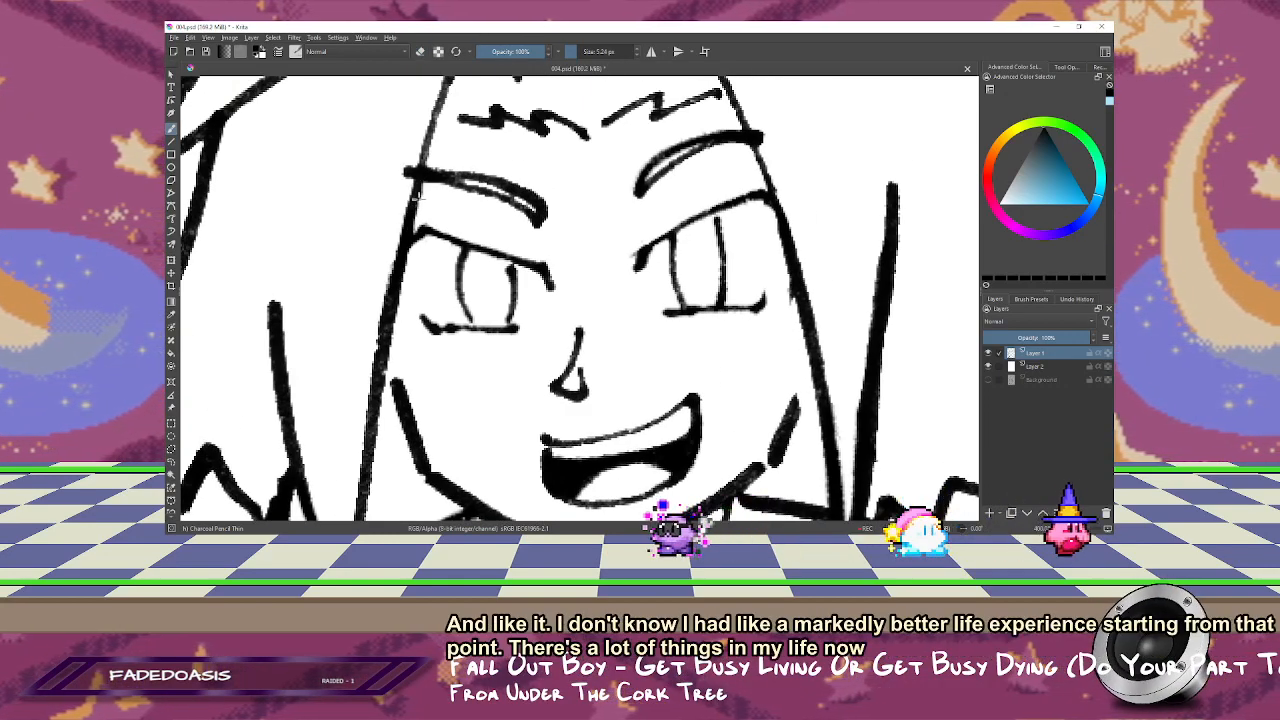
pyautogui.press('e')
pyautogui.moveTo(445, 127); pyautogui.dragTo(430, 193)
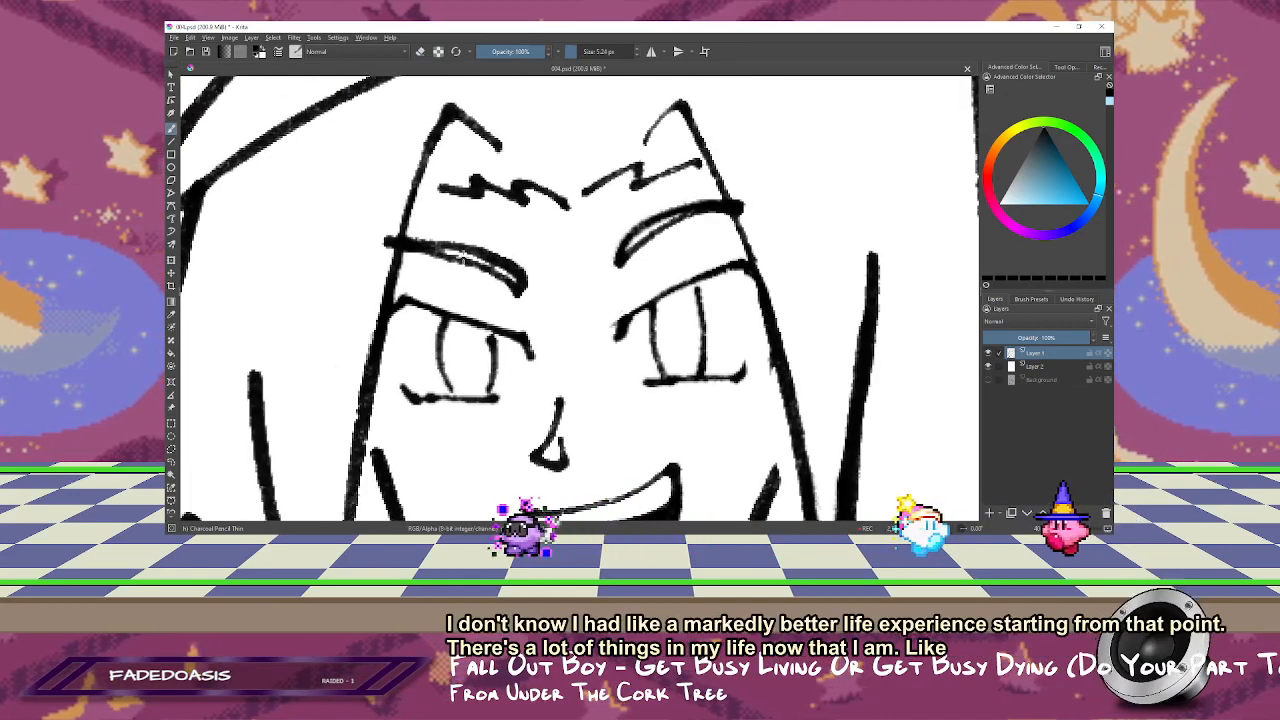
# Step: Tidy the lower eyelid line of the grinning character's eye nearest the ring and check the face at 100% zoom
pyautogui.moveTo(547, 291); pyautogui.dragTo(511, 163)
pyautogui.moveTo(530, 213); pyautogui.dragTo(567, 215)
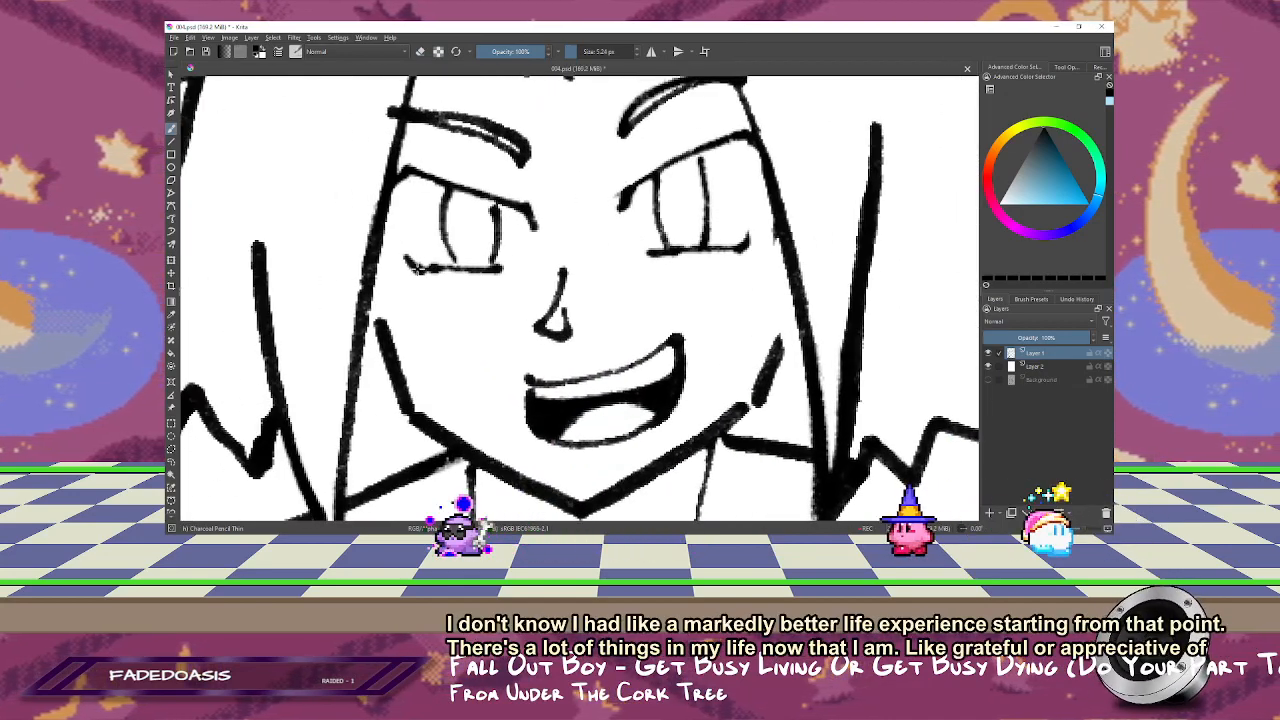
pyautogui.press('e')
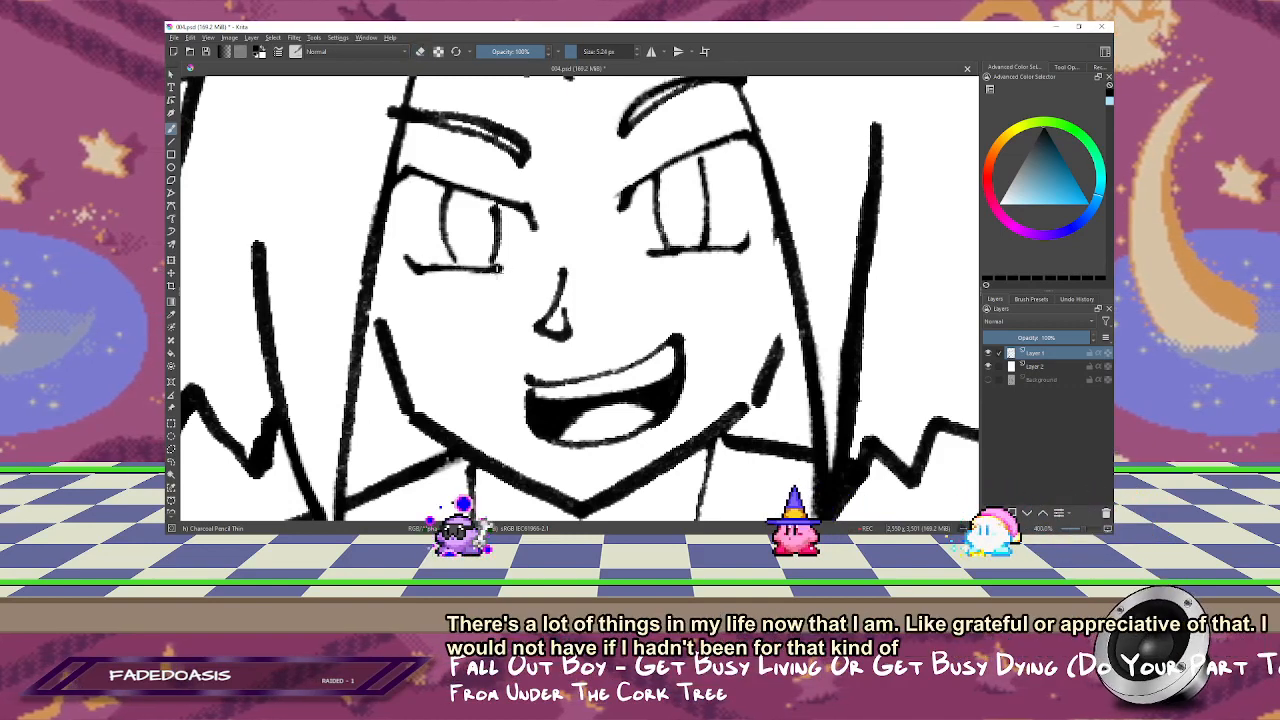
pyautogui.moveTo(586, 272); pyautogui.dragTo(562, 250)
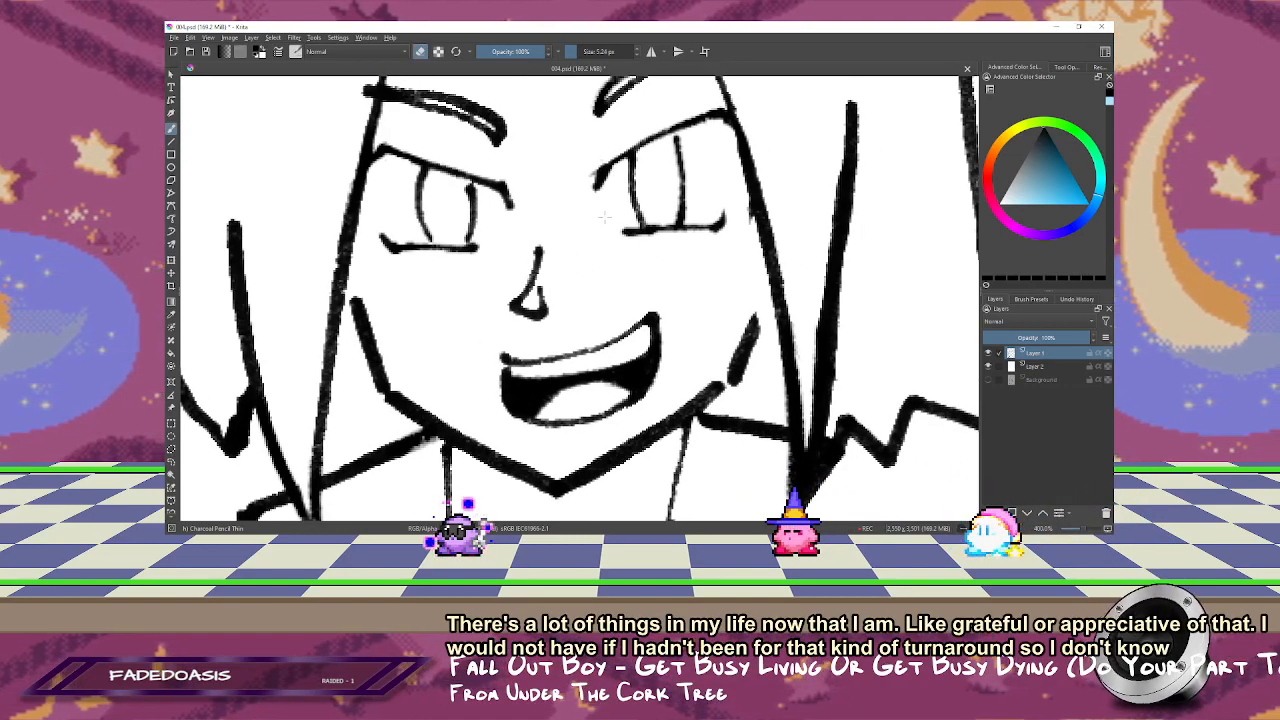
pyautogui.press('1')
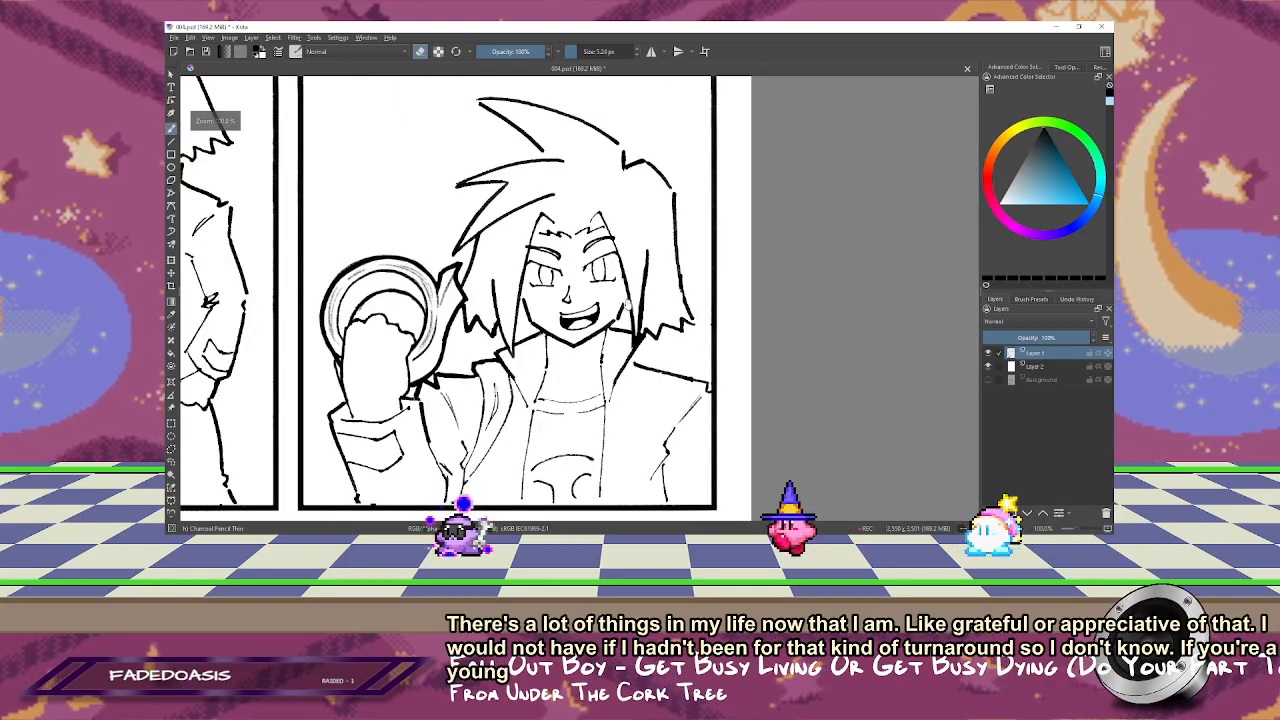
# Step: Extend the grinning character's jaw lines up to the hair strands on both sides and close the gap in the cheek line
pyautogui.moveTo(620, 313); pyautogui.dragTo(635, 263)
pyautogui.scroll(6, 655, 232)
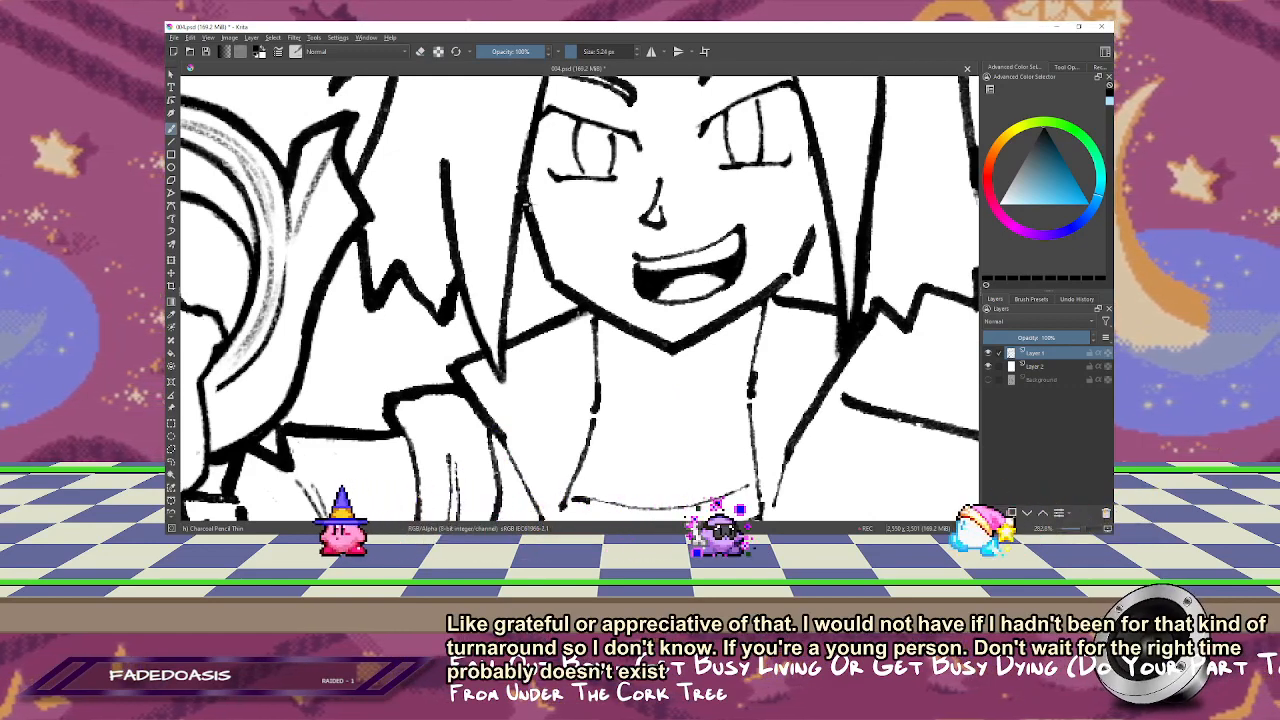
pyautogui.moveTo(728, 220); pyautogui.dragTo(613, 222)
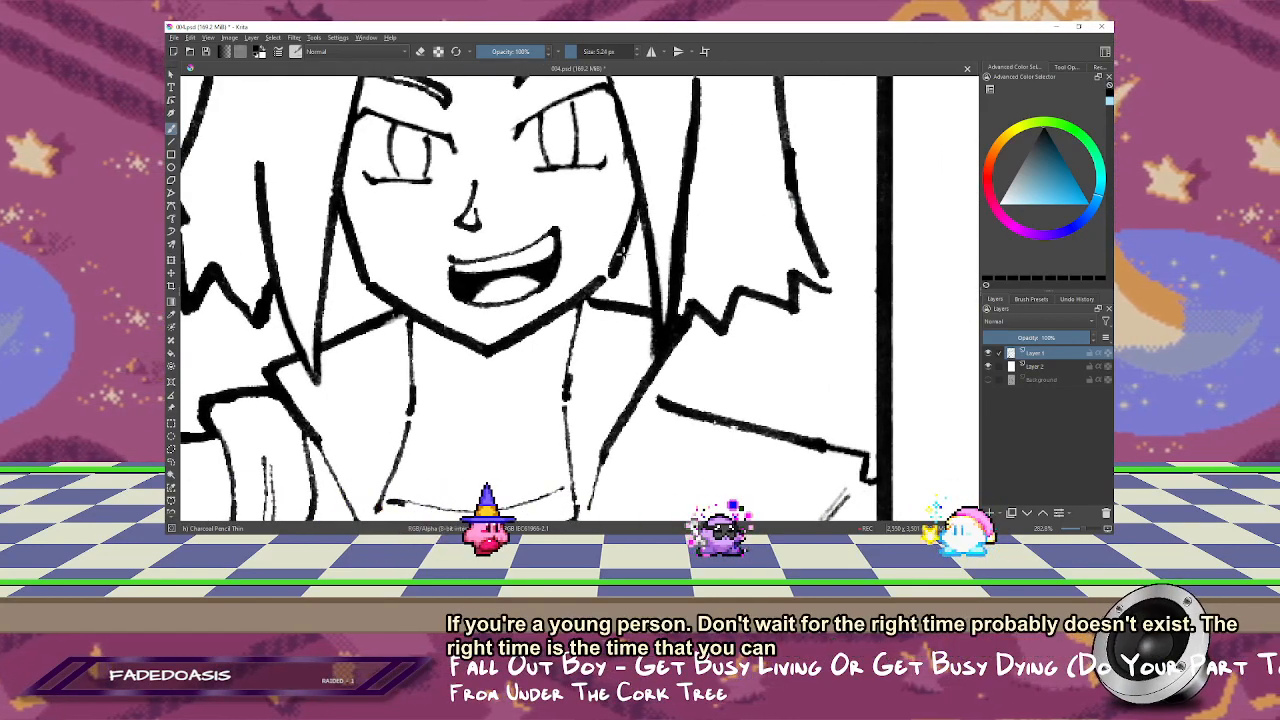
pyautogui.moveTo(621, 258); pyautogui.dragTo(614, 208)
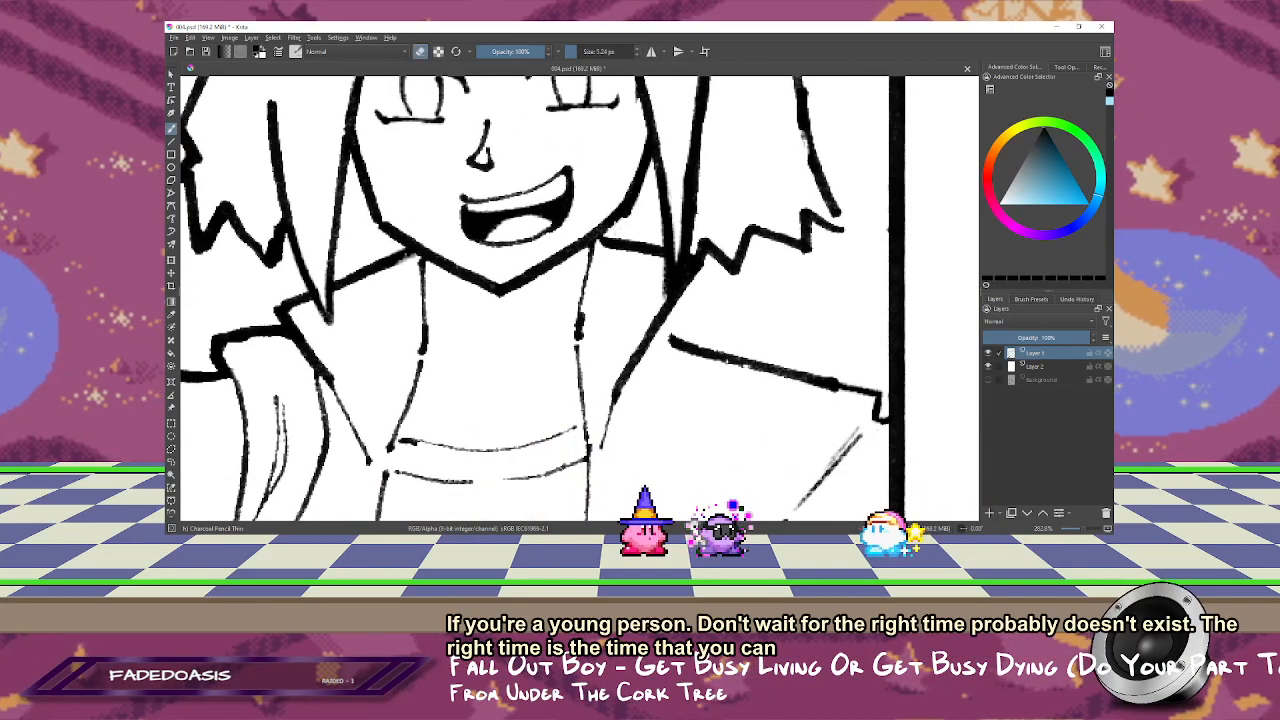
pyautogui.moveTo(648, 196); pyautogui.dragTo(662, 308)
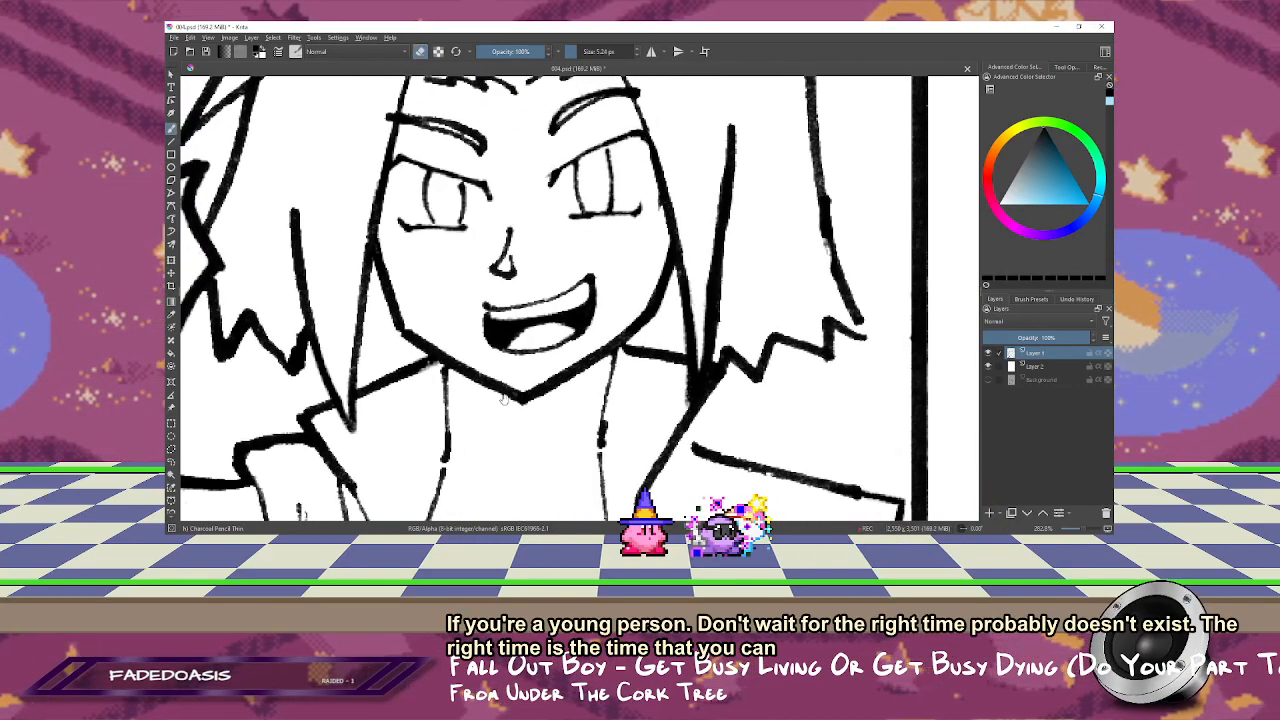
# Step: Redraw the jagged hair tips near the ring with a brush of about 8 px, join them to the long strand, and save the page
pyautogui.moveTo(324, 409); pyautogui.dragTo(455, 265)
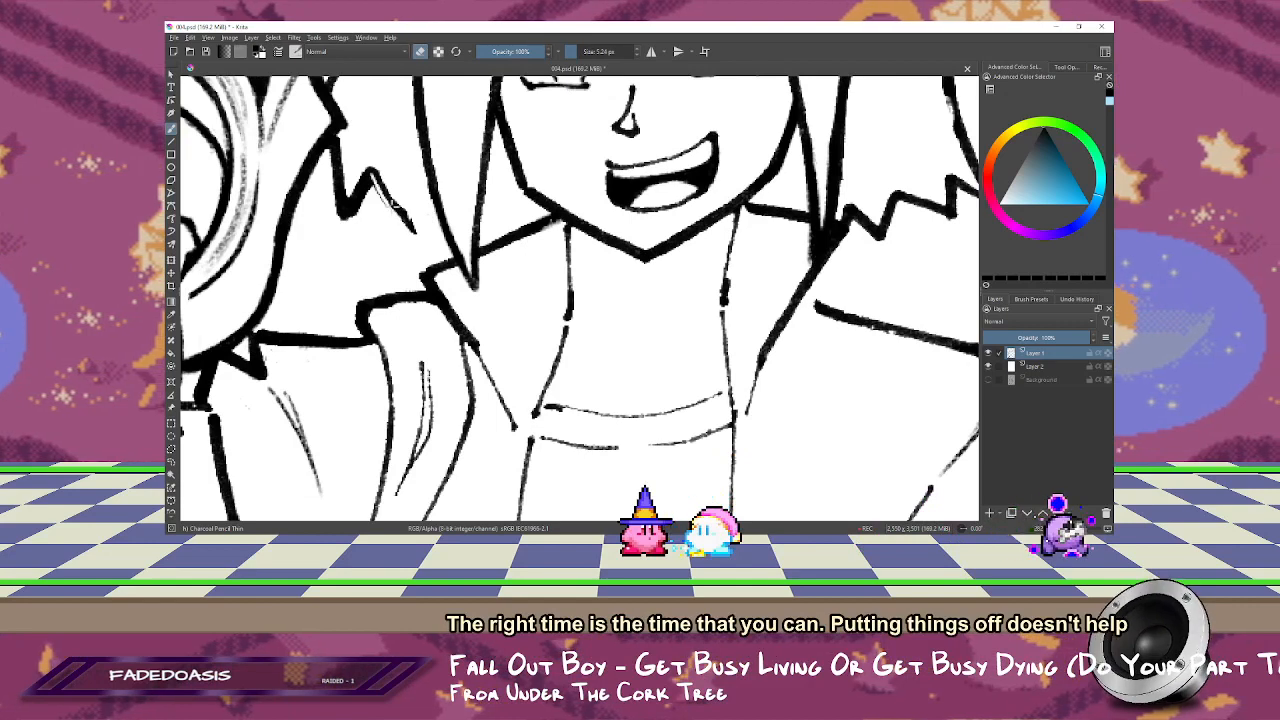
pyautogui.moveTo(395, 204); pyautogui.dragTo(376, 184)
pyautogui.press('e')
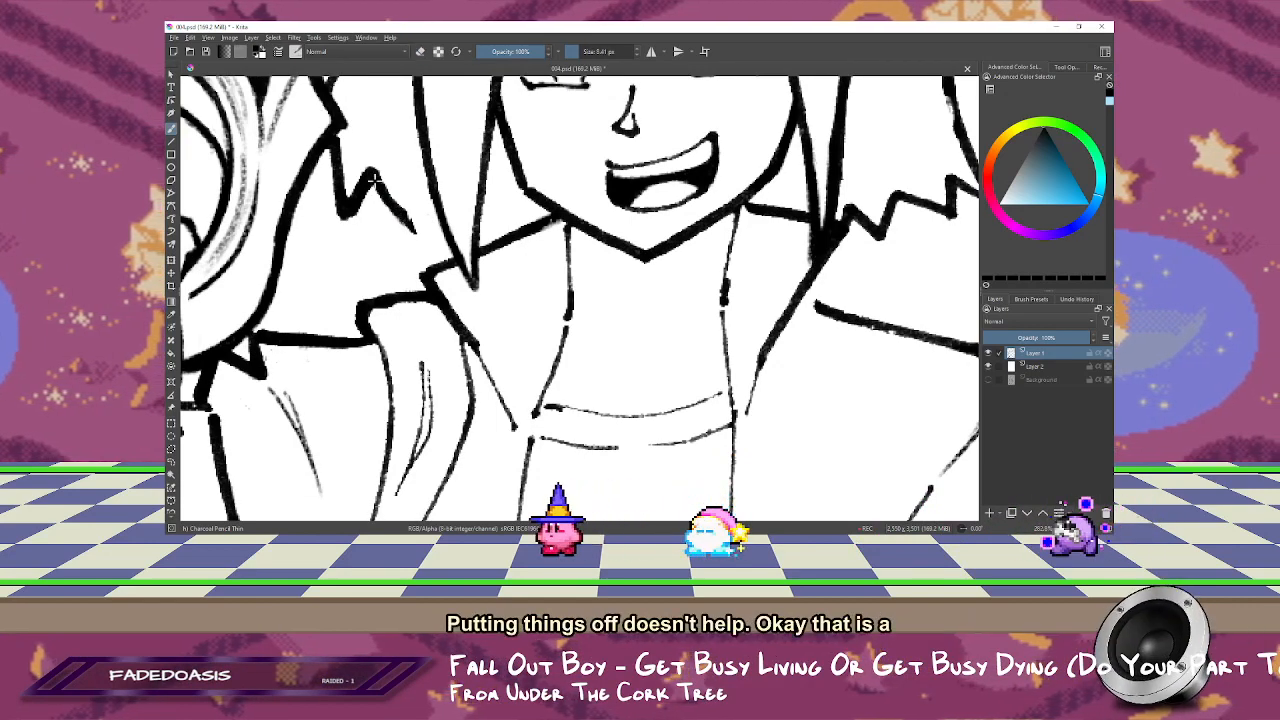
pyautogui.moveTo(417, 232); pyautogui.dragTo(437, 210)
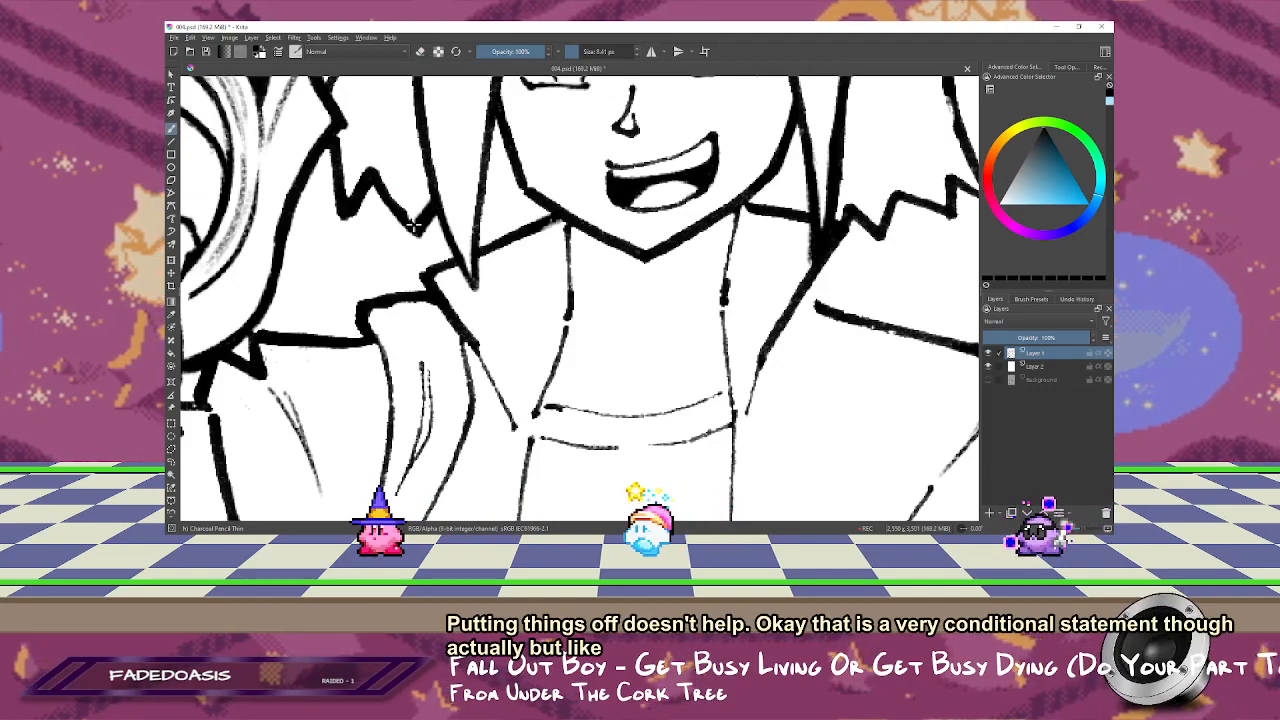
pyautogui.press('e')
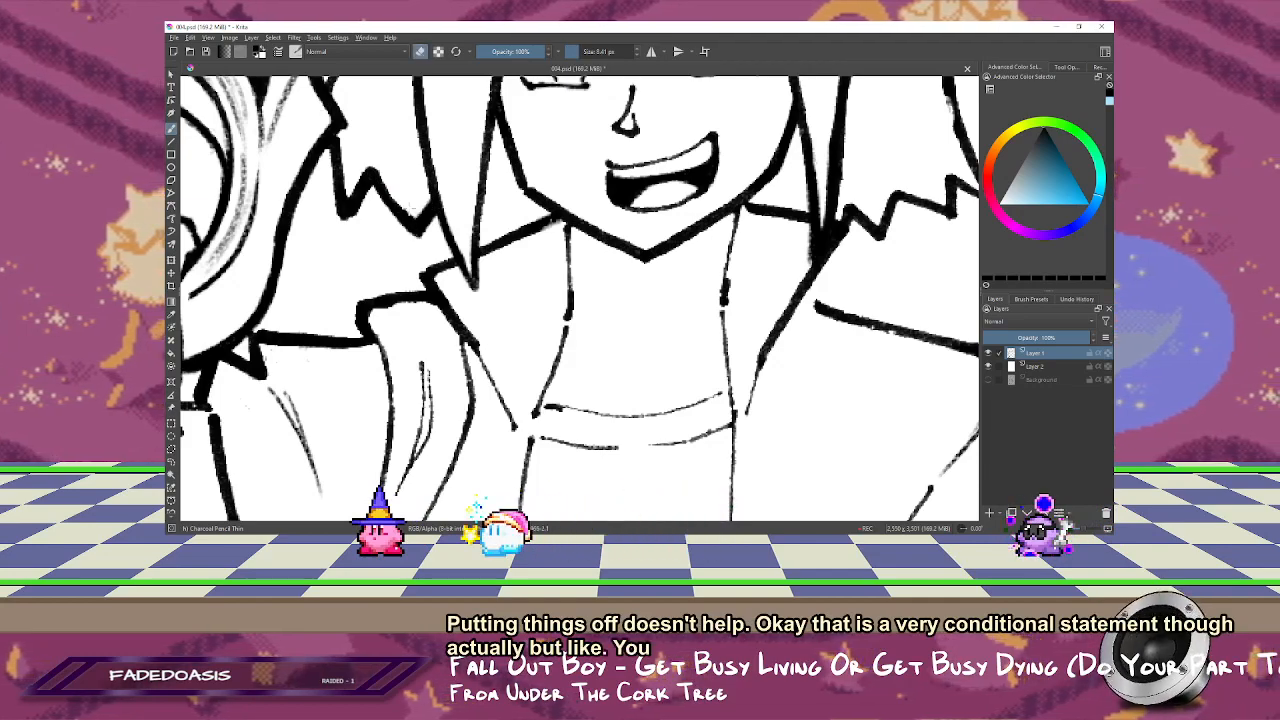
pyautogui.scroll(-3, 590, 338)
pyautogui.press('2')
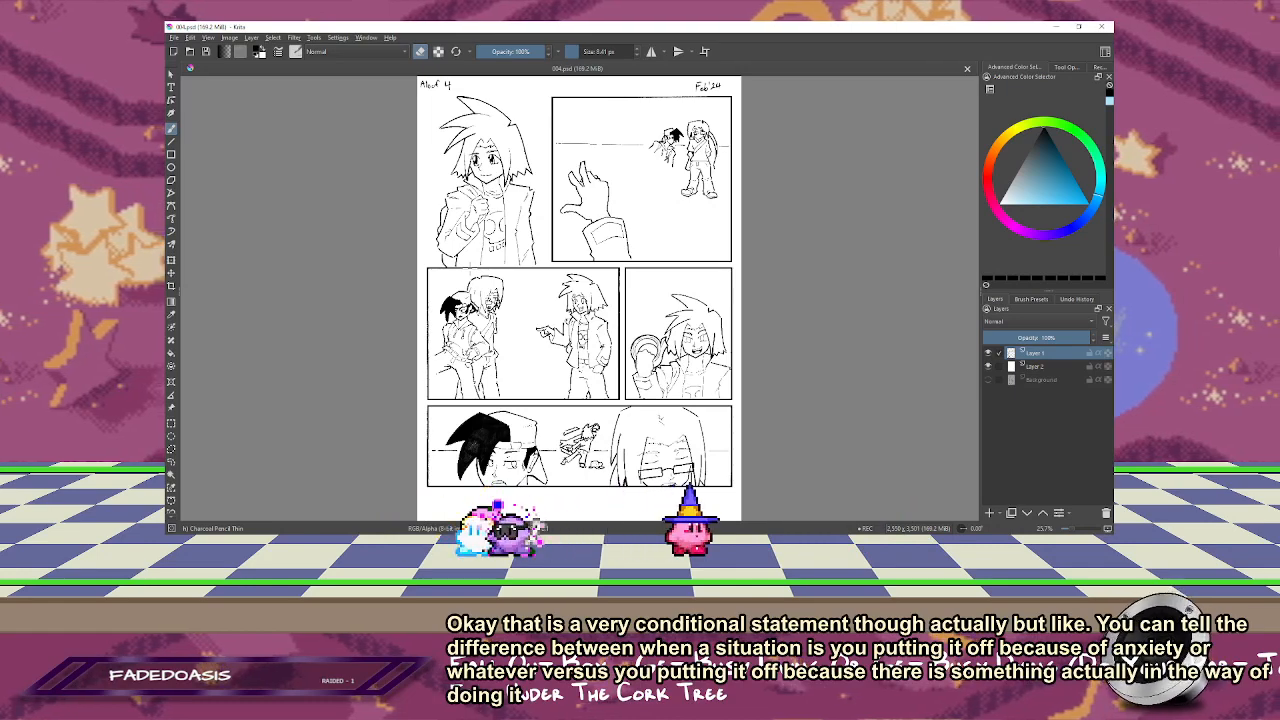
# Step: Mirror the view and bring the grinning character's jacket near the panel's lower border into close view
pyautogui.scroll(5, 680, 422)
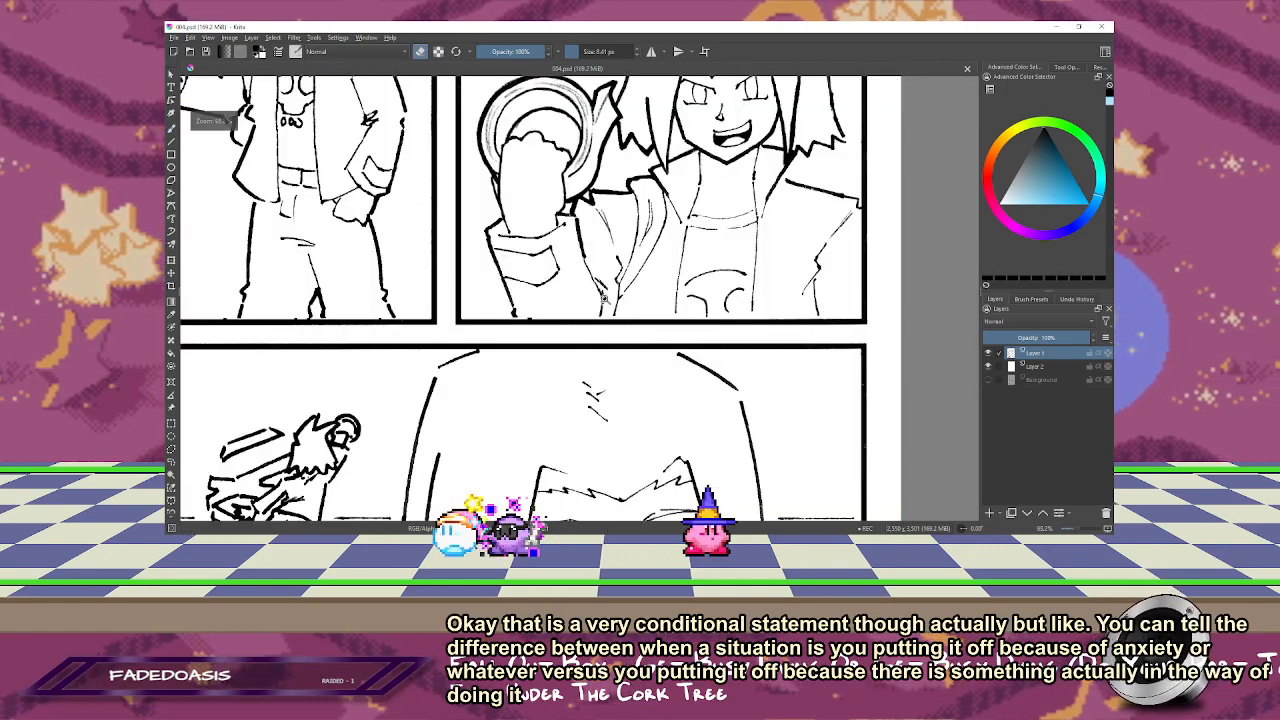
pyautogui.press('m')
pyautogui.moveTo(558, 303); pyautogui.dragTo(611, 257)
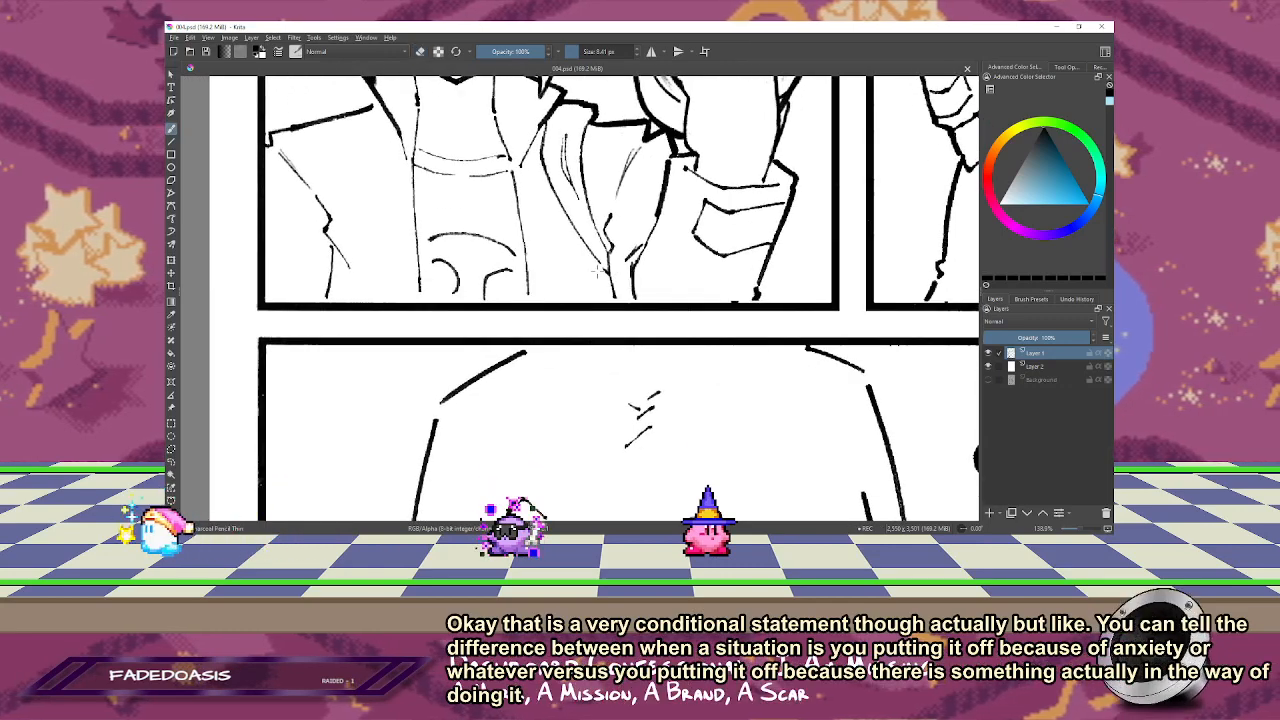
# Step: Switch to VLC media player, skip to the next track, and return to Krita
pyautogui.hotkey('alt', 'Tab')
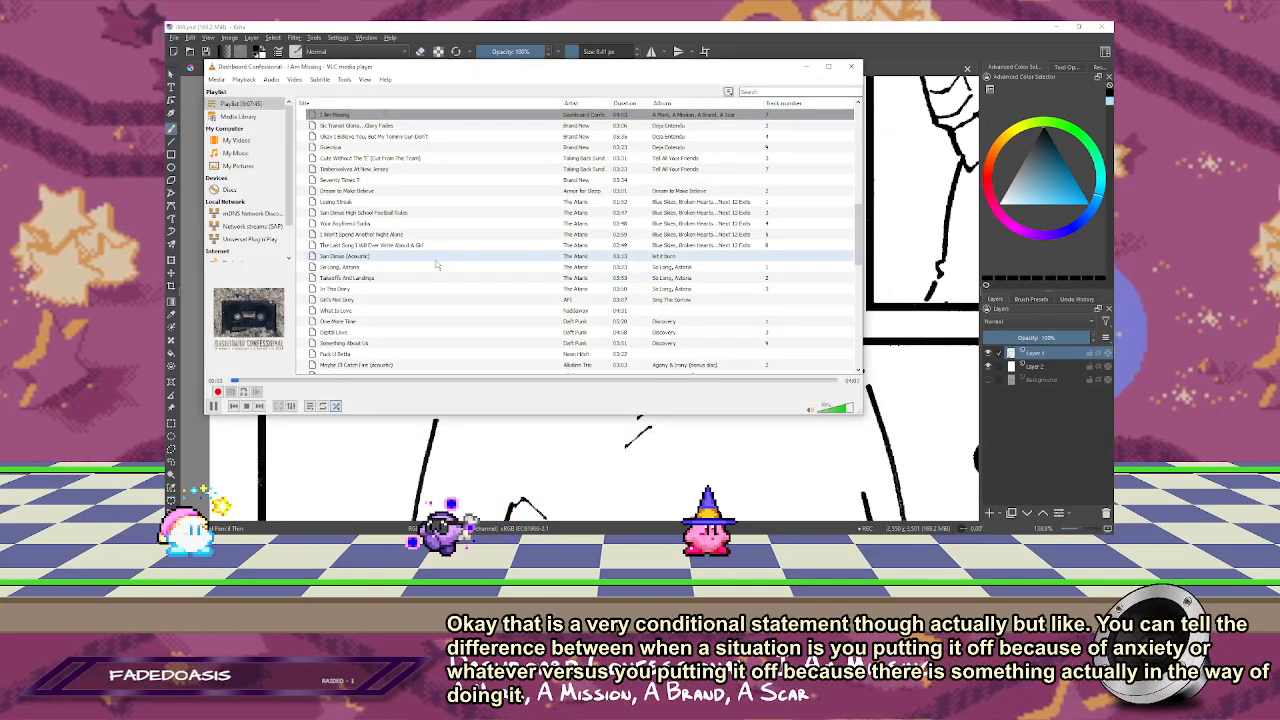
pyautogui.click(260, 407)
pyautogui.click(478, 28)
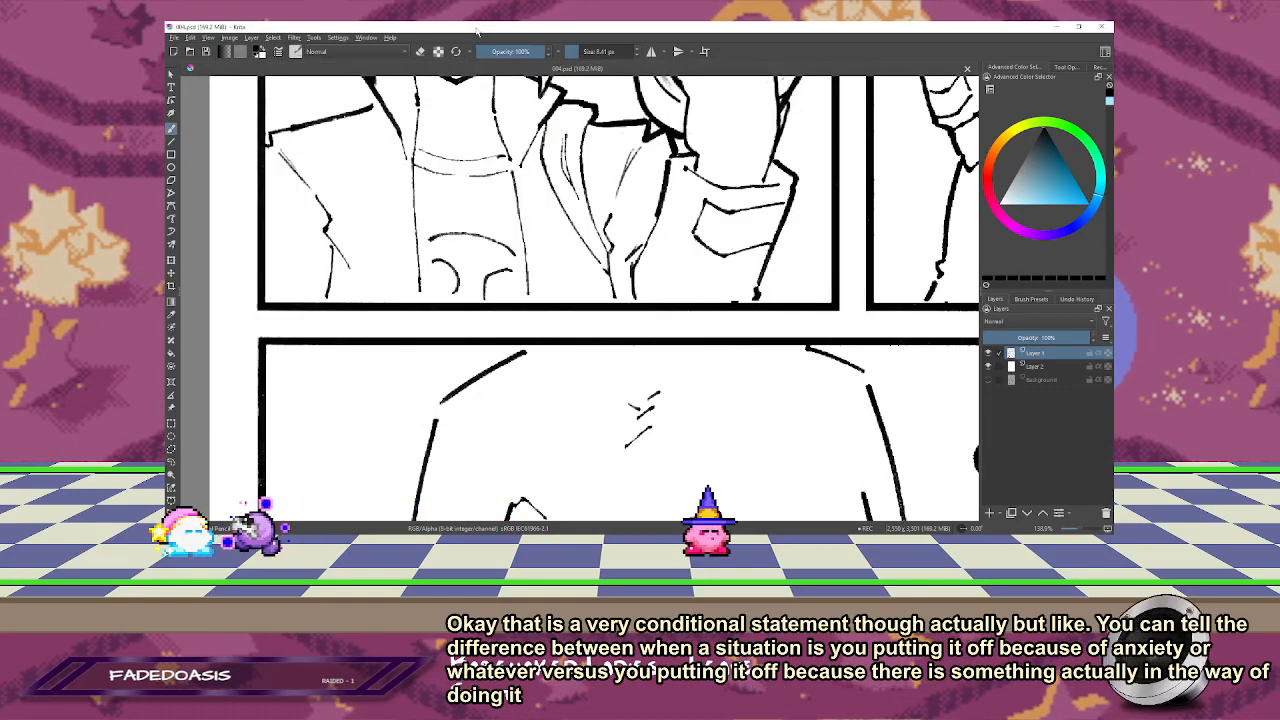
# Step: Redraw the grinning character's jagged jacket edge beside the lapel as a smoother line to the panel border, with a brush of about 9 px
pyautogui.moveTo(628, 260); pyautogui.dragTo(606, 233)
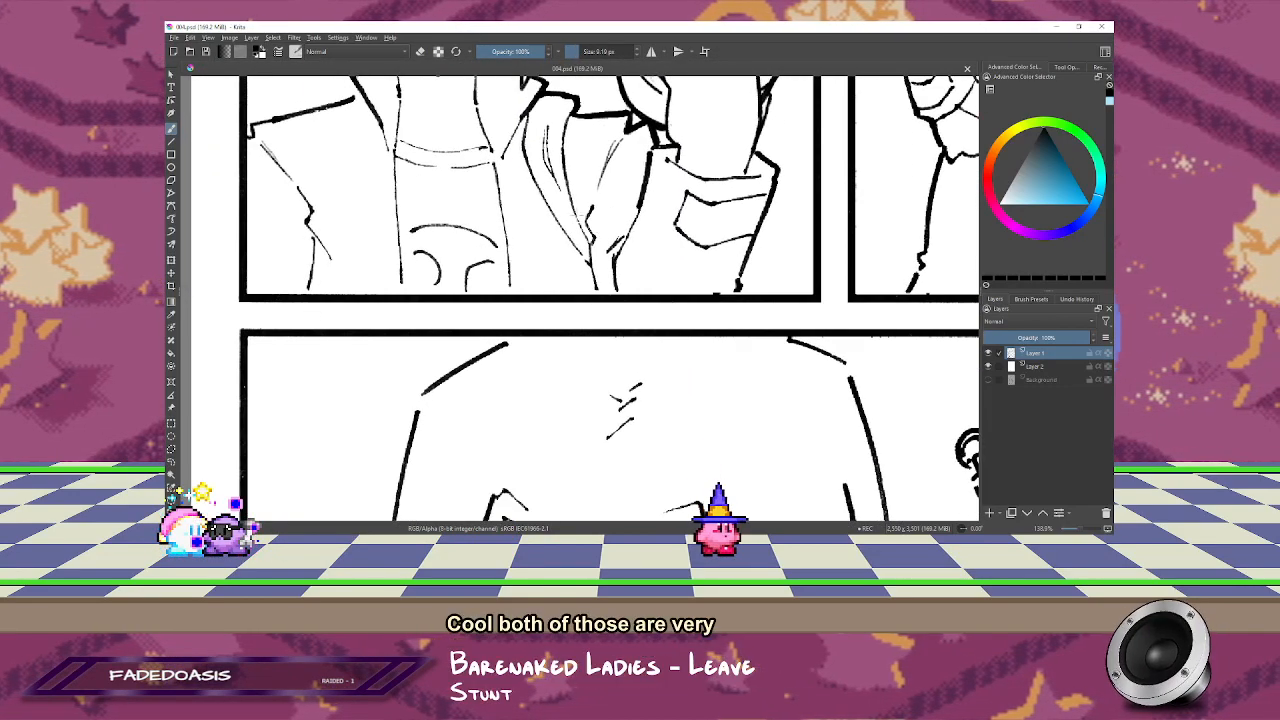
pyautogui.press('e')
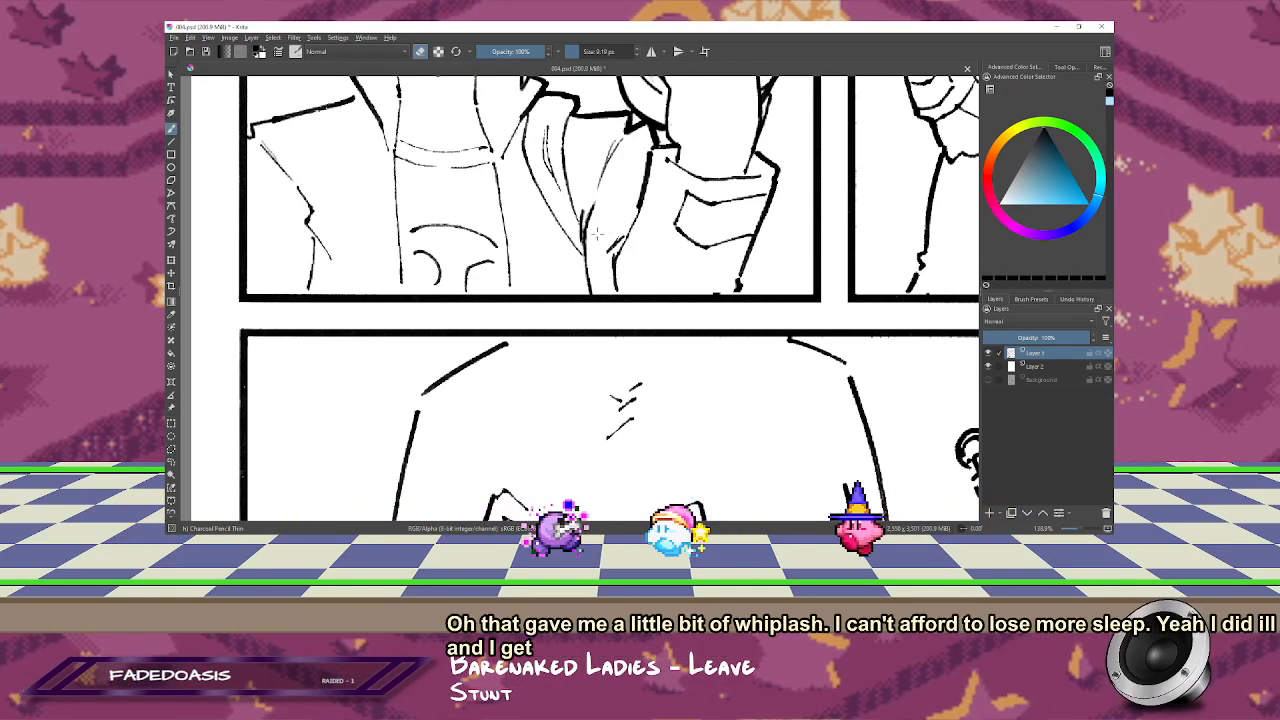
pyautogui.press('e')
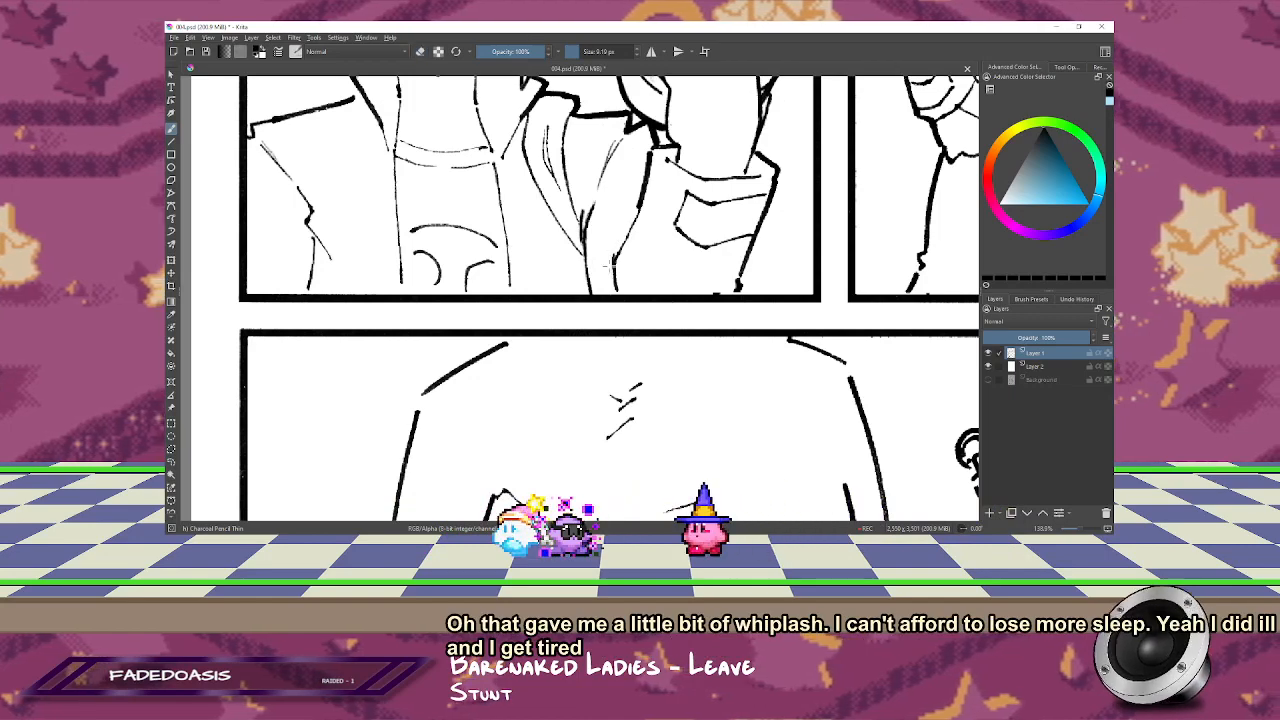
# Step: Redraw the raised sleeve's inner line down to the panel border, unmirror the view, and save the page
pyautogui.moveTo(607, 290); pyautogui.dragTo(615, 242)
pyautogui.moveTo(634, 194); pyautogui.dragTo(621, 219)
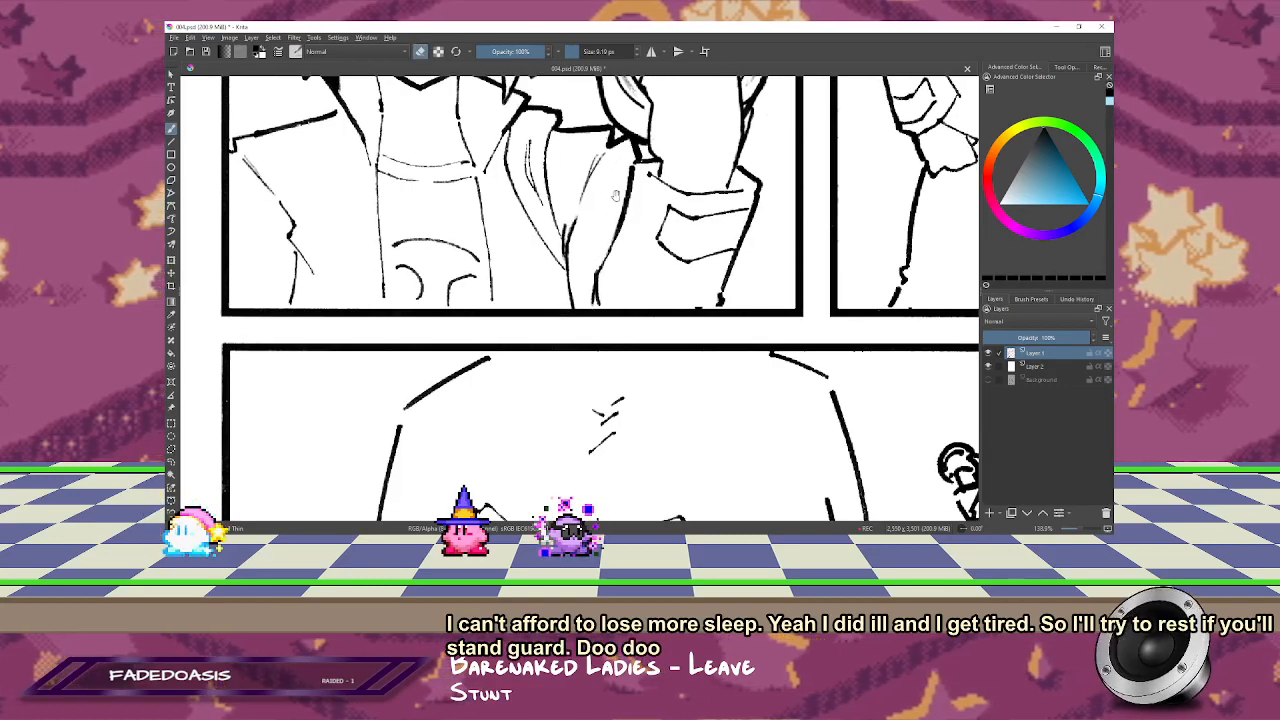
pyautogui.moveTo(616, 195); pyautogui.dragTo(634, 192)
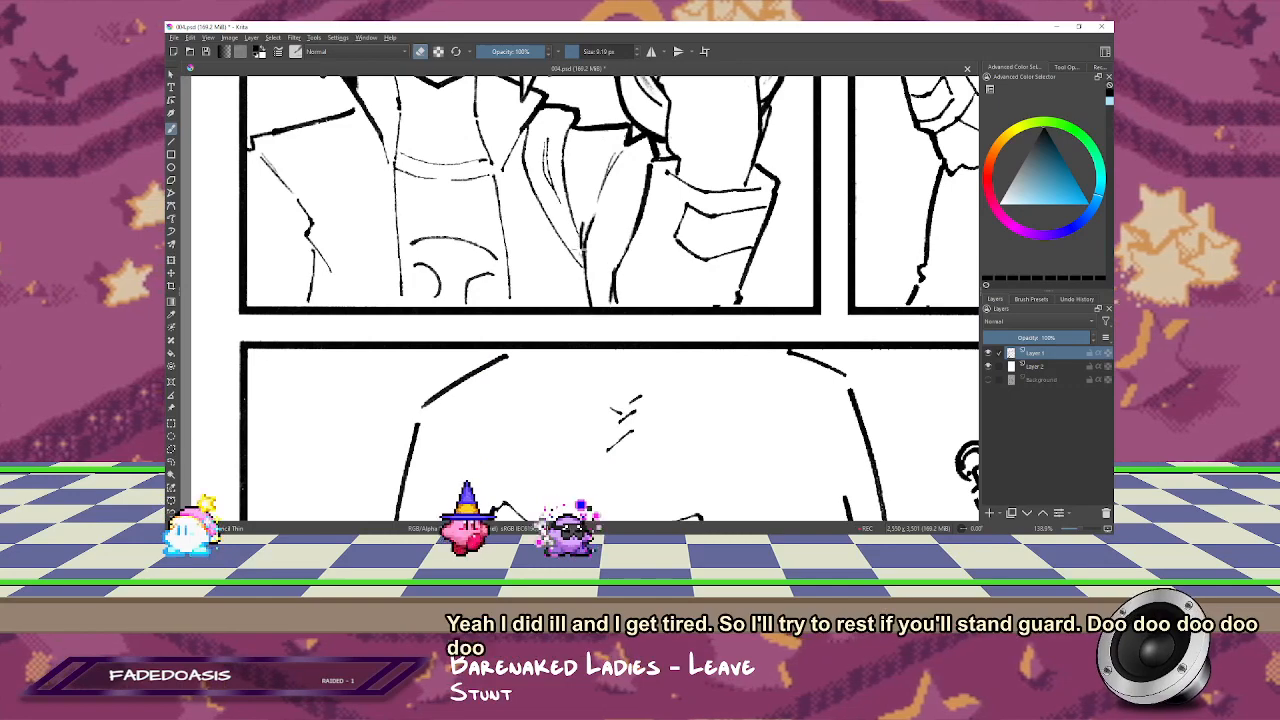
pyautogui.scroll(-6, 610, 300)
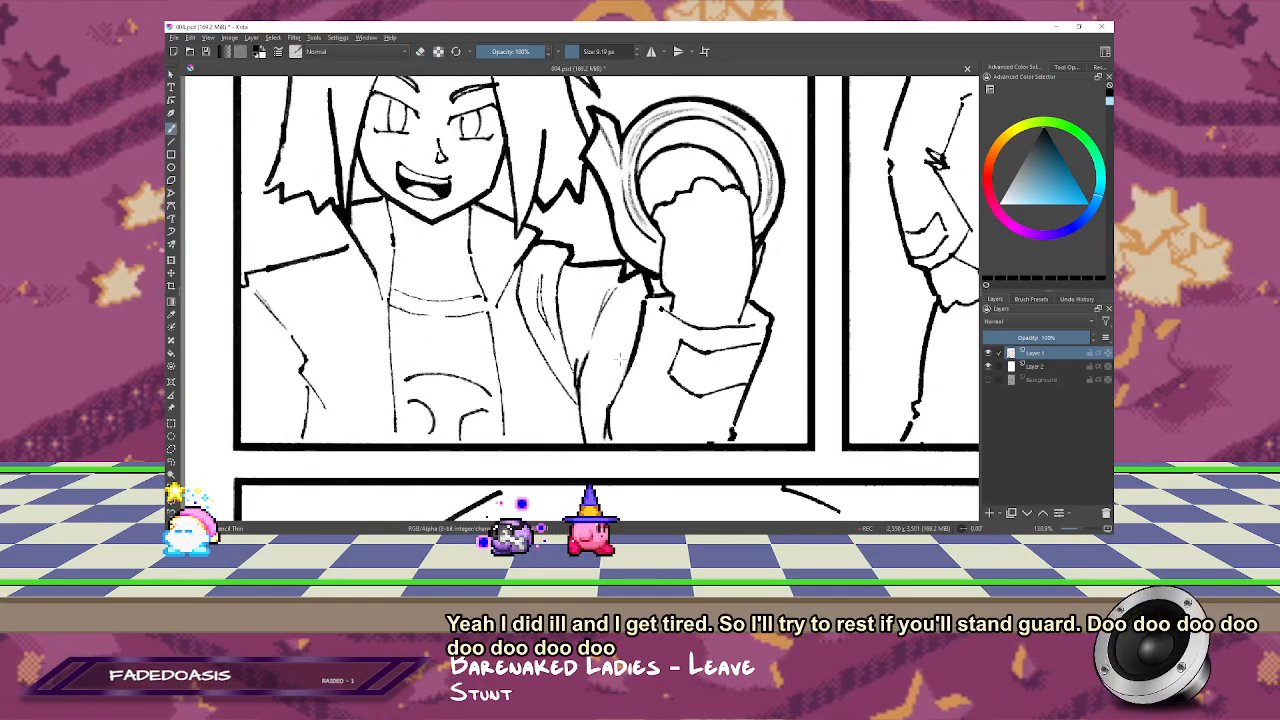
pyautogui.press('m')
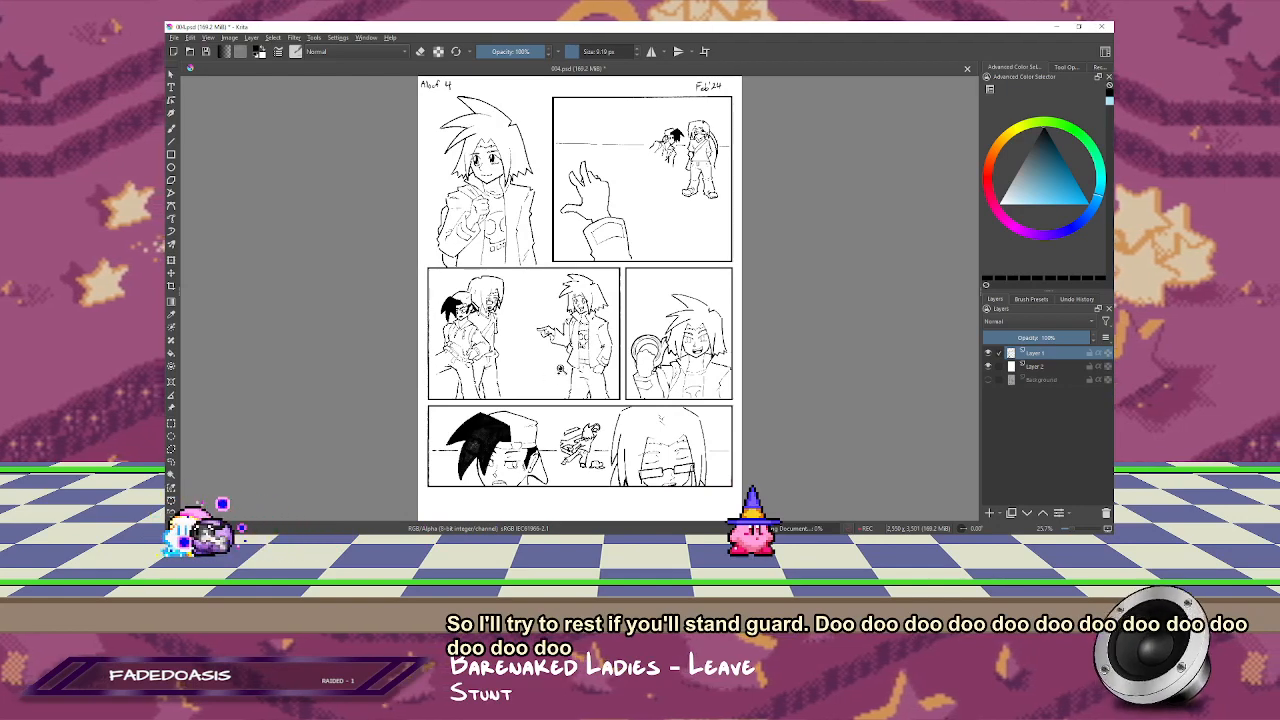
# Step: Fill the grey patches in the dark-haired character's hair in the last panel with black, and tidy where the hair meets the face outline
pyautogui.scroll(6, 492, 438)
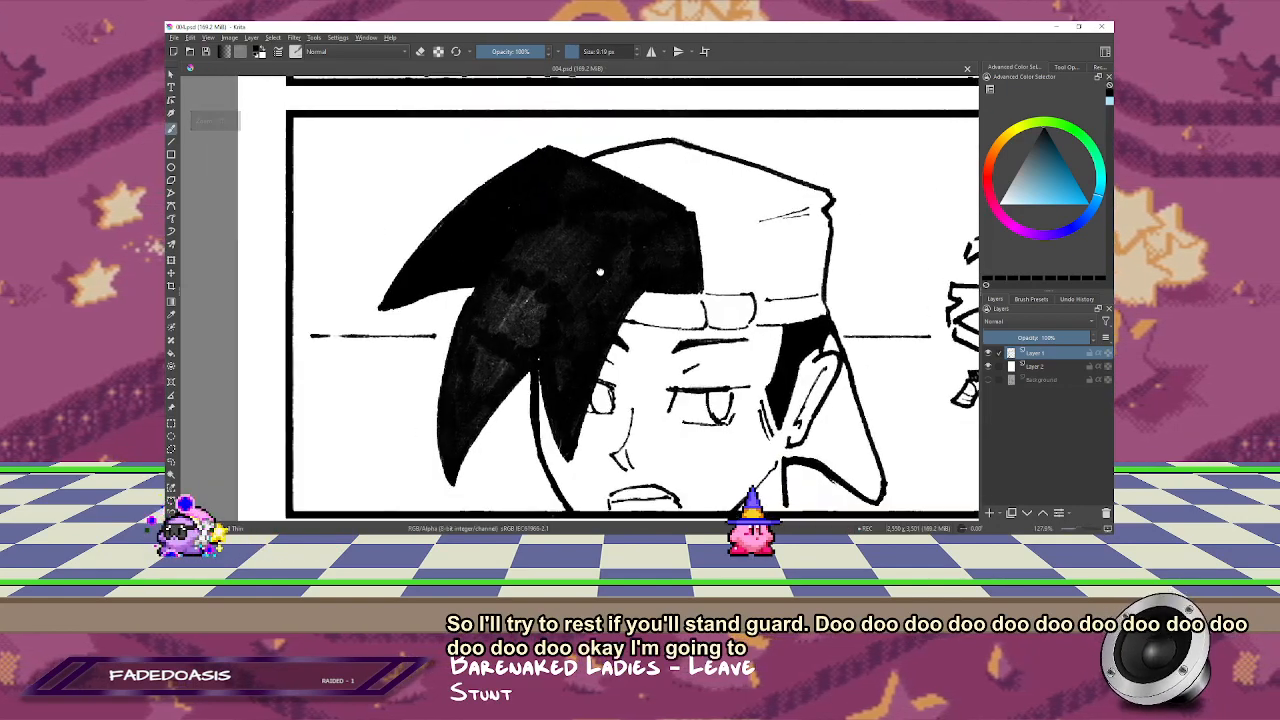
pyautogui.moveTo(600, 272); pyautogui.dragTo(667, 190)
pyautogui.moveTo(576, 260)
pyautogui.mouseDown()
pyautogui.moveTo(612, 260)
pyautogui.moveTo(600, 228)
pyautogui.mouseUp()
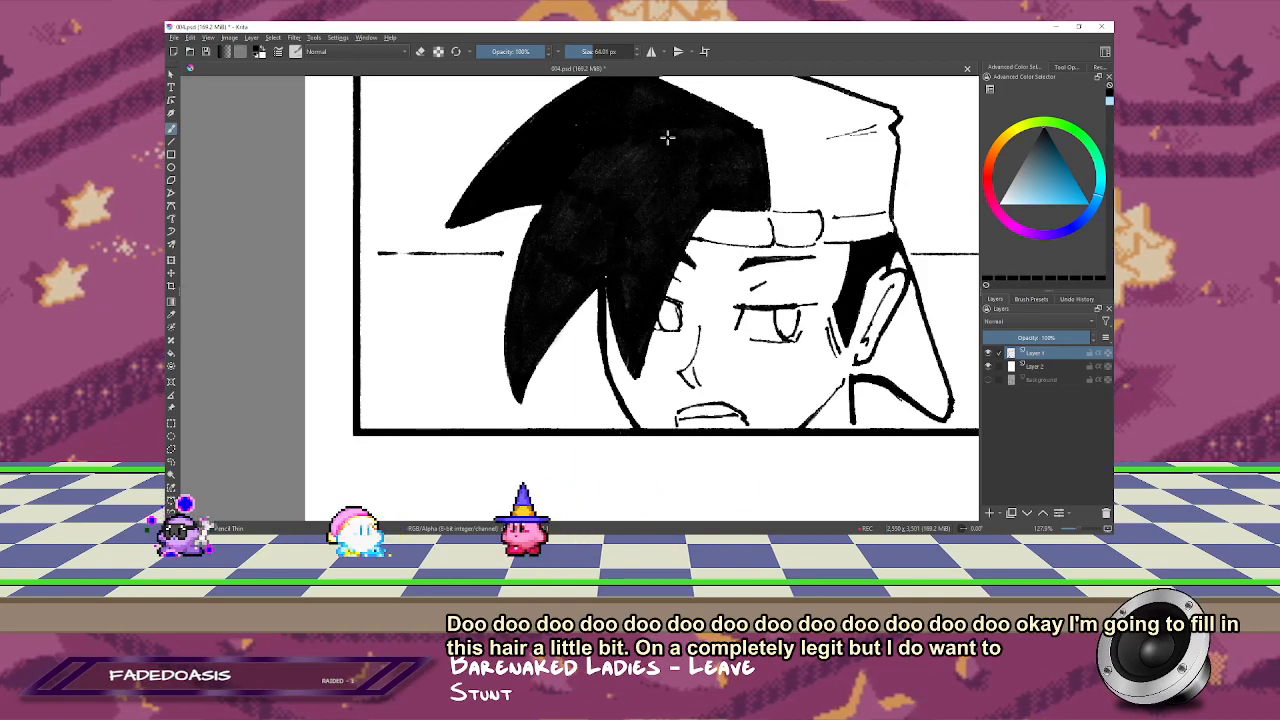
pyautogui.scroll(-1, 588, 336)
pyautogui.scroll(2, 588, 330)
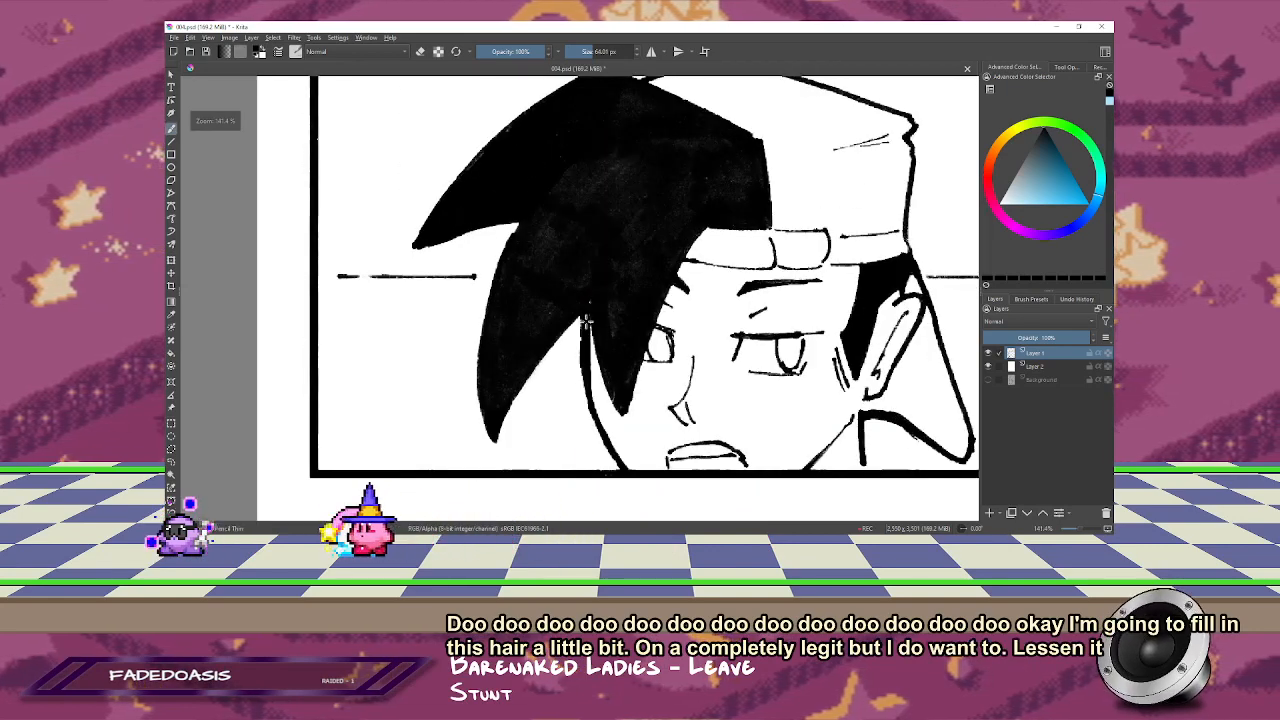
pyautogui.moveTo(616, 299); pyautogui.dragTo(582, 299)
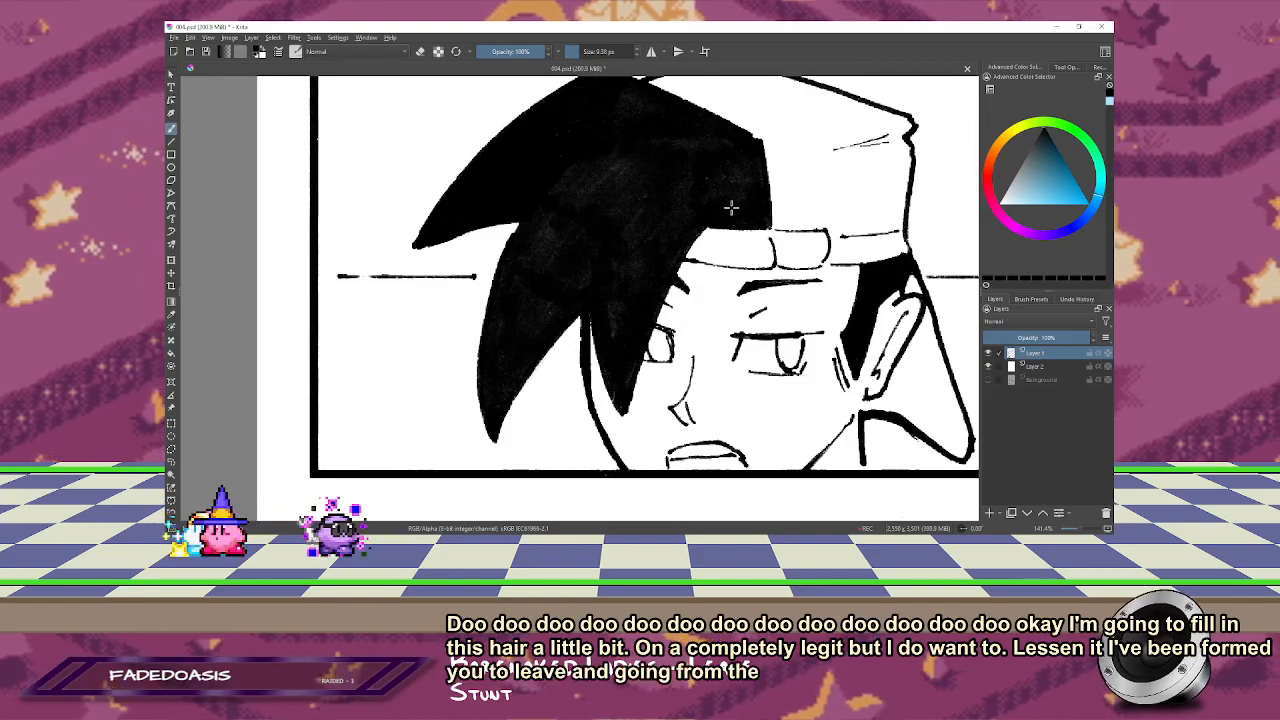
# Step: Look over the panel with the seated pair, fit the whole page in view, save it, and switch to File Explorer
pyautogui.moveTo(795, 150); pyautogui.dragTo(740, 290)
pyautogui.moveTo(757, 129); pyautogui.dragTo(735, 320)
pyautogui.moveTo(738, 133); pyautogui.dragTo(712, 340)
pyautogui.moveTo(690, 95); pyautogui.dragTo(693, 283)
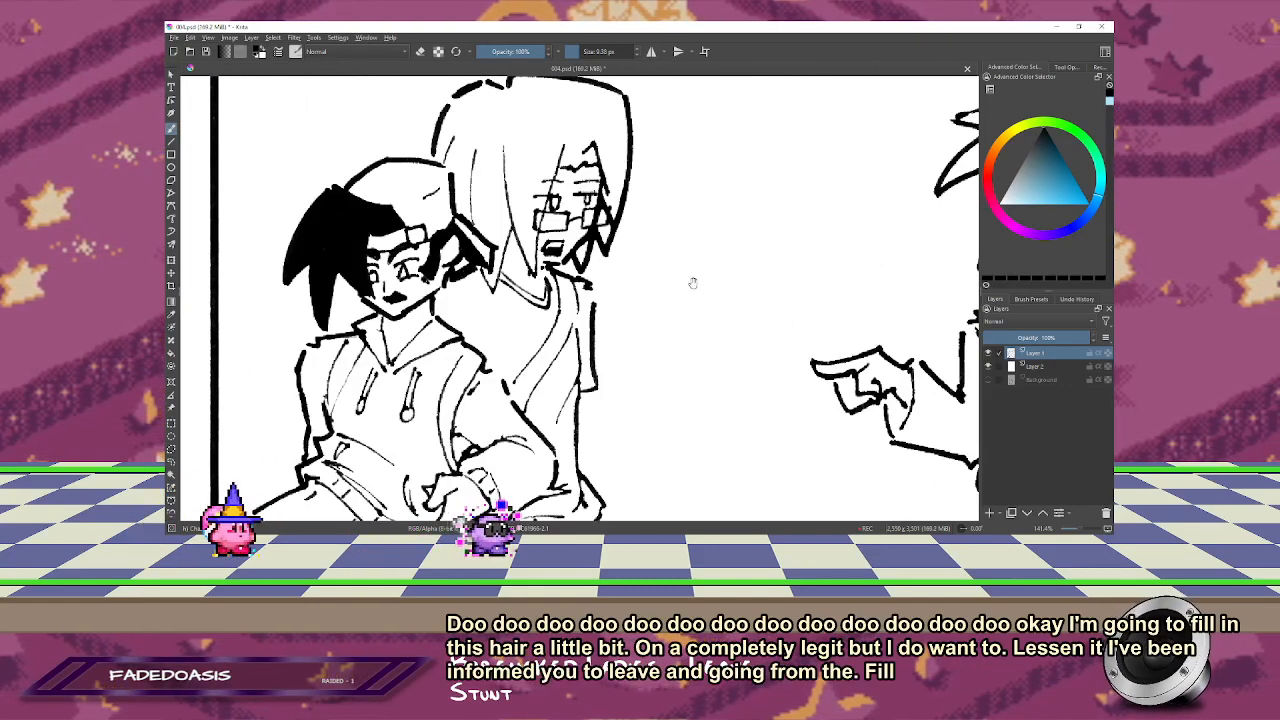
pyautogui.press('2')
pyautogui.hotkey('ctrl', 's')
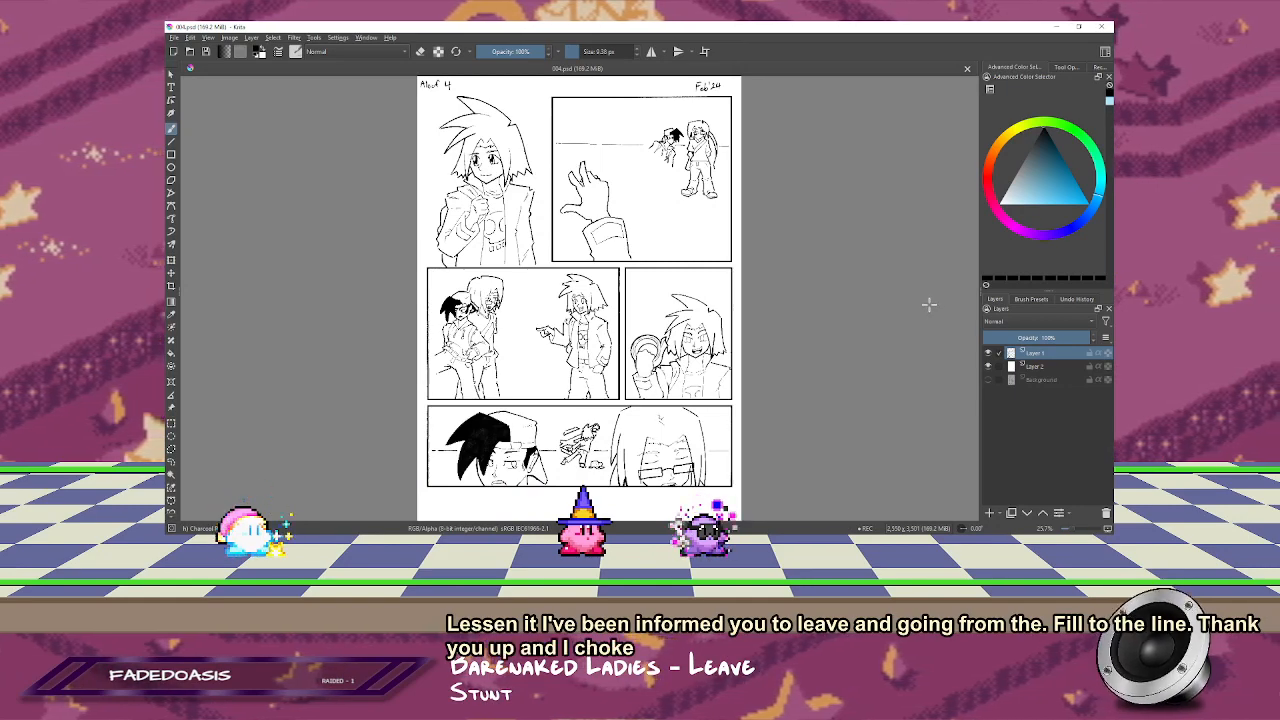
pyautogui.hotkey('alt', 'Tab')
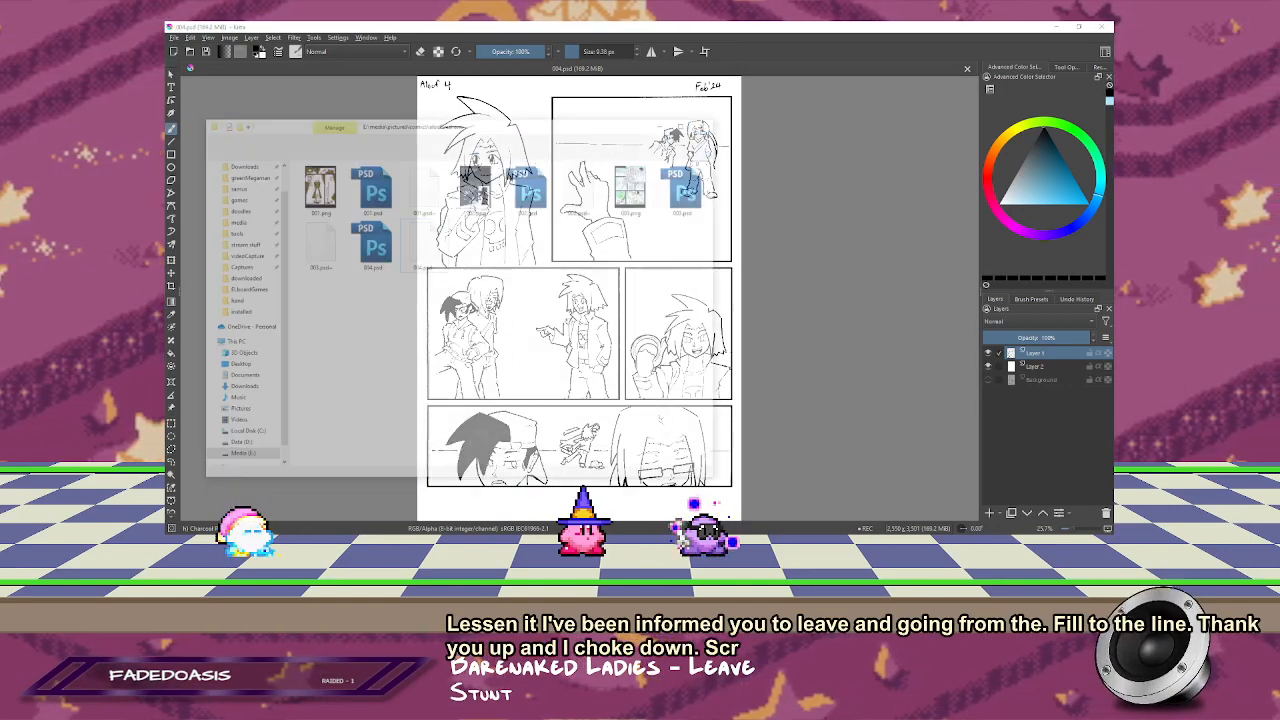
# Step: Insert 003.png as a reference image and place it on the empty canvas area beside the comic page
pyautogui.click(656, 150)
pyautogui.moveTo(667, 199); pyautogui.dragTo(840, 178)
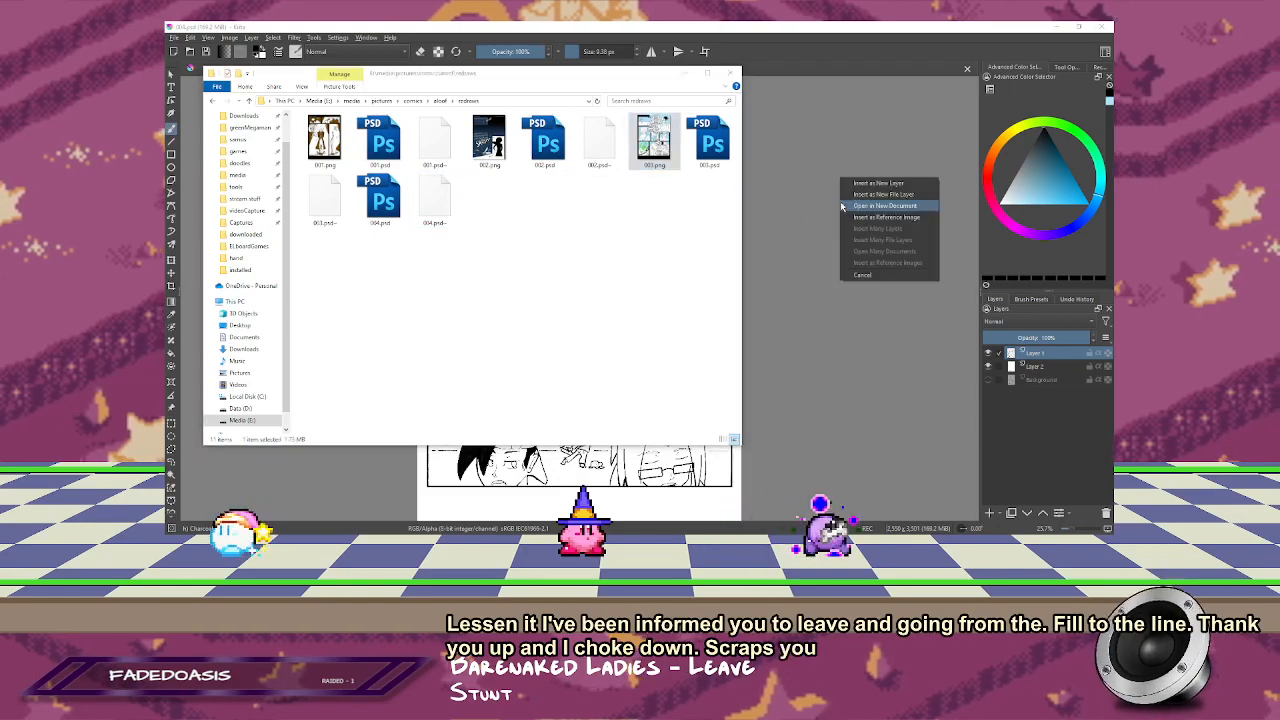
pyautogui.click(884, 218)
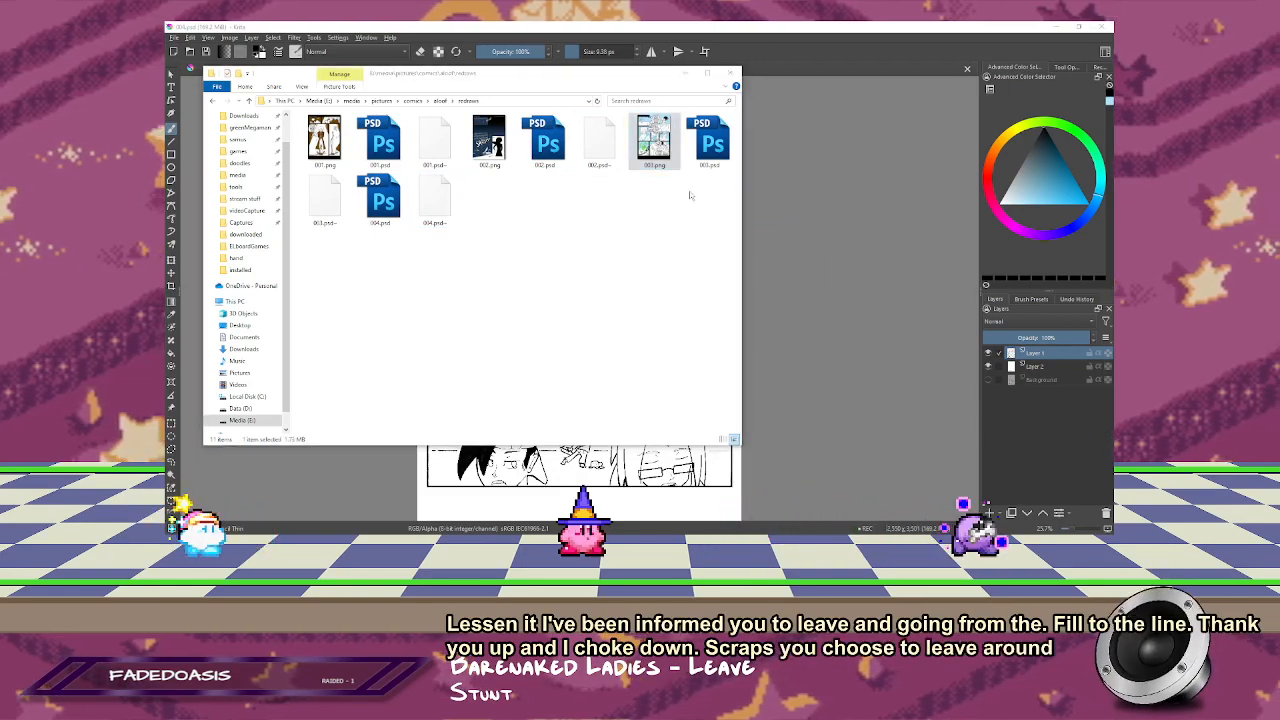
pyautogui.moveTo(884, 203); pyautogui.dragTo(637, 283)
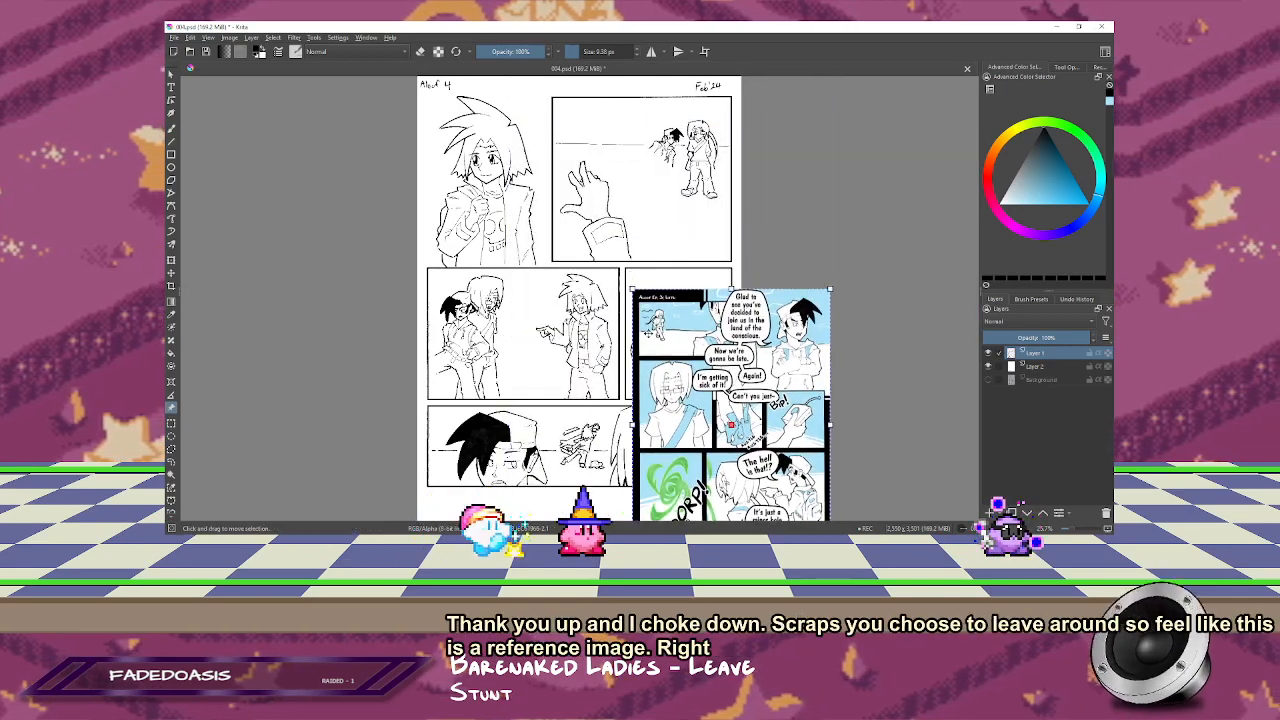
pyautogui.moveTo(745, 370); pyautogui.dragTo(863, 165)
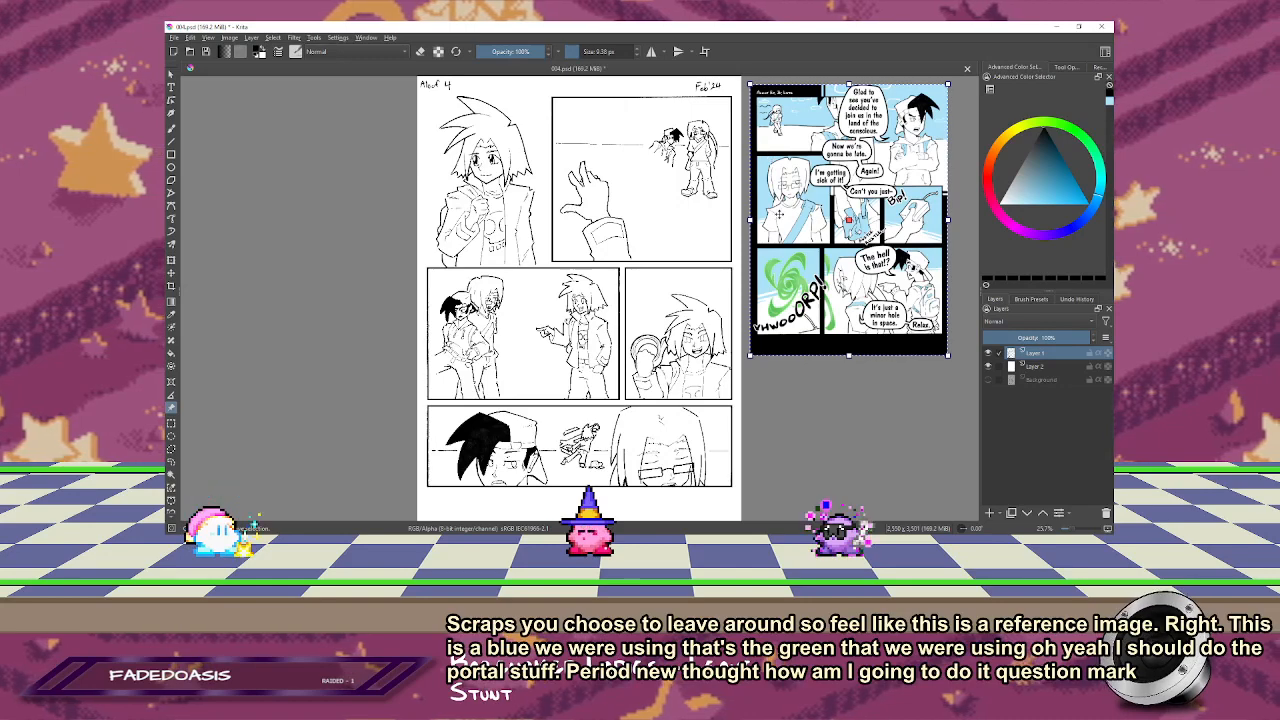
# Step: Add a paint layer above Layer 2, set the colour to the reference page's light blue, and choose the Basic-1 brush preset
pyautogui.moveTo(783, 209); pyautogui.dragTo(532, 329)
pyautogui.scroll(2, 760, 240)
pyautogui.moveTo(717, 280); pyautogui.dragTo(969, 200)
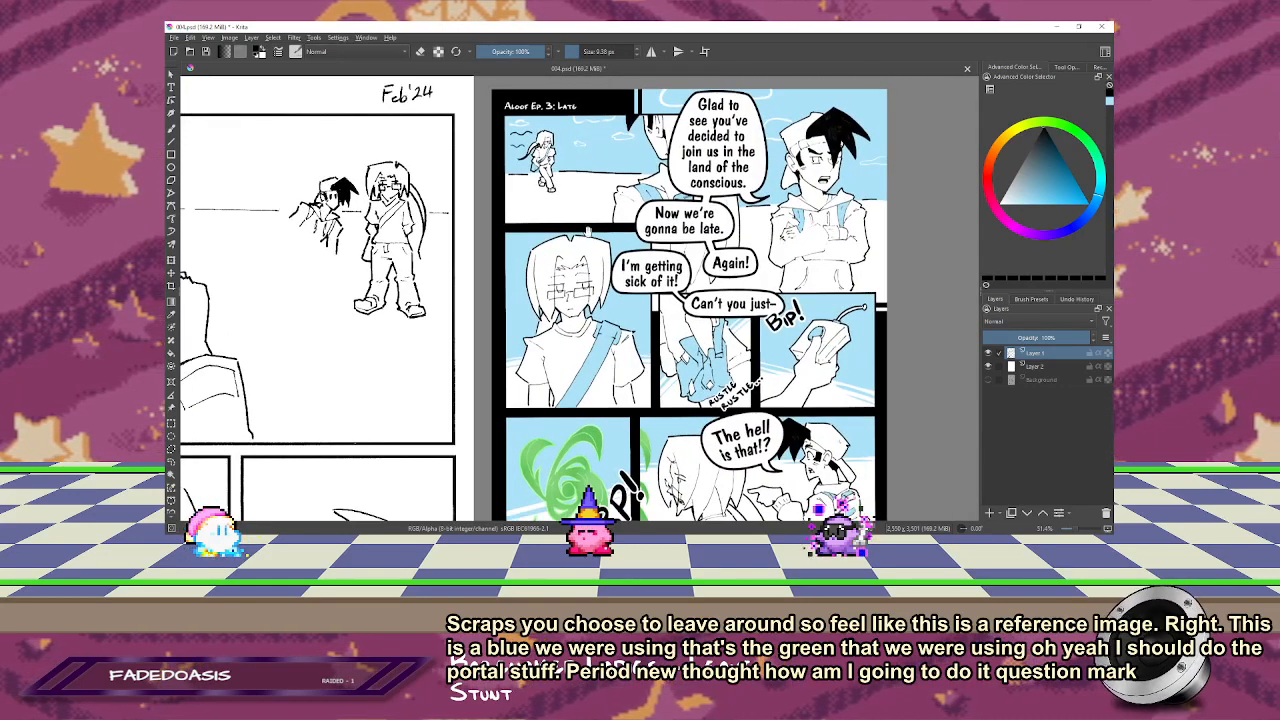
pyautogui.moveTo(612, 239); pyautogui.dragTo(635, 204)
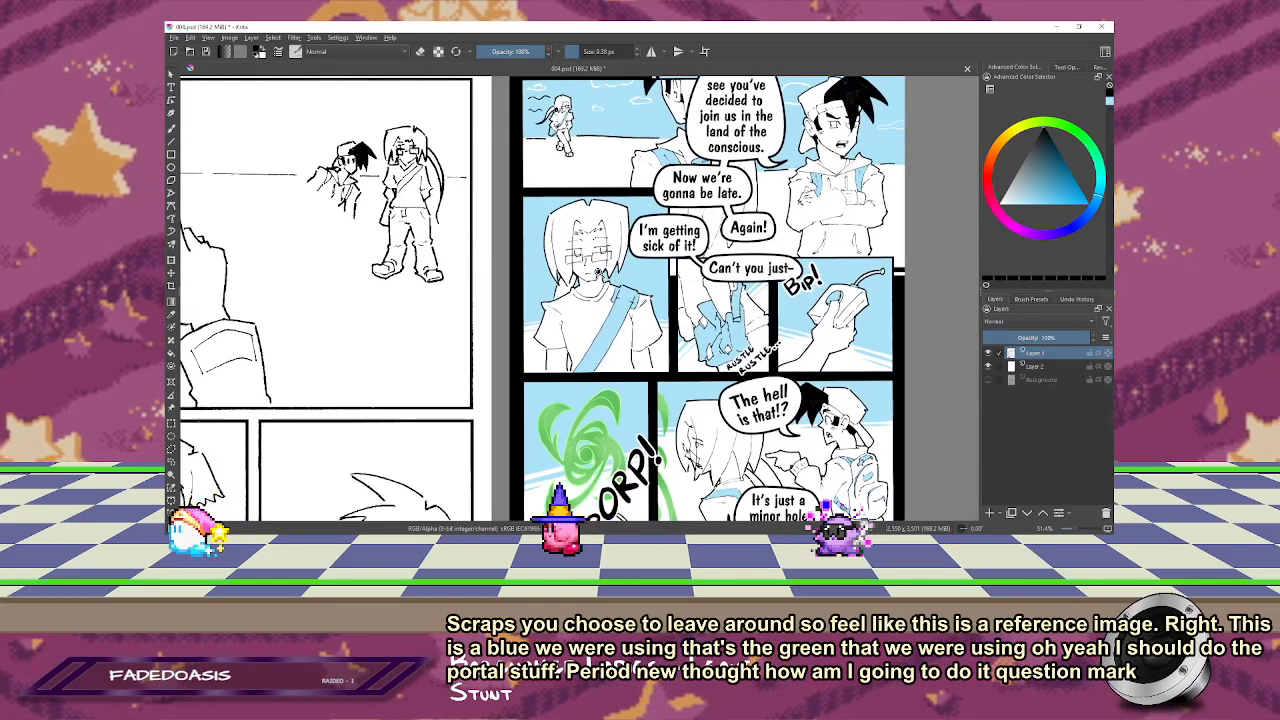
pyautogui.moveTo(508, 262); pyautogui.dragTo(647, 307)
pyautogui.scroll(-2, 647, 293)
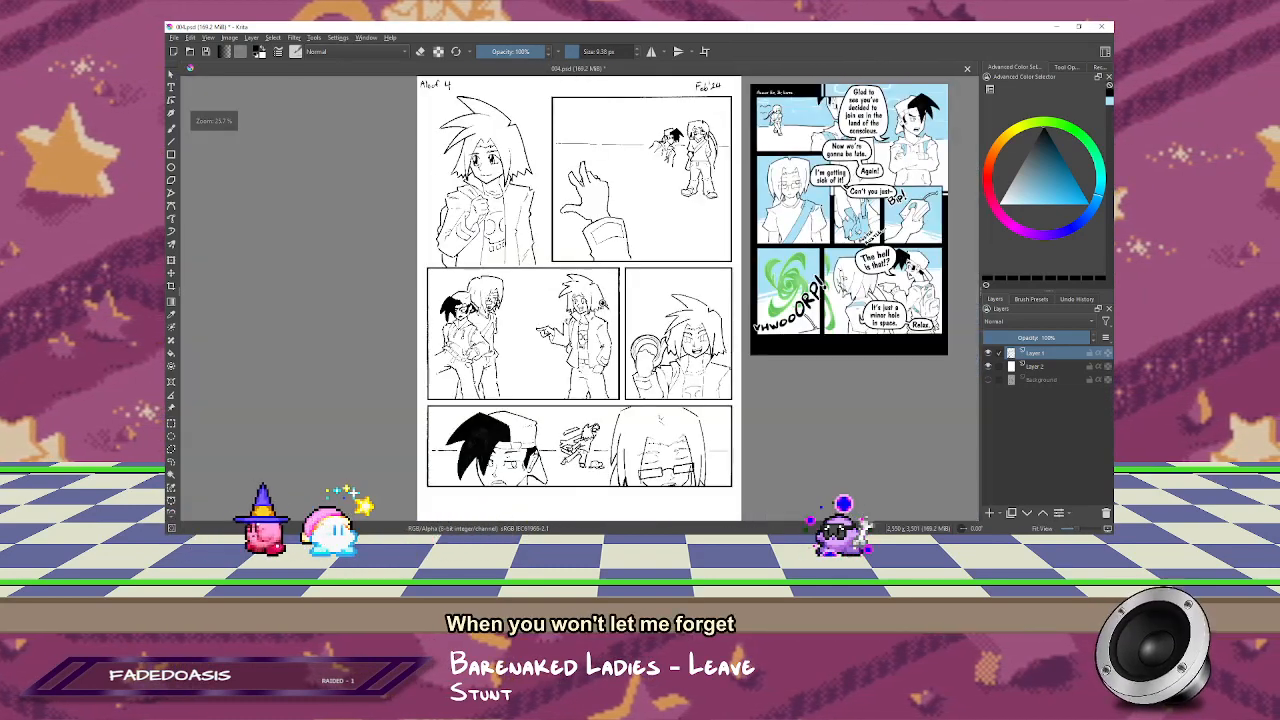
pyautogui.click(1036, 367)
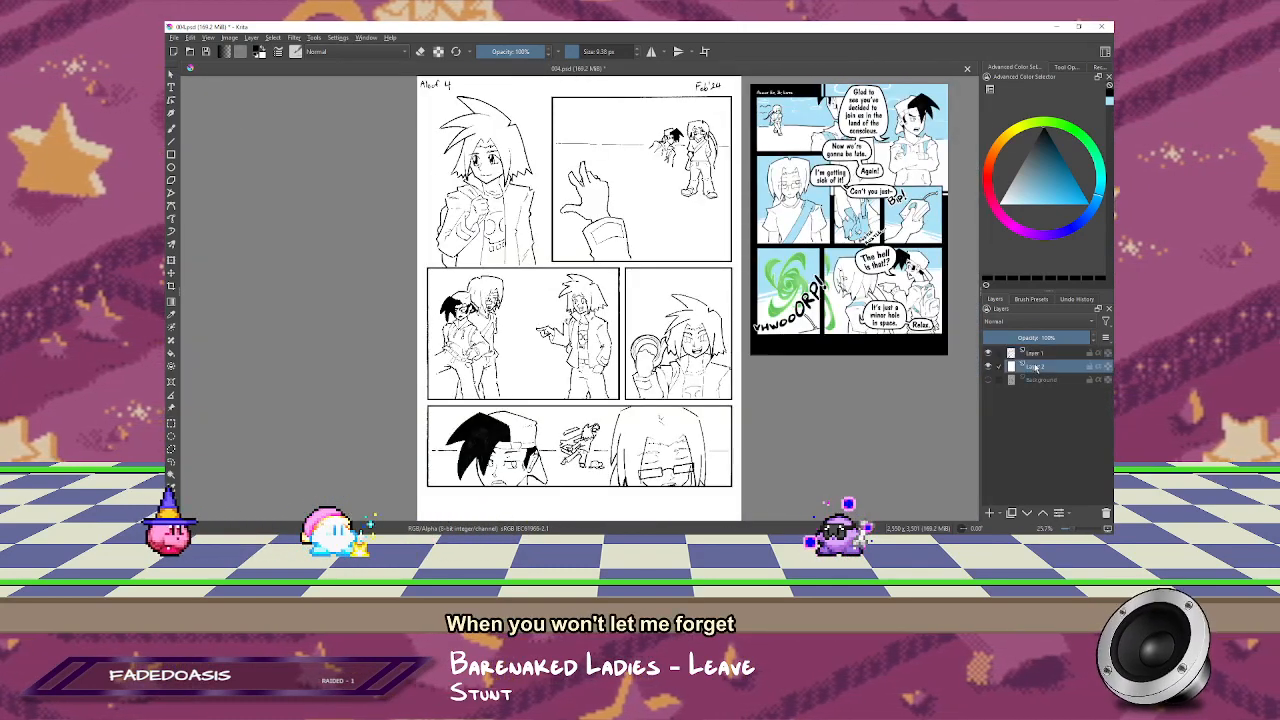
pyautogui.click(989, 367)
pyautogui.click(989, 367)
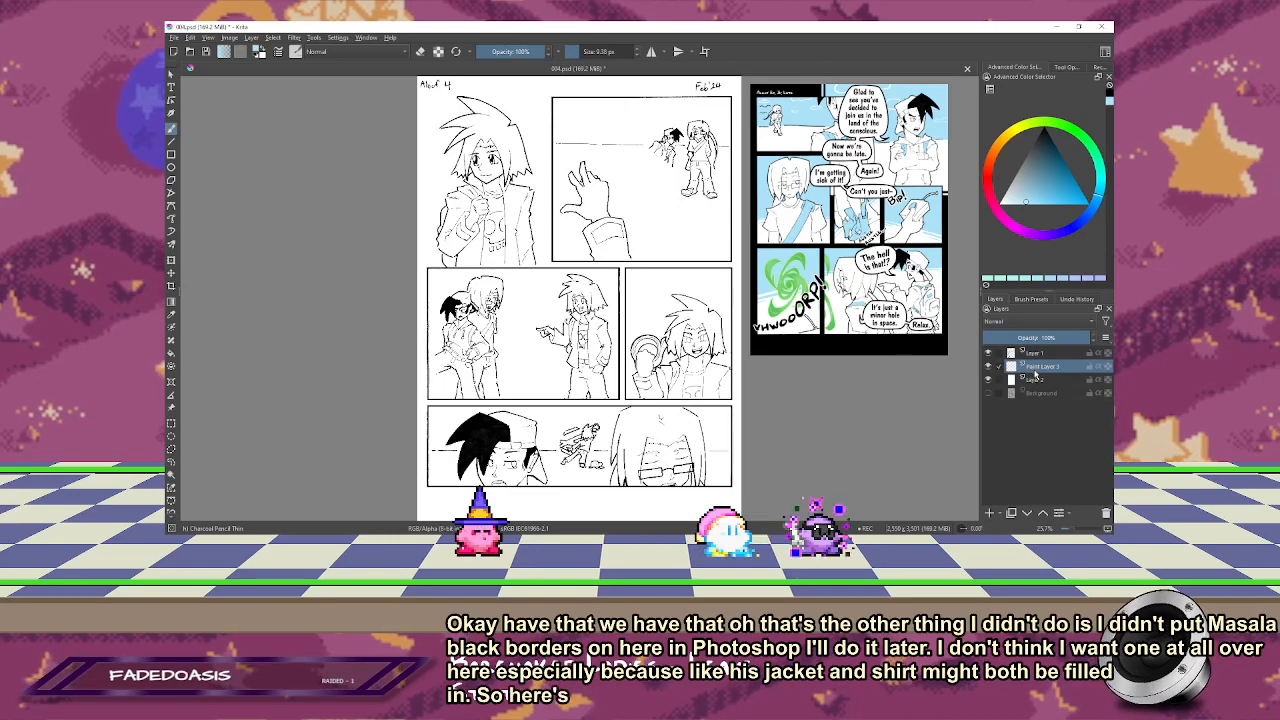
pyautogui.click(1031, 299)
pyautogui.click(1087, 341)
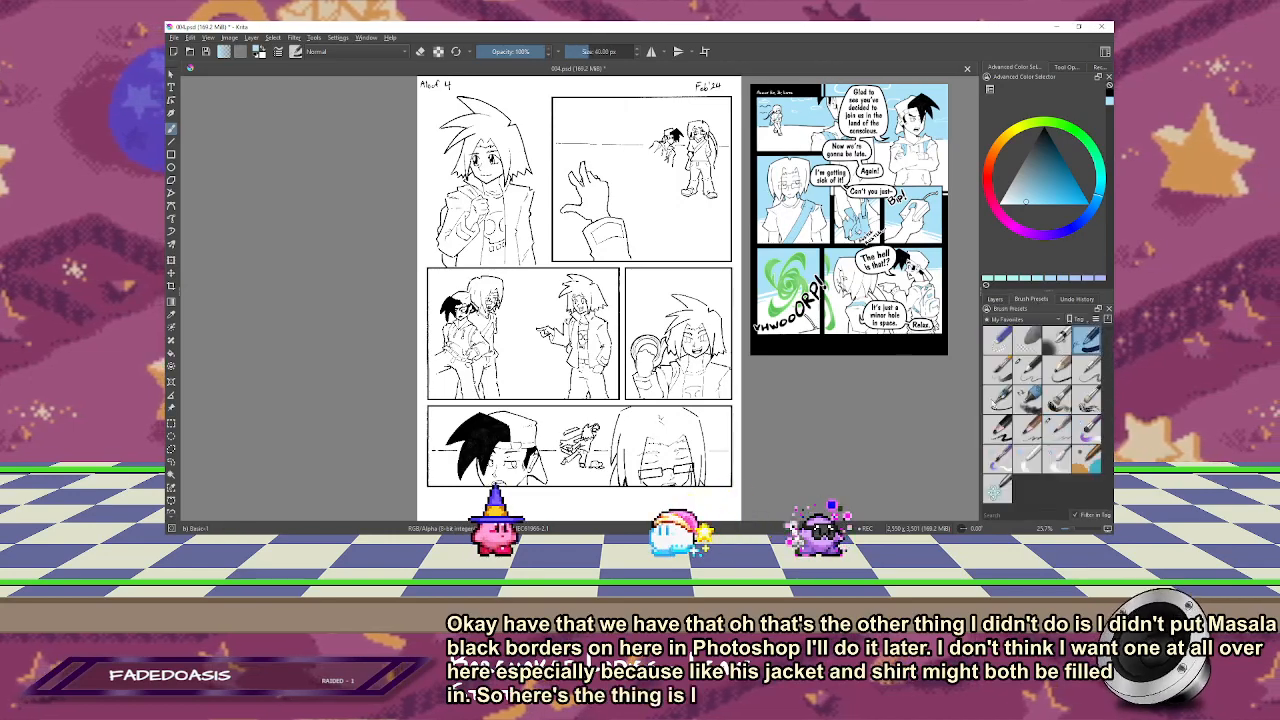
# Step: Paint light blue along the edges of the raised sleeve and around its cuff on the first panel's character
pyautogui.scroll(4, 555, 310)
pyautogui.moveTo(555, 310); pyautogui.dragTo(525, 180)
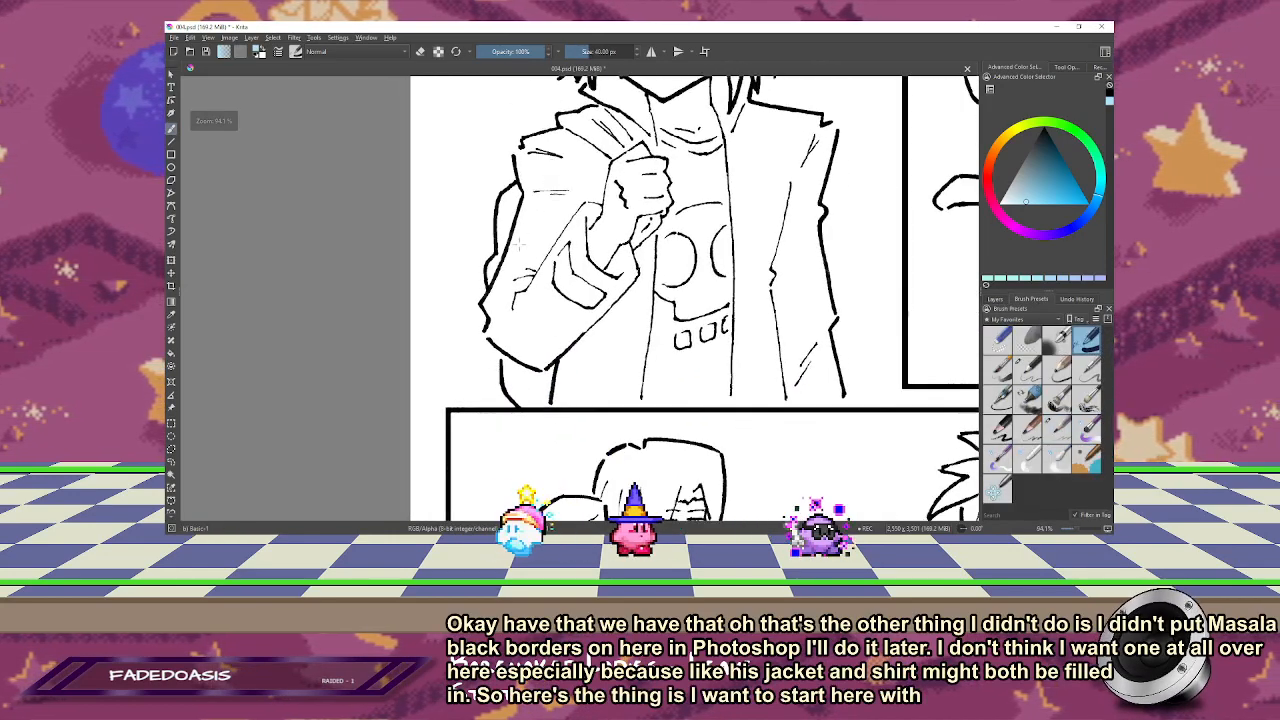
pyautogui.press('b')
pyautogui.moveTo(528, 273)
pyautogui.mouseDown()
pyautogui.moveTo(507, 309)
pyautogui.moveTo(495, 306)
pyautogui.moveTo(524, 248)
pyautogui.mouseUp()
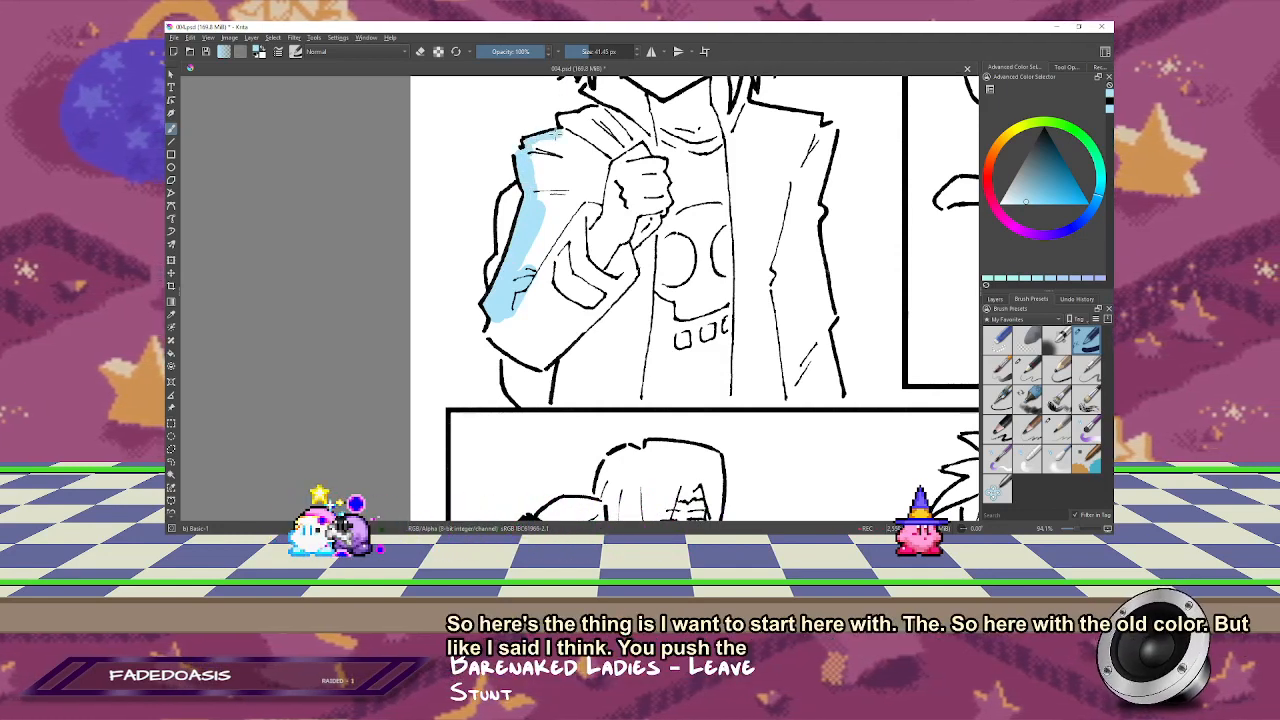
pyautogui.press('m')
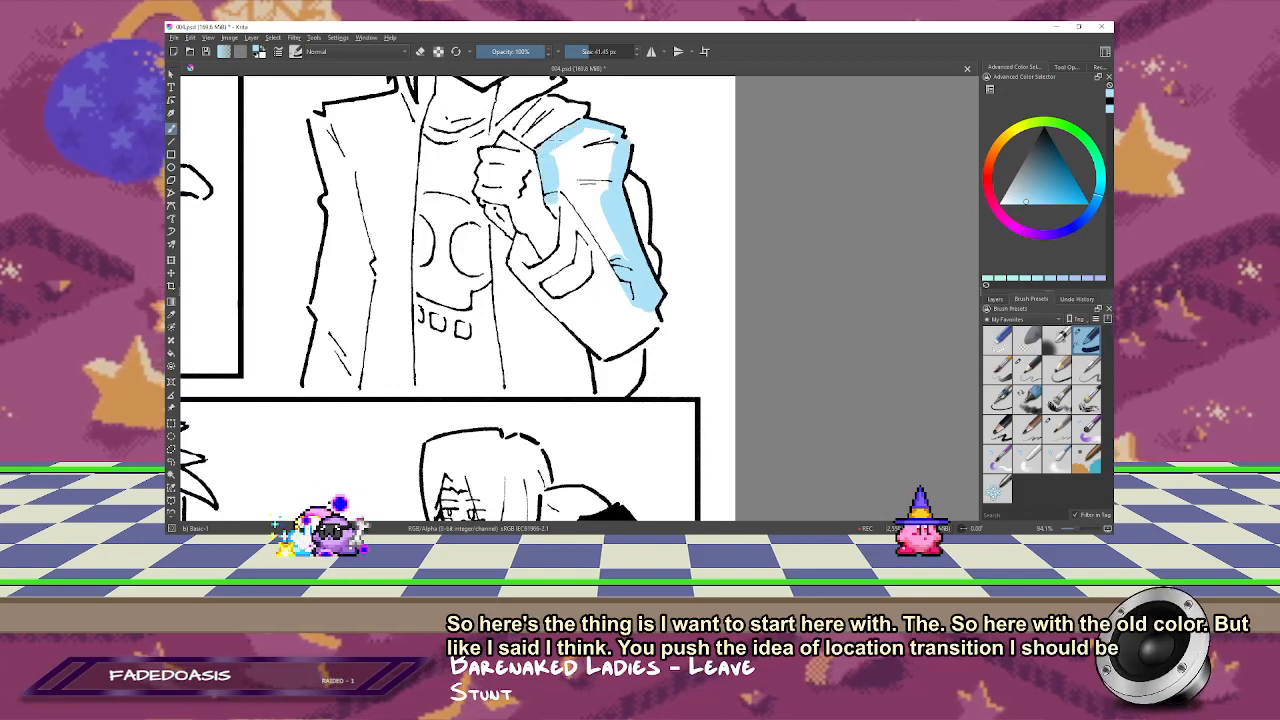
pyautogui.moveTo(546, 167); pyautogui.dragTo(540, 167)
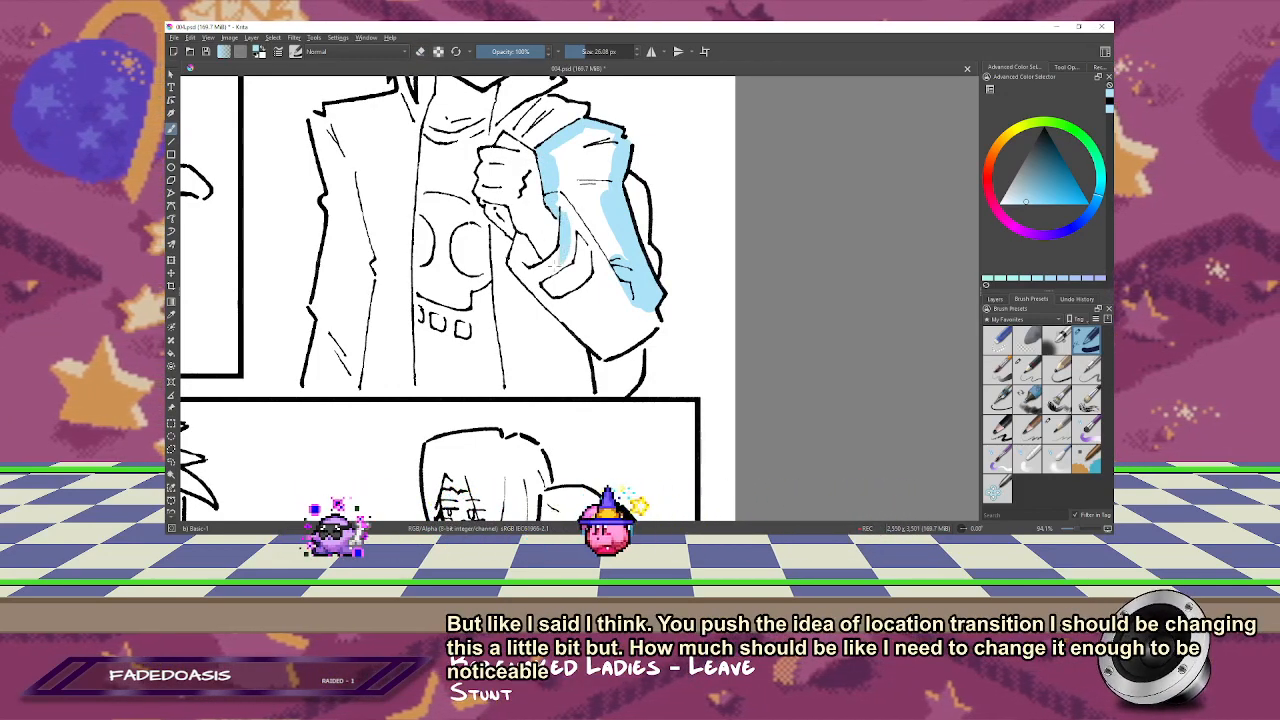
pyautogui.moveTo(514, 256); pyautogui.dragTo(519, 237)
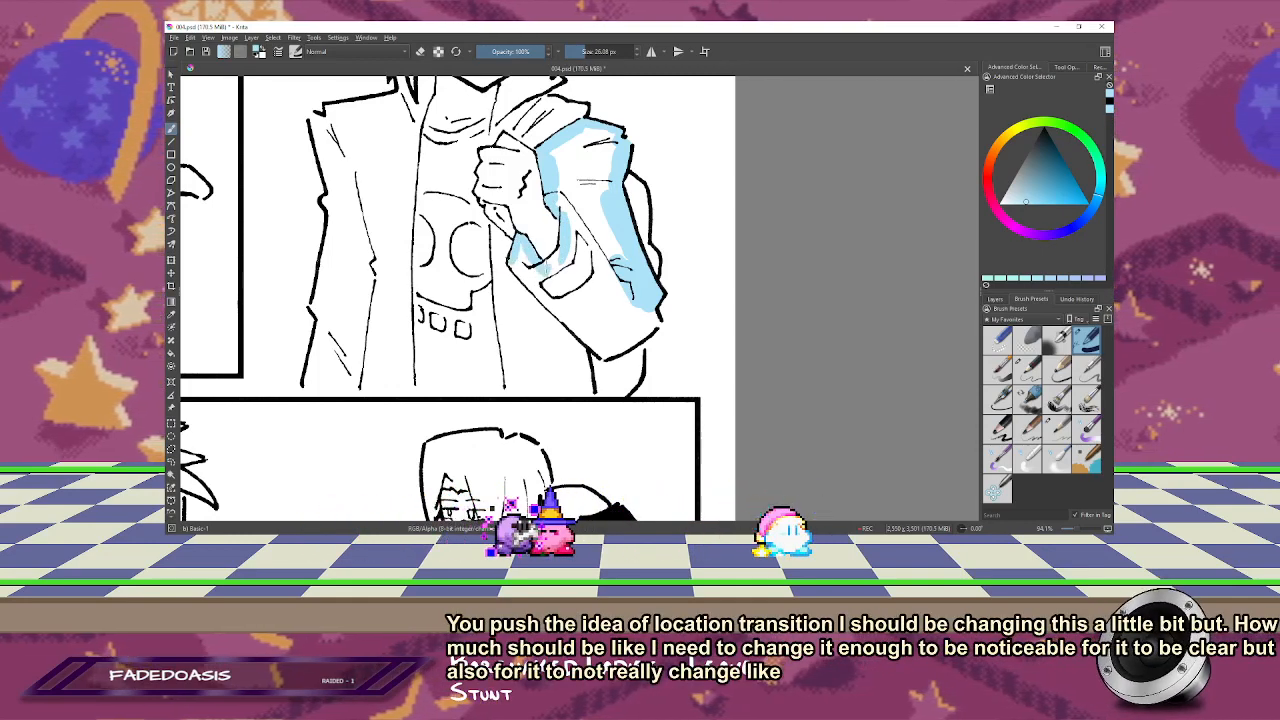
pyautogui.moveTo(514, 264)
pyautogui.mouseDown()
pyautogui.moveTo(528, 302)
pyautogui.moveTo(510, 237)
pyautogui.mouseUp()
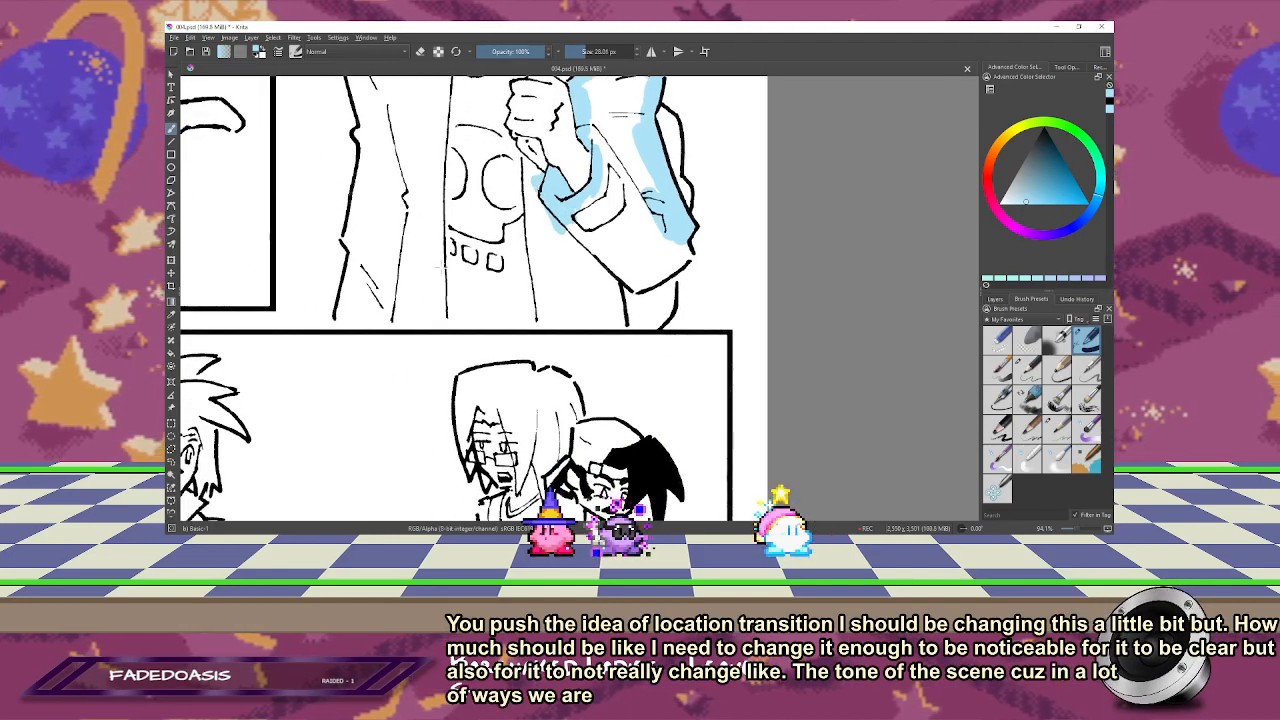
# Step: Paint the shirt below the skull graphic and the lower part of the jacket light blue, leaving the skull's teeth white
pyautogui.moveTo(438, 228); pyautogui.dragTo(510, 252)
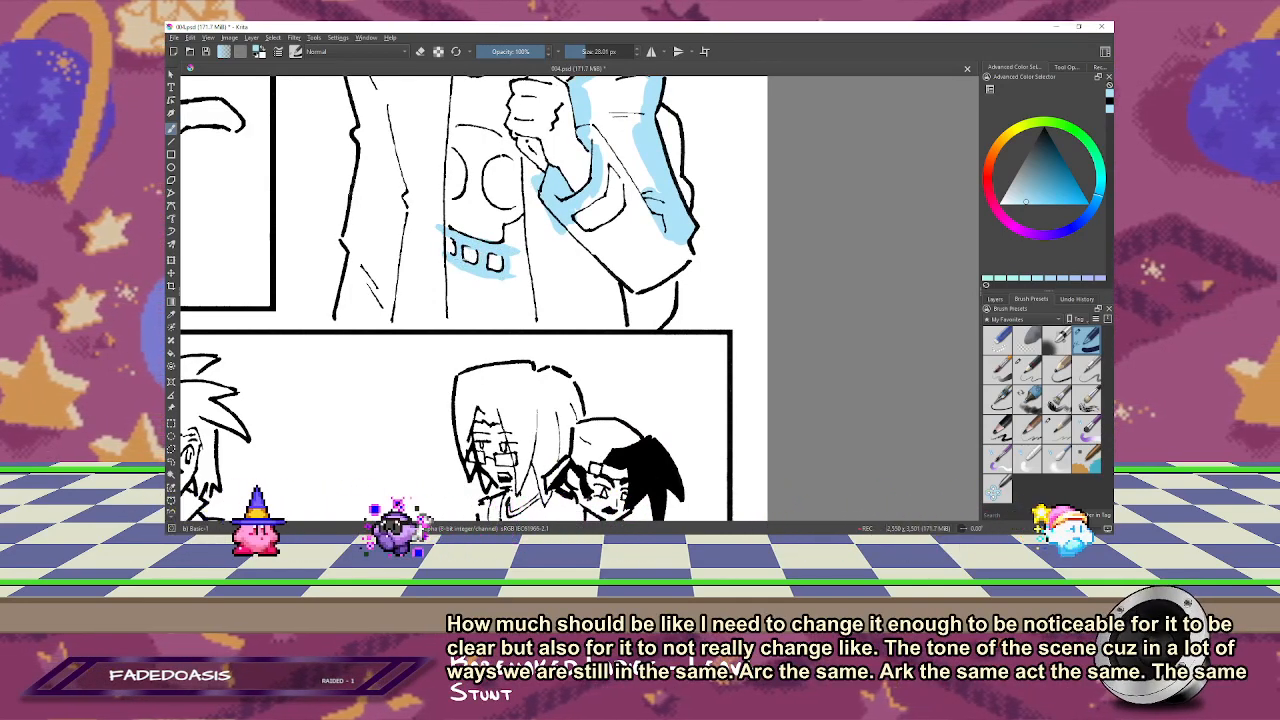
pyautogui.press('e')
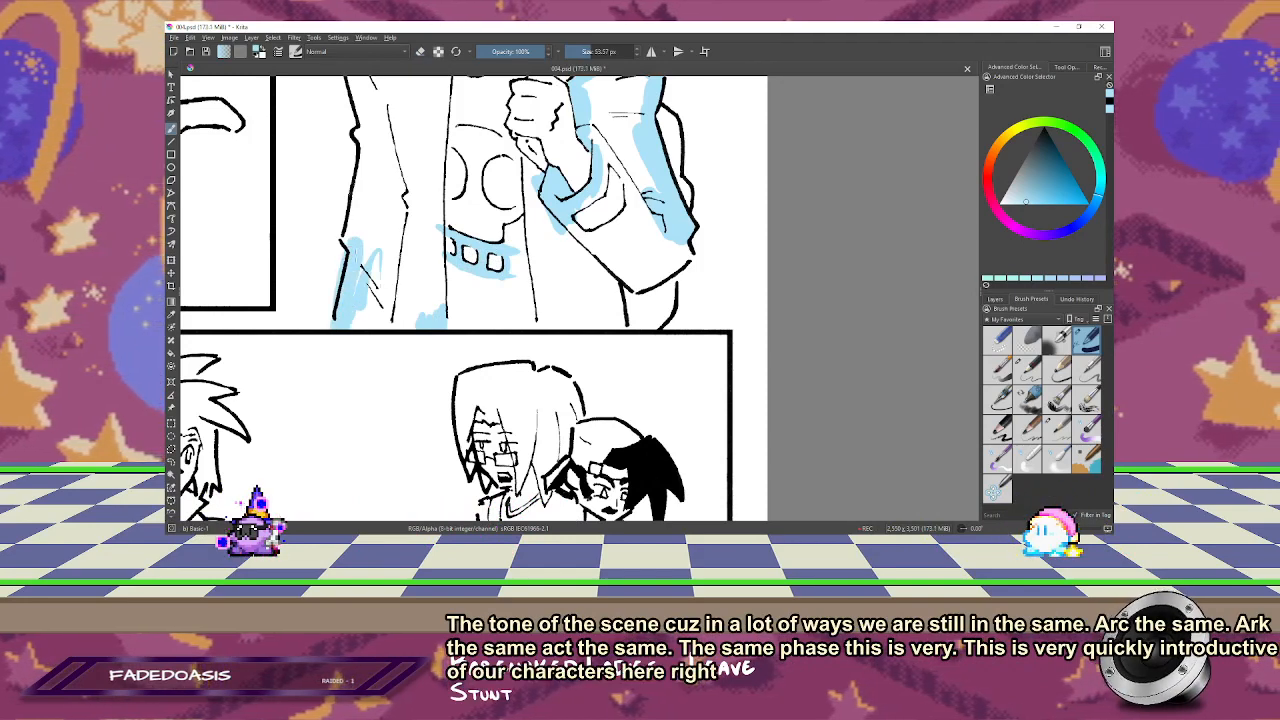
pyautogui.moveTo(395, 333); pyautogui.dragTo(433, 317)
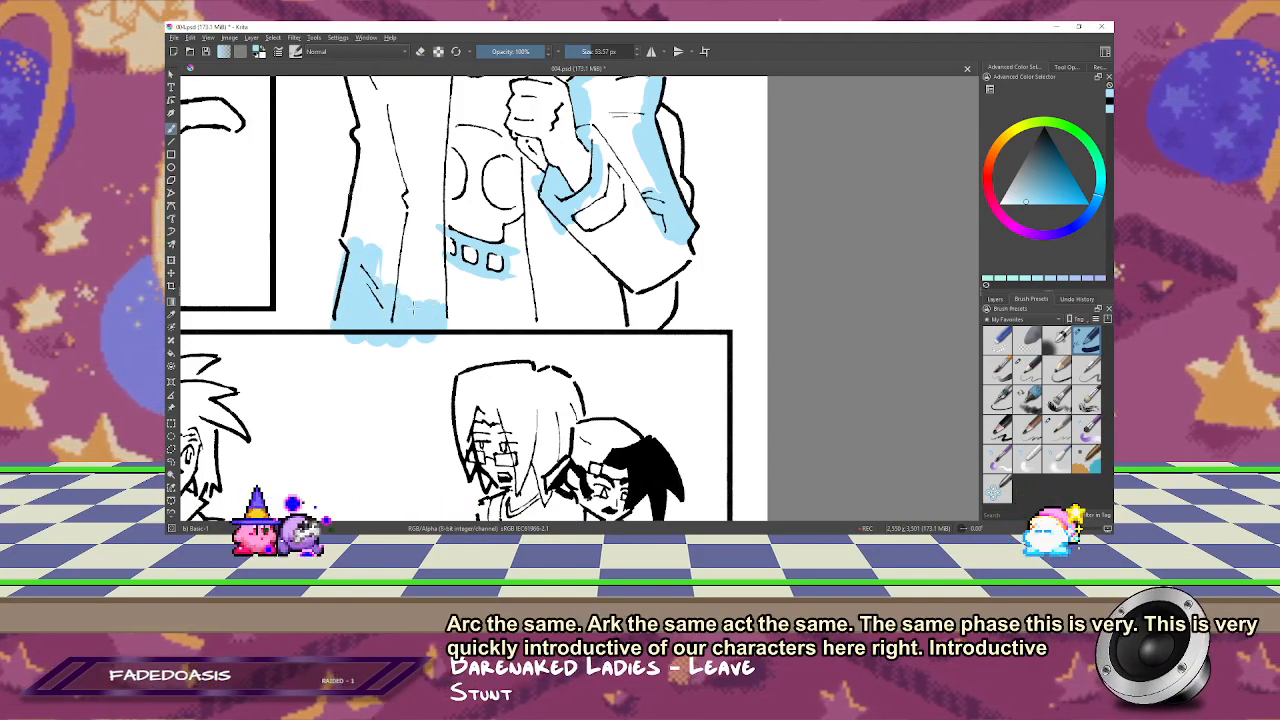
pyautogui.moveTo(440, 262); pyautogui.dragTo(540, 296)
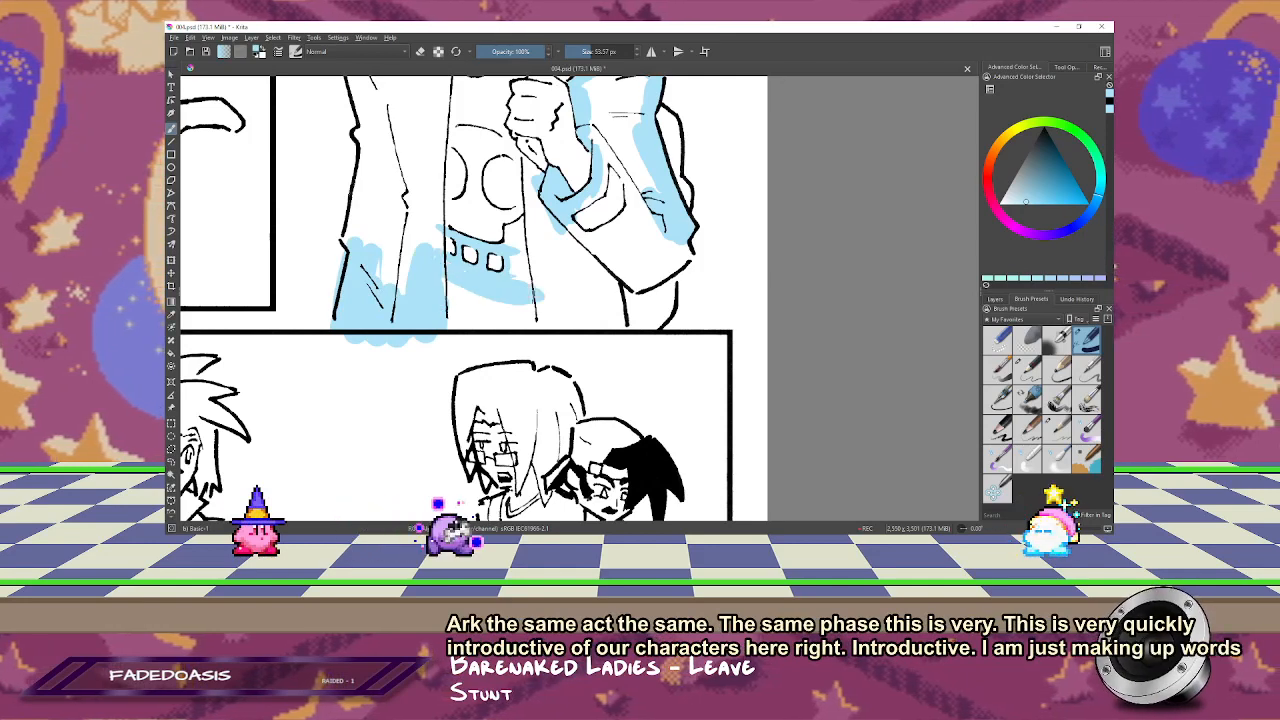
pyautogui.moveTo(450, 318); pyautogui.dragTo(545, 312)
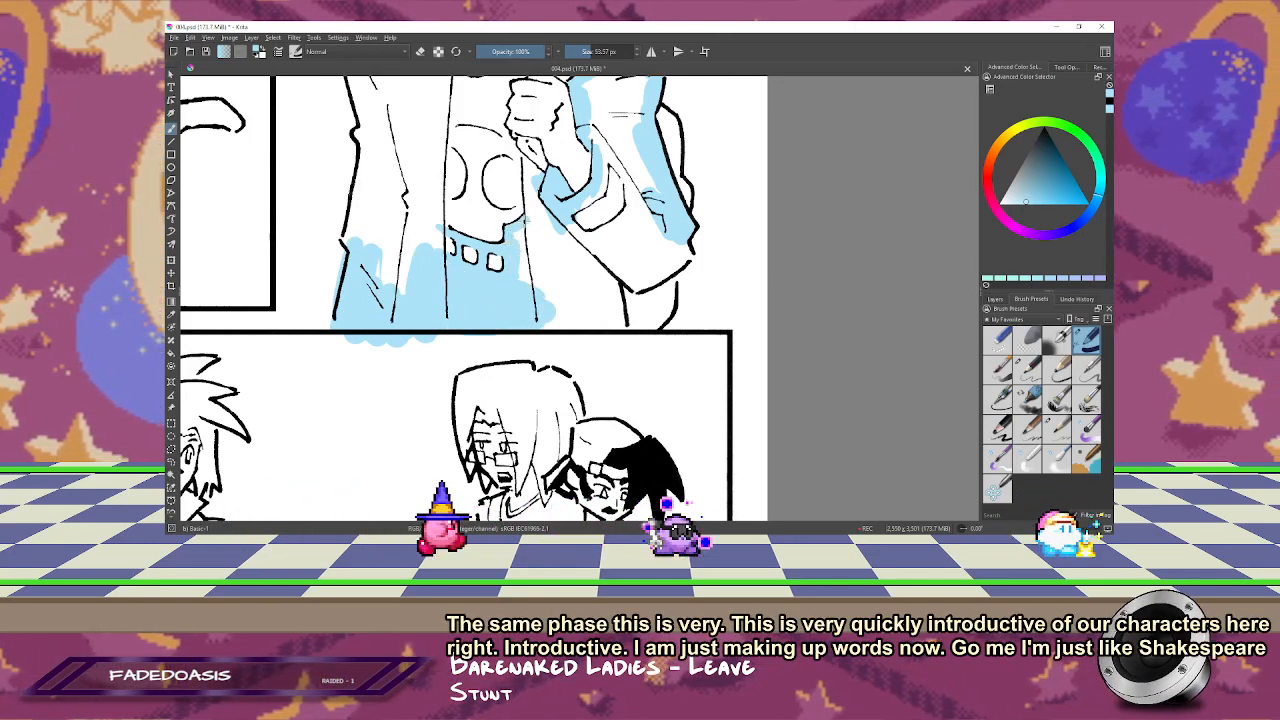
pyautogui.moveTo(525, 220); pyautogui.dragTo(540, 288)
pyautogui.keyDown('ctrl'); pyautogui.click(497, 264); pyautogui.keyUp('ctrl')
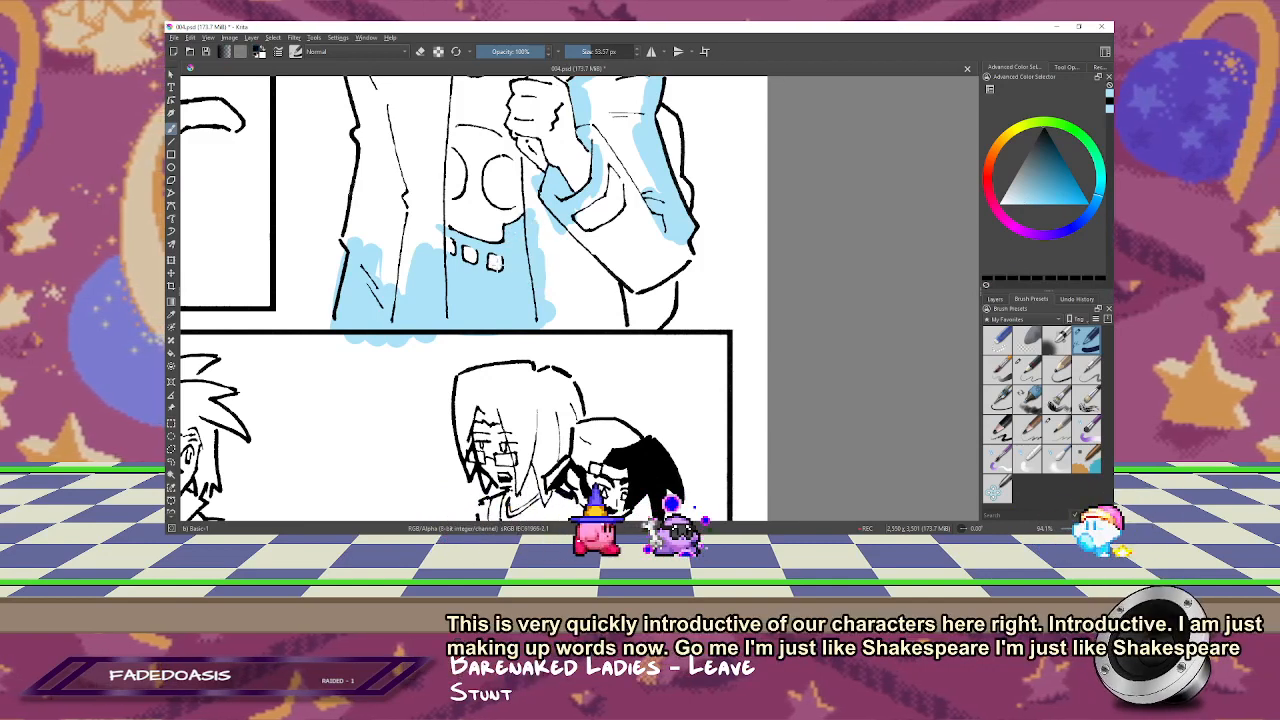
# Step: Unmirror the view and tidy the blue around the skull graphic's teeth with a smaller brush and the eraser
pyautogui.keyDown('ctrl'); pyautogui.click(520, 295); pyautogui.keyUp('ctrl')
pyautogui.scroll(1, 500, 283)
pyautogui.press('m')
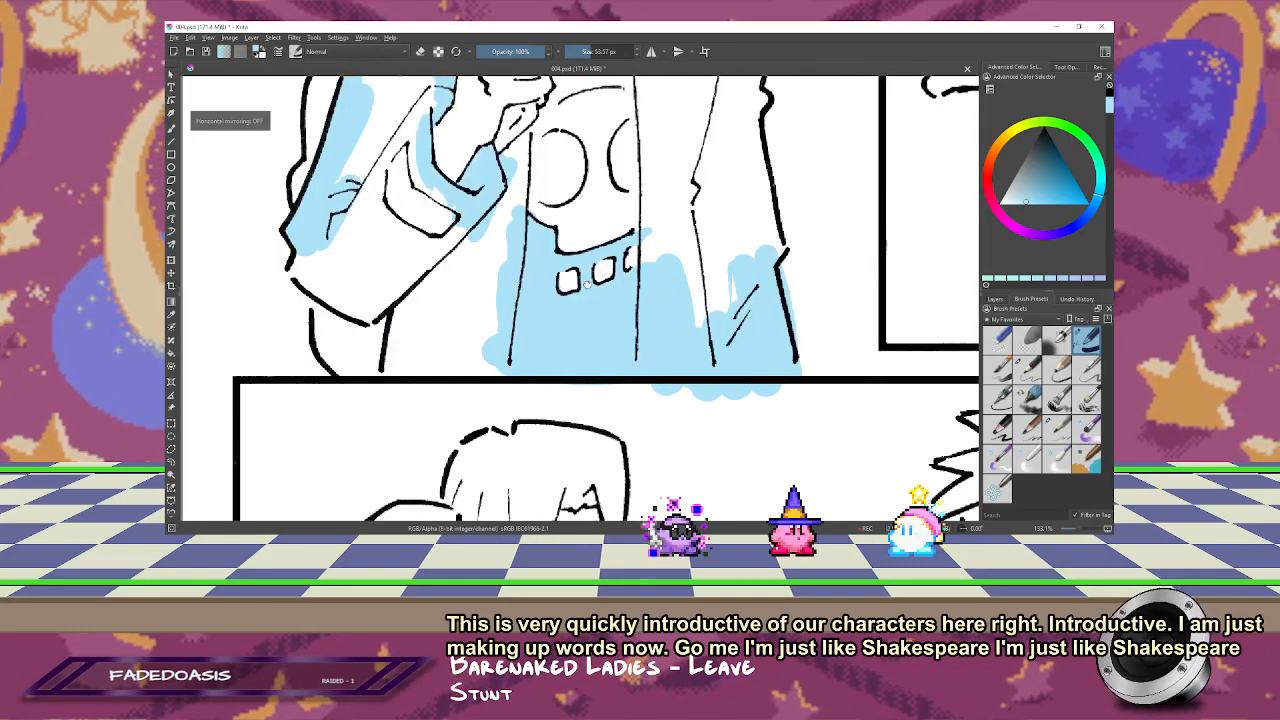
pyautogui.moveTo(587, 285); pyautogui.dragTo(587, 236)
pyautogui.press('e')
pyautogui.press('b')
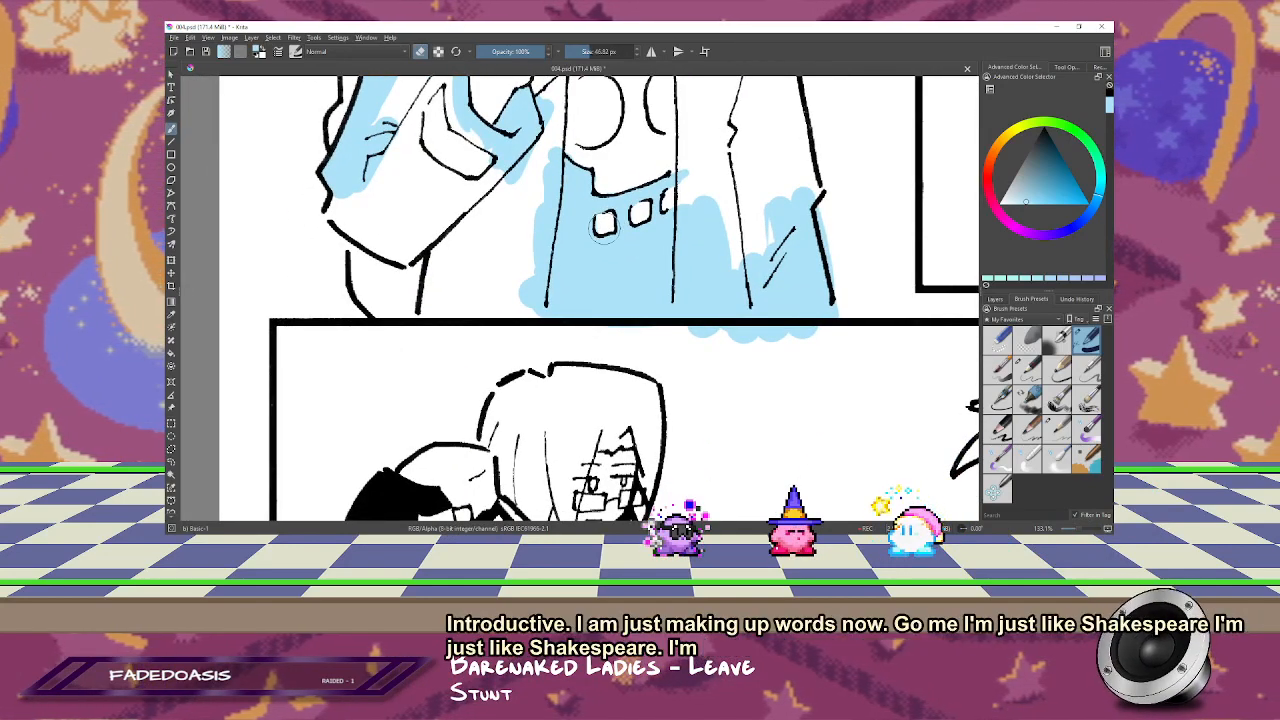
pyautogui.press('[')
pyautogui.press('e')
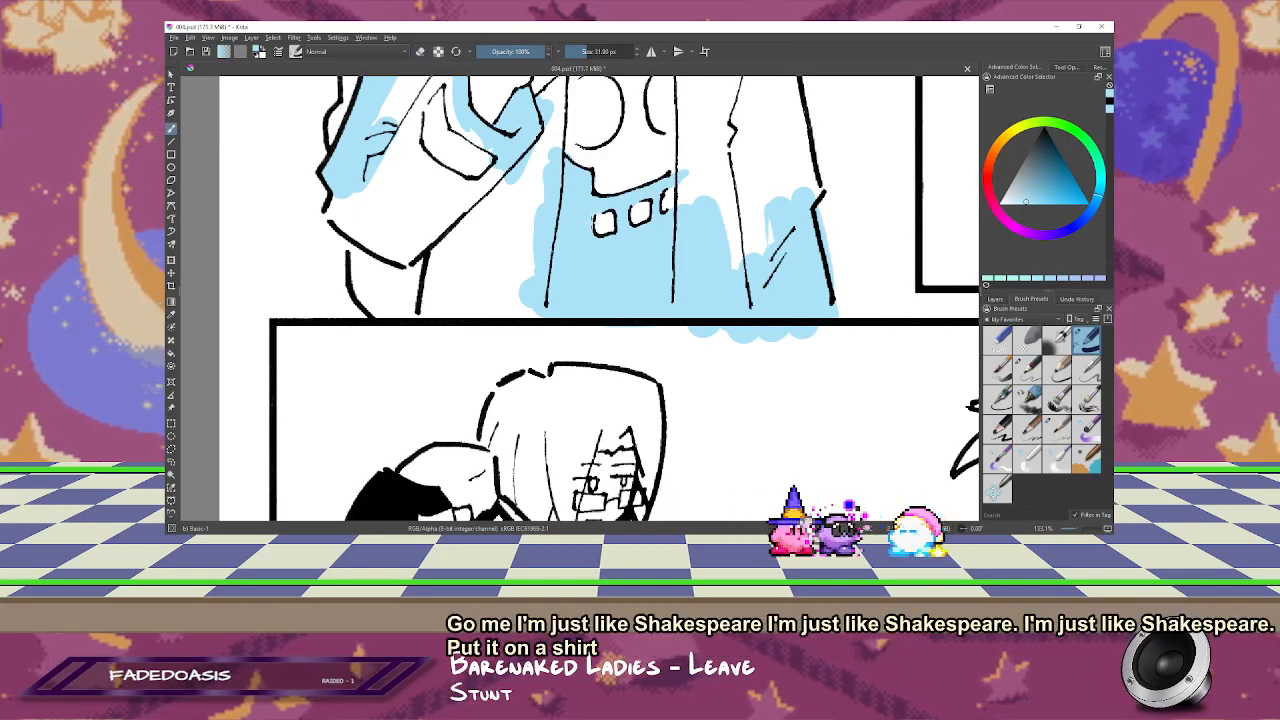
pyautogui.moveTo(572, 154); pyautogui.dragTo(563, 271)
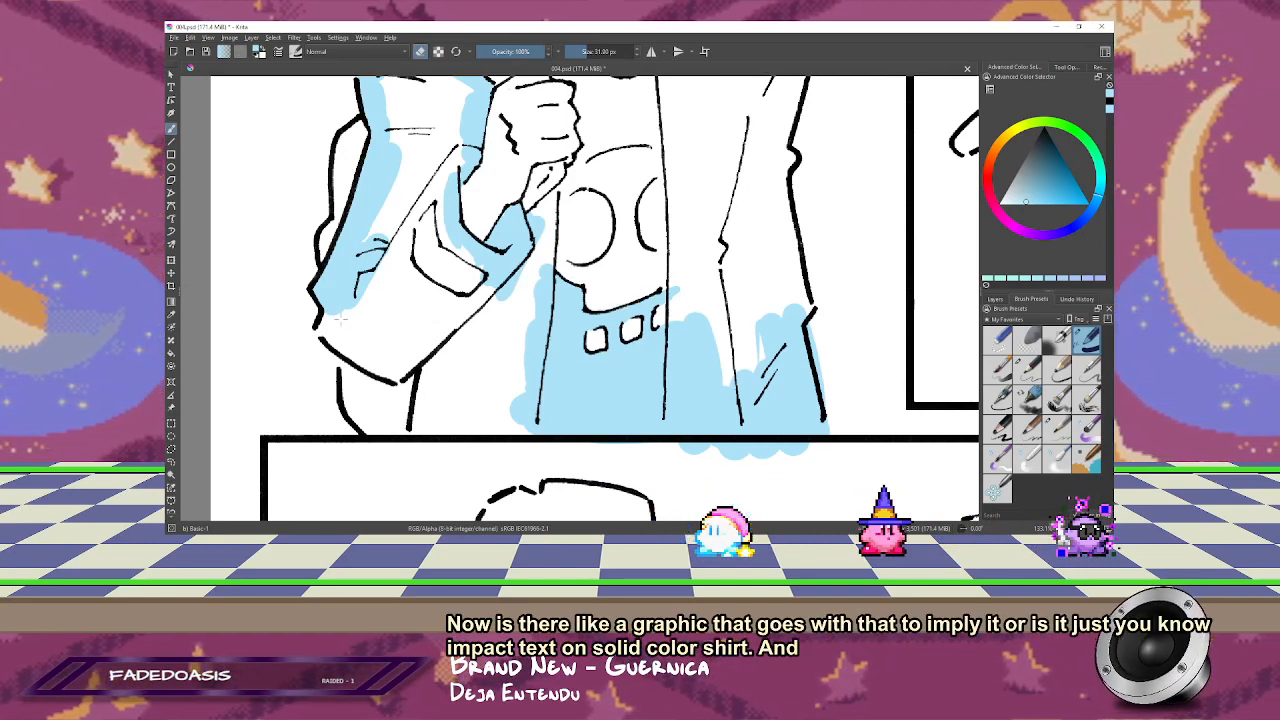
# Step: Fill the rest of the raised sleeve, the jacket beneath it and the collar on that side with light blue, and mirror the view
pyautogui.moveTo(350, 318)
pyautogui.mouseDown()
pyautogui.moveTo(350, 338)
pyautogui.moveTo(446, 369)
pyautogui.moveTo(422, 420)
pyautogui.mouseUp()
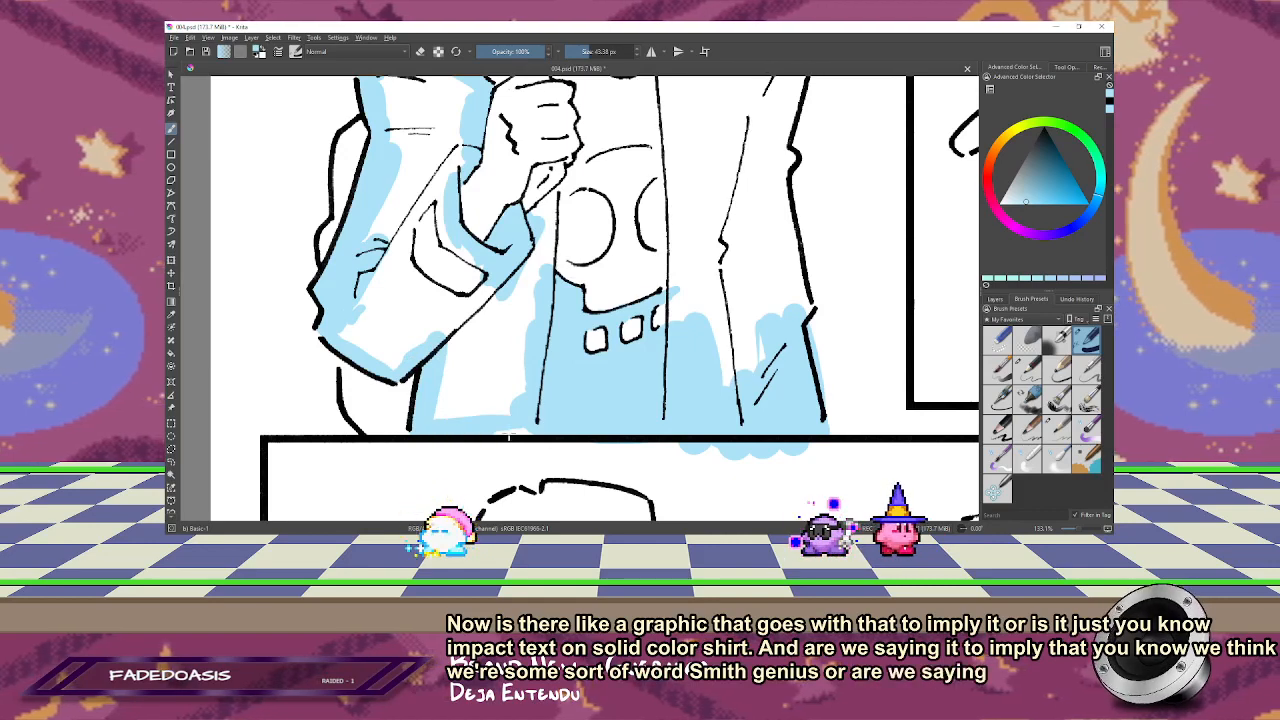
pyautogui.moveTo(444, 388)
pyautogui.keyDown('shift'); pyautogui.mouseDown()
pyautogui.moveTo(459, 330)
pyautogui.moveTo(486, 401)
pyautogui.moveTo(515, 373)
pyautogui.moveTo(533, 260)
pyautogui.mouseUp(); pyautogui.keyUp('shift')
pyautogui.moveTo(455, 292)
pyautogui.mouseDown()
pyautogui.moveTo(428, 140)
pyautogui.moveTo(455, 125)
pyautogui.moveTo(356, 330)
pyautogui.moveTo(398, 338)
pyautogui.moveTo(427, 285)
pyautogui.moveTo(425, 242)
pyautogui.moveTo(469, 438)
pyautogui.mouseUp()
pyautogui.moveTo(421, 295)
pyautogui.mouseDown()
pyautogui.moveTo(440, 280)
pyautogui.moveTo(442, 328)
pyautogui.moveTo(490, 310)
pyautogui.moveTo(486, 296)
pyautogui.mouseUp()
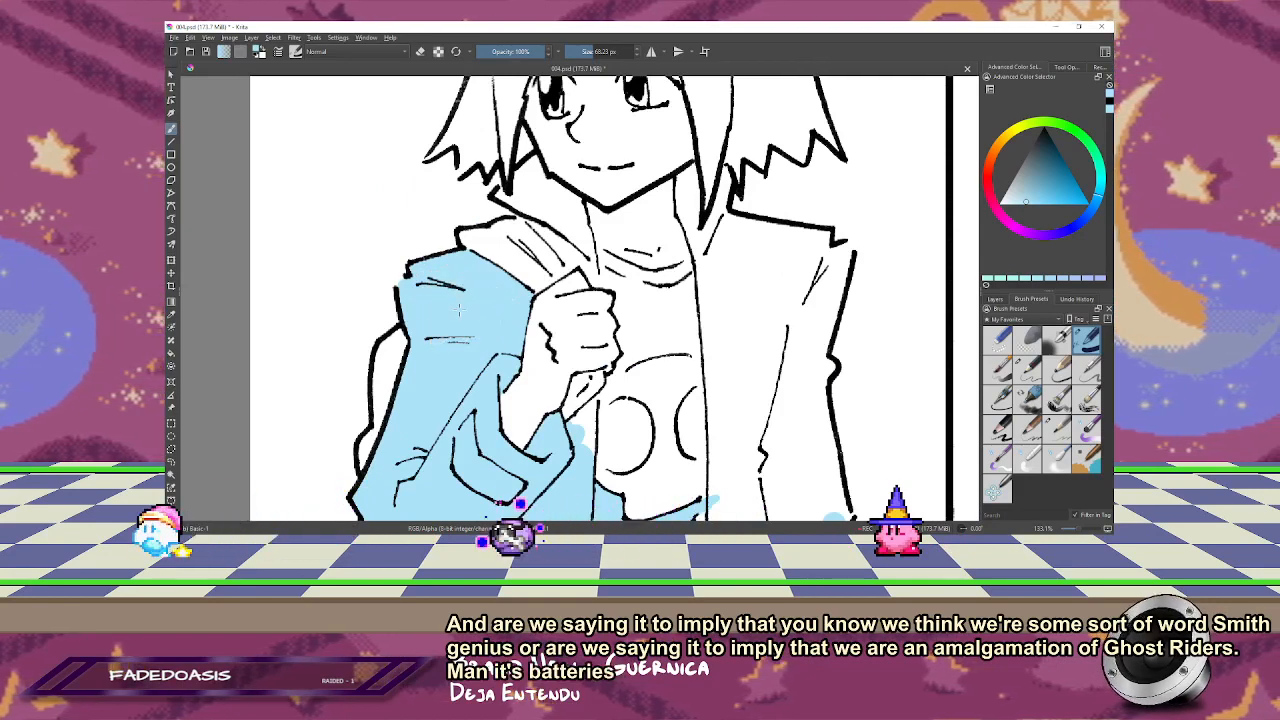
pyautogui.press('m')
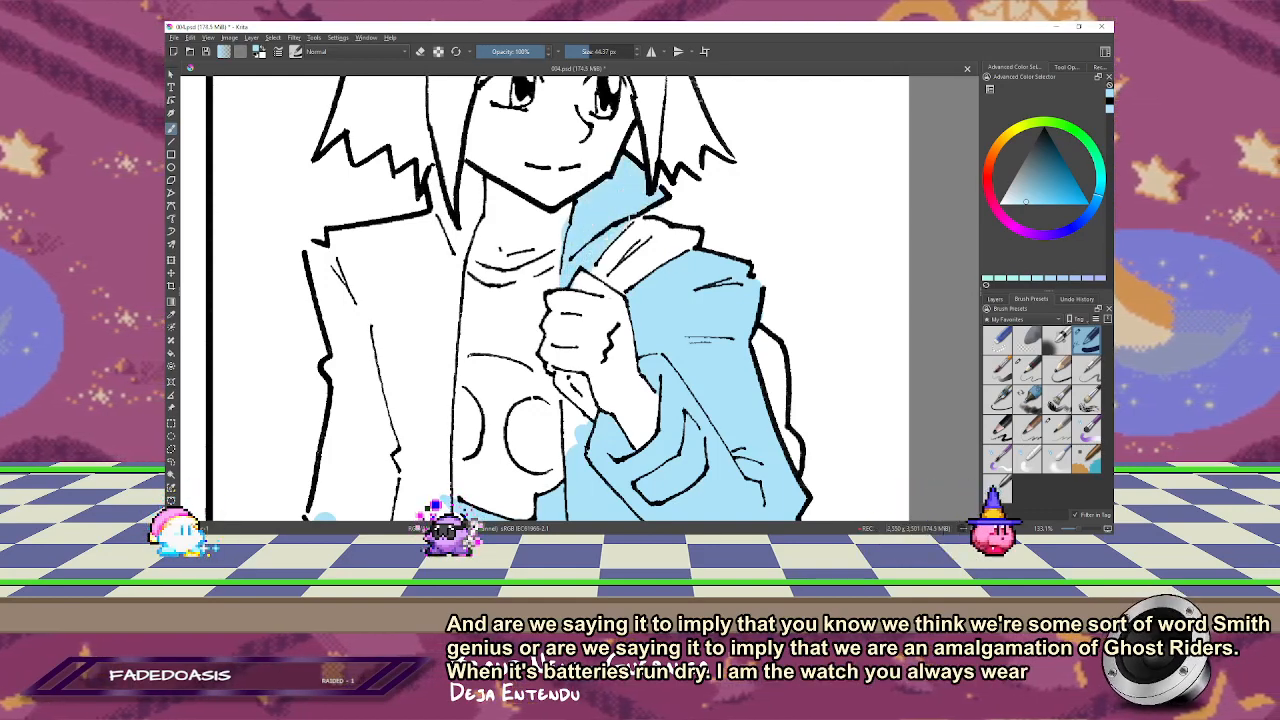
pyautogui.keyDown('ctrl'); pyautogui.click(664, 199); pyautogui.keyUp('ctrl')
pyautogui.moveTo(661, 213); pyautogui.dragTo(671, 206)
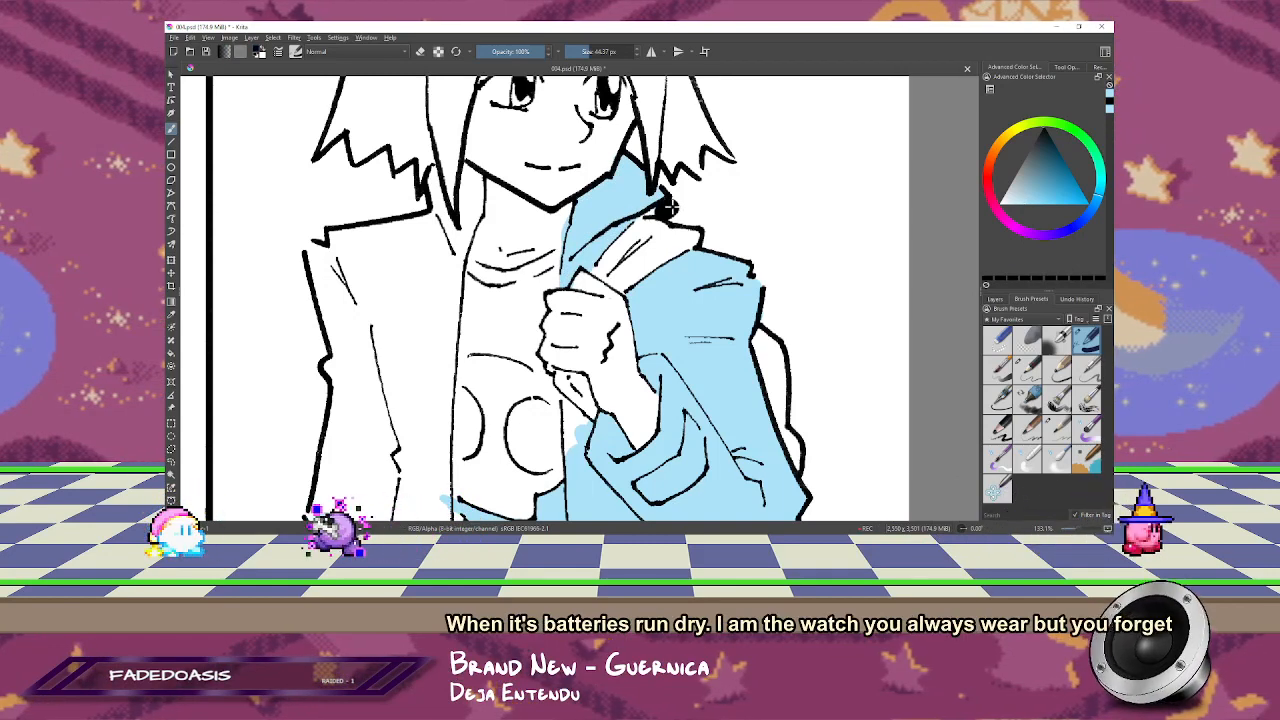
pyautogui.hotkey('ctrl', 'z')
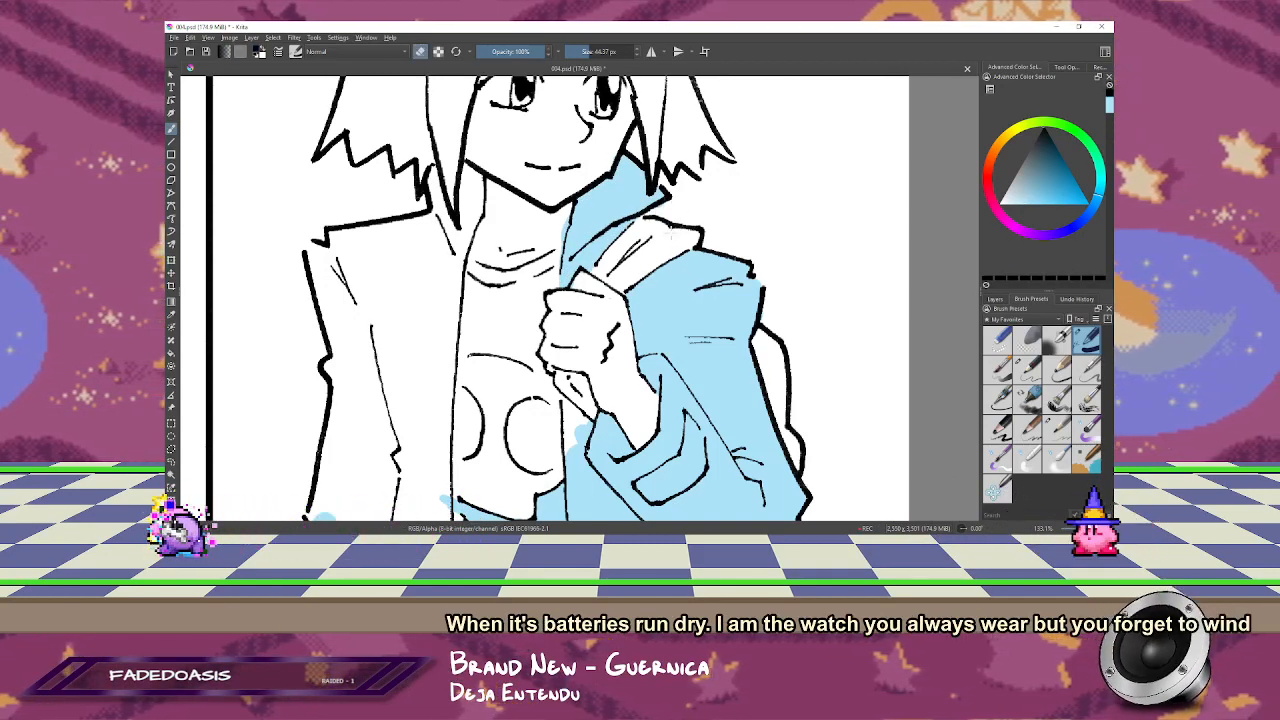
pyautogui.keyDown('ctrl'); pyautogui.click(649, 300); pyautogui.keyUp('ctrl')
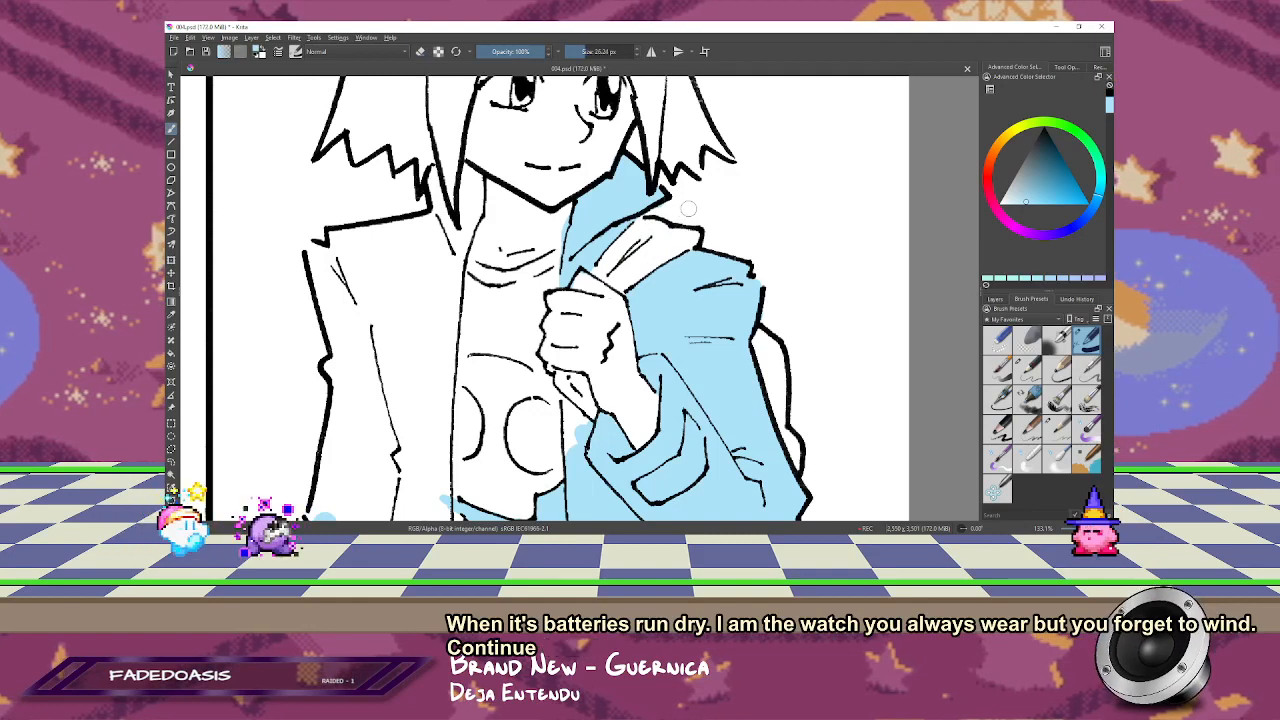
# Step: Paint the shirt between the collar and the skull graphic light blue, keeping the ringer collar white
pyautogui.press('e')
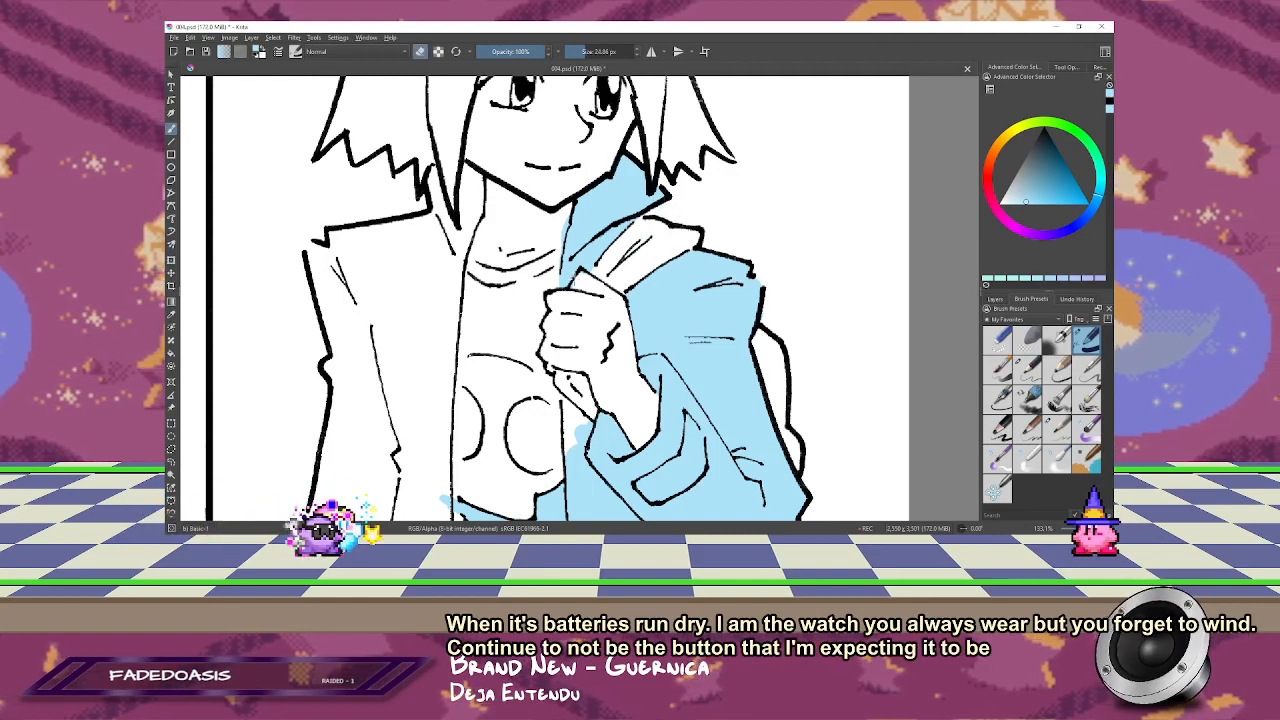
pyautogui.moveTo(563, 226); pyautogui.dragTo(559, 256)
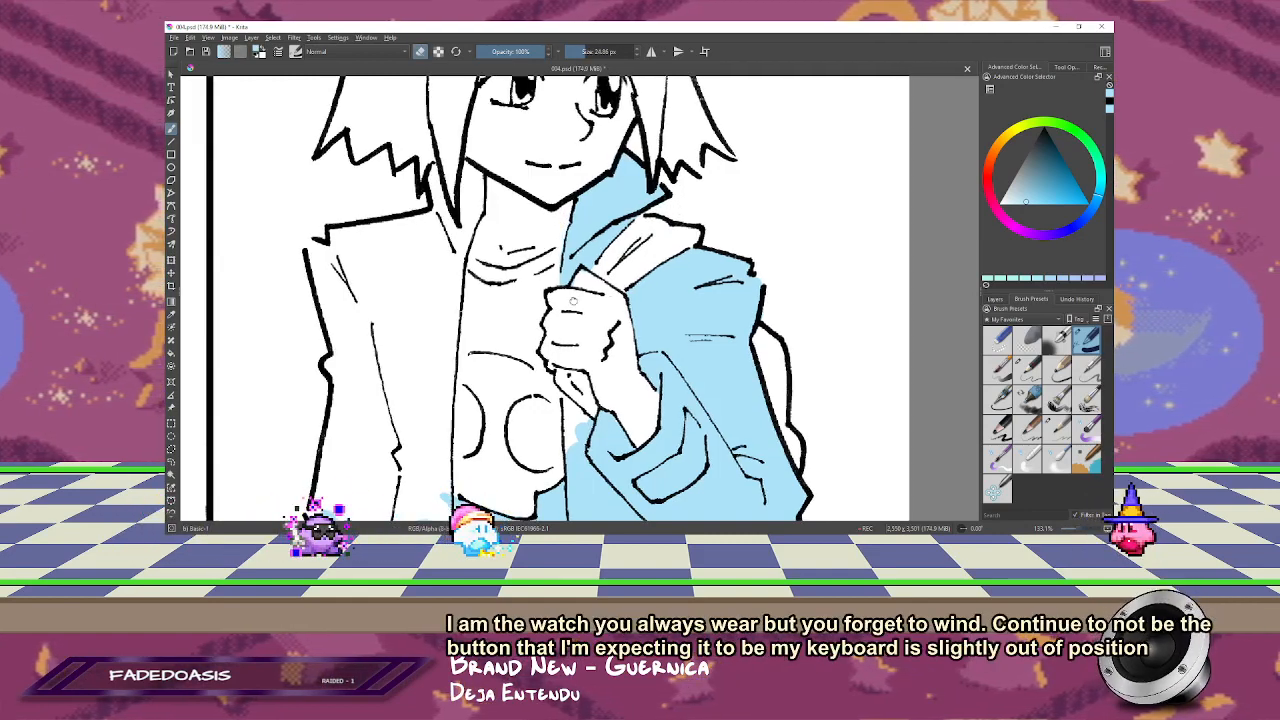
pyautogui.moveTo(573, 301); pyautogui.dragTo(588, 253)
pyautogui.press('e')
pyautogui.moveTo(476, 228); pyautogui.dragTo(532, 247)
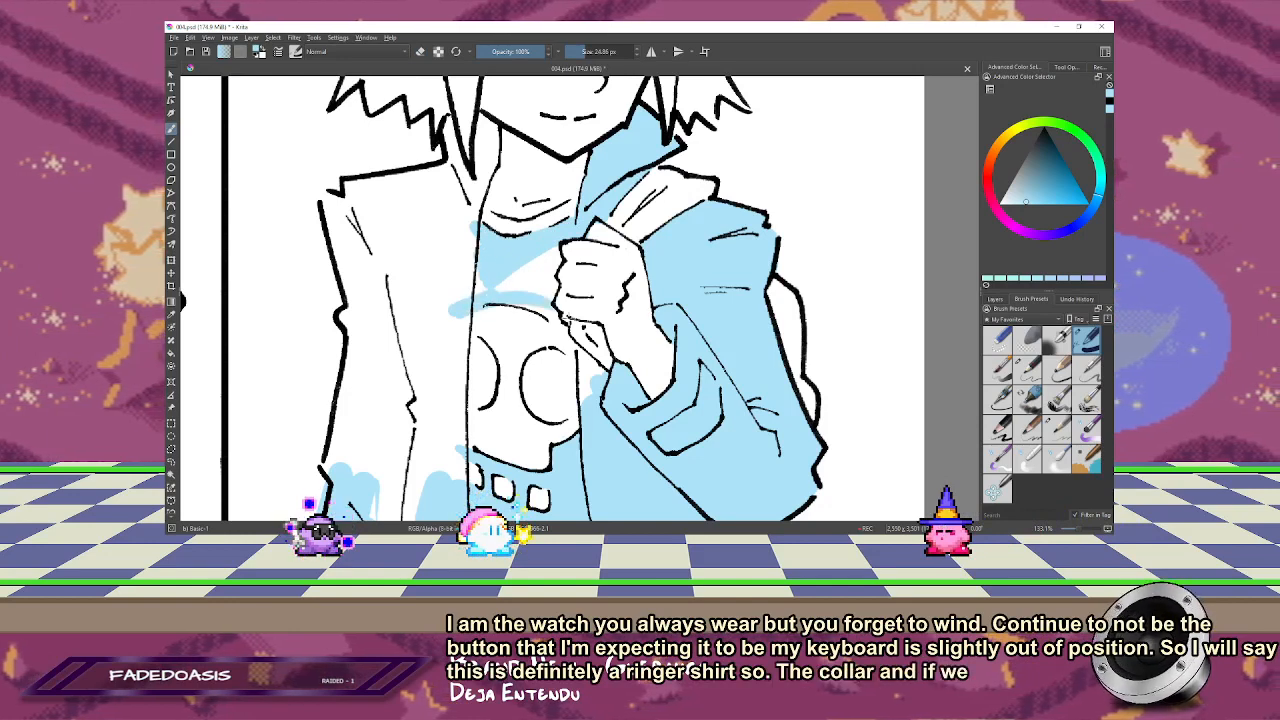
pyautogui.moveTo(554, 321); pyautogui.dragTo(509, 291)
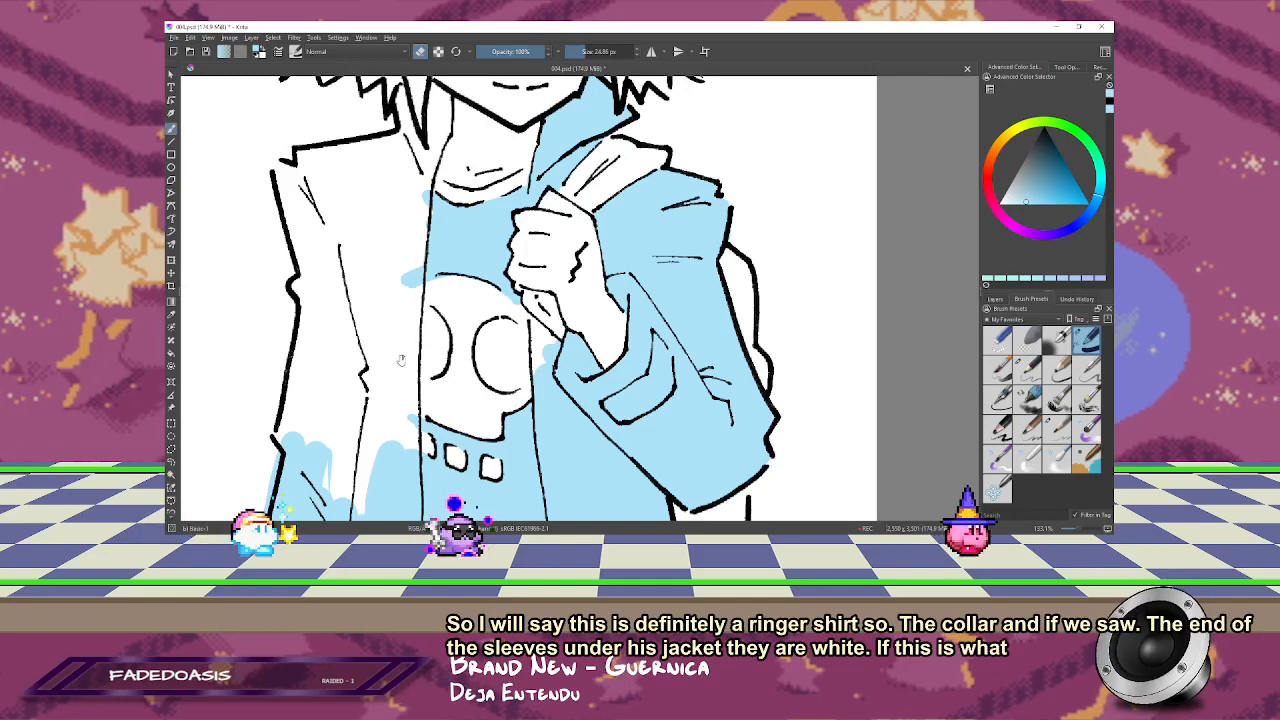
# Step: Fill both eye sockets of the skull graphic on the shirt with light blue
pyautogui.moveTo(430, 360)
pyautogui.mouseDown()
pyautogui.moveTo(462, 235)
pyautogui.moveTo(487, 237)
pyautogui.moveTo(482, 220)
pyautogui.moveTo(548, 255)
pyautogui.mouseUp()
pyautogui.press('e')
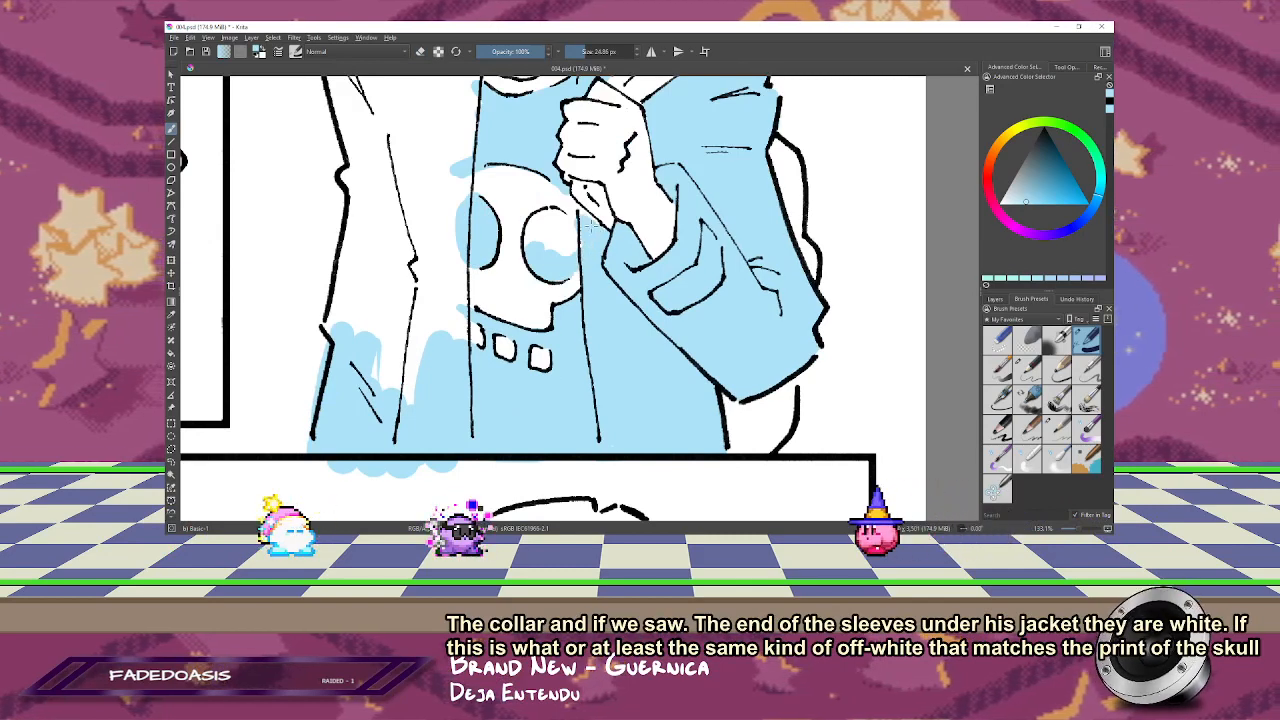
pyautogui.moveTo(535, 241)
pyautogui.mouseDown()
pyautogui.moveTo(568, 237)
pyautogui.moveTo(556, 245)
pyautogui.mouseUp()
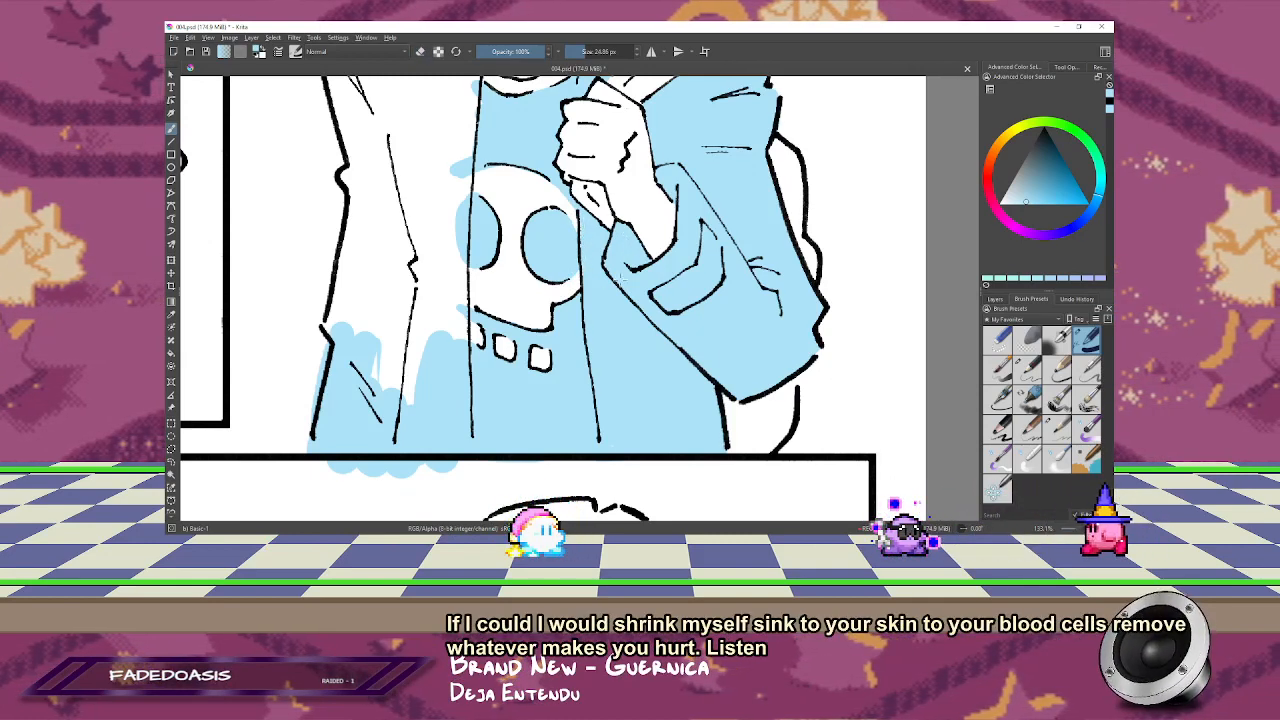
# Step: Fill the lower half of the open jacket front beside the skull graphic with light blue, enlarging the brush for the wider areas
pyautogui.moveTo(460, 178); pyautogui.dragTo(490, 160)
pyautogui.moveTo(492, 150); pyautogui.dragTo(482, 160)
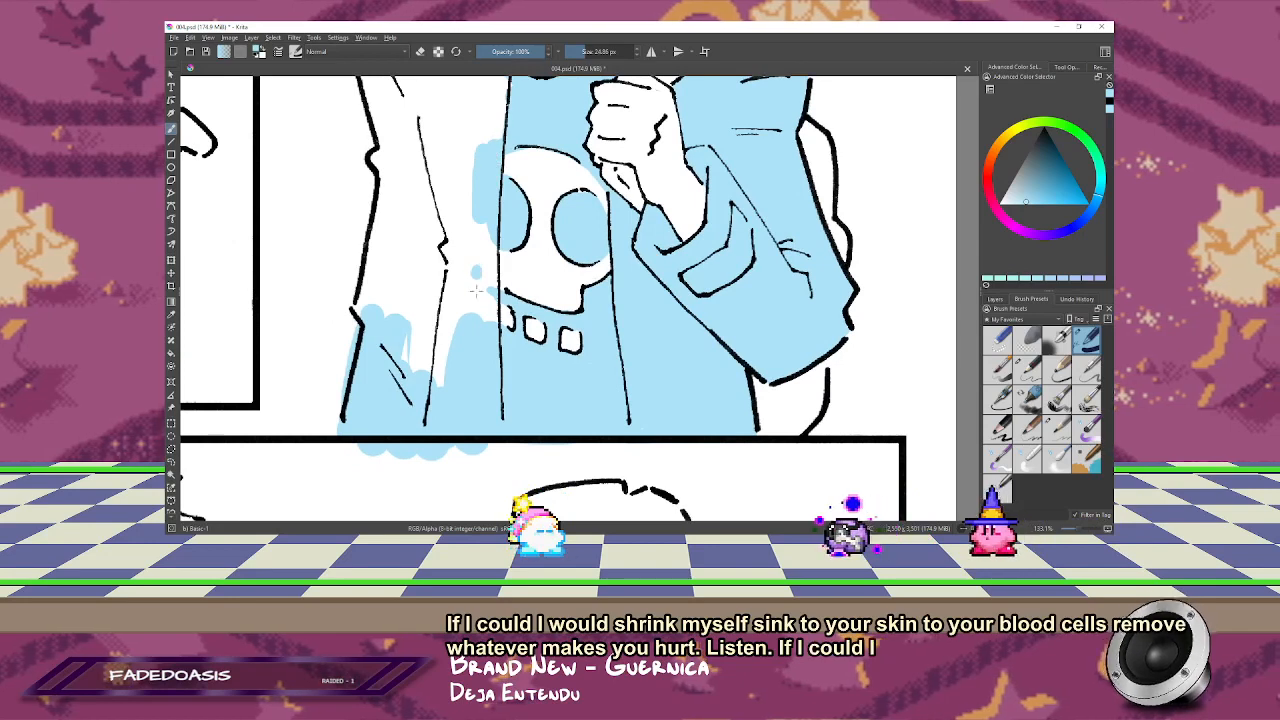
pyautogui.moveTo(482, 270); pyautogui.dragTo(478, 318)
pyautogui.moveTo(490, 236); pyautogui.dragTo(490, 284)
pyautogui.moveTo(476, 210); pyautogui.dragTo(462, 310)
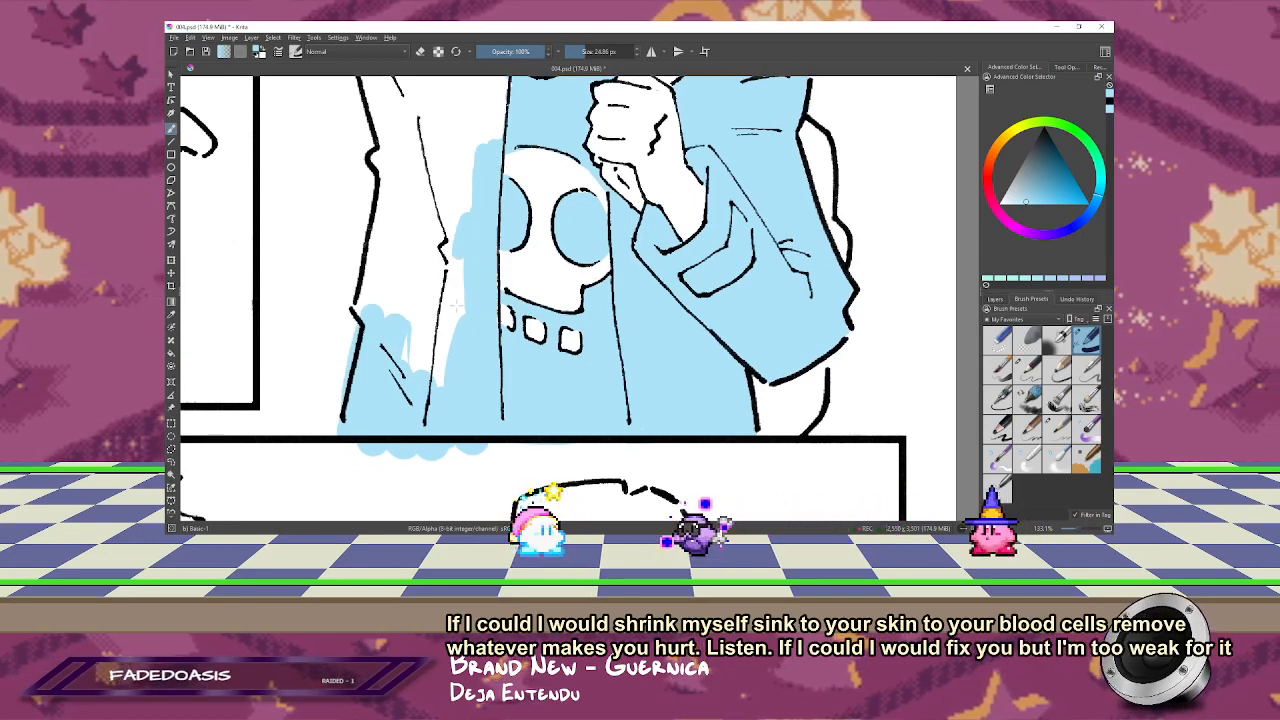
pyautogui.moveTo(460, 256); pyautogui.dragTo(452, 332)
pyautogui.moveTo(448, 276); pyautogui.dragTo(432, 380)
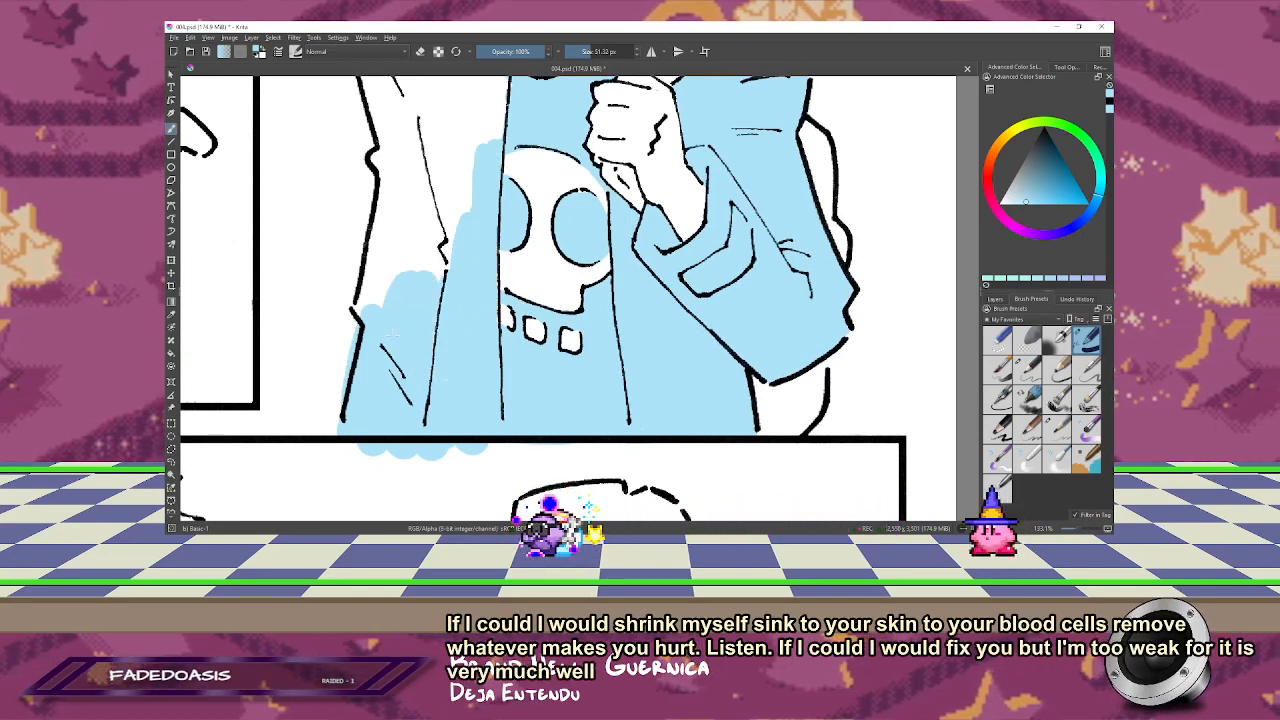
pyautogui.moveTo(373, 288)
pyautogui.mouseDown()
pyautogui.moveTo(382, 248)
pyautogui.moveTo(428, 214)
pyautogui.moveTo(447, 262)
pyautogui.mouseUp()
pyautogui.moveTo(471, 282); pyautogui.dragTo(480, 395)
pyautogui.moveTo(398, 318); pyautogui.dragTo(402, 294)
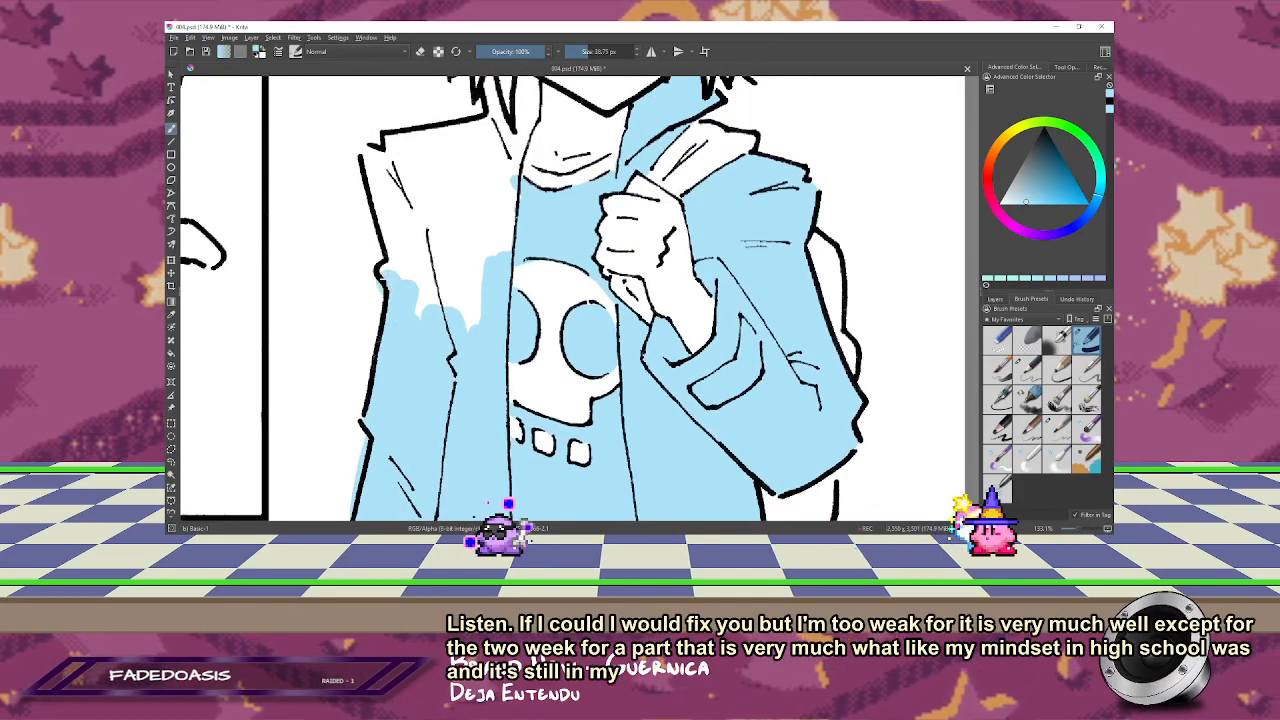
# Step: Paint the upper jacket front, the shoulder and the collar beside the neck light blue on the lowered-arm side
pyautogui.moveTo(468, 250); pyautogui.dragTo(463, 336)
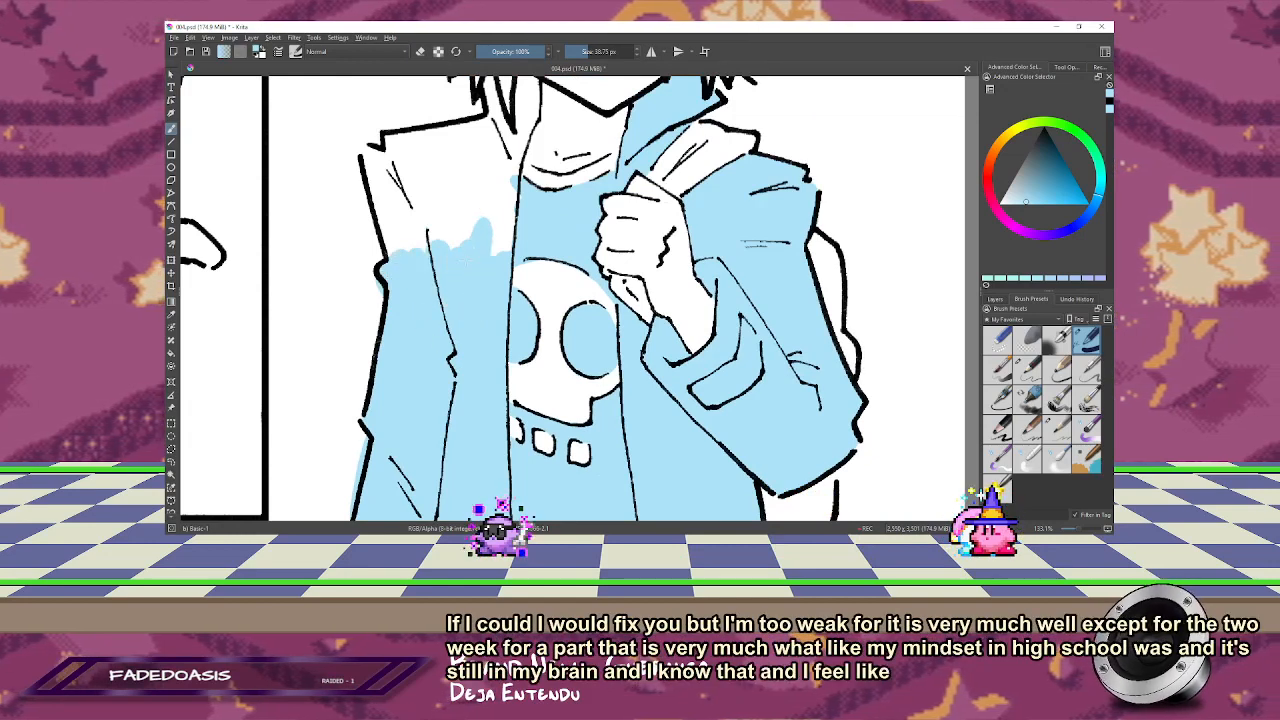
pyautogui.moveTo(497, 241); pyautogui.dragTo(511, 245)
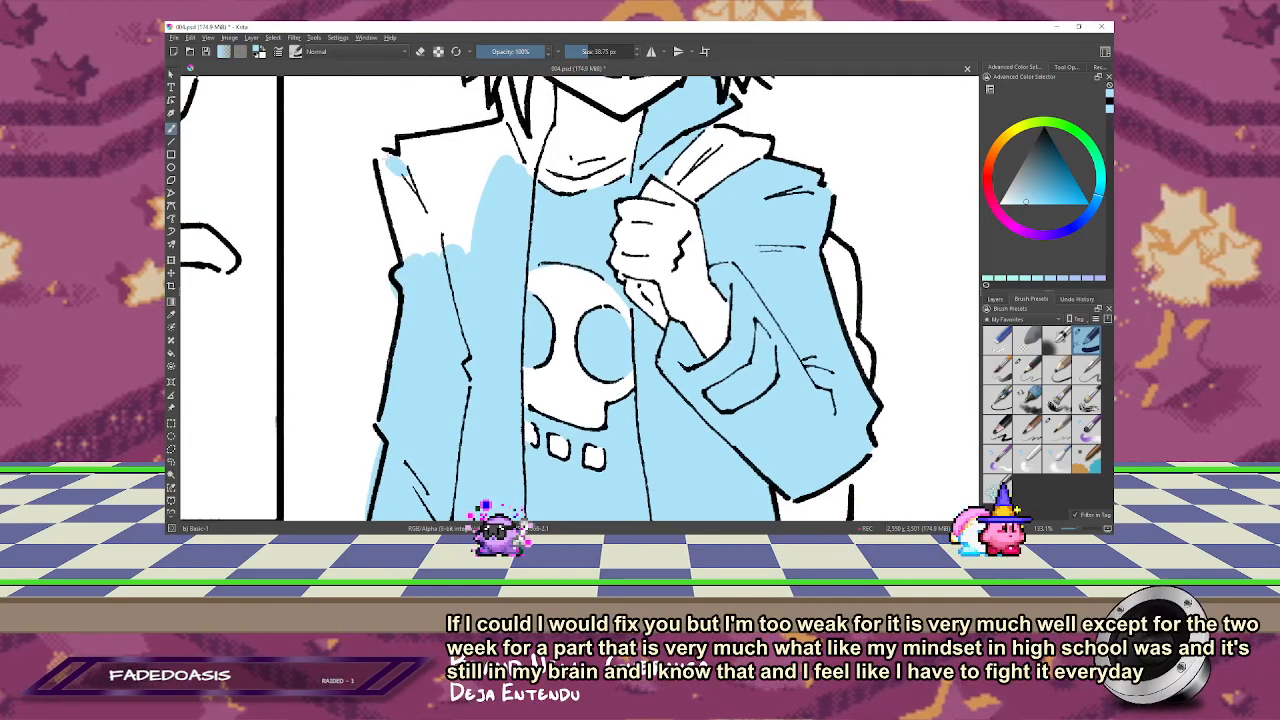
pyautogui.moveTo(402, 198); pyautogui.dragTo(398, 258)
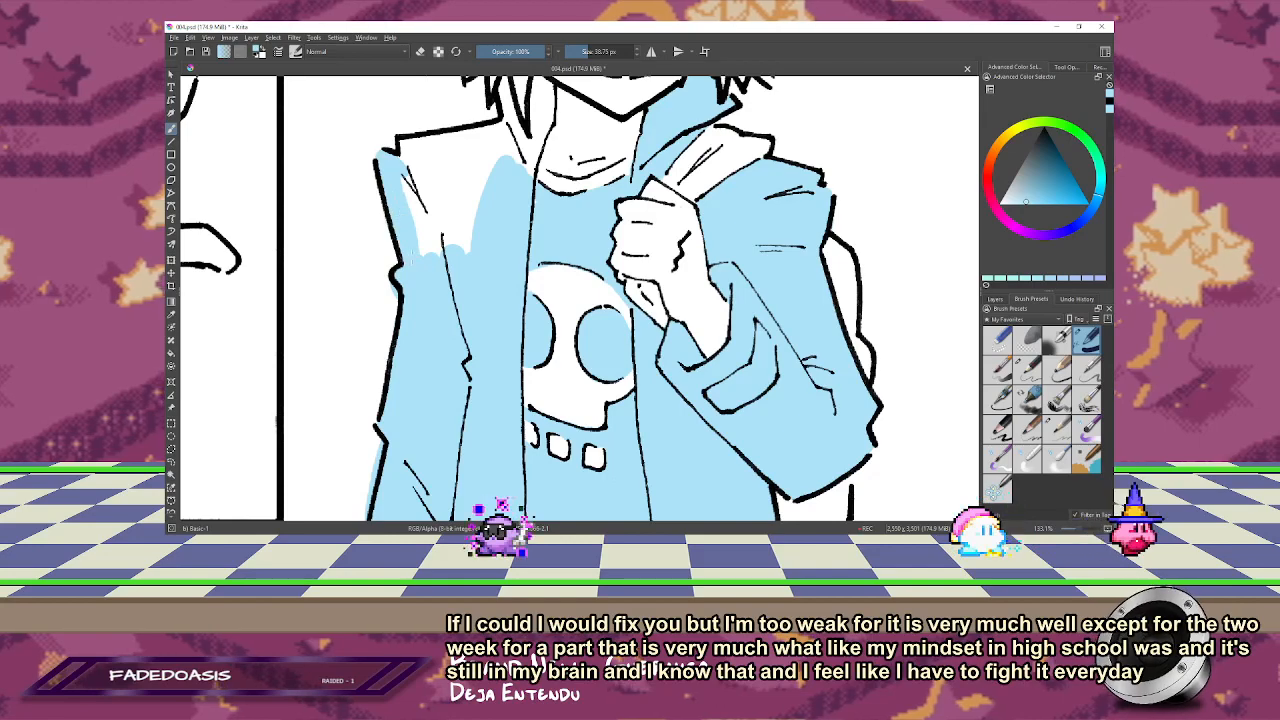
pyautogui.moveTo(400, 210)
pyautogui.mouseDown()
pyautogui.moveTo(470, 190)
pyautogui.moveTo(490, 145)
pyautogui.mouseUp()
pyautogui.moveTo(468, 228); pyautogui.dragTo(526, 338)
pyautogui.moveTo(464, 258)
pyautogui.mouseDown()
pyautogui.moveTo(436, 258)
pyautogui.moveTo(560, 246)
pyautogui.moveTo(491, 259)
pyautogui.mouseUp()
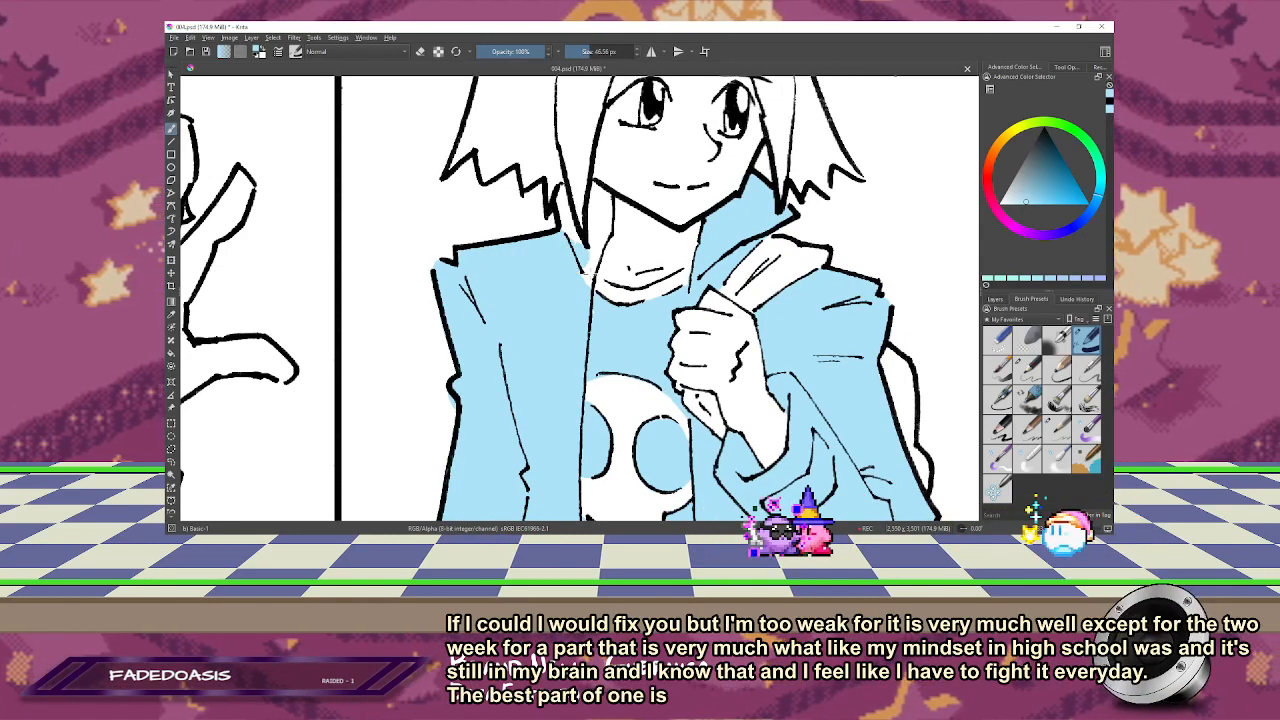
pyautogui.moveTo(578, 286); pyautogui.dragTo(590, 244)
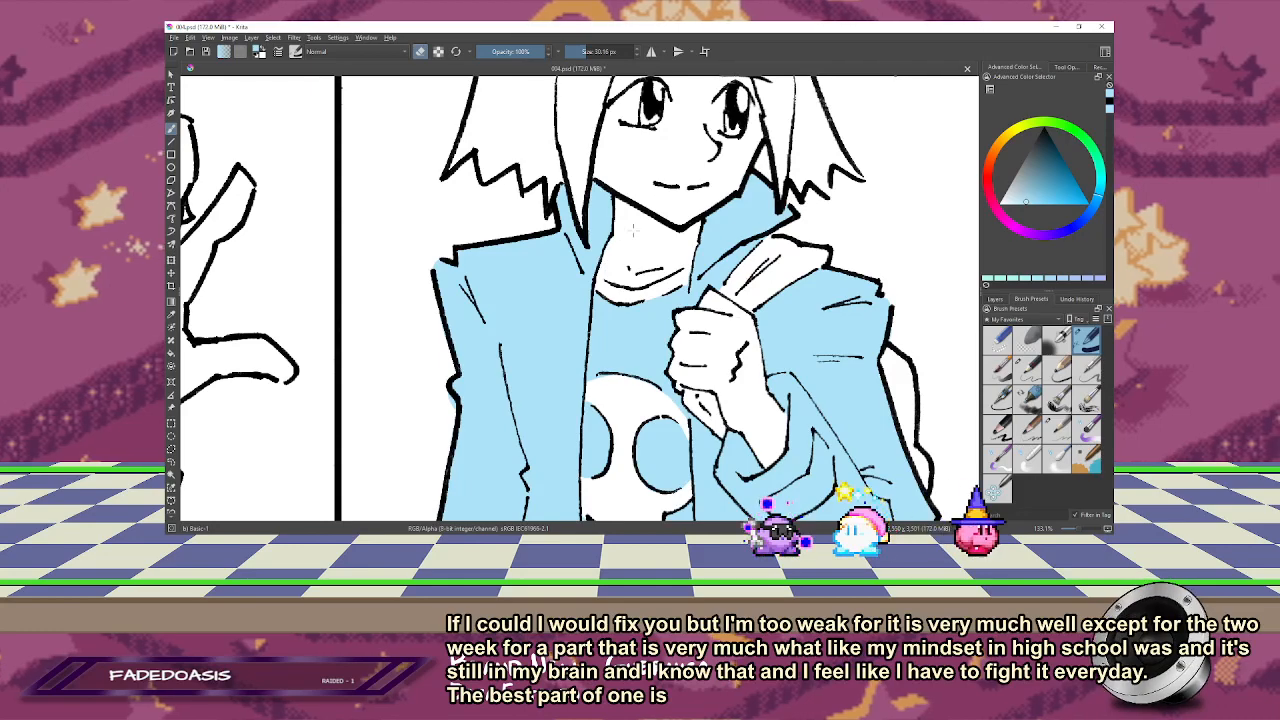
# Step: Erase the blue that spills past the jacket's outline at the shoulder, side and hem
pyautogui.moveTo(549, 294); pyautogui.dragTo(531, 237)
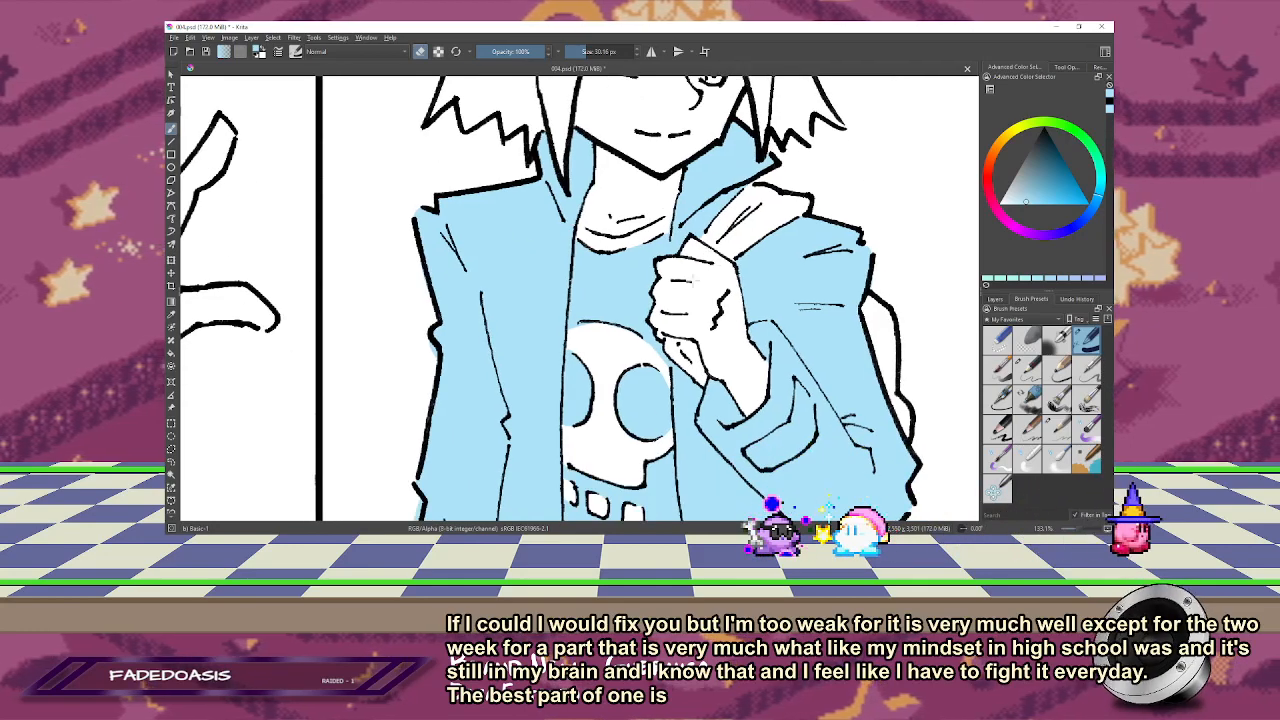
pyautogui.moveTo(694, 278); pyautogui.dragTo(707, 148)
pyautogui.moveTo(437, 203); pyautogui.dragTo(438, 218)
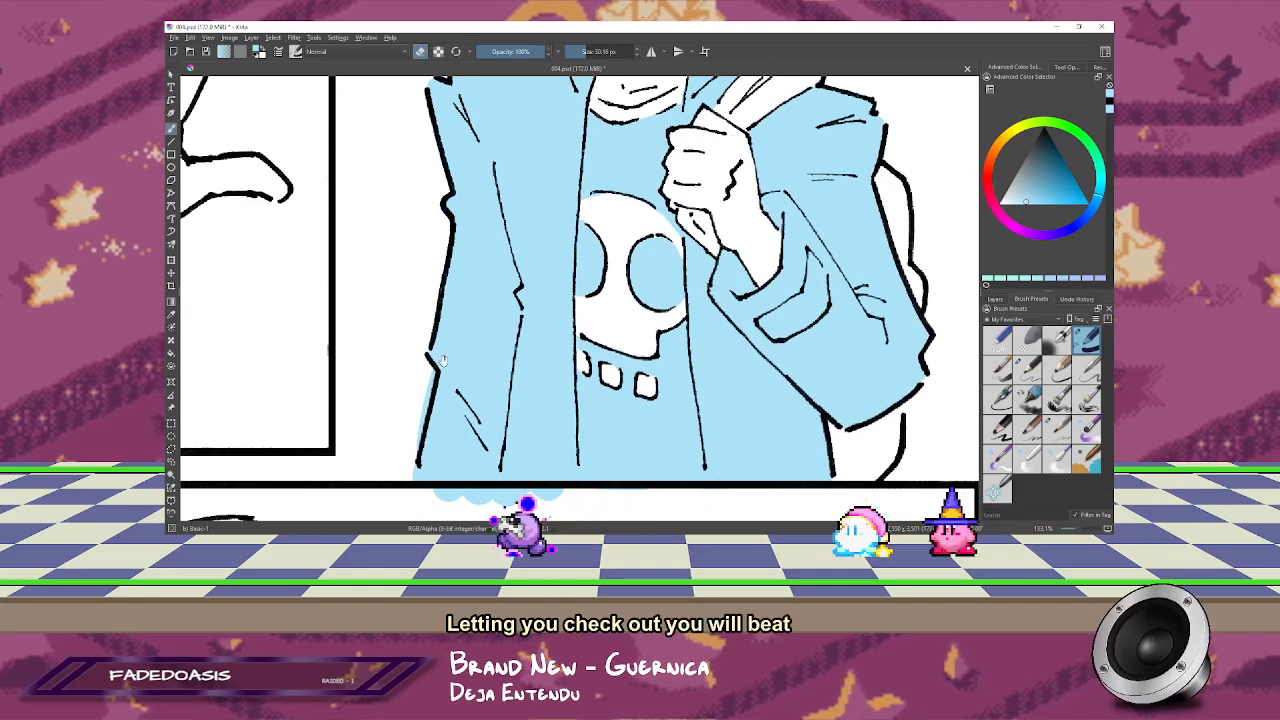
pyautogui.moveTo(443, 361)
pyautogui.mouseDown()
pyautogui.moveTo(427, 292)
pyautogui.moveTo(402, 350)
pyautogui.mouseUp()
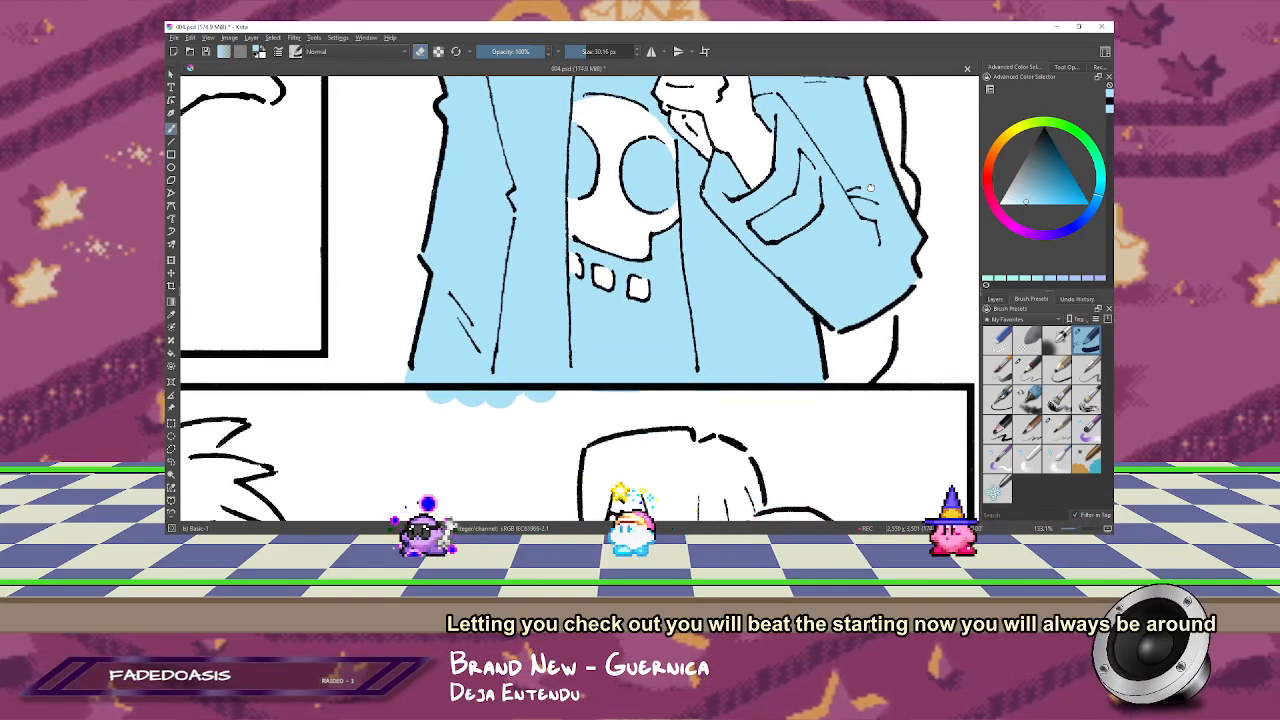
pyautogui.moveTo(870, 187); pyautogui.dragTo(760, 337)
pyautogui.moveTo(742, 110); pyautogui.dragTo(753, 218)
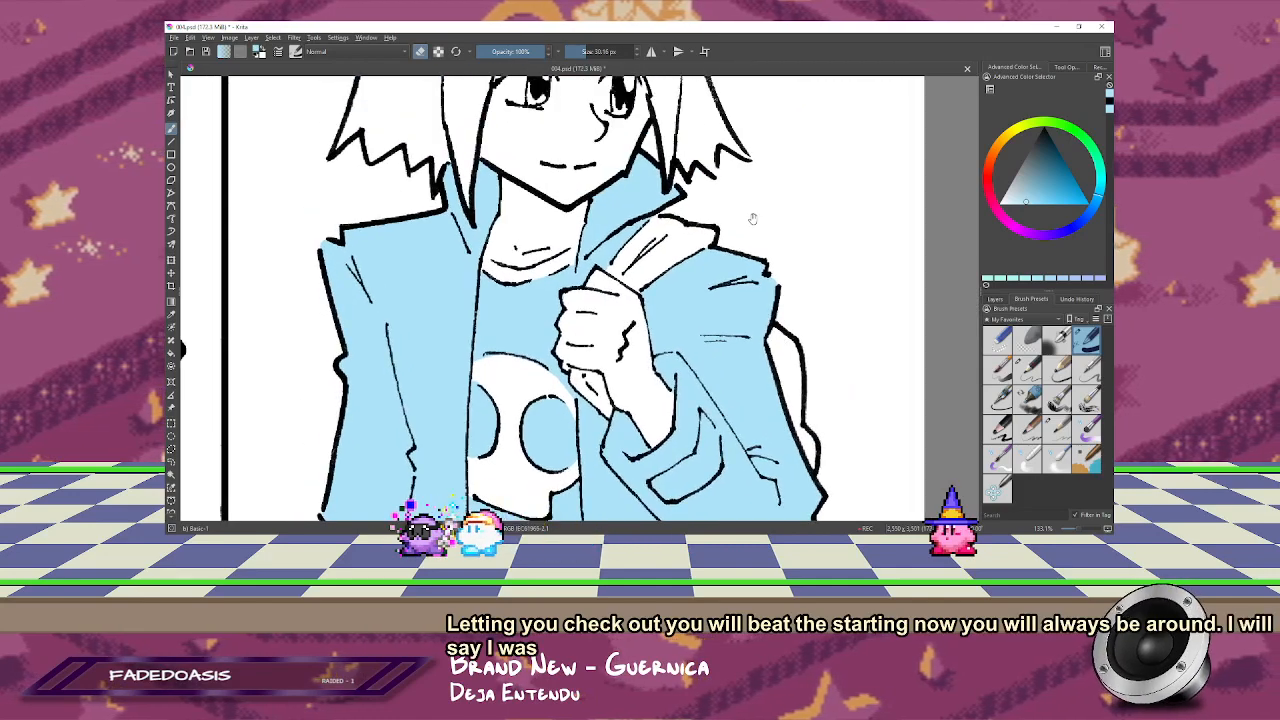
# Step: Fill the reaching arm's sleeve and cuff in the second panel with light blue and erase the spill along its edge
pyautogui.scroll(-6, 753, 218)
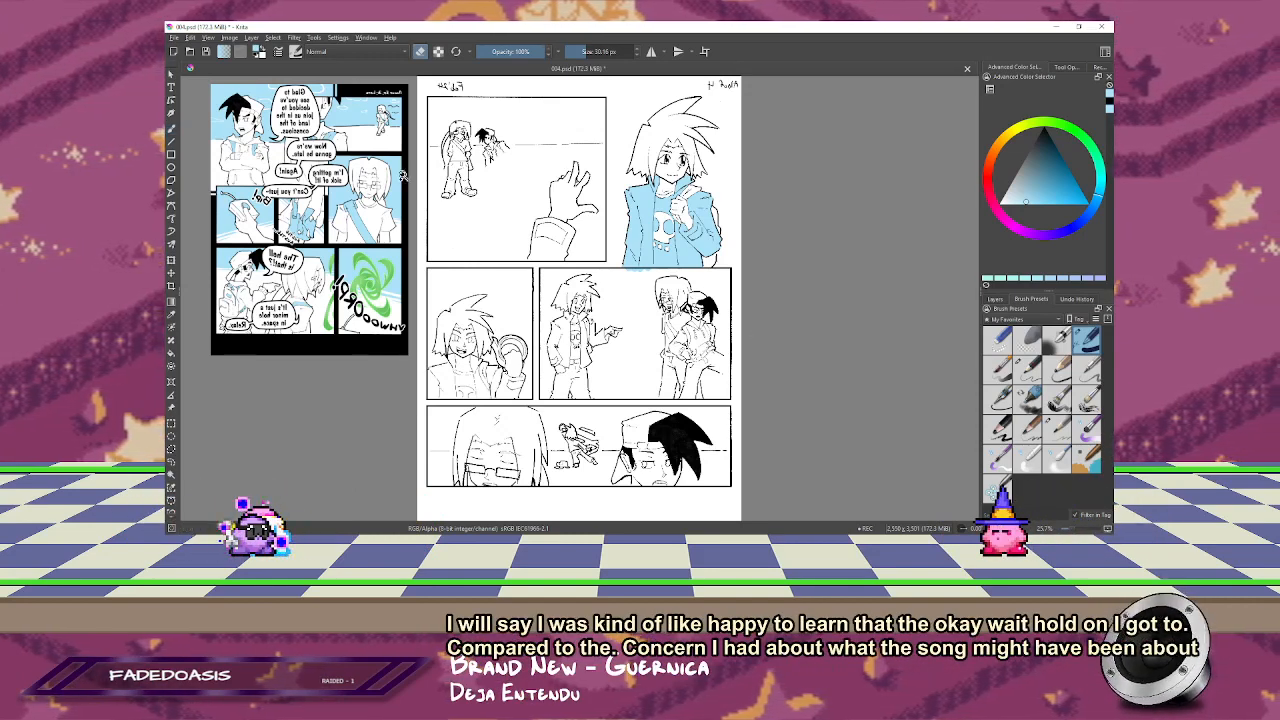
pyautogui.scroll(5, 594, 178)
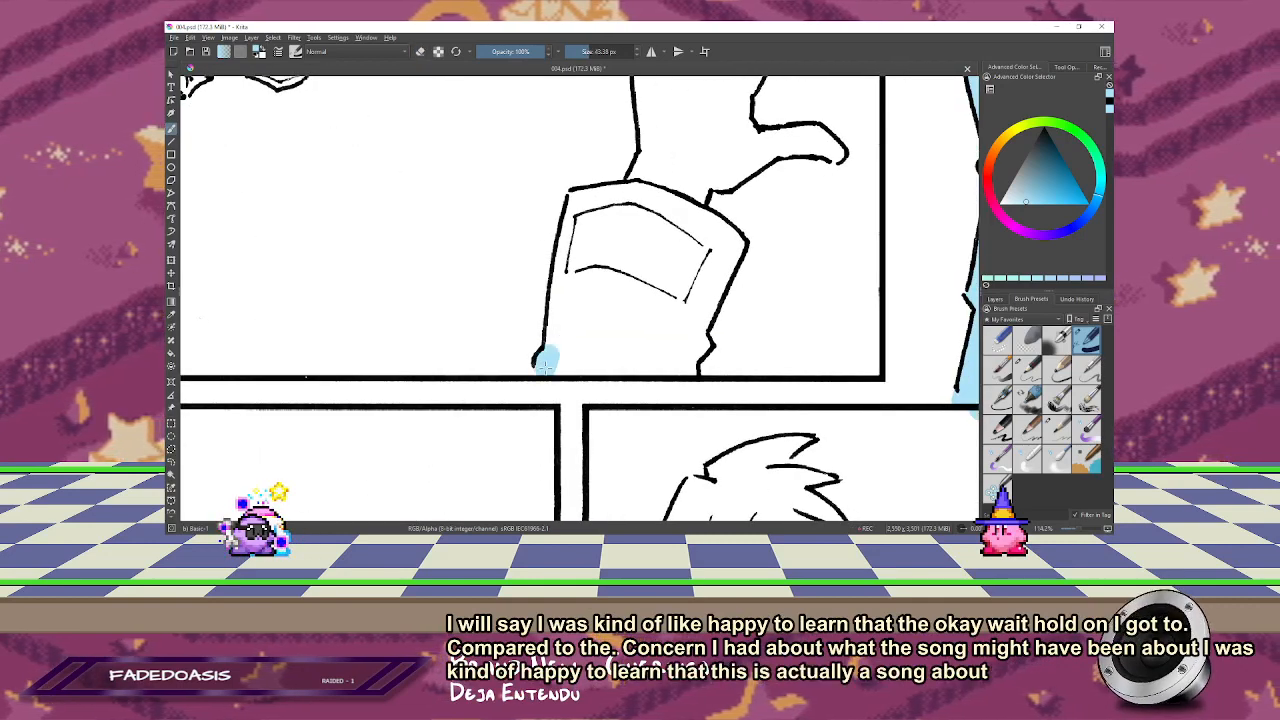
pyautogui.moveTo(548, 350); pyautogui.dragTo(565, 280)
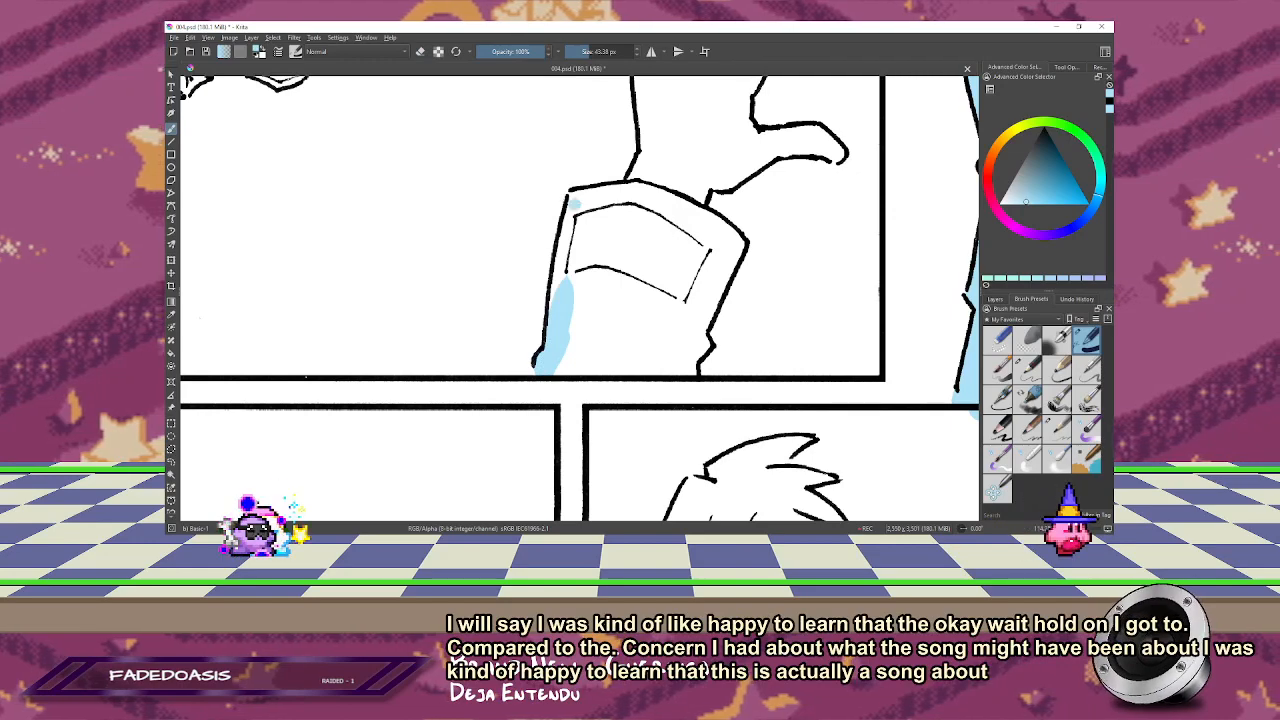
pyautogui.moveTo(575, 200)
pyautogui.mouseDown()
pyautogui.moveTo(555, 316)
pyautogui.moveTo(570, 202)
pyautogui.moveTo(642, 152)
pyautogui.moveTo(580, 186)
pyautogui.moveTo(700, 145)
pyautogui.mouseUp()
pyautogui.press('m')
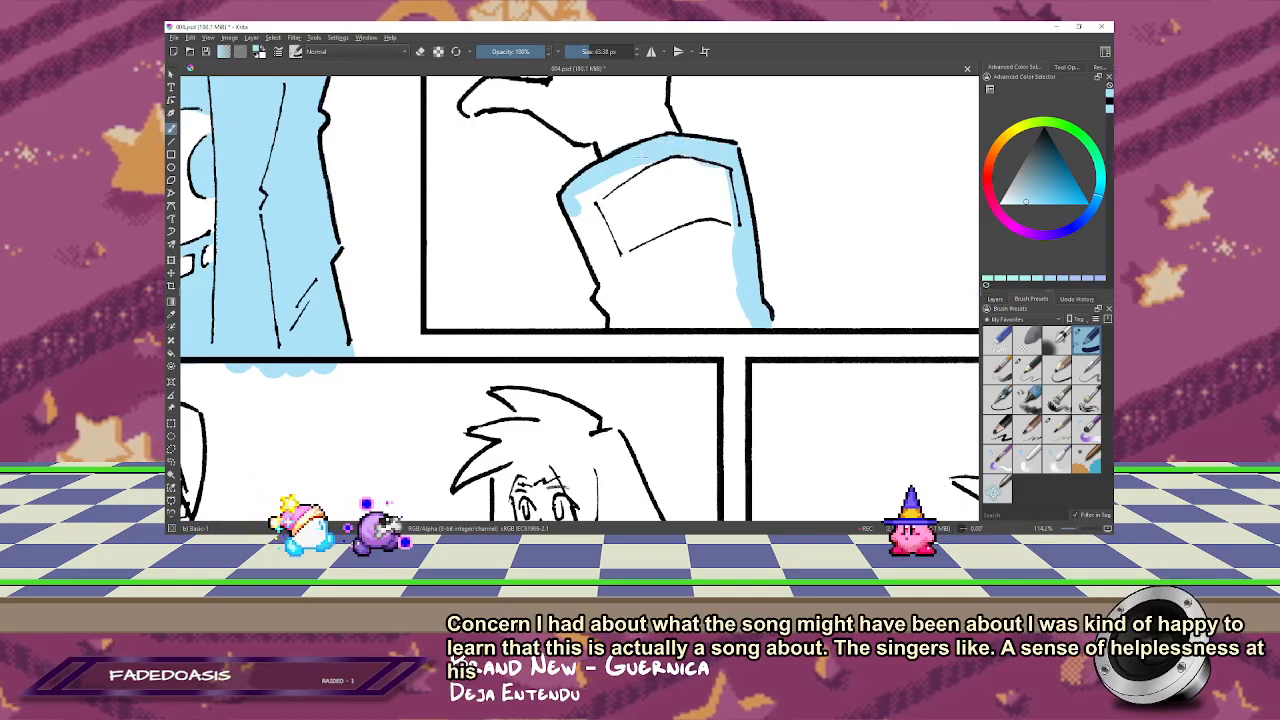
pyautogui.moveTo(599, 258)
pyautogui.mouseDown()
pyautogui.moveTo(584, 228)
pyautogui.moveTo(611, 293)
pyautogui.moveTo(622, 245)
pyautogui.moveTo(665, 208)
pyautogui.moveTo(808, 203)
pyautogui.moveTo(670, 189)
pyautogui.moveTo(790, 167)
pyautogui.moveTo(720, 141)
pyautogui.moveTo(697, 230)
pyautogui.moveTo(744, 236)
pyautogui.moveTo(722, 204)
pyautogui.moveTo(649, 183)
pyautogui.moveTo(685, 186)
pyautogui.moveTo(721, 163)
pyautogui.moveTo(660, 162)
pyautogui.moveTo(644, 148)
pyautogui.moveTo(680, 143)
pyautogui.moveTo(607, 122)
pyautogui.mouseUp()
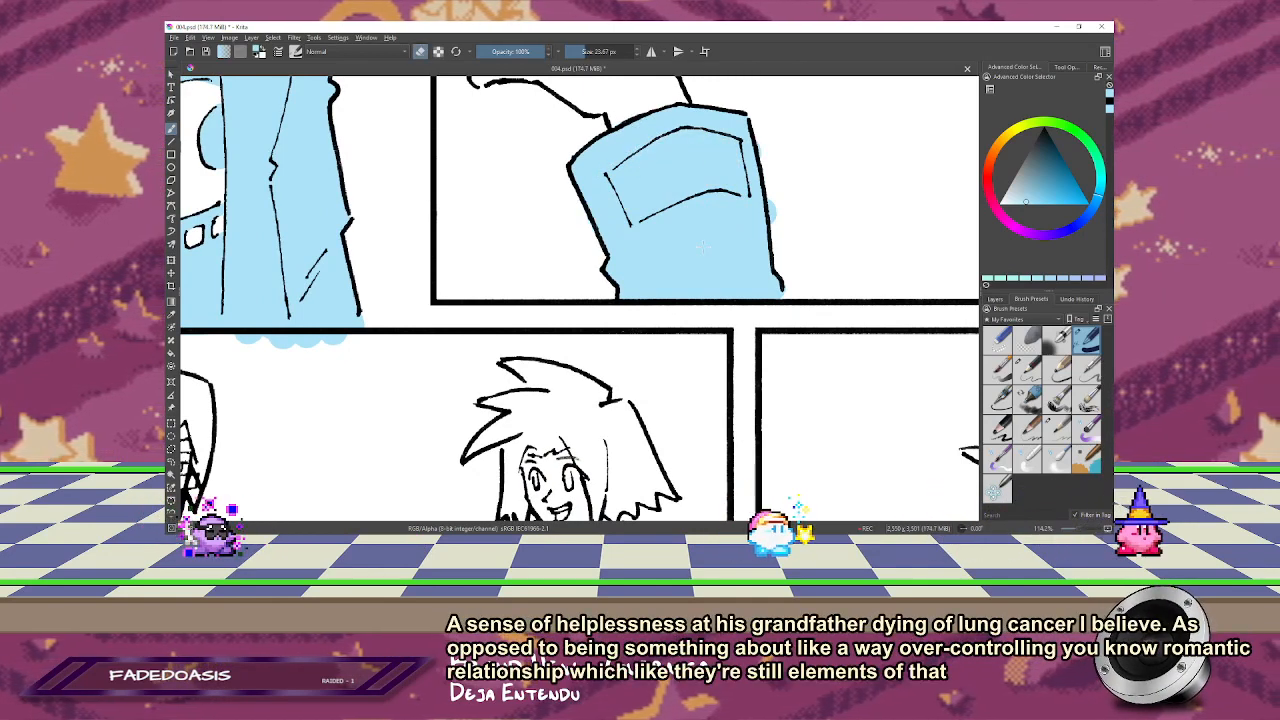
pyautogui.moveTo(778, 229); pyautogui.dragTo(764, 146)
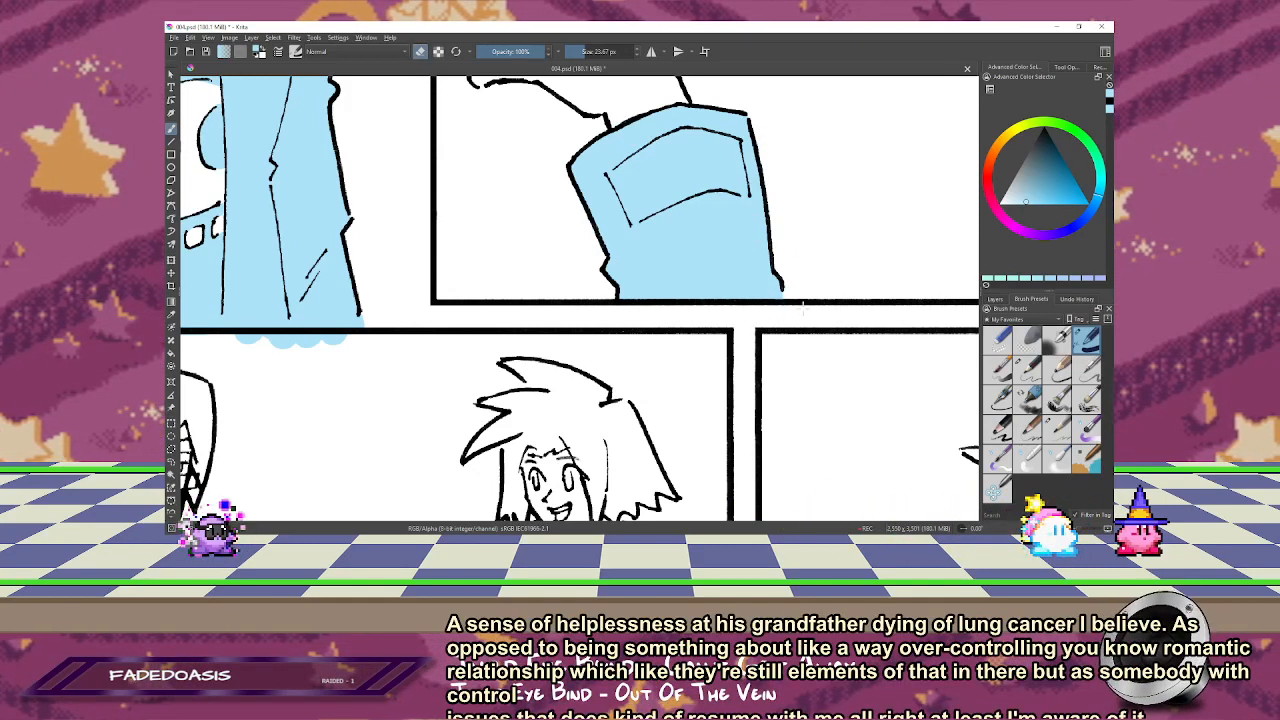
# Step: Check the previous page for the bag colours and paint the dark-haired distant figure's straps light blue in the second panel
pyautogui.moveTo(672, 181); pyautogui.dragTo(697, 417)
pyautogui.moveTo(531, 251); pyautogui.dragTo(361, 496)
pyautogui.moveTo(800, 298); pyautogui.dragTo(563, 190)
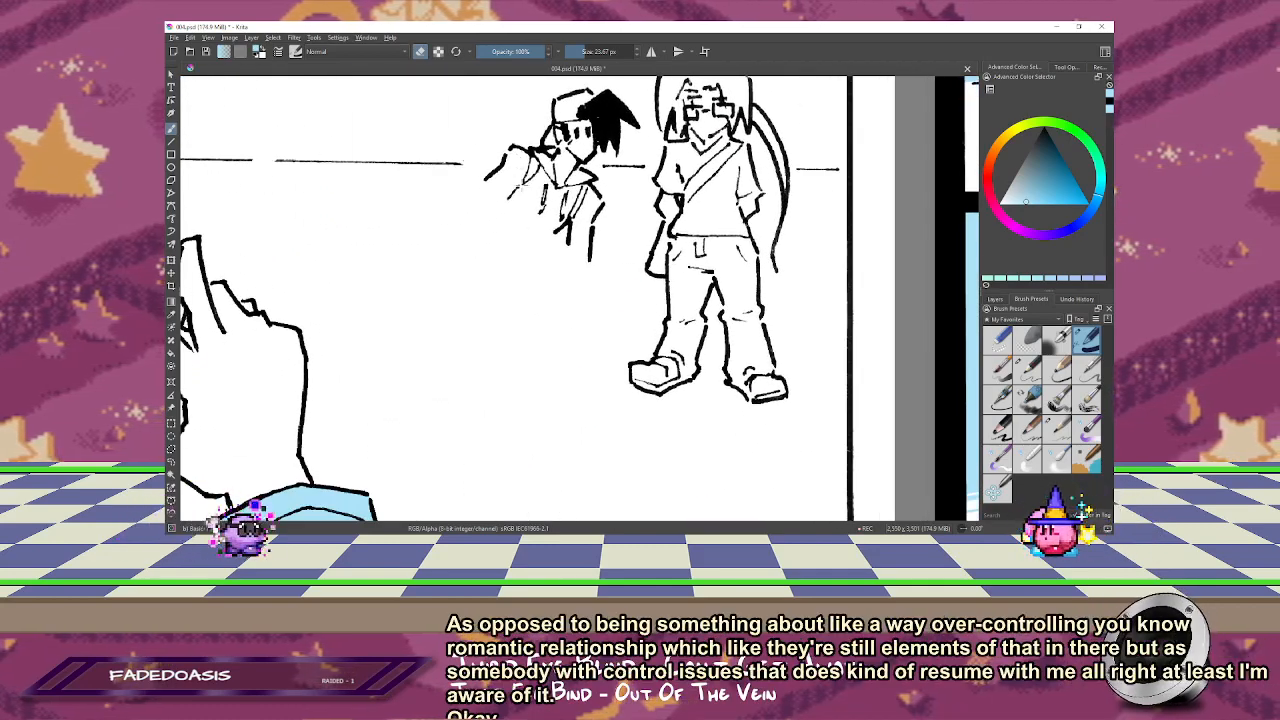
pyautogui.press('1')
pyautogui.press('2')
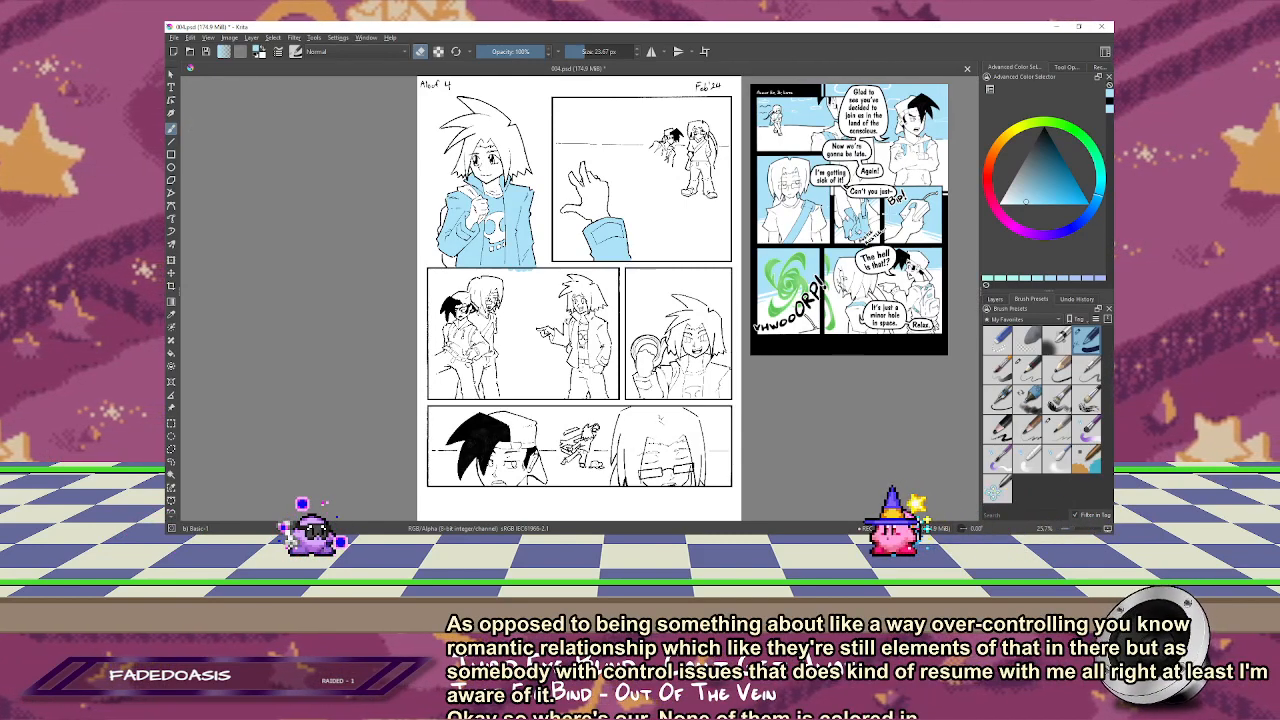
pyautogui.scroll(6, 676, 121)
pyautogui.moveTo(676, 300); pyautogui.dragTo(690, 126)
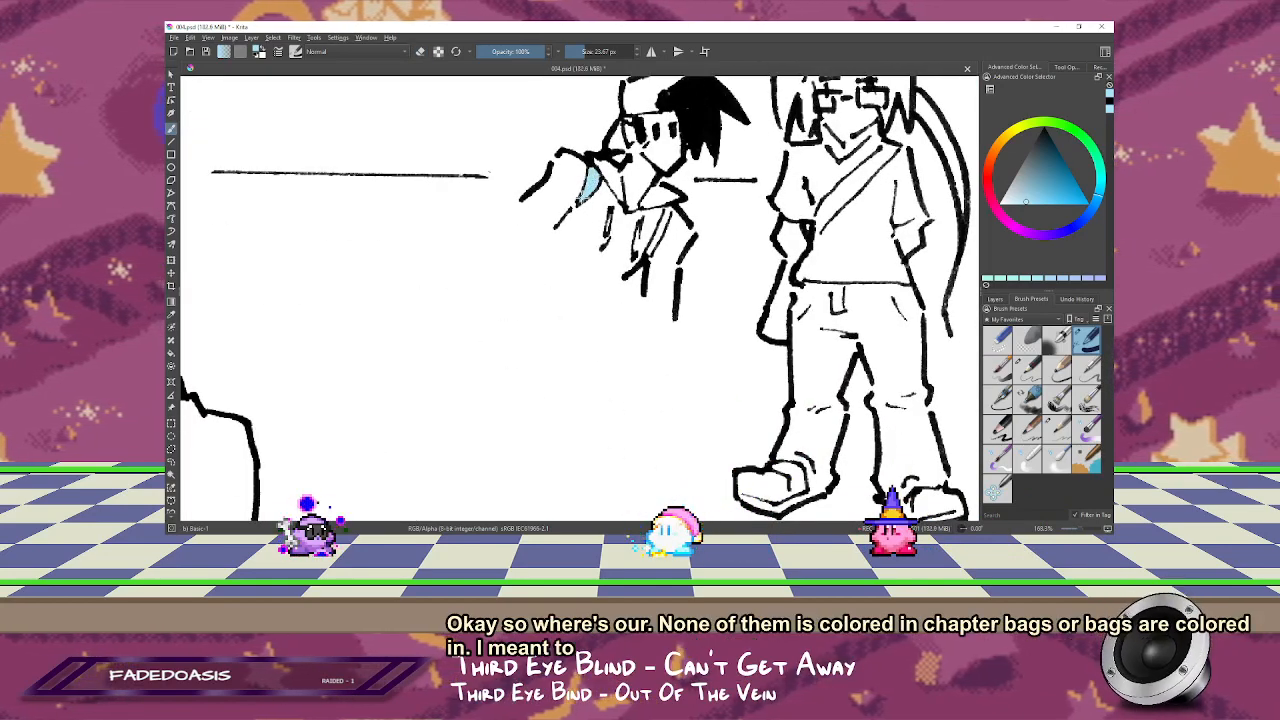
pyautogui.moveTo(668, 212); pyautogui.dragTo(650, 256)
# Step: Paint the standing long-haired figure's shoulder strap and the bag at the hip light blue
pyautogui.moveTo(742, 217); pyautogui.dragTo(591, 297)
pyautogui.moveTo(675, 274); pyautogui.dragTo(602, 232)
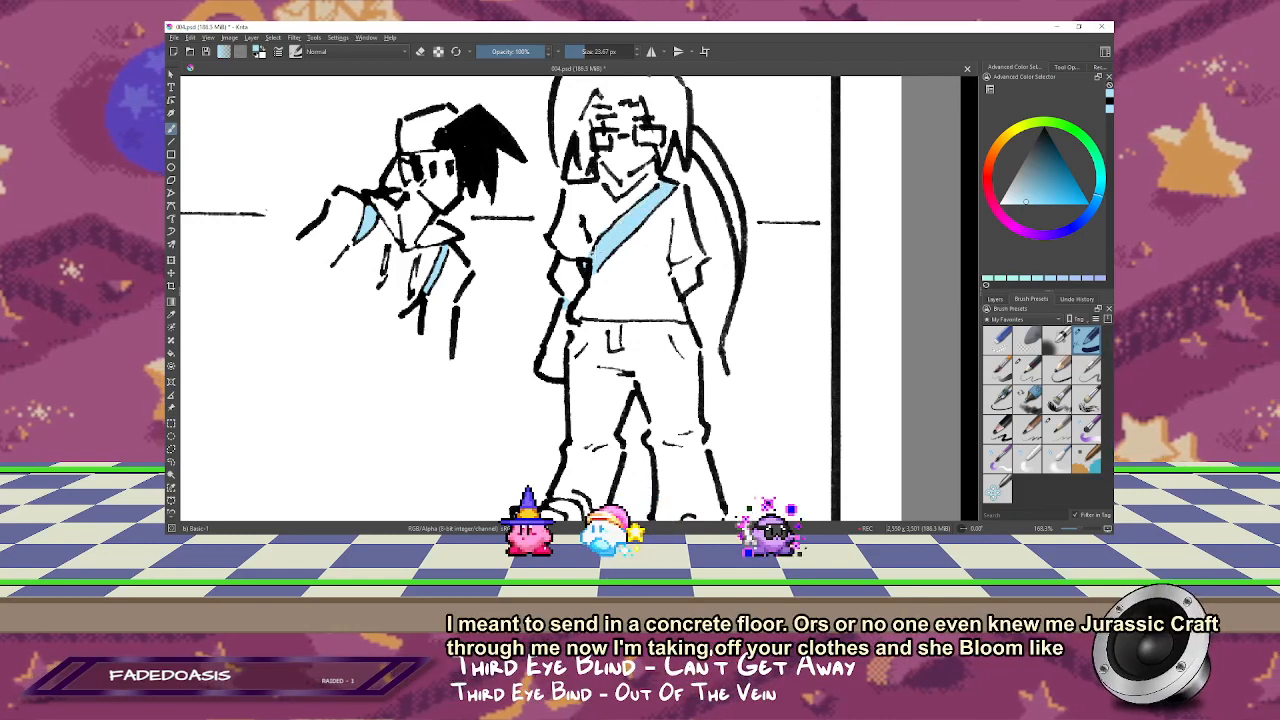
pyautogui.press('e')
pyautogui.press('e')
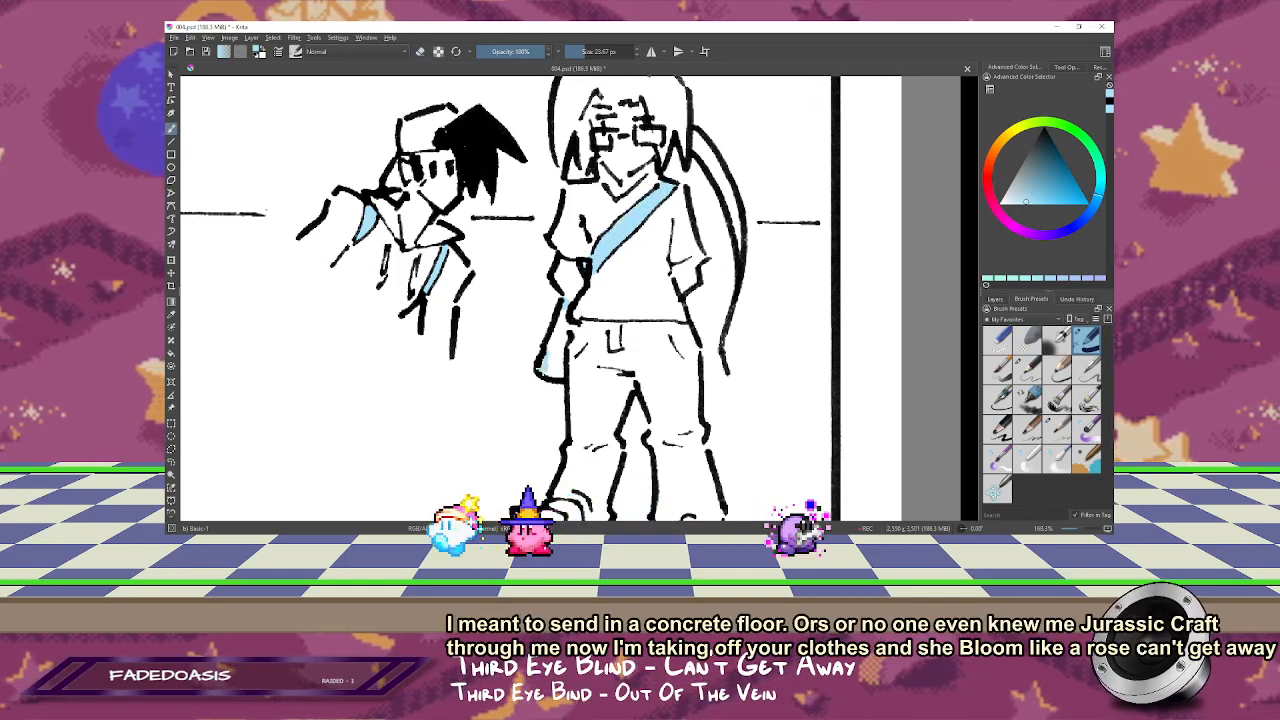
pyautogui.moveTo(562, 308)
pyautogui.mouseDown()
pyautogui.moveTo(545, 368)
pyautogui.moveTo(560, 334)
pyautogui.mouseUp()
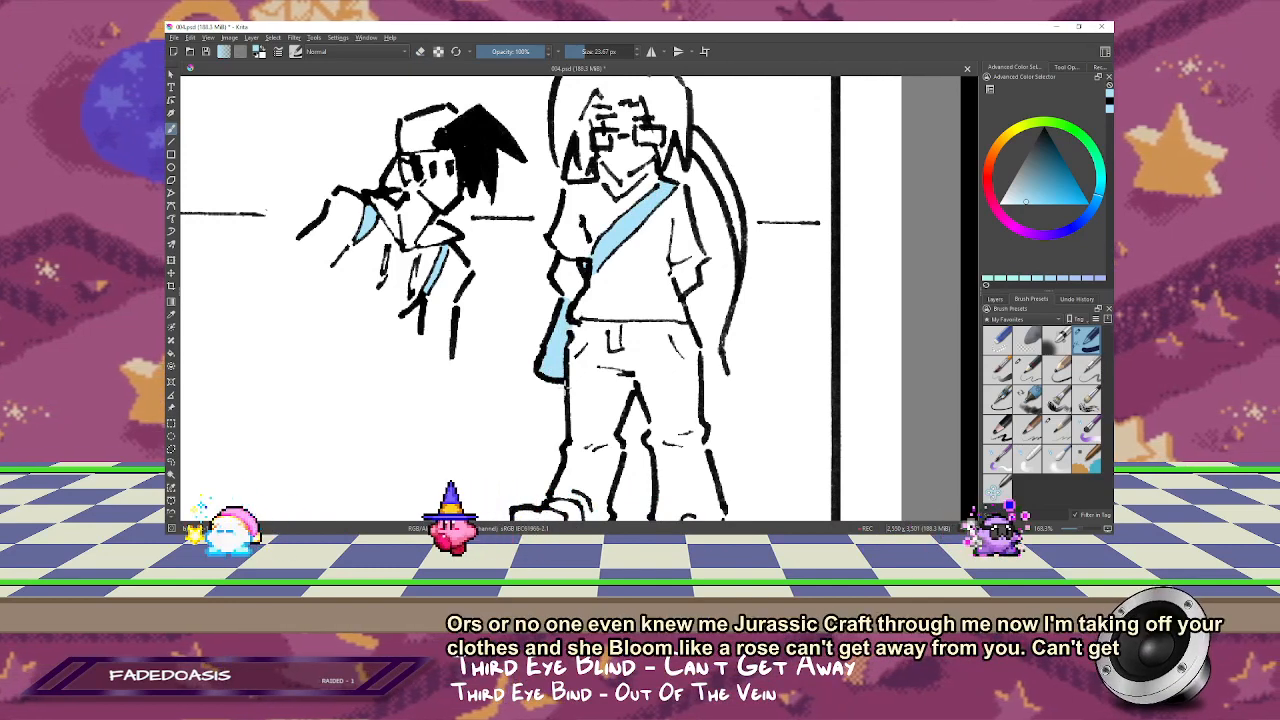
# Step: Paint the middle sections of the standing figure's shoes light blue, leaving the toes white
pyautogui.press('1')
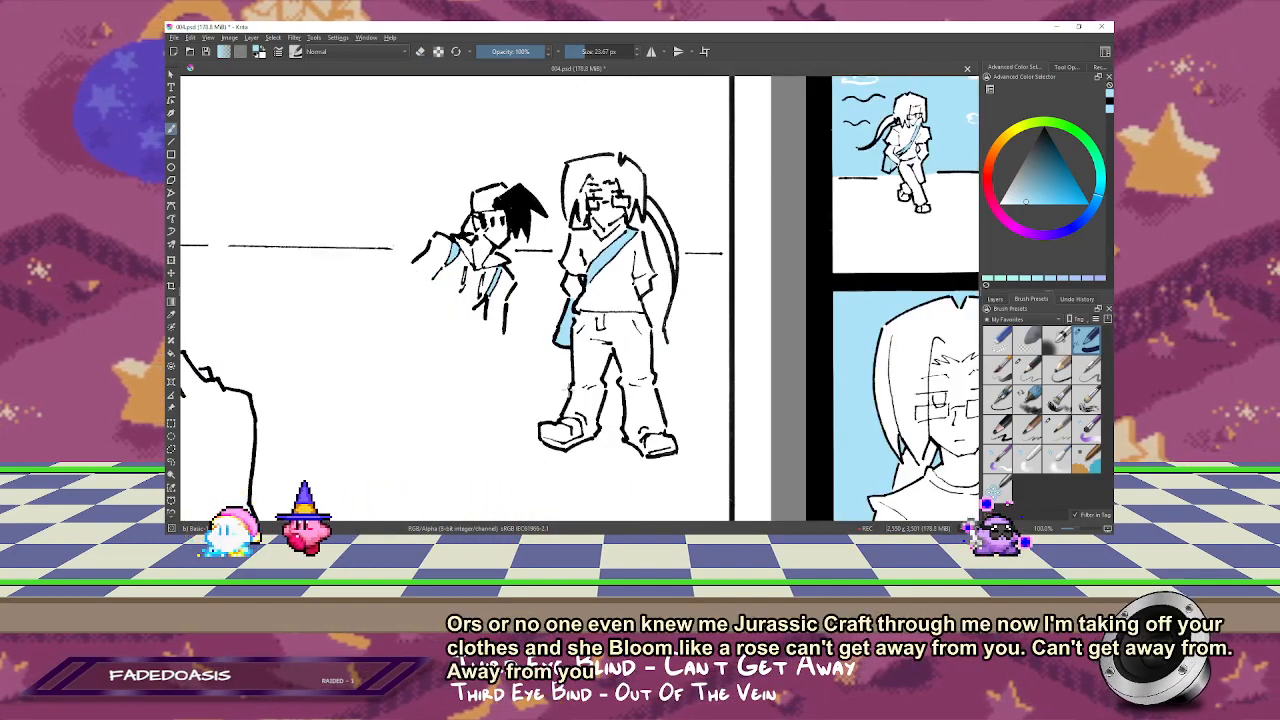
pyautogui.moveTo(532, 383); pyautogui.dragTo(711, 449)
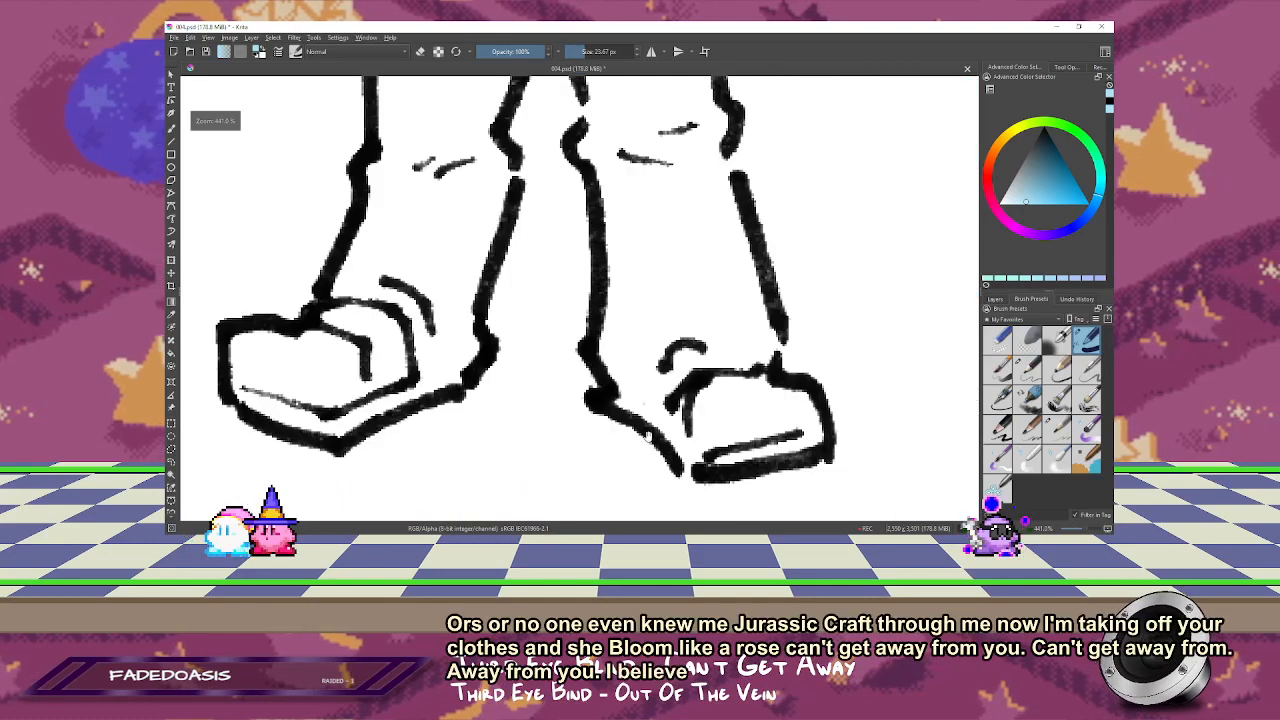
pyautogui.press('b')
pyautogui.moveTo(393, 364); pyautogui.dragTo(434, 263)
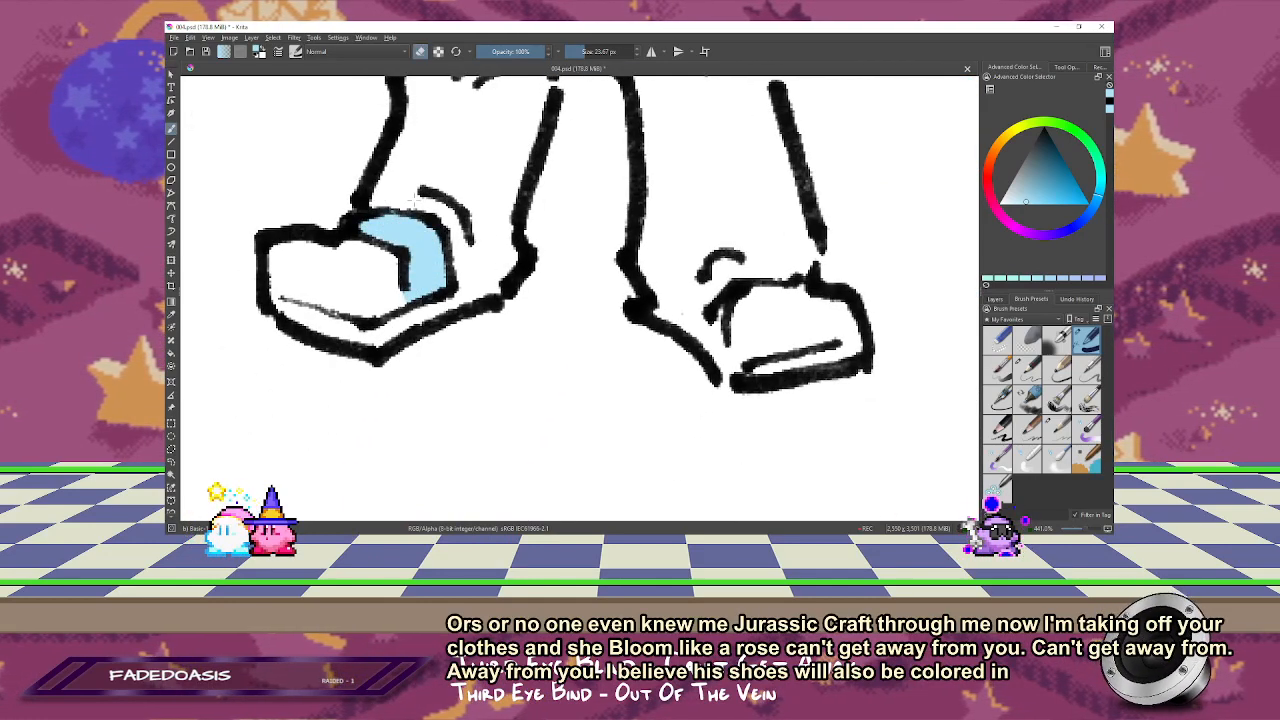
pyautogui.moveTo(722, 304); pyautogui.dragTo(714, 348)
pyautogui.press('e')
pyautogui.press('1')
pyautogui.press('2')
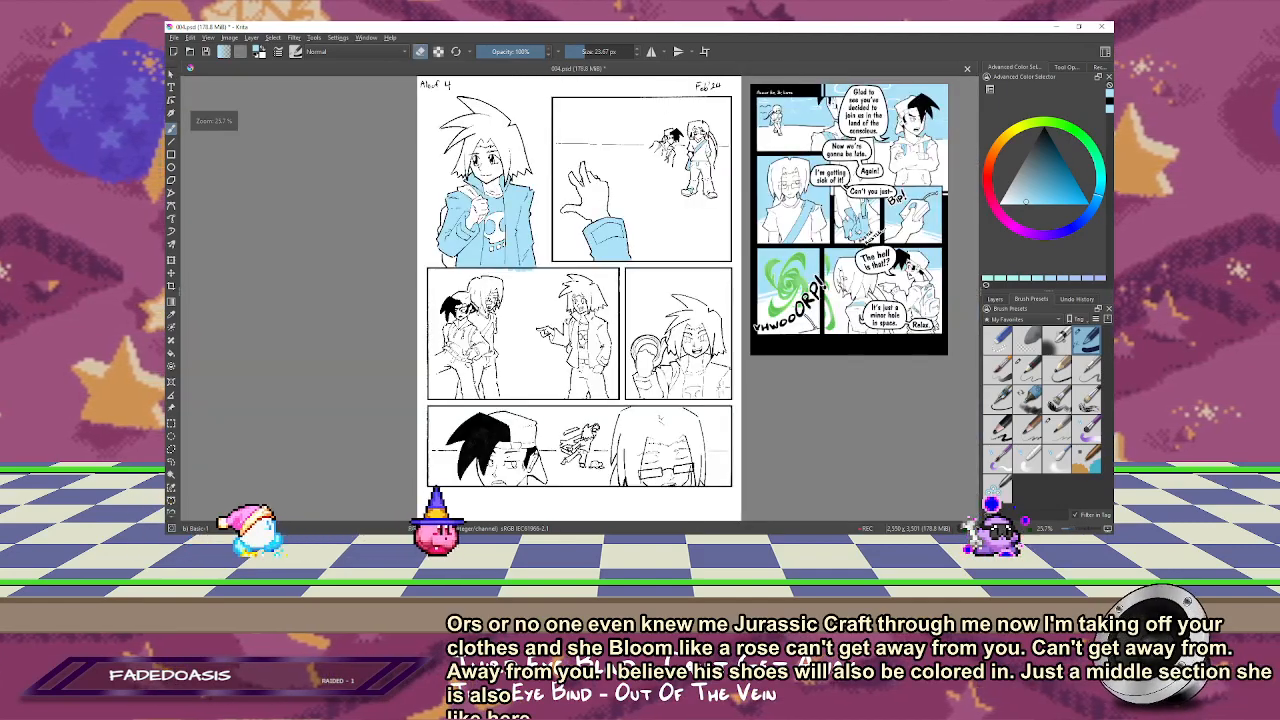
# Step: Save the page as a Photoshop image without an additional Krita copy
pyautogui.hotkey('ctrl', 's')
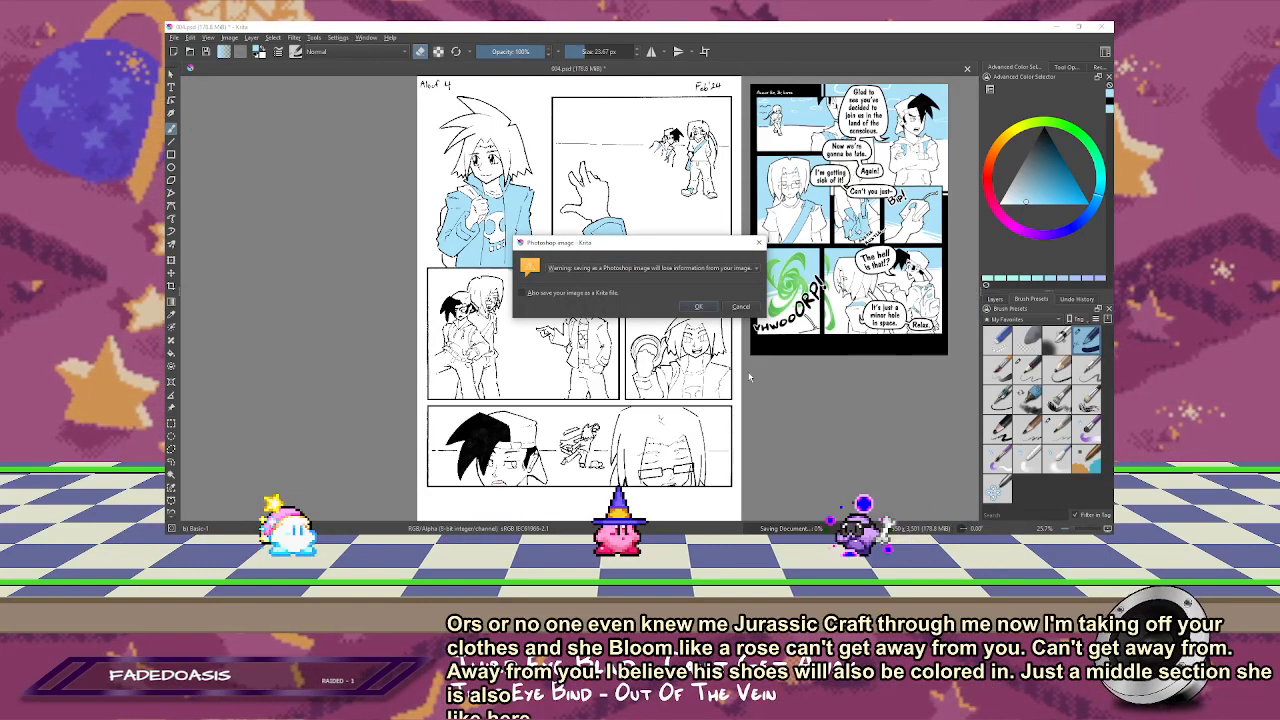
pyautogui.click(736, 307)
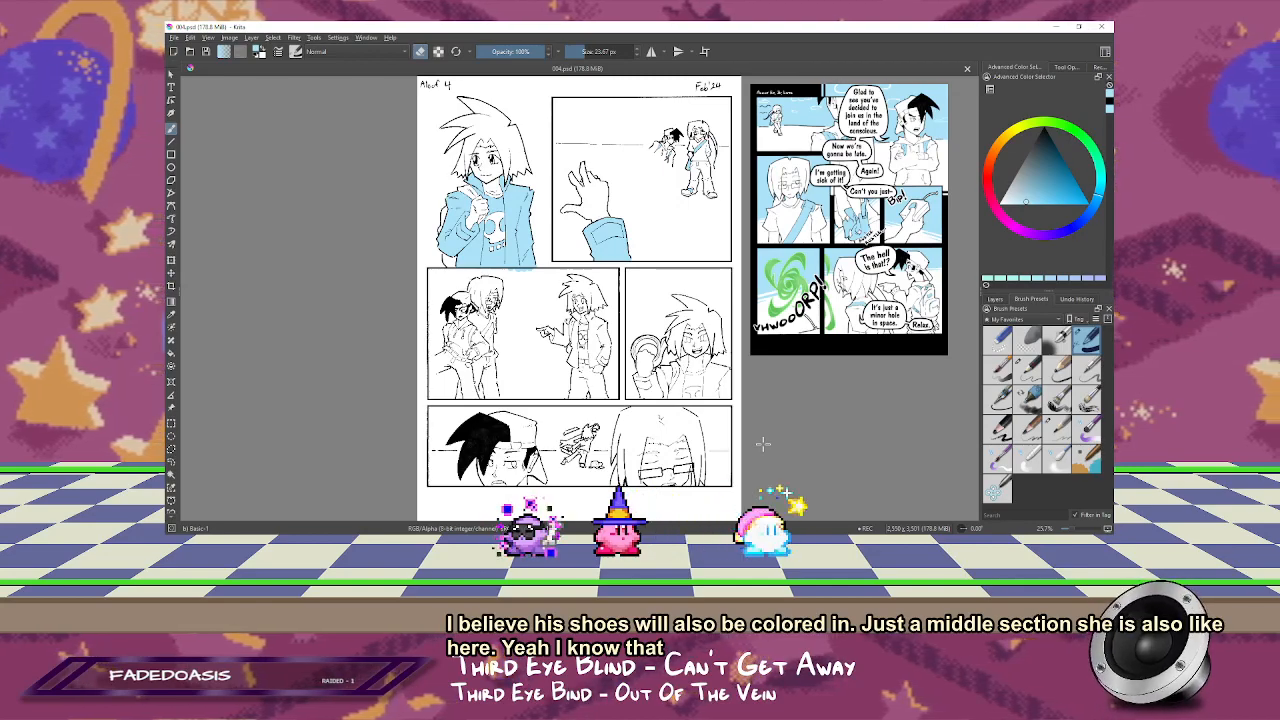
# Step: Paint both shoulder straps on the dark-haired hoodie figure in the third panel light blue, erasing spill along the strap edges
pyautogui.press('z')
pyautogui.moveTo(545, 271); pyautogui.dragTo(381, 429)
pyautogui.moveTo(625, 114); pyautogui.dragTo(402, 332)
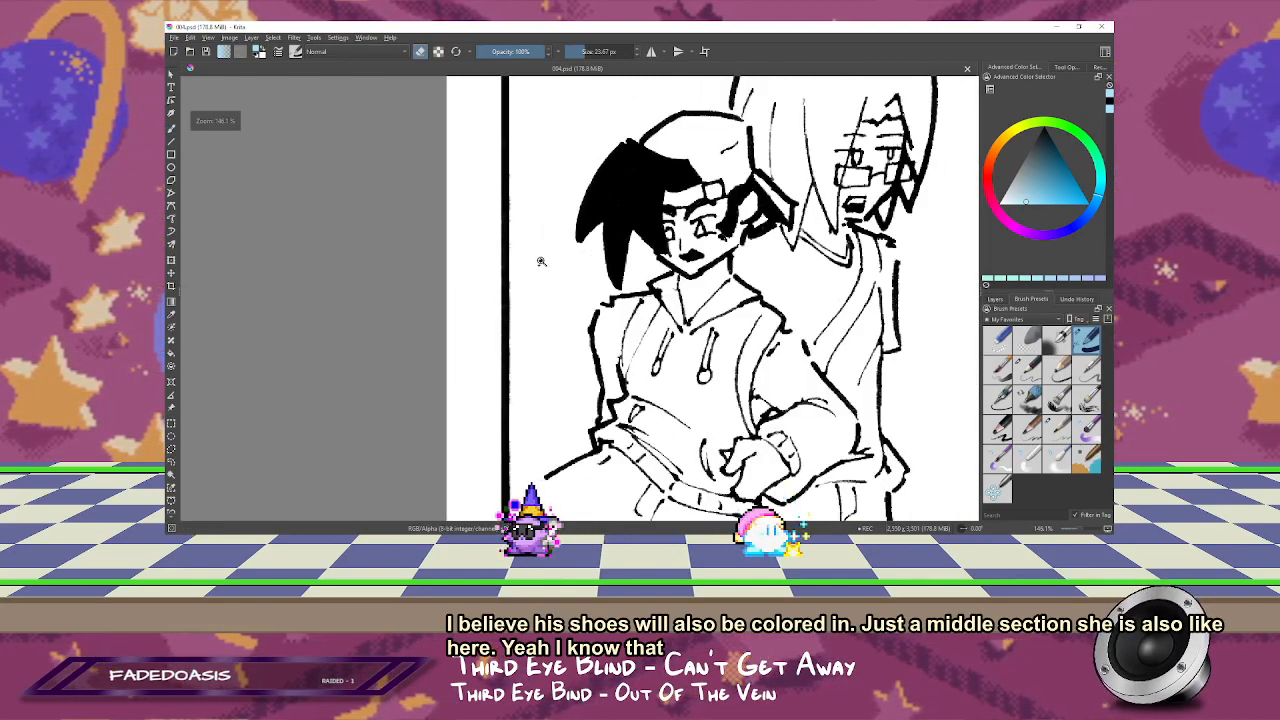
pyautogui.click(541, 261)
pyautogui.moveTo(590, 279)
pyautogui.mouseDown()
pyautogui.moveTo(606, 291)
pyautogui.moveTo(512, 169)
pyautogui.mouseUp()
pyautogui.press('b')
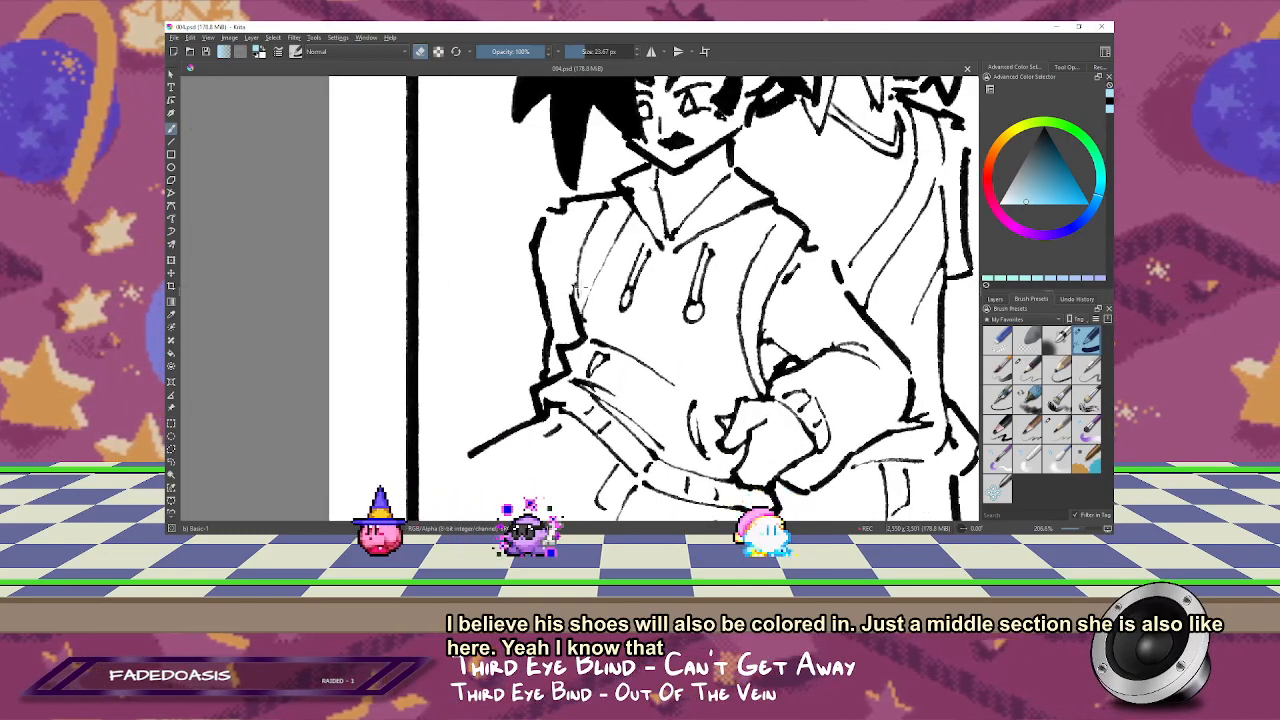
pyautogui.press('e')
pyautogui.moveTo(577, 284)
pyautogui.mouseDown()
pyautogui.moveTo(578, 298)
pyautogui.moveTo(588, 272)
pyautogui.moveTo(582, 312)
pyautogui.moveTo(616, 204)
pyautogui.moveTo(586, 262)
pyautogui.moveTo(588, 312)
pyautogui.mouseUp()
pyautogui.press('e')
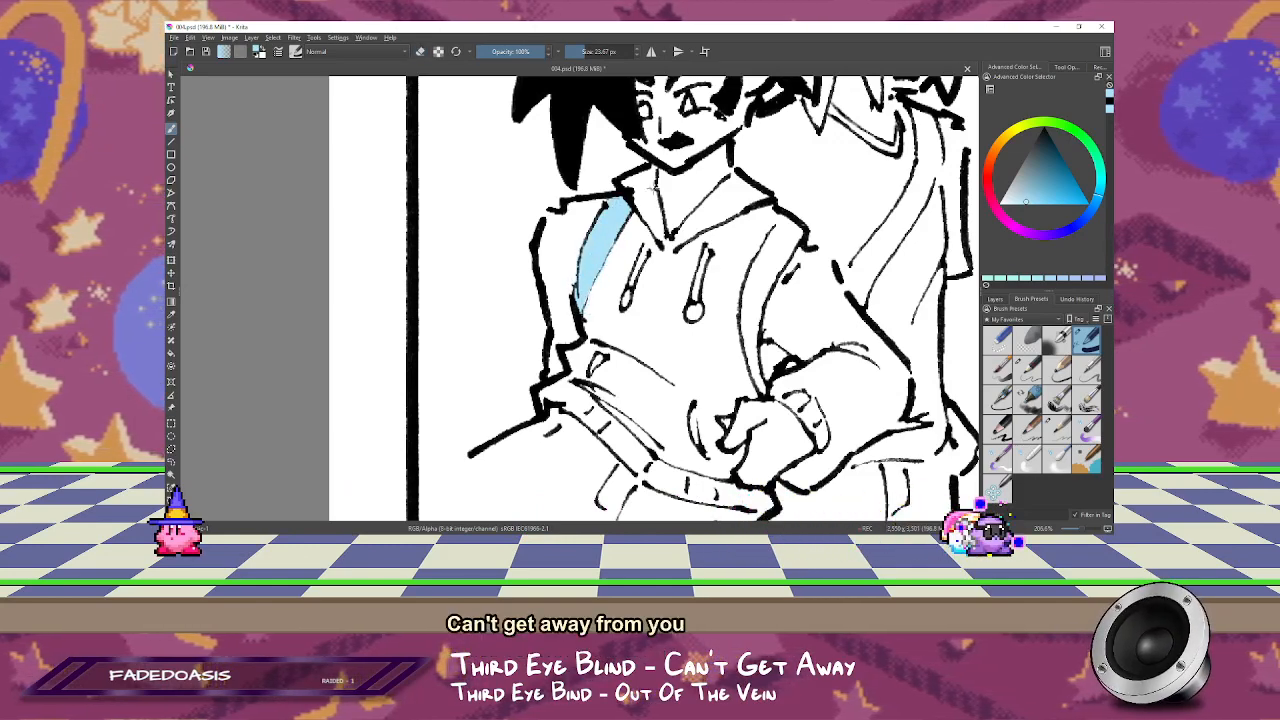
pyautogui.moveTo(771, 317); pyautogui.dragTo(686, 228)
pyautogui.moveTo(669, 279); pyautogui.dragTo(678, 308)
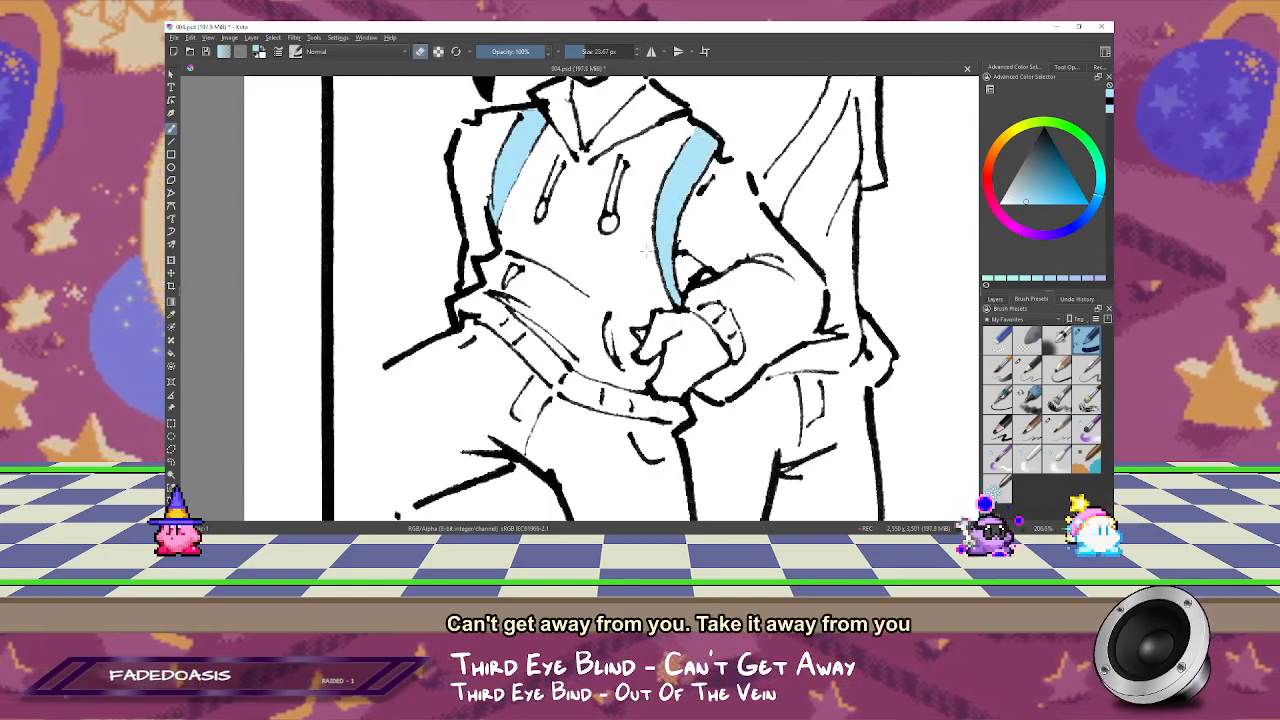
# Step: Paint the shoulder strap of the long-haired figure behind light blue and check the straps in a mirrored view
pyautogui.moveTo(657, 297)
pyautogui.mouseDown()
pyautogui.moveTo(471, 334)
pyautogui.moveTo(439, 422)
pyautogui.moveTo(433, 410)
pyautogui.mouseUp()
pyautogui.press('e')
pyautogui.moveTo(561, 277); pyautogui.dragTo(547, 316)
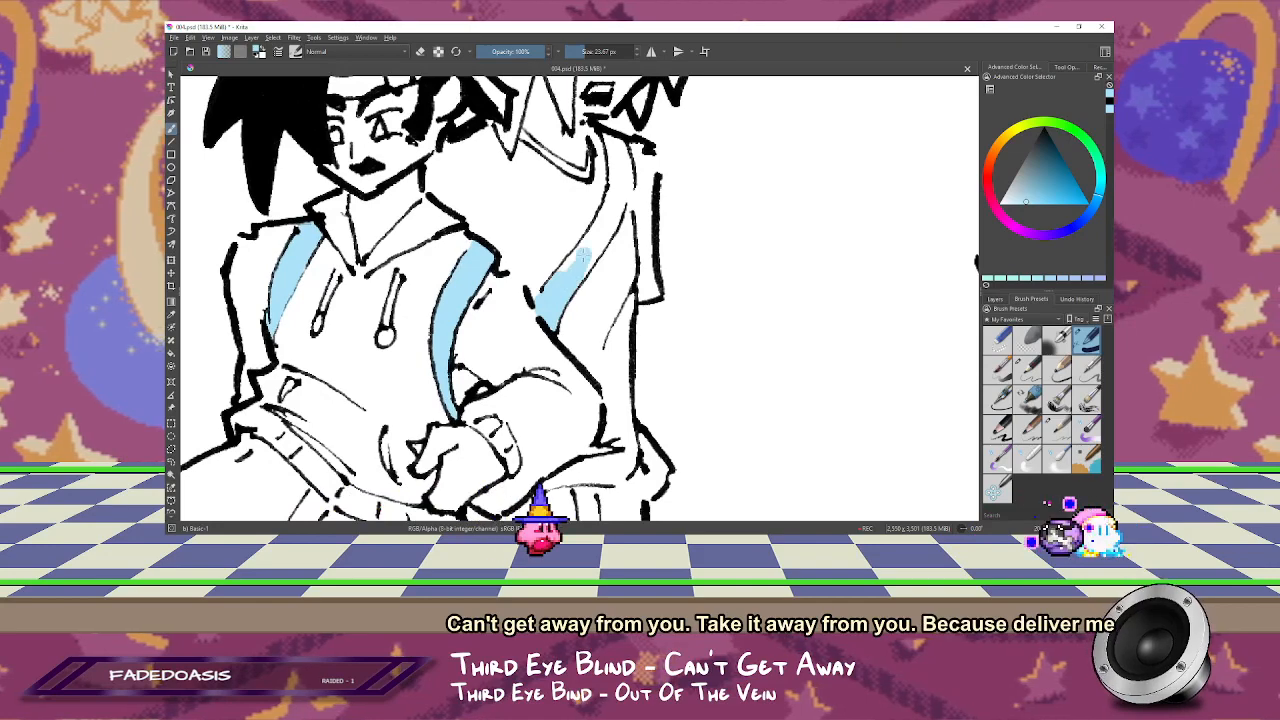
pyautogui.moveTo(600, 234); pyautogui.dragTo(545, 302)
pyautogui.moveTo(623, 193); pyautogui.dragTo(592, 238)
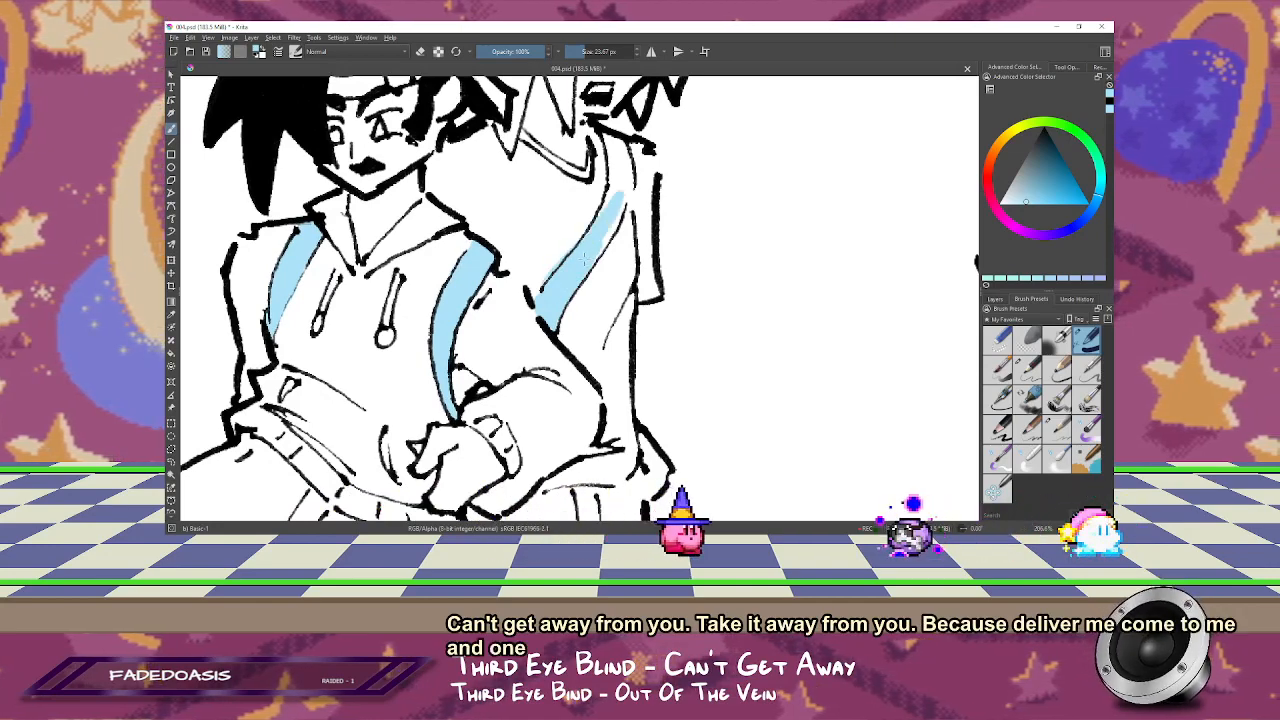
pyautogui.press('m')
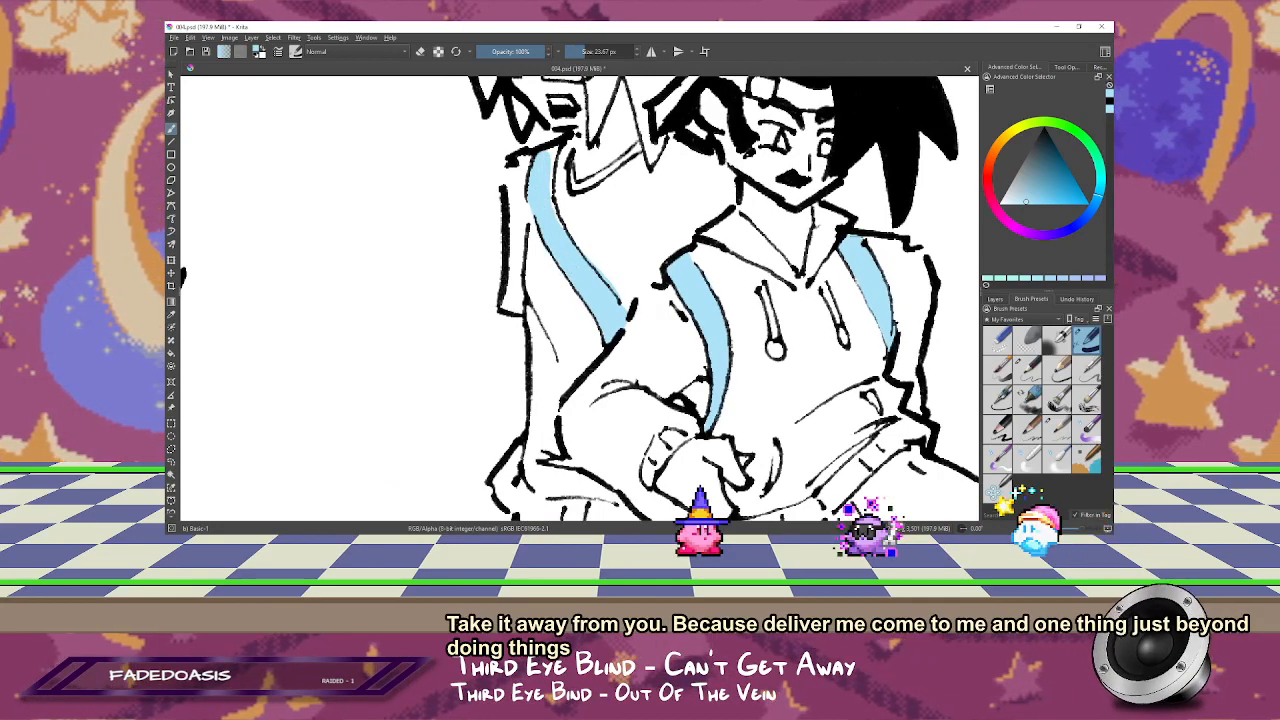
pyautogui.moveTo(620, 300); pyautogui.dragTo(604, 122)
pyautogui.moveTo(762, 292); pyautogui.dragTo(539, 312)
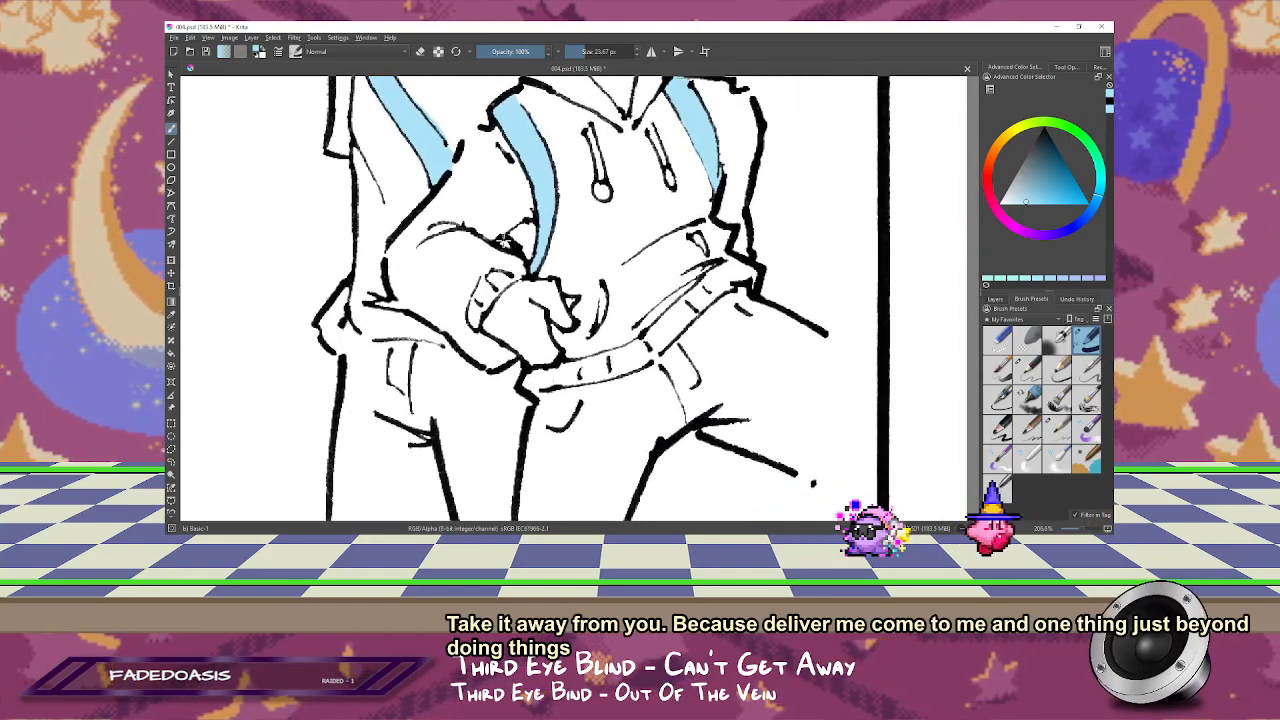
pyautogui.press('1')
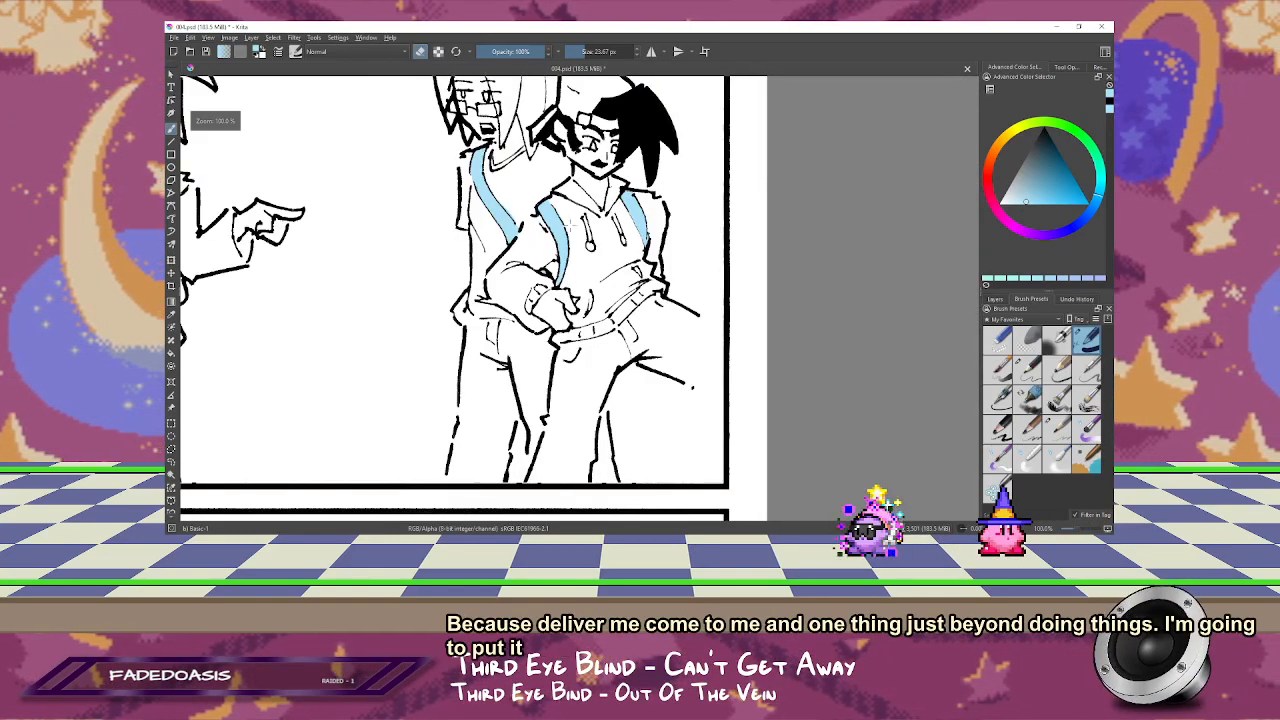
pyautogui.moveTo(574, 178); pyautogui.dragTo(658, 175)
pyautogui.scroll(1, 610, 255)
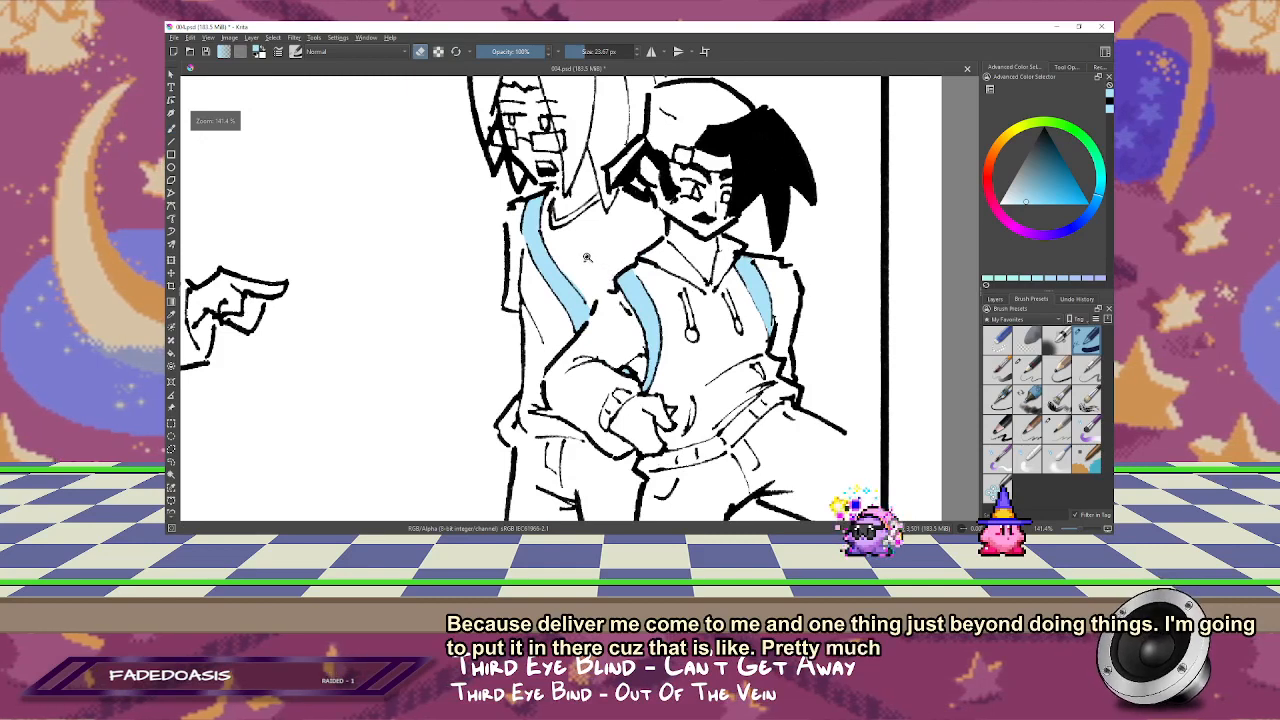
pyautogui.press('m')
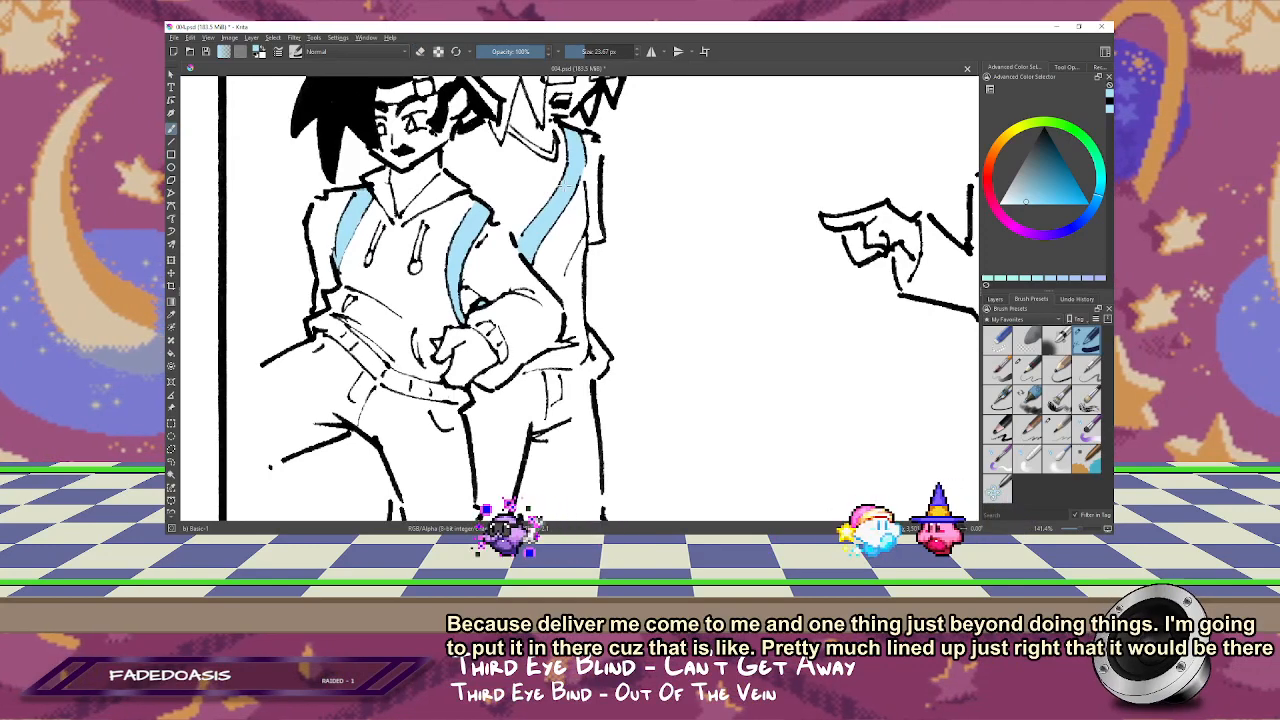
pyautogui.scroll(-1, 577, 275)
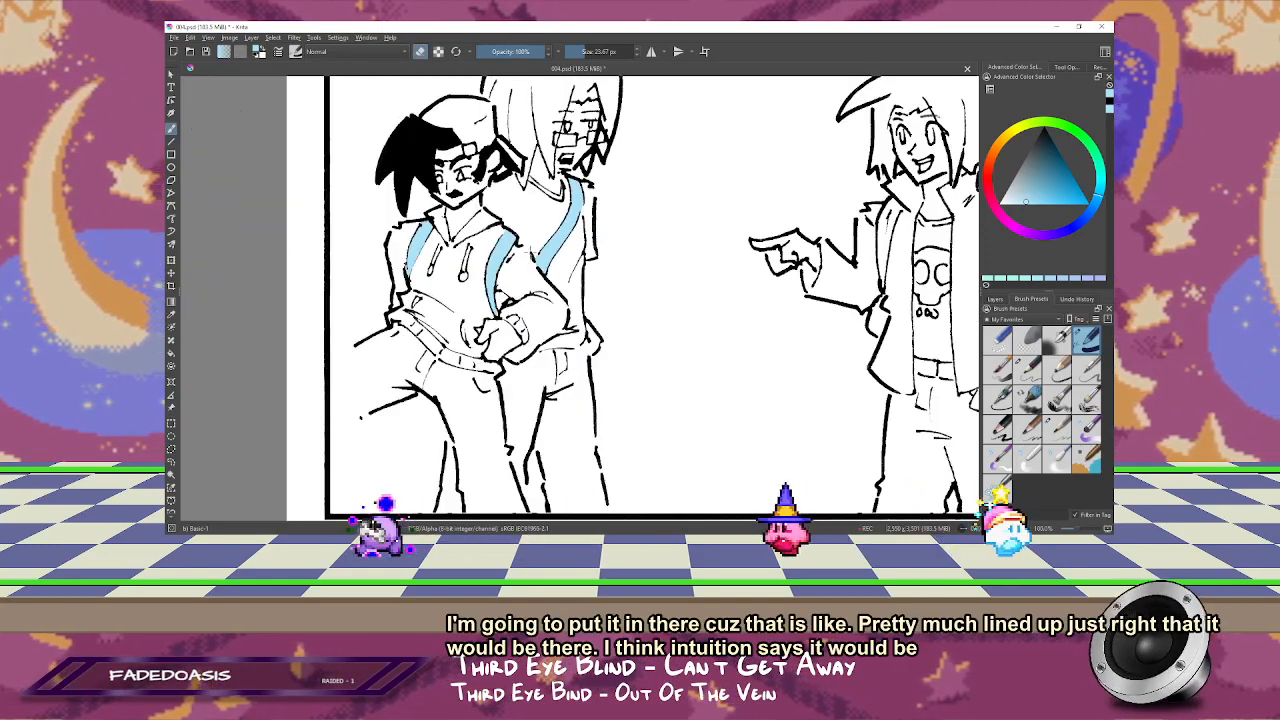
# Step: Fill the pointing arm's jacket sleeve in the third panel with light blue, from the cuff up to the shoulder
pyautogui.moveTo(643, 293); pyautogui.dragTo(488, 250)
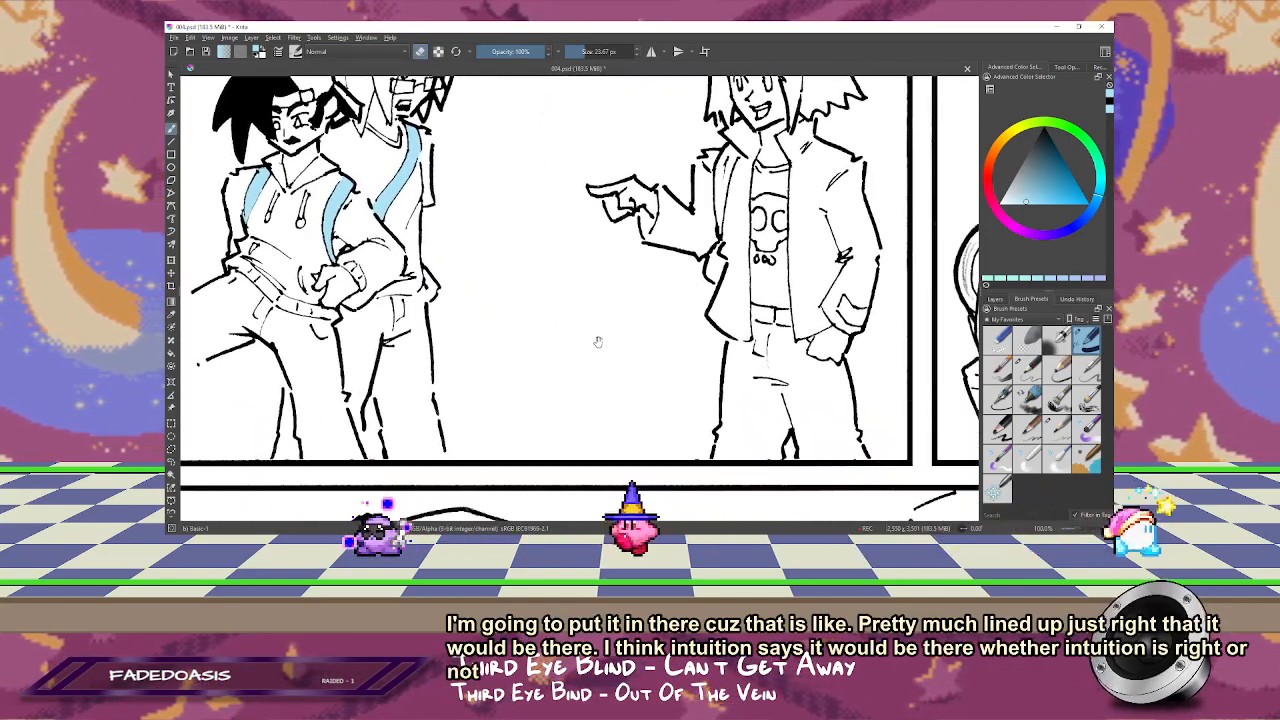
pyautogui.moveTo(654, 303); pyautogui.dragTo(533, 421)
pyautogui.scroll(1, 480, 370)
pyautogui.moveTo(474, 366); pyautogui.dragTo(435, 321)
pyautogui.scroll(1, 579, 303)
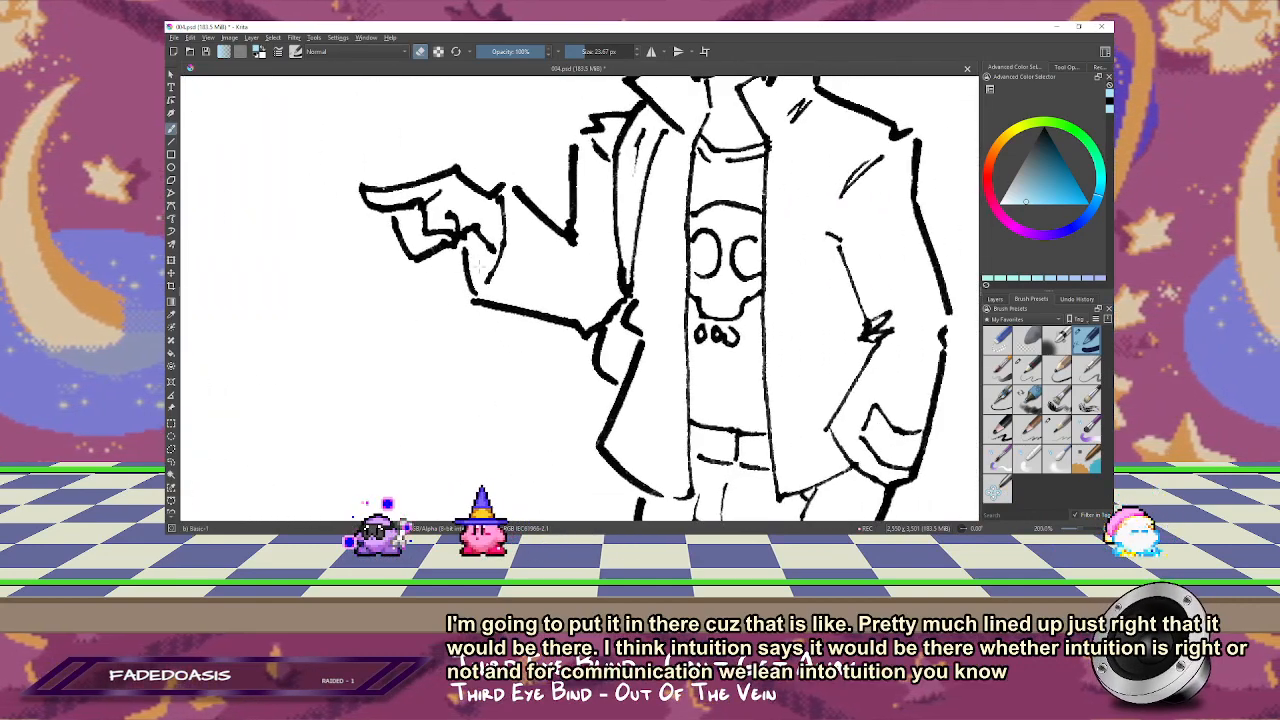
pyautogui.moveTo(472, 247)
pyautogui.mouseDown()
pyautogui.moveTo(482, 266)
pyautogui.moveTo(504, 258)
pyautogui.moveTo(512, 216)
pyautogui.moveTo(570, 250)
pyautogui.moveTo(545, 255)
pyautogui.moveTo(528, 282)
pyautogui.moveTo(484, 292)
pyautogui.moveTo(594, 316)
pyautogui.mouseUp()
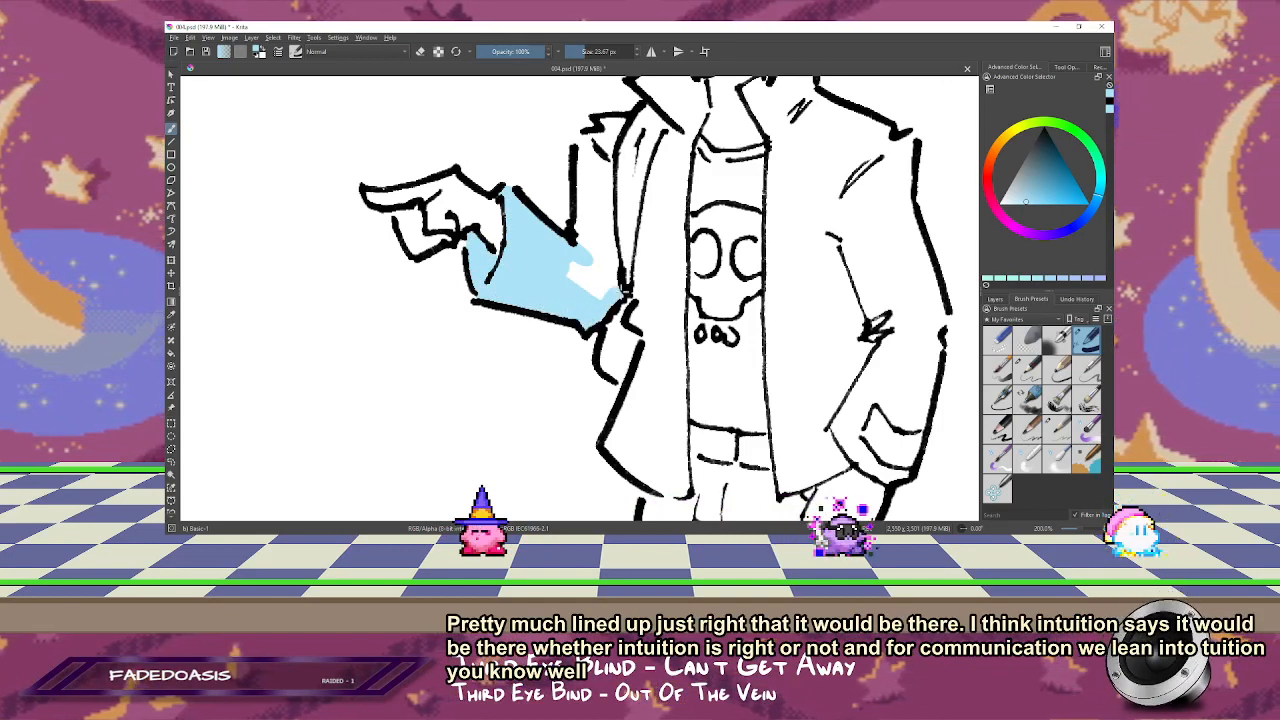
pyautogui.moveTo(623, 290); pyautogui.dragTo(590, 145)
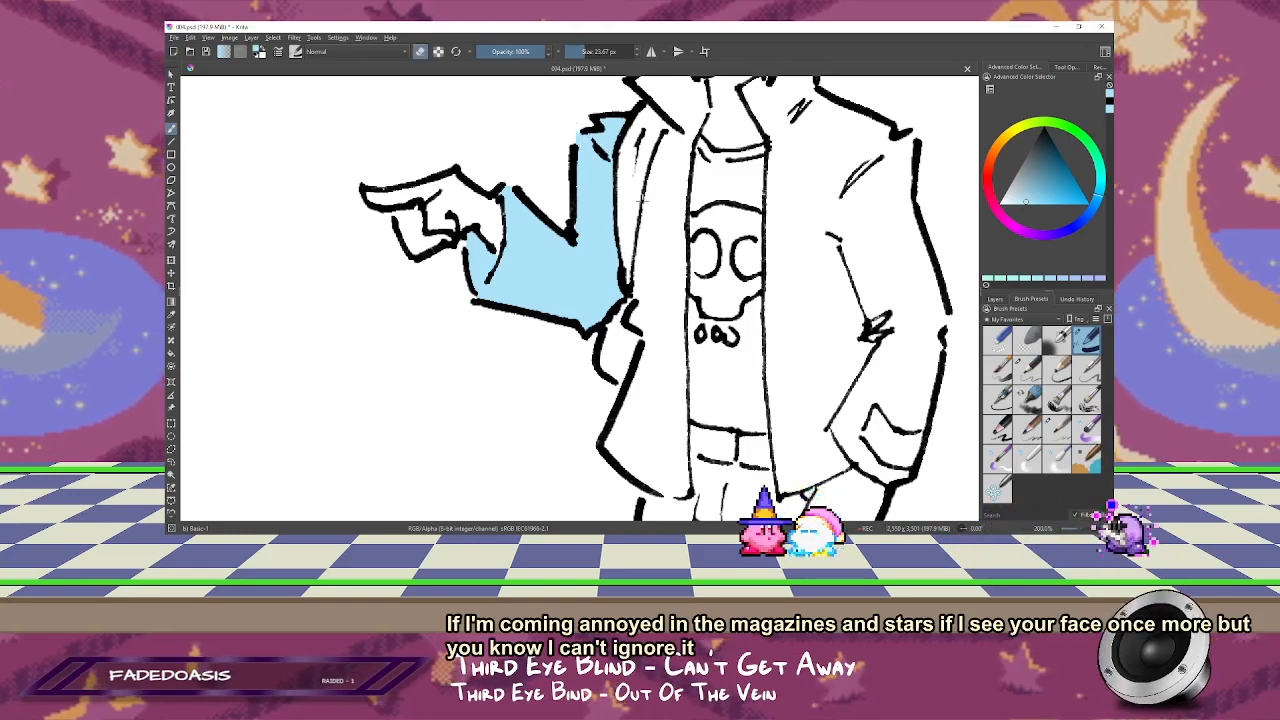
# Step: Paint the lower fronts of the pointing figure's open jacket and the lower part of the hanging sleeve light blue
pyautogui.moveTo(653, 195)
pyautogui.mouseDown()
pyautogui.moveTo(574, 252)
pyautogui.moveTo(512, 132)
pyautogui.mouseUp()
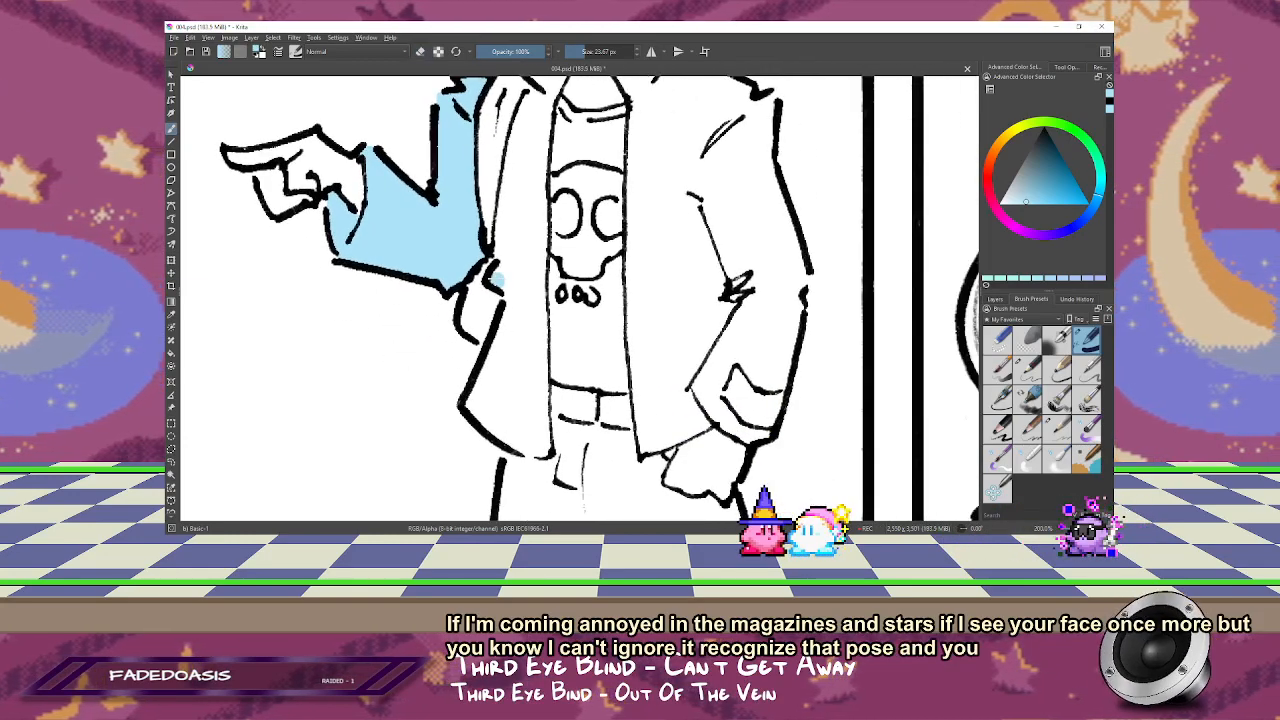
pyautogui.moveTo(478, 400)
pyautogui.mouseDown()
pyautogui.moveTo(546, 452)
pyautogui.moveTo(526, 447)
pyautogui.moveTo(538, 352)
pyautogui.moveTo(521, 392)
pyautogui.moveTo(500, 379)
pyautogui.moveTo(527, 352)
pyautogui.moveTo(538, 295)
pyautogui.mouseUp()
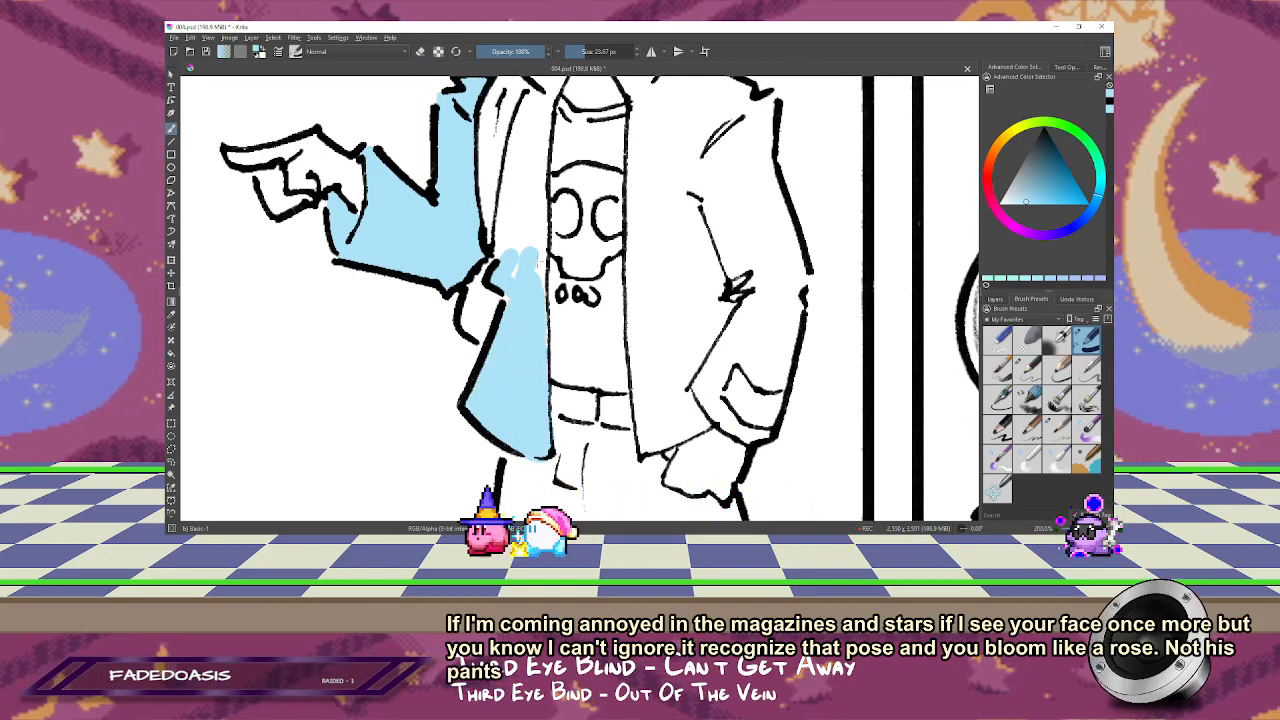
pyautogui.press('m')
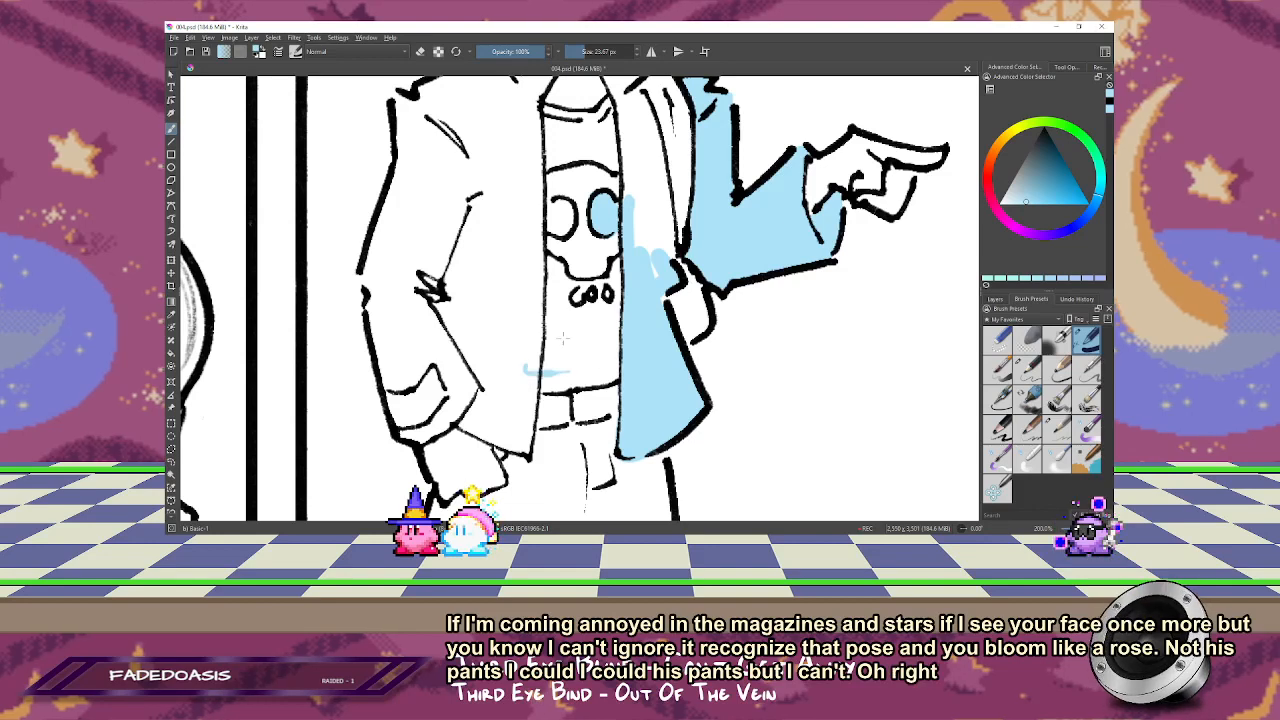
pyautogui.moveTo(563, 340); pyautogui.dragTo(635, 265)
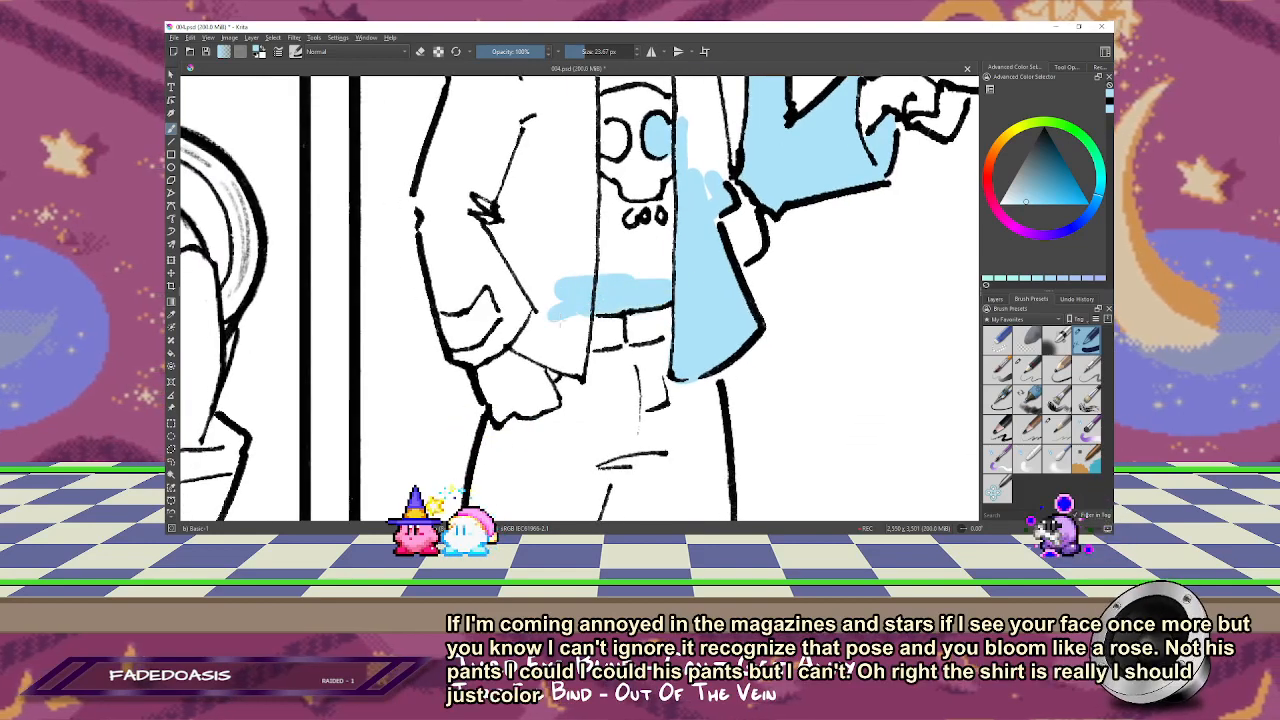
pyautogui.moveTo(457, 331)
pyautogui.mouseDown()
pyautogui.moveTo(576, 370)
pyautogui.moveTo(522, 340)
pyautogui.moveTo(556, 328)
pyautogui.moveTo(579, 352)
pyautogui.moveTo(560, 312)
pyautogui.moveTo(539, 333)
pyautogui.moveTo(470, 290)
pyautogui.moveTo(448, 310)
pyautogui.moveTo(426, 190)
pyautogui.moveTo(463, 280)
pyautogui.moveTo(498, 200)
pyautogui.moveTo(520, 262)
pyautogui.mouseUp()
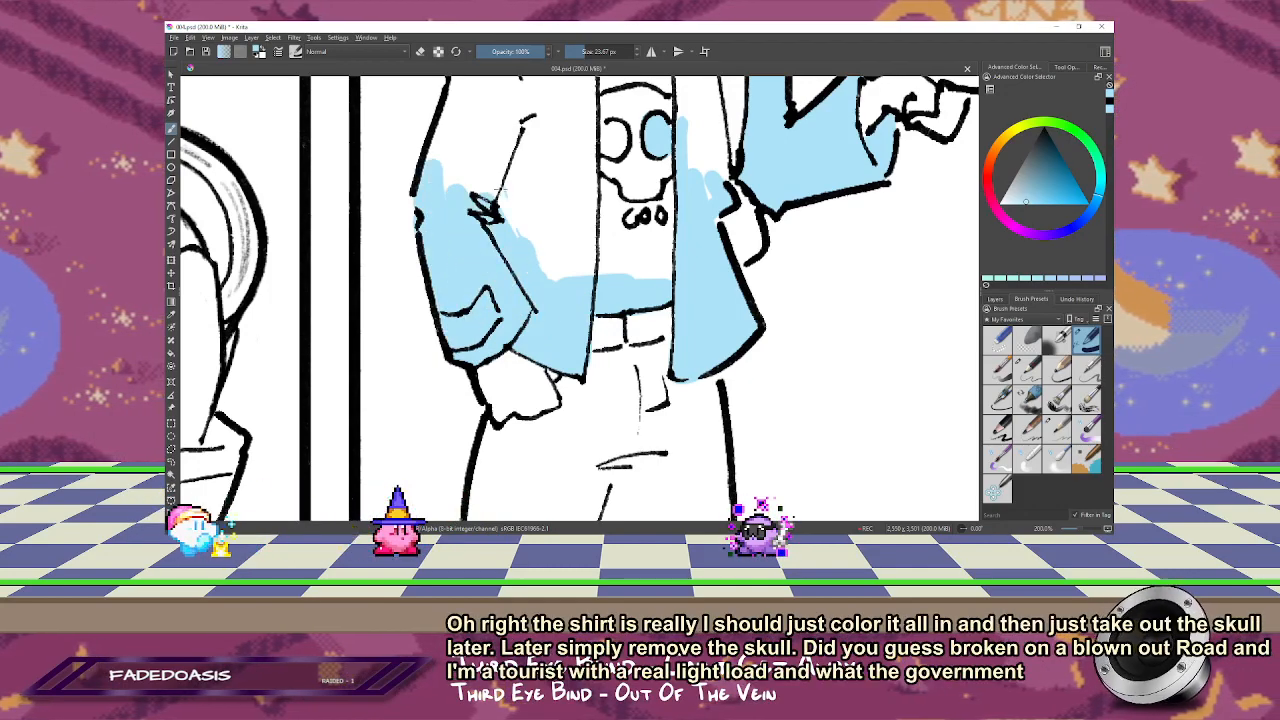
# Step: Fill the pointing figure's shirt with light blue straight over the skull print, up to the neckline, using a larger brush
pyautogui.moveTo(540, 185)
pyautogui.mouseDown()
pyautogui.moveTo(556, 245)
pyautogui.moveTo(567, 218)
pyautogui.moveTo(622, 249)
pyautogui.moveTo(642, 319)
pyautogui.moveTo(727, 338)
pyautogui.moveTo(566, 344)
pyautogui.moveTo(678, 283)
pyautogui.moveTo(585, 273)
pyautogui.moveTo(640, 170)
pyautogui.mouseUp()
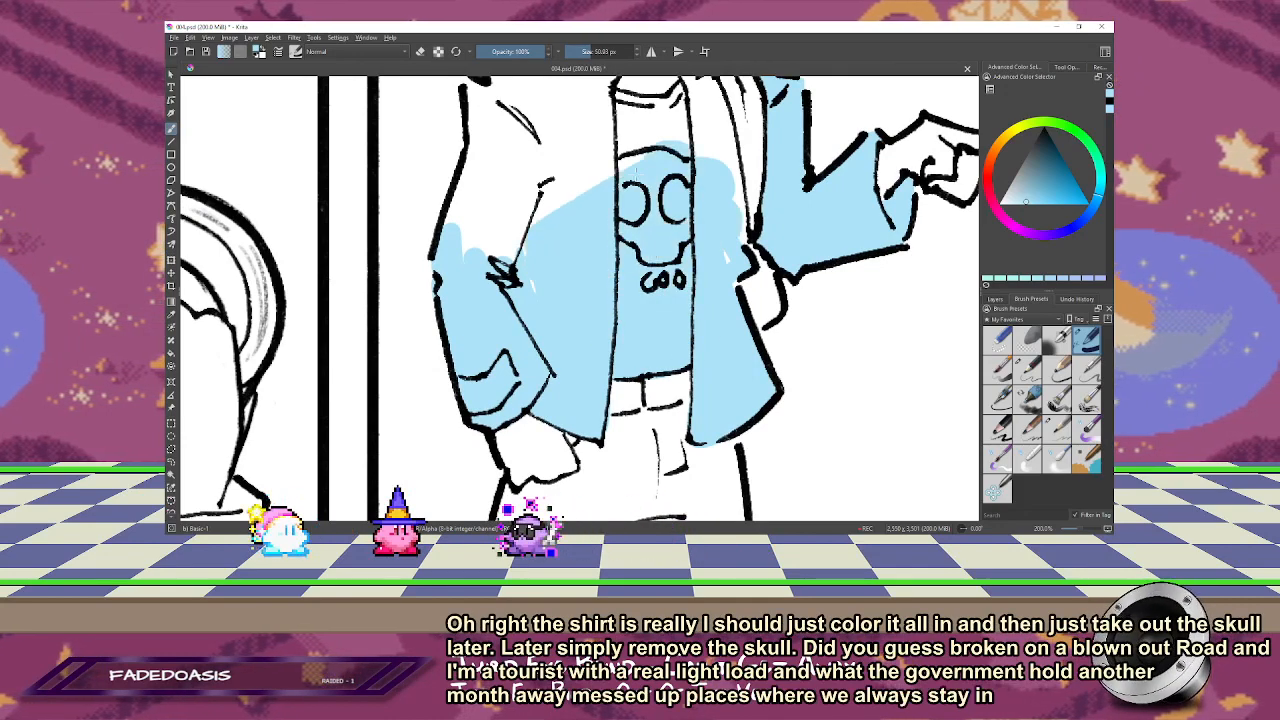
pyautogui.moveTo(629, 221); pyautogui.dragTo(588, 361)
pyautogui.moveTo(656, 259); pyautogui.dragTo(631, 275)
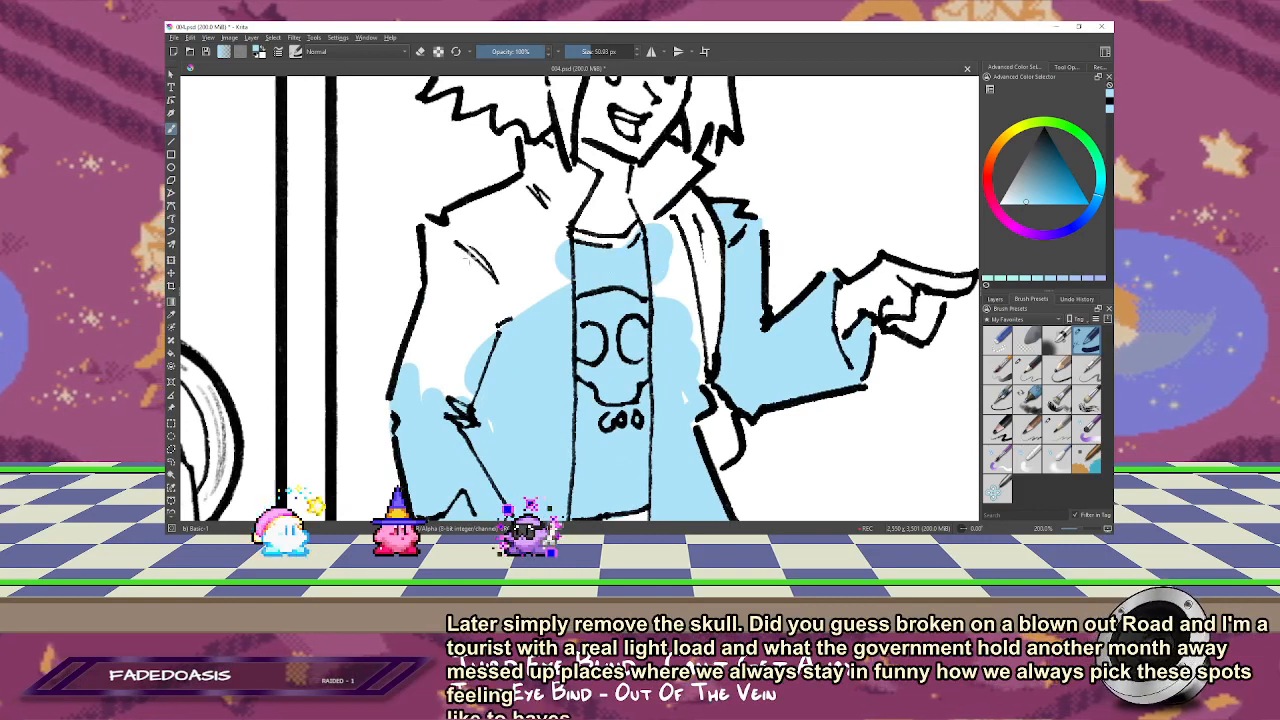
# Step: Fill the rest of the jacket light blue across the shoulder, upper sleeve, chest and both collar flaps, leaving the neck and lining white
pyautogui.moveTo(435, 360)
pyautogui.mouseDown()
pyautogui.moveTo(484, 398)
pyautogui.moveTo(481, 293)
pyautogui.moveTo(444, 263)
pyautogui.moveTo(438, 293)
pyautogui.moveTo(459, 235)
pyautogui.moveTo(541, 152)
pyautogui.moveTo(556, 172)
pyautogui.moveTo(502, 243)
pyautogui.mouseUp()
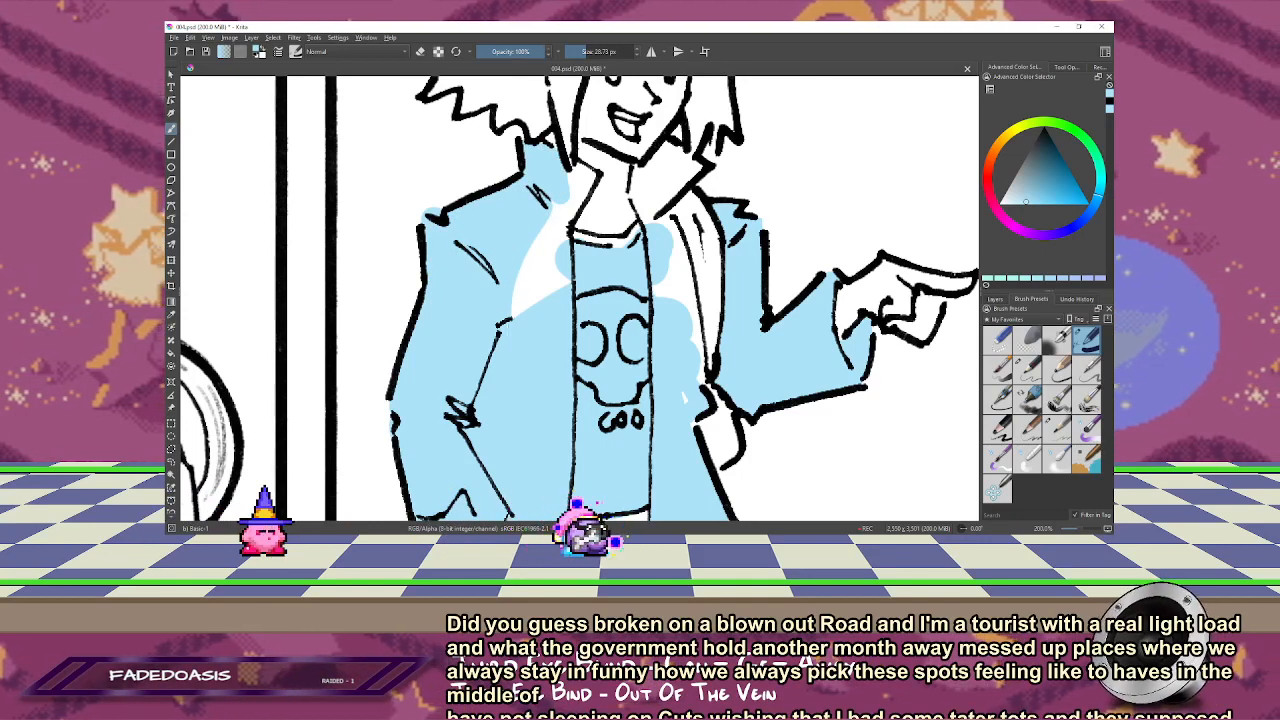
pyautogui.moveTo(548, 292)
pyautogui.mouseDown()
pyautogui.moveTo(560, 212)
pyautogui.moveTo(564, 240)
pyautogui.moveTo(590, 174)
pyautogui.mouseUp()
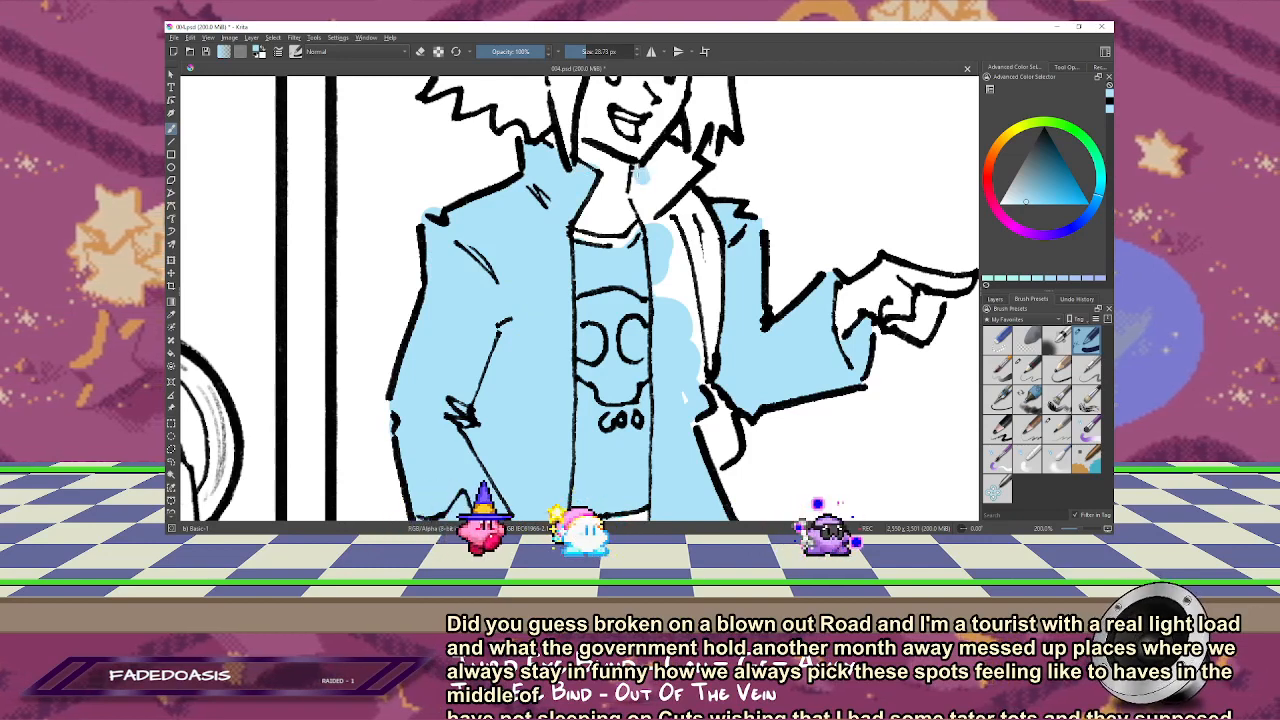
pyautogui.moveTo(636, 197); pyautogui.dragTo(668, 205)
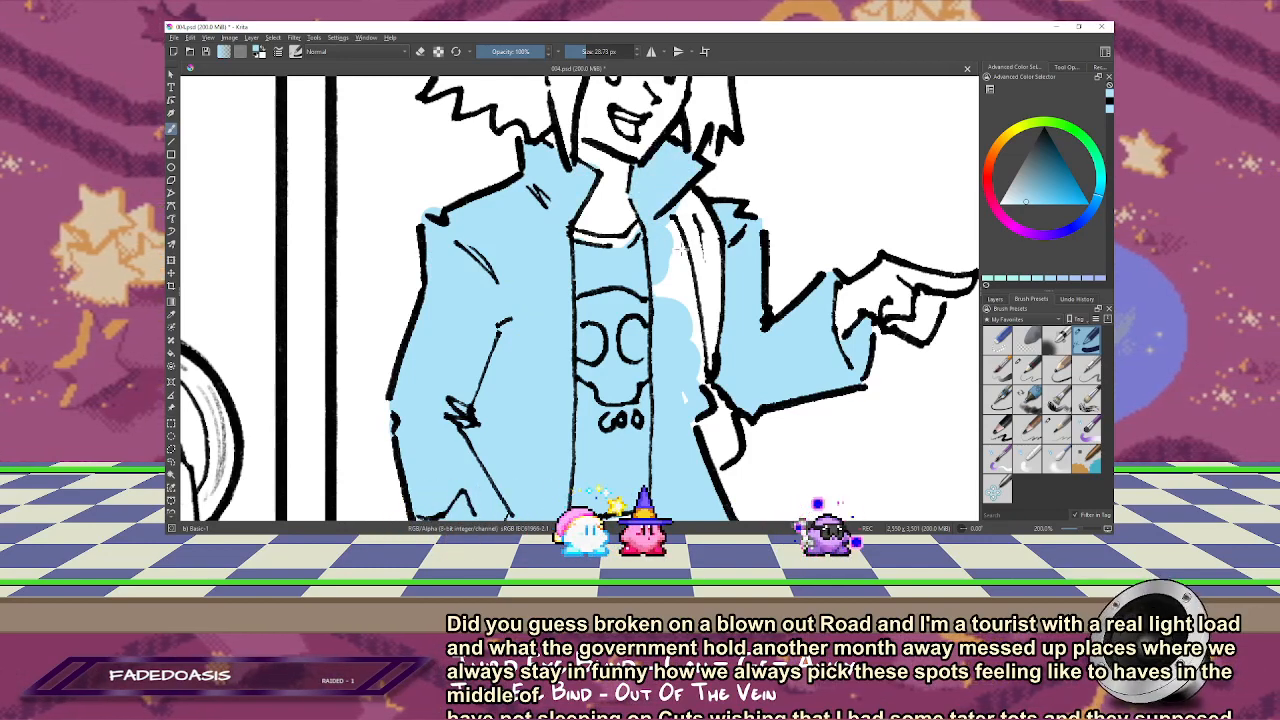
pyautogui.press('m')
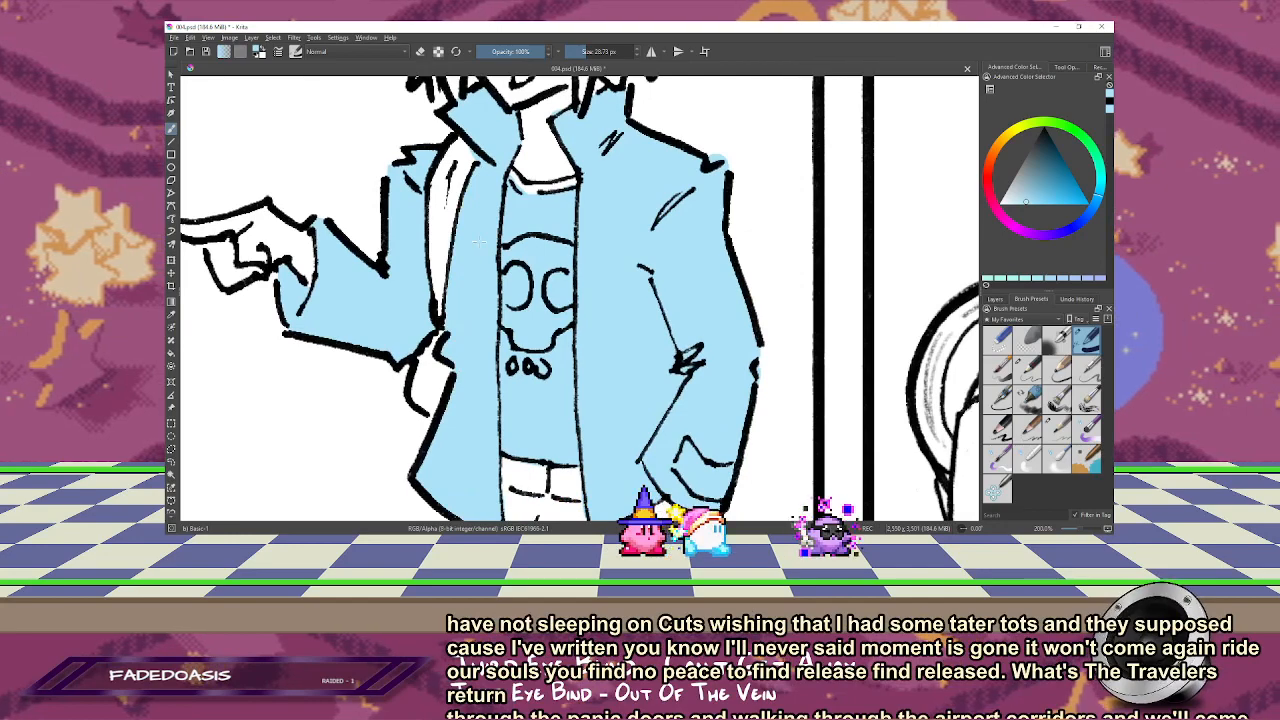
pyautogui.scroll(2, 478, 241)
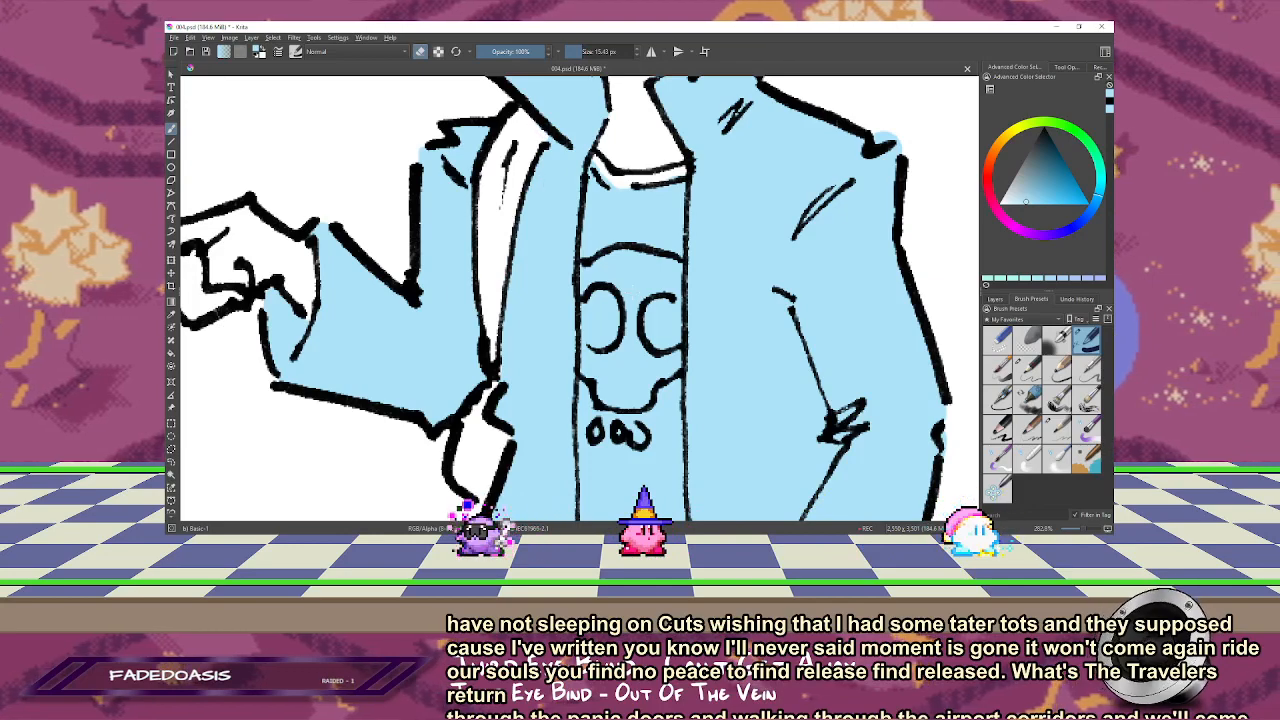
# Step: Switch to VLC media player and turn off shuffle for the playlist
pyautogui.hotkey('alt', 'Tab')
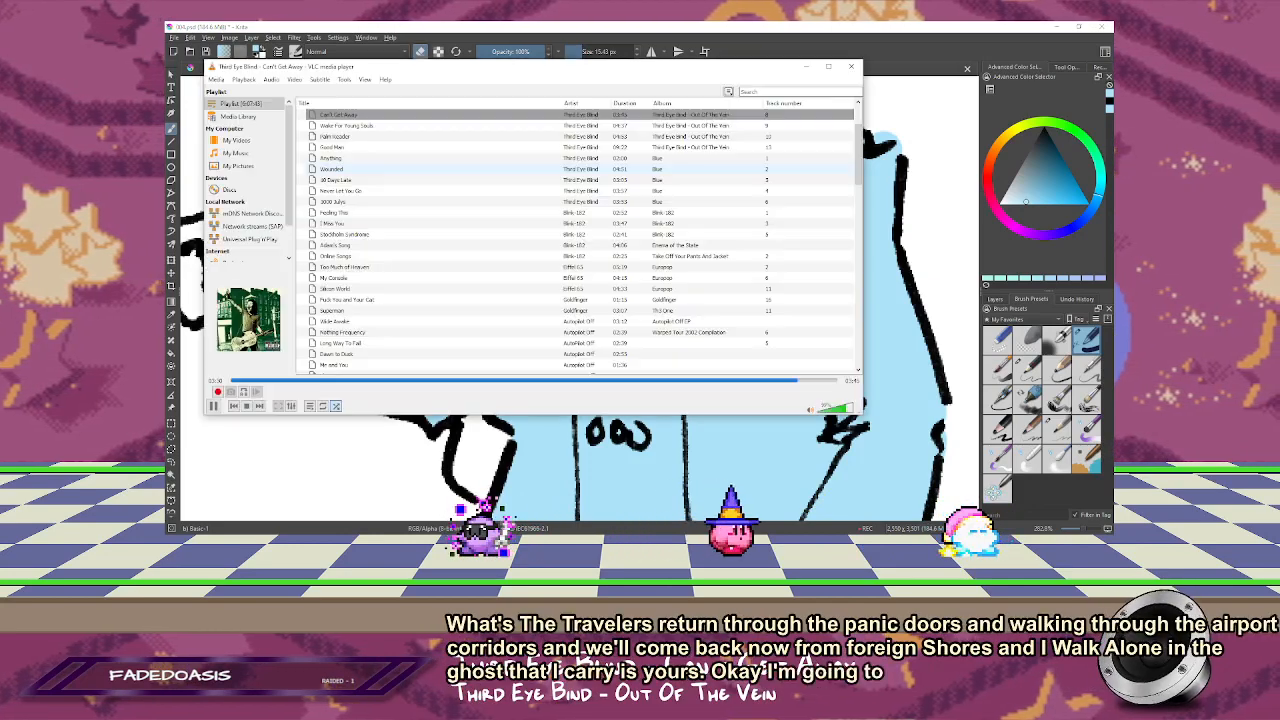
pyautogui.scroll(-10, 440, 278)
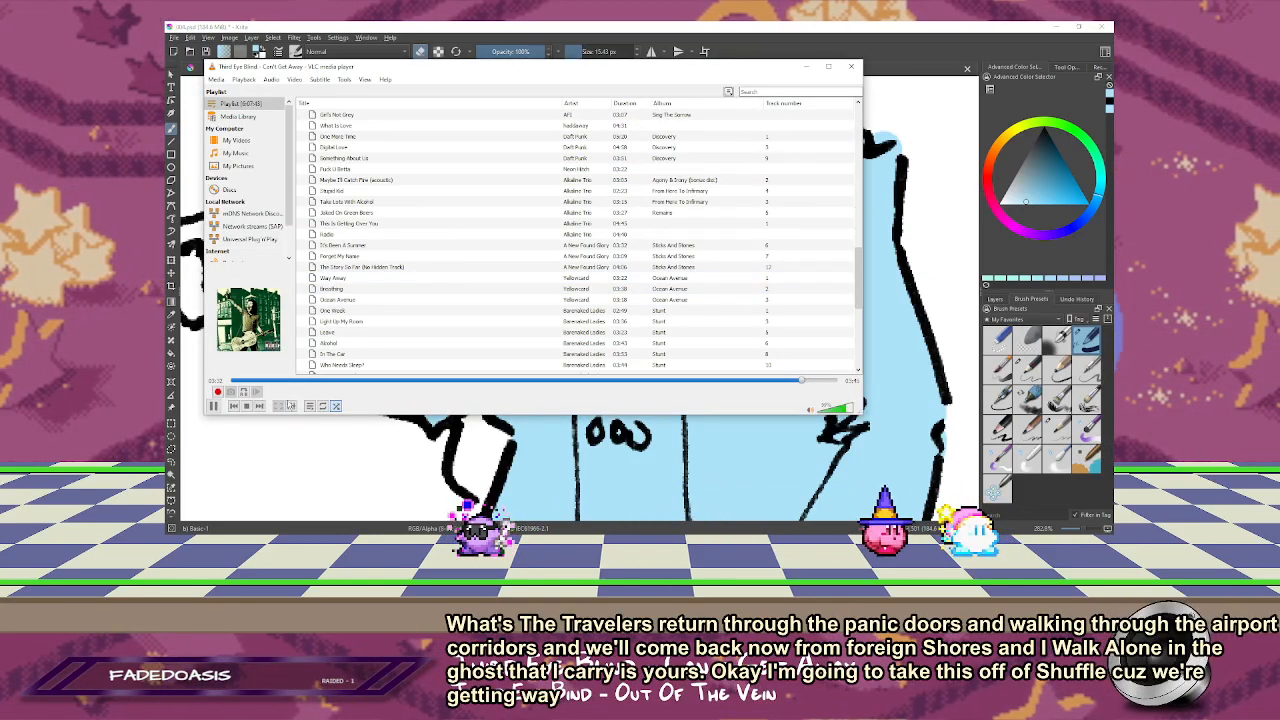
pyautogui.click(336, 406)
# Step: Play the track Silicon World from the playlist and return to the comic page in Krita
pyautogui.scroll(8, 460, 258)
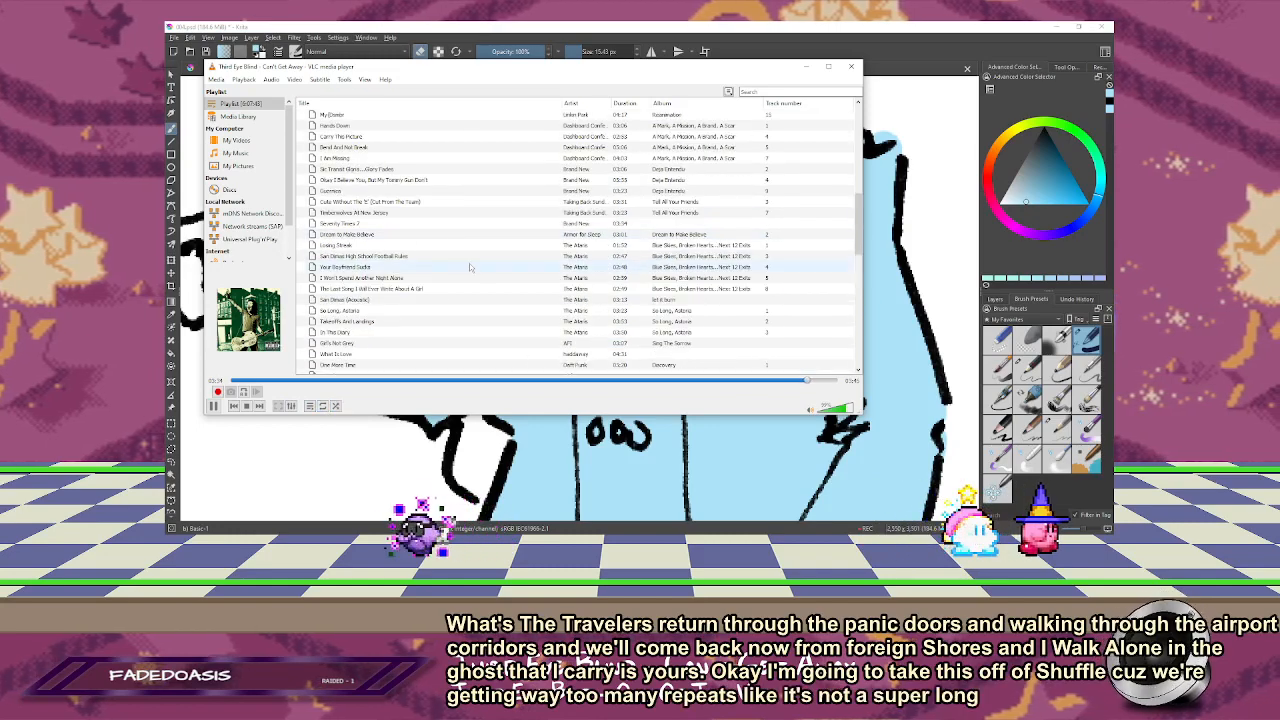
pyautogui.scroll(3, 363, 193)
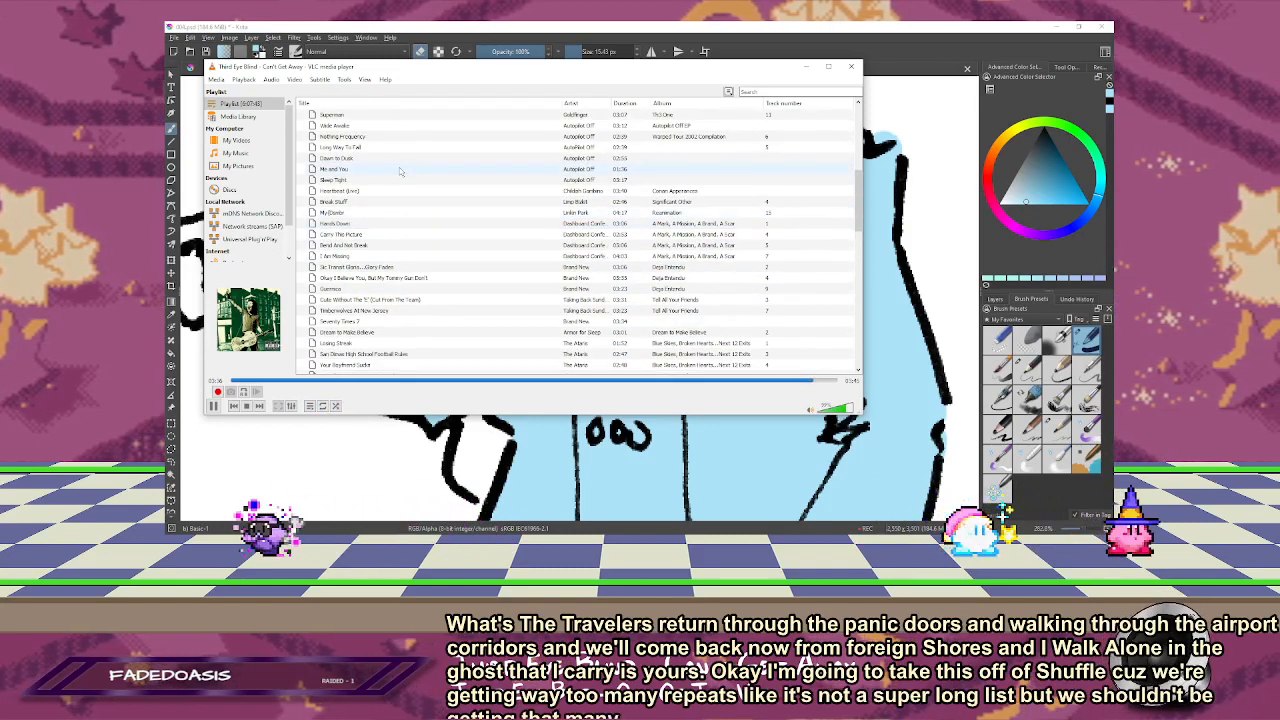
pyautogui.scroll(1, 365, 195)
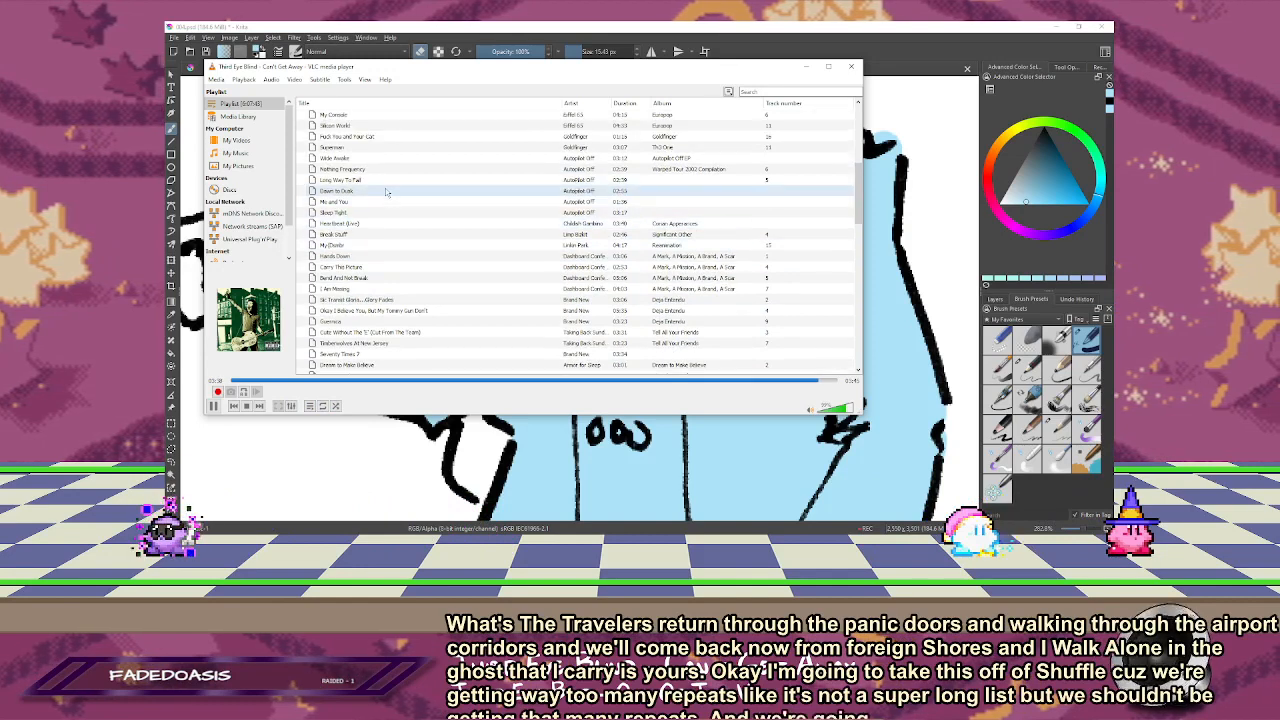
pyautogui.doubleClick(390, 125)
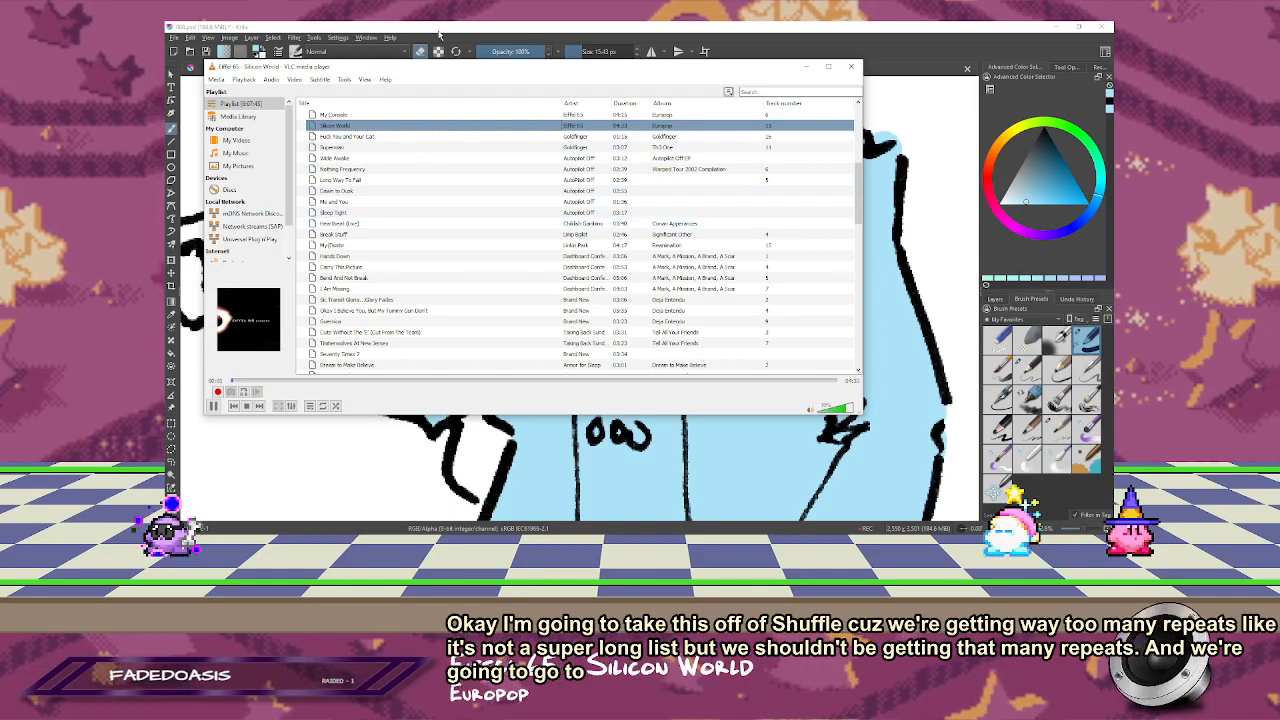
pyautogui.click(438, 35)
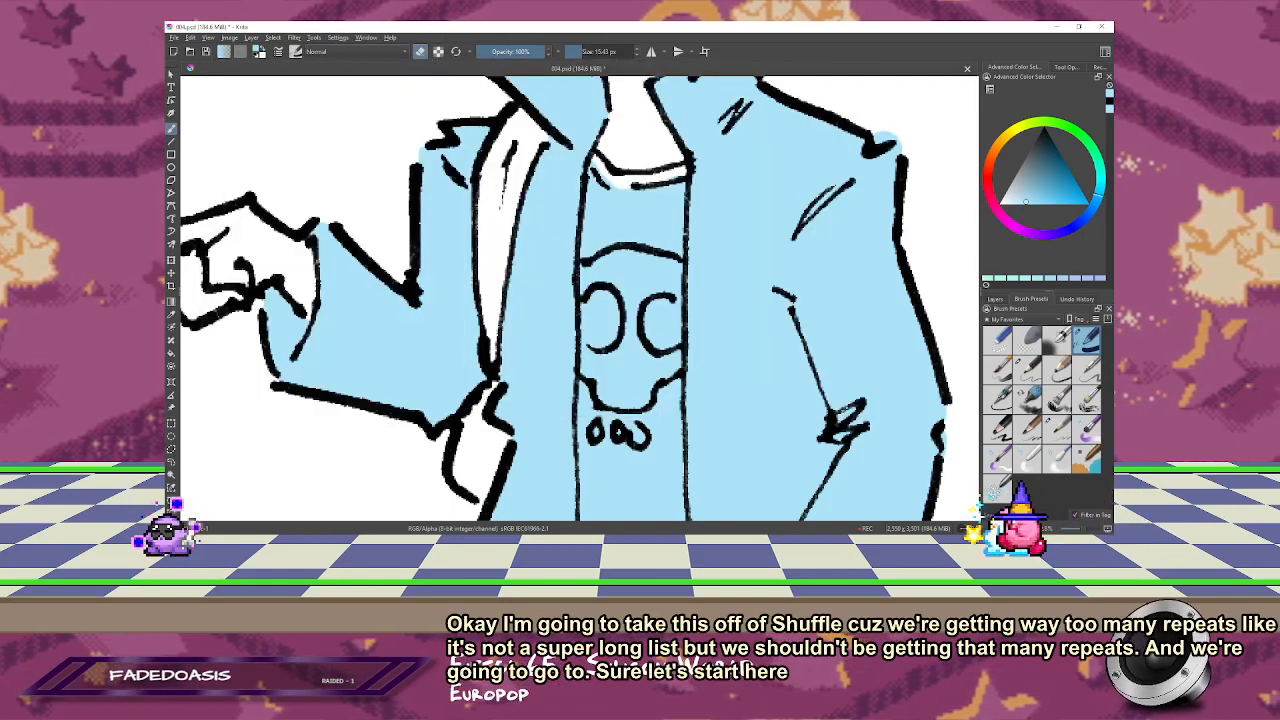
# Step: Erase the blue from the skull print on the pointing figure's shirt, keeping the eye sockets light blue
pyautogui.moveTo(606, 368)
pyautogui.mouseDown()
pyautogui.moveTo(588, 362)
pyautogui.moveTo(617, 355)
pyautogui.mouseUp()
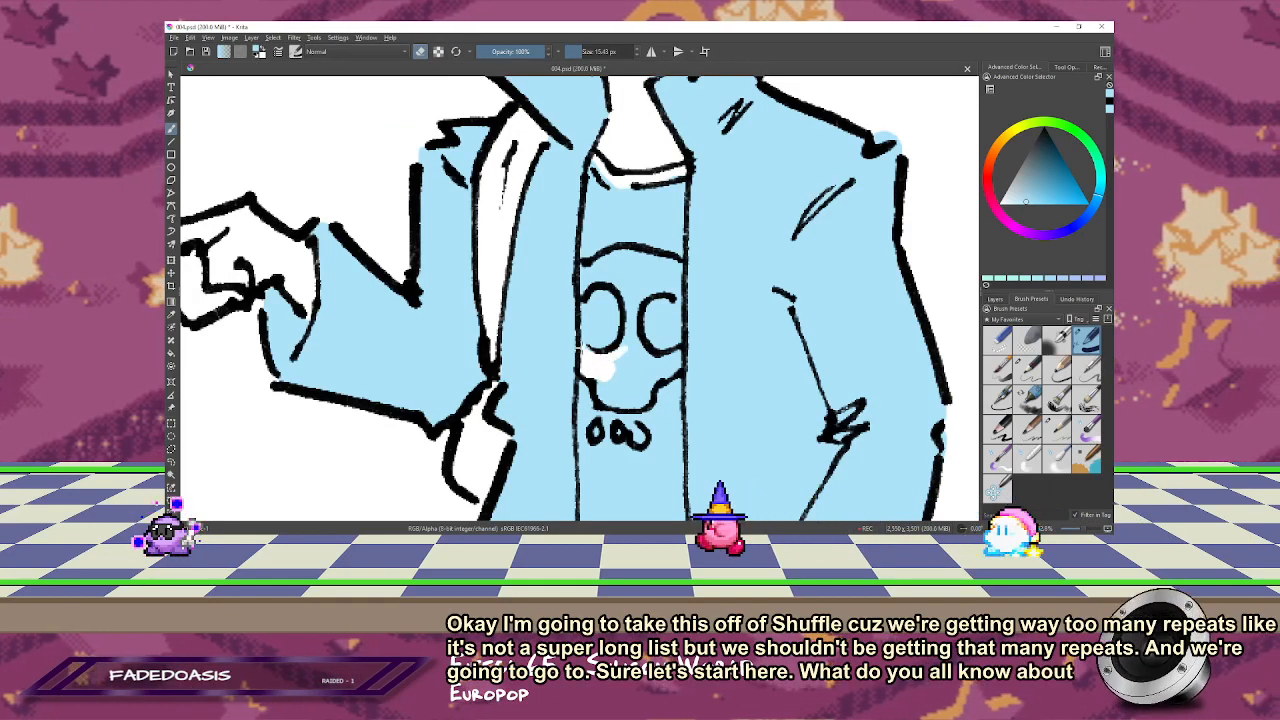
pyautogui.press('e')
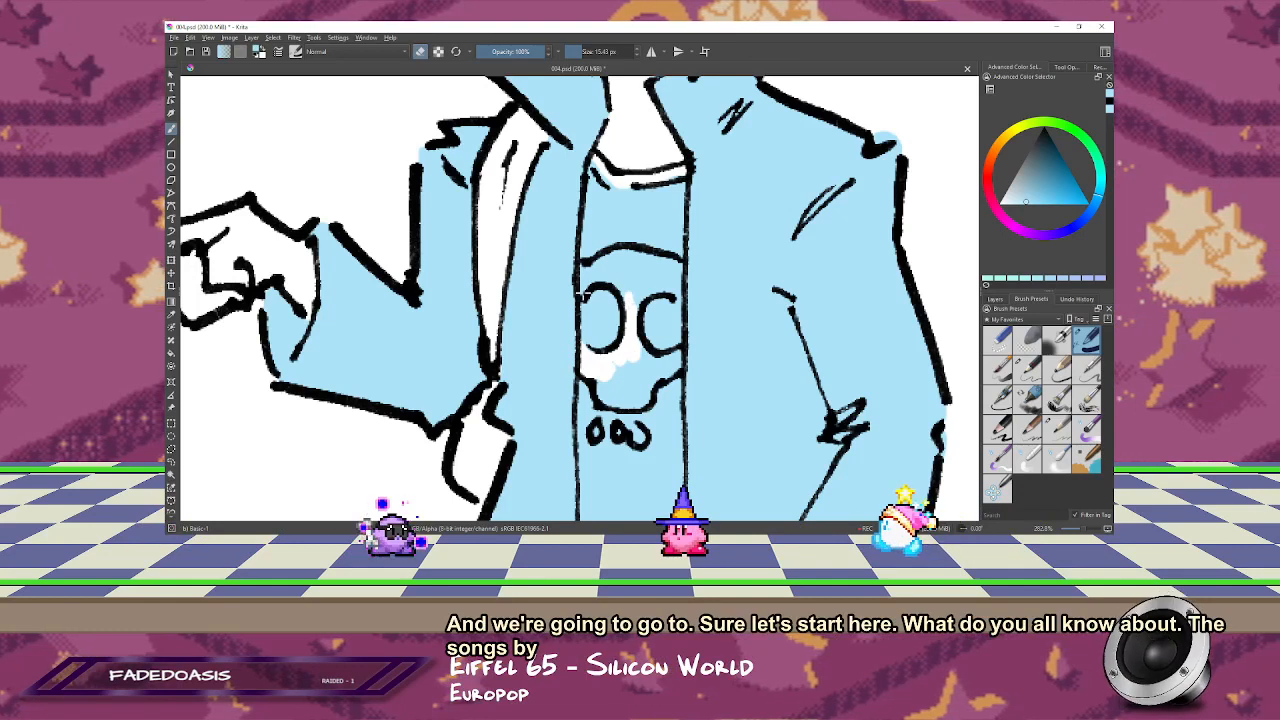
pyautogui.moveTo(598, 268)
pyautogui.mouseDown()
pyautogui.moveTo(631, 258)
pyautogui.moveTo(660, 268)
pyautogui.moveTo(640, 278)
pyautogui.moveTo(666, 283)
pyautogui.mouseUp()
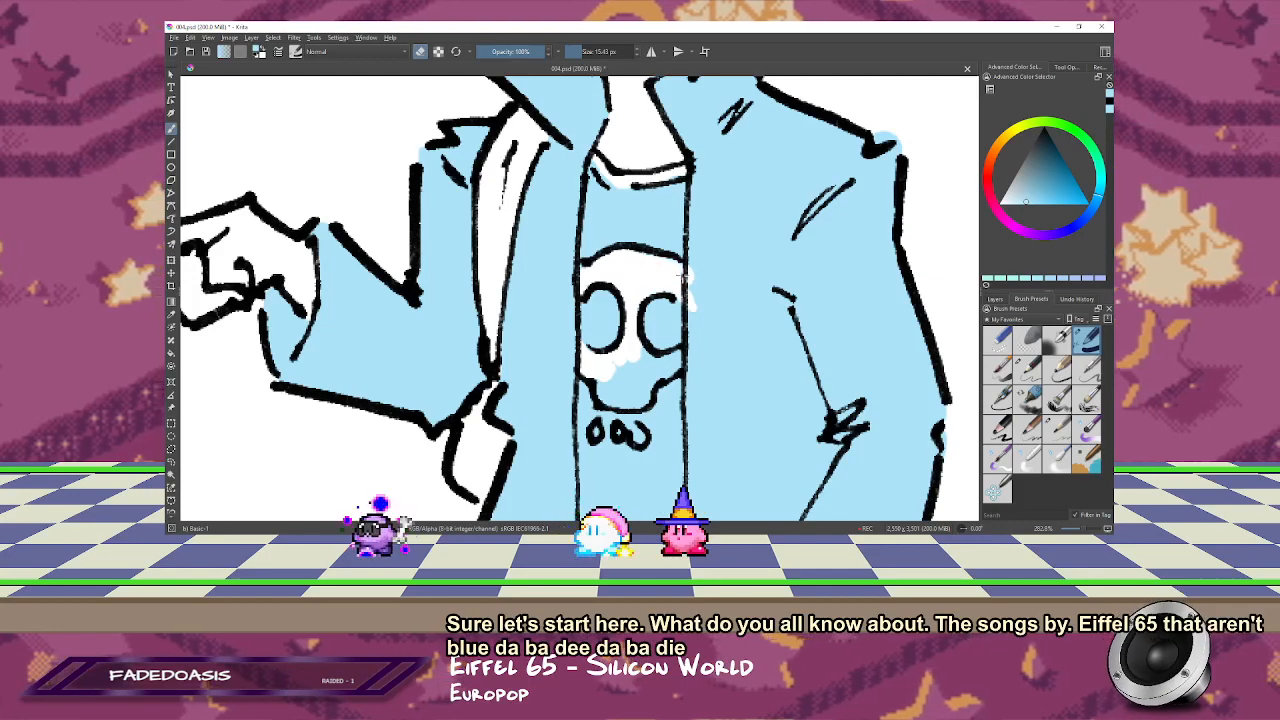
pyautogui.moveTo(706, 206); pyautogui.dragTo(696, 110)
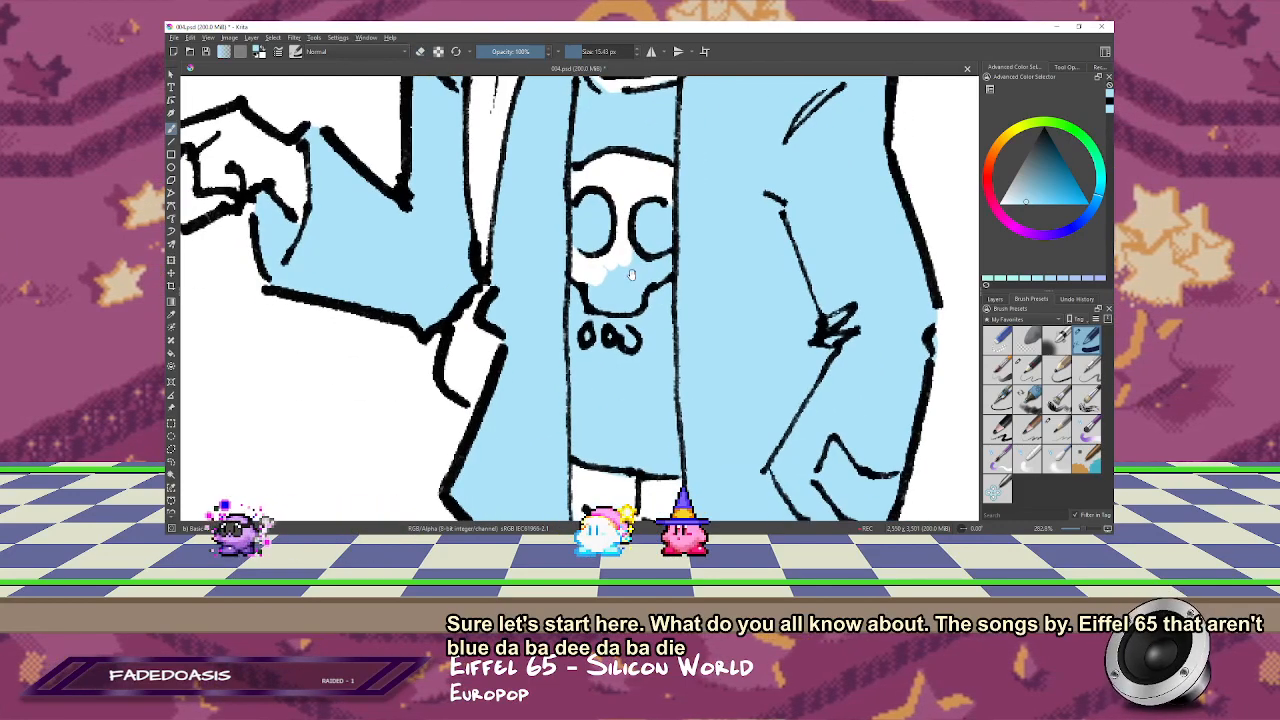
pyautogui.press('e')
pyautogui.moveTo(632, 262)
pyautogui.mouseDown()
pyautogui.moveTo(668, 264)
pyautogui.moveTo(628, 304)
pyautogui.moveTo(597, 298)
pyautogui.moveTo(608, 265)
pyautogui.moveTo(622, 292)
pyautogui.mouseUp()
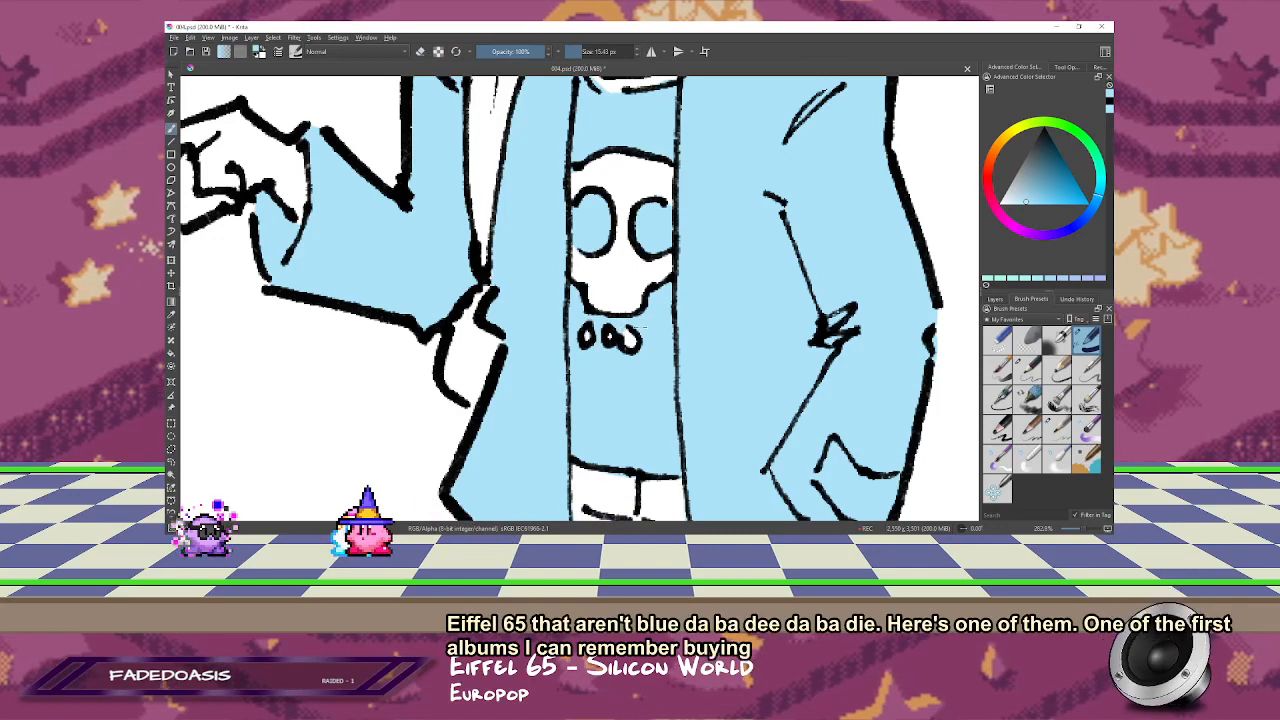
# Step: Erase the blue spilling onto the pointing figure's neckline band and outside the shoulder outline
pyautogui.moveTo(659, 242)
pyautogui.mouseDown()
pyautogui.moveTo(645, 405)
pyautogui.moveTo(628, 372)
pyautogui.moveTo(628, 387)
pyautogui.mouseUp()
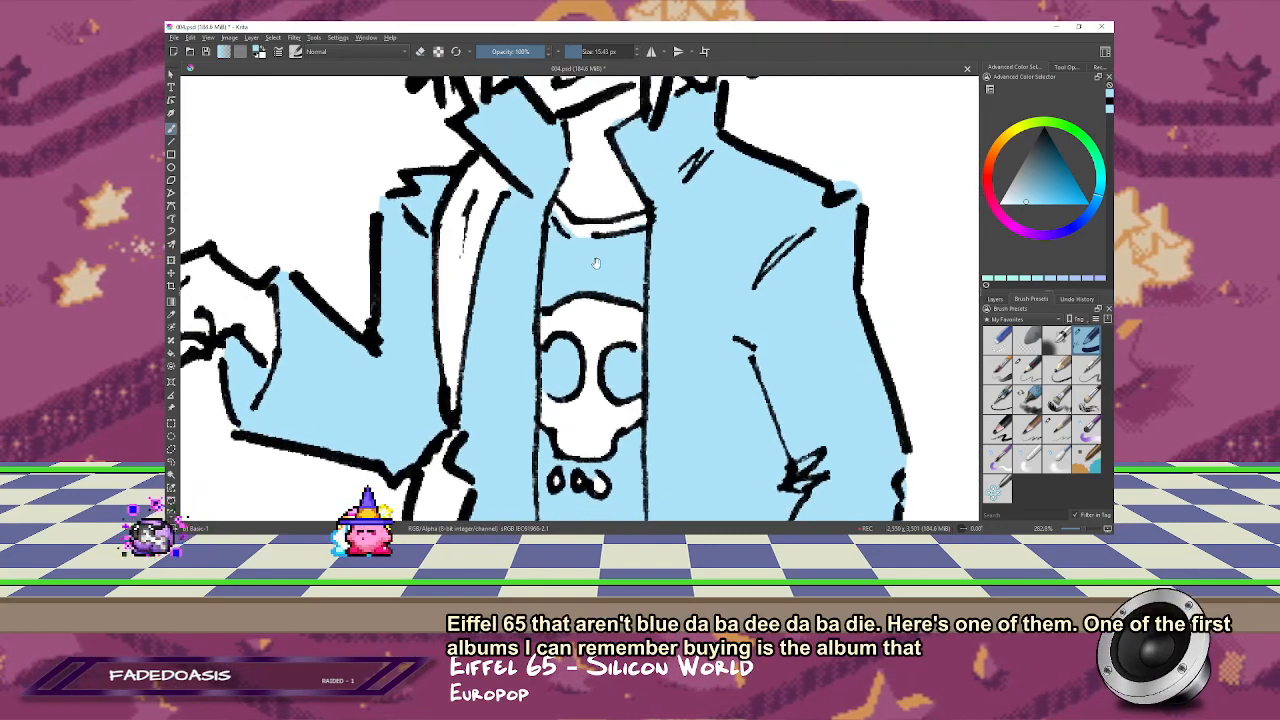
pyautogui.press('e')
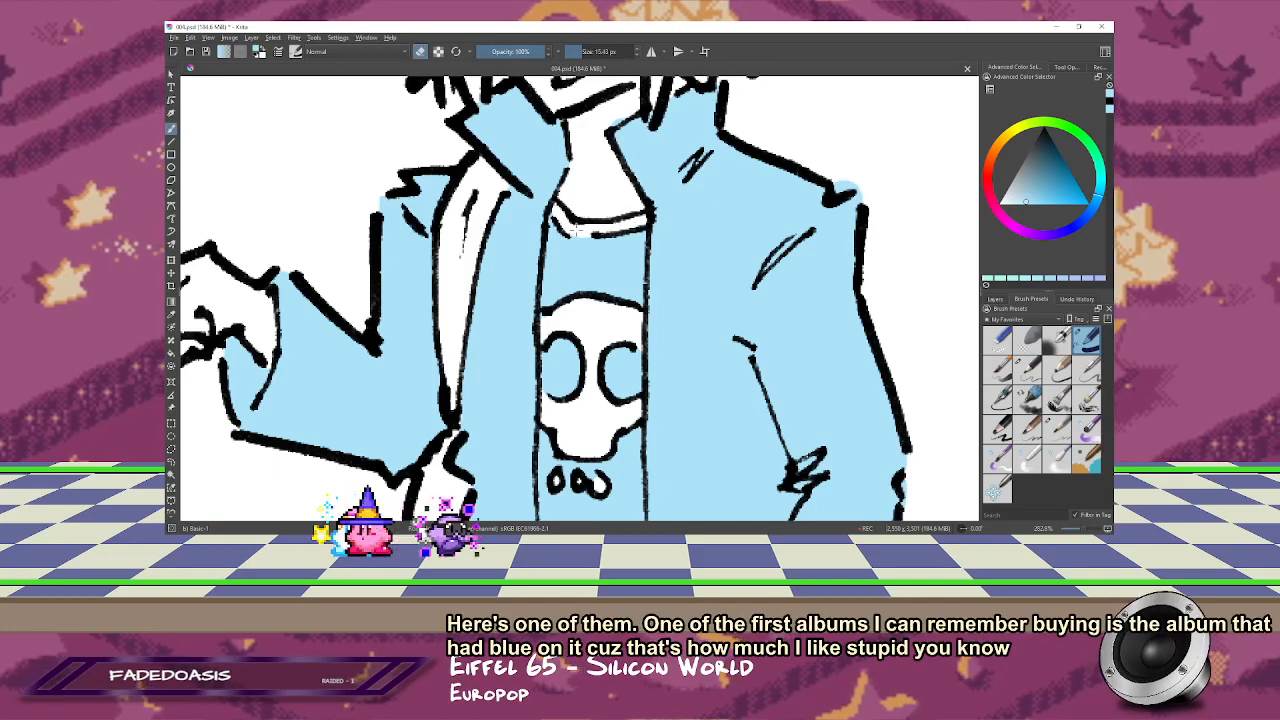
pyautogui.moveTo(588, 218); pyautogui.dragTo(558, 284)
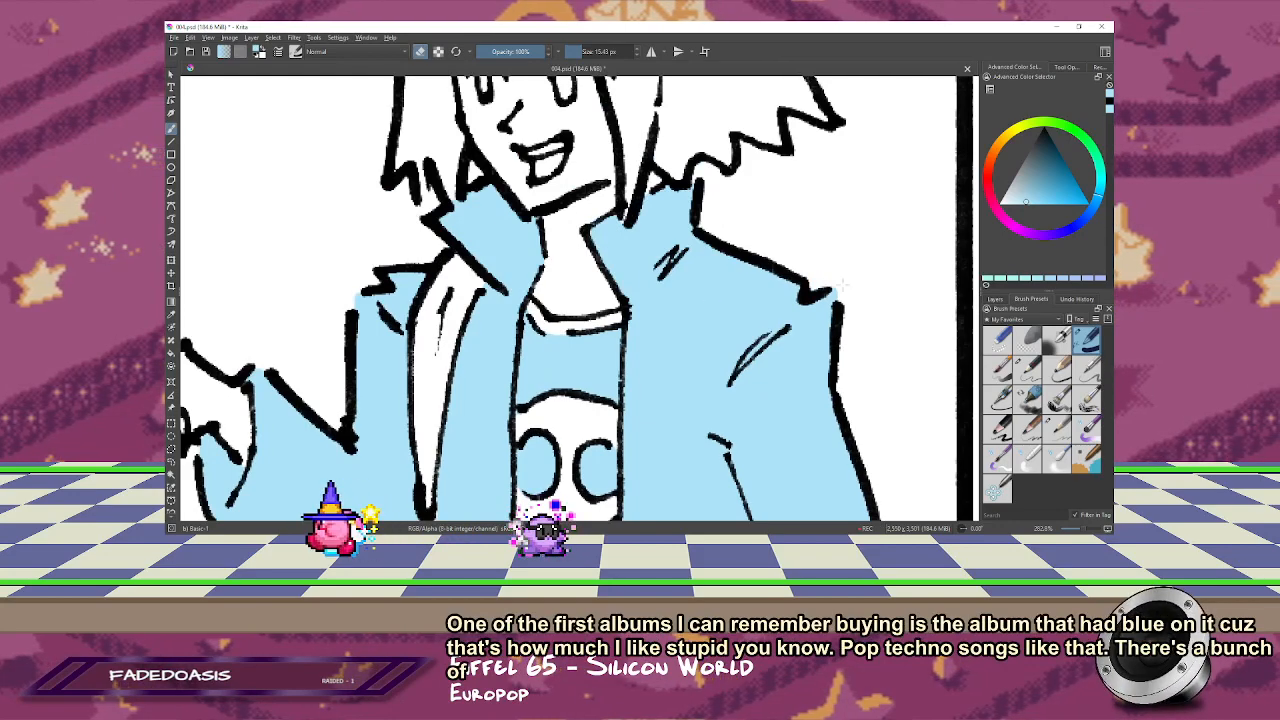
pyautogui.moveTo(520, 375); pyautogui.dragTo(491, 355)
# Step: Erase the blue spill below the first panel's bottom border, using a larger eraser
pyautogui.press('-')
pyautogui.press('-')
pyautogui.press('-')
pyautogui.press('2')
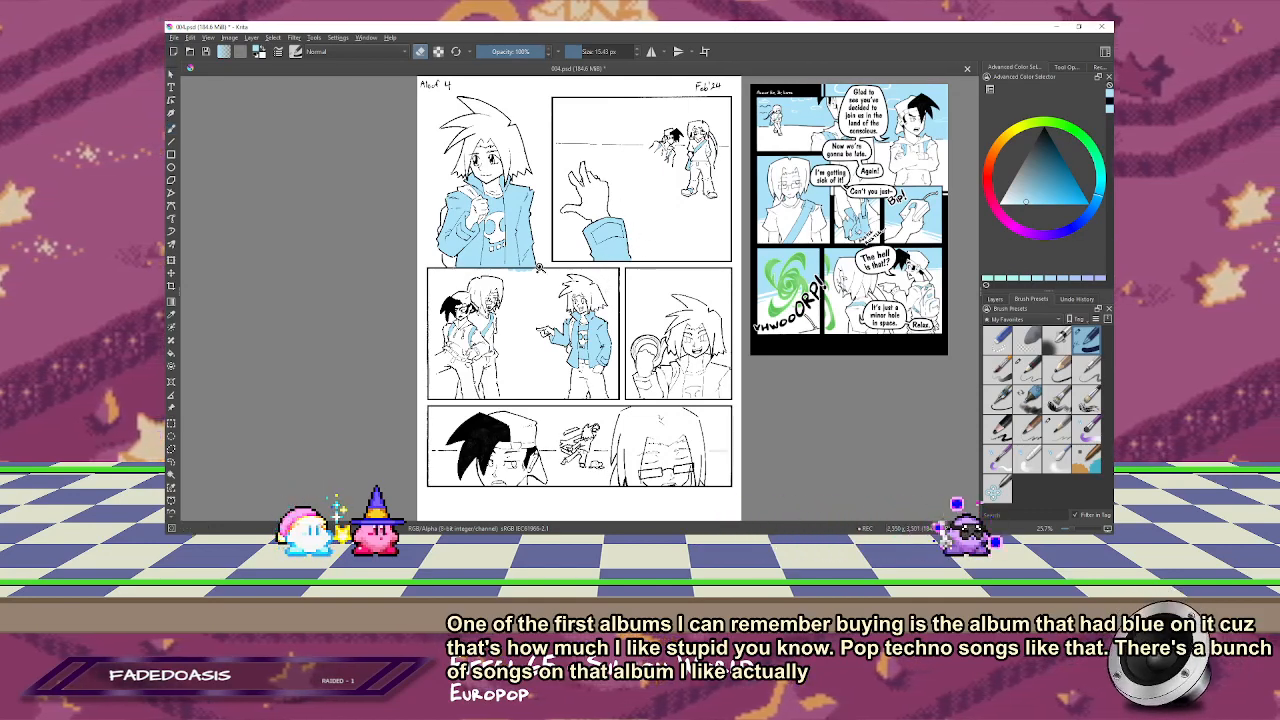
pyautogui.scroll(5, 538, 267)
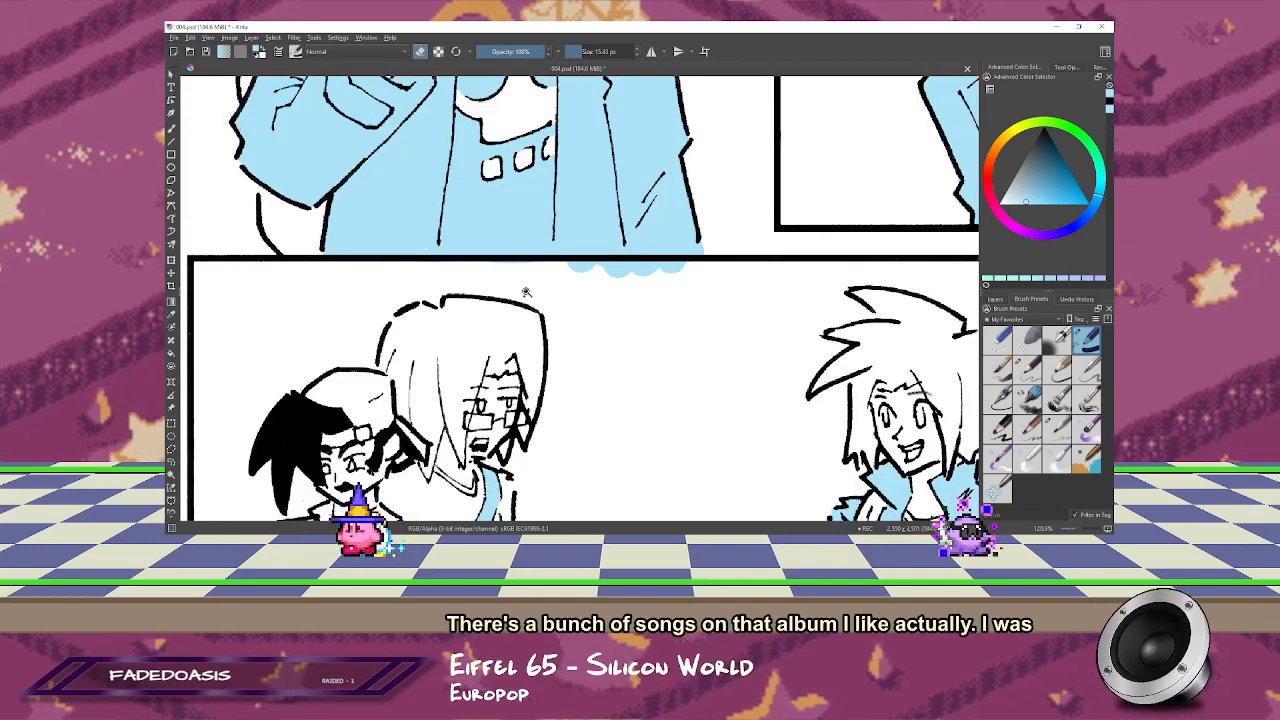
pyautogui.moveTo(470, 263); pyautogui.dragTo(478, 263)
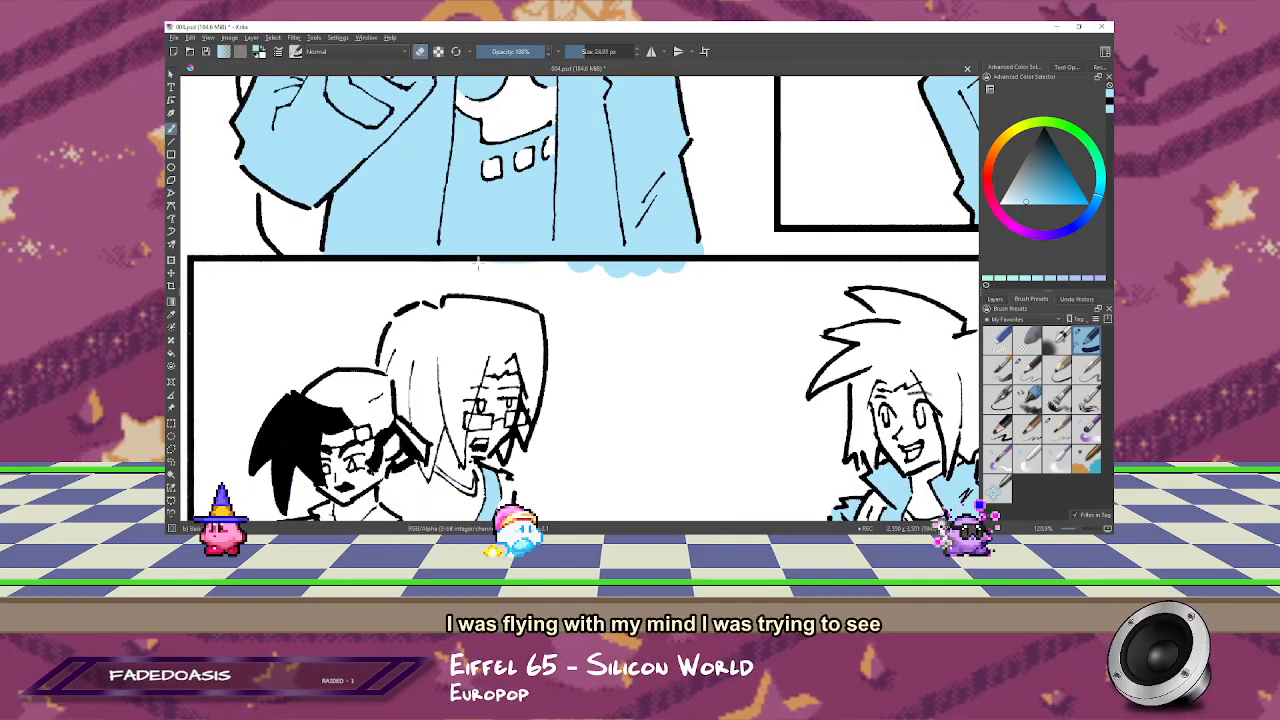
pyautogui.moveTo(562, 276)
pyautogui.mouseDown()
pyautogui.moveTo(686, 274)
pyautogui.moveTo(545, 266)
pyautogui.mouseUp()
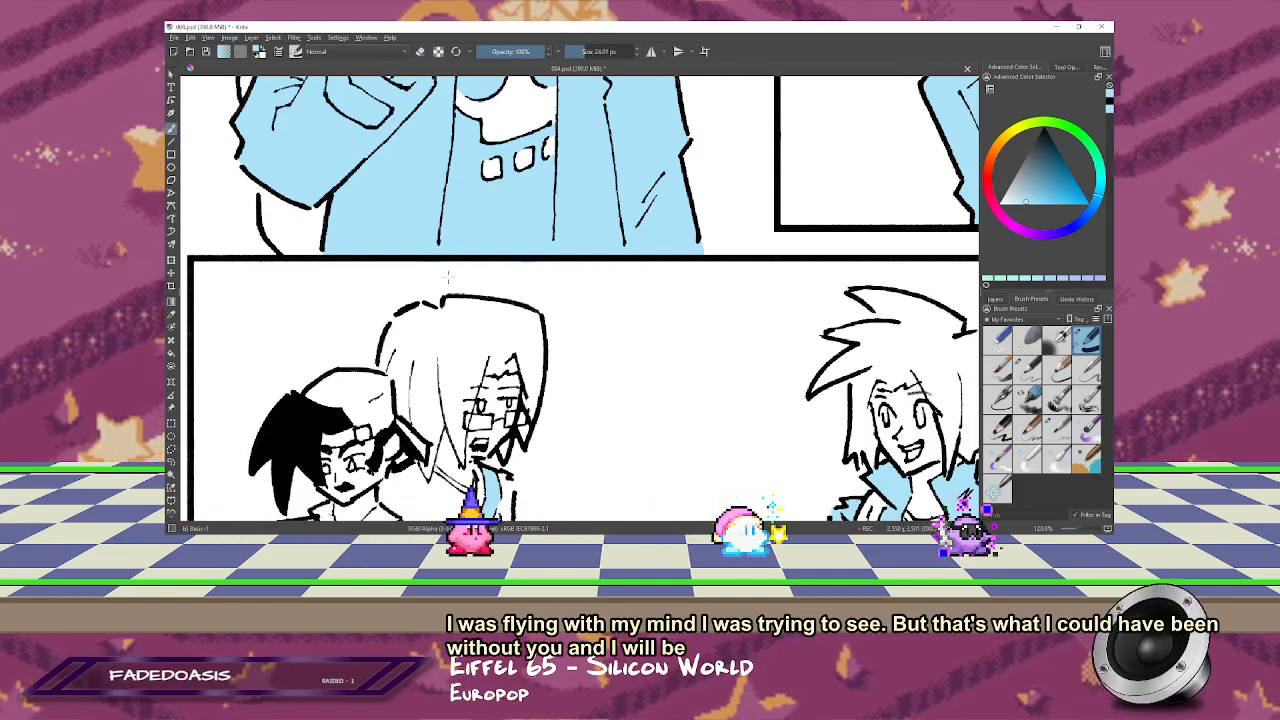
# Step: Paint light blue along the outer edge of the laughing figure's raised sleeve in the middle row's last panel
pyautogui.press('1')
pyautogui.moveTo(448, 276); pyautogui.dragTo(408, 319)
pyautogui.press('2')
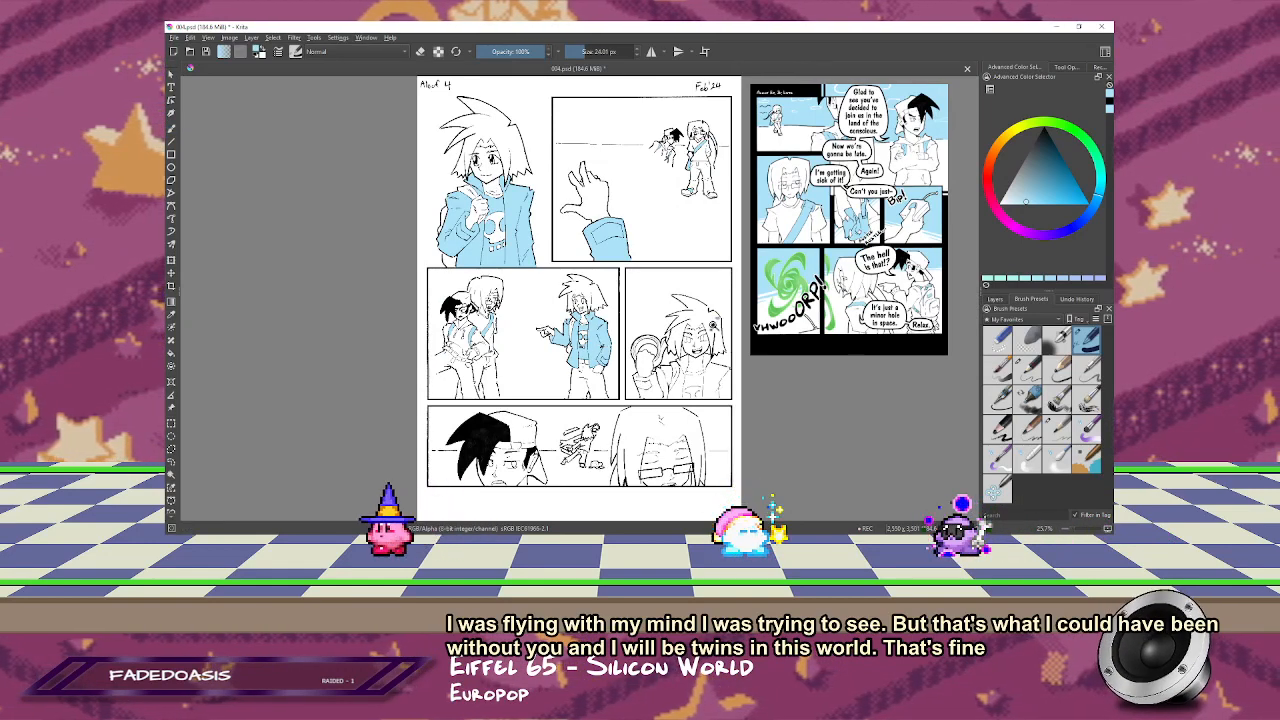
pyautogui.scroll(5, 601, 337)
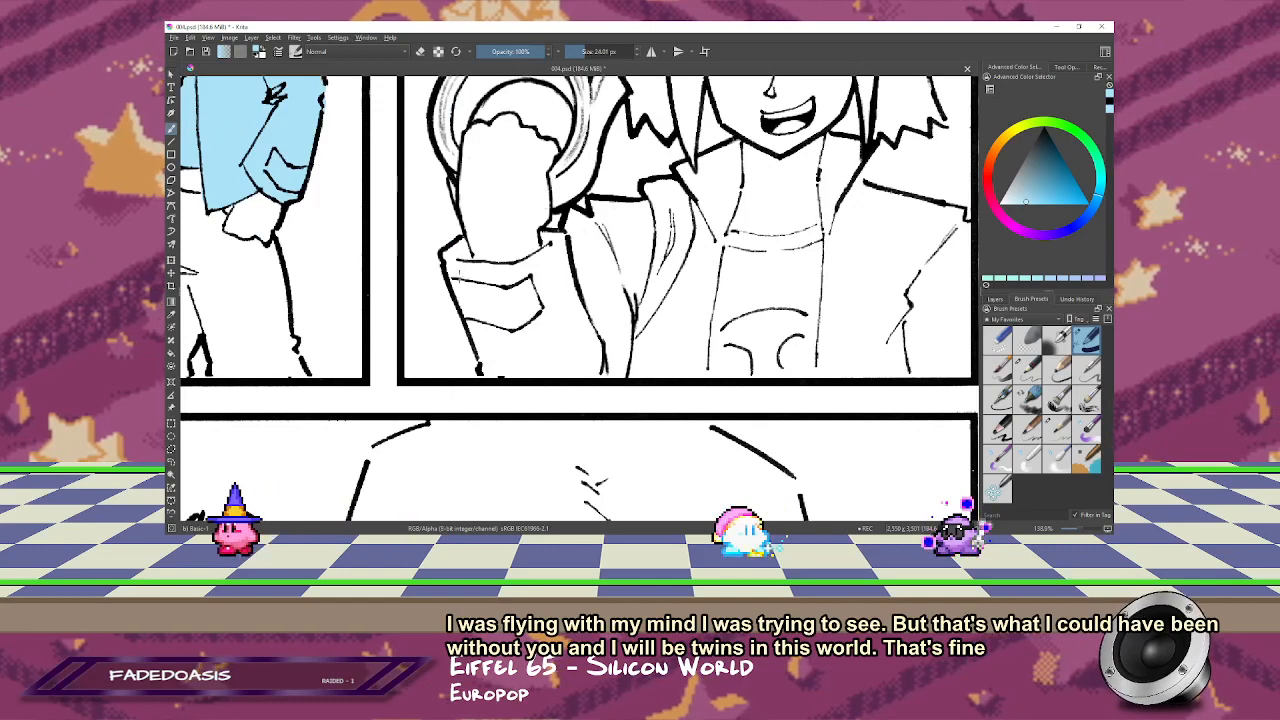
pyautogui.moveTo(457, 256)
pyautogui.mouseDown()
pyautogui.moveTo(472, 264)
pyautogui.moveTo(470, 300)
pyautogui.moveTo(453, 269)
pyautogui.mouseUp()
pyautogui.moveTo(460, 315)
pyautogui.mouseDown()
pyautogui.moveTo(658, 493)
pyautogui.moveTo(498, 240)
pyautogui.mouseUp()
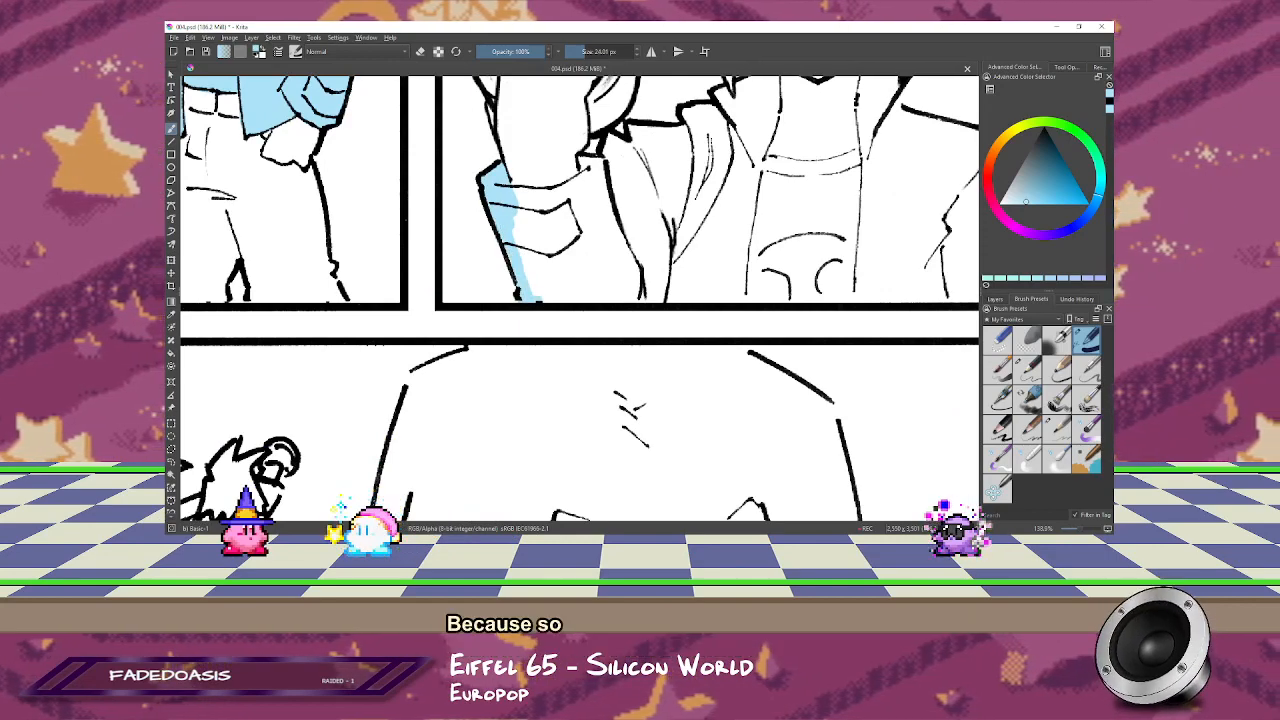
# Step: Fill the laughing figure's shirt and lower jacket front light blue, and paint the turned-up cuff
pyautogui.moveTo(702, 299); pyautogui.dragTo(776, 299)
pyautogui.moveTo(776, 299); pyautogui.dragTo(565, 287)
pyautogui.moveTo(574, 285); pyautogui.dragTo(791, 275)
pyautogui.moveTo(773, 220)
pyautogui.mouseDown()
pyautogui.moveTo(795, 150)
pyautogui.moveTo(770, 210)
pyautogui.moveTo(745, 148)
pyautogui.moveTo(613, 178)
pyautogui.moveTo(530, 177)
pyautogui.moveTo(490, 250)
pyautogui.moveTo(620, 264)
pyautogui.moveTo(729, 333)
pyautogui.moveTo(770, 317)
pyautogui.mouseUp()
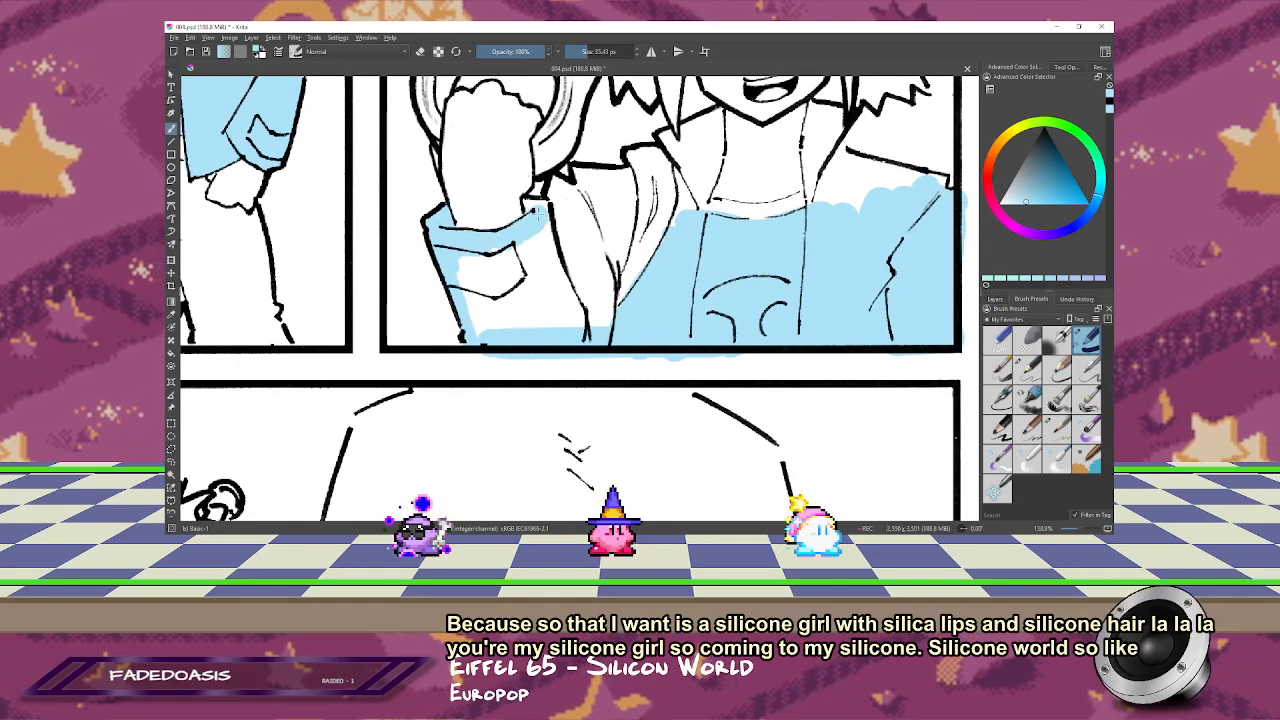
# Step: Fill the rest of the raised sleeve and the adjoining jacket shoulder light blue with a larger brush
pyautogui.press('e')
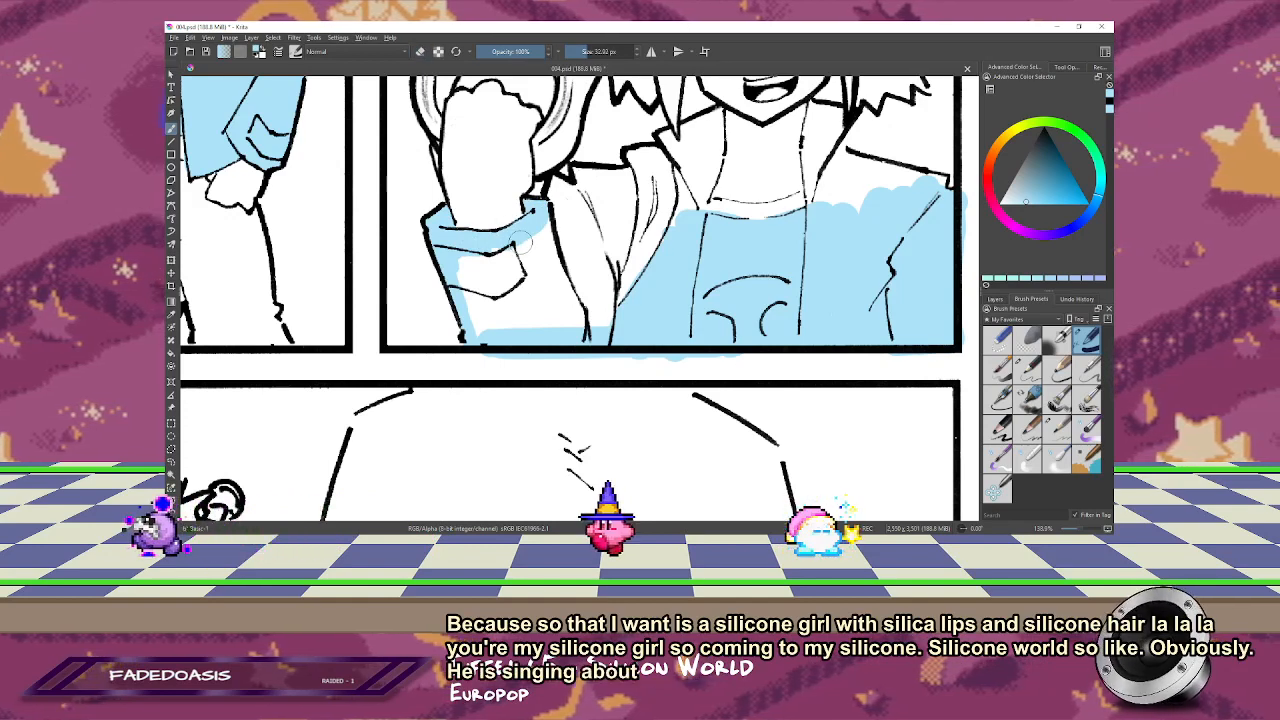
pyautogui.moveTo(516, 235); pyautogui.dragTo(505, 233)
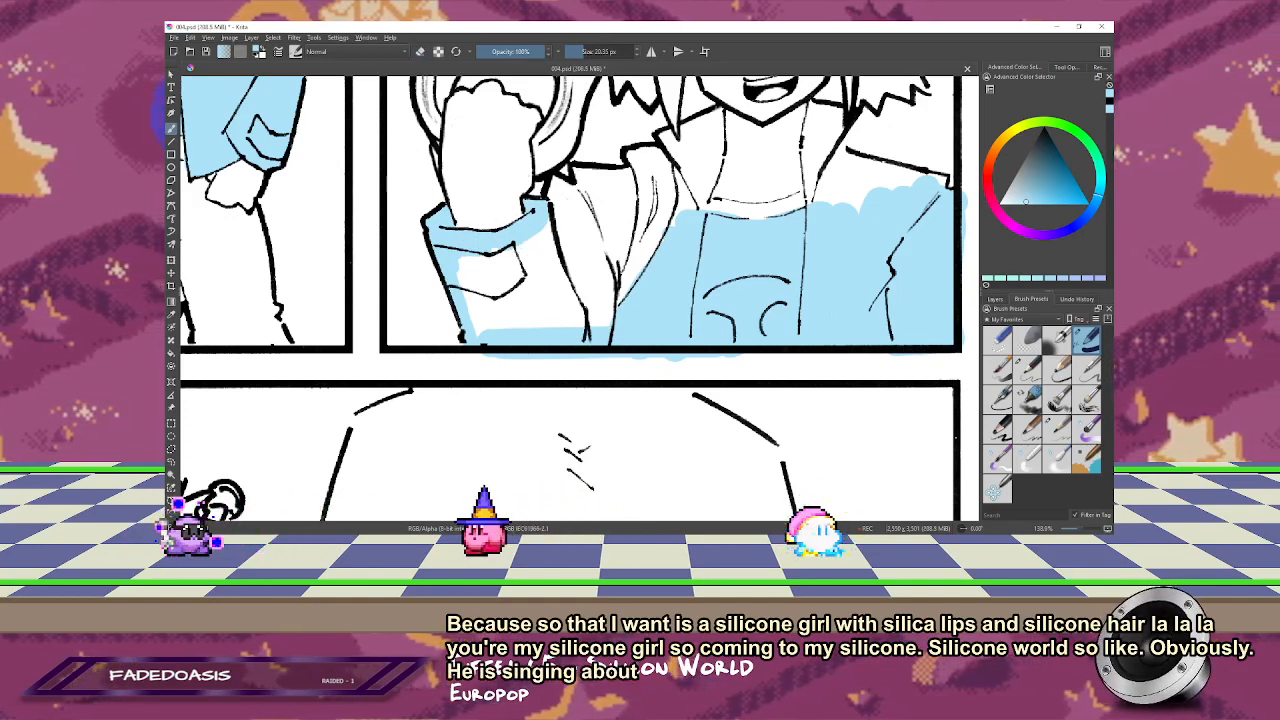
pyautogui.moveTo(480, 279)
pyautogui.mouseDown()
pyautogui.moveTo(505, 275)
pyautogui.moveTo(515, 320)
pyautogui.mouseUp()
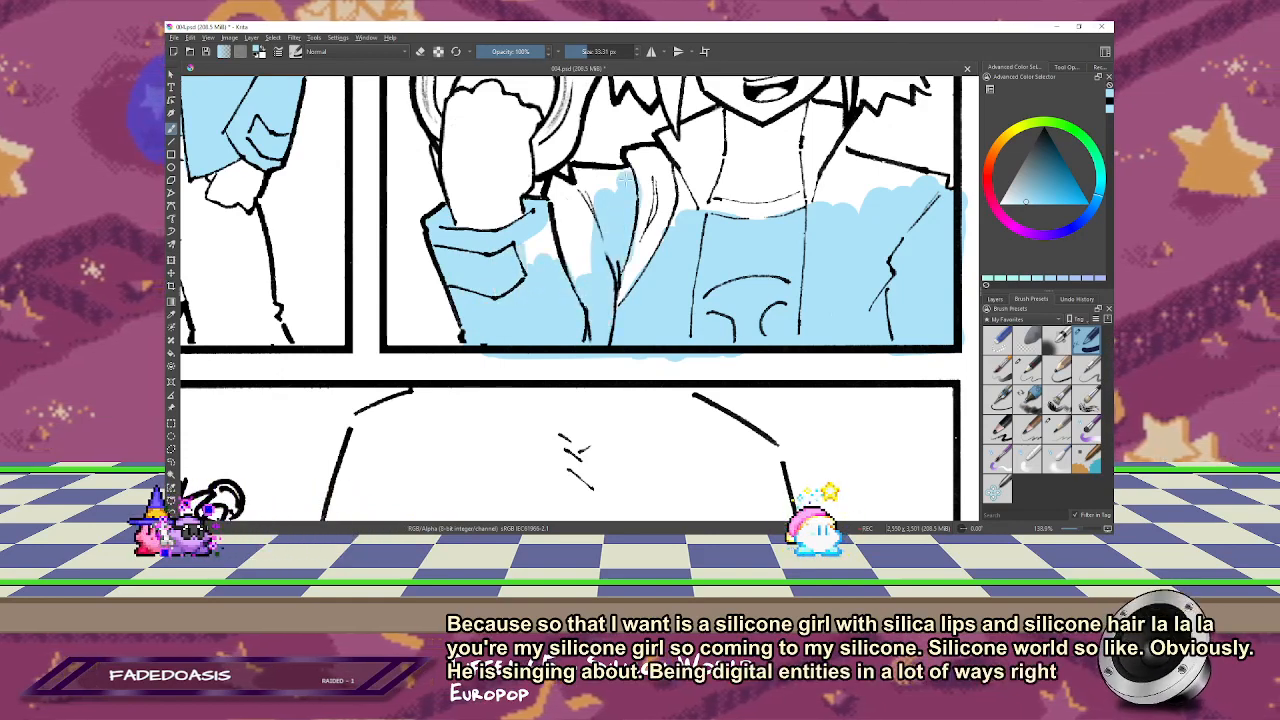
pyautogui.moveTo(622, 179); pyautogui.dragTo(560, 184)
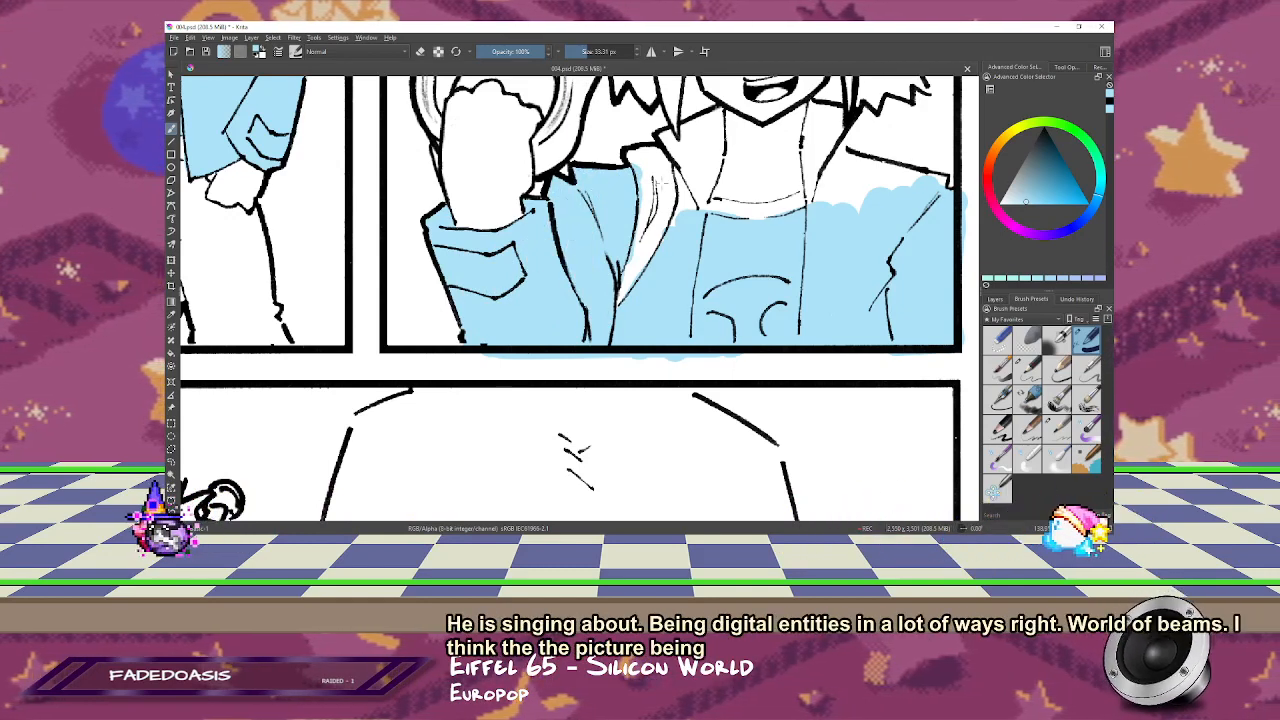
# Step: Erase the blue from the laughing figure's jacket lining in a mirrored view and fill the adjacent collar flap light blue
pyautogui.press('m')
pyautogui.press('e')
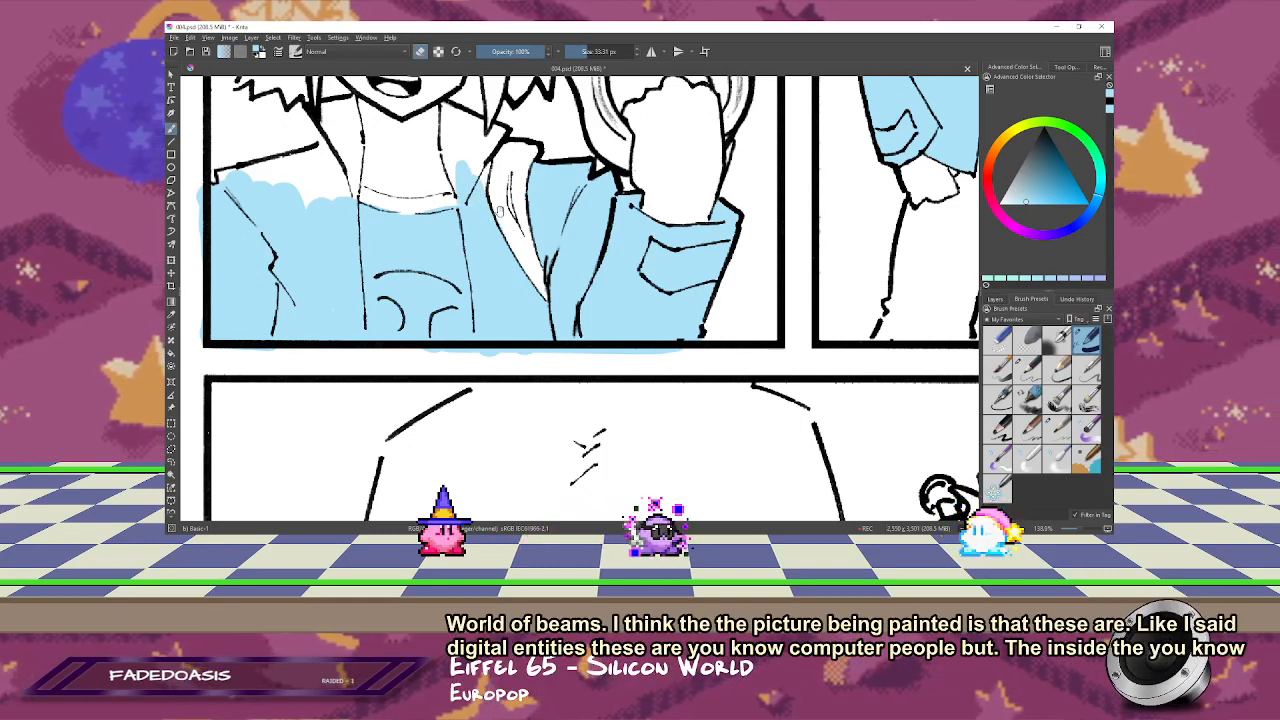
pyautogui.moveTo(500, 211); pyautogui.dragTo(527, 267)
pyautogui.press('e')
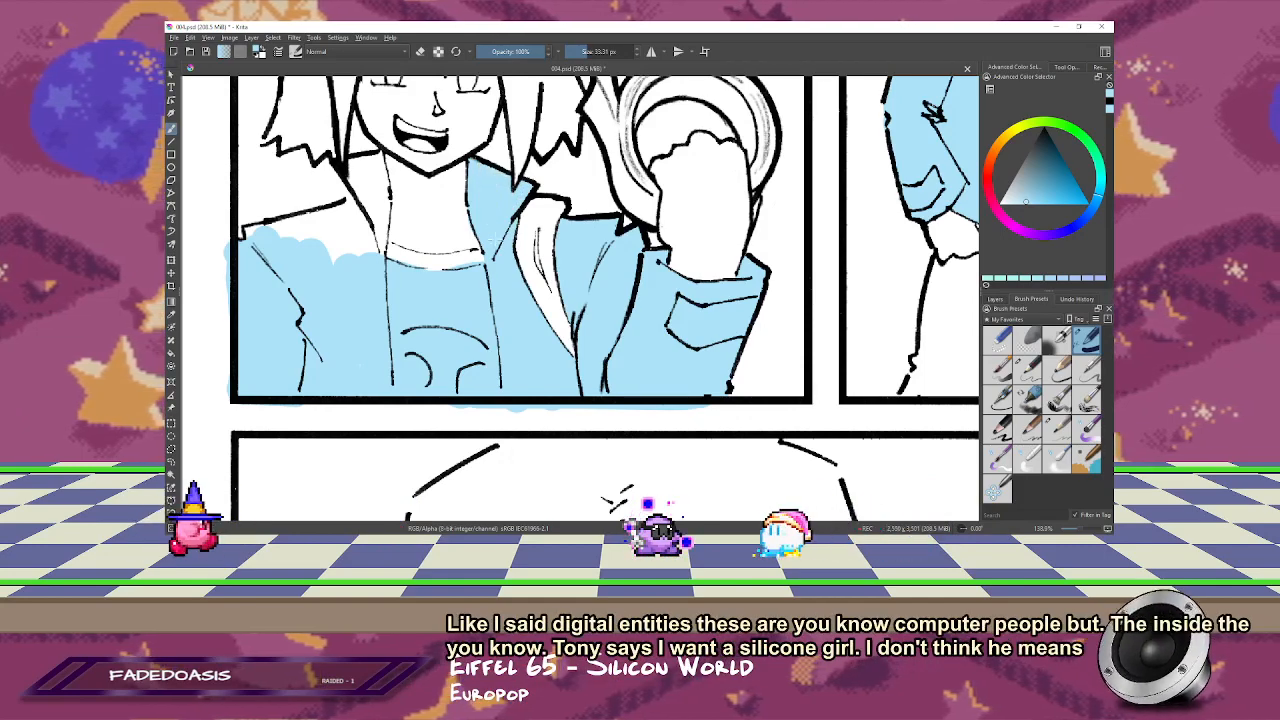
# Step: Fill the laughing figure's other collar flap and shoulder light blue, erasing the overspill above the shoulder line
pyautogui.press('m')
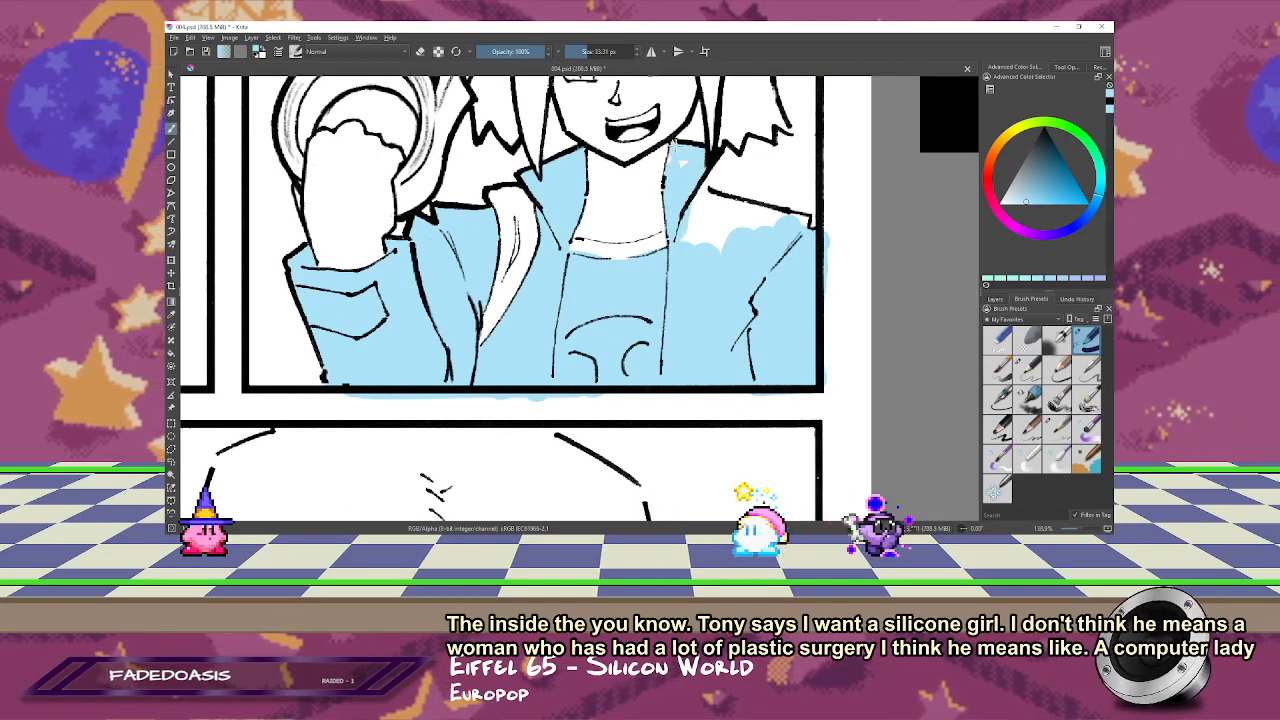
pyautogui.press('m')
pyautogui.moveTo(362, 221); pyautogui.dragTo(527, 188)
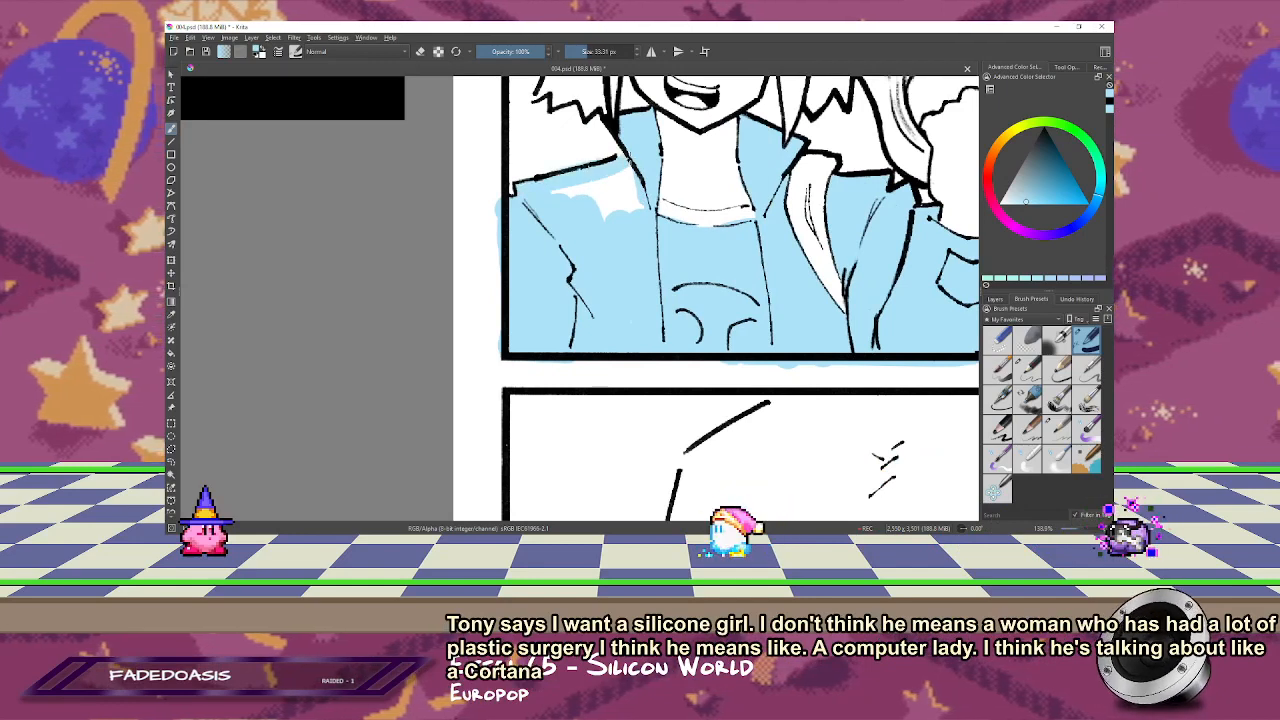
pyautogui.moveTo(541, 197)
pyautogui.mouseDown()
pyautogui.moveTo(630, 190)
pyautogui.moveTo(622, 212)
pyautogui.mouseUp()
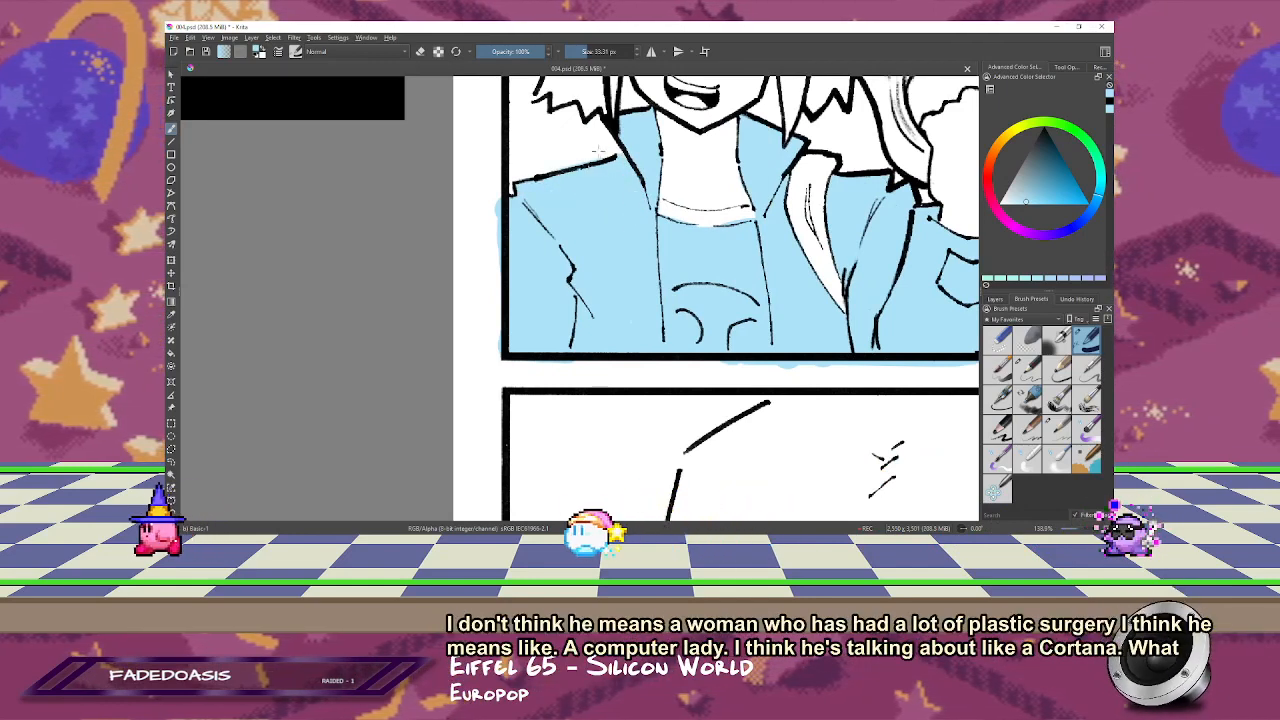
pyautogui.press('e')
pyautogui.moveTo(547, 165); pyautogui.dragTo(612, 148)
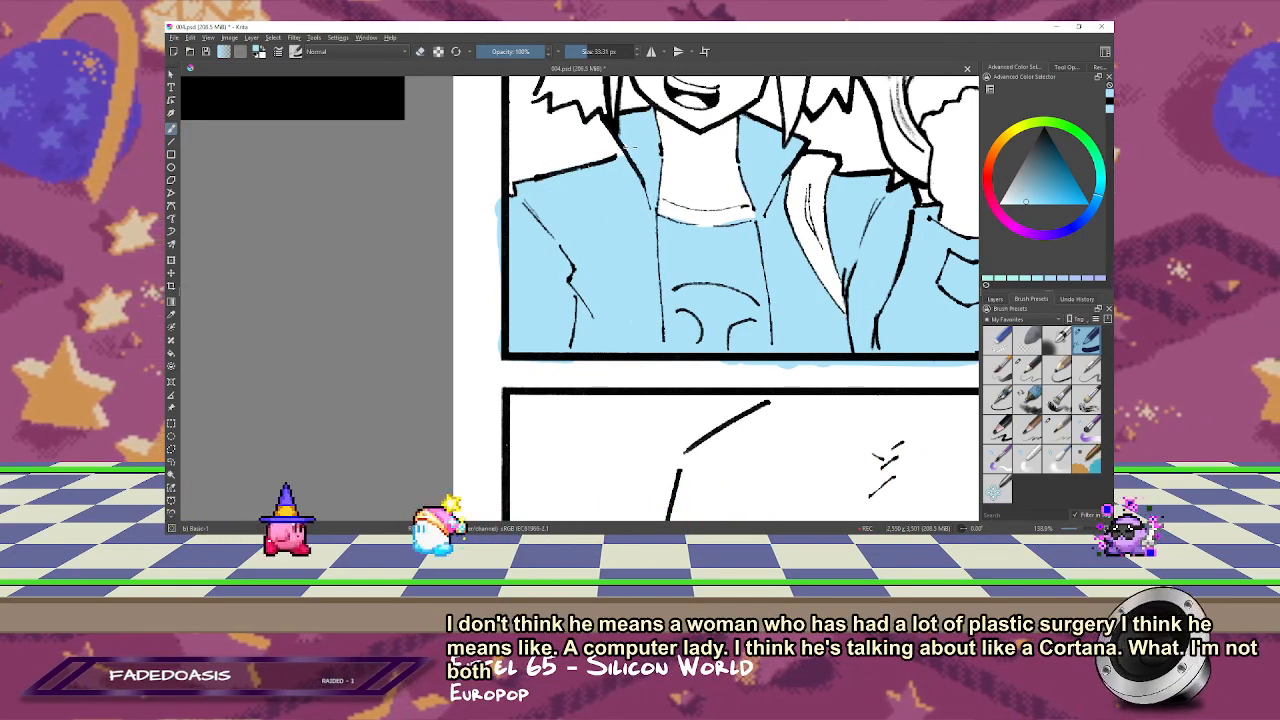
pyautogui.press('e')
pyautogui.press('m')
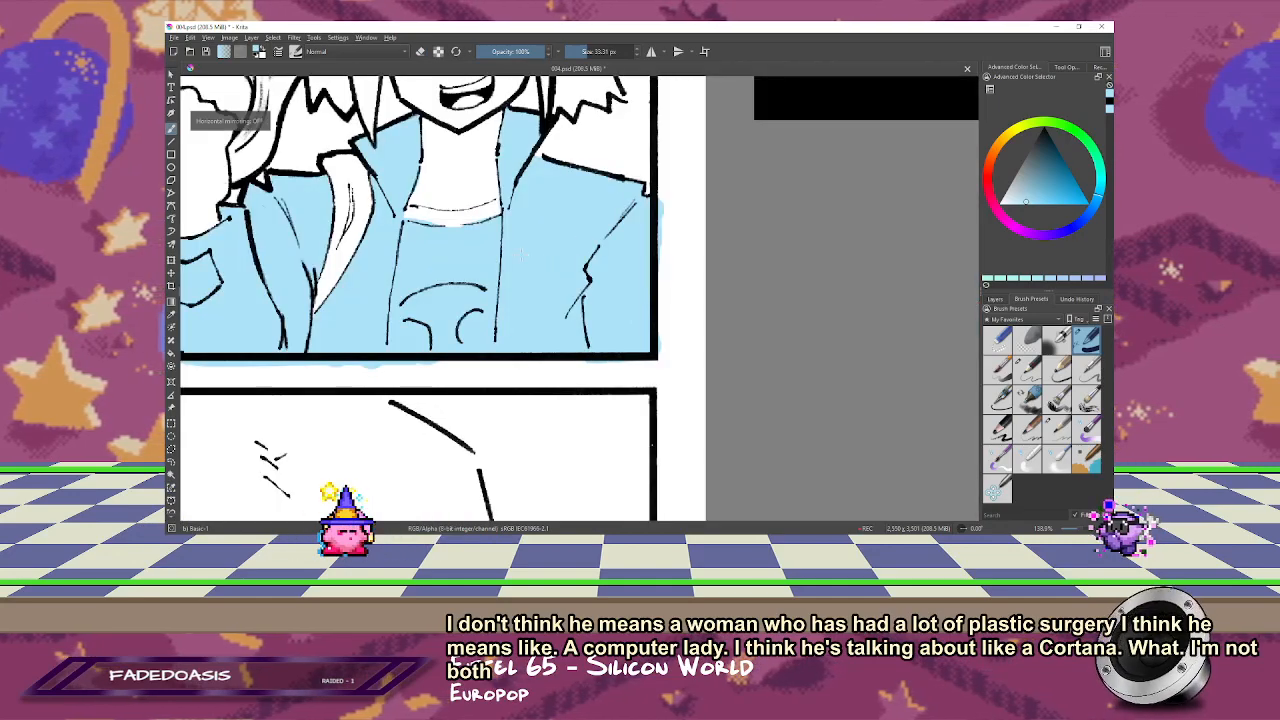
# Step: Touch up the blue edge along the laughing figure's shirt neckline with a smaller brush
pyautogui.moveTo(494, 261); pyautogui.dragTo(476, 168)
pyautogui.moveTo(476, 168)
pyautogui.mouseDown()
pyautogui.moveTo(563, 214)
pyautogui.moveTo(643, 147)
pyautogui.mouseUp()
pyautogui.press('e')
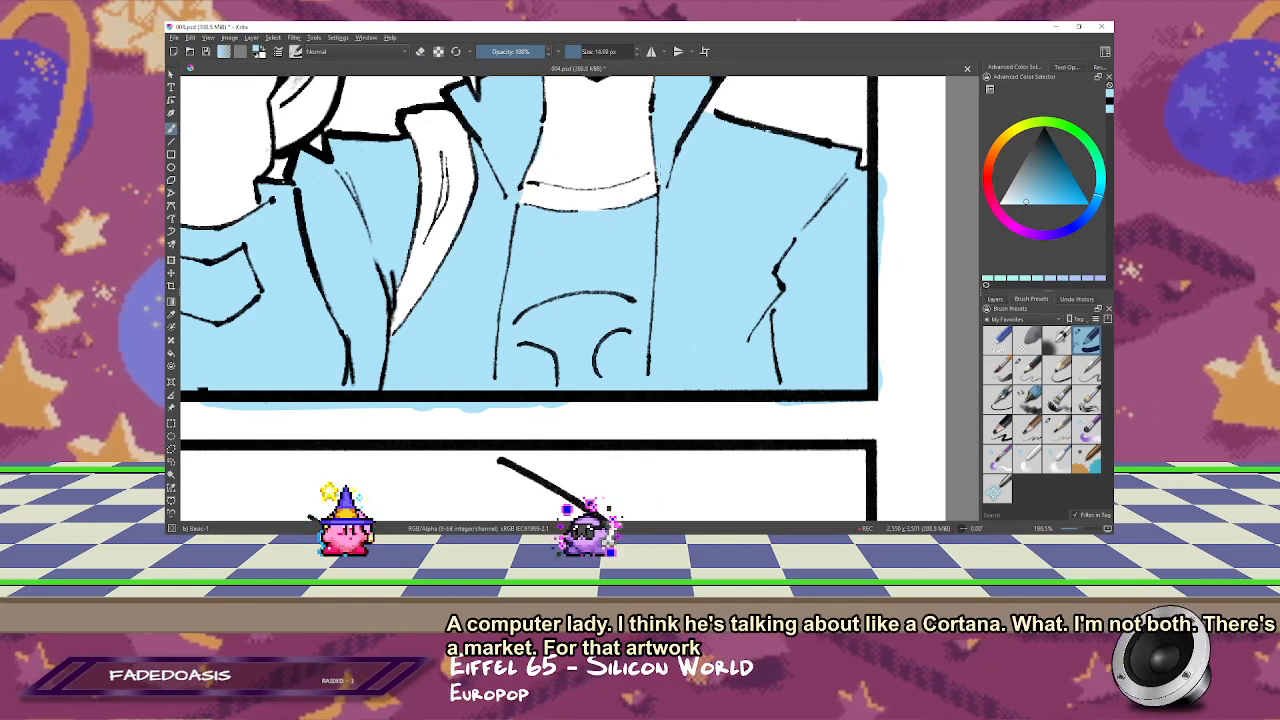
pyautogui.scroll(3, 670, 262)
pyautogui.moveTo(667, 249); pyautogui.dragTo(657, 170)
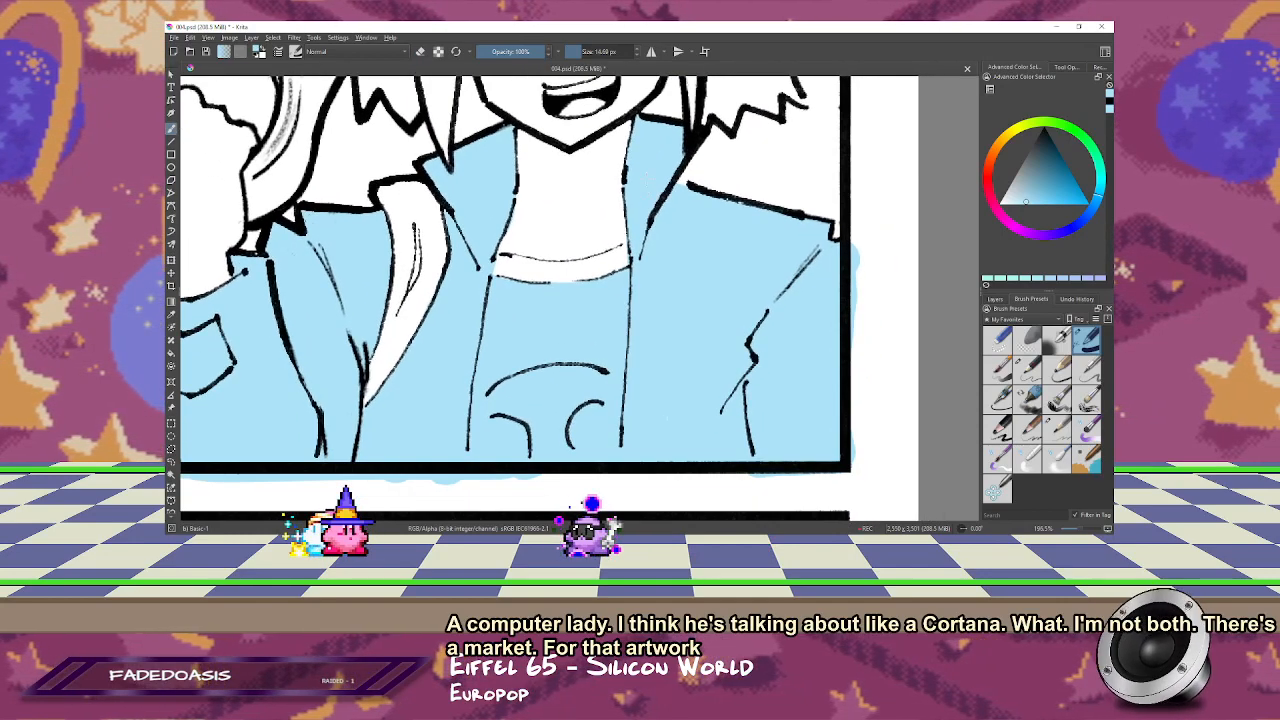
pyautogui.press('1')
pyautogui.moveTo(550, 187); pyautogui.dragTo(718, 182)
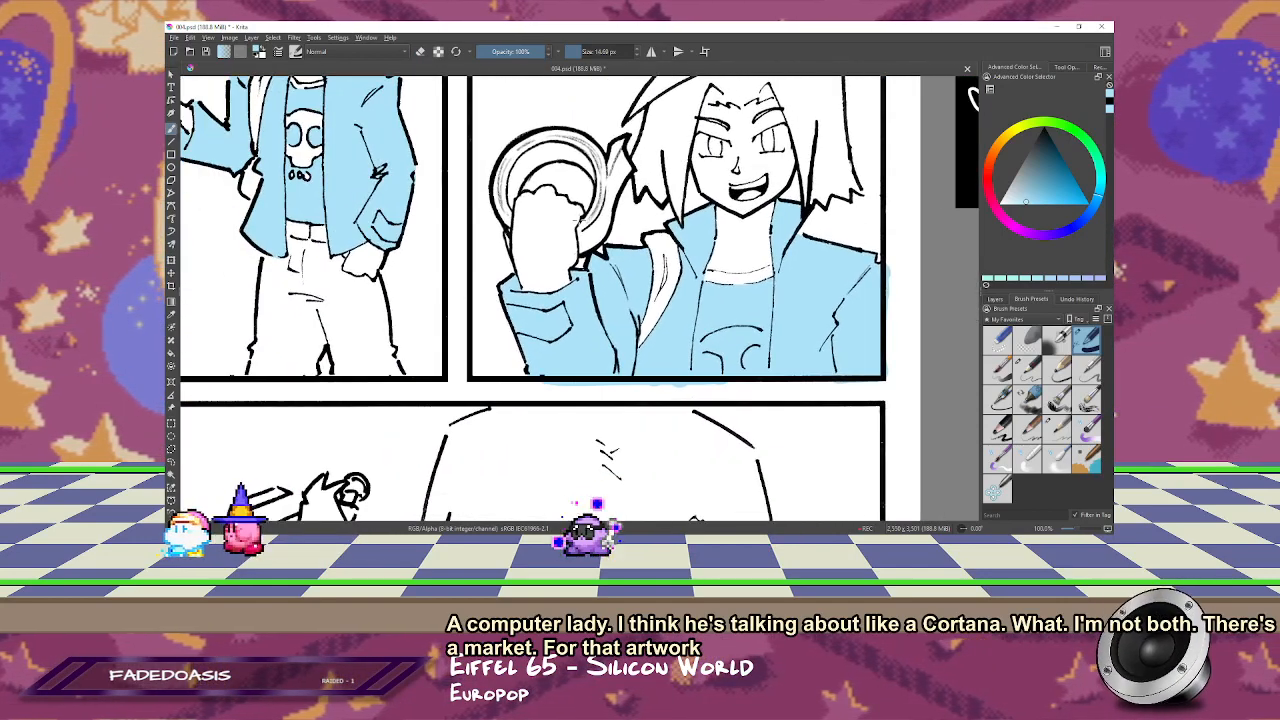
# Step: Fill the outer ring behind the laughing figure's raised hand and its adjoining pointed flap light blue, checking it in a mirrored view
pyautogui.scroll(2, 474, 130)
pyautogui.moveTo(474, 150); pyautogui.dragTo(455, 114)
pyautogui.moveTo(507, 262)
pyautogui.mouseDown()
pyautogui.moveTo(519, 262)
pyautogui.moveTo(526, 298)
pyautogui.mouseUp()
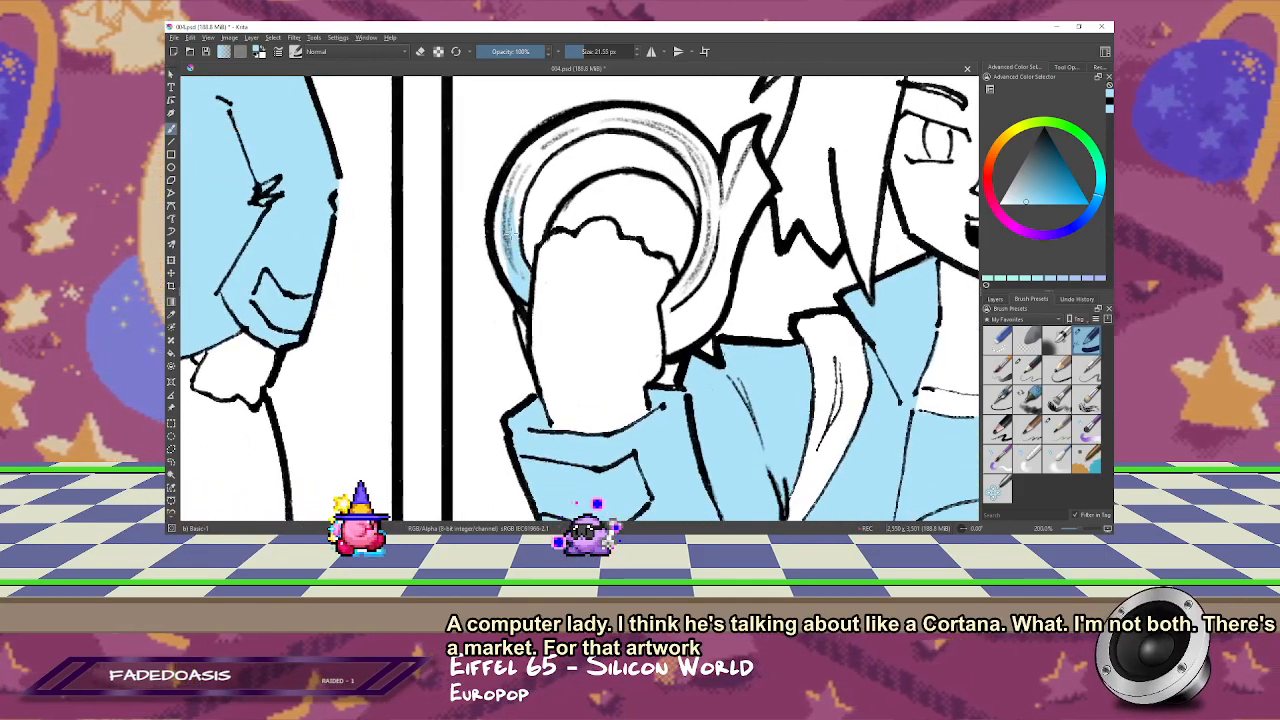
pyautogui.moveTo(526, 174); pyautogui.dragTo(507, 238)
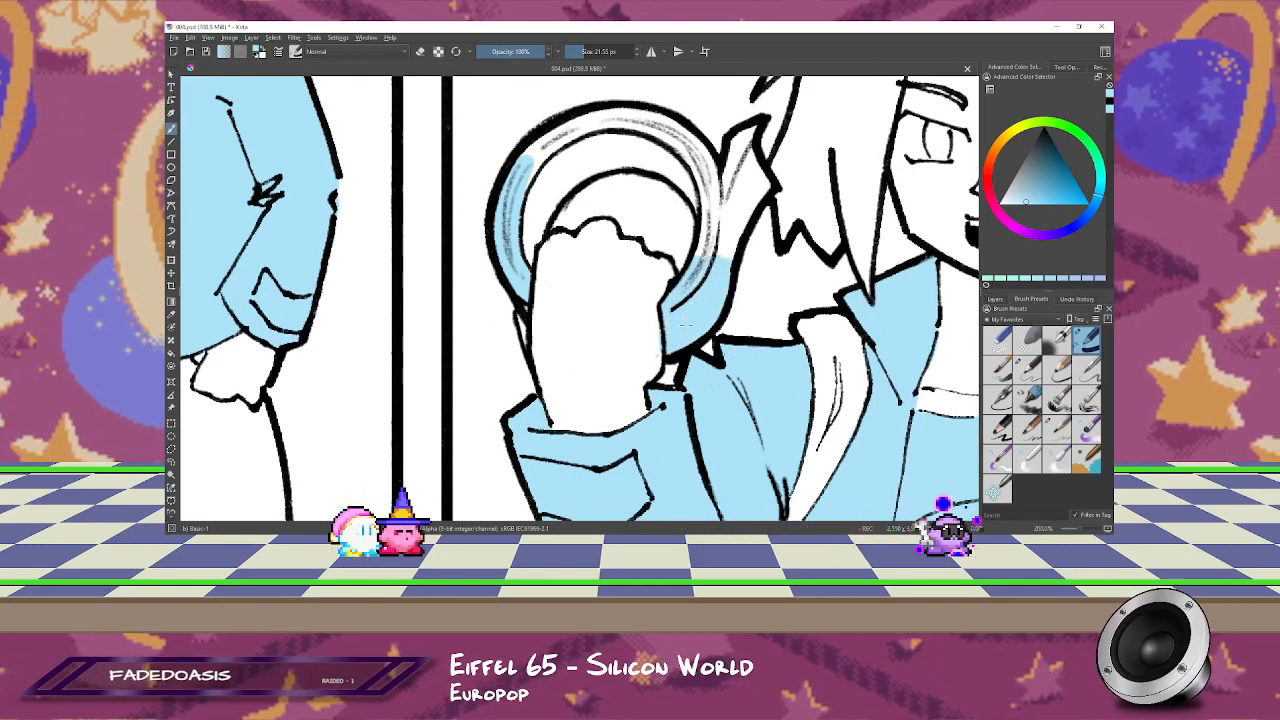
pyautogui.moveTo(722, 256)
pyautogui.mouseDown()
pyautogui.moveTo(715, 192)
pyautogui.moveTo(738, 156)
pyautogui.moveTo(762, 188)
pyautogui.moveTo(728, 252)
pyautogui.mouseUp()
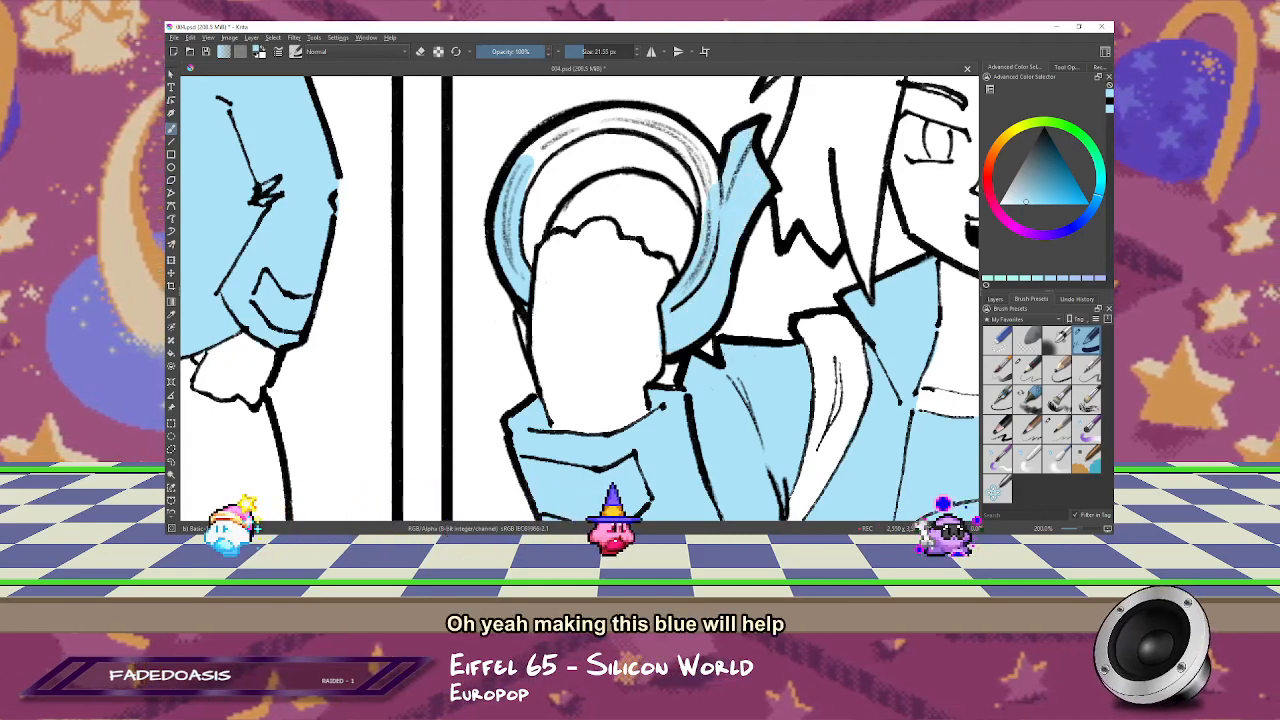
pyautogui.press('m')
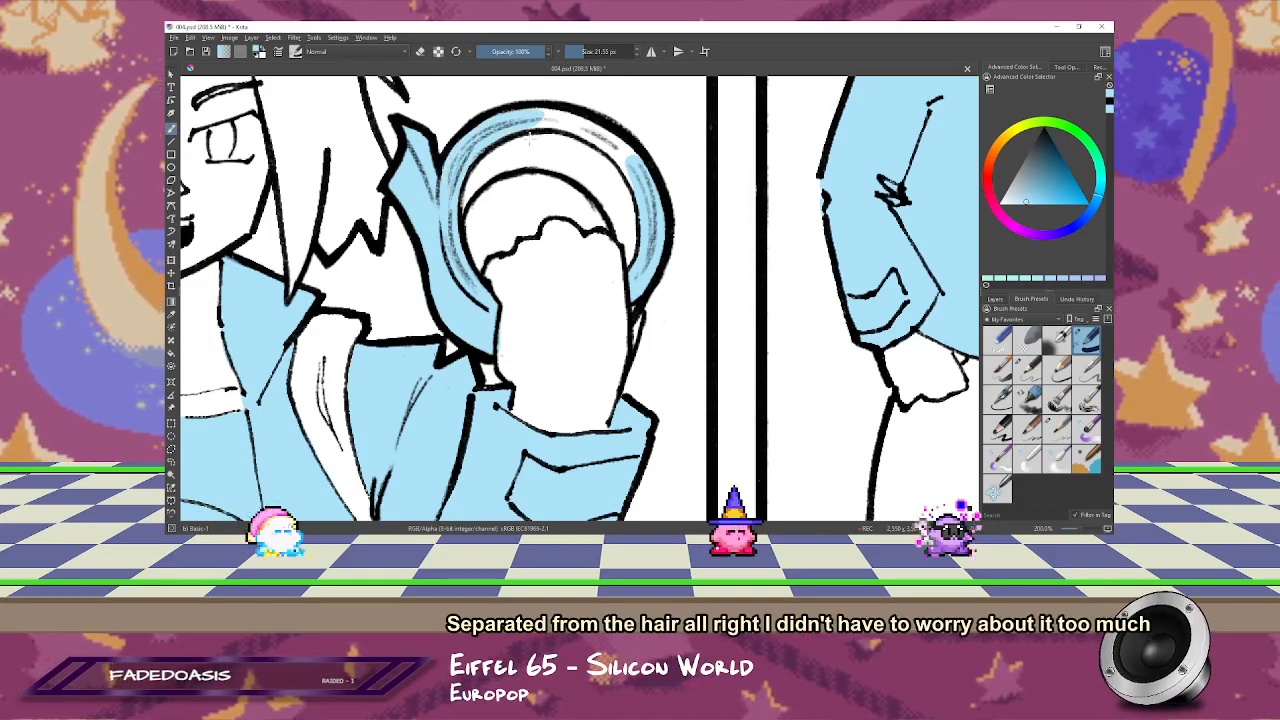
pyautogui.press('m')
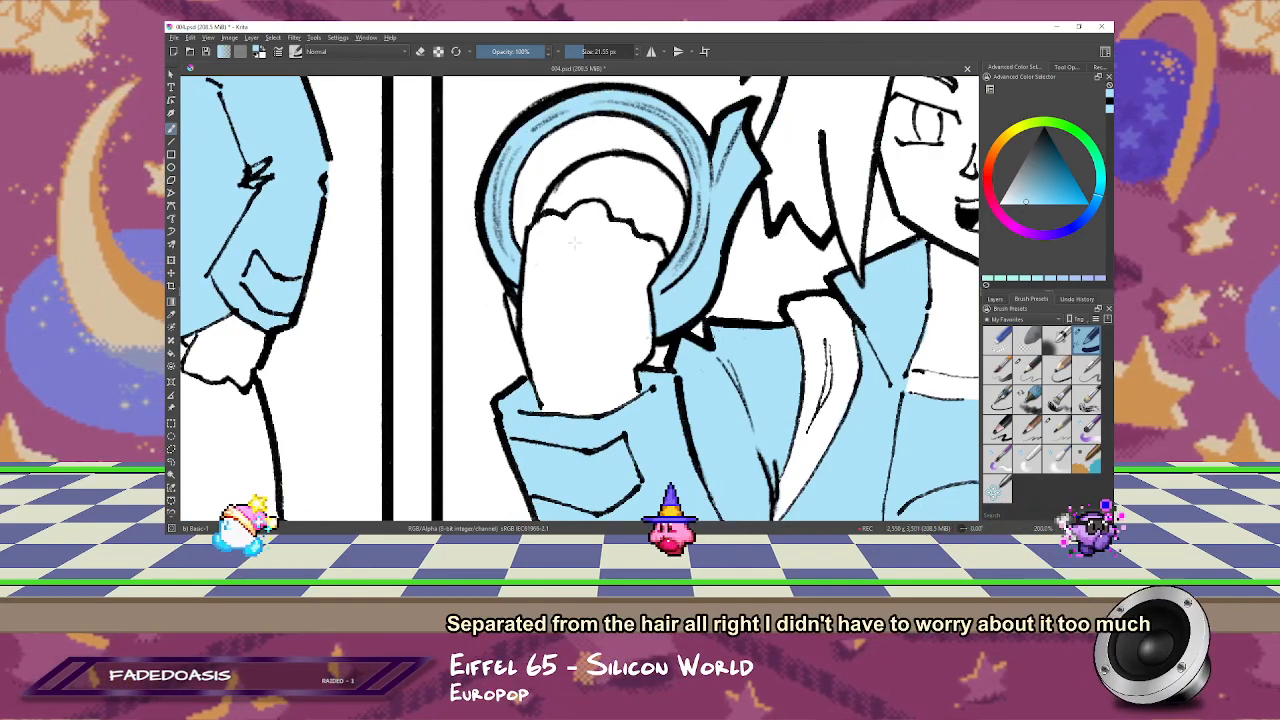
pyautogui.hotkey('ctrl', '-')
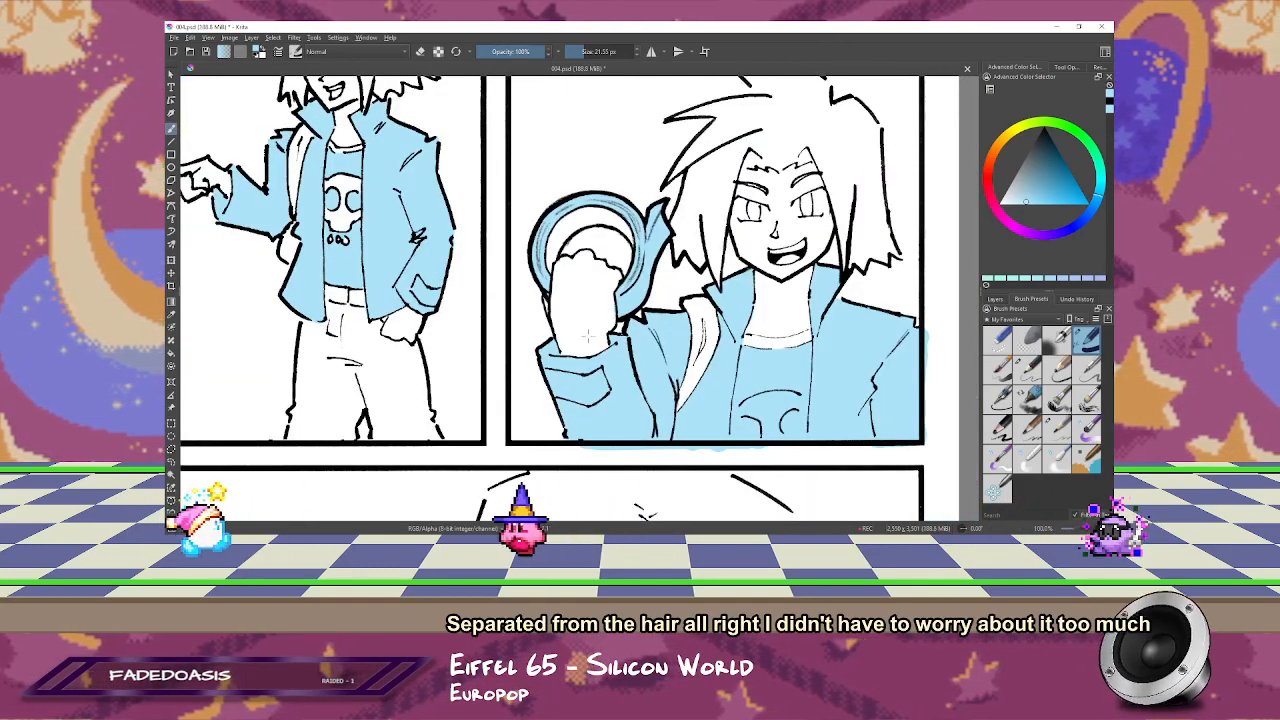
# Step: Save the page as a Photoshop image
pyautogui.press('2')
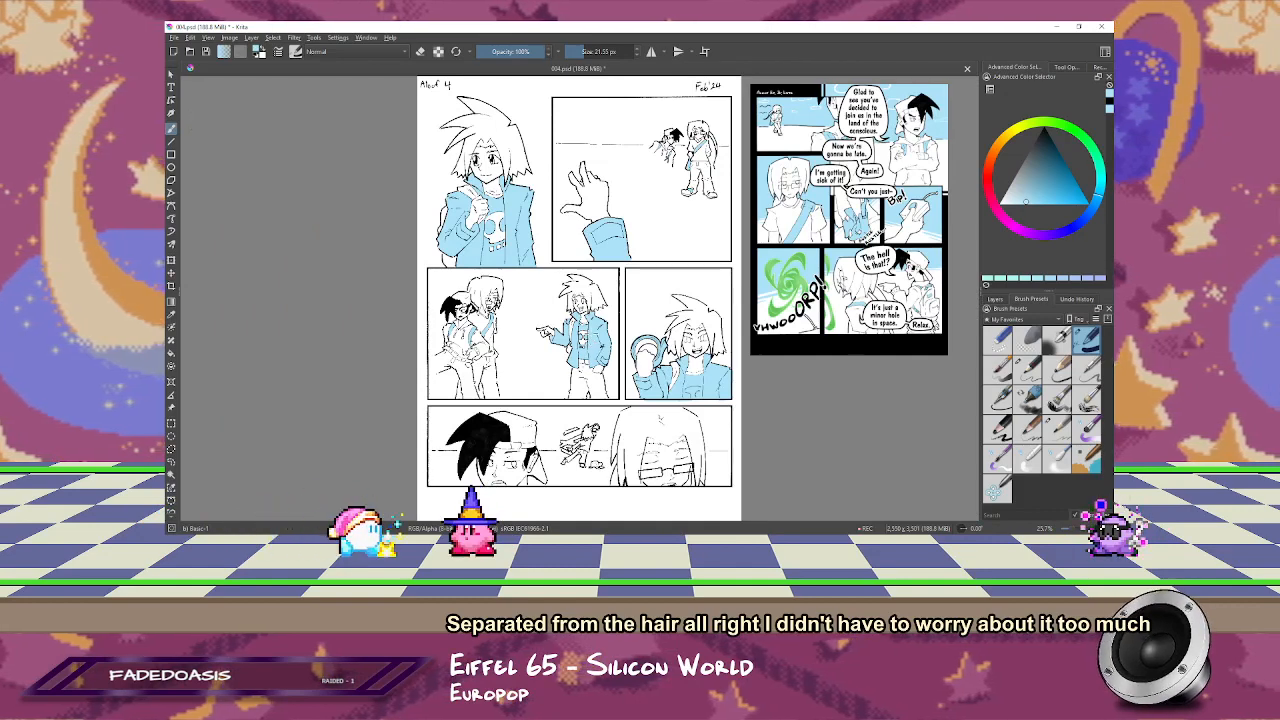
pyautogui.hotkey('ctrl', 's')
pyautogui.press('Return')
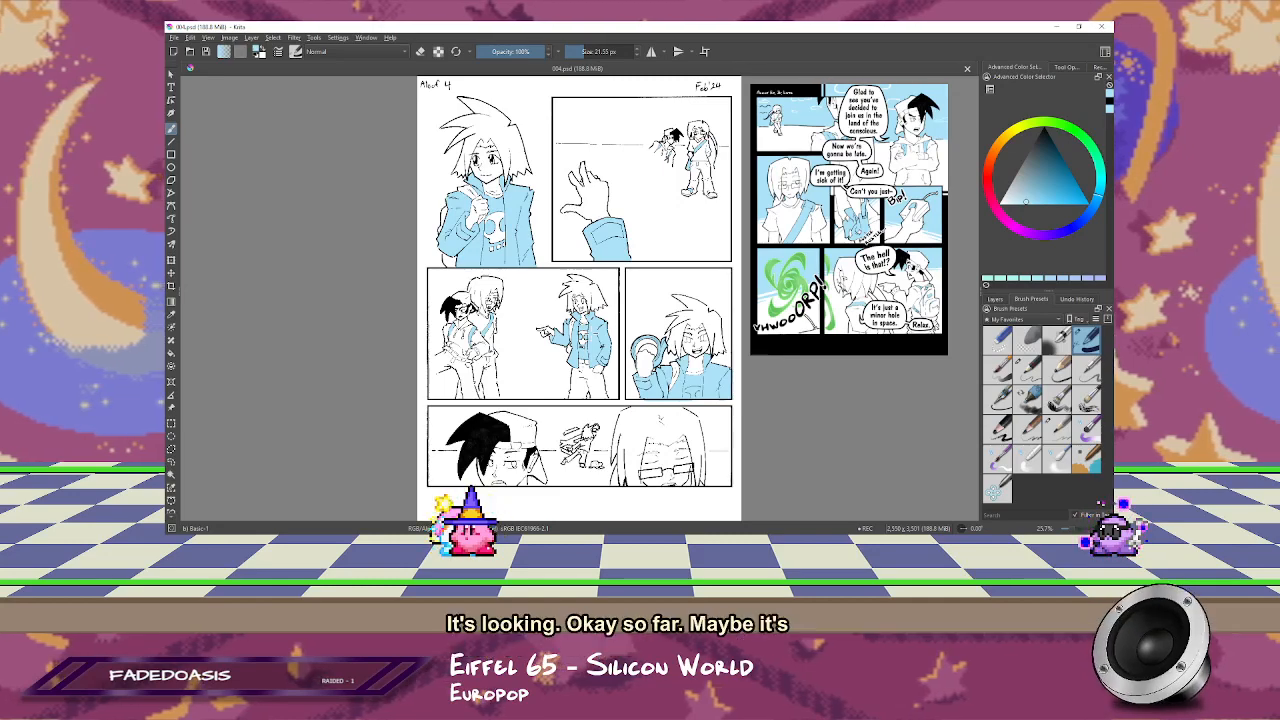
# Step: Erase the blue overspill beneath the lower border of the laughing figure's panel
pyautogui.moveTo(679, 393); pyautogui.dragTo(626, 434)
pyautogui.scroll(1, 733, 415)
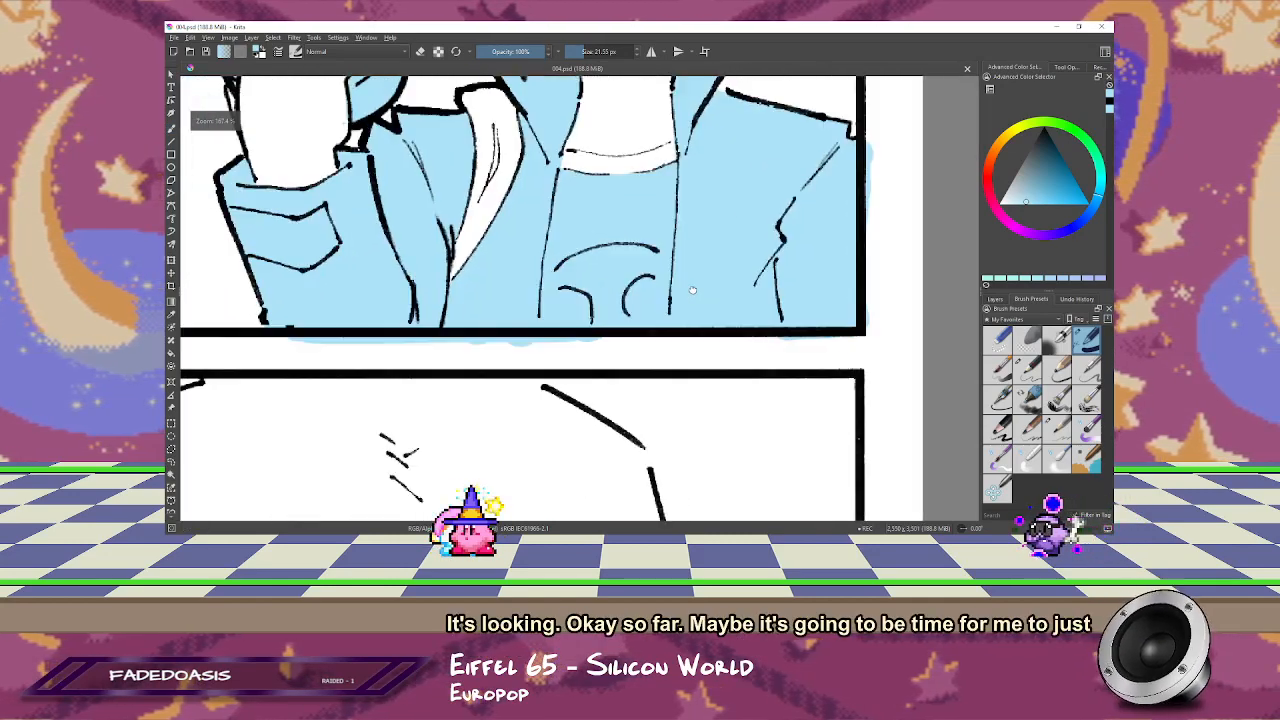
pyautogui.moveTo(733, 415); pyautogui.dragTo(778, 364)
pyautogui.moveTo(508, 294); pyautogui.dragTo(629, 299)
pyautogui.press('e')
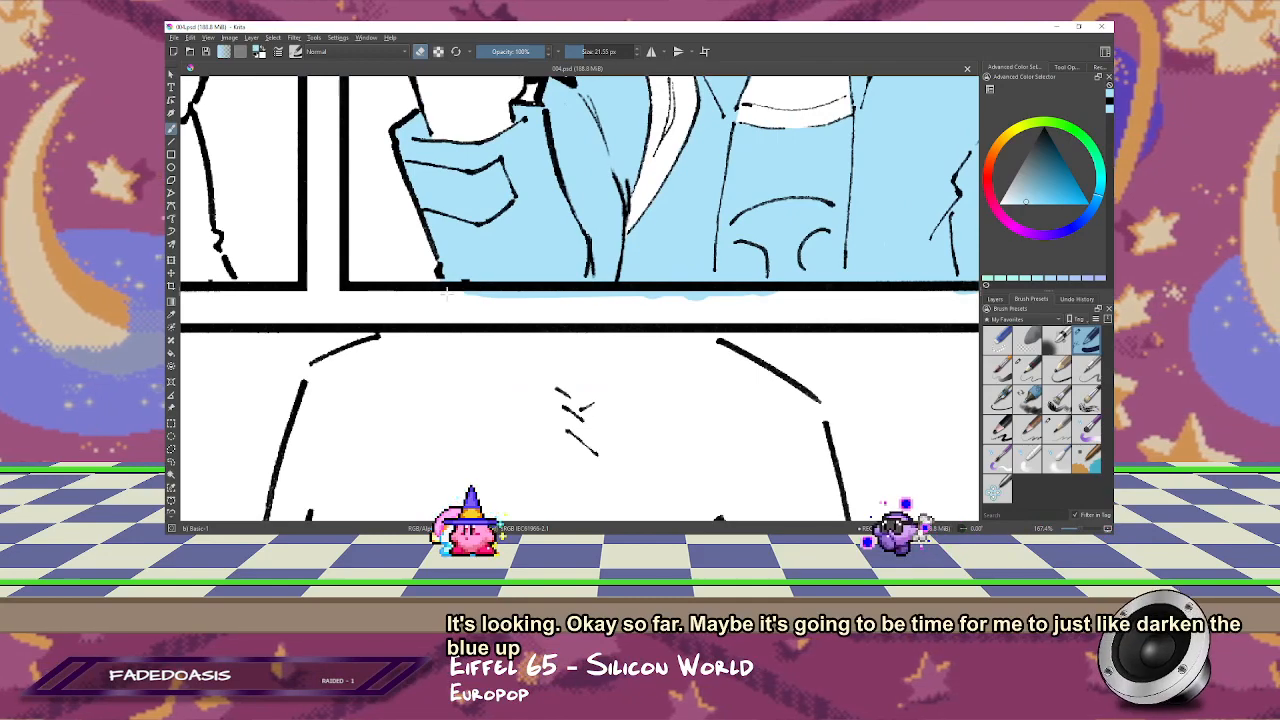
pyautogui.moveTo(447, 294); pyautogui.dragTo(834, 298)
pyautogui.hotkey('ctrl', 'z')
pyautogui.moveTo(452, 295)
pyautogui.mouseDown()
pyautogui.moveTo(819, 293)
pyautogui.moveTo(589, 301)
pyautogui.mouseUp()
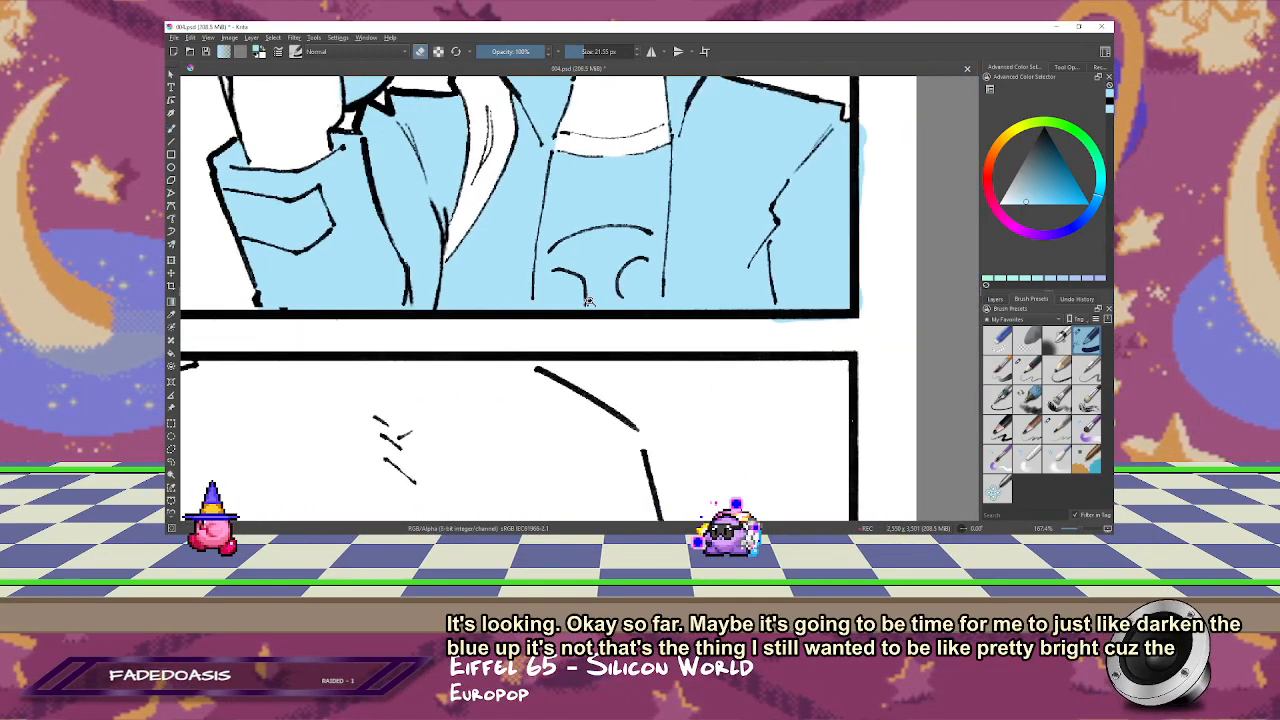
# Step: Erase the blue inside the laughing figure's shirt emblem and repaint the area around its curved cut-out light blue
pyautogui.scroll(2, 589, 301)
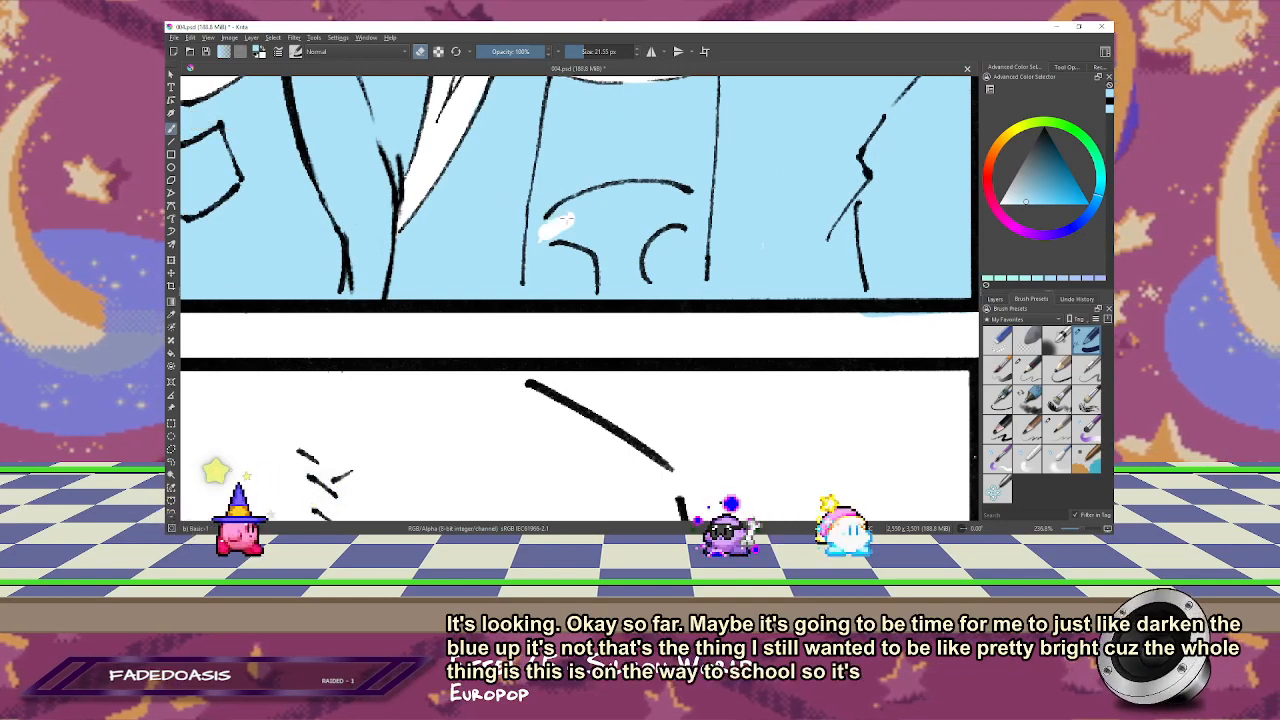
pyautogui.moveTo(567, 218)
pyautogui.mouseDown()
pyautogui.moveTo(609, 196)
pyautogui.moveTo(615, 218)
pyautogui.moveTo(555, 230)
pyautogui.moveTo(615, 270)
pyautogui.moveTo(605, 248)
pyautogui.moveTo(605, 293)
pyautogui.moveTo(635, 289)
pyautogui.moveTo(643, 214)
pyautogui.moveTo(638, 296)
pyautogui.moveTo(681, 217)
pyautogui.moveTo(641, 236)
pyautogui.moveTo(700, 226)
pyautogui.moveTo(657, 190)
pyautogui.moveTo(584, 206)
pyautogui.moveTo(664, 207)
pyautogui.moveTo(612, 240)
pyautogui.mouseUp()
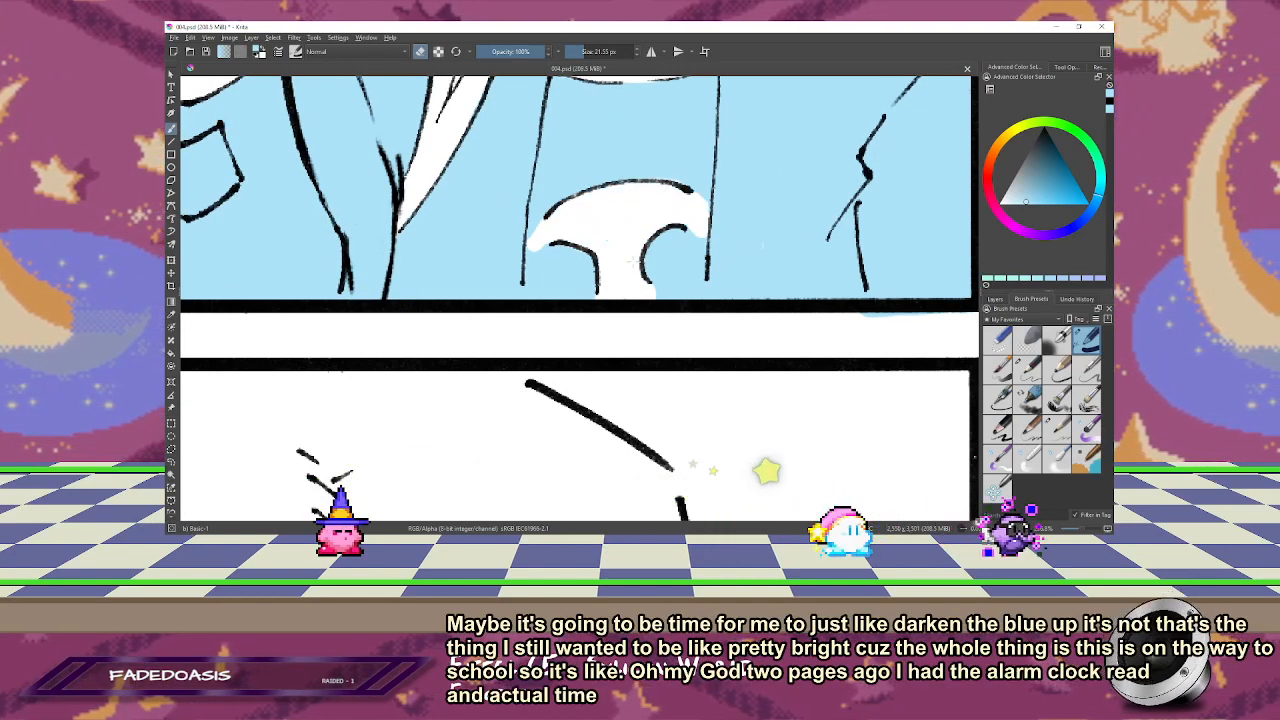
pyautogui.press('e')
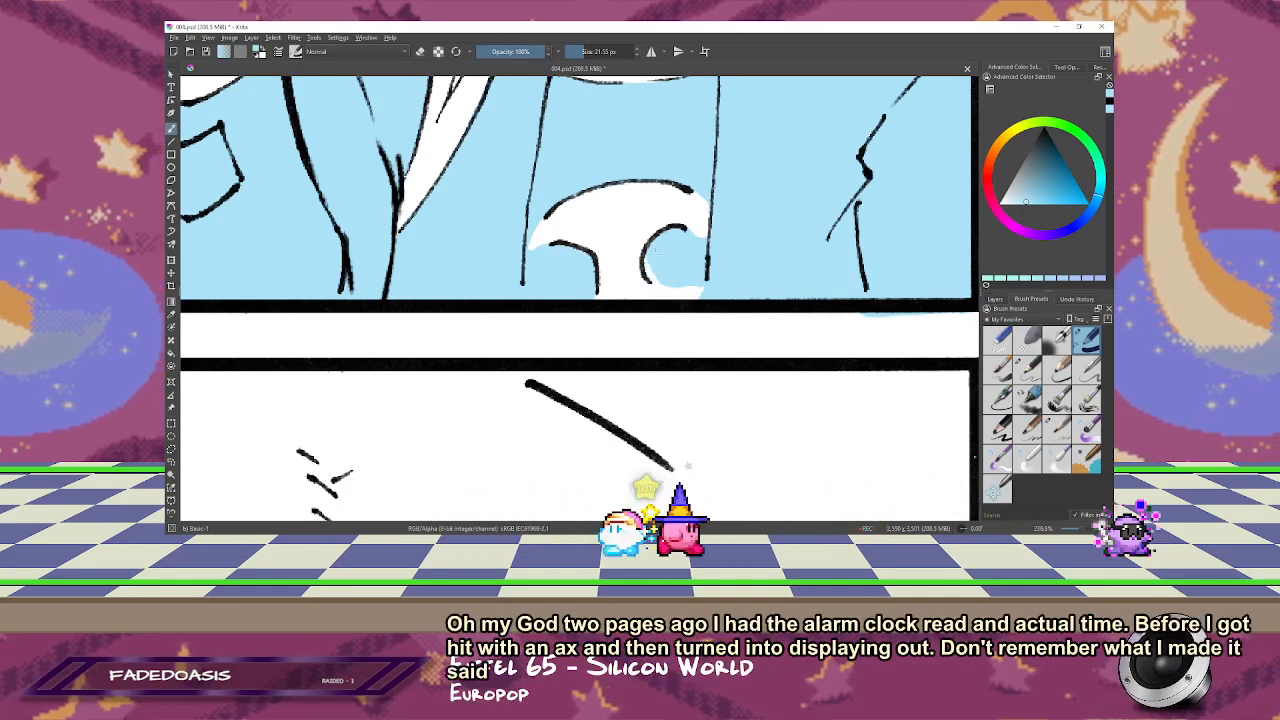
pyautogui.moveTo(672, 289); pyautogui.dragTo(703, 291)
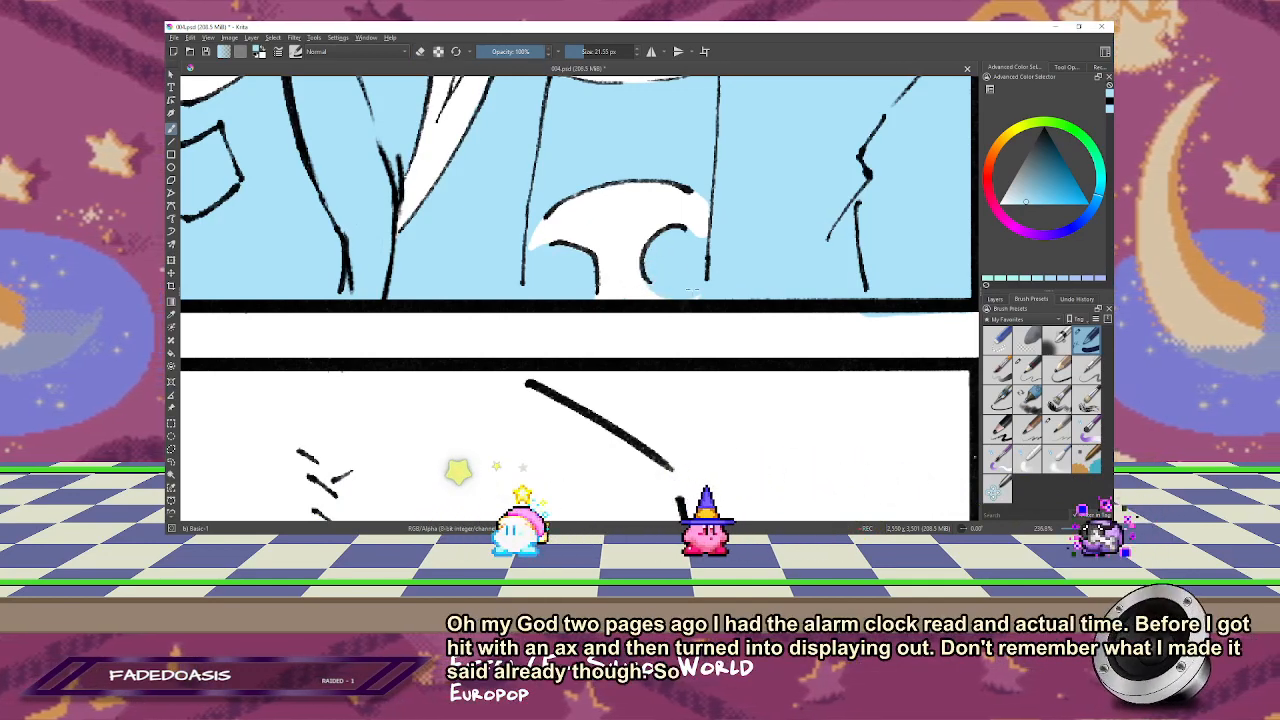
pyautogui.press('e')
pyautogui.moveTo(691, 222)
pyautogui.mouseDown()
pyautogui.moveTo(708, 270)
pyautogui.moveTo(707, 248)
pyautogui.moveTo(677, 240)
pyautogui.moveTo(683, 270)
pyautogui.moveTo(677, 248)
pyautogui.moveTo(720, 200)
pyautogui.mouseUp()
# Step: Clean up both edges of the shirt emblem by alternately painting light blue and erasing, and save the page
pyautogui.press('e')
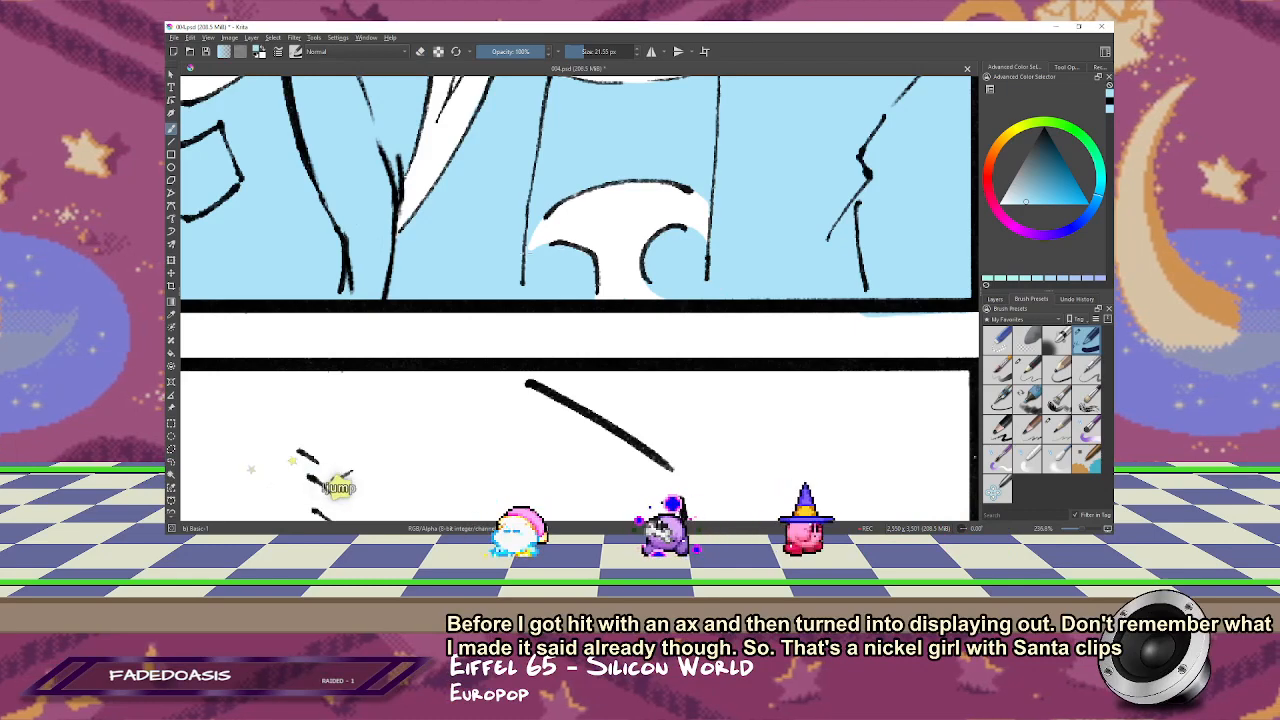
pyautogui.moveTo(720, 184)
pyautogui.mouseDown()
pyautogui.moveTo(712, 267)
pyautogui.moveTo(733, 165)
pyautogui.mouseUp()
pyautogui.press('e')
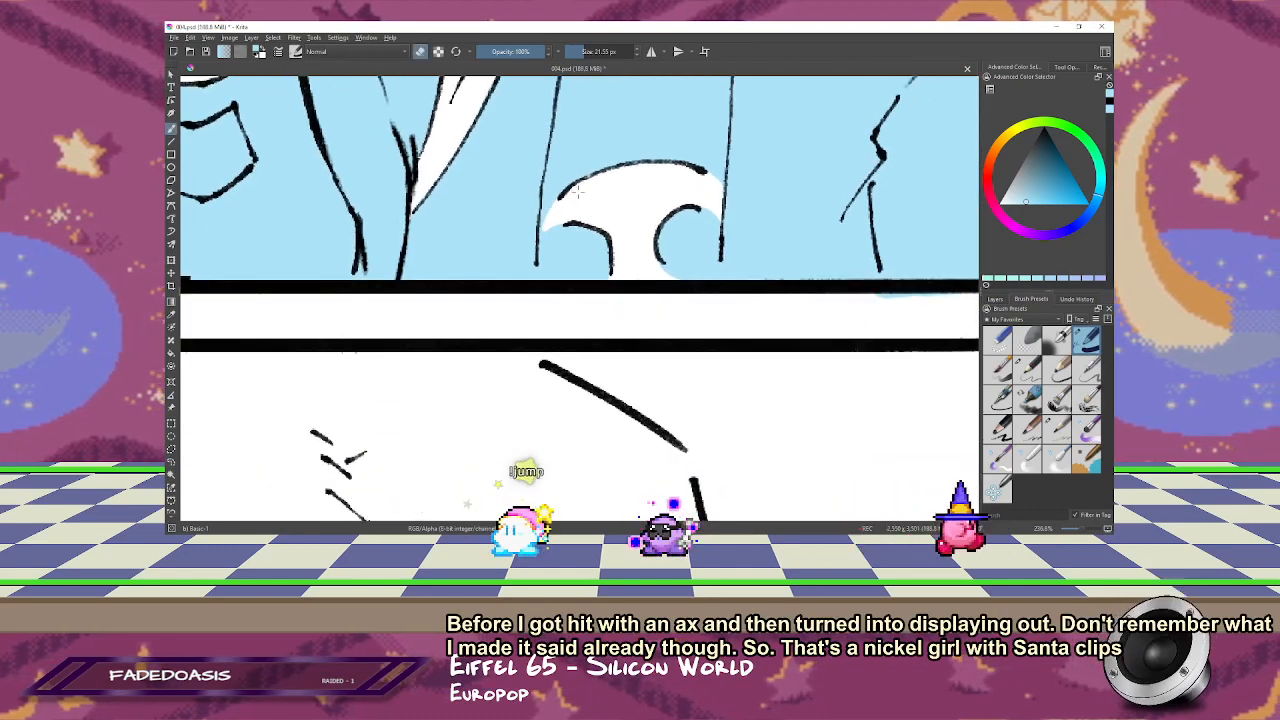
pyautogui.moveTo(555, 211); pyautogui.dragTo(549, 270)
pyautogui.press('e')
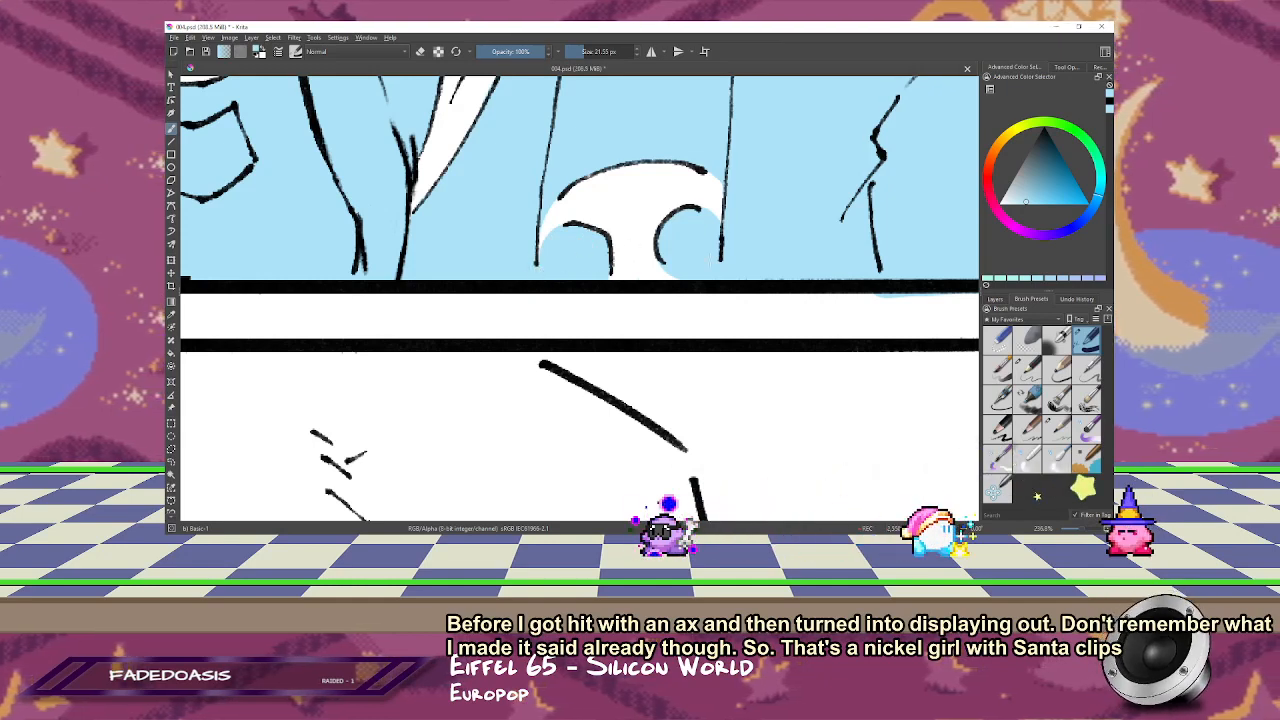
pyautogui.moveTo(580, 286); pyautogui.dragTo(577, 383)
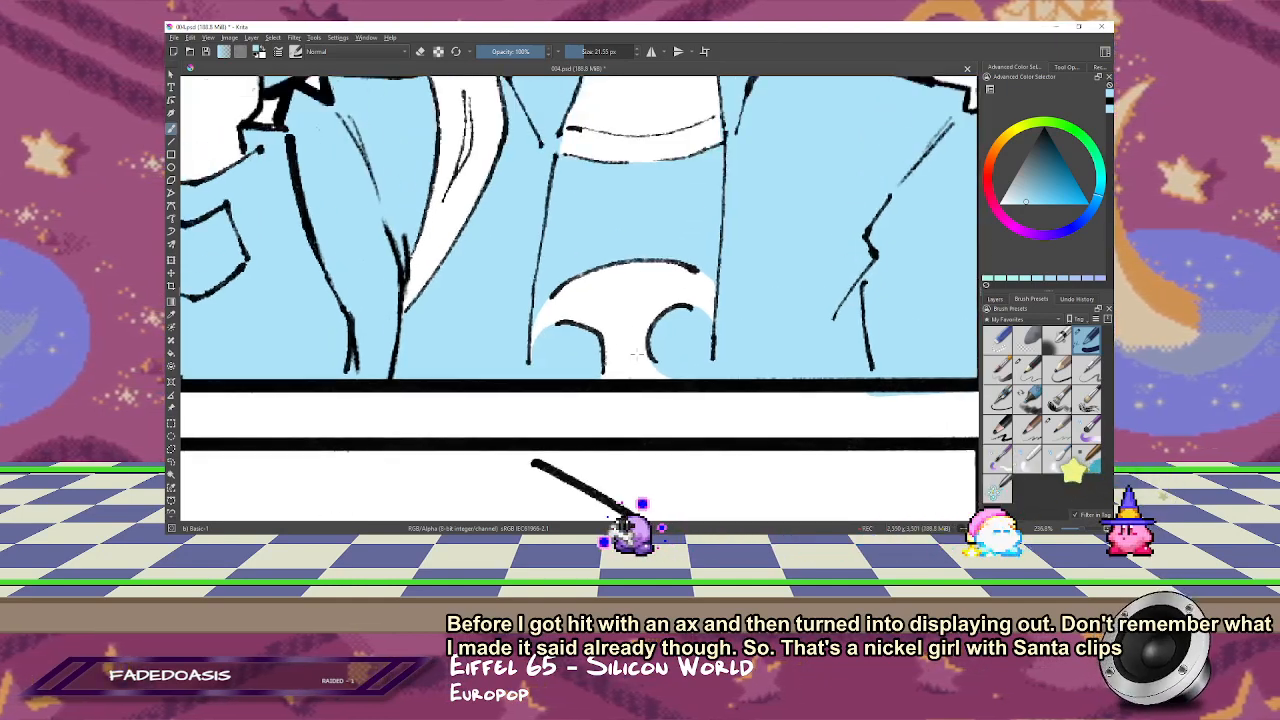
pyautogui.scroll(-6, 680, 399)
pyautogui.hotkey('ctrl', 's')
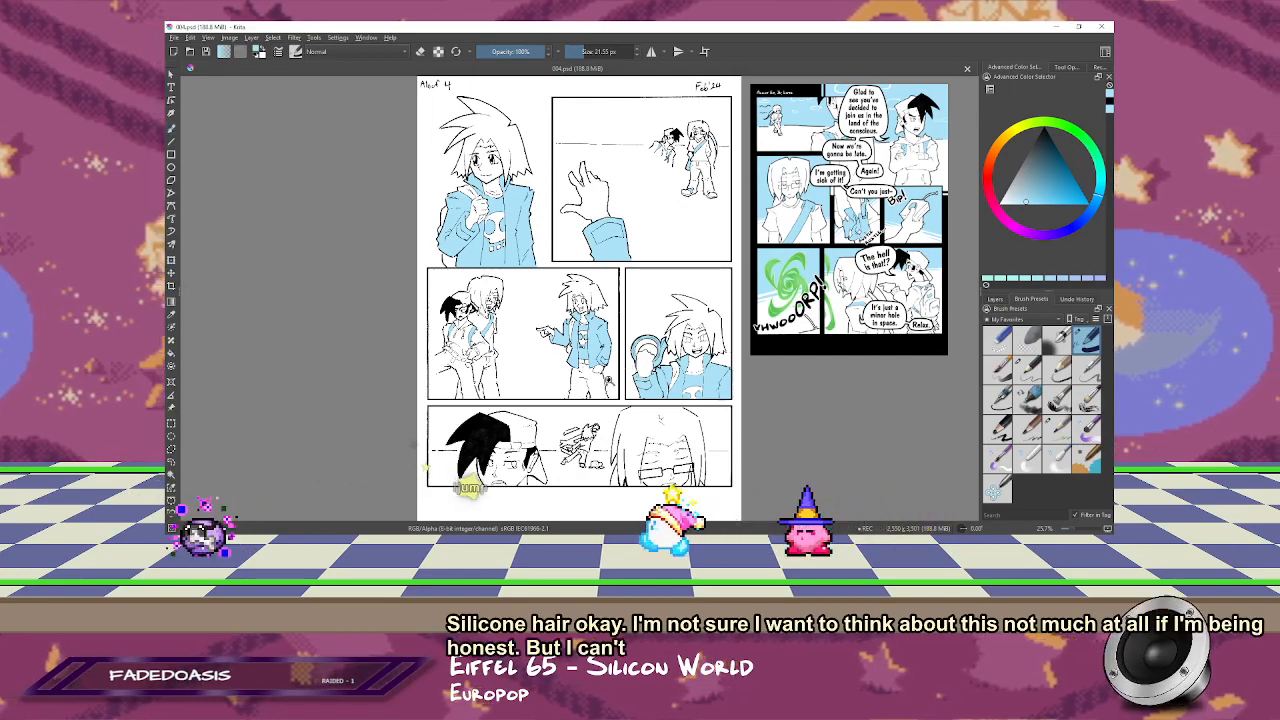
# Step: Fill the small lunging figure's shirt, sleeves, raised ring and trailing motion shapes light blue in the bottom panel
pyautogui.scroll(6, 573, 407)
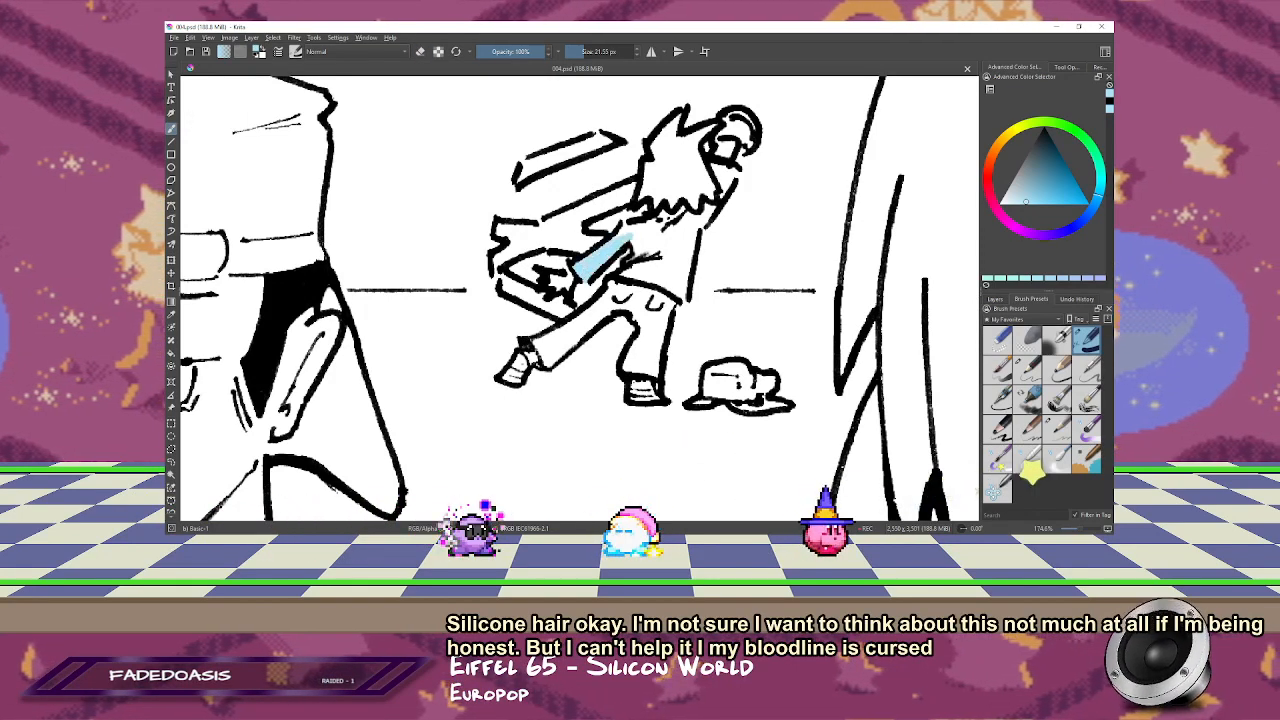
pyautogui.moveTo(512, 246); pyautogui.dragTo(551, 232)
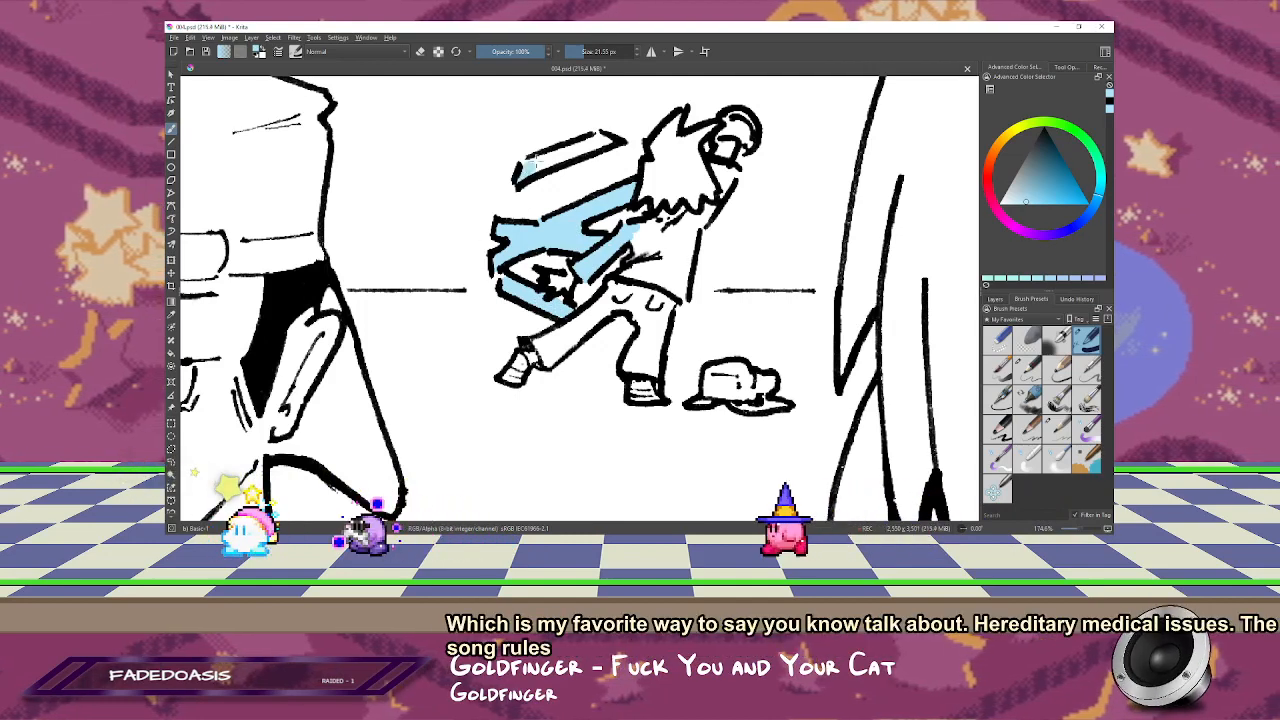
pyautogui.moveTo(537, 162); pyautogui.dragTo(574, 155)
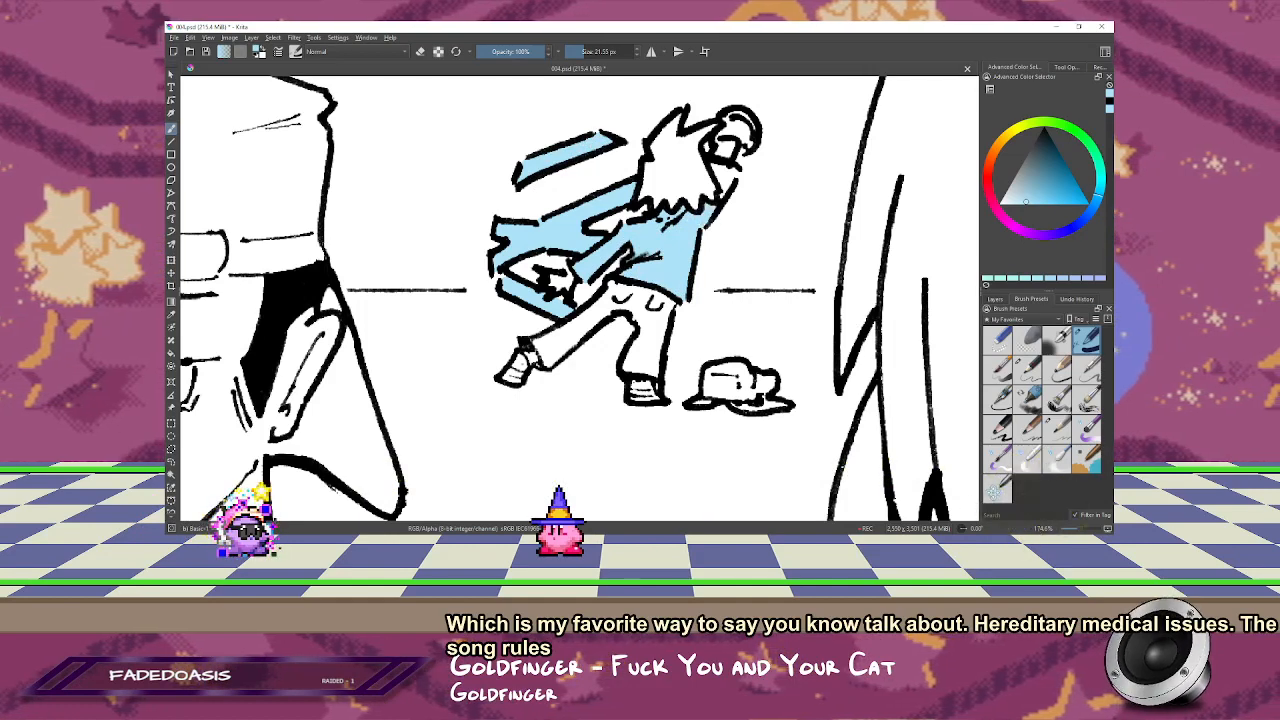
pyautogui.moveTo(708, 190); pyautogui.dragTo(713, 227)
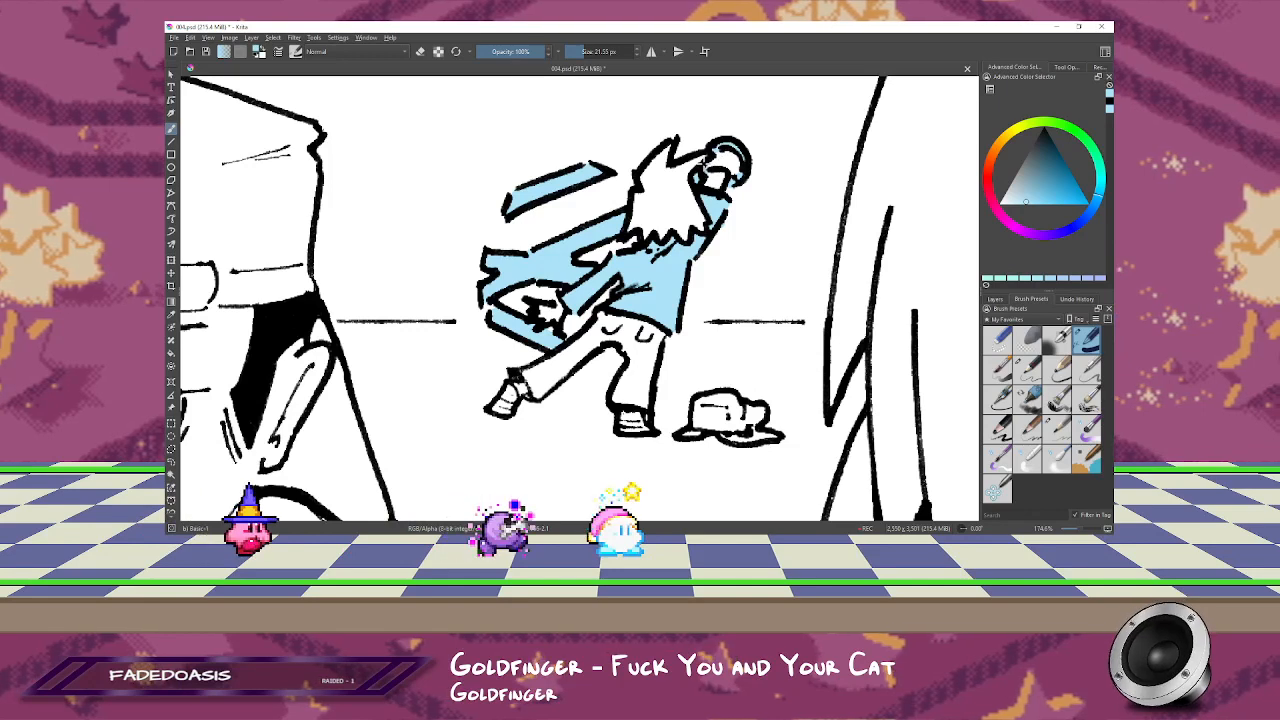
pyautogui.press('1')
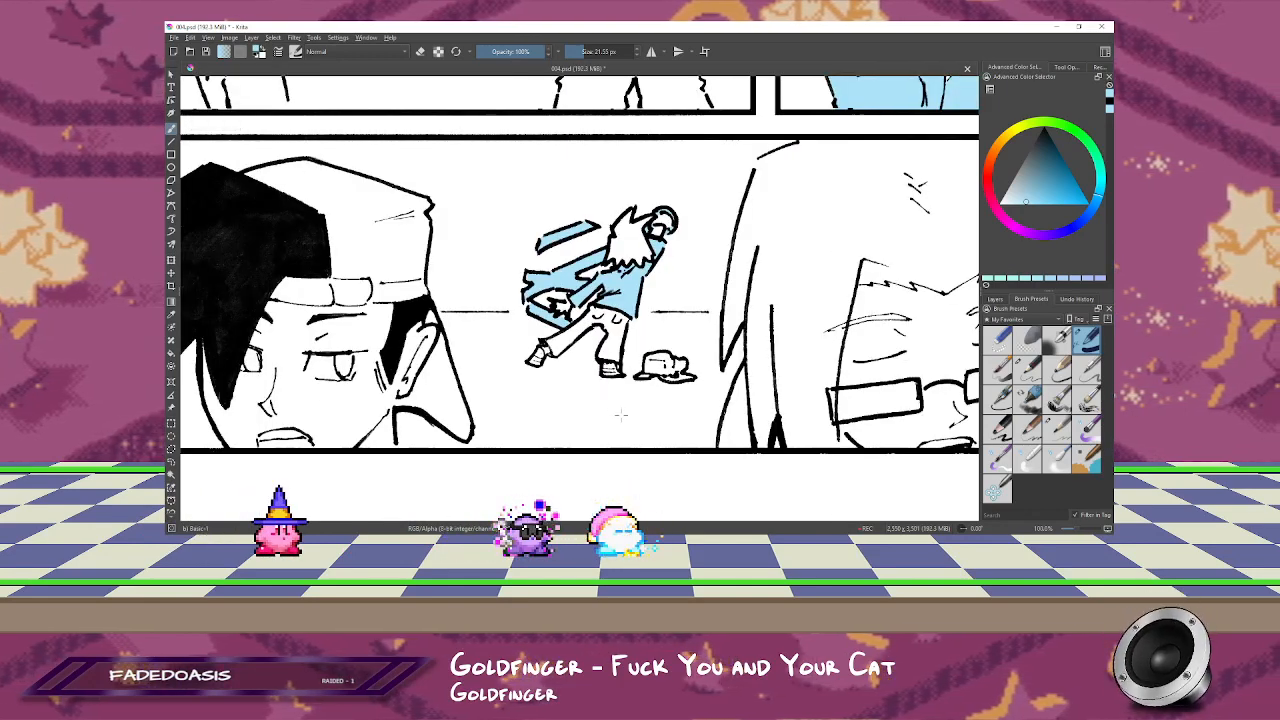
# Step: Fill both of the small lunging figure's shoes light blue and save the page as a Photoshop image
pyautogui.moveTo(551, 368); pyautogui.dragTo(587, 313)
pyautogui.moveTo(618, 156); pyautogui.dragTo(587, 219)
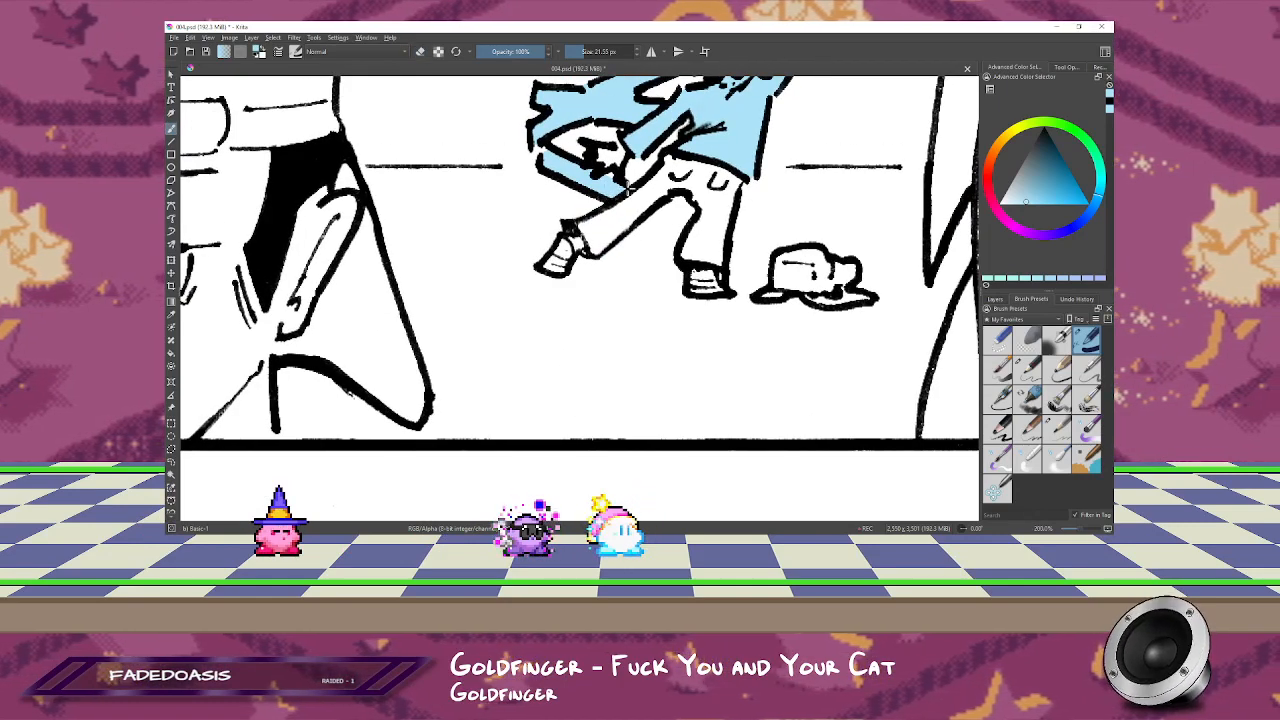
pyautogui.moveTo(562, 262); pyautogui.dragTo(567, 241)
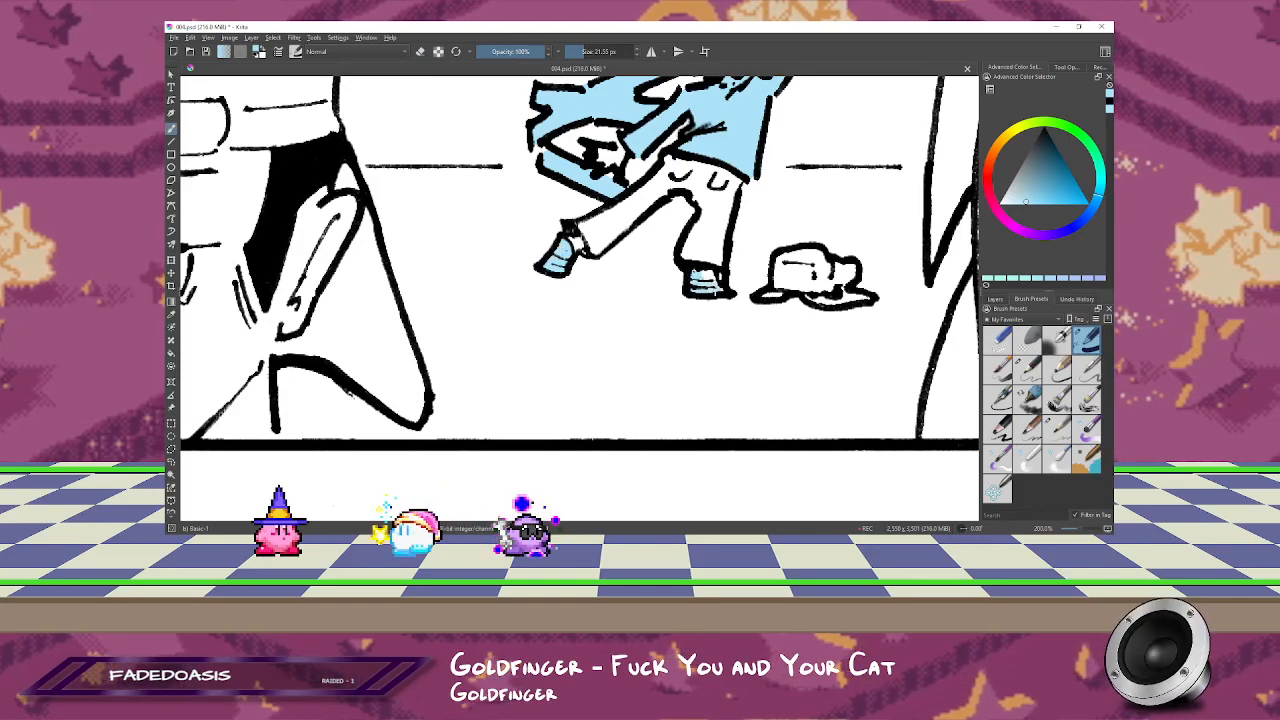
pyautogui.scroll(-8, 731, 327)
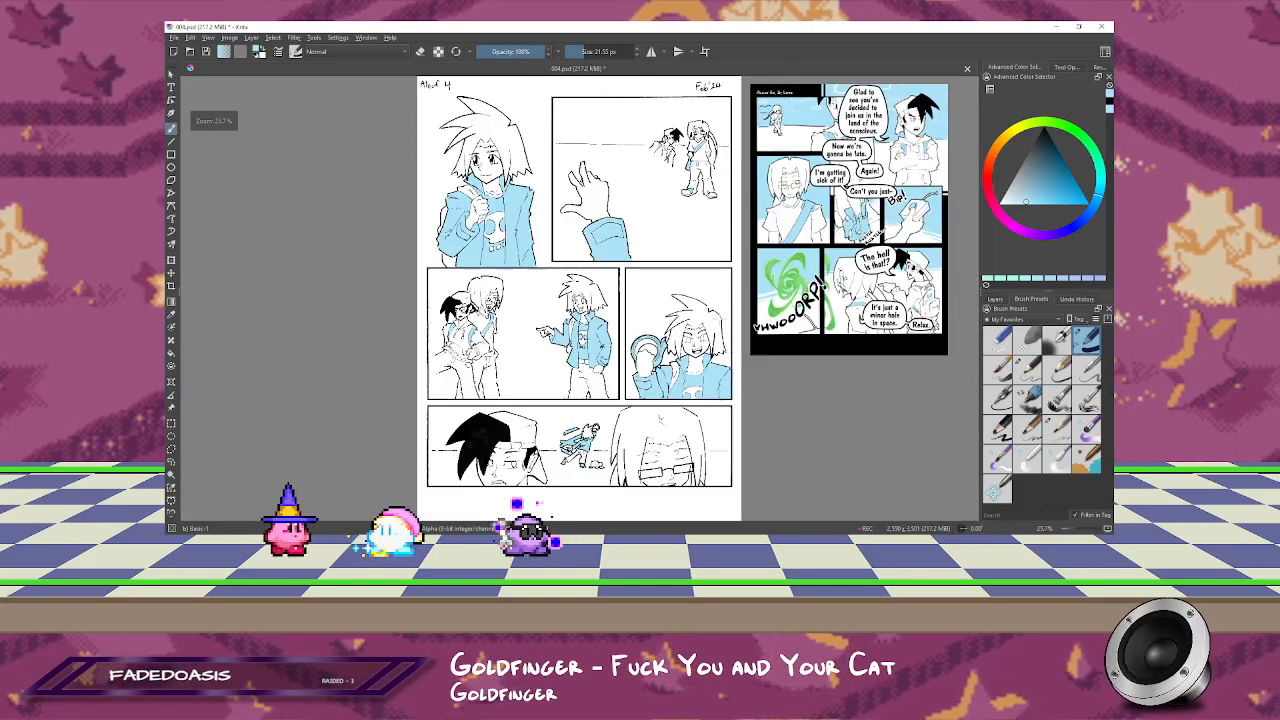
pyautogui.hotkey('ctrl', 's')
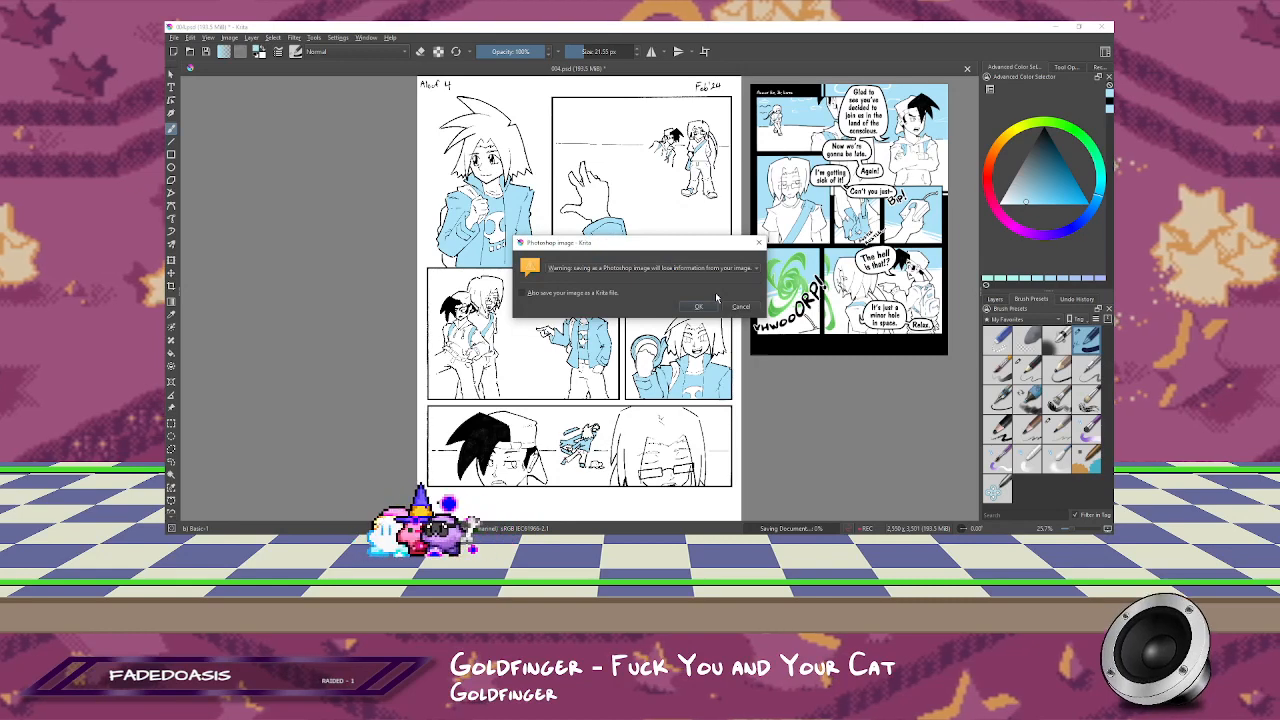
pyautogui.press('Return')
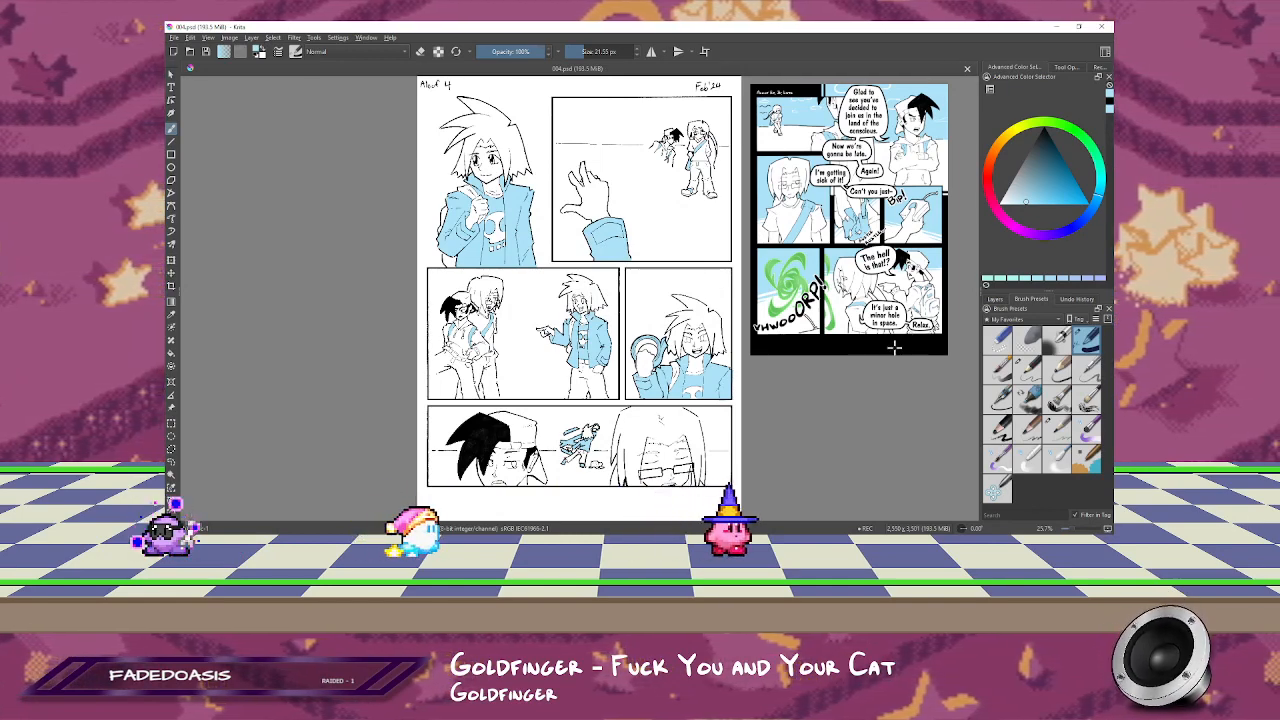
pyautogui.scroll(2, 560, 480)
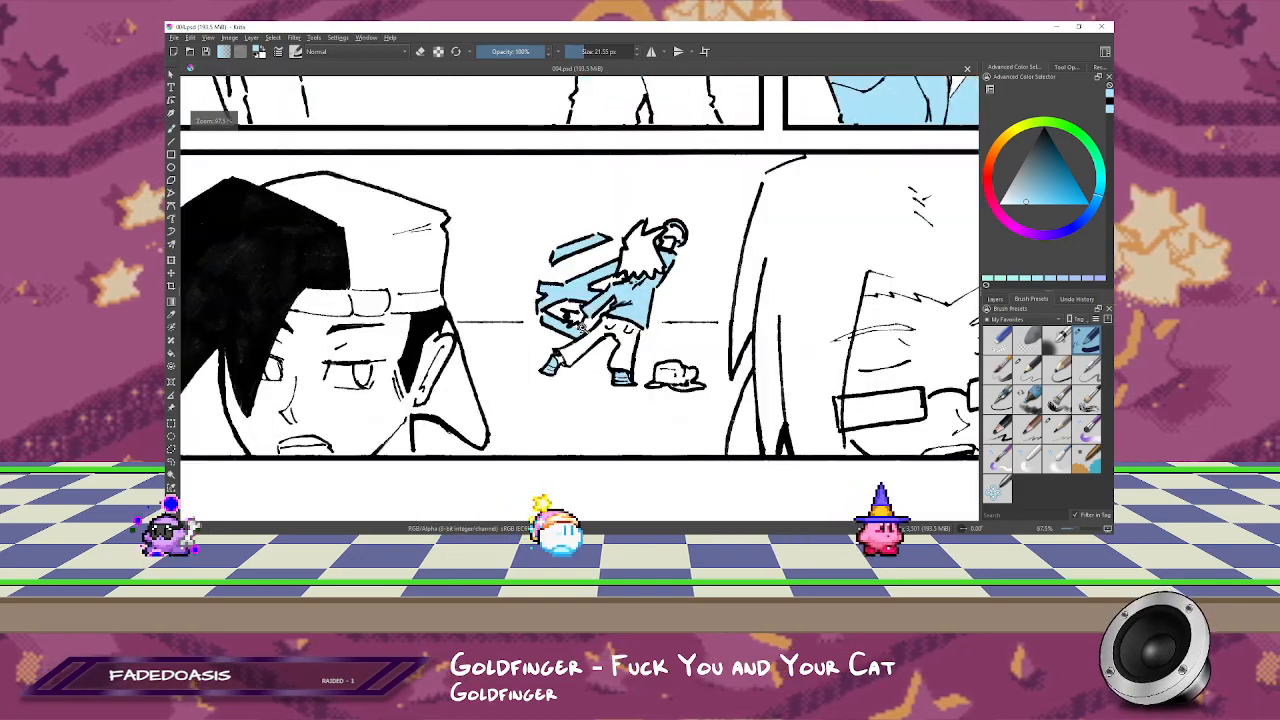
pyautogui.moveTo(695, 186)
pyautogui.mouseDown()
pyautogui.moveTo(700, 300)
pyautogui.moveTo(698, 188)
pyautogui.mouseUp()
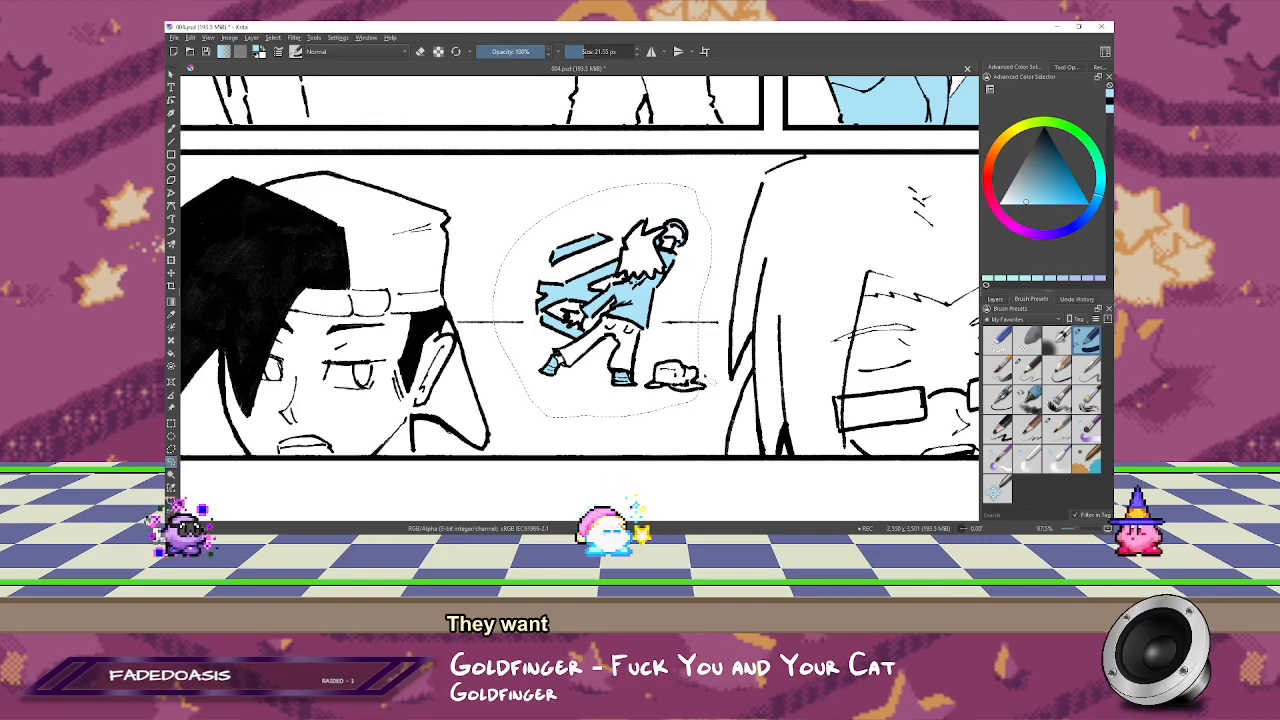
pyautogui.click(995, 299)
pyautogui.click(1028, 381)
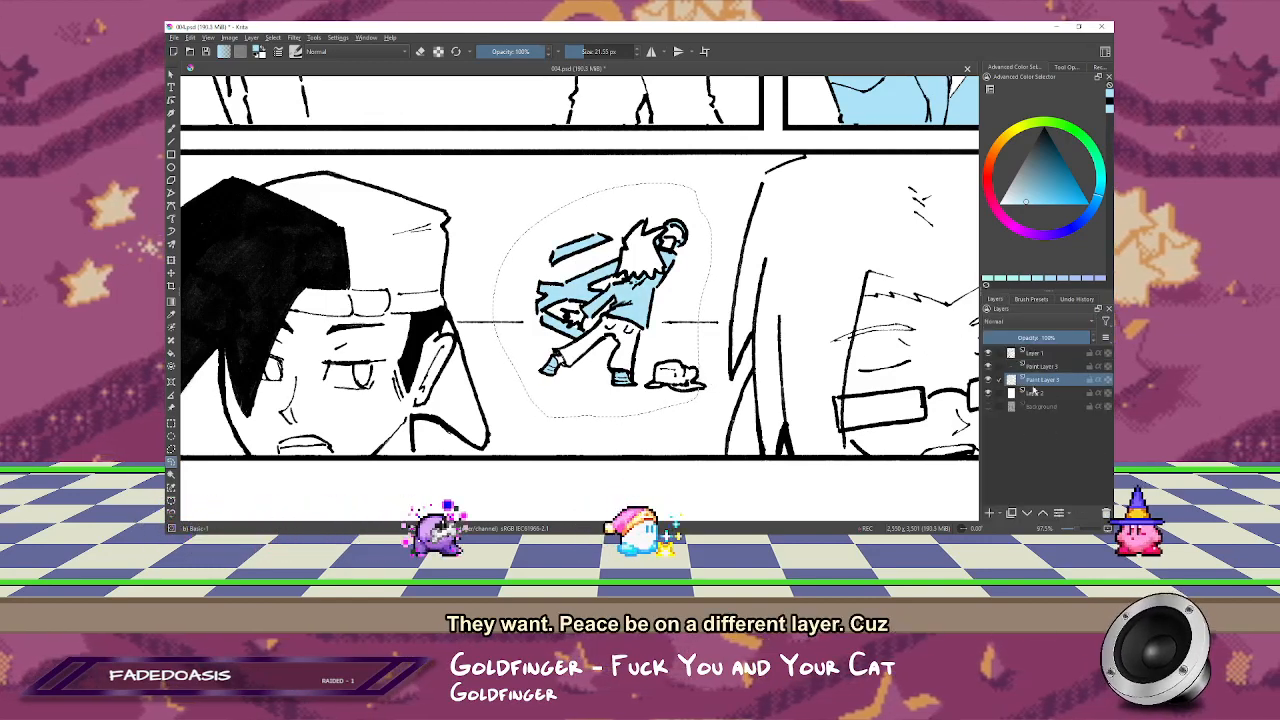
pyautogui.click(869, 390)
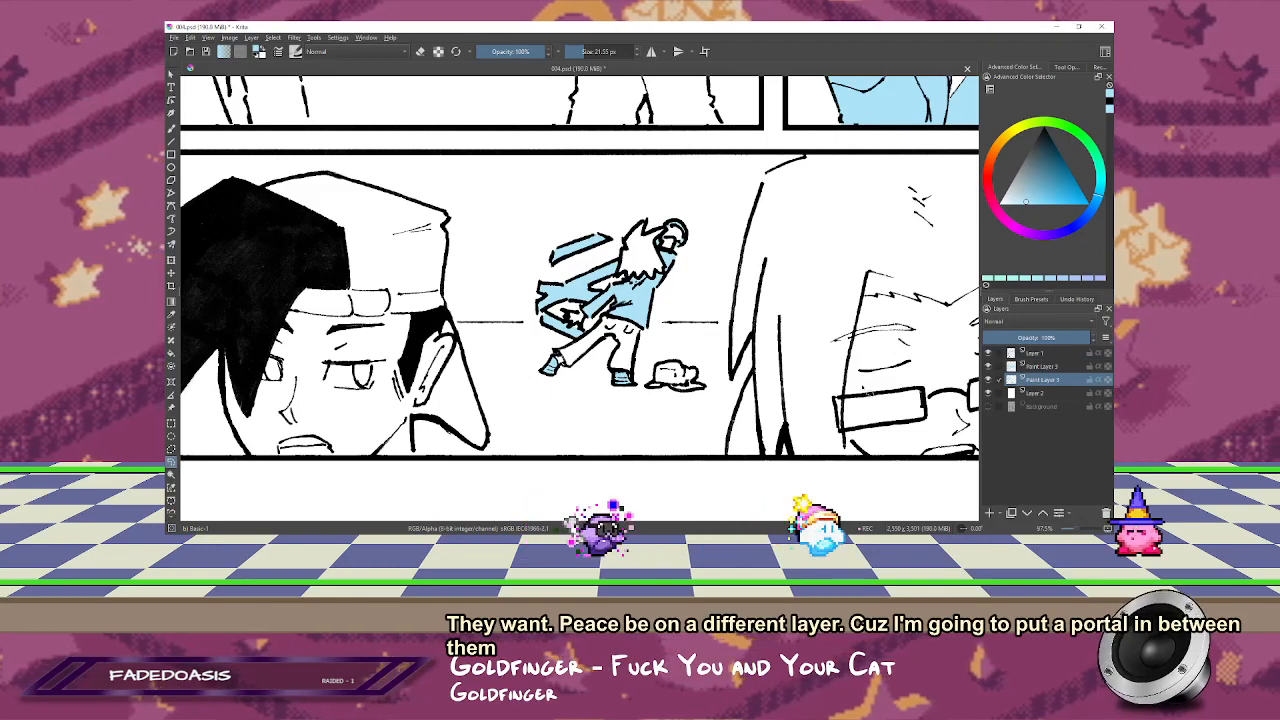
# Step: Select the bottom panel's sky between the bespectacled figure's outer hair outline and the nearest panel border, above the horizon, and fill it light blue
pyautogui.moveTo(645, 288)
pyautogui.mouseDown()
pyautogui.moveTo(382, 347)
pyautogui.moveTo(284, 305)
pyautogui.mouseUp()
pyautogui.click(171, 449)
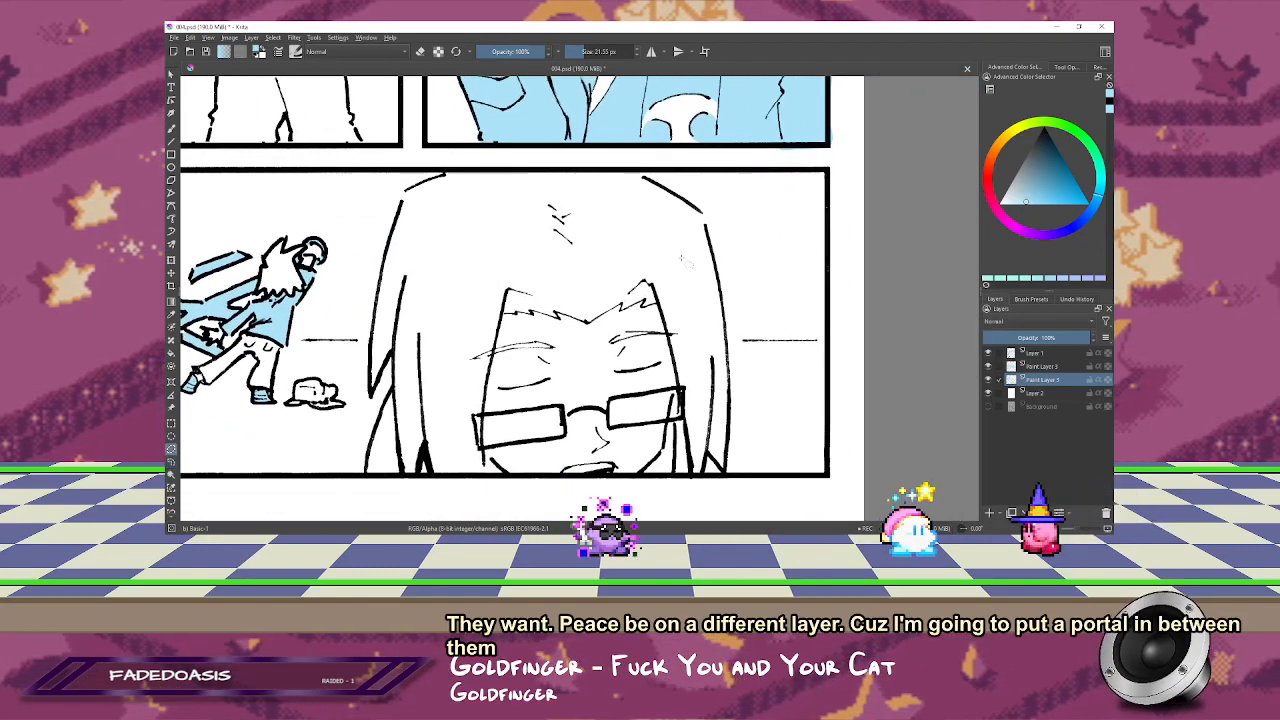
pyautogui.click(638, 166)
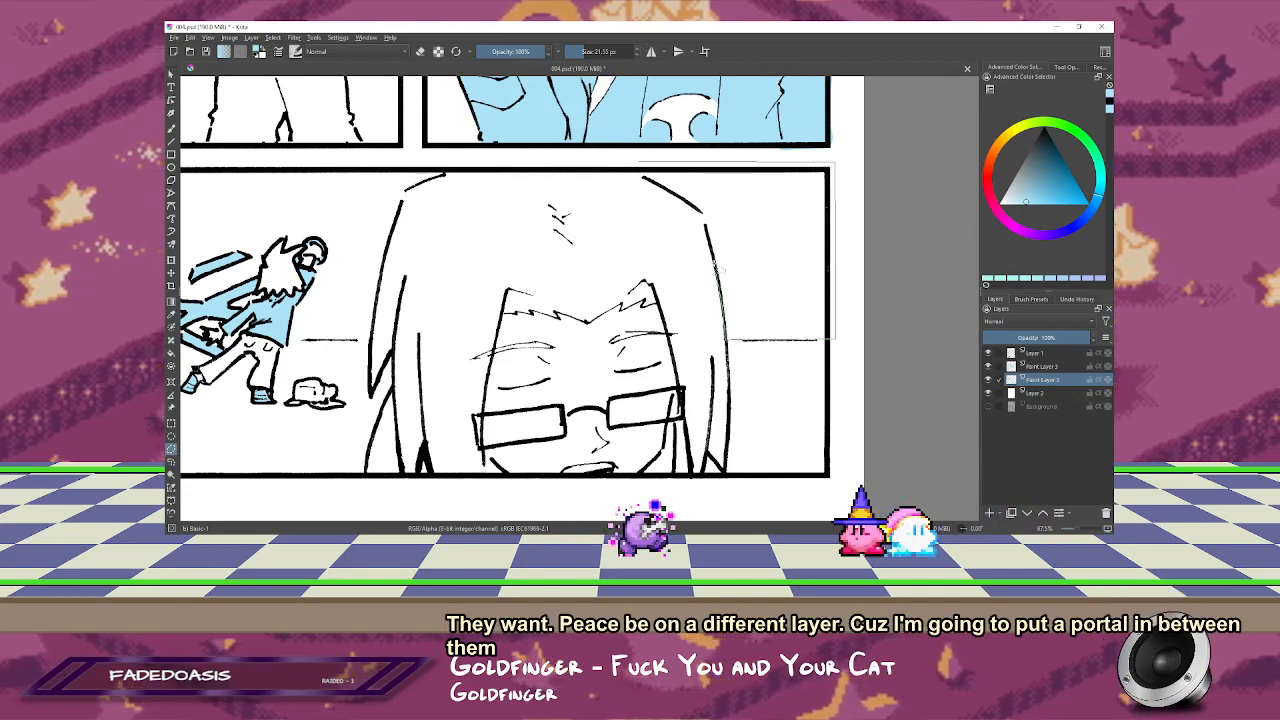
pyautogui.click(703, 213)
pyautogui.doubleClick(633, 168)
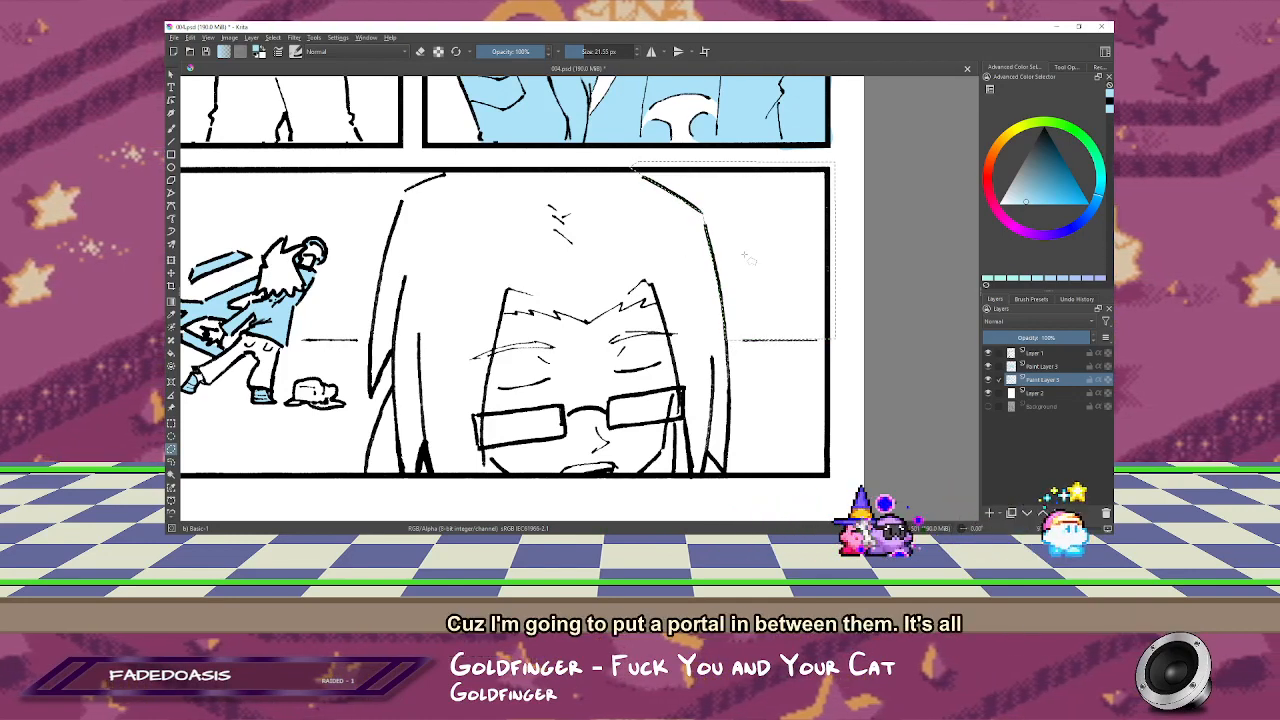
pyautogui.hotkey('shift', 'BackSpace')
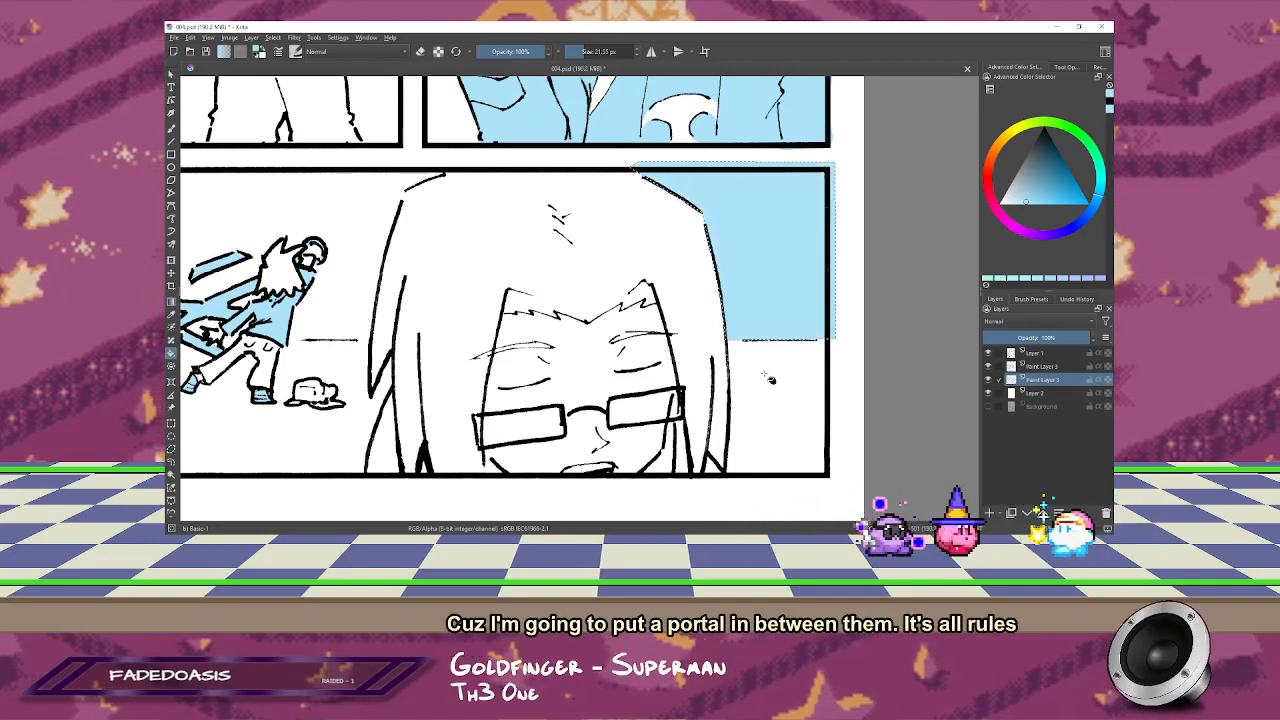
pyautogui.press('m')
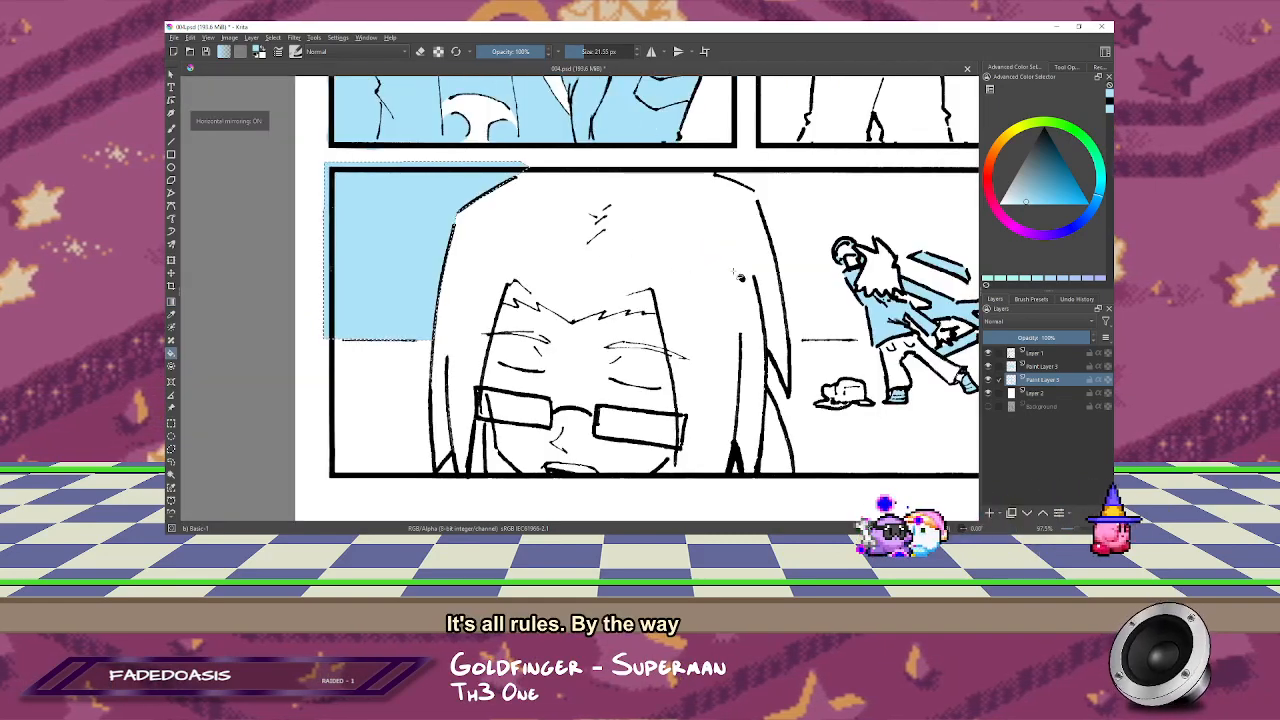
pyautogui.press('m')
# Step: Trace a polygonal selection in the bottom panel along the horizon and around the capped figure's spiky hair and cap
pyautogui.moveTo(664, 279); pyautogui.dragTo(864, 257)
pyautogui.moveTo(597, 266); pyautogui.dragTo(852, 250)
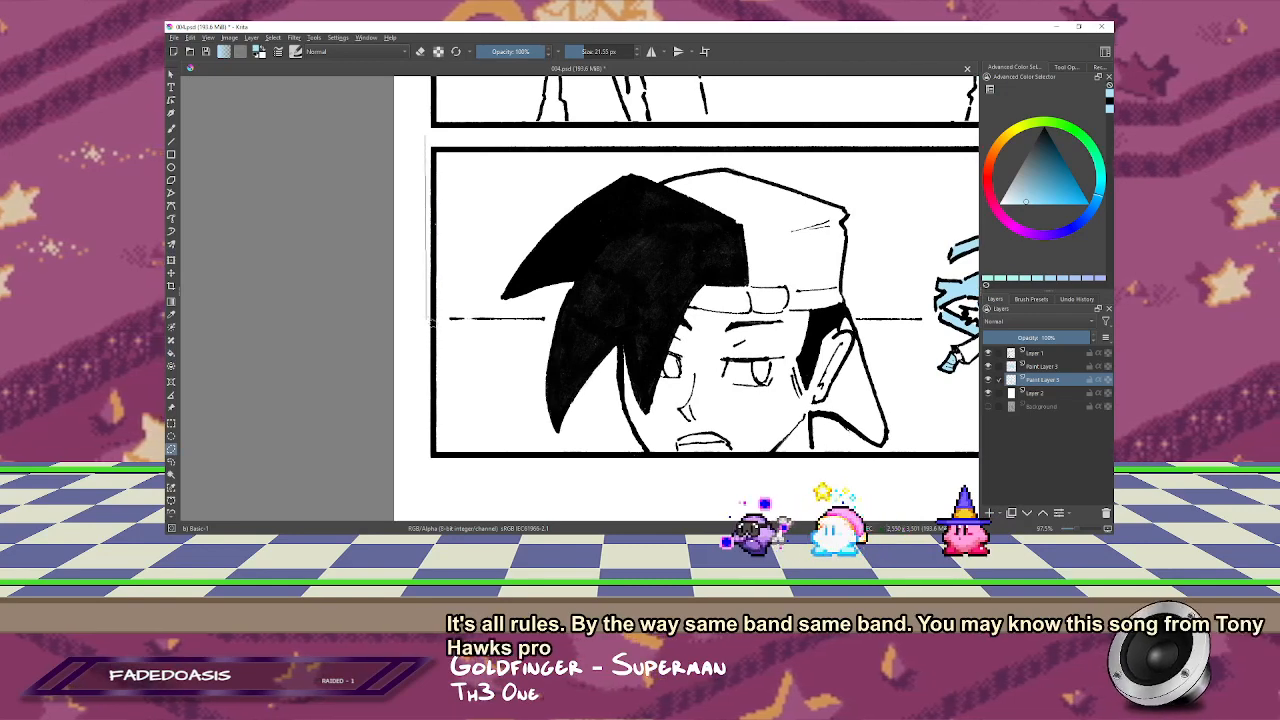
pyautogui.click(432, 318)
pyautogui.click(563, 318)
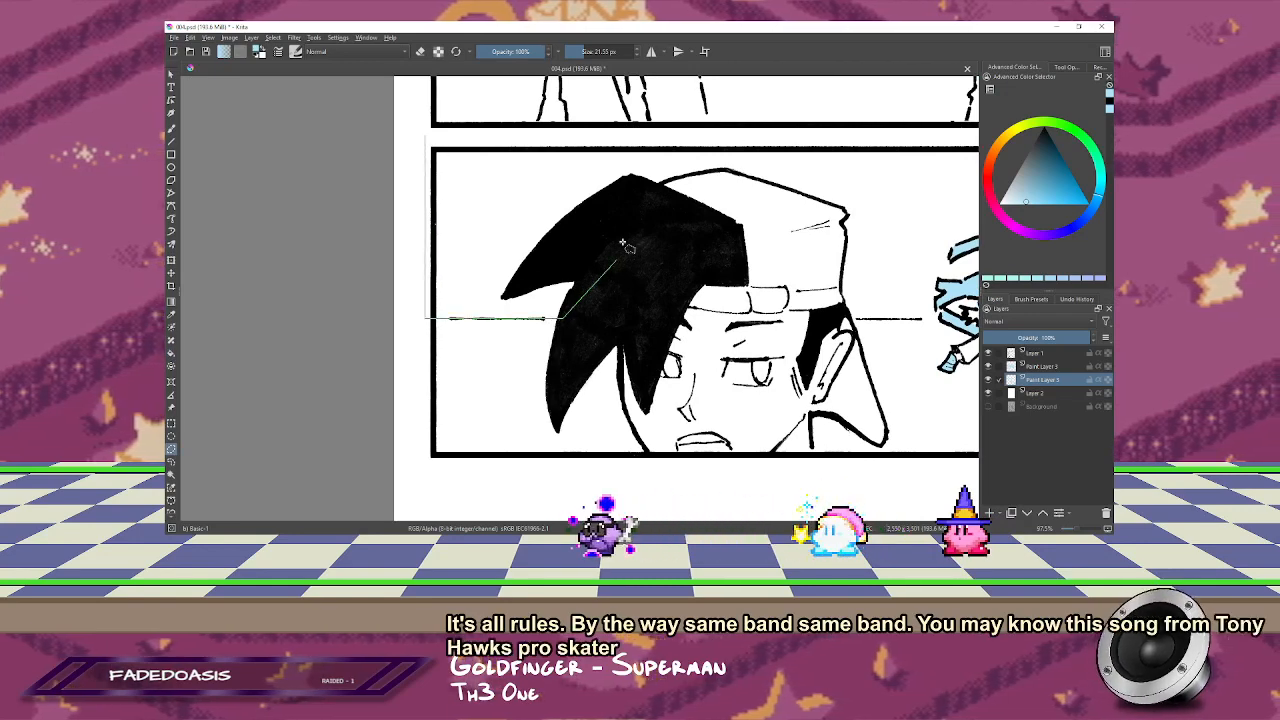
pyautogui.click(577, 281)
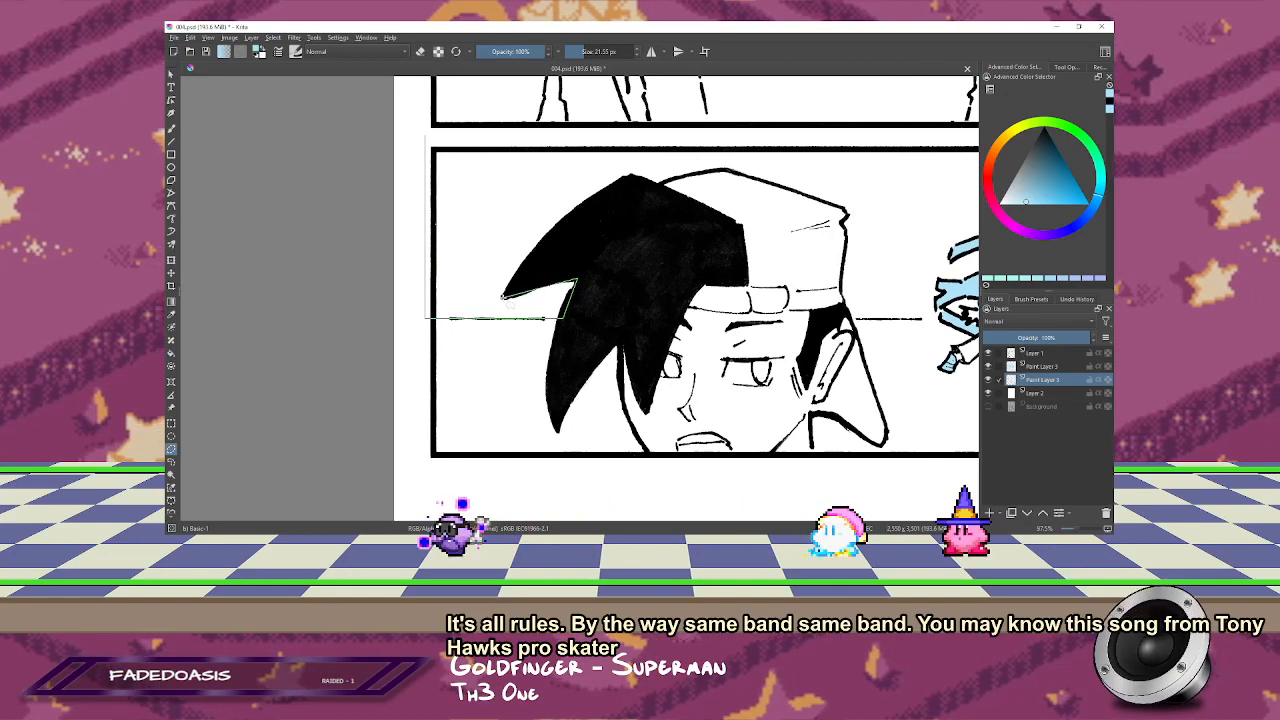
pyautogui.click(502, 297)
pyautogui.click(632, 176)
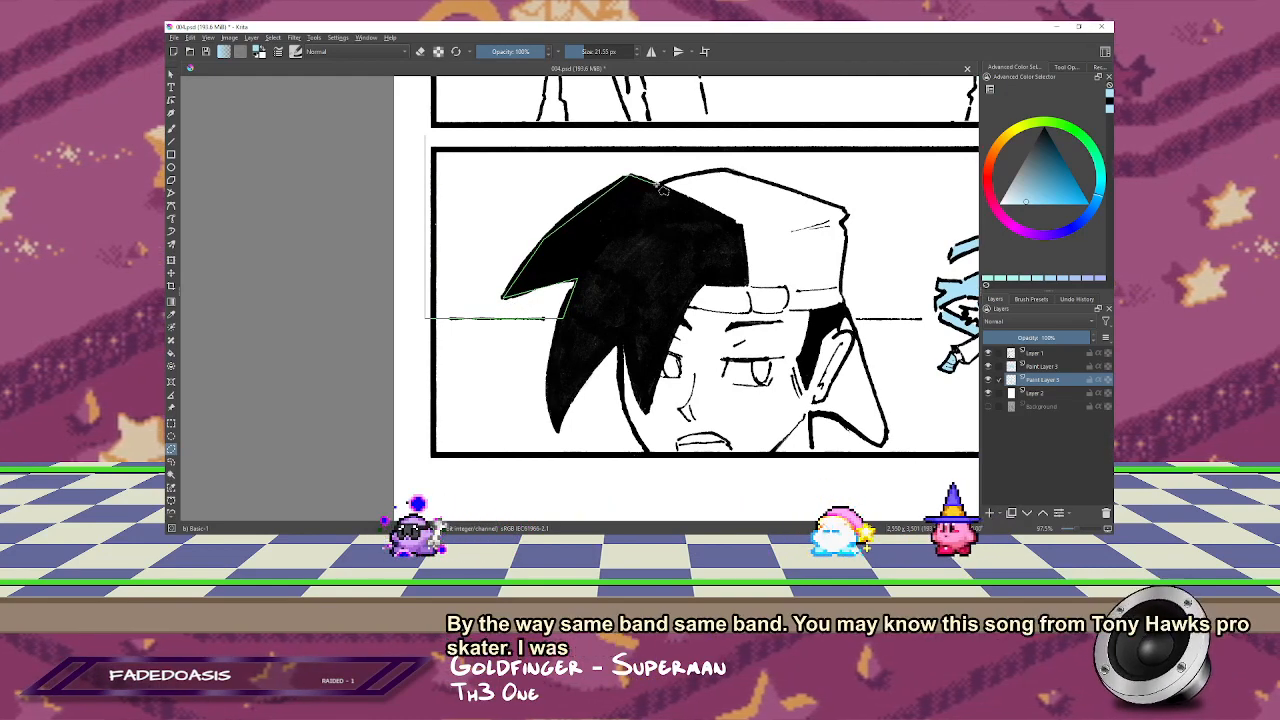
pyautogui.click(728, 170)
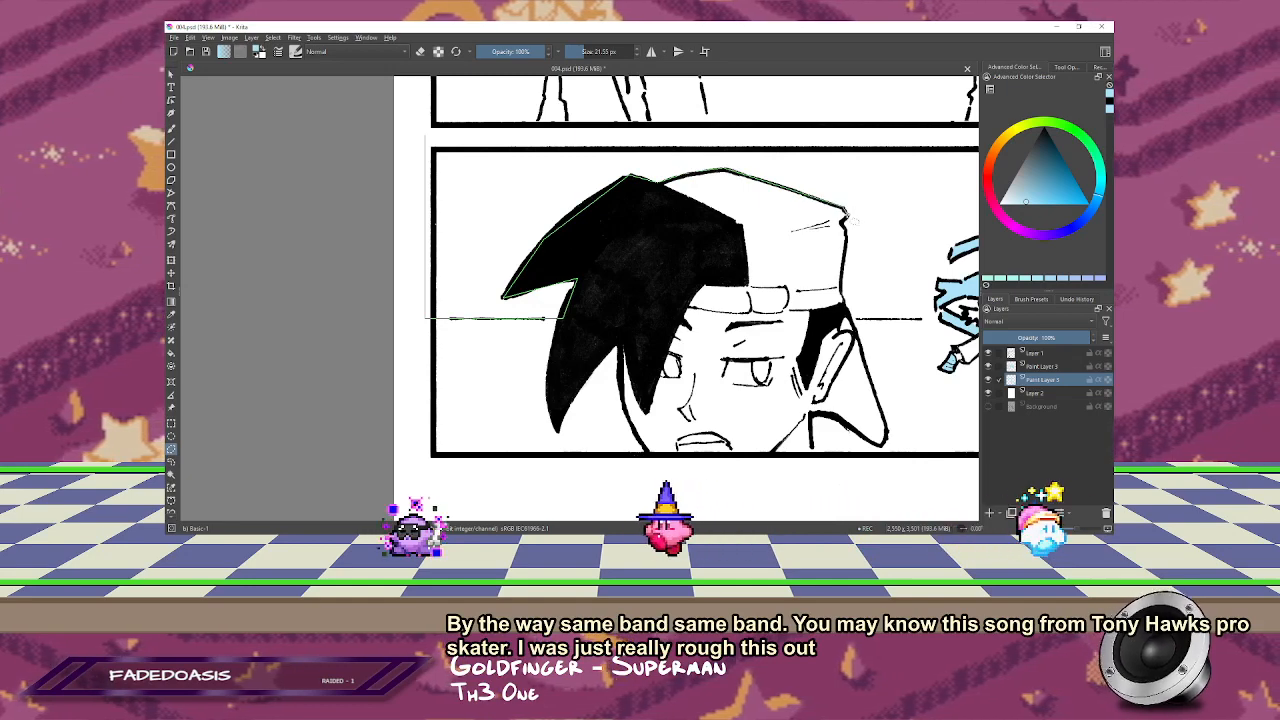
pyautogui.click(846, 211)
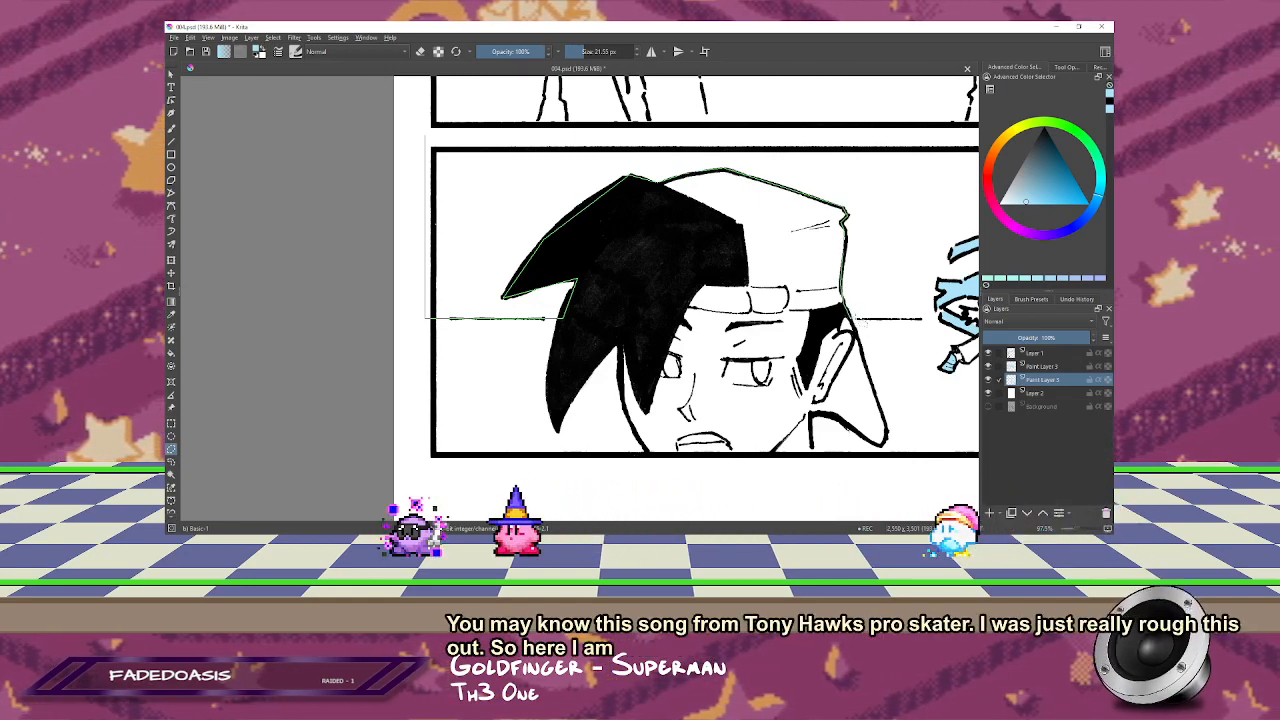
# Step: Extend the selection along the horizon and the long-haired figure's outline, close it above the panel's upper border, and fill the sky light blue
pyautogui.moveTo(942, 320); pyautogui.dragTo(602, 282)
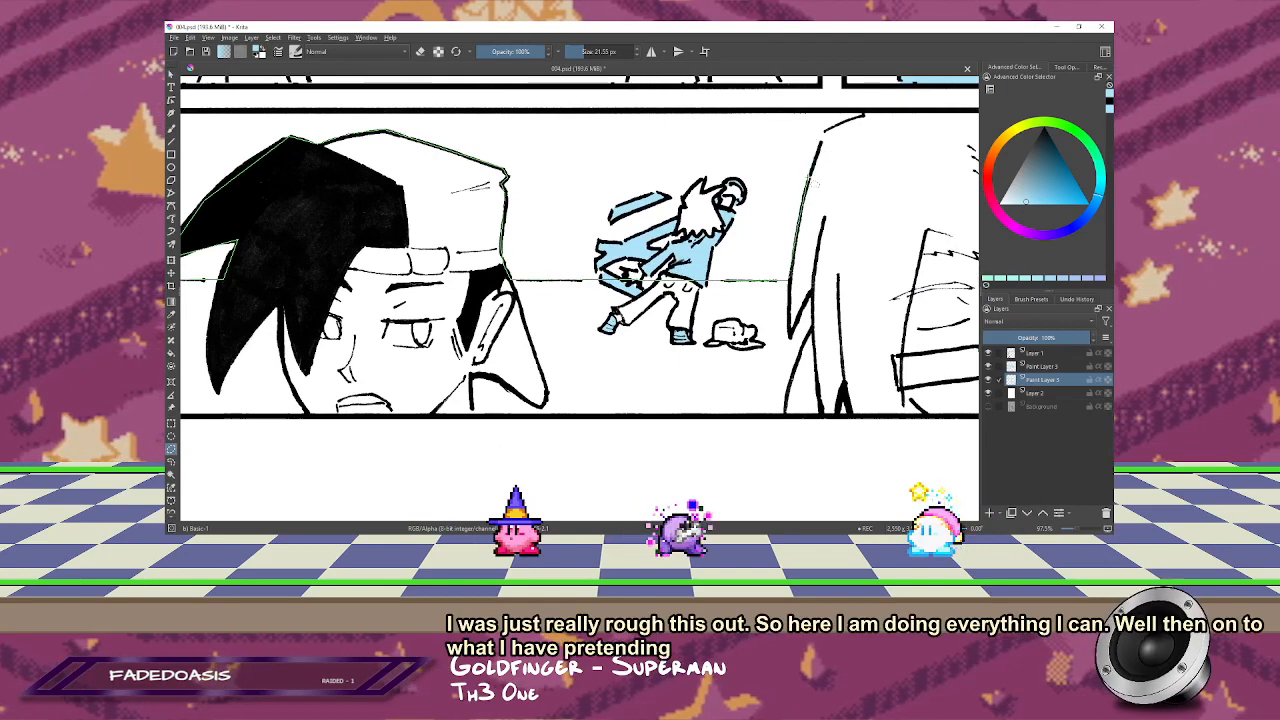
pyautogui.click(866, 114)
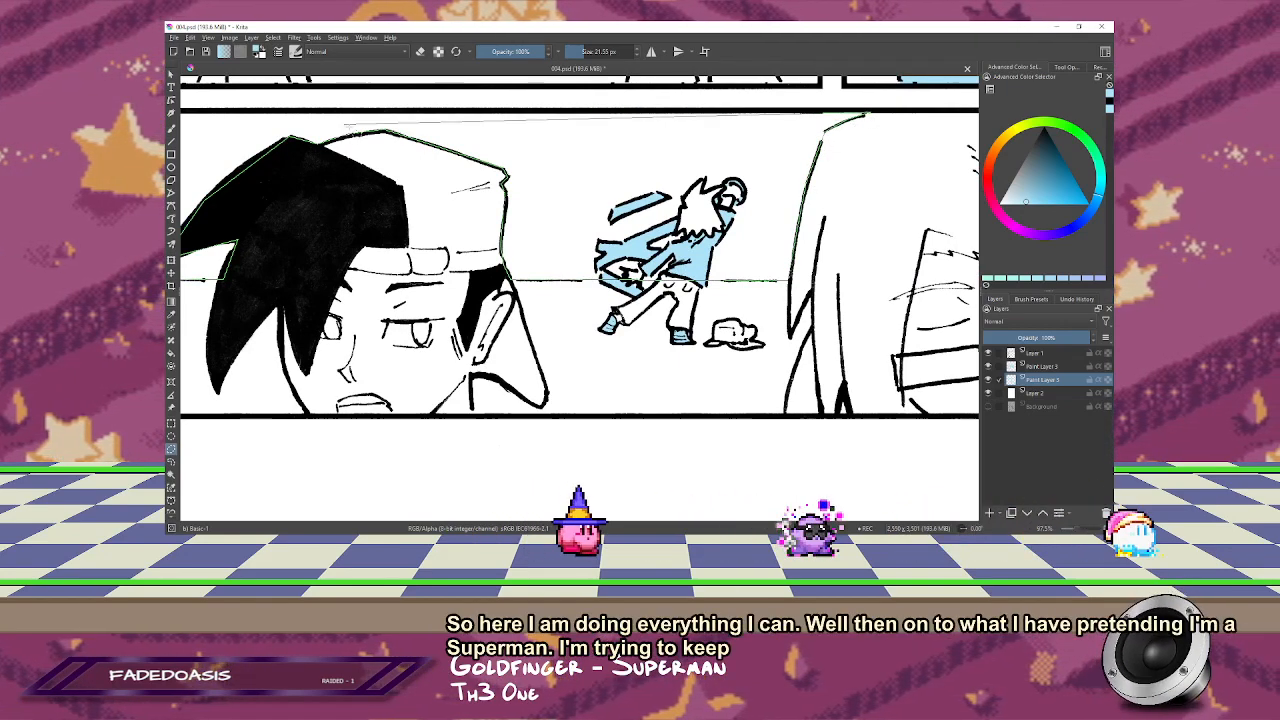
pyautogui.moveTo(600, 110); pyautogui.dragTo(880, 114)
pyautogui.doubleClick(367, 101)
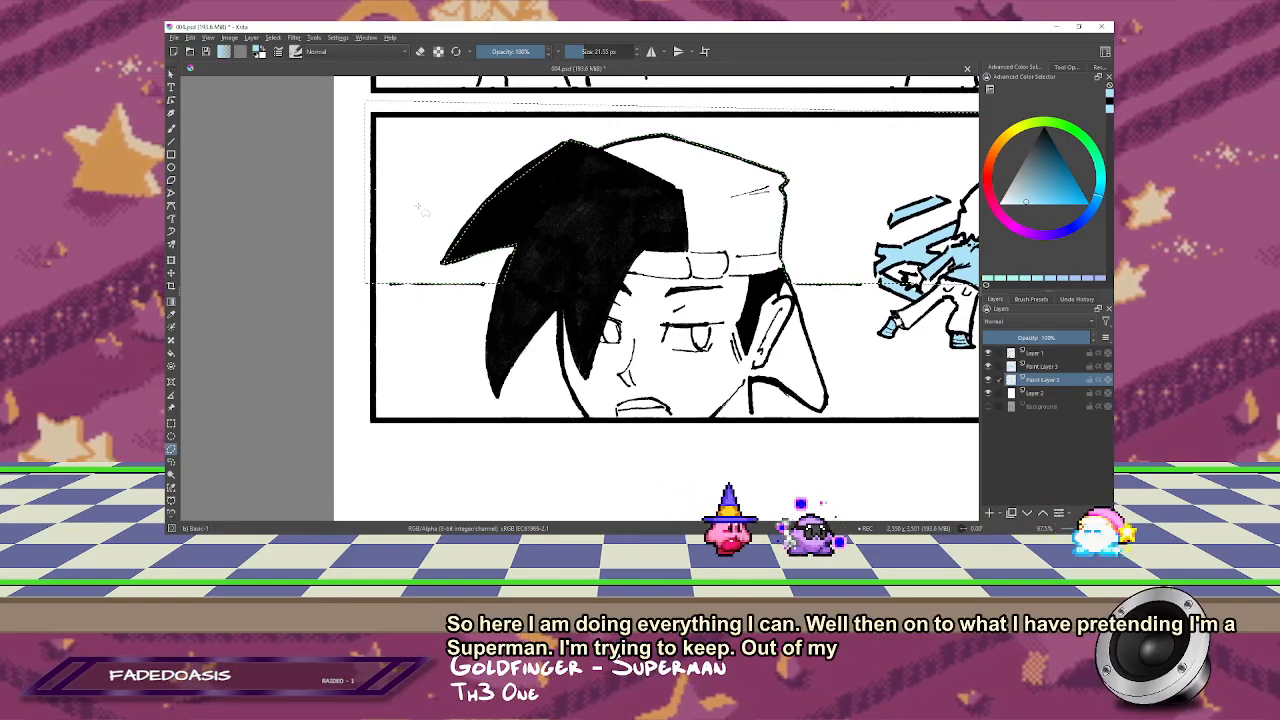
pyautogui.press('f')
pyautogui.click(456, 240)
pyautogui.moveTo(745, 243); pyautogui.dragTo(480, 250)
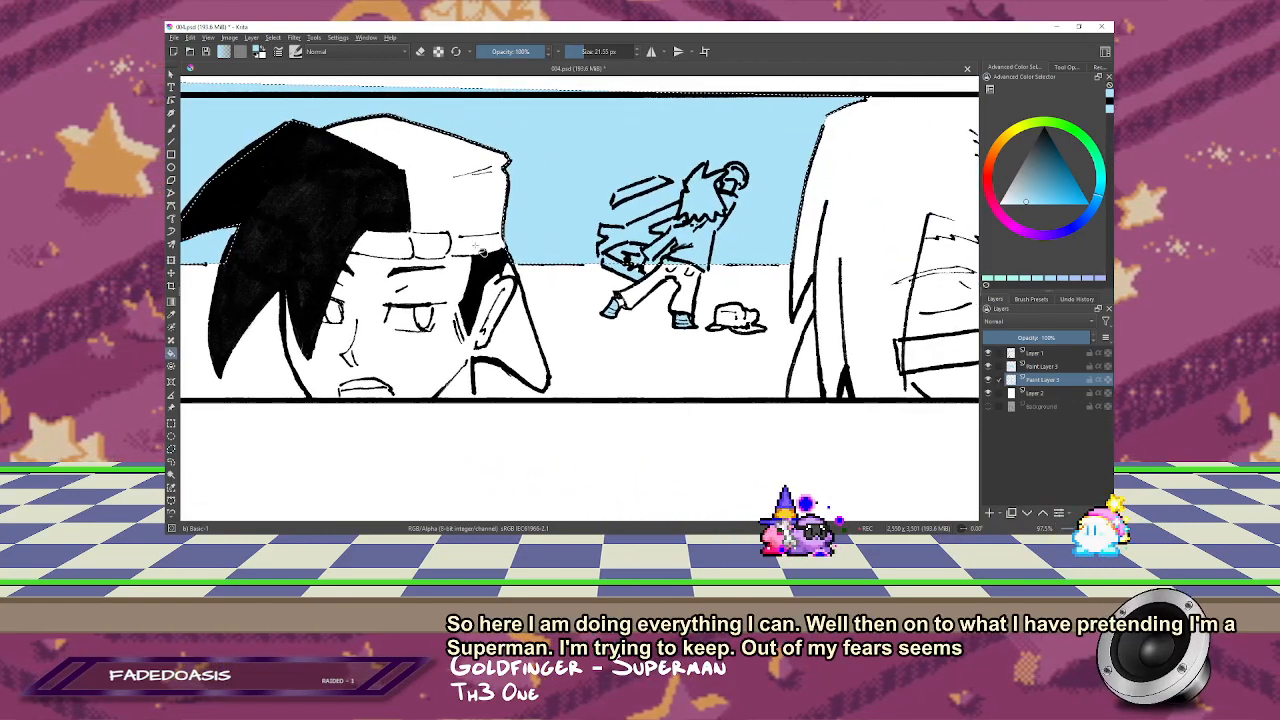
# Step: Erase the light blue fill inside the small lunging figure's hair in the bottom panel
pyautogui.scroll(2, 650, 257)
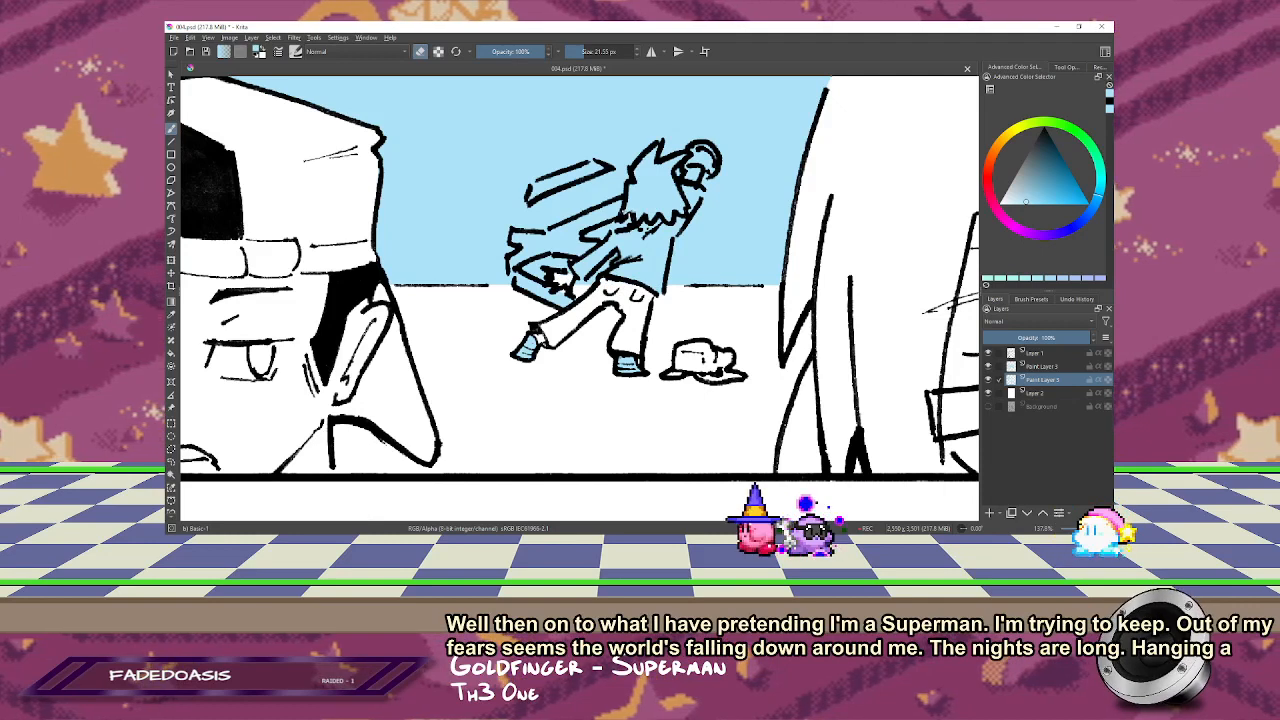
pyautogui.moveTo(636, 205); pyautogui.dragTo(667, 213)
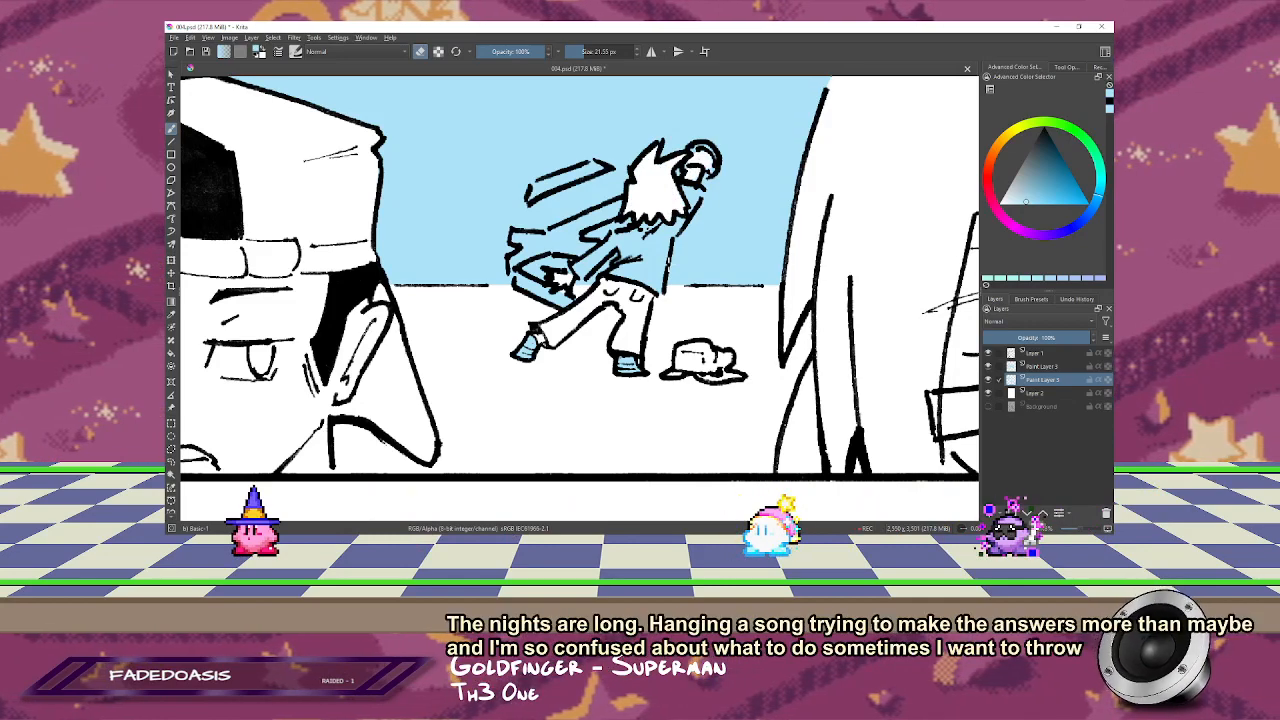
pyautogui.press('-')
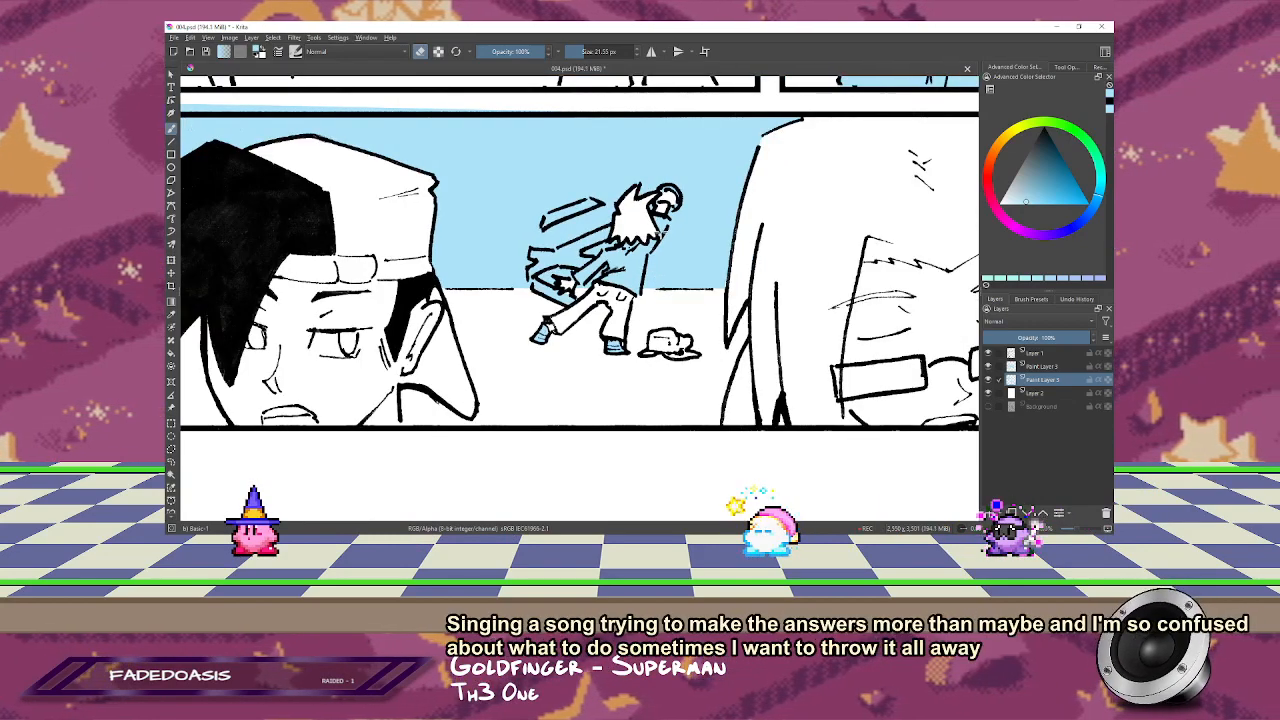
pyautogui.press('2')
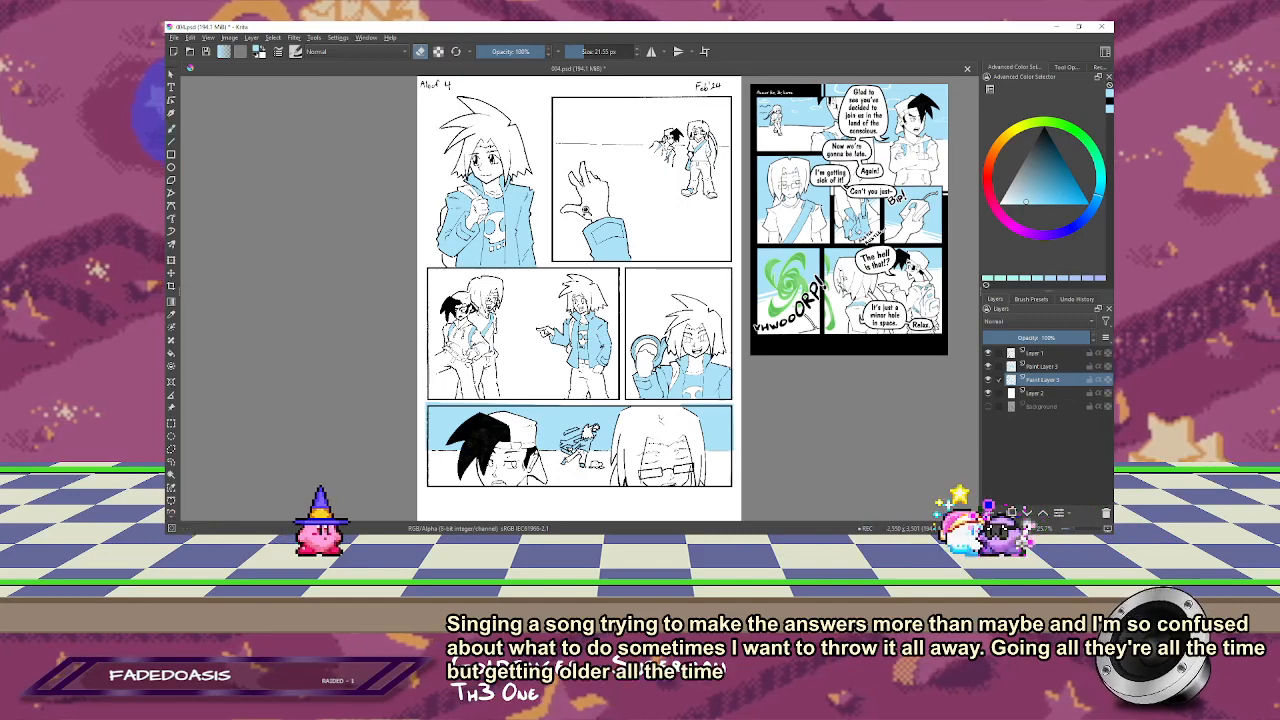
# Step: Select the sky above the horizon line in the reaching-hand panel with a polygonal outline running slightly past the panel borders
pyautogui.scroll(5, 594, 205)
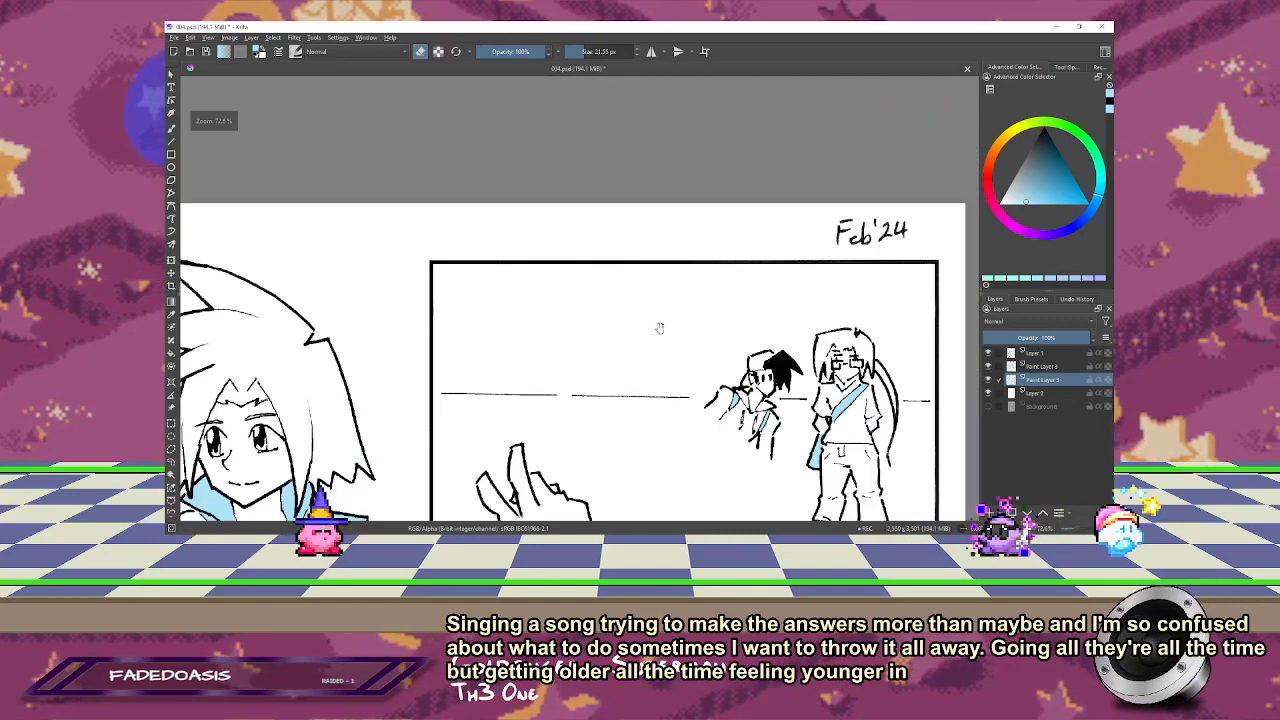
pyautogui.moveTo(580, 240); pyautogui.dragTo(572, 222)
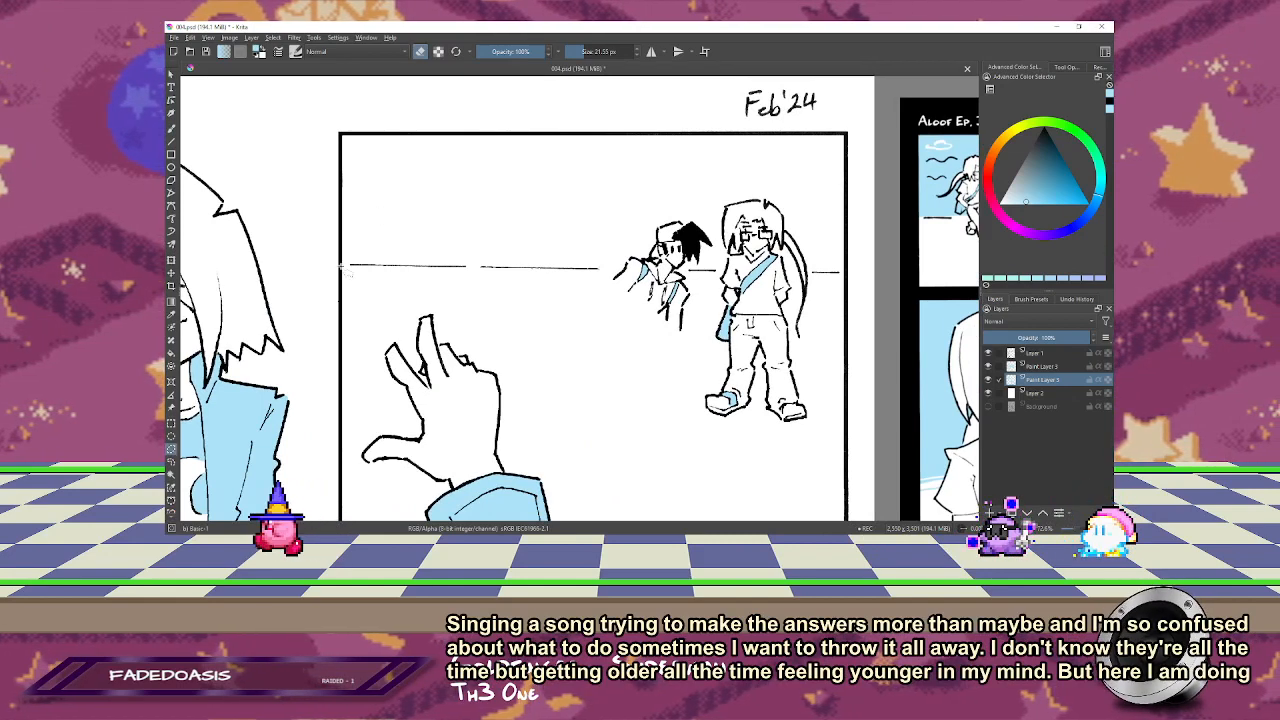
pyautogui.click(320, 272)
pyautogui.click(347, 265)
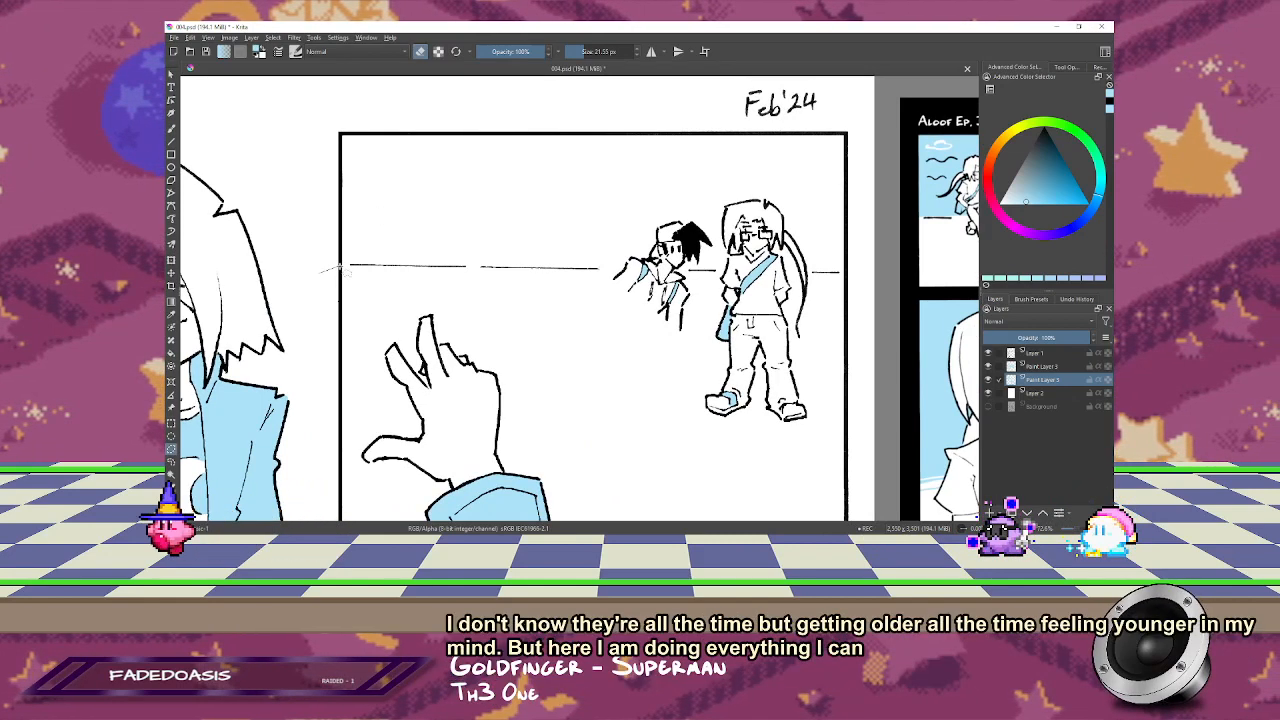
pyautogui.click(855, 272)
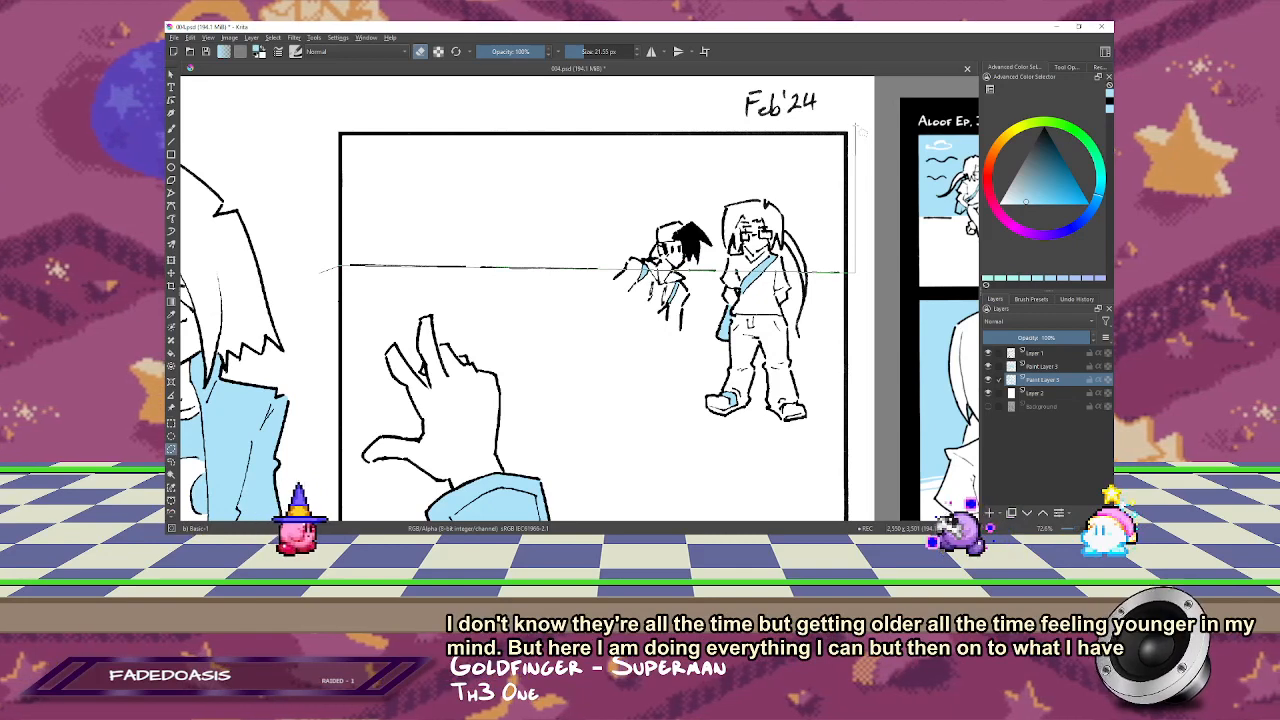
pyautogui.click(855, 128)
pyautogui.click(336, 128)
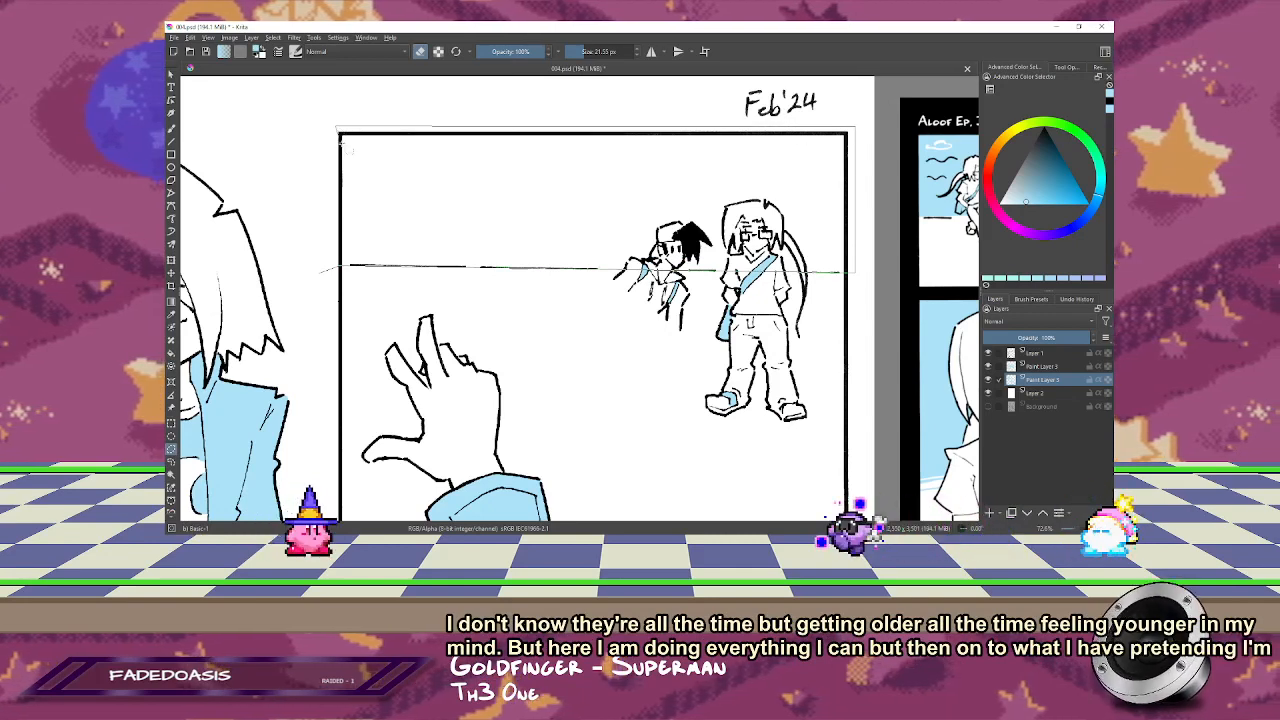
pyautogui.click(322, 271)
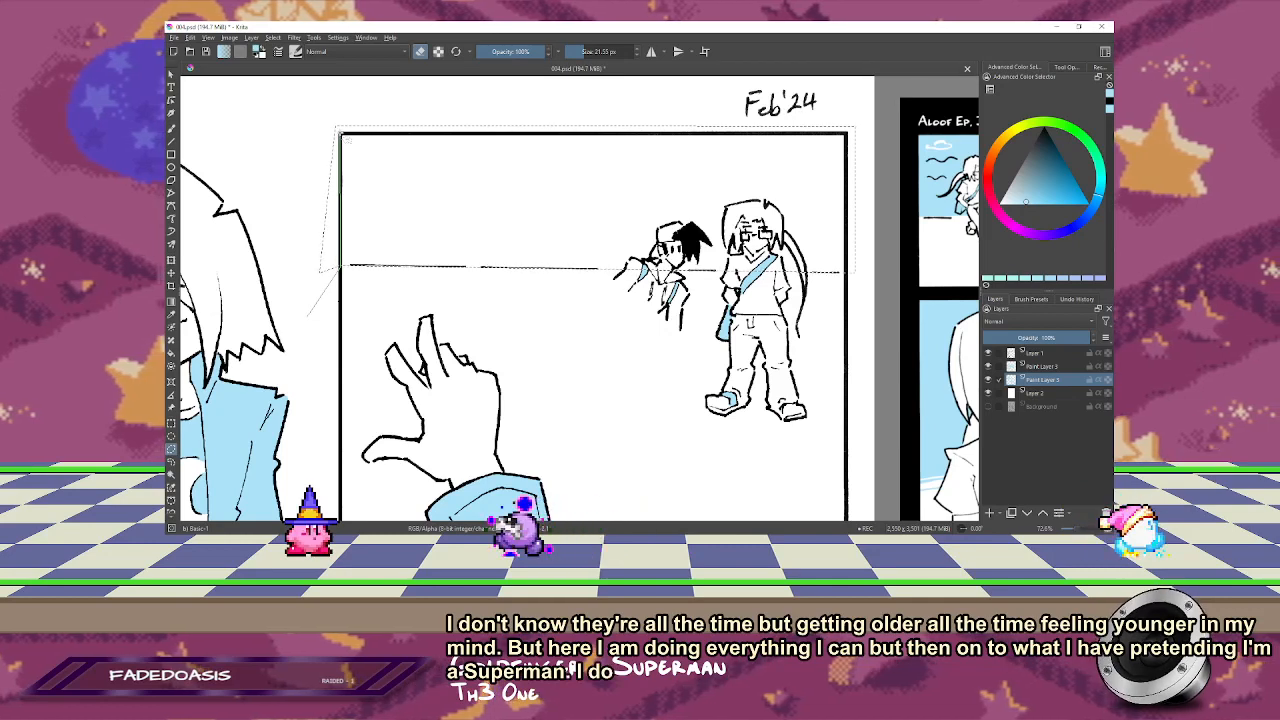
# Step: Trim the selection flush with the reaching-hand panel's left and upper borders and fill the sky light blue
pyautogui.click(341, 134)
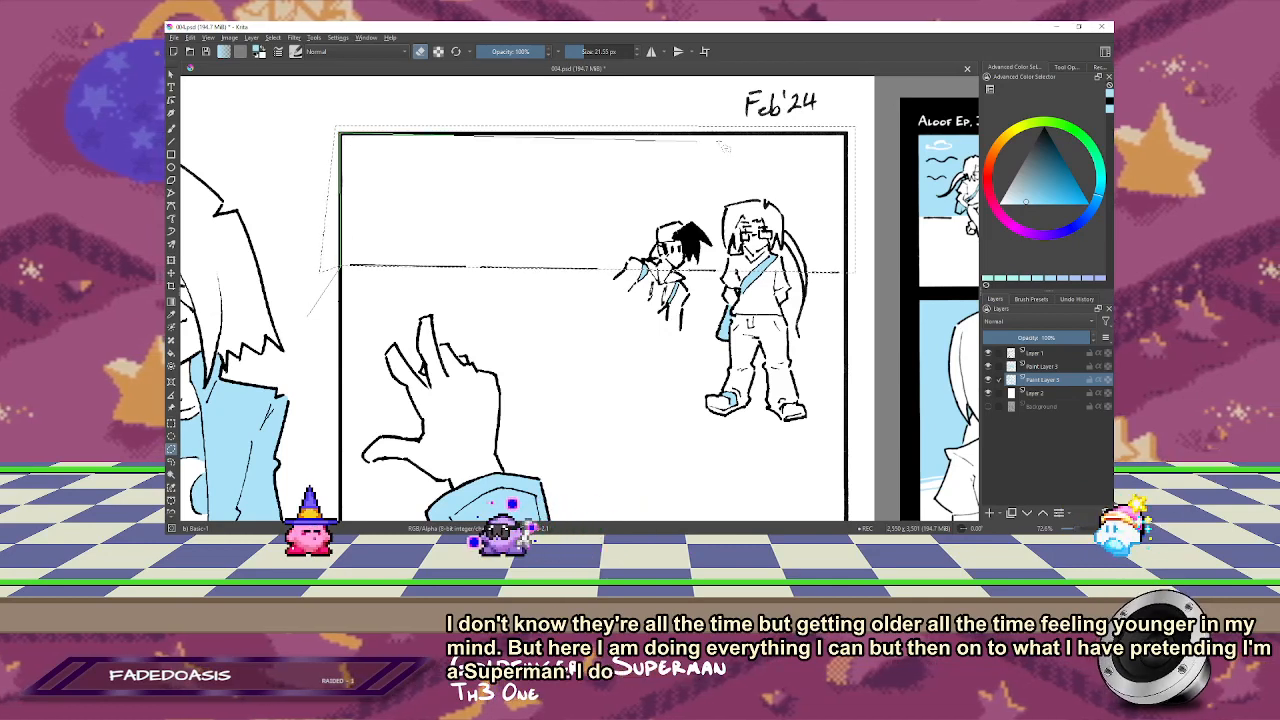
pyautogui.click(867, 109)
pyautogui.click(312, 117)
pyautogui.click(308, 318)
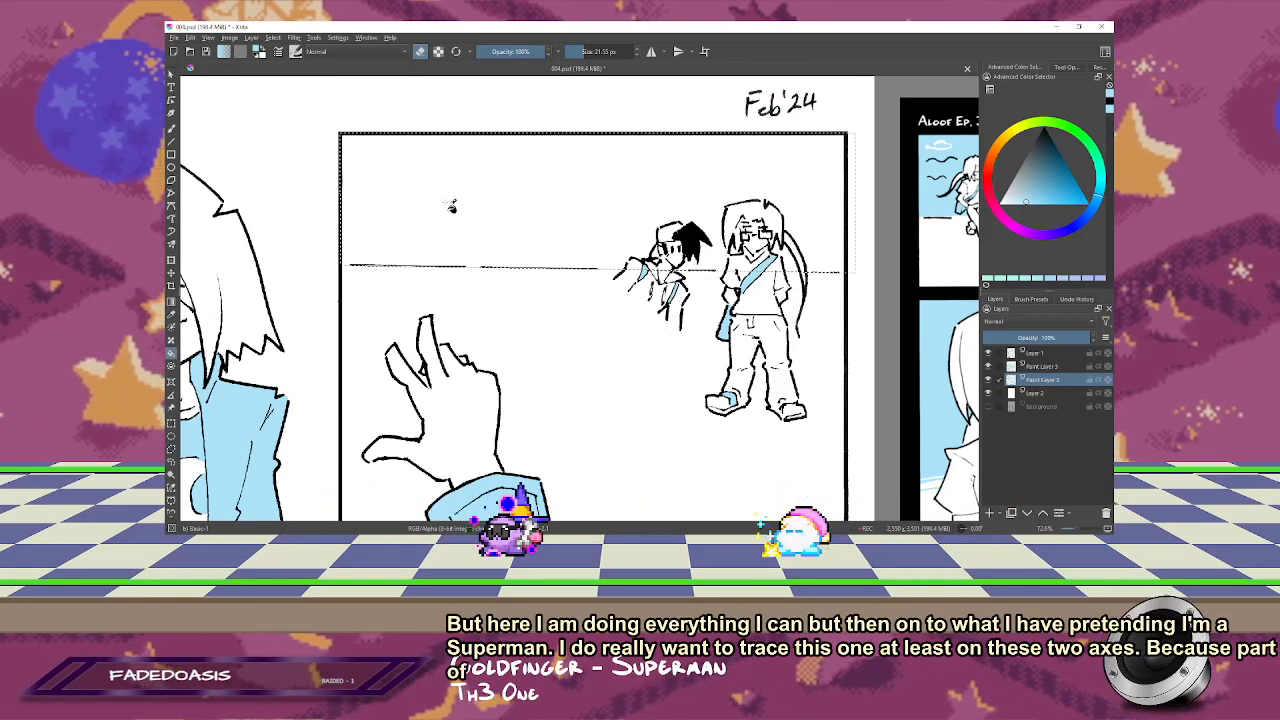
pyautogui.click(410, 230)
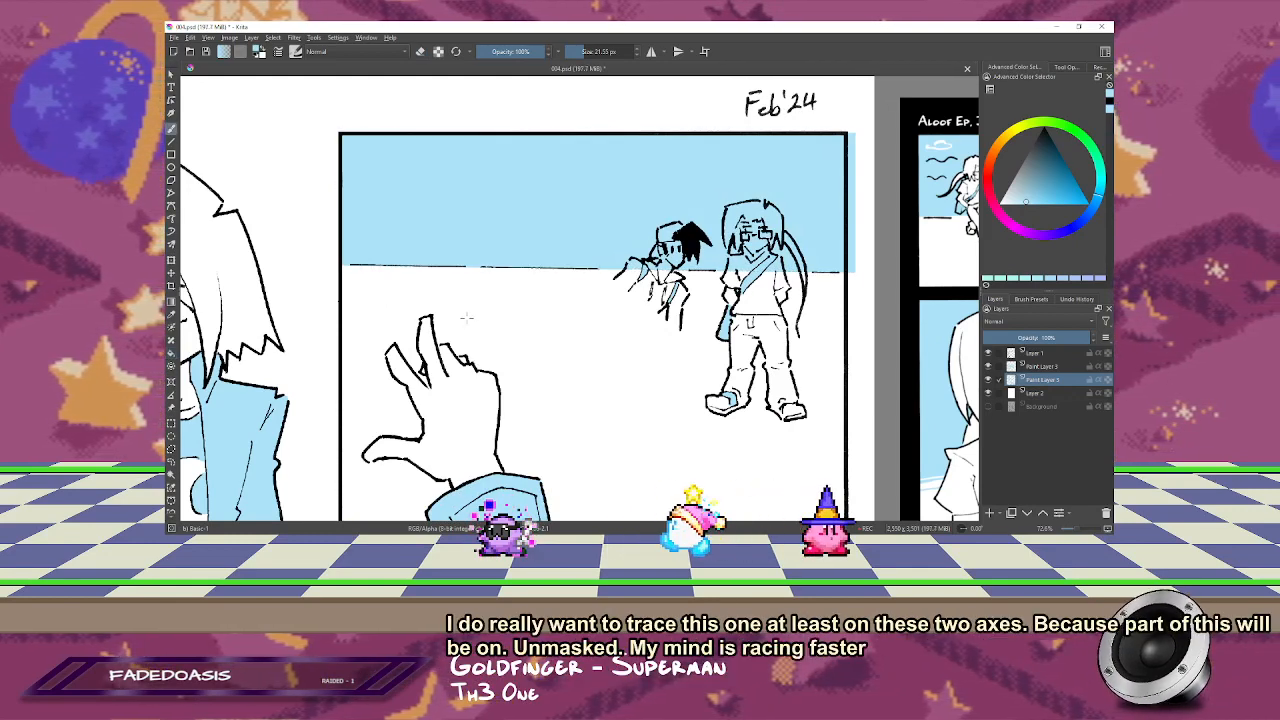
pyautogui.scroll(2, 602, 278)
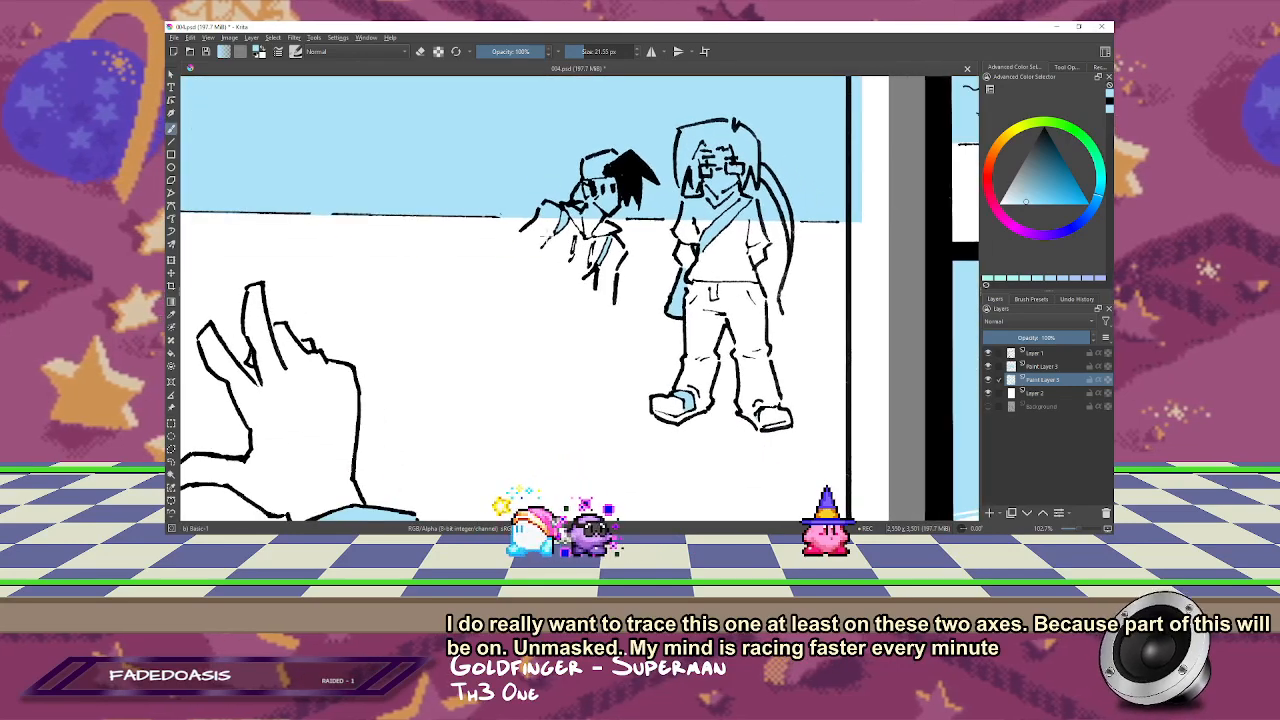
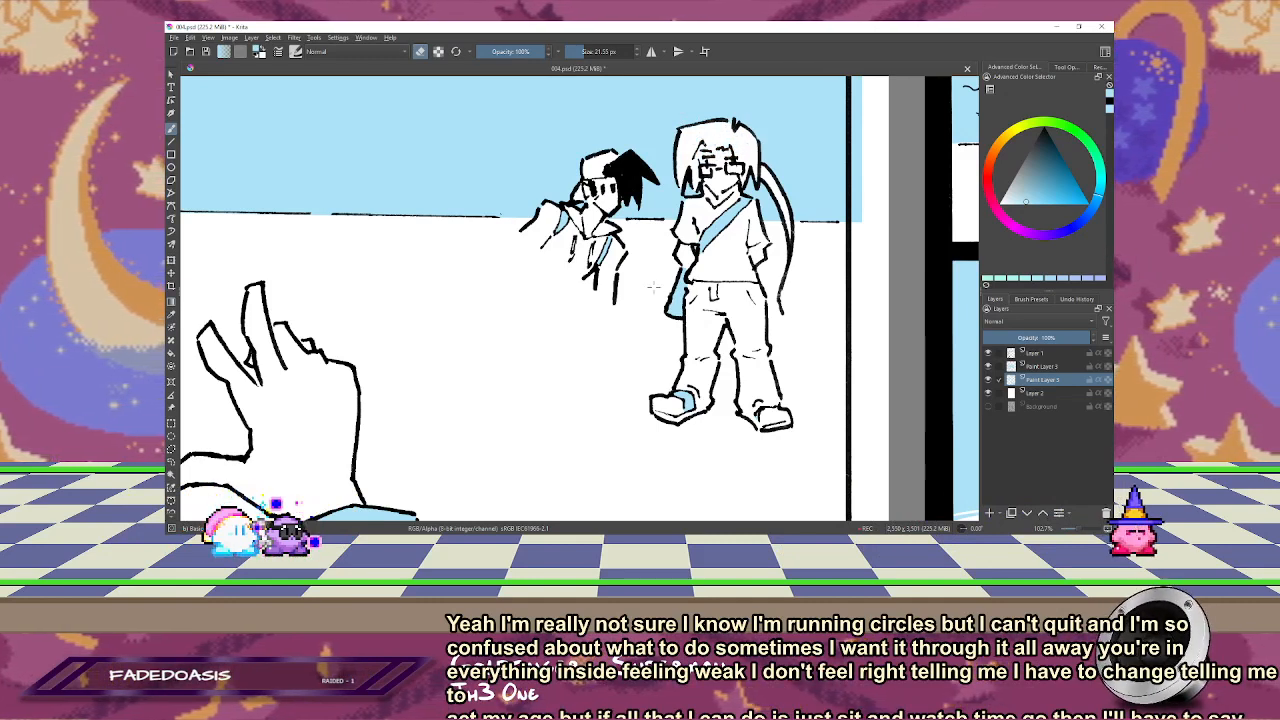
# Step: Lasso the small capped figure's jacket in the reaching-hand panel, separate its light blue fill onto the foreground-figure colour layer, and hide that layer
pyautogui.press('2')
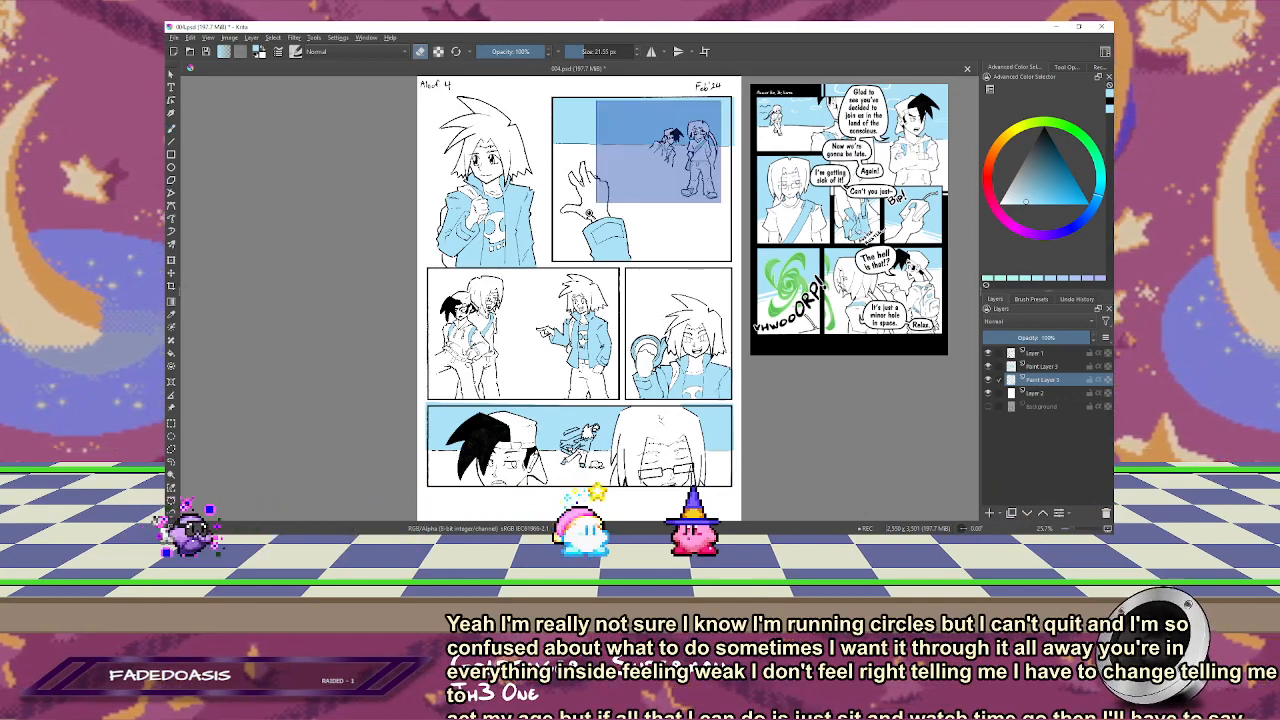
pyautogui.scroll(5, 606, 153)
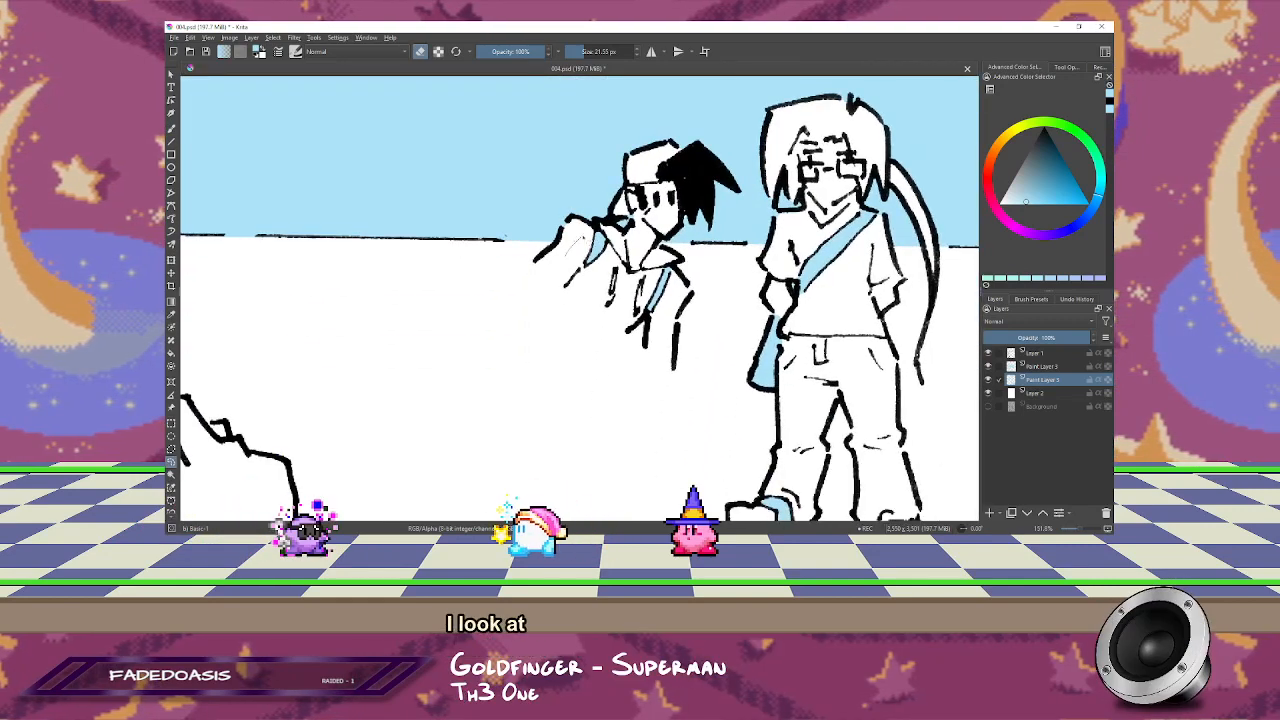
pyautogui.moveTo(568, 255)
pyautogui.mouseDown()
pyautogui.moveTo(627, 350)
pyautogui.moveTo(606, 228)
pyautogui.mouseUp()
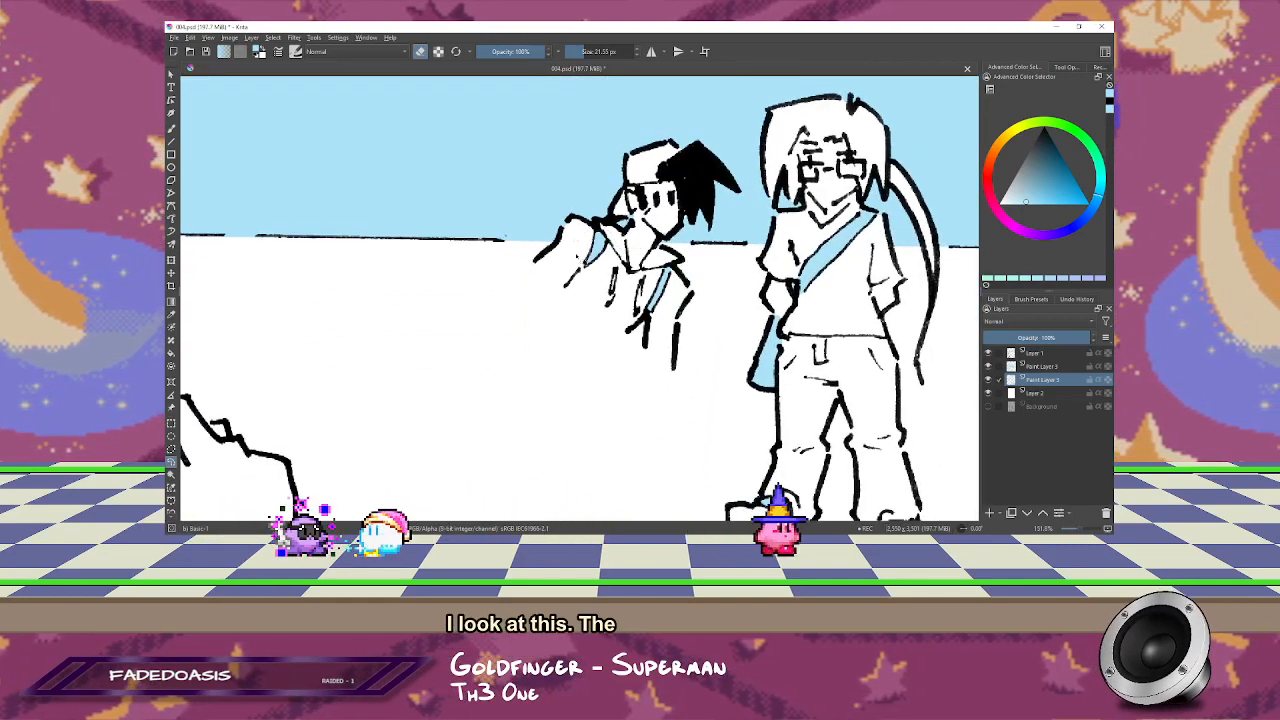
pyautogui.hotkey('ctrl', 'j')
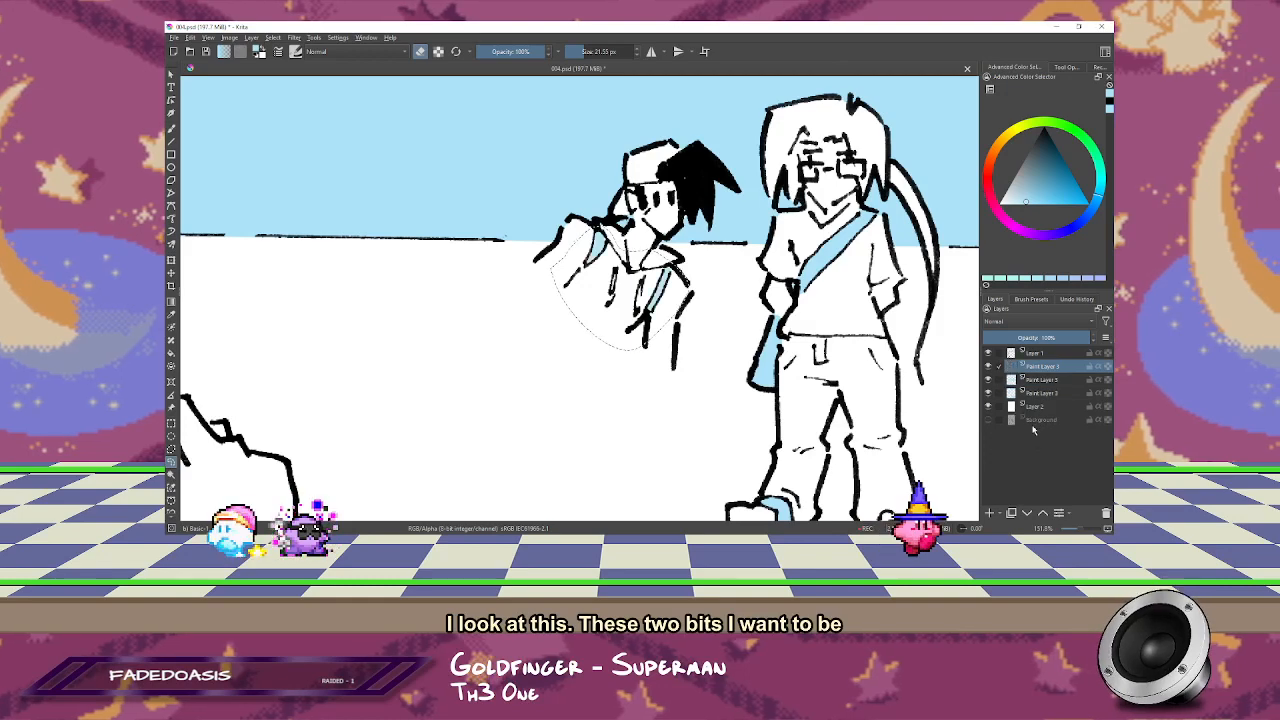
pyautogui.hotkey('ctrl', 'e')
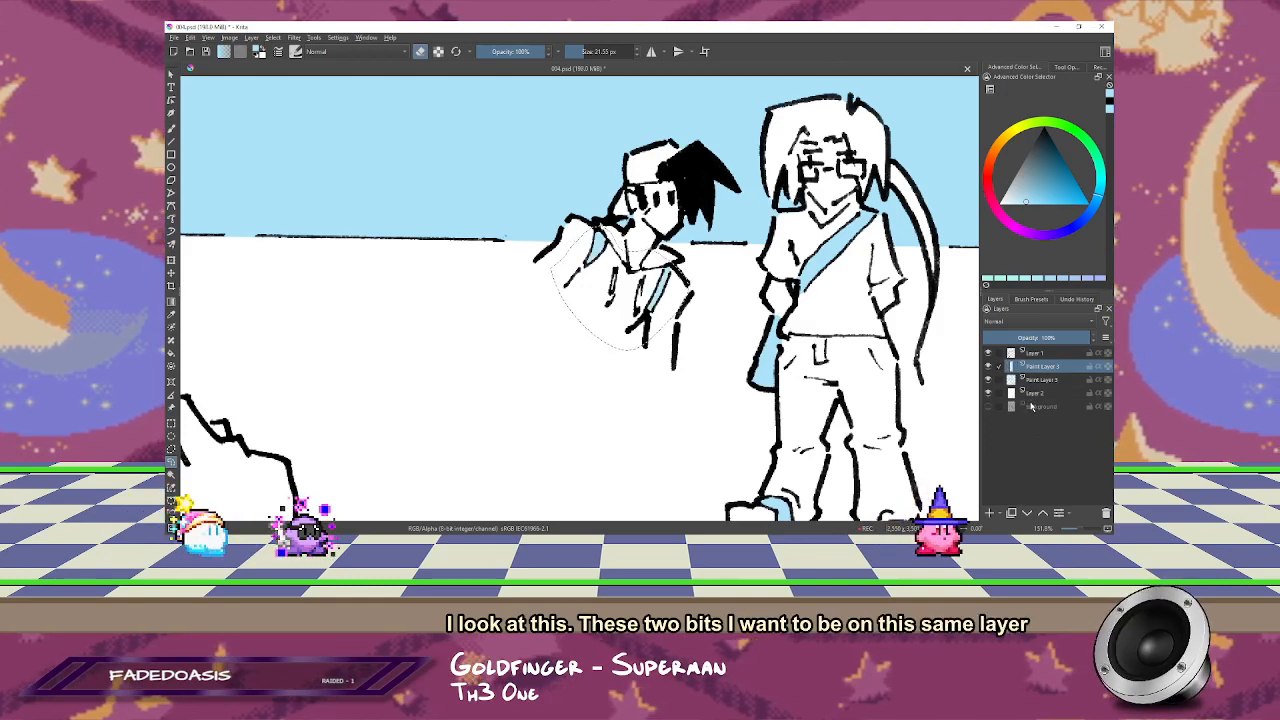
pyautogui.press('2')
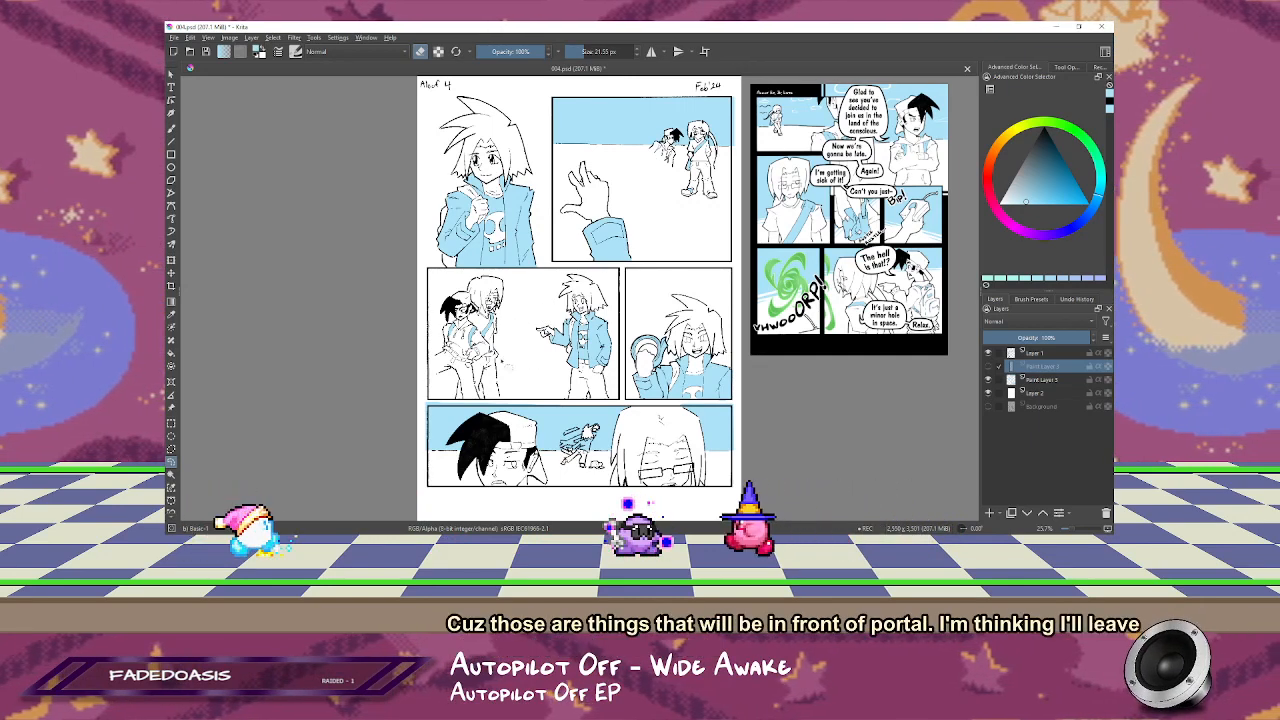
# Step: Select the main colour layer and erase a stepped, blocky building outline into the light blue sky just above the horizon in the reaching-hand panel
pyautogui.click(1044, 381)
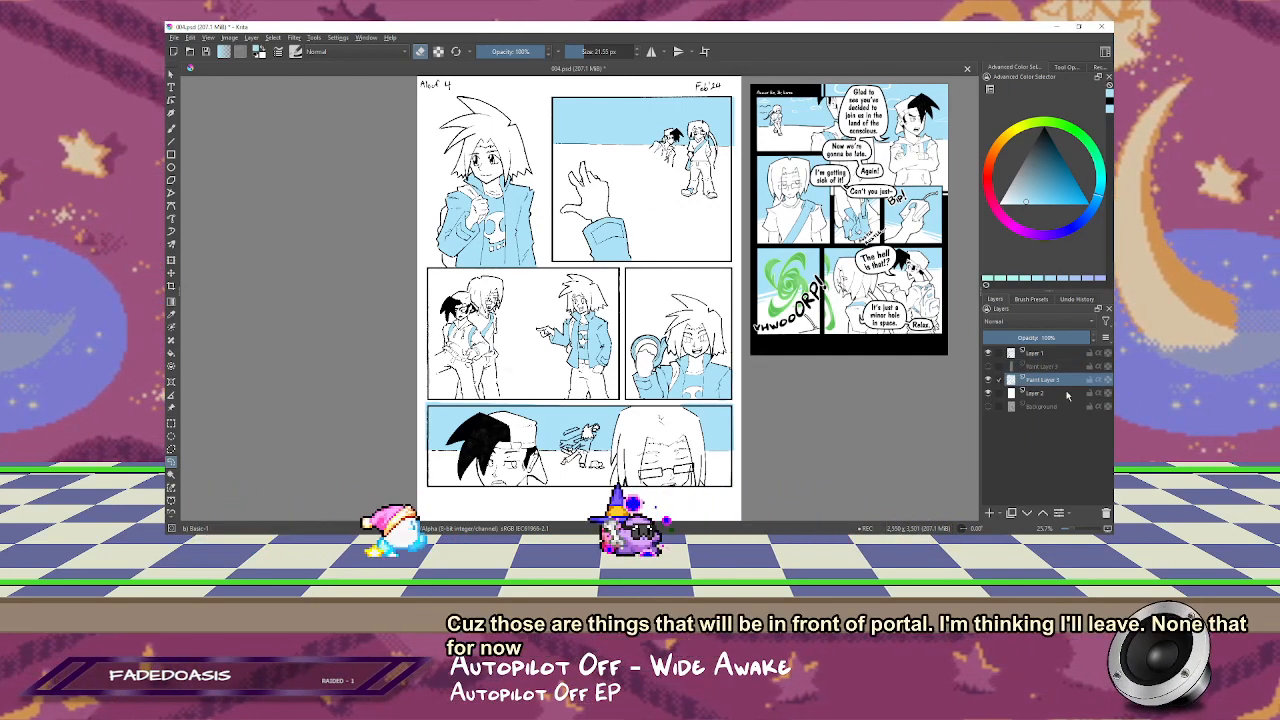
pyautogui.click(616, 175)
pyautogui.click(617, 176)
pyautogui.moveTo(706, 360); pyautogui.dragTo(752, 196)
pyautogui.click(584, 250)
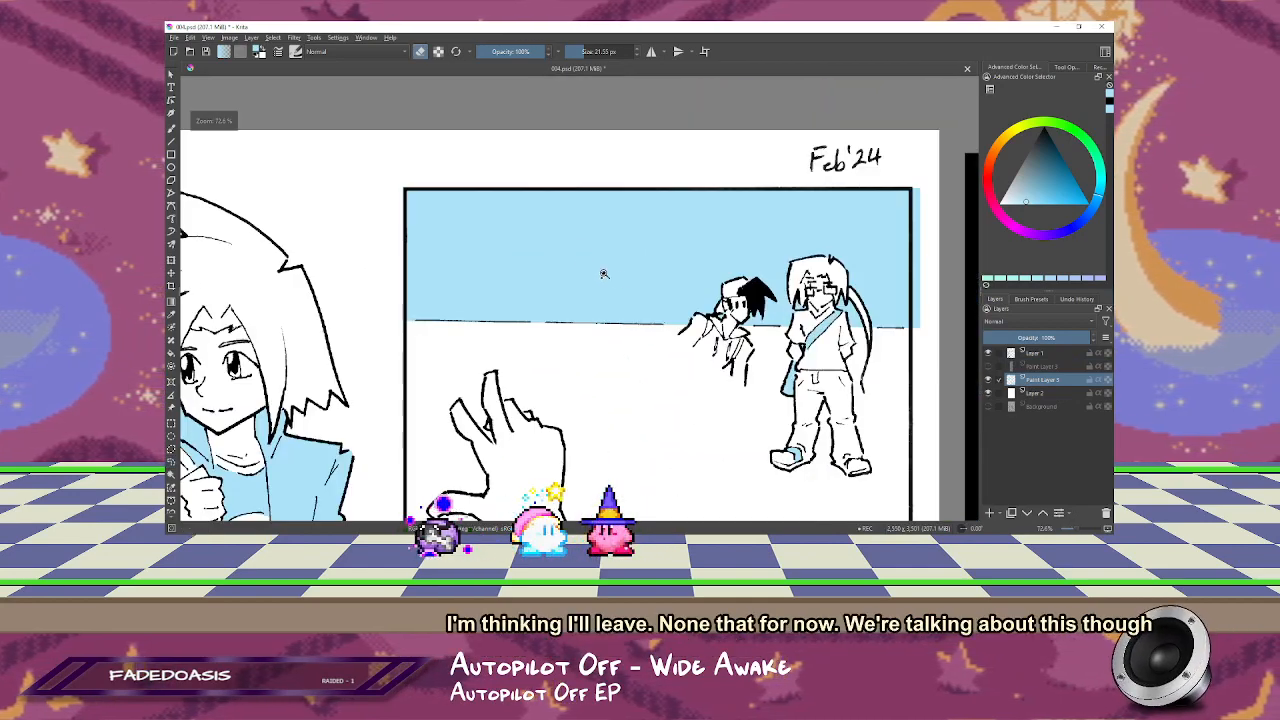
pyautogui.moveTo(600, 260); pyautogui.dragTo(627, 200)
pyautogui.press('m')
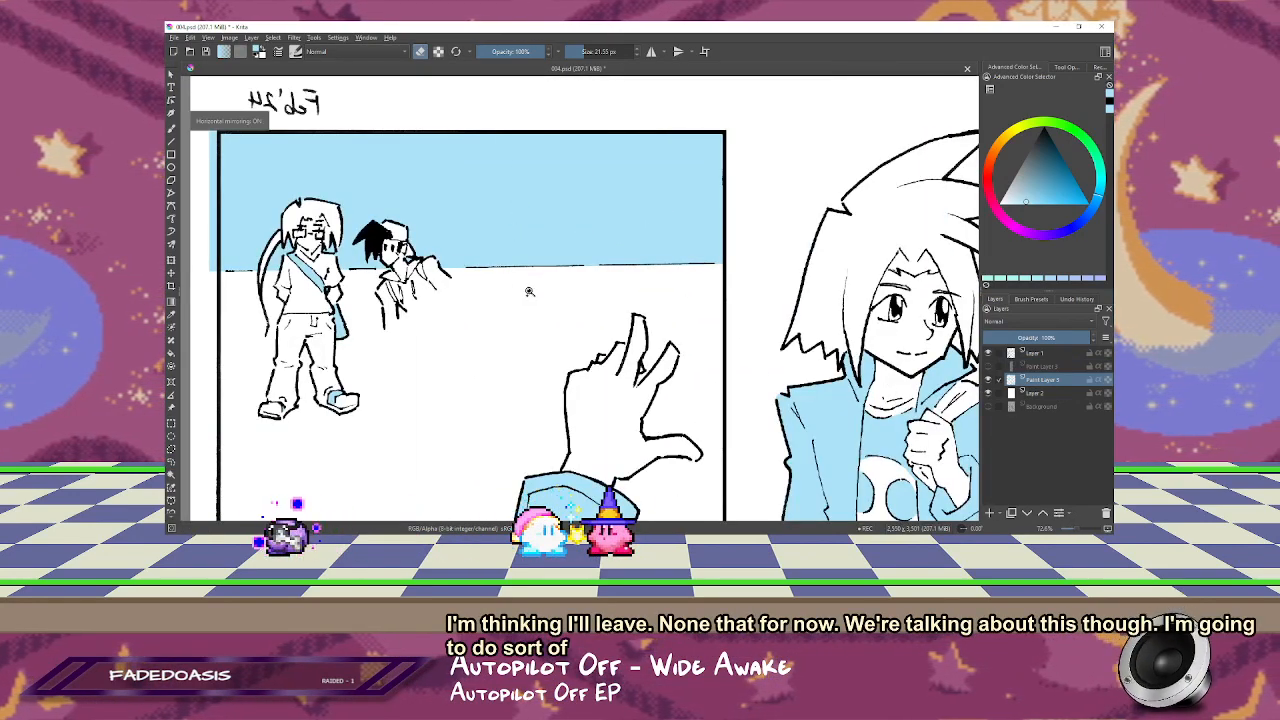
pyautogui.moveTo(621, 256); pyautogui.dragTo(716, 205)
pyautogui.moveTo(670, 145); pyautogui.dragTo(684, 172)
pyautogui.press('e')
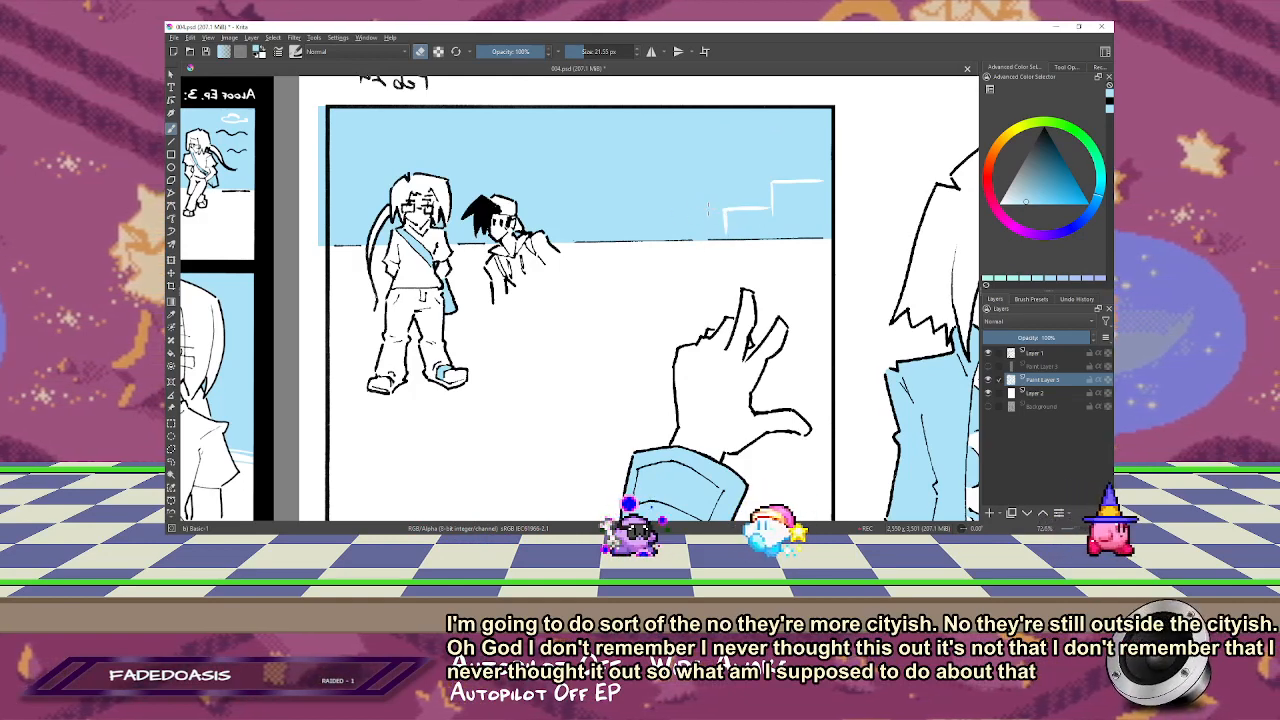
pyautogui.moveTo(713, 197)
pyautogui.mouseDown()
pyautogui.moveTo(714, 232)
pyautogui.moveTo(715, 197)
pyautogui.moveTo(767, 194)
pyautogui.mouseUp()
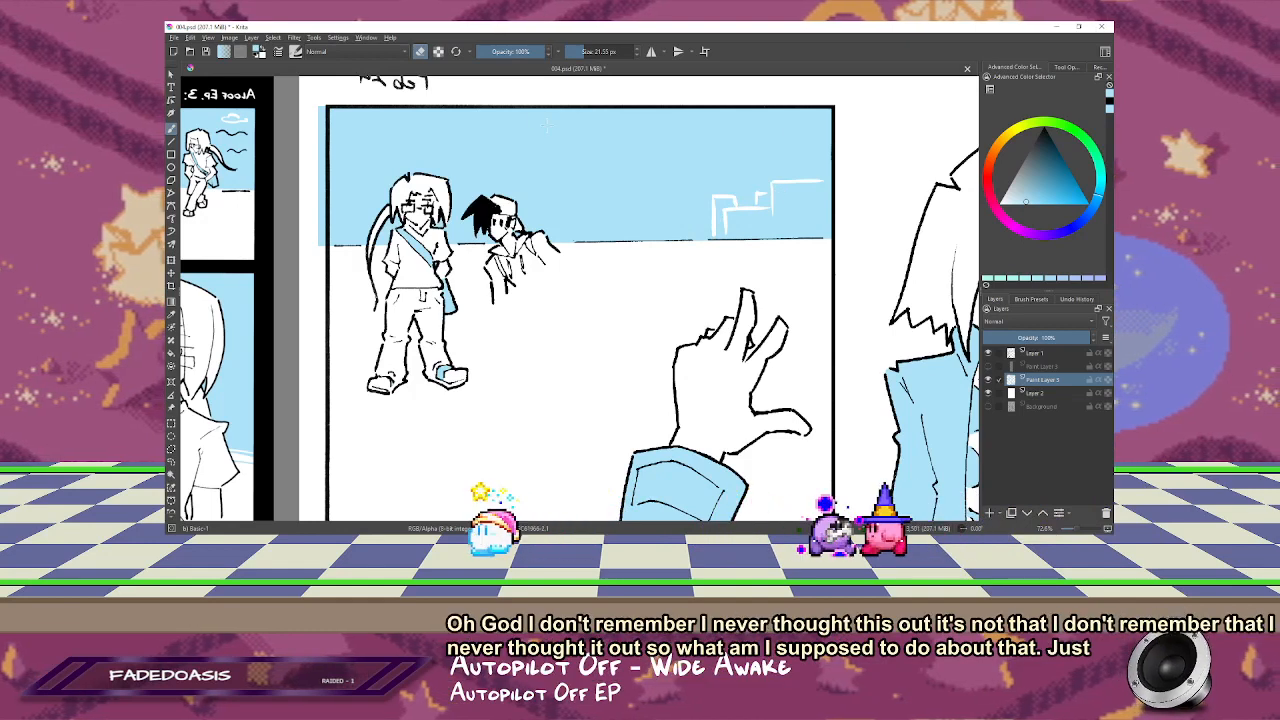
# Step: Erase puffy cloud outlines and a few short horizontal streaks into the sky of the reaching-hand panel
pyautogui.moveTo(581, 131); pyautogui.dragTo(619, 131)
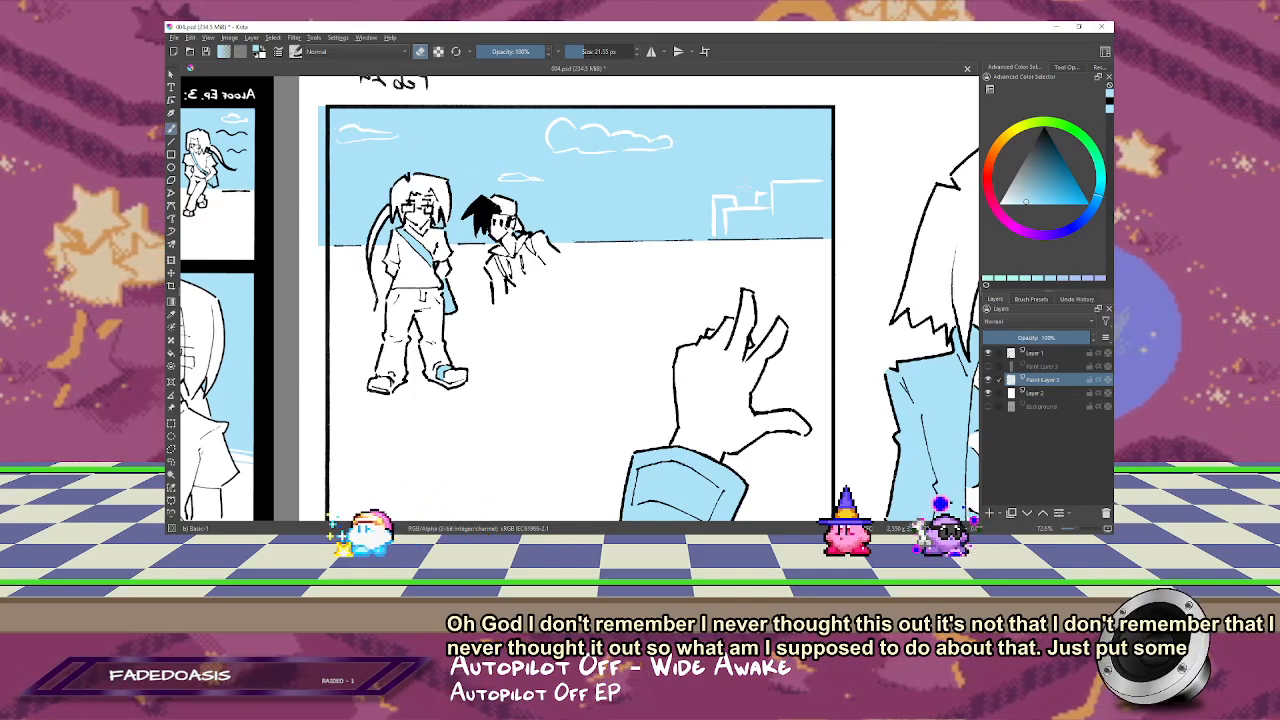
pyautogui.moveTo(642, 202); pyautogui.dragTo(684, 200)
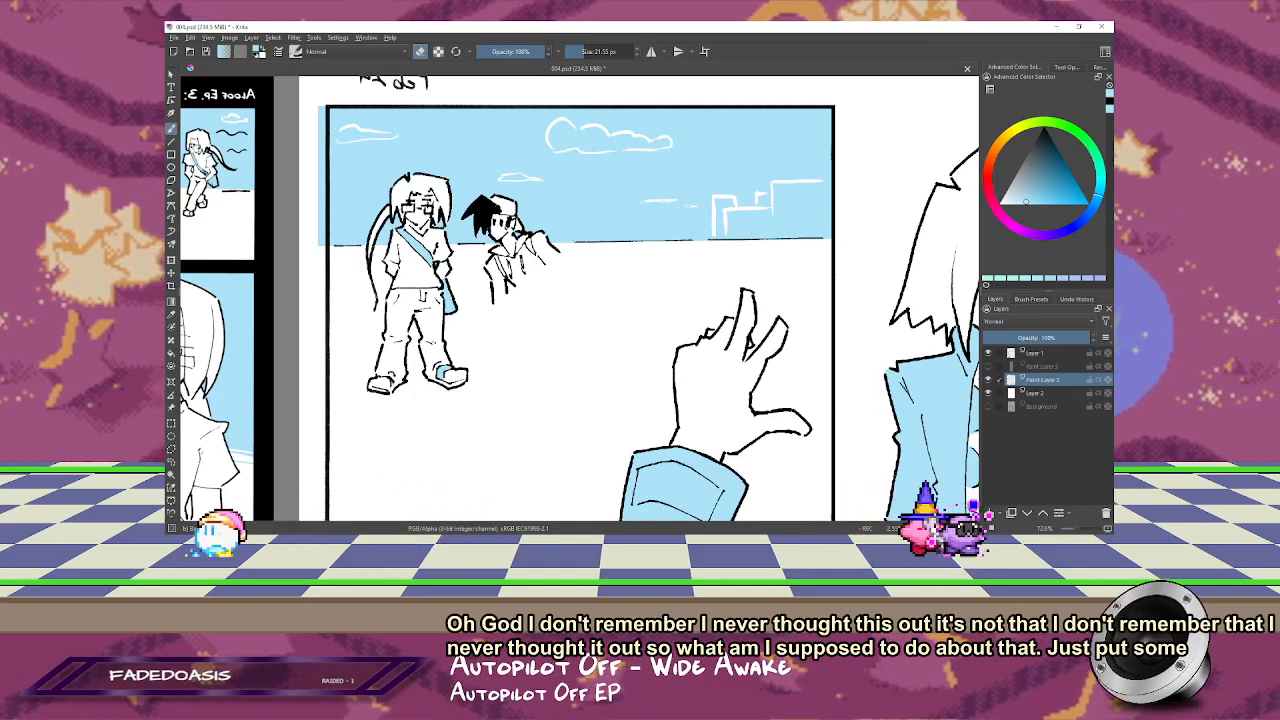
pyautogui.moveTo(583, 209); pyautogui.dragTo(592, 209)
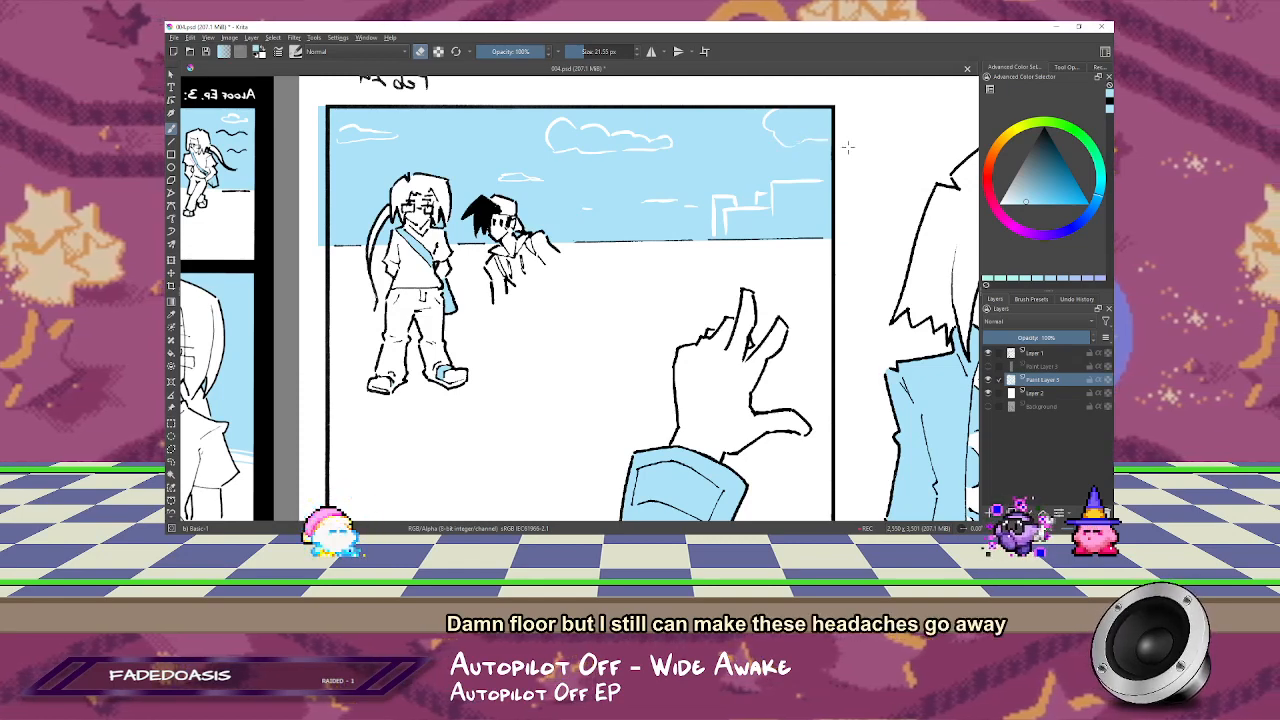
# Step: Restore the unmirrored view and erase small flat cloud outlines into the bottom panel's sky on both sides of the small lunging figure
pyautogui.moveTo(654, 362); pyautogui.dragTo(671, 311)
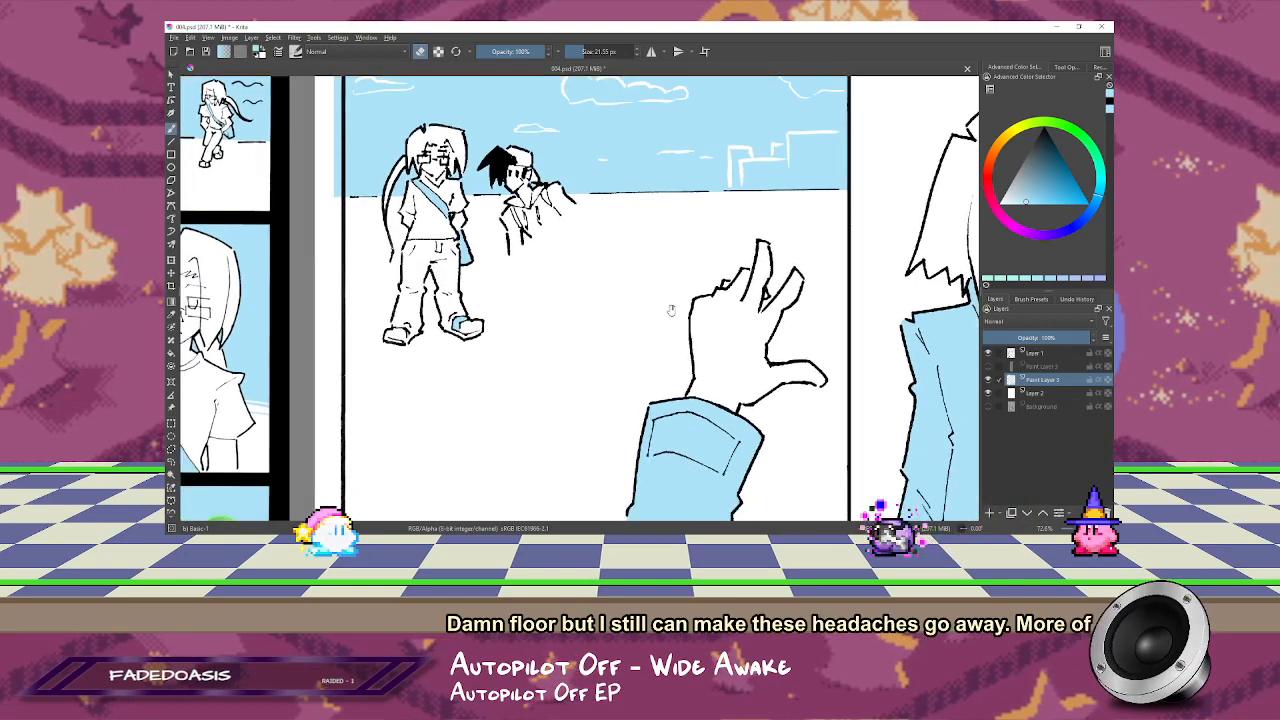
pyautogui.hotkey('ctrl', '+')
pyautogui.press('2')
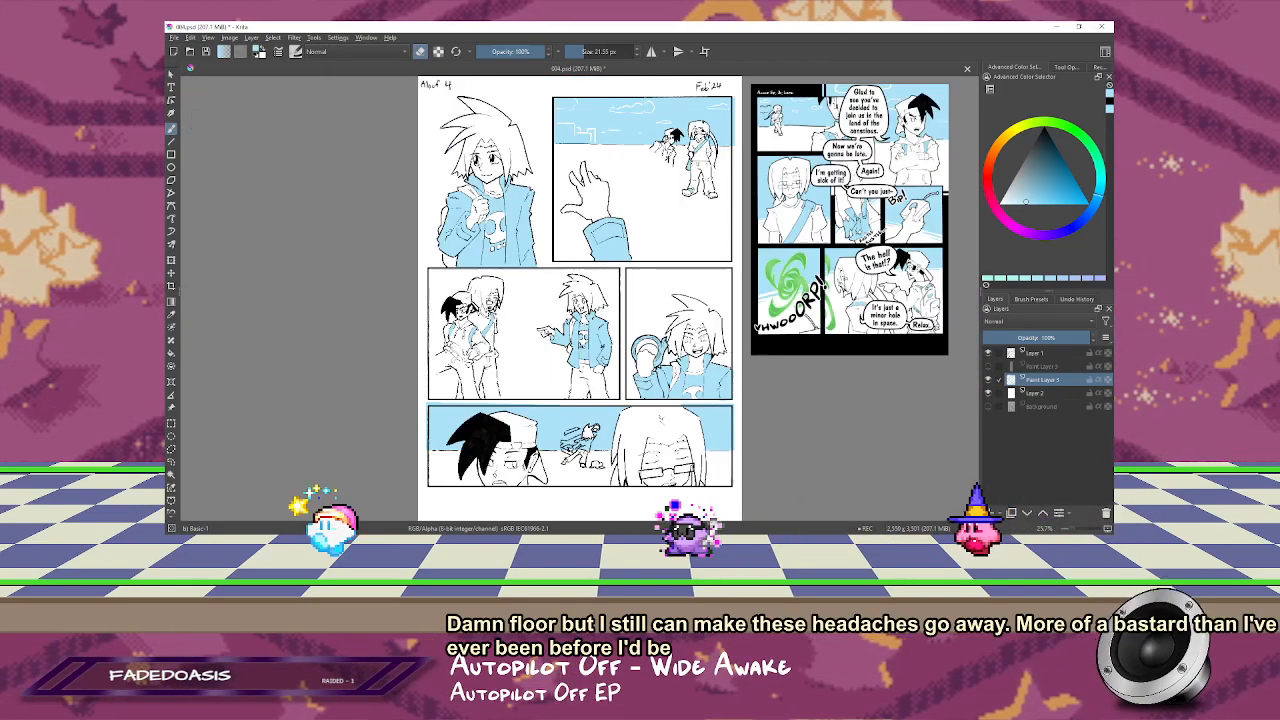
pyautogui.press('m')
pyautogui.moveTo(737, 464)
pyautogui.keyDown('ctrl'); pyautogui.mouseDown()
pyautogui.moveTo(617, 449)
pyautogui.moveTo(711, 409)
pyautogui.mouseUp(); pyautogui.keyUp('ctrl')
pyautogui.moveTo(457, 266); pyautogui.dragTo(780, 297)
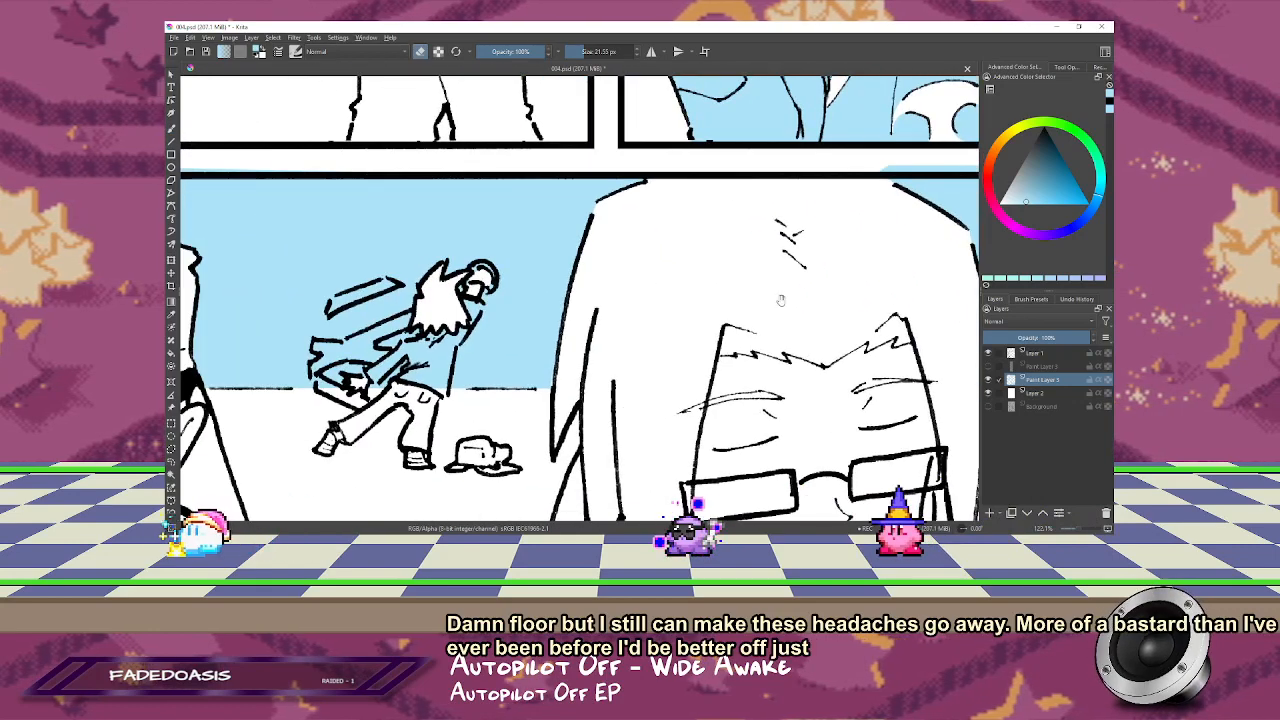
pyautogui.moveTo(671, 289); pyautogui.dragTo(1002, 248)
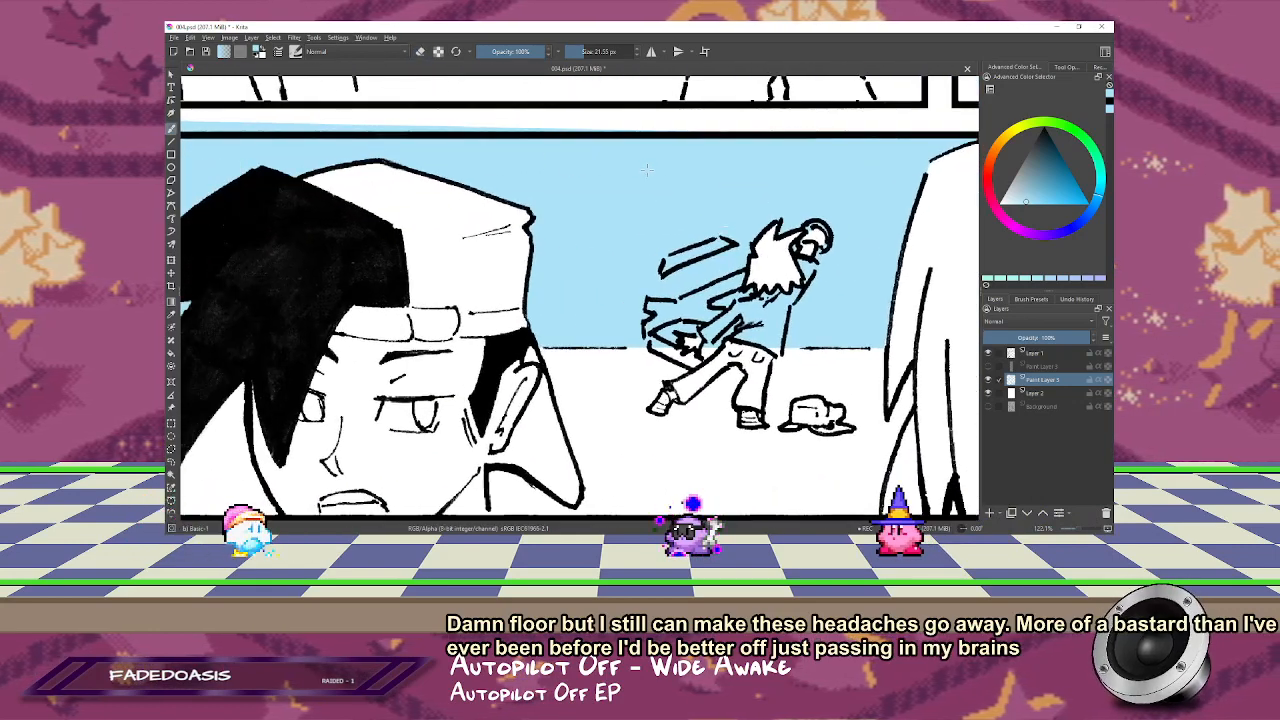
pyautogui.press('b')
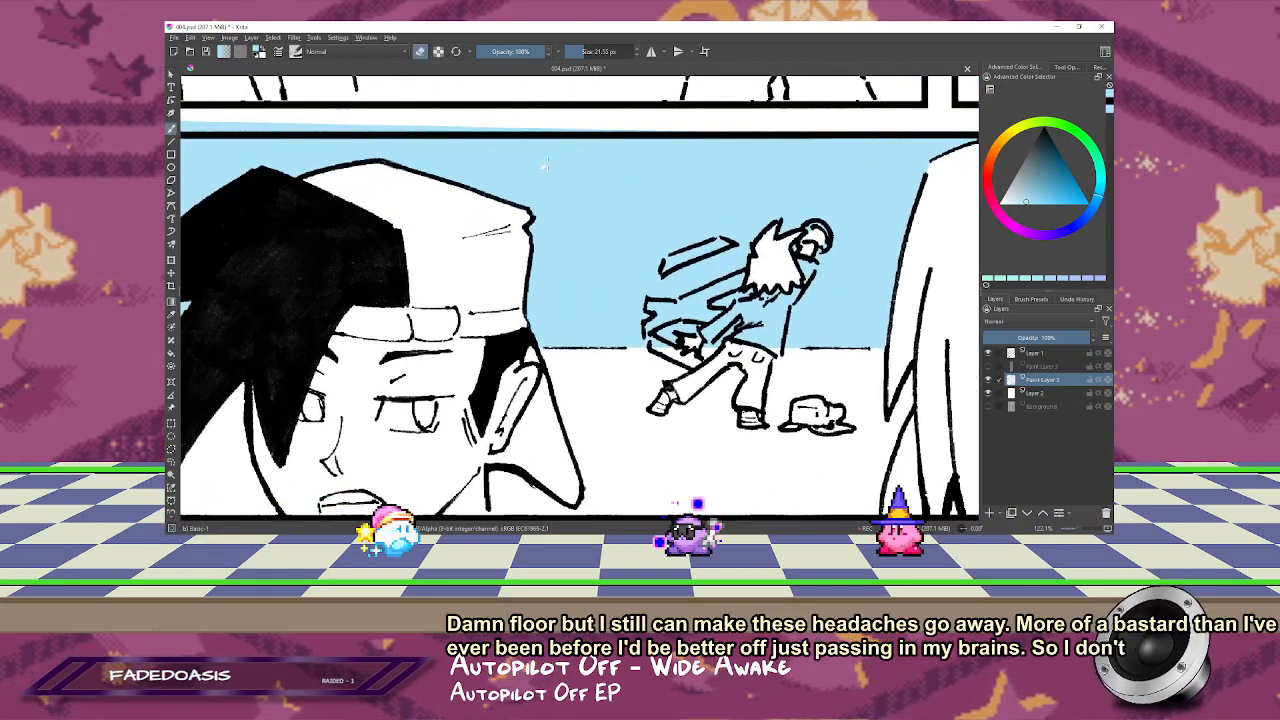
pyautogui.moveTo(542, 168)
pyautogui.mouseDown()
pyautogui.moveTo(523, 177)
pyautogui.moveTo(648, 177)
pyautogui.mouseUp()
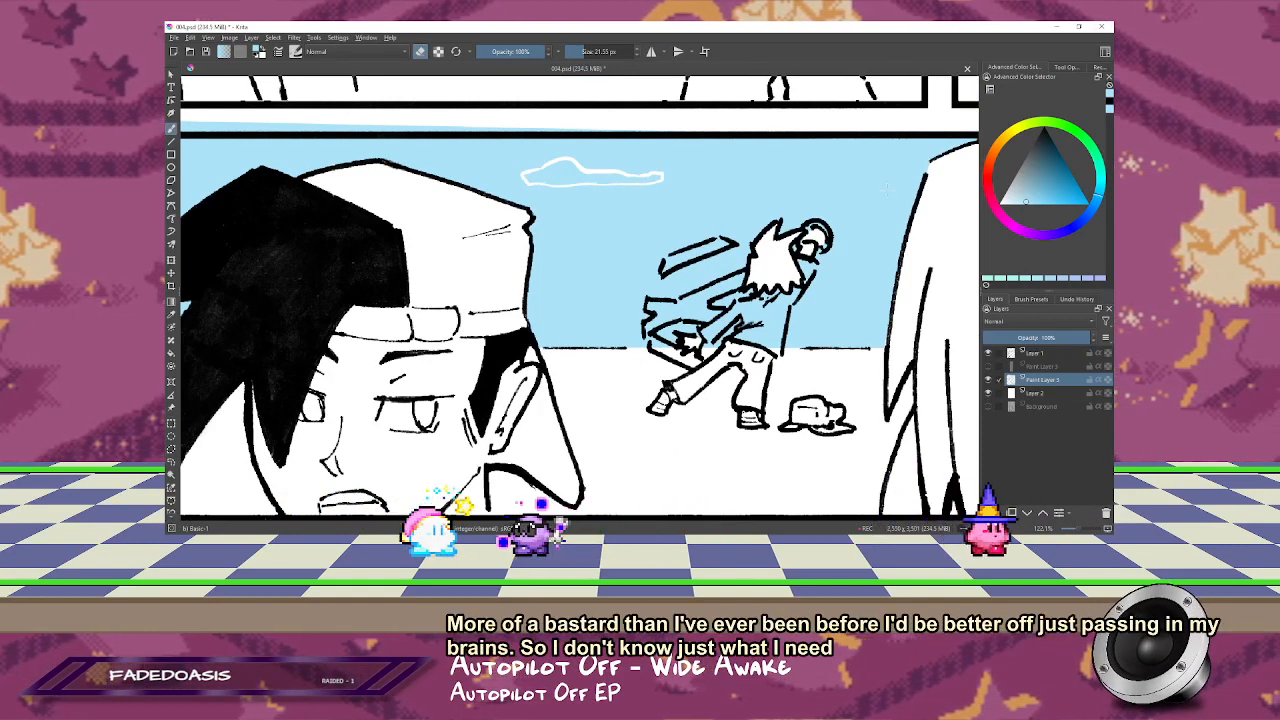
pyautogui.moveTo(893, 191)
pyautogui.mouseDown()
pyautogui.moveTo(862, 190)
pyautogui.moveTo(903, 195)
pyautogui.mouseUp()
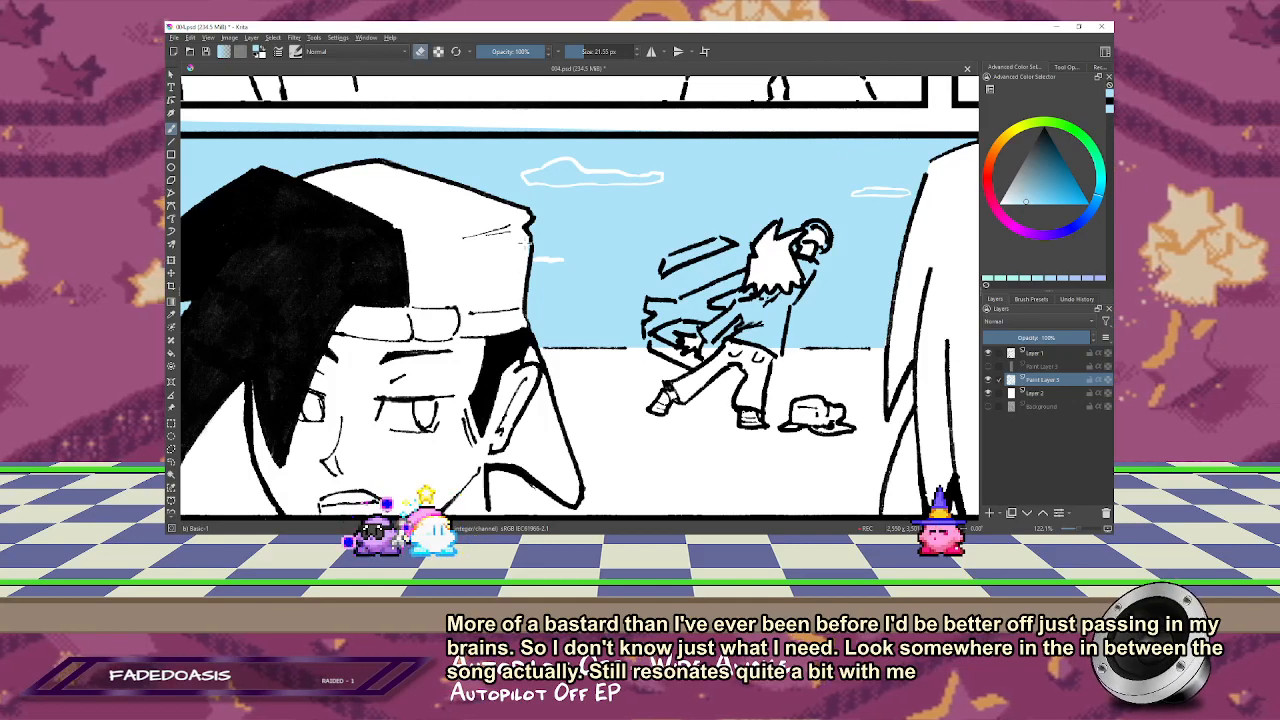
# Step: Save the page and open the HSV/HSL adjustment for the main colour layer, keeping the artwork in view
pyautogui.press('2')
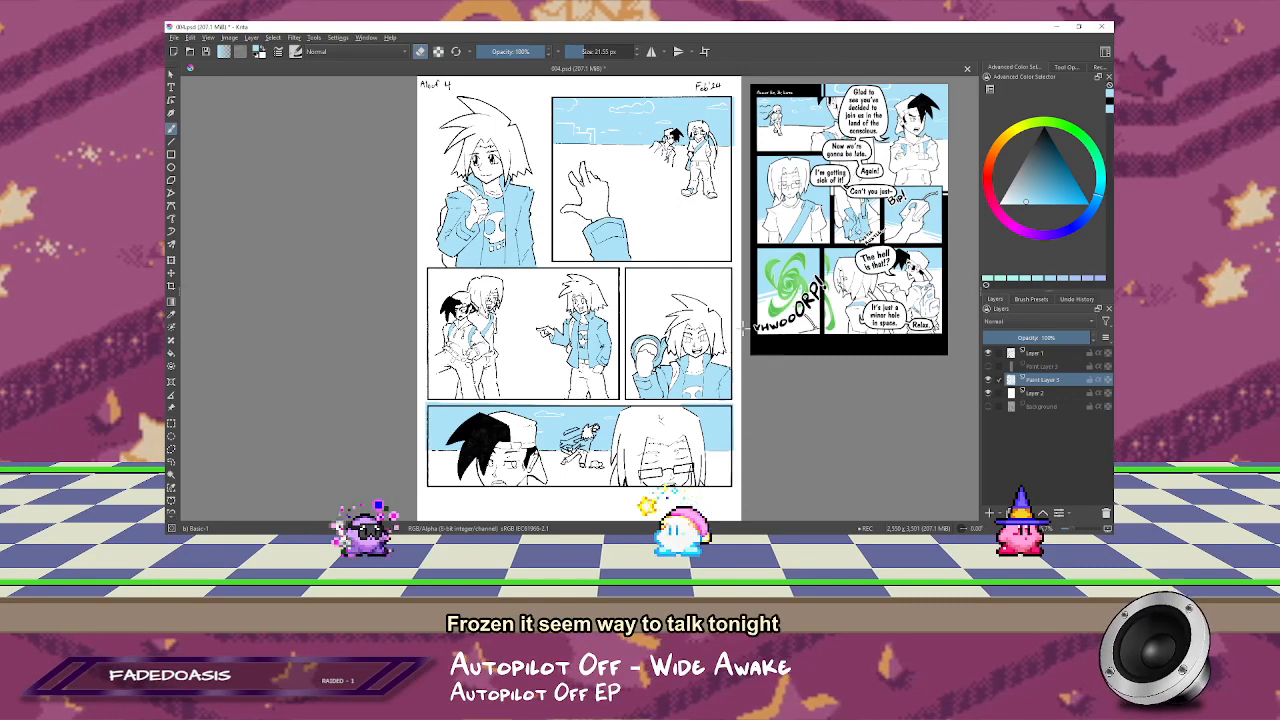
pyautogui.hotkey('ctrl', 's')
pyautogui.click(698, 307)
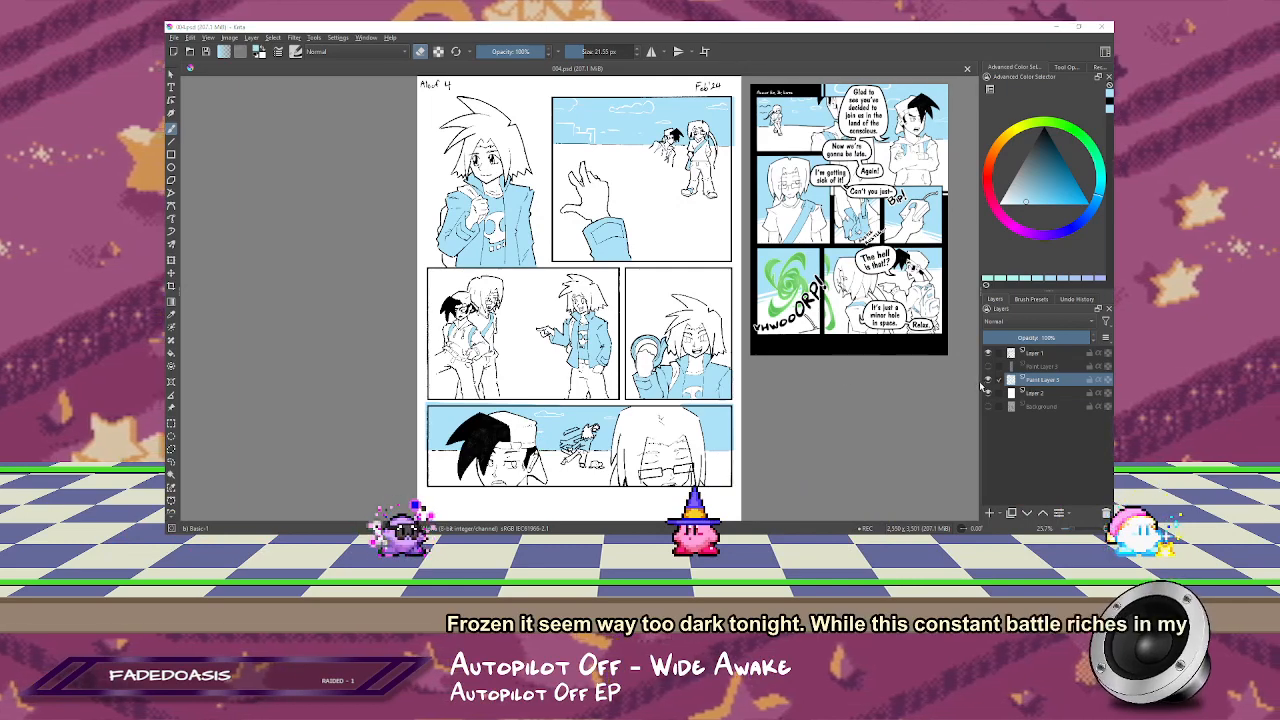
pyautogui.hotkey('ctrl', 'u')
pyautogui.moveTo(900, 138); pyautogui.dragTo(893, 298)
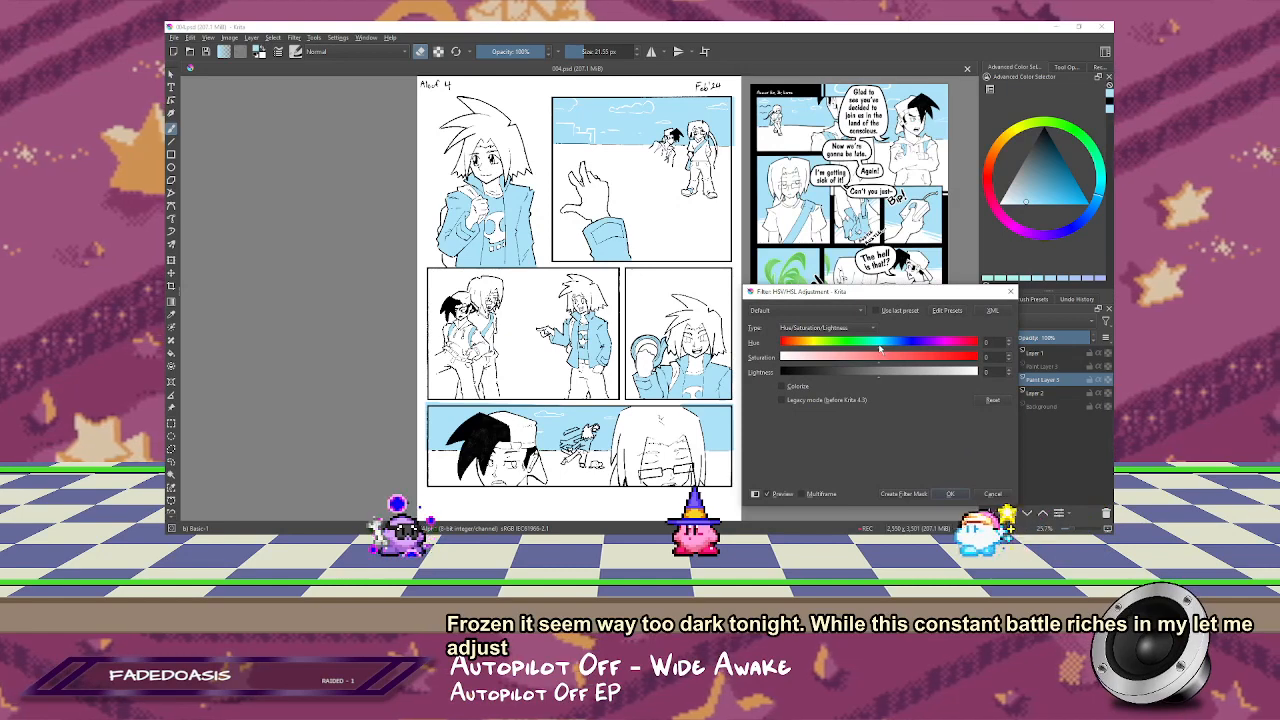
# Step: Try purple, pink and yellow hue shifts, darken the yellow to lightness -32 with more saturation, and reset the adjustment
pyautogui.moveTo(880, 348)
pyautogui.mouseDown()
pyautogui.moveTo(828, 350)
pyautogui.moveTo(966, 352)
pyautogui.moveTo(898, 357)
pyautogui.mouseUp()
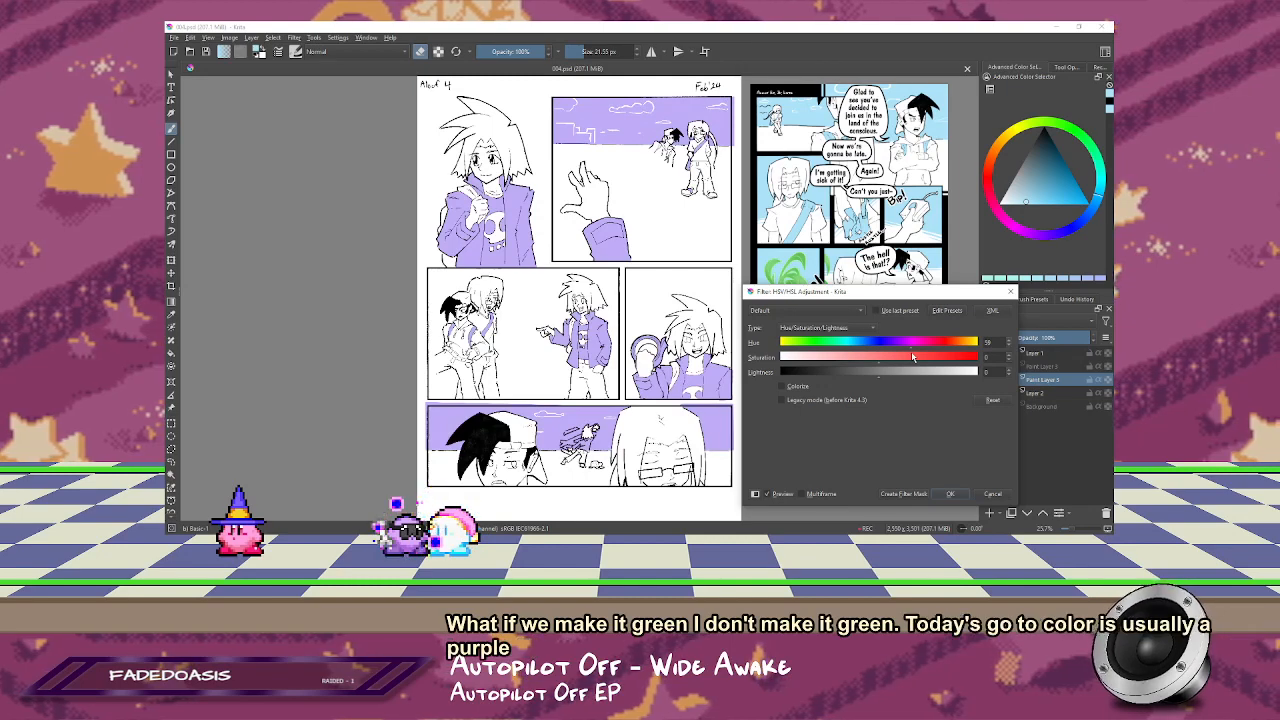
pyautogui.moveTo(911, 355); pyautogui.dragTo(951, 354)
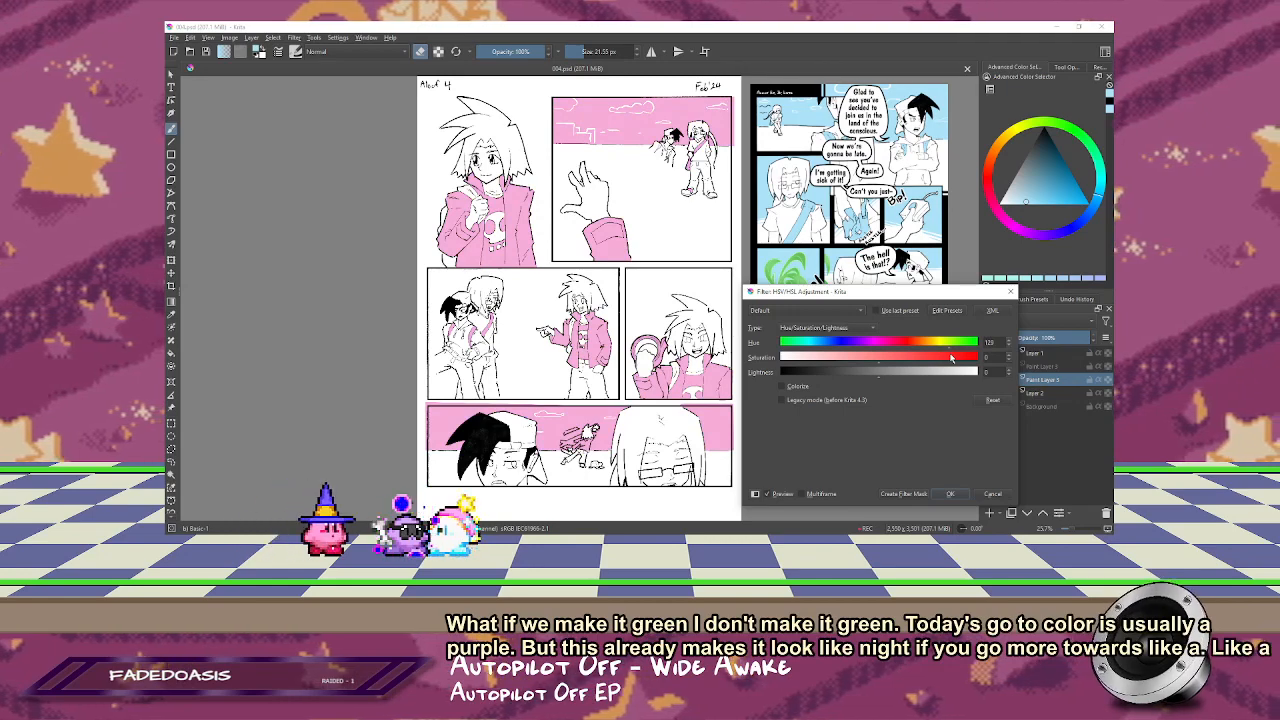
pyautogui.moveTo(888, 352); pyautogui.dragTo(806, 348)
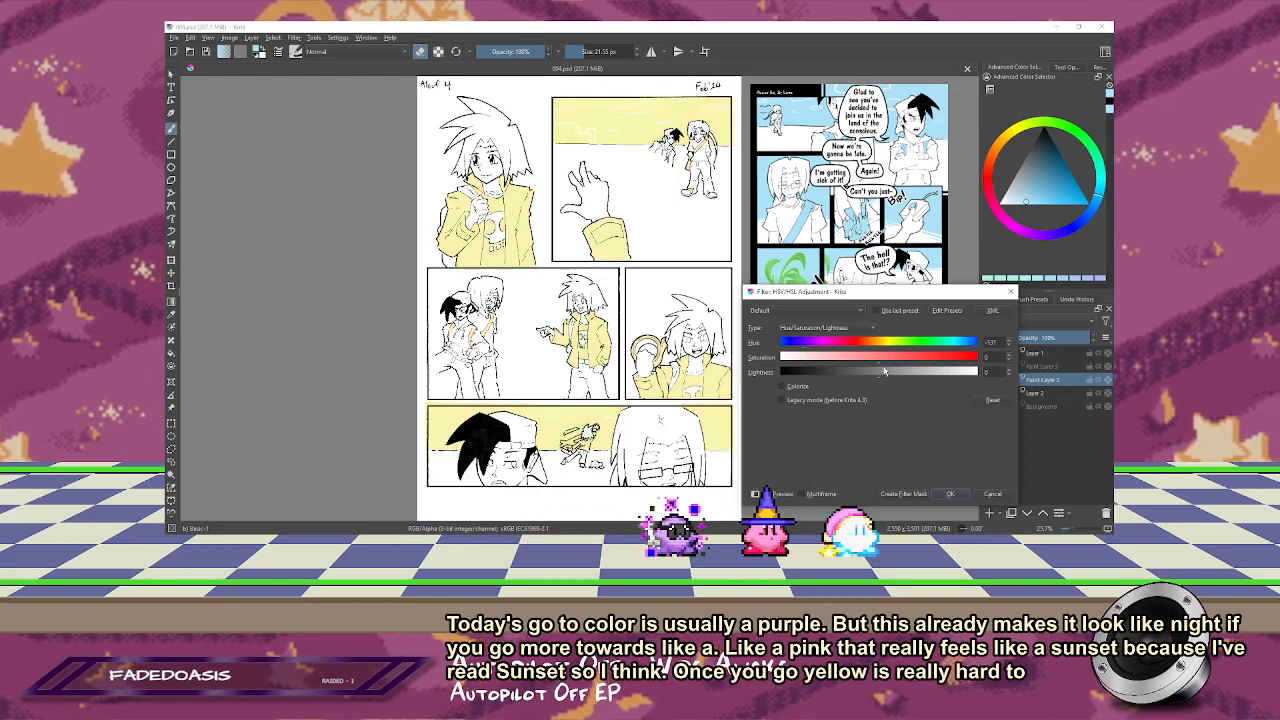
pyautogui.moveTo(877, 377); pyautogui.dragTo(800, 375)
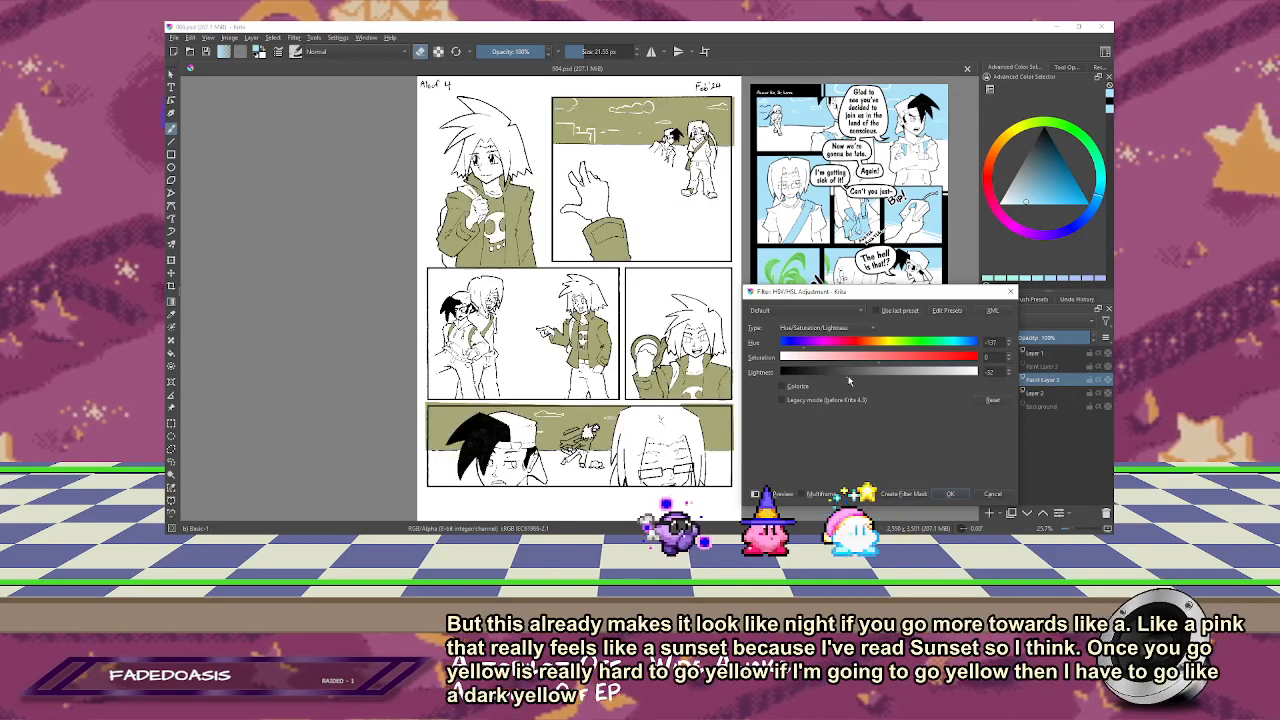
pyautogui.moveTo(879, 362); pyautogui.dragTo(951, 363)
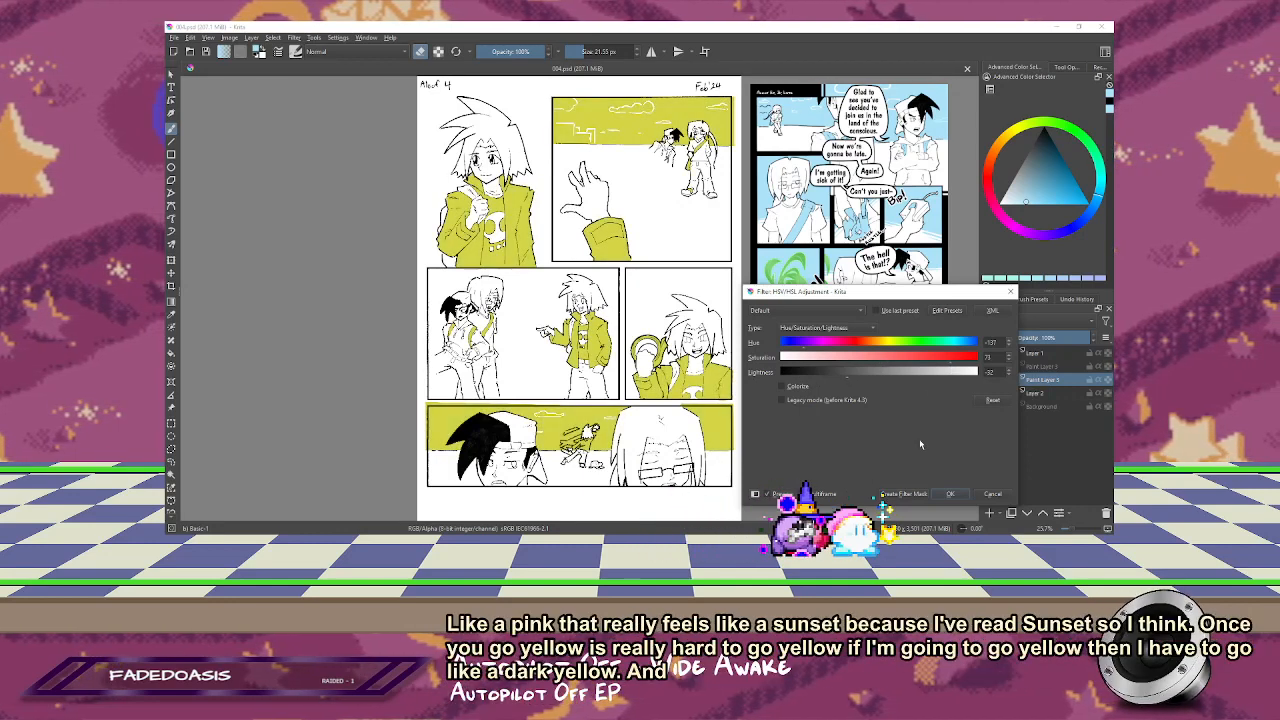
pyautogui.click(993, 400)
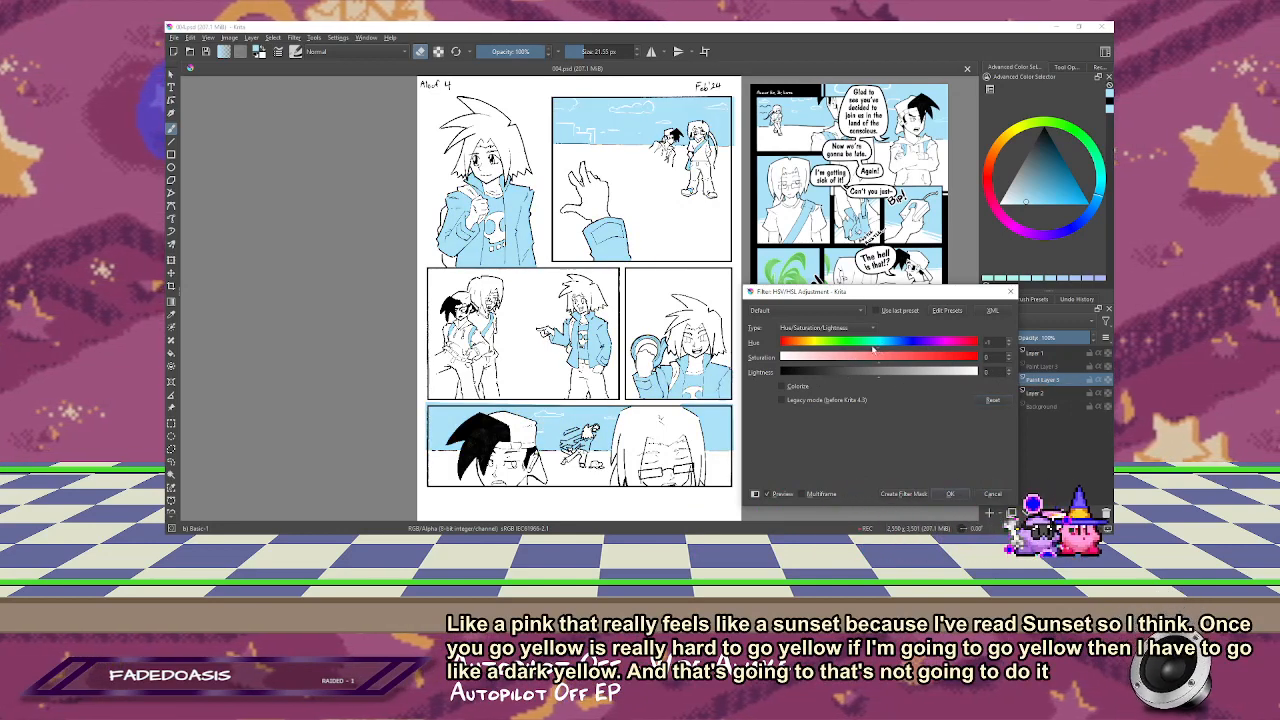
# Step: Apply a pale purple-blue tint with hue 35 and lightness 19 to the main colour layer, and show the hidden foreground-figure colour layer
pyautogui.moveTo(872, 345); pyautogui.dragTo(850, 353)
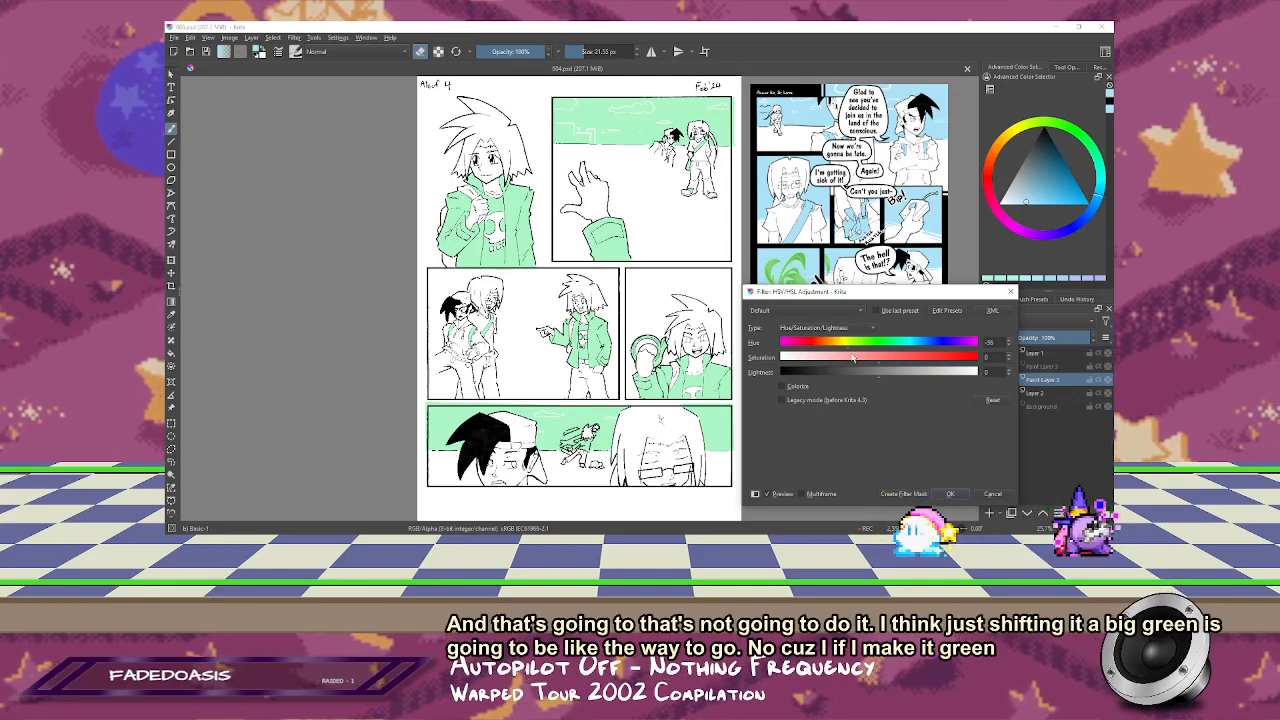
pyautogui.moveTo(850, 349); pyautogui.dragTo(885, 354)
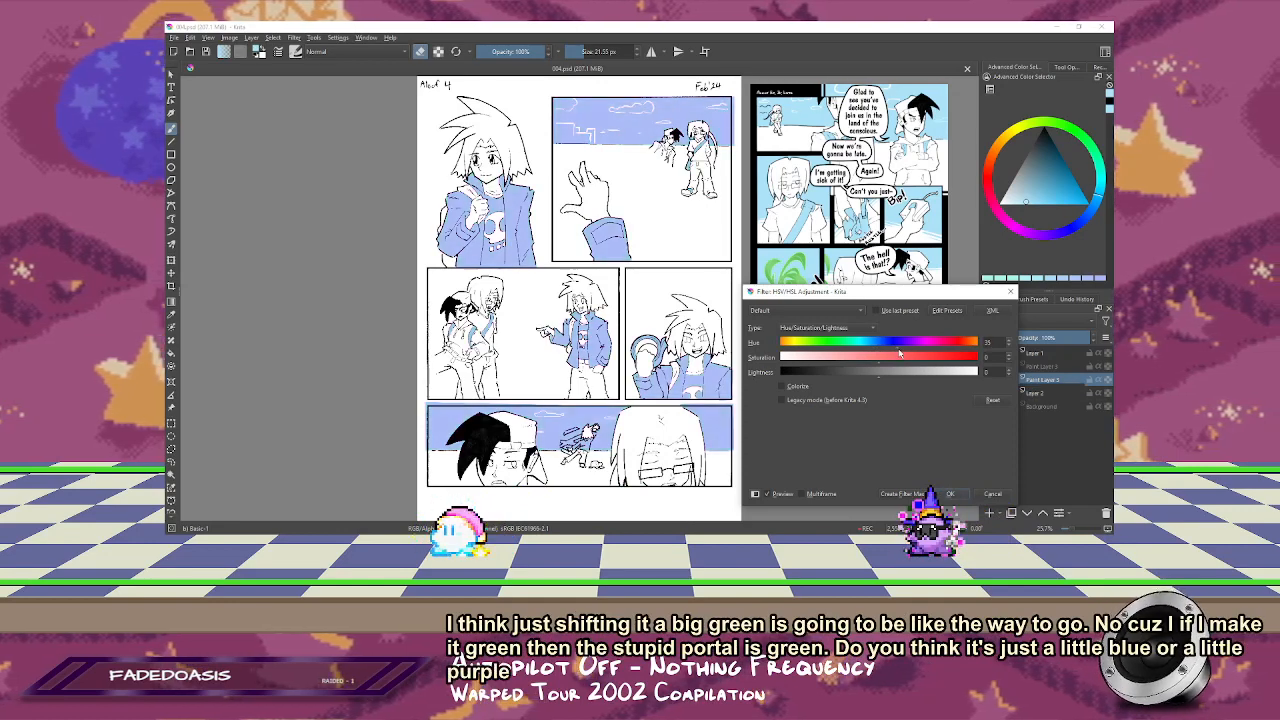
pyautogui.moveTo(877, 377); pyautogui.dragTo(892, 375)
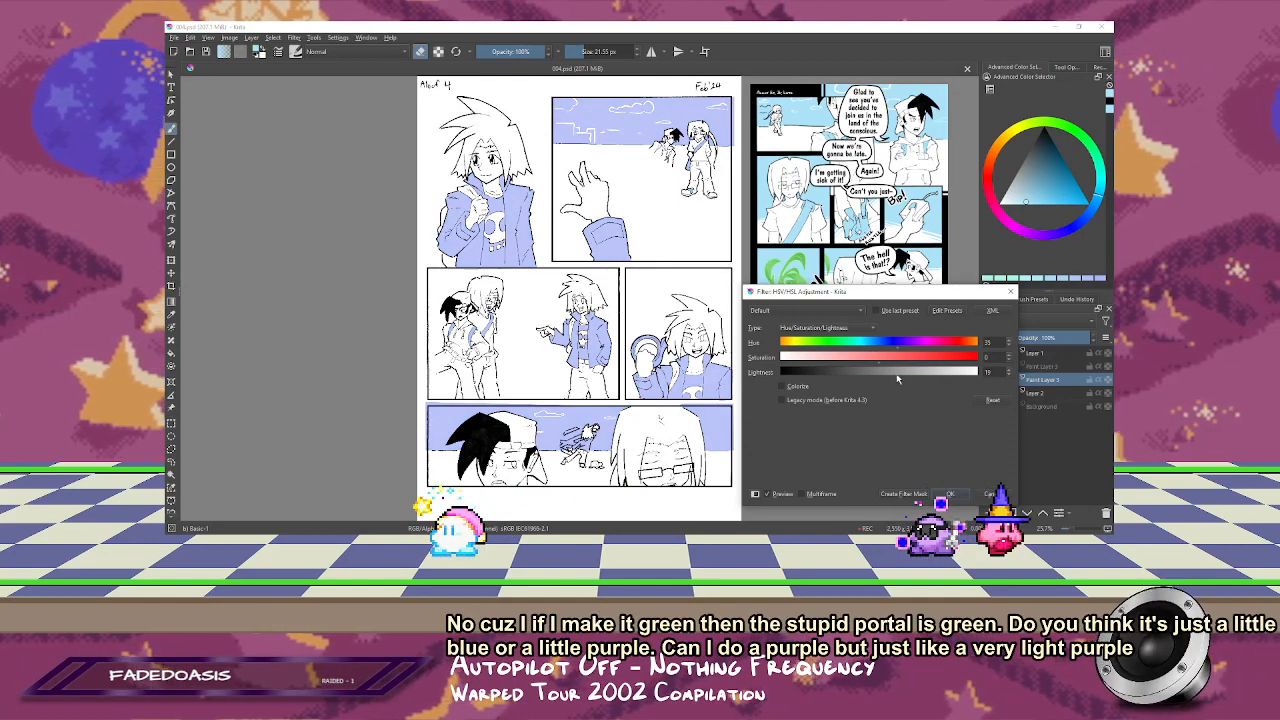
pyautogui.click(960, 494)
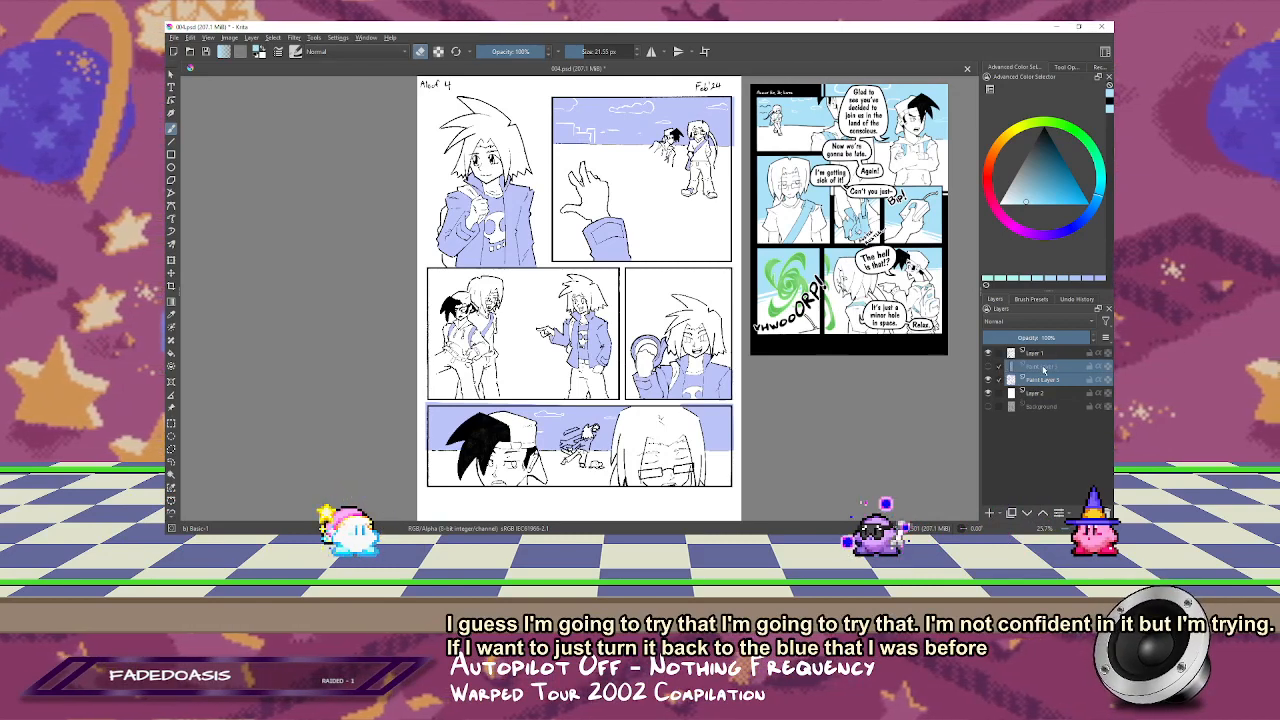
pyautogui.click(989, 366)
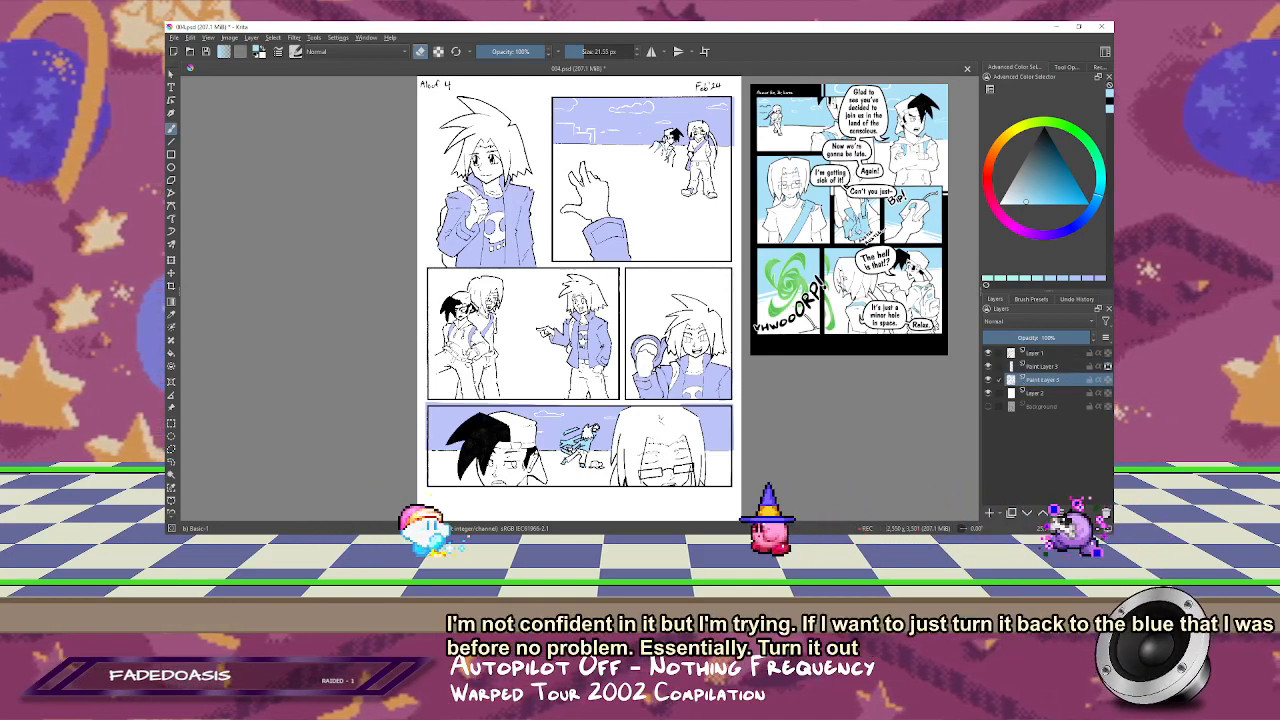
# Step: Pick up the page's pale purple-blue for normal painting, hide the main colour layer and select the foreground-figure colour layer
pyautogui.keyDown('ctrl'); pyautogui.click(720, 428); pyautogui.keyUp('ctrl')
pyautogui.press('e')
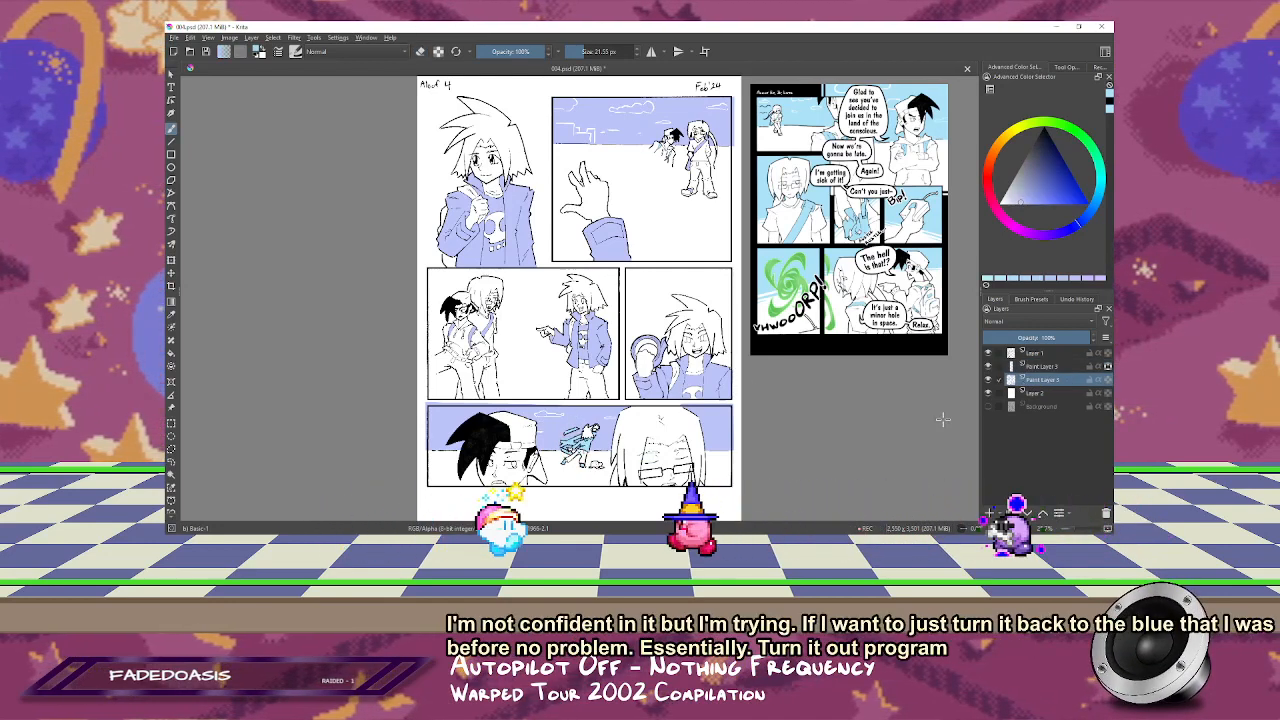
pyautogui.click(988, 380)
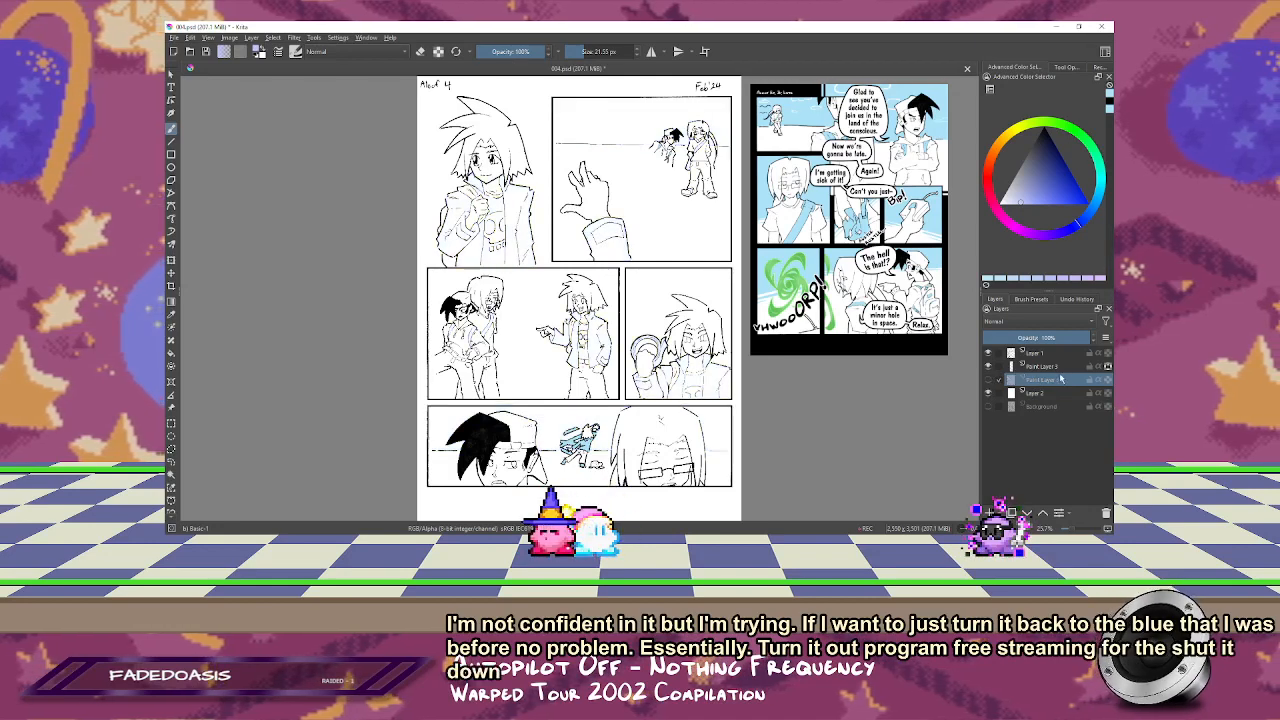
pyautogui.click(1058, 366)
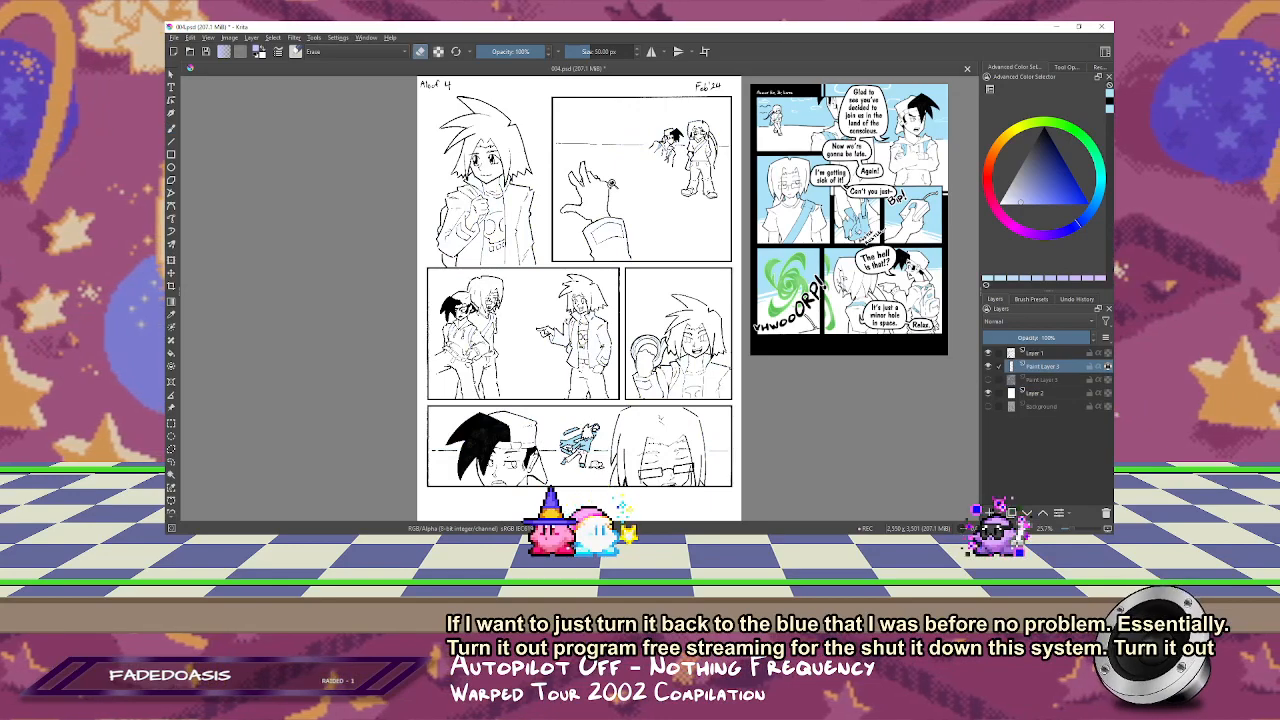
# Step: Repaint the small lunging figure's jacket in the bottom panel from light blue to the pale purple-blue
pyautogui.scroll(5, 619, 170)
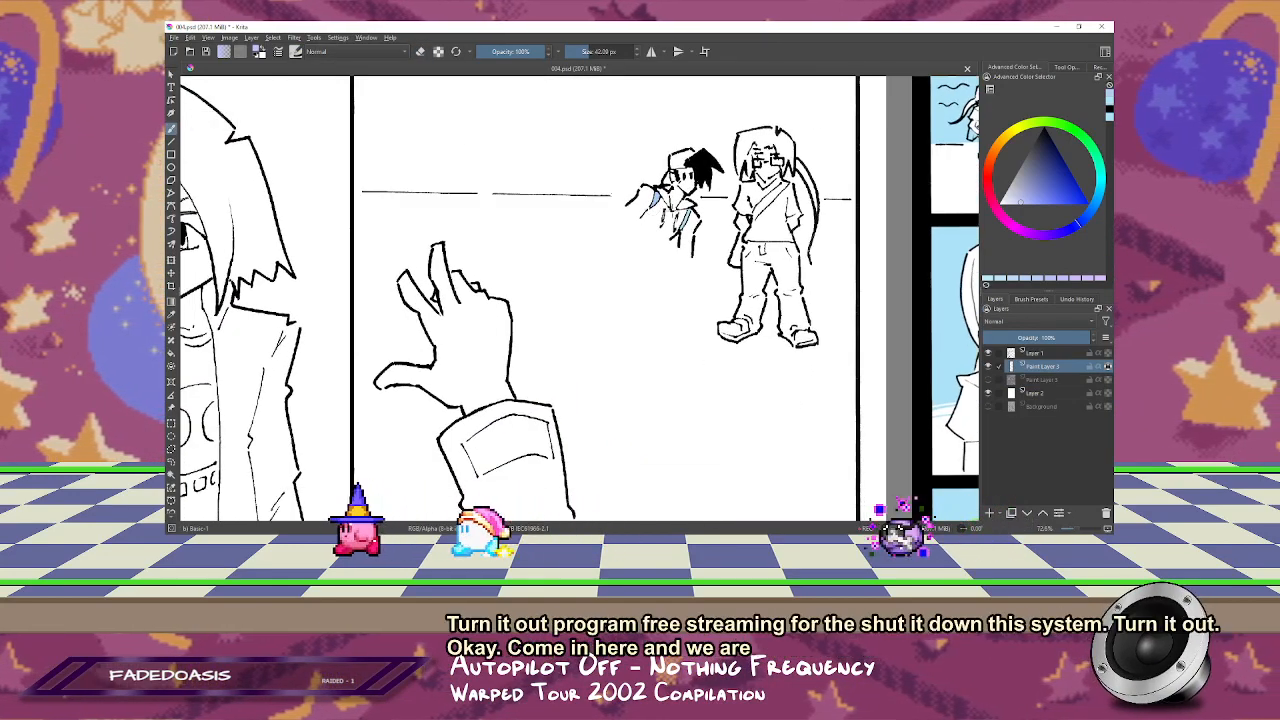
pyautogui.moveTo(647, 366); pyautogui.dragTo(747, 52)
pyautogui.moveTo(577, 430); pyautogui.dragTo(617, 43)
pyautogui.moveTo(617, 300); pyautogui.dragTo(612, 191)
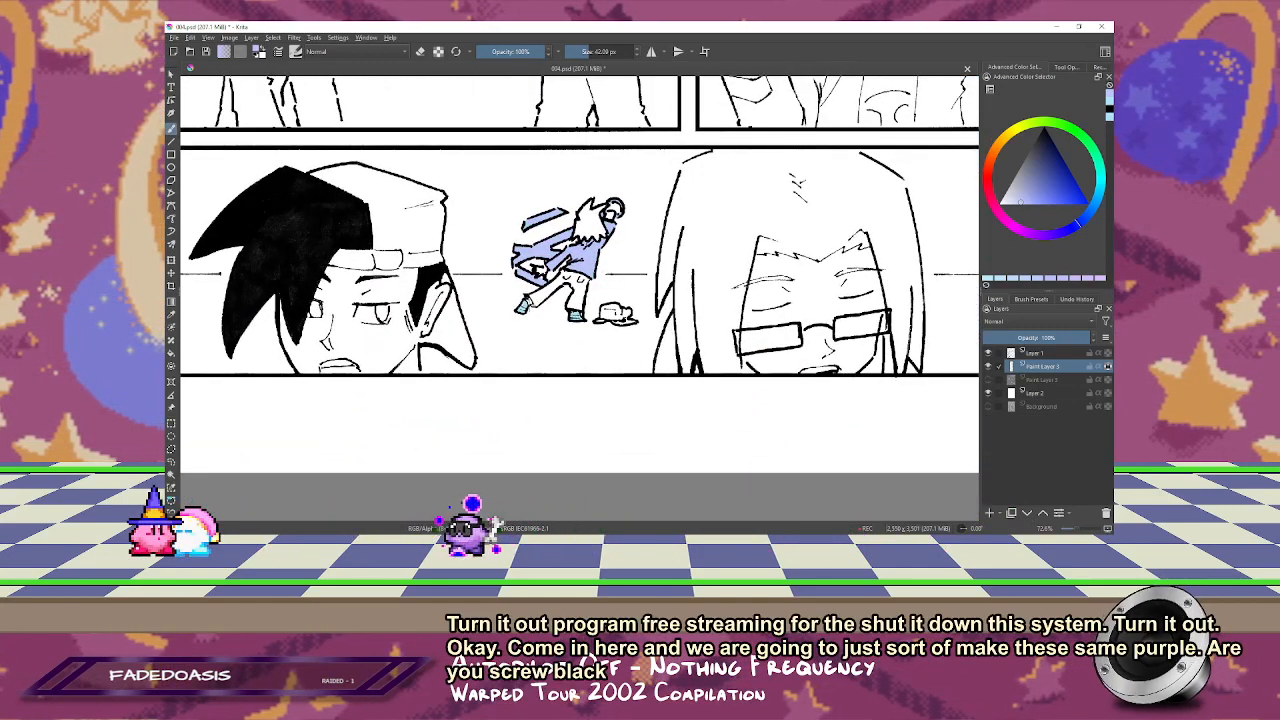
pyautogui.press('2')
pyautogui.press('z')
pyautogui.moveTo(616, 405); pyautogui.dragTo(536, 479)
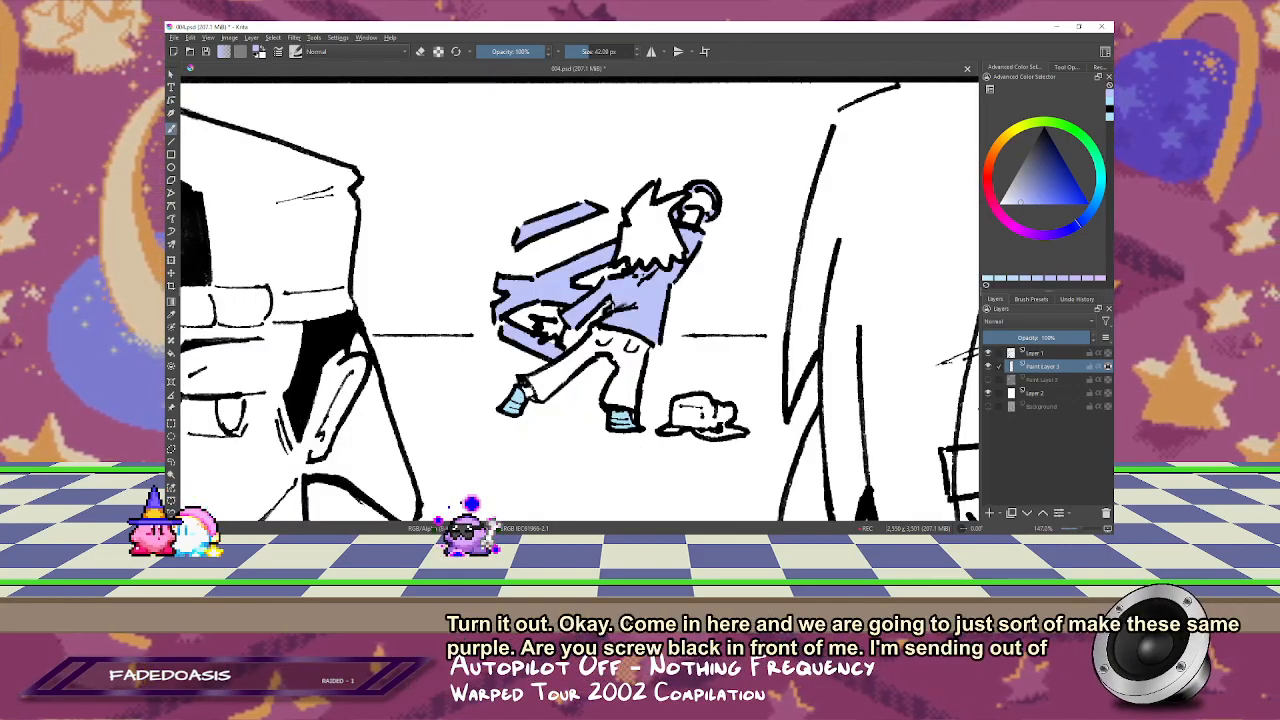
pyautogui.press('2')
pyautogui.moveTo(660, 359); pyautogui.dragTo(675, 371)
pyautogui.hotkey('ctrl', 'z')
pyautogui.hotkey('ctrl', 's')
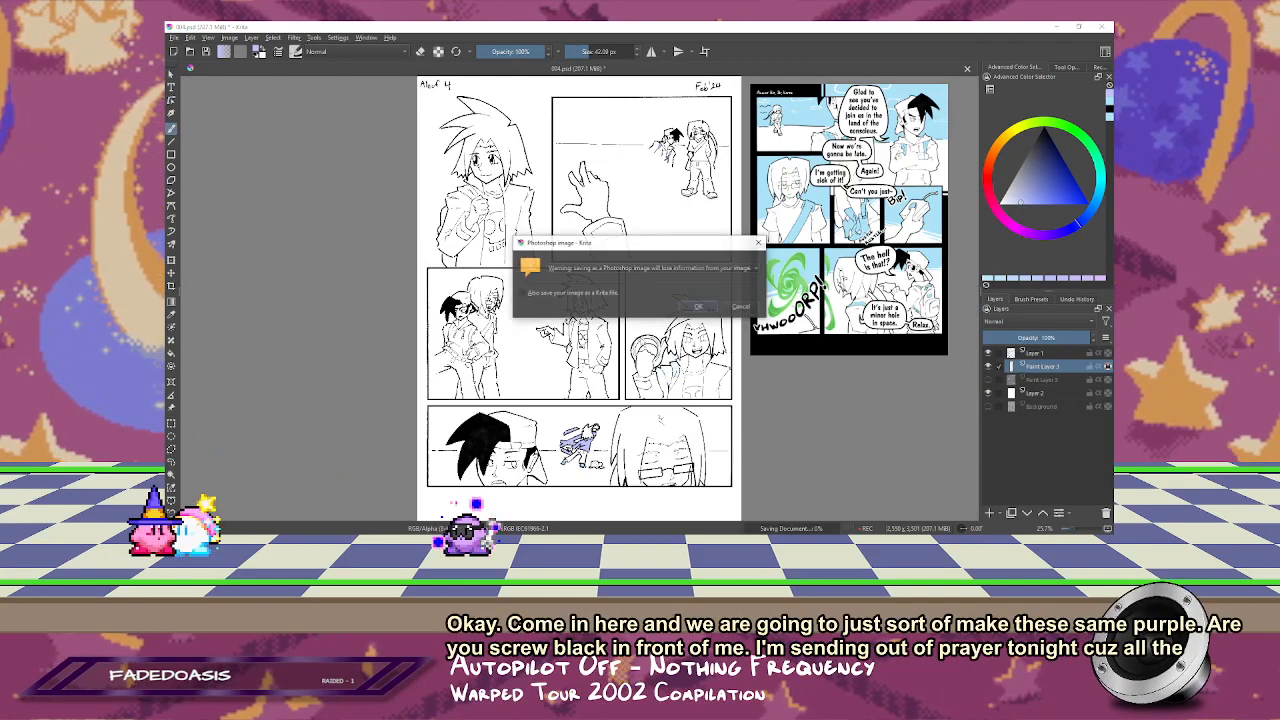
pyautogui.press('Escape')
# Step: Repaint the small lunging figure's shoes with the same pale purple-blue
pyautogui.press('1')
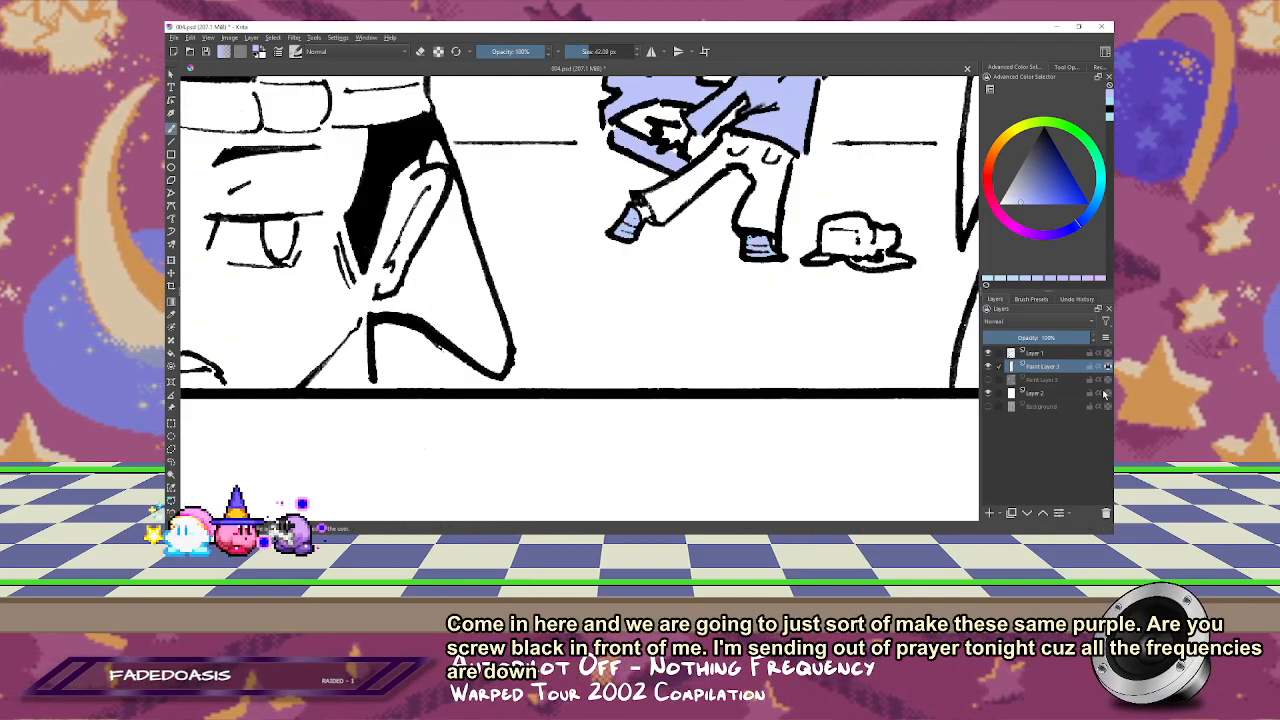
pyautogui.press('-')
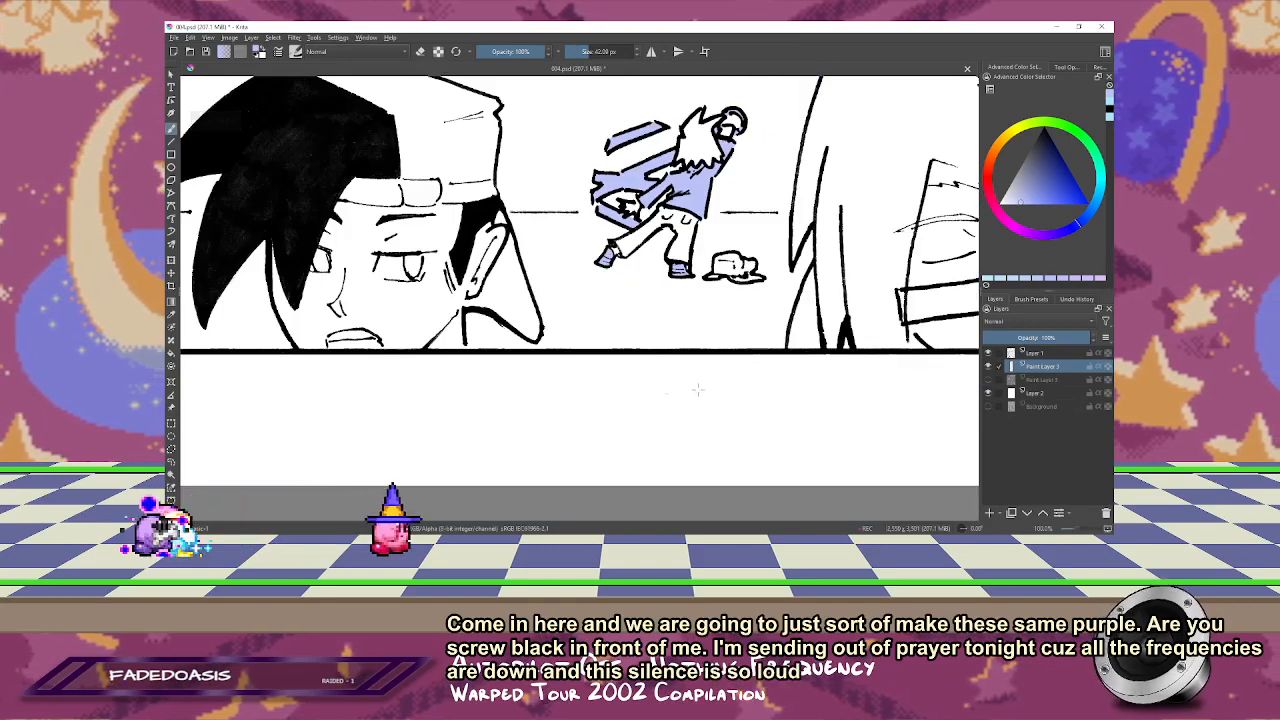
pyautogui.press('2')
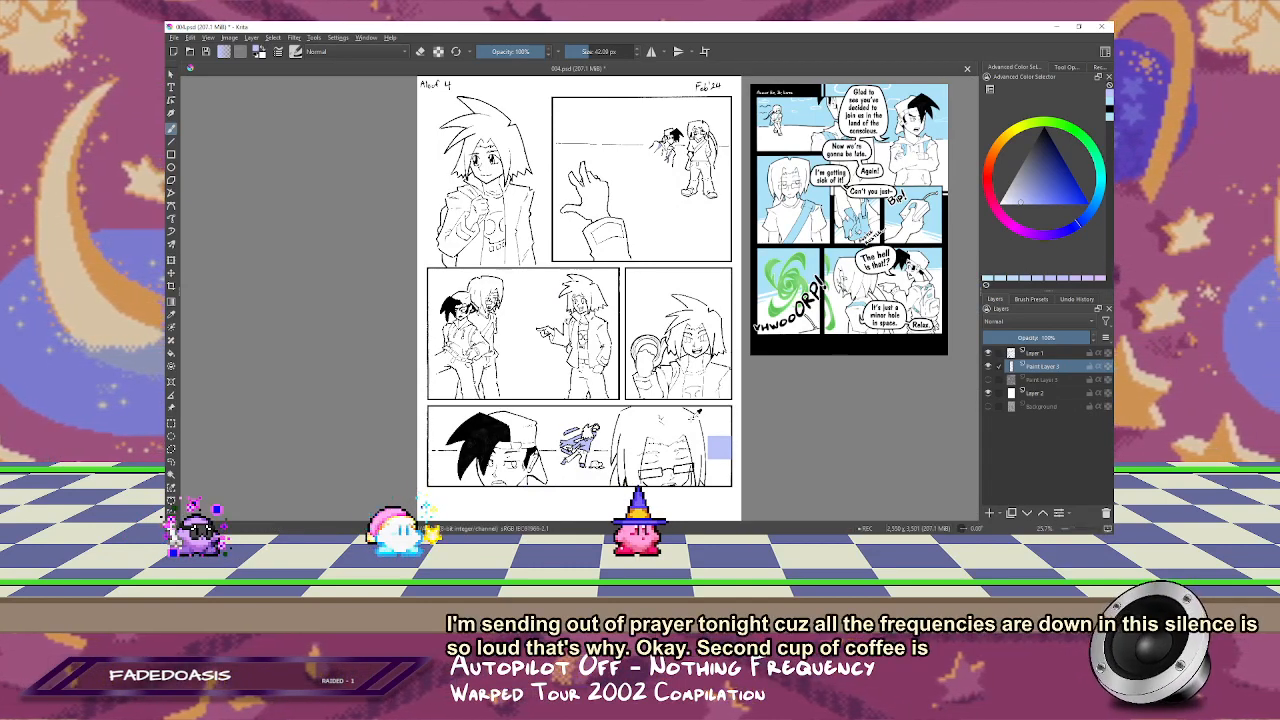
# Step: Show the main colour layer and the background layer, and save 004.psd with every layer visible
pyautogui.hotkey('ctrl', 's')
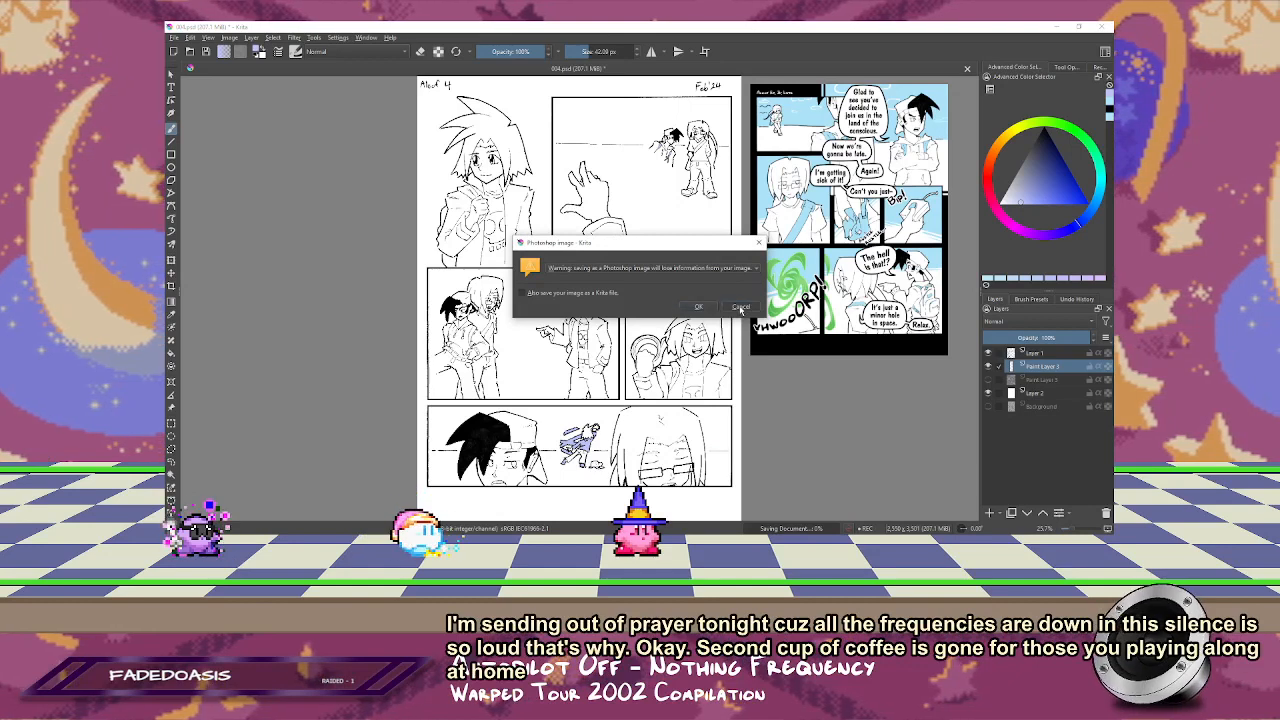
pyautogui.click(741, 307)
pyautogui.click(988, 379)
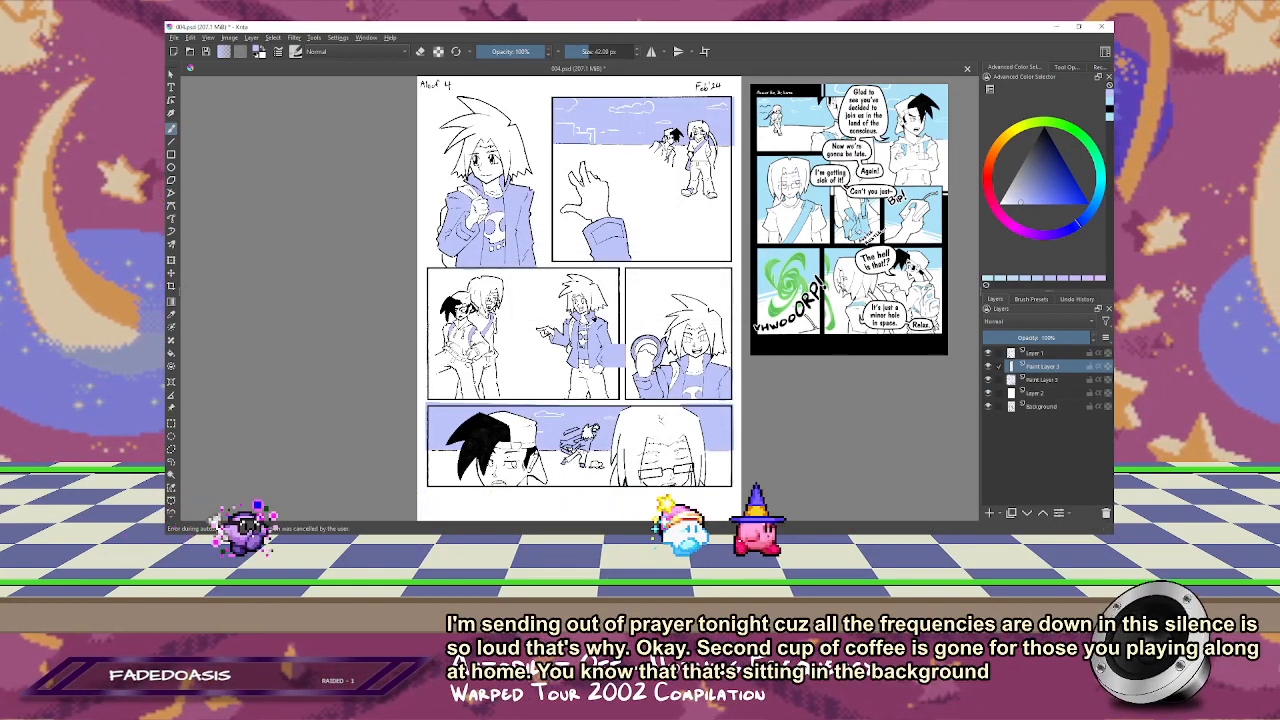
pyautogui.hotkey('ctrl', 's')
pyautogui.press('Return')
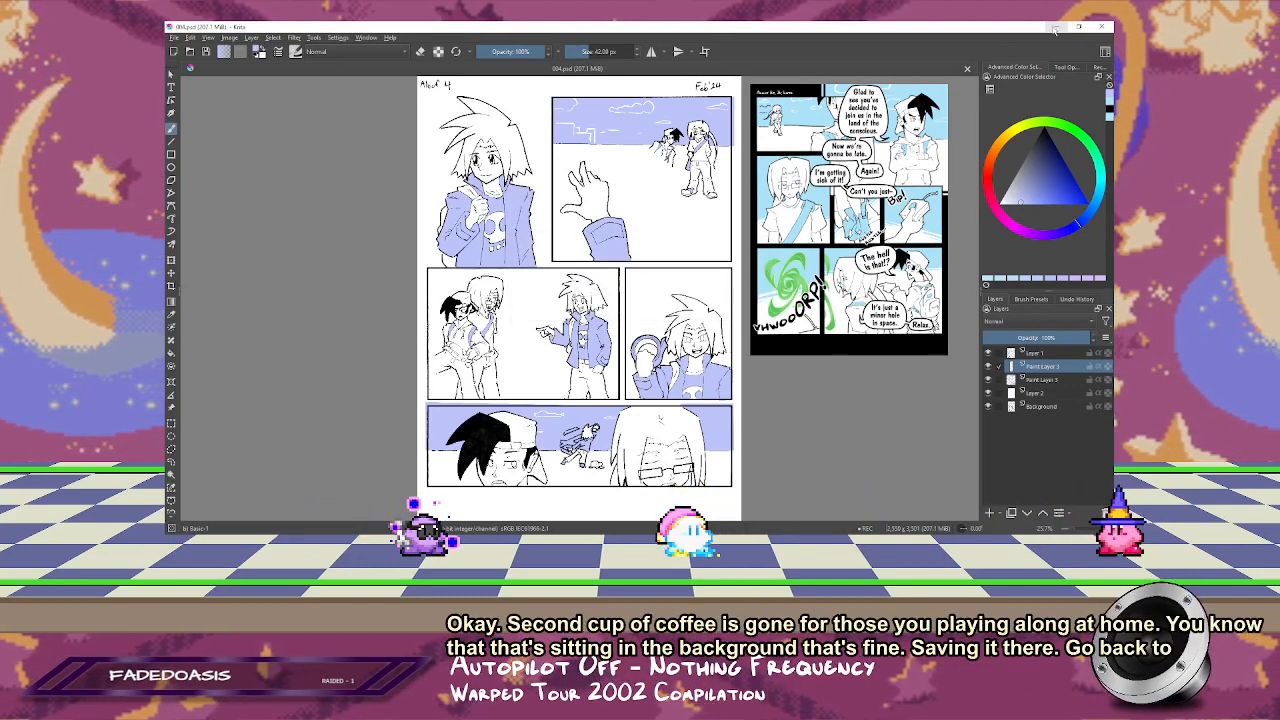
# Step: Create a blank 1920 by 1080 pixel document in Krita, close 004.psd there and switch to Photoshop
pyautogui.hotkey('alt', 'Tab')
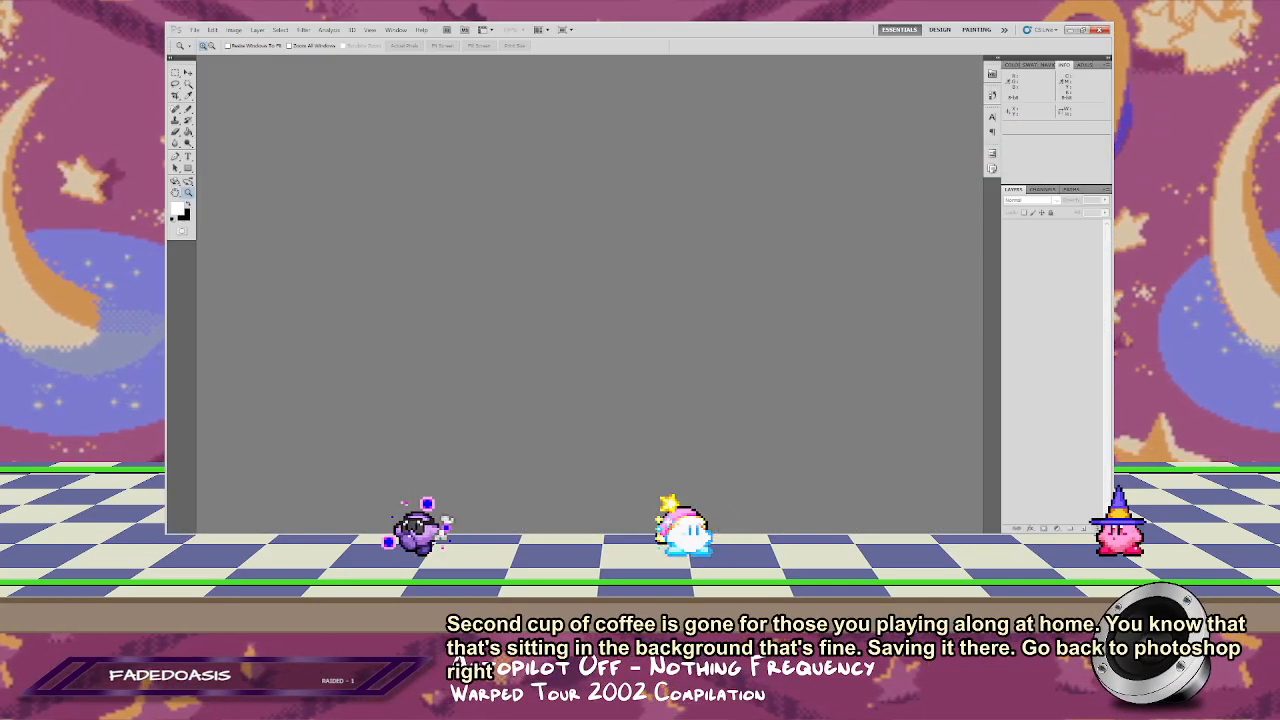
pyautogui.hotkey('alt', 'Tab')
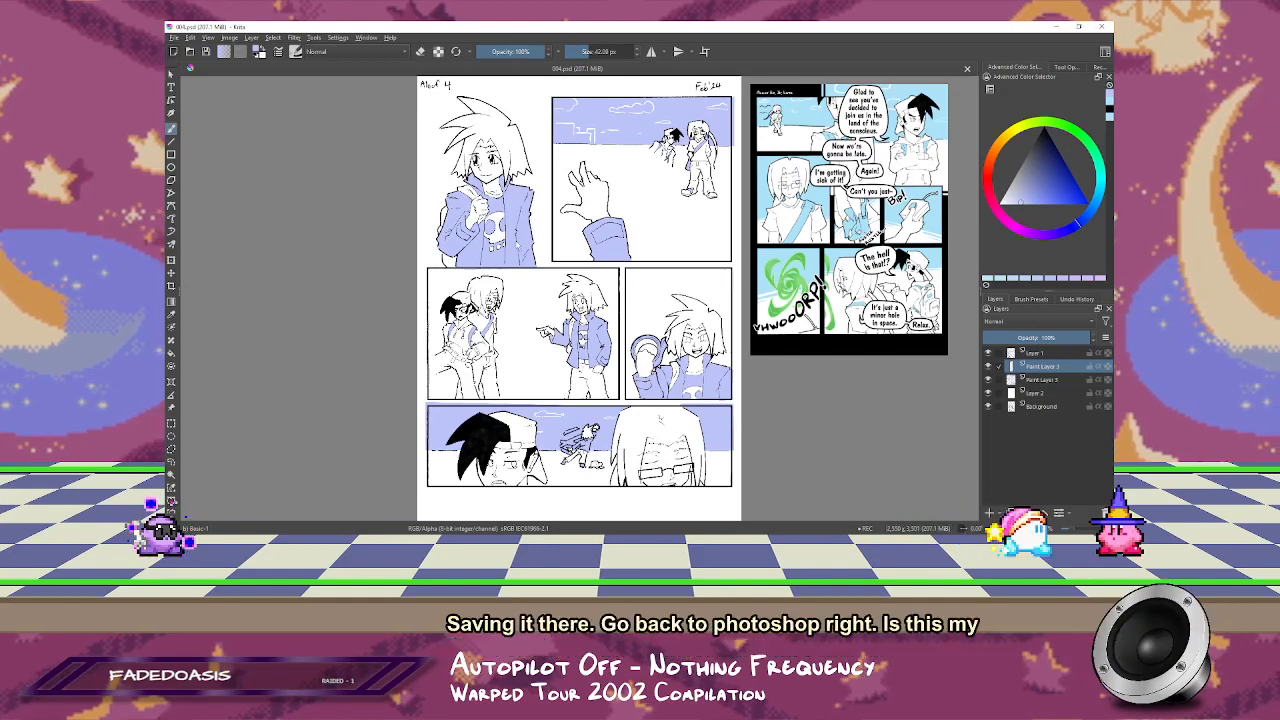
pyautogui.hotkey('ctrl', 'n')
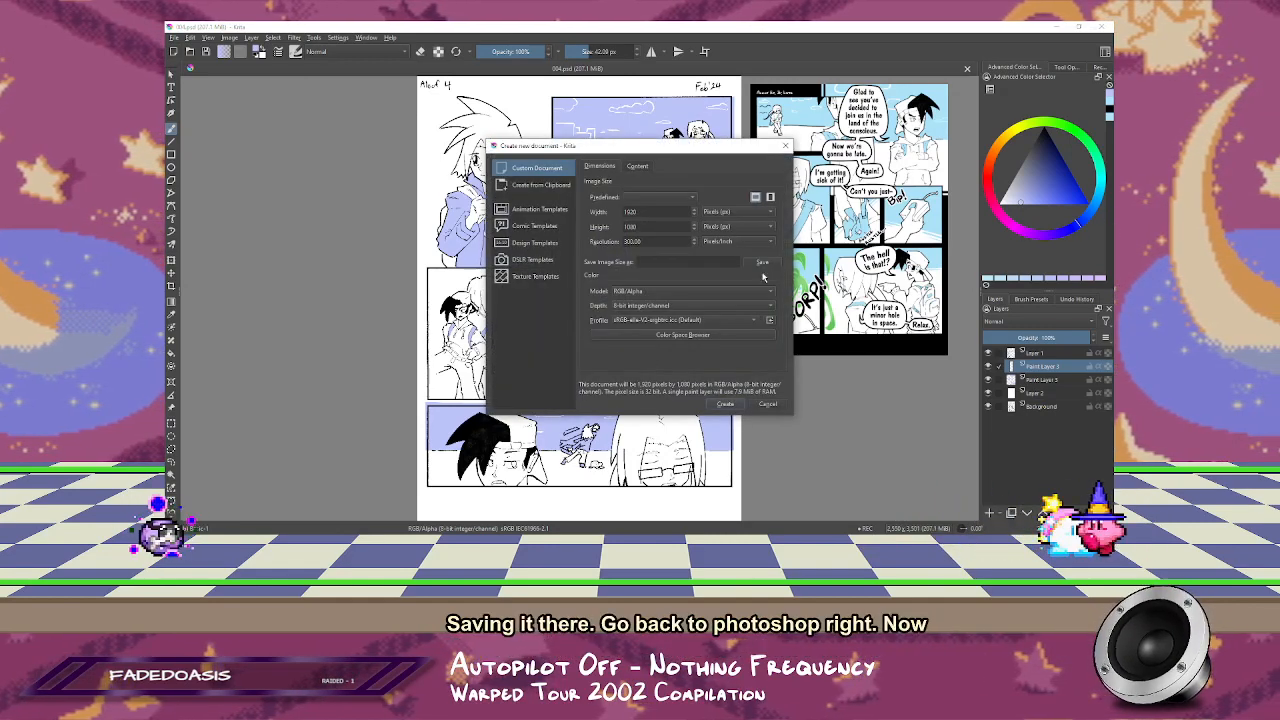
pyautogui.press('Return')
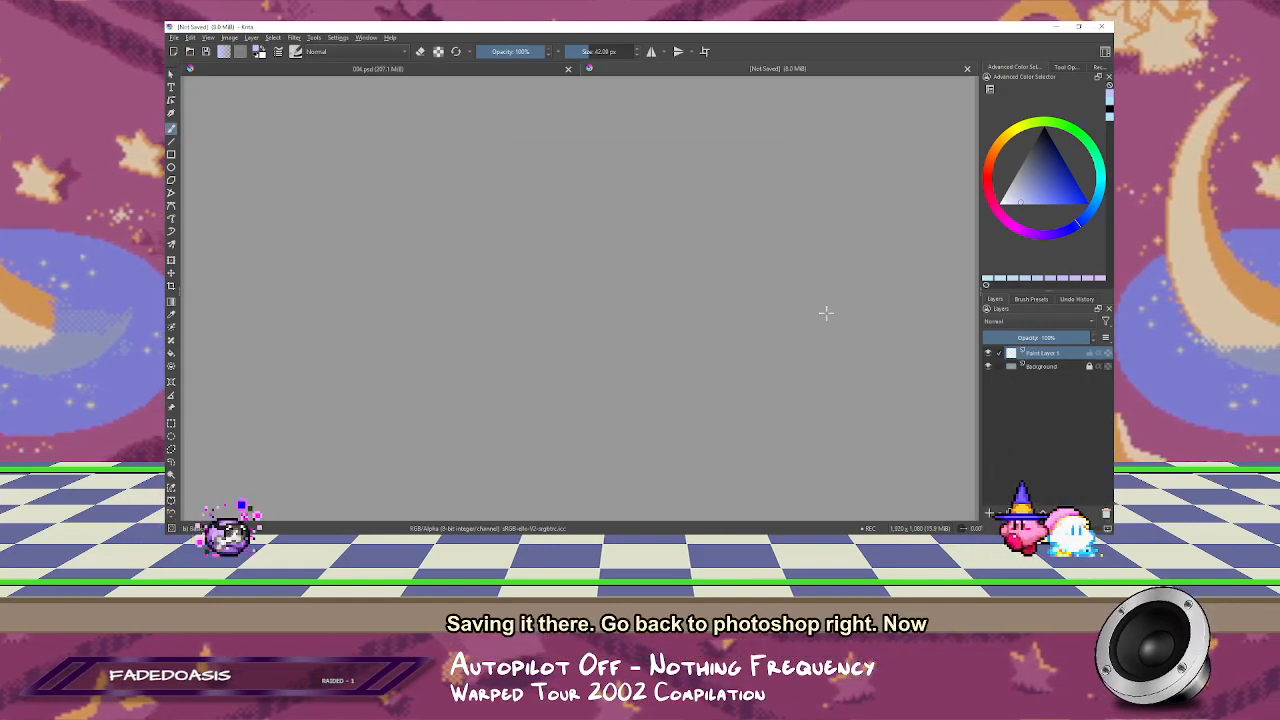
pyautogui.click(568, 68)
pyautogui.click(1056, 27)
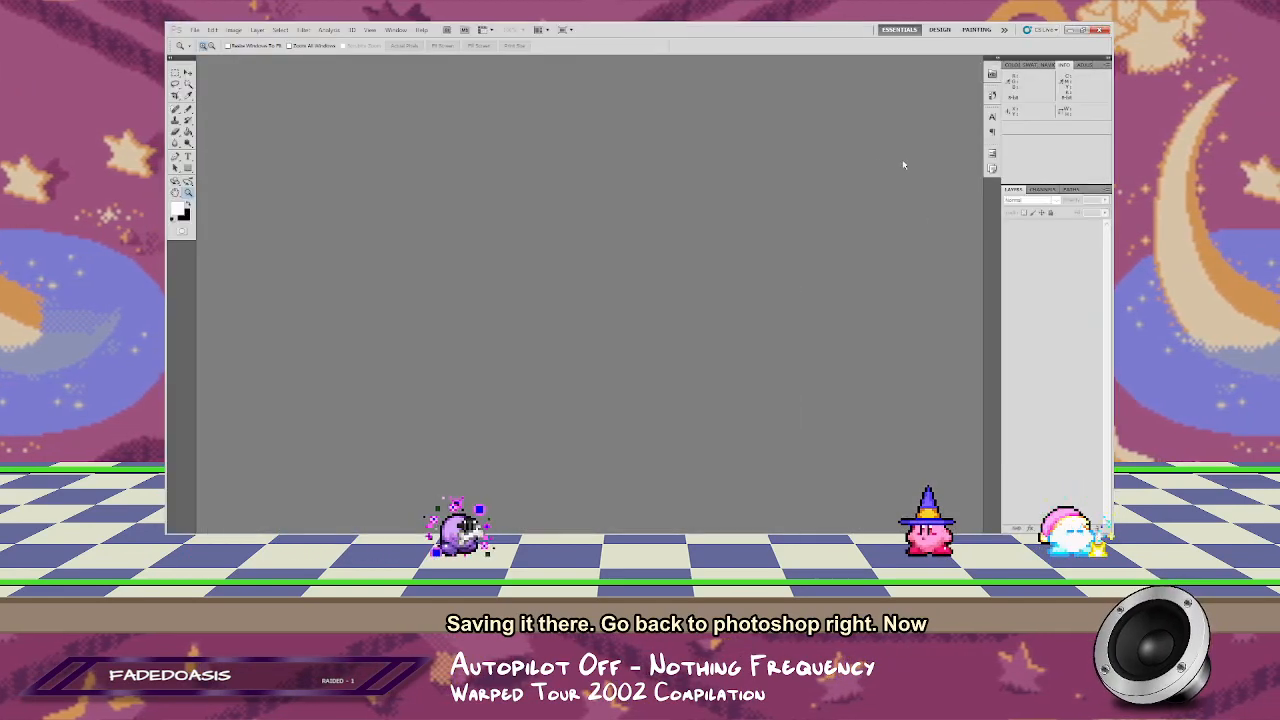
# Step: Open 004.psd in Photoshop and show the page alone on a plain background in a full-screen view
pyautogui.hotkey('ctrl', 'o')
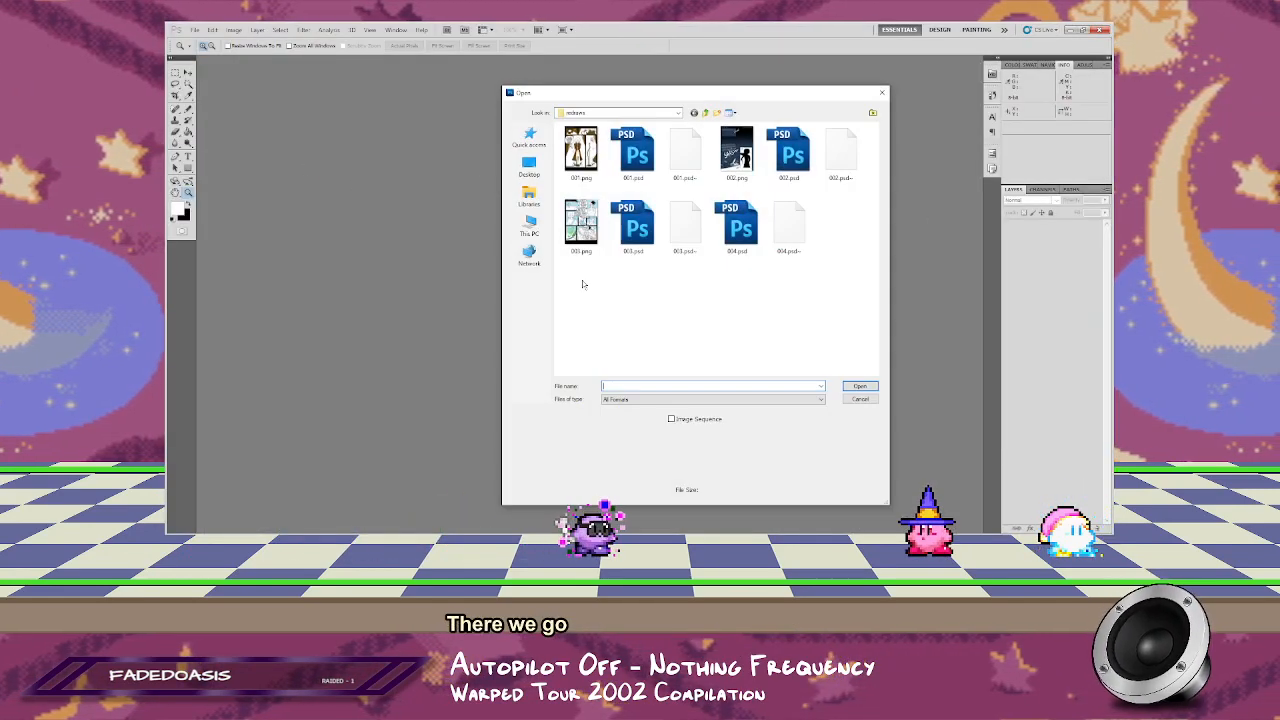
pyautogui.click(858, 385)
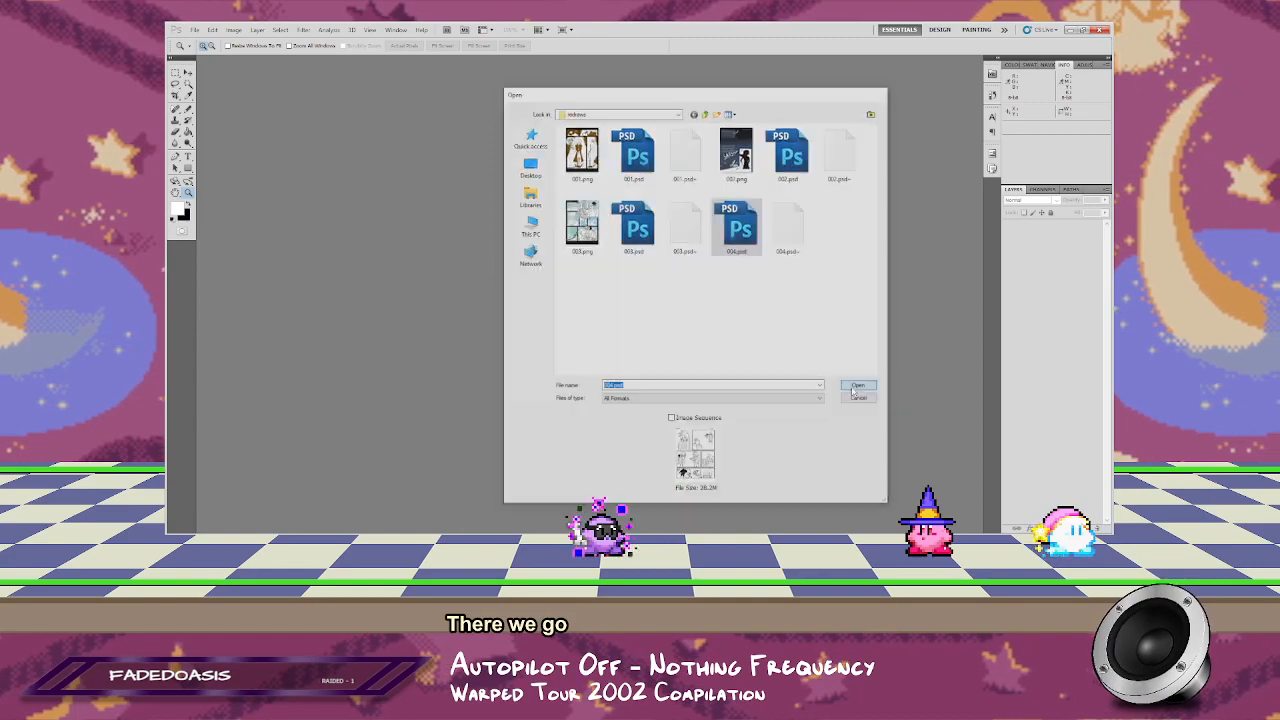
pyautogui.moveTo(360, 58); pyautogui.dragTo(594, 76)
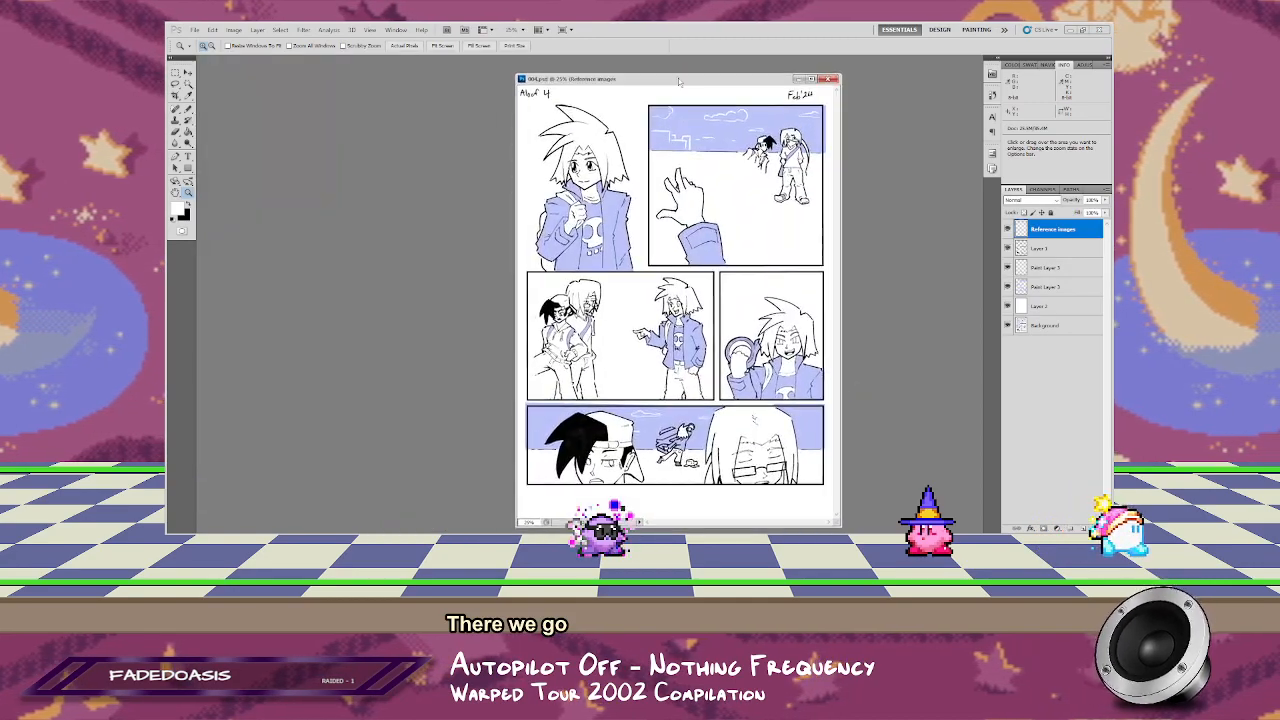
pyautogui.doubleClick(594, 76)
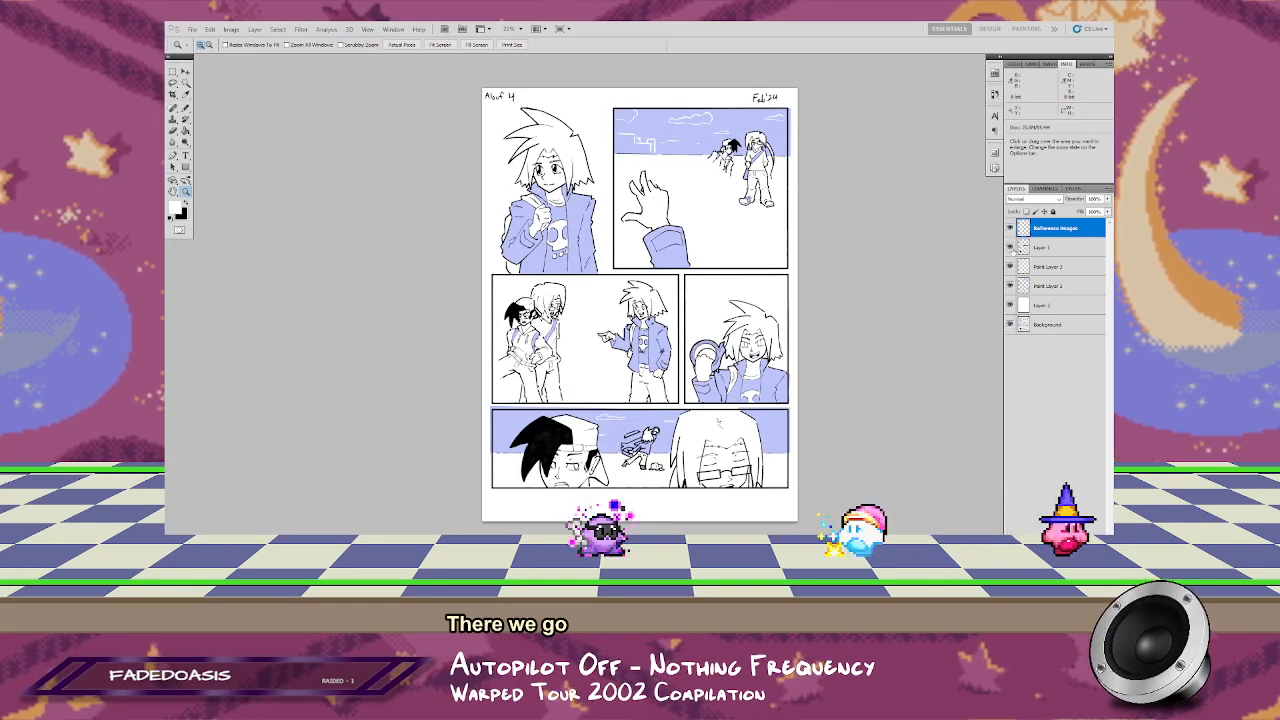
# Step: Toggle the visibility of Layer 1 and the Reference Images layer to check what they contribute to the page
pyautogui.click(1010, 247)
pyautogui.click(1010, 247)
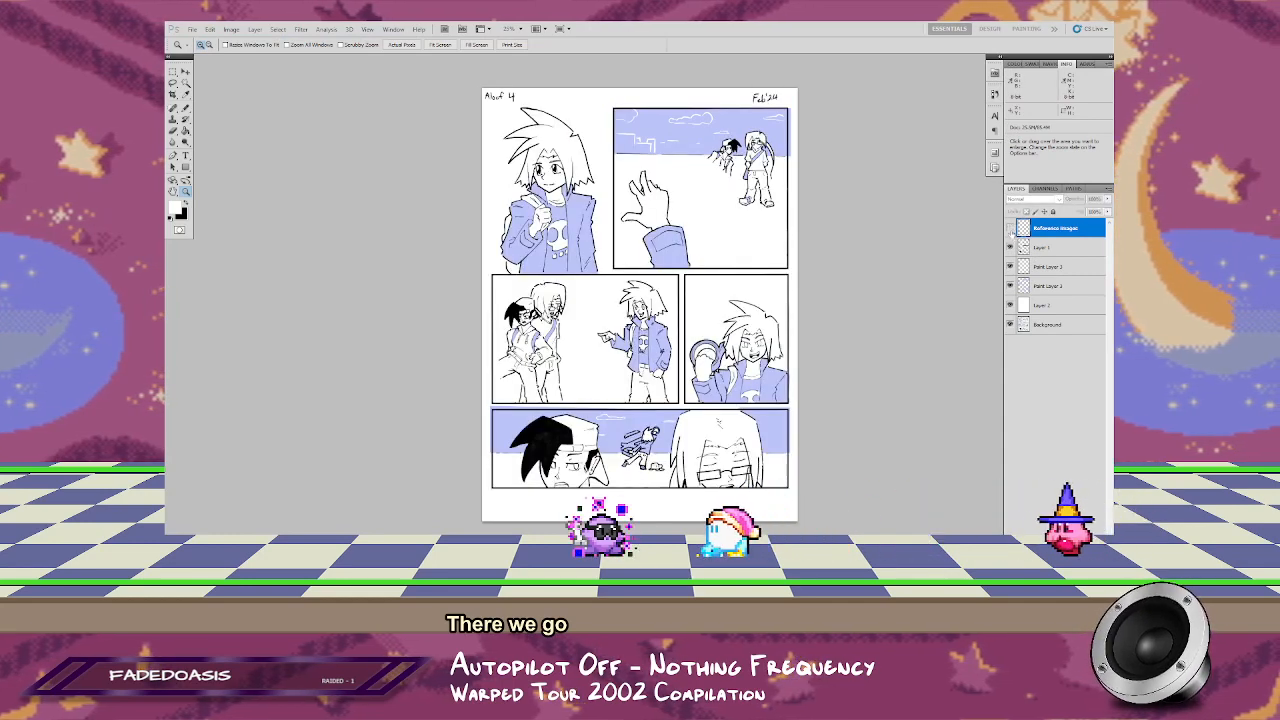
pyautogui.press('v')
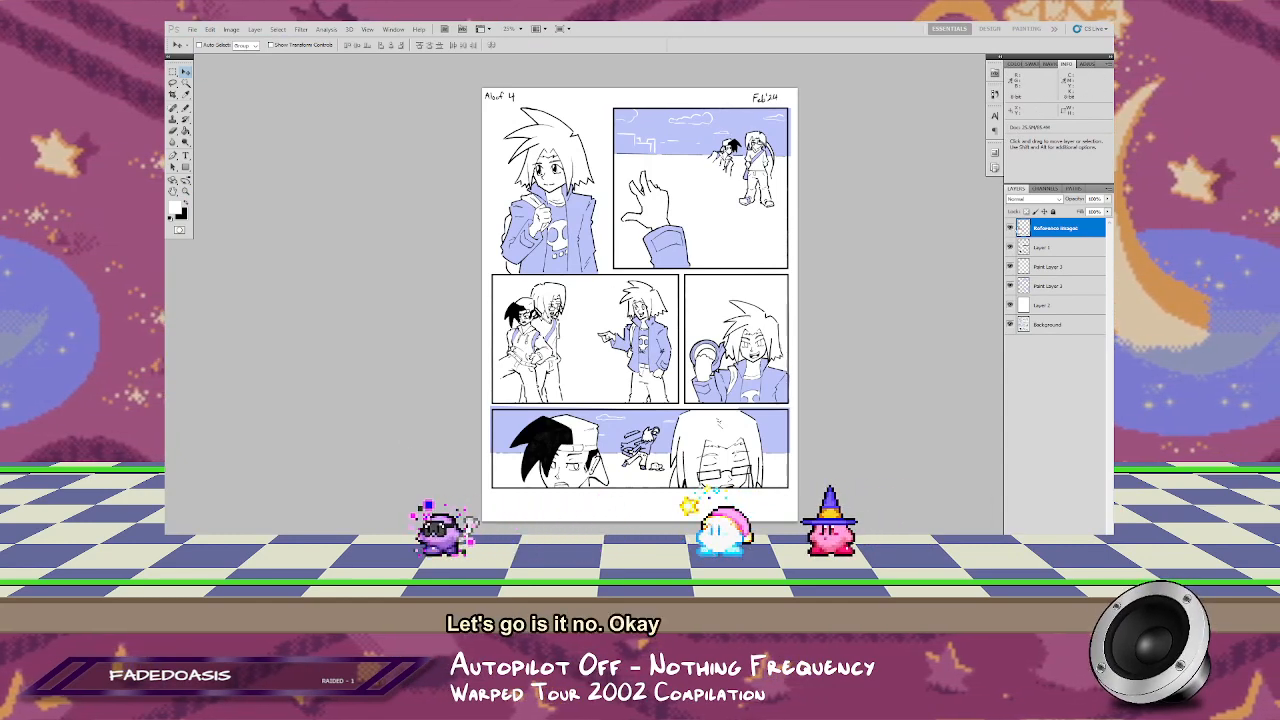
pyautogui.click(950, 281)
pyautogui.press('Return')
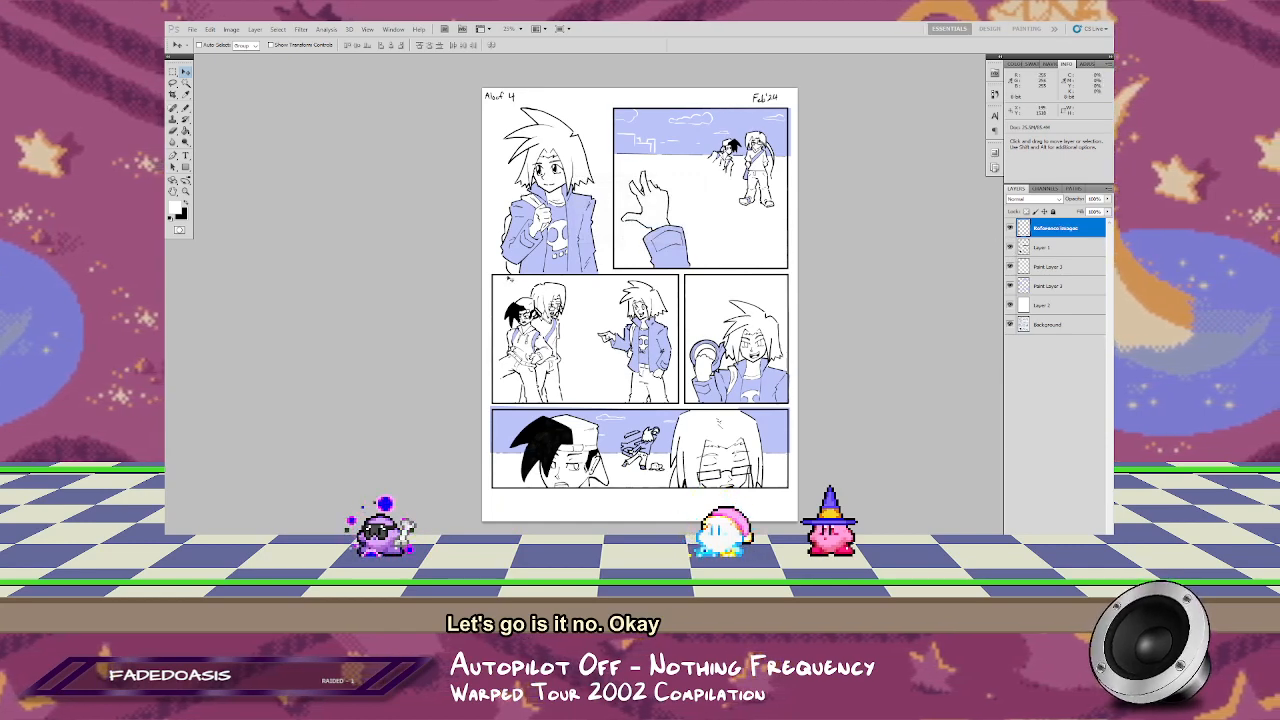
# Step: Select the top-right panel with the Polygonal Lasso tool, tracing straight along its black border
pyautogui.press('z')
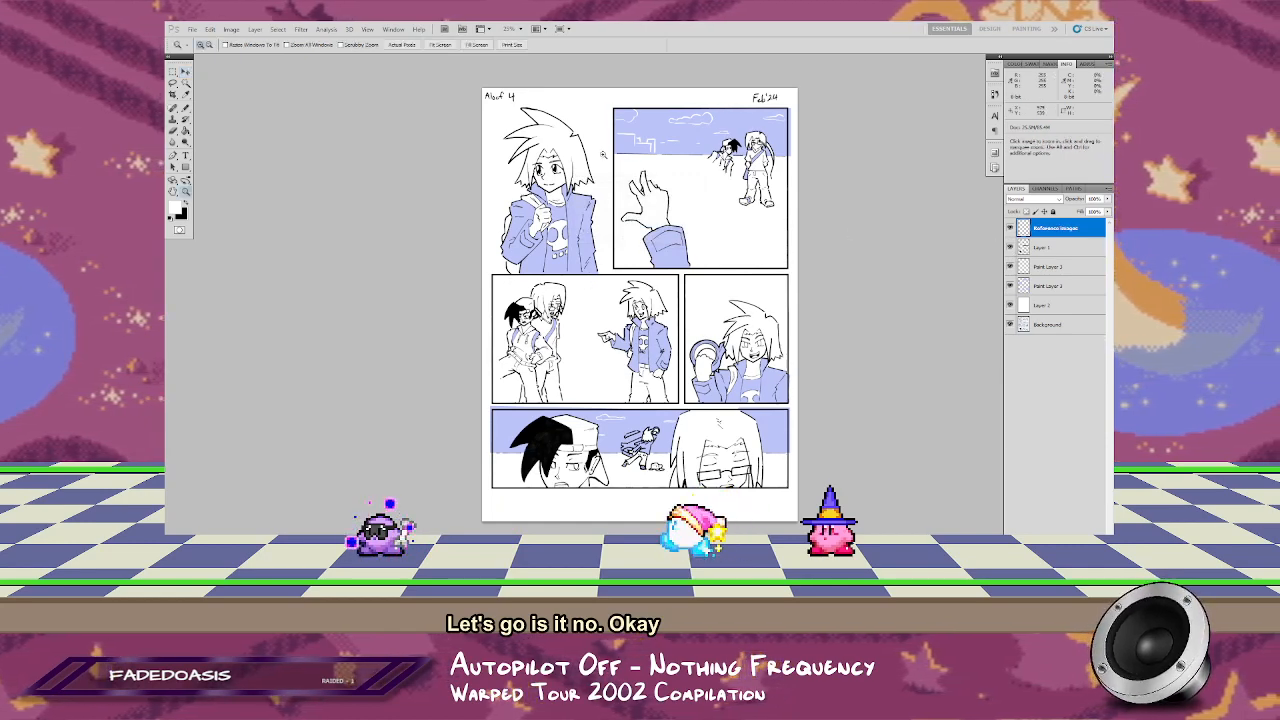
pyautogui.click(611, 156)
pyautogui.click(639, 277)
pyautogui.click(639, 277)
pyautogui.moveTo(682, 168); pyautogui.dragTo(520, 382)
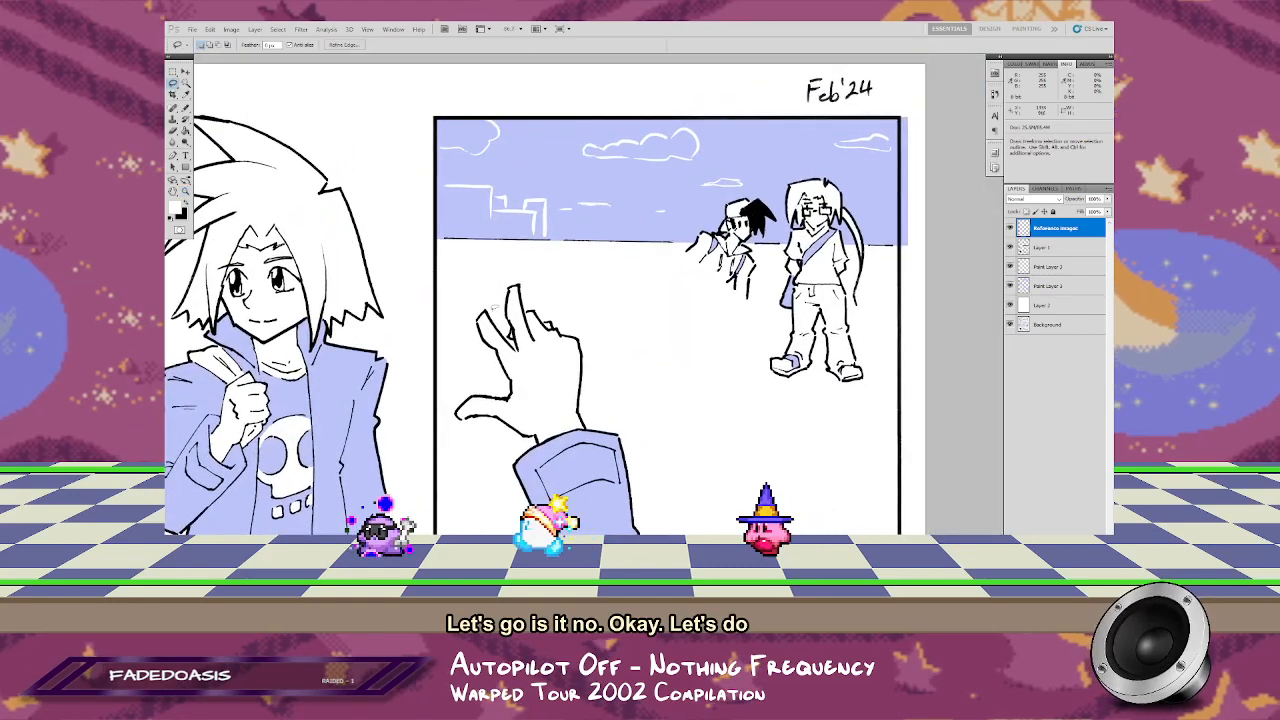
pyautogui.press('l')
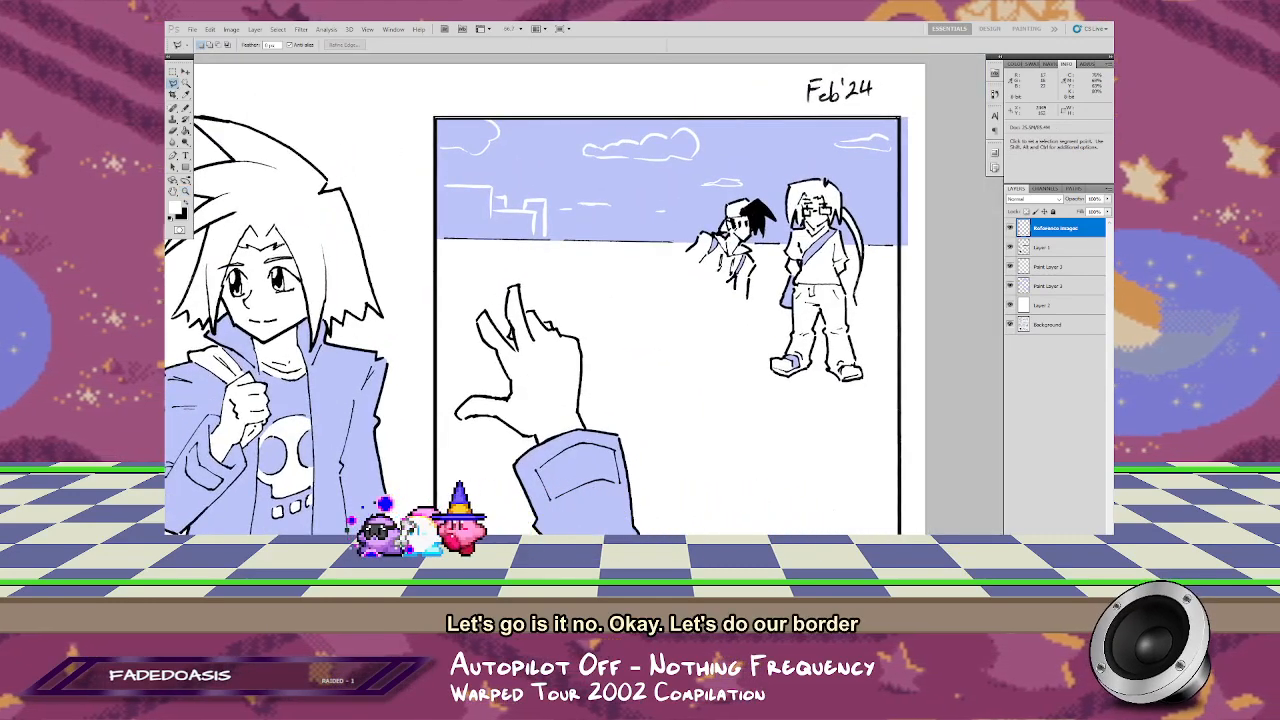
pyautogui.scroll(-3, 540, 300)
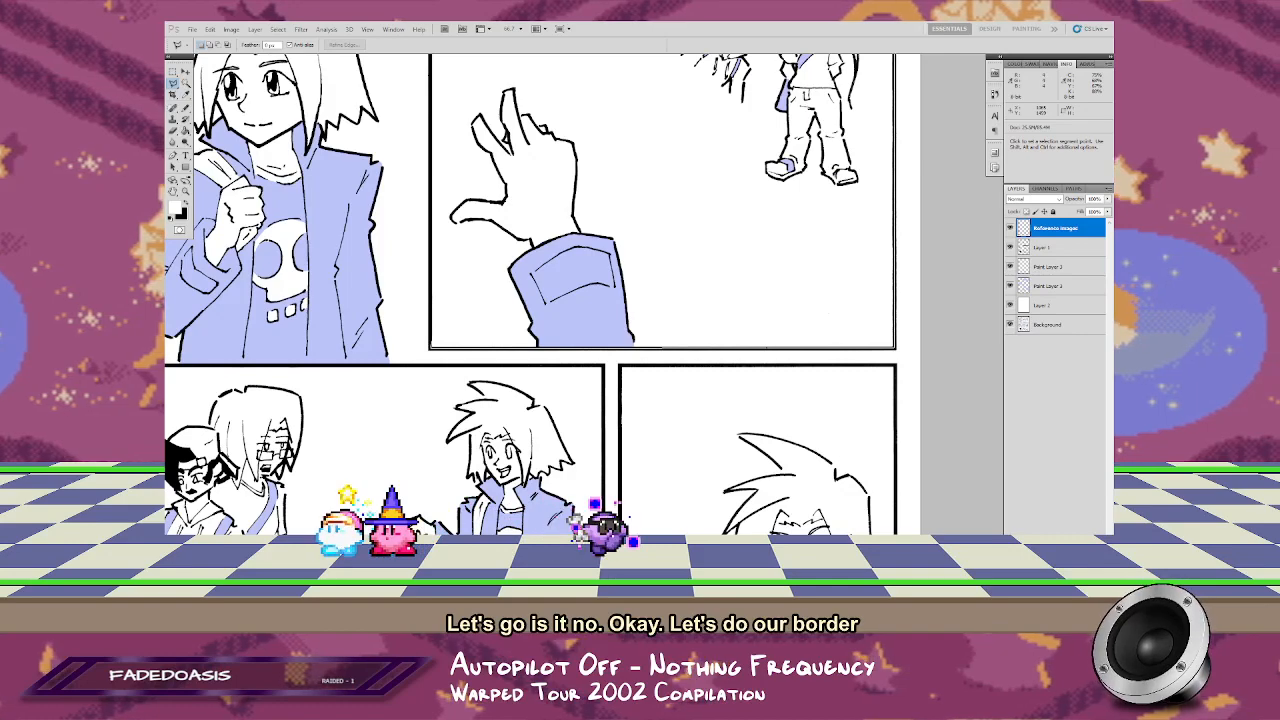
pyautogui.moveTo(430, 348); pyautogui.dragTo(452, 560)
# Step: Add the middle-right panel with the waving figure to the selection, tracing along its border
pyautogui.click(452, 136)
pyautogui.moveTo(665, 528)
pyautogui.mouseDown()
pyautogui.moveTo(671, 363)
pyautogui.moveTo(468, 161)
pyautogui.moveTo(466, 217)
pyautogui.mouseUp()
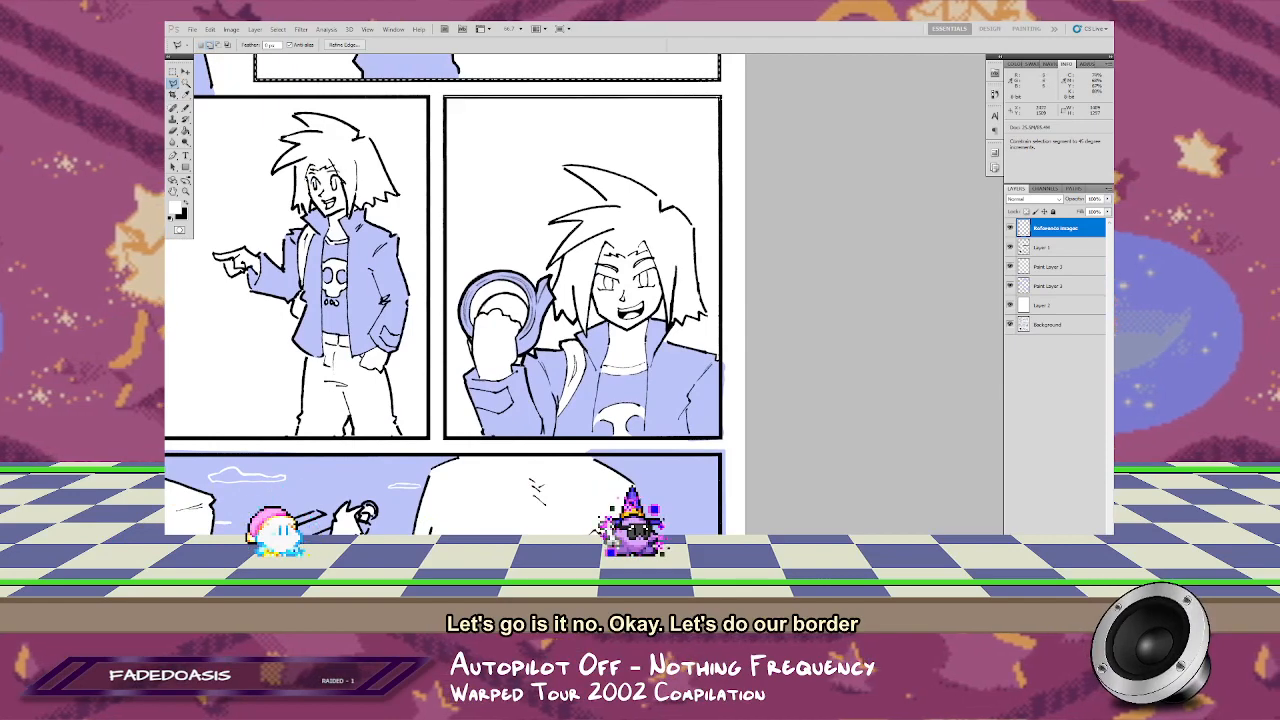
pyautogui.keyDown('shift'); pyautogui.click(720, 98); pyautogui.keyUp('shift')
pyautogui.keyDown('shift'); pyautogui.doubleClick(445, 438); pyautogui.keyUp('shift')
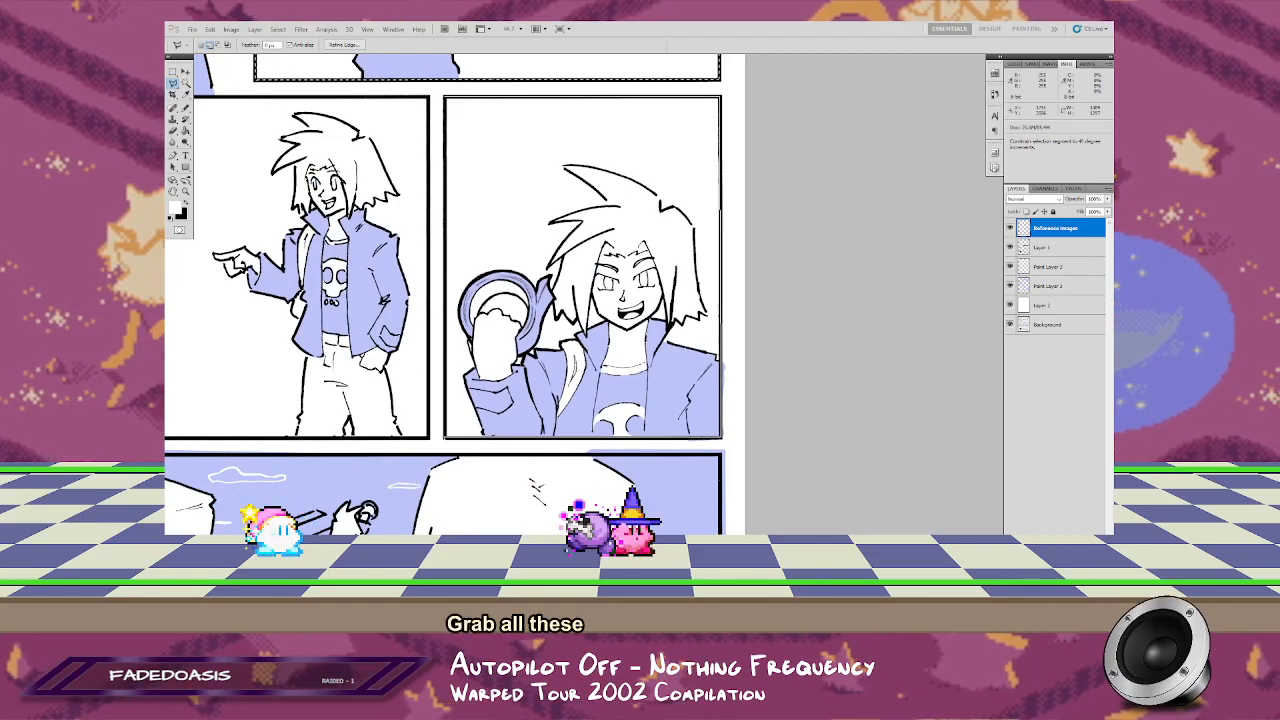
# Step: Add the wide middle-left panel with the three standing figures to the selection along its border
pyautogui.moveTo(421, 412); pyautogui.dragTo(802, 418)
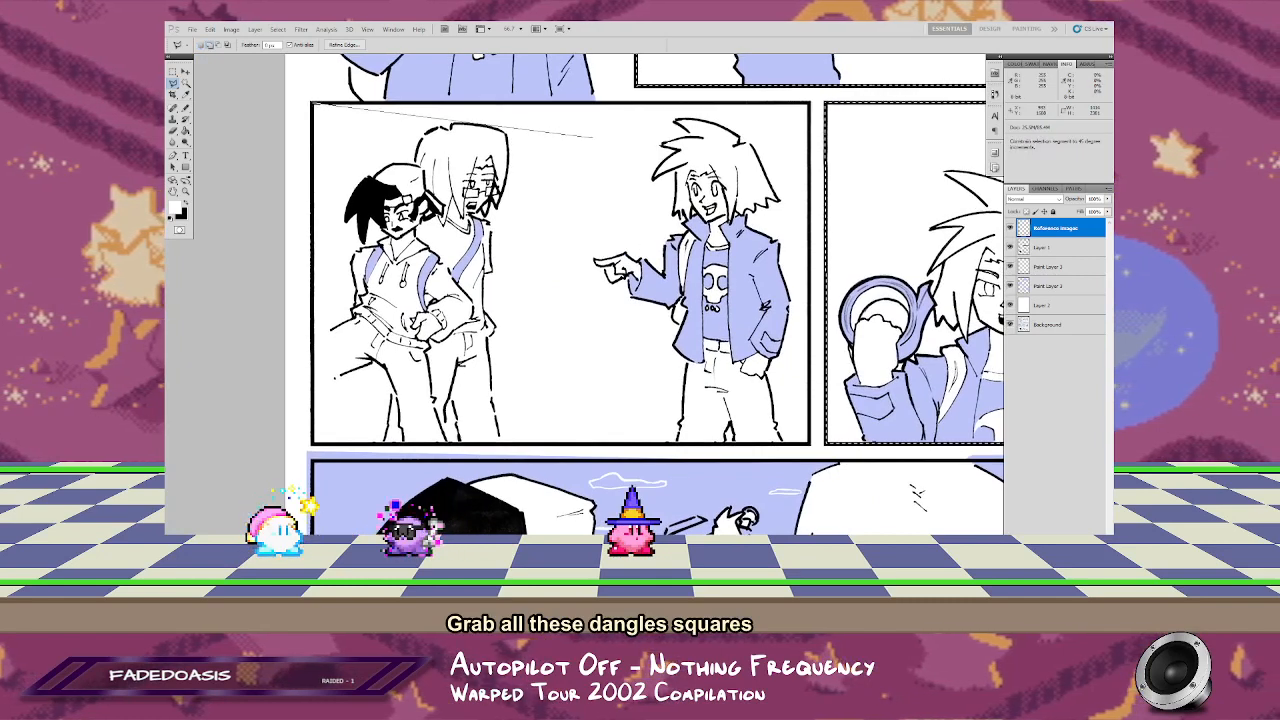
pyautogui.keyDown('shift'); pyautogui.click(809, 103); pyautogui.keyUp('shift')
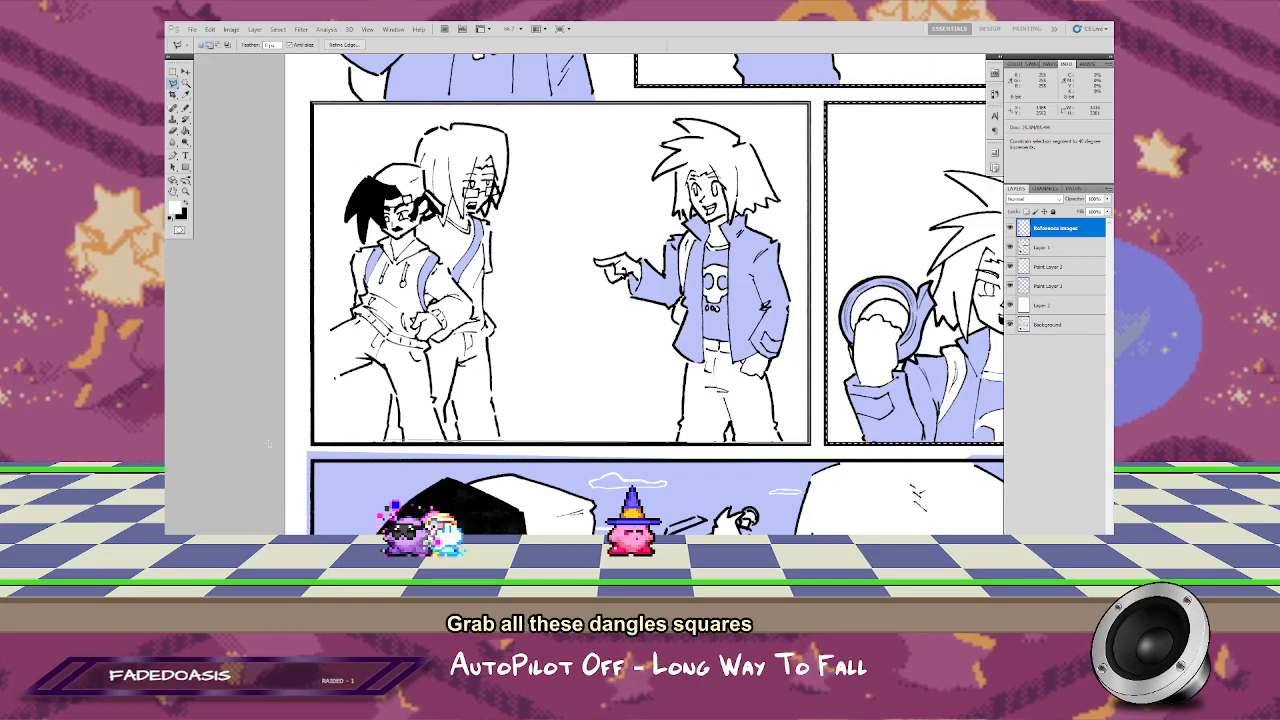
pyautogui.doubleClick(312, 442)
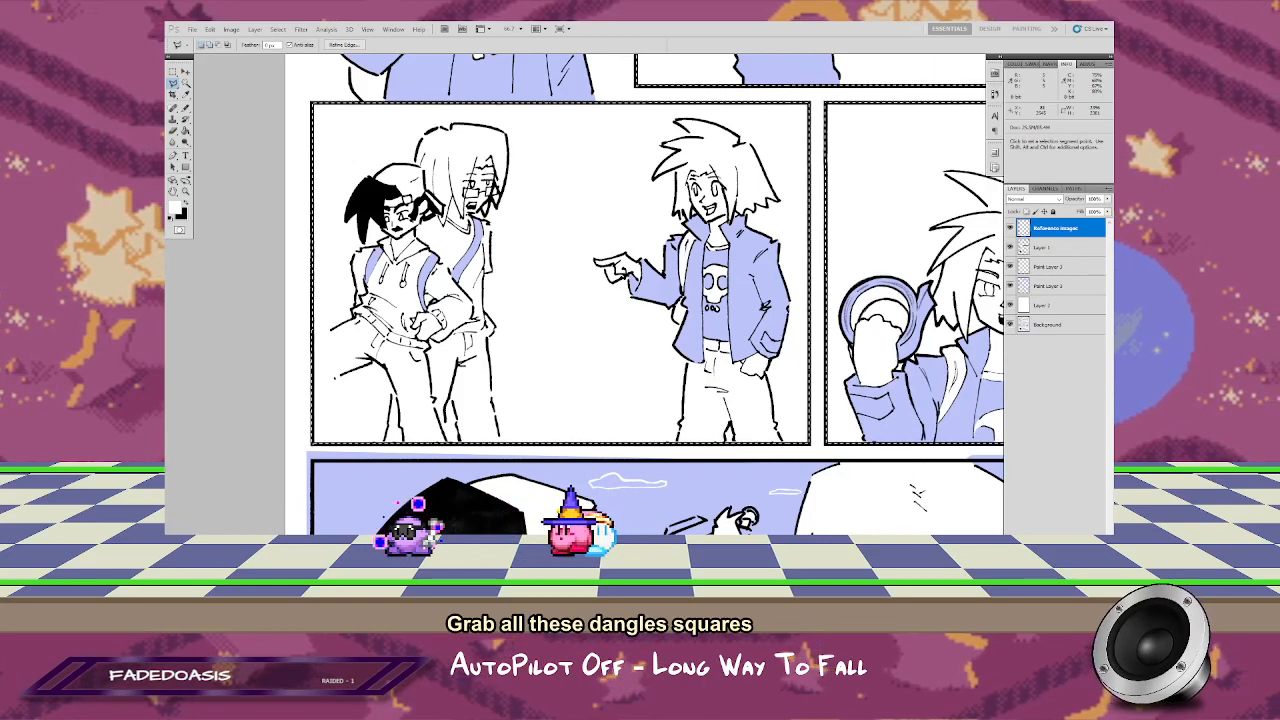
# Step: Add the wide panel at the page's foot to the selection, tracing along its black border
pyautogui.moveTo(309, 458); pyautogui.dragTo(283, 128)
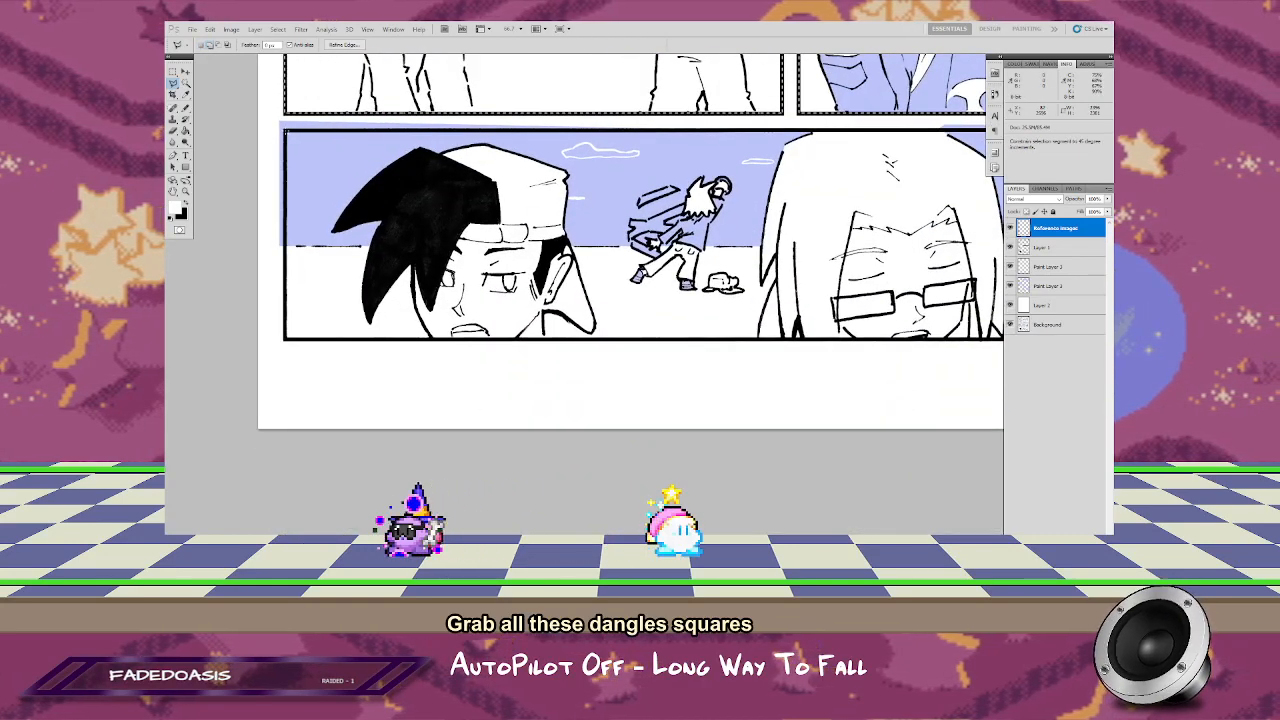
pyautogui.moveTo(972, 170); pyautogui.dragTo(743, 188)
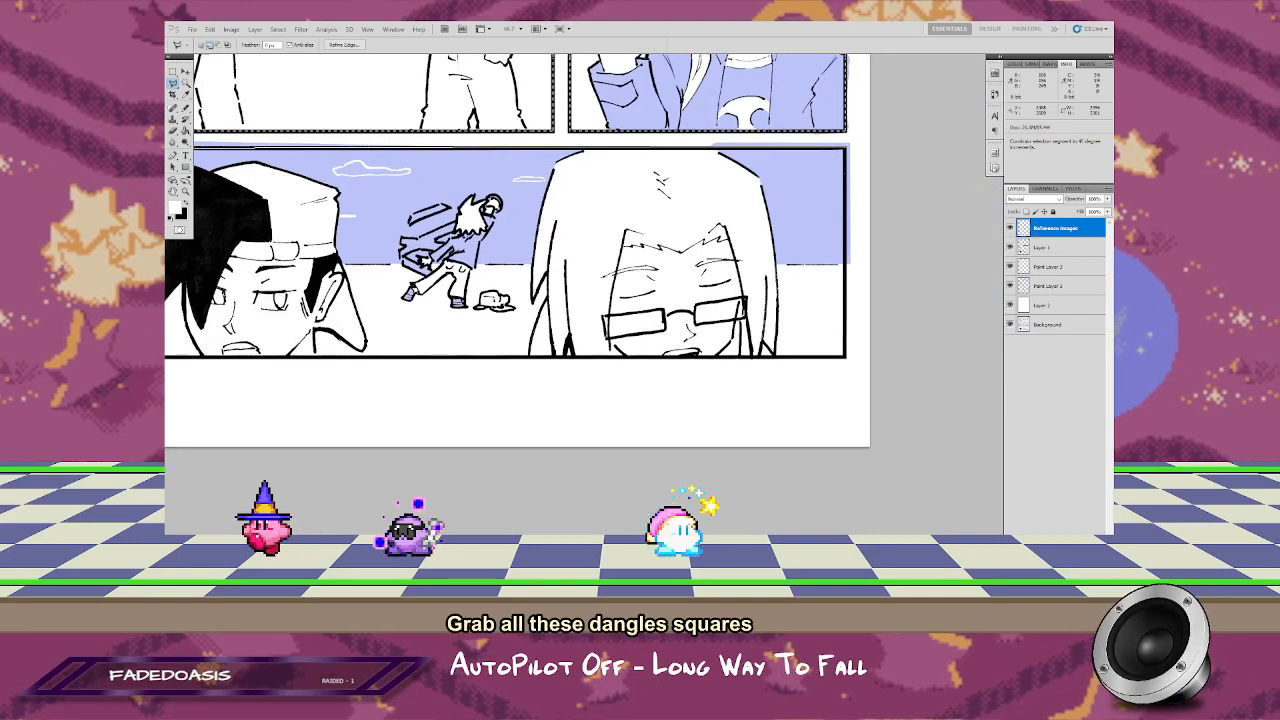
pyautogui.keyDown('shift'); pyautogui.doubleClick(843, 148); pyautogui.keyUp('shift')
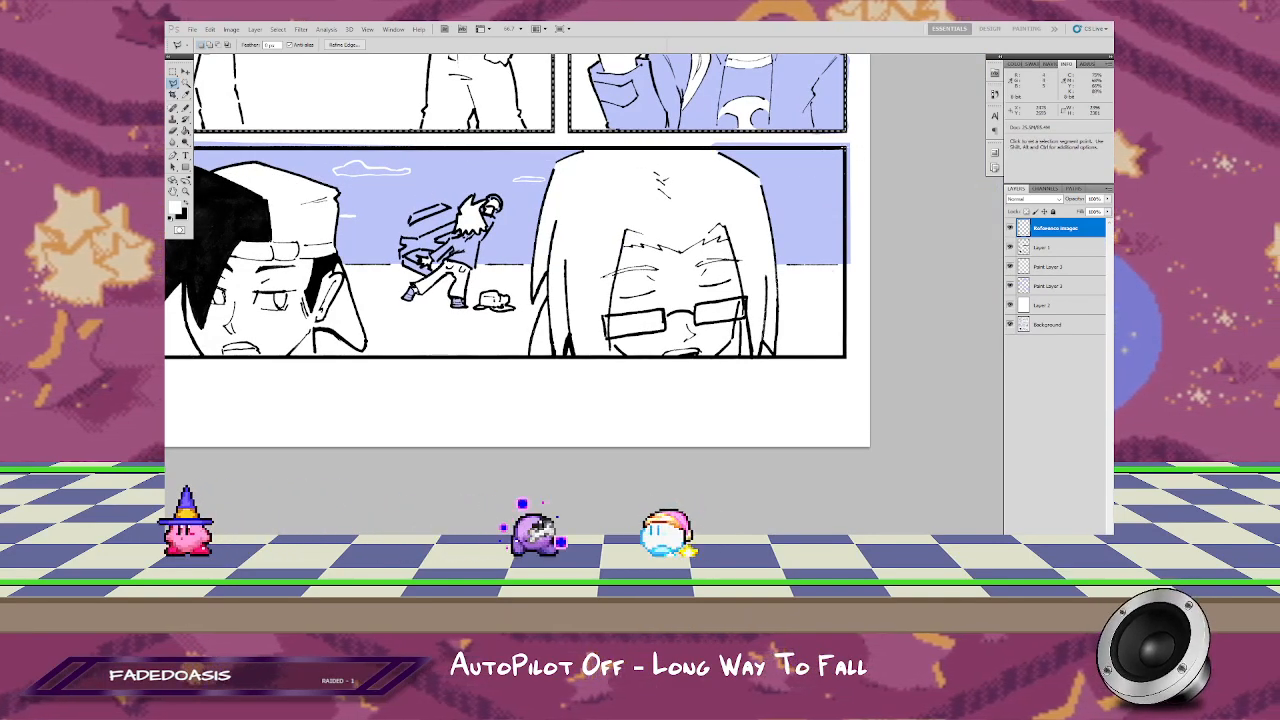
pyautogui.keyDown('shift'); pyautogui.click(844, 149); pyautogui.keyUp('shift')
pyautogui.keyDown('shift'); pyautogui.click(845, 356); pyautogui.keyUp('shift')
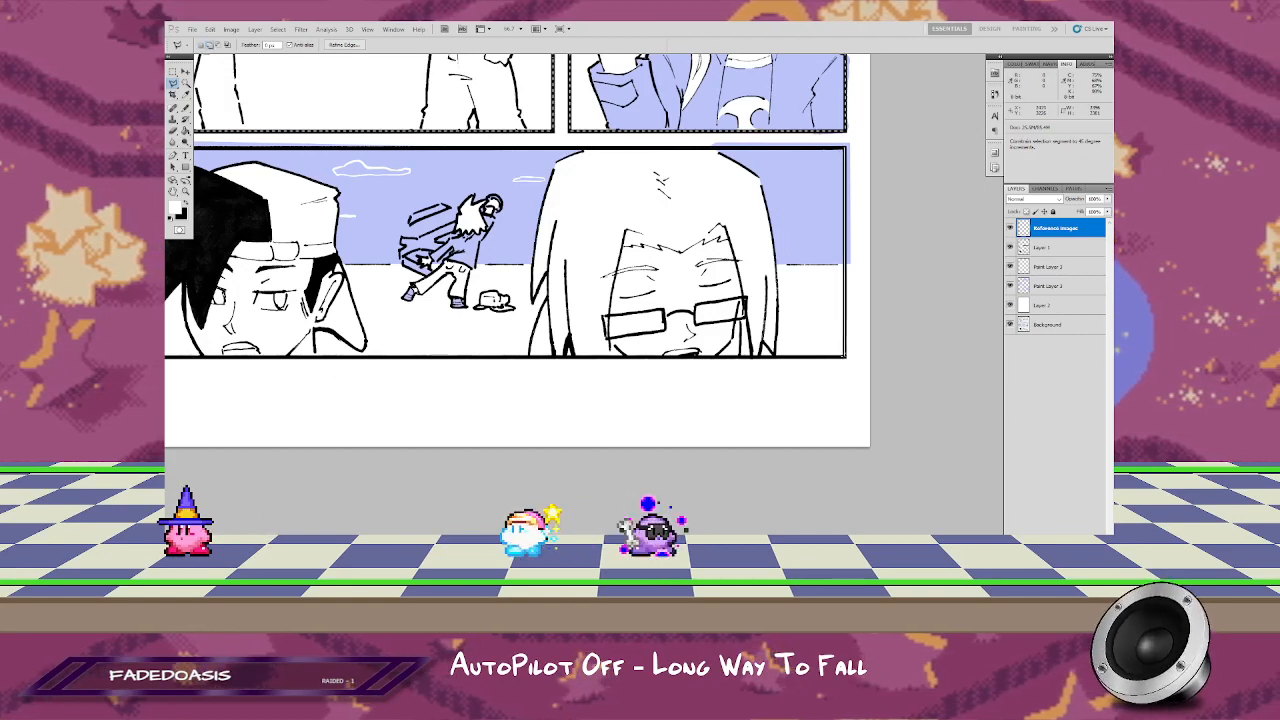
pyautogui.moveTo(603, 355); pyautogui.dragTo(778, 345)
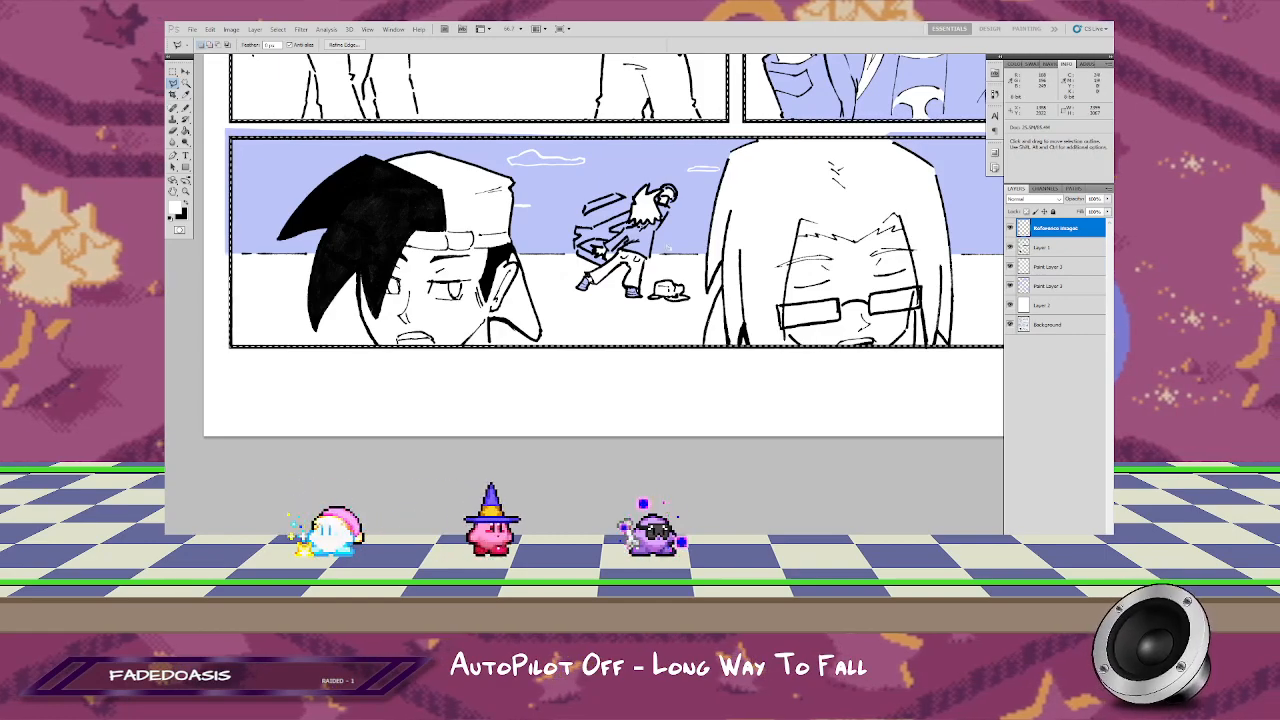
# Step: Invert the selection to the gutters and margins, then subtract the area around the borderless first panel
pyautogui.keyDown('alt'); pyautogui.click(624, 223); pyautogui.keyUp('alt')
pyautogui.keyDown('alt'); pyautogui.click(624, 205); pyautogui.keyUp('alt')
pyautogui.moveTo(549, 410); pyautogui.dragTo(617, 391)
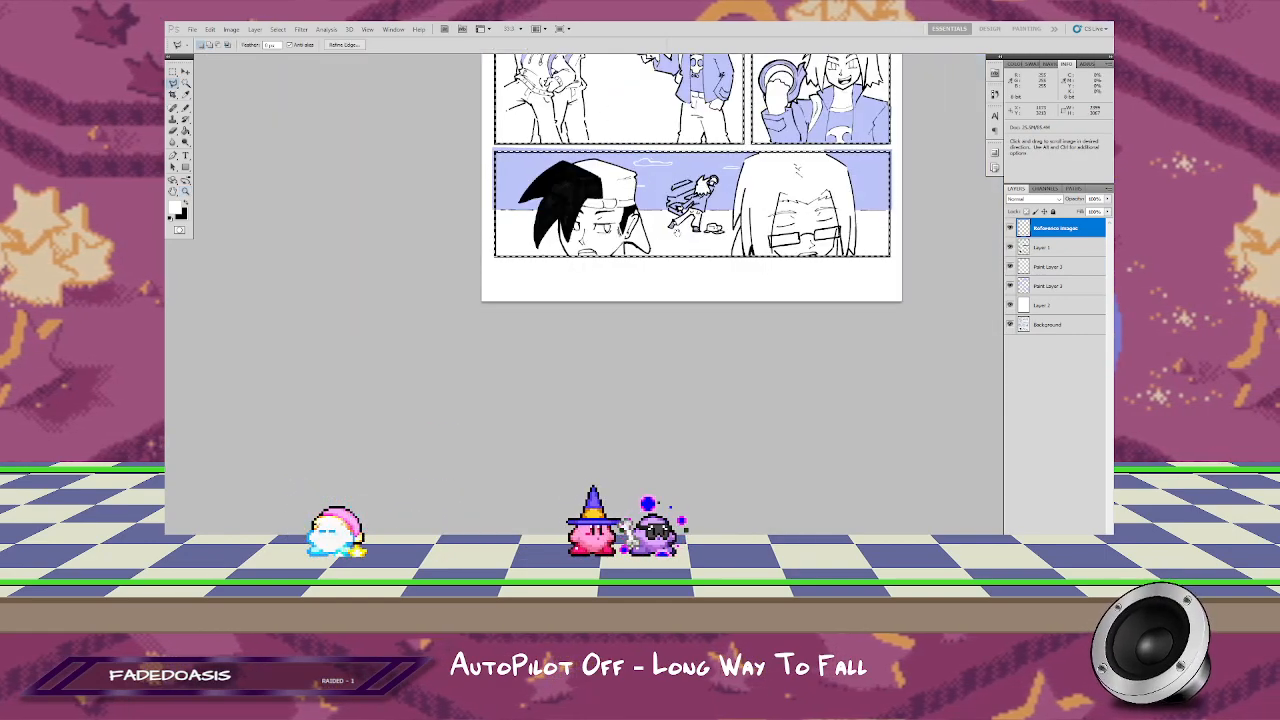
pyautogui.moveTo(677, 232); pyautogui.dragTo(632, 380)
pyautogui.moveTo(679, 198); pyautogui.dragTo(657, 286)
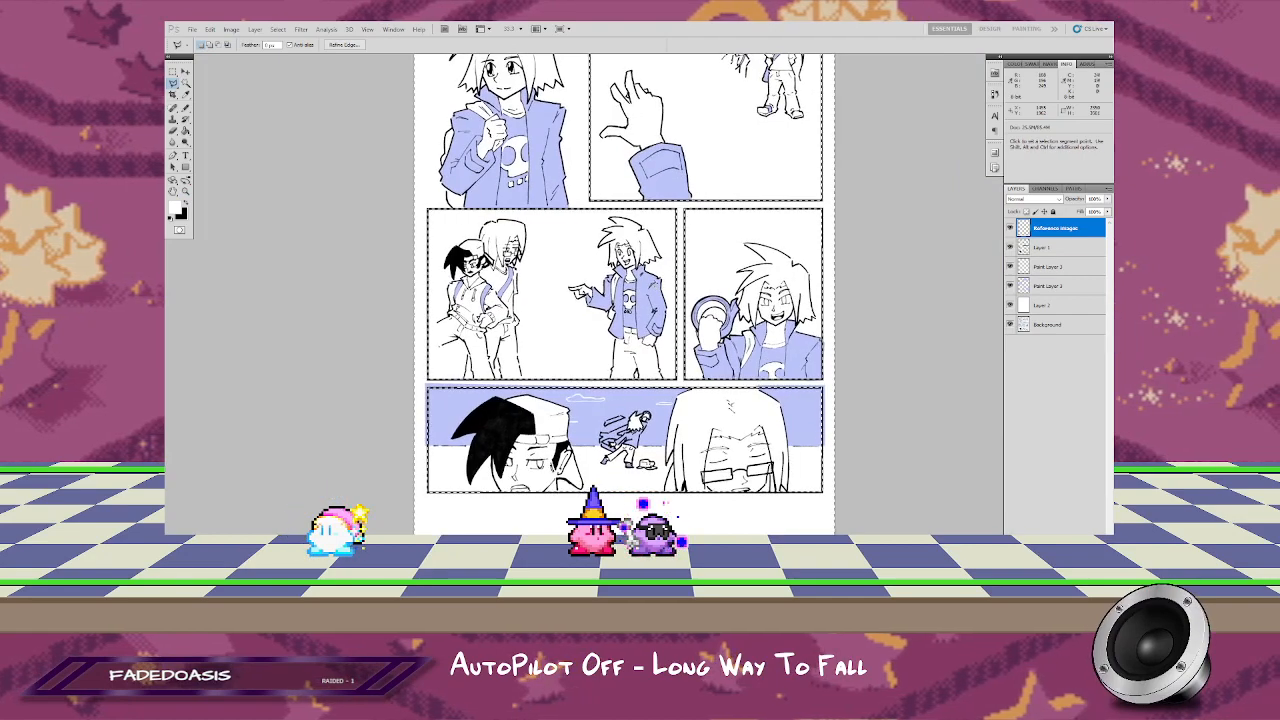
pyautogui.moveTo(640, 200)
pyautogui.mouseDown()
pyautogui.moveTo(666, 288)
pyautogui.moveTo(661, 333)
pyautogui.mouseUp()
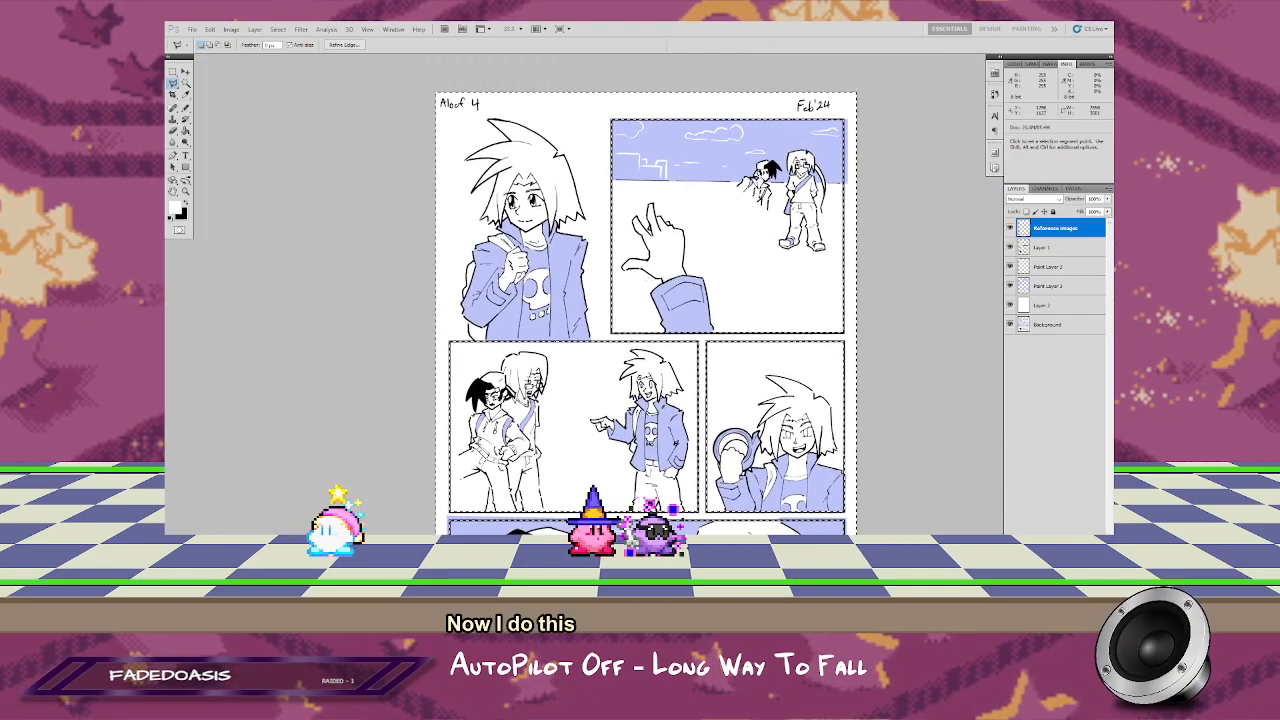
pyautogui.press('m')
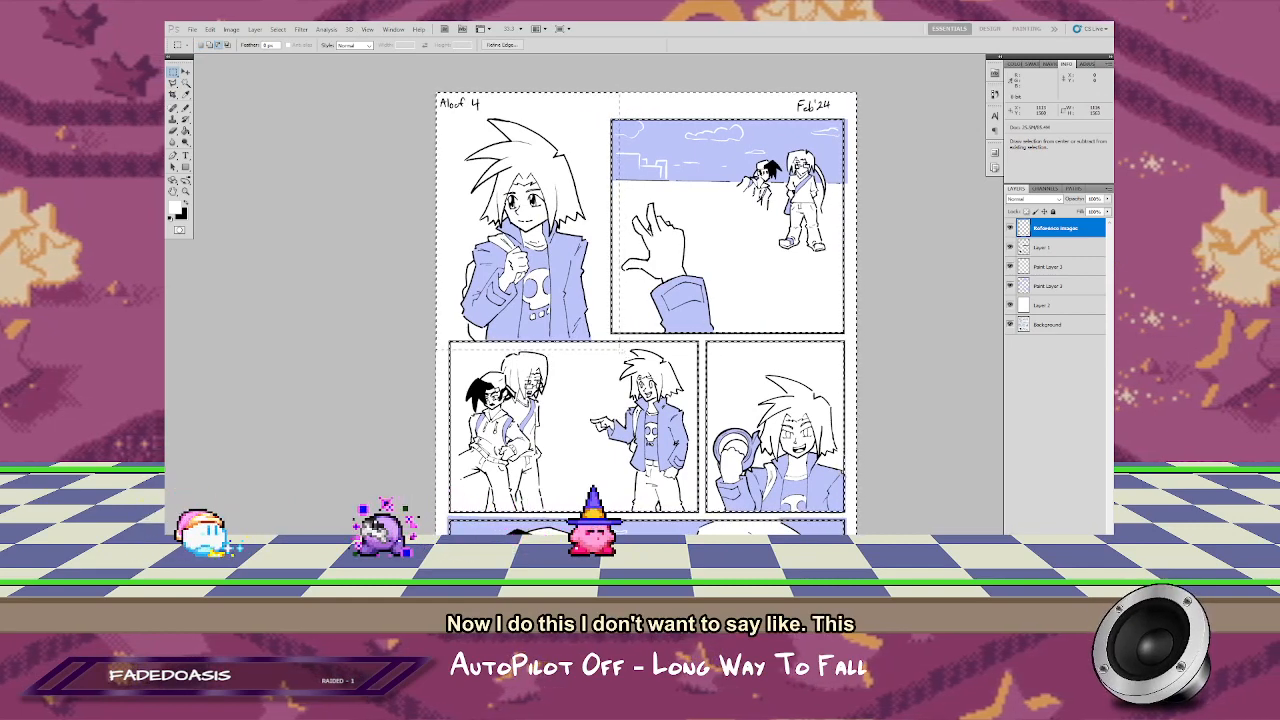
pyautogui.moveTo(620, 350); pyautogui.dragTo(620, 350)
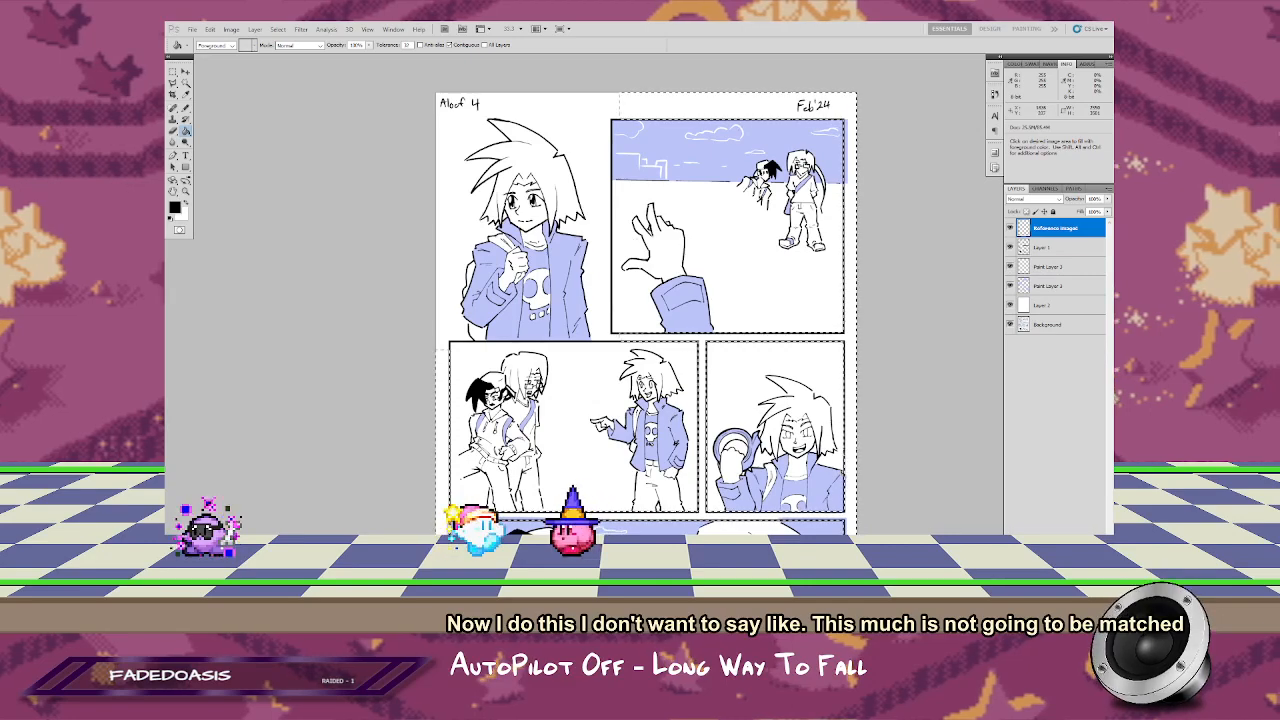
# Step: Fill the selected gutters and page margins with black on the Reference Images layer and deselect
pyautogui.press('f')
pyautogui.press('f')
pyautogui.press('f')
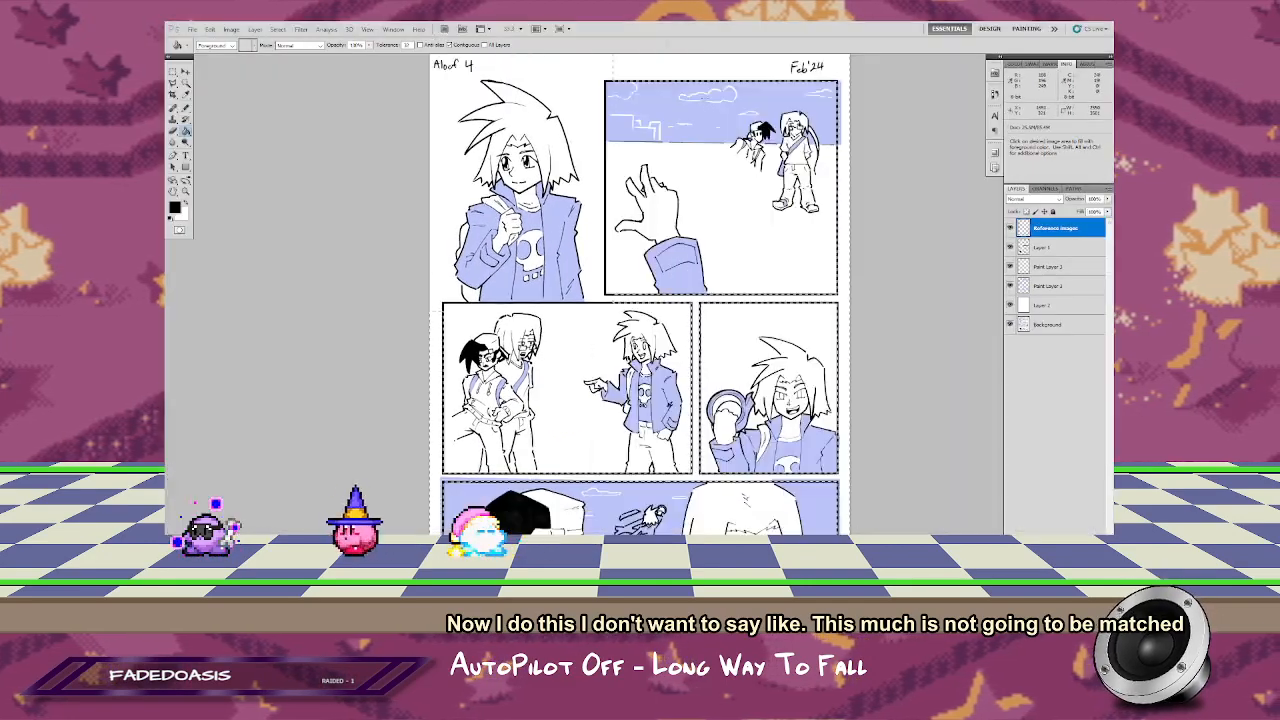
pyautogui.click(846, 278)
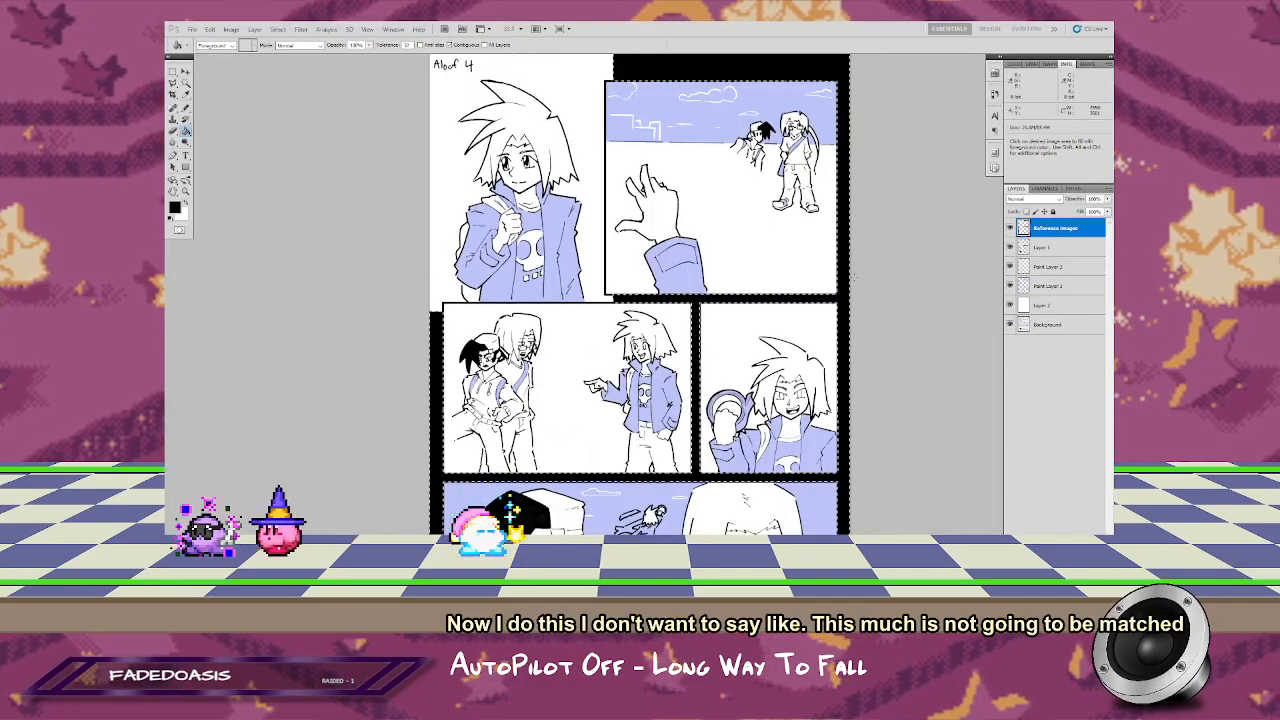
pyautogui.press('f')
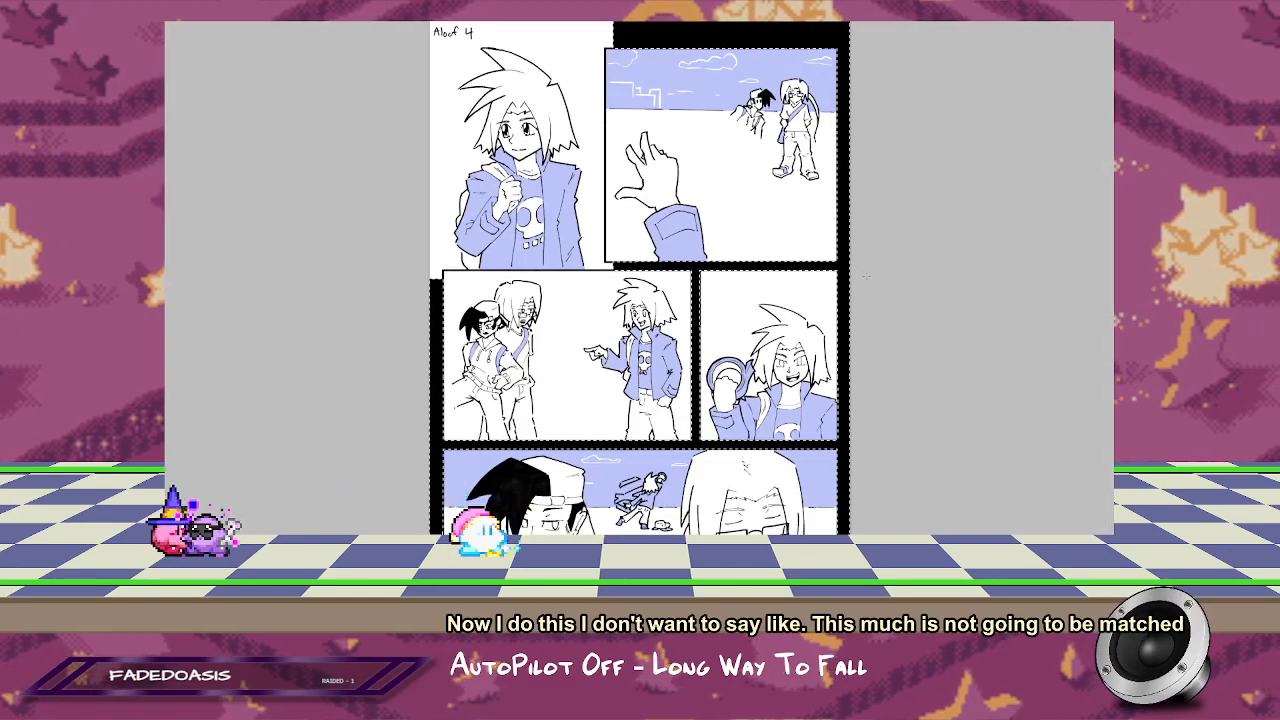
pyautogui.press('f')
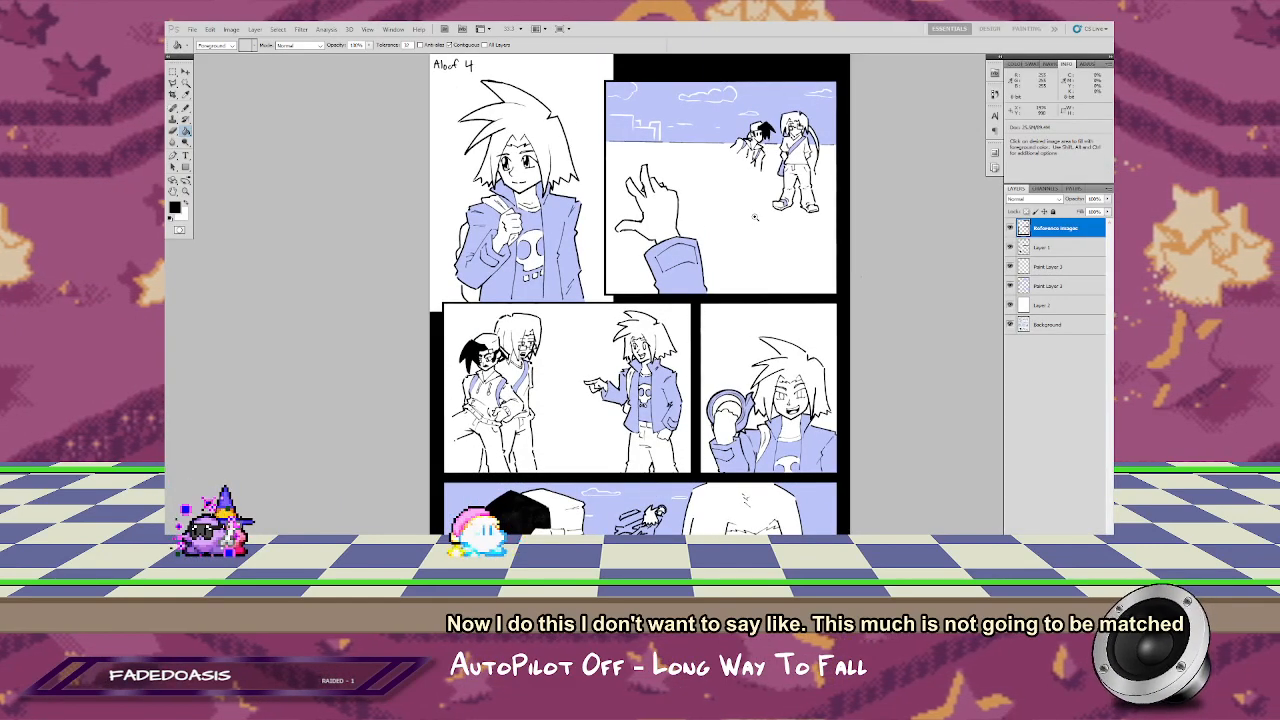
pyautogui.press('z')
pyautogui.keyDown('alt'); pyautogui.click(755, 217); pyautogui.keyUp('alt')
pyautogui.moveTo(755, 269); pyautogui.dragTo(743, 268)
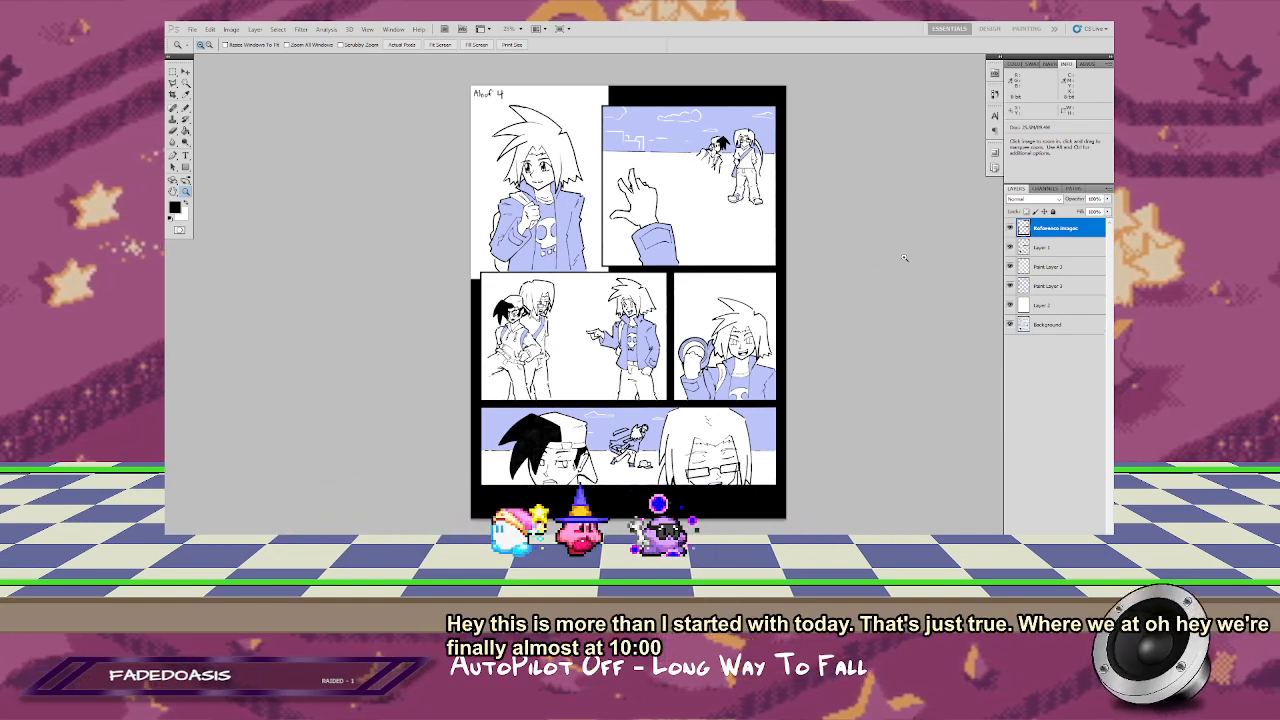
# Step: Create a new 350 by 450 pixel RGB document with a white background
pyautogui.click(192, 30)
pyautogui.click(202, 40)
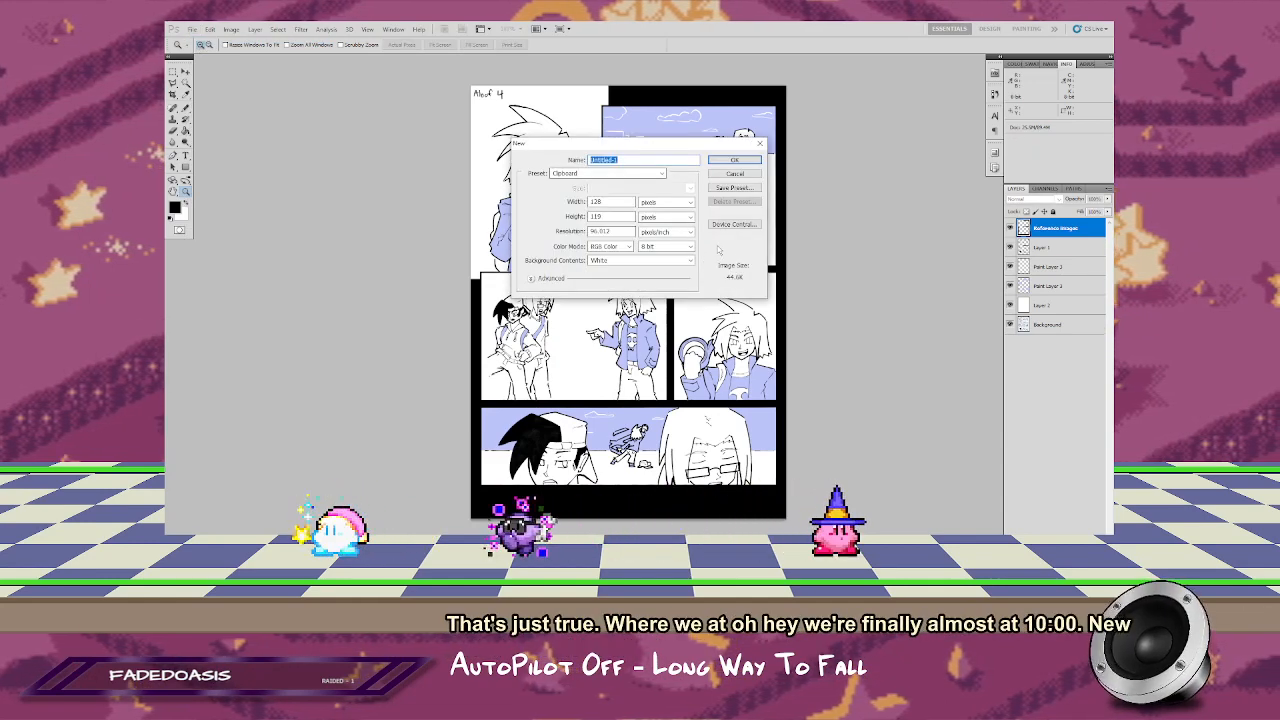
pyautogui.press('Tab')
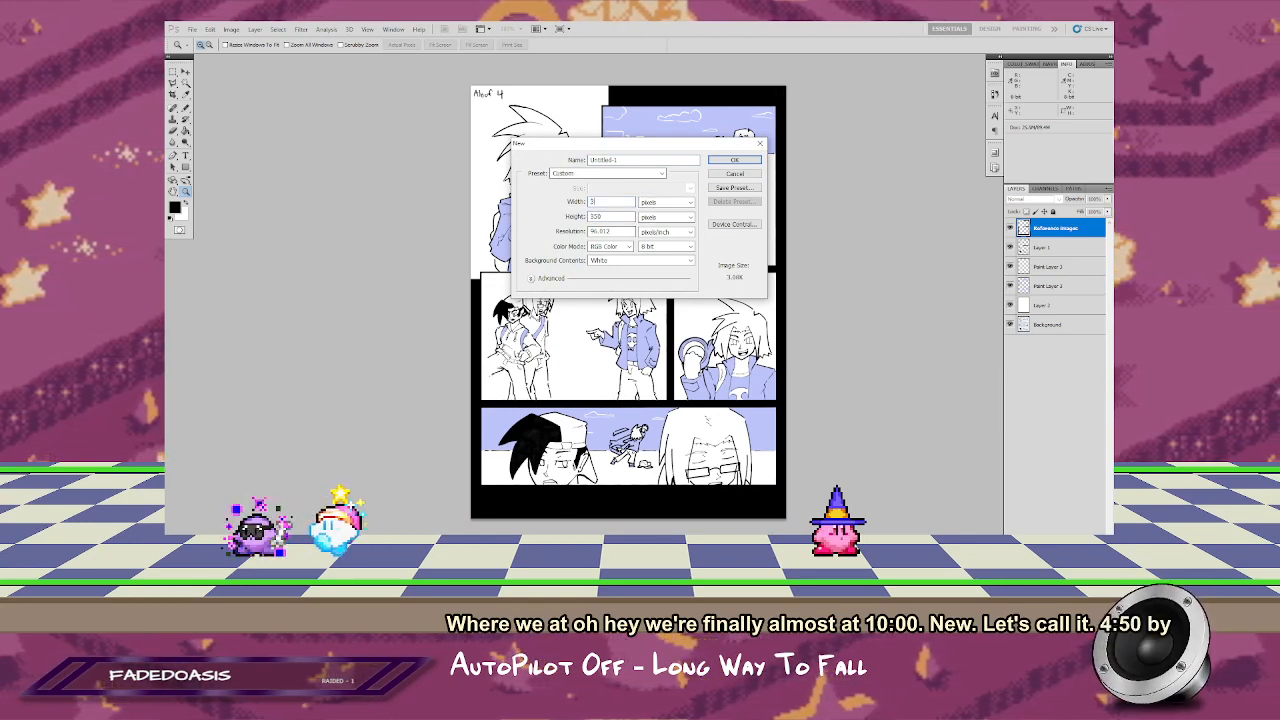
pyautogui.press('Return')
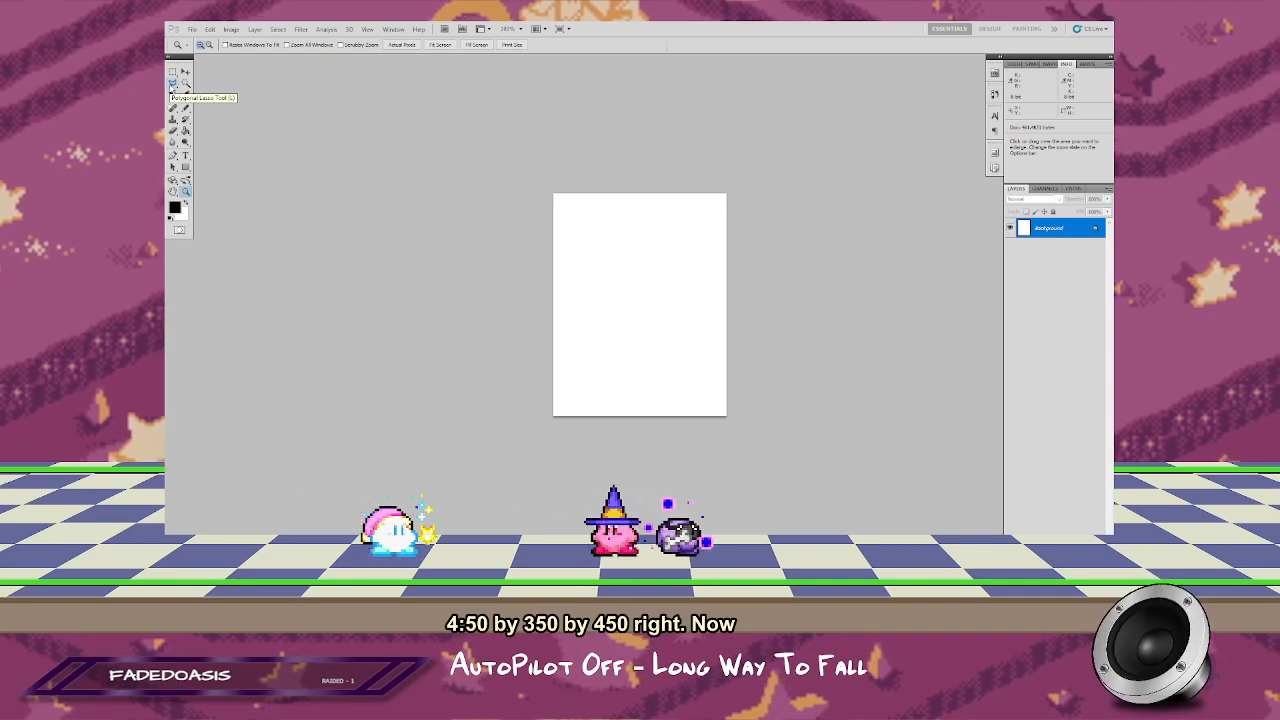
# Step: Make an elliptical selection spanning the full canvas and choose a green foreground colour
pyautogui.click(172, 72)
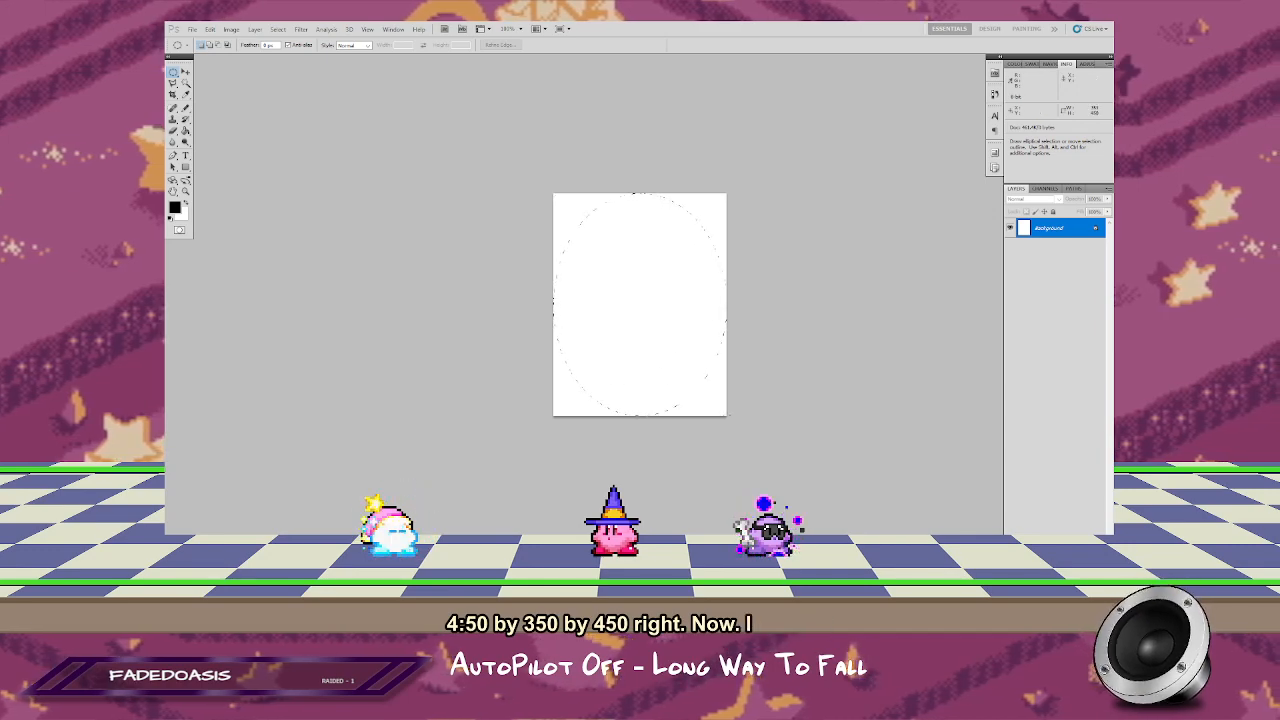
pyautogui.click(1031, 65)
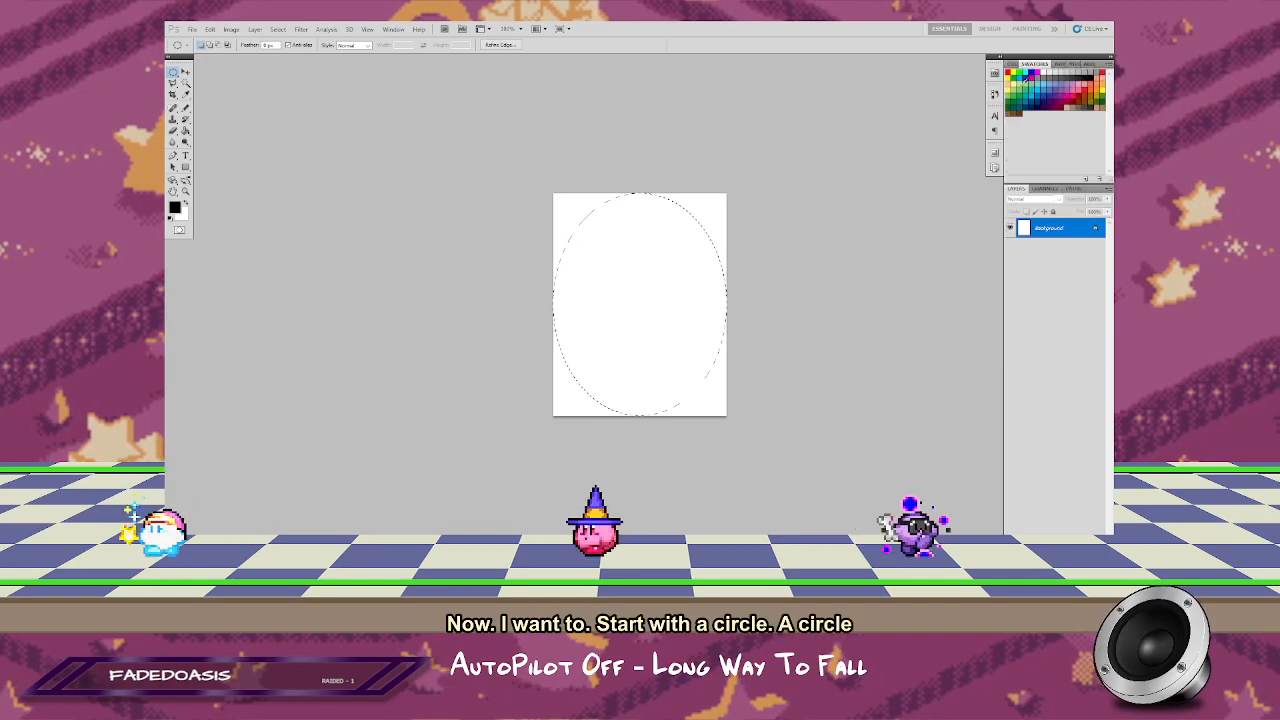
pyautogui.click(1022, 87)
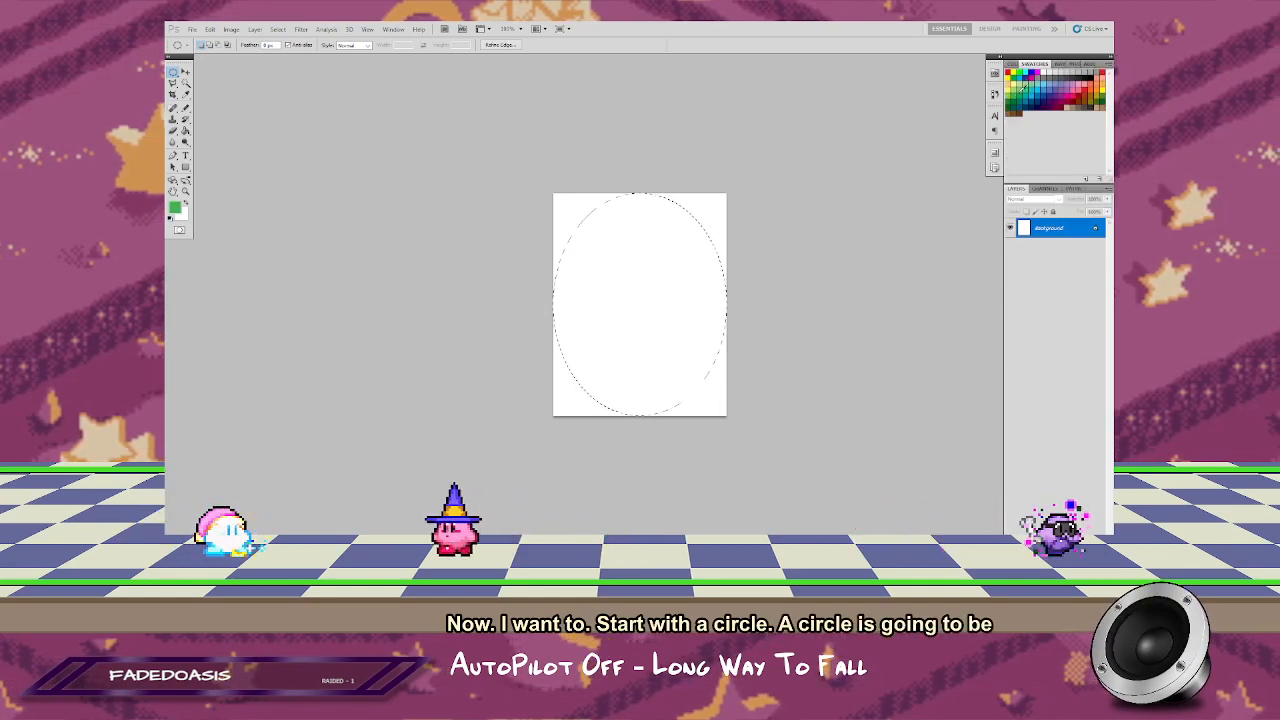
pyautogui.press('f')
pyautogui.press('f')
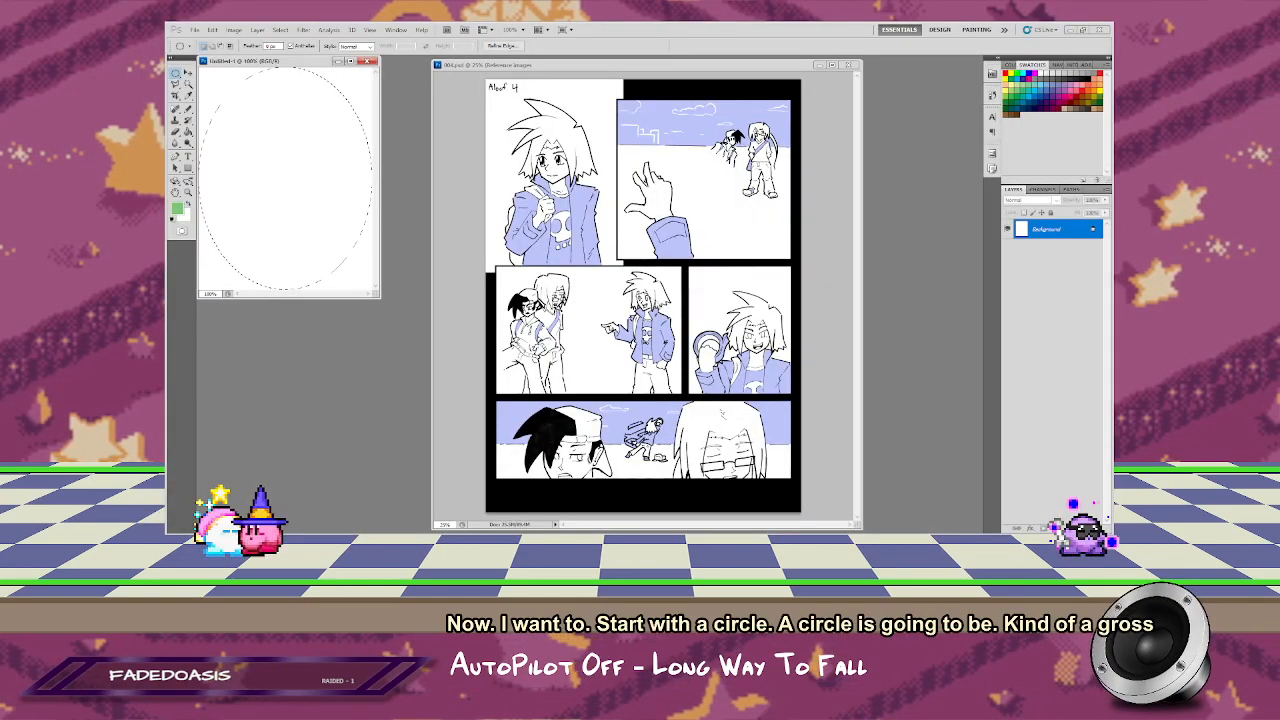
pyautogui.press('f')
pyautogui.click(632, 291)
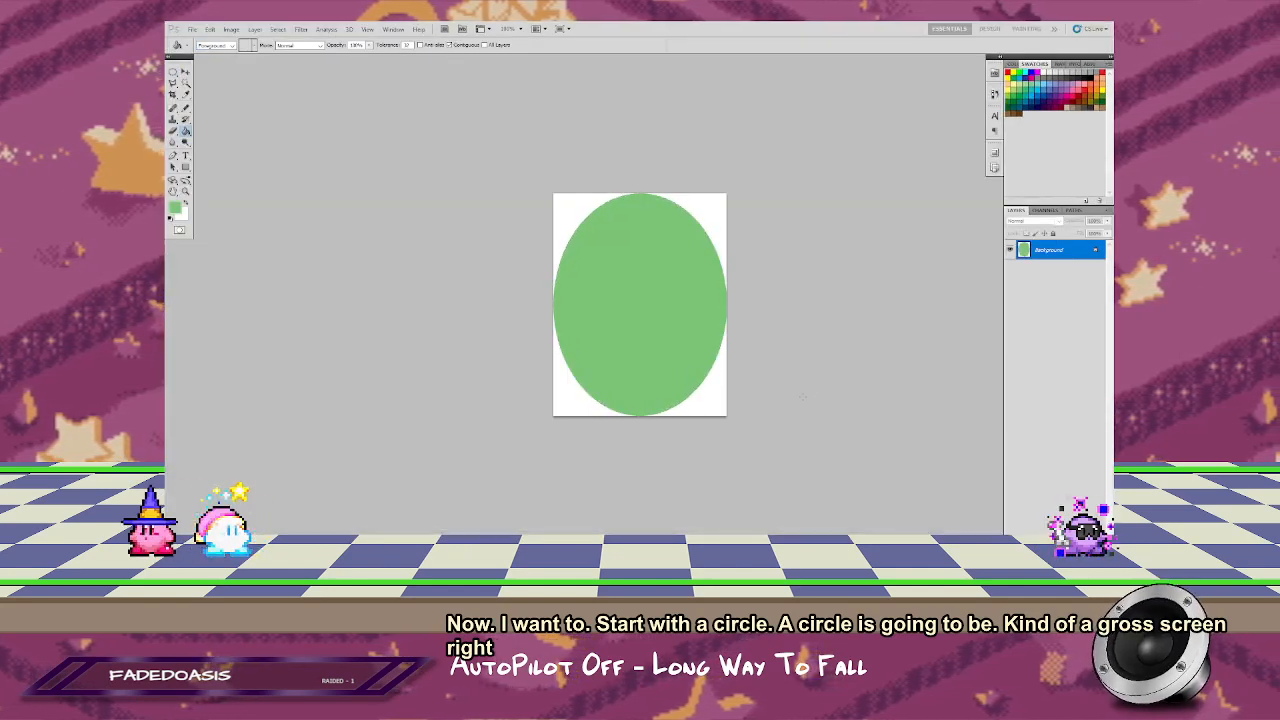
pyautogui.click(660, 314)
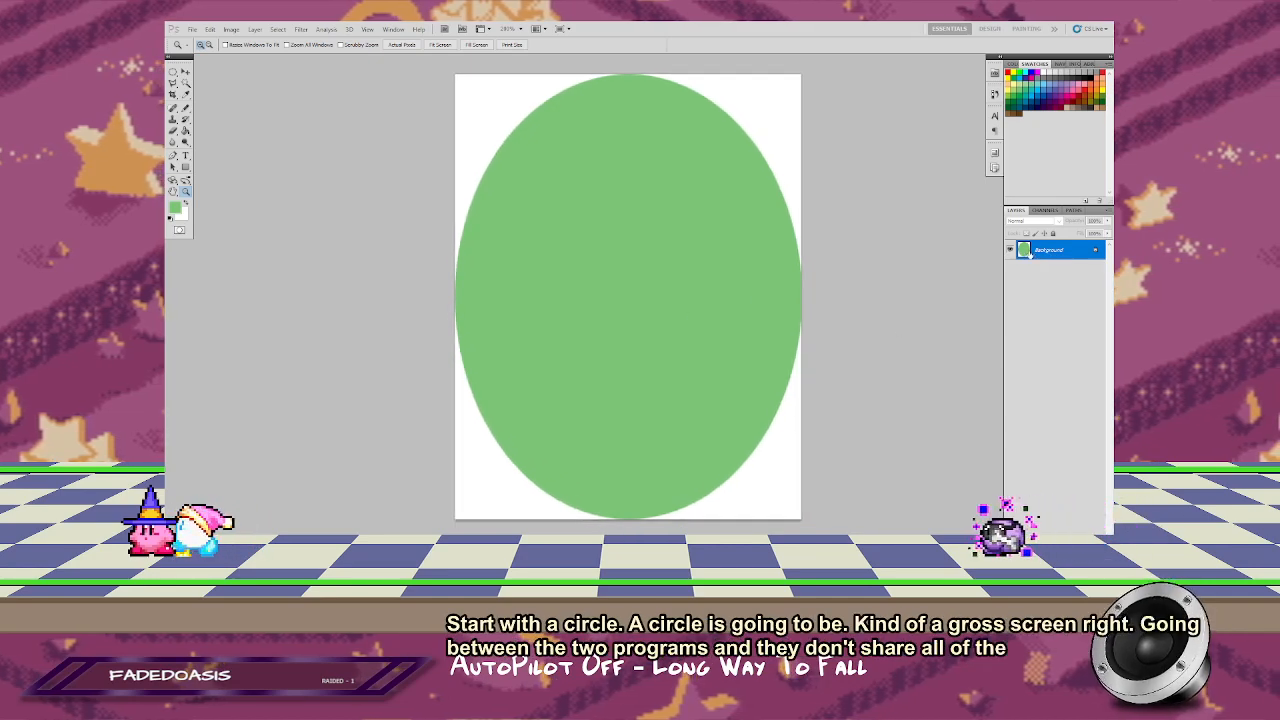
pyautogui.hotkey('ctrl', 'alt', 'shift', 'n')
pyautogui.hotkey('ctrl', 'alt', 'z')
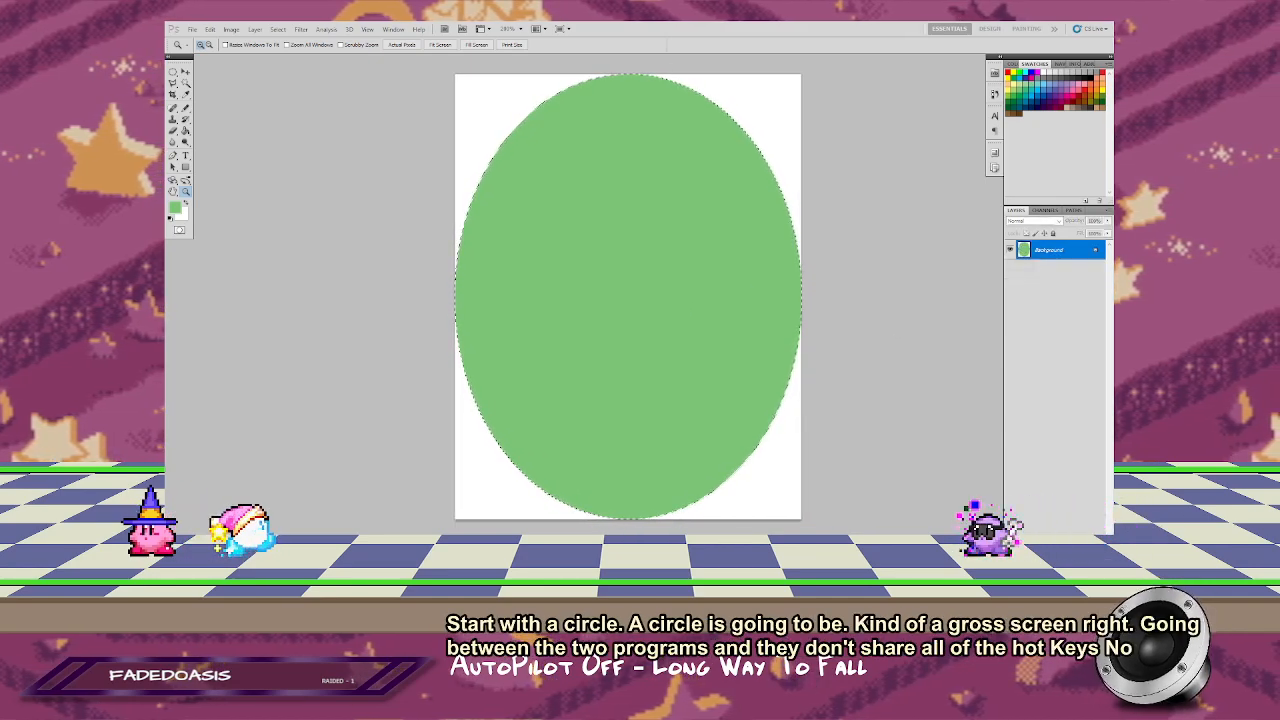
pyautogui.hotkey('ctrl', 'alt', 'z')
# Step: Add a new layer above Background and fill the elliptical selection with light green on it
pyautogui.hotkey('ctrl', 'alt', 'shift', 'n')
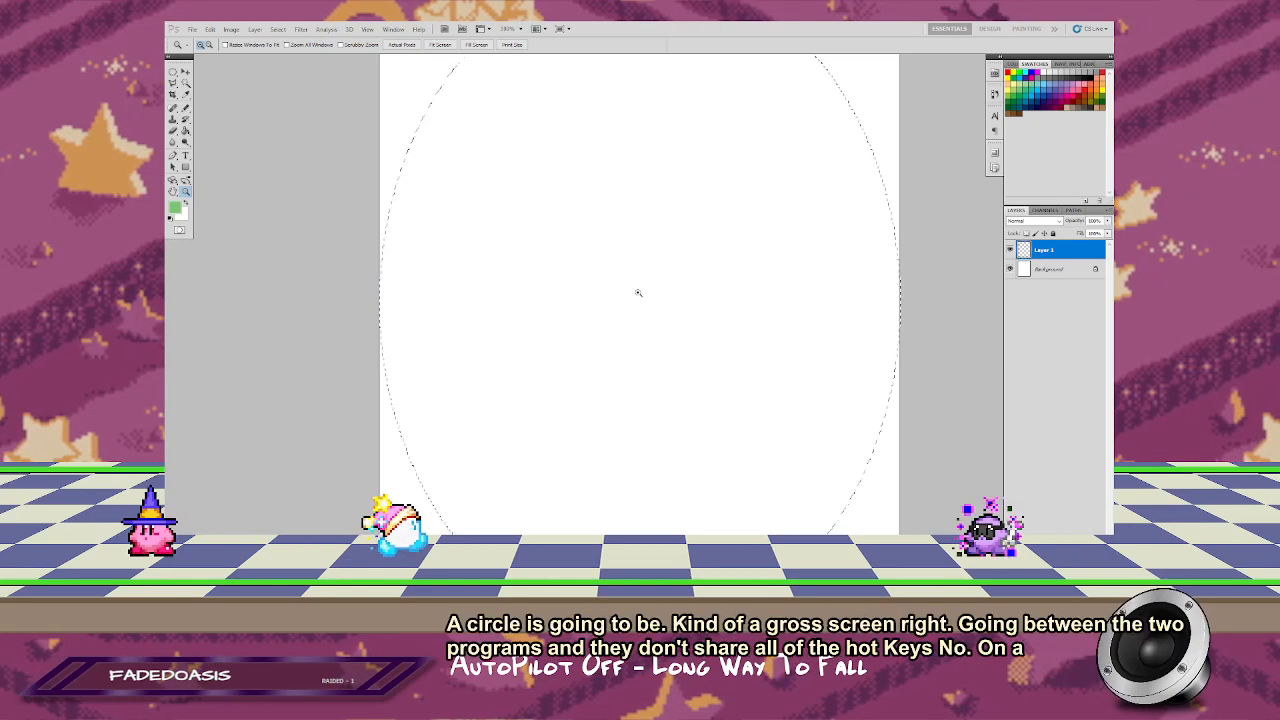
pyautogui.keyDown('alt'); pyautogui.click(637, 291); pyautogui.keyUp('alt')
pyautogui.press('f')
pyautogui.press('f')
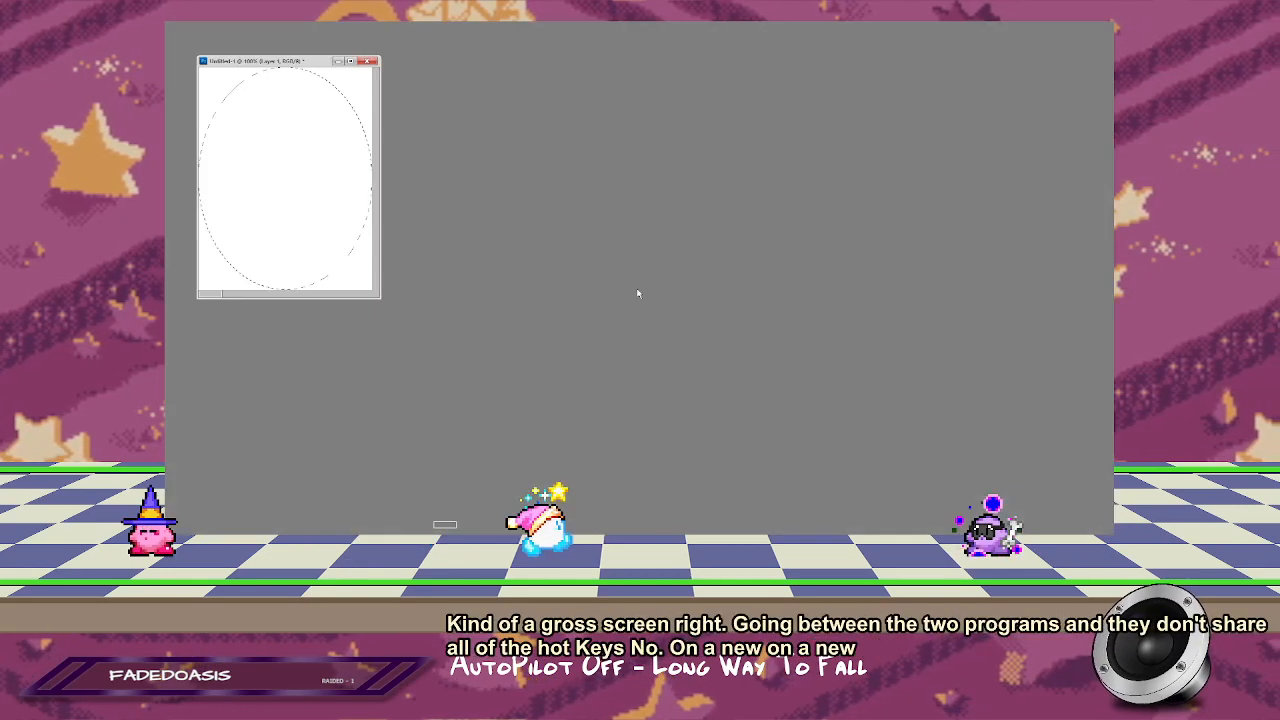
pyautogui.press('g')
pyautogui.press('f')
pyautogui.click(622, 274)
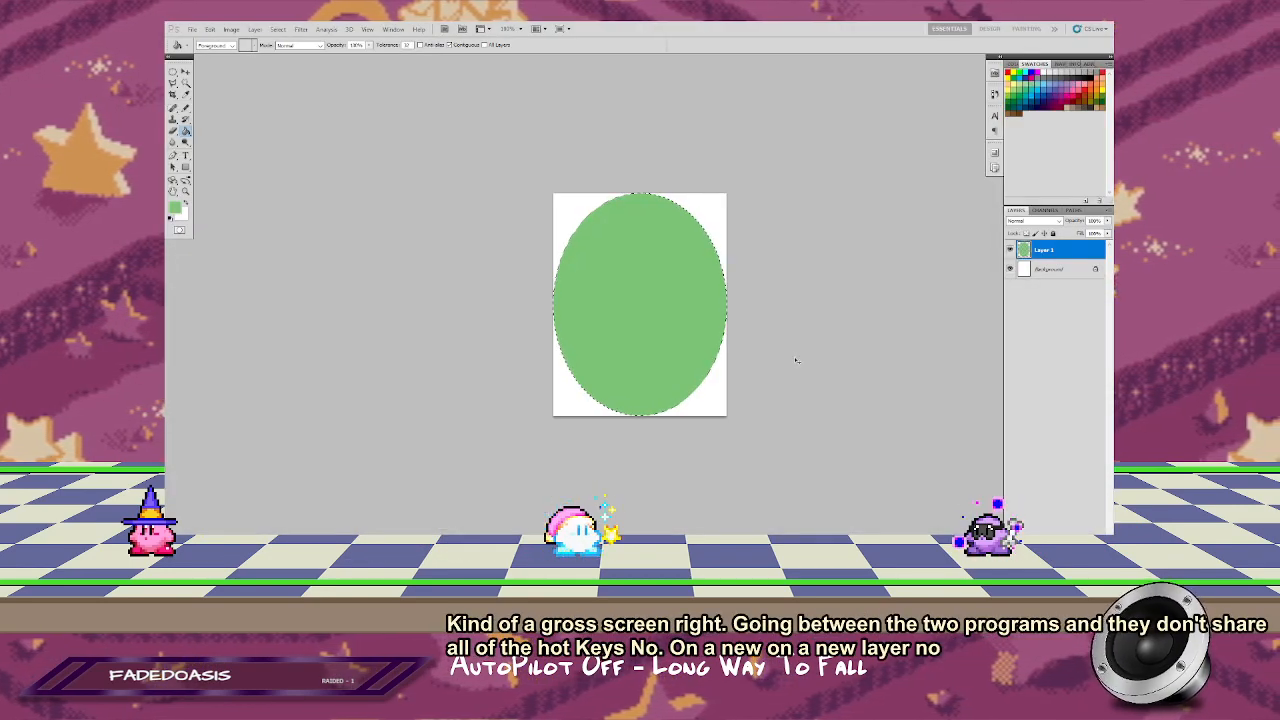
pyautogui.moveTo(808, 357); pyautogui.dragTo(797, 340)
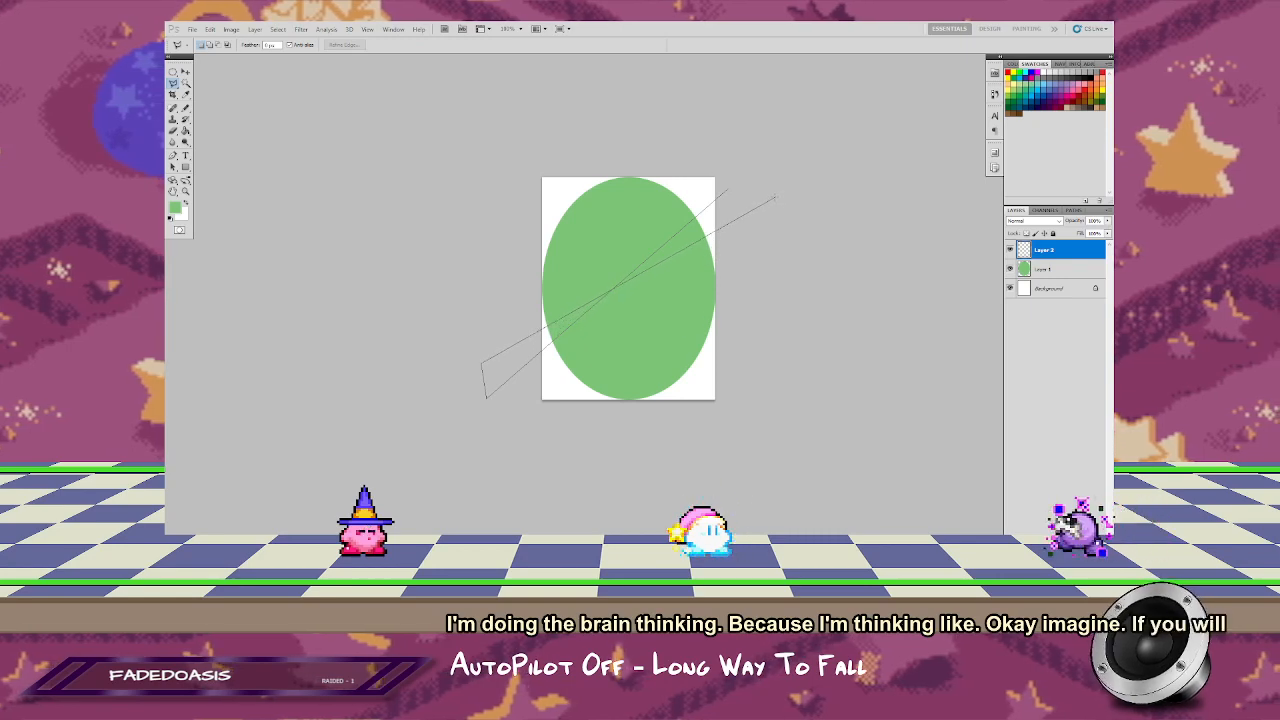
# Step: Discard the lasso outline and place a vertical and a horizontal guide crossing at the green ellipse's centre
pyautogui.press('Escape')
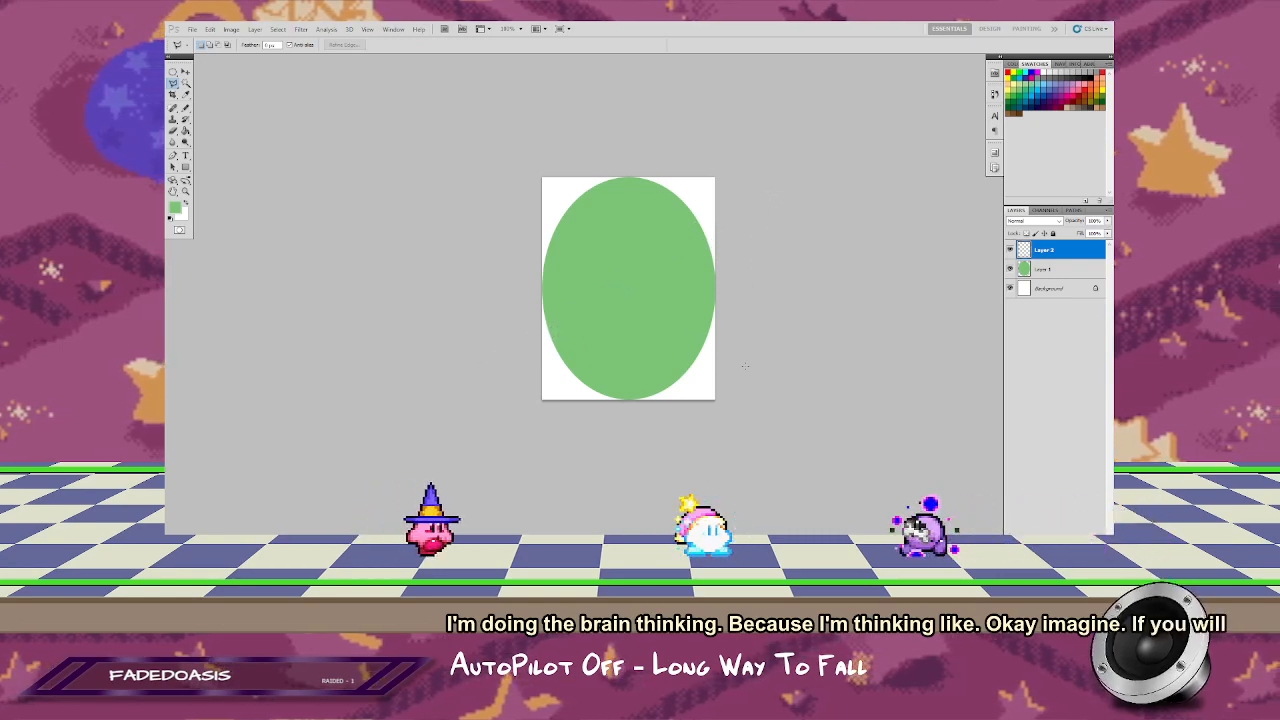
pyautogui.hotkey('ctrl', 'r')
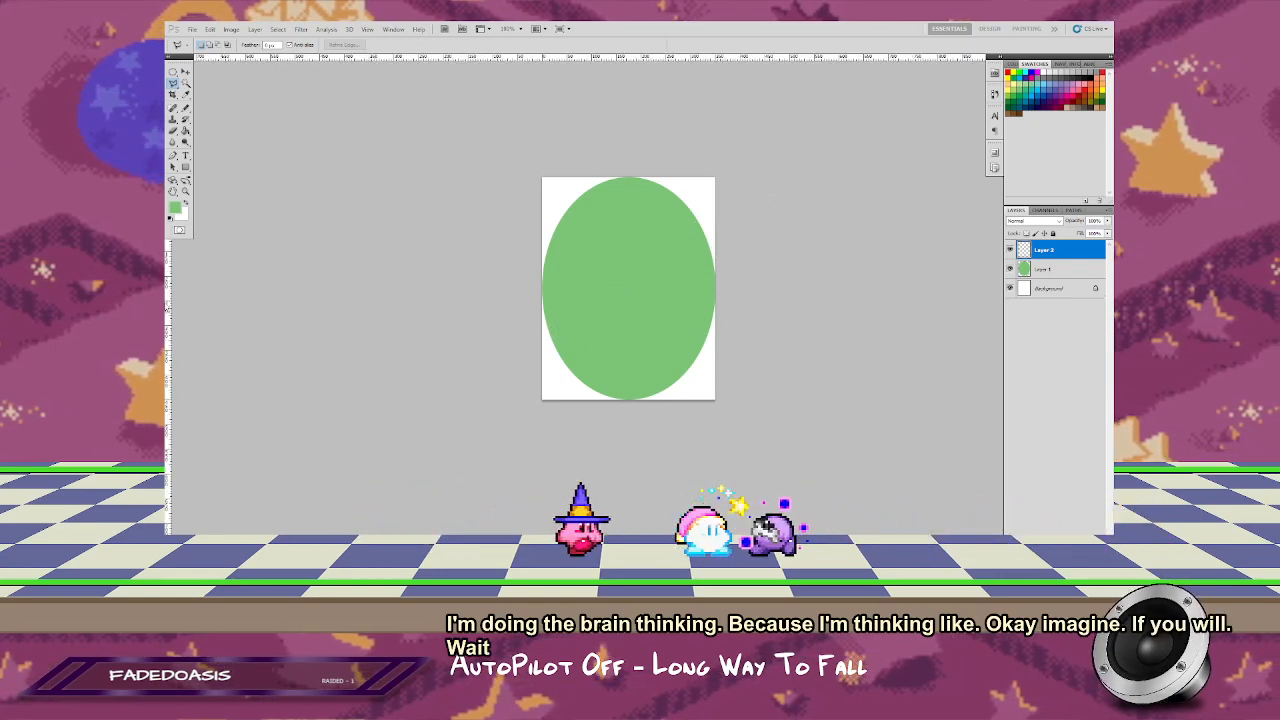
pyautogui.moveTo(402, 302); pyautogui.dragTo(628, 298)
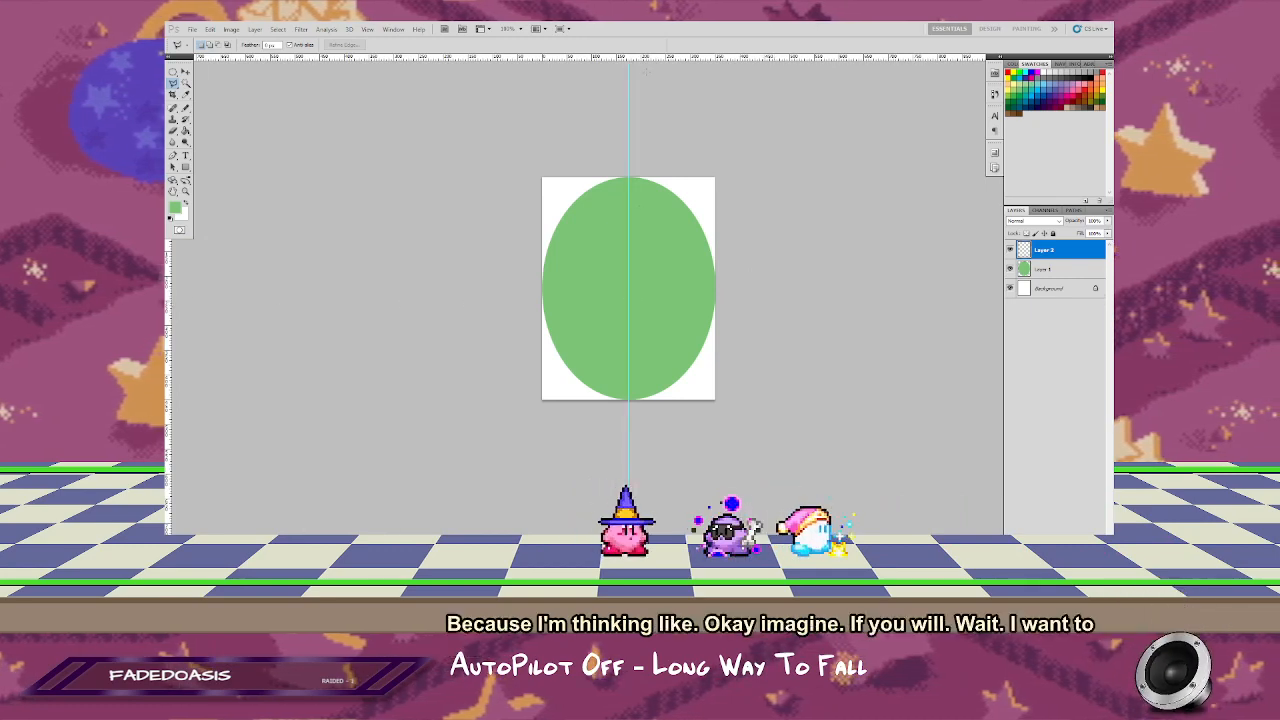
pyautogui.moveTo(657, 58); pyautogui.dragTo(634, 288)
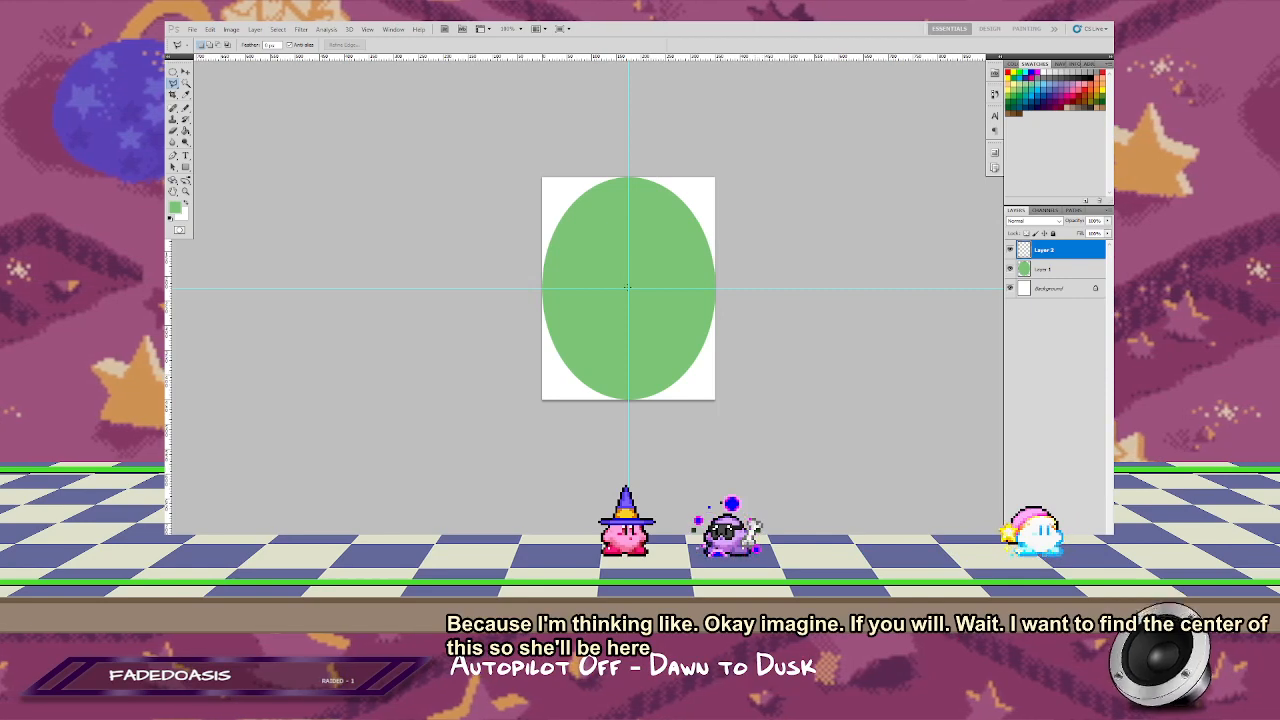
# Step: Select two diagonal double wedges with the Polygonal Lasso, crossing at the ellipse's centre and extending past the canvas corners
pyautogui.click(628, 287)
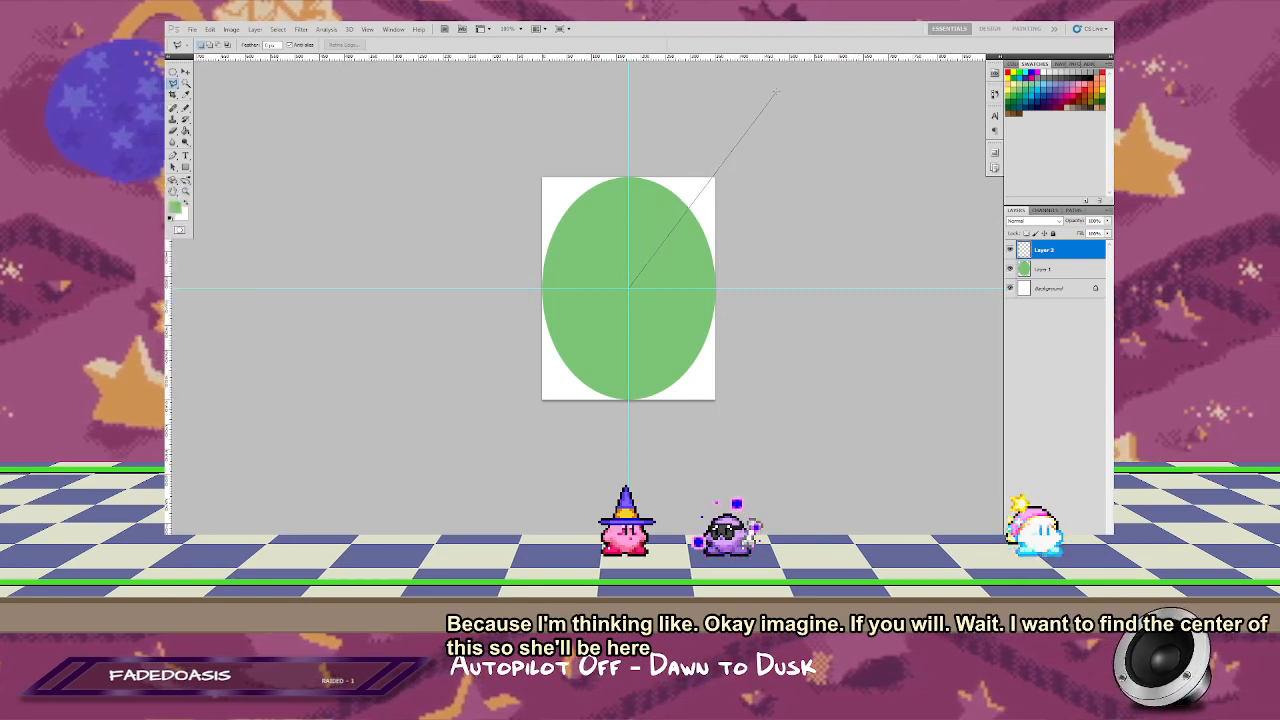
pyautogui.click(740, 75)
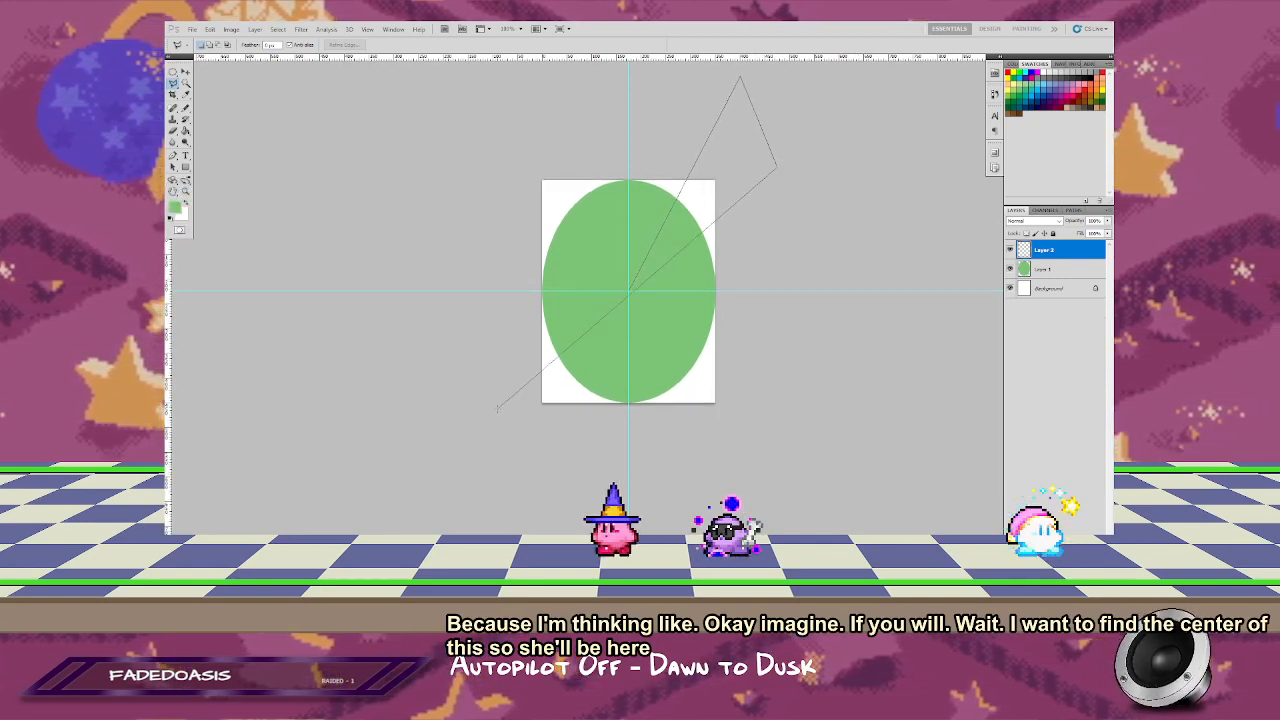
pyautogui.doubleClick(527, 466)
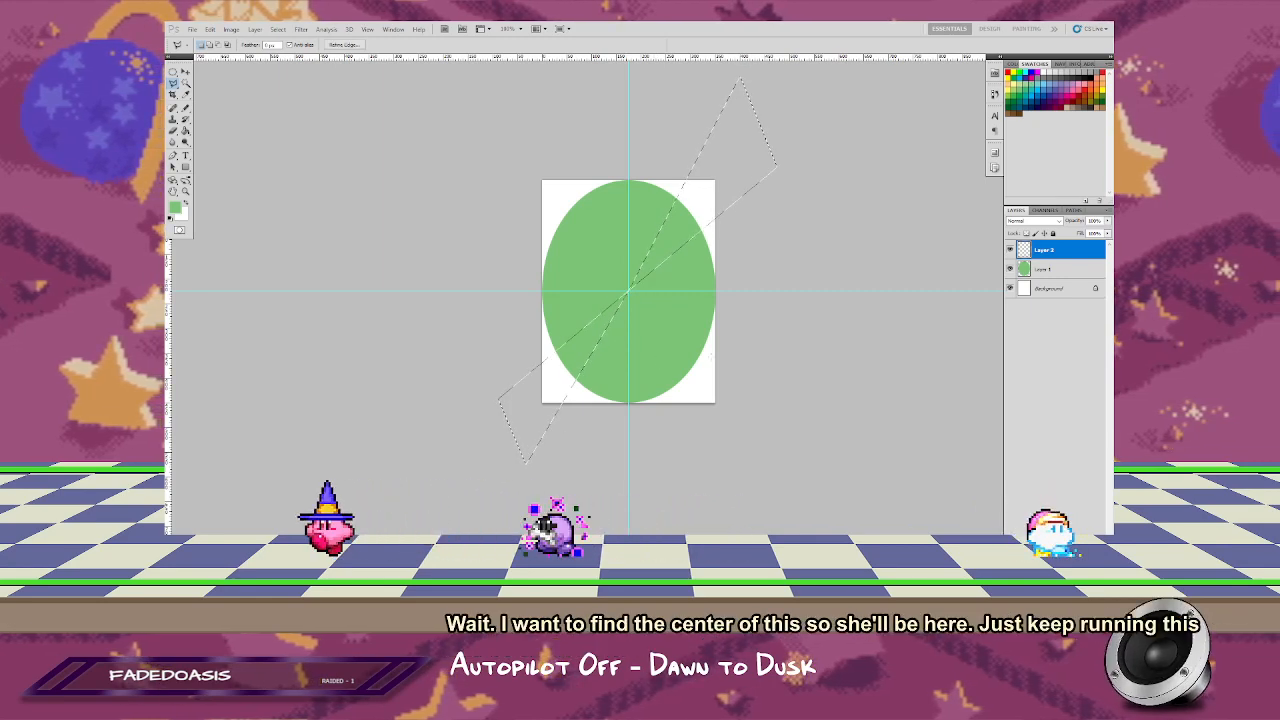
pyautogui.keyDown('shift'); pyautogui.click(715, 438); pyautogui.keyUp('shift')
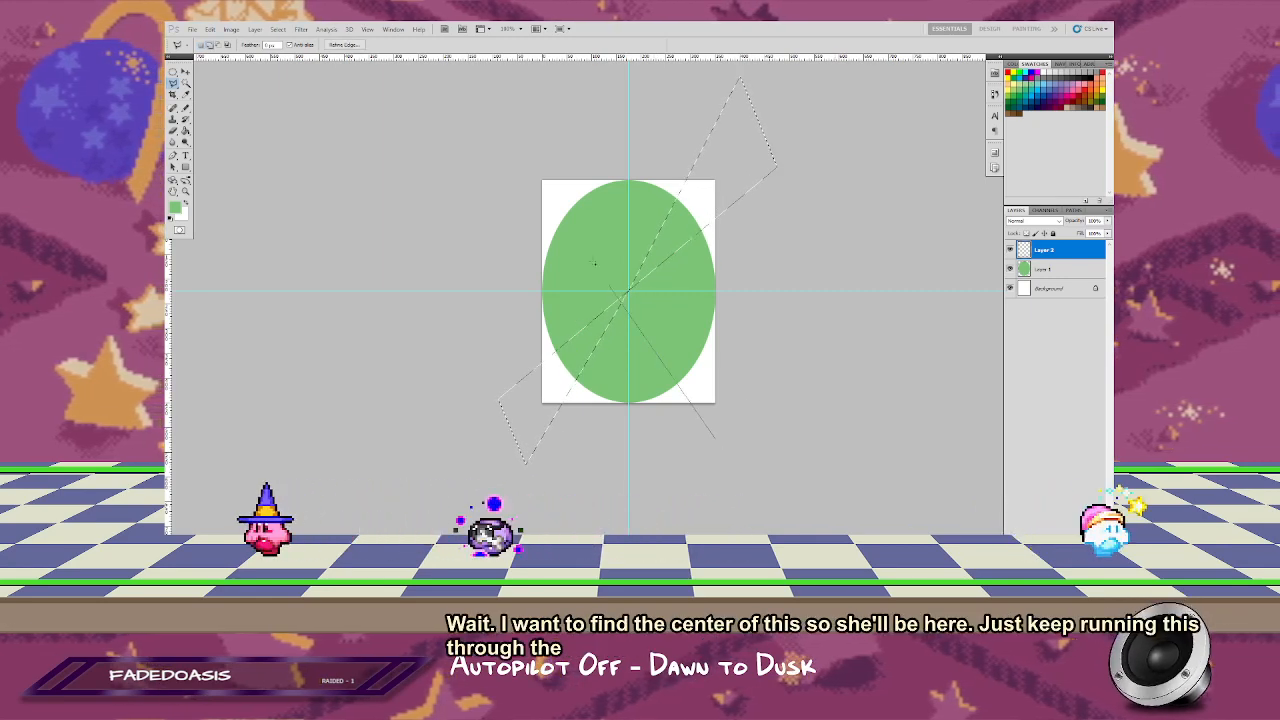
pyautogui.click(535, 132)
pyautogui.click(518, 203)
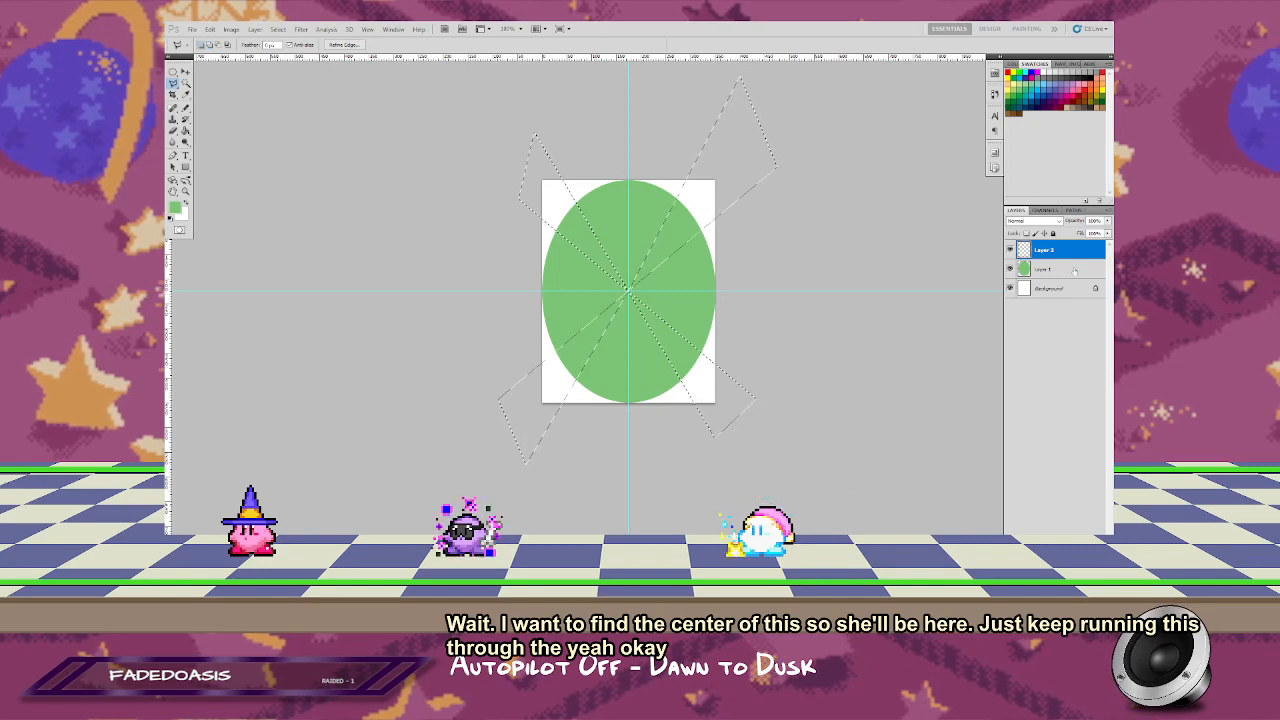
# Step: Fill the crossed wedge selection with white on Layer 2 and deselect it
pyautogui.press('g')
pyautogui.press('d')
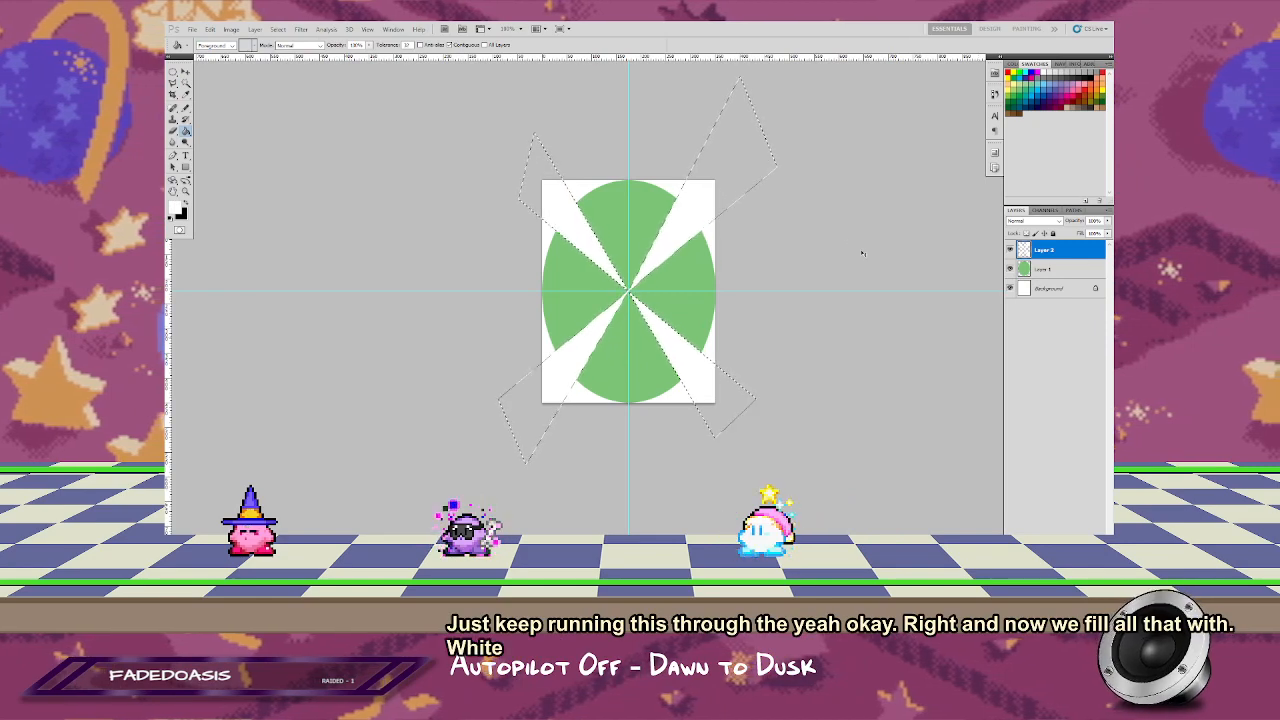
pyautogui.hotkey('ctrl', 'd')
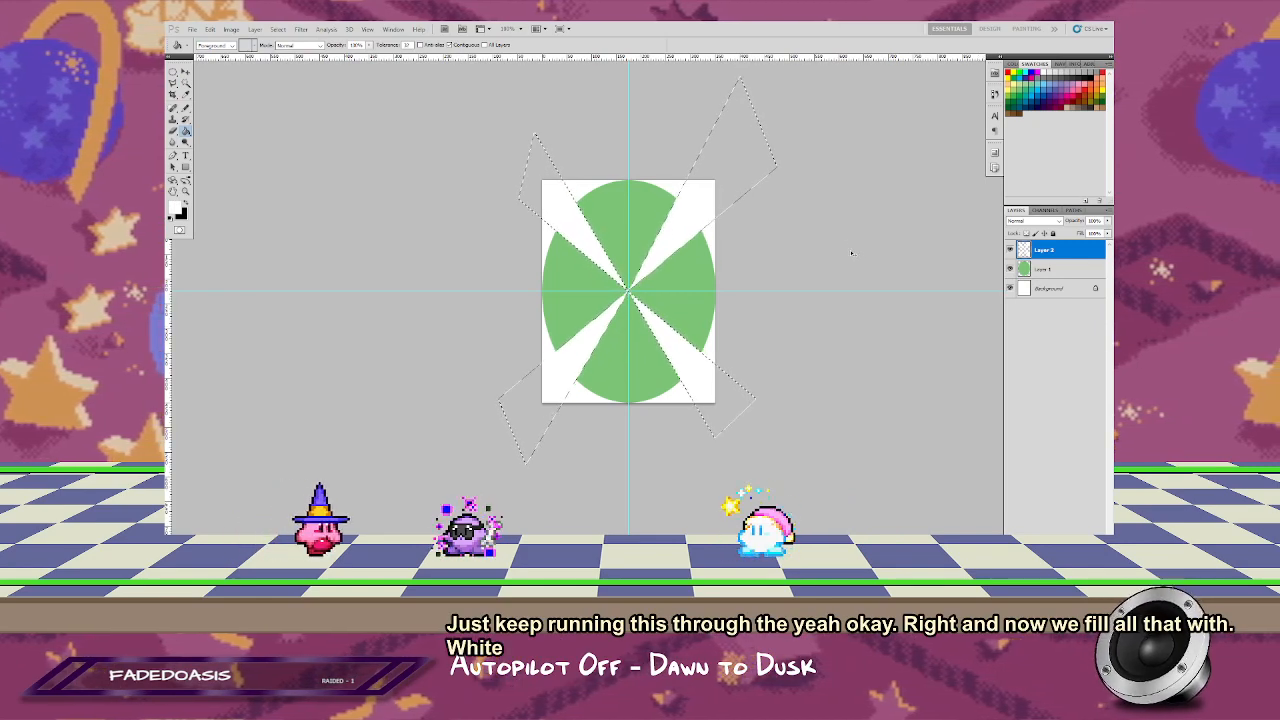
# Step: Lower Layer 2's opacity so the white wedges turn into a pale off-white green over the ellipse
pyautogui.click(1107, 221)
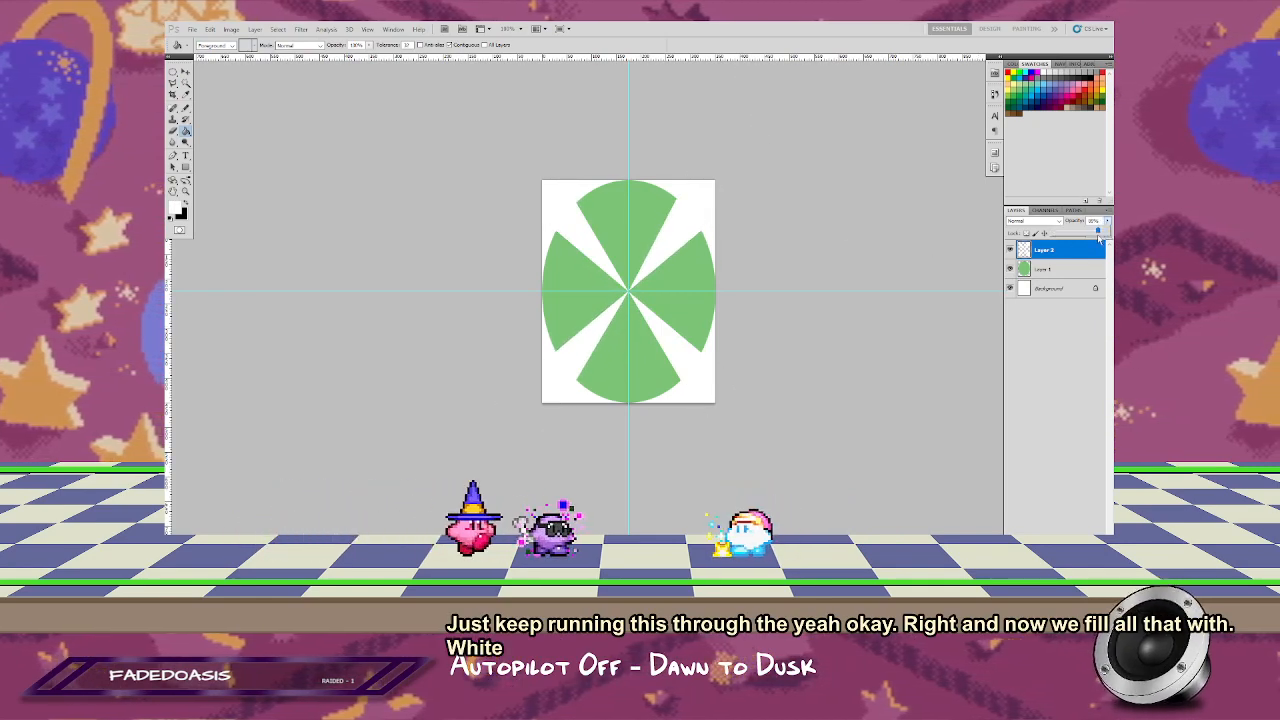
pyautogui.moveTo(1105, 232)
pyautogui.mouseDown()
pyautogui.moveTo(1080, 238)
pyautogui.moveTo(1095, 241)
pyautogui.mouseUp()
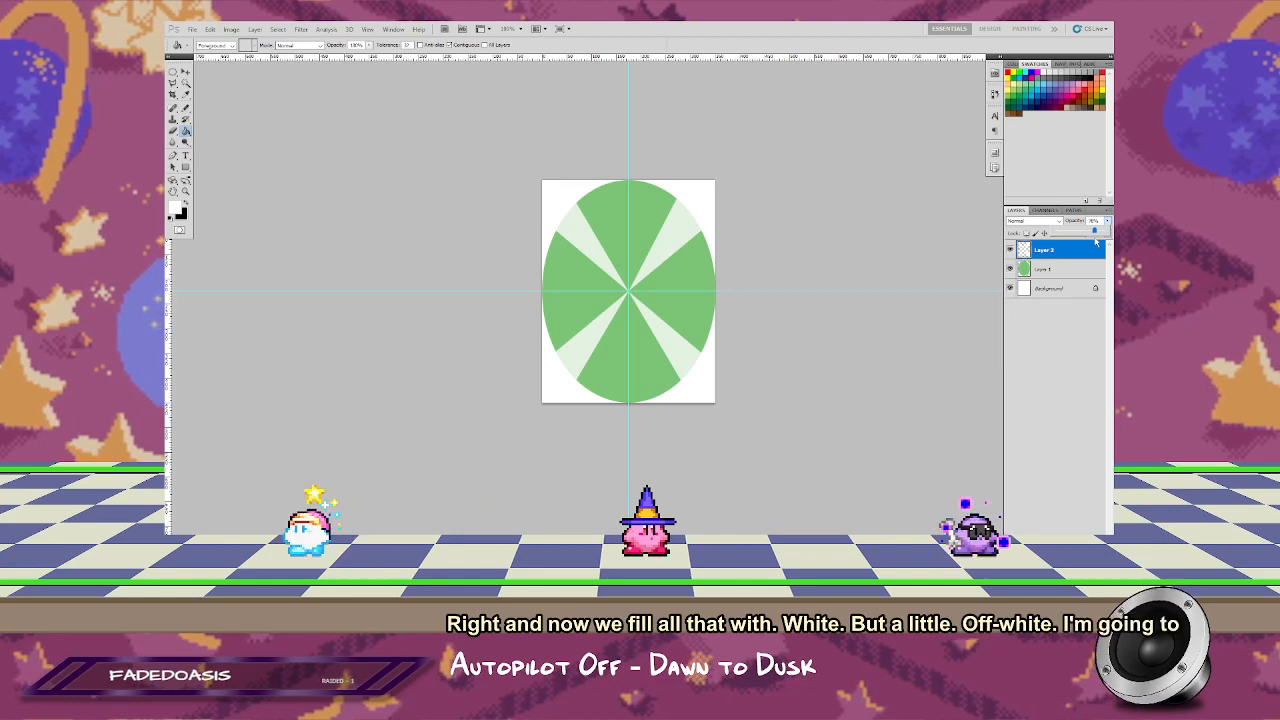
pyautogui.moveTo(1096, 241)
pyautogui.mouseDown()
pyautogui.moveTo(1108, 241)
pyautogui.moveTo(1092, 246)
pyautogui.mouseUp()
pyautogui.click(963, 173)
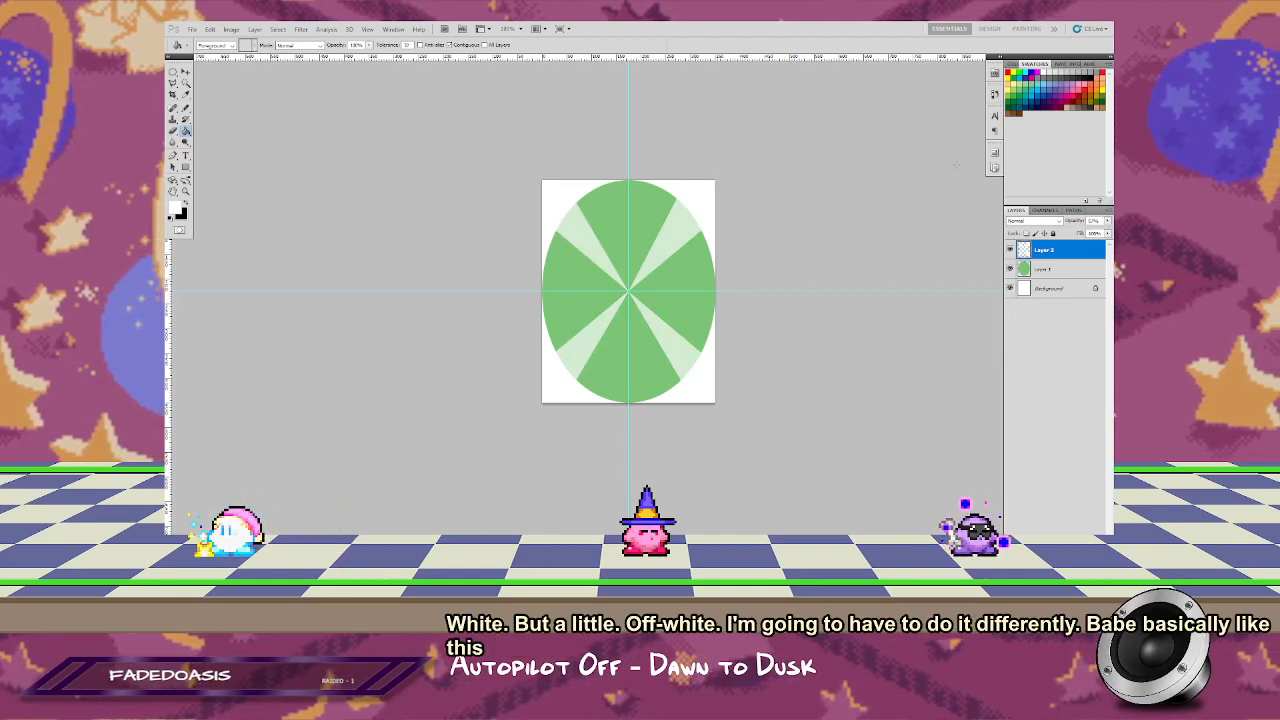
# Step: Apply the Twirl filter to Layer 2 with an increased positive angle, bending the wedges into a four-armed spiral
pyautogui.click(301, 29)
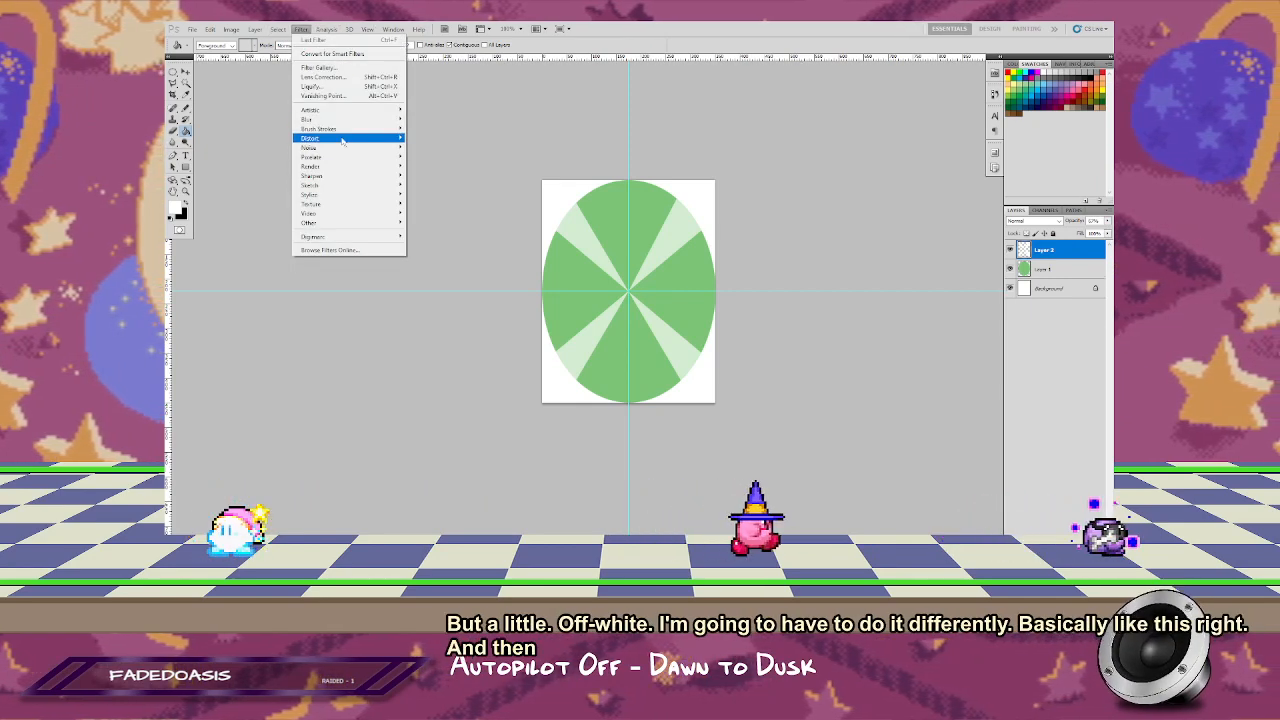
pyautogui.moveTo(355, 138)
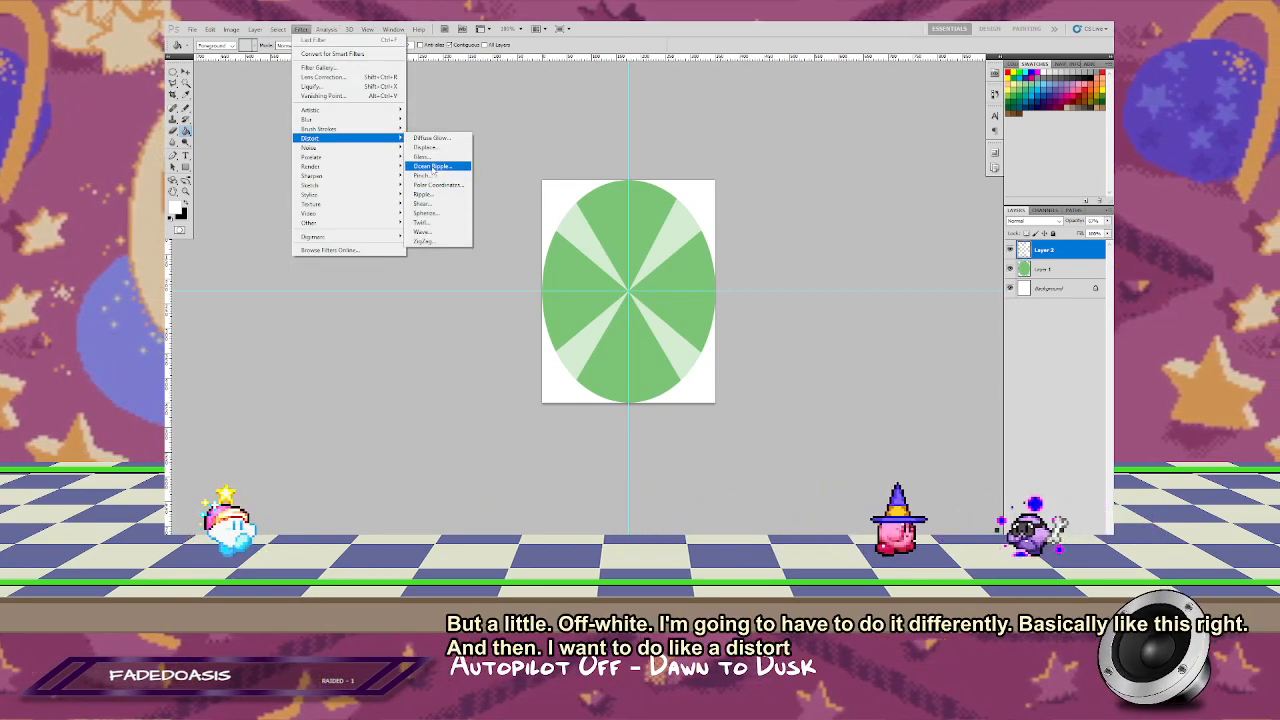
pyautogui.click(431, 223)
pyautogui.moveTo(639, 143); pyautogui.dragTo(794, 134)
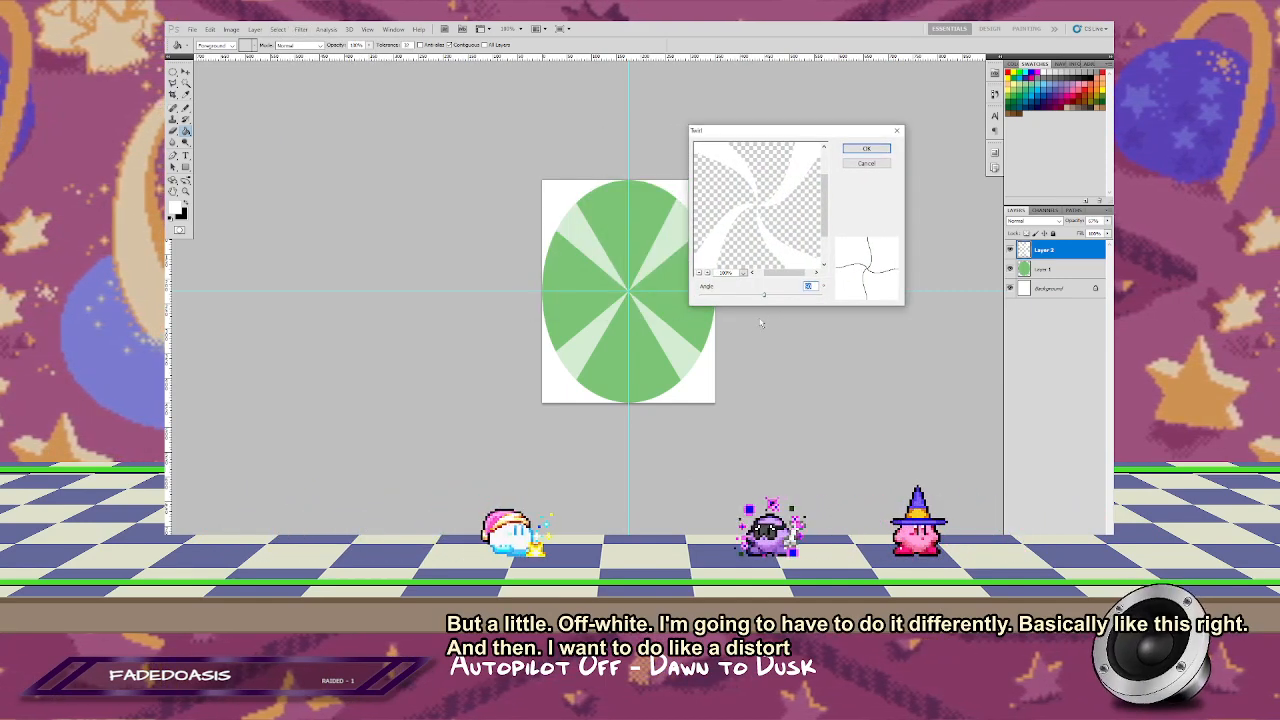
pyautogui.moveTo(763, 294); pyautogui.dragTo(777, 297)
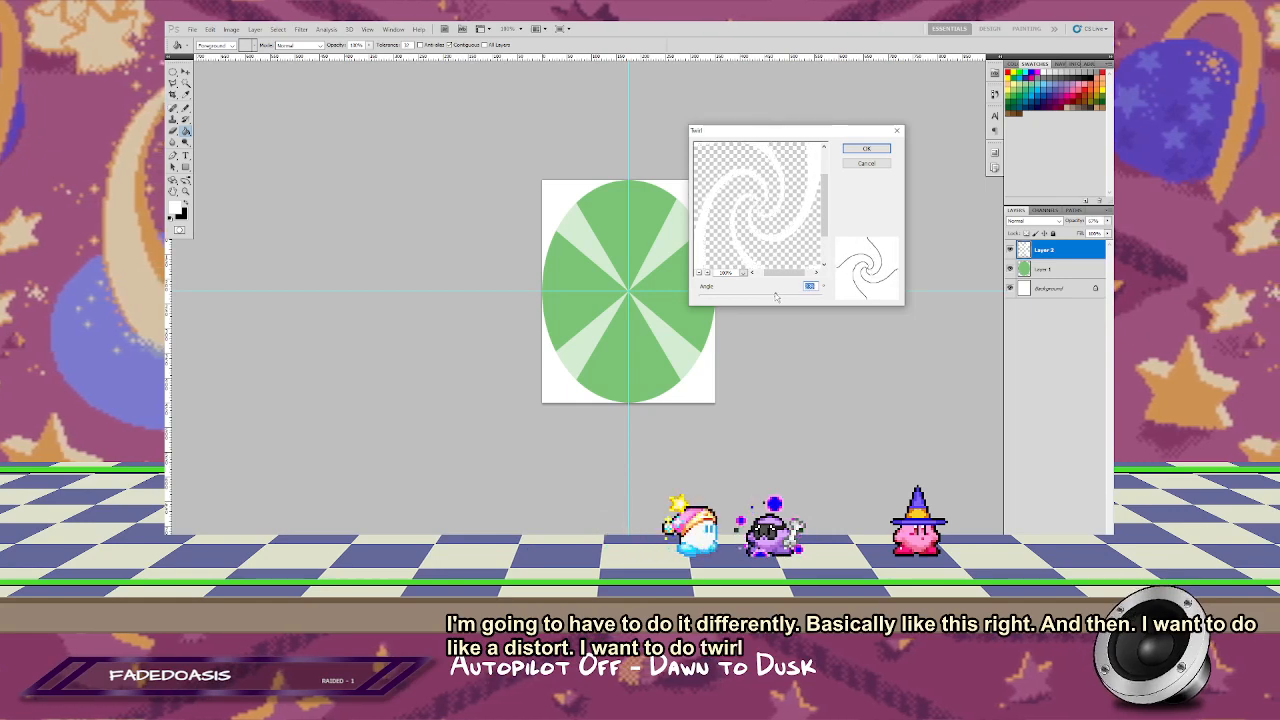
pyautogui.click(862, 148)
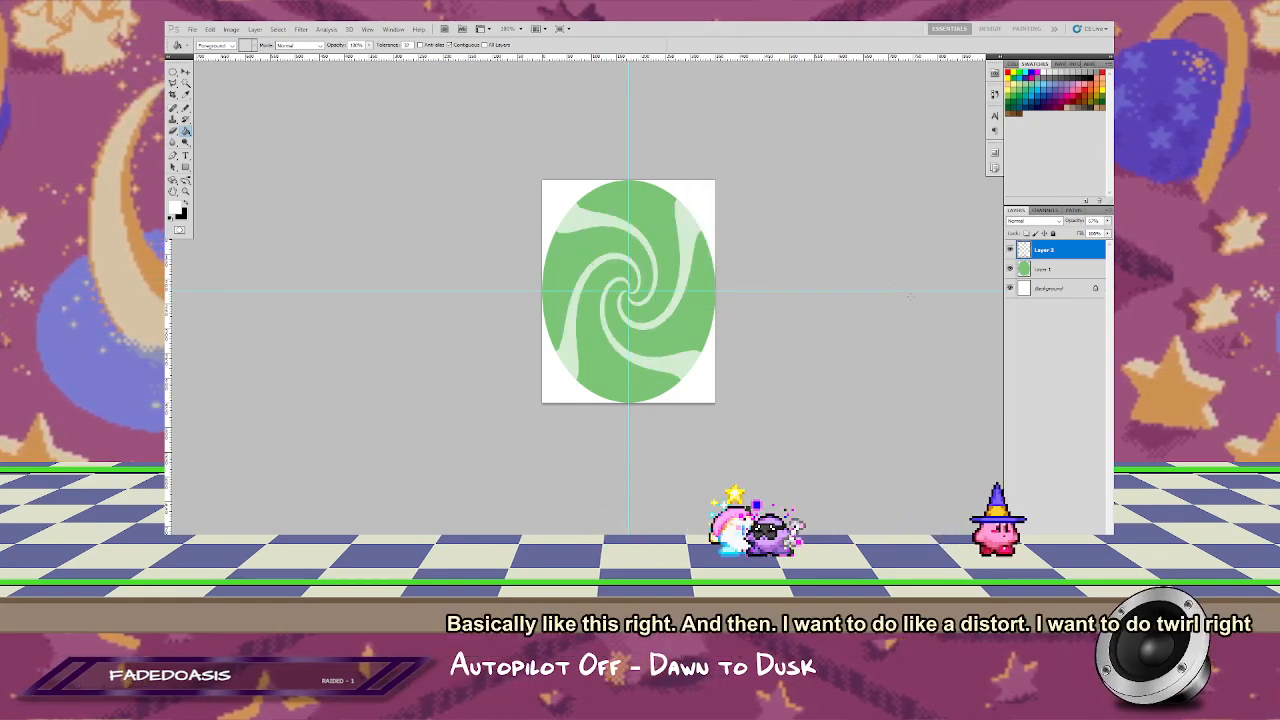
pyautogui.click(301, 29)
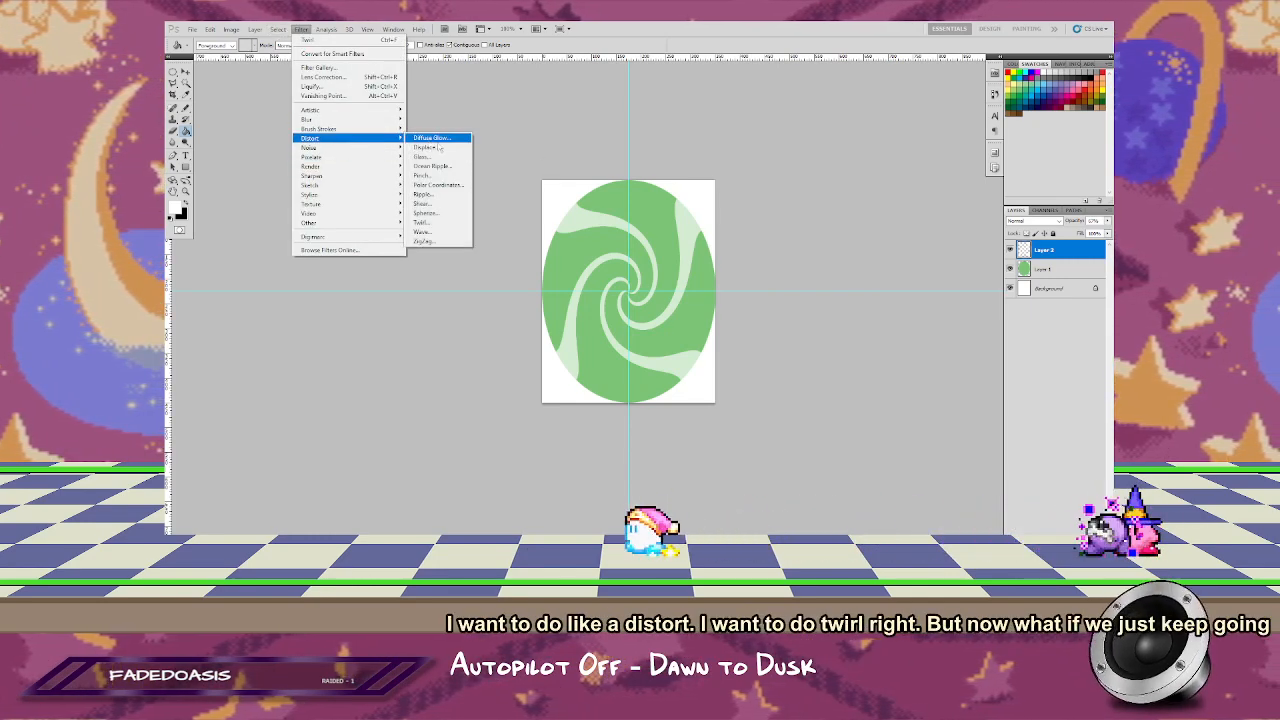
pyautogui.click(432, 226)
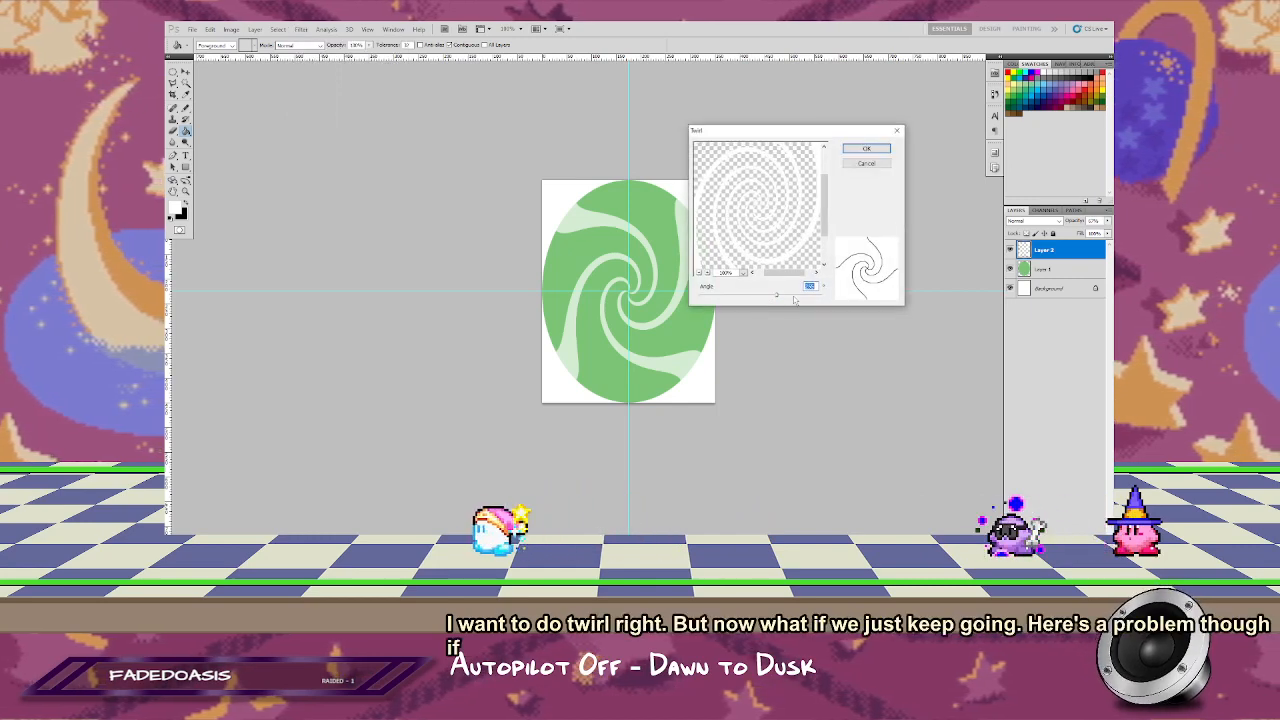
pyautogui.moveTo(779, 298); pyautogui.dragTo(718, 298)
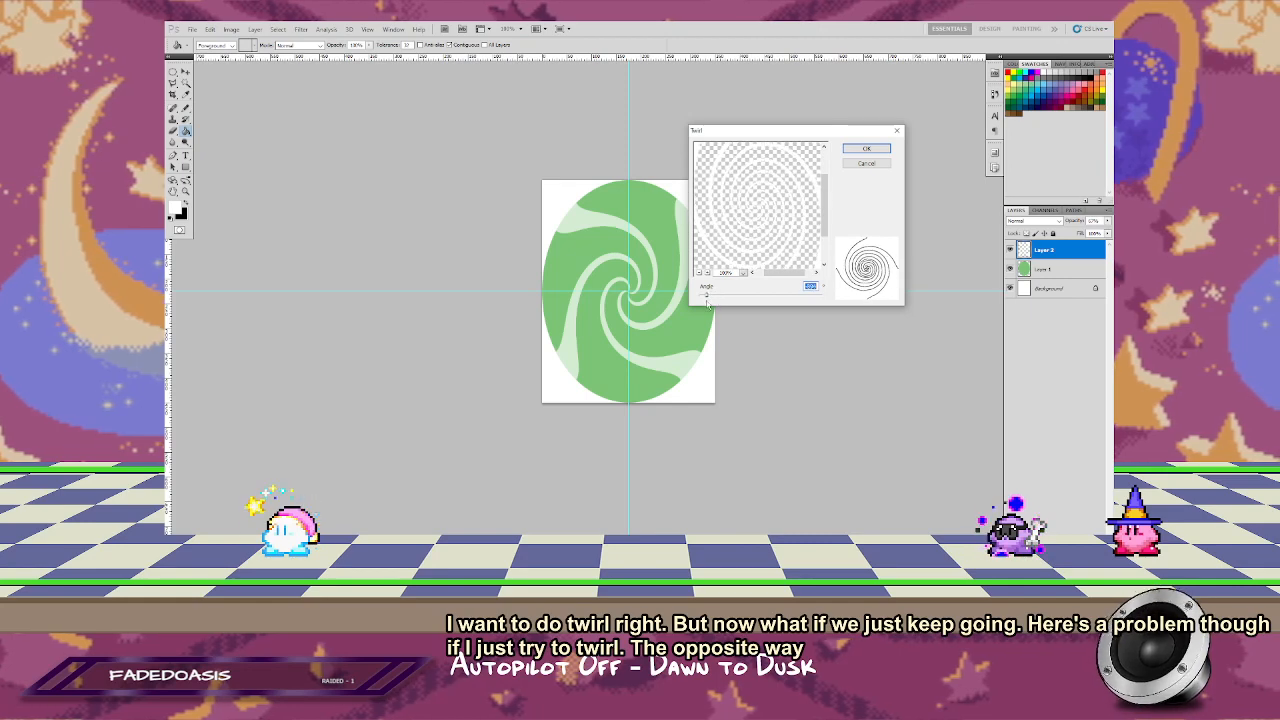
pyautogui.click(866, 163)
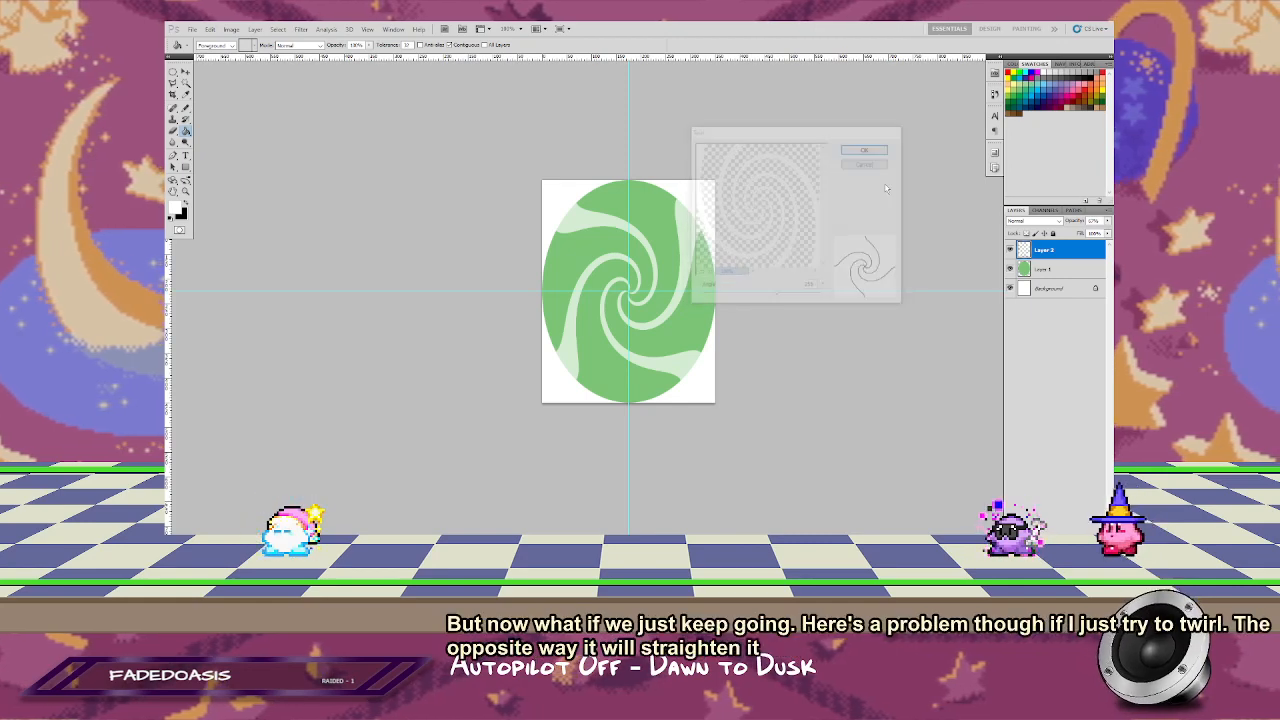
pyautogui.click(300, 30)
pyautogui.moveTo(331, 30)
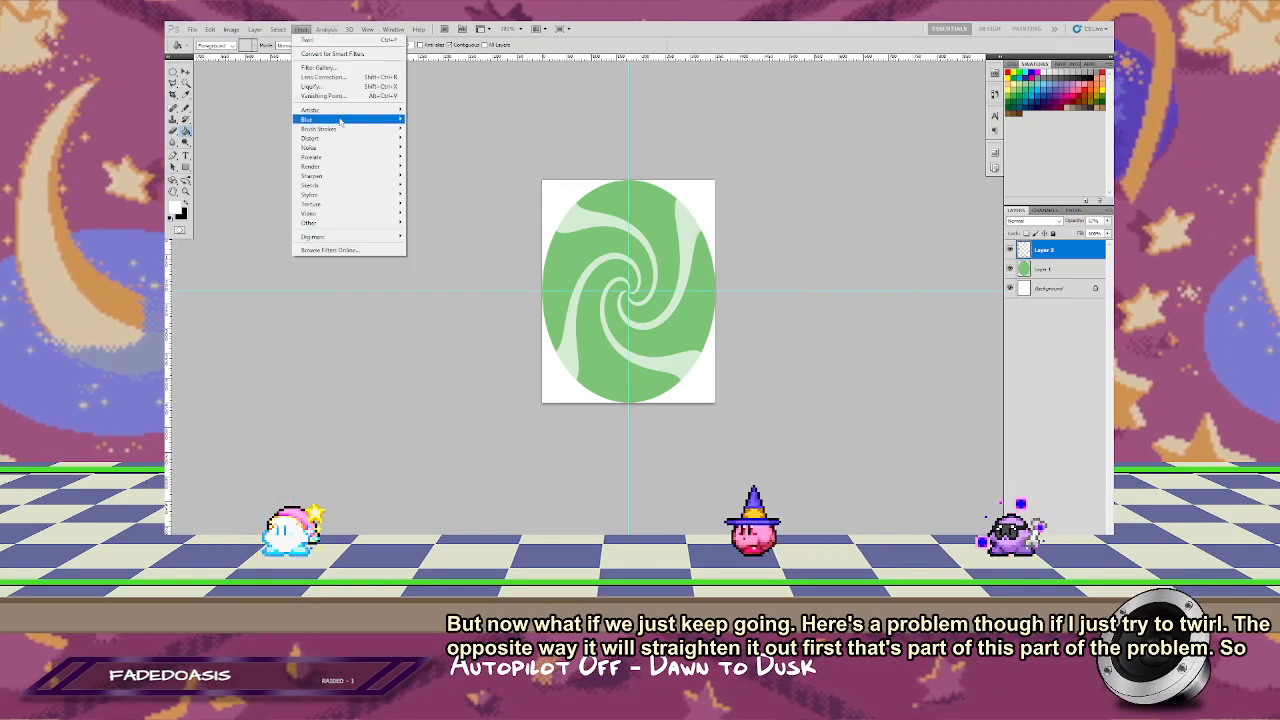
pyautogui.moveTo(372, 142)
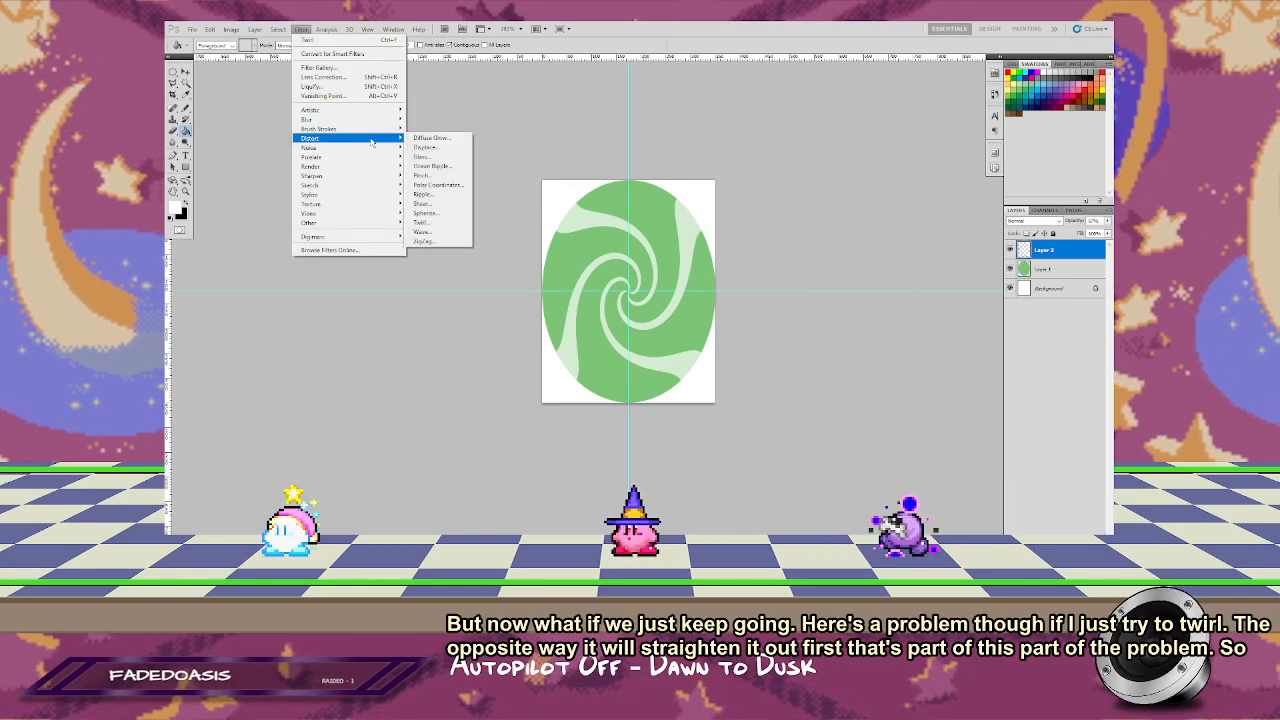
pyautogui.click(425, 232)
pyautogui.moveTo(701, 134); pyautogui.dragTo(370, 95)
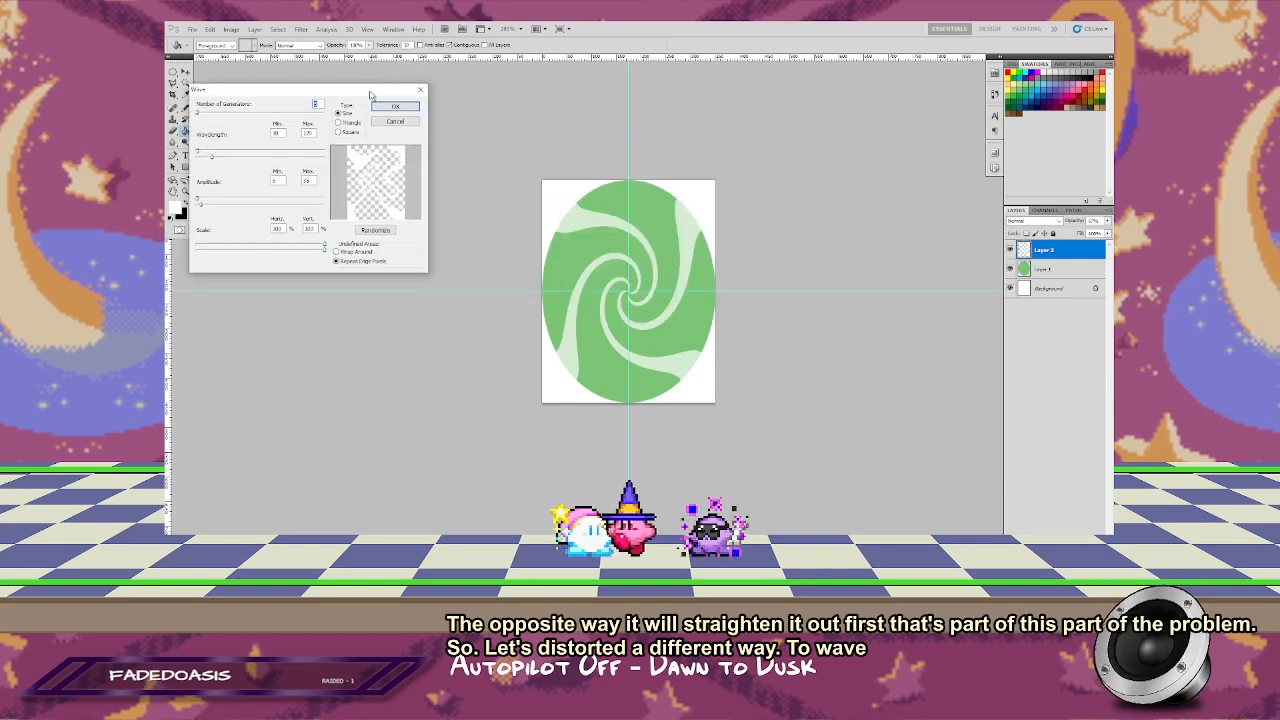
pyautogui.click(395, 121)
# Step: Try the Ocean Ripple filter on the transparent swirl layer with a reduced ripple size and magnitude
pyautogui.click(300, 29)
pyautogui.moveTo(330, 30)
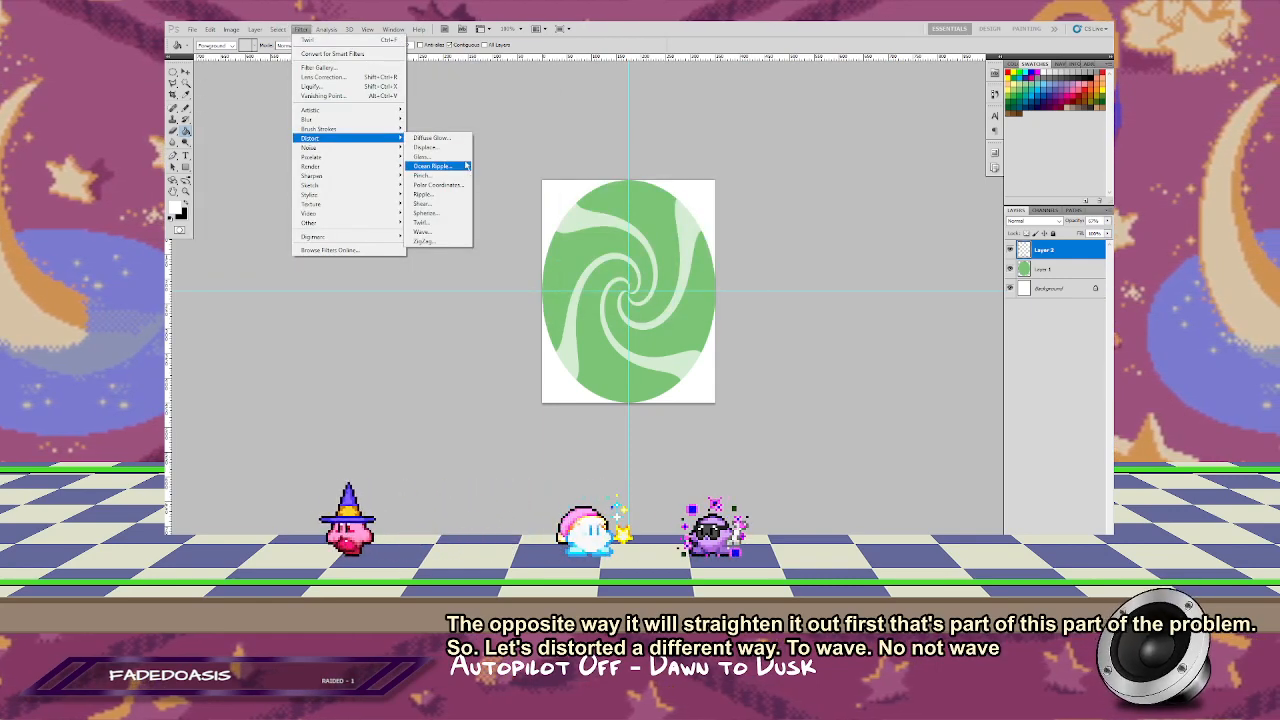
pyautogui.click(450, 167)
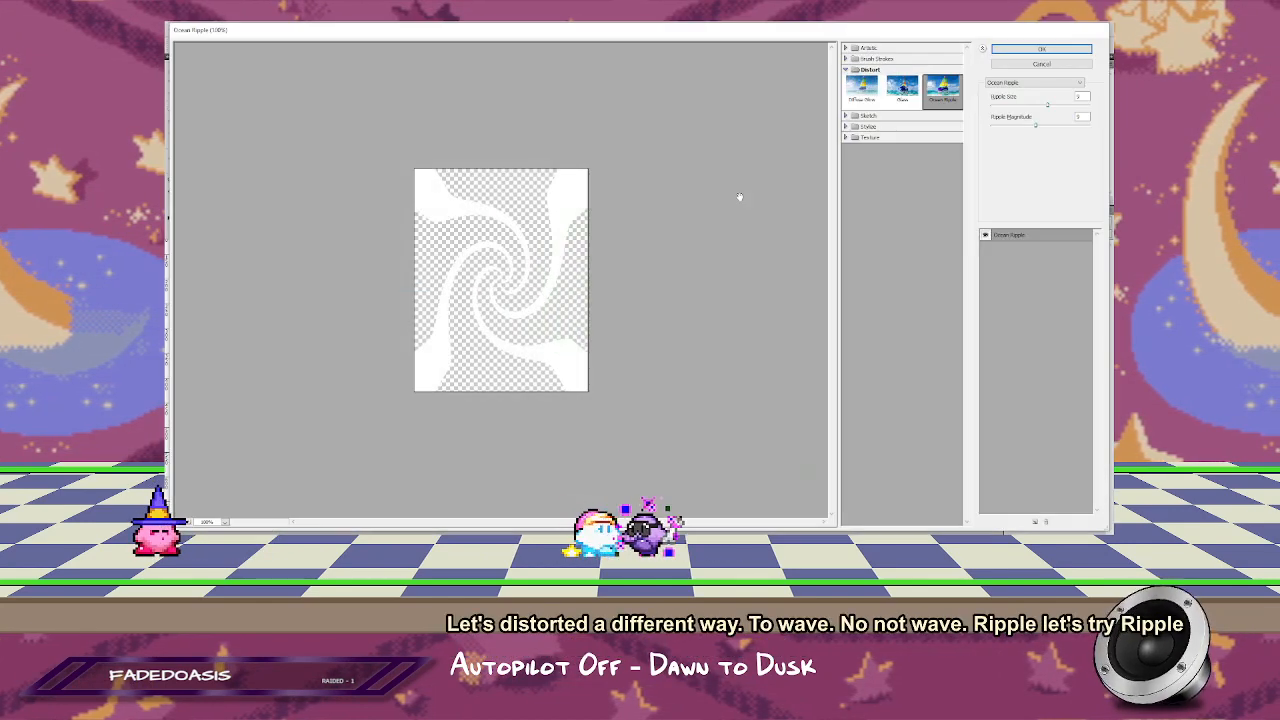
pyautogui.moveTo(1047, 104); pyautogui.dragTo(1010, 126)
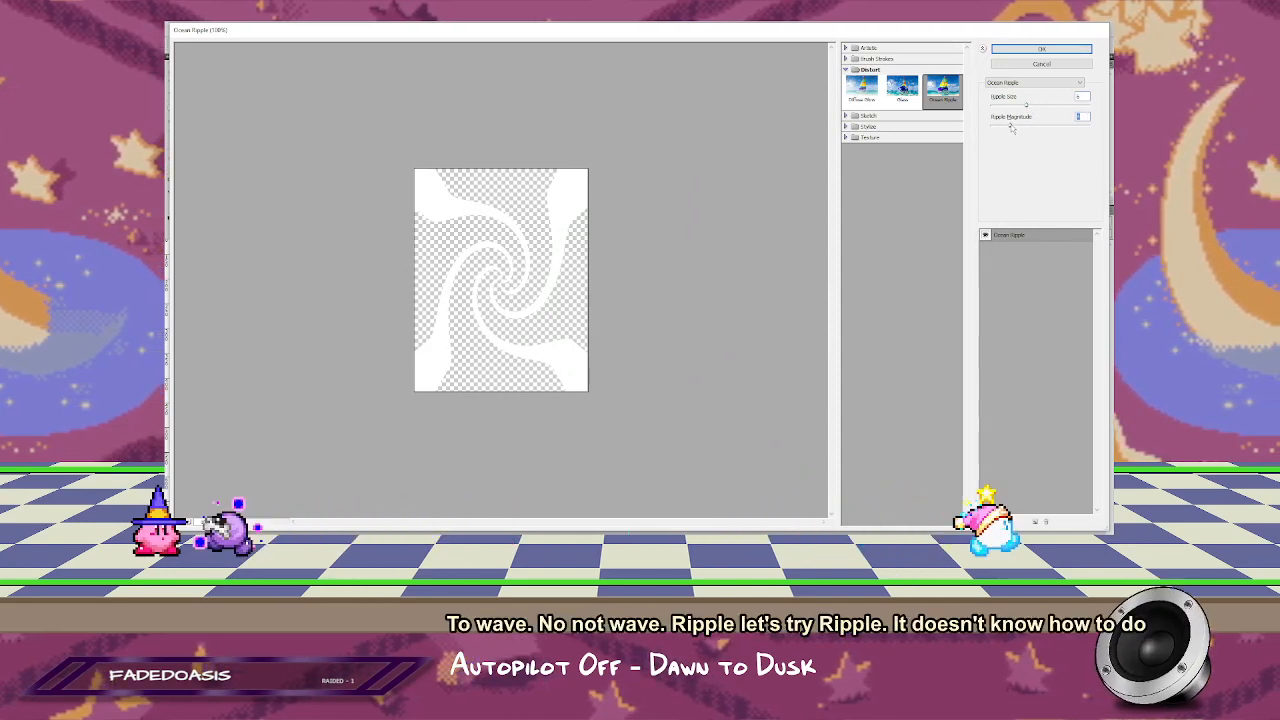
pyautogui.click(1041, 48)
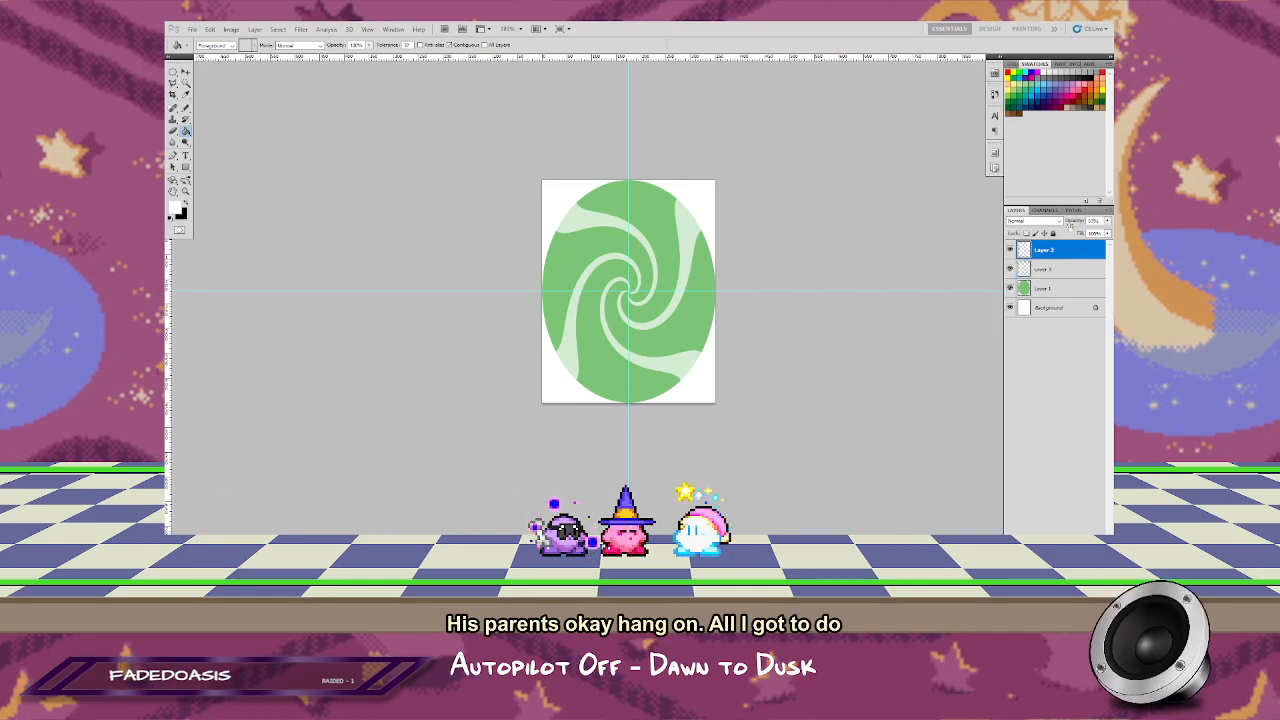
# Step: Return the swirl layer to 100% opacity and merge it with a black-filled layer placed directly beneath it
pyautogui.moveTo(1107, 222); pyautogui.dragTo(1105, 231)
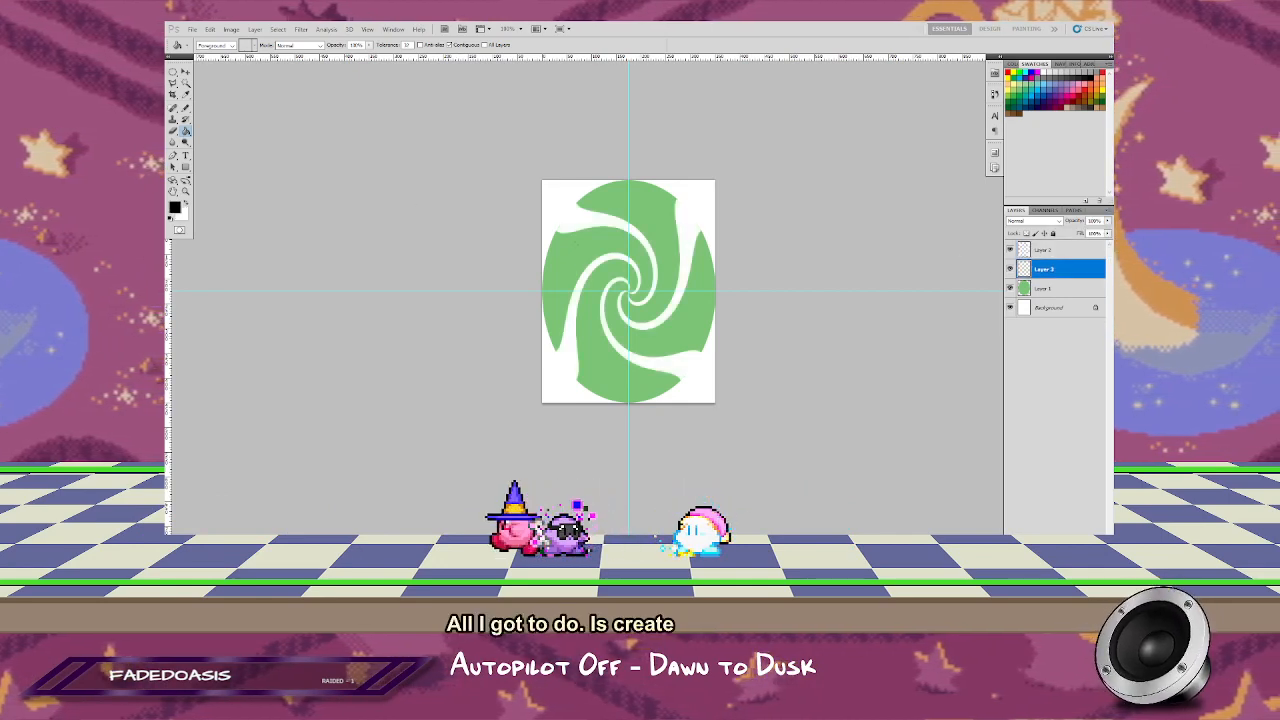
pyautogui.click(672, 278)
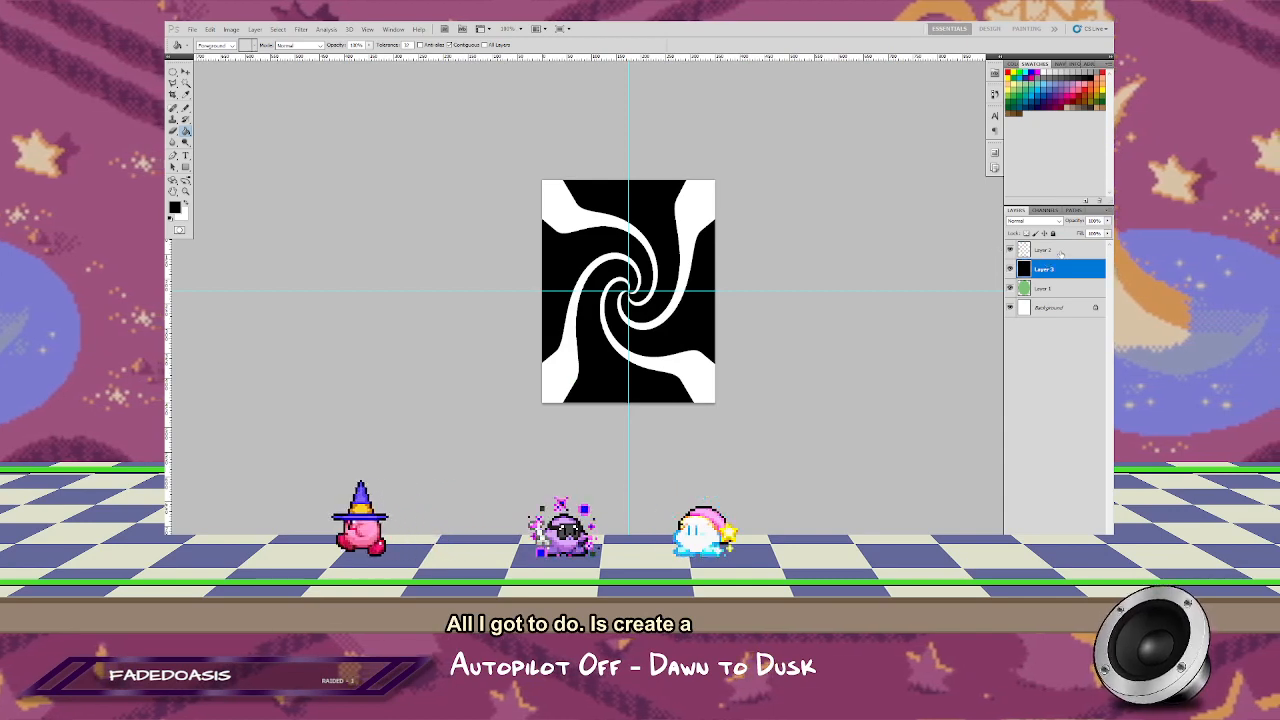
pyautogui.click(1060, 251)
# Step: Set the merged black-and-white swirl layer to Screen blending and reduce its opacity so the arms look off-white
pyautogui.click(1032, 220)
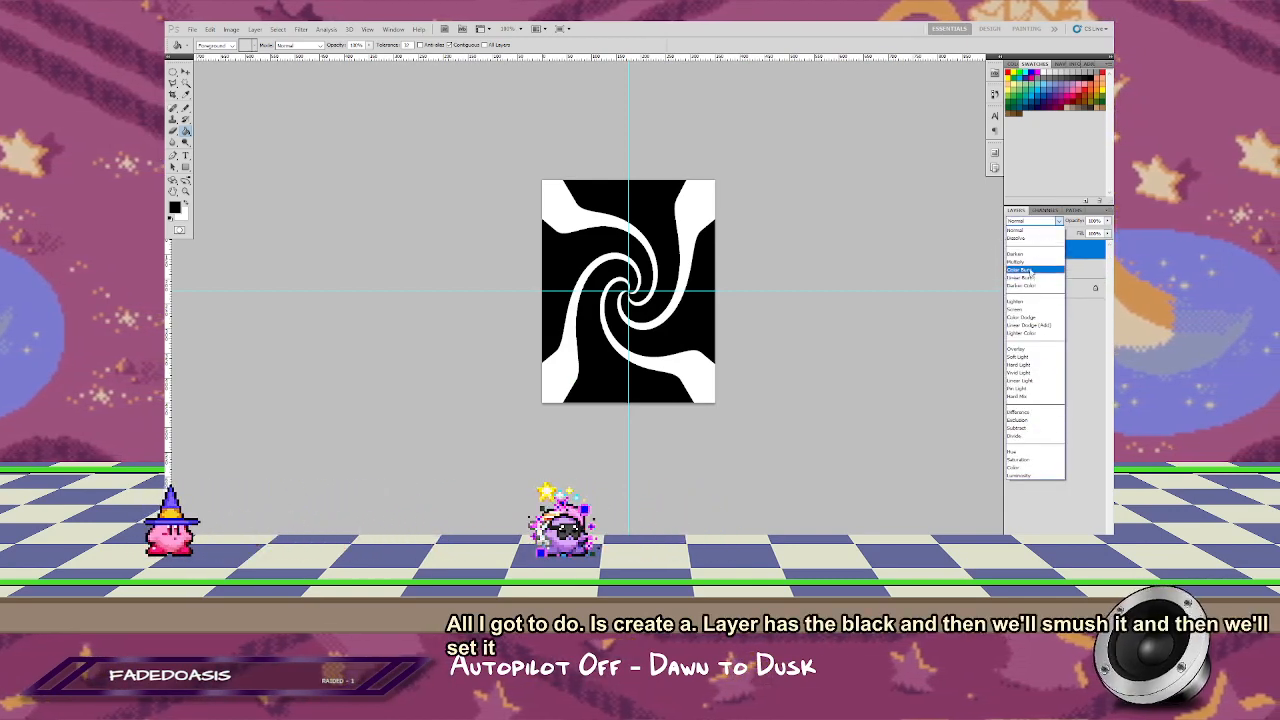
pyautogui.click(1018, 309)
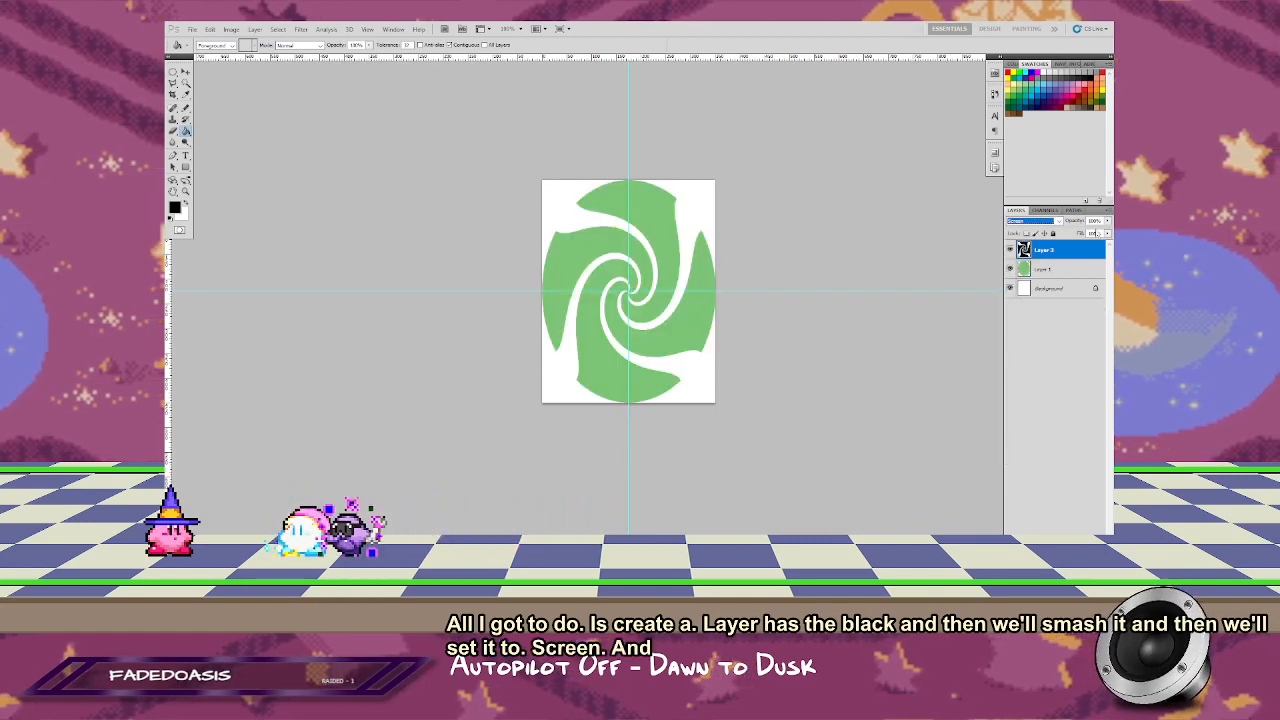
pyautogui.moveTo(1106, 232); pyautogui.dragTo(1094, 238)
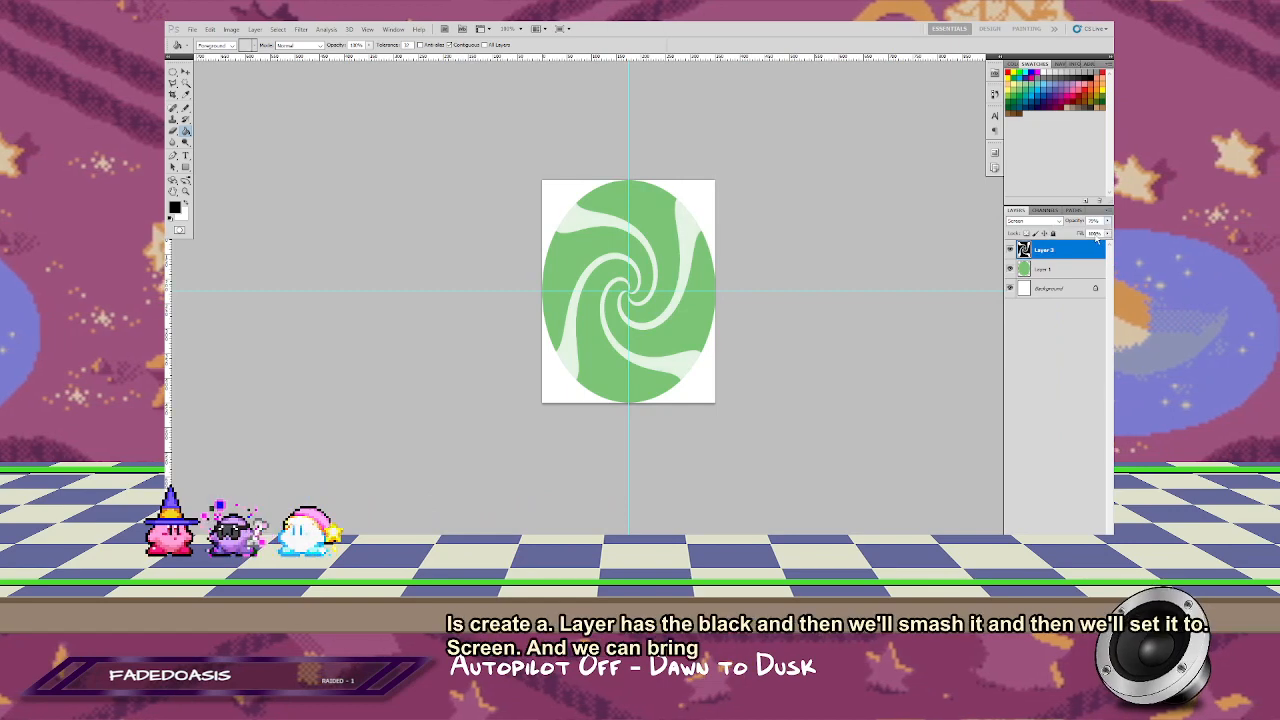
# Step: Apply the Ocean Ripple filter to the merged black-and-white swirl layer with an increased ripple size and a magnitude of 15
pyautogui.click(306, 29)
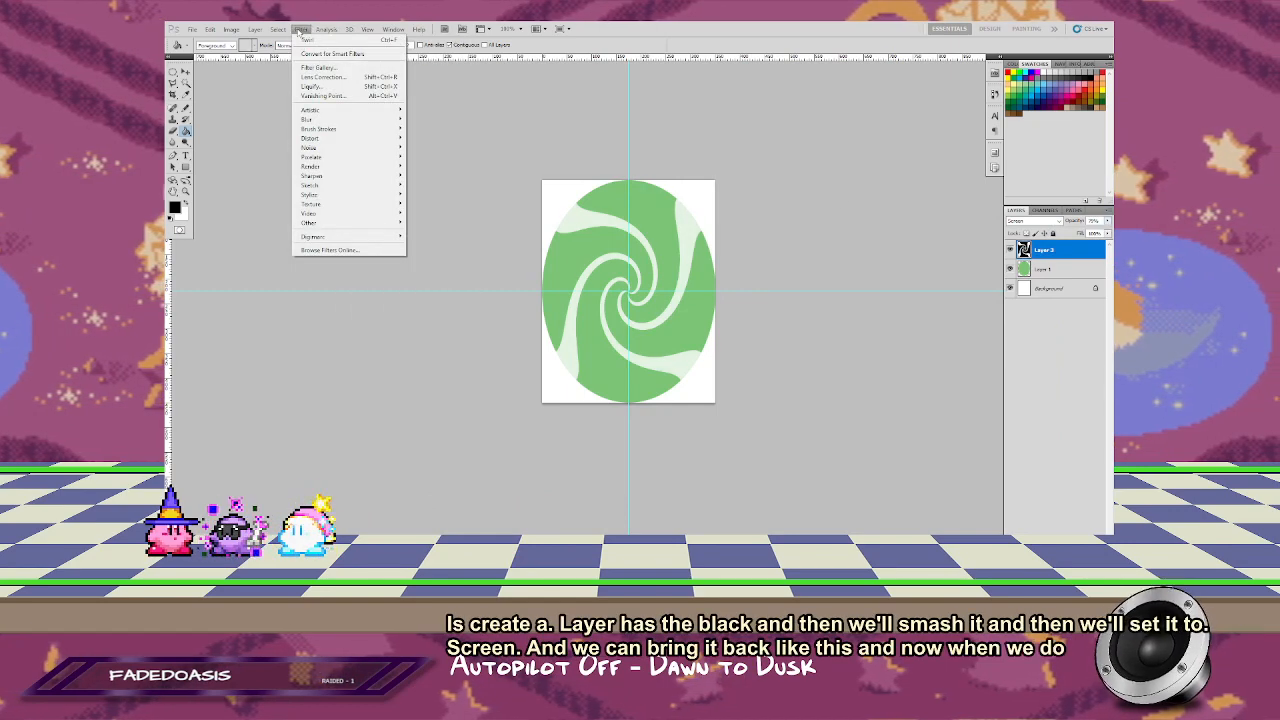
pyautogui.moveTo(359, 166)
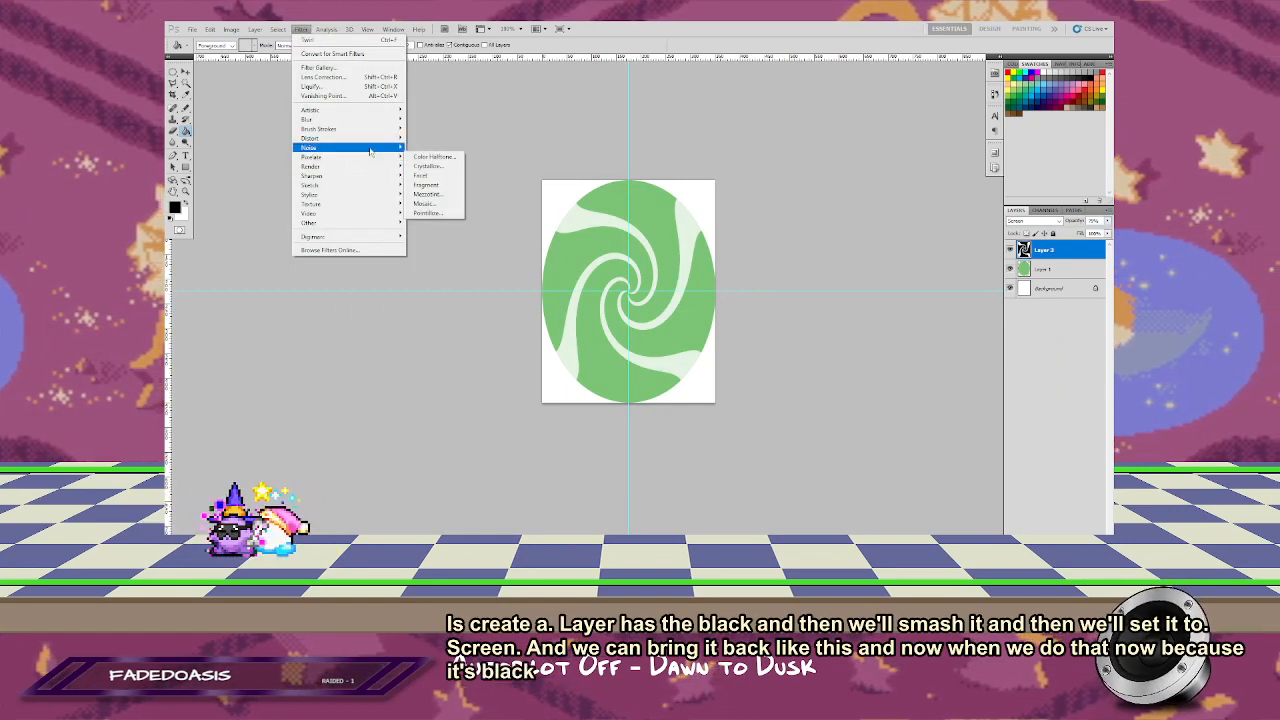
pyautogui.click(437, 165)
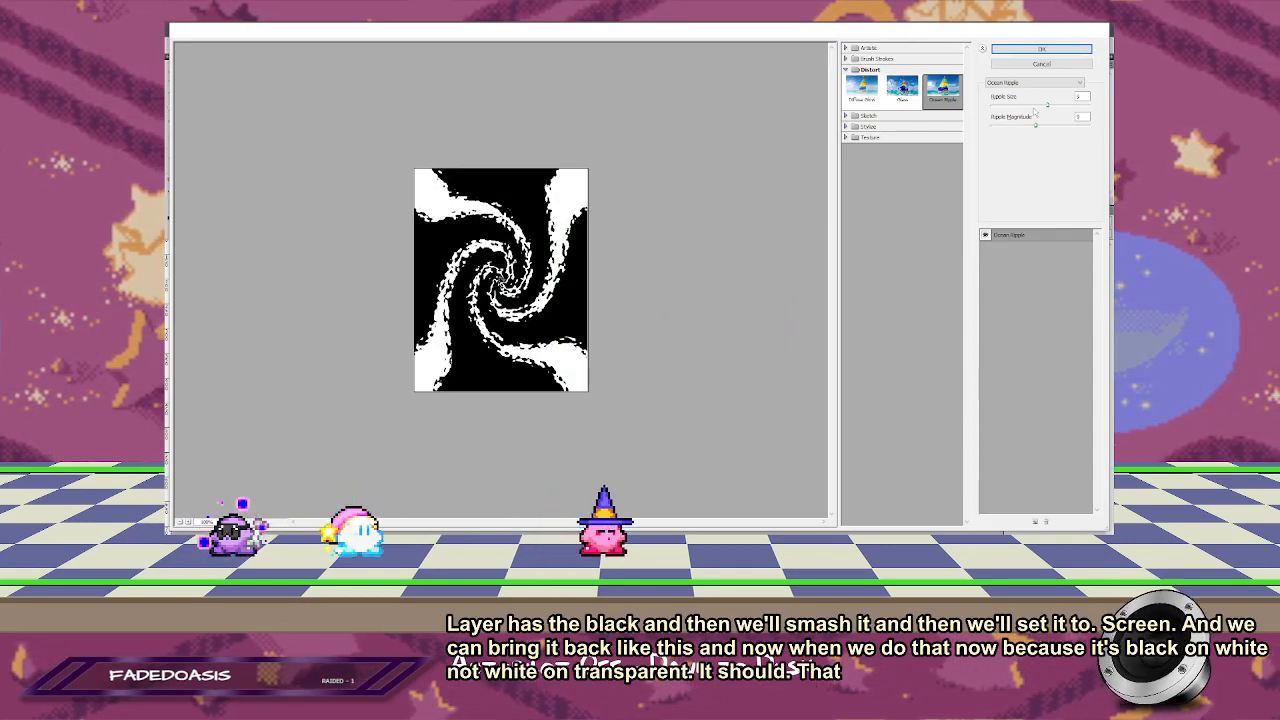
pyautogui.moveTo(1047, 105)
pyautogui.mouseDown()
pyautogui.moveTo(1022, 106)
pyautogui.moveTo(1064, 128)
pyautogui.moveTo(991, 108)
pyautogui.moveTo(1082, 109)
pyautogui.moveTo(1015, 108)
pyautogui.moveTo(1057, 109)
pyautogui.mouseUp()
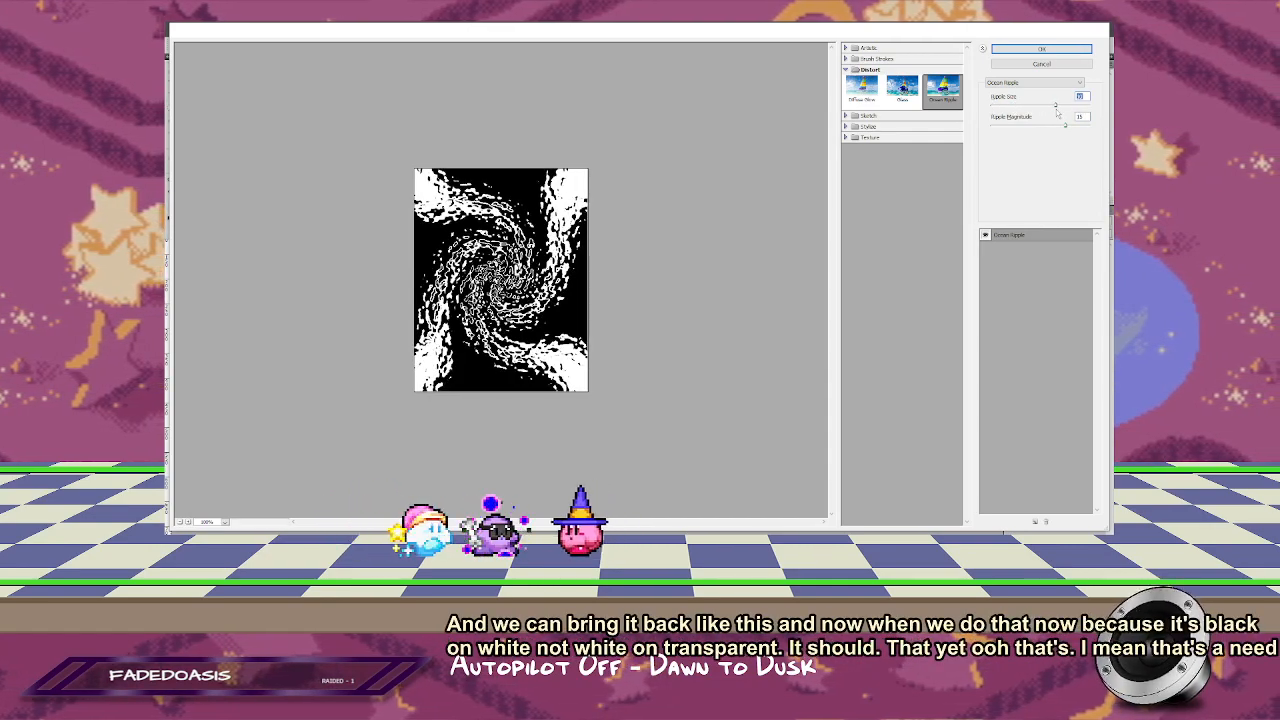
pyautogui.press('Return')
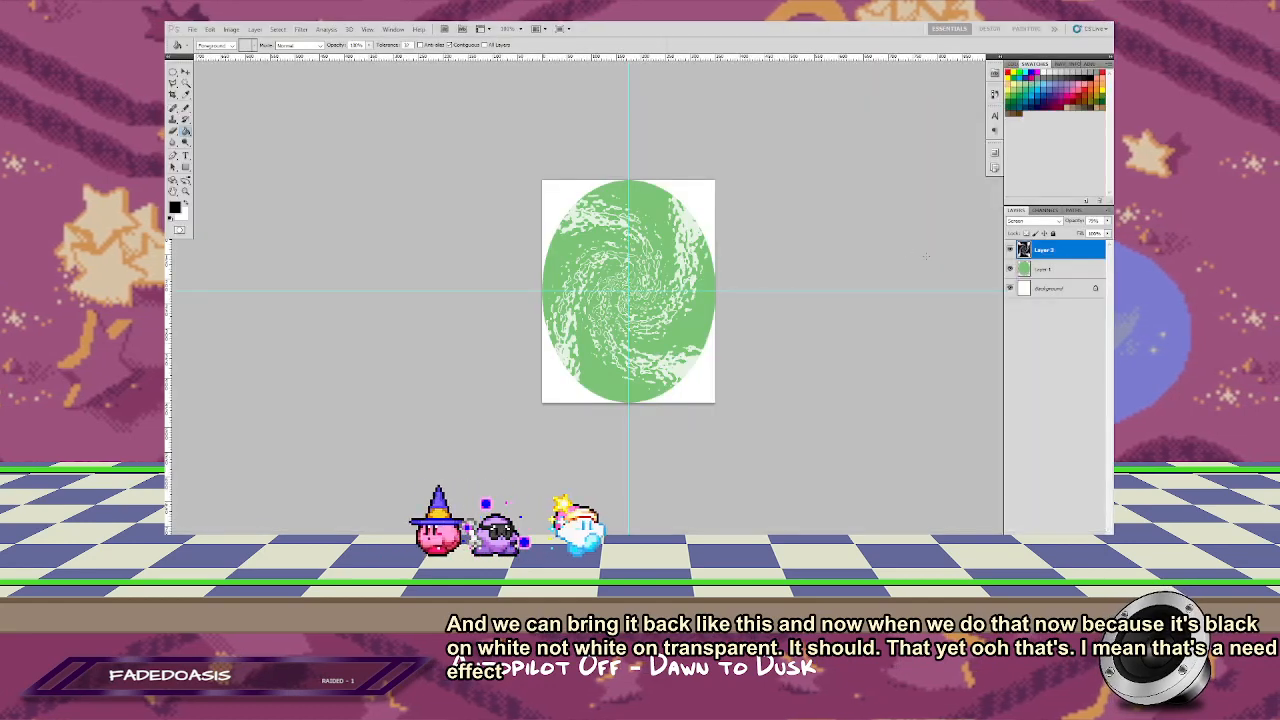
# Step: Try twirling the ocean-rippled swirl in the opposite direction with a negative angle, and undo both the twirl and the ocean ripple
pyautogui.click(368, 29)
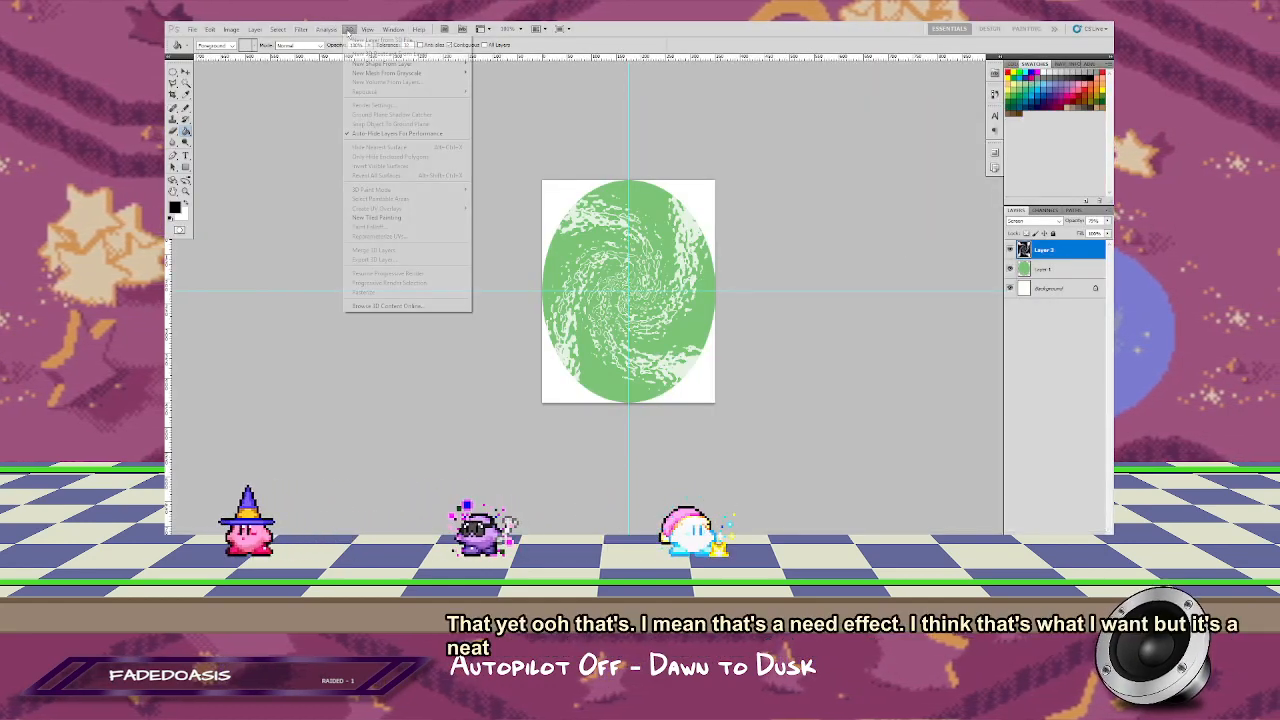
pyautogui.moveTo(300, 30)
pyautogui.moveTo(366, 120)
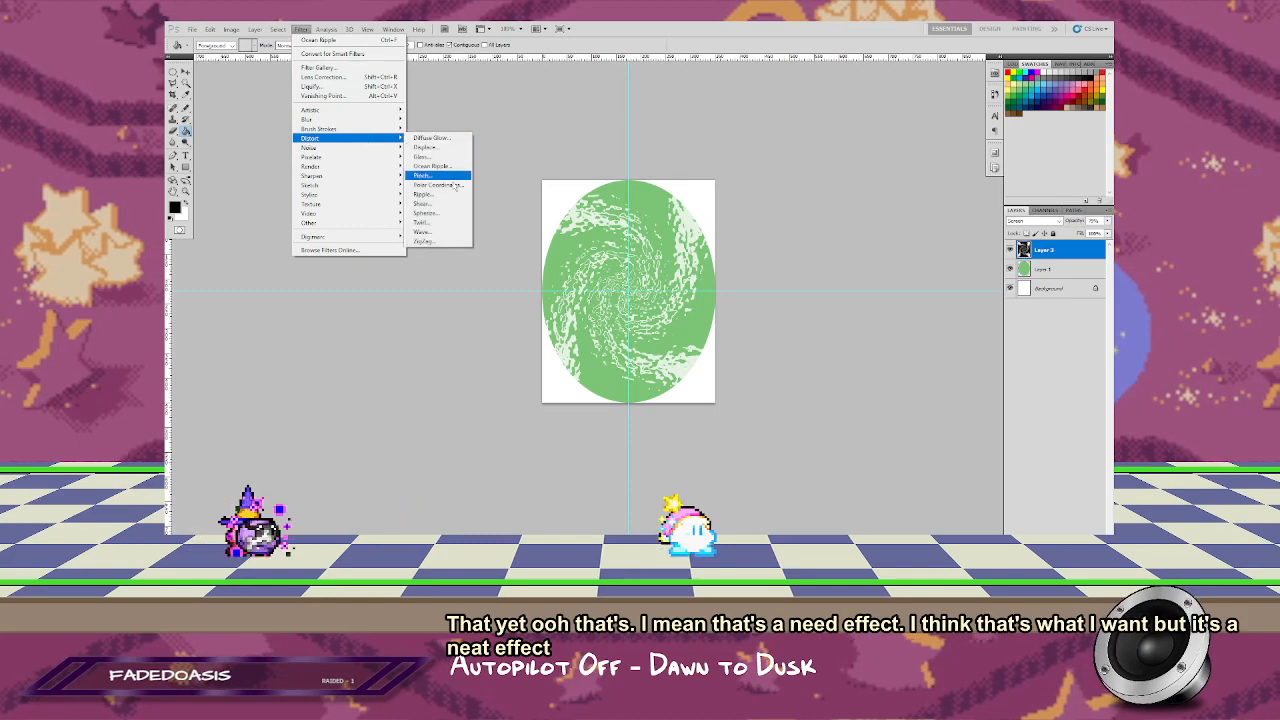
pyautogui.click(436, 222)
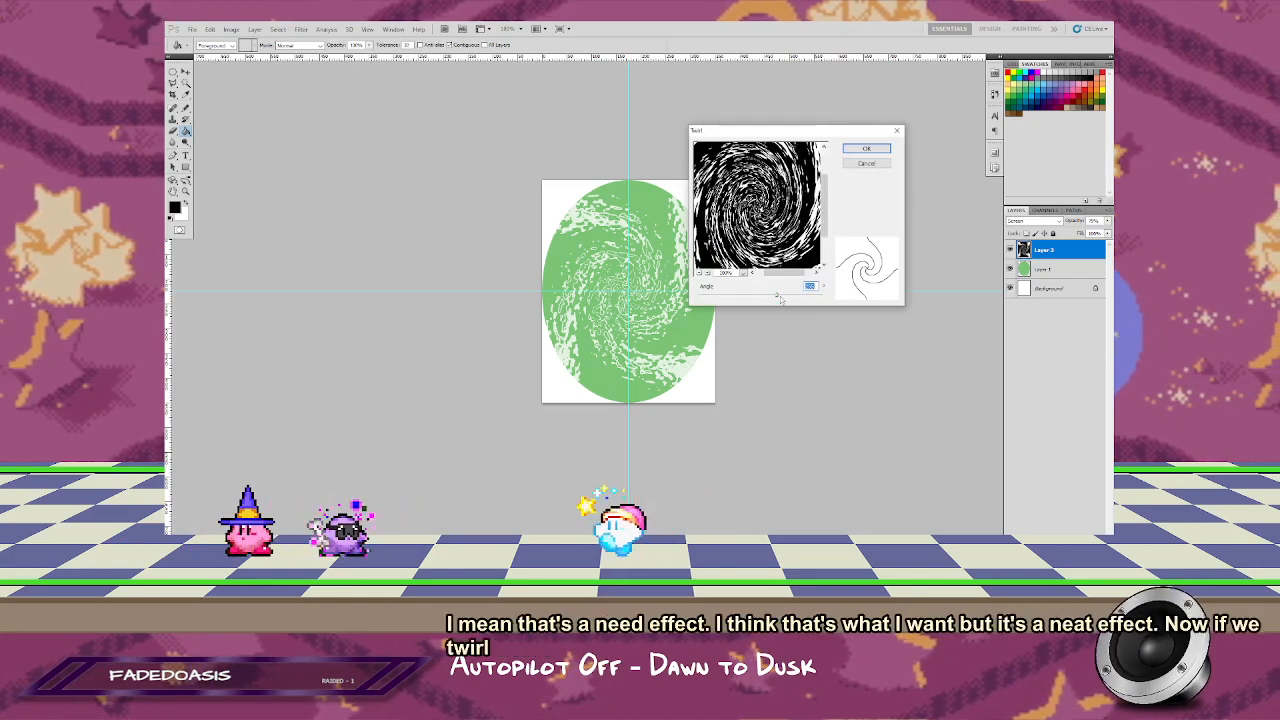
pyautogui.moveTo(781, 300); pyautogui.dragTo(737, 294)
pyautogui.click(867, 149)
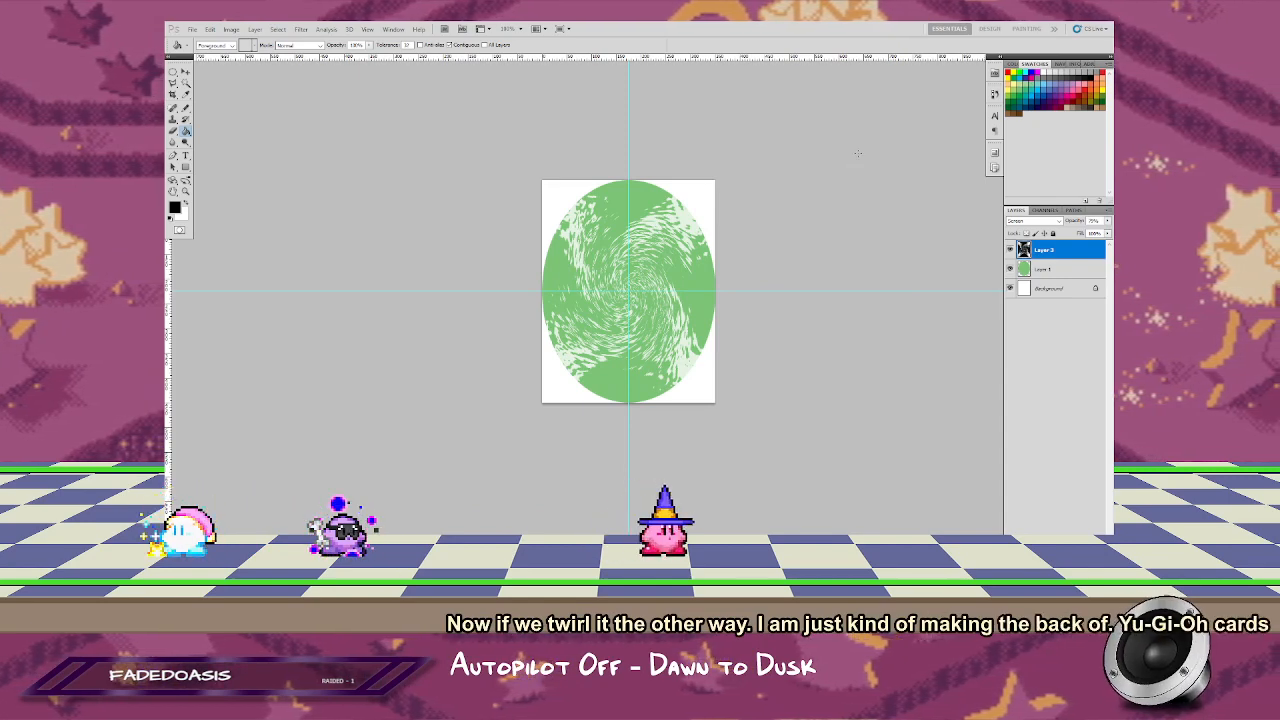
pyautogui.hotkey('ctrl', 'z')
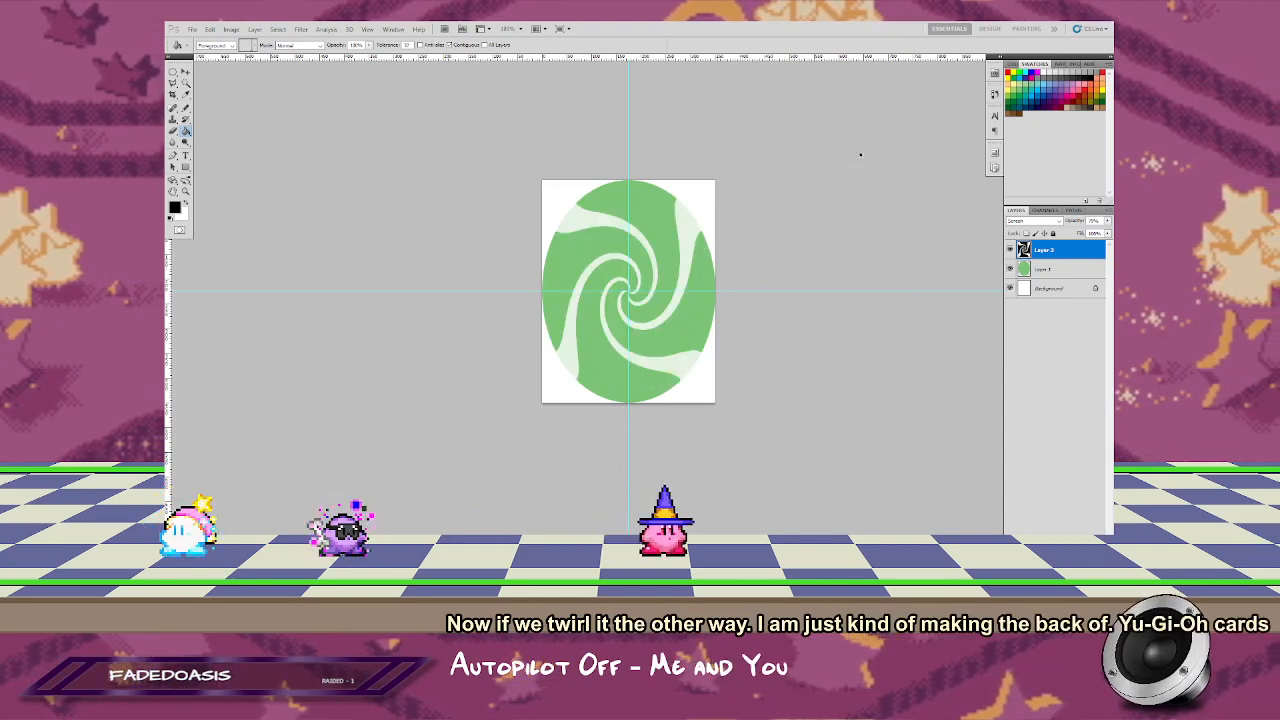
# Step: Apply the Ripple filter to the swirl layer with the Large size and a moderate positive amount, making the arms jagged
pyautogui.click(350, 29)
pyautogui.moveTo(349, 139)
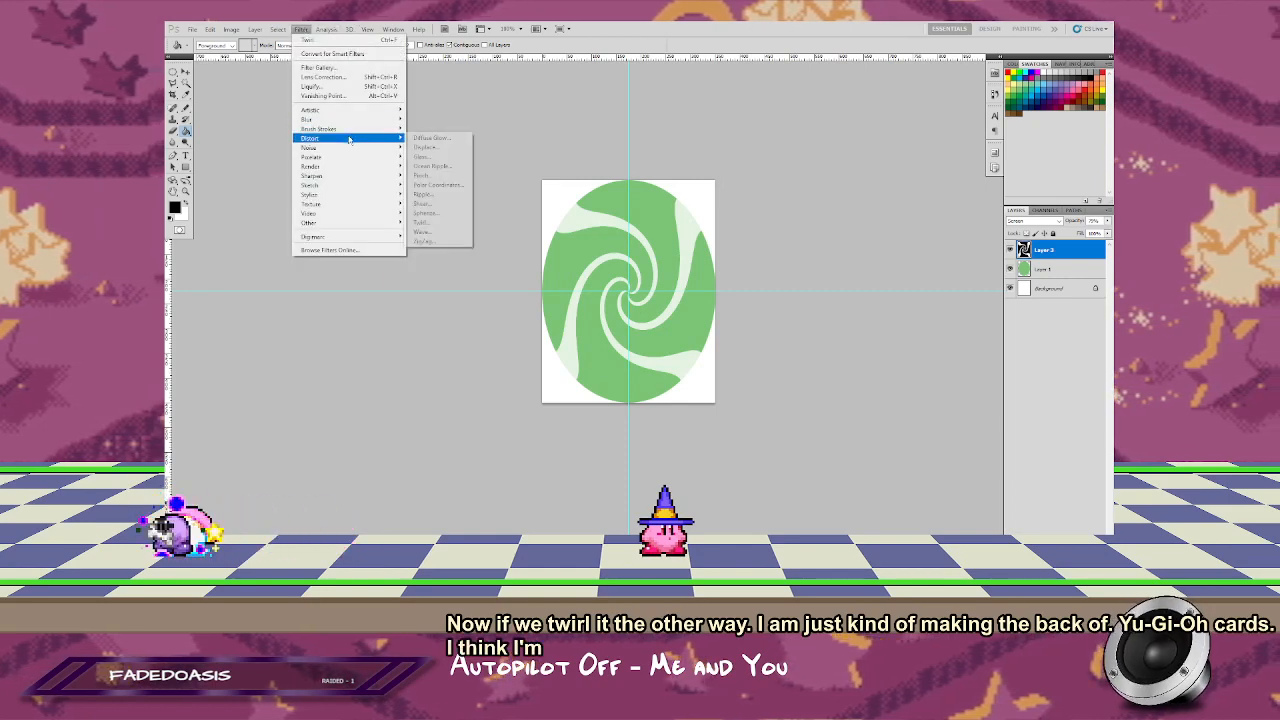
pyautogui.click(439, 196)
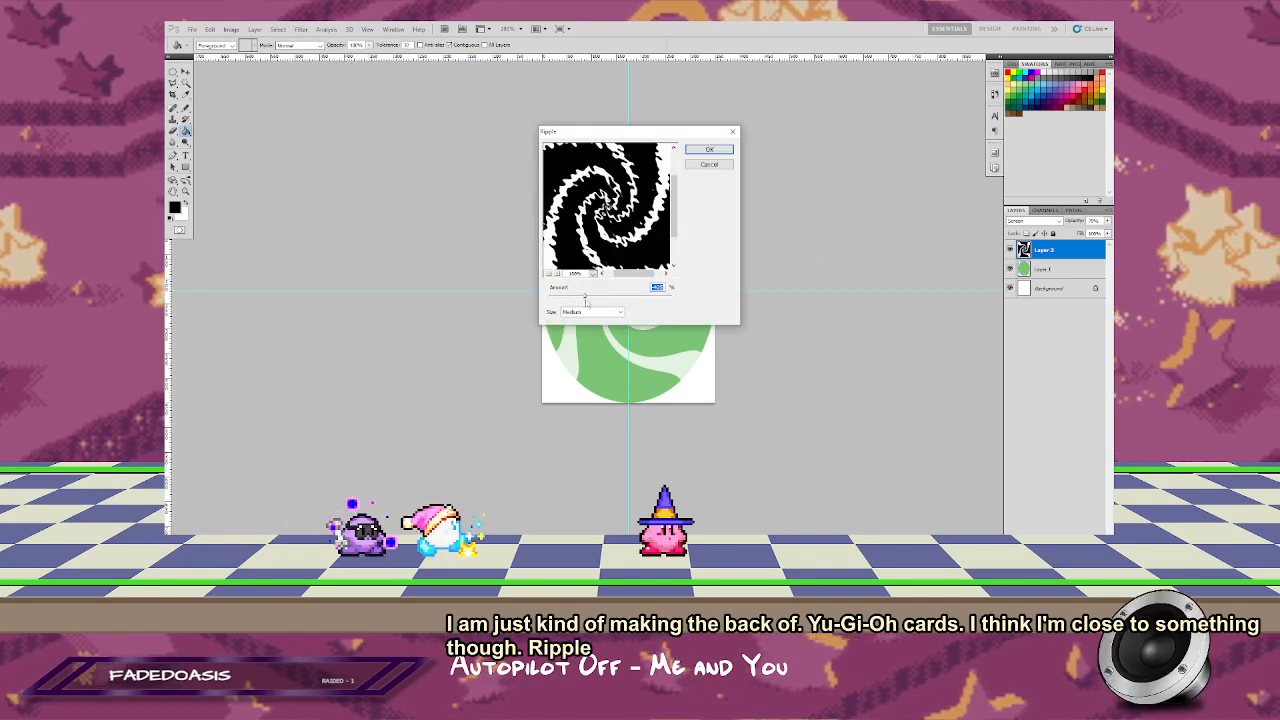
pyautogui.moveTo(586, 297); pyautogui.dragTo(640, 297)
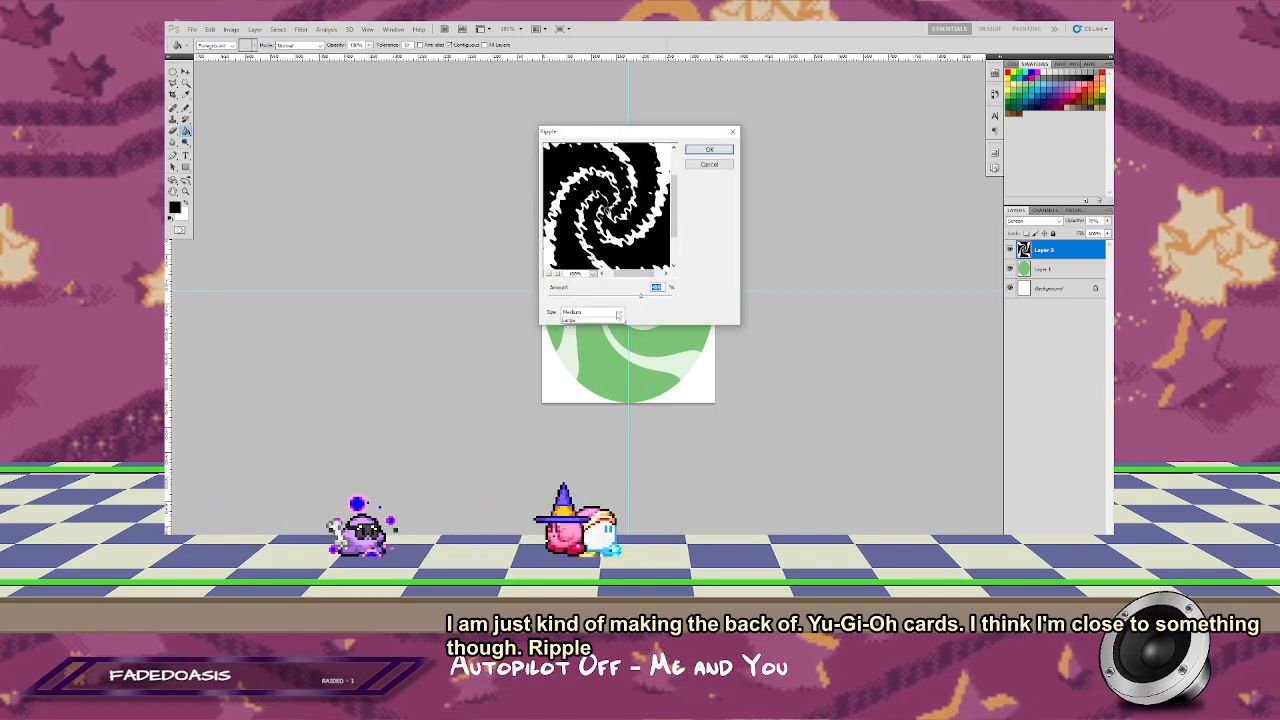
pyautogui.click(595, 320)
pyautogui.moveTo(660, 131); pyautogui.dragTo(428, 118)
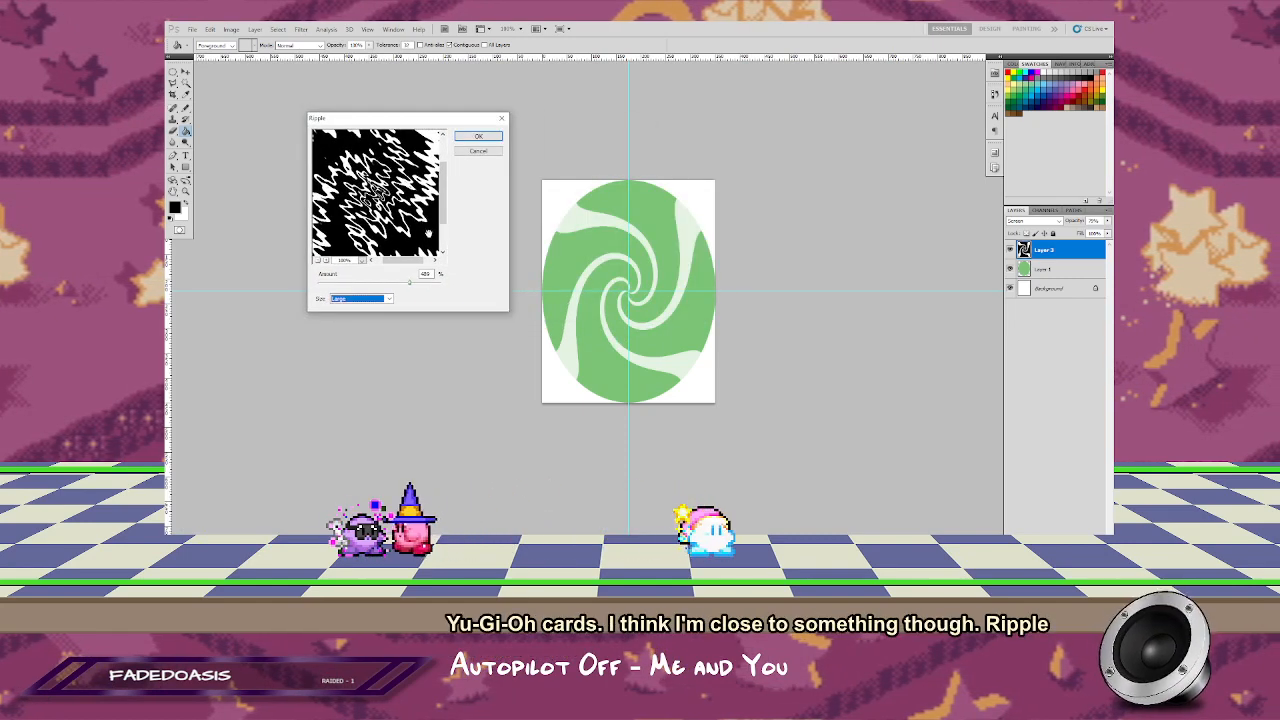
pyautogui.moveTo(414, 287); pyautogui.dragTo(393, 287)
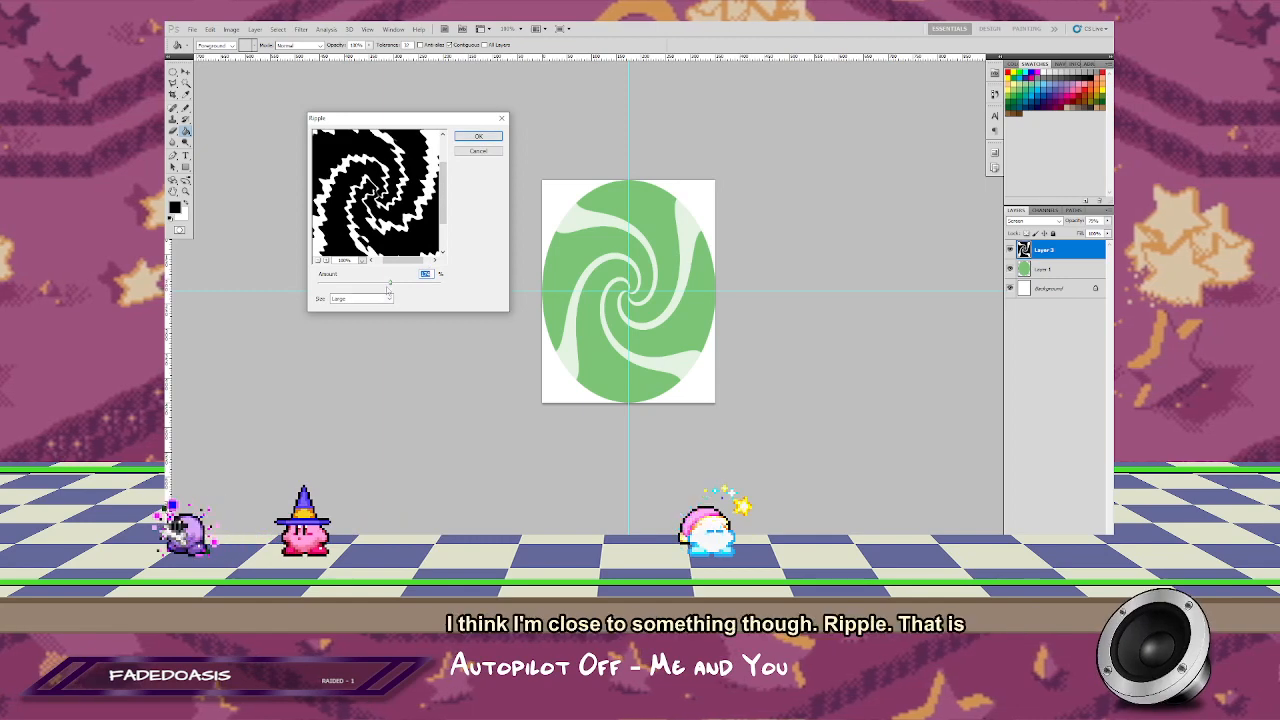
pyautogui.click(390, 299)
pyautogui.click(360, 306)
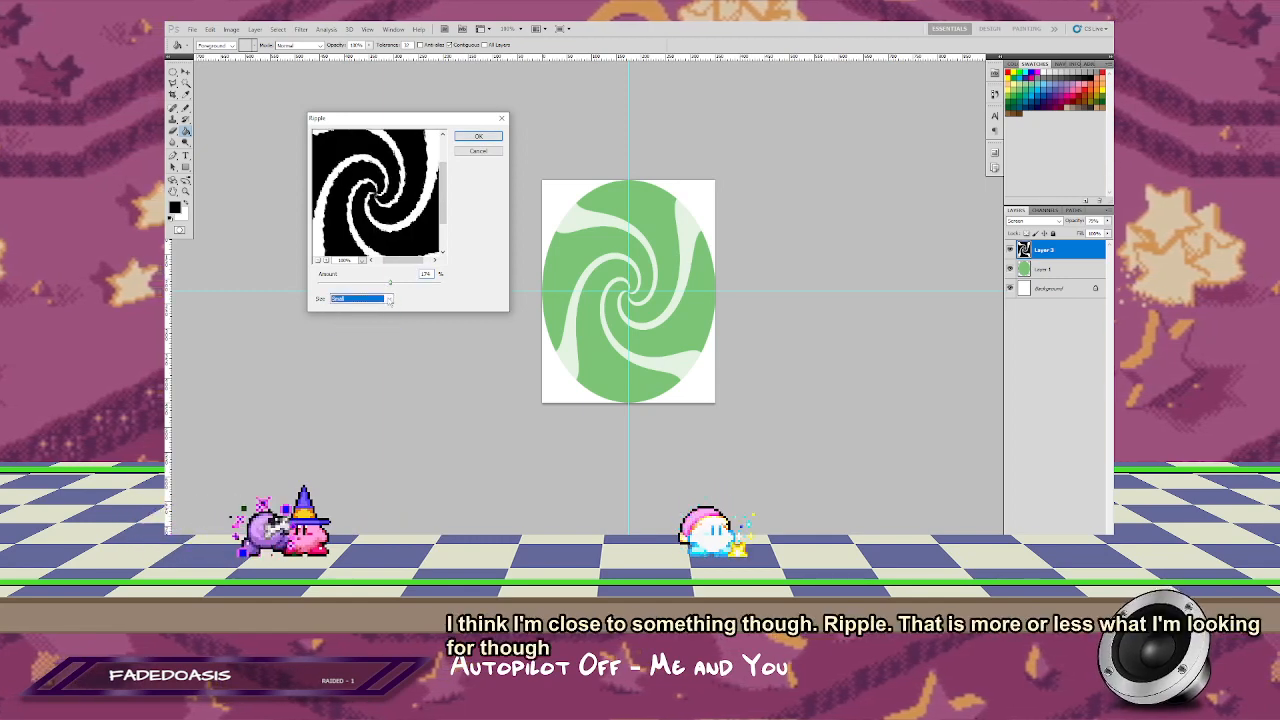
pyautogui.click(370, 324)
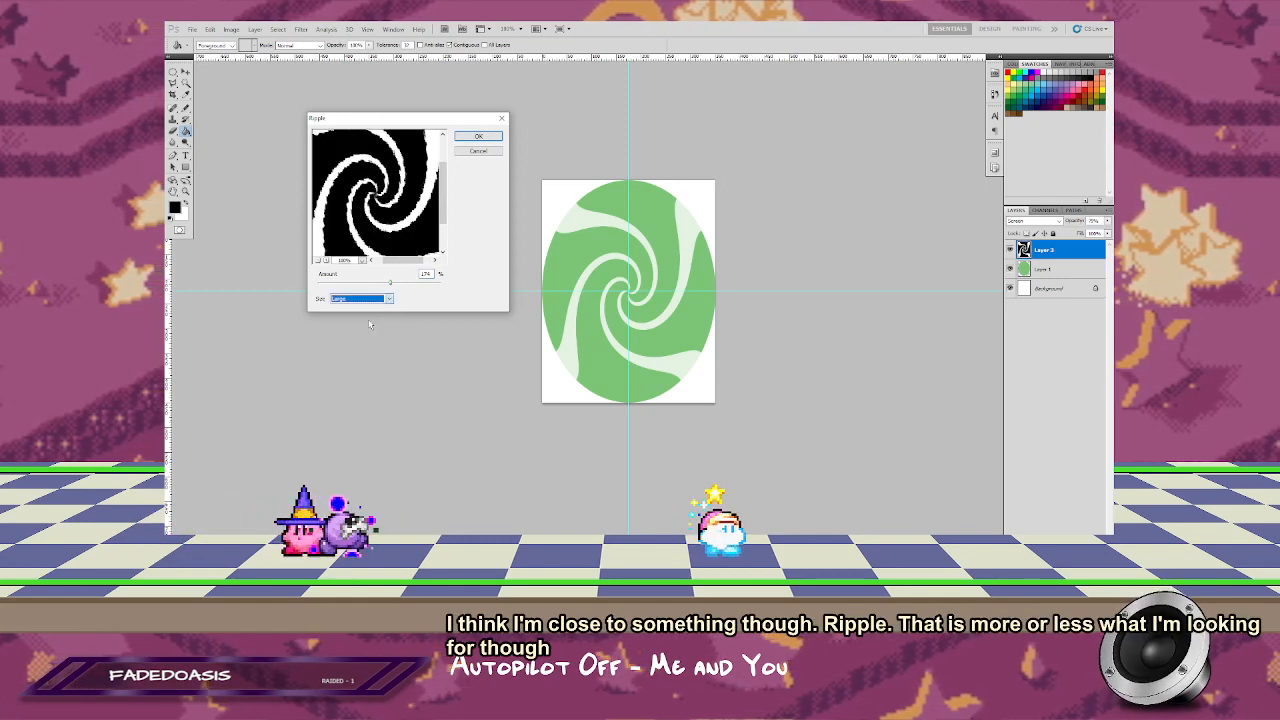
pyautogui.click(479, 136)
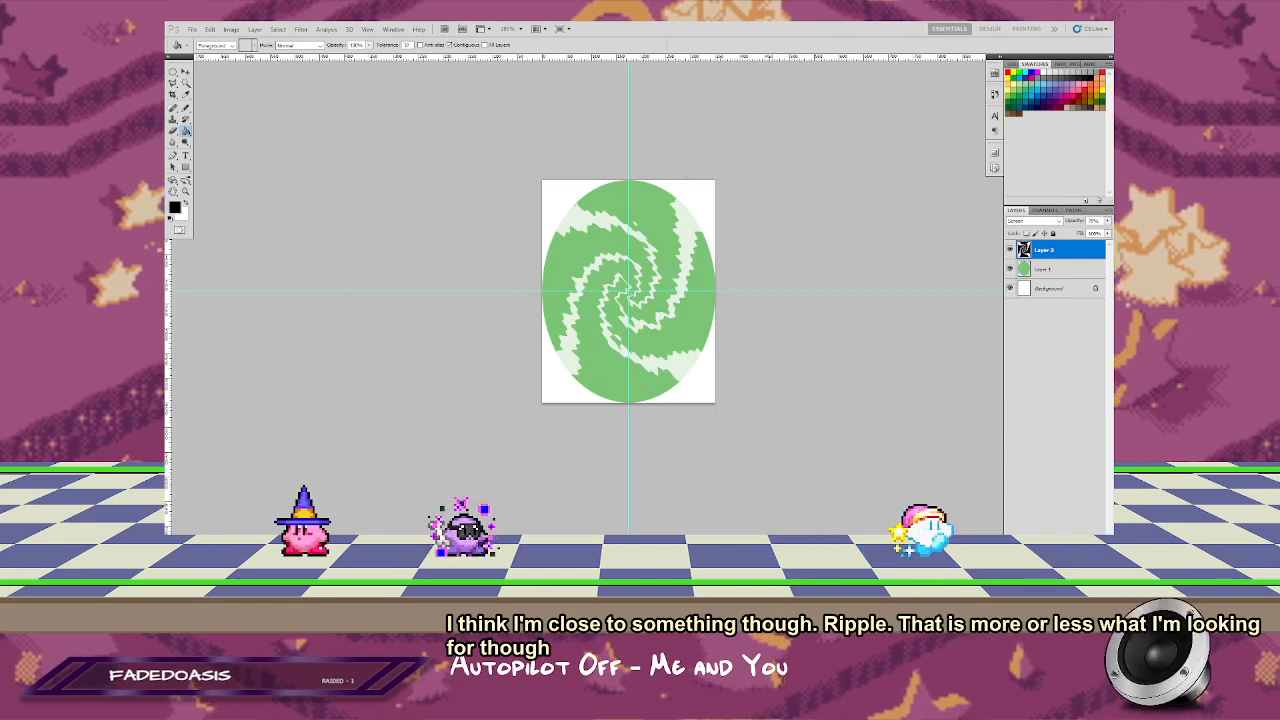
# Step: Twirl the jagged swirl layer with a negative angle so that its arms spiral in the opposite direction
pyautogui.click(303, 30)
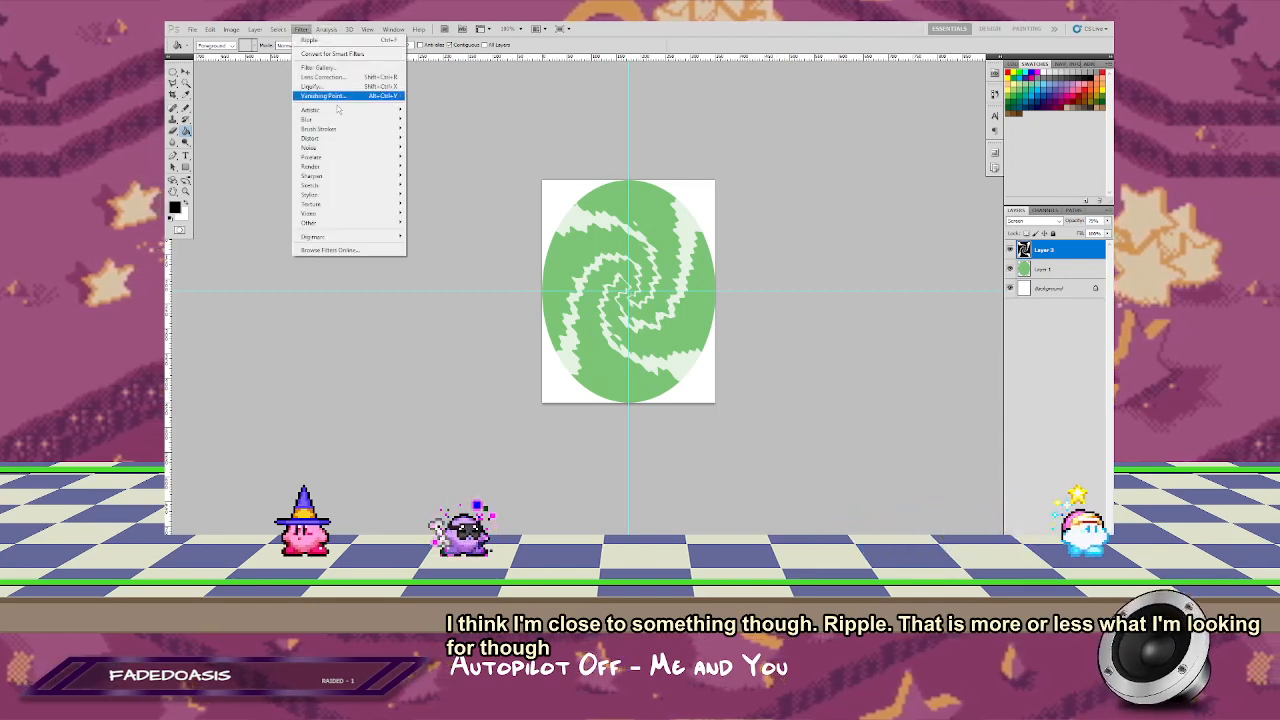
pyautogui.moveTo(352, 123)
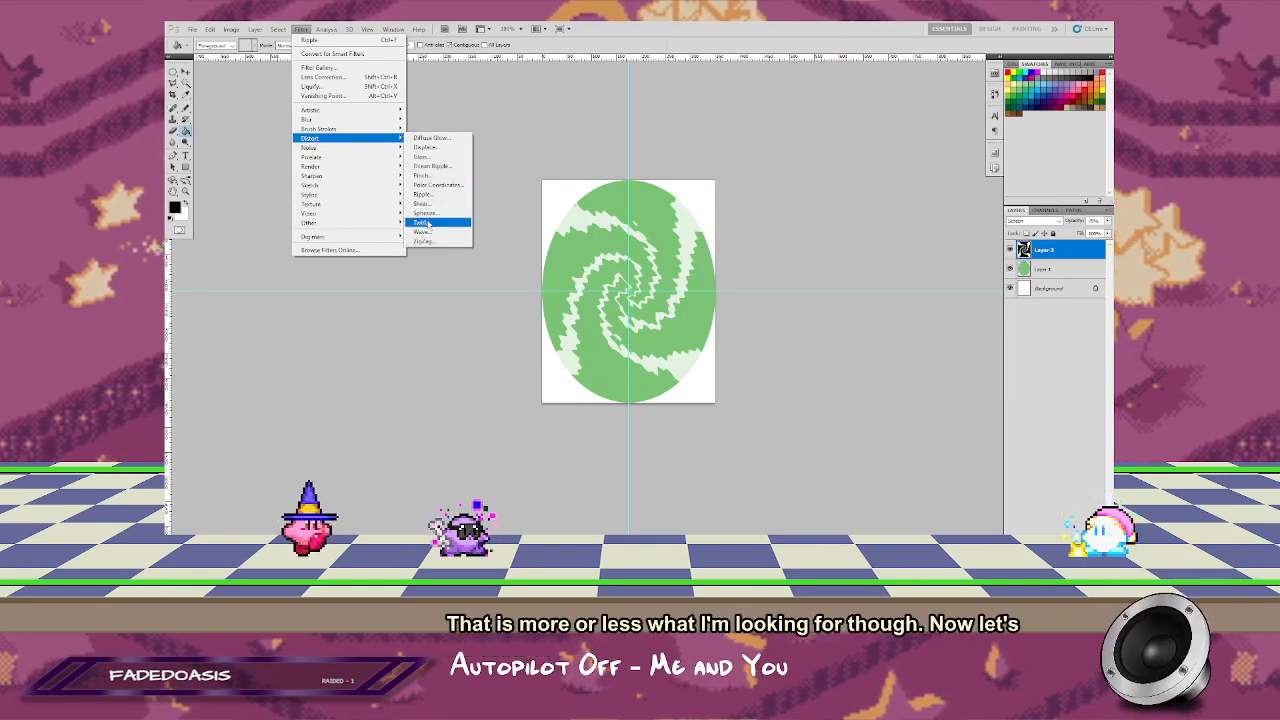
pyautogui.click(424, 222)
pyautogui.moveTo(738, 297); pyautogui.dragTo(734, 298)
pyautogui.click(862, 149)
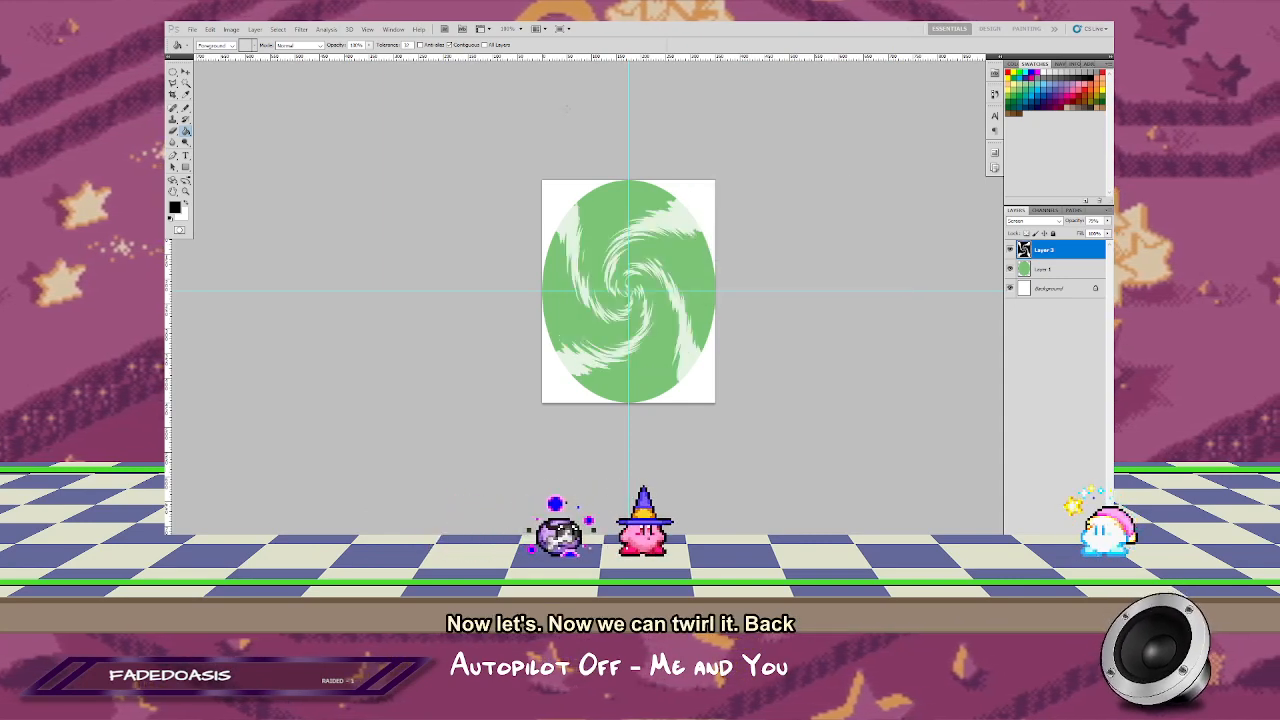
# Step: Ripple the reversed swirl again at Large size with a reduced amount to roughen its arm edges
pyautogui.click(301, 28)
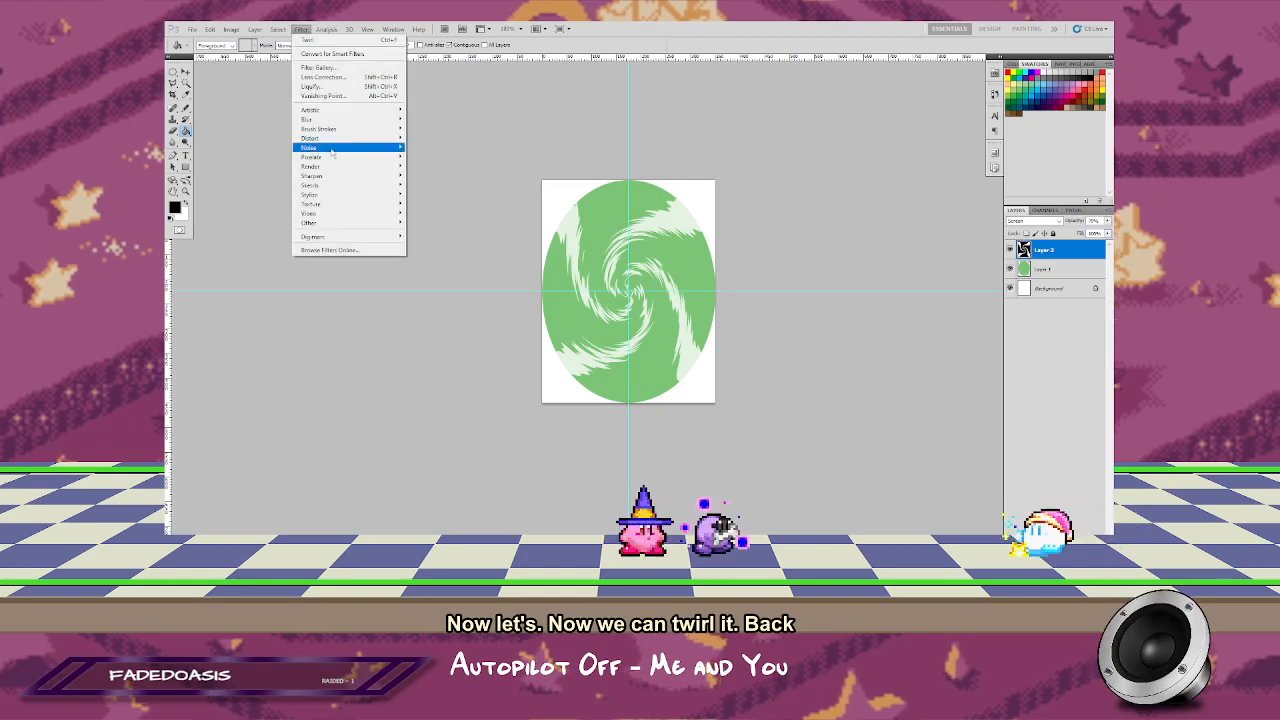
pyautogui.moveTo(360, 138)
pyautogui.click(425, 194)
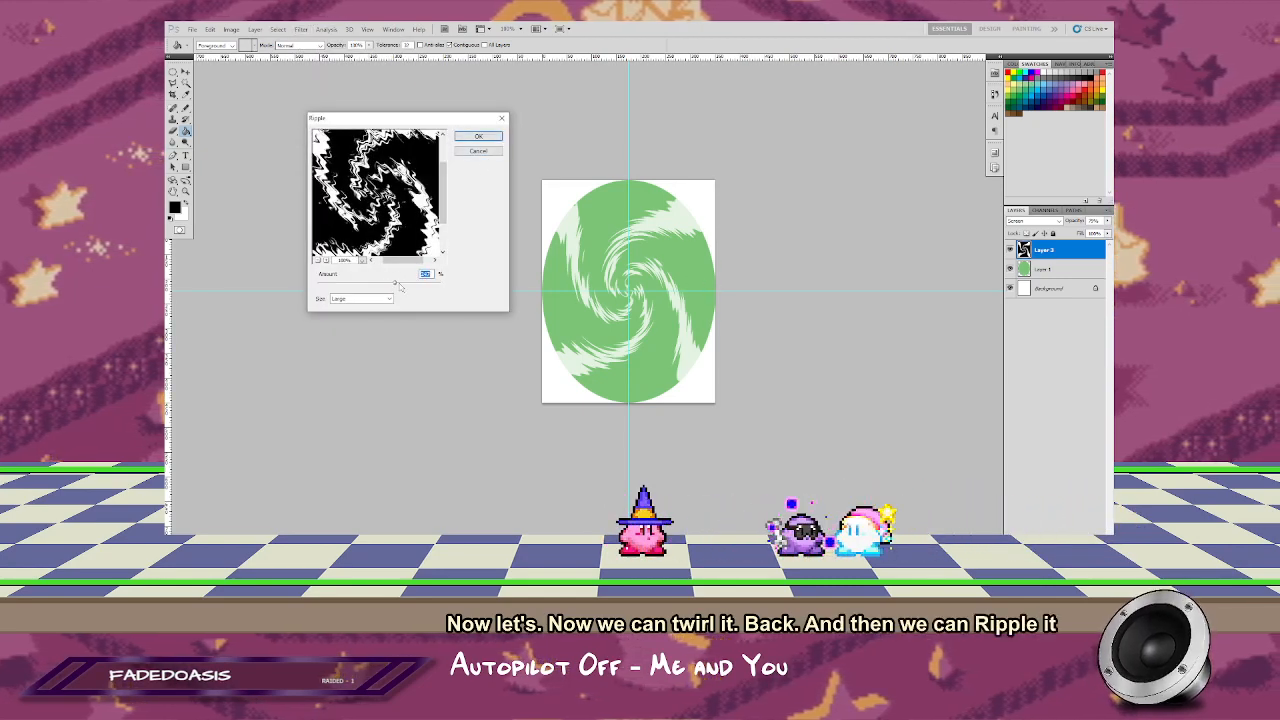
pyautogui.moveTo(400, 287)
pyautogui.mouseDown()
pyautogui.moveTo(374, 286)
pyautogui.moveTo(388, 287)
pyautogui.mouseUp()
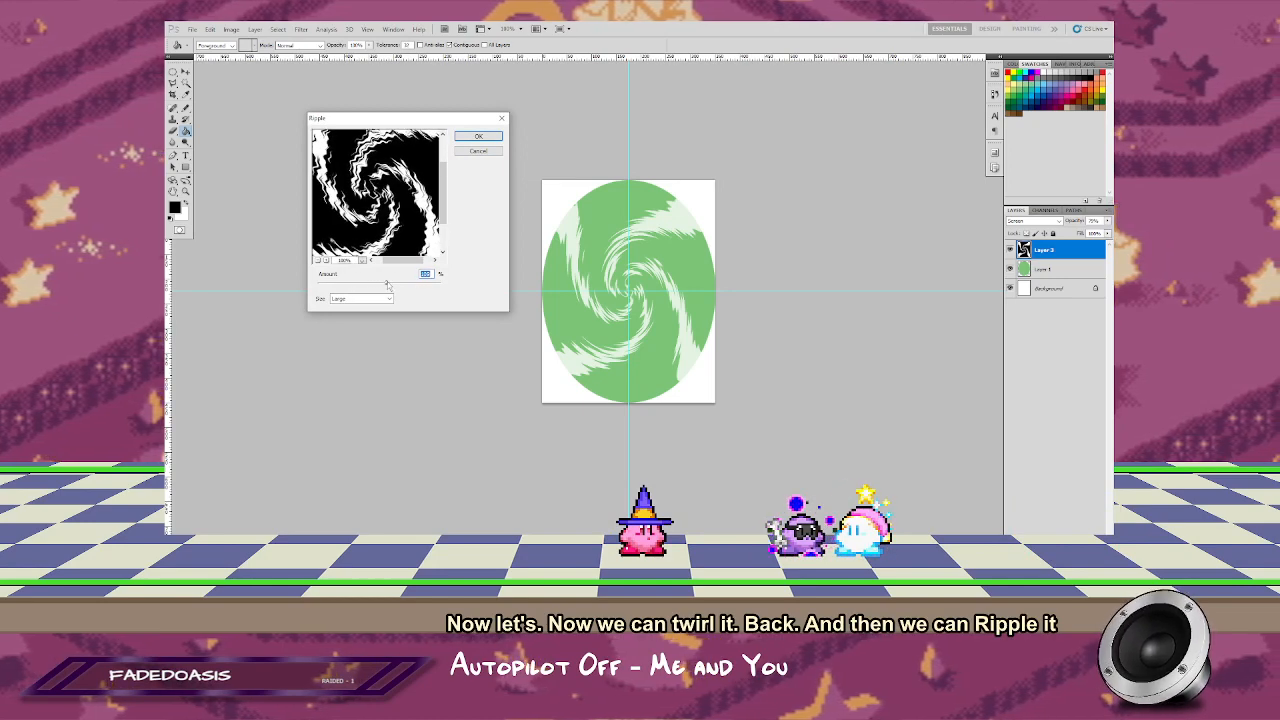
pyautogui.click(478, 138)
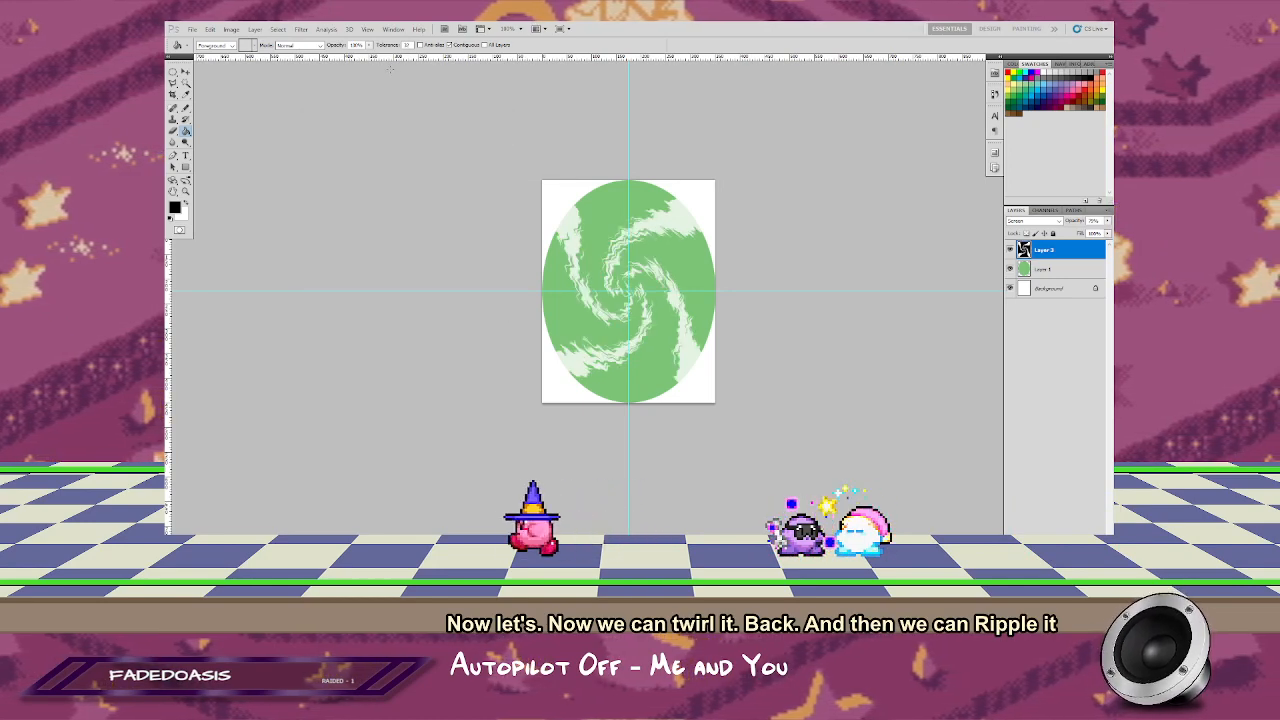
# Step: Twirl the roughened swirl layer with a strong positive angle to wind it into a tight multi-turn spiral
pyautogui.click(305, 28)
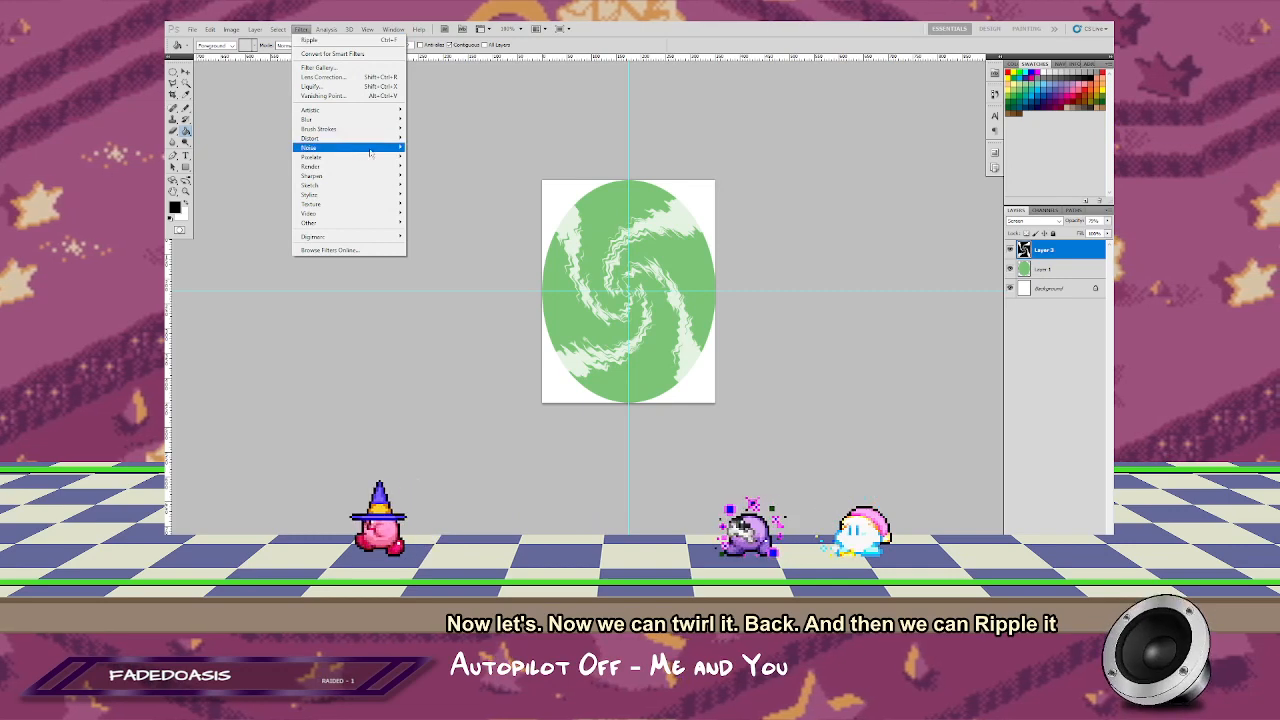
pyautogui.moveTo(372, 150)
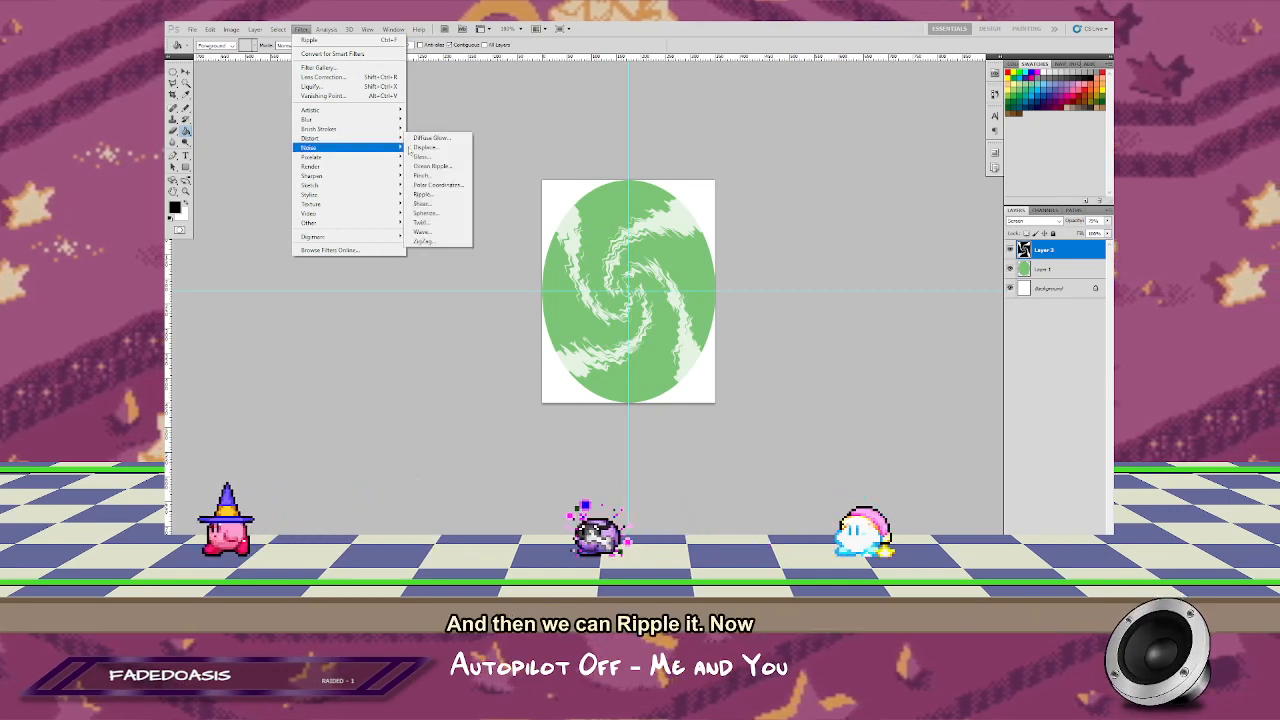
pyautogui.click(430, 222)
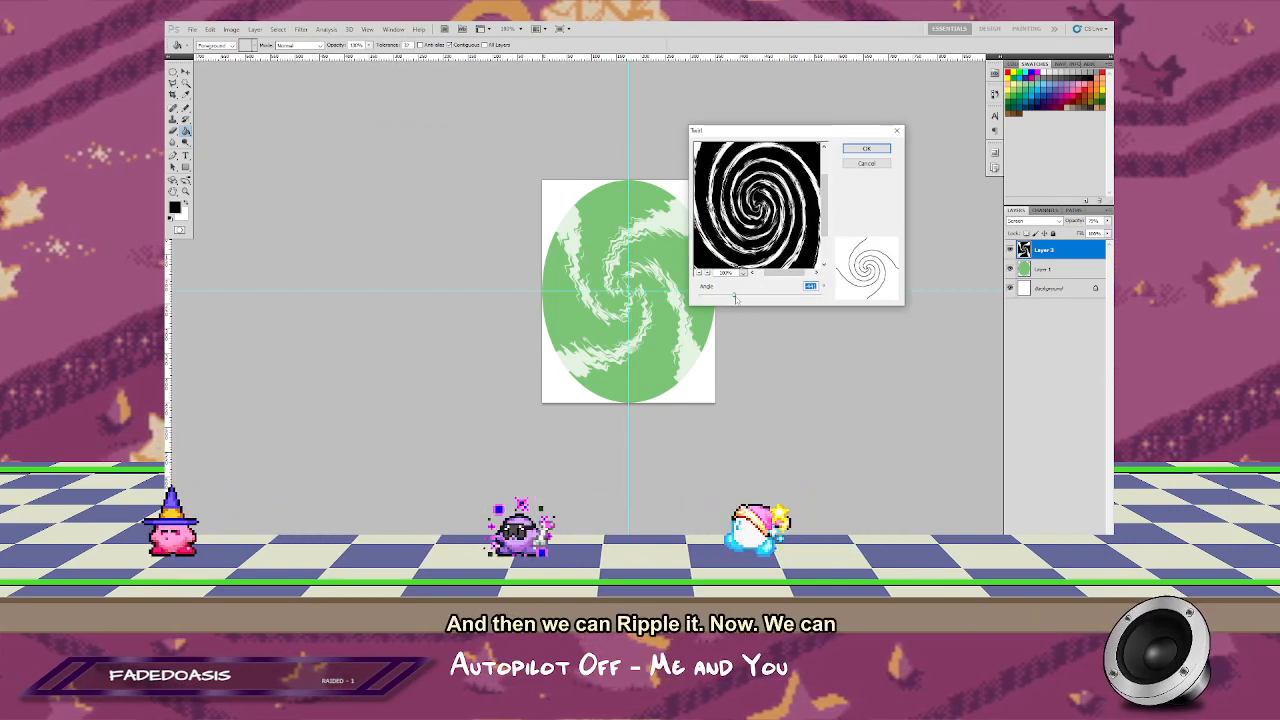
pyautogui.moveTo(735, 298); pyautogui.dragTo(817, 294)
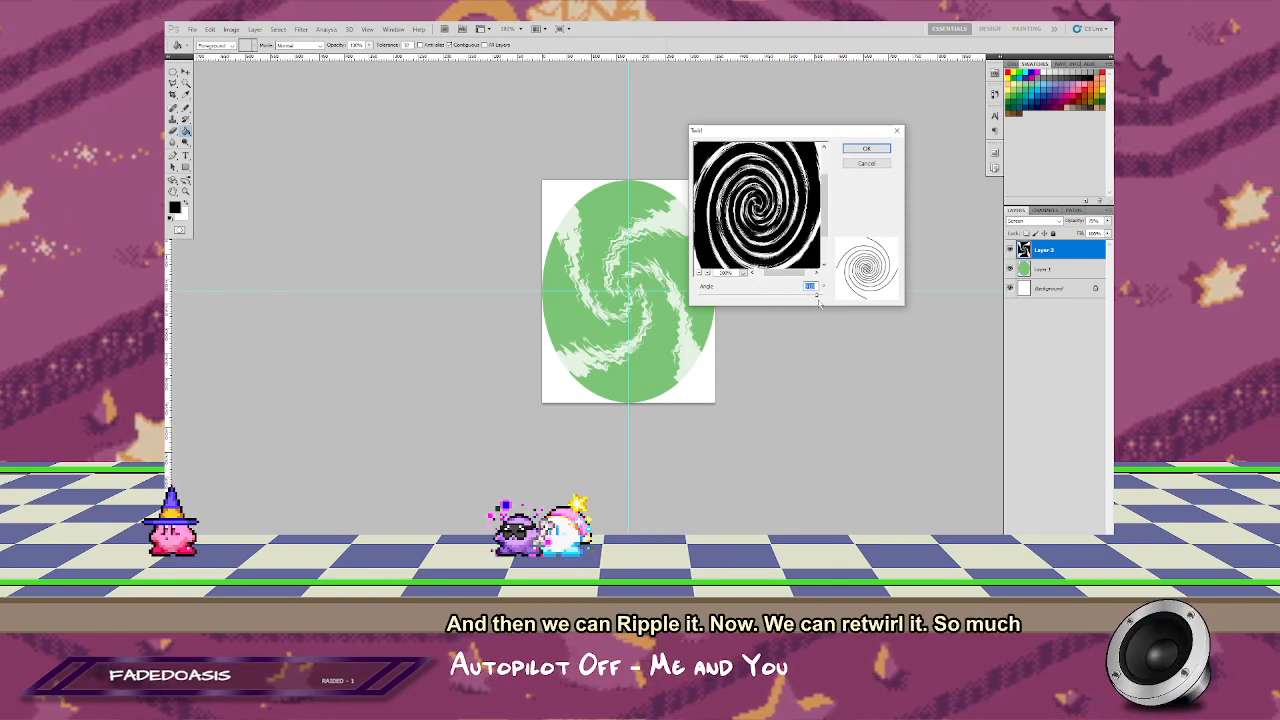
pyautogui.click(866, 149)
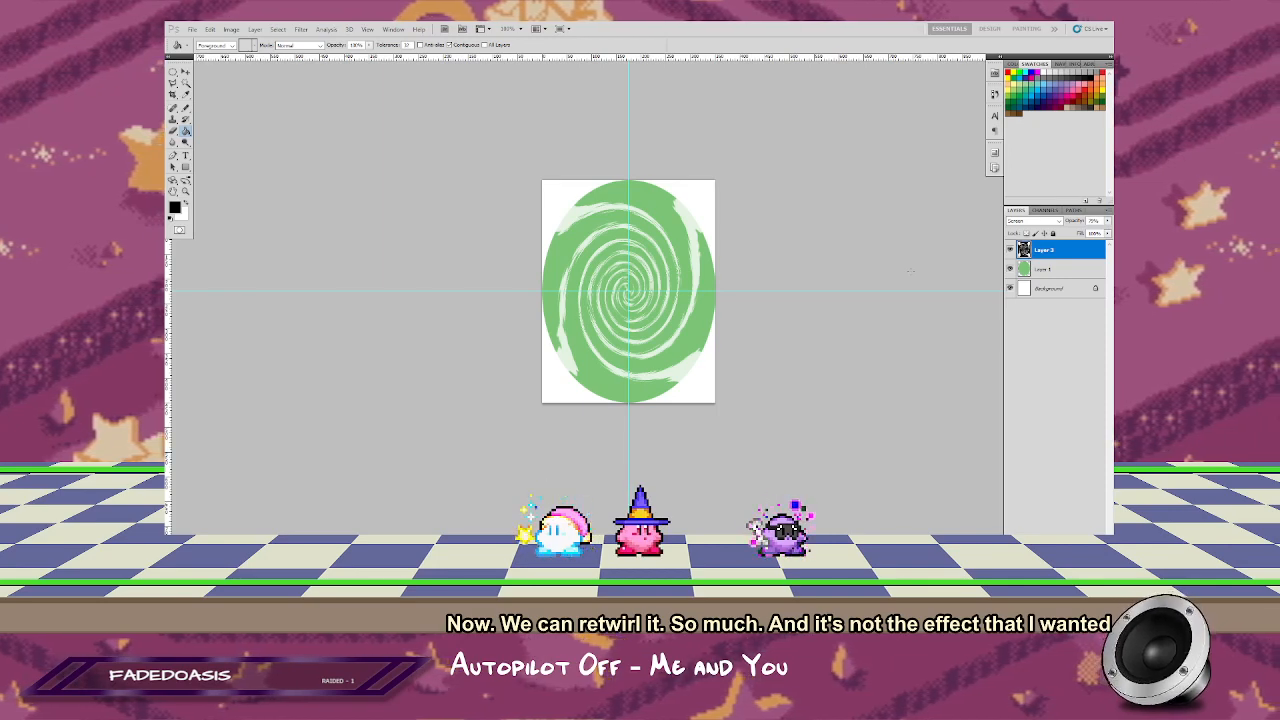
# Step: Undo the Ripple and Twirl filters on the swirl layer, going back to the smooth four-armed spiral
pyautogui.hotkey('ctrl', 'z')
pyautogui.hotkey('ctrl', 'z')
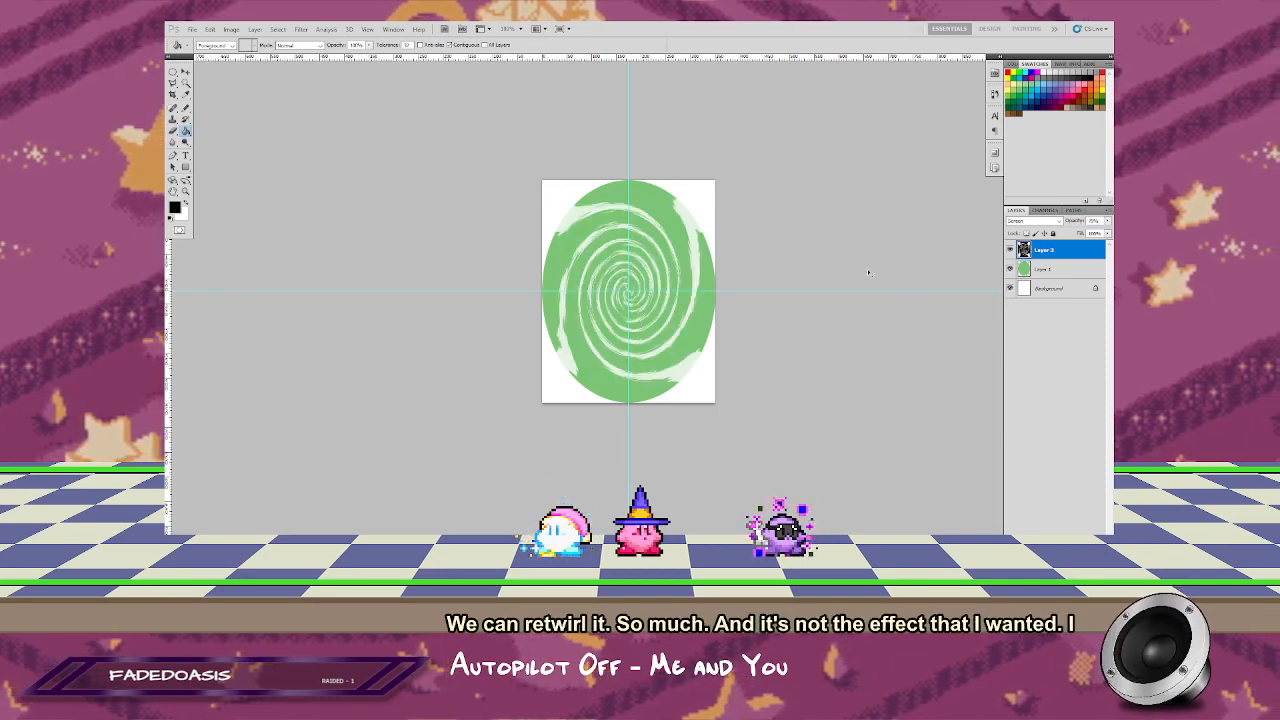
pyautogui.hotkey('ctrl', 'z')
pyautogui.hotkey('ctrl', 'alt', 'z')
pyautogui.hotkey('ctrl', 'alt', 'z')
pyautogui.hotkey('ctrl', 'alt', 'z')
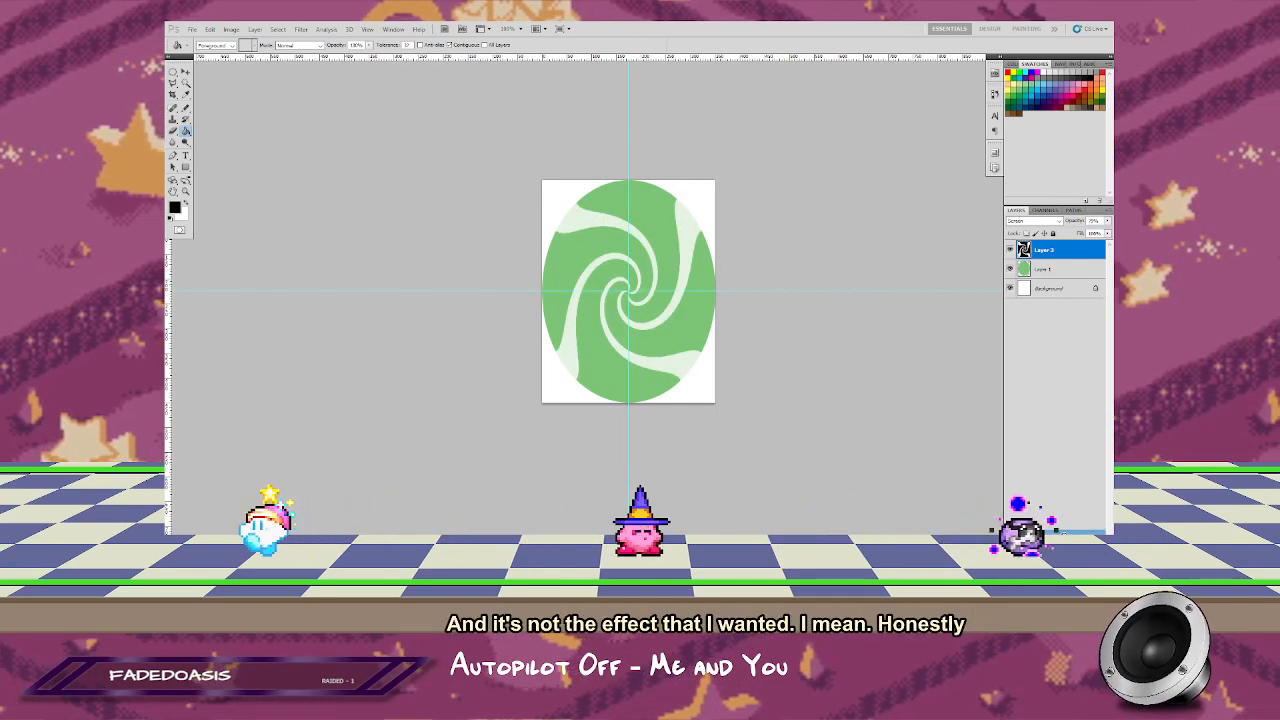
# Step: Duplicate the four-armed spiral layer and twirl the copy with a positive angle so its arms wind more tightly
pyautogui.hotkey('ctrl', 'j')
pyautogui.click(279, 29)
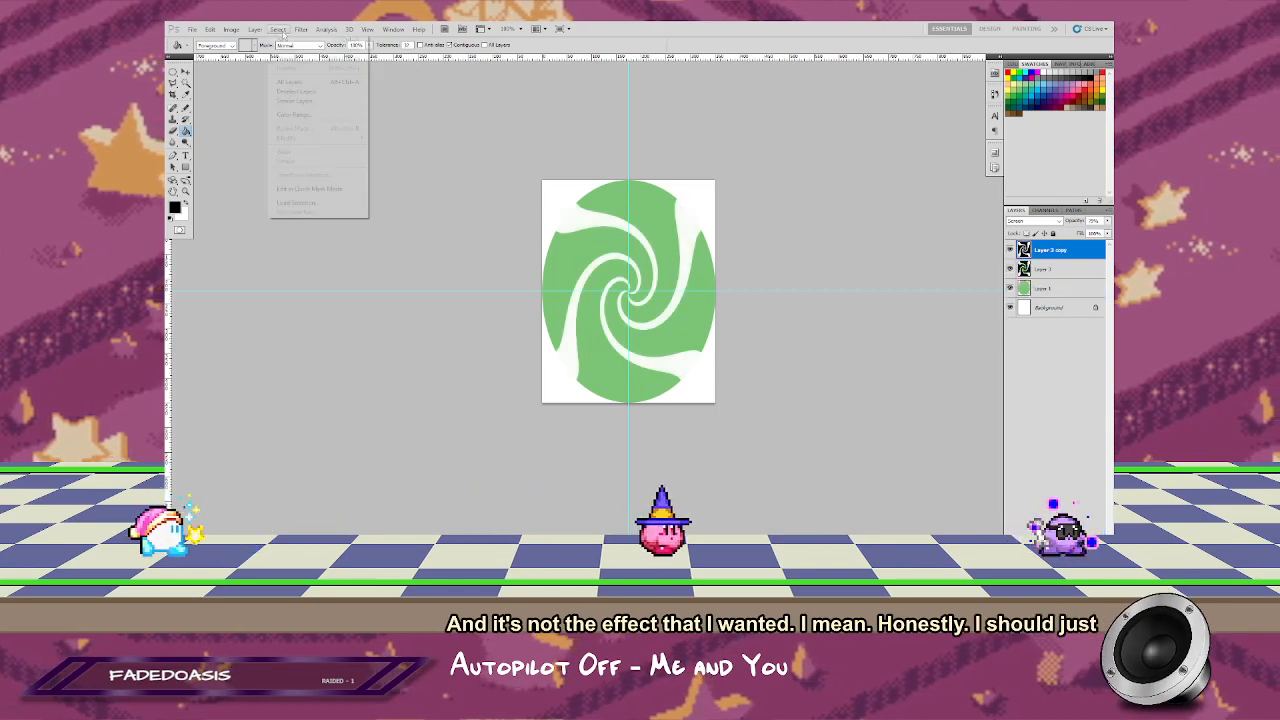
pyautogui.moveTo(306, 31)
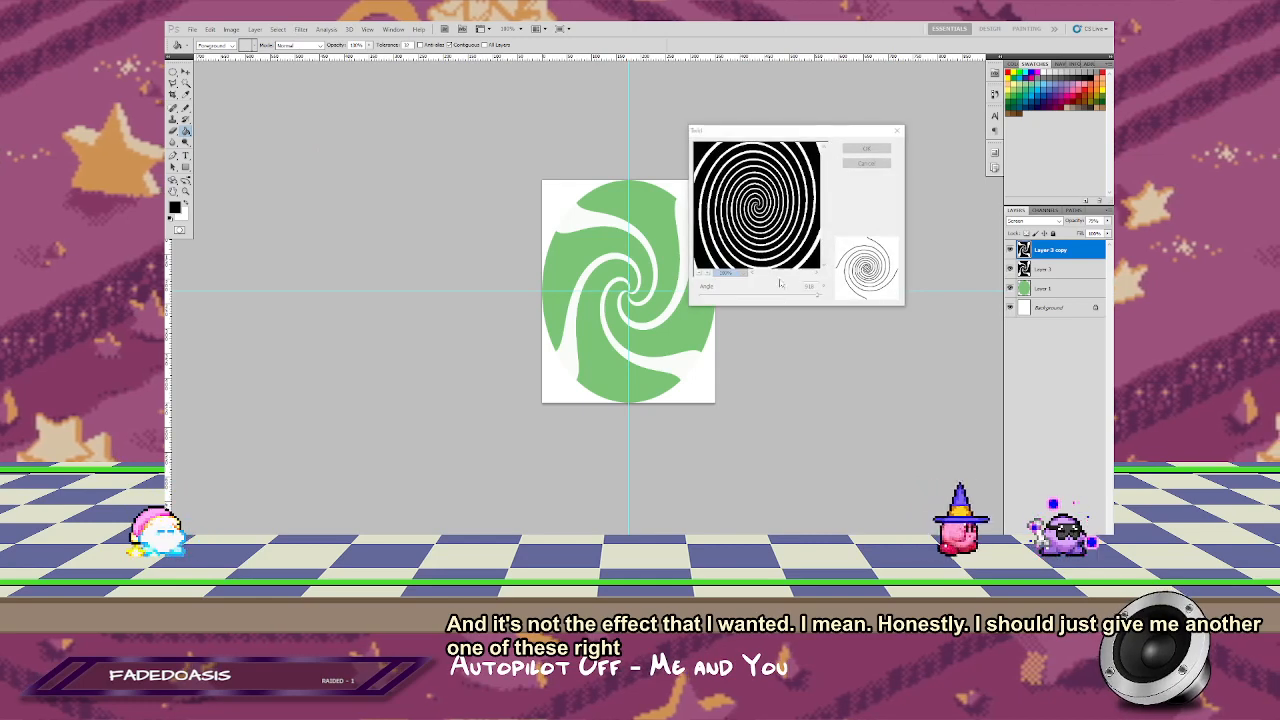
pyautogui.moveTo(819, 297); pyautogui.dragTo(760, 297)
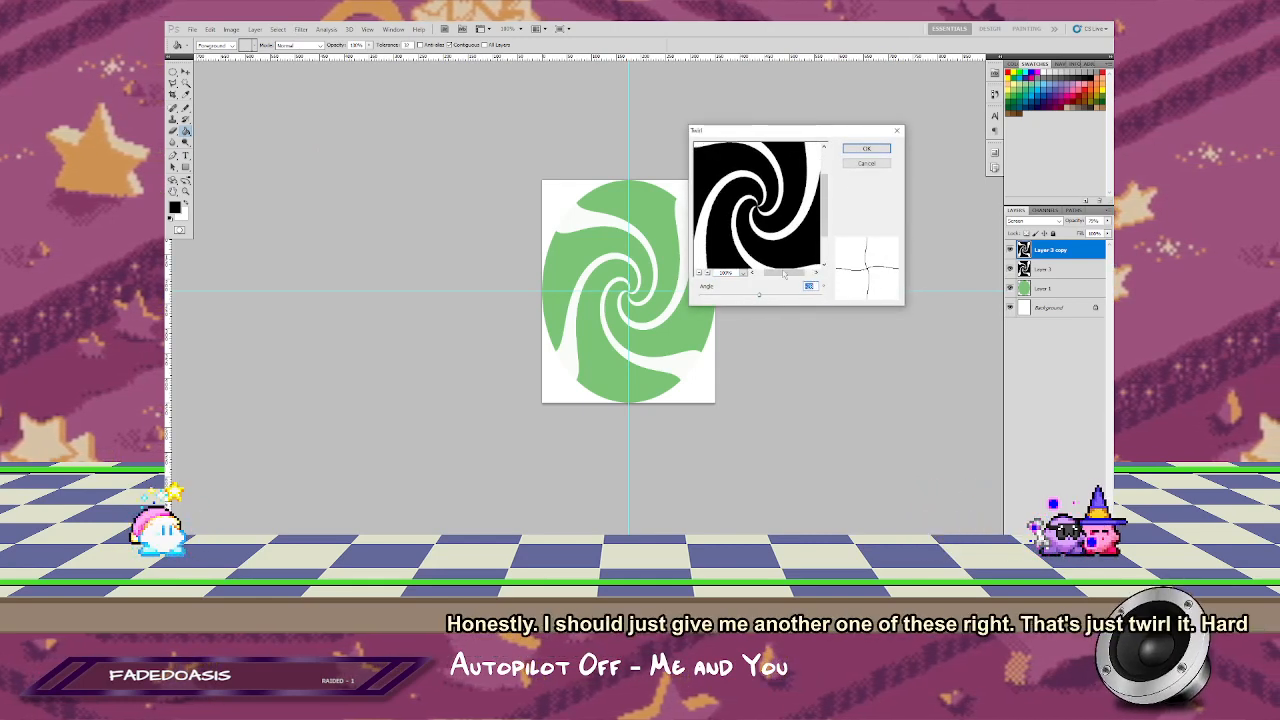
pyautogui.click(866, 150)
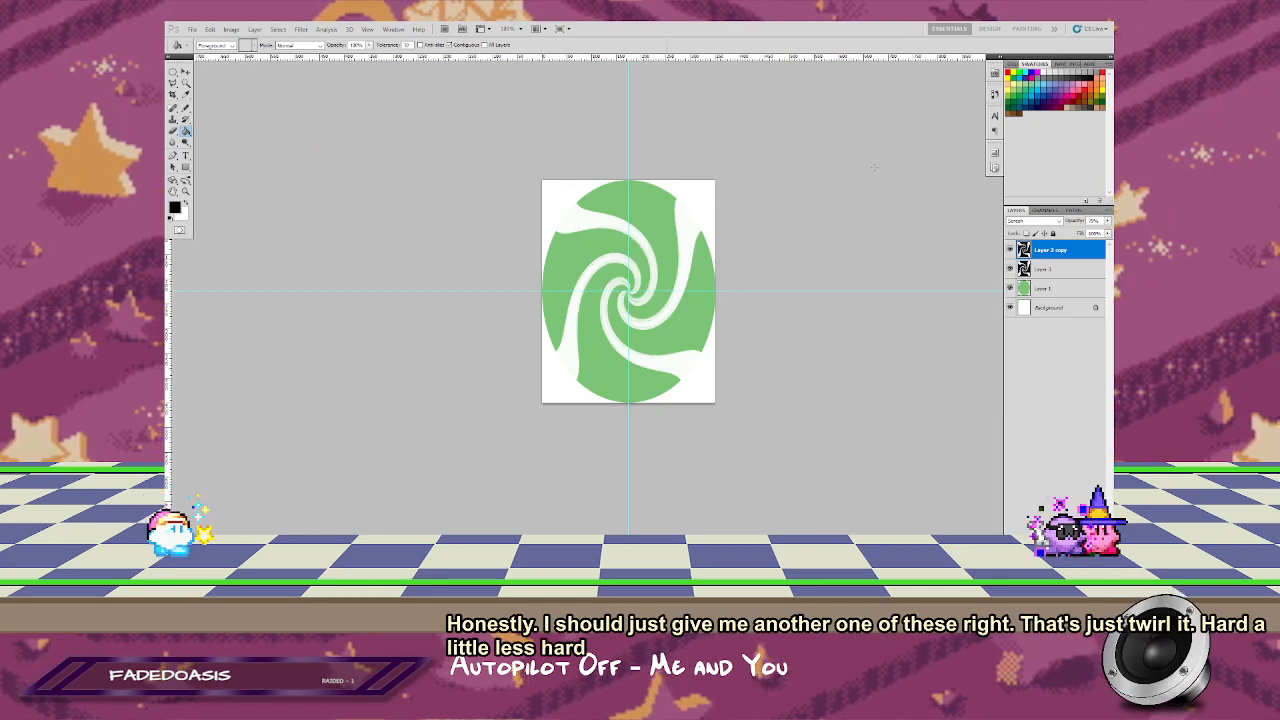
pyautogui.click(300, 29)
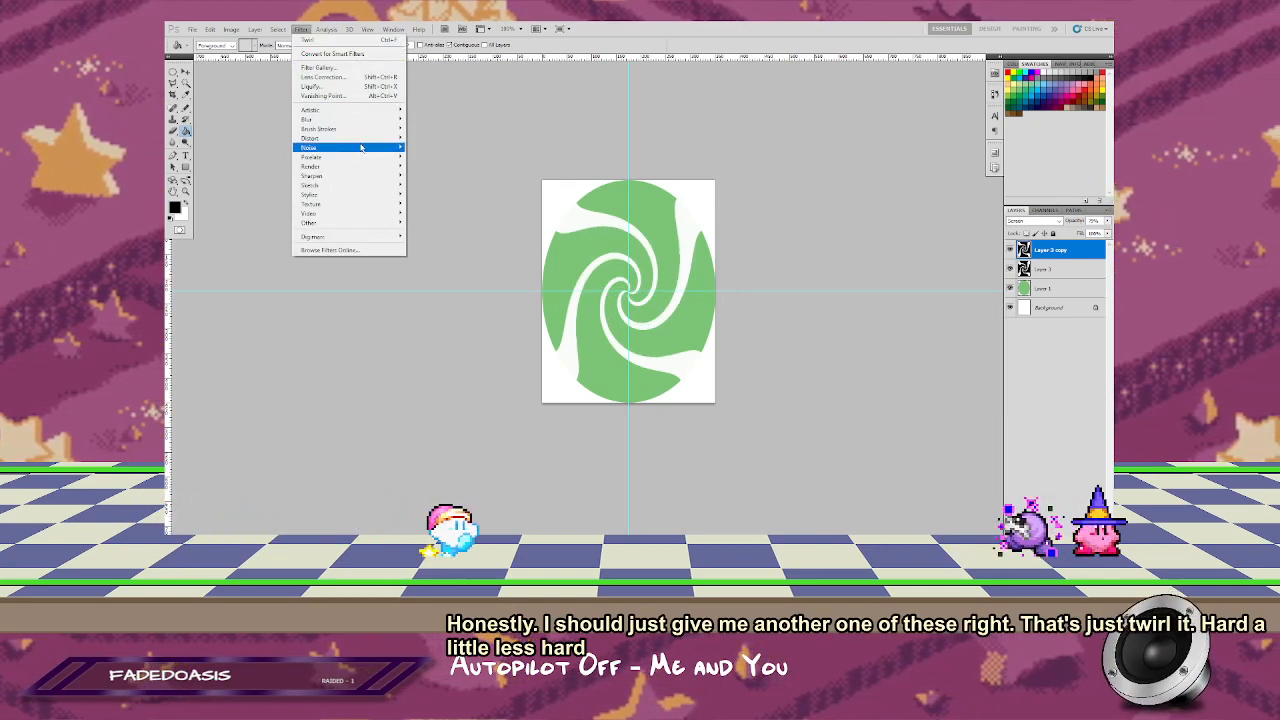
pyautogui.moveTo(380, 168)
pyautogui.moveTo(379, 143)
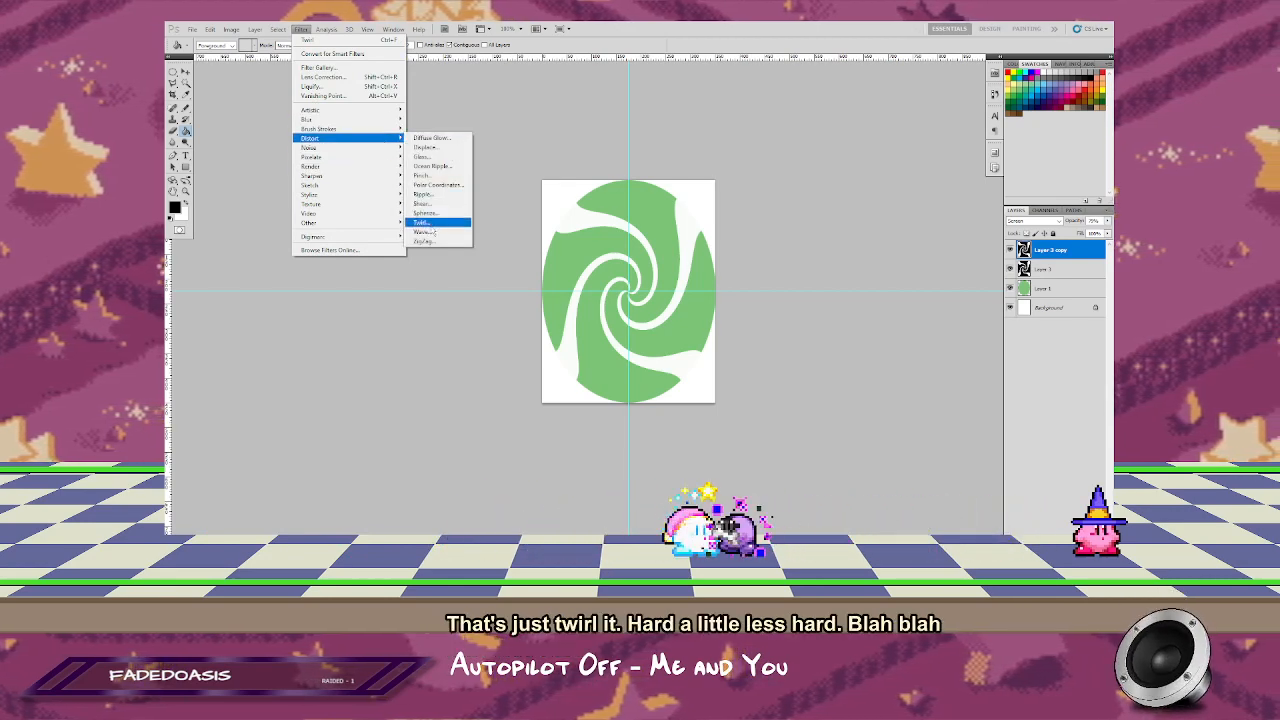
pyautogui.click(425, 222)
pyautogui.moveTo(763, 300); pyautogui.dragTo(775, 300)
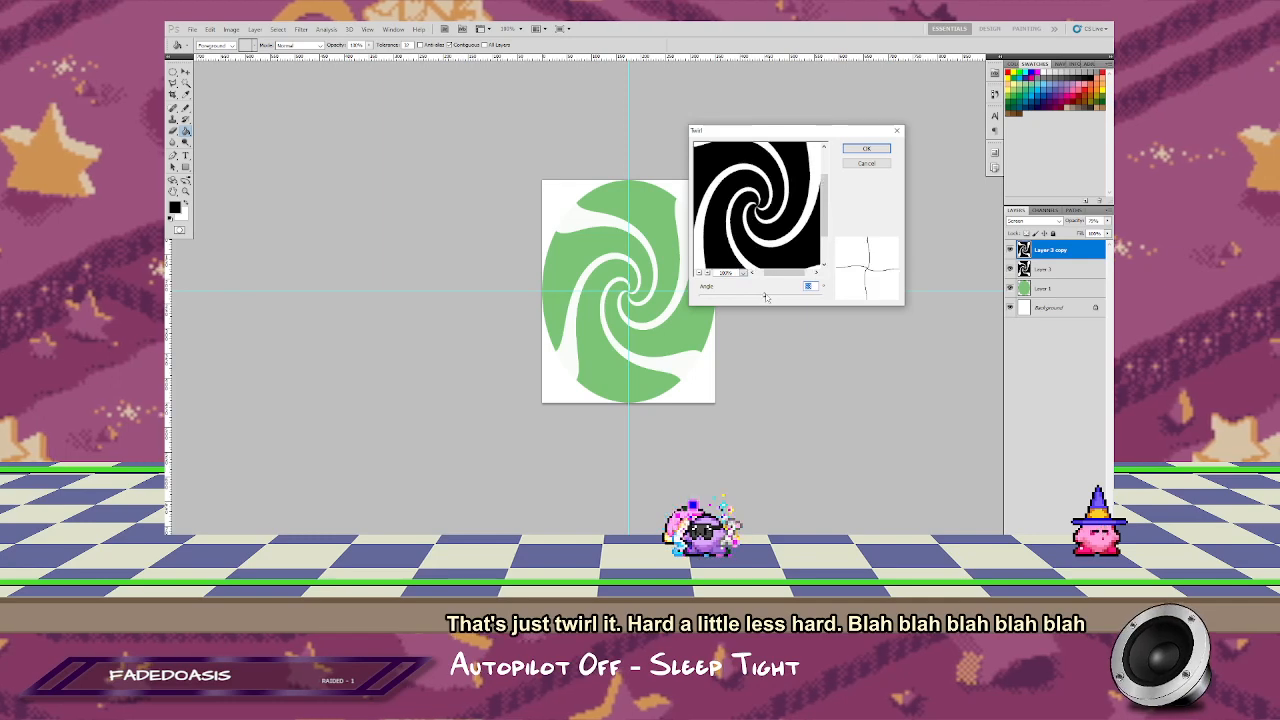
pyautogui.click(874, 149)
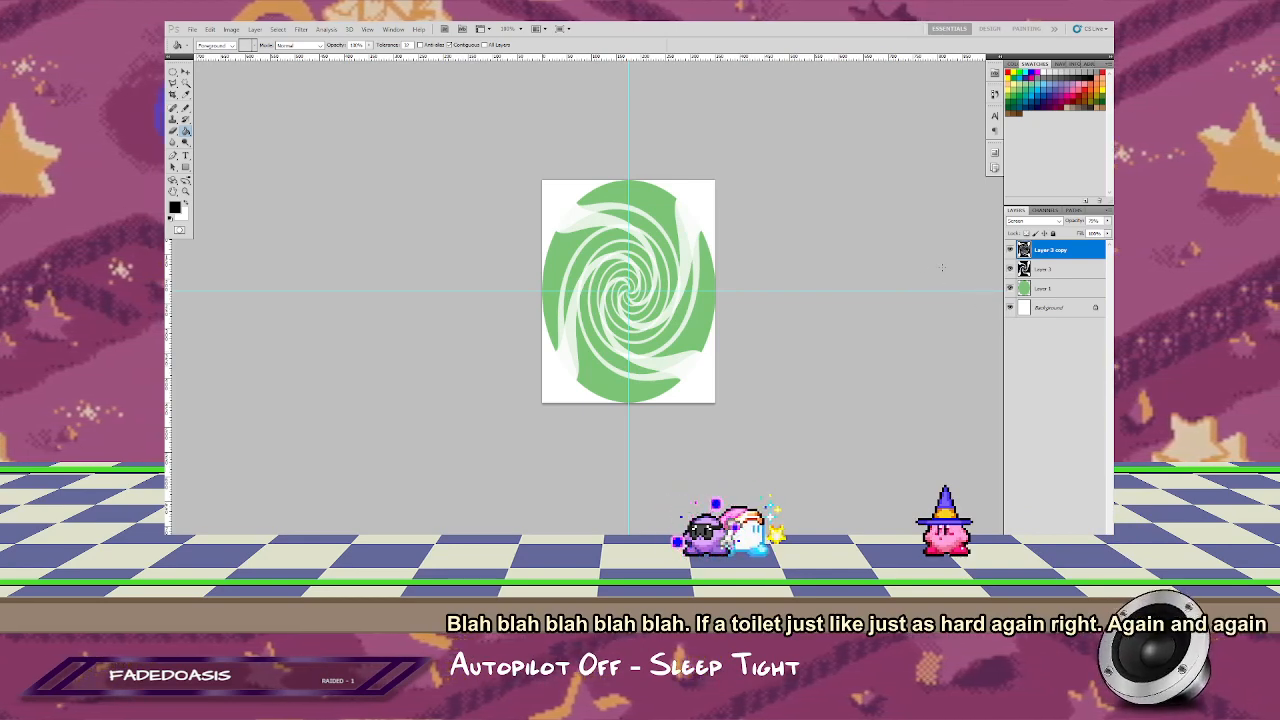
# Step: Ripple the duplicated swirl layer at Large size to give its thin arms jagged edges
pyautogui.click(301, 29)
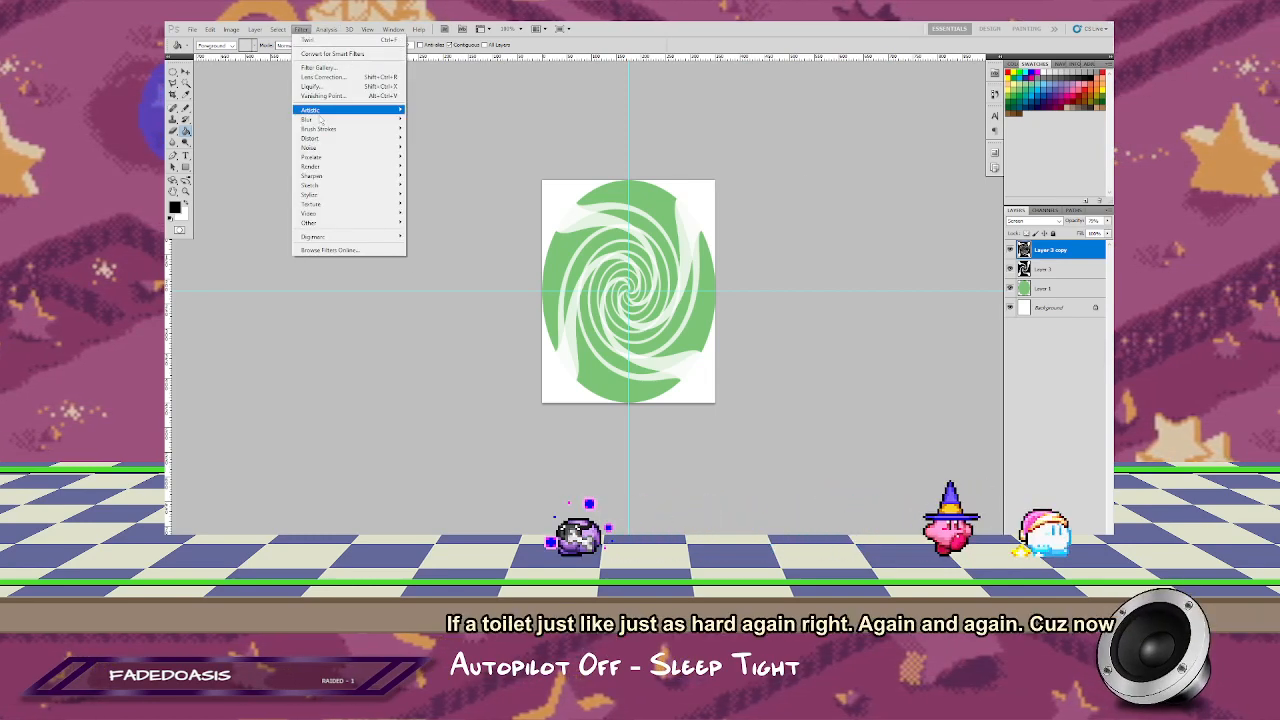
pyautogui.moveTo(360, 138)
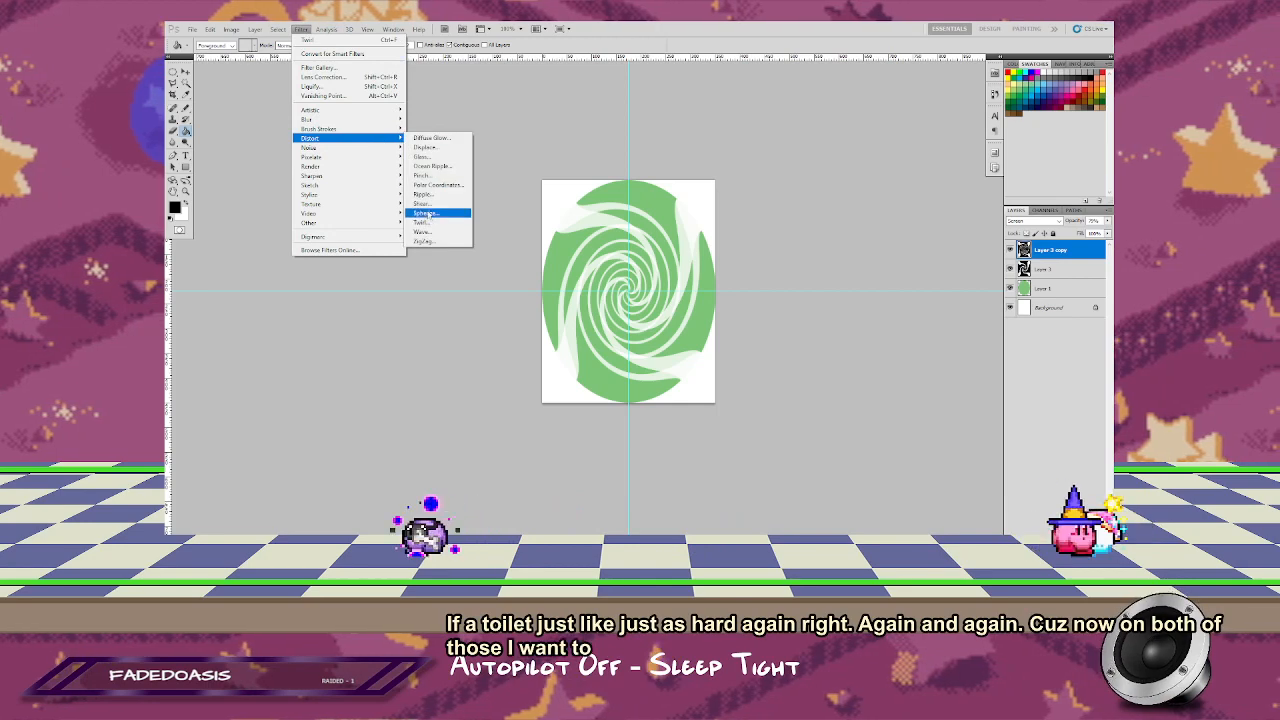
pyautogui.click(425, 194)
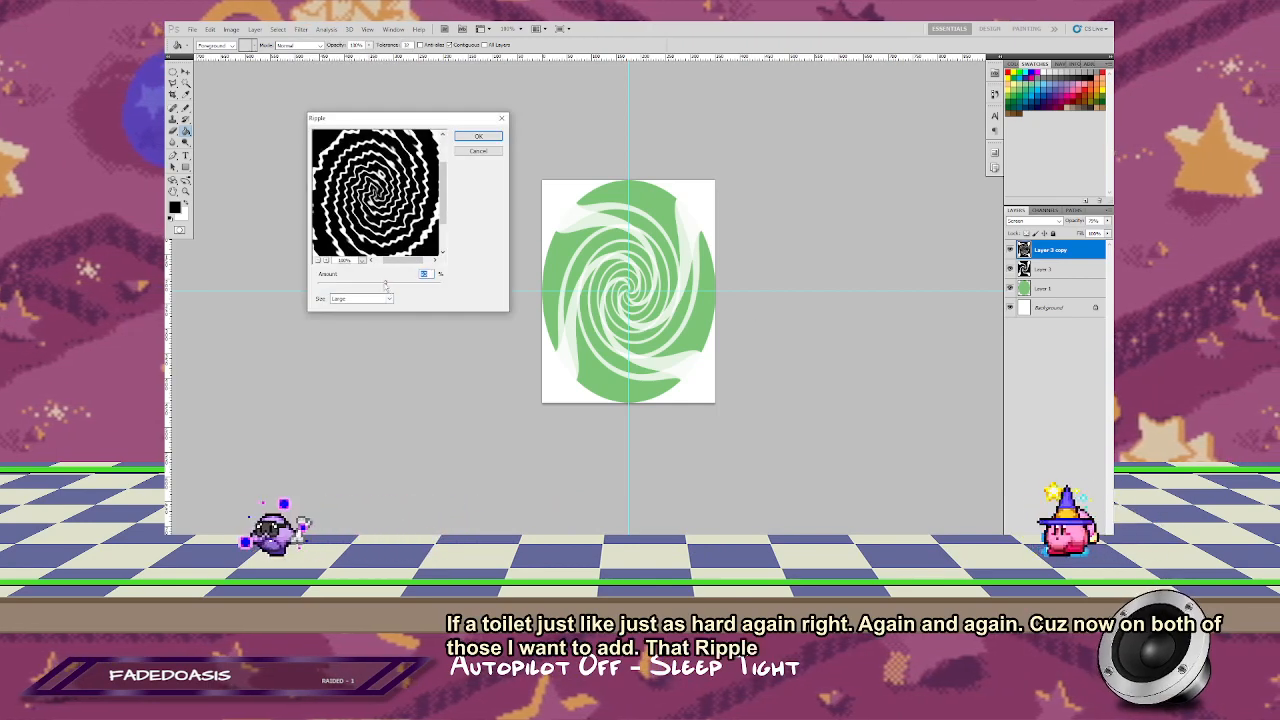
pyautogui.moveTo(386, 284); pyautogui.dragTo(387, 286)
pyautogui.press('Return')
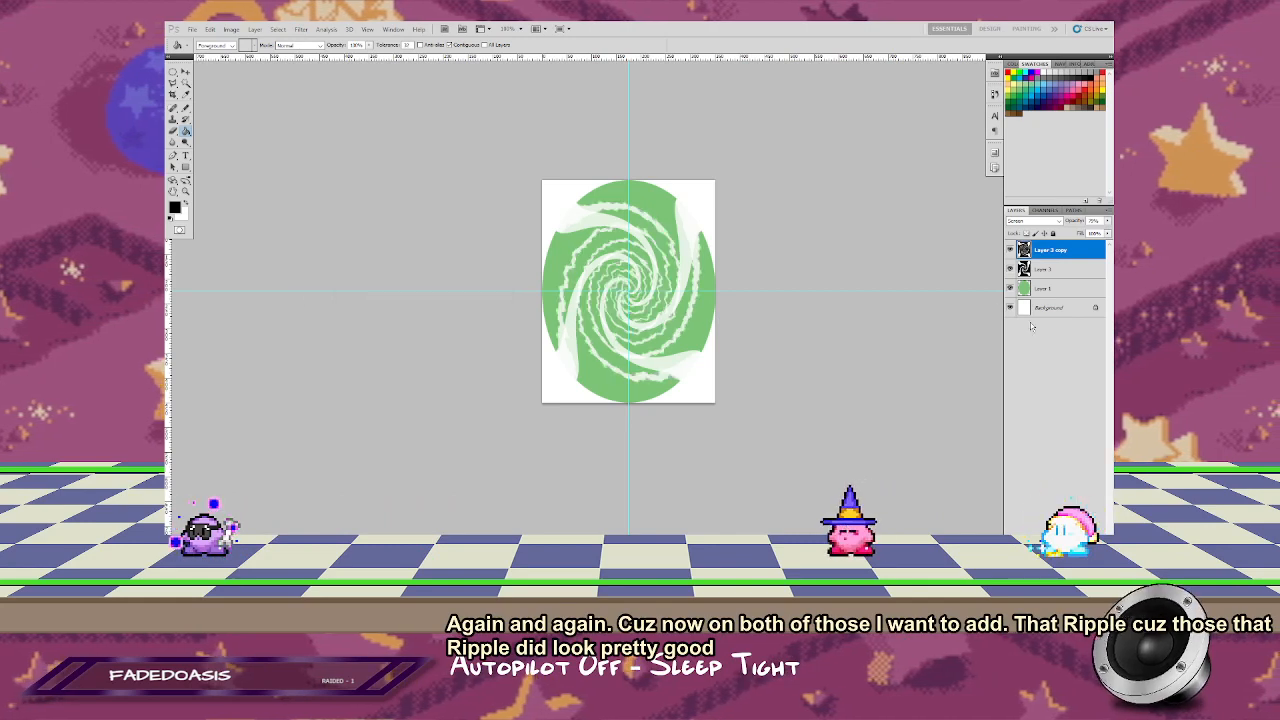
# Step: Repeat the same Ripple filter on the original swirl layer beneath the copy
pyautogui.click(1048, 269)
pyautogui.click(302, 30)
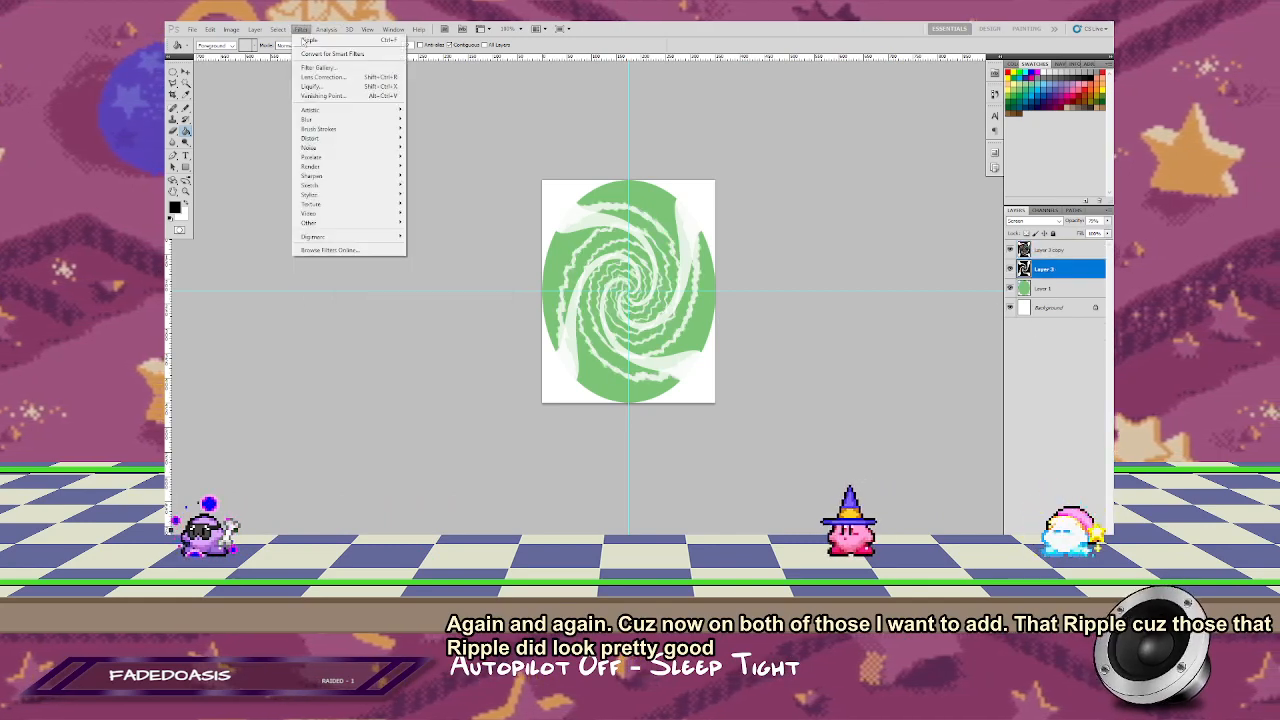
pyautogui.click(311, 40)
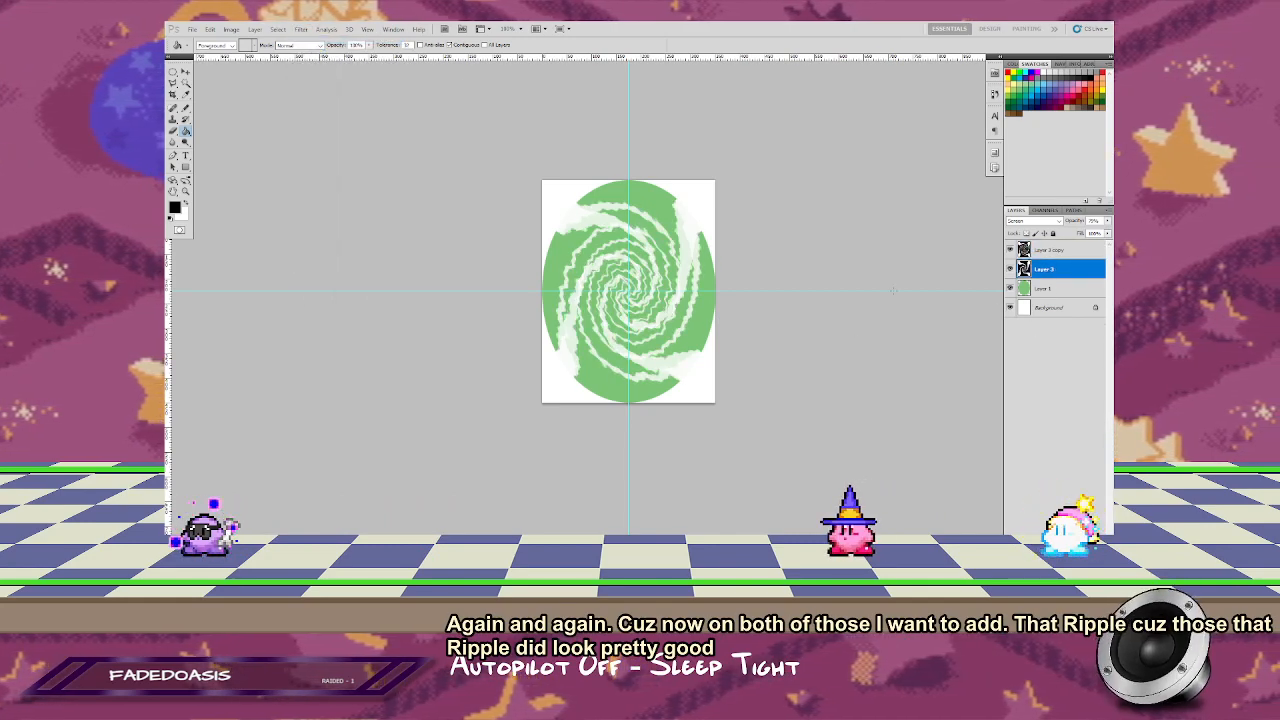
# Step: Lower the opacity of the duplicated swirl layer and raise the original's so the thin arms look fainter than the broad ones
pyautogui.click(1053, 250)
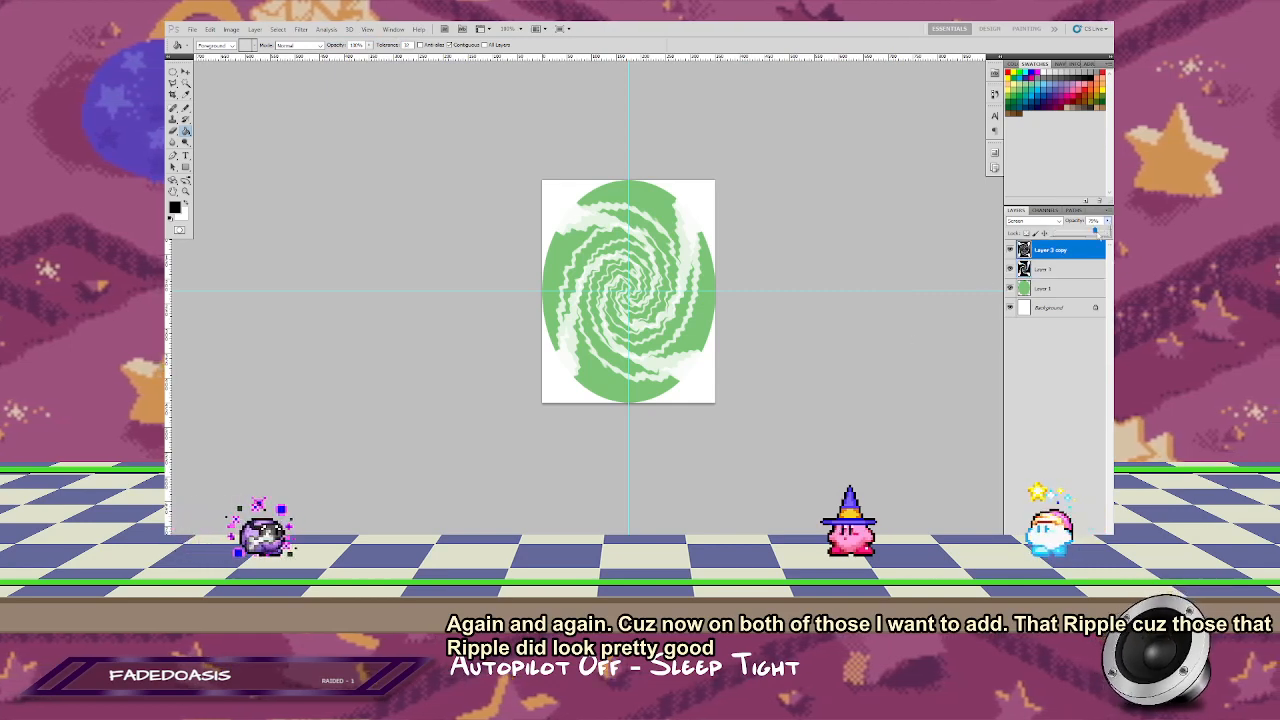
pyautogui.moveTo(1107, 221)
pyautogui.mouseDown()
pyautogui.moveTo(1071, 242)
pyautogui.moveTo(1102, 241)
pyautogui.mouseUp()
pyautogui.click(1045, 269)
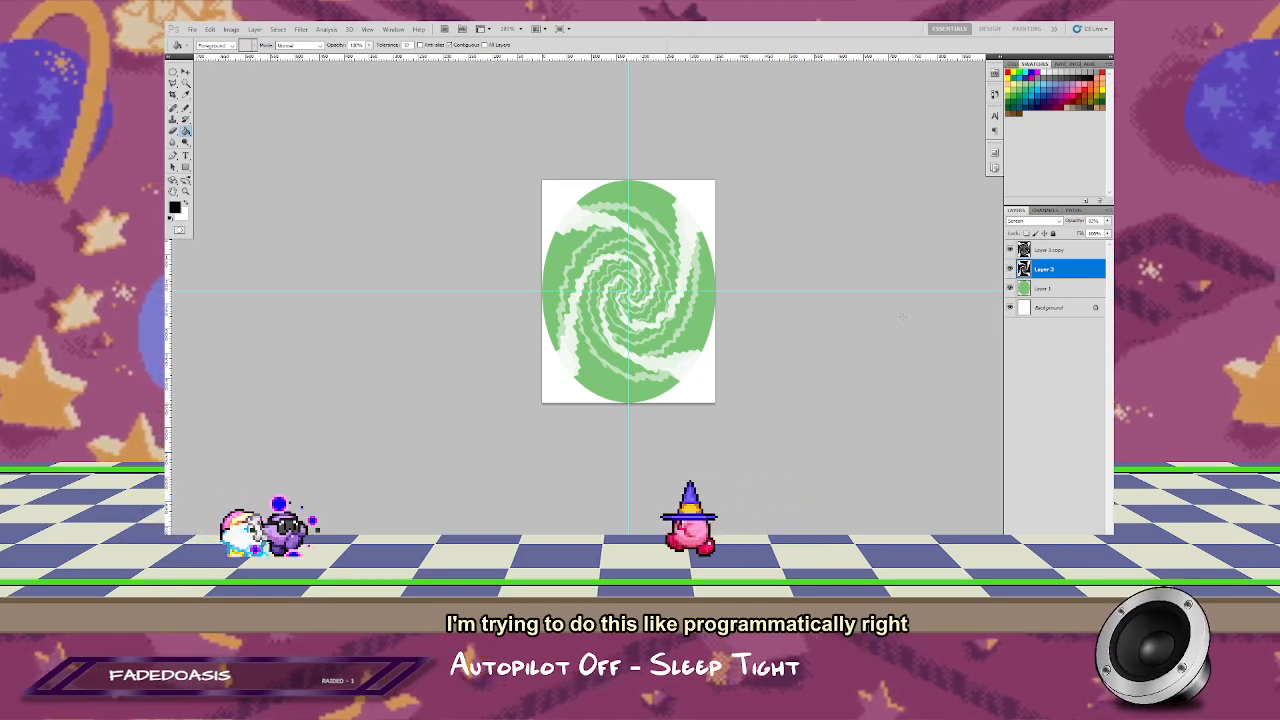
# Step: Switch to VLC media player and skip from "Sleep Tight" to the next track in the playlist
pyautogui.hotkey('alt', 'Tab')
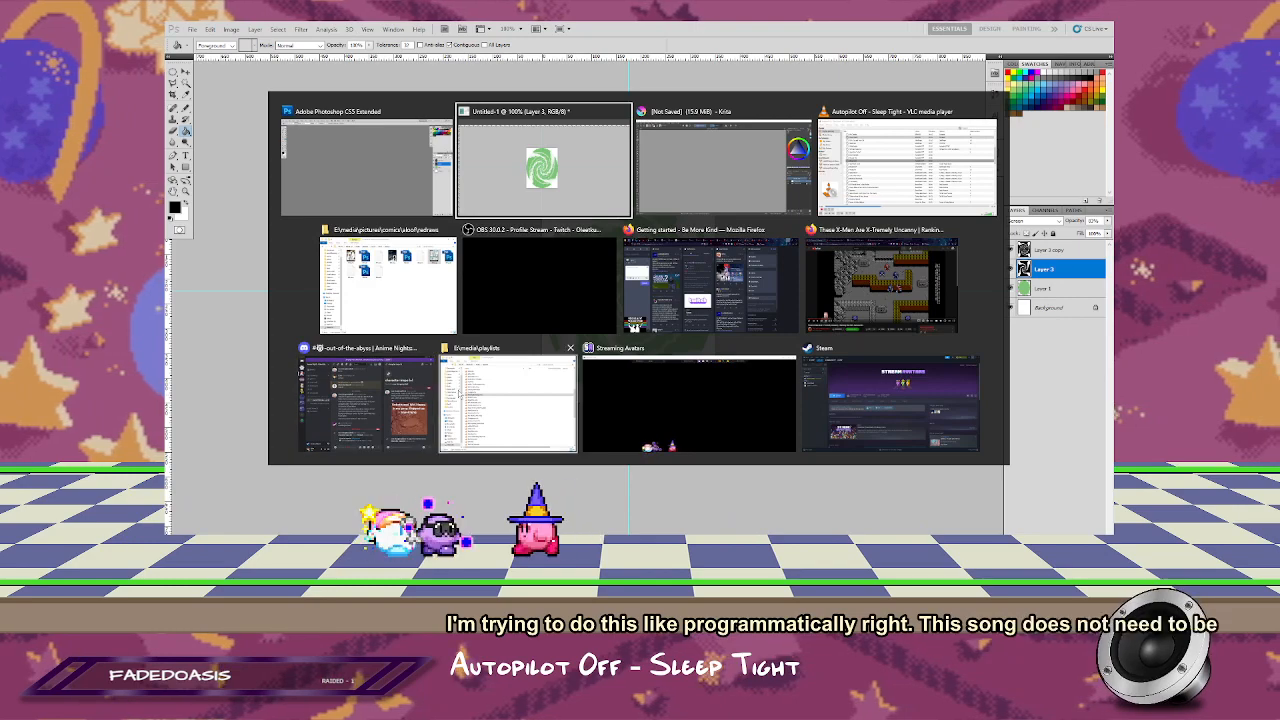
pyautogui.click(485, 390)
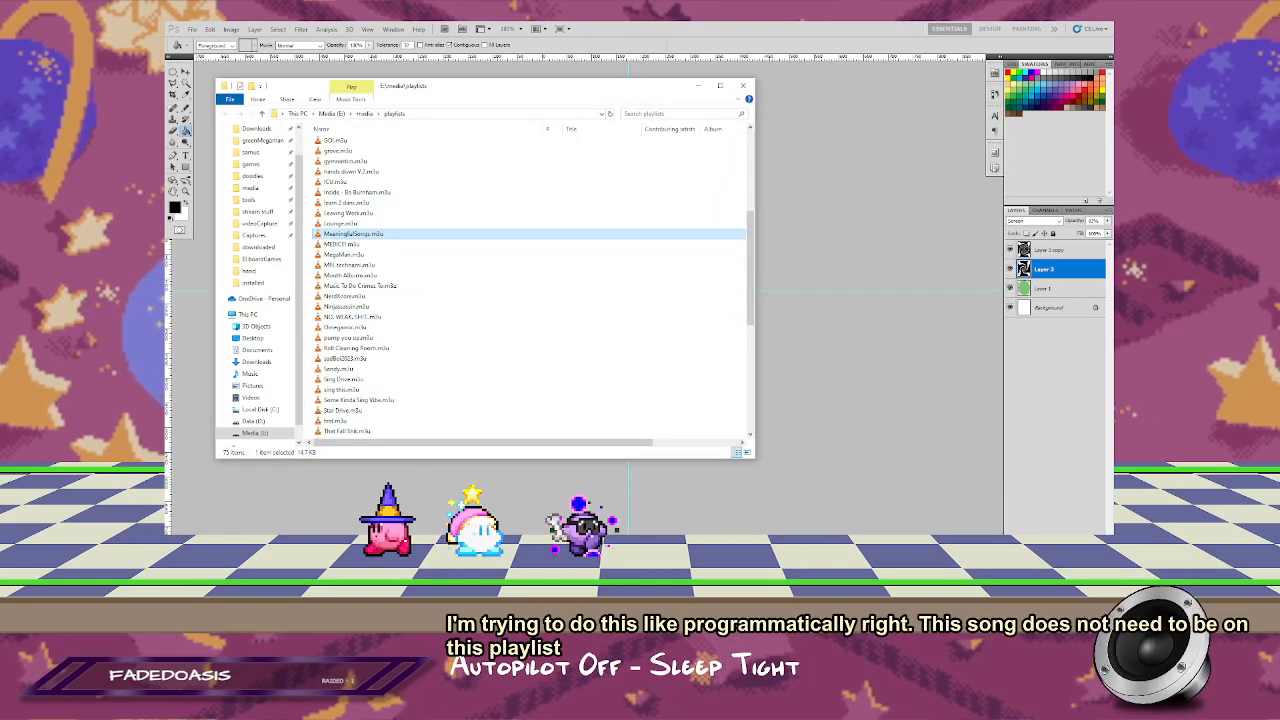
pyautogui.hotkey('alt', 'Tab')
pyautogui.click(392, 290)
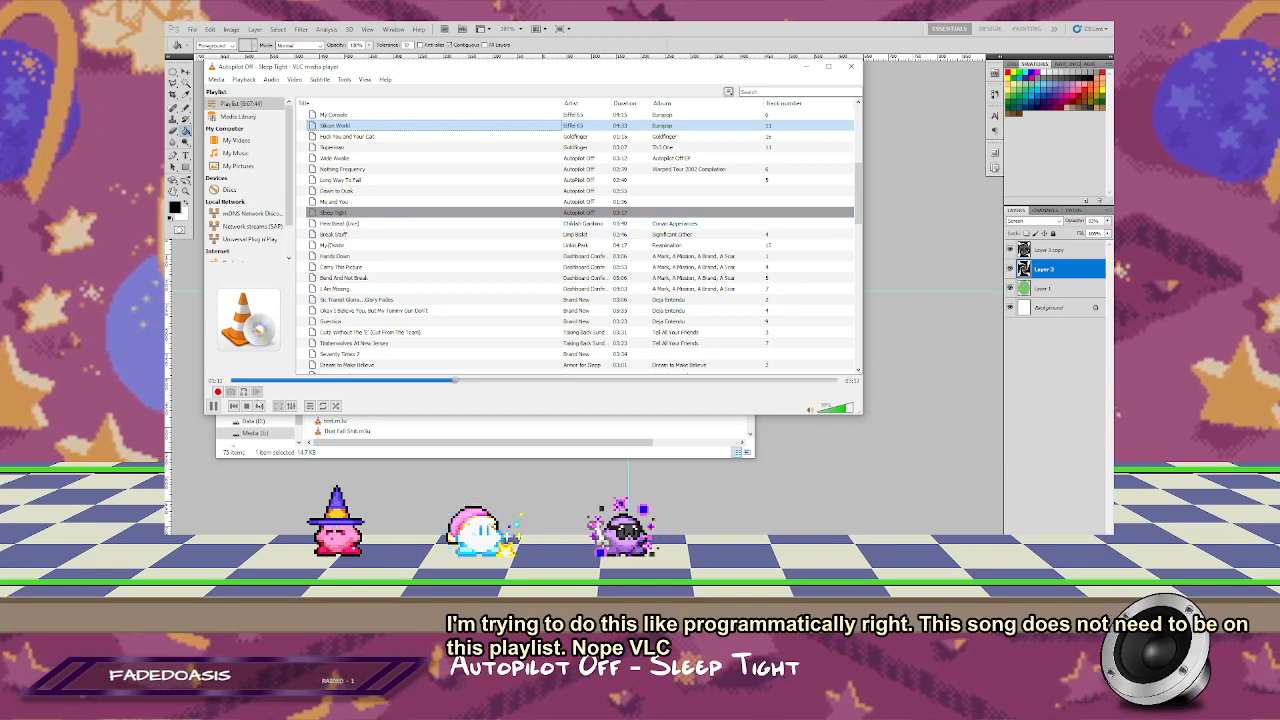
pyautogui.click(259, 406)
# Step: Remove "Sleep Tight" and "Me and You" from the VLC playlist and return to Photoshop
pyautogui.click(355, 212)
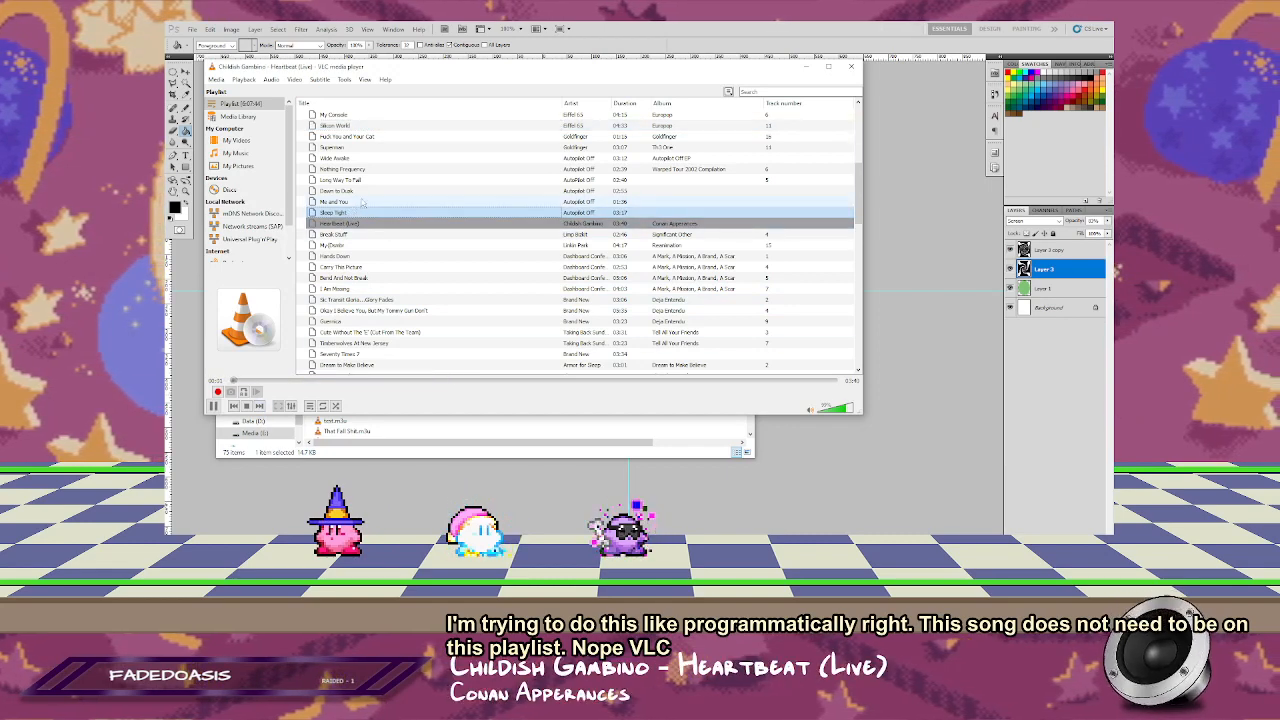
pyautogui.keyDown('shift'); pyautogui.click(352, 203); pyautogui.keyUp('shift')
pyautogui.press('Delete')
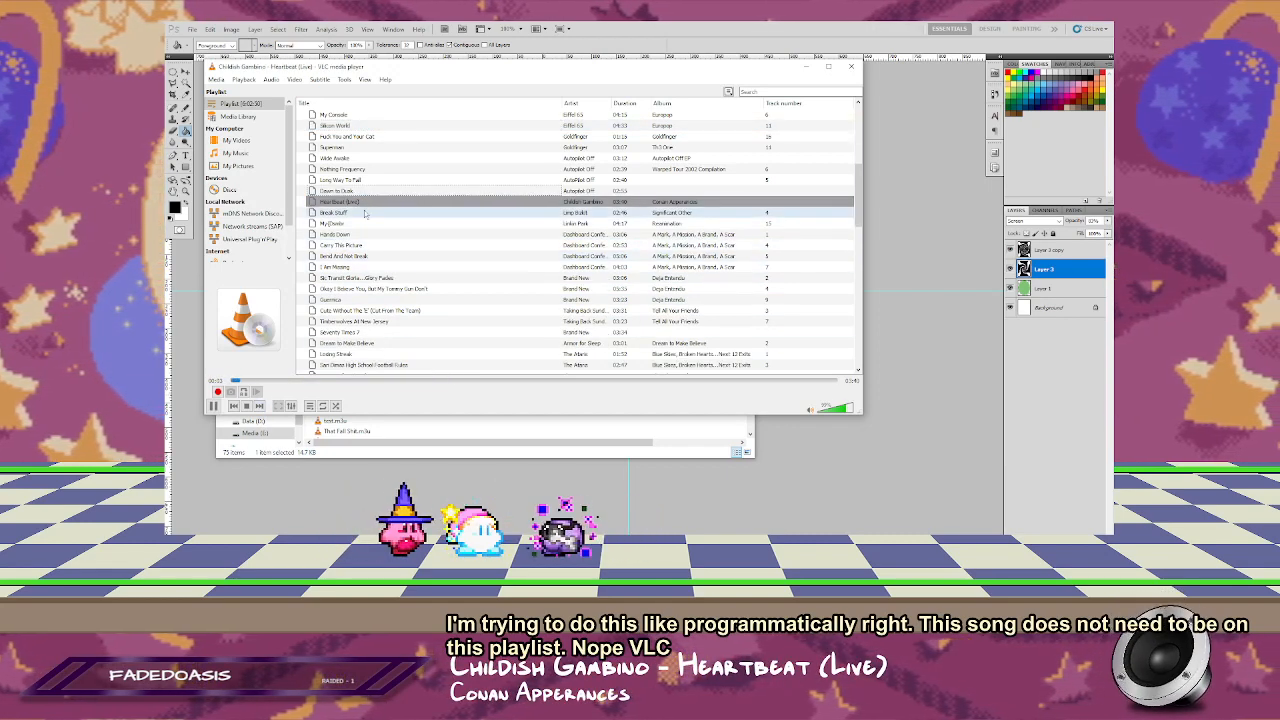
pyautogui.click(367, 180)
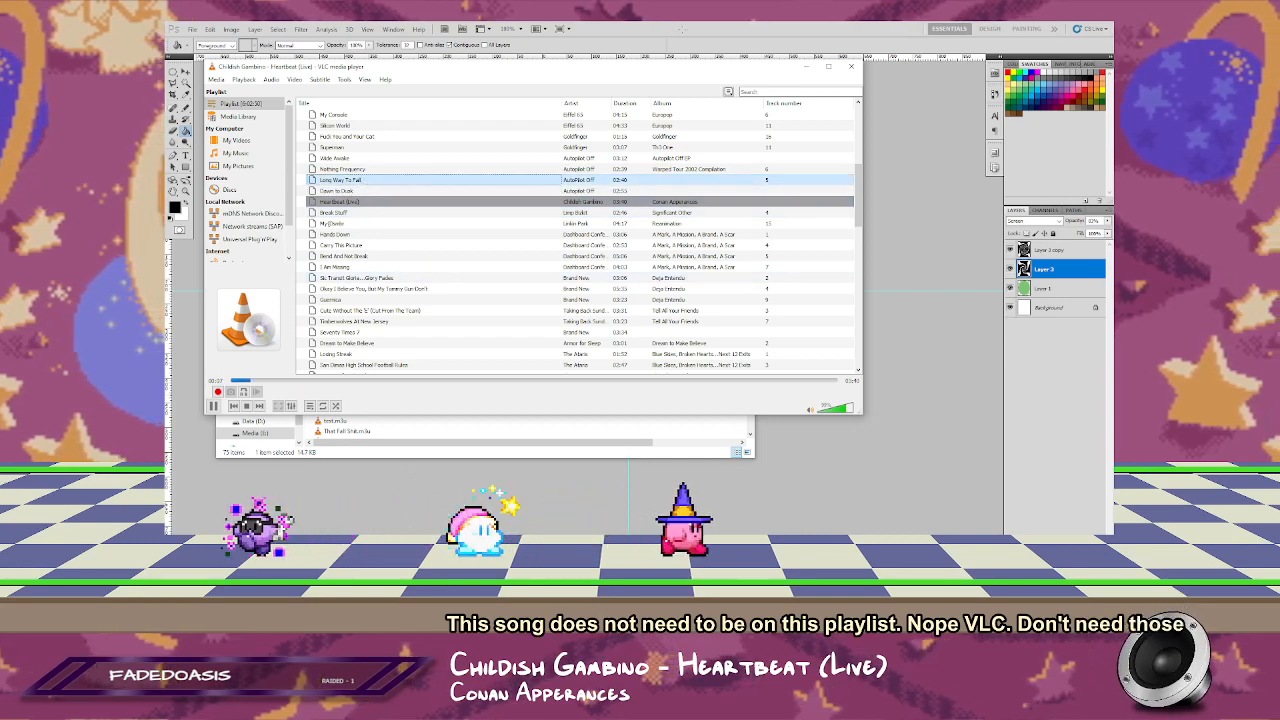
pyautogui.click(683, 33)
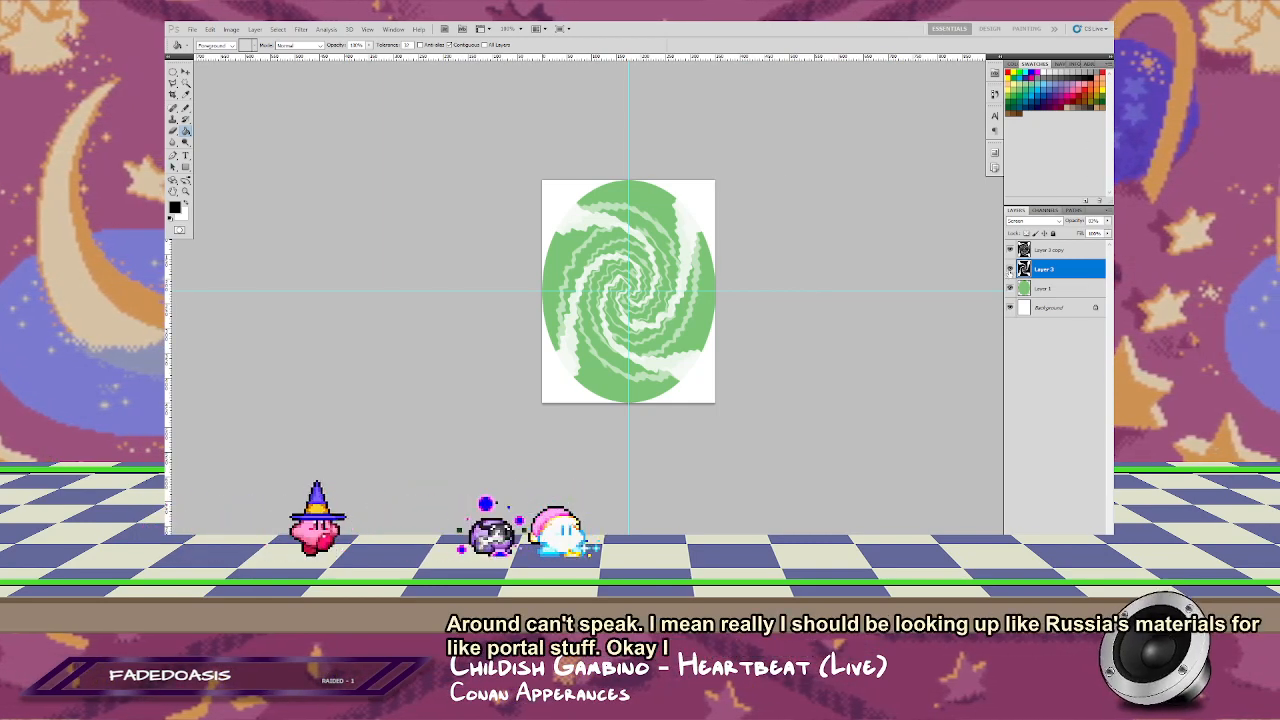
# Step: Hide both swirl layers and render black-and-white Clouds on a new layer above them
pyautogui.click(1010, 269)
pyautogui.click(1010, 250)
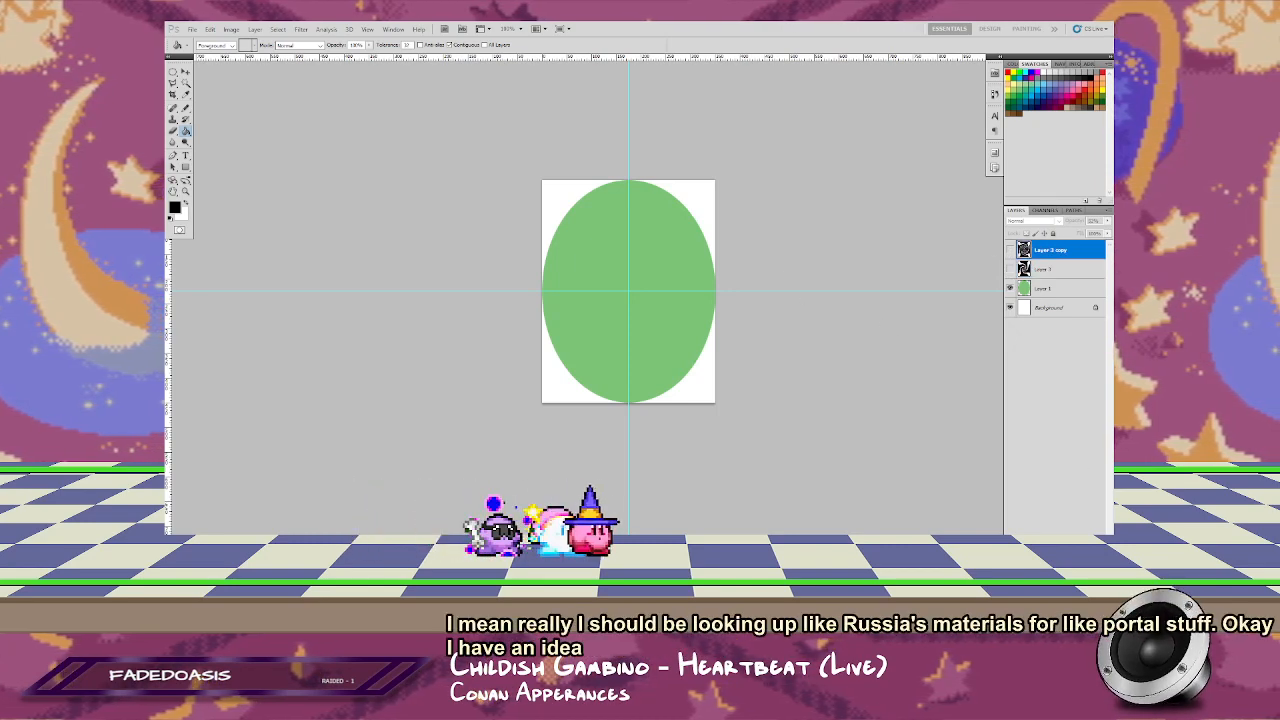
pyautogui.hotkey('ctrl', 'shift', 'alt', 'n')
pyautogui.click(301, 28)
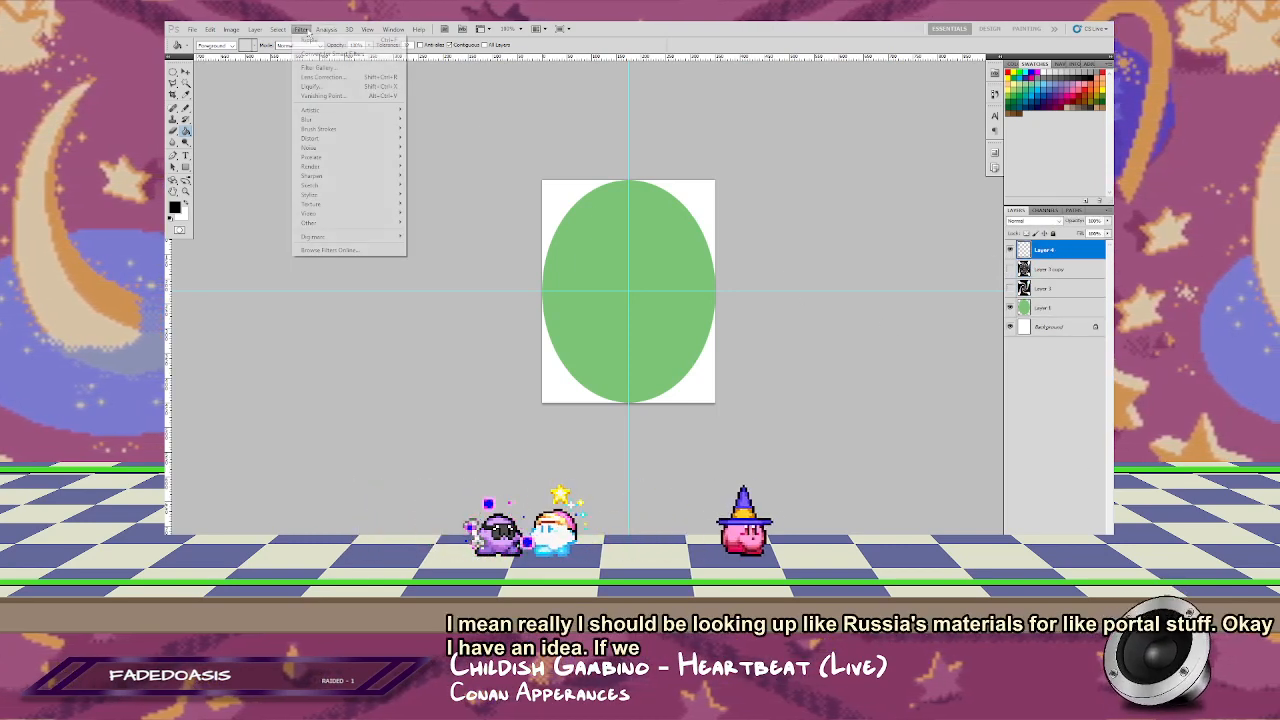
pyautogui.moveTo(363, 122)
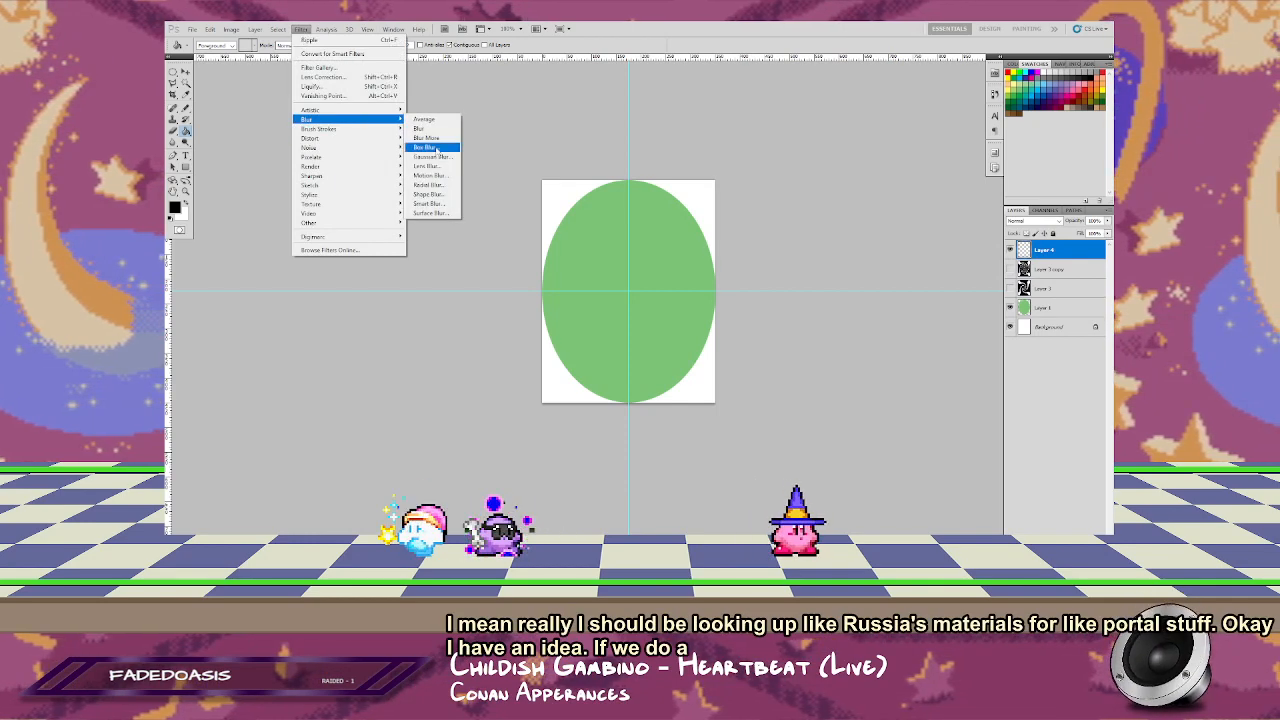
pyautogui.moveTo(350, 166)
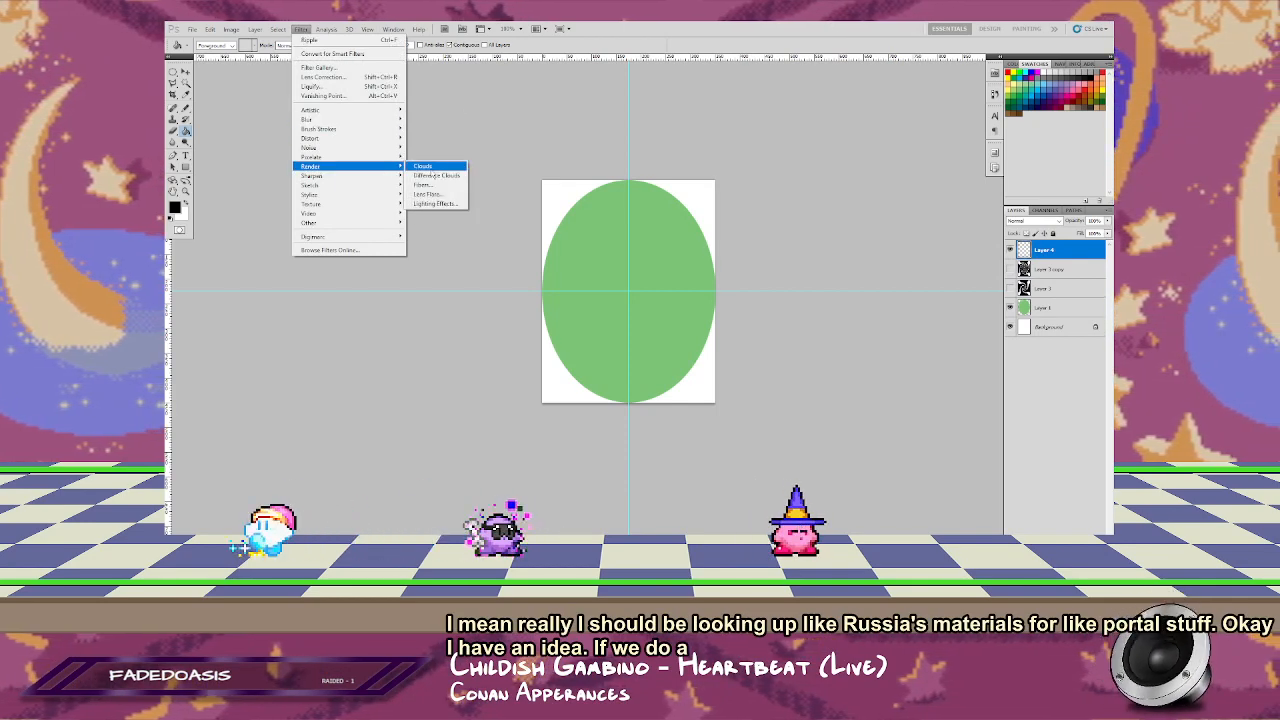
pyautogui.click(425, 167)
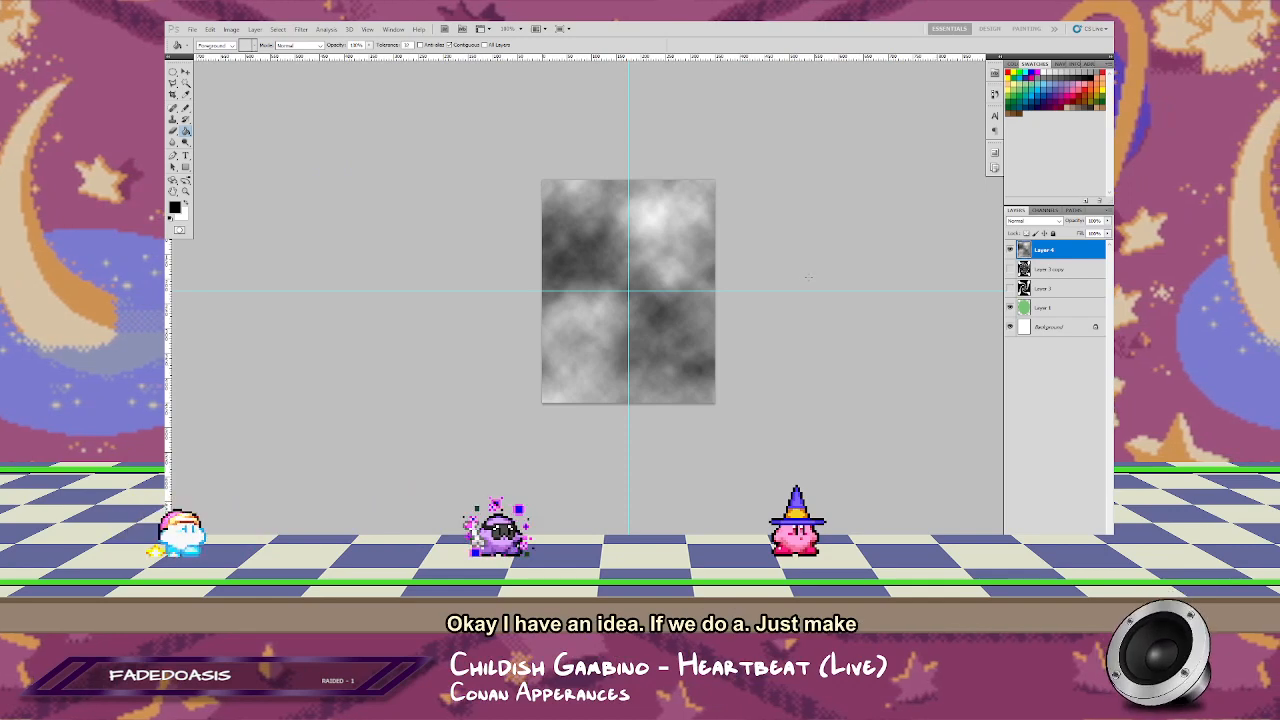
pyautogui.hotkey('ctrl', 'l')
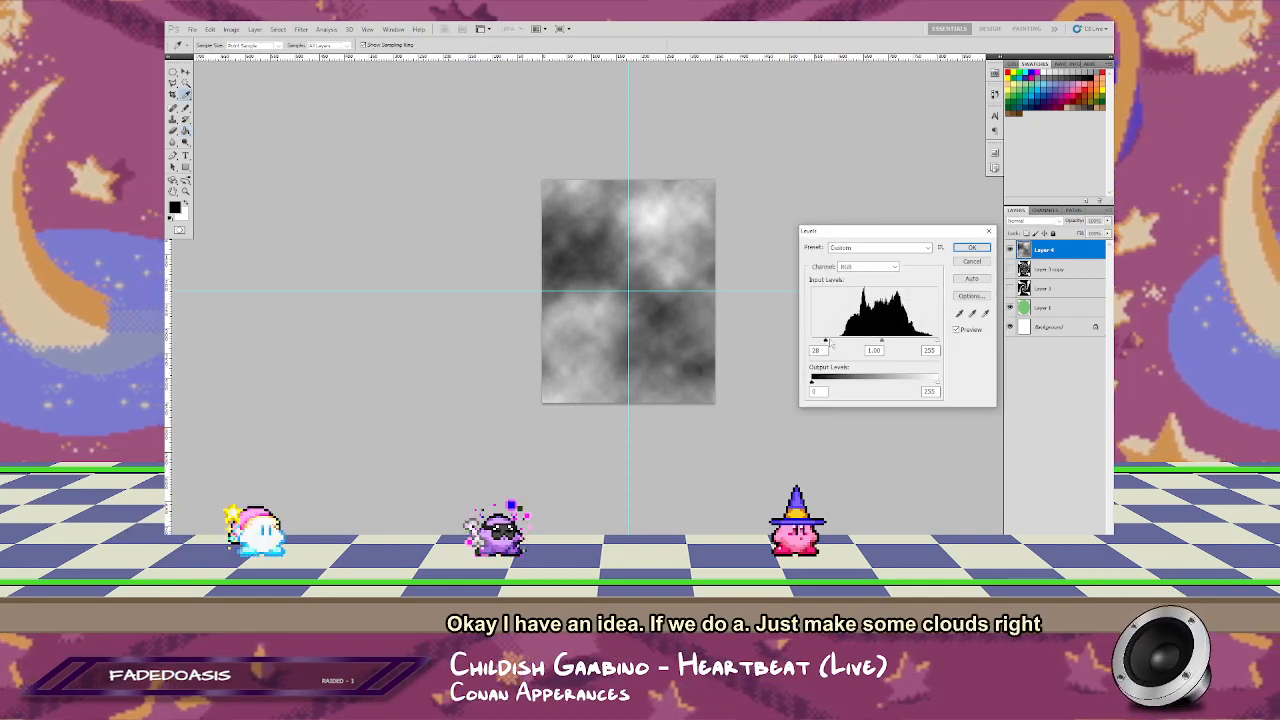
pyautogui.moveTo(831, 343); pyautogui.dragTo(849, 341)
pyautogui.click(970, 261)
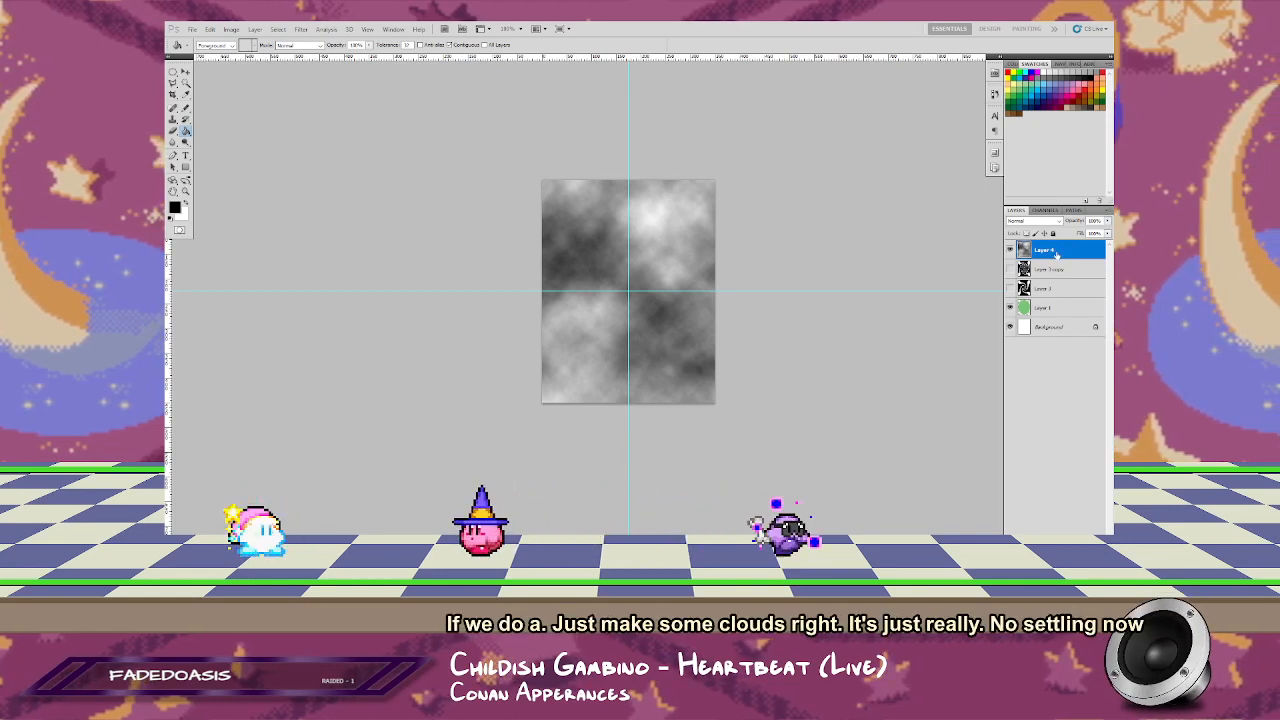
# Step: Set the cloud layer's blend mode to Screen and use Levels to raise its black input to 111 and brighten the midtones
pyautogui.click(1032, 220)
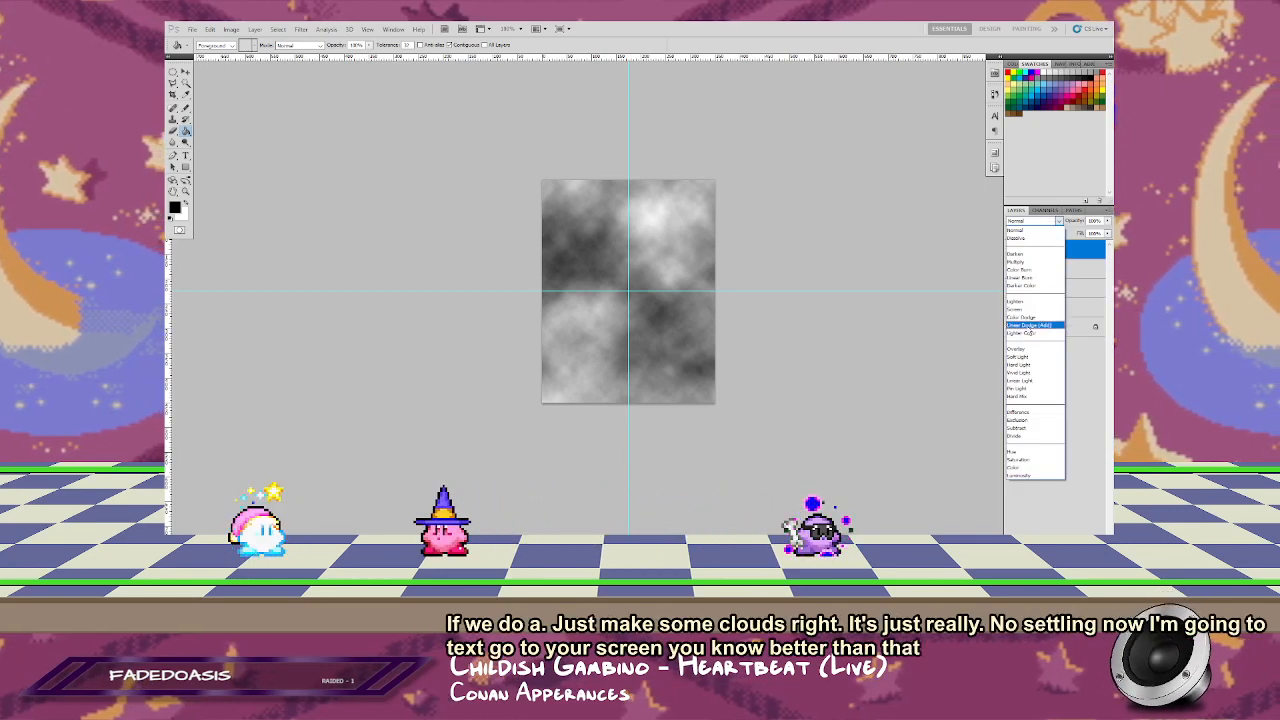
pyautogui.click(1016, 309)
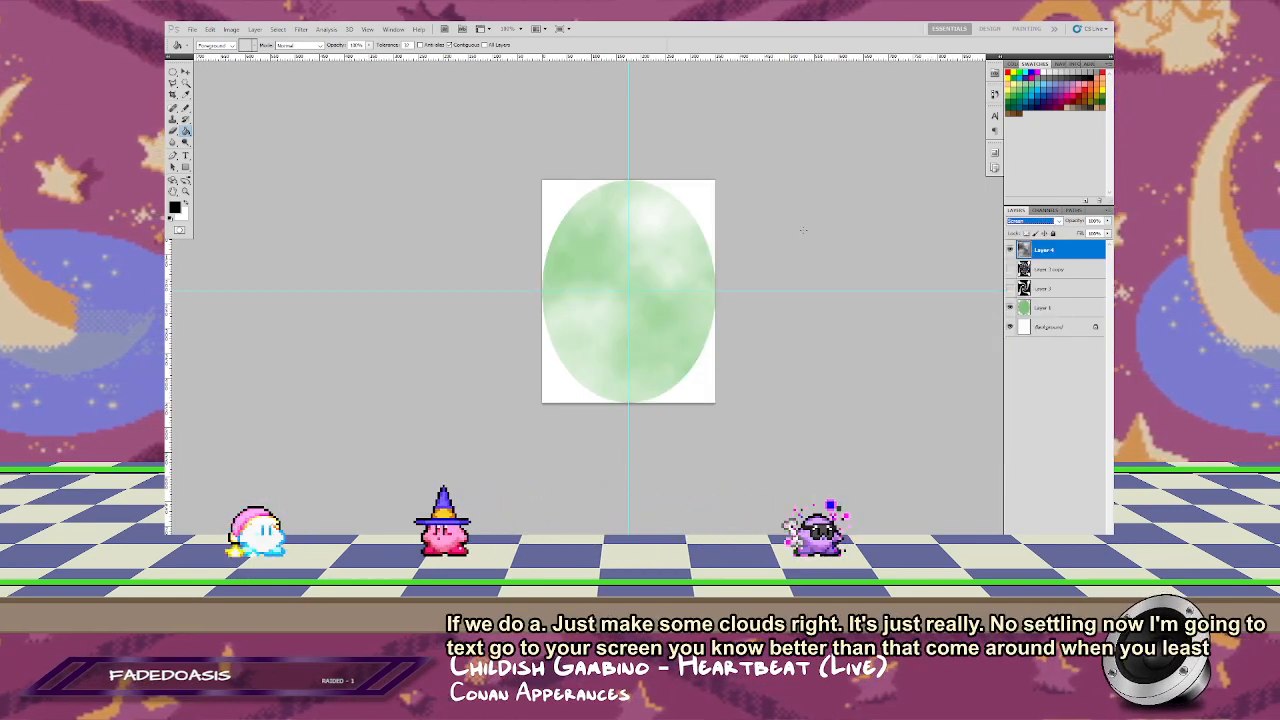
pyautogui.hotkey('ctrl', 'l')
pyautogui.moveTo(812, 341); pyautogui.dragTo(868, 343)
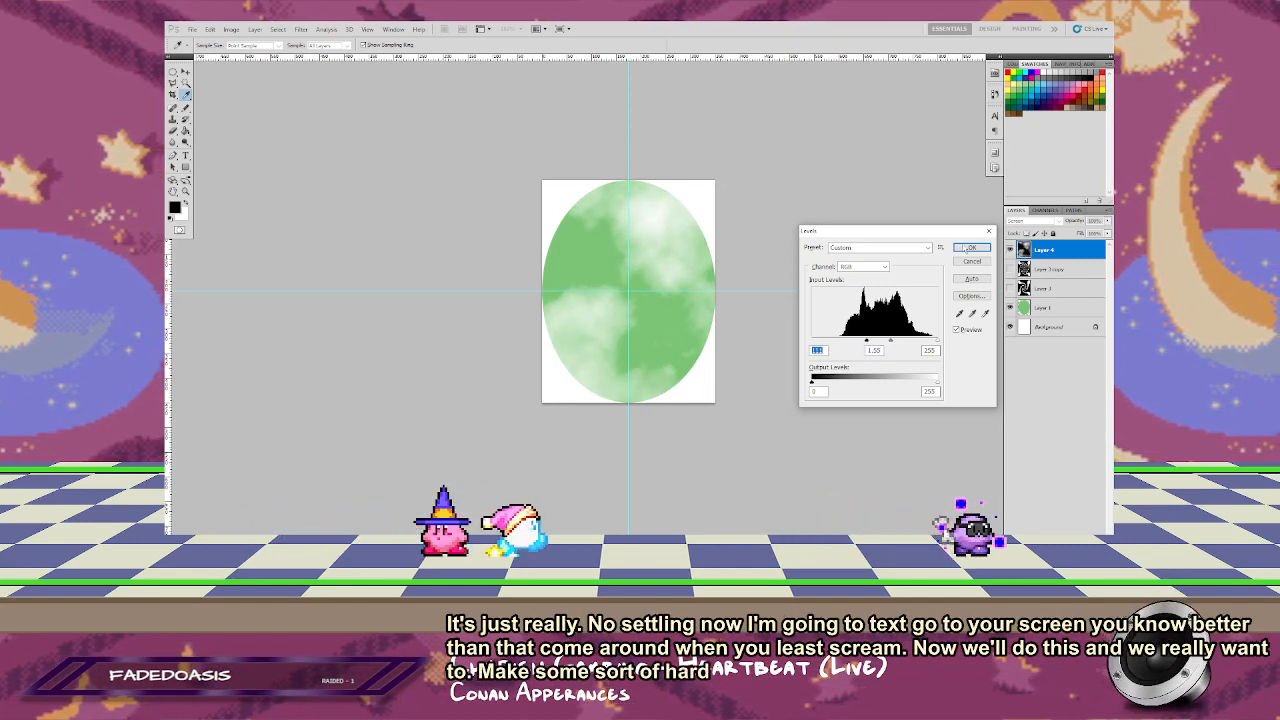
pyautogui.press('Return')
pyautogui.press('g')
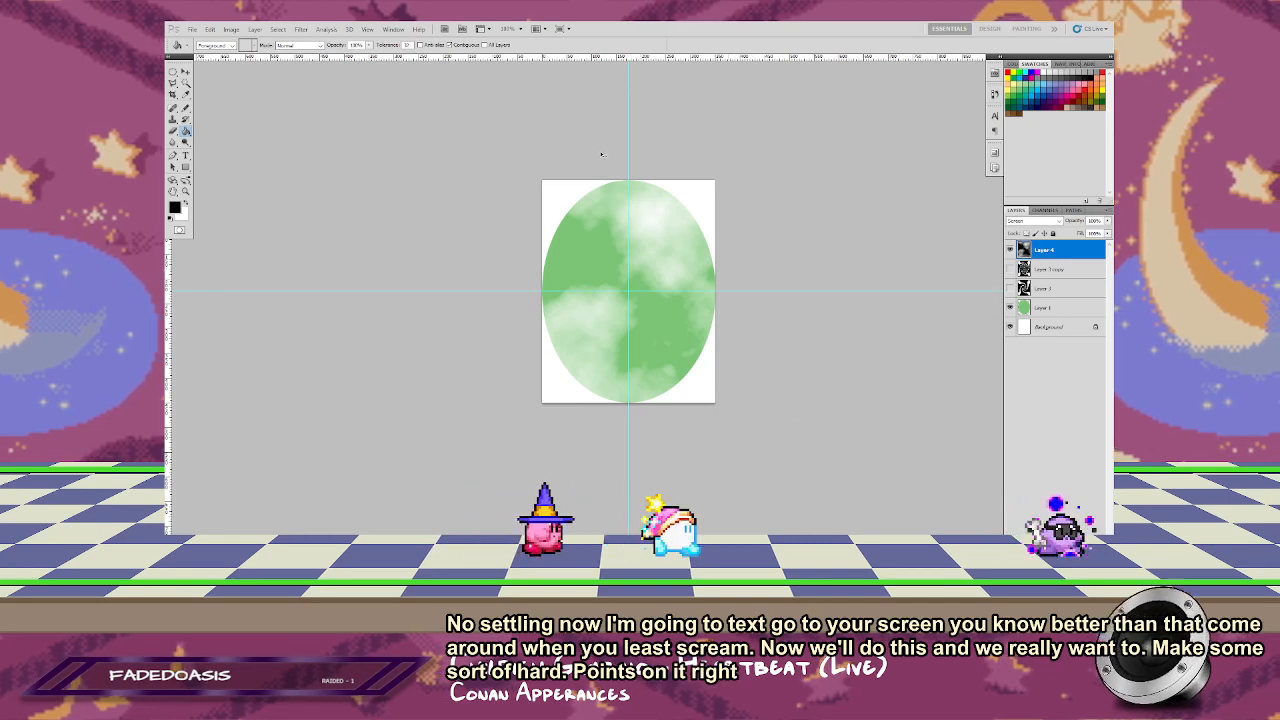
# Step: Lower the cloud layer's white input level with Levels to make the bright cloud areas whiter and harder-edged
pyautogui.hotkey('ctrl', 'l')
pyautogui.moveTo(937, 344); pyautogui.dragTo(907, 343)
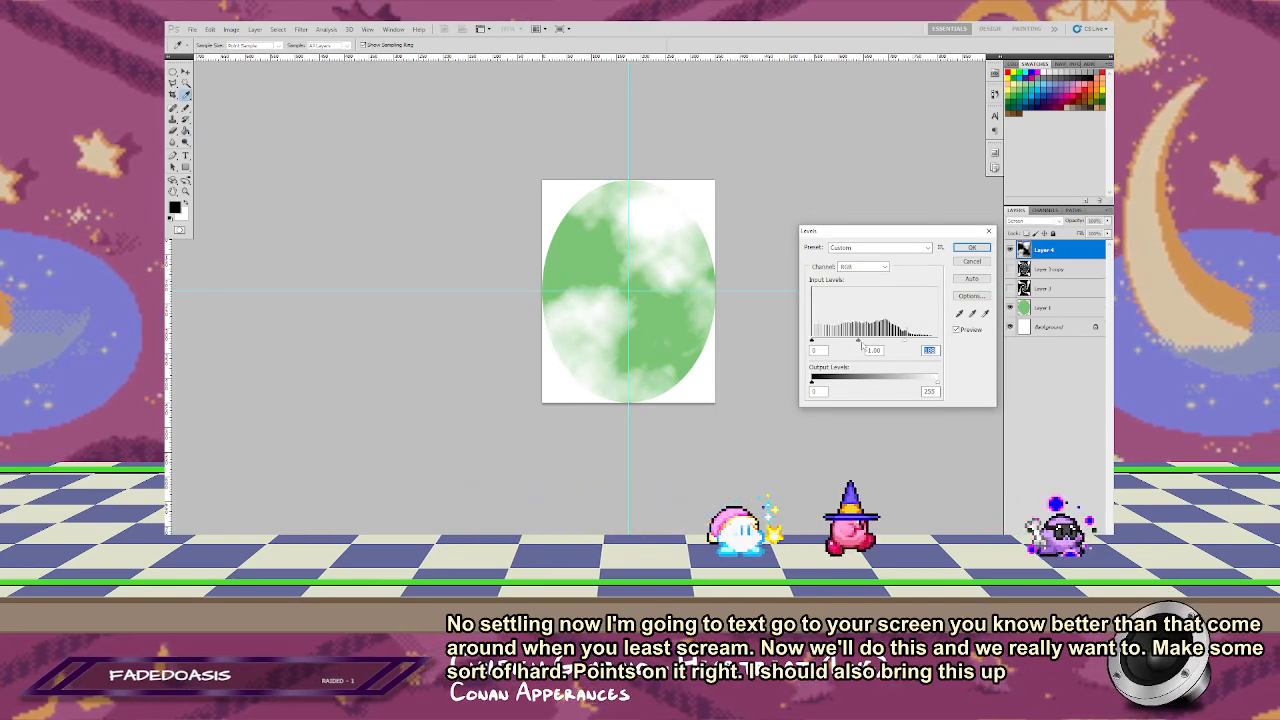
pyautogui.press('Return')
pyautogui.press('g')
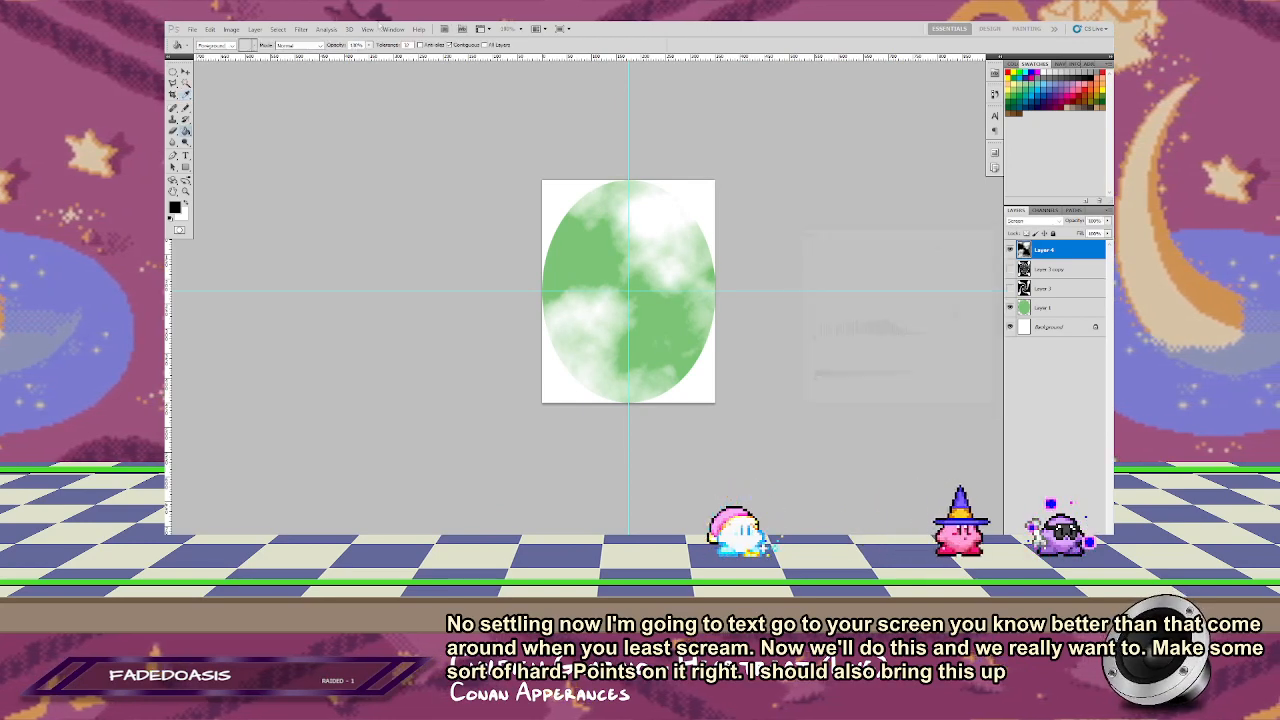
# Step: Twist the cloud layer into a tight spiral around the canvas centre with the Twirl filter at an increased angle
pyautogui.click(302, 29)
pyautogui.moveTo(341, 138)
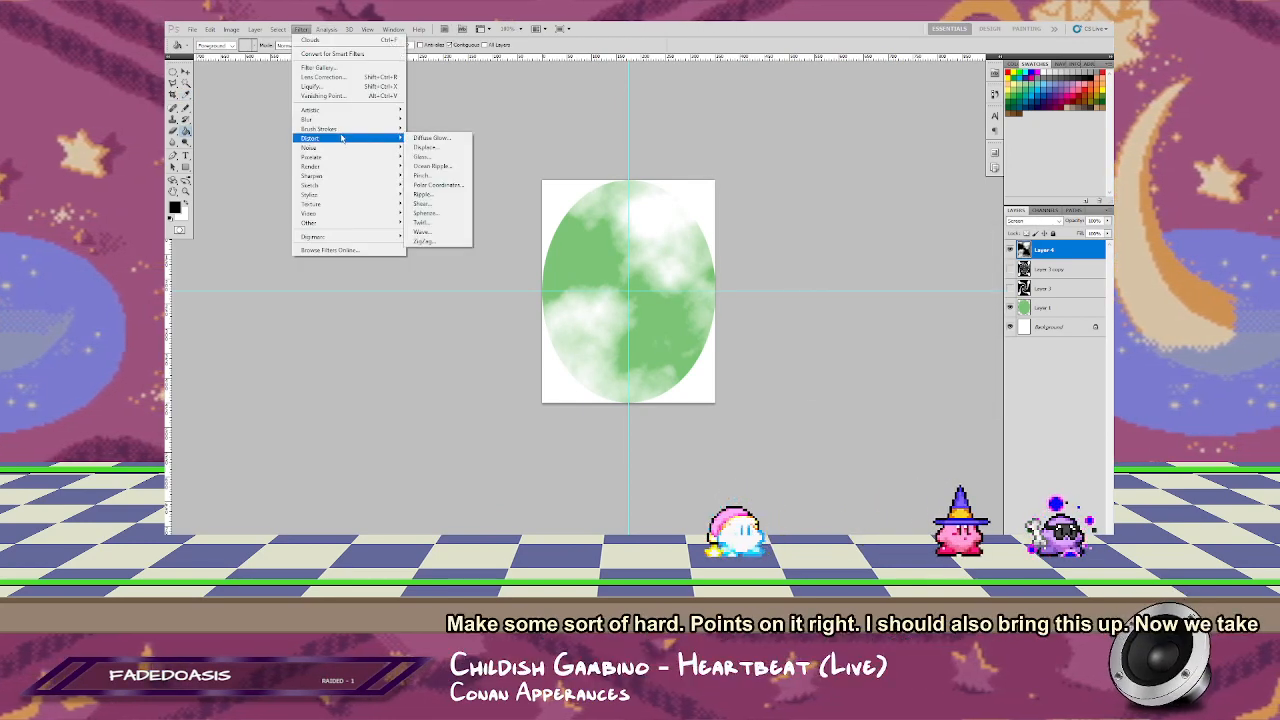
pyautogui.click(424, 222)
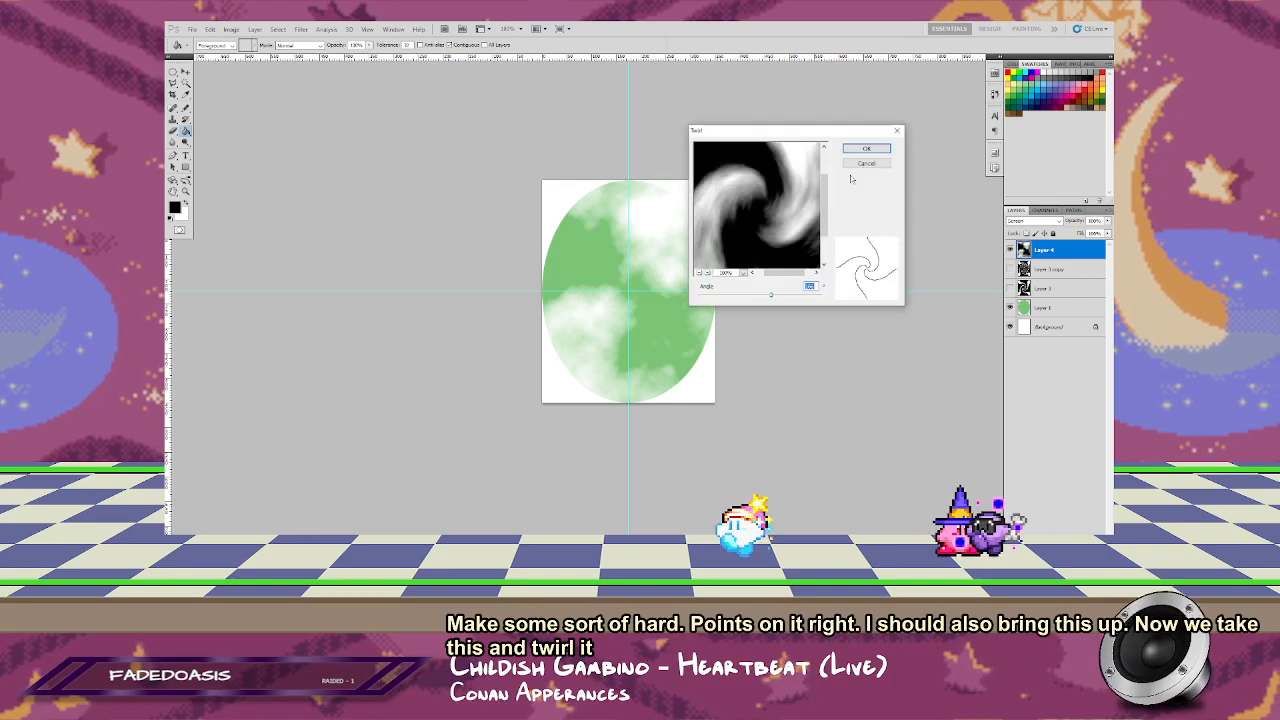
pyautogui.moveTo(770, 130); pyautogui.dragTo(822, 99)
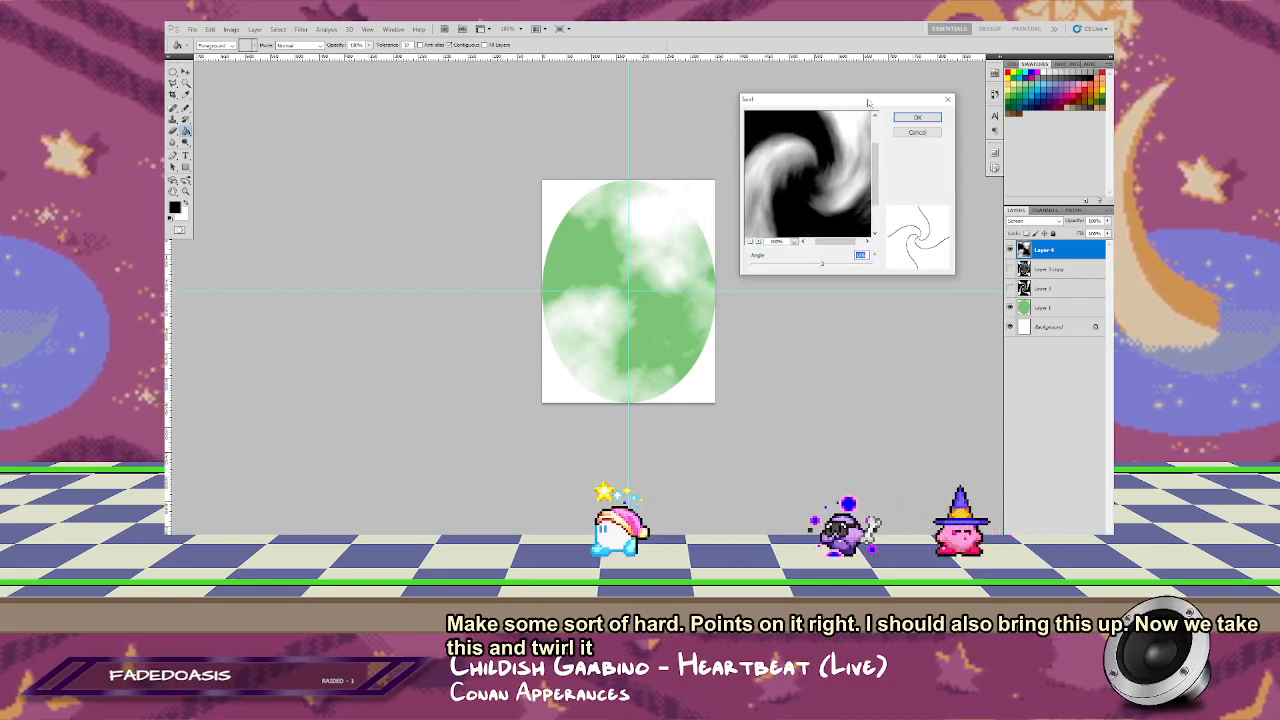
pyautogui.moveTo(825, 267); pyautogui.dragTo(843, 272)
pyautogui.press('Return')
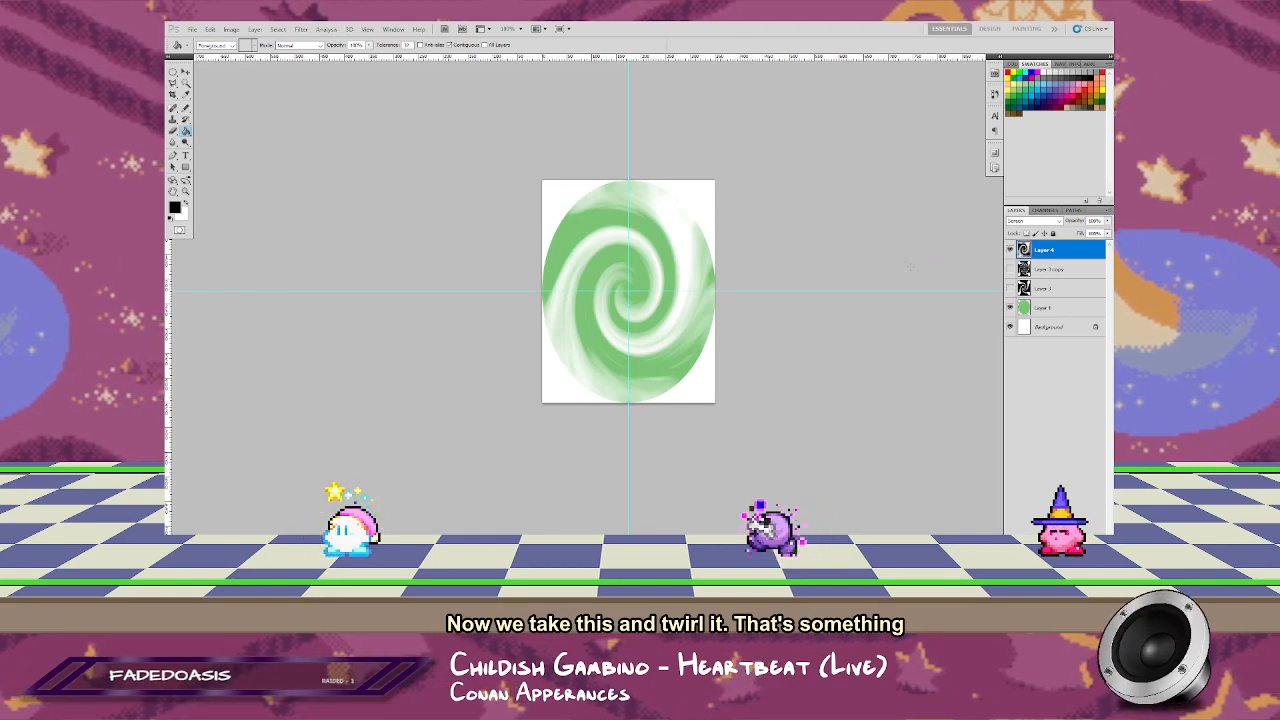
# Step: Hide the twirled cloud layer, add a new layer above it, and try to render Difference Clouds there
pyautogui.hotkey('ctrl', 'z')
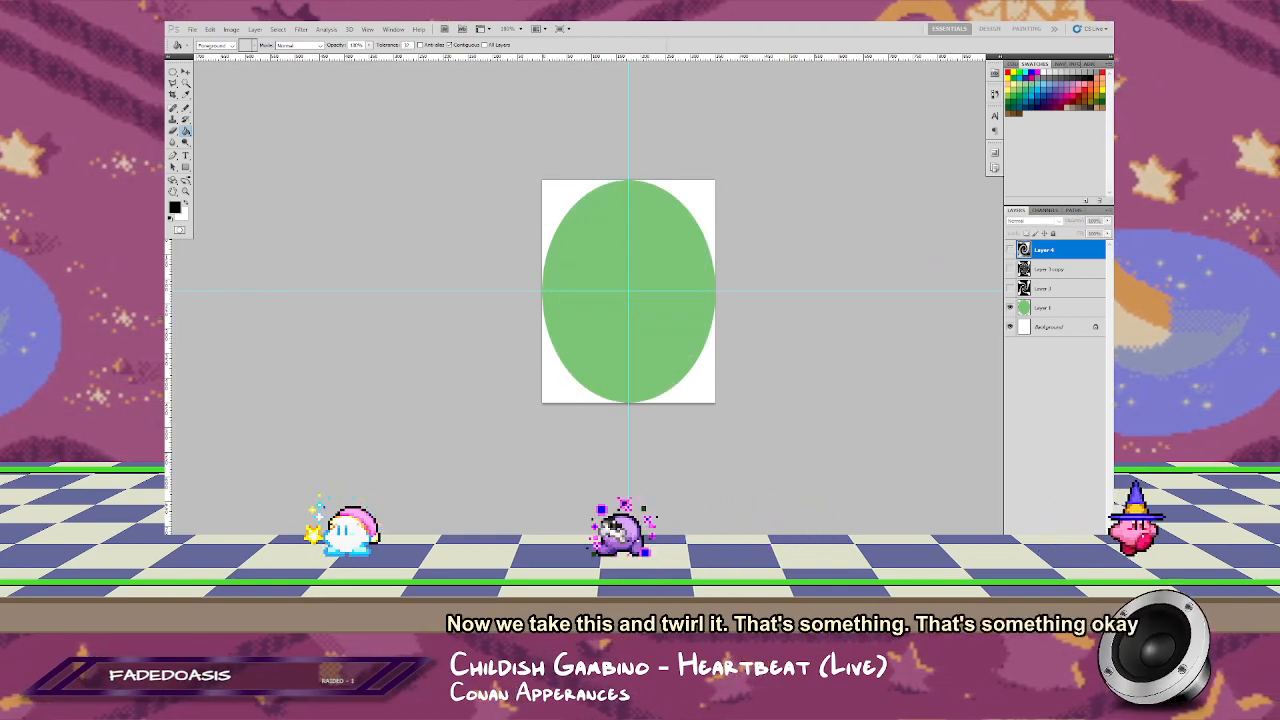
pyautogui.hotkey('ctrl', 'shift', 'alt', 'n')
pyautogui.click(301, 29)
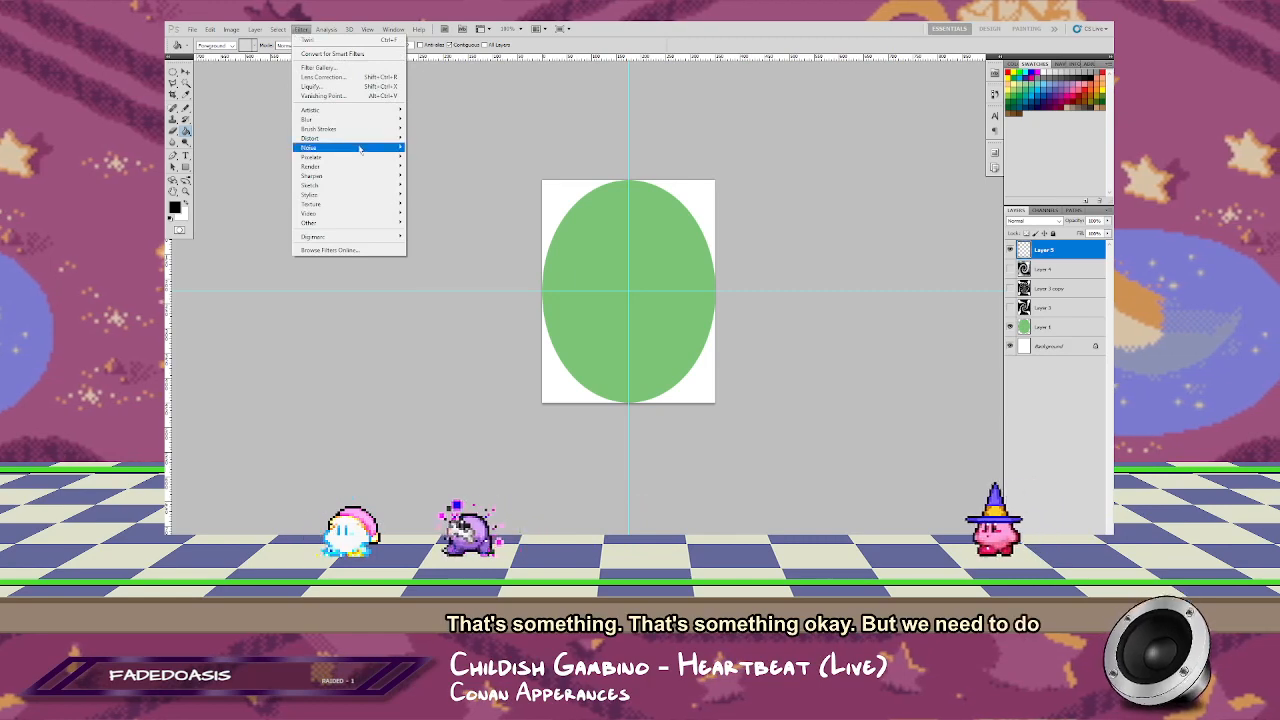
pyautogui.moveTo(330, 166)
pyautogui.click(428, 176)
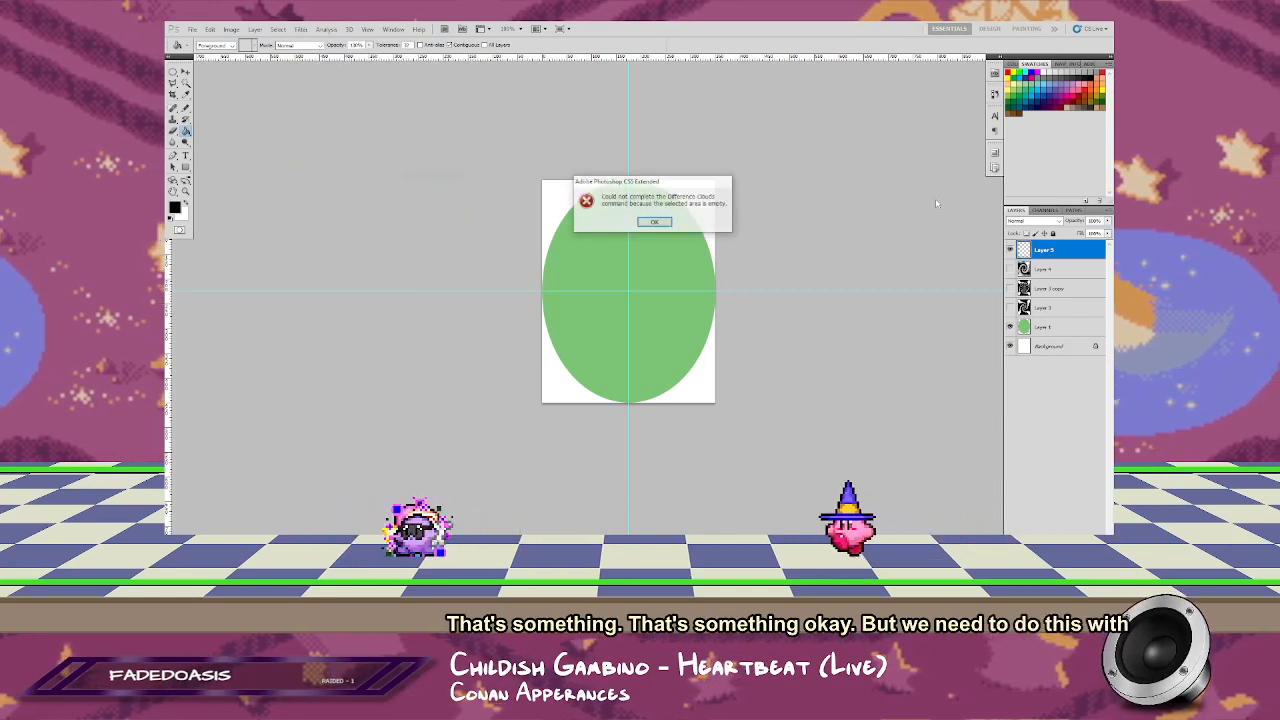
pyautogui.press('Return')
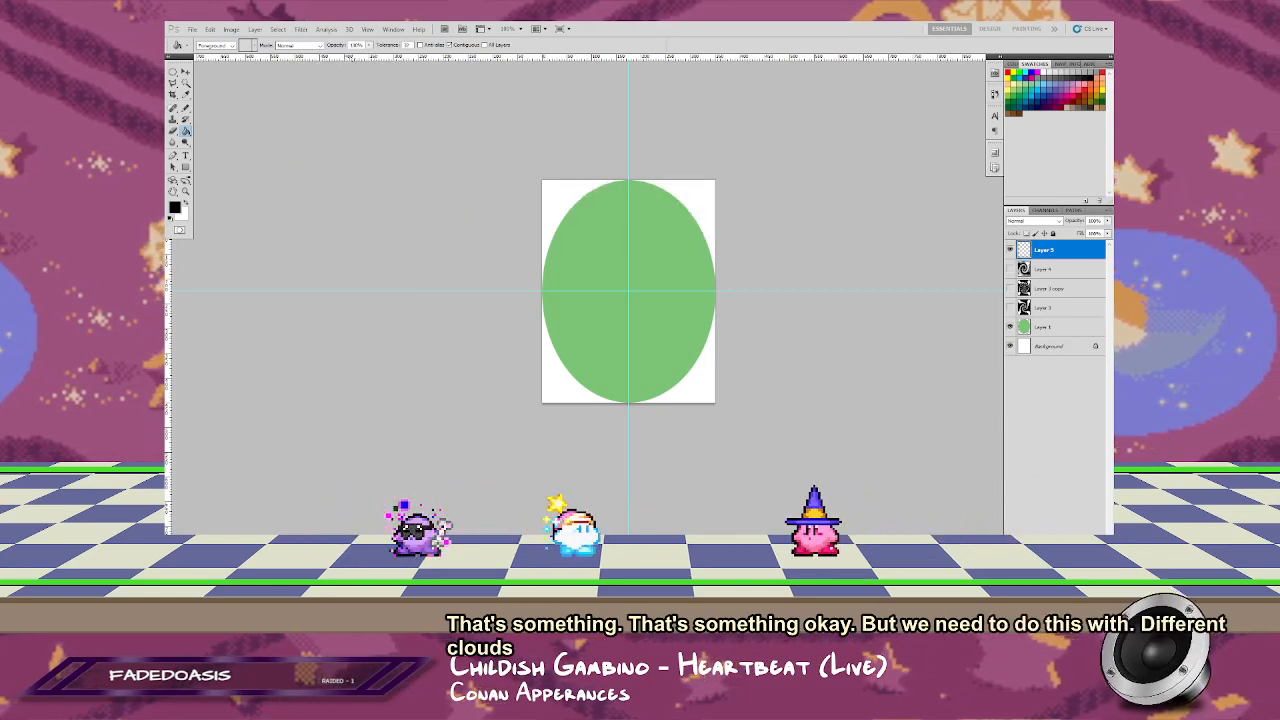
# Step: Render black-and-white Clouds on the new empty layer
pyautogui.click(278, 29)
pyautogui.click(324, 29)
pyautogui.click(301, 29)
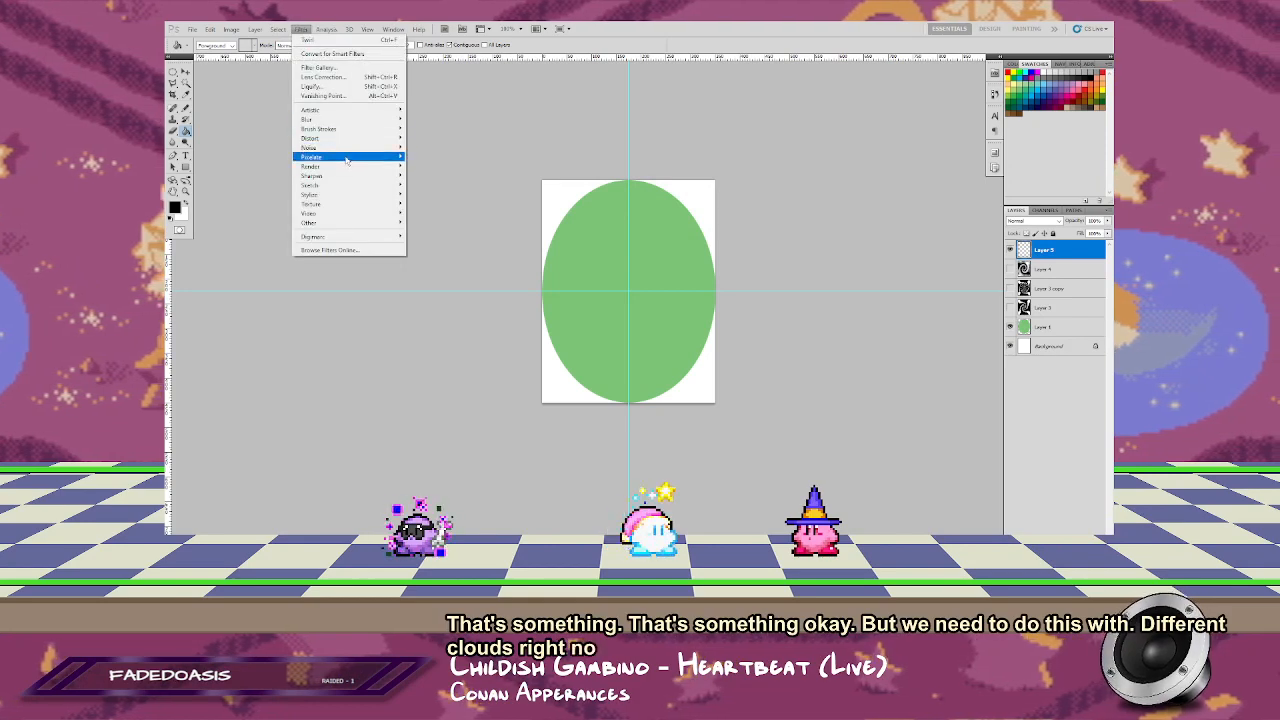
pyautogui.moveTo(330, 166)
pyautogui.click(420, 166)
# Step: Render Difference Clouds over the new cloud layer and repeat the filter about a dozen times for a veined texture
pyautogui.click(301, 29)
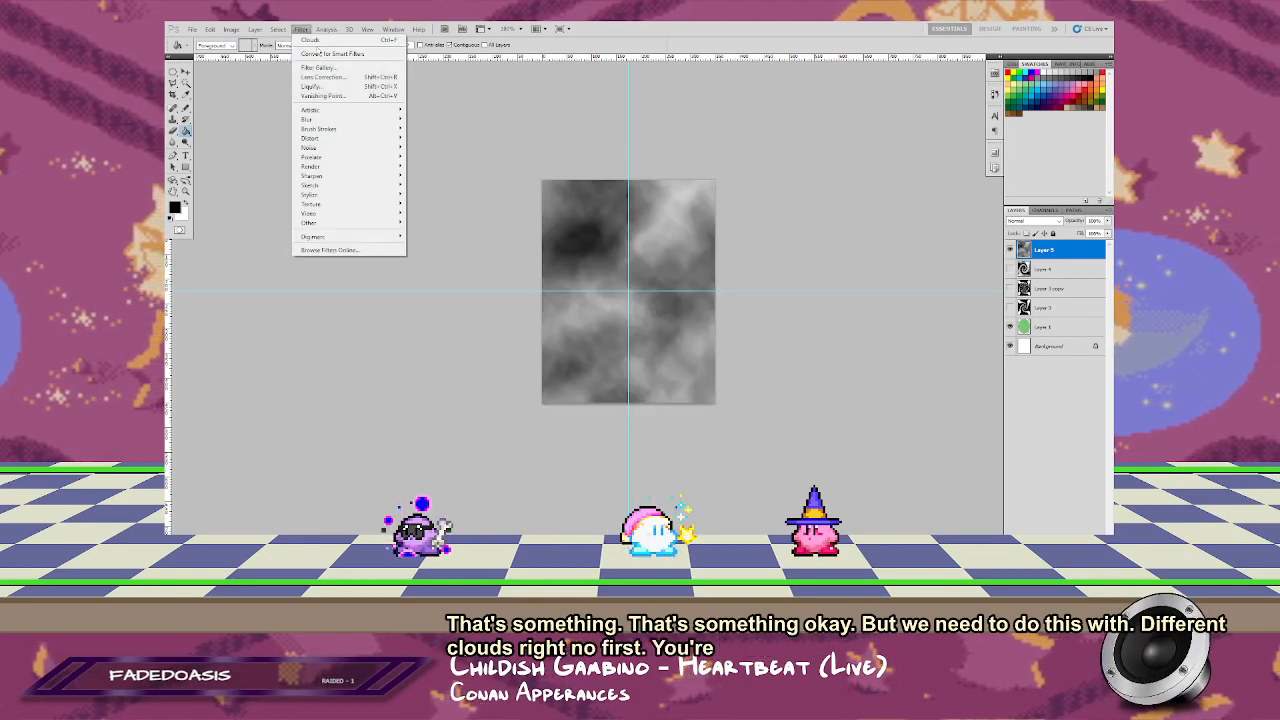
pyautogui.moveTo(380, 166)
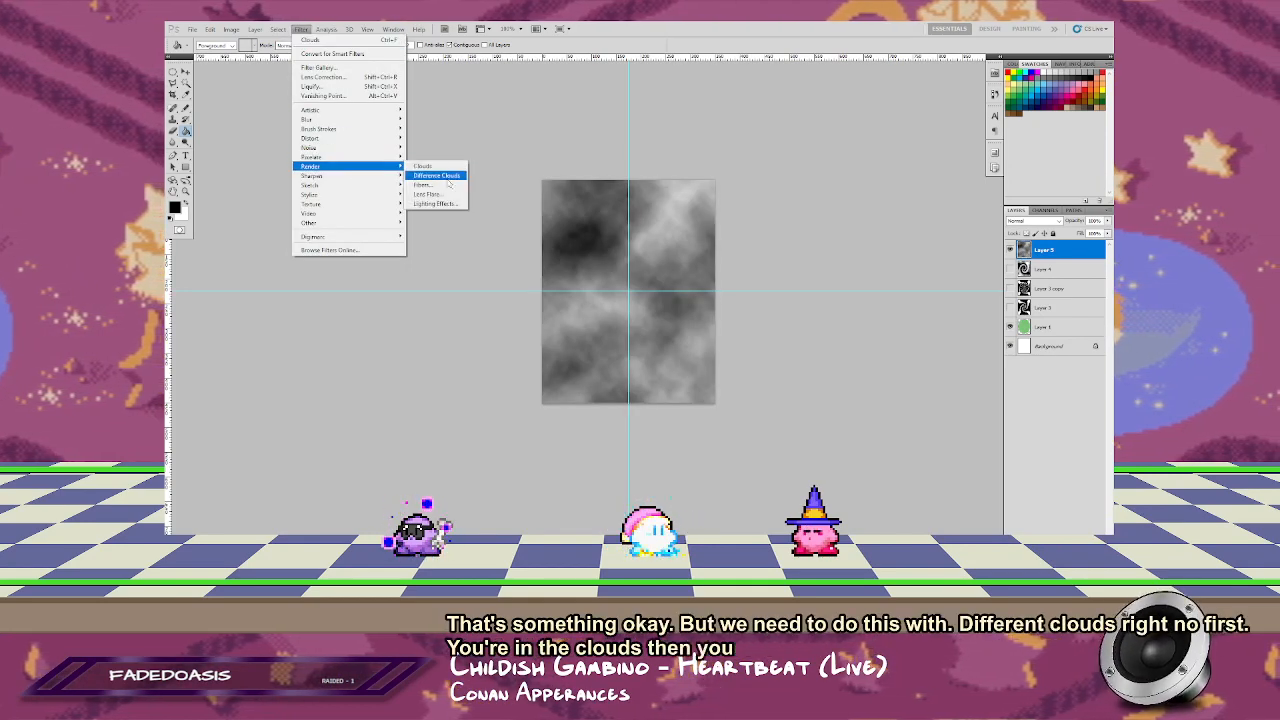
pyautogui.click(446, 177)
pyautogui.hotkey('ctrl', 'f')
pyautogui.hotkey('ctrl', 'f')
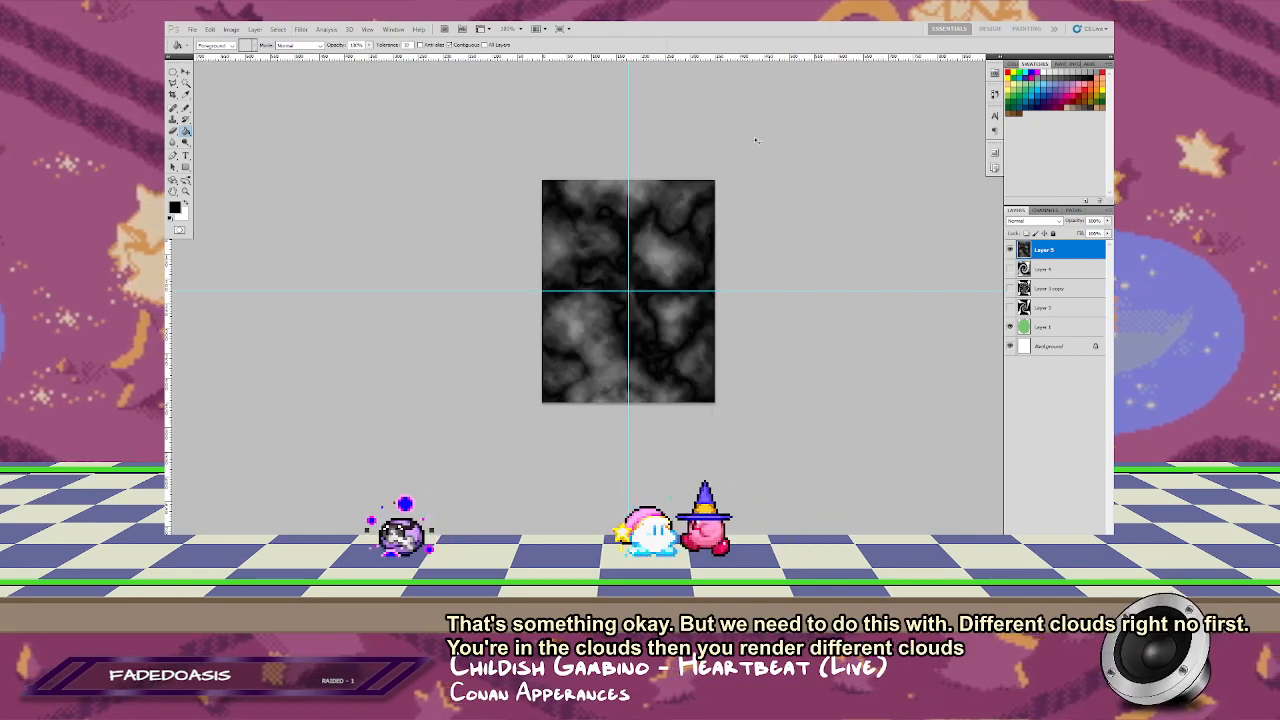
pyautogui.hotkey('ctrl', 'f')
pyautogui.hotkey('ctrl', 'f')
pyautogui.hotkey('ctrl', 'f')
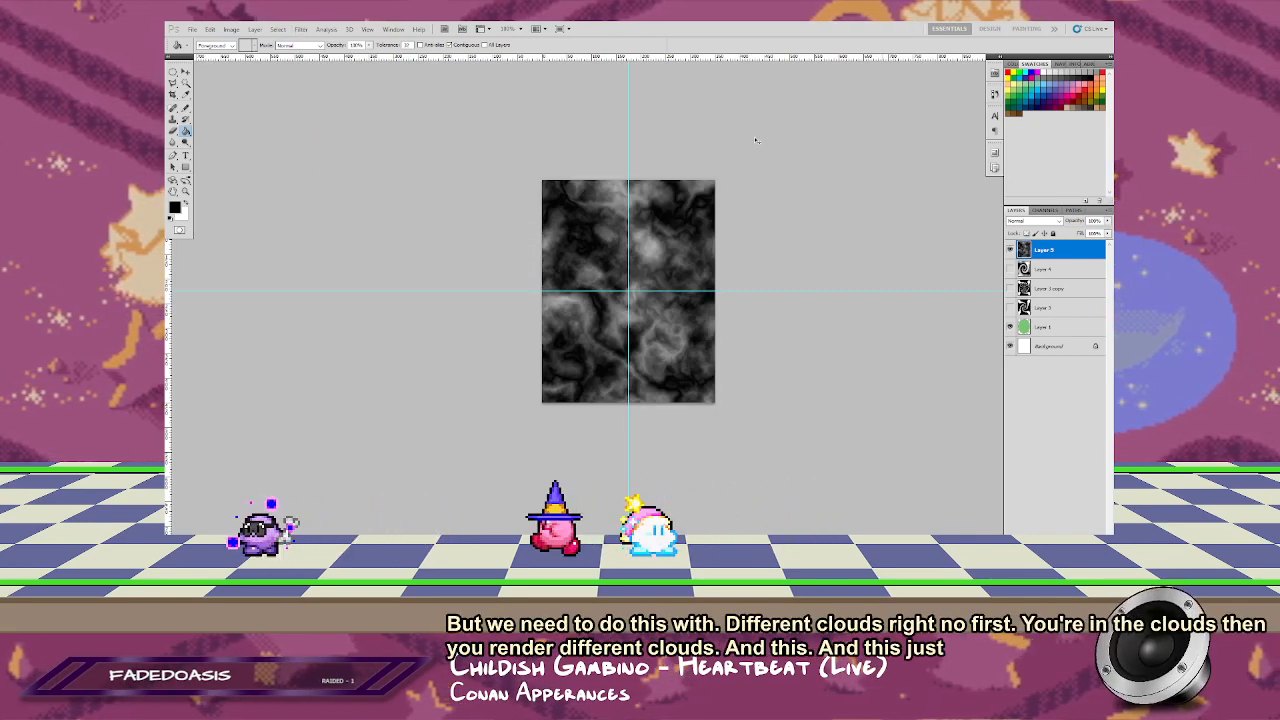
pyautogui.hotkey('ctrl', 'f')
pyautogui.hotkey('ctrl', 'f')
pyautogui.hotkey('ctrl', 'f')
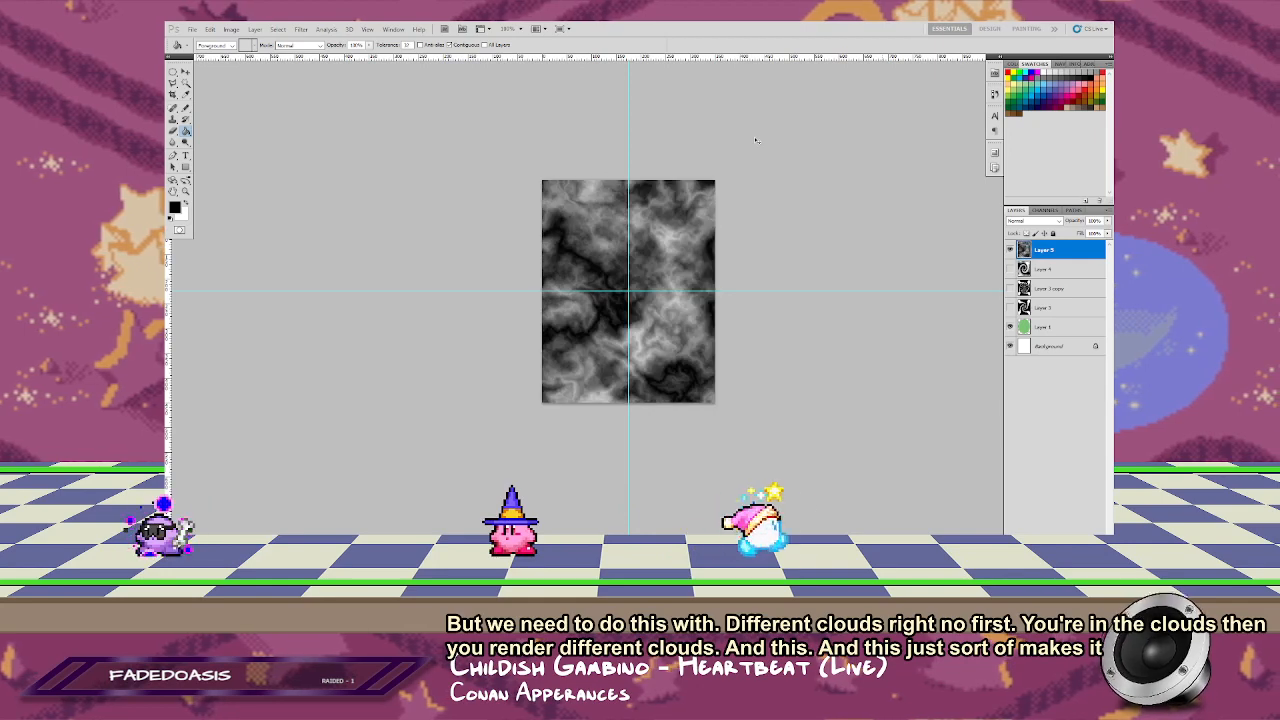
pyautogui.hotkey('ctrl', 'f')
pyautogui.hotkey('ctrl', 'f')
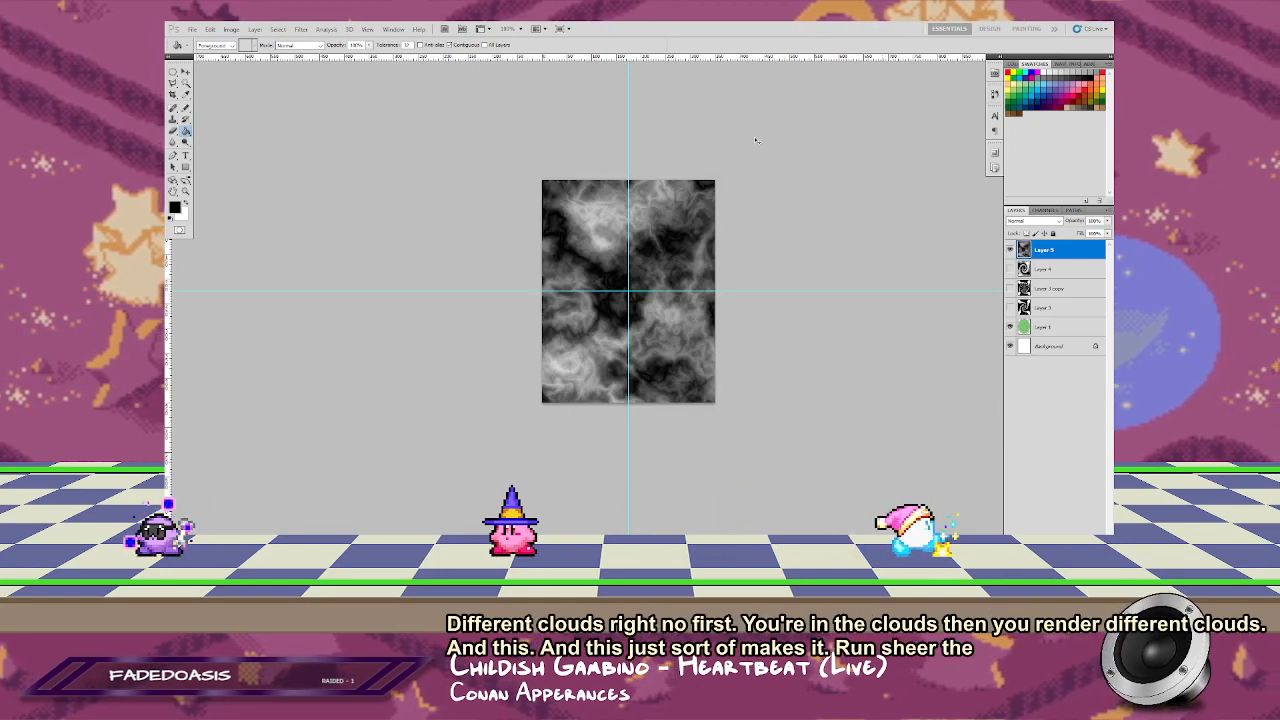
pyautogui.hotkey('ctrl', 'f')
pyautogui.hotkey('ctrl', 'f')
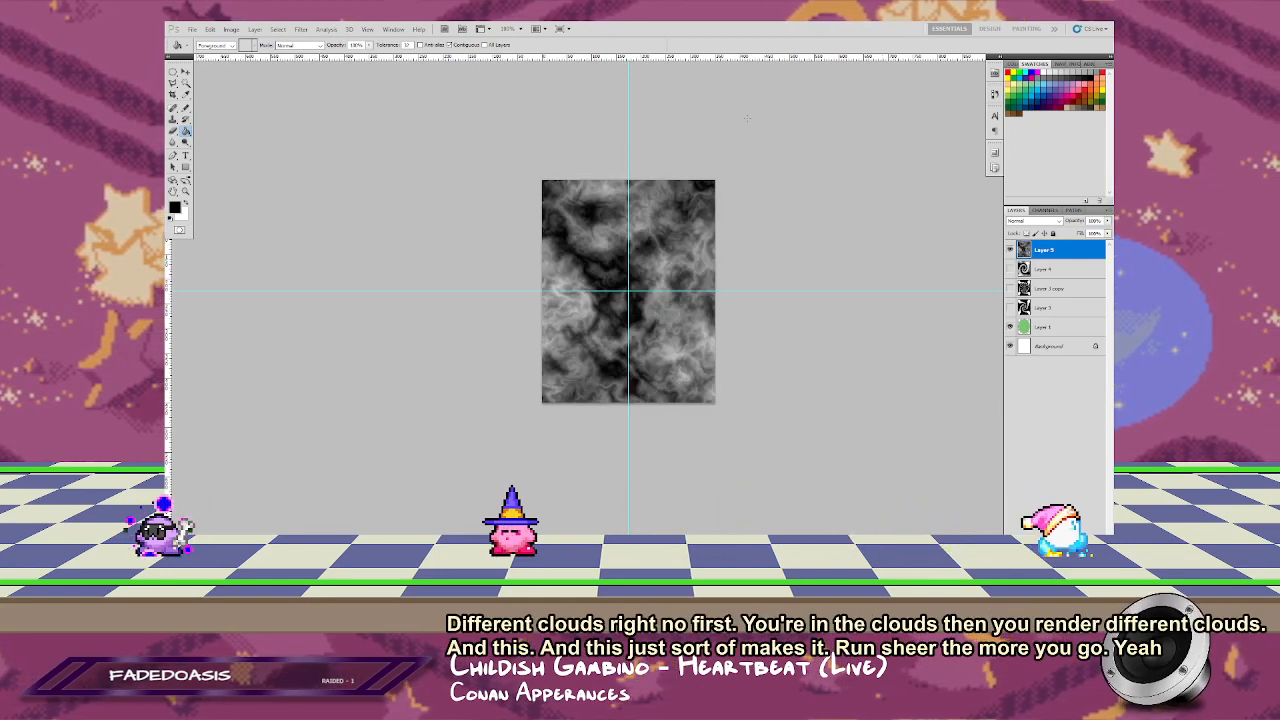
# Step: Set the blend mode of the difference-cloud layer to Screen
pyautogui.click(1042, 221)
pyautogui.click(1040, 229)
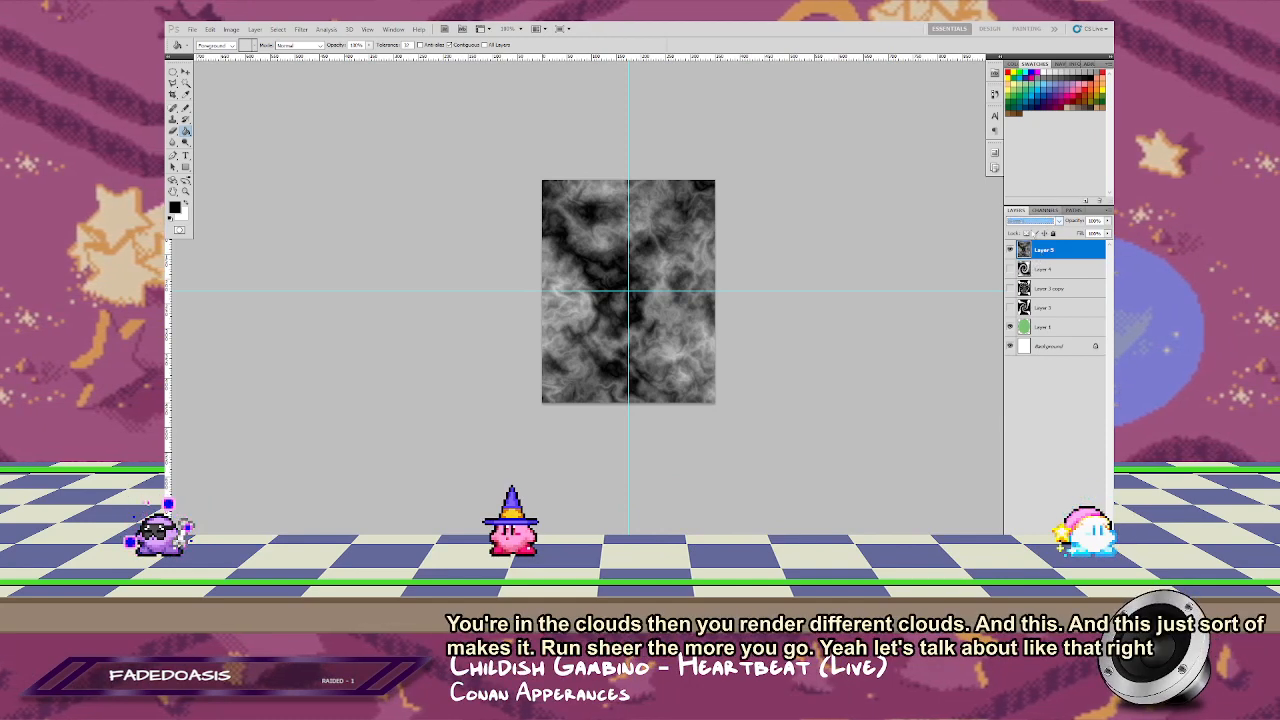
pyautogui.click(1030, 221)
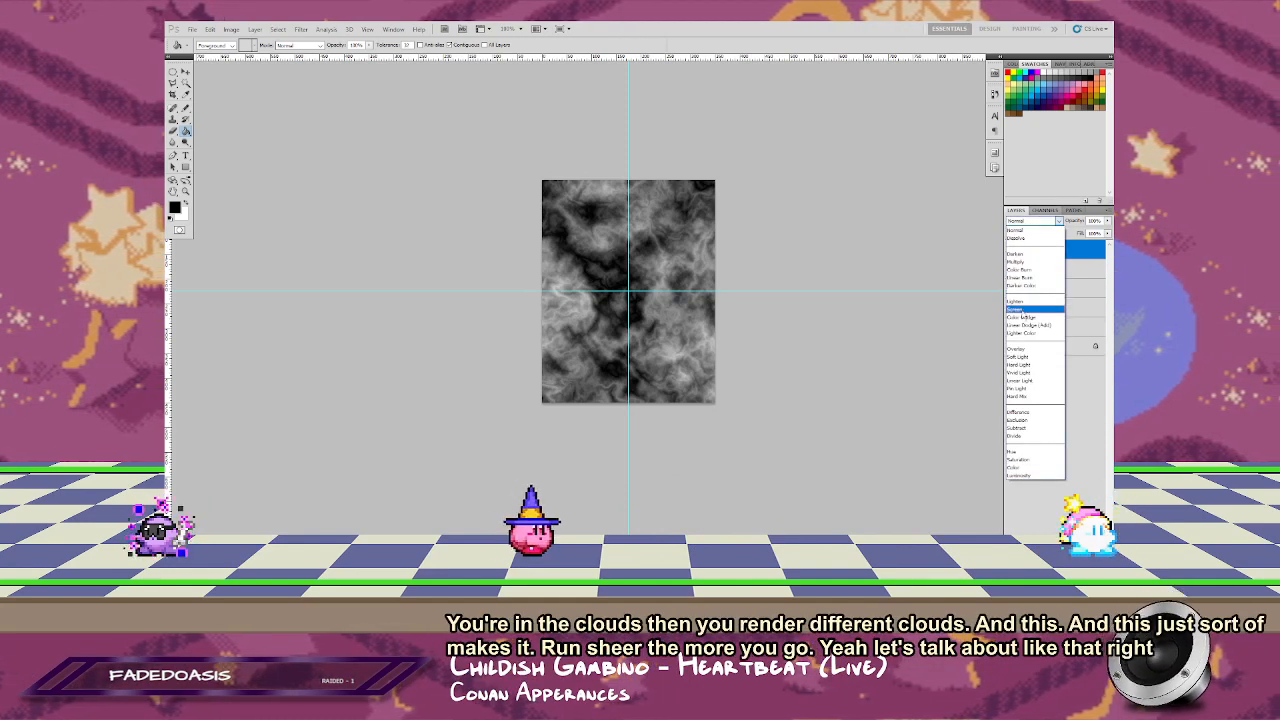
pyautogui.click(1015, 309)
# Step: Increase the difference-cloud layer's contrast with Levels by raising the black input, brightening the midtones and setting the white input to 220
pyautogui.hotkey('ctrl', 'l')
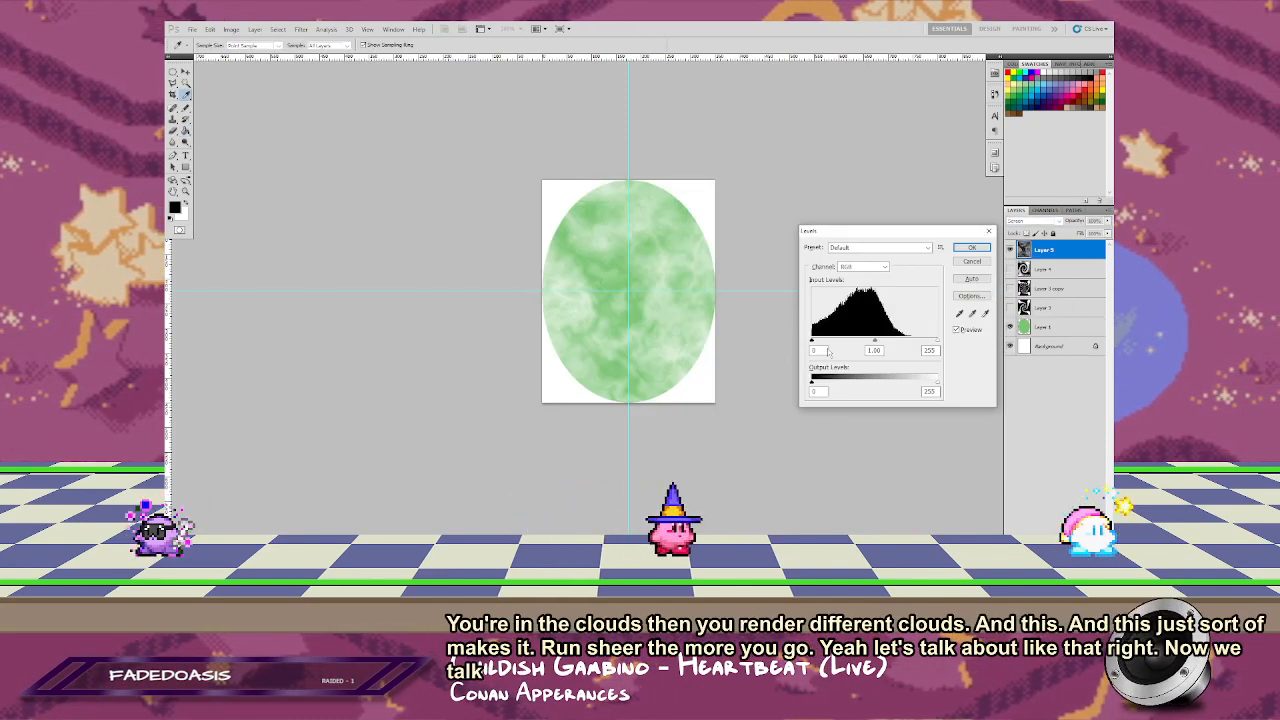
pyautogui.moveTo(812, 341); pyautogui.dragTo(827, 342)
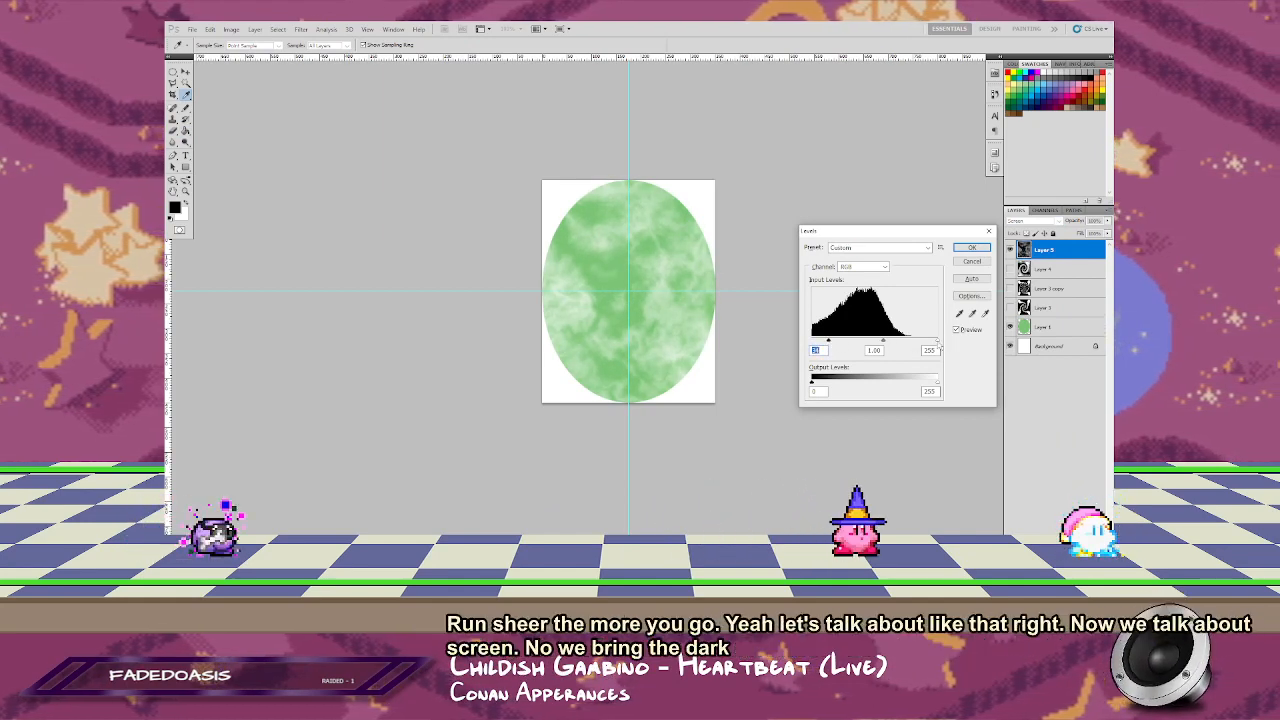
pyautogui.moveTo(884, 341)
pyautogui.mouseDown()
pyautogui.moveTo(900, 342)
pyautogui.moveTo(858, 343)
pyautogui.moveTo(931, 341)
pyautogui.moveTo(840, 343)
pyautogui.moveTo(873, 342)
pyautogui.mouseUp()
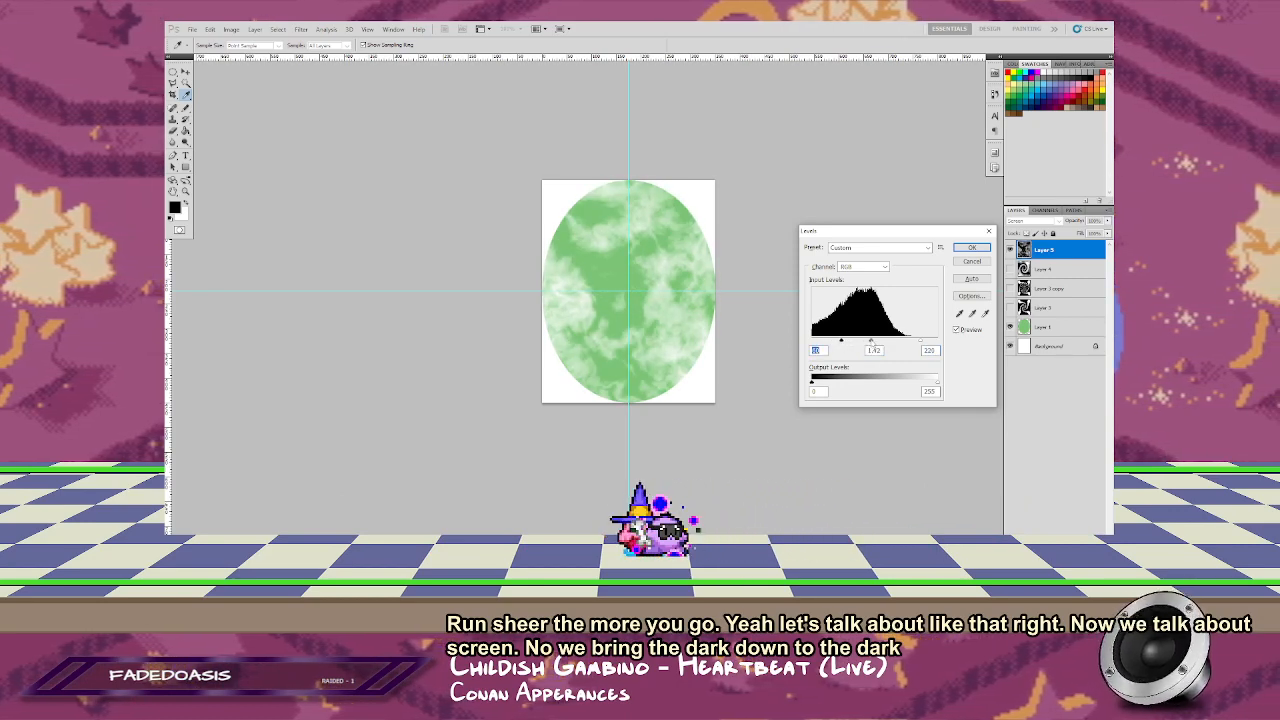
pyautogui.press('Return')
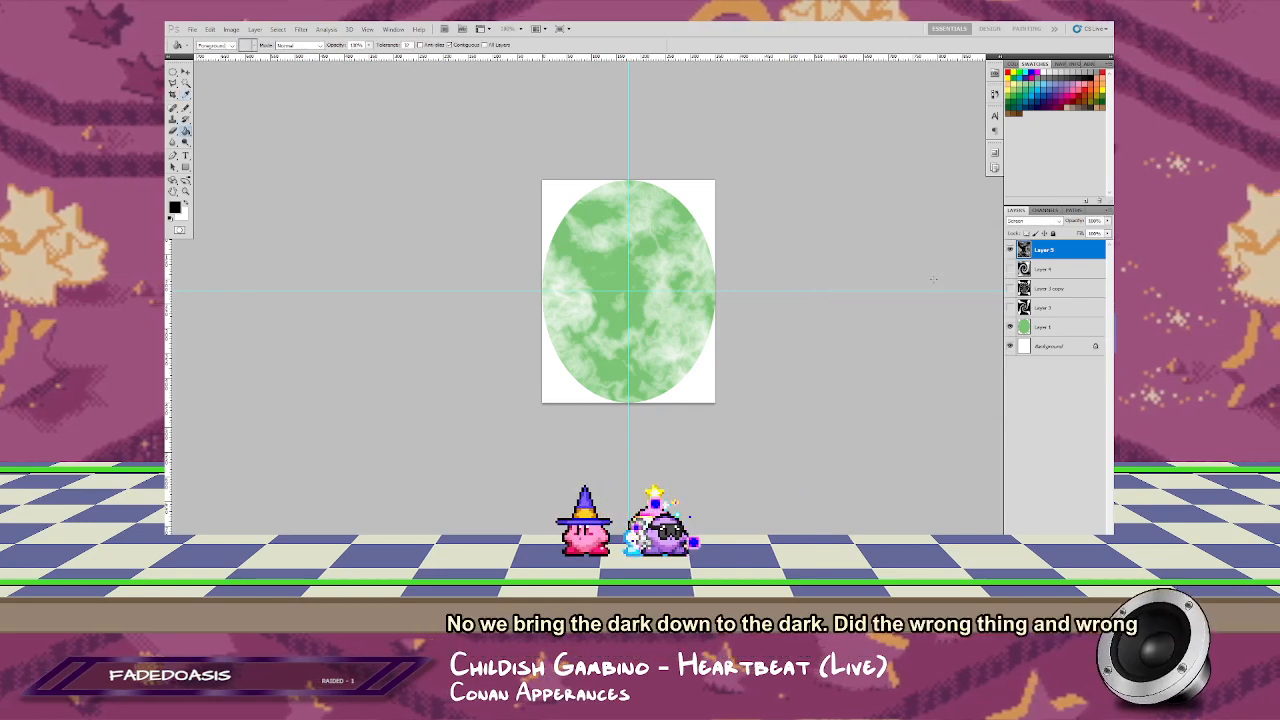
# Step: Twirl the difference-cloud layer into a looser spiral, using a smaller angle than for the previous cloud layer
pyautogui.click(300, 30)
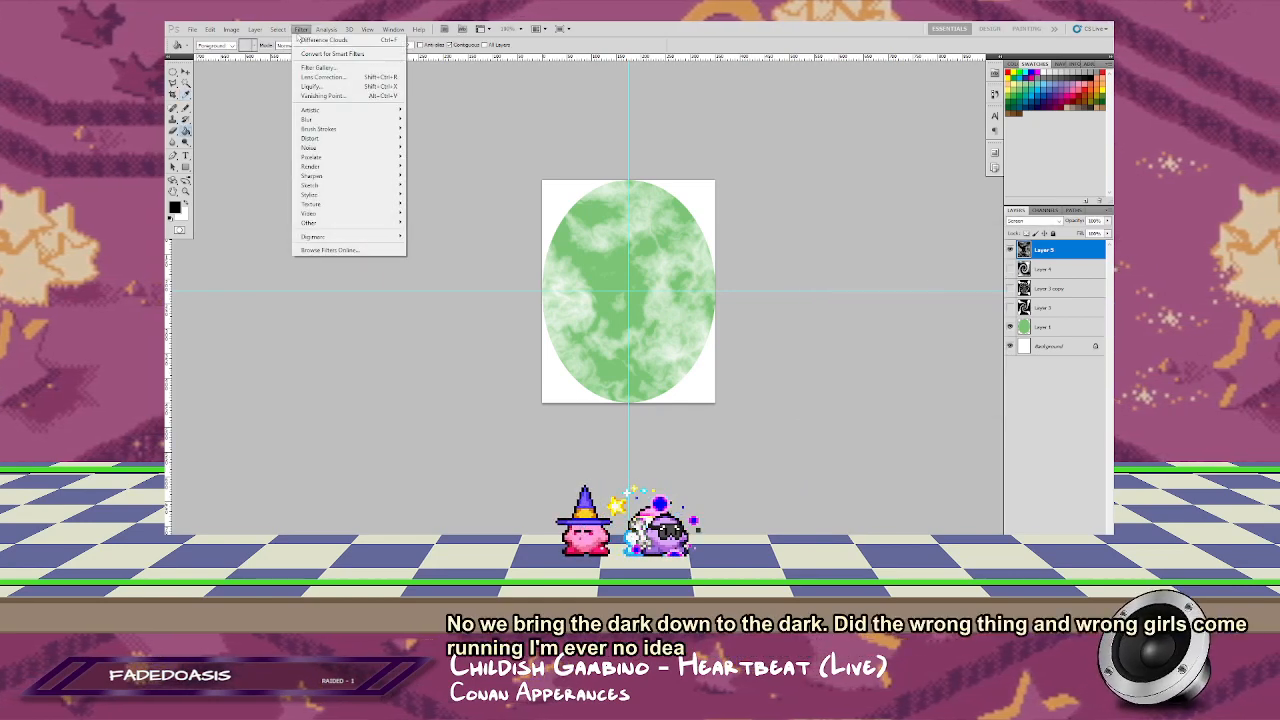
pyautogui.moveTo(352, 123)
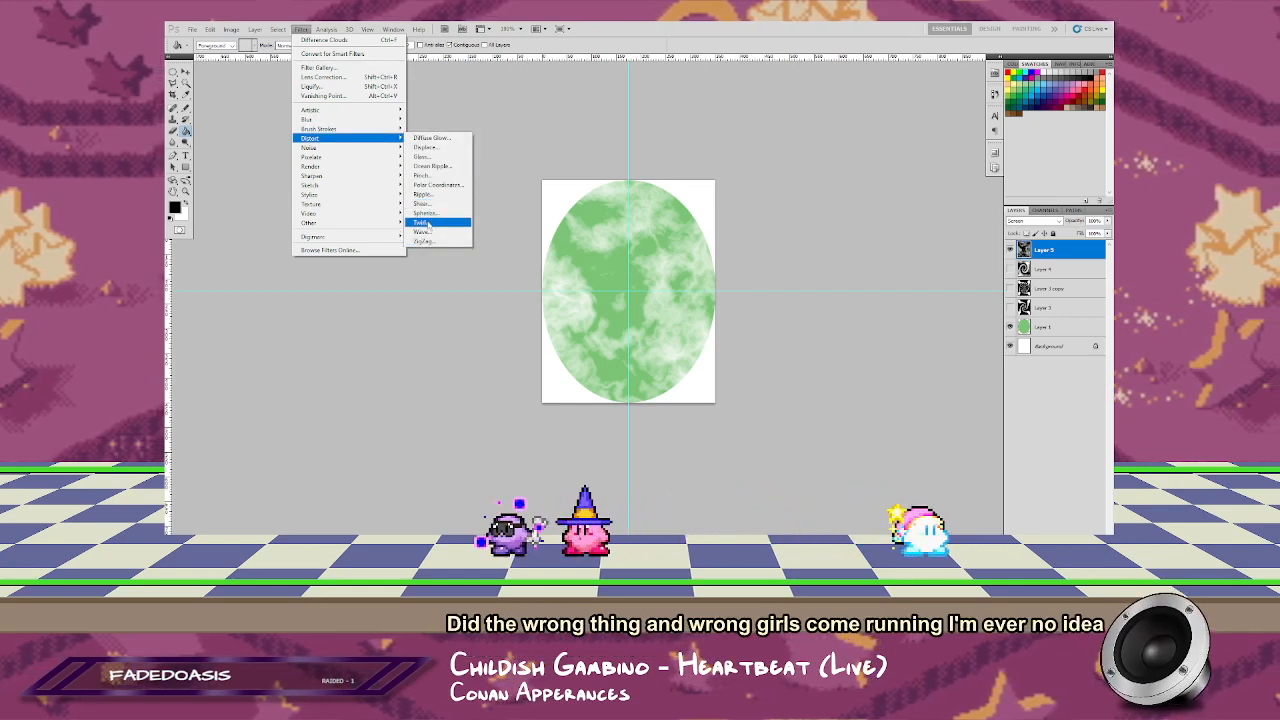
pyautogui.click(443, 222)
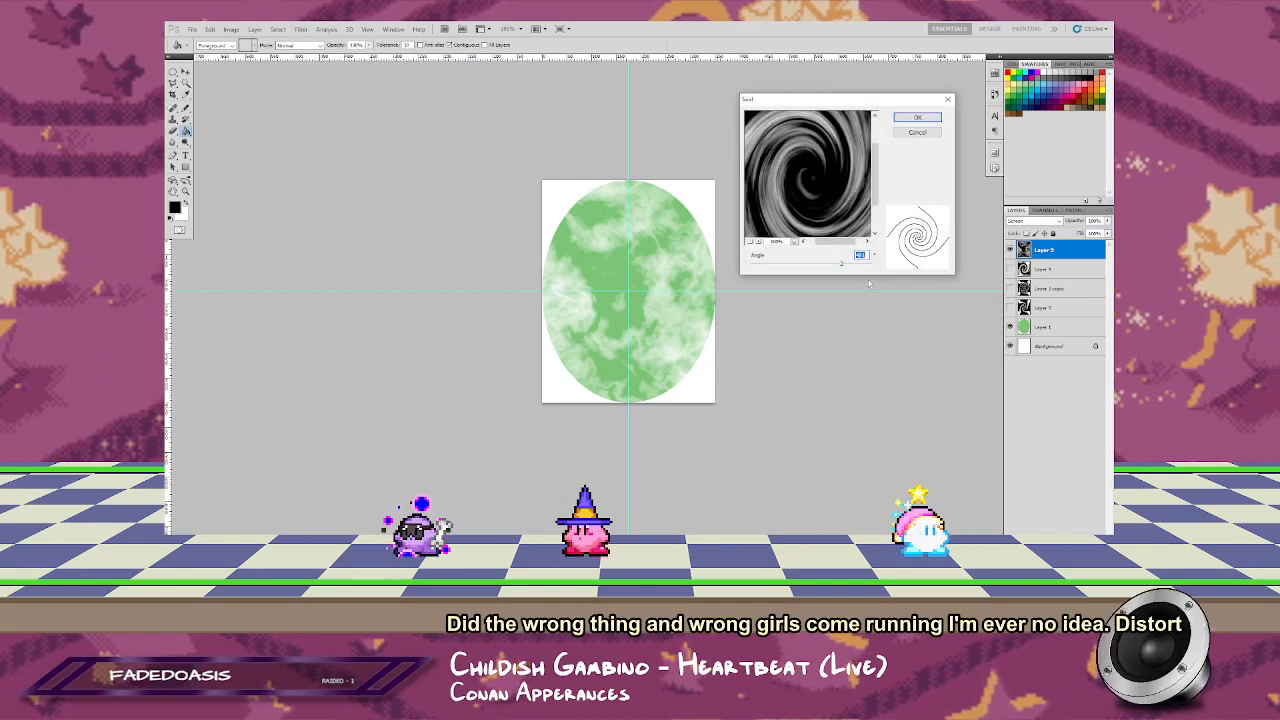
pyautogui.moveTo(841, 104); pyautogui.dragTo(857, 97)
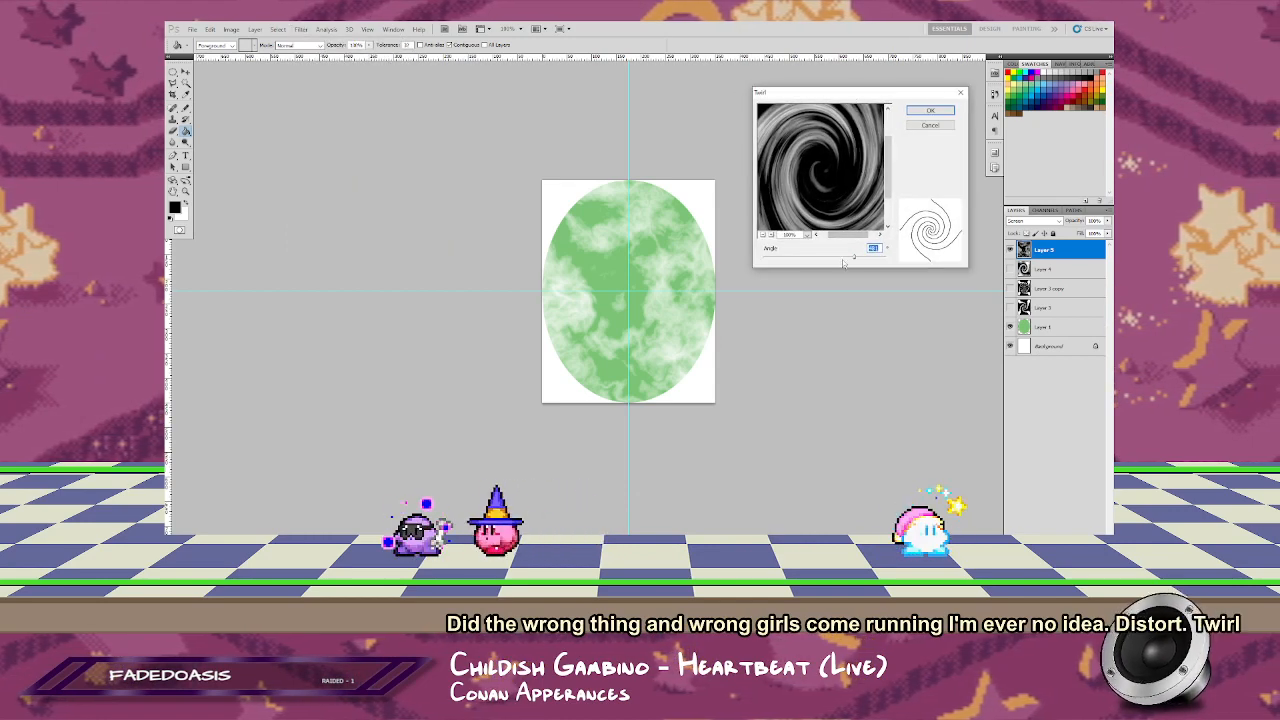
pyautogui.moveTo(854, 256)
pyautogui.mouseDown()
pyautogui.moveTo(835, 259)
pyautogui.moveTo(865, 261)
pyautogui.moveTo(845, 260)
pyautogui.mouseUp()
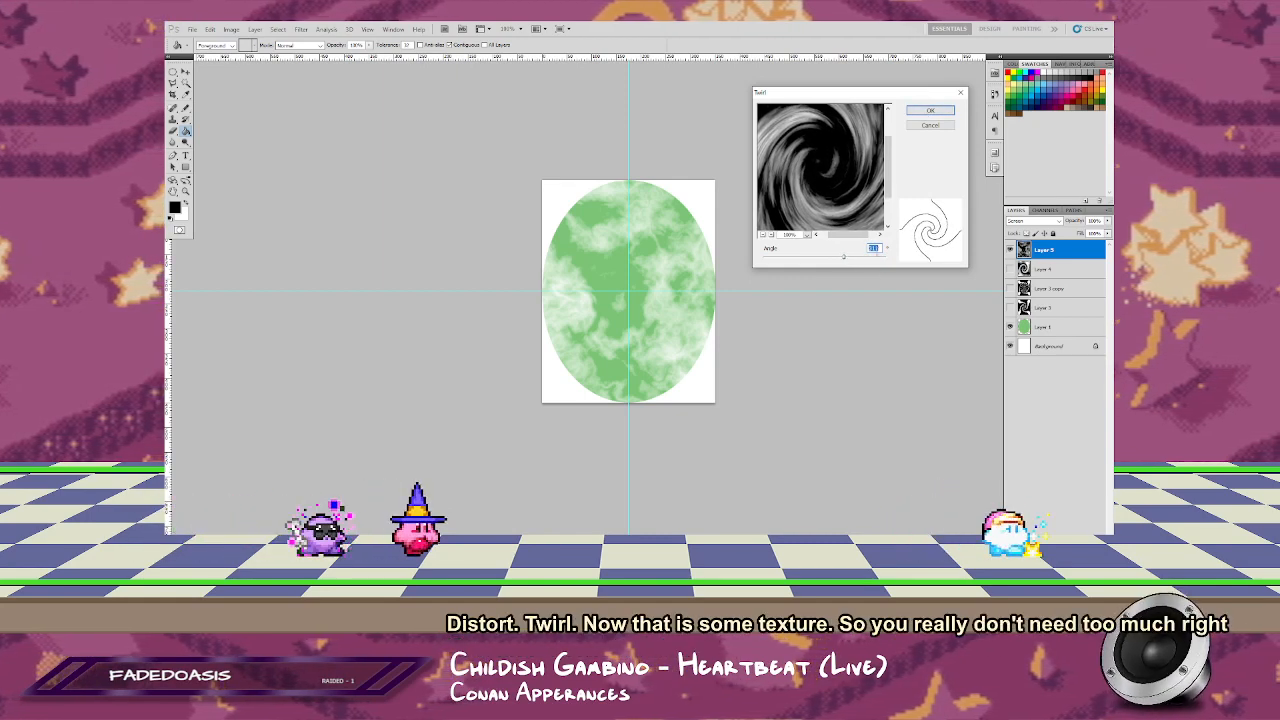
pyautogui.click(930, 111)
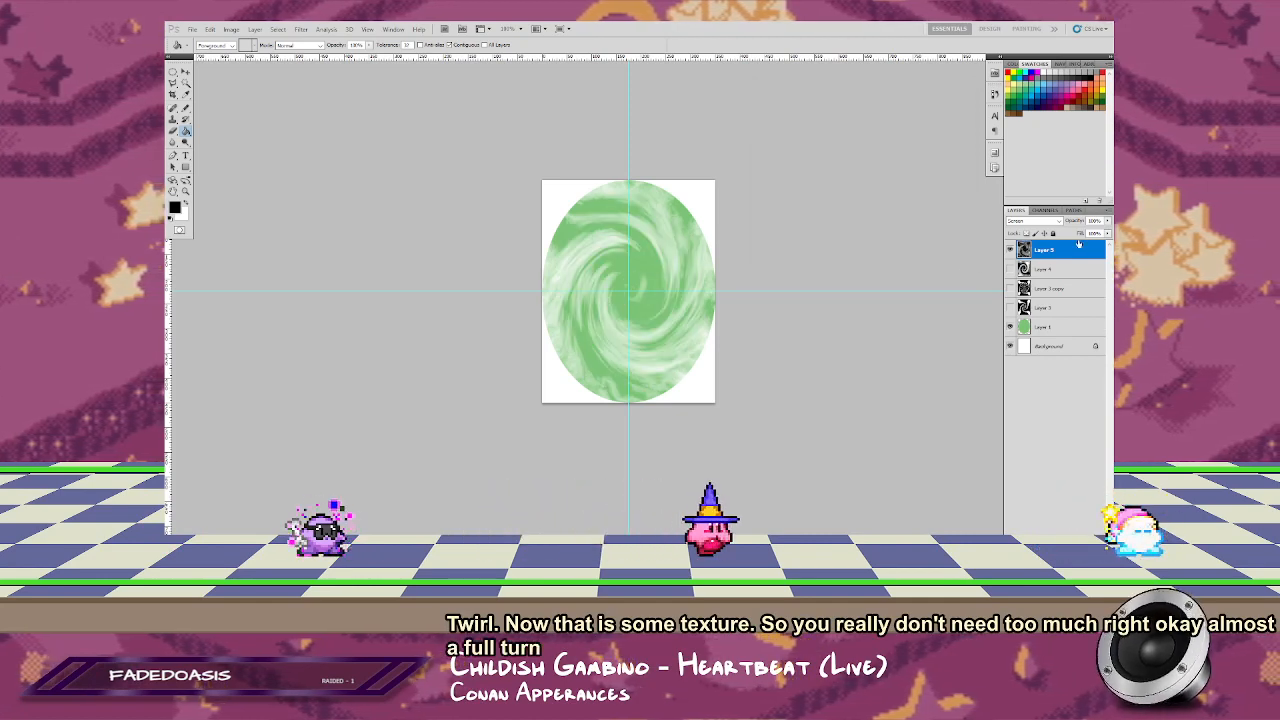
# Step: Duplicate the twirled difference-cloud layer and rotate the copy with Free Transform so the two spirals are offset
pyautogui.moveTo(1045, 249); pyautogui.dragTo(1083, 528)
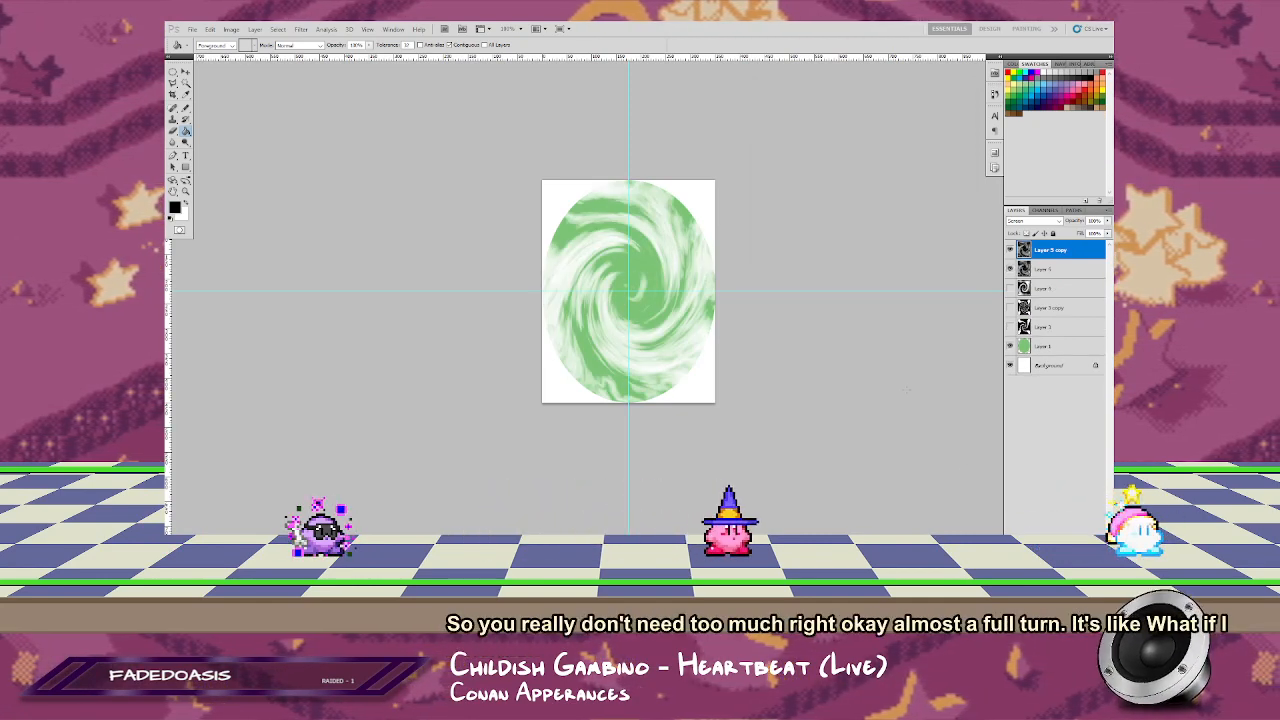
pyautogui.hotkey('ctrl', 't')
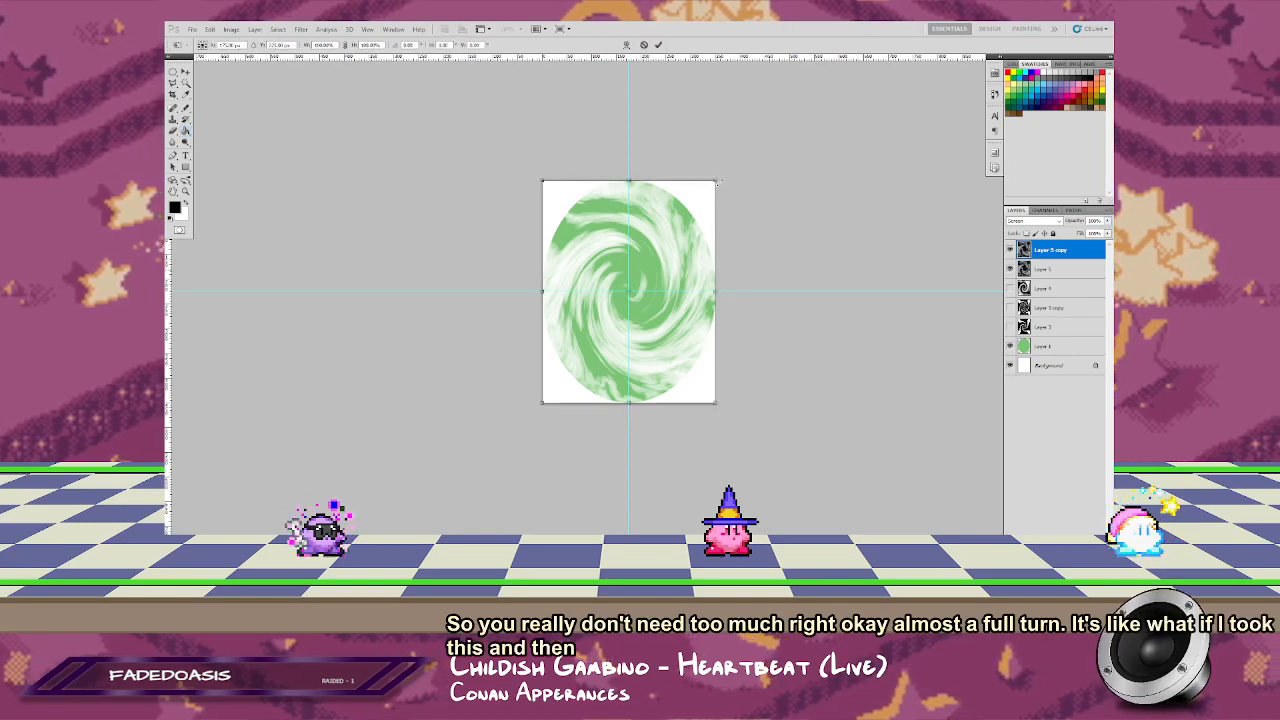
pyautogui.moveTo(726, 174); pyautogui.dragTo(660, 430)
pyautogui.press('Return')
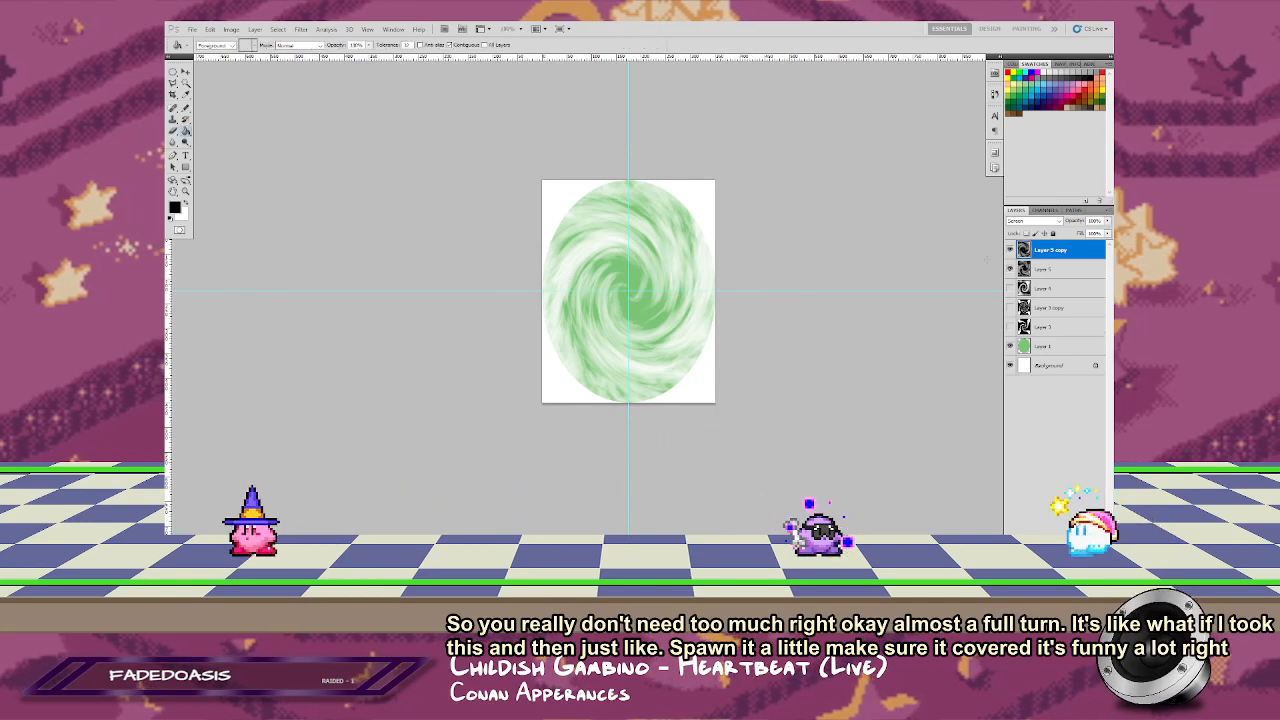
# Step: Lower the opacity of the rotated swirl copy and set its blend mode to Multiply
pyautogui.moveTo(1107, 230); pyautogui.dragTo(1080, 252)
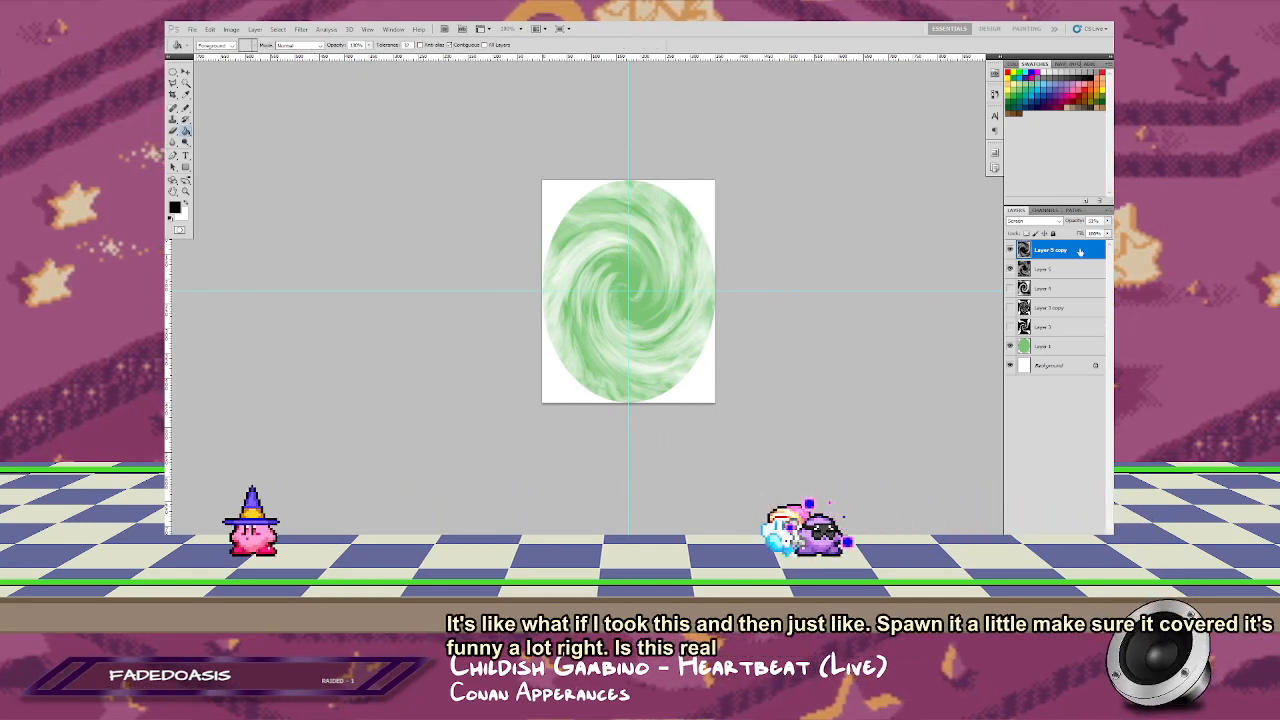
pyautogui.click(1058, 221)
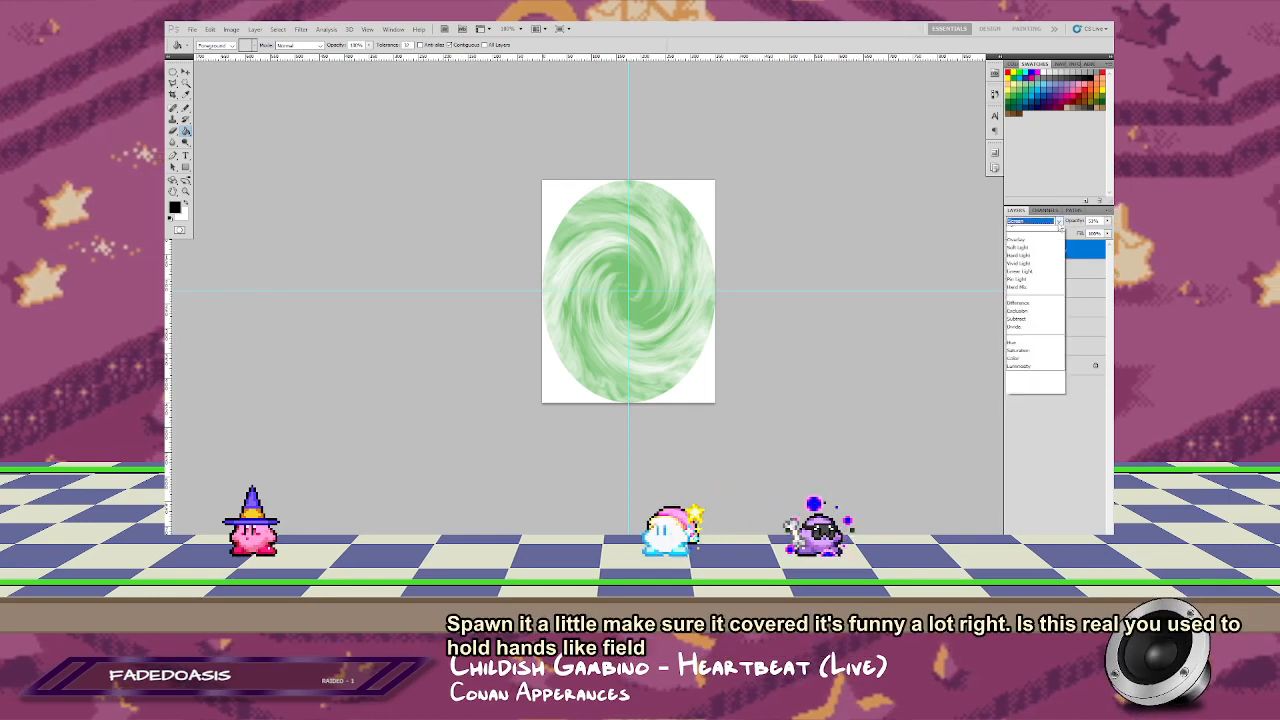
pyautogui.click(1036, 263)
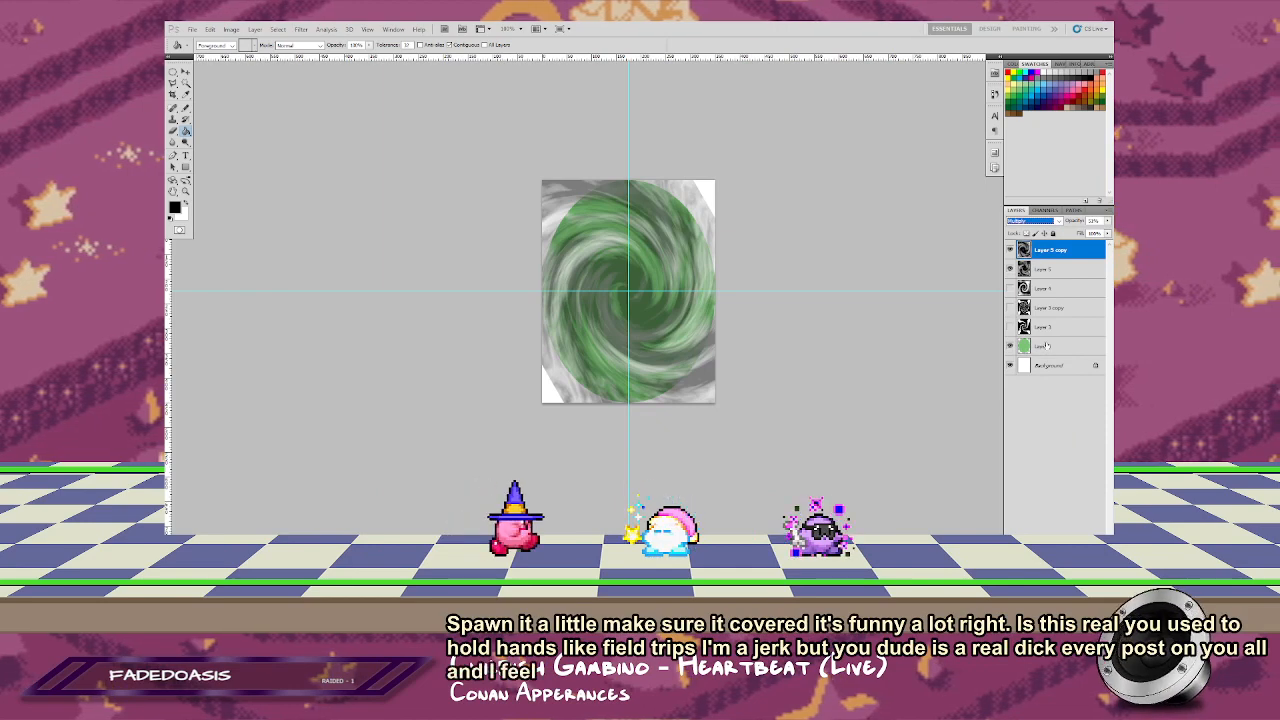
# Step: Move the green ellipse layer directly beneath the two looser swirl layers and clip both swirls to it
pyautogui.moveTo(1040, 345); pyautogui.dragTo(1056, 291)
pyautogui.keyDown('alt'); pyautogui.click(1060, 279); pyautogui.keyUp('alt')
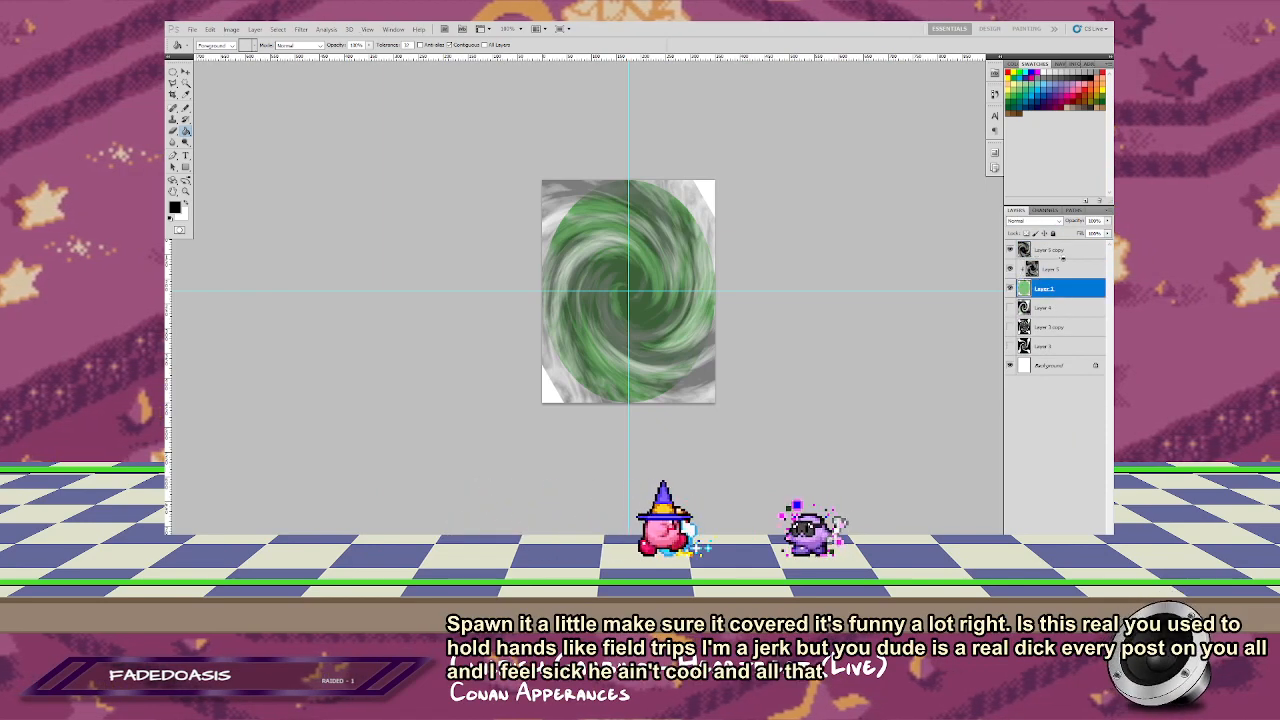
pyautogui.keyDown('alt'); pyautogui.click(1061, 259); pyautogui.keyUp('alt')
pyautogui.click(1058, 250)
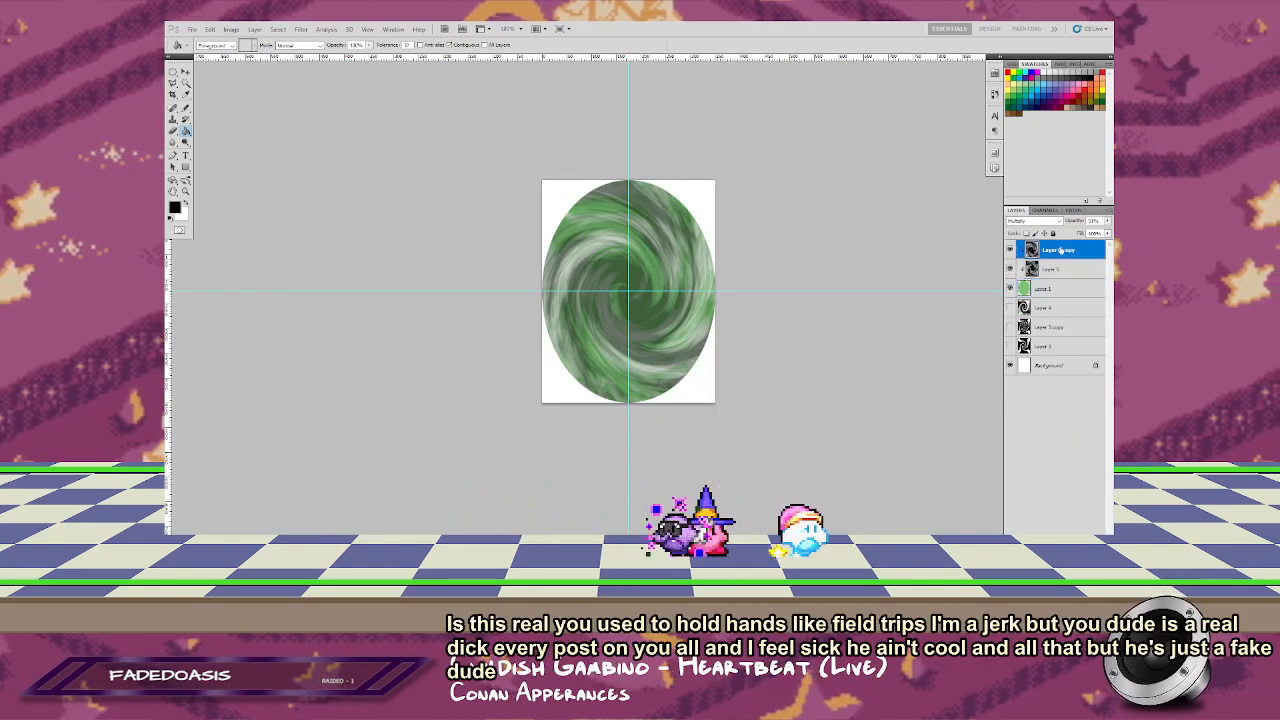
# Step: Move the rotated Multiply swirl copy beneath the Screen swirl layer and lower its opacity
pyautogui.keyDown('shift'); pyautogui.click(1057, 271); pyautogui.keyUp('shift')
pyautogui.moveTo(1057, 271); pyautogui.dragTo(1061, 275)
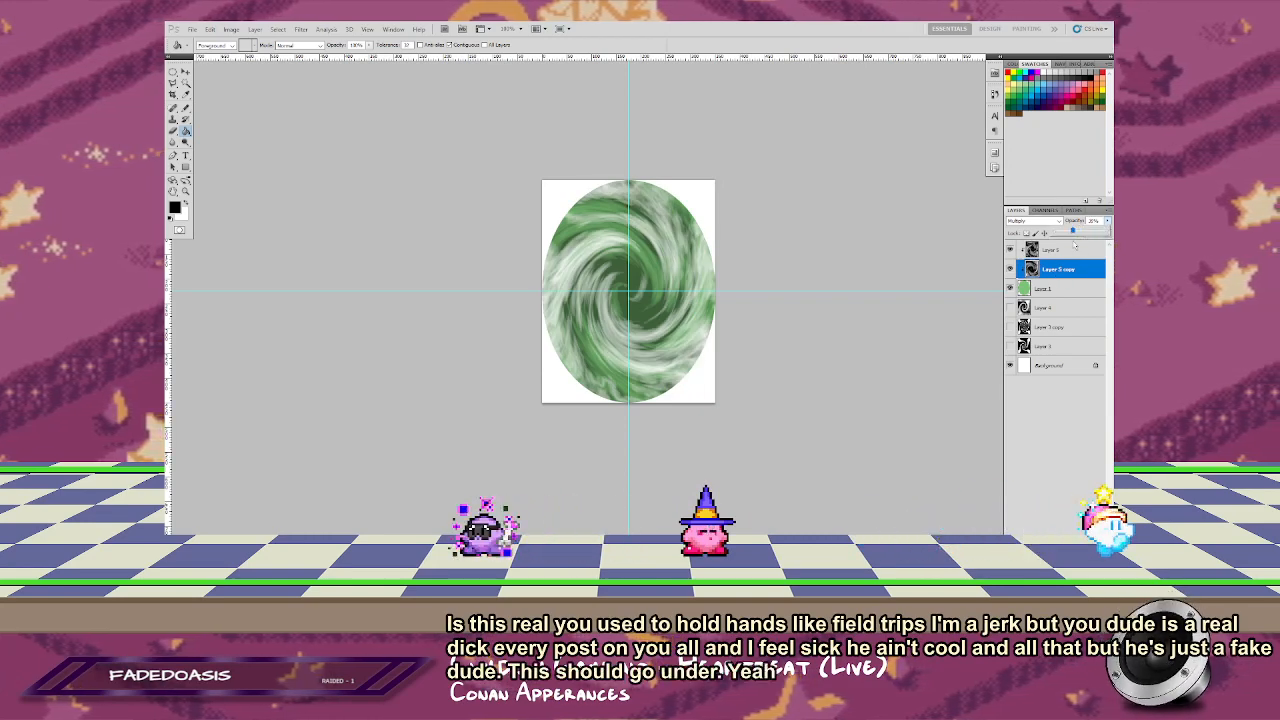
pyautogui.moveTo(1075, 244)
pyautogui.mouseDown()
pyautogui.moveTo(1092, 246)
pyautogui.moveTo(1068, 247)
pyautogui.mouseUp()
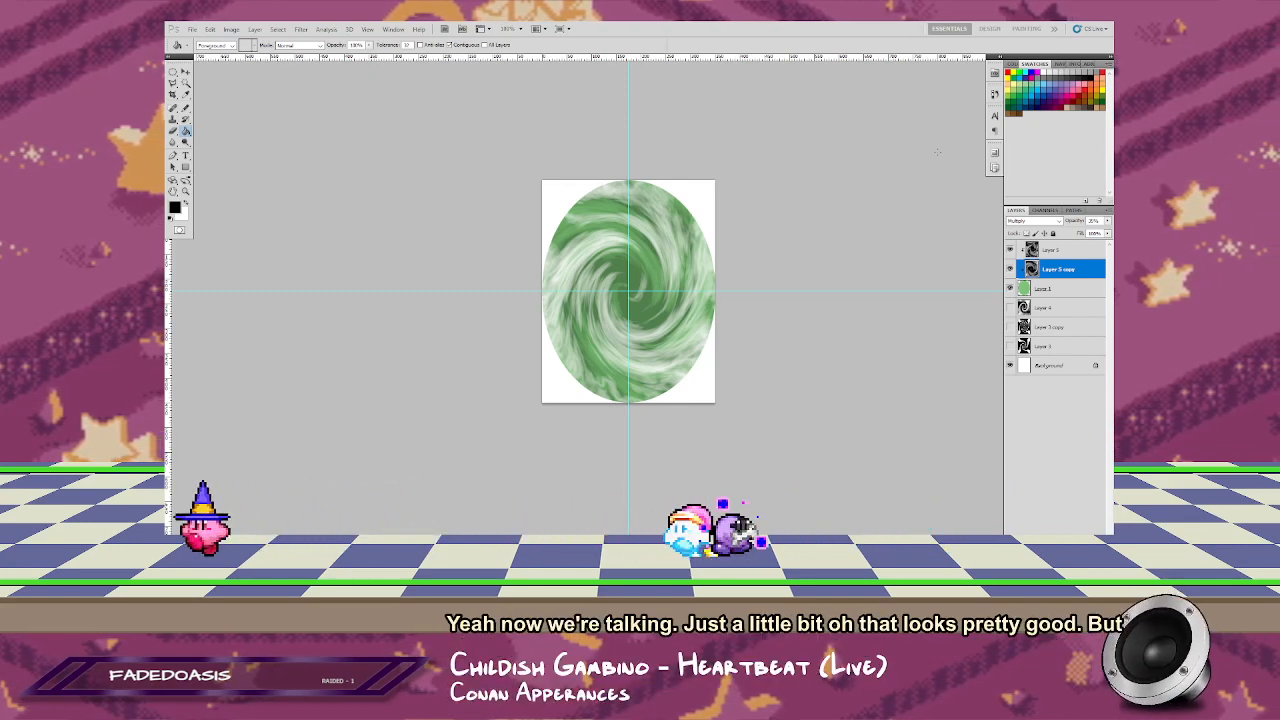
# Step: Sharpen the contrast of the Screen swirl layer with Levels, setting the black input to 41 and adjusting the midtones
pyautogui.click(1050, 250)
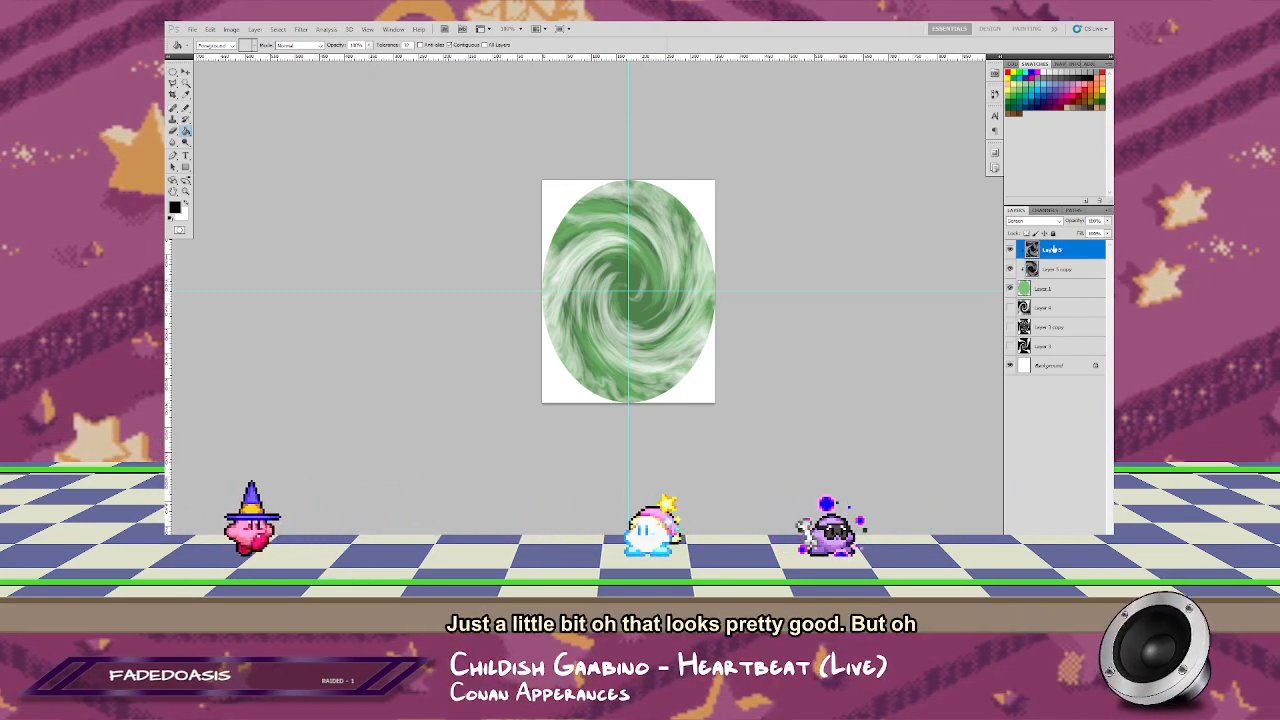
pyautogui.hotkey('ctrl', 'l')
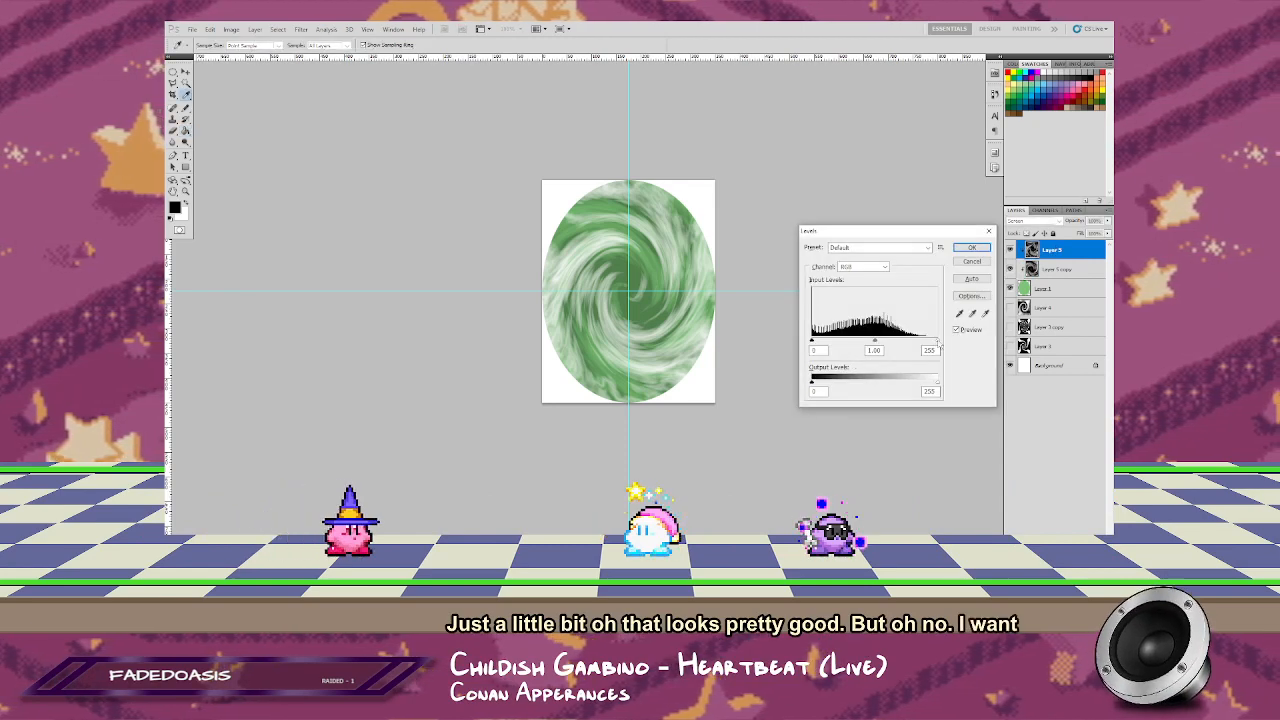
pyautogui.moveTo(937, 340); pyautogui.dragTo(900, 343)
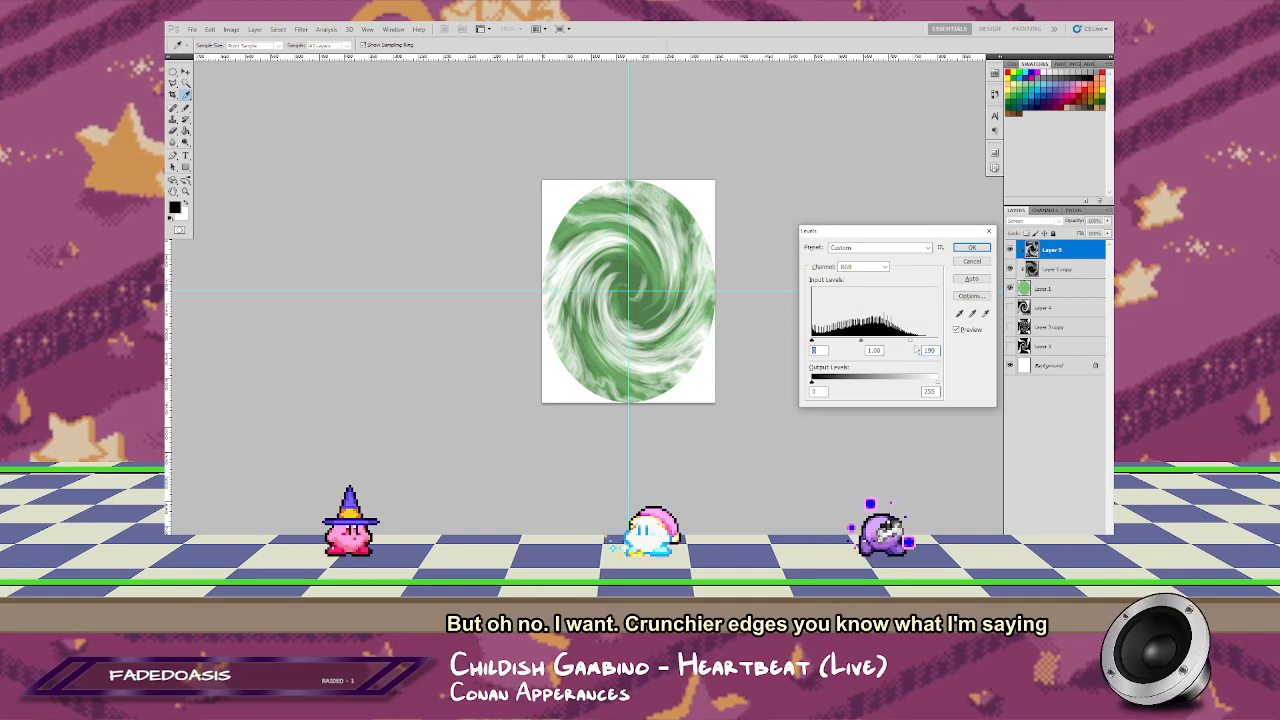
pyautogui.moveTo(911, 343); pyautogui.dragTo(845, 344)
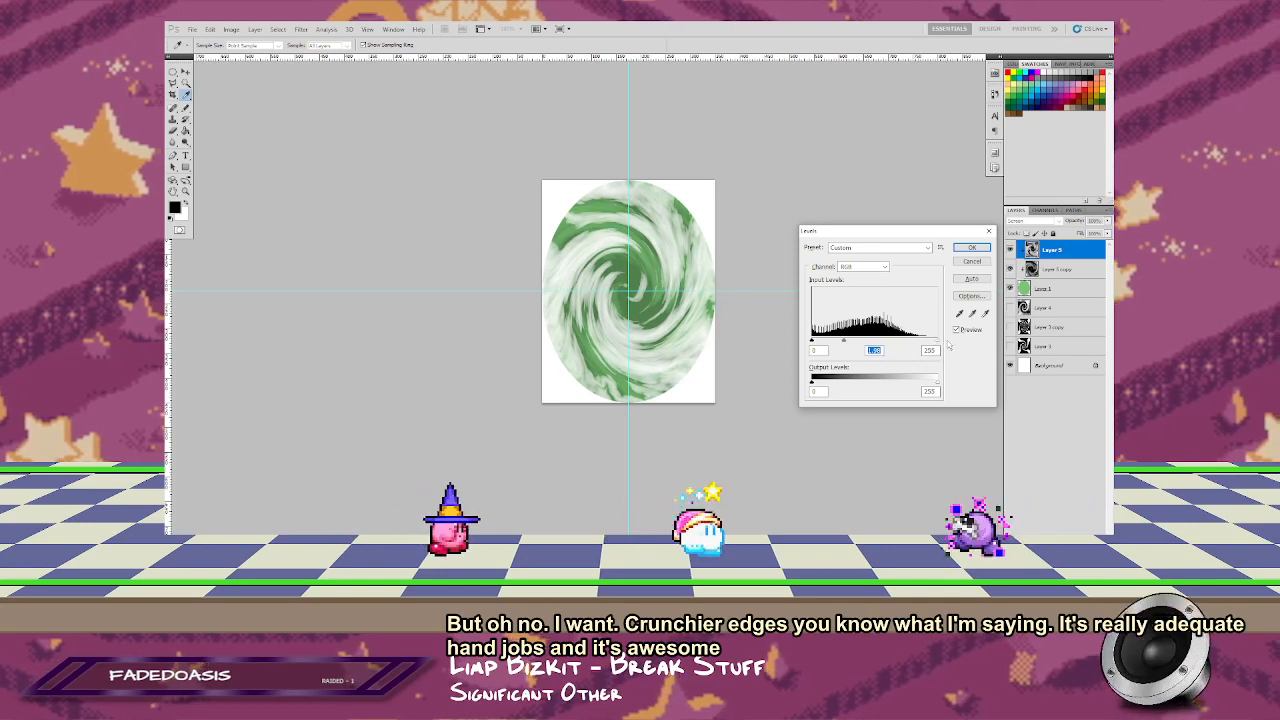
pyautogui.click(938, 342)
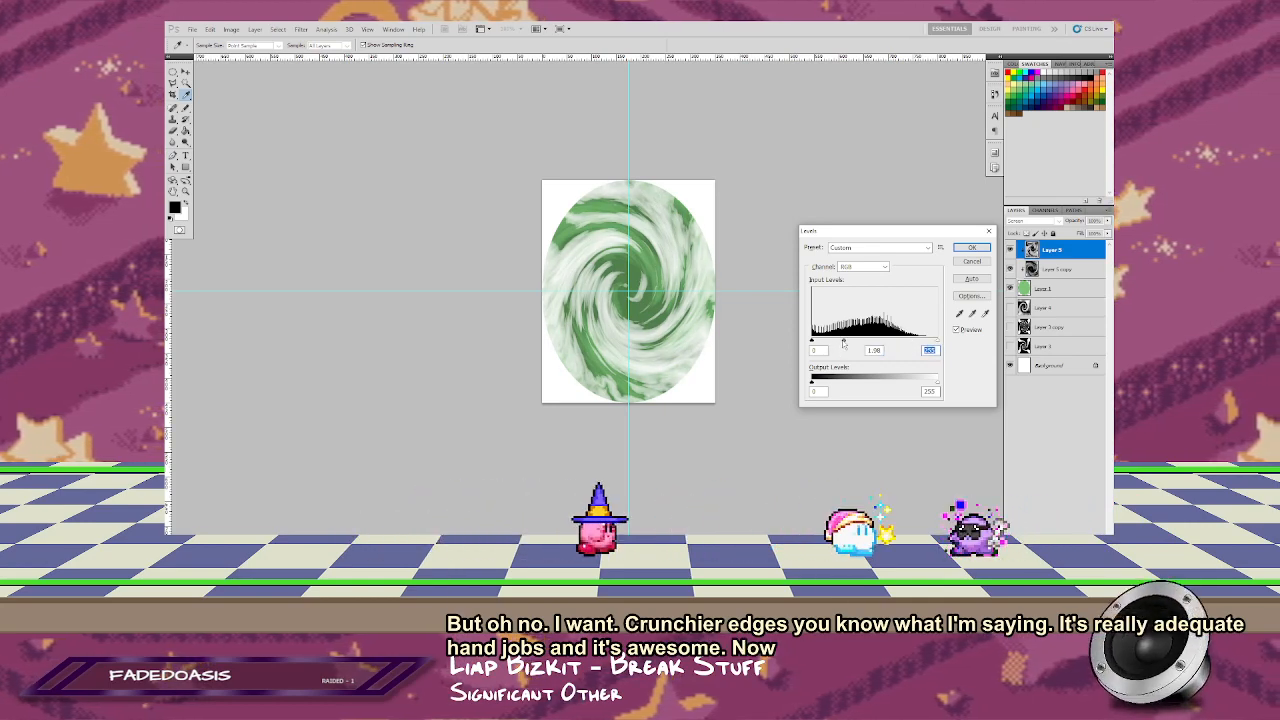
pyautogui.moveTo(811, 341); pyautogui.dragTo(834, 342)
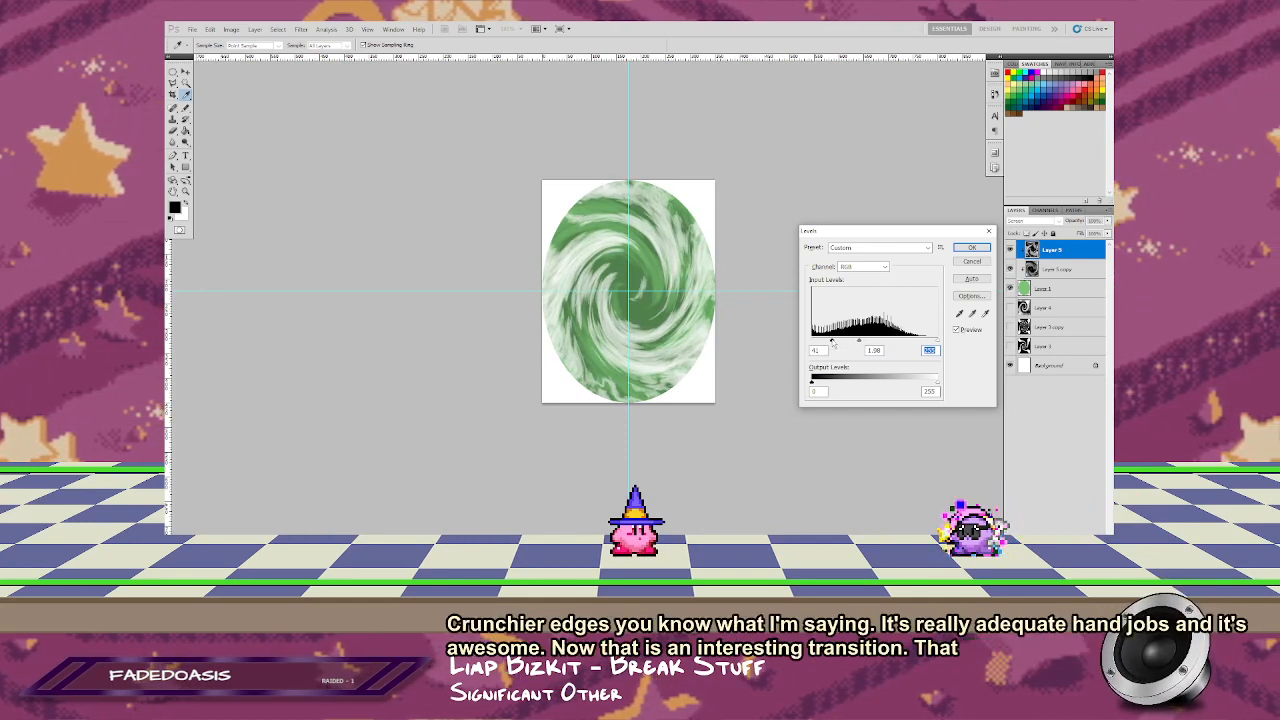
pyautogui.moveTo(858, 343); pyautogui.dragTo(880, 346)
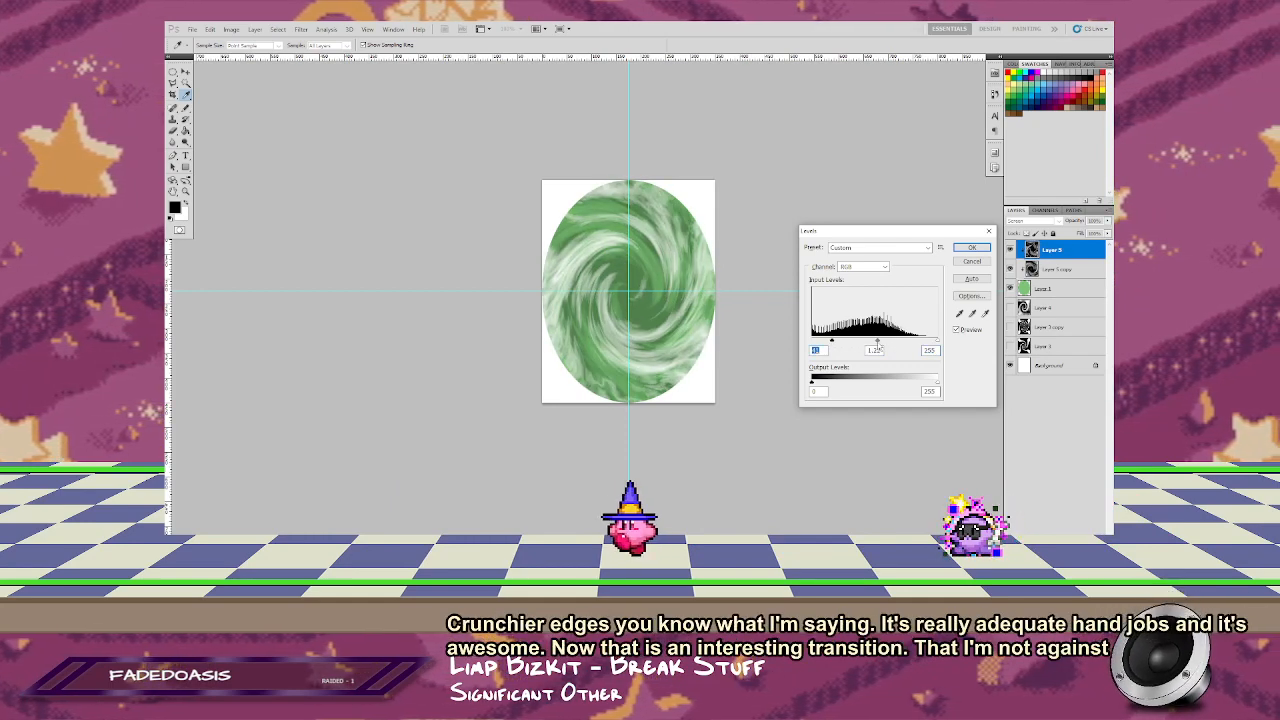
pyautogui.click(969, 248)
# Step: Raise the opacity of the rotated Multiply swirl copy slightly
pyautogui.click(1056, 269)
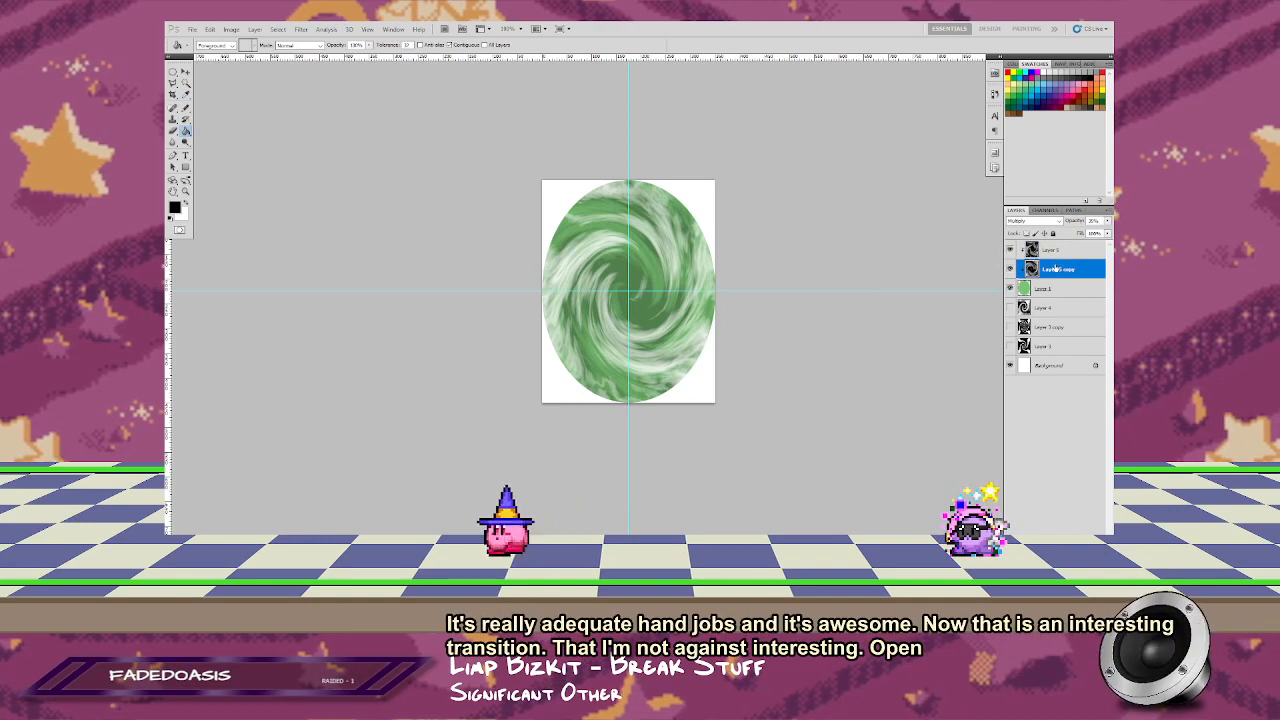
pyautogui.click(1107, 221)
pyautogui.moveTo(1073, 231); pyautogui.dragTo(1077, 246)
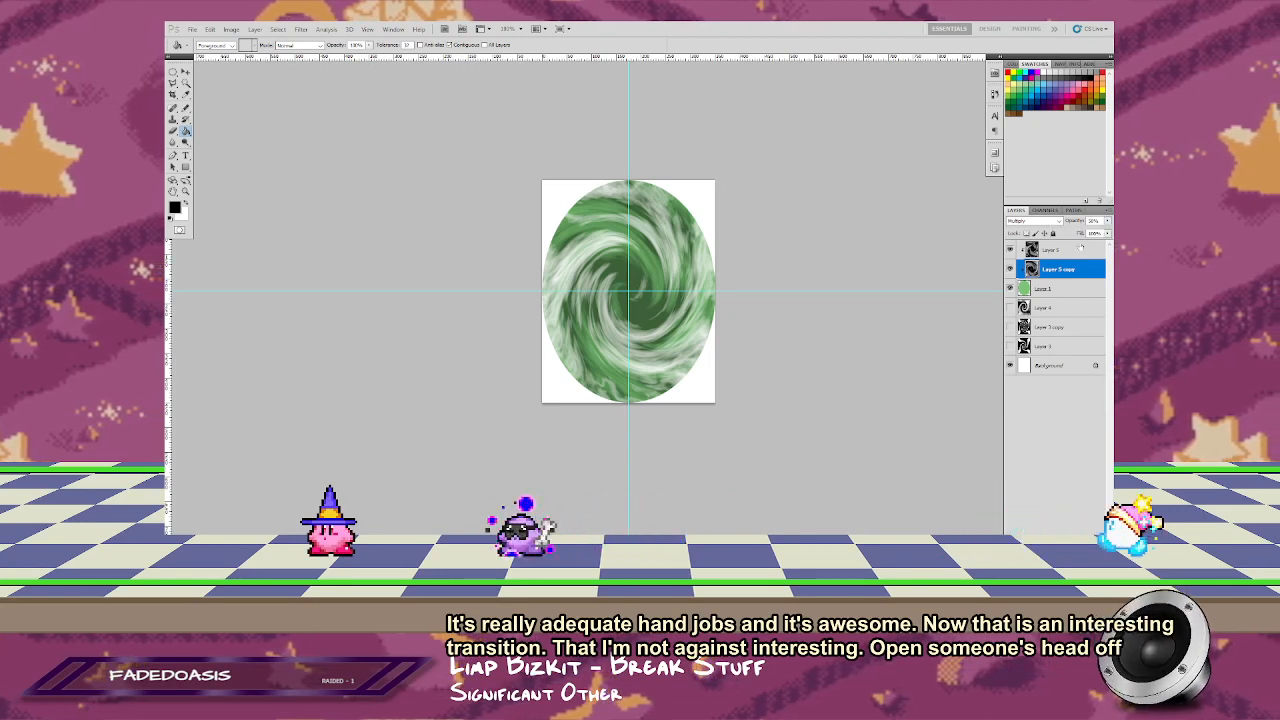
# Step: Increase the contrast of the Multiply swirl copy with Levels by brightening the midtones and adjusting the black and white inputs
pyautogui.hotkey('ctrl', 'l')
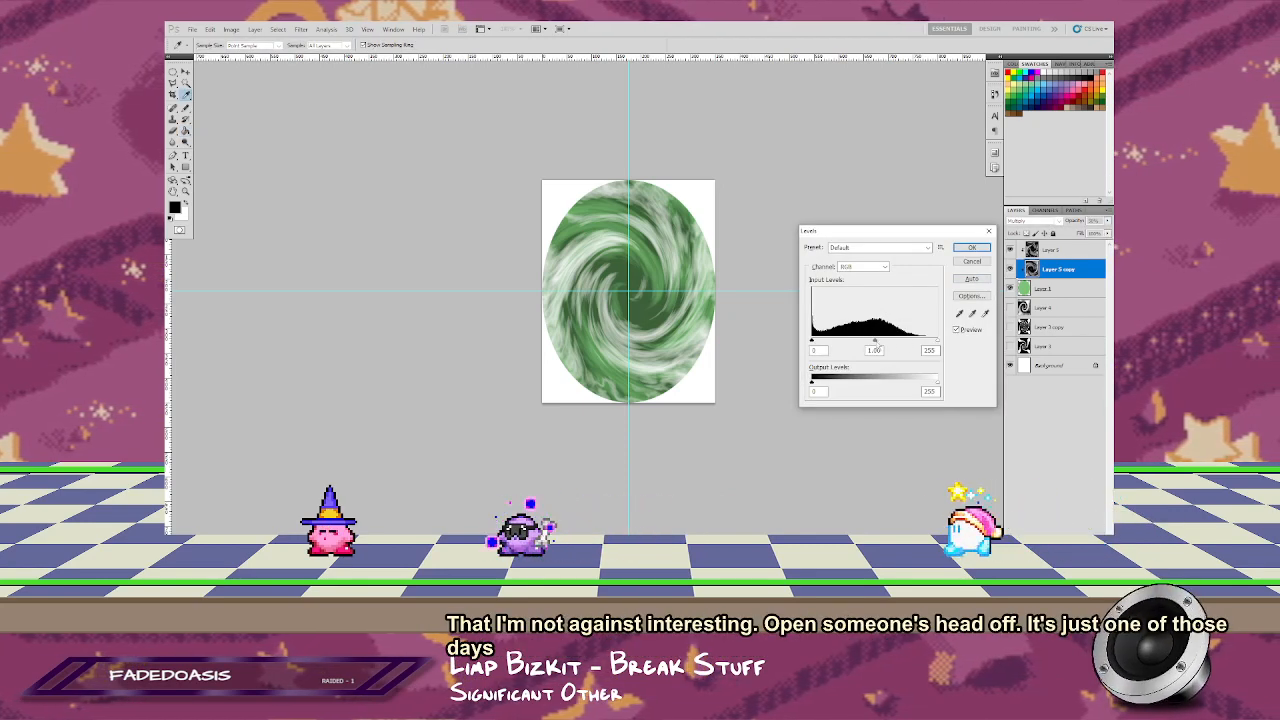
pyautogui.moveTo(897, 343); pyautogui.dragTo(824, 342)
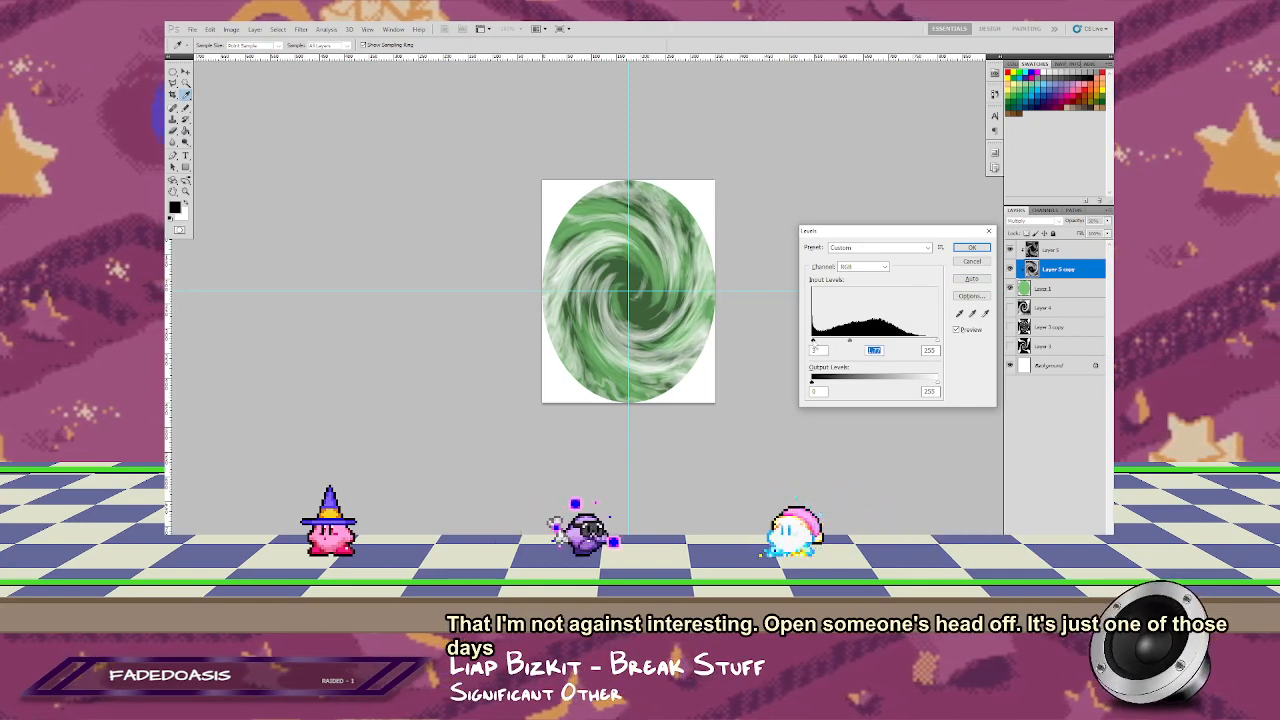
pyautogui.moveTo(939, 343); pyautogui.dragTo(843, 342)
pyautogui.click(970, 249)
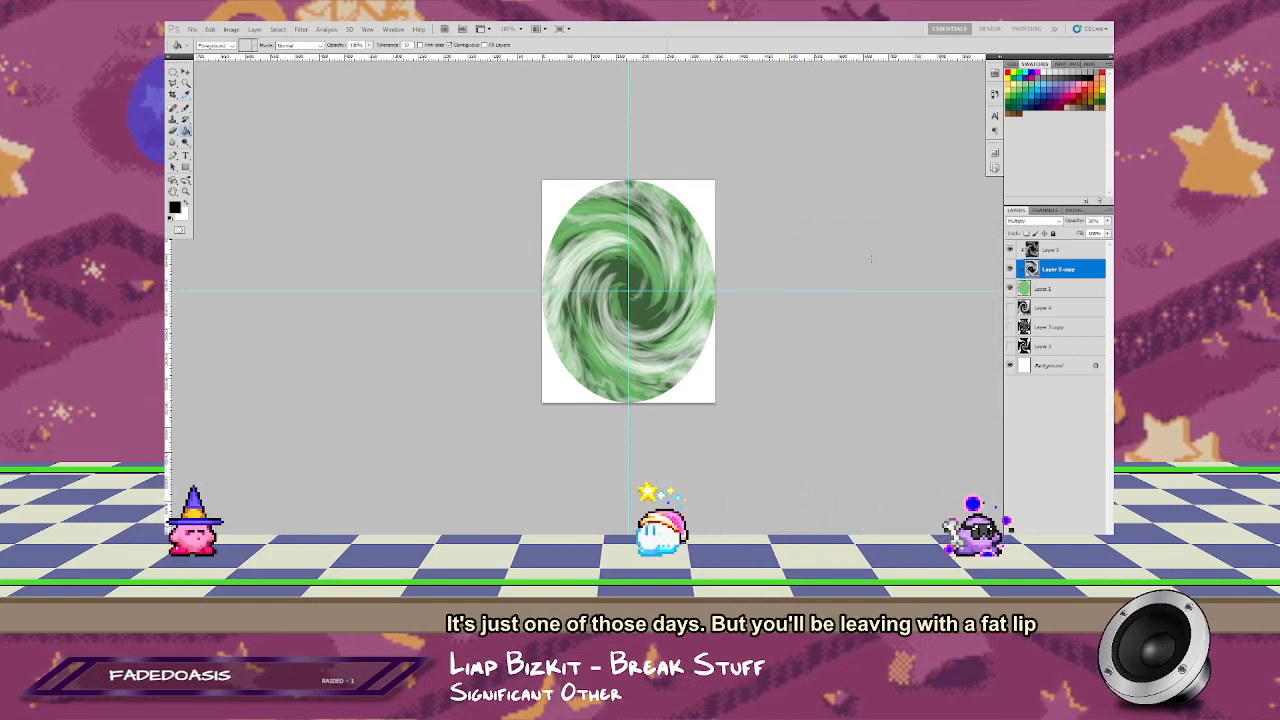
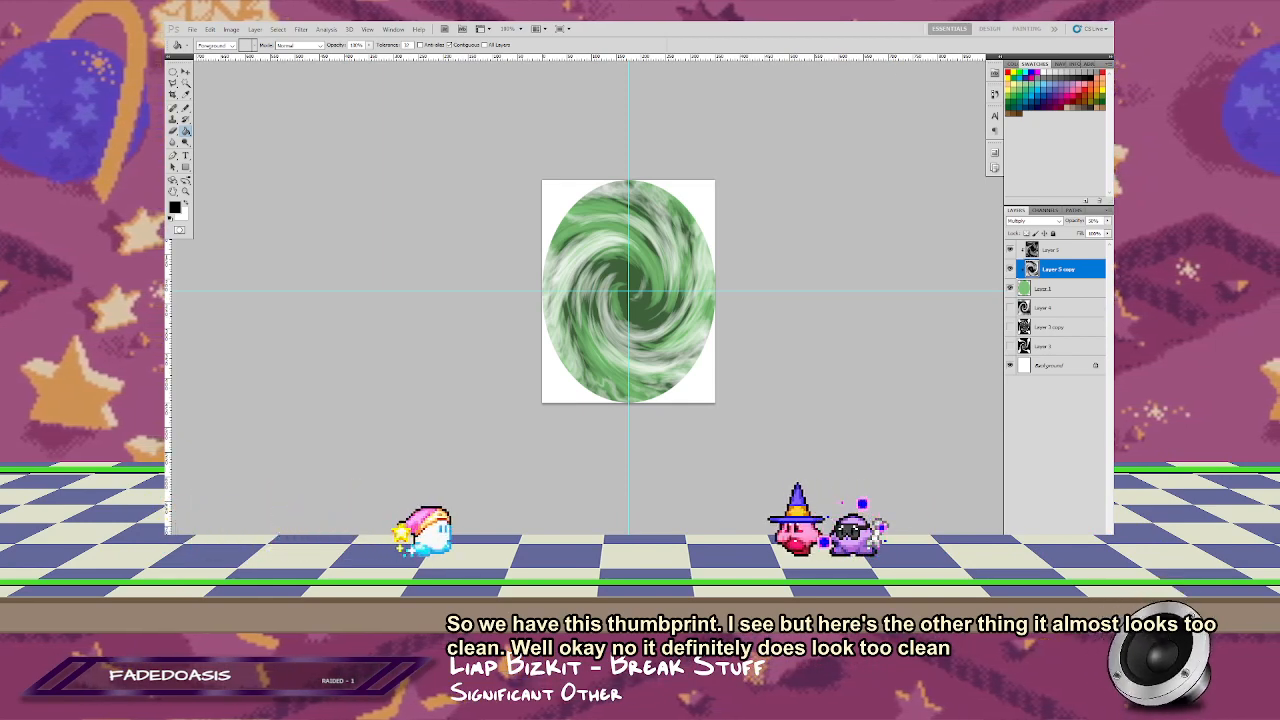
# Step: Scale the green oval down evenly around its center so it leaves a margin inside the canvas edges
pyautogui.click(1043, 290)
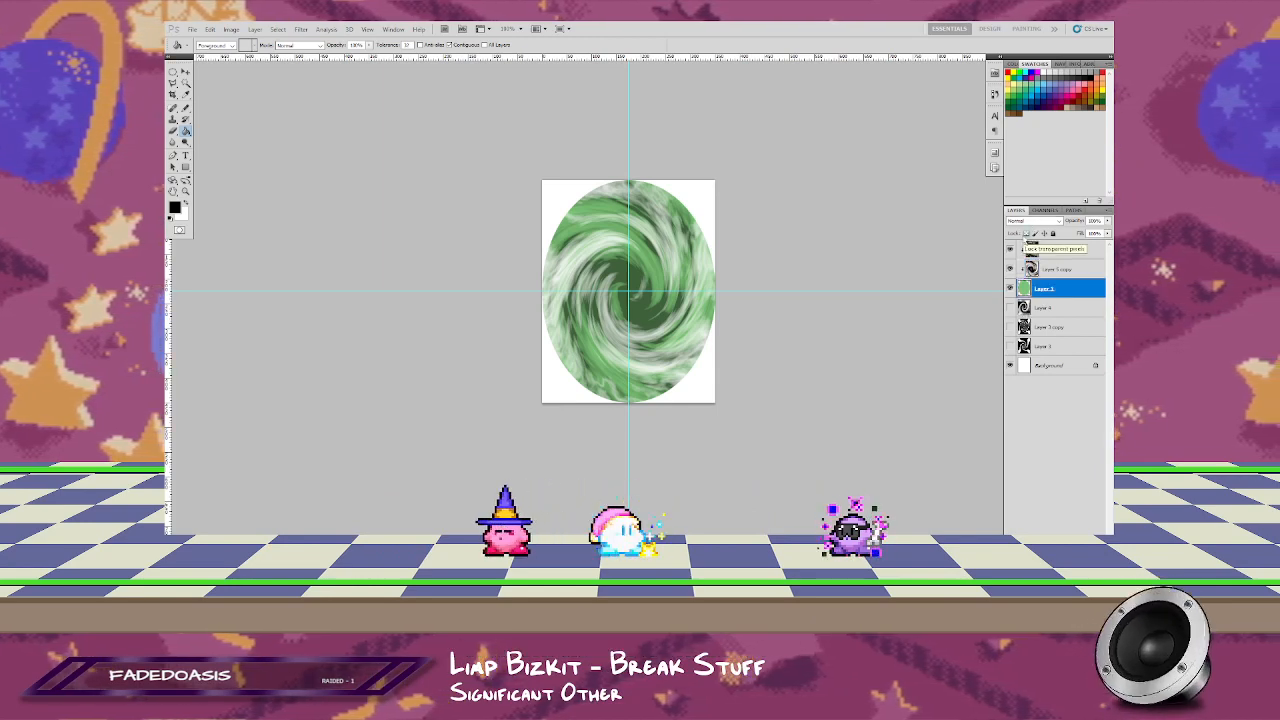
pyautogui.hotkey('alt', 'Tab')
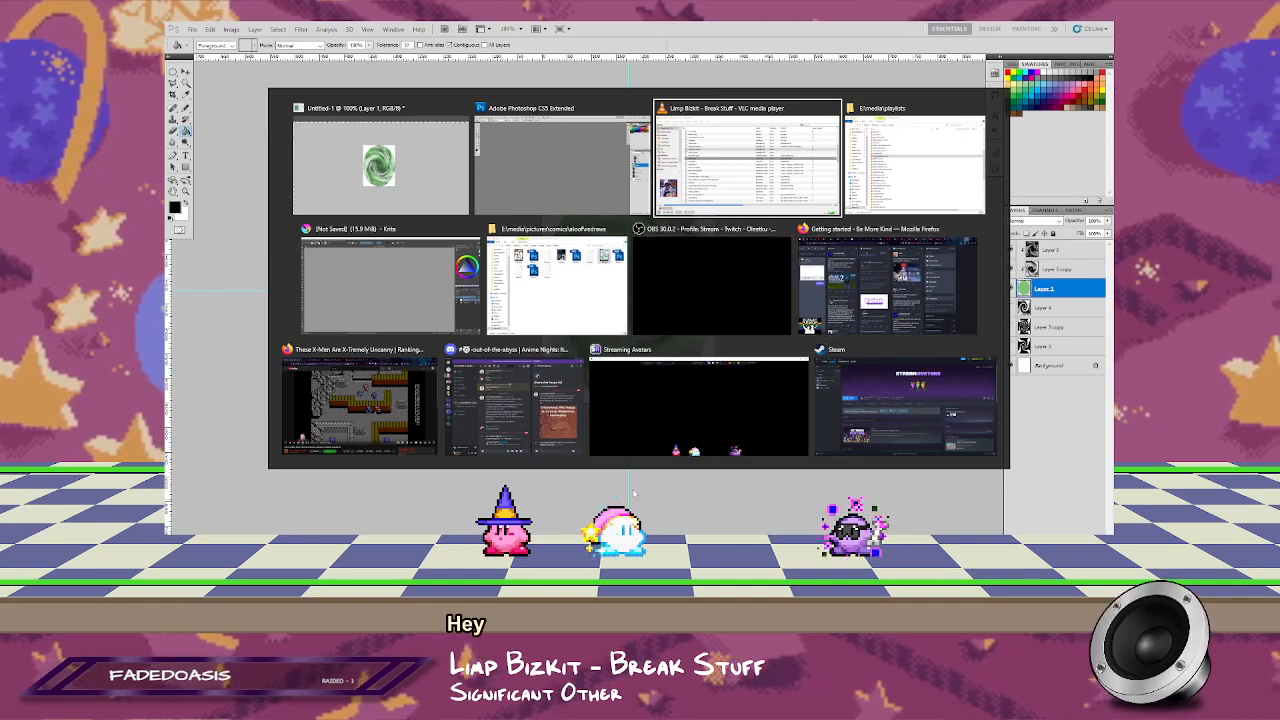
pyautogui.press('Escape')
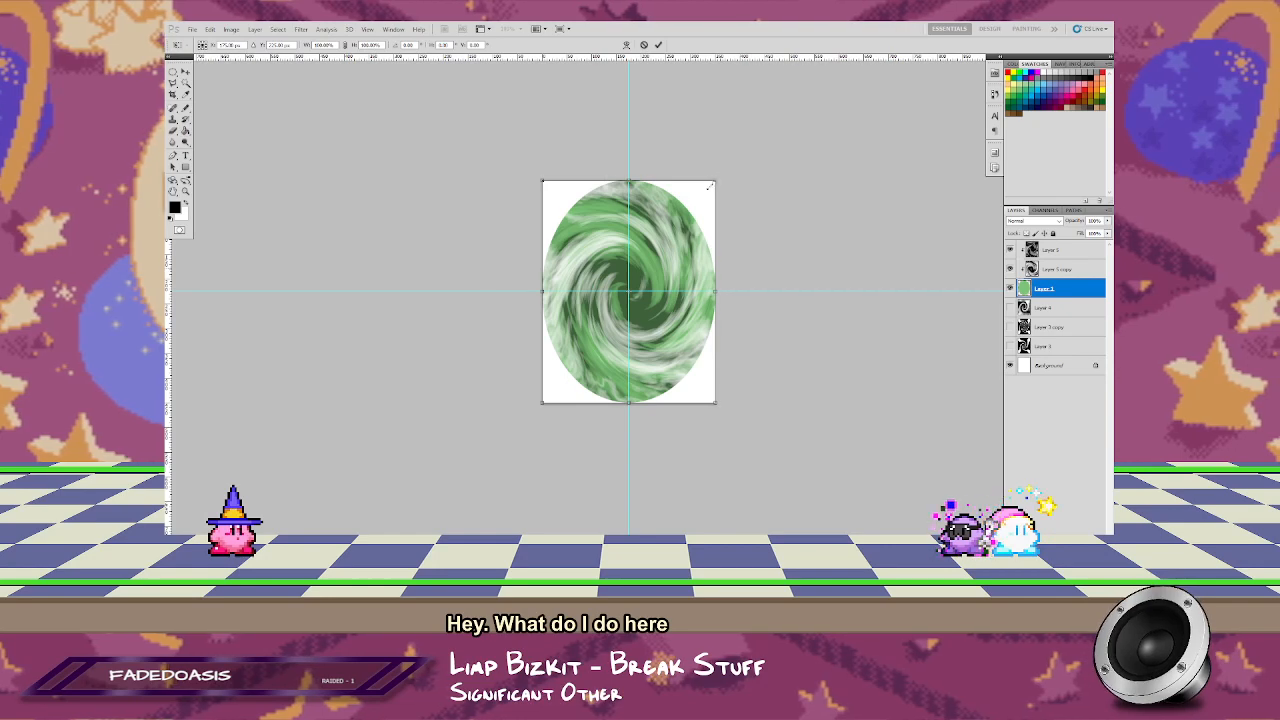
pyautogui.moveTo(709, 186); pyautogui.dragTo(708, 188)
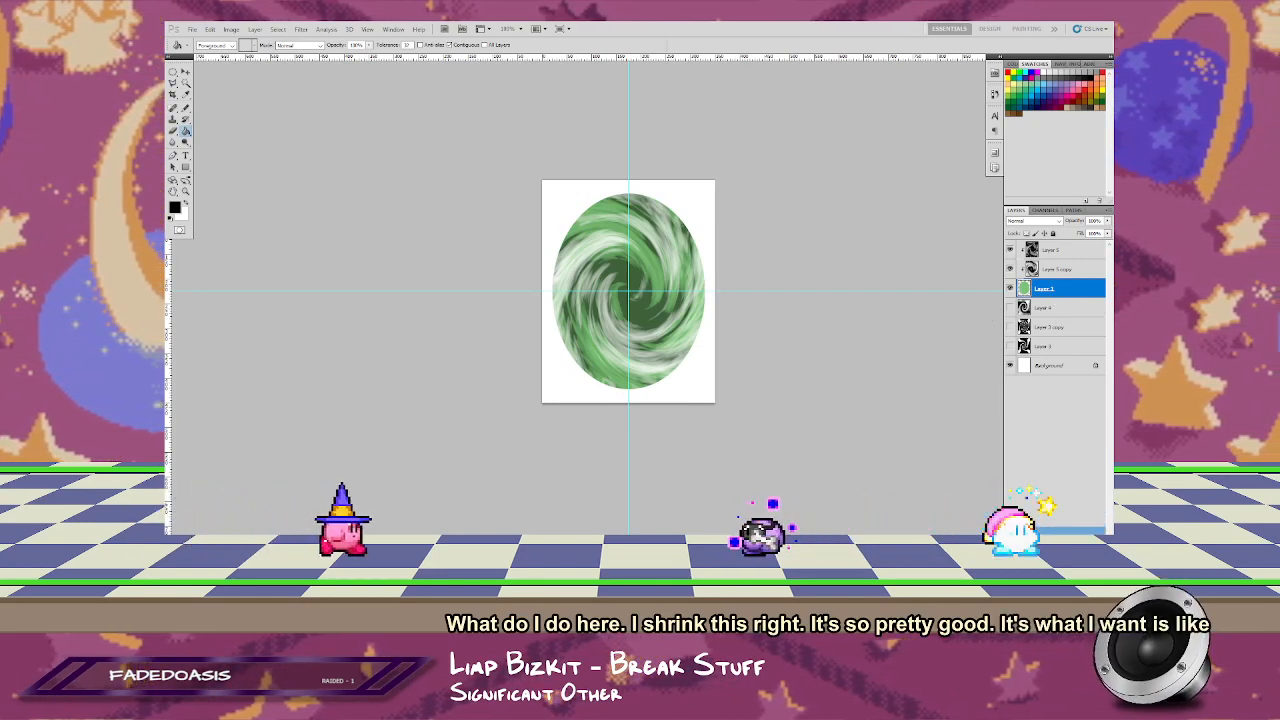
# Step: Duplicate the green oval layer and create a layer group above the two ovals
pyautogui.hotkey('ctrl', 'j')
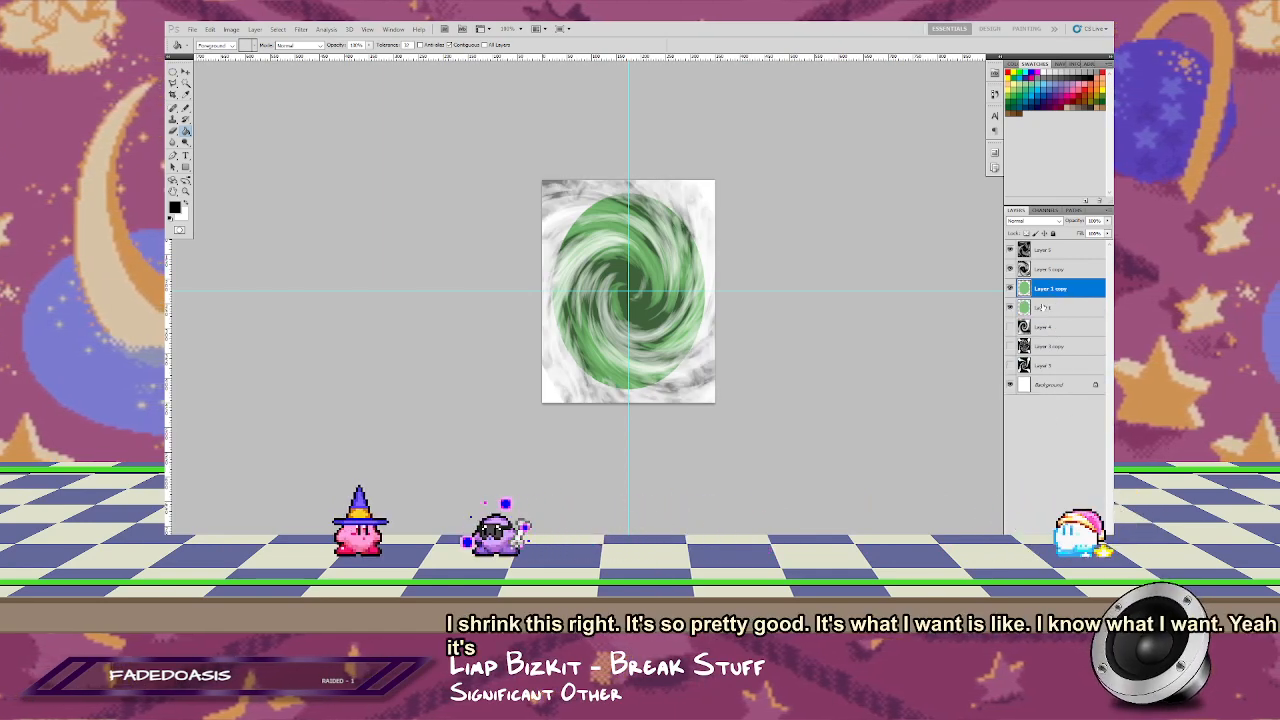
pyautogui.keyDown('shift'); pyautogui.click(1045, 309); pyautogui.keyUp('shift')
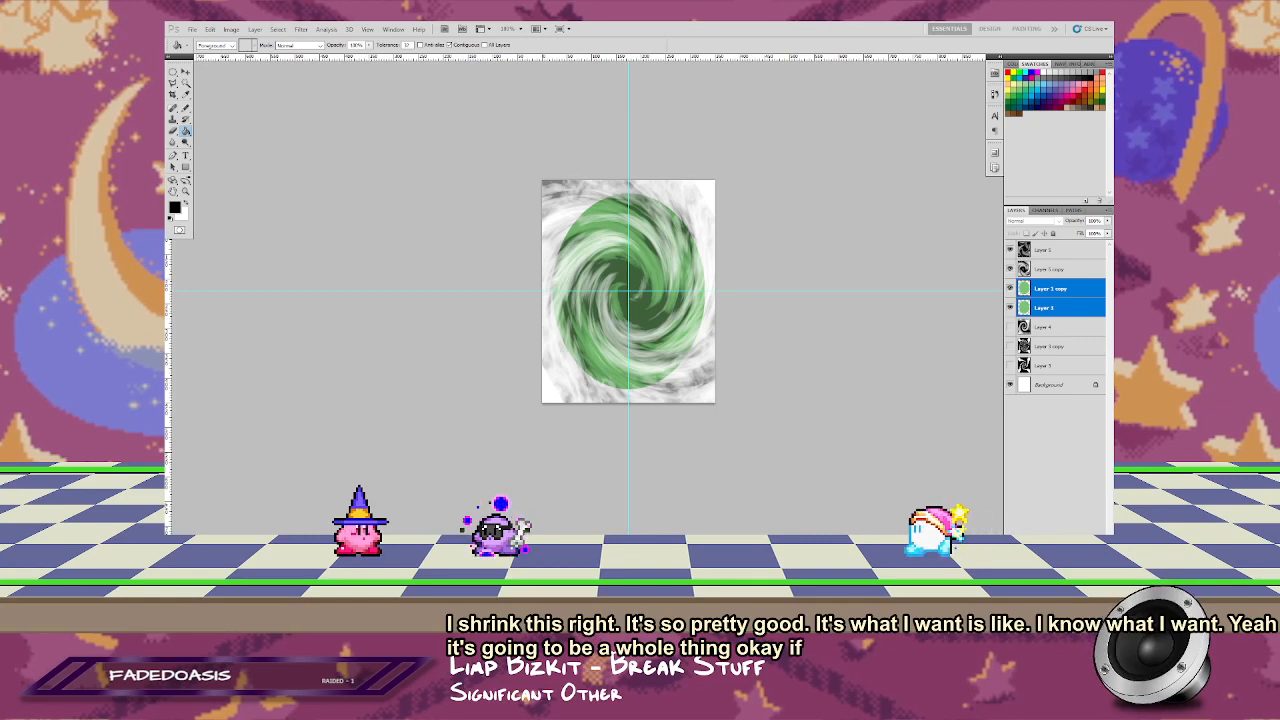
pyautogui.hotkey('ctrl', 'g')
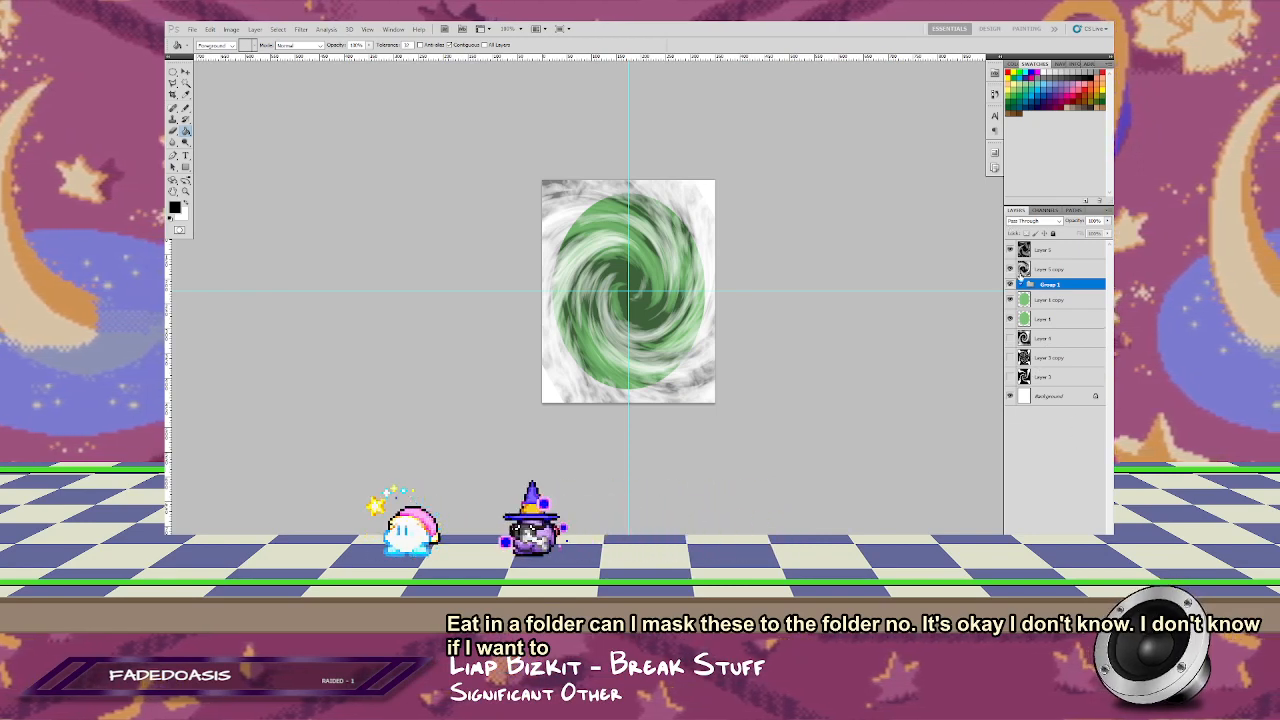
# Step: Sample the swirl's dark green as the foreground color and hide both swirl layers
pyautogui.click(1009, 249)
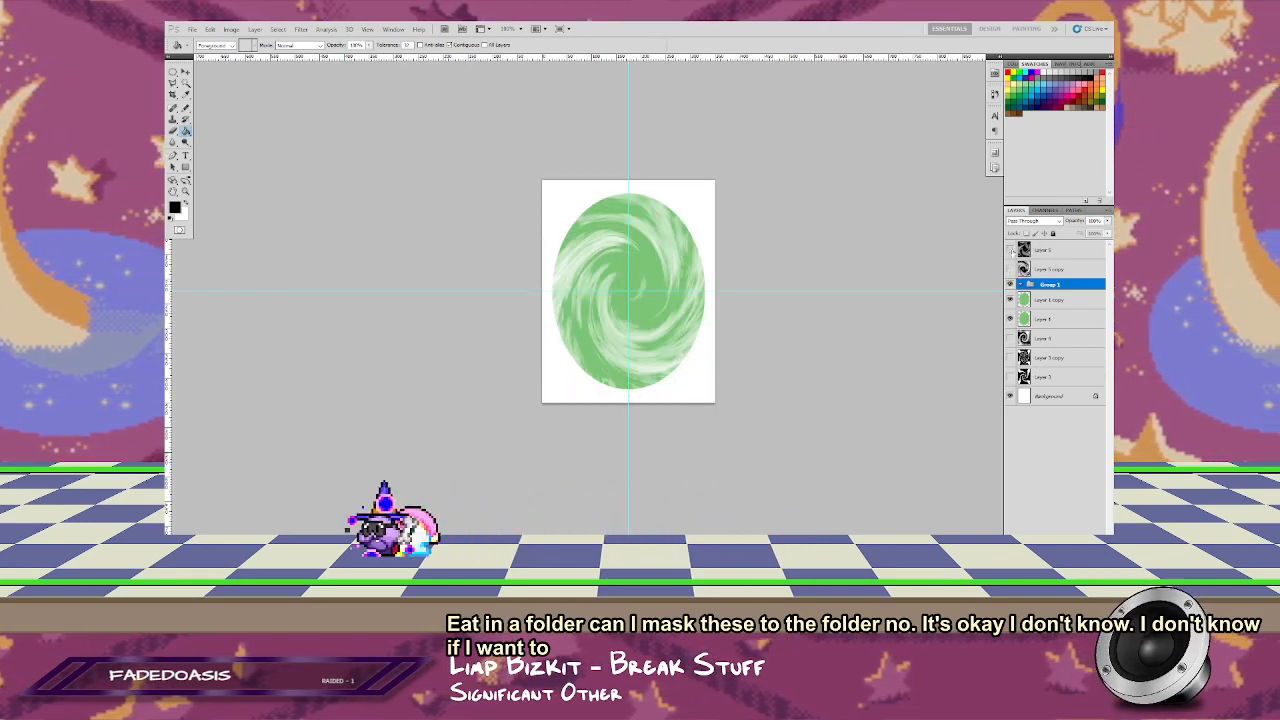
pyautogui.click(1009, 268)
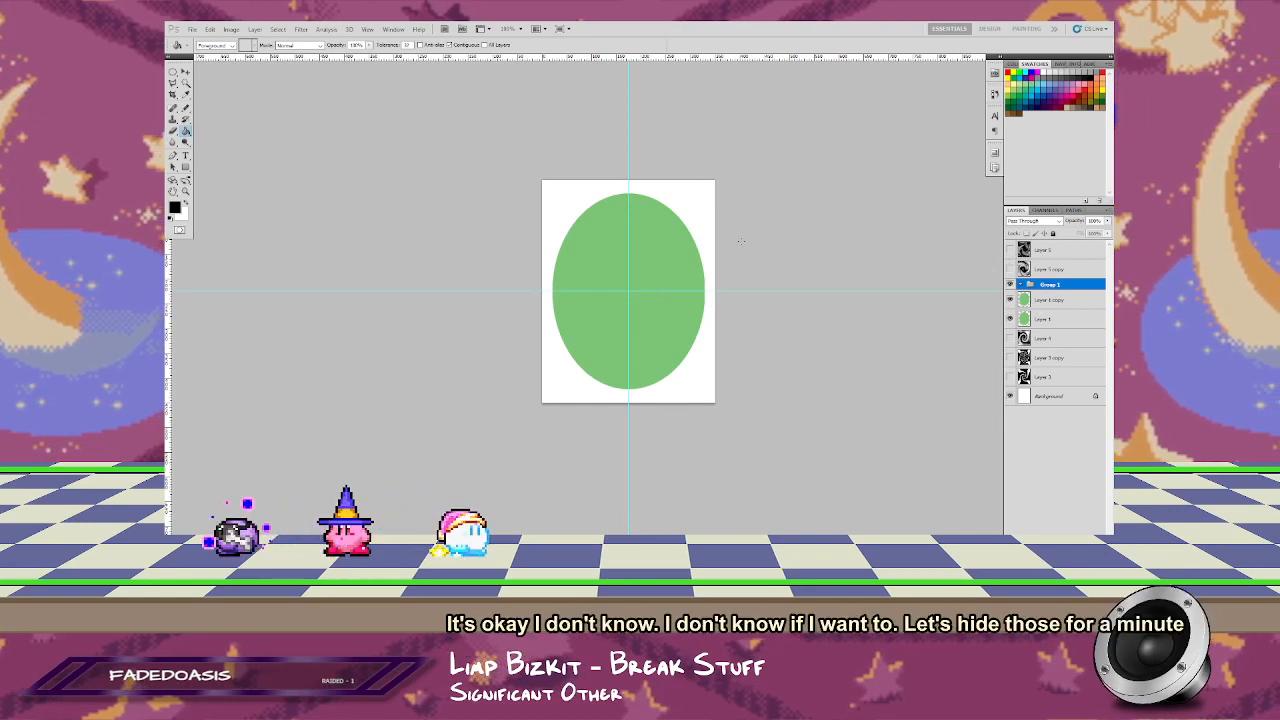
pyautogui.click(1009, 249)
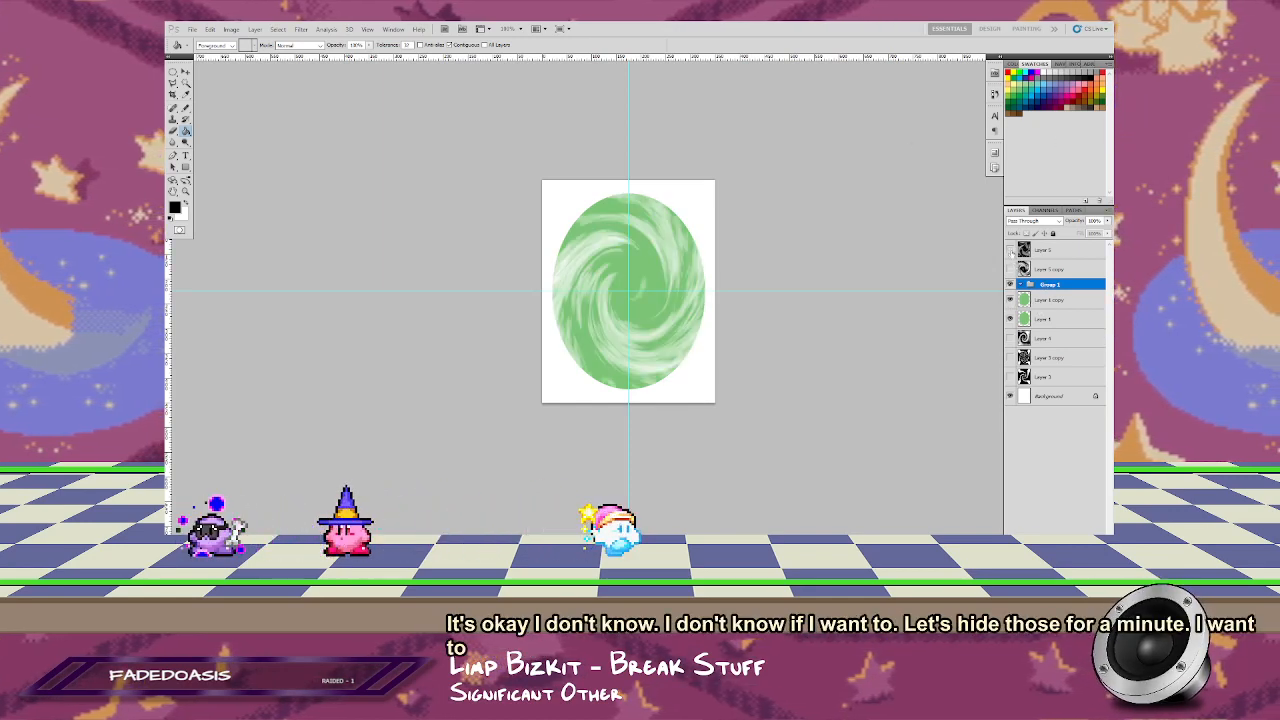
pyautogui.click(1009, 249)
pyautogui.click(1009, 268)
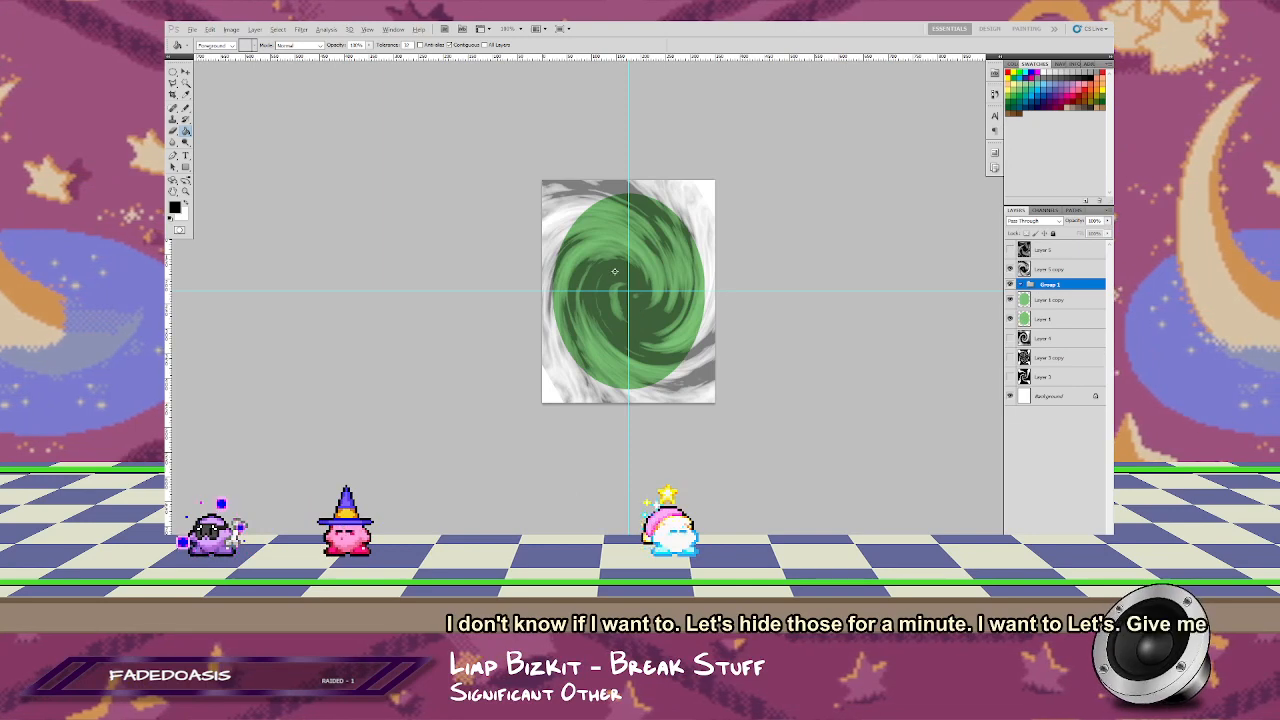
pyautogui.click(1009, 268)
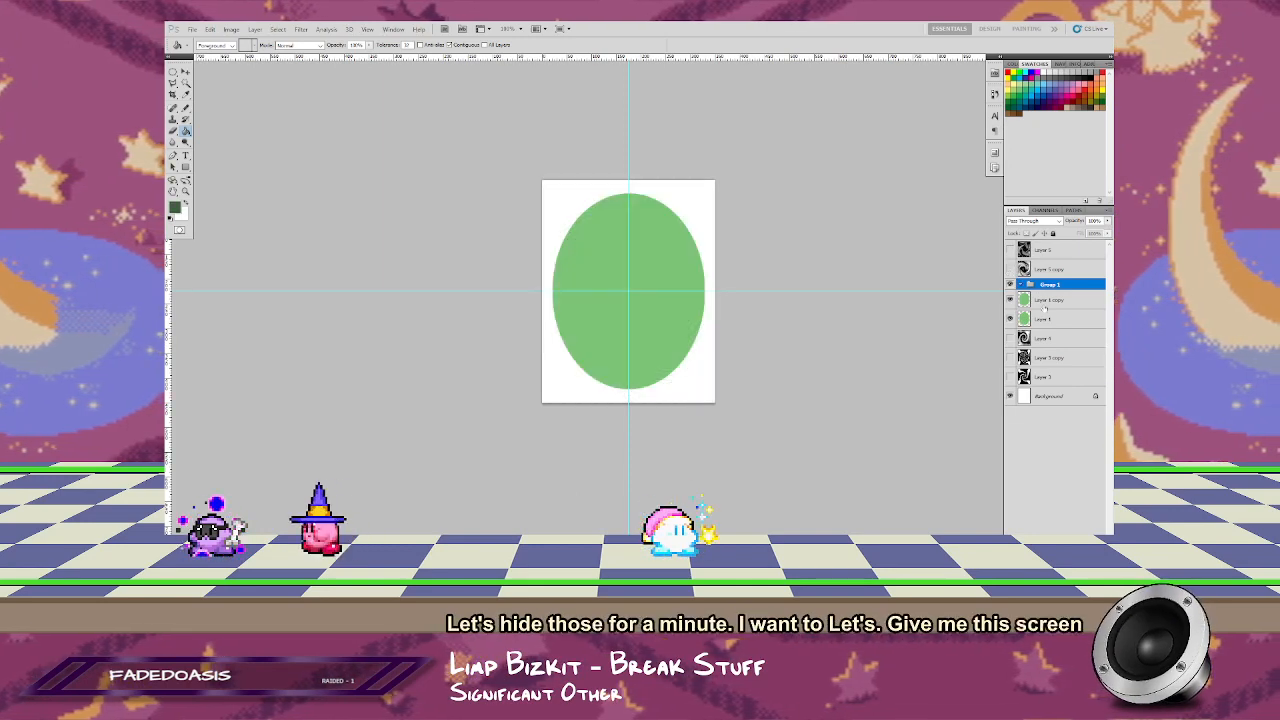
# Step: Put the swirl layers and the oval copy in the group, and place the original oval layer above it
pyautogui.moveTo(1045, 268)
pyautogui.mouseDown()
pyautogui.moveTo(1045, 291)
pyautogui.moveTo(1058, 250)
pyautogui.mouseUp()
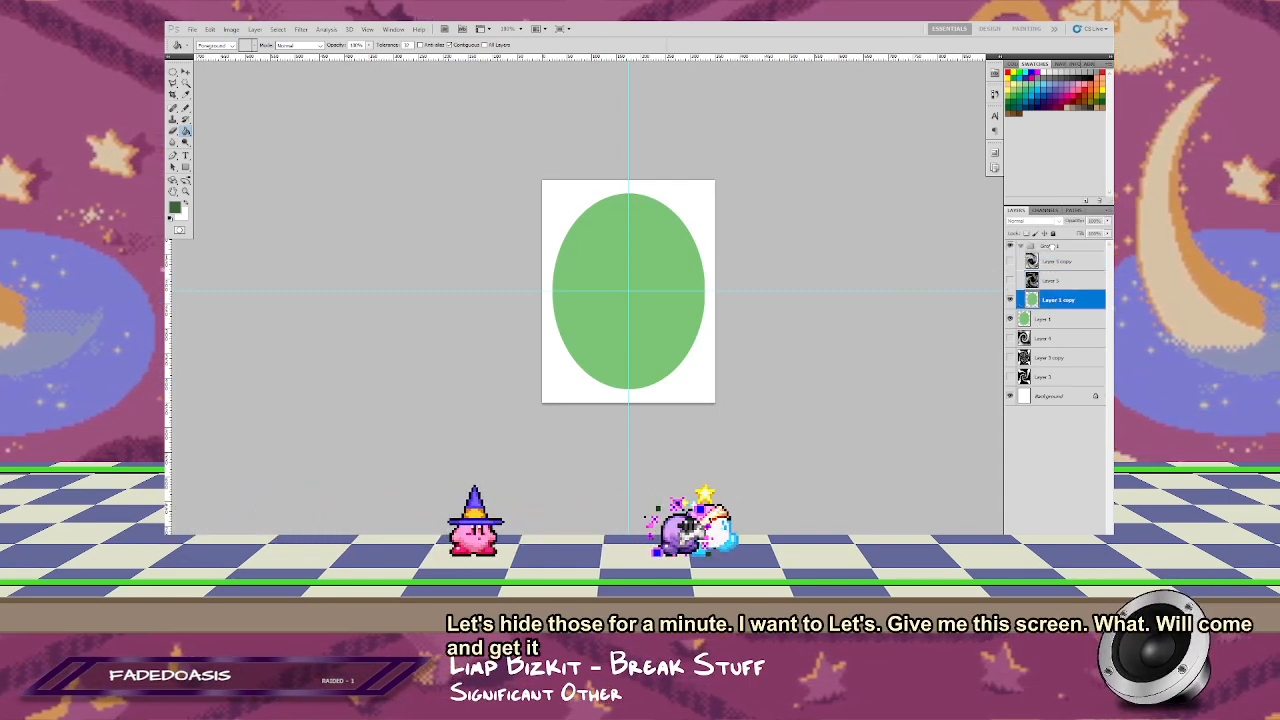
pyautogui.moveTo(1047, 300); pyautogui.dragTo(1054, 245)
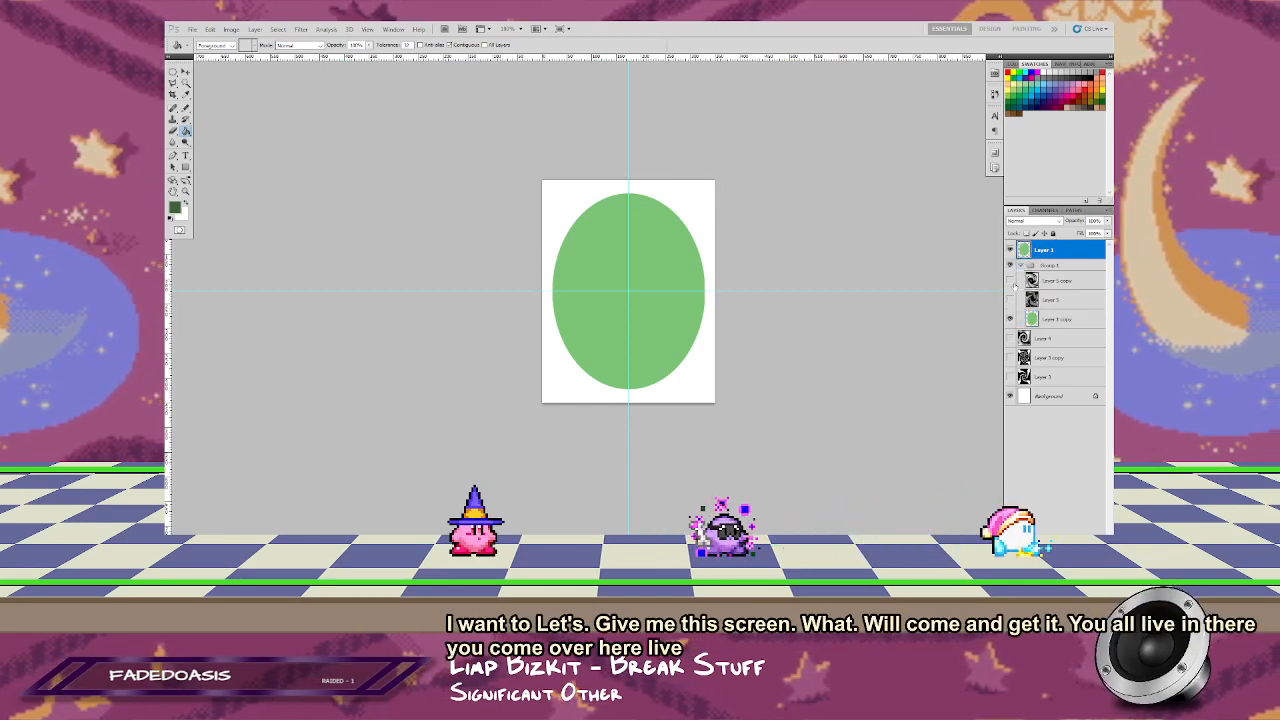
# Step: Shrink the oval selection slightly around its center and clear the inside of the top oval, leaving a thin ring
pyautogui.rightClick(650, 280)
pyautogui.click(690, 406)
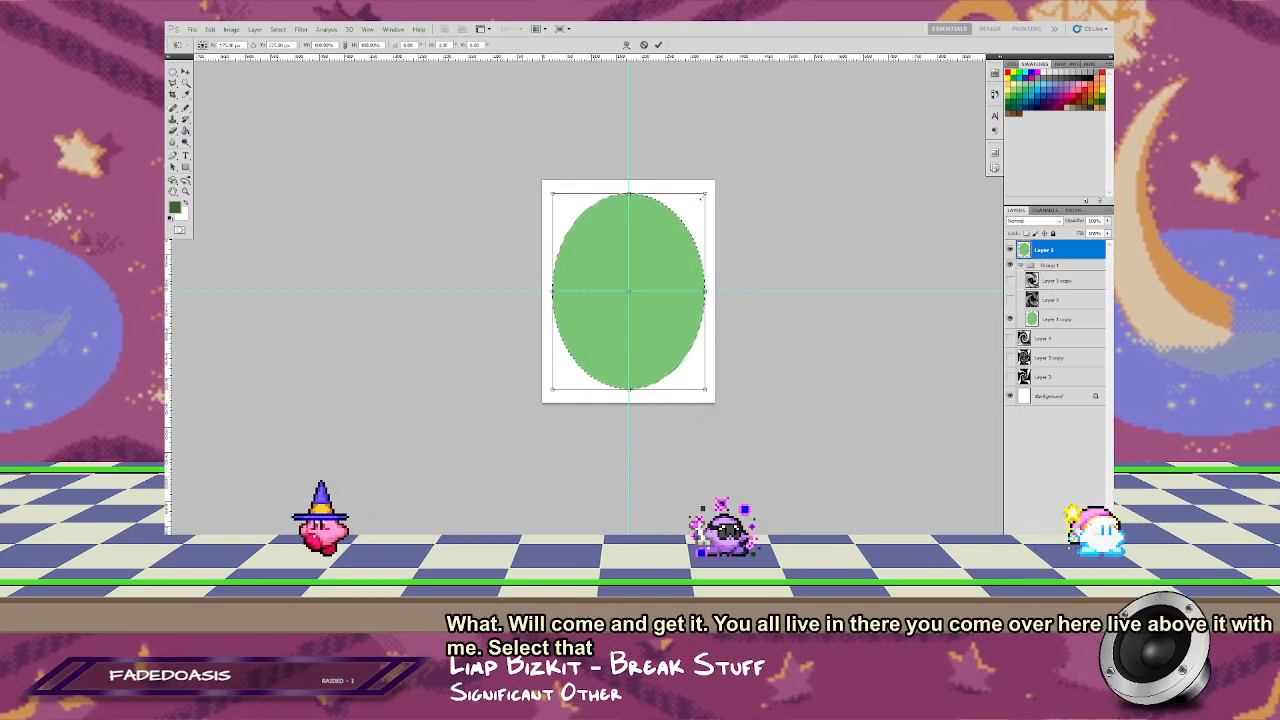
pyautogui.moveTo(705, 194); pyautogui.dragTo(700, 203)
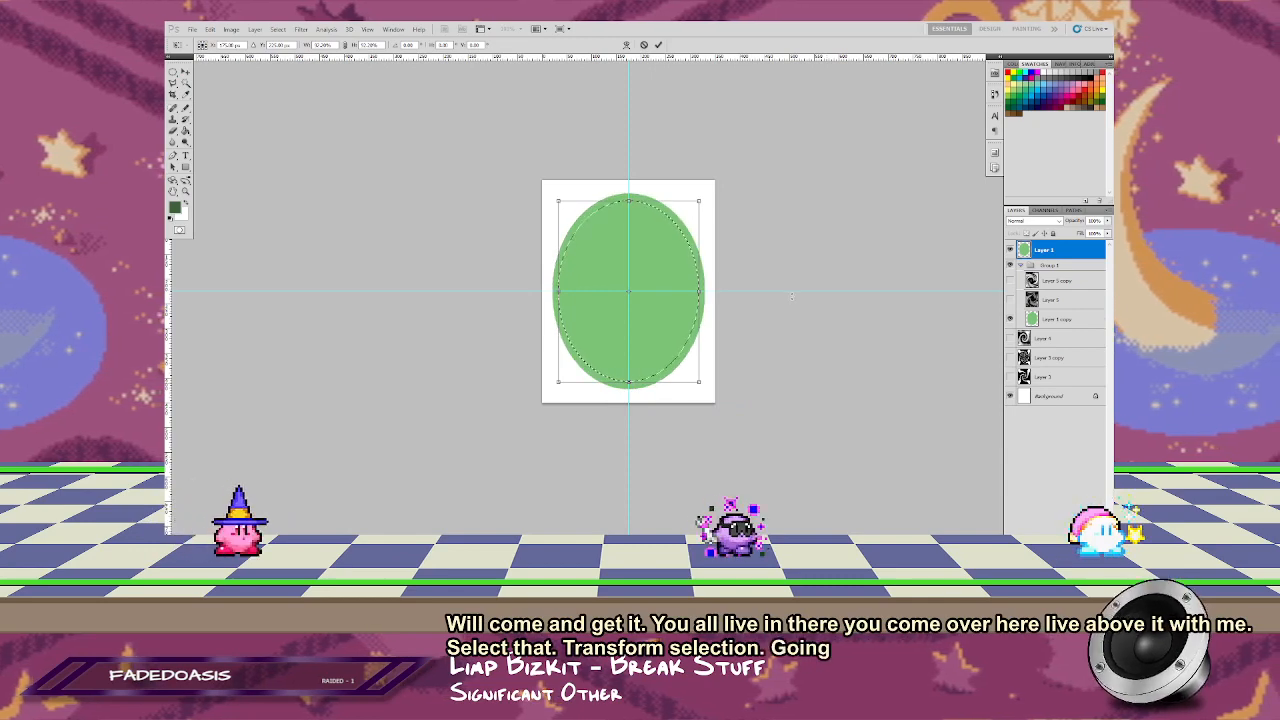
pyautogui.press('Return')
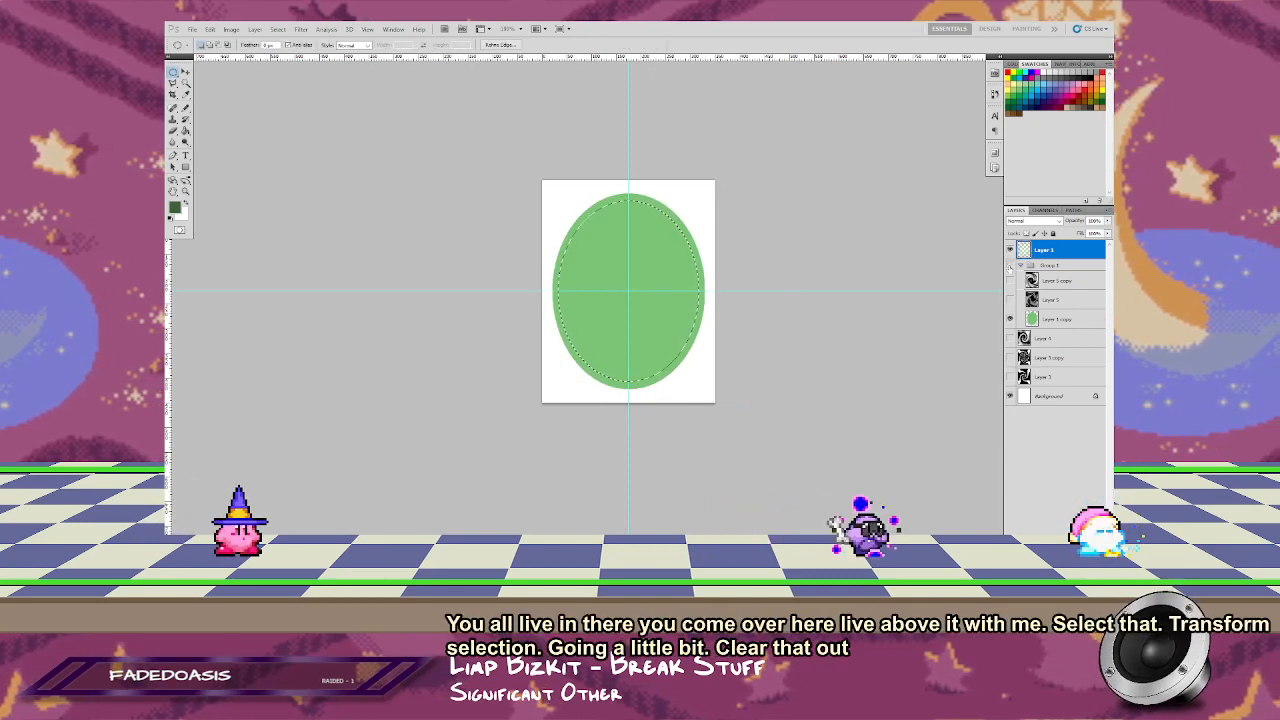
pyautogui.press('Delete')
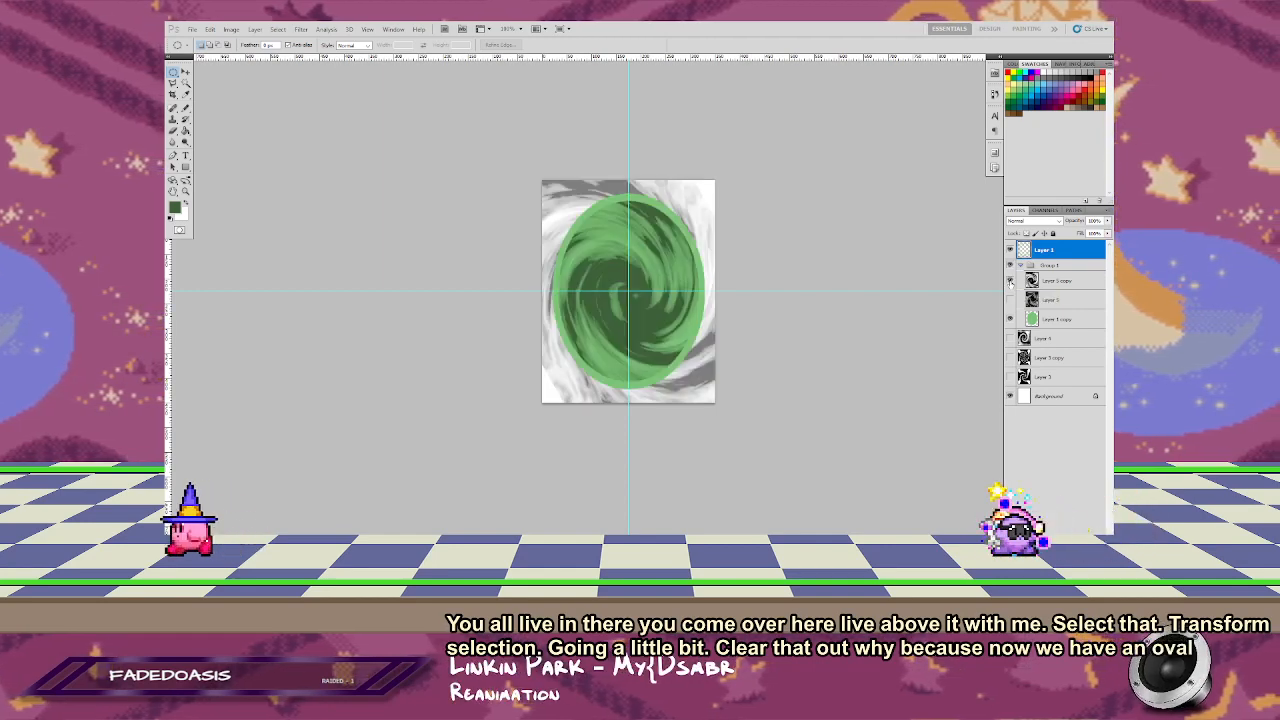
# Step: Show both swirl layers and clip them to the green oval inside the group
pyautogui.click(1010, 299)
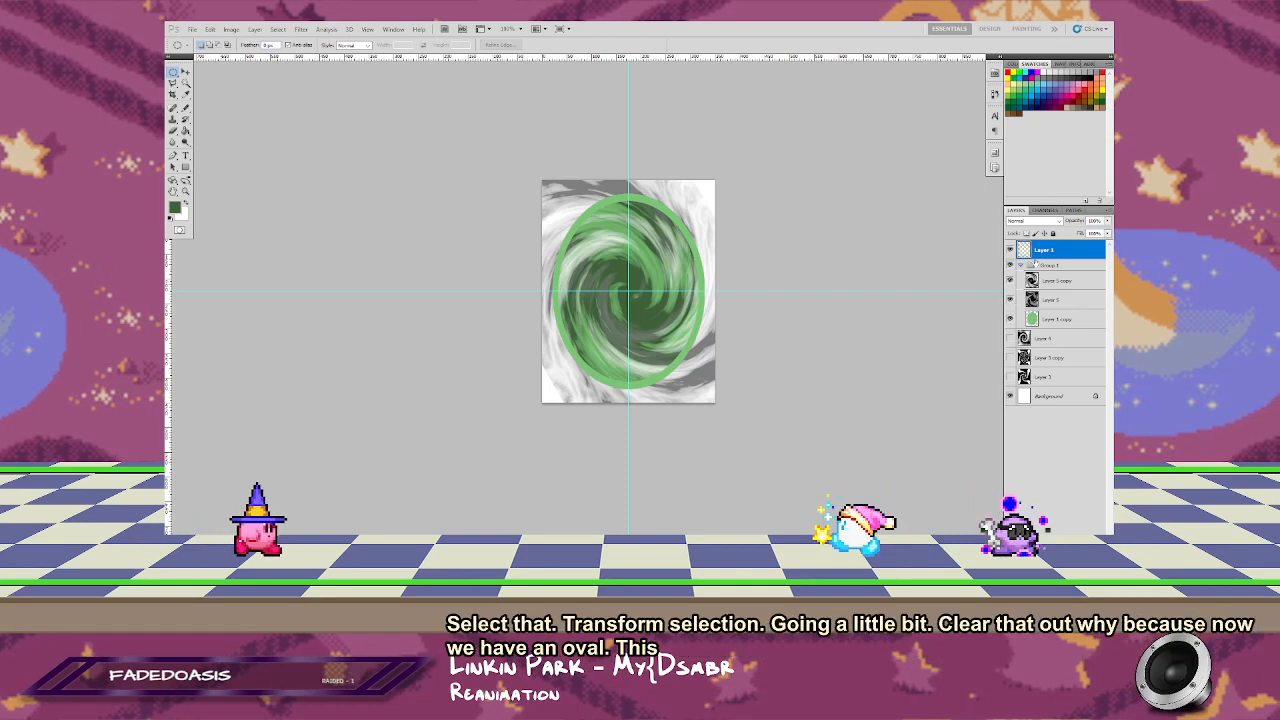
pyautogui.keyDown('alt'); pyautogui.click(1070, 309); pyautogui.keyUp('alt')
pyautogui.keyDown('alt'); pyautogui.click(1074, 290); pyautogui.keyUp('alt')
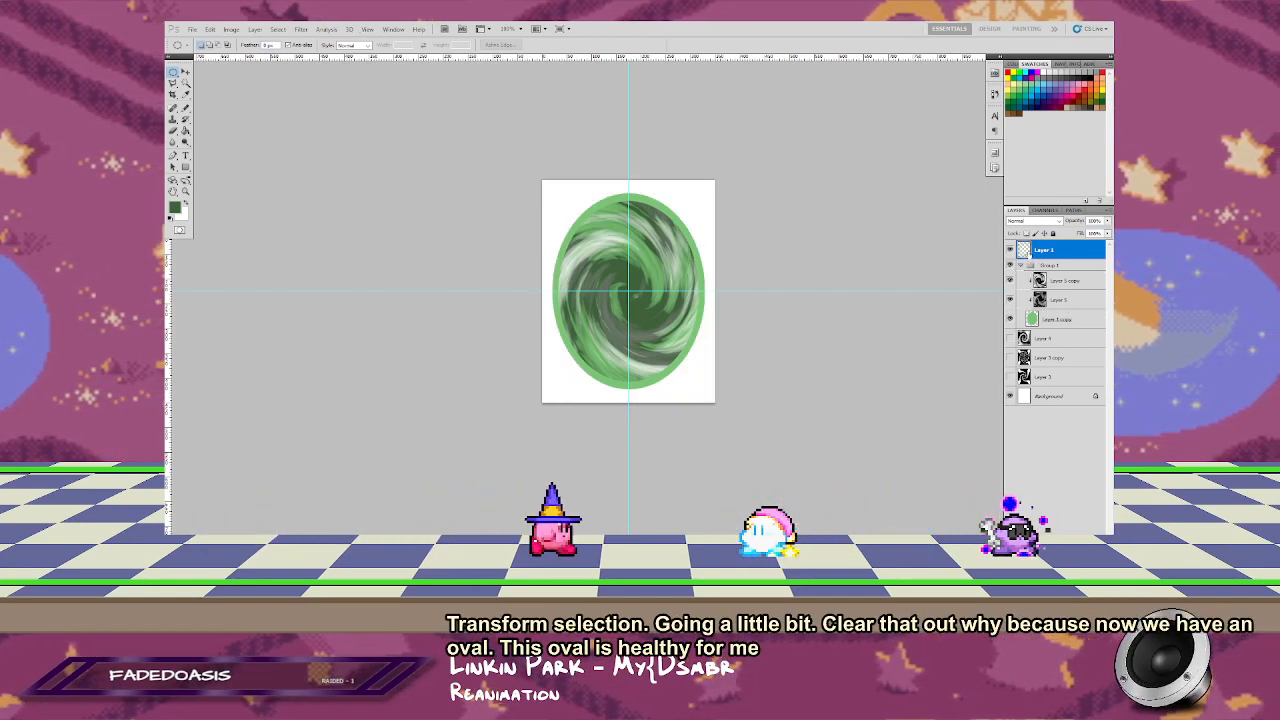
pyautogui.hotkey('ctrl', 't')
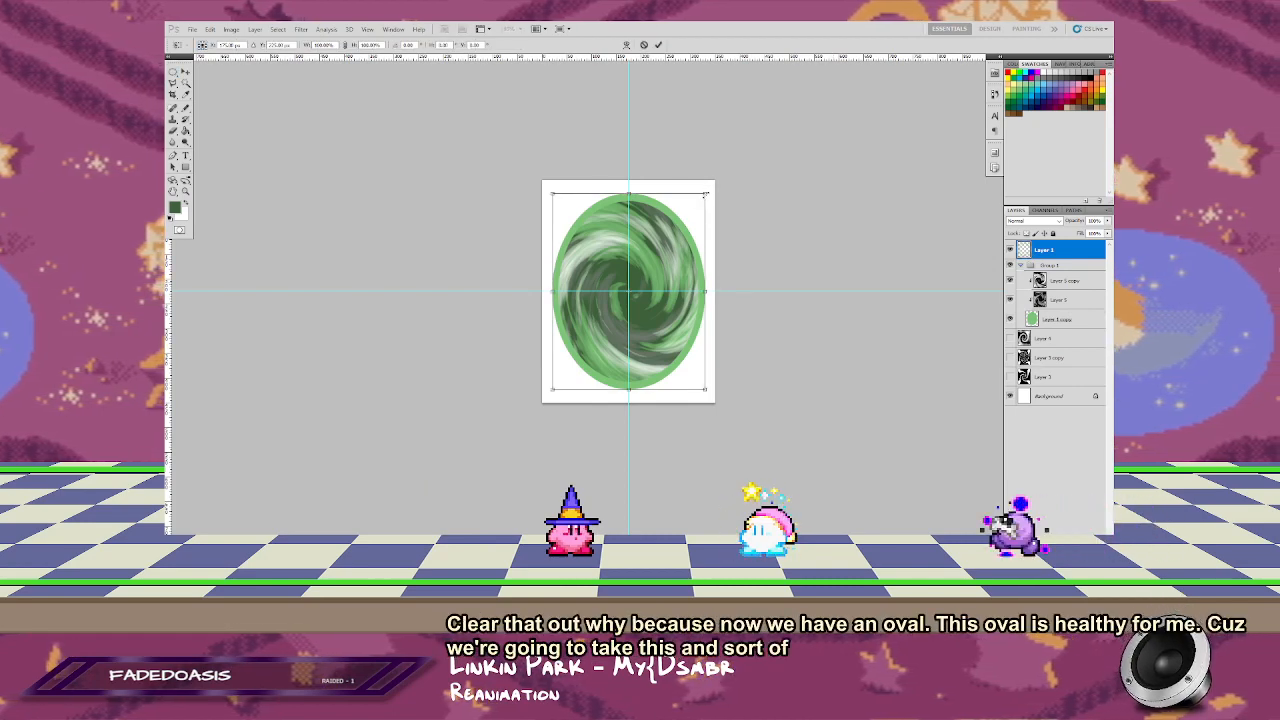
pyautogui.moveTo(705, 194); pyautogui.dragTo(680, 183)
pyautogui.press('Return')
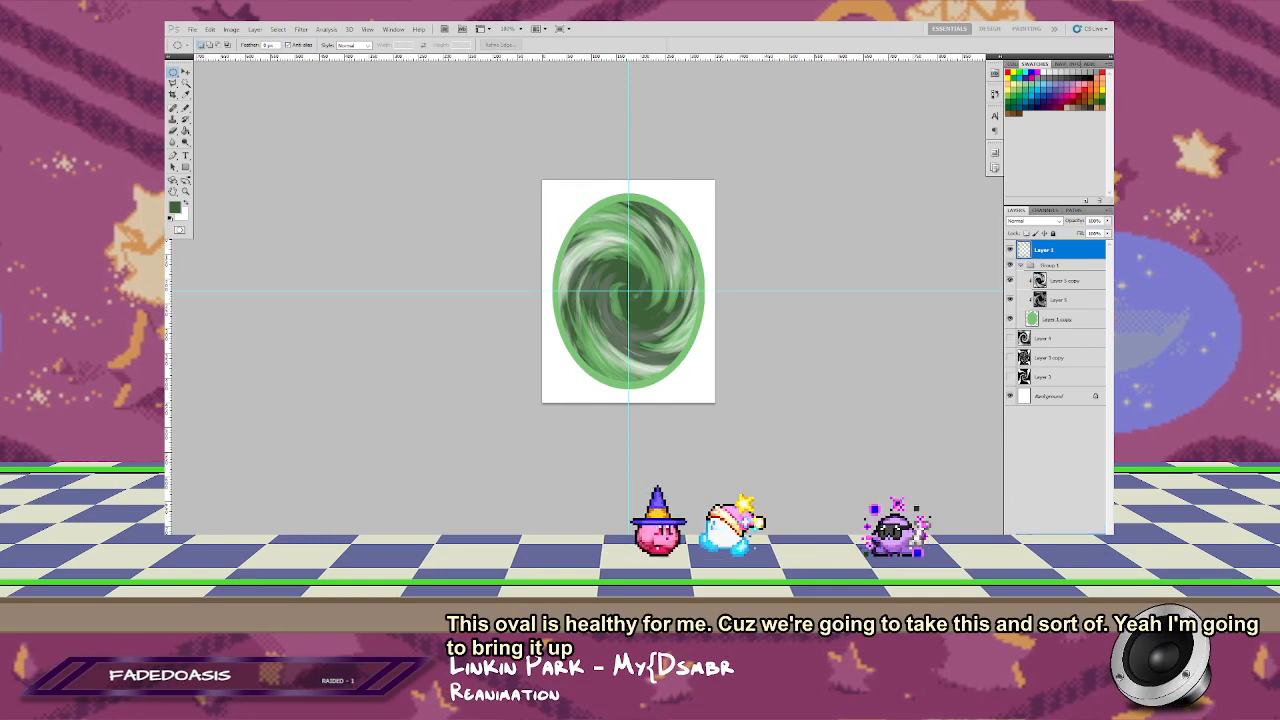
# Step: Duplicate the ring layer and reshape the copy into a narrow, tall ring spanning the canvas height
pyautogui.hotkey('ctrl', 'j')
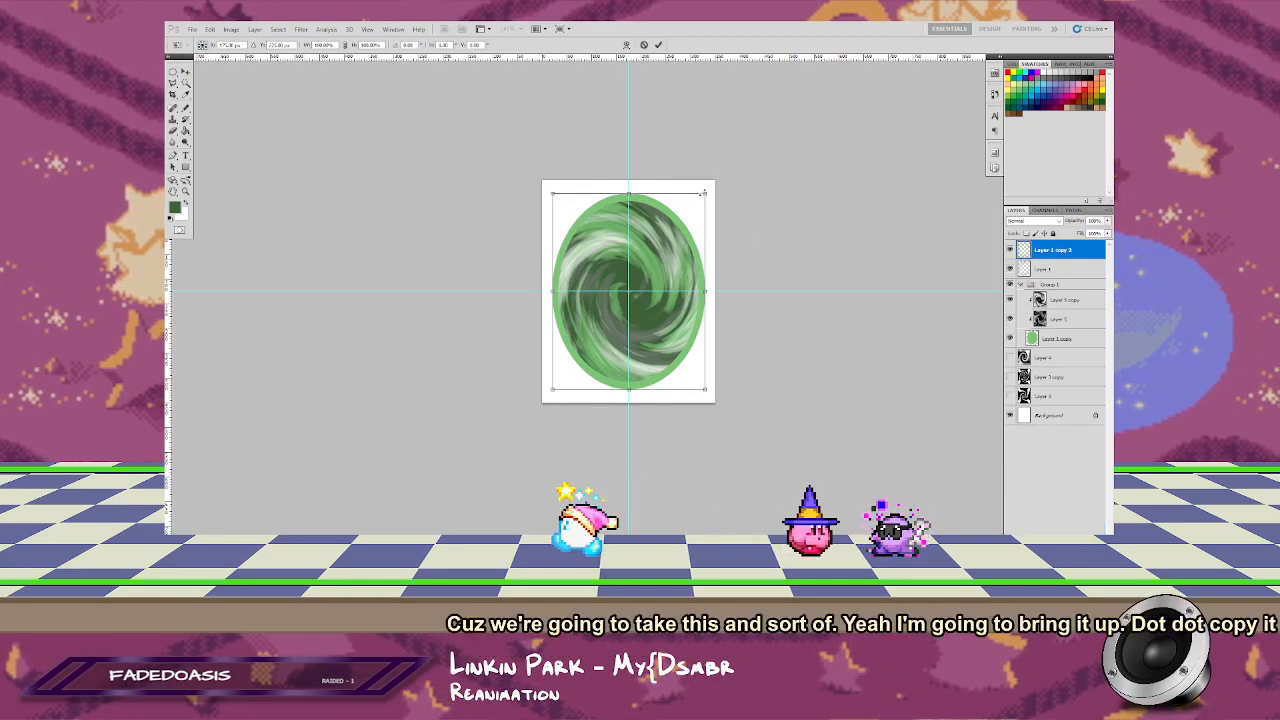
pyautogui.hotkey('ctrl', 't')
pyautogui.moveTo(669, 175); pyautogui.dragTo(676, 180)
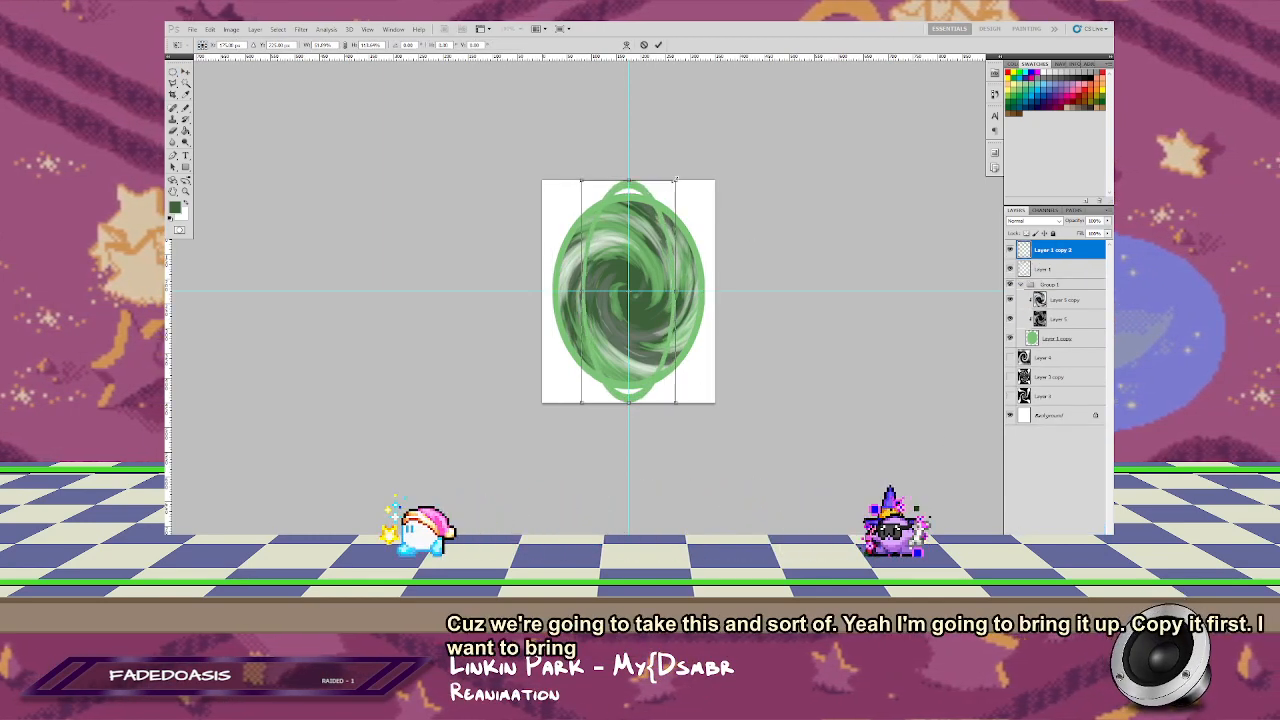
pyautogui.press('Return')
# Step: Flatten the original ring into a shorter, wider ellipse spanning the canvas width
pyautogui.click(1043, 270)
pyautogui.hotkey('ctrl', 't')
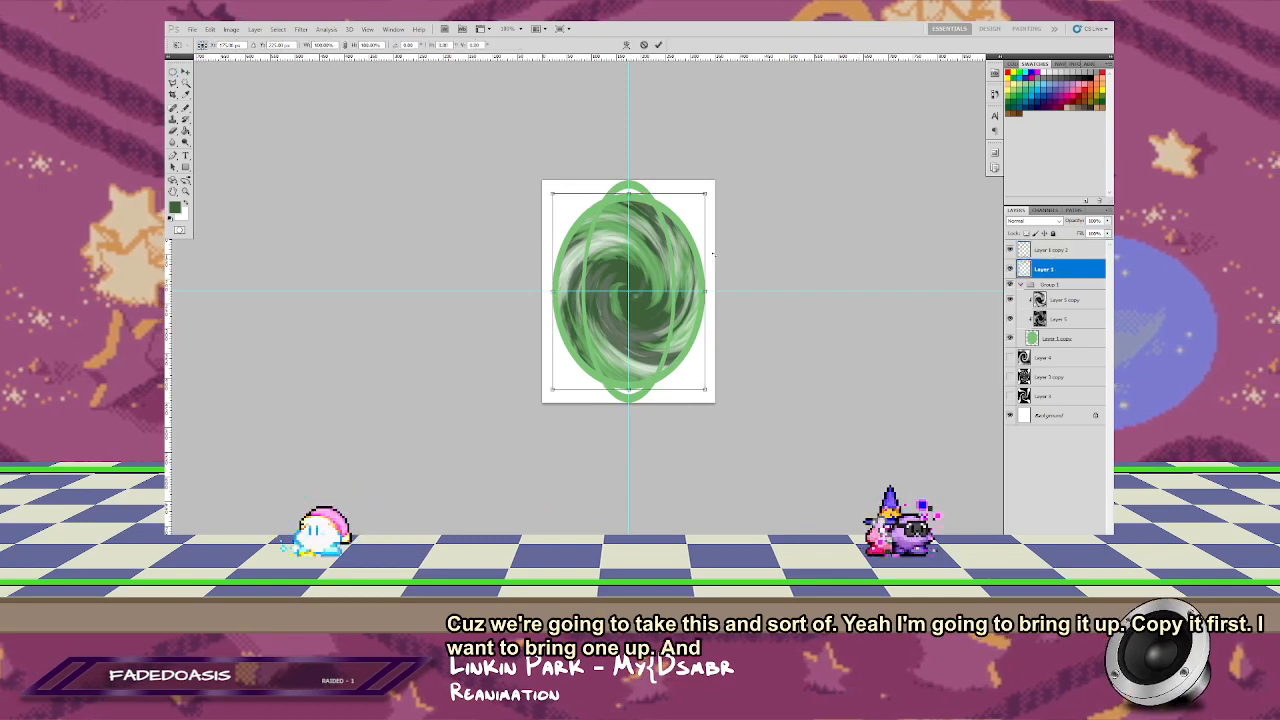
pyautogui.moveTo(703, 200); pyautogui.dragTo(714, 225)
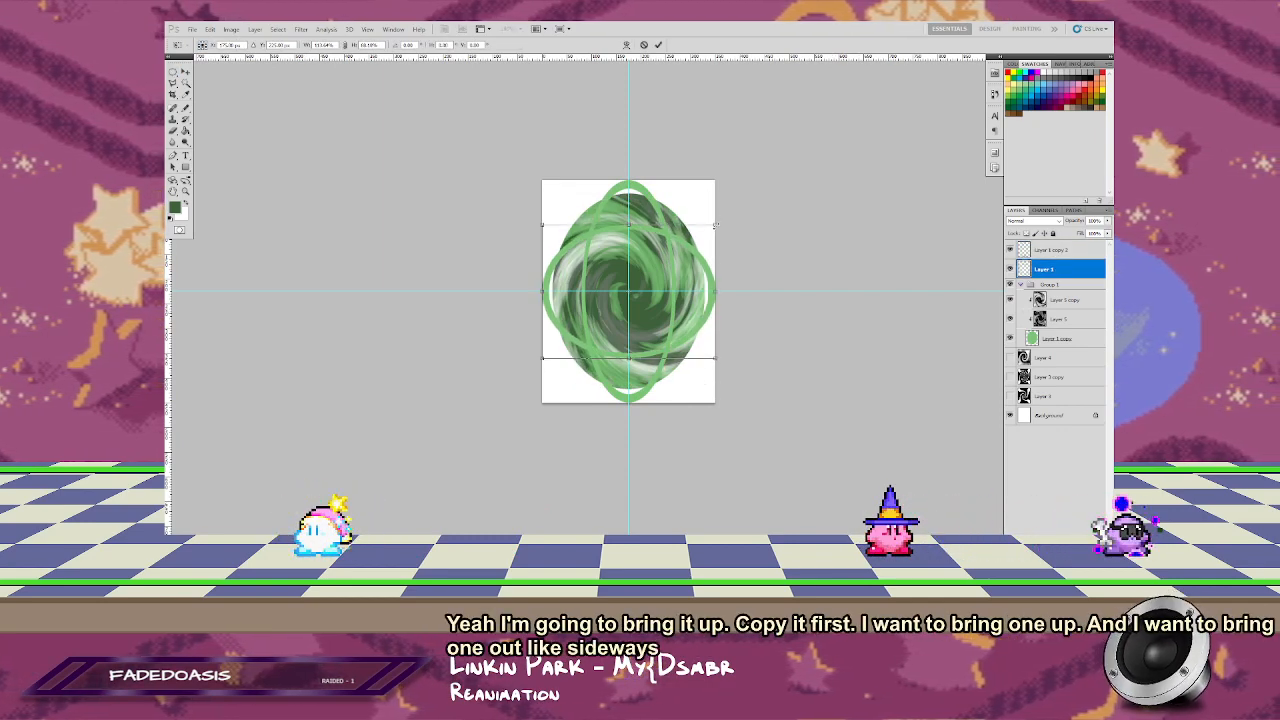
pyautogui.press('Return')
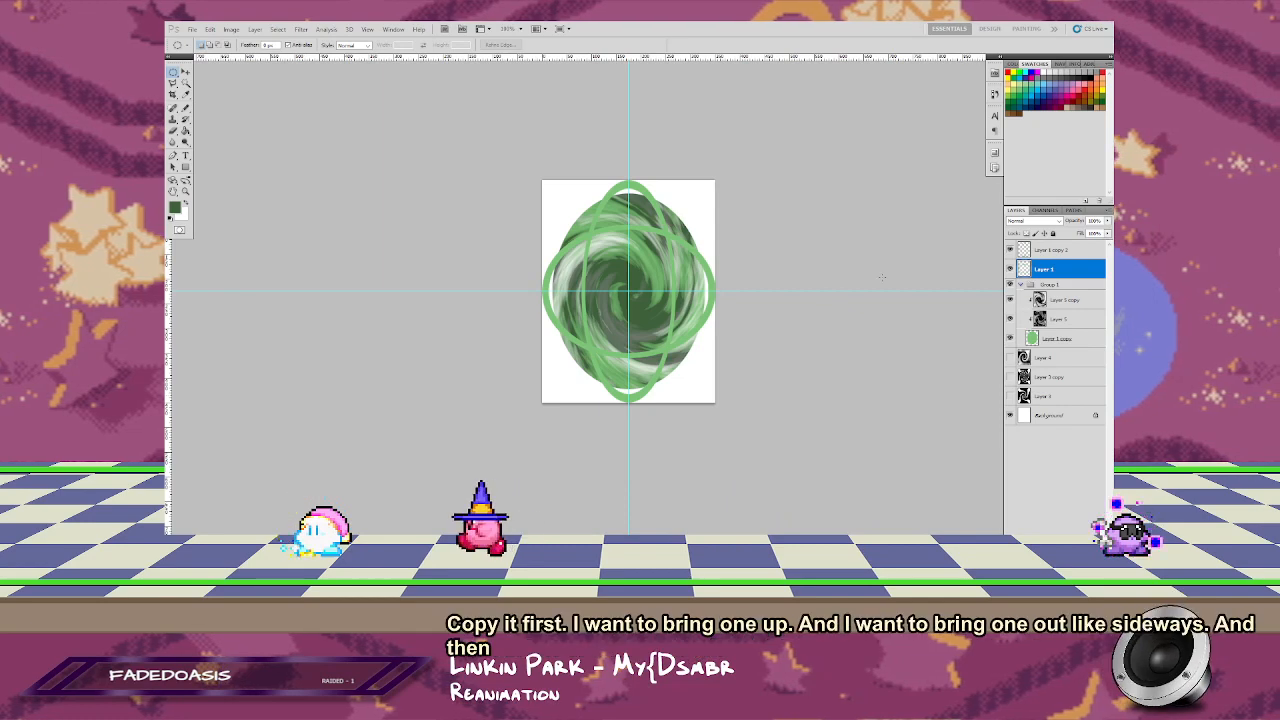
pyautogui.click(301, 29)
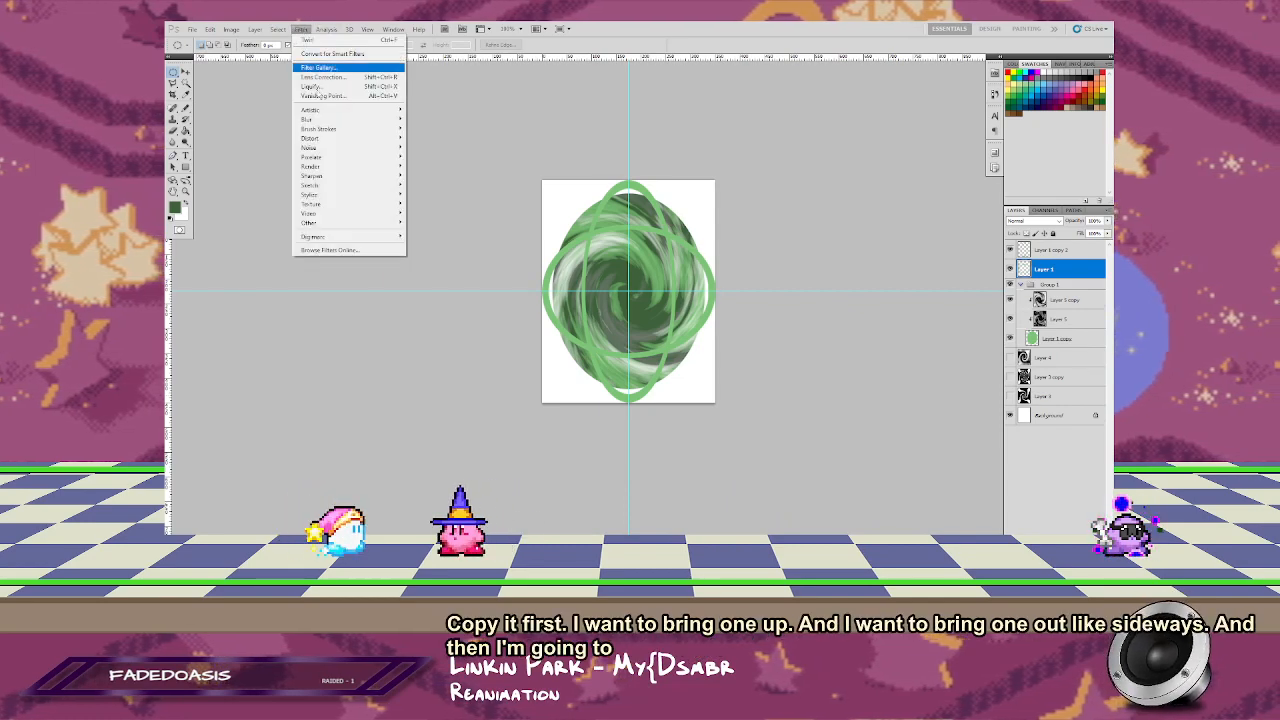
pyautogui.moveTo(345, 138)
pyautogui.click(421, 222)
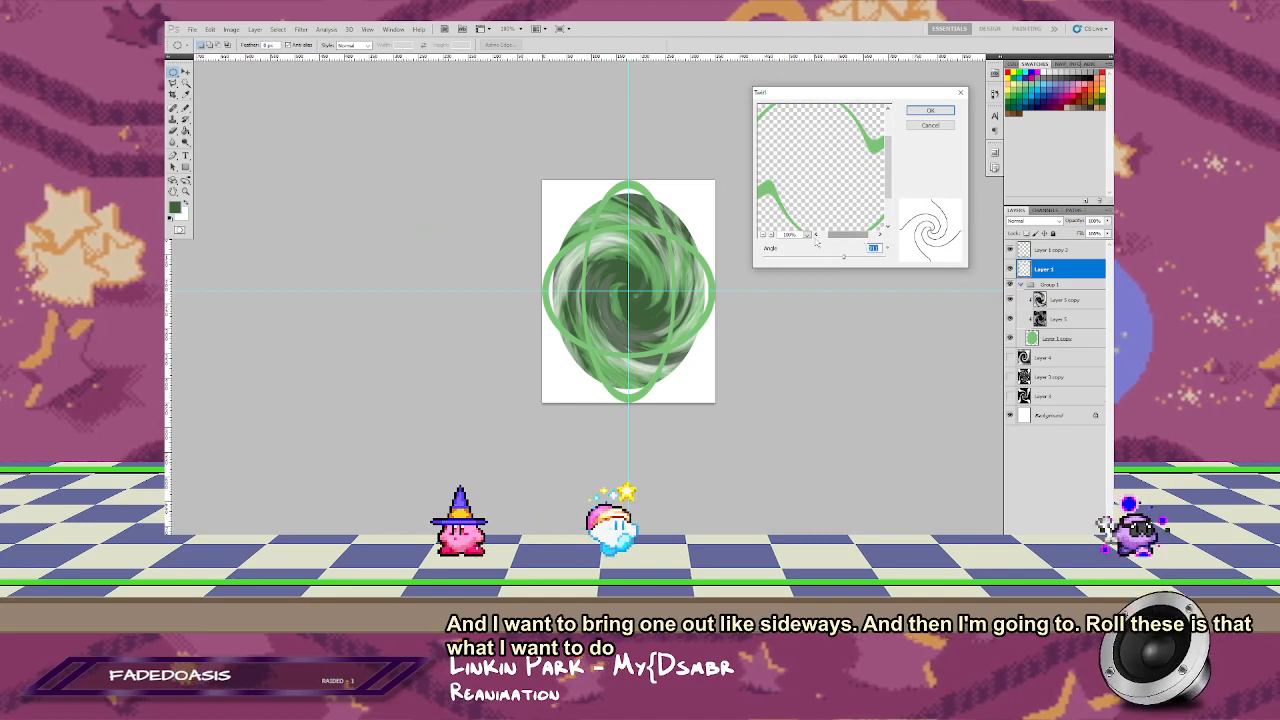
pyautogui.click(763, 235)
pyautogui.moveTo(843, 261); pyautogui.dragTo(870, 259)
pyautogui.click(944, 126)
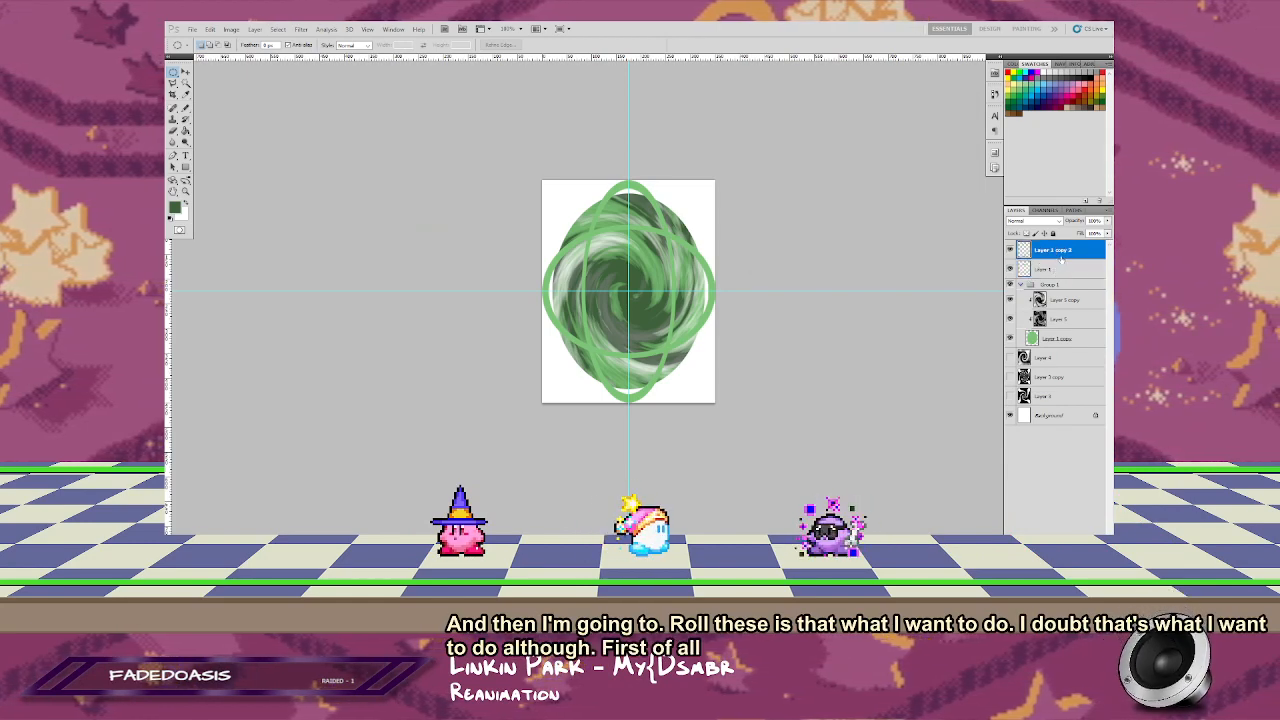
# Step: Merge the two ring ellipses into one layer and distort it with a strong positive Twirl
pyautogui.press('Delete')
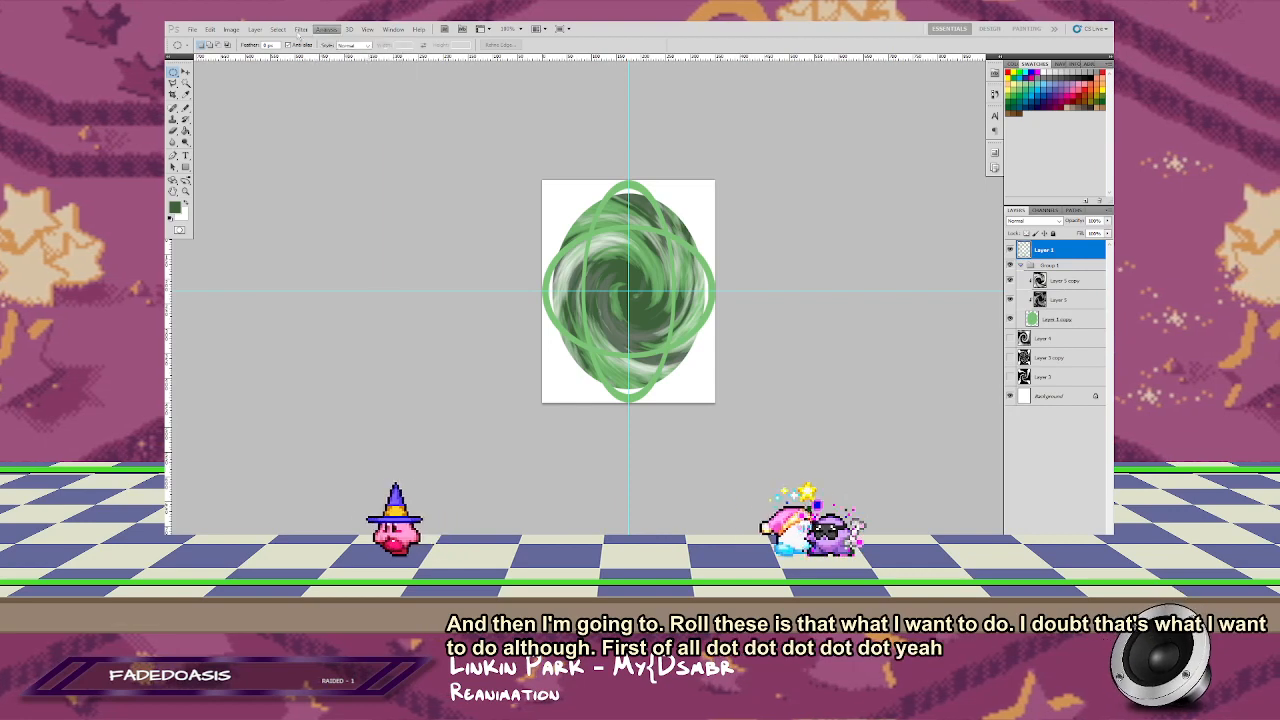
pyautogui.click(301, 28)
pyautogui.moveTo(360, 128)
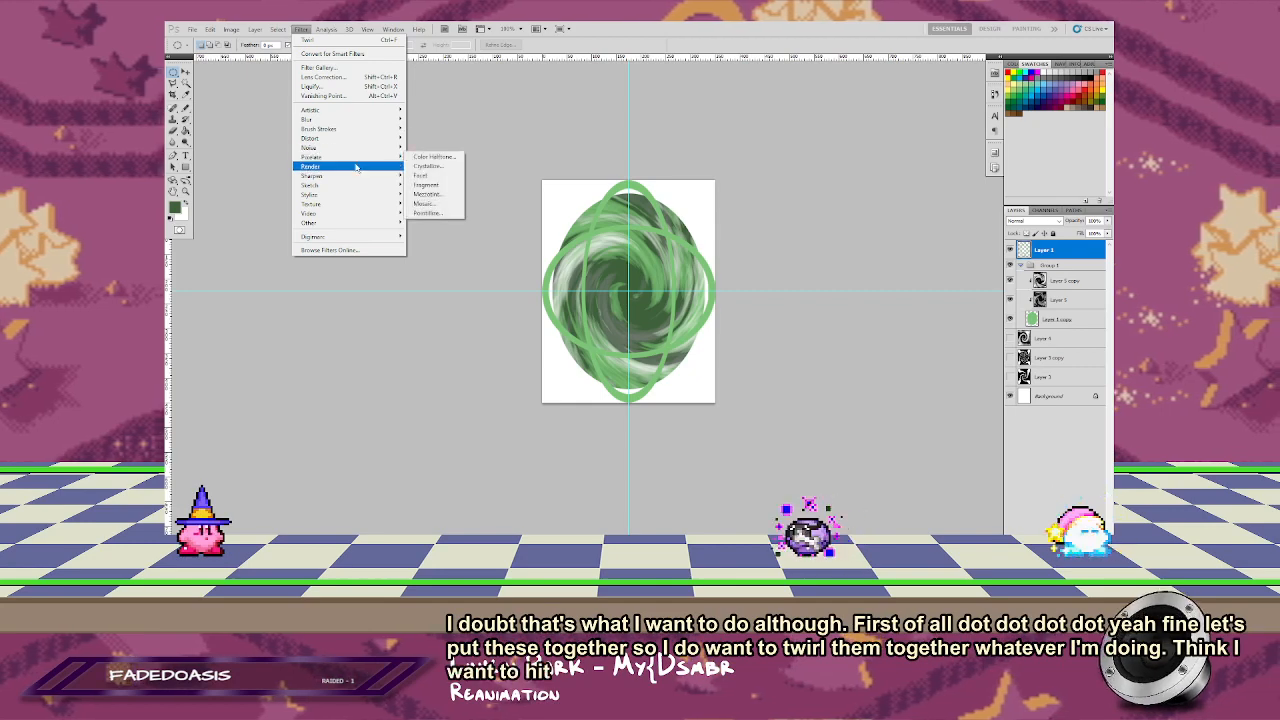
pyautogui.click(430, 223)
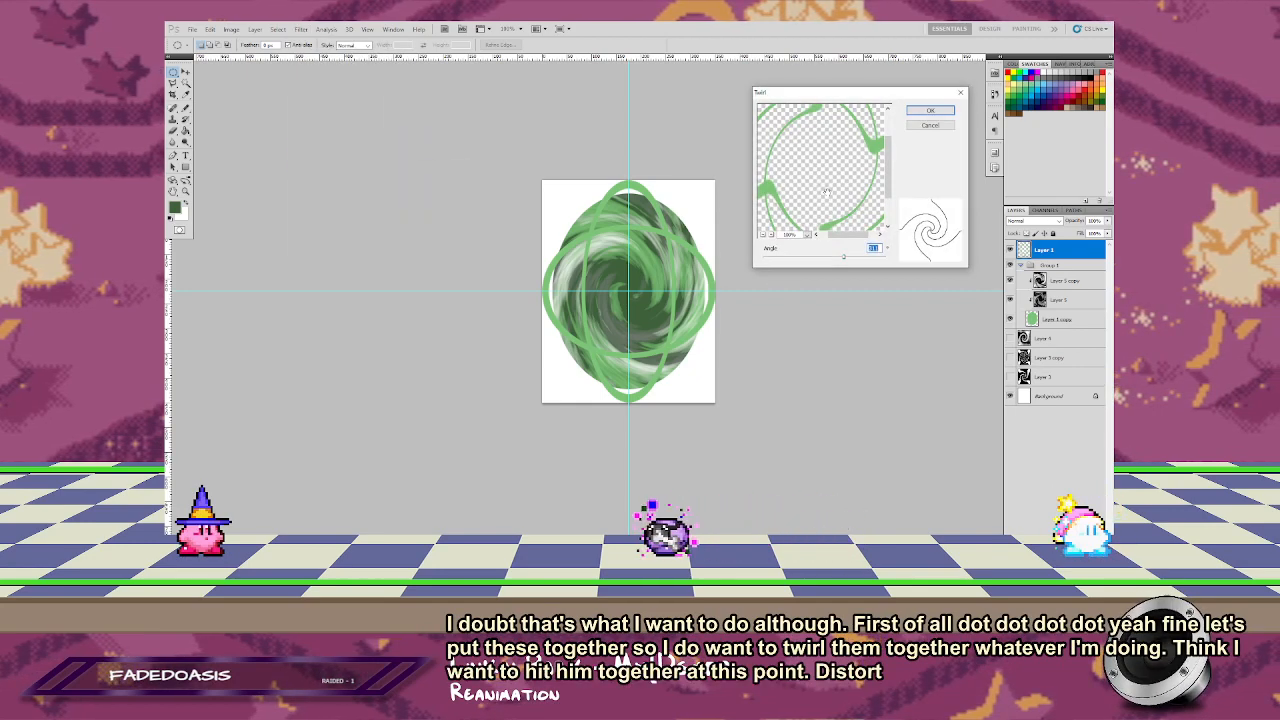
pyautogui.click(763, 235)
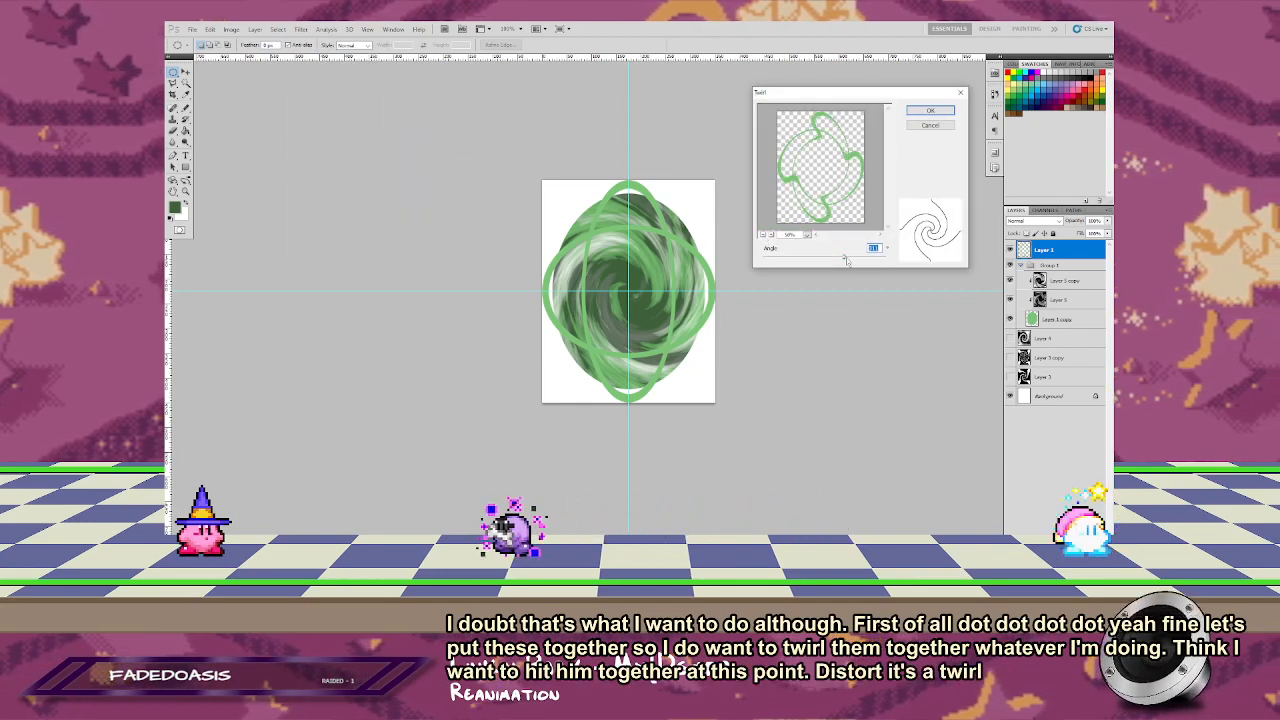
pyautogui.moveTo(845, 260); pyautogui.dragTo(869, 260)
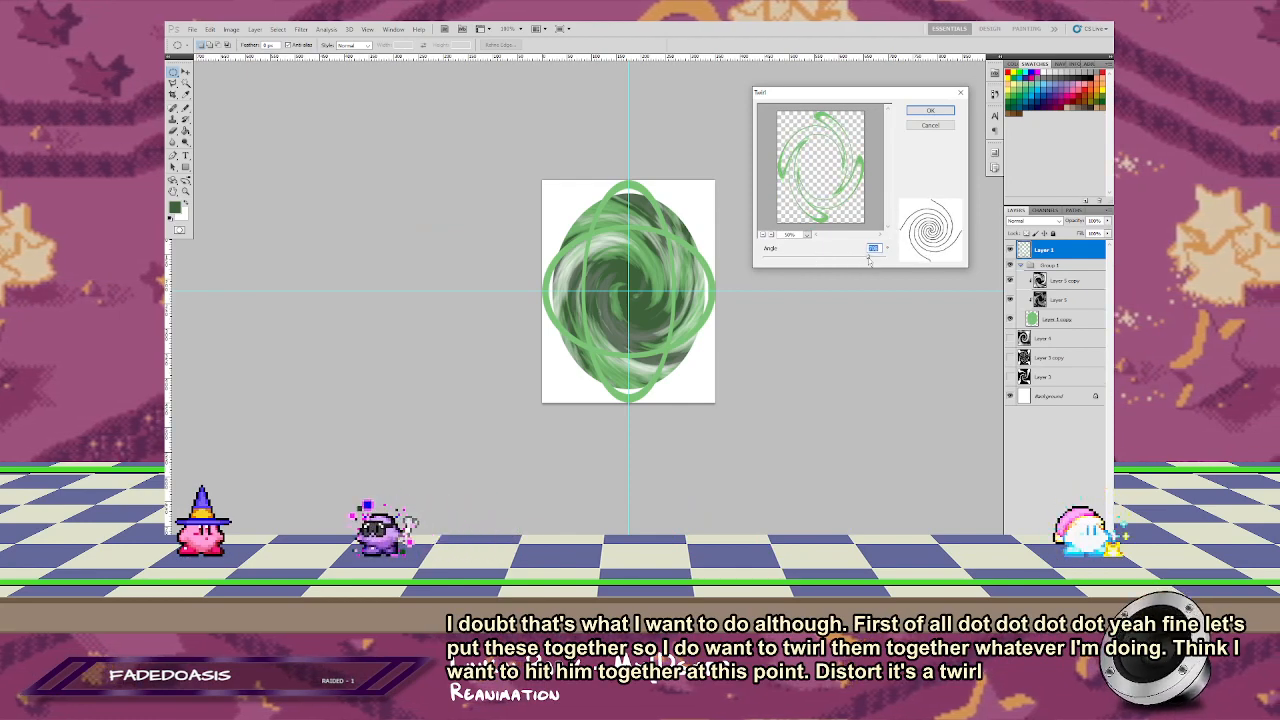
pyautogui.press('Return')
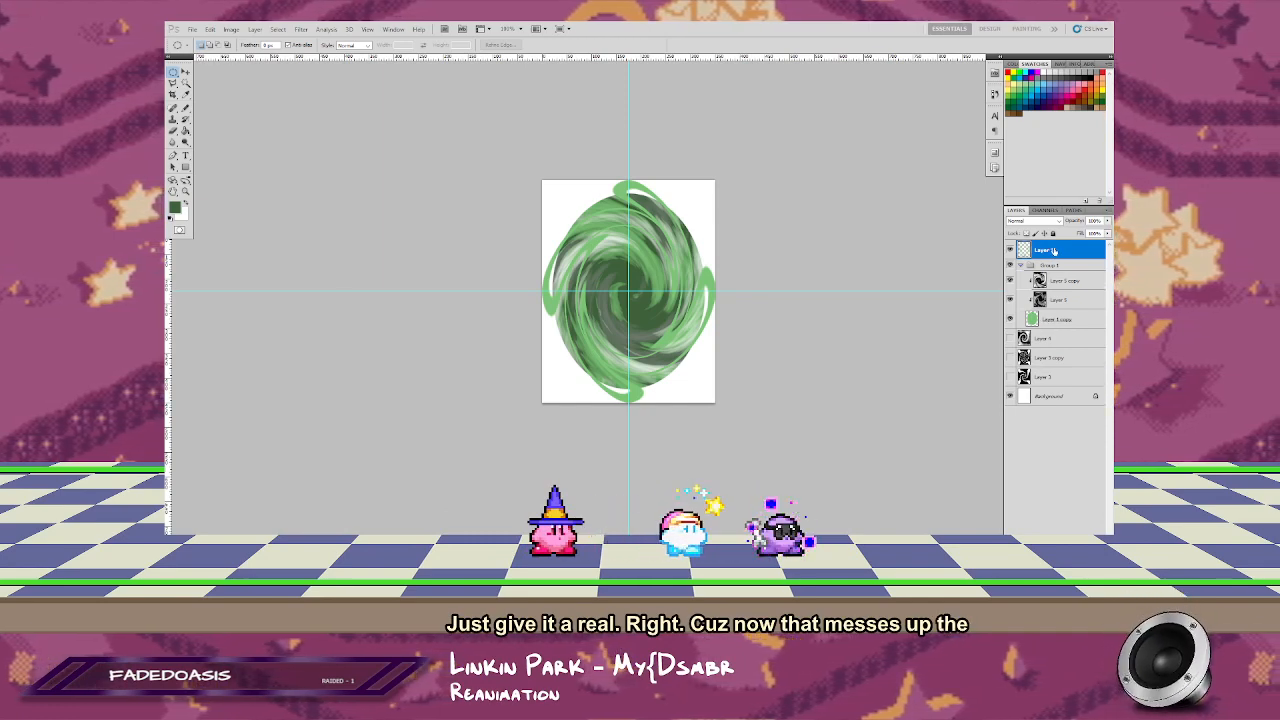
# Step: Duplicate the twirled ring layer and apply Twirl to the copy with a strongly negative angle
pyautogui.moveTo(1054, 251); pyautogui.dragTo(1086, 541)
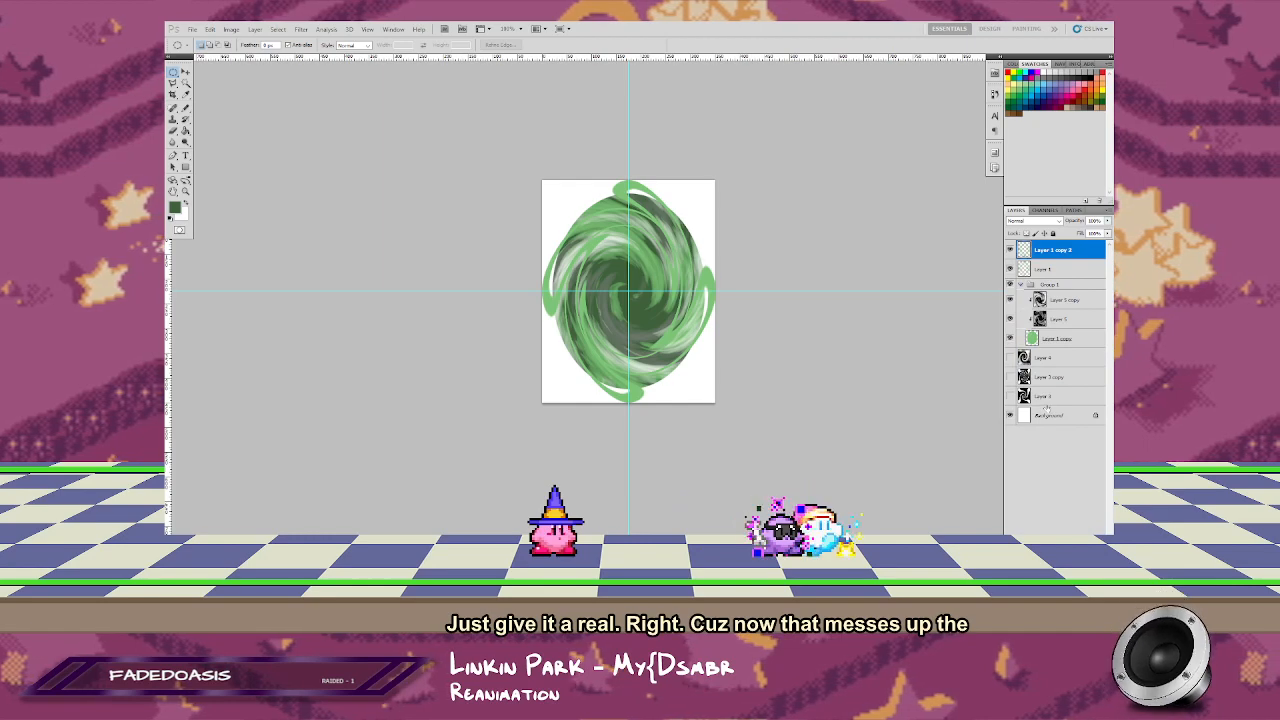
pyautogui.click(301, 29)
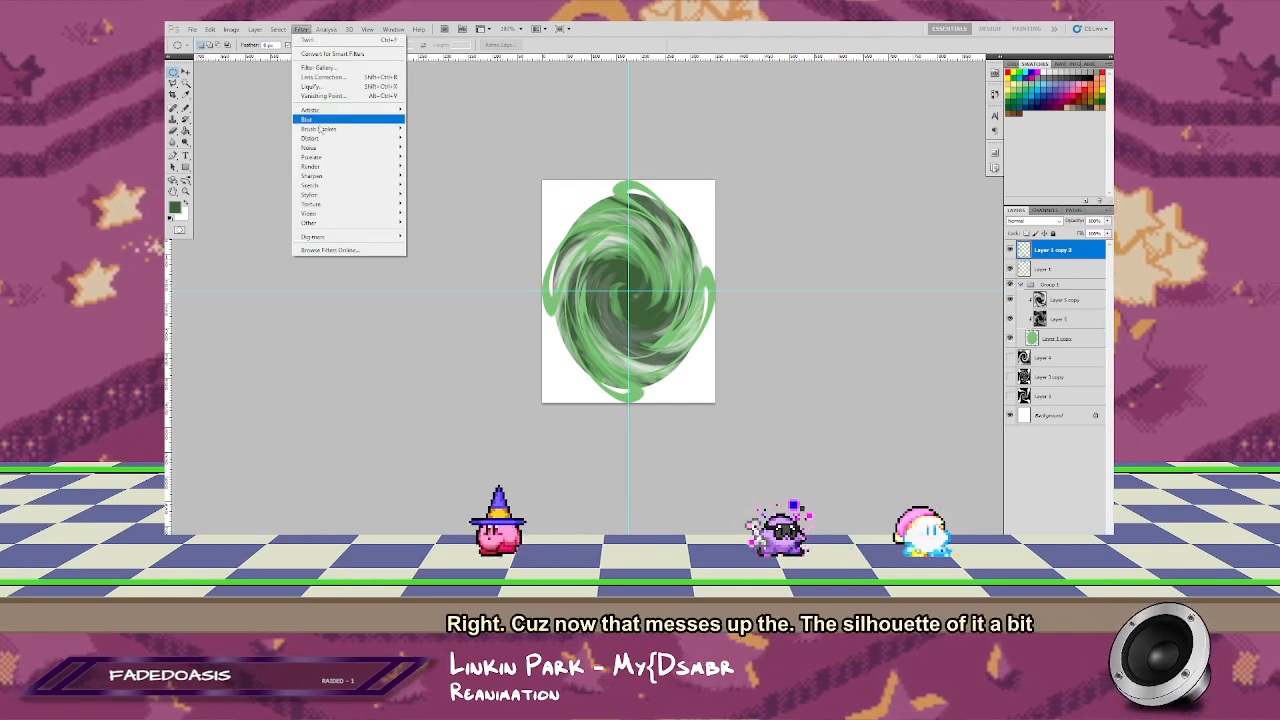
pyautogui.moveTo(310, 138)
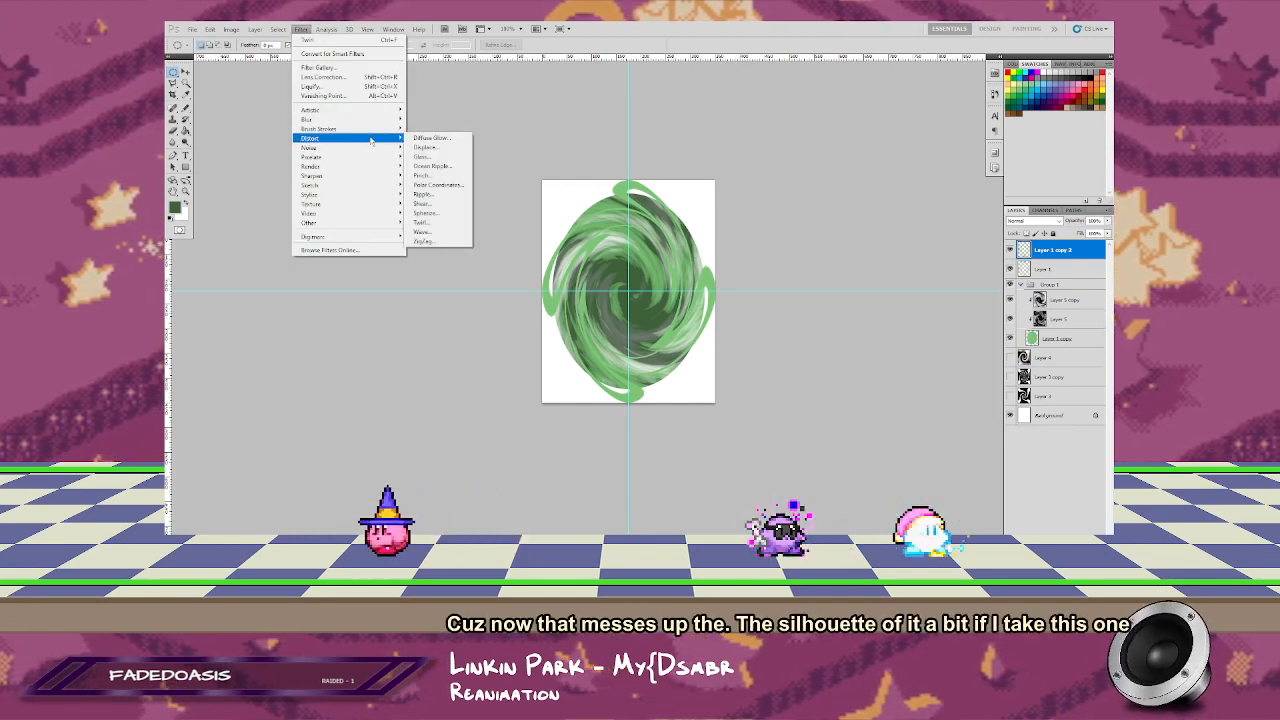
pyautogui.click(430, 222)
pyautogui.moveTo(870, 259); pyautogui.dragTo(788, 259)
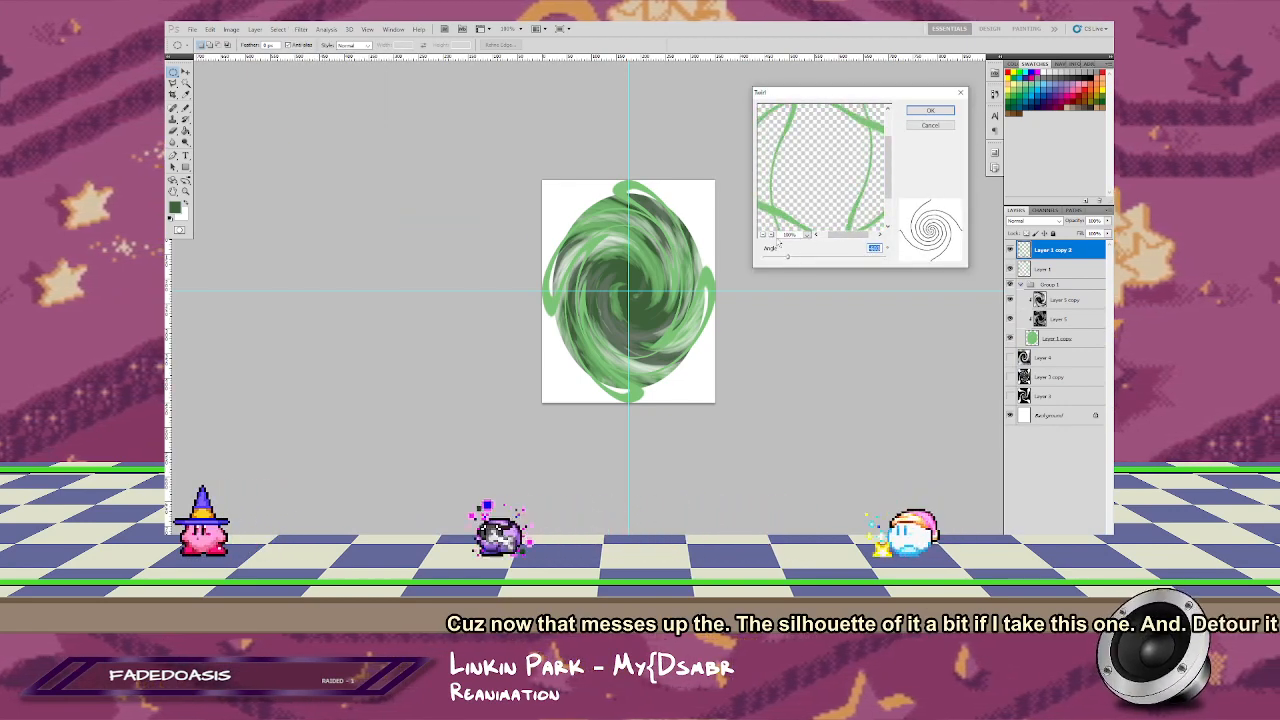
pyautogui.click(771, 235)
pyautogui.click(771, 235)
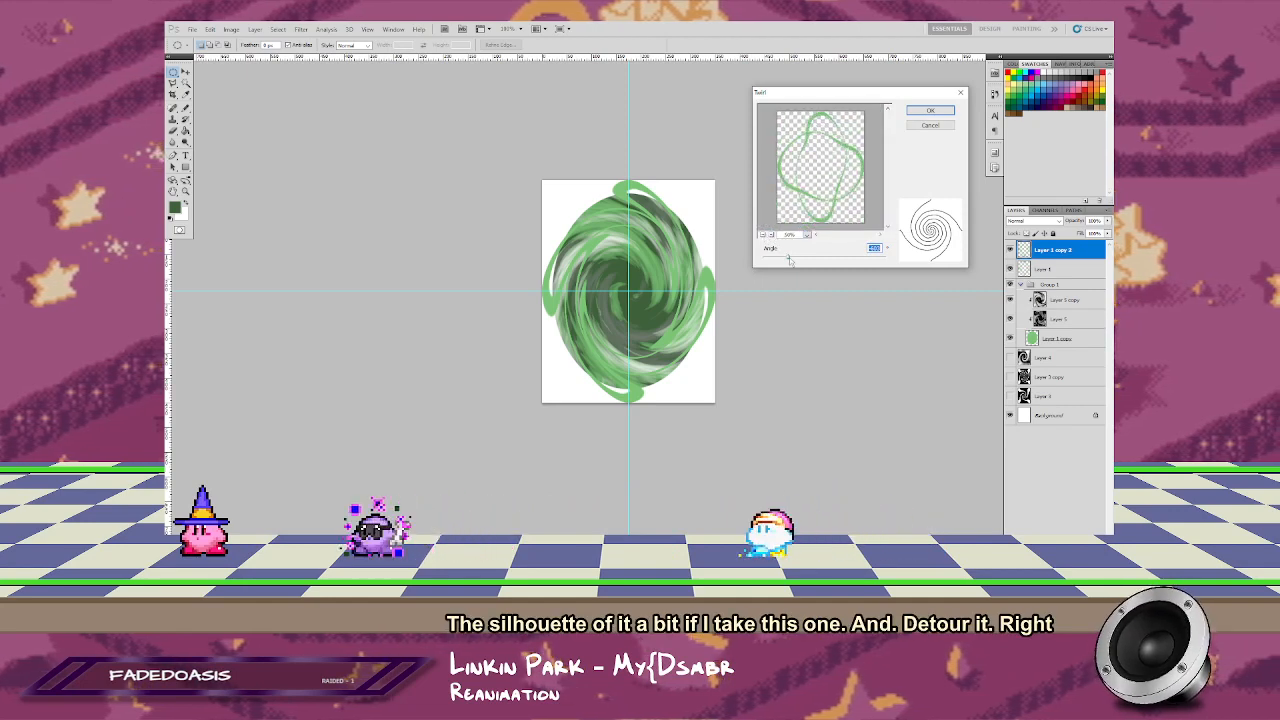
pyautogui.moveTo(788, 257); pyautogui.dragTo(745, 265)
pyautogui.click(946, 113)
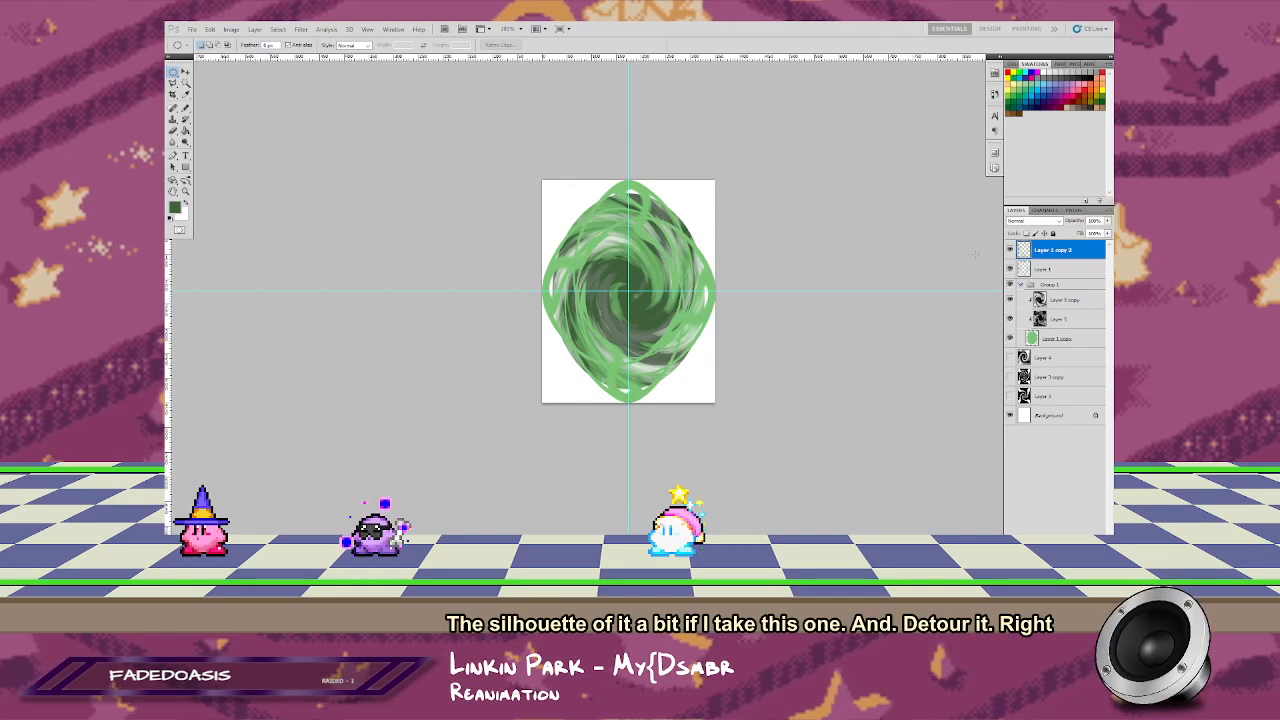
# Step: Try rotating the twirled ring copy 90 degrees and stretching it to the canvas bounds, and delete that copy
pyautogui.moveTo(715, 182); pyautogui.dragTo(770, 255)
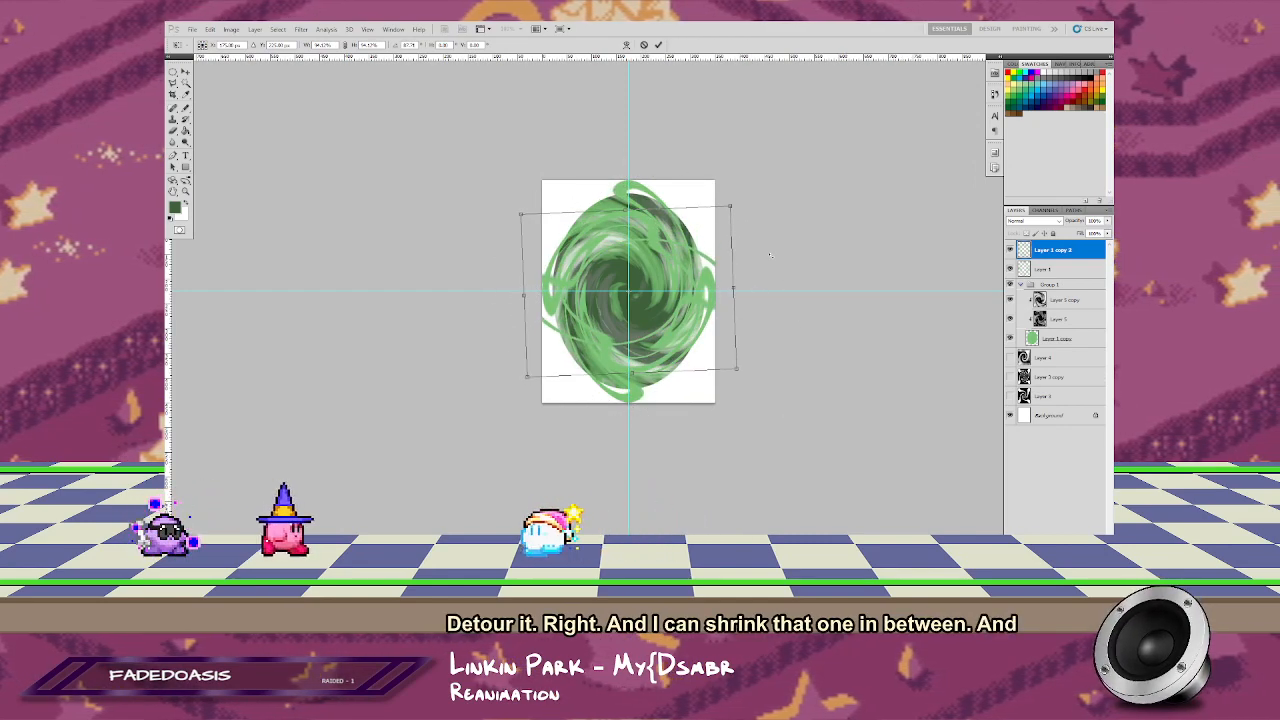
pyautogui.press('Return')
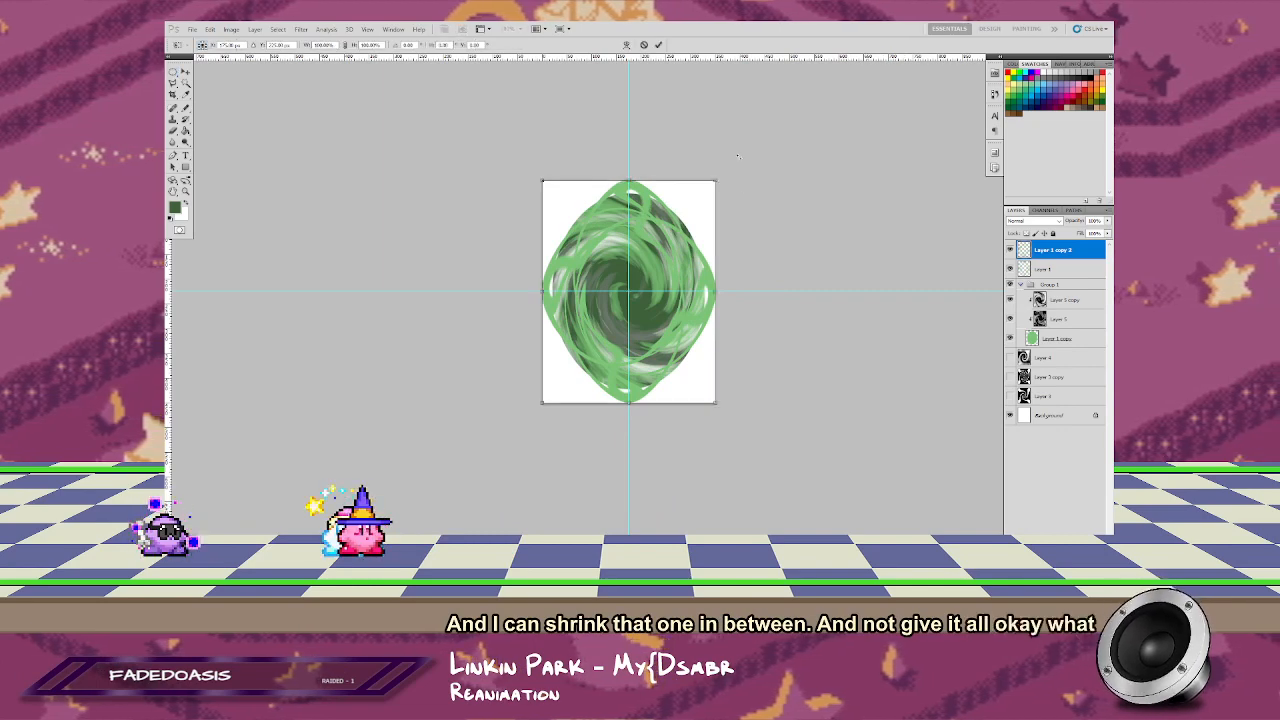
pyautogui.moveTo(738, 156); pyautogui.dragTo(819, 442)
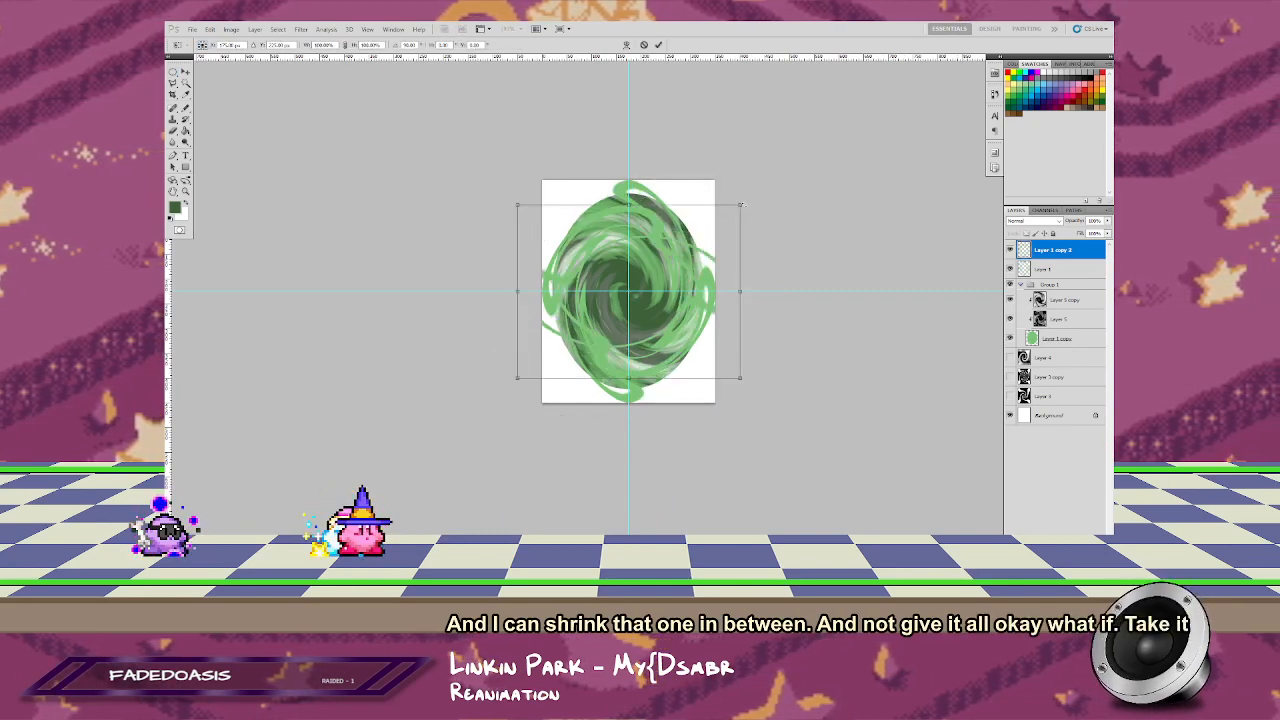
pyautogui.moveTo(726, 180); pyautogui.dragTo(720, 175)
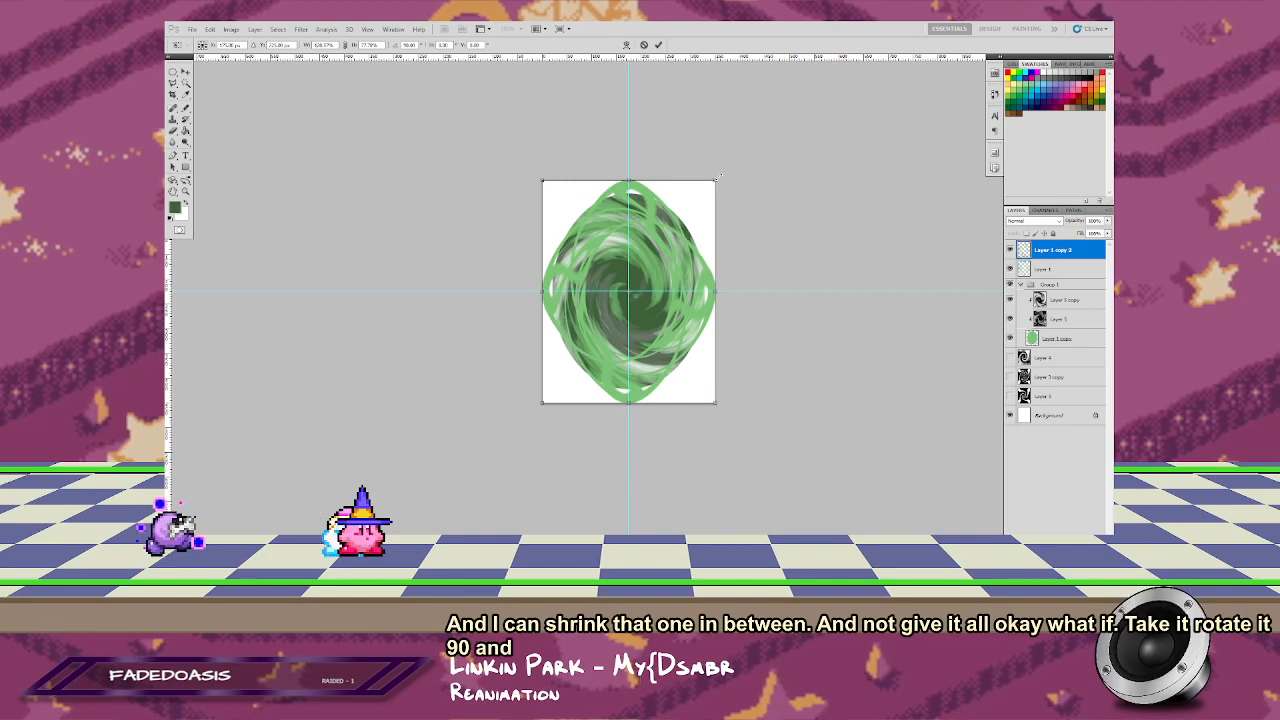
pyautogui.click(659, 45)
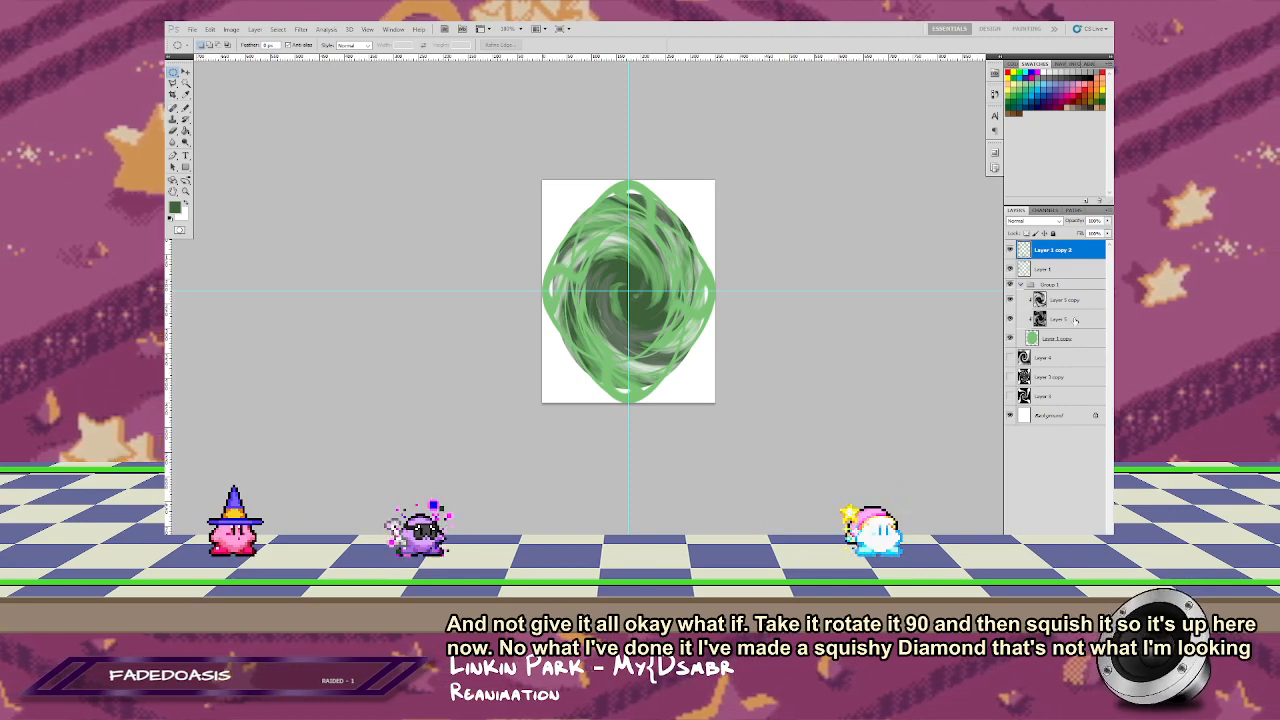
pyautogui.moveTo(1056, 250); pyautogui.dragTo(1098, 541)
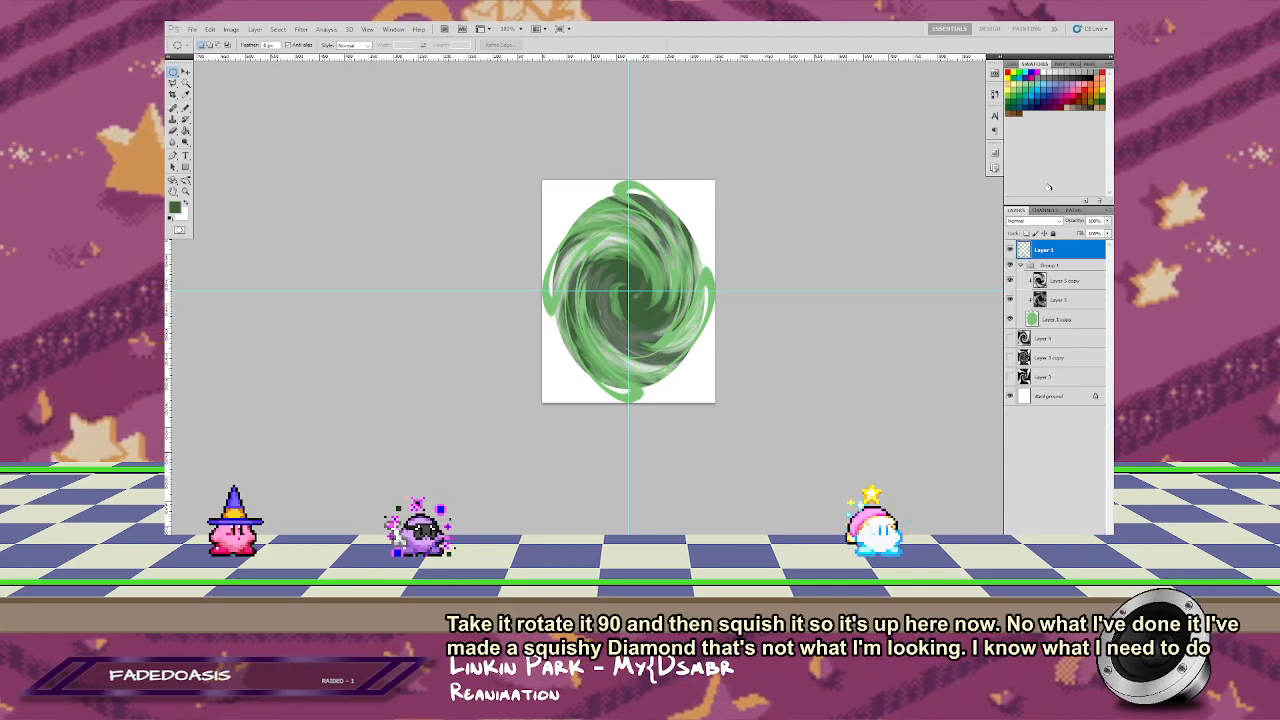
# Step: Load the green oval's outline as a selection and place a duplicate of the oval layer above the group
pyautogui.click(1056, 320)
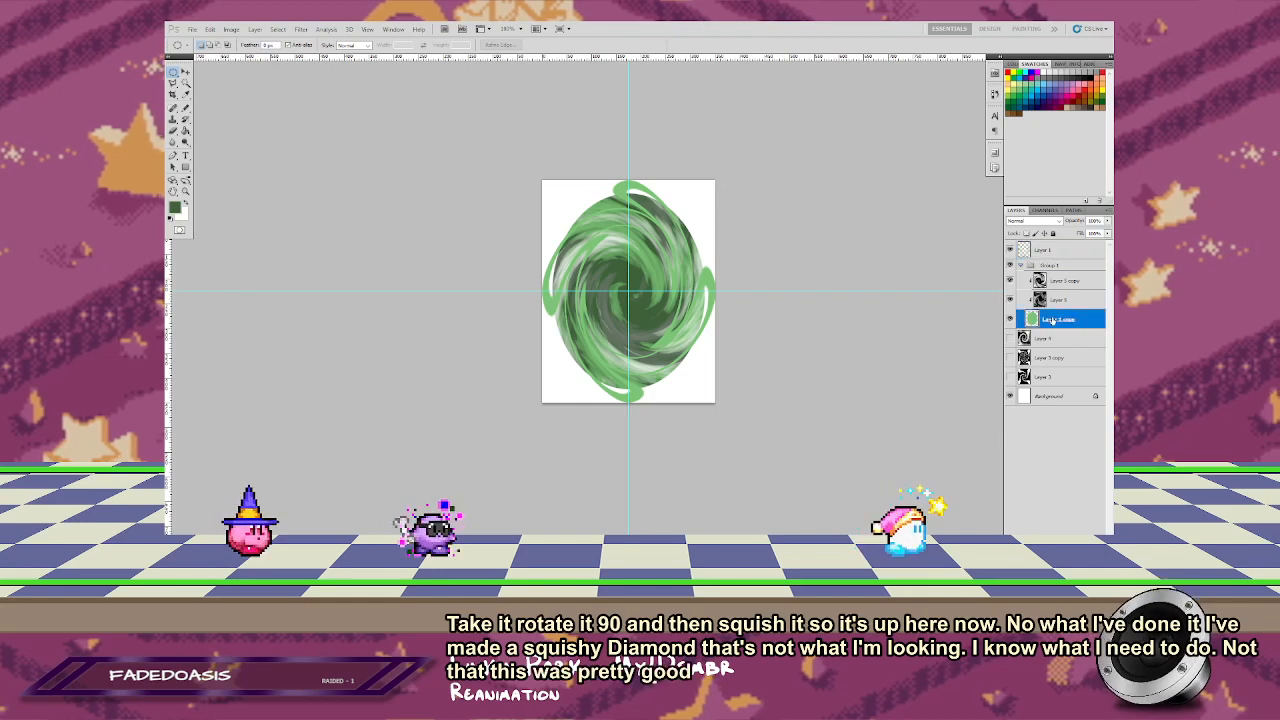
pyautogui.keyDown('ctrl'); pyautogui.click(1033, 319); pyautogui.keyUp('ctrl')
pyautogui.moveTo(1066, 320); pyautogui.dragTo(1086, 541)
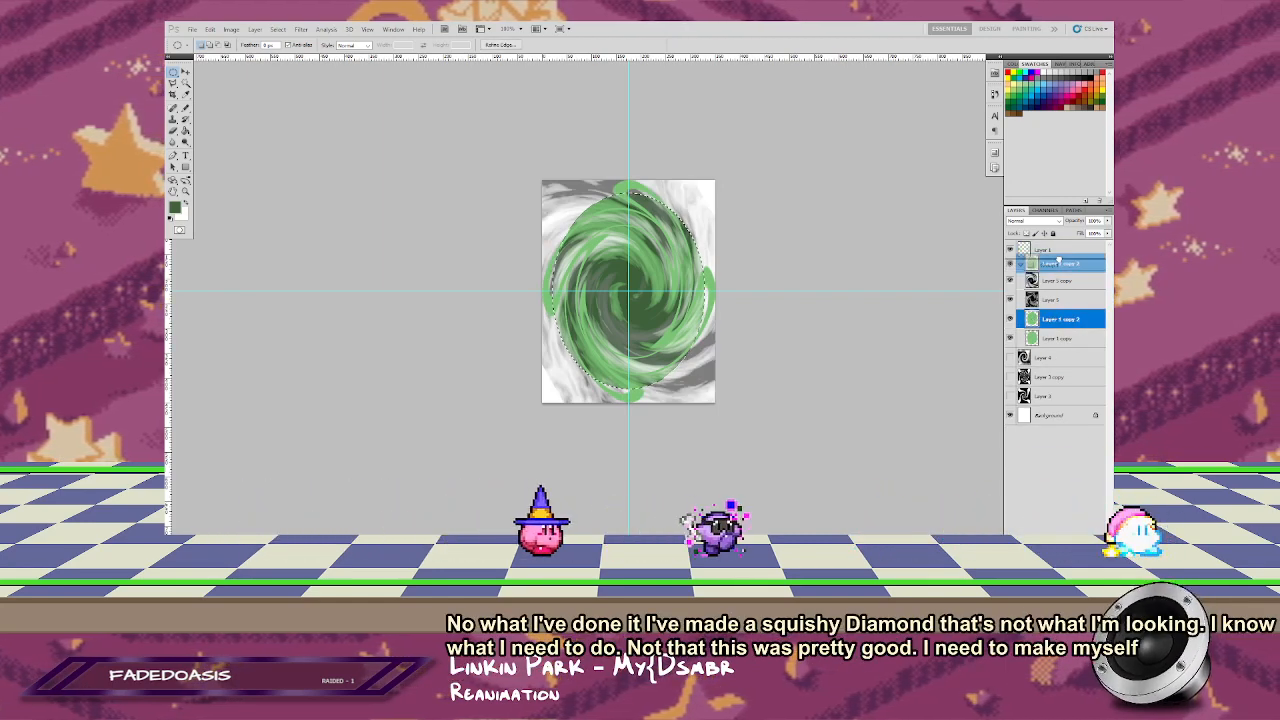
pyautogui.moveTo(1054, 318); pyautogui.dragTo(1050, 260)
# Step: Clip both swirl layers back to the green oval inside the group
pyautogui.click(1055, 320)
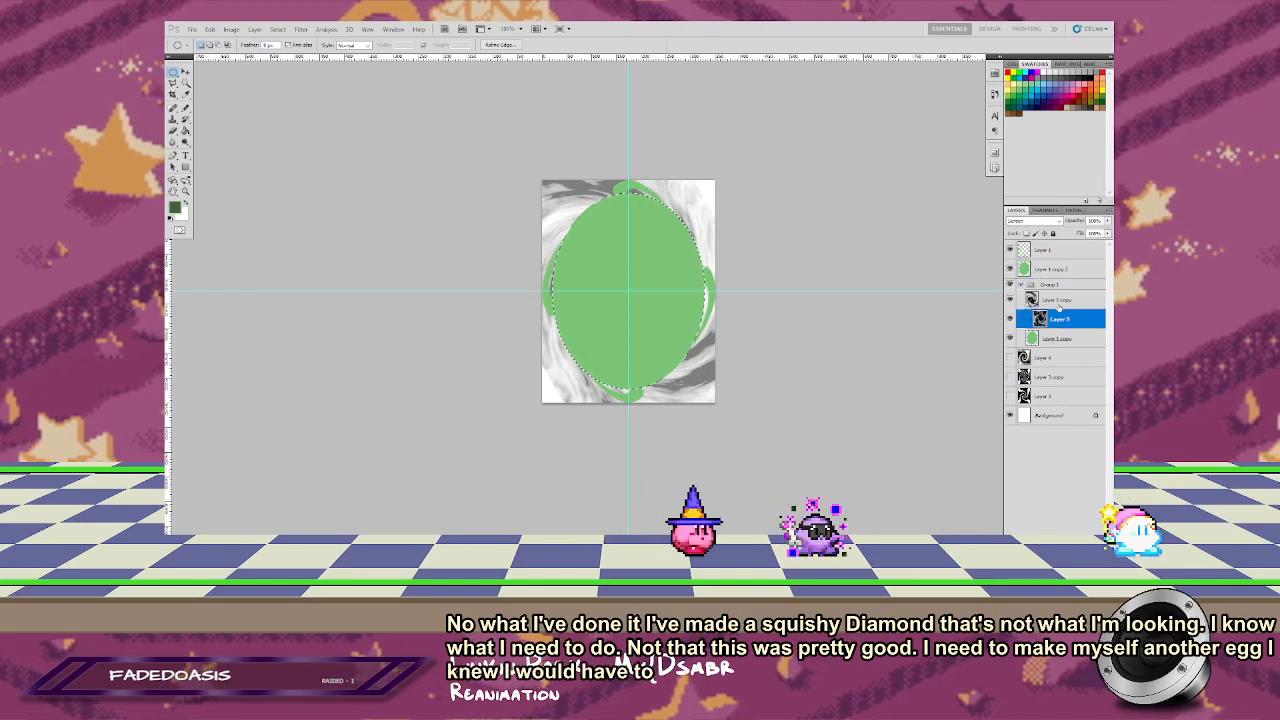
pyautogui.keyDown('alt'); pyautogui.click(1056, 328); pyautogui.keyUp('alt')
pyautogui.keyDown('alt'); pyautogui.click(1060, 309); pyautogui.keyUp('alt')
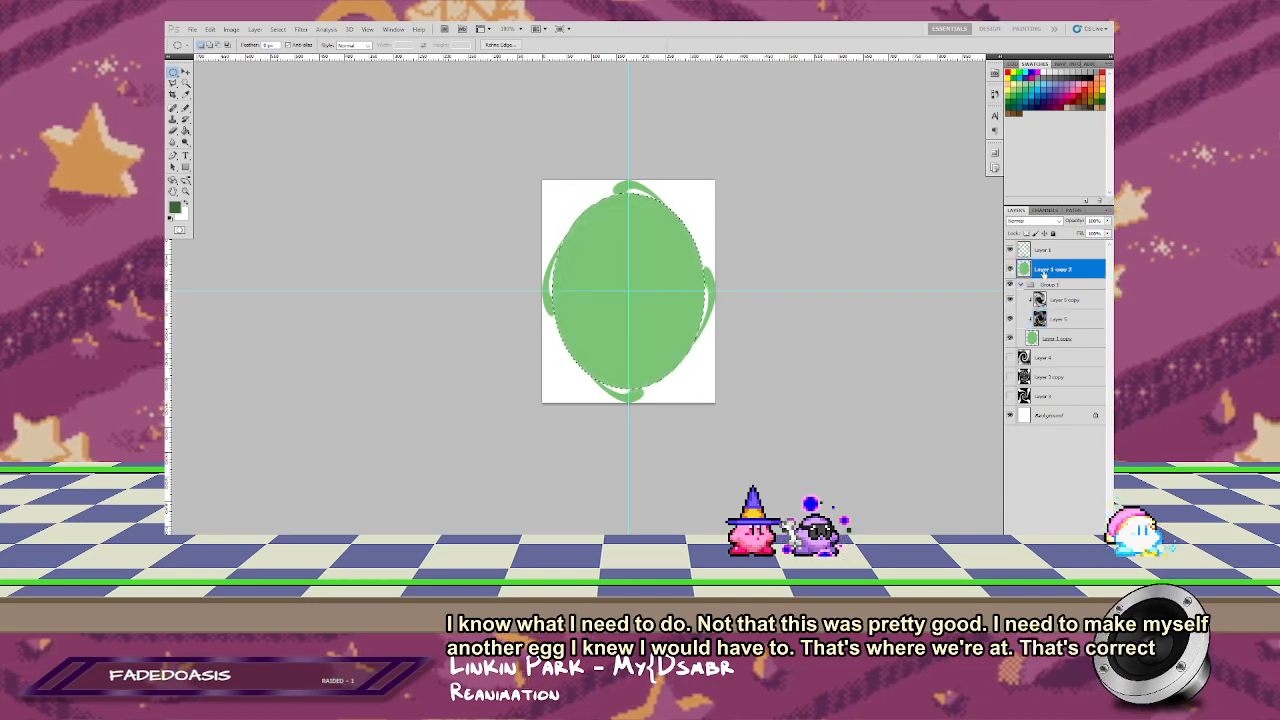
# Step: Shrink the oval selection slightly around its center and clear the inside of the duplicated oval, leaving a ring
pyautogui.rightClick(565, 253)
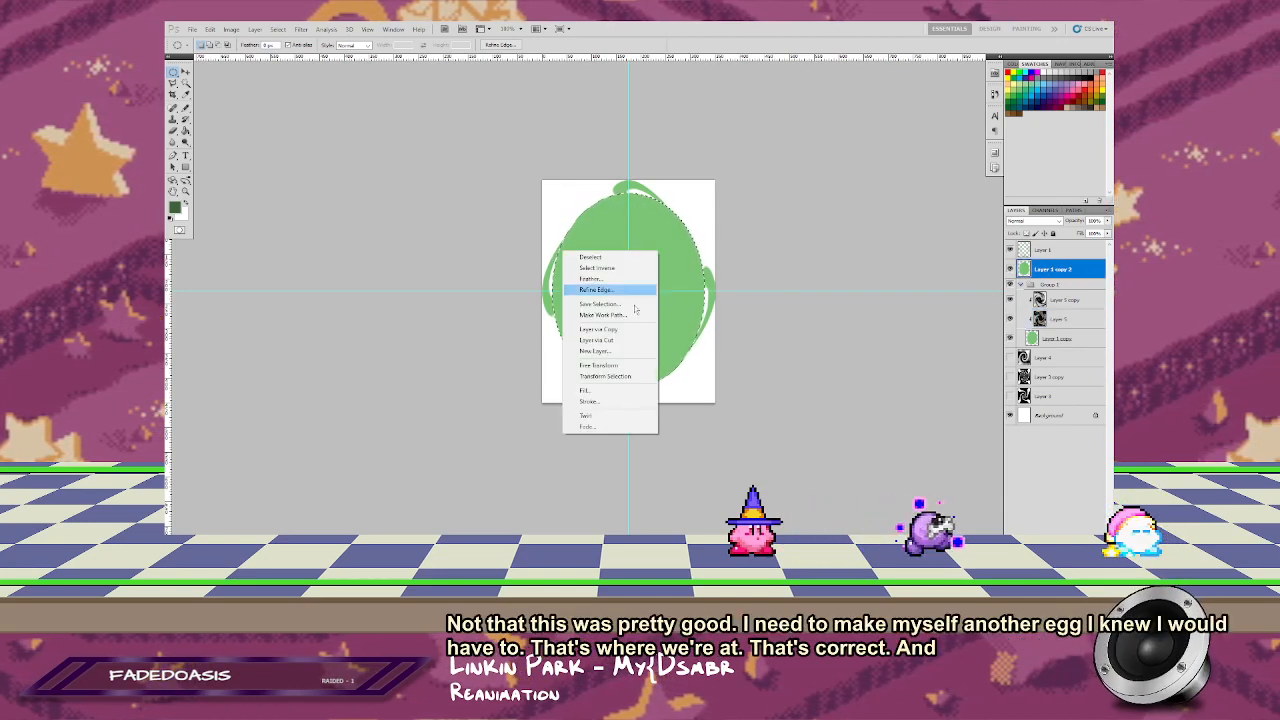
pyautogui.click(633, 377)
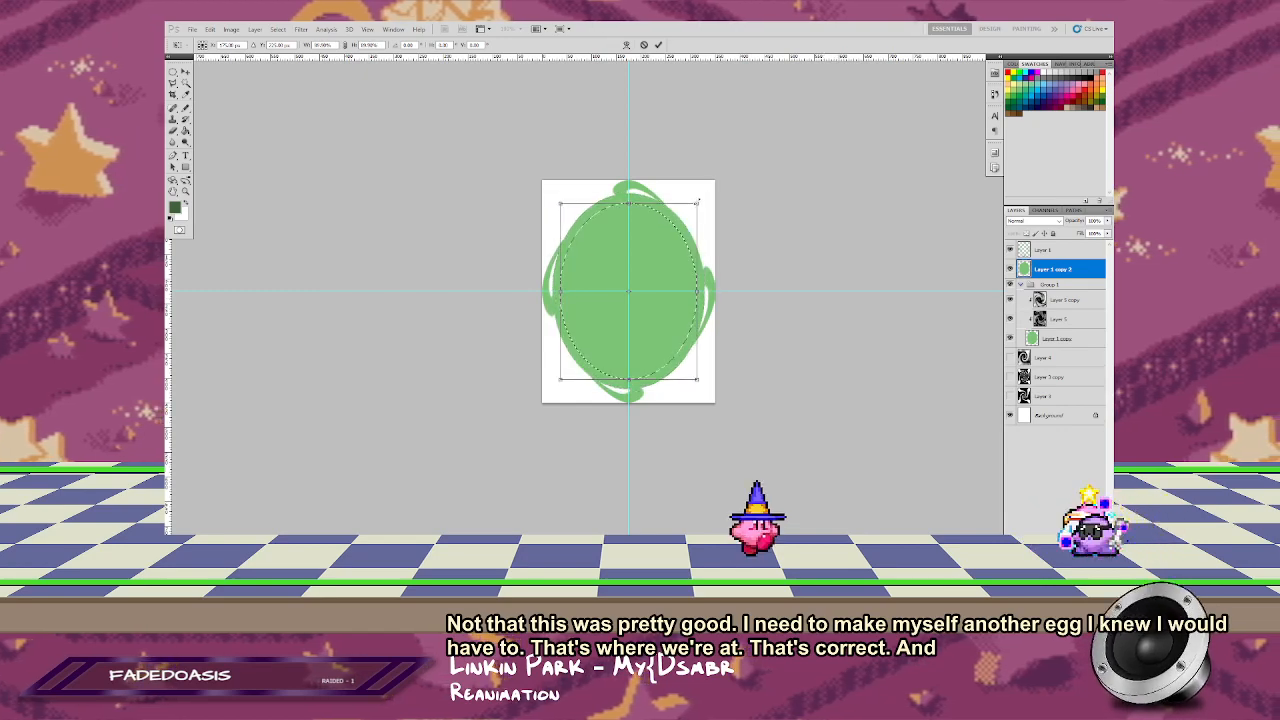
pyautogui.click(658, 44)
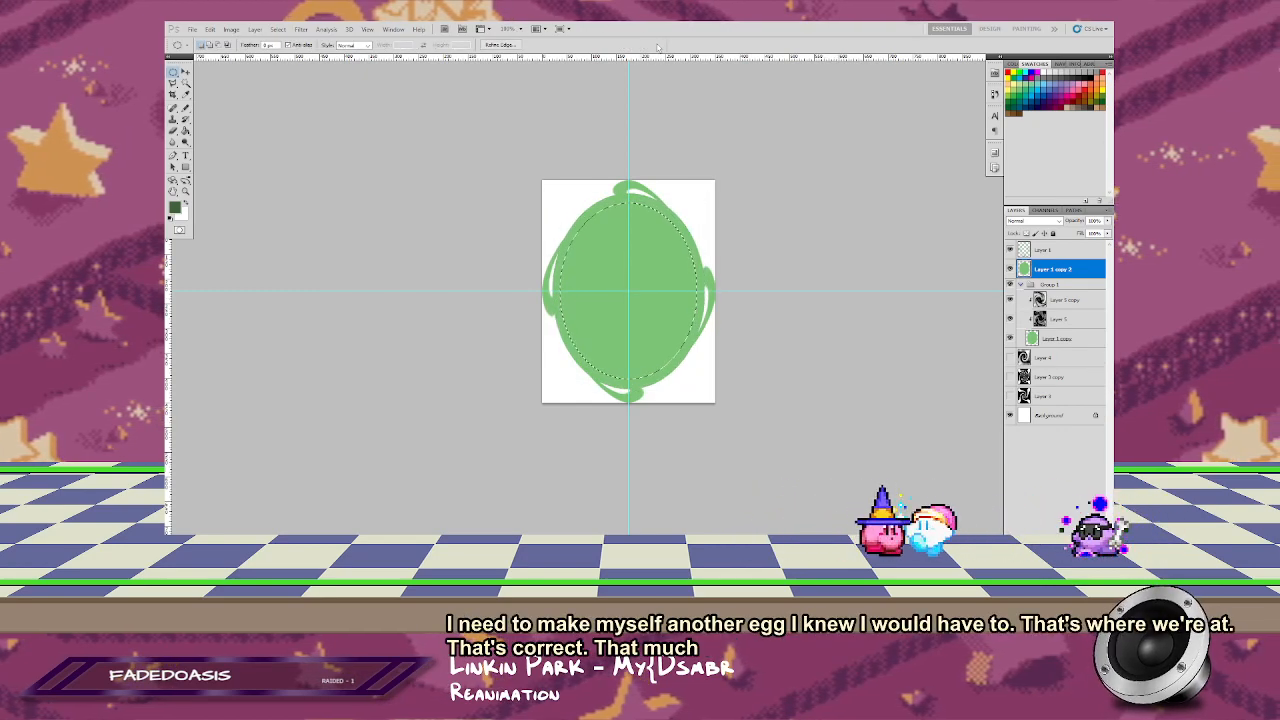
pyautogui.hotkey('ctrl', 't')
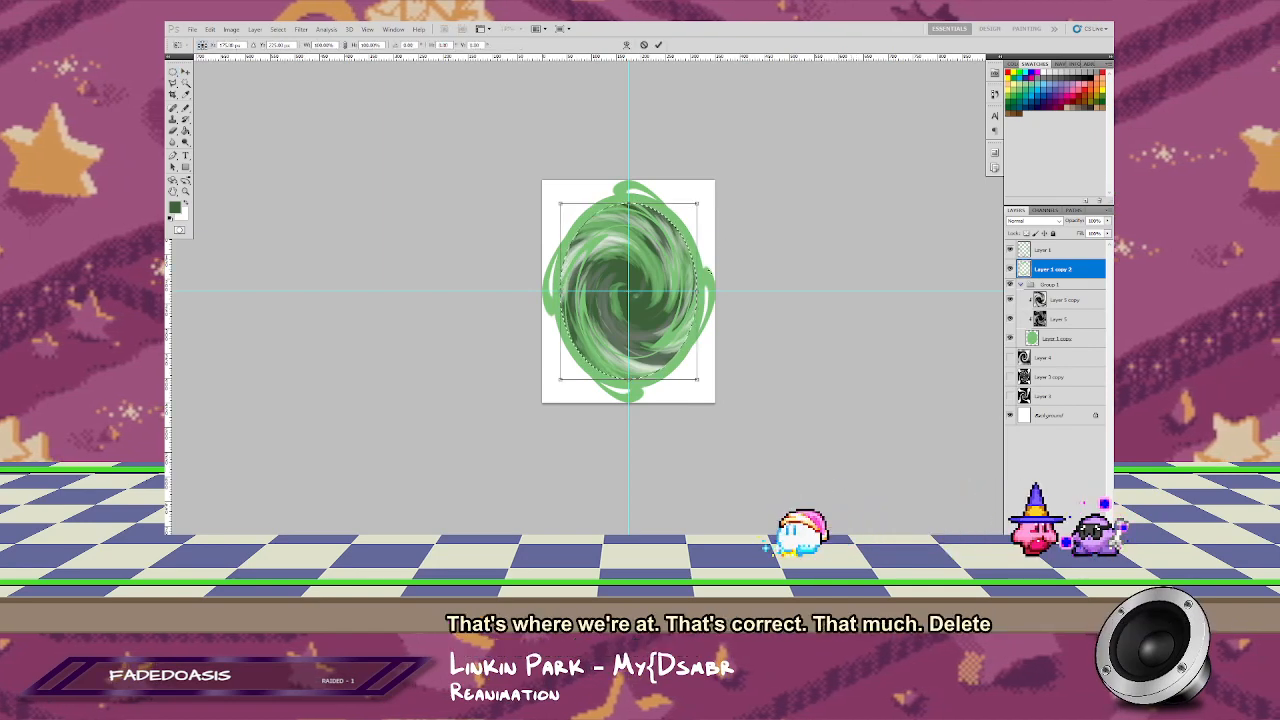
# Step: Rotate and narrow the new ring into a slim diagonal ellipse running from the canvas's upper-left to its lower-right corner
pyautogui.hotkey('ctrl', 't')
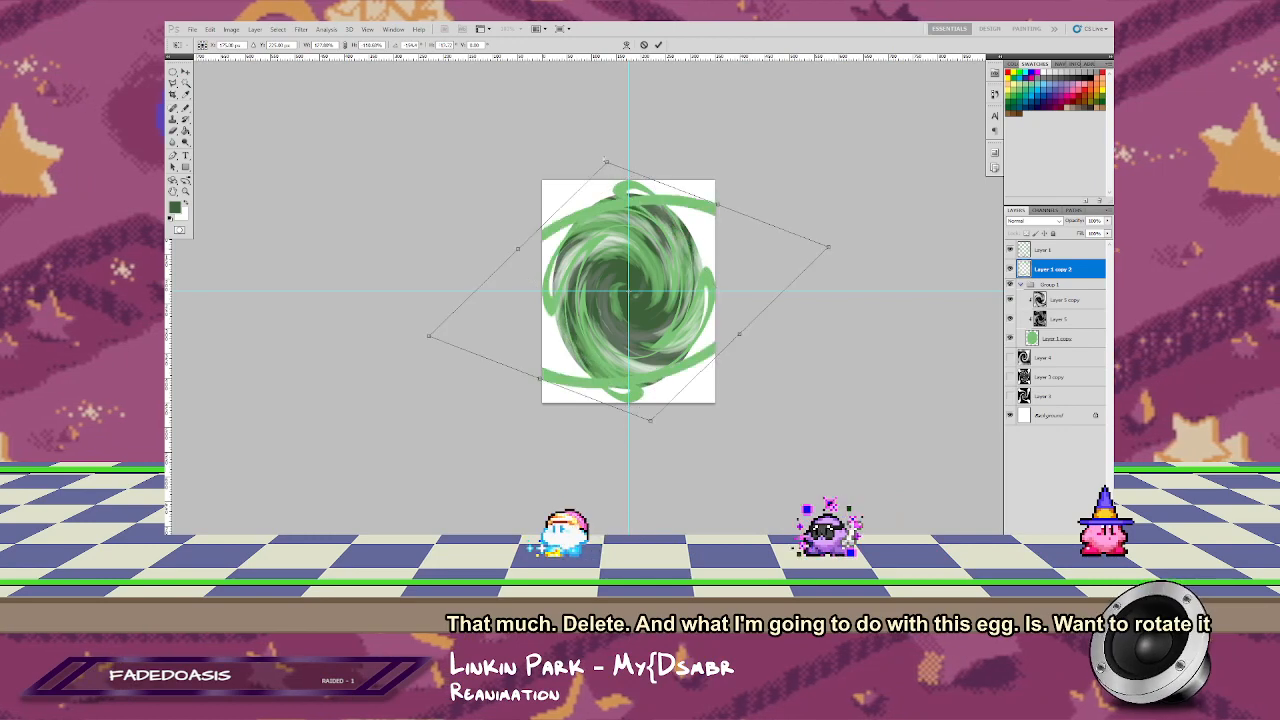
pyautogui.moveTo(606, 161); pyautogui.dragTo(704, 212)
pyautogui.hotkey('ctrl', 'z')
pyautogui.moveTo(578, 209); pyautogui.dragTo(561, 183)
pyautogui.moveTo(695, 250); pyautogui.dragTo(658, 281)
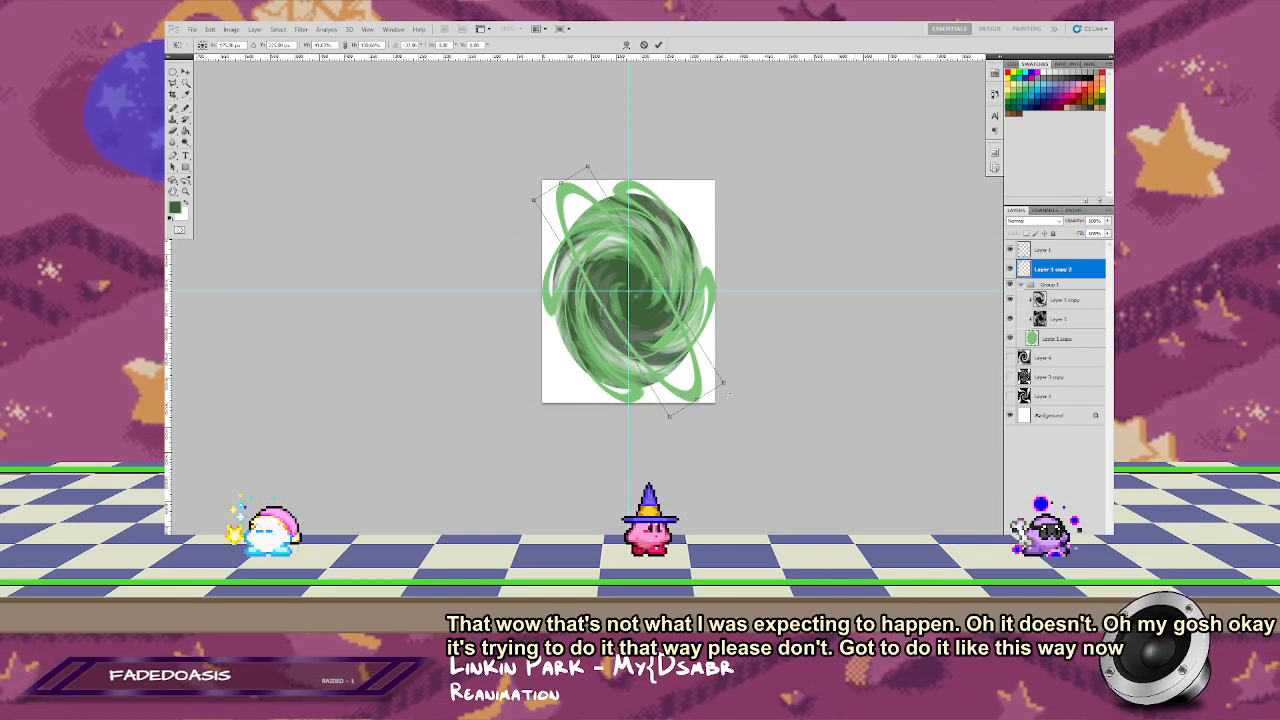
pyautogui.moveTo(729, 396); pyautogui.dragTo(739, 385)
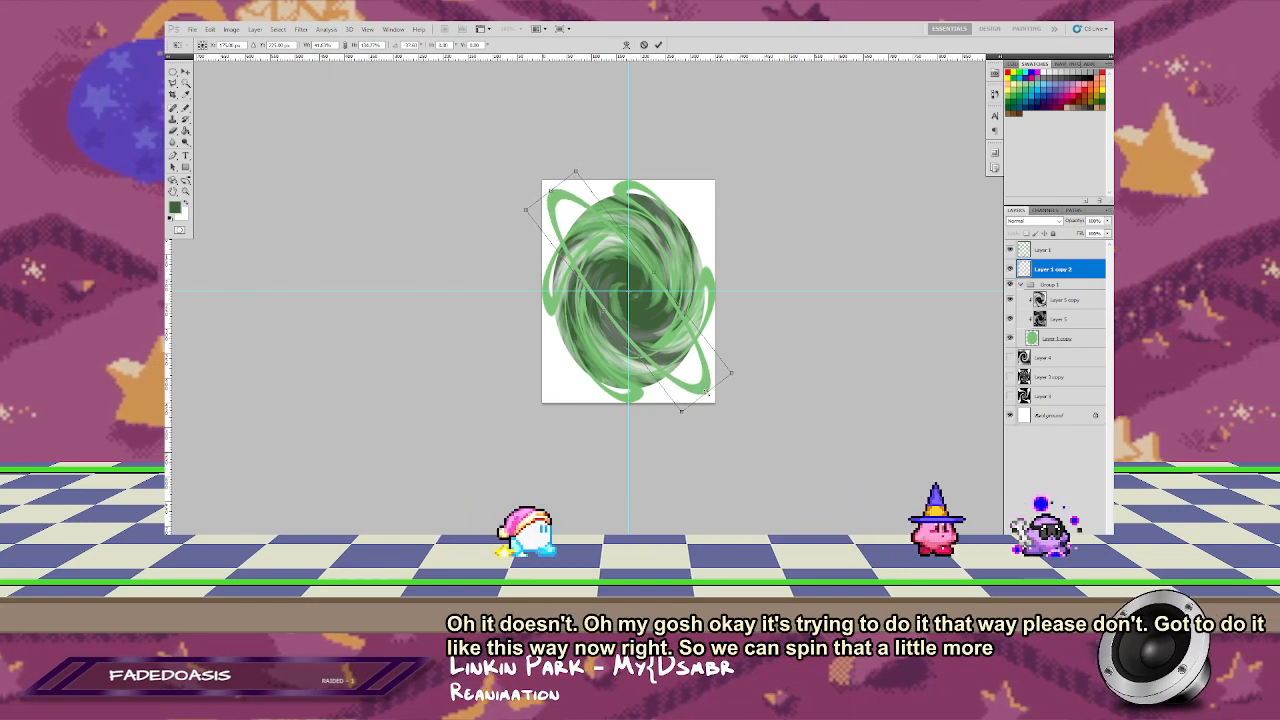
pyautogui.moveTo(655, 271); pyautogui.dragTo(649, 276)
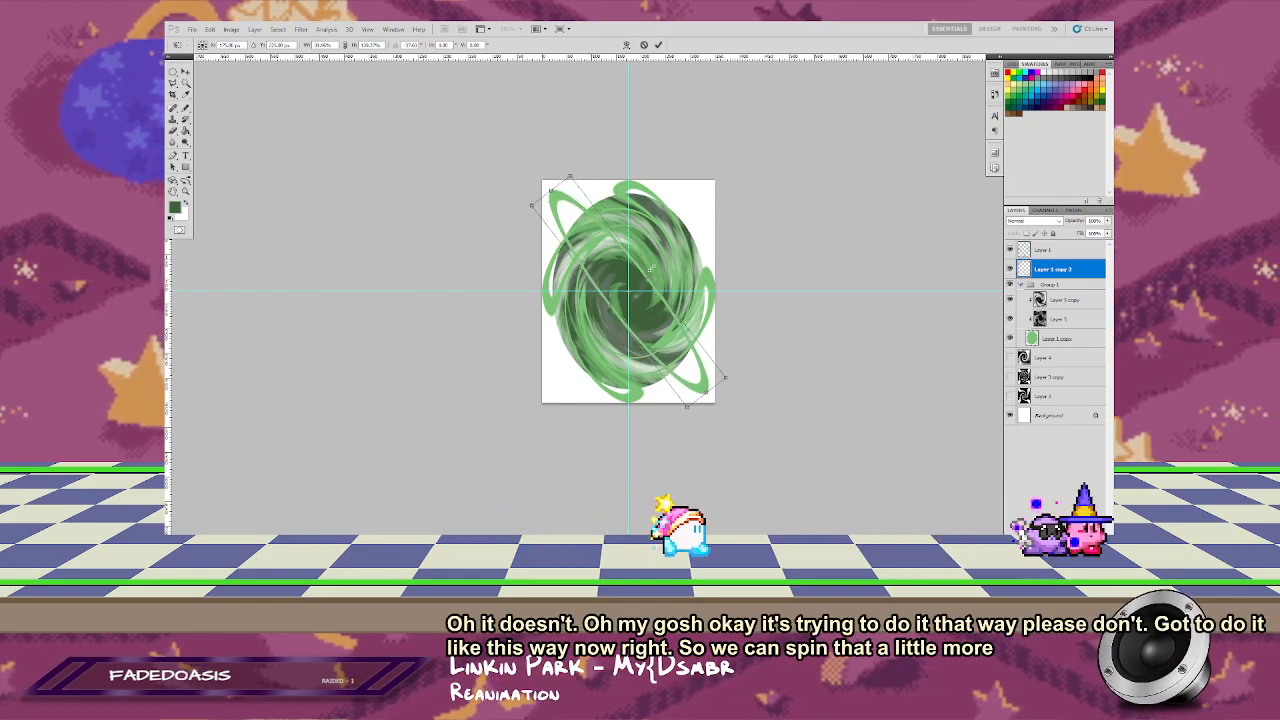
pyautogui.press('Return')
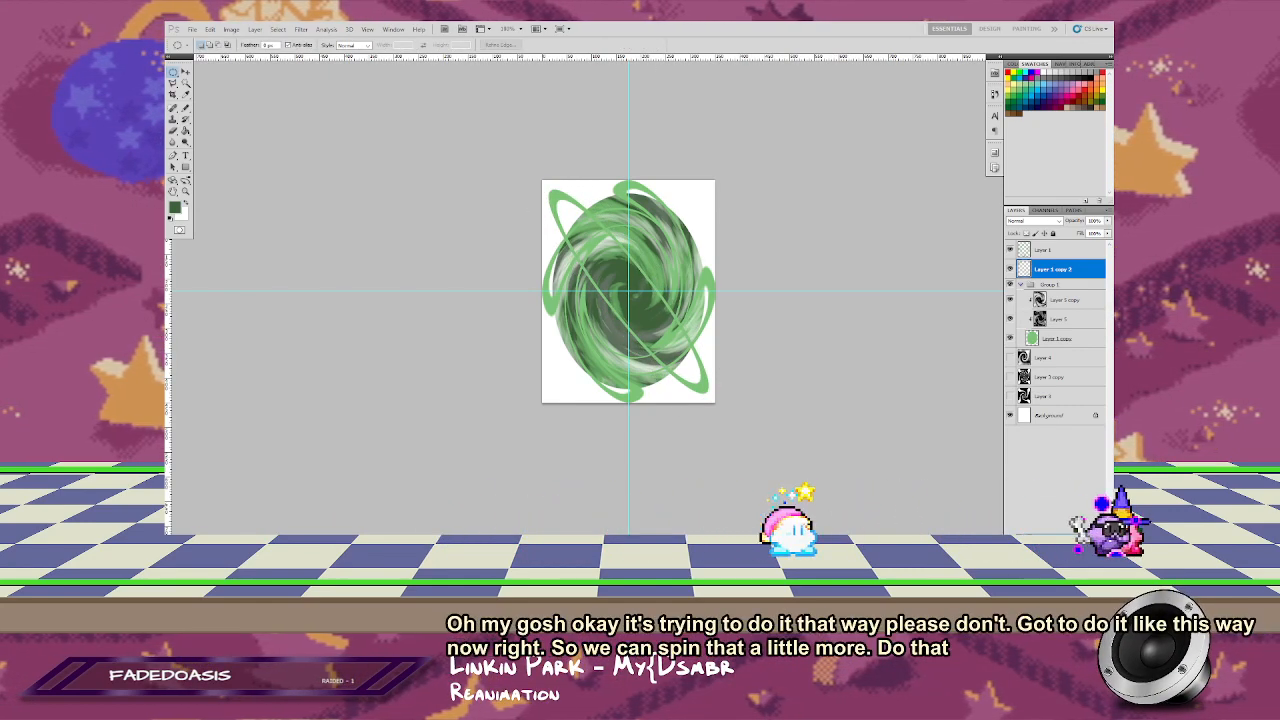
# Step: Duplicate the diagonal ring, flip the copy horizontally, and merge both into one crossed-ring layer
pyautogui.hotkey('ctrl', 'j')
pyautogui.hotkey('ctrl', 't')
pyautogui.rightClick(656, 236)
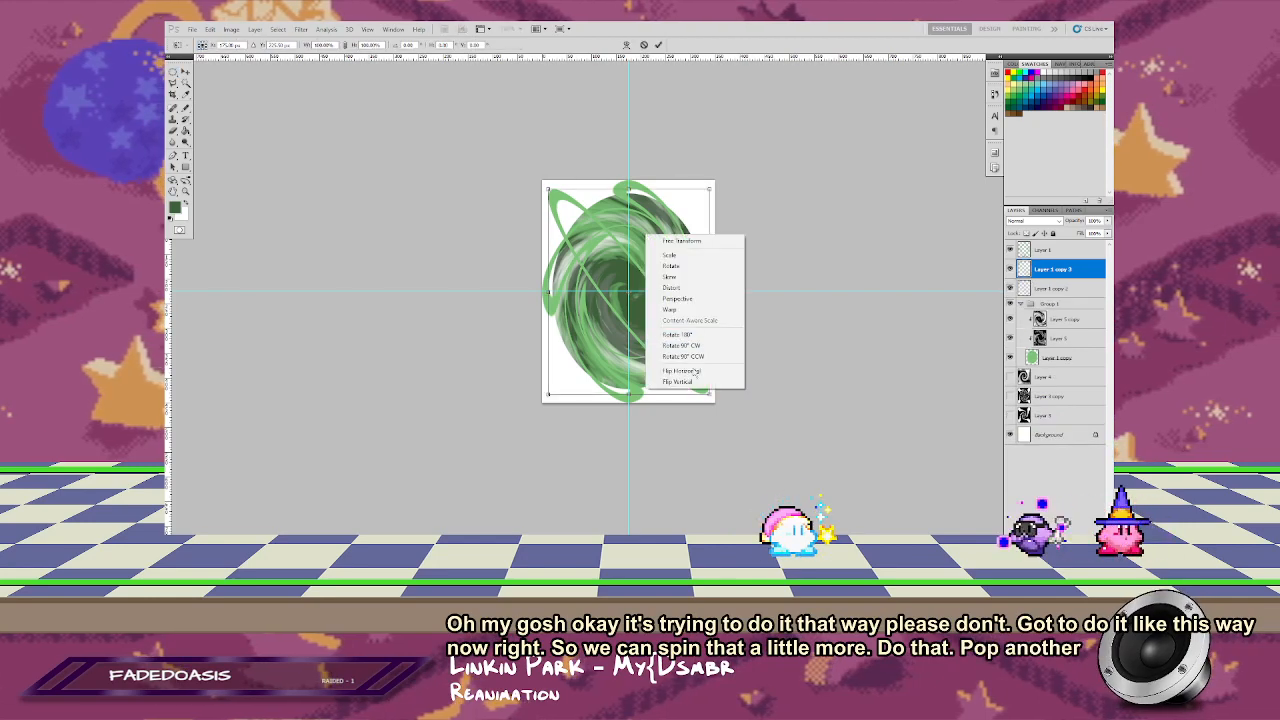
pyautogui.click(690, 369)
pyautogui.press('Return')
pyautogui.hotkey('ctrl', 'e')
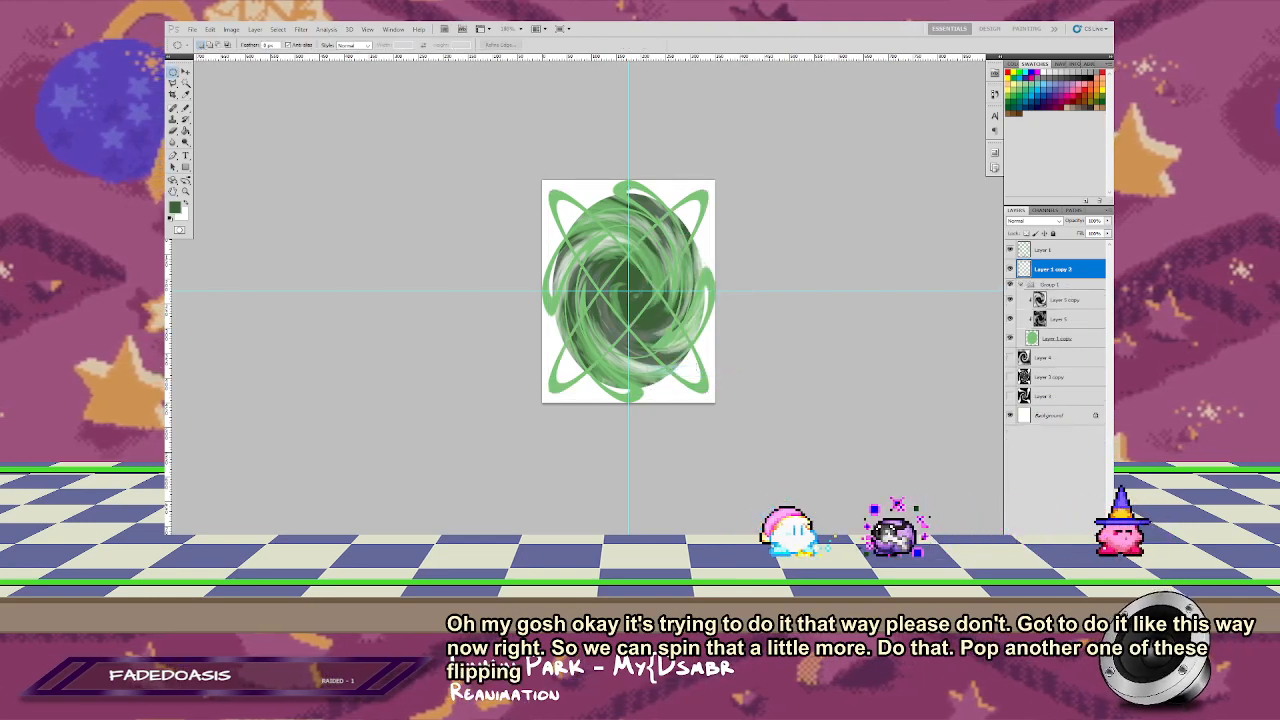
# Step: Try twirling the crossed-ring layer with the Twirl distortion at a much gentler angle
pyautogui.click(328, 30)
pyautogui.moveTo(301, 29)
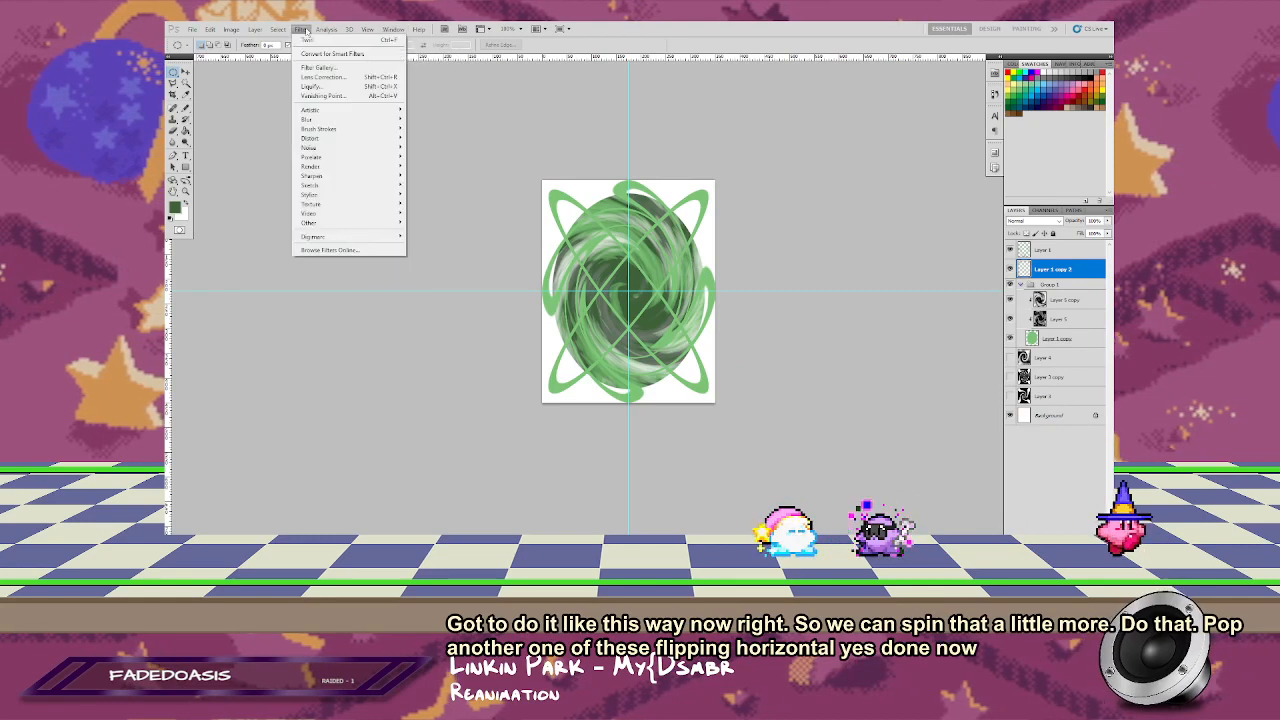
pyautogui.moveTo(345, 120)
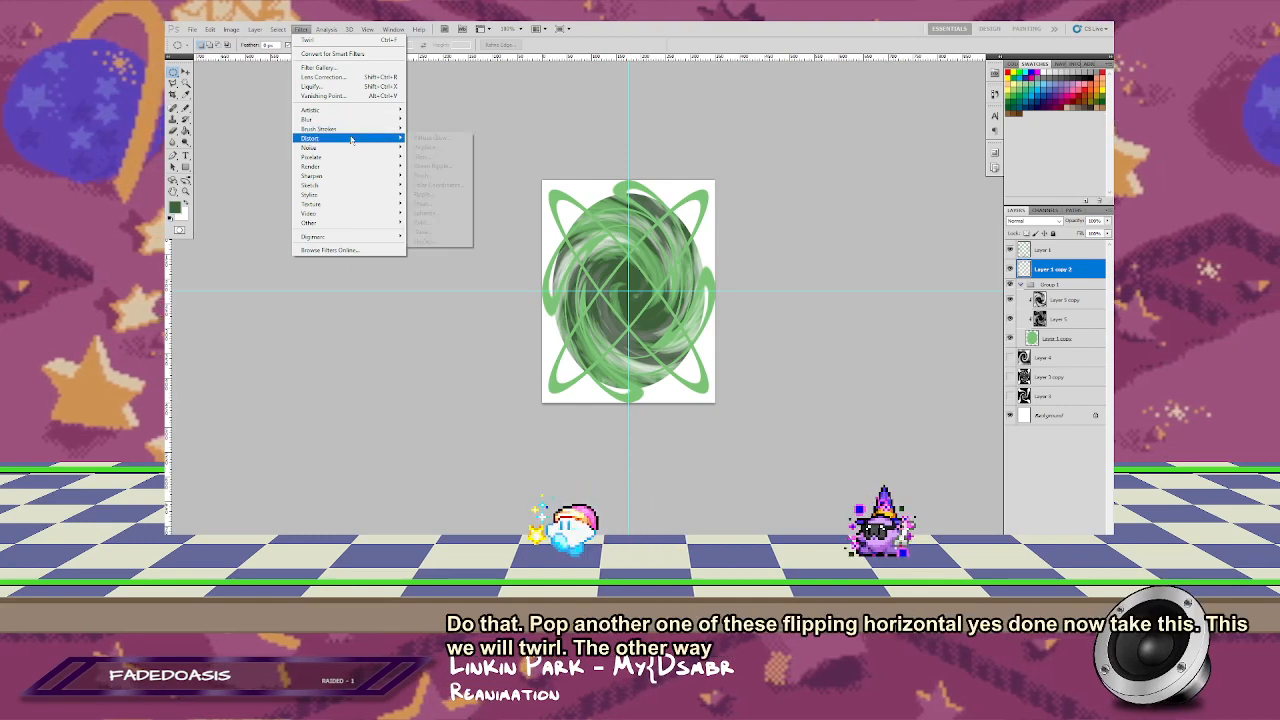
pyautogui.click(427, 224)
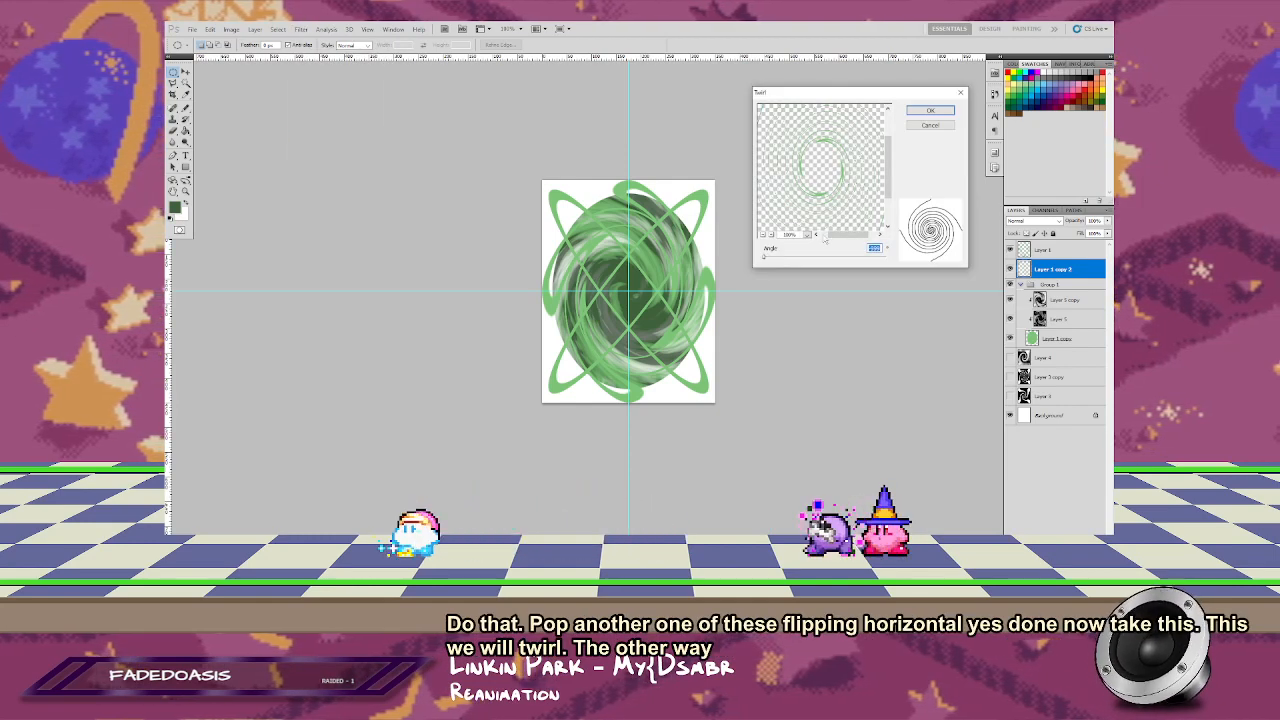
pyautogui.moveTo(830, 257); pyautogui.dragTo(811, 257)
pyautogui.click(763, 235)
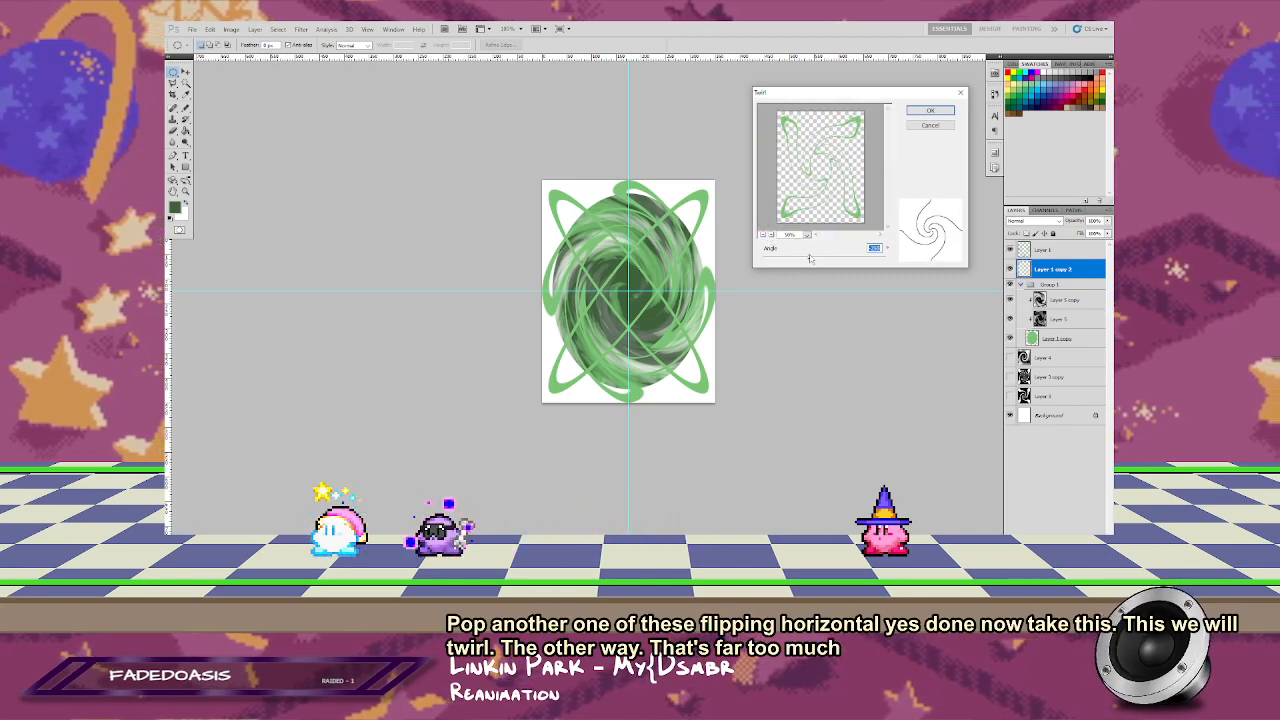
pyautogui.click(930, 111)
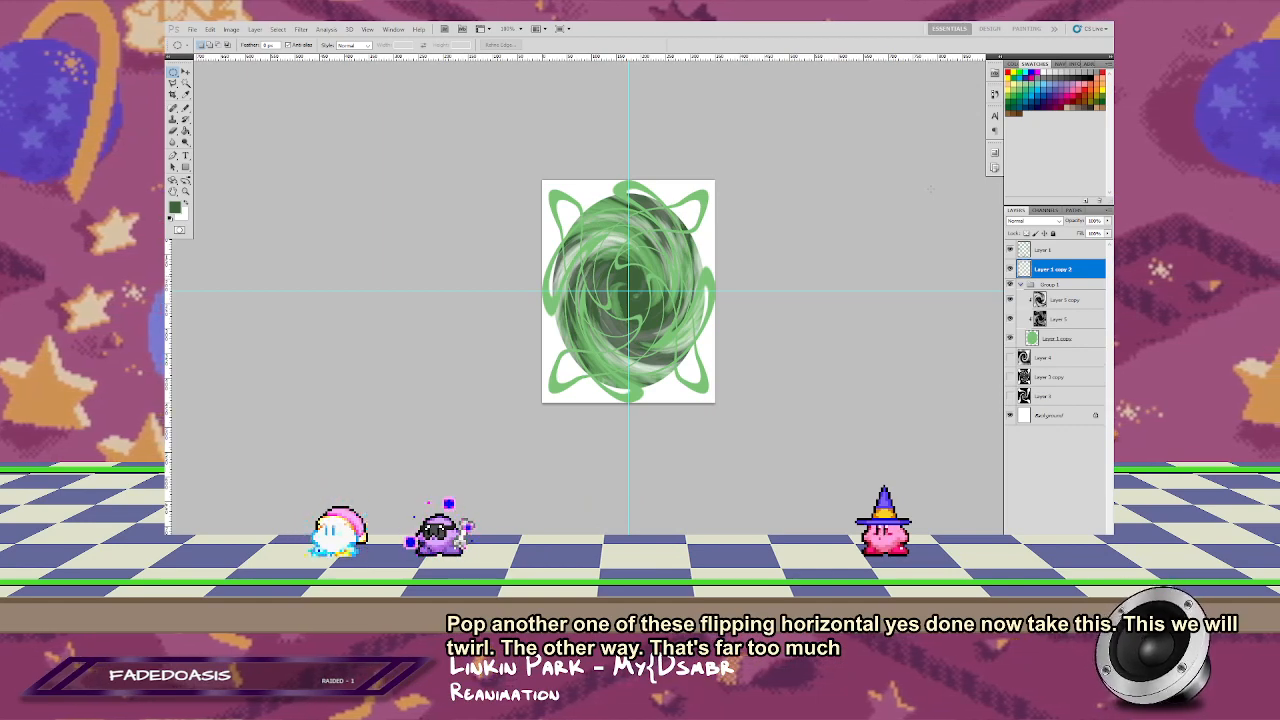
# Step: Try enlarging the twirled crossed rings around their center, discard the resize, and undo the twirl
pyautogui.hotkey('ctrl', 't')
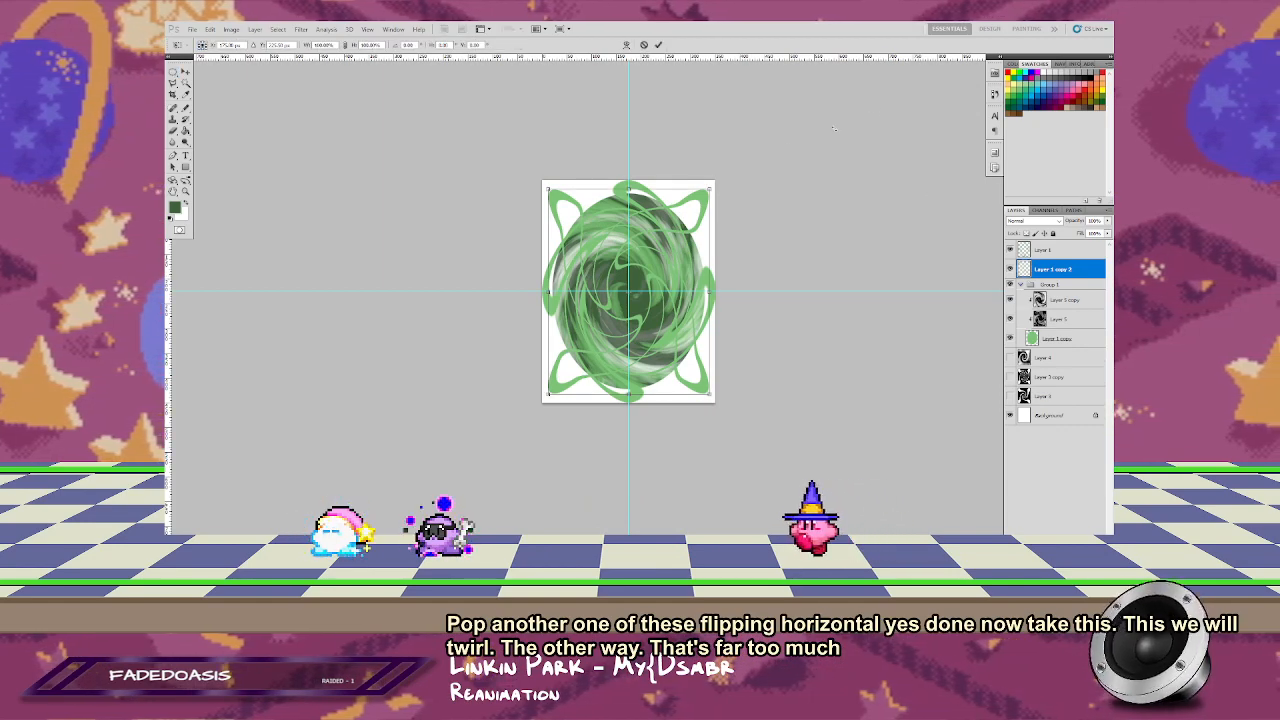
pyautogui.moveTo(711, 187); pyautogui.dragTo(725, 171)
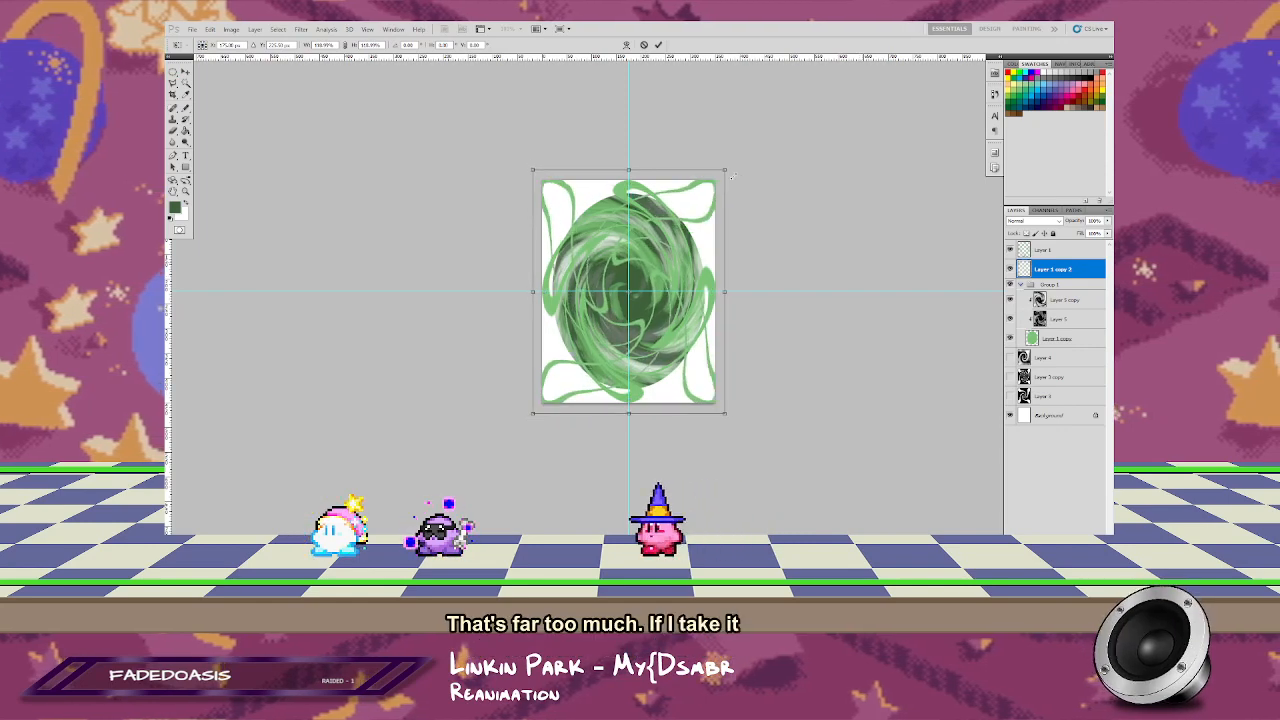
pyautogui.press('Escape')
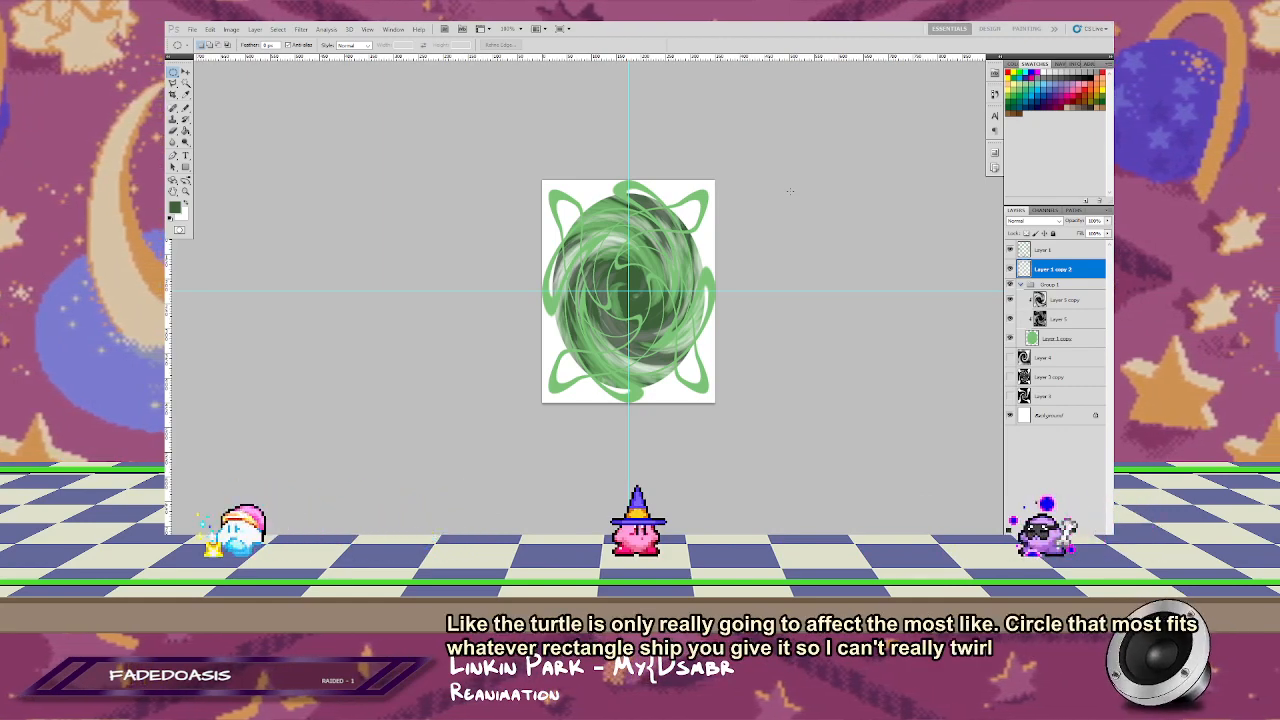
pyautogui.hotkey('ctrl', 'z')
# Step: Shrink the crossed rings around their center to sit inside the oval and reapply the last Twirl filter
pyautogui.hotkey('ctrl', 't')
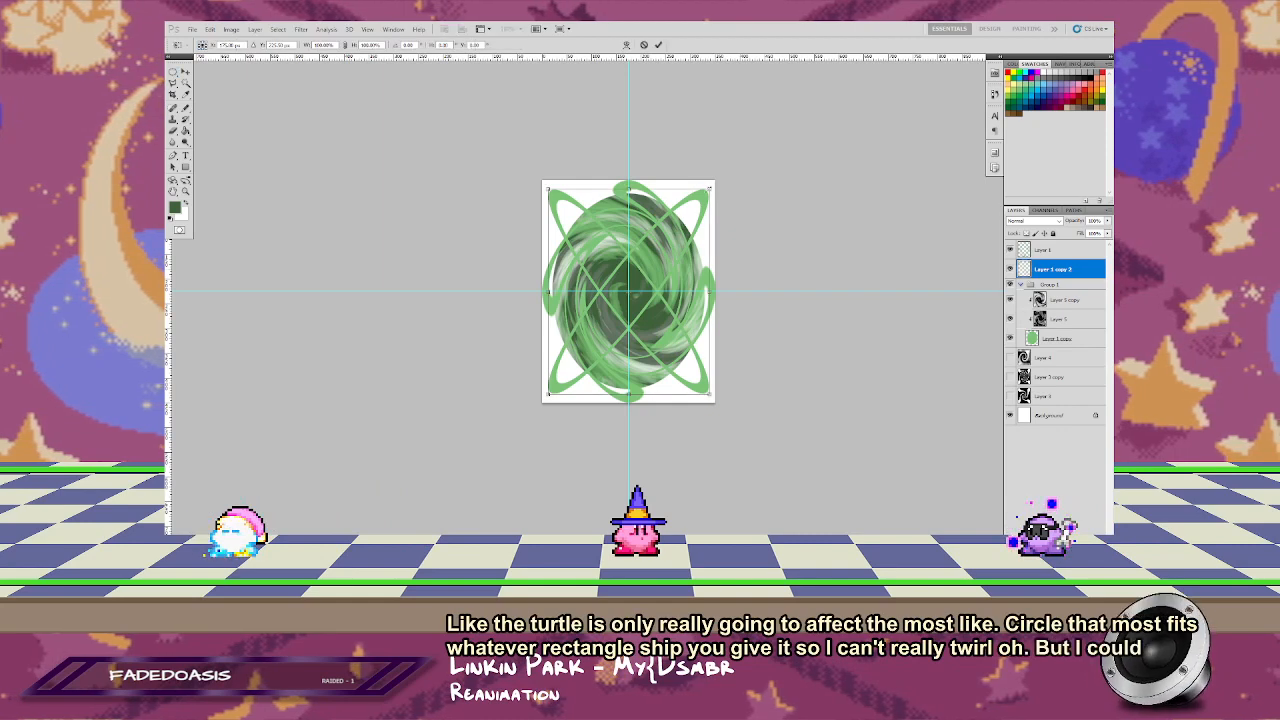
pyautogui.moveTo(710, 188); pyautogui.dragTo(680, 224)
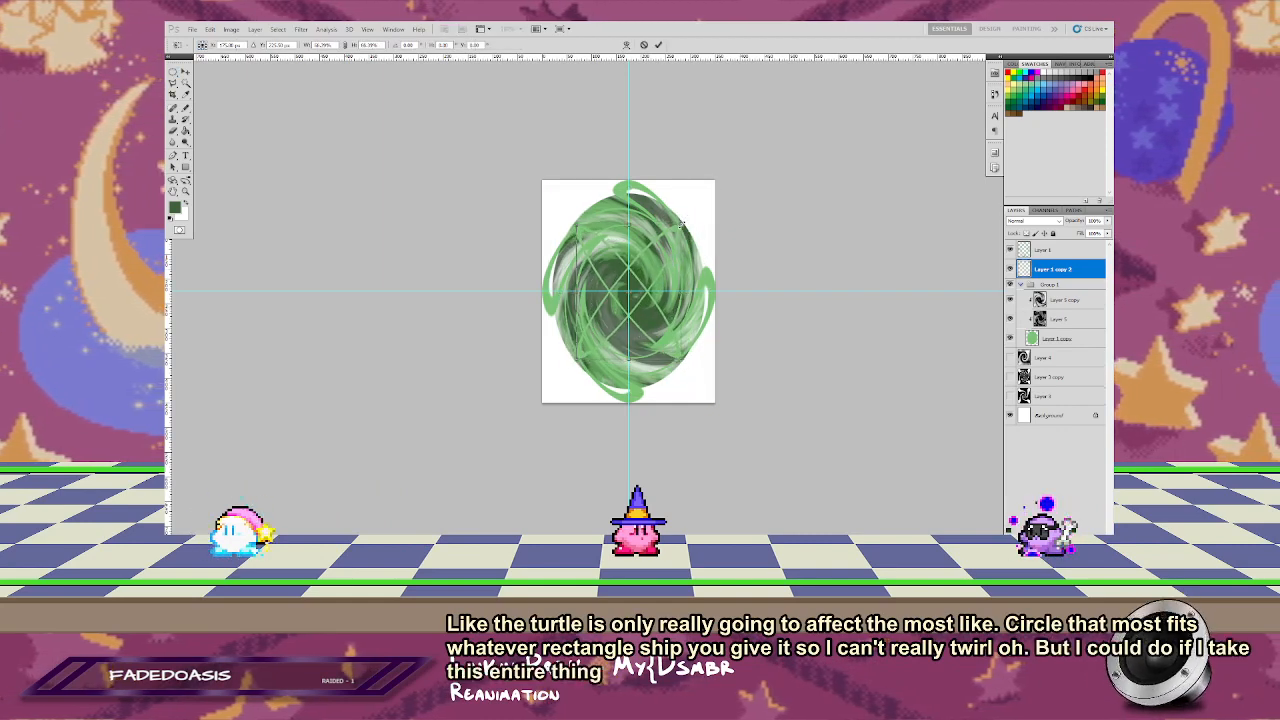
pyautogui.press('Return')
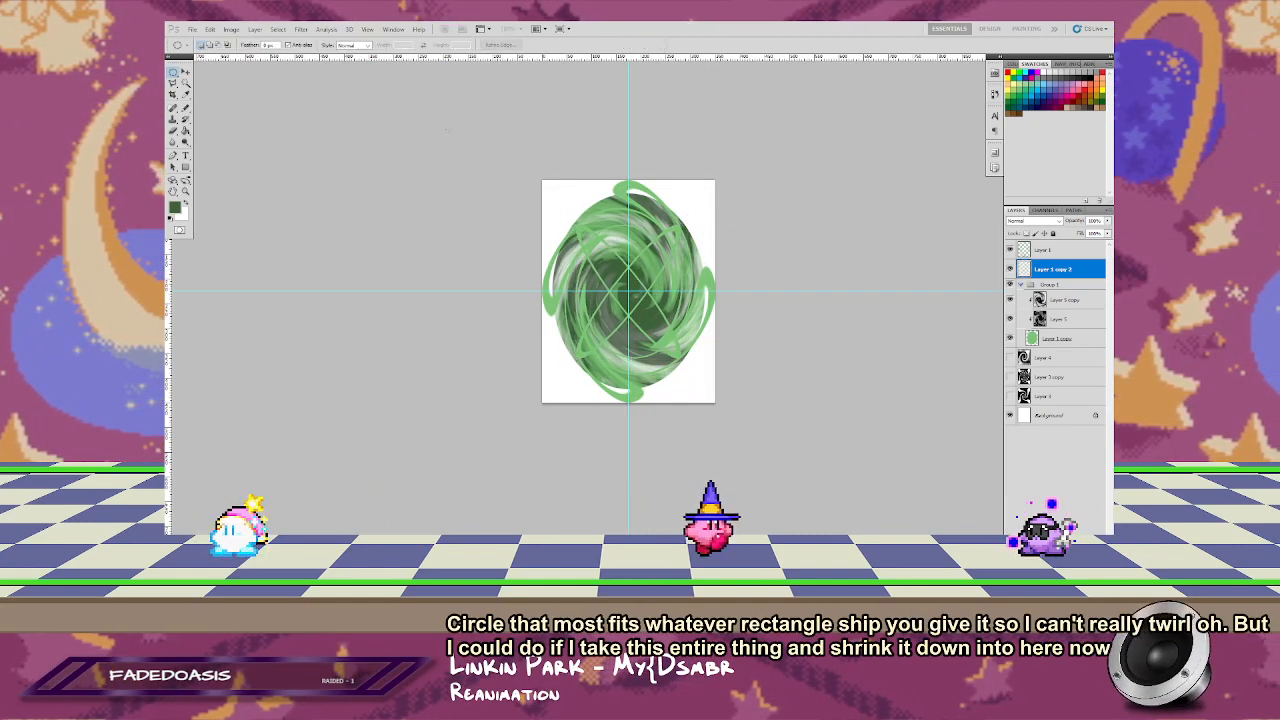
pyautogui.click(301, 28)
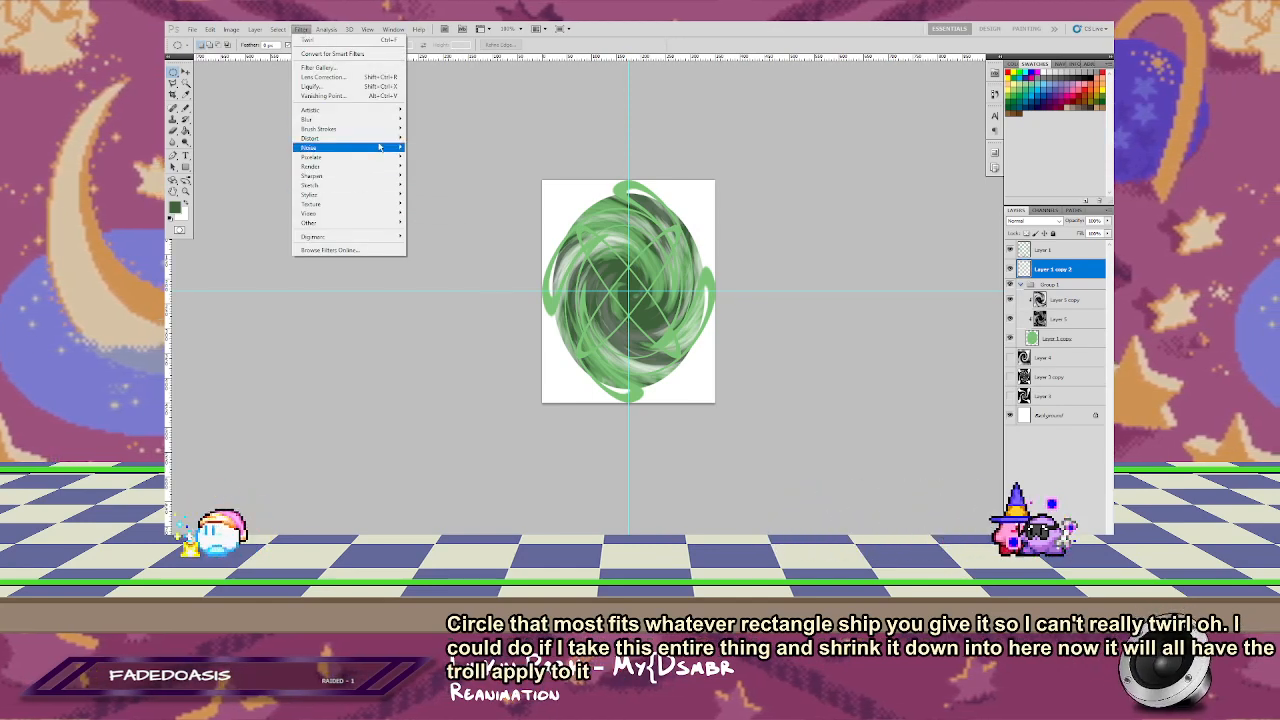
pyautogui.click(330, 40)
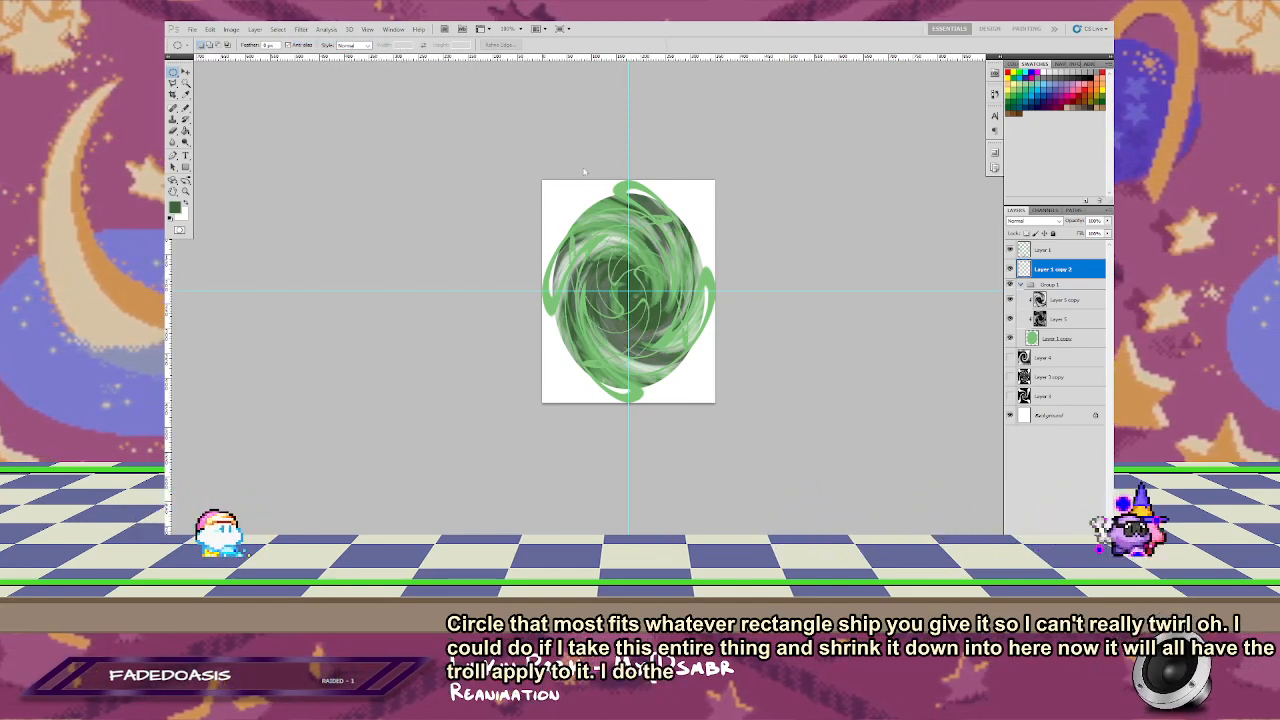
# Step: Enlarge the twirled rings to nearly fill the canvas and move their layer beneath the green oval in the group
pyautogui.hotkey('ctrl', 't')
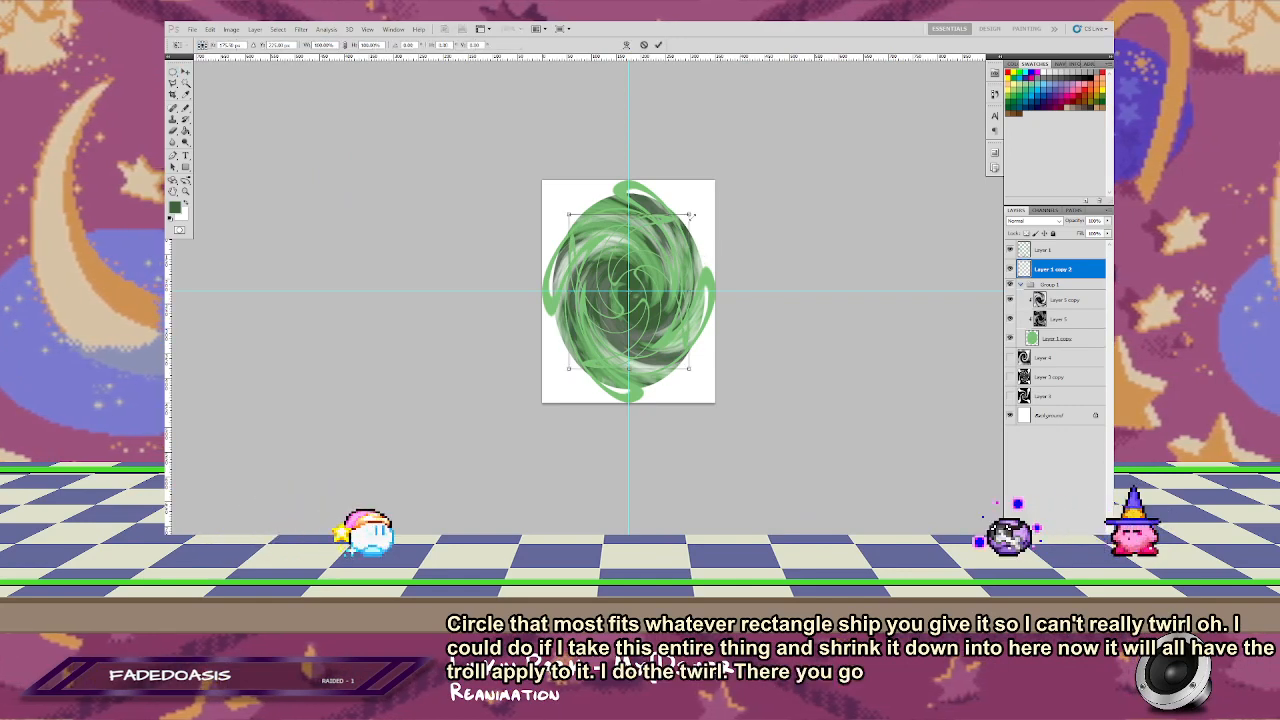
pyautogui.moveTo(698, 205); pyautogui.dragTo(713, 186)
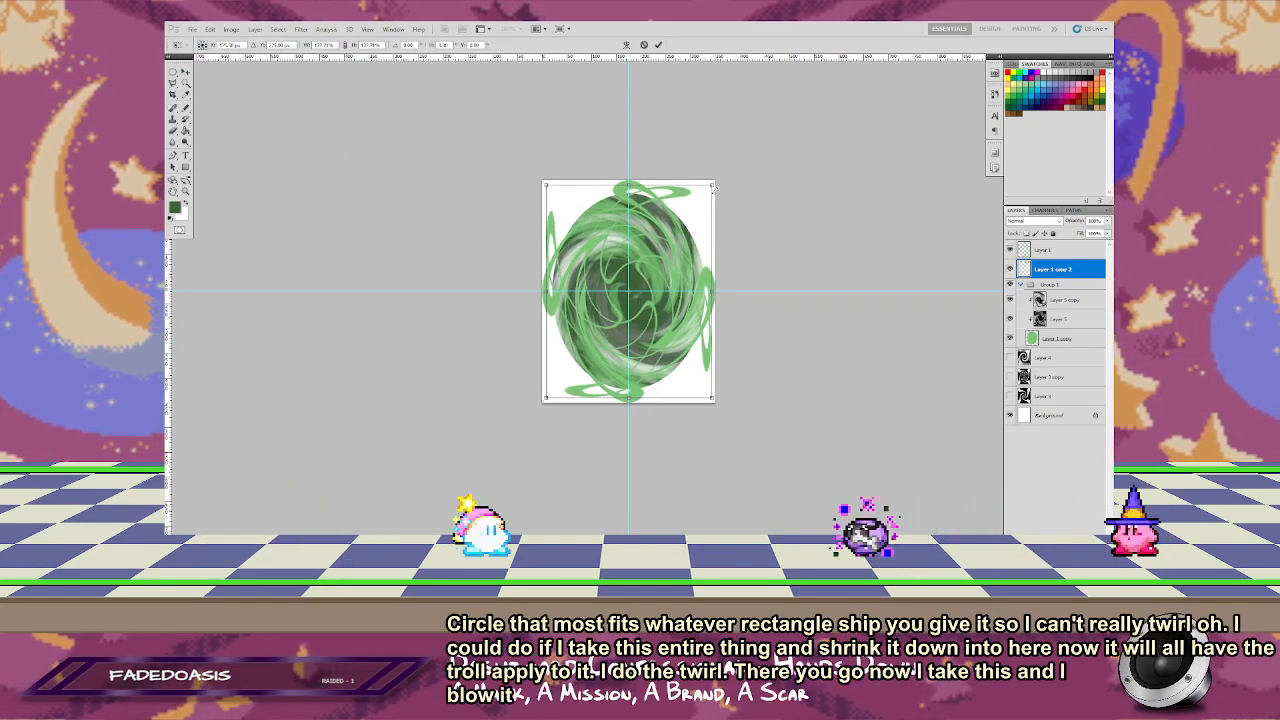
pyautogui.click(660, 45)
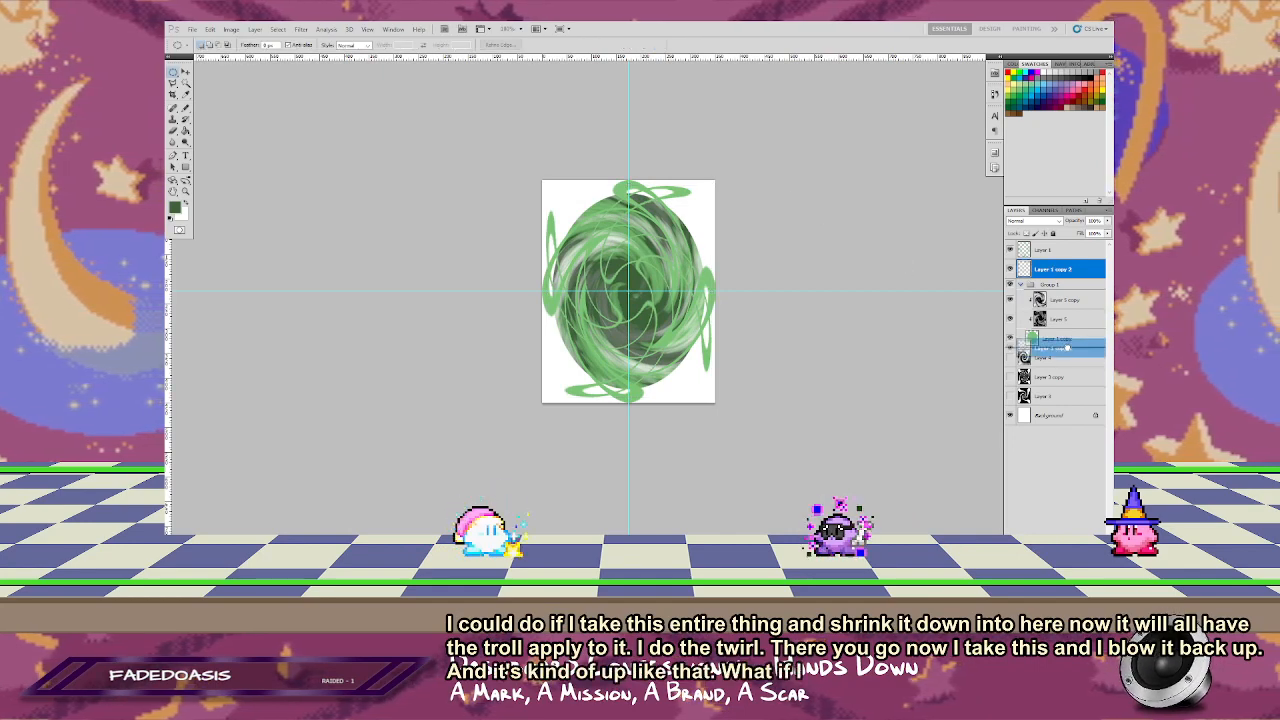
pyautogui.moveTo(1067, 347); pyautogui.dragTo(1066, 348)
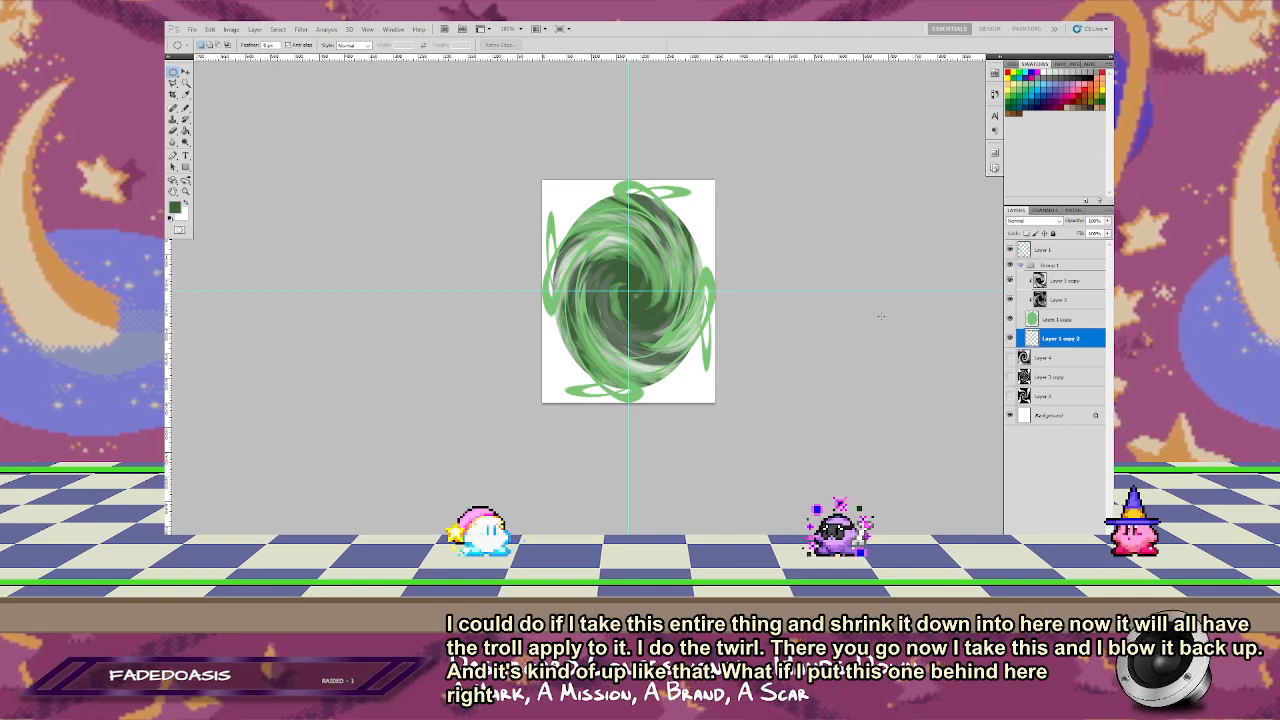
# Step: Try rotating the crossed rings behind the oval slightly clockwise, and delete that ring layer
pyautogui.hotkey('ctrl', 't')
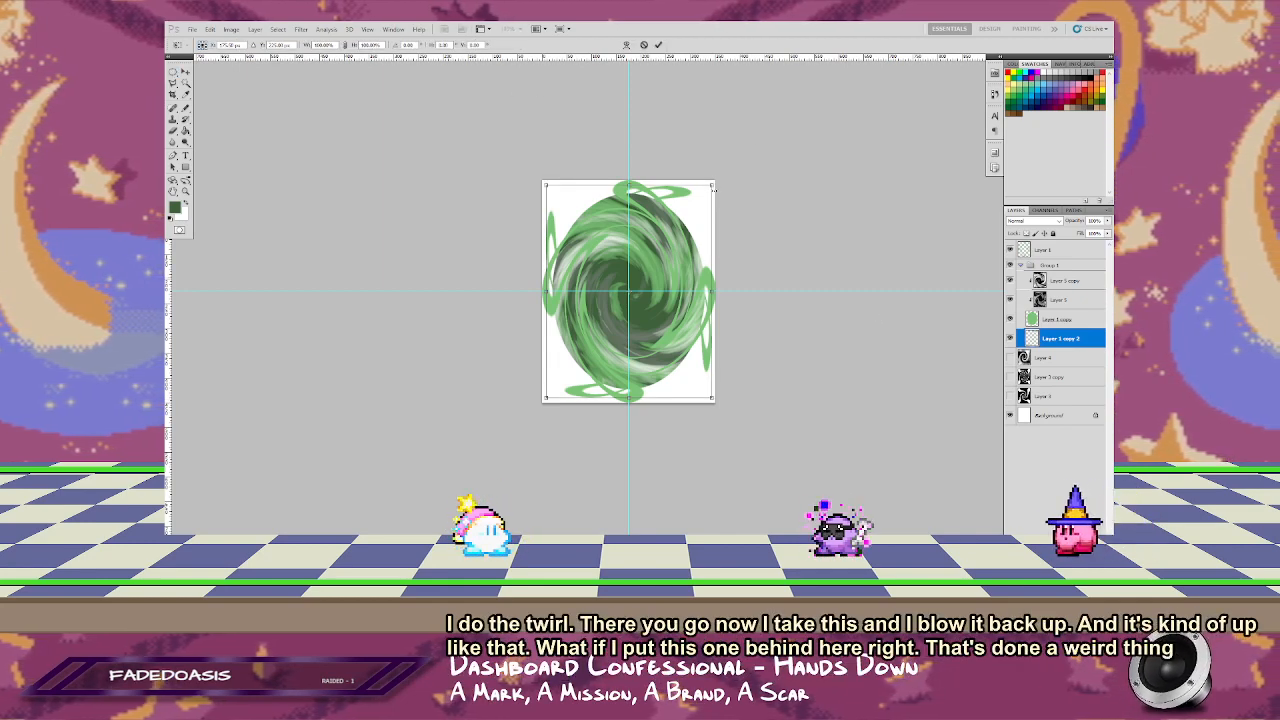
pyautogui.moveTo(735, 187); pyautogui.dragTo(739, 213)
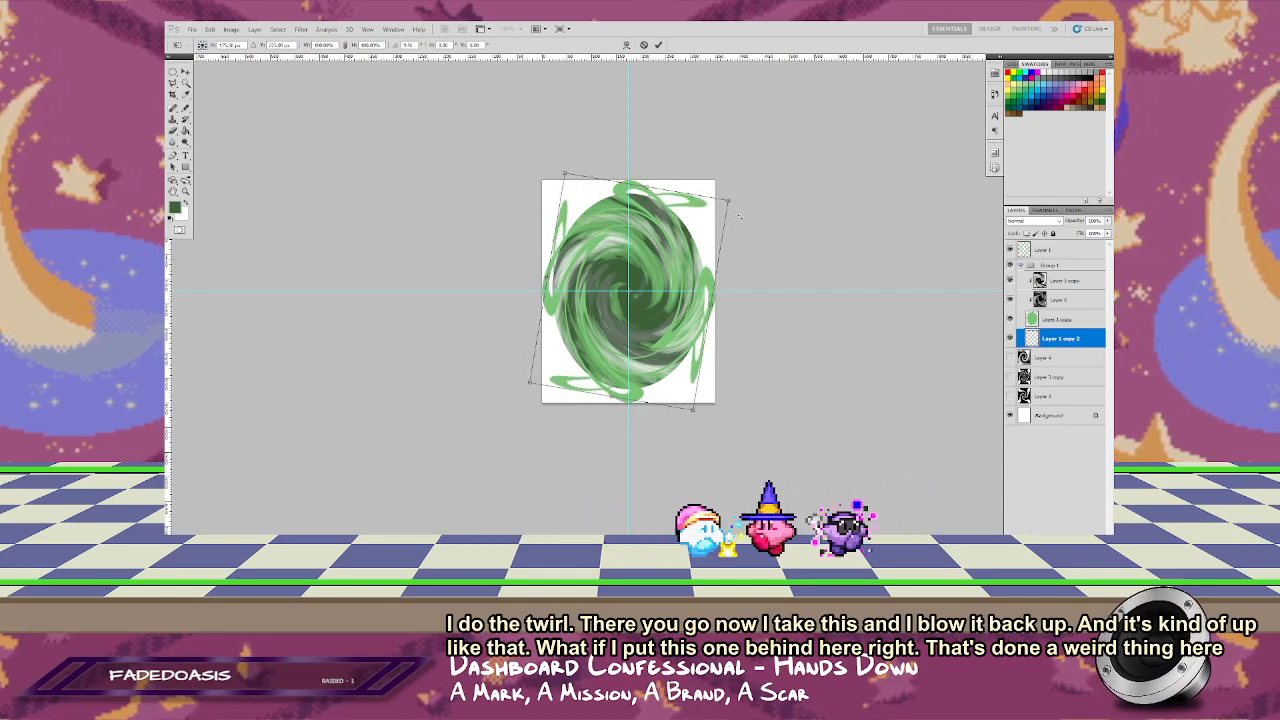
pyautogui.press('Return')
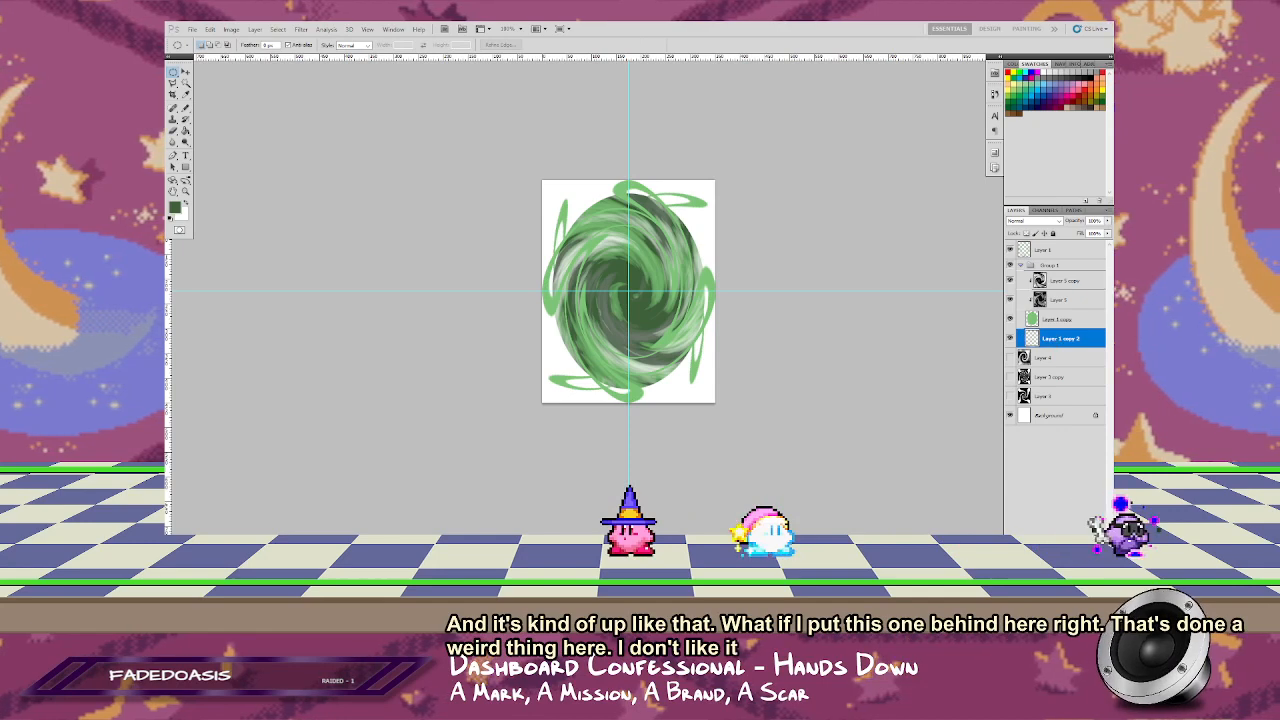
pyautogui.press('Delete')
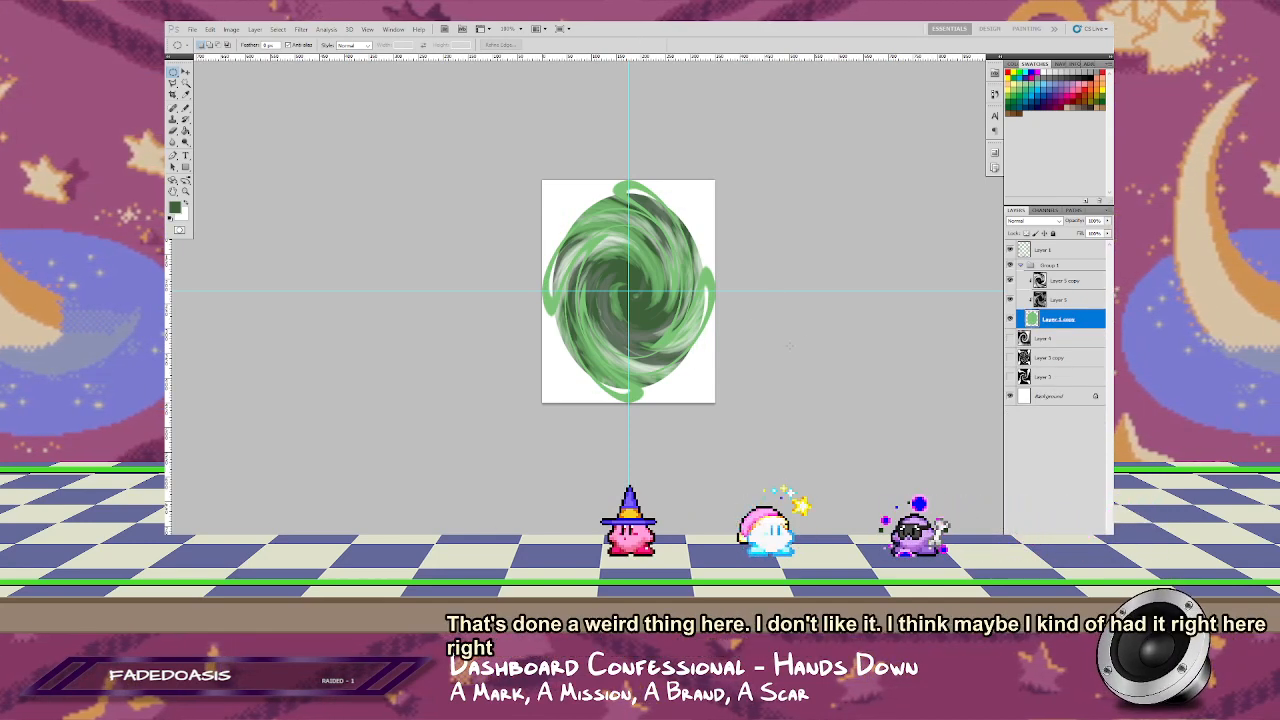
# Step: Switch to VLC media player, play "Sic Transit Gloria...Glory Fades" by Brand New, and minimize the player
pyautogui.hotkey('alt', 'Tab')
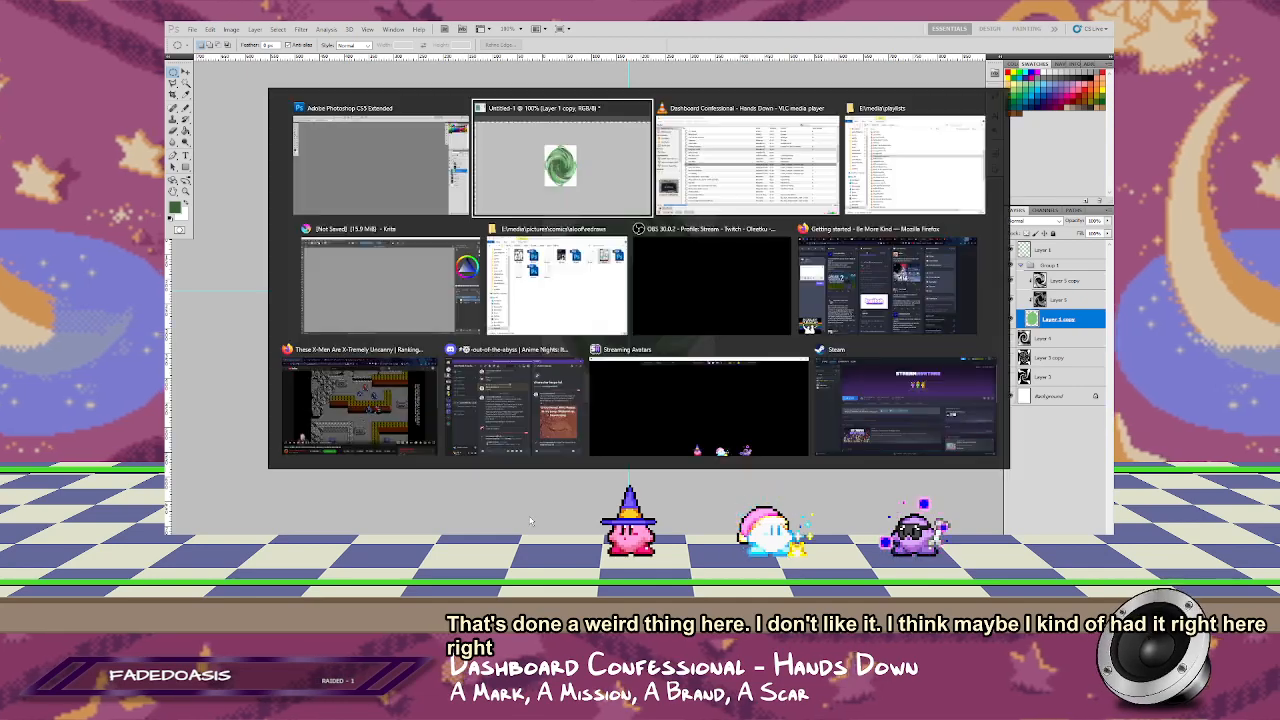
pyautogui.hotkey('alt', 'Tab')
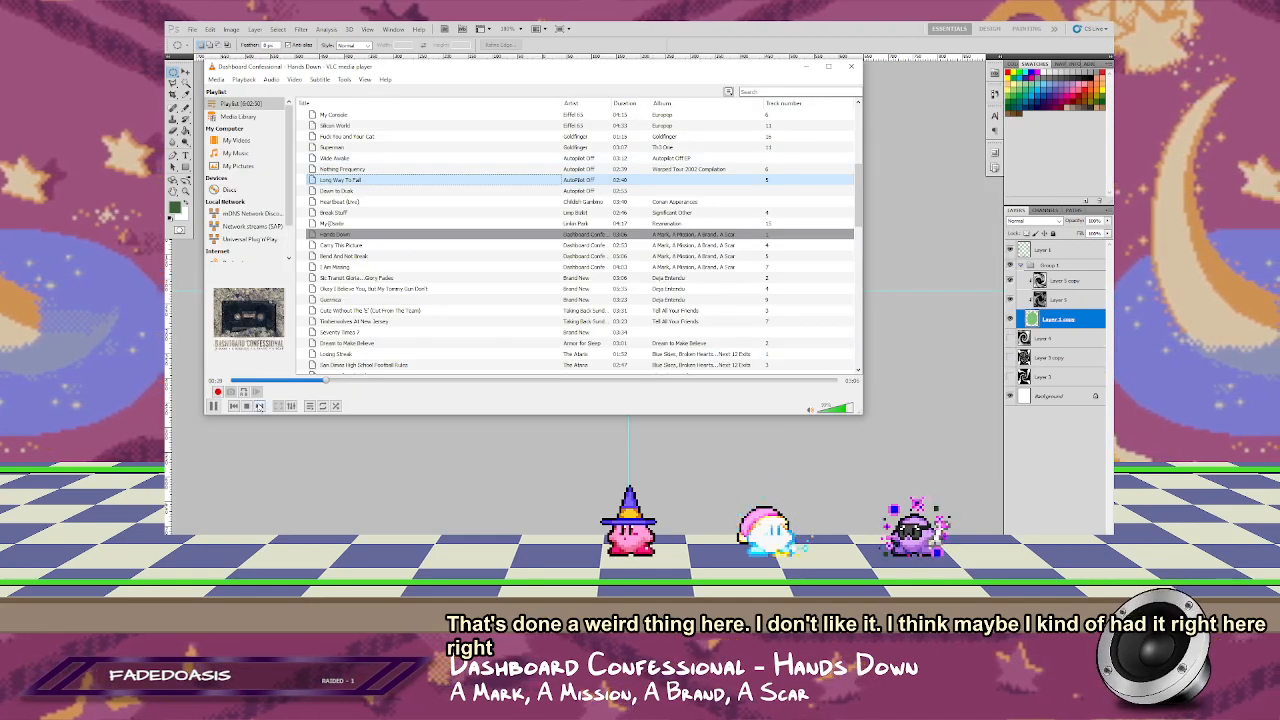
pyautogui.click(259, 406)
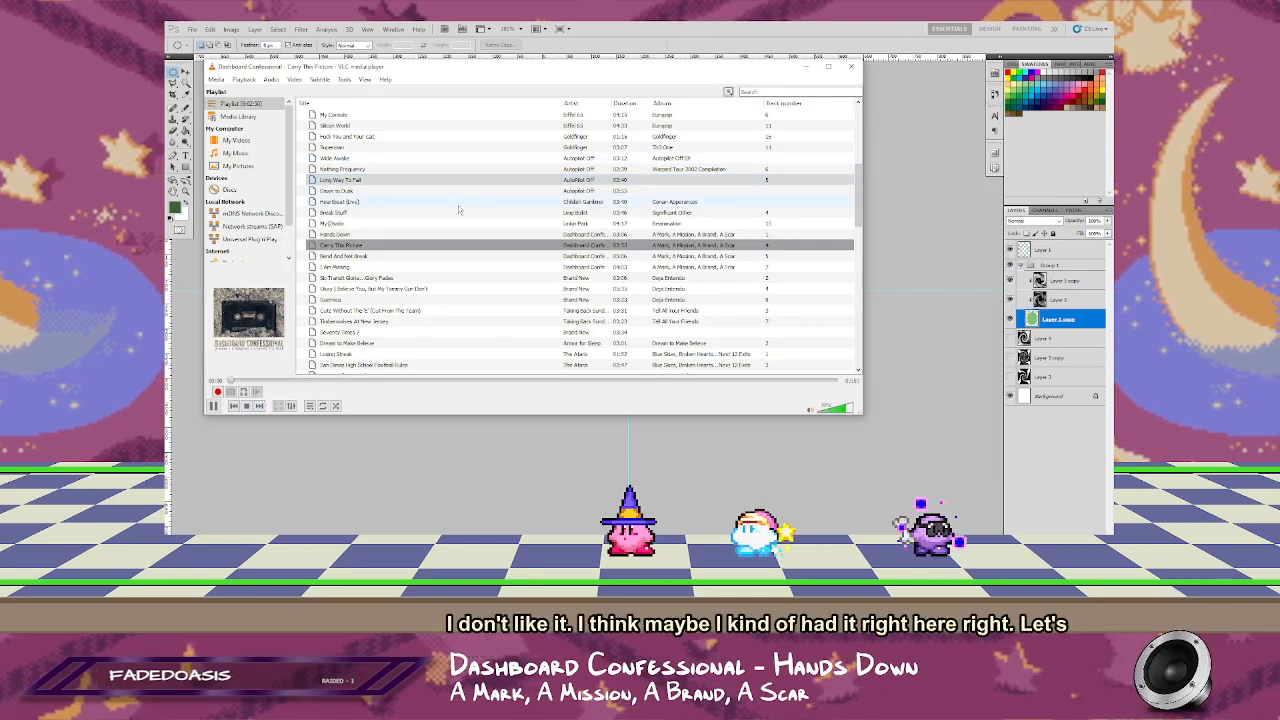
pyautogui.doubleClick(577, 279)
pyautogui.click(806, 67)
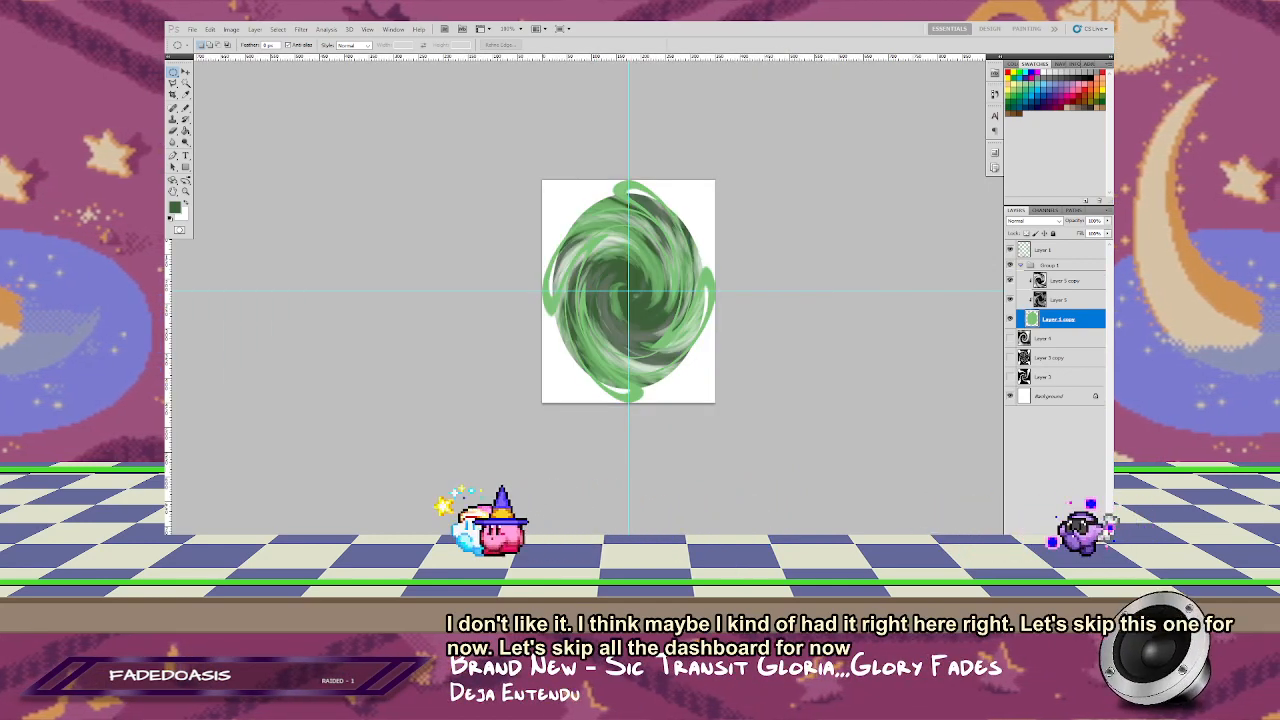
# Step: Inspect the top ring layer with the green oval briefly hidden, and invert the ring colors to purple
pyautogui.click(1025, 252)
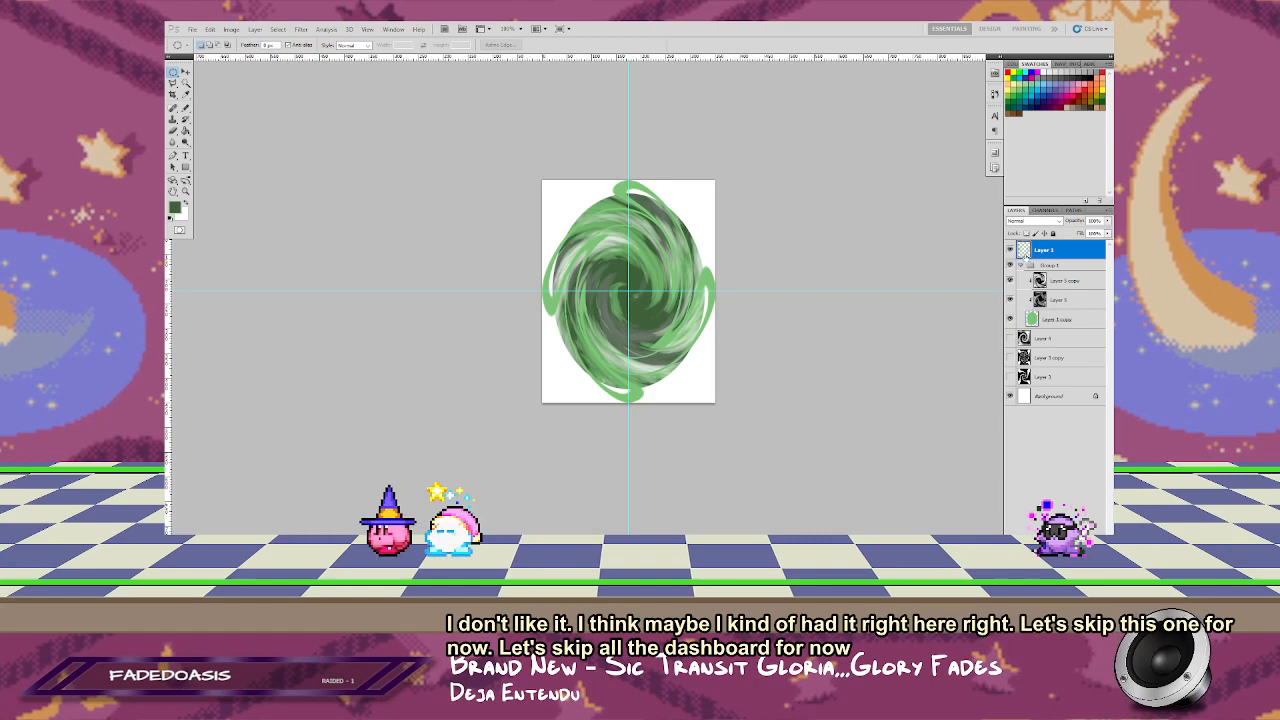
pyautogui.click(1010, 319)
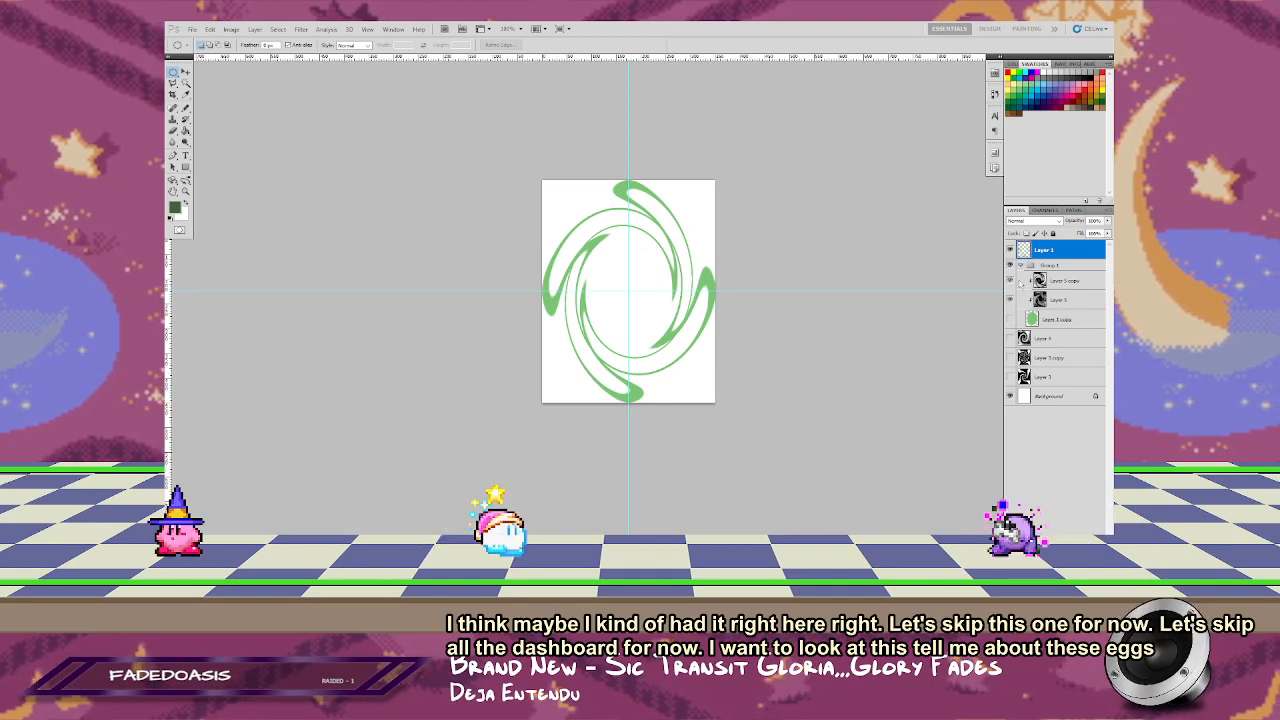
pyautogui.click(1010, 319)
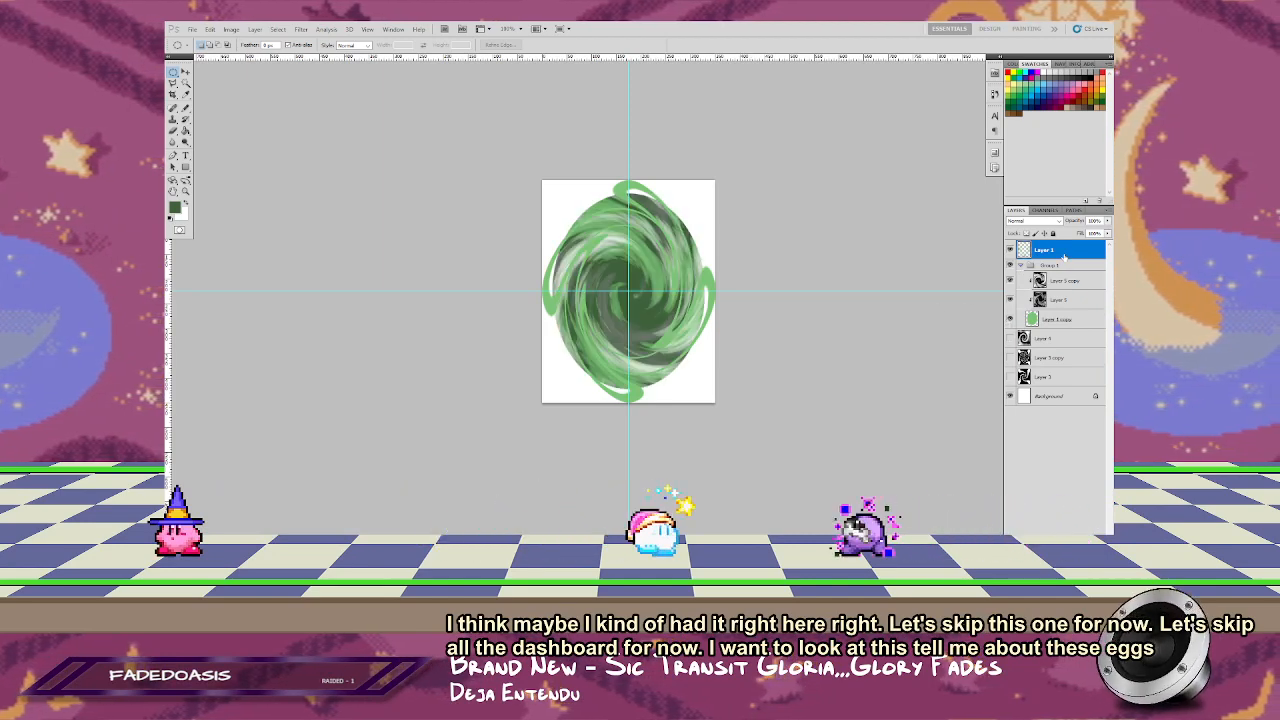
pyautogui.hotkey('ctrl', 'i')
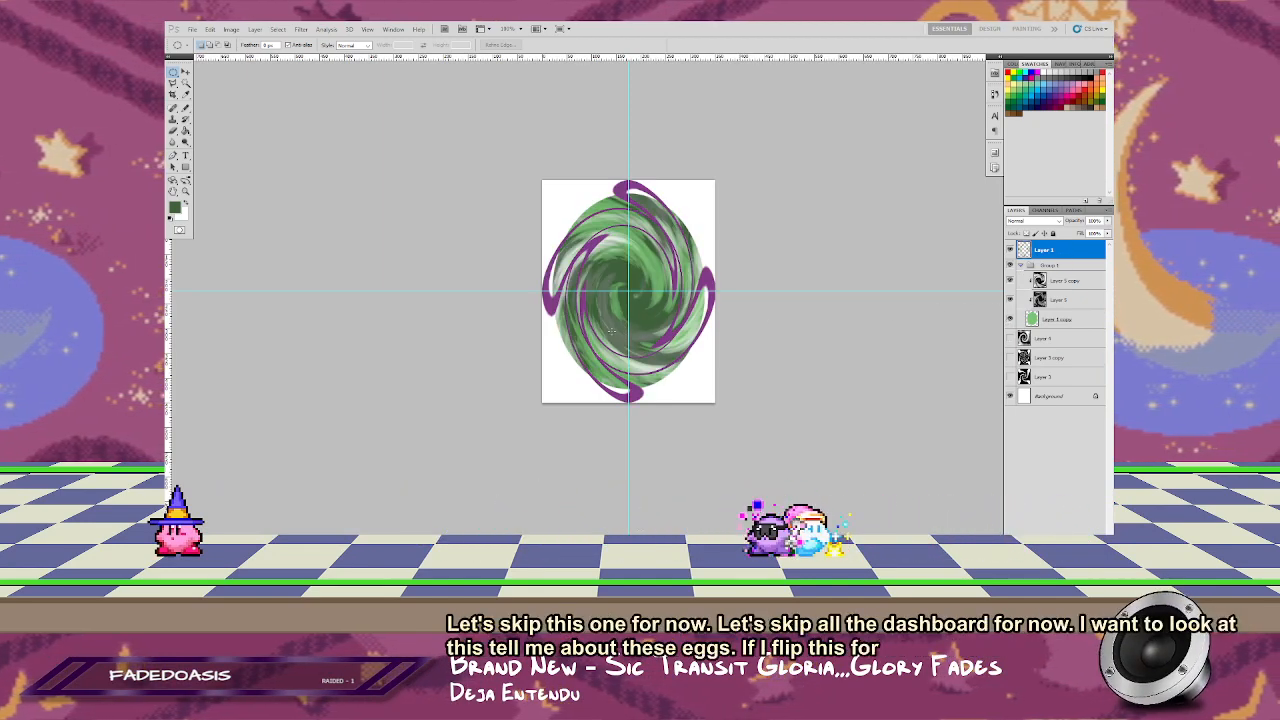
# Step: Try outlining the lower-left edge of the swirl with a lasso selection in an enlarged full-screen view
pyautogui.press('f')
pyautogui.press('f')
pyautogui.hotkey('ctrl', '0')
pyautogui.moveTo(696, 292); pyautogui.dragTo(704, 302)
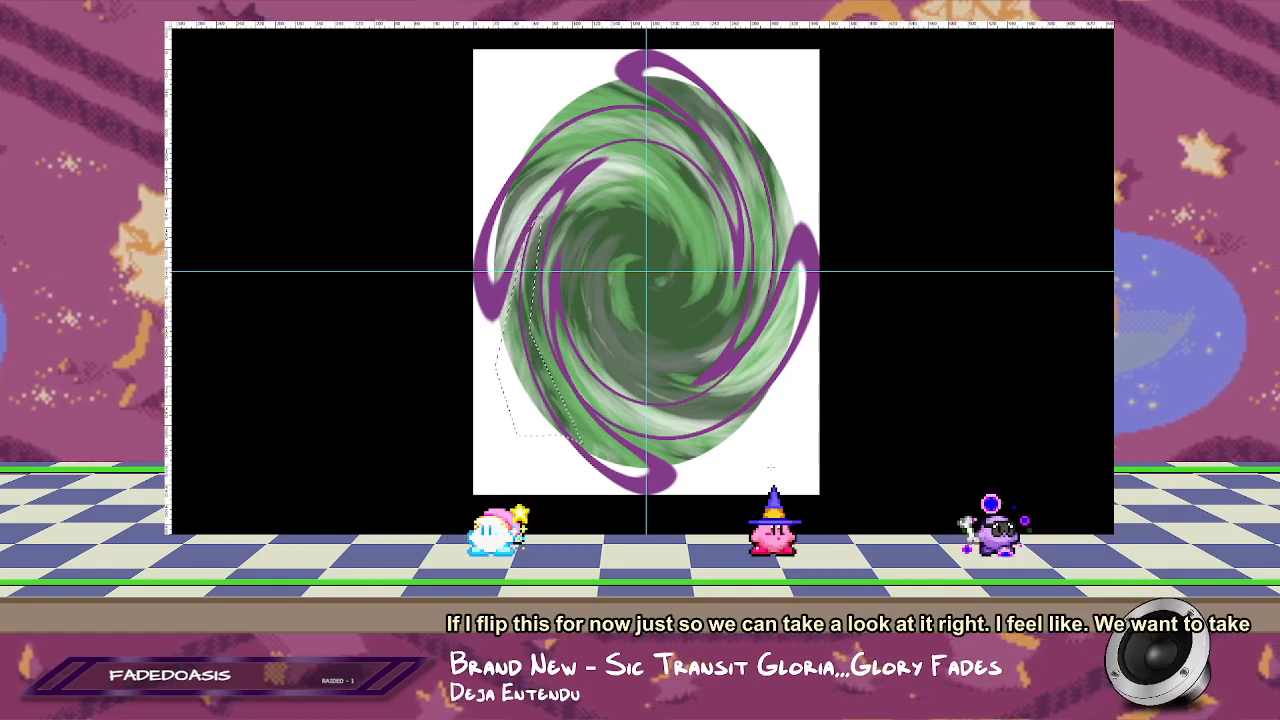
pyautogui.press('f')
pyautogui.press('f')
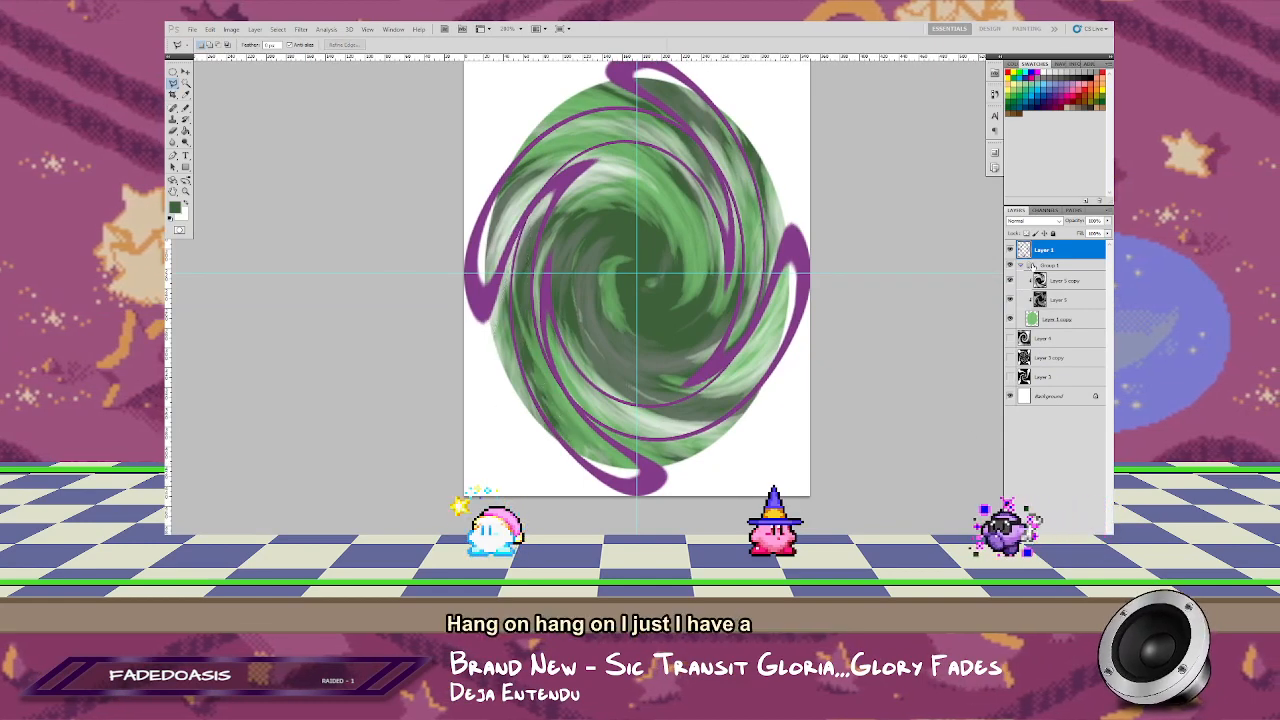
# Step: Duplicate the purple ring layer with the original hidden, and clear the copy's half above the horizontal guide
pyautogui.hotkey('ctrl', 'j')
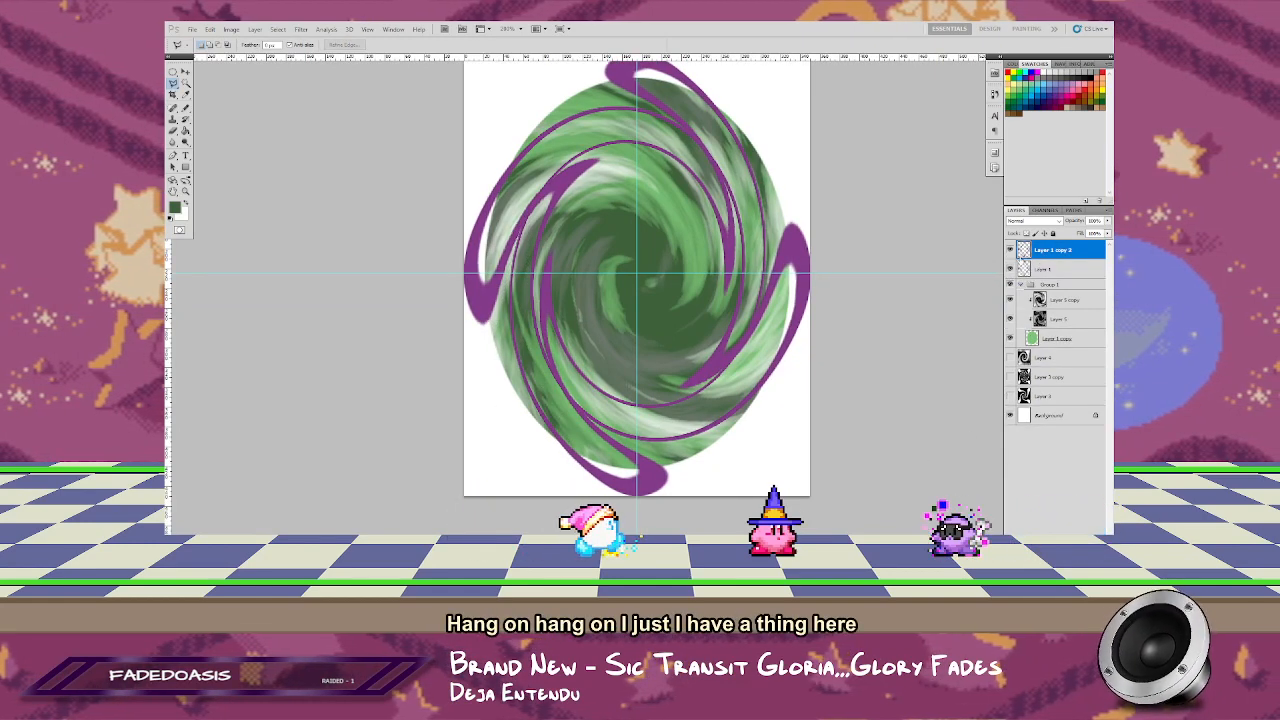
pyautogui.click(1010, 269)
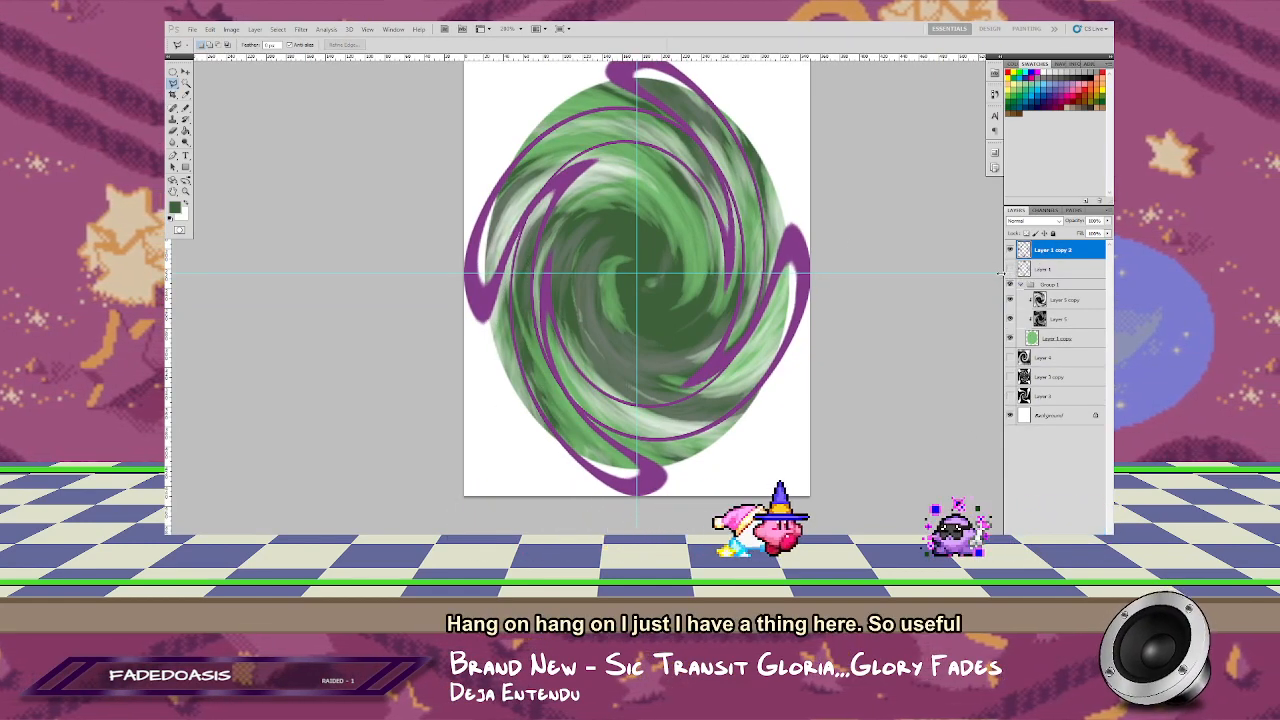
pyautogui.moveTo(781, 219); pyautogui.dragTo(774, 277)
pyautogui.press('m')
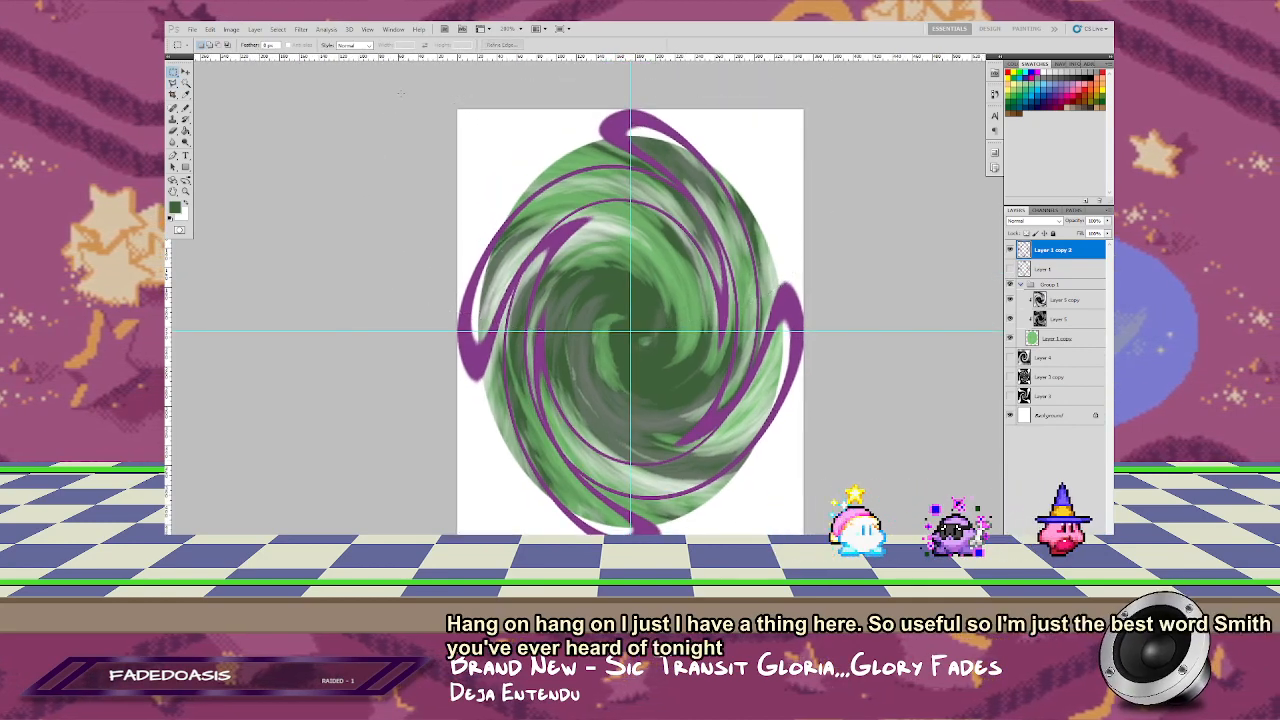
pyautogui.moveTo(813, 336); pyautogui.dragTo(813, 332)
pyautogui.press('Delete')
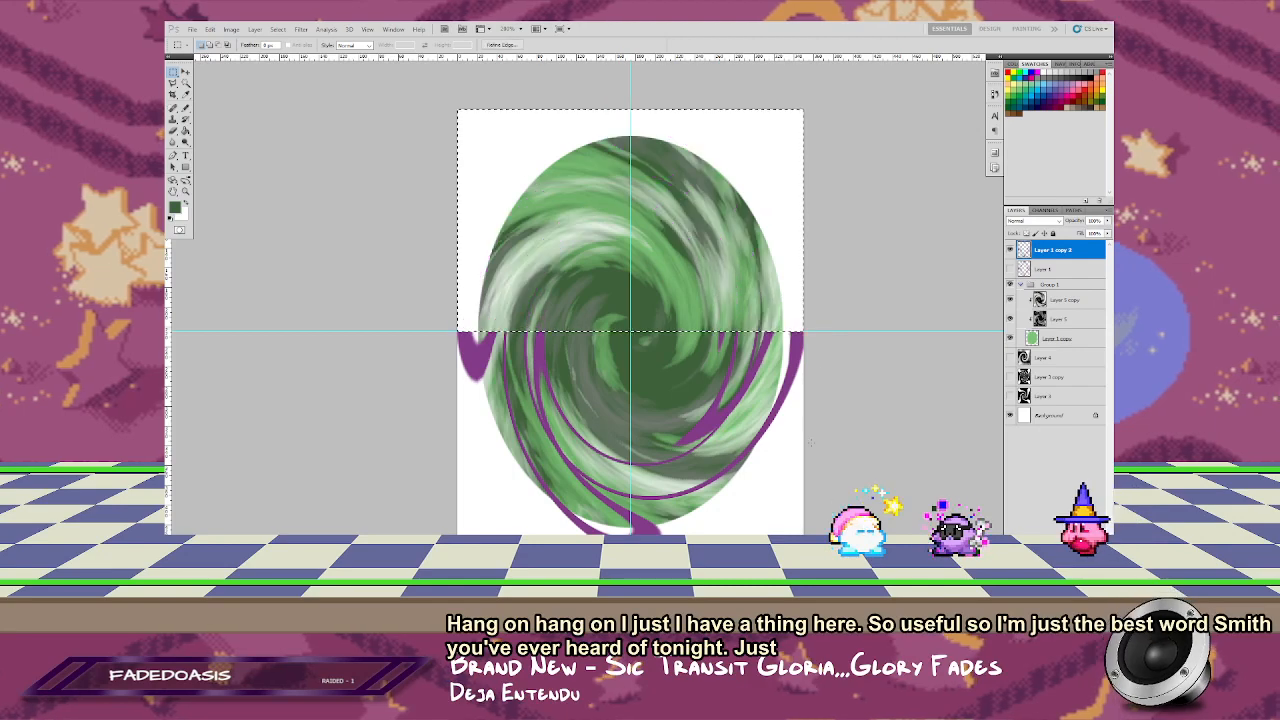
# Step: Clear the purple ring copy's remaining part on the right side of the vertical guide and deselect
pyautogui.scroll(-3, 845, 437)
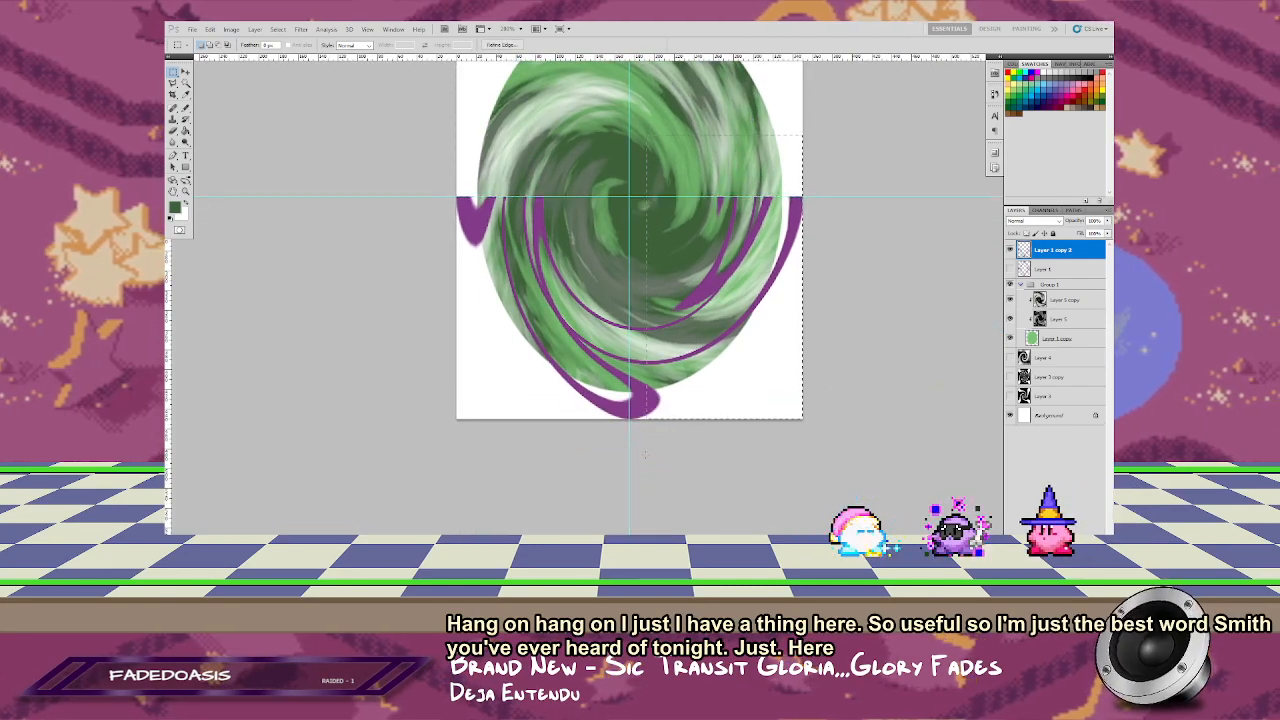
pyautogui.press('Delete')
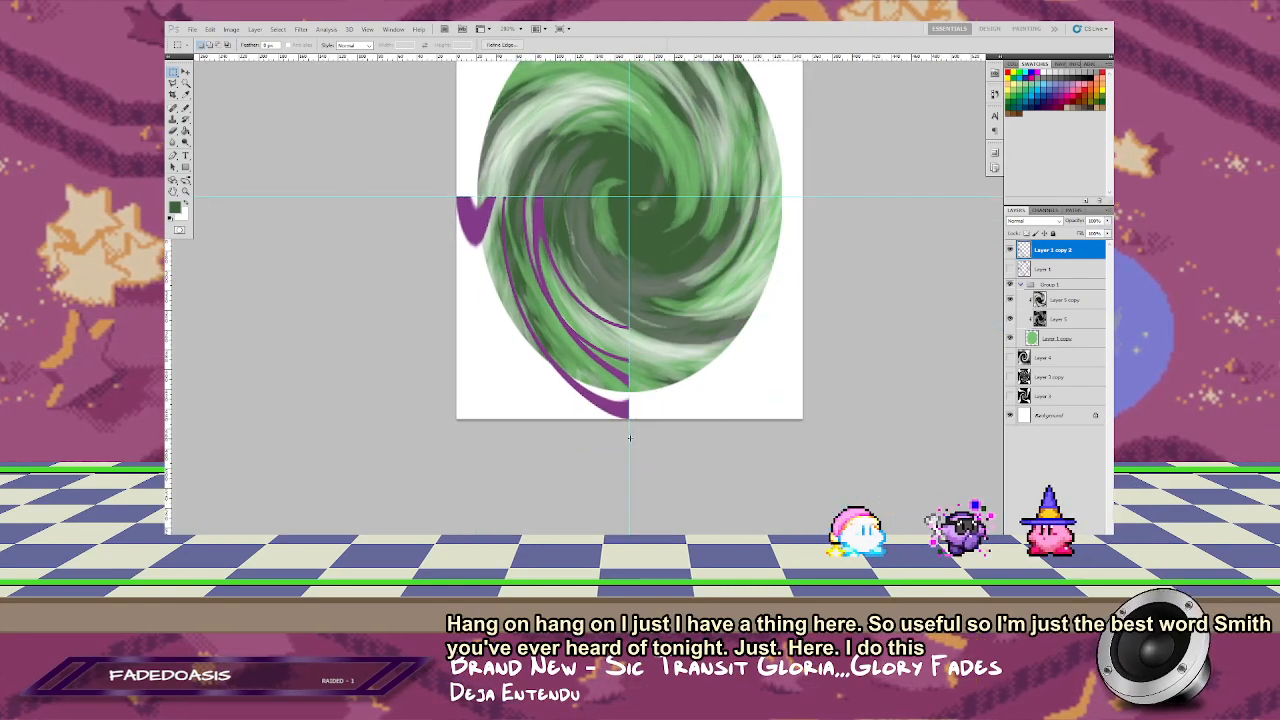
pyautogui.hotkey('ctrl', 'd')
# Step: Try fading the outer left purple strand with a gradient on a layer mask inside a lasso selection, filling the mask outside it with white
pyautogui.moveTo(585, 292); pyautogui.dragTo(627, 352)
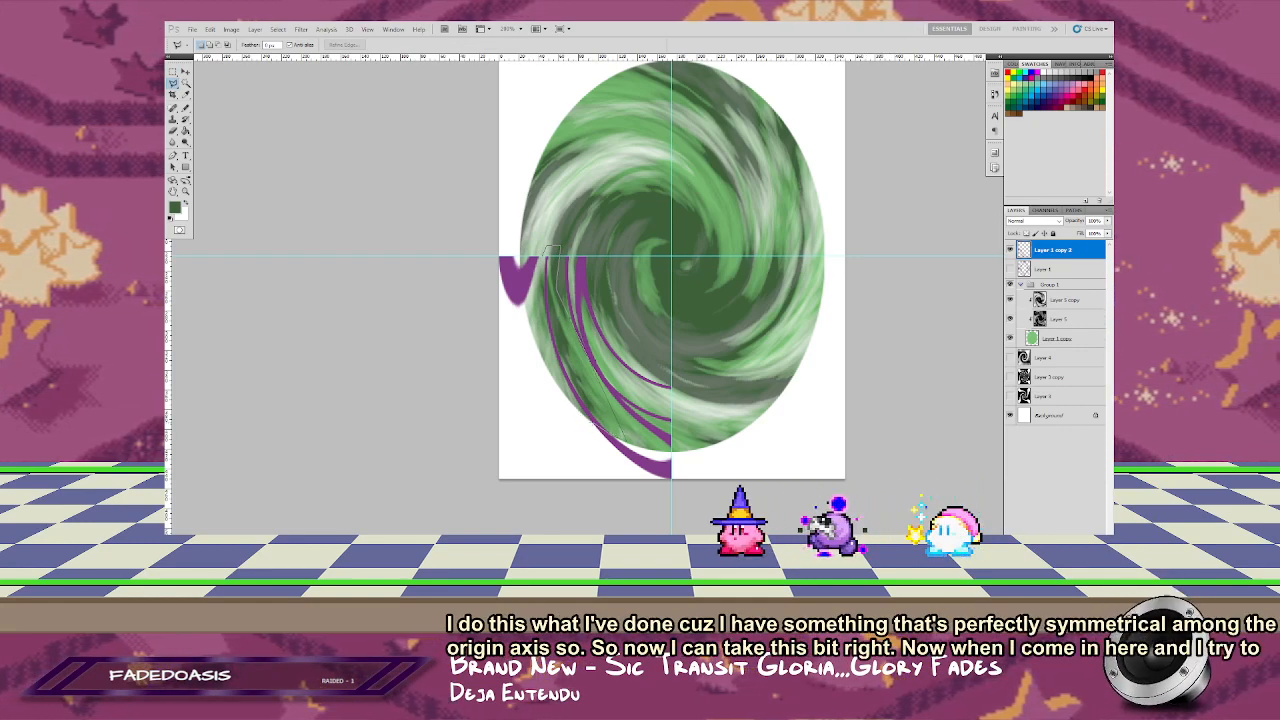
pyautogui.click(526, 380)
pyautogui.click(544, 254)
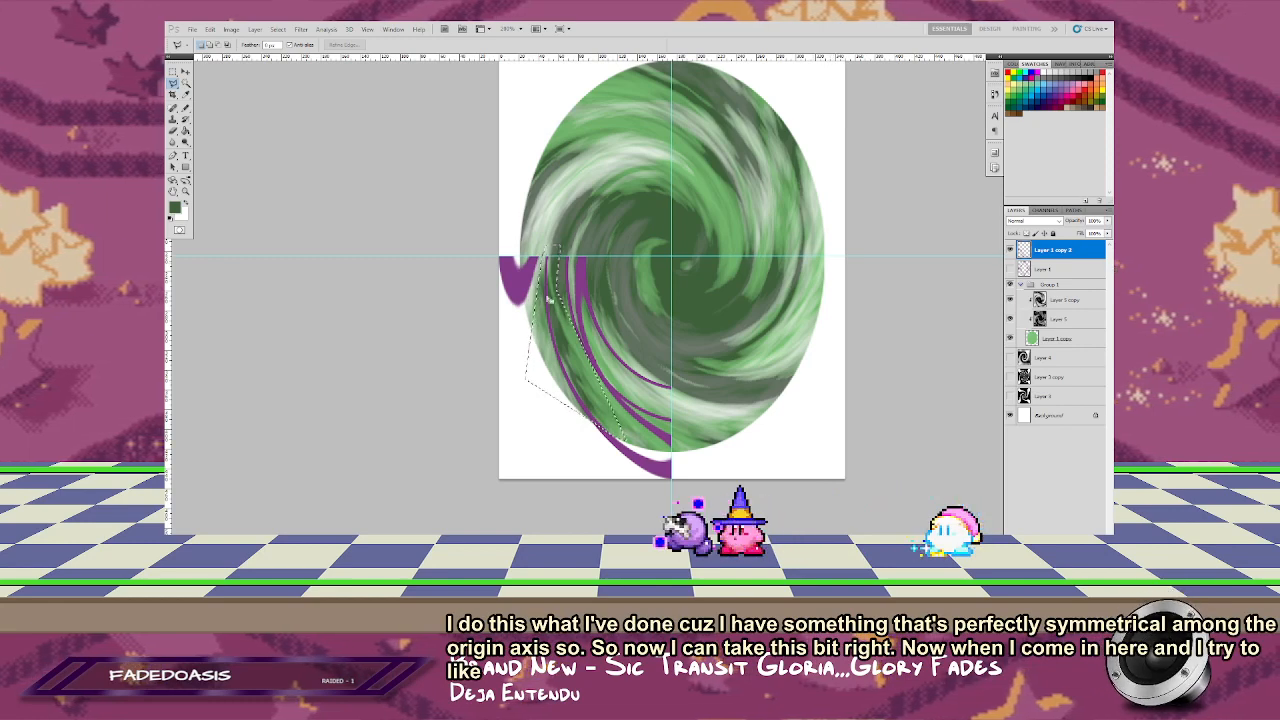
pyautogui.press('g')
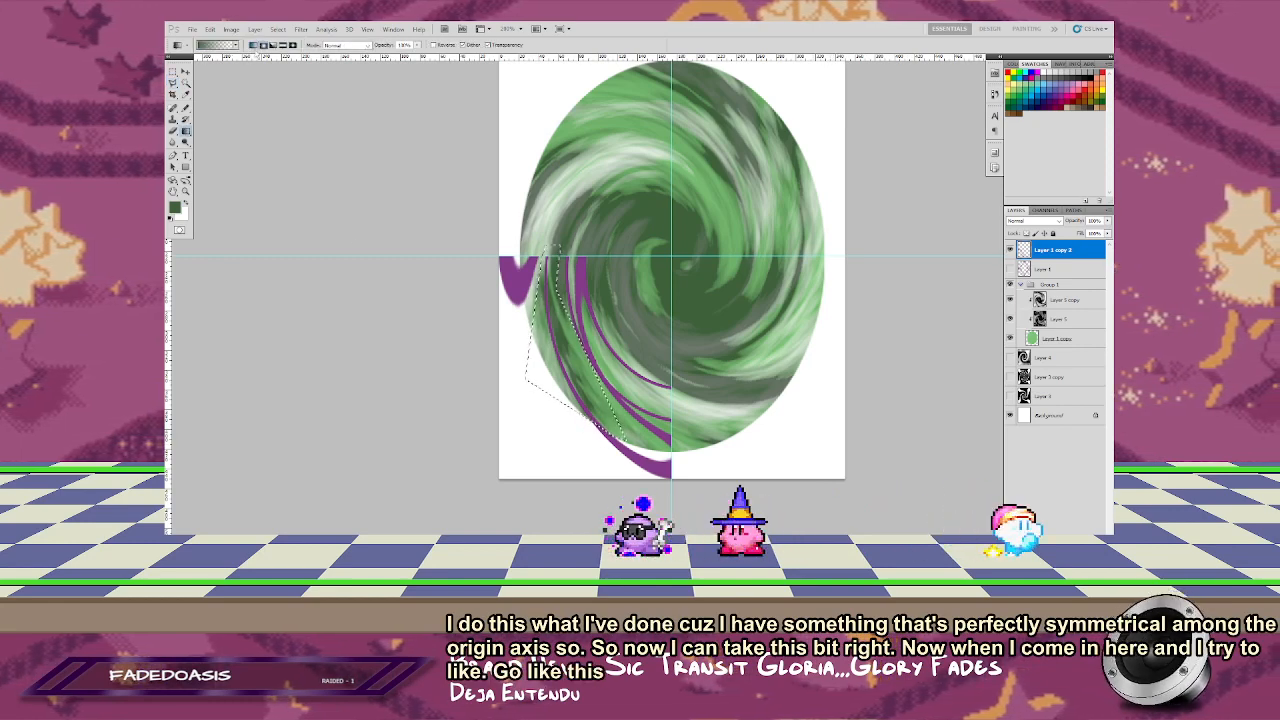
pyautogui.press('d')
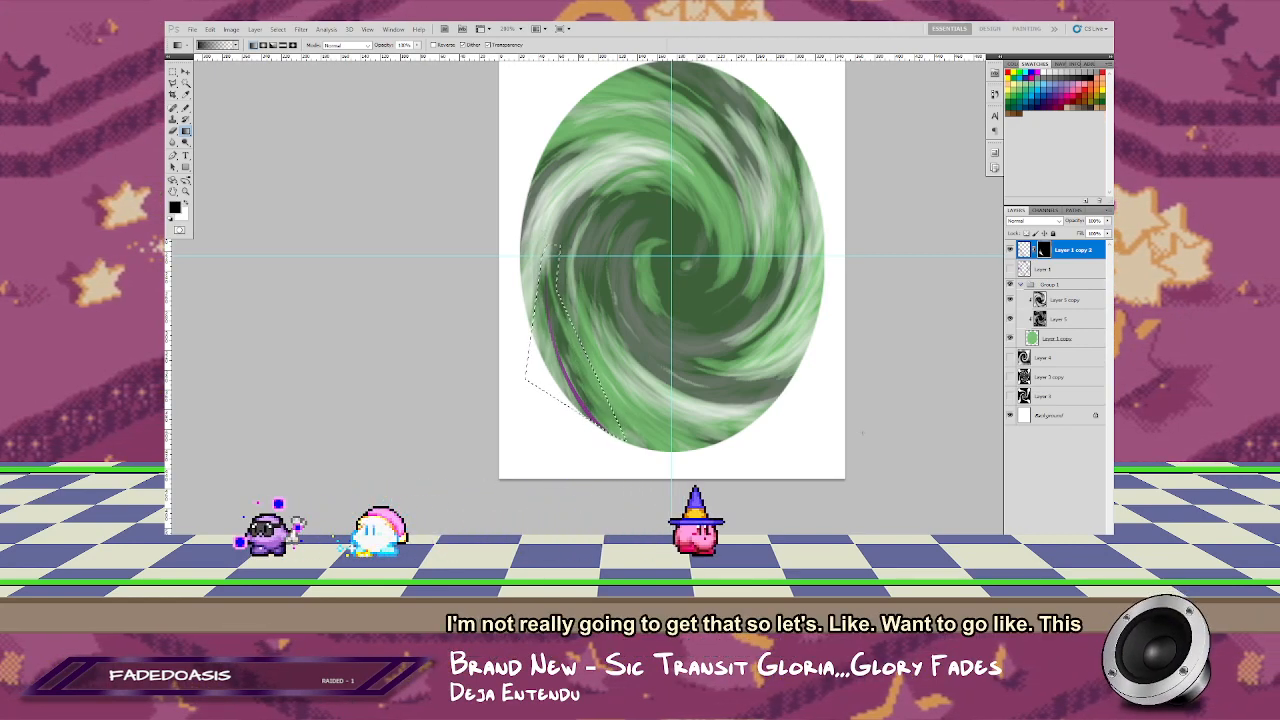
pyautogui.hotkey('ctrl', 'shift', 'i')
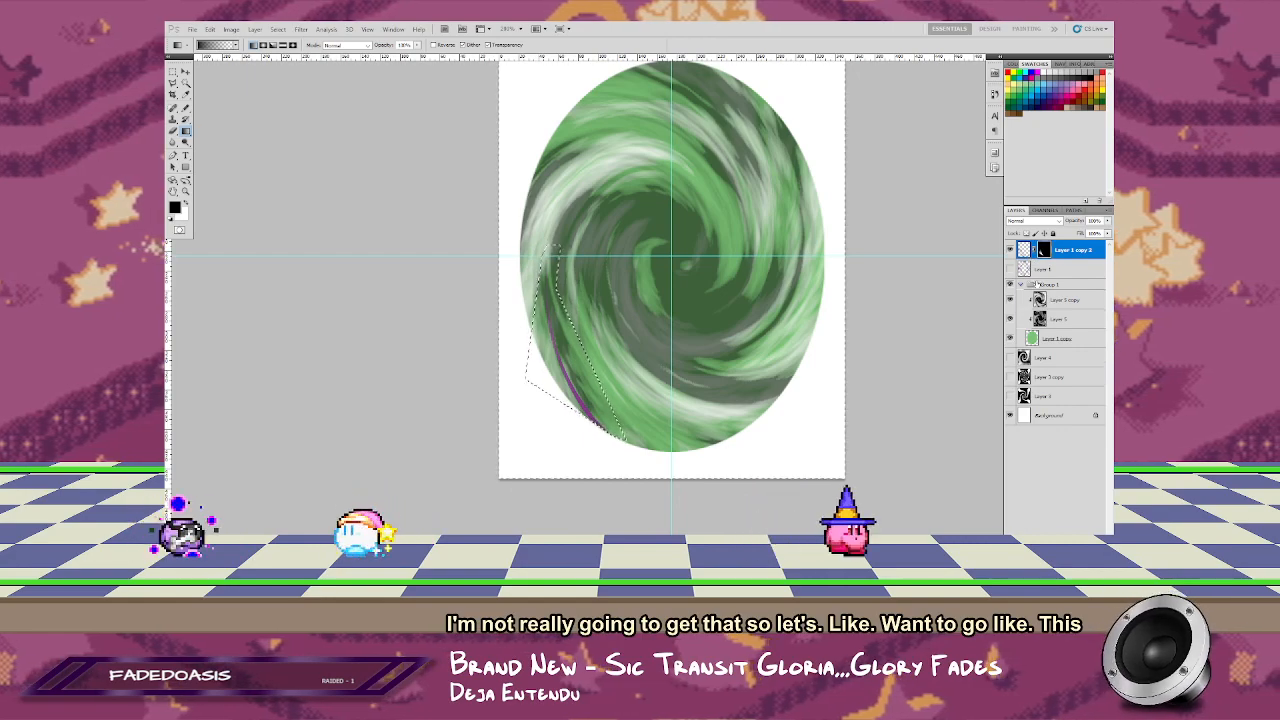
pyautogui.press('Delete')
pyautogui.hotkey('ctrl', 'd')
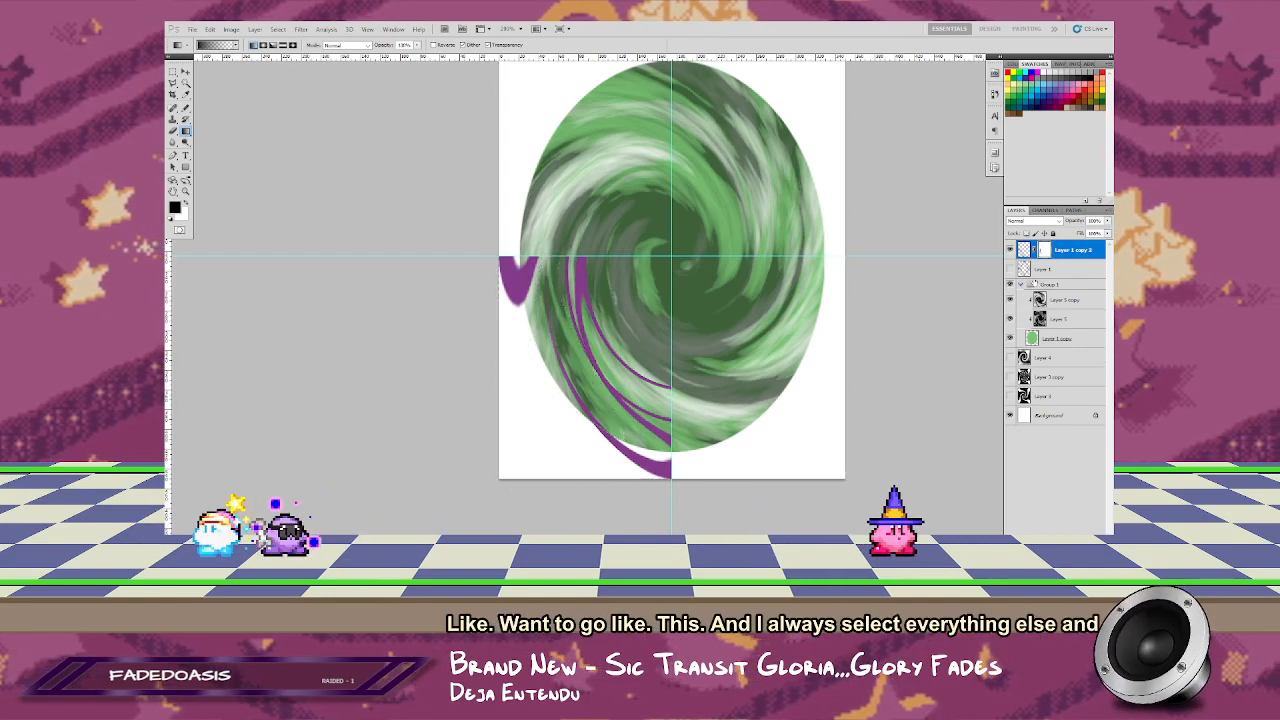
# Step: Paint white on the mask with the Pencil to close the small gap where the faded left strand joins the lower arm
pyautogui.press('z')
pyautogui.moveTo(536, 380); pyautogui.dragTo(598, 406)
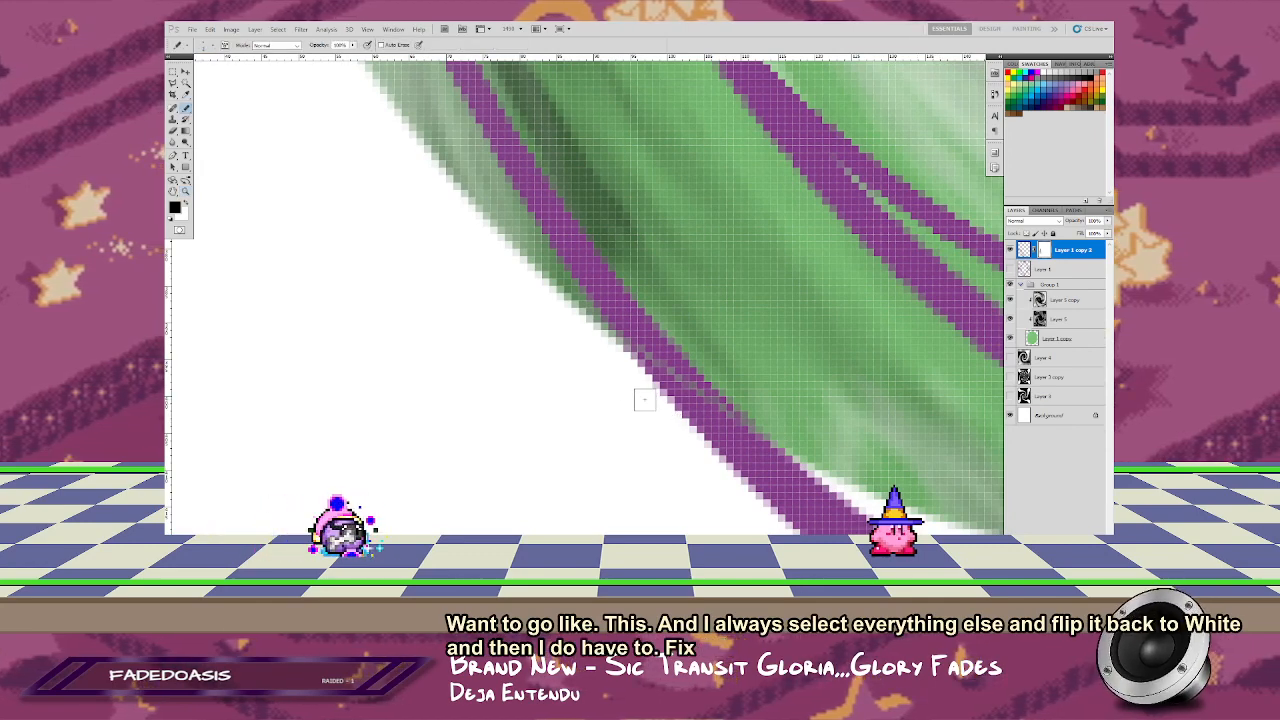
pyautogui.press('x')
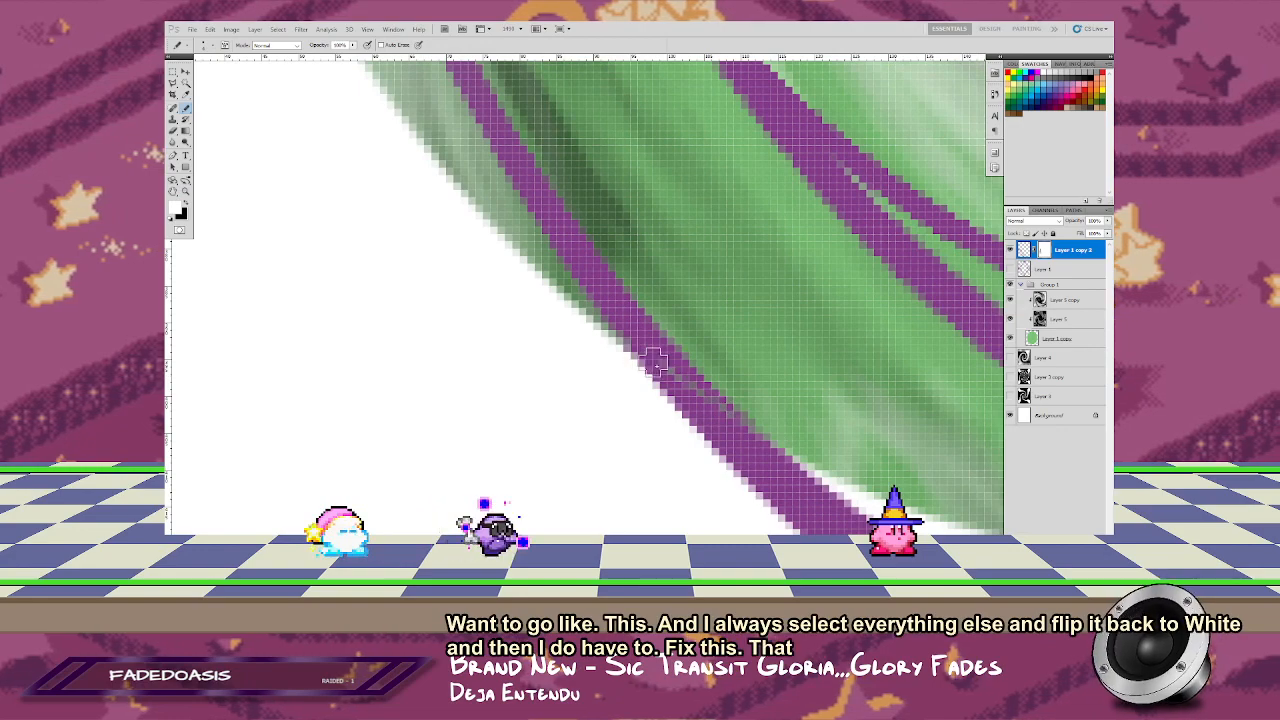
pyautogui.press('z')
pyautogui.rightClick(692, 353)
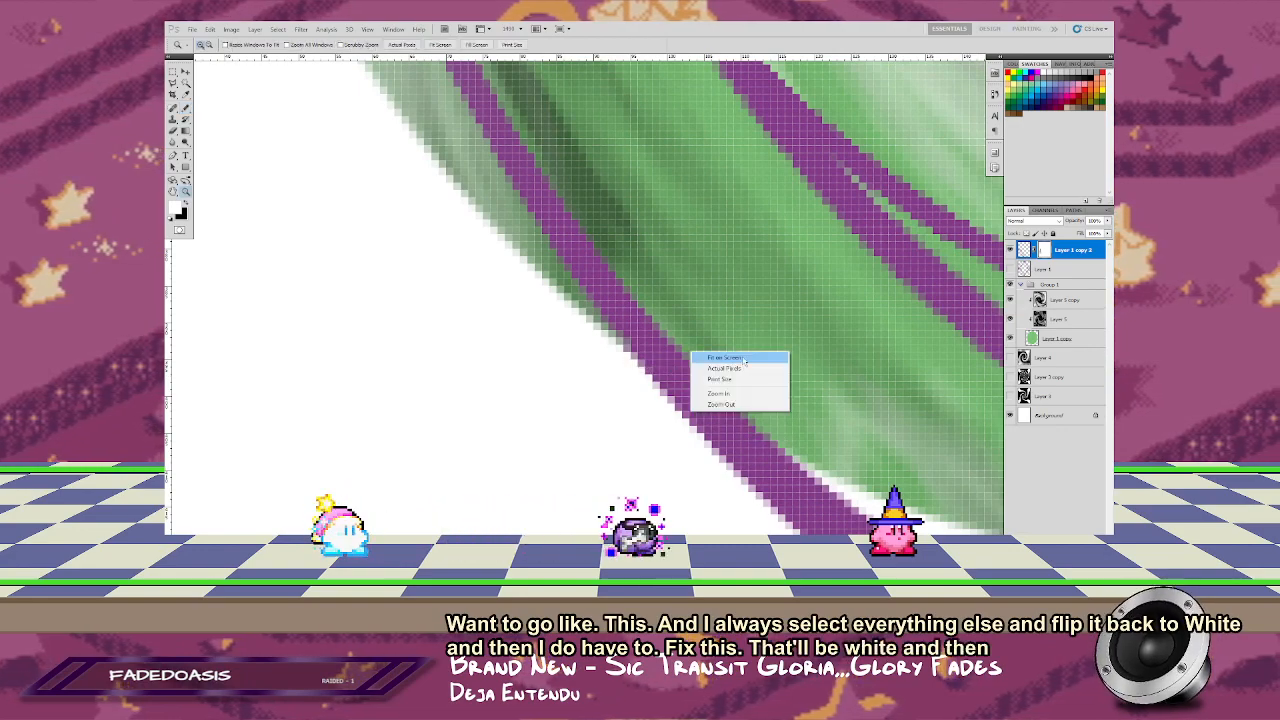
pyautogui.click(744, 360)
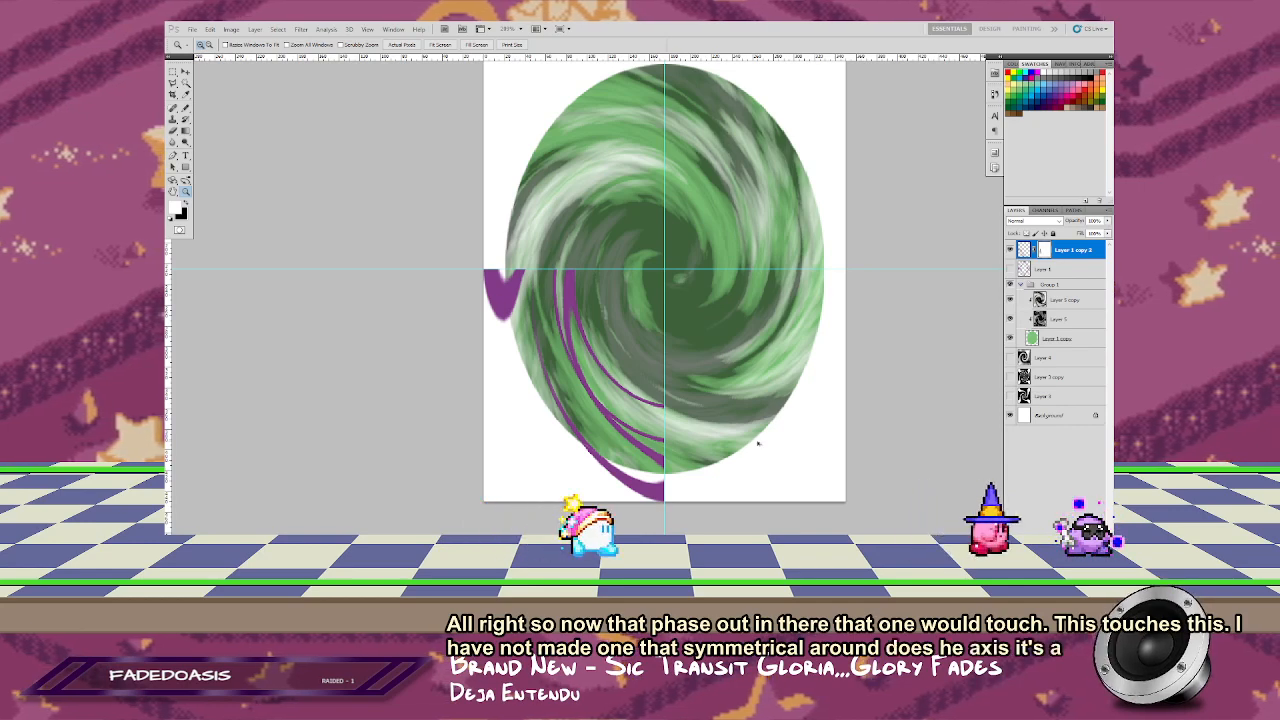
# Step: Undo the mask edits, the lasso selection and the clearing of the ring copy's right side
pyautogui.hotkey('ctrl', 'alt', 'z')
pyautogui.hotkey('ctrl', 'alt', 'z')
pyautogui.hotkey('ctrl', 'alt', 'z')
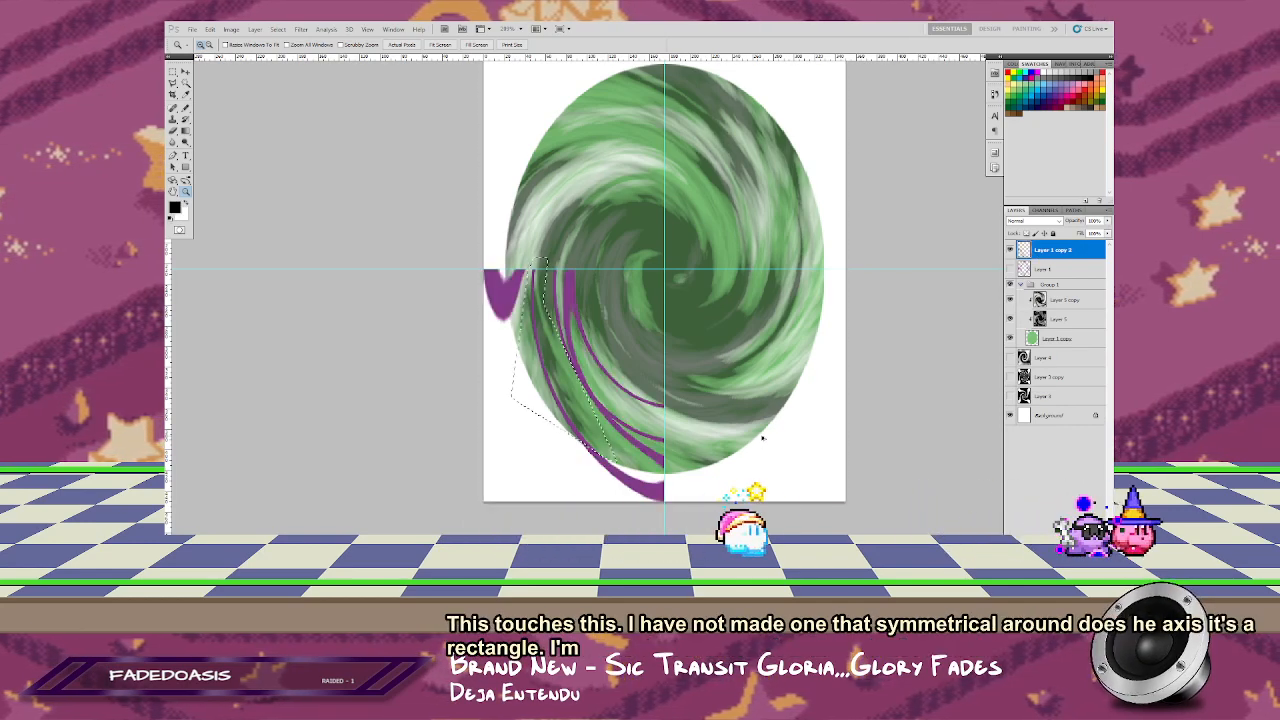
pyautogui.hotkey('ctrl', 'alt', 'z')
pyautogui.hotkey('ctrl', 'alt', 'z')
pyautogui.hotkey('ctrl', 'alt', 'z')
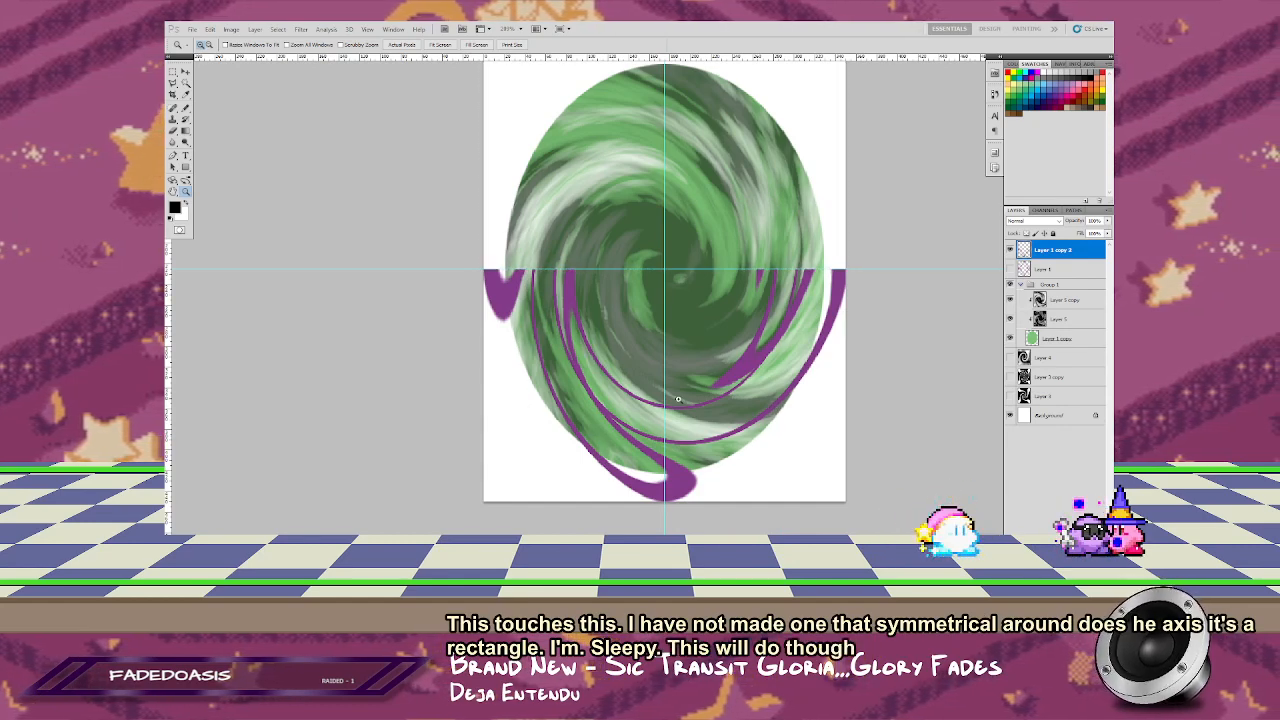
# Step: Add a layer mask to the ring copy and fade the outer left strand's upper end with a black gradient inside a lasso selection
pyautogui.click(651, 361)
pyautogui.moveTo(706, 374)
pyautogui.mouseDown()
pyautogui.moveTo(674, 340)
pyautogui.moveTo(589, 297)
pyautogui.moveTo(662, 303)
pyautogui.mouseUp()
pyautogui.press('l')
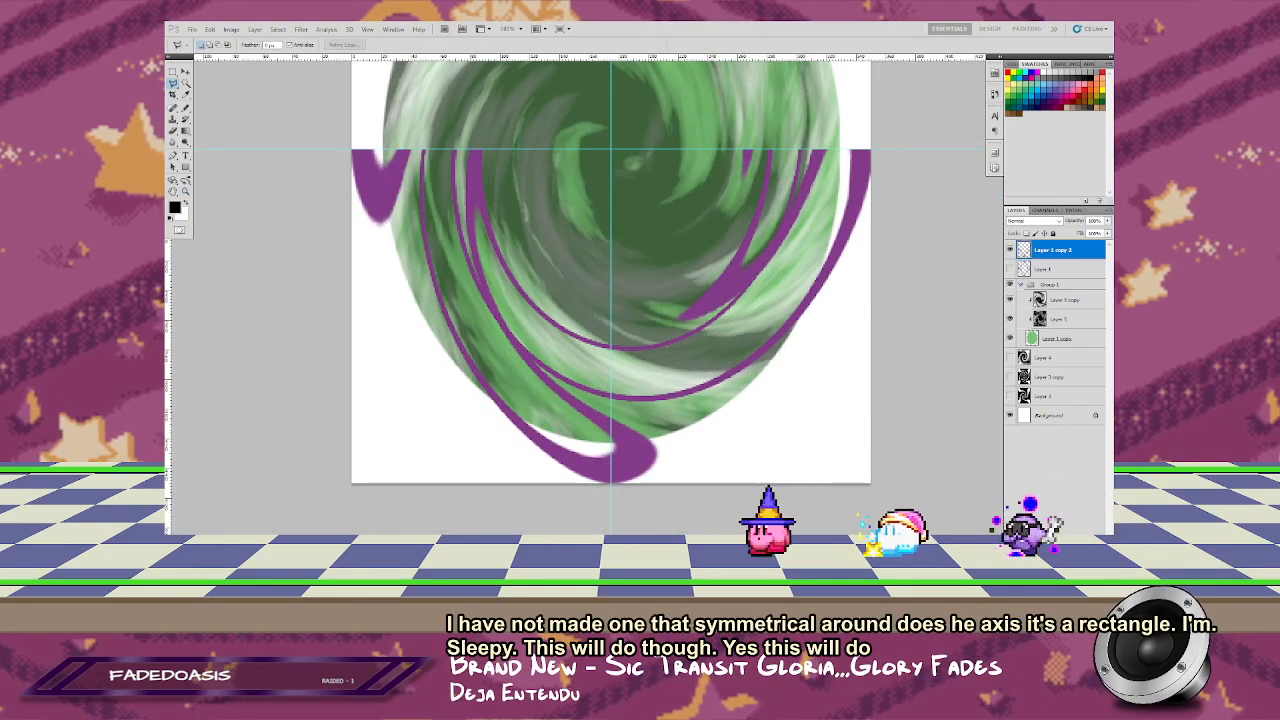
pyautogui.click(1046, 548)
pyautogui.click(421, 132)
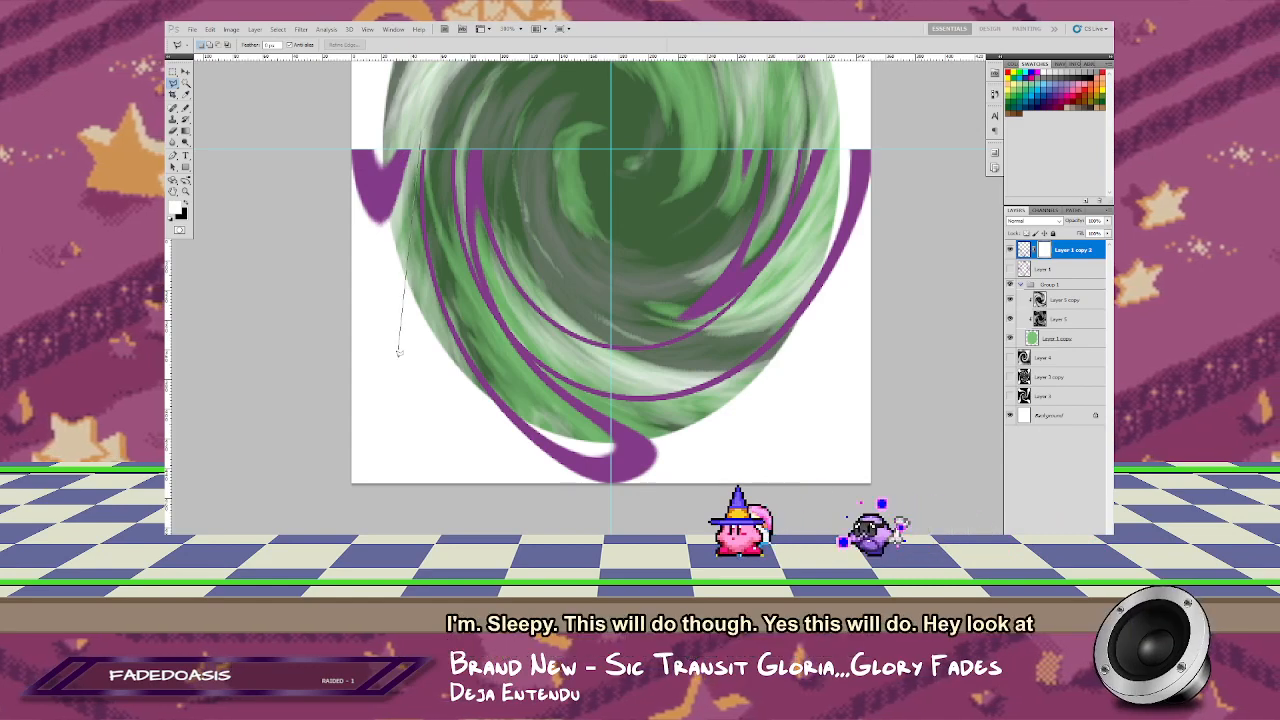
pyautogui.click(404, 398)
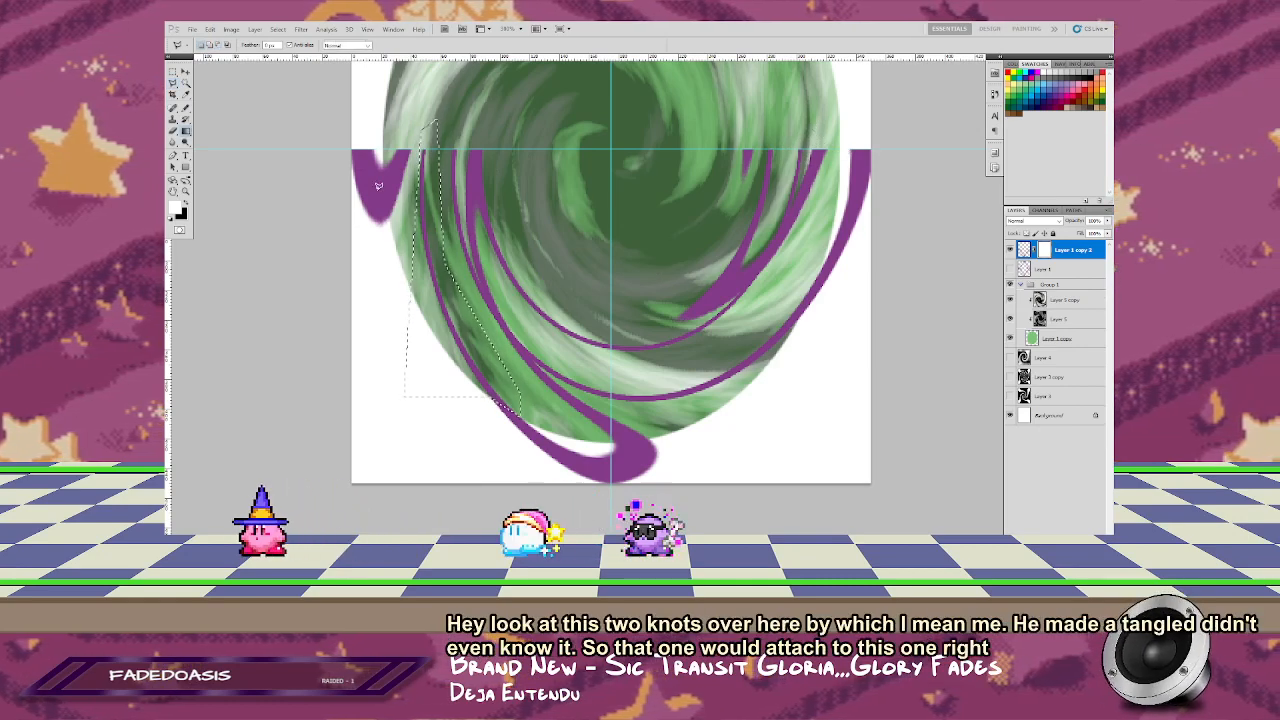
pyautogui.press('d')
pyautogui.press('g')
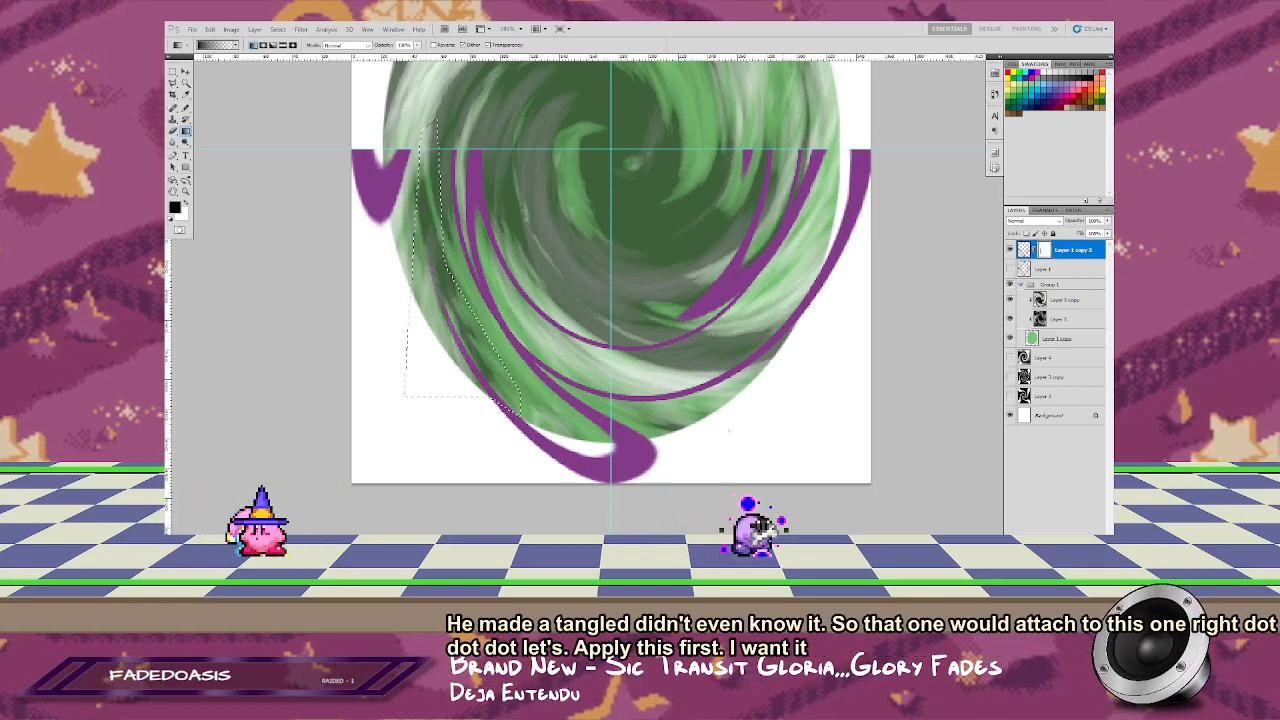
pyautogui.press('l')
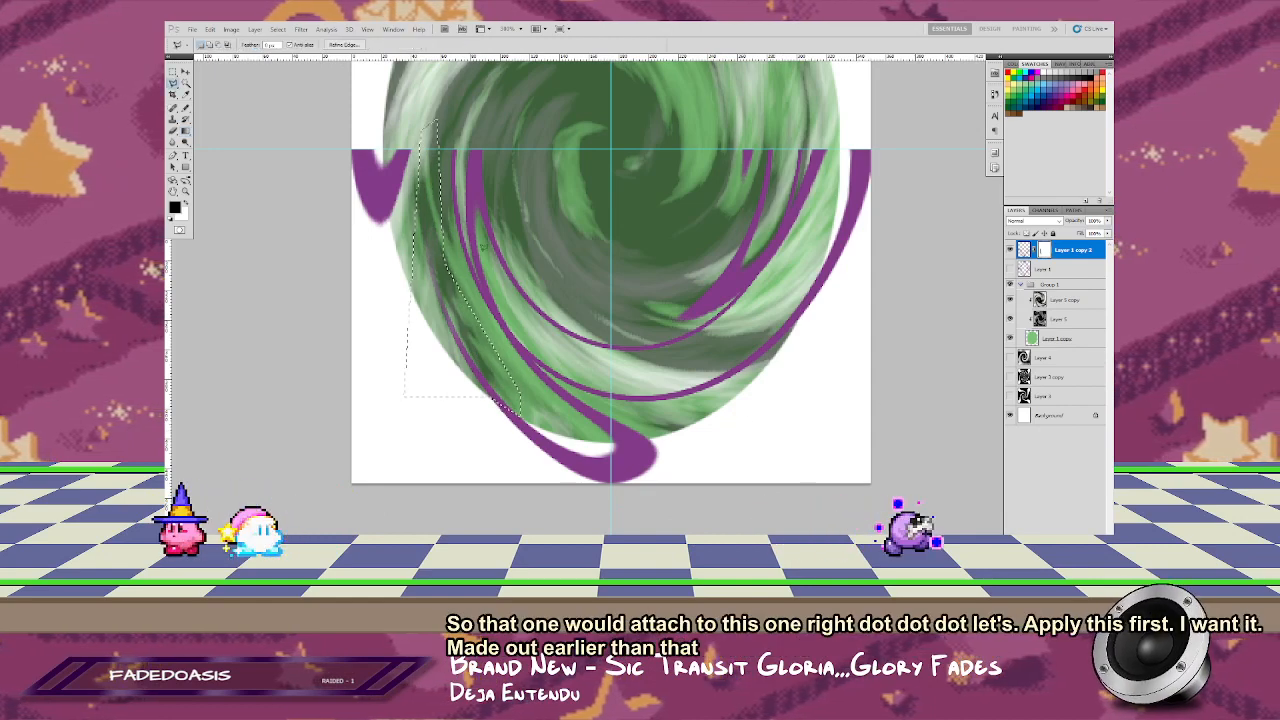
pyautogui.hotkey('ctrl', 'd')
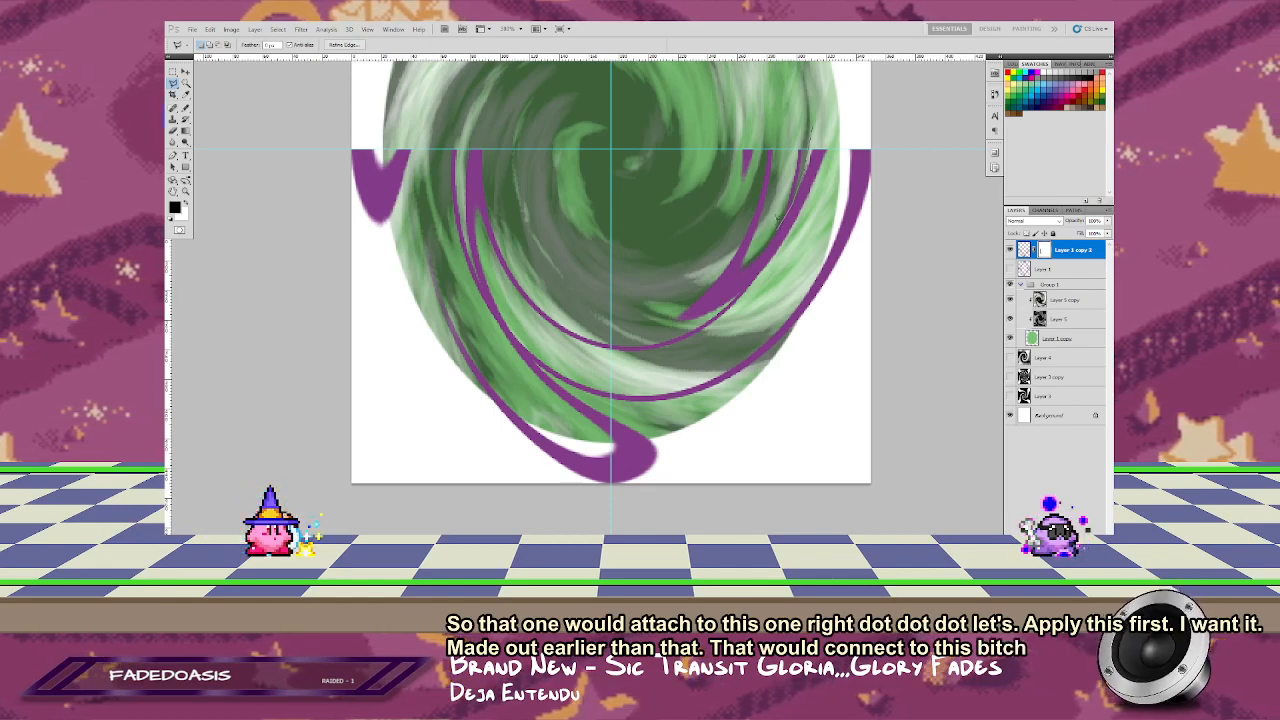
# Step: Mask out the thin strand at the inner right and fade the lower-right strand's left end with a gradient in lasso selections
pyautogui.click(788, 128)
pyautogui.click(811, 126)
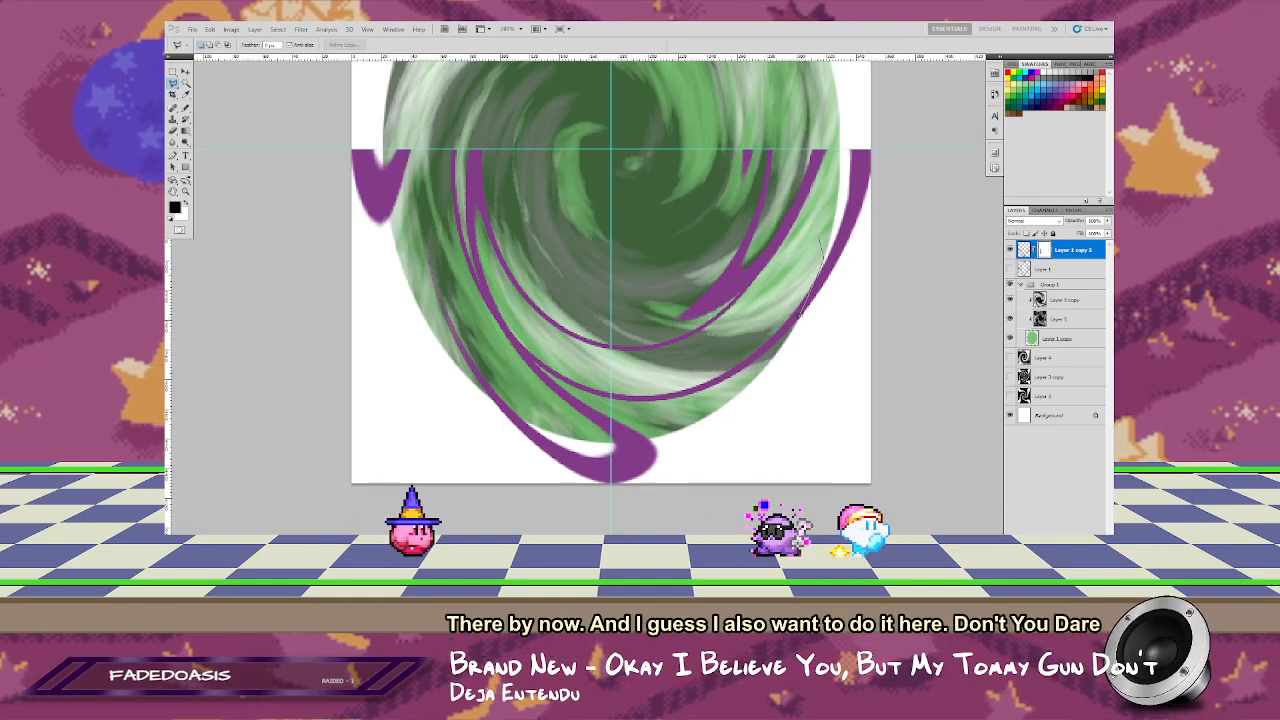
pyautogui.click(744, 420)
pyautogui.click(655, 420)
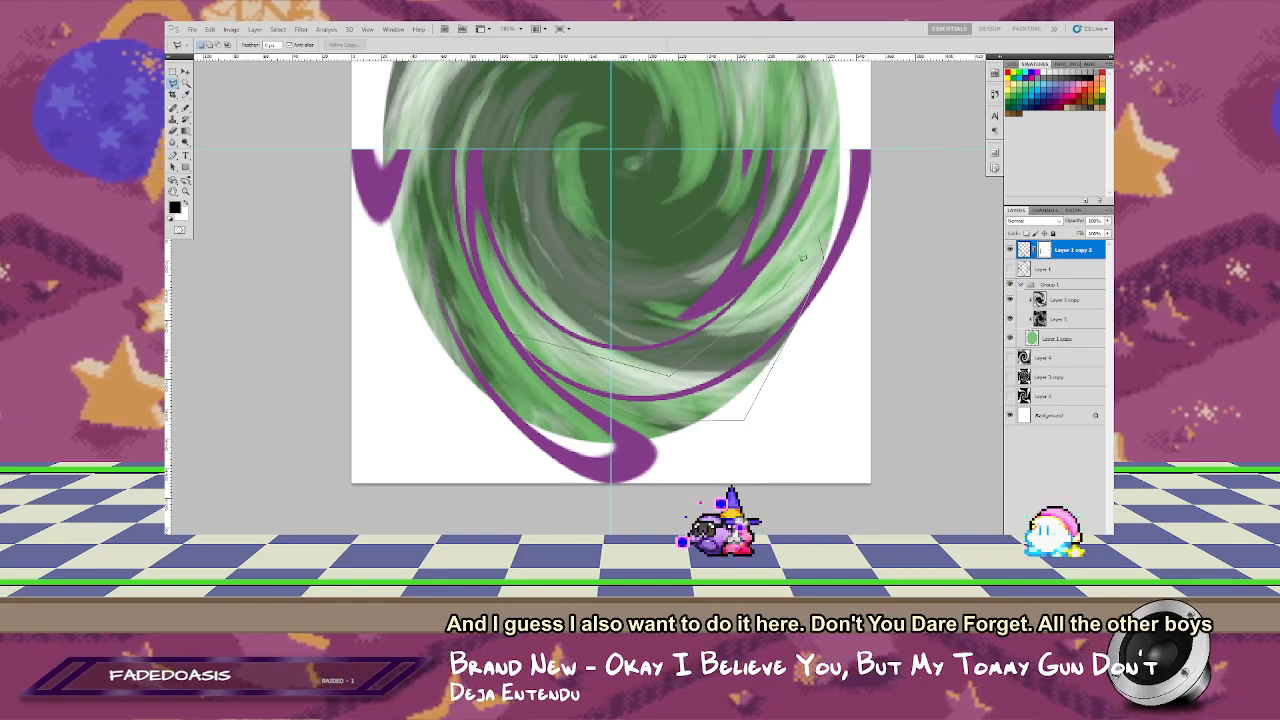
pyautogui.click(516, 336)
pyautogui.press('g')
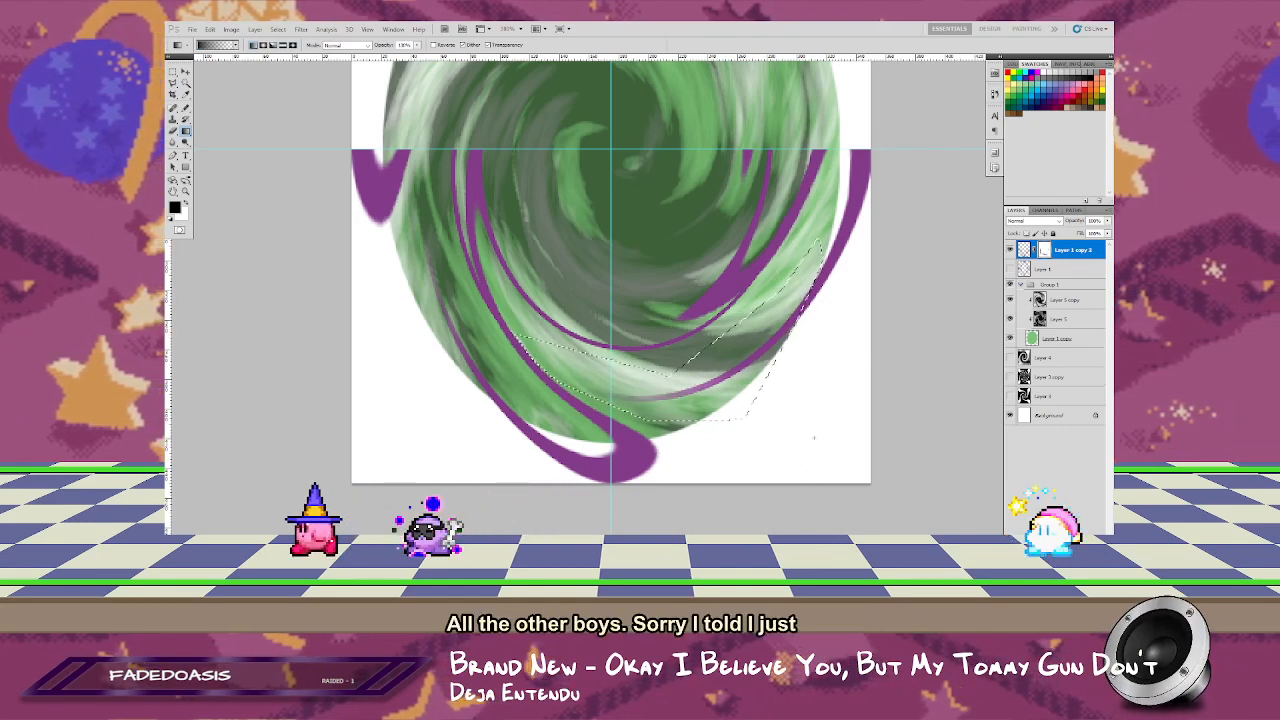
pyautogui.hotkey('ctrl', 'd')
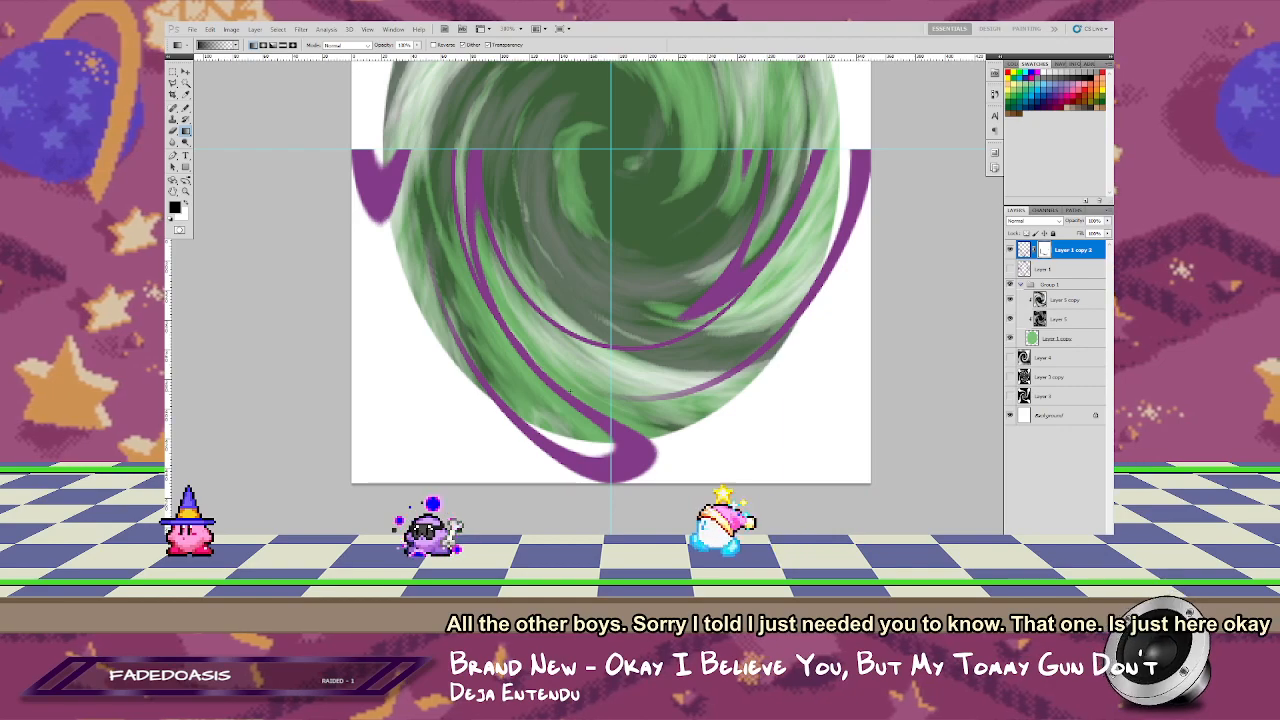
# Step: Flatten the masked ring copy by merging it with a new empty layer
pyautogui.press('z')
pyautogui.rightClick(586, 293)
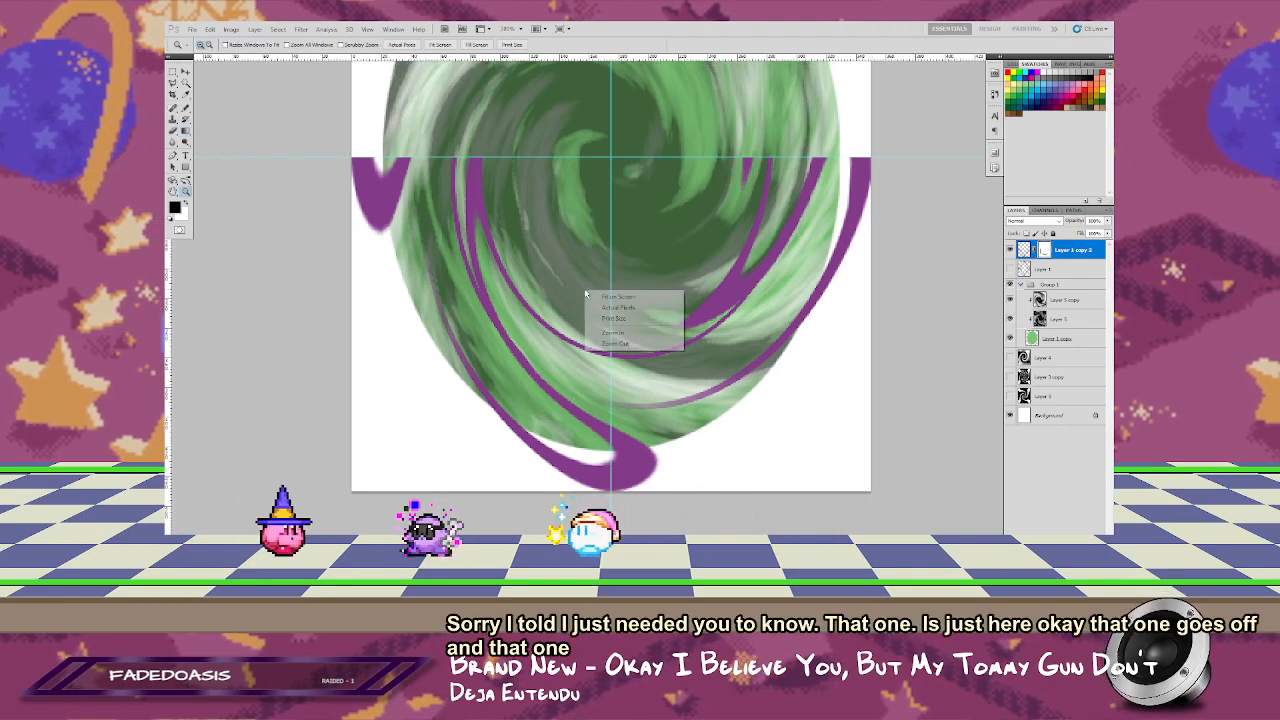
pyautogui.click(612, 297)
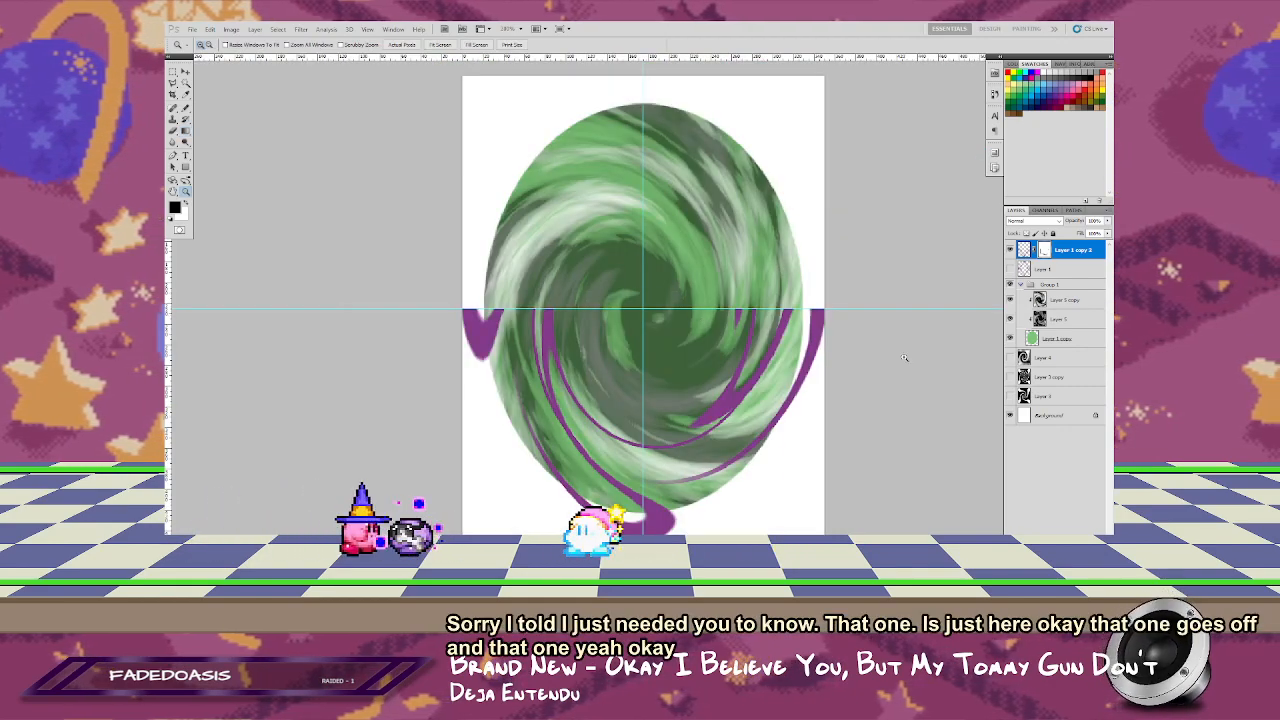
pyautogui.click(1042, 268)
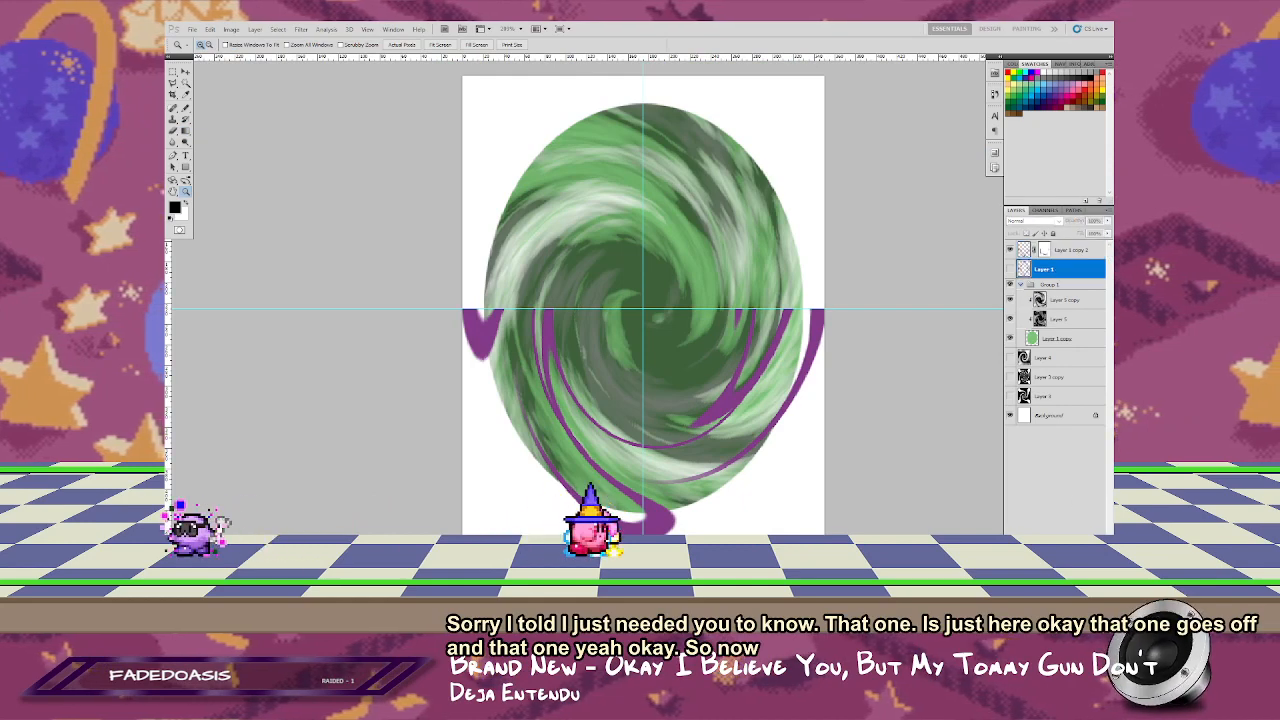
pyautogui.click(1087, 545)
pyautogui.click(1071, 251)
pyautogui.hotkey('ctrl', 'e')
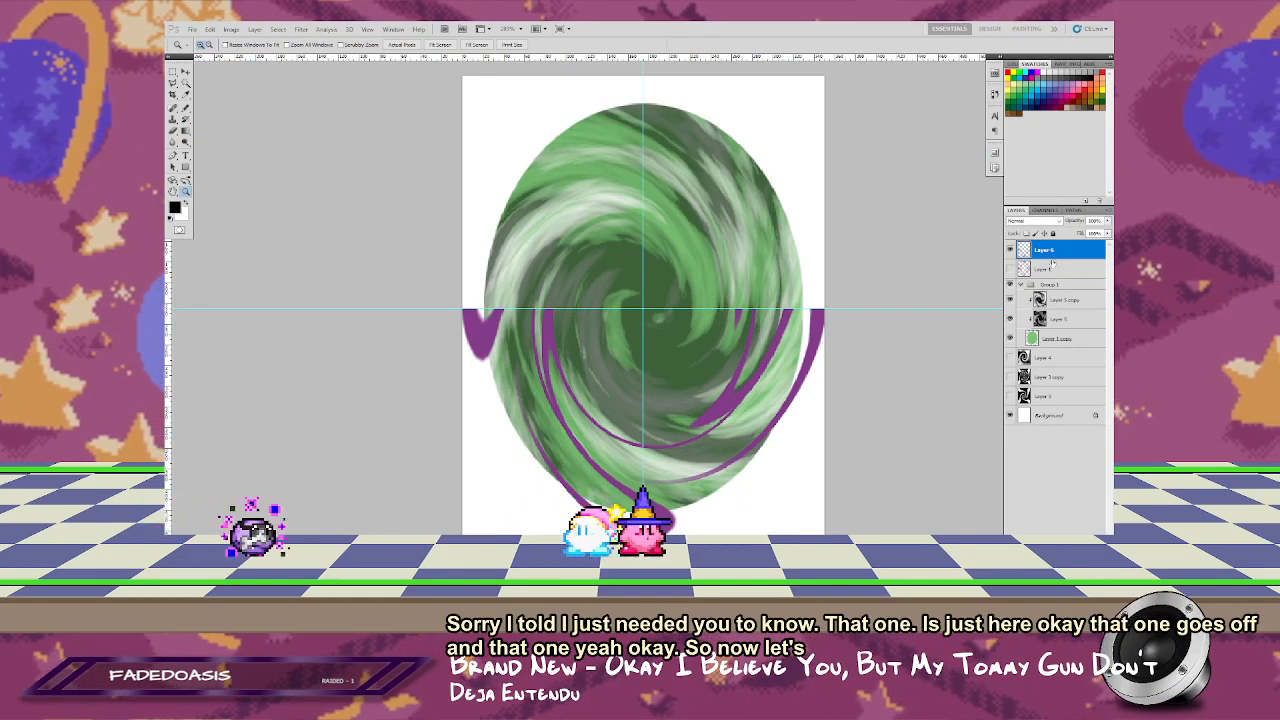
# Step: Duplicate the merged half-ring layer, rotate the copy 180°, align it over the portal's upper half and hide the guides
pyautogui.hotkey('ctrl', 'j')
pyautogui.hotkey('ctrl', 't')
pyautogui.rightClick(677, 345)
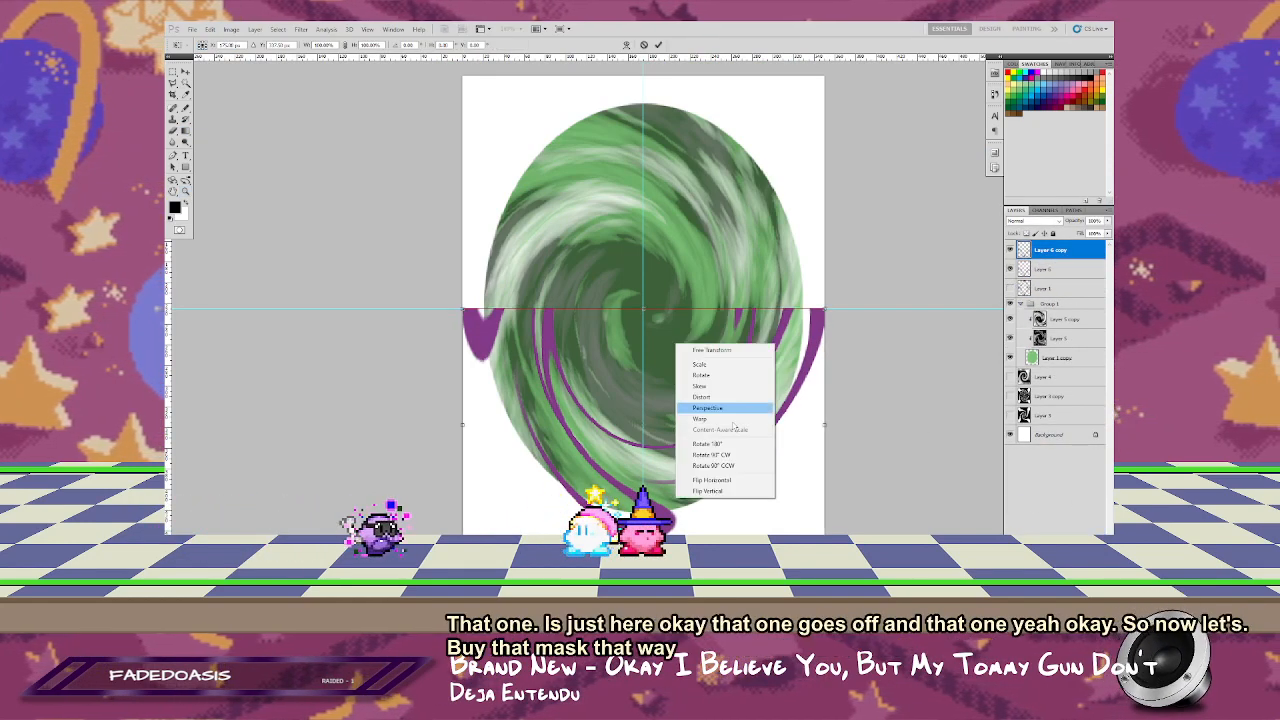
pyautogui.click(719, 445)
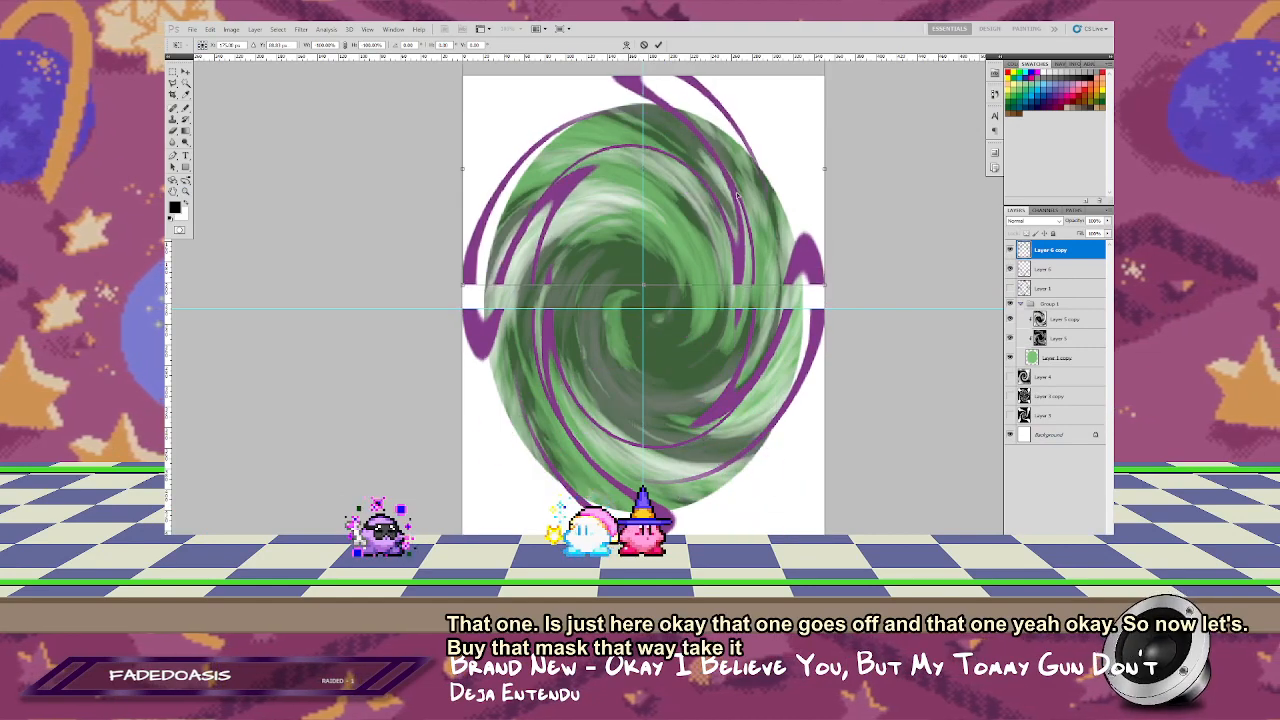
pyautogui.press('Return')
pyautogui.press('z')
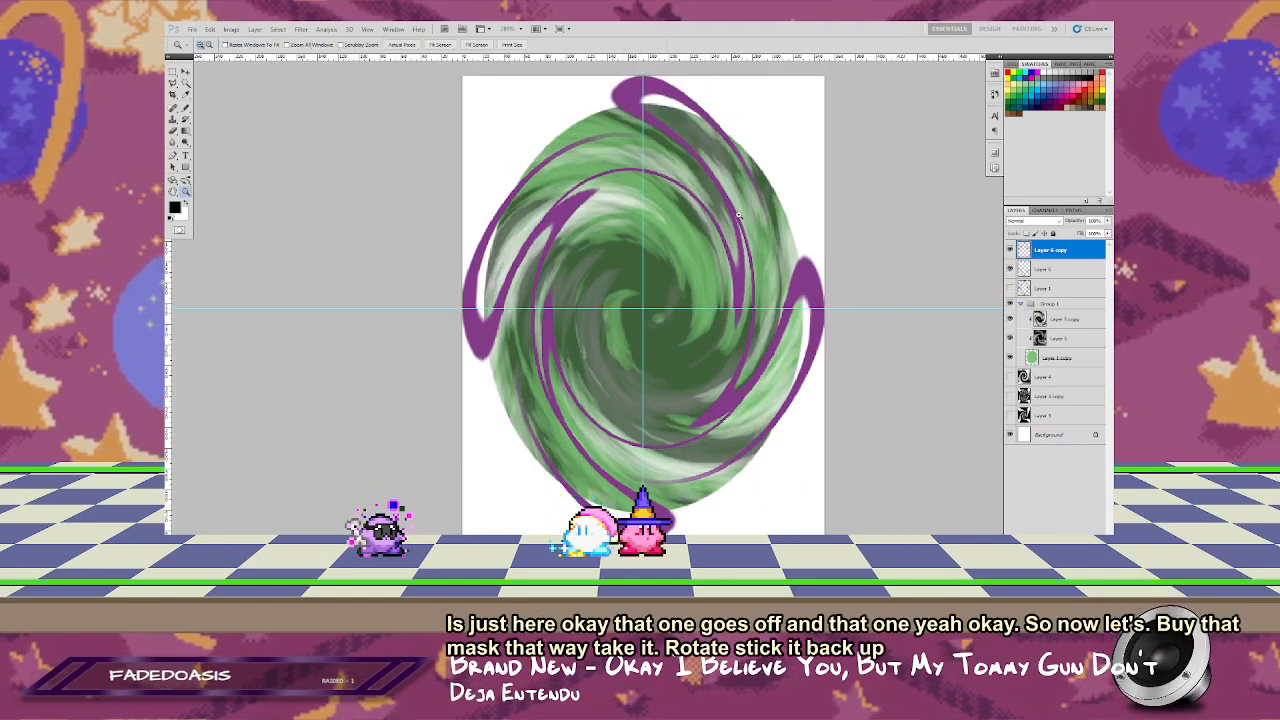
pyautogui.hotkey('ctrl', 'h')
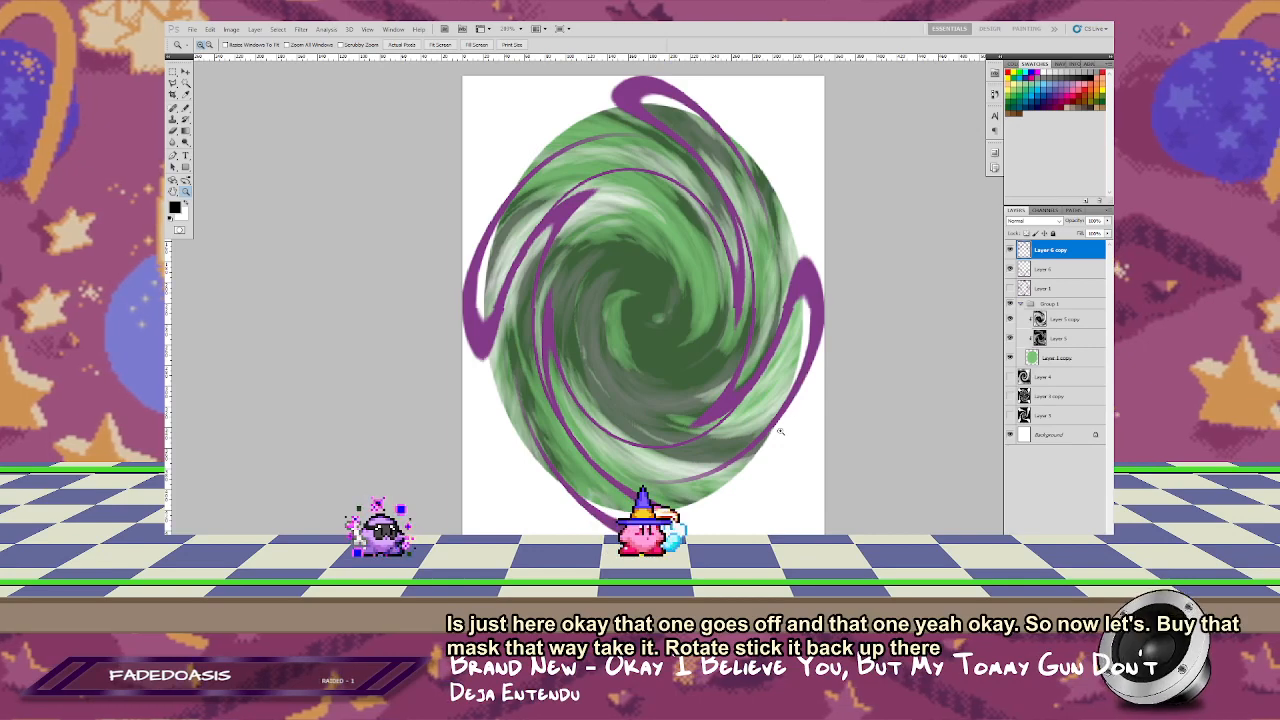
# Step: Widen the rotated ring copy slightly at its left edge with Free Transform and check the portal at actual pixels
pyautogui.press('v')
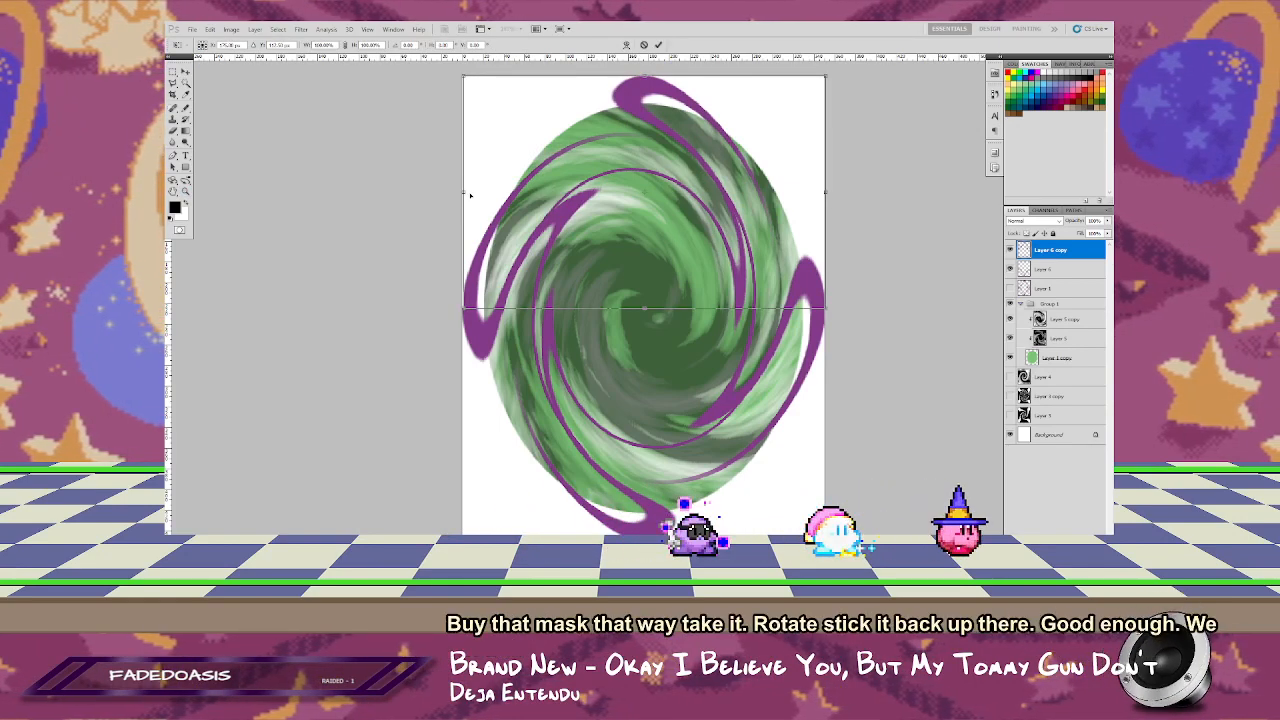
pyautogui.hotkey('ctrl', 't')
pyautogui.moveTo(464, 193); pyautogui.dragTo(462, 199)
pyautogui.press('Return')
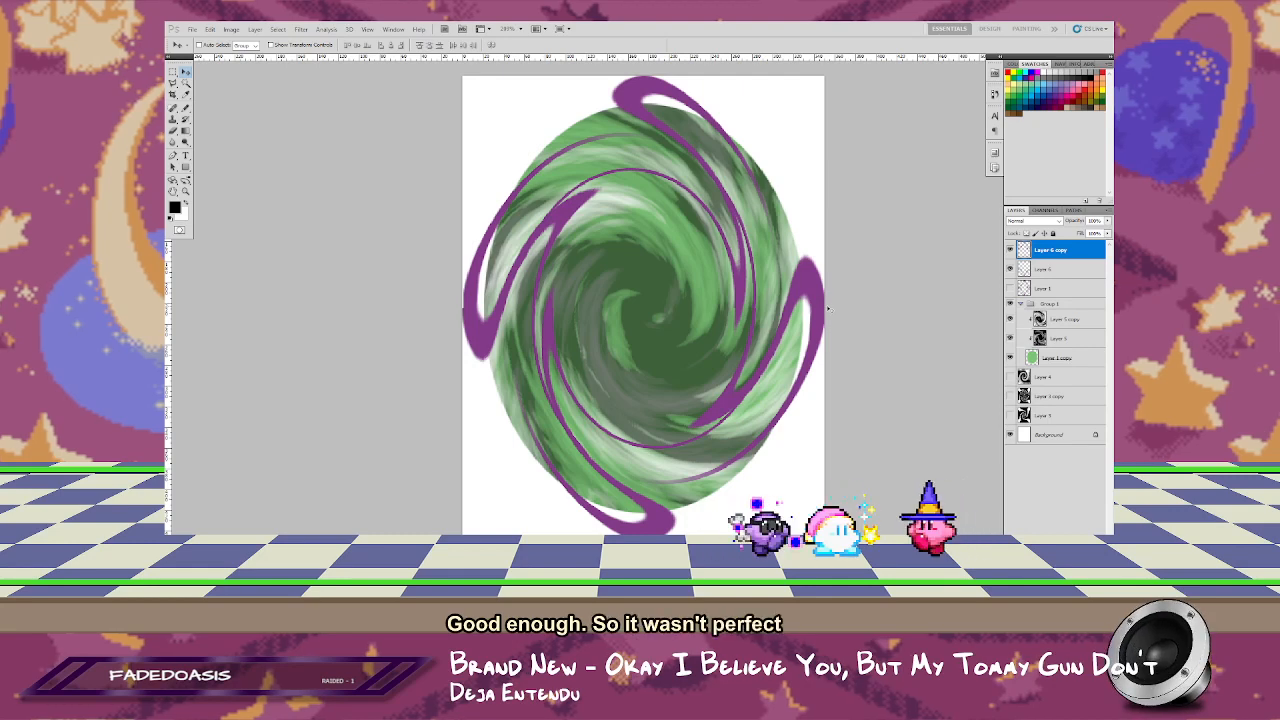
pyautogui.press('z')
pyautogui.rightClick(681, 321)
pyautogui.click(711, 339)
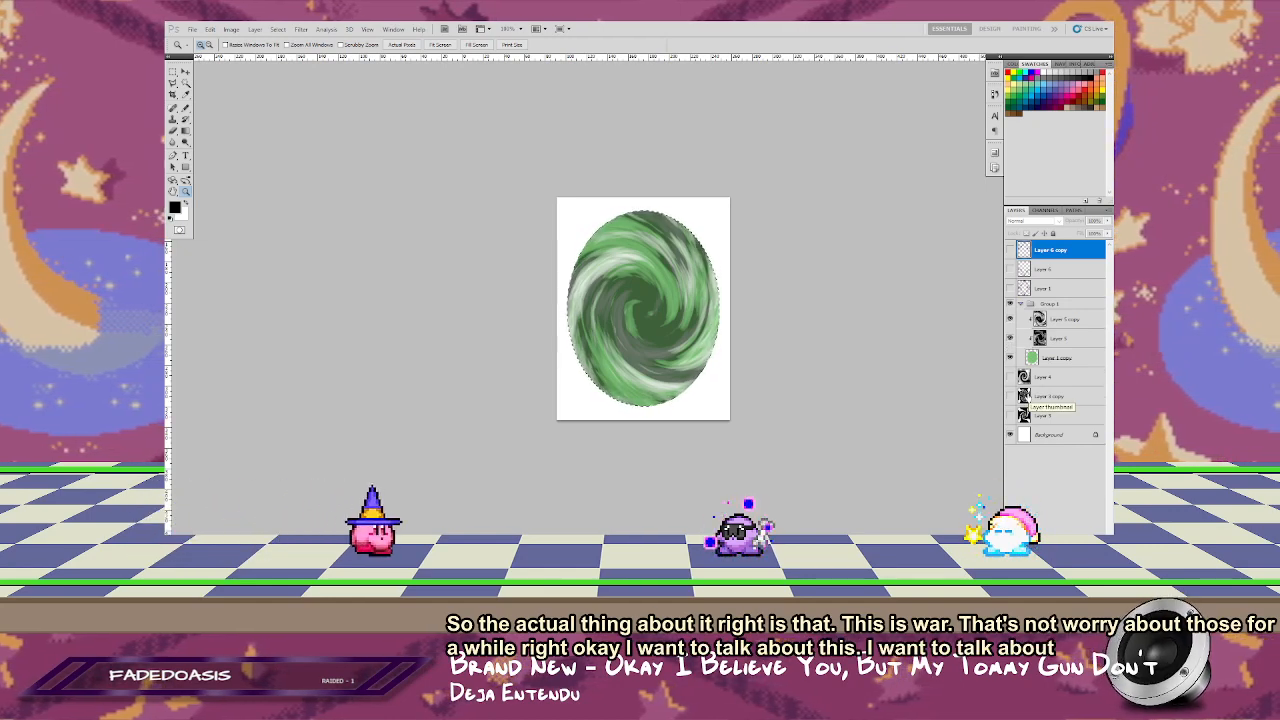
# Step: Add a new layer on top of the stack and fill the oval selection with white
pyautogui.hotkey('ctrl', 'shift', 'alt', 'n')
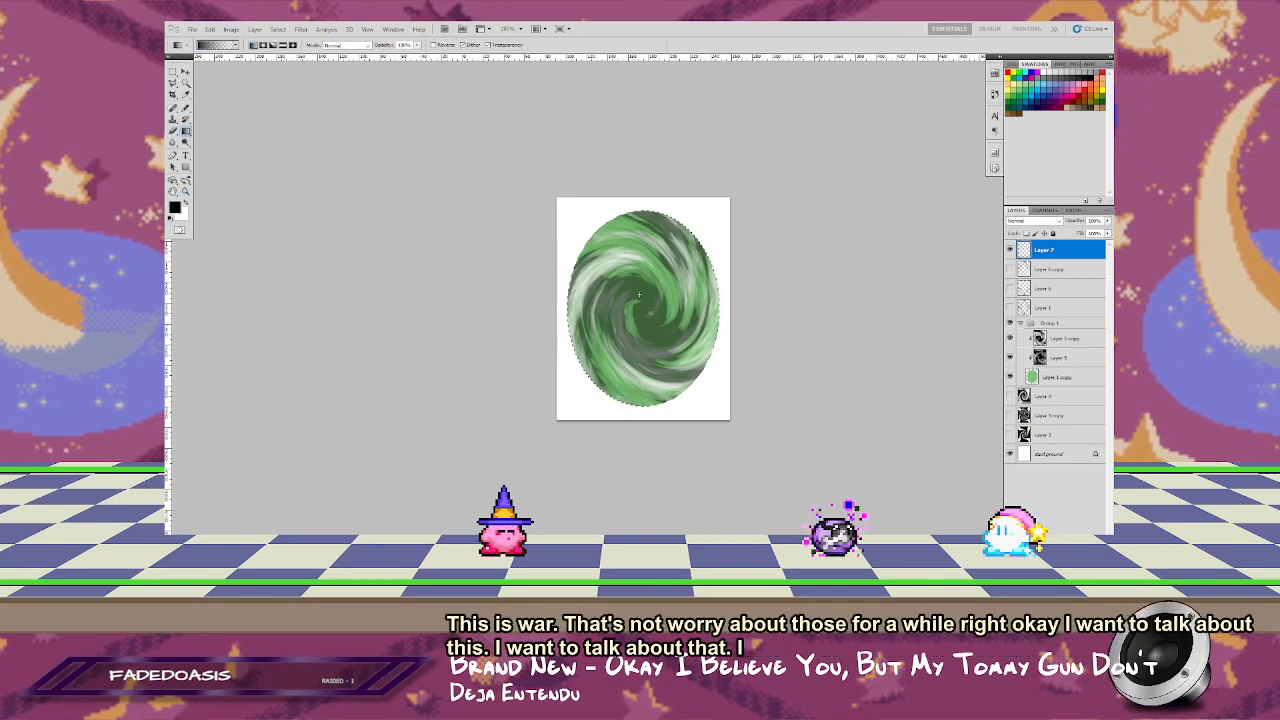
pyautogui.press('f')
pyautogui.press('f')
pyautogui.press('f')
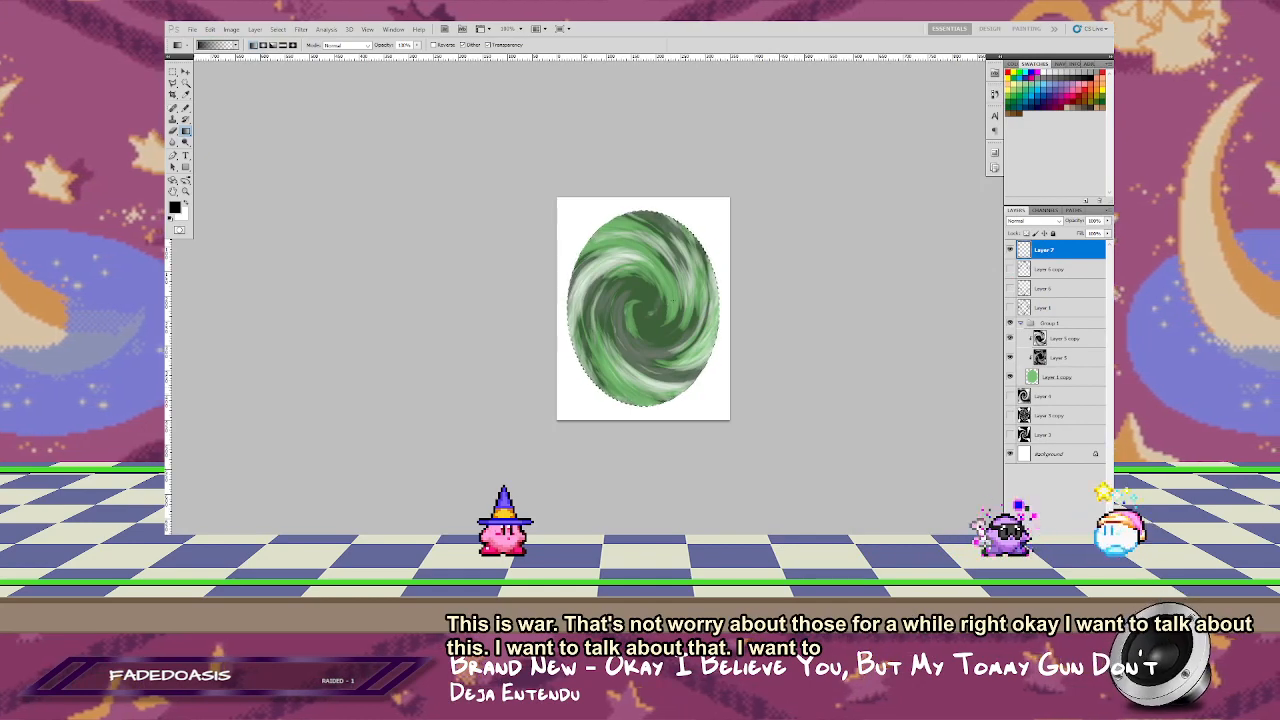
pyautogui.press('x')
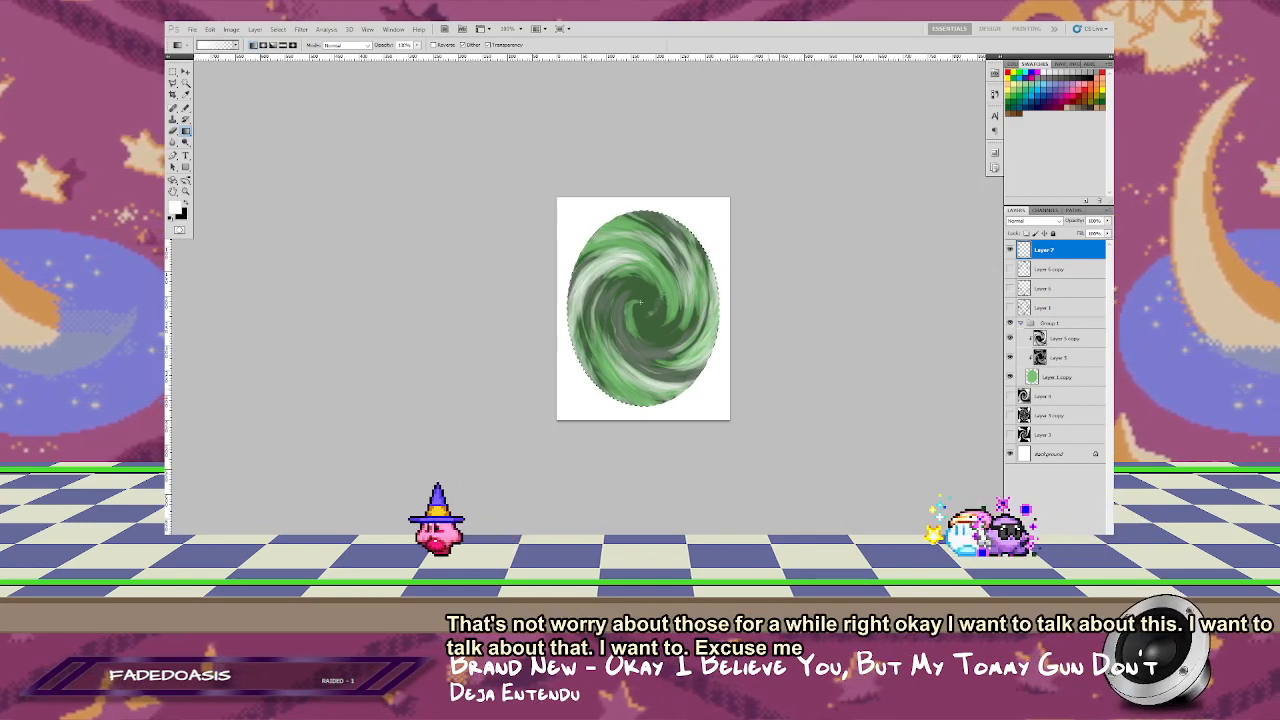
pyautogui.hotkey('shift', 'g')
pyautogui.click(673, 361)
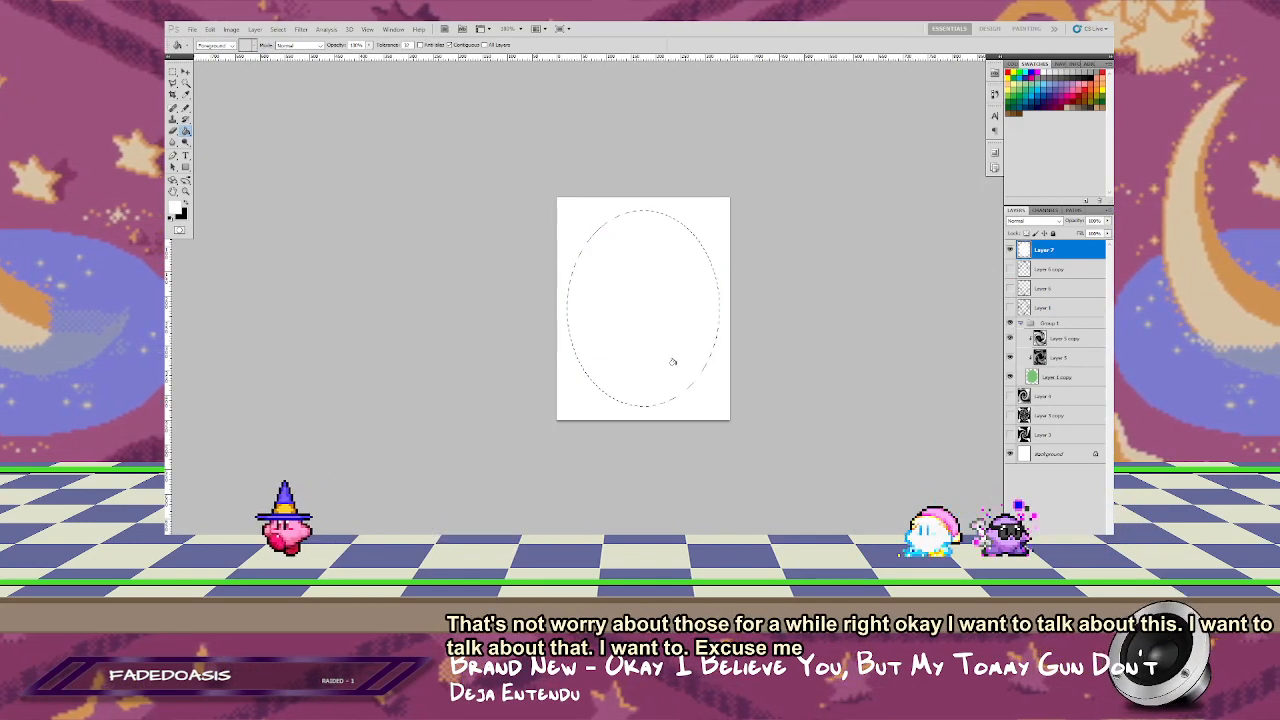
# Step: Invert the oval selection and fill the area outside it with black
pyautogui.hotkey('ctrl', 'shift', 'i')
pyautogui.press('x')
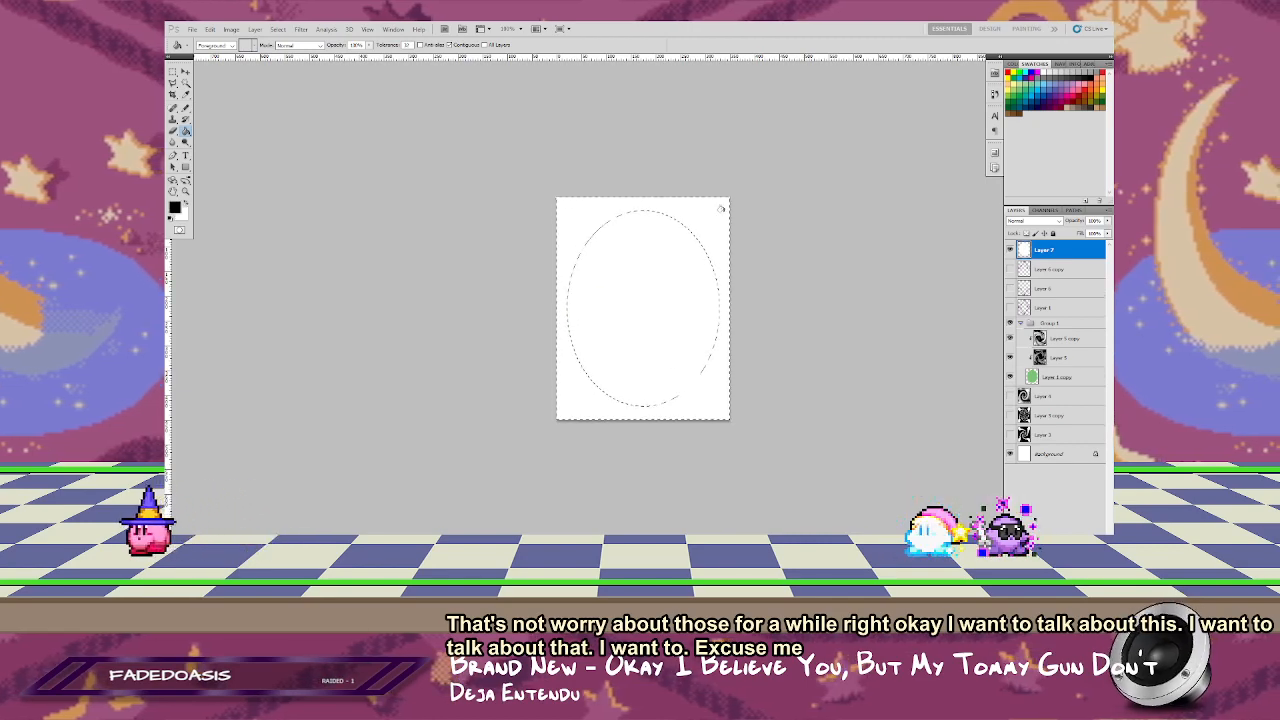
pyautogui.hotkey('alt', 'BackSpace')
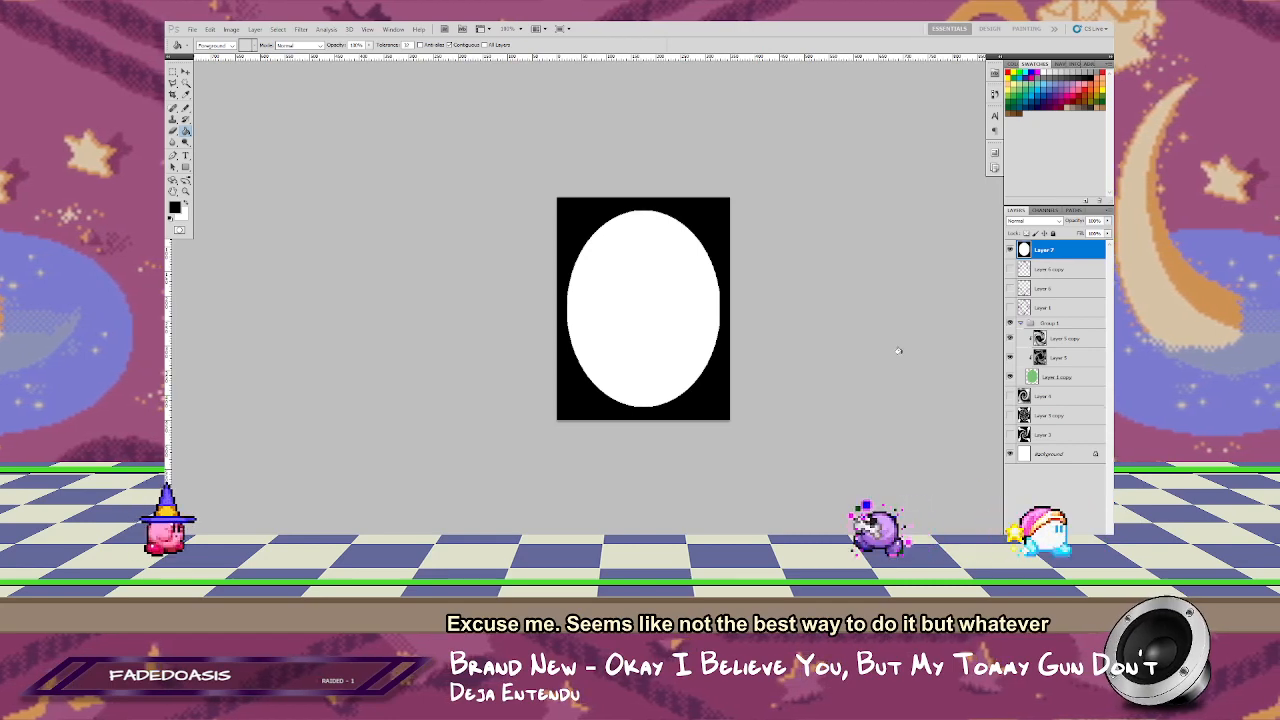
# Step: Try the Difference Clouds filter on the black-and-white oval layer and undo it
pyautogui.click(301, 30)
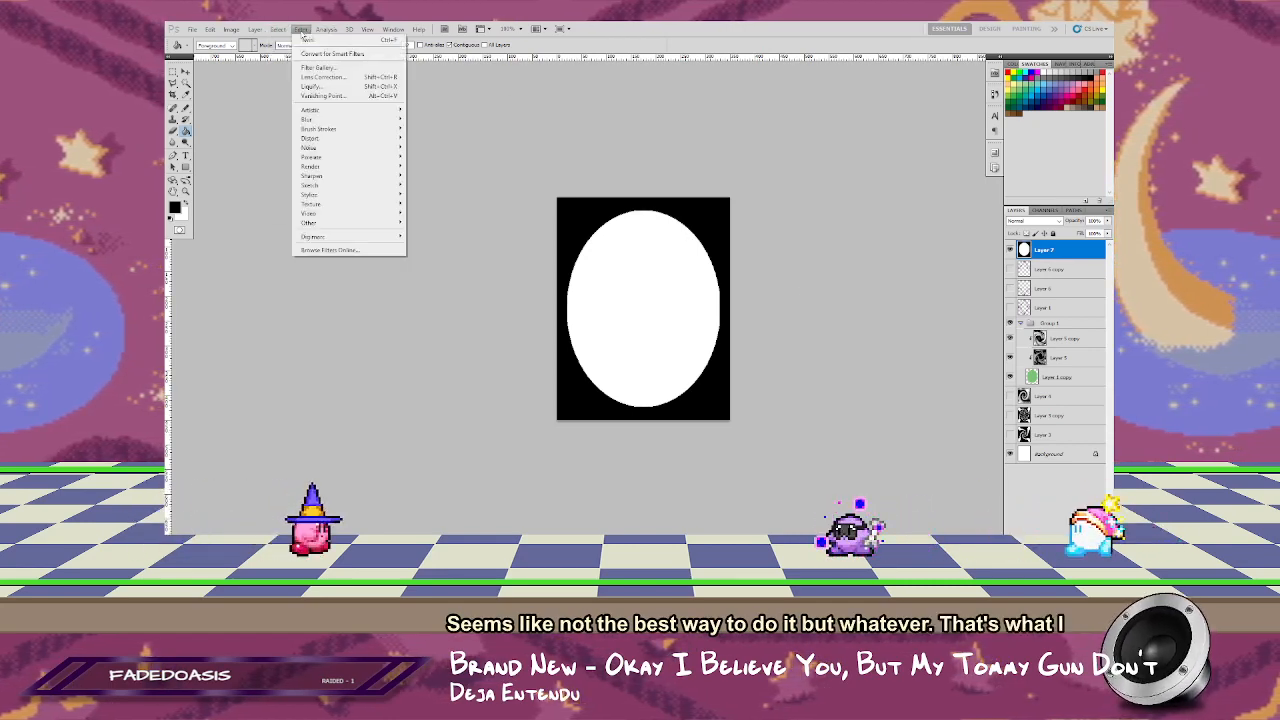
pyautogui.moveTo(380, 167)
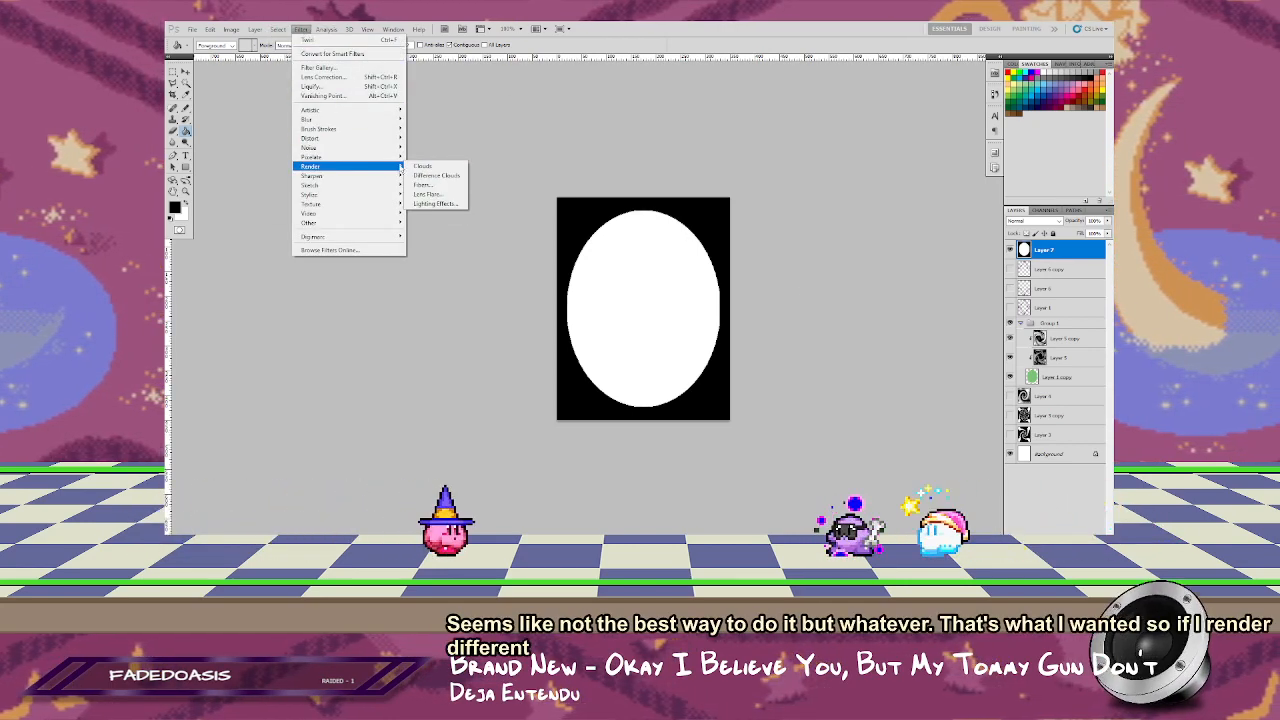
pyautogui.click(431, 176)
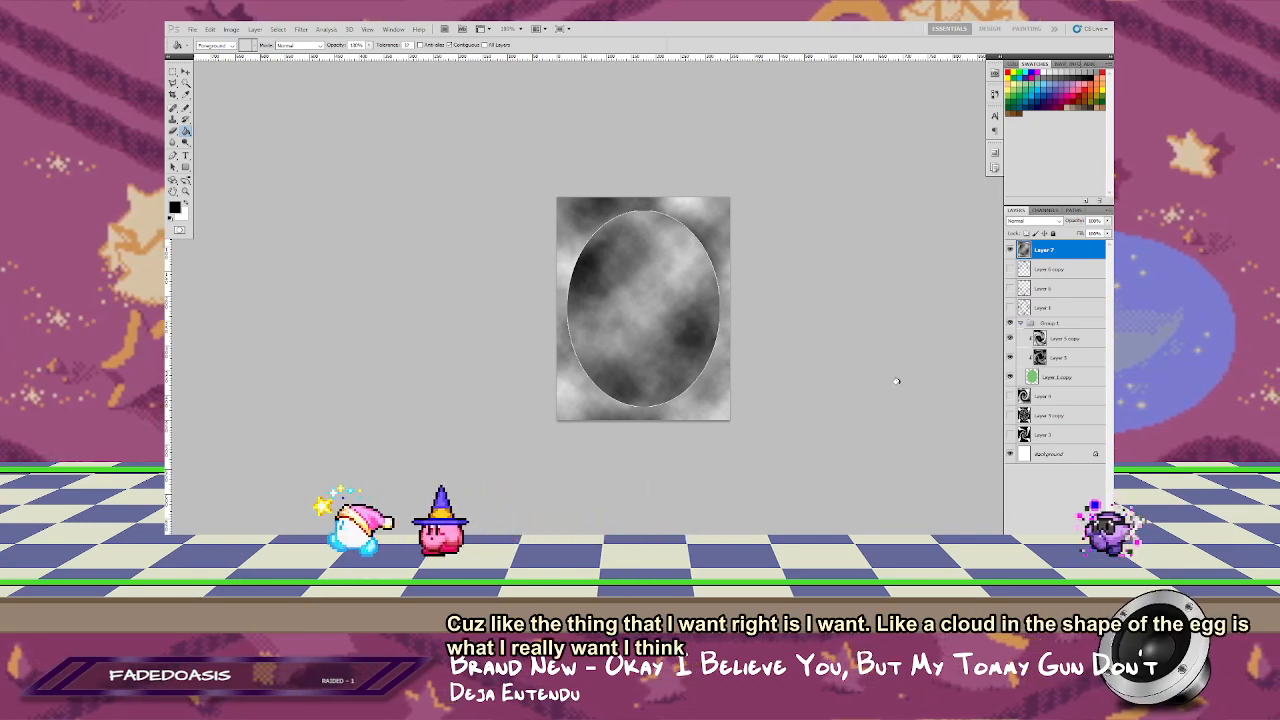
pyautogui.hotkey('ctrl', 'z')
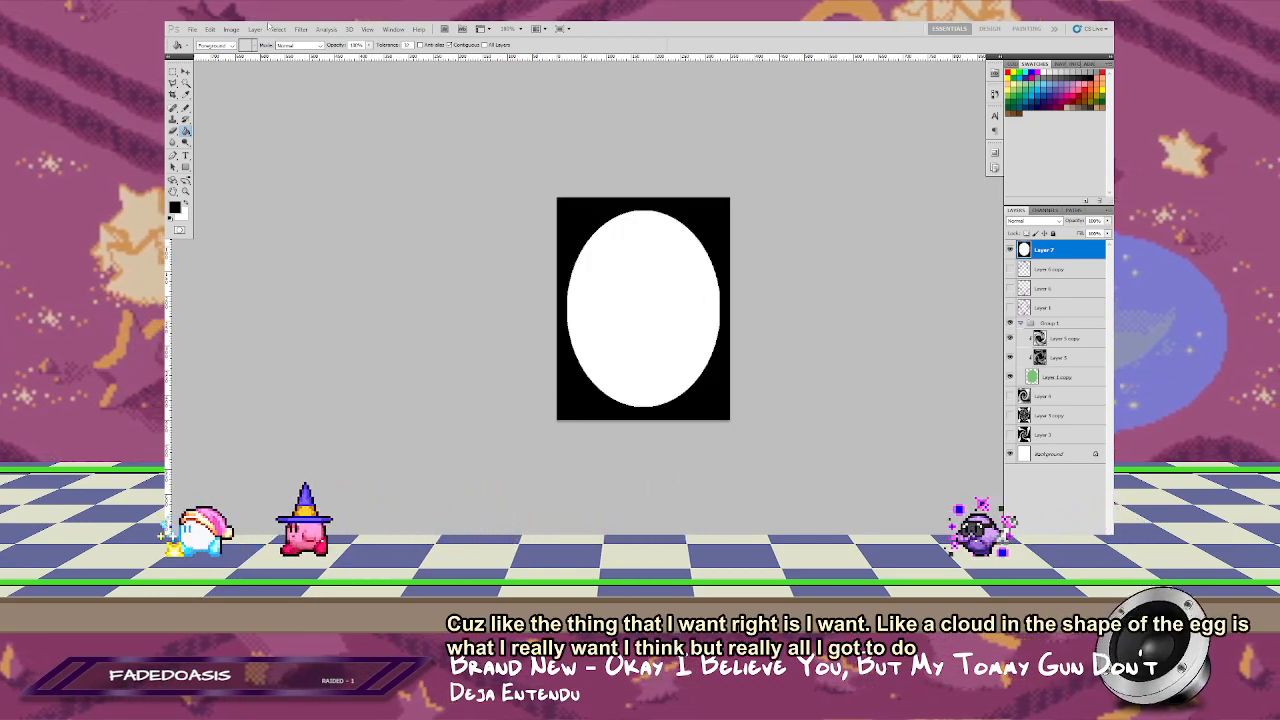
# Step: Roughen the white oval's edge with a Ripple filter at Large size
pyautogui.click(301, 28)
pyautogui.moveTo(372, 160)
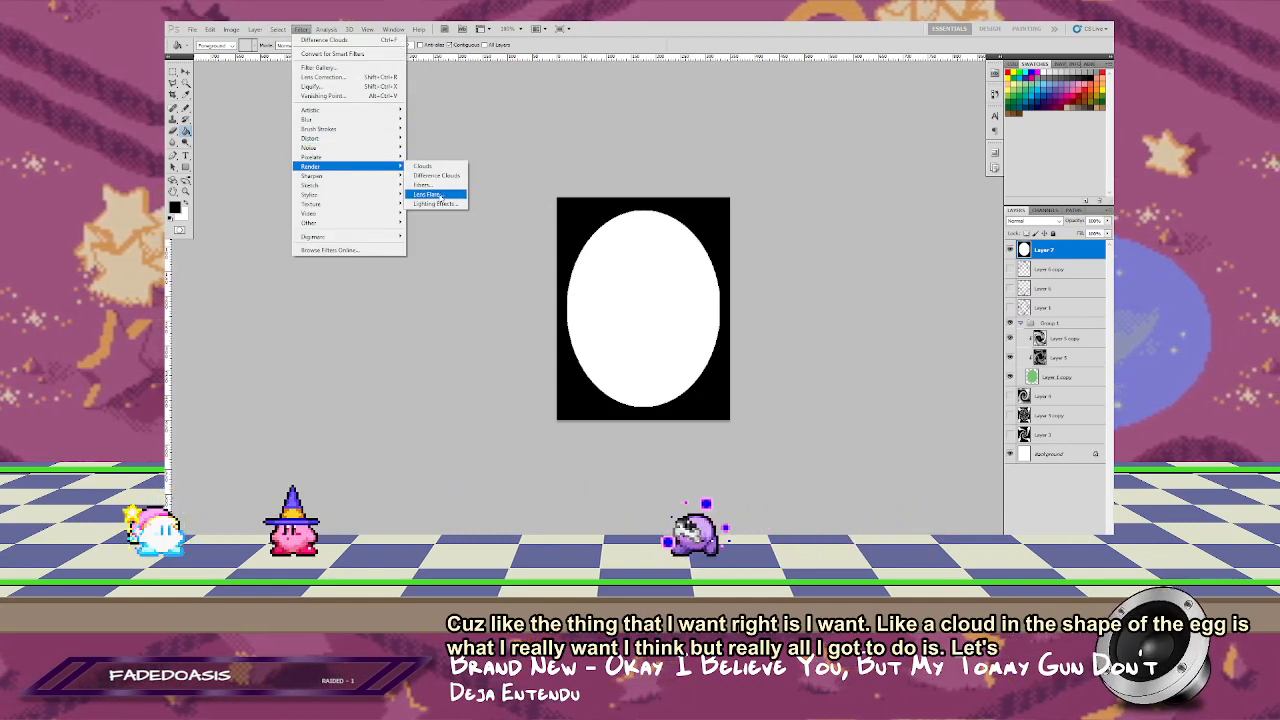
pyautogui.moveTo(390, 138)
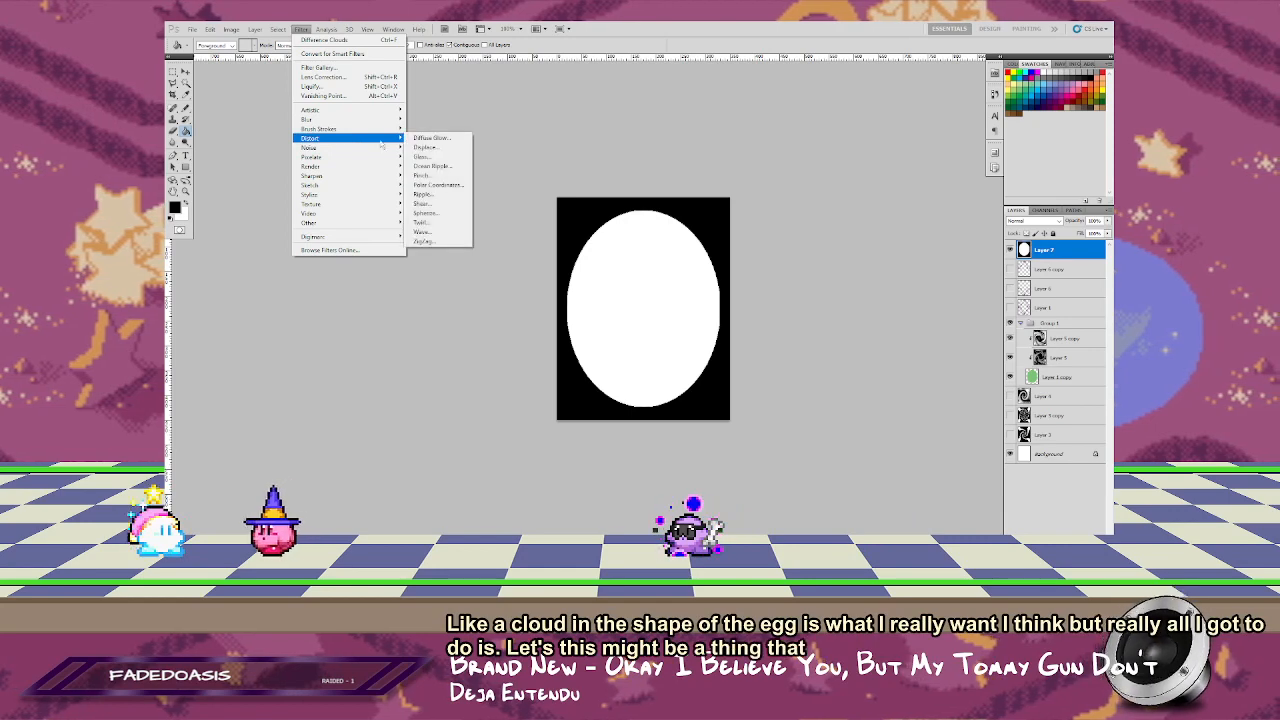
pyautogui.click(424, 194)
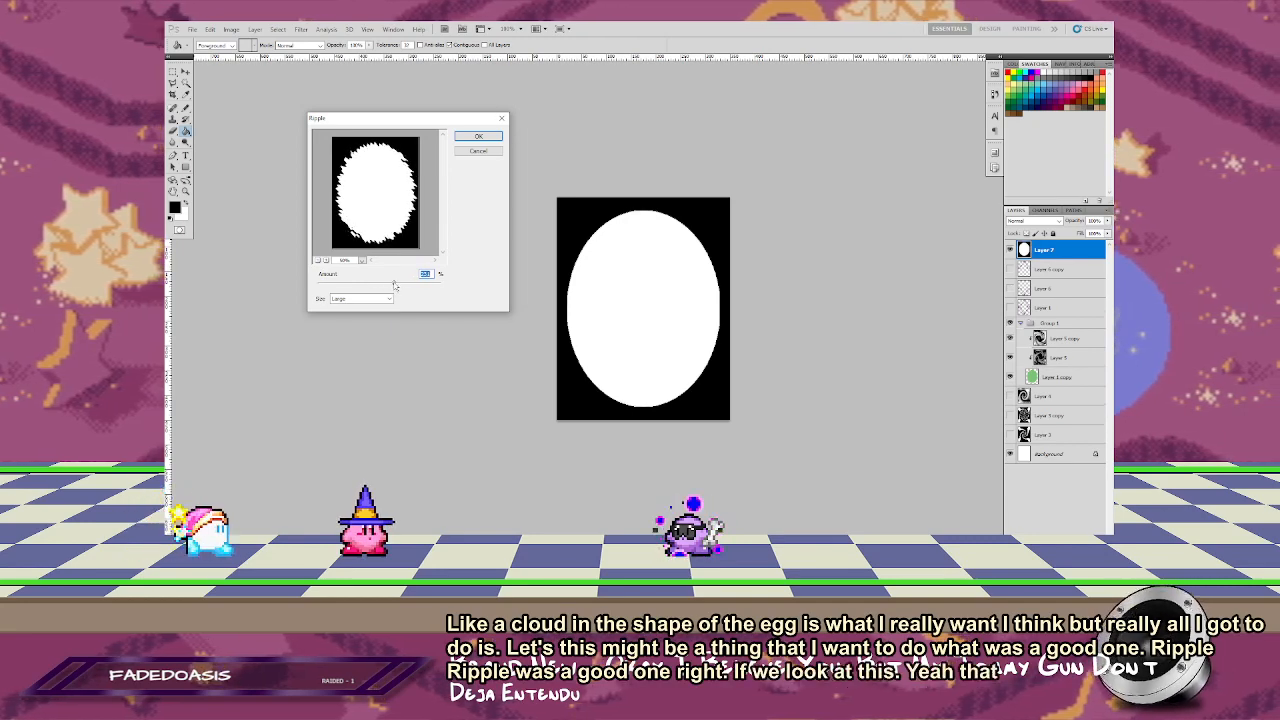
pyautogui.click(479, 137)
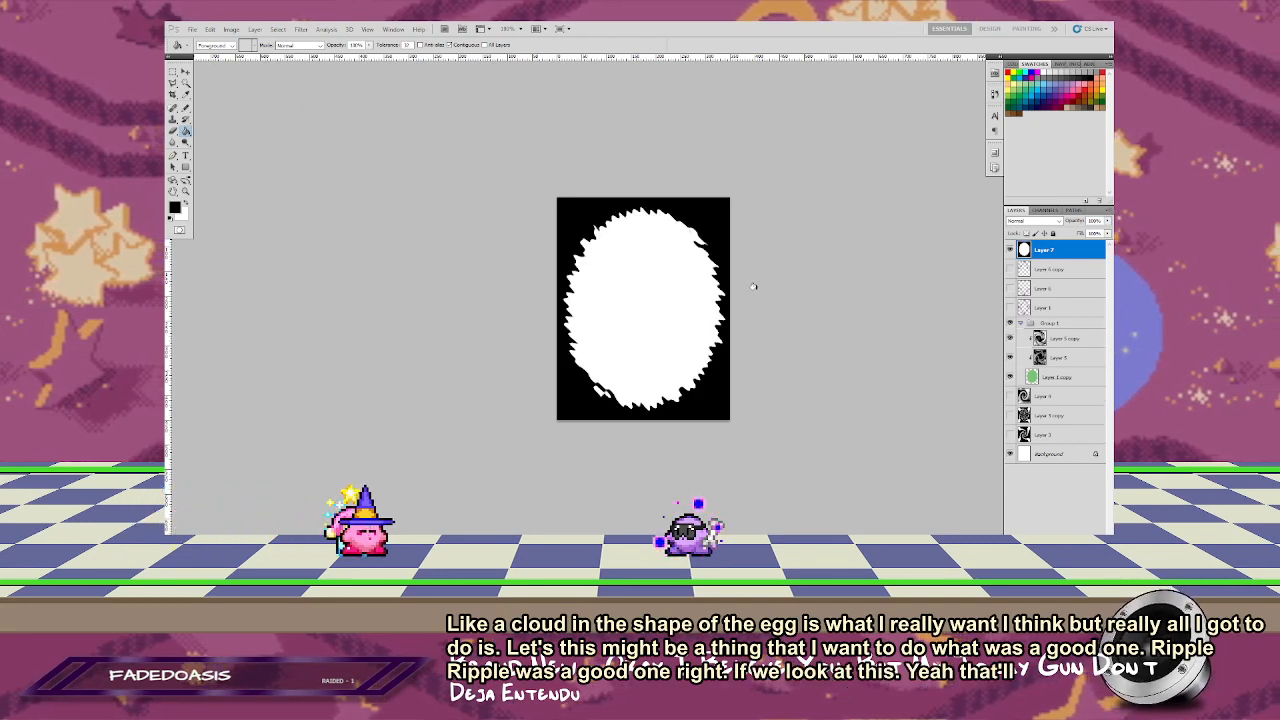
# Step: Flip the rippled oval layer horizontally
pyautogui.rightClick(688, 289)
pyautogui.click(728, 426)
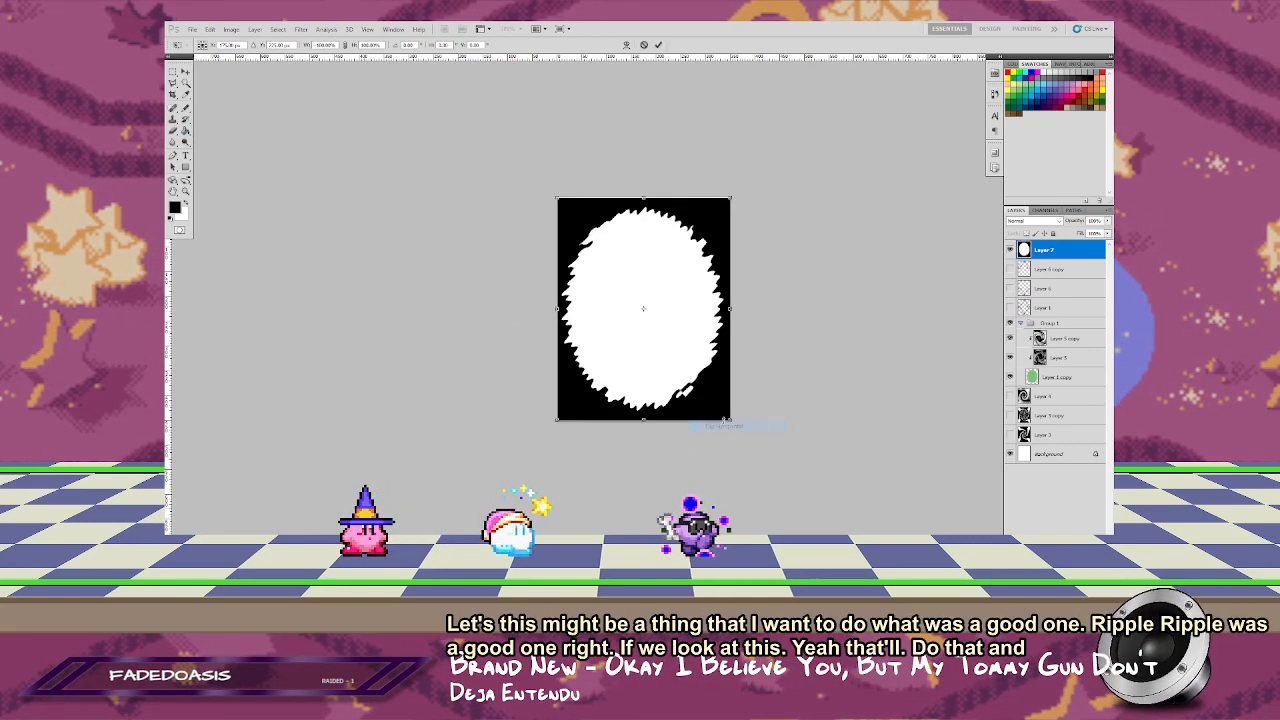
pyautogui.press('Return')
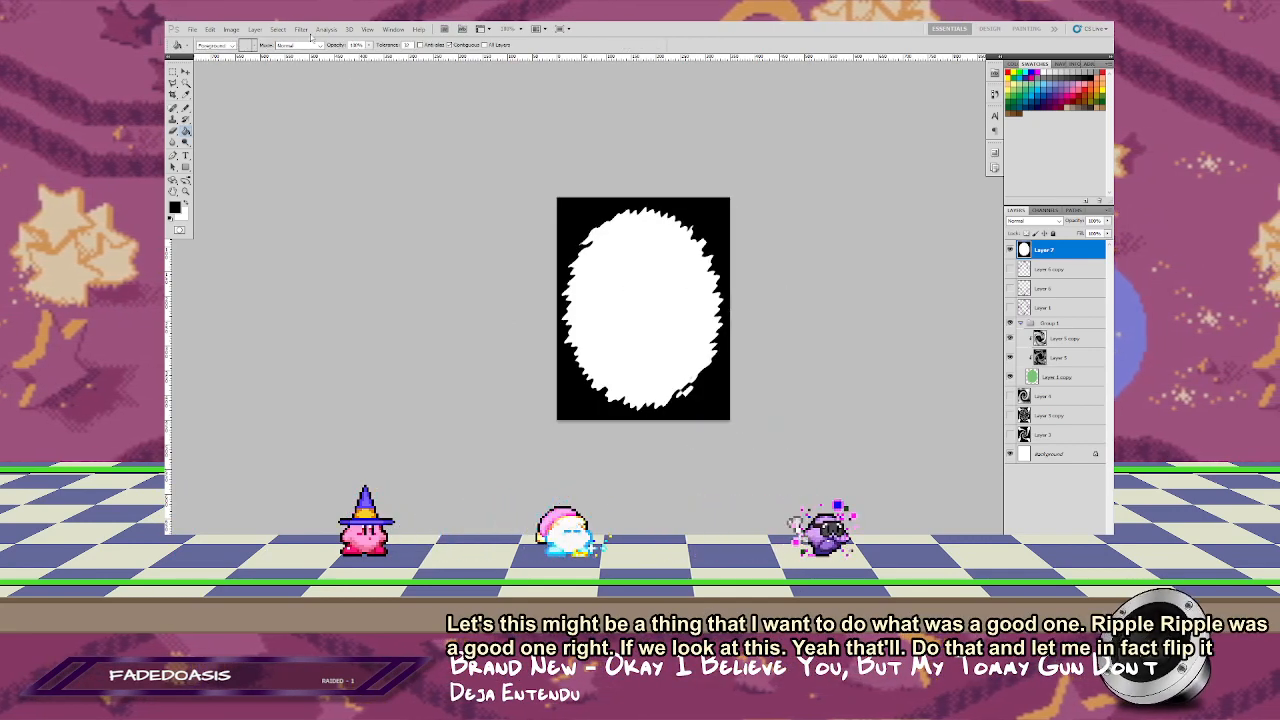
# Step: Try a second, slightly weaker Ripple at Large size on the flipped oval layer
pyautogui.click(302, 29)
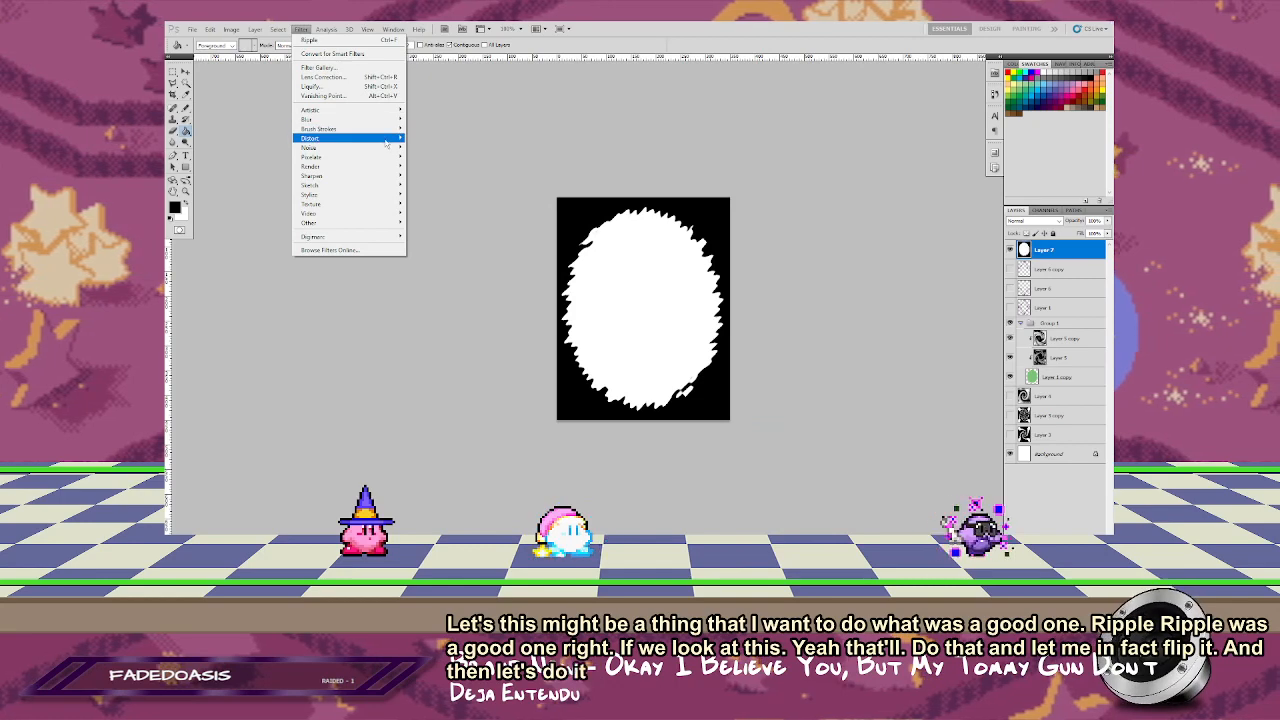
pyautogui.moveTo(386, 141)
pyautogui.click(452, 196)
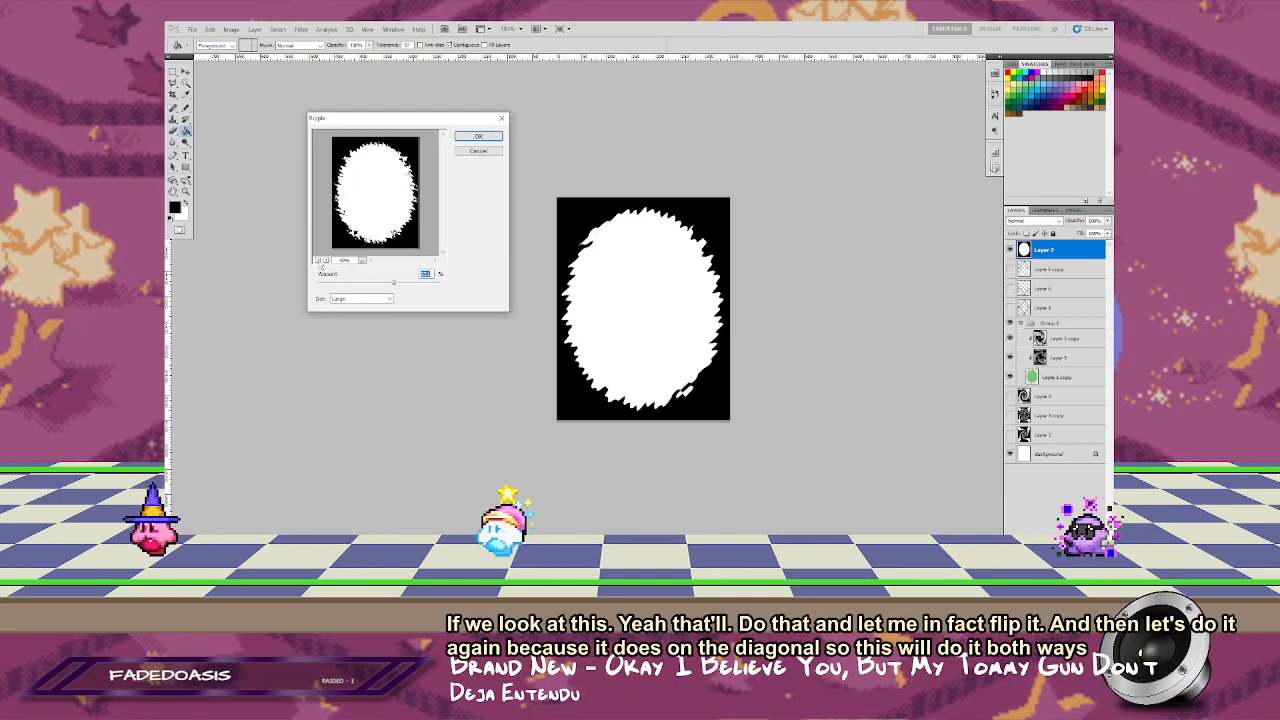
pyautogui.moveTo(394, 284)
pyautogui.mouseDown()
pyautogui.moveTo(355, 285)
pyautogui.moveTo(381, 287)
pyautogui.mouseUp()
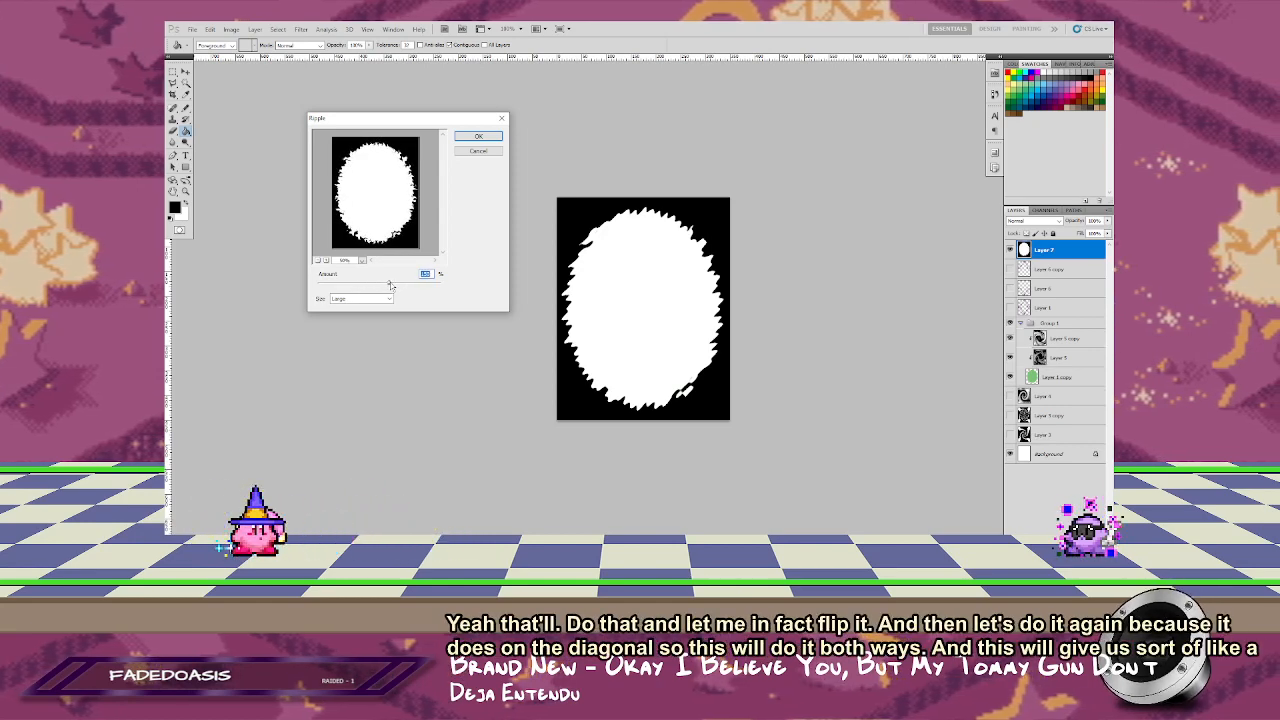
pyautogui.click(479, 137)
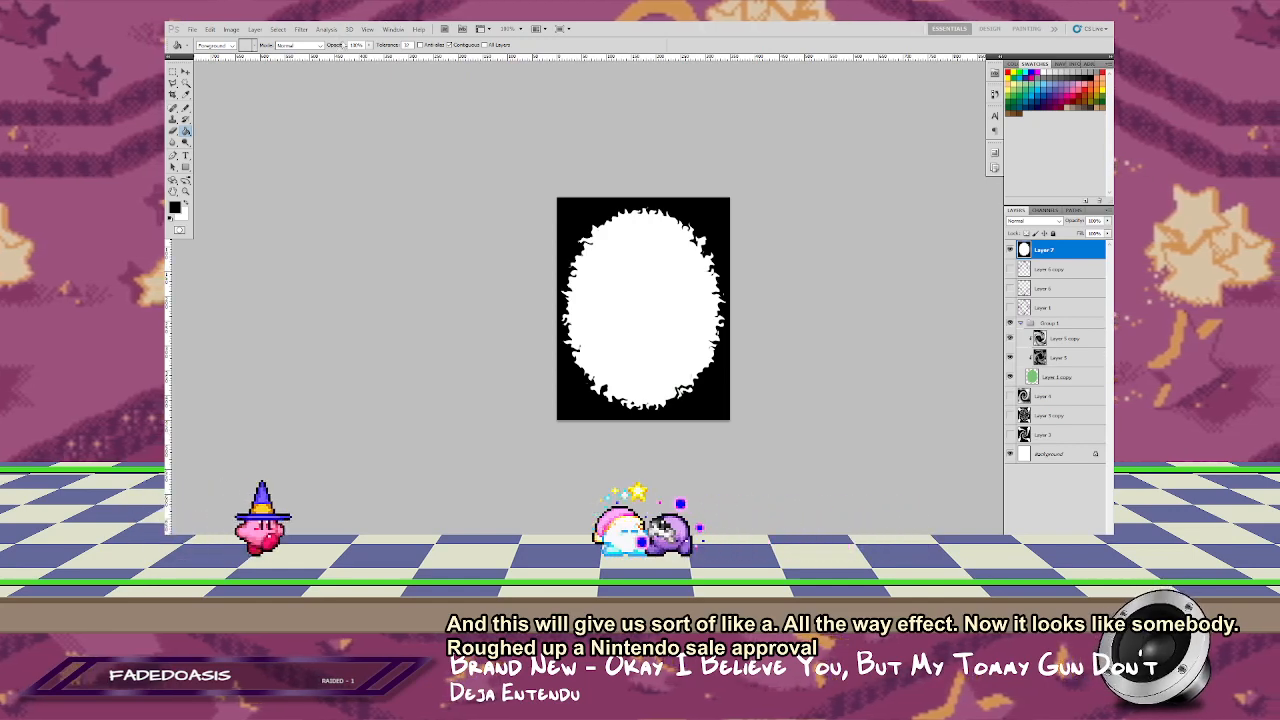
# Step: Try a Twirl with a strong negative angle on the twice-rippled oval, previewing the whole layer
pyautogui.click(335, 31)
pyautogui.moveTo(371, 35)
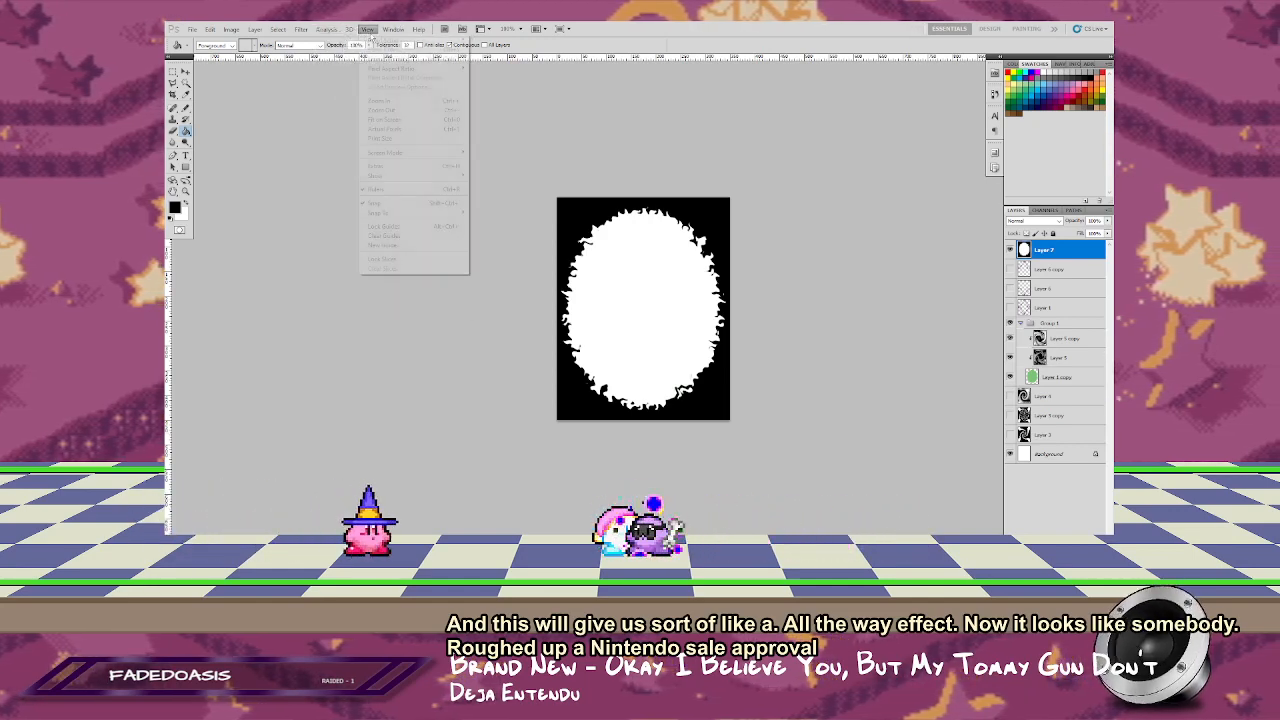
pyautogui.moveTo(301, 29)
pyautogui.moveTo(388, 131)
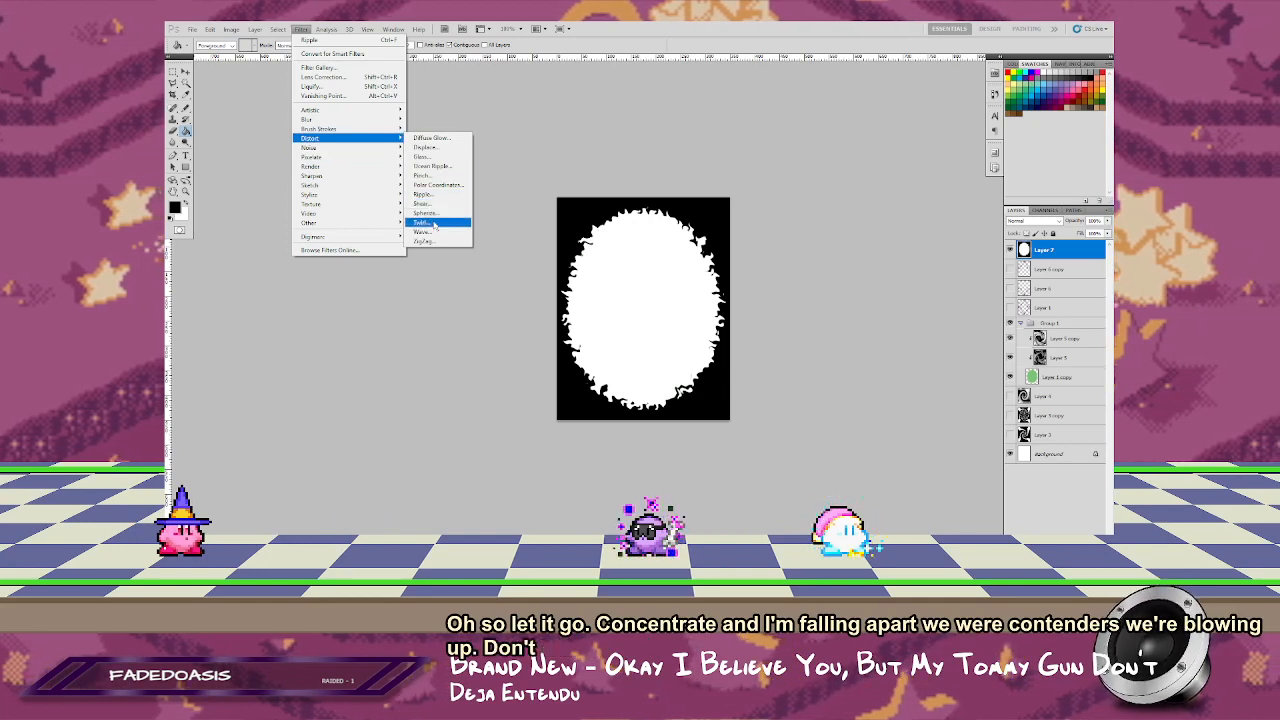
pyautogui.click(424, 222)
pyautogui.click(762, 235)
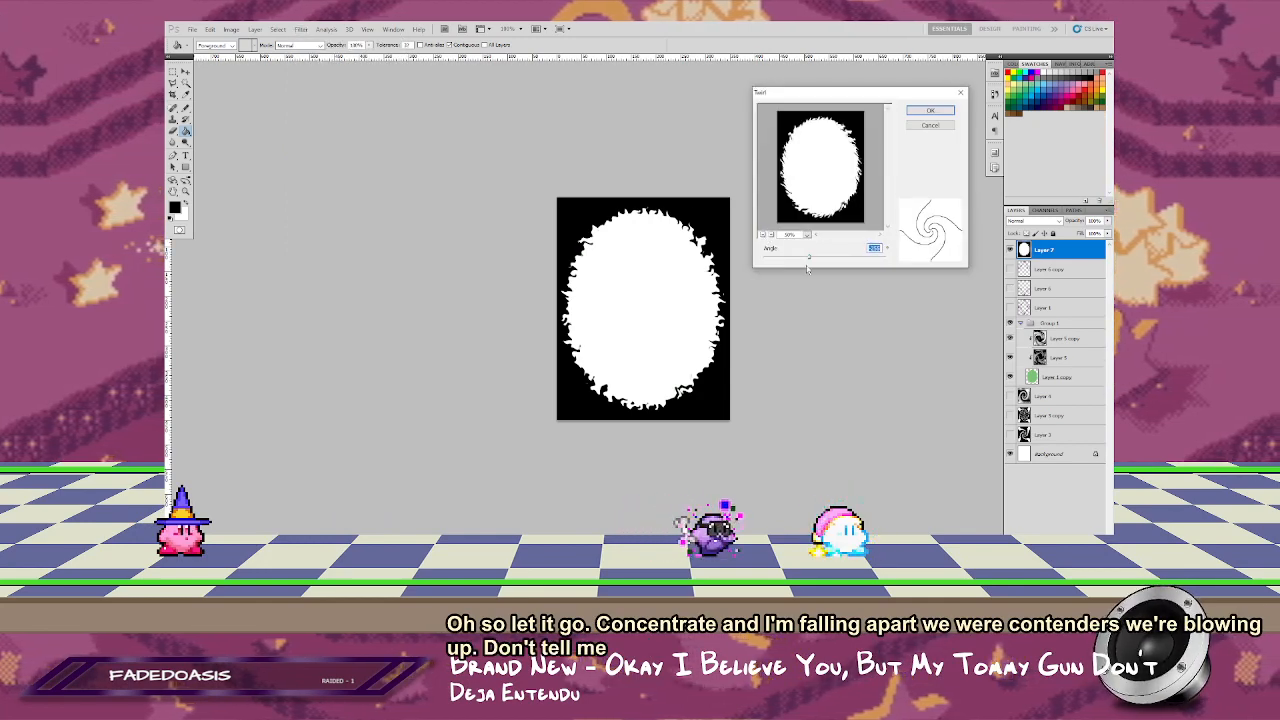
pyautogui.moveTo(810, 260); pyautogui.dragTo(816, 260)
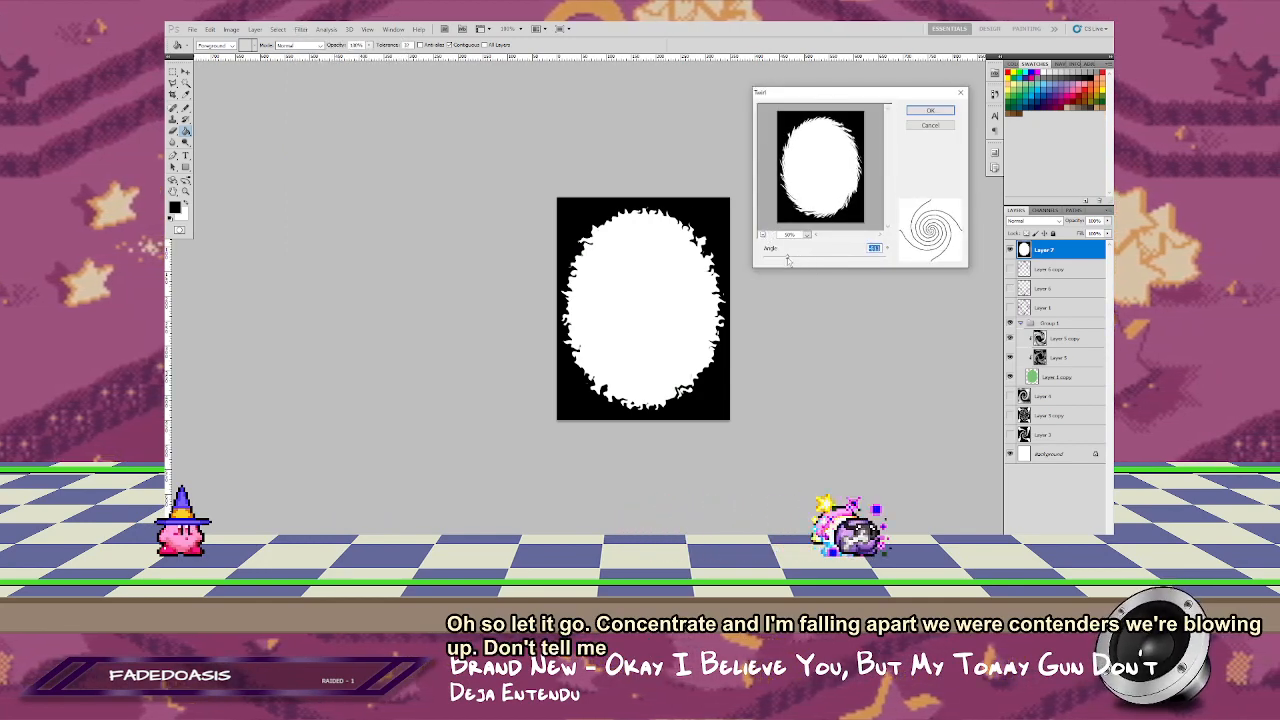
pyautogui.moveTo(792, 259); pyautogui.dragTo(780, 261)
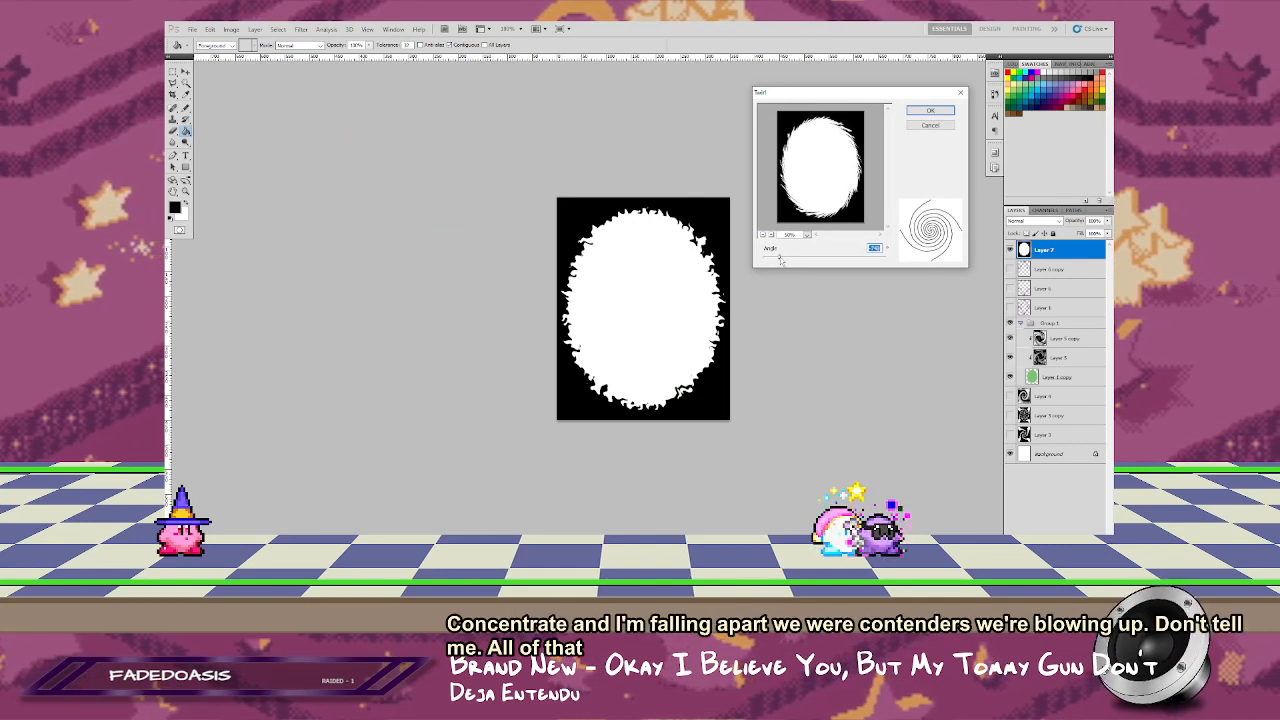
pyautogui.click(930, 110)
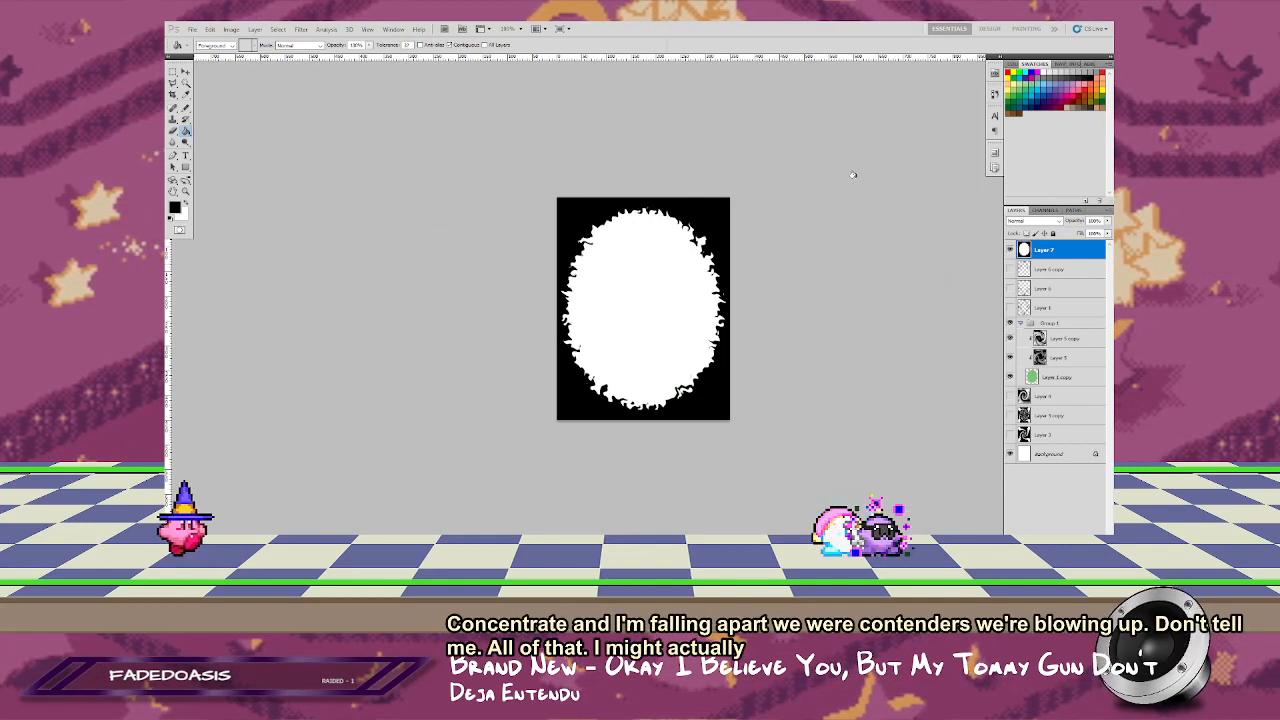
# Step: Twirl the flipped, once-rippled oval with a strong negative angle to sweep its jagged edge into slanted spikes
pyautogui.click(301, 29)
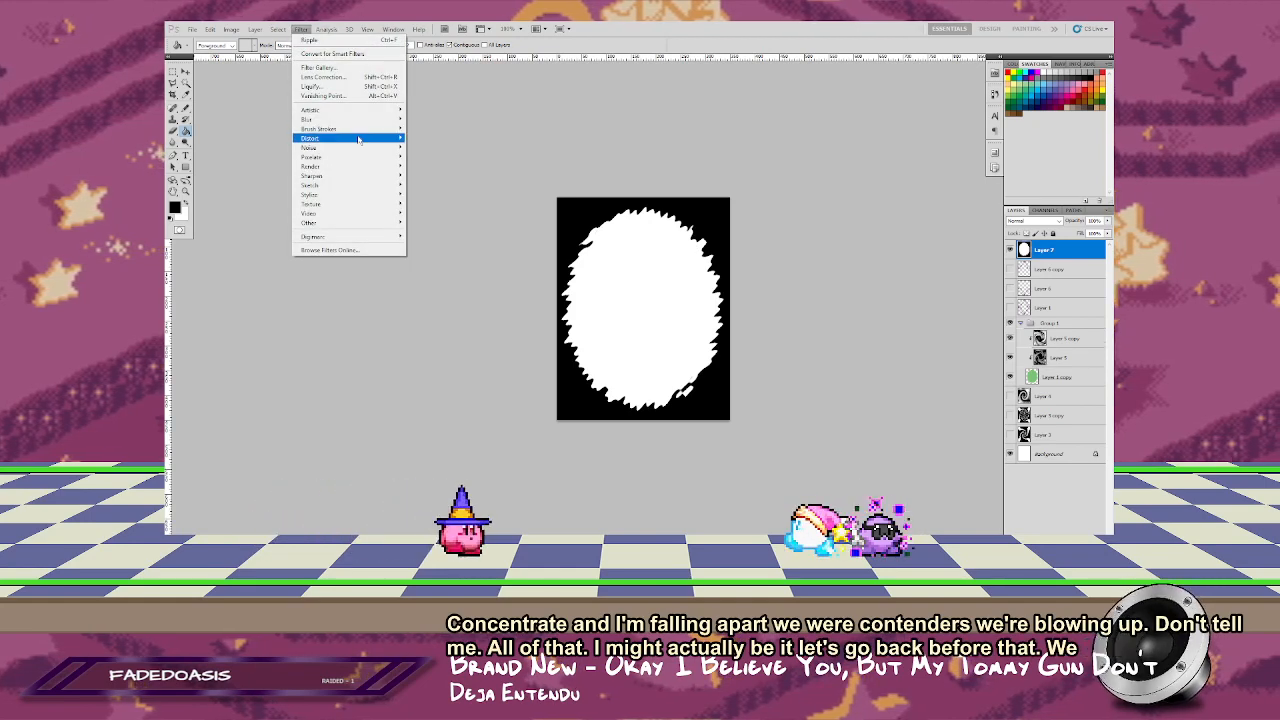
pyautogui.moveTo(368, 140)
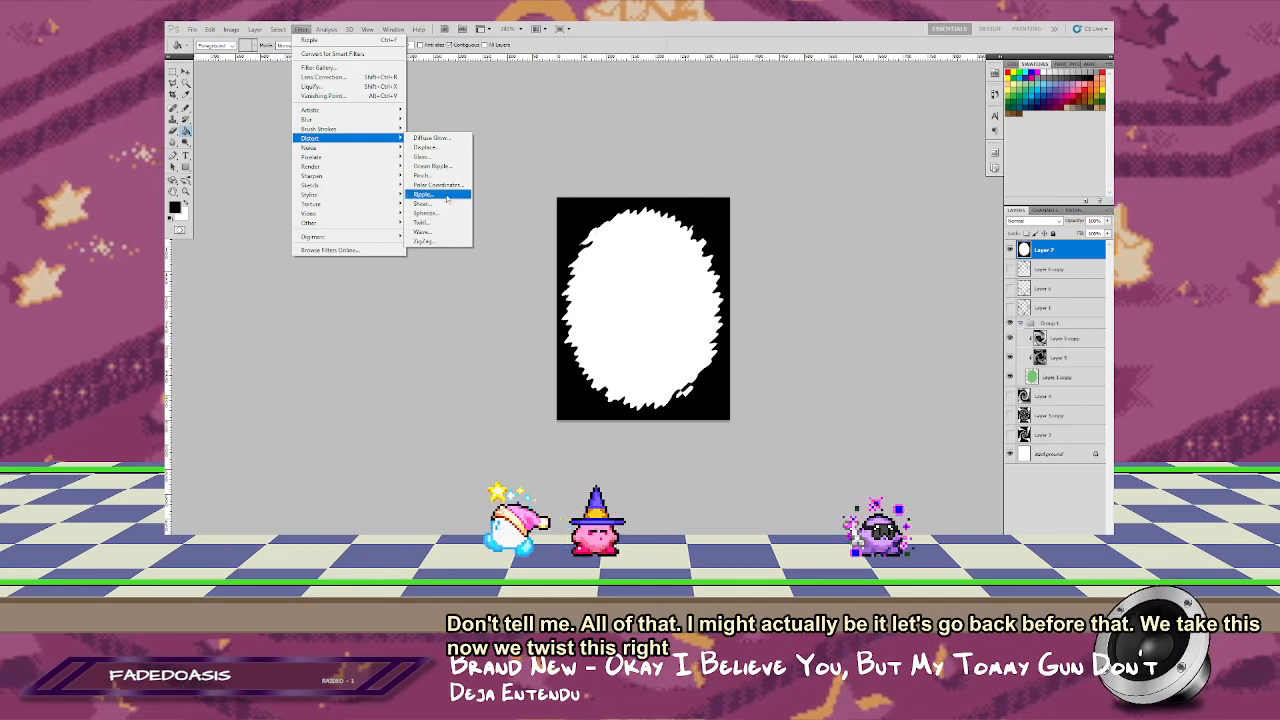
pyautogui.click(425, 222)
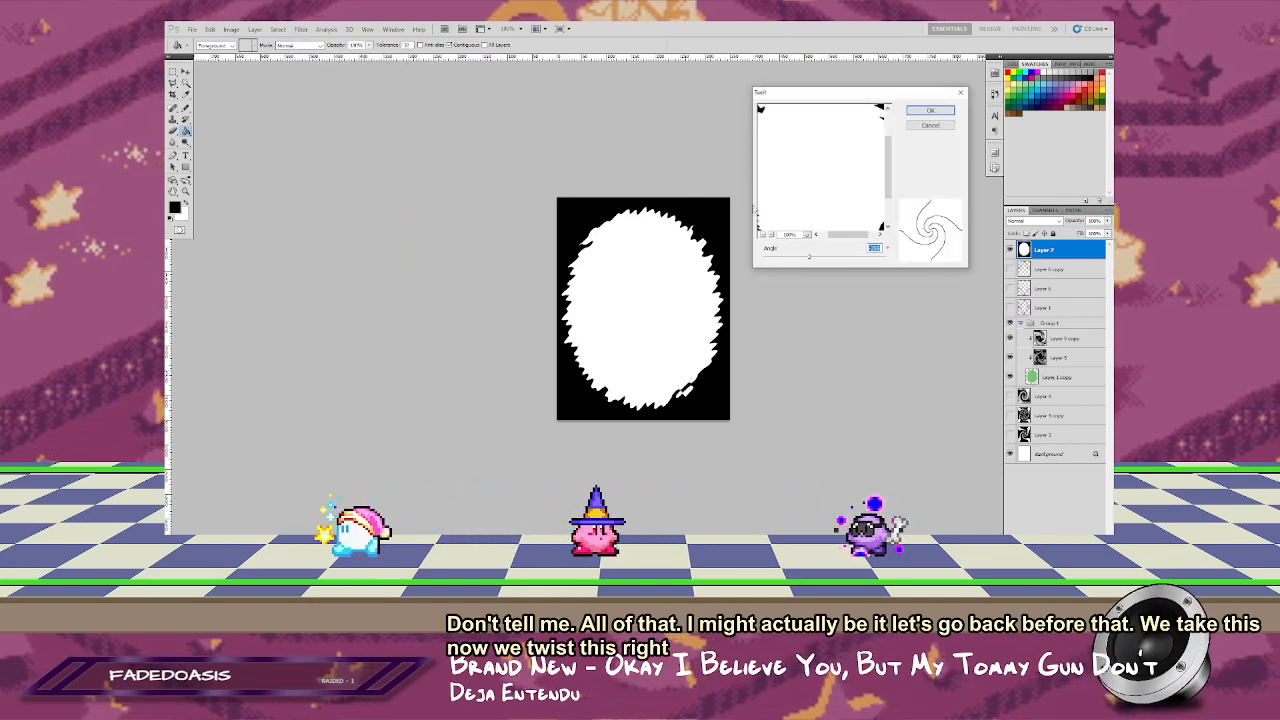
pyautogui.click(763, 235)
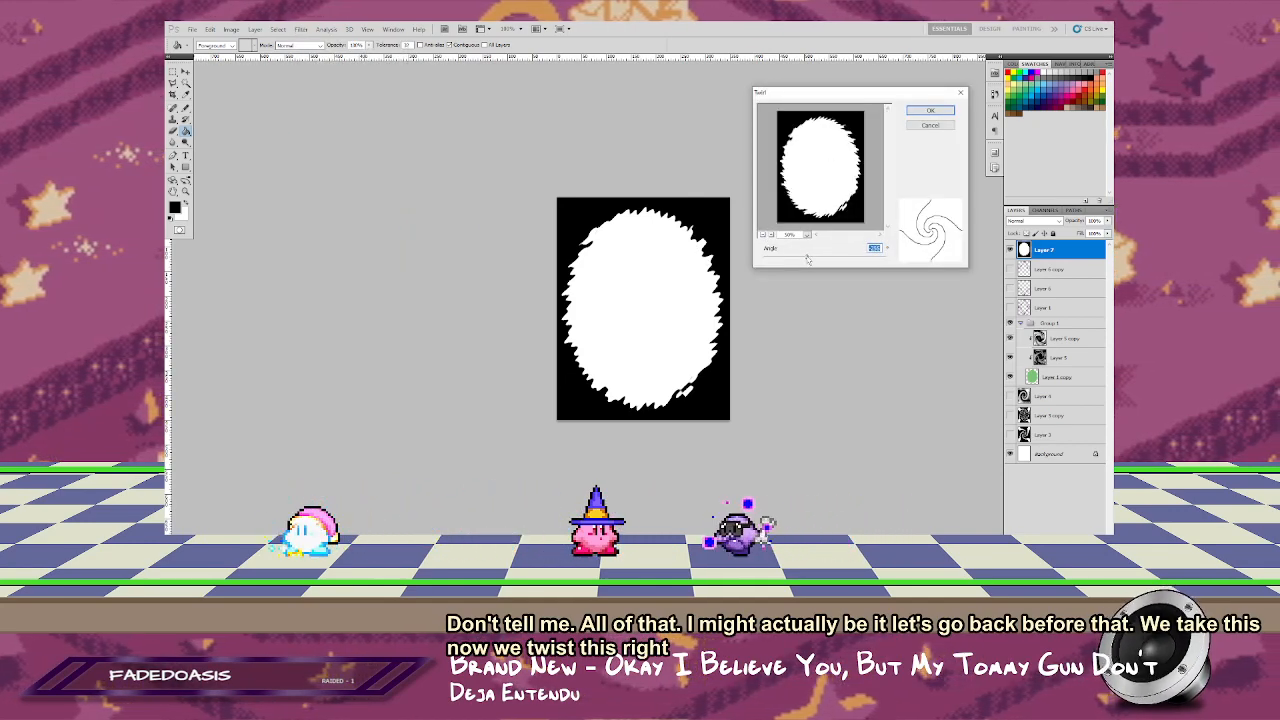
pyautogui.moveTo(809, 258); pyautogui.dragTo(781, 259)
pyautogui.click(926, 113)
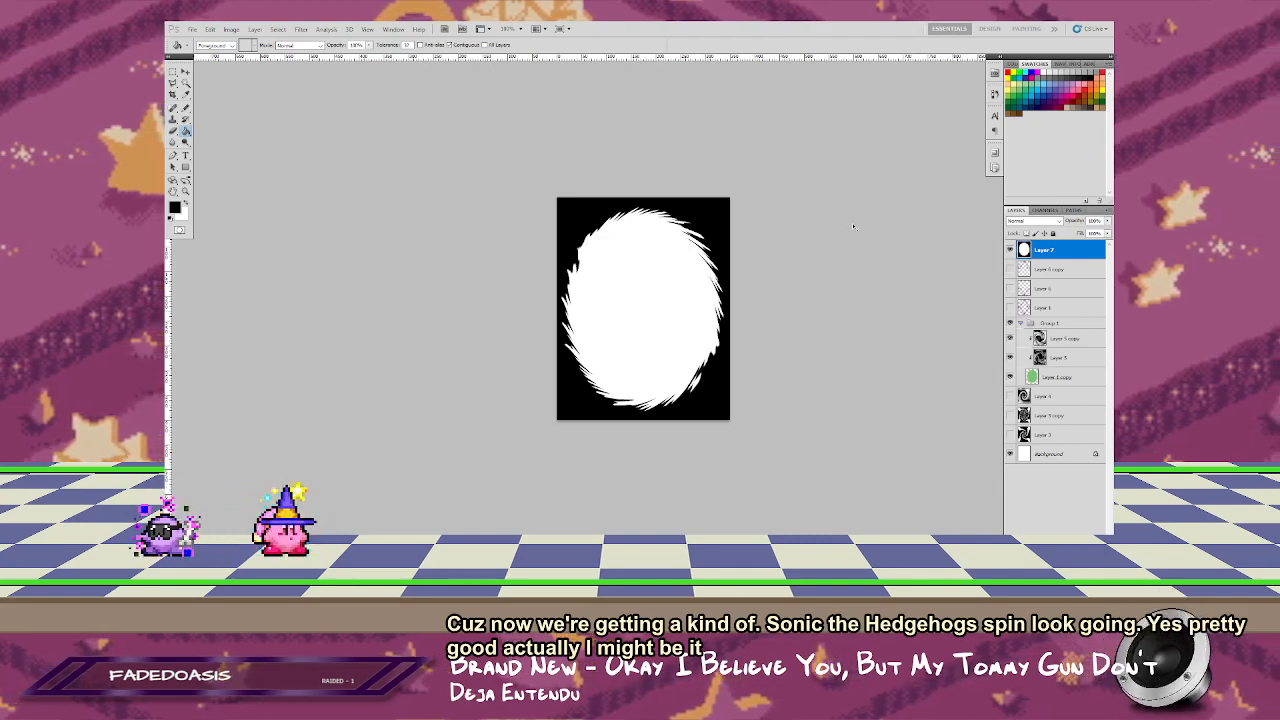
# Step: Try repeating the Twirl filter on the spiky oval and undo the repeats
pyautogui.hotkey('ctrl', 'f')
pyautogui.hotkey('ctrl', 'f')
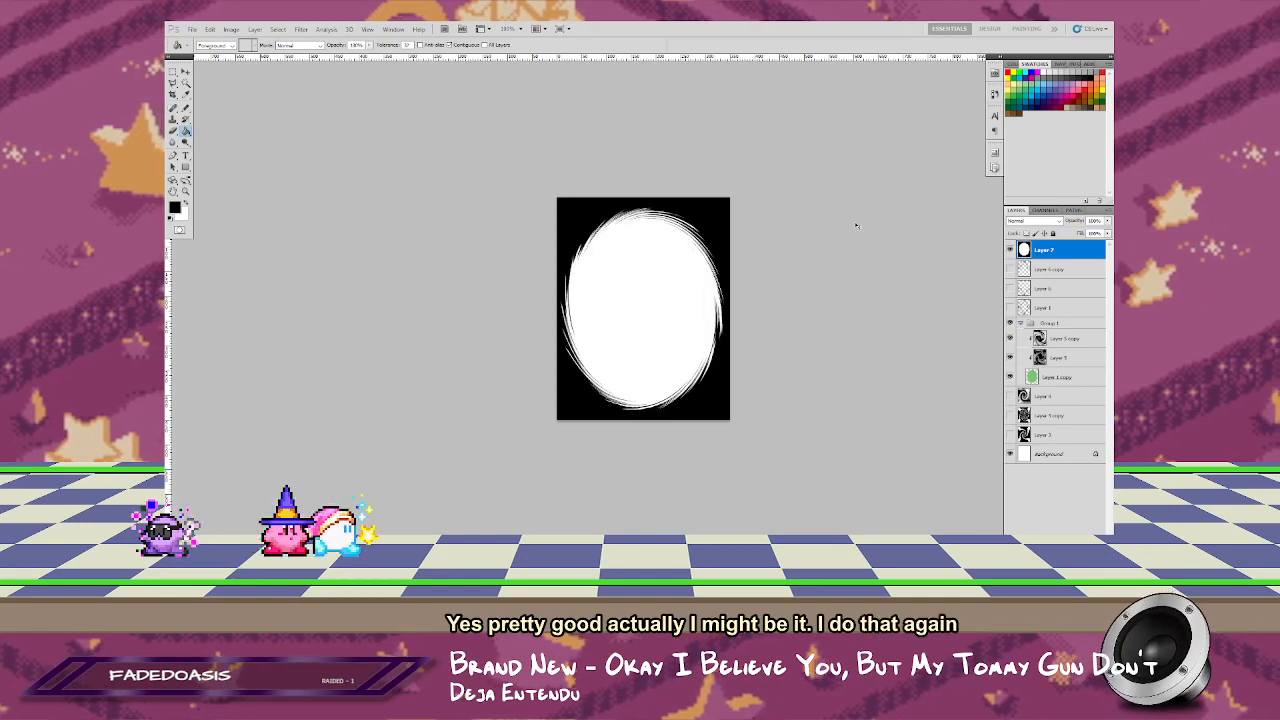
pyautogui.hotkey('ctrl', 'f')
pyautogui.hotkey('ctrl', 'f')
pyautogui.hotkey('ctrl', 'f')
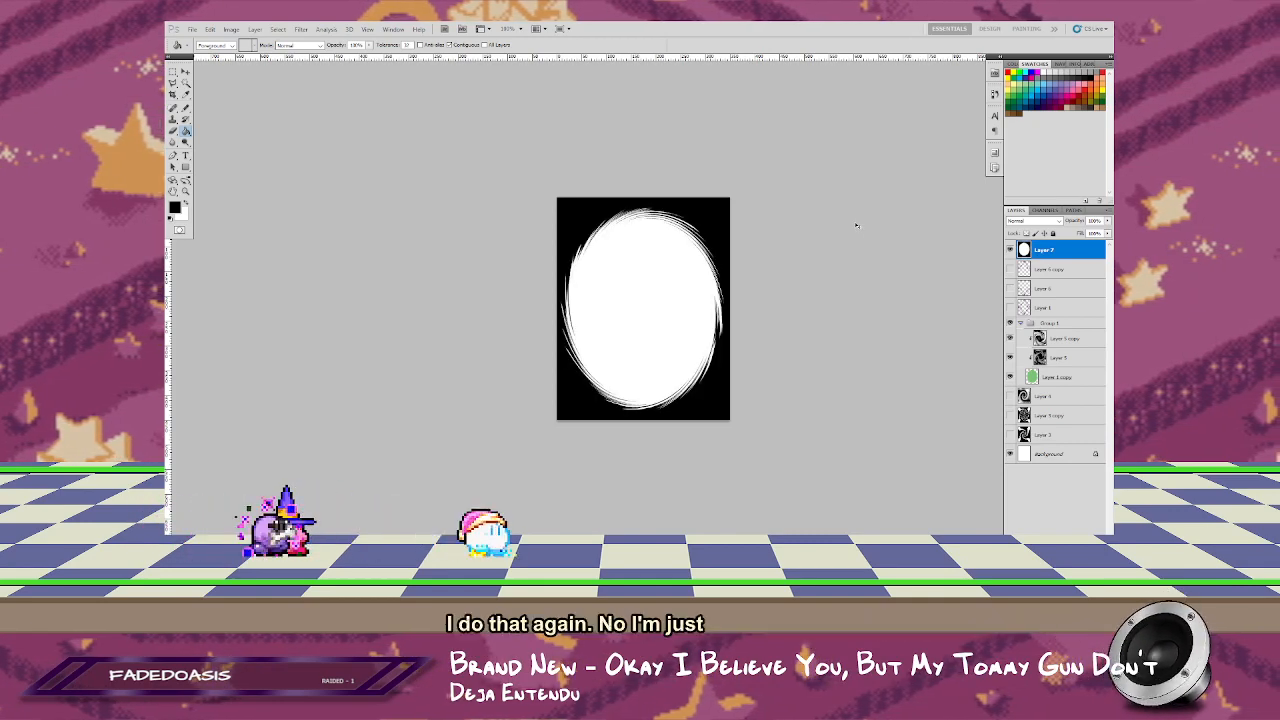
pyautogui.hotkey('ctrl', 'z')
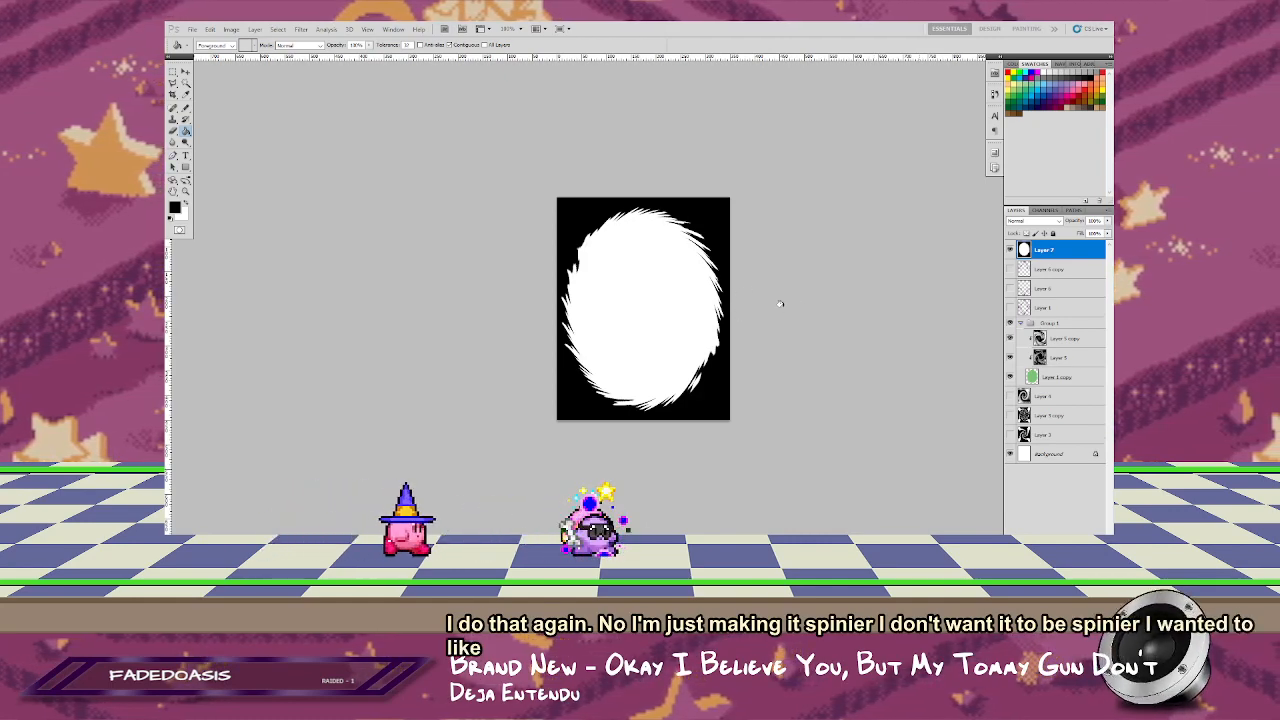
pyautogui.click(367, 29)
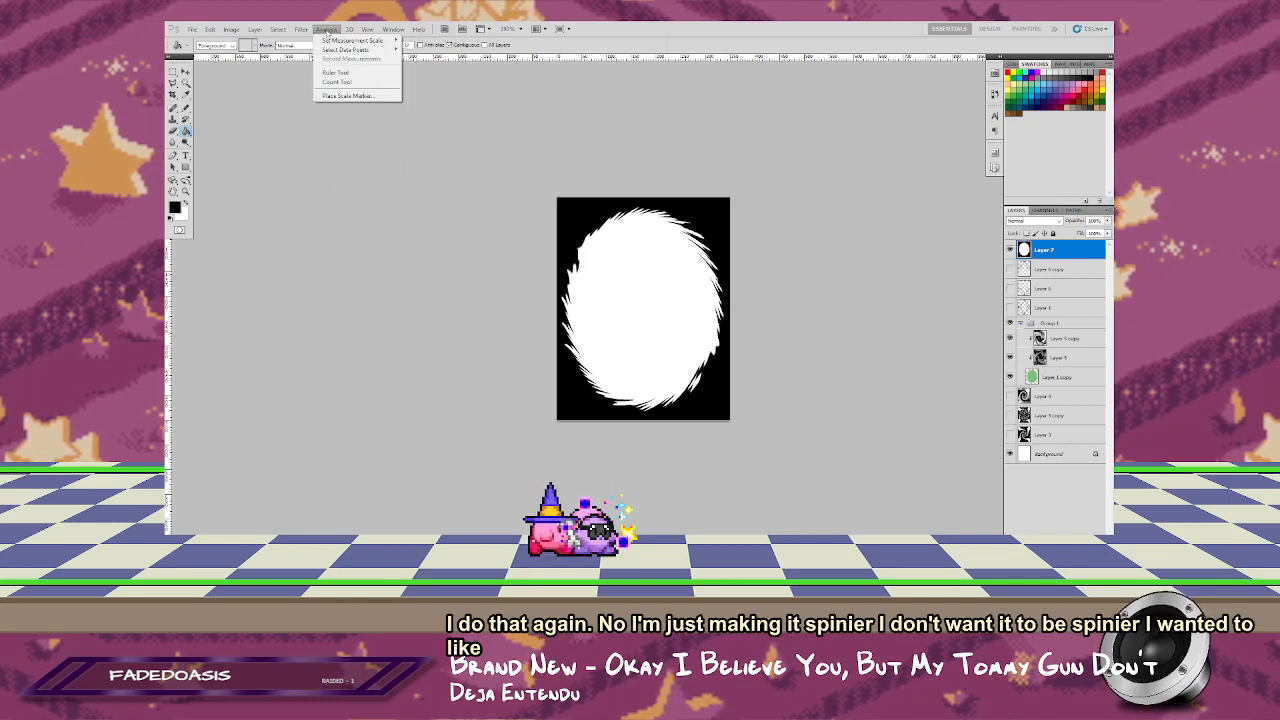
pyautogui.moveTo(302, 30)
pyautogui.moveTo(330, 119)
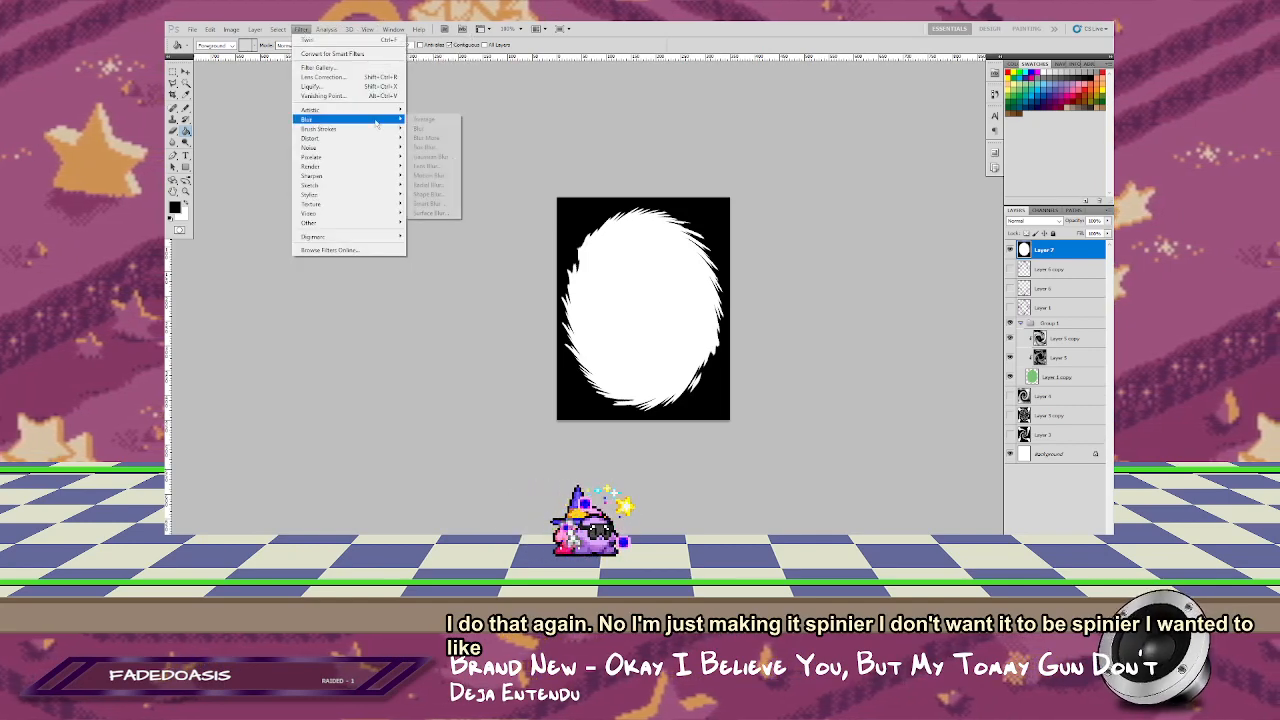
pyautogui.click(432, 157)
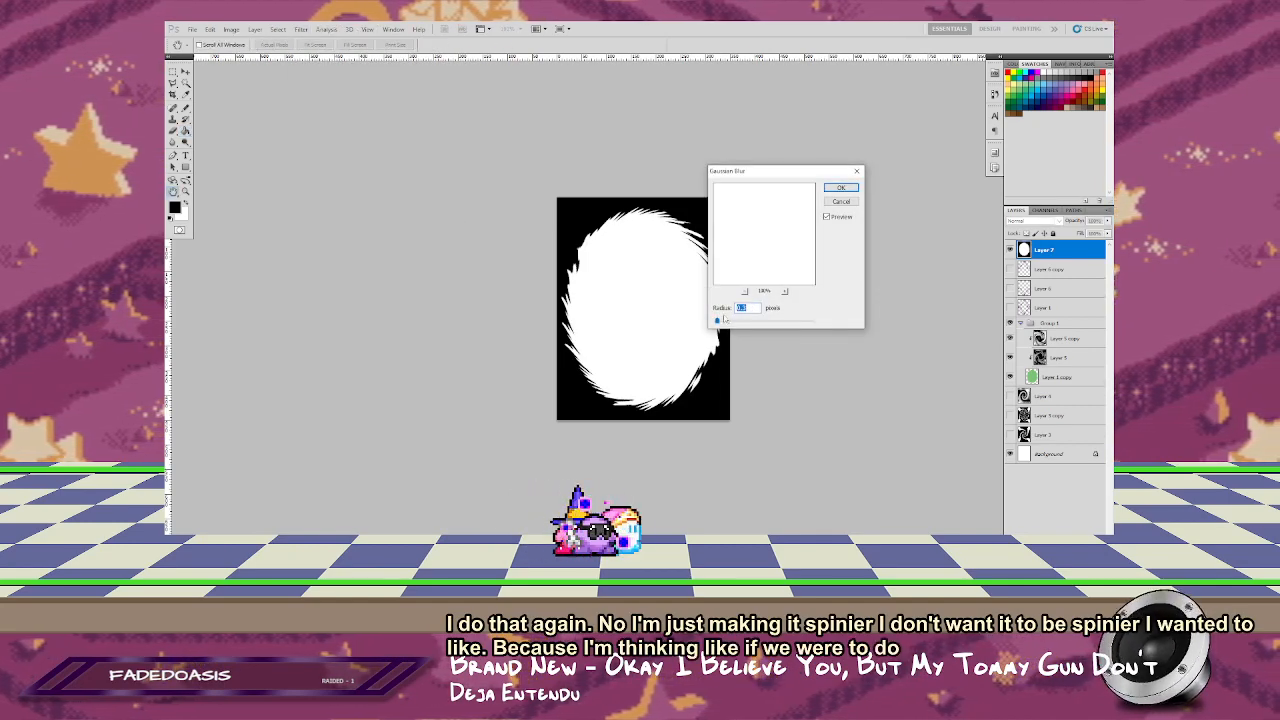
pyautogui.moveTo(718, 321)
pyautogui.mouseDown()
pyautogui.moveTo(732, 322)
pyautogui.moveTo(721, 323)
pyautogui.mouseUp()
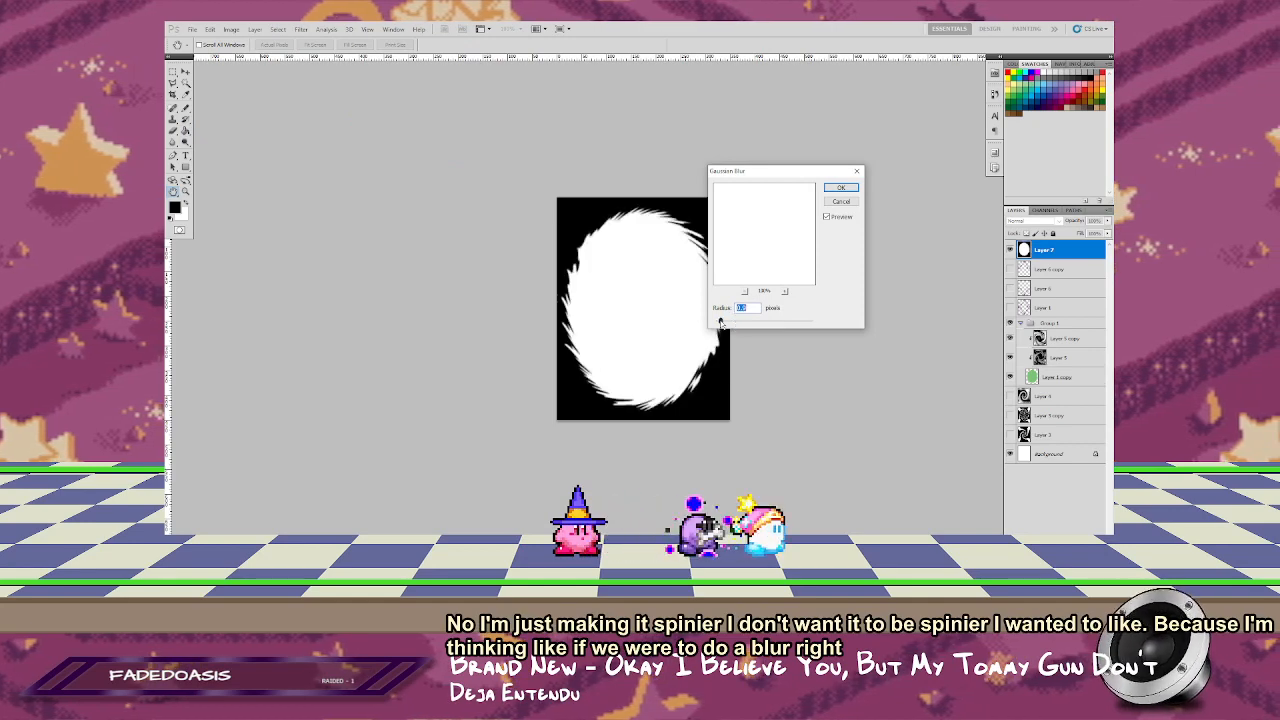
pyautogui.press('Return')
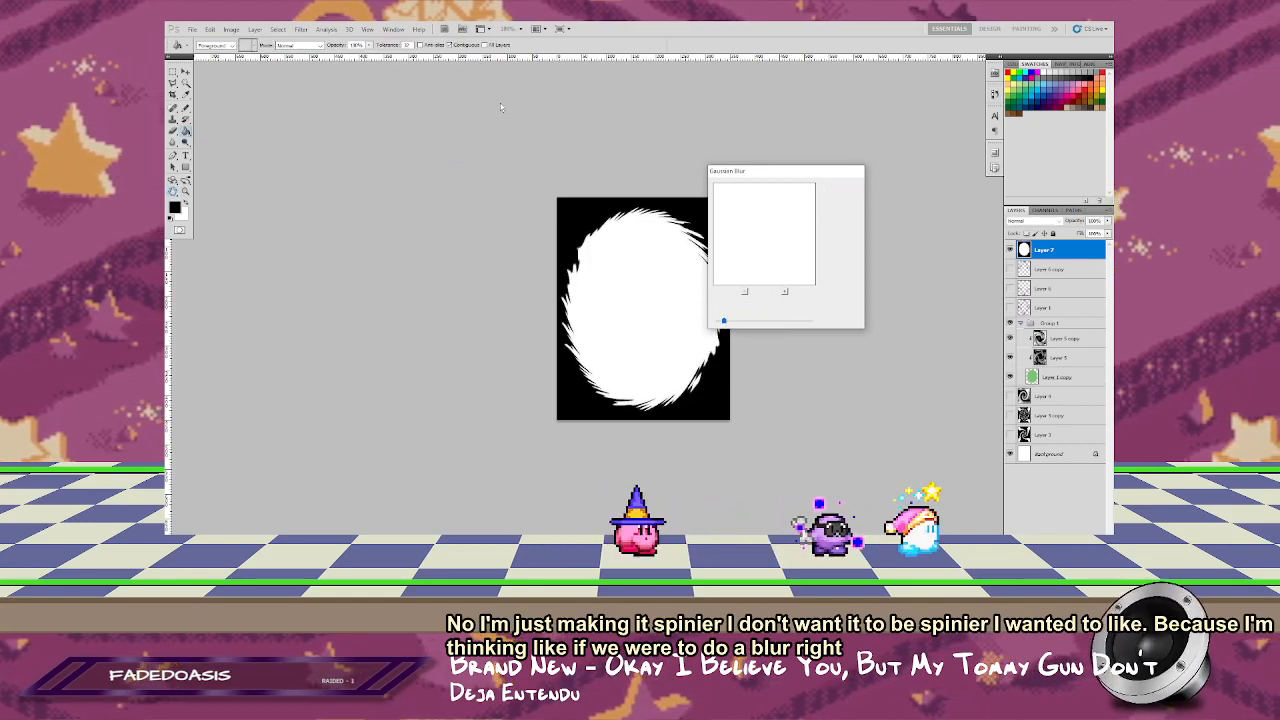
# Step: Try a Radial Blur on the spiky oval using the Spin method and Good quality
pyautogui.click(300, 28)
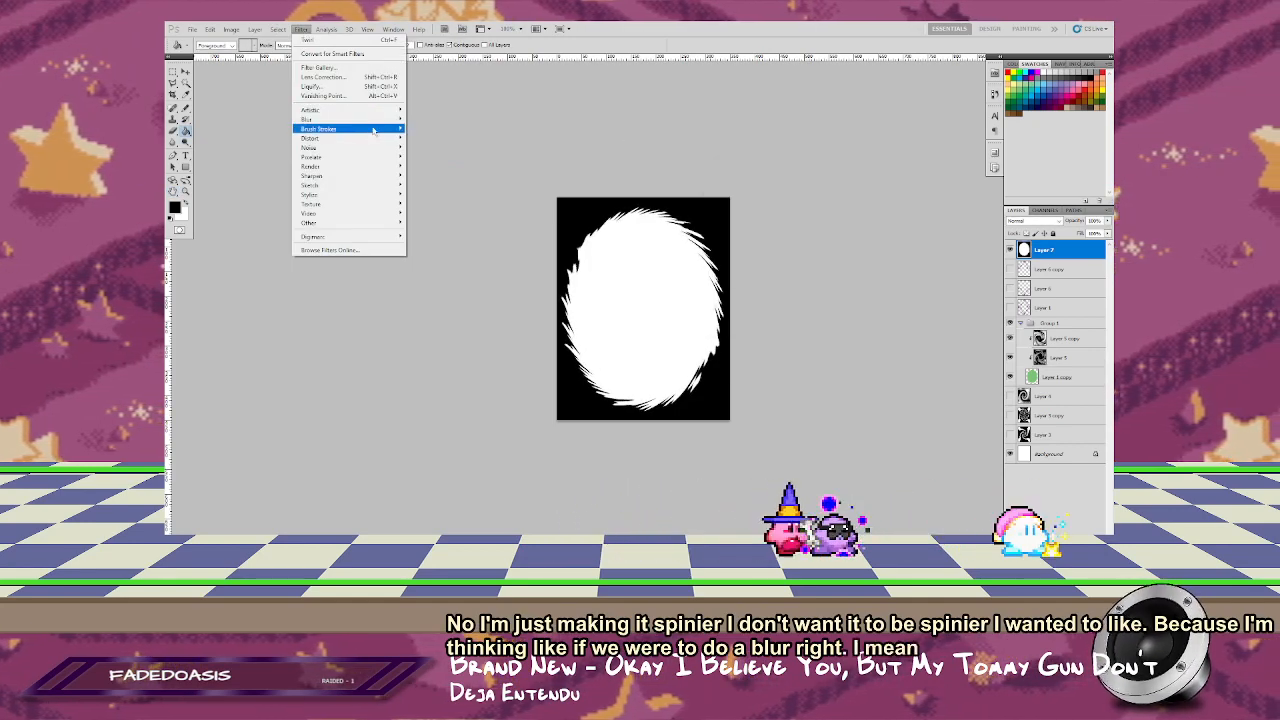
pyautogui.moveTo(360, 119)
pyautogui.click(432, 184)
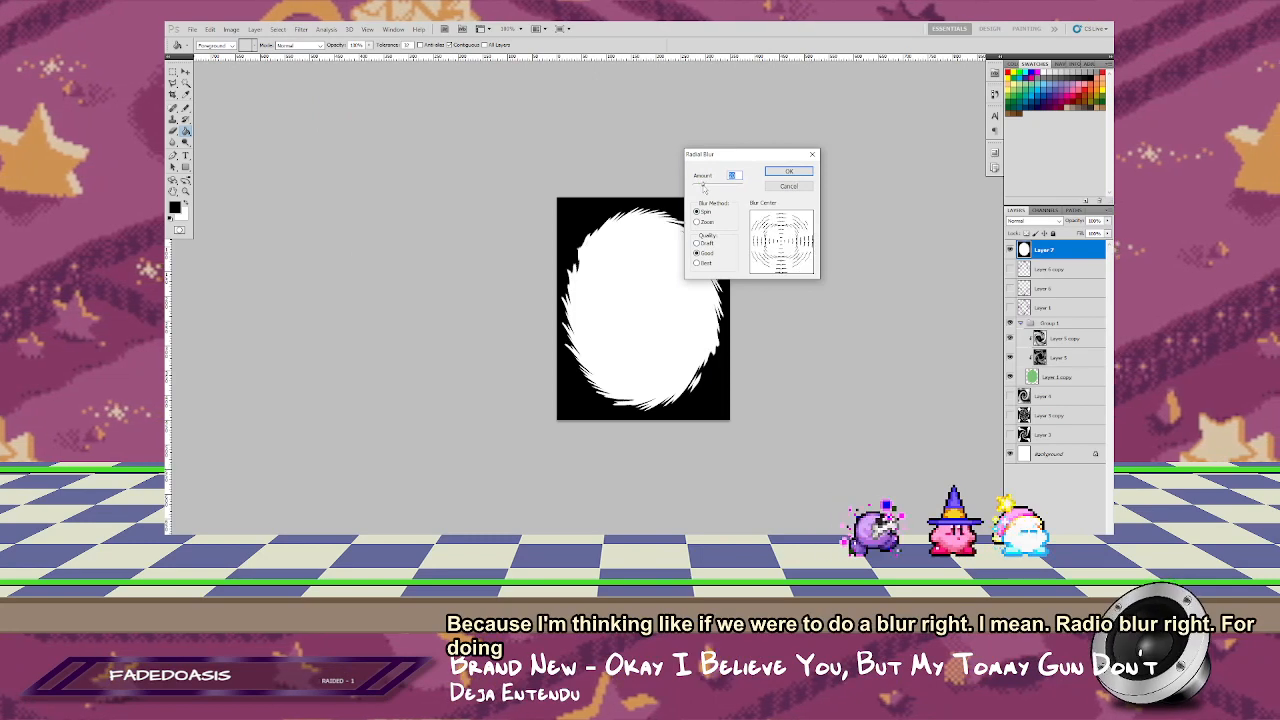
pyautogui.click(789, 171)
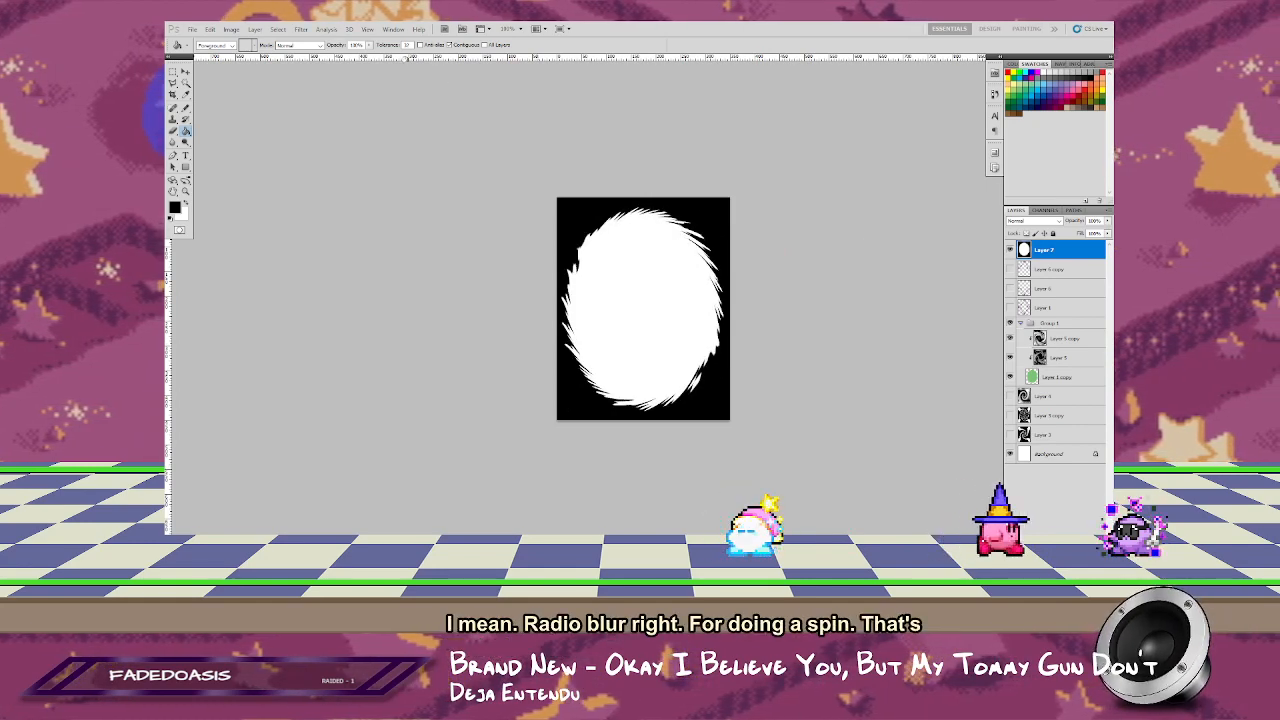
# Step: Try the Radial Blur on the spiky oval again, keeping Spin at Good quality, to feather its edge along the rotation
pyautogui.click(300, 29)
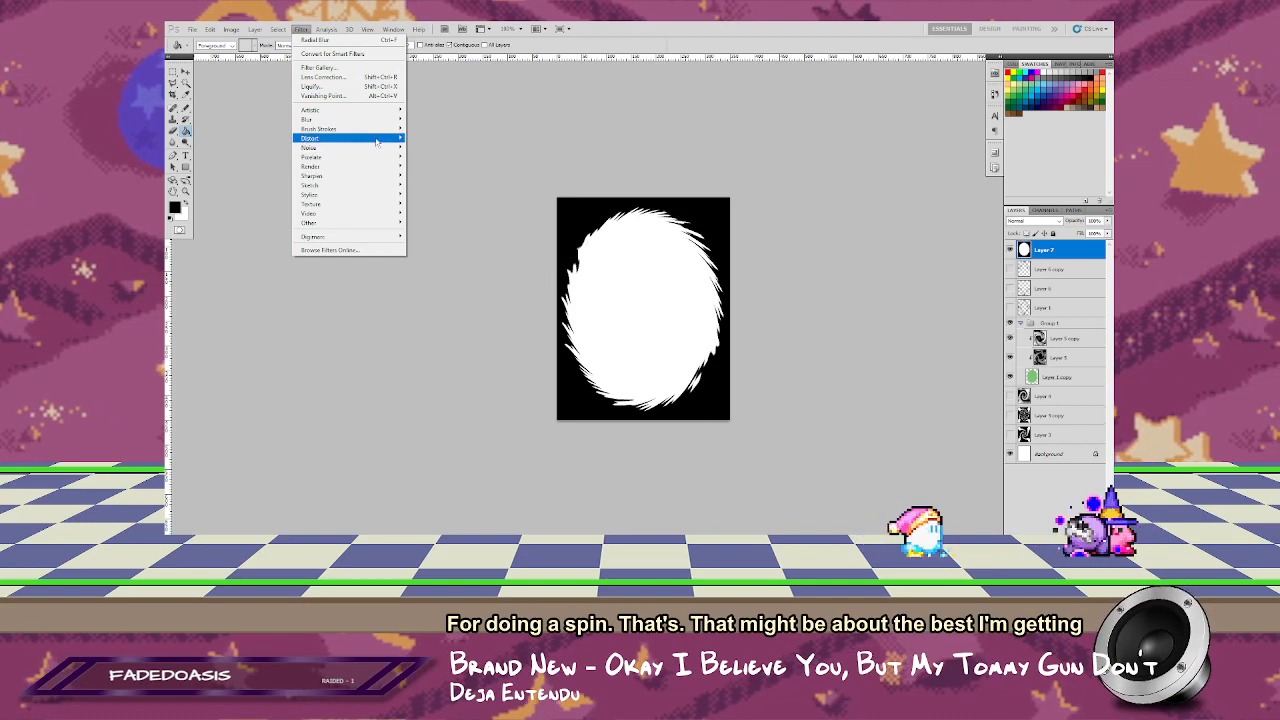
pyautogui.moveTo(395, 119)
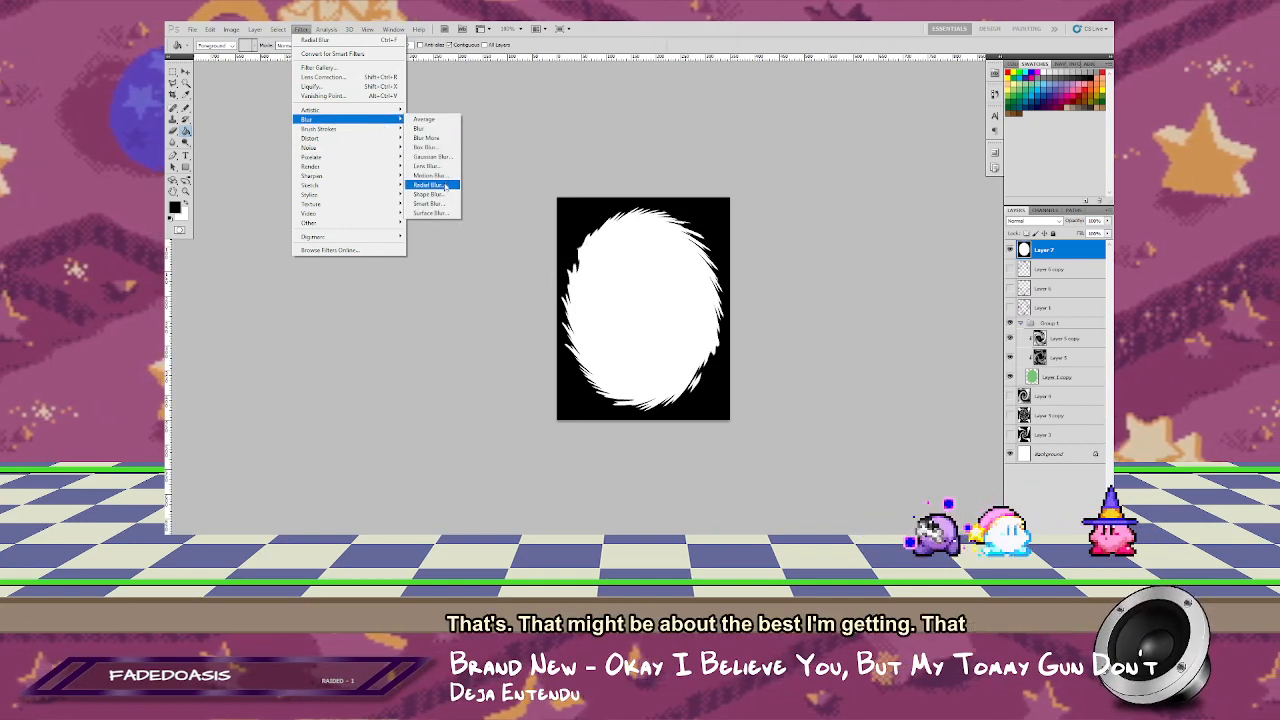
pyautogui.click(430, 184)
pyautogui.click(705, 221)
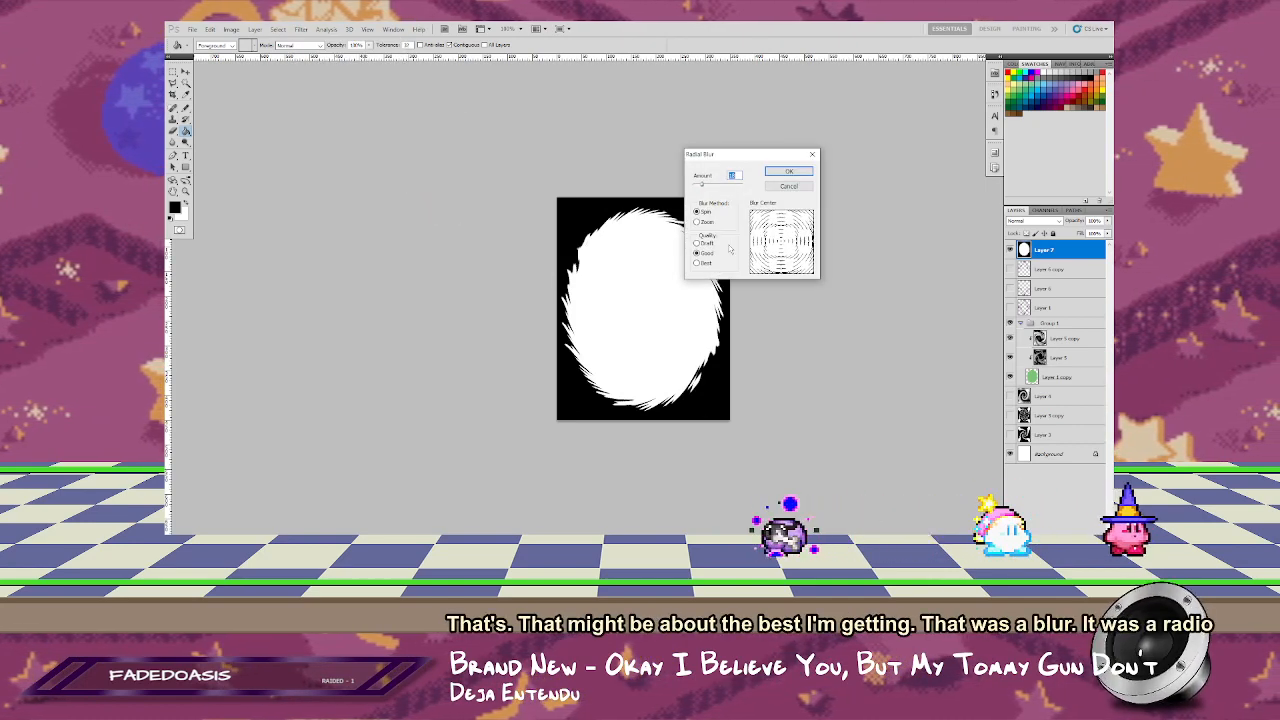
pyautogui.click(703, 212)
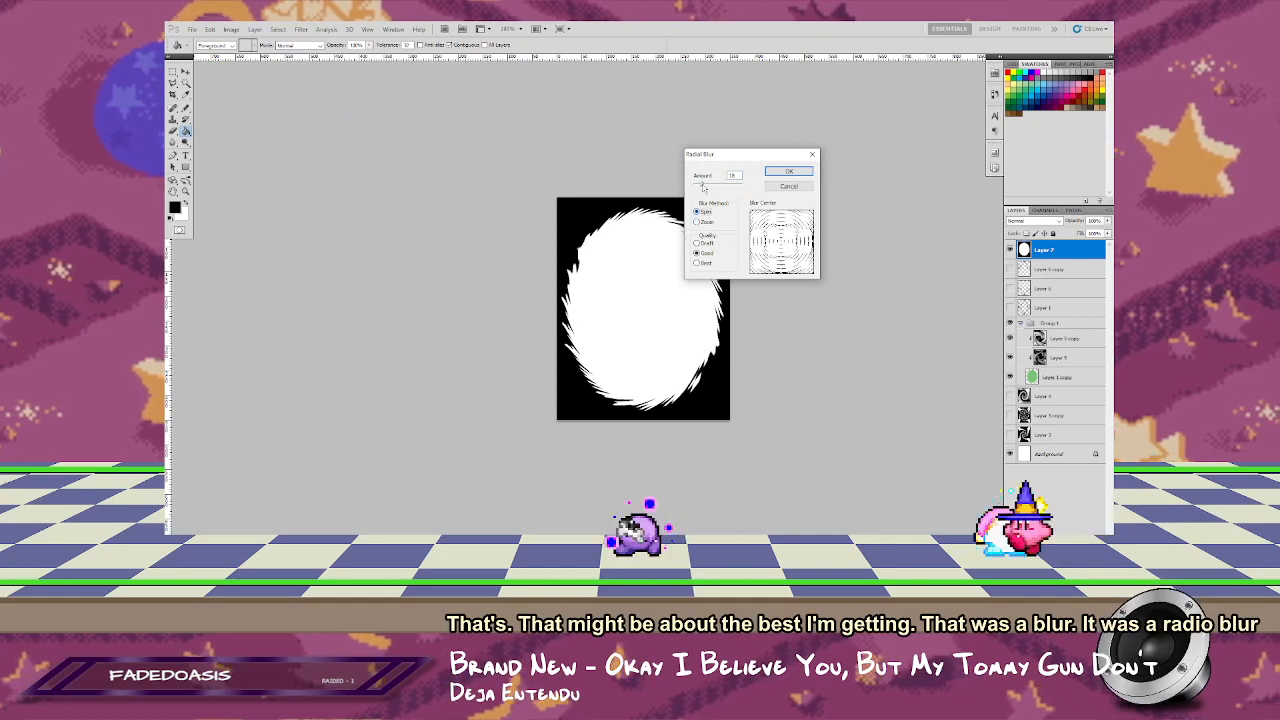
pyautogui.click(786, 172)
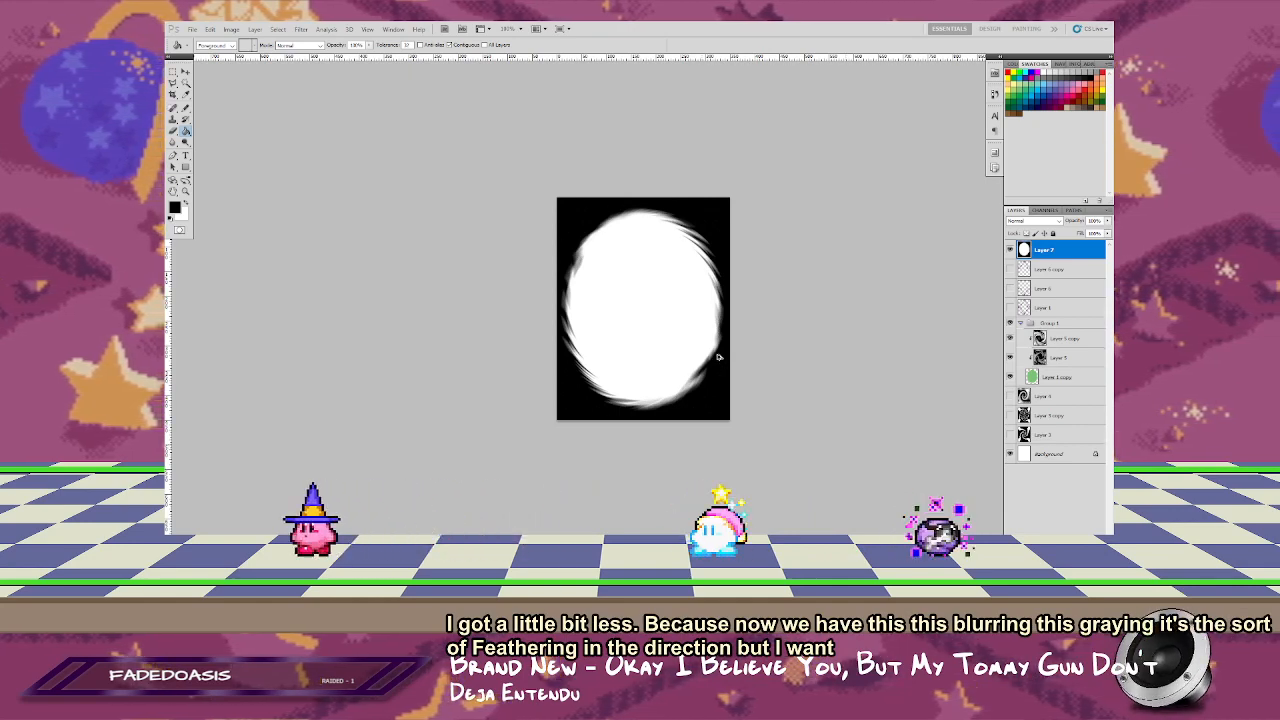
# Step: Undo the blur and the earlier distortions to bring back the smooth white oval
pyautogui.hotkey('ctrl', 'alt', 'z')
pyautogui.hotkey('ctrl', 'alt', 'z')
pyautogui.hotkey('ctrl', 'alt', 'z')
pyautogui.hotkey('ctrl', 'alt', 'z')
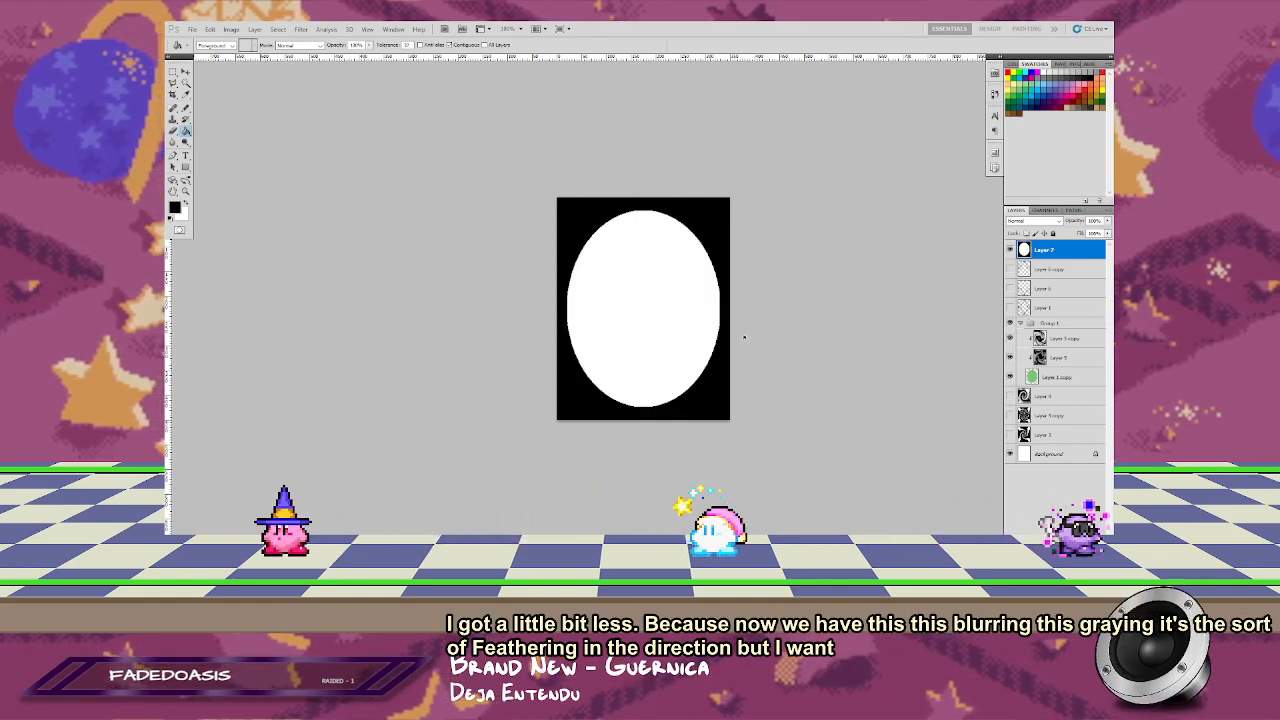
# Step: Start a Wave distortion on the smooth oval with short wavelengths and a maximum amplitude of 8
pyautogui.click(349, 29)
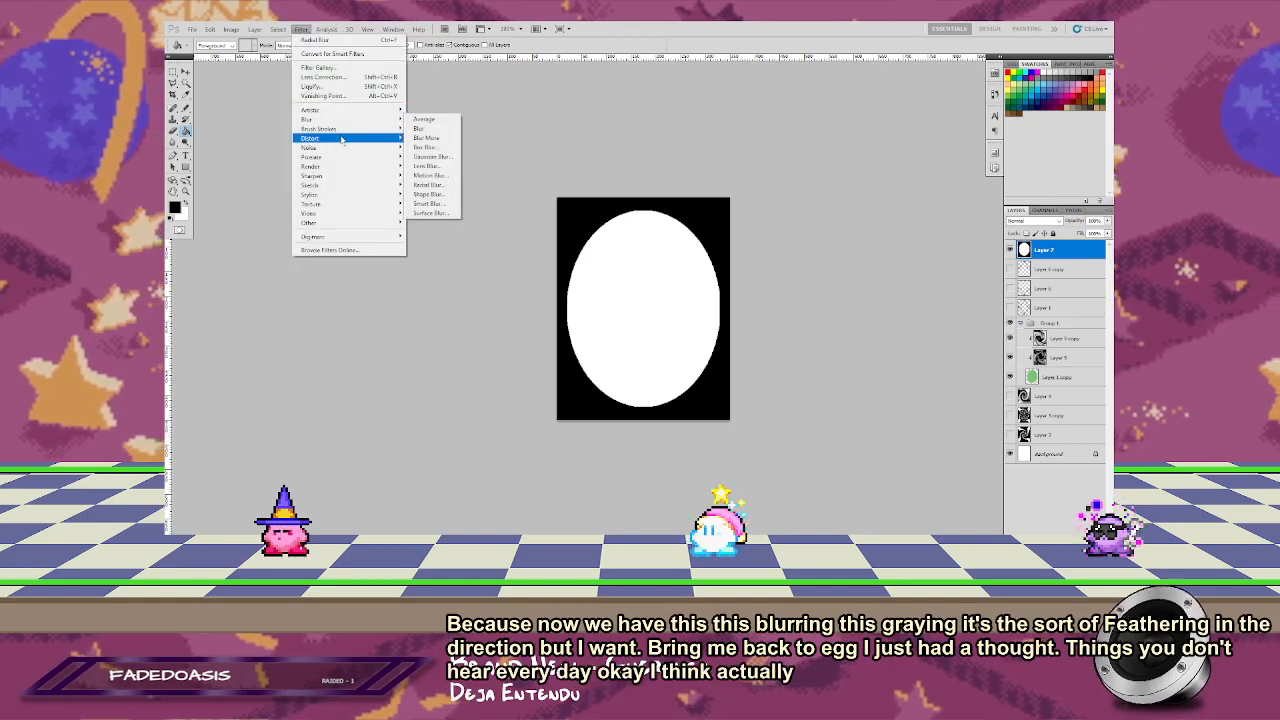
pyautogui.moveTo(342, 141)
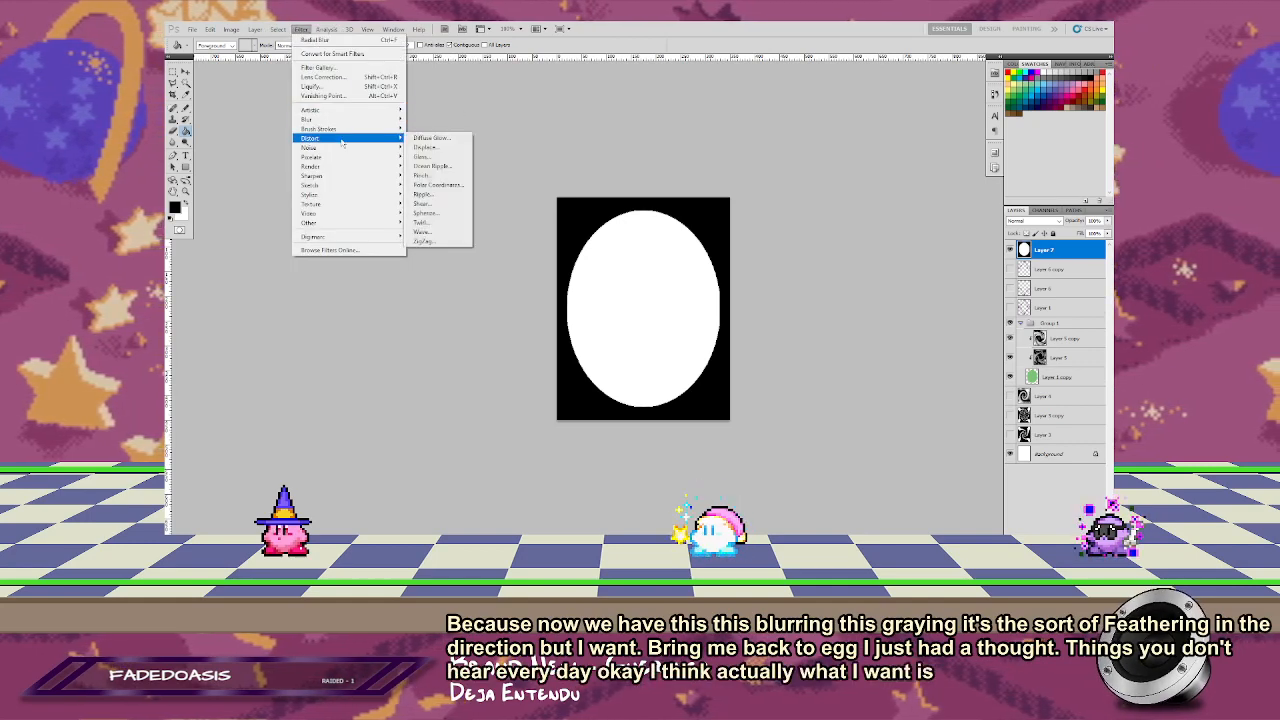
pyautogui.click(422, 231)
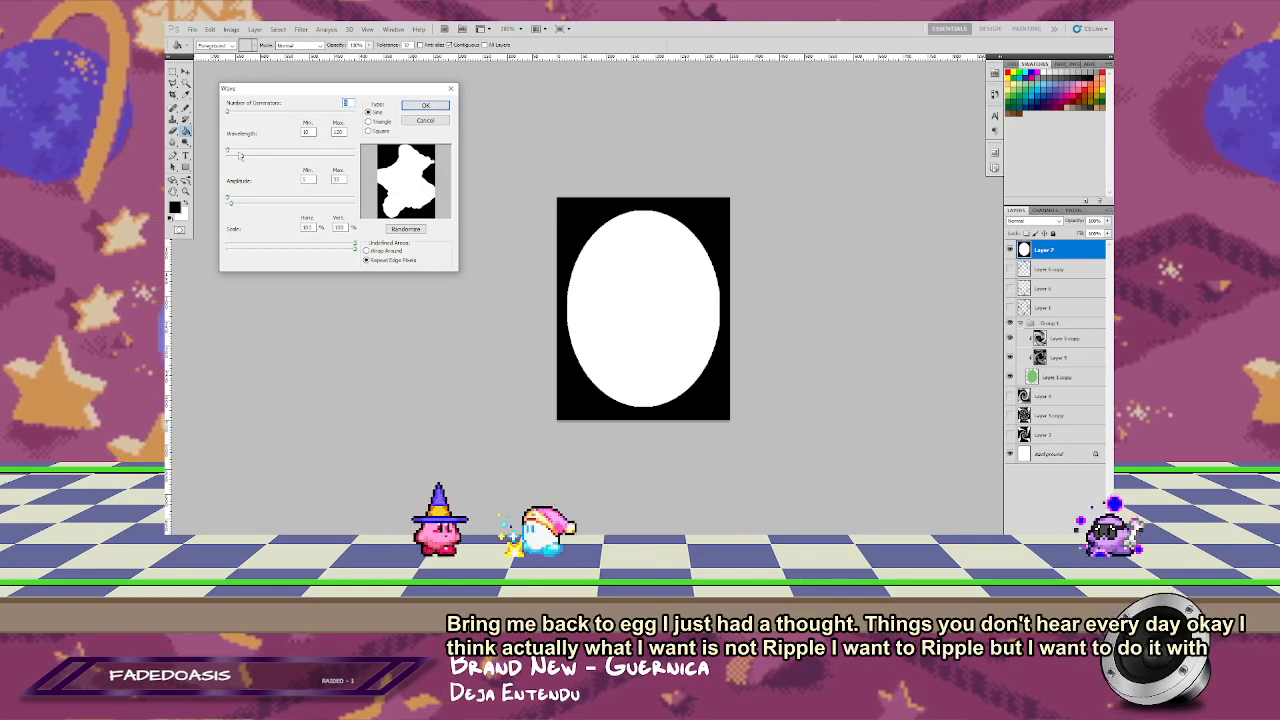
pyautogui.moveTo(243, 157); pyautogui.dragTo(318, 154)
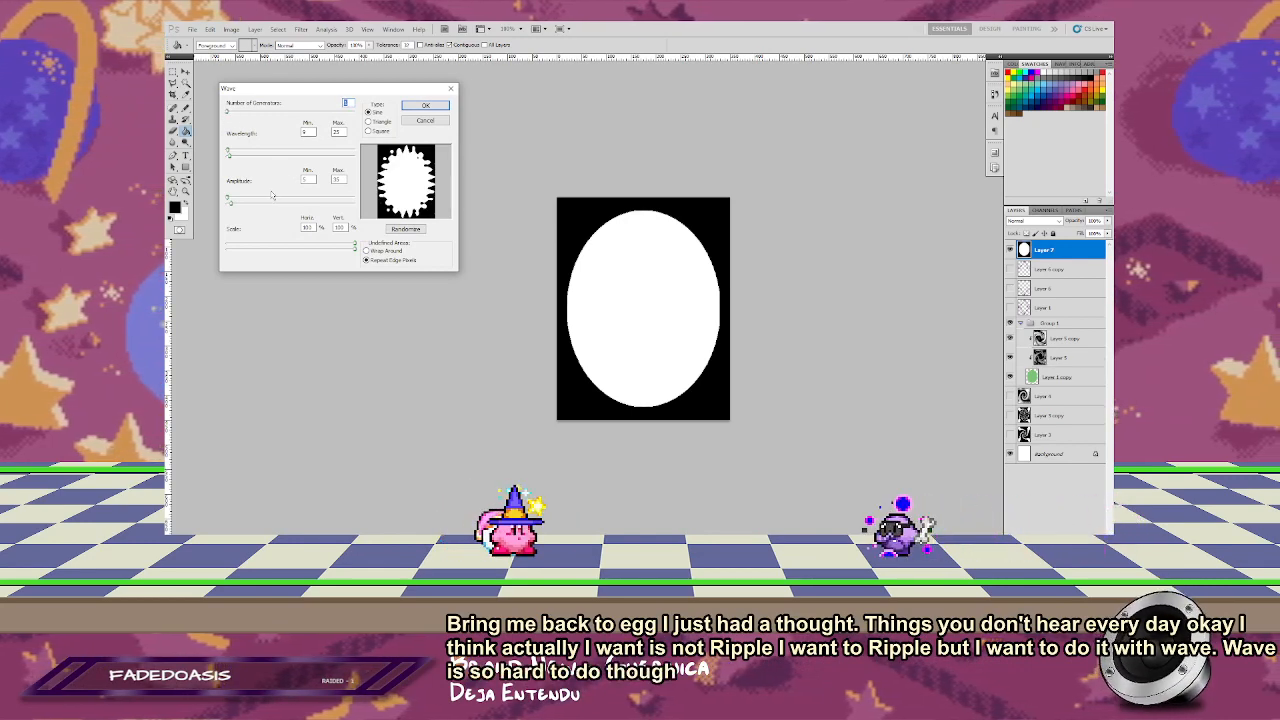
pyautogui.click(341, 180)
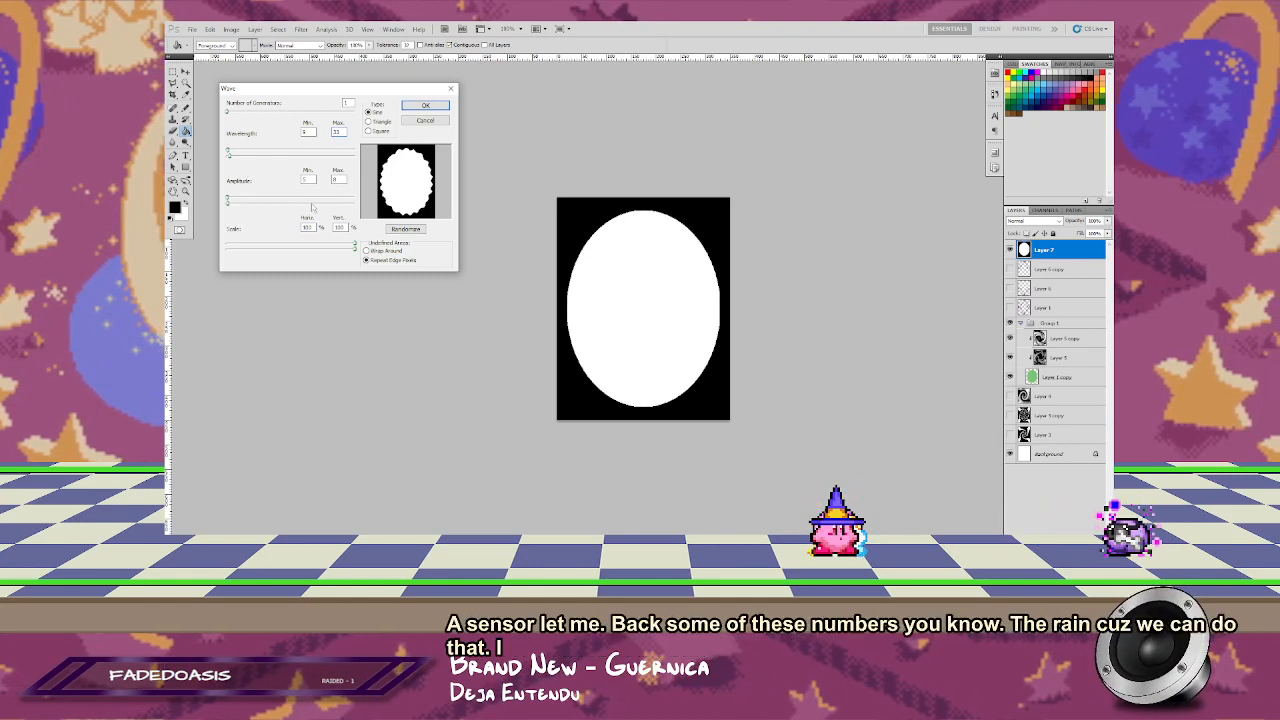
pyautogui.write('33')
# Step: Lower the wave's minimum wavelength and set its maximum wavelength to 17 for finer ripples around the oval
pyautogui.click(309, 132)
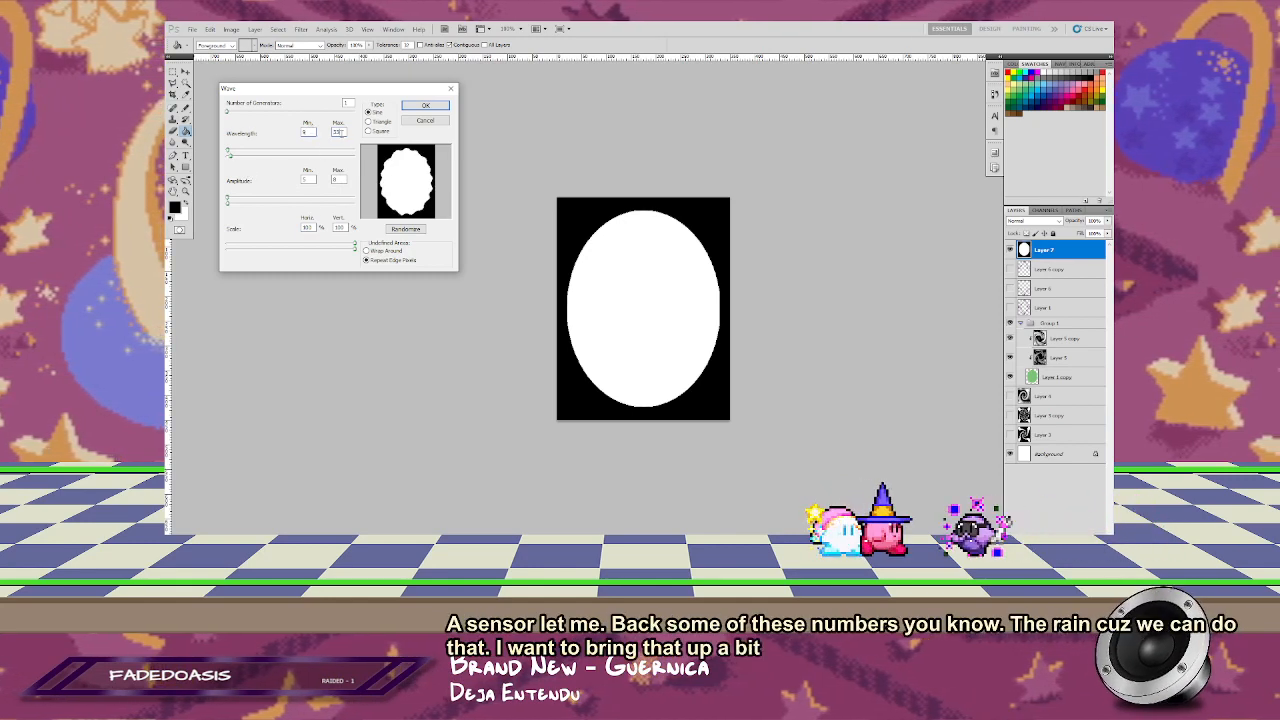
pyautogui.press('Down')
pyautogui.press('Down')
pyautogui.press('Down')
pyautogui.press('Down')
pyautogui.press('Down')
pyautogui.press('Down')
pyautogui.press('Down')
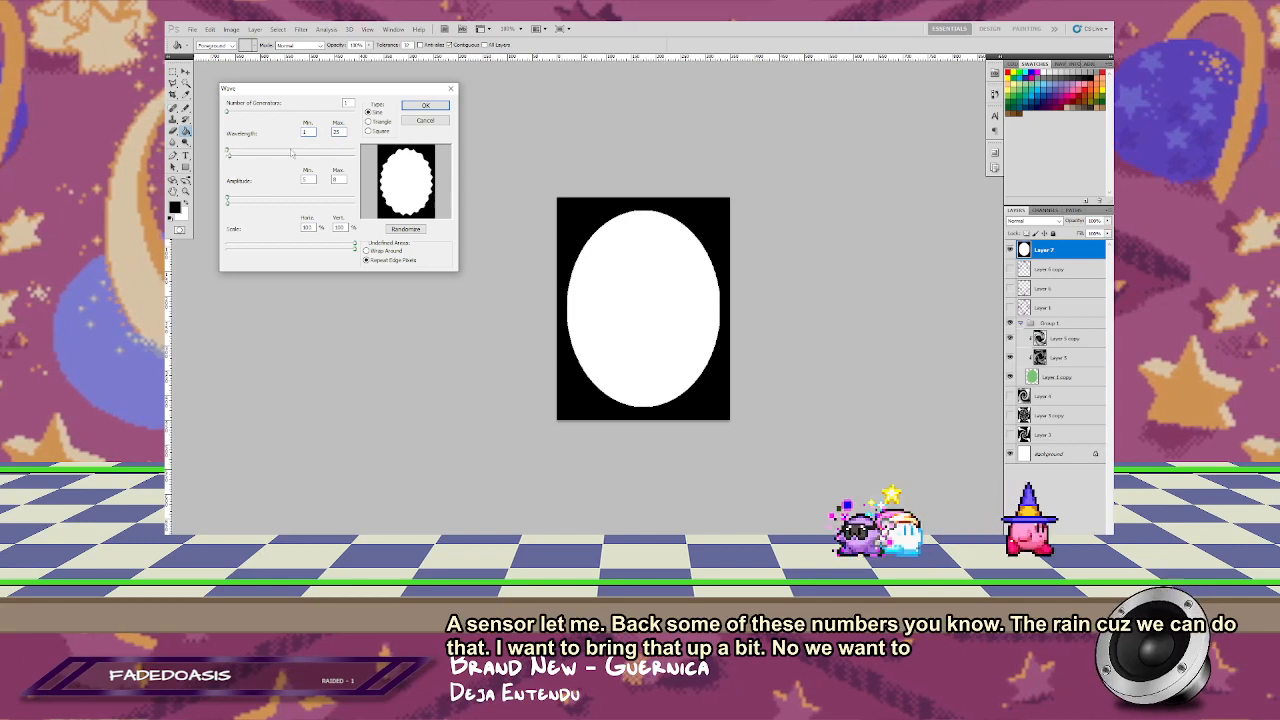
pyautogui.click(340, 132)
pyautogui.press('Down')
pyautogui.press('Down')
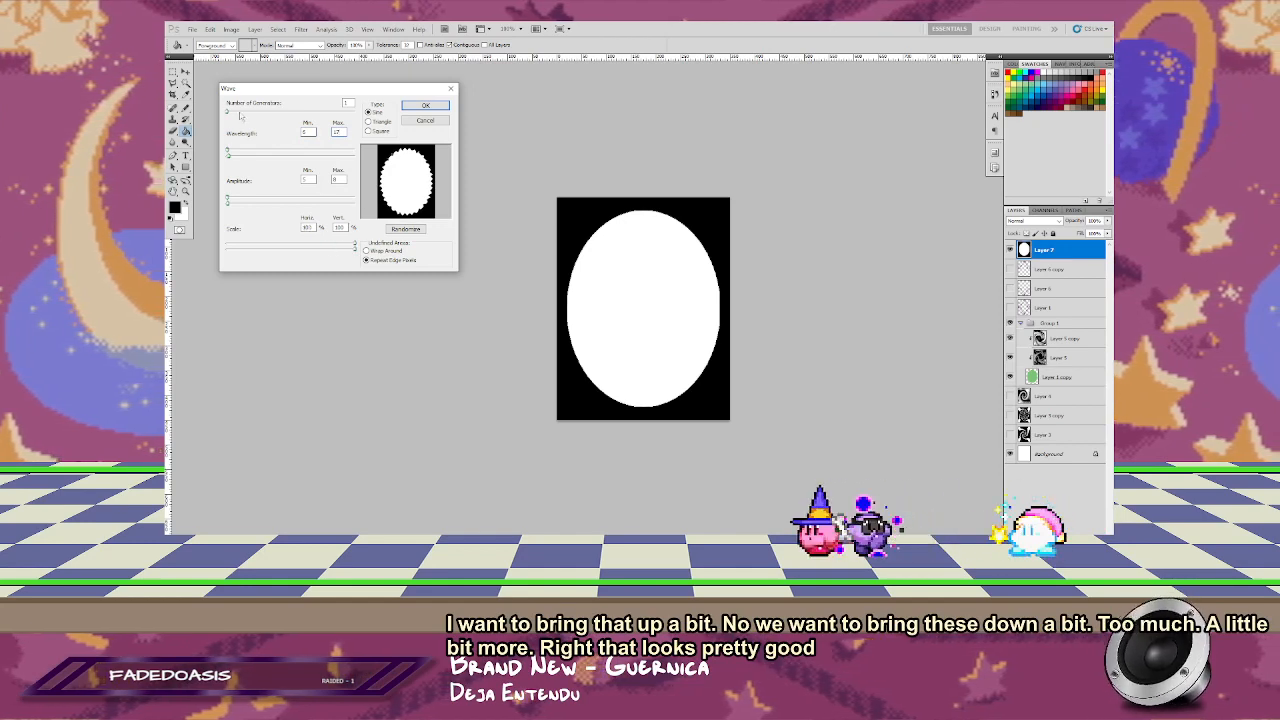
# Step: Use three wave generators, raise the maximum amplitude, and set the maximum wavelength to 18
pyautogui.moveTo(265, 107); pyautogui.dragTo(297, 109)
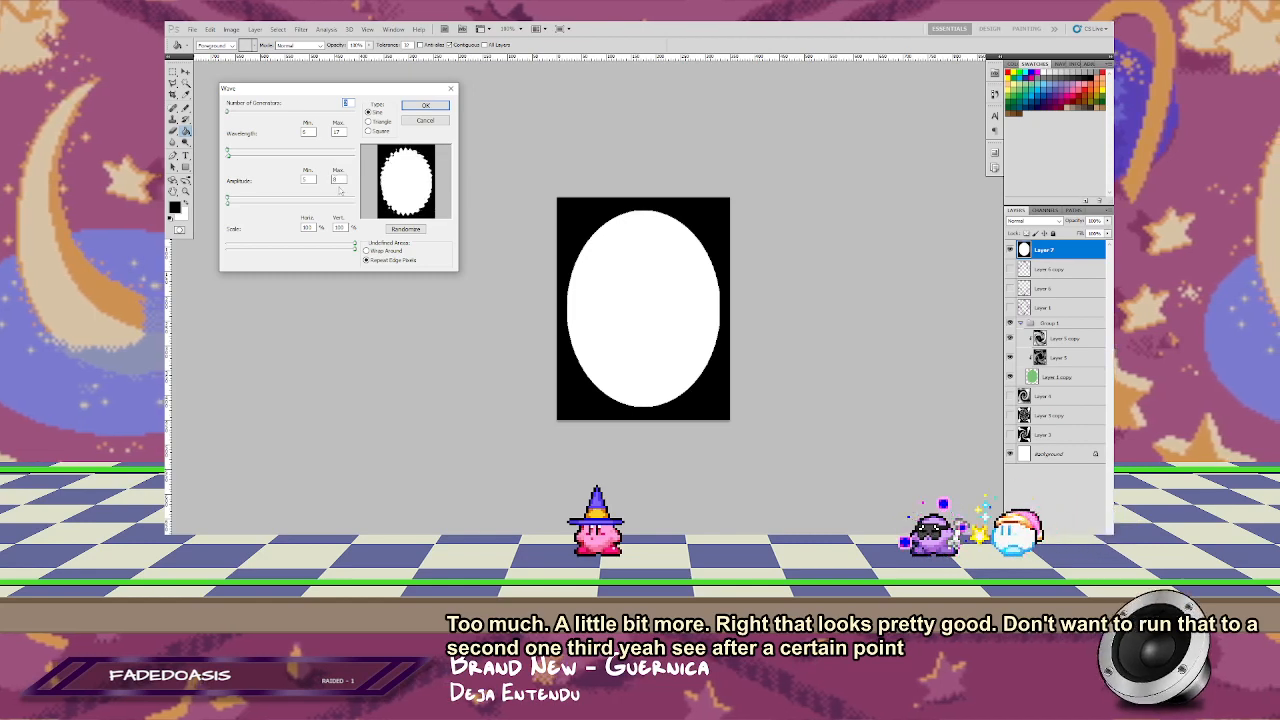
pyautogui.write('0')
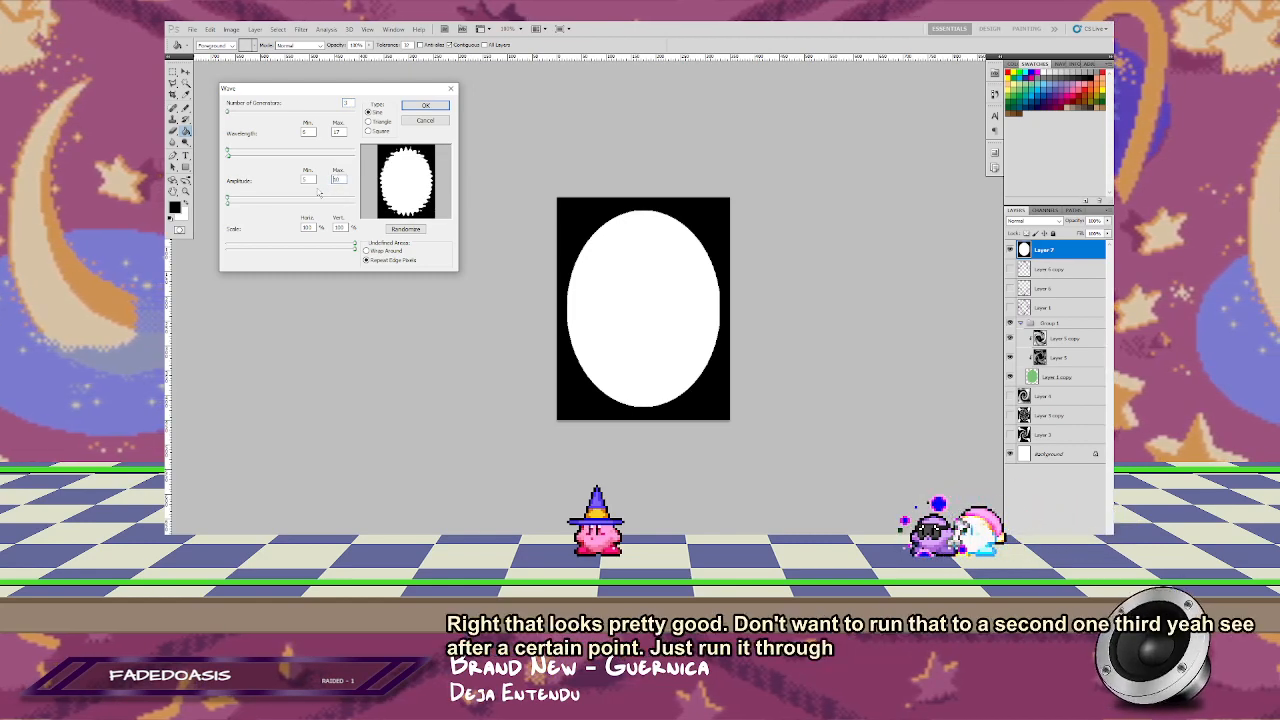
pyautogui.click(306, 179)
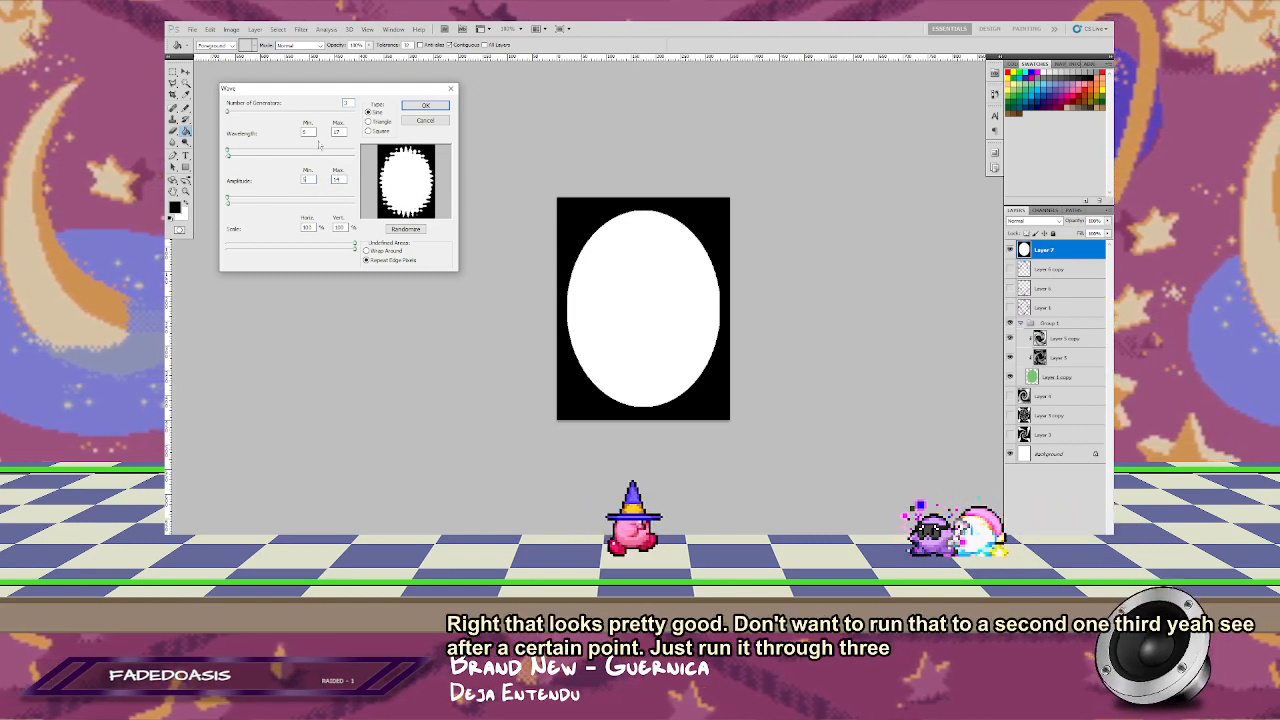
pyautogui.click(335, 132)
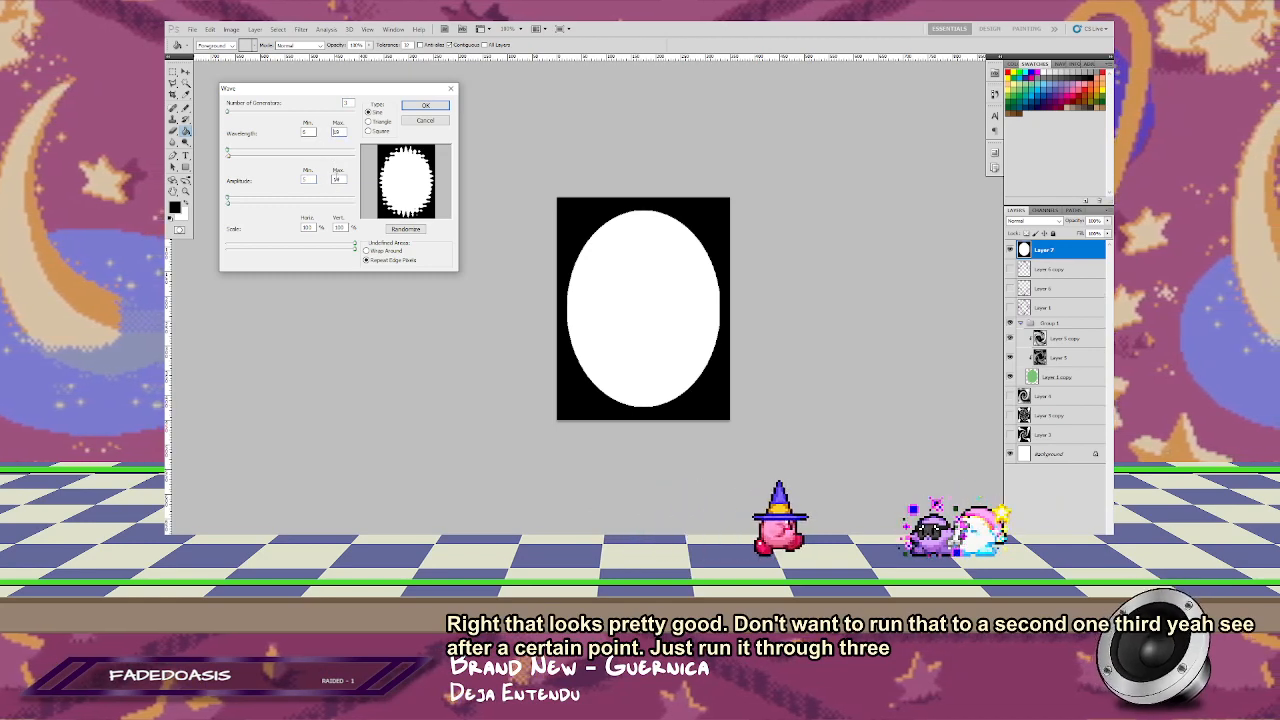
pyautogui.click(337, 179)
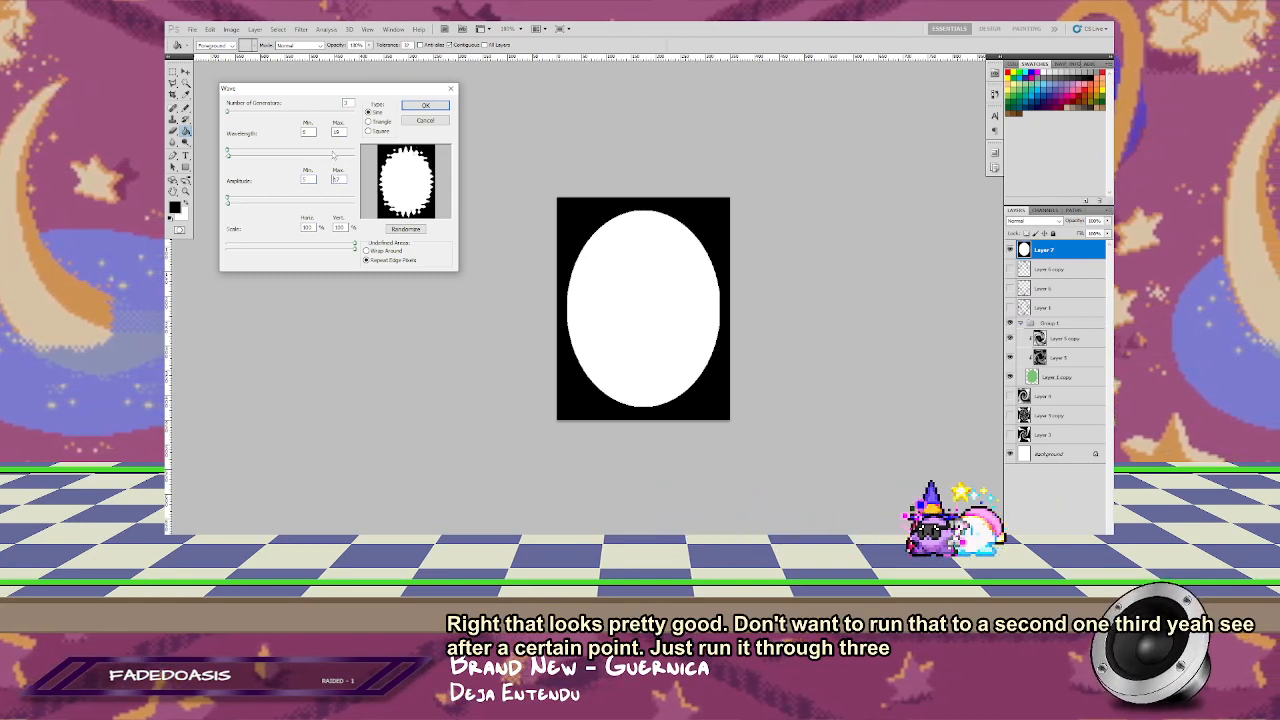
# Step: Apply the Wave filter with the Sine type and the horizontal and vertical scales reduced to roughly half
pyautogui.click(367, 111)
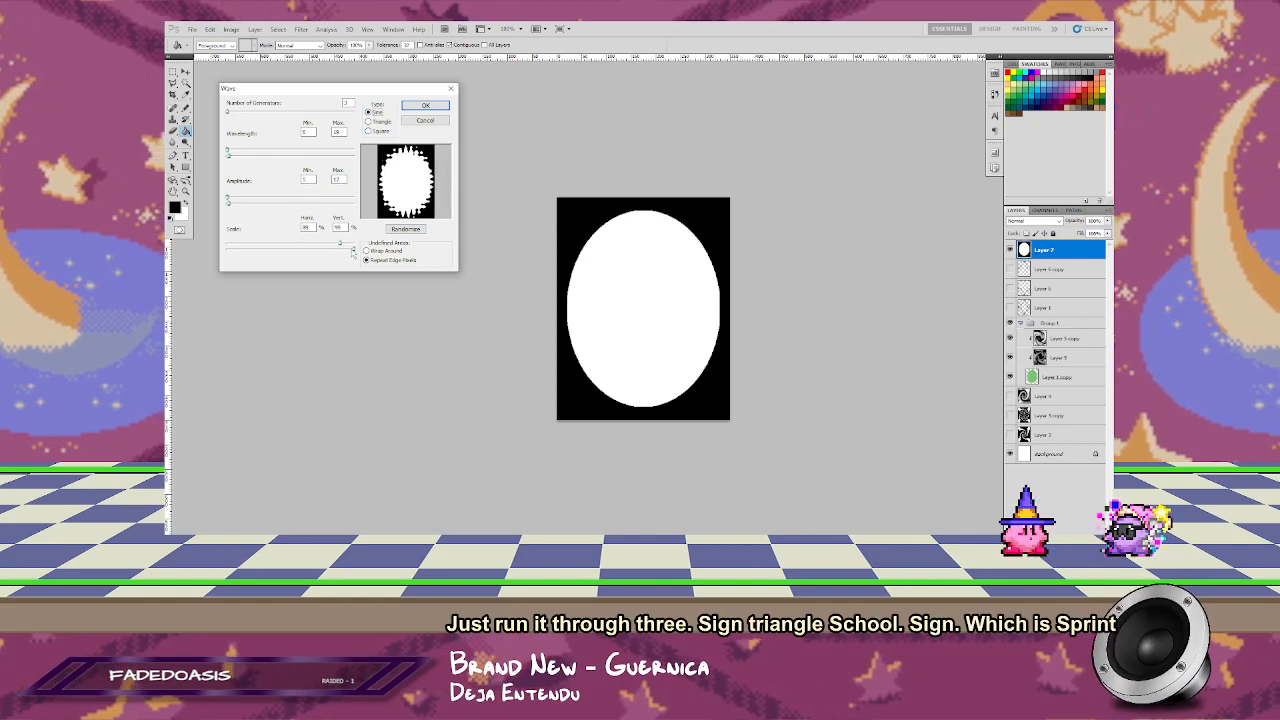
pyautogui.moveTo(274, 252); pyautogui.dragTo(331, 246)
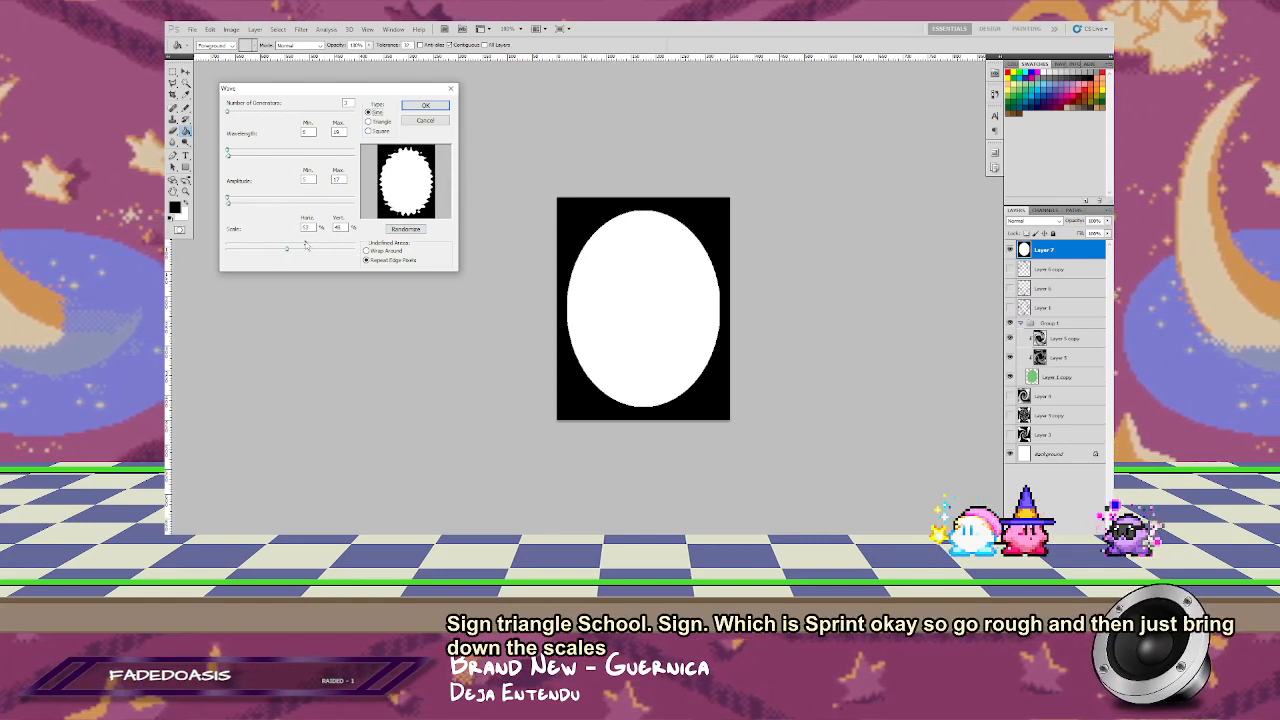
pyautogui.click(425, 106)
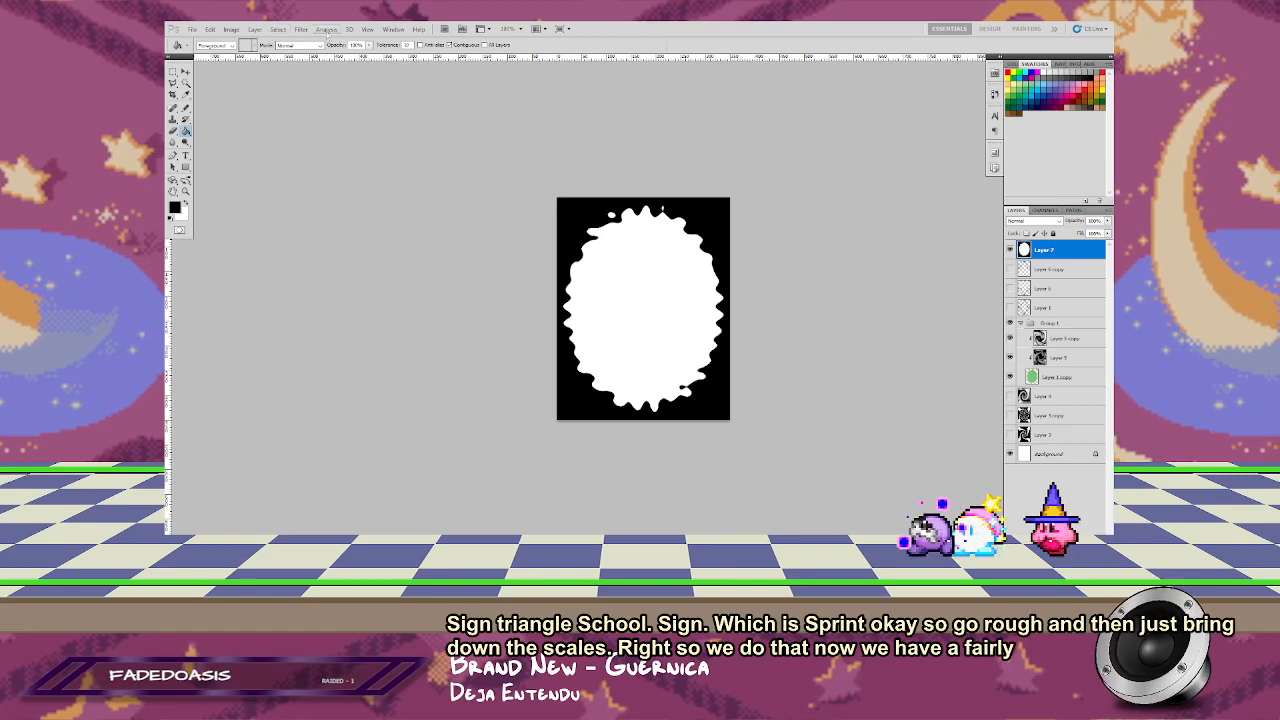
# Step: Apply a Gaussian Blur to the wavy oval, raising the radius until its edges are clearly soft
pyautogui.click(301, 29)
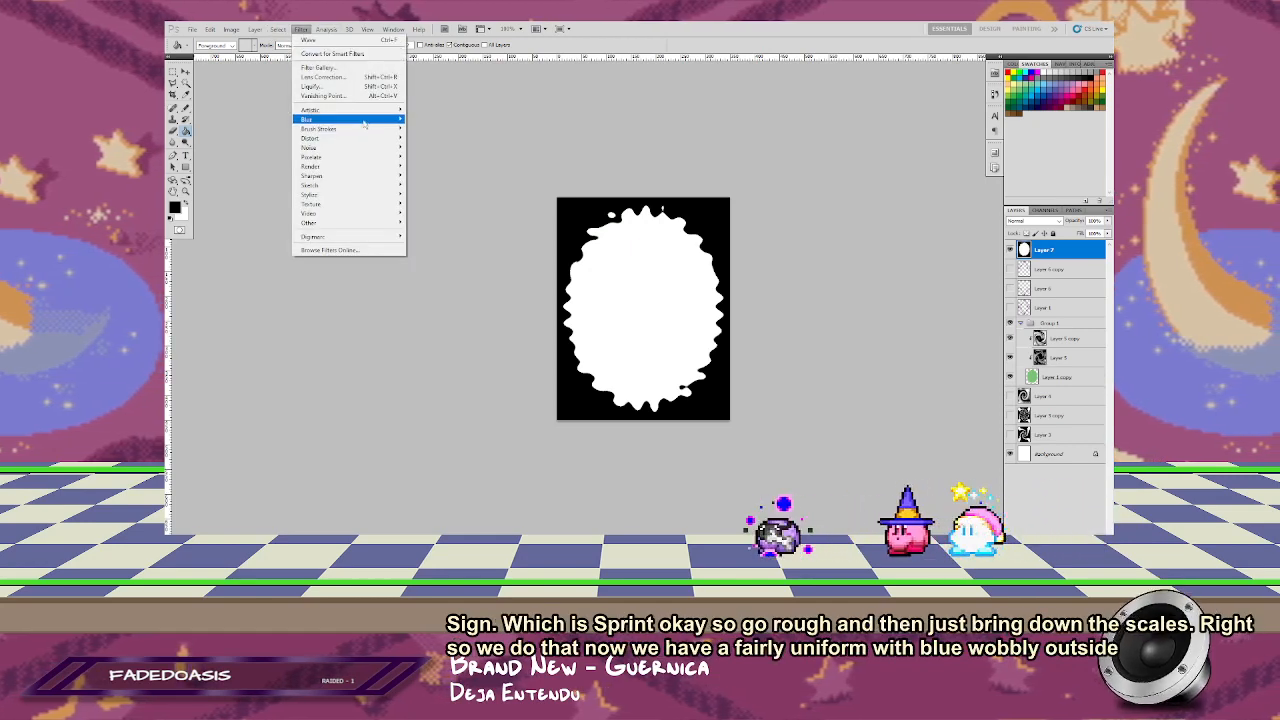
pyautogui.moveTo(365, 122)
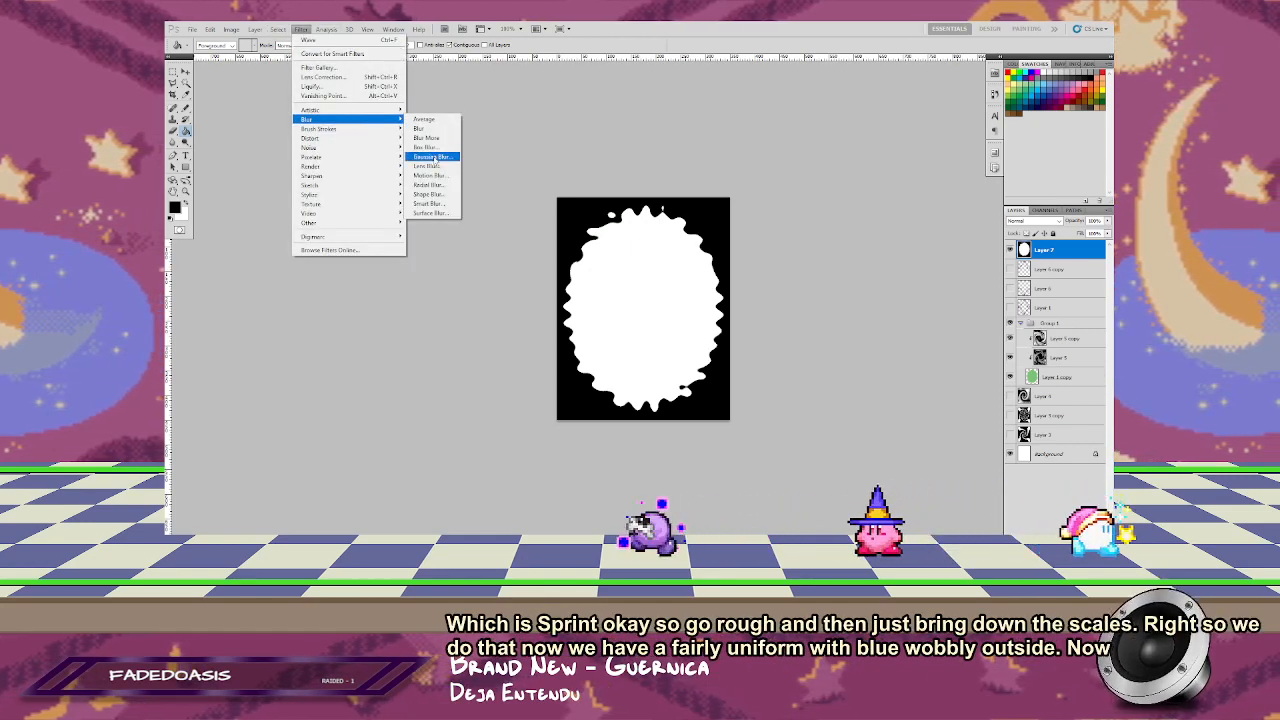
pyautogui.click(431, 156)
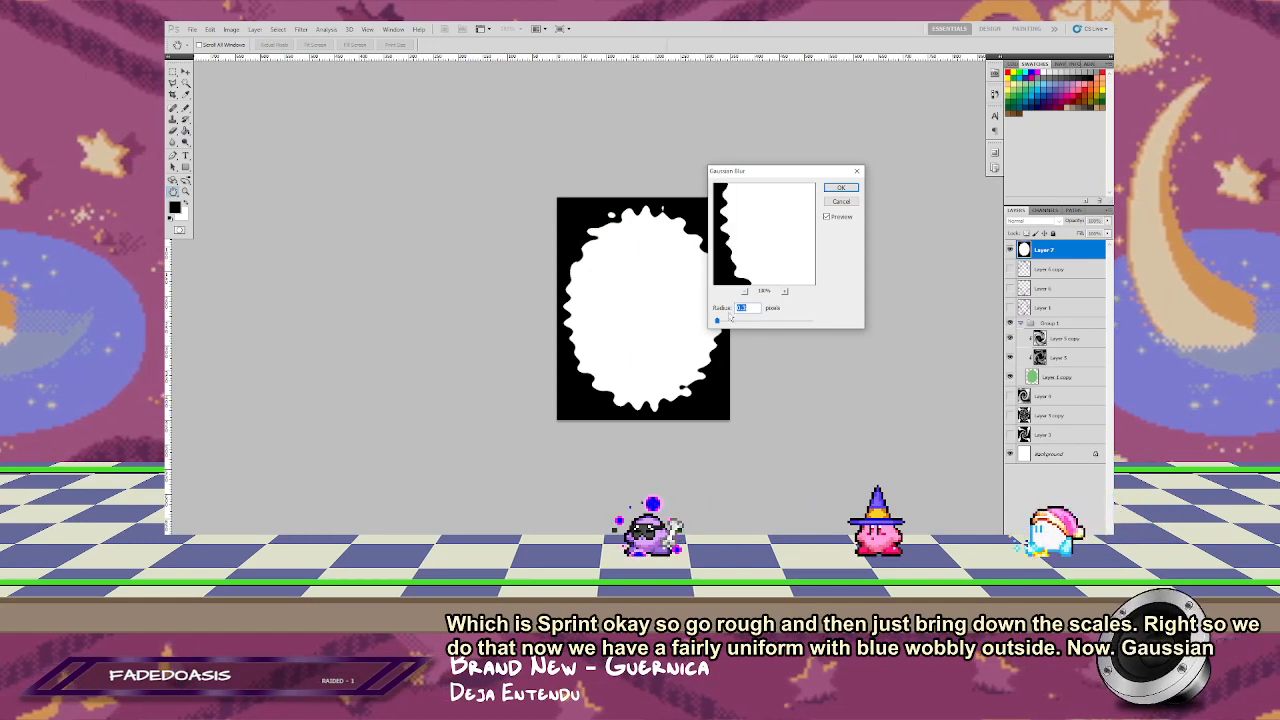
pyautogui.moveTo(723, 321); pyautogui.dragTo(756, 322)
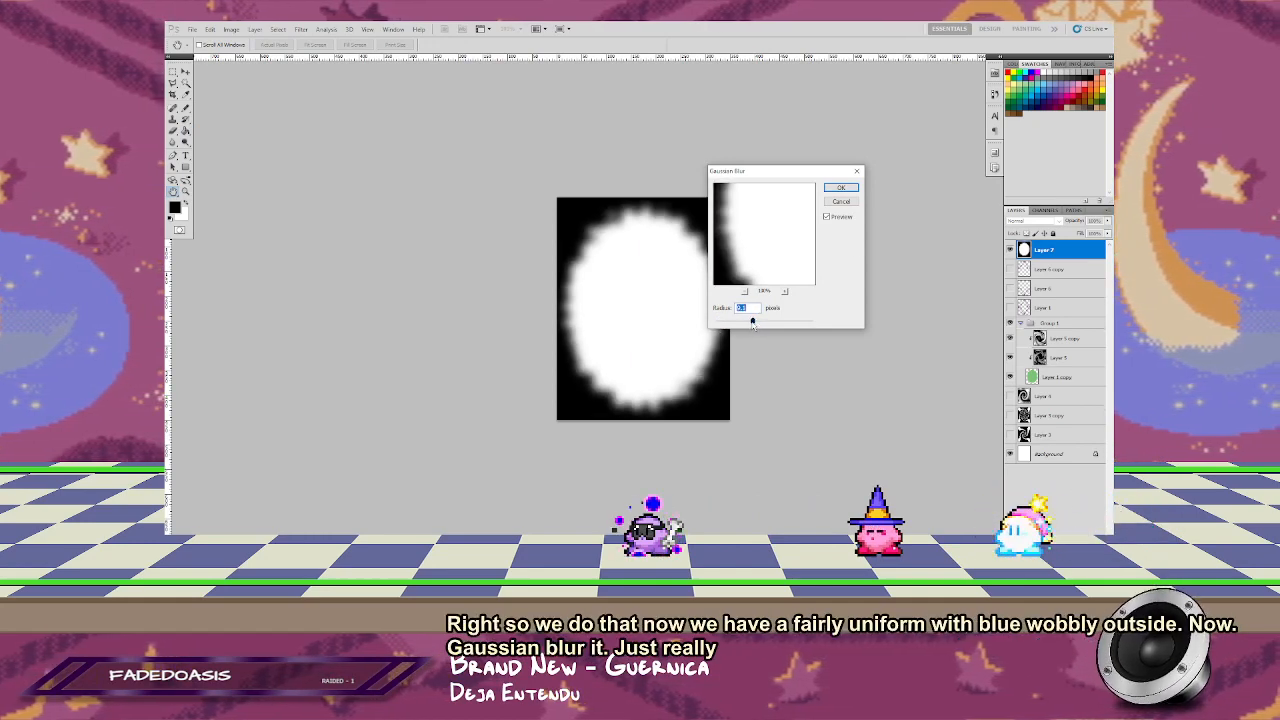
pyautogui.click(841, 188)
# Step: Try the Twirl filter on the softened oval with a large positive angle to sweep its ragged edge into streaks
pyautogui.click(326, 29)
pyautogui.moveTo(348, 30)
pyautogui.moveTo(305, 33)
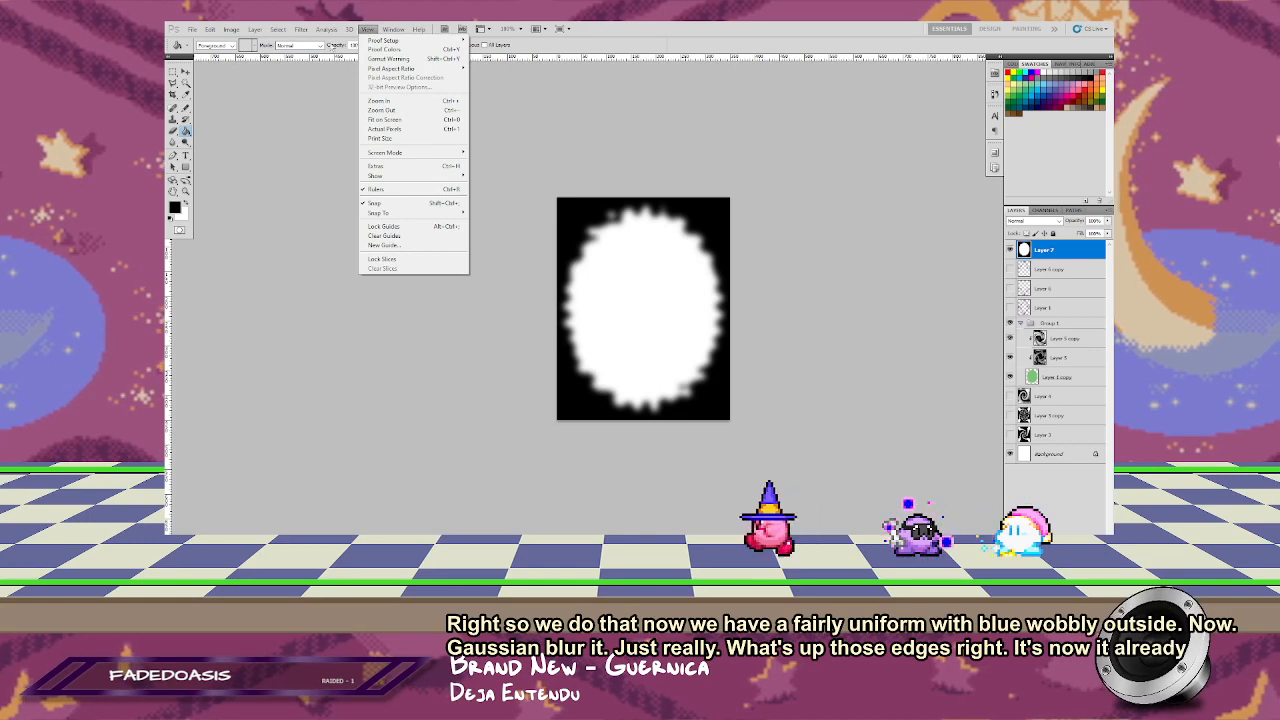
pyautogui.click(301, 31)
pyautogui.click(301, 31)
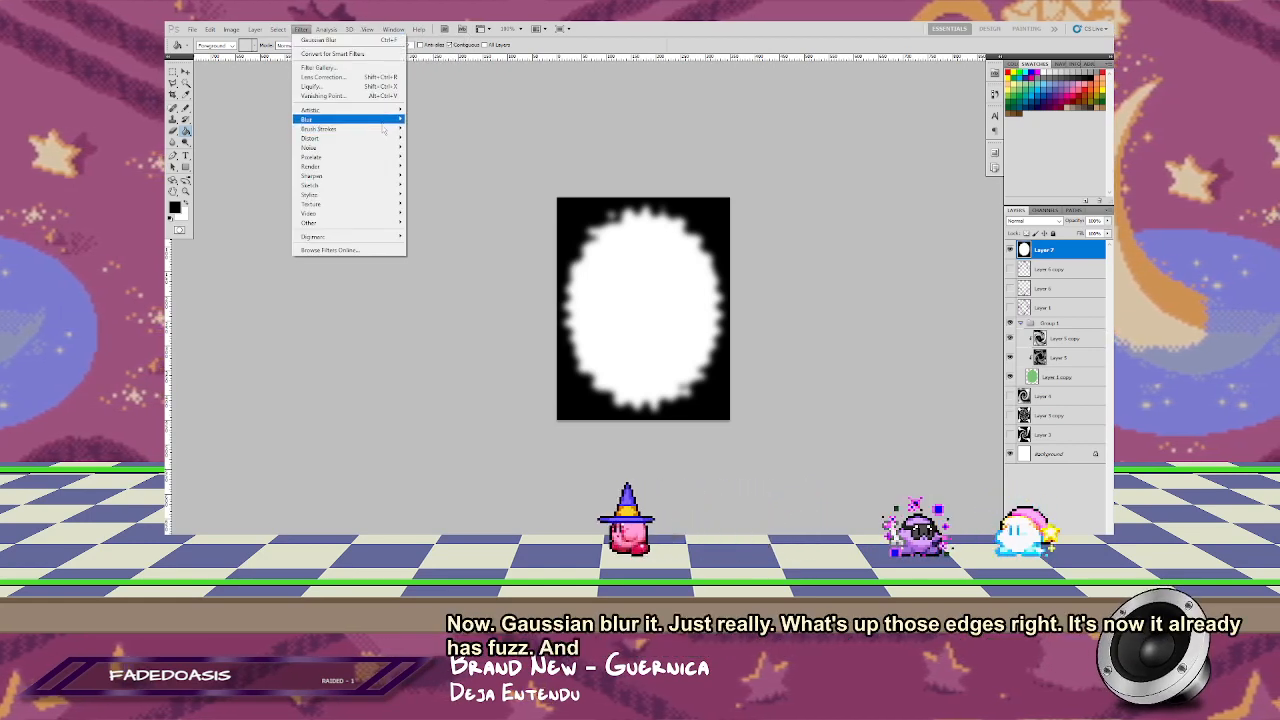
pyautogui.moveTo(350, 138)
pyautogui.click(422, 222)
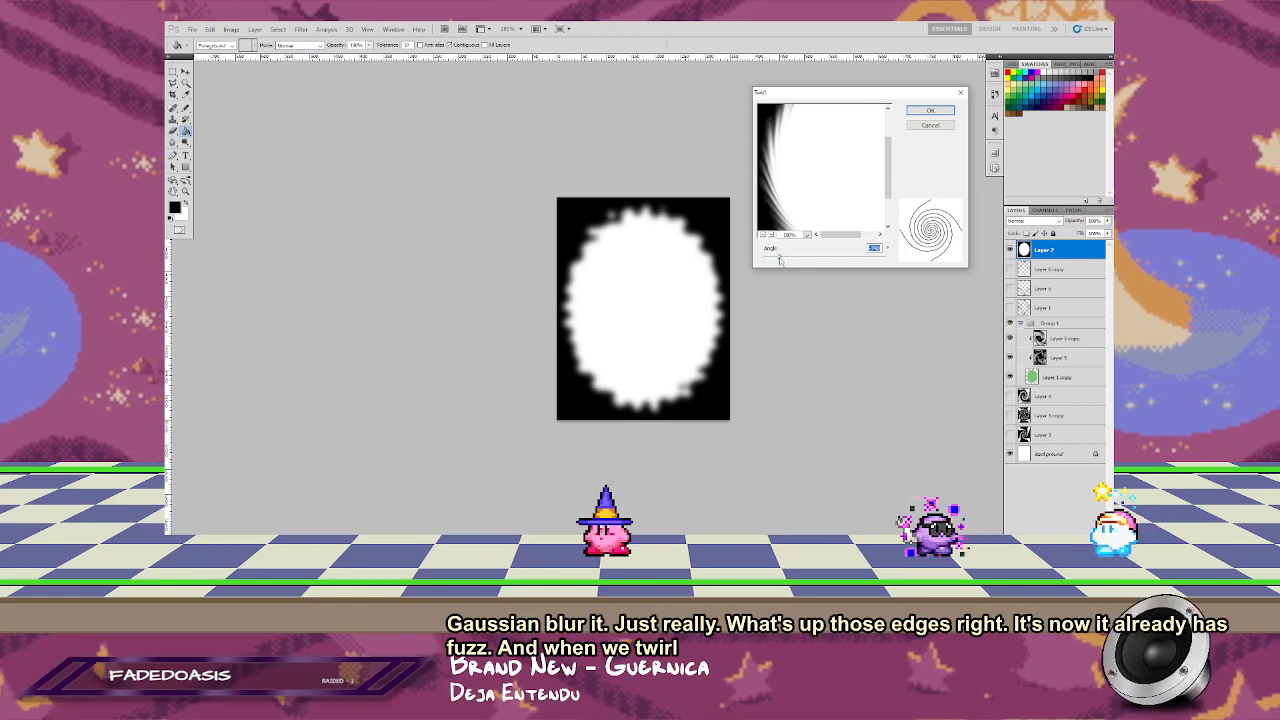
pyautogui.moveTo(780, 257); pyautogui.dragTo(791, 259)
pyautogui.moveTo(833, 258); pyautogui.dragTo(856, 260)
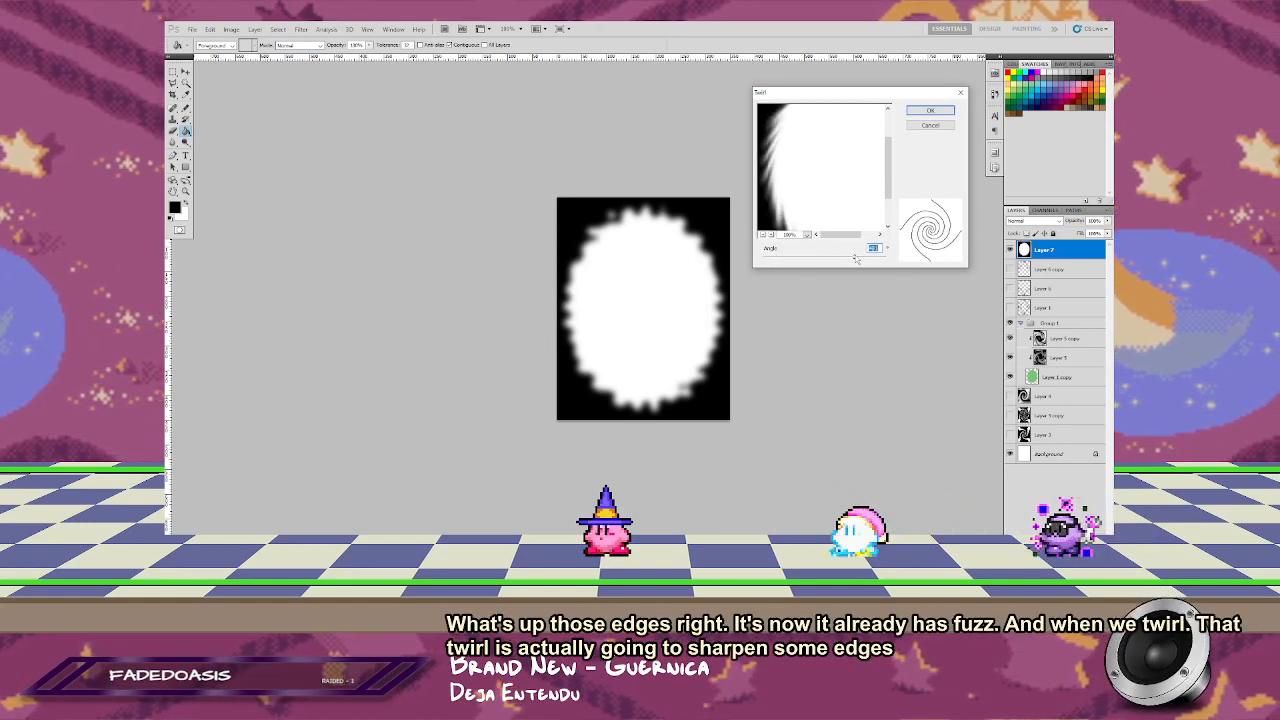
pyautogui.click(930, 111)
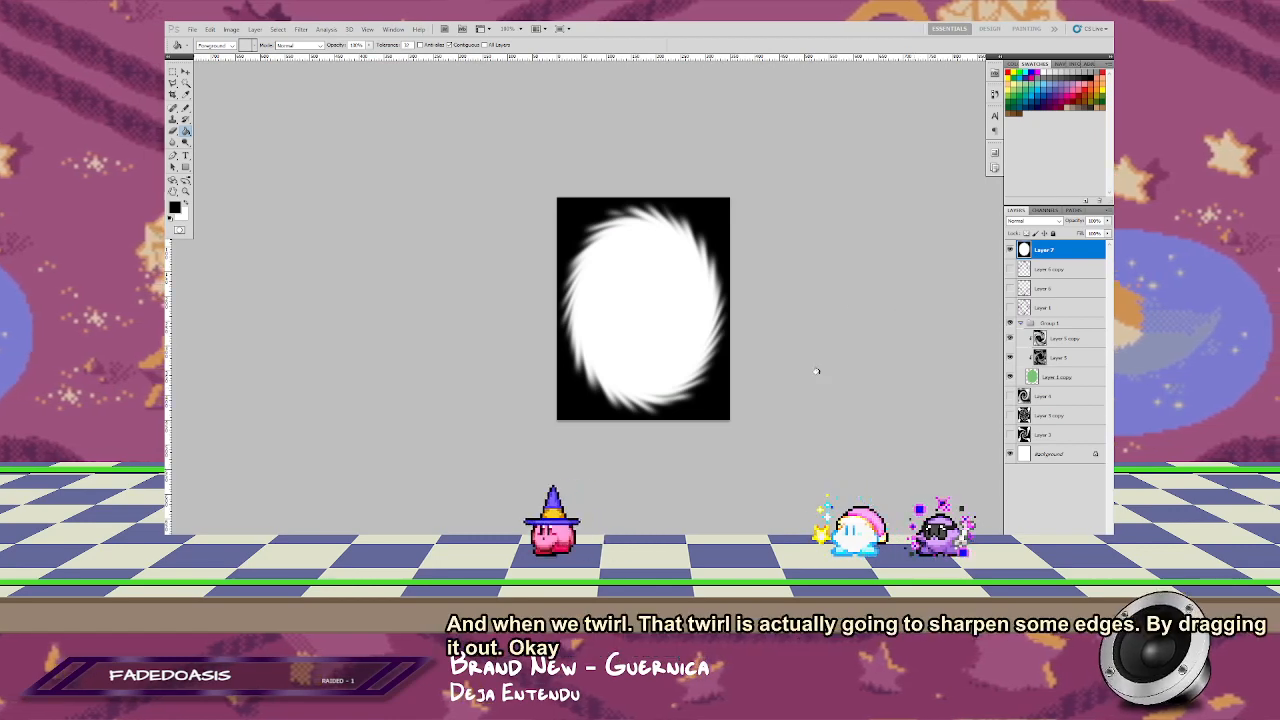
# Step: Reapply the Twirl filter to the oval twice more, and undo both repetitions
pyautogui.hotkey('ctrl', 'f')
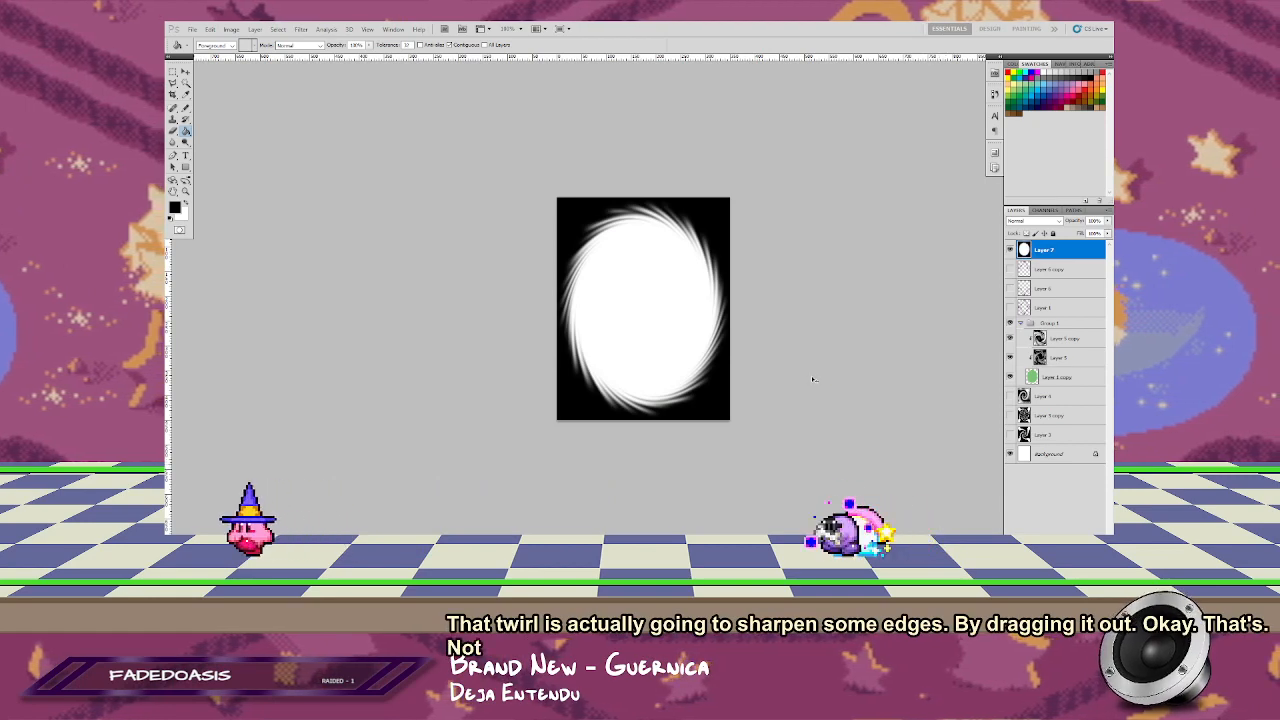
pyautogui.hotkey('ctrl', 'f')
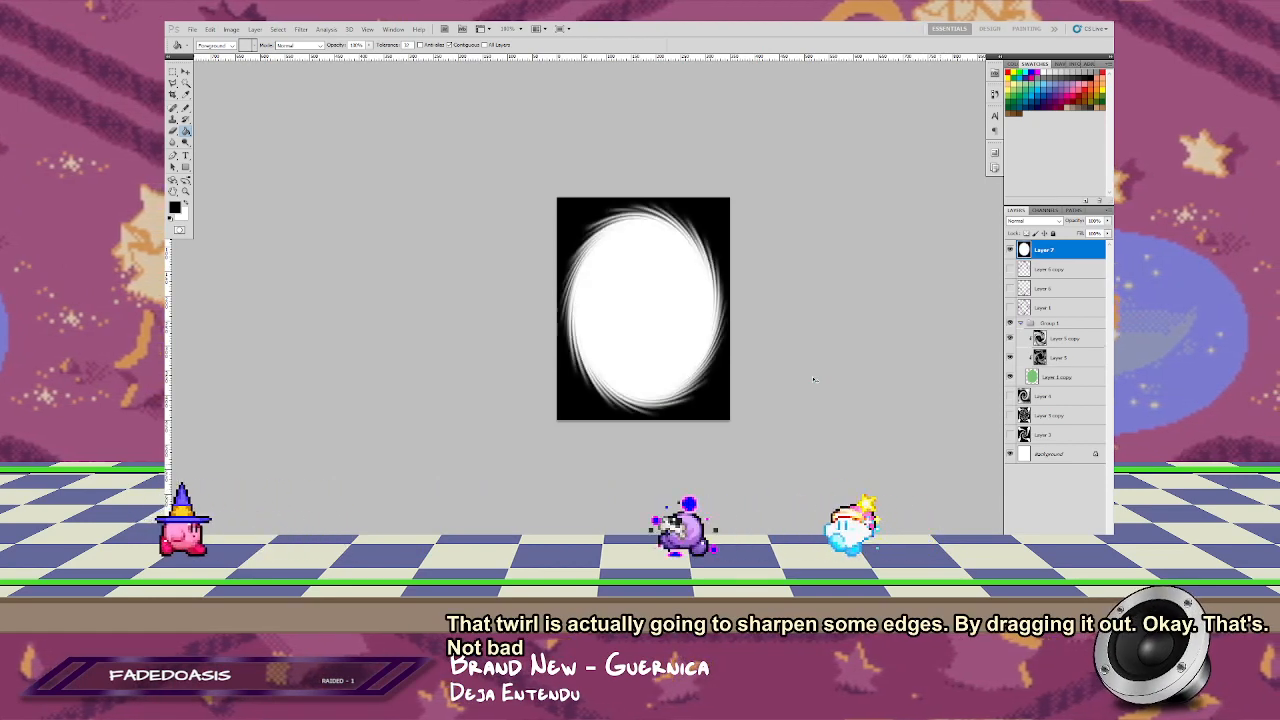
pyautogui.hotkey('ctrl', 'f')
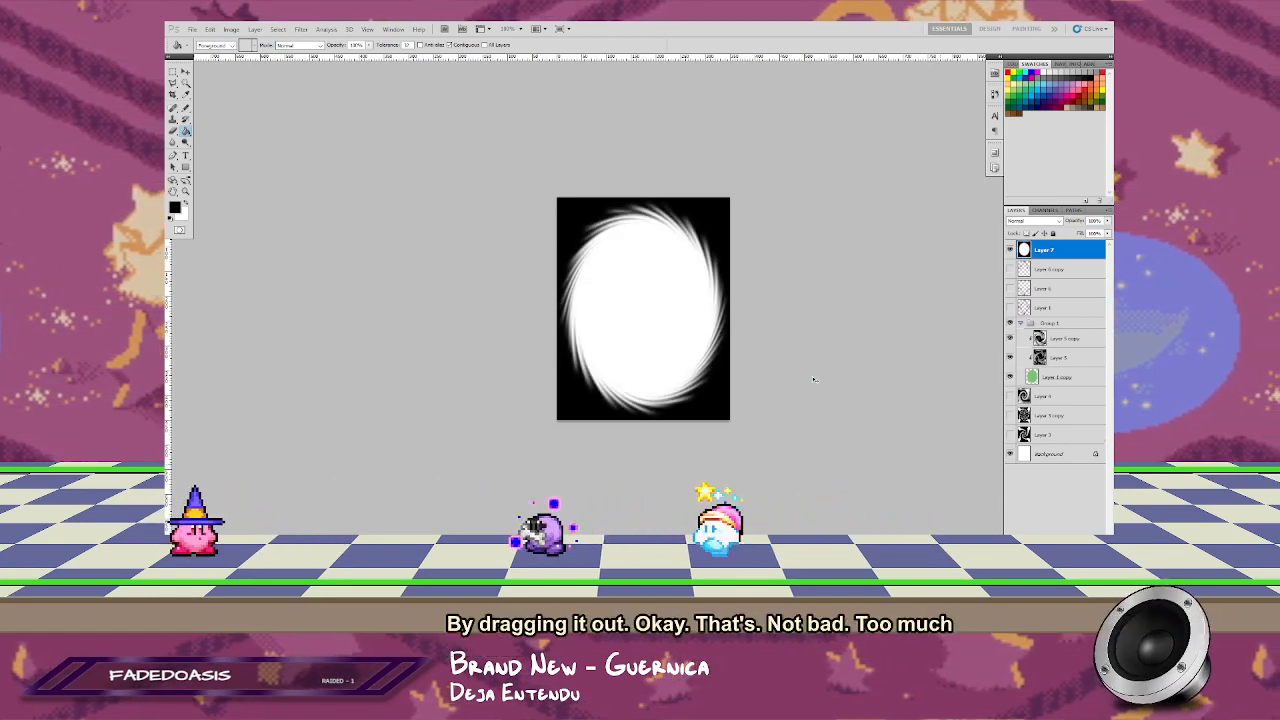
pyautogui.hotkey('ctrl', 'f')
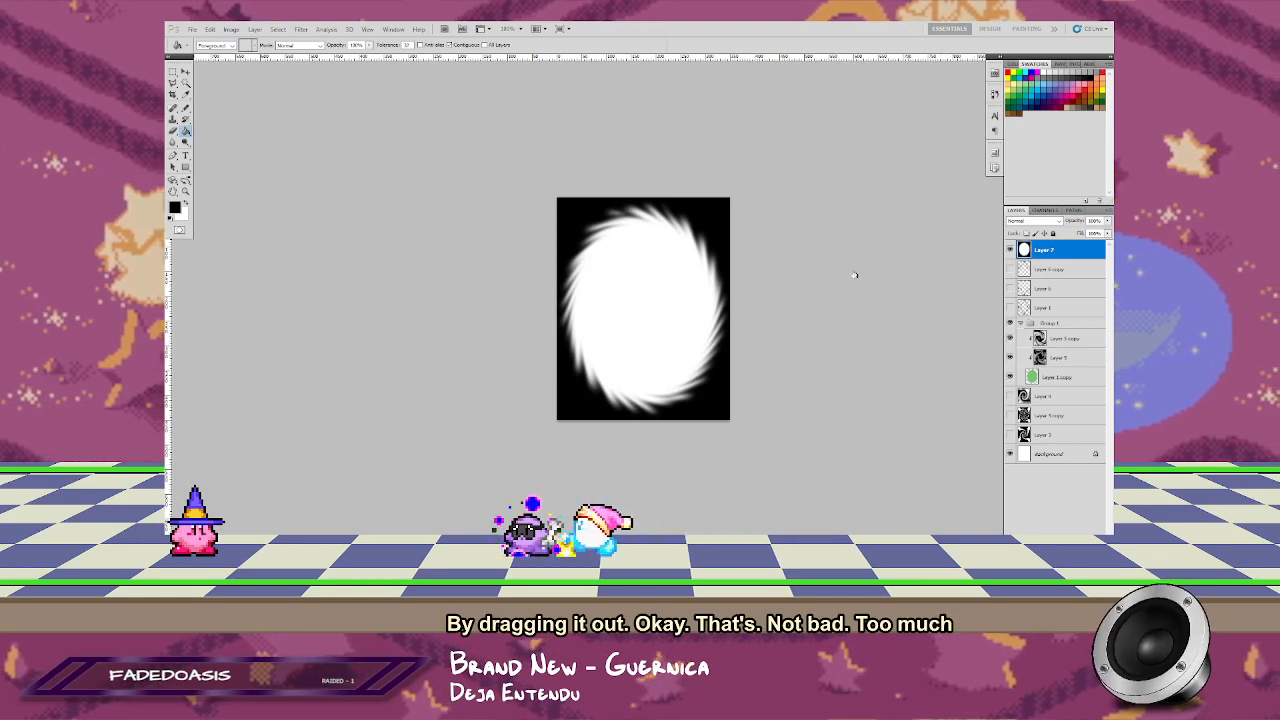
# Step: Undo the twirl, Gaussian Blur and Wave filters on the oval, going back to its plain smooth outline
pyautogui.hotkey('ctrl', 'alt', 'z')
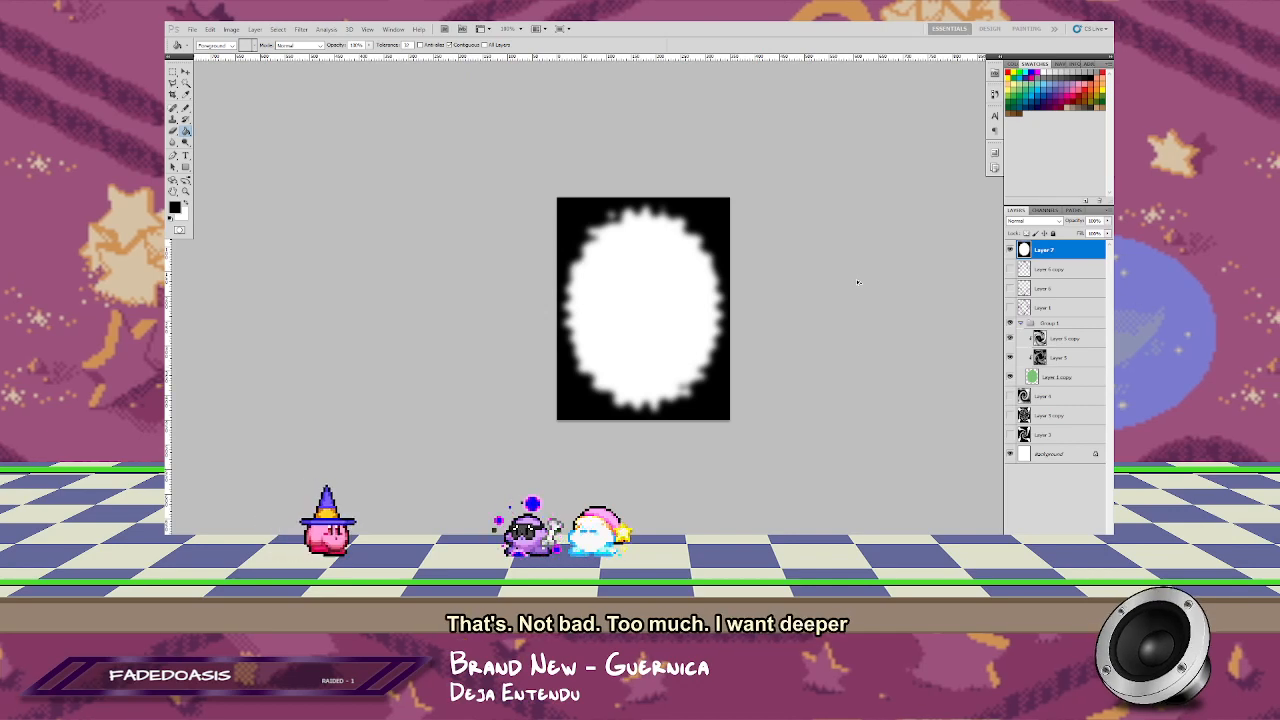
pyautogui.hotkey('ctrl', 'alt', 'z')
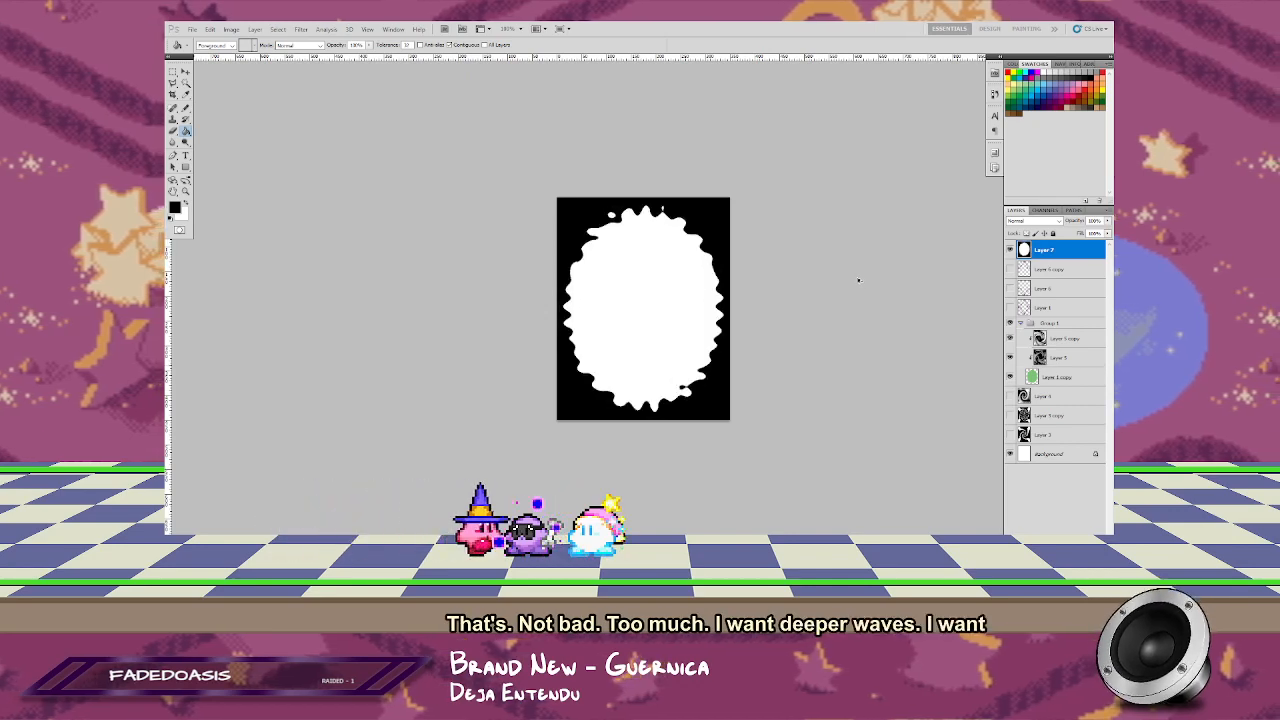
pyautogui.click(300, 29)
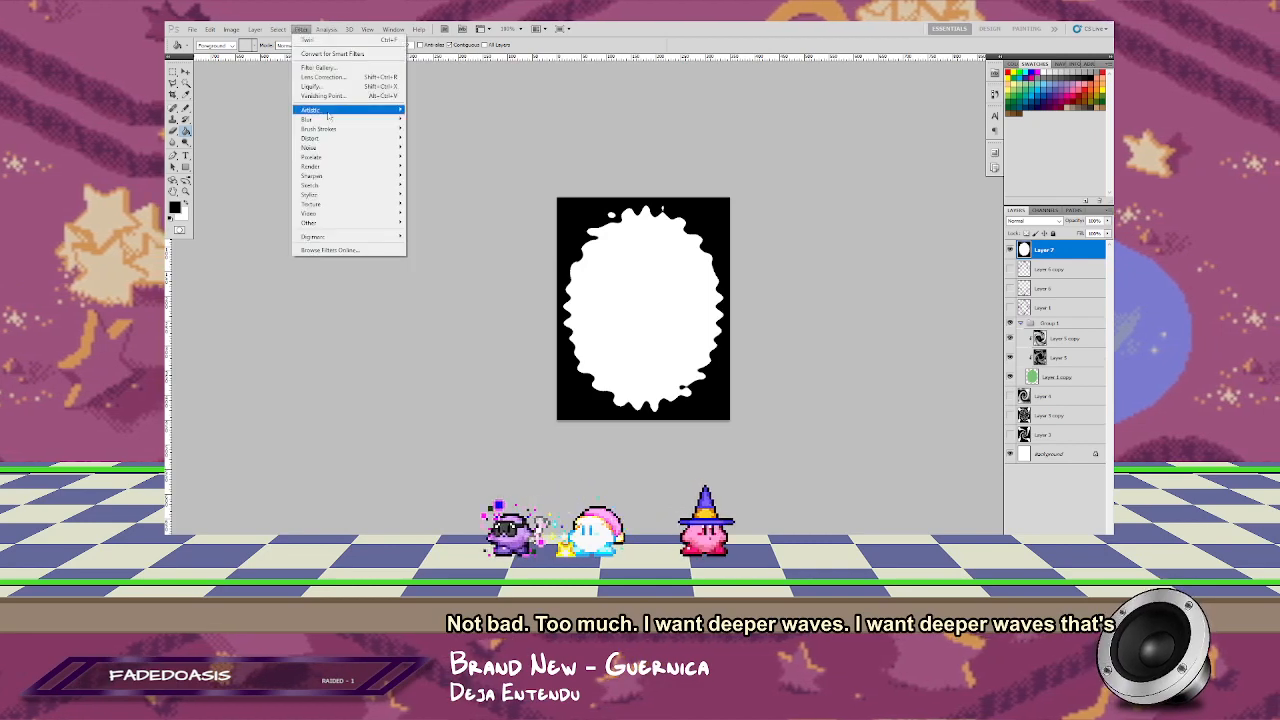
pyautogui.click(519, 177)
pyautogui.hotkey('ctrl', 'alt', 'z')
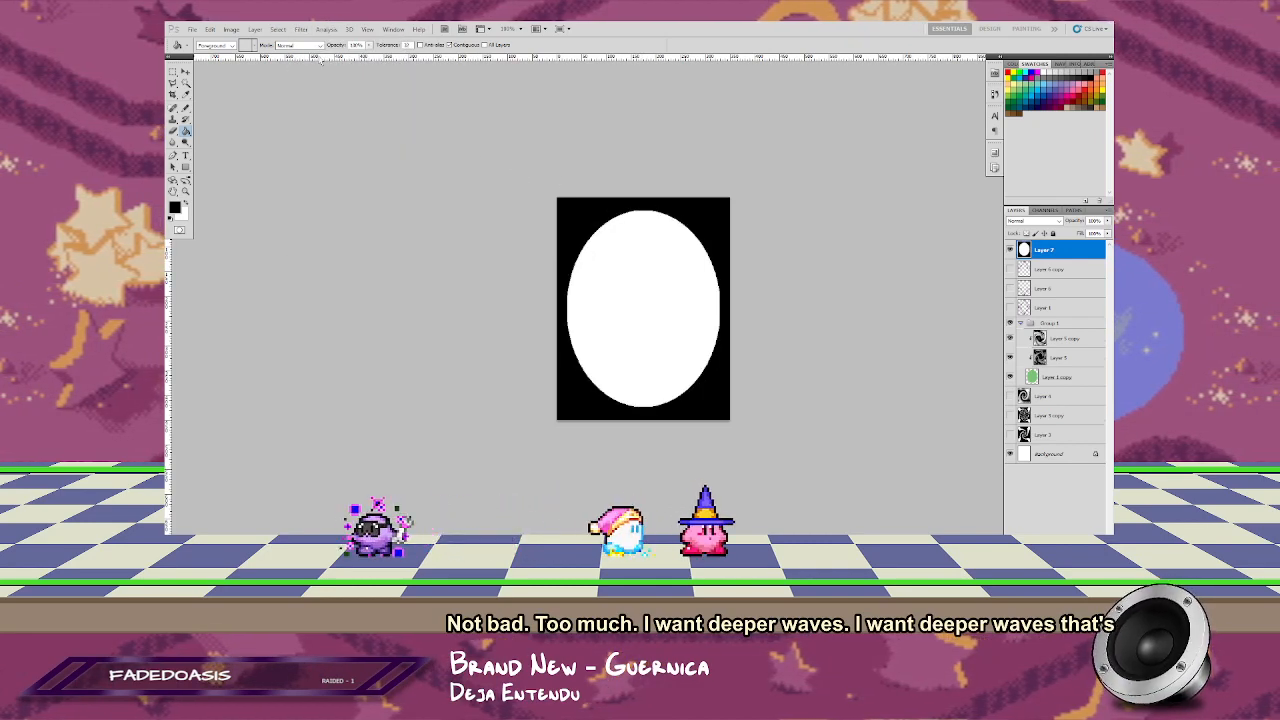
# Step: Scale the oval layer down around its centre to about 81% and fill the empty margin around it with black
pyautogui.hotkey('ctrl', 't')
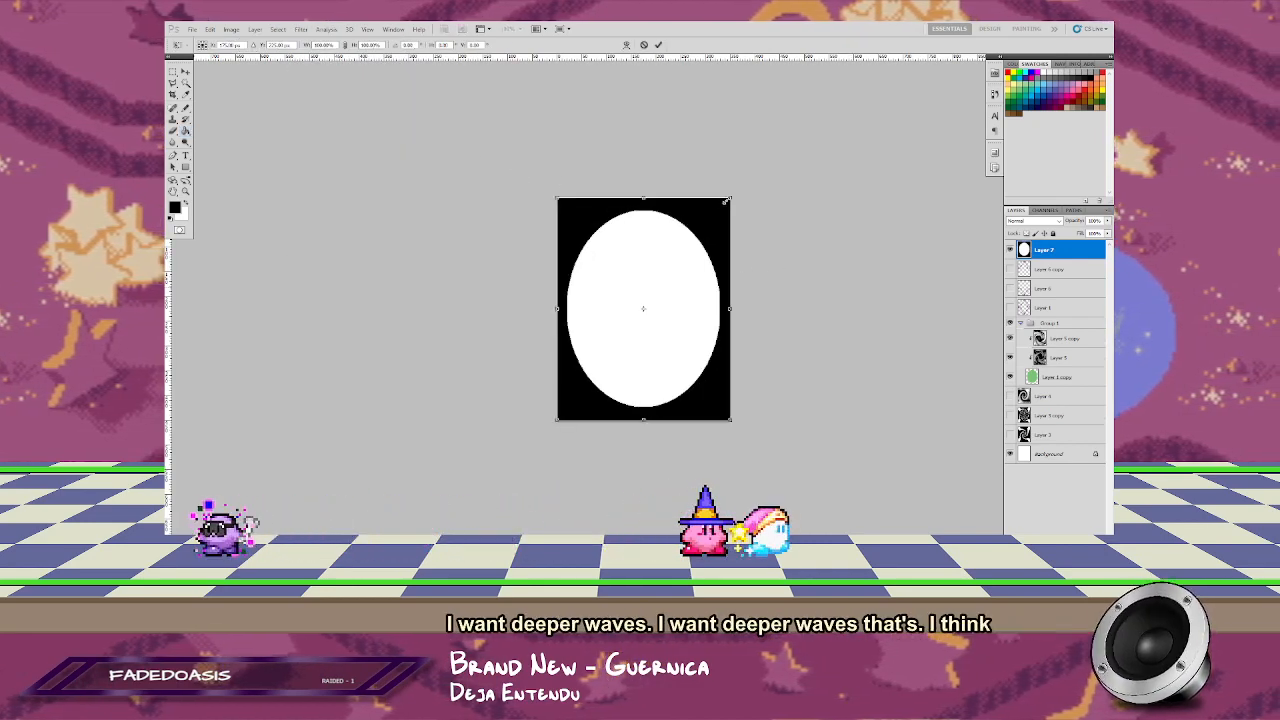
pyautogui.moveTo(731, 199); pyautogui.dragTo(714, 218)
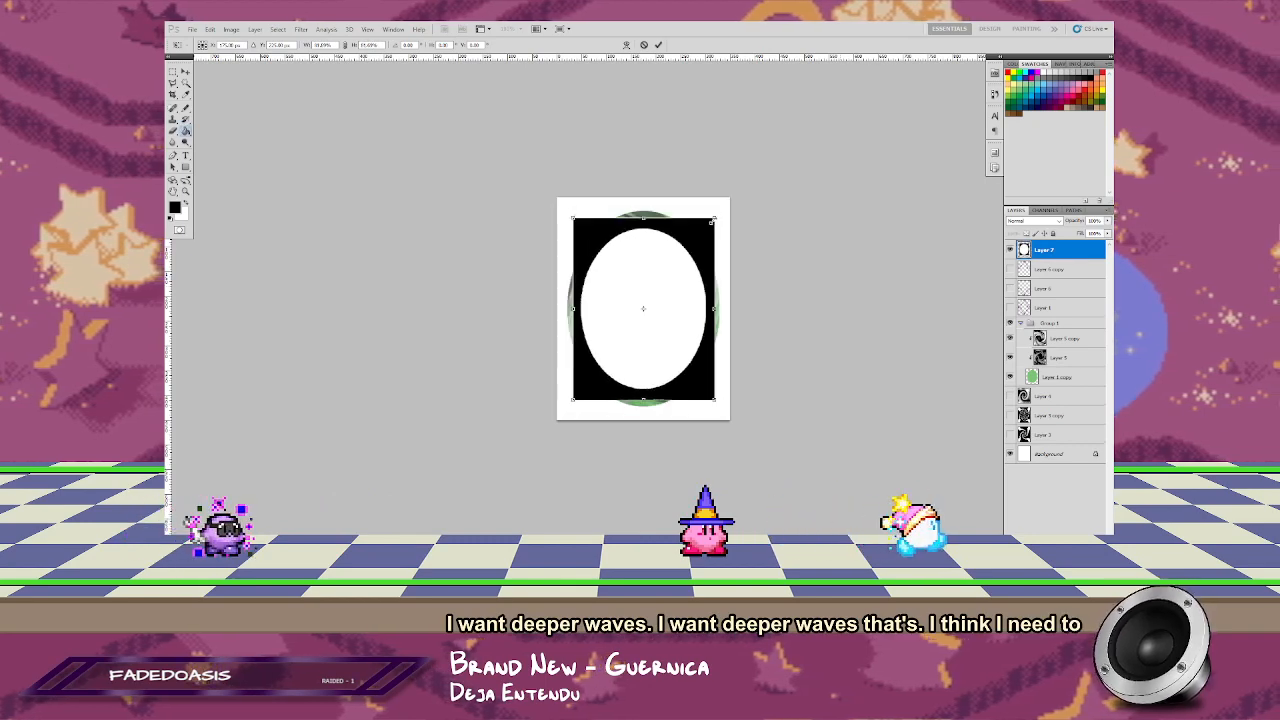
pyautogui.press('Return')
pyautogui.click(718, 238)
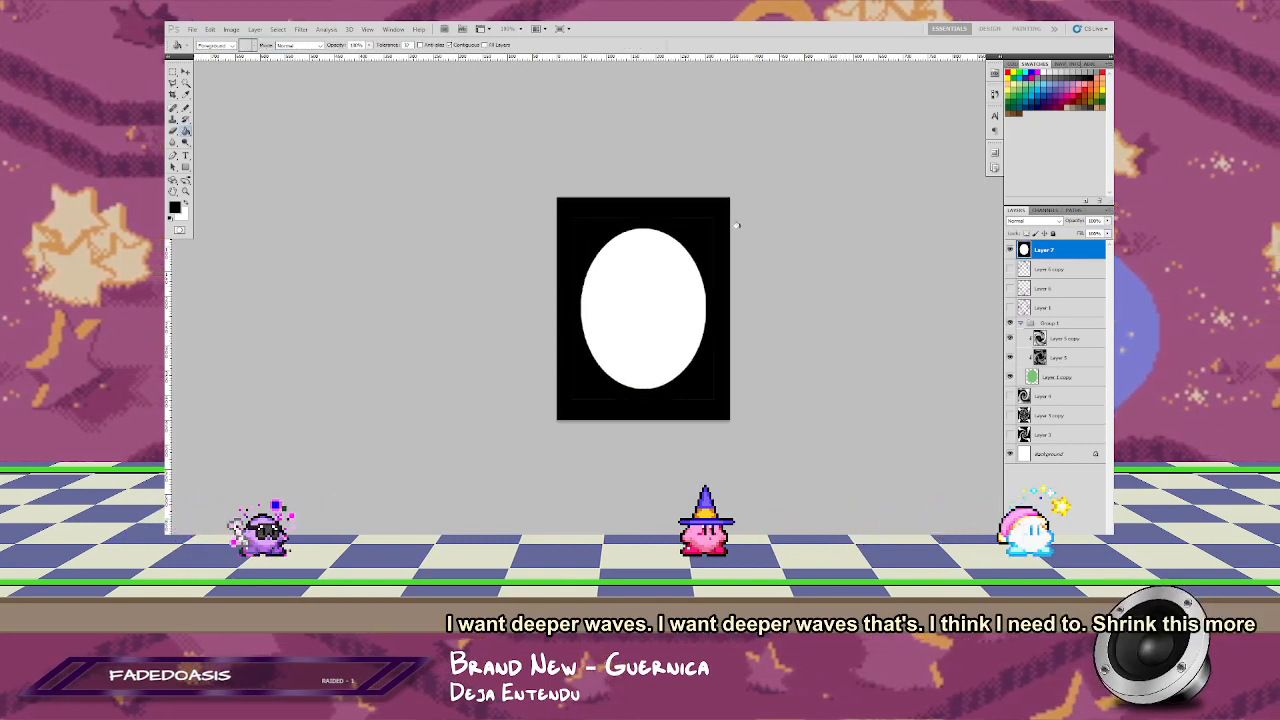
pyautogui.click(278, 29)
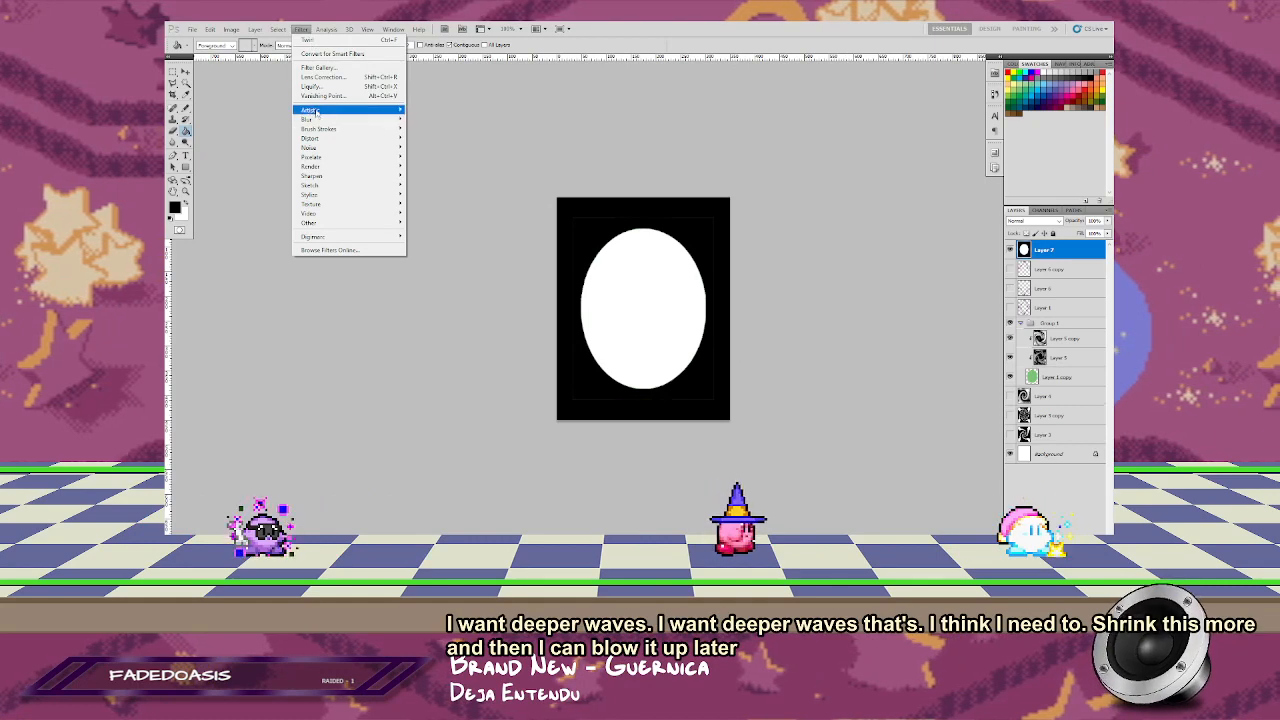
pyautogui.moveTo(350, 138)
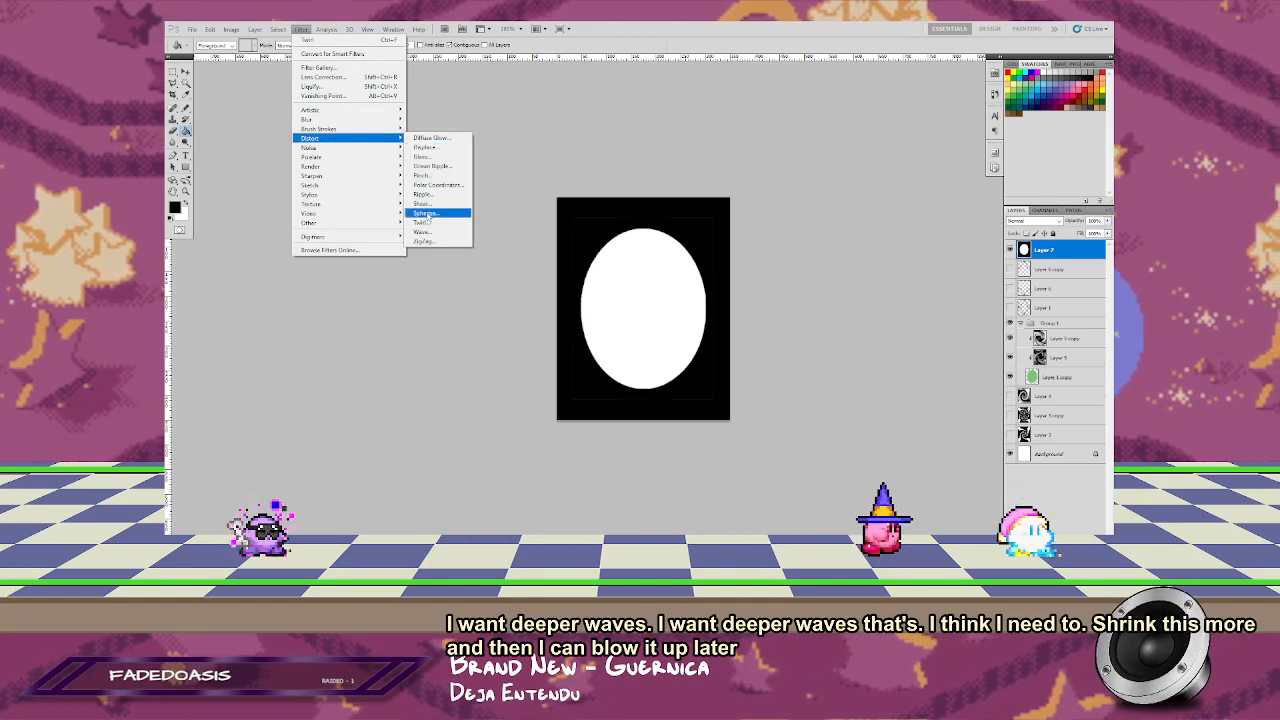
pyautogui.click(422, 232)
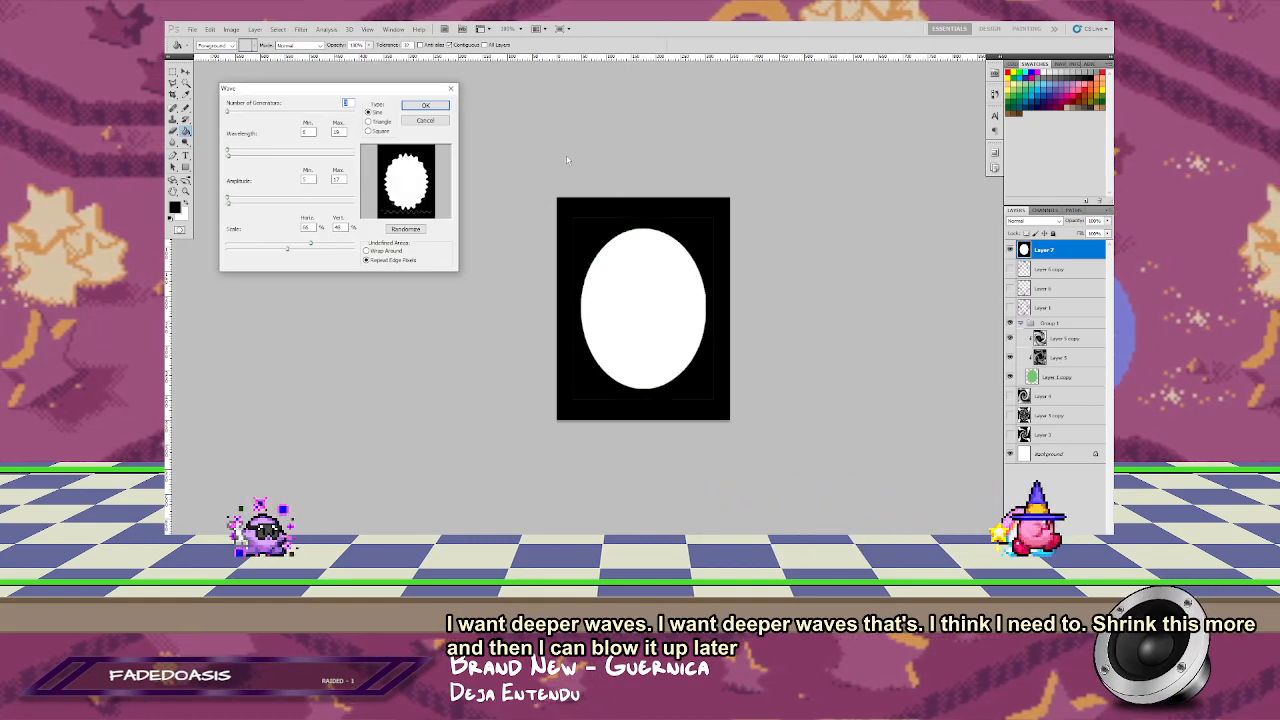
pyautogui.click(428, 123)
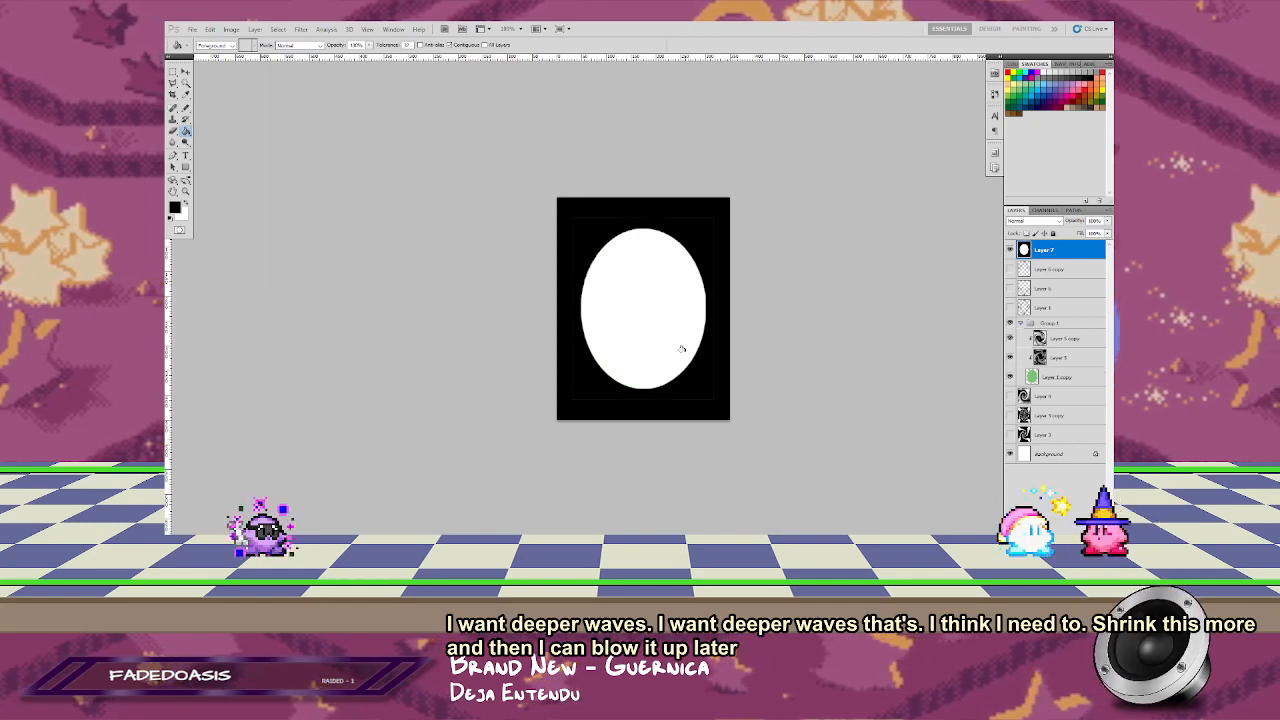
# Step: View the canvas full screen to check the black area around the shrunken oval for leftover edge lines
pyautogui.press('f')
pyautogui.press('f')
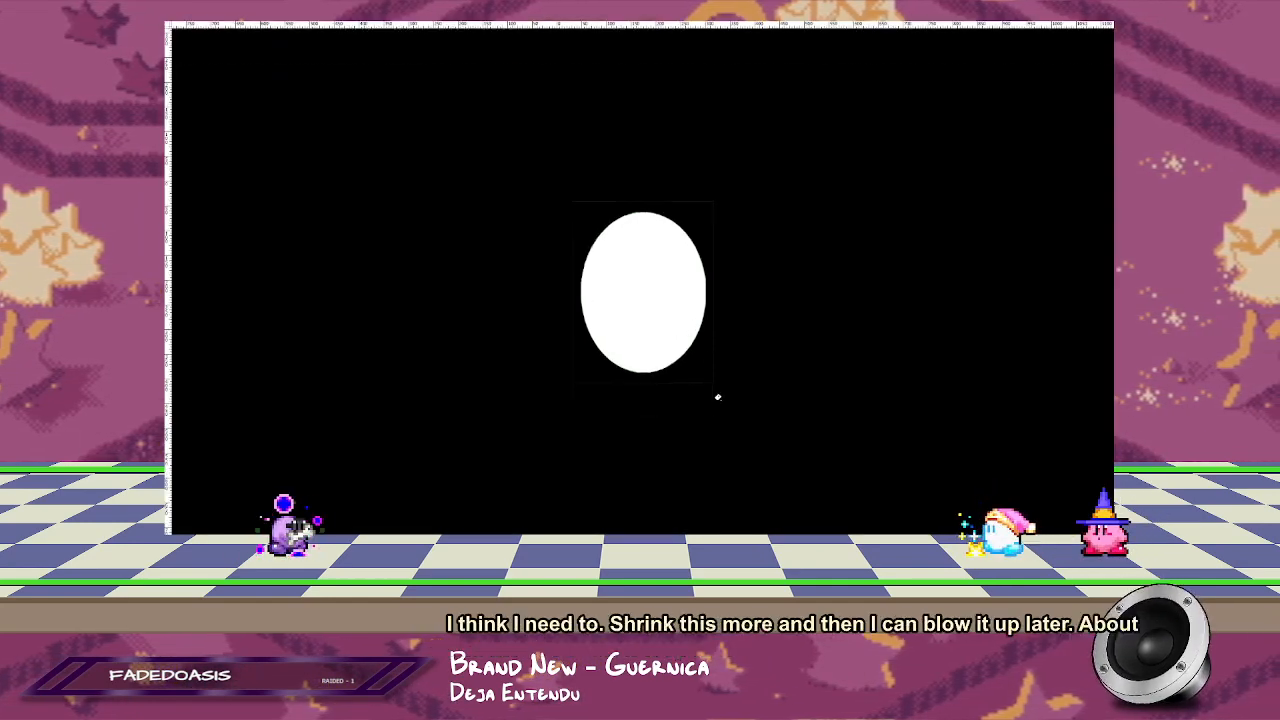
pyautogui.press('f')
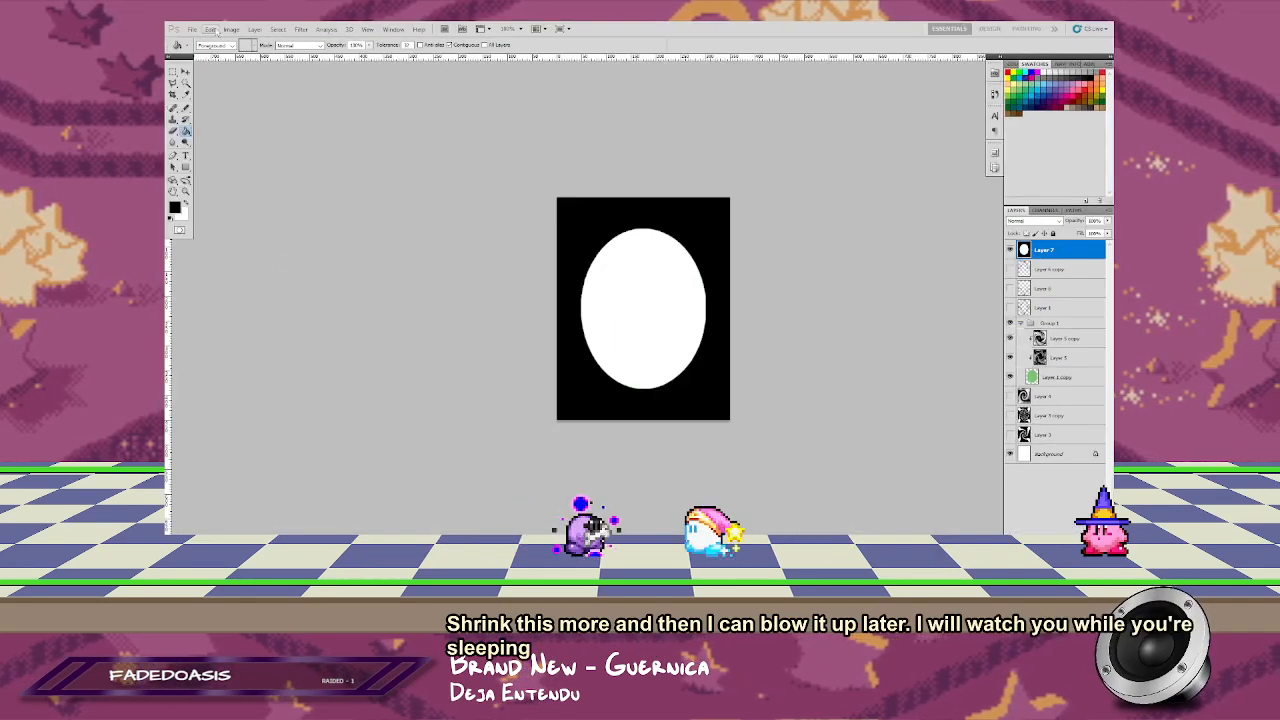
# Step: Start the ZigZag filter on the oval with Pond Ripples, amount 47 and 10 ridges, previewing the whole oval
pyautogui.click(231, 28)
pyautogui.moveTo(288, 122)
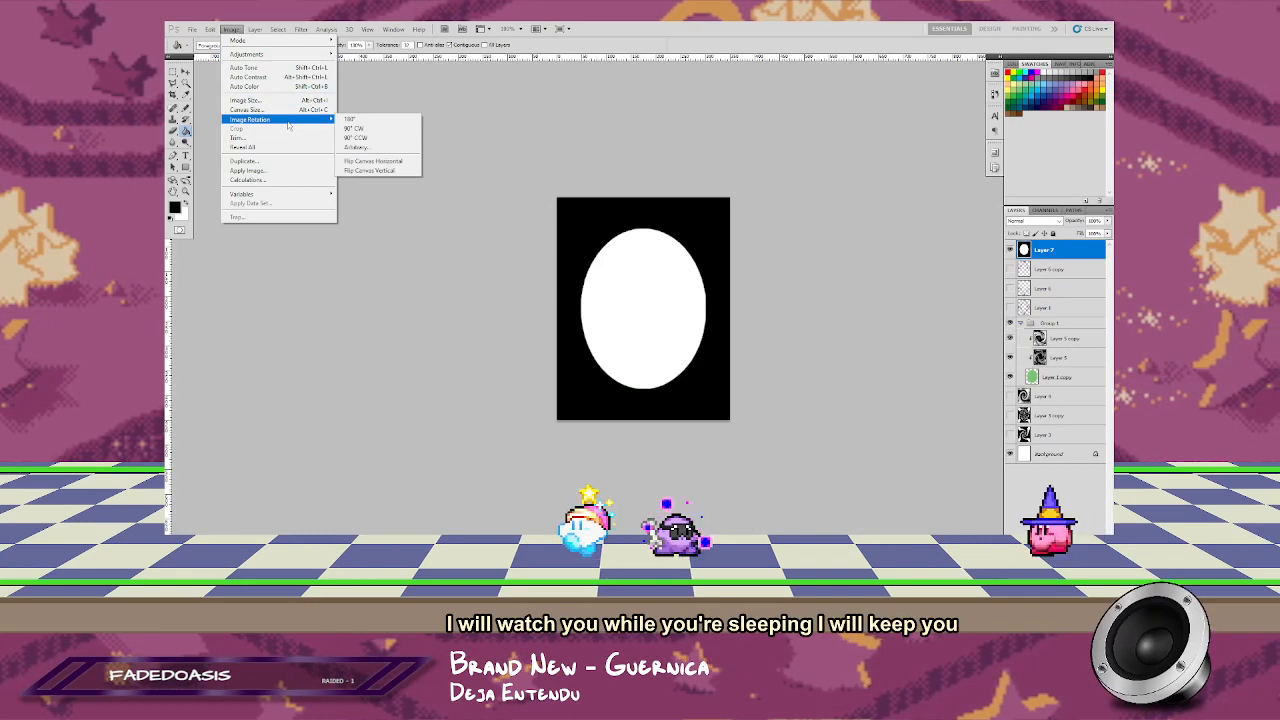
pyautogui.moveTo(301, 30)
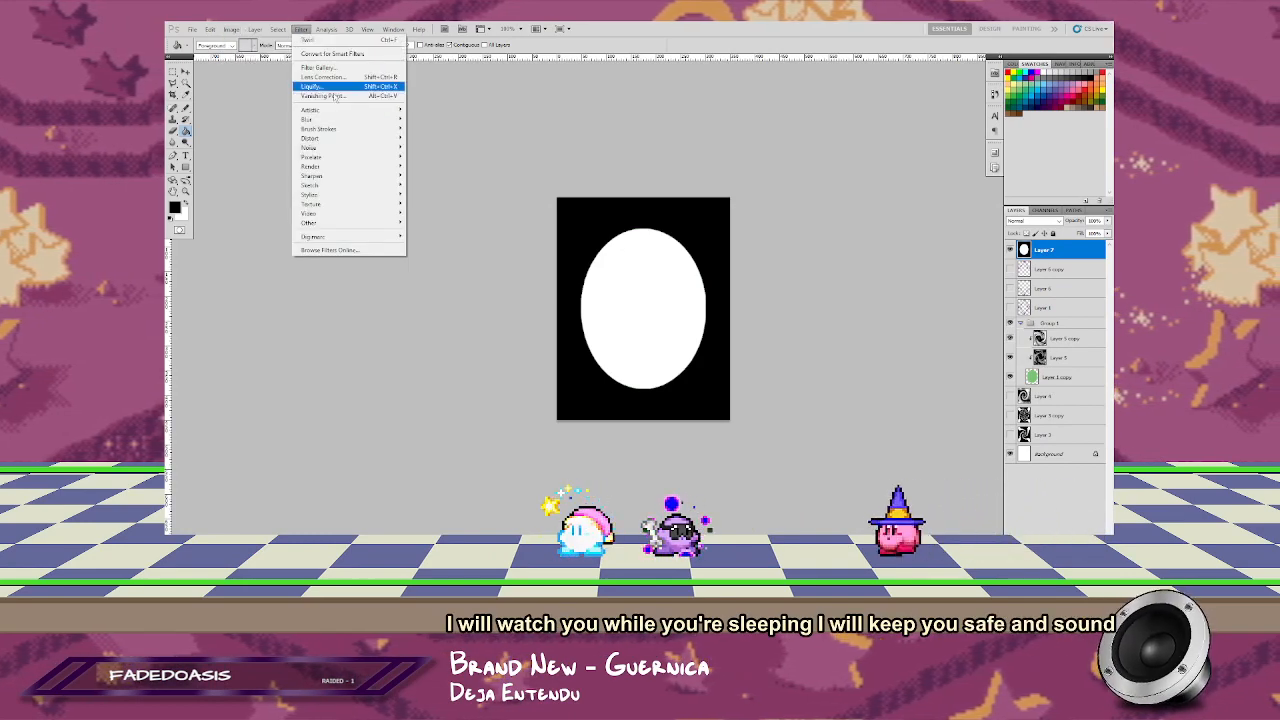
pyautogui.moveTo(376, 139)
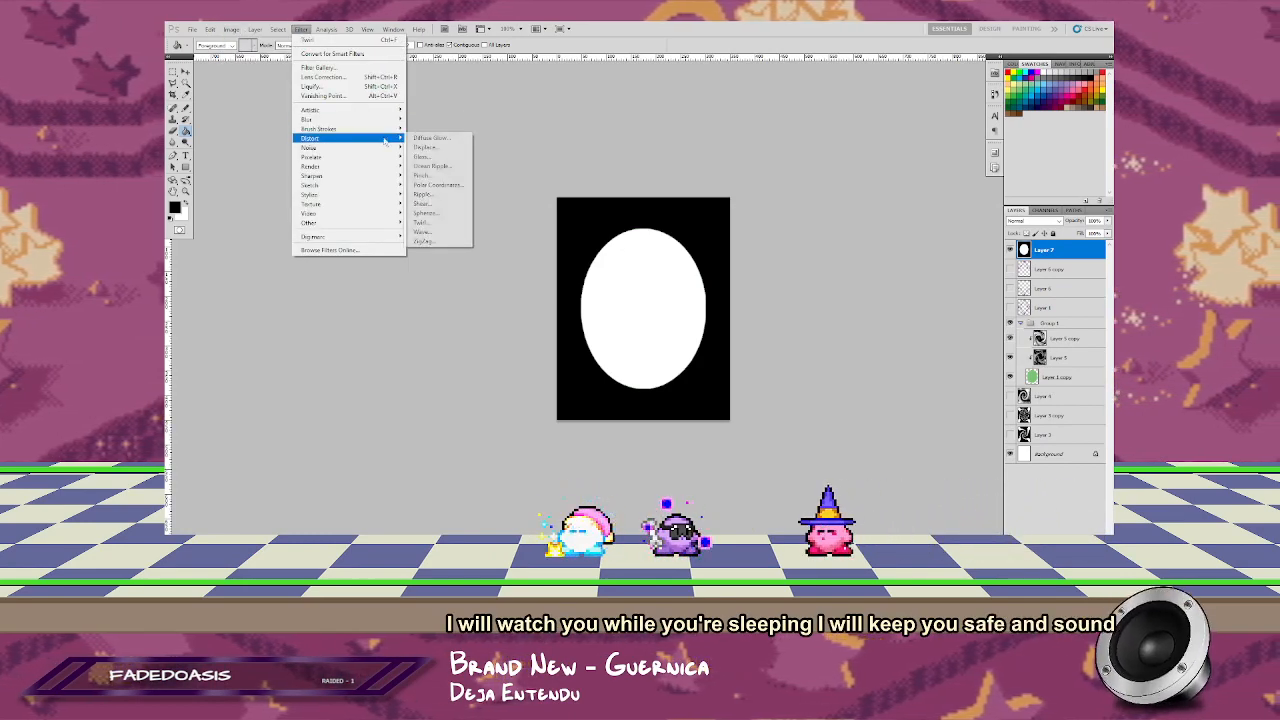
pyautogui.click(424, 241)
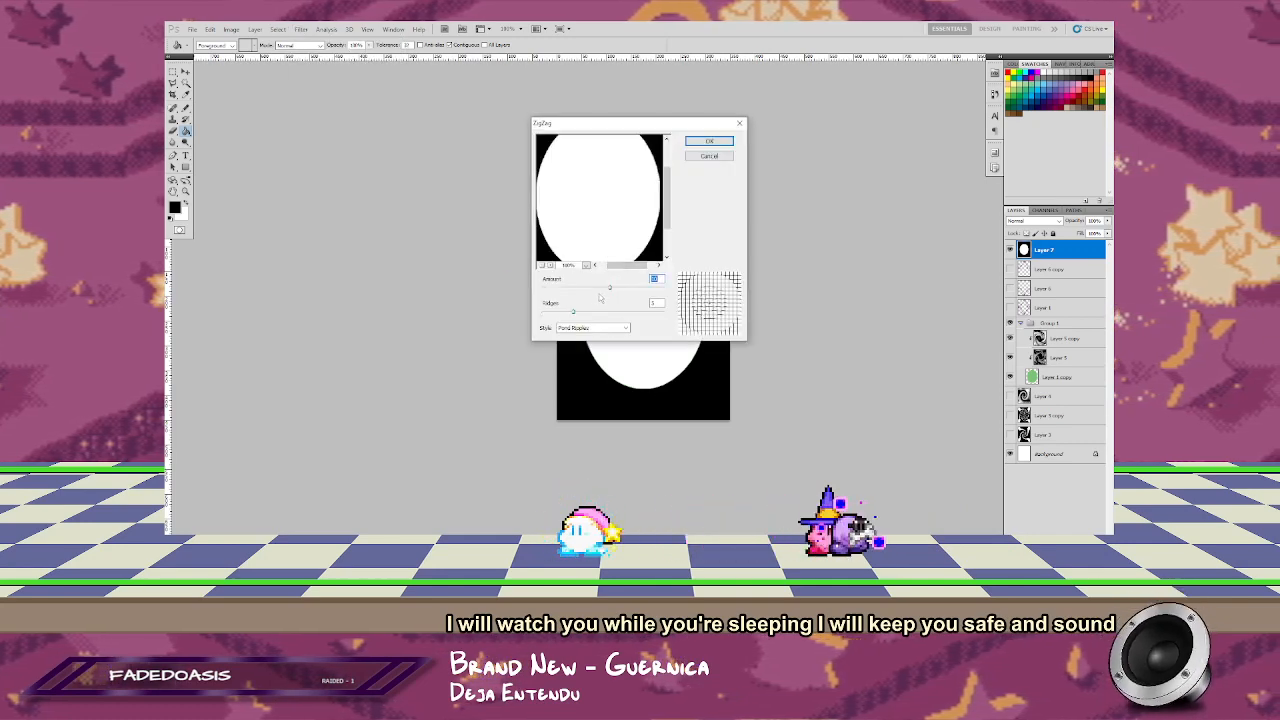
pyautogui.moveTo(615, 291)
pyautogui.mouseDown()
pyautogui.moveTo(639, 289)
pyautogui.moveTo(608, 313)
pyautogui.moveTo(629, 311)
pyautogui.moveTo(605, 311)
pyautogui.mouseUp()
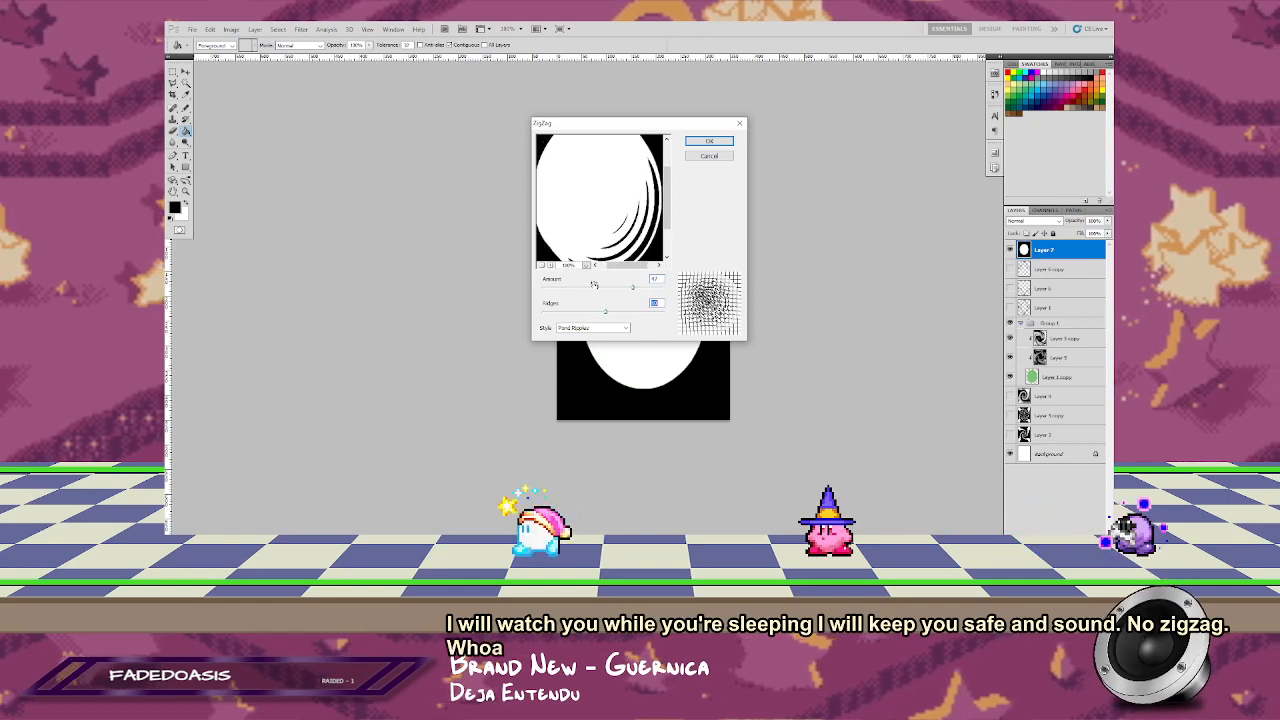
pyautogui.click(548, 267)
pyautogui.click(549, 267)
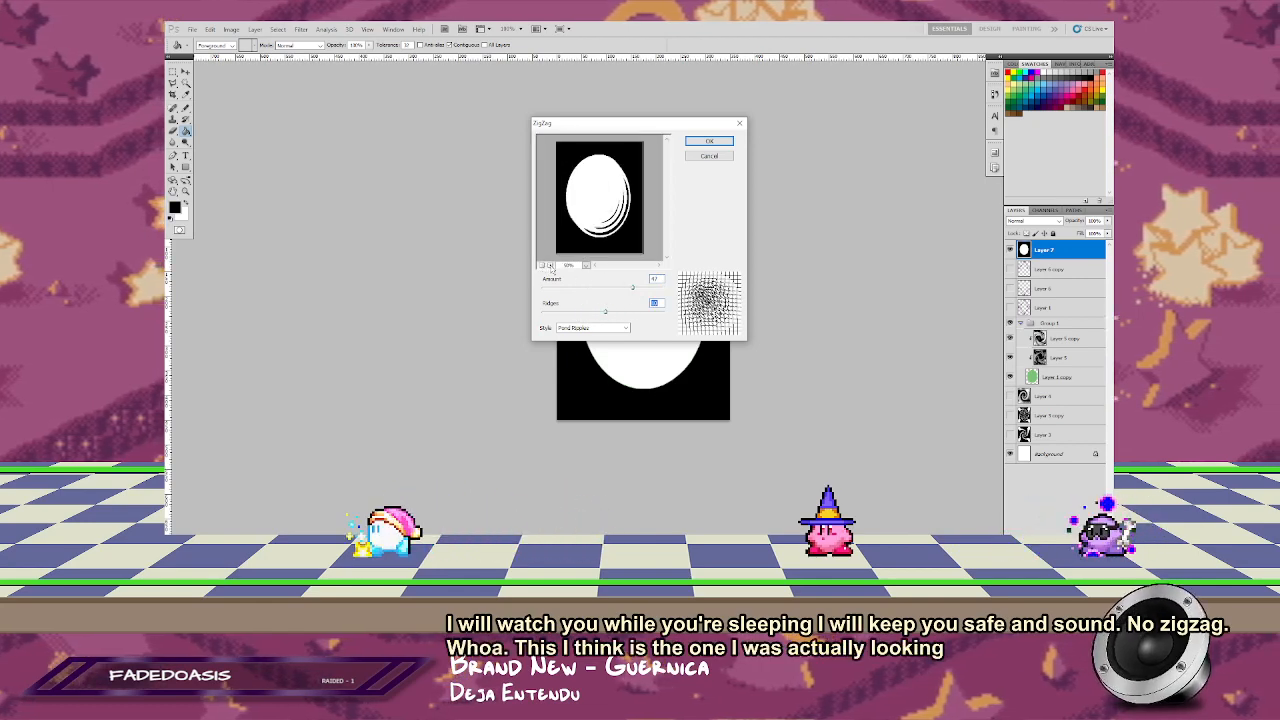
# Step: Try the ZigZag filter's Around Center style with 11 ridges and a slightly negative amount
pyautogui.click(595, 328)
pyautogui.click(585, 338)
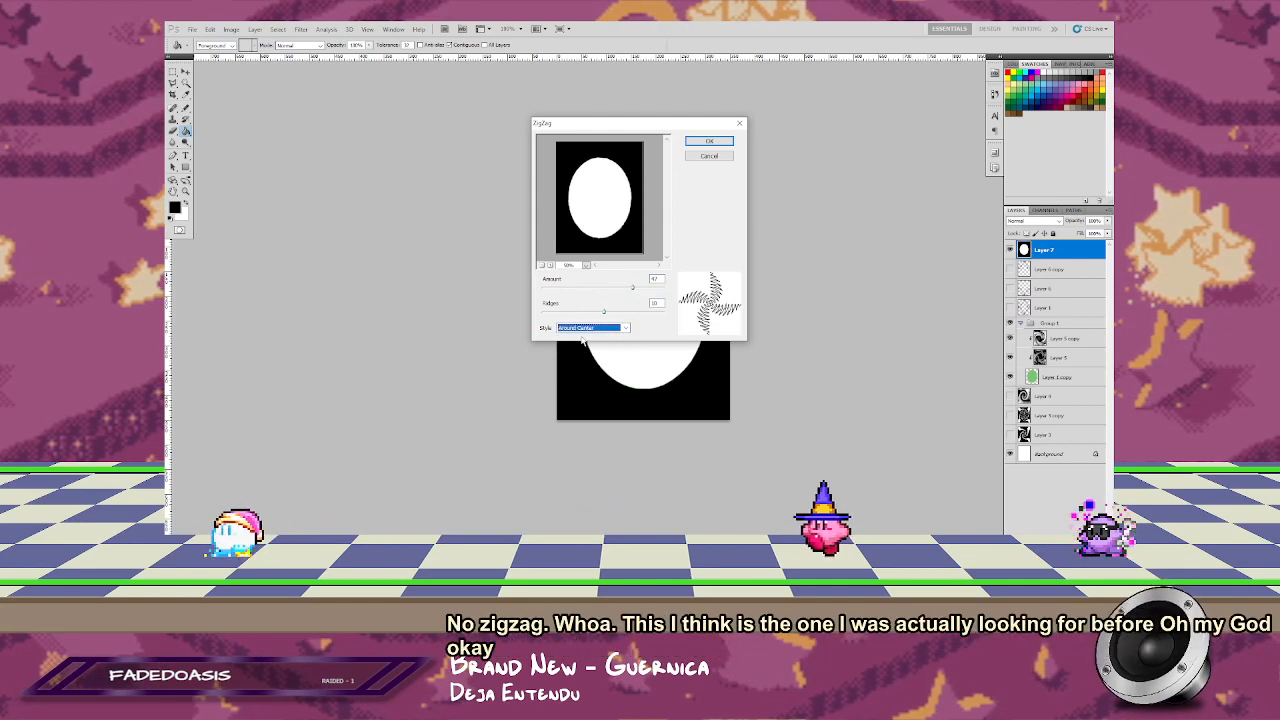
pyautogui.moveTo(605, 313); pyautogui.dragTo(595, 287)
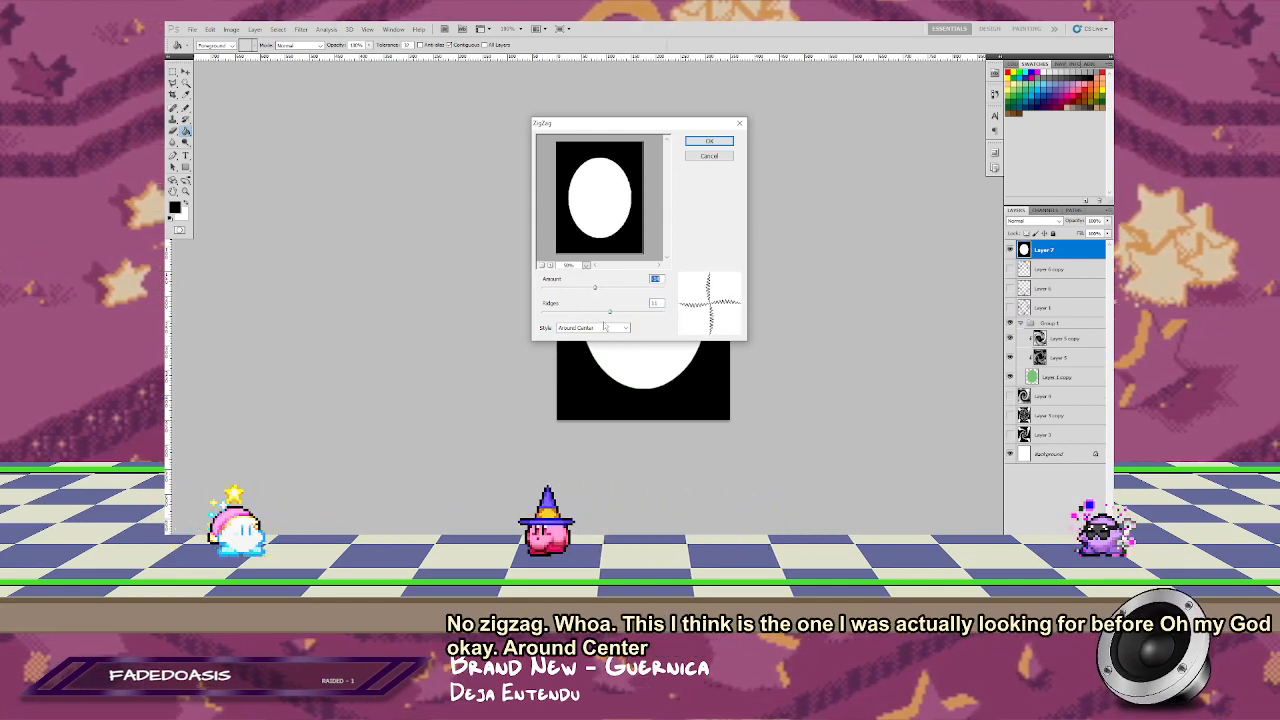
# Step: Test the Out From Center zigzag style with the amount raised to 100 and different ridge counts
pyautogui.click(598, 328)
pyautogui.click(586, 345)
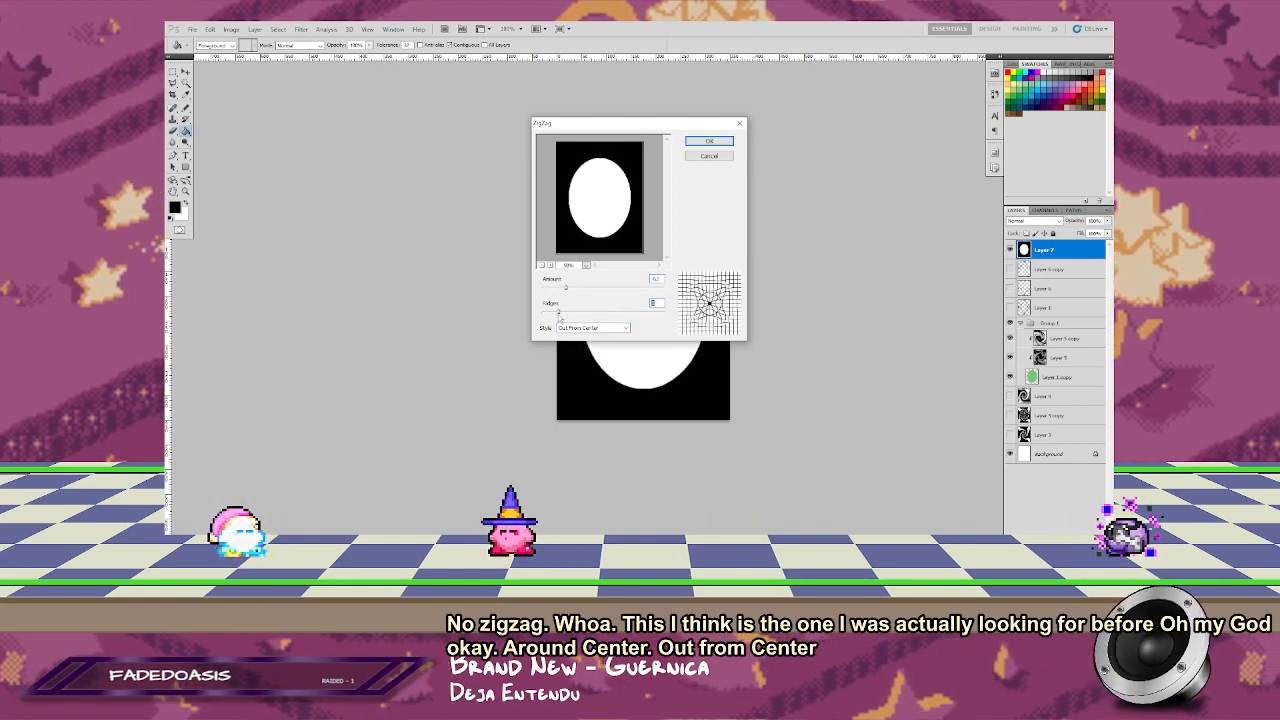
pyautogui.moveTo(569, 314); pyautogui.dragTo(628, 314)
pyautogui.moveTo(566, 288); pyautogui.dragTo(667, 290)
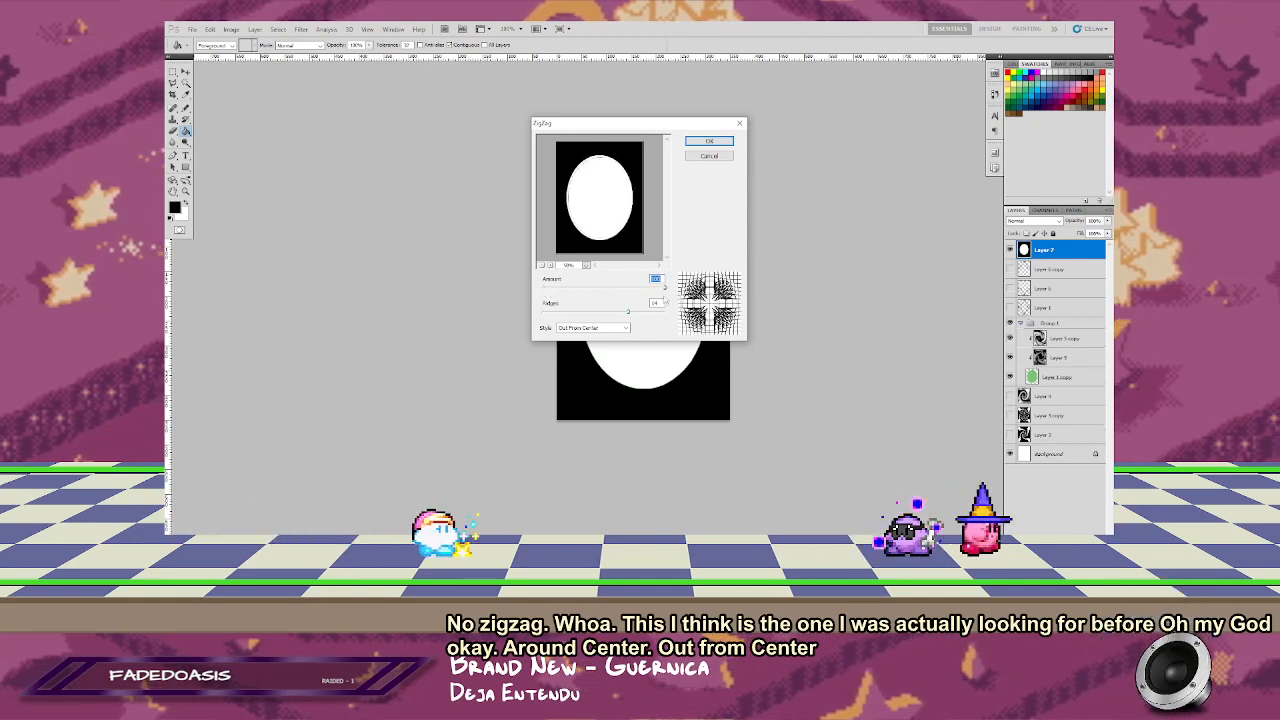
pyautogui.moveTo(580, 313); pyautogui.dragTo(576, 313)
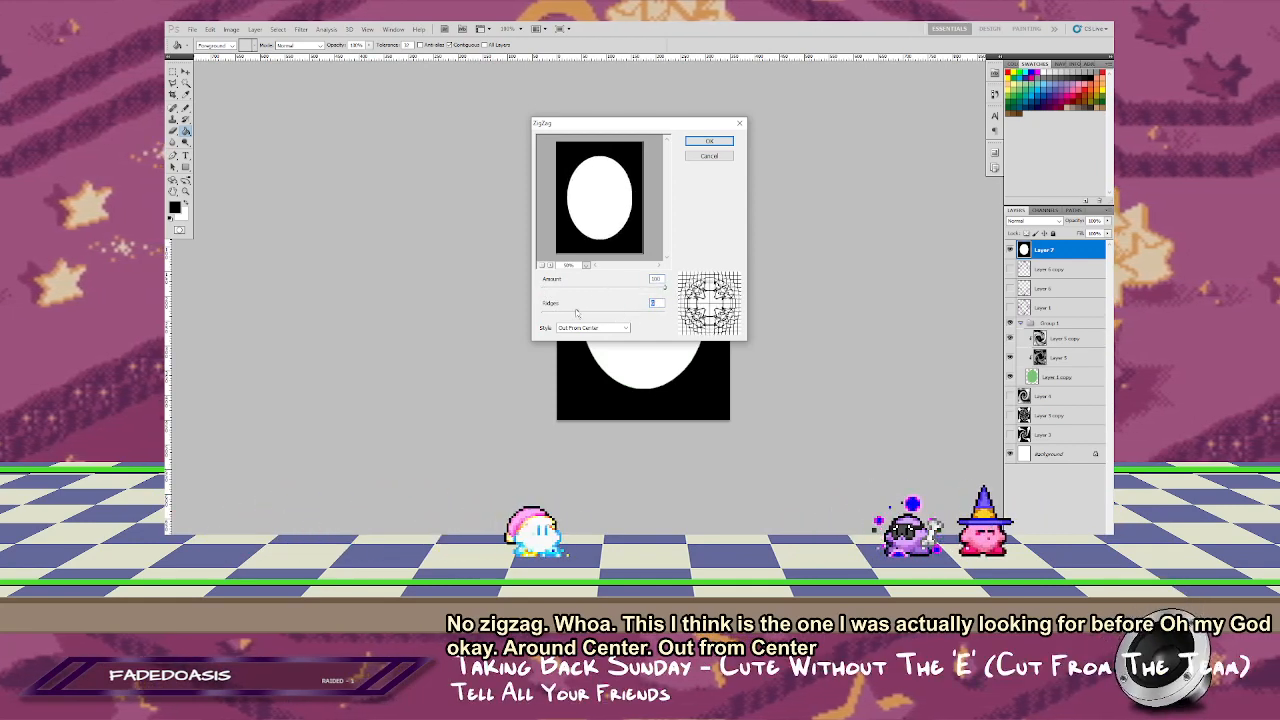
# Step: Try the ZigZag filter's Around Center and Pond Ripples styles with different ridge counts and a lowered amount, and discard the filter
pyautogui.click(588, 329)
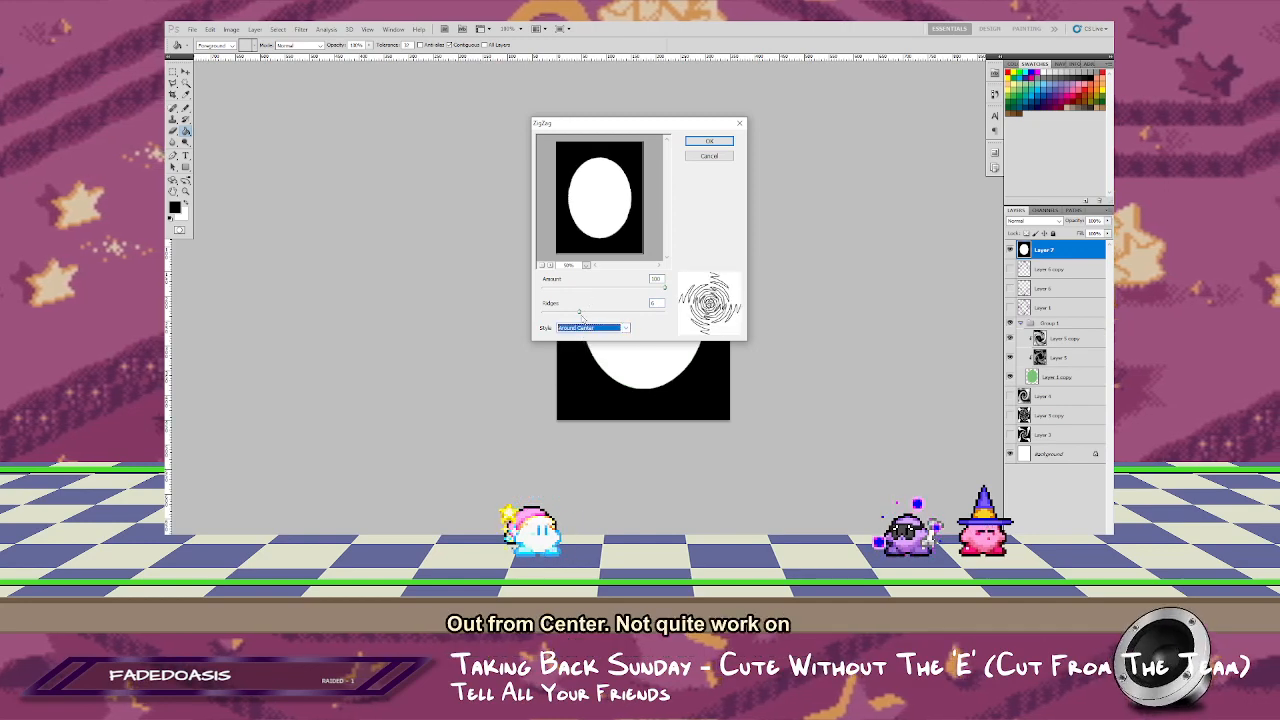
pyautogui.moveTo(630, 315); pyautogui.dragTo(632, 316)
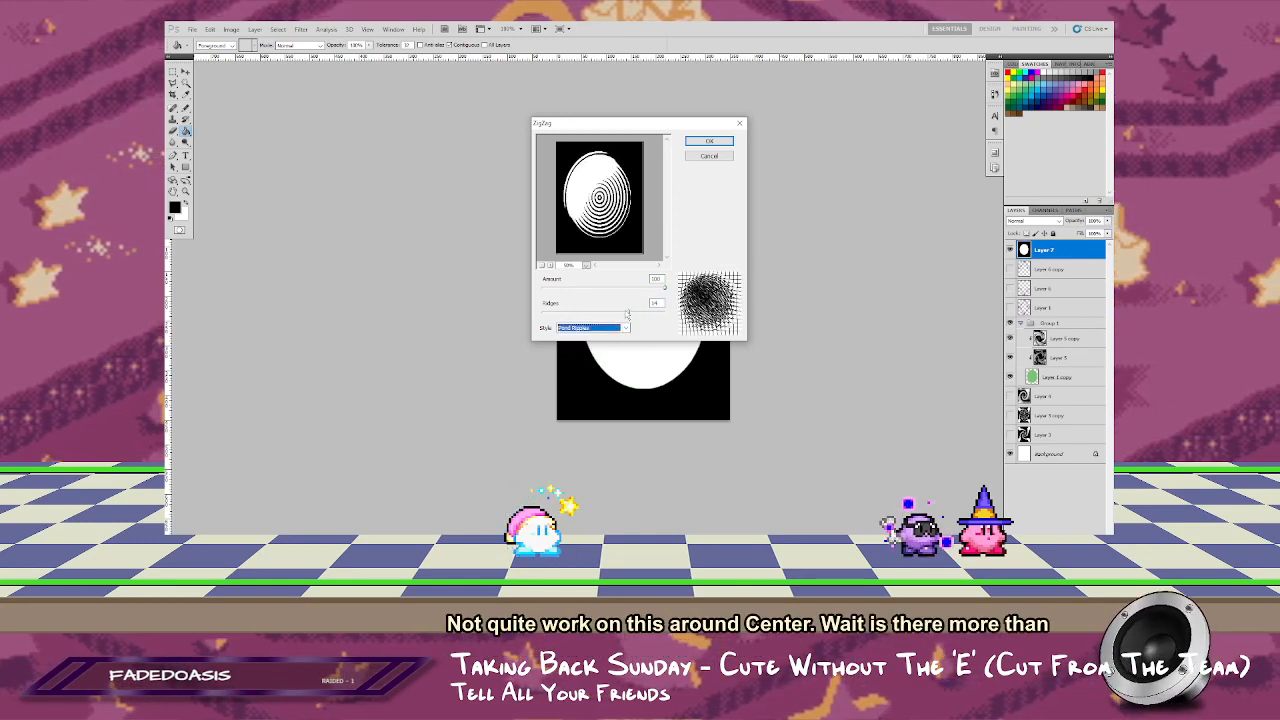
pyautogui.moveTo(566, 311); pyautogui.dragTo(586, 311)
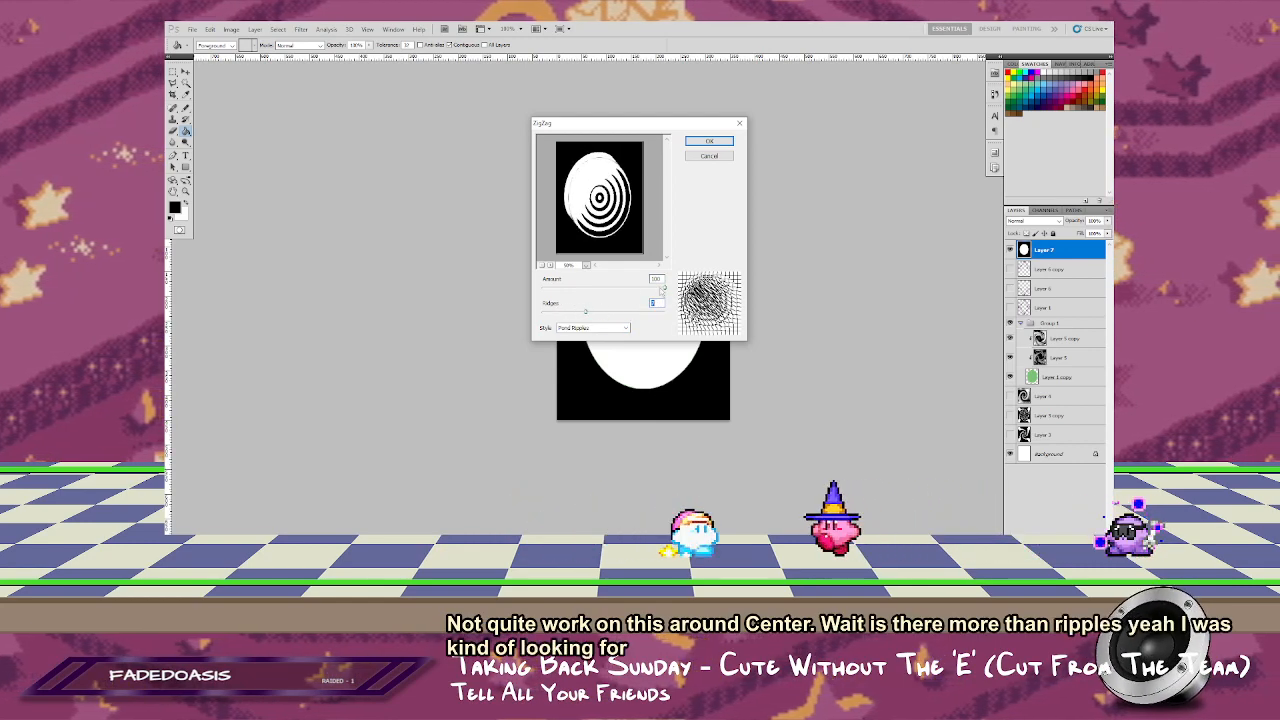
pyautogui.moveTo(664, 289); pyautogui.dragTo(632, 304)
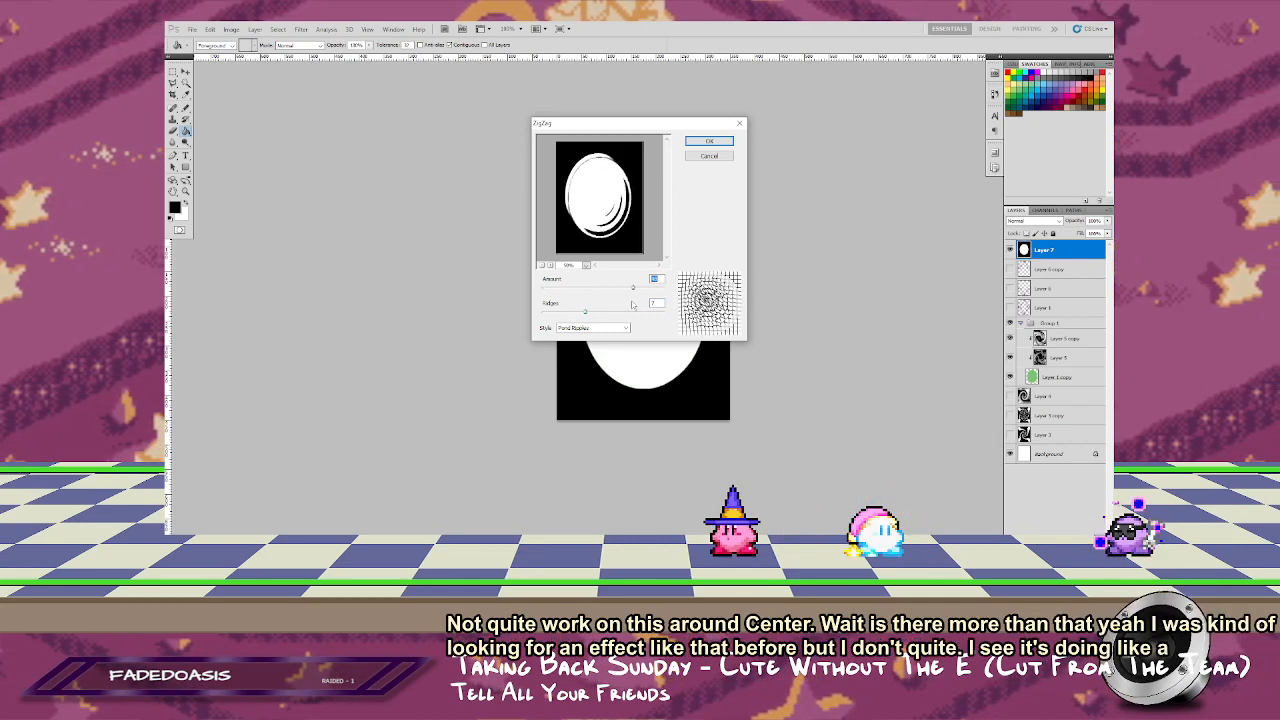
pyautogui.click(710, 158)
# Step: Apply the Wave filter to the oval with wavelength 1 to 14, maximum amplitude 21, and horizontal scale 97% with vertical scale near maximum
pyautogui.click(301, 29)
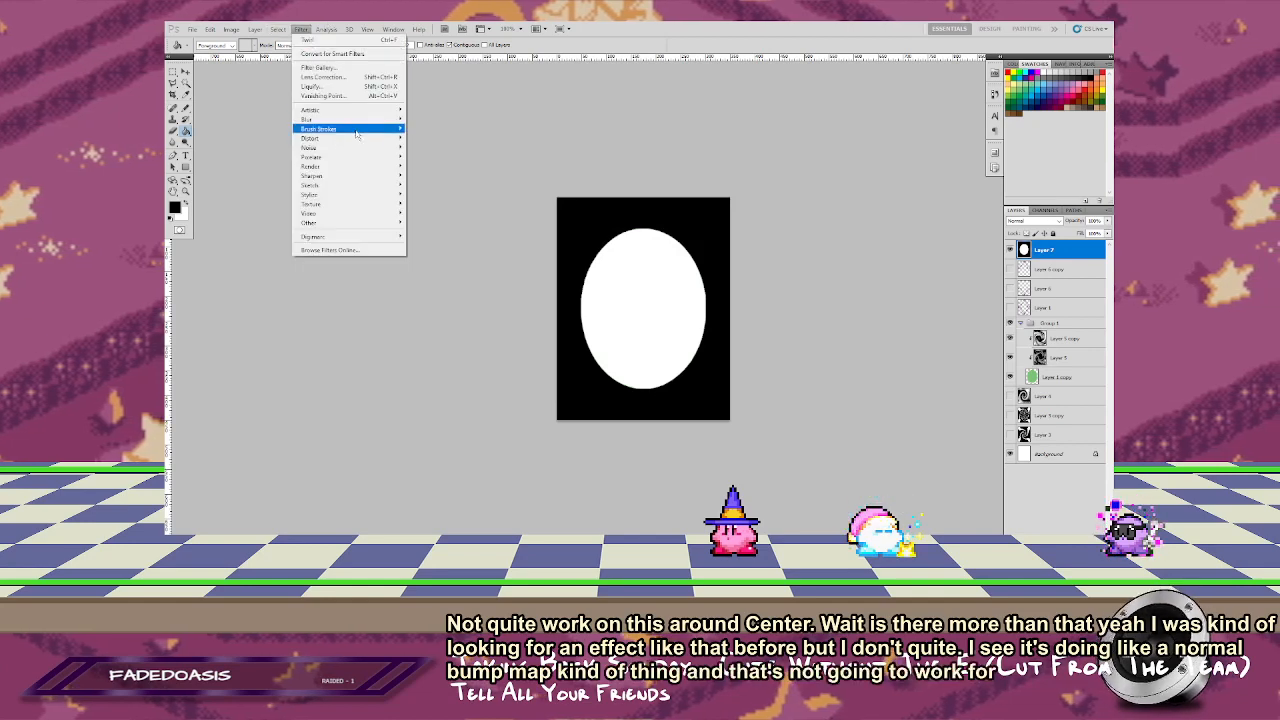
pyautogui.moveTo(373, 143)
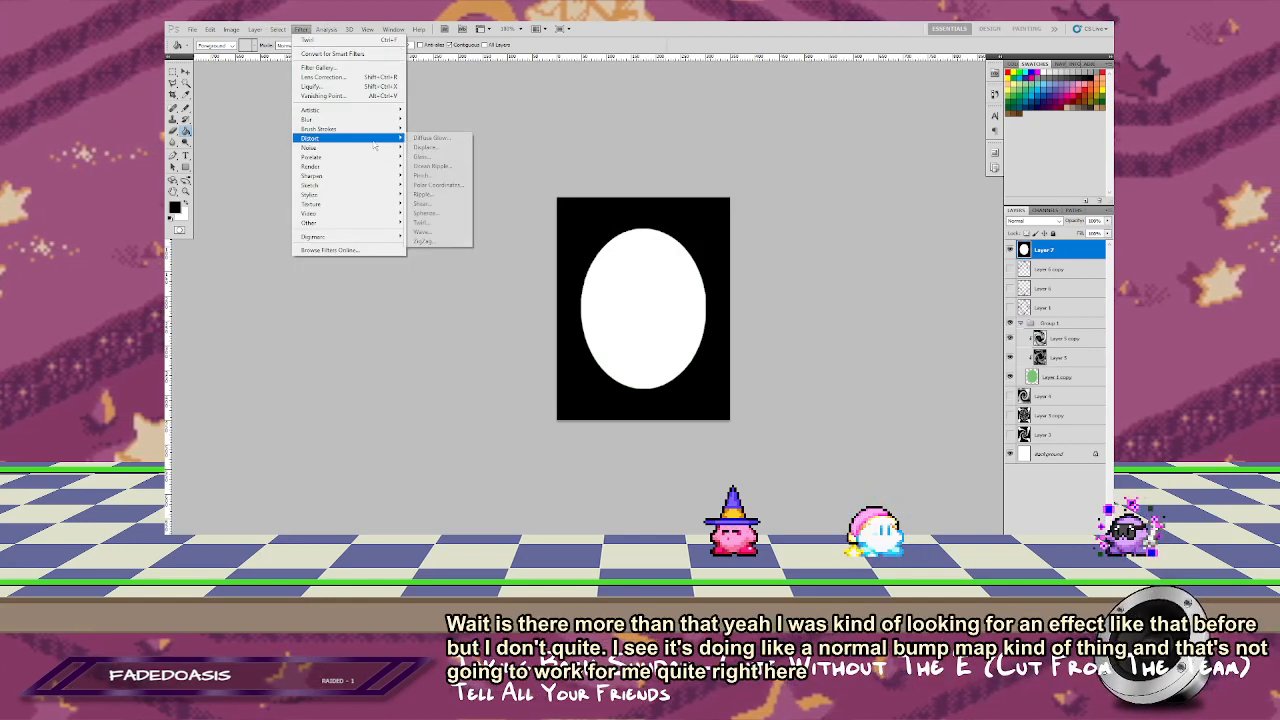
pyautogui.click(435, 235)
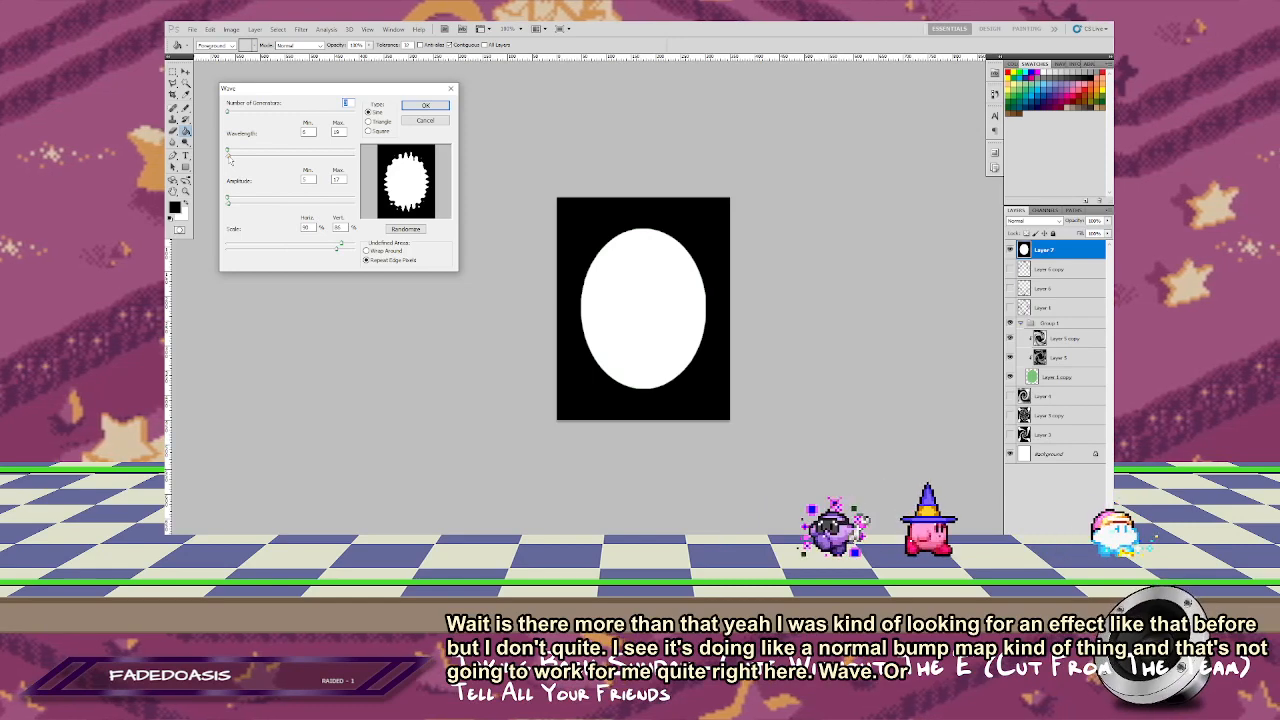
pyautogui.moveTo(229, 157); pyautogui.dragTo(227, 160)
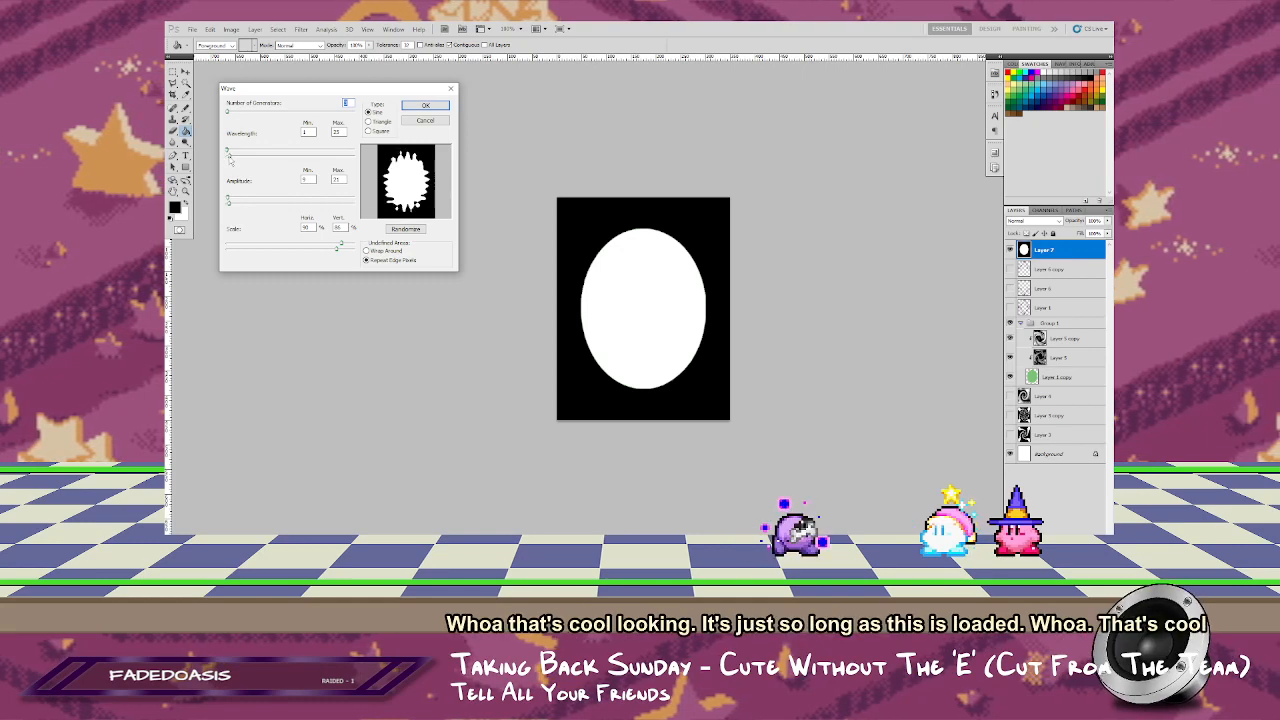
pyautogui.moveTo(228, 161); pyautogui.dragTo(228, 162)
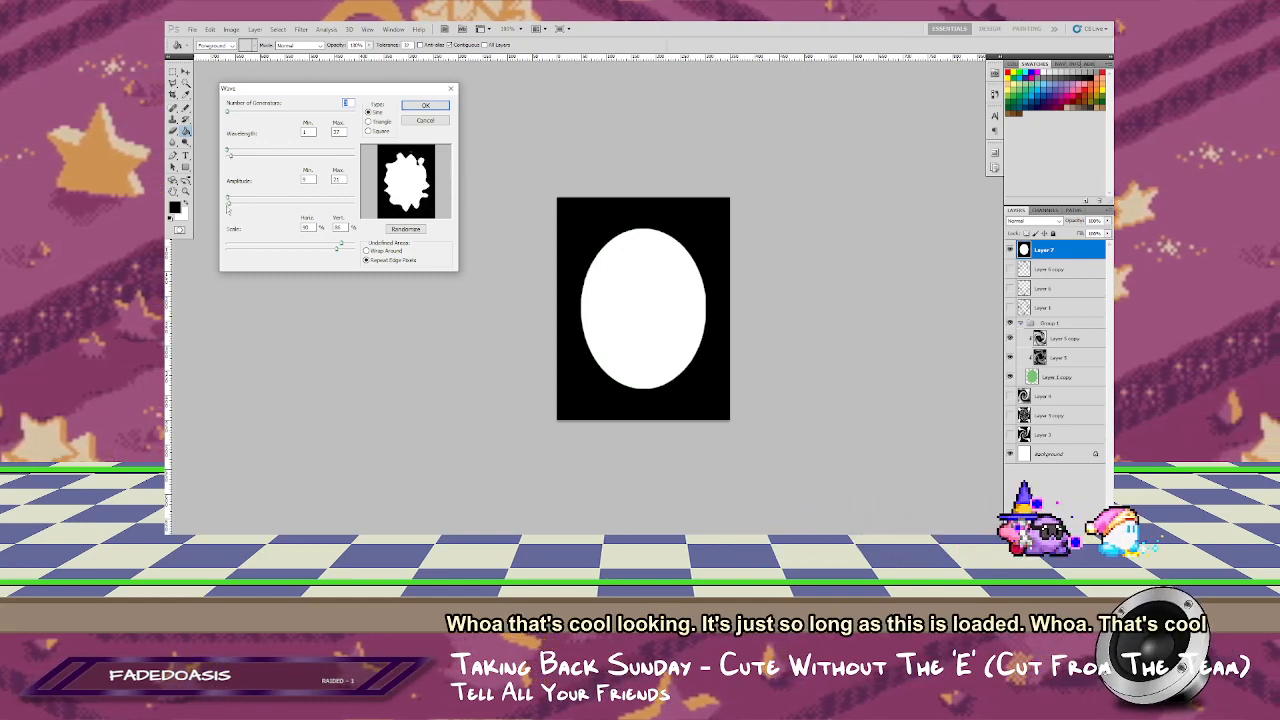
pyautogui.moveTo(235, 205); pyautogui.dragTo(231, 204)
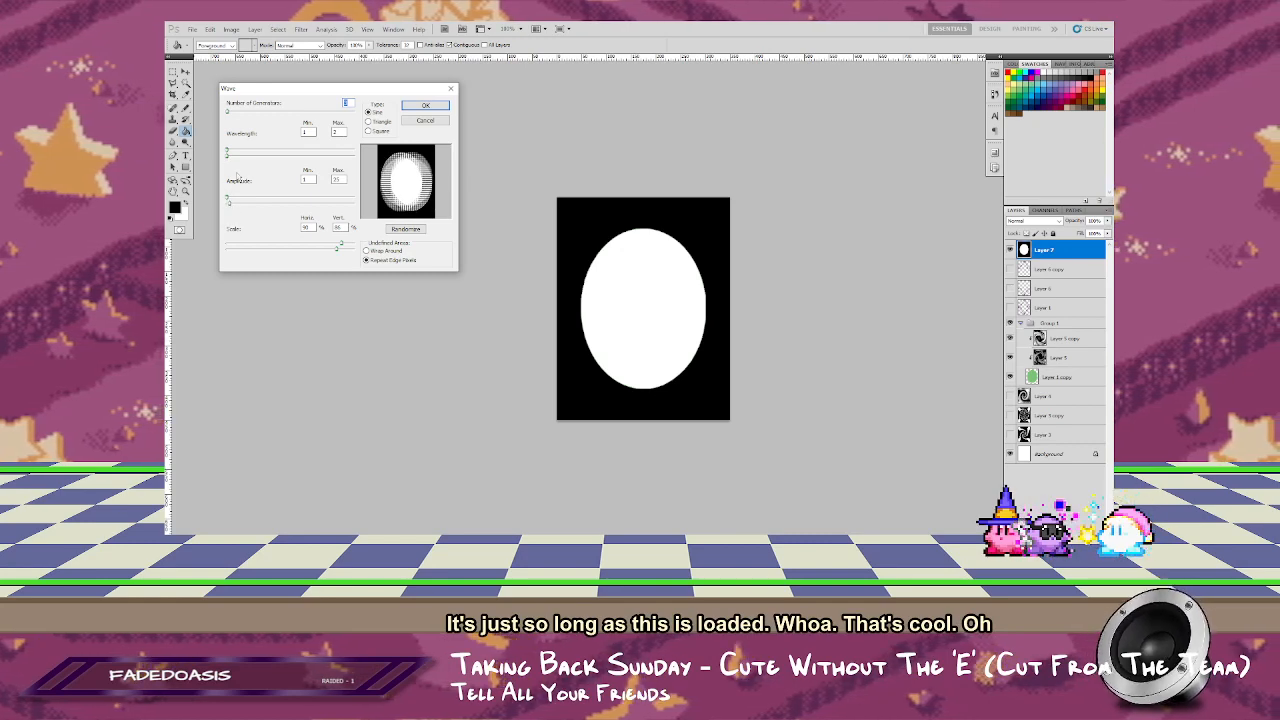
pyautogui.moveTo(228, 158); pyautogui.dragTo(229, 158)
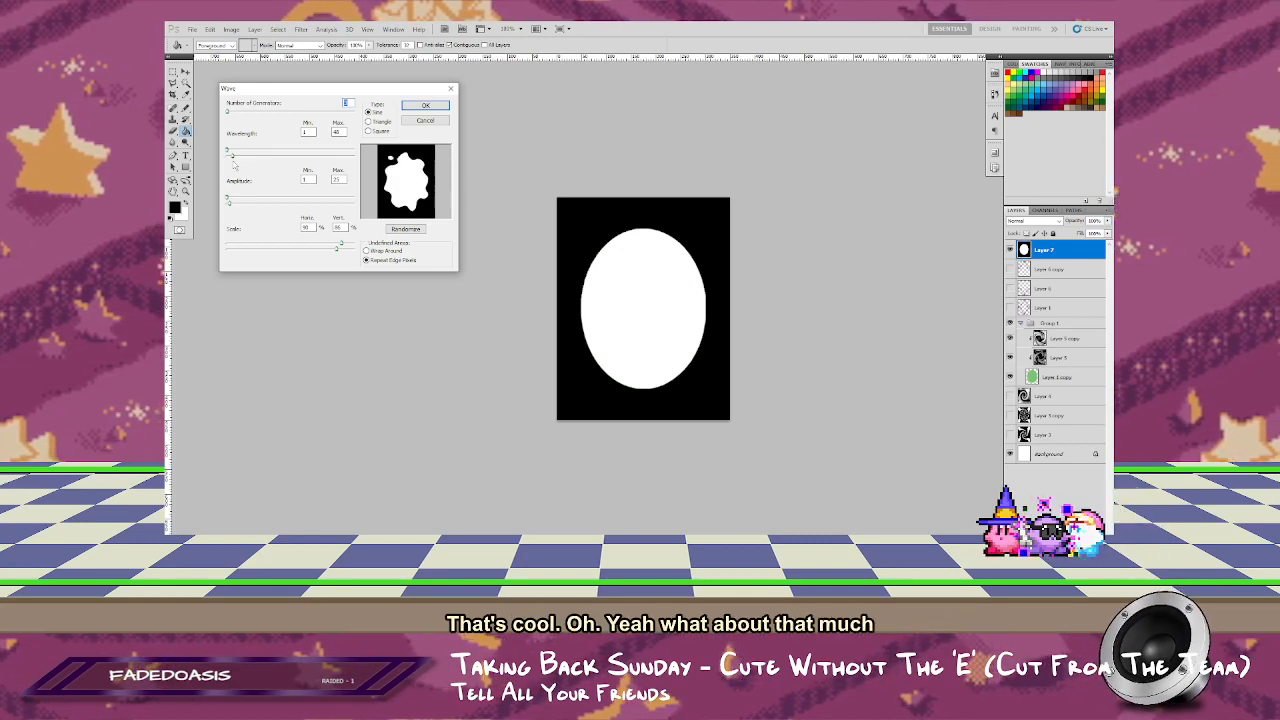
pyautogui.moveTo(228, 175); pyautogui.dragTo(230, 175)
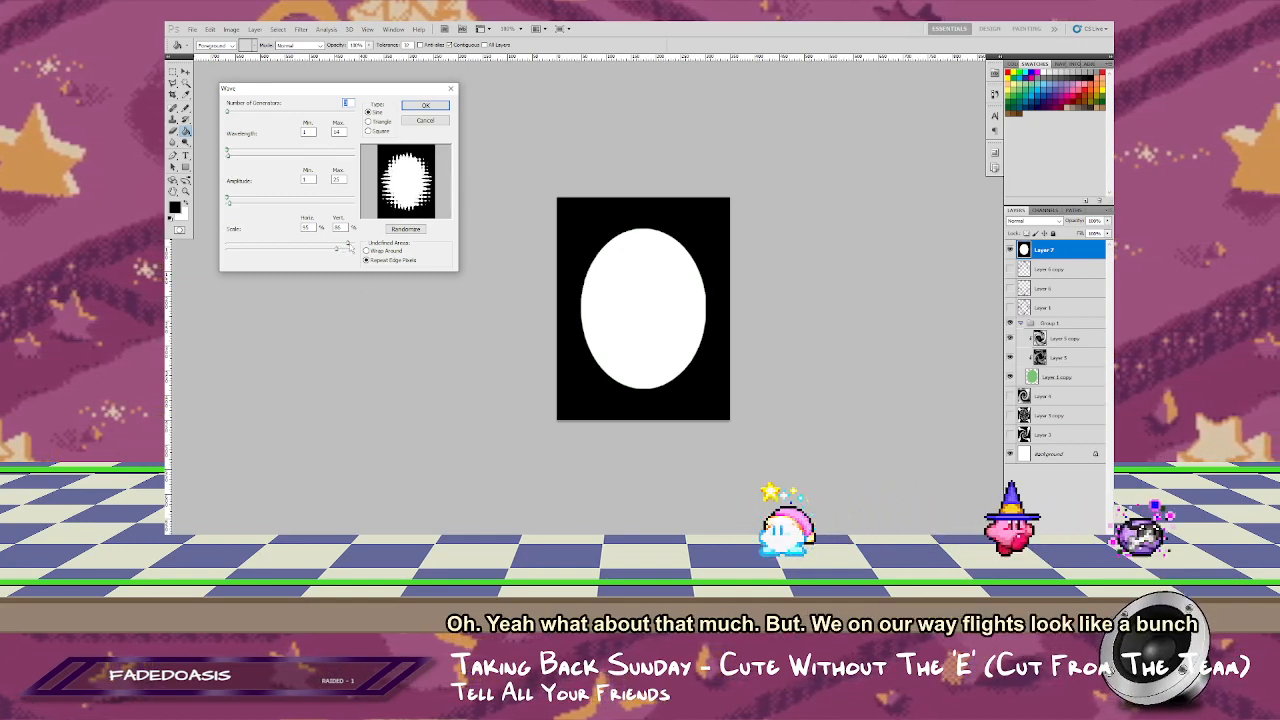
pyautogui.moveTo(344, 252); pyautogui.dragTo(378, 260)
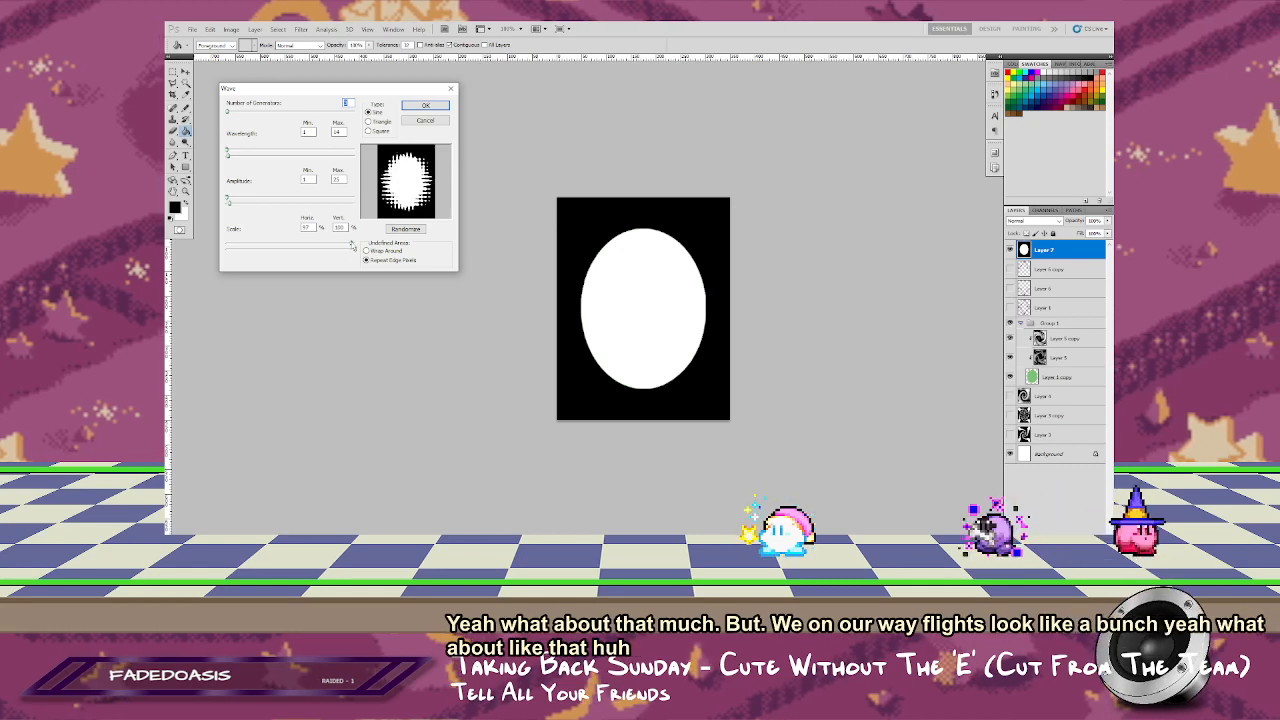
pyautogui.click(425, 105)
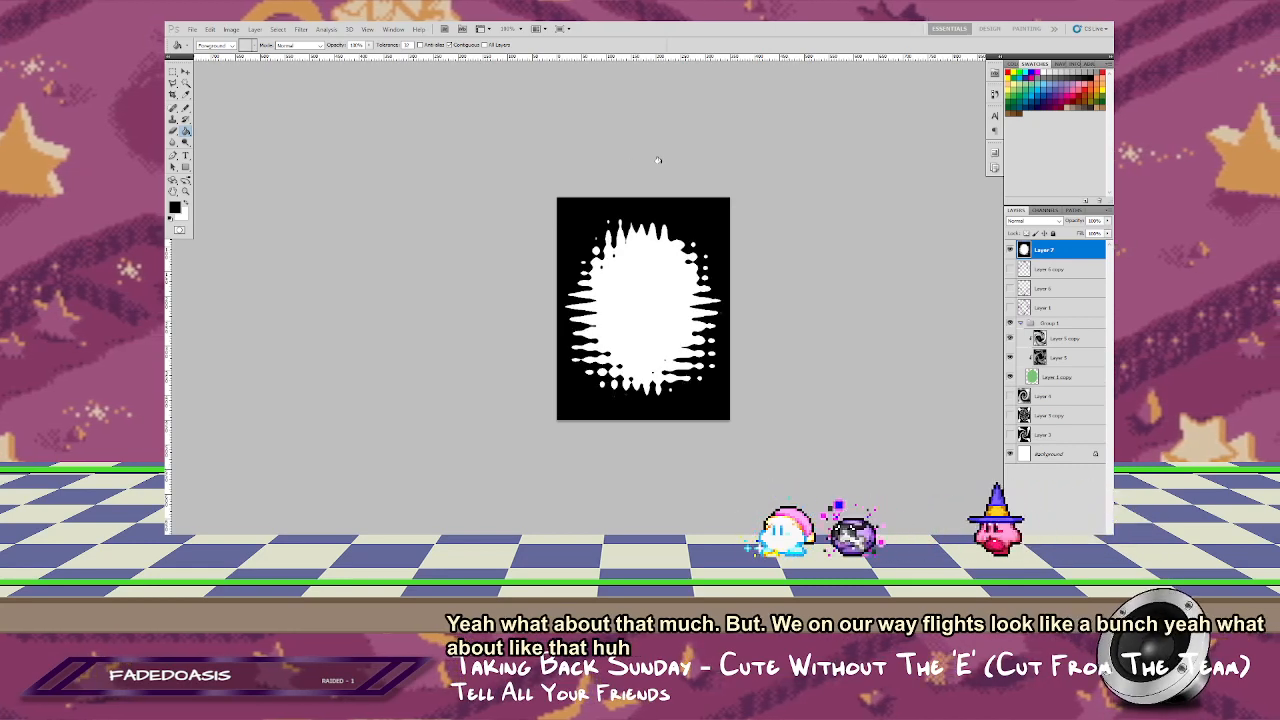
# Step: Apply a Radial Blur to the wavy oval using the Zoom method and Good quality
pyautogui.click(301, 29)
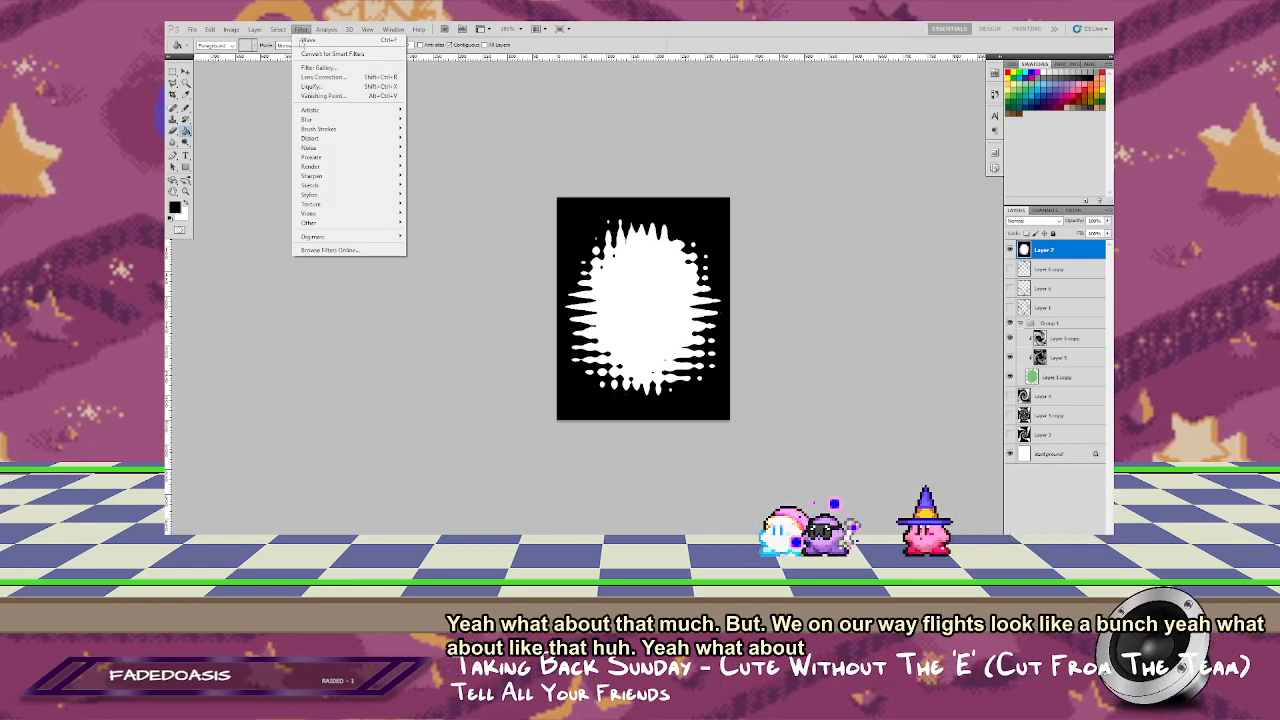
pyautogui.moveTo(363, 121)
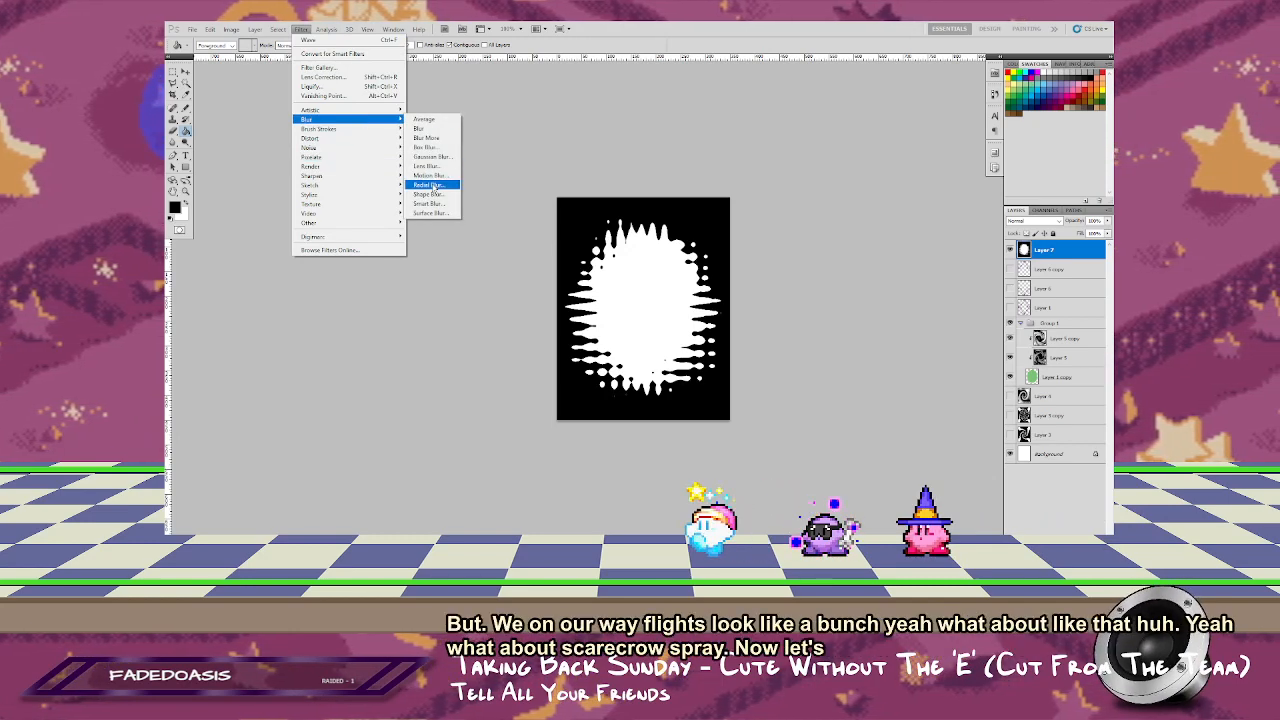
pyautogui.click(430, 185)
pyautogui.click(698, 221)
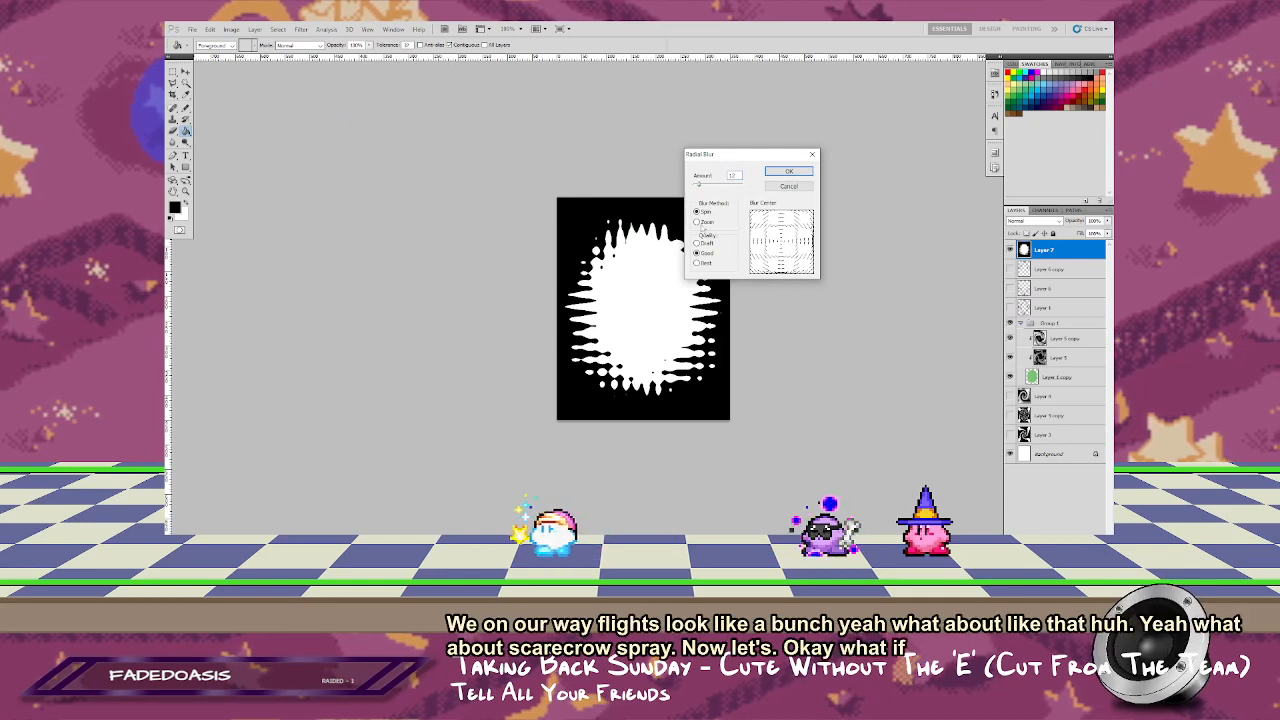
pyautogui.click(789, 171)
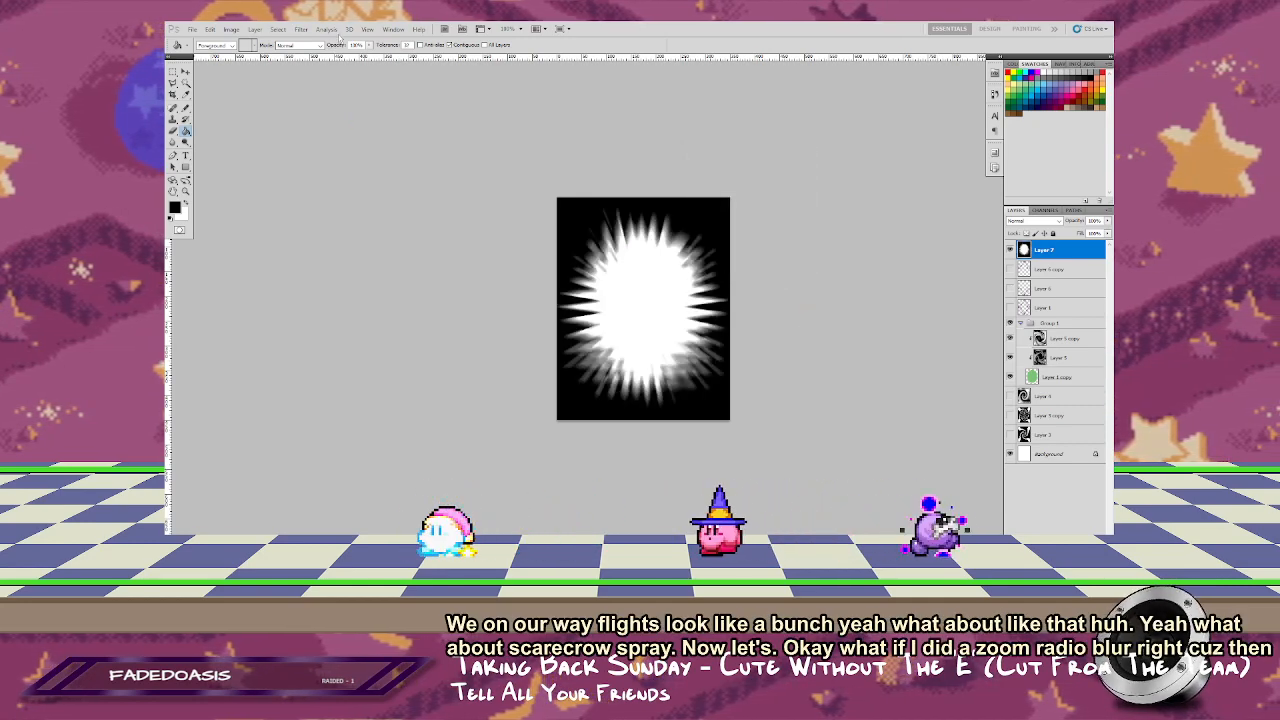
# Step: Try the Twirl filter on the blurred burst with a slightly reduced angle, previewing the whole shape, and undo it
pyautogui.click(301, 28)
pyautogui.moveTo(310, 138)
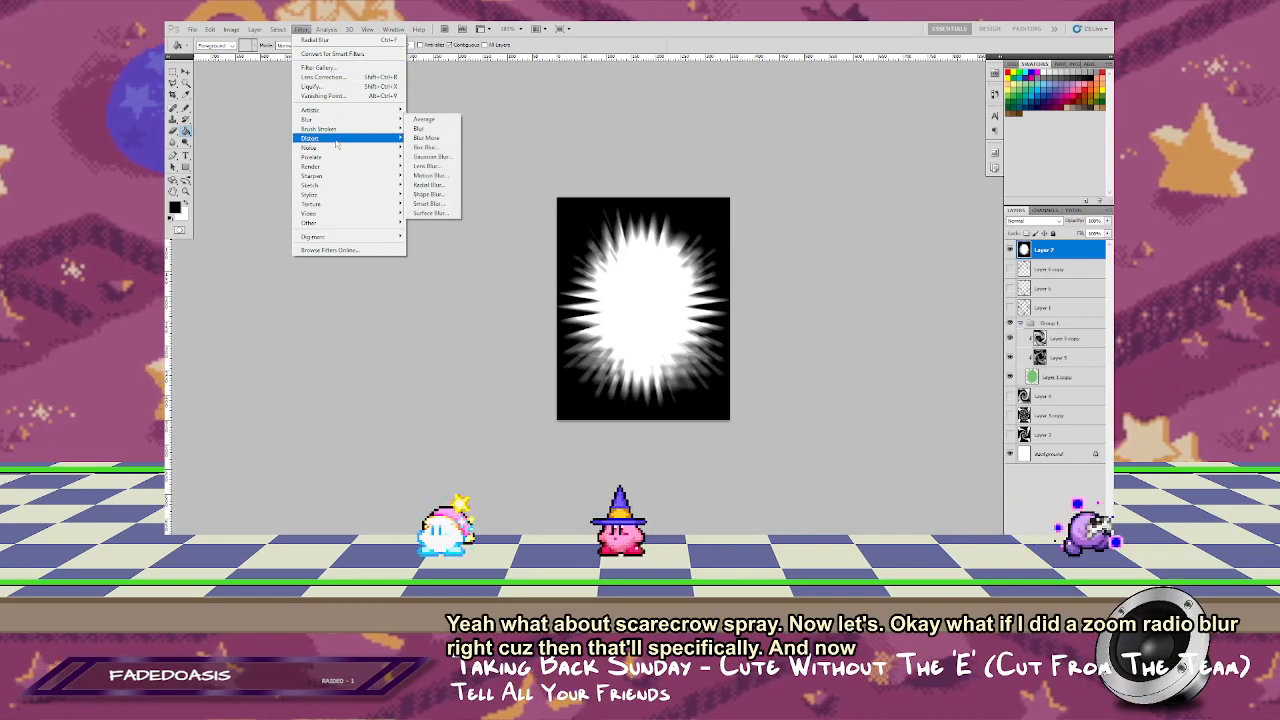
pyautogui.click(432, 223)
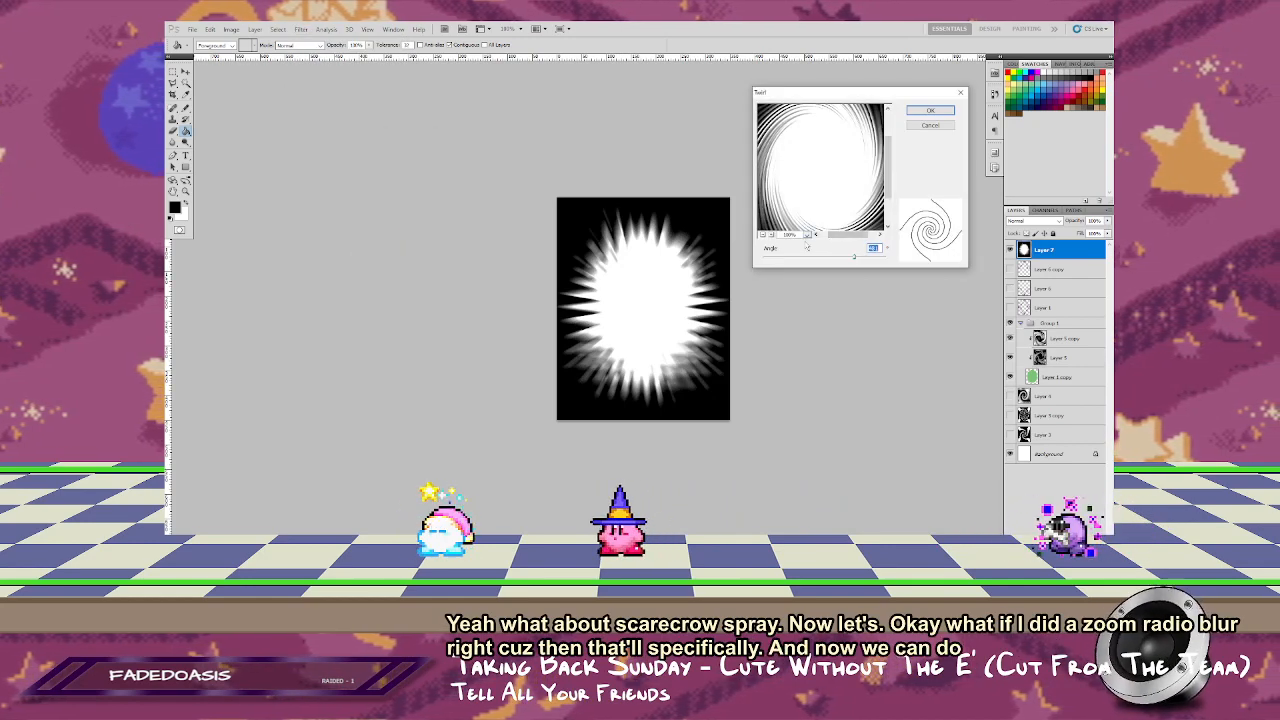
pyautogui.click(762, 235)
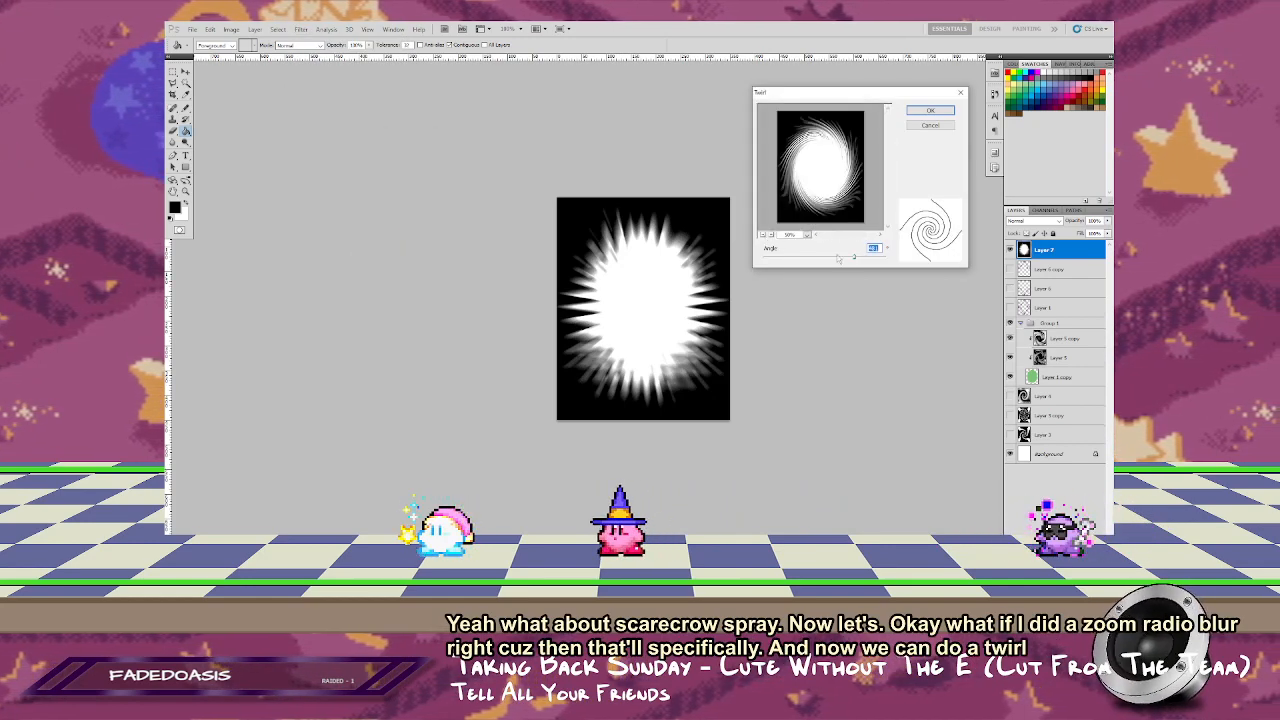
pyautogui.moveTo(852, 259); pyautogui.dragTo(848, 259)
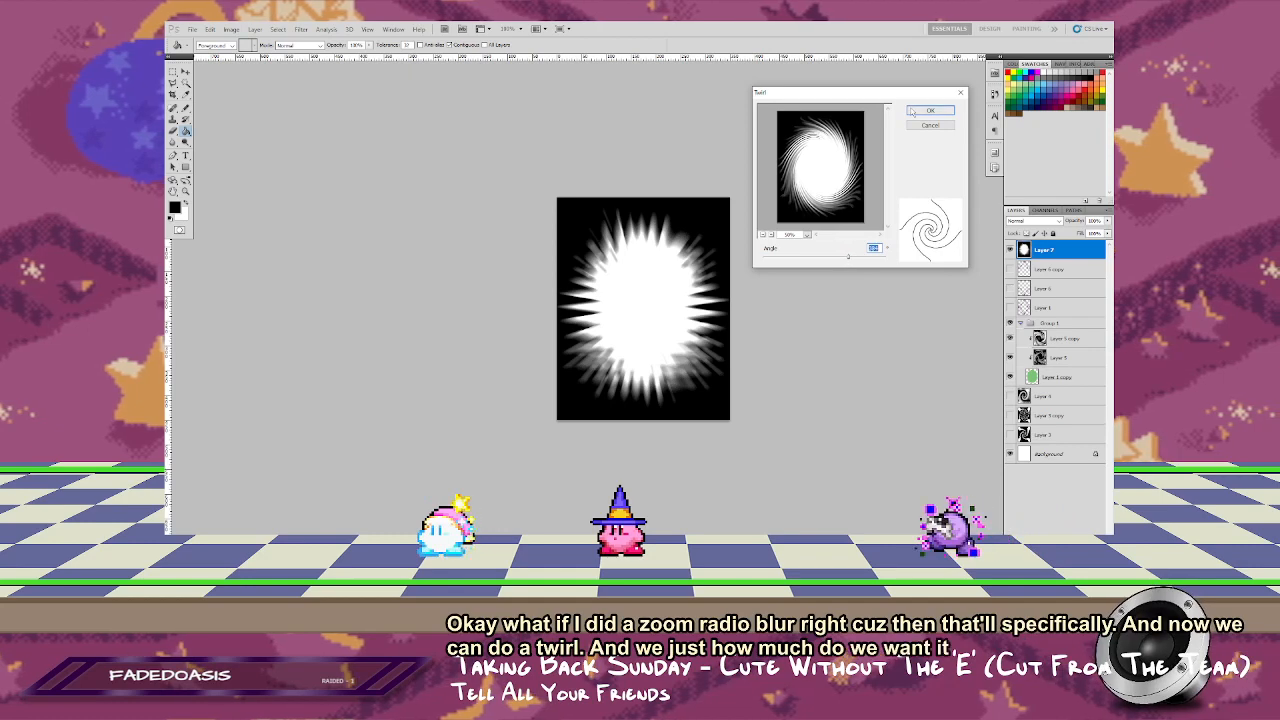
pyautogui.press('Return')
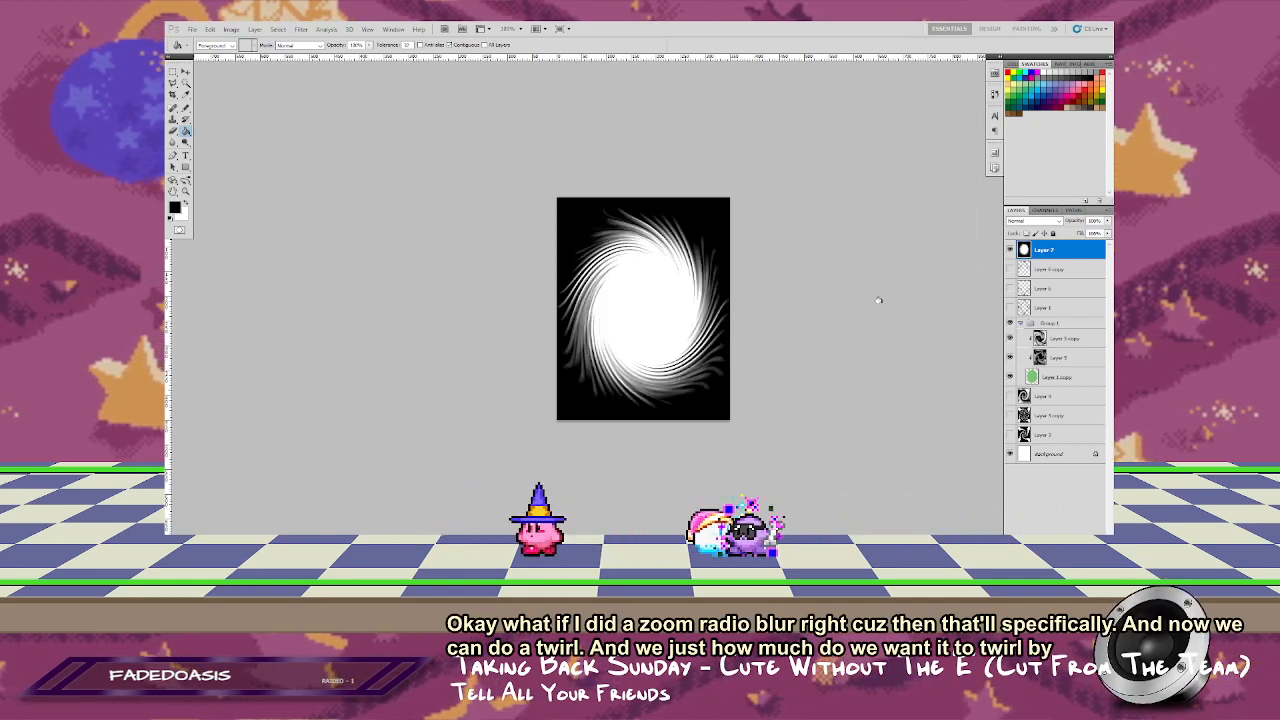
pyautogui.hotkey('ctrl', 'z')
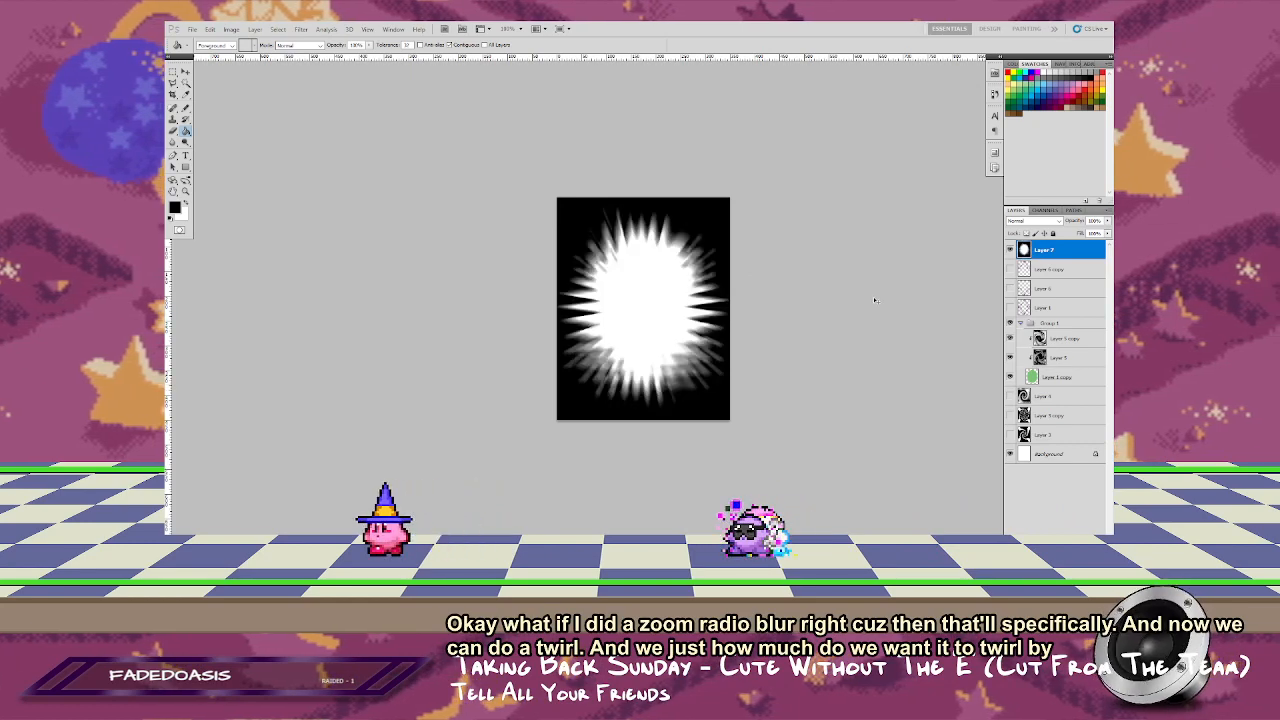
# Step: Scale the blurred burst layer down proportionally around its center to about 86%
pyautogui.hotkey('ctrl', 't')
pyautogui.moveTo(724, 204); pyautogui.dragTo(718, 213)
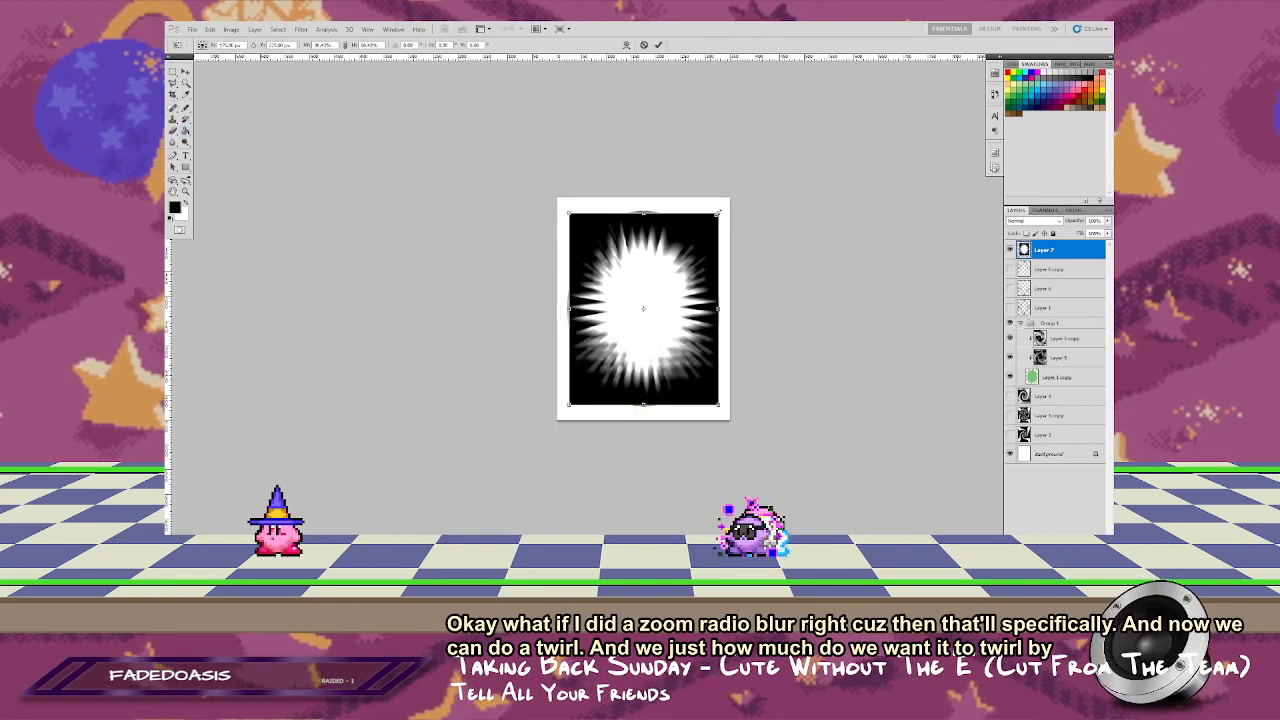
pyautogui.press('Return')
# Step: Try the same Twirl on the shrunken burst layer and undo it
pyautogui.click(300, 29)
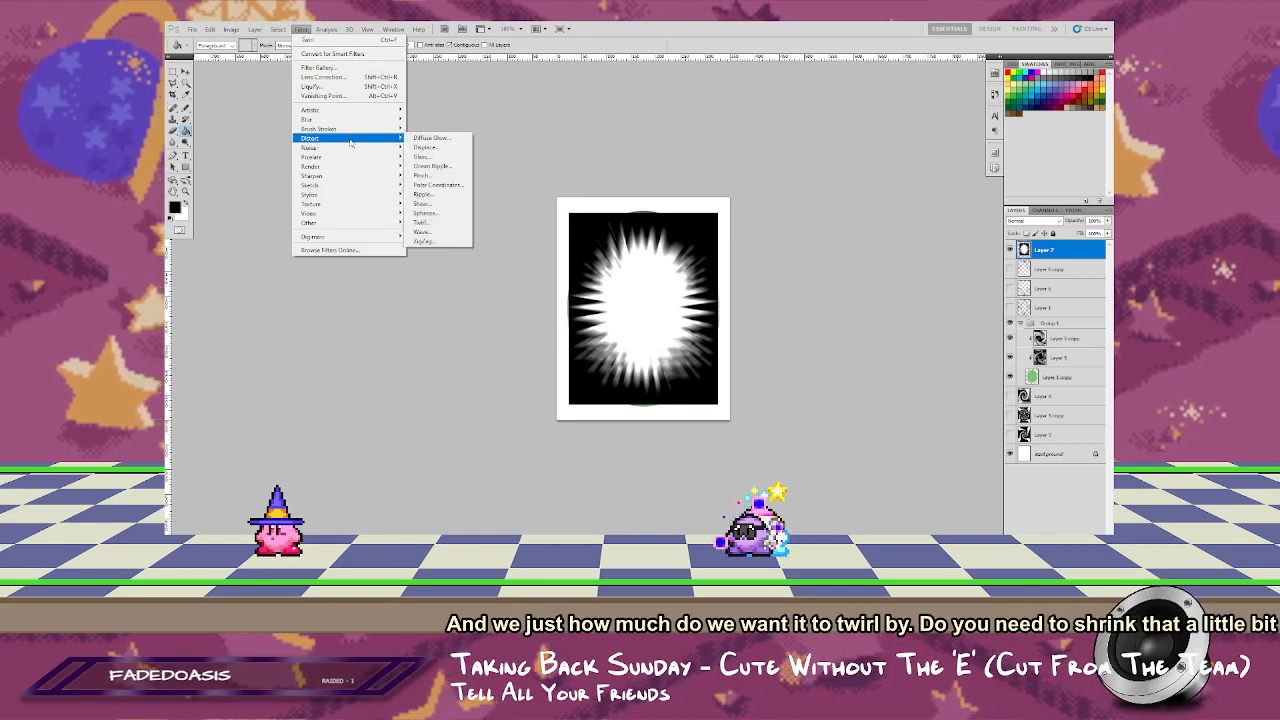
pyautogui.click(330, 40)
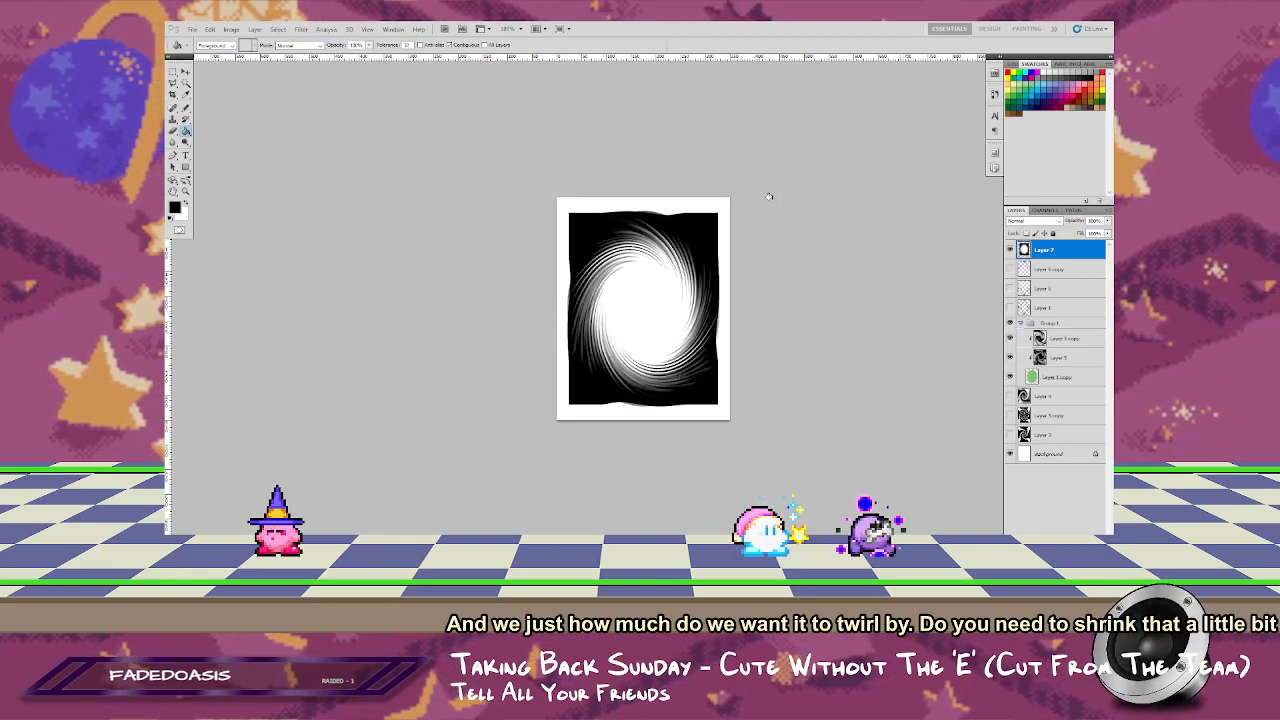
pyautogui.press('f')
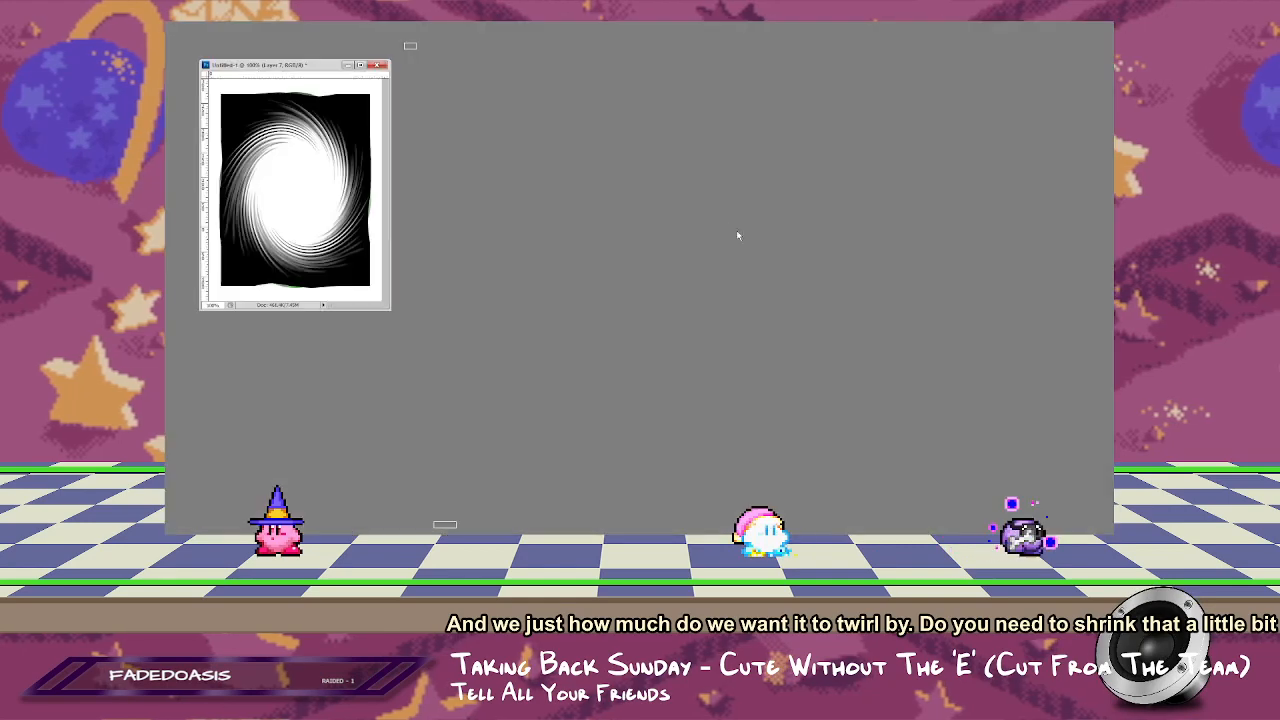
pyautogui.hotkey('ctrl', 'z')
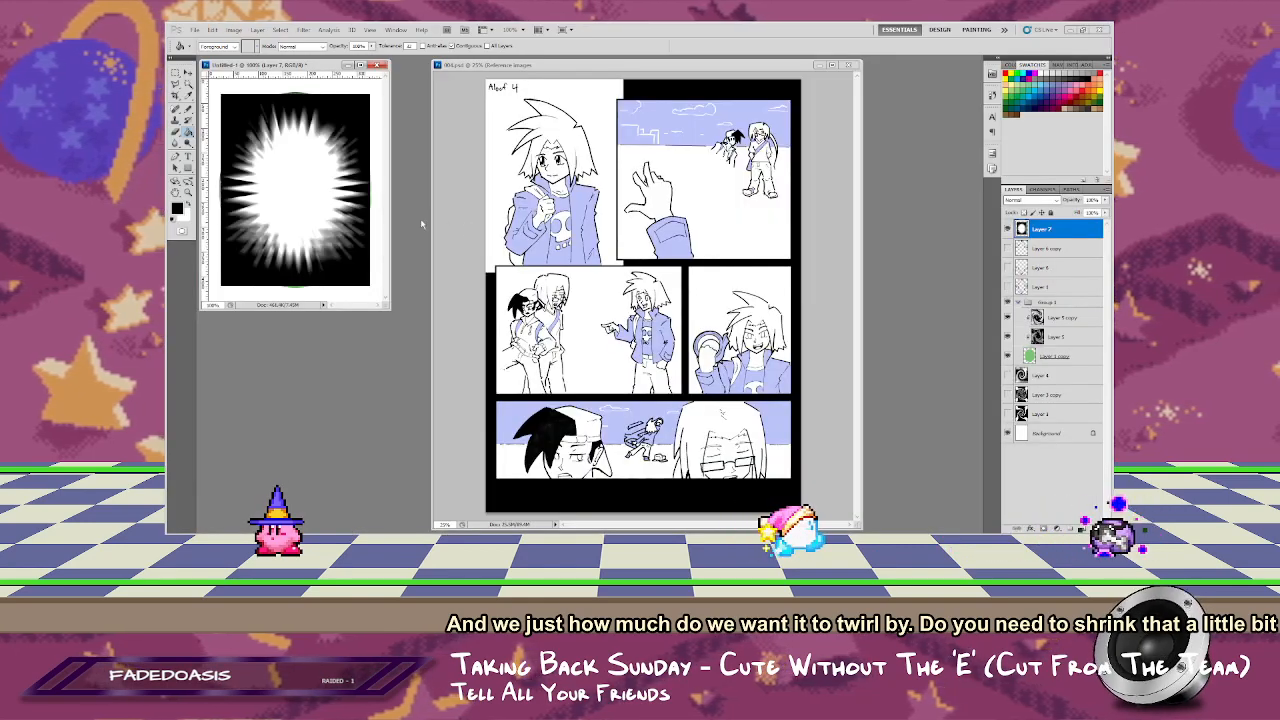
# Step: Fill the white border around the shrunken burst with black, and test the last Twirl on it before undoing the twirl
pyautogui.click(377, 230)
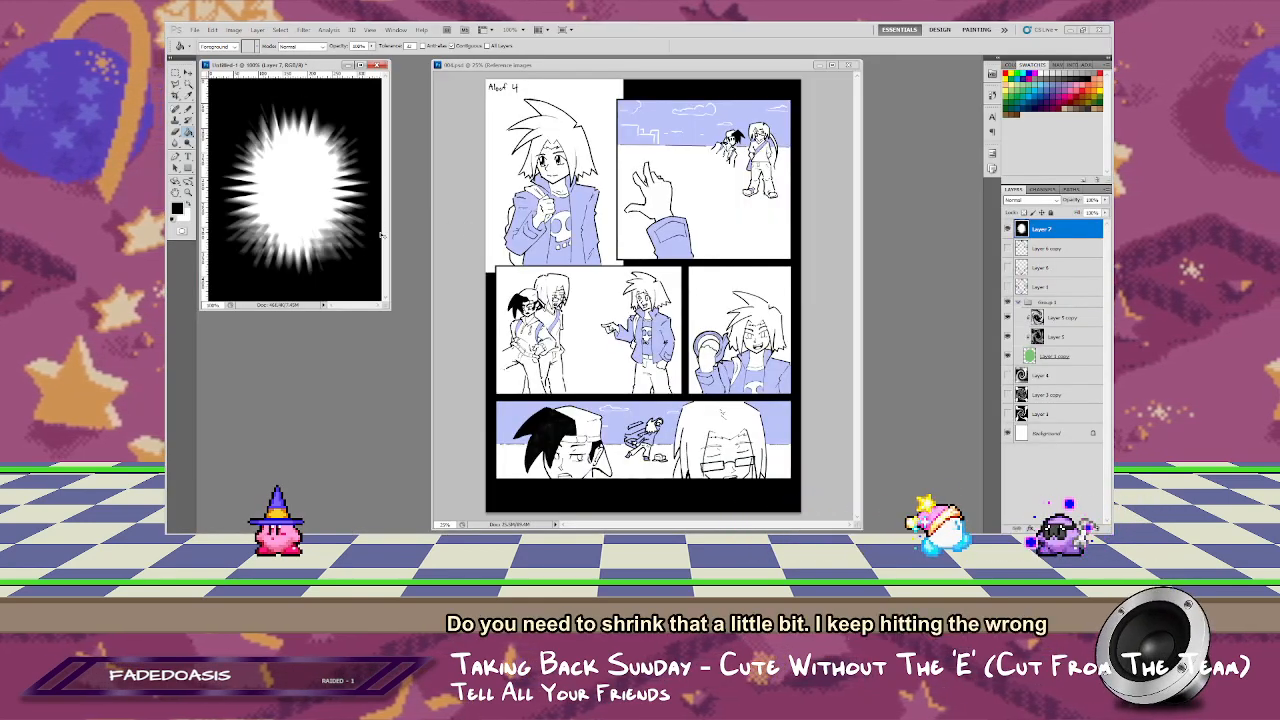
pyautogui.hotkey('ctrl', 'f')
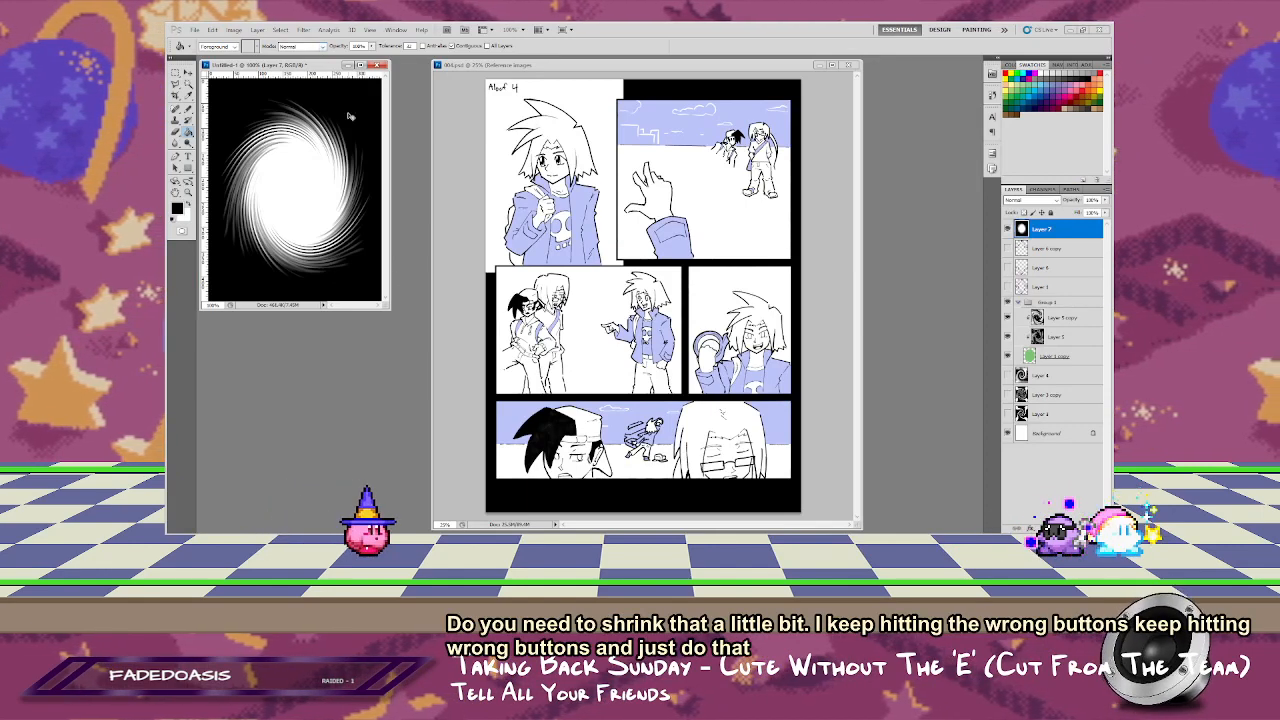
pyautogui.hotkey('ctrl', 'z')
# Step: Twirl the black-and-white burst with a smaller angle, checking the whole shape in the preview, and test a repeat of the filter before undoing the repeat
pyautogui.click(304, 30)
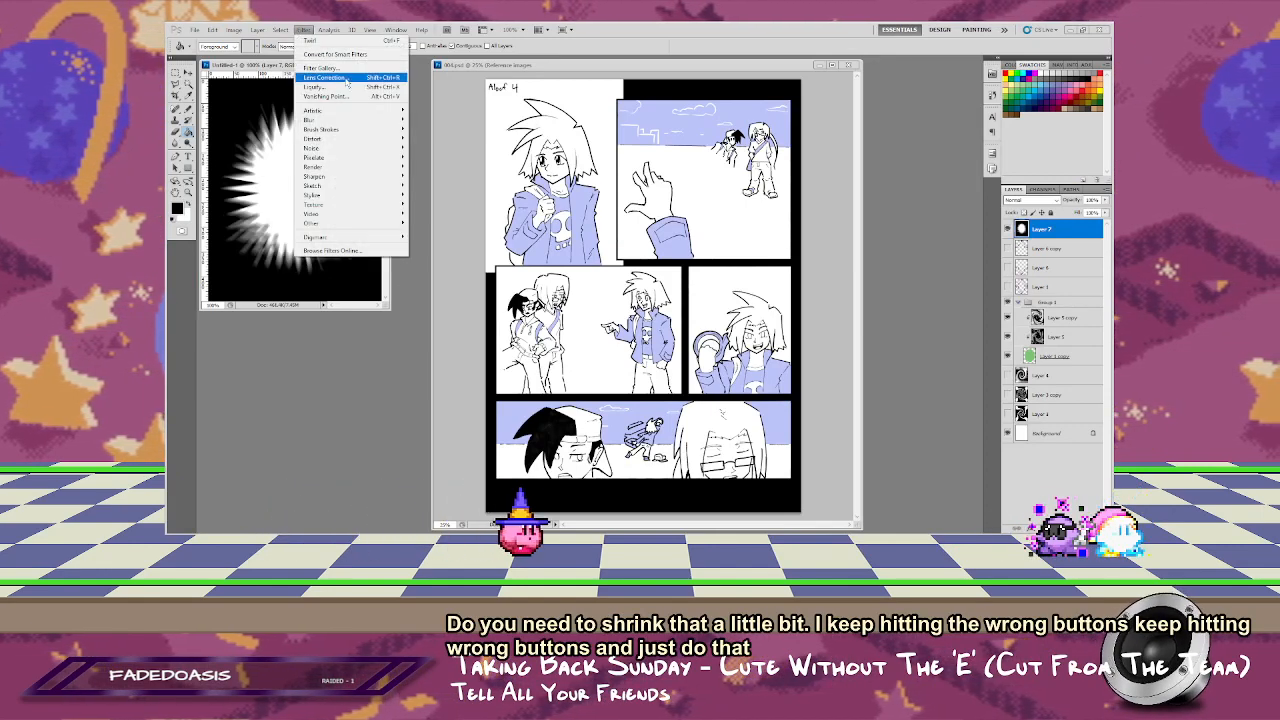
pyautogui.moveTo(340, 119)
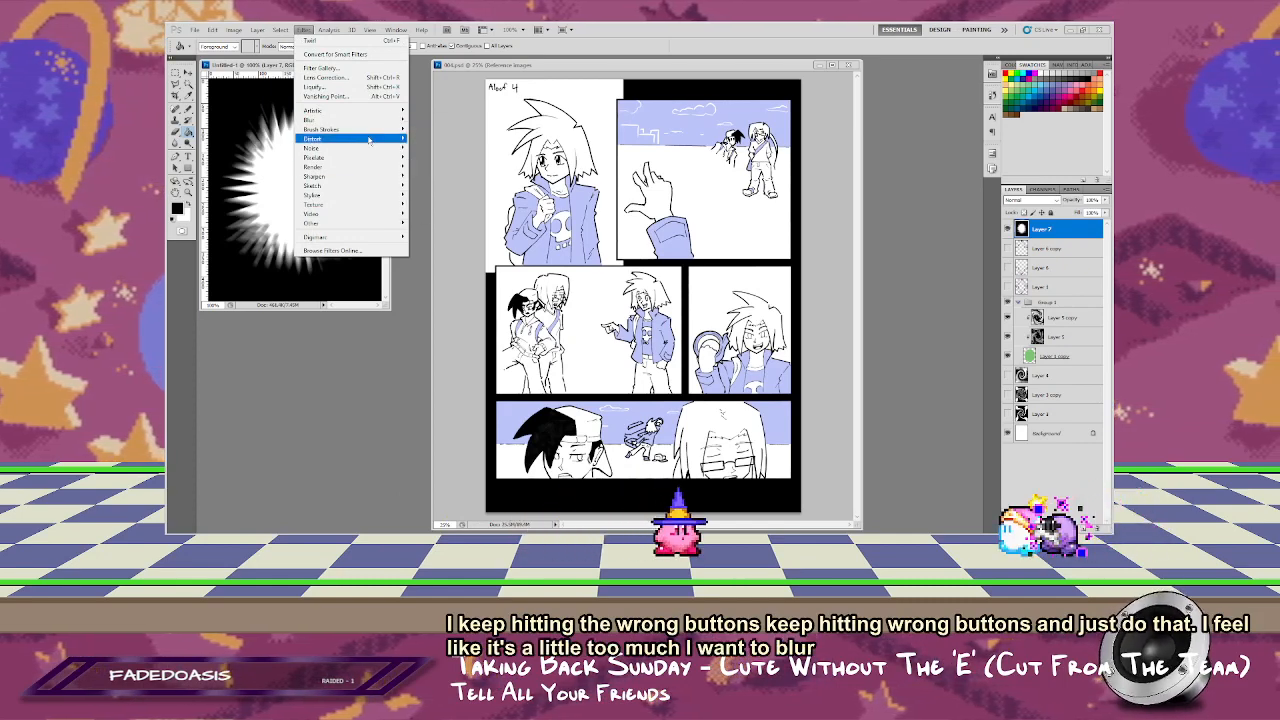
pyautogui.moveTo(360, 138)
pyautogui.click(438, 222)
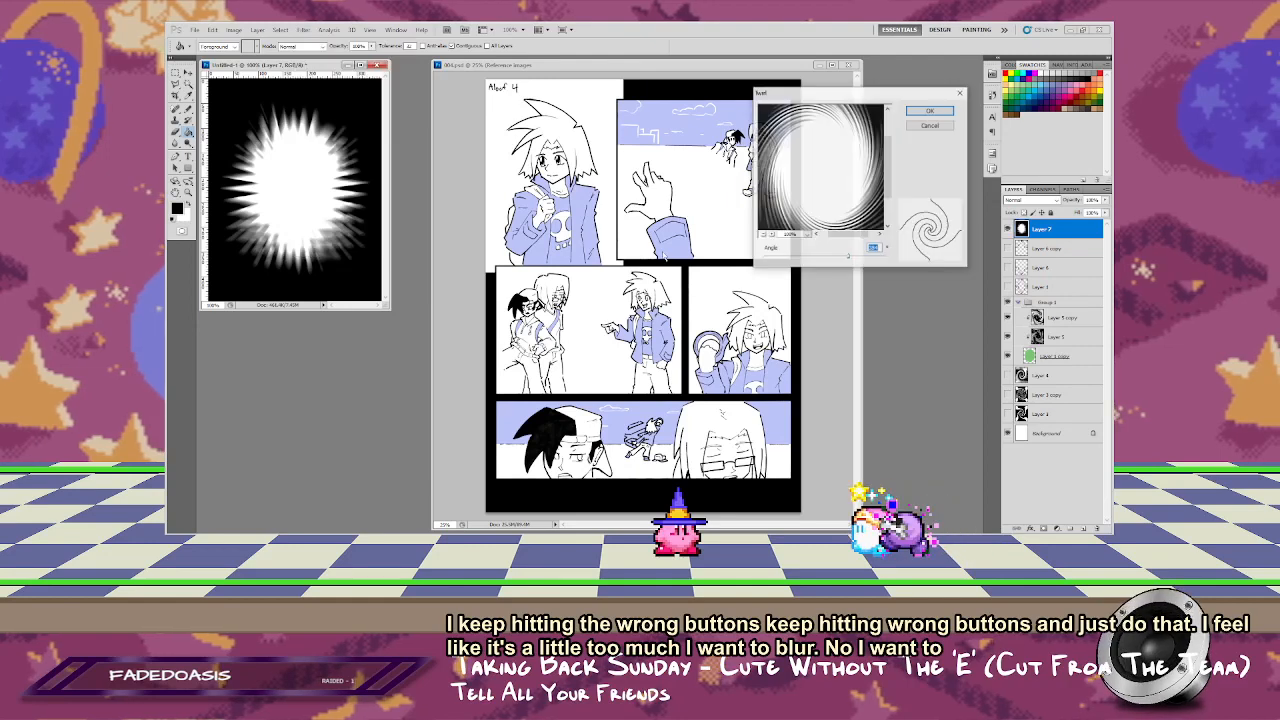
pyautogui.moveTo(847, 258); pyautogui.dragTo(839, 259)
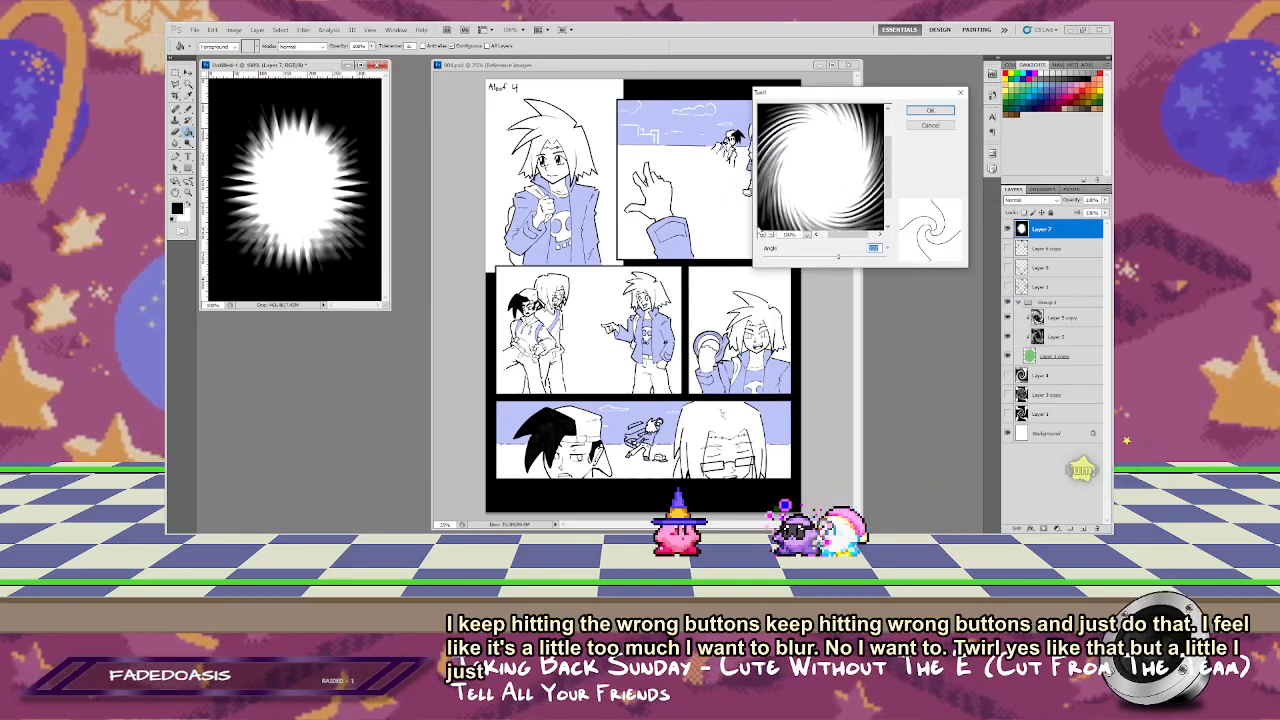
pyautogui.click(764, 235)
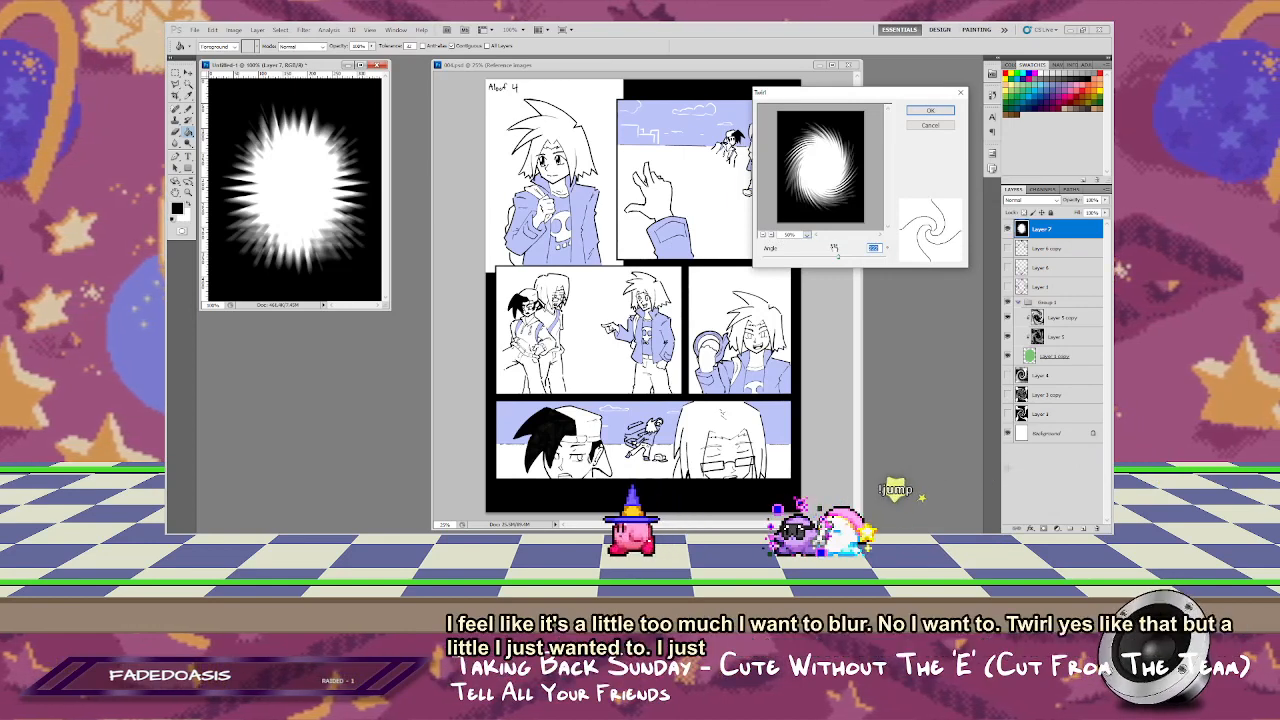
pyautogui.moveTo(838, 258); pyautogui.dragTo(838, 259)
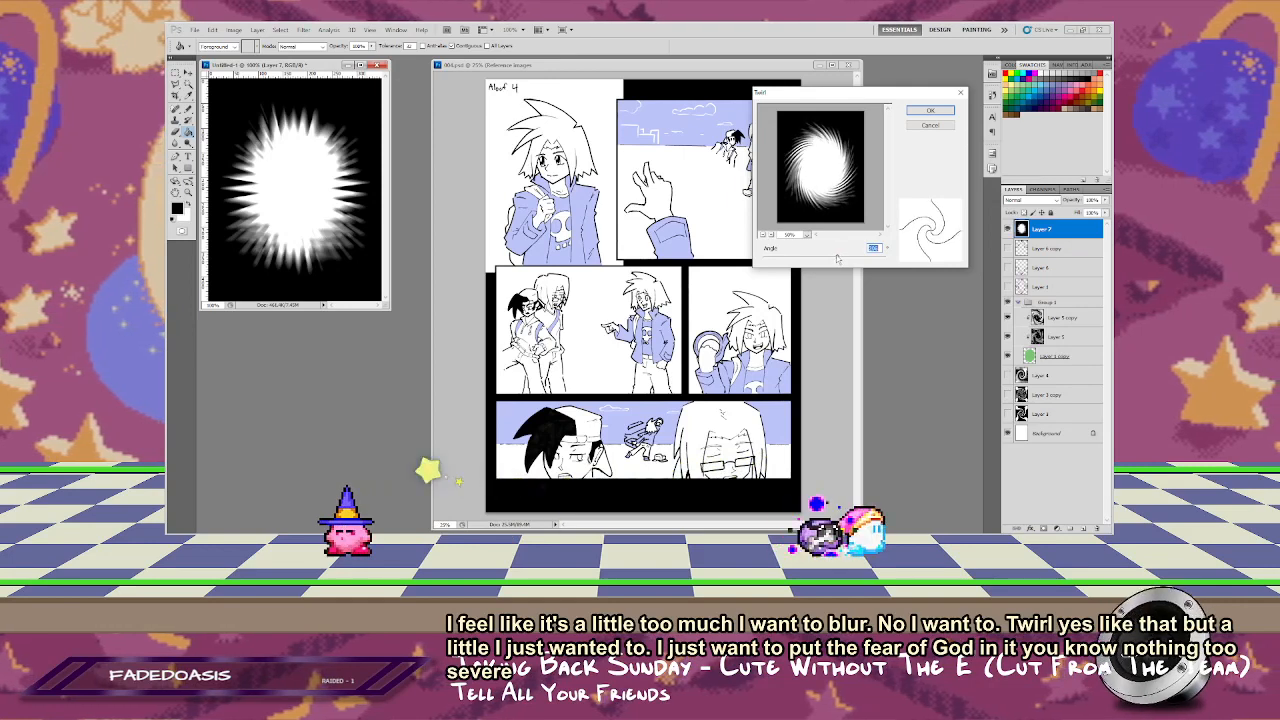
pyautogui.click(930, 112)
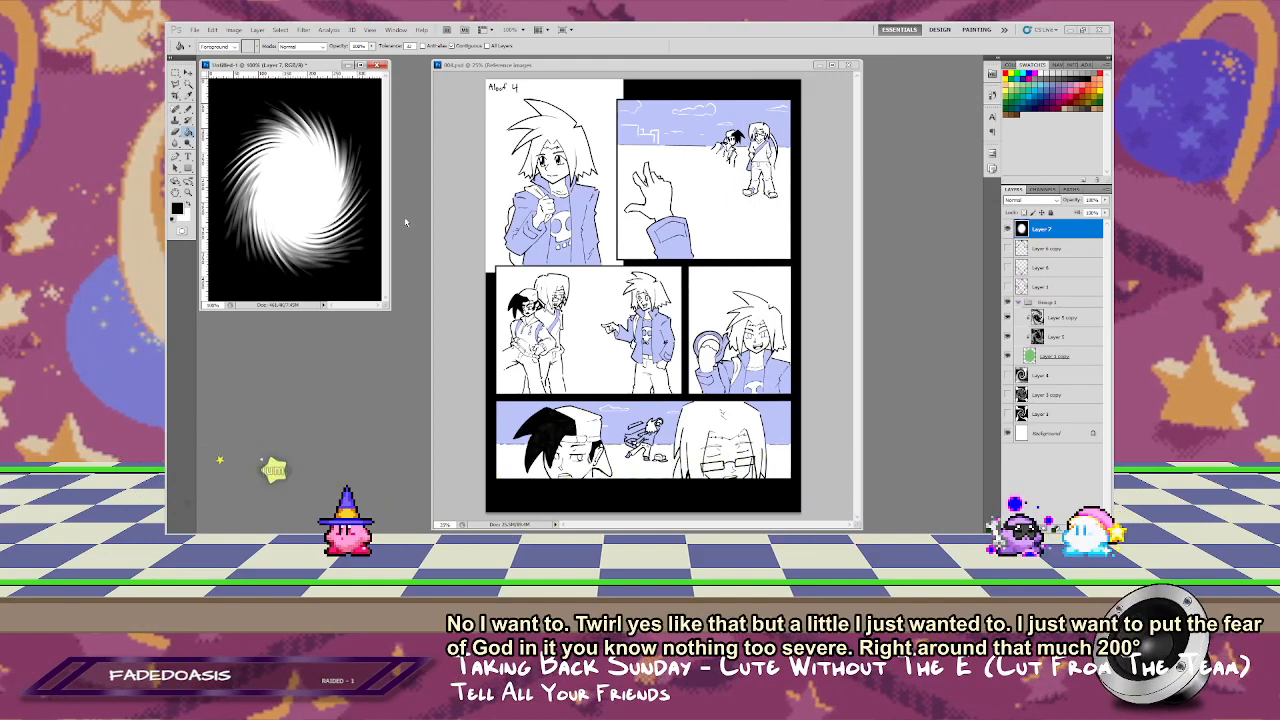
pyautogui.hotkey('ctrl', 'f')
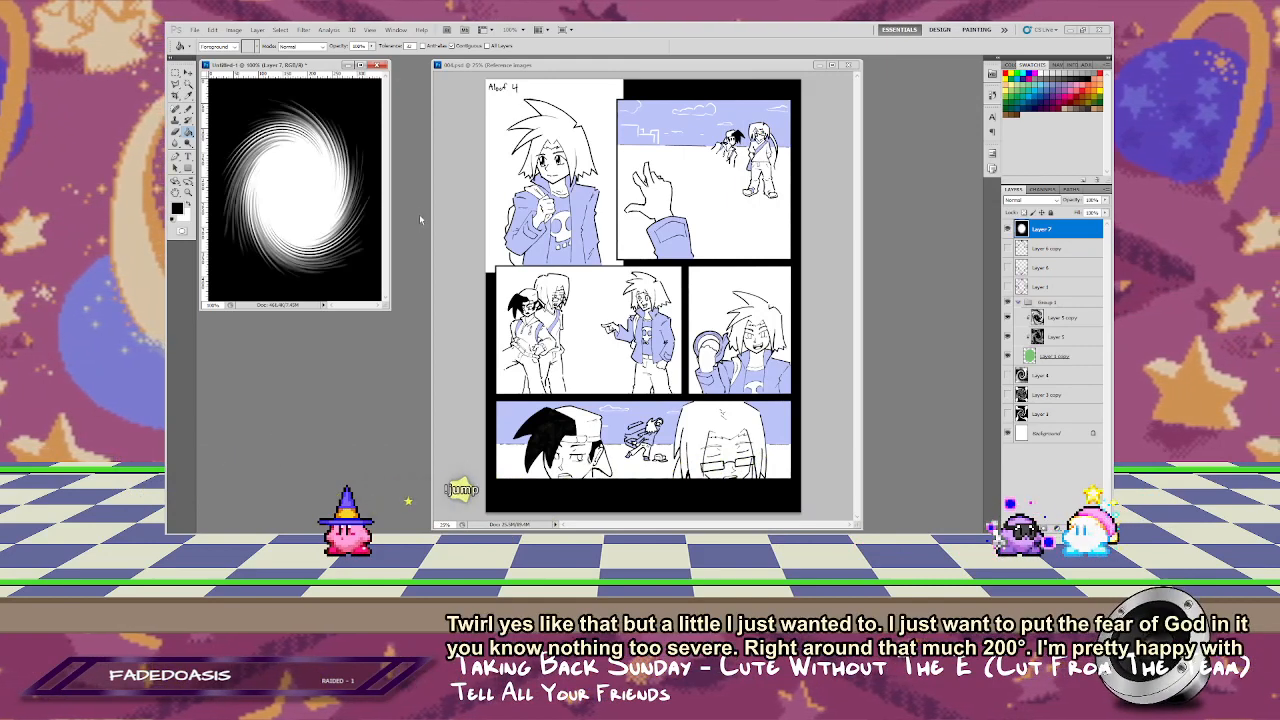
pyautogui.hotkey('ctrl', 'f')
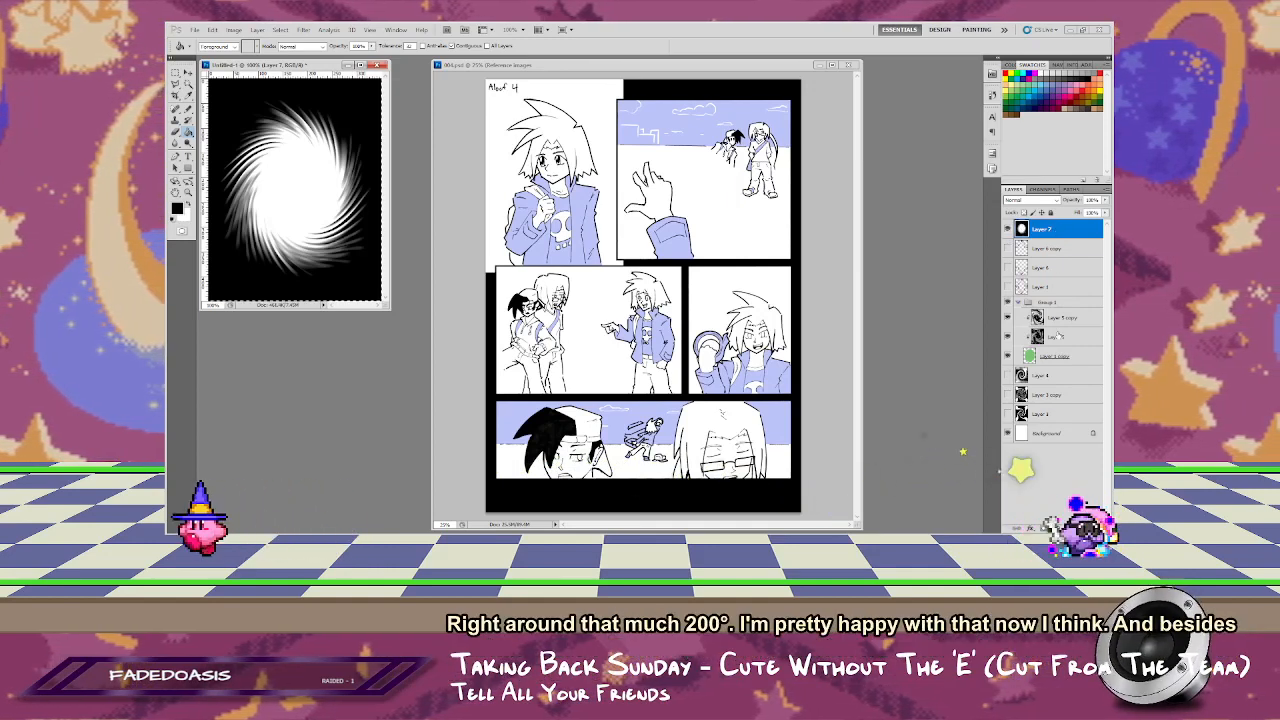
# Step: Load the twirled burst's white area as a selection, hide the burst layer, and add the selection as a mask on the green oval layer
pyautogui.click(1043, 189)
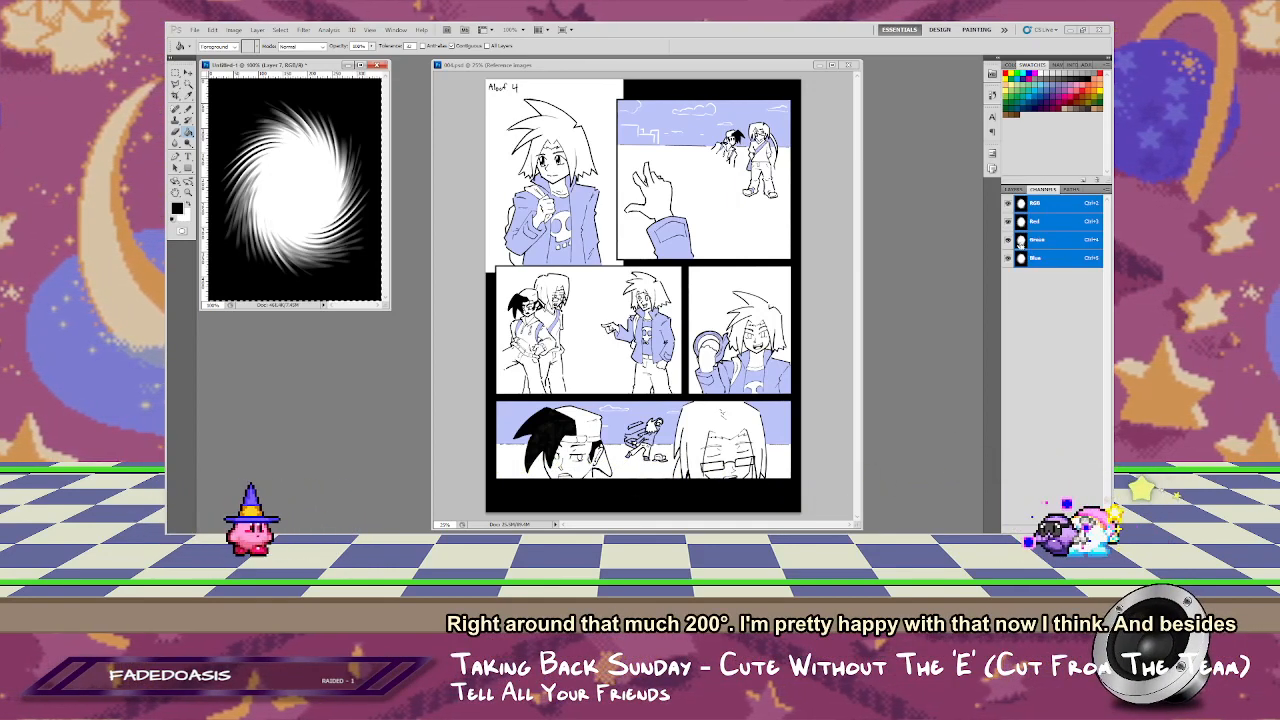
pyautogui.keyDown('ctrl'); pyautogui.click(1020, 243); pyautogui.keyUp('ctrl')
pyautogui.click(1014, 189)
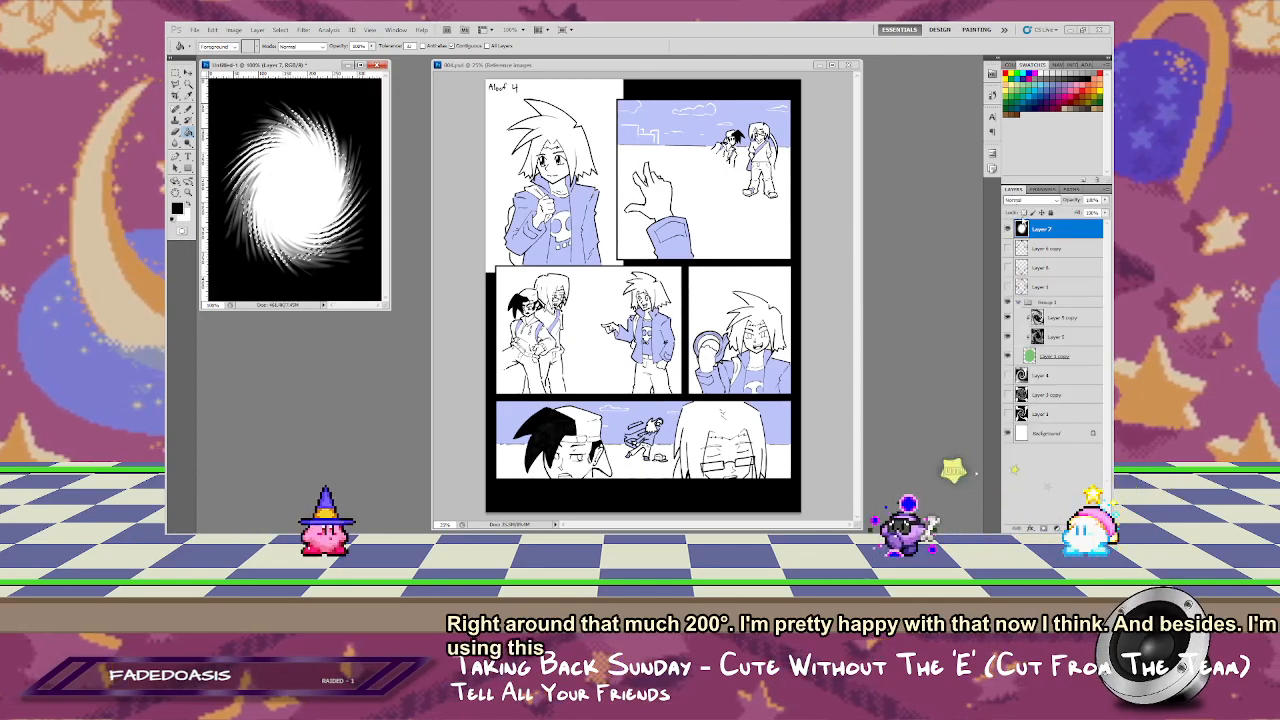
pyautogui.click(1008, 356)
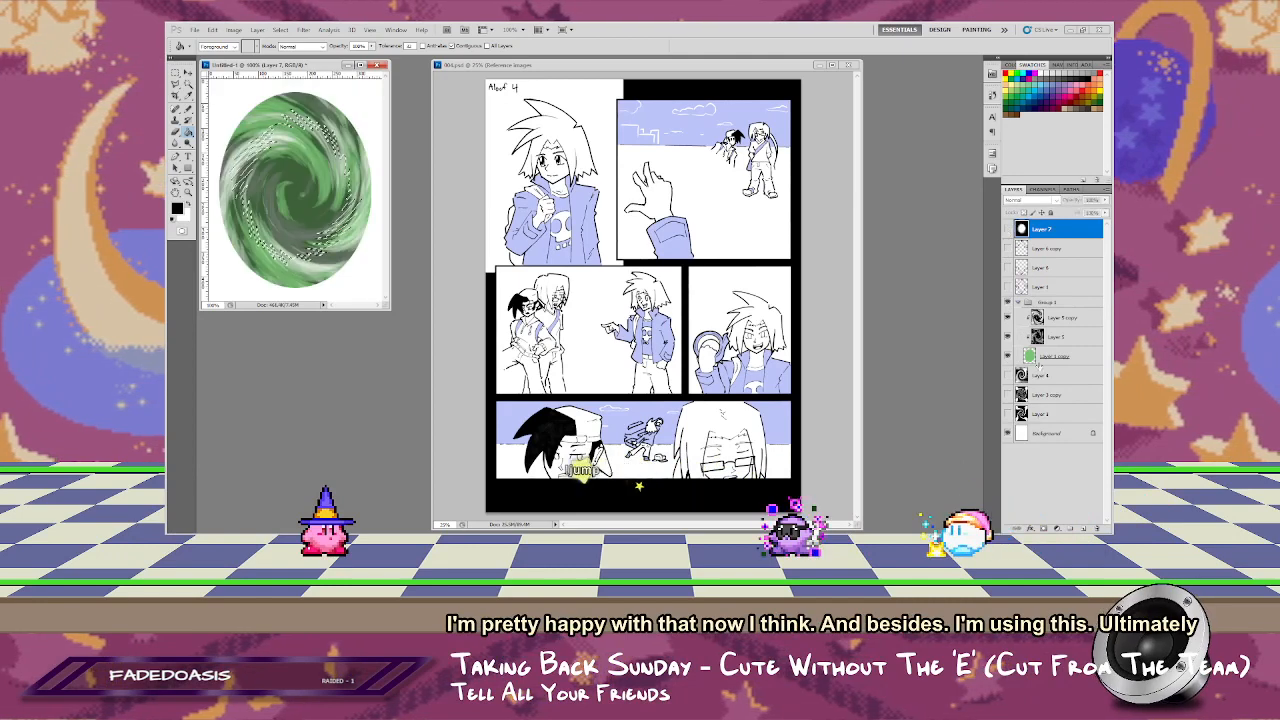
pyautogui.click(1045, 357)
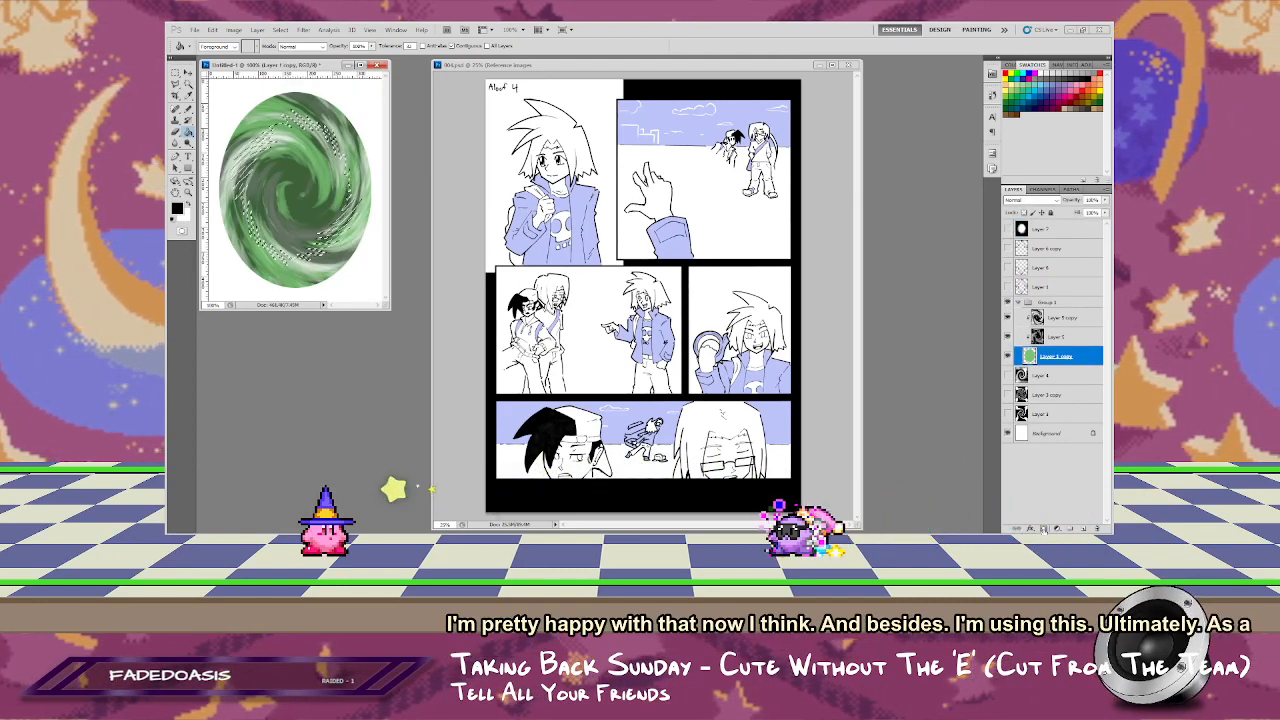
pyautogui.click(1043, 530)
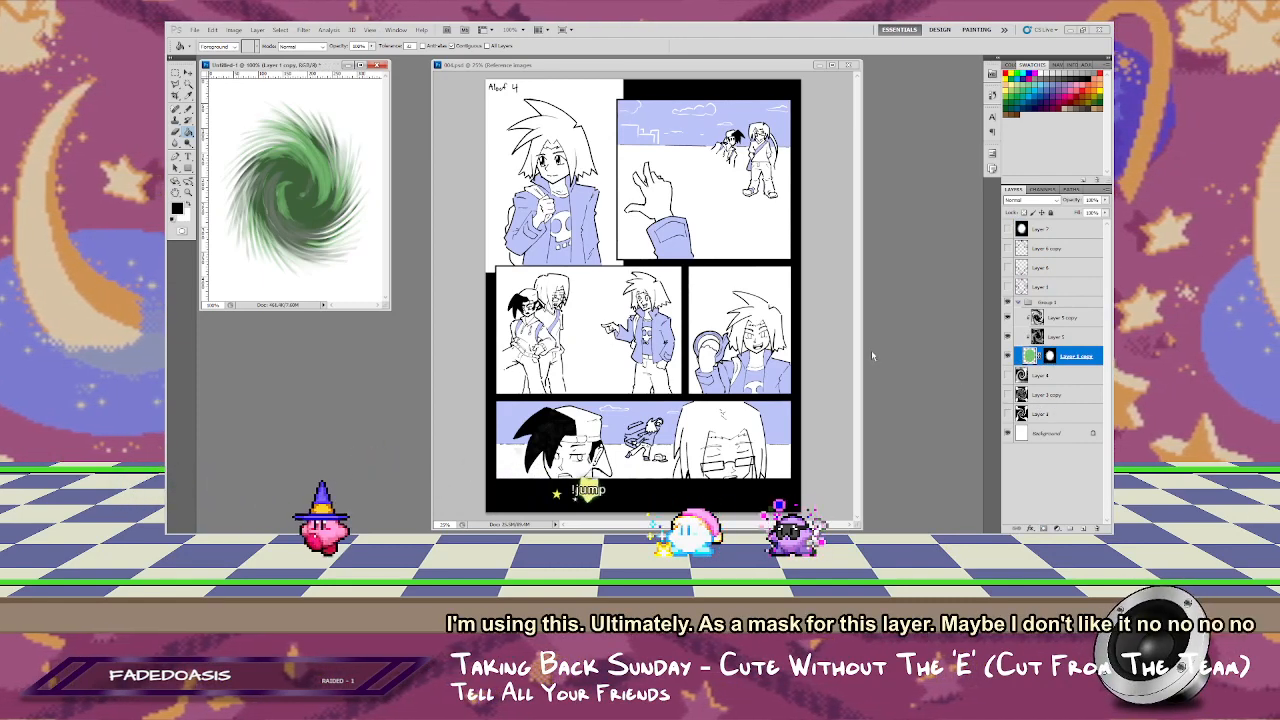
# Step: Hide the two swirl layers clipped to the green layer and fill the masked layer's whole canvas with its green
pyautogui.click(1007, 336)
pyautogui.click(1007, 318)
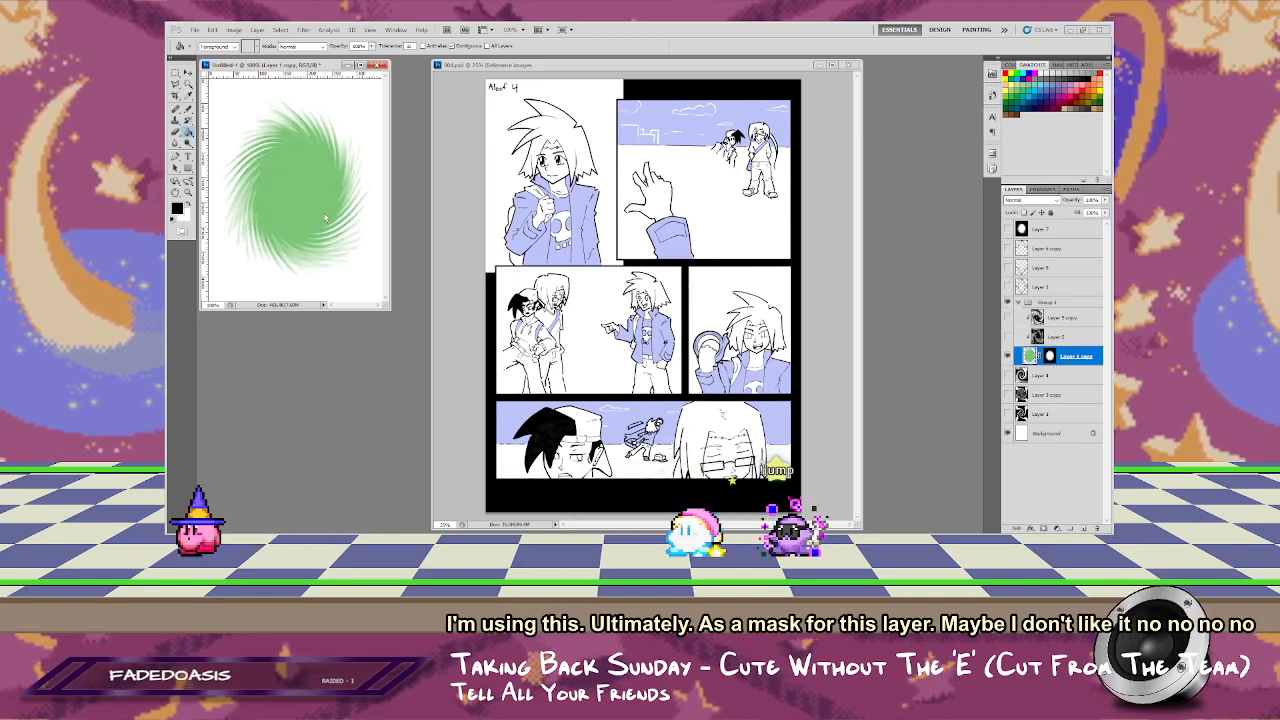
pyautogui.click(292, 186)
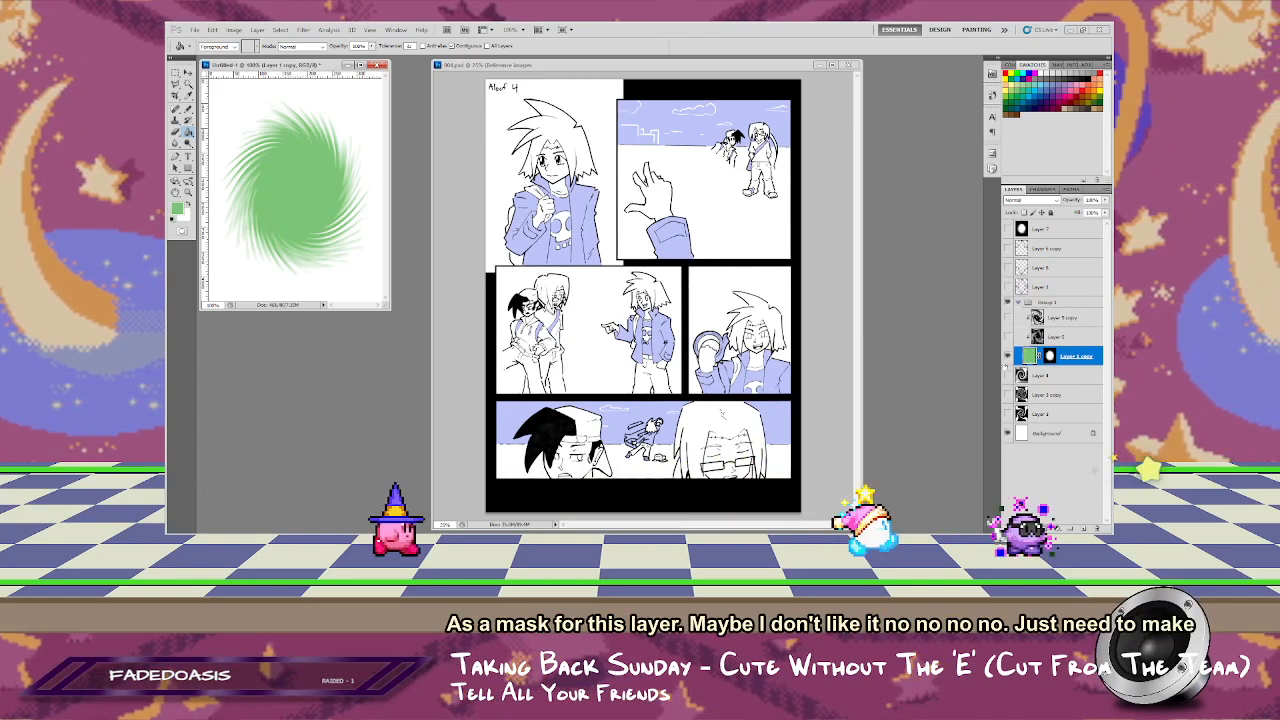
# Step: Enlarge the green layer's mask around its center to about 115% width and 122% height
pyautogui.click(1046, 356)
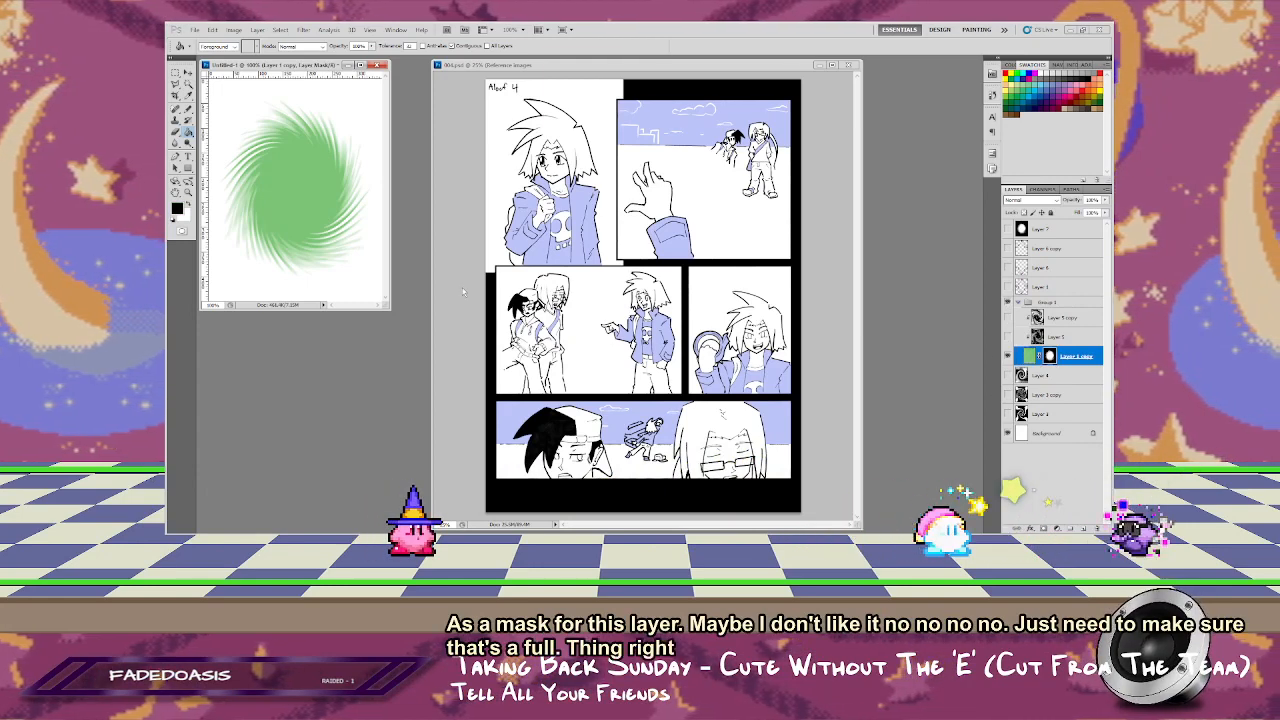
pyautogui.hotkey('ctrl', 't')
pyautogui.moveTo(389, 308); pyautogui.dragTo(644, 409)
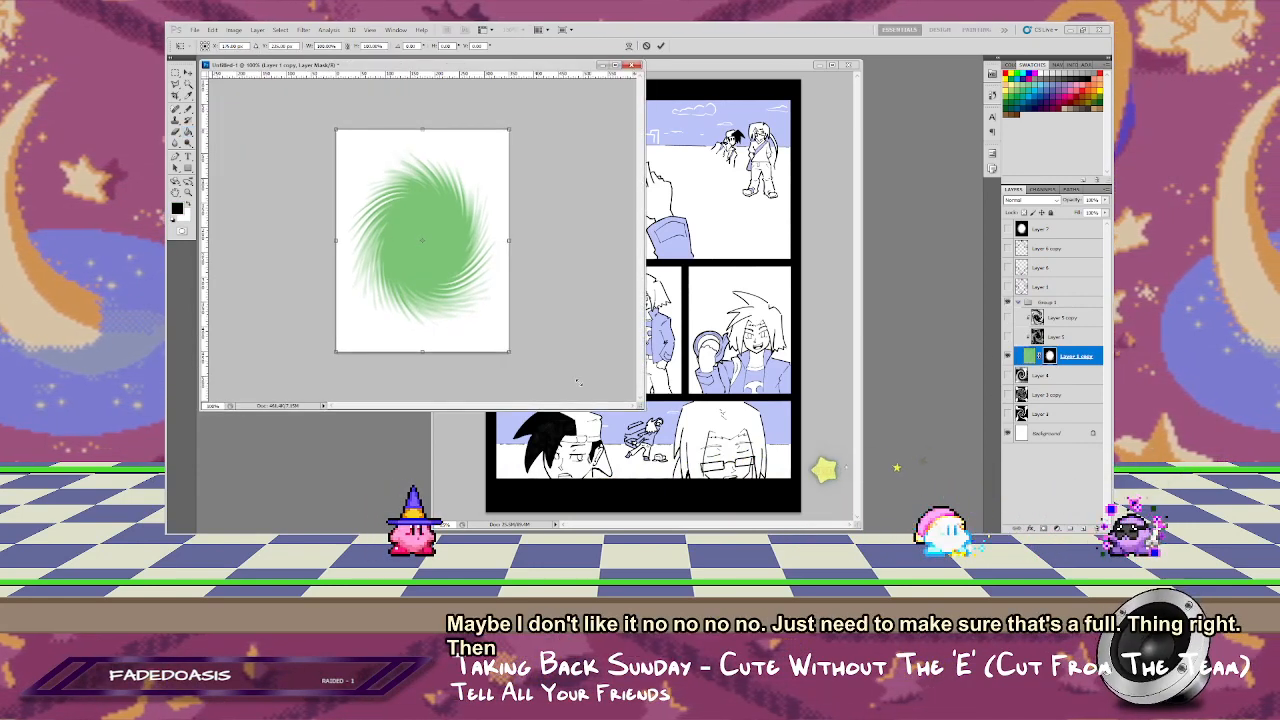
pyautogui.moveTo(509, 352); pyautogui.dragTo(527, 367)
pyautogui.moveTo(423, 368); pyautogui.dragTo(423, 377)
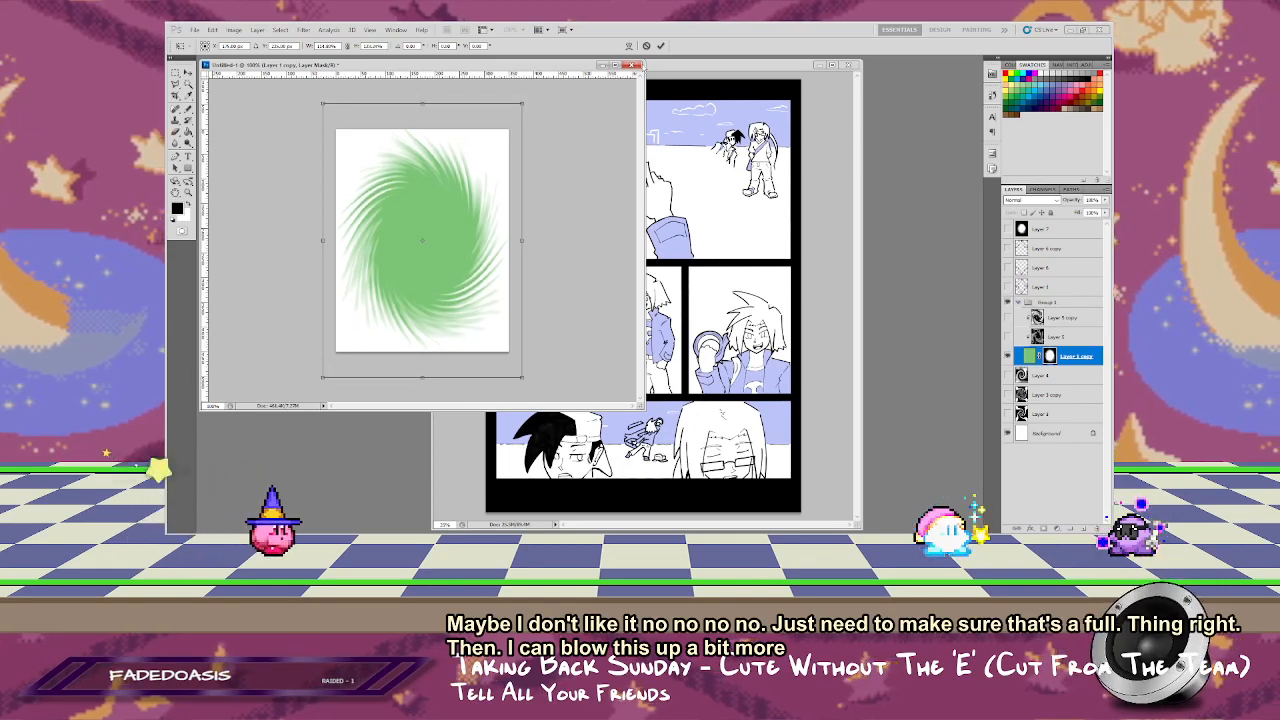
pyautogui.press('Return')
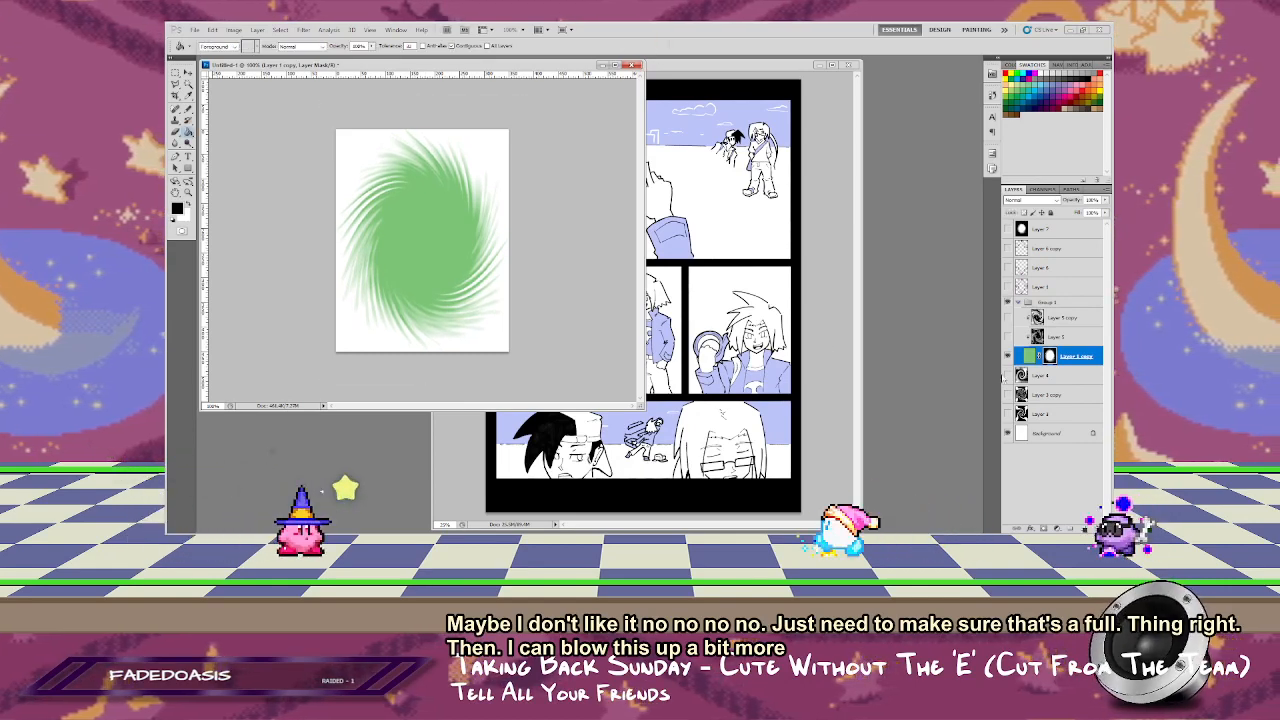
# Step: Move the Screen-blended swirl layer above the Multiply-blended swirl copy within the clipped group, keeping it hidden
pyautogui.hotkey('ctrl', 'z')
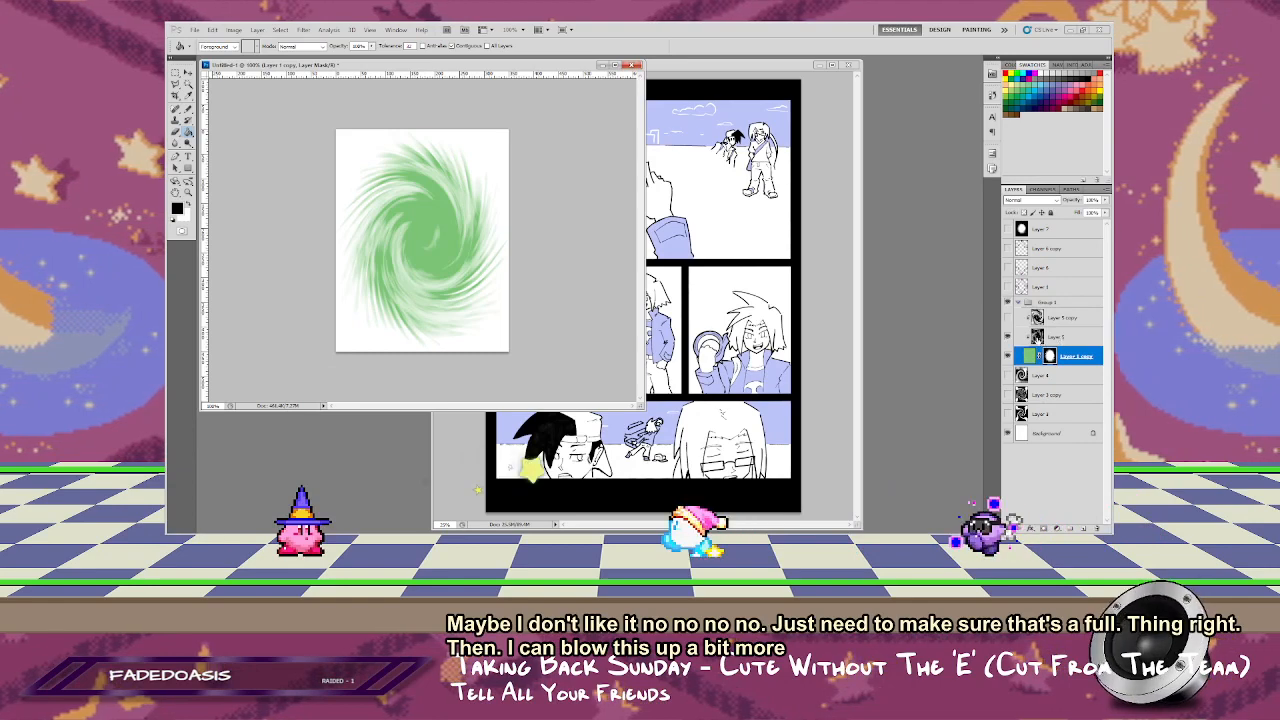
pyautogui.hotkey('ctrl', 'z')
pyautogui.moveTo(1063, 313); pyautogui.dragTo(1063, 312)
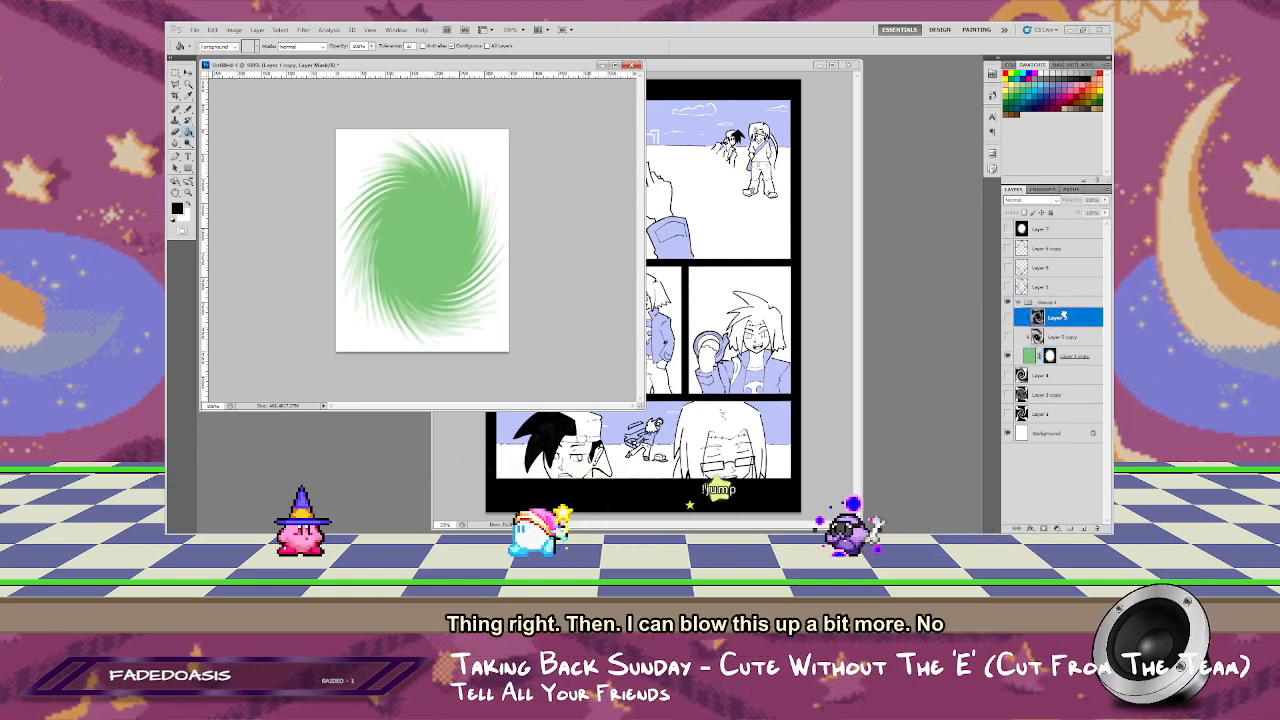
# Step: Show the Multiply-blended swirl copy and scale it down proportionally around its center to about 66%
pyautogui.click(1052, 338)
pyautogui.click(1008, 339)
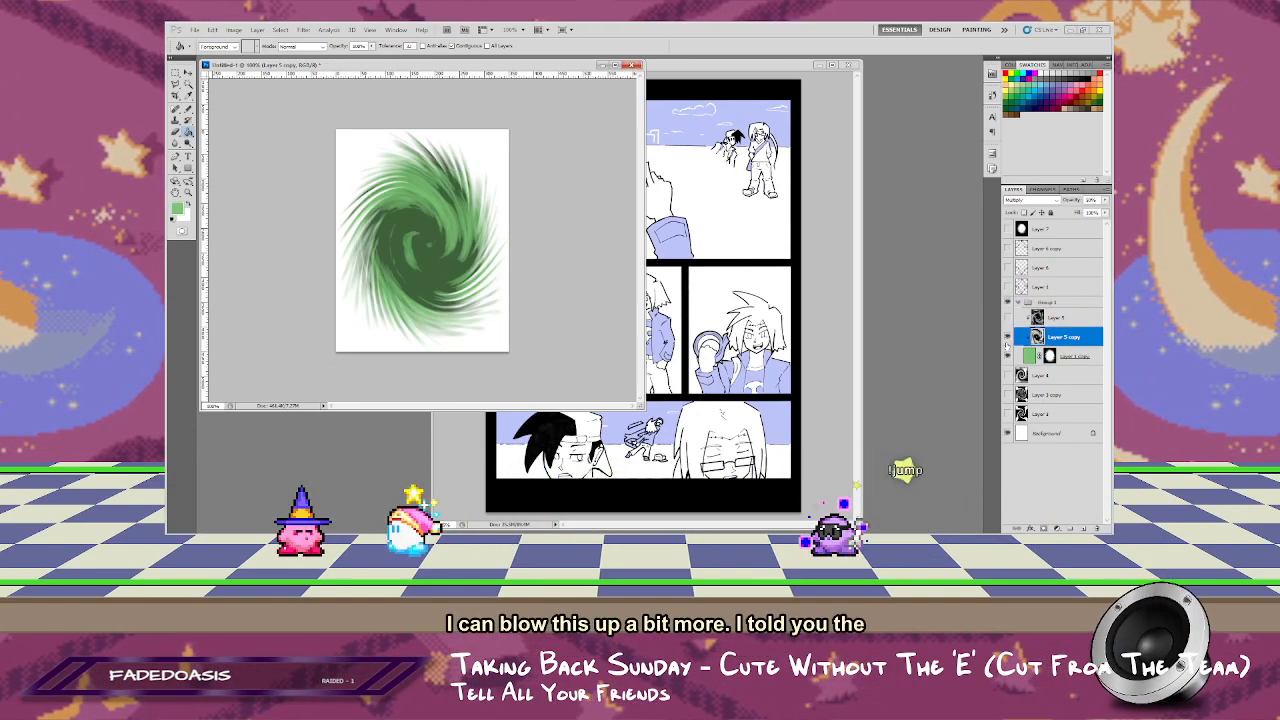
pyautogui.hotkey('ctrl', 't')
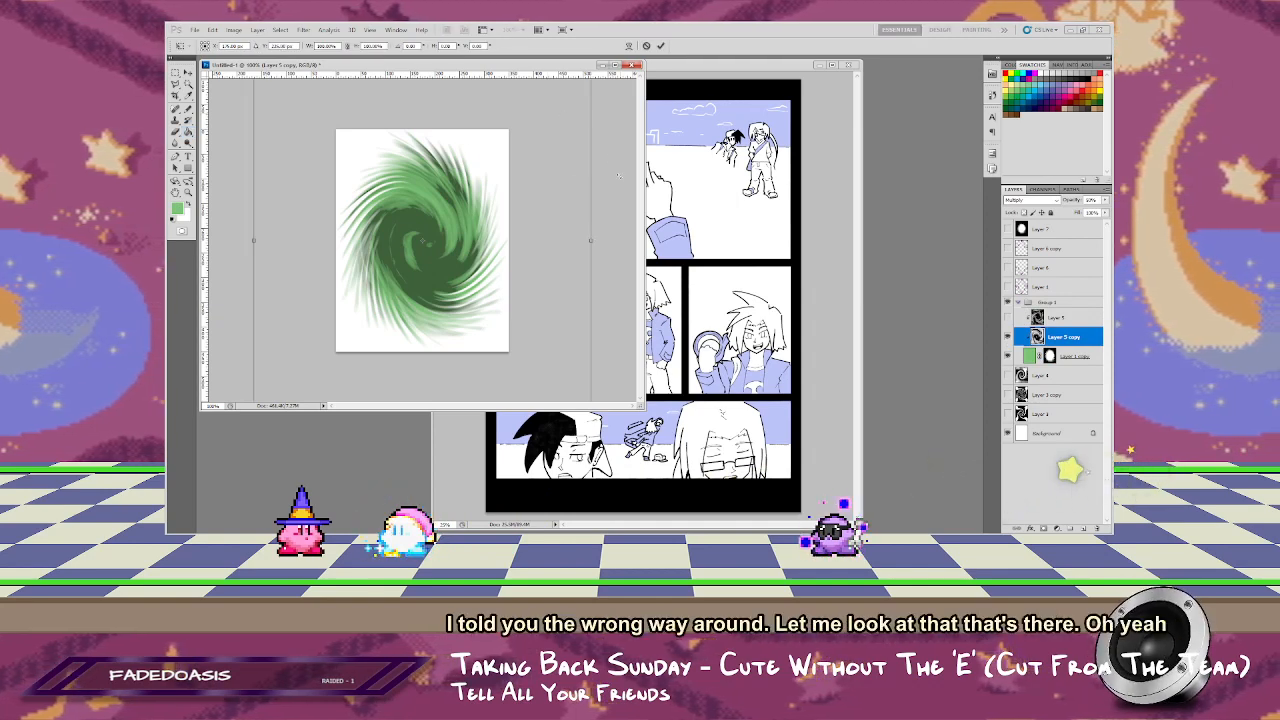
pyautogui.press('f')
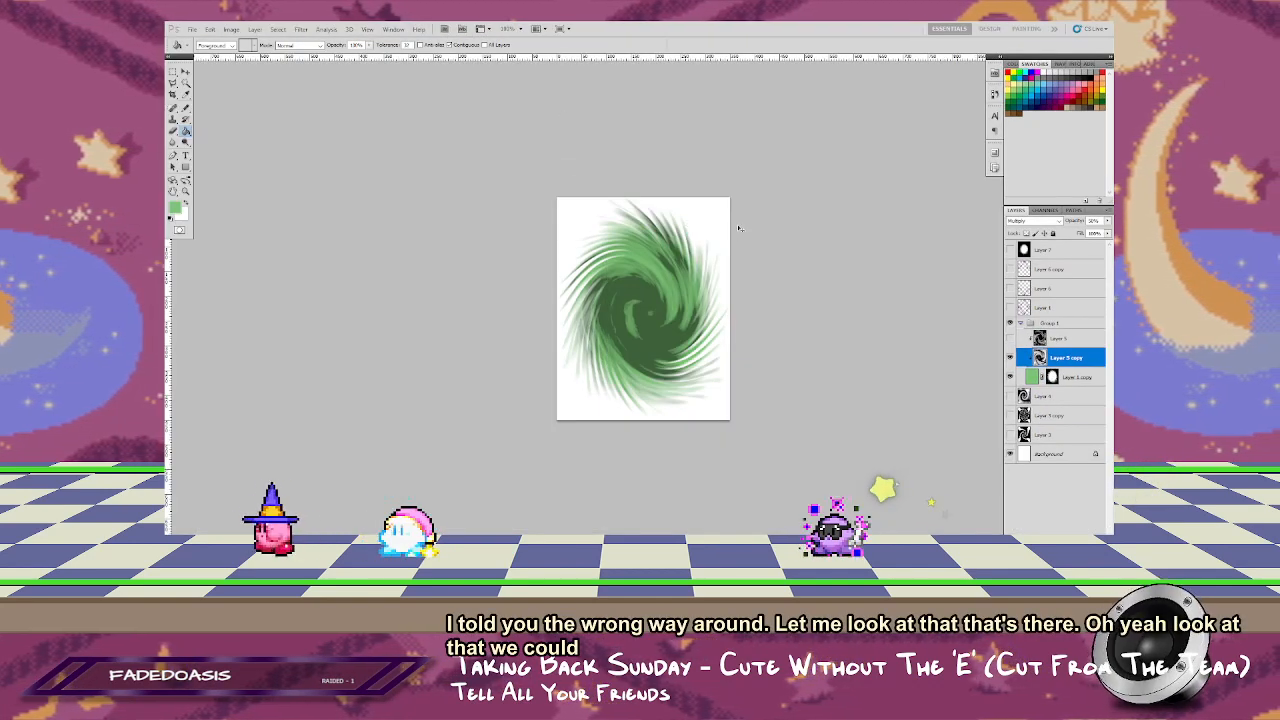
pyautogui.hotkey('ctrl', 't')
pyautogui.moveTo(815, 126); pyautogui.dragTo(764, 196)
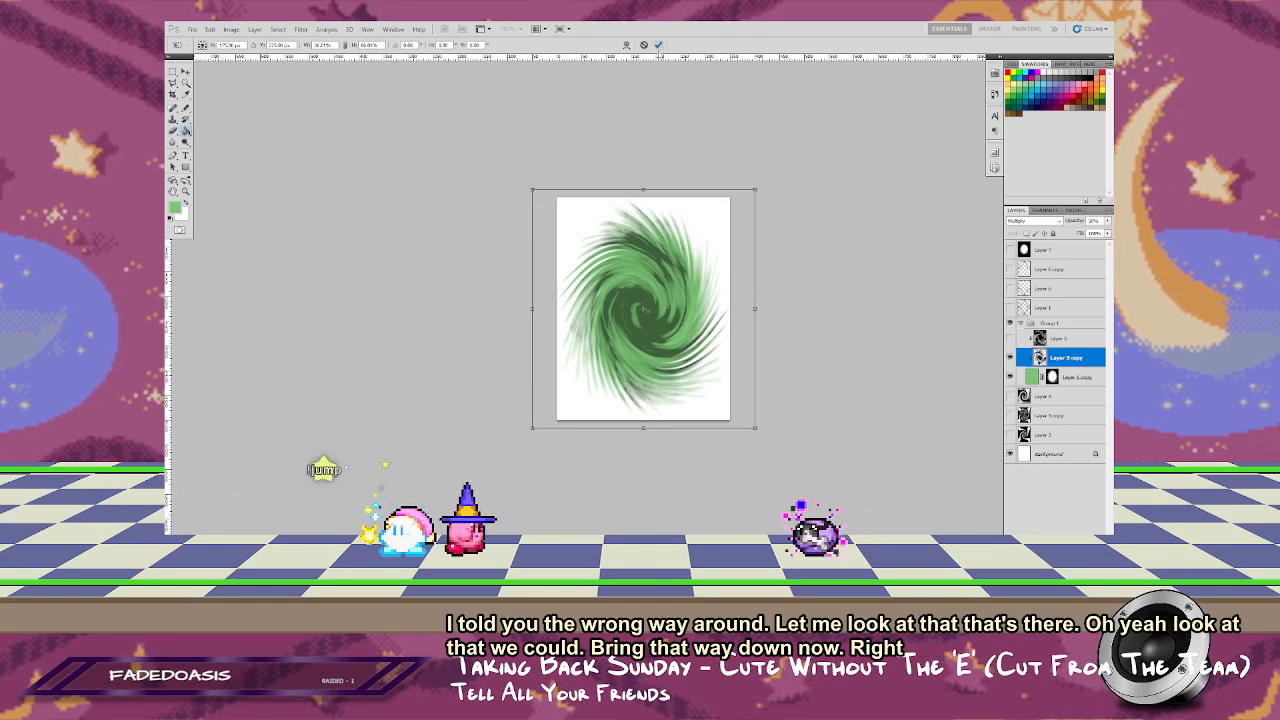
pyautogui.press('Return')
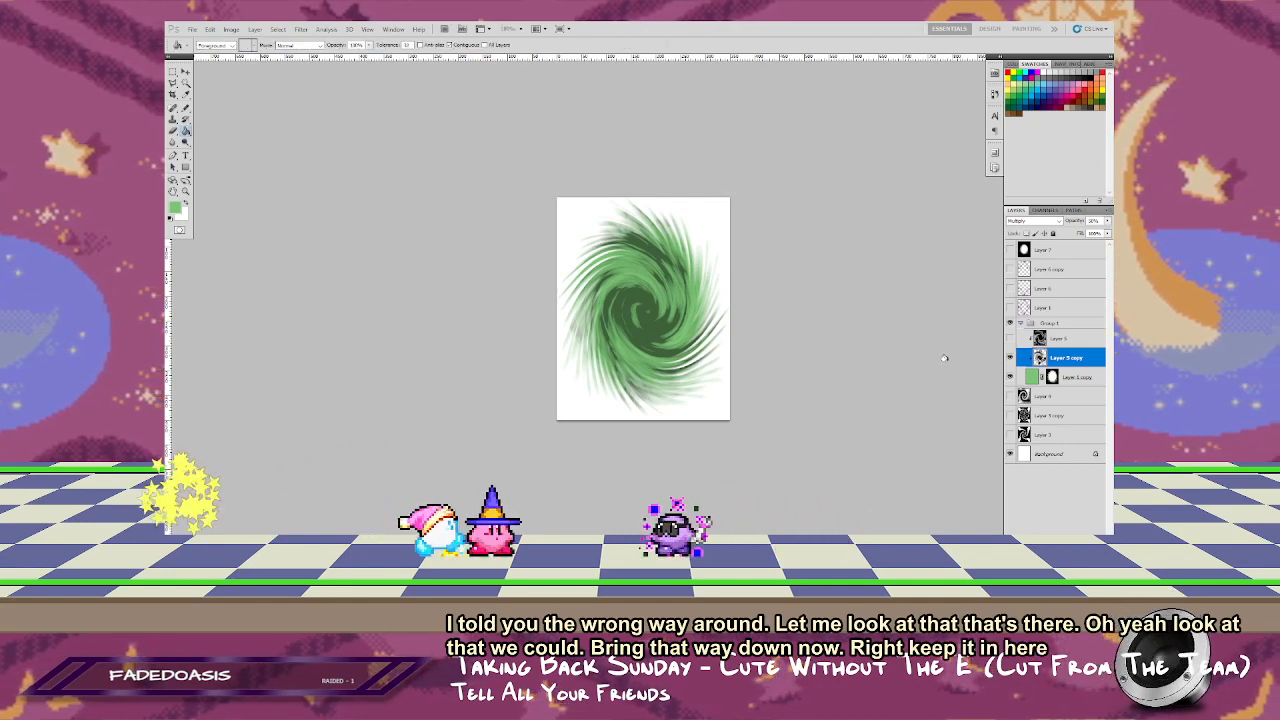
# Step: Show the Screen-blended swirl layer and scale it down around its center to about the size of the canvas
pyautogui.click(1062, 339)
pyautogui.click(1010, 338)
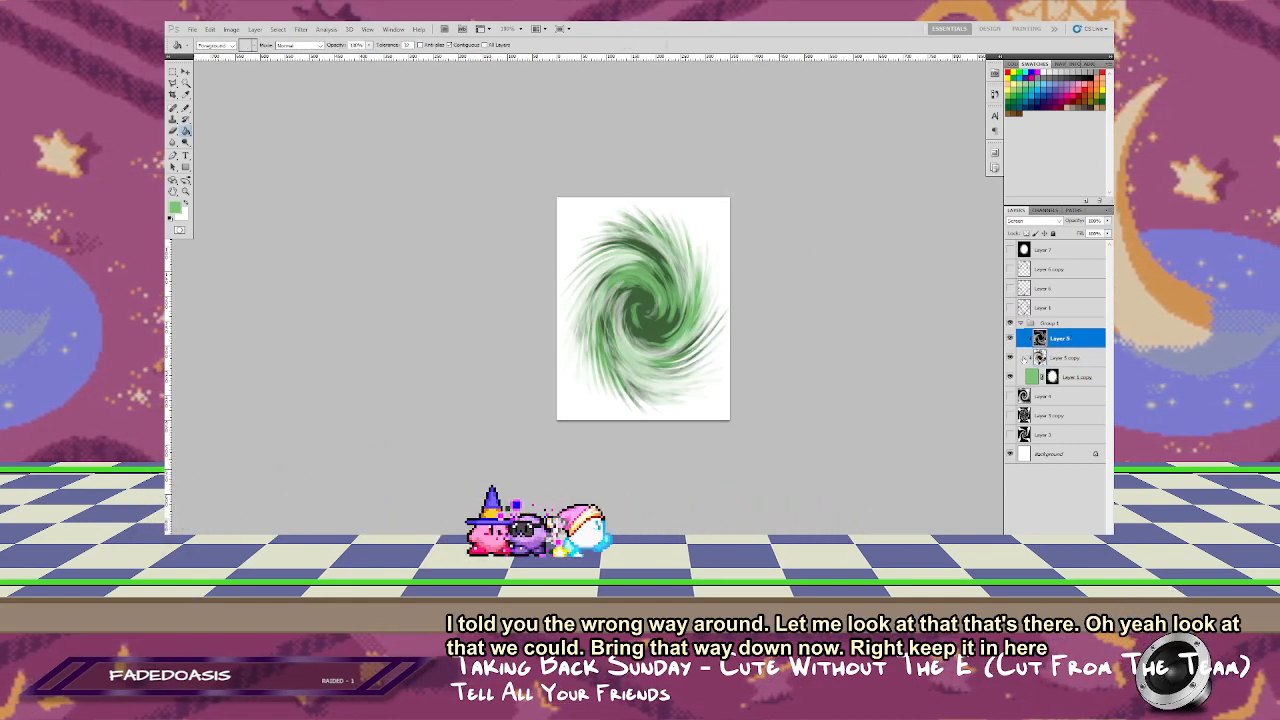
pyautogui.hotkey('ctrl', 't')
pyautogui.moveTo(729, 199); pyautogui.dragTo(748, 217)
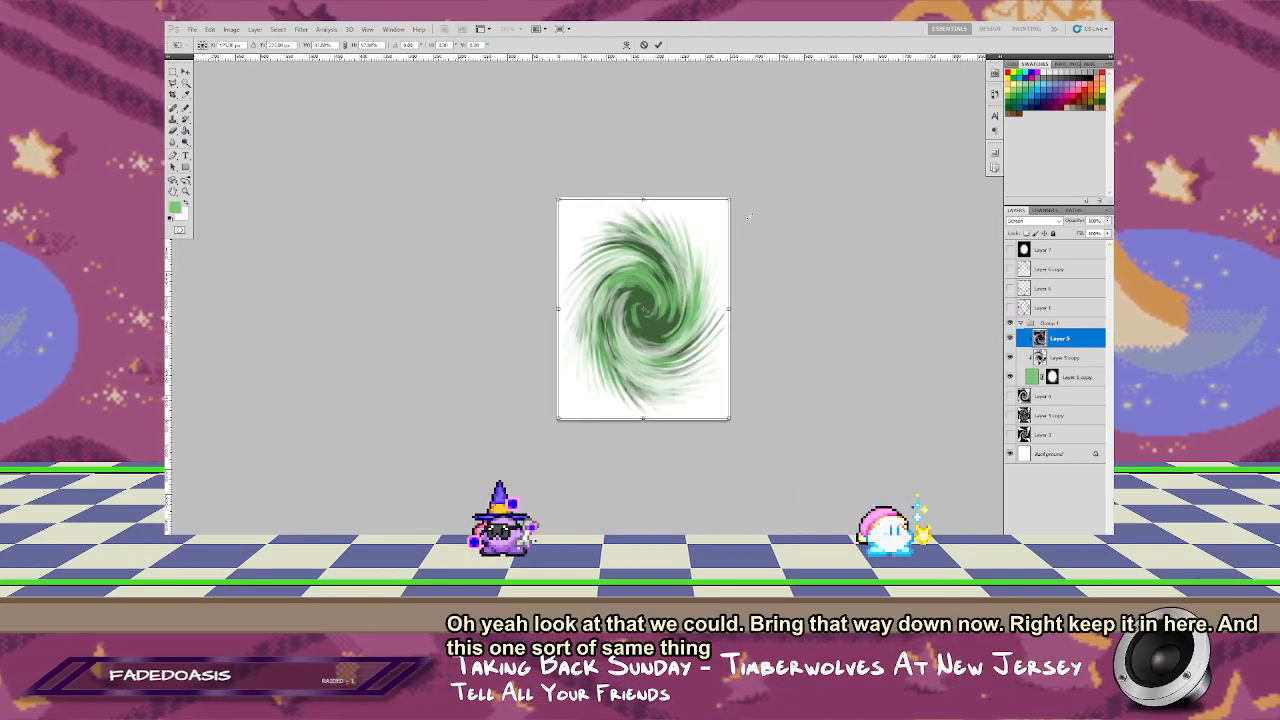
pyautogui.moveTo(748, 392); pyautogui.dragTo(809, 366)
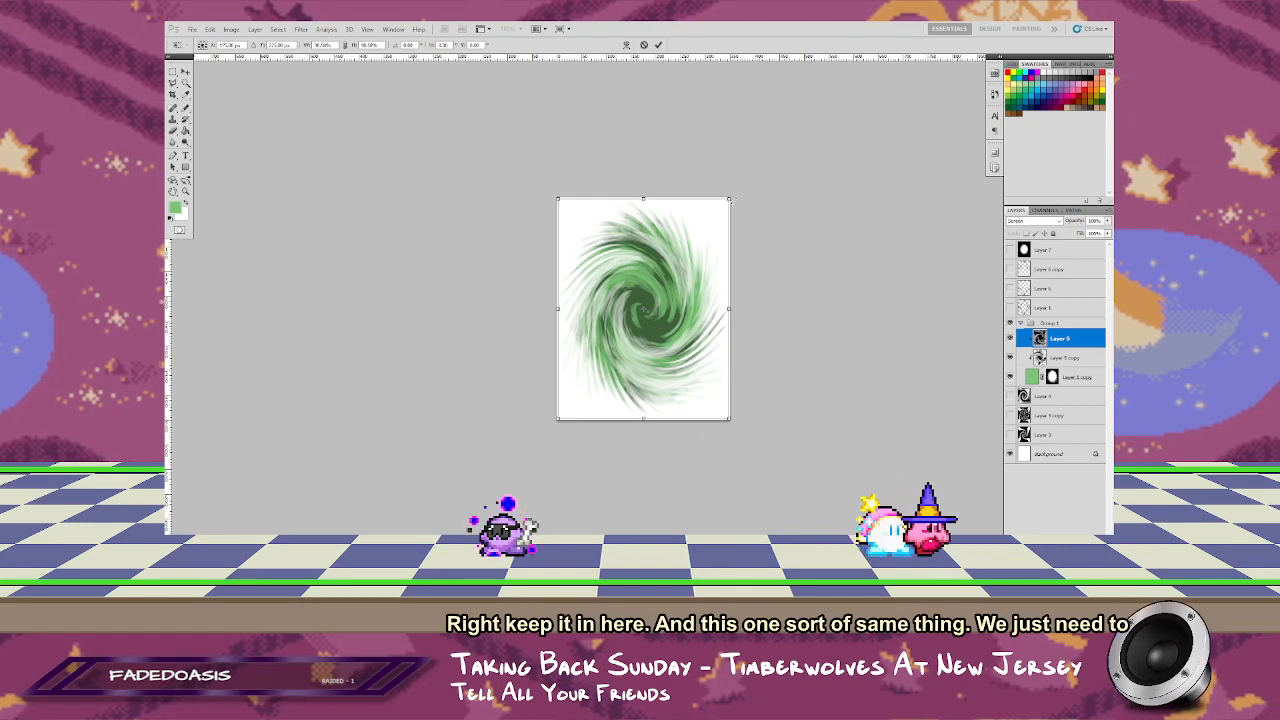
pyautogui.press('Return')
pyautogui.press('g')
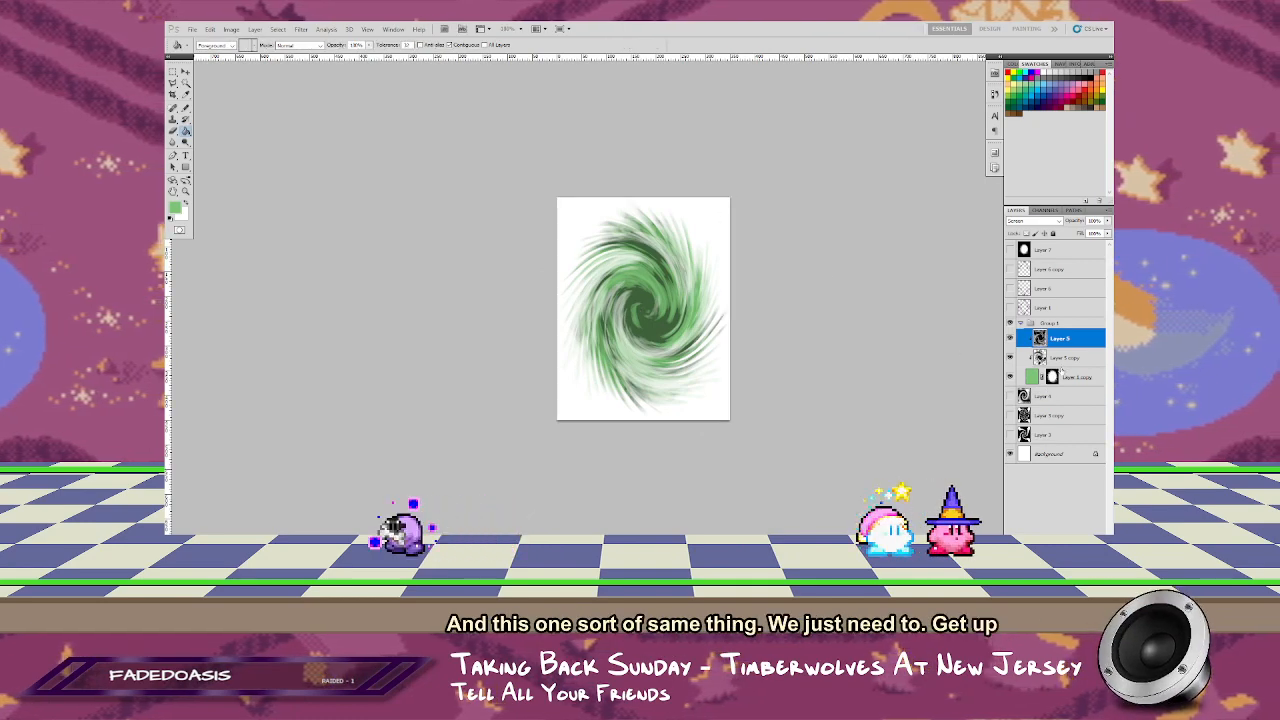
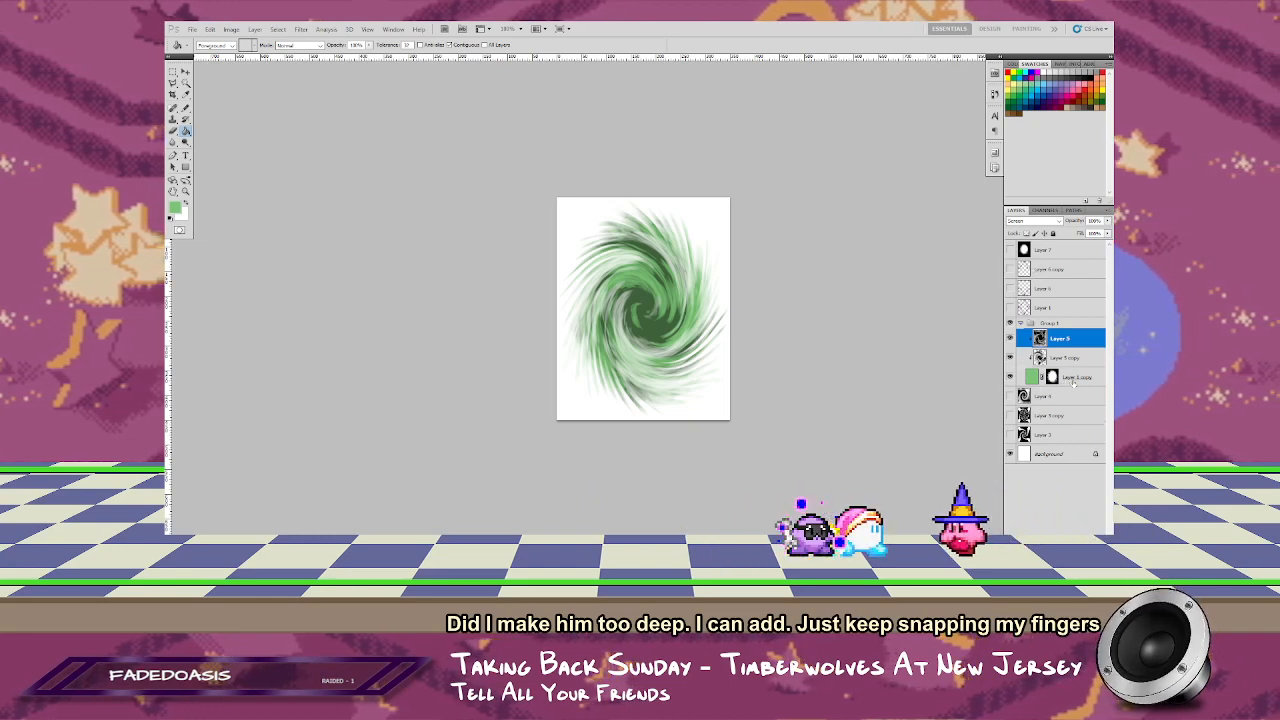
# Step: Add an empty clipped layer directly above the masked green layer, and reselect the green layer
pyautogui.click(1042, 377)
pyautogui.click(1086, 545)
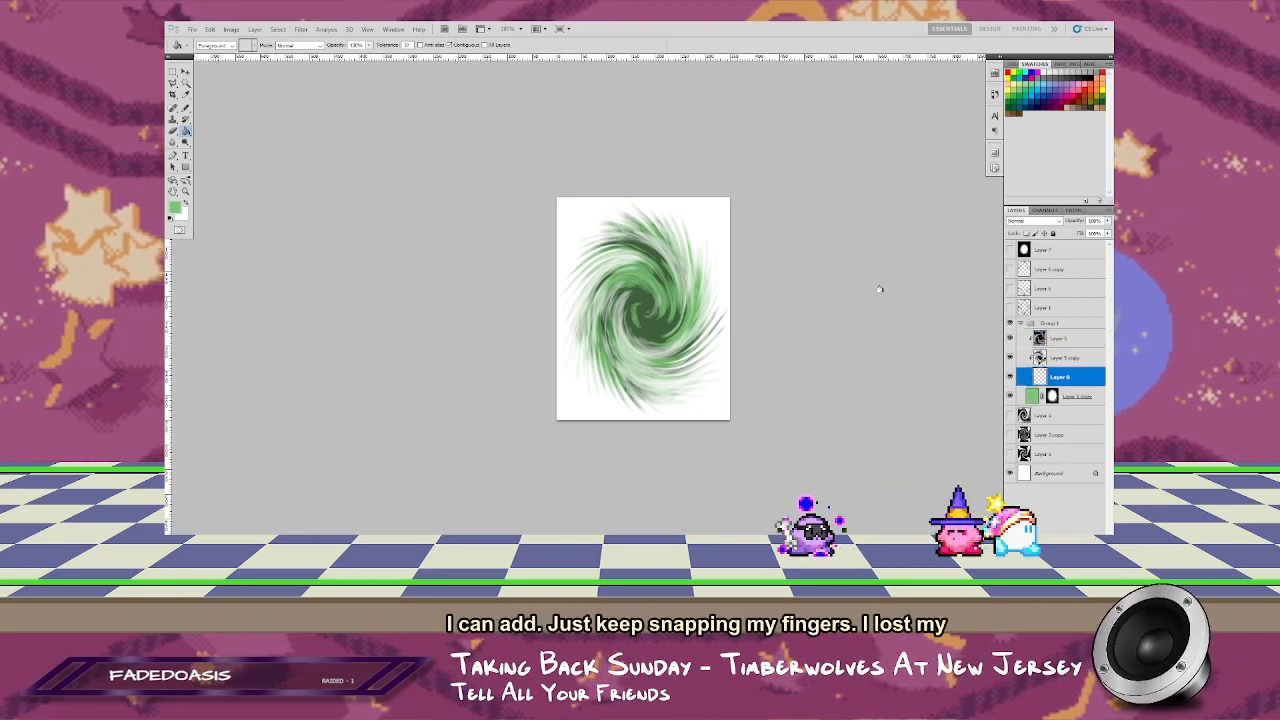
pyautogui.click(1068, 396)
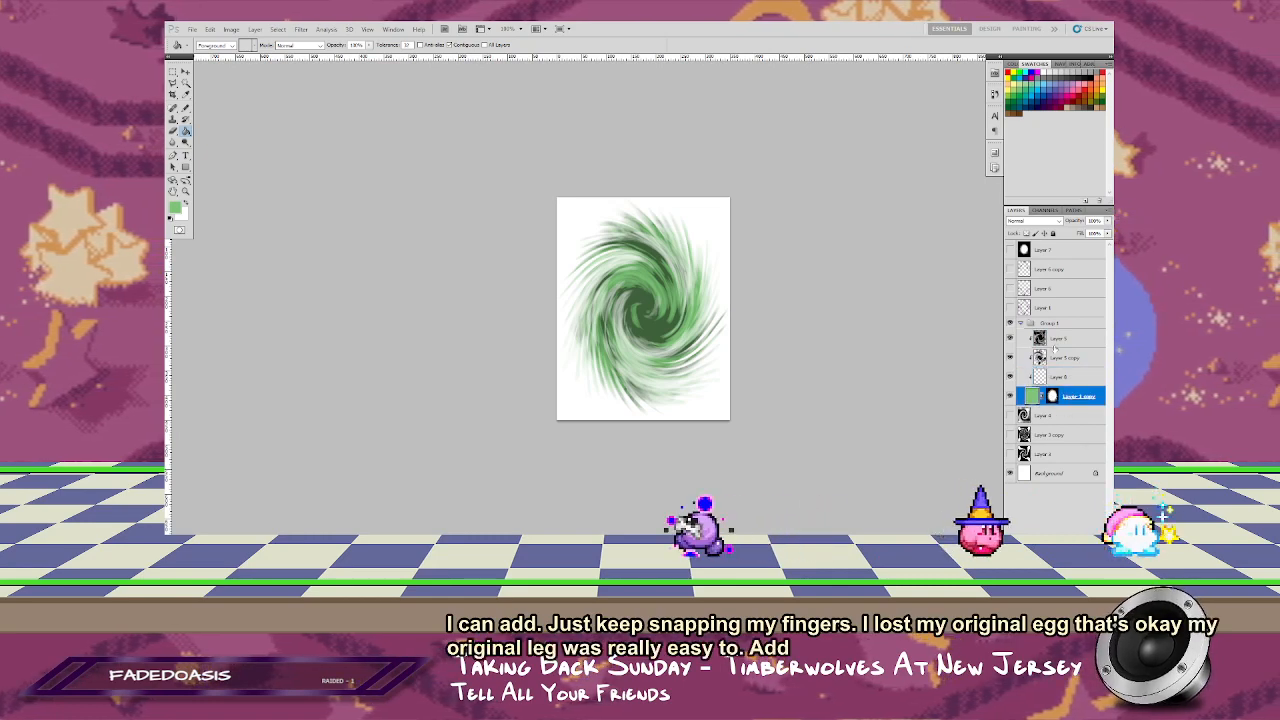
# Step: Show the black-and-white burst layer and enlarge it around its center to about 115% width and 124% height
pyautogui.click(1010, 250)
pyautogui.click(1045, 253)
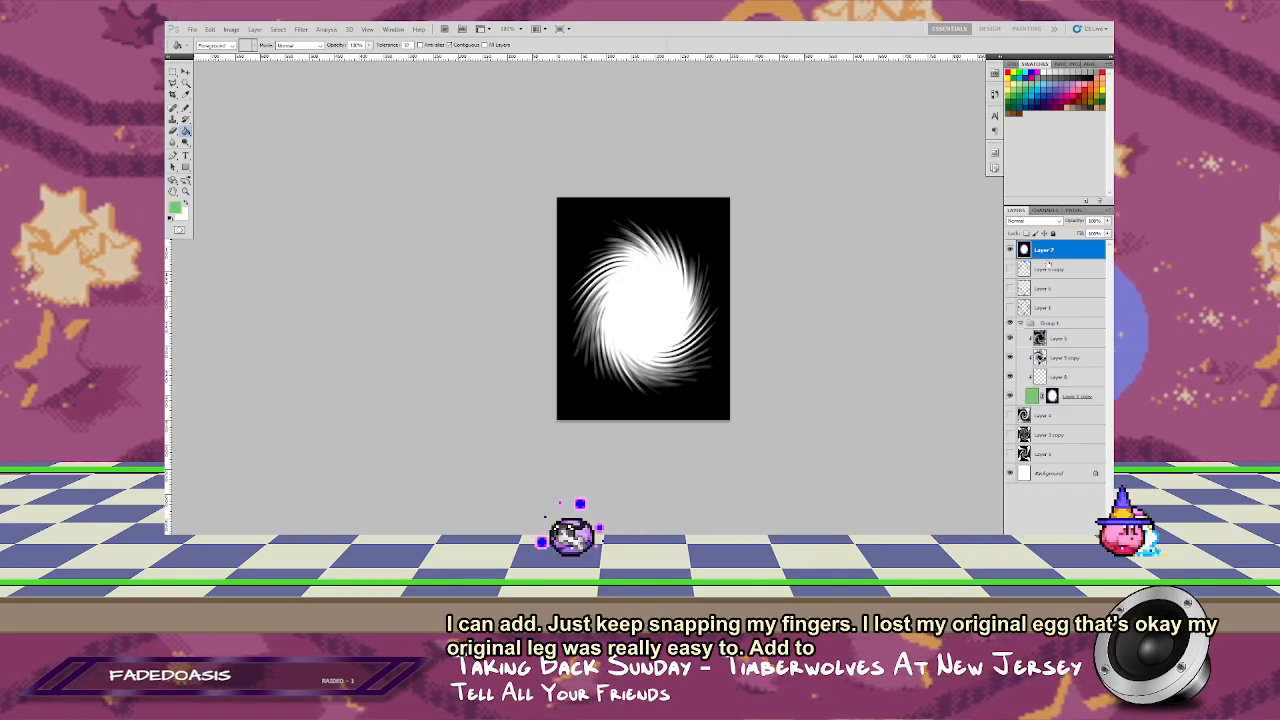
pyautogui.hotkey('ctrl', 't')
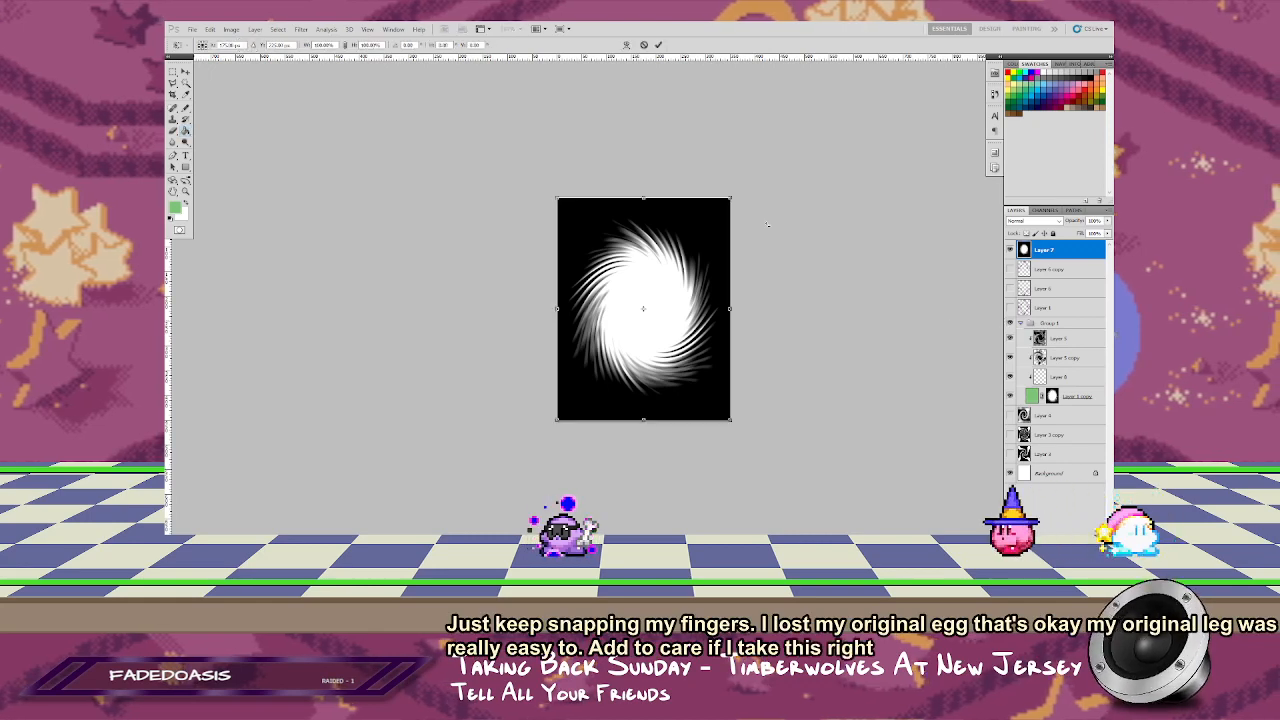
pyautogui.moveTo(726, 204); pyautogui.dragTo(762, 182)
pyautogui.moveTo(751, 309); pyautogui.dragTo(742, 310)
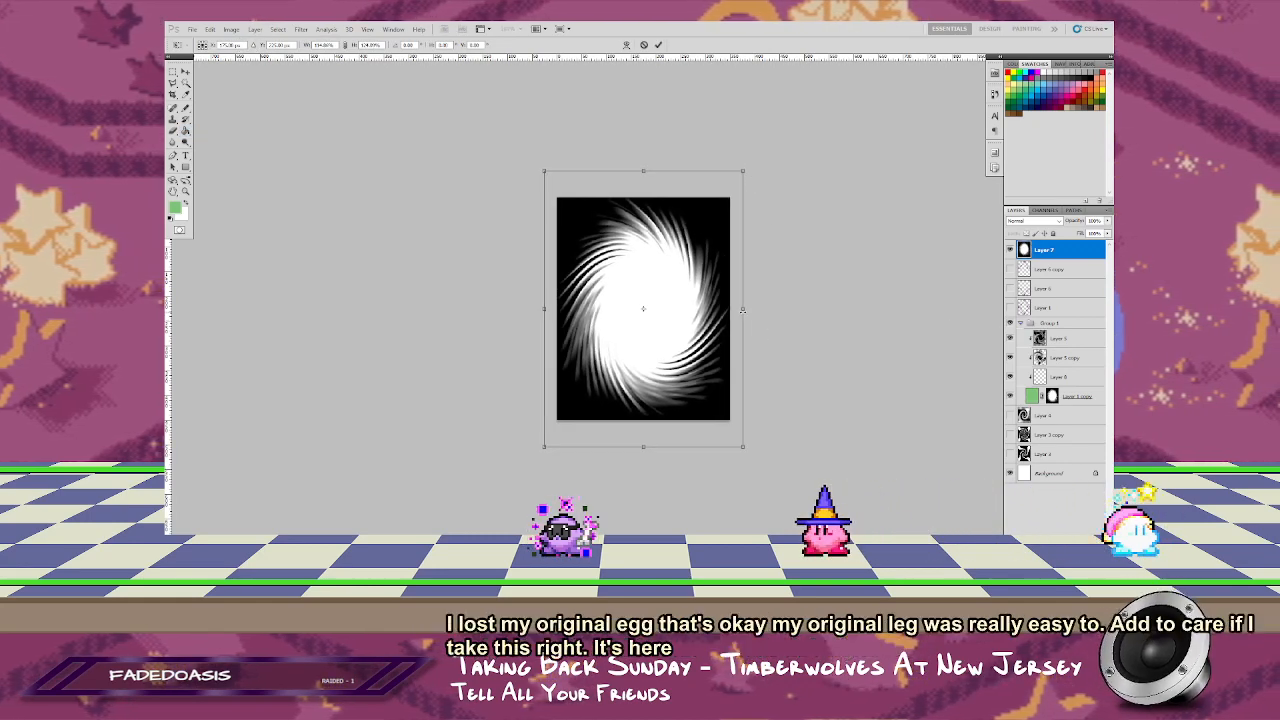
pyautogui.press('Return')
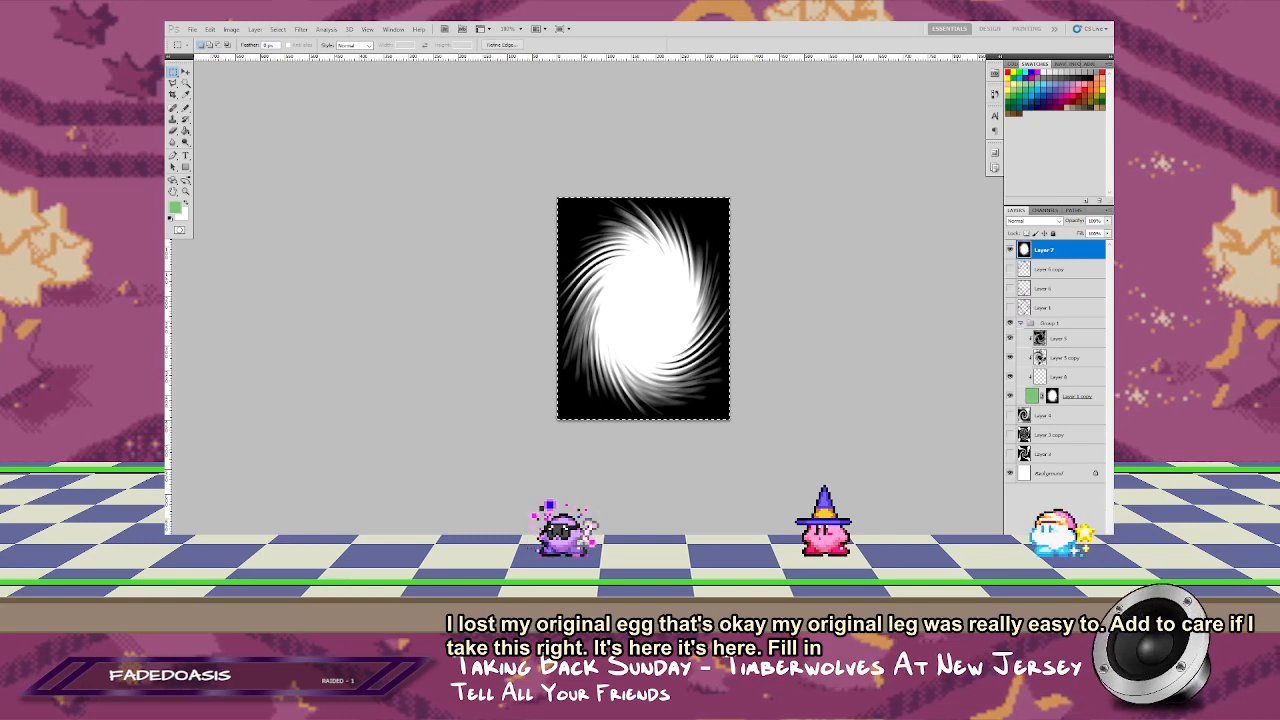
# Step: Add a layer above the burst and fill a canvas-sized oval selection on it with white
pyautogui.hotkey('ctrl', 'shift', 'alt', 'n')
pyautogui.press('g')
pyautogui.press('d')
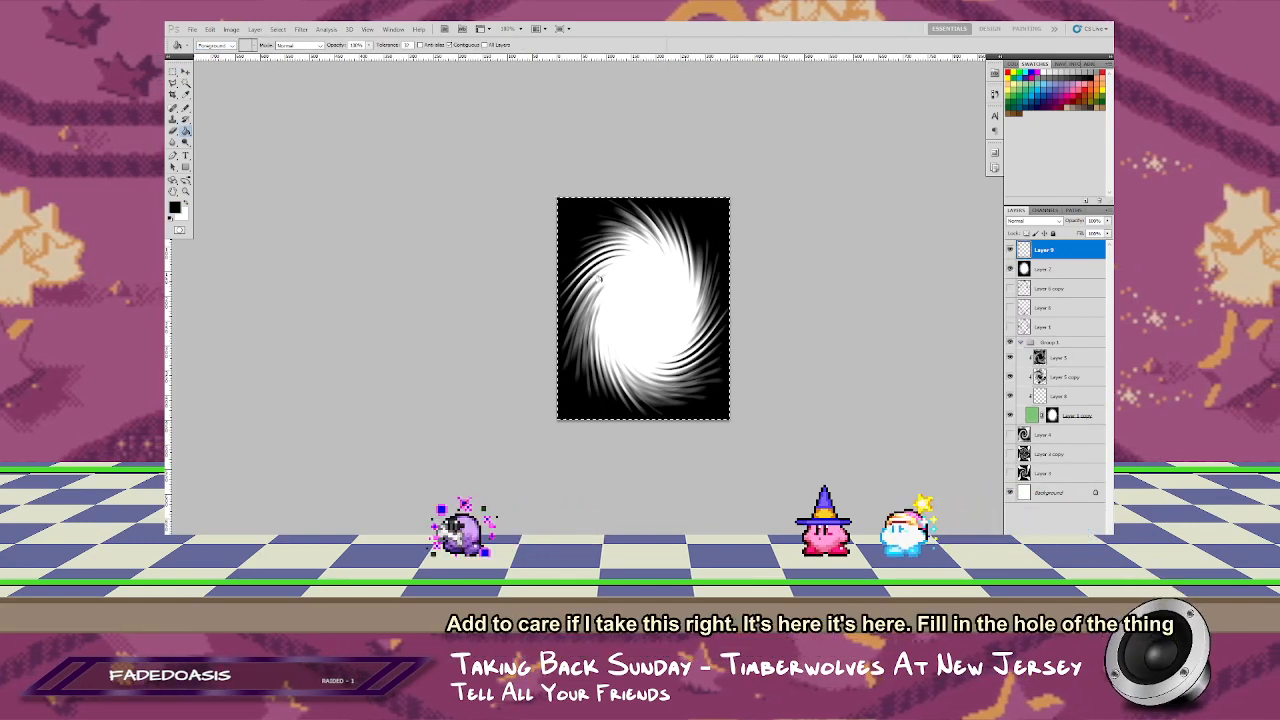
pyautogui.press('m')
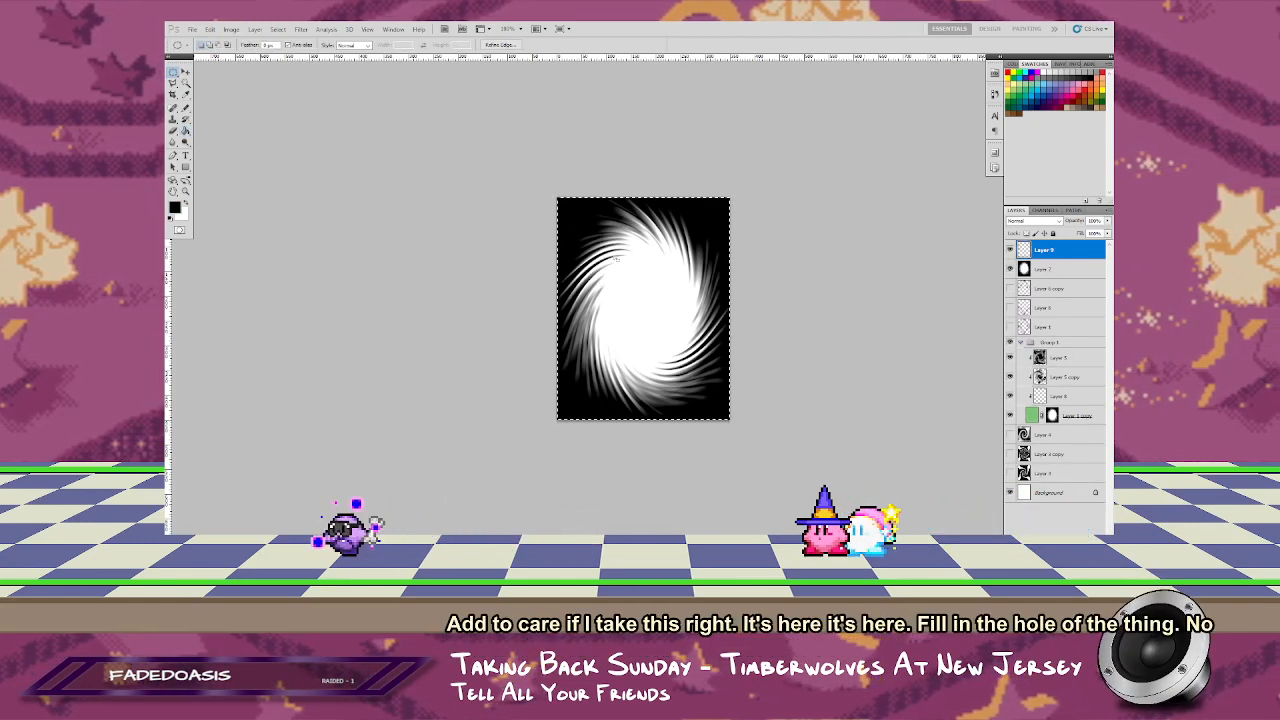
pyautogui.click(570, 205)
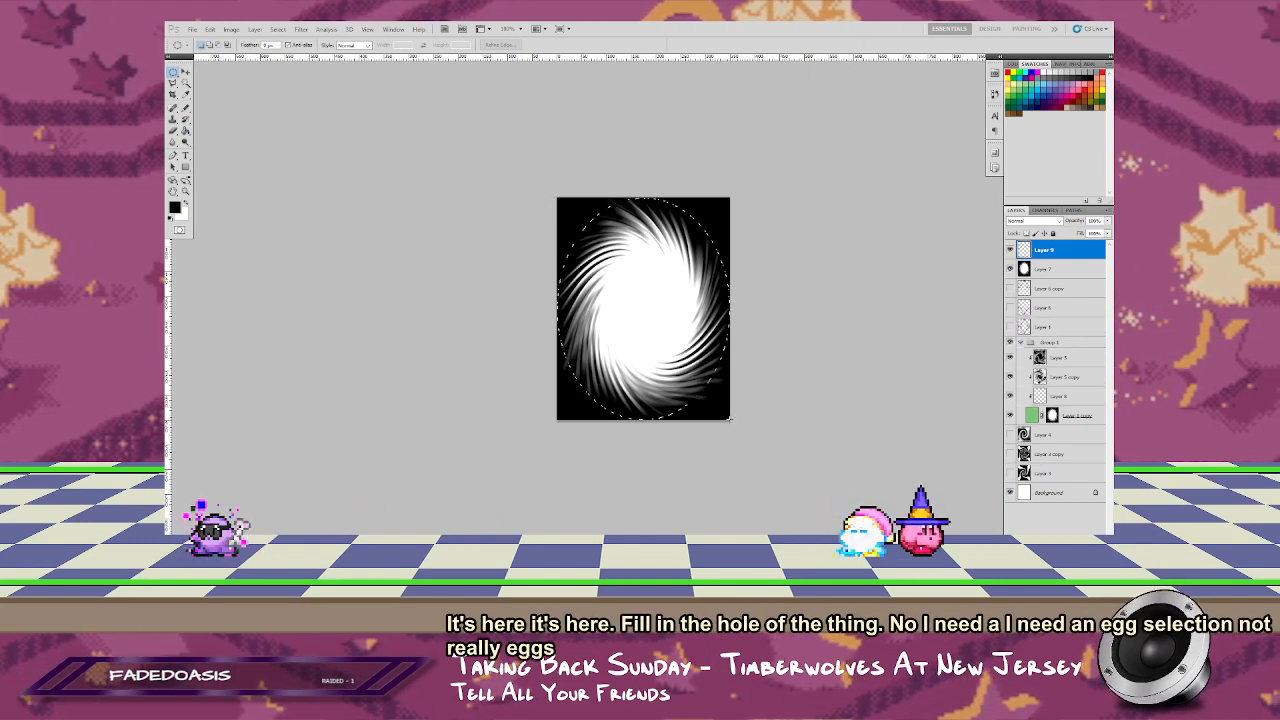
pyautogui.press('g')
pyautogui.press('x')
pyautogui.click(642, 286)
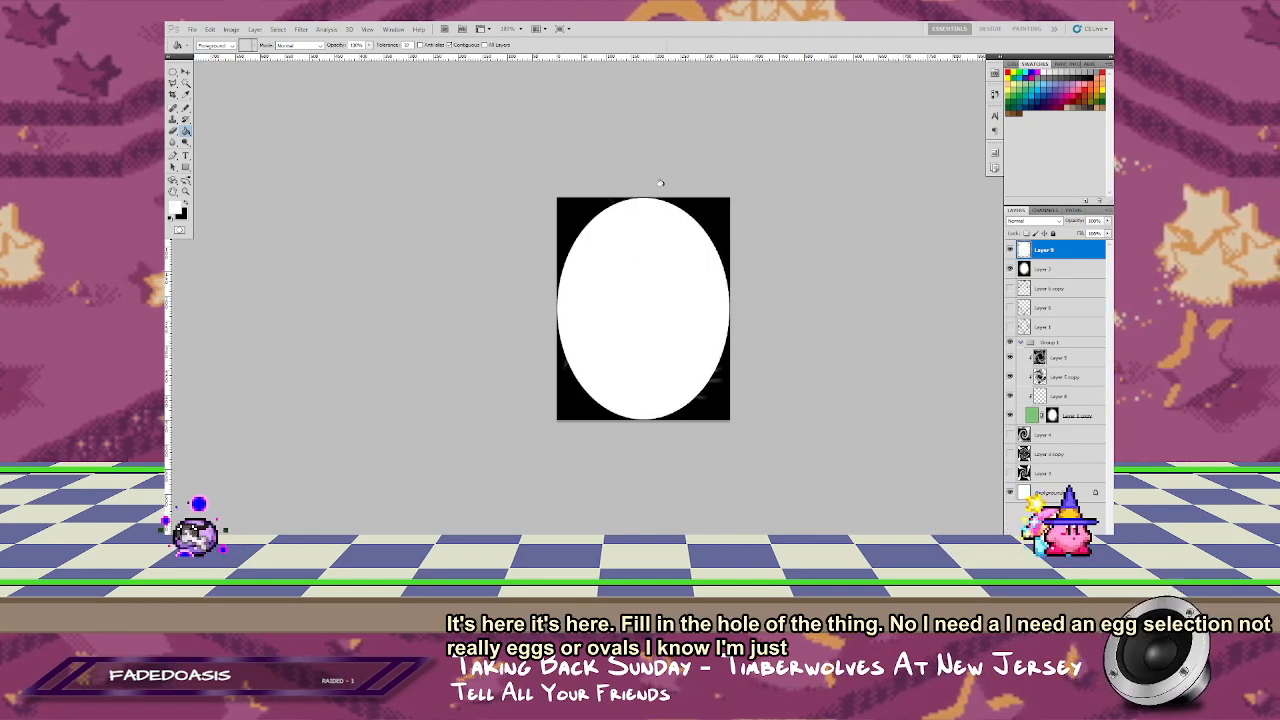
# Step: Scale the white oval down proportionally around its center to about 69%
pyautogui.hotkey('ctrl', 't')
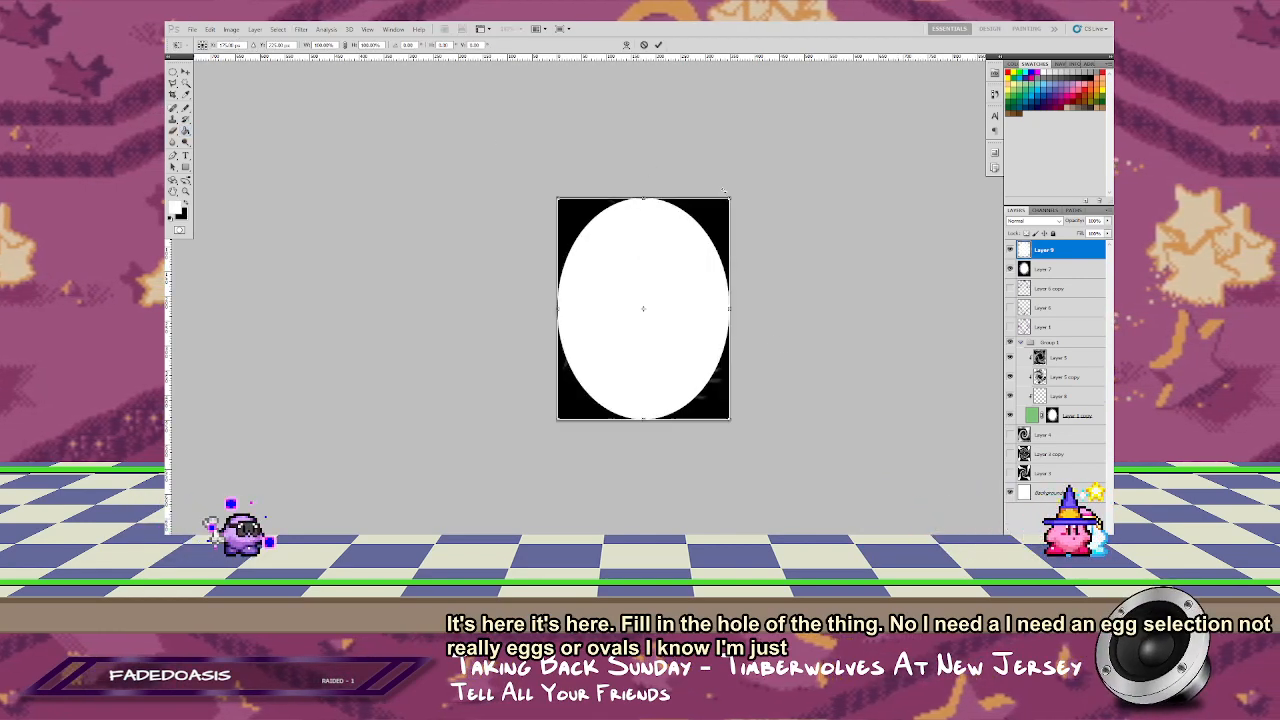
pyautogui.moveTo(730, 198); pyautogui.dragTo(704, 230)
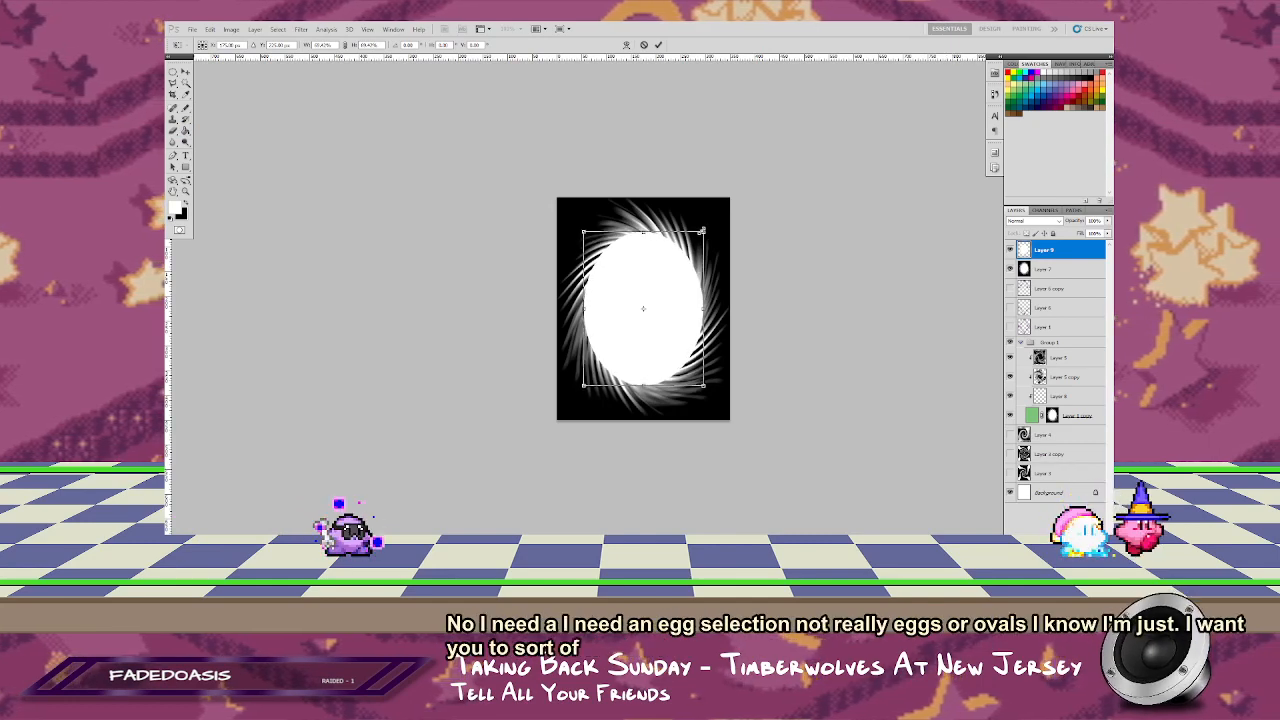
pyautogui.press('Return')
# Step: Soften the white oval with Gaussian Blur and merge it into the burst layer beneath
pyautogui.click(300, 29)
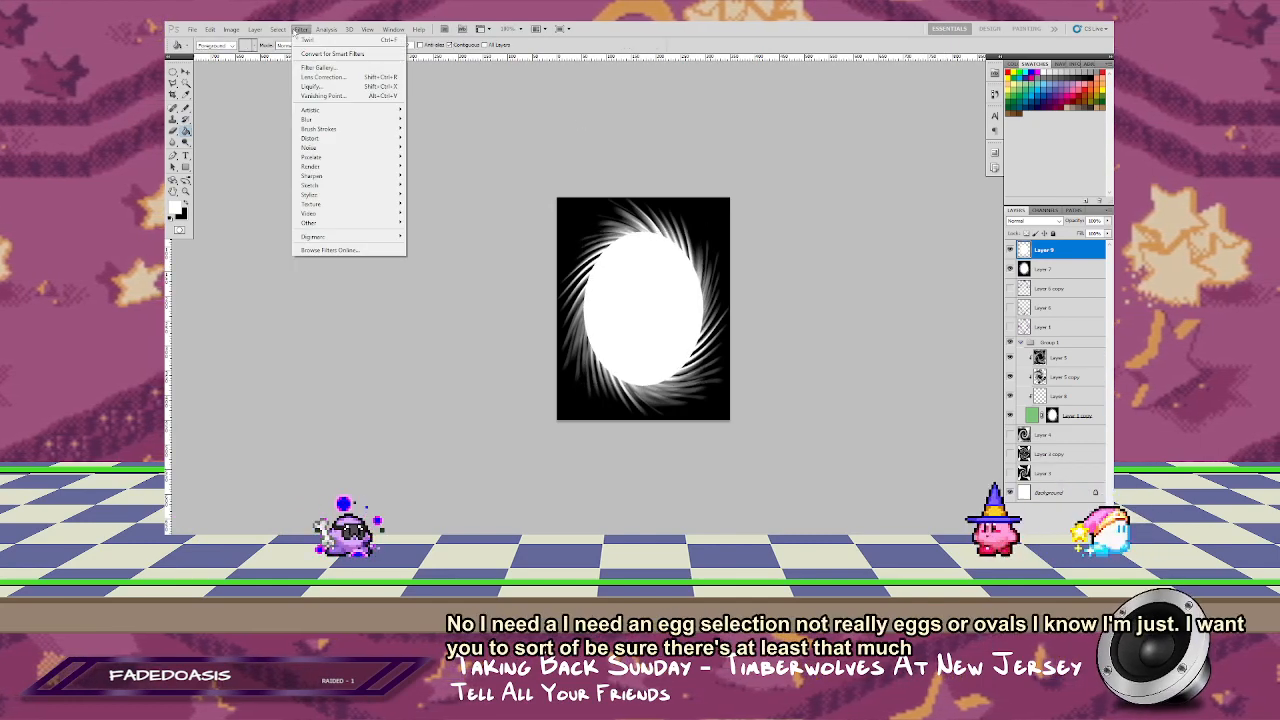
pyautogui.moveTo(312, 119)
pyautogui.click(432, 157)
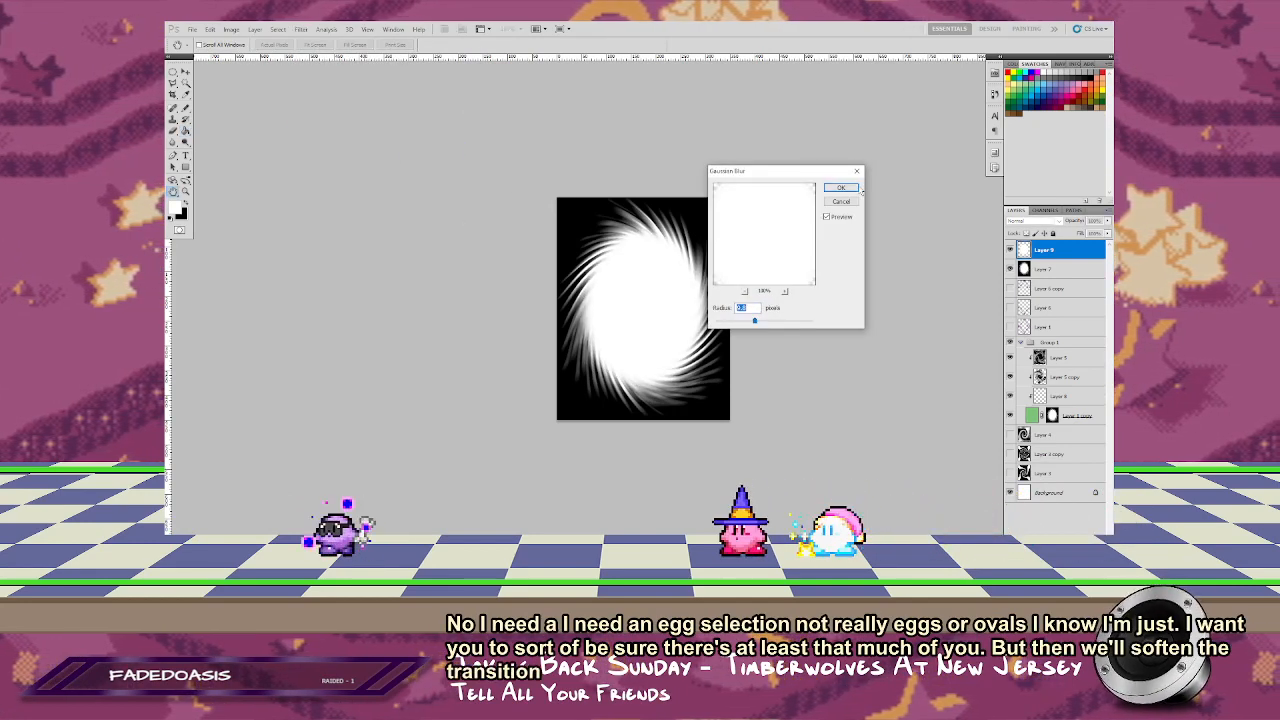
pyautogui.click(857, 189)
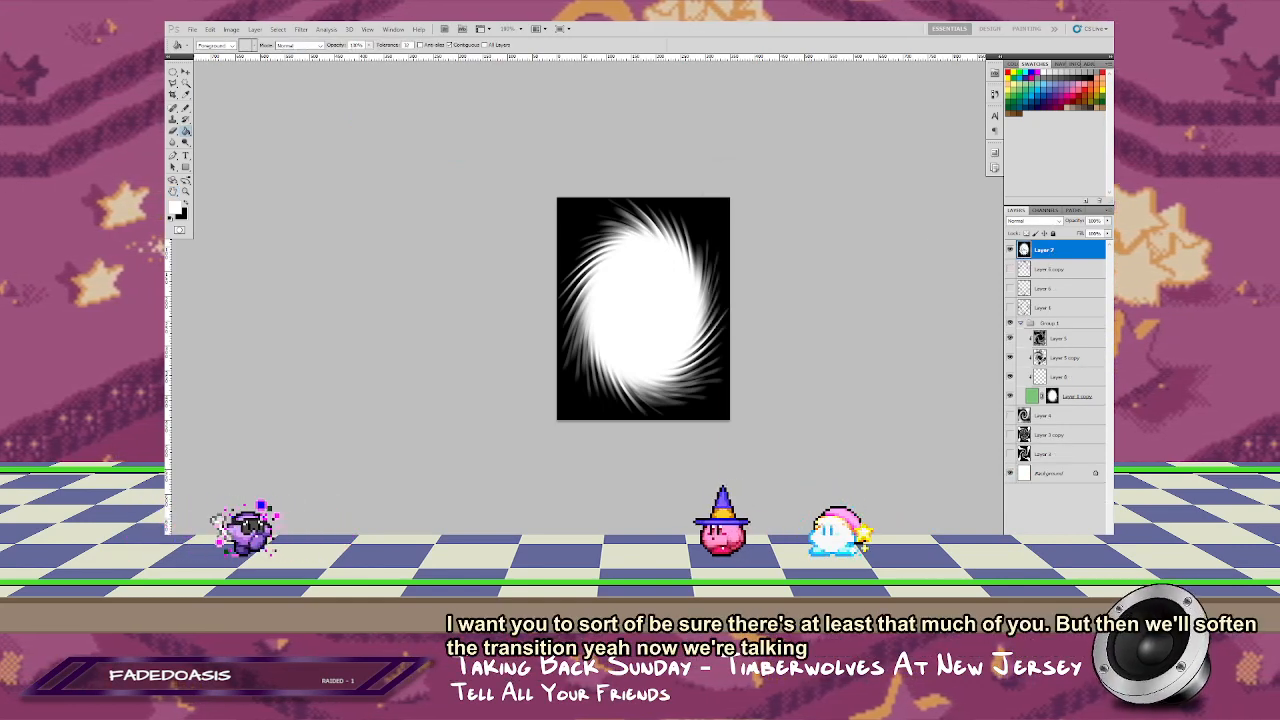
# Step: Load the white area of the burst image as a selection from its channel
pyautogui.click(1046, 210)
pyautogui.keyDown('ctrl'); pyautogui.click(1026, 264); pyautogui.keyUp('ctrl')
pyautogui.click(1017, 210)
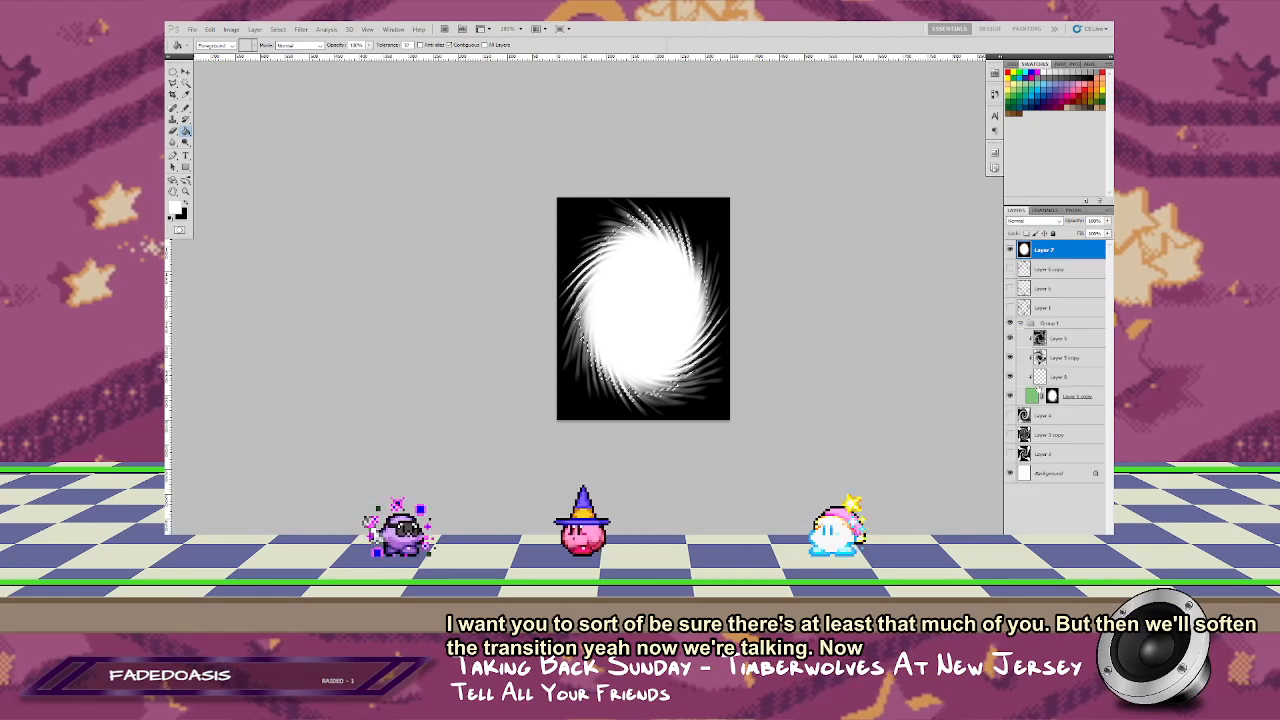
# Step: Replace the green layer's mask with one made from the burst selection, and hide the burst layer
pyautogui.click(1068, 398)
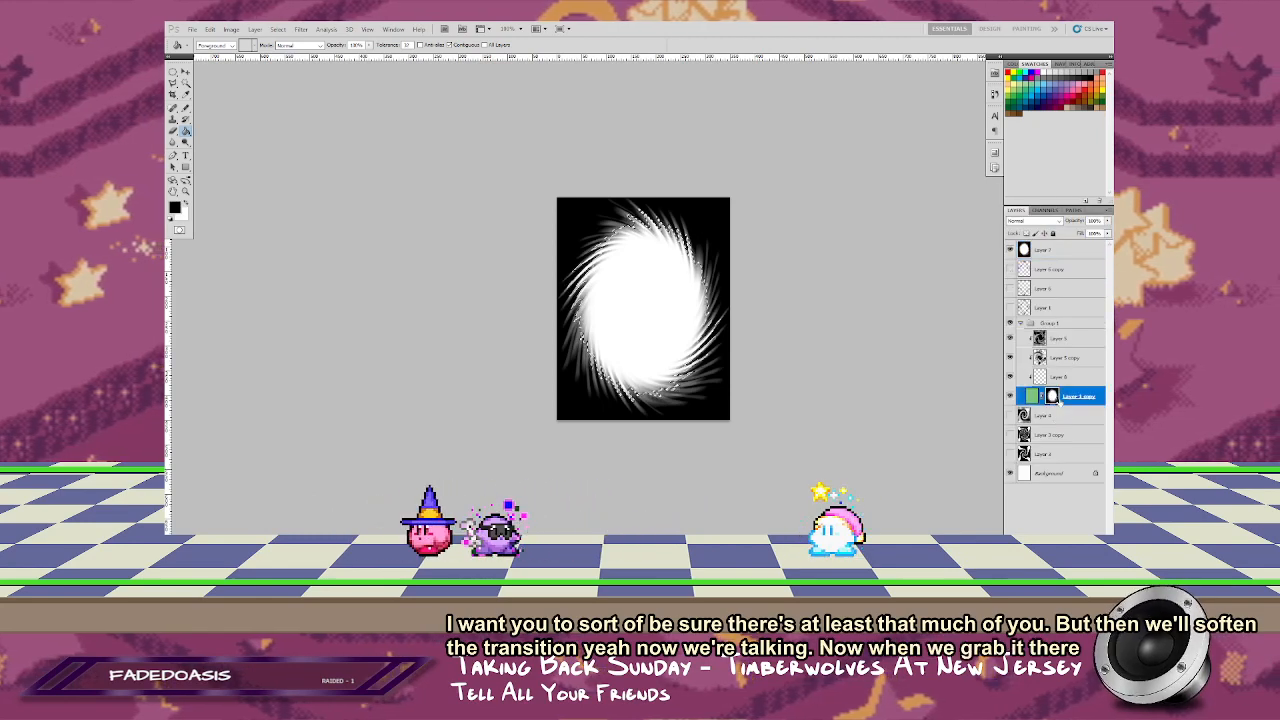
pyautogui.rightClick(1052, 396)
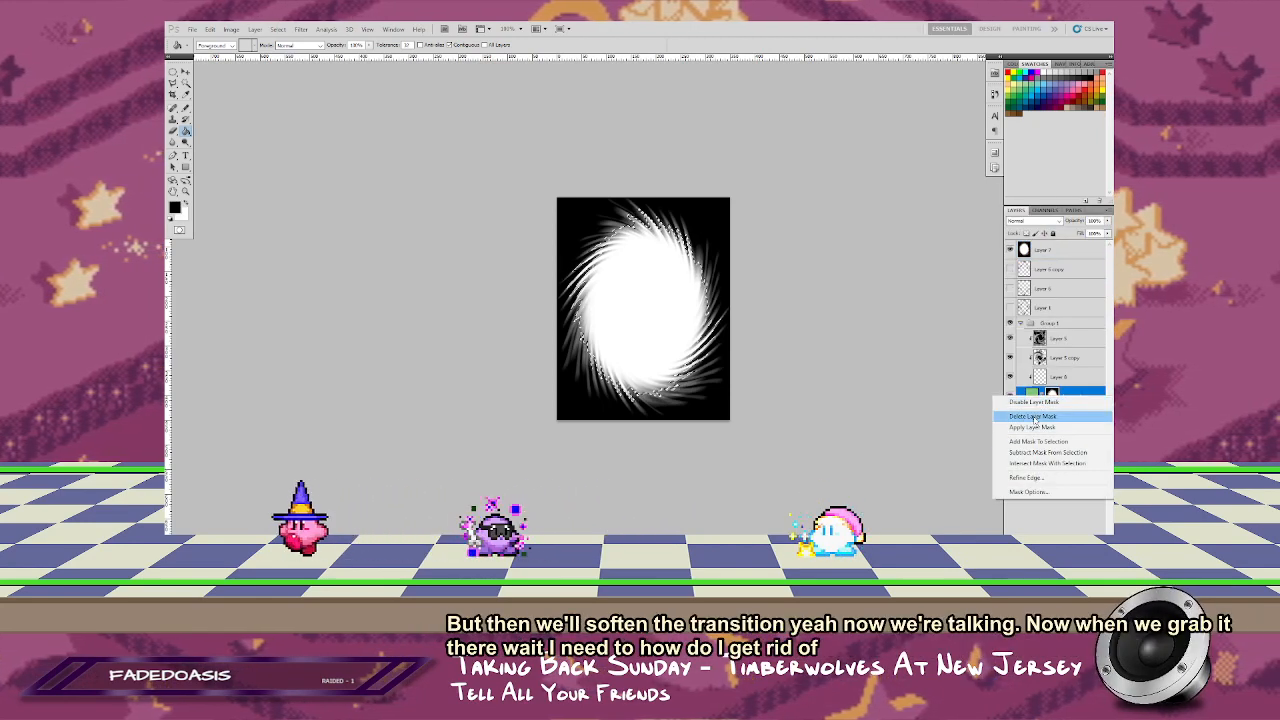
pyautogui.click(1042, 417)
pyautogui.click(1049, 538)
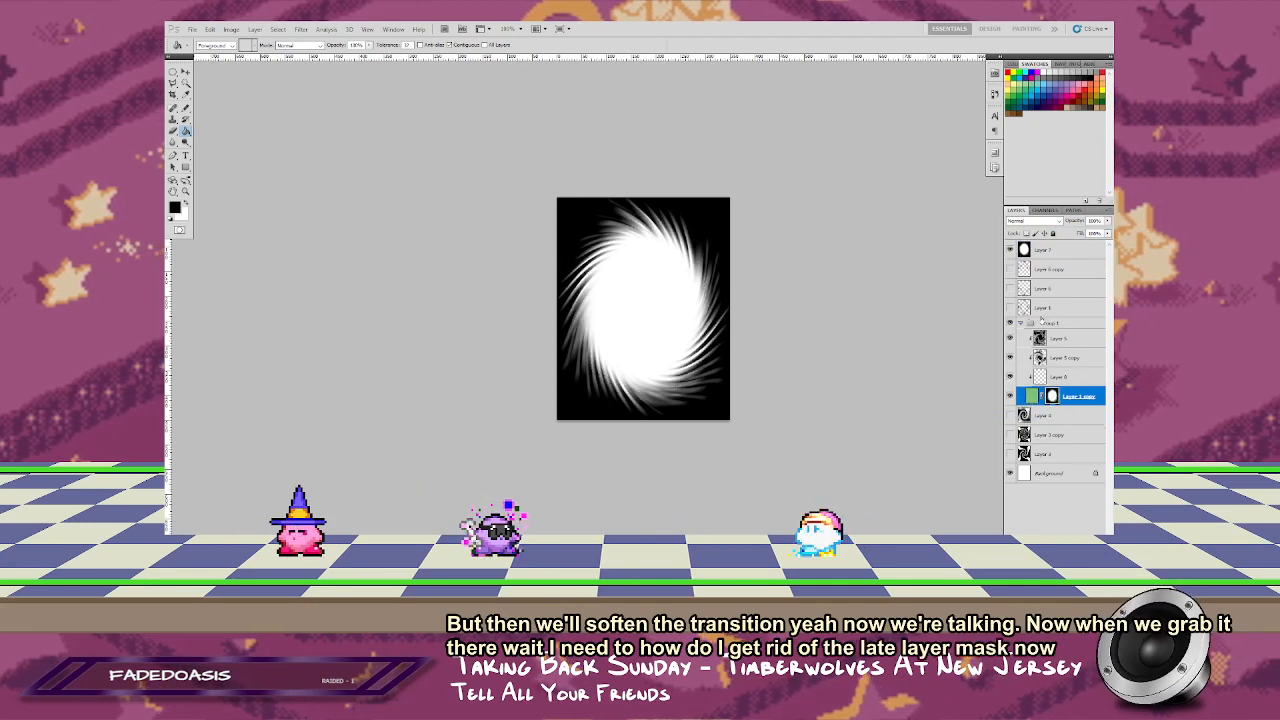
pyautogui.click(1010, 249)
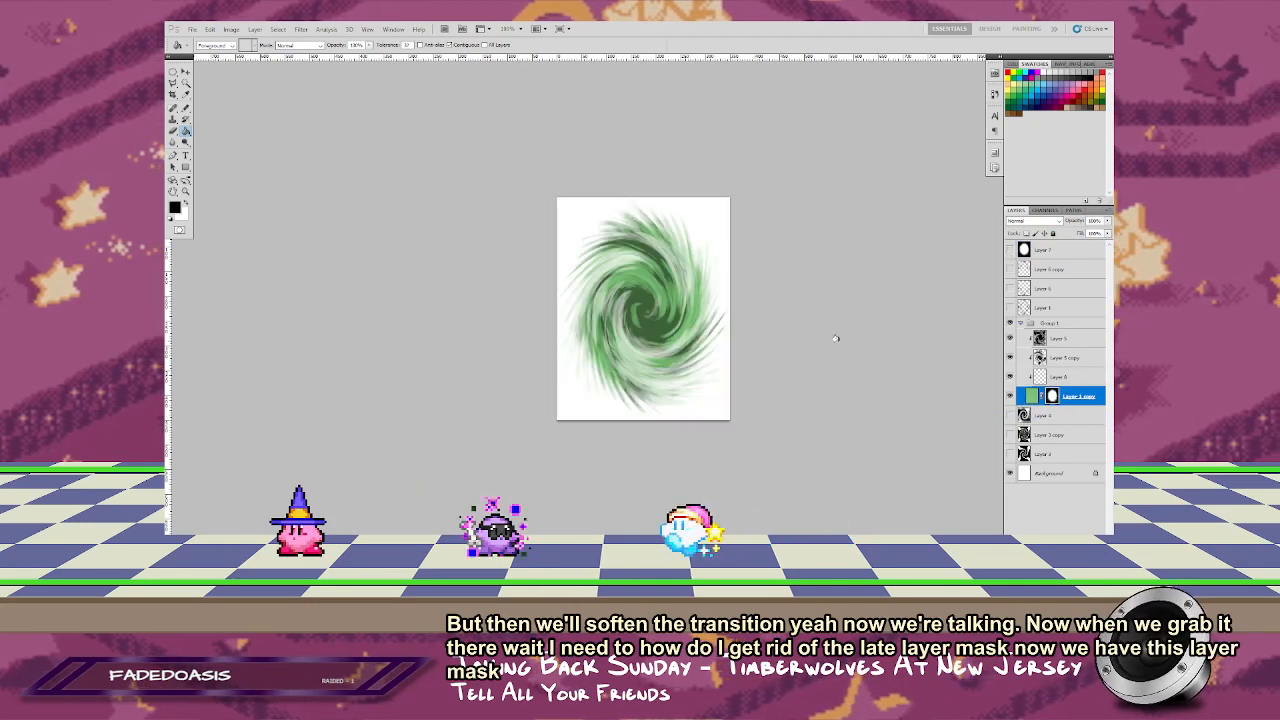
# Step: Compare the green portal with the Screen-blended and Multiply-blended swirl layers shown and hidden
pyautogui.click(1010, 339)
pyautogui.click(1010, 358)
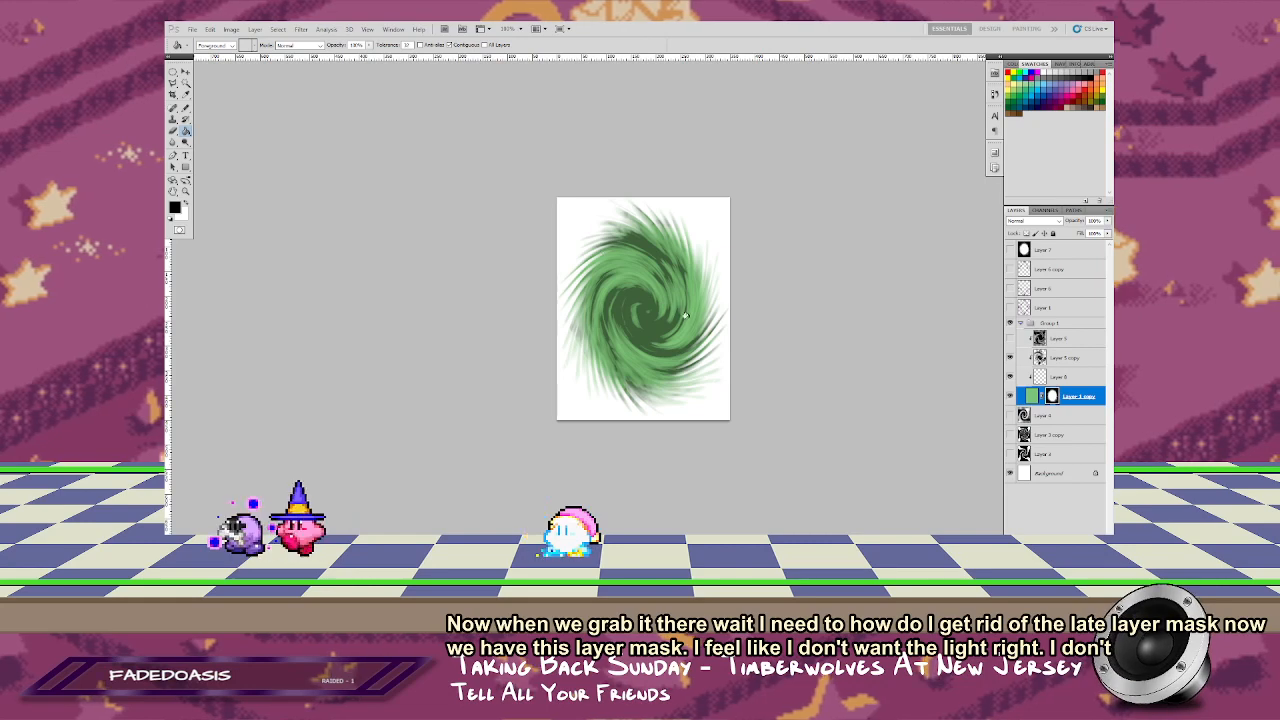
pyautogui.click(1010, 357)
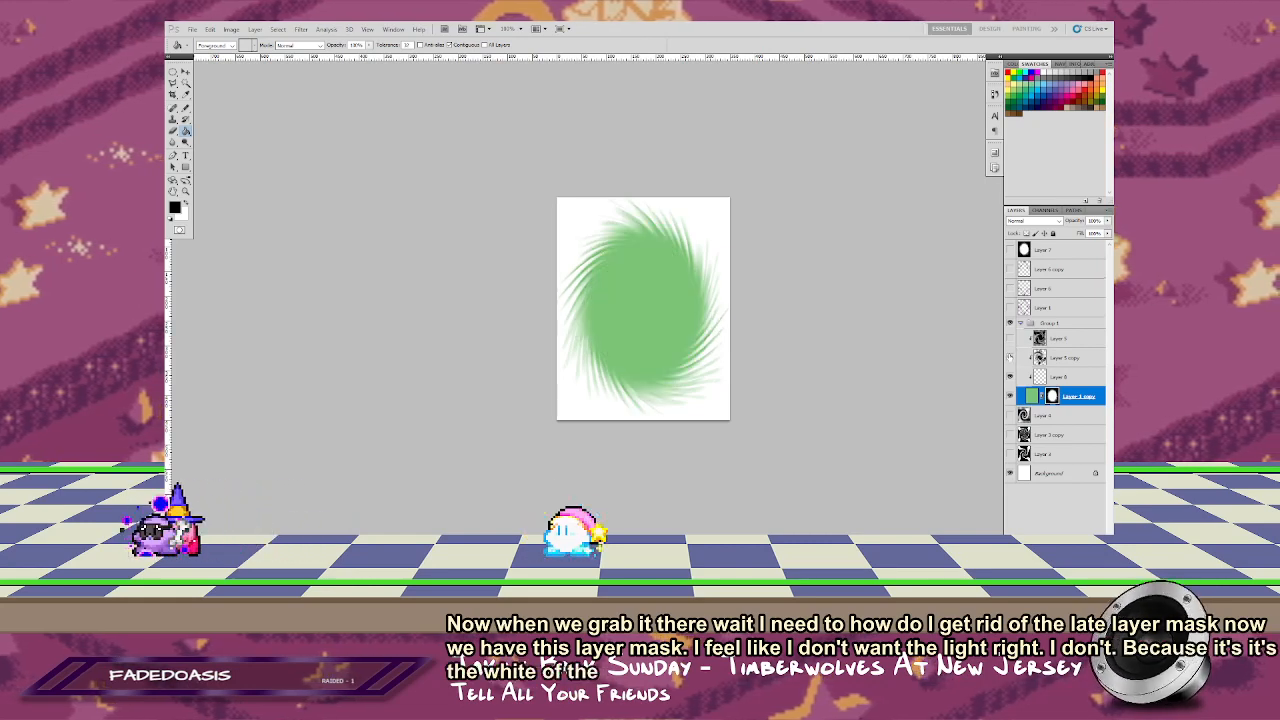
pyautogui.click(1010, 357)
pyautogui.click(1010, 339)
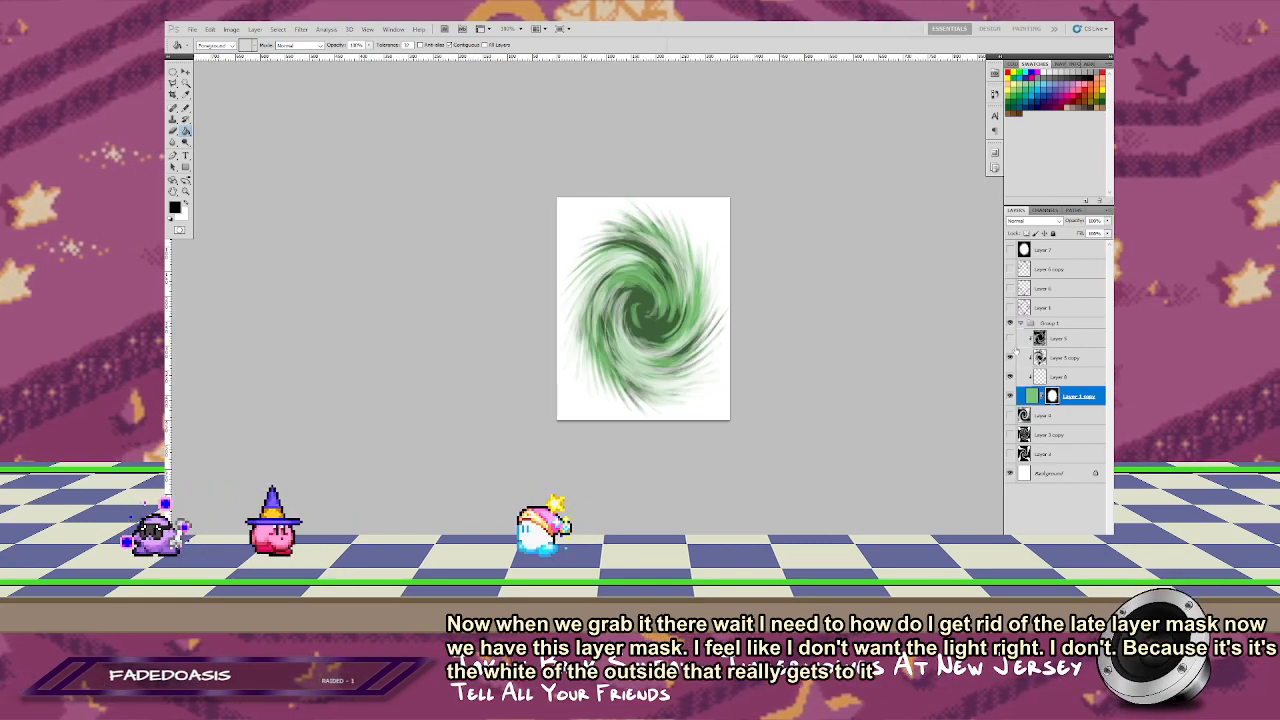
# Step: Hide the Screen-blended swirl layer and reduce the opacity of the Multiply-blended swirl copy
pyautogui.click(1010, 339)
pyautogui.click(1083, 357)
pyautogui.moveTo(1107, 220); pyautogui.dragTo(1074, 251)
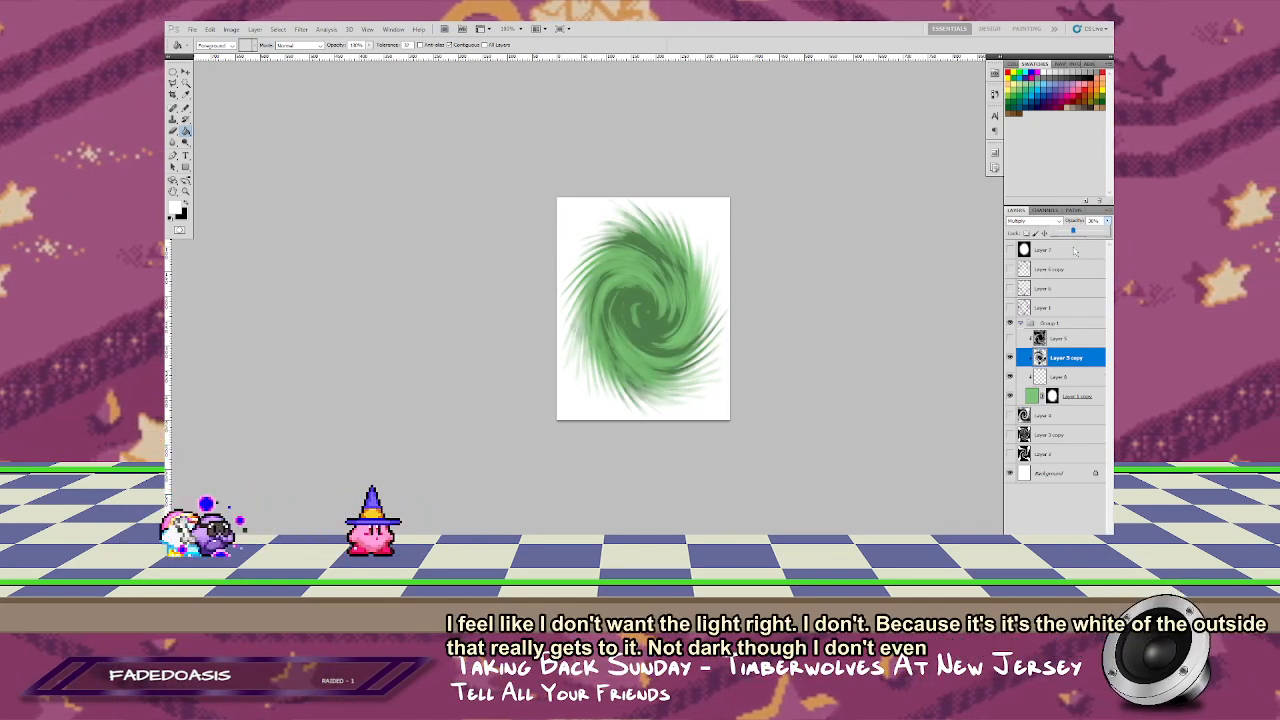
# Step: Show the Screen-blended swirl layer and lower its opacity to about 40%
pyautogui.click(1071, 339)
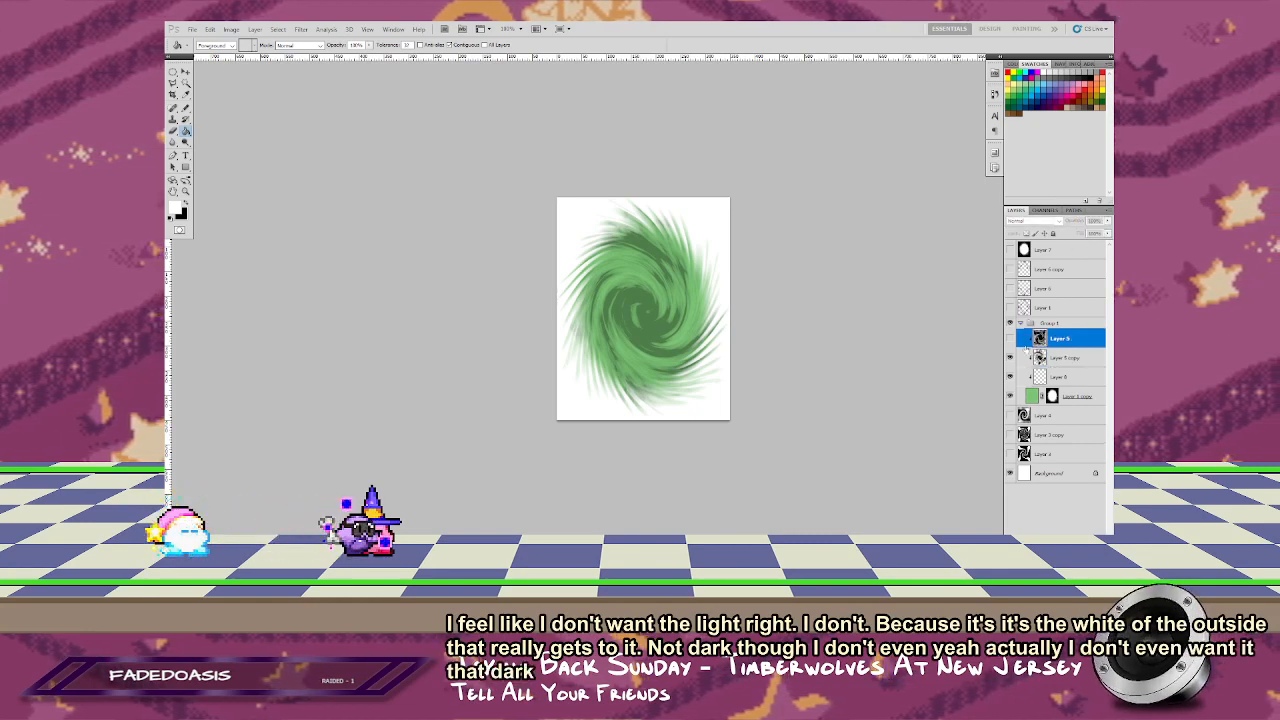
pyautogui.click(1011, 339)
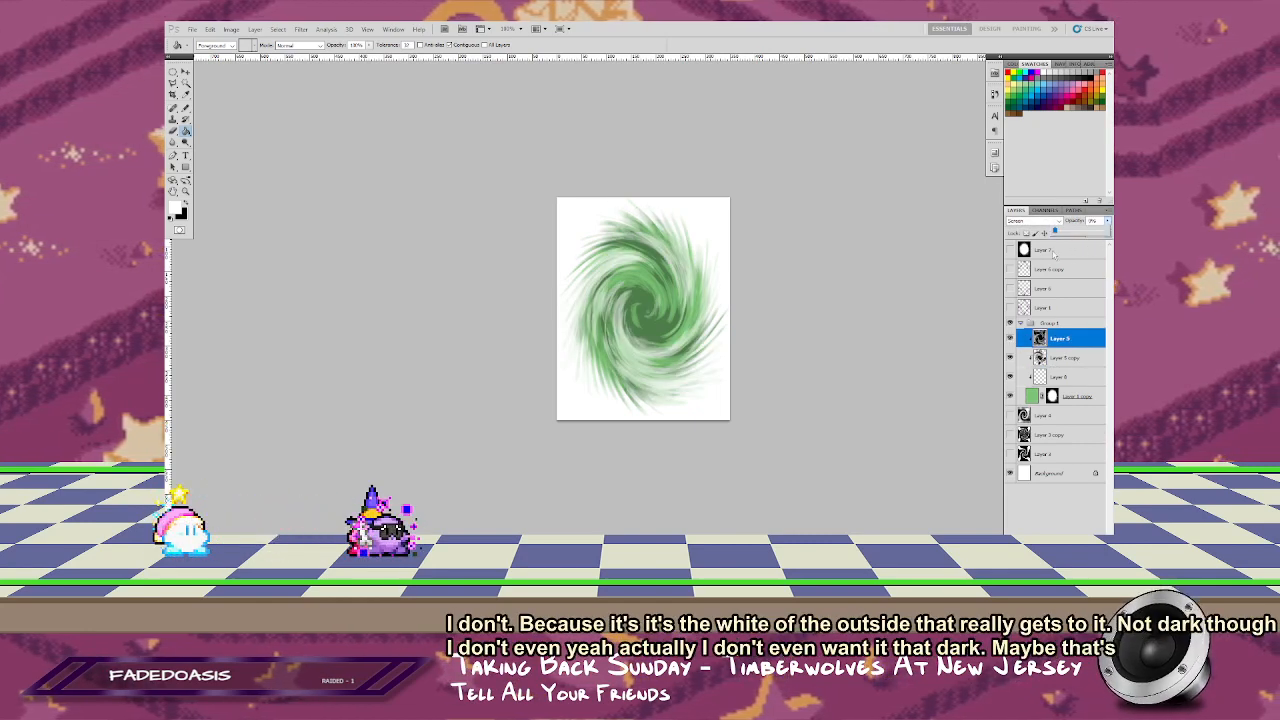
pyautogui.moveTo(1107, 229); pyautogui.dragTo(1062, 255)
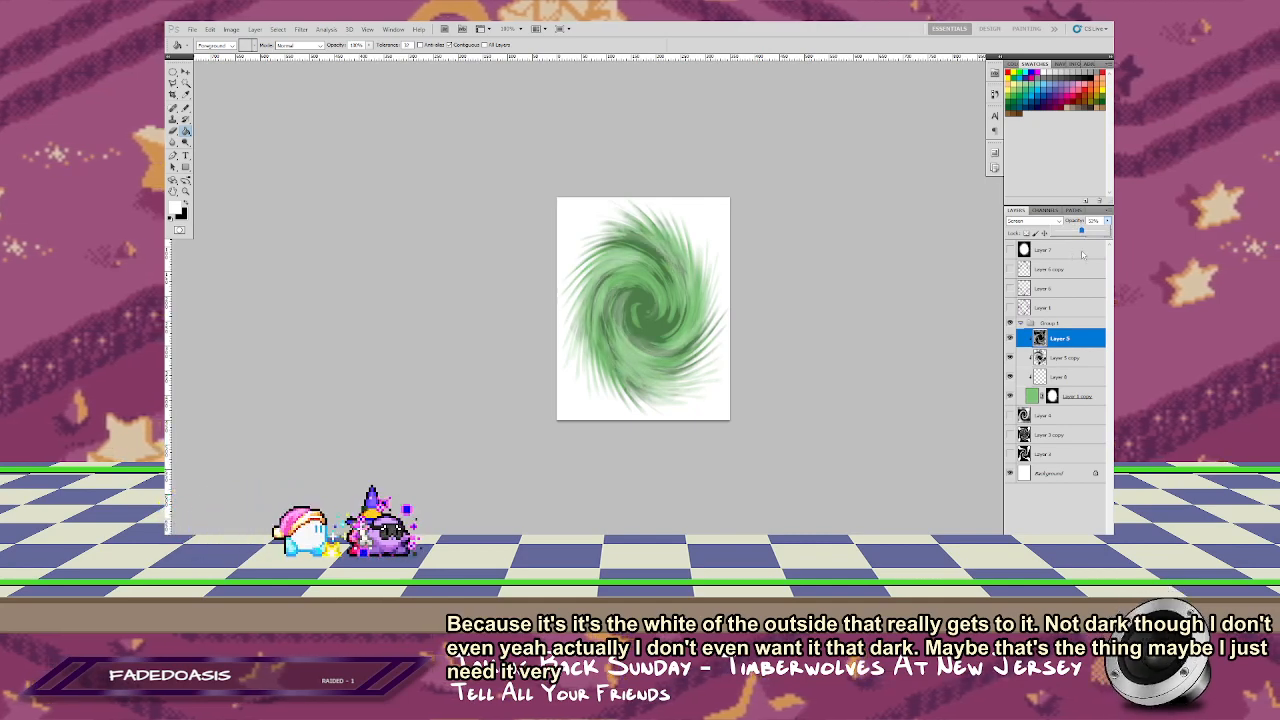
pyautogui.moveTo(1080, 256); pyautogui.dragTo(1079, 257)
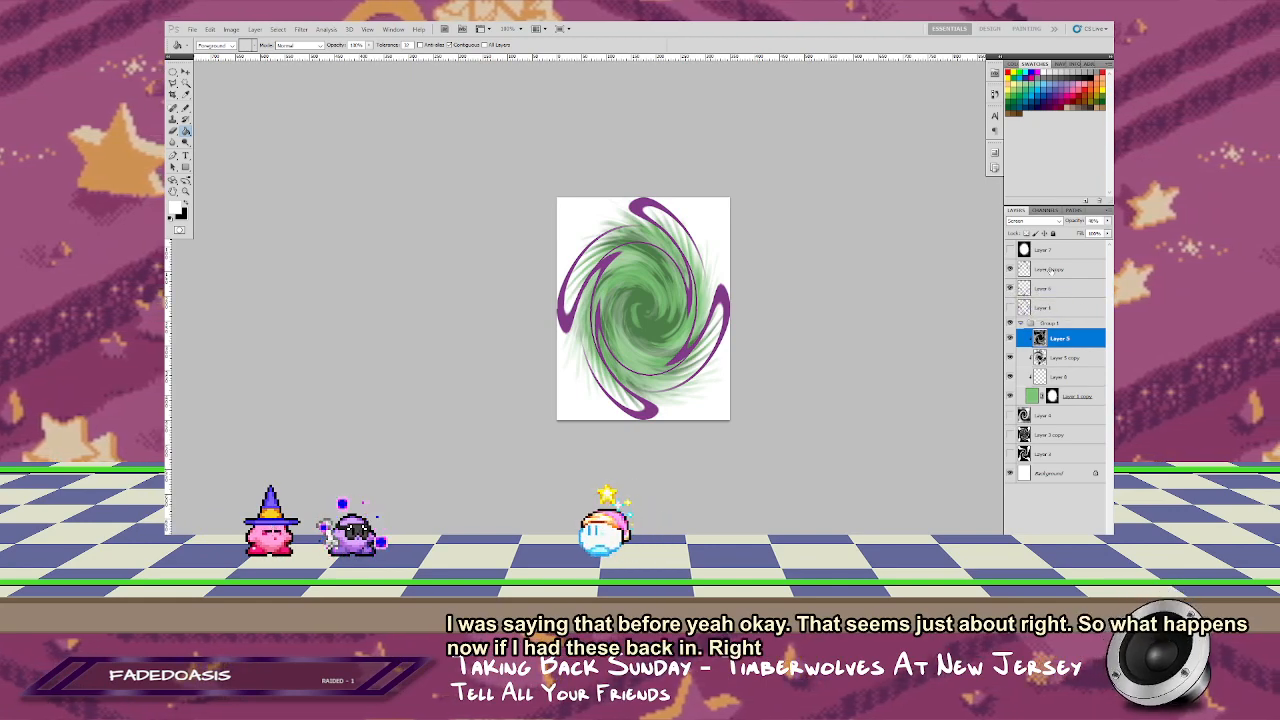
# Step: Merge the two purple arm layers, recolor the arms green, and place them hidden beneath the portal group
pyautogui.click(1050, 270)
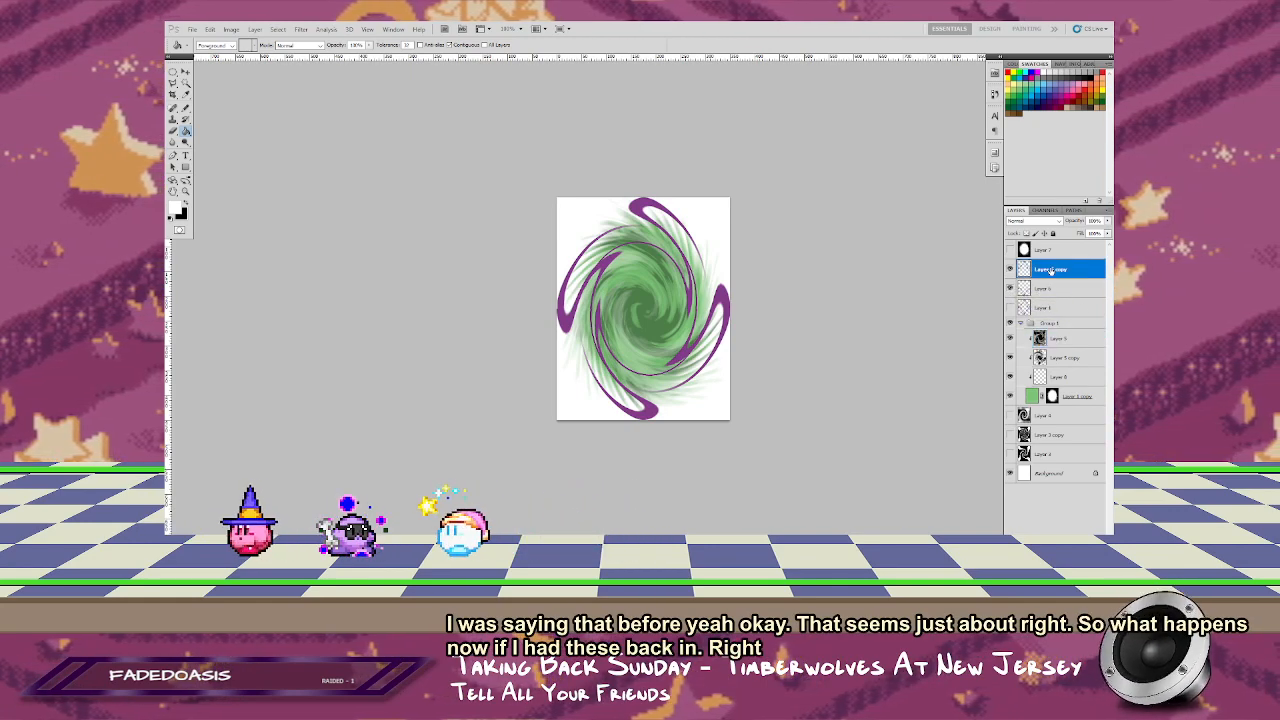
pyautogui.press('Delete')
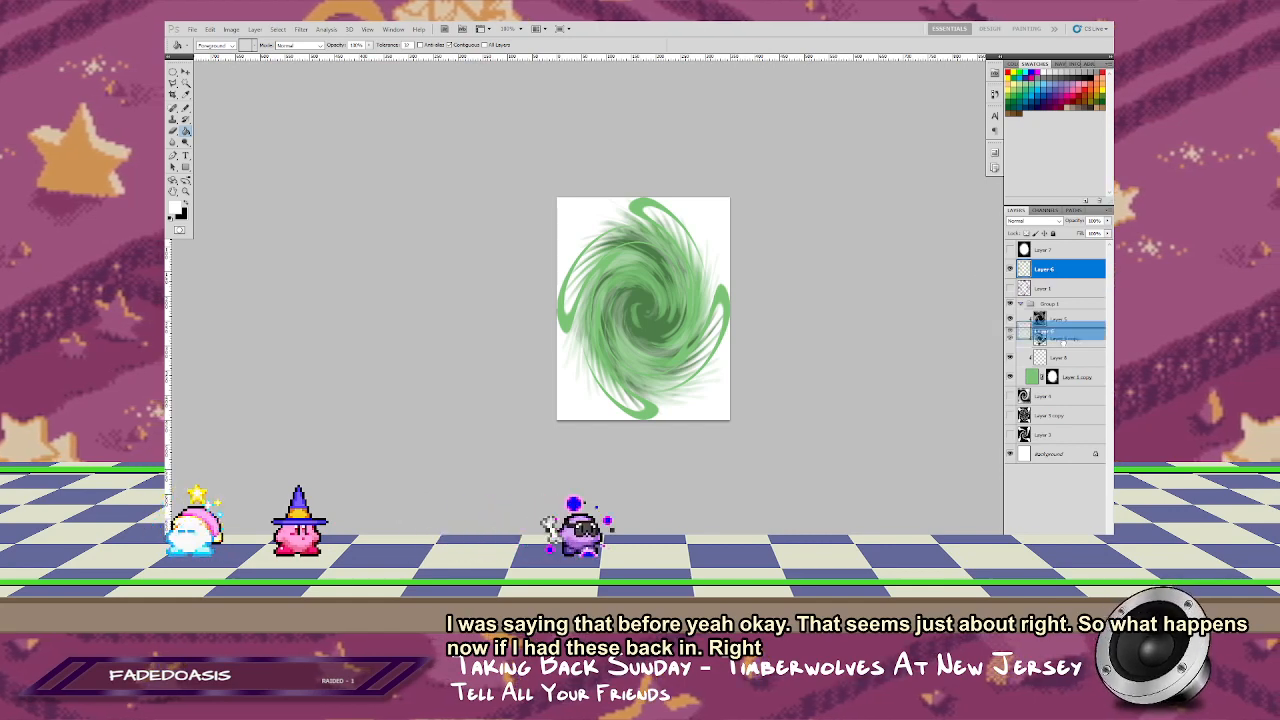
pyautogui.moveTo(1062, 338); pyautogui.dragTo(1081, 400)
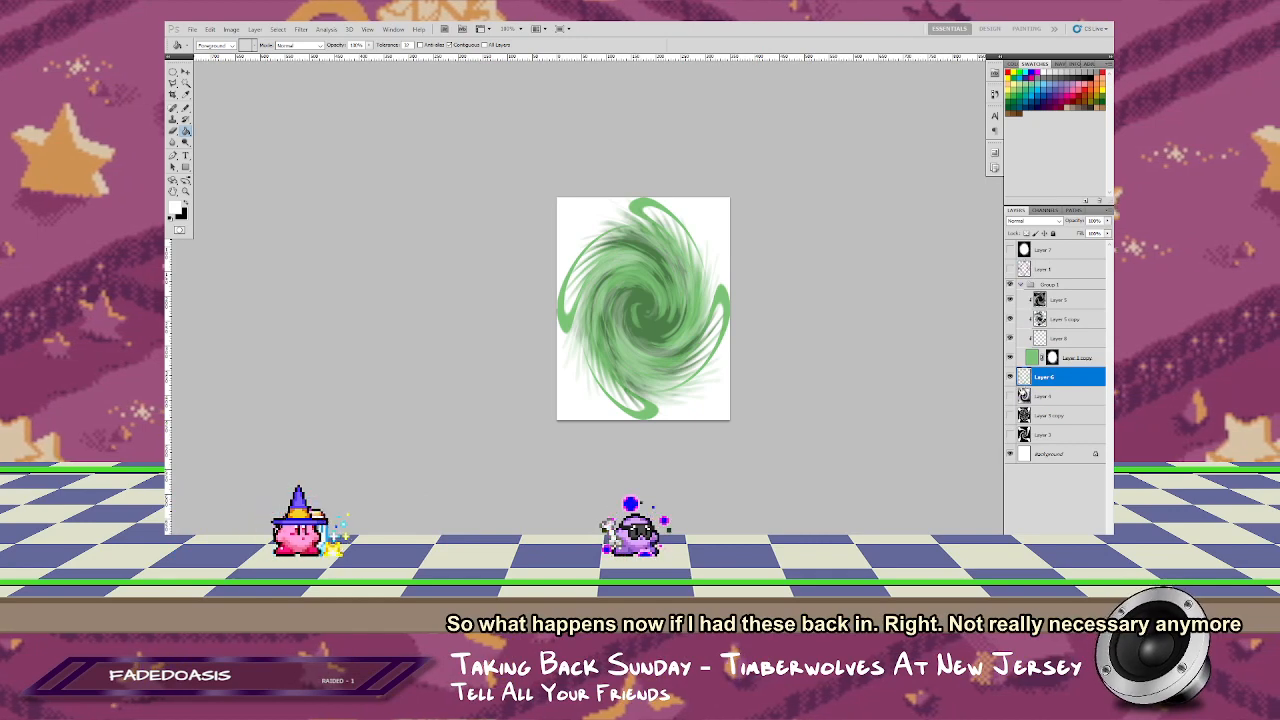
pyautogui.click(1010, 376)
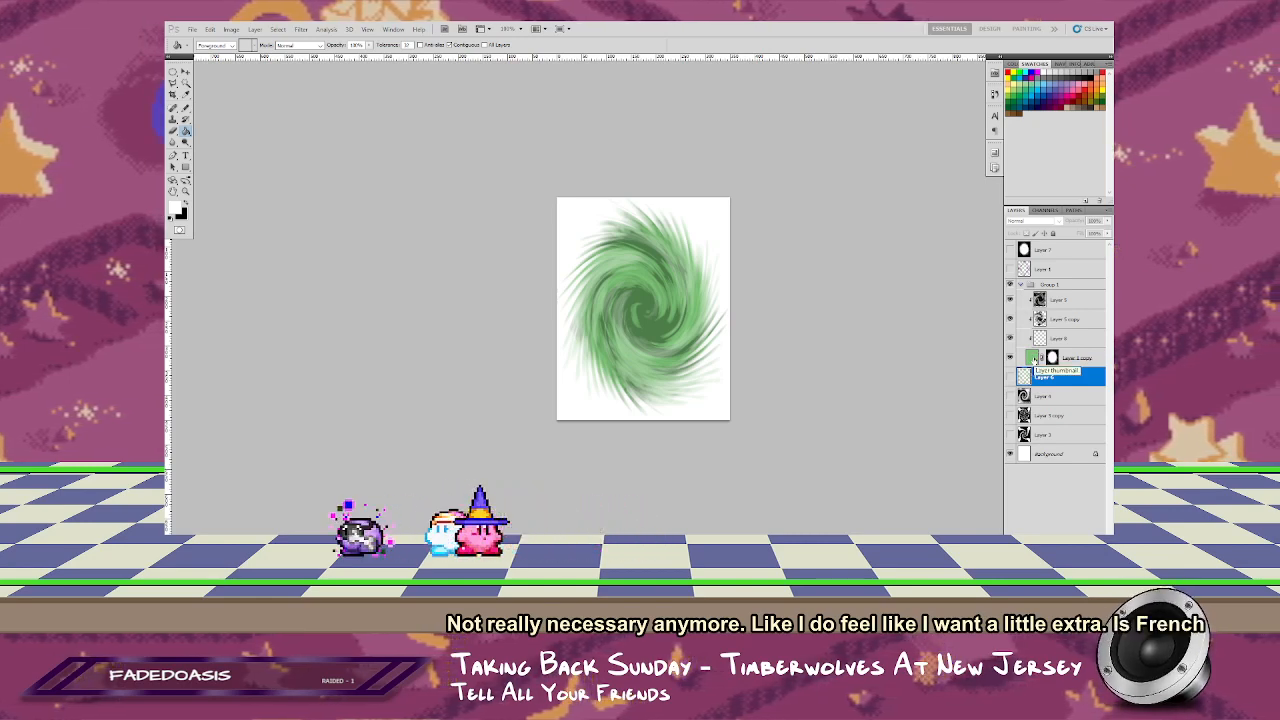
# Step: Duplicate the masked green layer beneath the portal group and restore the swirl layers' clipping inside the group
pyautogui.click(1034, 359)
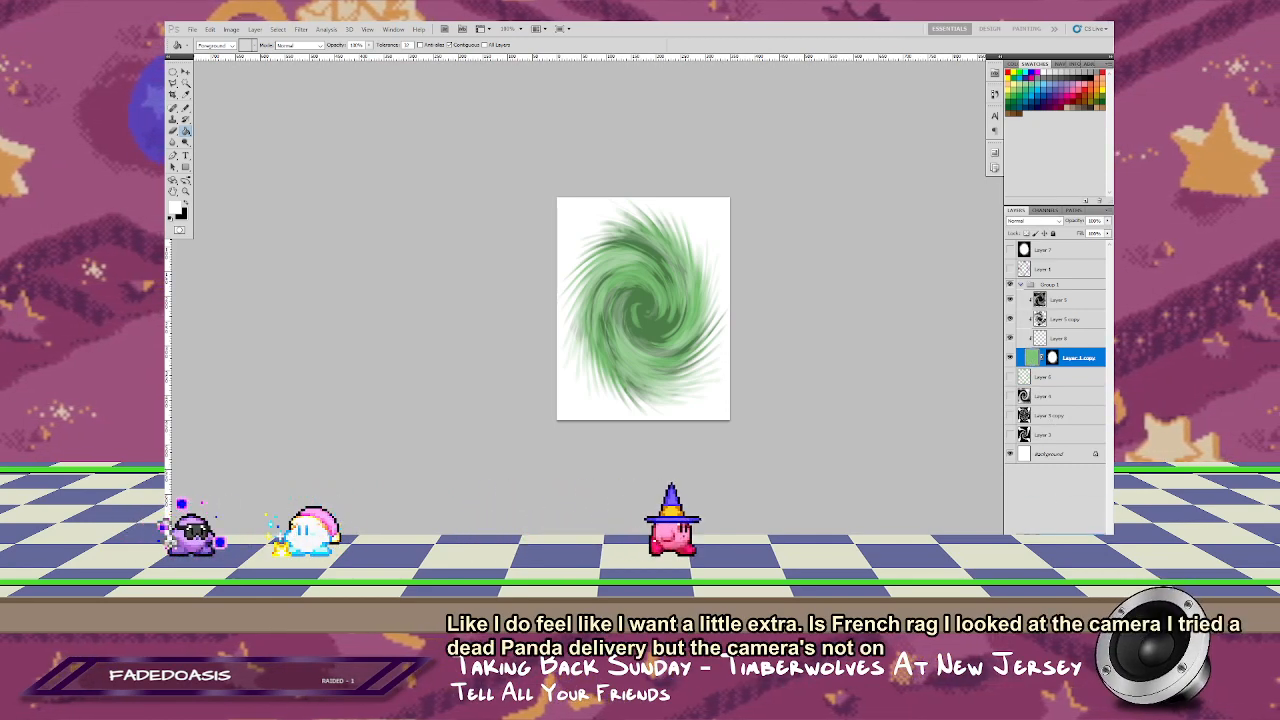
pyautogui.moveTo(1040, 357); pyautogui.dragTo(1038, 390)
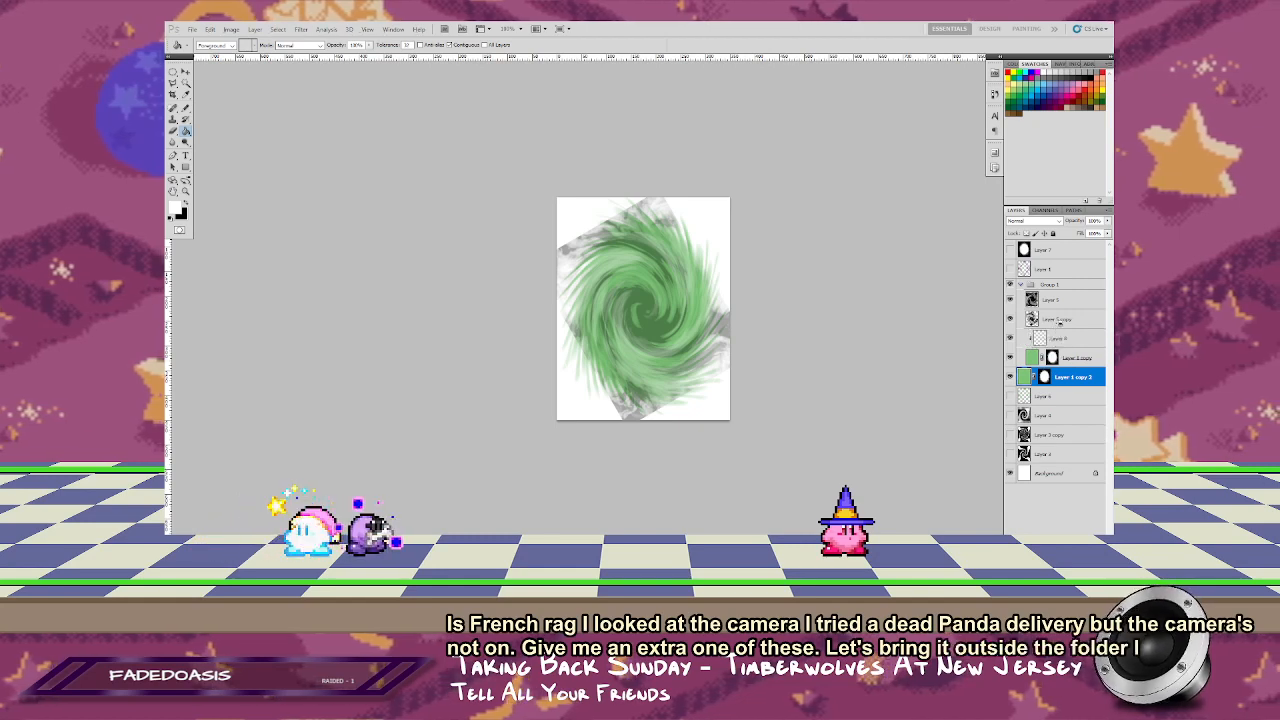
pyautogui.keyDown('alt'); pyautogui.click(1060, 328); pyautogui.keyUp('alt')
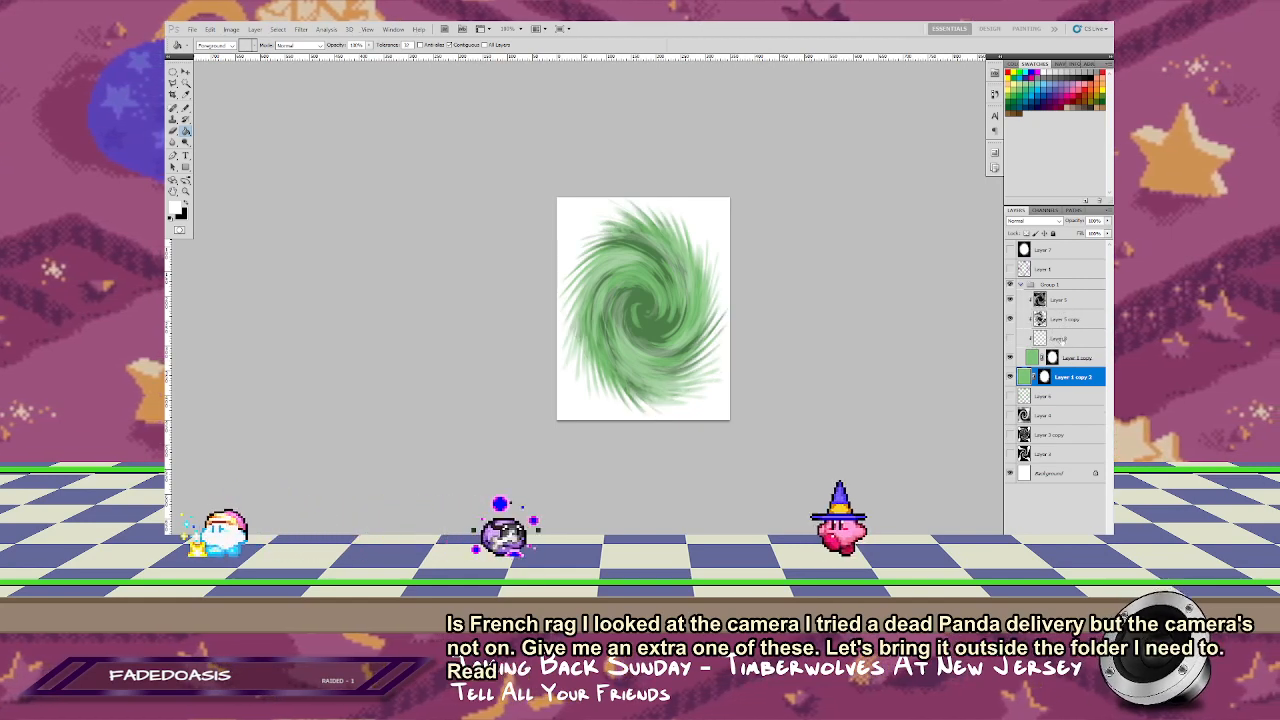
# Step: Delete the hidden, nearly empty layer clipped inside the portal group
pyautogui.moveTo(1062, 340); pyautogui.dragTo(1099, 540)
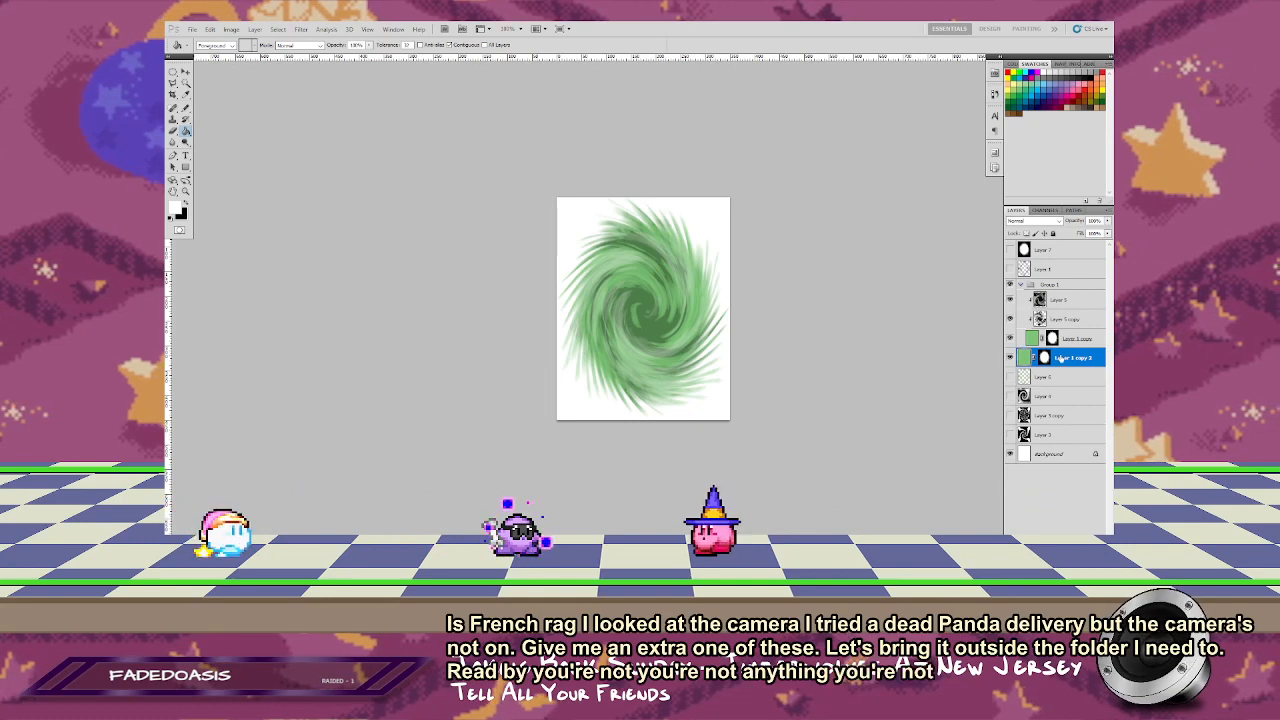
# Step: Try enlarging the masked green copy beneath the portal group and lowering its opacity for a fuzzy outer glow
pyautogui.hotkey('ctrl', 't')
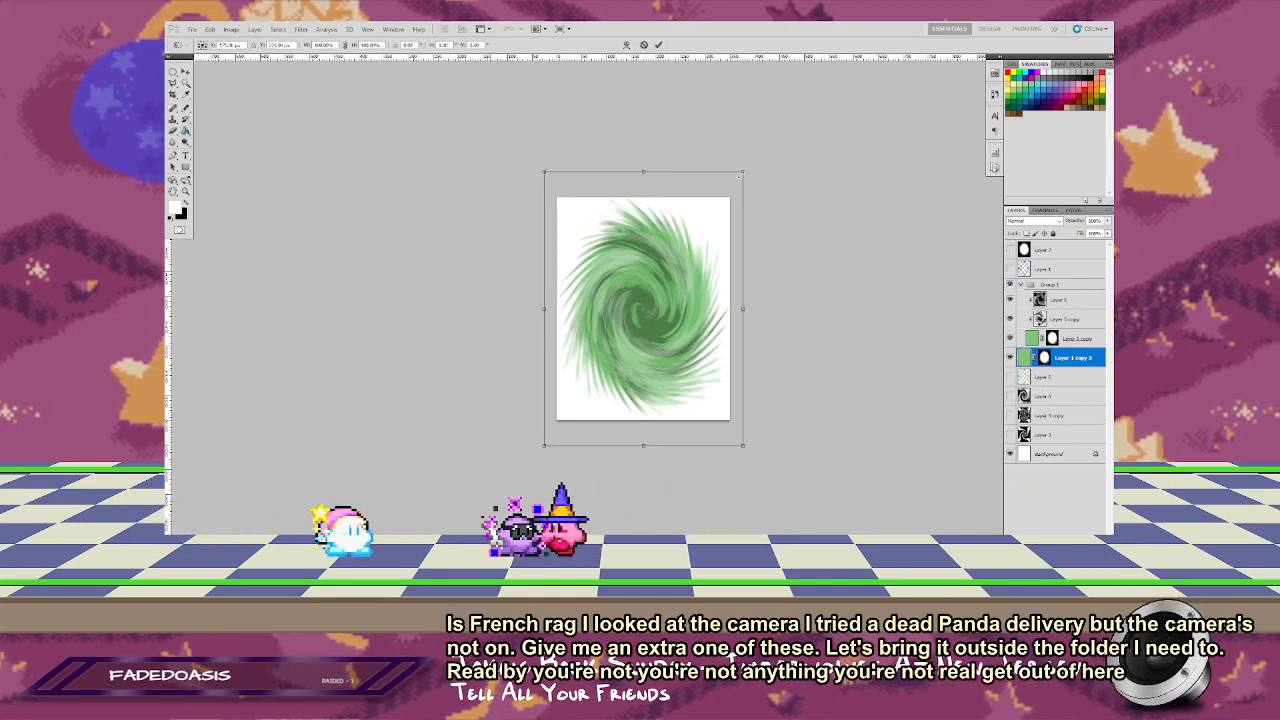
pyautogui.moveTo(754, 170)
pyautogui.mouseDown()
pyautogui.moveTo(764, 190)
pyautogui.moveTo(778, 173)
pyautogui.mouseUp()
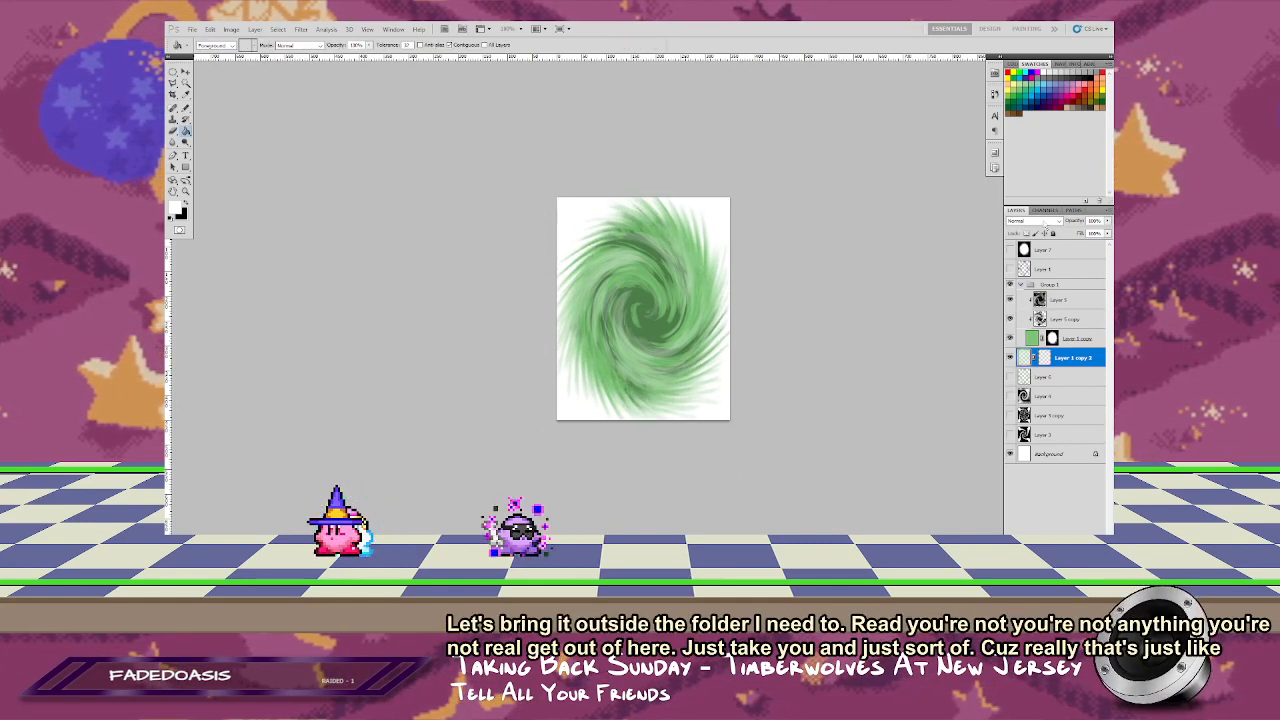
pyautogui.moveTo(1077, 255); pyautogui.dragTo(1086, 254)
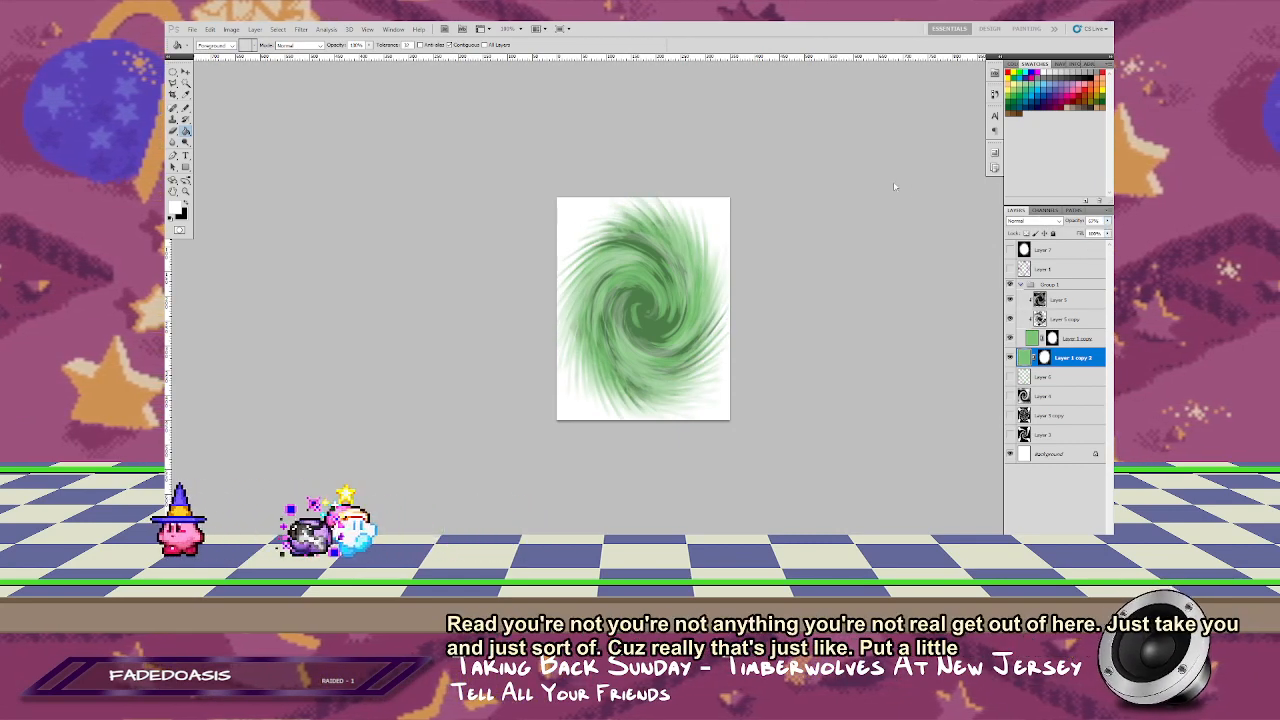
# Step: Delete the masked green copy beneath the portal group and hide the white background layer
pyautogui.hotkey('ctrl', 'z')
pyautogui.moveTo(1063, 355); pyautogui.dragTo(1099, 543)
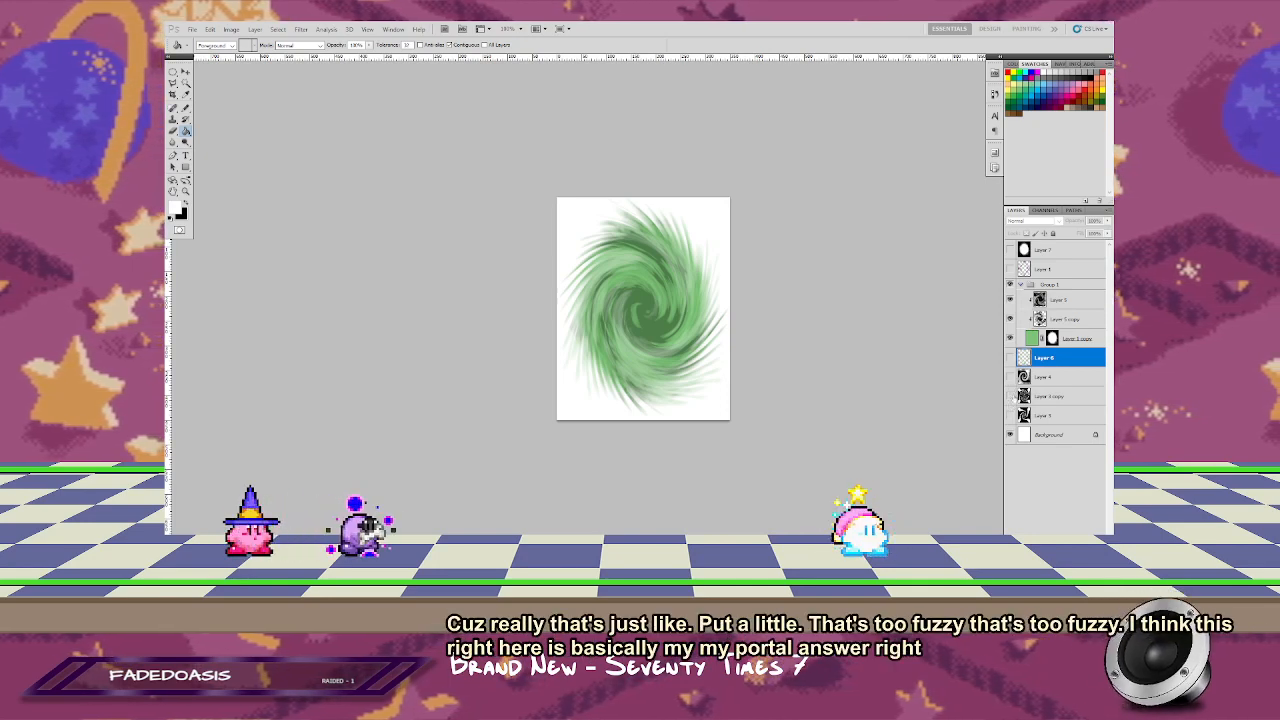
pyautogui.click(1010, 435)
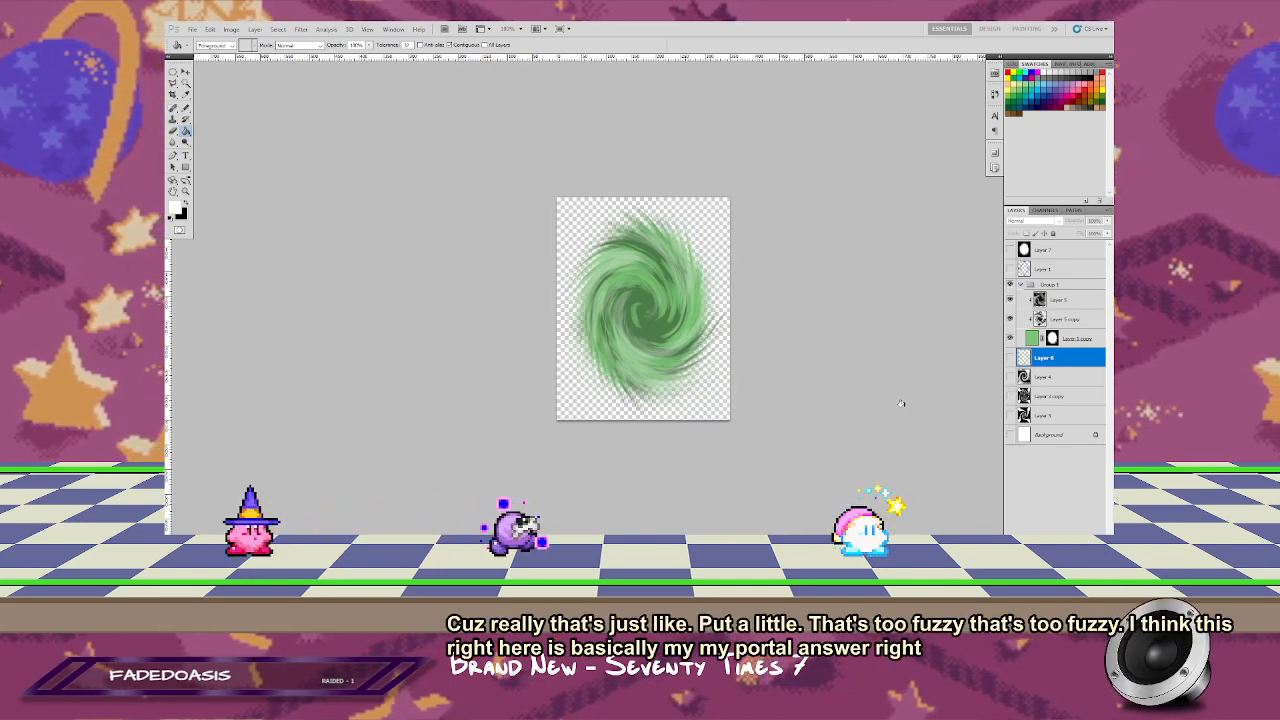
# Step: Save the layered document as a Photoshop file named portal in the folder with the comic pages
pyautogui.hotkey('ctrl', 's')
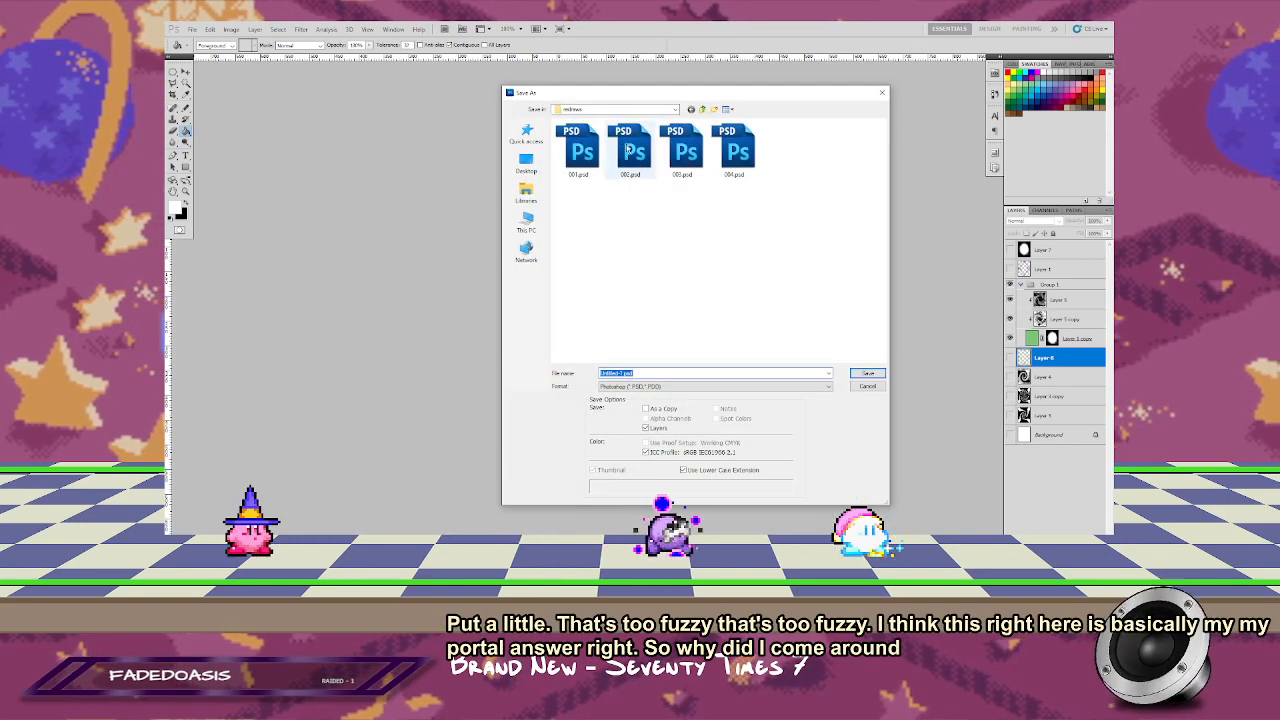
pyautogui.write('portal')
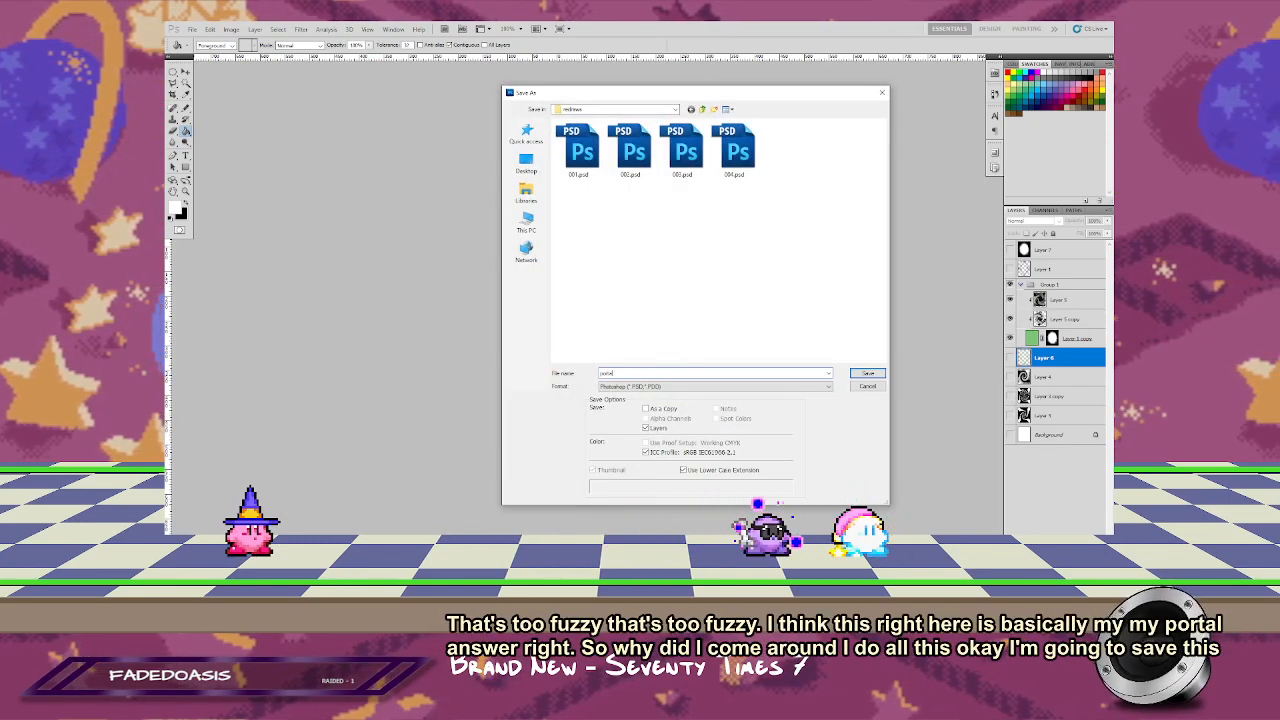
pyautogui.click(866, 373)
pyautogui.press('Return')
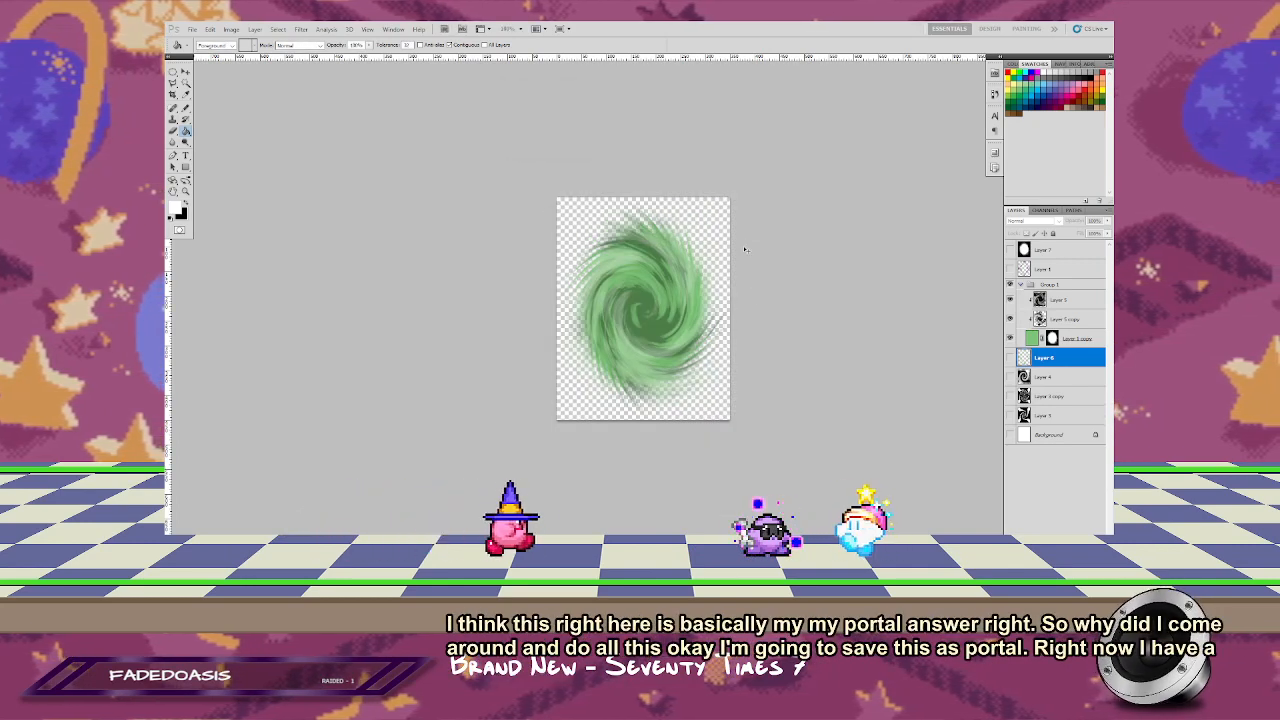
# Step: Save a transparent PNG copy of the portal as portal.png with no interlacing
pyautogui.hotkey('ctrl', 'shift', 's')
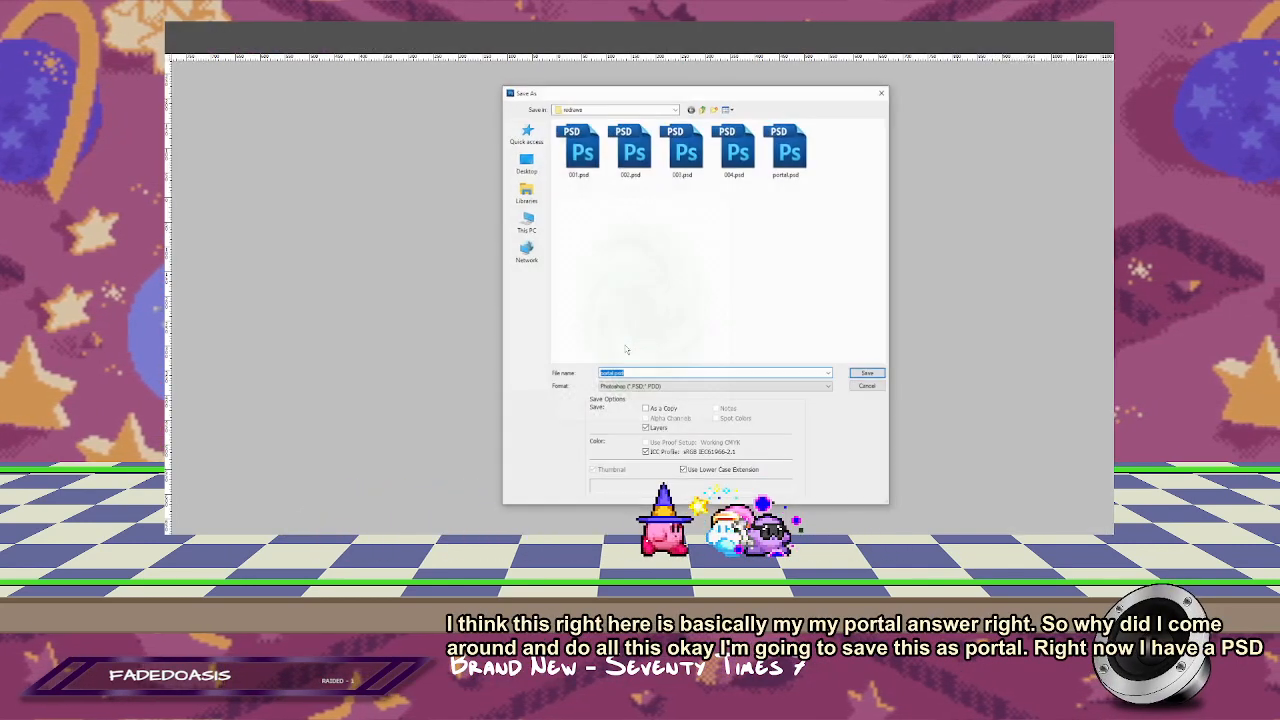
pyautogui.click(714, 386)
pyautogui.click(680, 492)
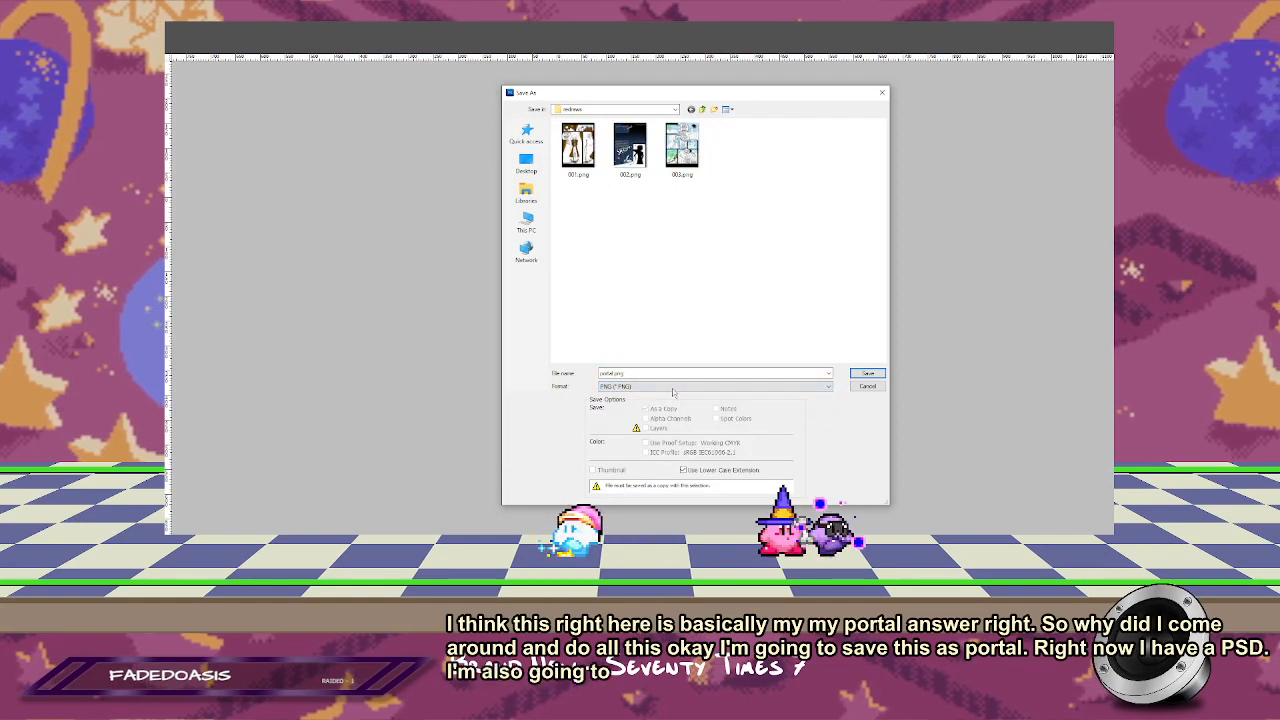
pyautogui.click(866, 373)
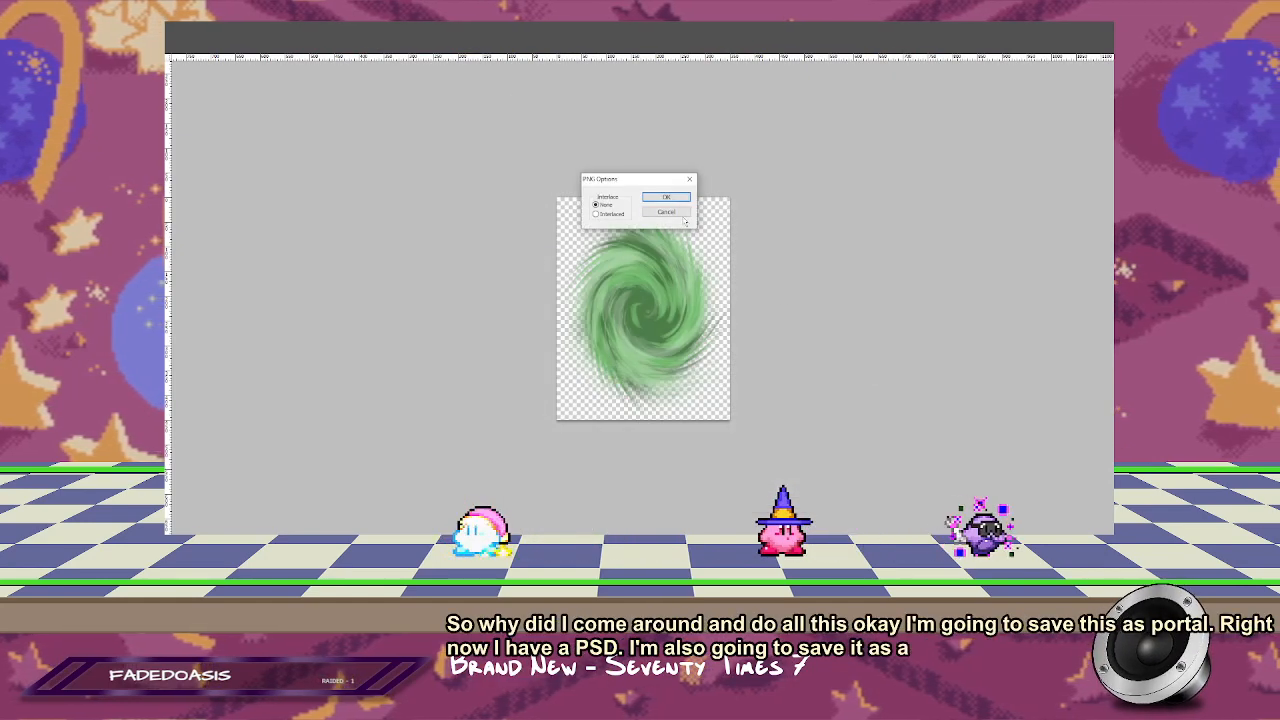
pyautogui.press('Return')
pyautogui.hotkey('alt', 'Tab')
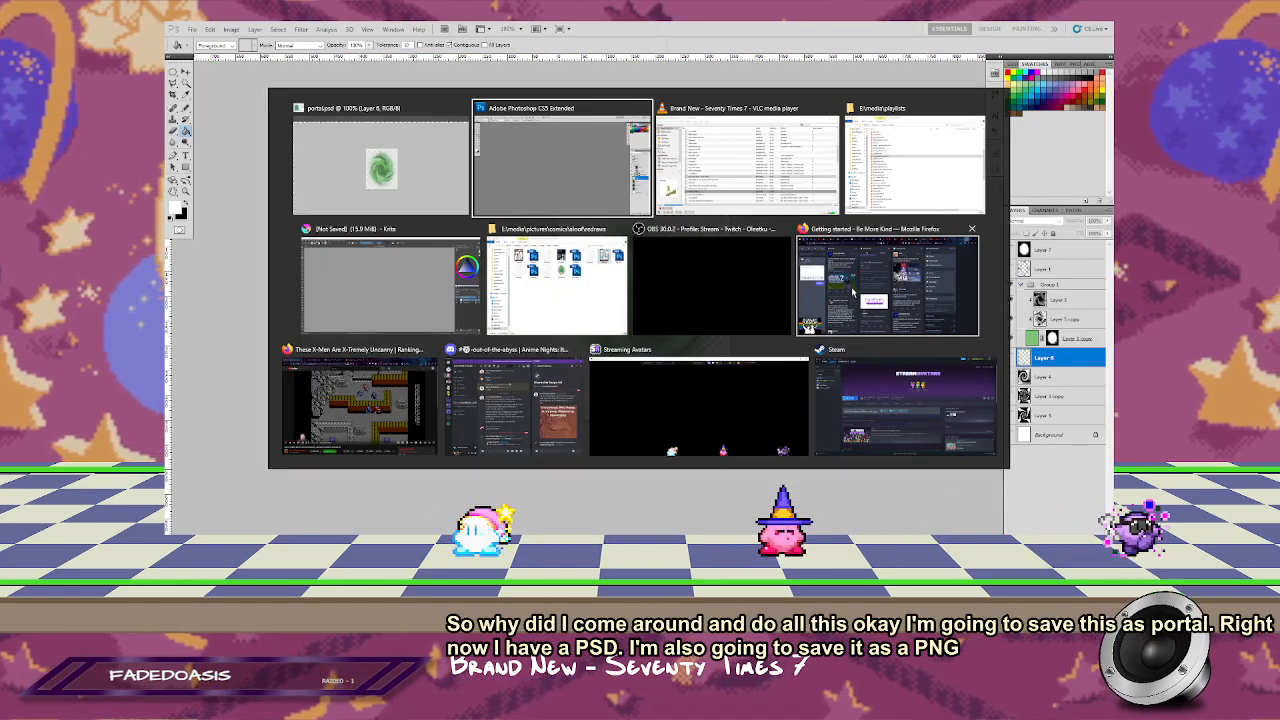
pyautogui.click(397, 154)
pyautogui.hotkey('alt', 'Tab')
pyautogui.click(540, 158)
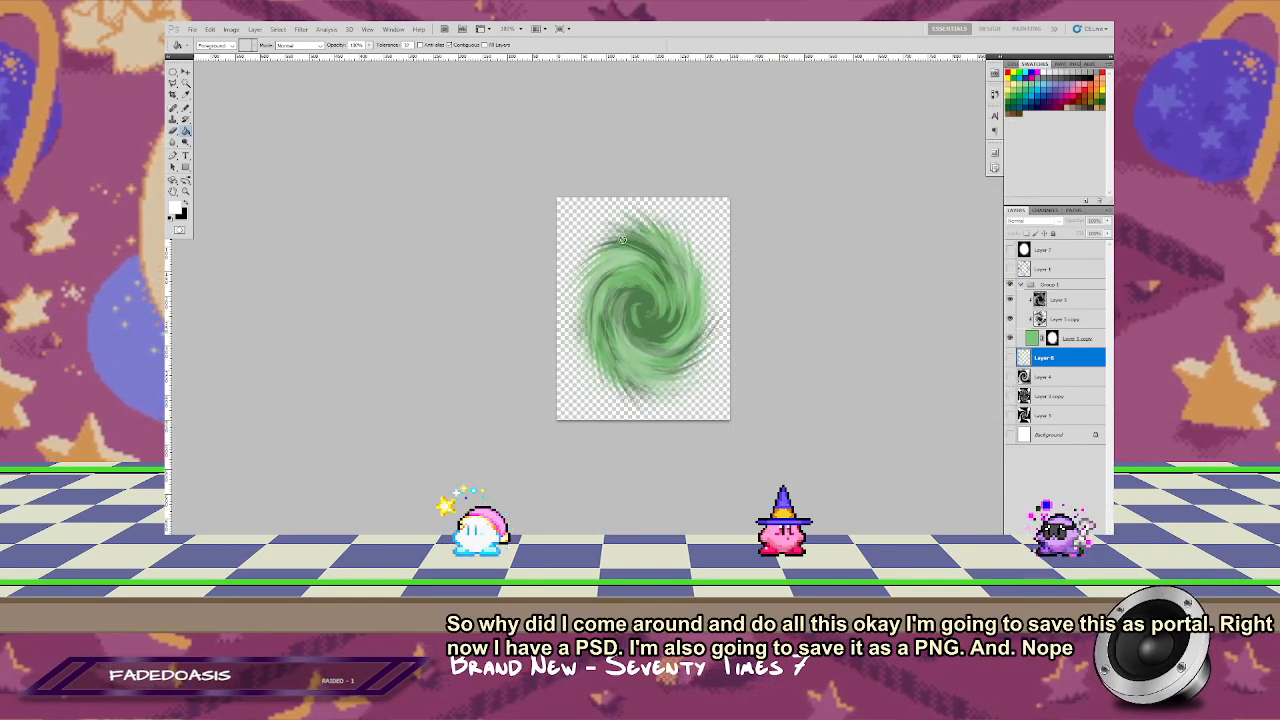
pyautogui.hotkey('alt', 'Tab')
pyautogui.click(385, 288)
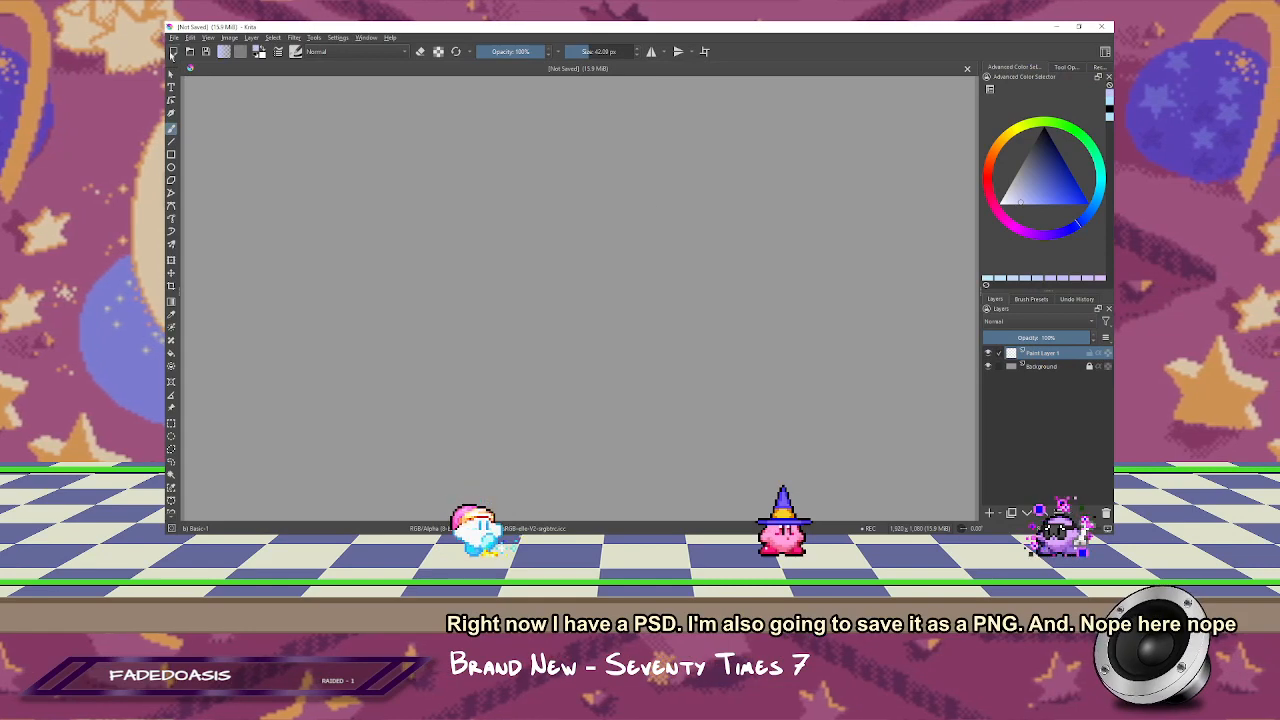
pyautogui.hotkey('alt', 'Tab')
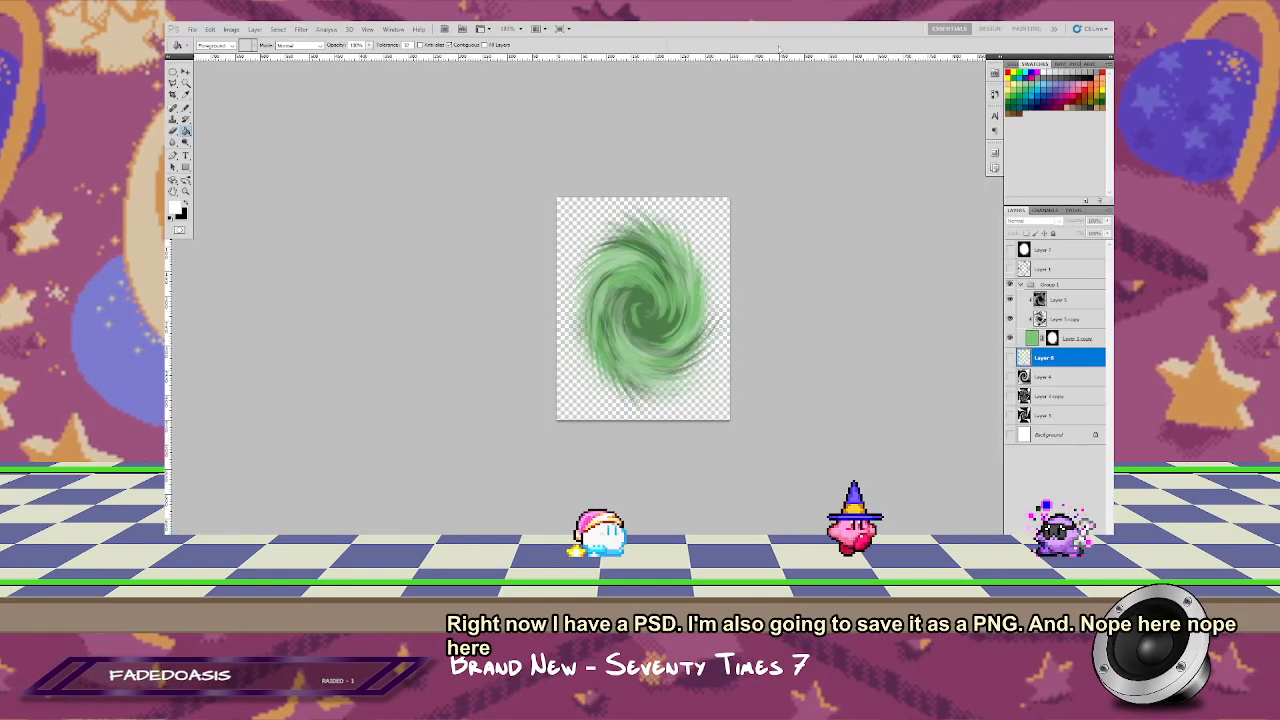
# Step: Return to the standard windowed screen mode and bring up the 004.psd comic page
pyautogui.press('f')
pyautogui.press('f')
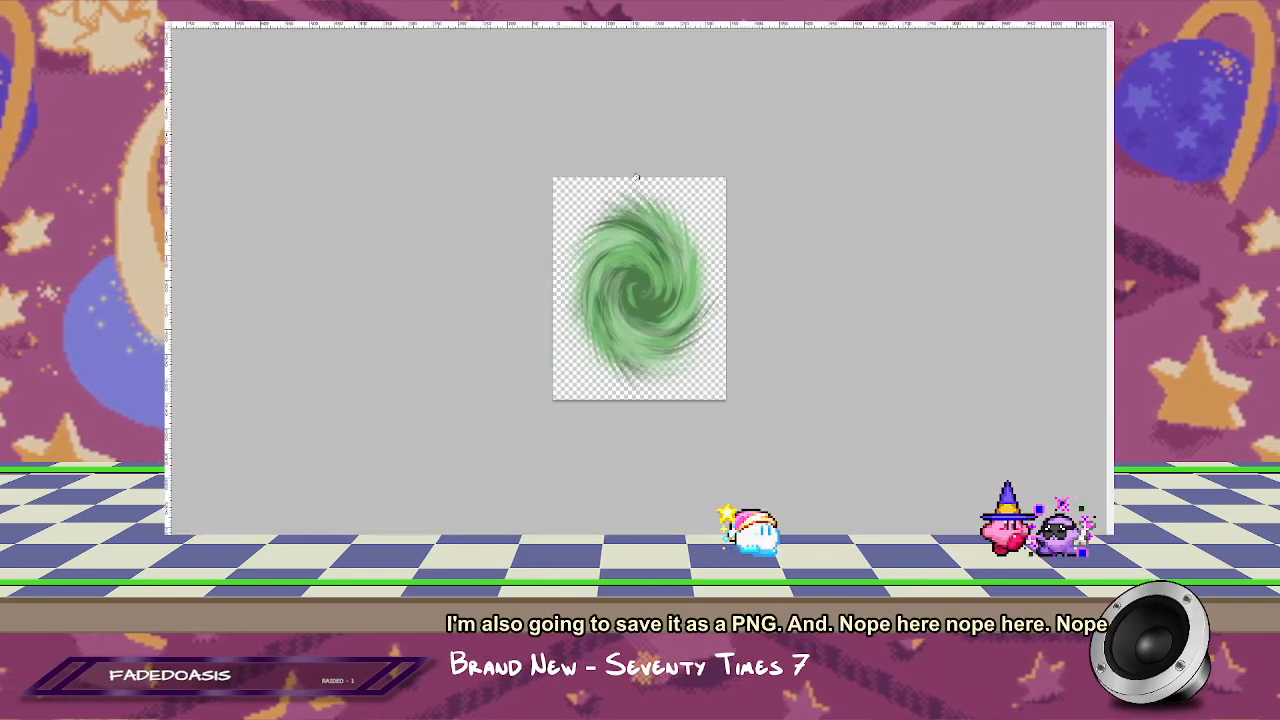
pyautogui.click(730, 83)
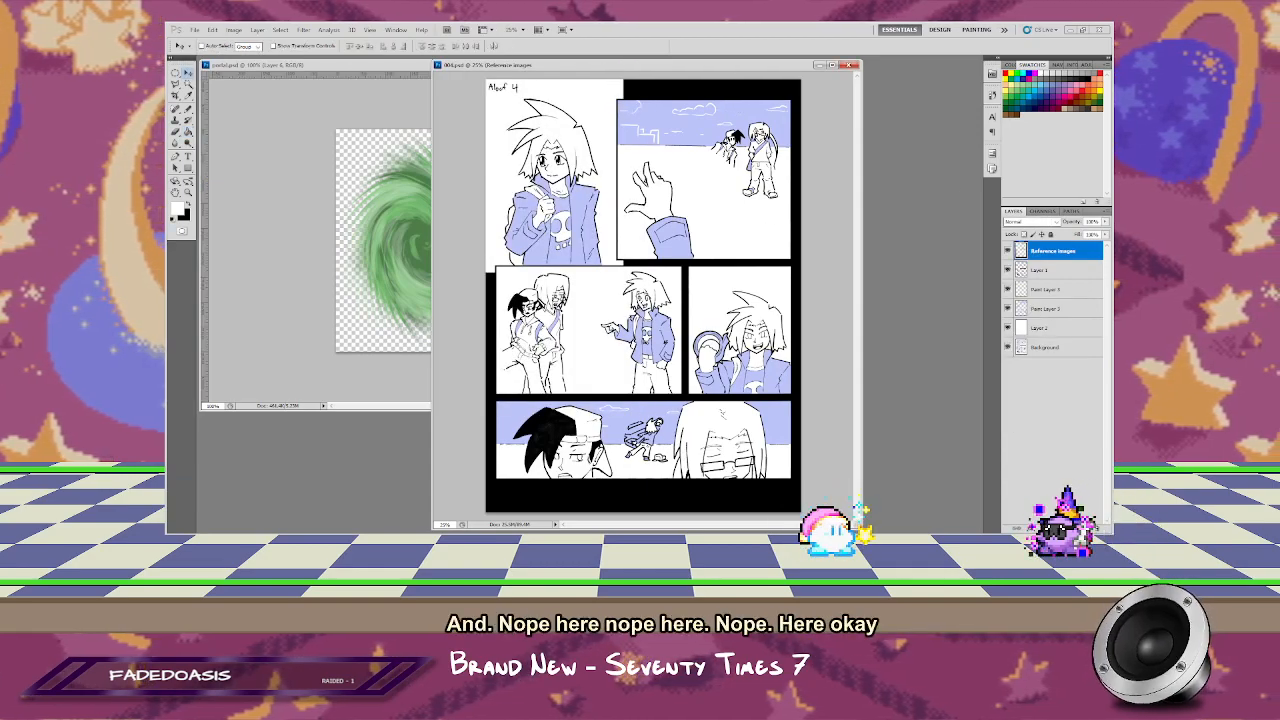
# Step: Open portal.png and try placing its portal as a new layer on the 004.psd comic page
pyautogui.hotkey('ctrl', 'o')
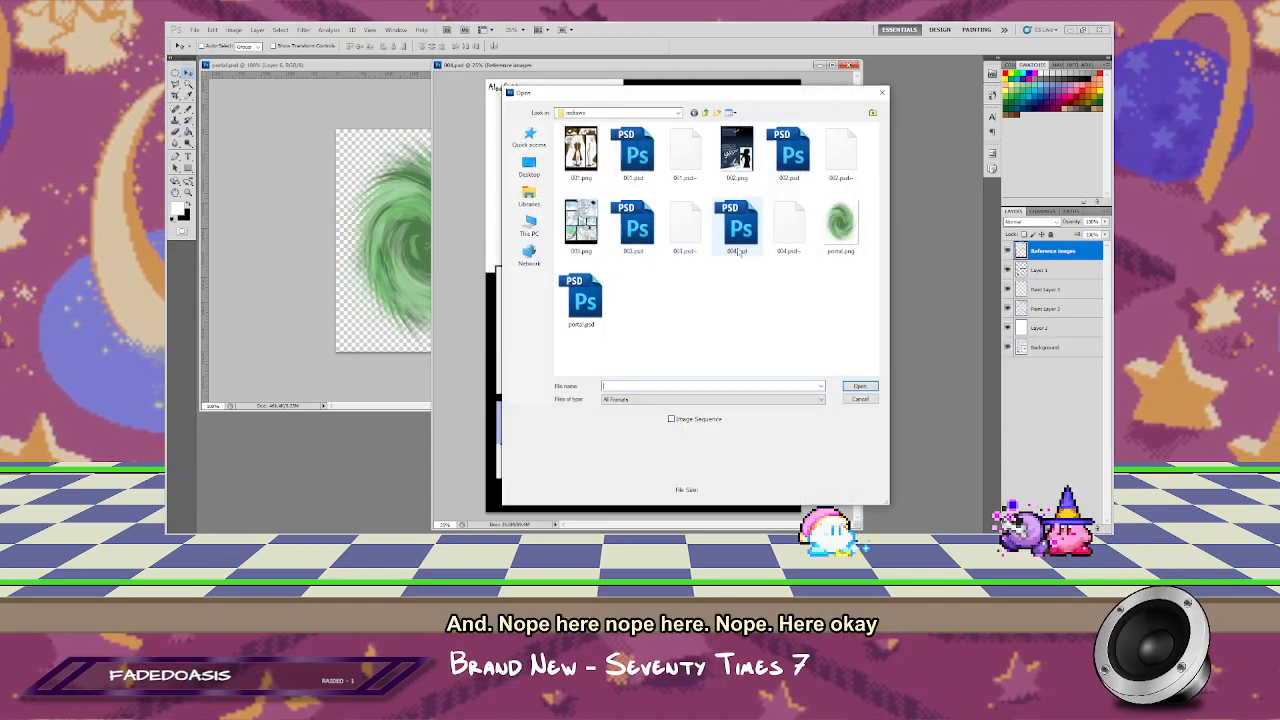
pyautogui.click(842, 225)
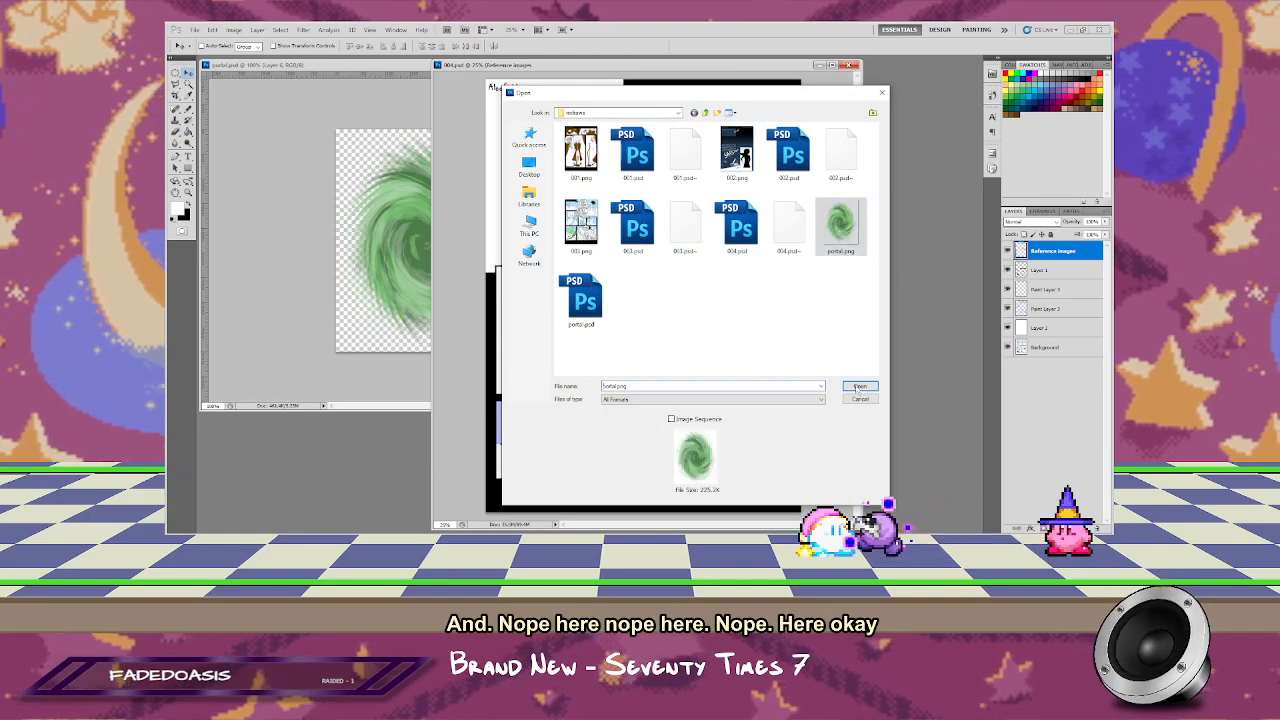
pyautogui.click(860, 386)
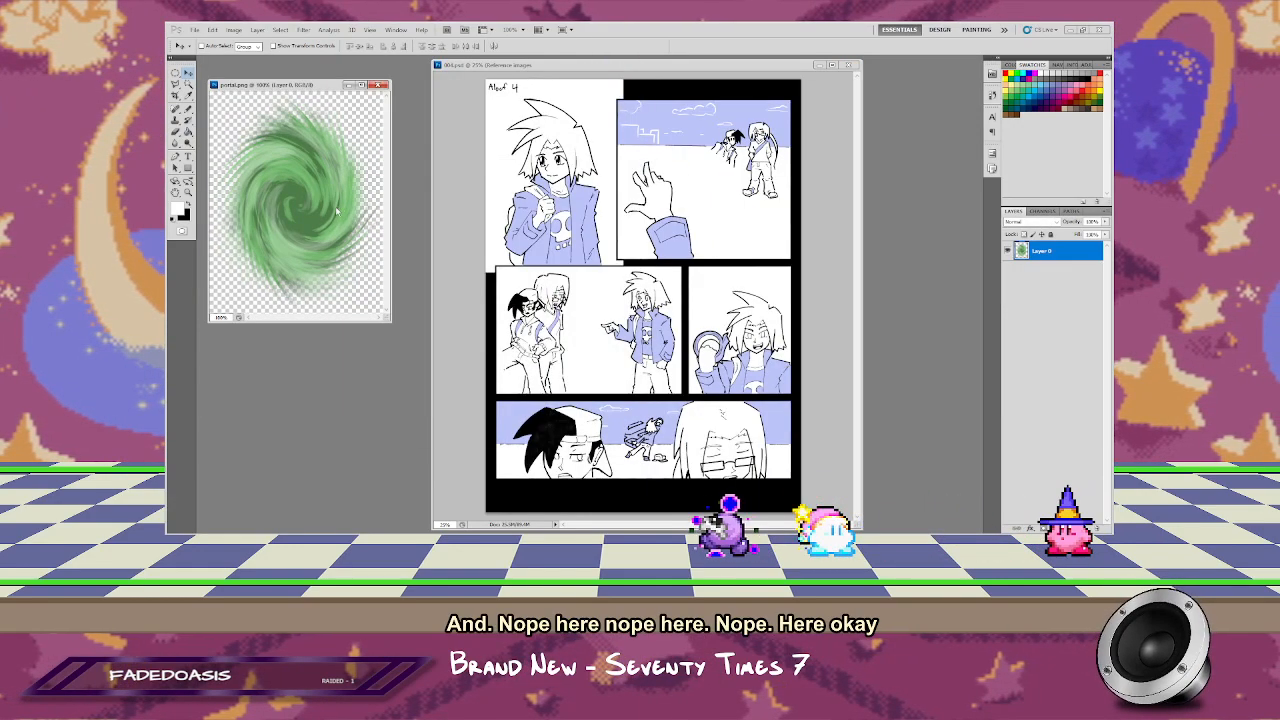
pyautogui.moveTo(343, 207); pyautogui.dragTo(686, 357)
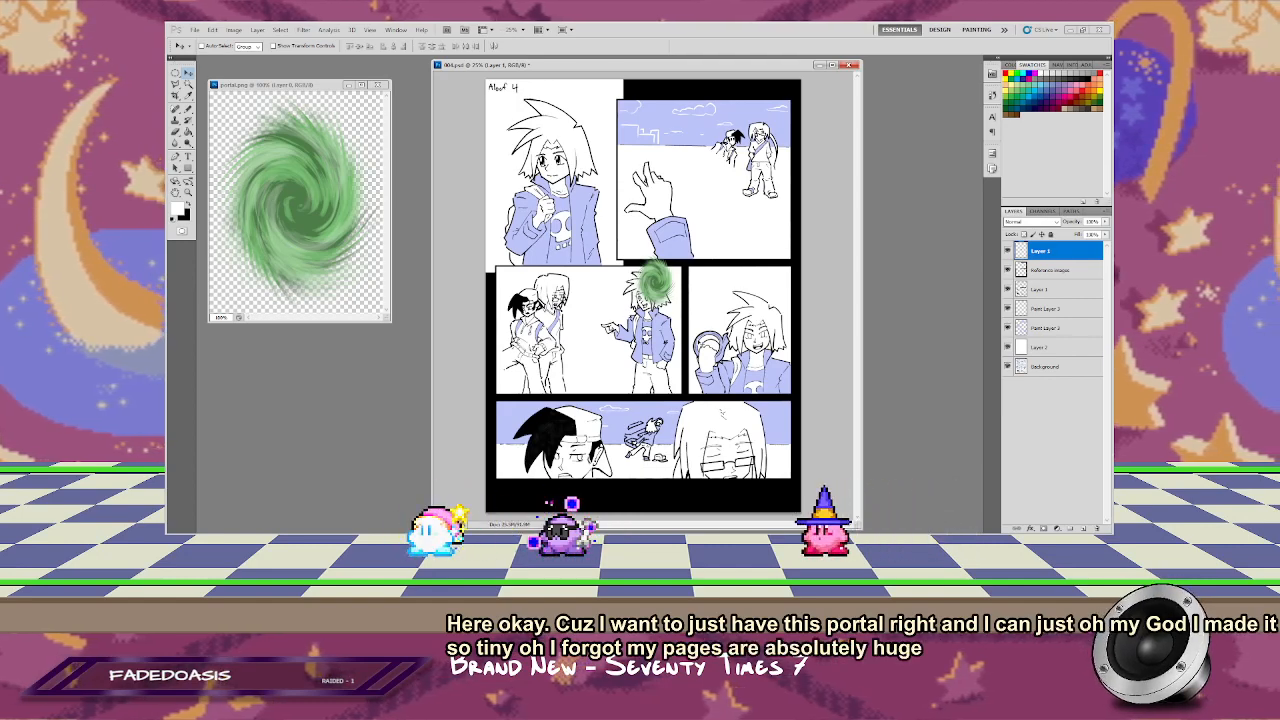
# Step: Resize the portal.png image to 800 pixels wide with constrained proportions, using Bicubic Smoother resampling
pyautogui.click(279, 84)
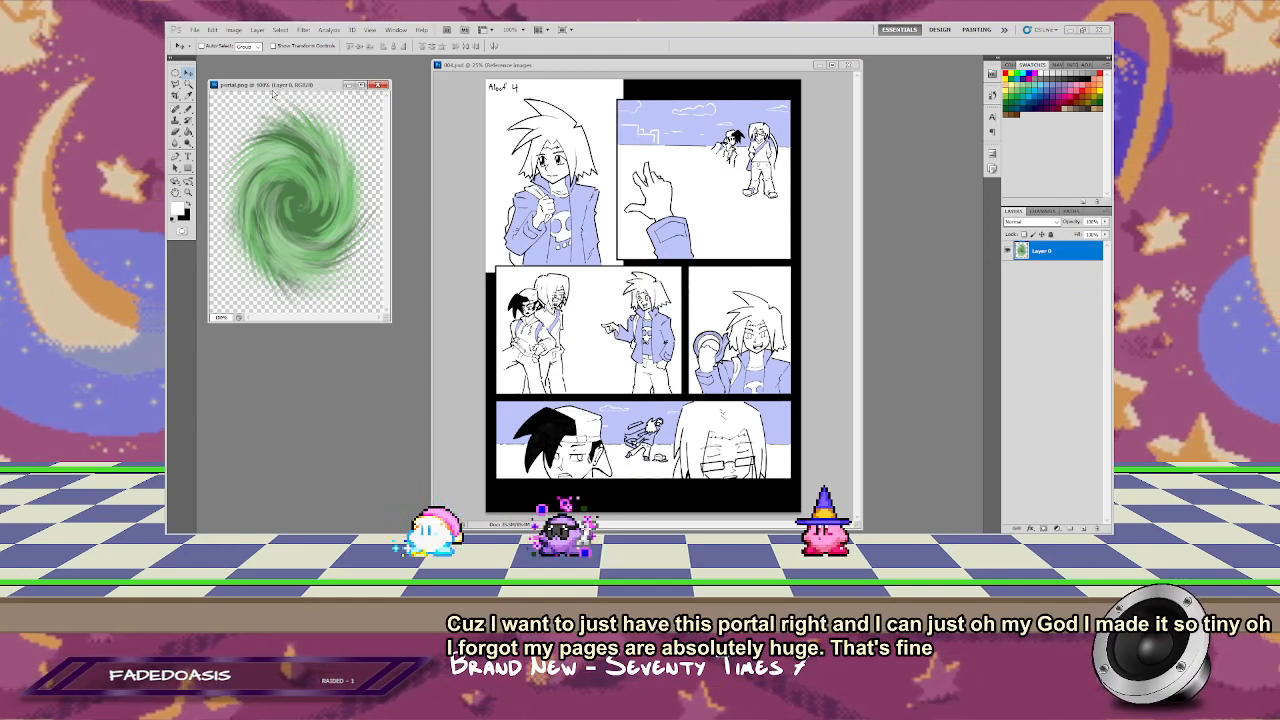
pyautogui.click(233, 29)
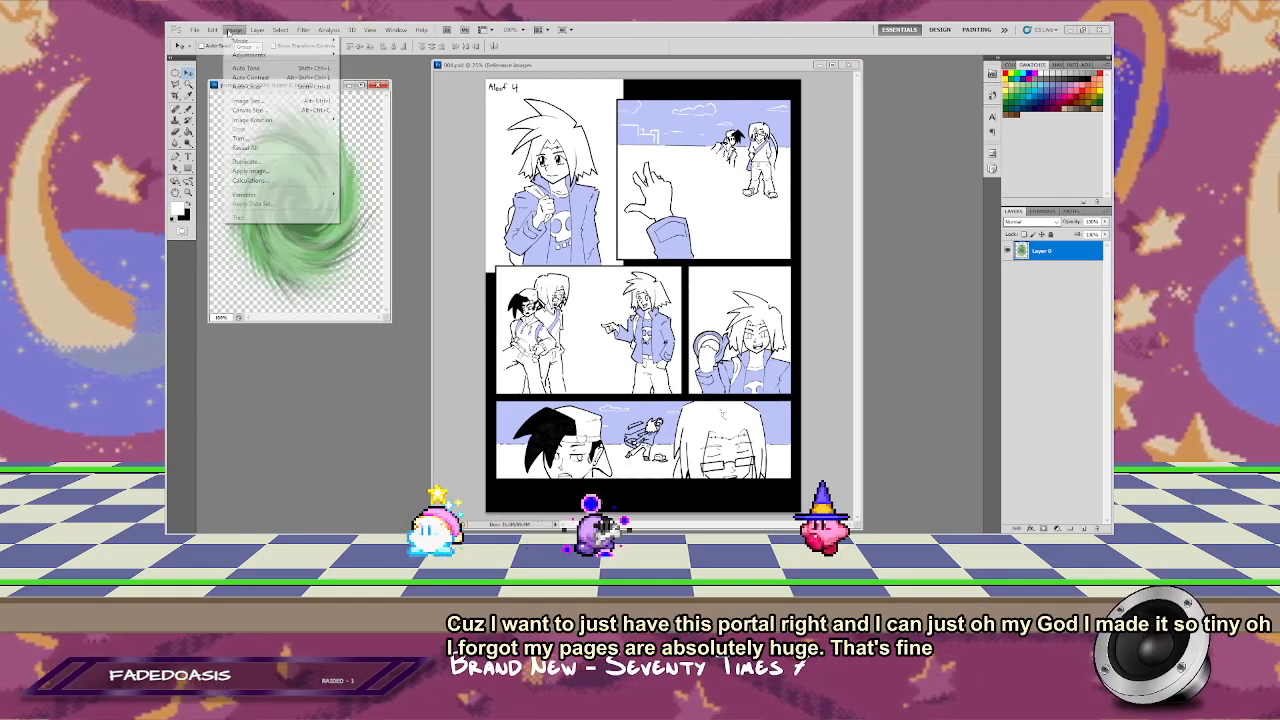
pyautogui.click(262, 100)
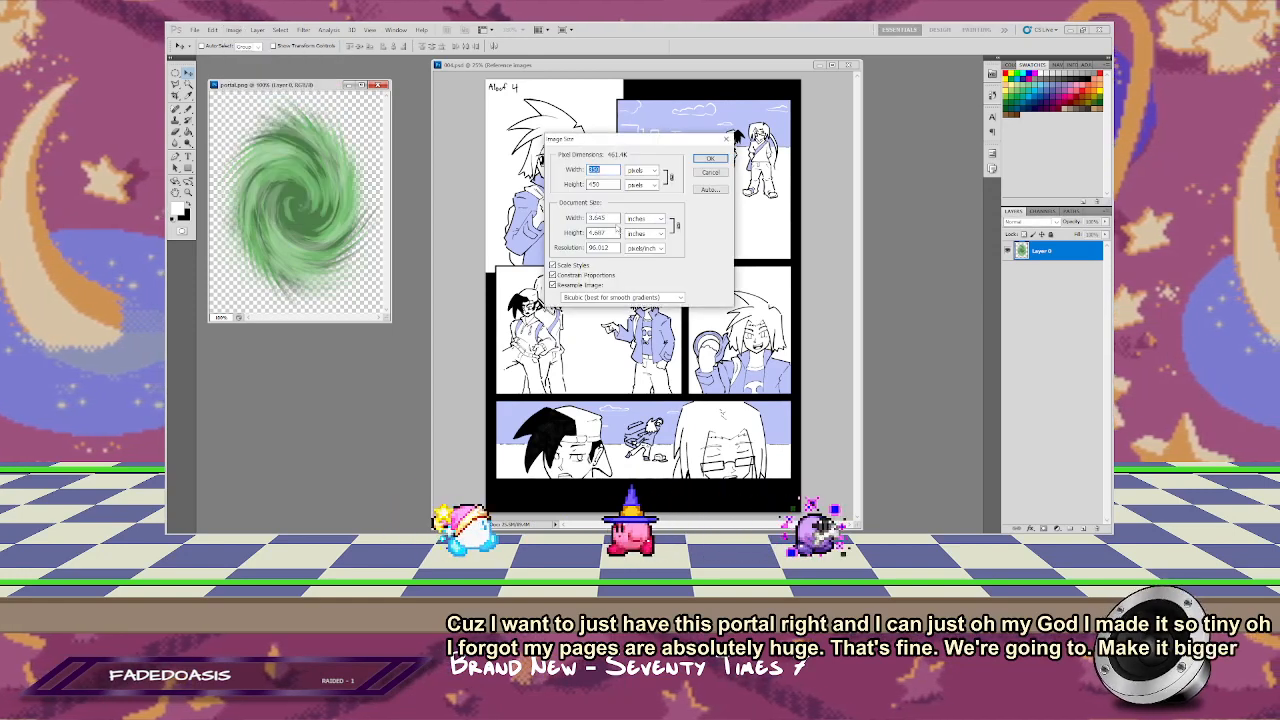
pyautogui.press('Tab')
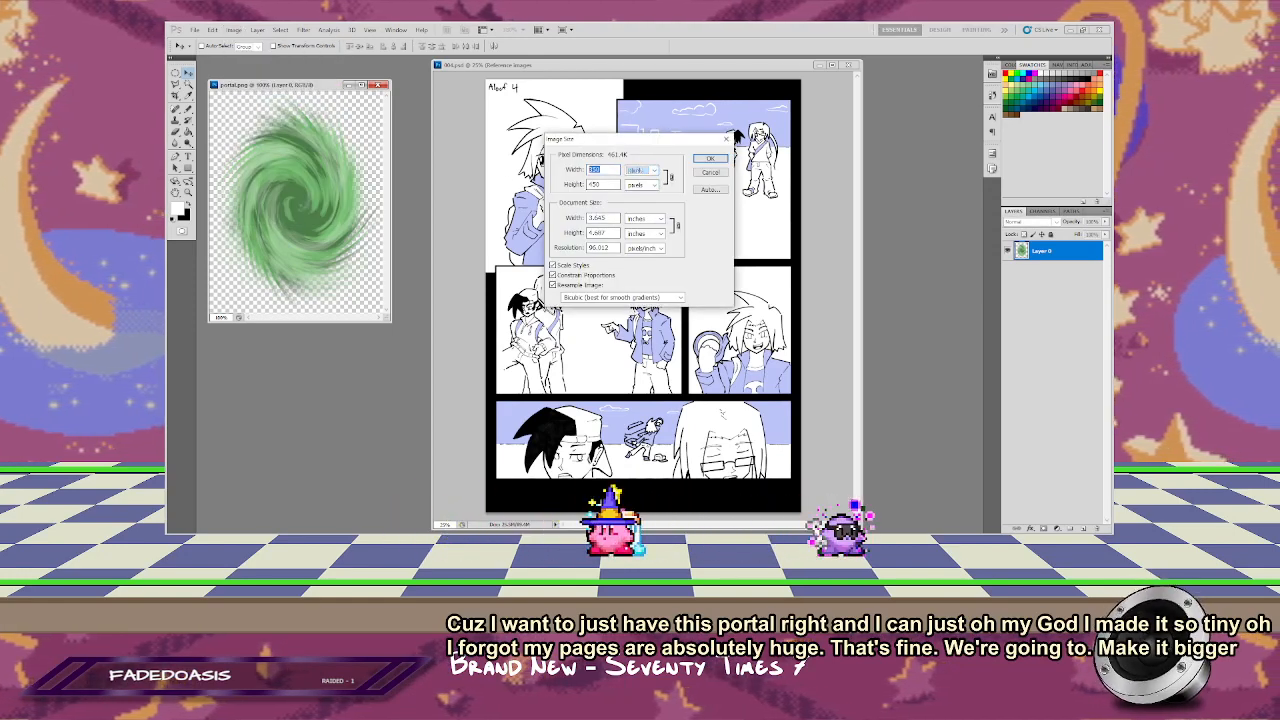
pyautogui.write('800')
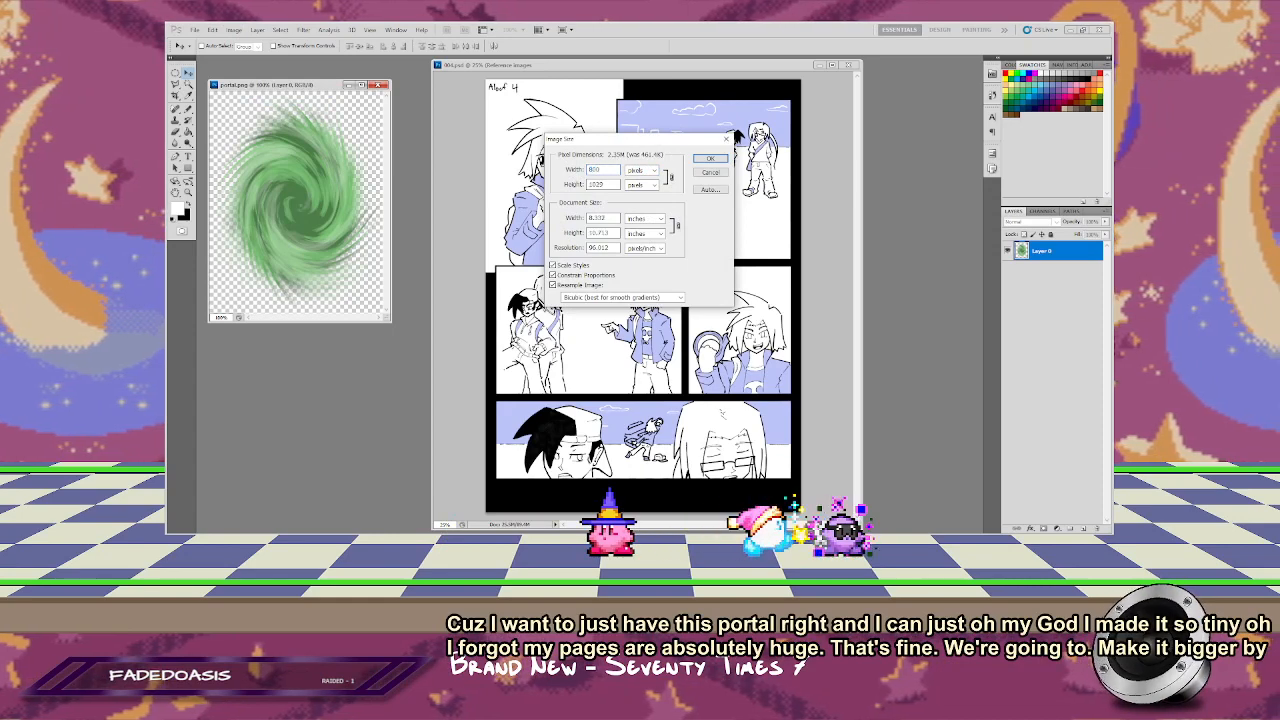
pyautogui.click(584, 298)
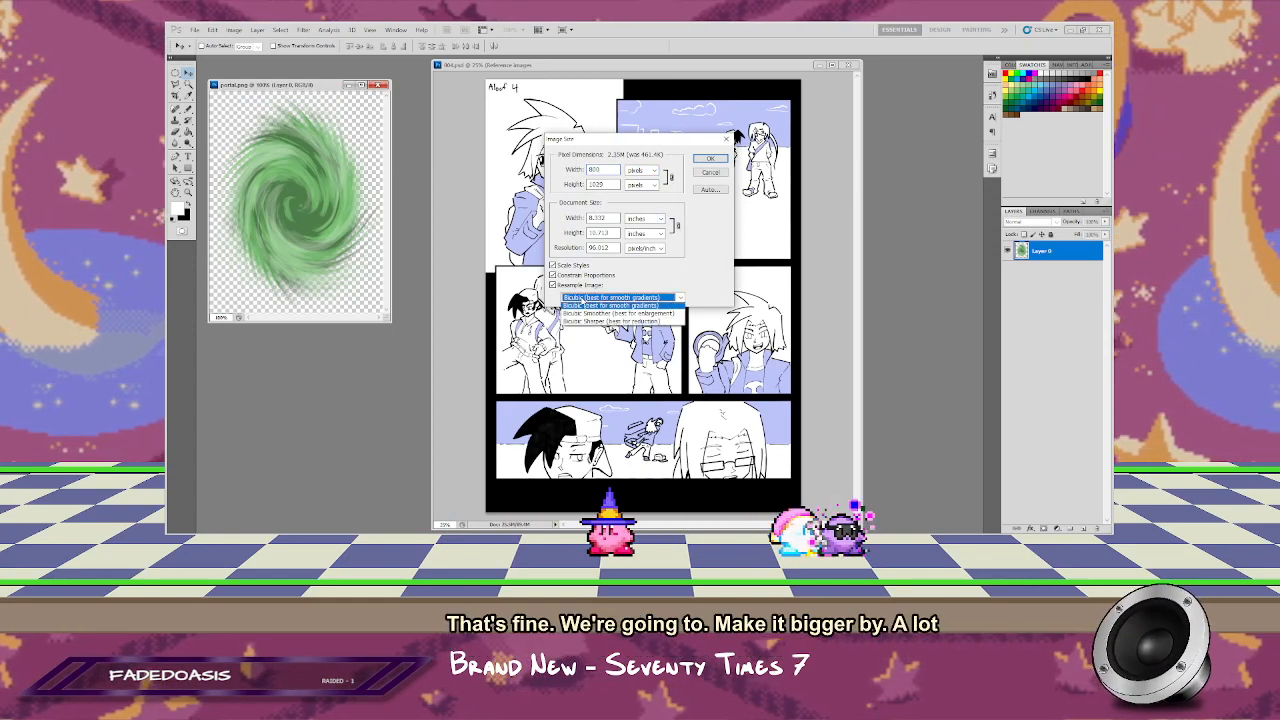
pyautogui.click(666, 331)
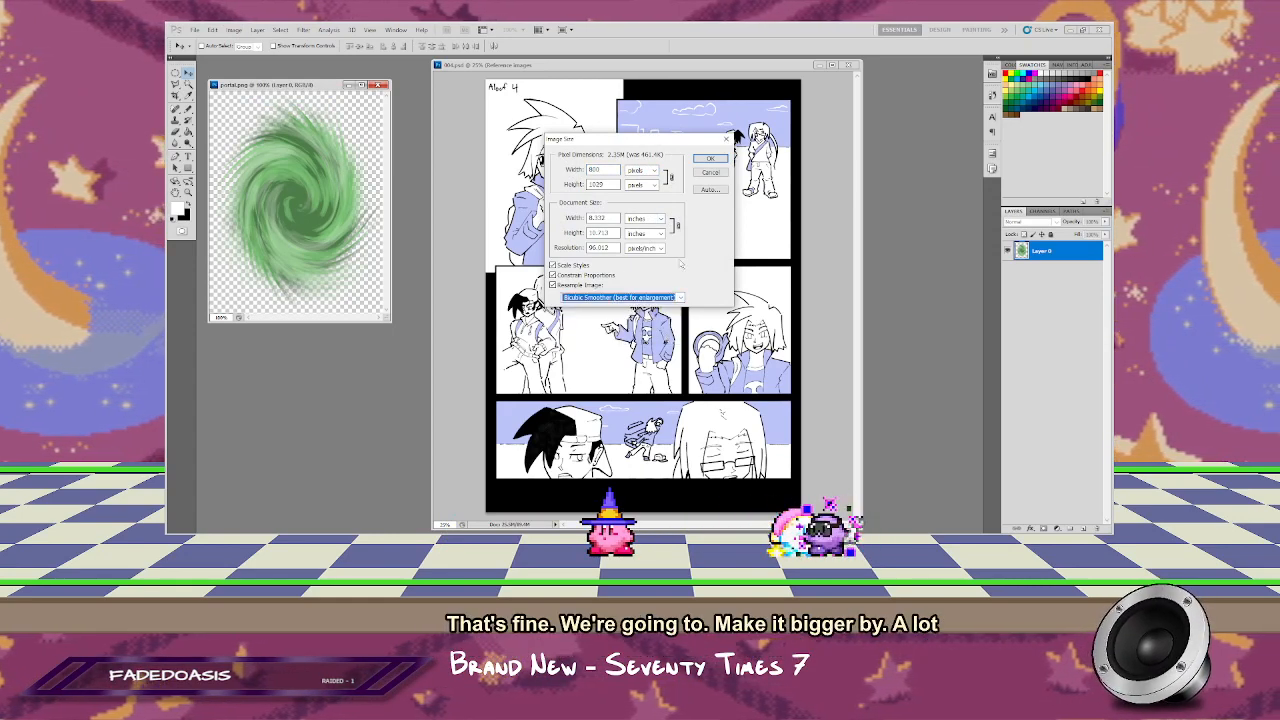
pyautogui.click(707, 160)
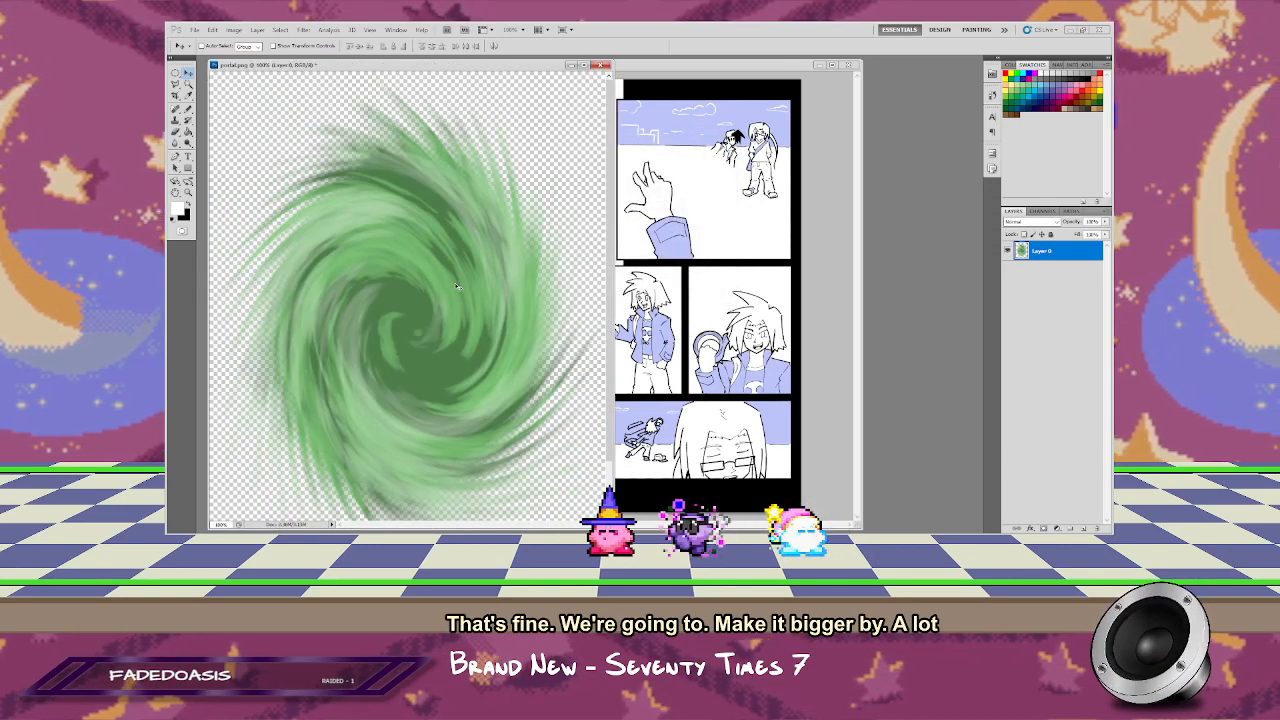
# Step: Apply a Sharpen filter to the enlarged portal image
pyautogui.click(303, 29)
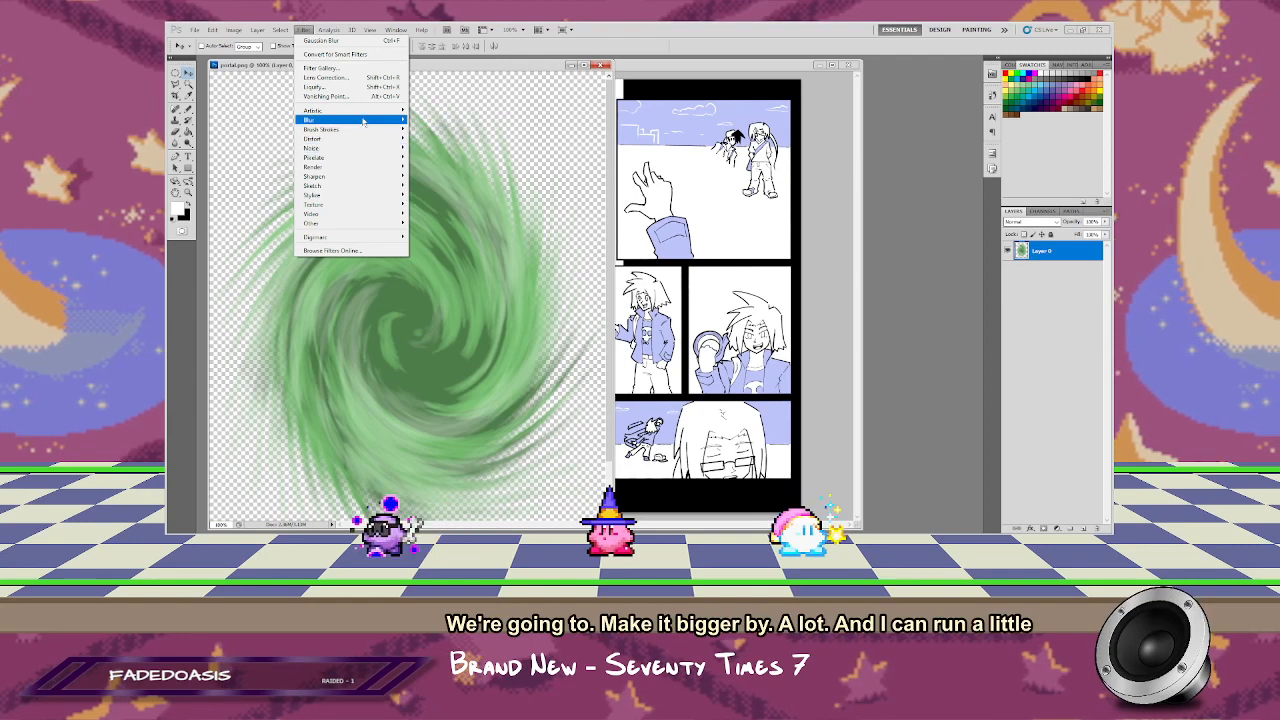
pyautogui.moveTo(368, 170)
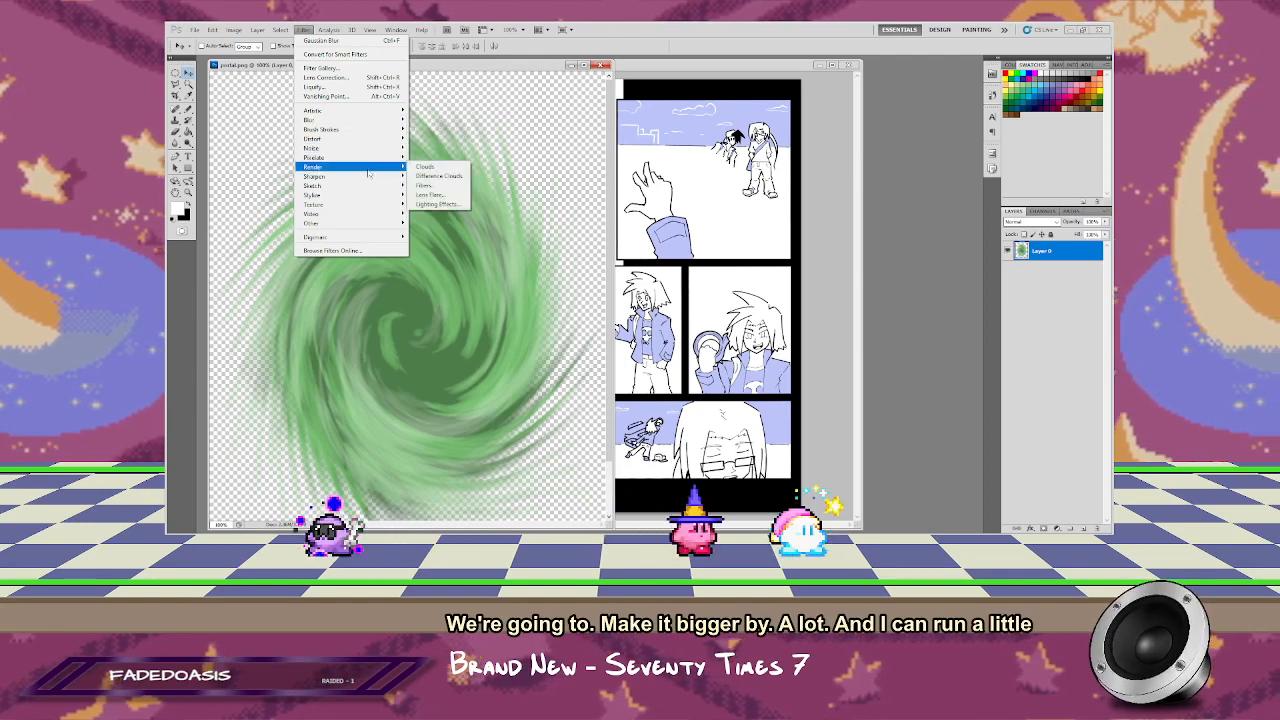
pyautogui.click(446, 177)
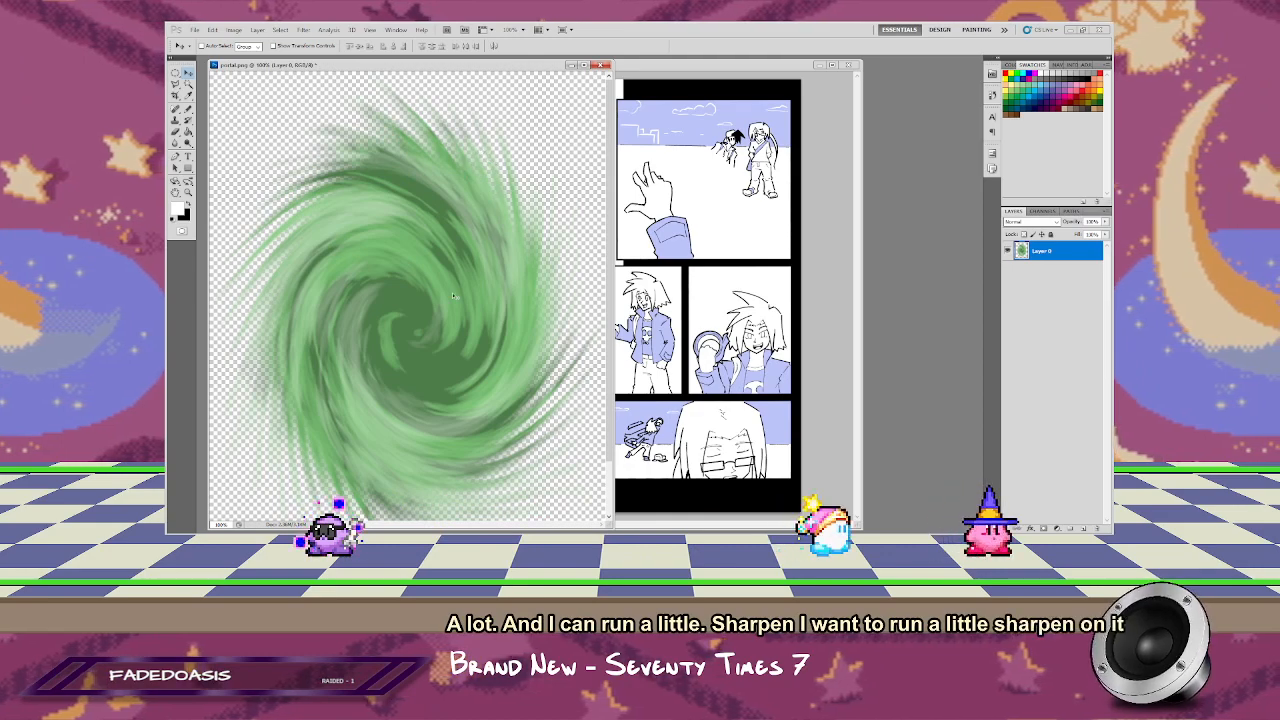
# Step: Place the portal on the 004.psd page and distort it in perspective over the left edge of the third panel
pyautogui.moveTo(409, 275); pyautogui.dragTo(522, 365)
pyautogui.hotkey('ctrl', 't')
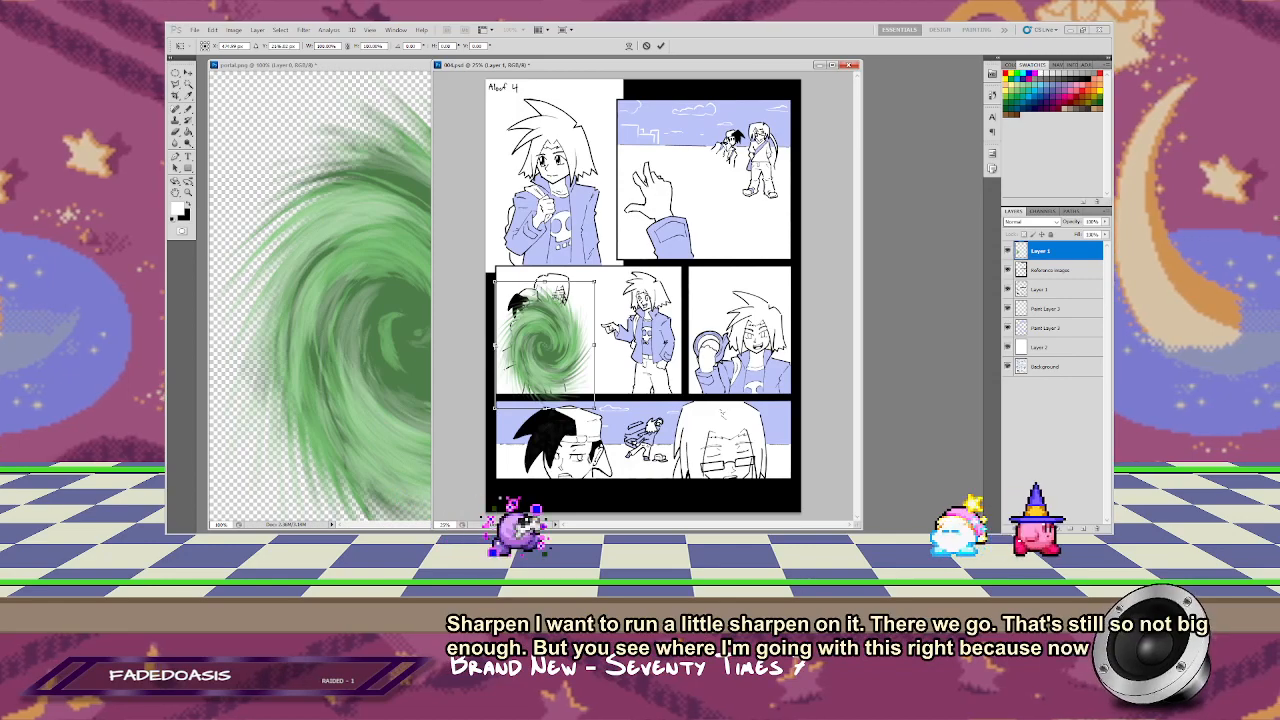
pyautogui.moveTo(494, 346)
pyautogui.mouseDown()
pyautogui.moveTo(520, 349)
pyautogui.moveTo(520, 367)
pyautogui.moveTo(493, 377)
pyautogui.moveTo(503, 361)
pyautogui.mouseUp()
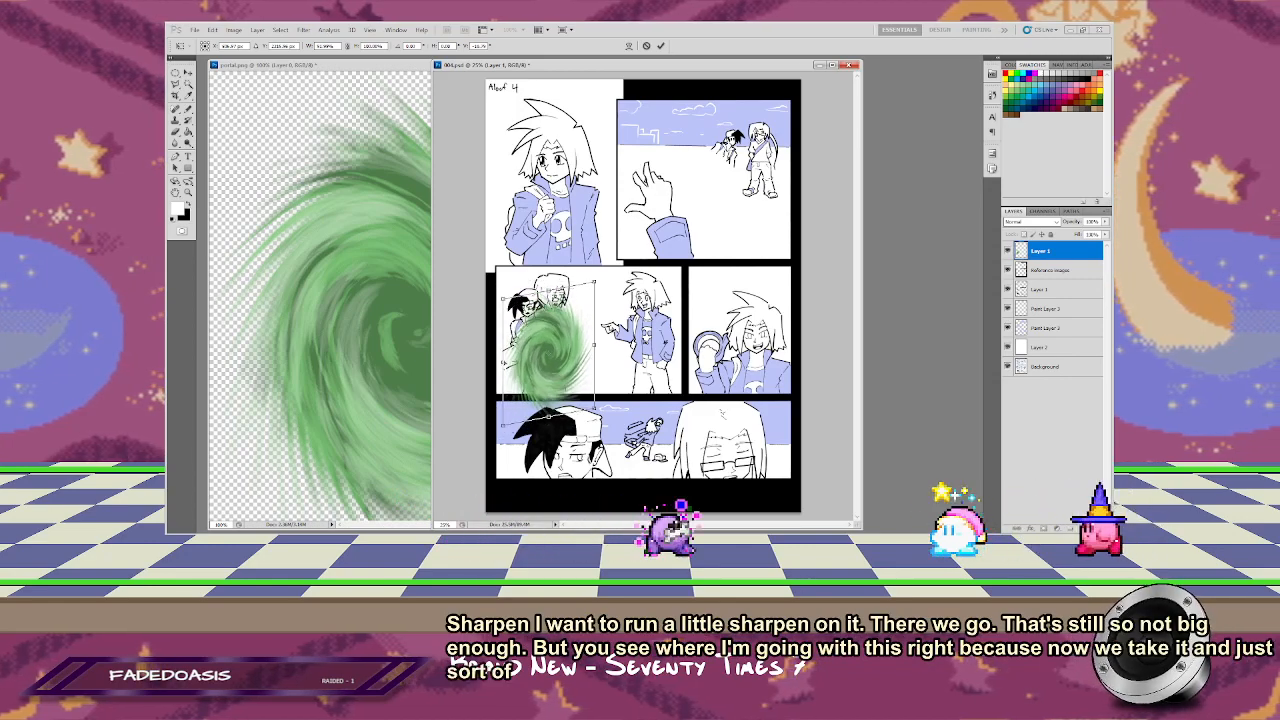
pyautogui.moveTo(604, 416)
pyautogui.mouseDown()
pyautogui.moveTo(632, 346)
pyautogui.moveTo(628, 416)
pyautogui.mouseUp()
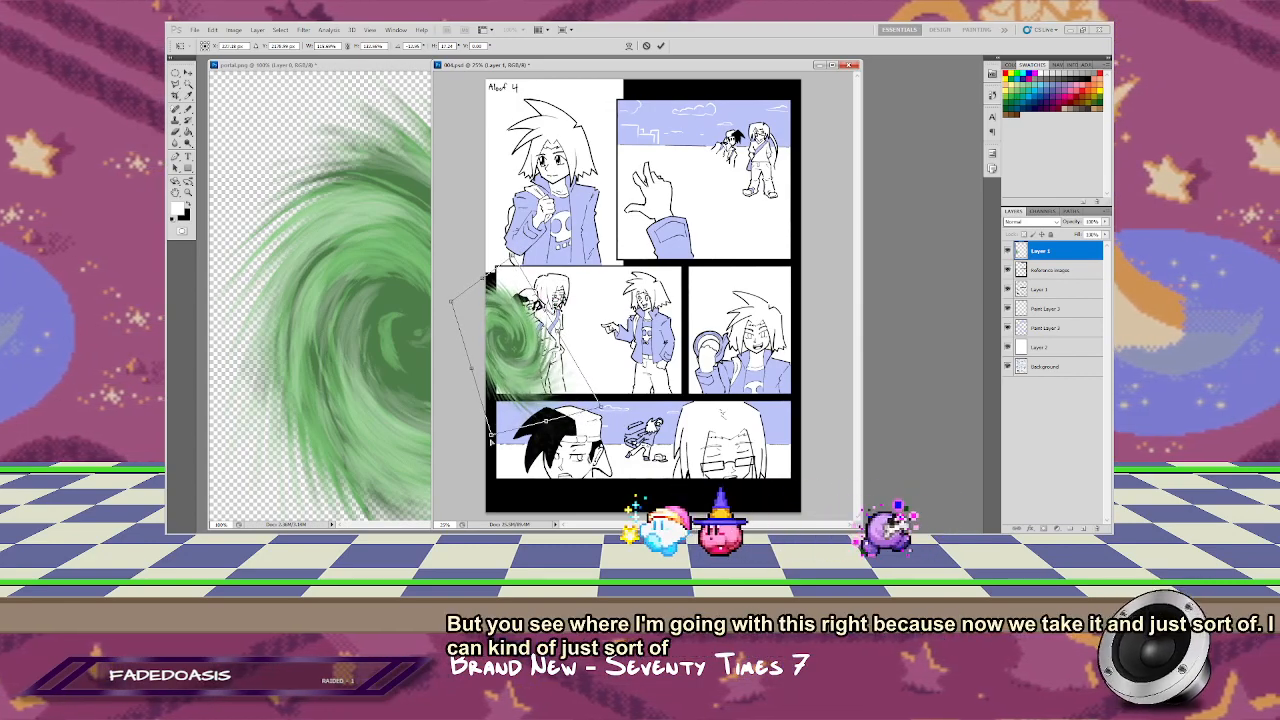
pyautogui.moveTo(490, 430); pyautogui.dragTo(525, 488)
pyautogui.moveTo(451, 301); pyautogui.dragTo(387, 242)
pyautogui.moveTo(519, 347); pyautogui.dragTo(574, 322)
pyautogui.moveTo(605, 429); pyautogui.dragTo(569, 454)
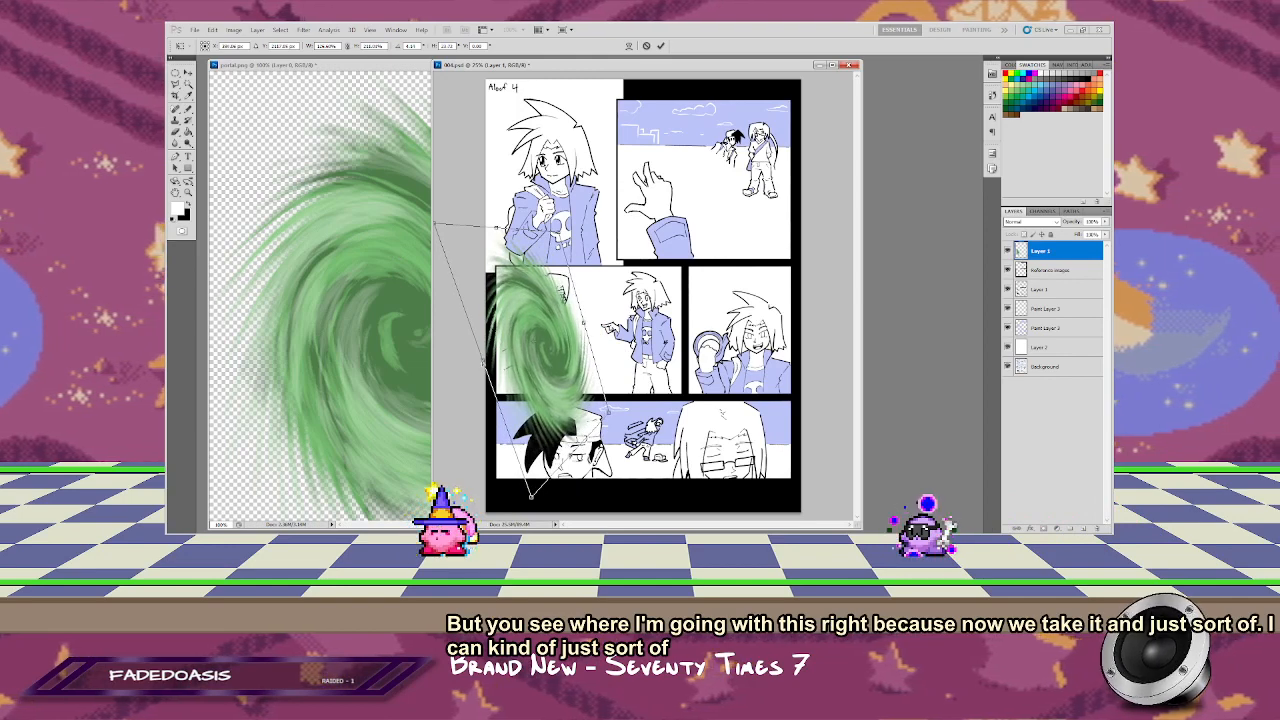
pyautogui.moveTo(531, 494); pyautogui.dragTo(497, 506)
pyautogui.moveTo(456, 373); pyautogui.dragTo(460, 370)
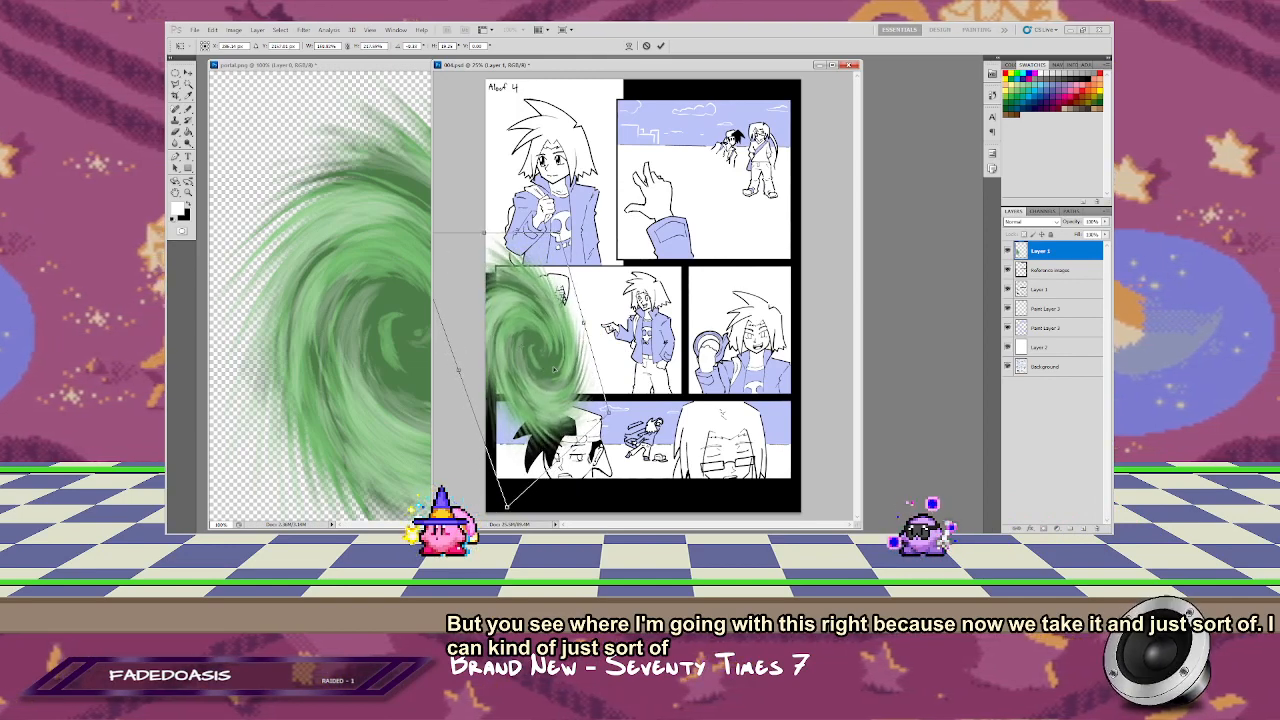
pyautogui.moveTo(554, 370); pyautogui.dragTo(537, 371)
pyautogui.click(660, 46)
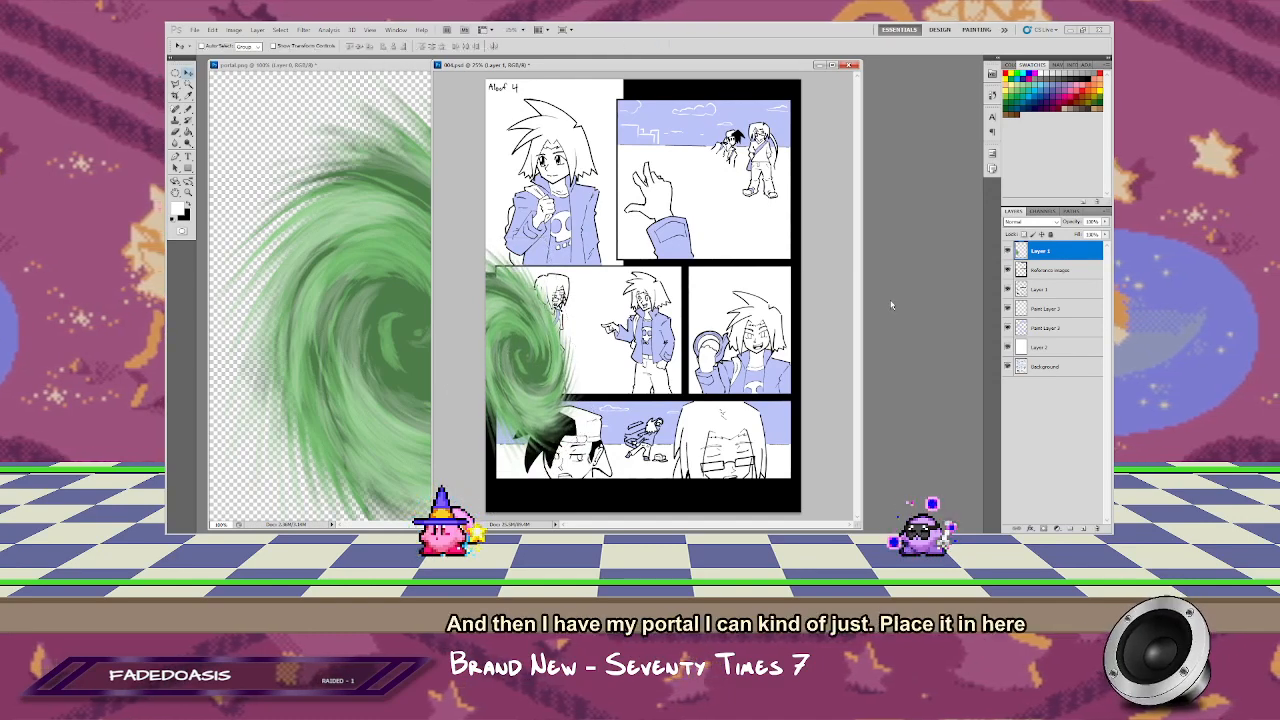
# Step: Move the portal layer beneath the line-art layers and shift the portal partly off the third panel's left edge
pyautogui.moveTo(1045, 251); pyautogui.dragTo(1048, 312)
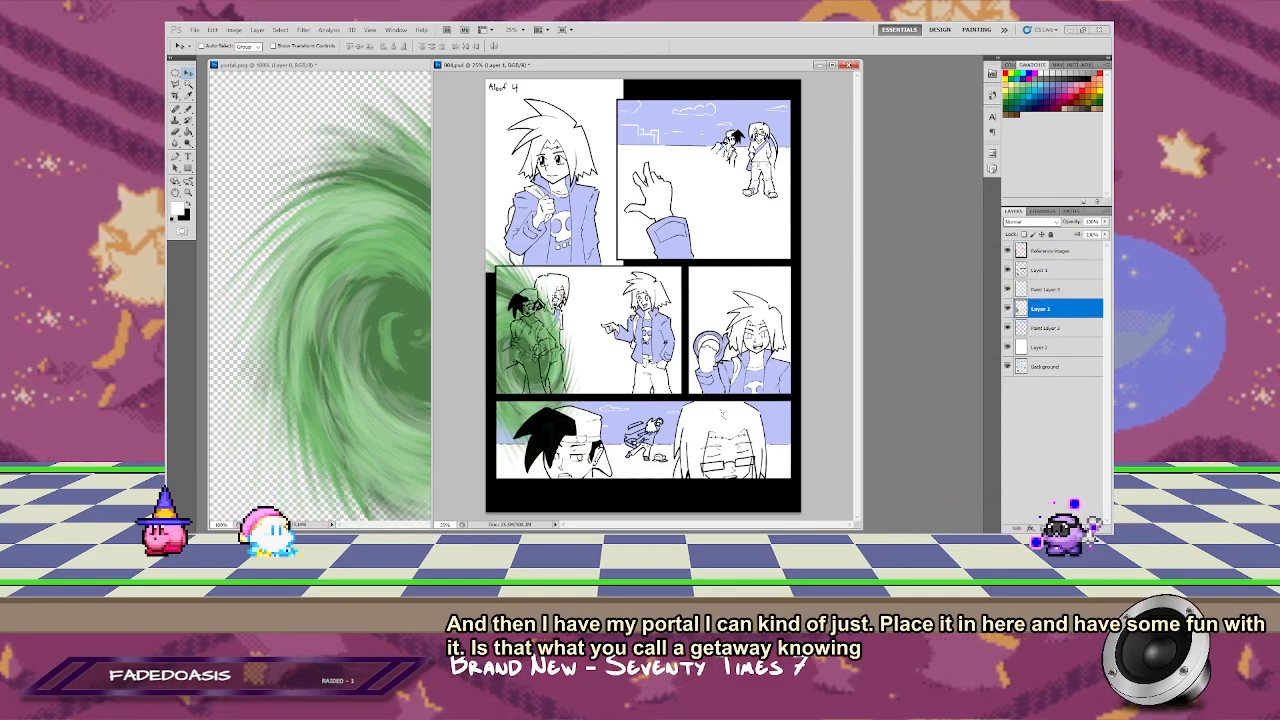
pyautogui.moveTo(641, 336); pyautogui.dragTo(615, 351)
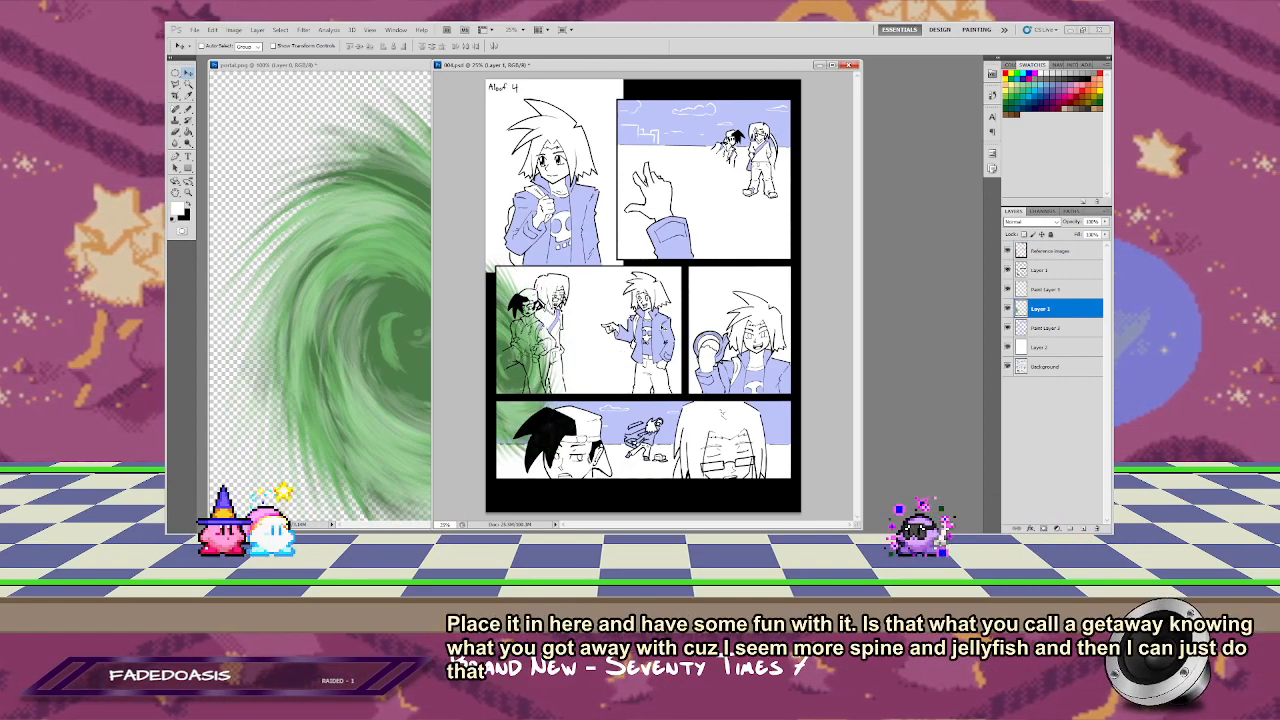
# Step: Bring a second copy of the portal into 004.psd and position it over the crouching figure in the bottom panel
pyautogui.click(412, 325)
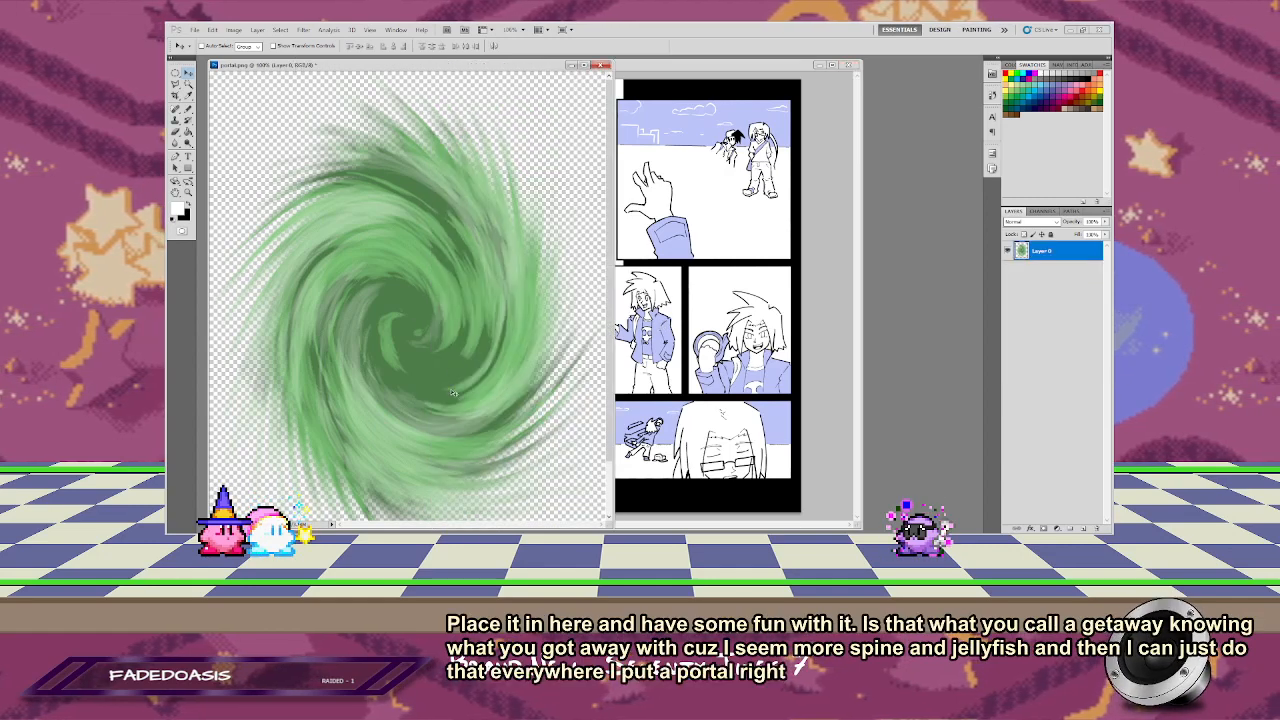
pyautogui.click(787, 398)
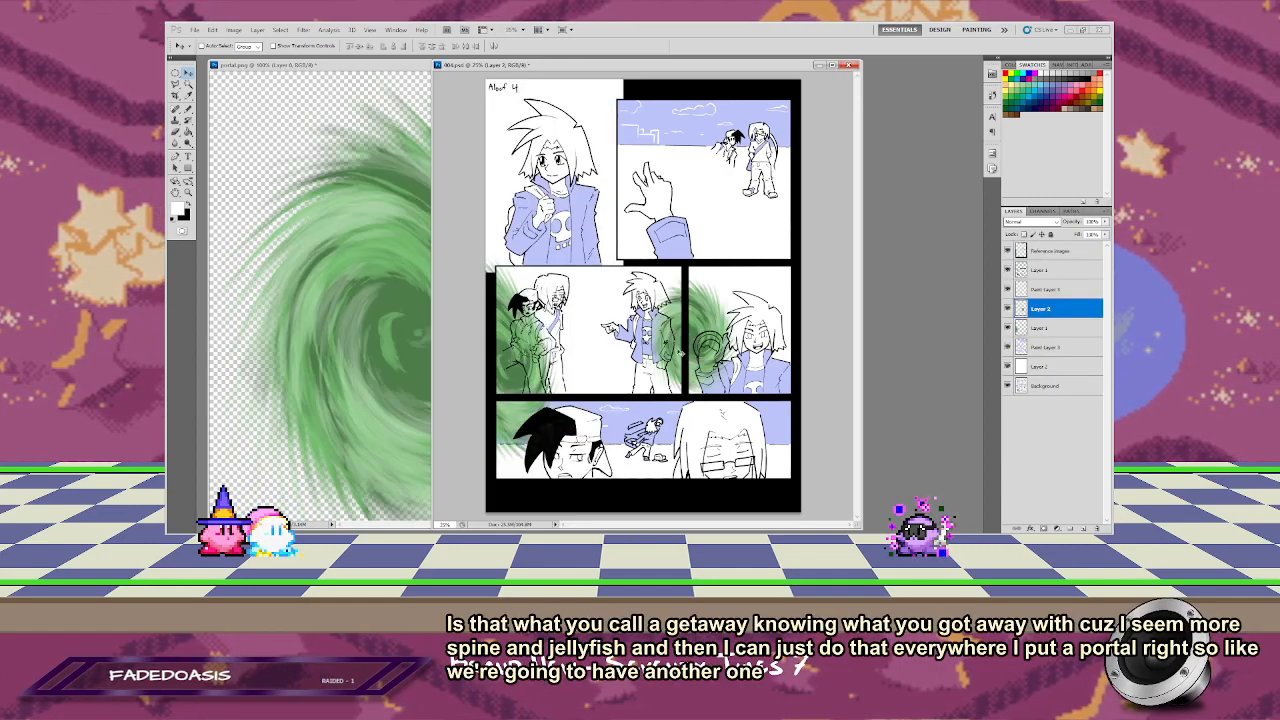
pyautogui.moveTo(681, 352); pyautogui.dragTo(623, 447)
pyautogui.hotkey('ctrl', 't')
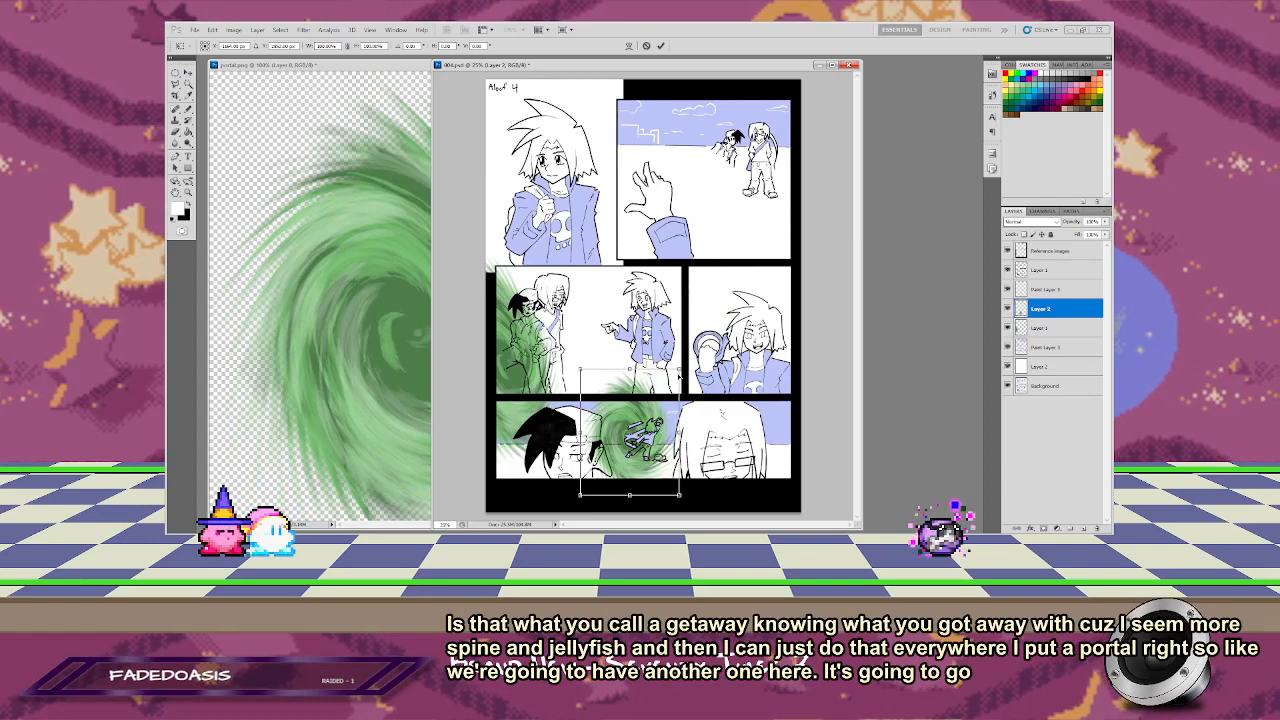
pyautogui.moveTo(680, 369); pyautogui.dragTo(657, 423)
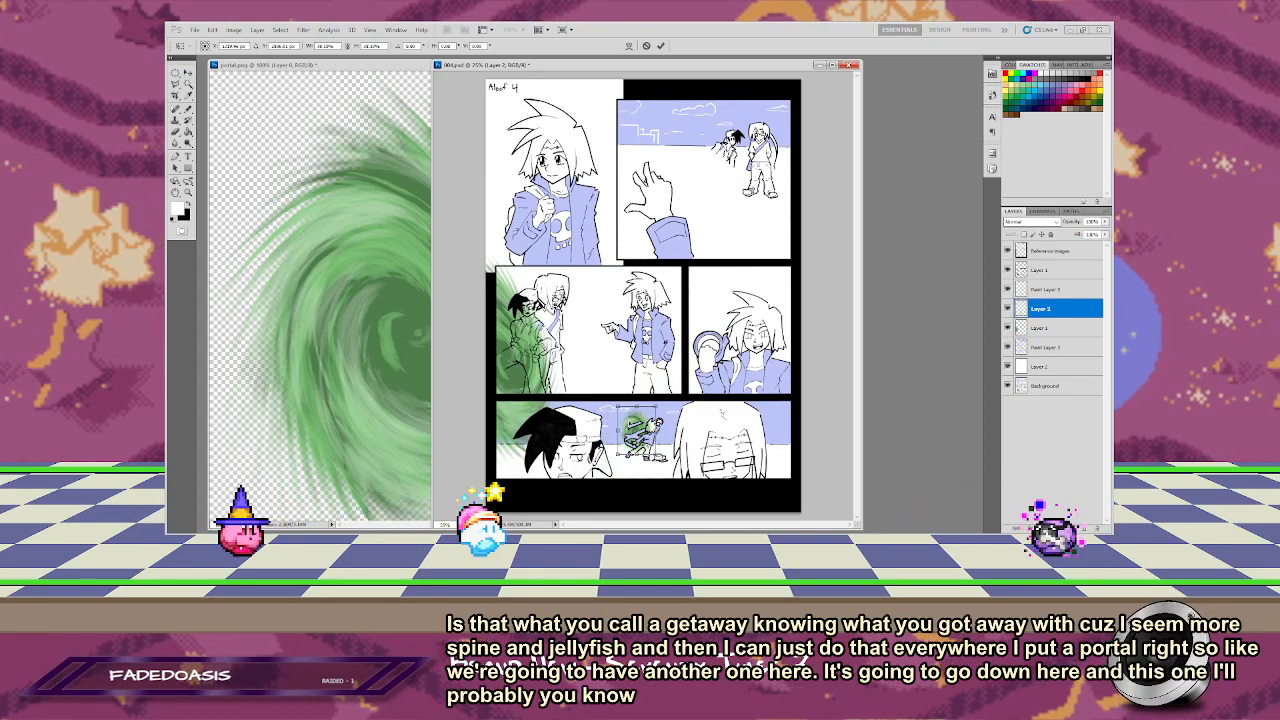
pyautogui.click(661, 47)
pyautogui.press('z')
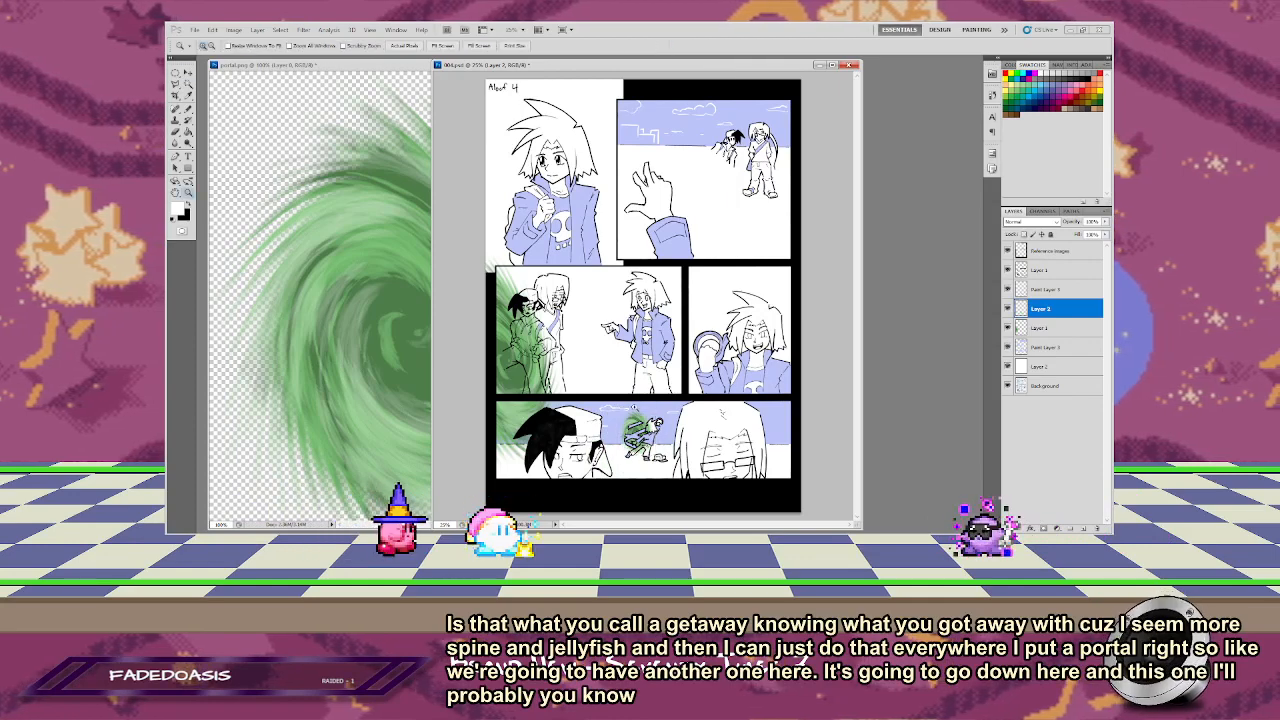
pyautogui.moveTo(592, 369); pyautogui.dragTo(704, 494)
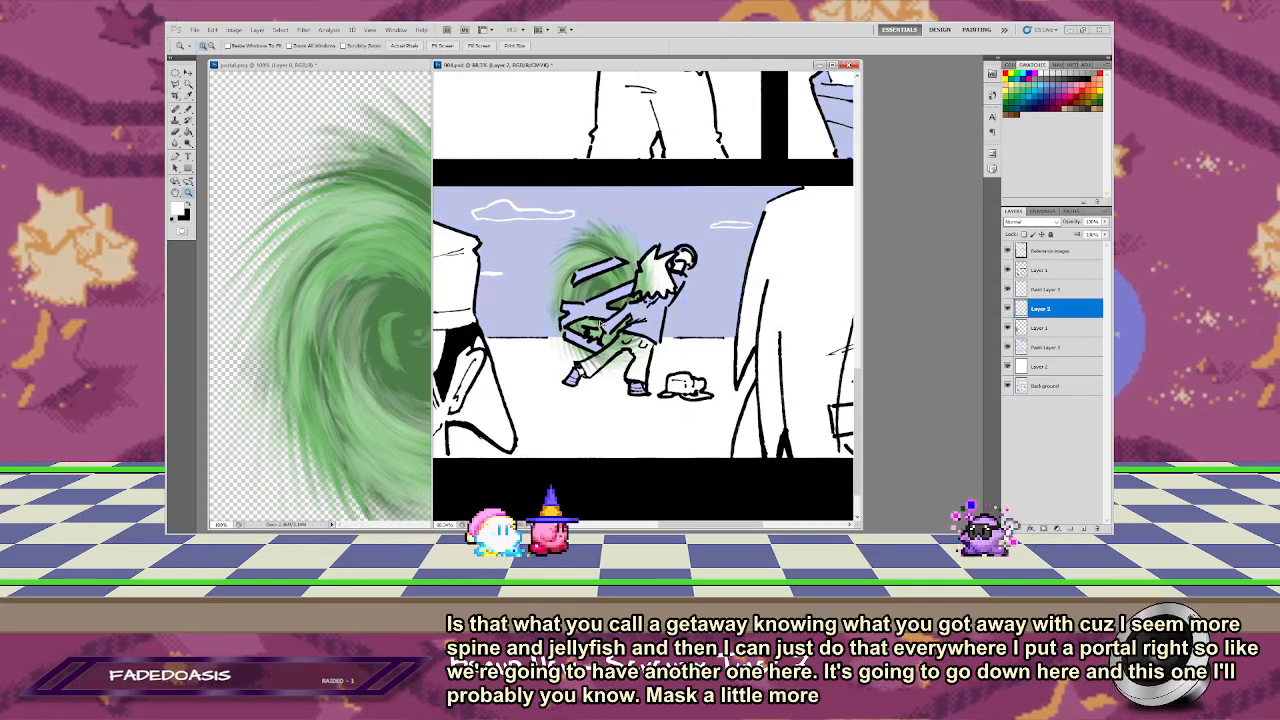
pyautogui.hotkey('ctrl', 'z')
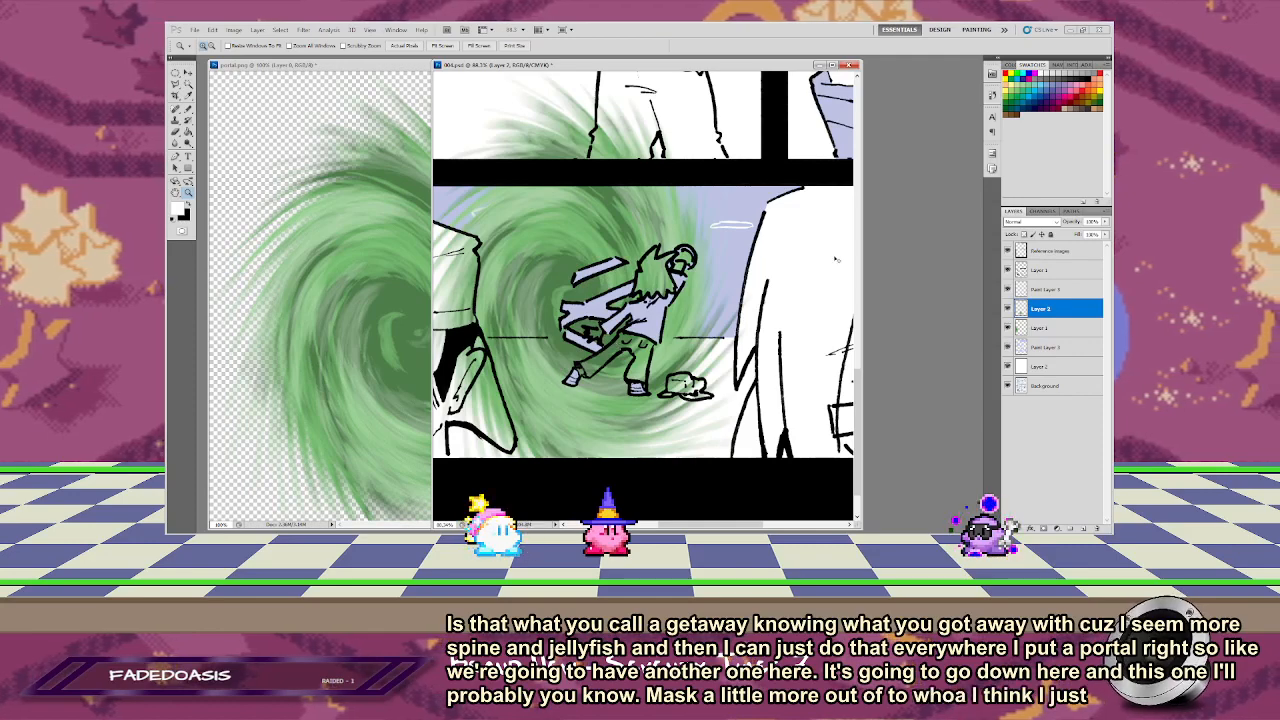
# Step: Scale the second portal down into a small, slightly tall oval behind the crouching figure in the bottom panel
pyautogui.hotkey('ctrl', 't')
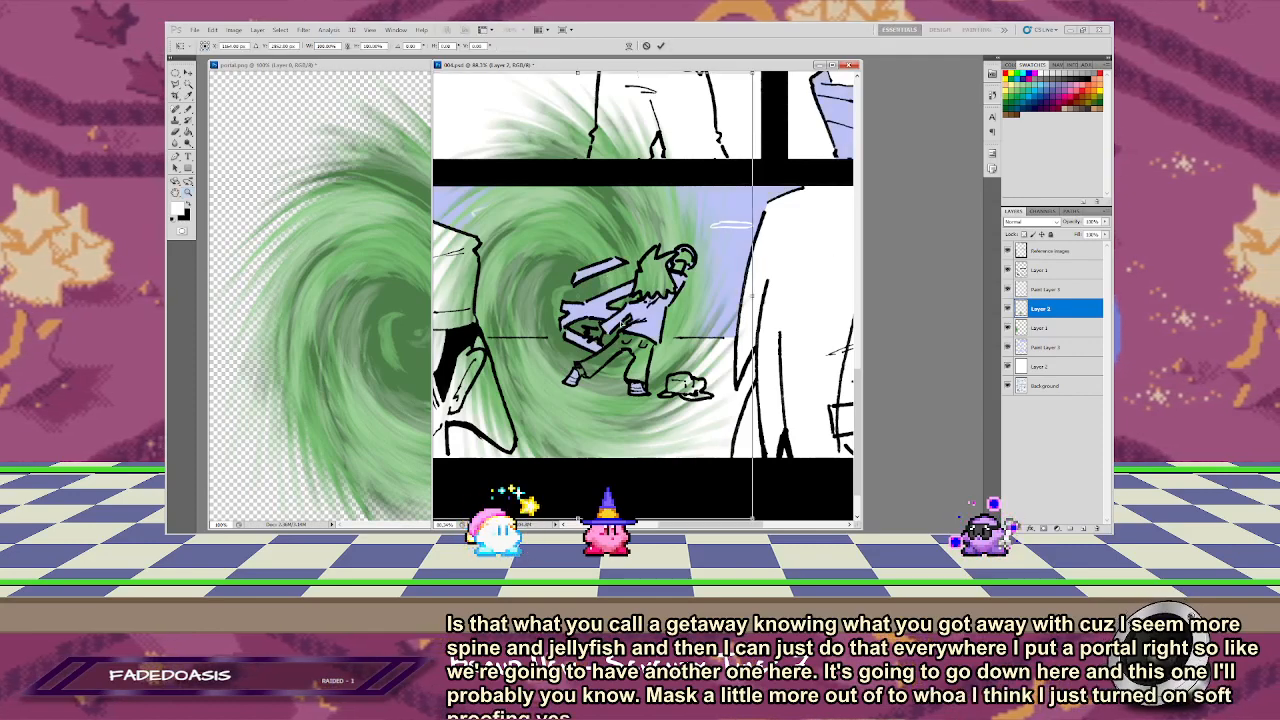
pyautogui.moveTo(720, 105); pyautogui.dragTo(652, 228)
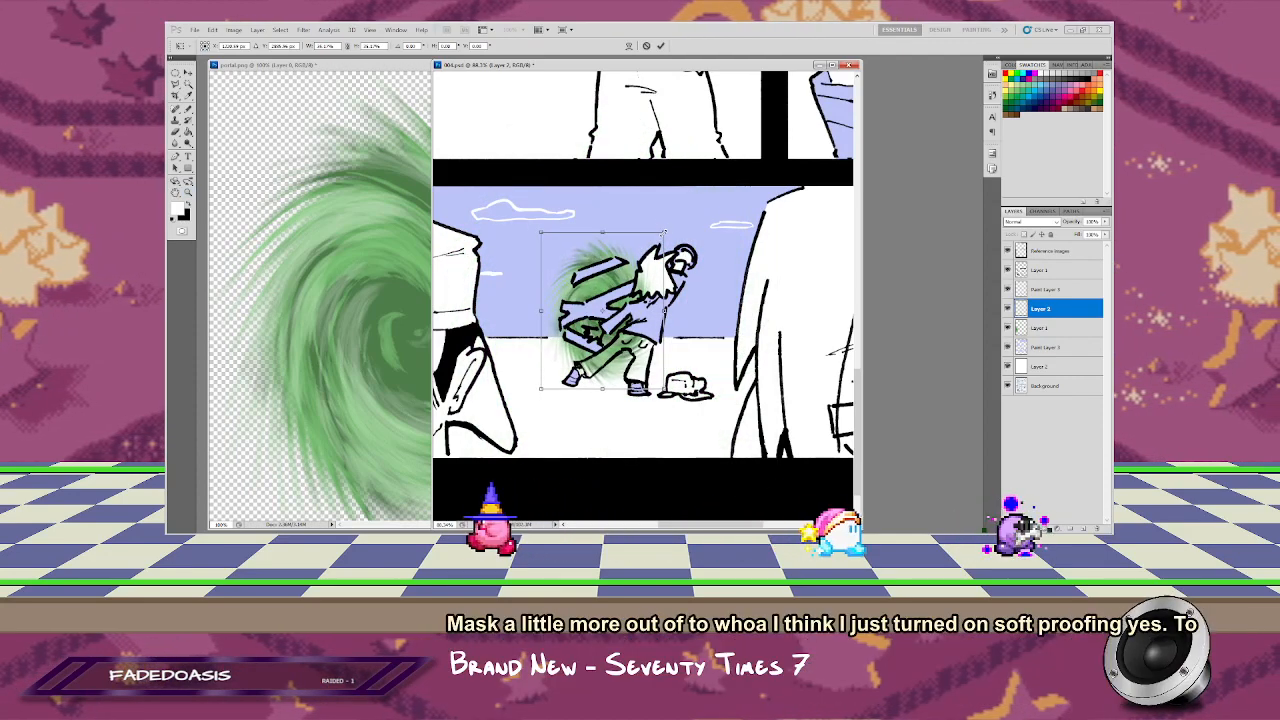
pyautogui.moveTo(664, 233); pyautogui.dragTo(659, 218)
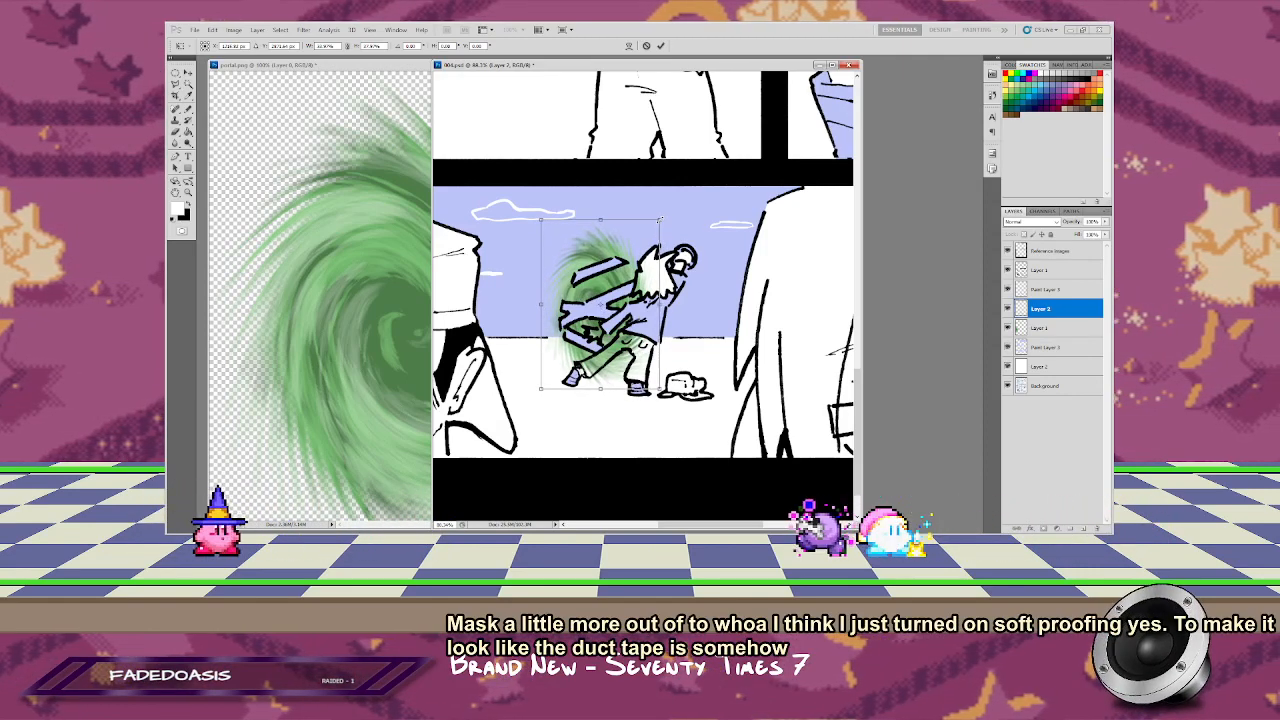
pyautogui.moveTo(584, 293); pyautogui.dragTo(598, 297)
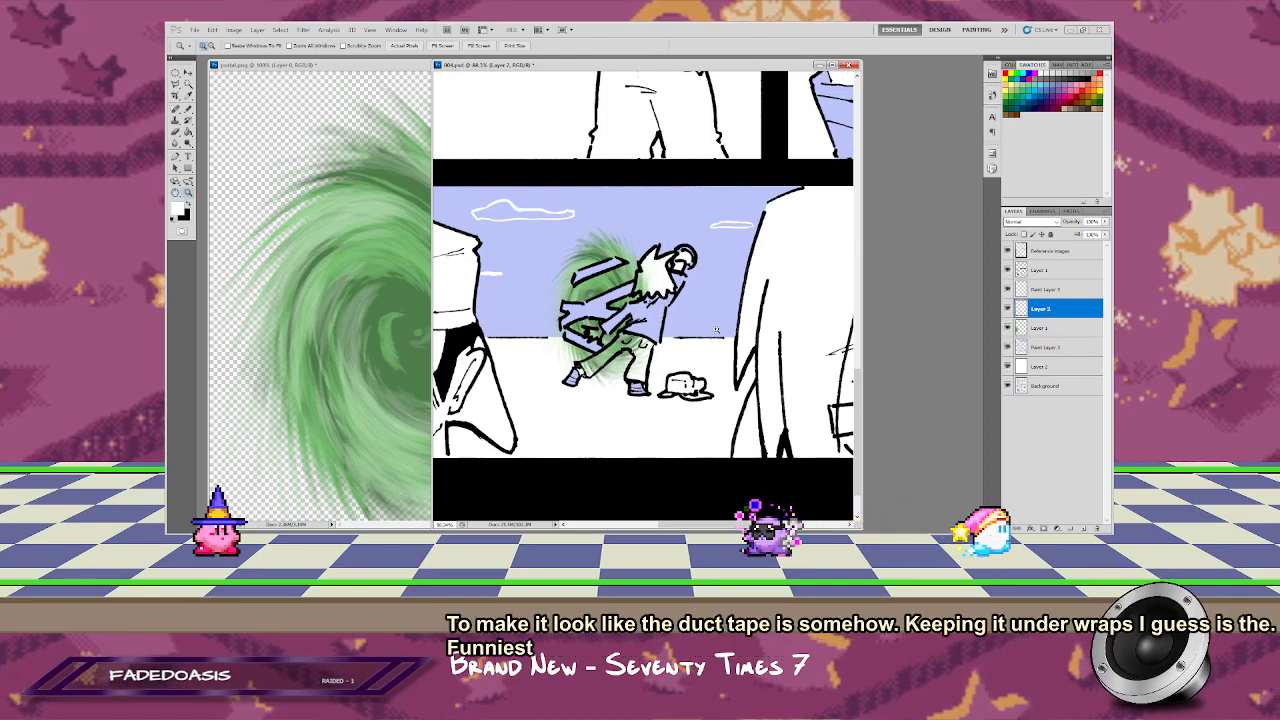
pyautogui.press('Return')
# Step: Add a third copy of the portal from portal.png and place it behind the two distant figures in the upper-right panel
pyautogui.keyDown('alt'); pyautogui.click(628, 251); pyautogui.keyUp('alt')
pyautogui.keyDown('alt'); pyautogui.click(628, 251); pyautogui.keyUp('alt')
pyautogui.keyDown('alt'); pyautogui.click(628, 251); pyautogui.keyUp('alt')
pyautogui.scroll(3, 637, 290)
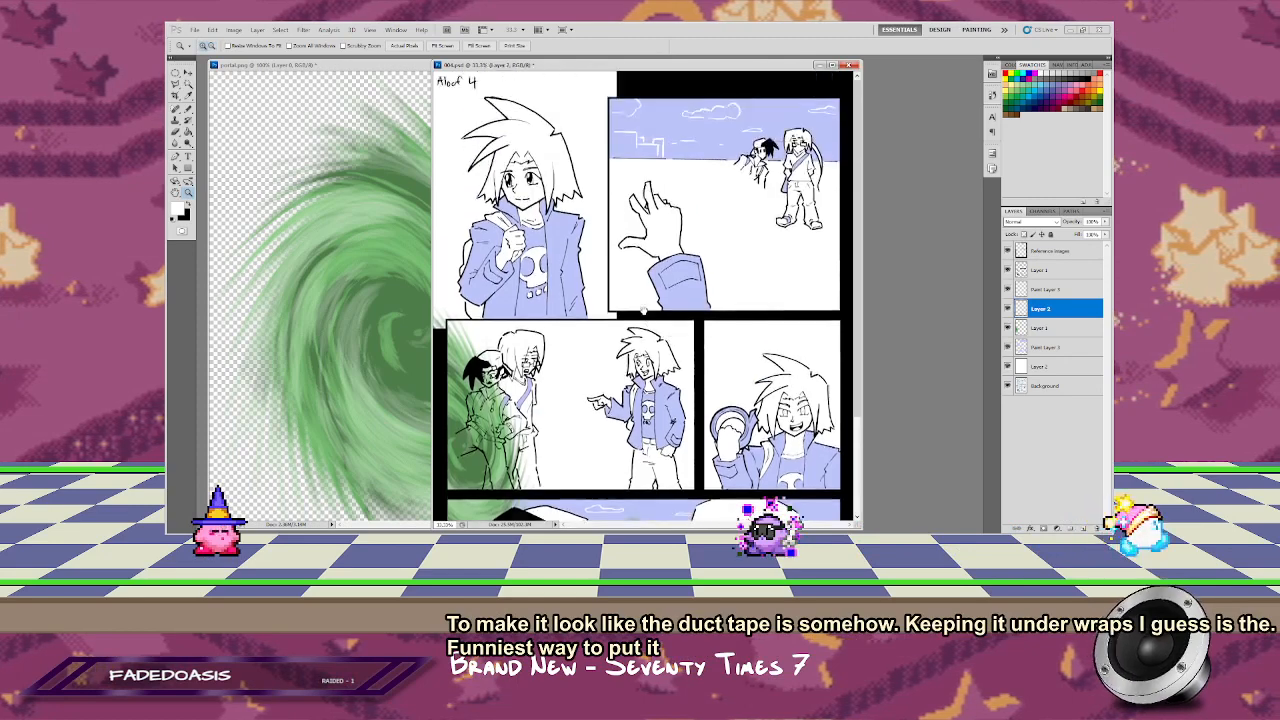
pyautogui.click(332, 263)
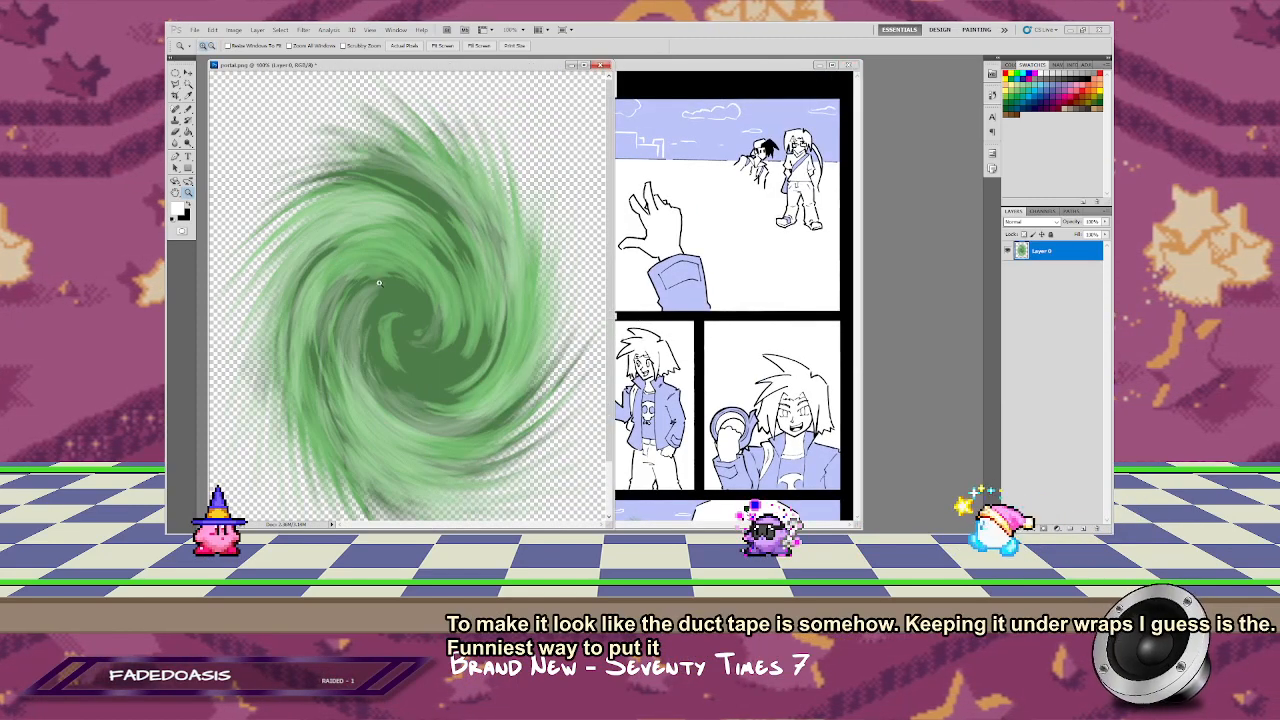
pyautogui.press('v')
pyautogui.moveTo(332, 263); pyautogui.dragTo(711, 243)
pyautogui.press('z')
pyautogui.click(714, 222)
pyautogui.press('v')
pyautogui.moveTo(691, 331); pyautogui.dragTo(702, 230)
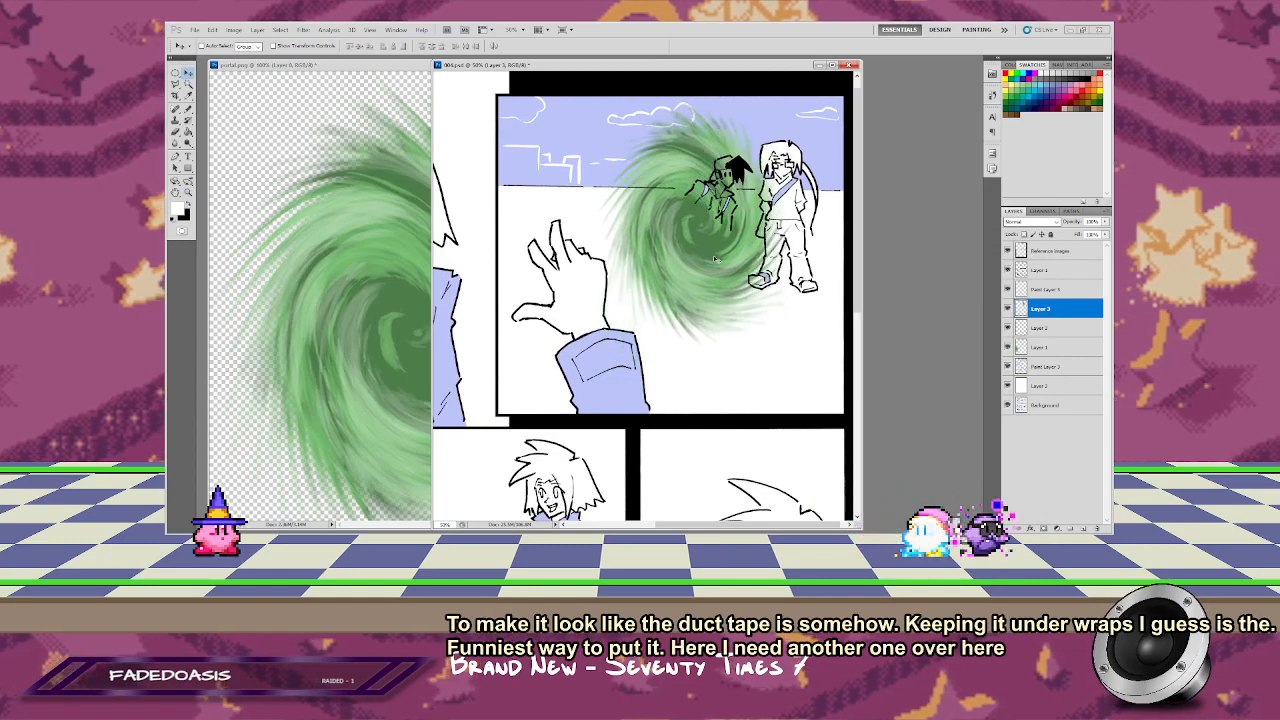
# Step: Narrow and tilt the third portal into a slanted oval centred behind the black-haired figure, then view the whole page
pyautogui.hotkey('ctrl', 't')
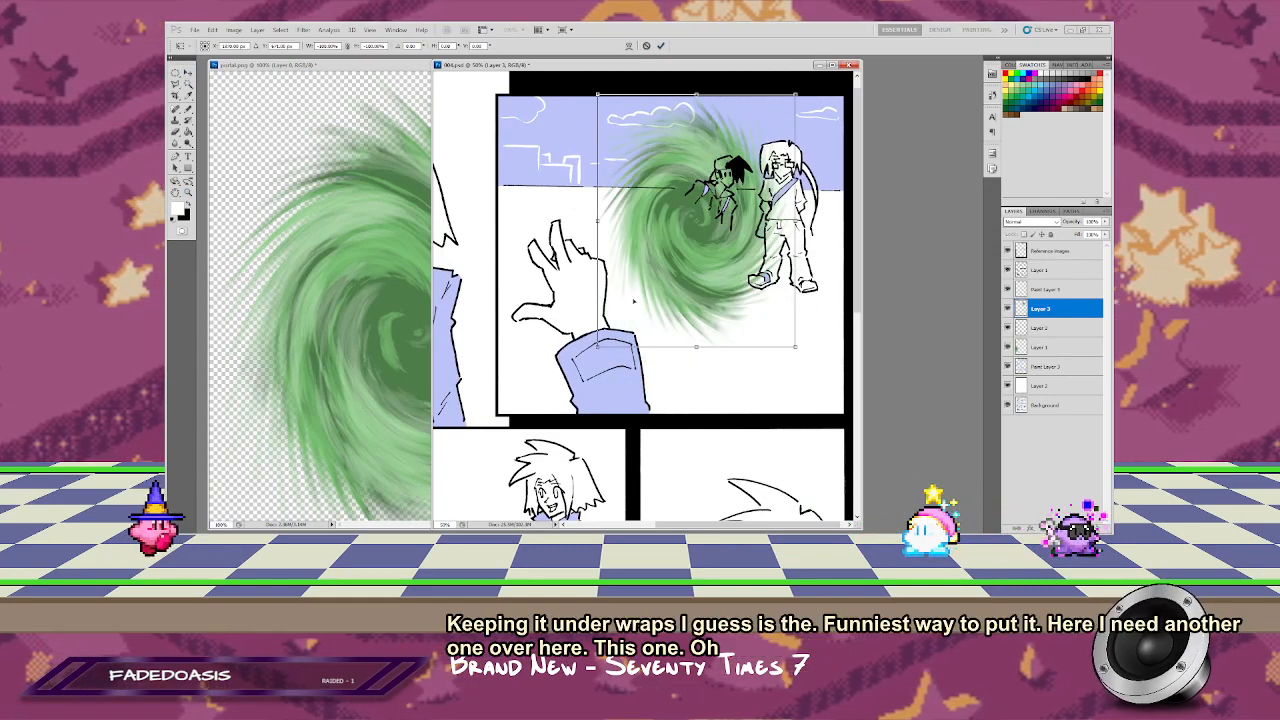
pyautogui.moveTo(597, 220); pyautogui.dragTo(643, 222)
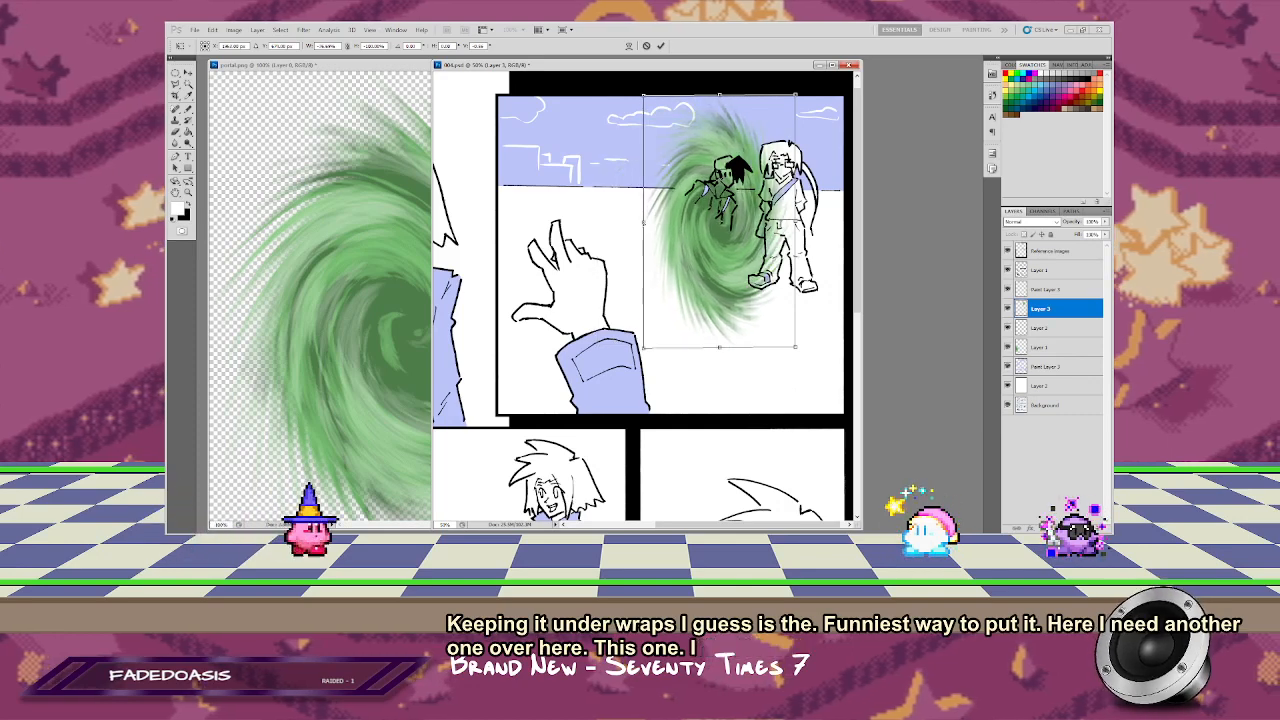
pyautogui.moveTo(719, 347)
pyautogui.mouseDown()
pyautogui.moveTo(735, 343)
pyautogui.moveTo(705, 334)
pyautogui.mouseUp()
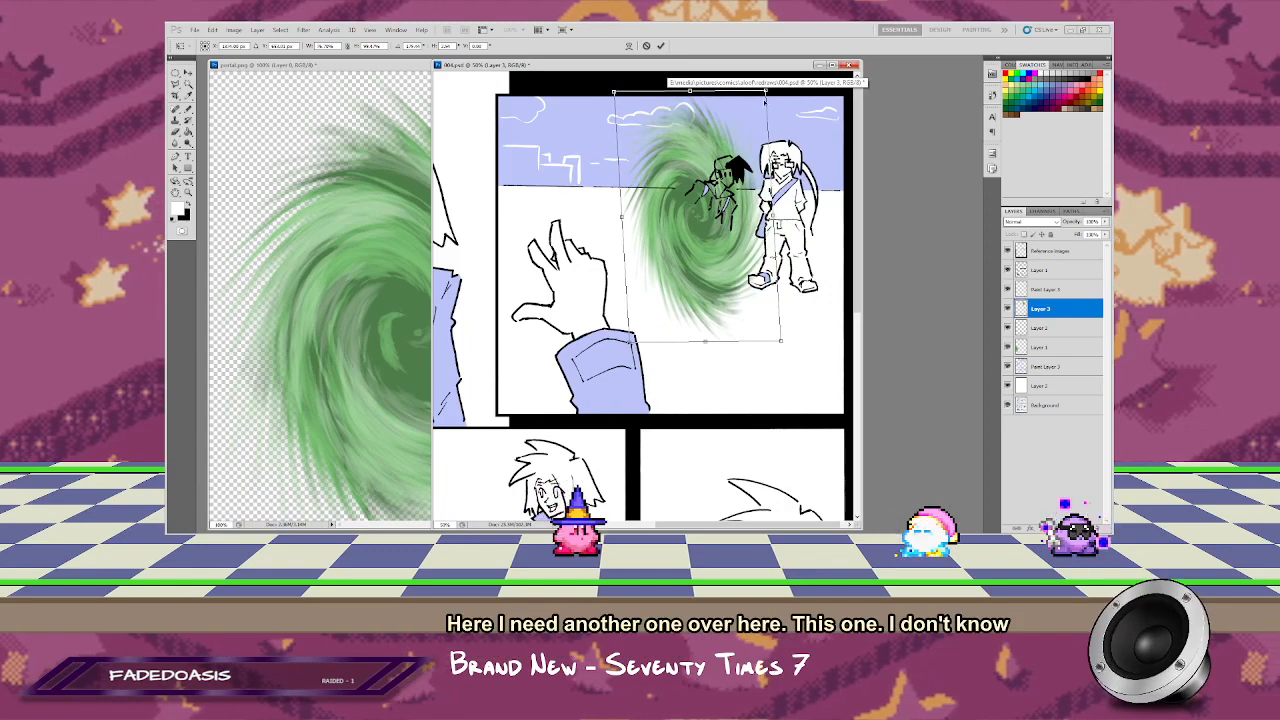
pyautogui.moveTo(767, 92); pyautogui.dragTo(732, 135)
pyautogui.moveTo(662, 261); pyautogui.dragTo(699, 244)
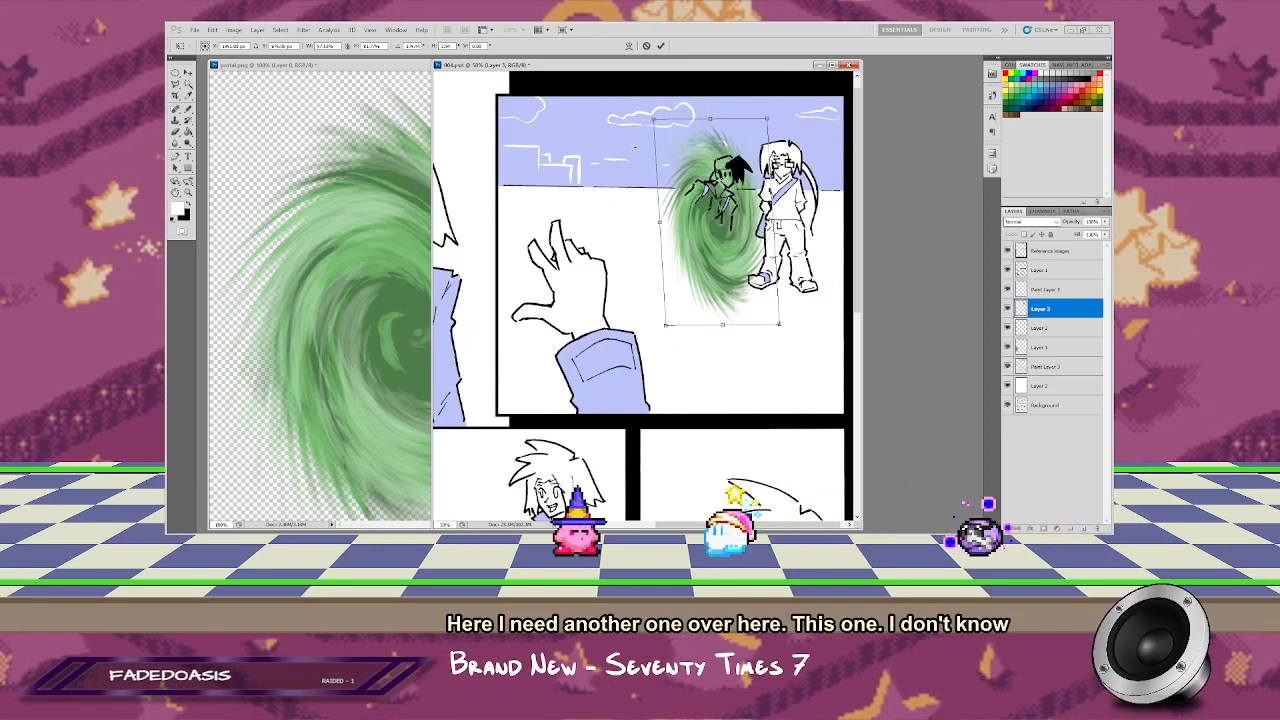
pyautogui.moveTo(659, 120); pyautogui.dragTo(629, 95)
pyautogui.moveTo(724, 291); pyautogui.dragTo(727, 293)
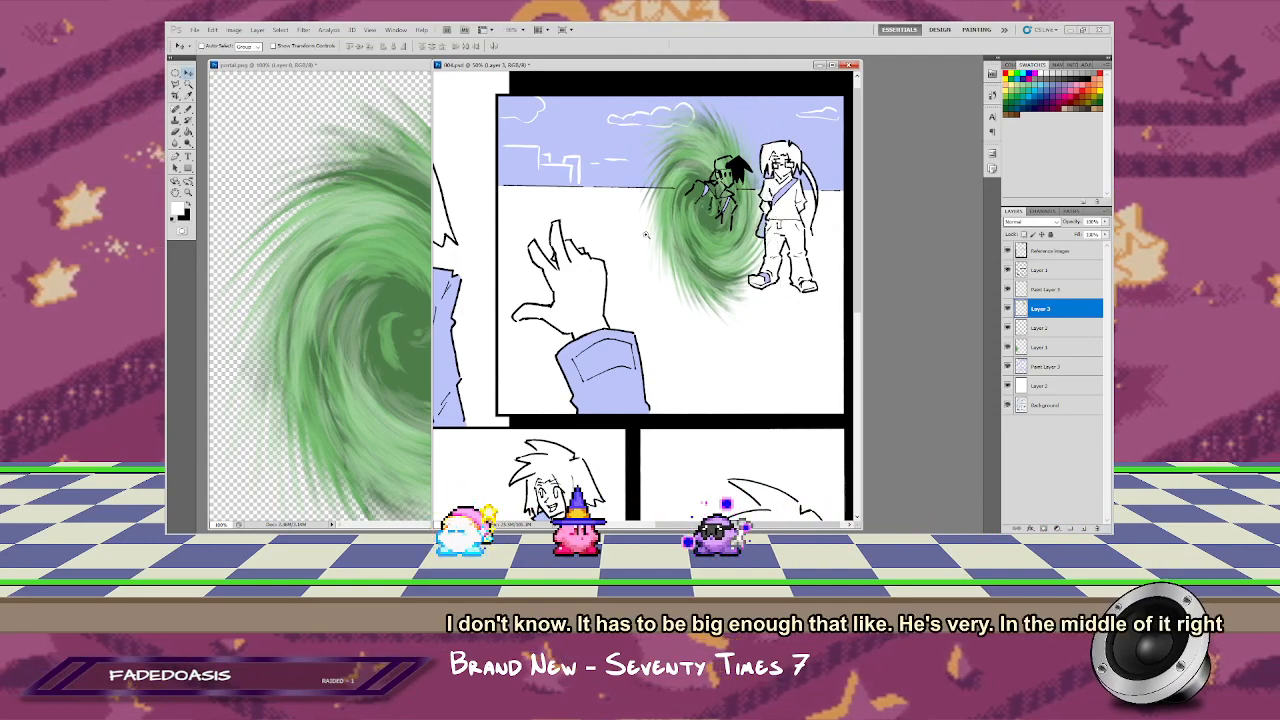
pyautogui.press('z')
pyautogui.rightClick(632, 189)
pyautogui.click(662, 196)
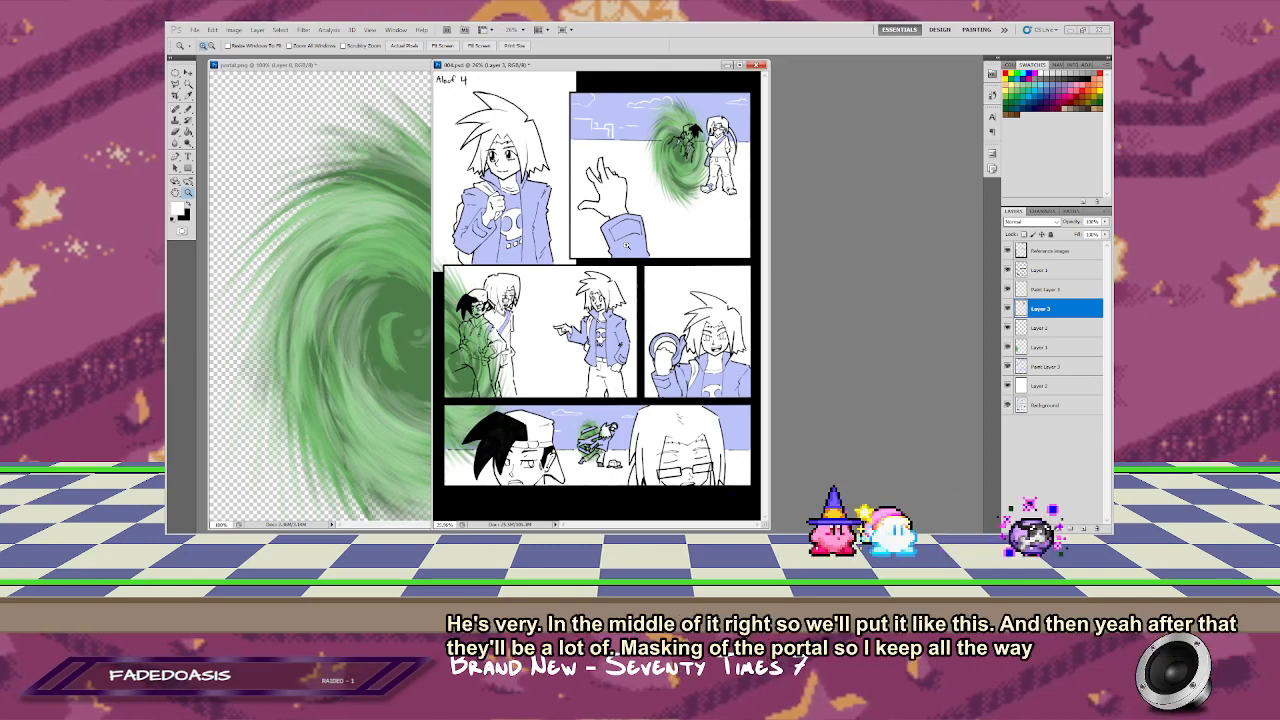
# Step: Open 003.psd and hide the paint layer holding the solid green portal in the last row of panels
pyautogui.hotkey('ctrl', 'o')
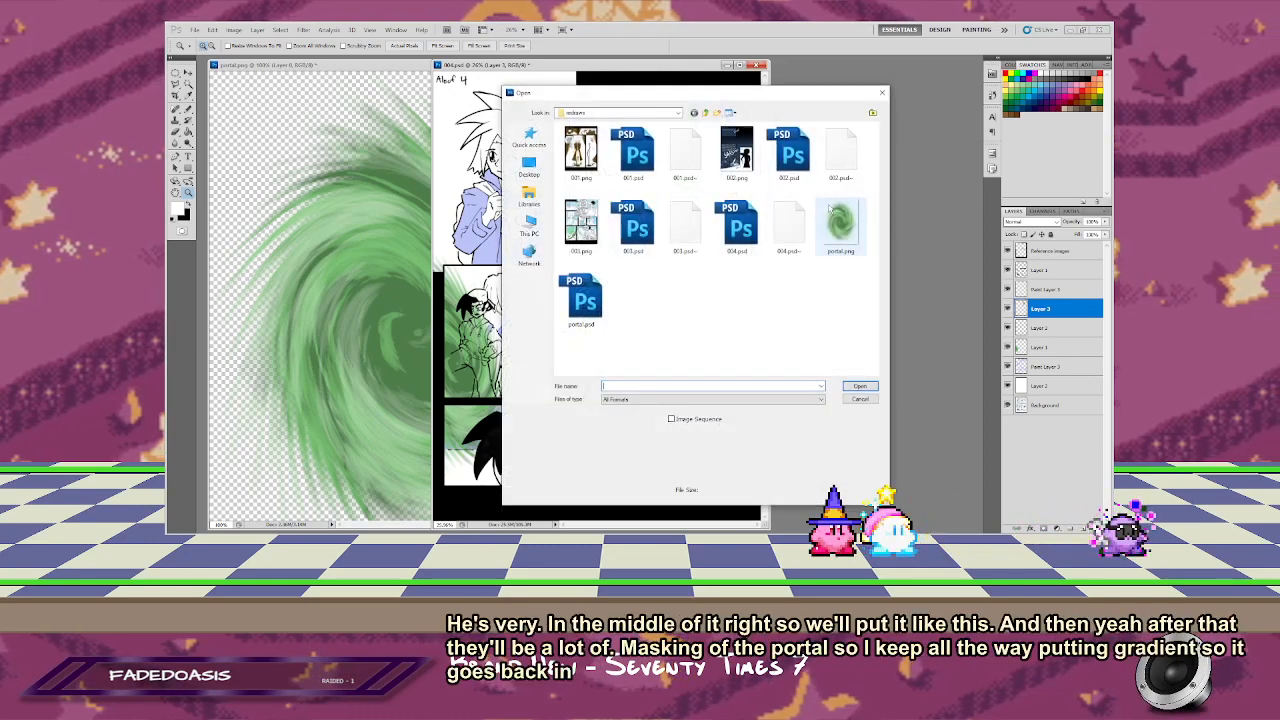
pyautogui.doubleClick(630, 229)
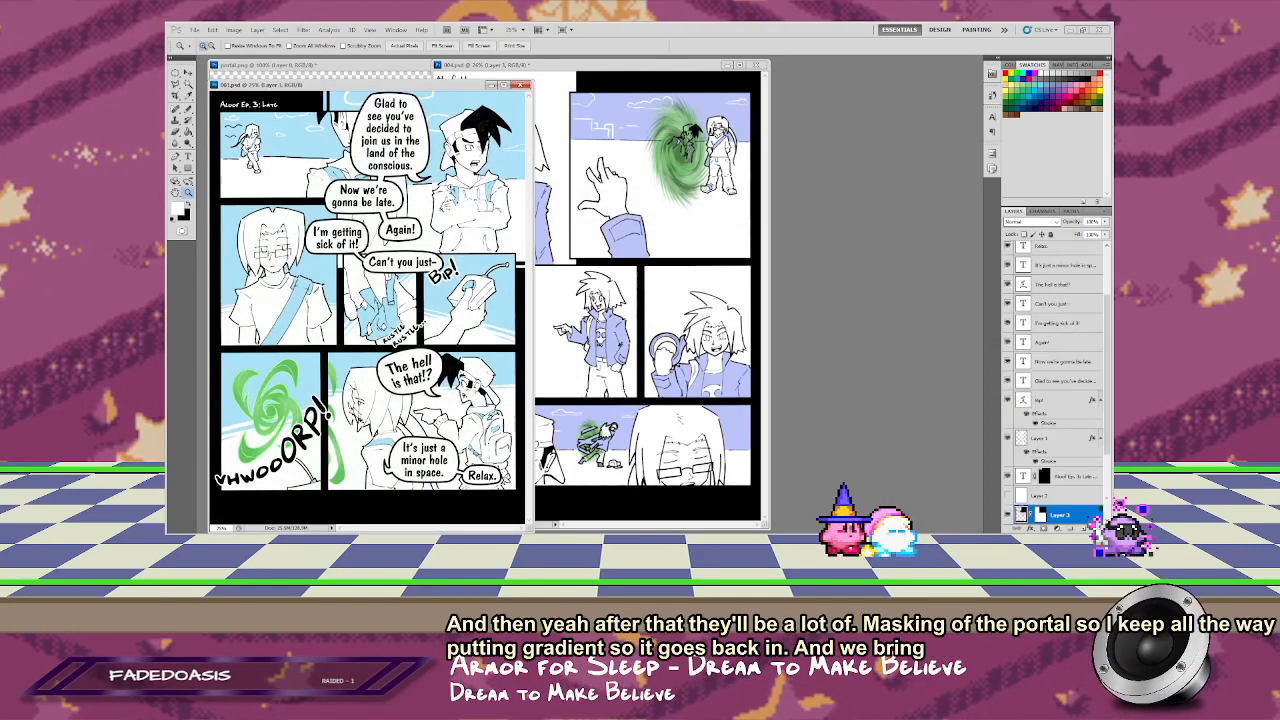
pyautogui.scroll(-3, 1040, 475)
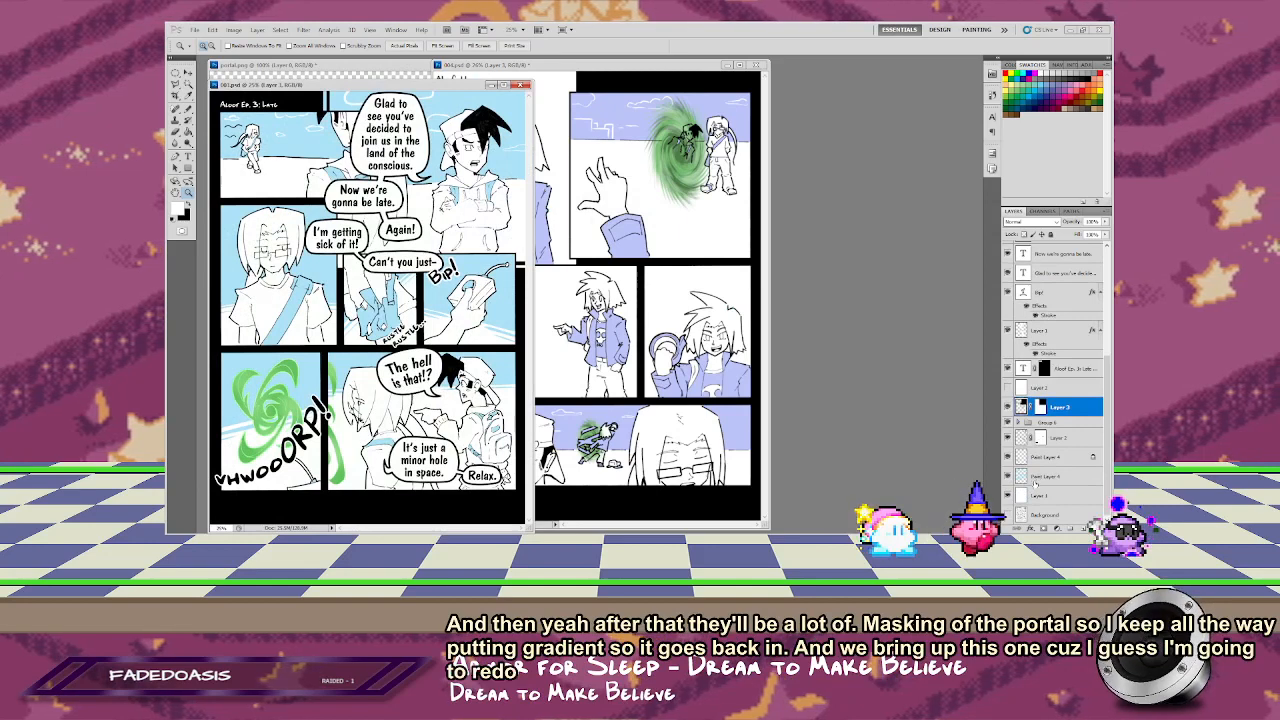
pyautogui.click(1007, 456)
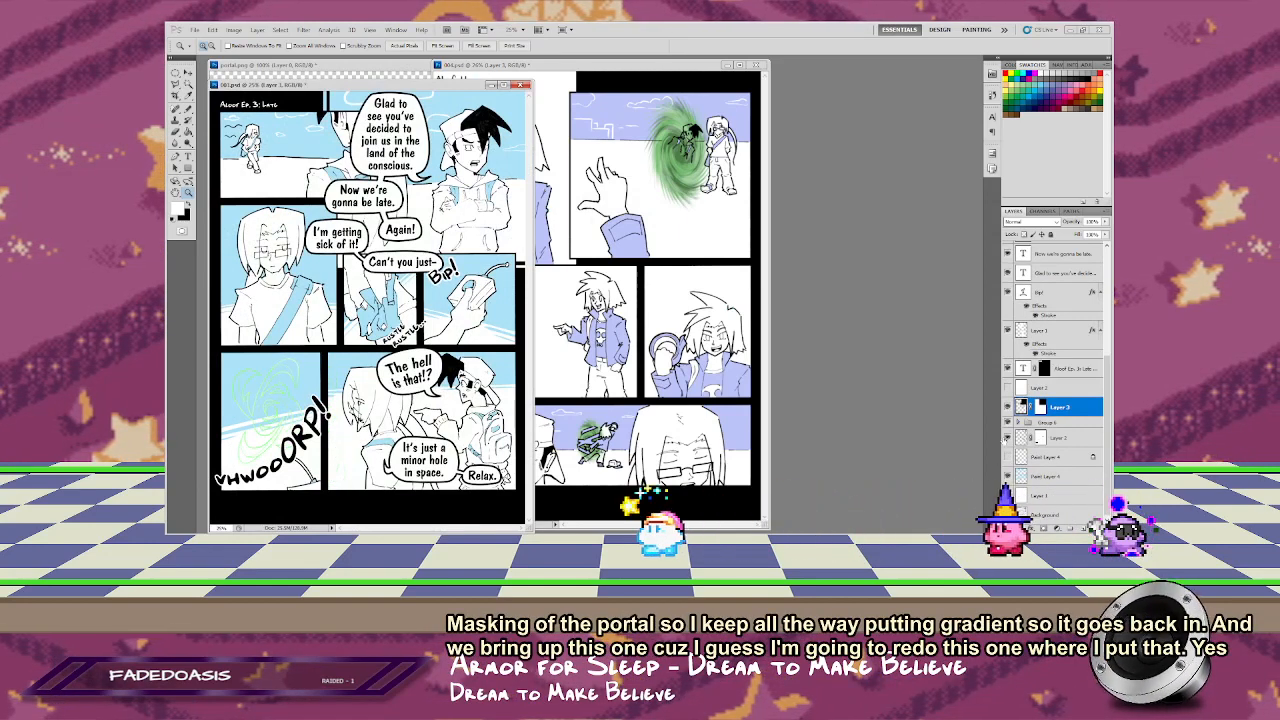
# Step: Find and hide the layer holding the thin green portal sketch in the bottom-left panel of 003.psd
pyautogui.click(1007, 438)
pyautogui.click(1007, 438)
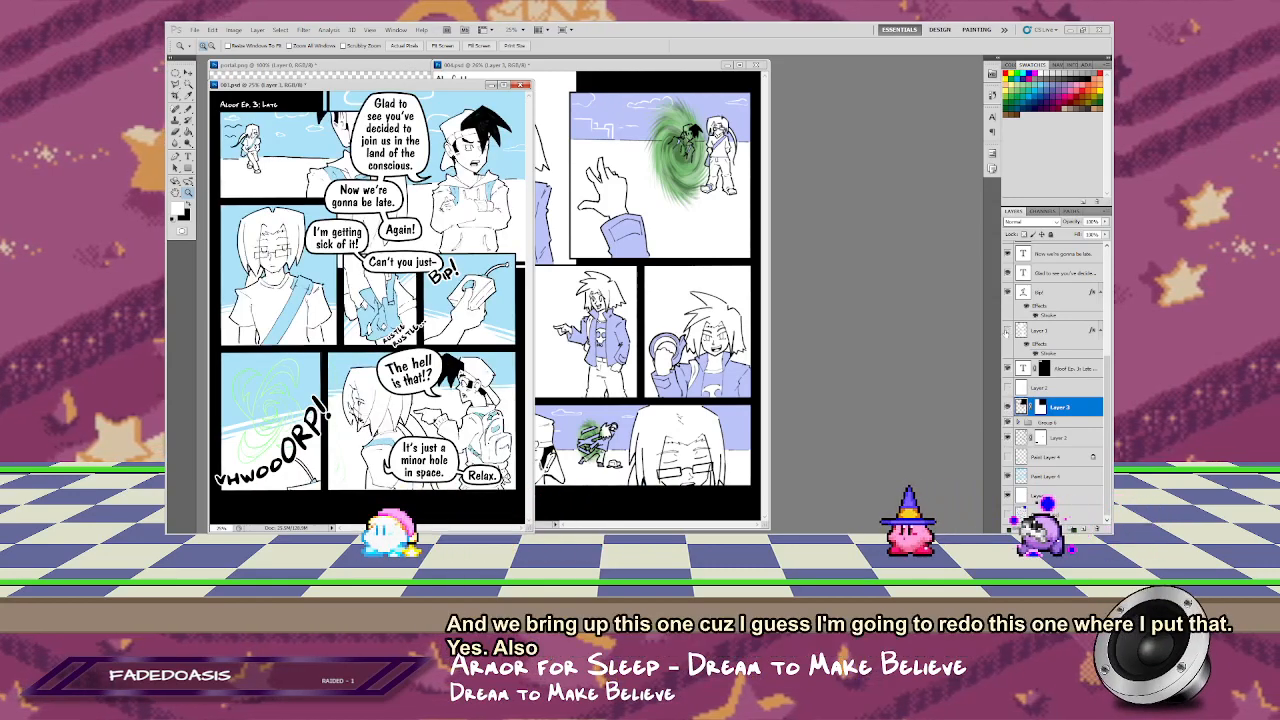
pyautogui.scroll(5, 1031, 331)
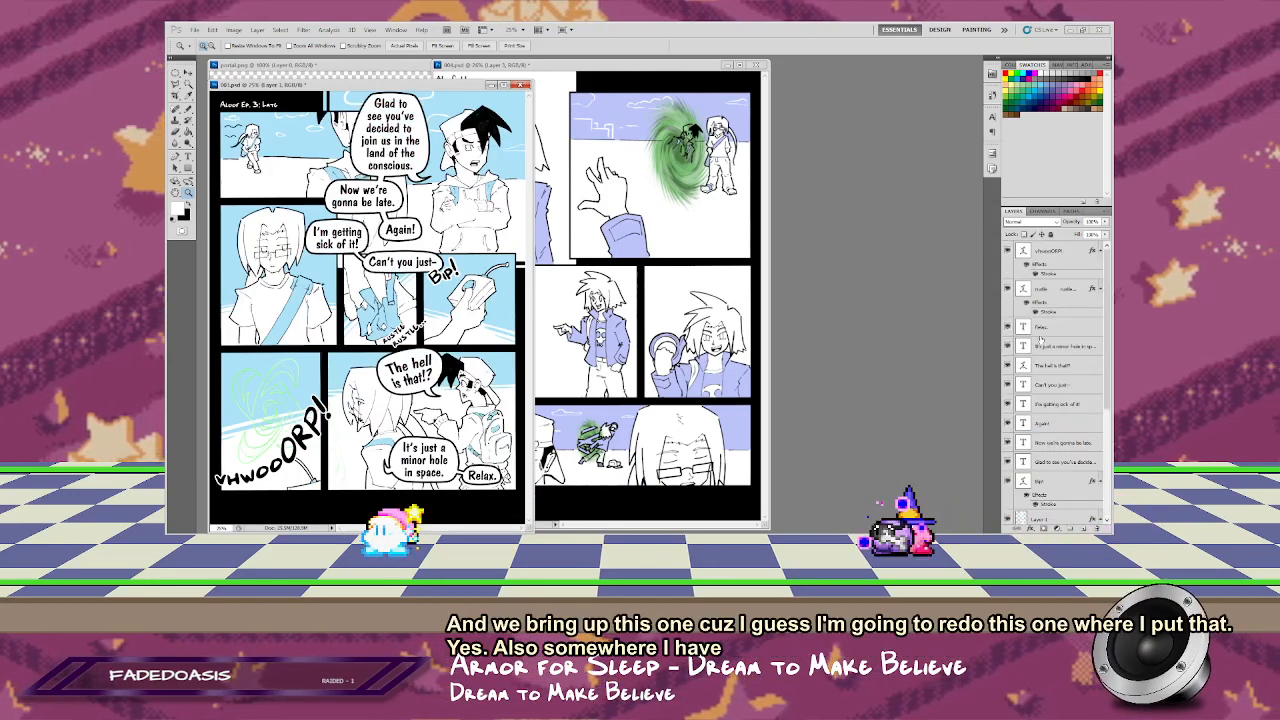
pyautogui.scroll(-5, 1060, 382)
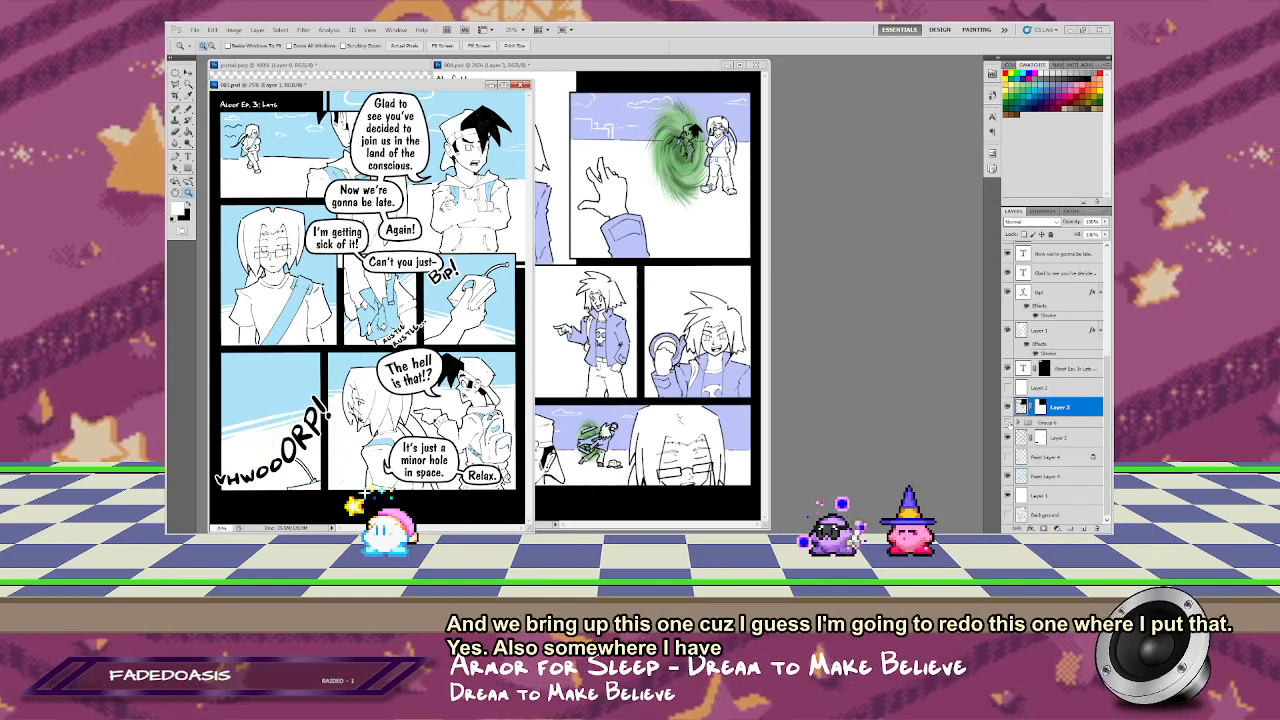
# Step: Arrange the 004.psd and 003.psd windows beside portal.png and copy the portal into the last row of panels in 003.psd
pyautogui.click(660, 73)
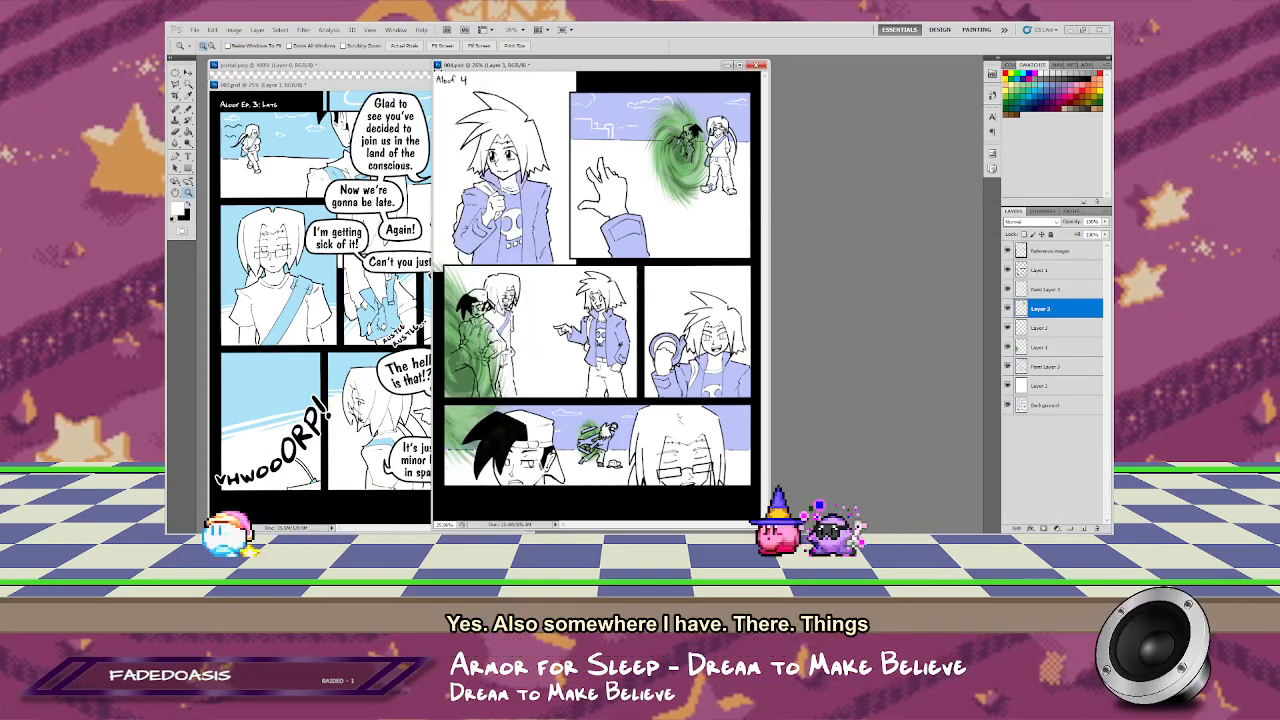
pyautogui.moveTo(660, 65); pyautogui.dragTo(852, 66)
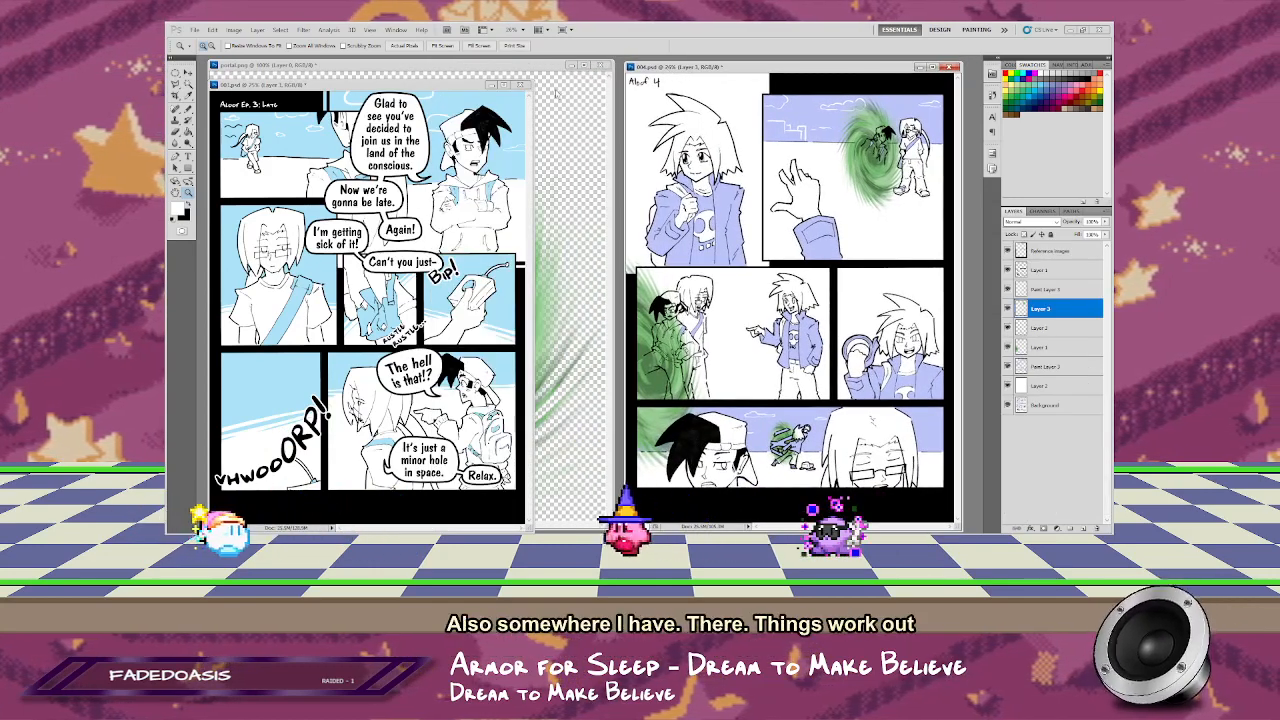
pyautogui.moveTo(430, 85); pyautogui.dragTo(693, 92)
pyautogui.click(434, 257)
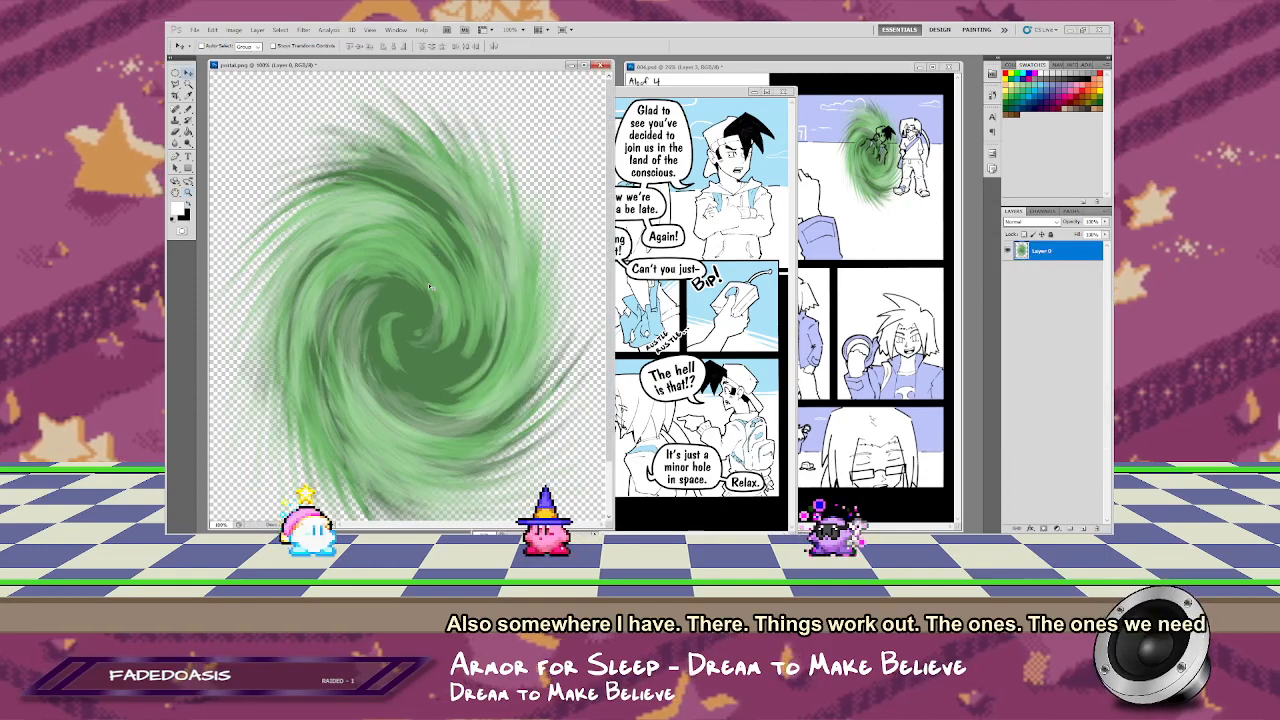
pyautogui.moveTo(430, 287); pyautogui.dragTo(598, 432)
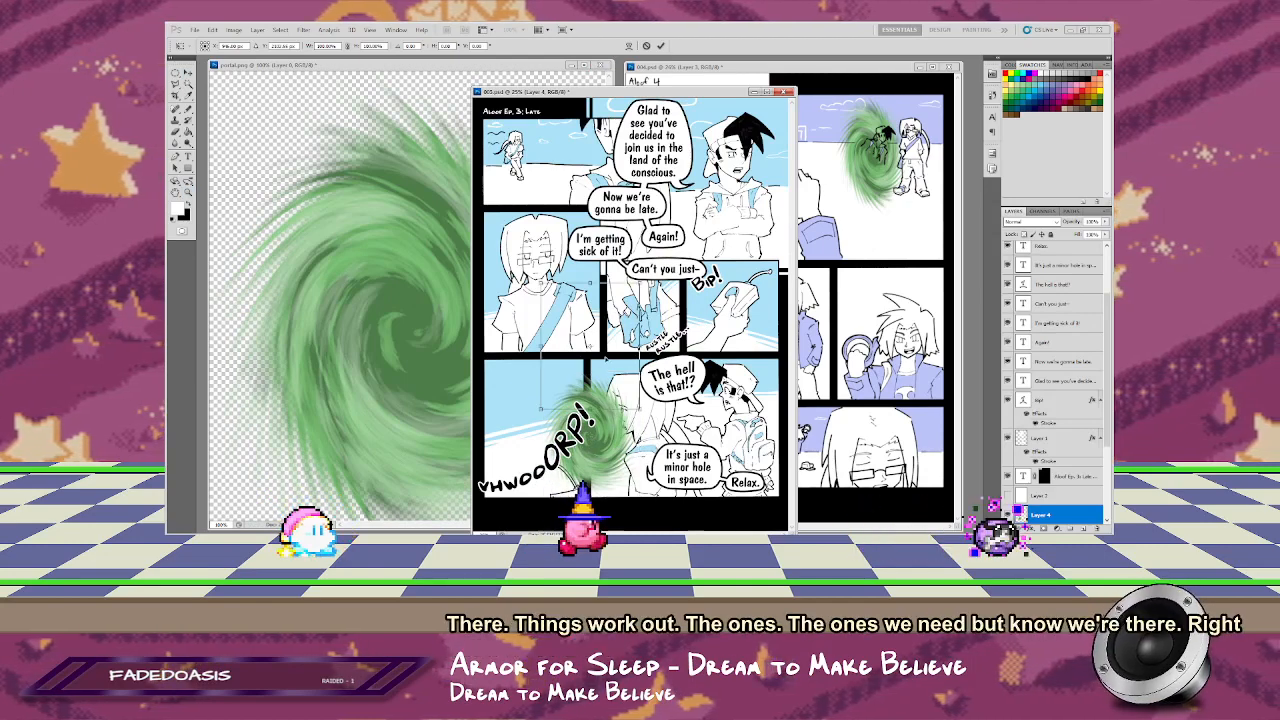
pyautogui.moveTo(598, 432); pyautogui.dragTo(589, 328)
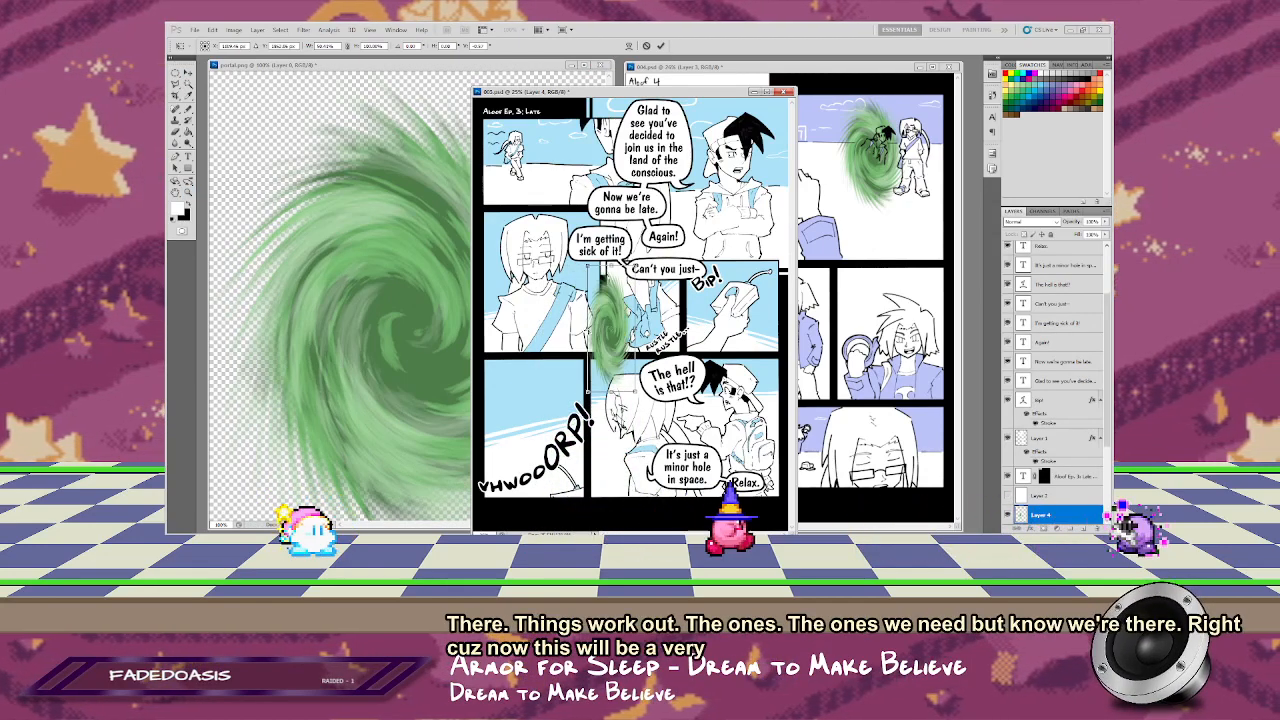
pyautogui.moveTo(590, 391); pyautogui.dragTo(605, 354)
pyautogui.press('Escape')
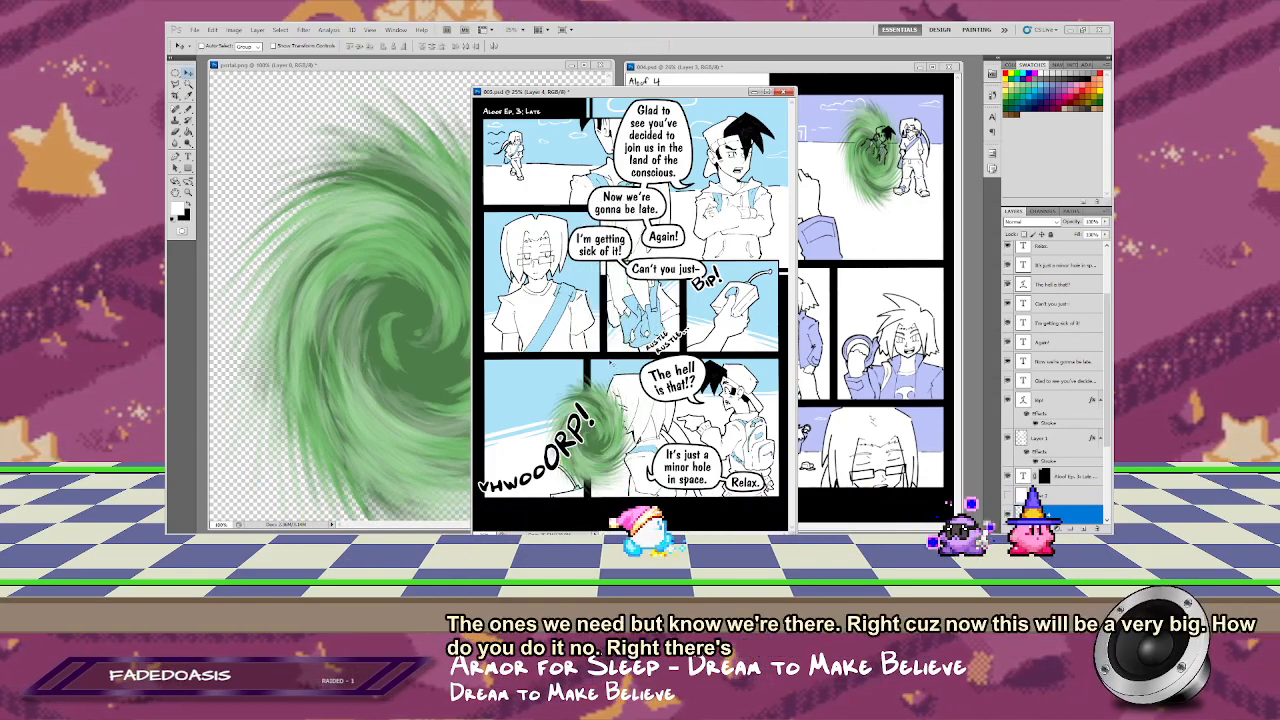
# Step: Distort the new portal copy with a Perspective transform, stretching its left side taller than its right side
pyautogui.rightClick(589, 267)
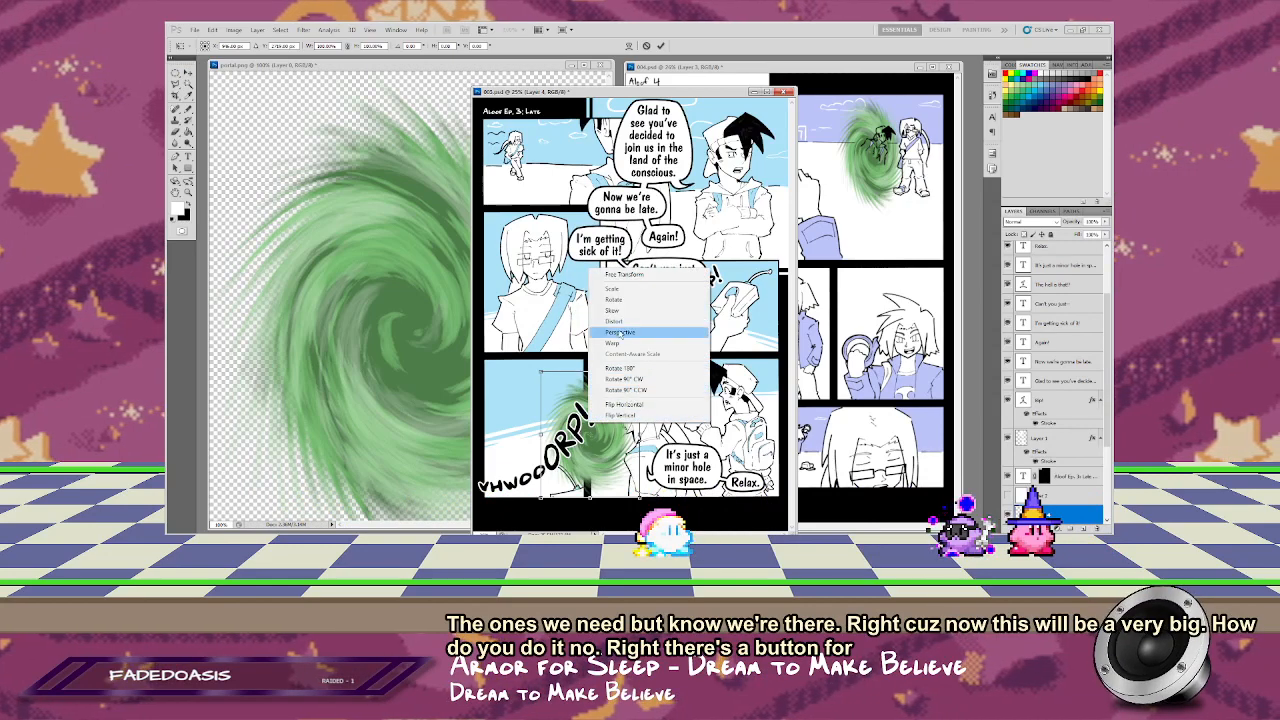
pyautogui.click(620, 332)
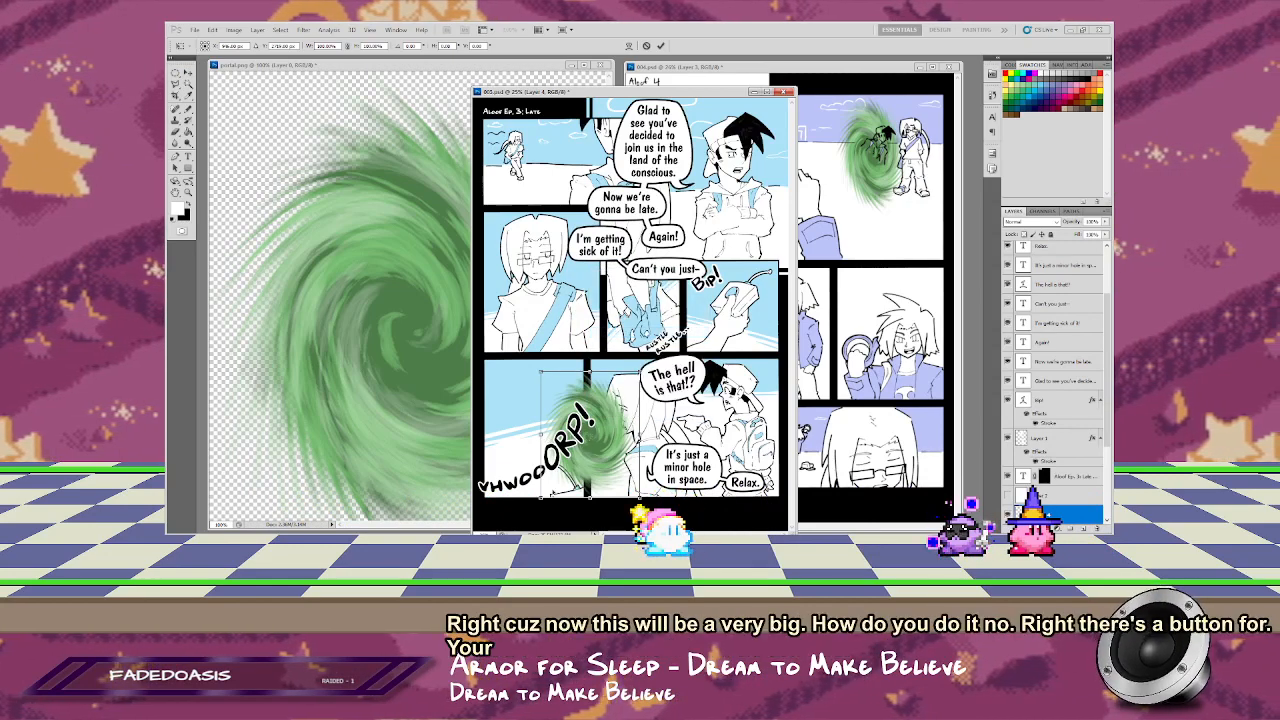
pyautogui.moveTo(562, 516); pyautogui.dragTo(596, 300)
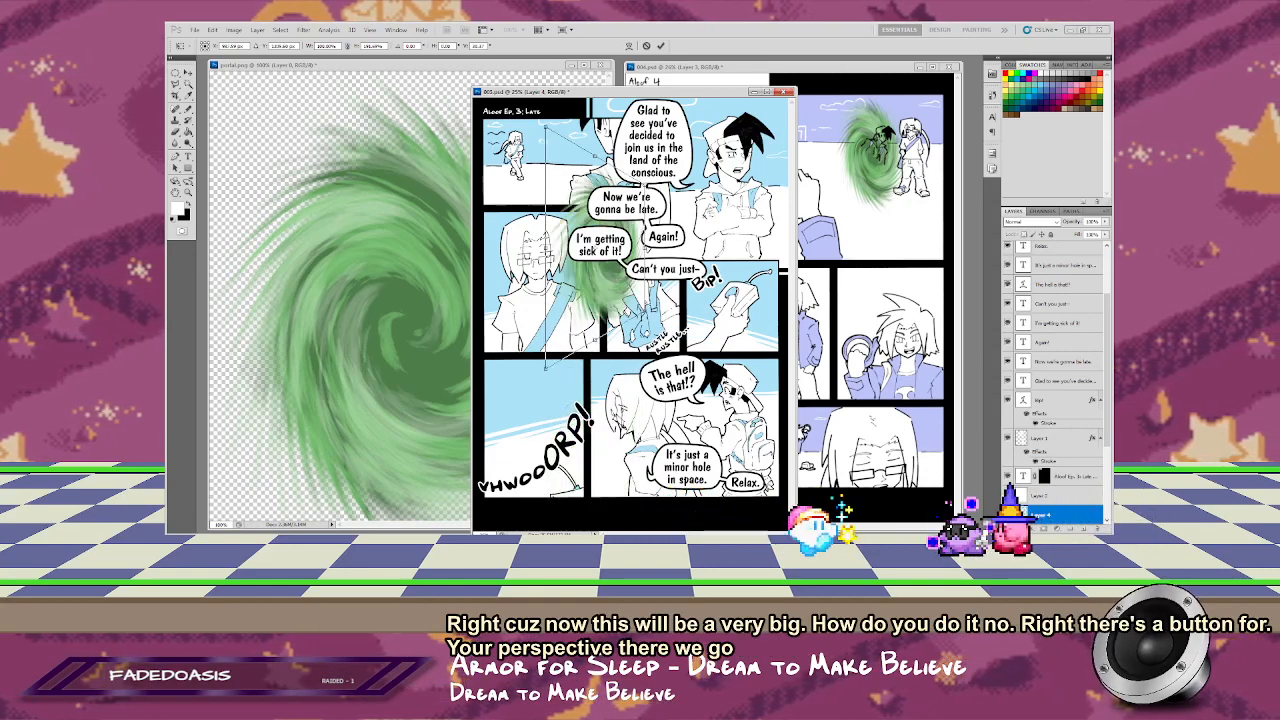
pyautogui.moveTo(644, 187)
pyautogui.mouseDown()
pyautogui.moveTo(645, 172)
pyautogui.moveTo(644, 184)
pyautogui.mouseUp()
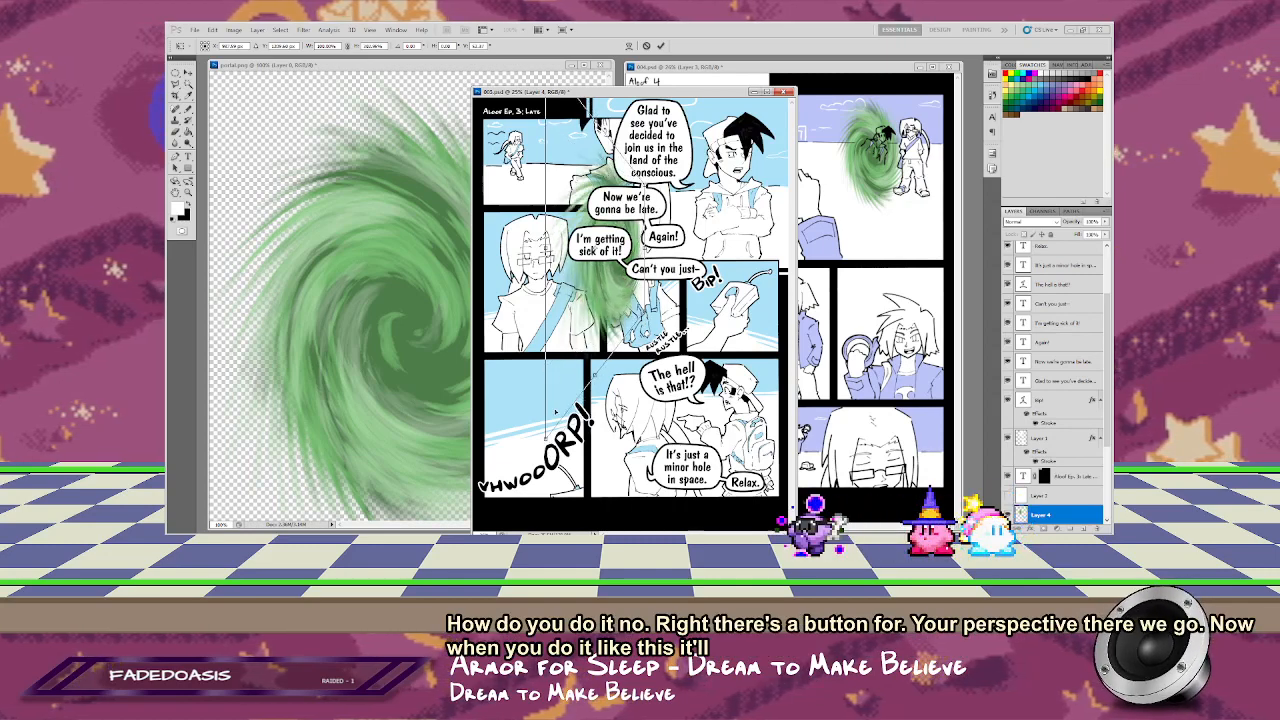
# Step: Narrow the perspective-distorted portal and move it down over the bottom-left panel near the gutter
pyautogui.rightClick(577, 319)
pyautogui.click(618, 338)
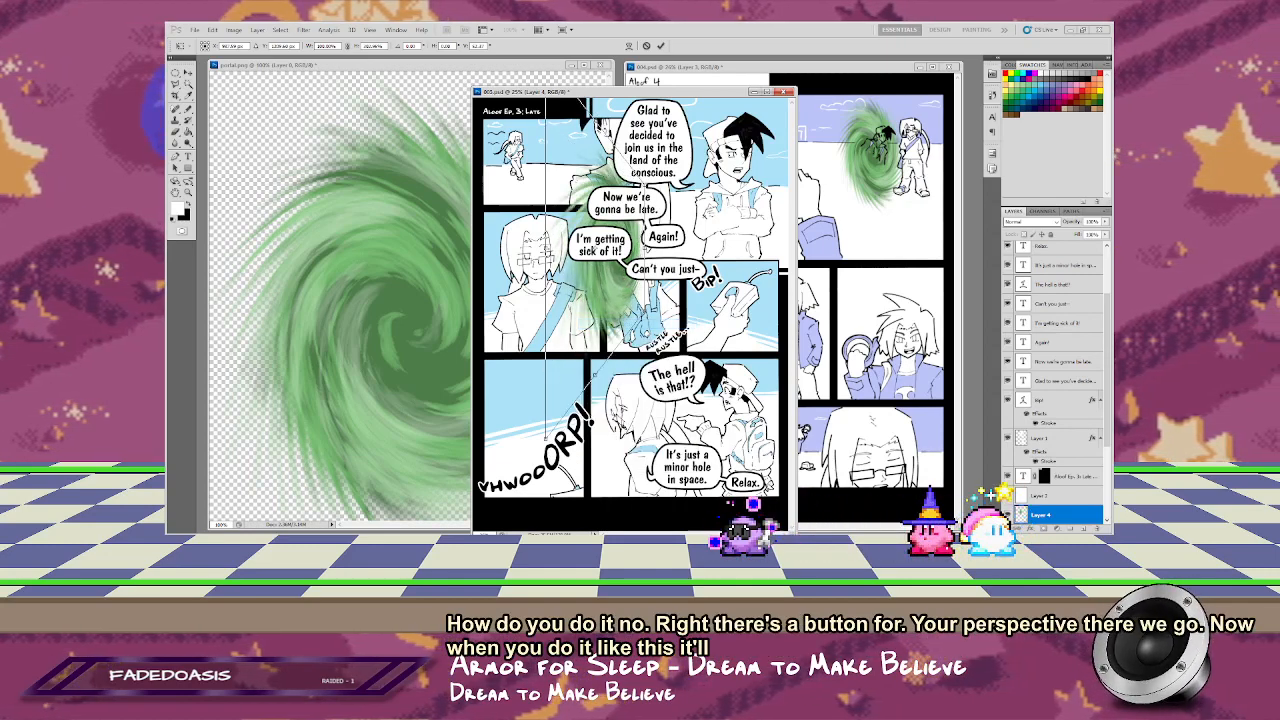
pyautogui.moveTo(545, 248); pyautogui.dragTo(568, 248)
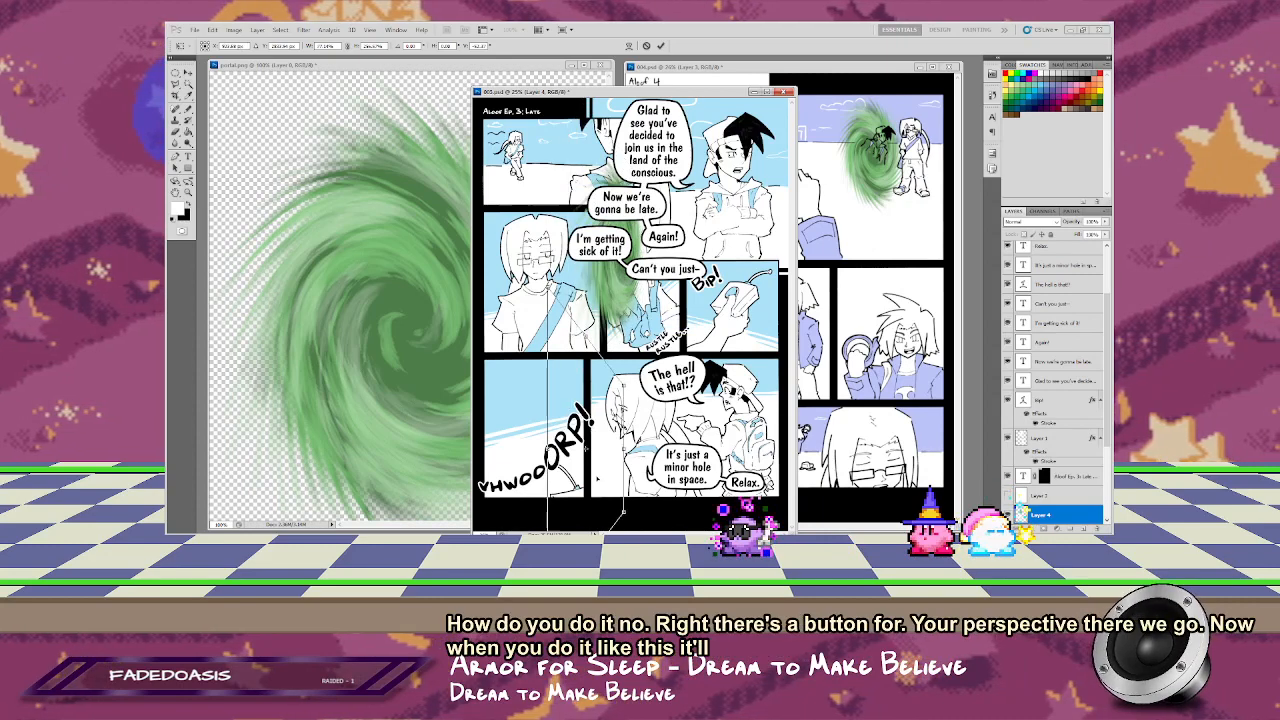
pyautogui.moveTo(598, 479); pyautogui.dragTo(574, 422)
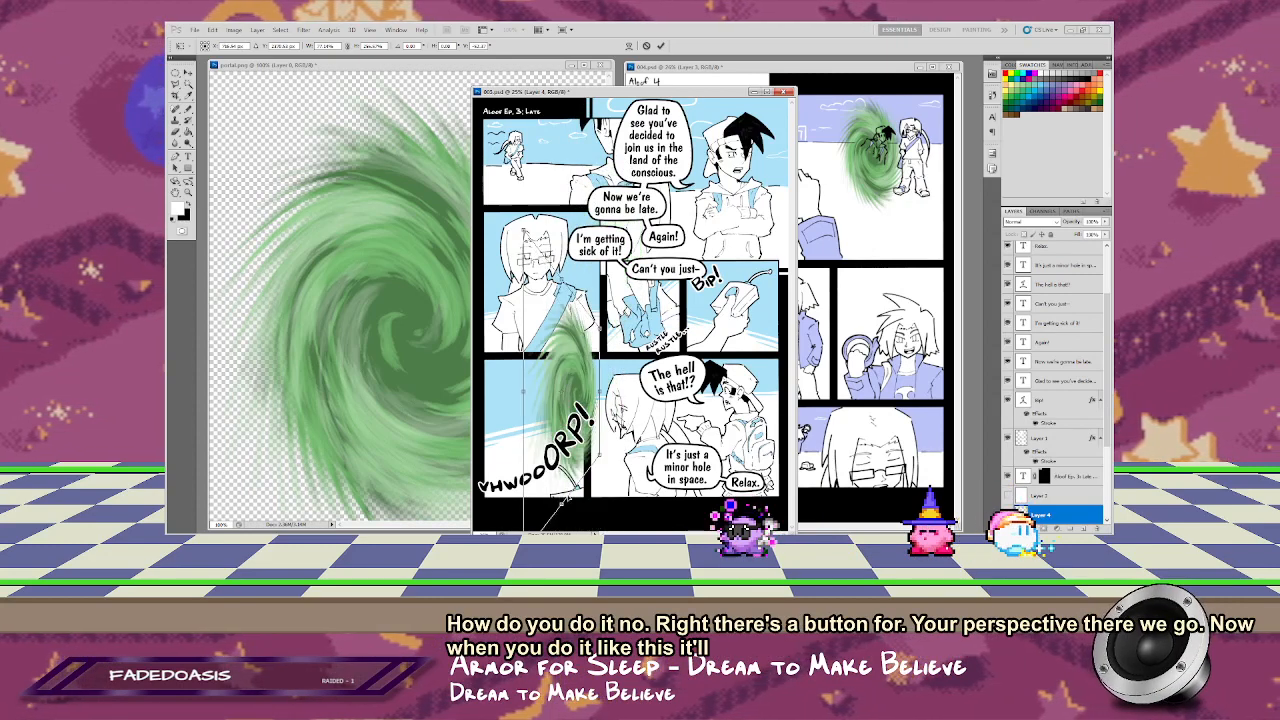
pyautogui.moveTo(562, 508); pyautogui.dragTo(569, 505)
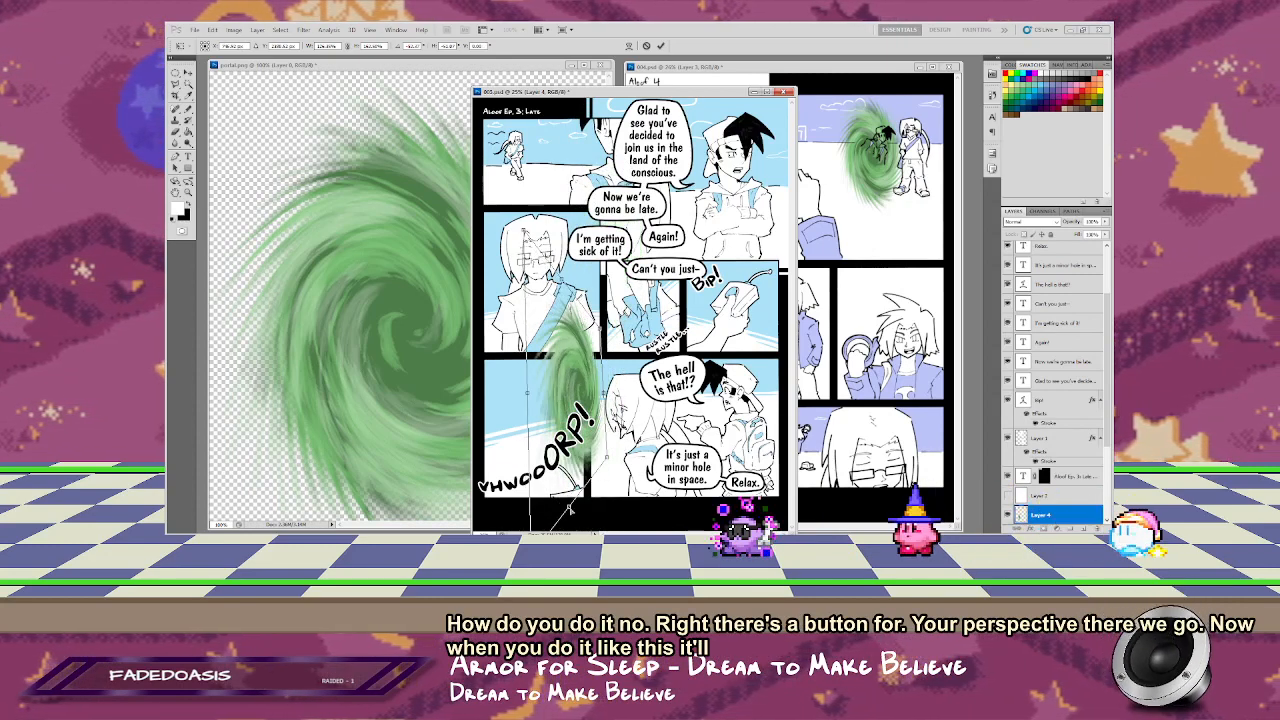
# Step: Enlarge the portal across the gutter between the last-row panels and move its layer below the frame and line art layers
pyautogui.moveTo(585, 386); pyautogui.dragTo(621, 437)
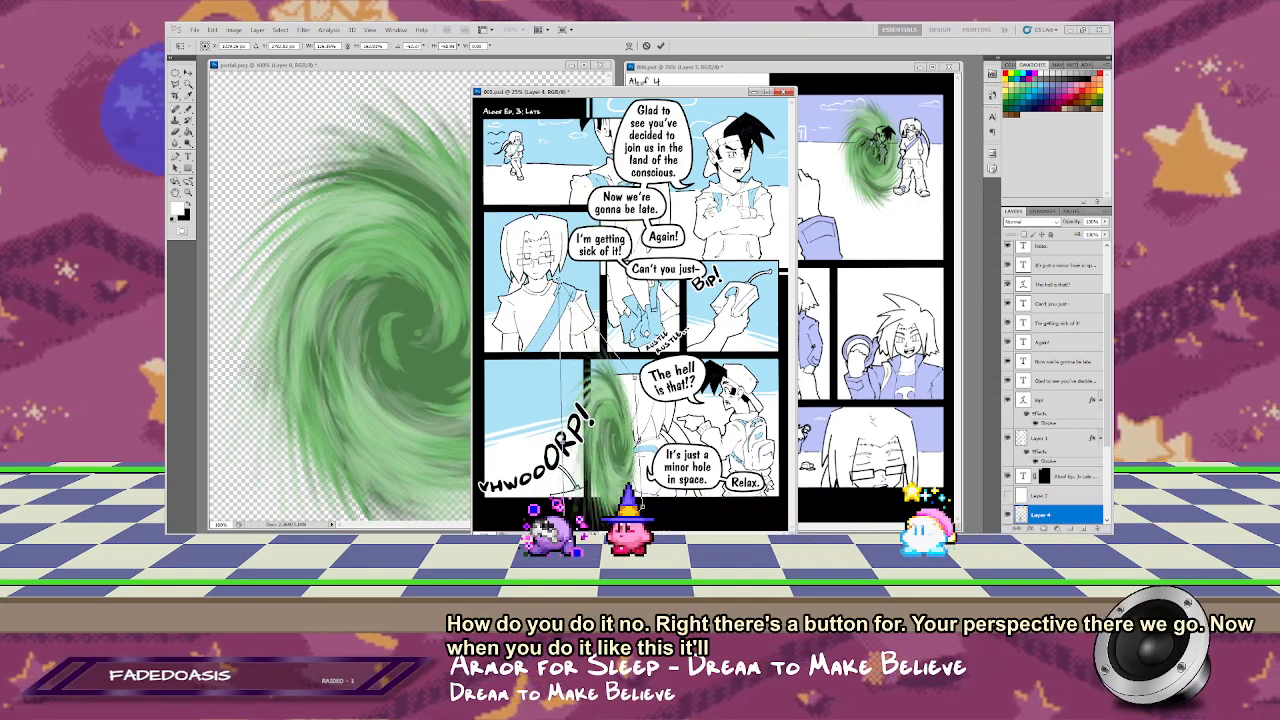
pyautogui.moveTo(562, 288); pyautogui.dragTo(477, 186)
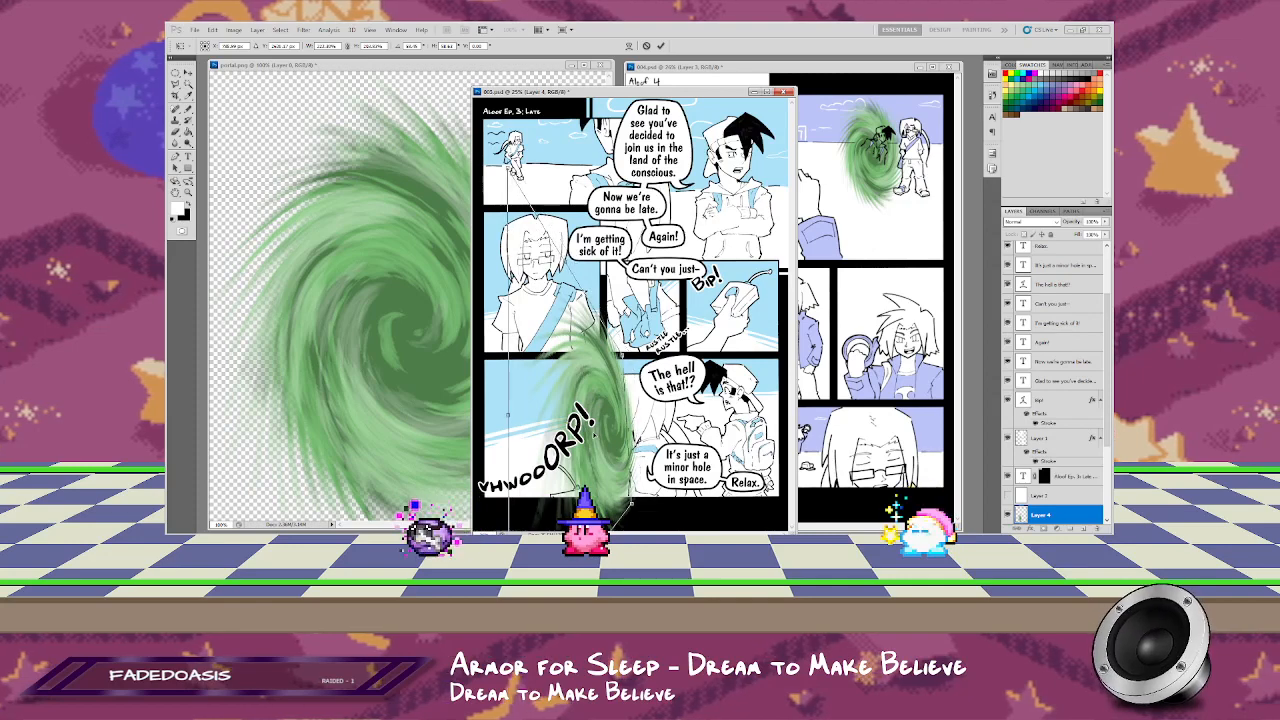
pyautogui.moveTo(549, 356); pyautogui.dragTo(602, 451)
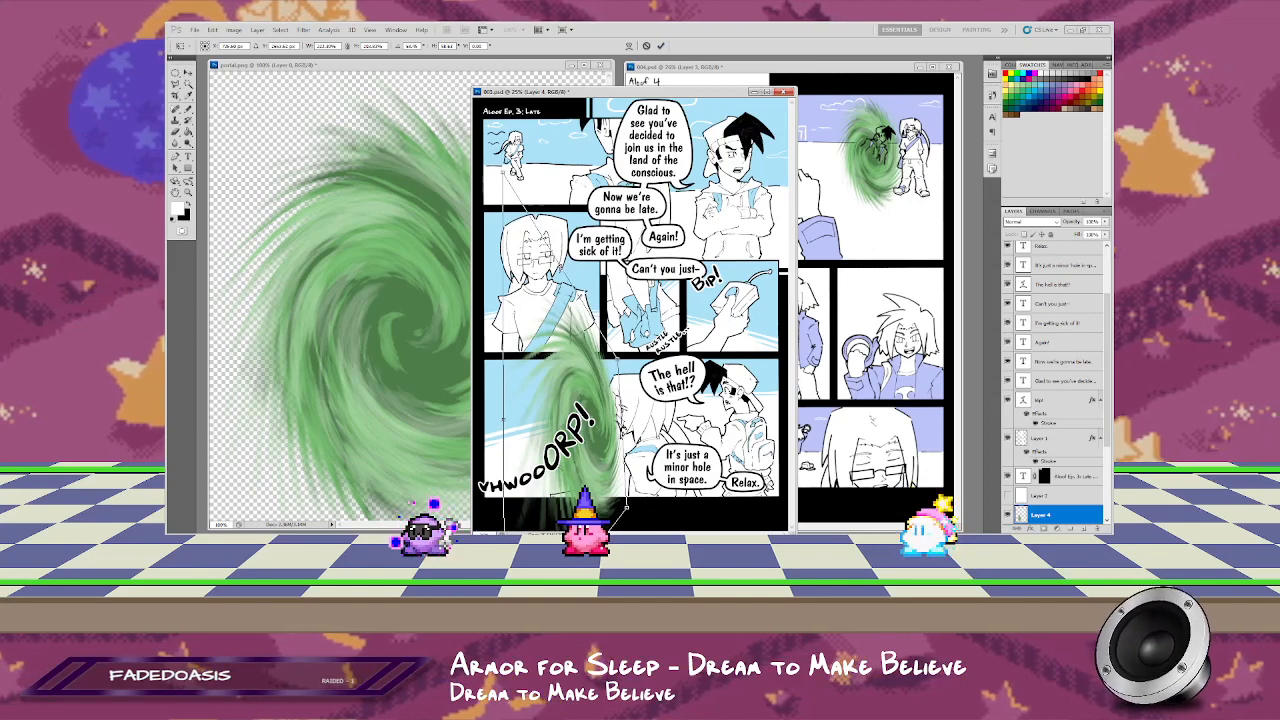
pyautogui.moveTo(490, 173); pyautogui.dragTo(492, 175)
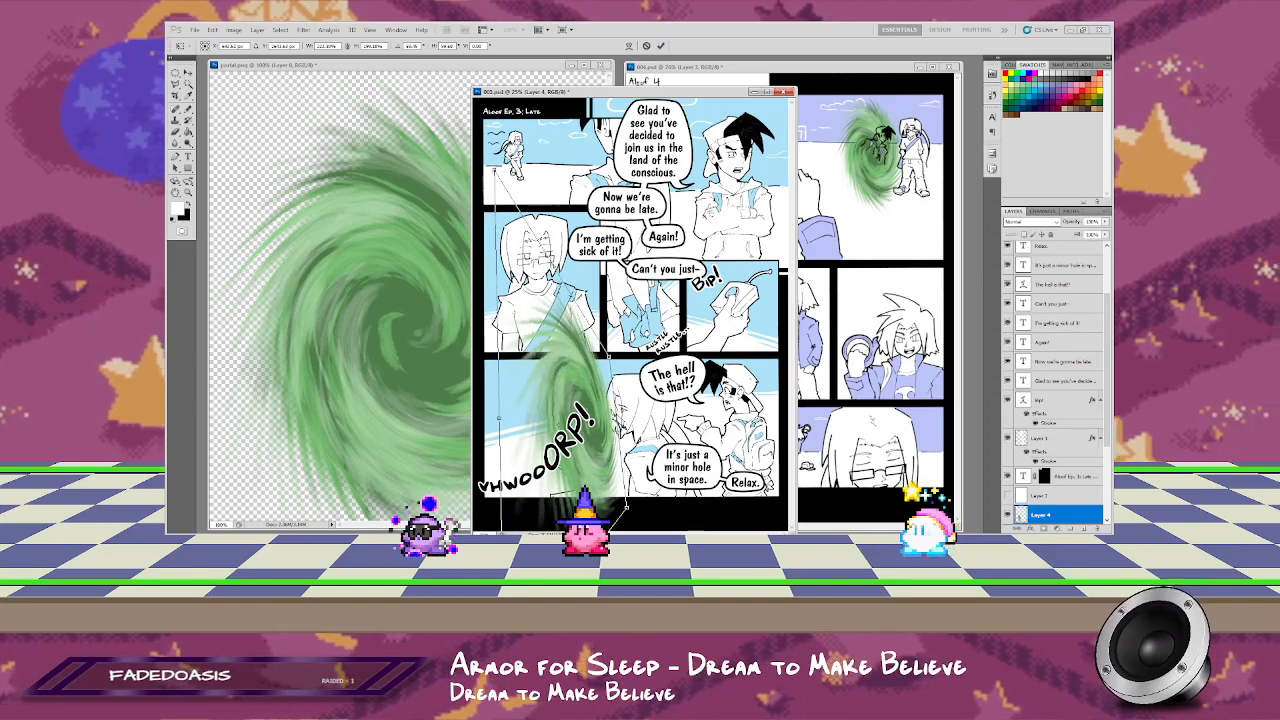
pyautogui.moveTo(609, 356)
pyautogui.mouseDown()
pyautogui.moveTo(630, 338)
pyautogui.moveTo(594, 358)
pyautogui.moveTo(605, 356)
pyautogui.mouseUp()
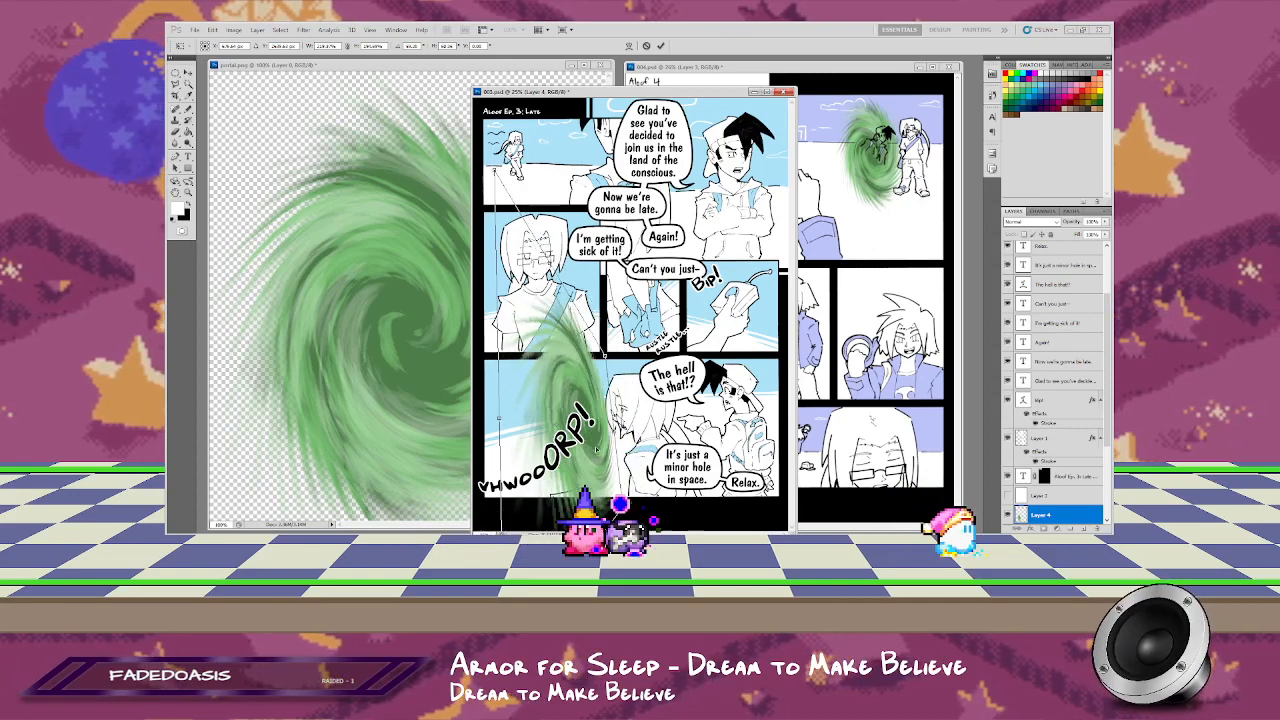
pyautogui.moveTo(596, 450); pyautogui.dragTo(601, 464)
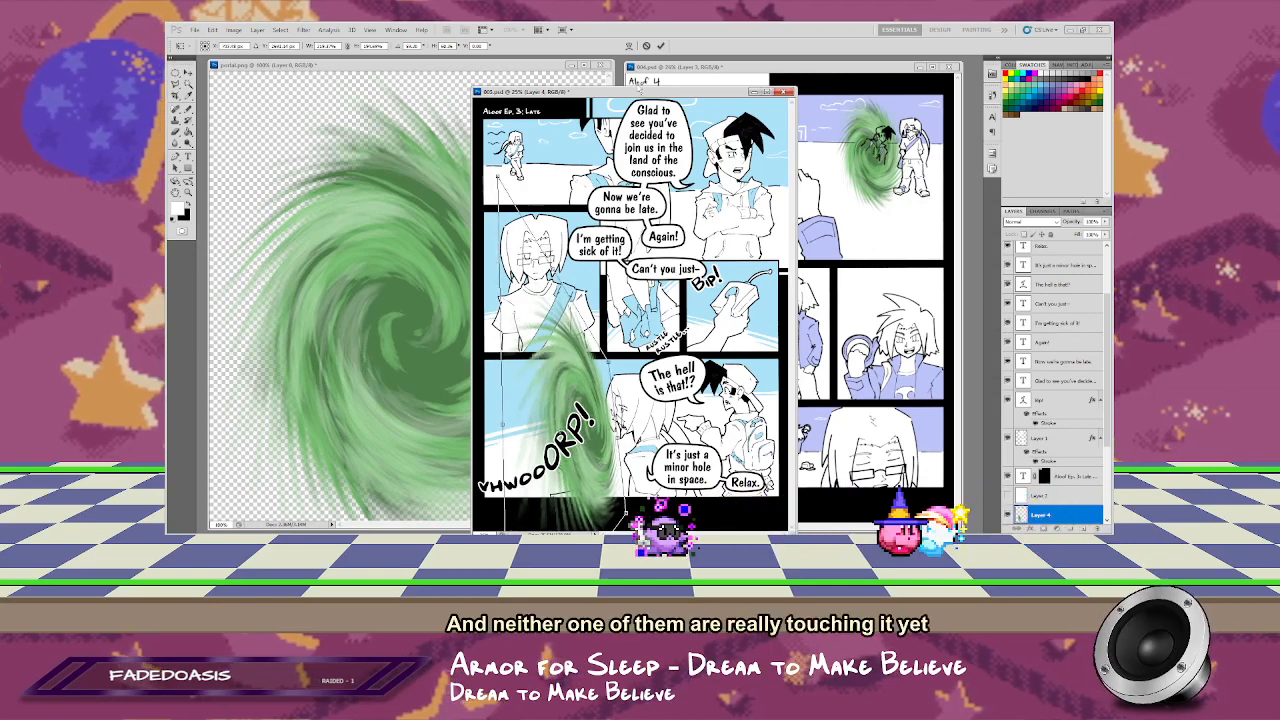
pyautogui.click(661, 47)
pyautogui.scroll(-3, 1055, 423)
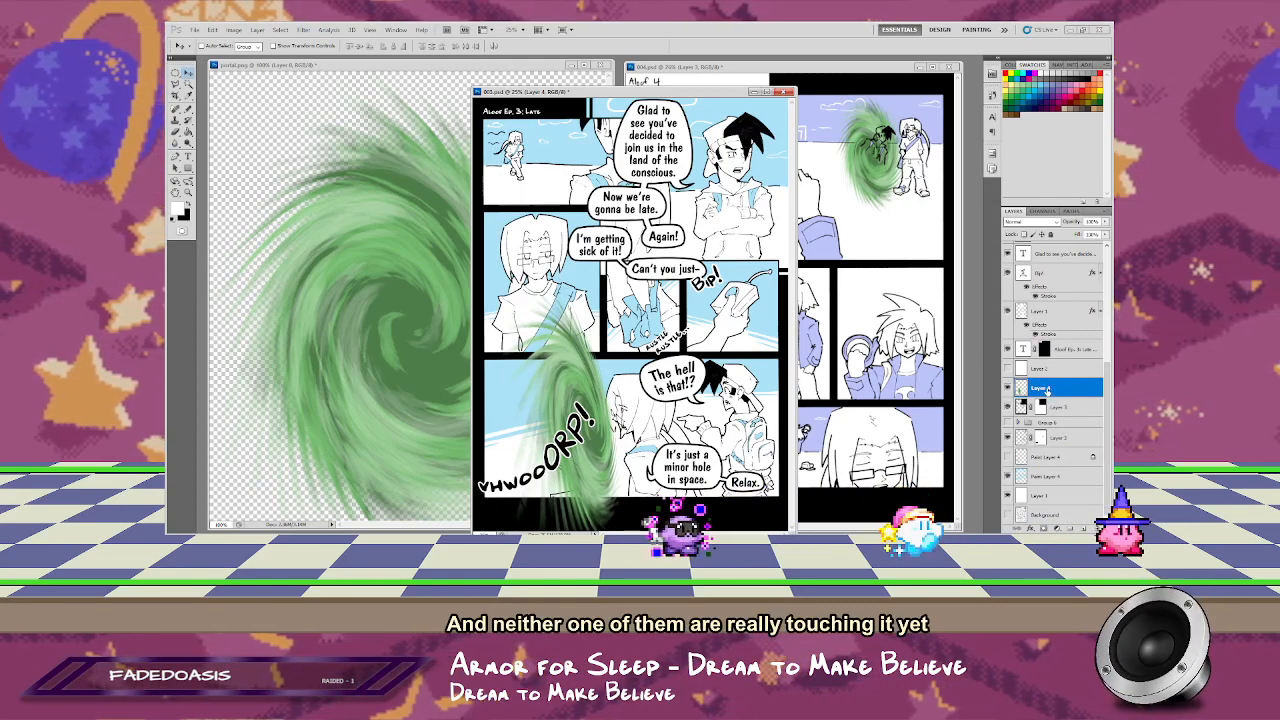
pyautogui.moveTo(1047, 389); pyautogui.dragTo(1053, 457)
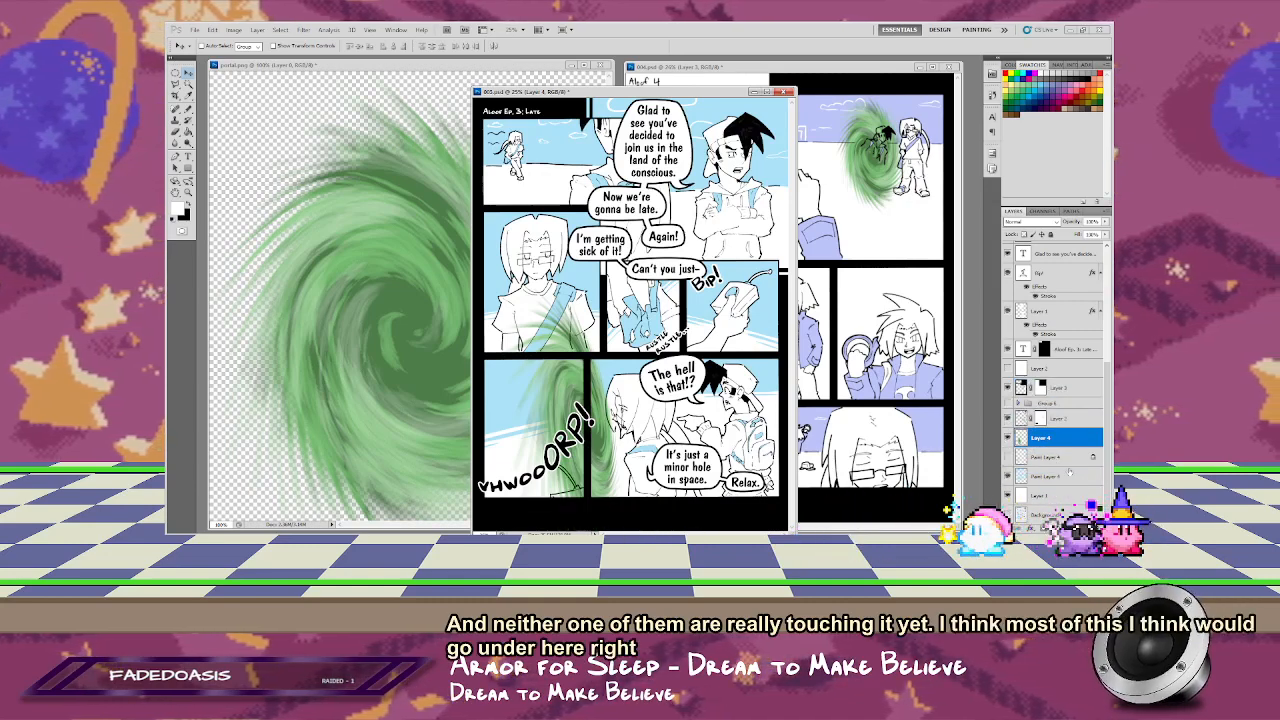
# Step: Add another portal copy from portal.png as a small, rounder portal in the bottom-left panel and hide the larger portal's layer
pyautogui.click(388, 151)
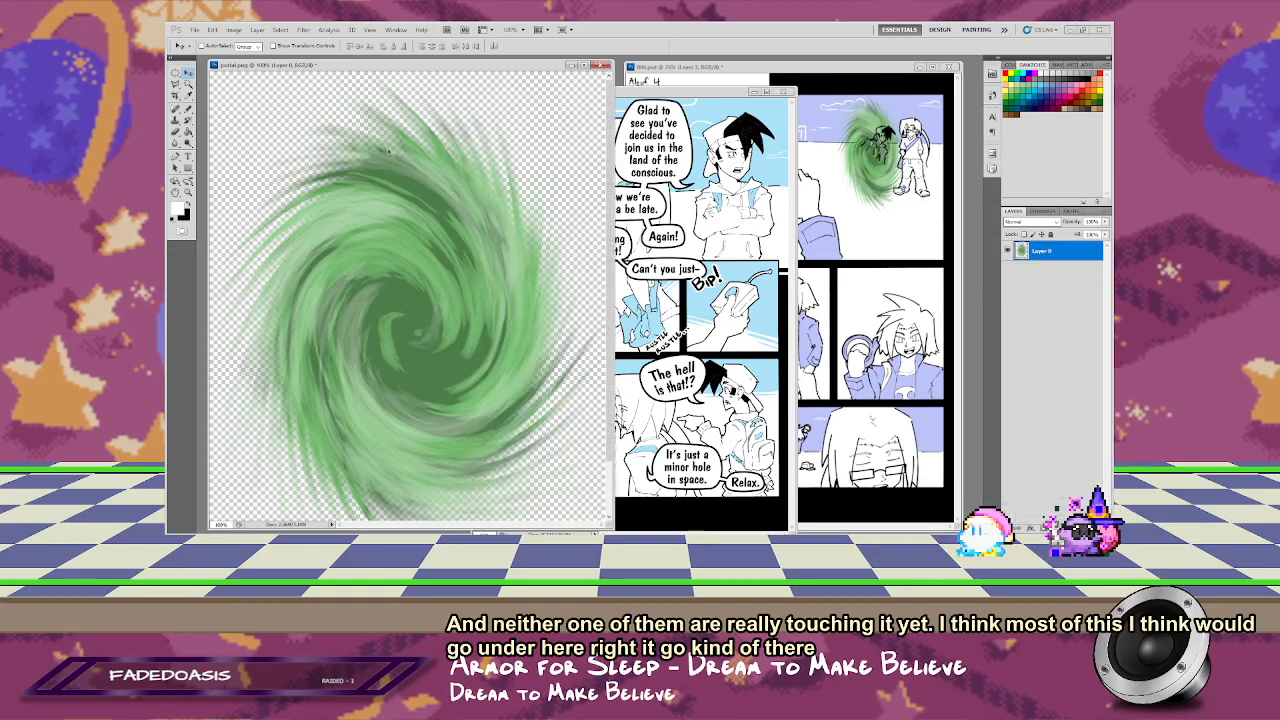
pyautogui.moveTo(427, 314); pyautogui.dragTo(527, 417)
pyautogui.hotkey('ctrl', 't')
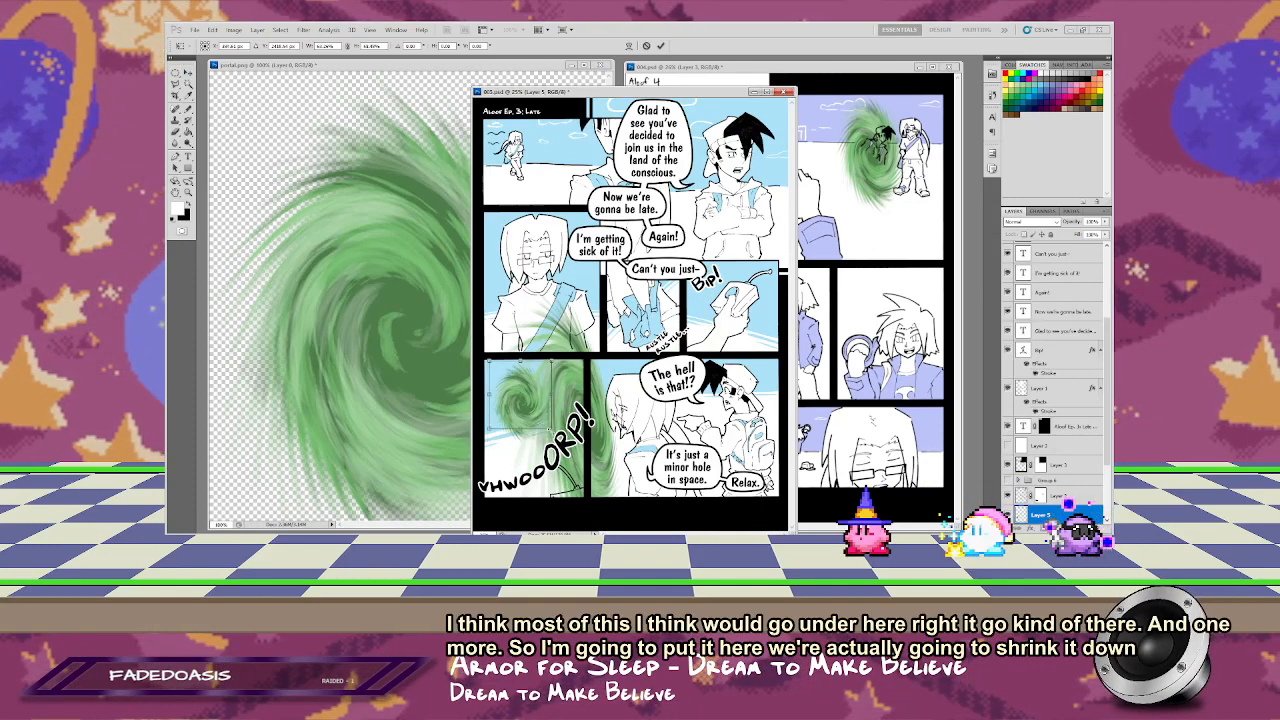
pyautogui.moveTo(543, 429); pyautogui.dragTo(535, 417)
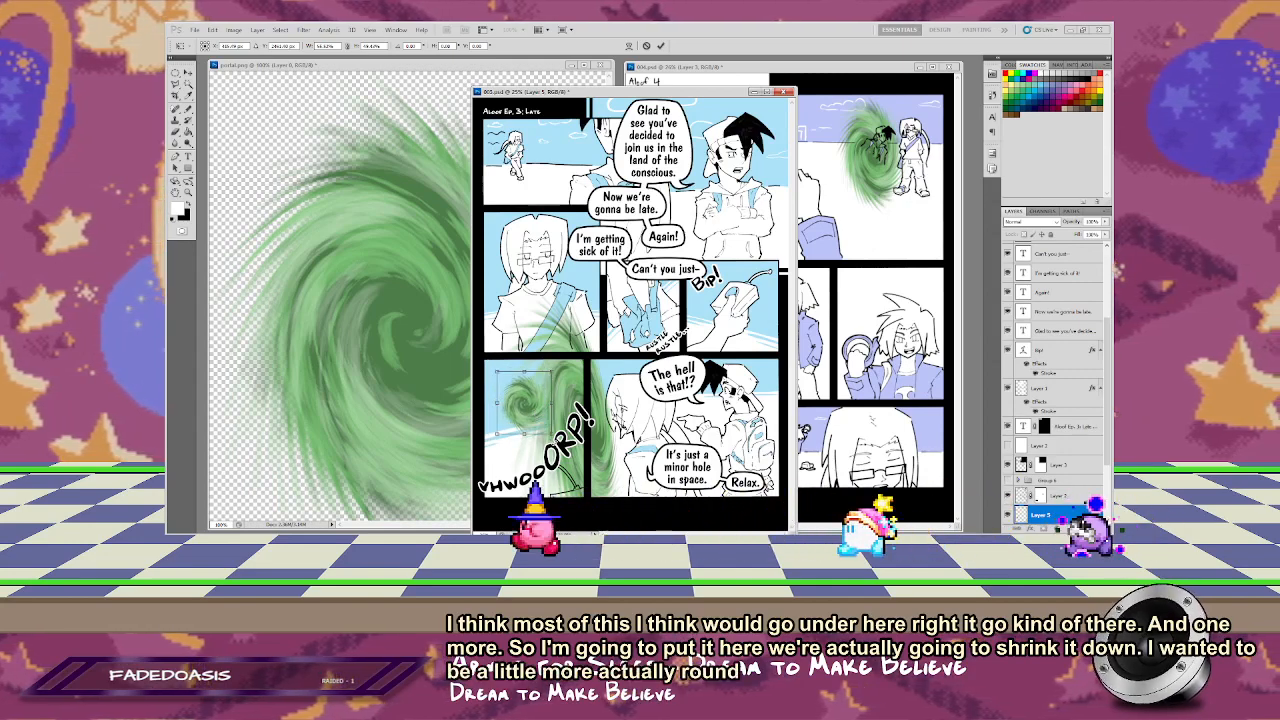
pyautogui.press('Return')
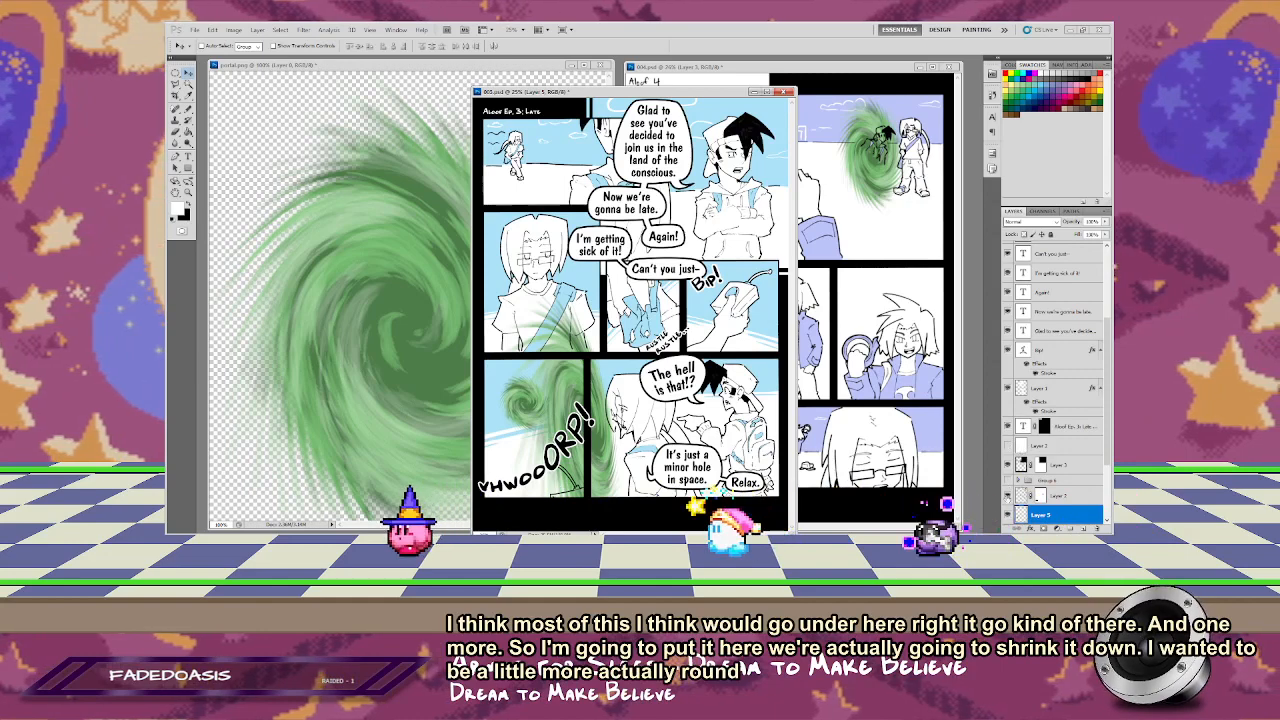
pyautogui.scroll(-3, 1050, 420)
pyautogui.click(1007, 438)
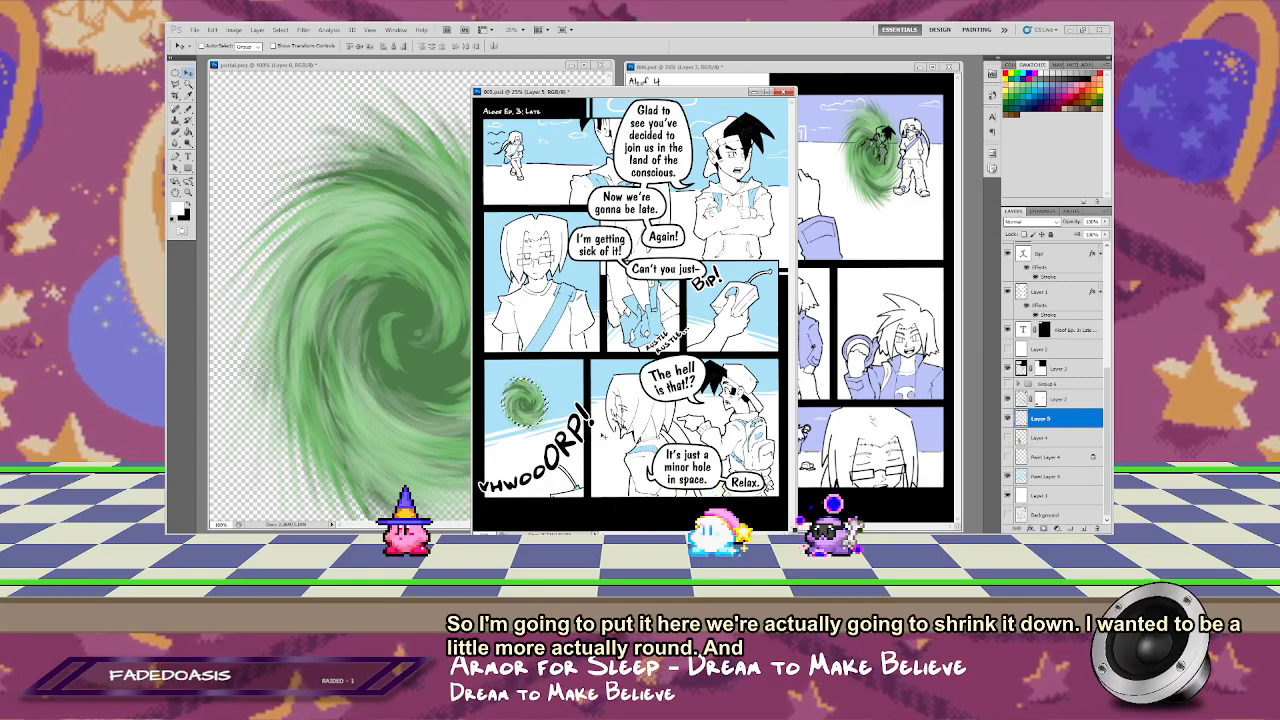
# Step: Select a large circular area centred on the small portal in the bottom-left panel
pyautogui.press('z')
pyautogui.click(452, 445)
pyautogui.click(640, 470)
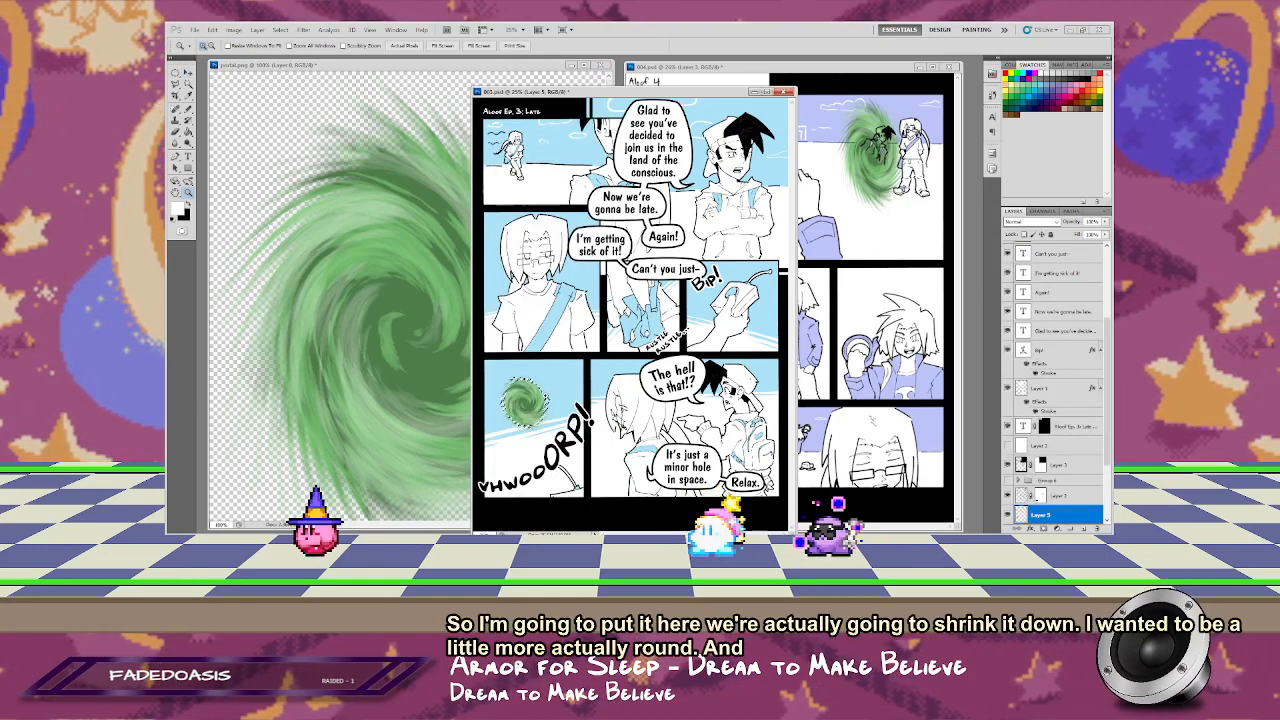
pyautogui.moveTo(477, 349); pyautogui.dragTo(649, 498)
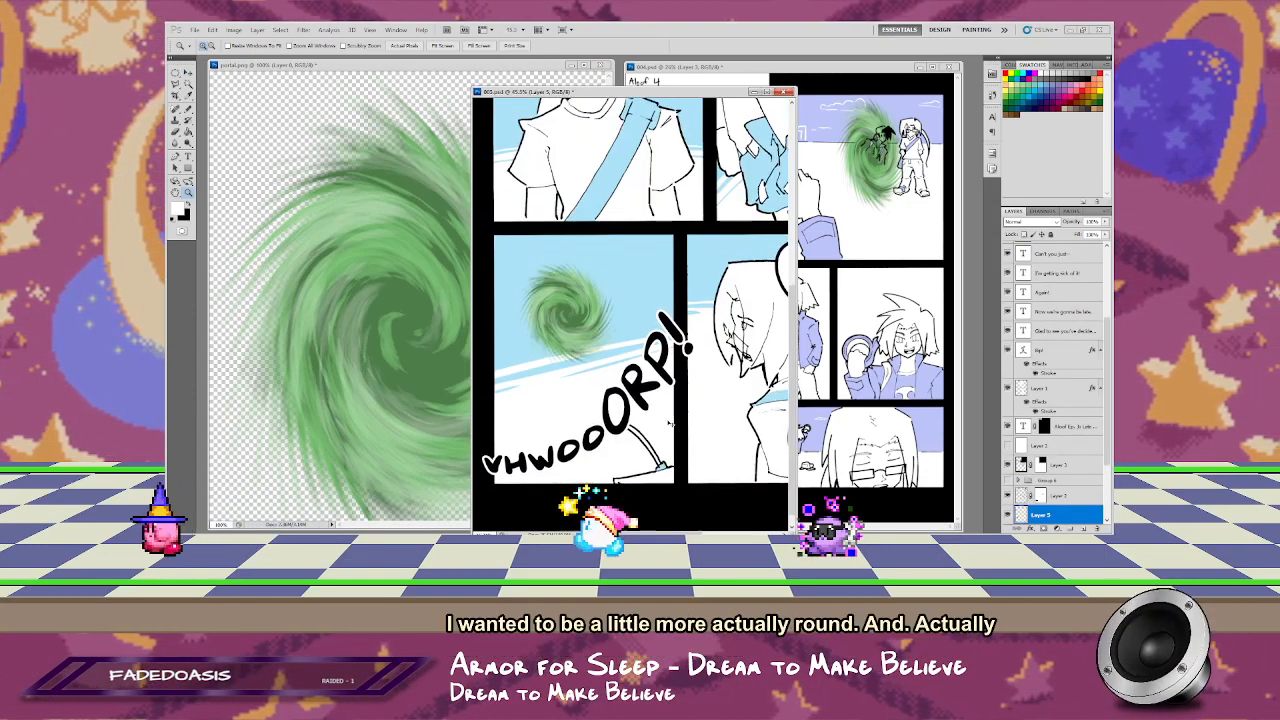
pyautogui.press('m')
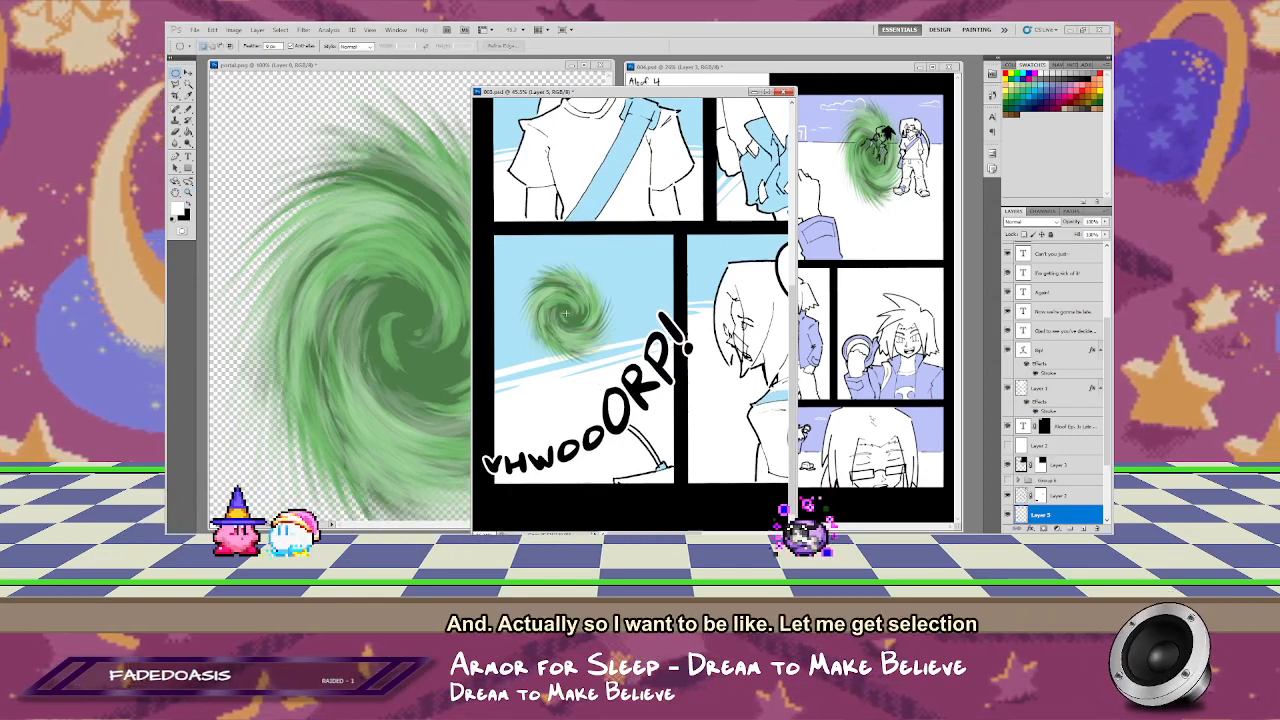
pyautogui.moveTo(565, 313); pyautogui.dragTo(631, 380)
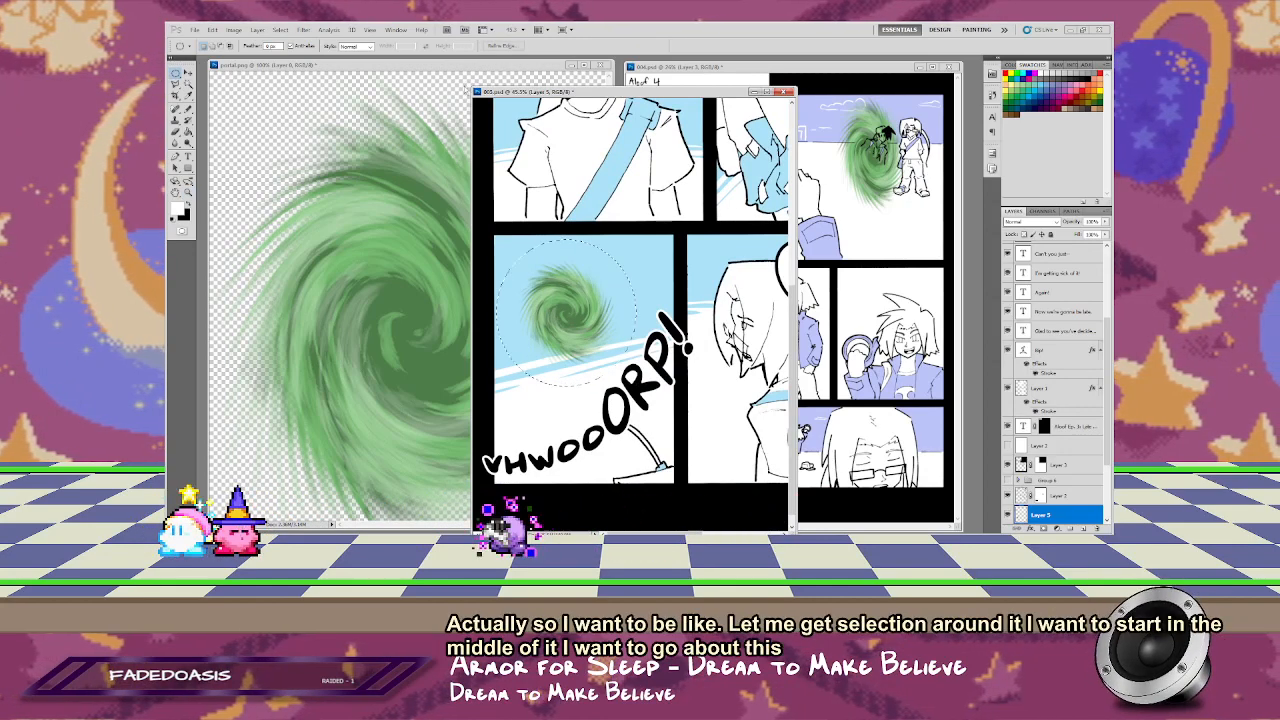
# Step: Apply a Twirl filter to the selected small portal with the angle reduced to the negative side so its swirl loosens slightly
pyautogui.click(303, 29)
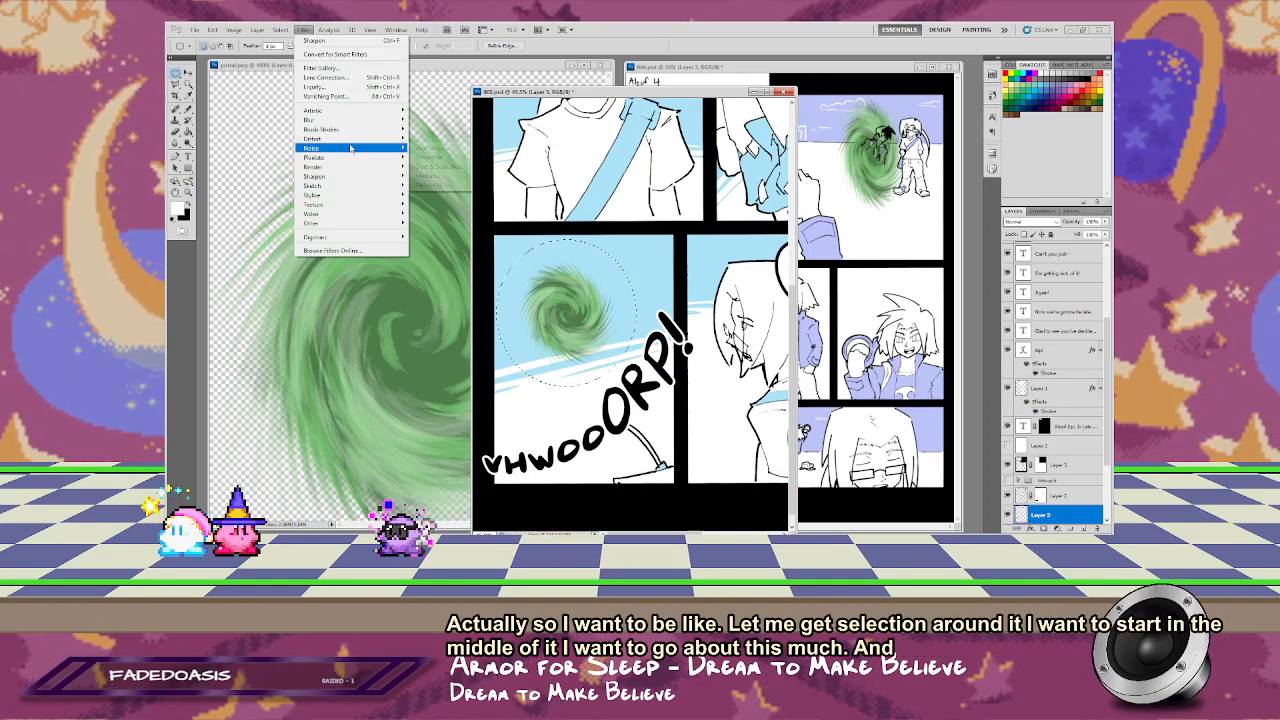
pyautogui.moveTo(347, 142)
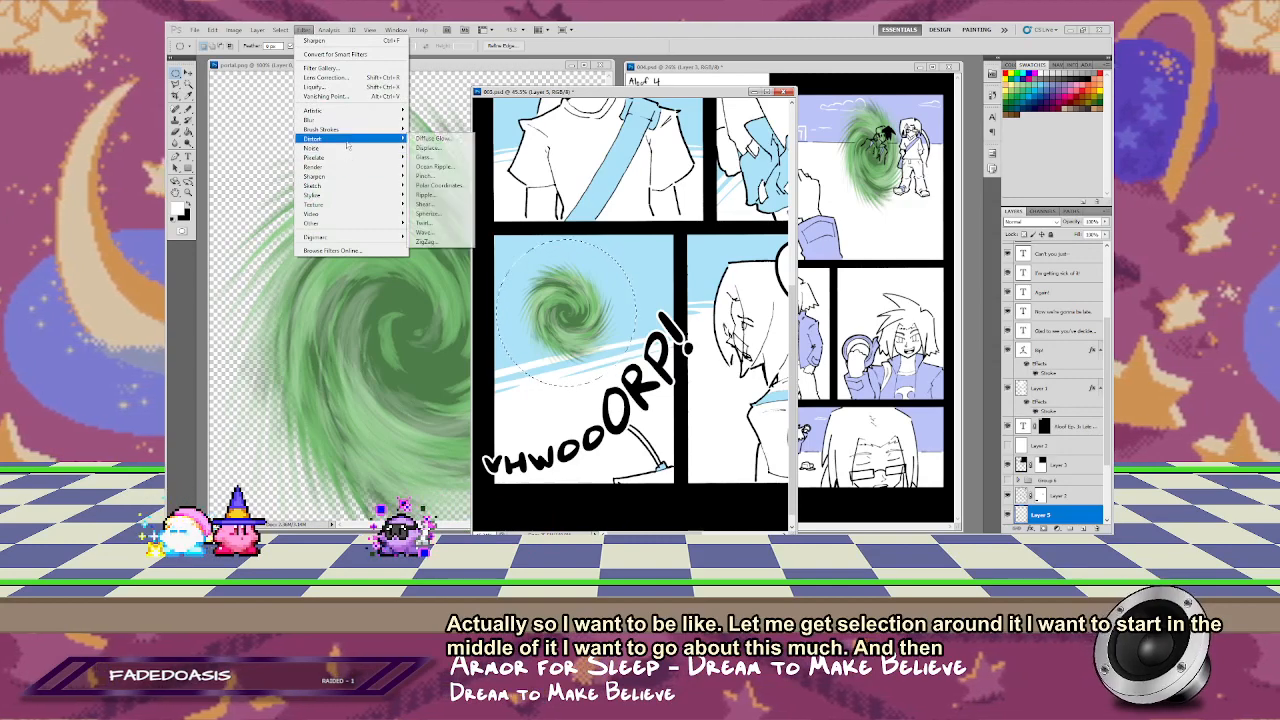
pyautogui.click(442, 223)
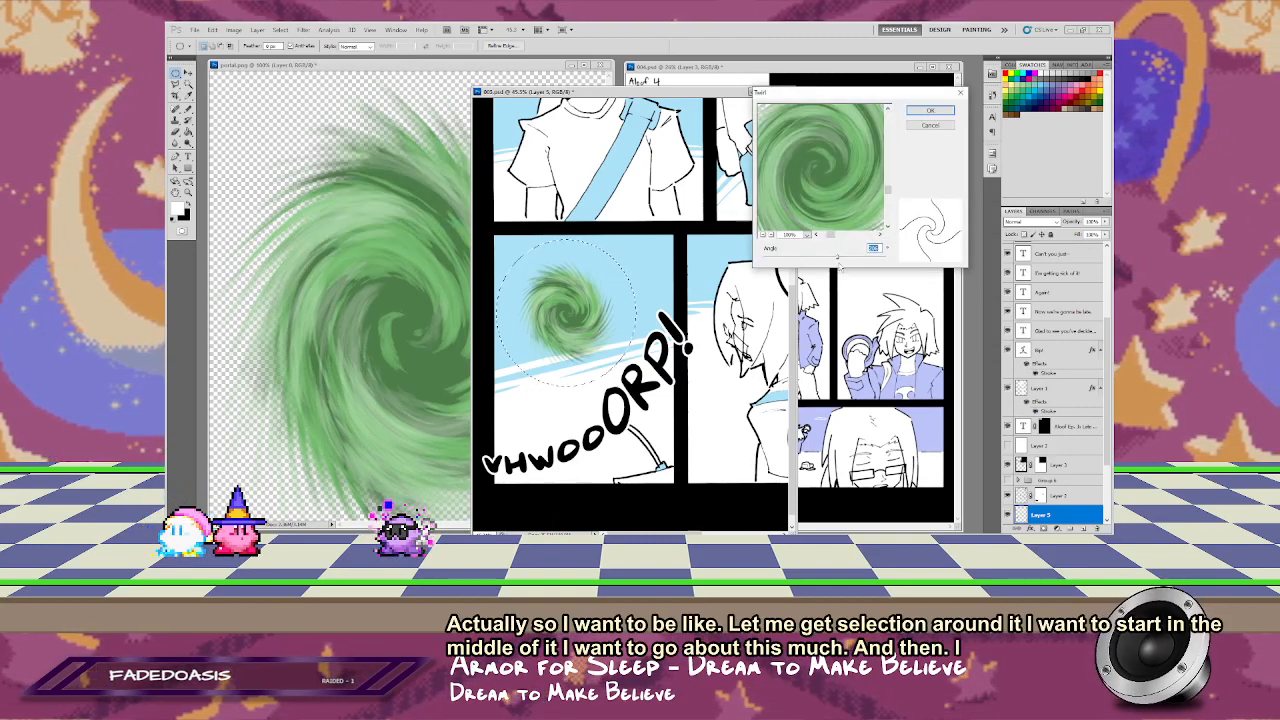
pyautogui.click(763, 235)
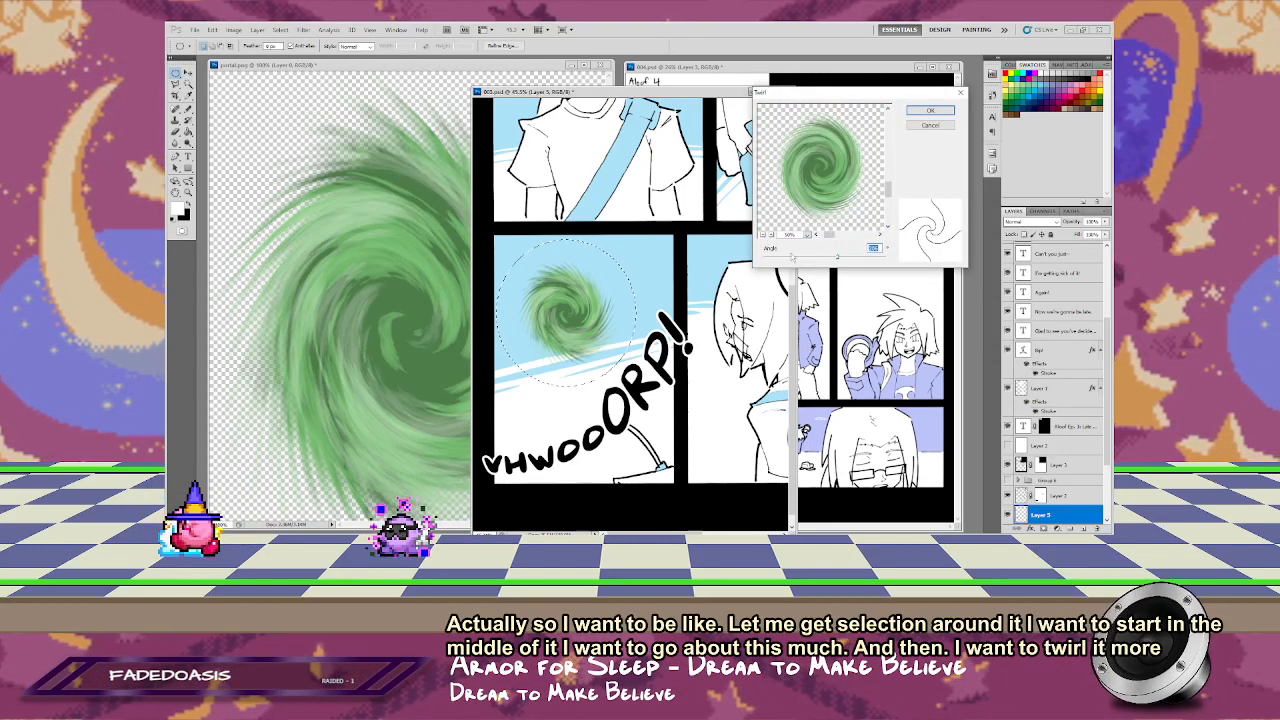
pyautogui.moveTo(837, 257)
pyautogui.mouseDown()
pyautogui.moveTo(794, 259)
pyautogui.moveTo(821, 260)
pyautogui.mouseUp()
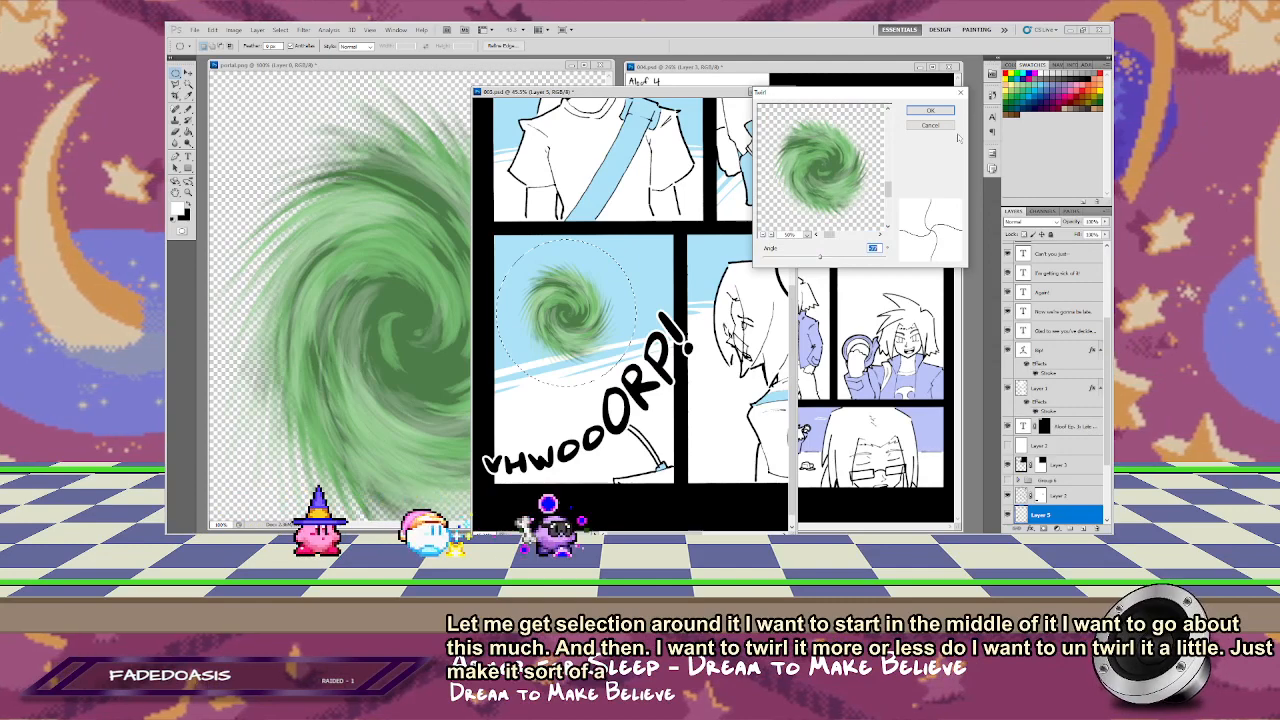
pyautogui.click(930, 110)
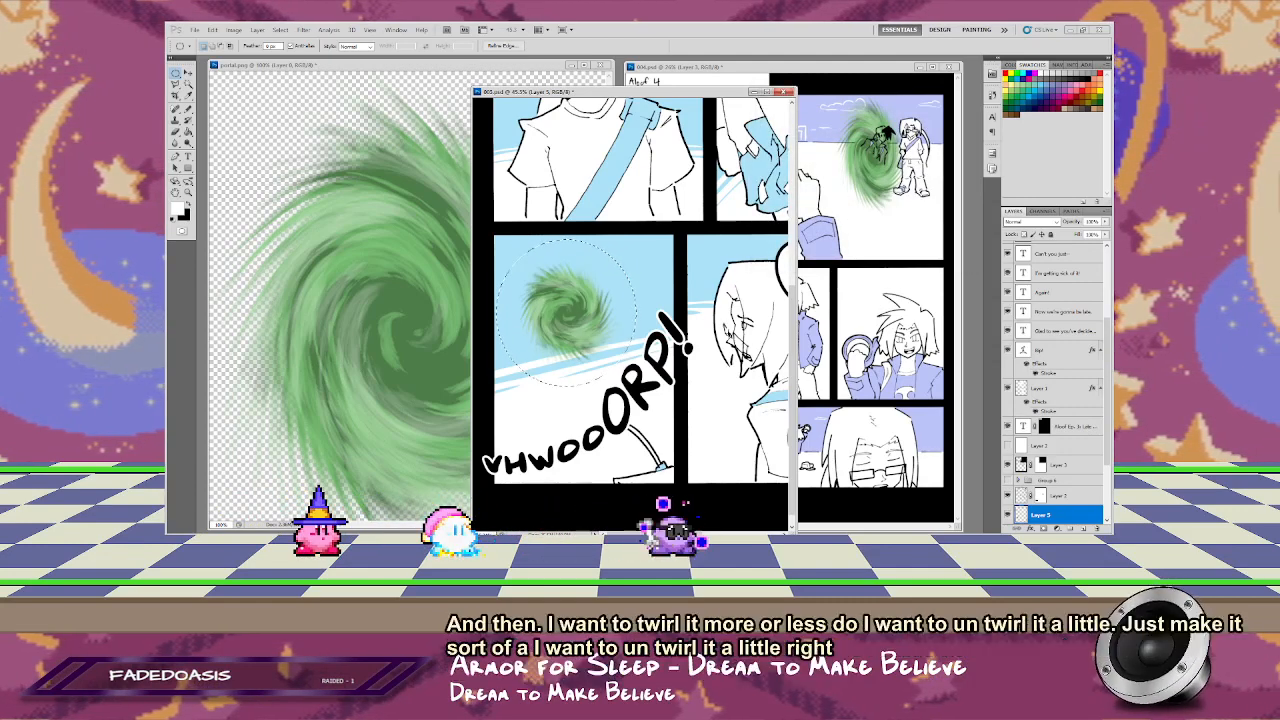
# Step: Enlarge the small portal with Free Transform and reposition it in the upper part of the bottom-left panel
pyautogui.press('z')
pyautogui.rightClick(632, 288)
pyautogui.click(658, 302)
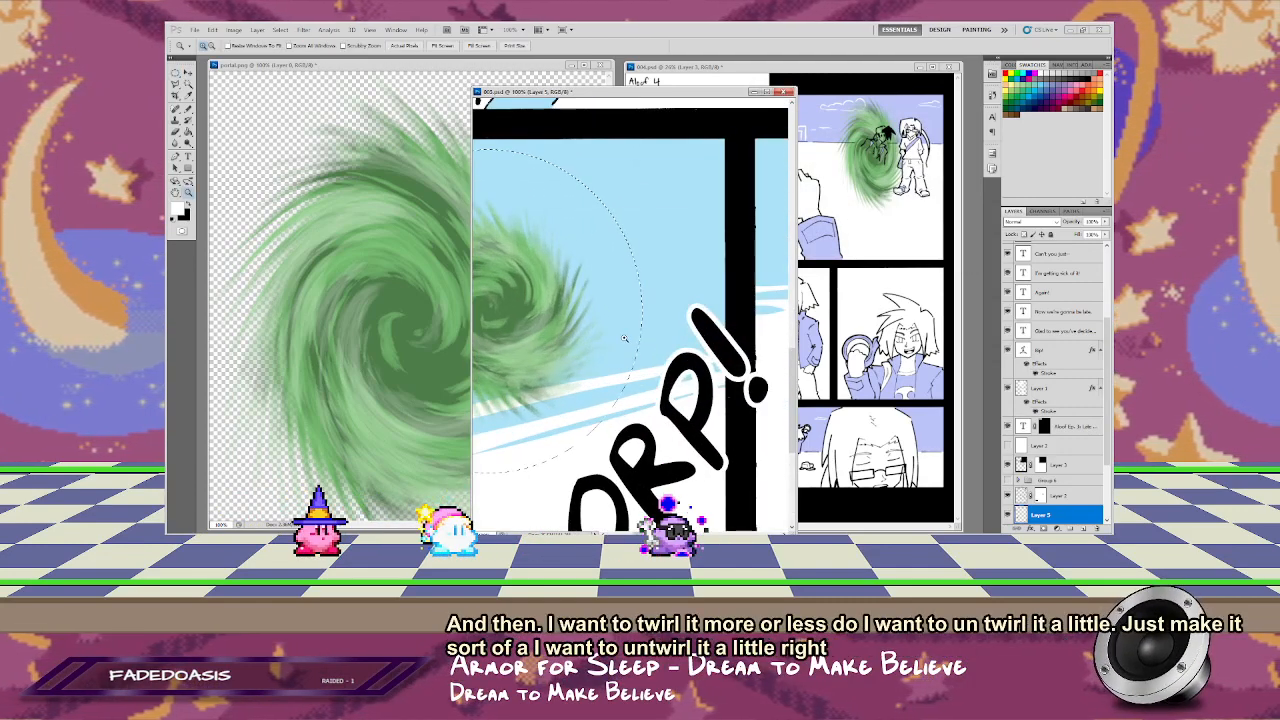
pyautogui.rightClick(628, 341)
pyautogui.click(660, 345)
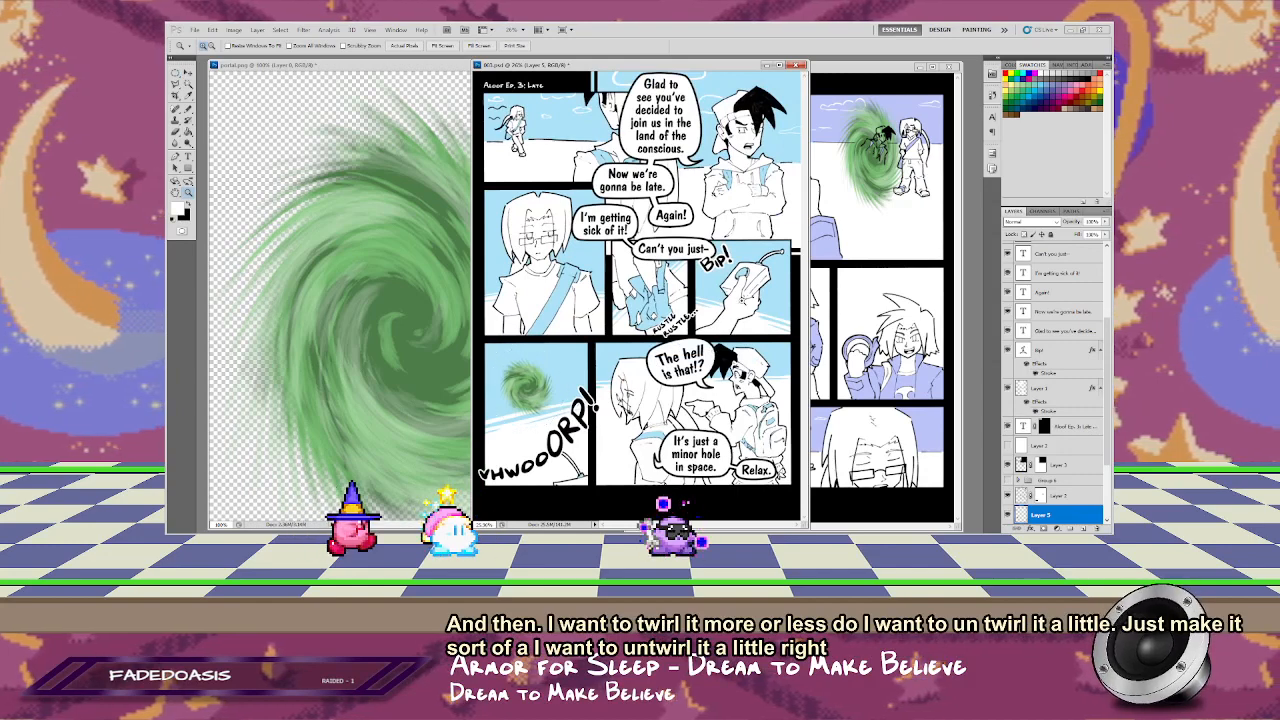
pyautogui.press('v')
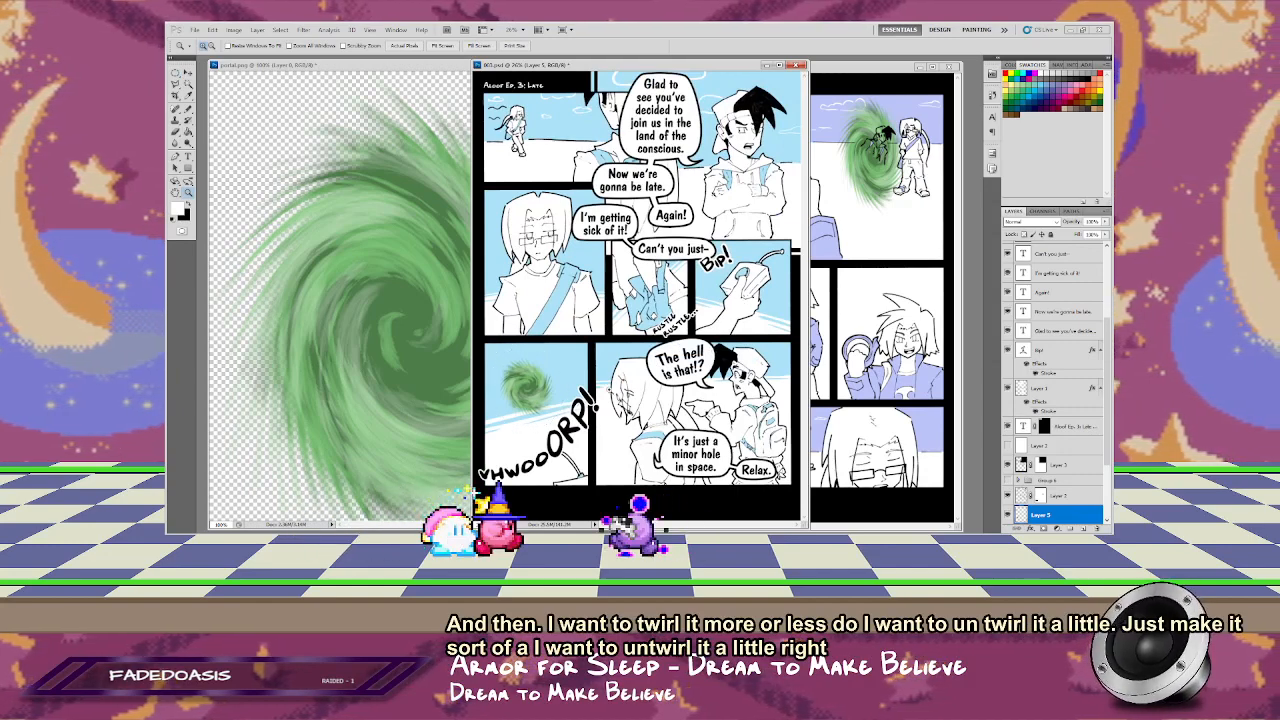
pyautogui.hotkey('ctrl', 't')
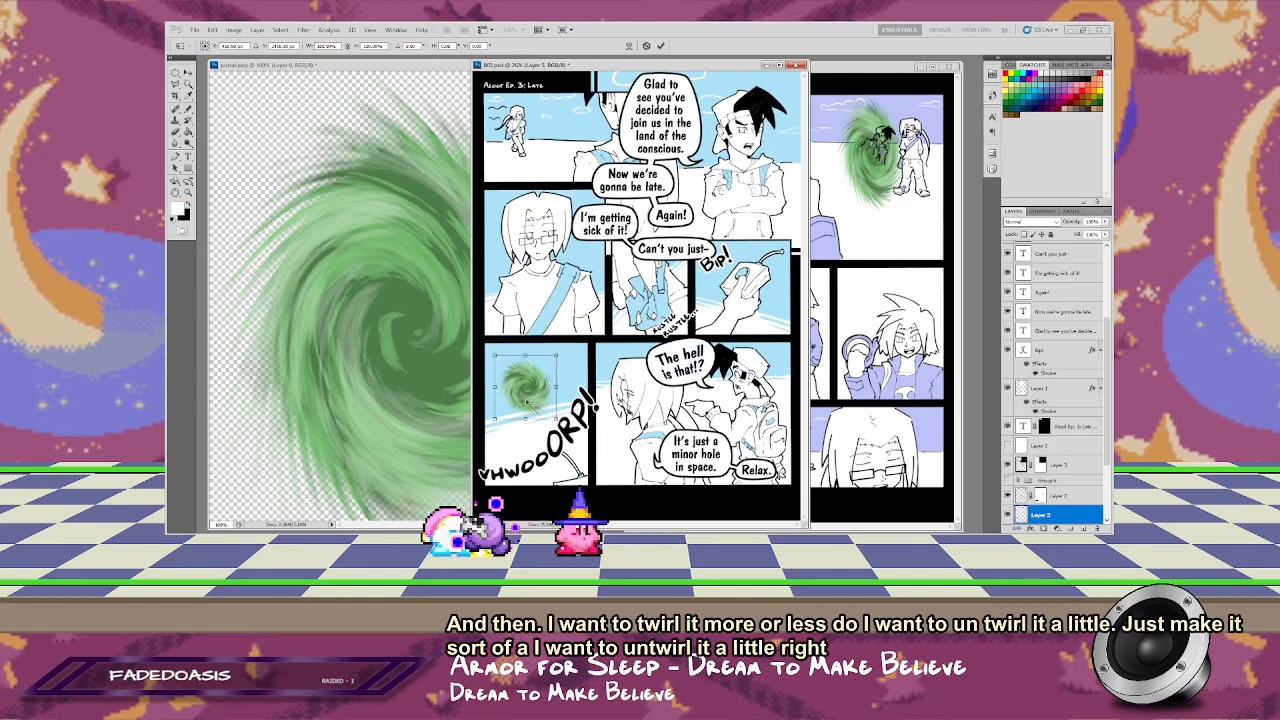
pyautogui.moveTo(532, 400); pyautogui.dragTo(567, 435)
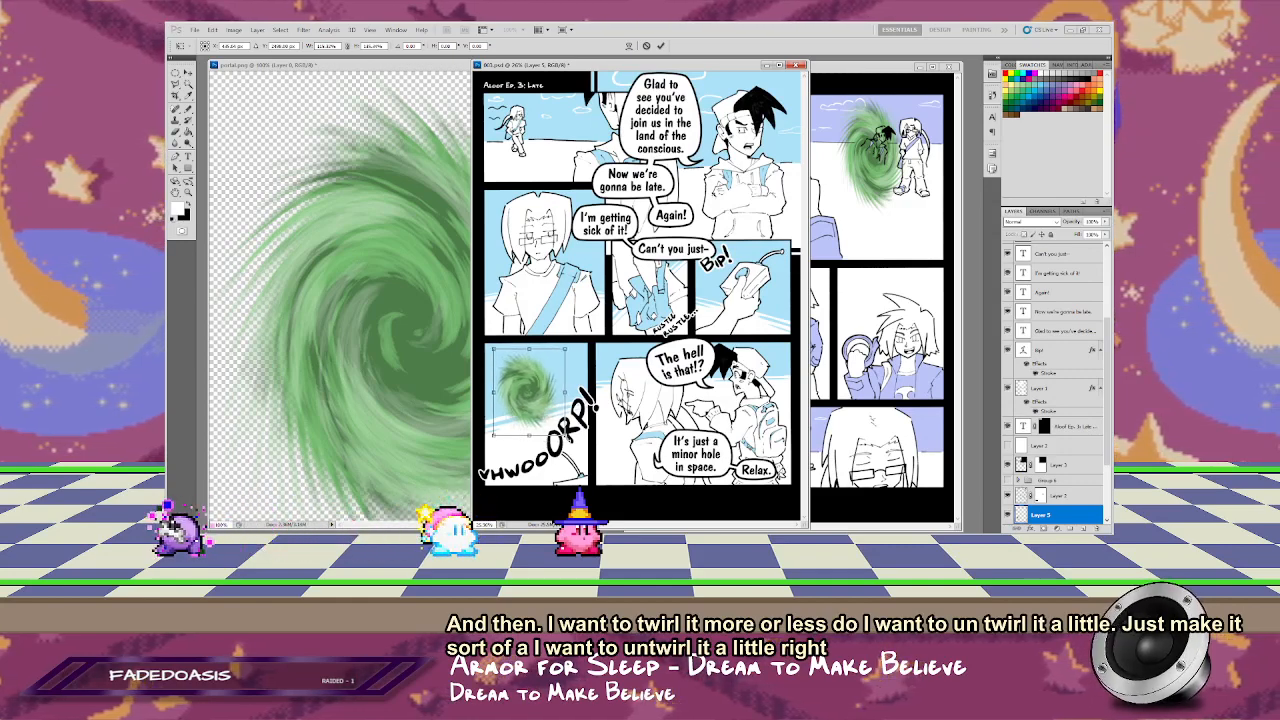
pyautogui.moveTo(543, 411)
pyautogui.mouseDown()
pyautogui.moveTo(563, 392)
pyautogui.moveTo(541, 412)
pyautogui.mouseUp()
pyautogui.press('Return')
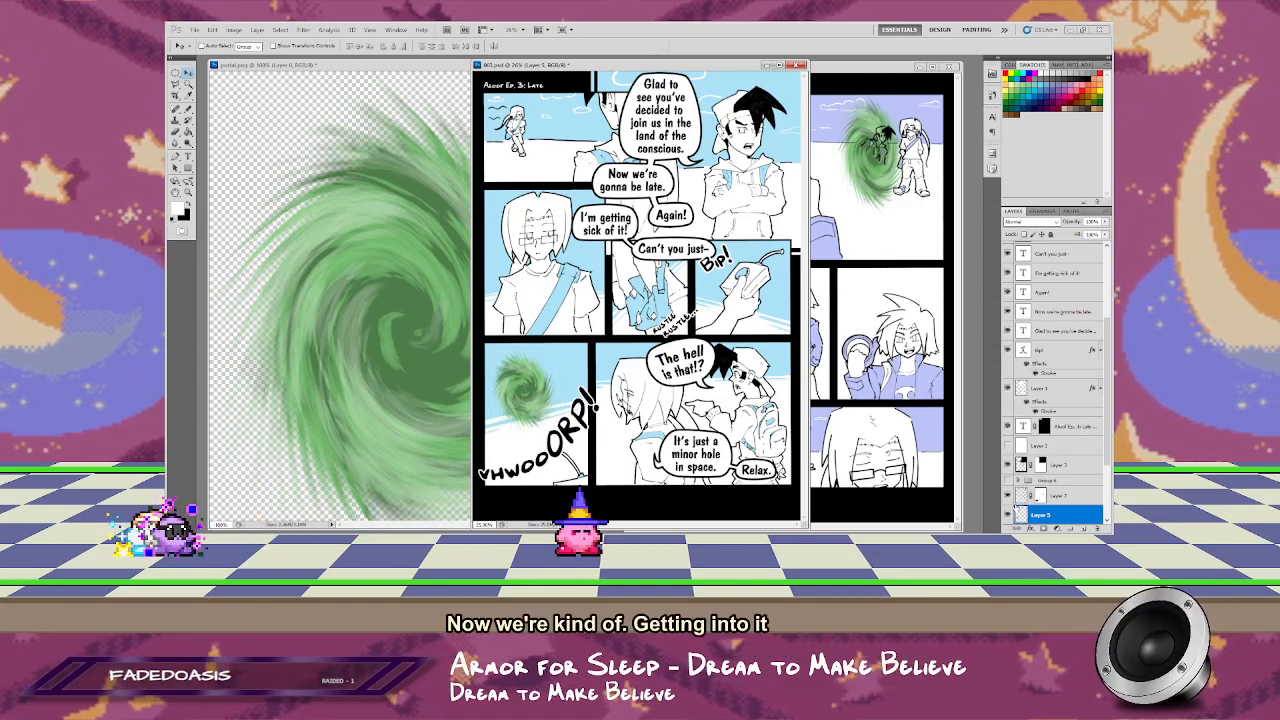
# Step: Show the hidden larger portal's layer and mask it to the left part of the last-row right panel
pyautogui.scroll(-3, 1055, 440)
pyautogui.click(1008, 438)
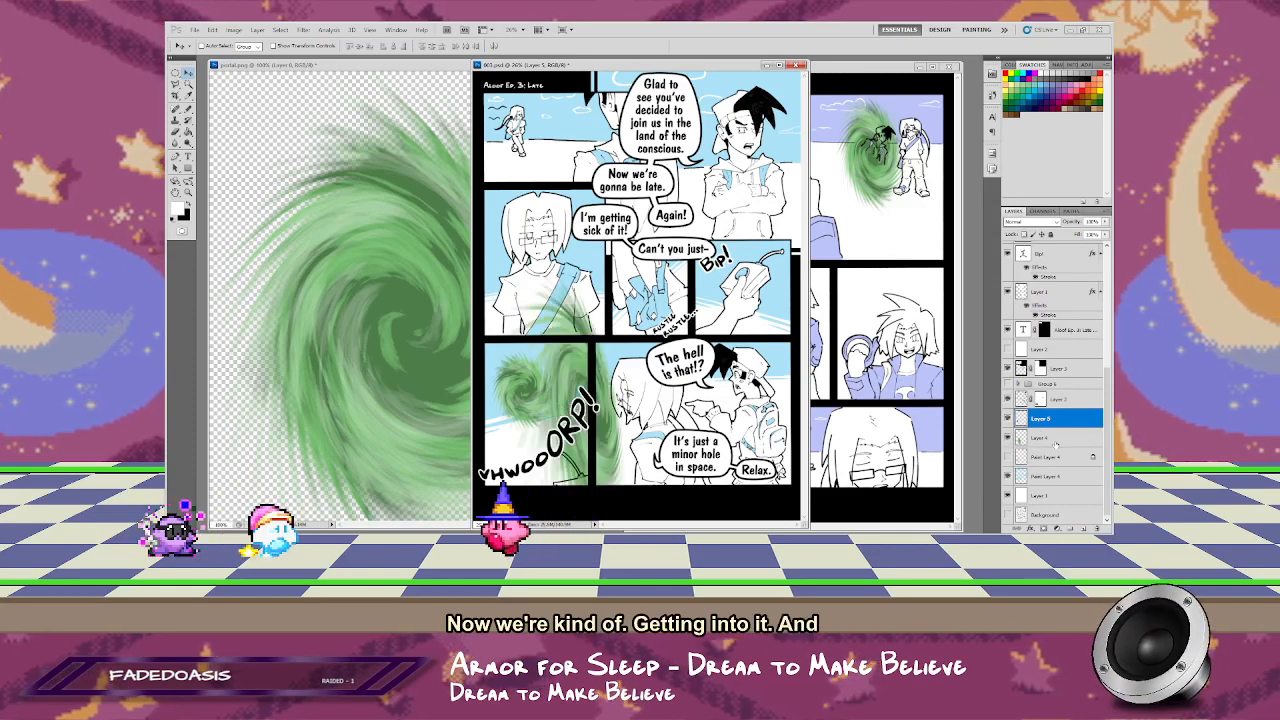
pyautogui.click(1045, 437)
pyautogui.press('m')
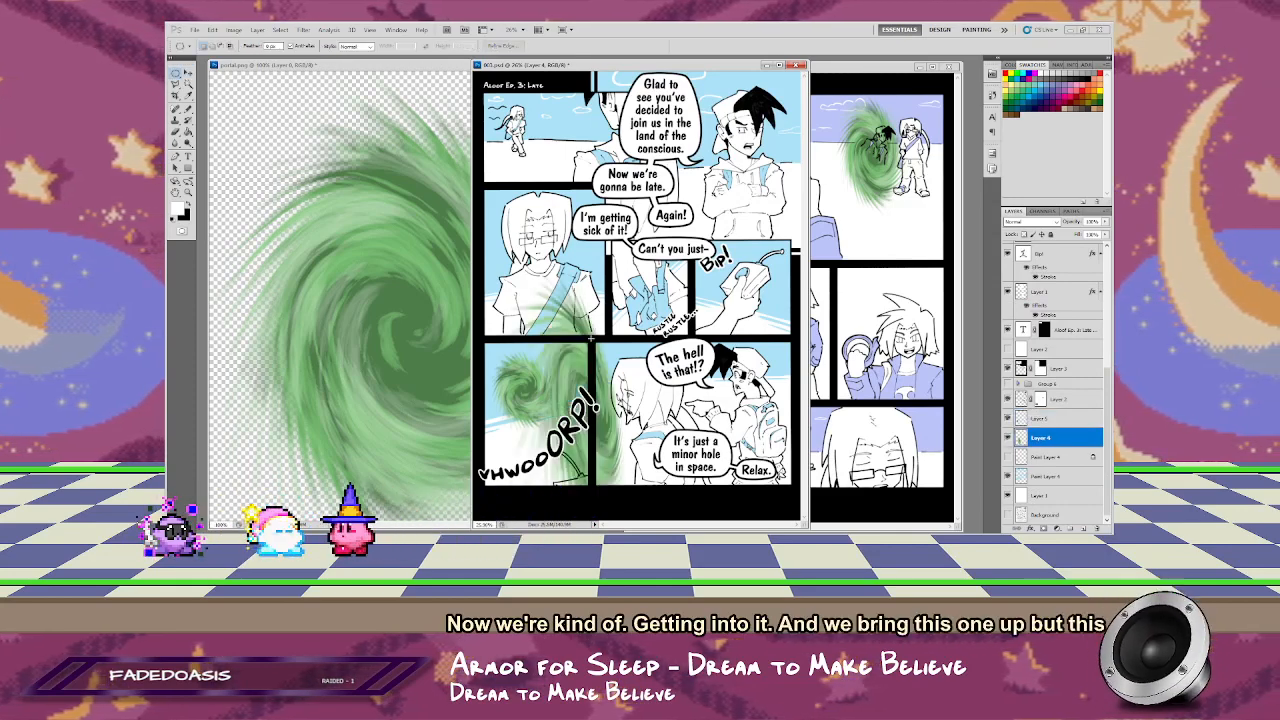
pyautogui.moveTo(591, 338); pyautogui.dragTo(682, 503)
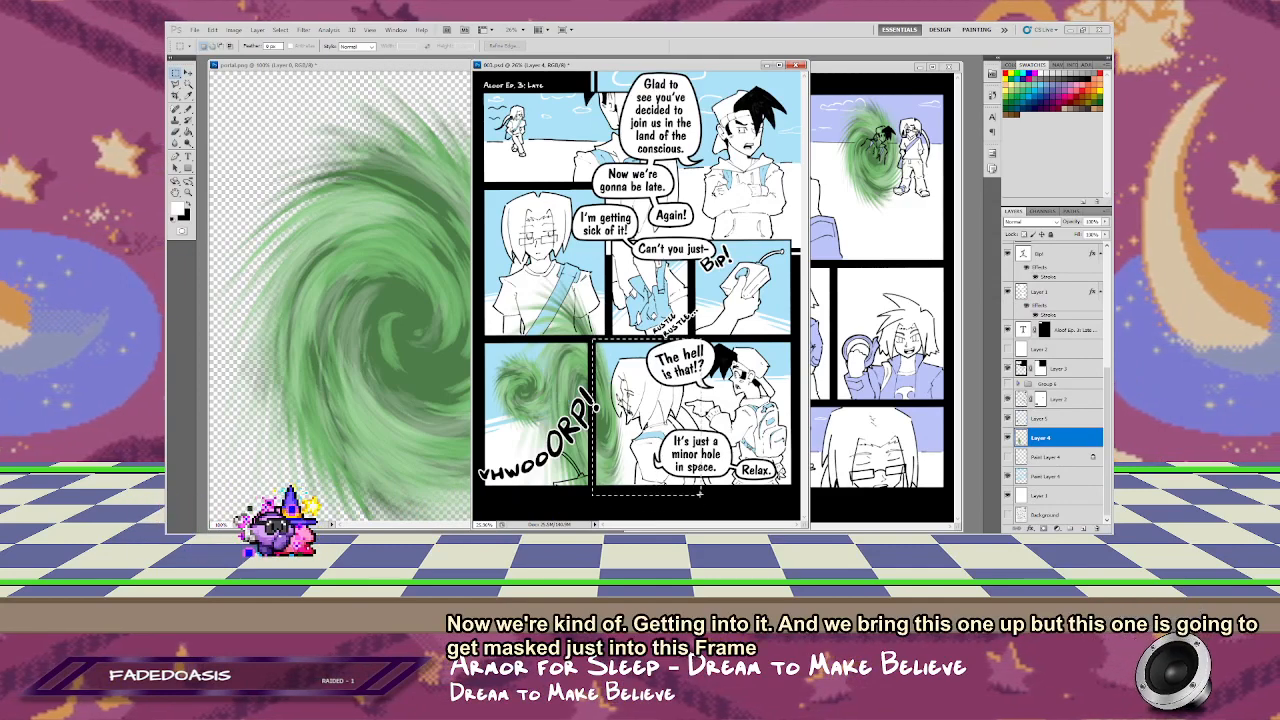
pyautogui.click(1044, 528)
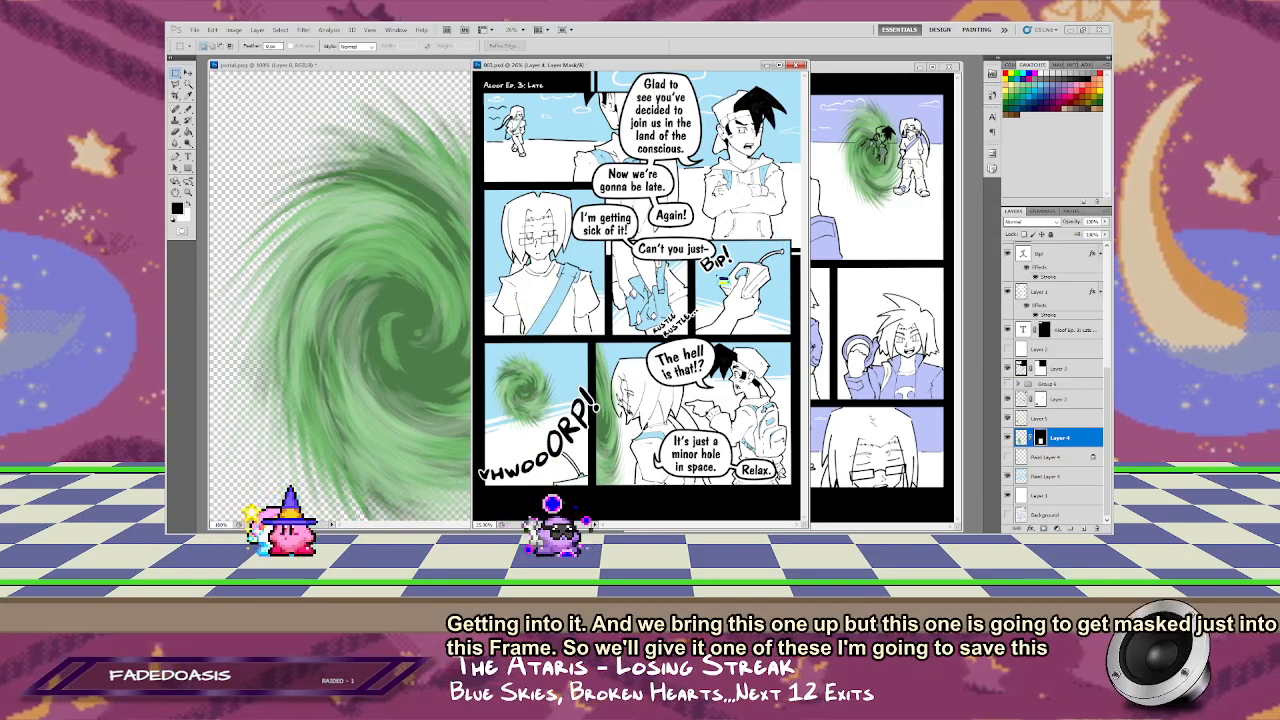
# Step: Save the page as a PNG over the existing 003.png without interlacing, and close 003.psd
pyautogui.hotkey('ctrl', 'shift', 's')
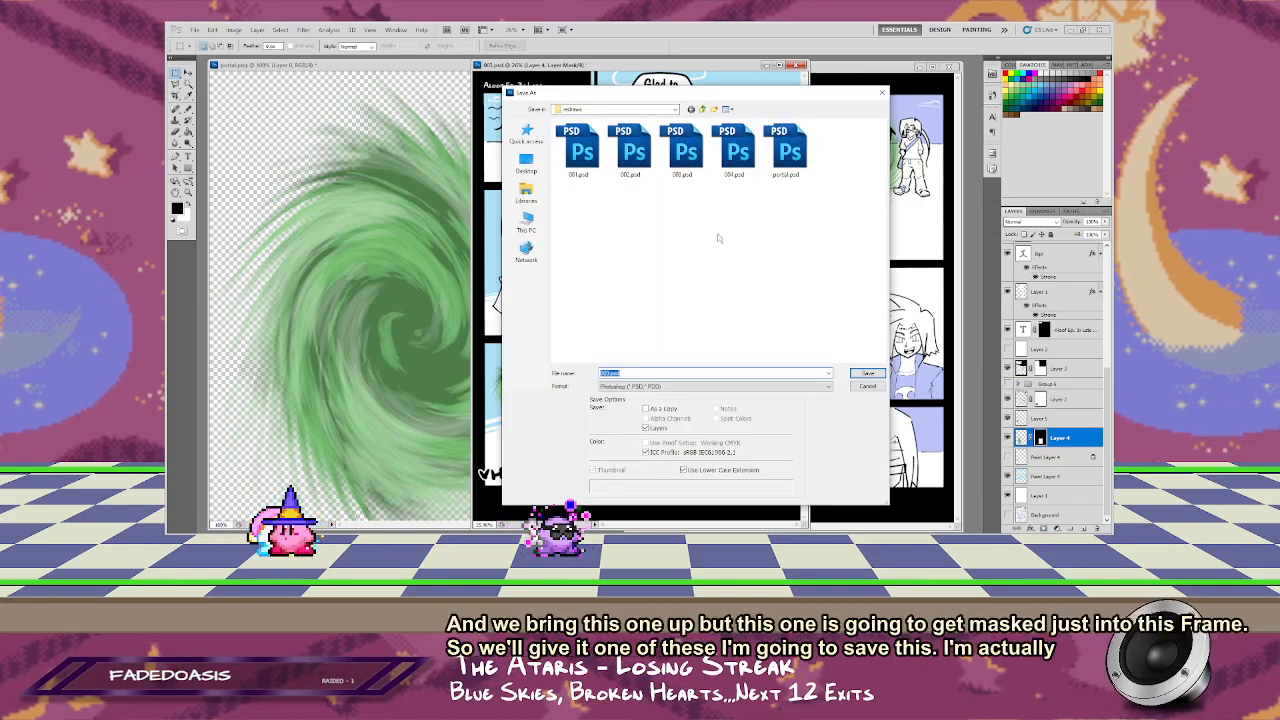
pyautogui.click(723, 389)
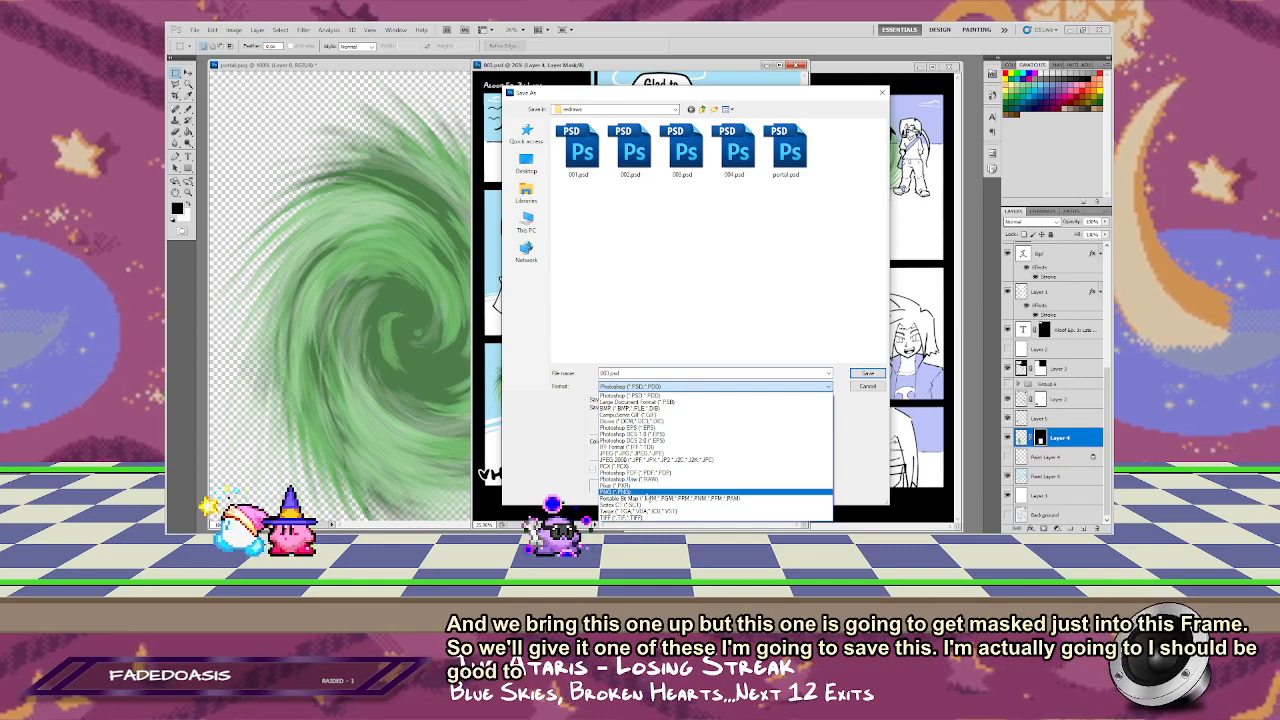
pyautogui.click(647, 494)
pyautogui.click(684, 155)
pyautogui.click(868, 375)
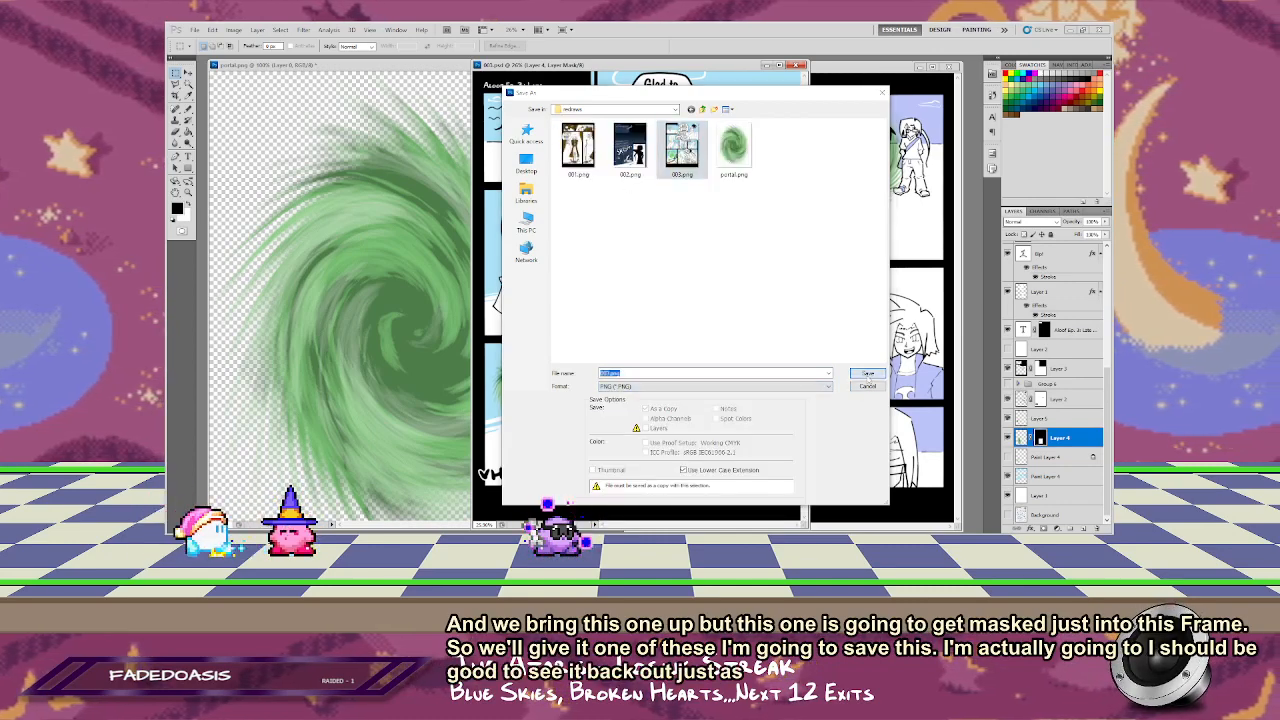
pyautogui.click(644, 223)
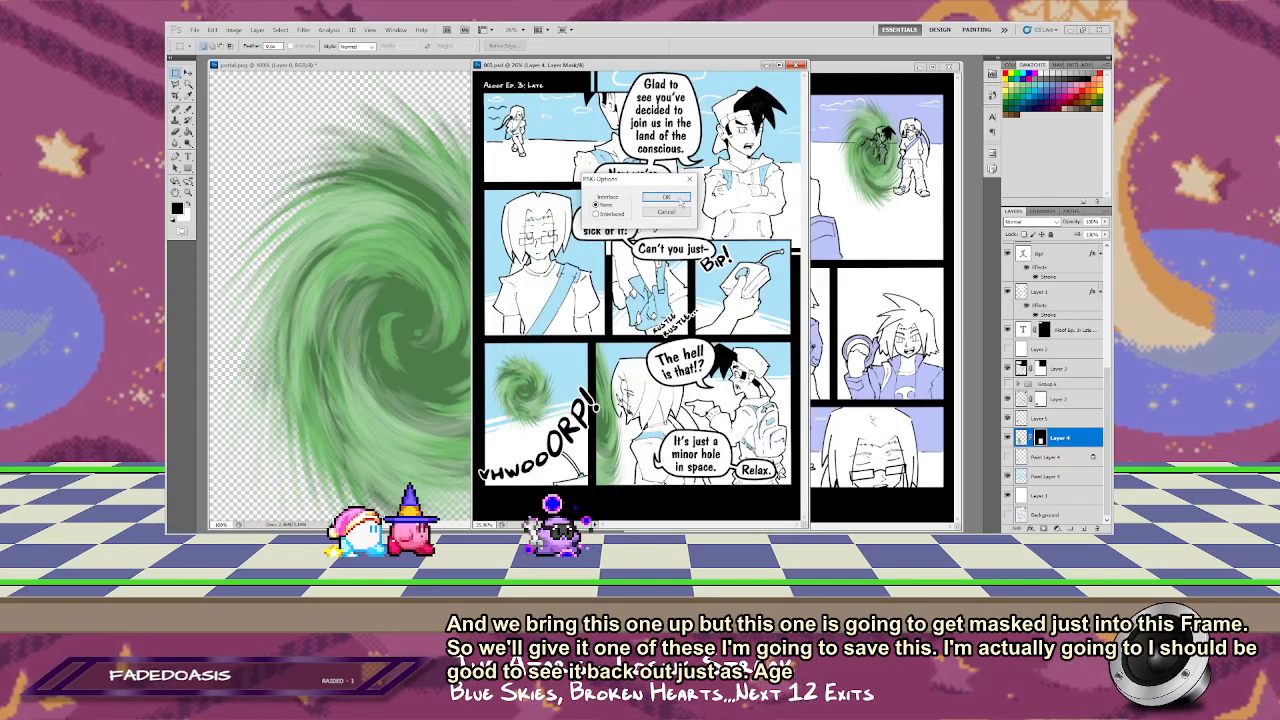
pyautogui.click(678, 199)
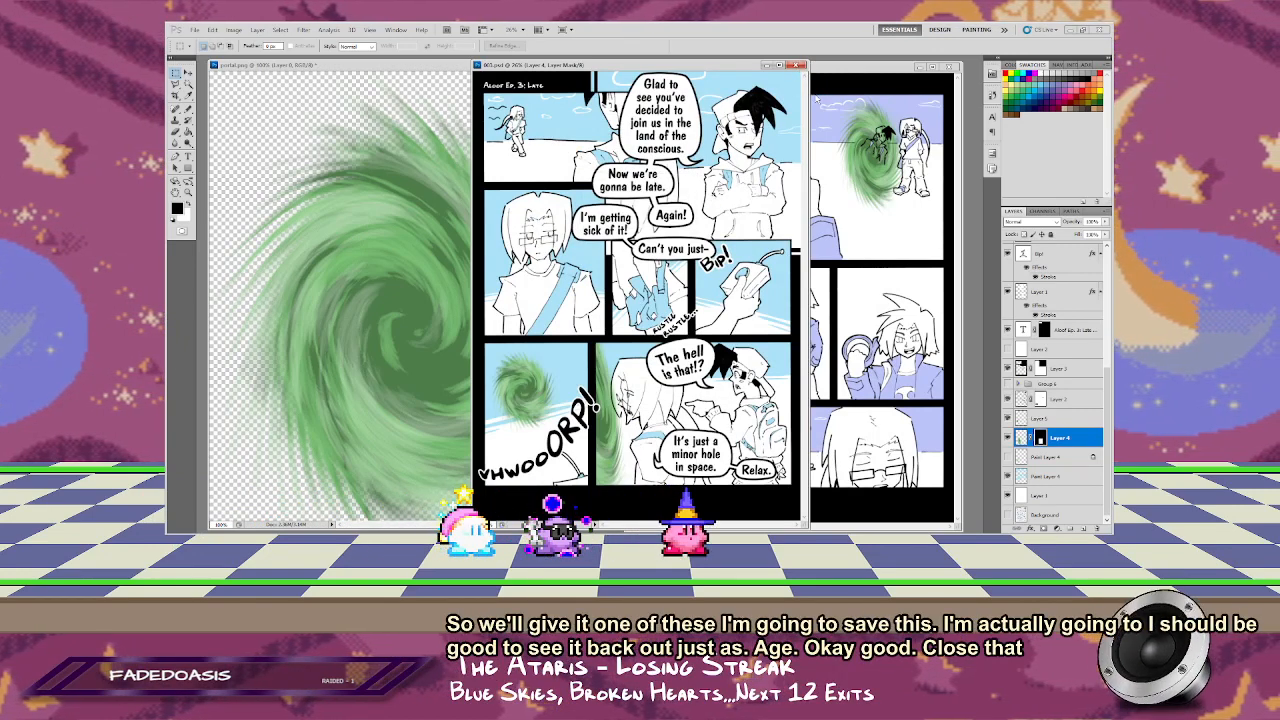
pyautogui.click(799, 66)
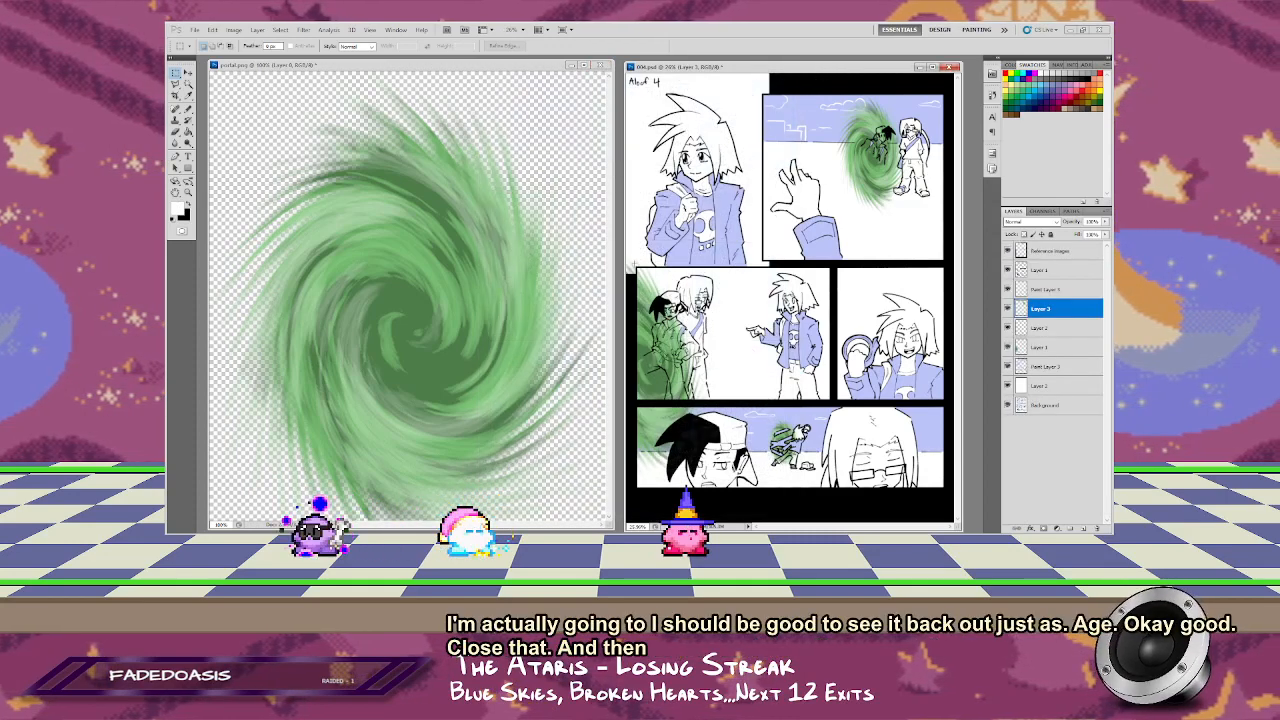
# Step: In 004.psd, mask the second-row portal's layer to a rectangular area over the left part of its panel
pyautogui.moveTo(736, 372); pyautogui.dragTo(751, 402)
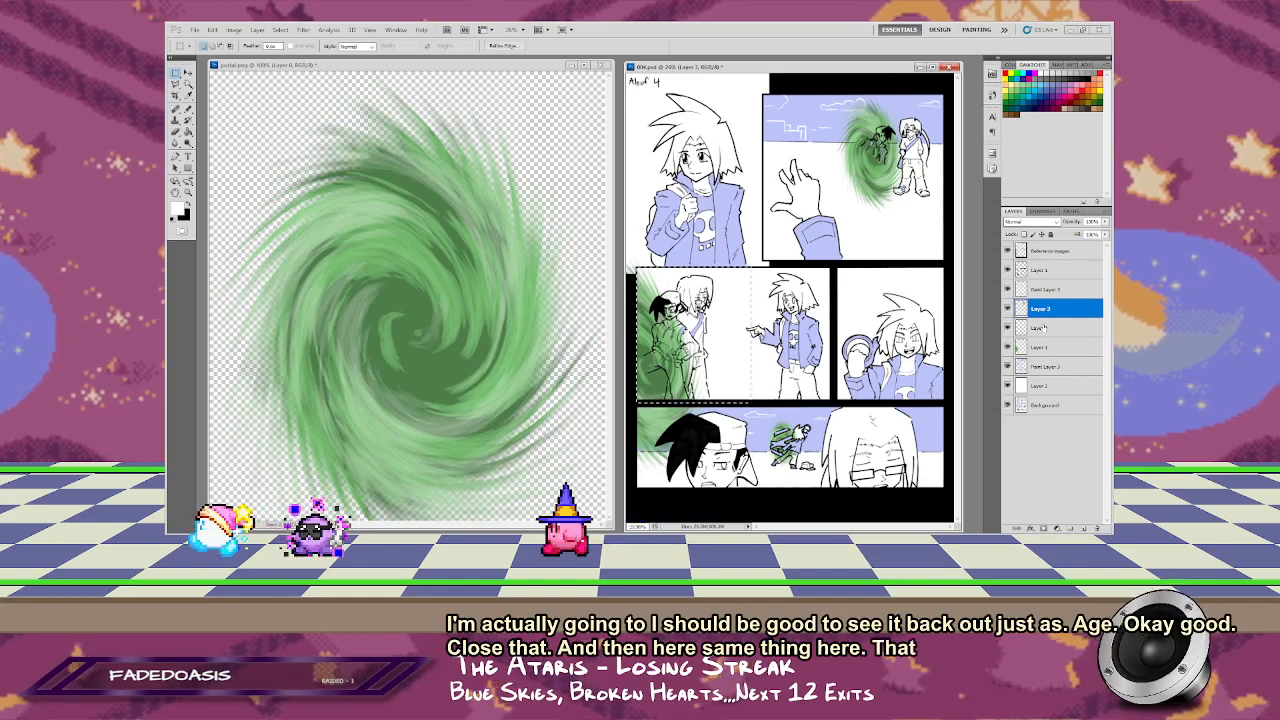
pyautogui.click(1051, 353)
pyautogui.click(1043, 528)
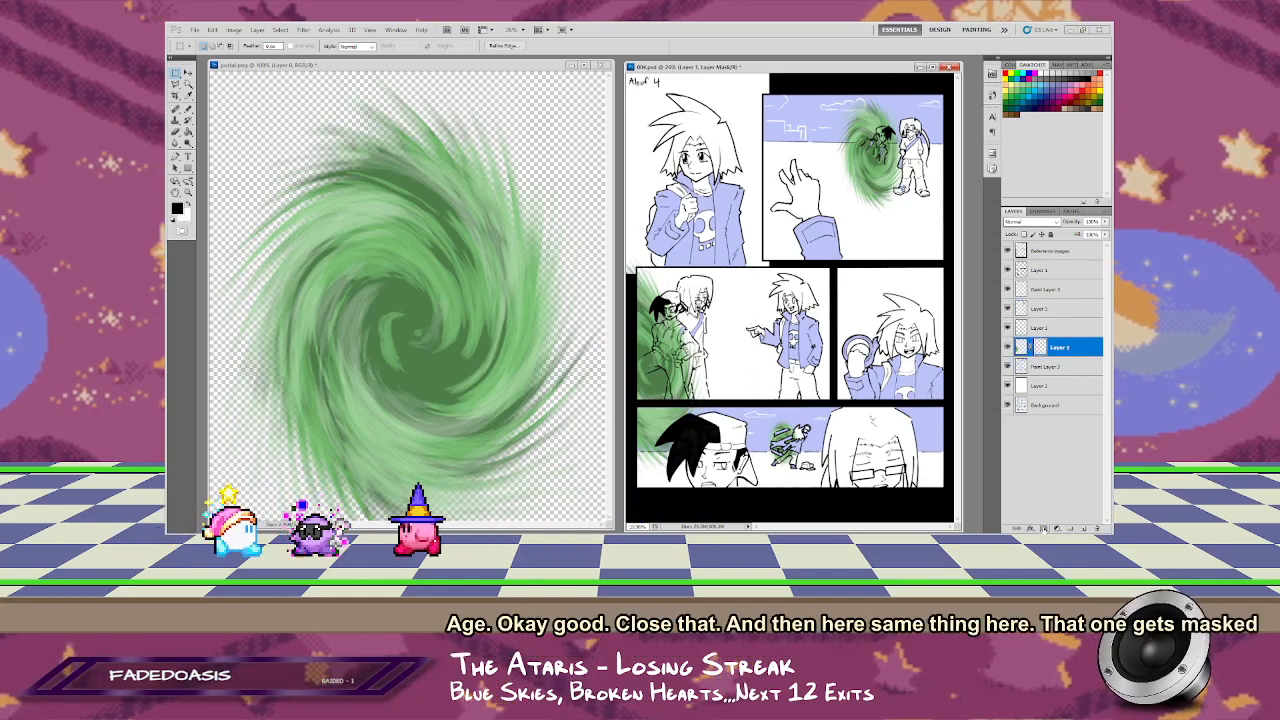